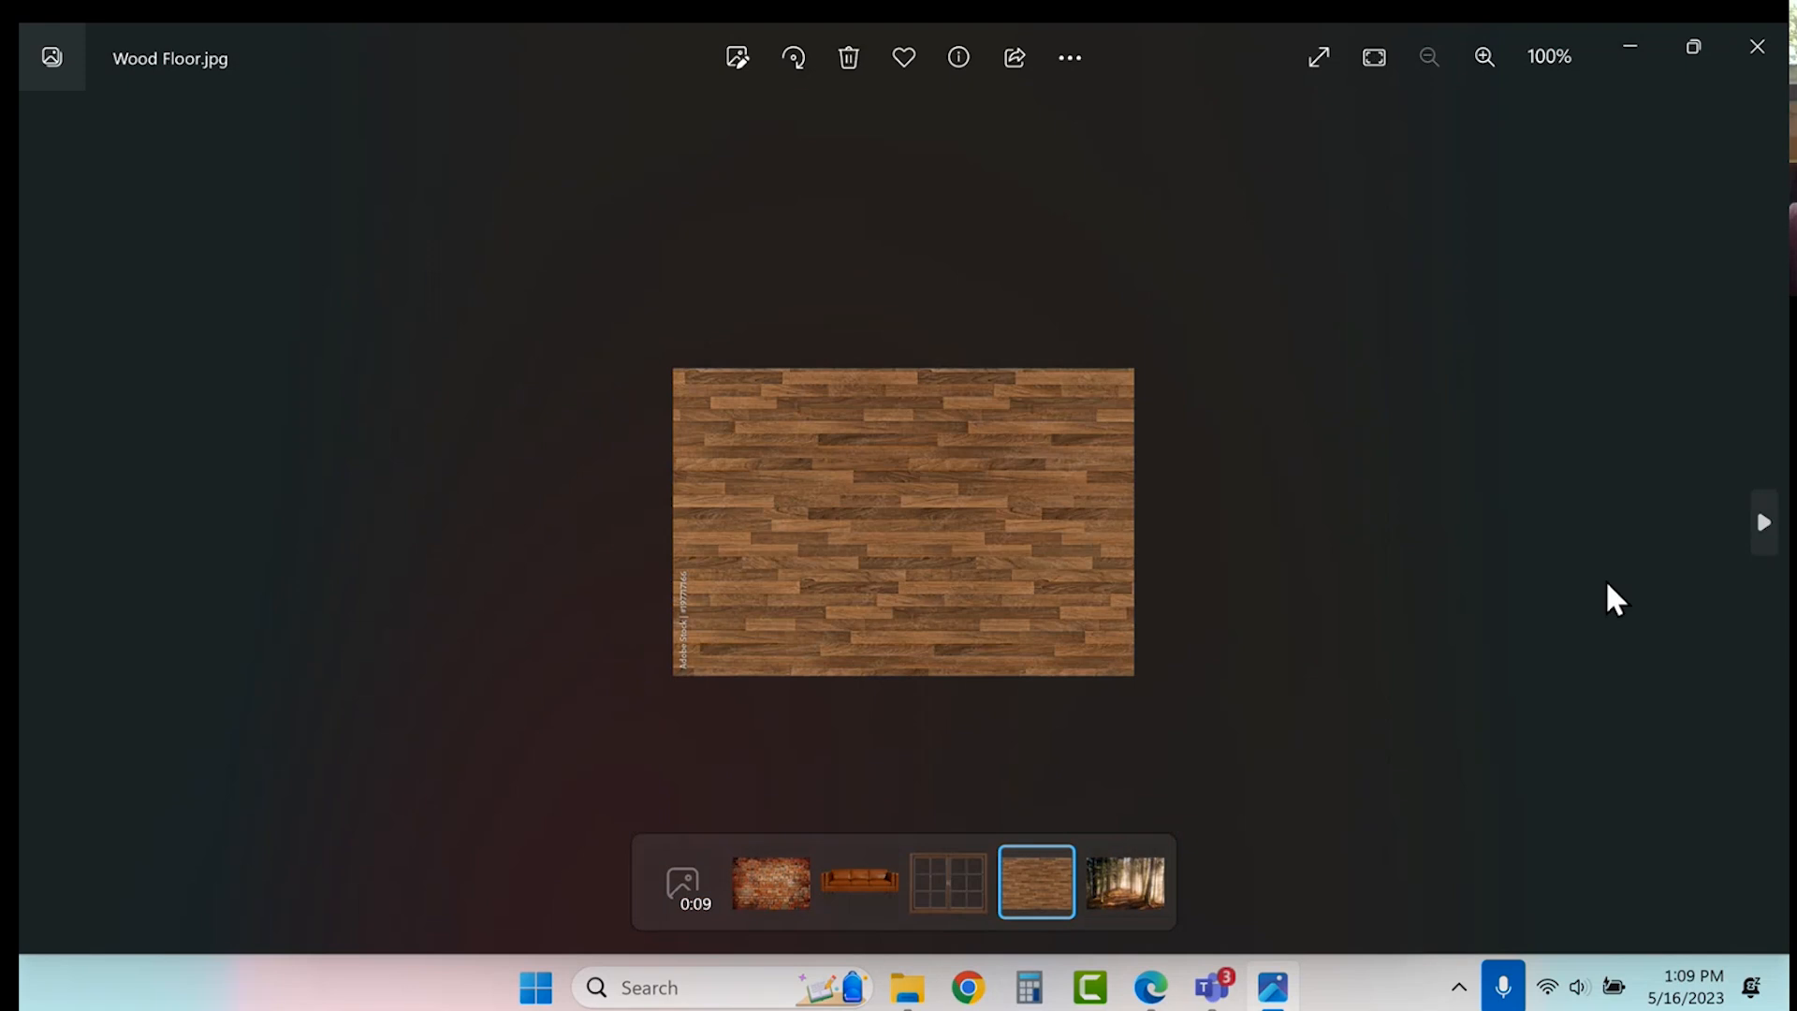
- Review the project images, including the woods background and the wood floor, and close the image viewer
left_click(1765, 524)
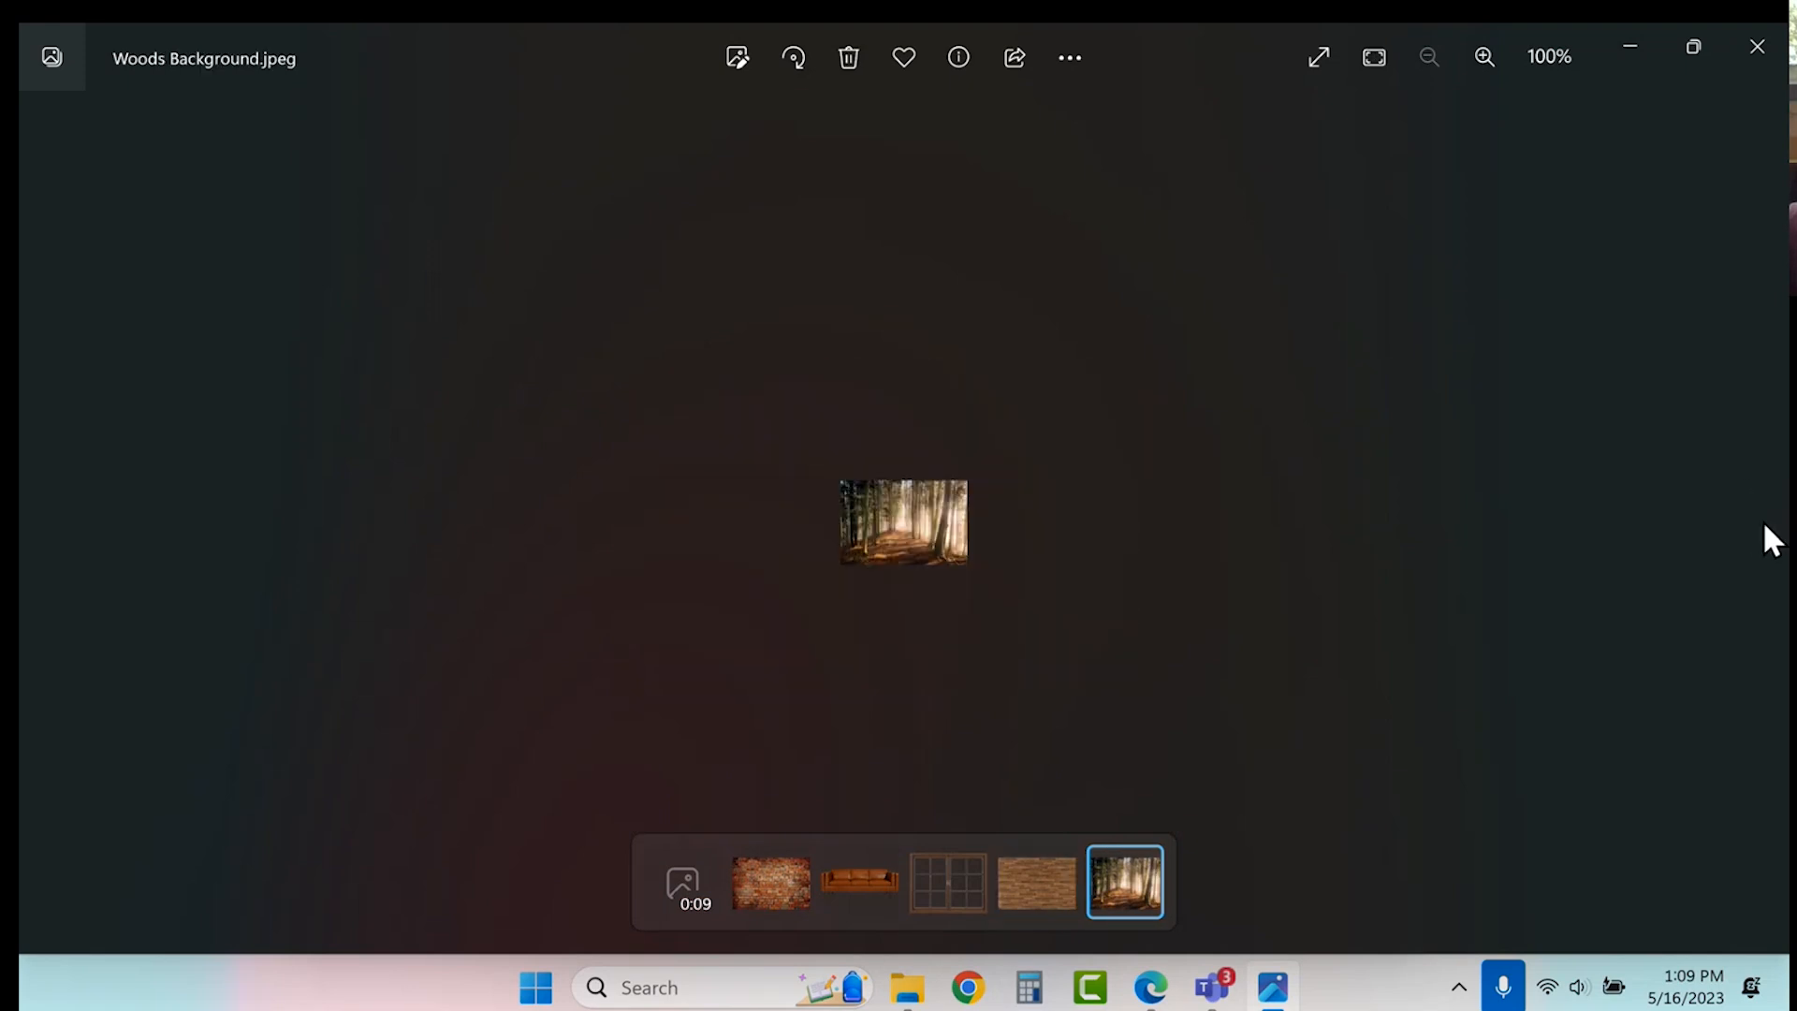
scroll(893, 552, "up", 4)
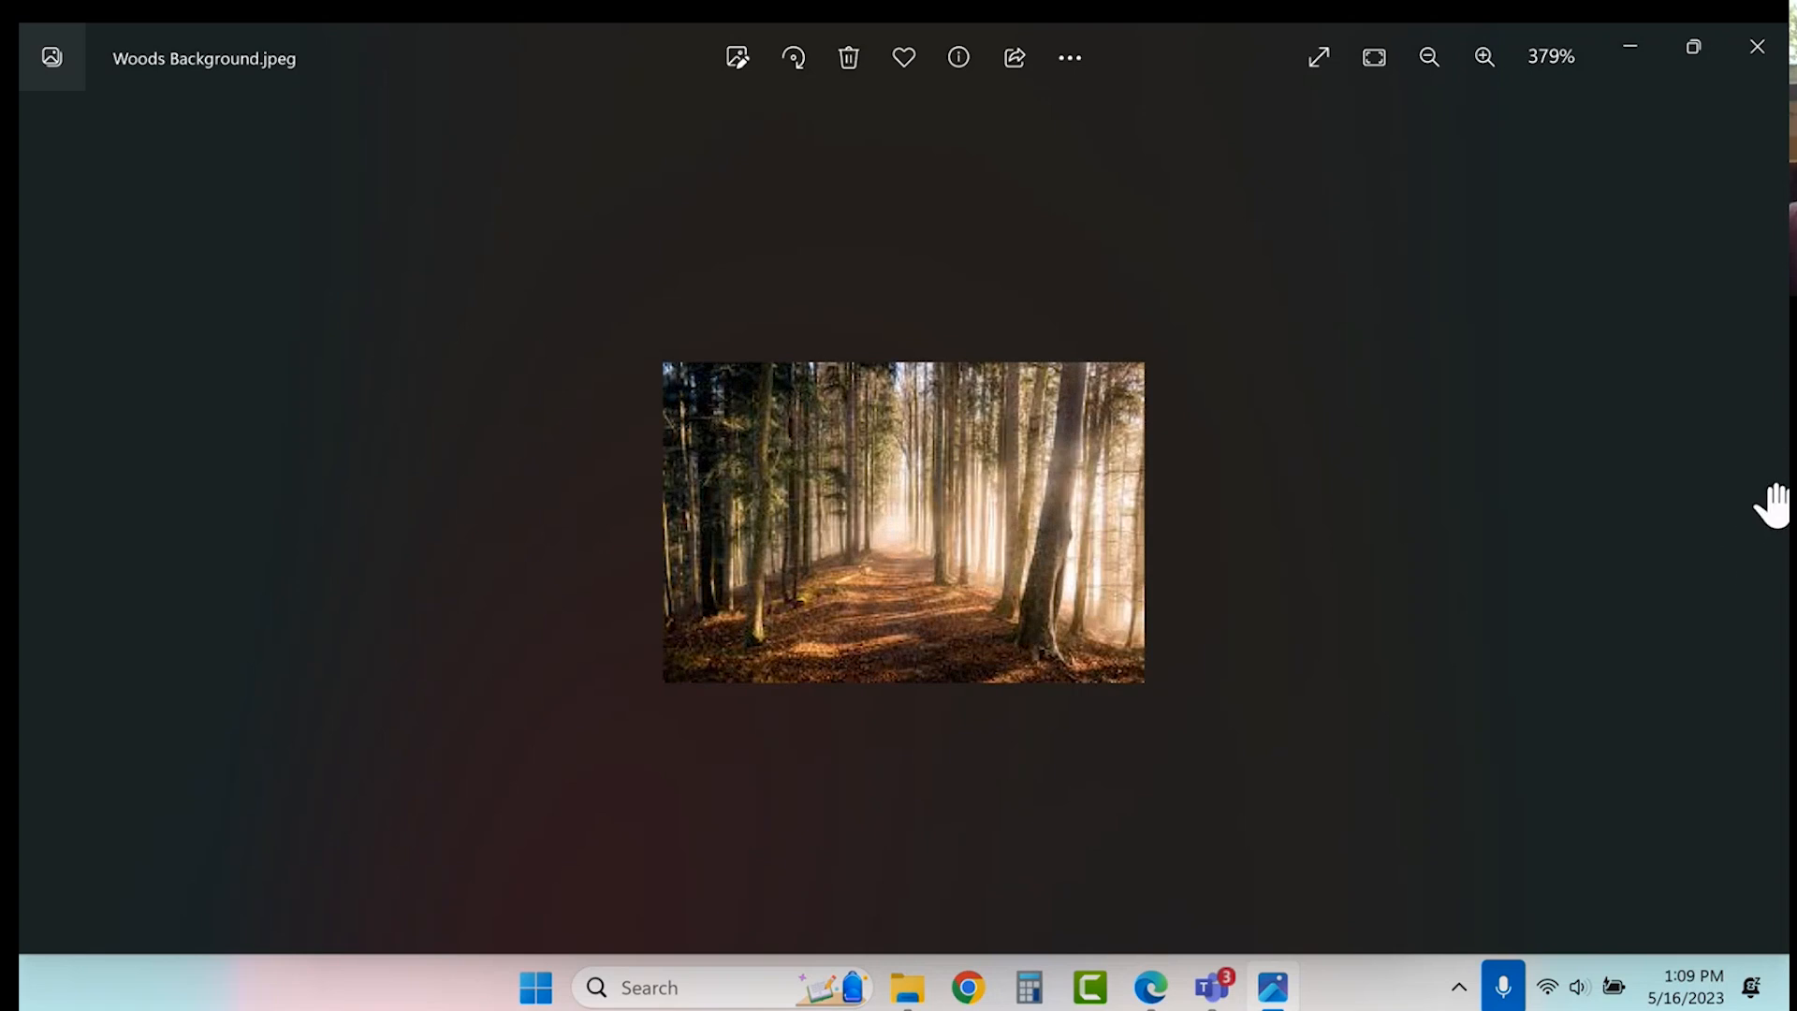
left_click(44, 521)
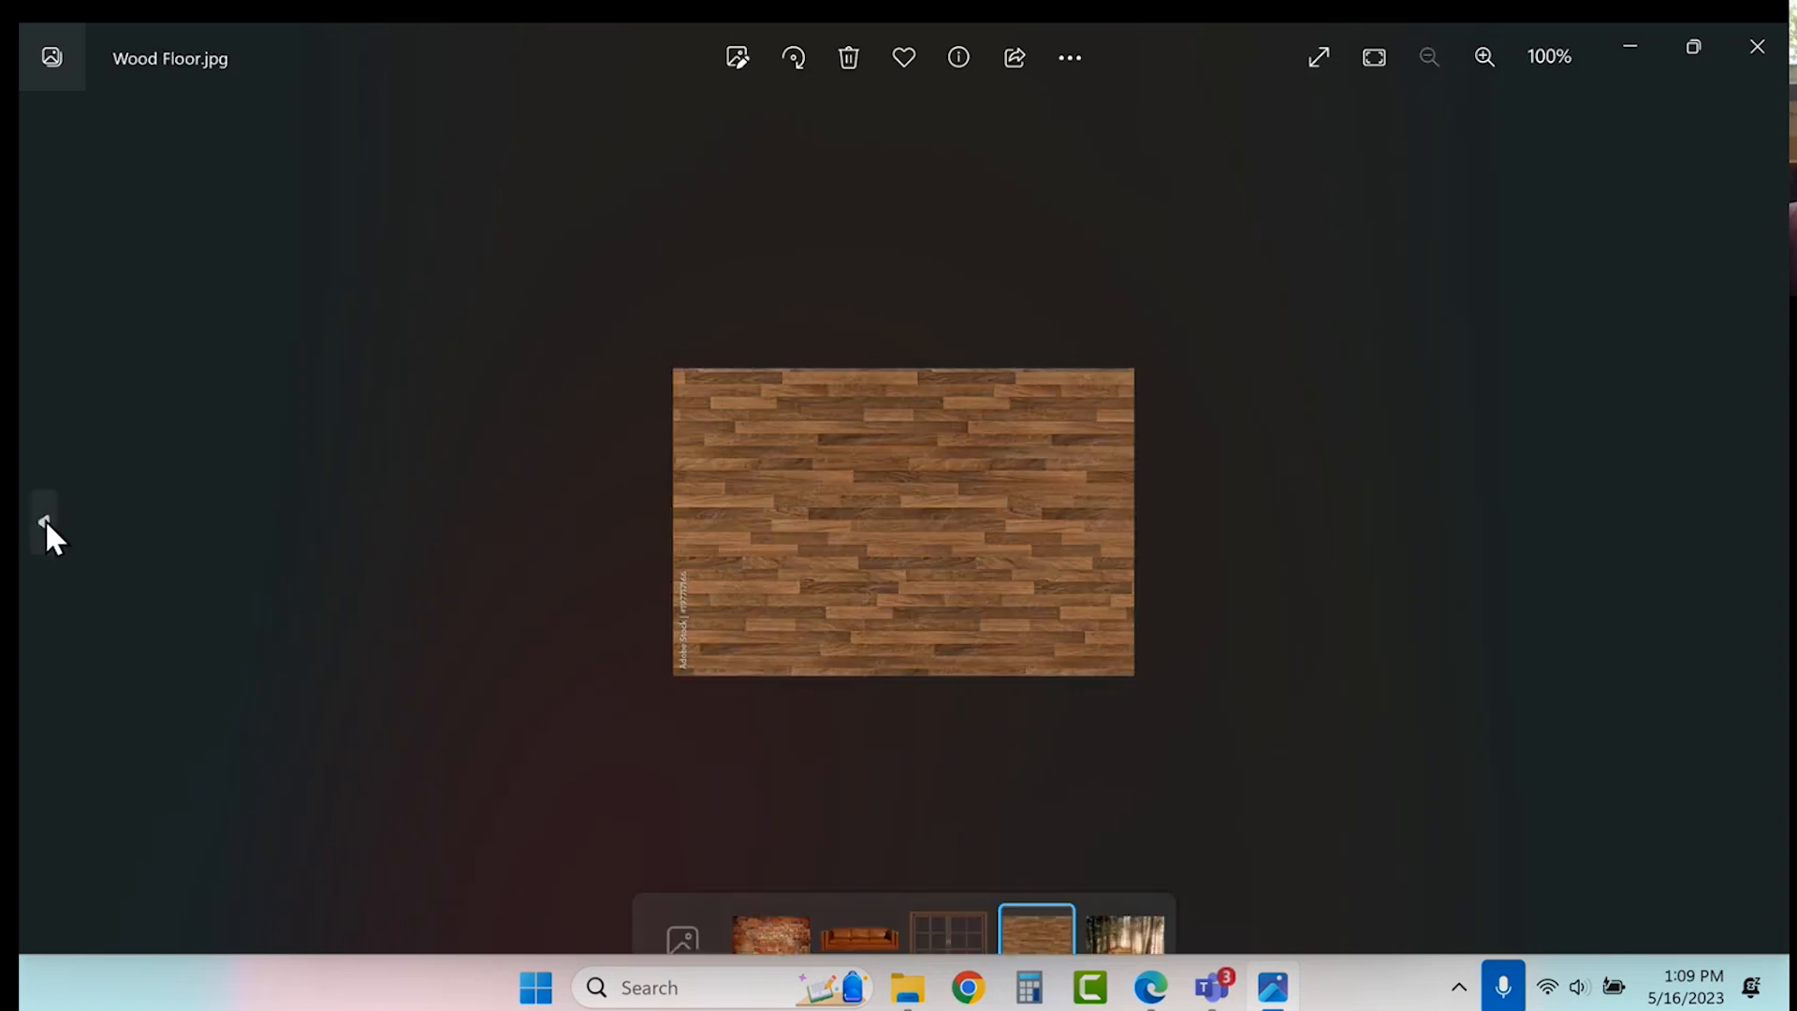
left_click(44, 521)
left_click(44, 521)
left_click(1759, 48)
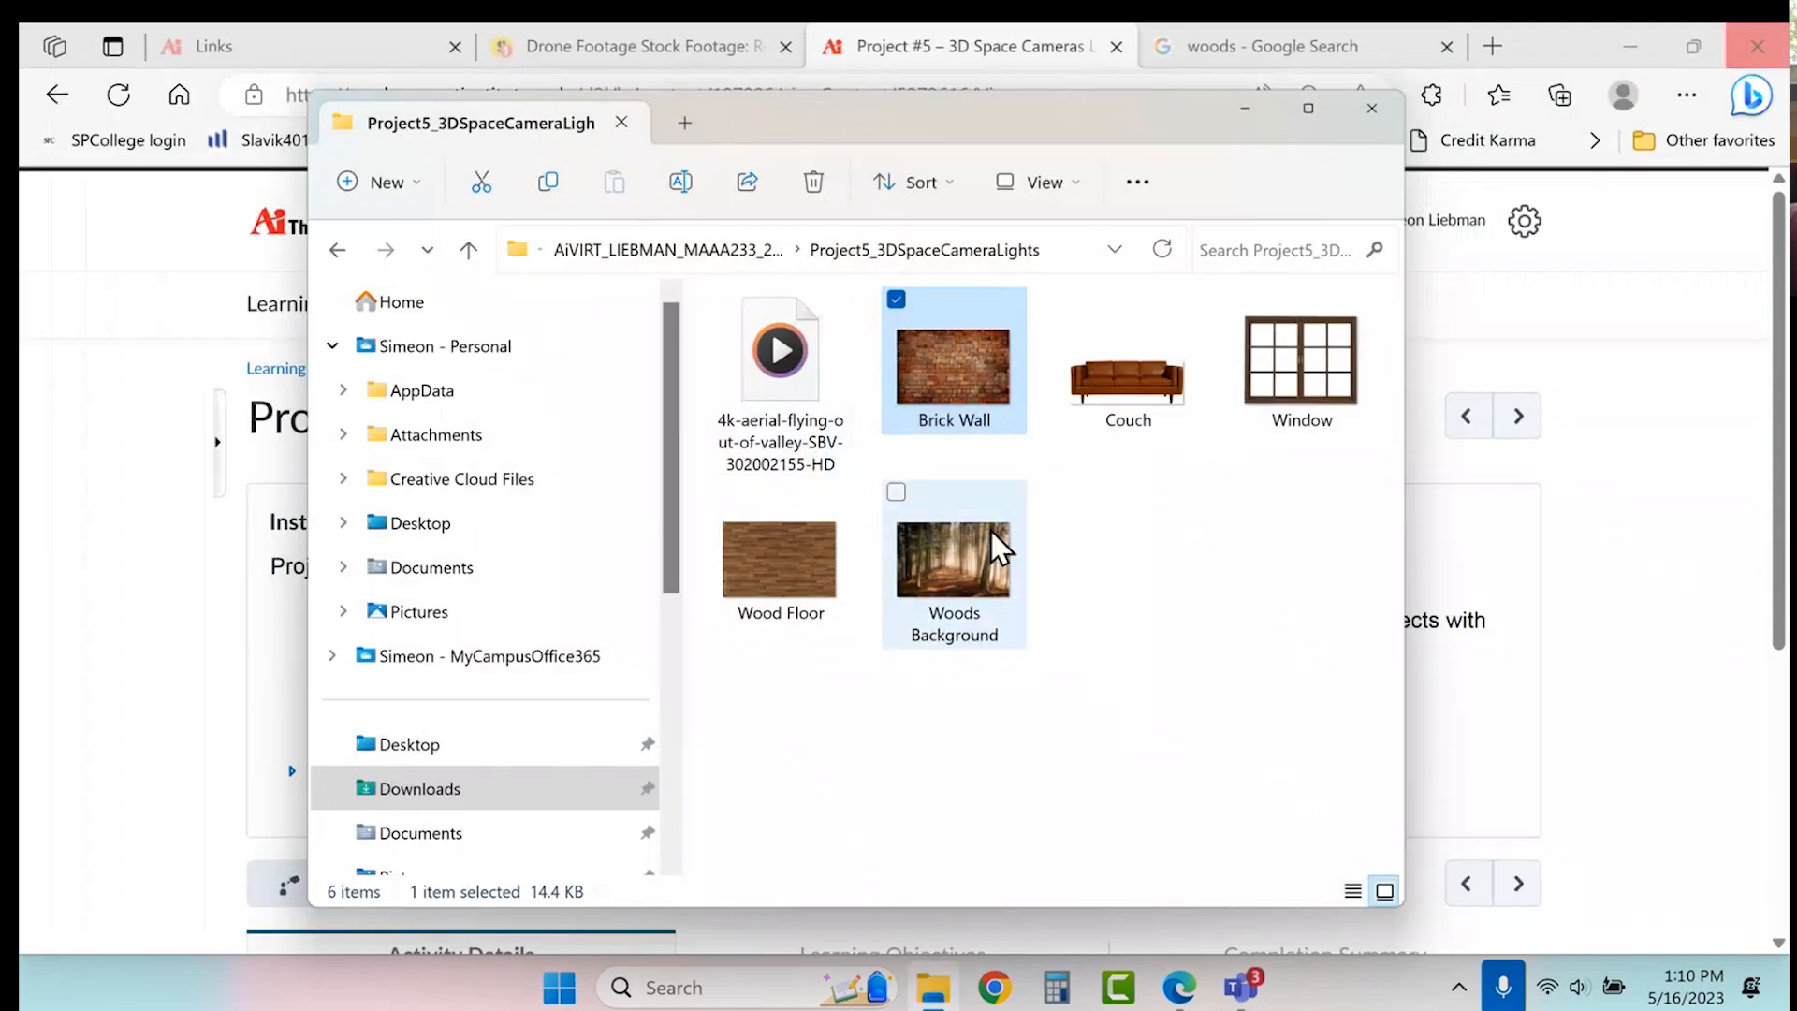
- Try to play the 4k aerial valley clip from the project folder, and close the media player
left_click(791, 408)
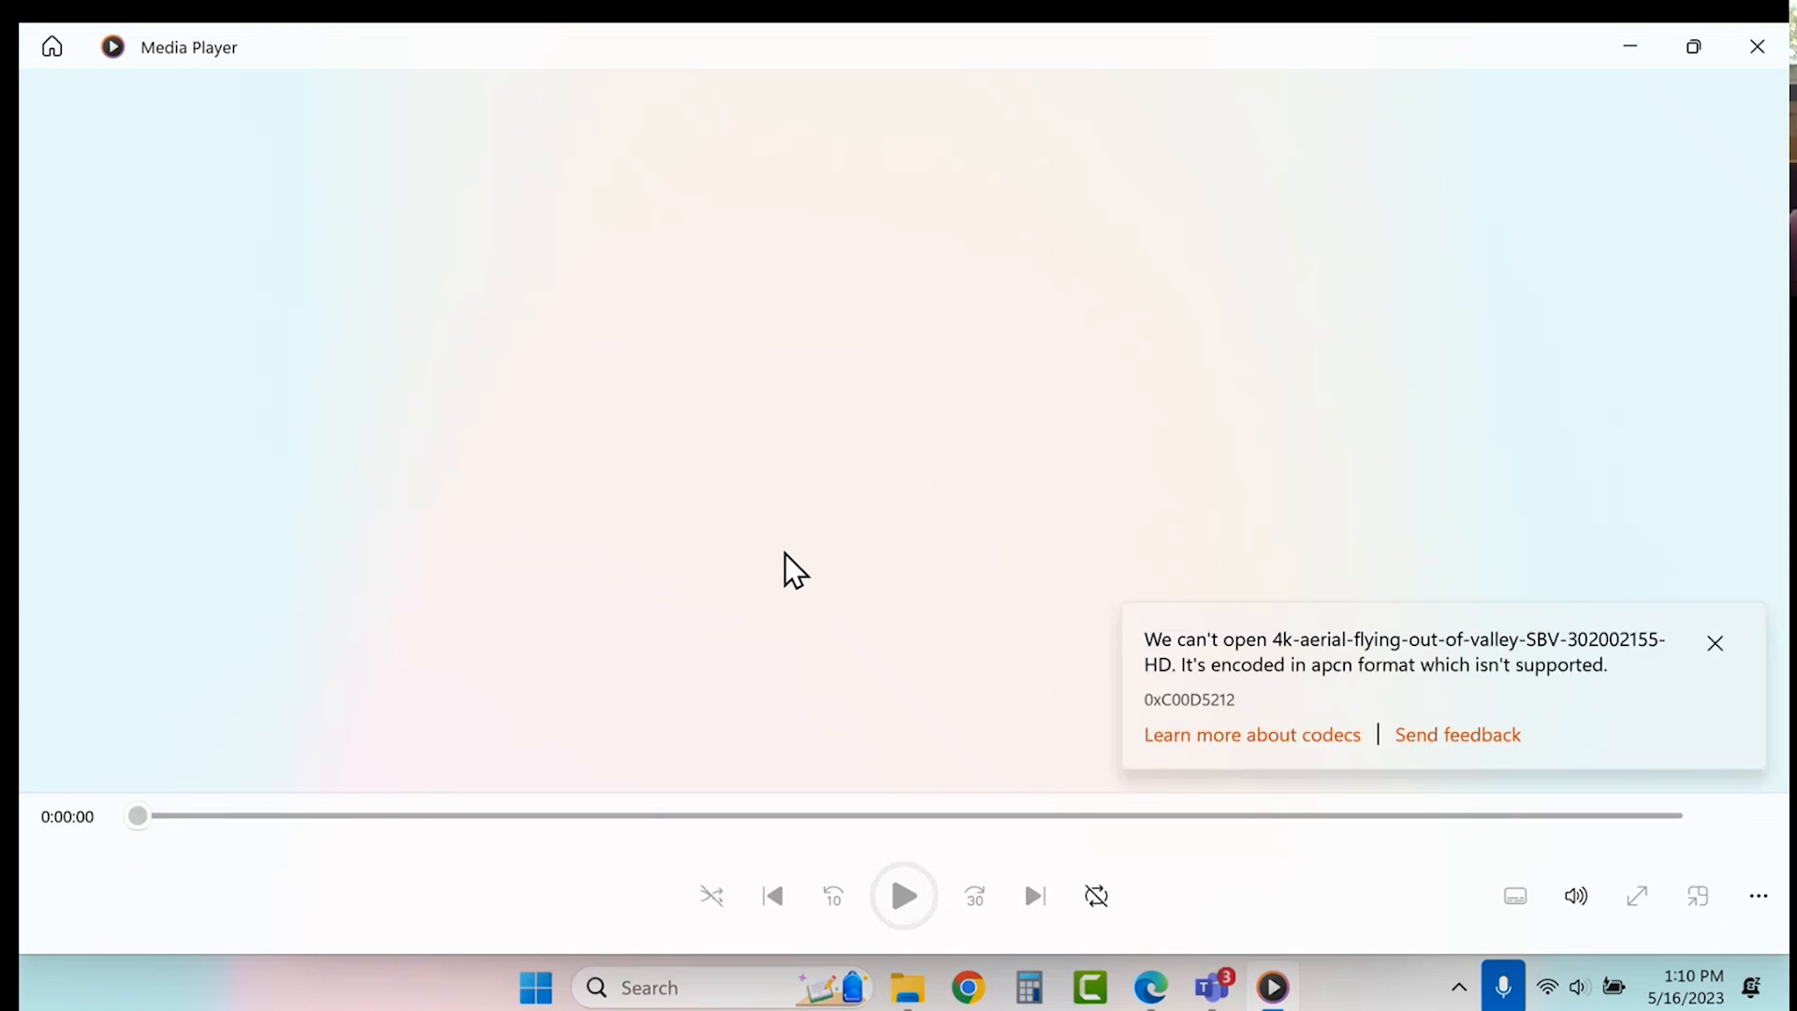
left_click(1715, 644)
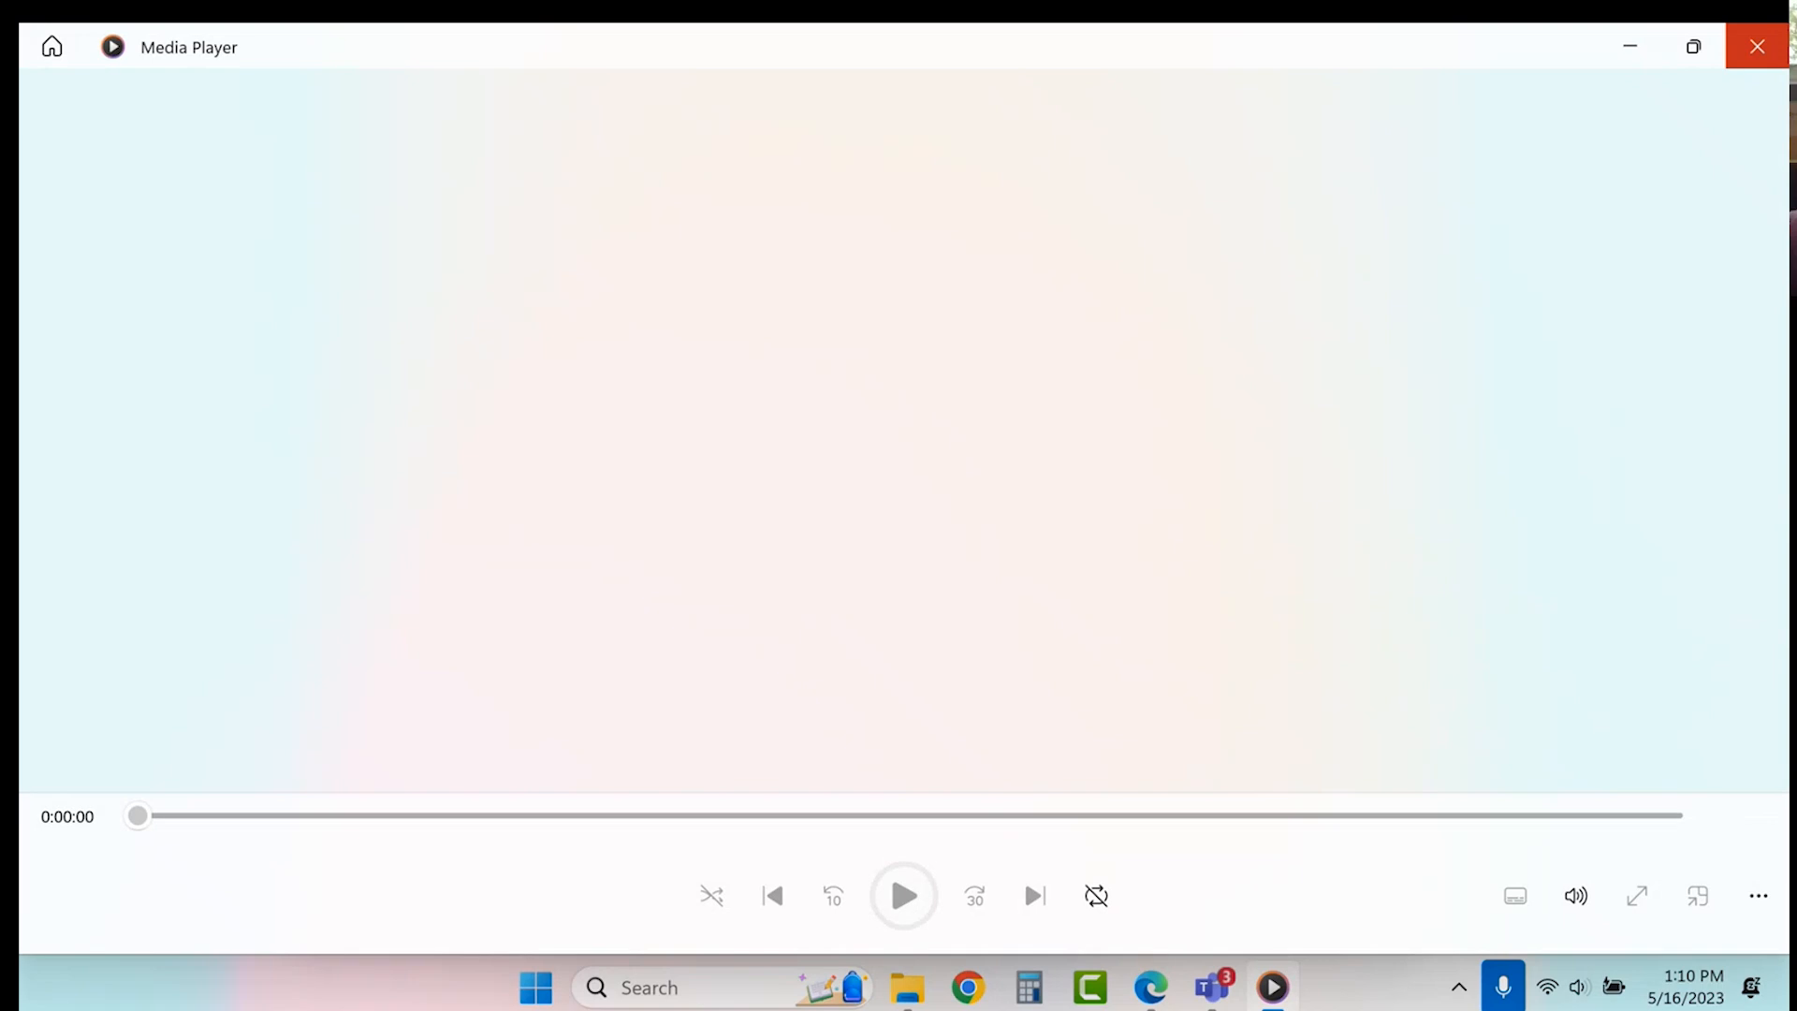
left_click(1767, 65)
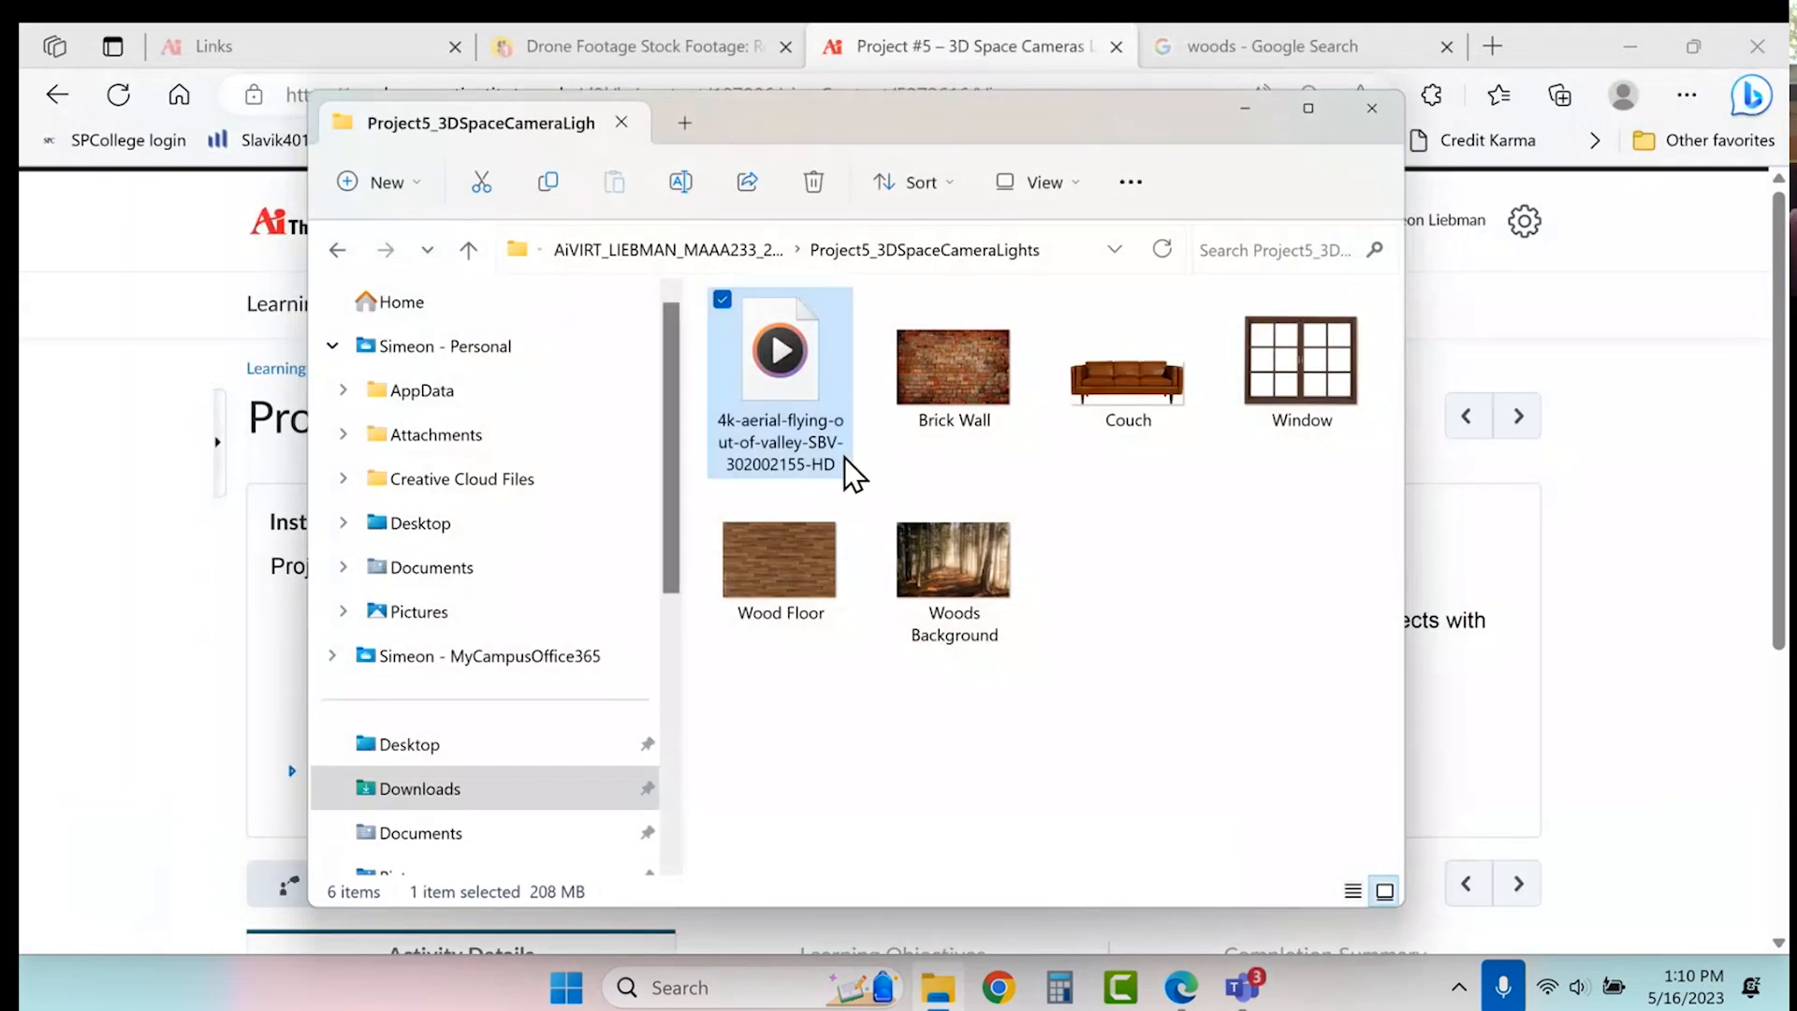
left_click(1017, 522)
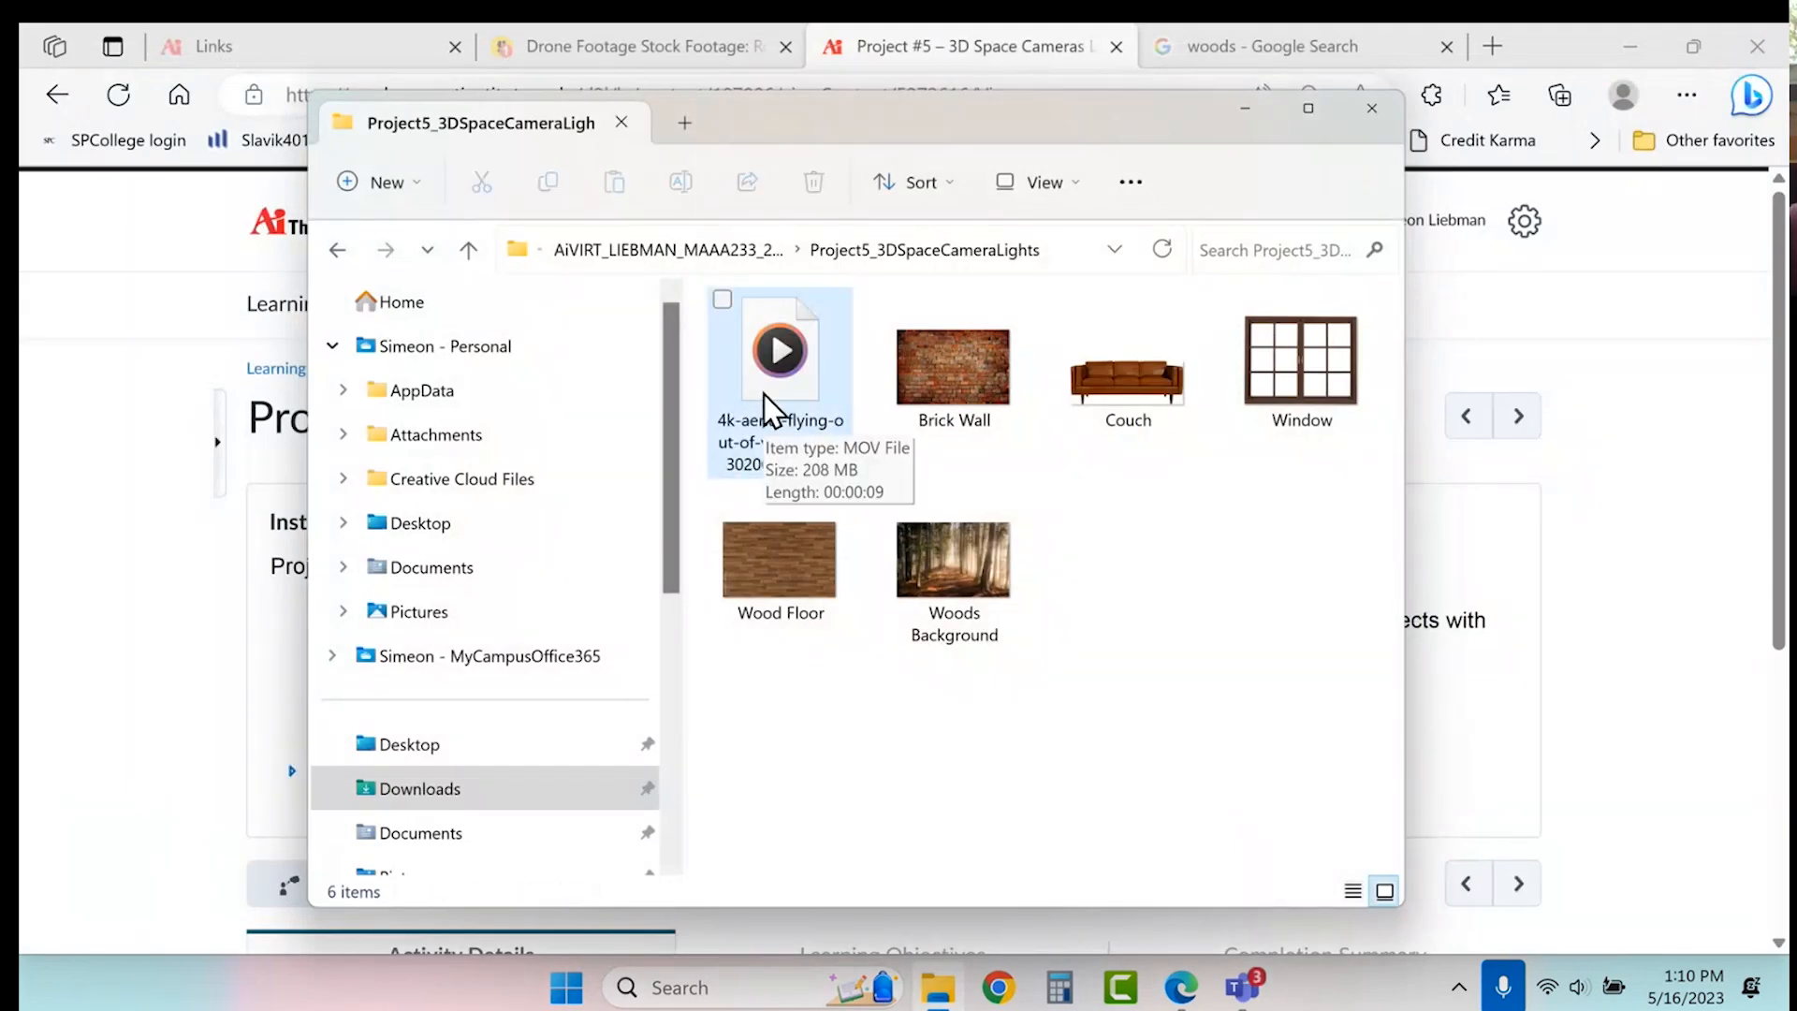
- Switch to the Storyblocks drone footage results, open the "way of life" lake walkway clip and download it as HDMP4 (h264)
left_click(662, 32)
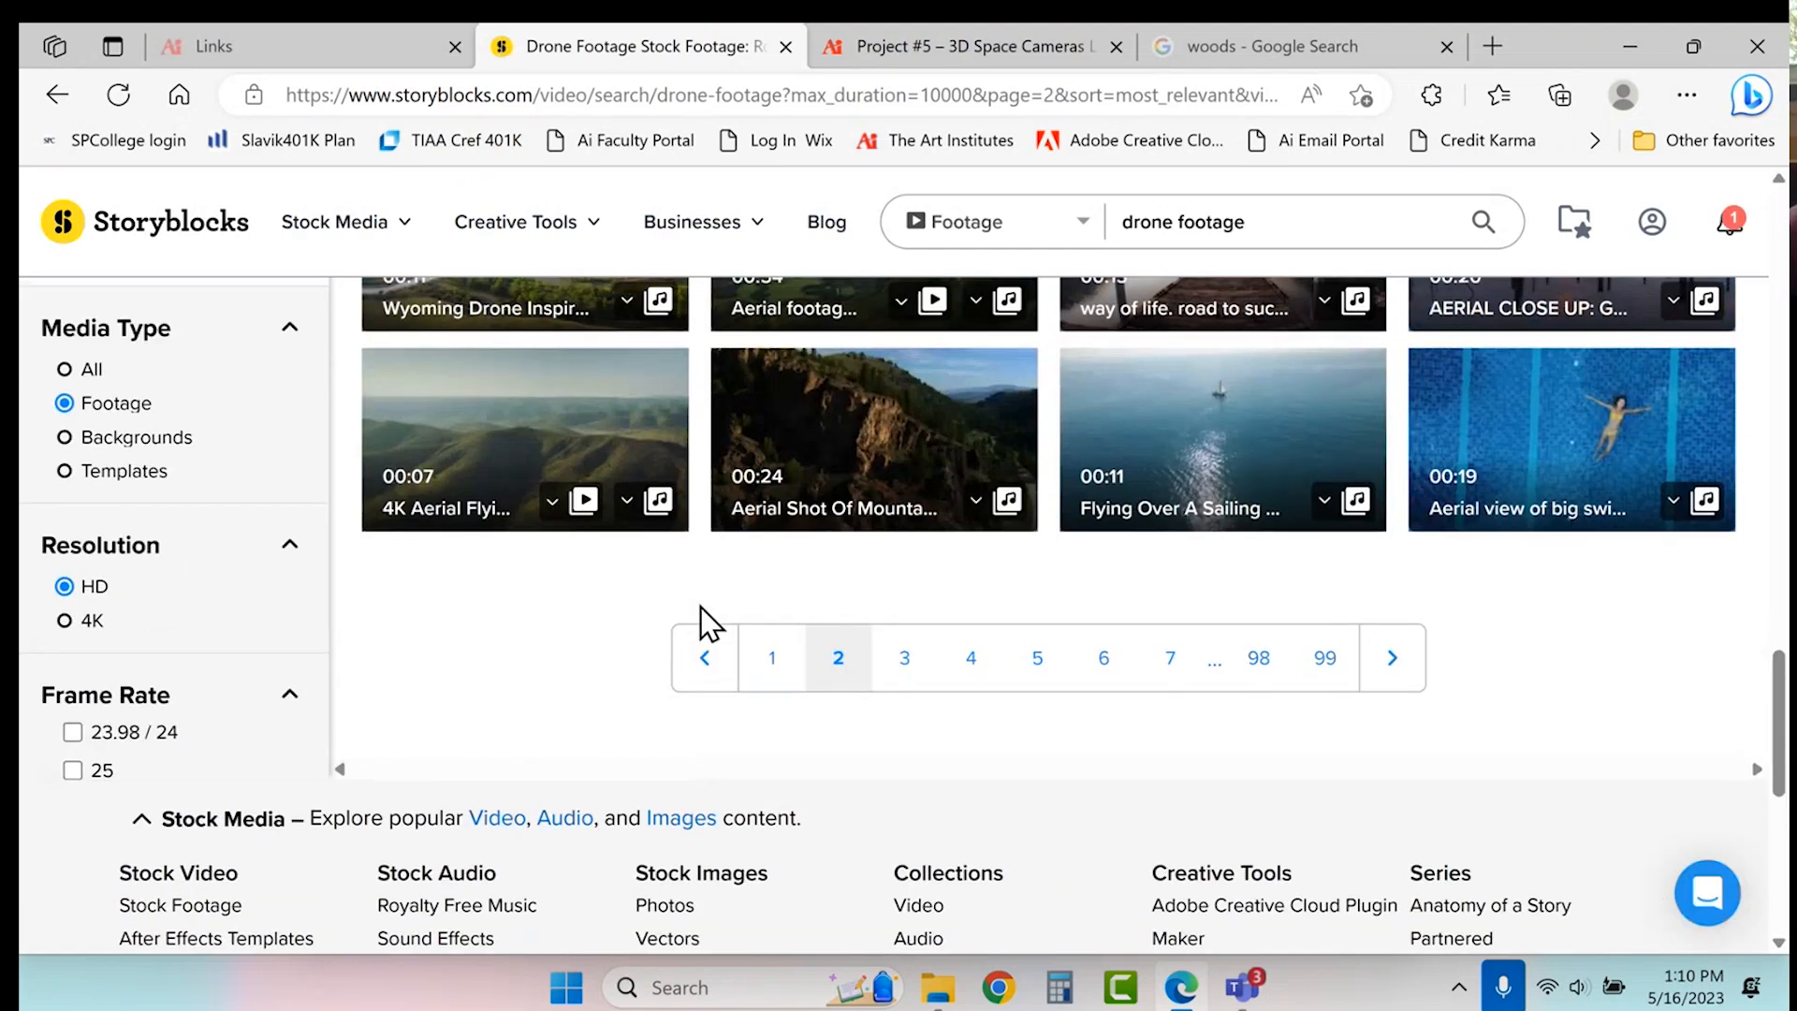
scroll(704, 622, "up", 2)
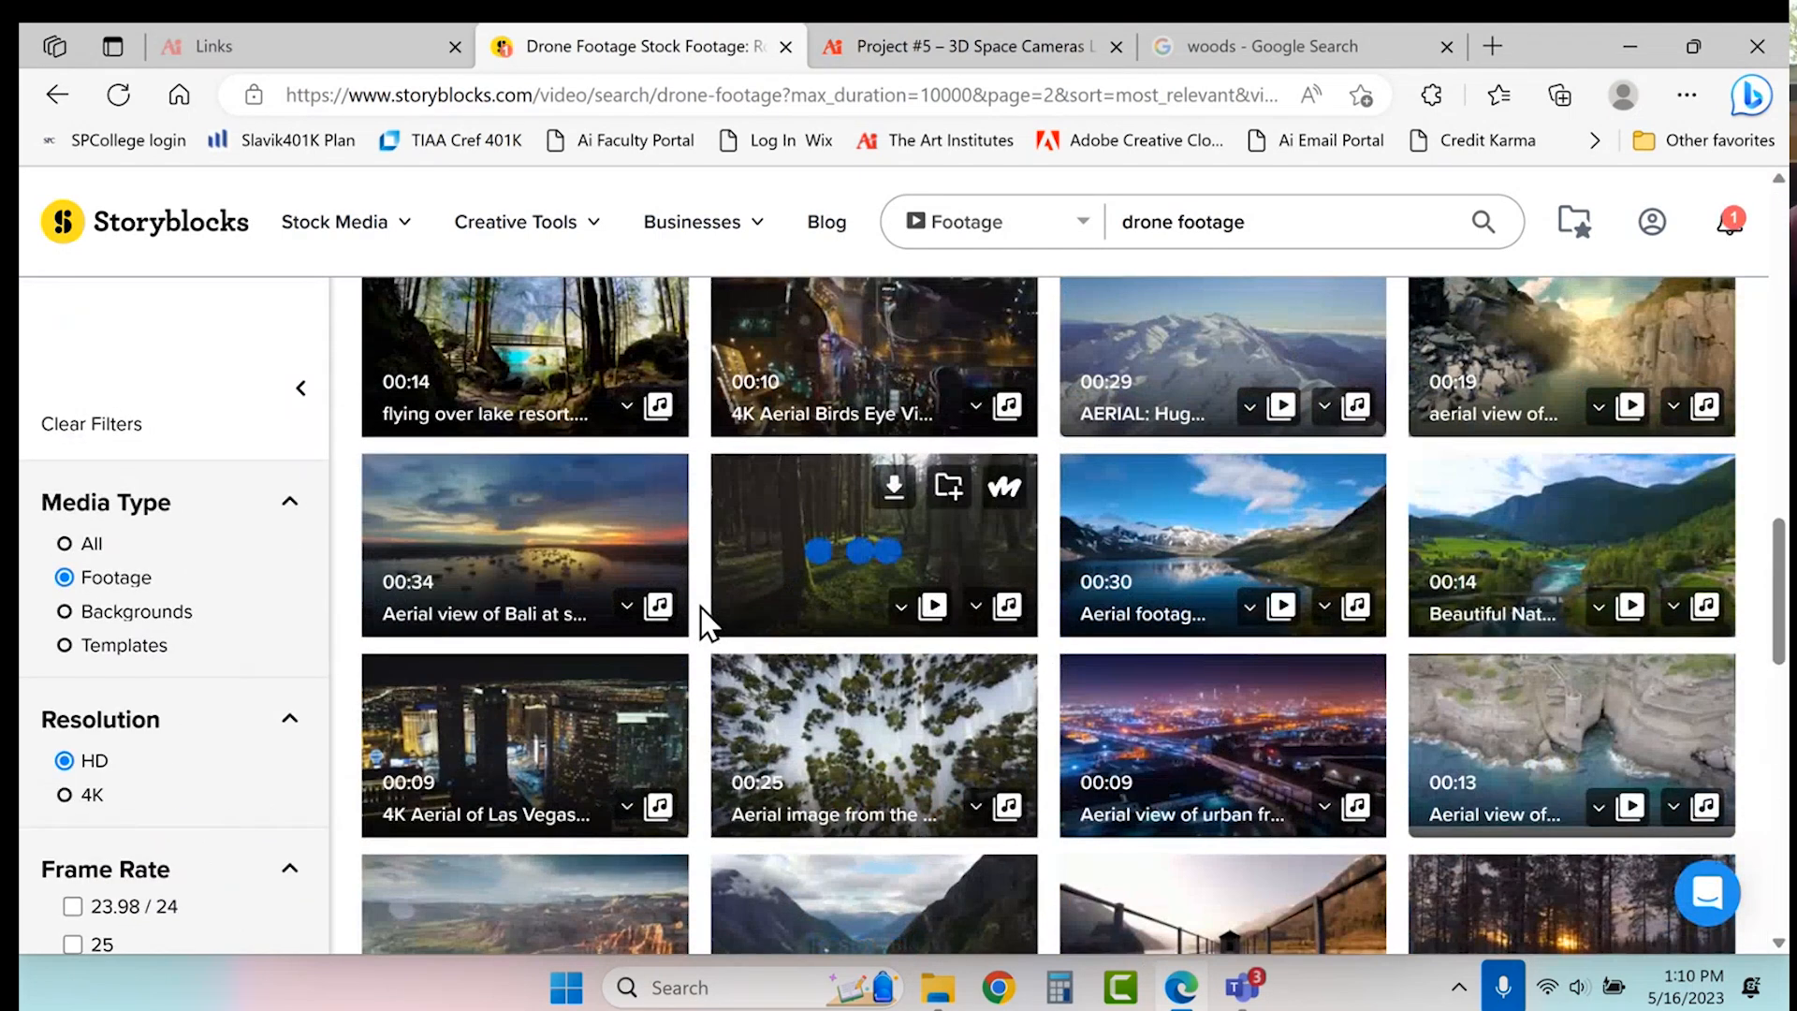
scroll(704, 623, "down", 5)
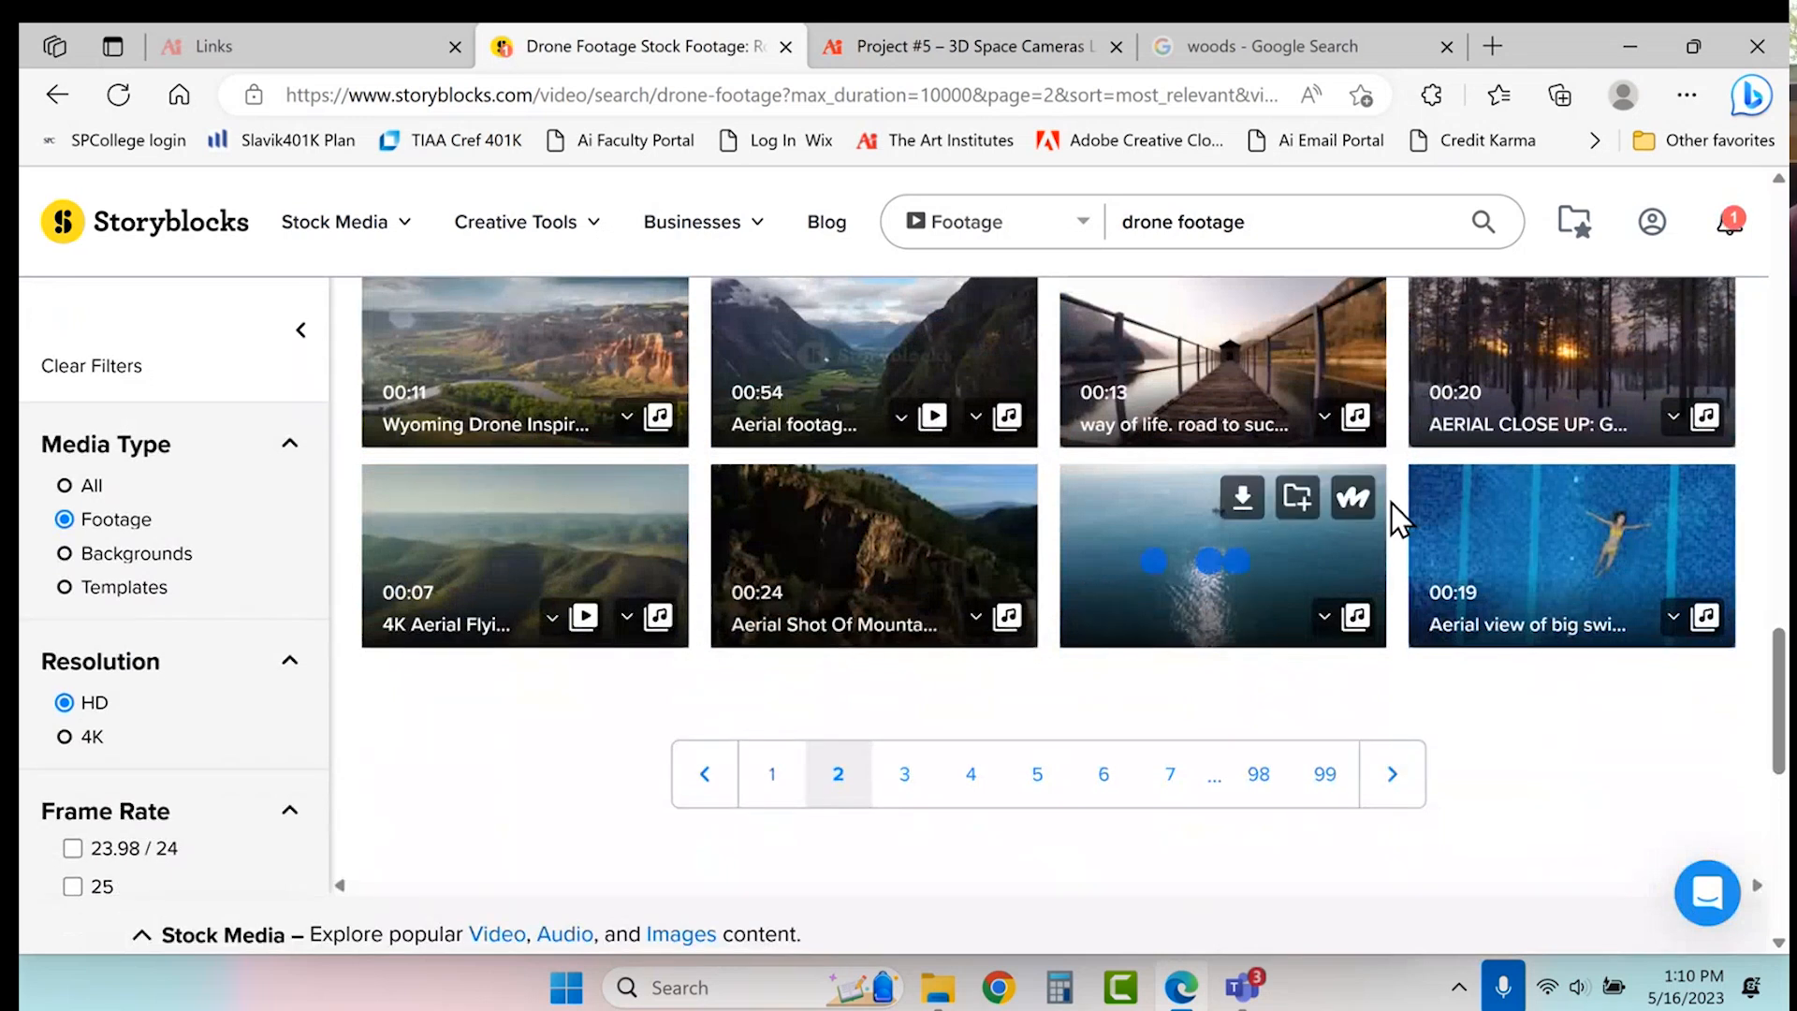
mouse_move(1549, 536)
scroll(1479, 560, "up", 3)
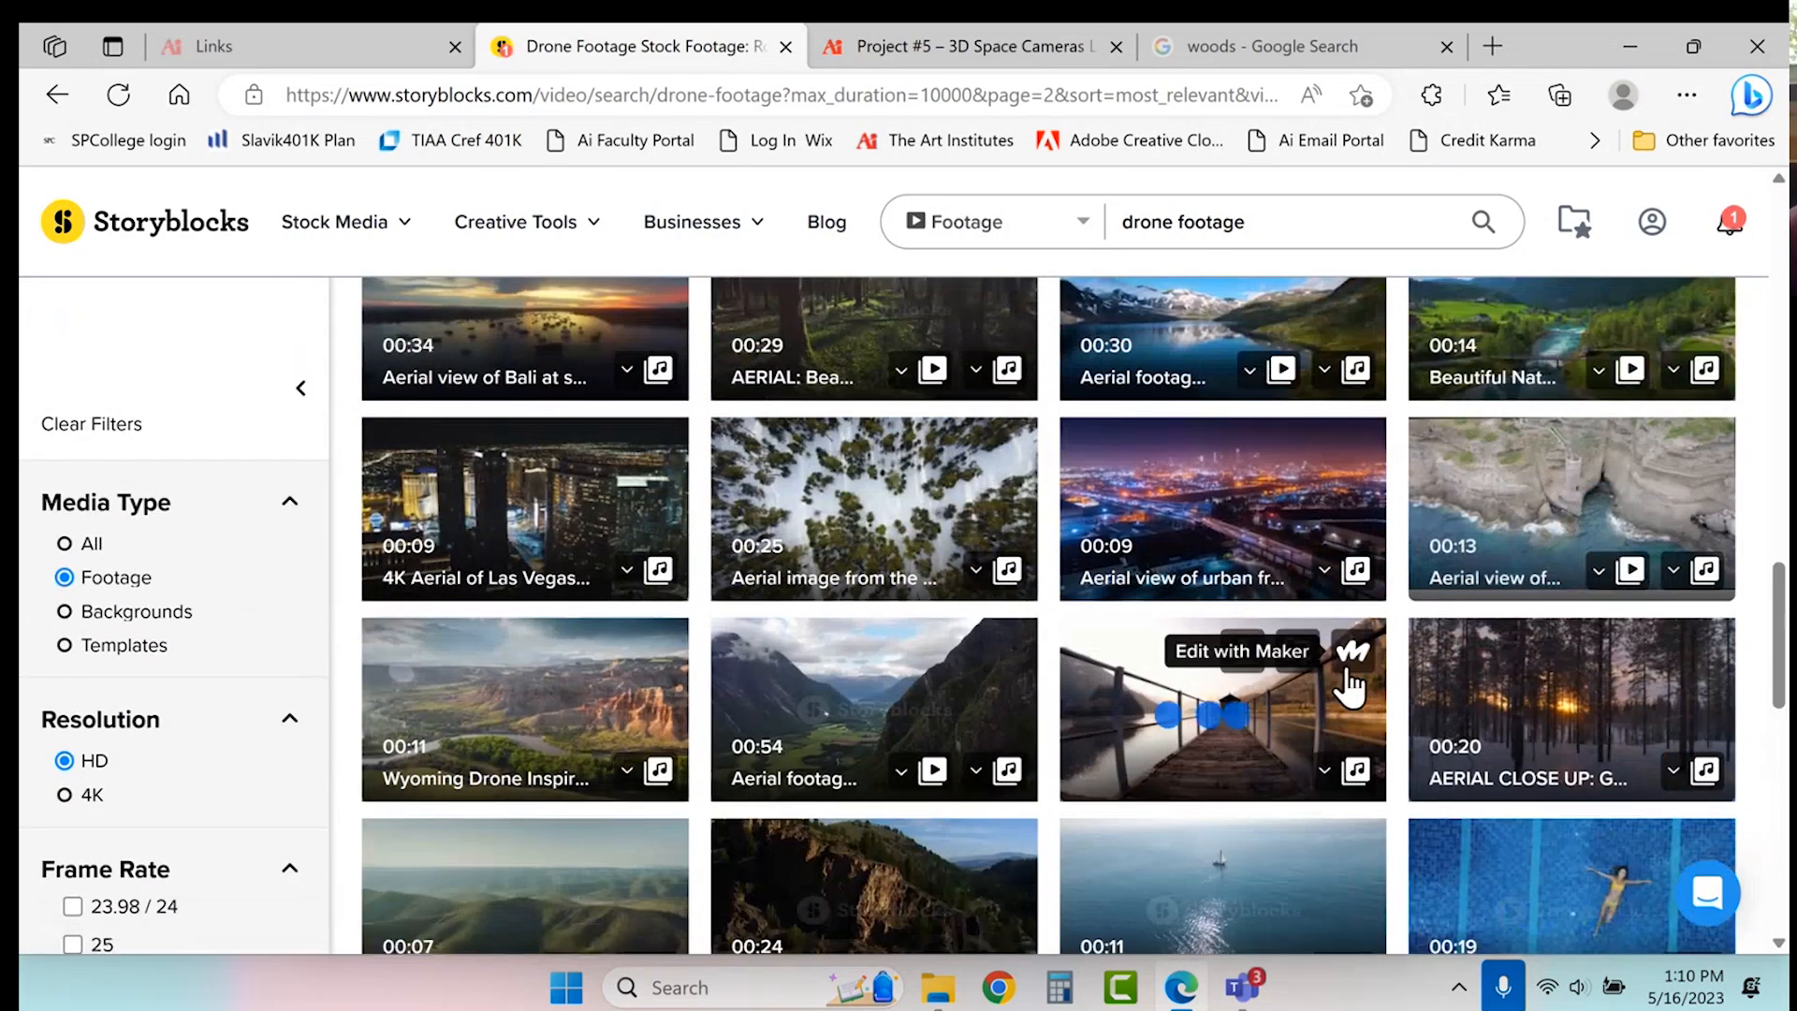
left_click(1139, 746)
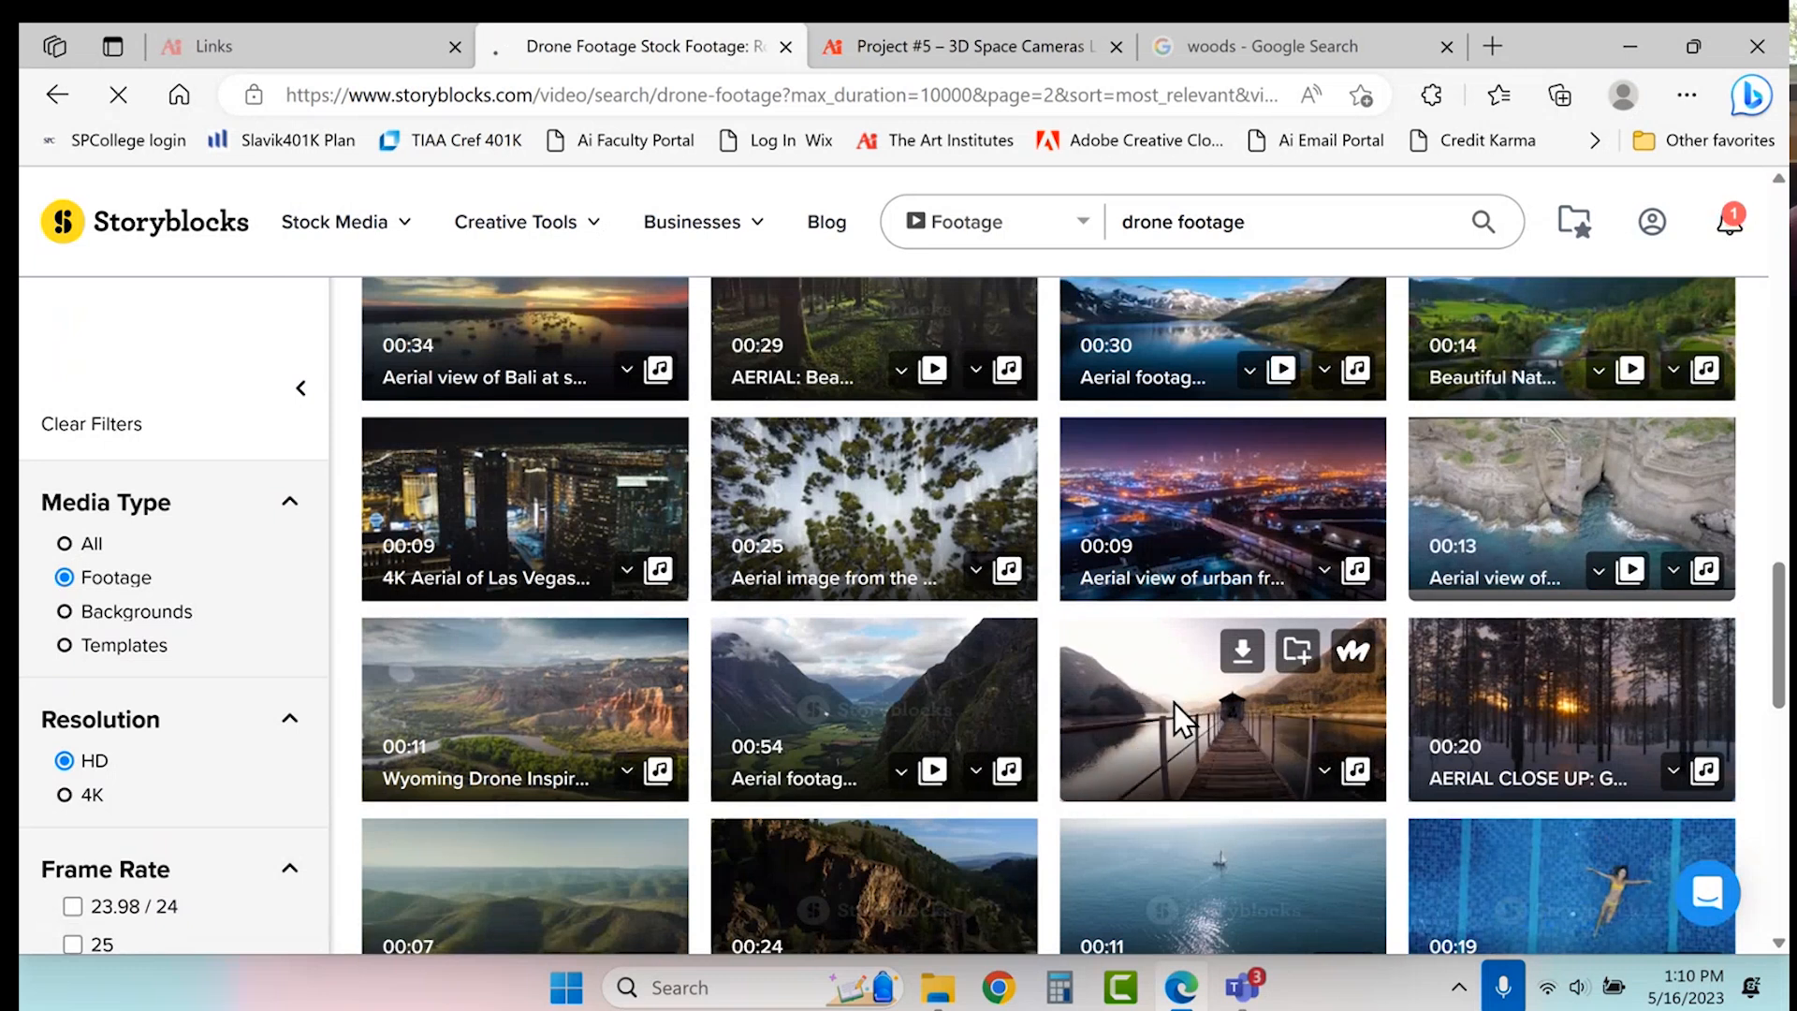
mouse_move(1153, 891)
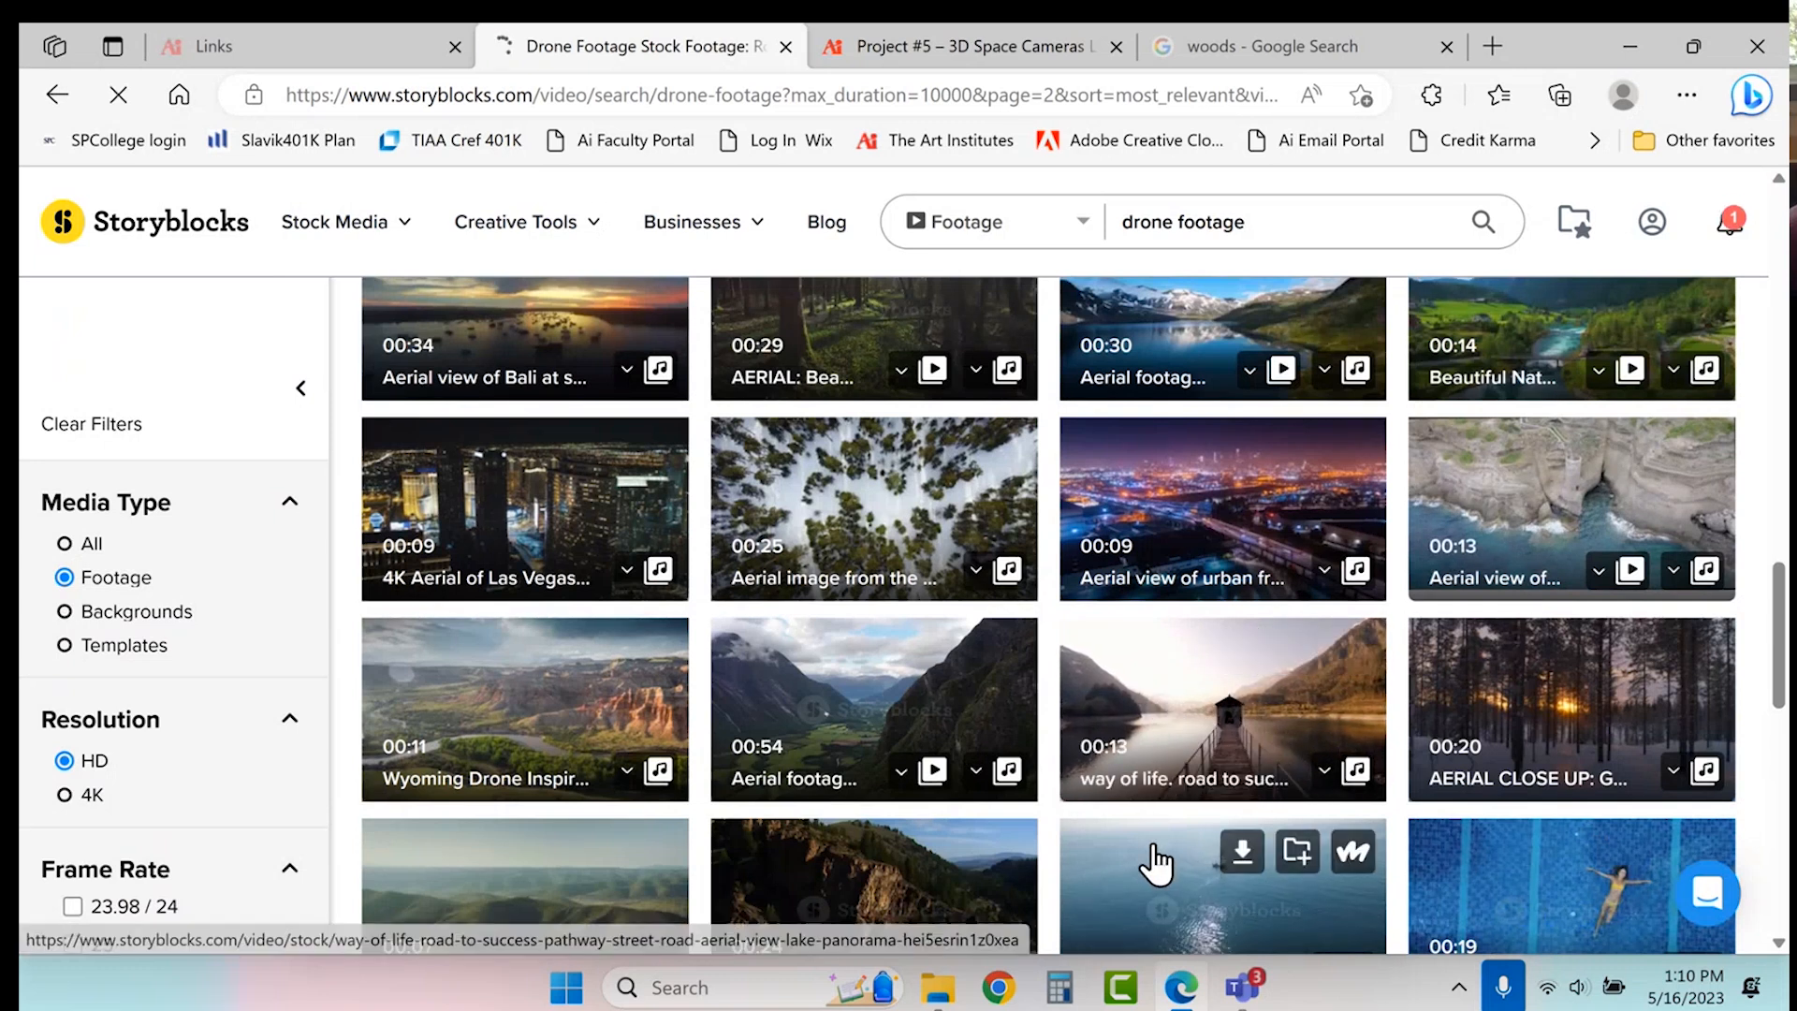
mouse_move(1181, 769)
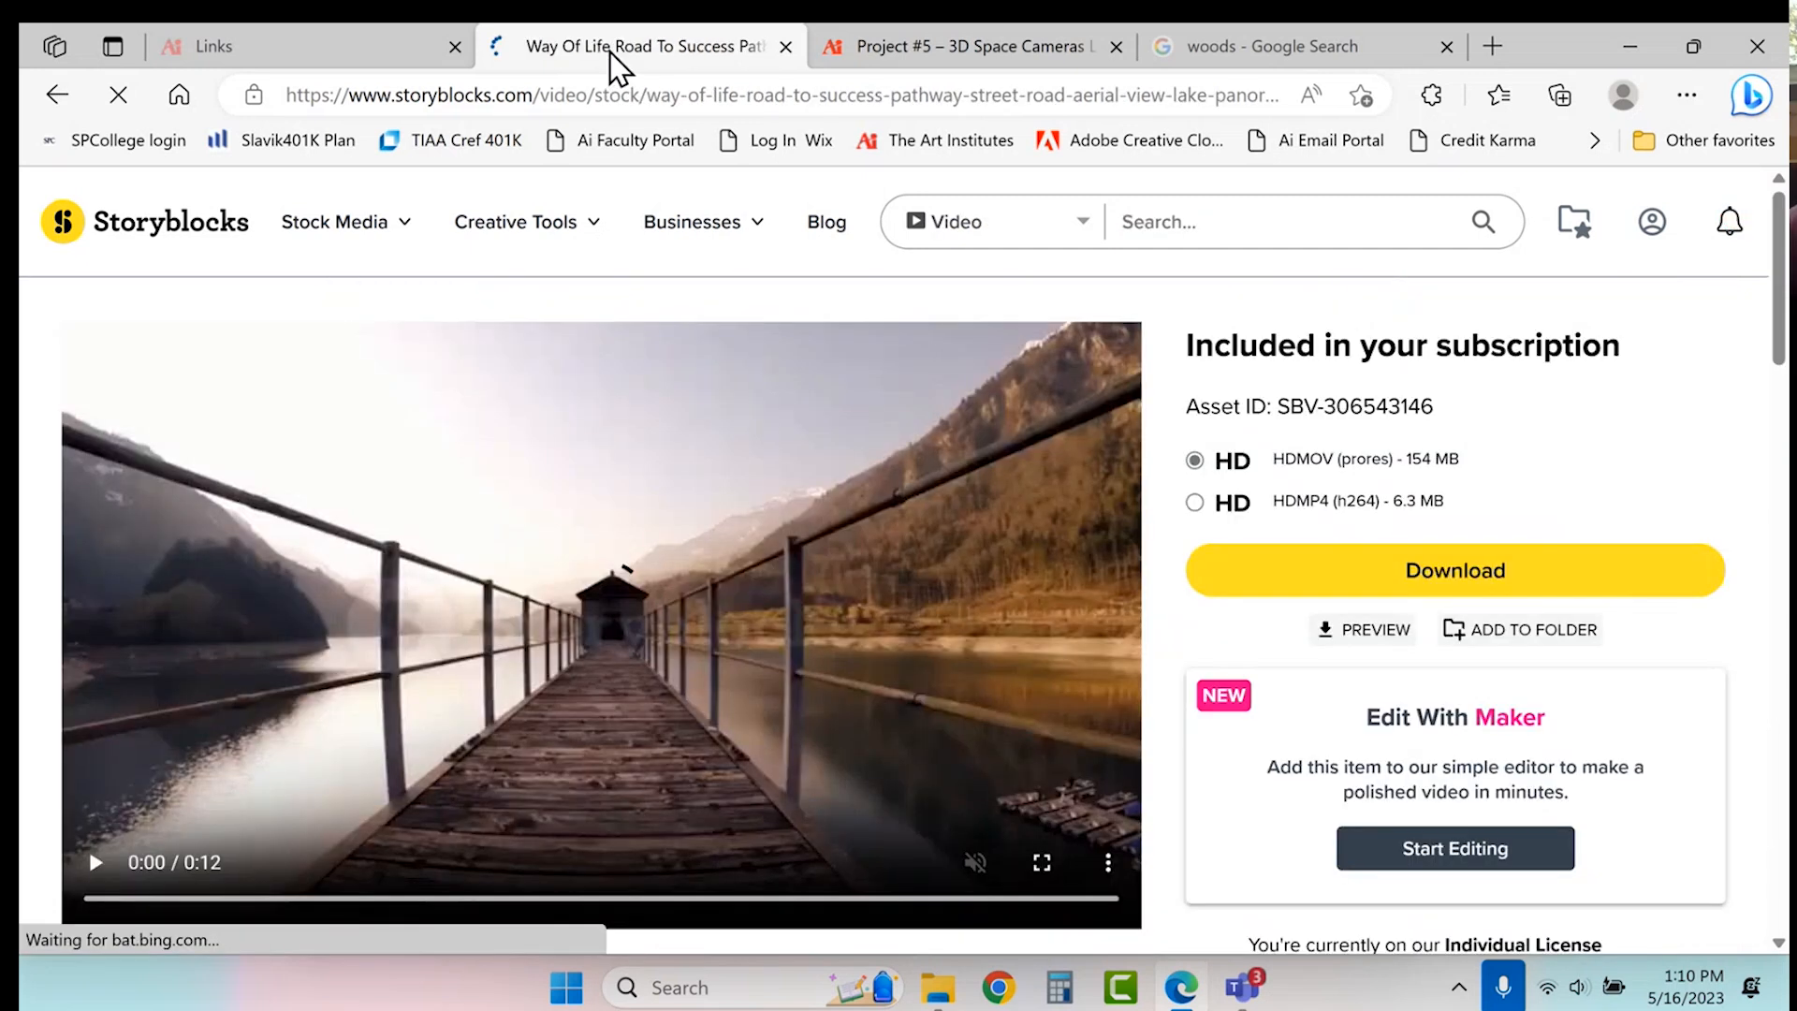
left_click(1196, 505)
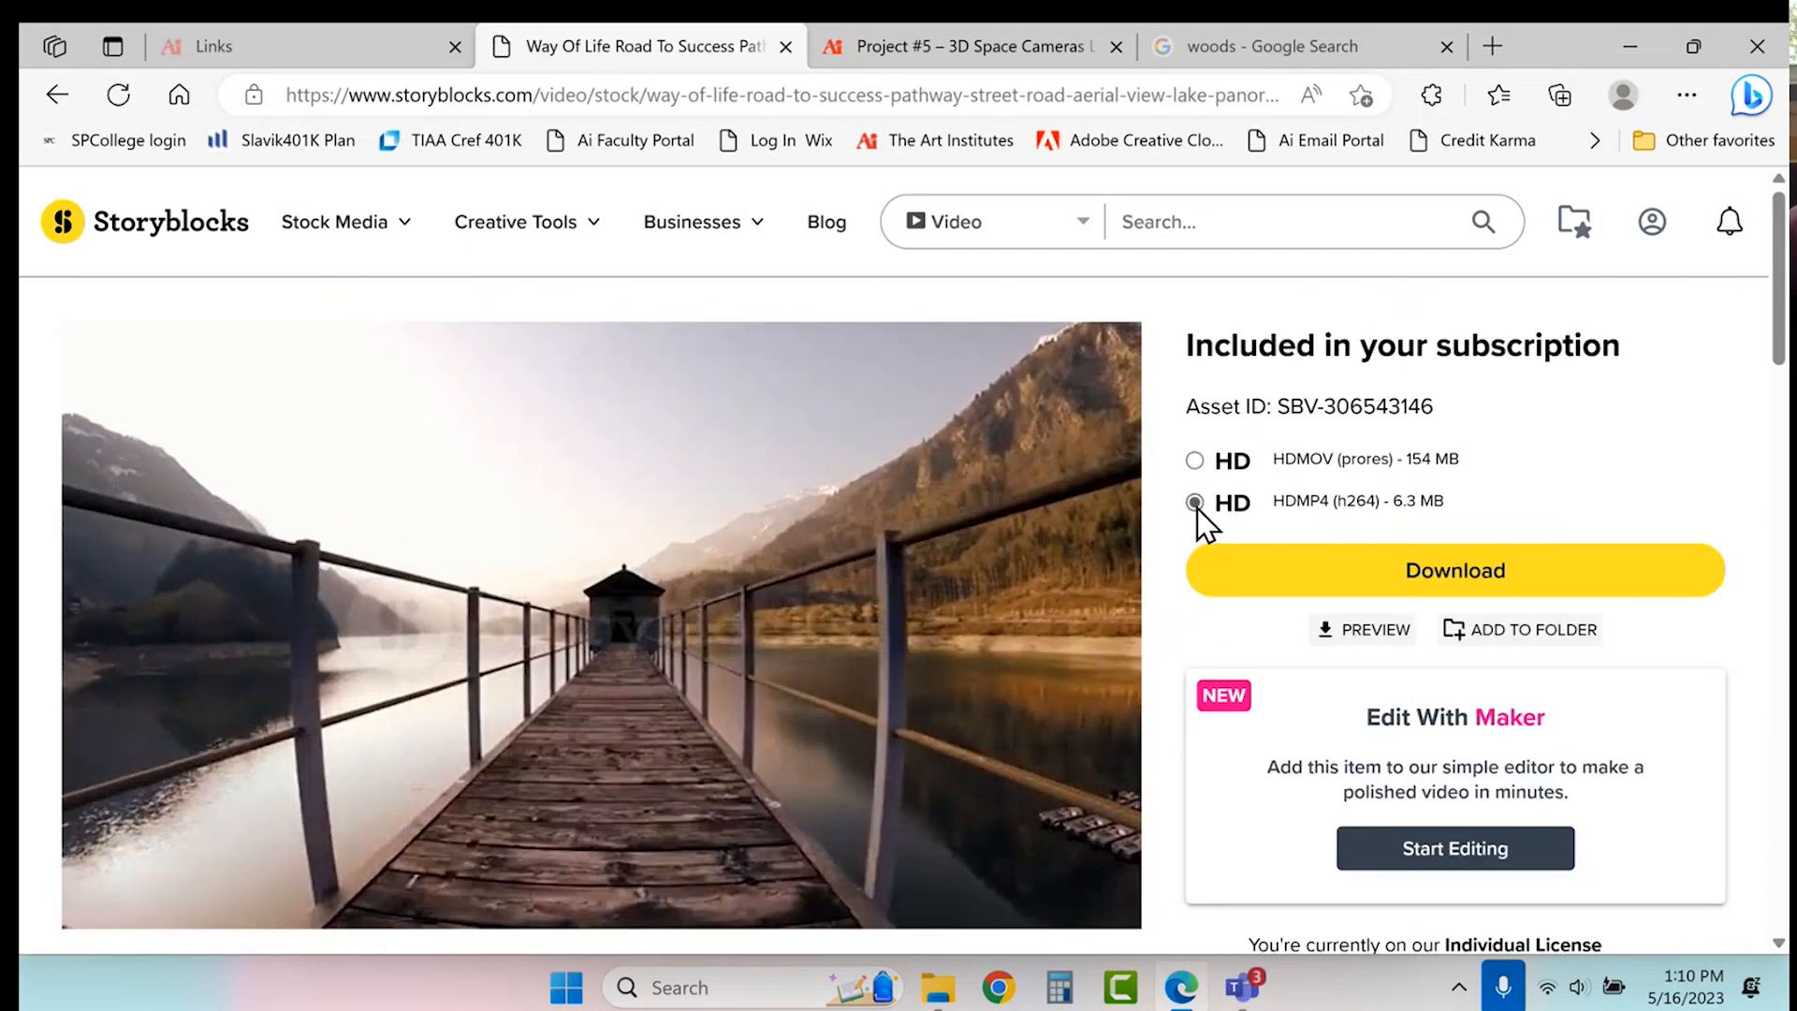
left_click(1394, 566)
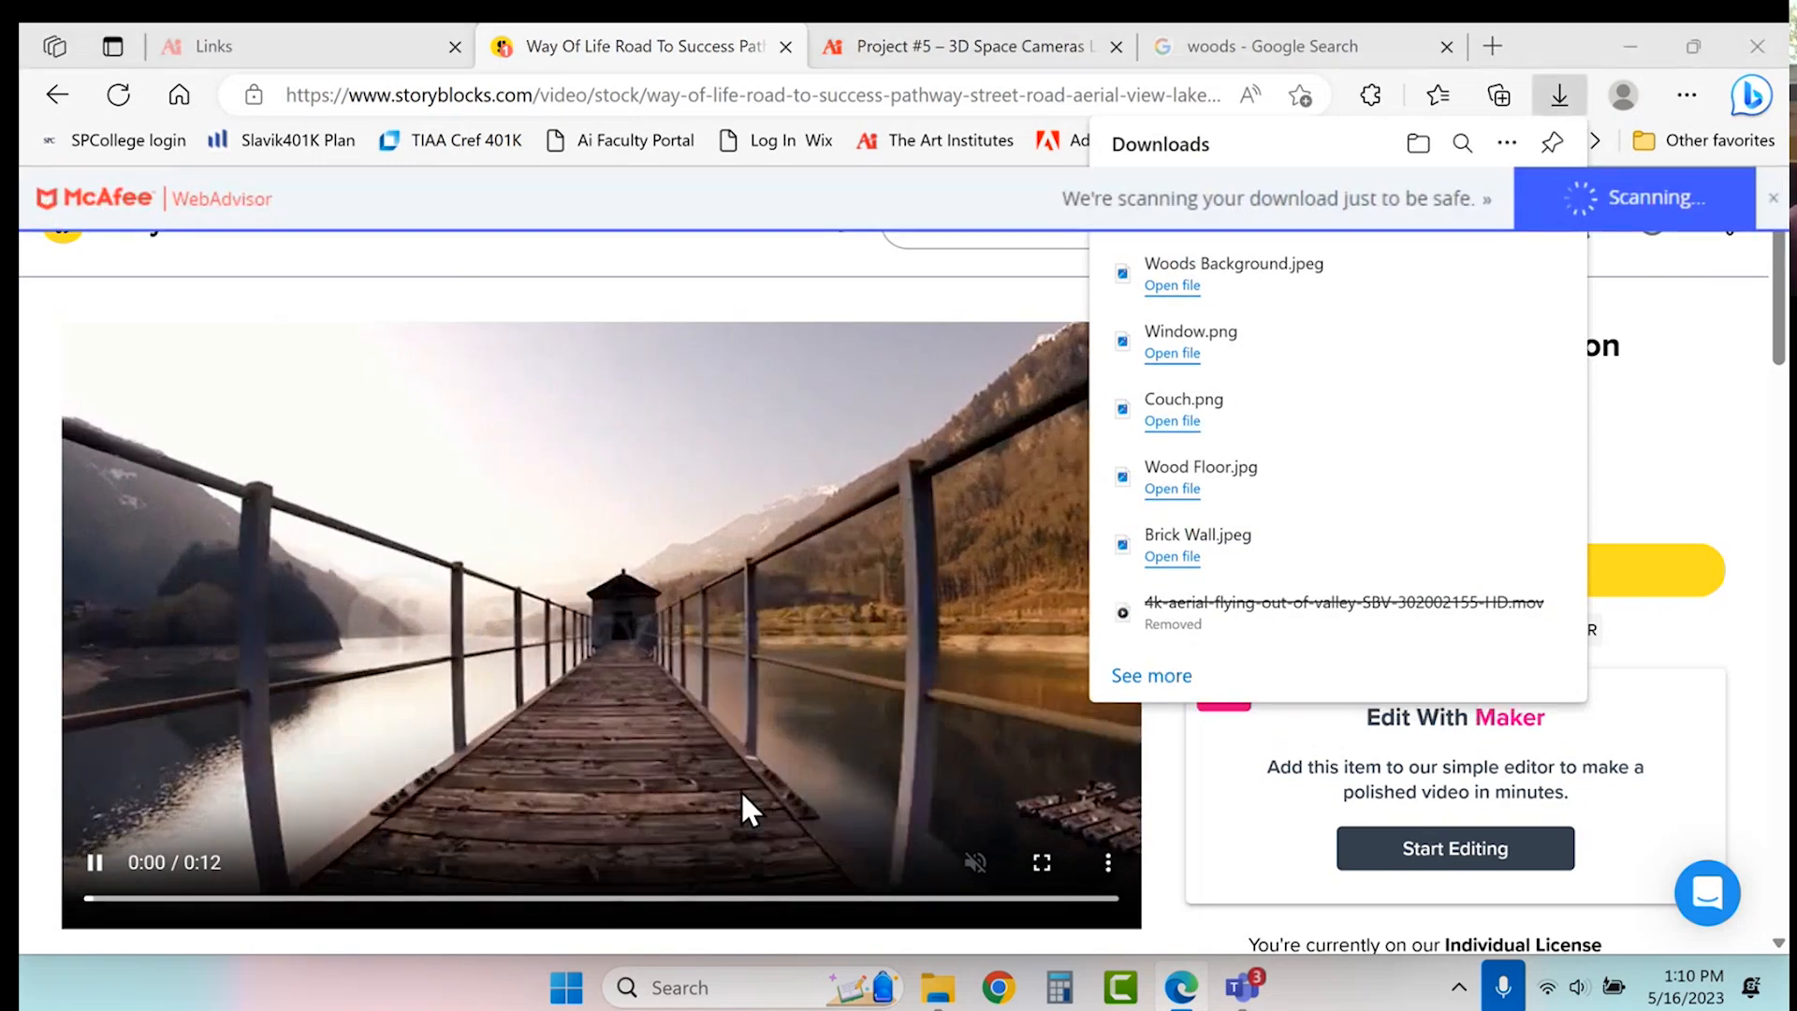
- Transfer the downloaded lake walkway video from Downloads into the Project5_3DSpaceCameraLights folder, and close the Storyblocks page
left_click(938, 987)
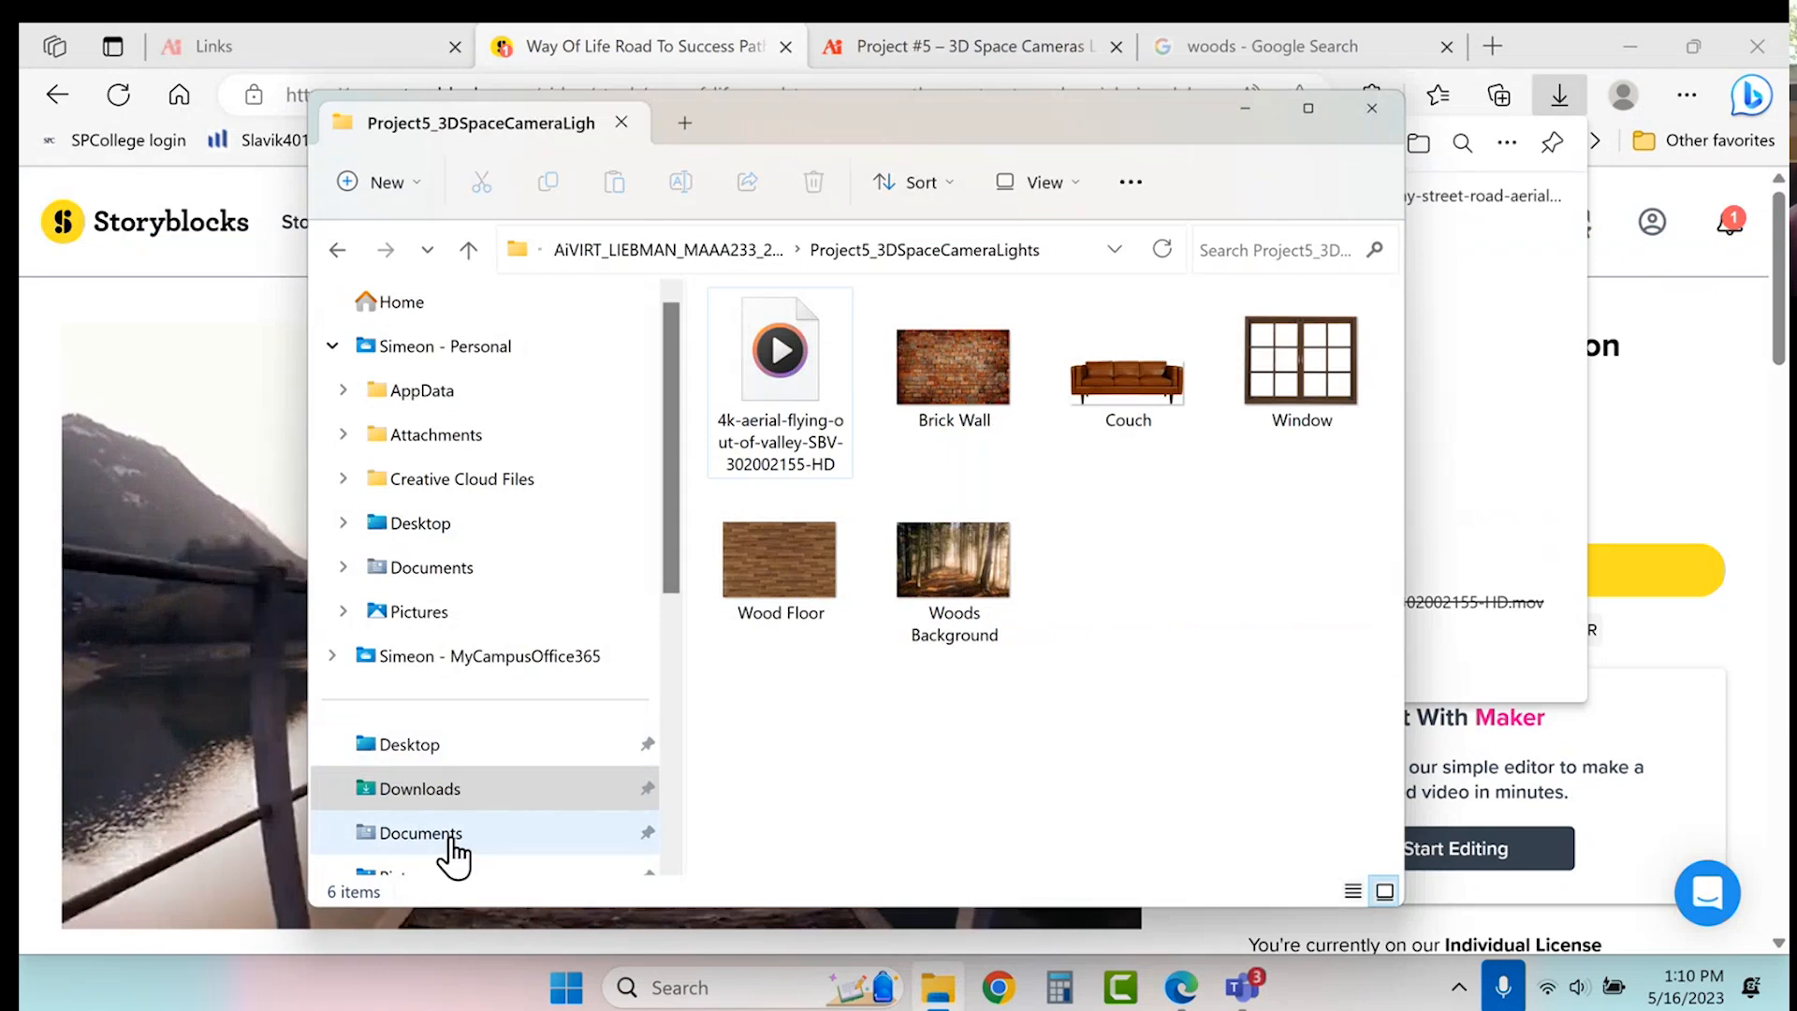
left_click(451, 795)
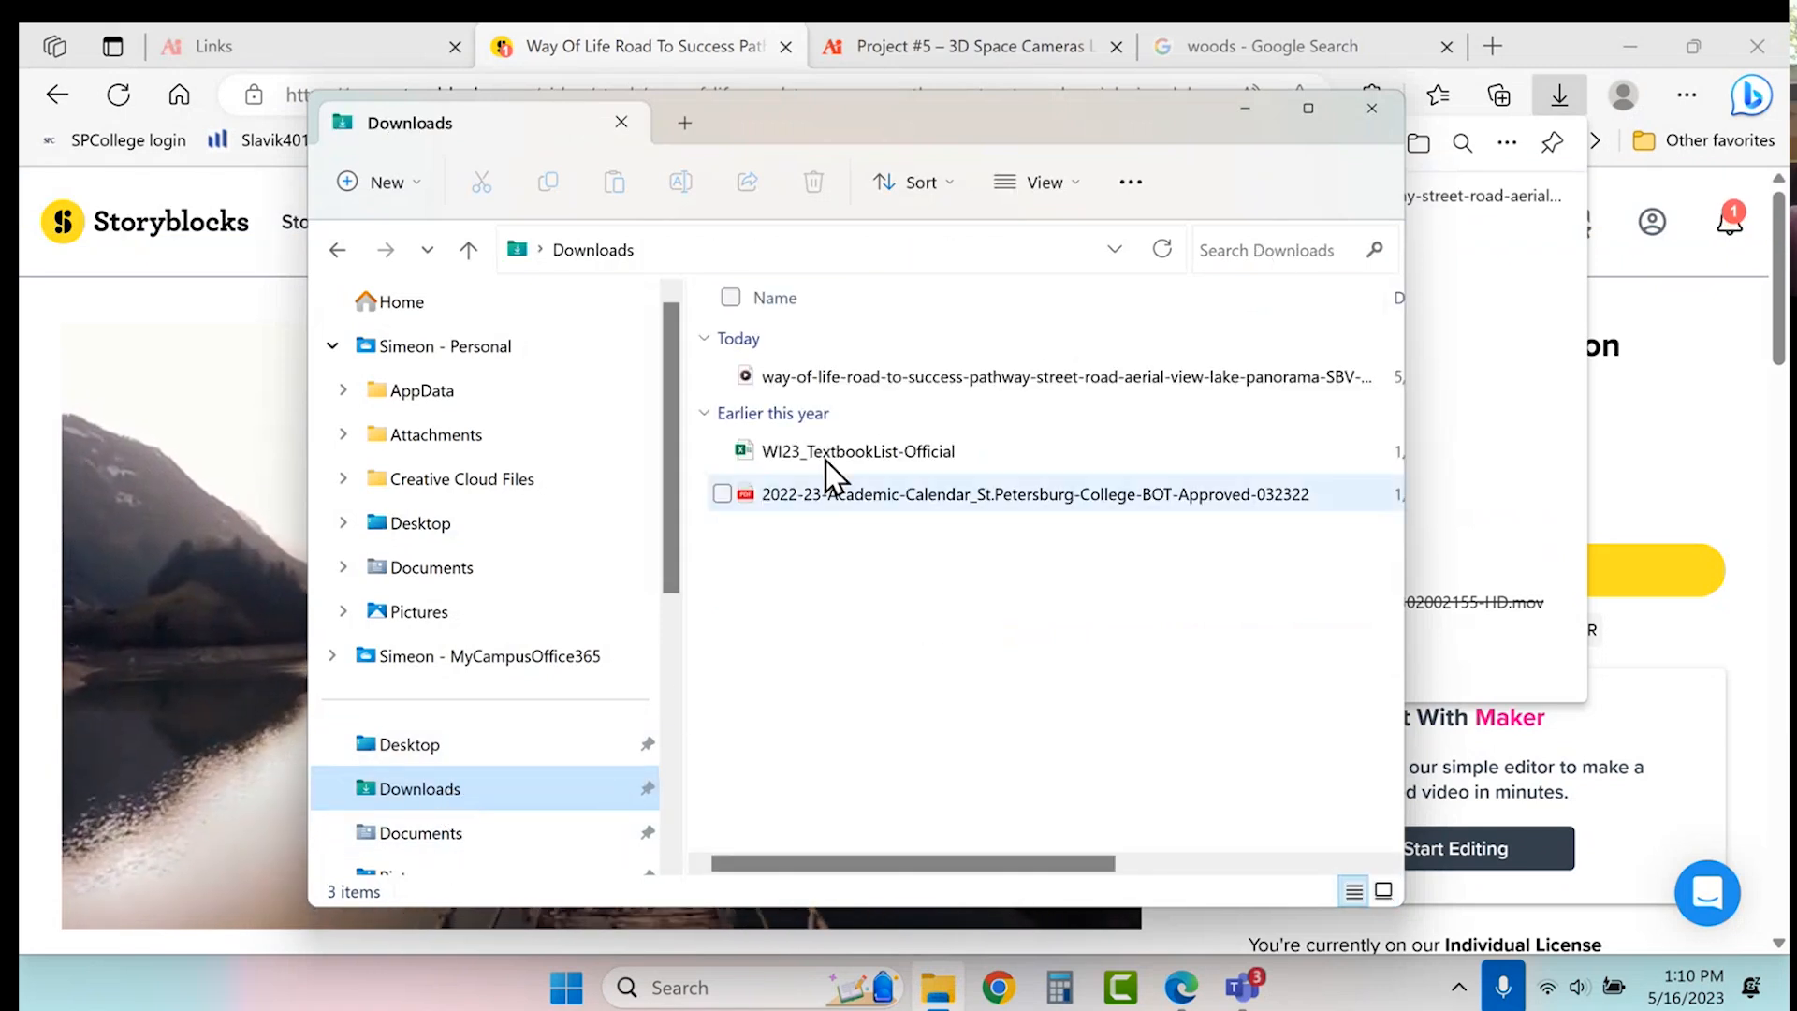
left_click(865, 385)
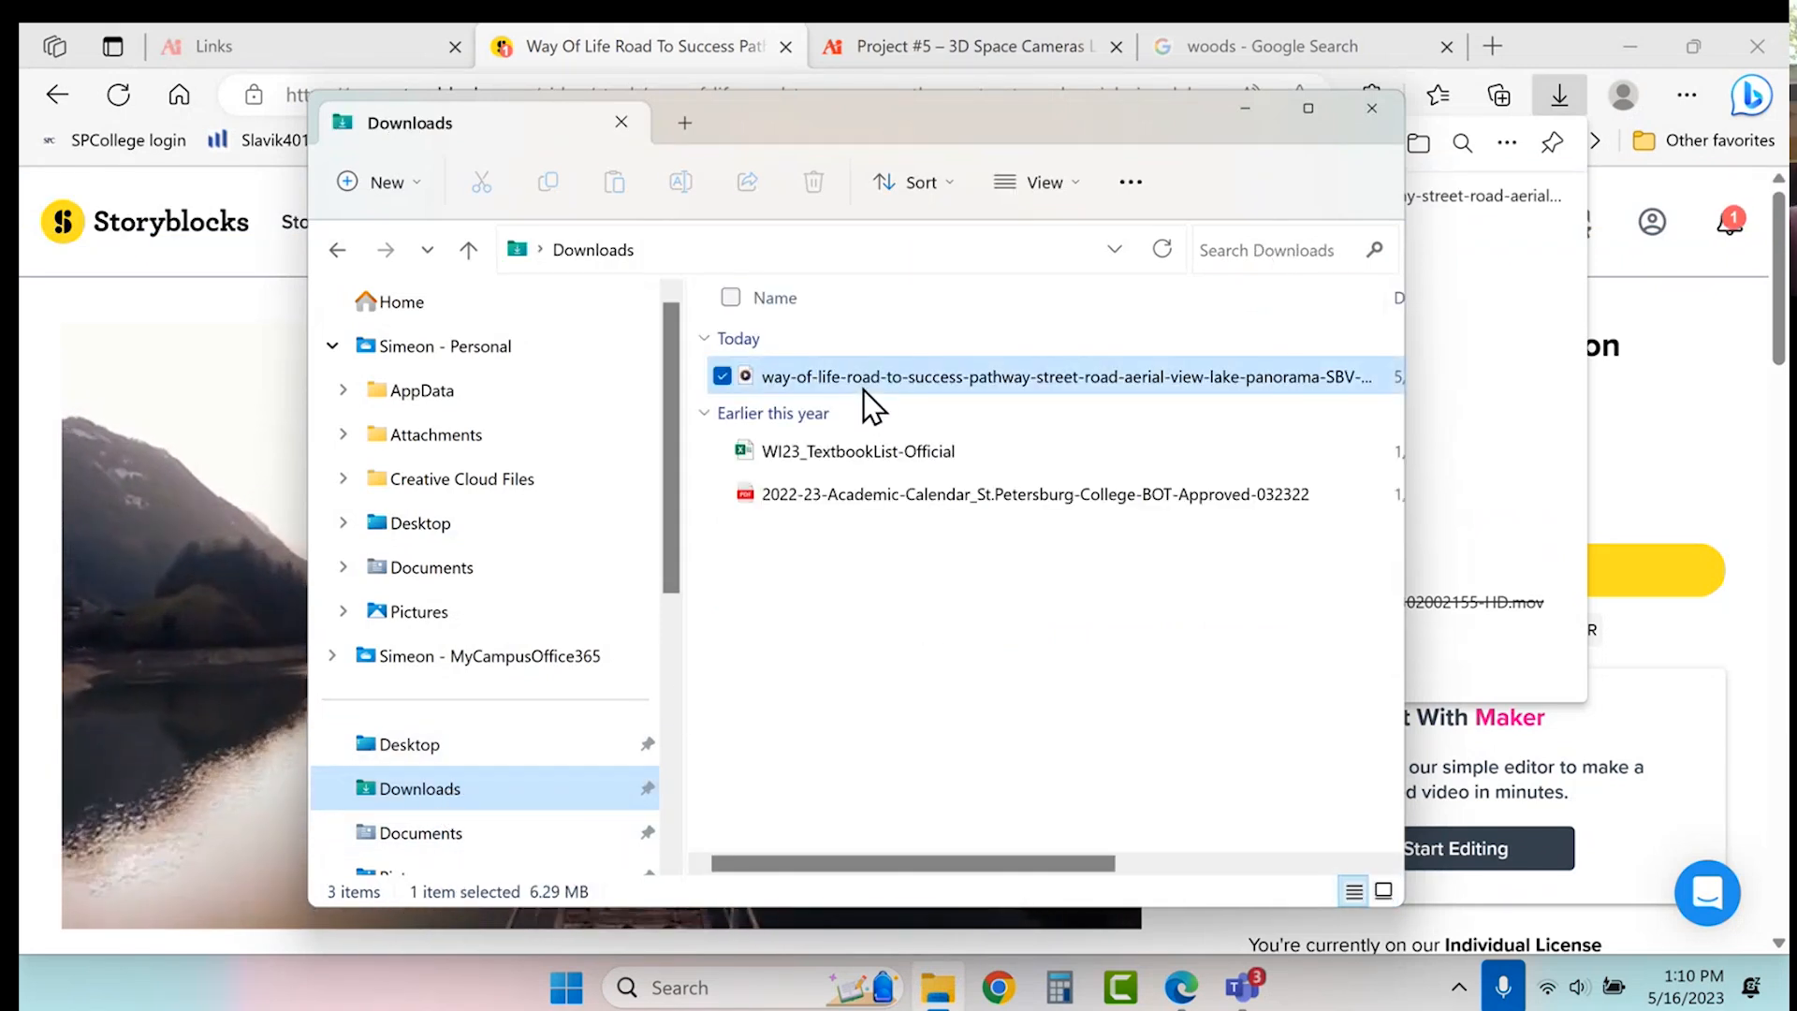
left_click(335, 249)
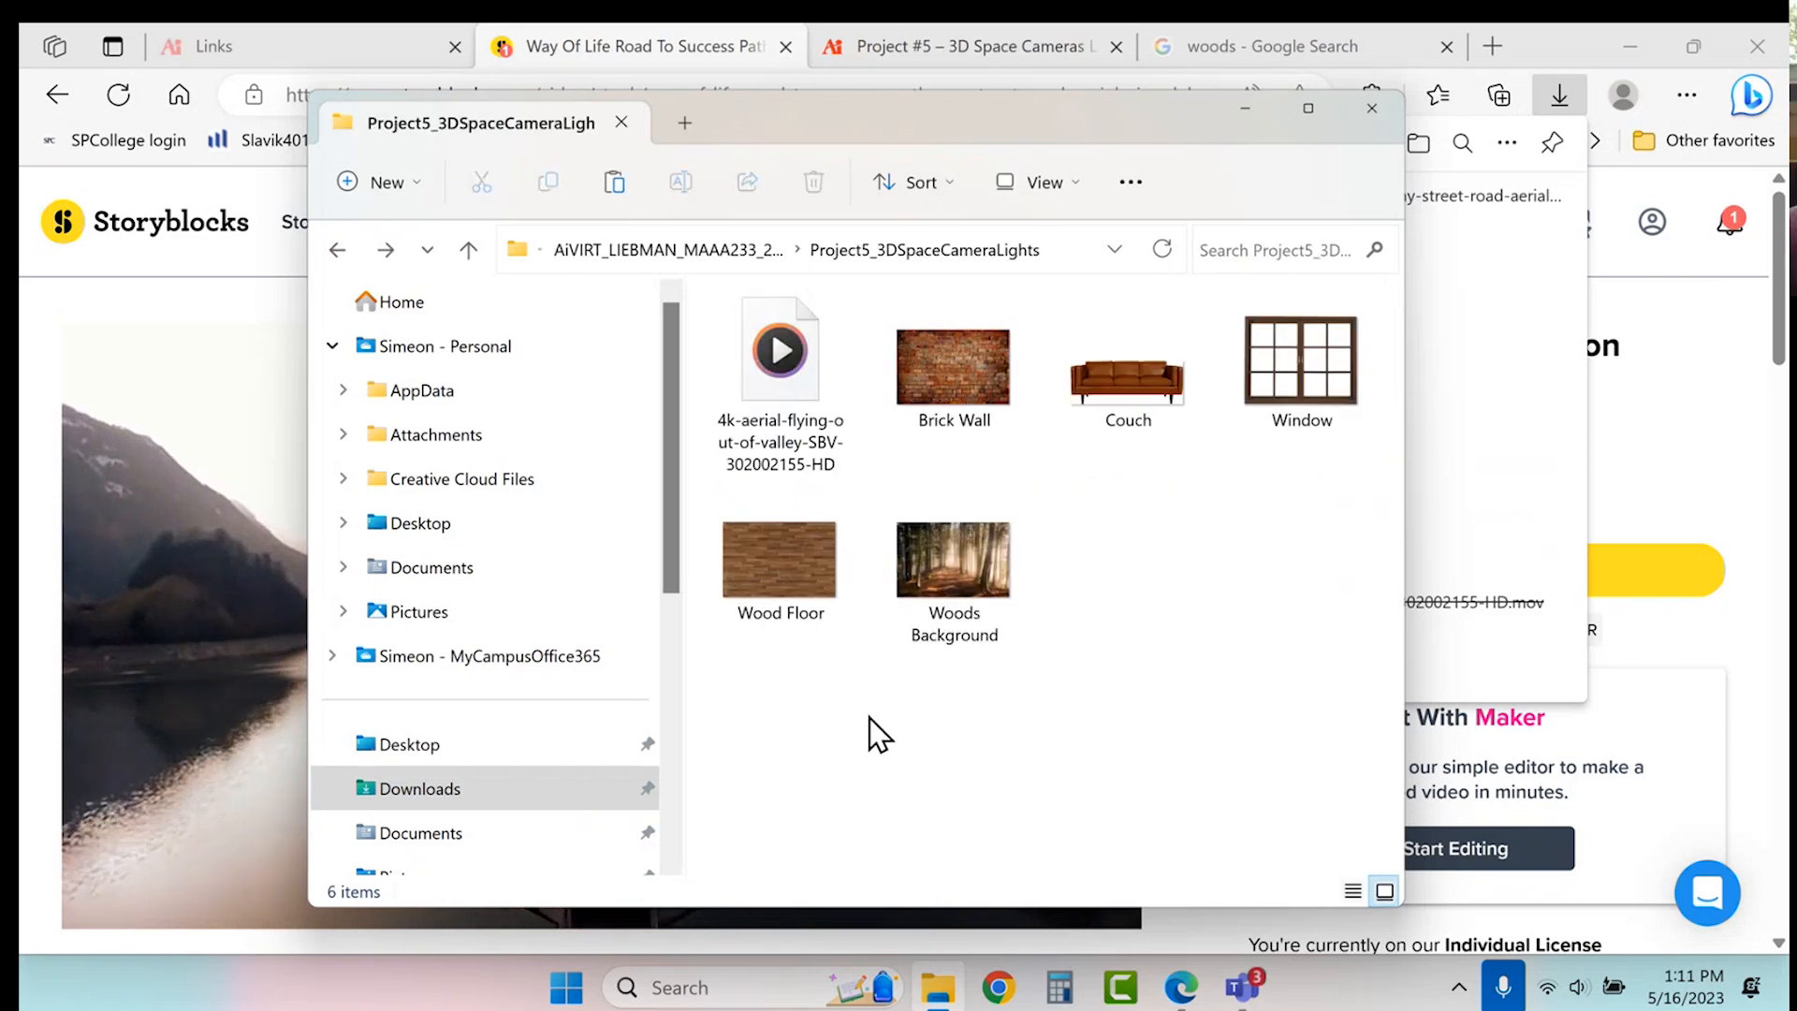
key("ctrl+v")
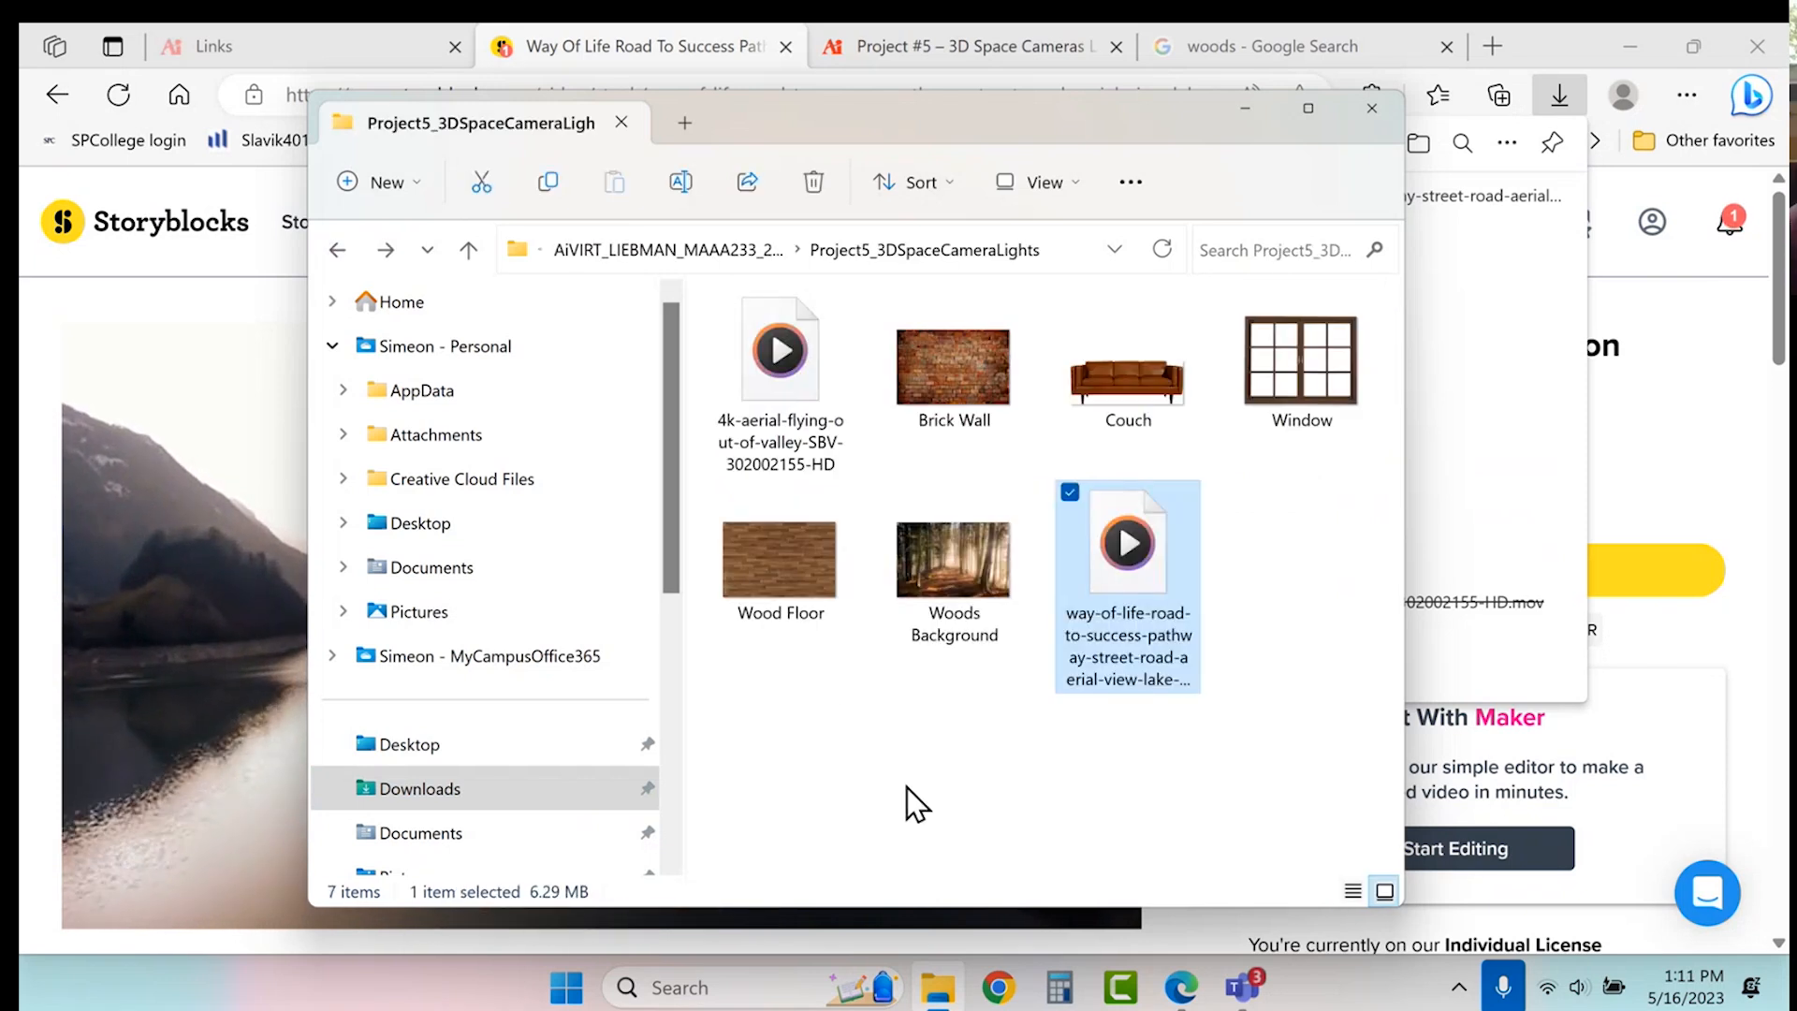
left_click(1244, 110)
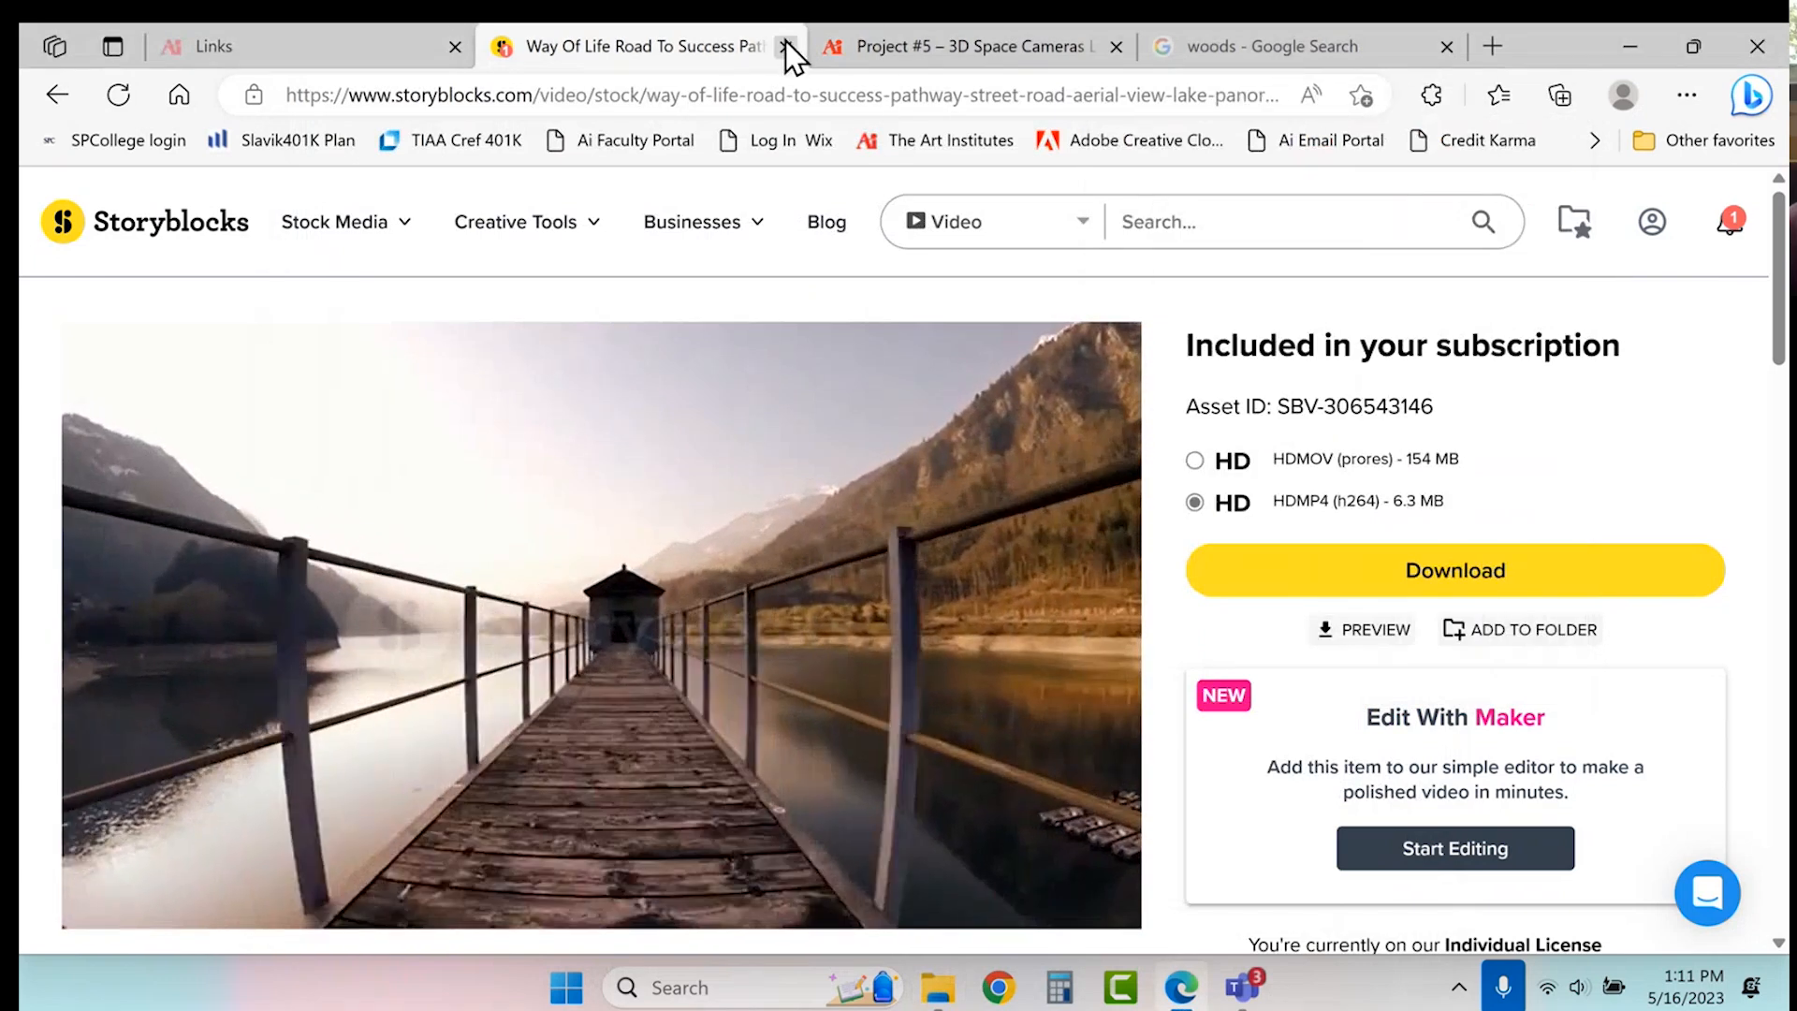
left_click(786, 47)
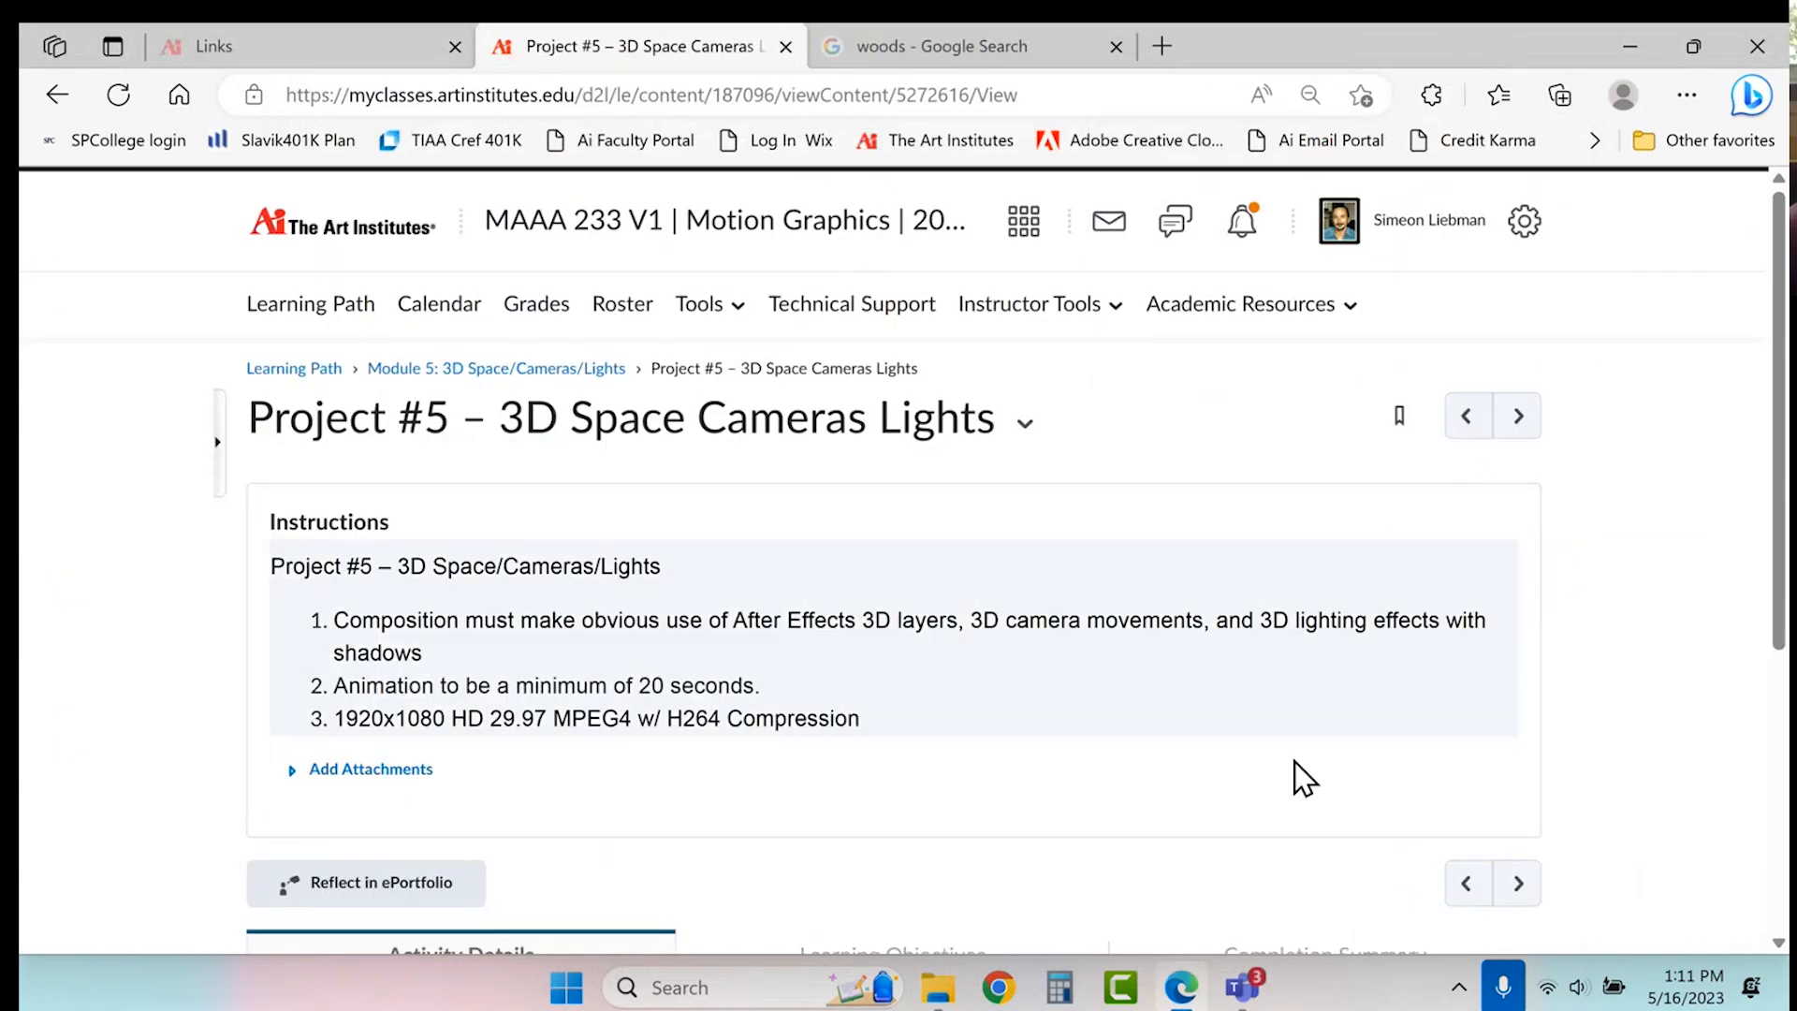
- Launch Adobe After Effects 2023 and dismiss its feature introduction and home screen
left_click(661, 990)
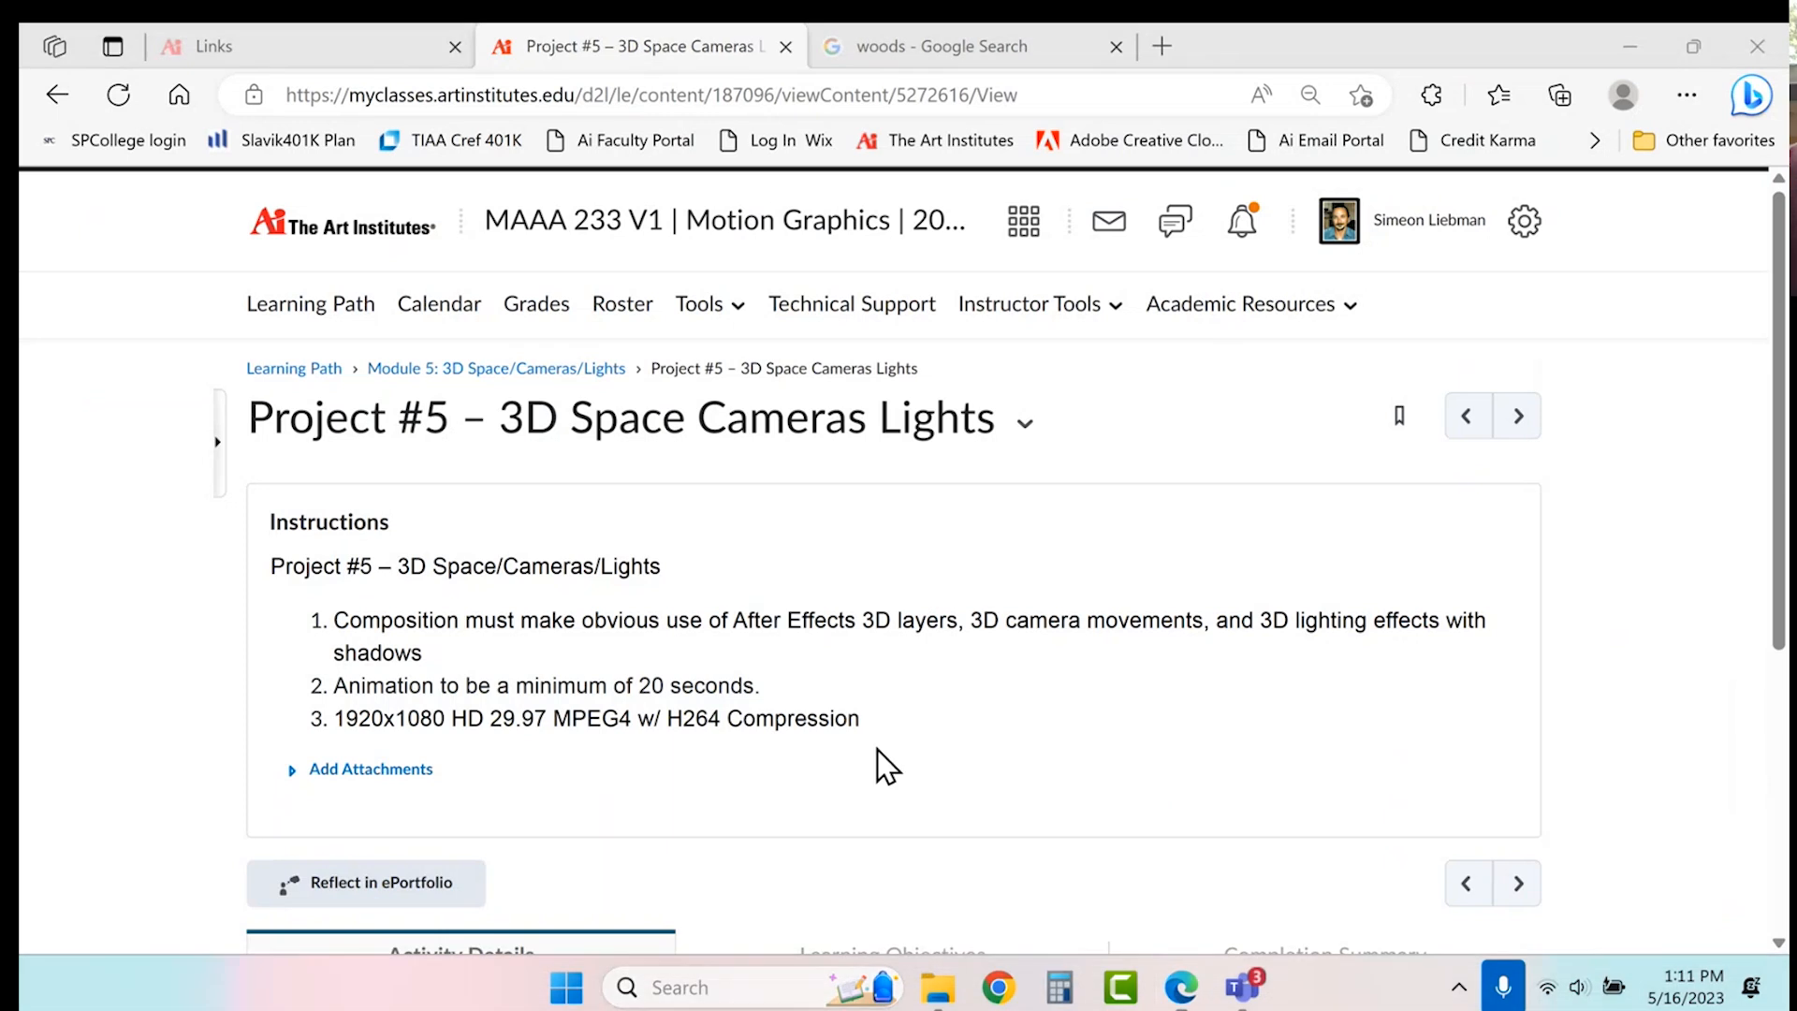
type("after")
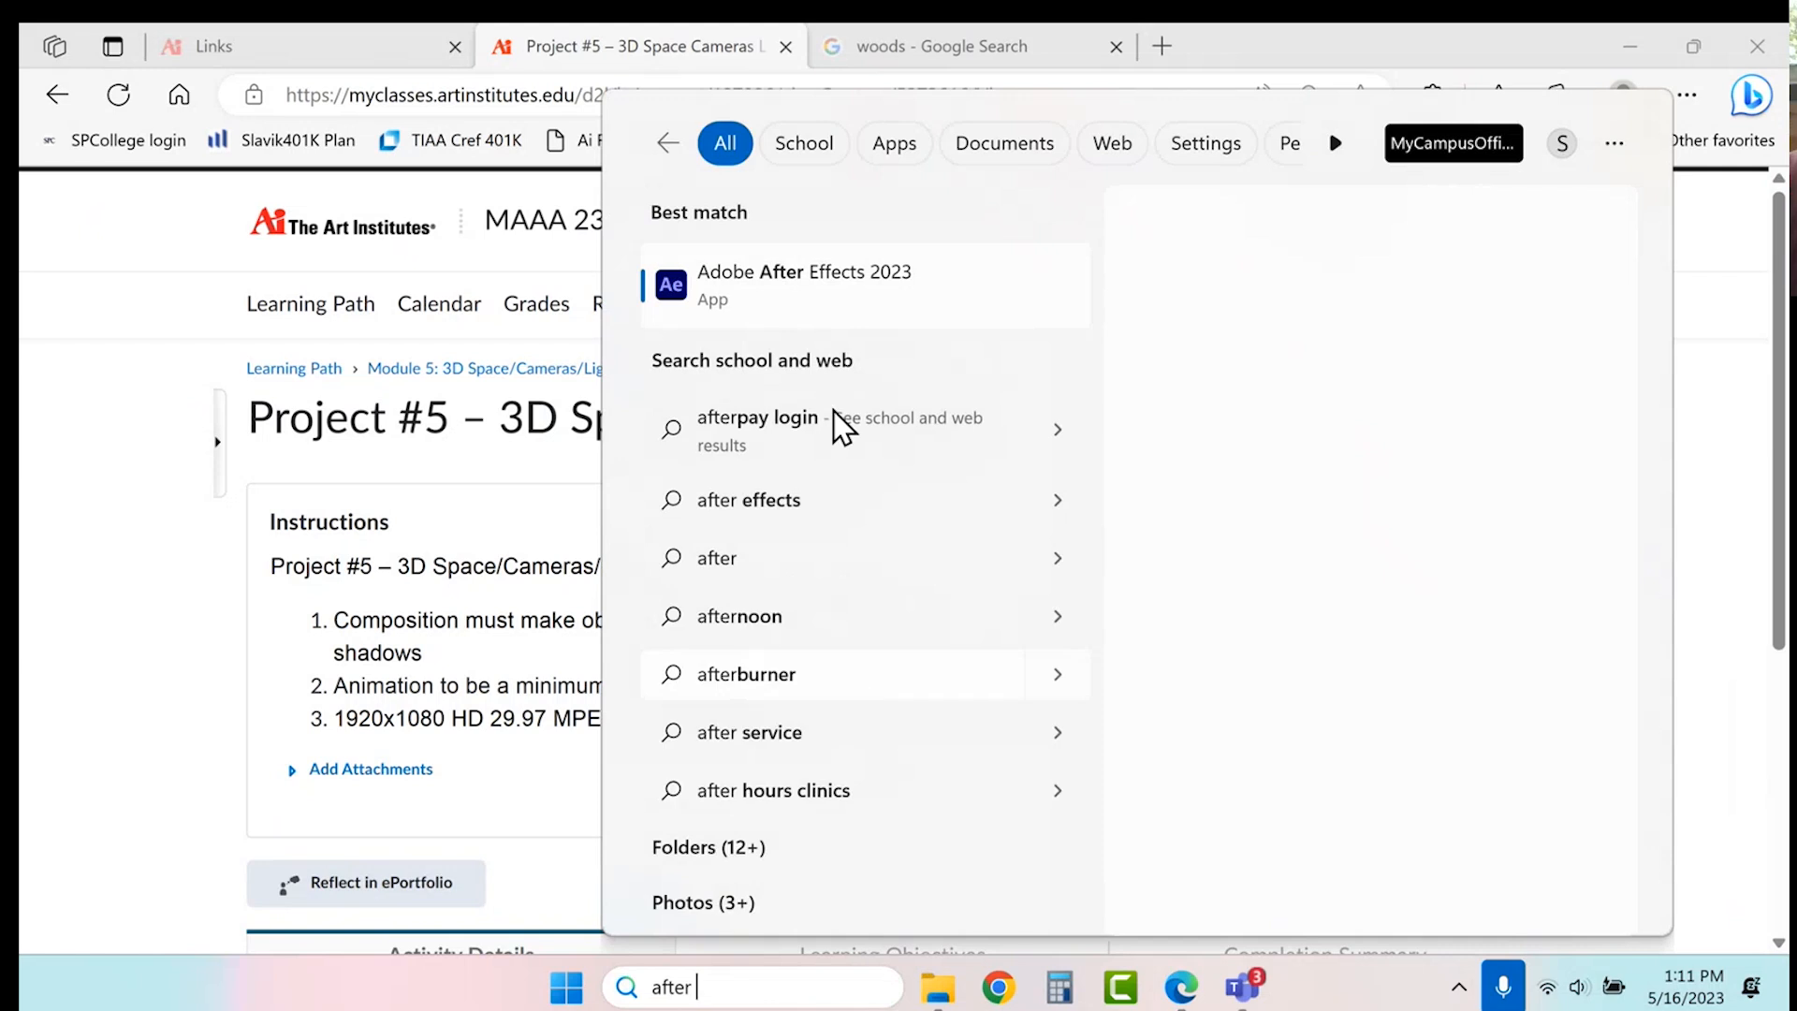
left_click(814, 275)
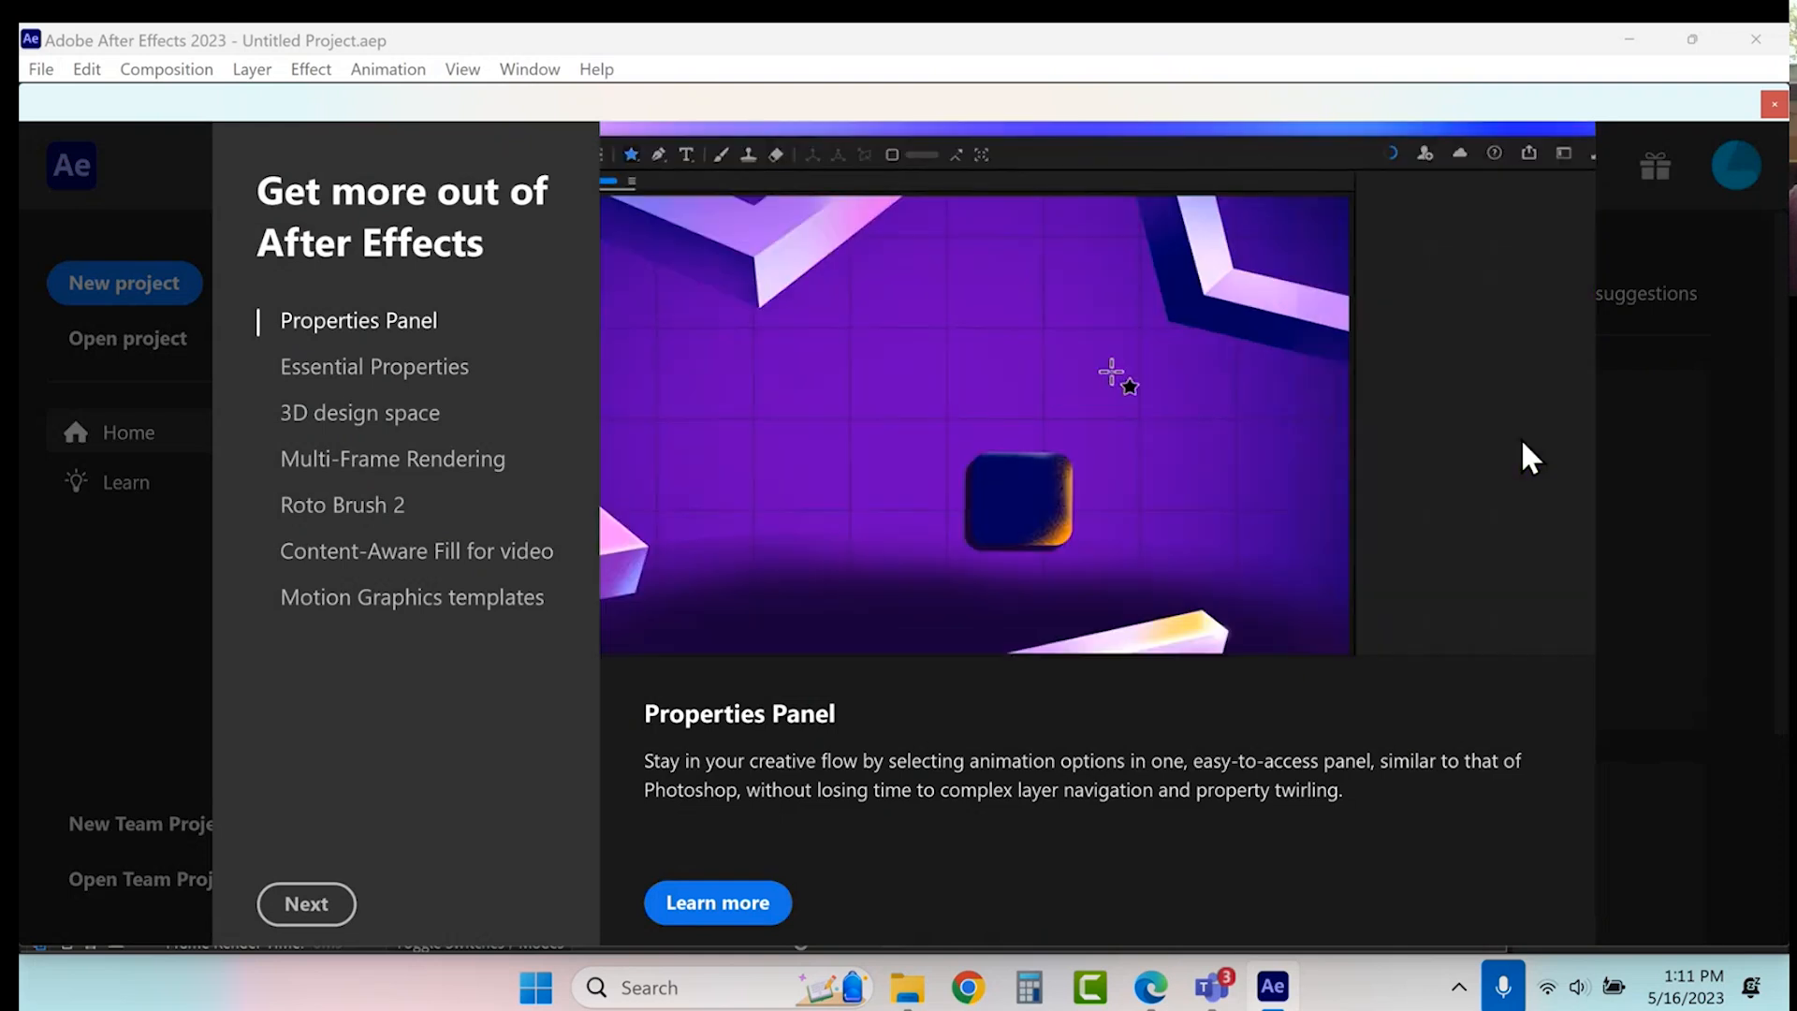
left_click(1775, 105)
left_click(1438, 307)
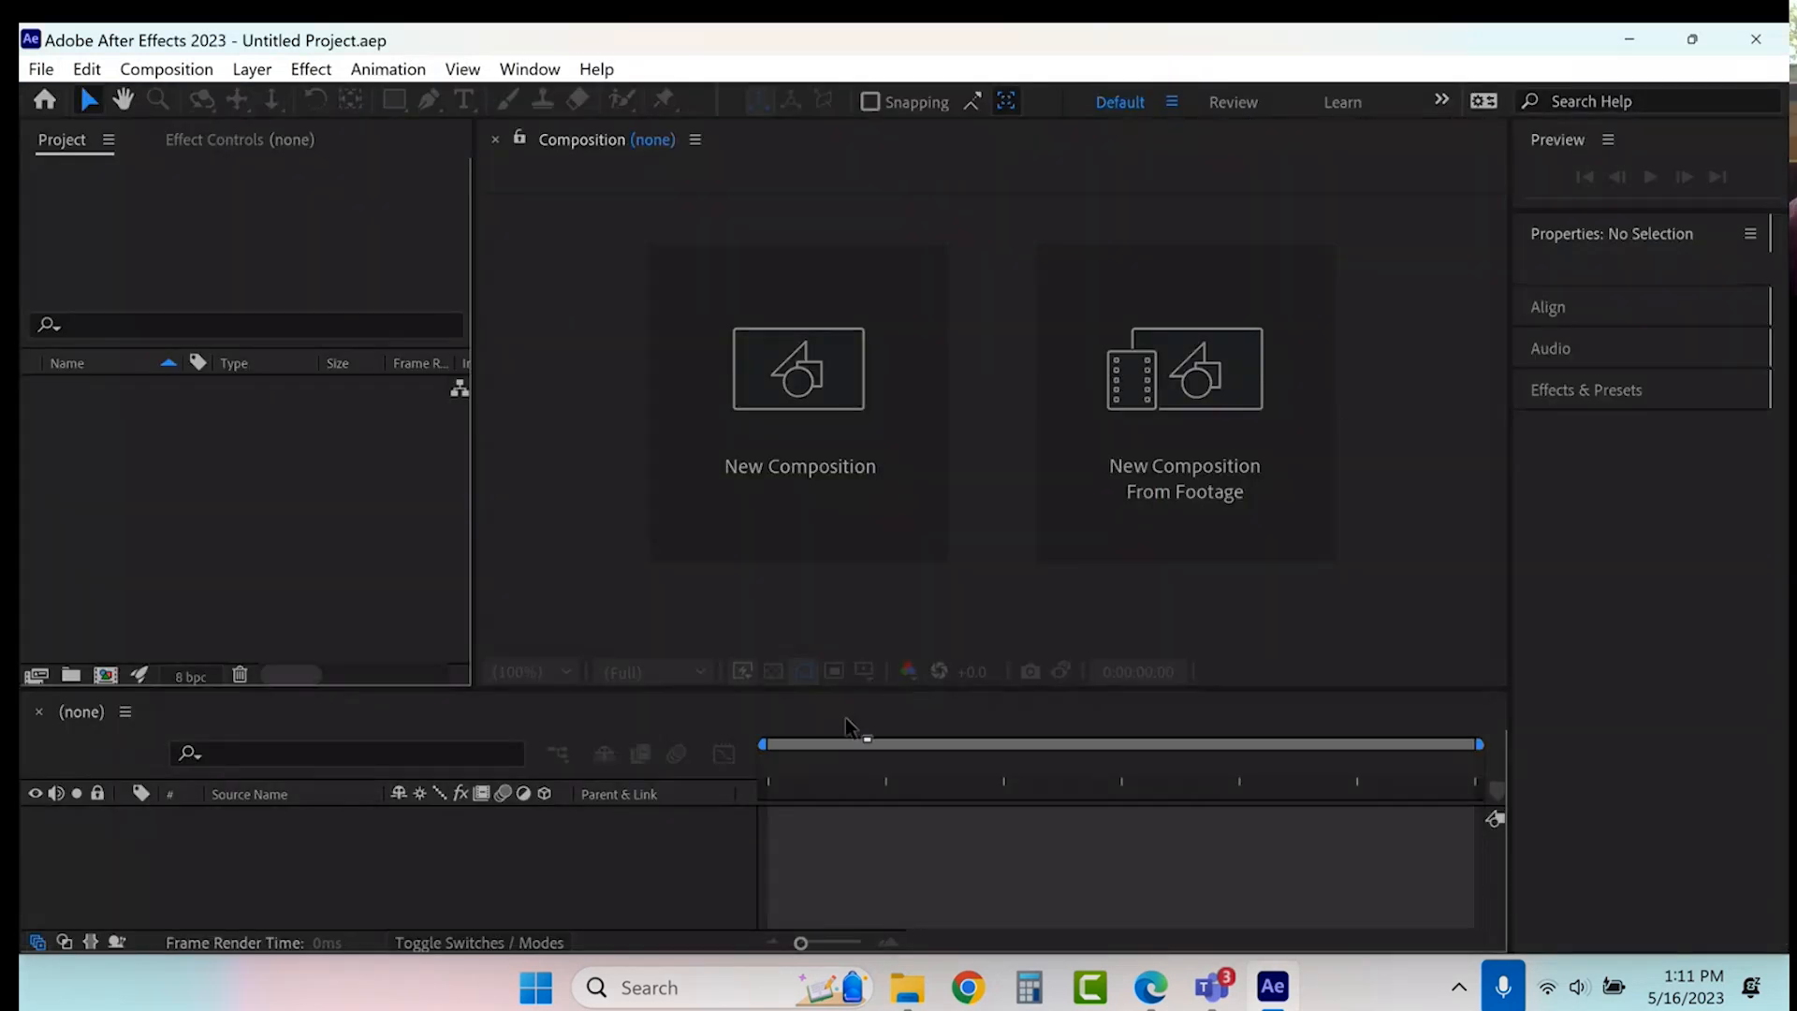
- Set the After Effects workspace to Default
left_click(530, 67)
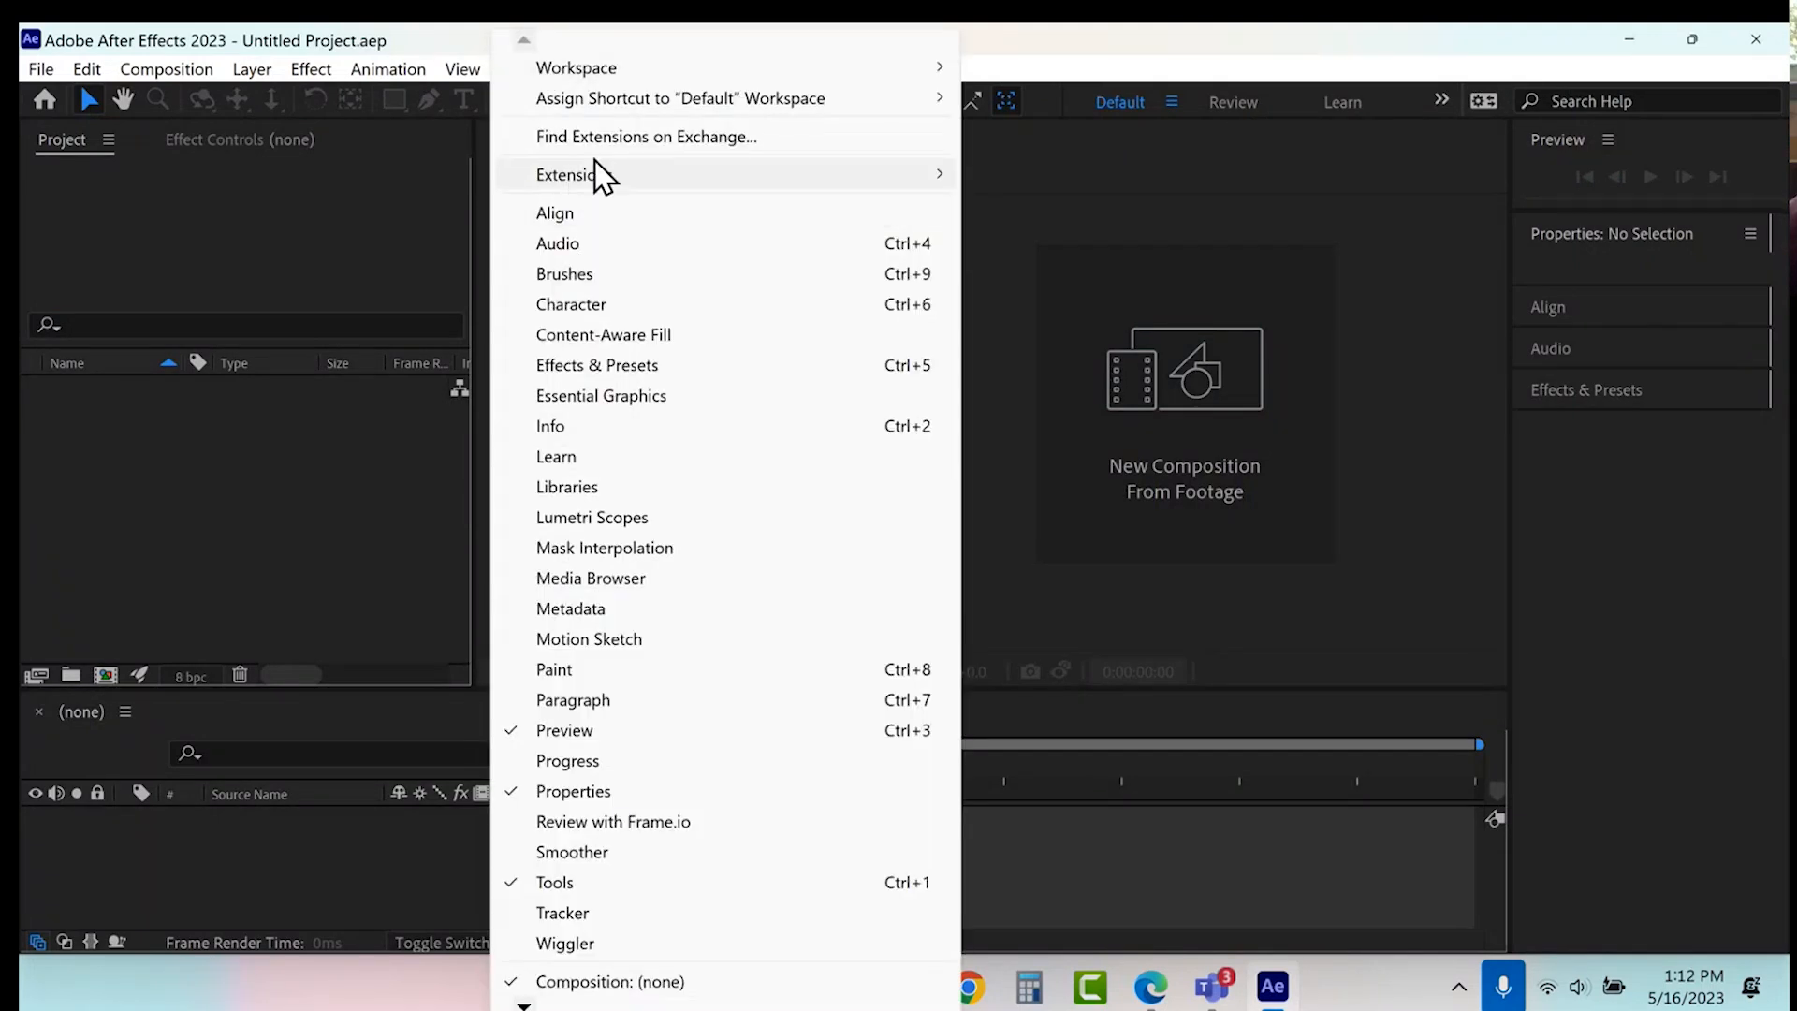
mouse_move(614, 69)
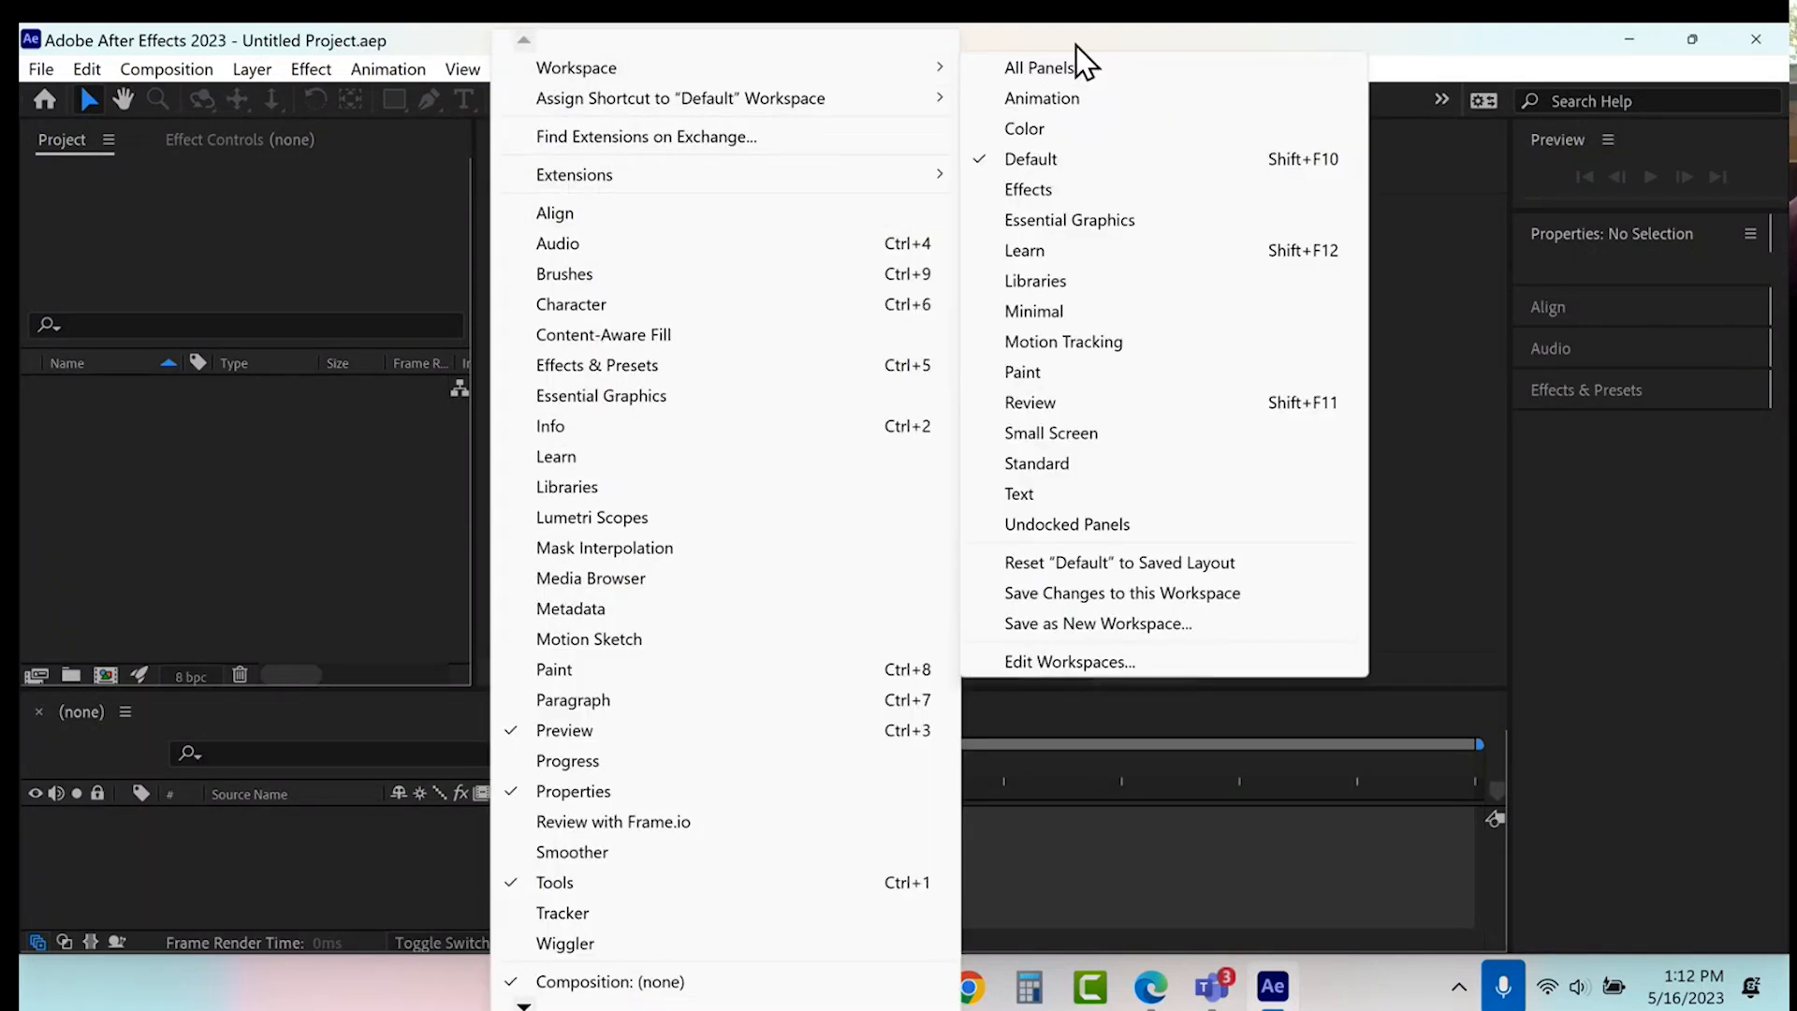
left_click(1061, 167)
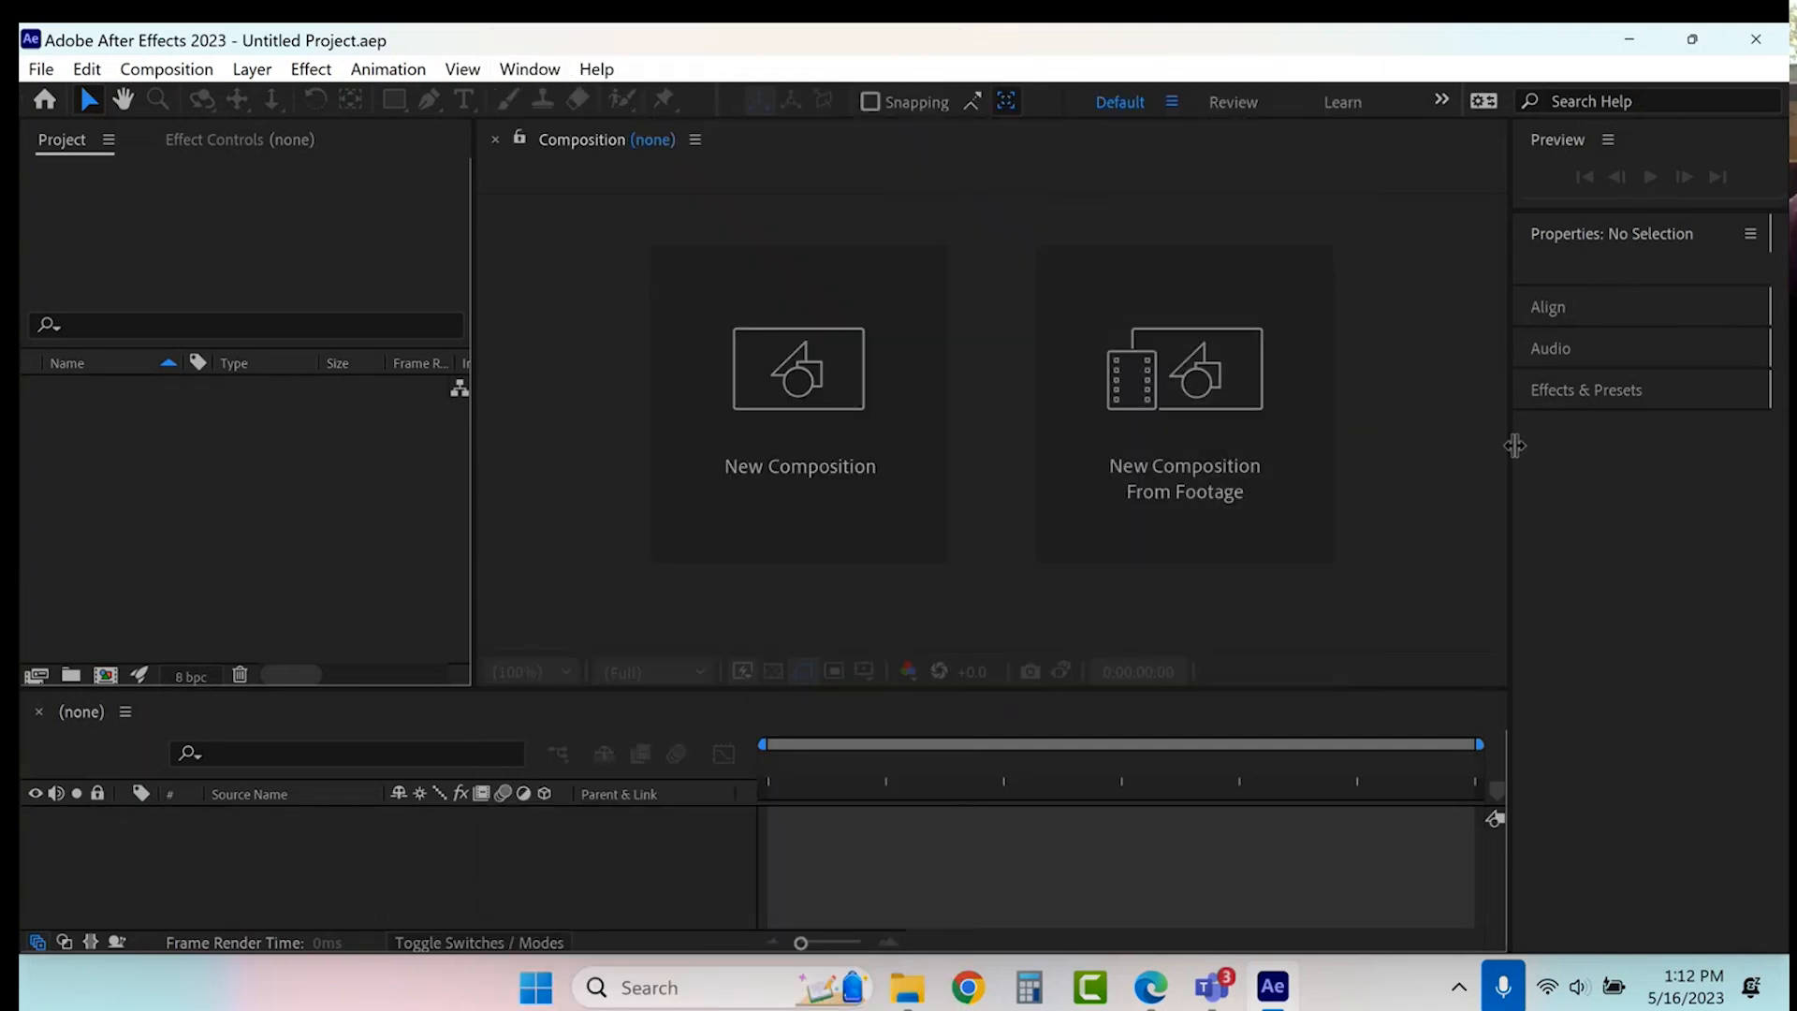
- Examine the Animation Presets categories in Effects & Presets, including the Text presets
left_click(1584, 389)
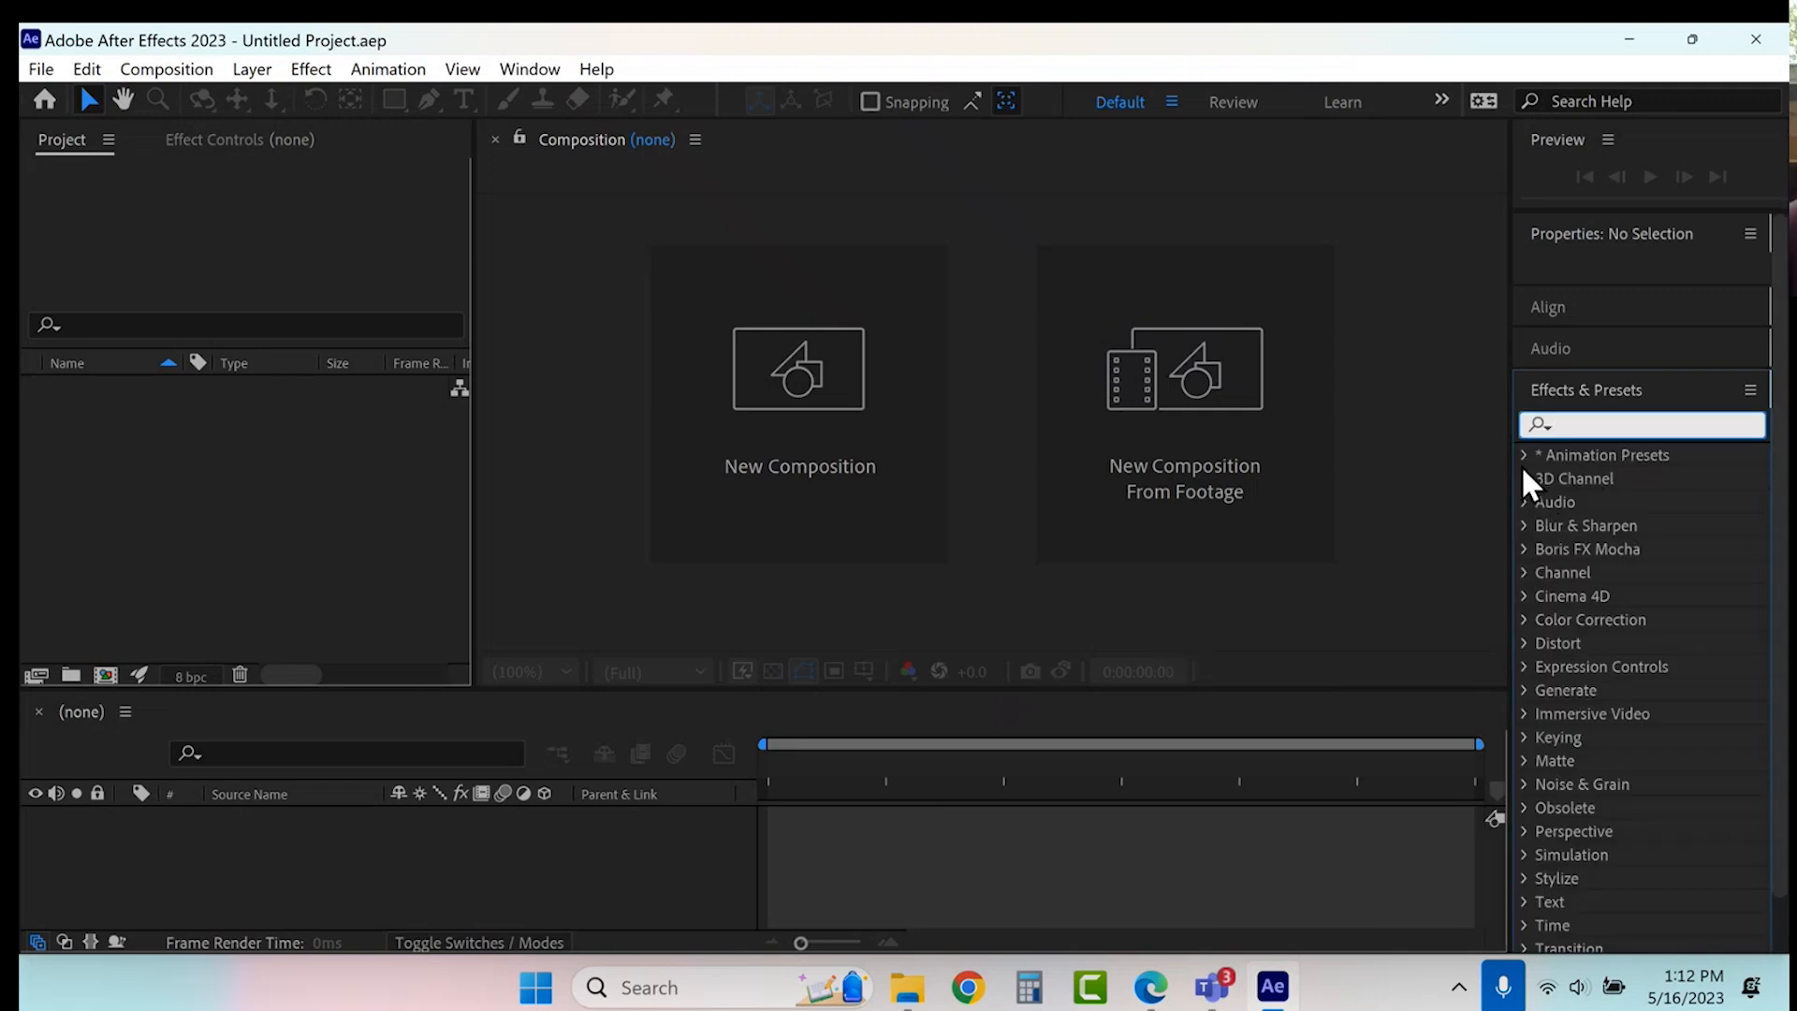
left_click(1523, 455)
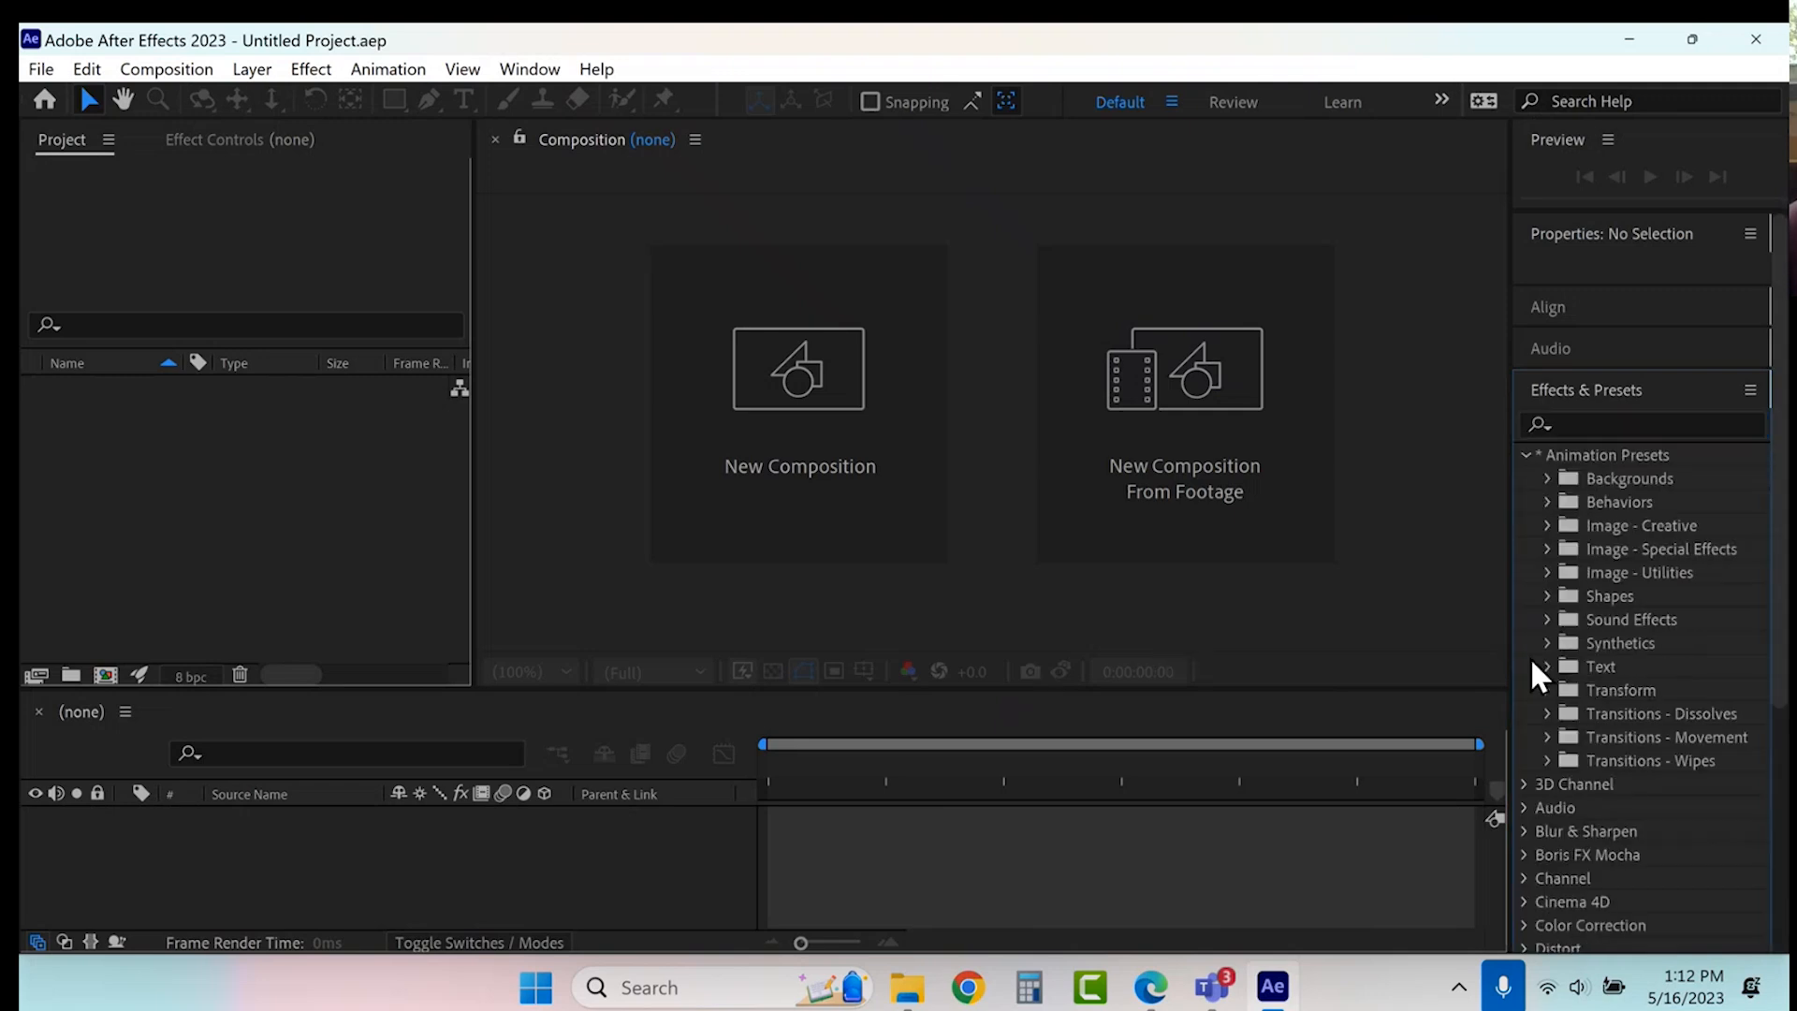
left_click(1542, 666)
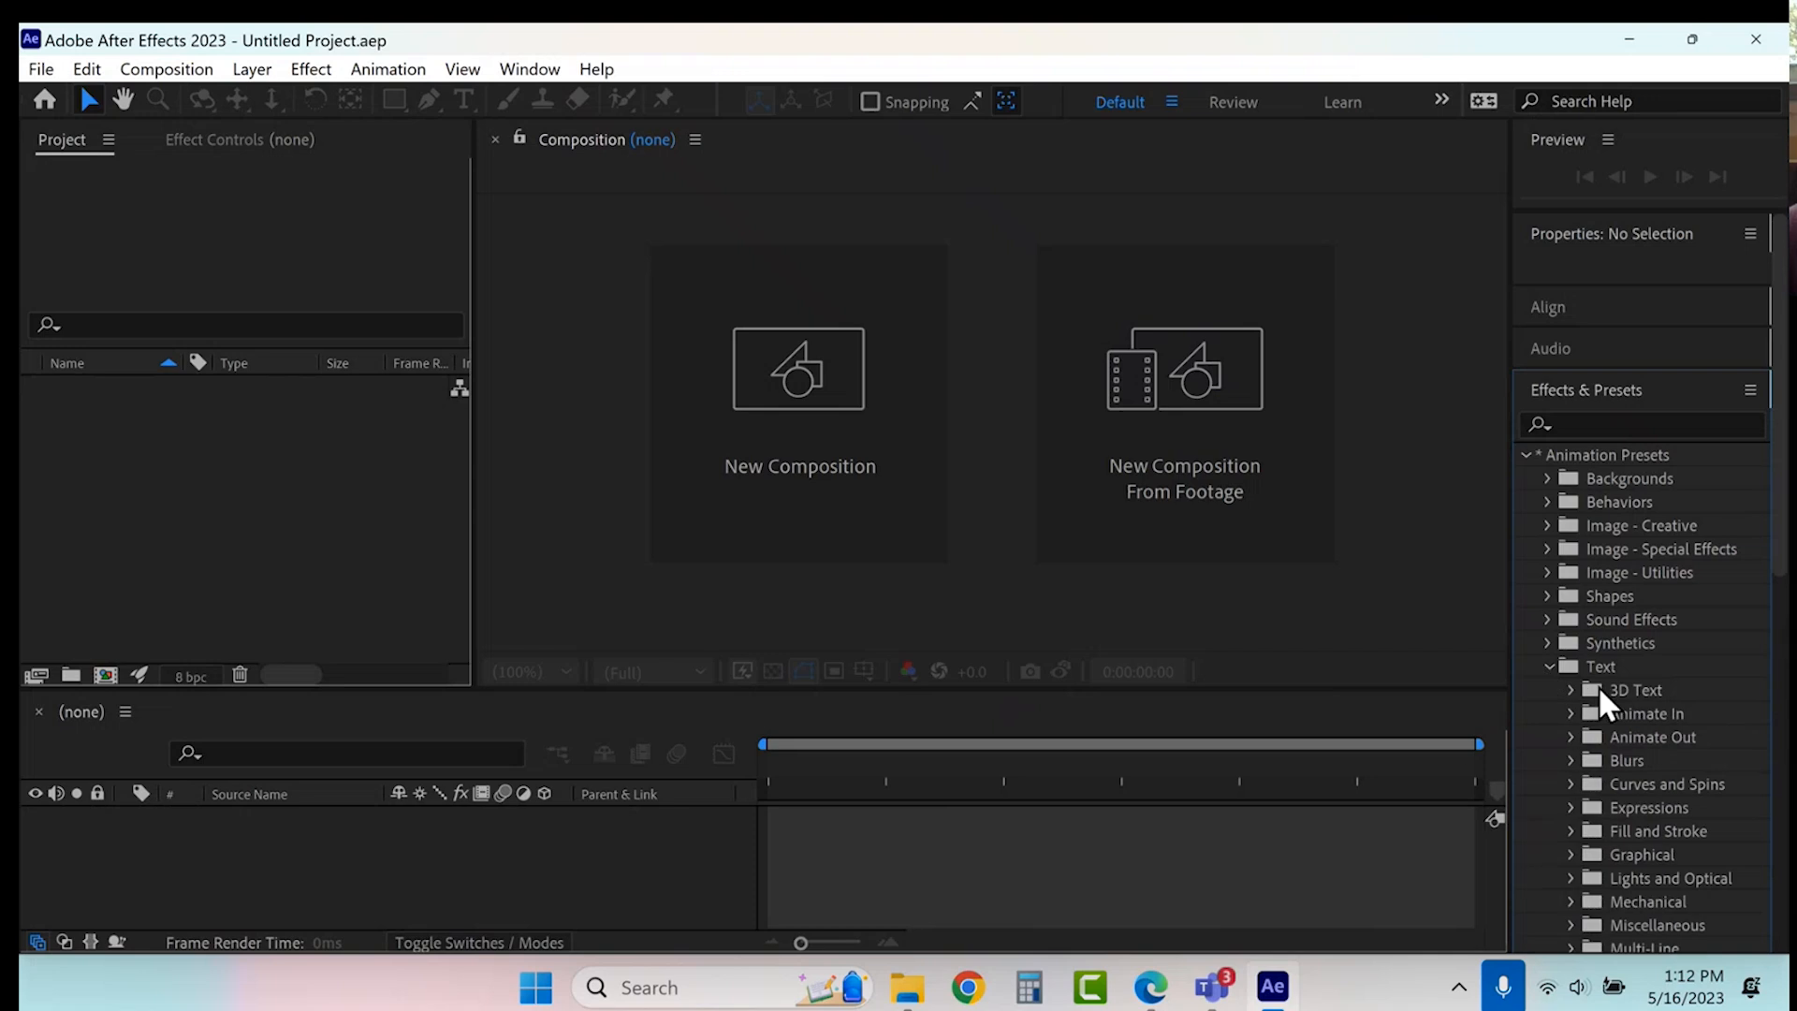
left_click(1548, 665)
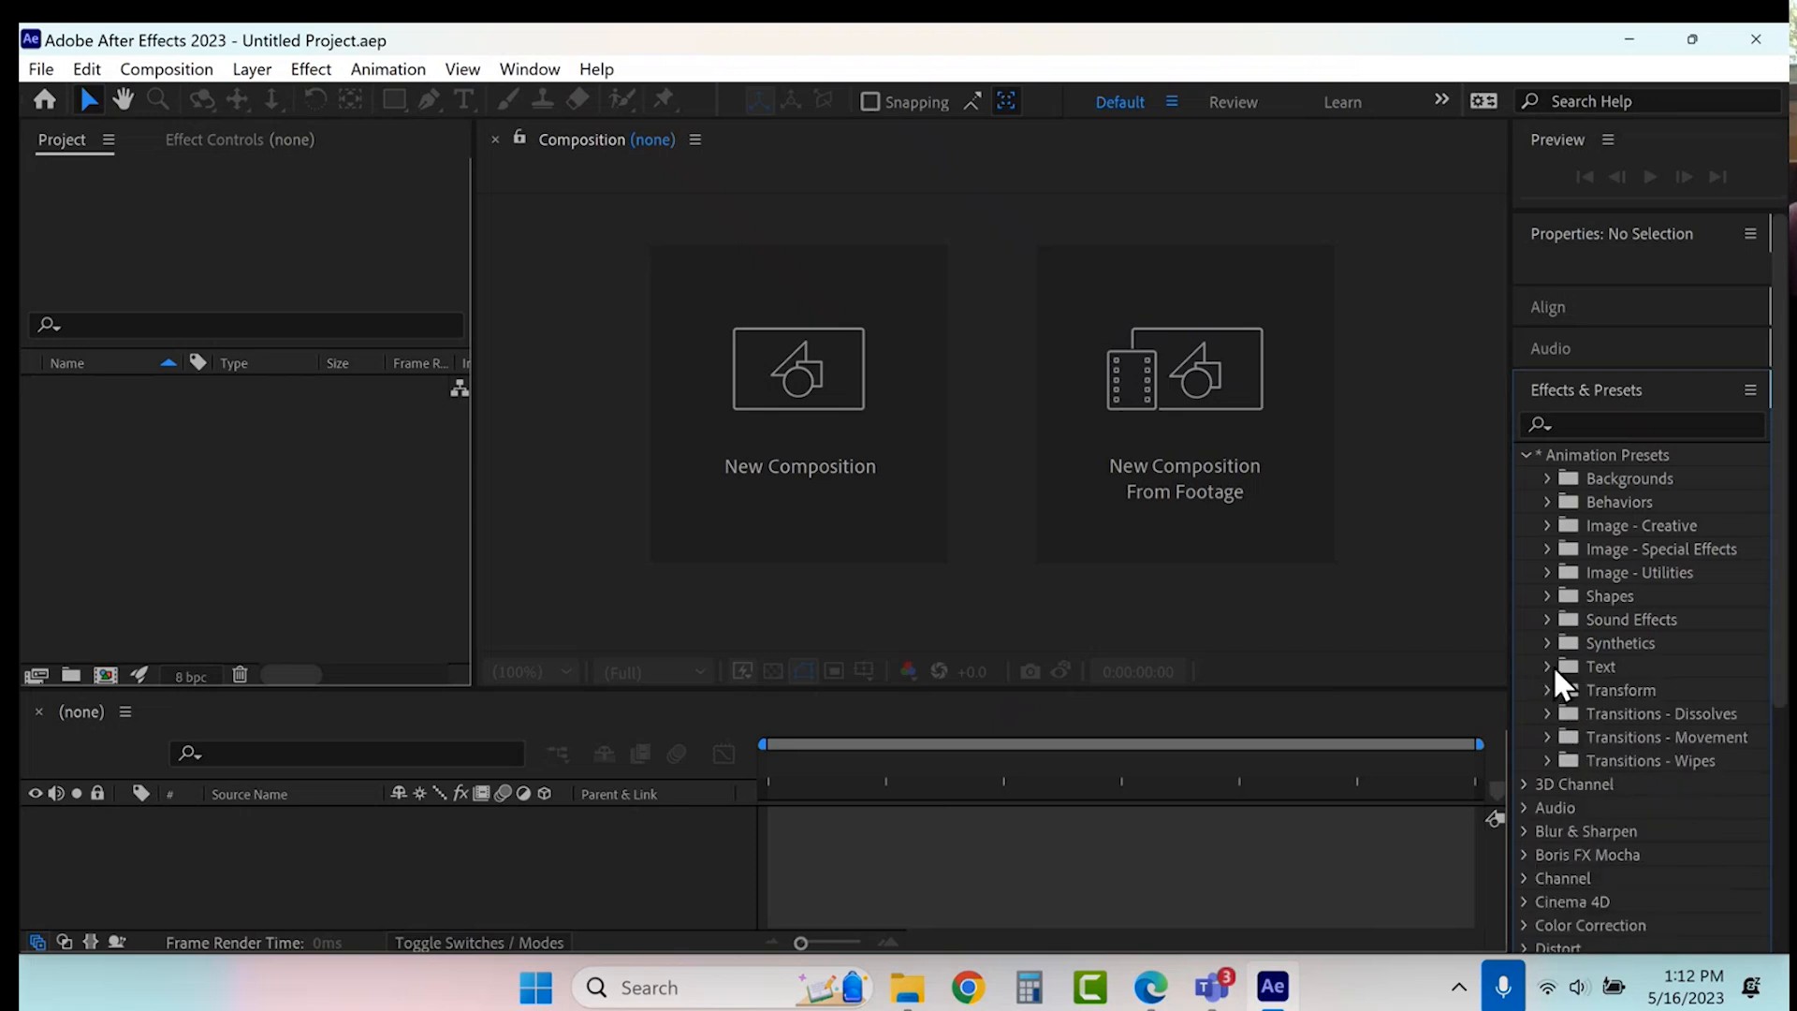
- Search Effects & Presets for "camera", then clear the search and collapse the panel
left_click(1523, 456)
left_click(1593, 422)
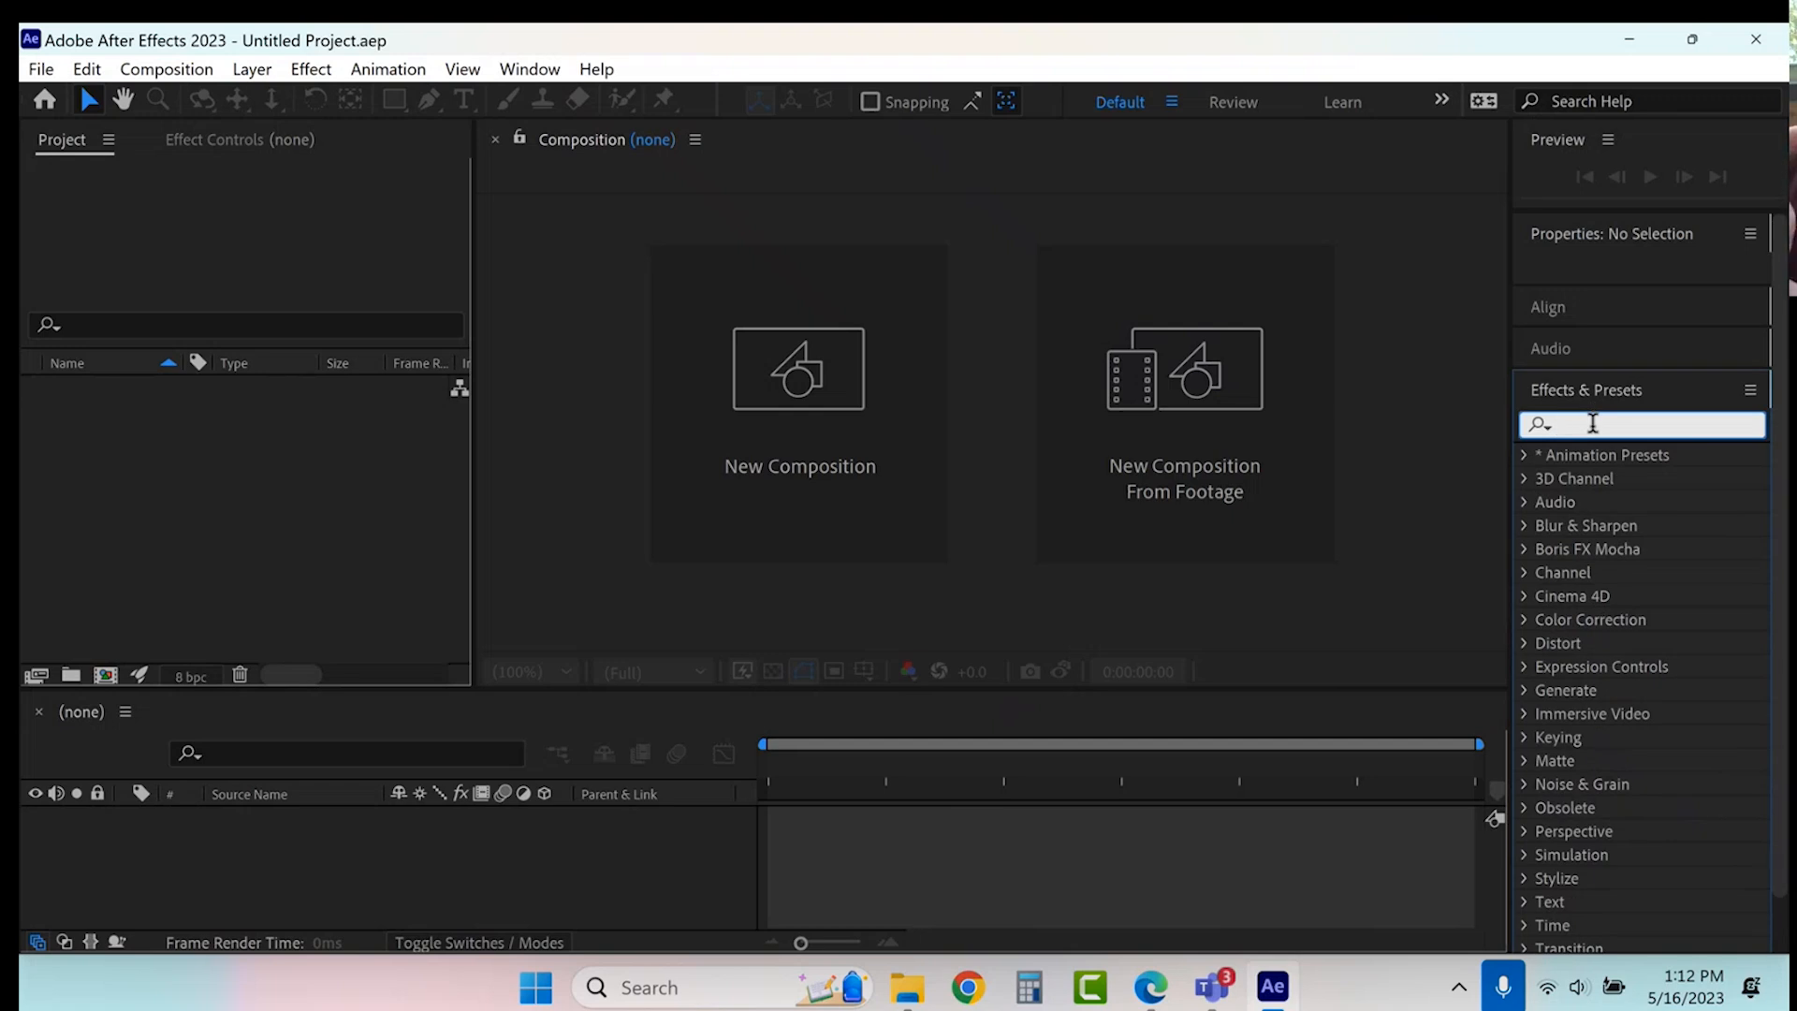
type("camera")
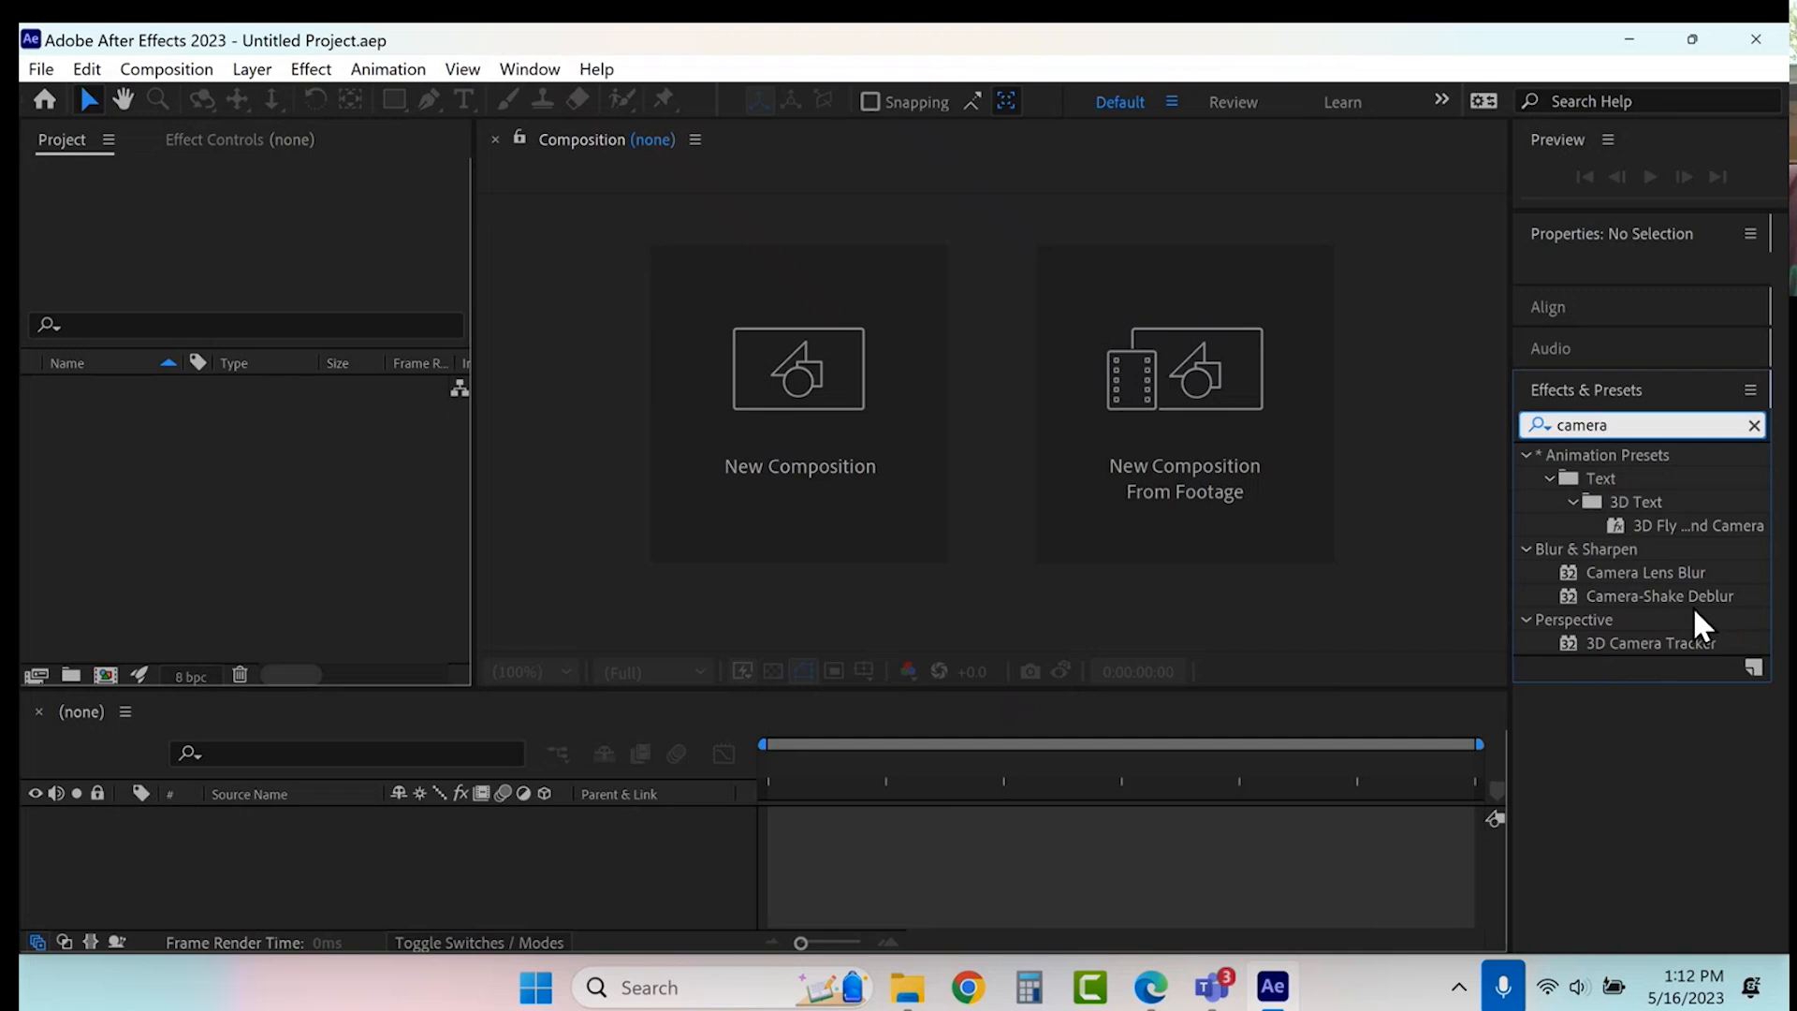
left_click_drag(1733, 425, 1560, 430)
key("BackSpace")
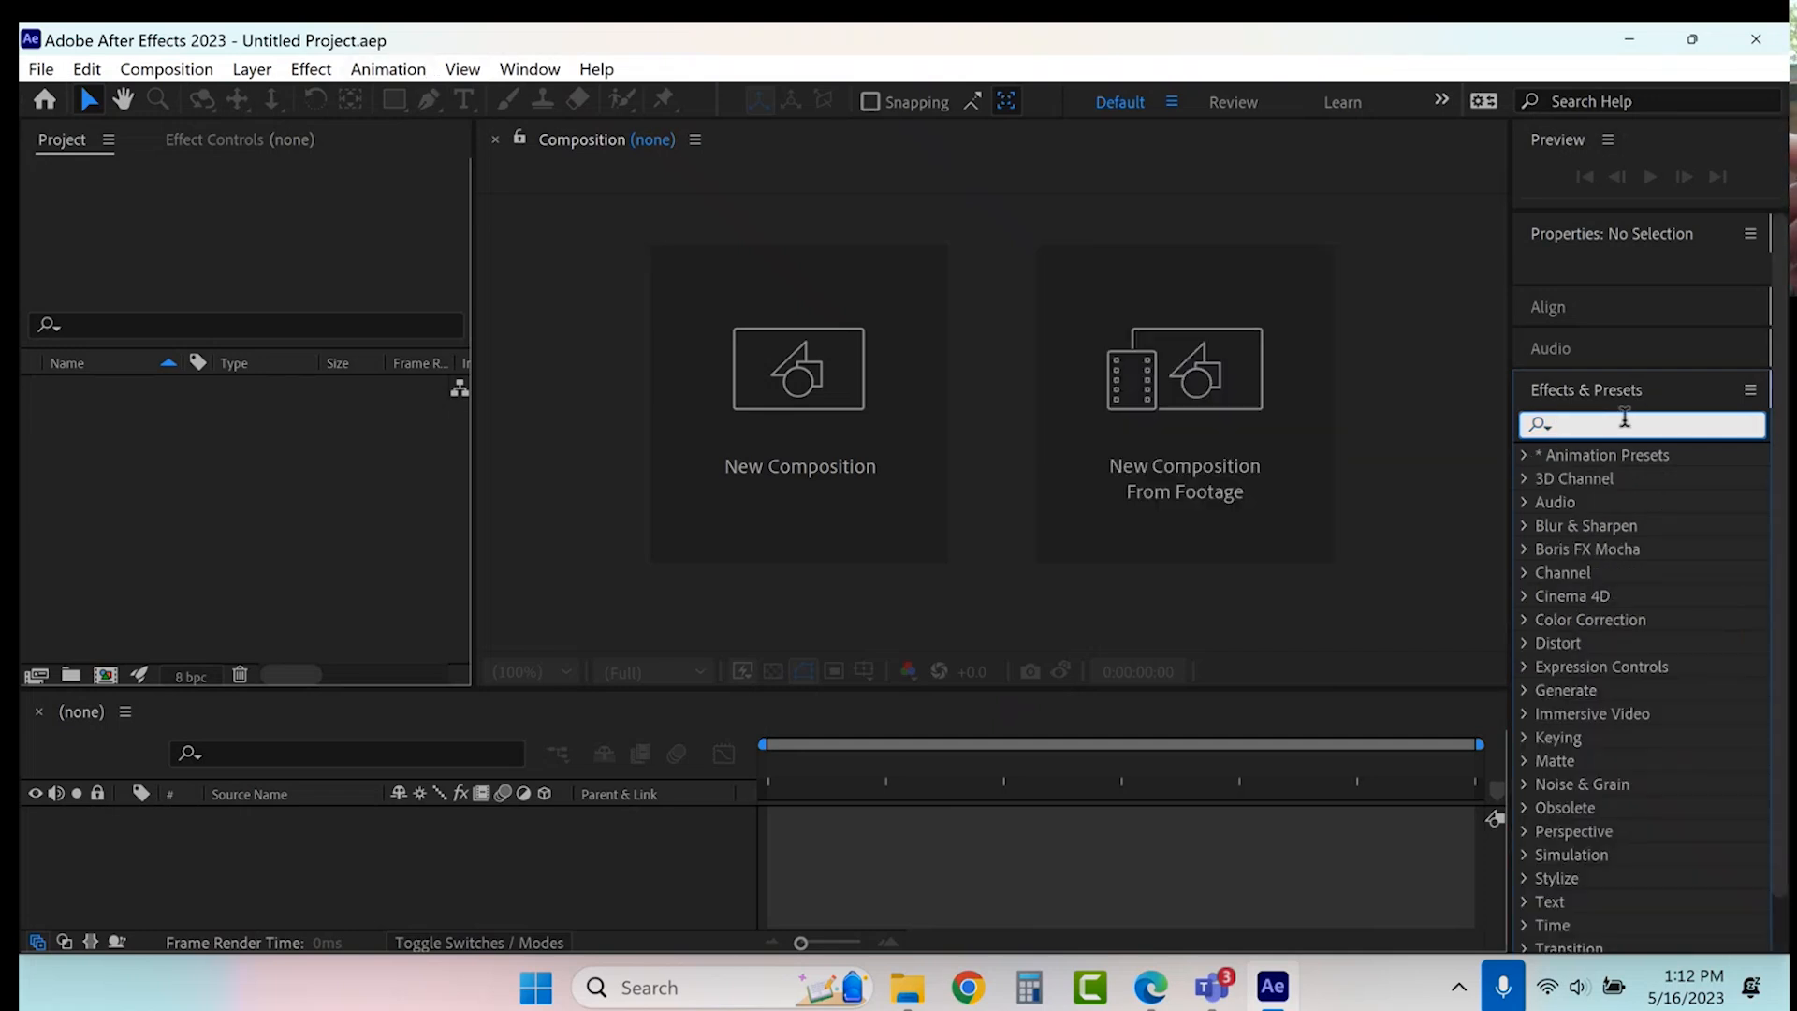
left_click(1622, 387)
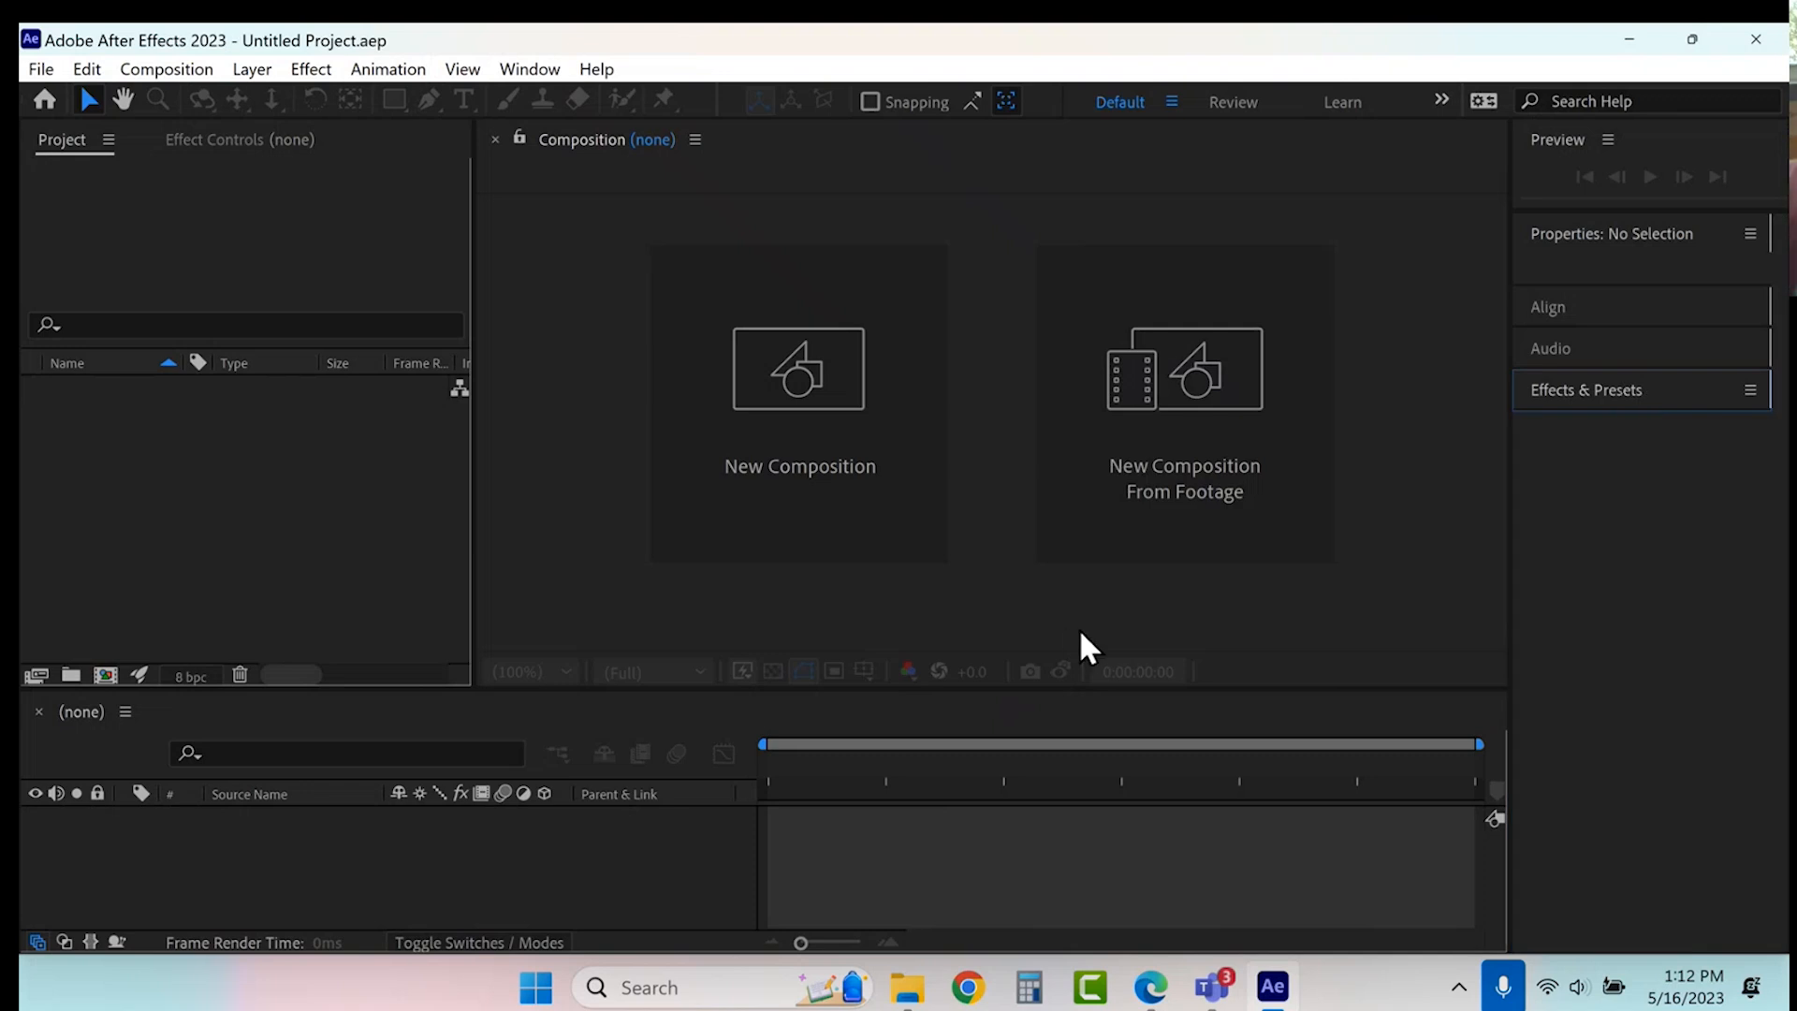
left_click(531, 70)
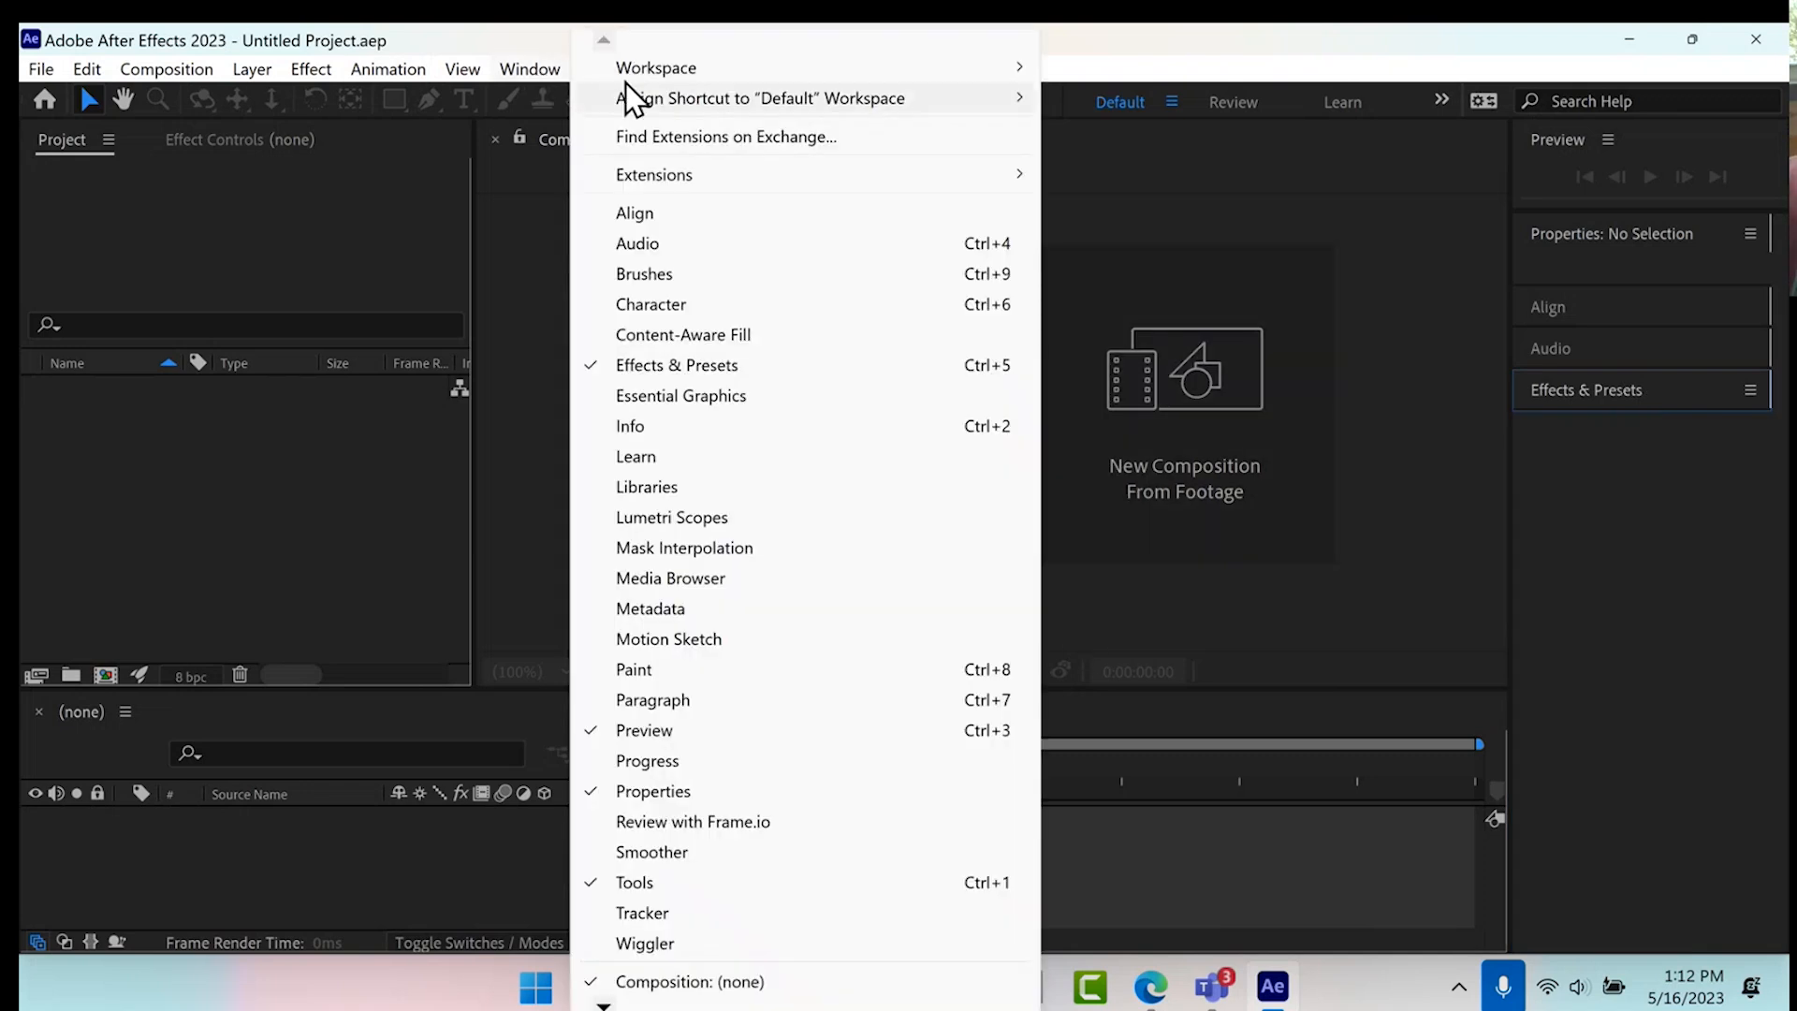
mouse_move(935, 67)
left_click(1164, 562)
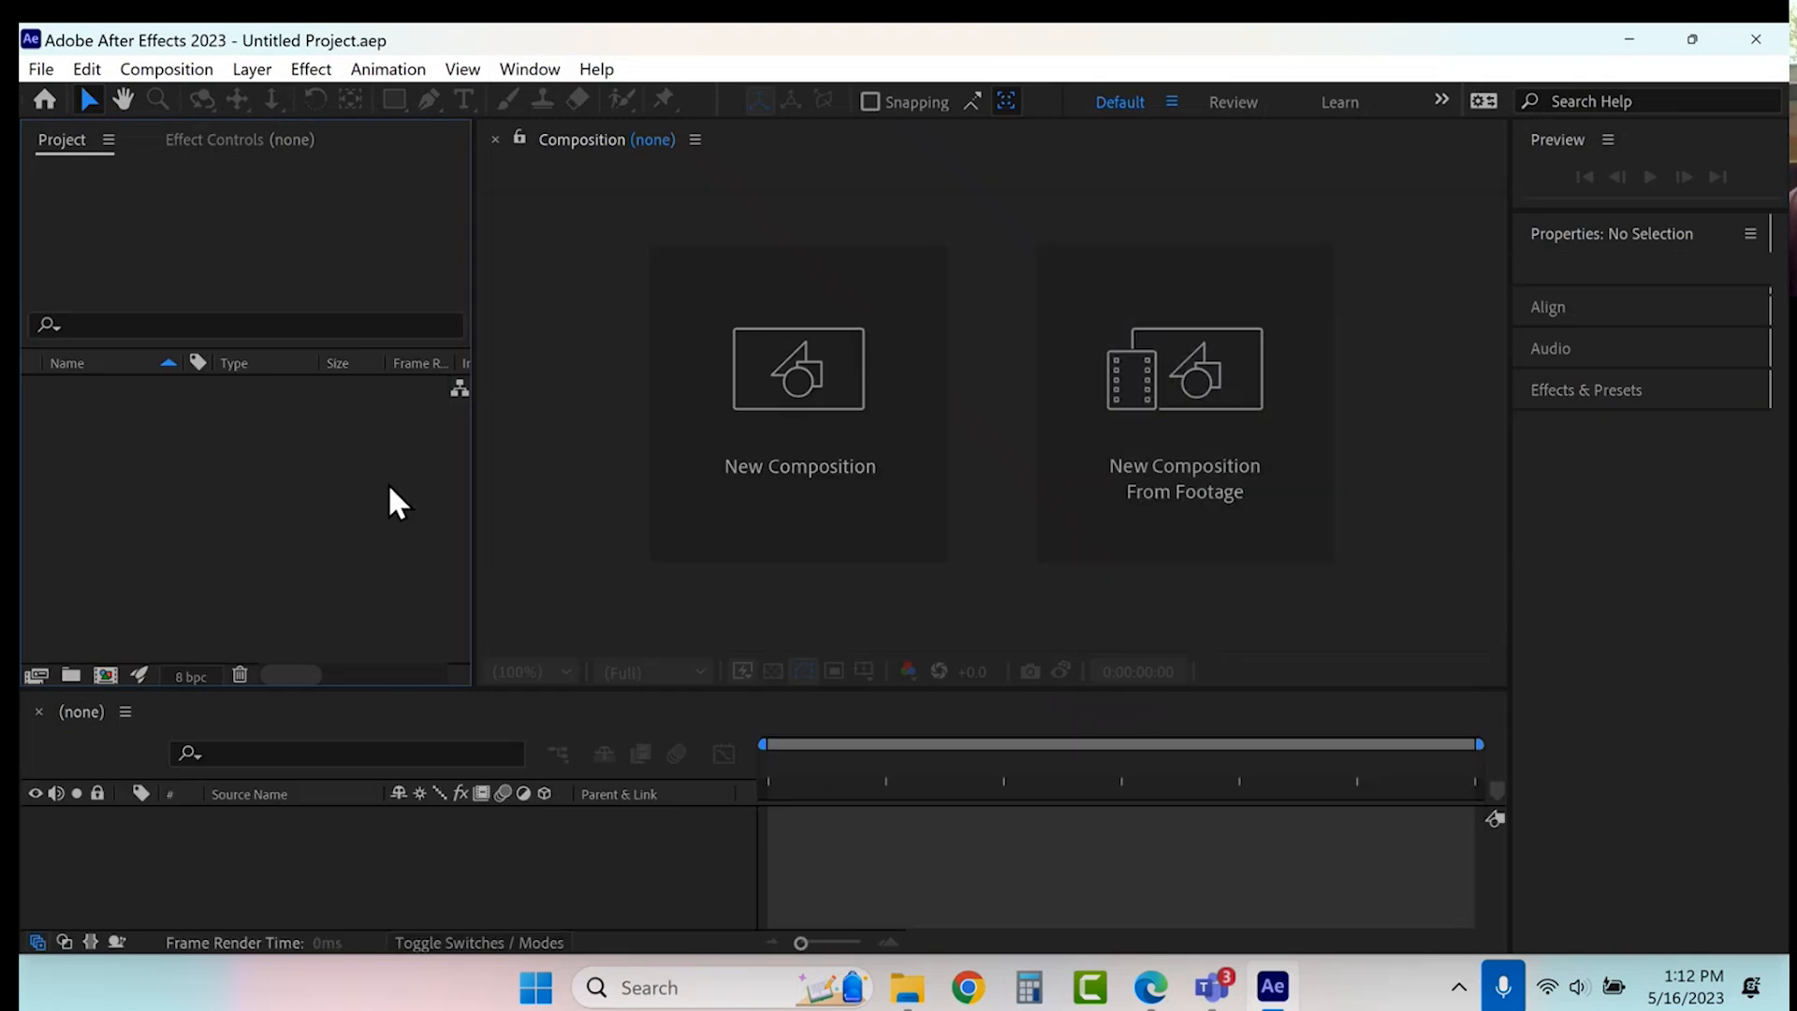
- Import the Brick Wall, Couch, Window, Wood Floor and Woods Background images from the Project5_3DSpaceCameraLights folder into the project
left_click(907, 987)
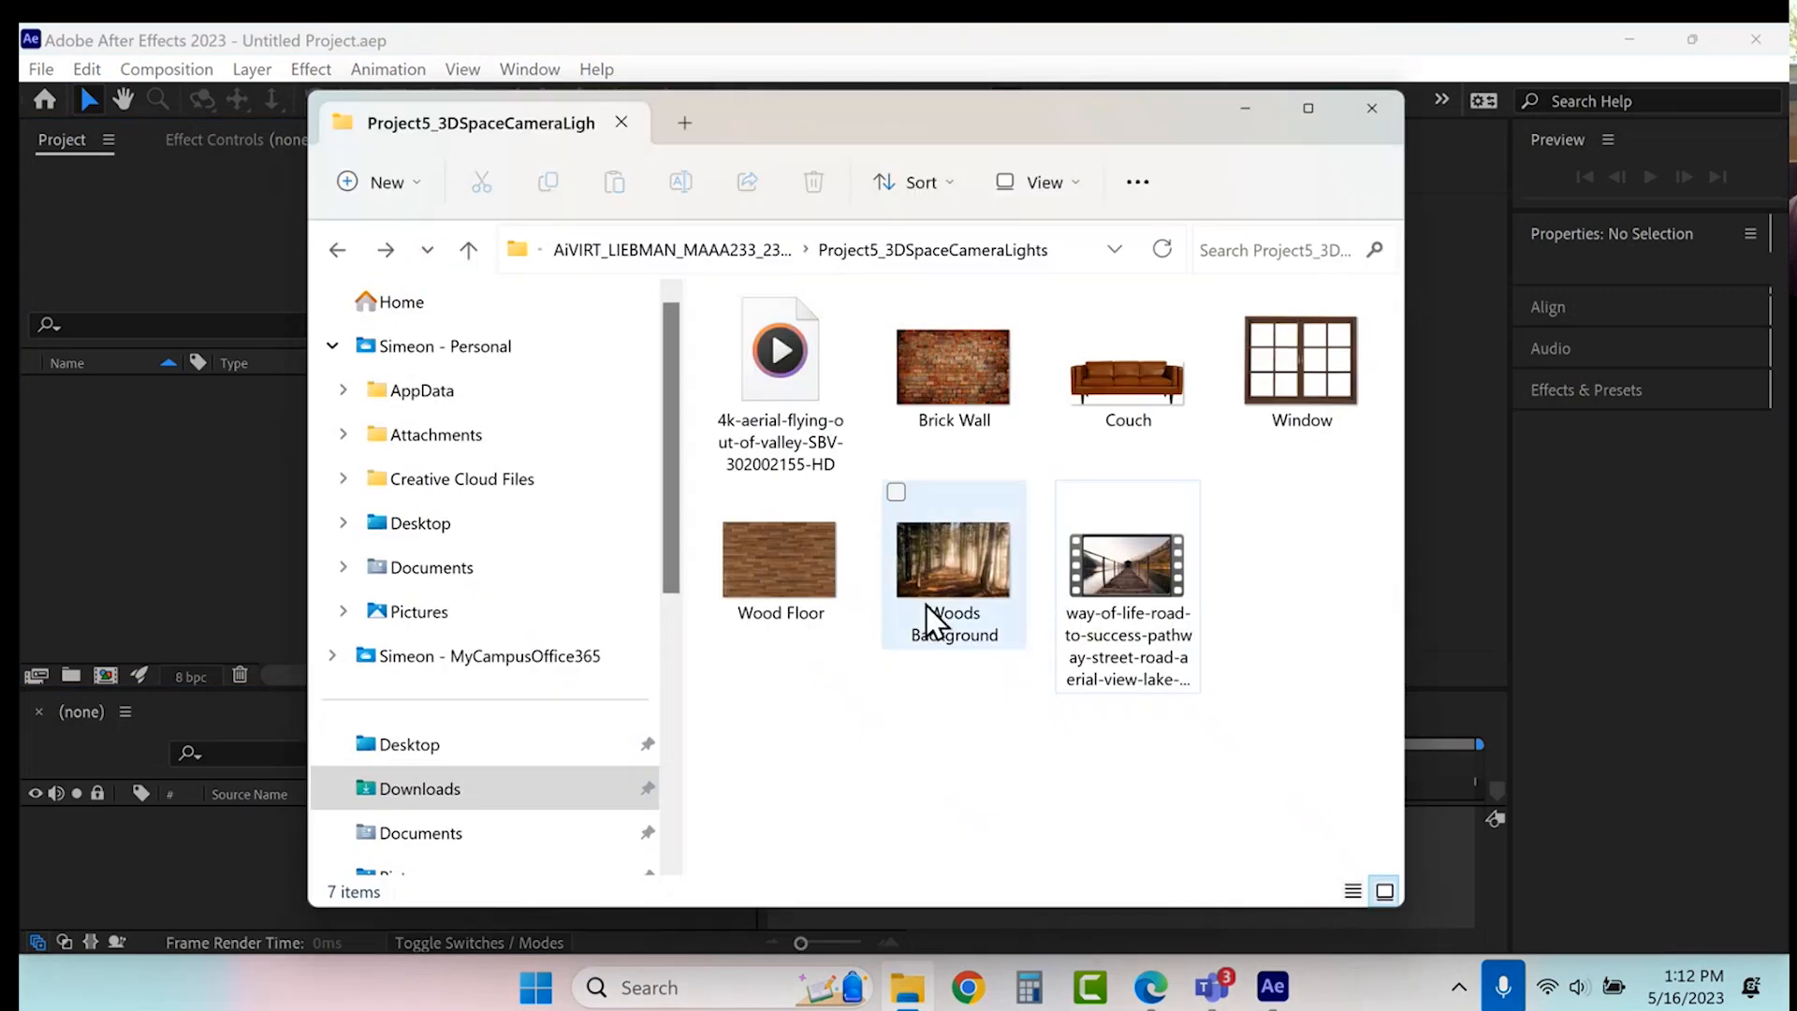
left_click_drag(766, 704, 947, 540)
left_click(981, 382, "ctrl")
left_click(1084, 386, "ctrl")
left_click(1299, 344, "ctrl")
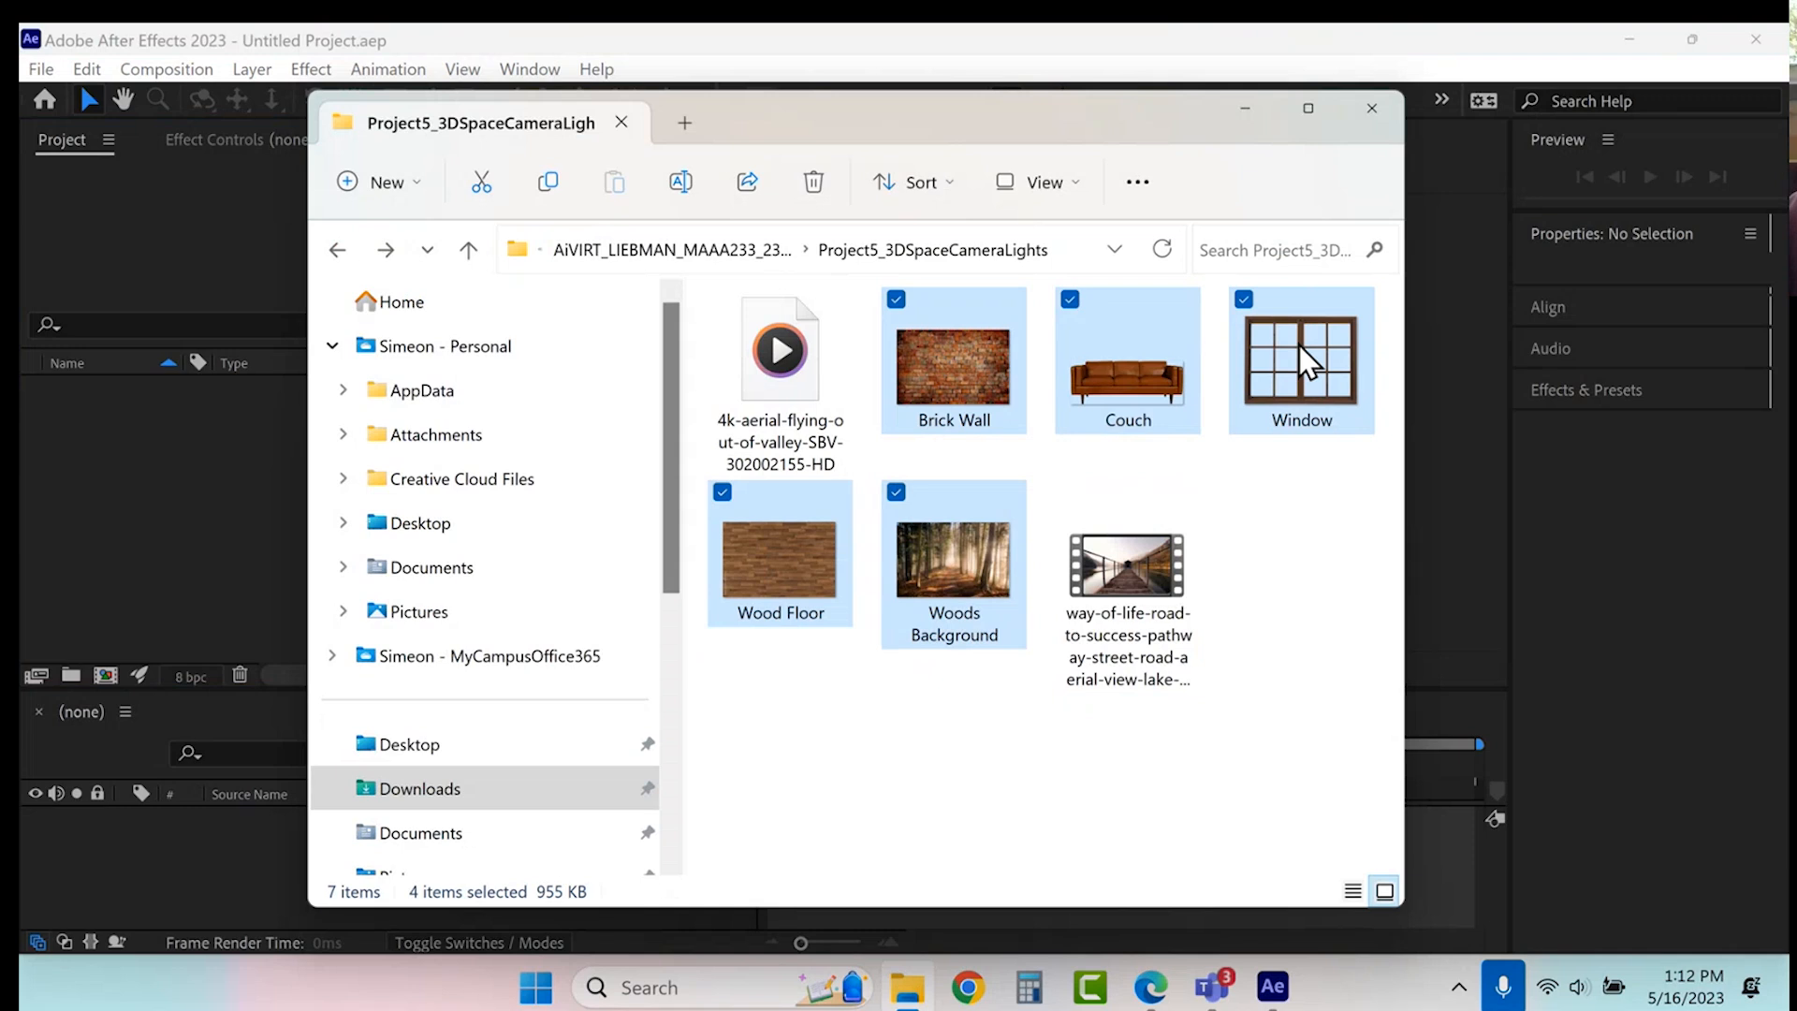
left_click_drag(802, 587, 193, 550)
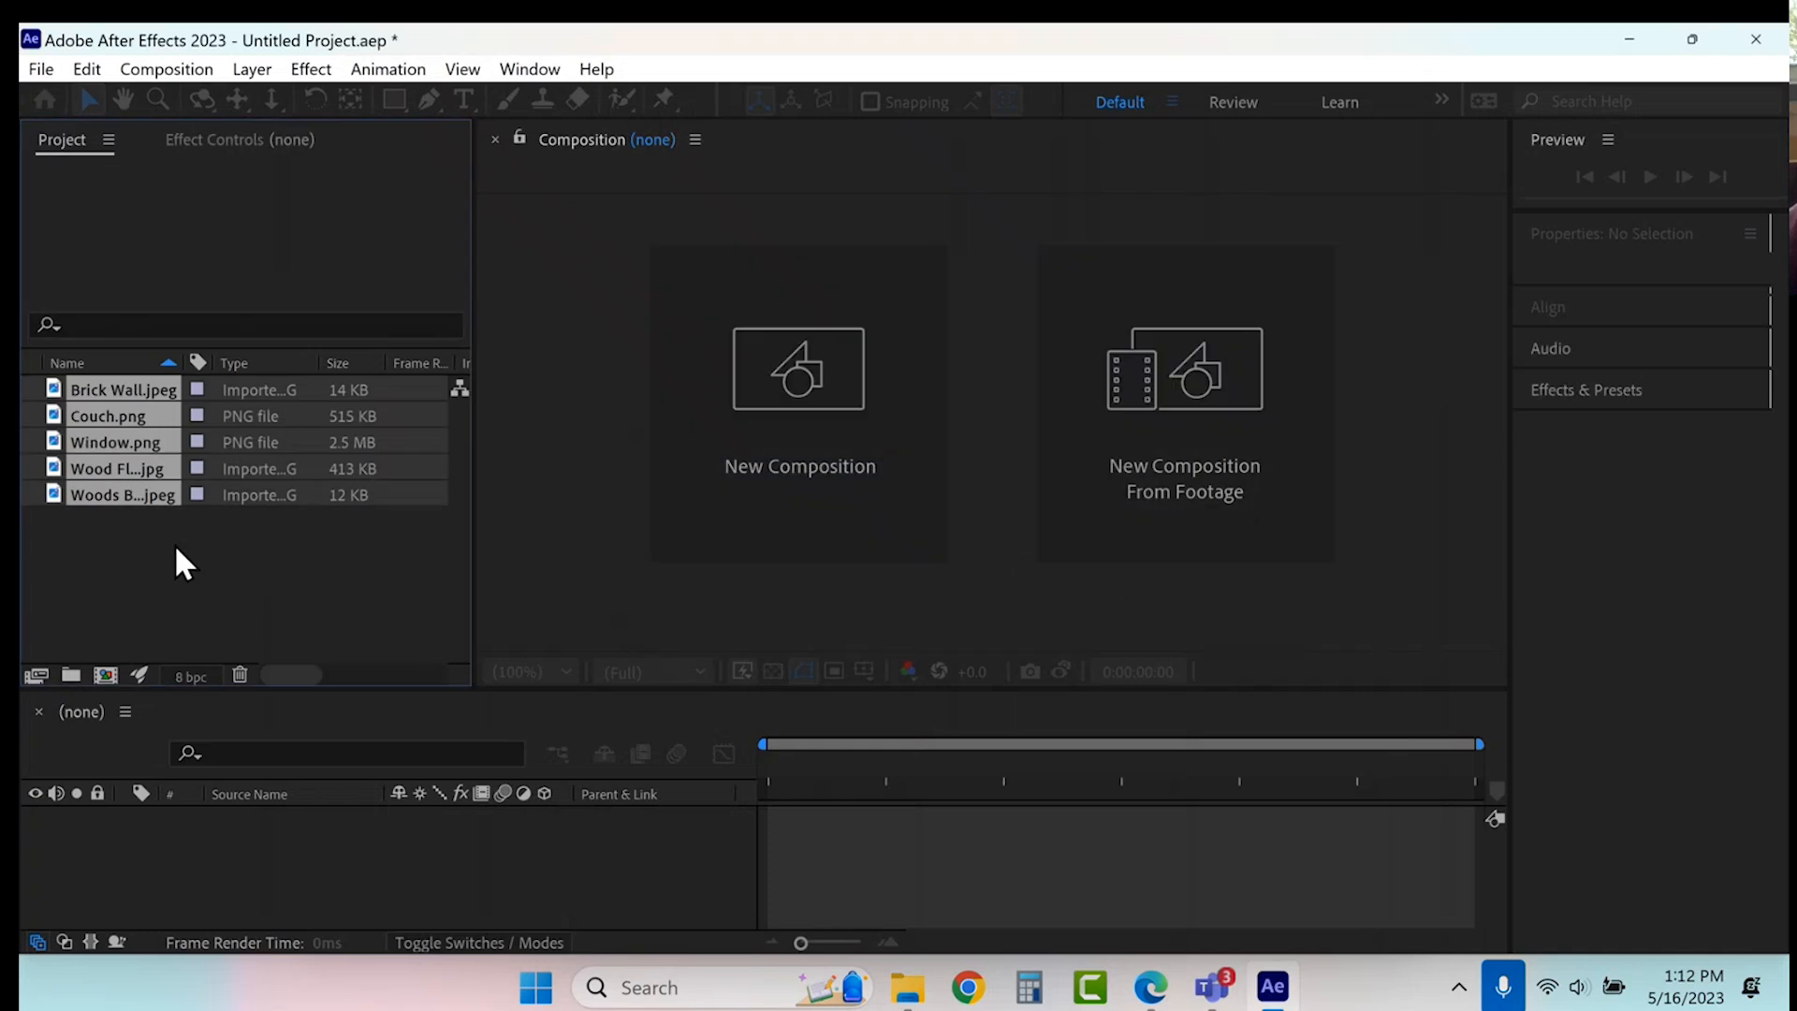
- Preview the imported couch, window, wood floor and woods background images one by one in the project
left_click(138, 585)
left_click(113, 418)
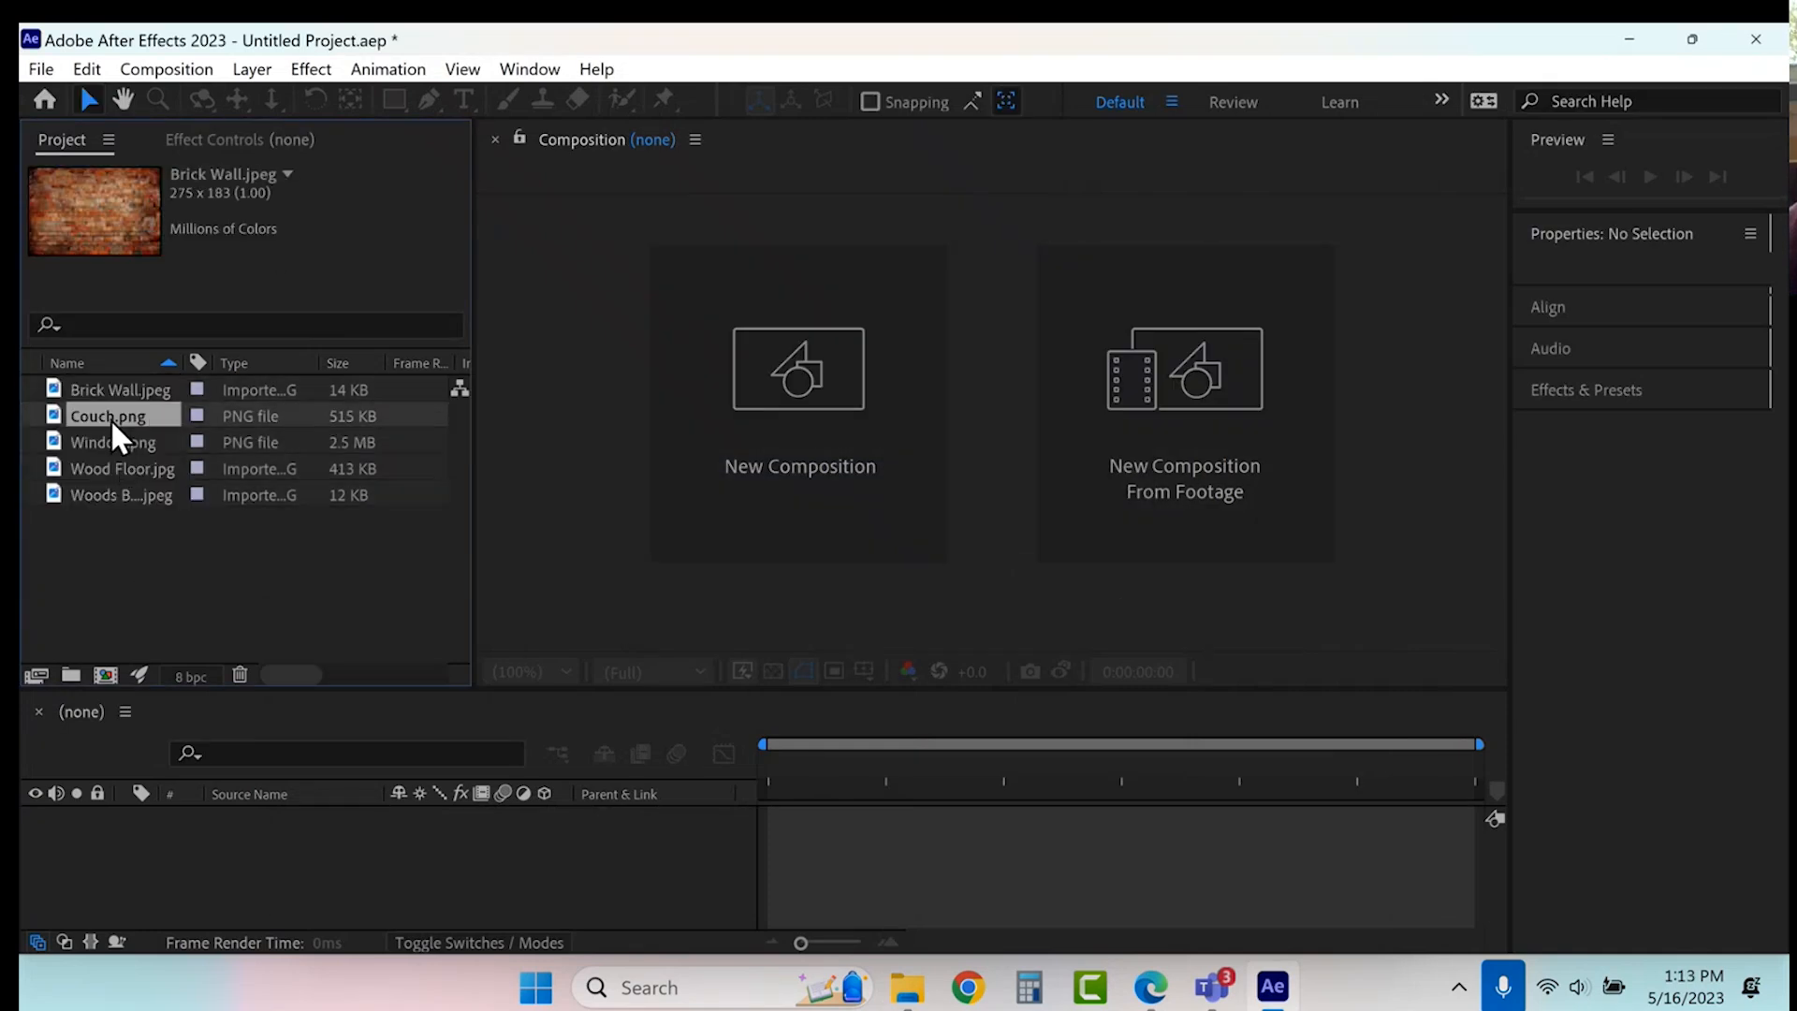
left_click(113, 442)
left_click(112, 467)
left_click(111, 494)
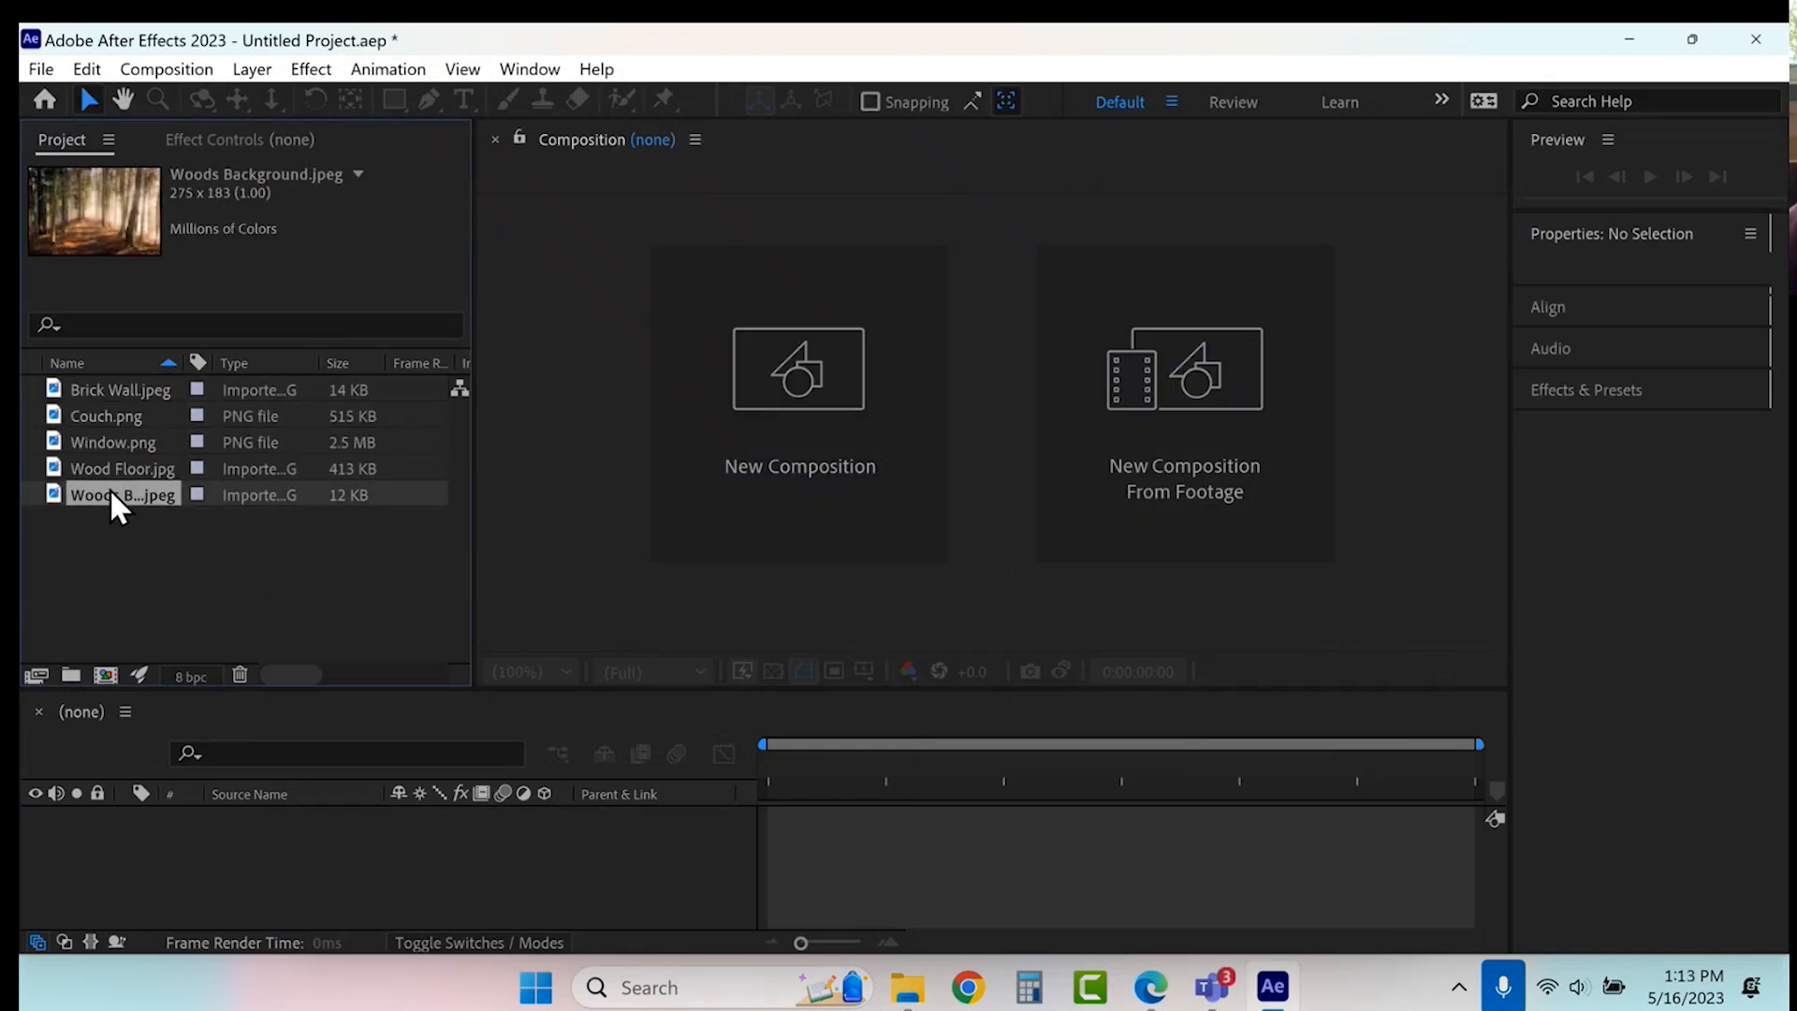
- Create a single composition from all five images using the Brick Wall.jpeg dimensions, and enlarge the timeline area
left_click_drag(109, 568, 140, 855)
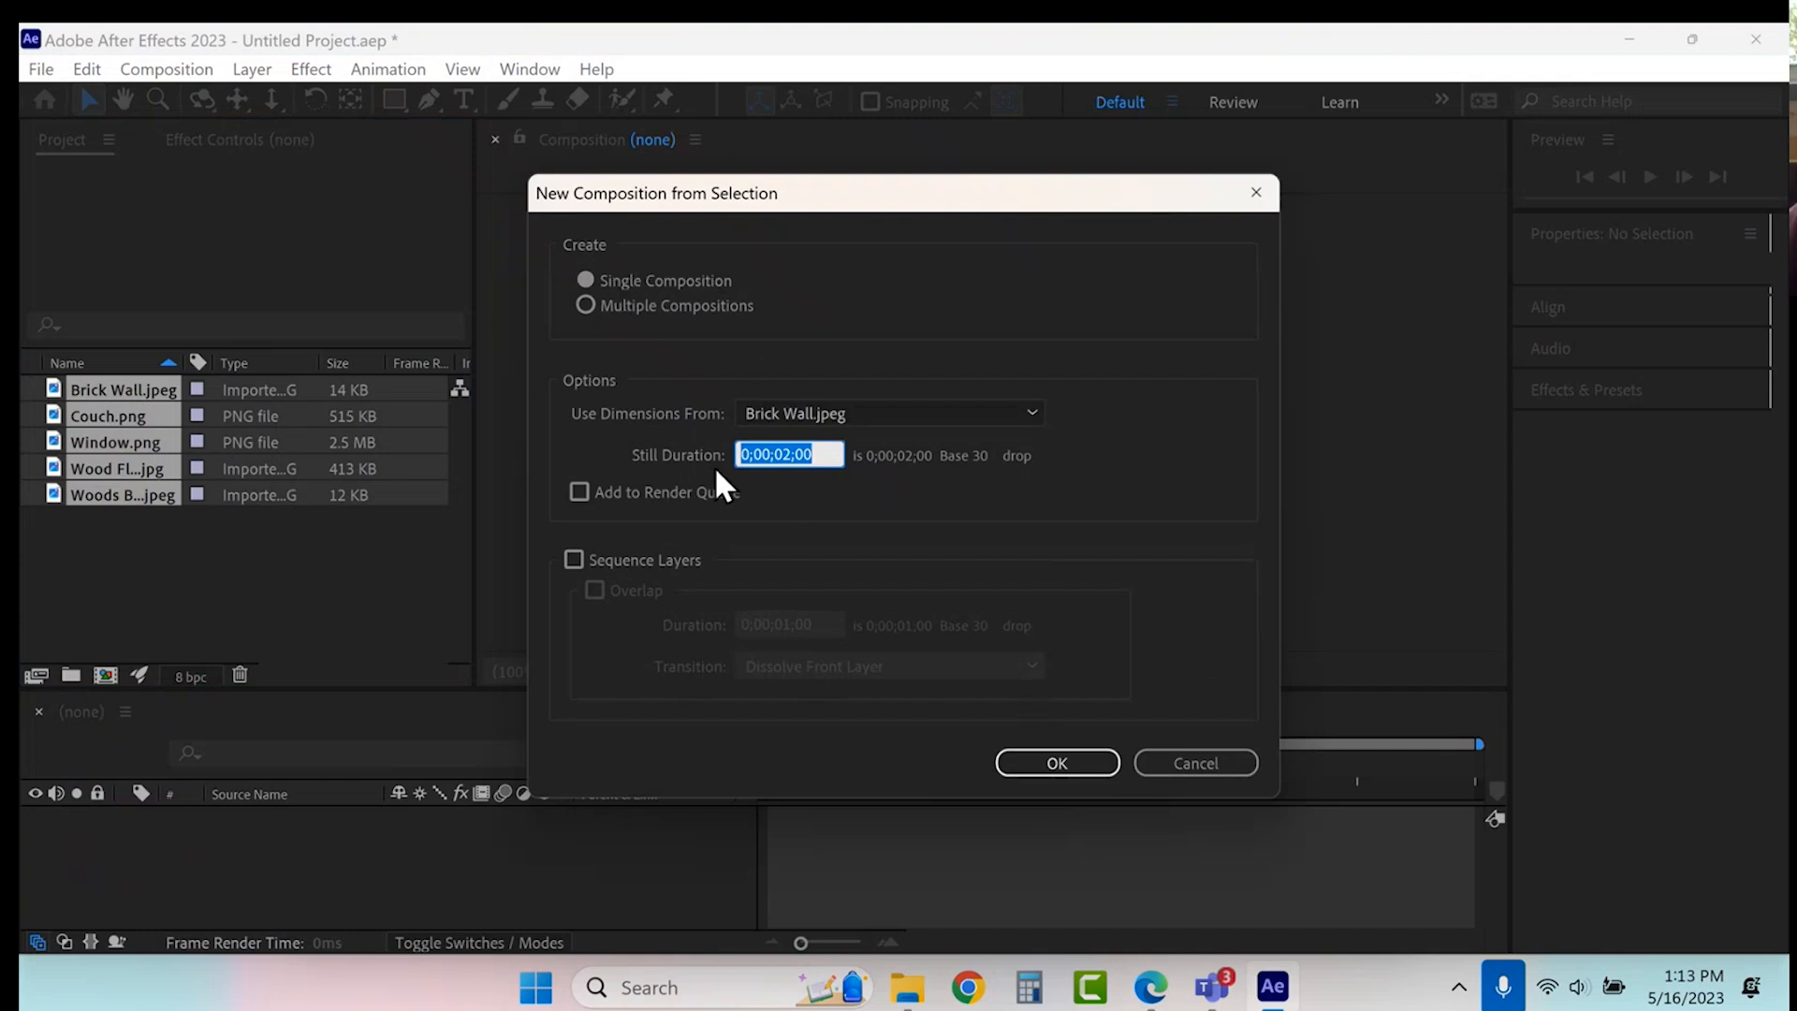
left_click(1058, 760)
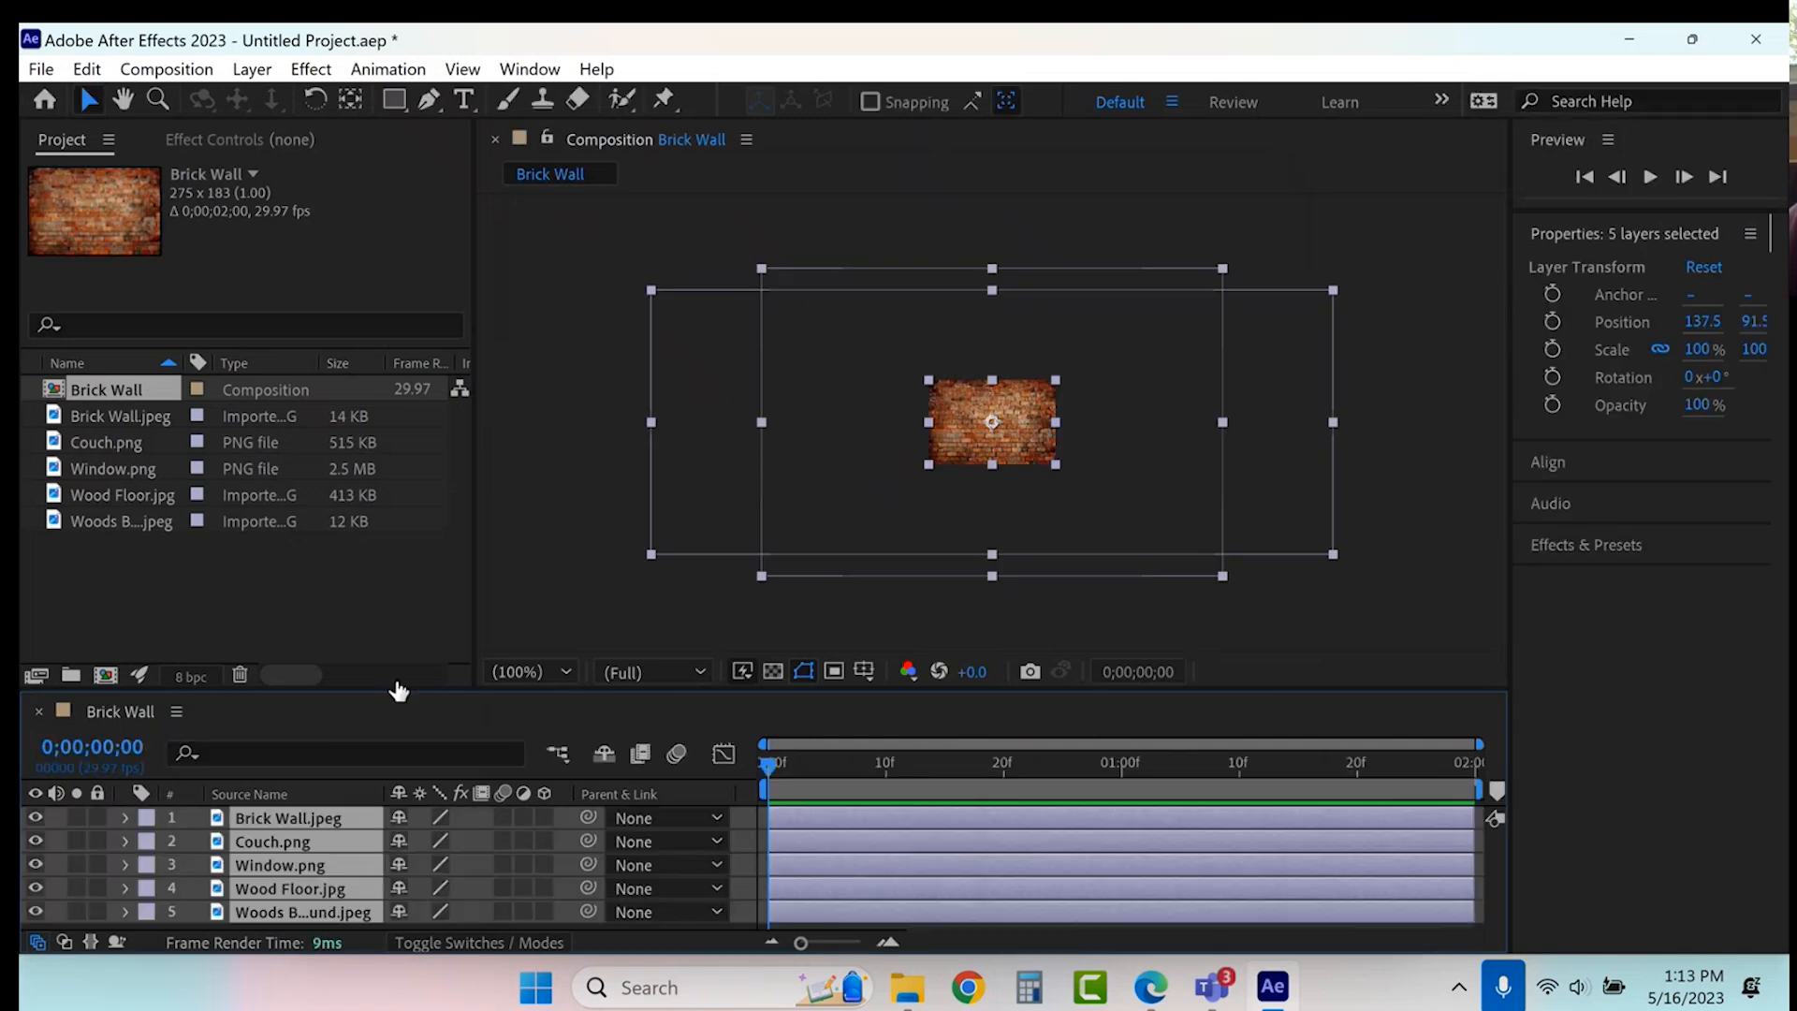
left_click_drag(396, 690, 405, 589)
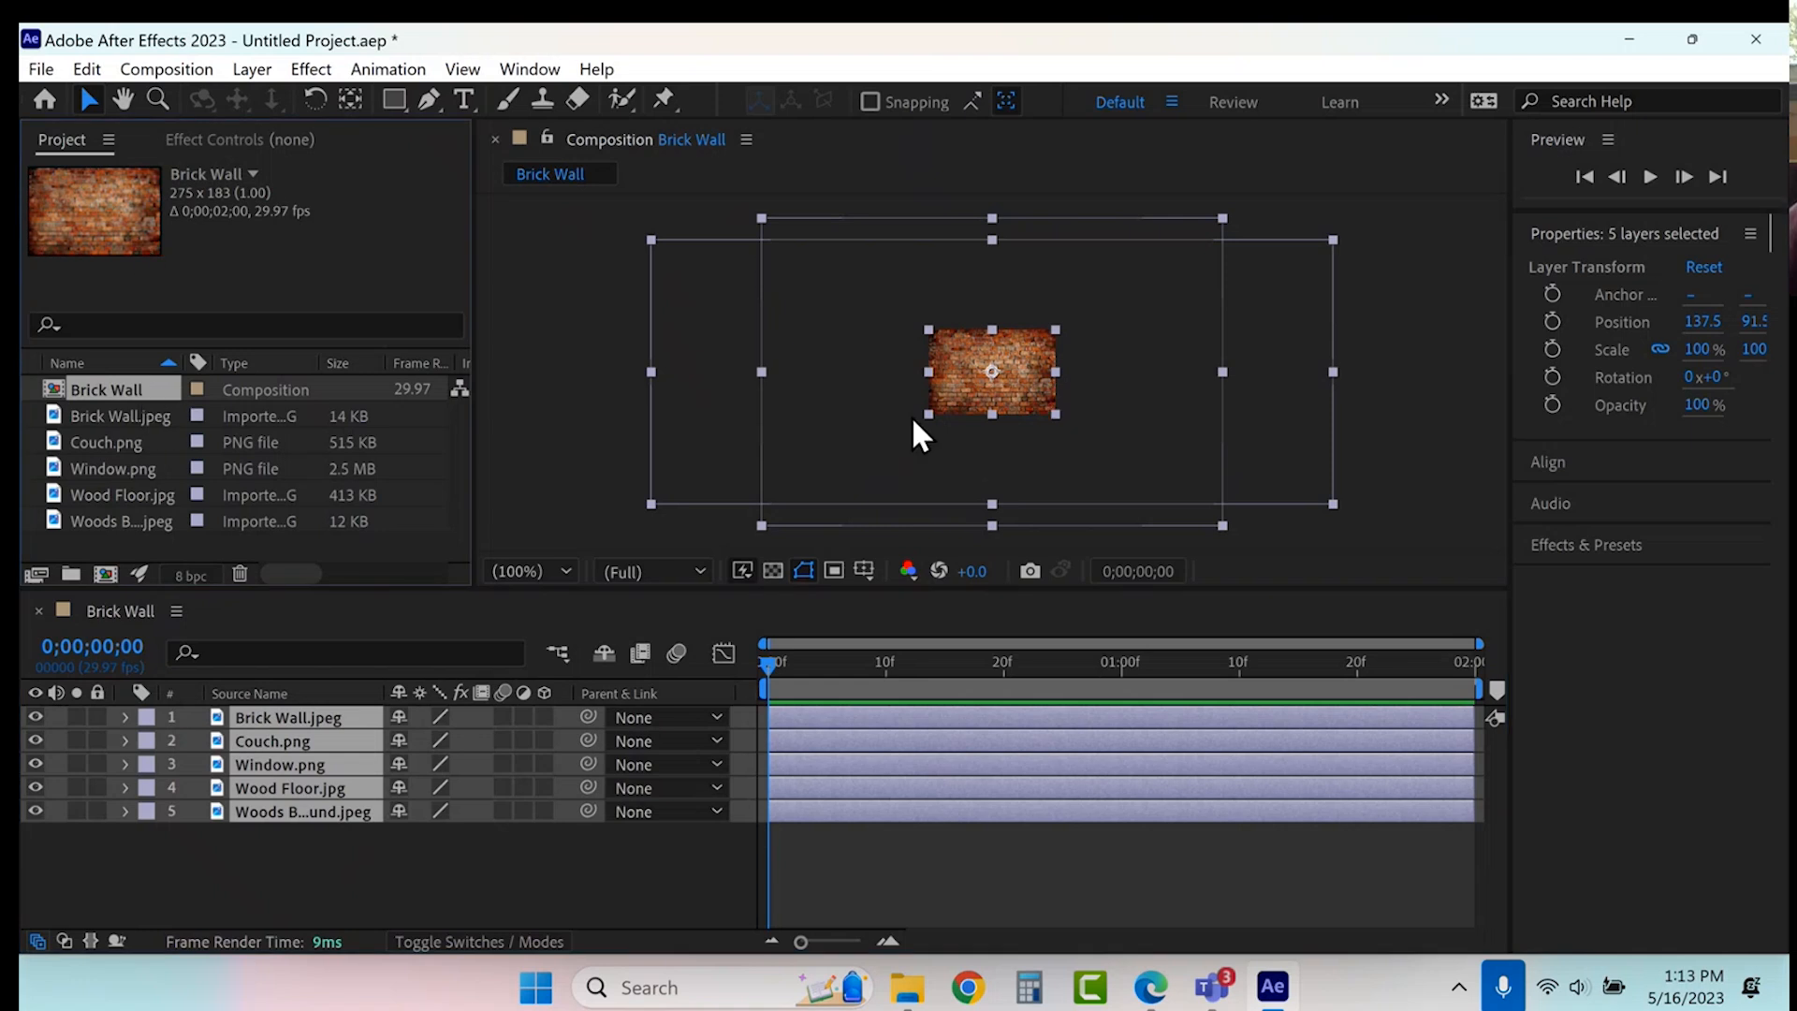
- Set the Brick Wall composition to the HD 1920x1080 29.97 fps preset with duration 0;00;15;00, and view it at 50% with no layers selected
left_click(199, 70)
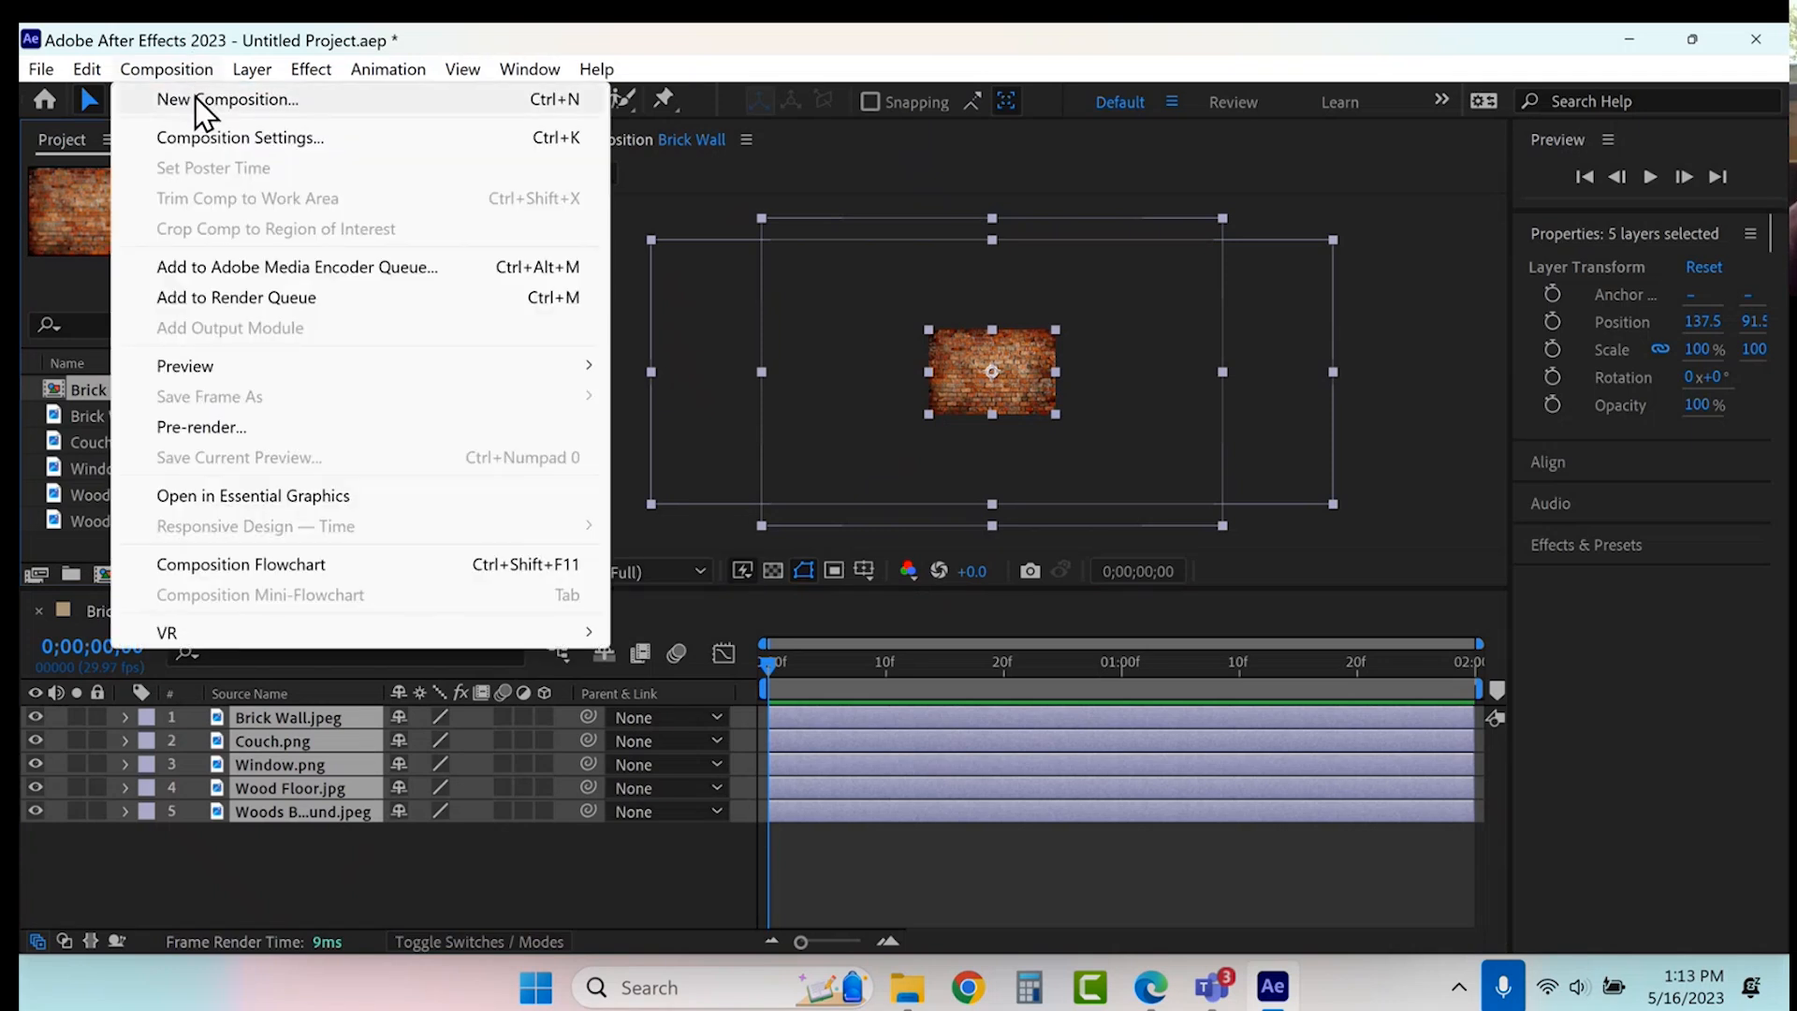
left_click(204, 139)
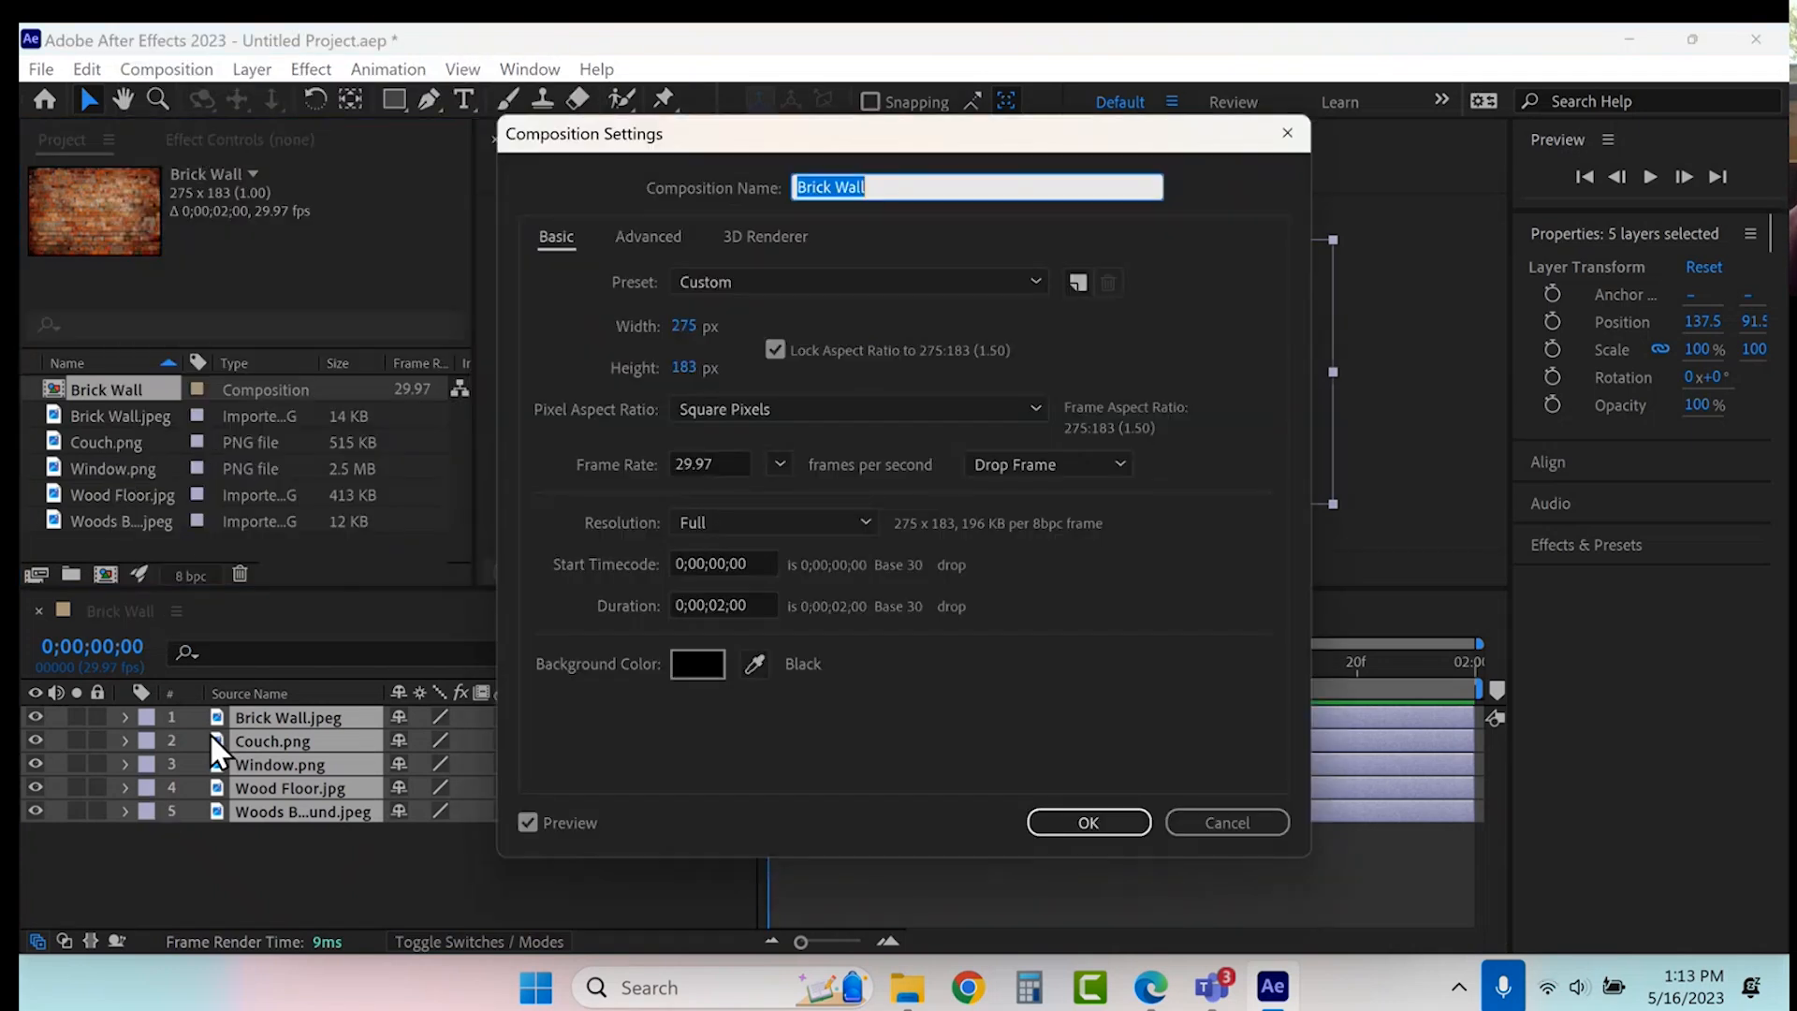
left_click(808, 277)
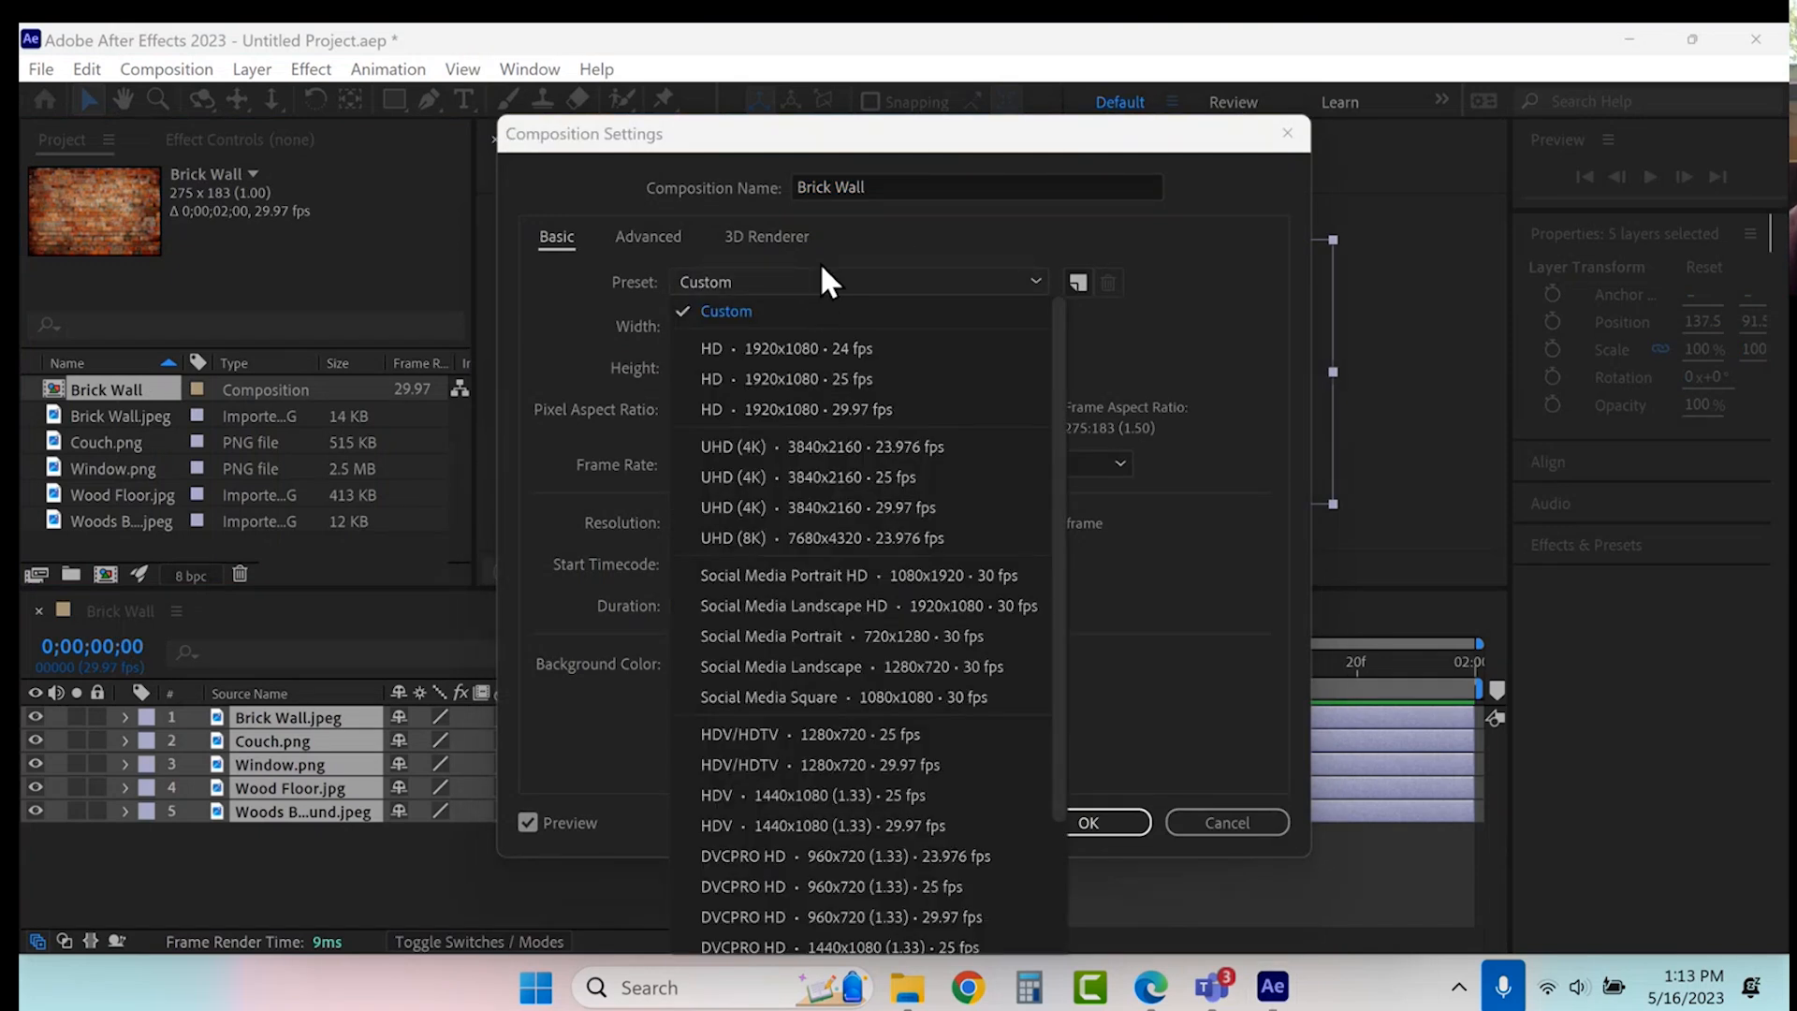
left_click(792, 408)
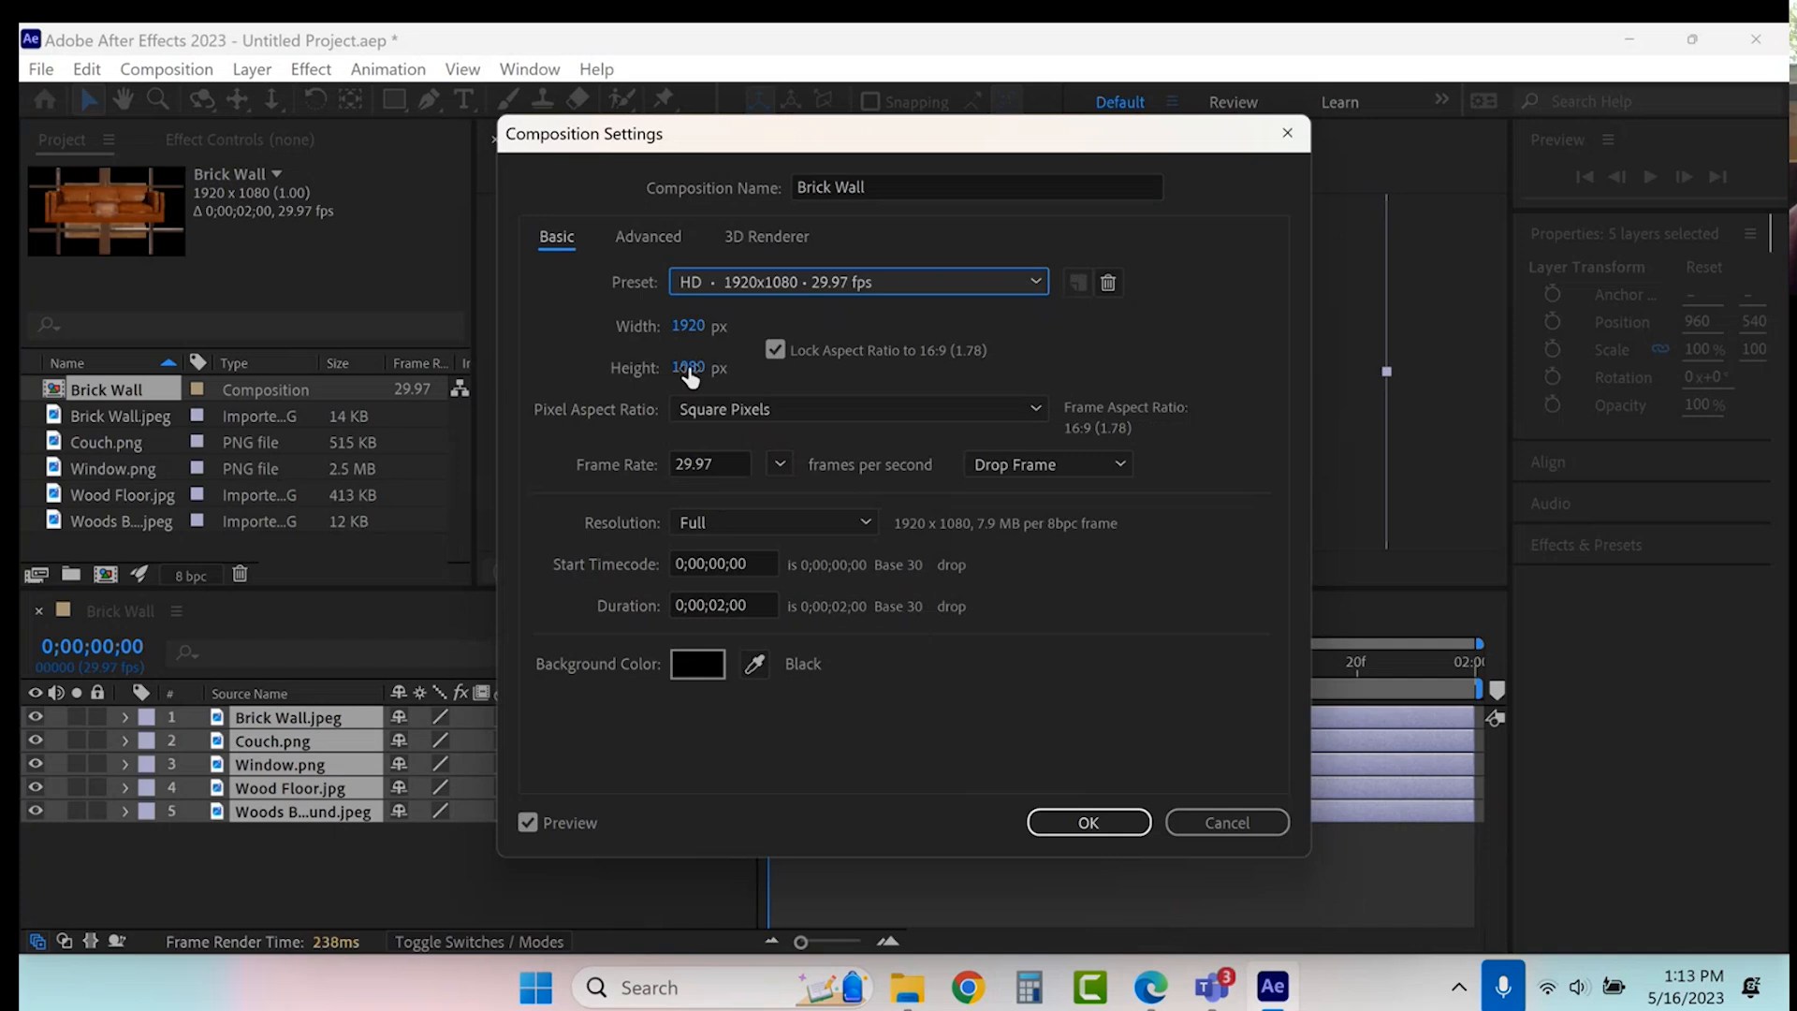
left_click(722, 605)
double_click(730, 605)
key("BackSpace")
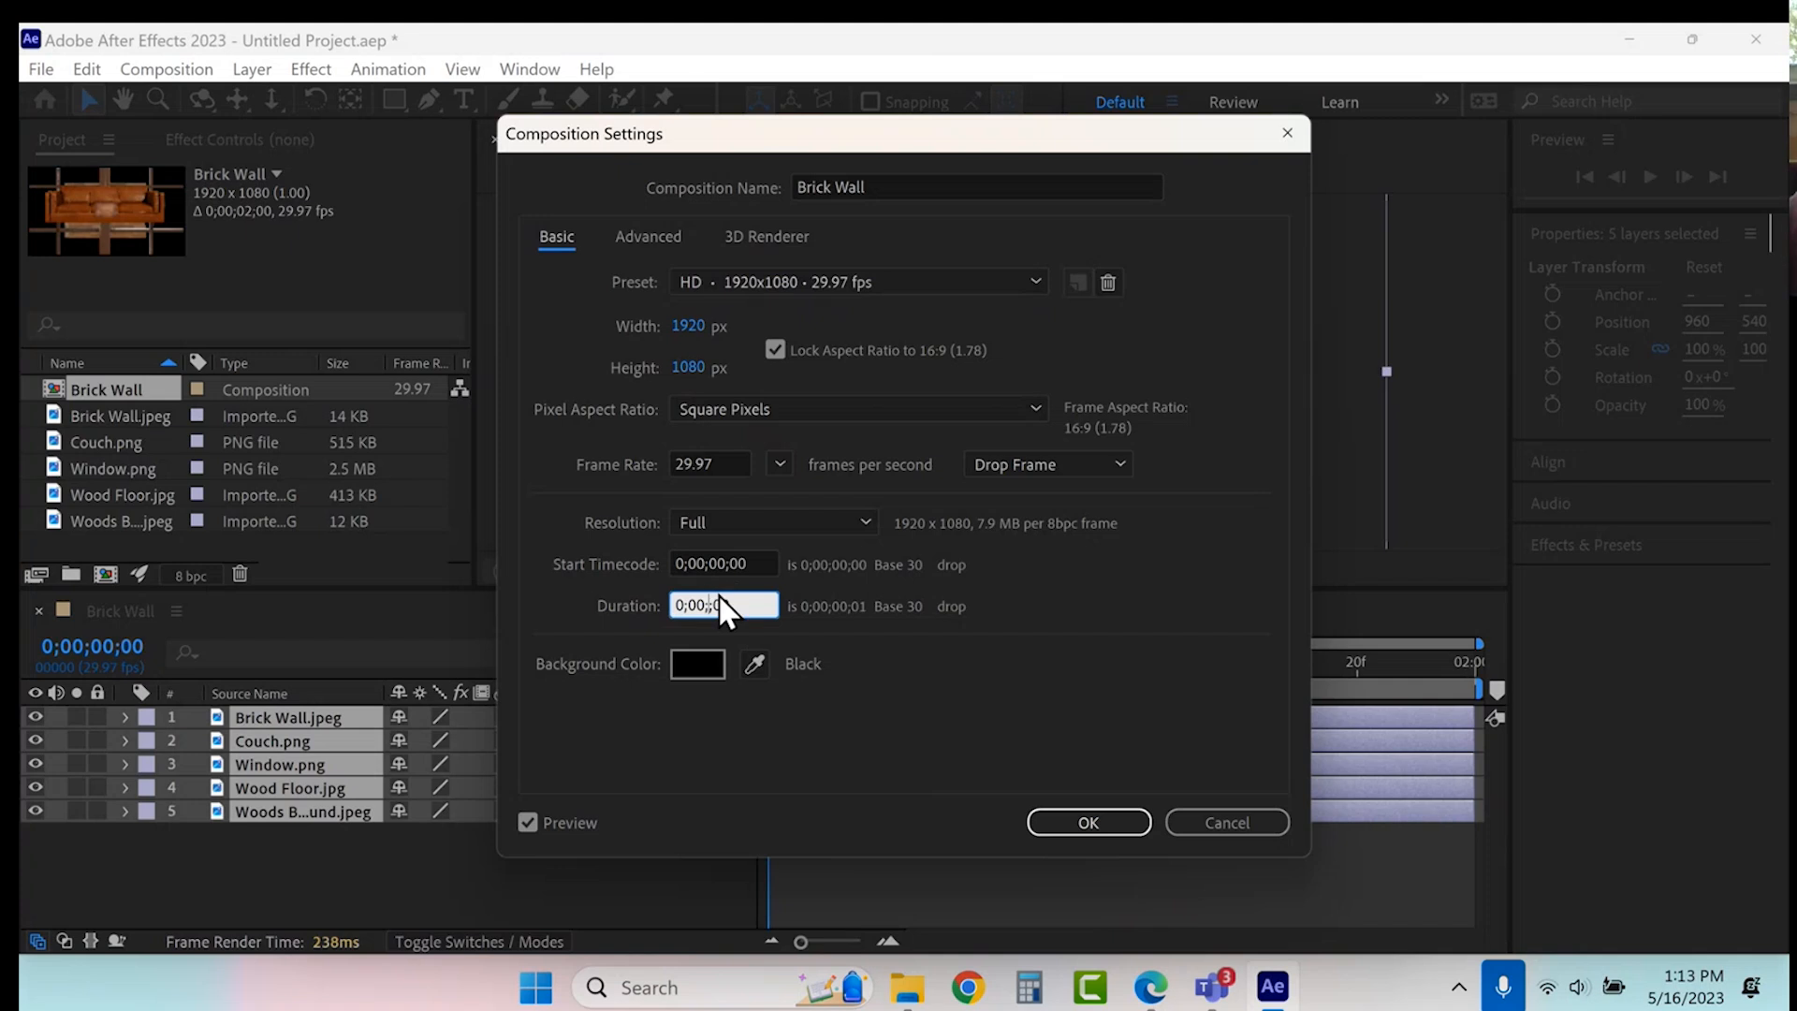
type("15;")
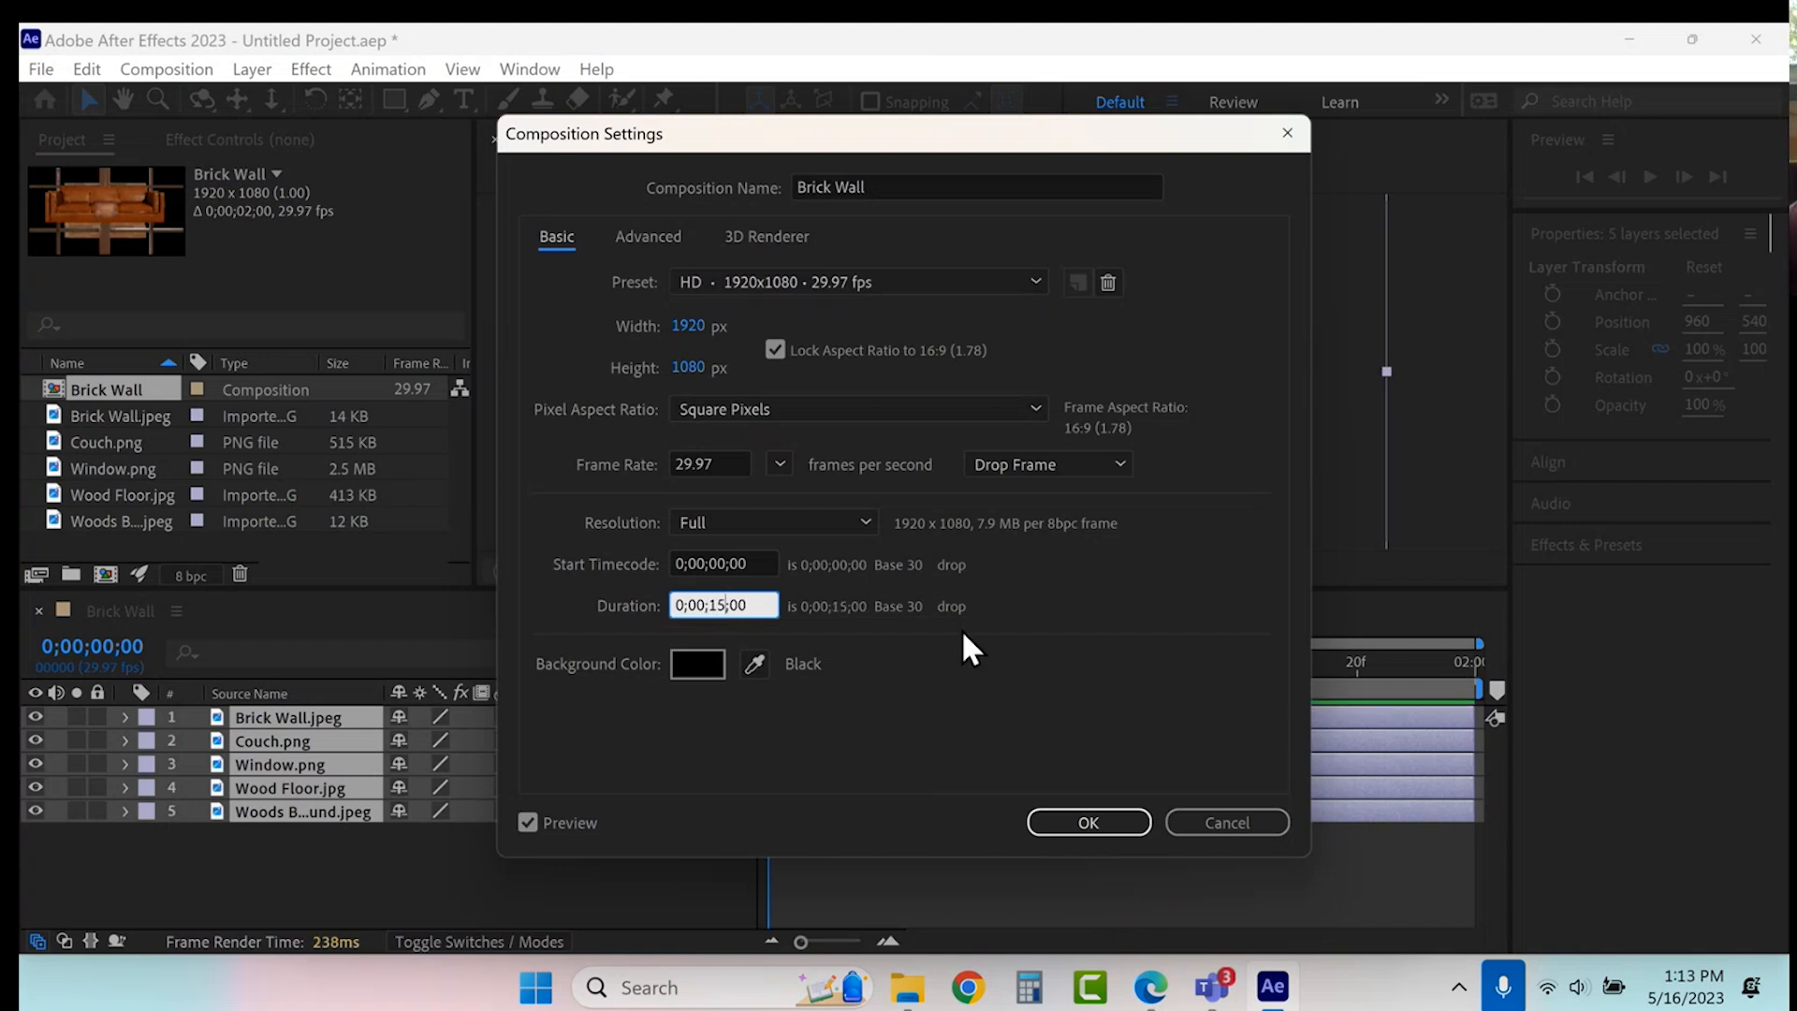
left_click(1080, 820)
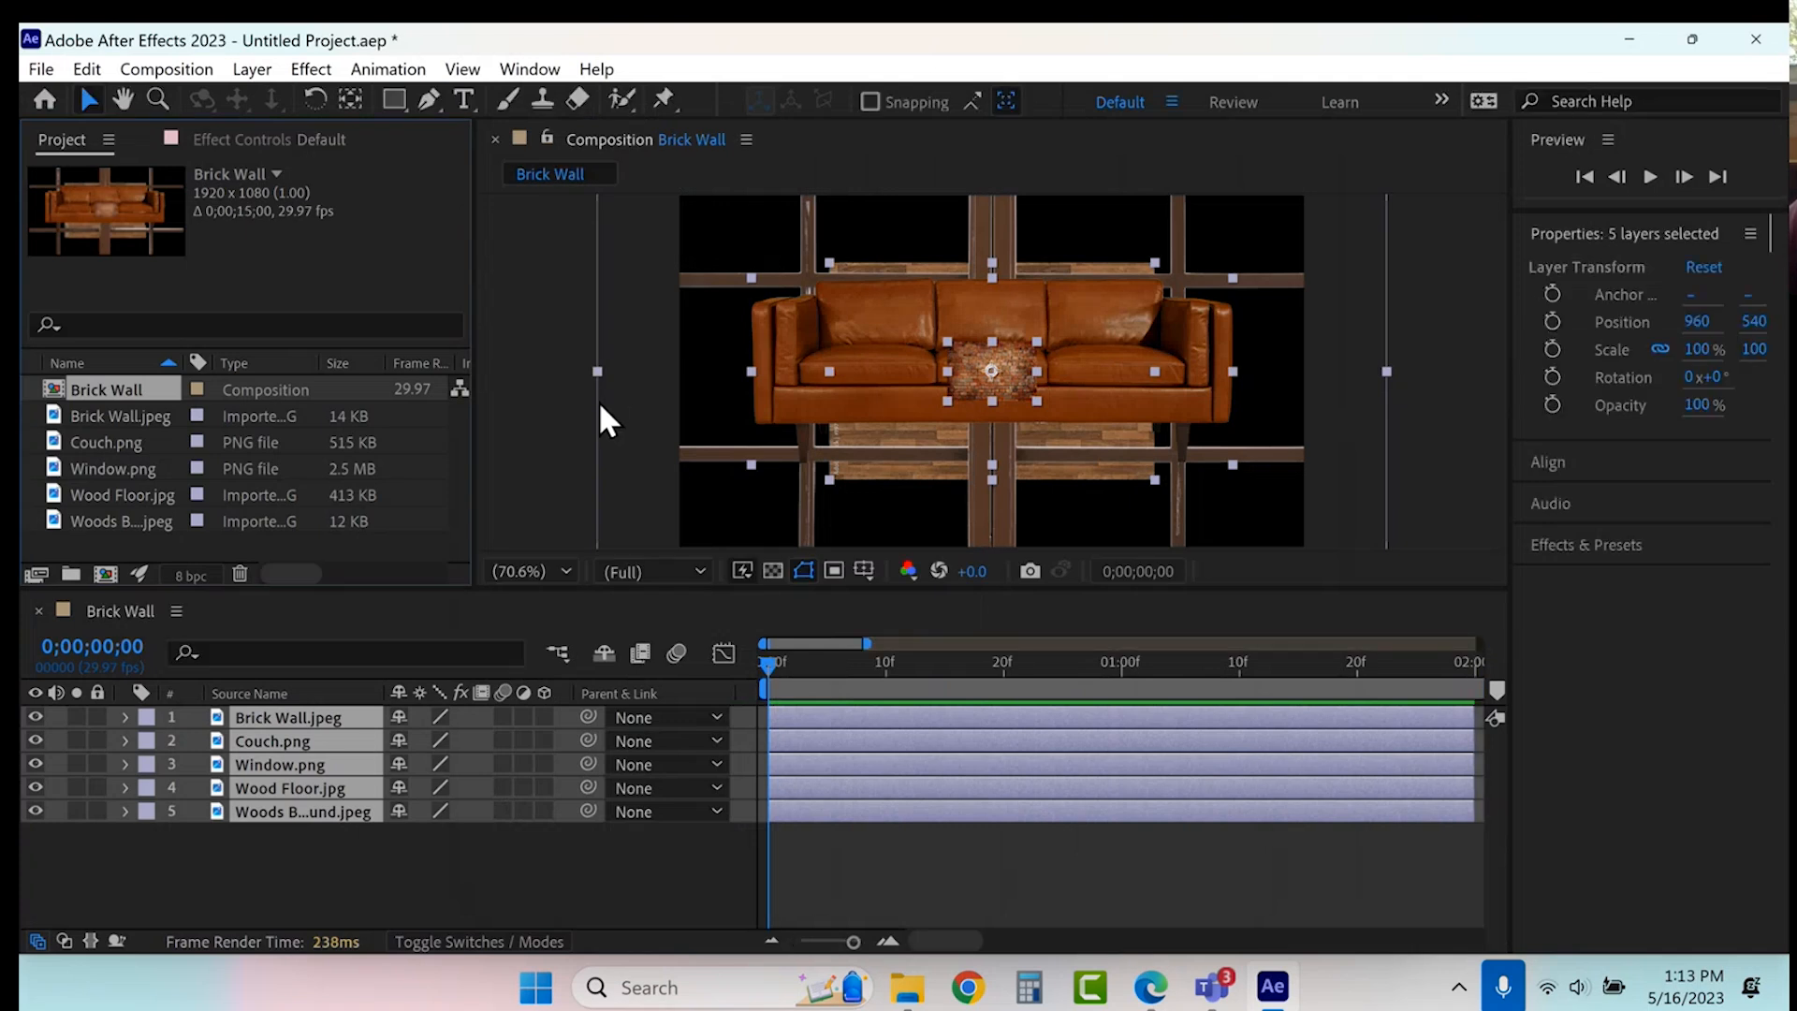
key("comma")
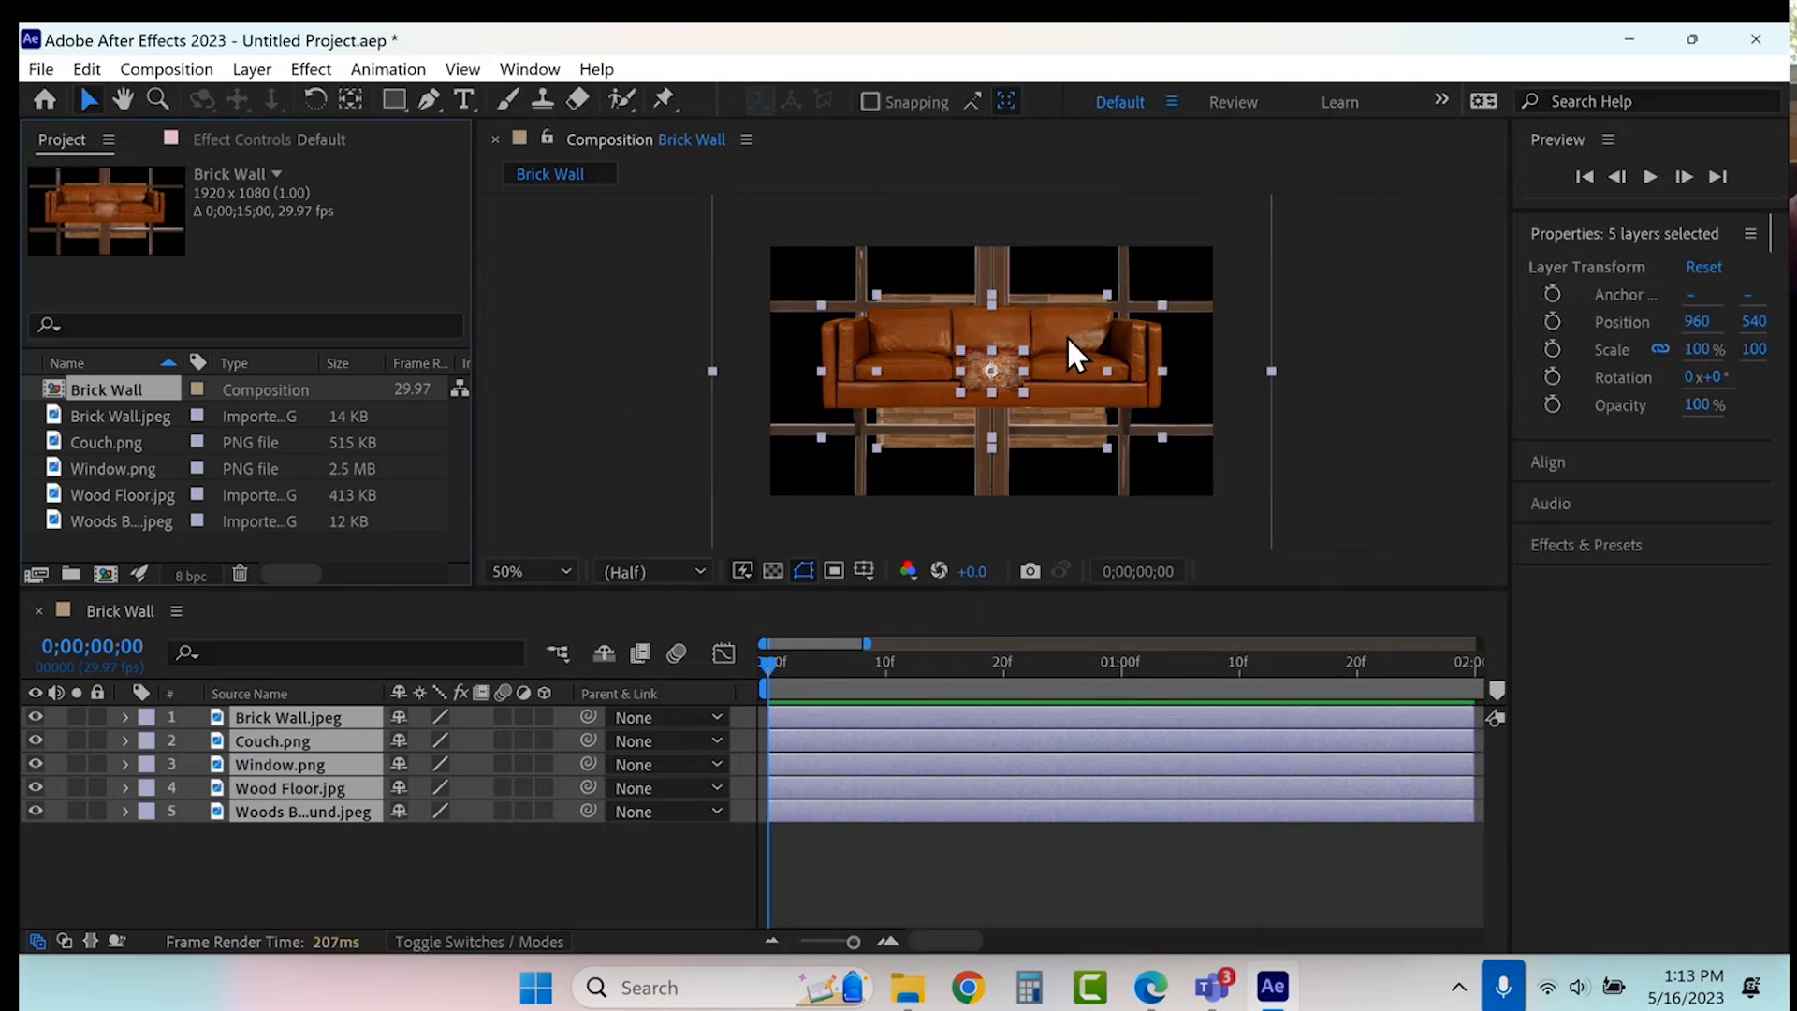
left_click(1362, 390)
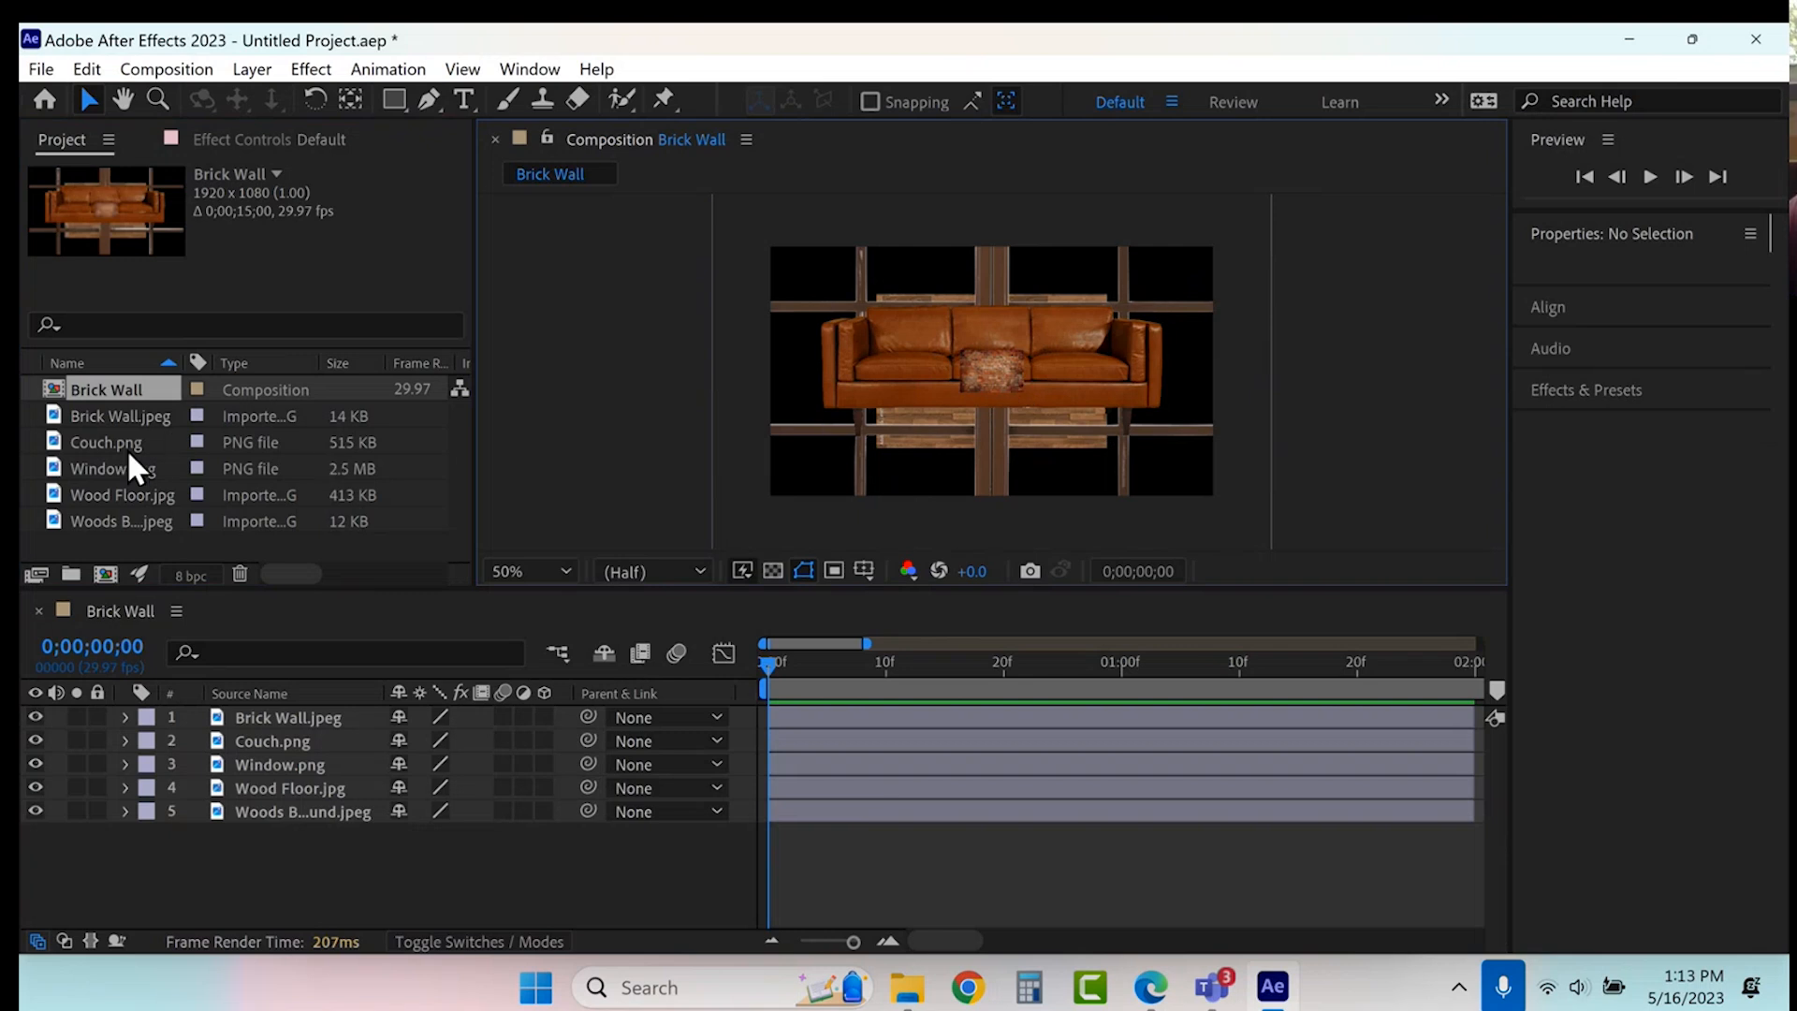
- Switch to the browser's Google Images page and search for "brick wall"
left_click(1175, 988)
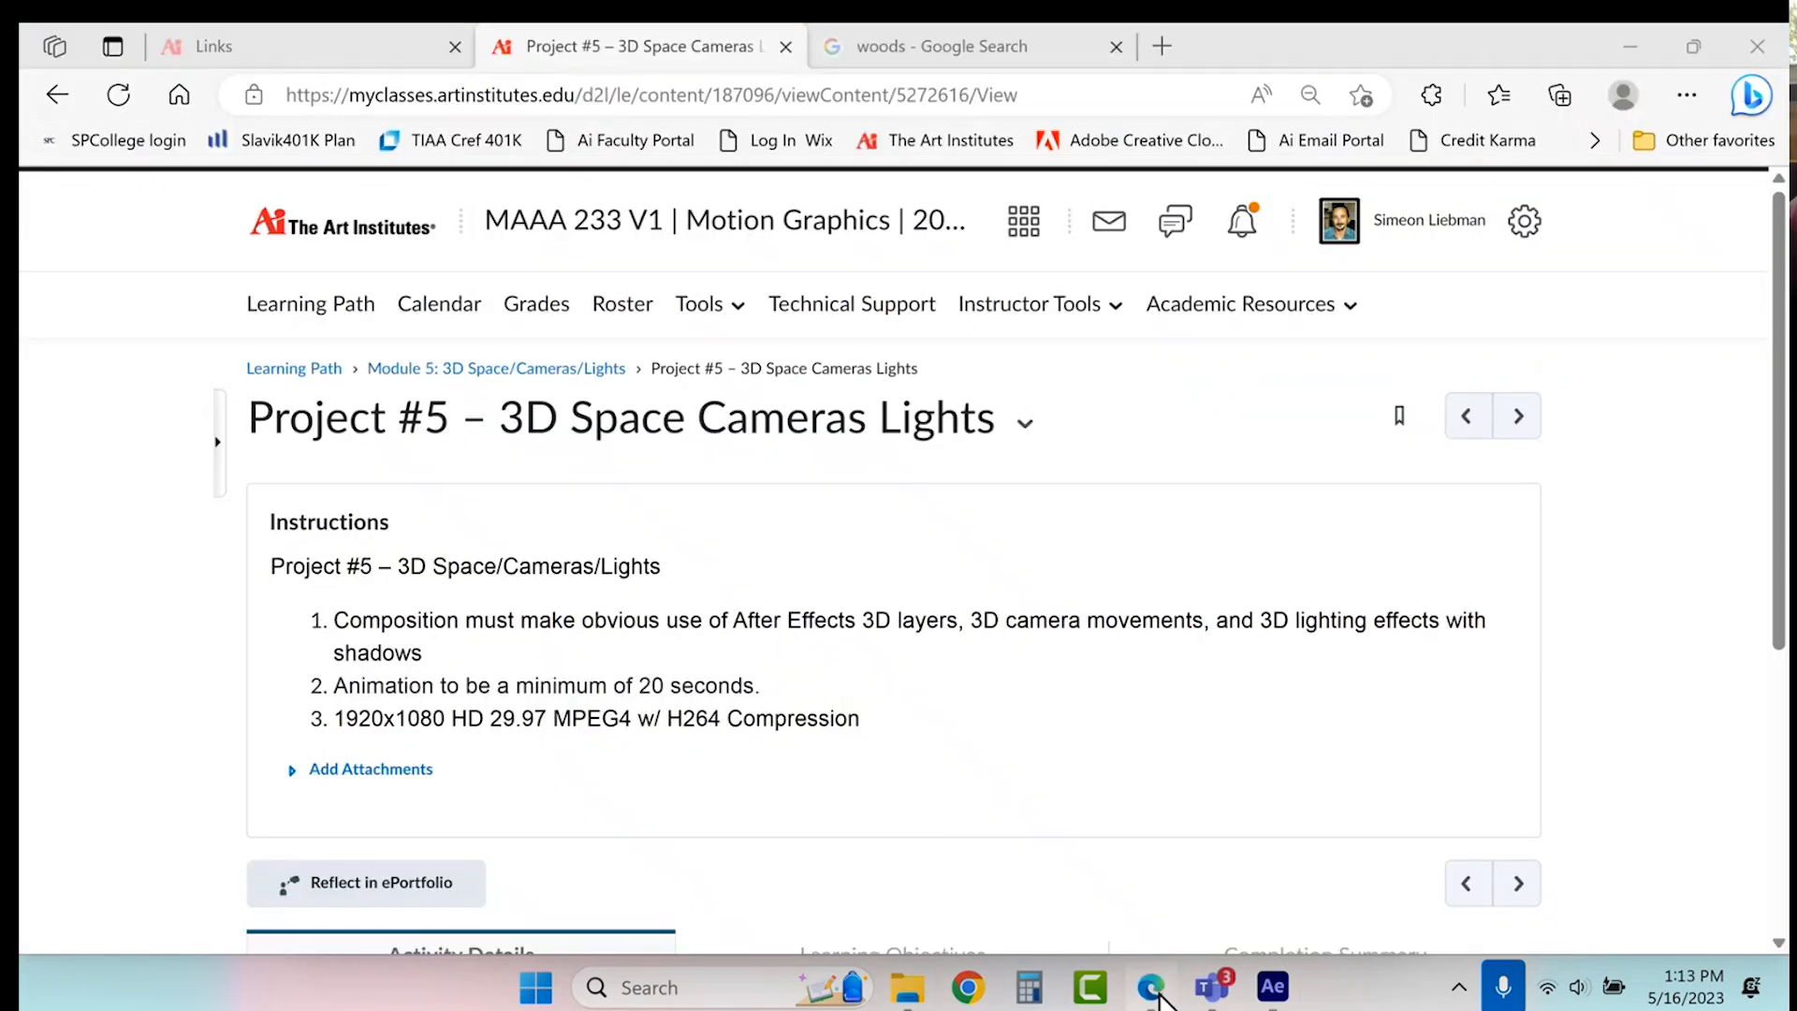
left_click(974, 46)
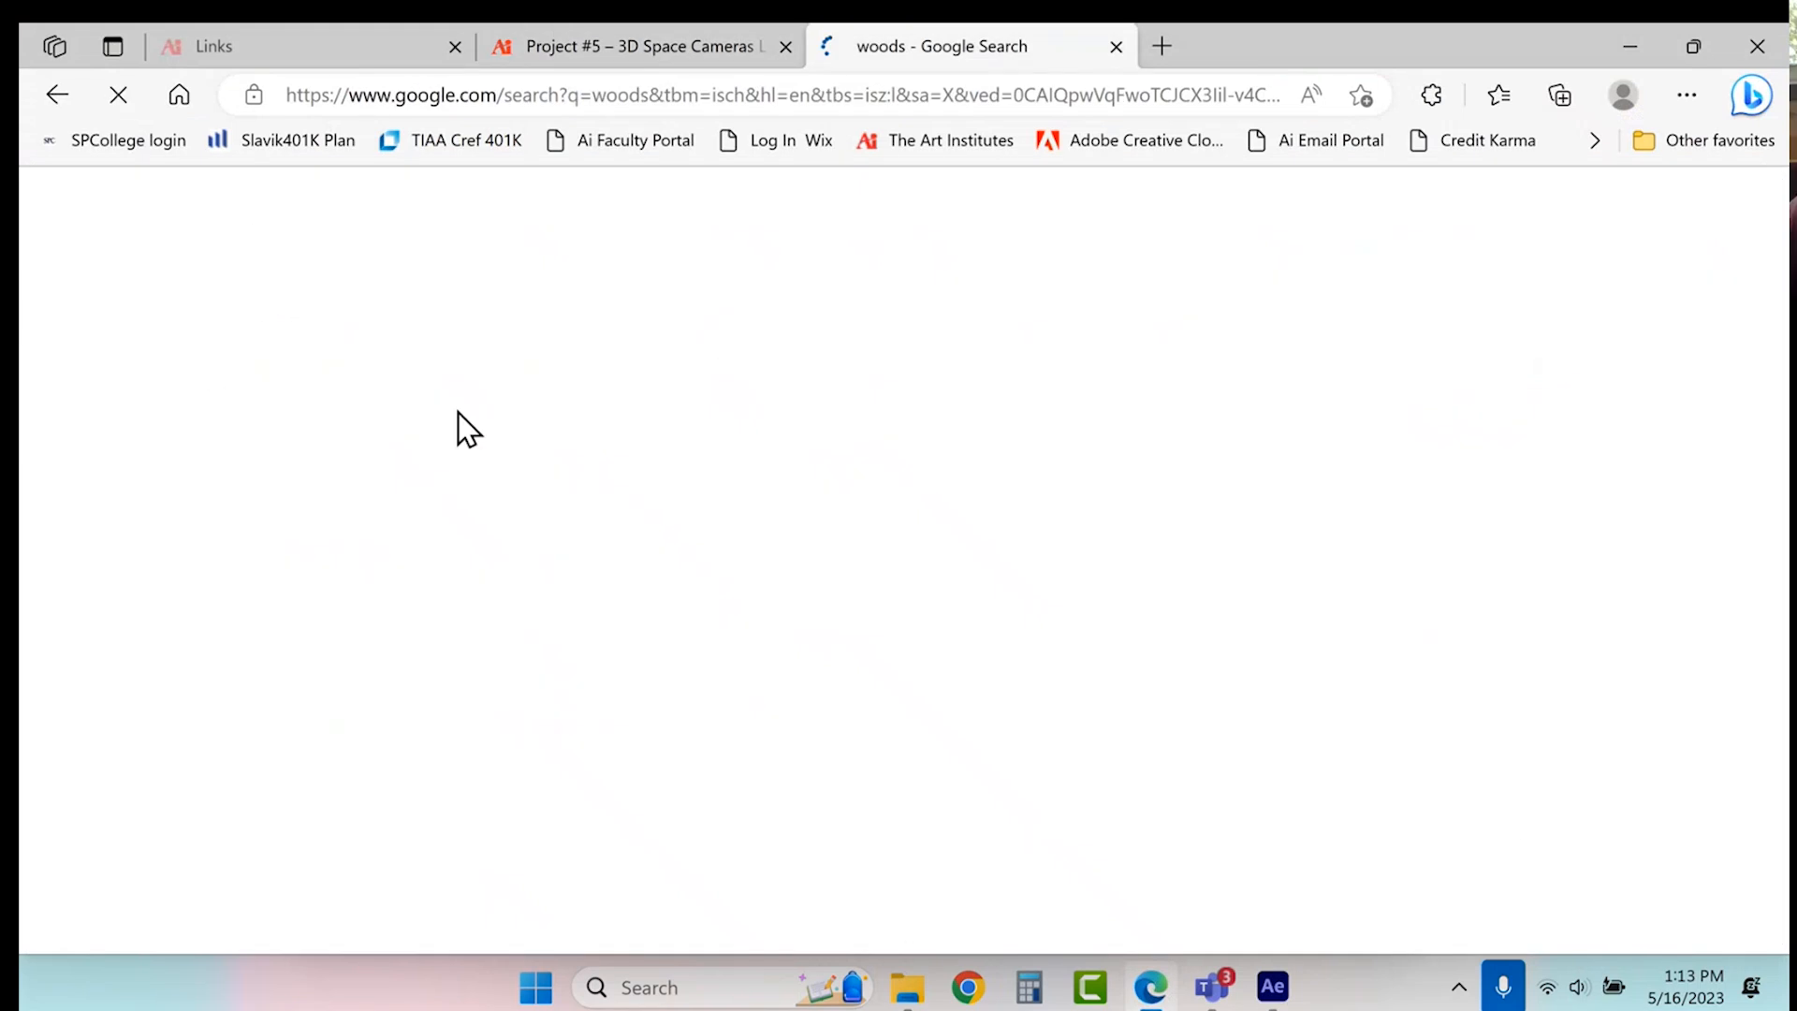
left_click(57, 95)
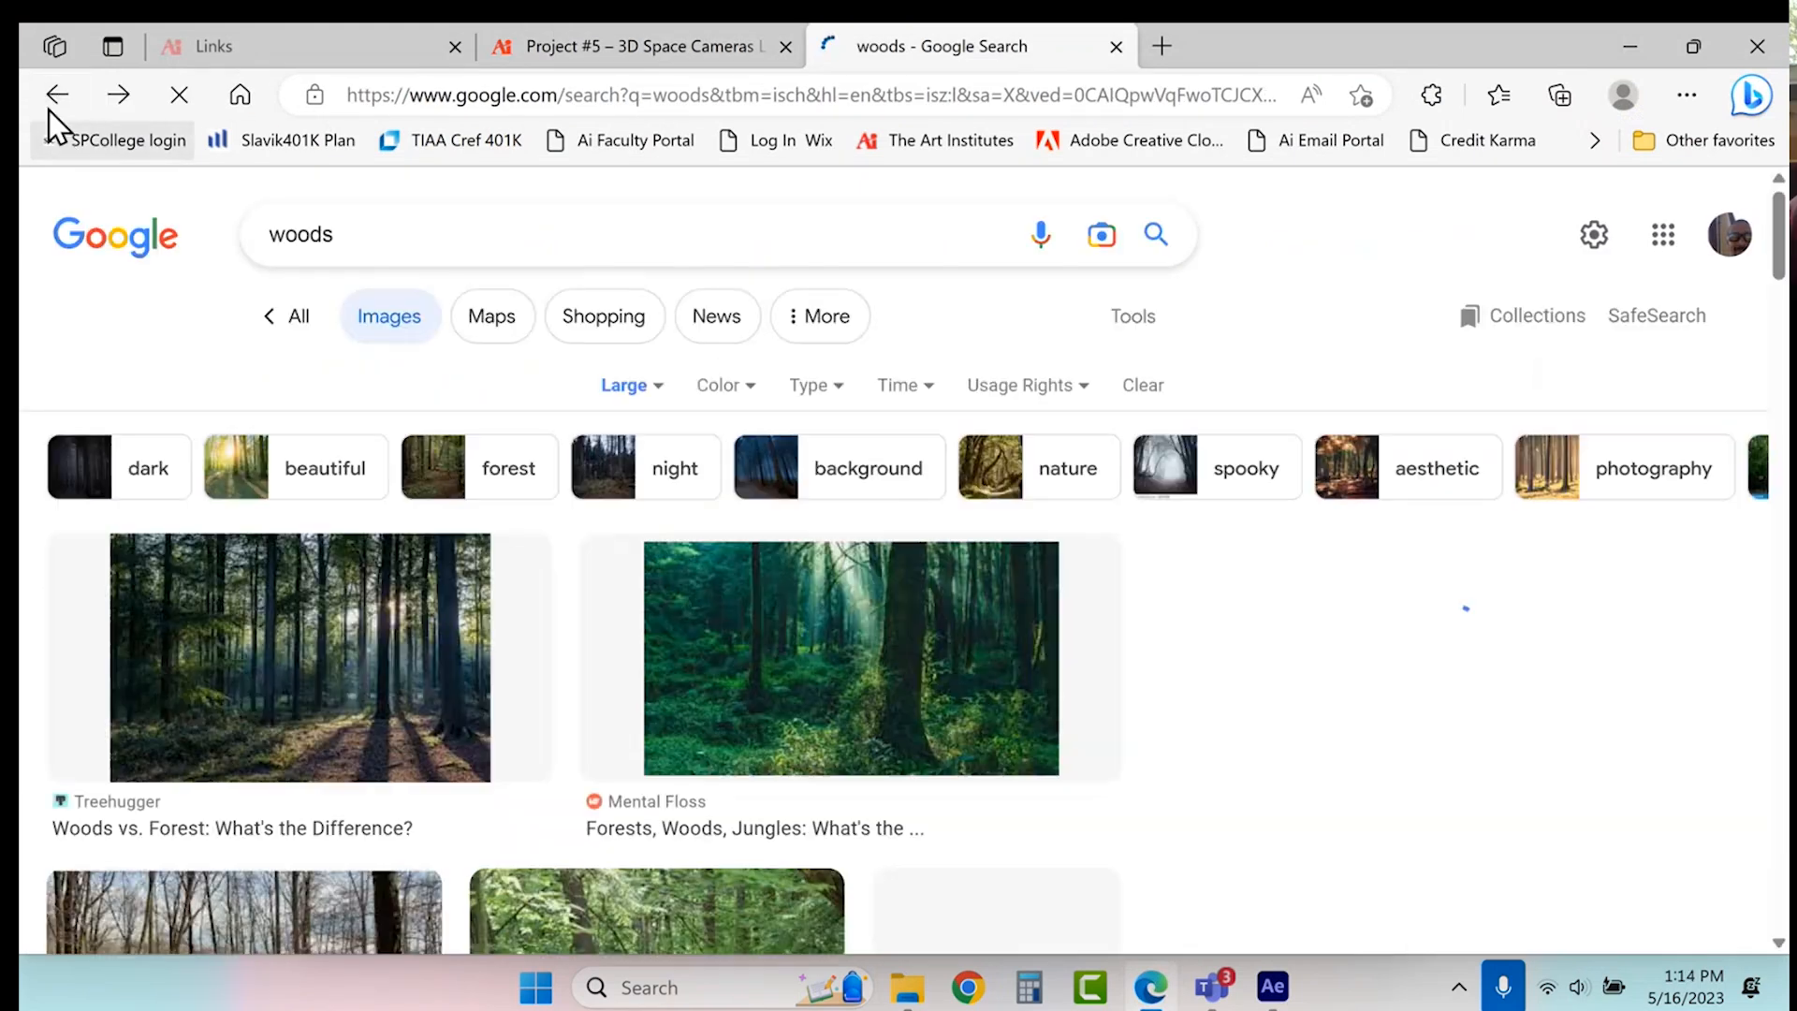
left_click(58, 101)
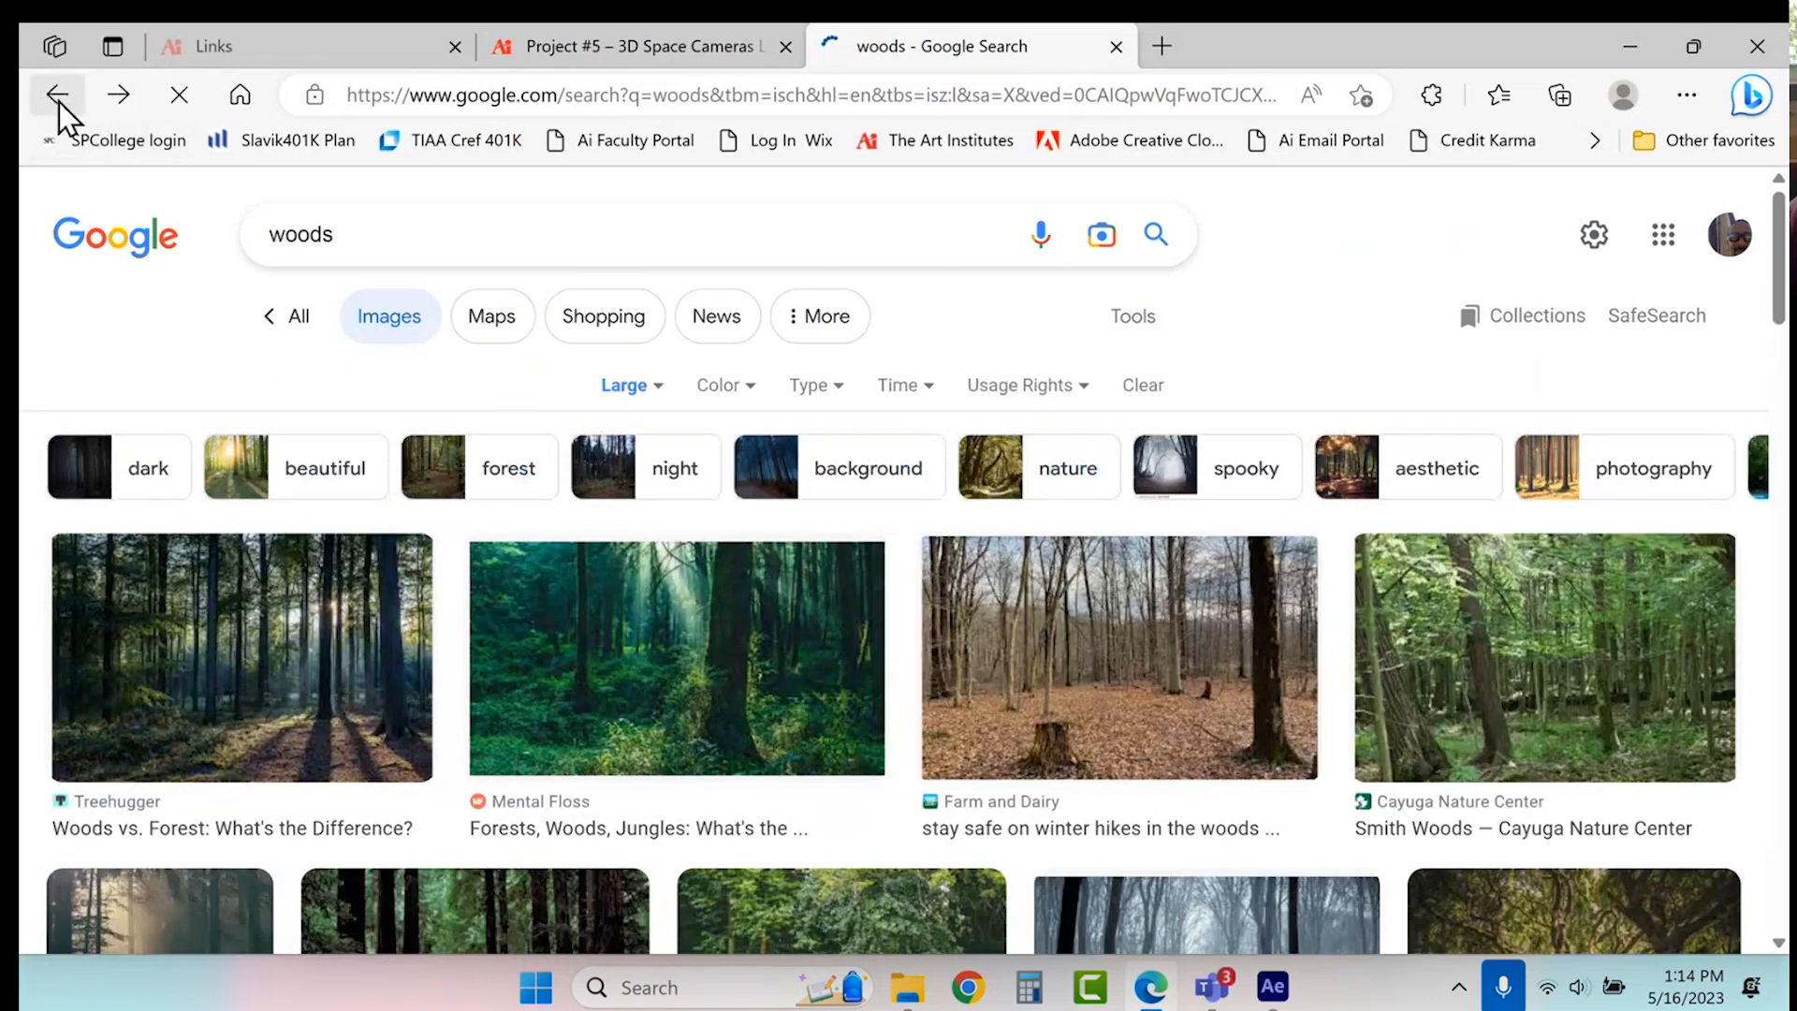
left_click(58, 101)
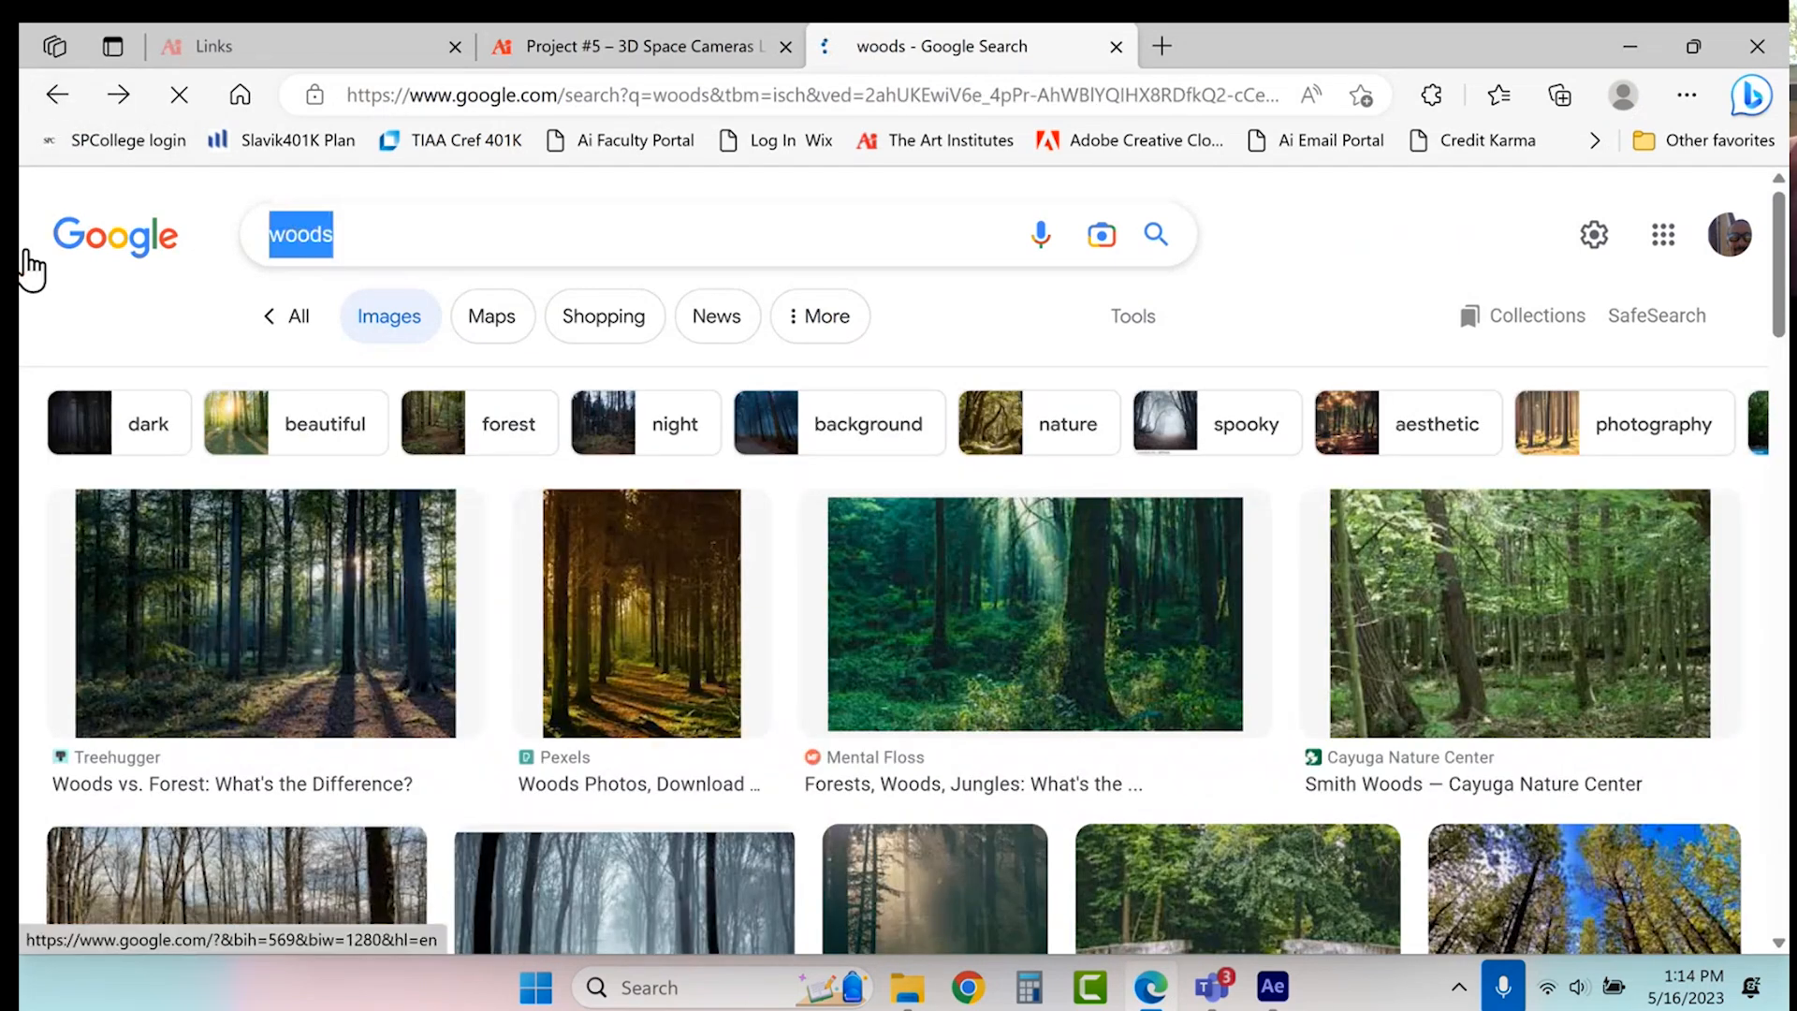
type("brick wall")
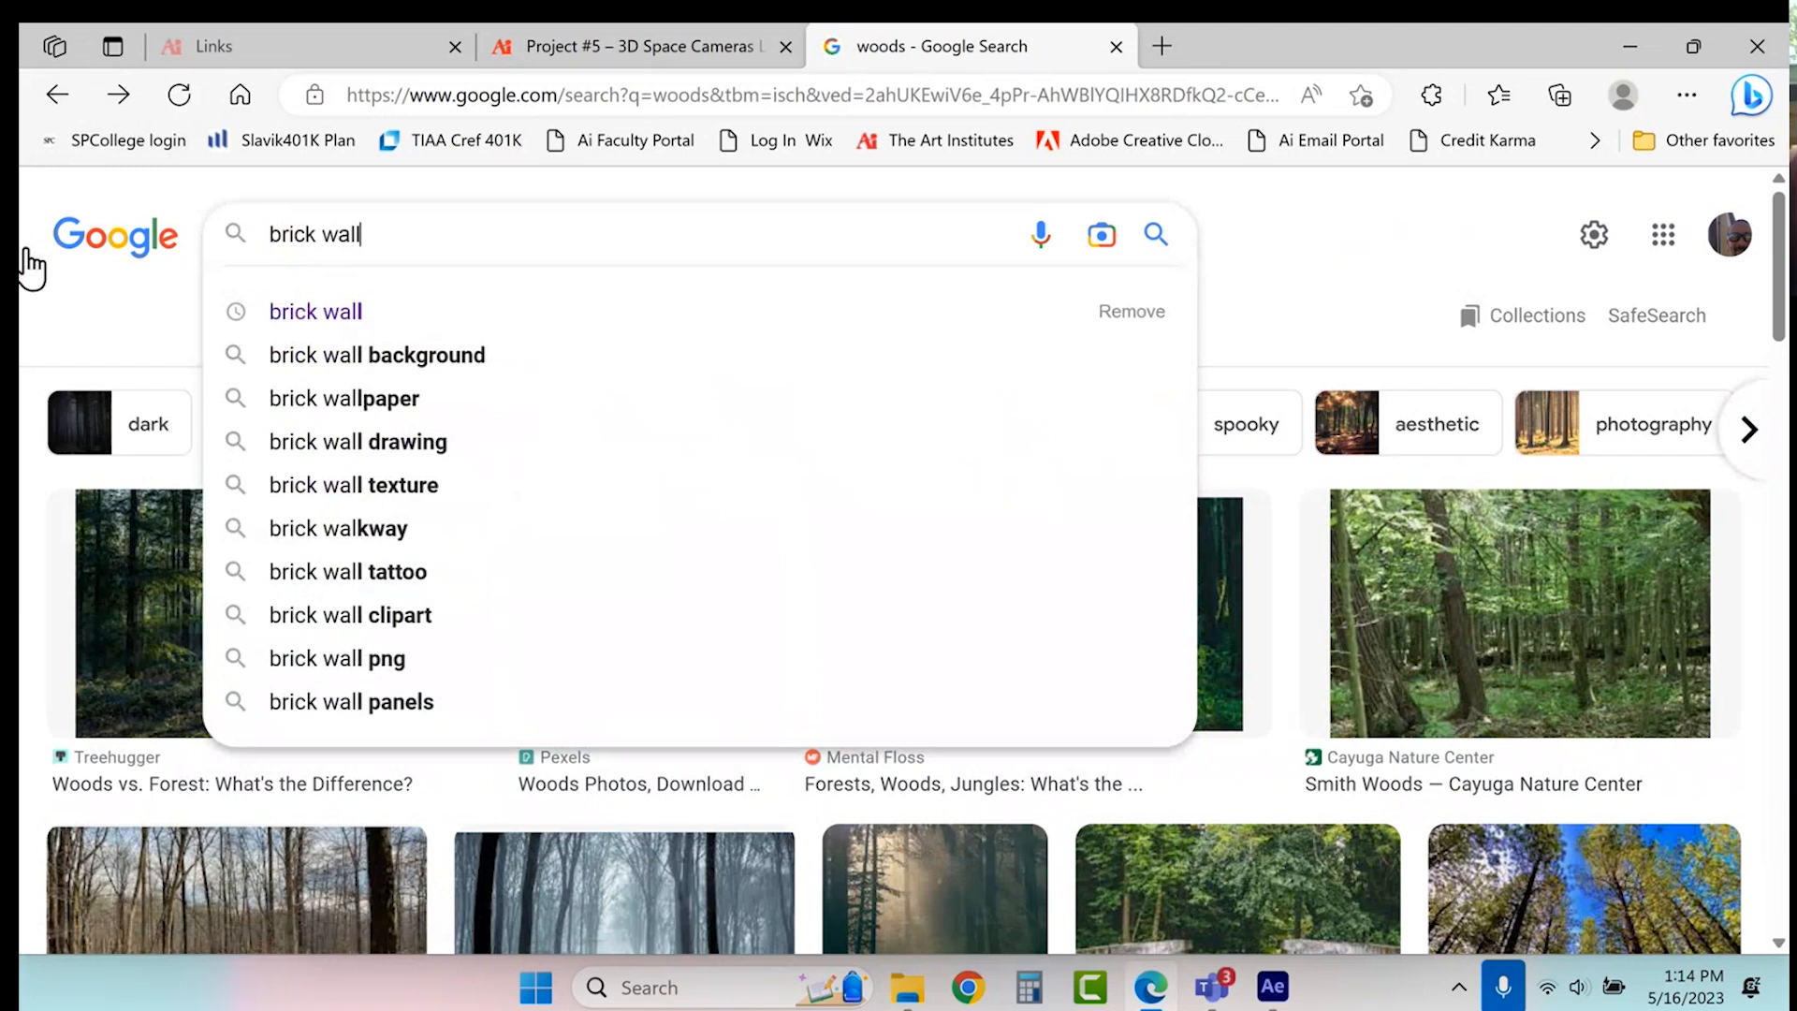
key("Return")
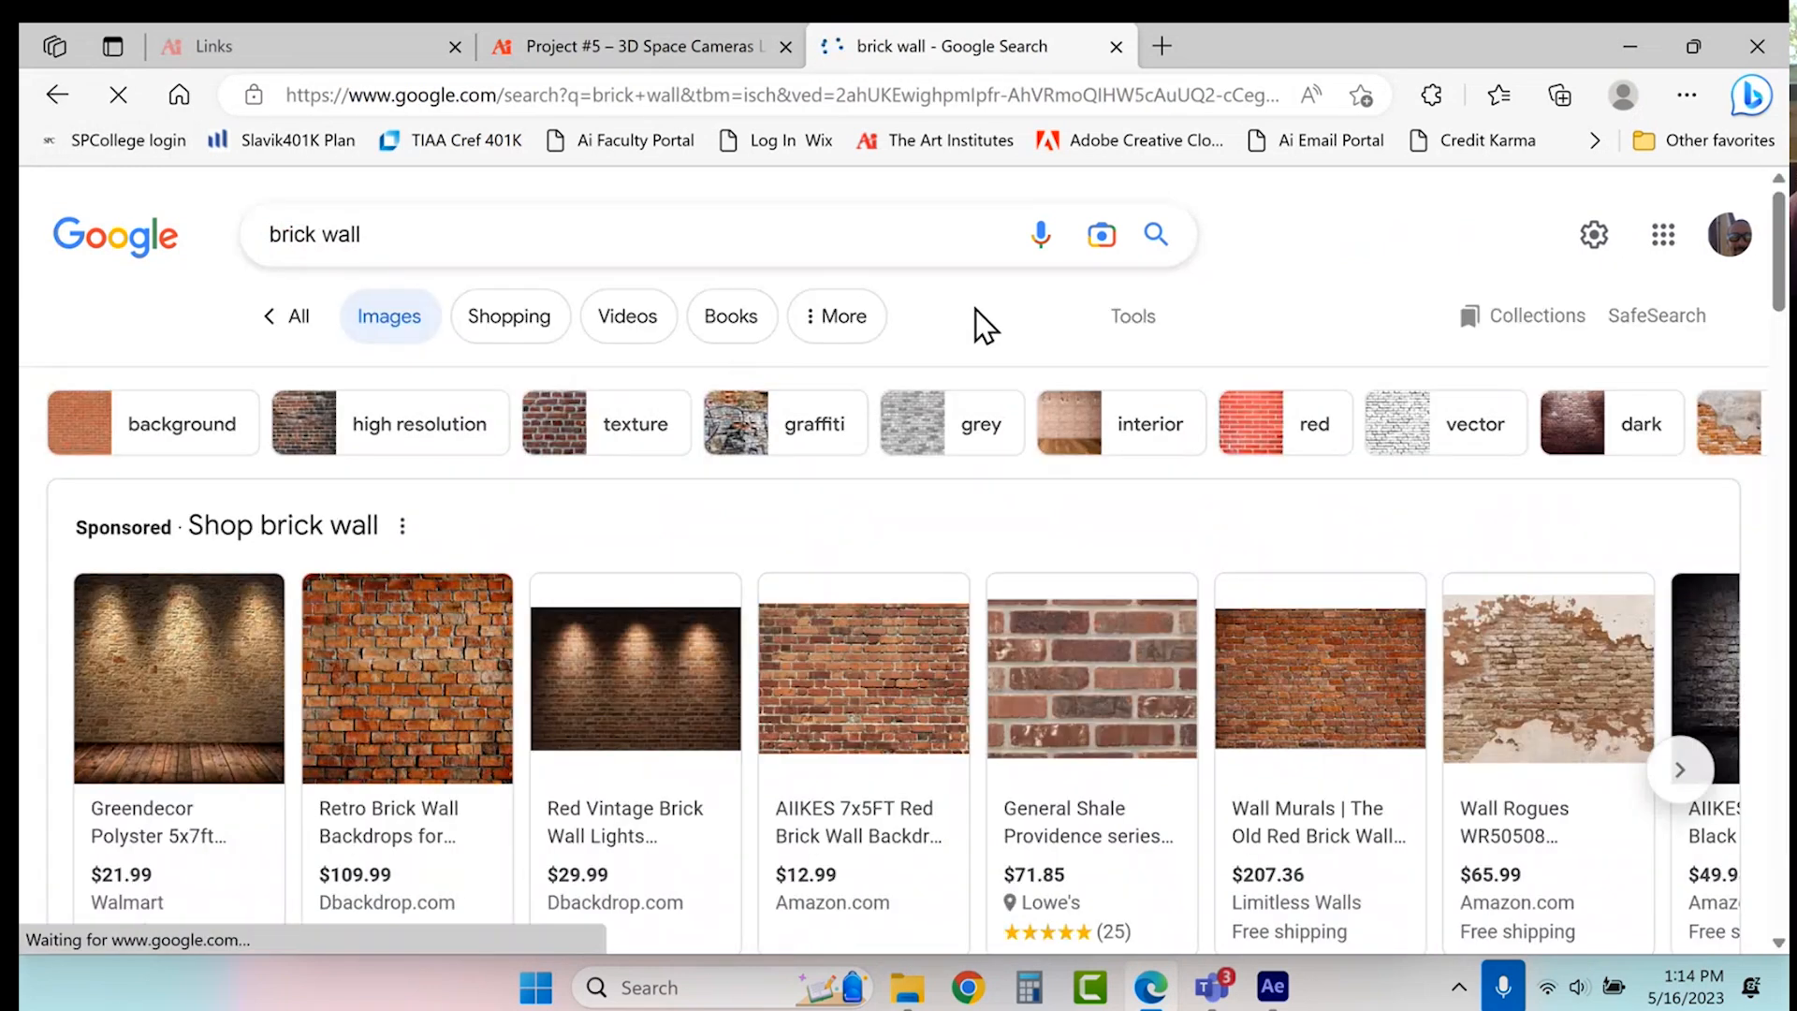
- Filter the brick wall image results to large size and browse them for a replacement
left_click(1133, 315)
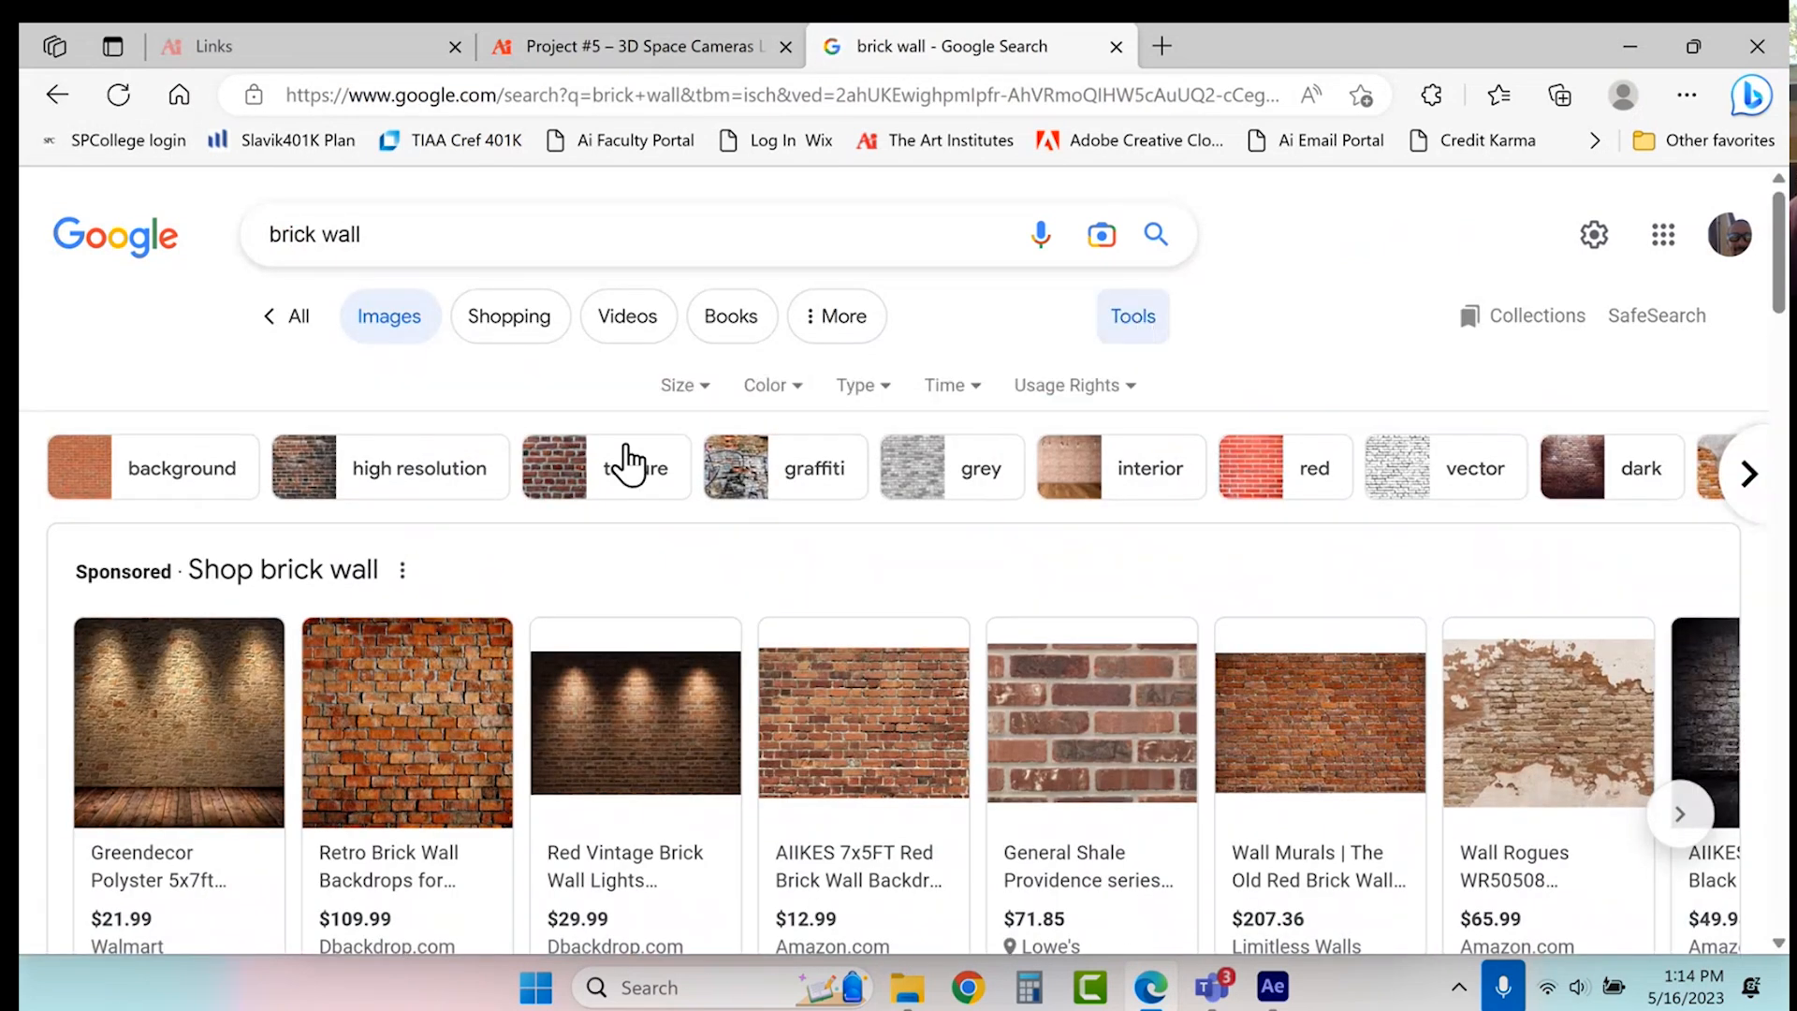
left_click(679, 391)
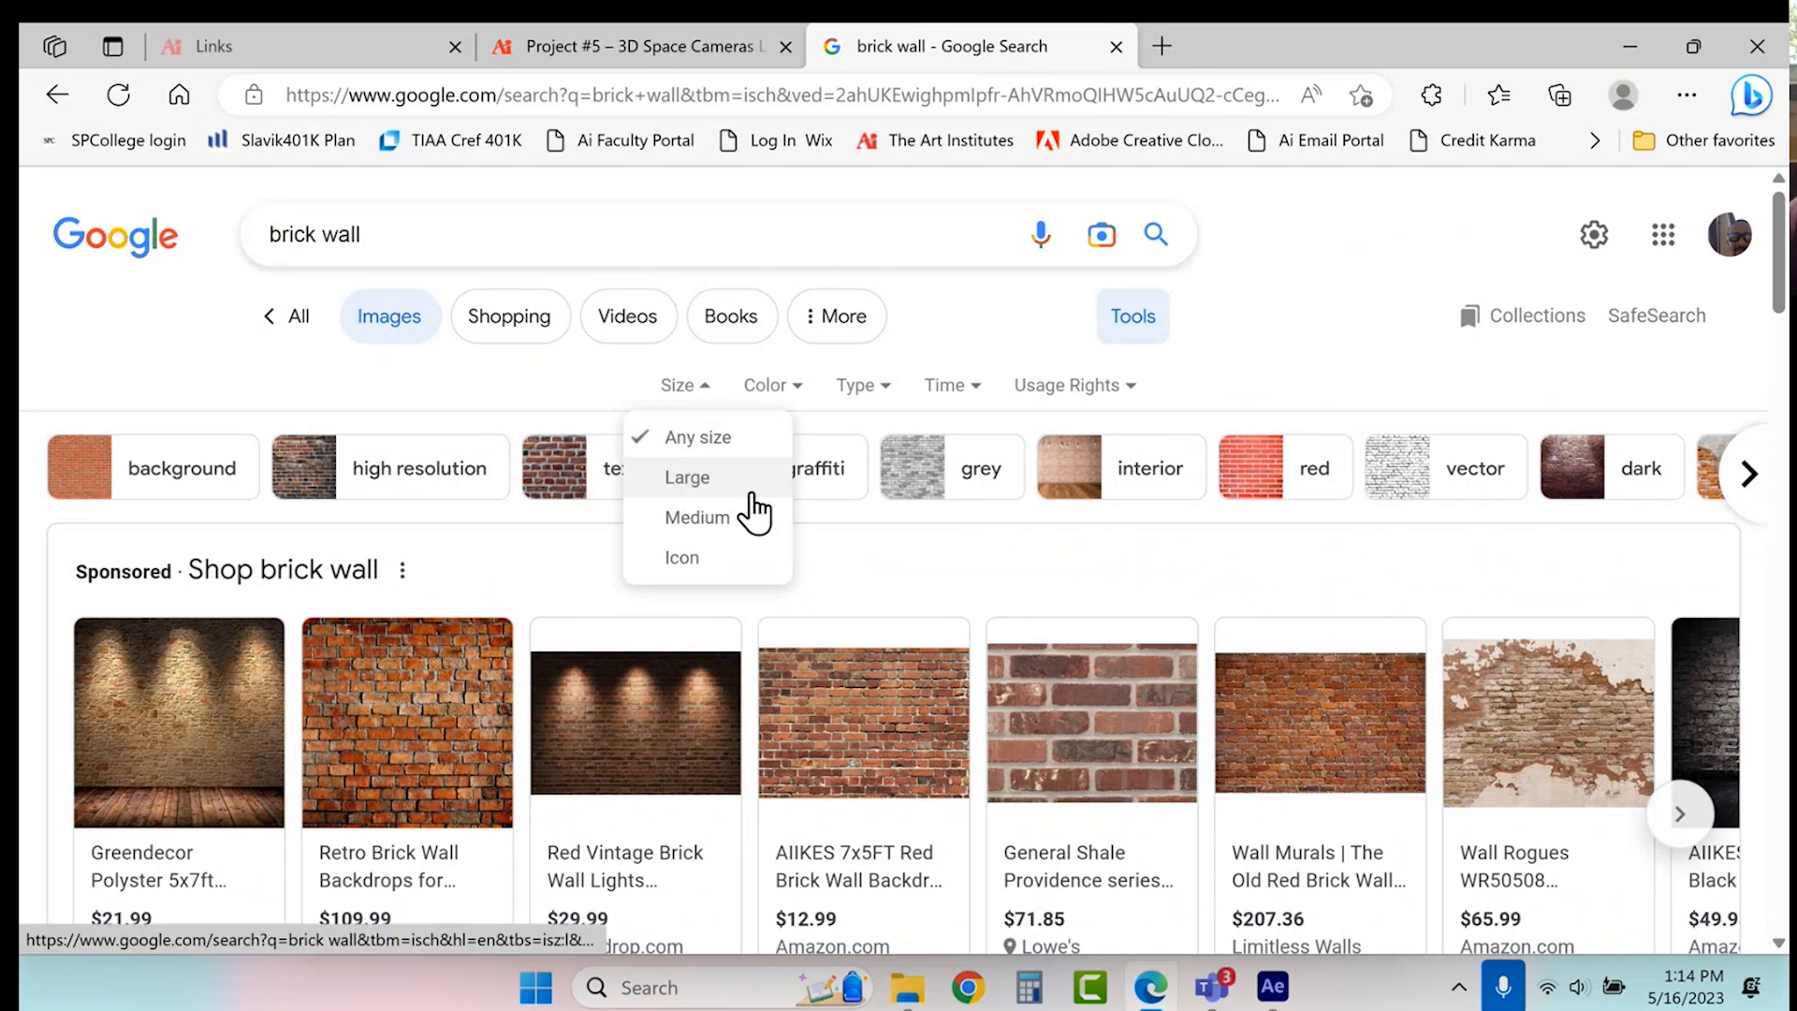
left_click(739, 482)
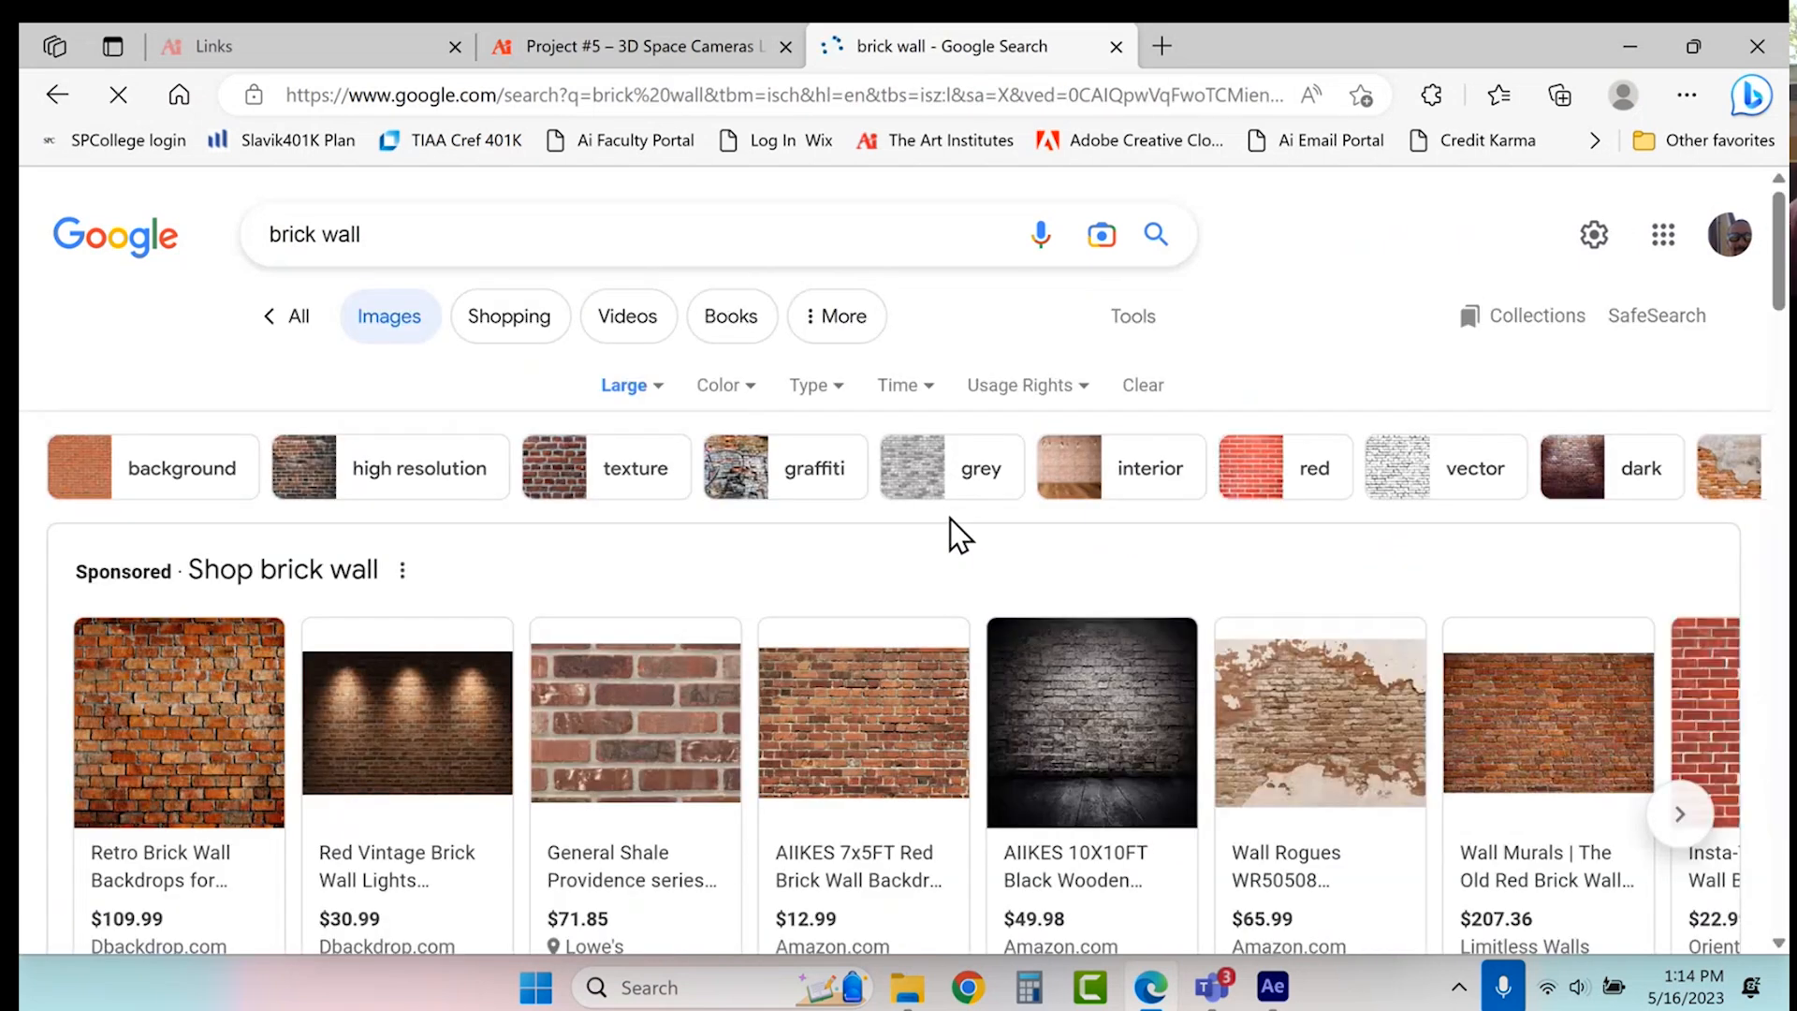
scroll(950, 519, "down", 7)
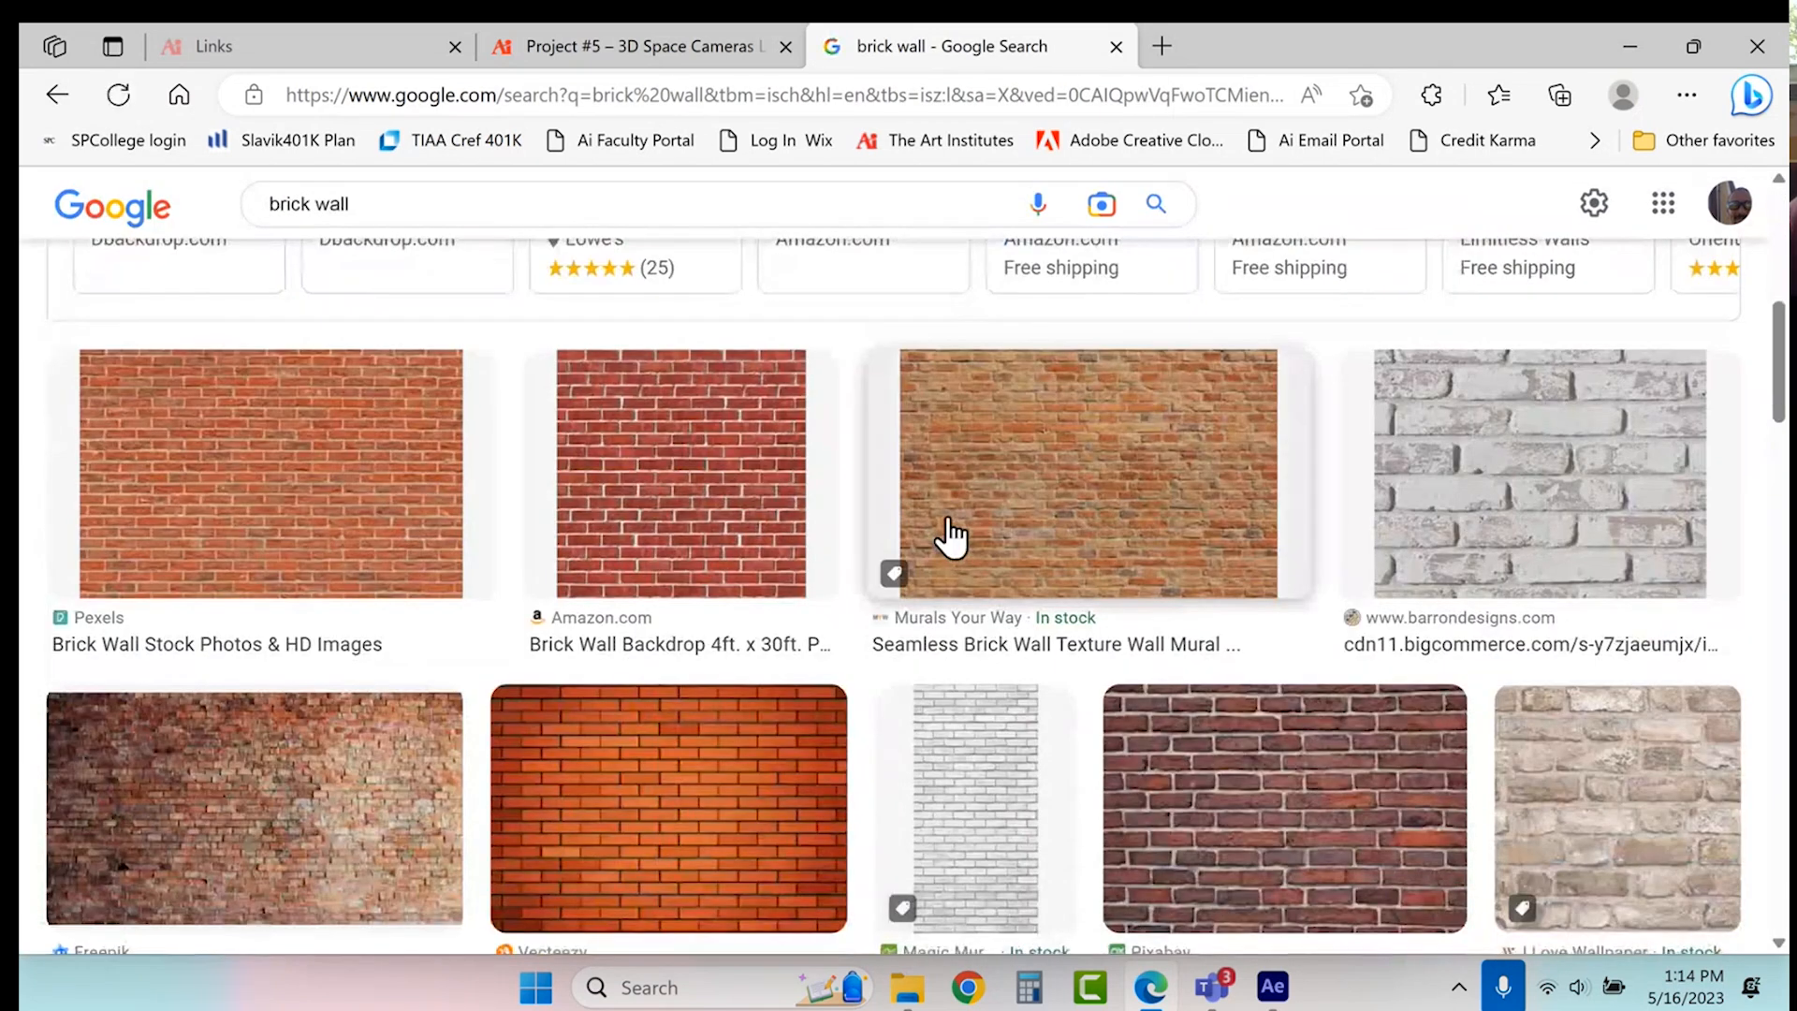
scroll(951, 539, "down", 2)
scroll(950, 536, "down", 5)
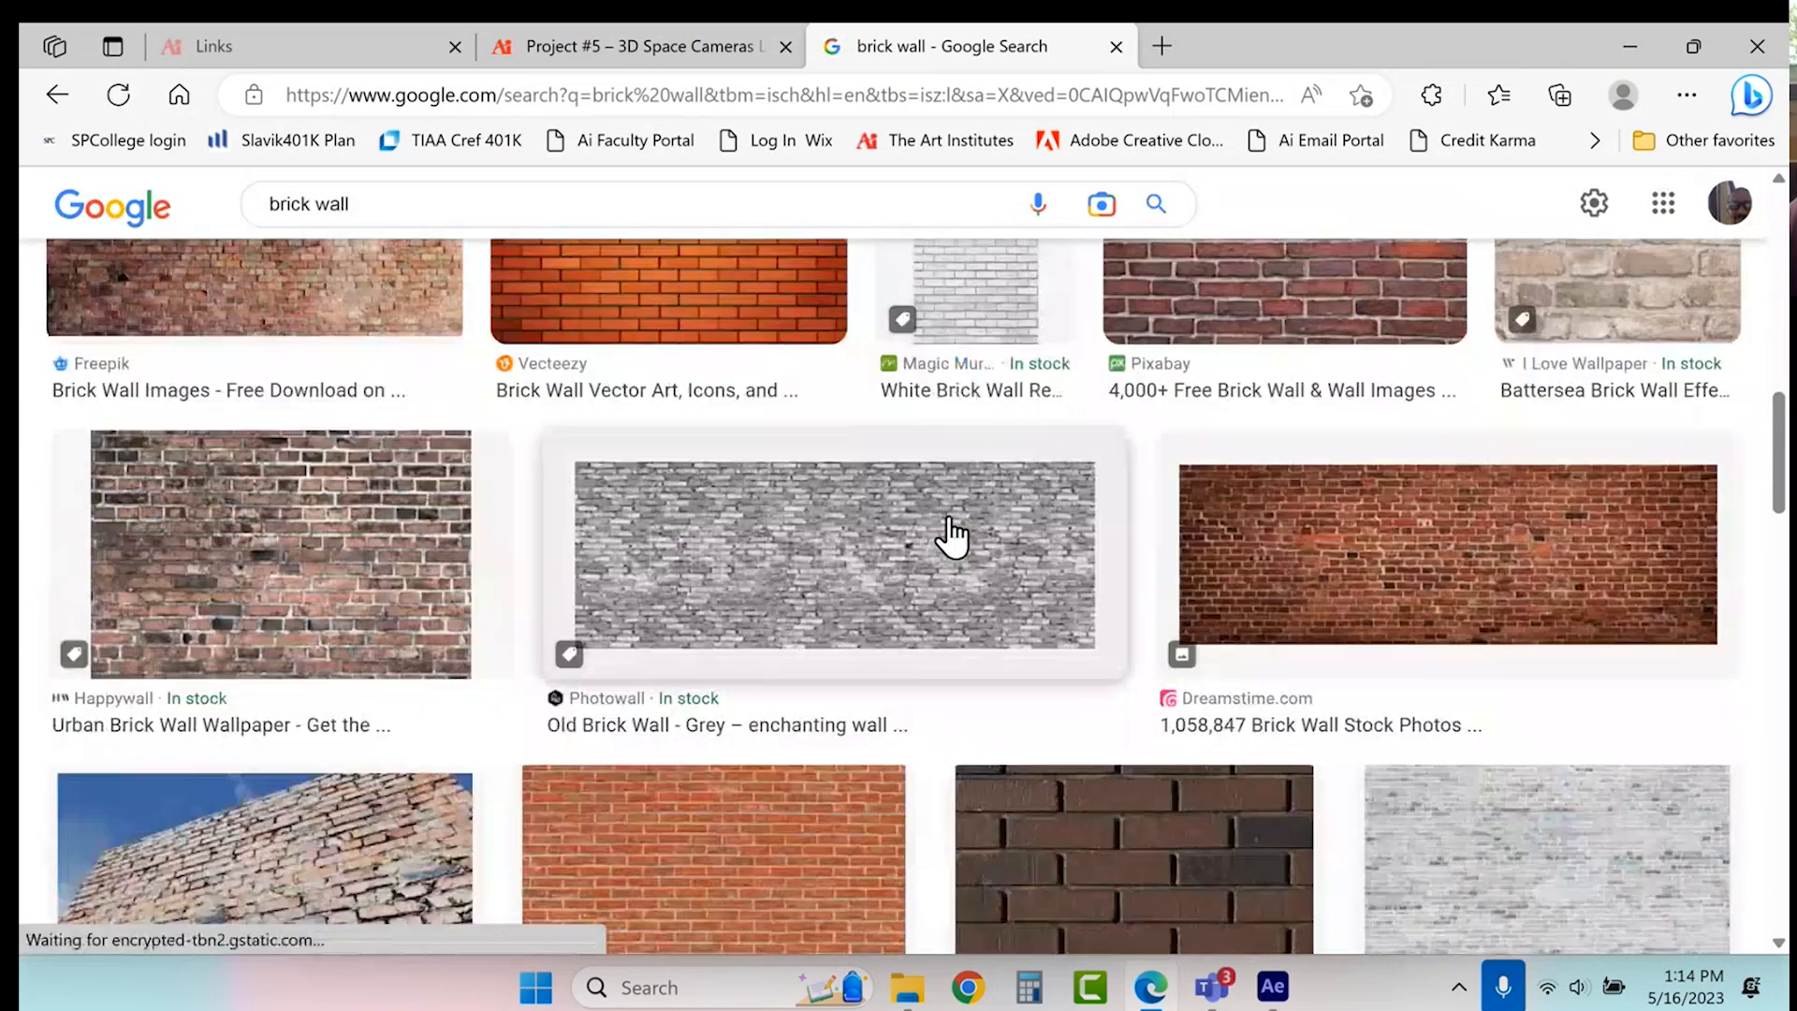
- Save the Happywall urban brick wall image as the JPEG urban_brick_wall_display in the Project5 folder, and close its preview
left_click(277, 463)
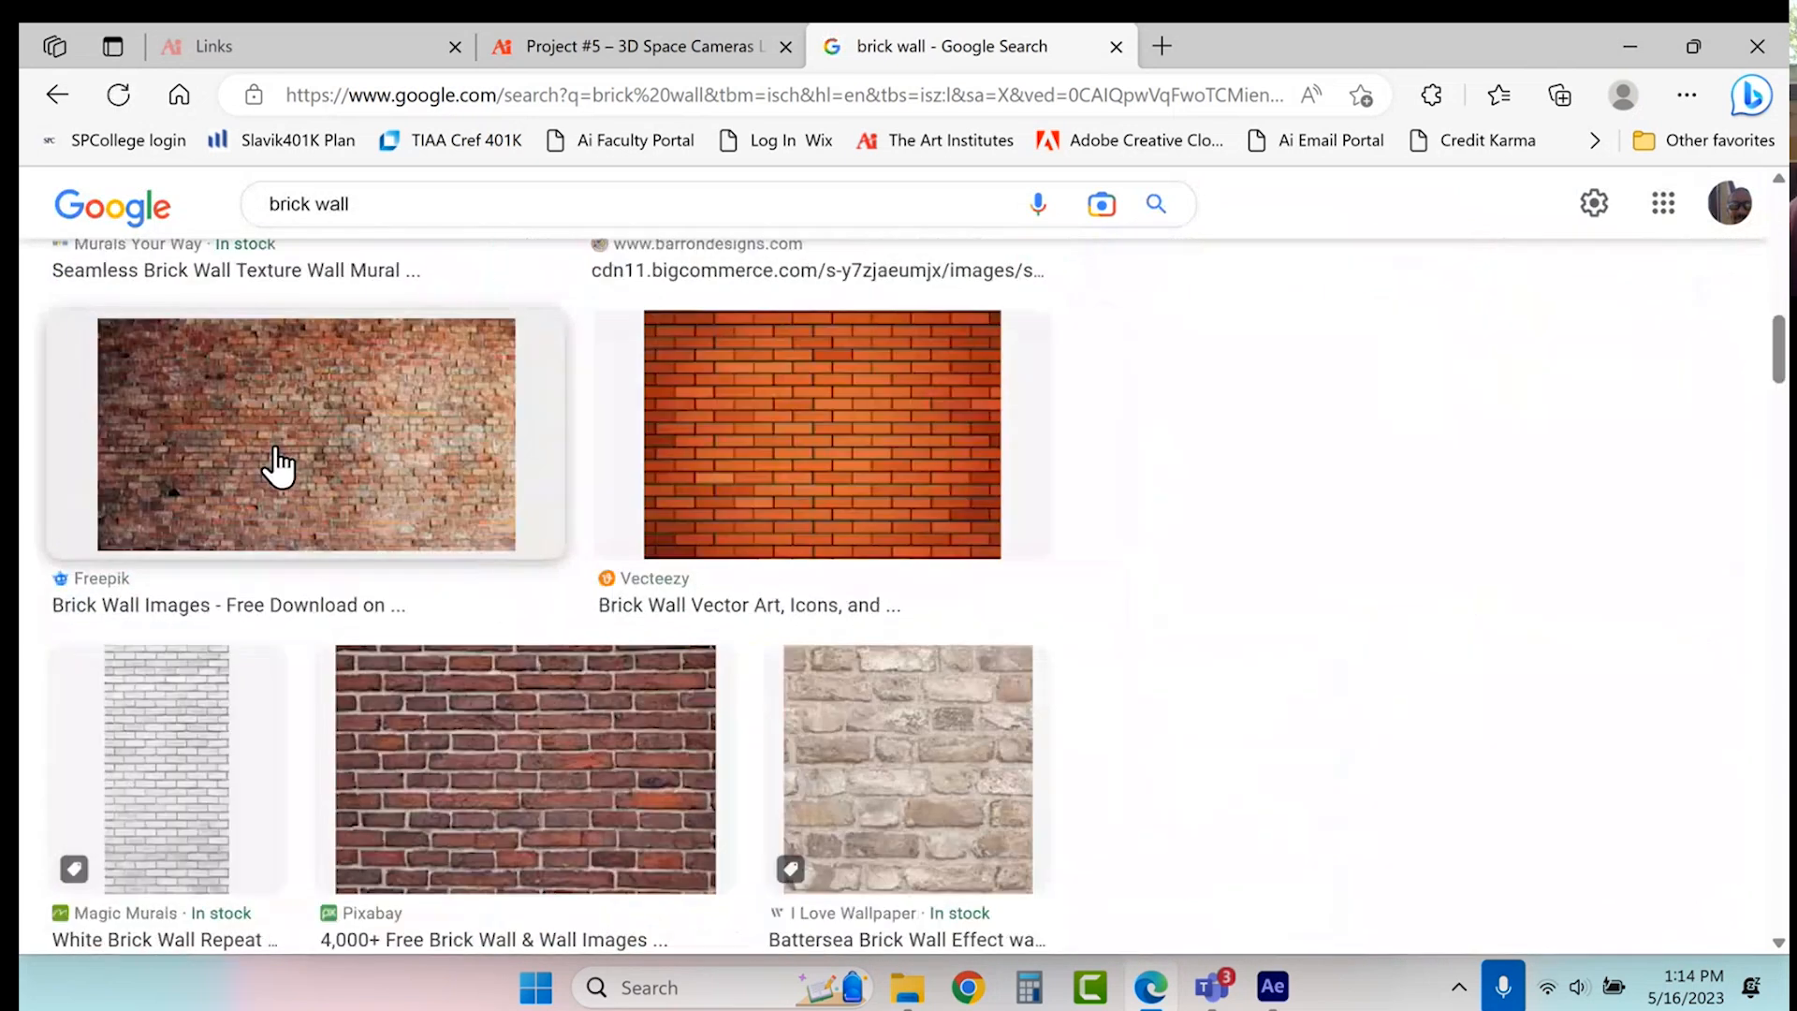
right_click(1366, 569)
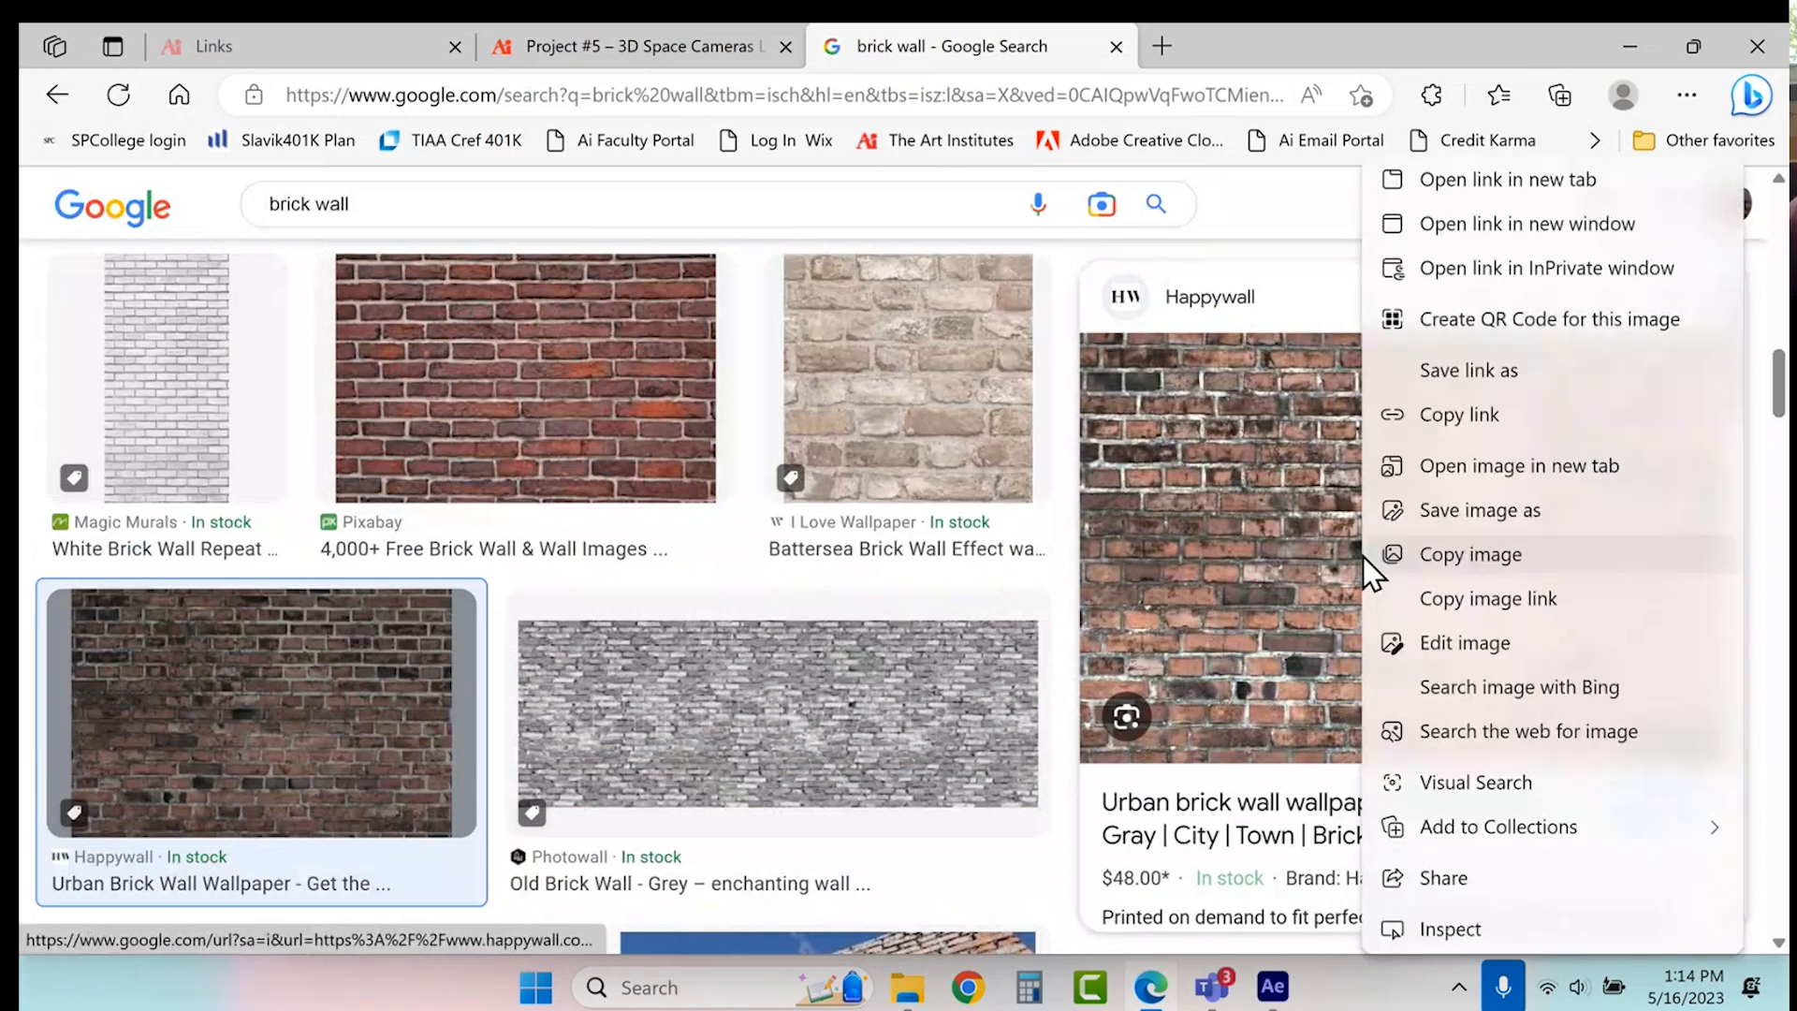
left_click(1467, 514)
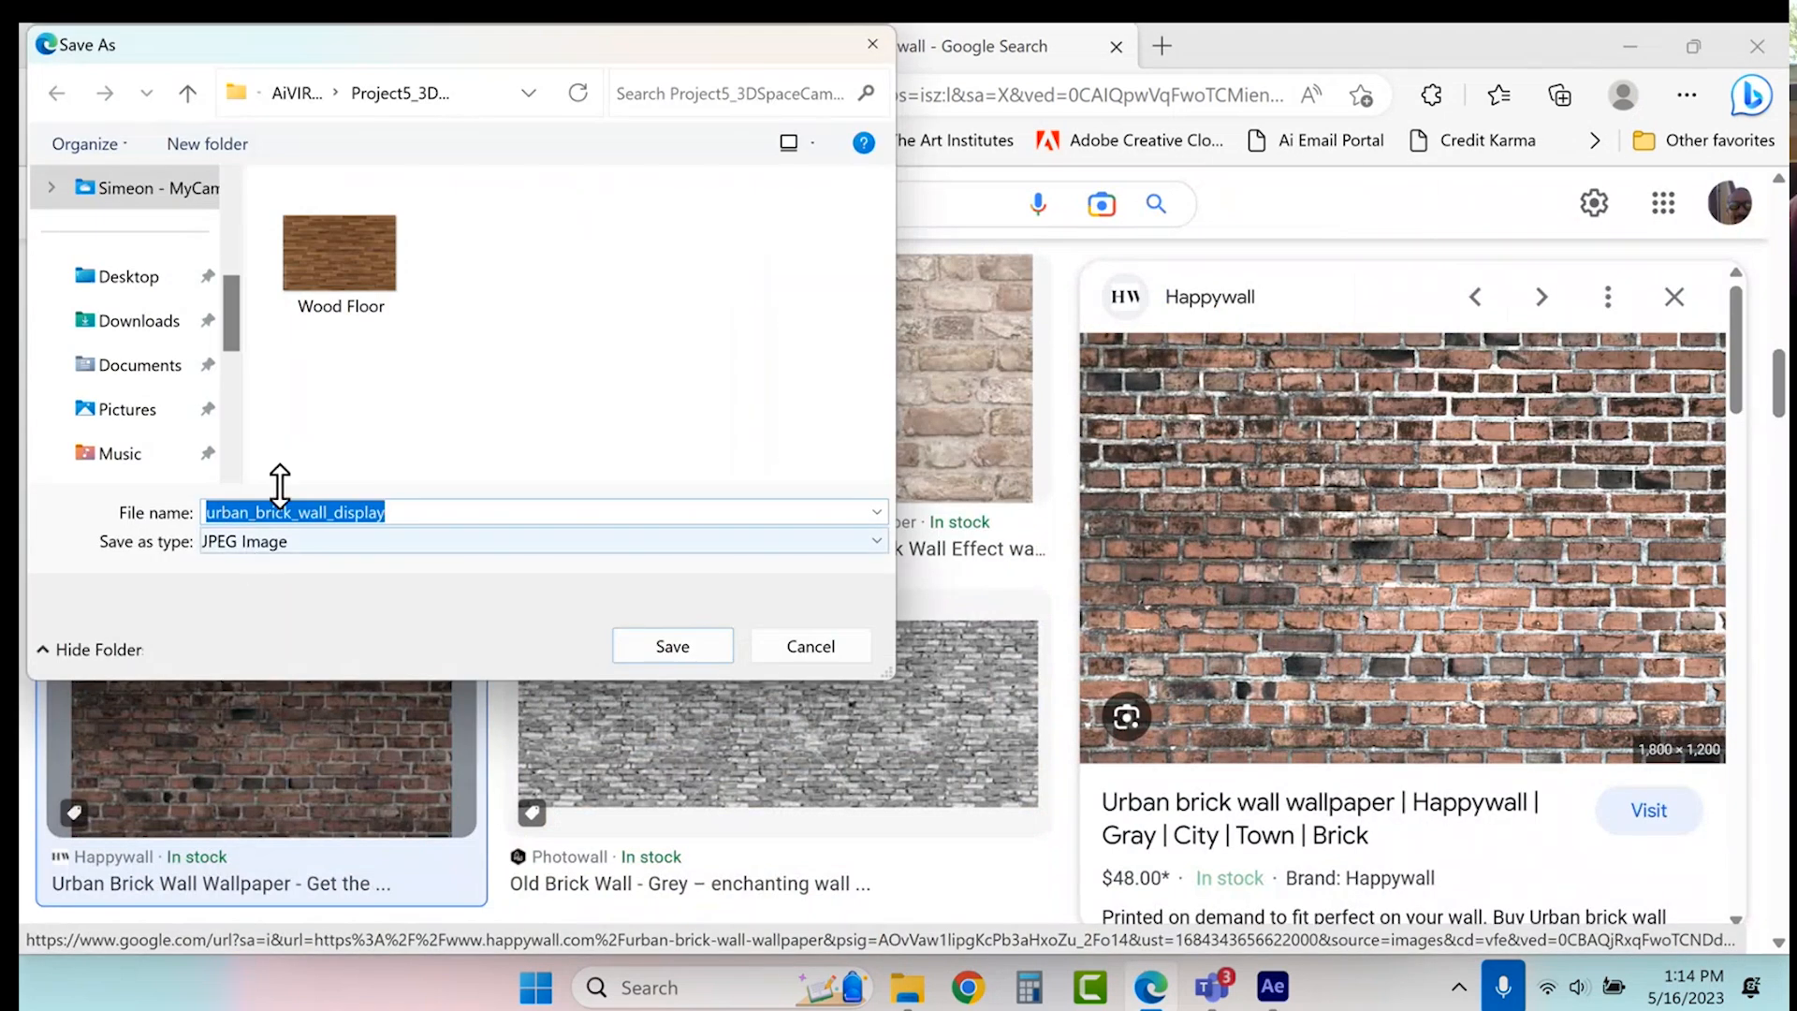
left_click(670, 648)
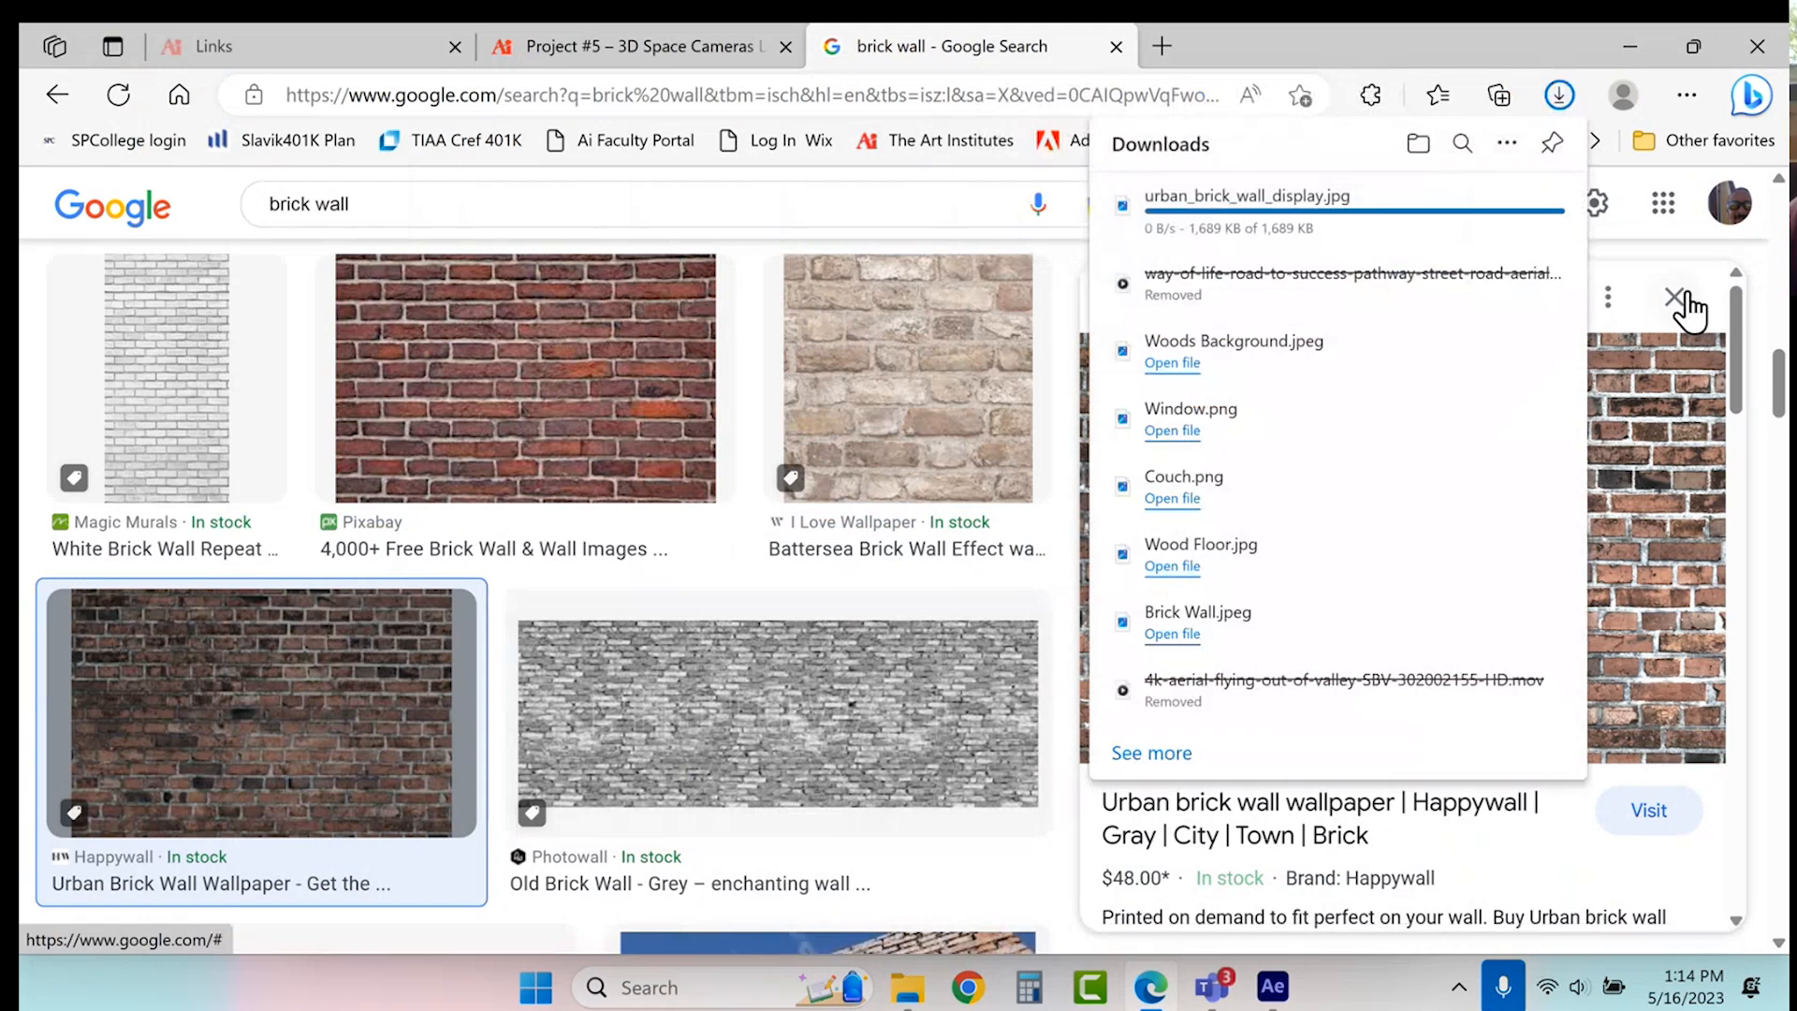
left_click(1682, 299)
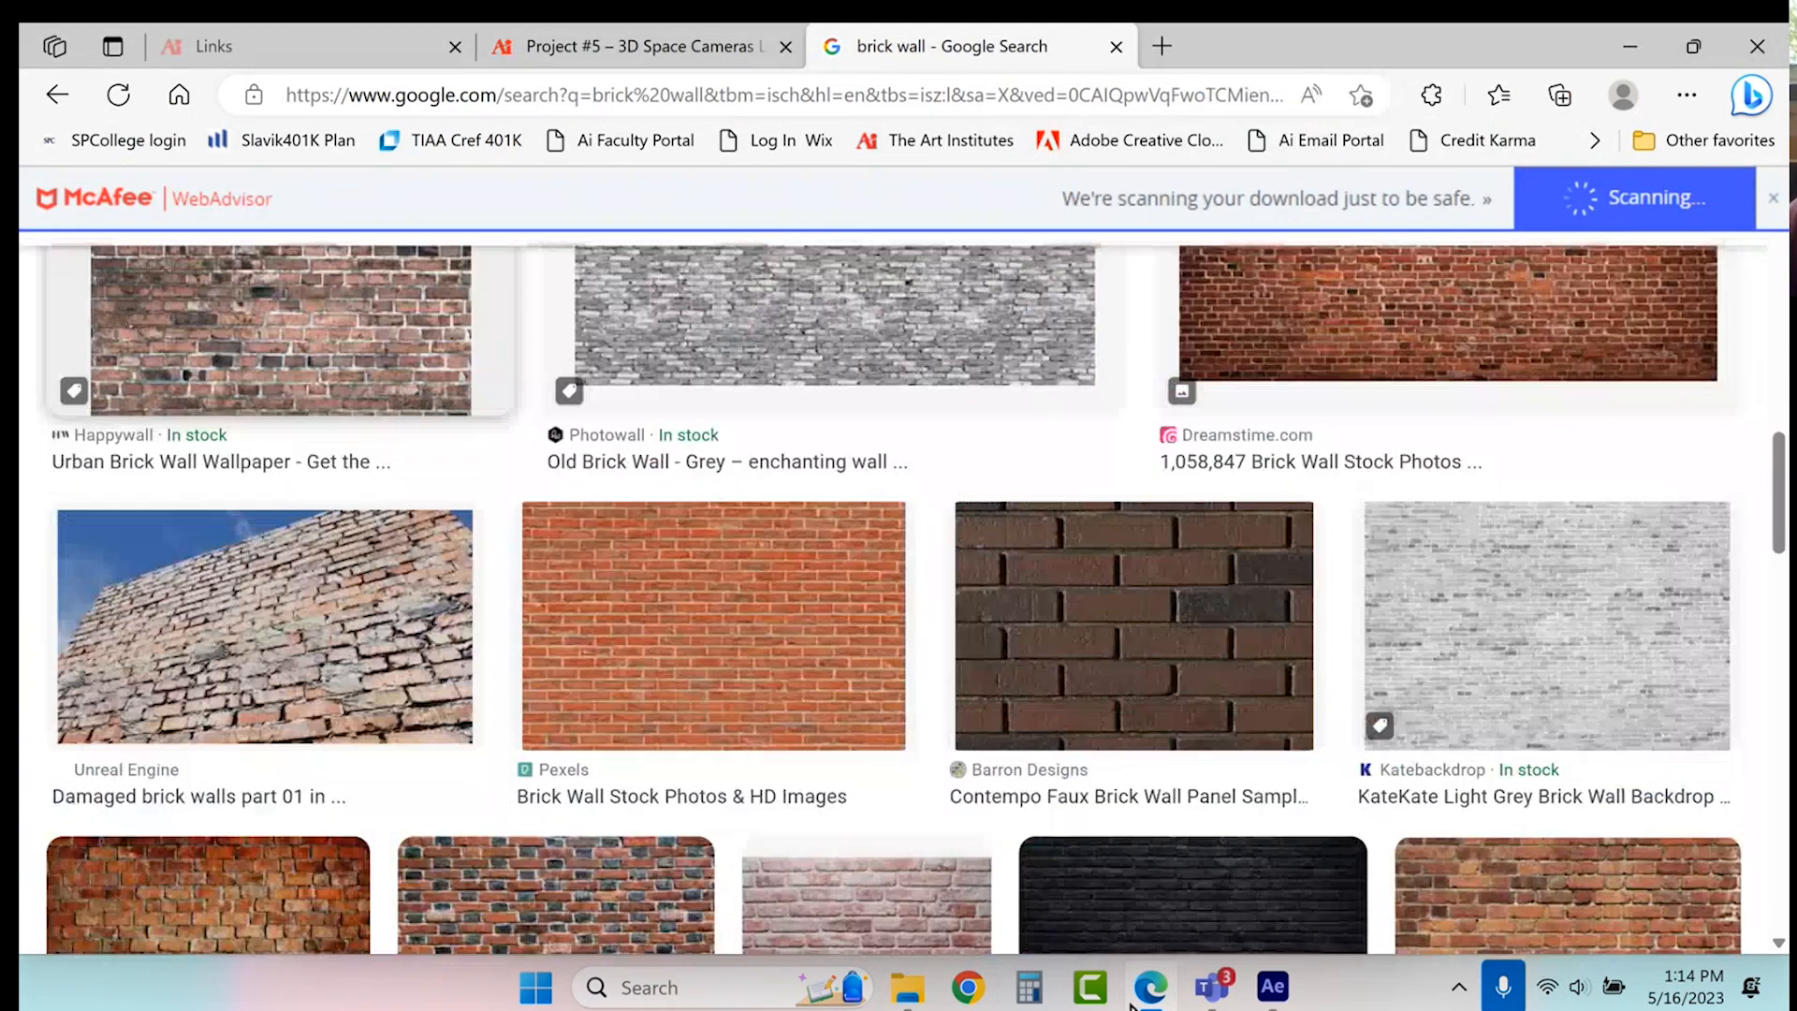
- Check the Project5_3DSpaceCameraLights folder and Downloads in File Explorer for the saved brick wall image
left_click(905, 987)
left_click(932, 758)
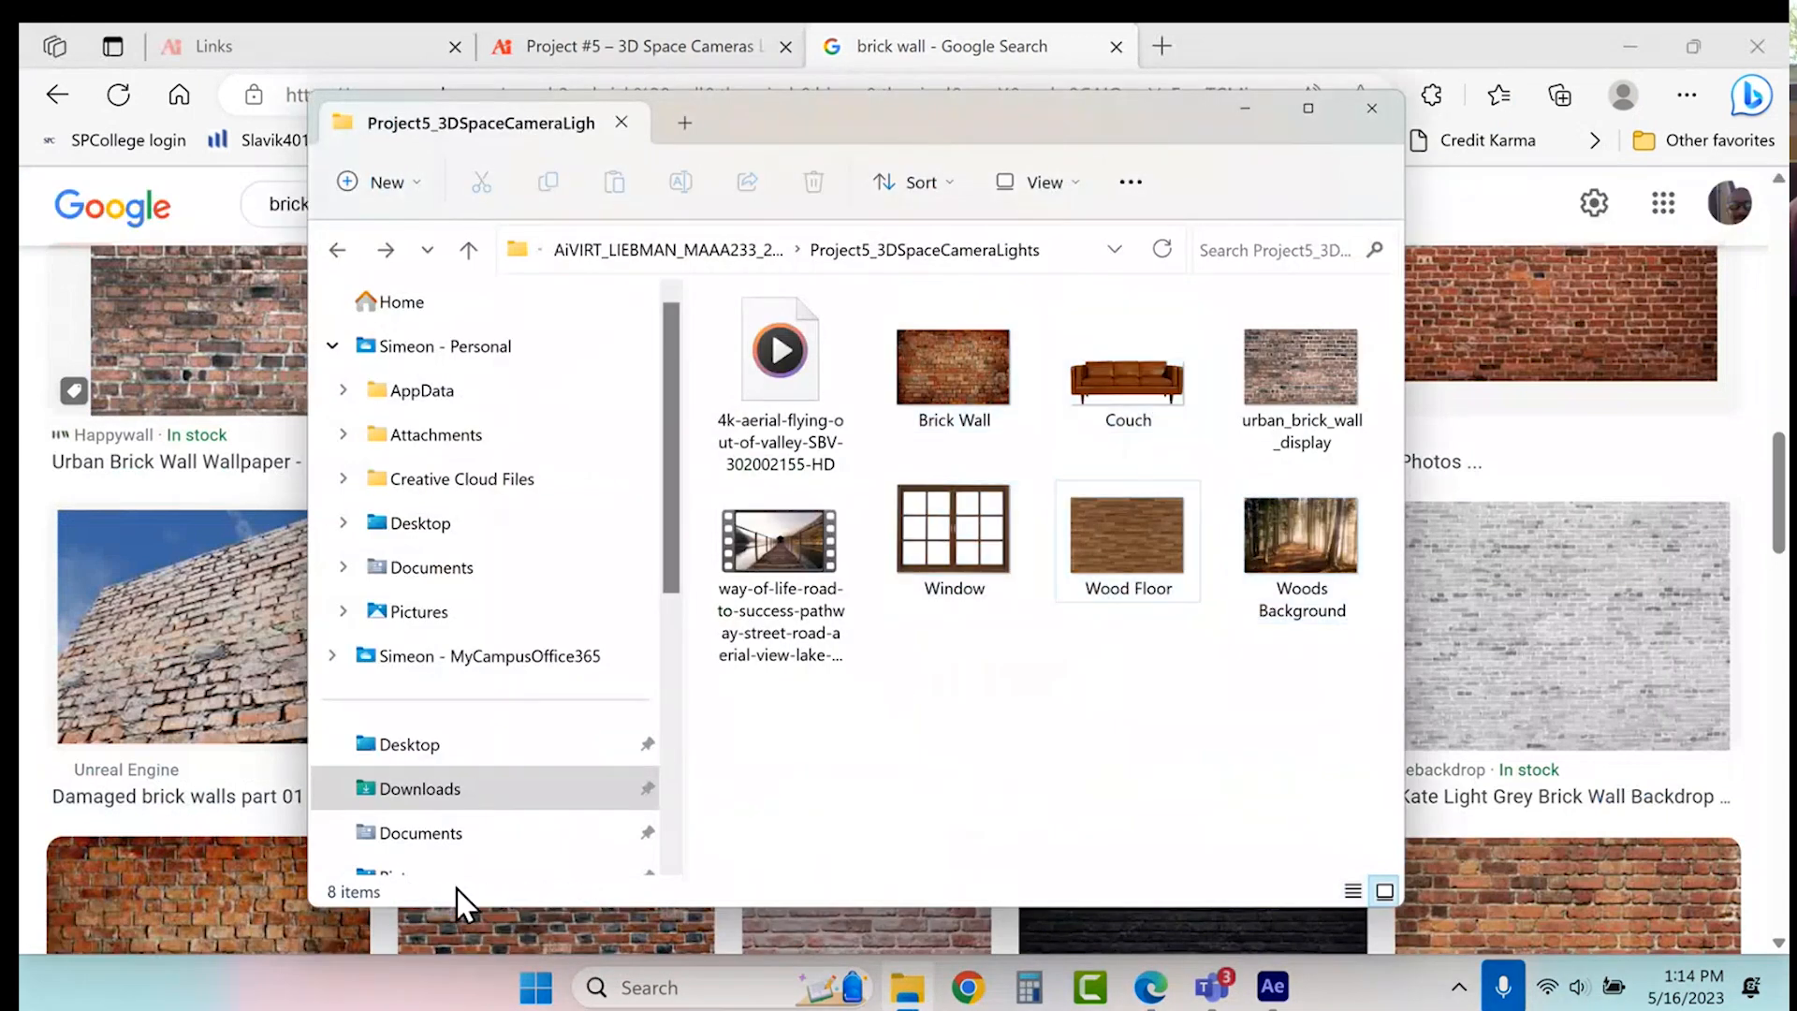
left_click(426, 791)
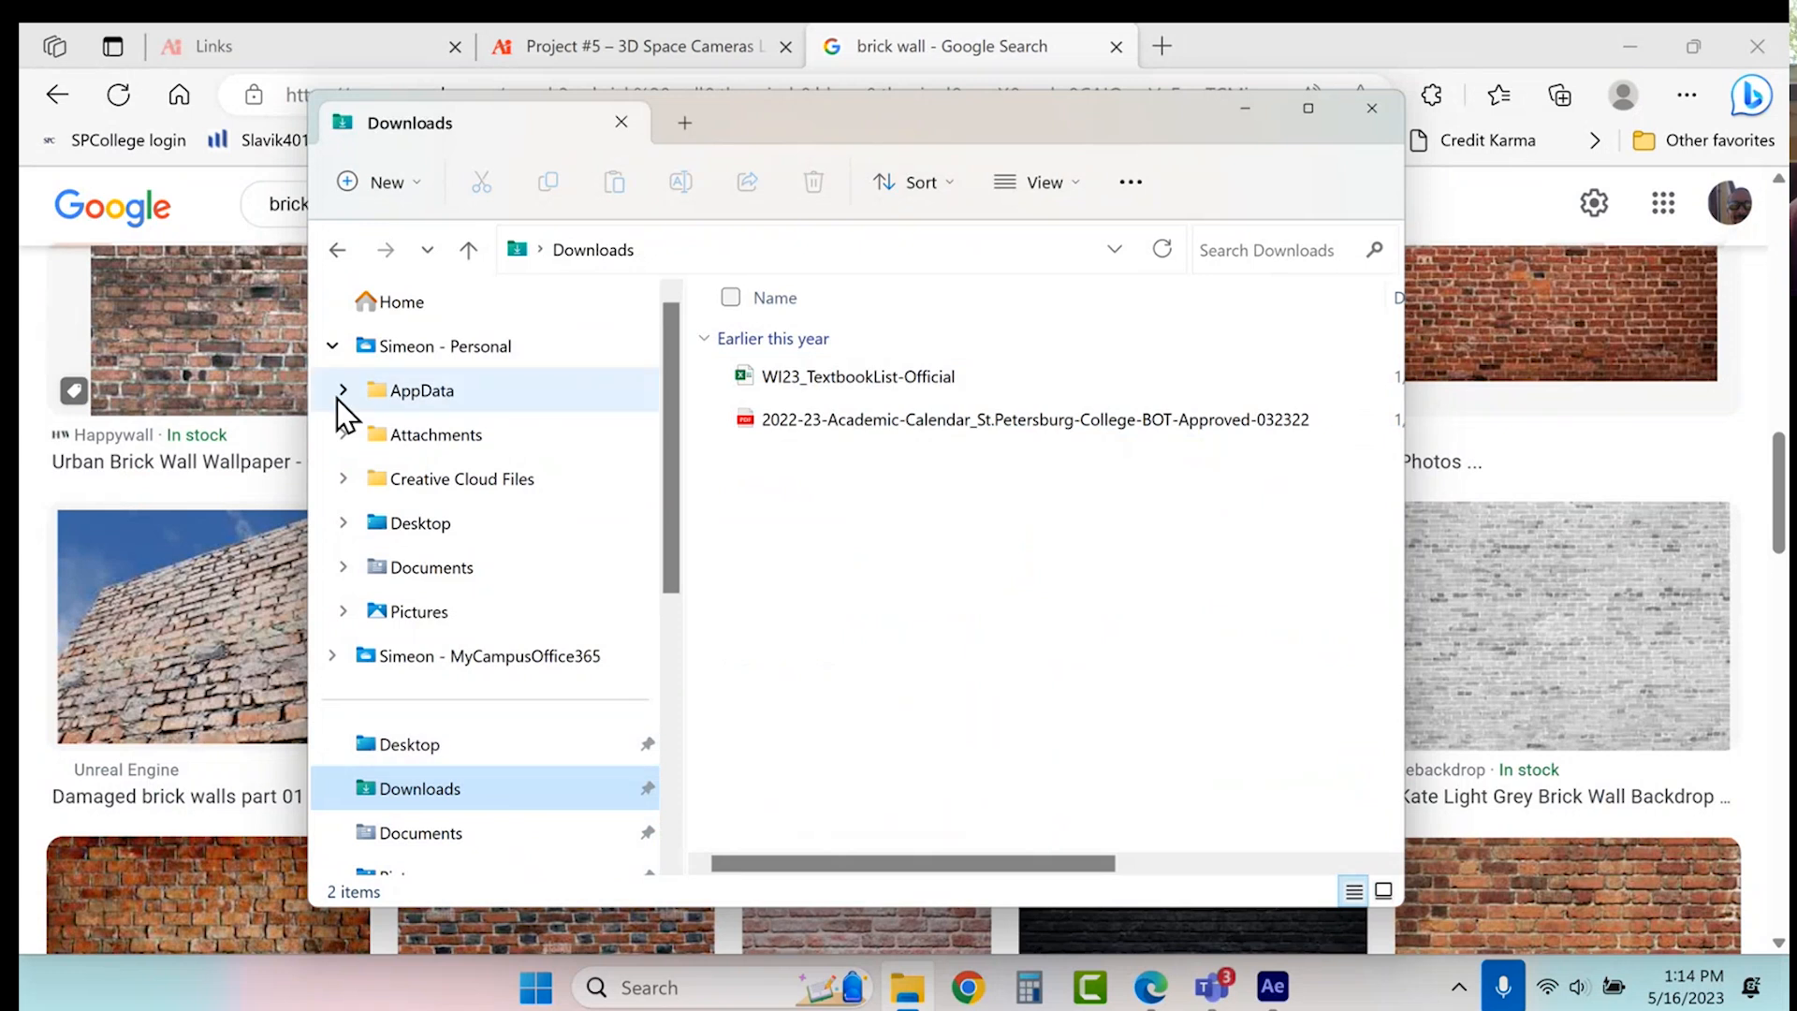
left_click(333, 251)
left_click(926, 768)
- Switch to After Effects and replace the Brick Wall.jpeg footage with urban_brick_wall_display from the Project5_3DSpaceCameraLights folder
left_click(1272, 986)
scroll(990, 368, "up", 6)
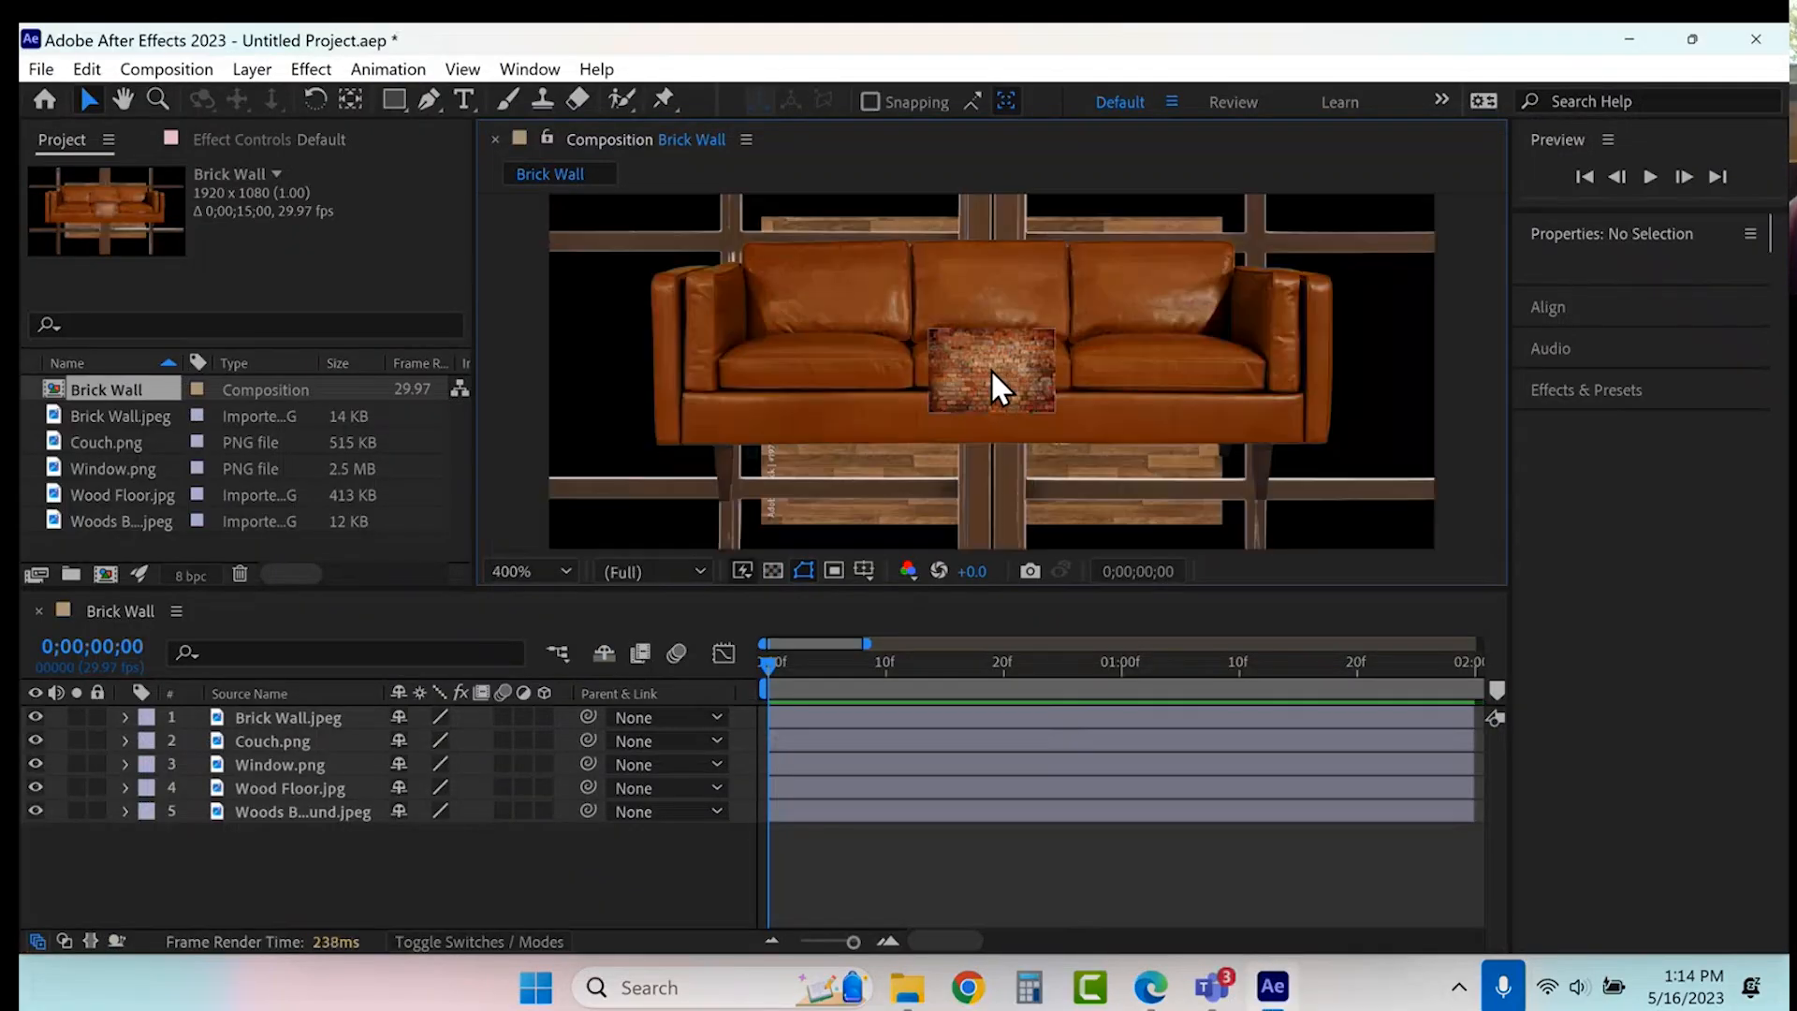
scroll(973, 350, "down", 4)
left_click(122, 414)
right_click(122, 414)
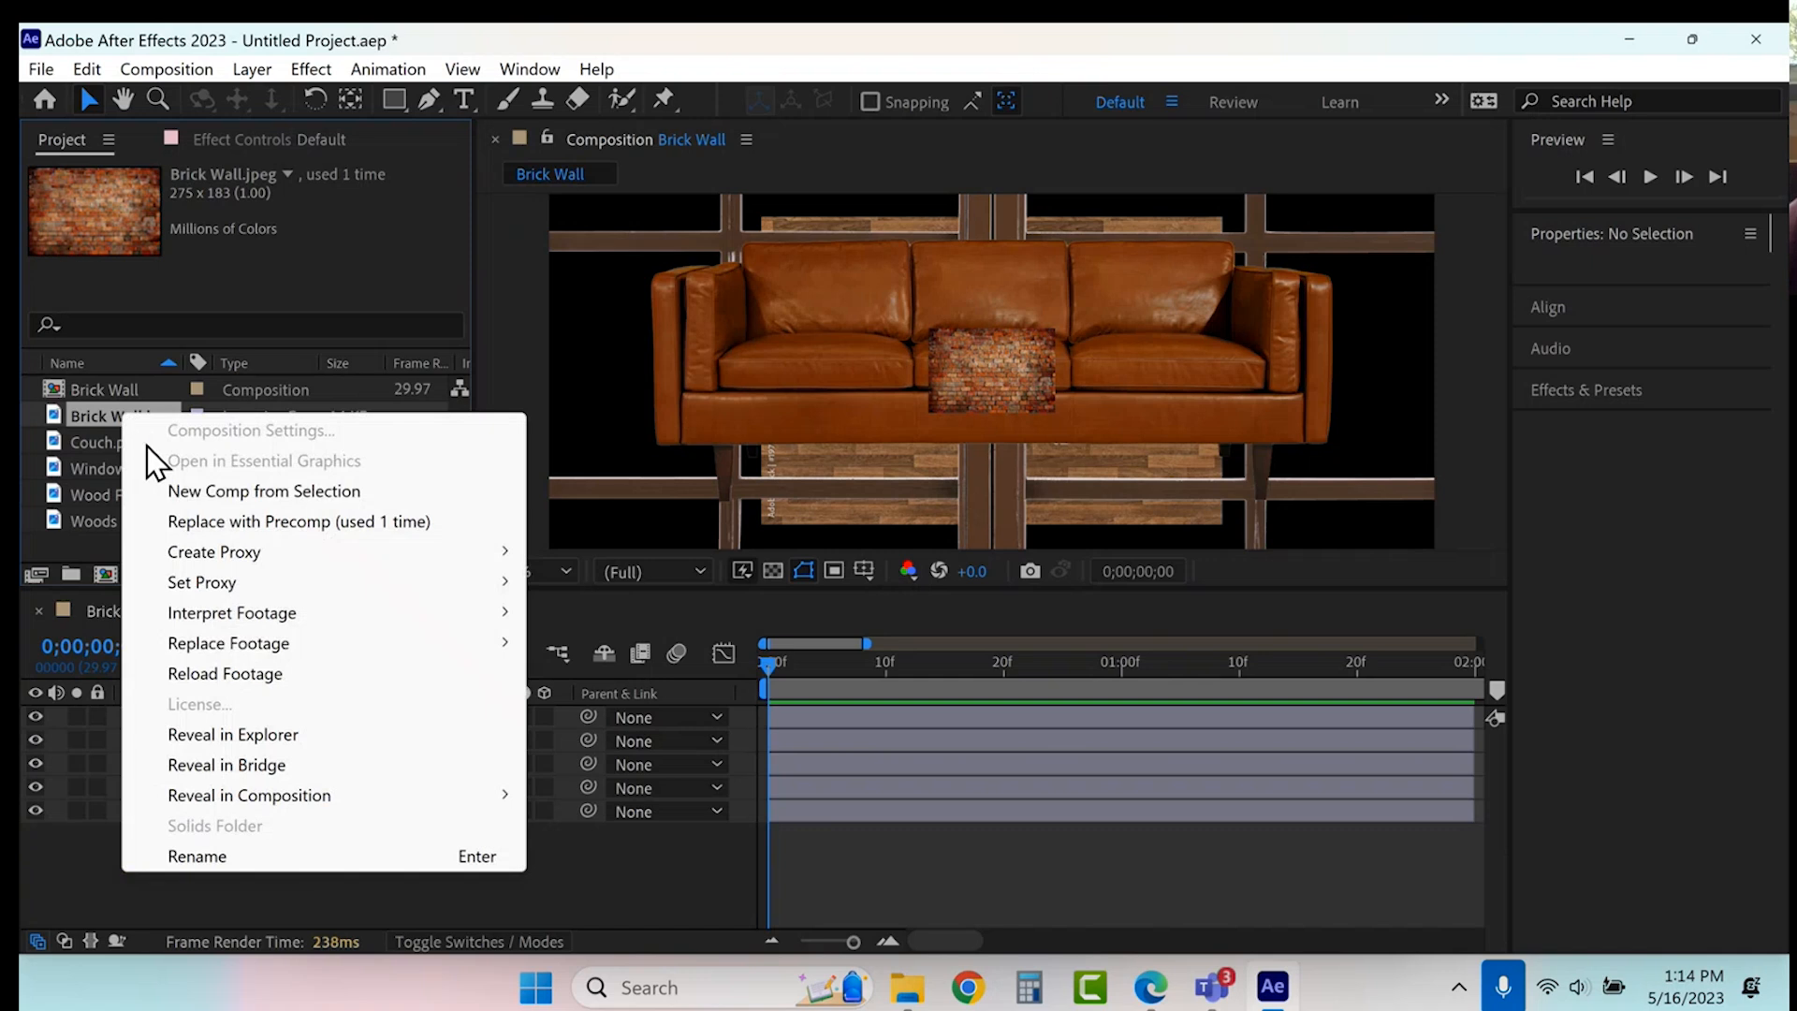
mouse_move(239, 646)
left_click(625, 644)
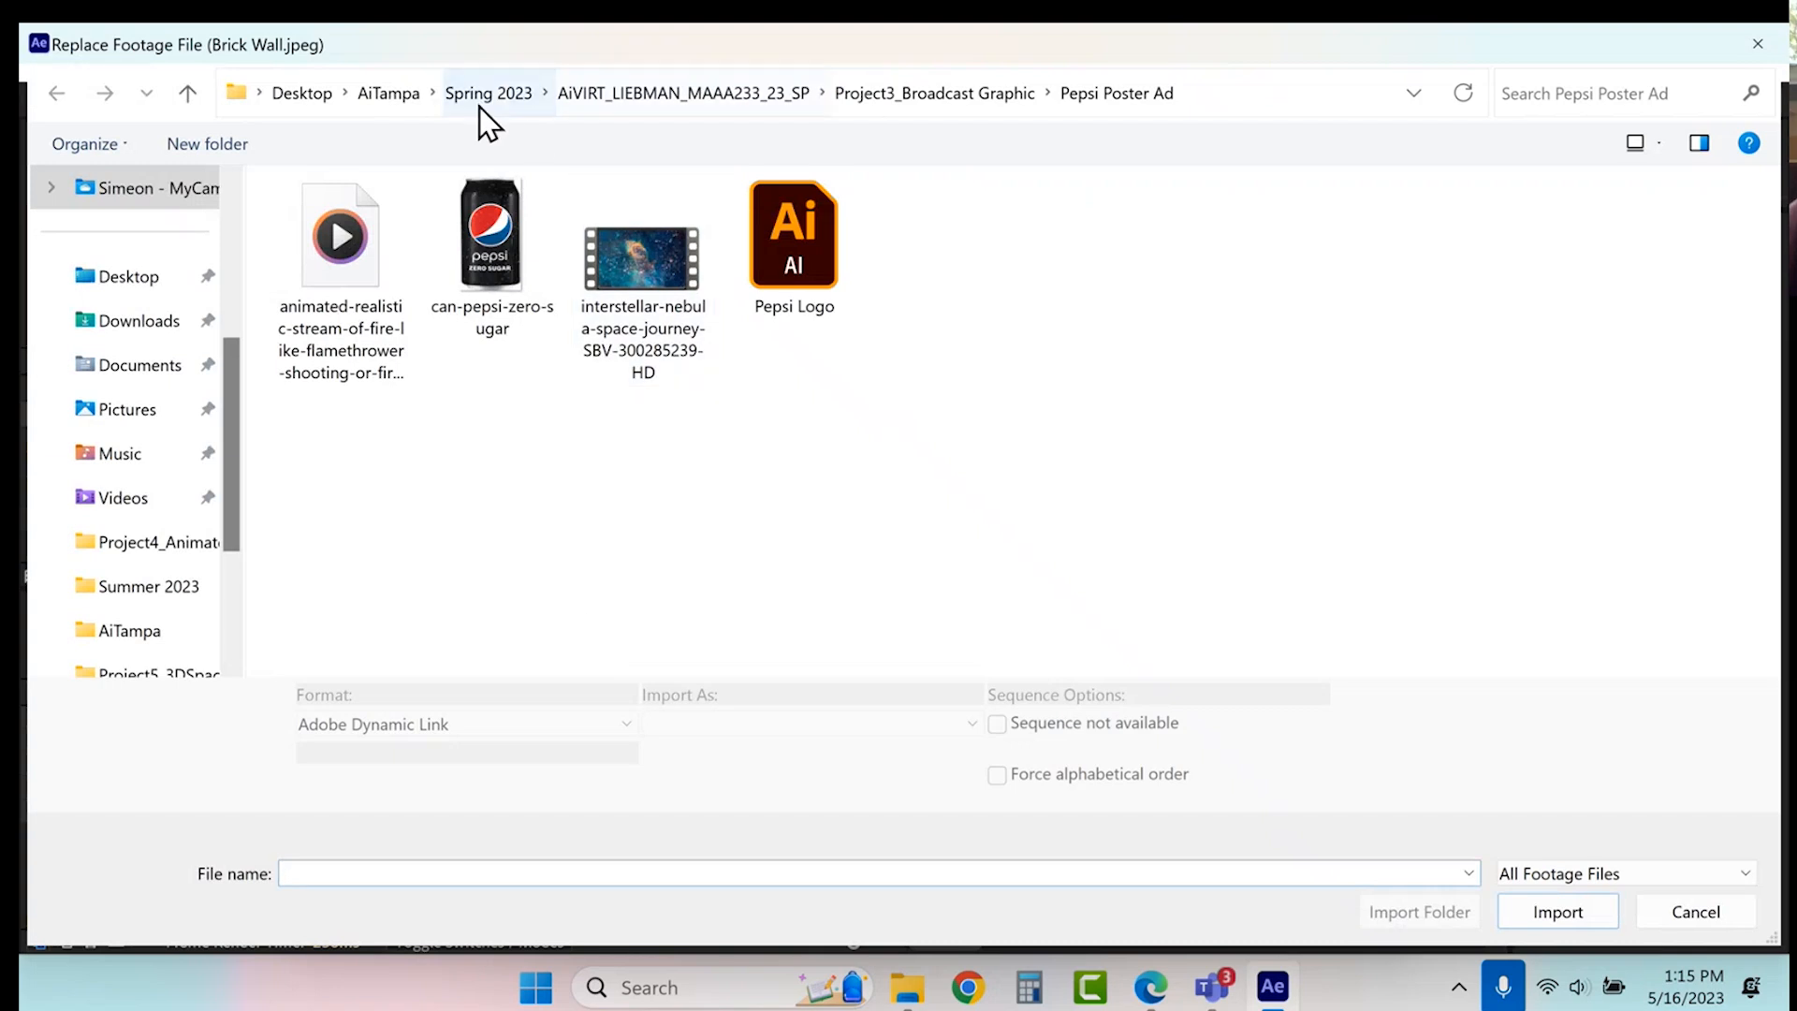
left_click(599, 84)
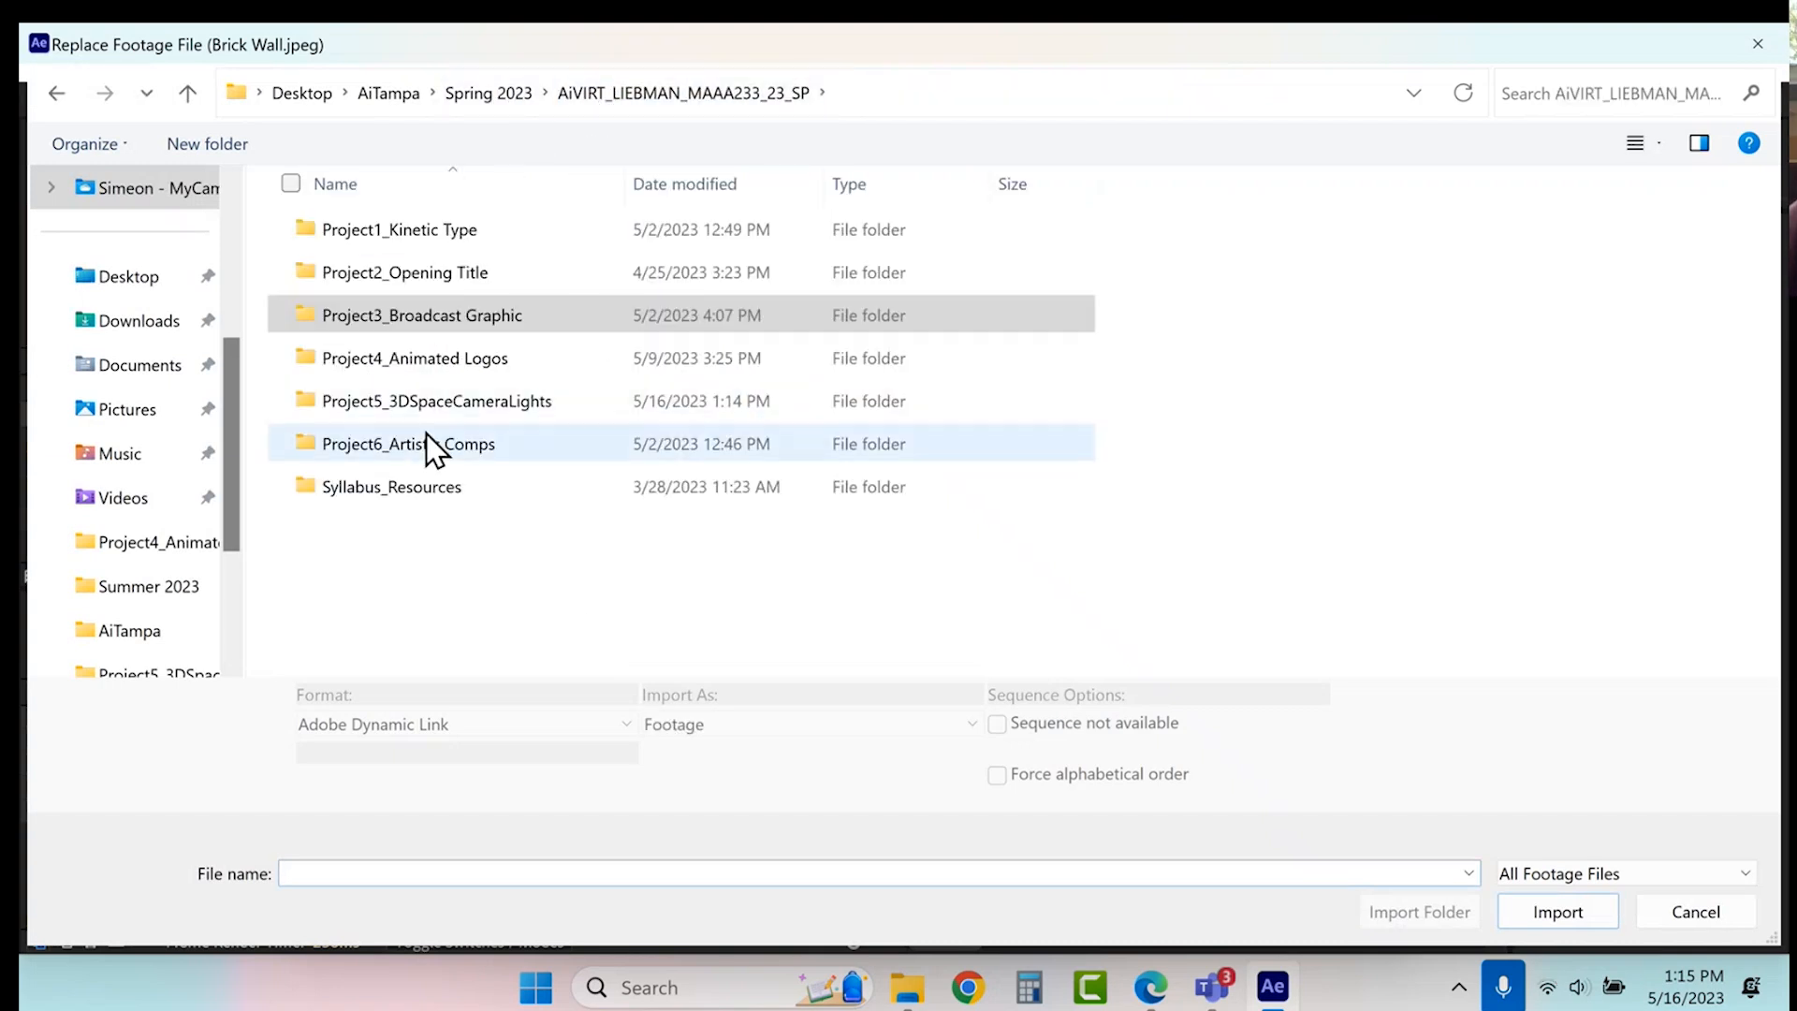
double_click(435, 404)
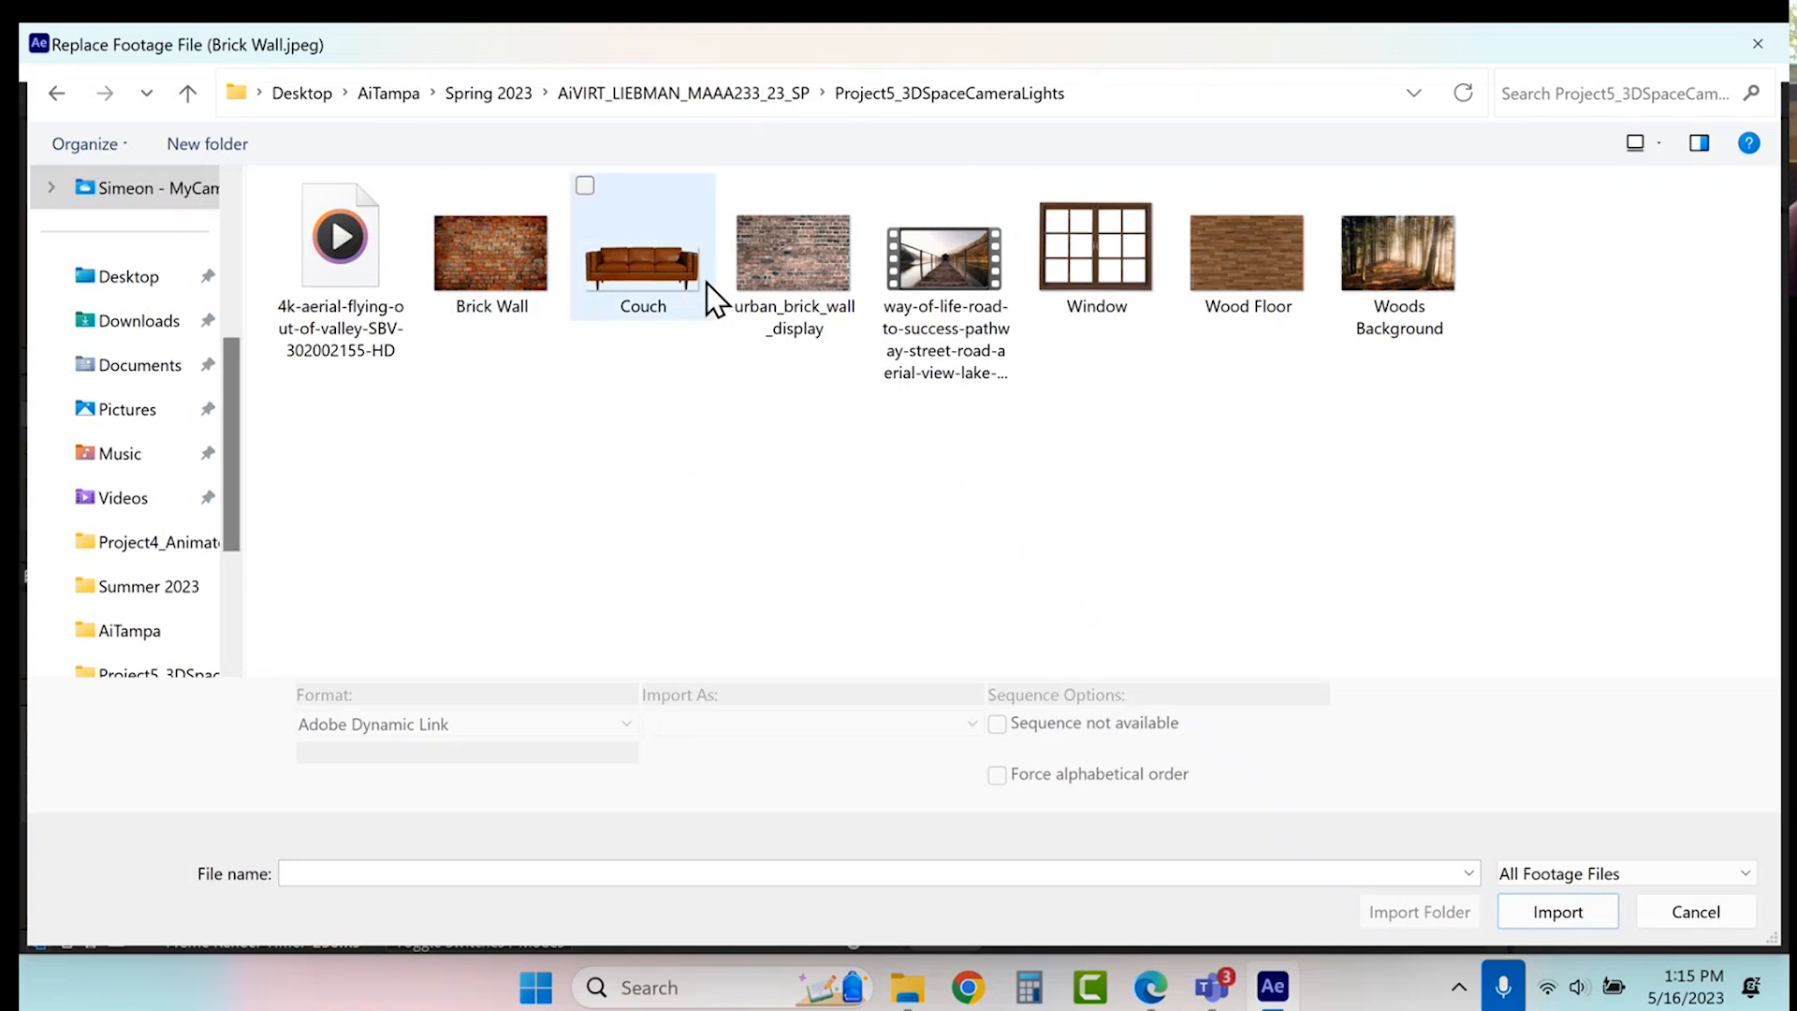
left_click(763, 257)
left_click(1559, 914)
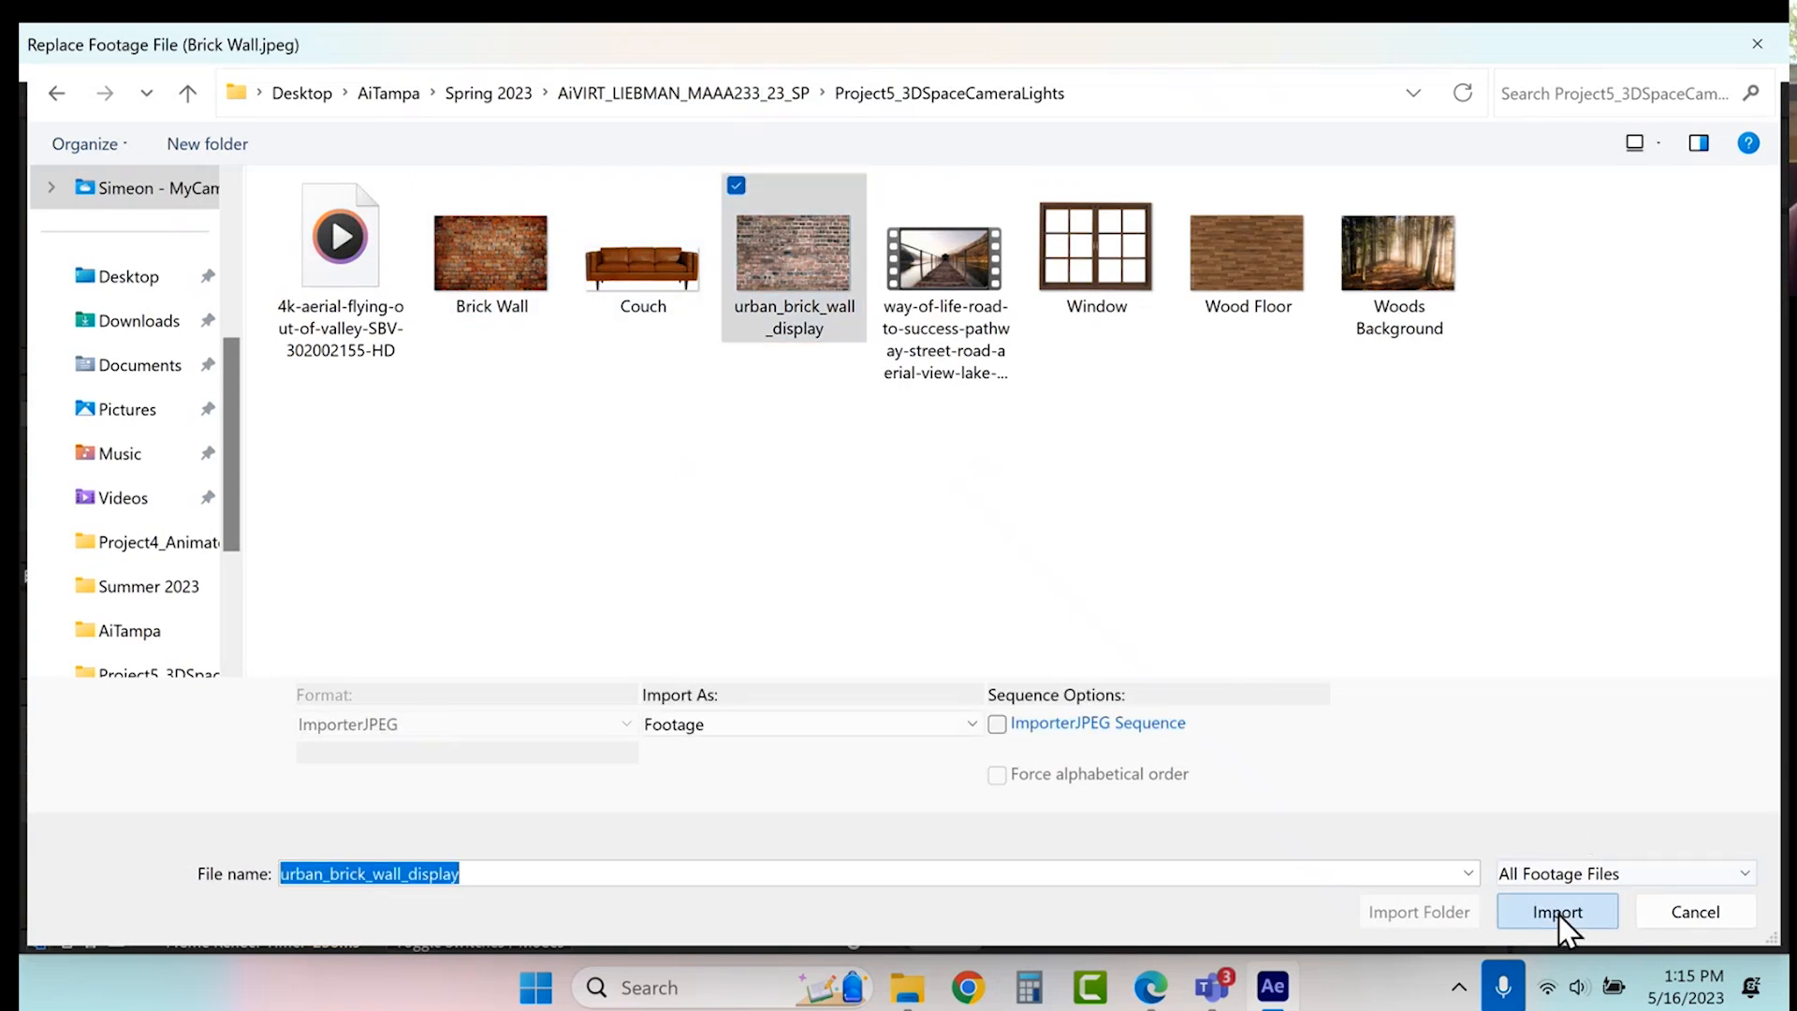
- Turn all five layers of the Brick Wall composition into 3D layers and dismiss the 3D bin notice
scroll(1067, 330, "down", 4)
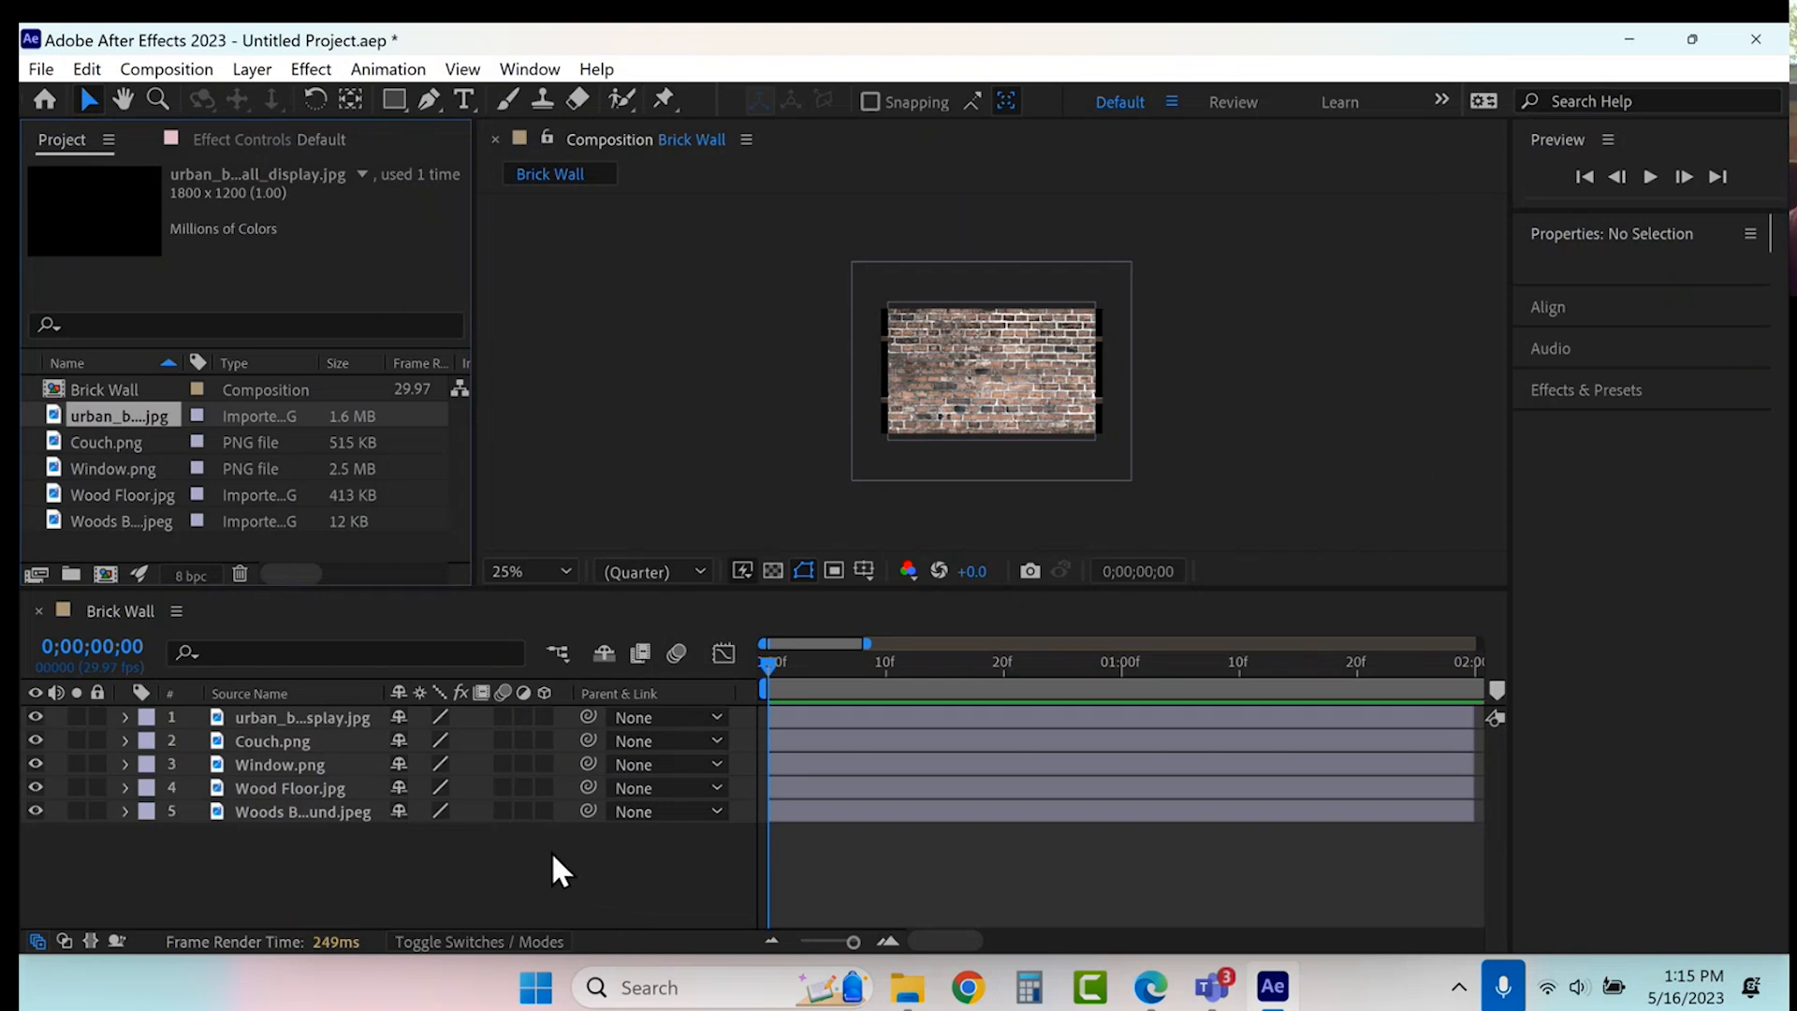
left_click_drag(544, 716, 549, 828)
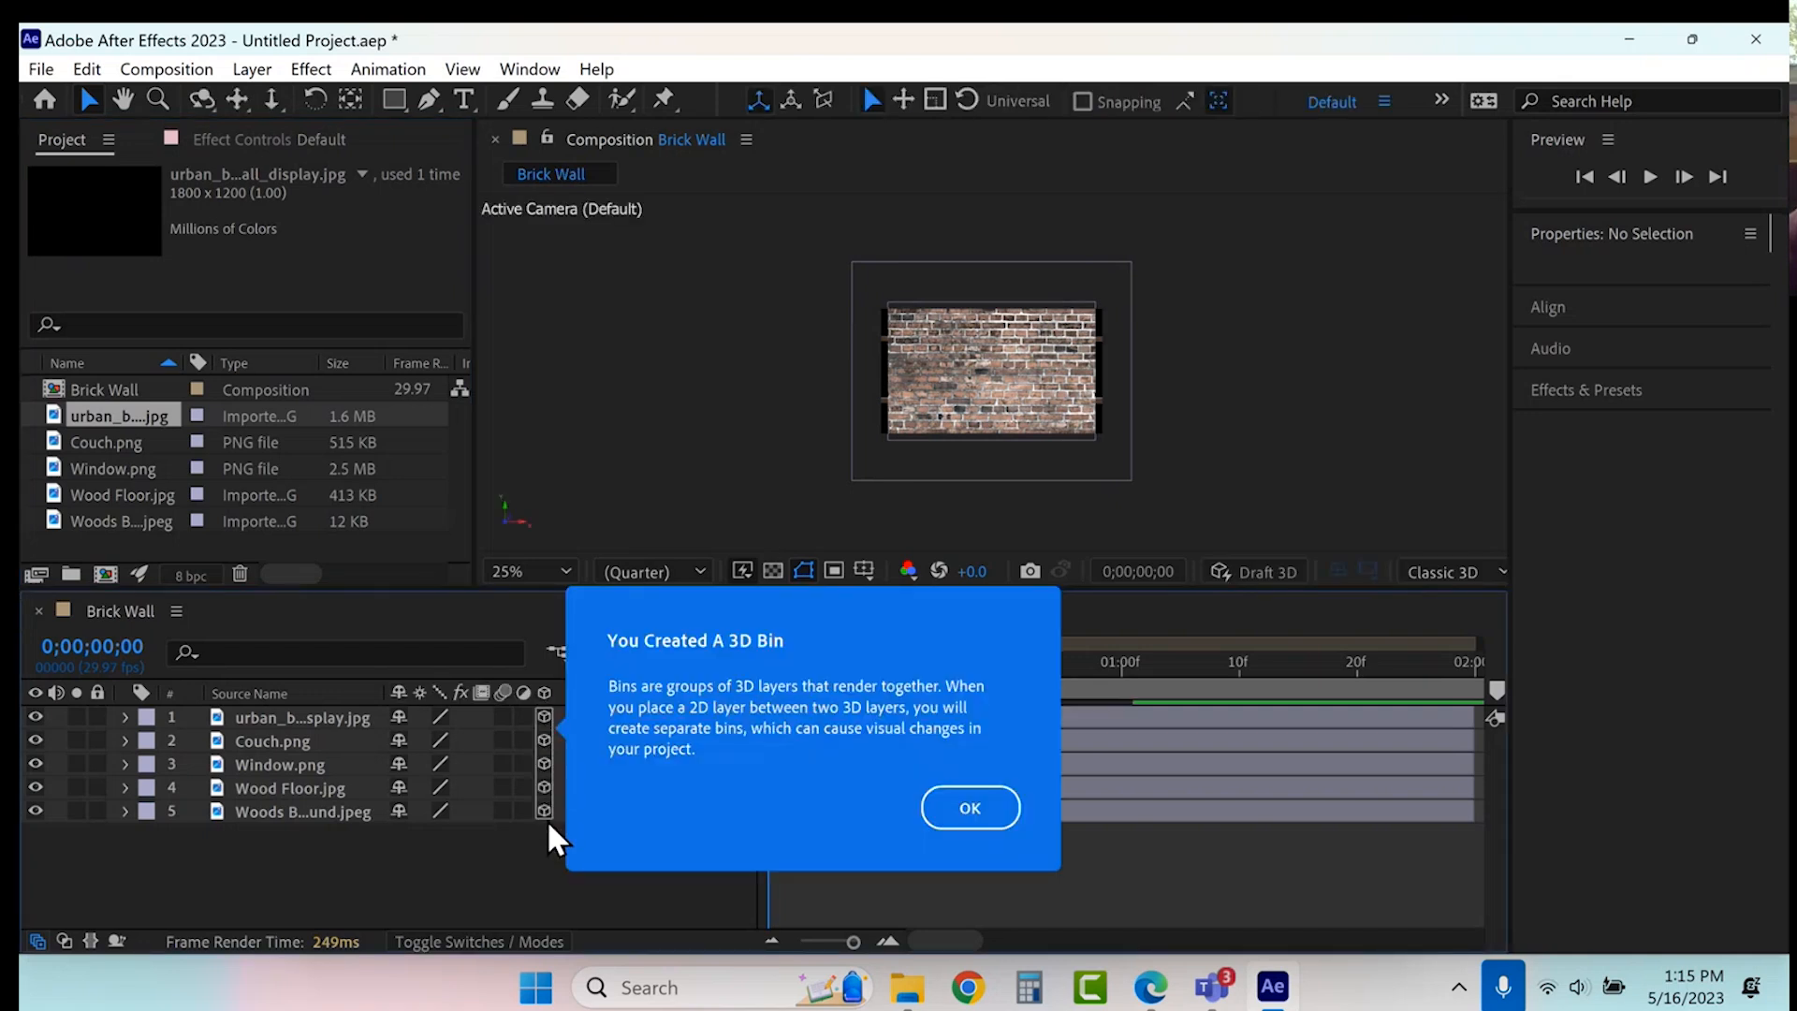
left_click(999, 810)
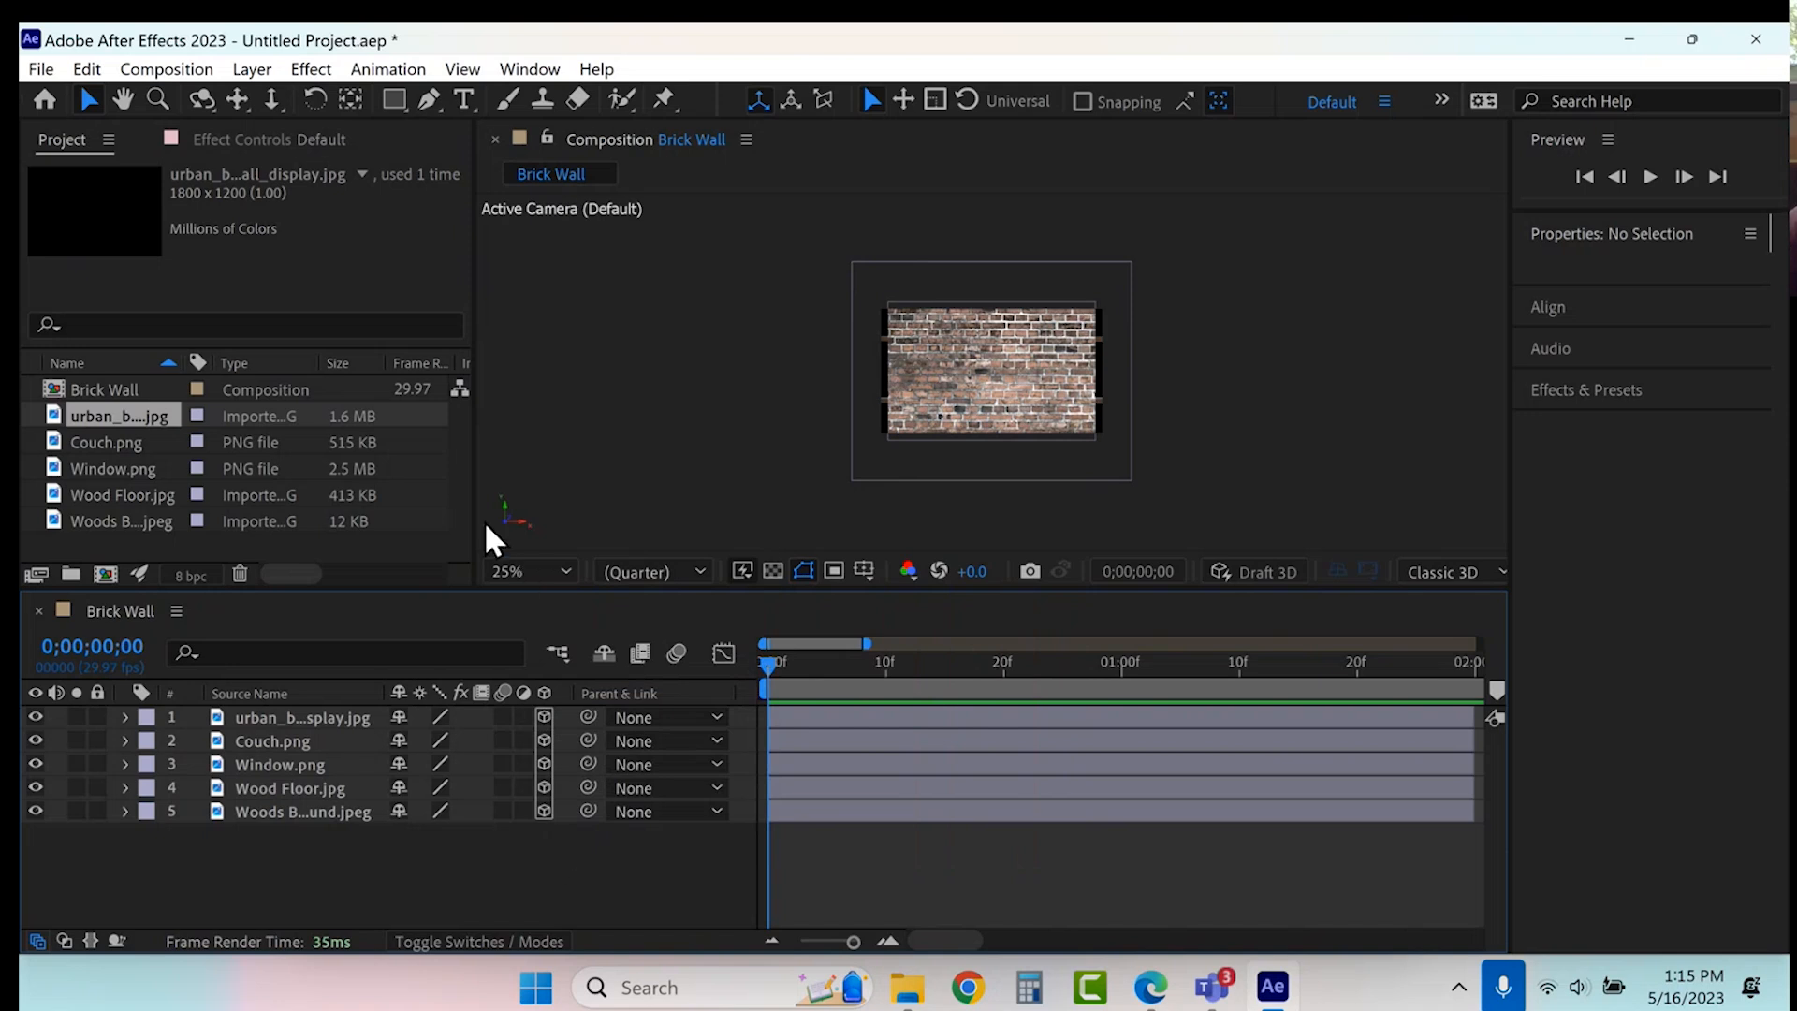
- Widen the composition viewer, split it into 2 Views and set the second view to Top
left_click_drag(471, 511, 234, 491)
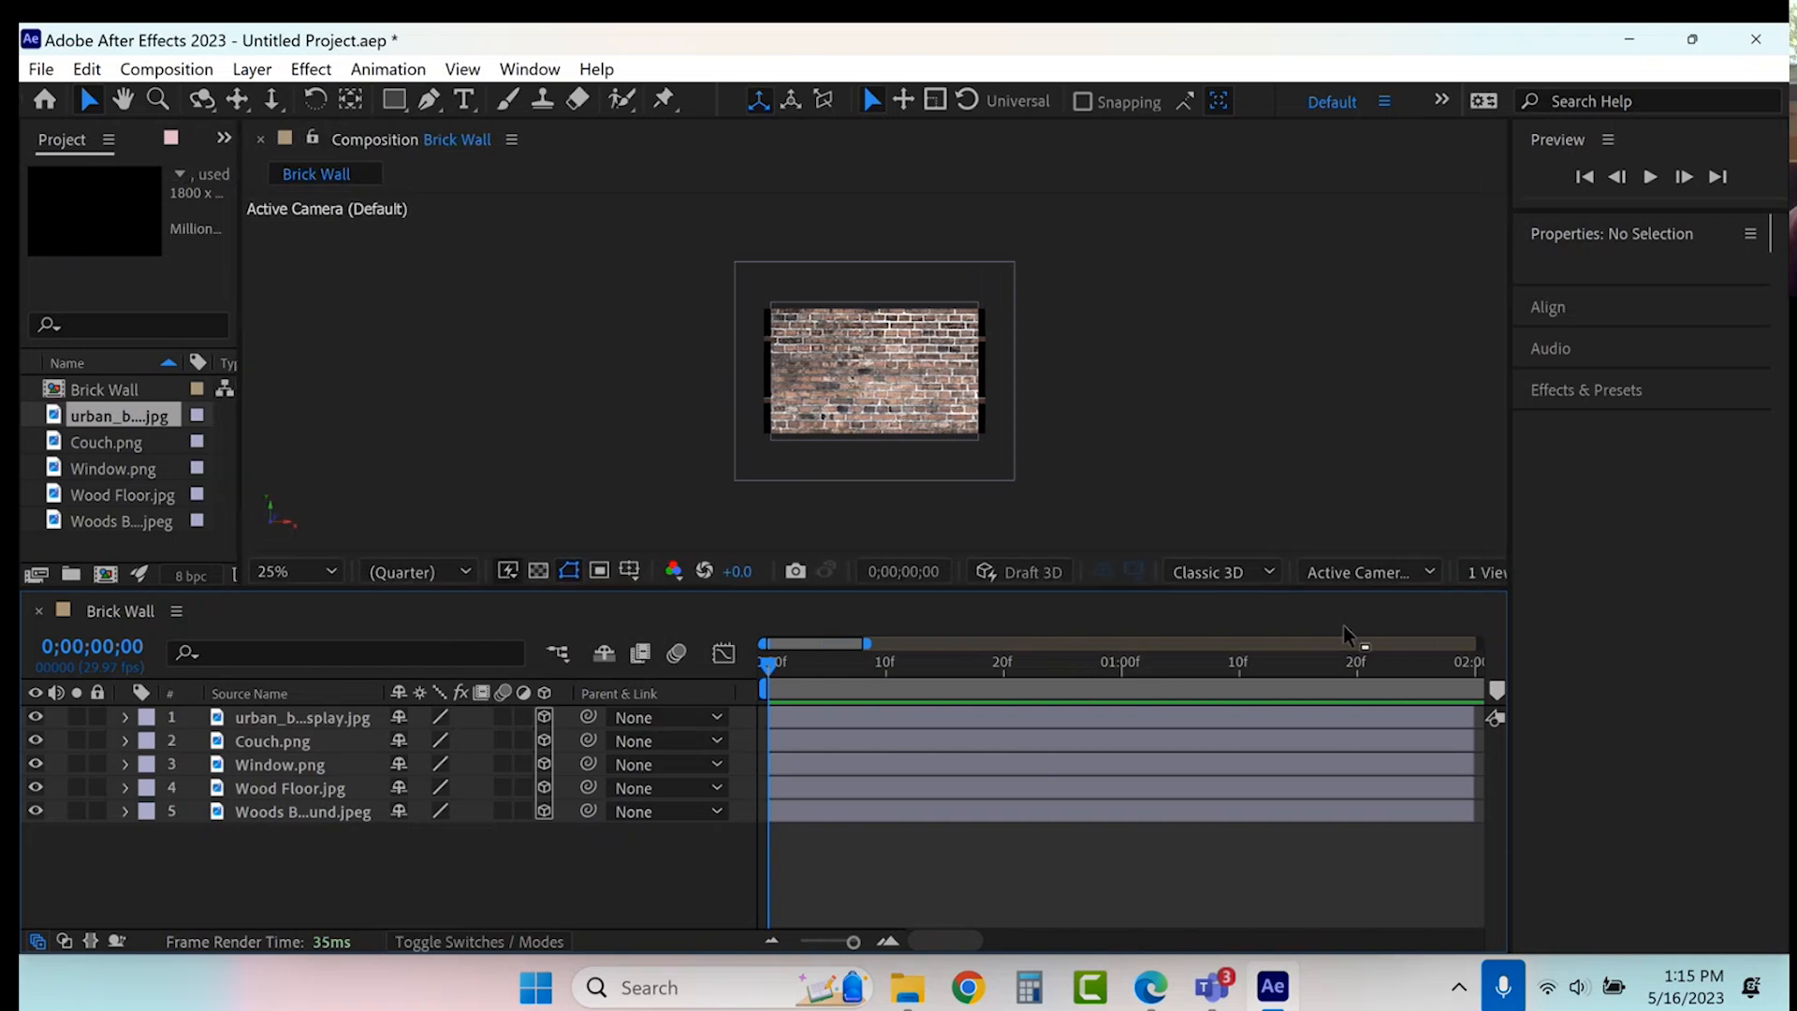
left_click(1486, 574)
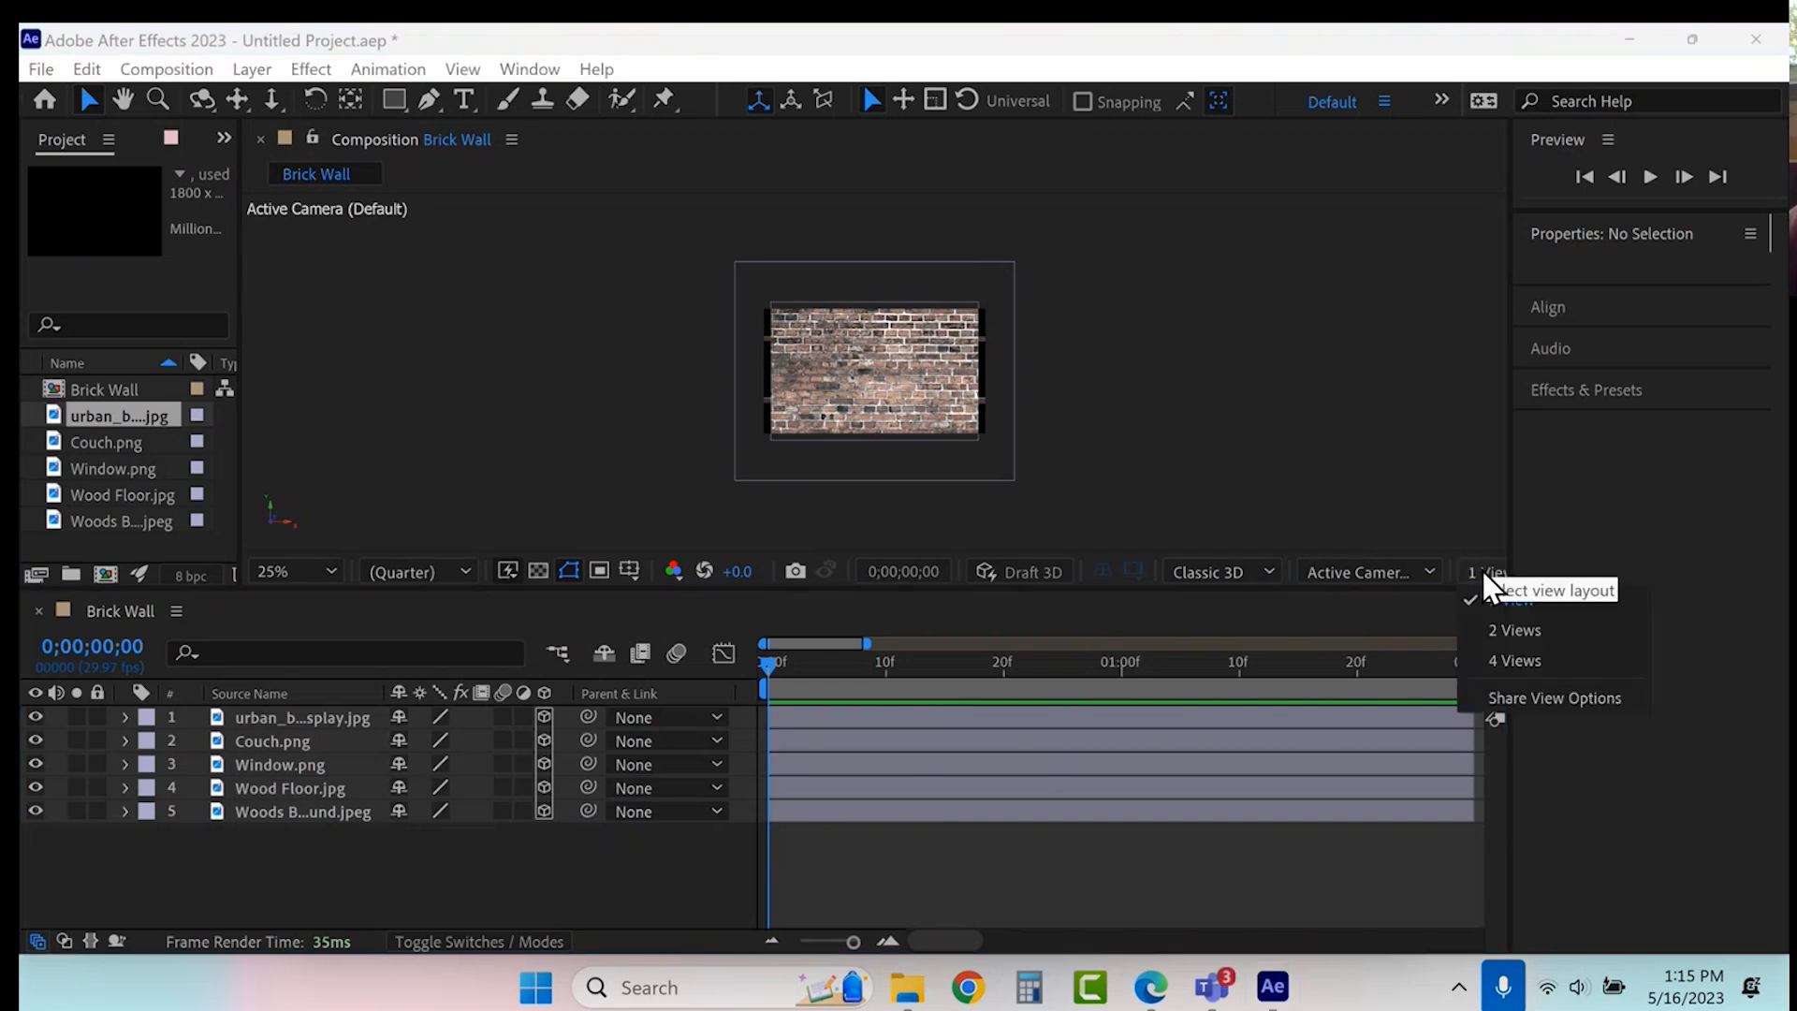
left_click(1493, 630)
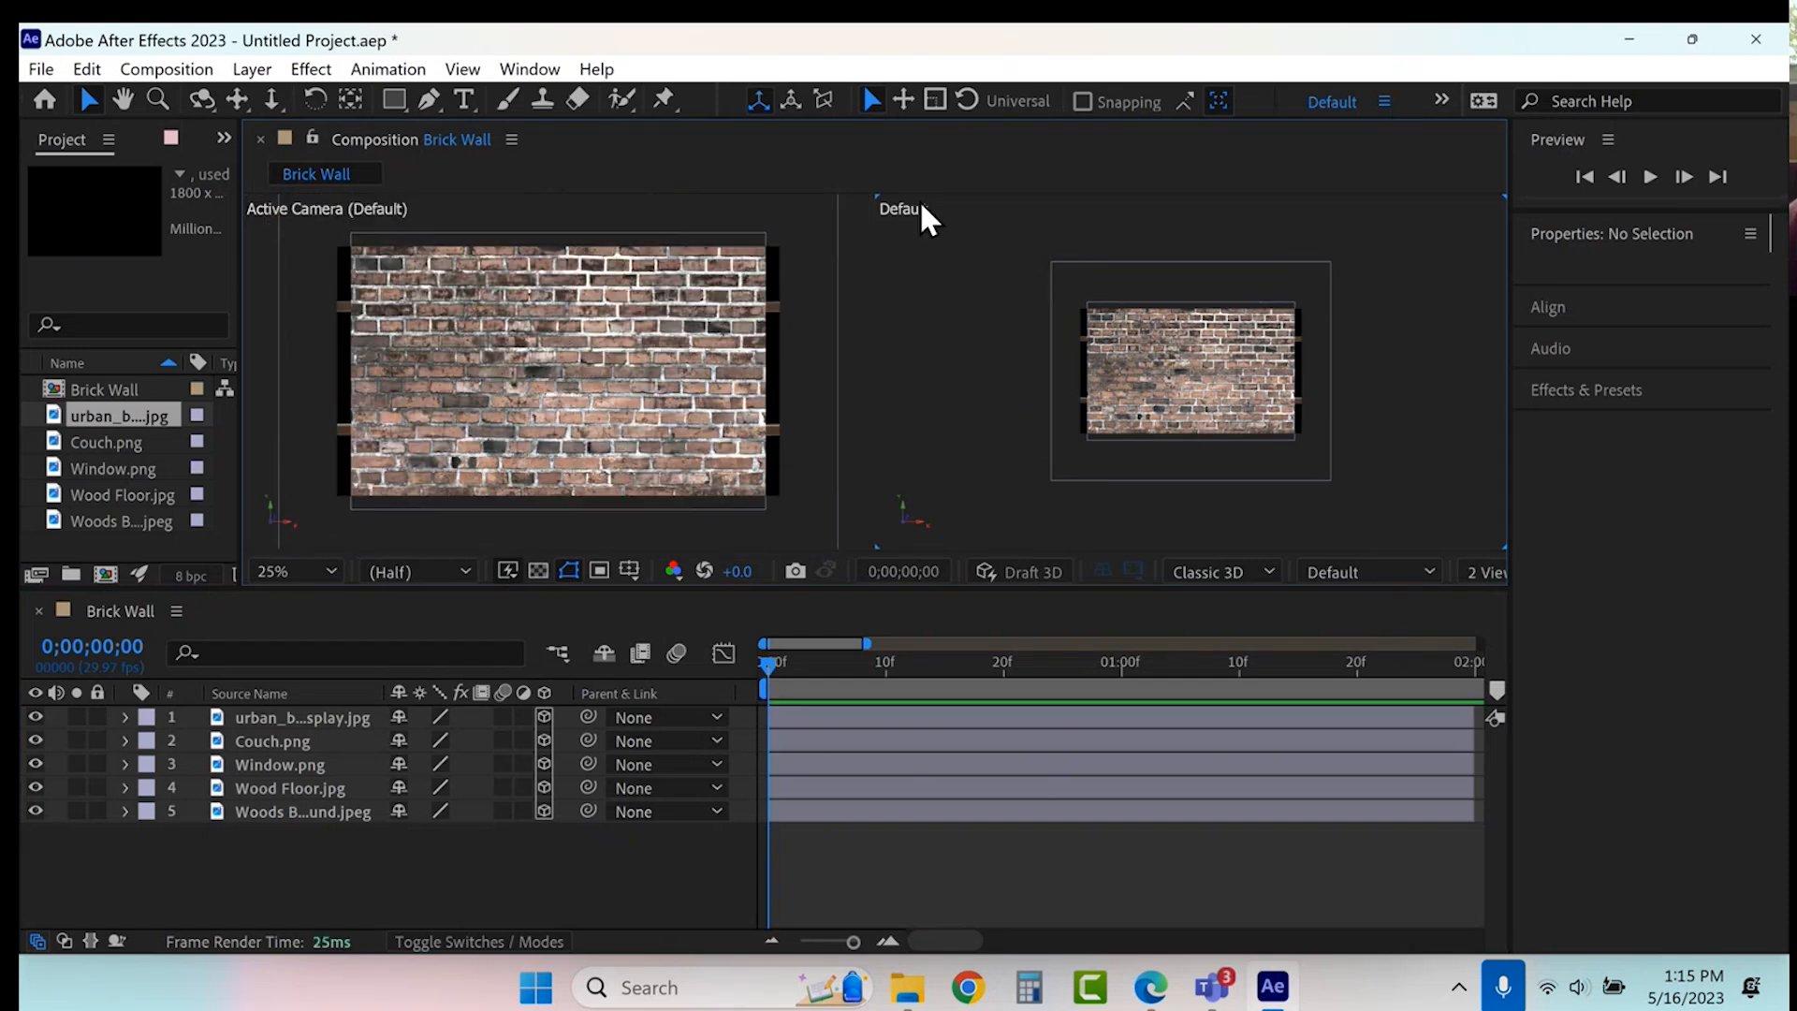
left_click(1359, 572)
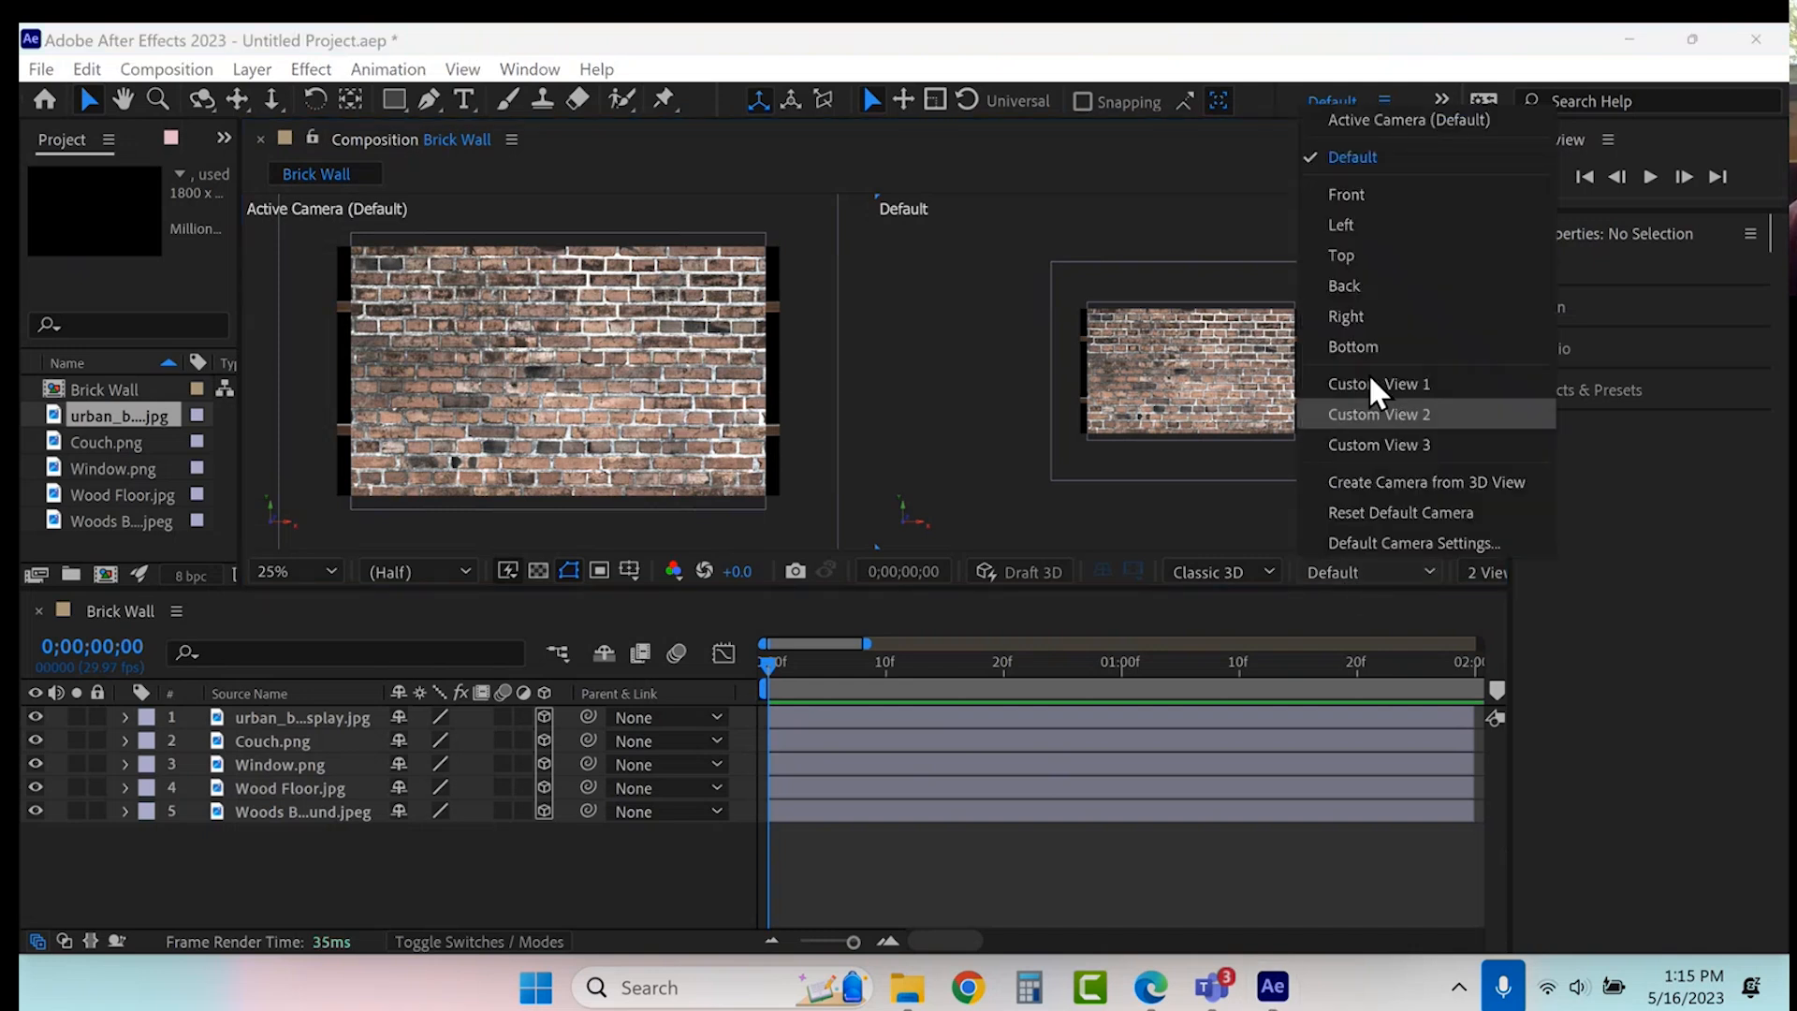
left_click(1341, 255)
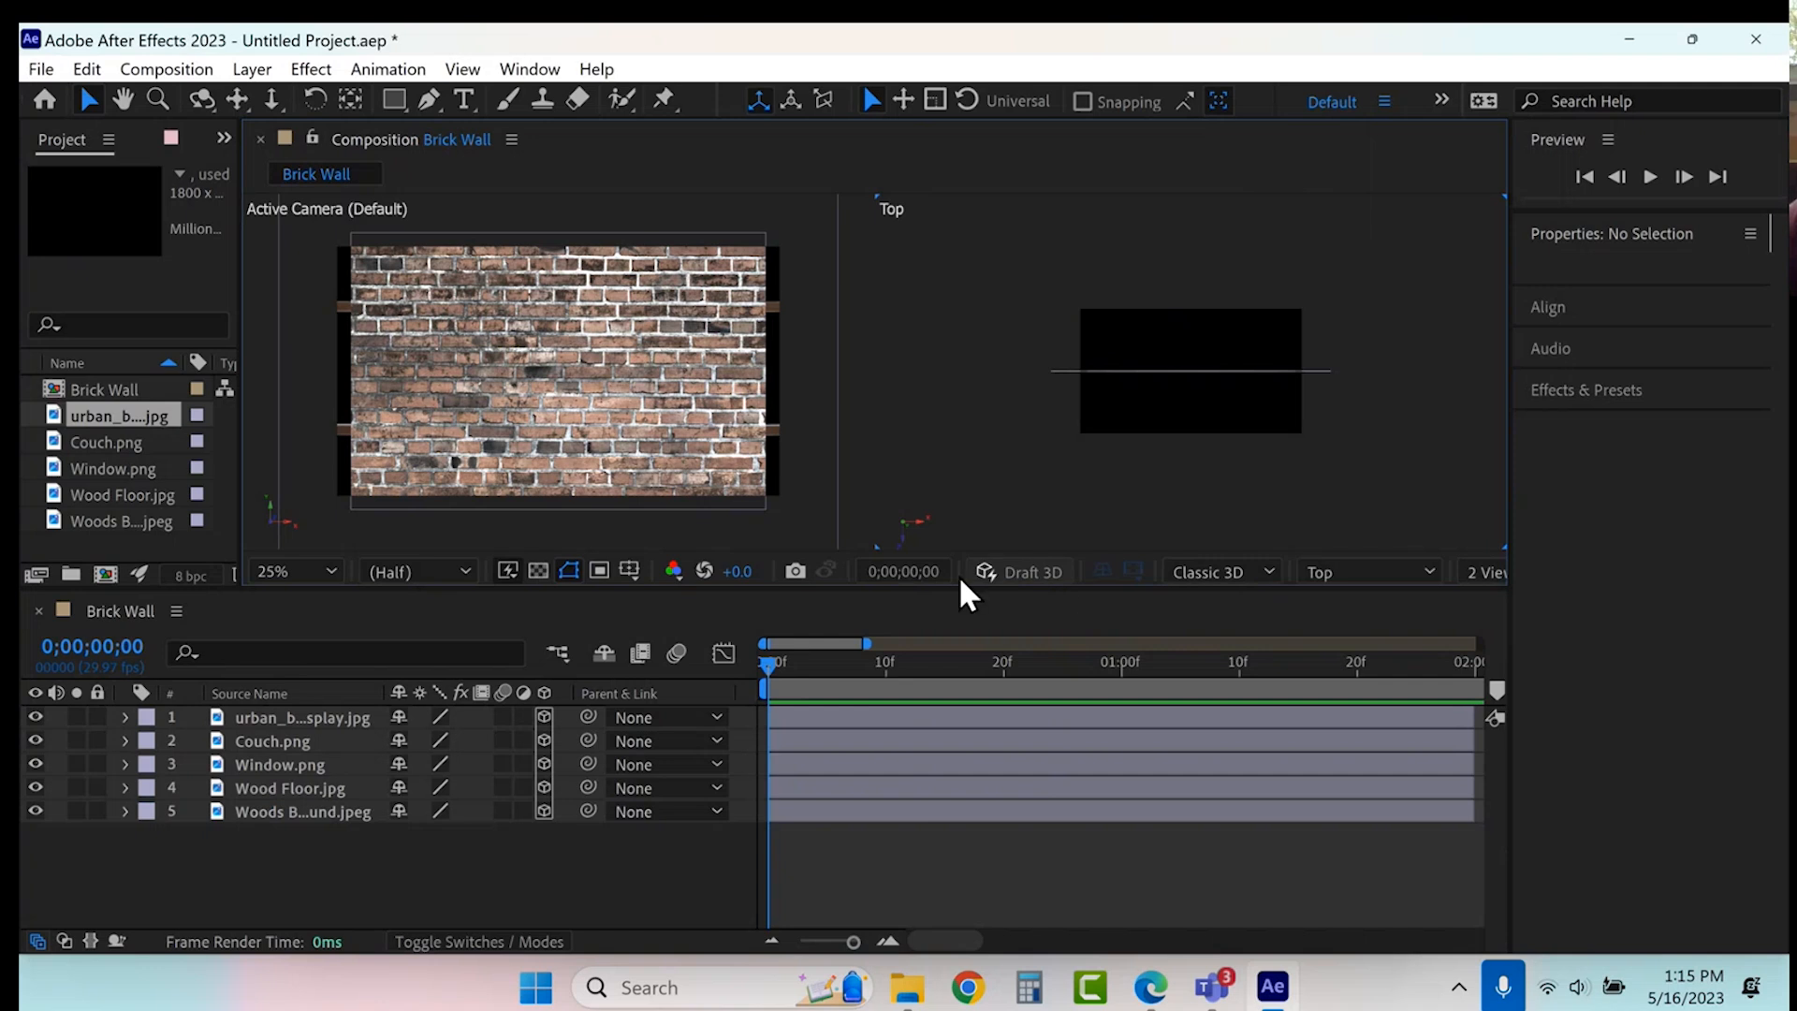
- Show the transparency grid in both the Top and Active Camera views, and leave no layer selected
left_click(538, 571)
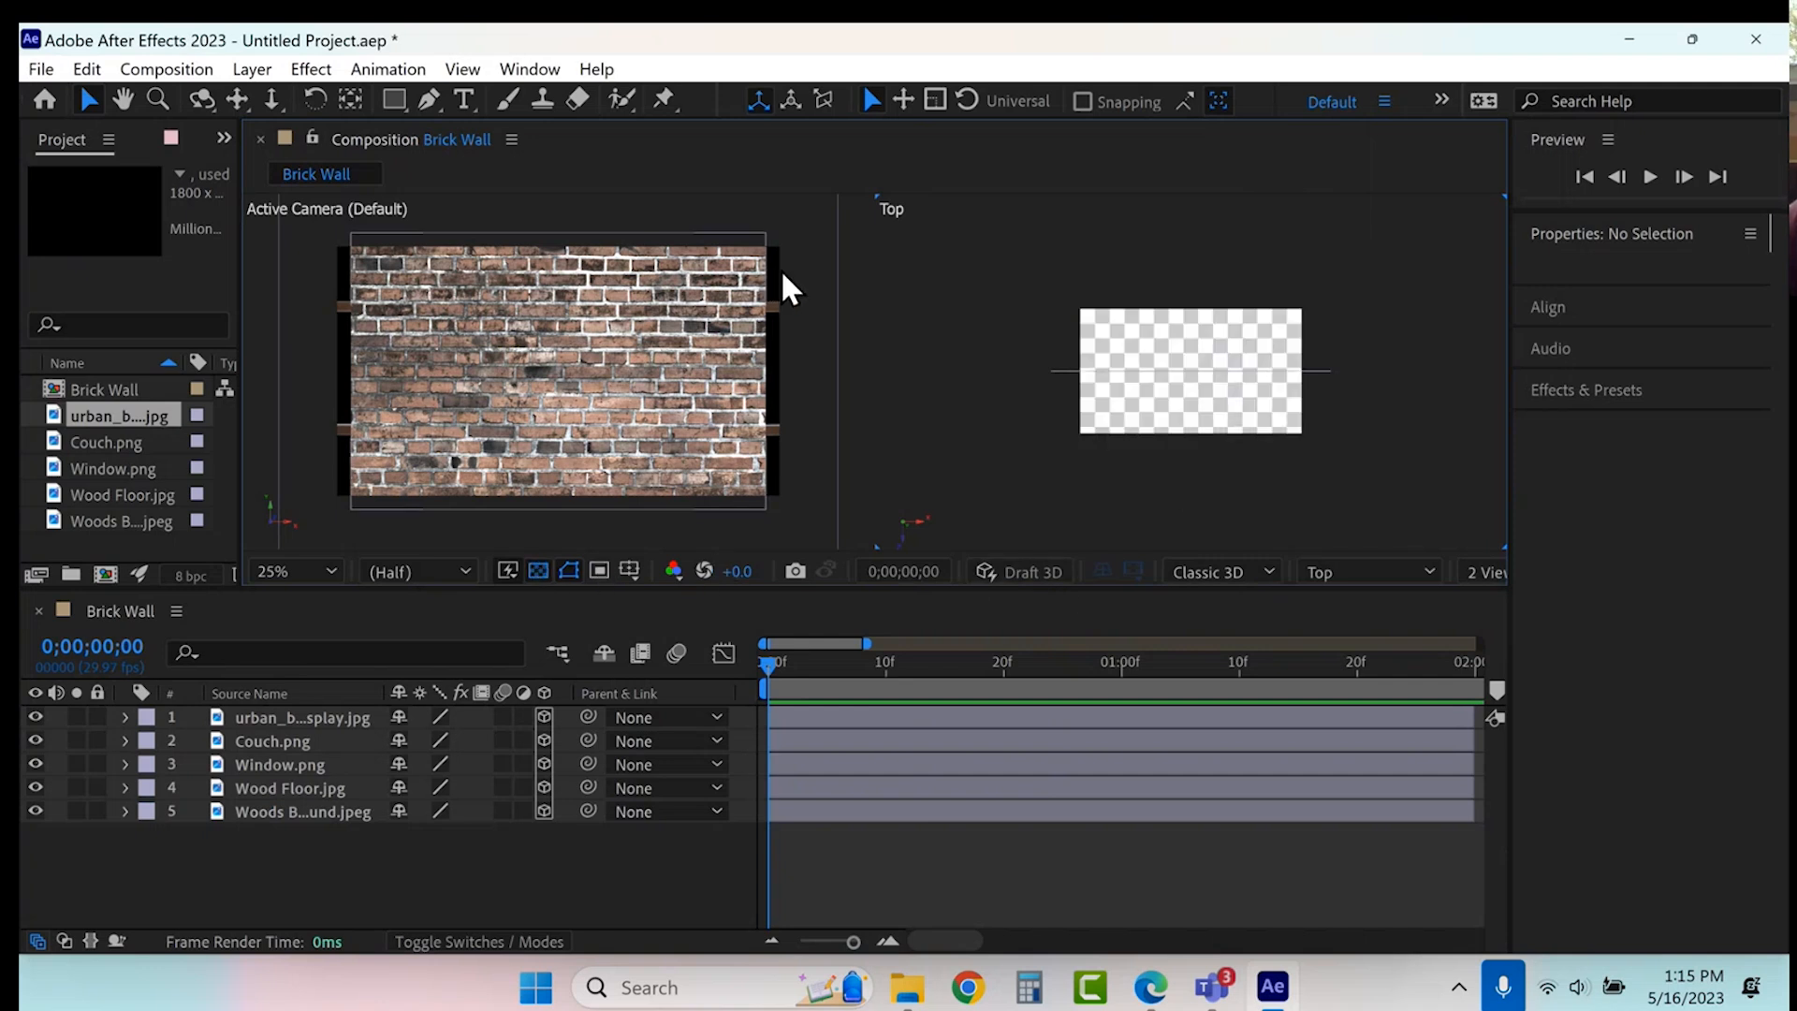
left_click(790, 295)
left_click(538, 570)
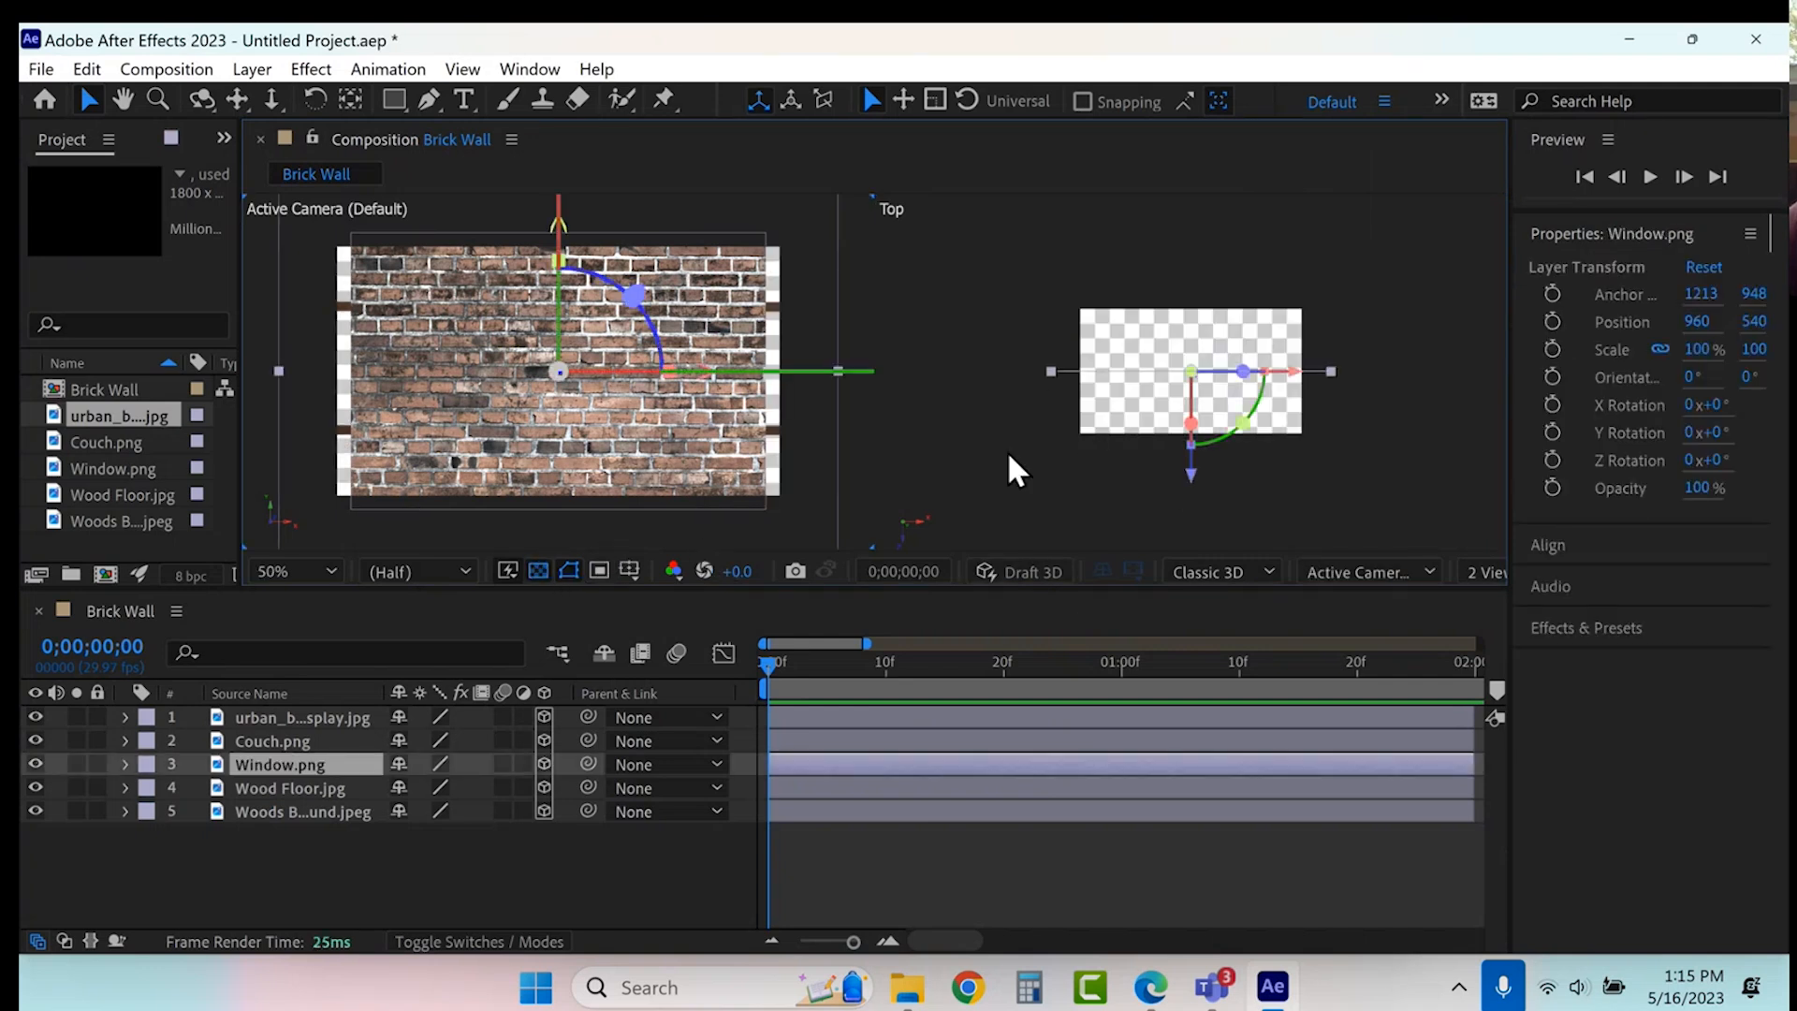
left_click(304, 870)
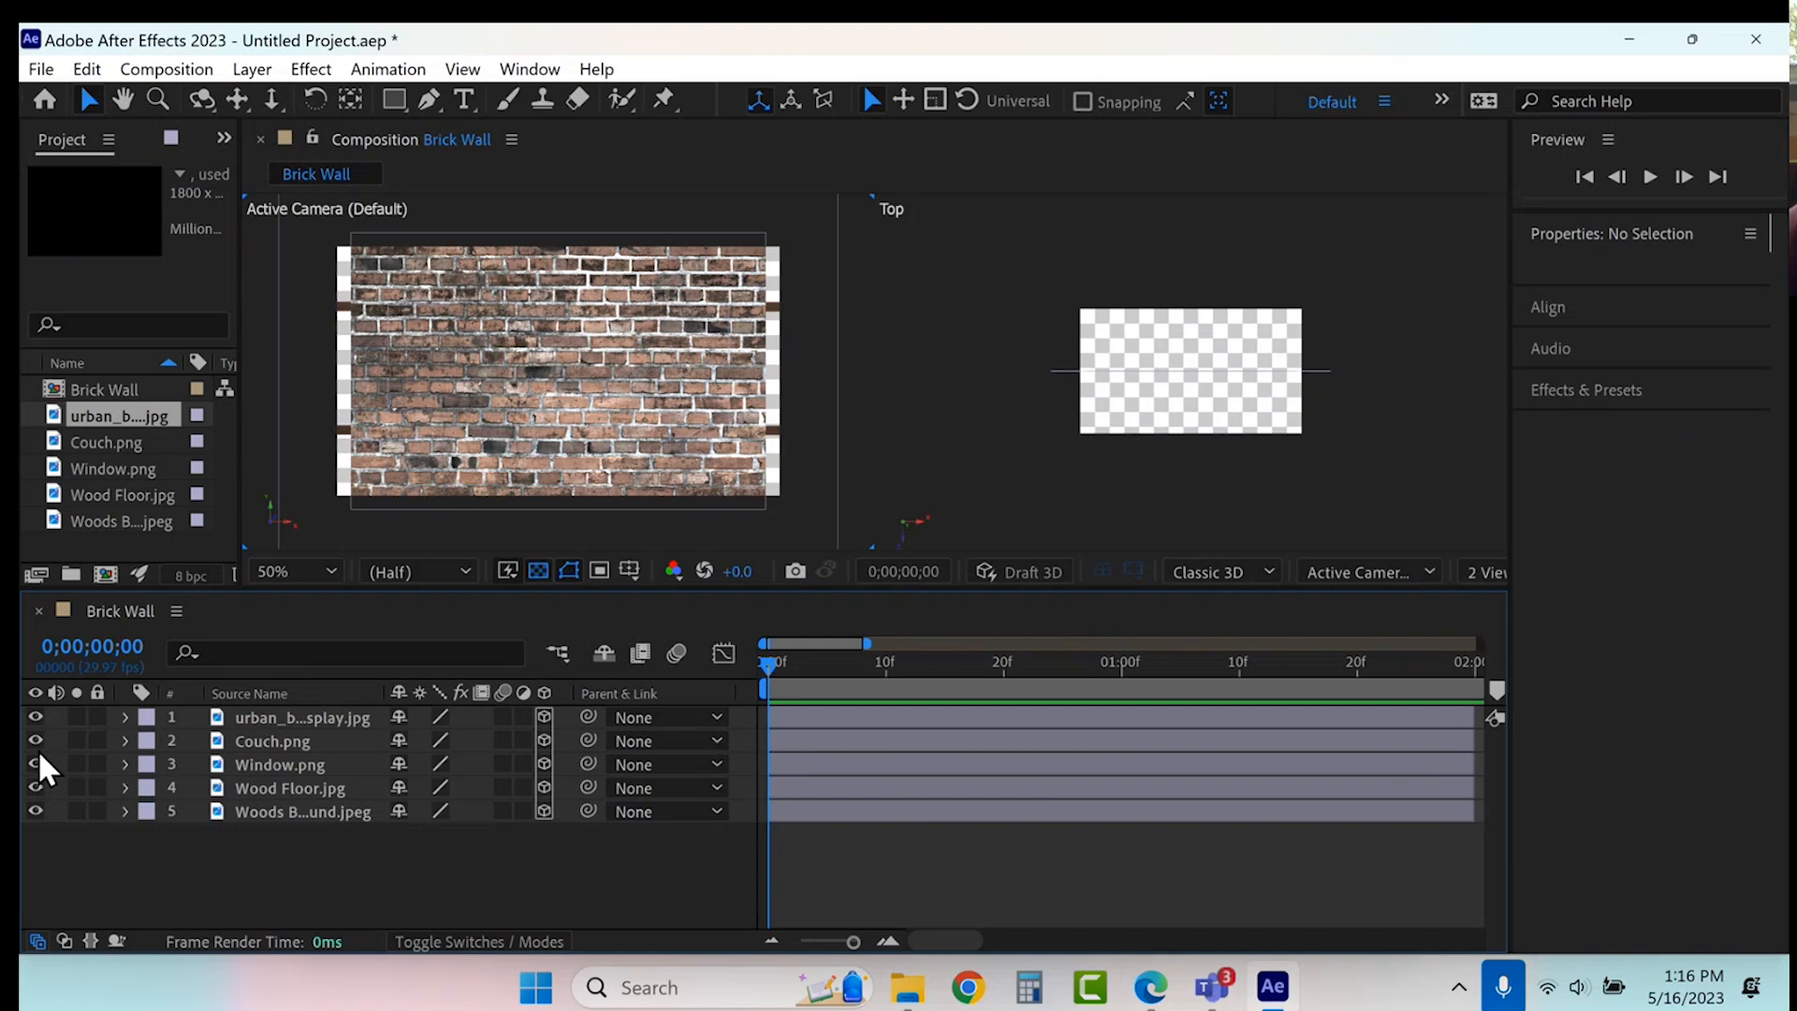
- Hide the brick wall, couch, window and woods background layers, and select the Wood Floor.jpg layer
left_click_drag(36, 763, 35, 717)
left_click(35, 811)
left_click(565, 380)
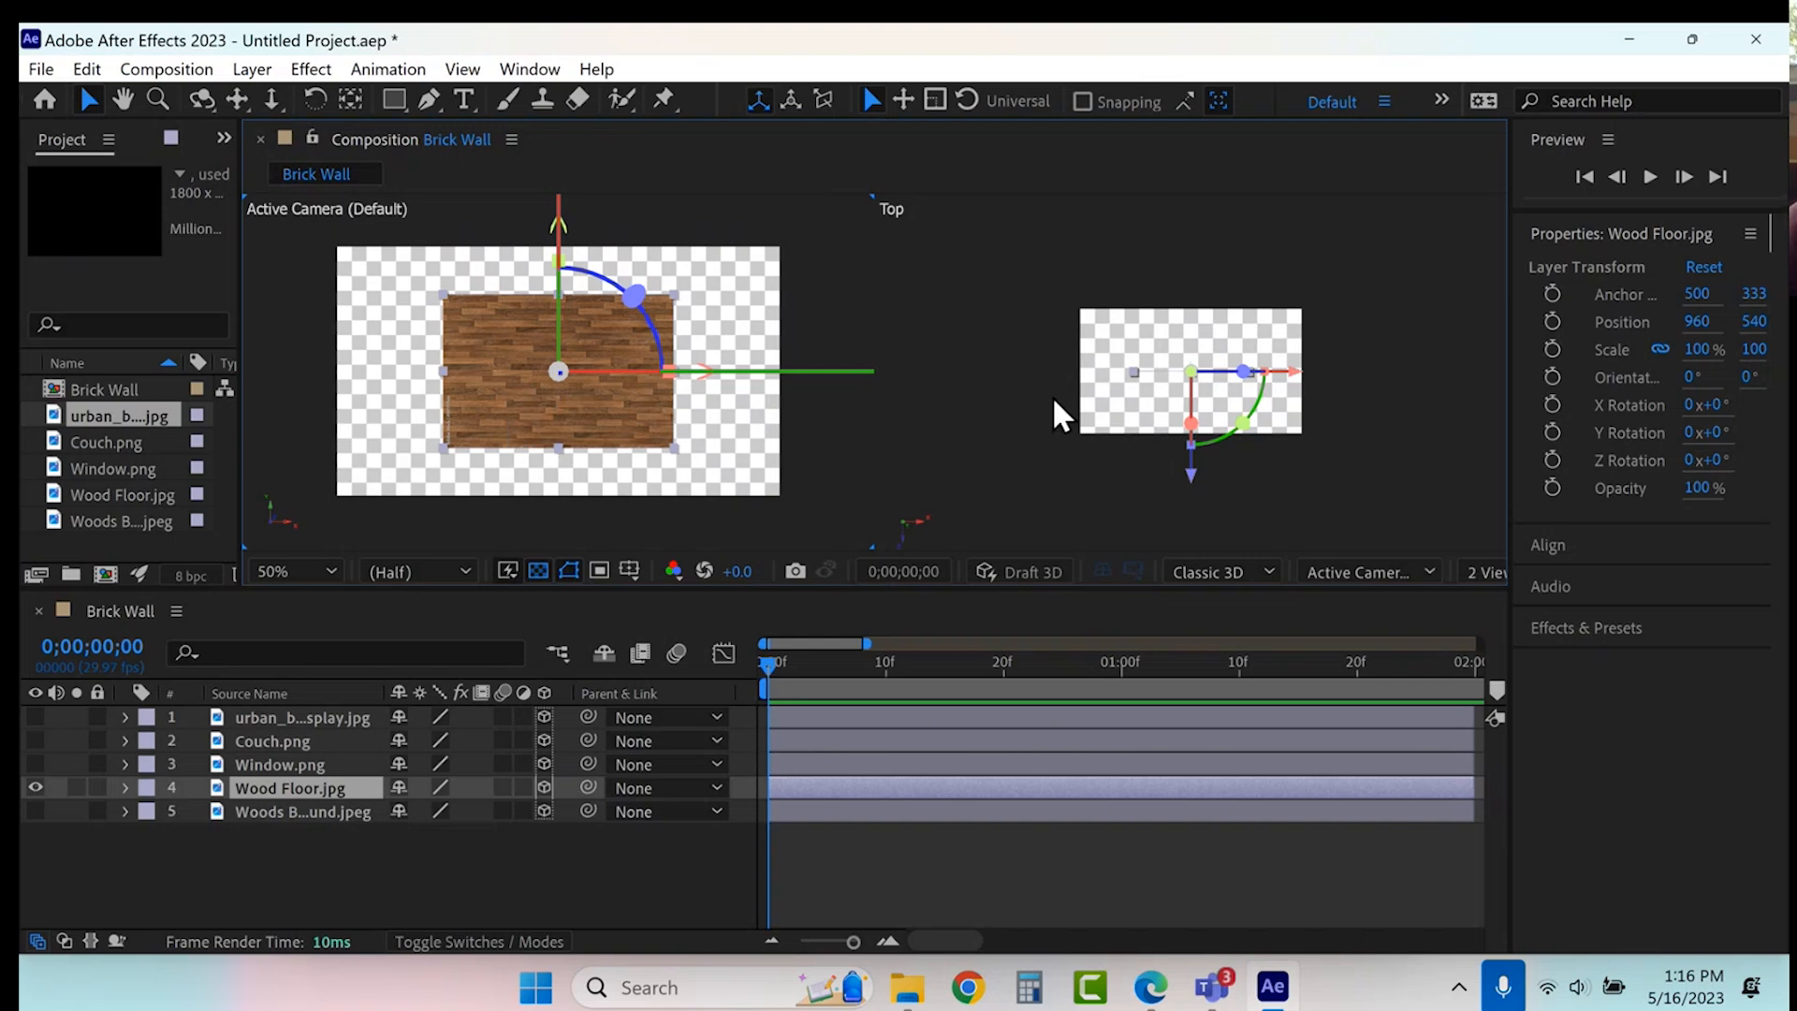
- Set the Wood Floor.jpg layer's X Rotation to -90° so it lies flat as a floor
scroll(1453, 373, "up", 2)
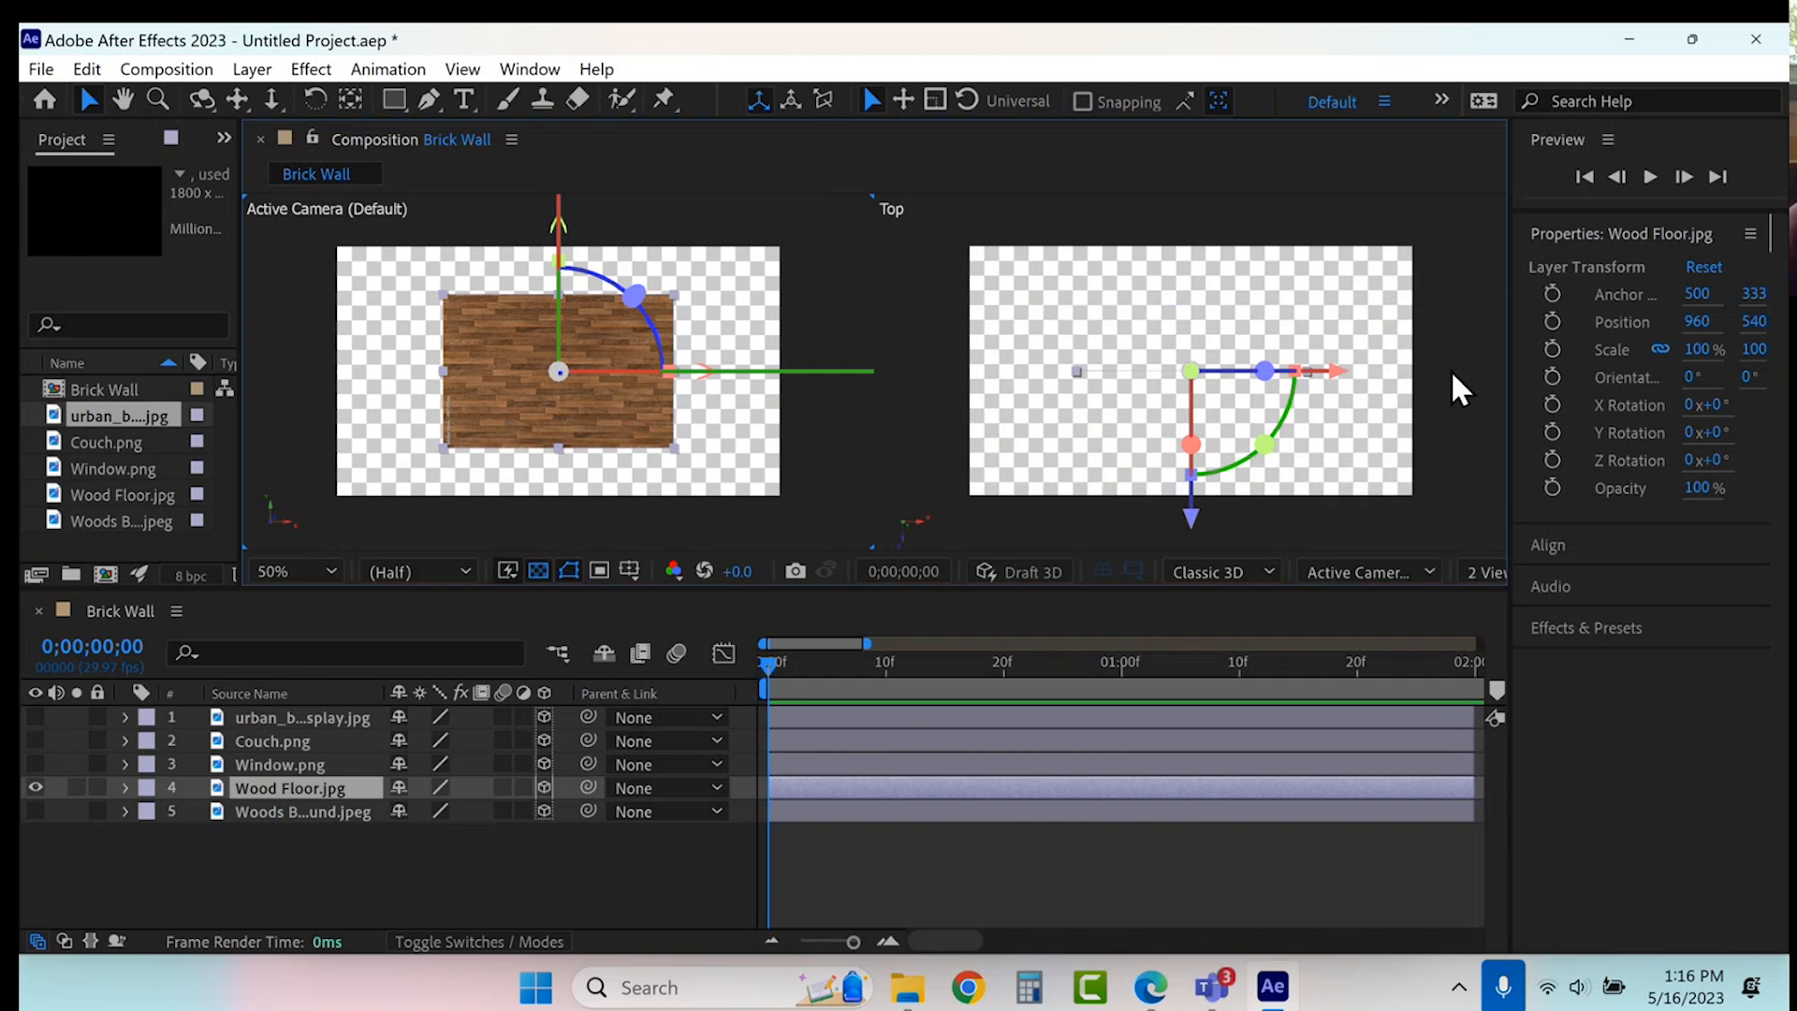
left_click(126, 787)
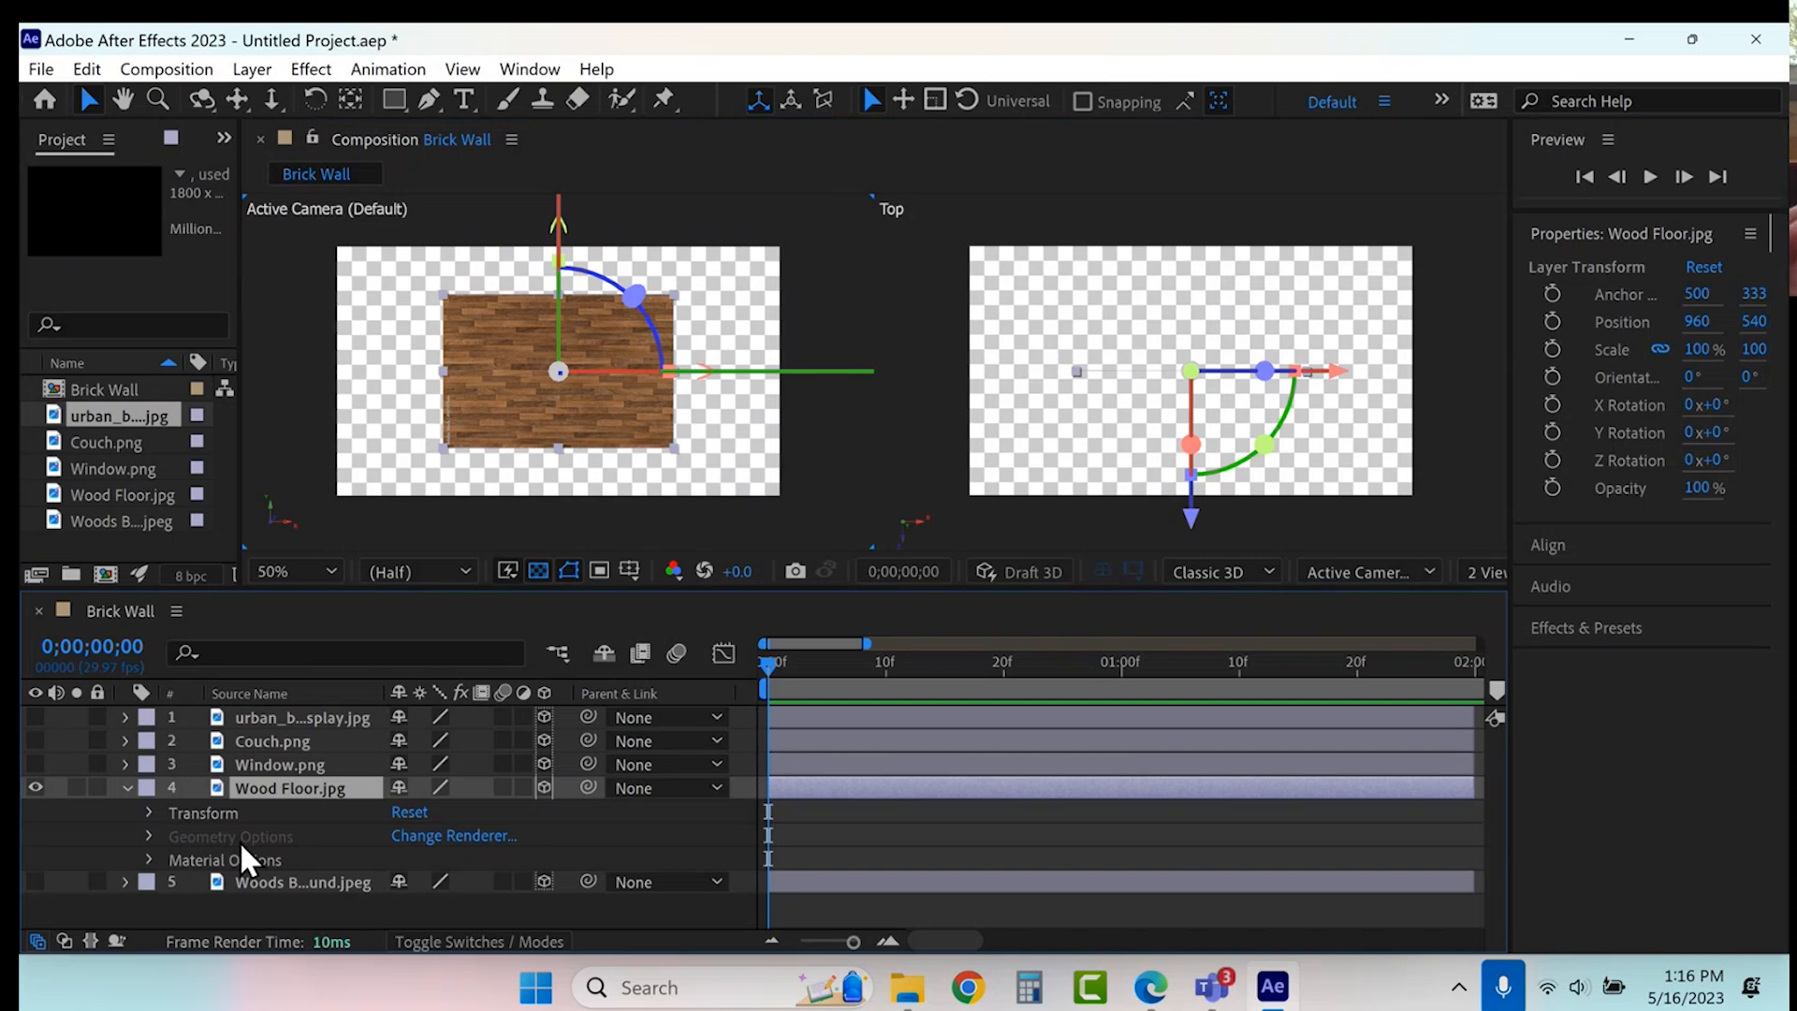
left_click(147, 812)
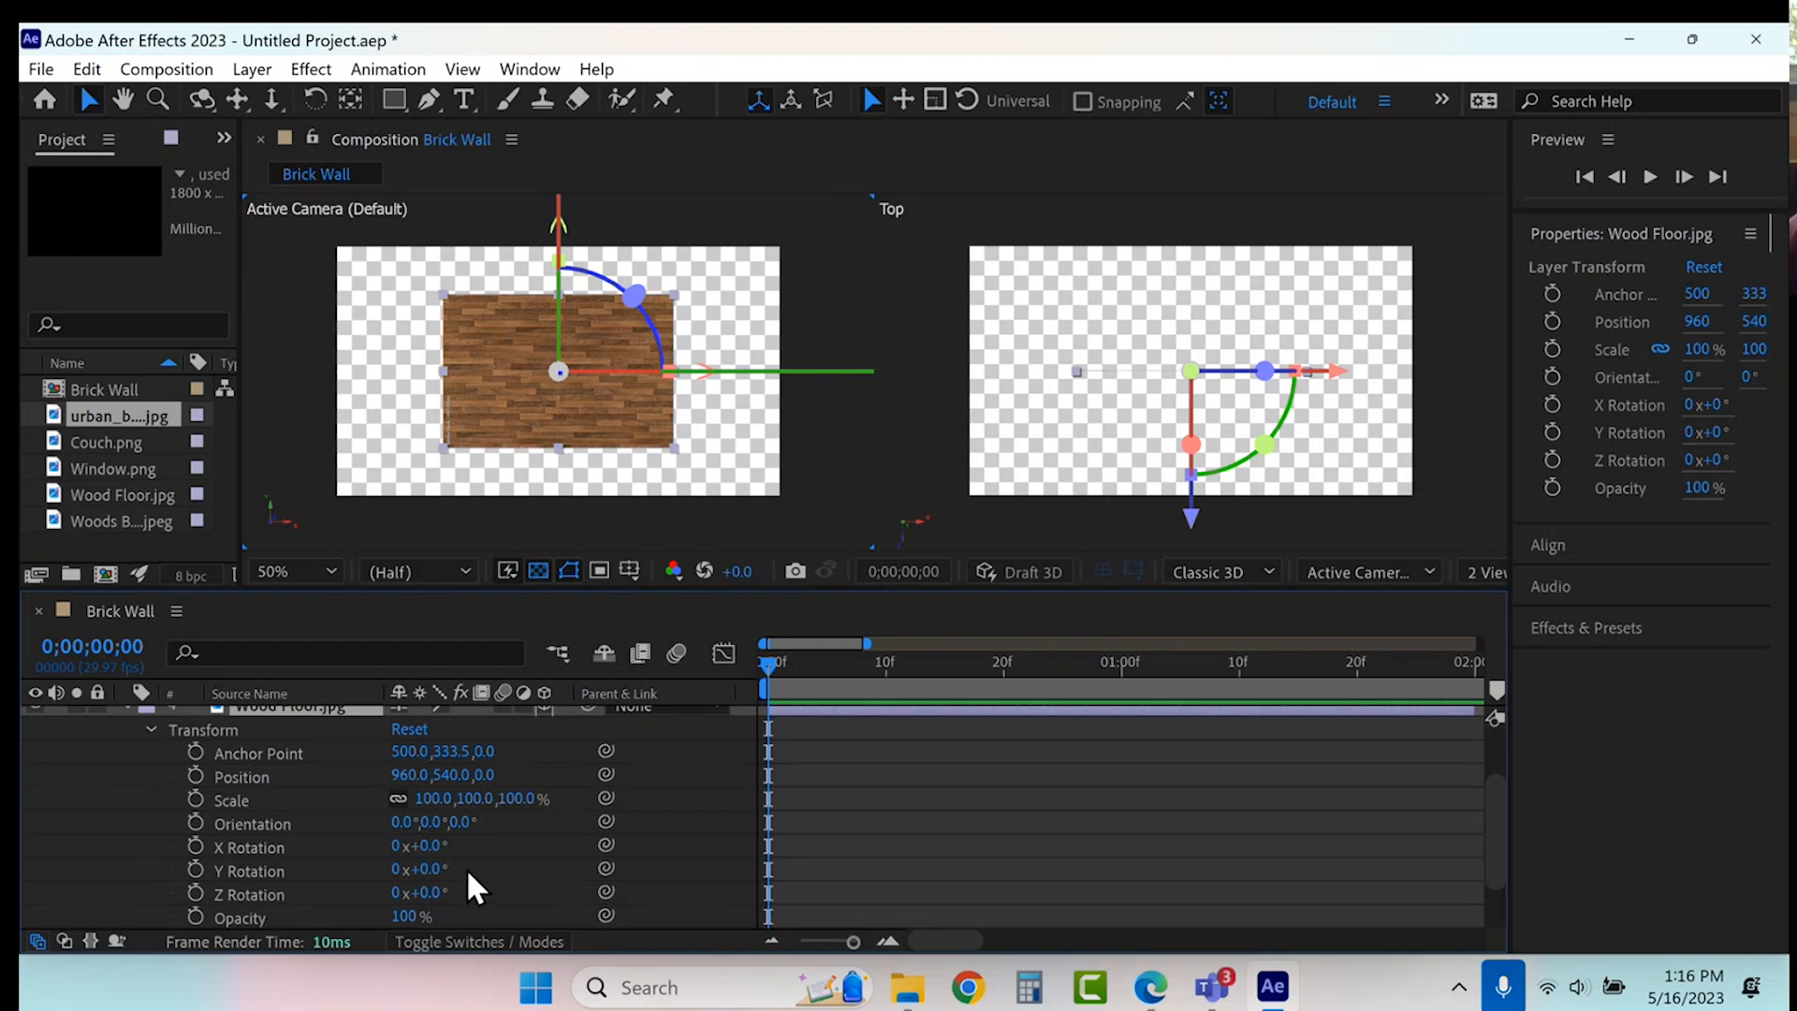
left_click_drag(433, 849, 471, 859)
left_click(433, 845)
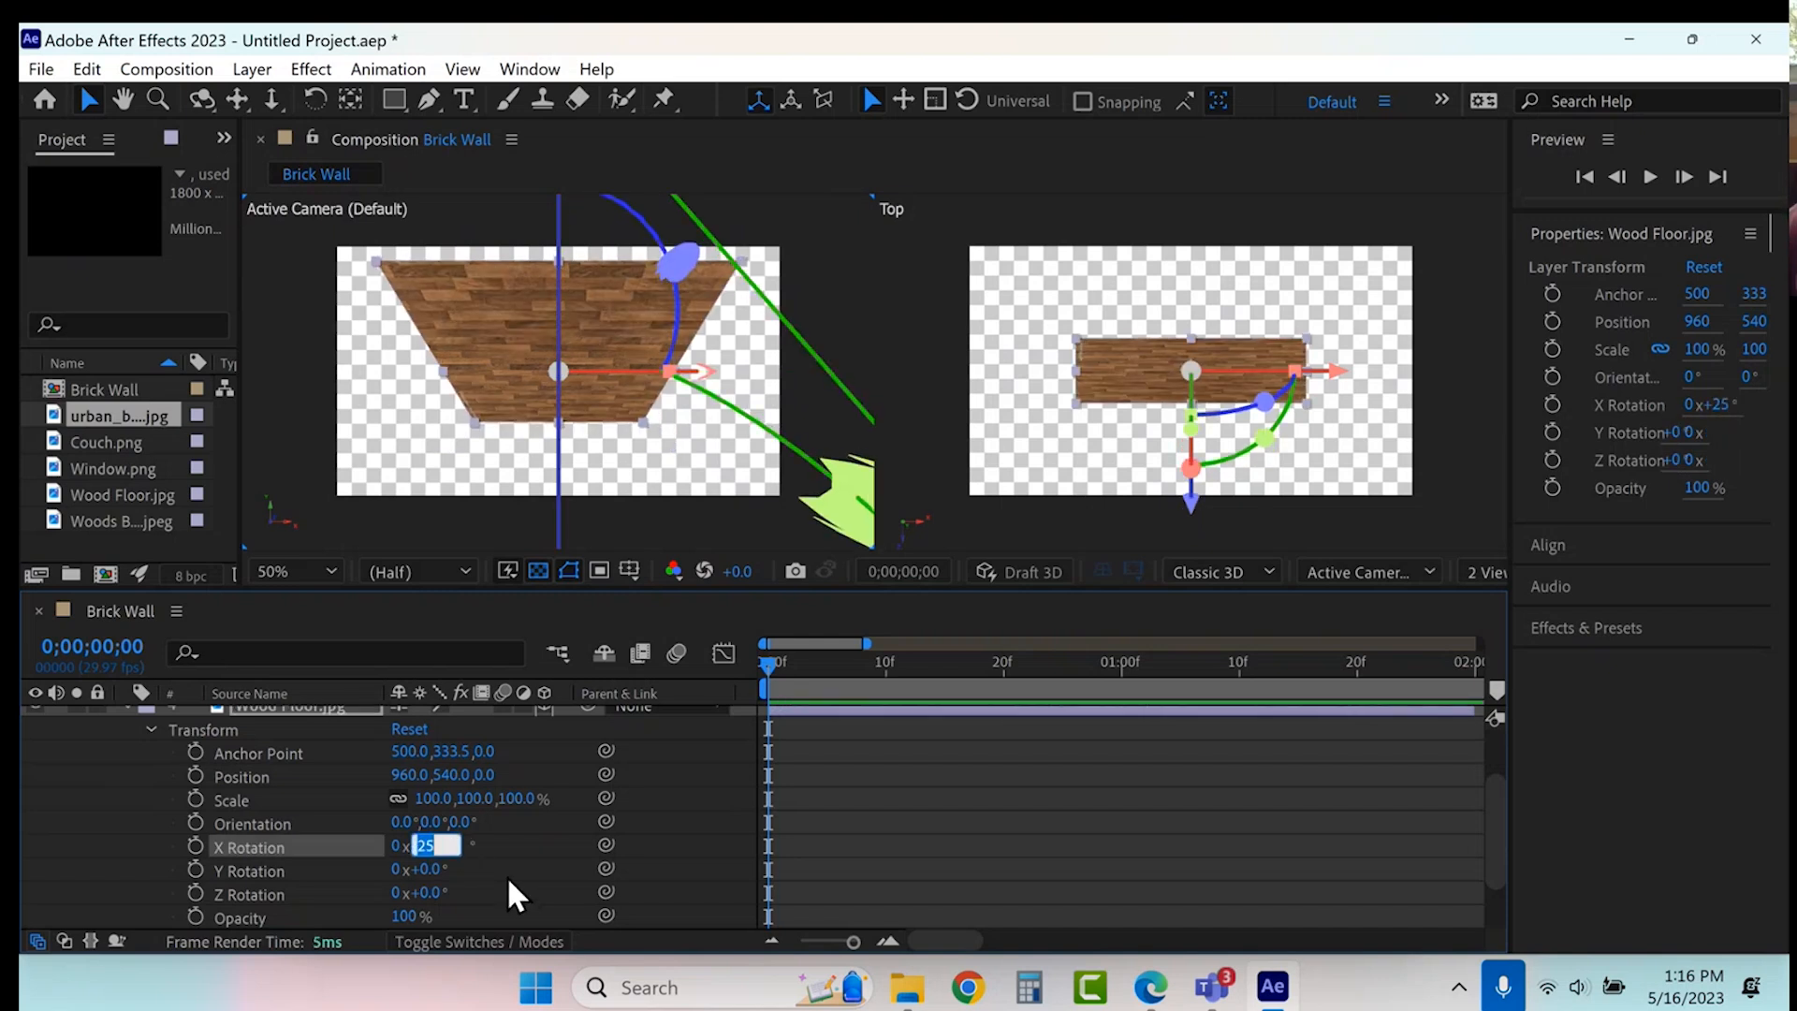
type("-90")
key("Return")
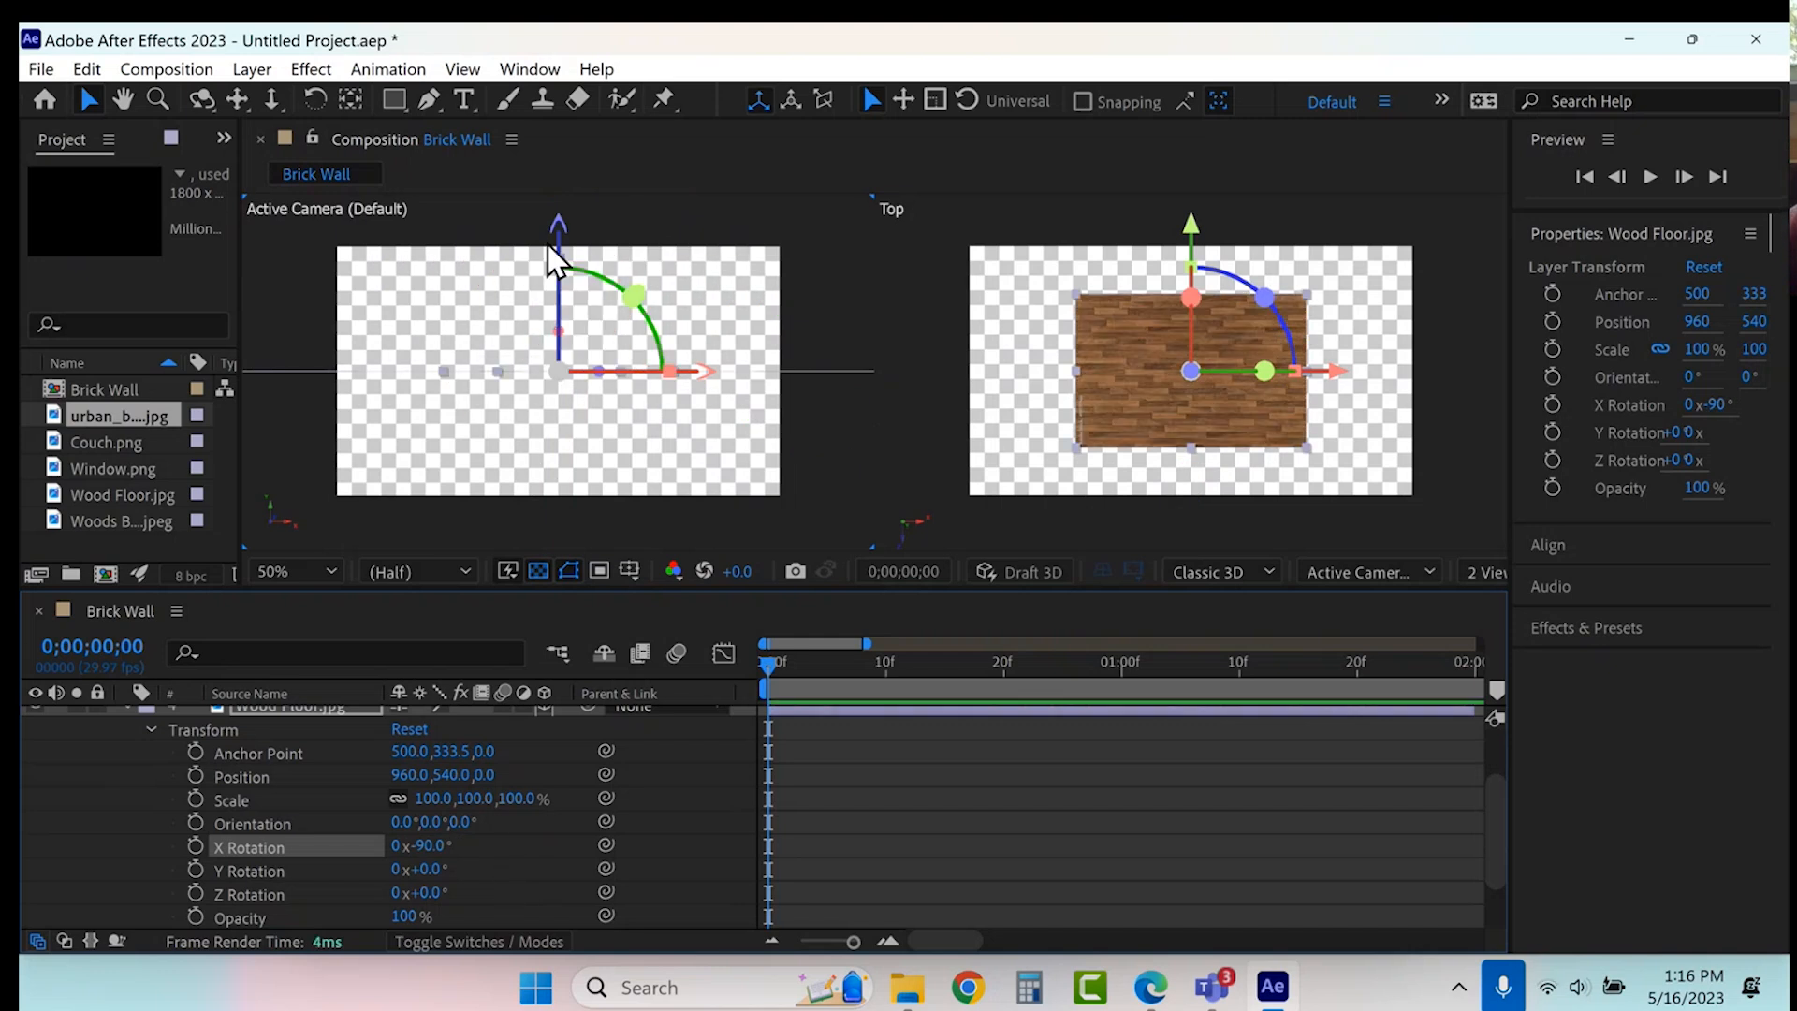
- Lower the wood floor layer to about Y 810 and push it back to about Z 82
left_click_drag(558, 229, 570, 288)
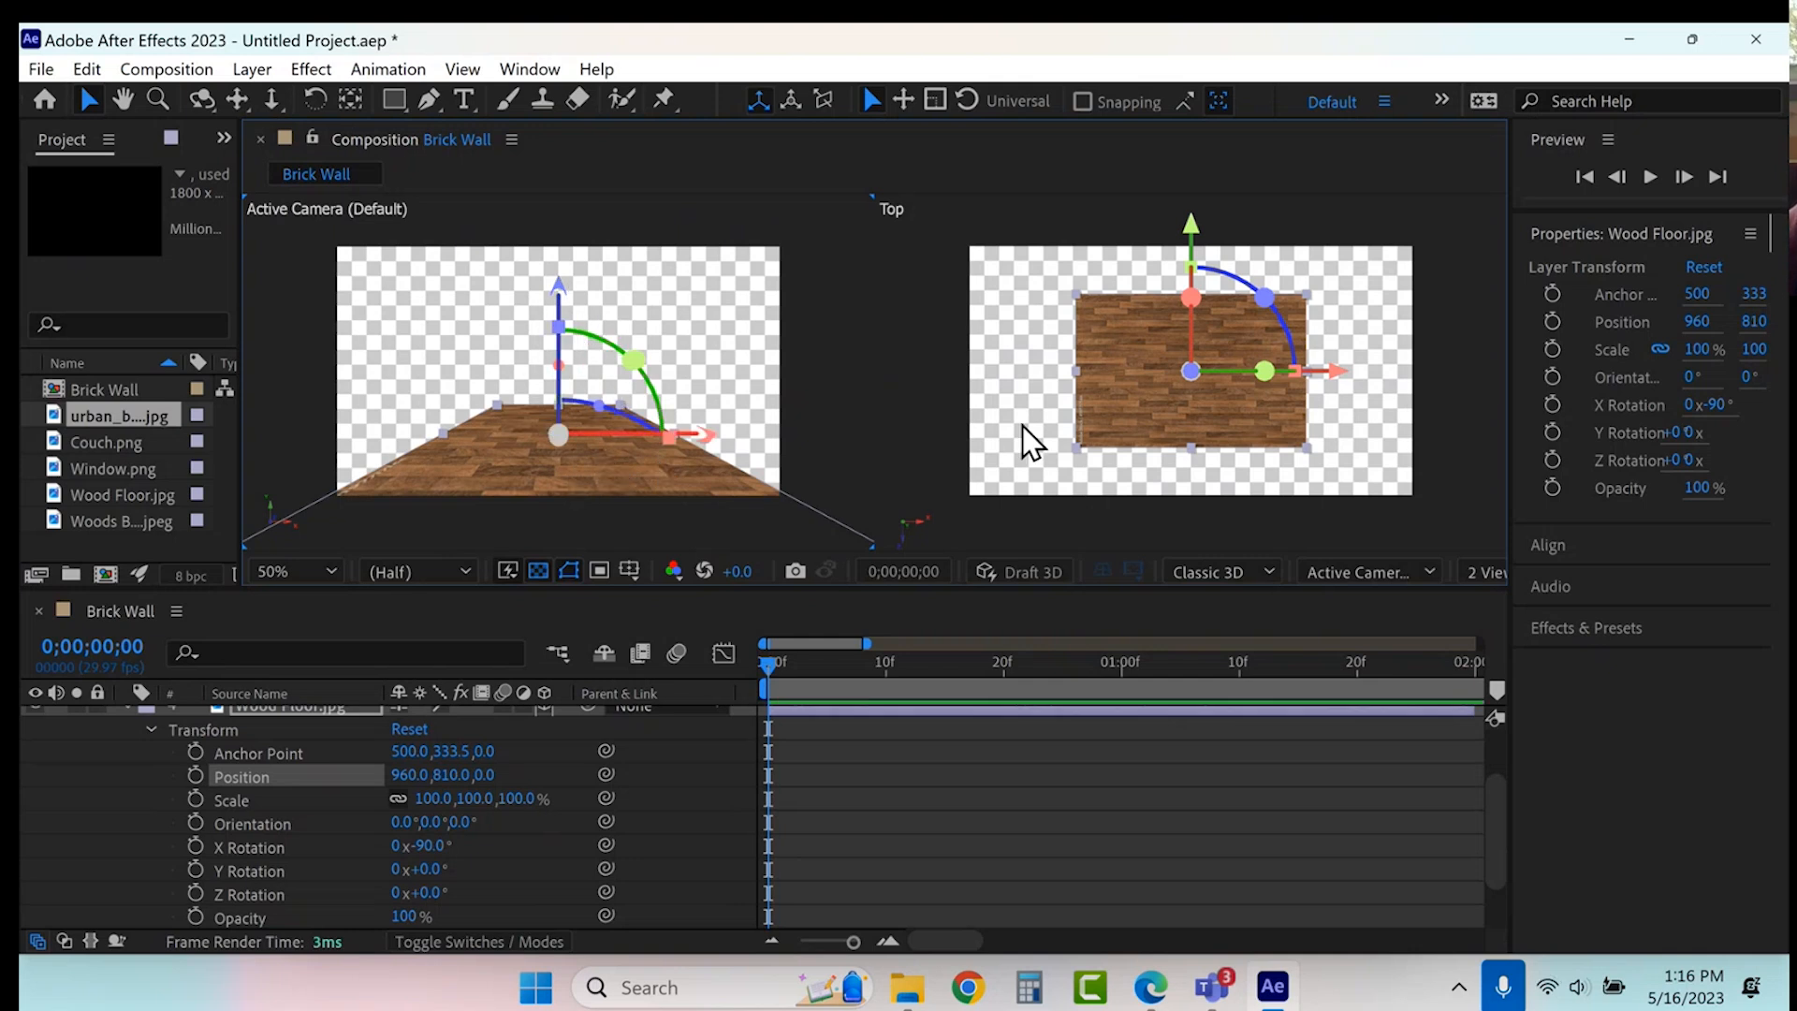
left_click_drag(1190, 208, 1194, 208)
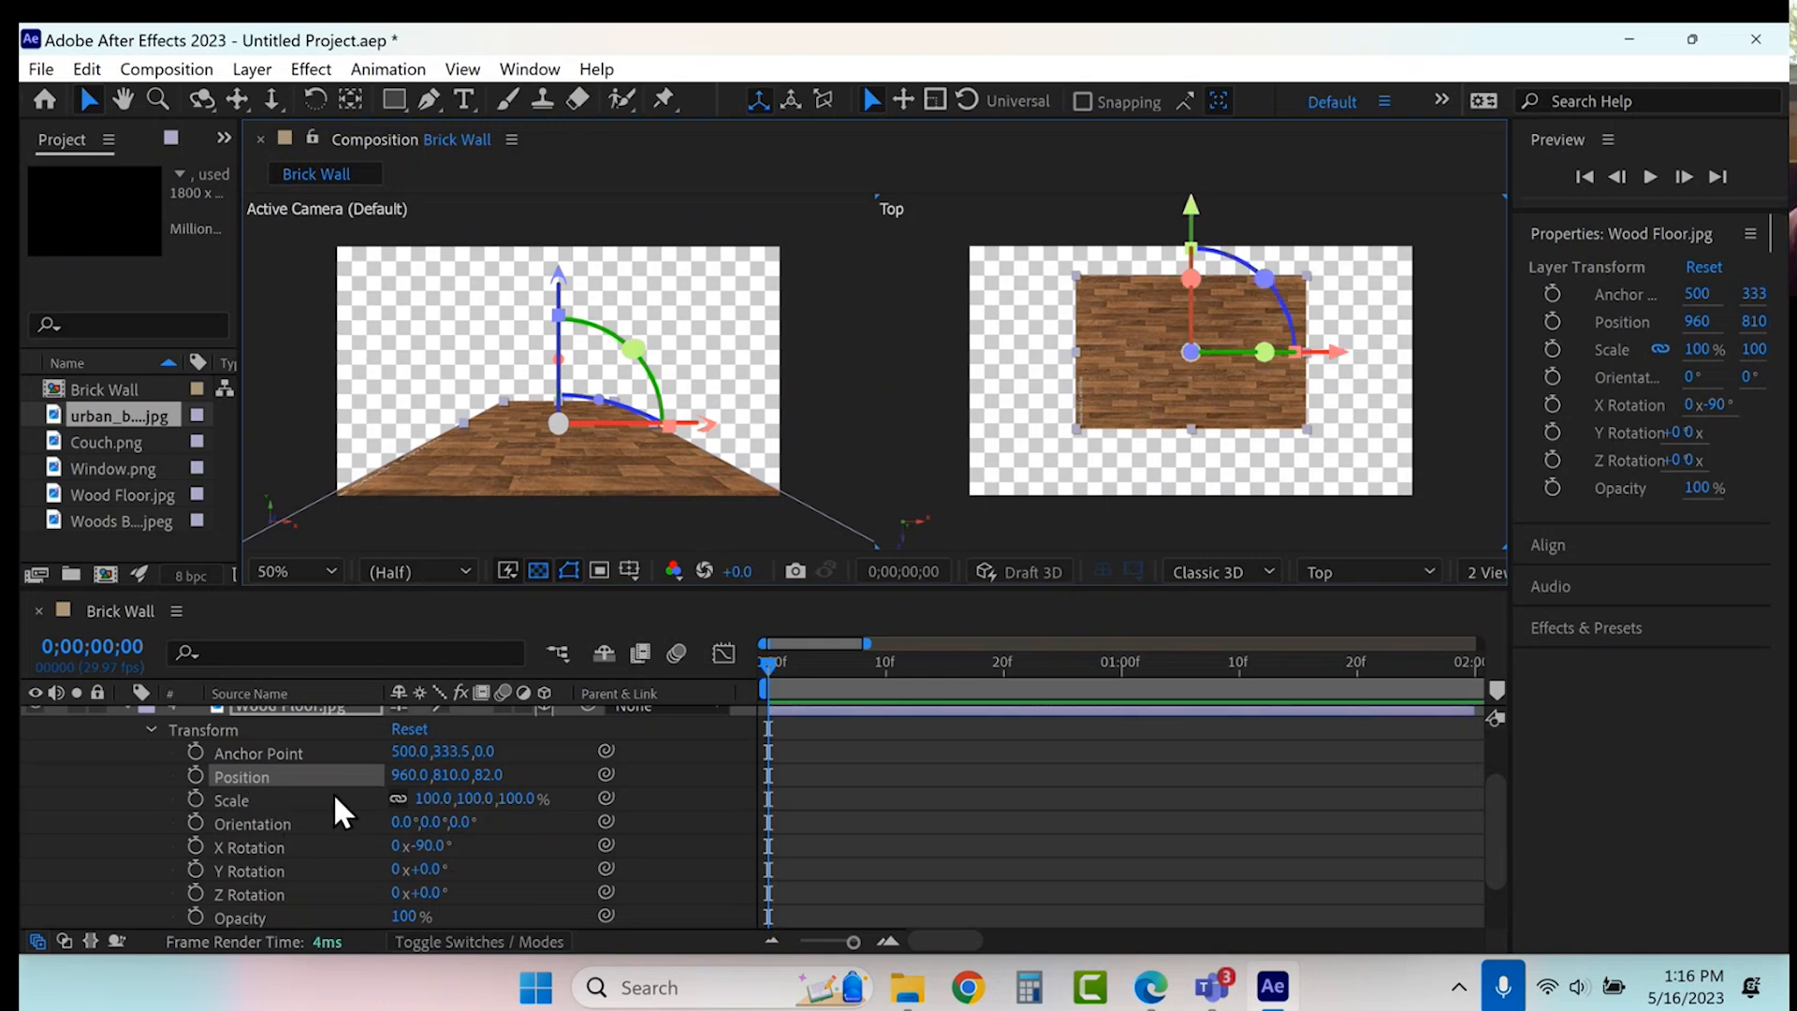
- Unlink the wood floor's scale, widen it to 164% in X with 103% in Y and Z, and move it forward to Z -100
left_click_drag(429, 798, 1170, 397)
left_click(397, 797)
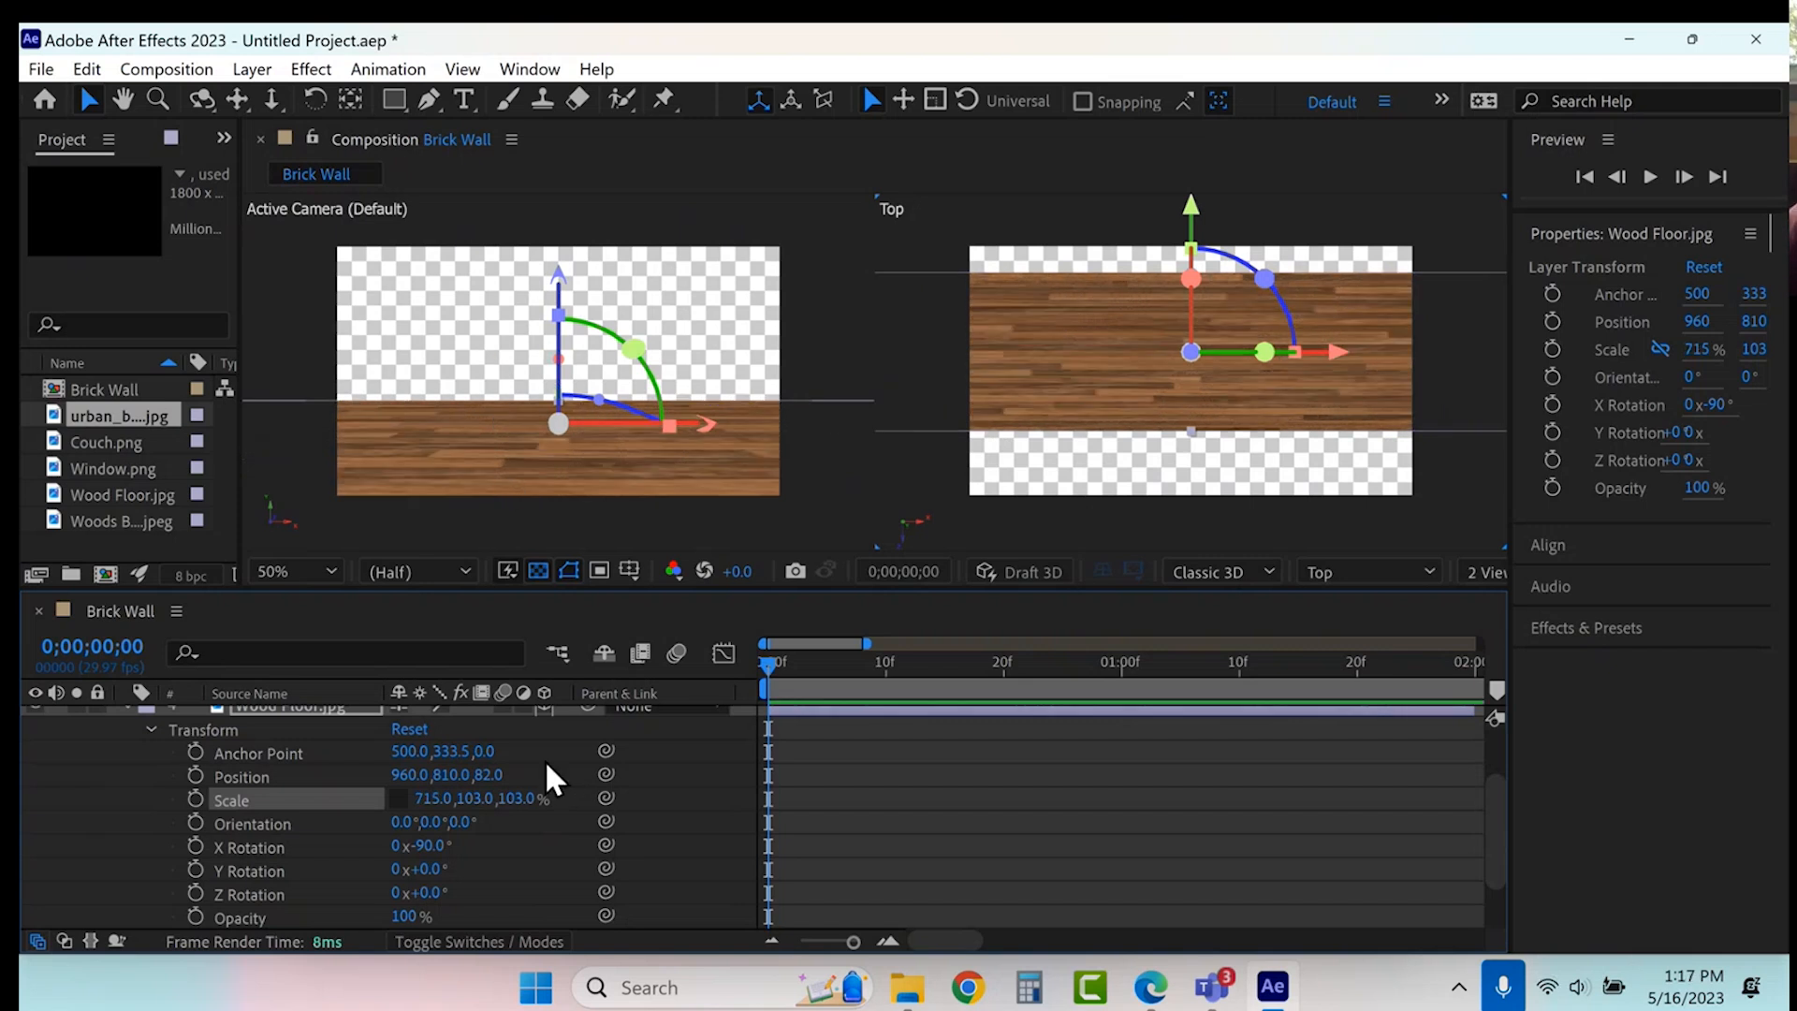
key("ctrl+z")
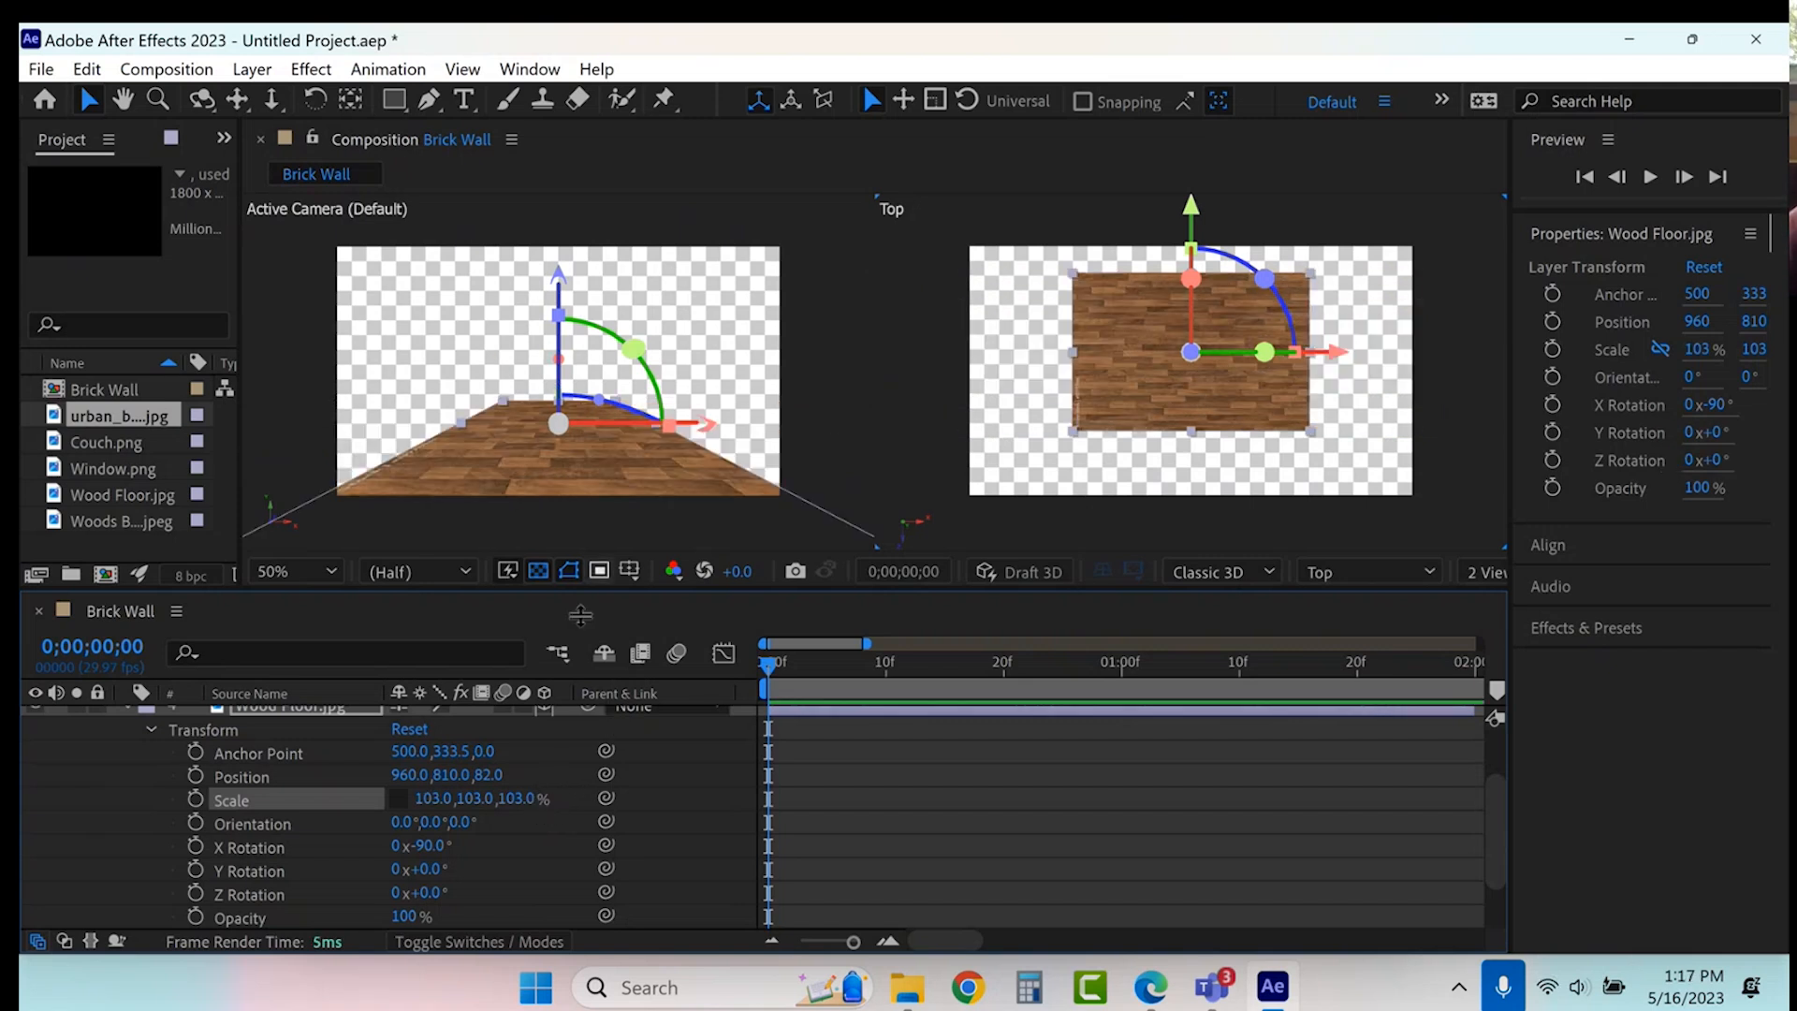
left_click_drag(435, 798, 521, 814)
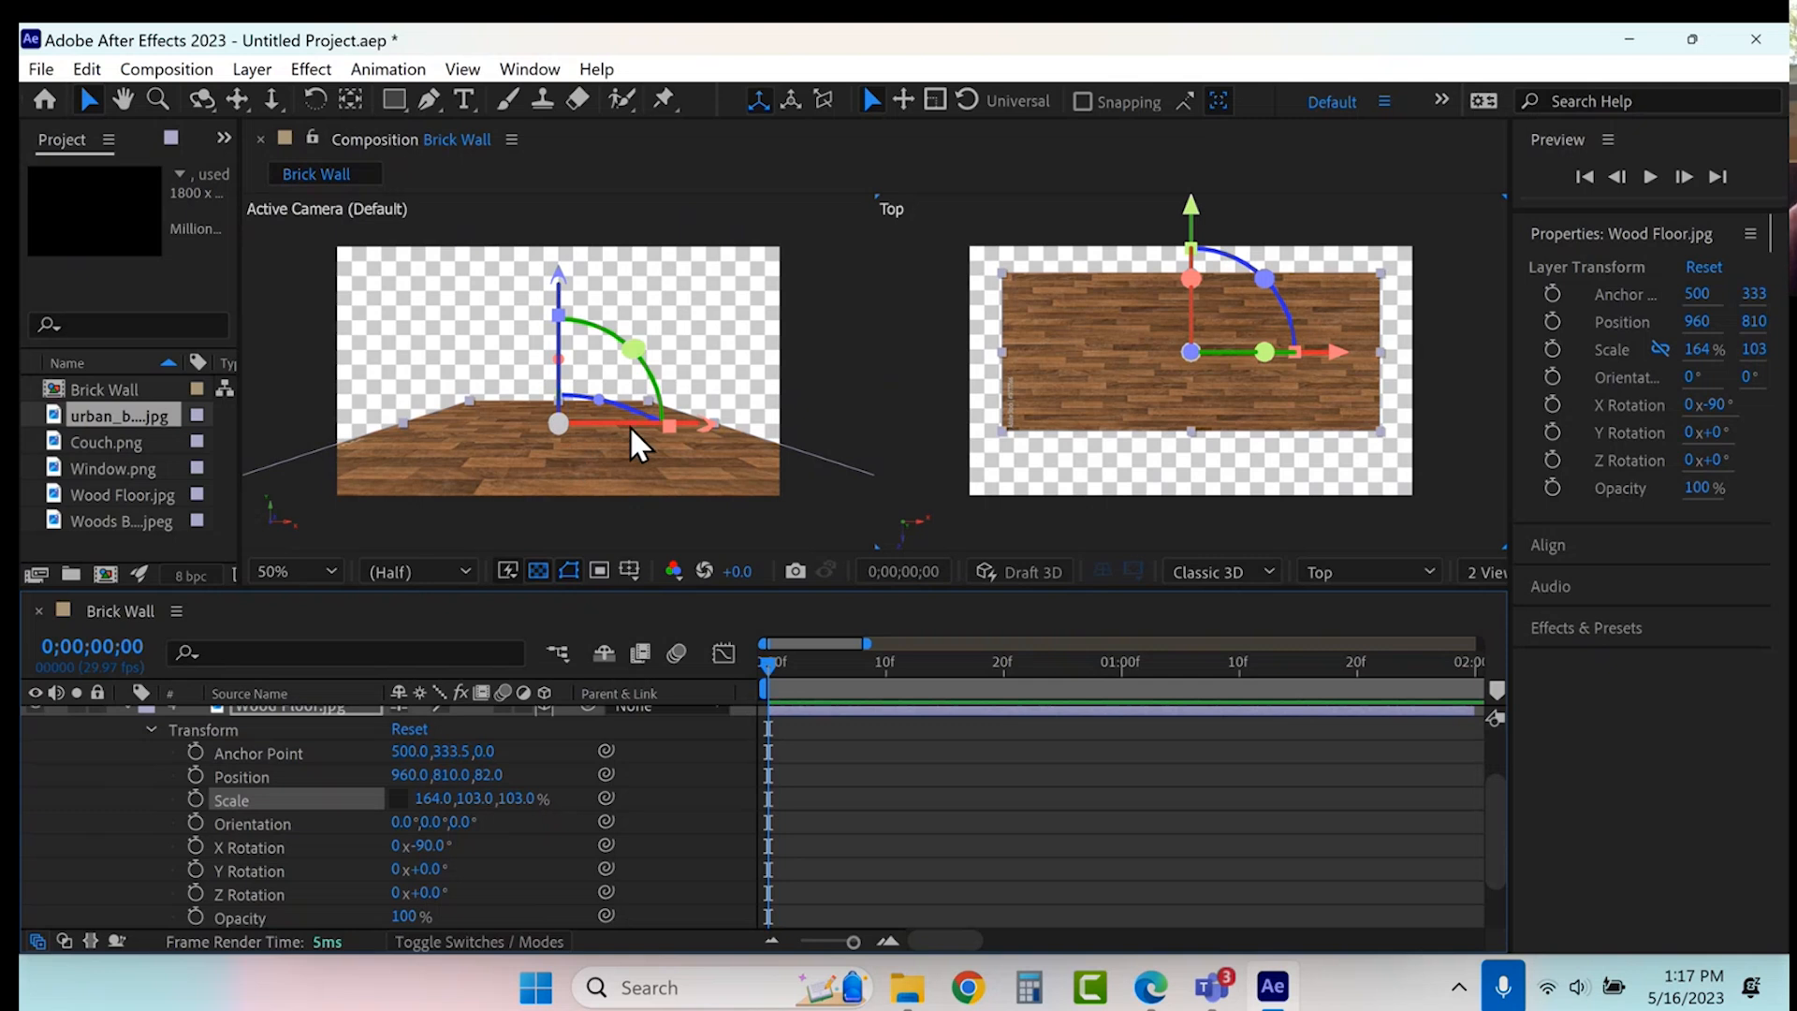
left_click_drag(1195, 226, 1193, 251)
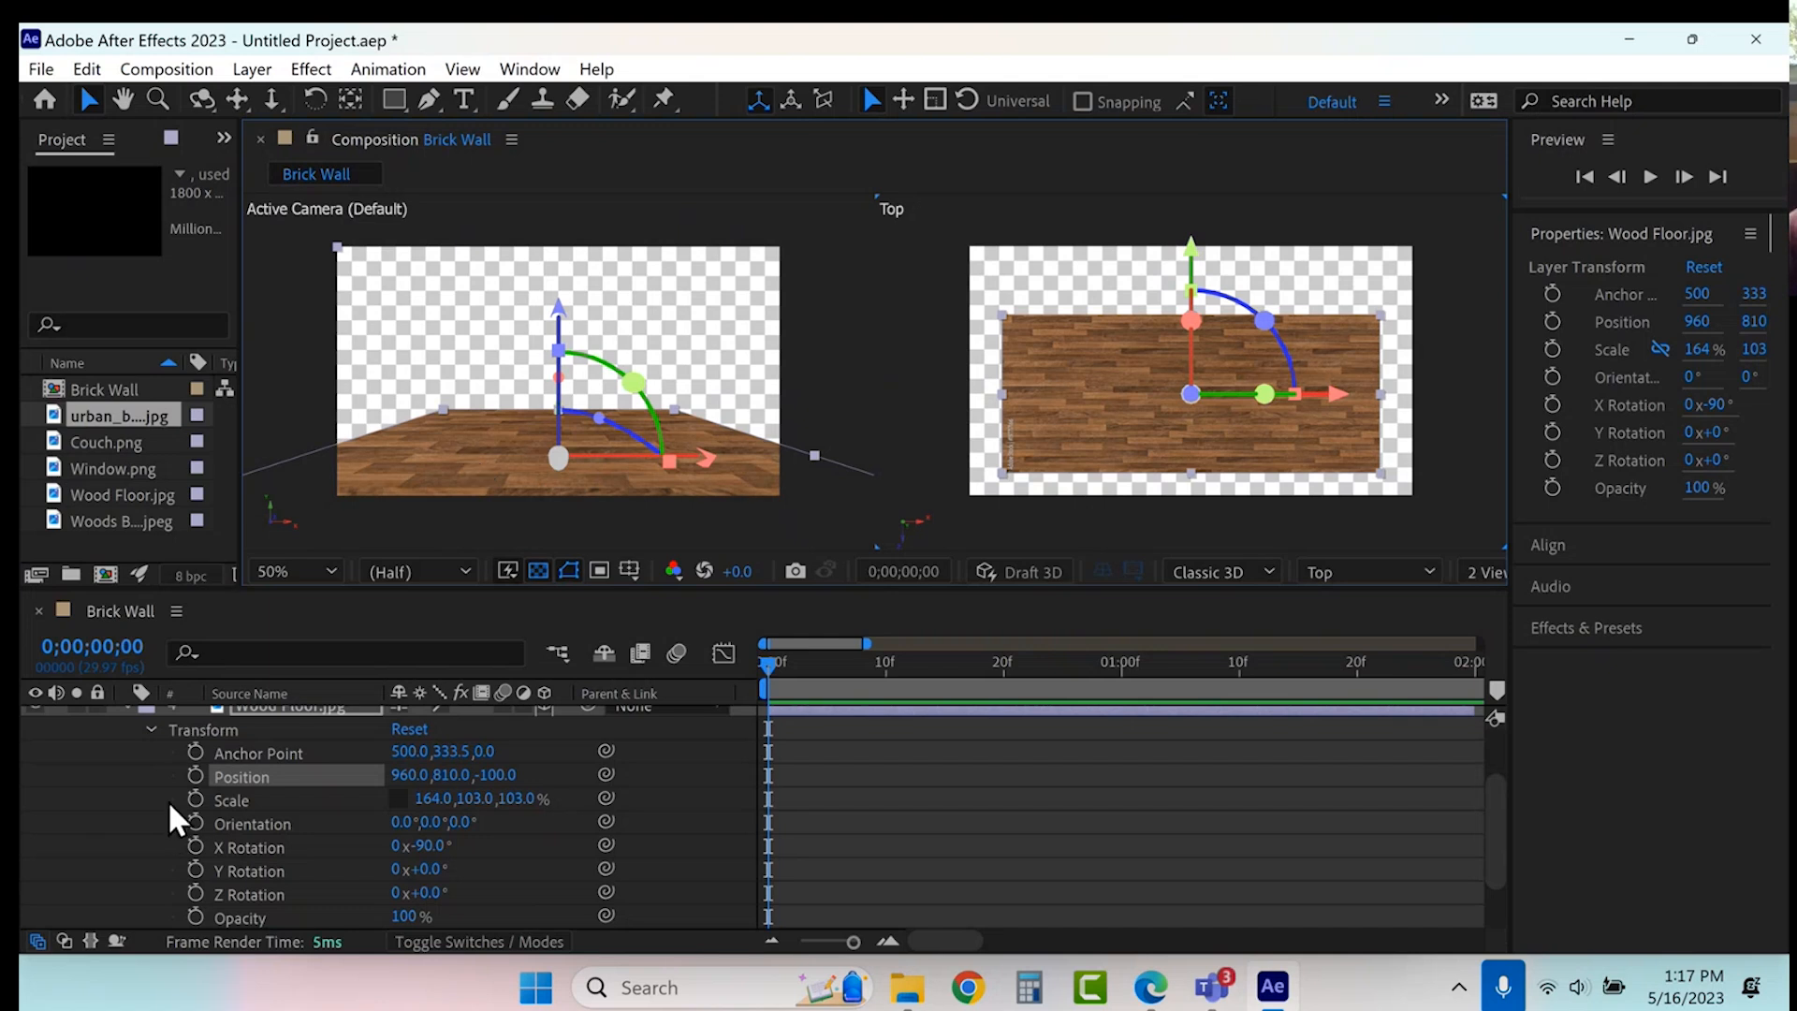
scroll(150, 786, "up", 3)
left_click(126, 787)
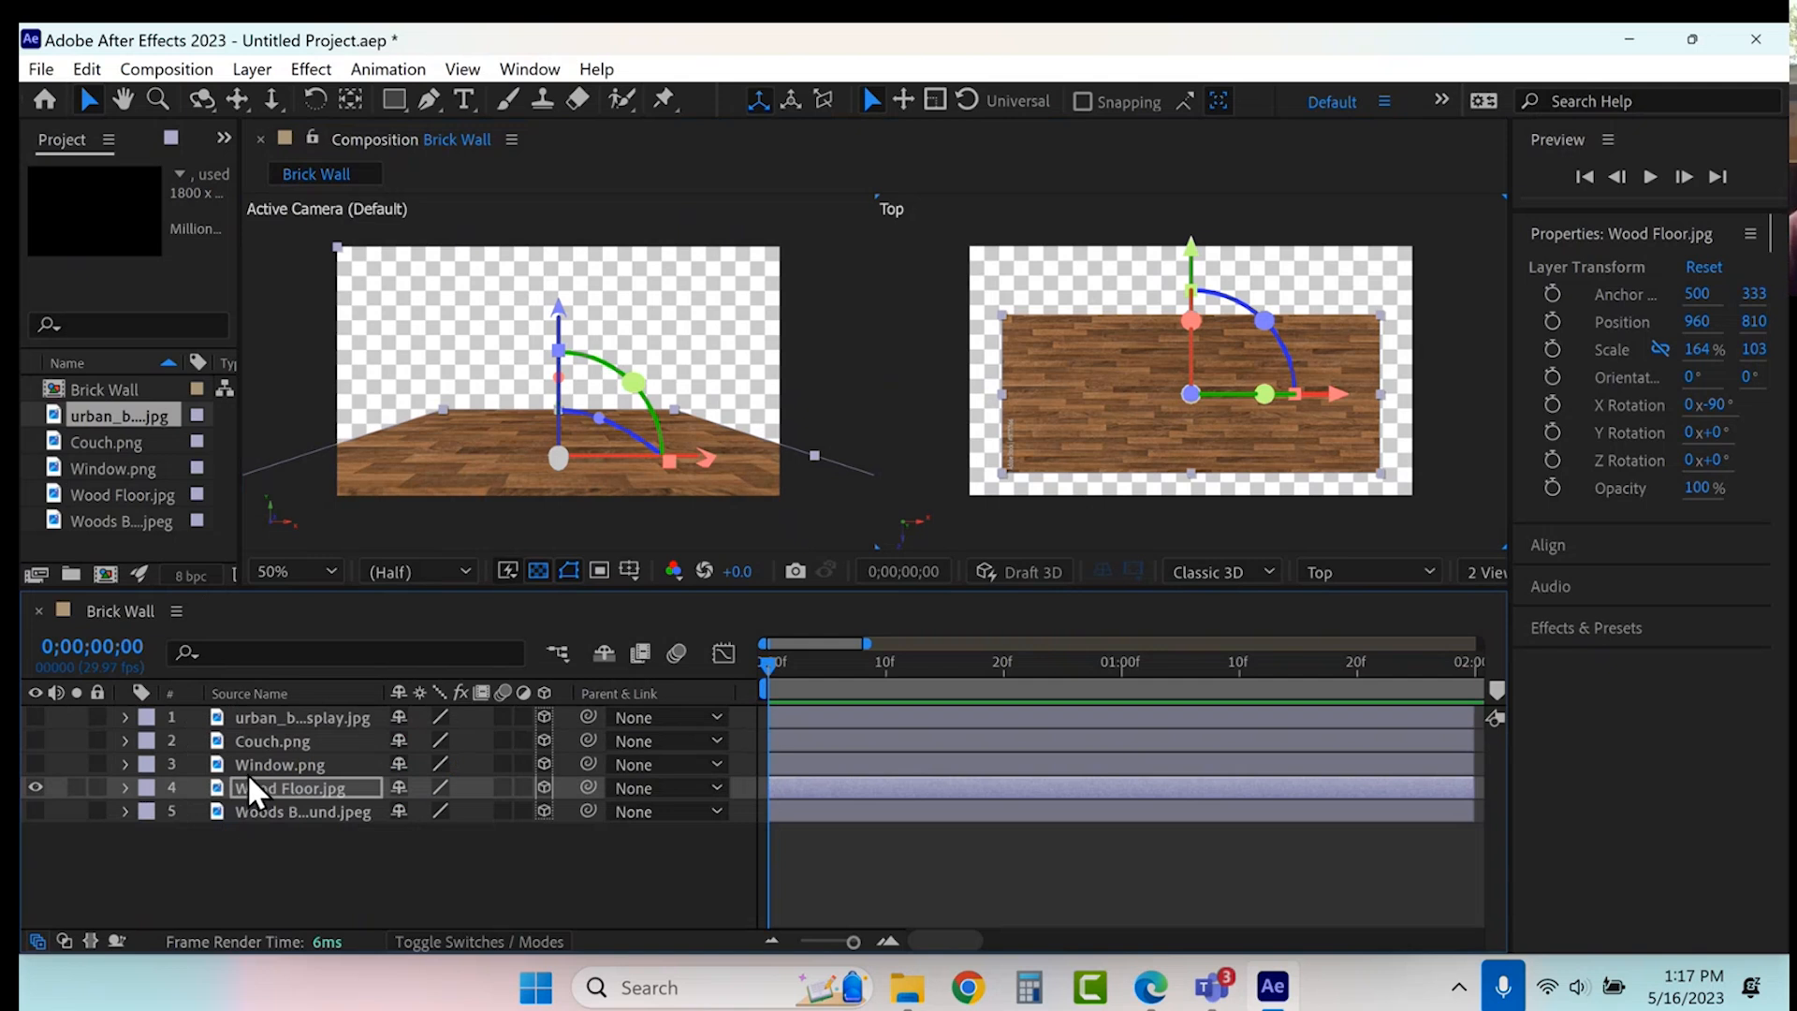
- Show the brick wall layer as the back wall at Y 331, Z 234, and turn off the Top view's transparency grid
left_click(251, 715)
left_click(36, 717)
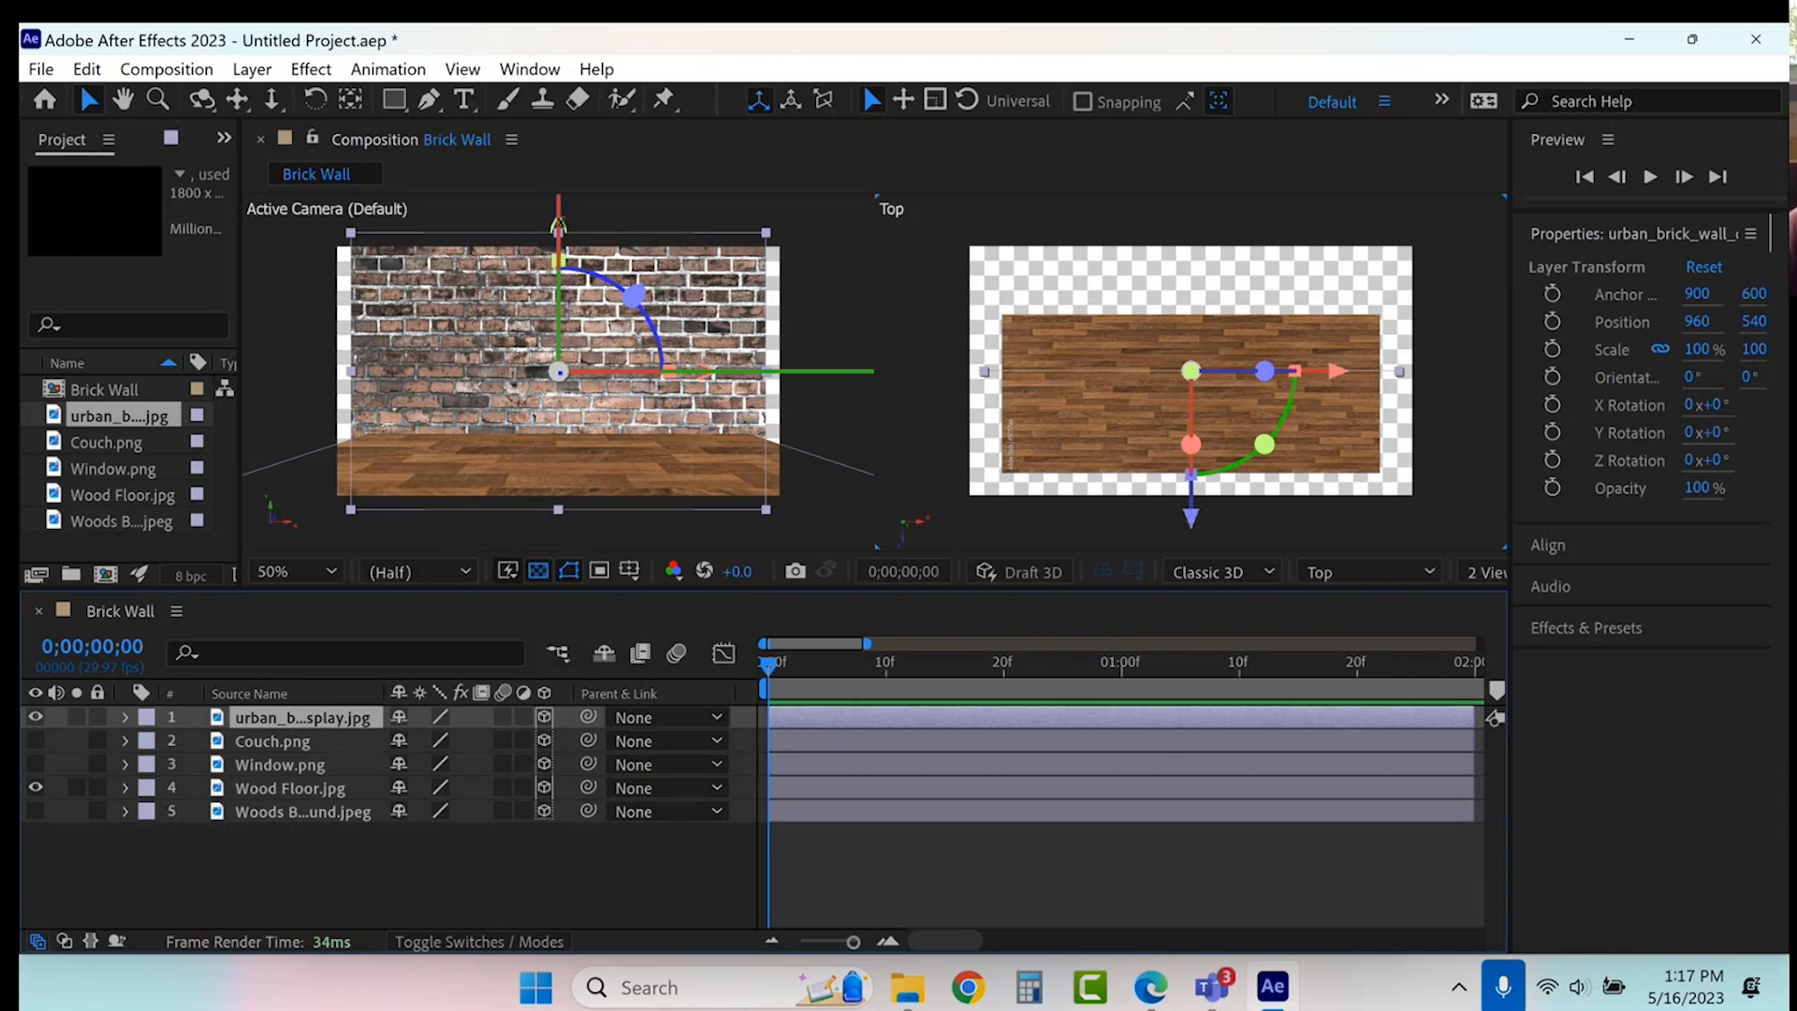
left_click(126, 717)
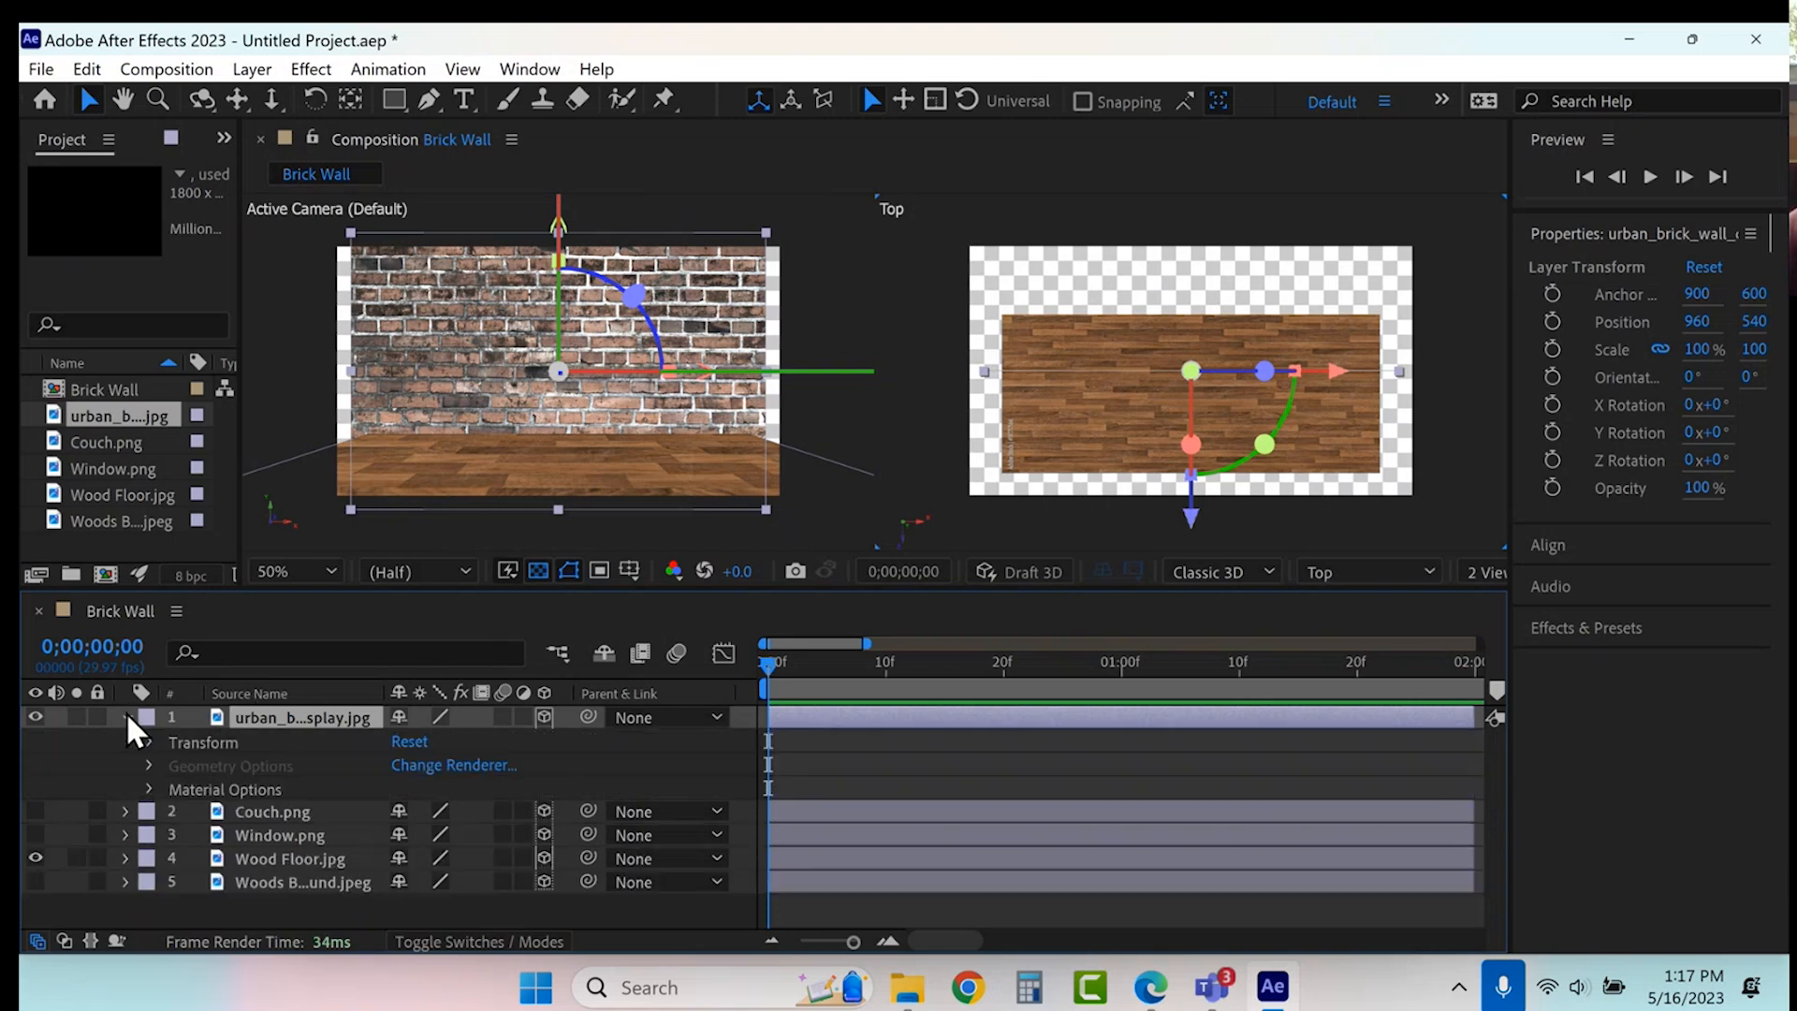
left_click(147, 742)
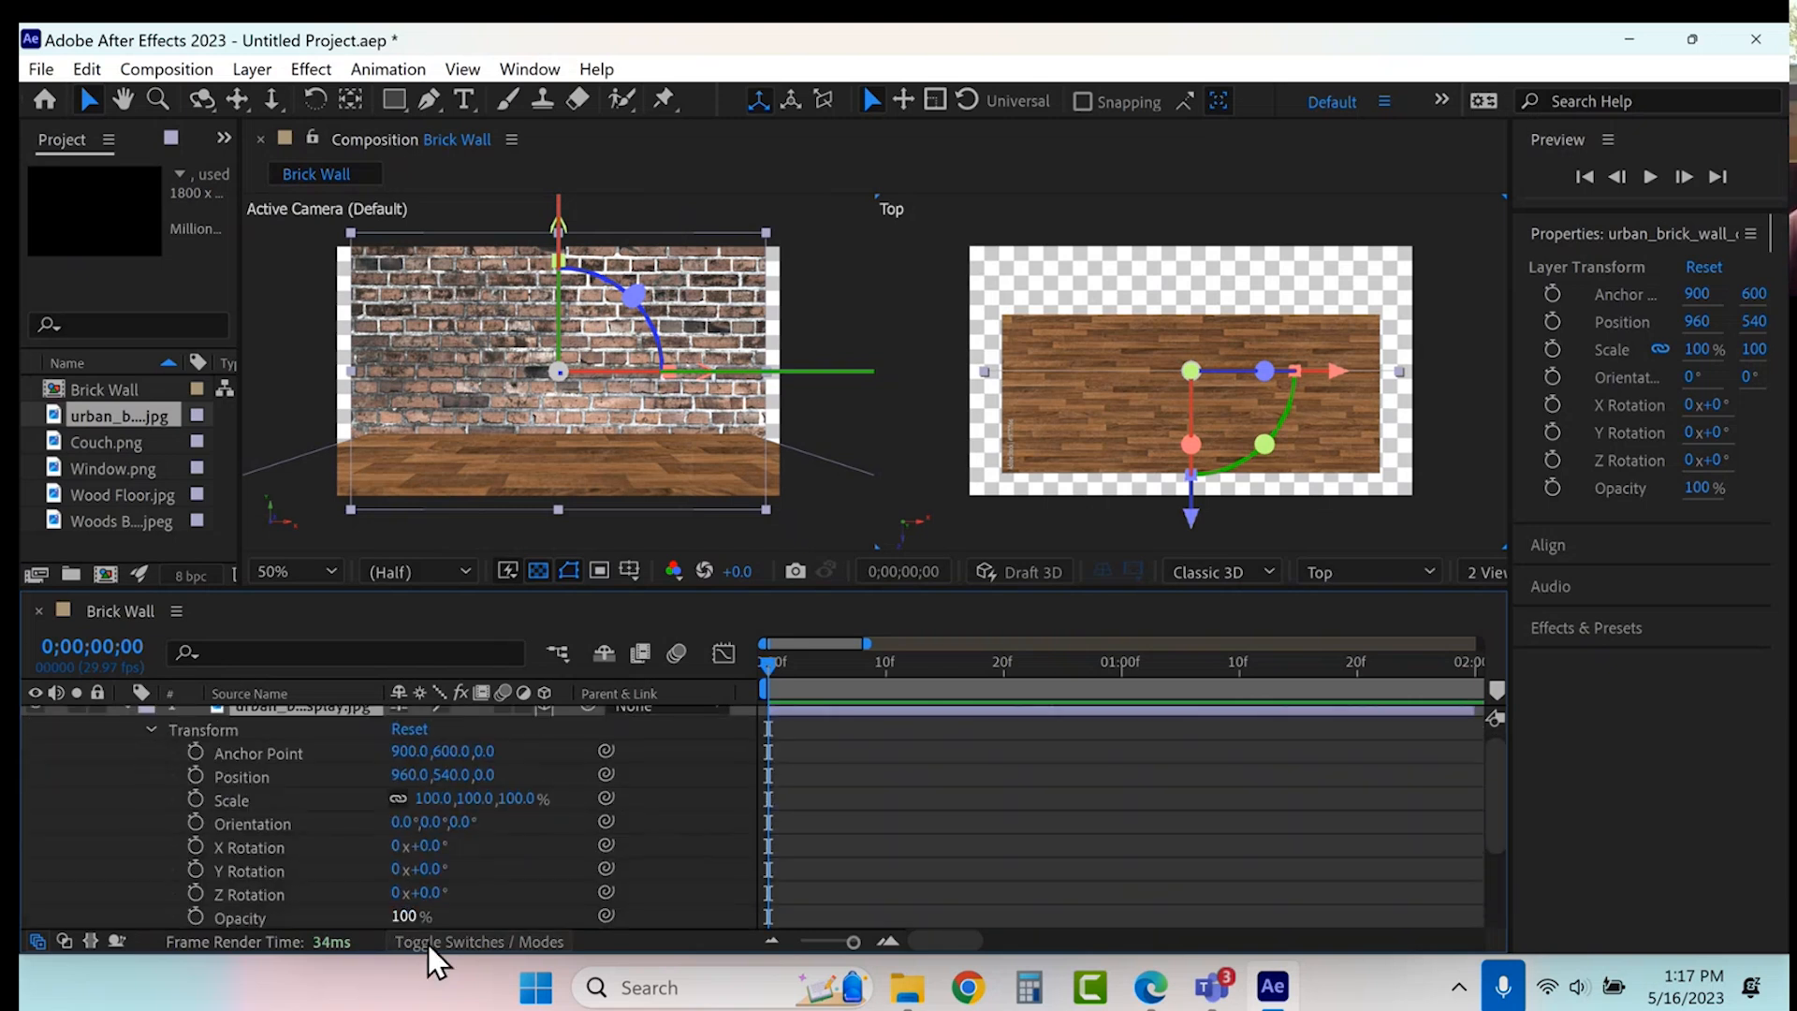
left_click_drag(449, 777, 241, 694)
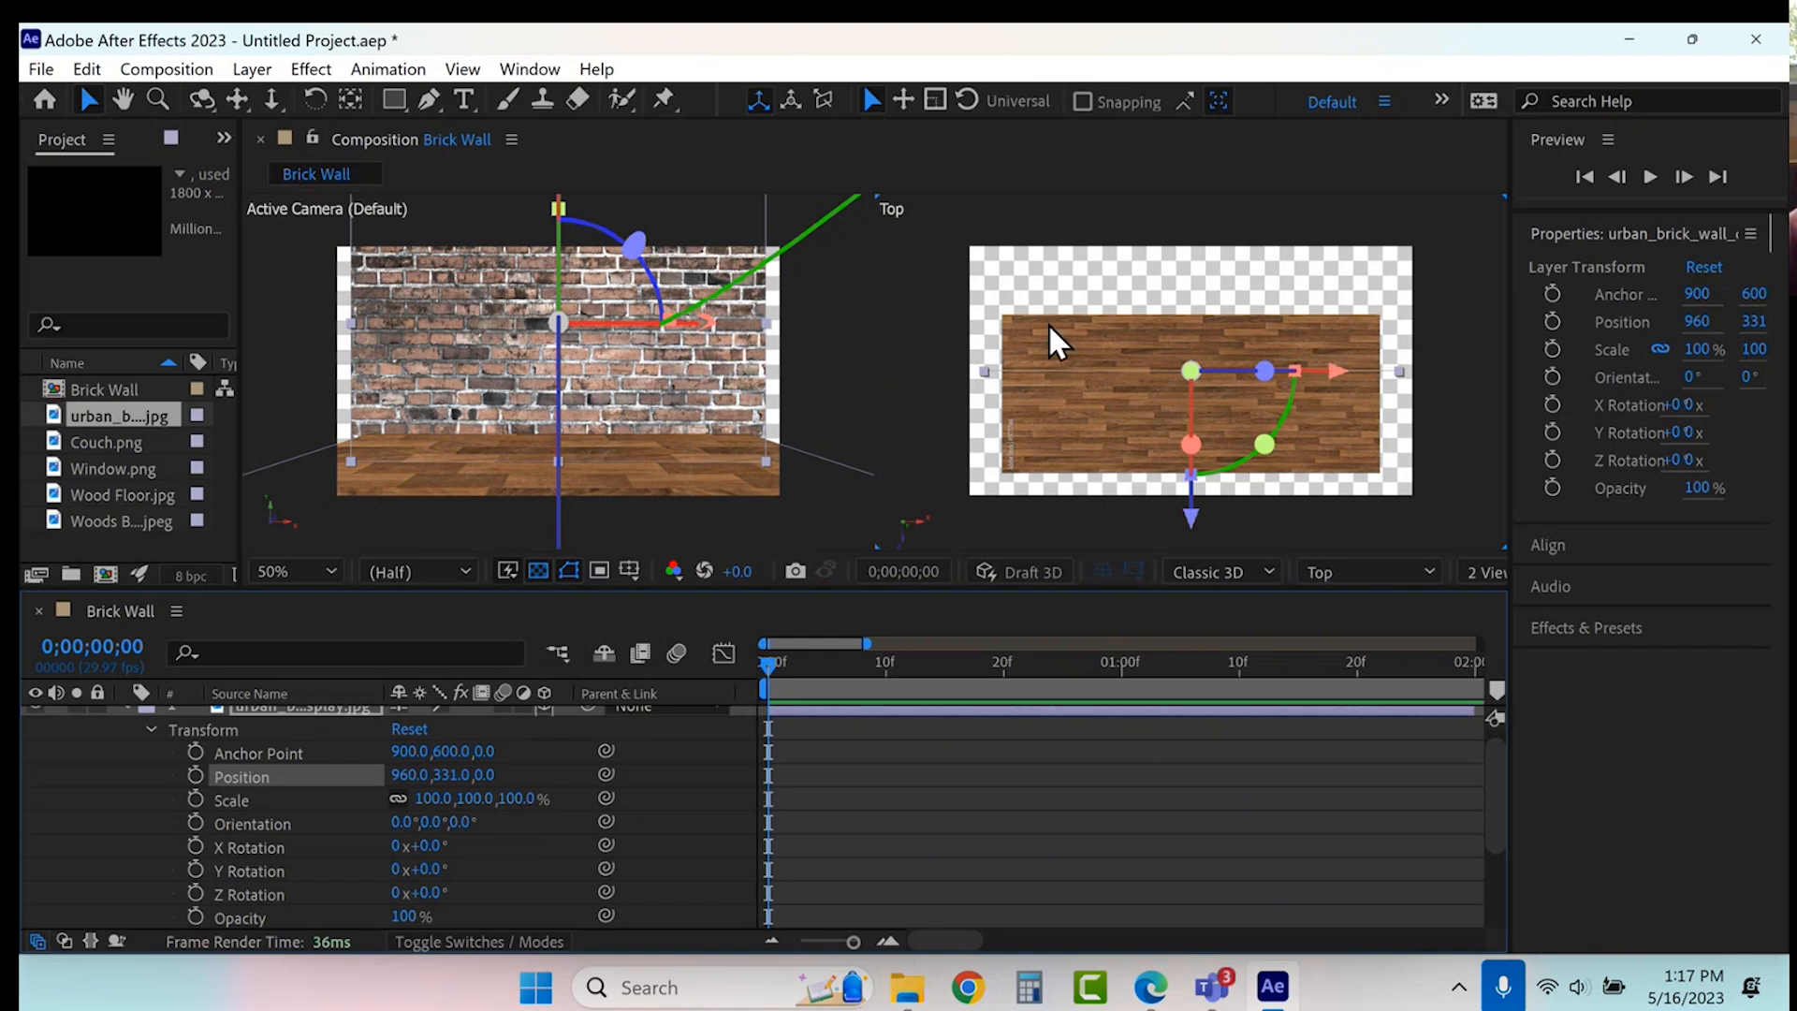
left_click_drag(1190, 515, 1192, 465)
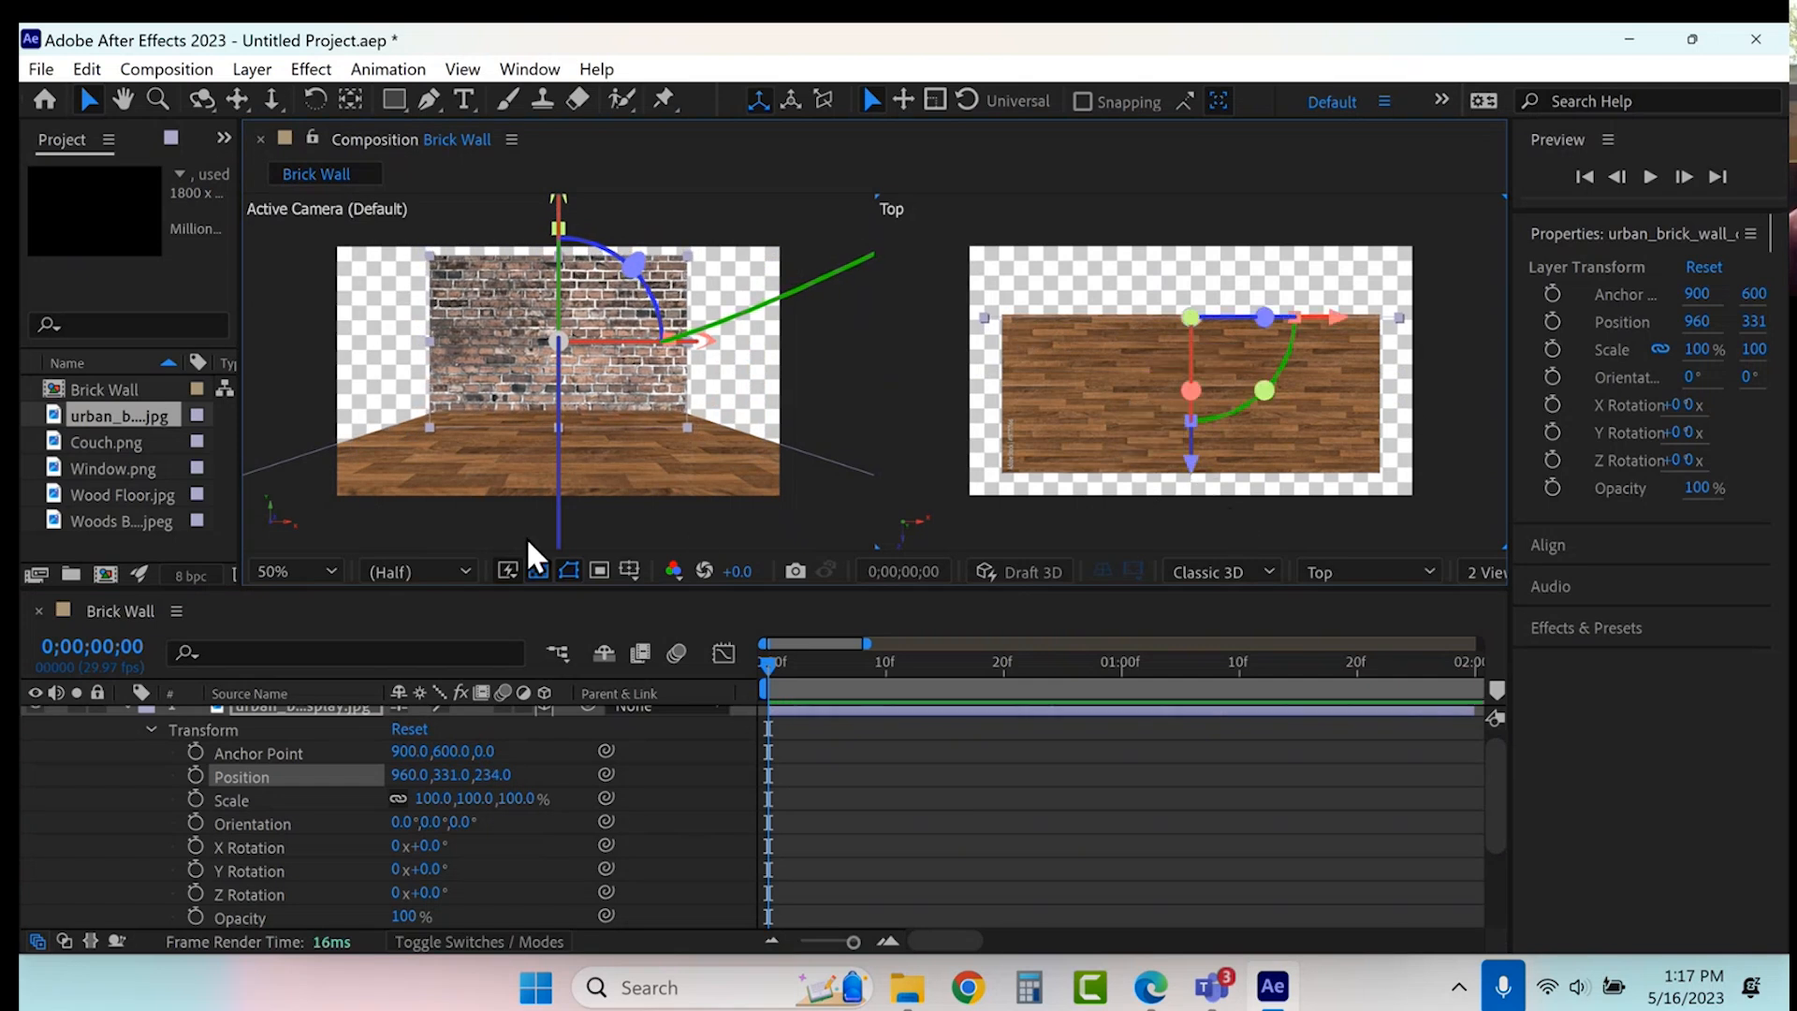
left_click(536, 570)
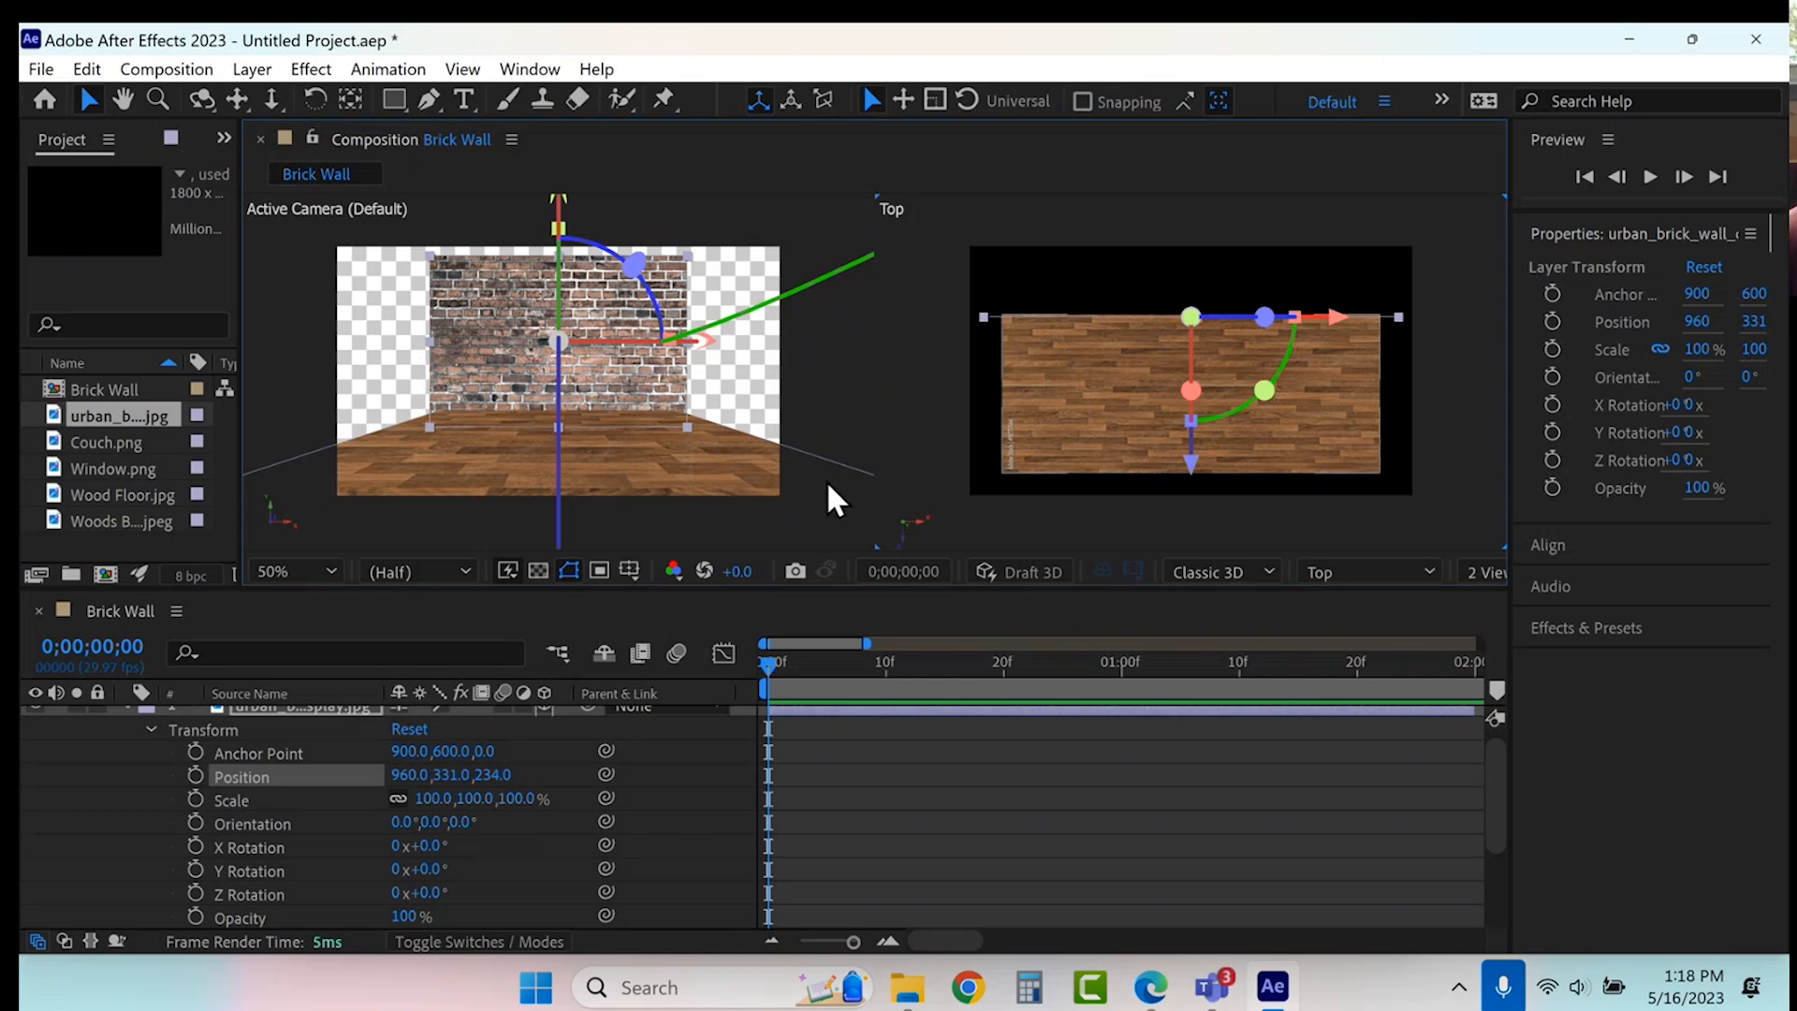
- Duplicate the brick wall and turn one copy into the right wall with Y Rotation 90° at X 1772
key("ctrl+d")
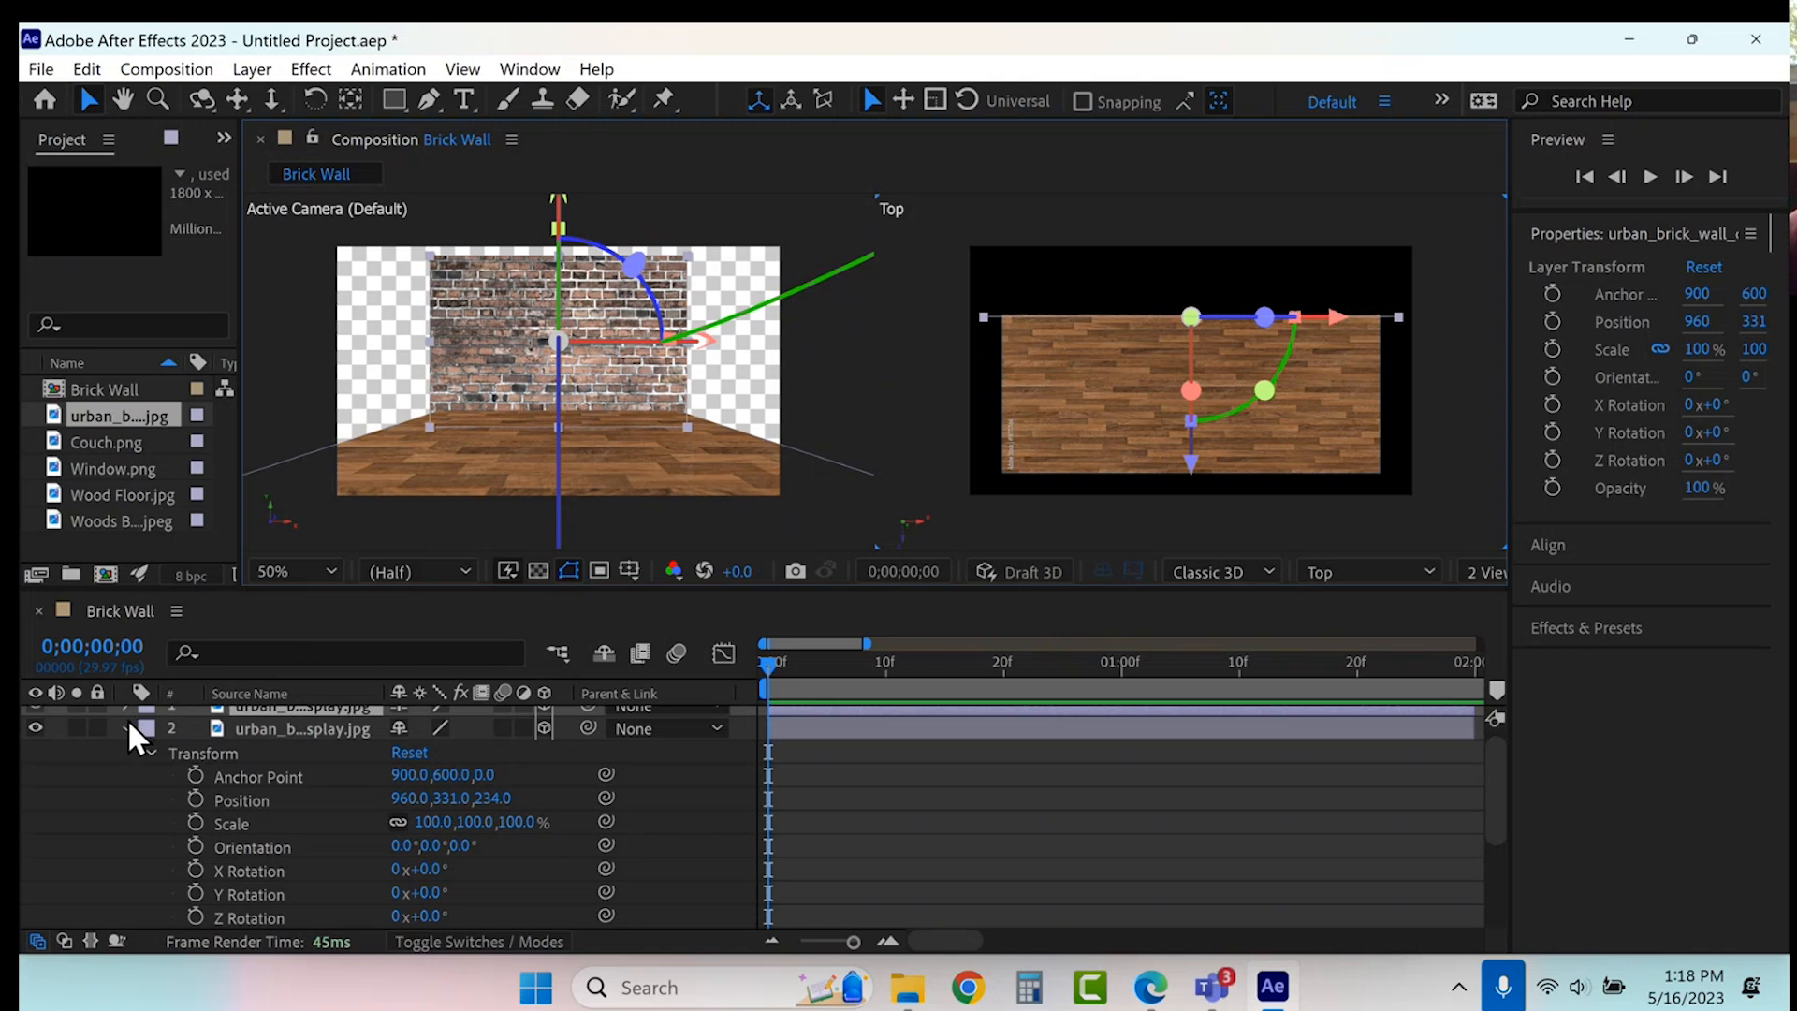
left_click(306, 732)
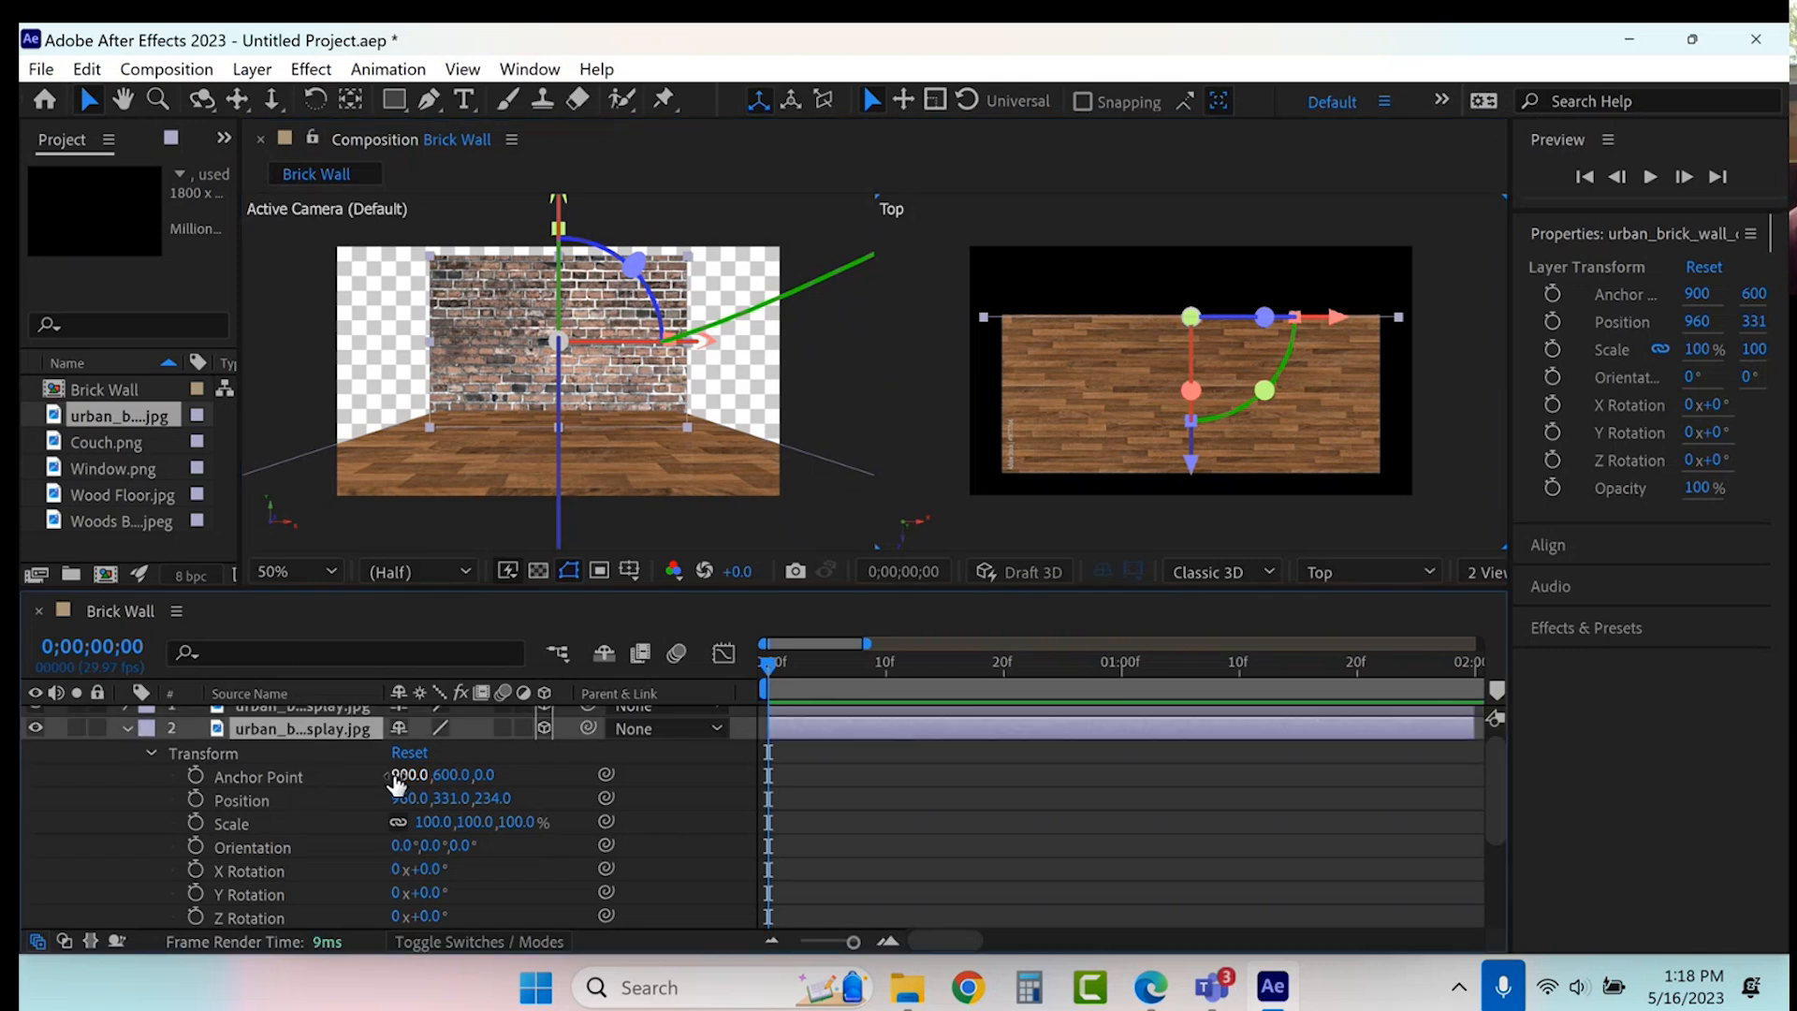
left_click(433, 892)
type("90")
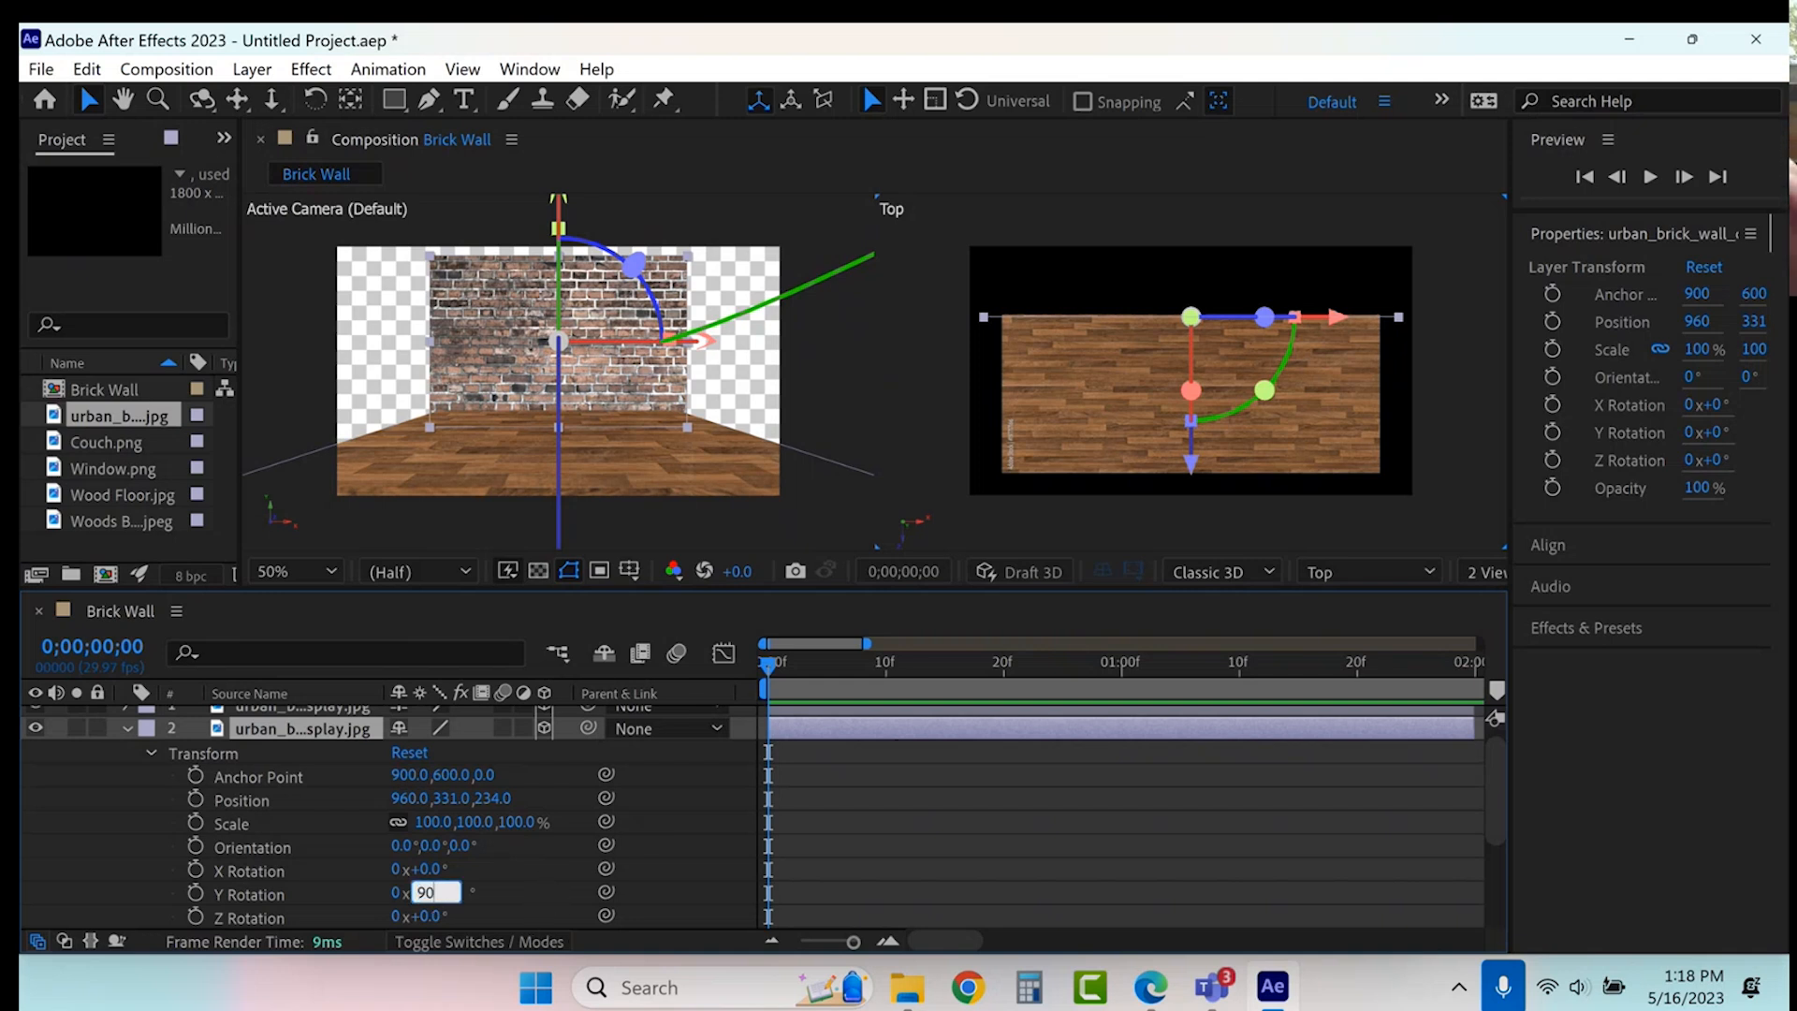
key("Return")
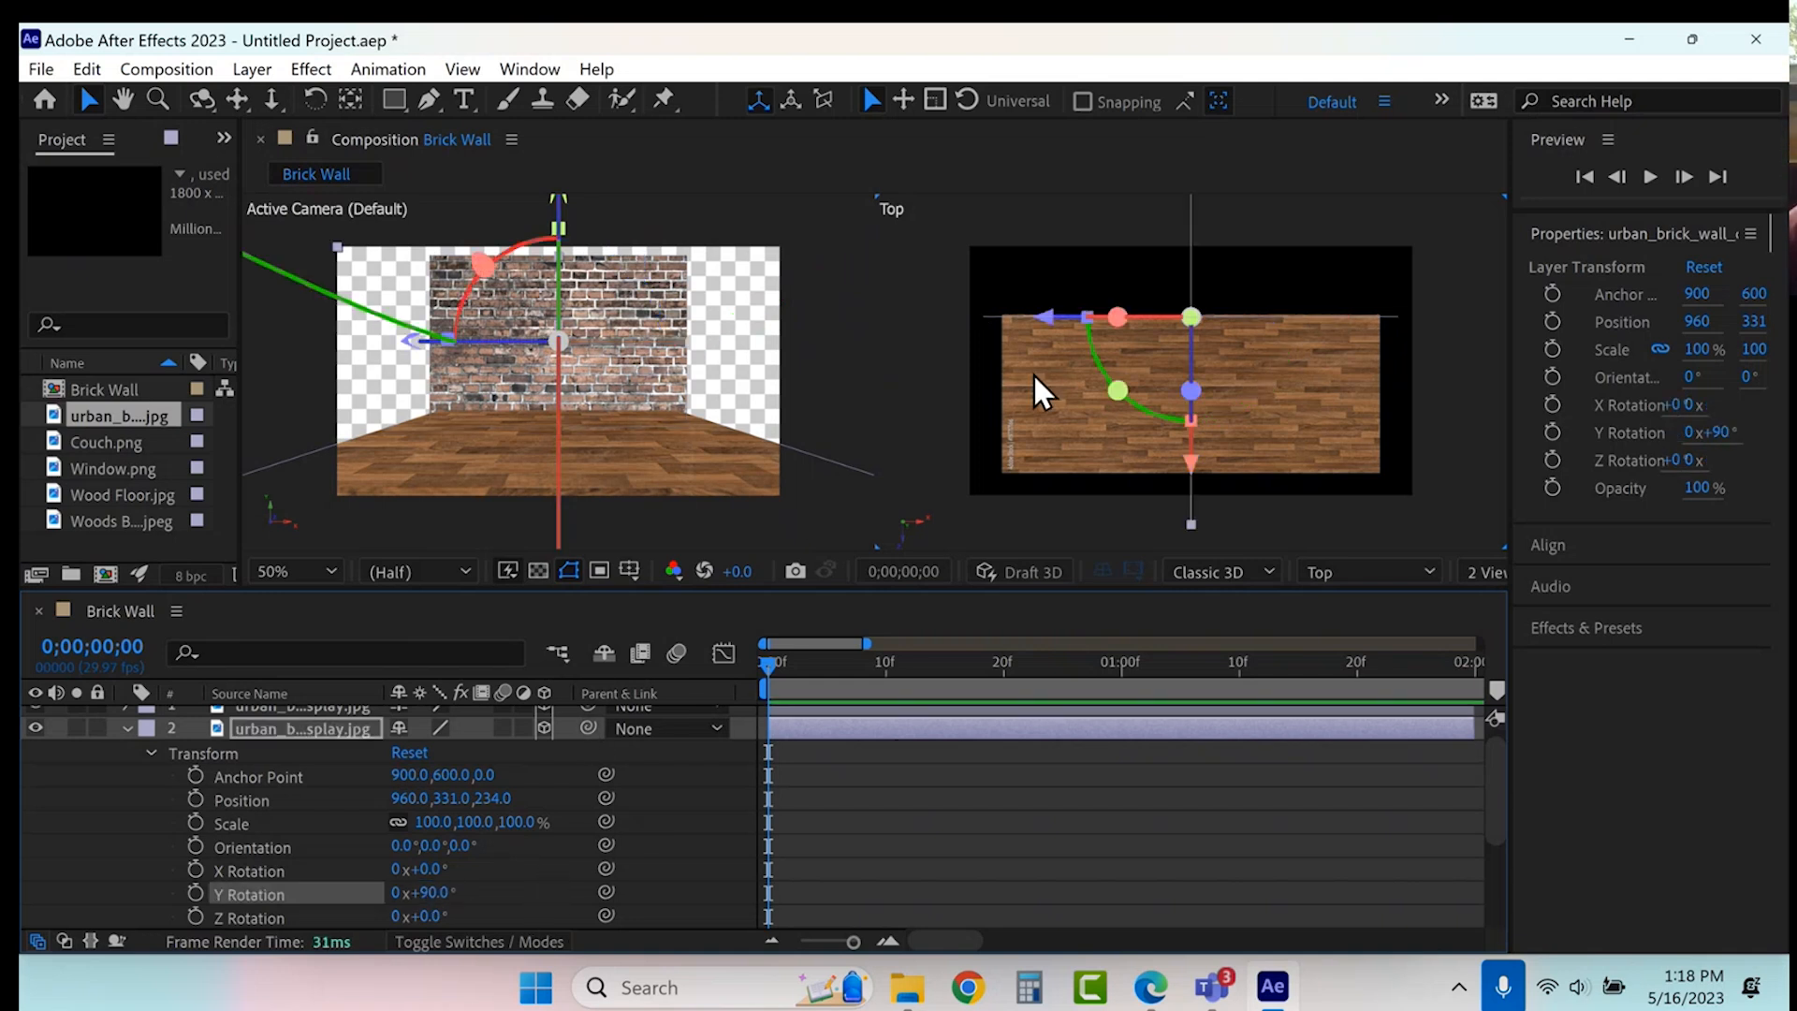
left_click_drag(1053, 313, 1236, 335)
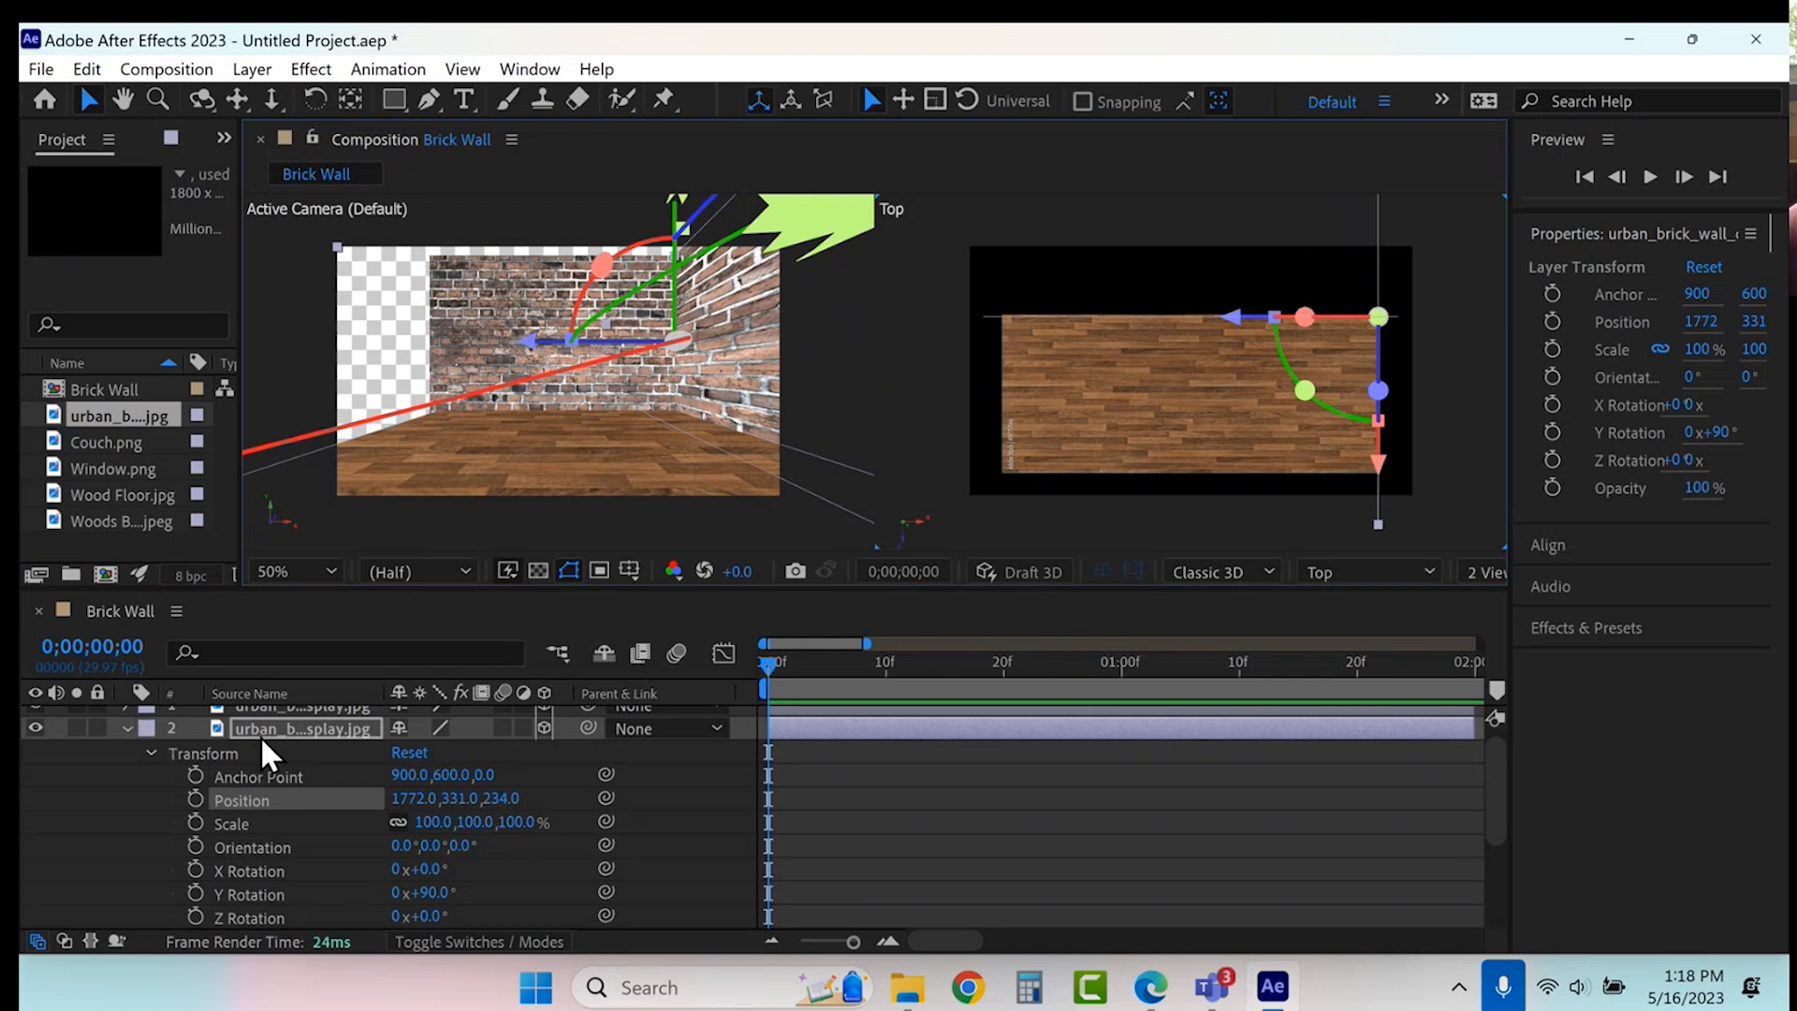
- Duplicate the right brick wall and turn one copy into the left wall with Y Rotation -90° at X 142
key("ctrl+d")
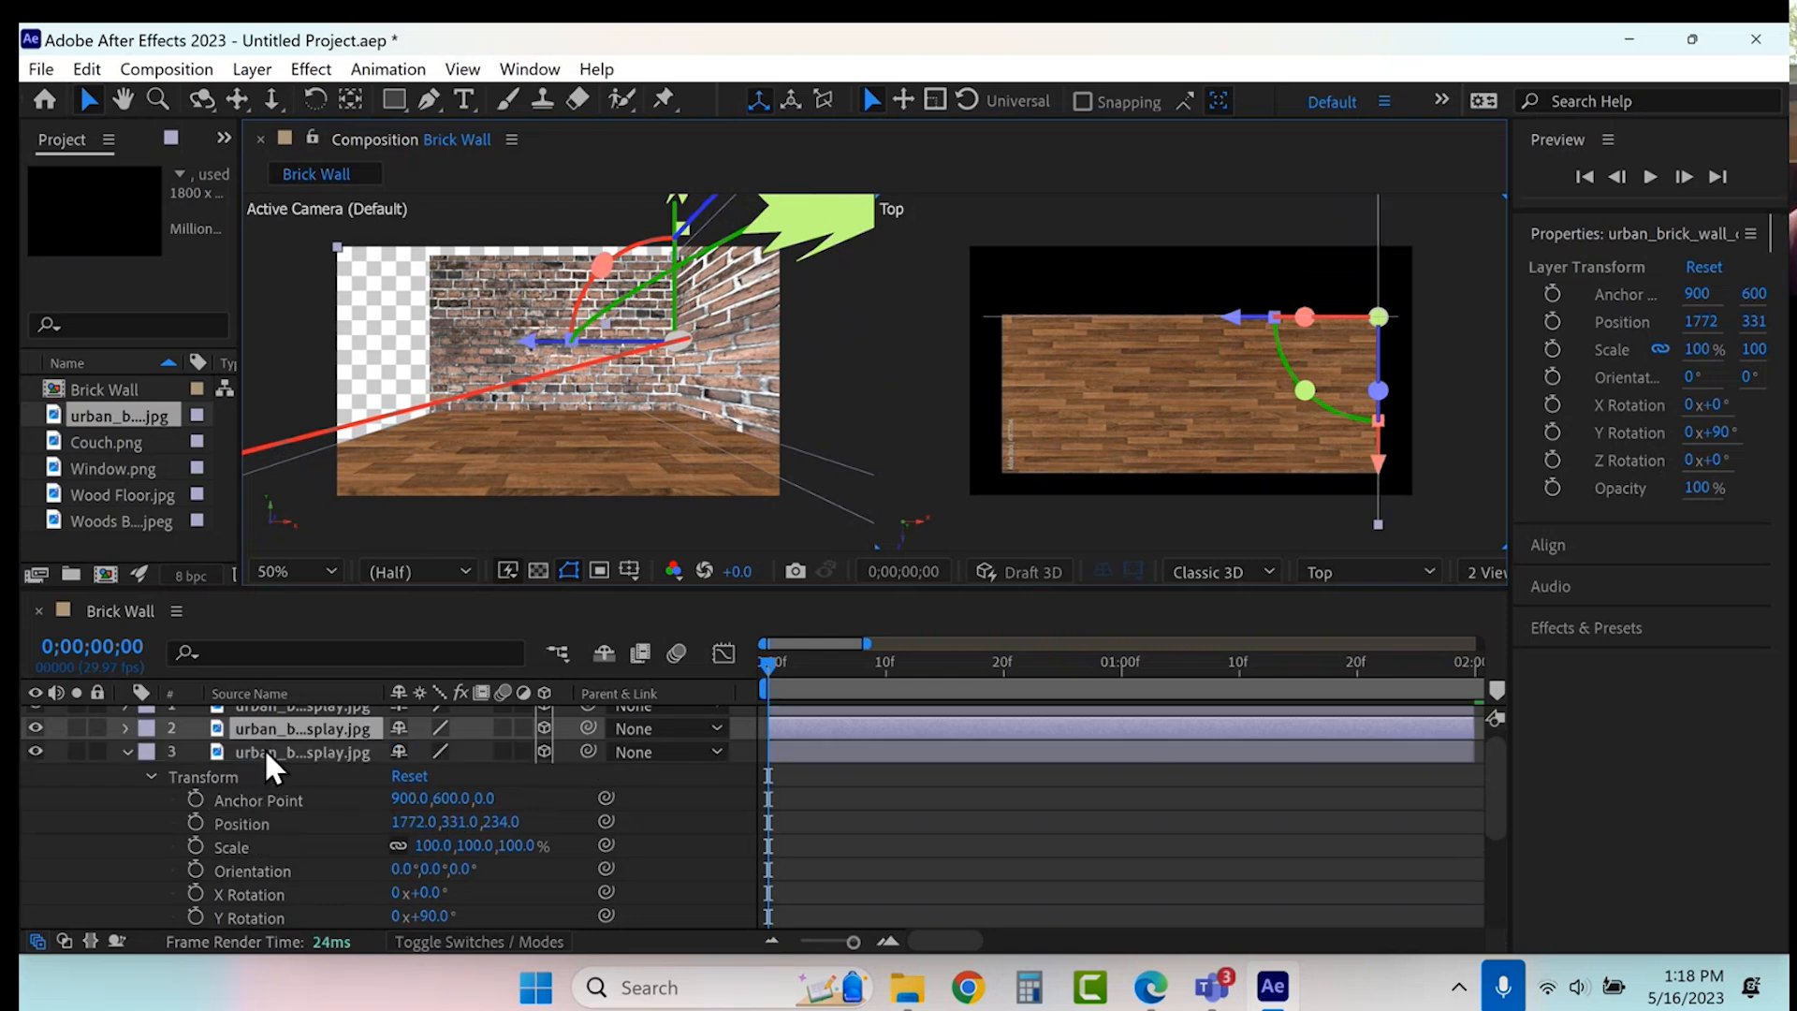
left_click(427, 915)
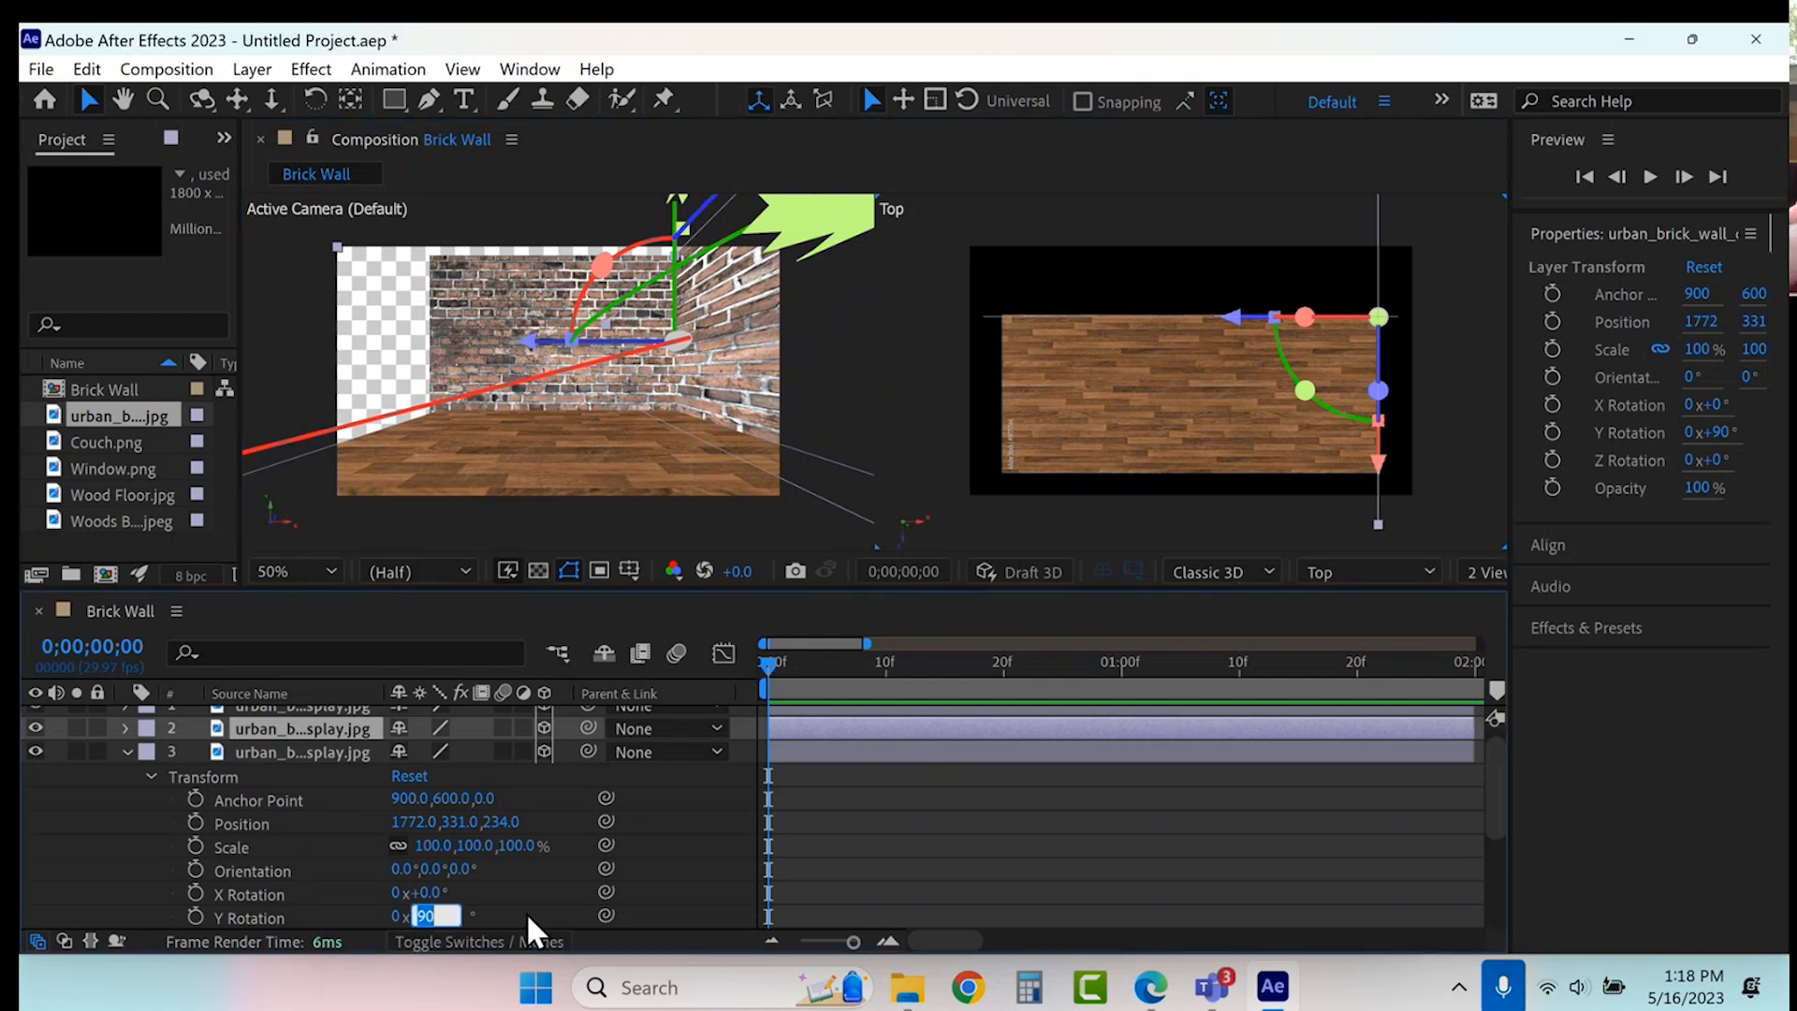
type("-90")
key("Return")
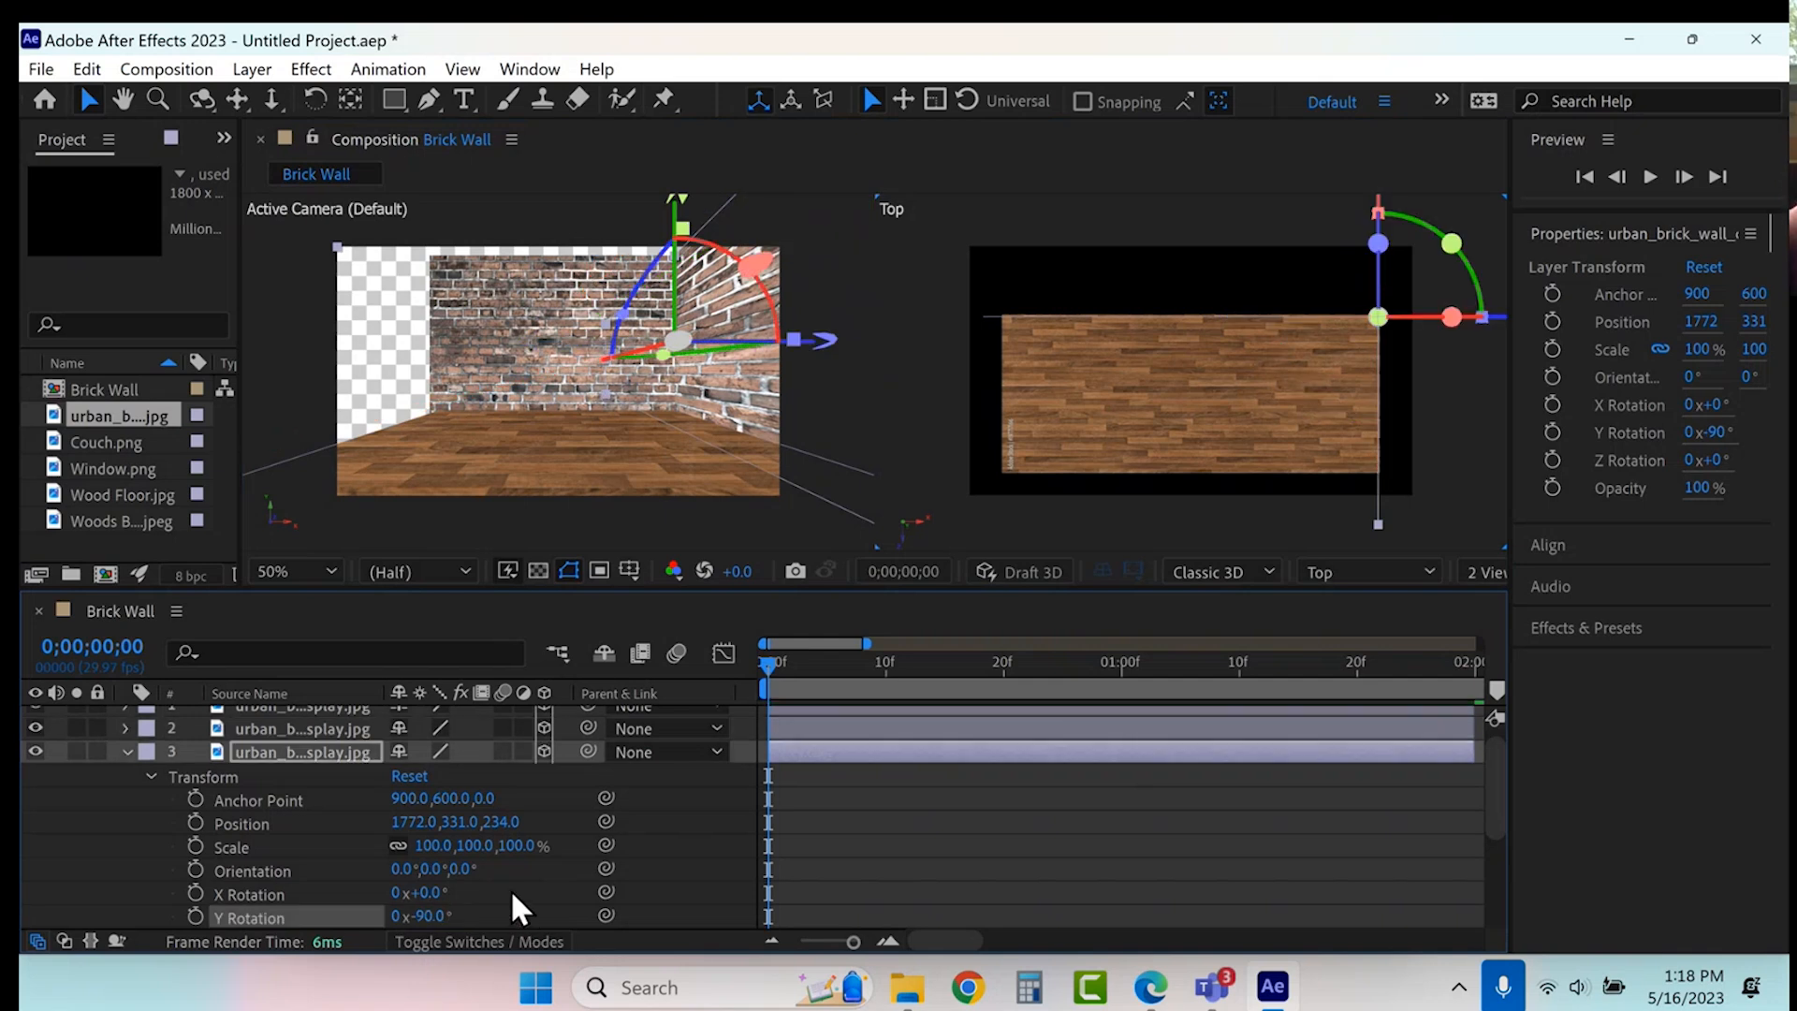
left_click_drag(1284, 355, 1120, 366)
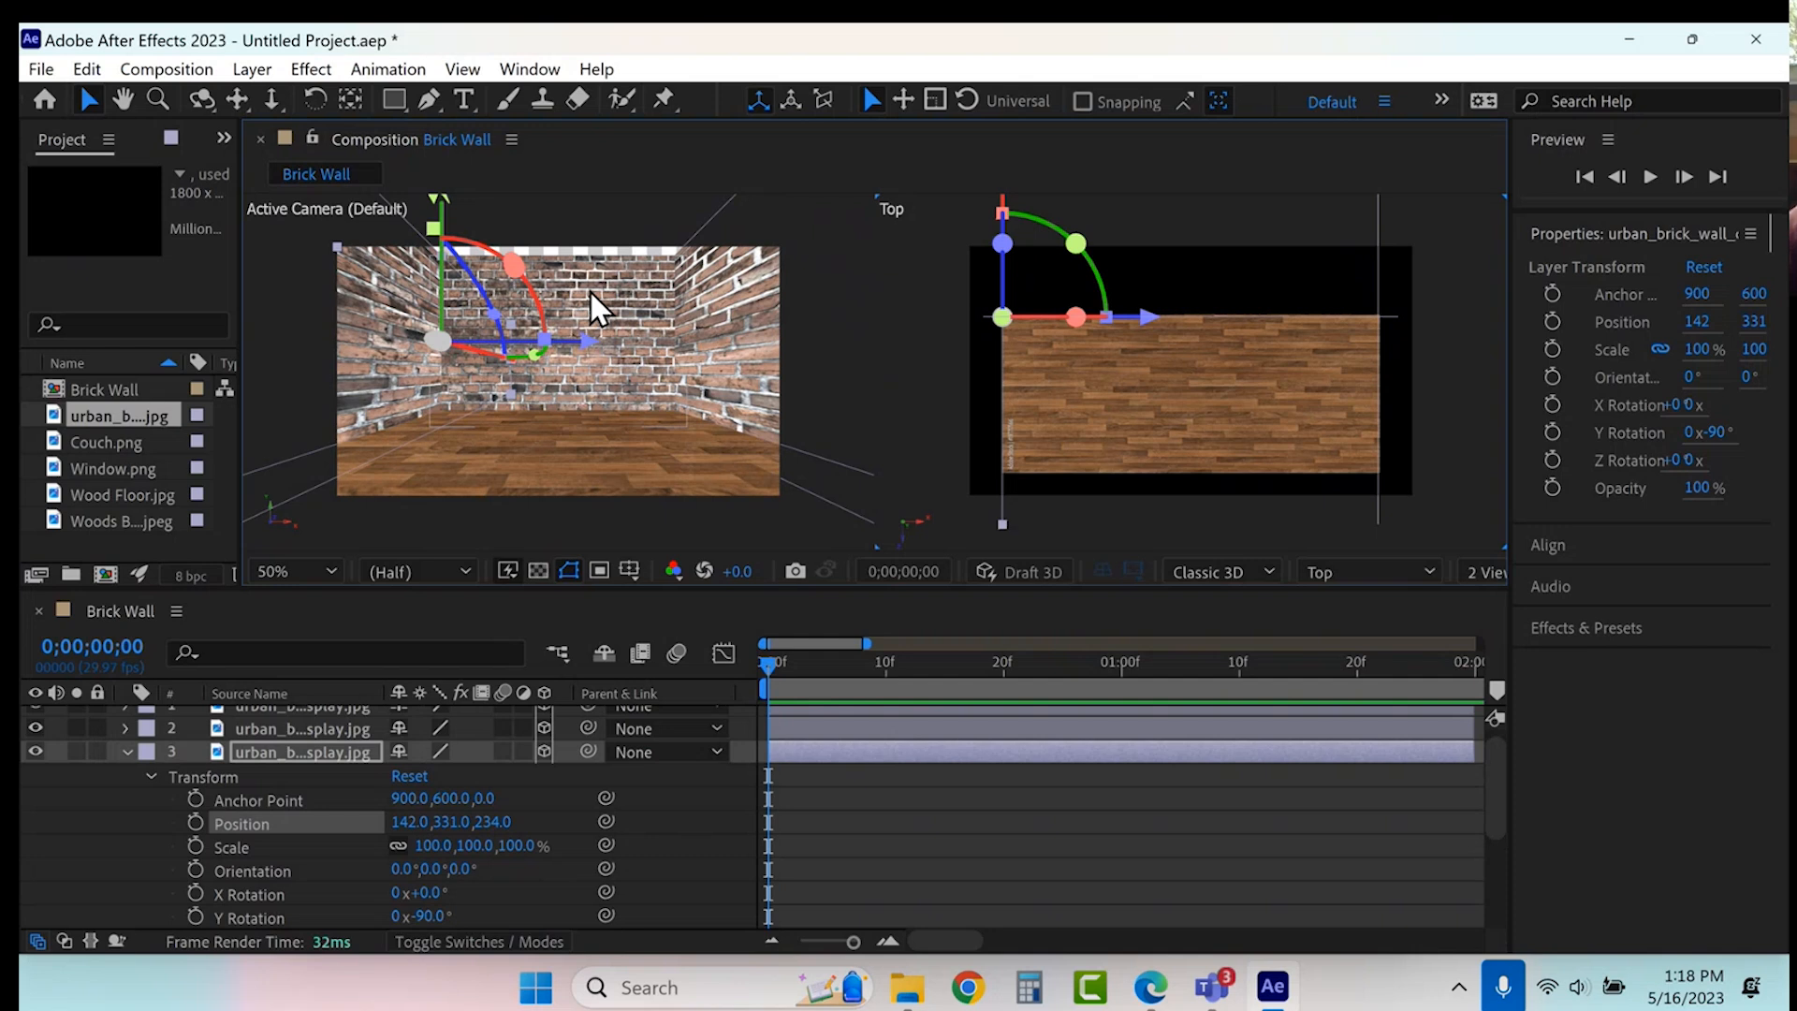
- Create a 1920 × 1080 px solid in the light colour CFCBCB and make it a 3D layer
left_click(257, 69)
mouse_move(281, 101)
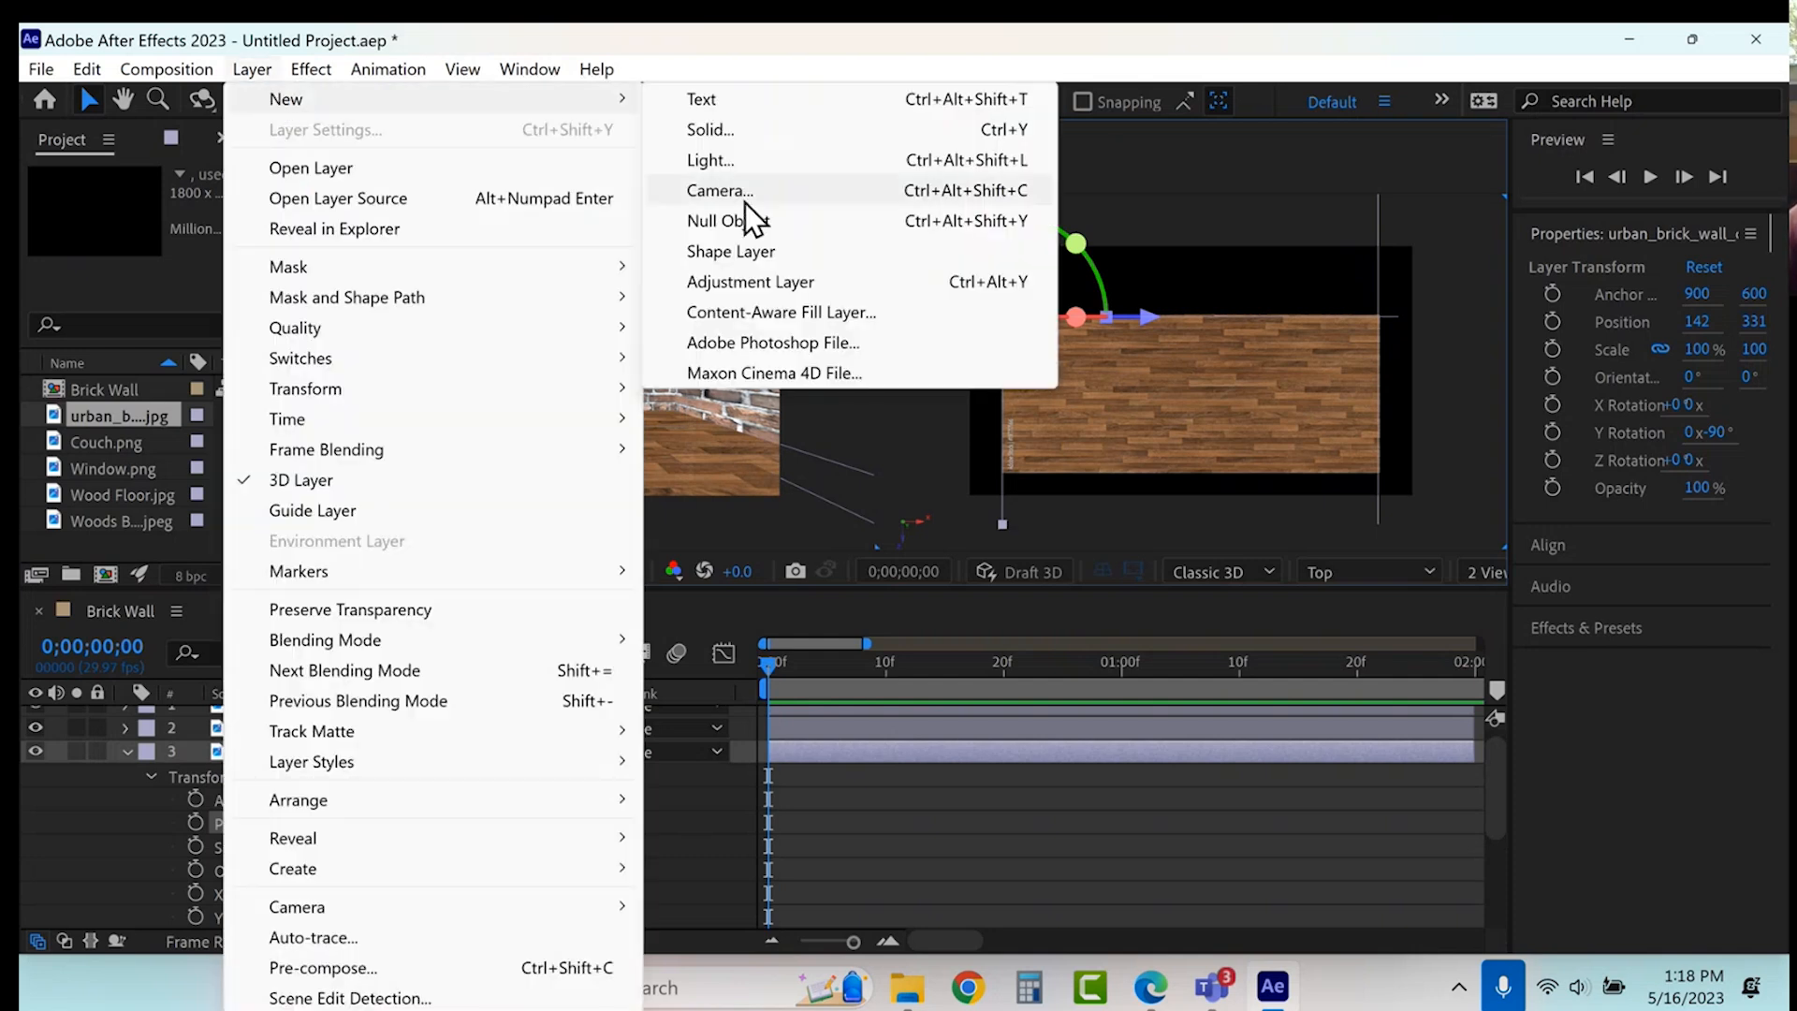
left_click(789, 128)
left_click(888, 668)
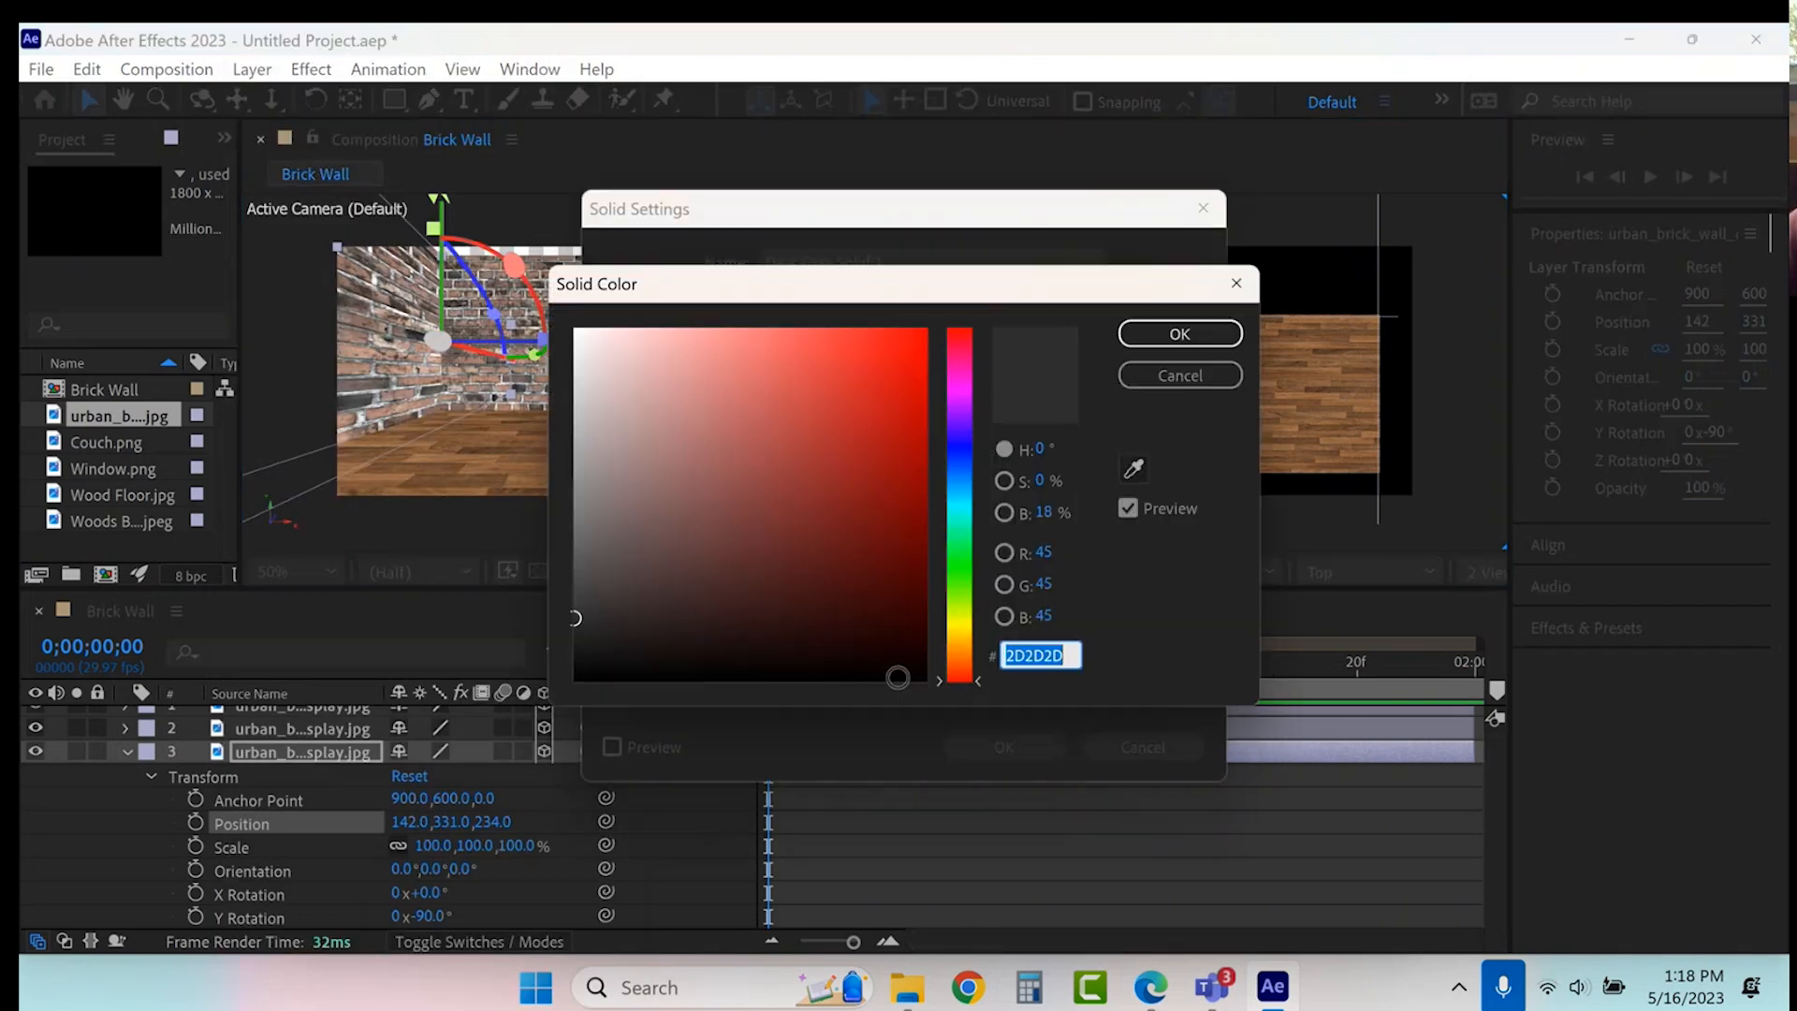
left_click(581, 393)
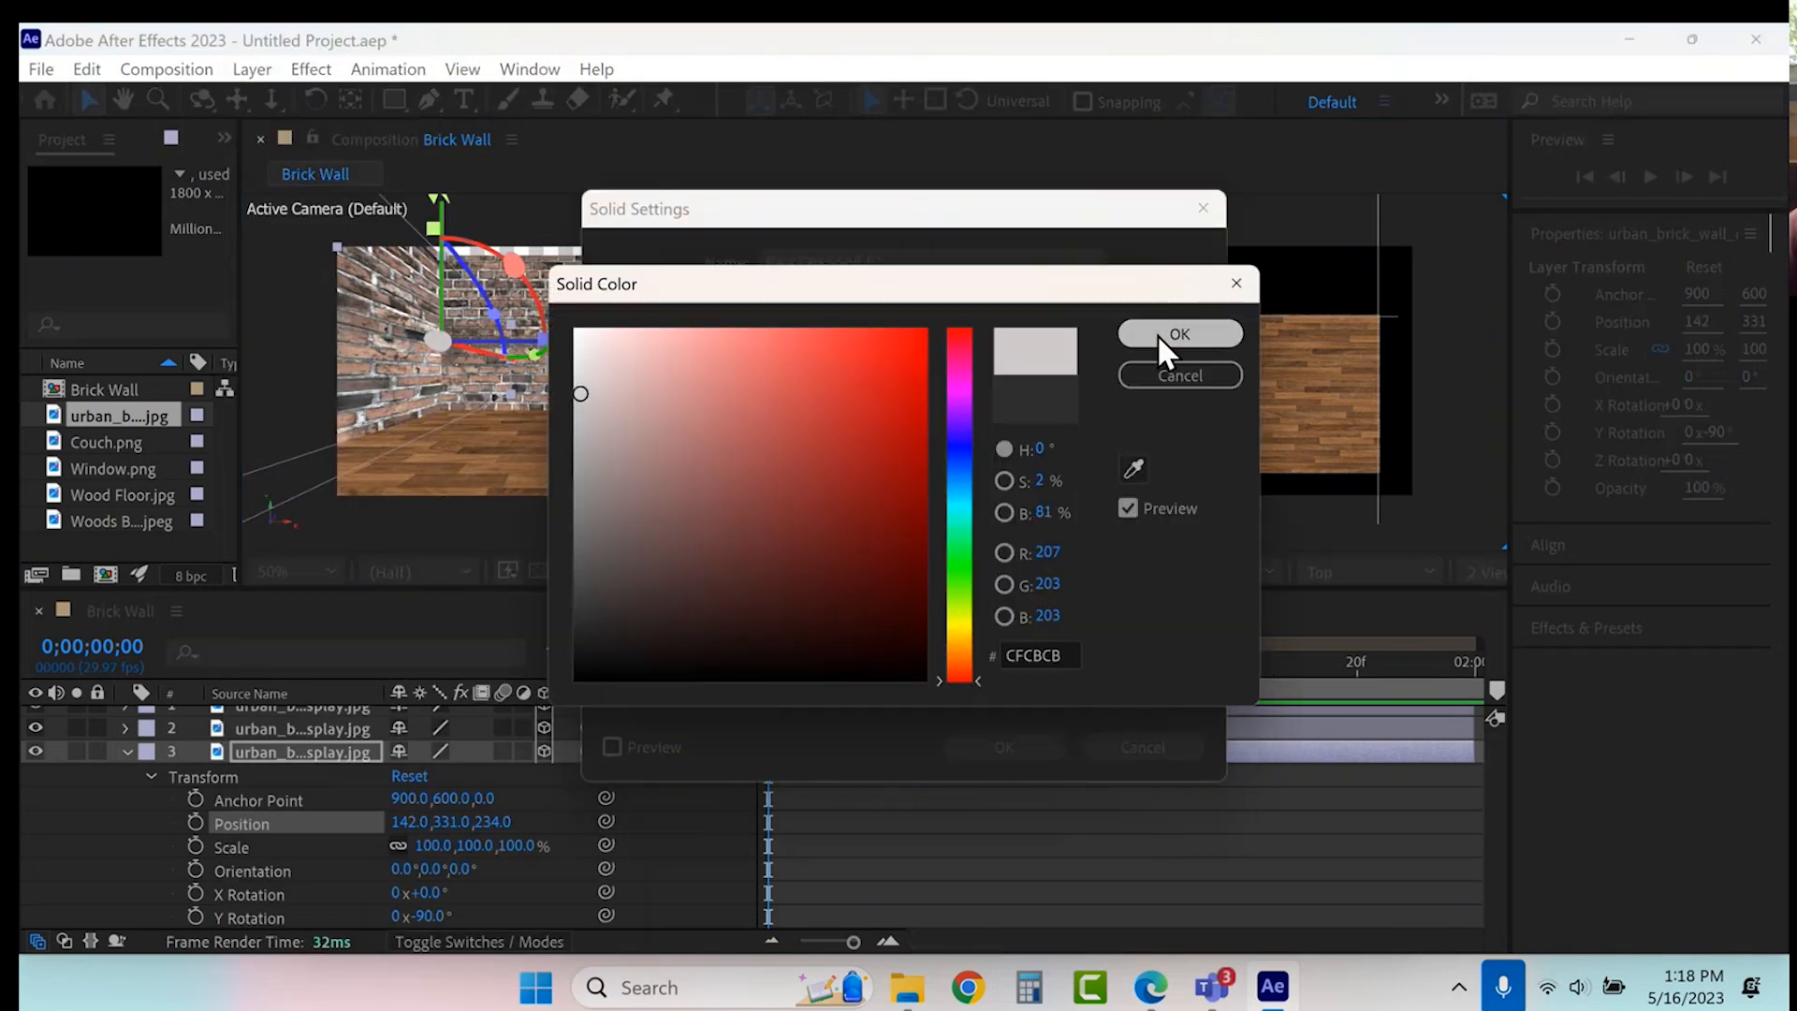
left_click(1159, 334)
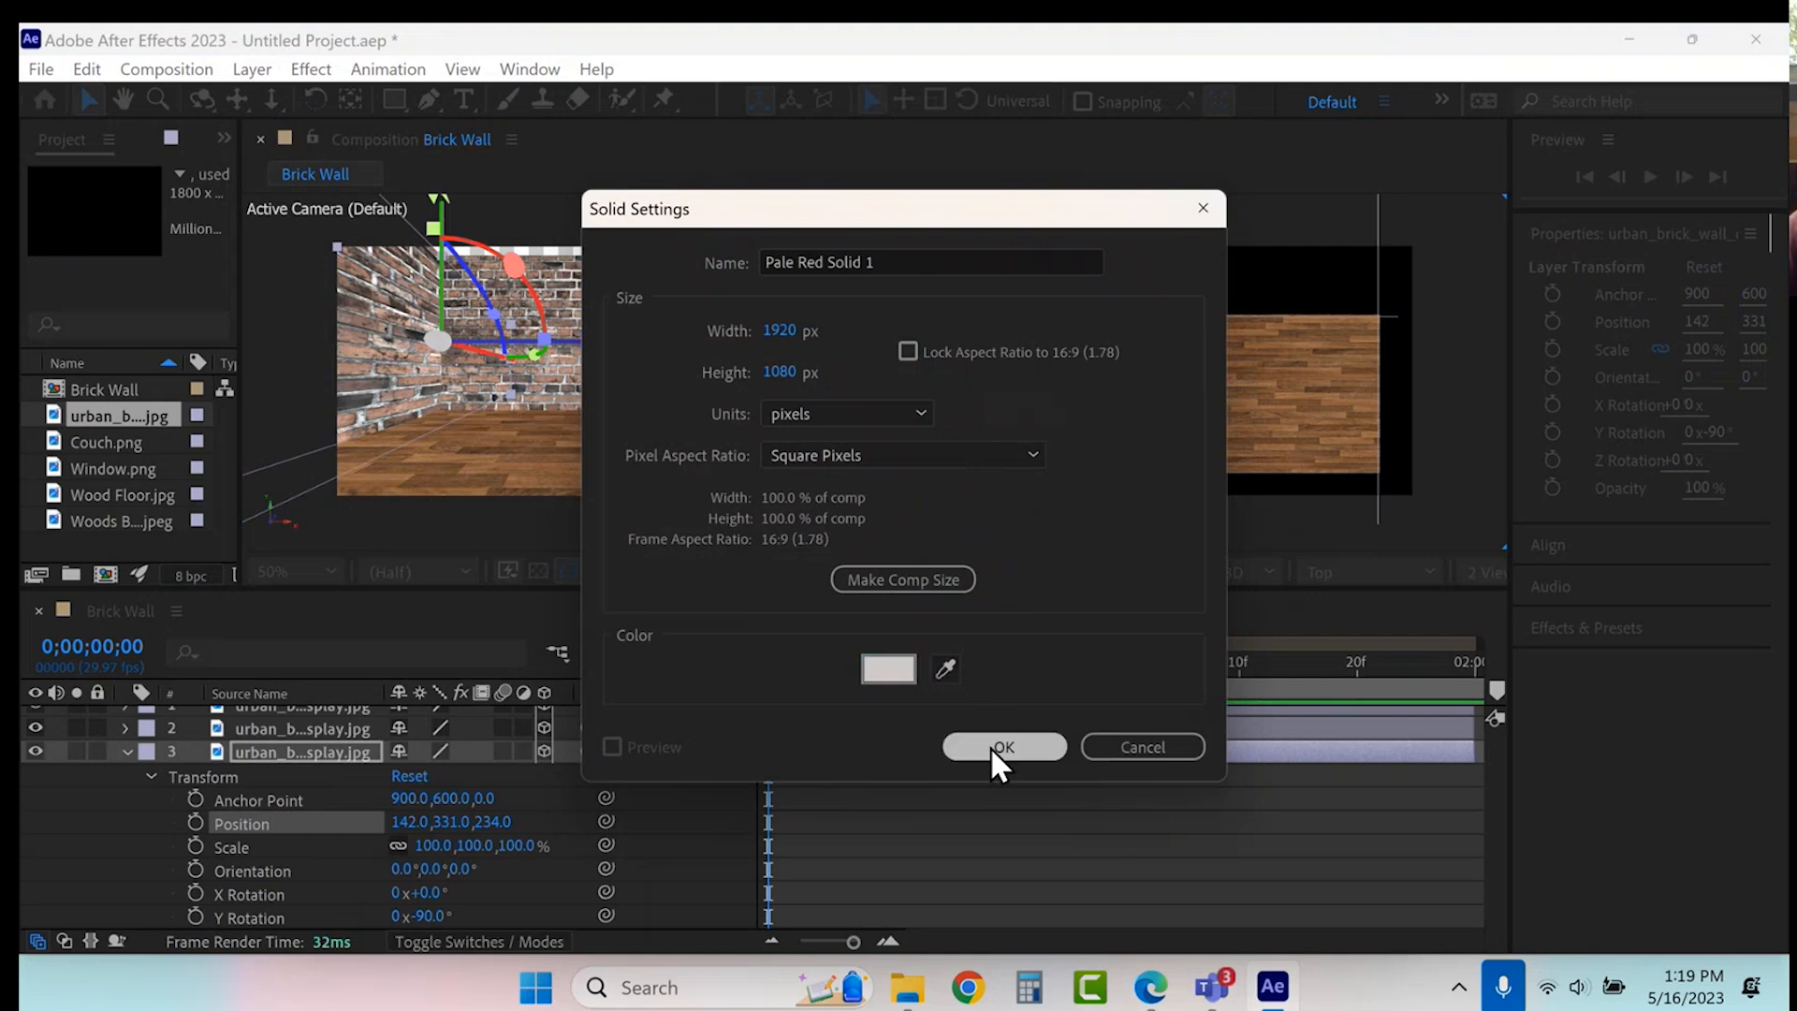
left_click(990, 745)
left_click(127, 775)
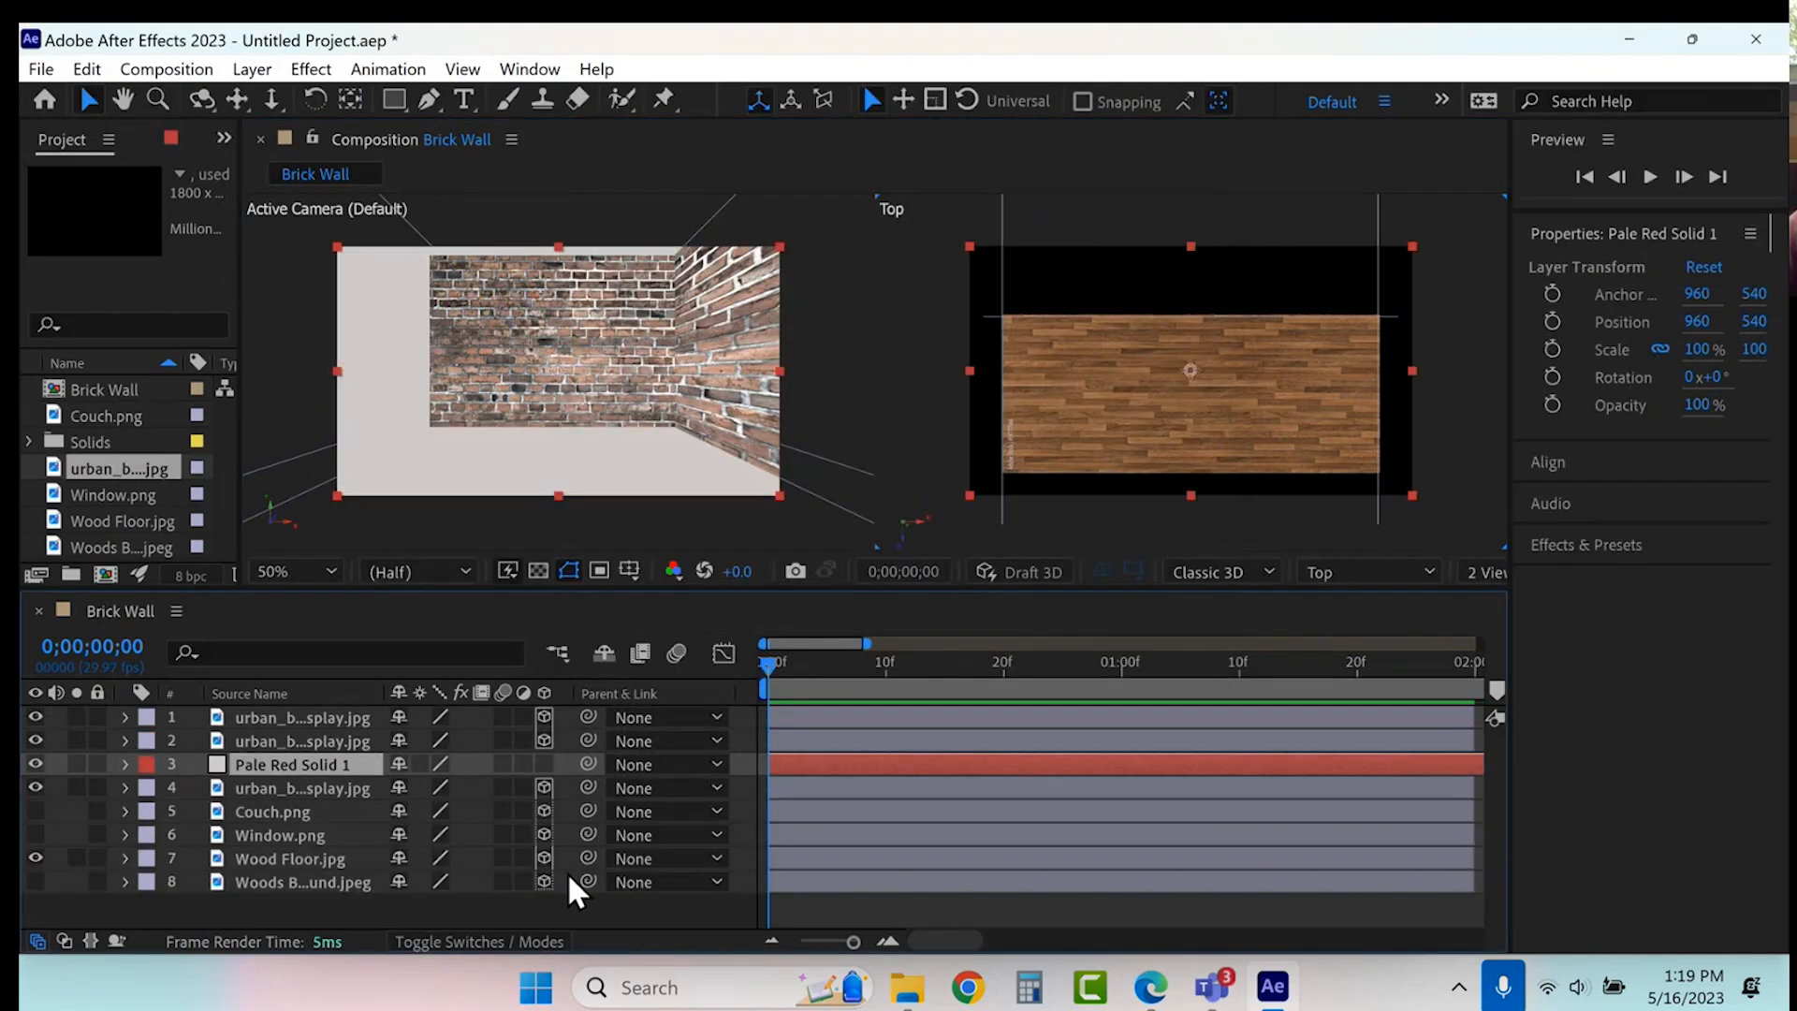
left_click(545, 764)
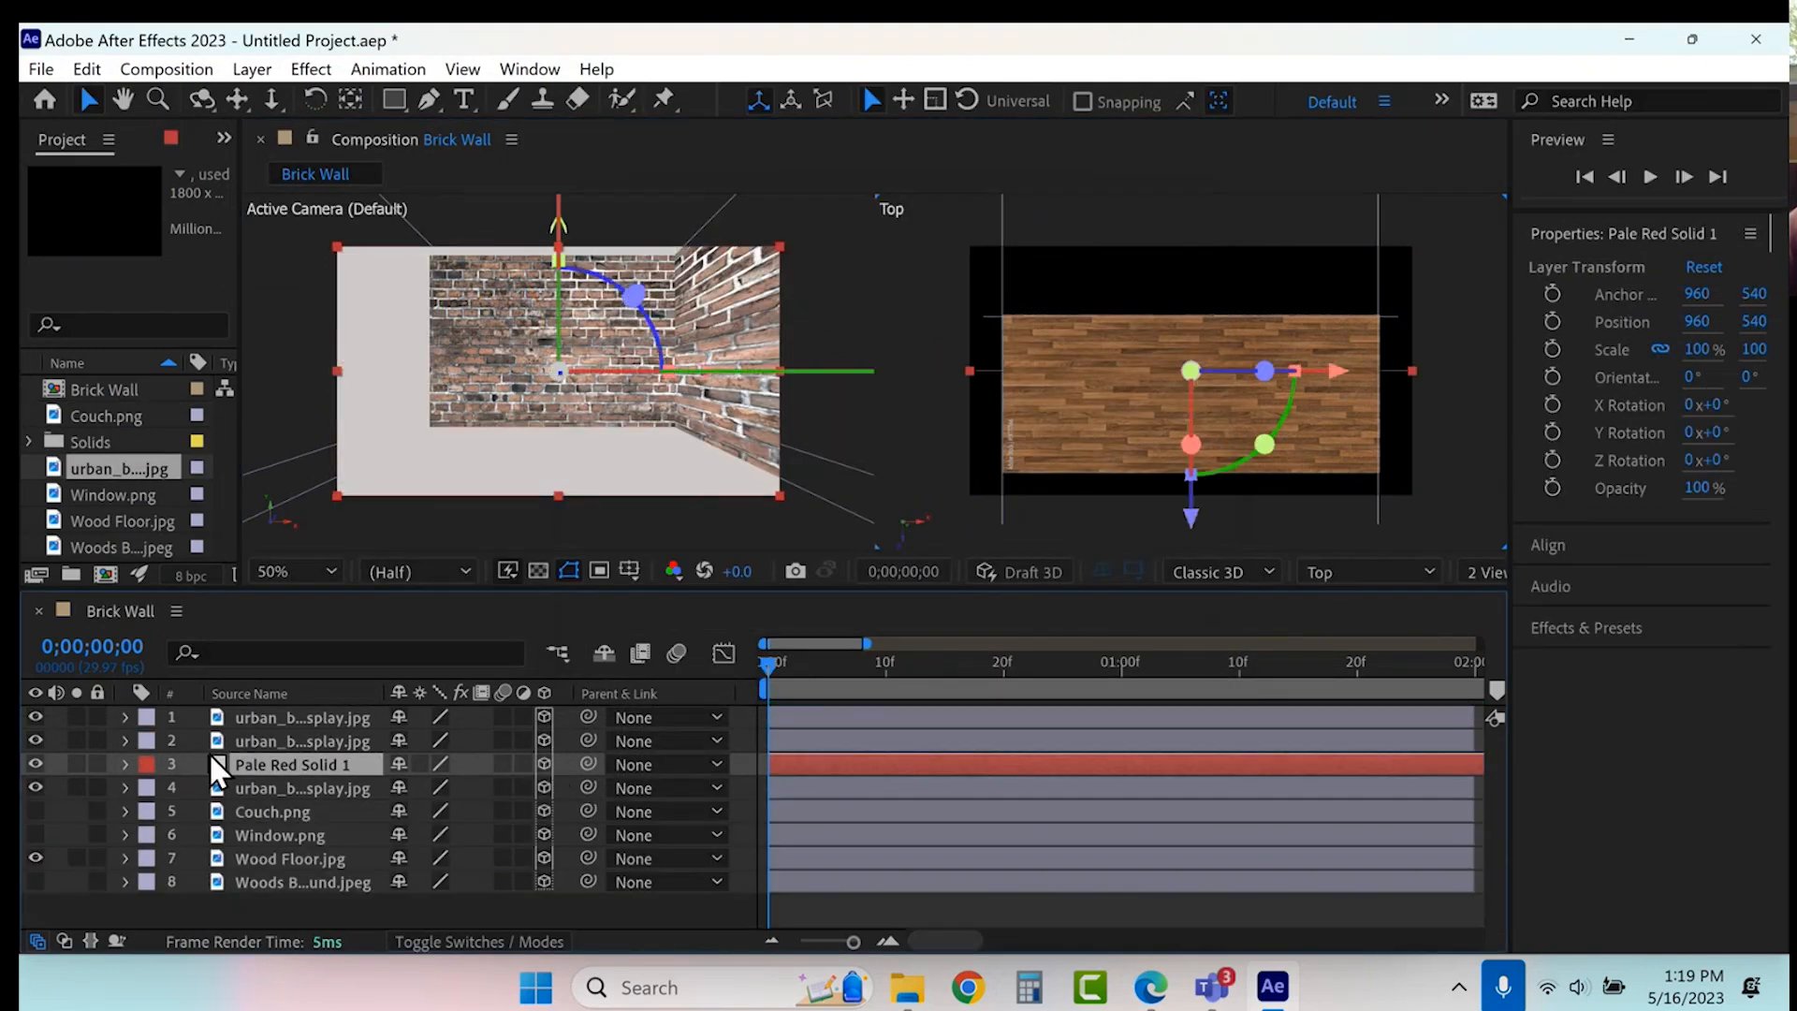
- Set the solid's X Rotation to 90° and raise it to Y 117 to form the ceiling
left_click(126, 763)
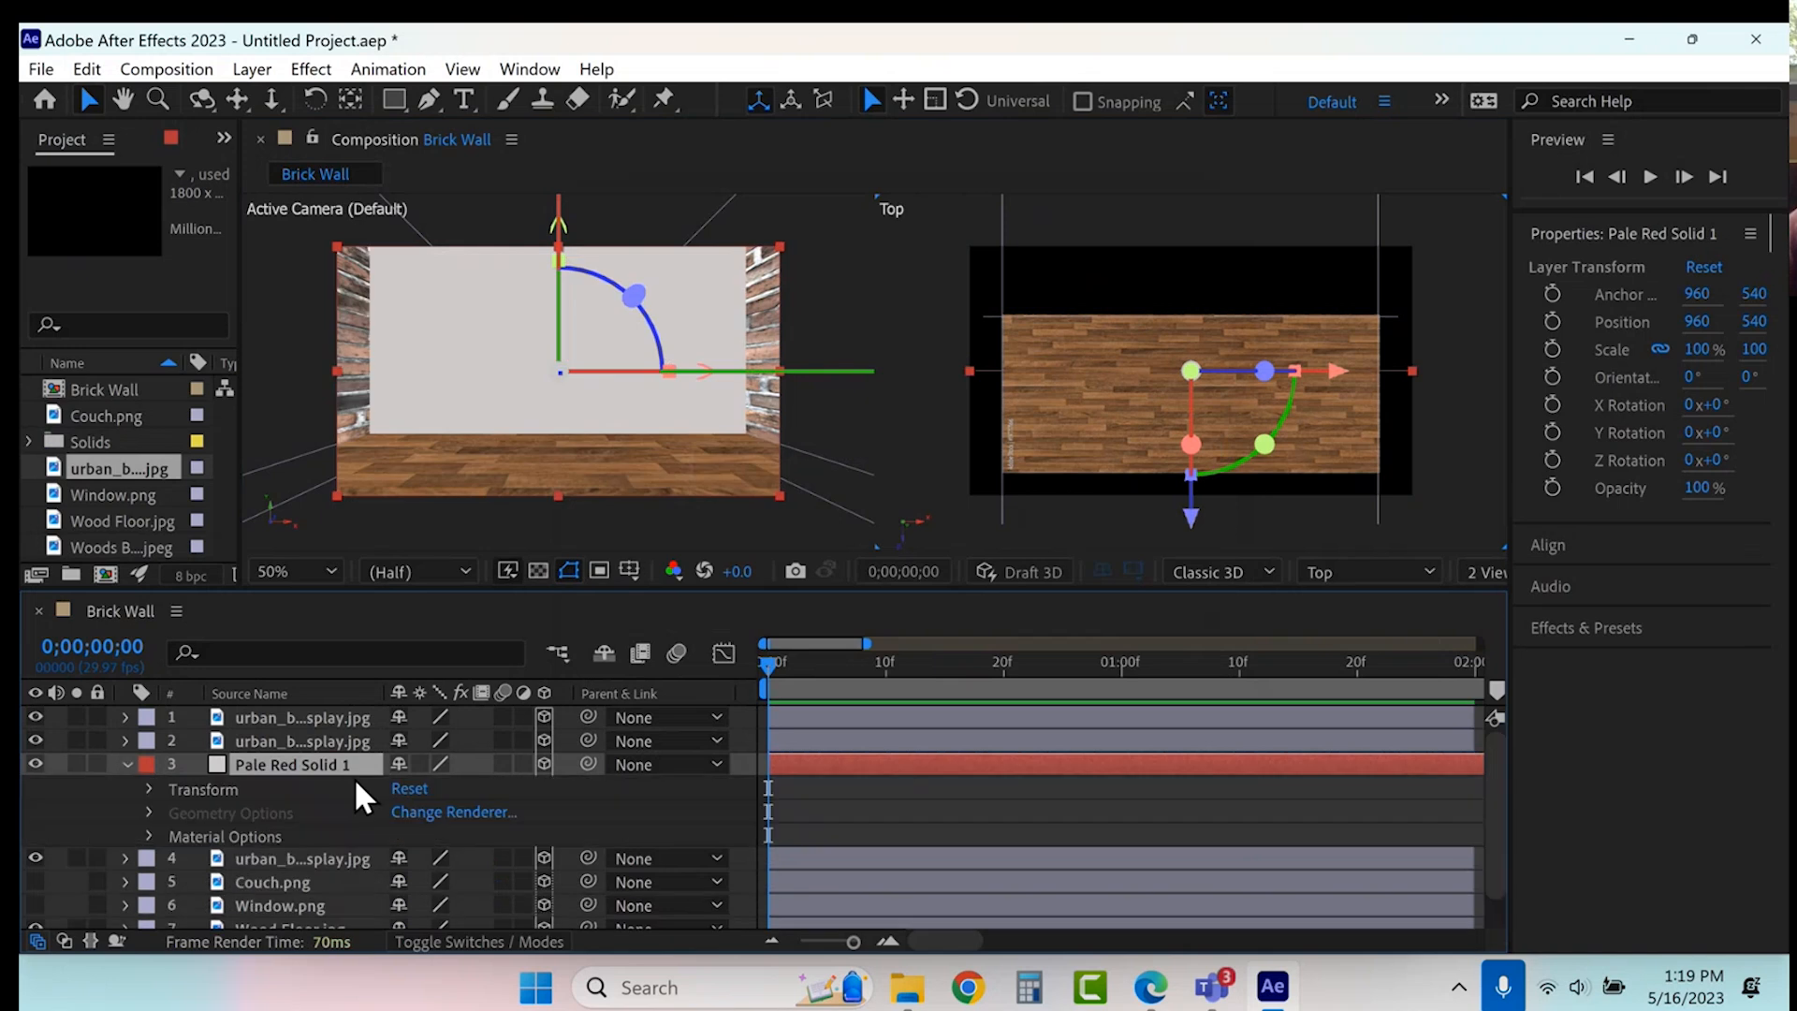
left_click(149, 789)
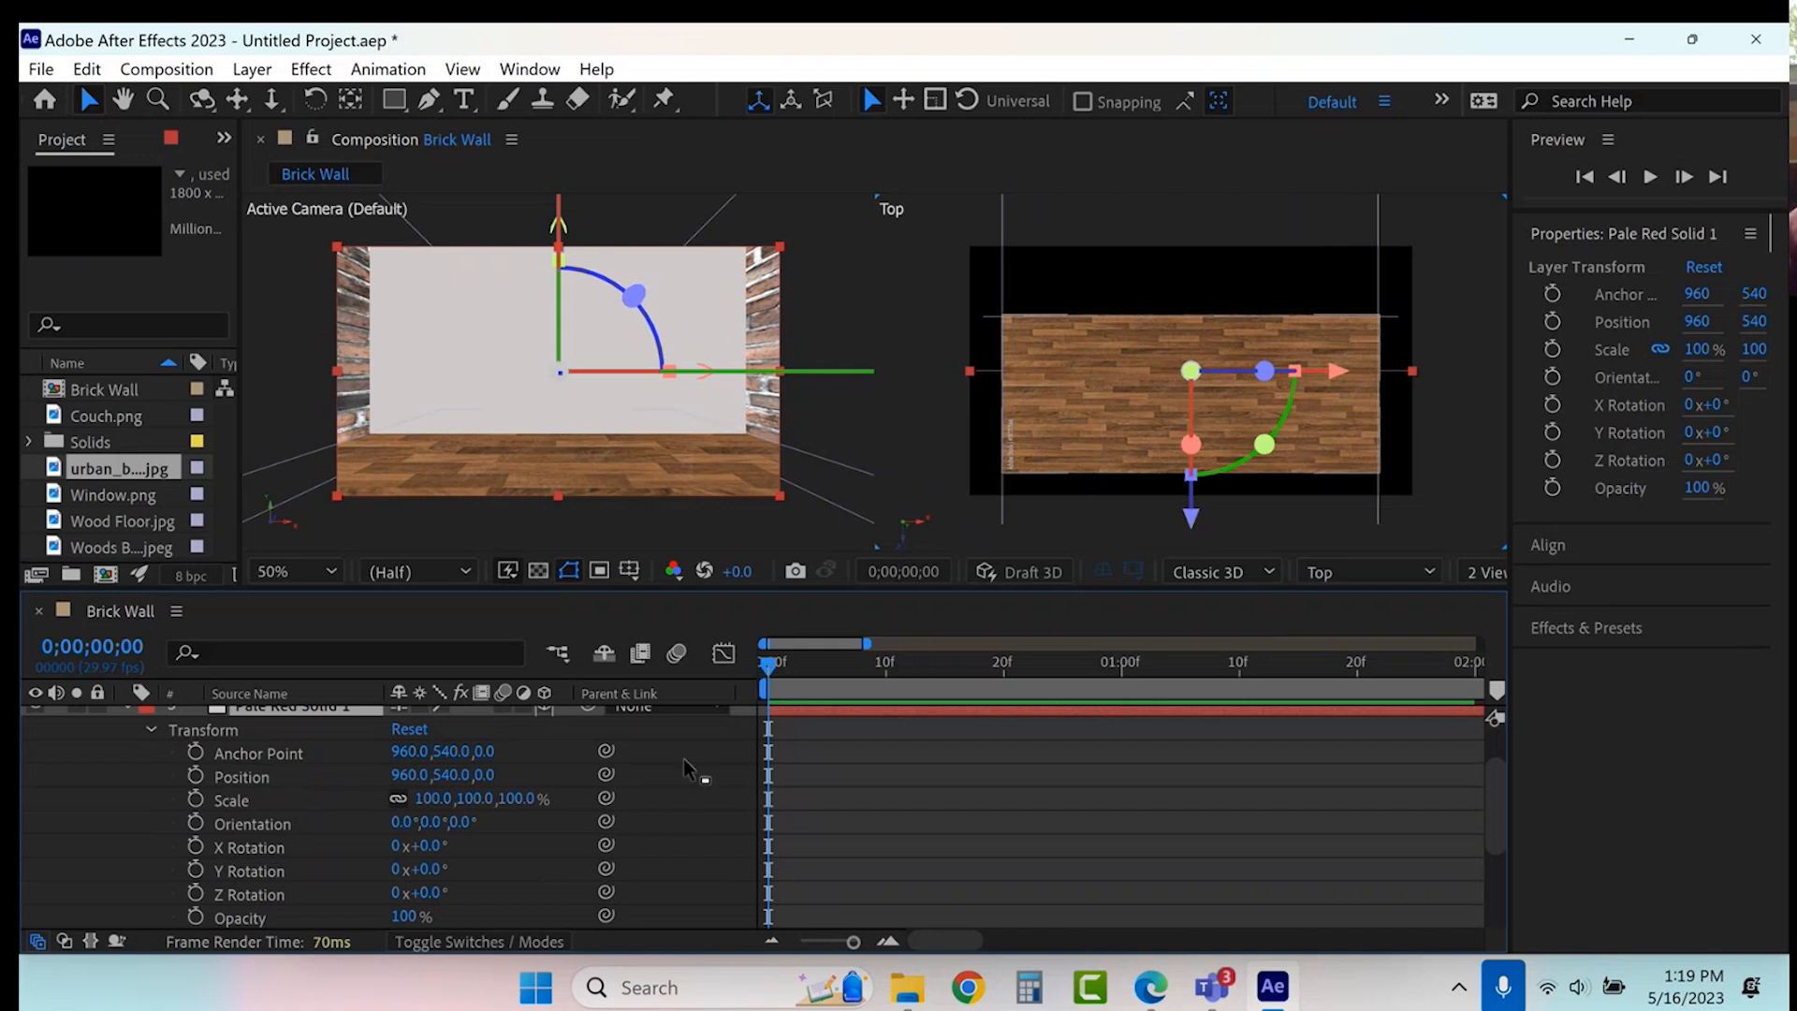
left_click(423, 845)
type("90")
key("Return")
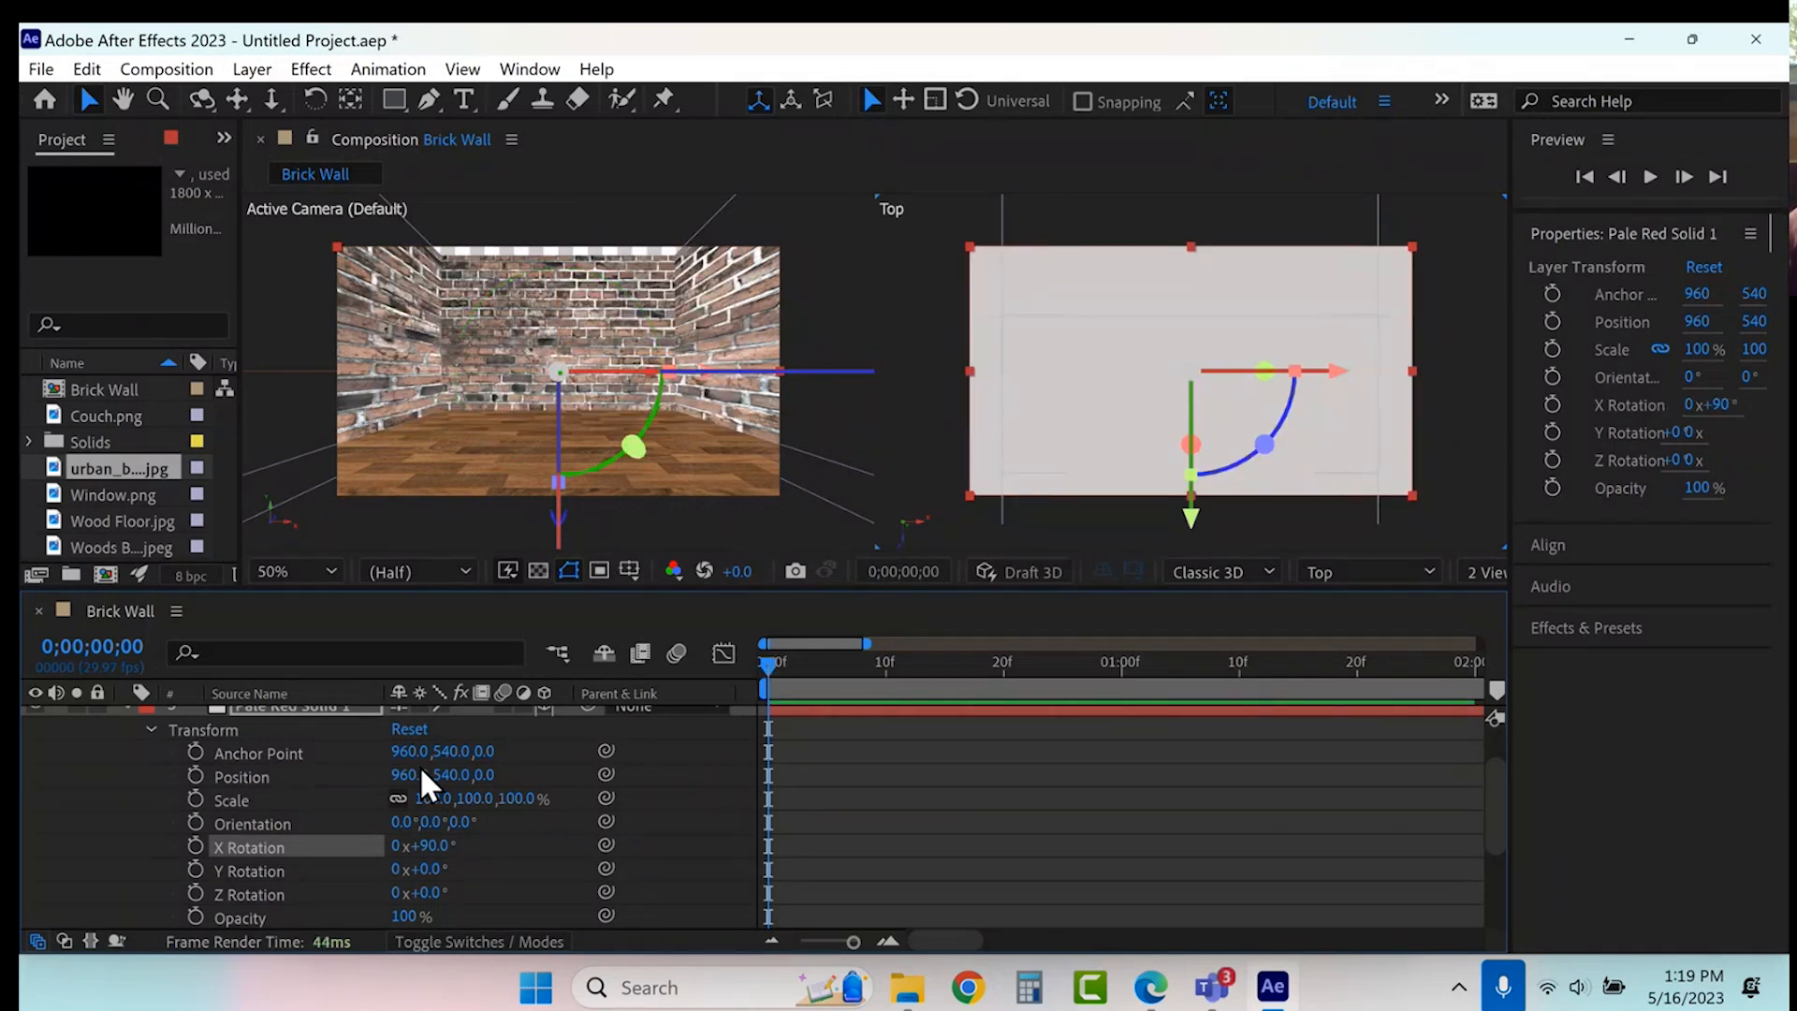
left_click_drag(449, 776, 23, 605)
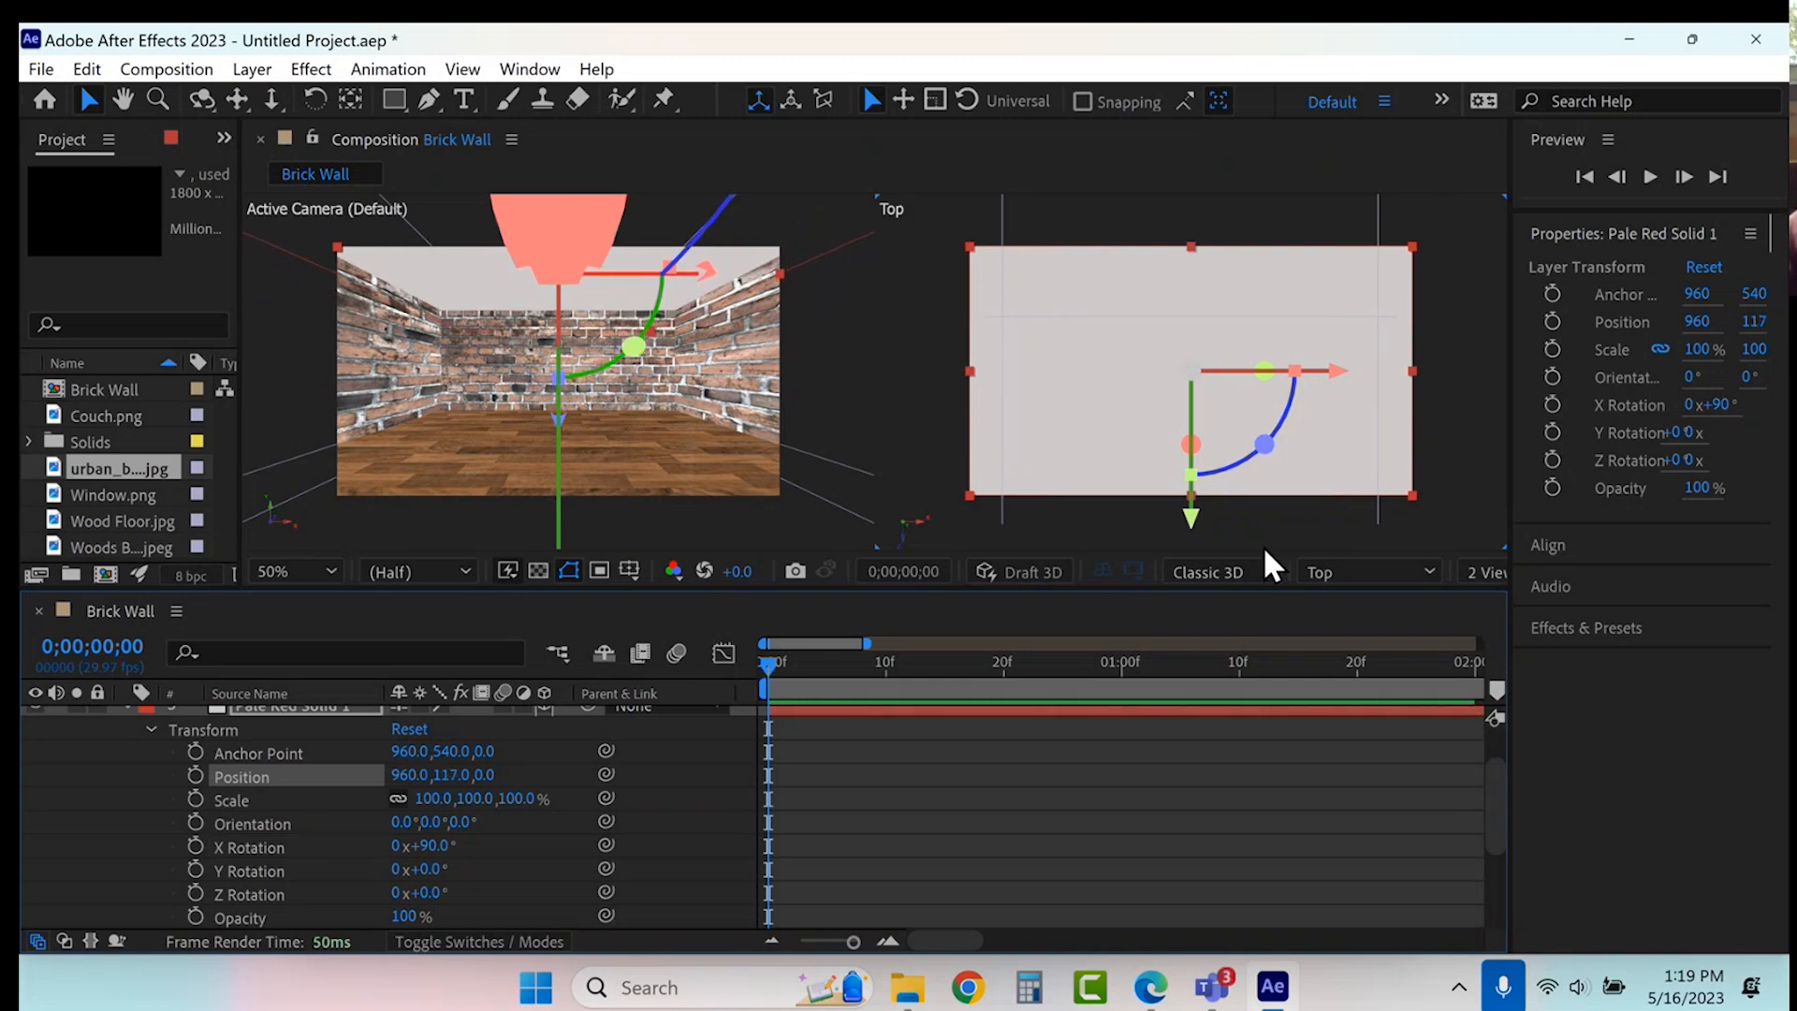
- Switch the second view to Left at 25% zoom and move the ceiling solid to about X 967, Y -118
left_click(1357, 549)
left_click(1368, 568)
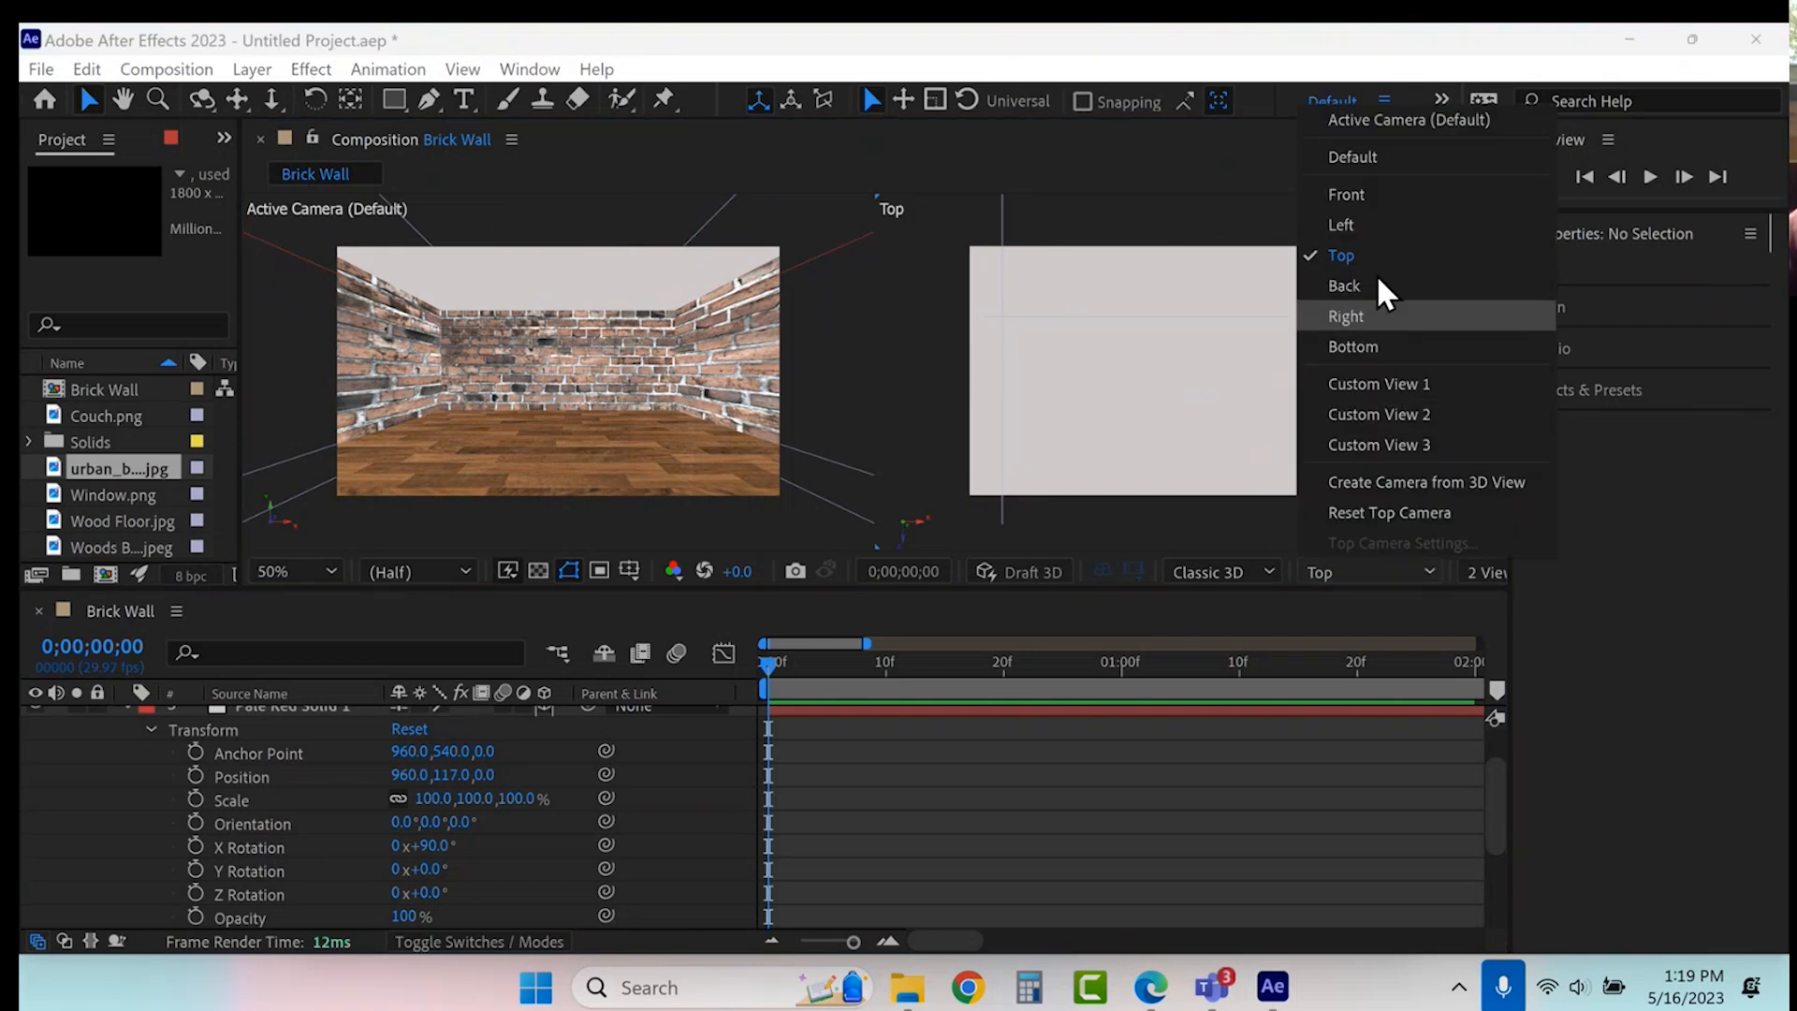
left_click(1373, 216)
scroll(1271, 318, "down", 2)
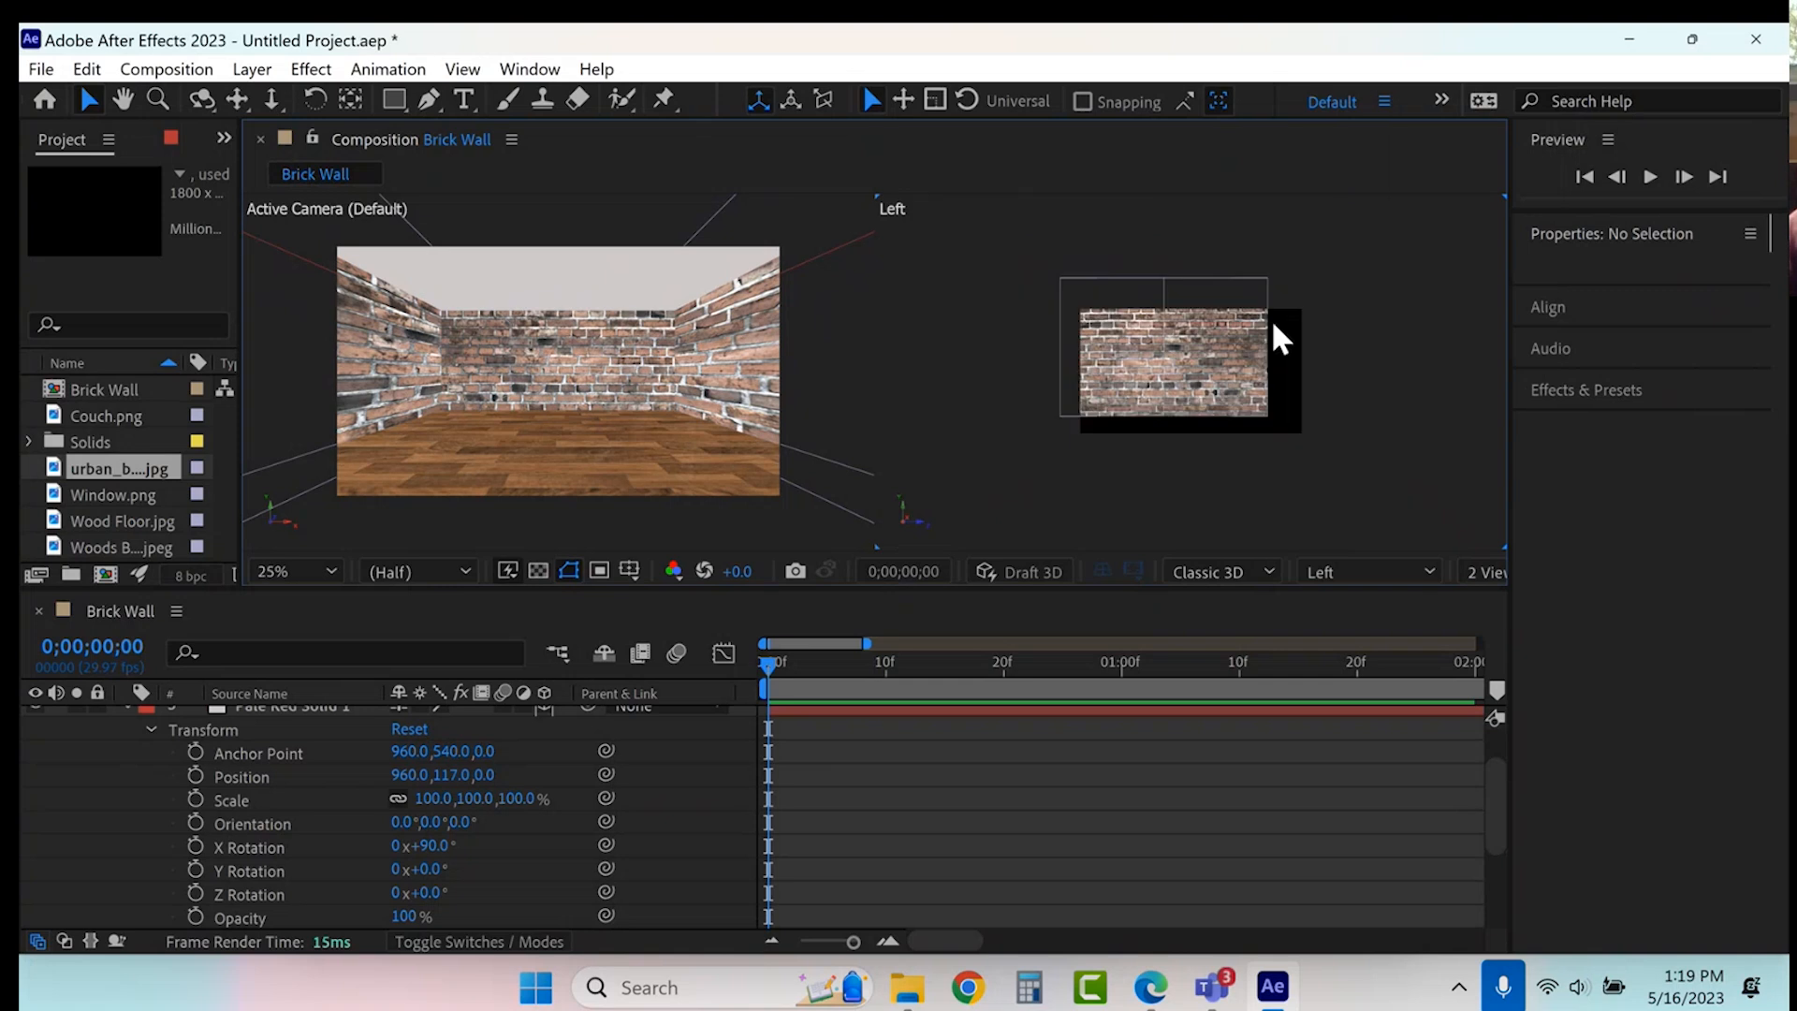
left_click_drag(404, 775, 253, 743)
left_click_drag(241, 740, 129, 734)
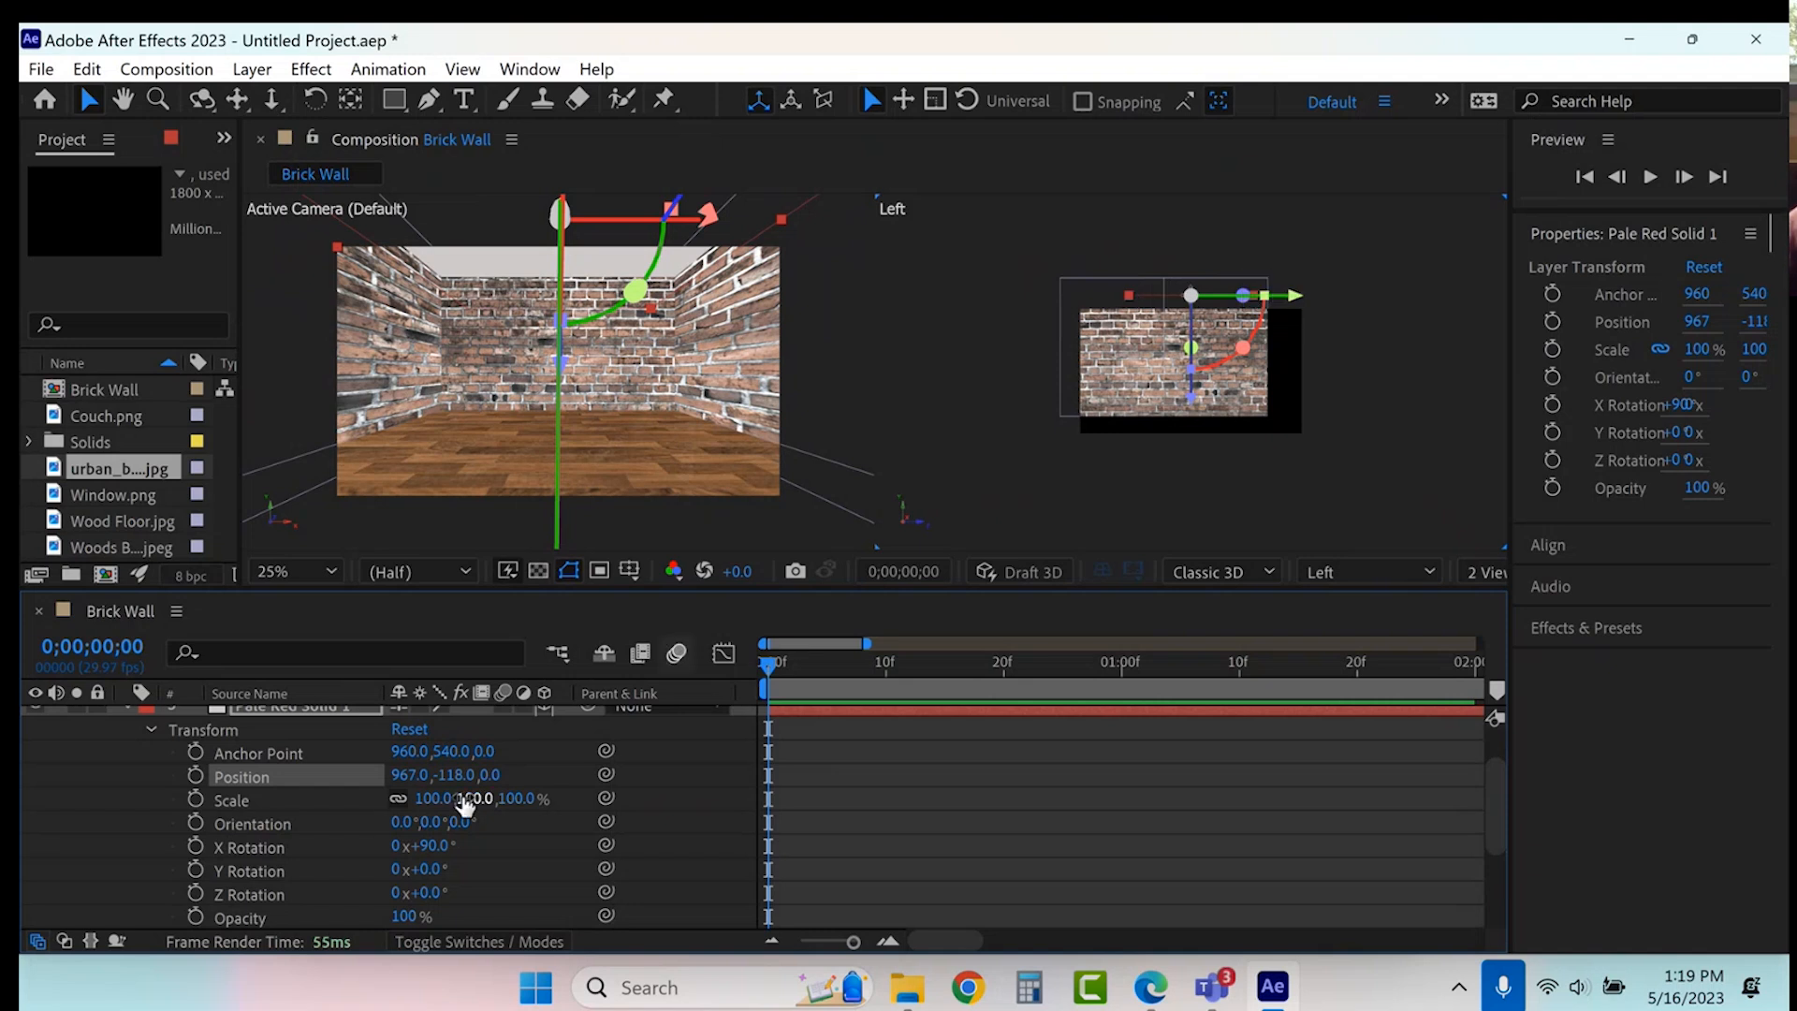
- Raise the ceiling solid to Y -277, switch the second view to Top, and collapse the solid's properties
left_click_drag(453, 774, 249, 764)
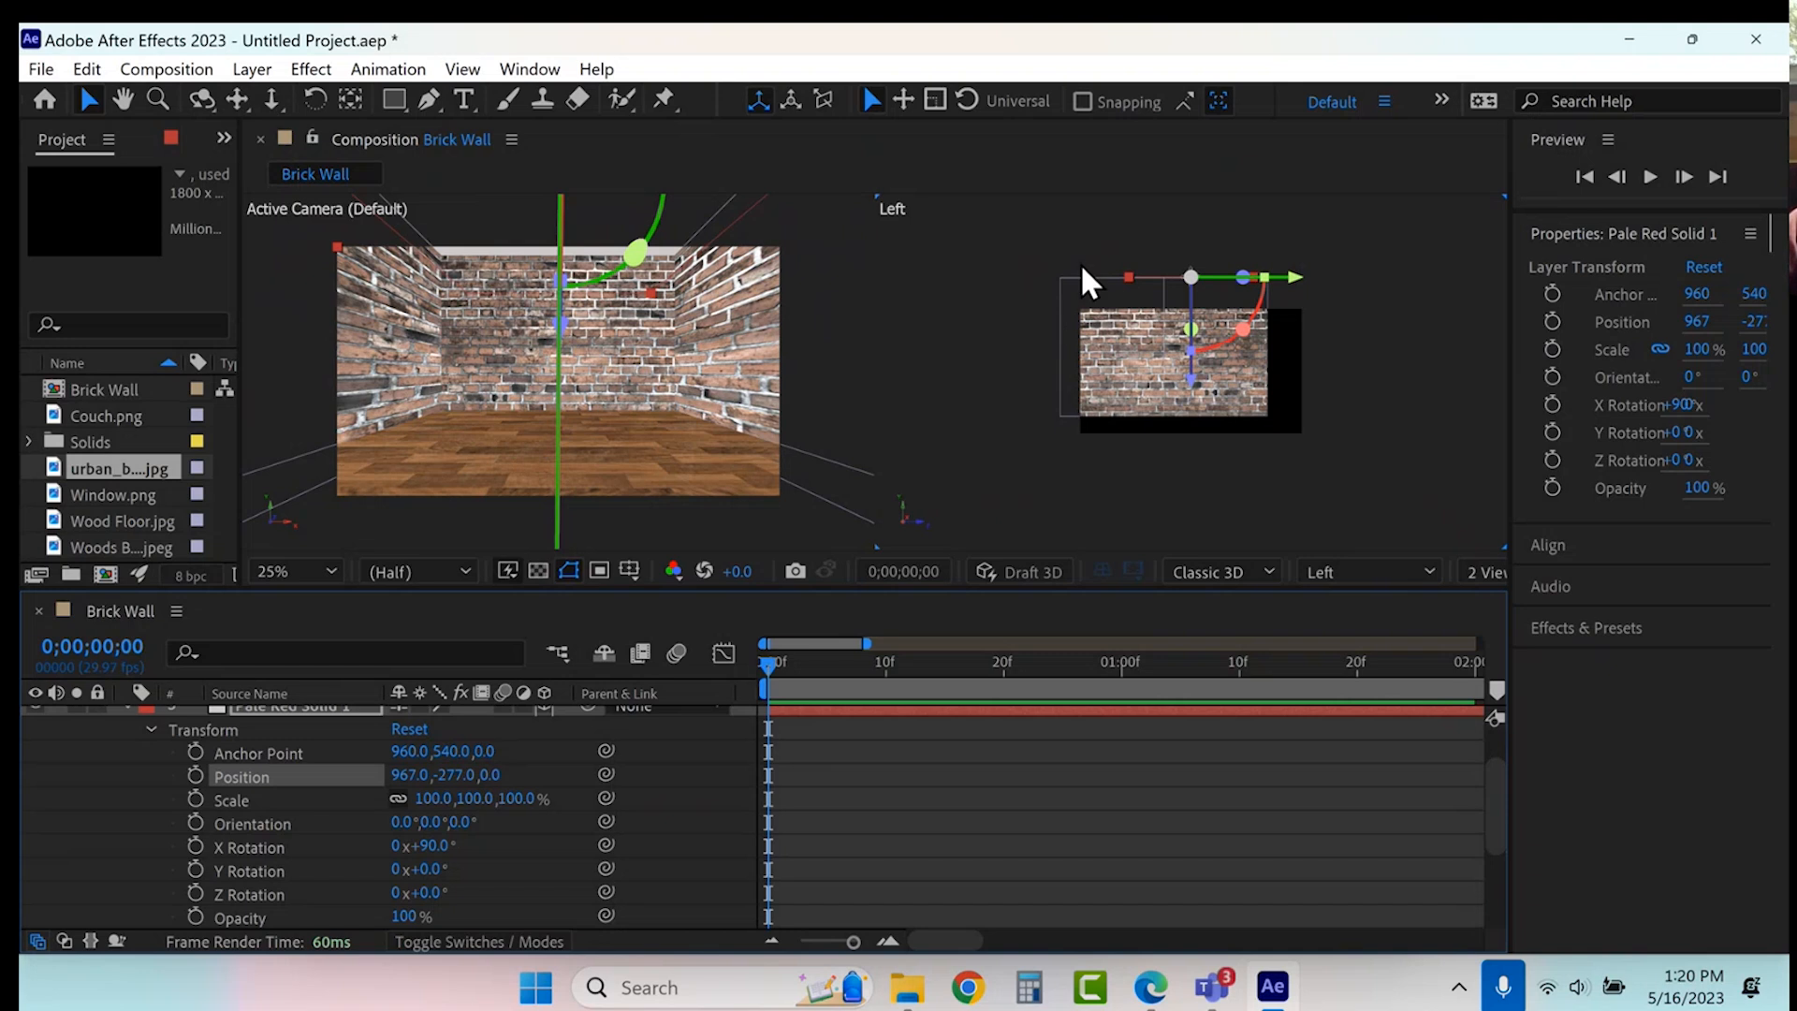
left_click(1299, 486)
left_click(1338, 572)
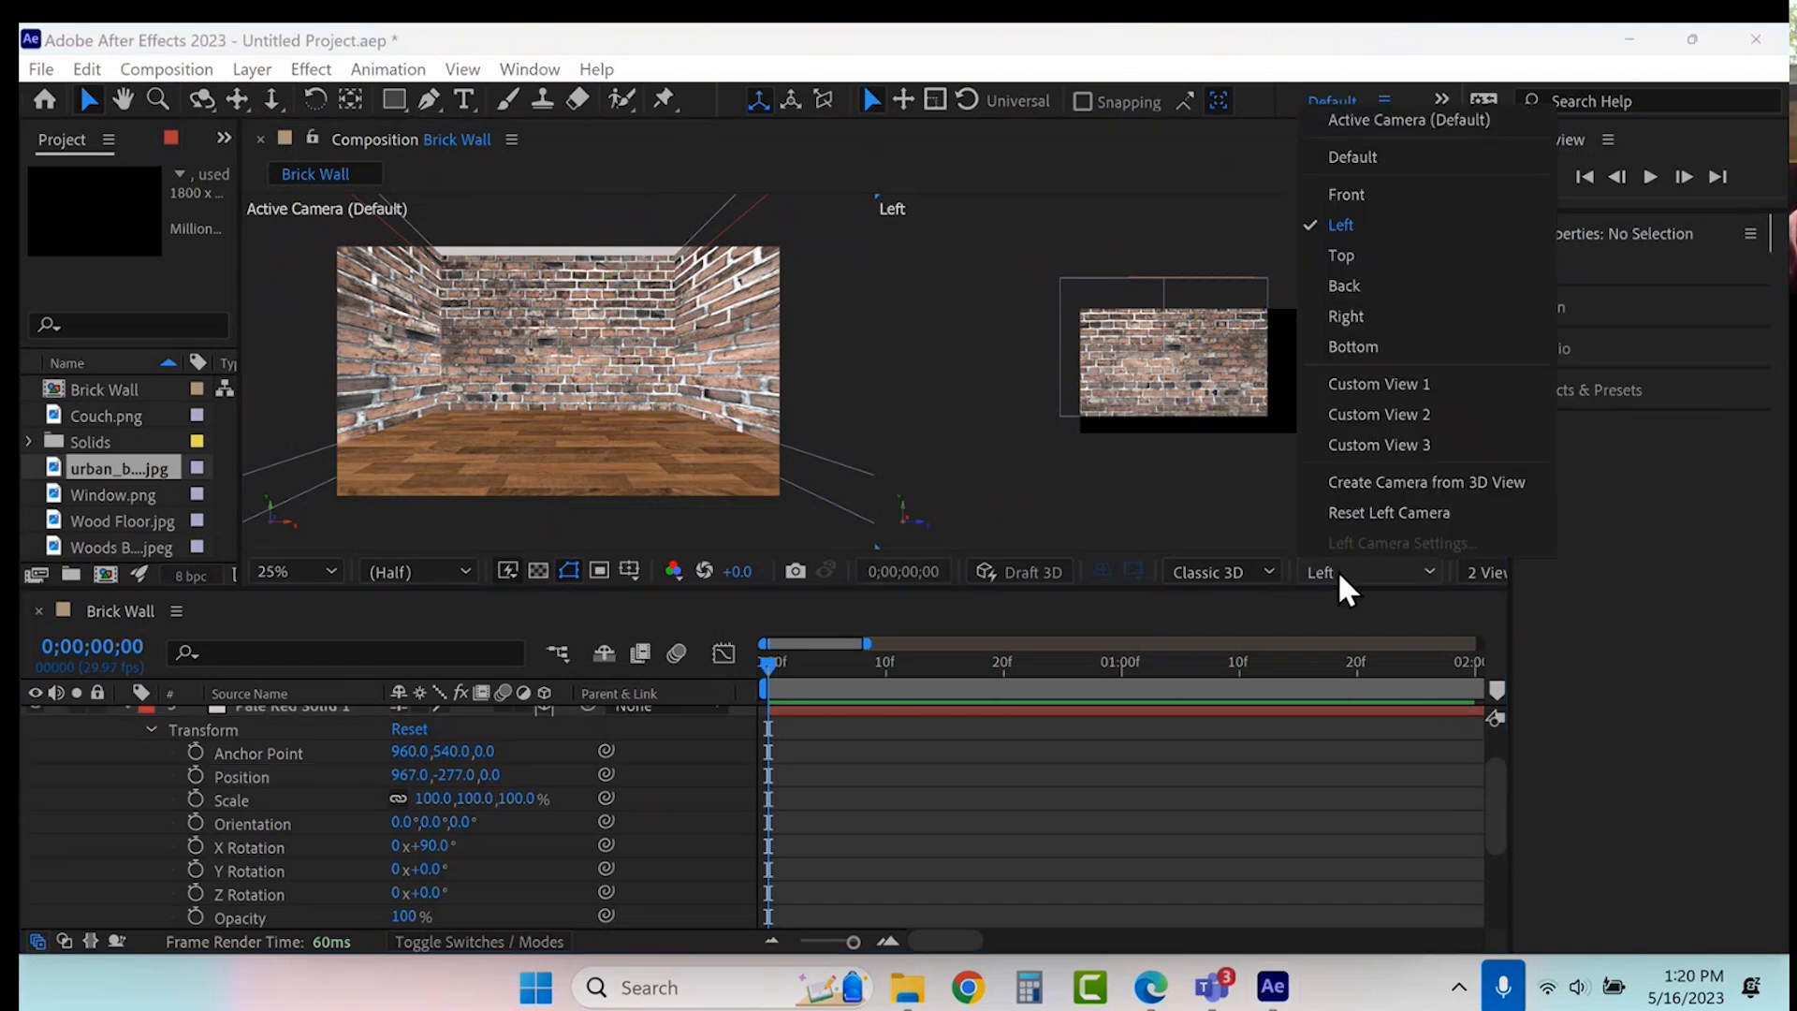
left_click(1391, 251)
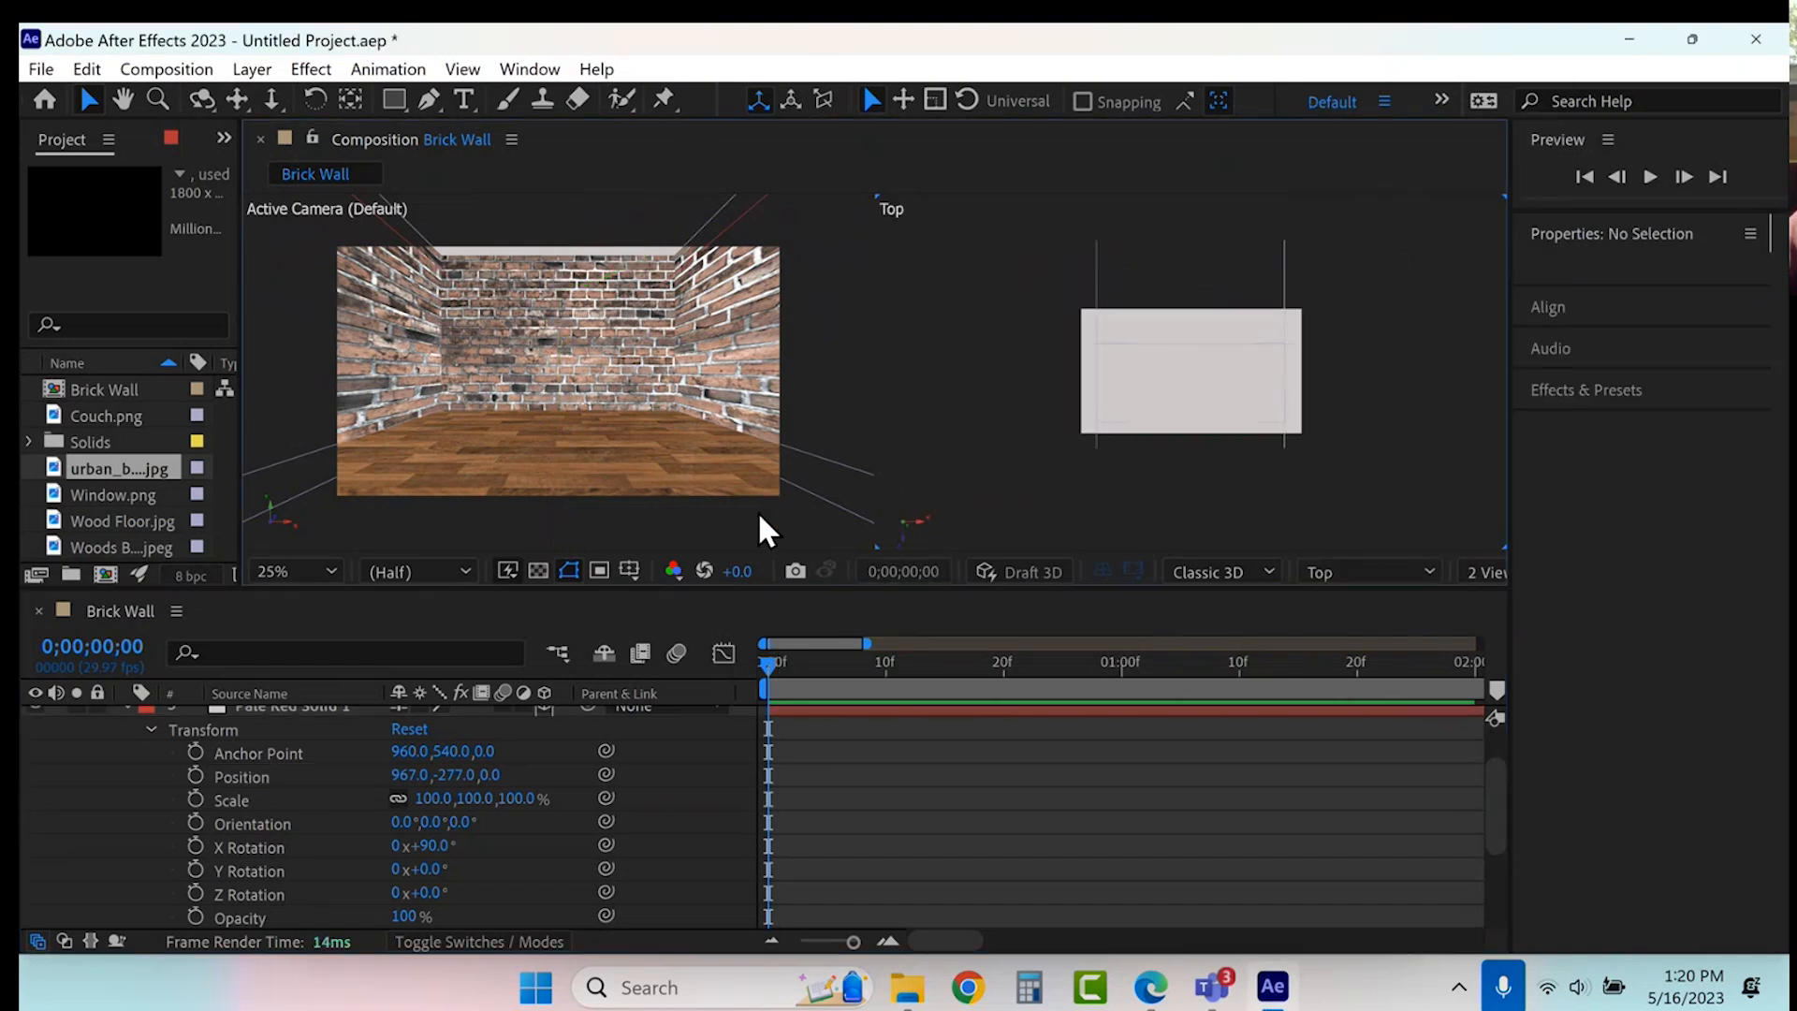
scroll(165, 854, "up", 2)
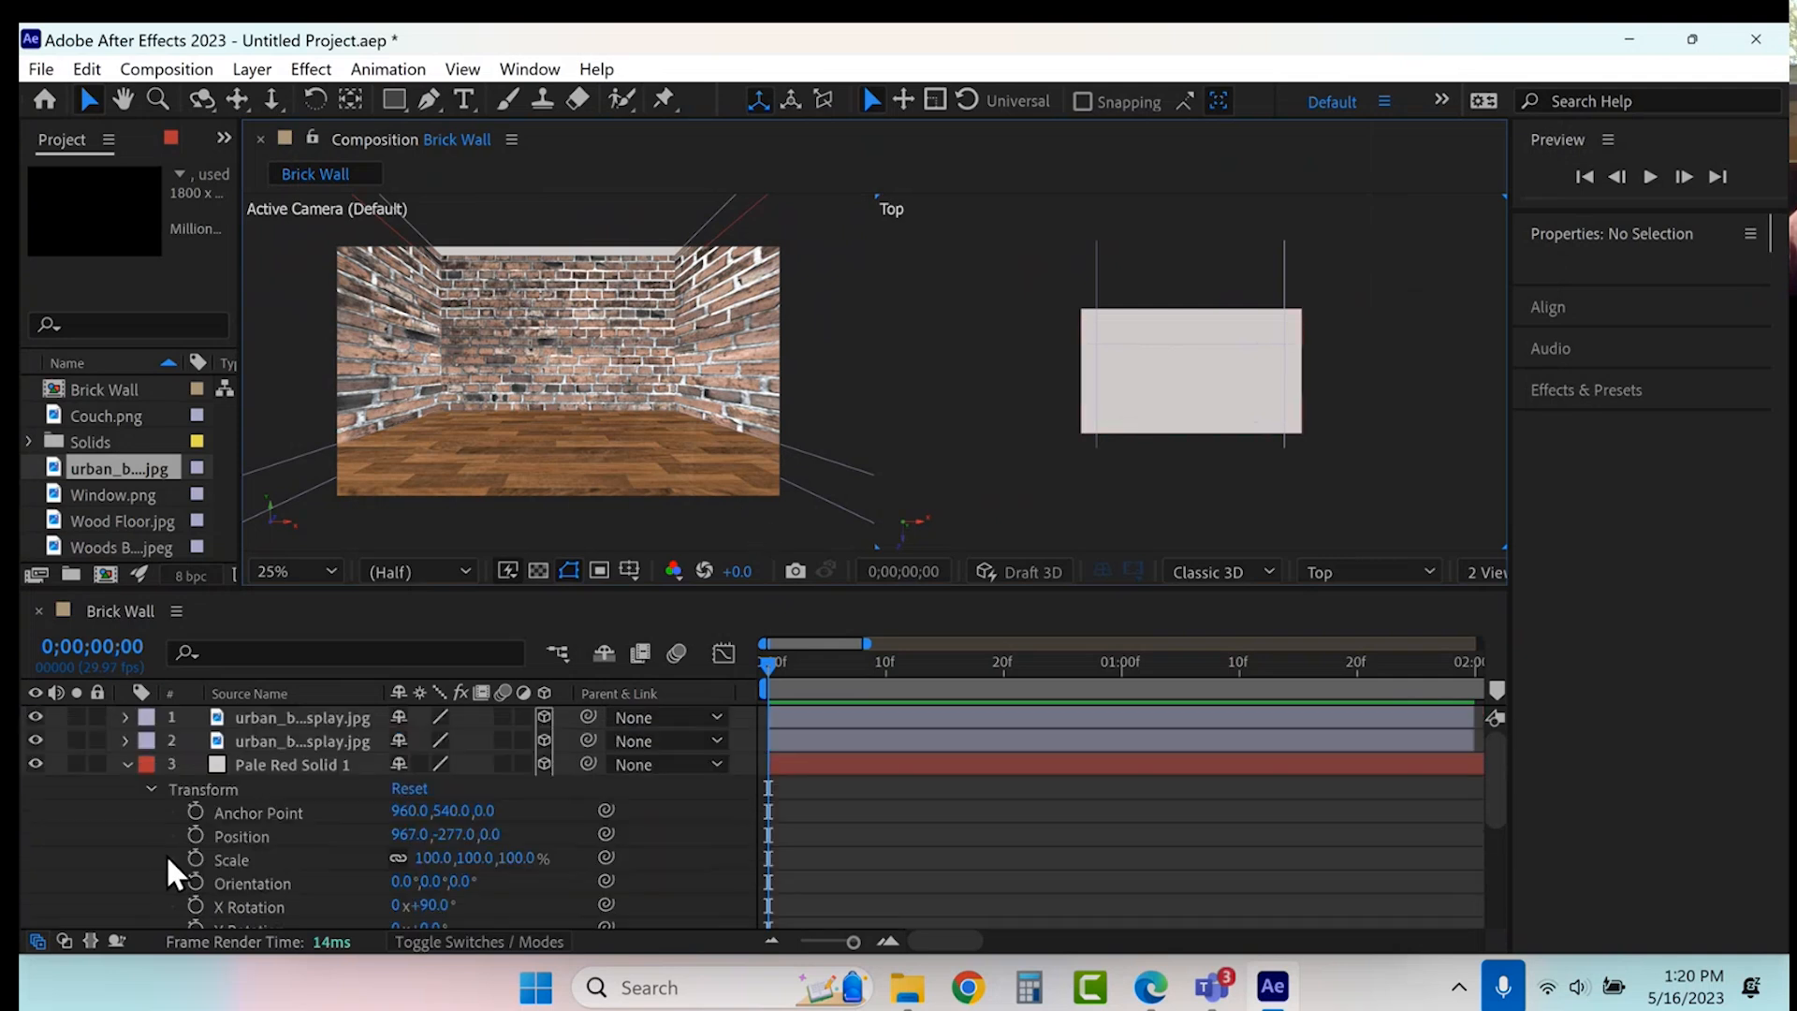
left_click(127, 762)
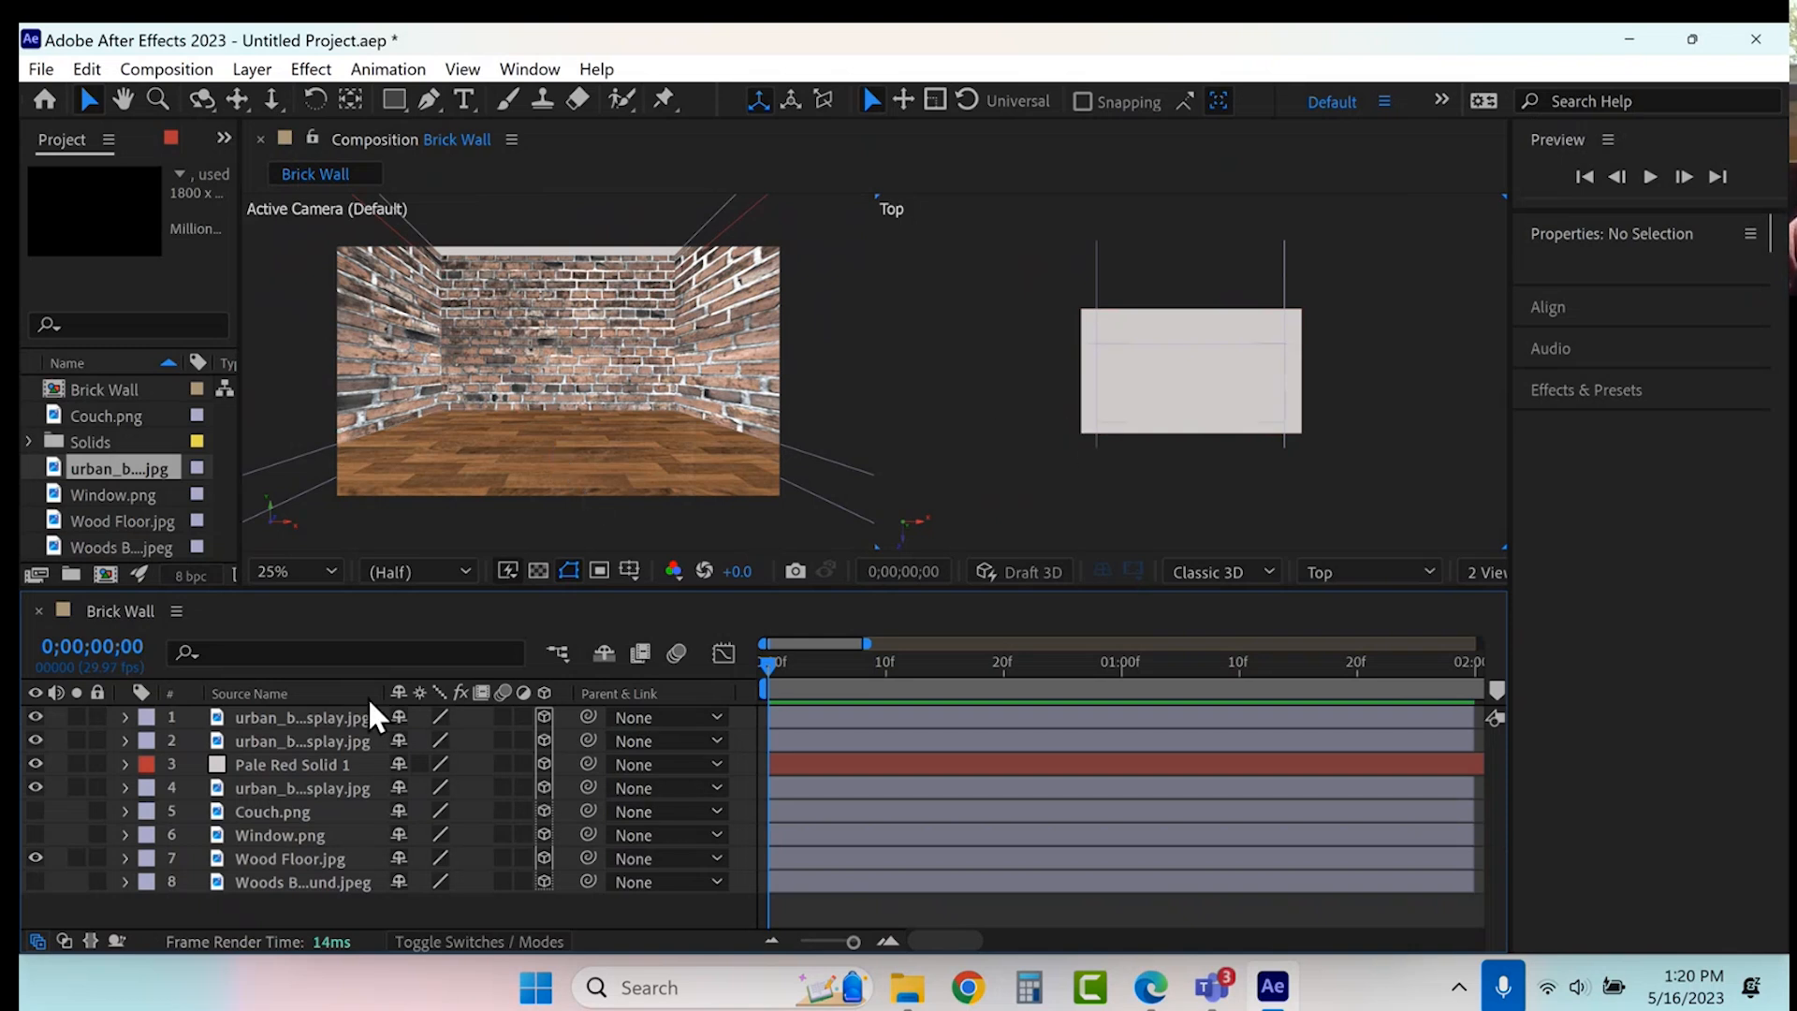
left_click(273, 866)
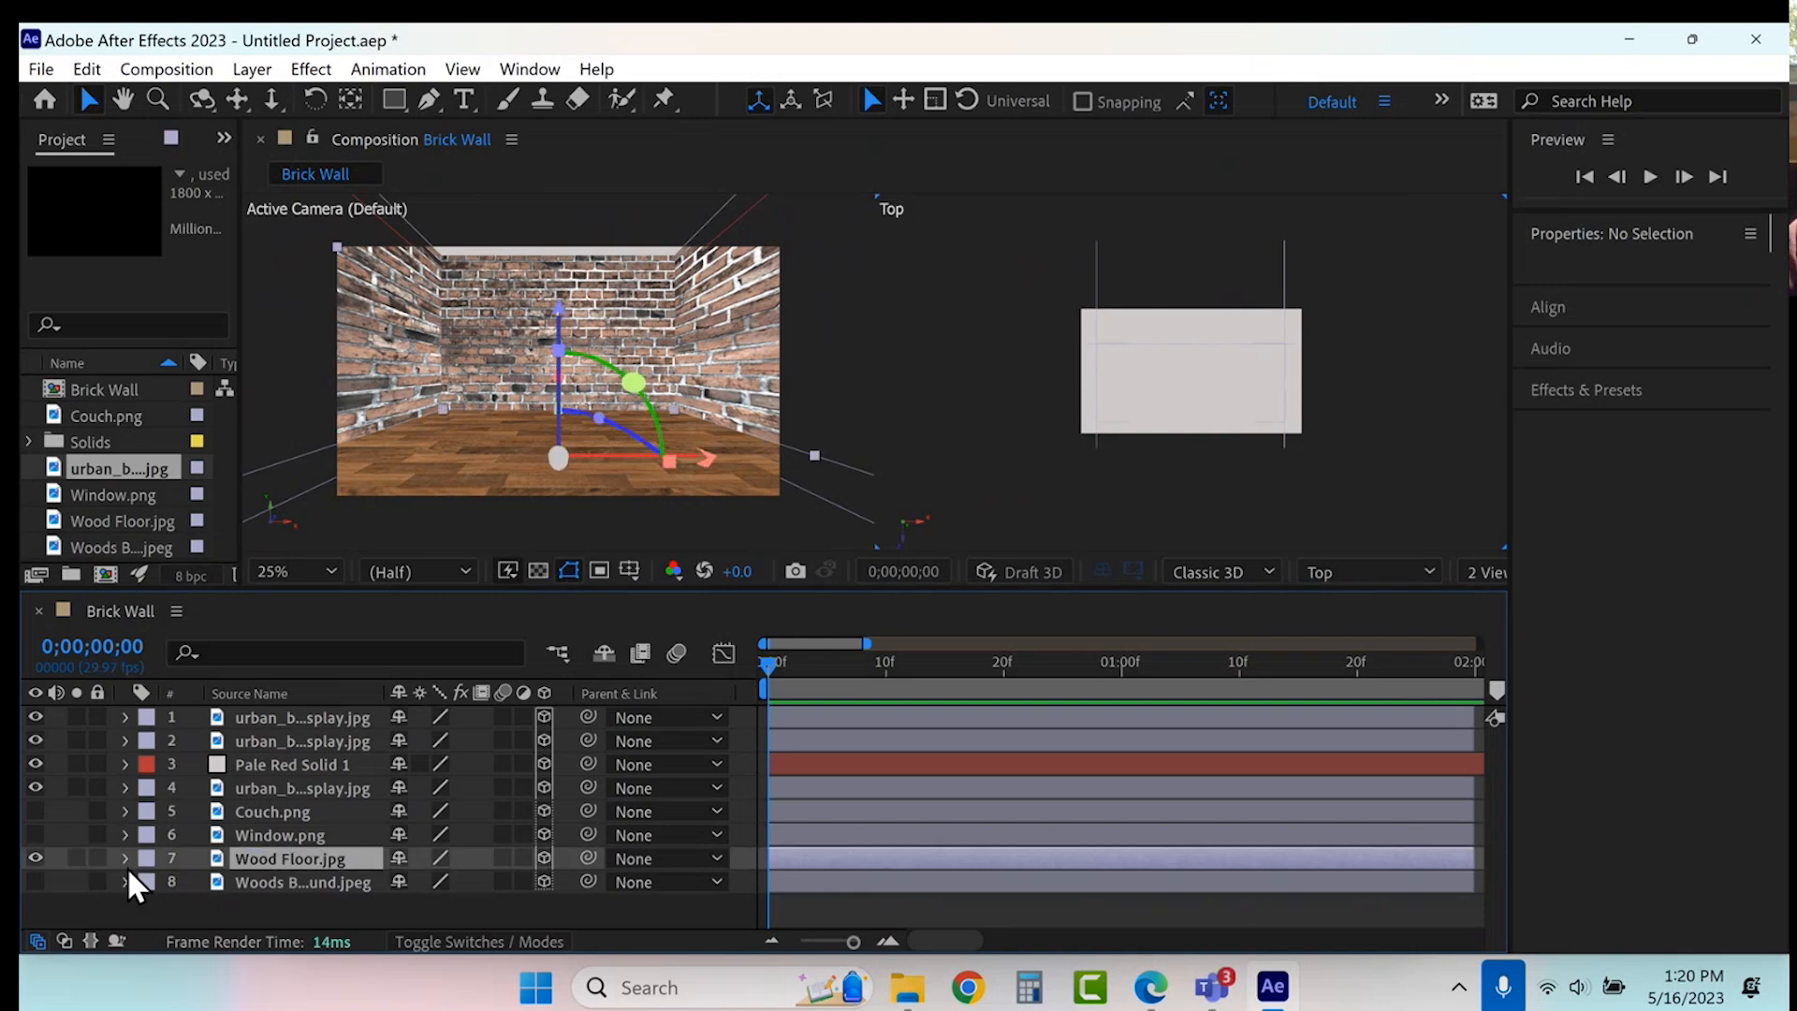
left_click(126, 834)
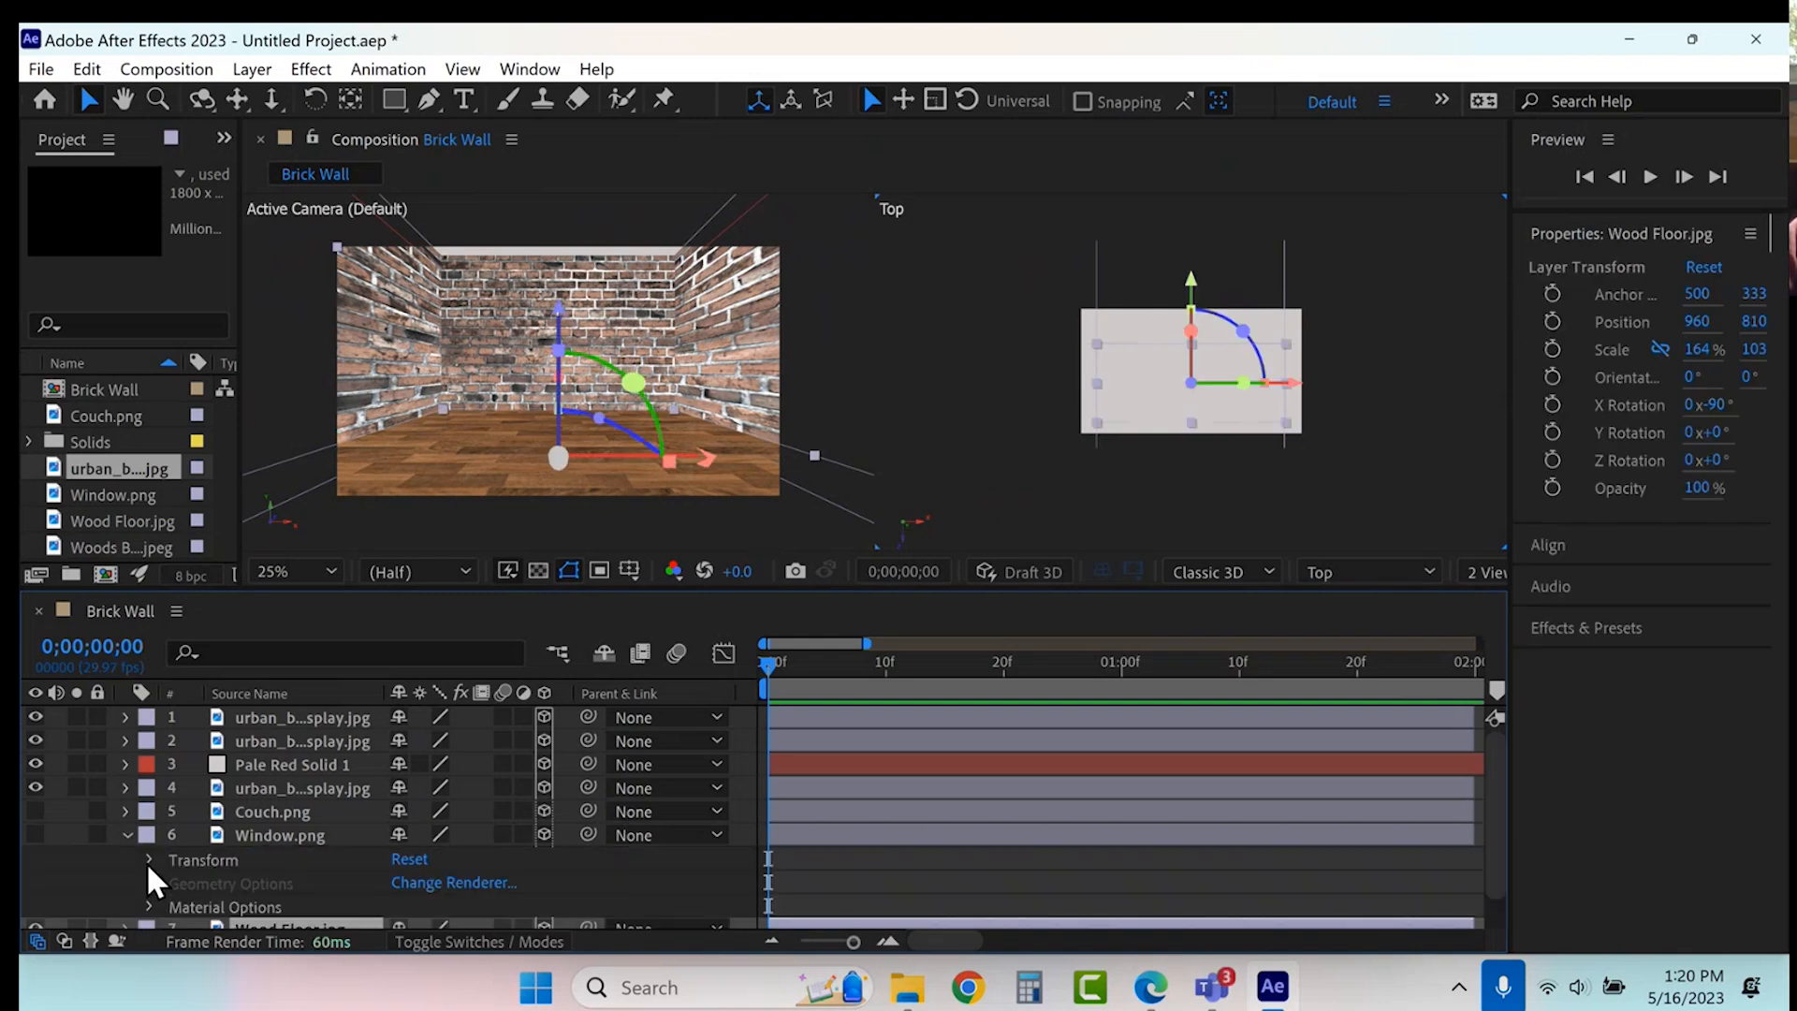
left_click(149, 857)
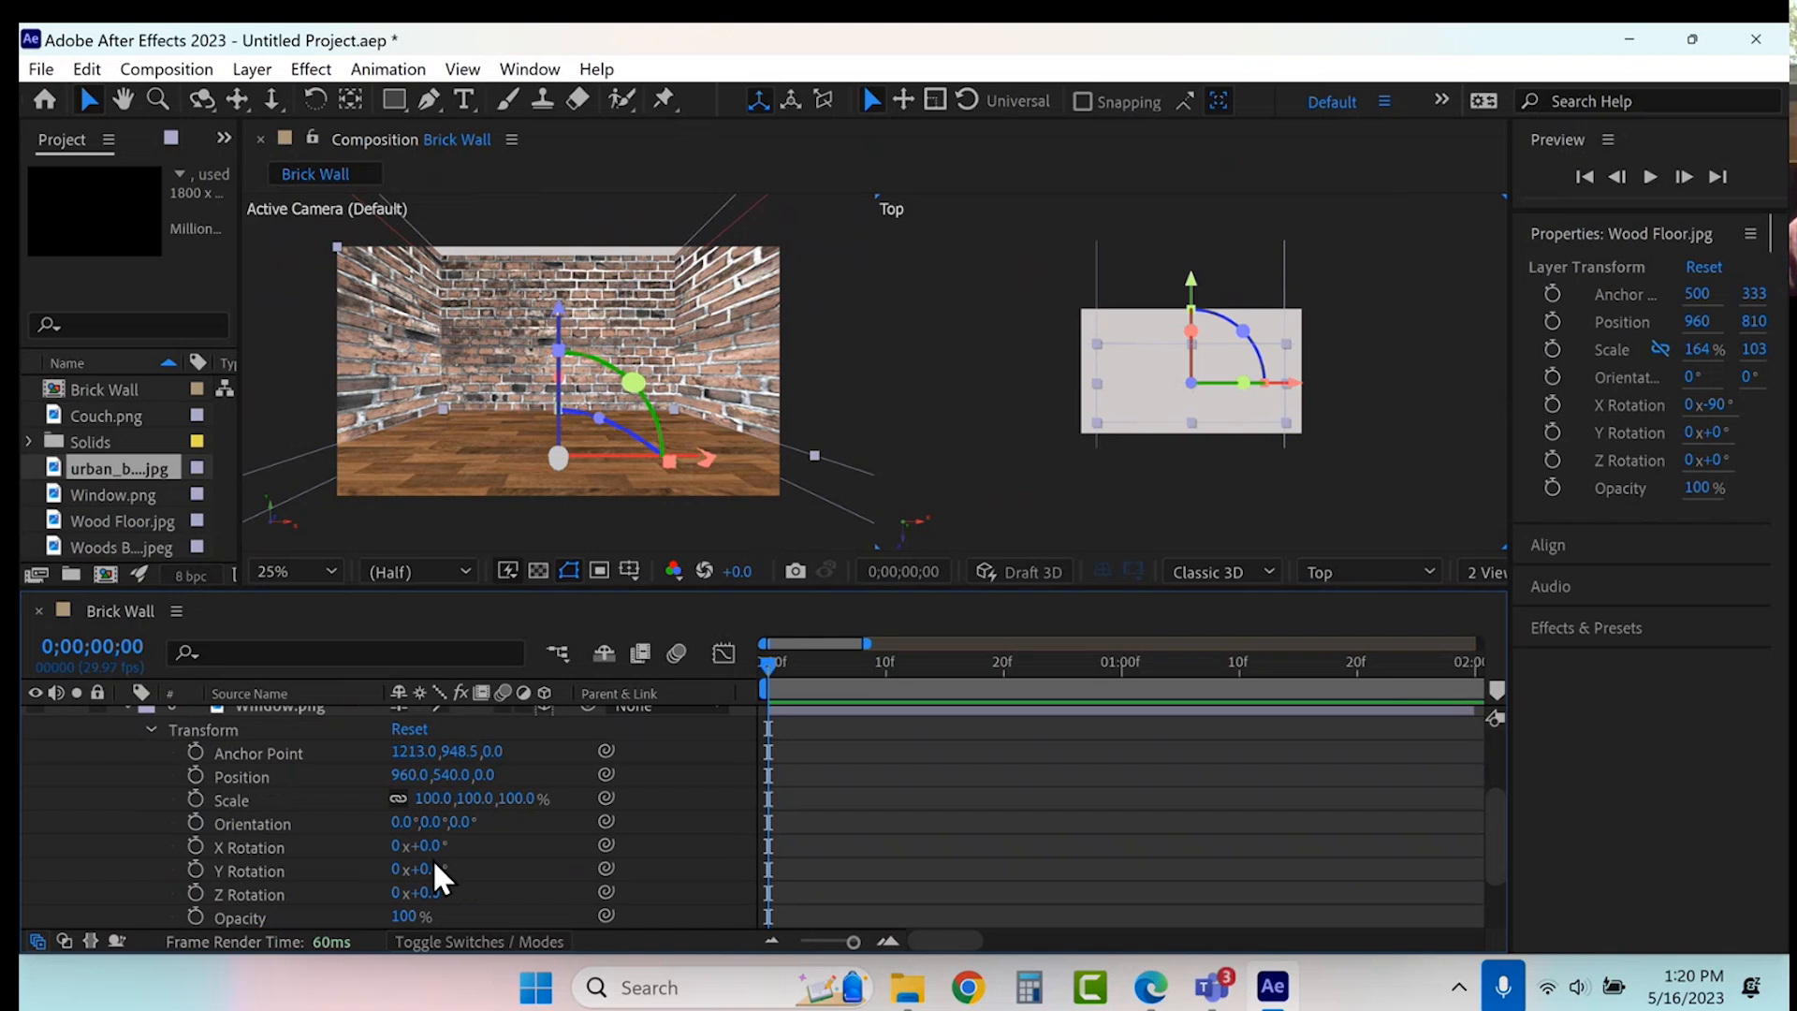
left_click_drag(431, 775, 313, 823)
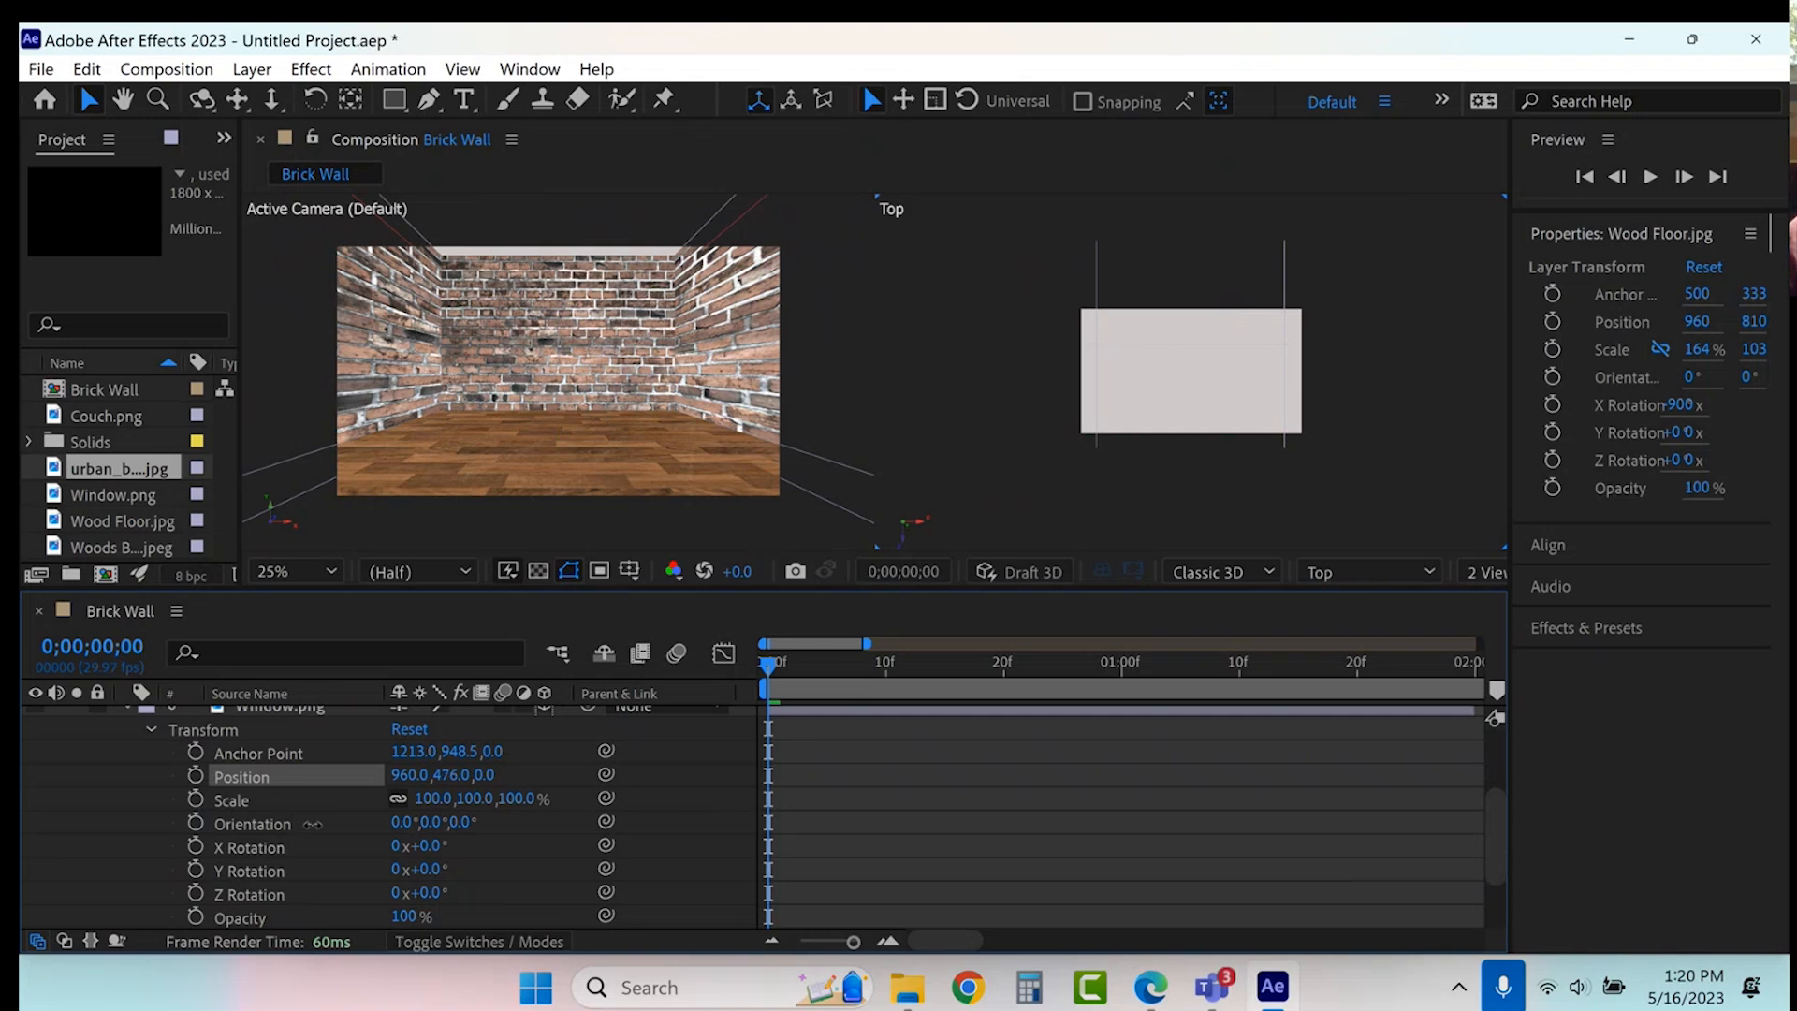
left_click_drag(146, 843, 426, 846)
scroll(429, 853, "up", 2)
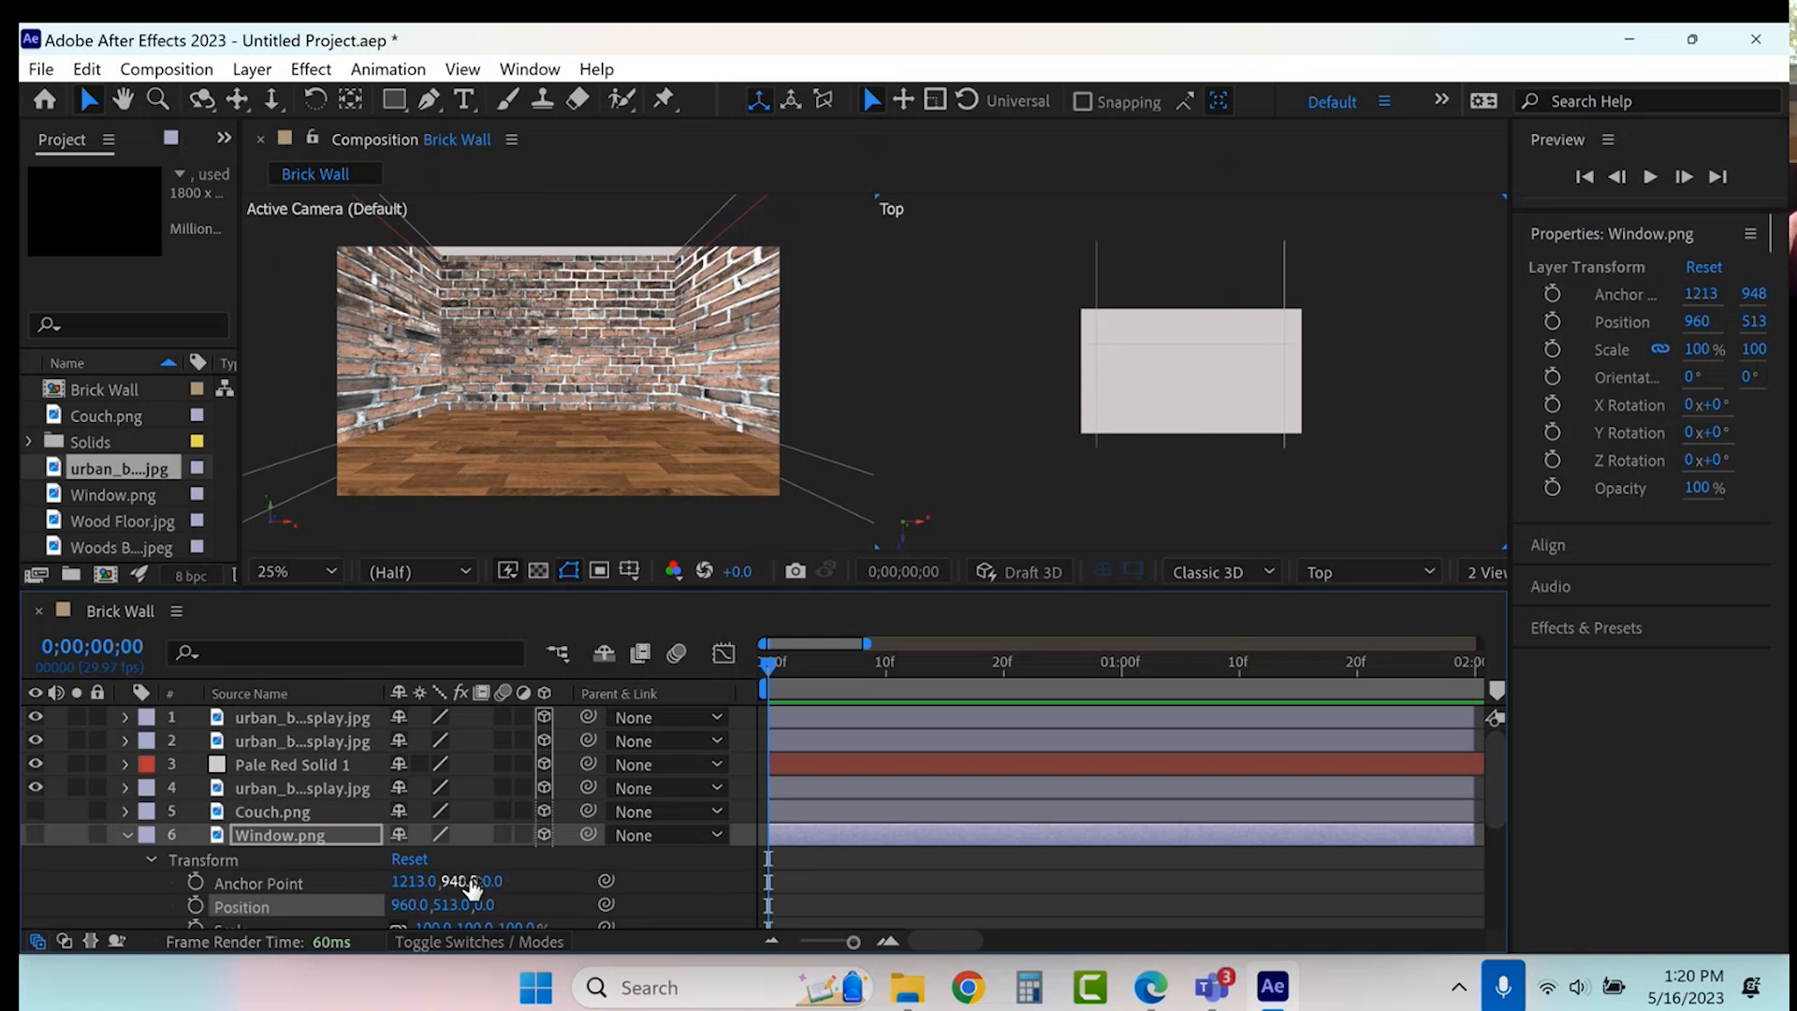
key("ctrl+z")
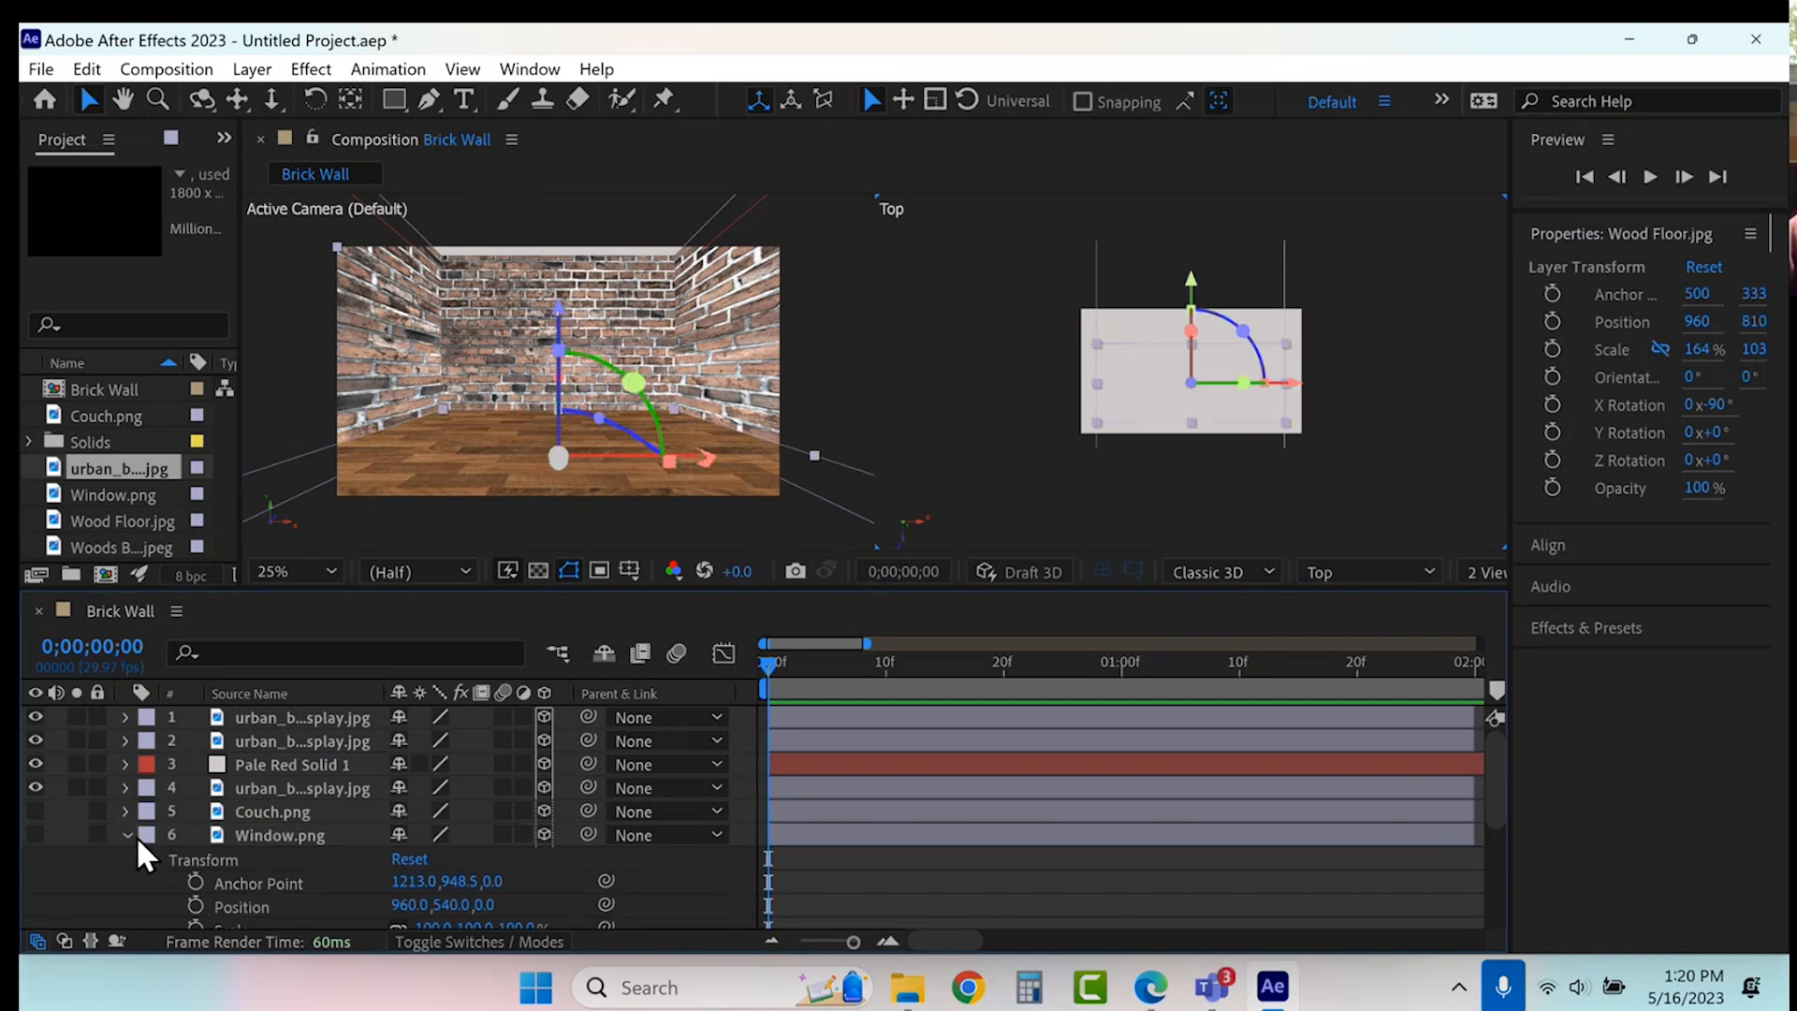
left_click(127, 831)
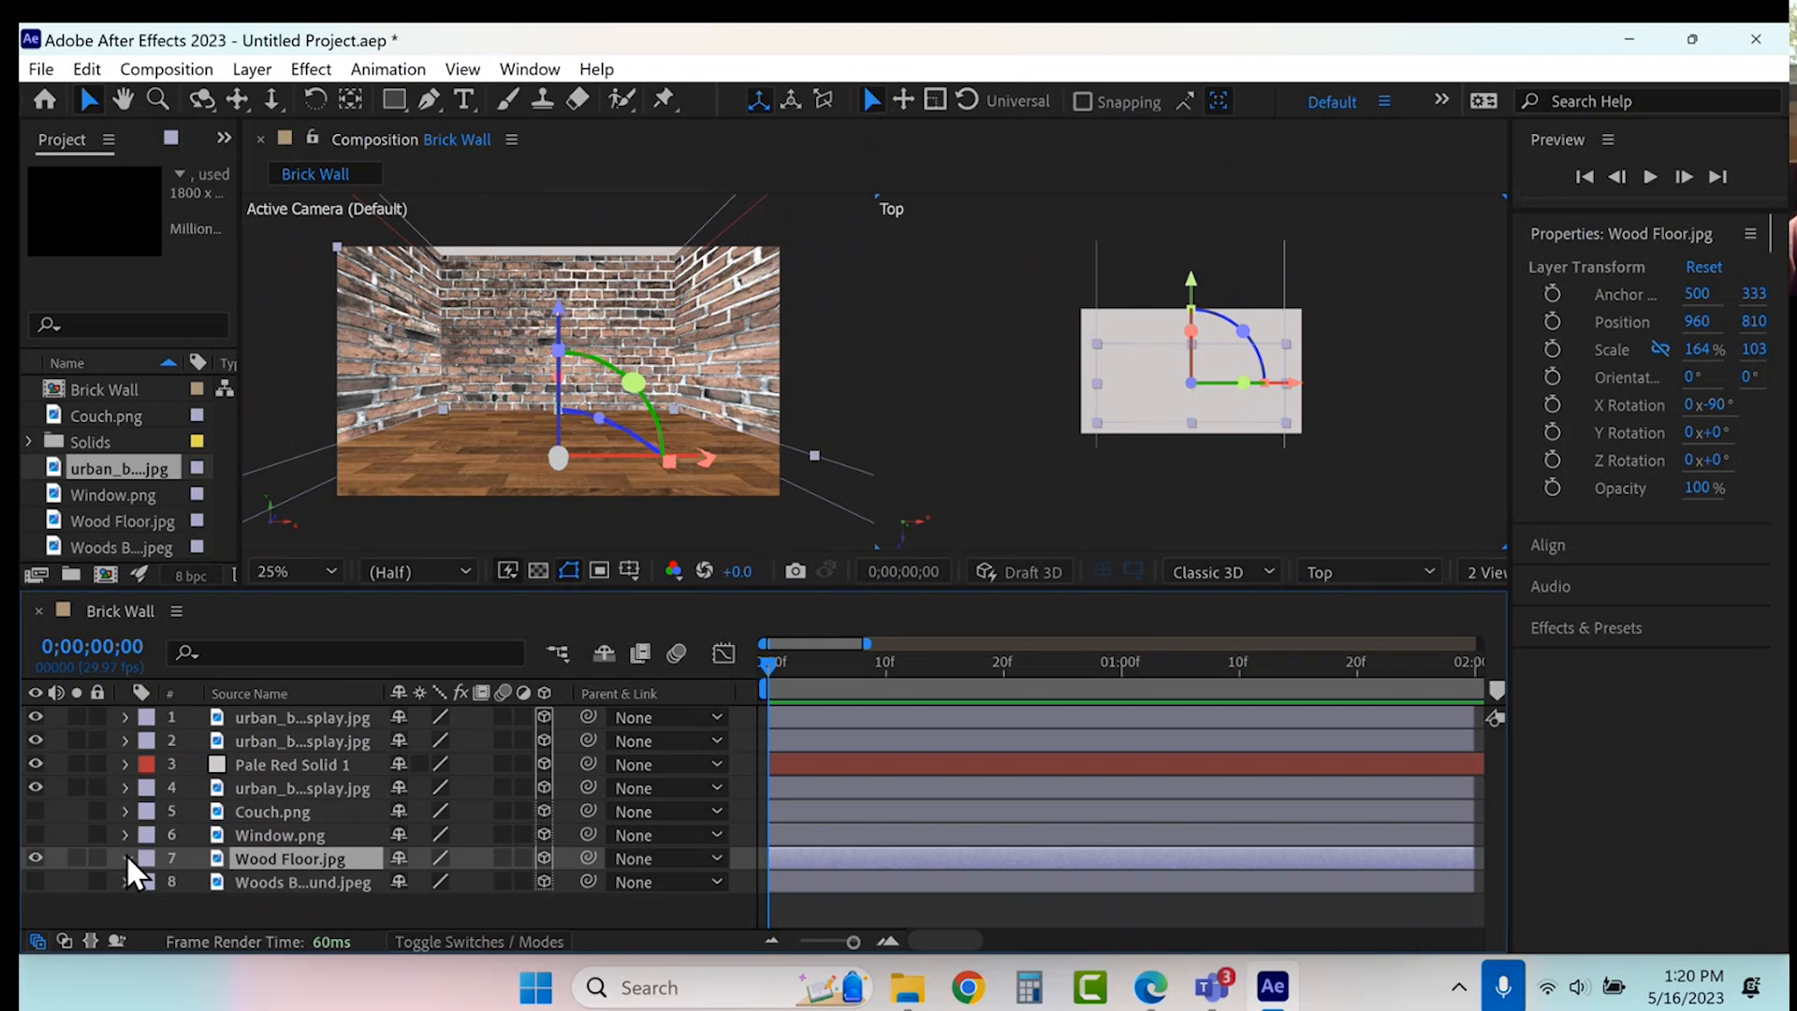
- Lower the Wood Floor layer to Y 885 and collapse its properties
left_click(125, 856)
left_click_drag(468, 794, 662, 622)
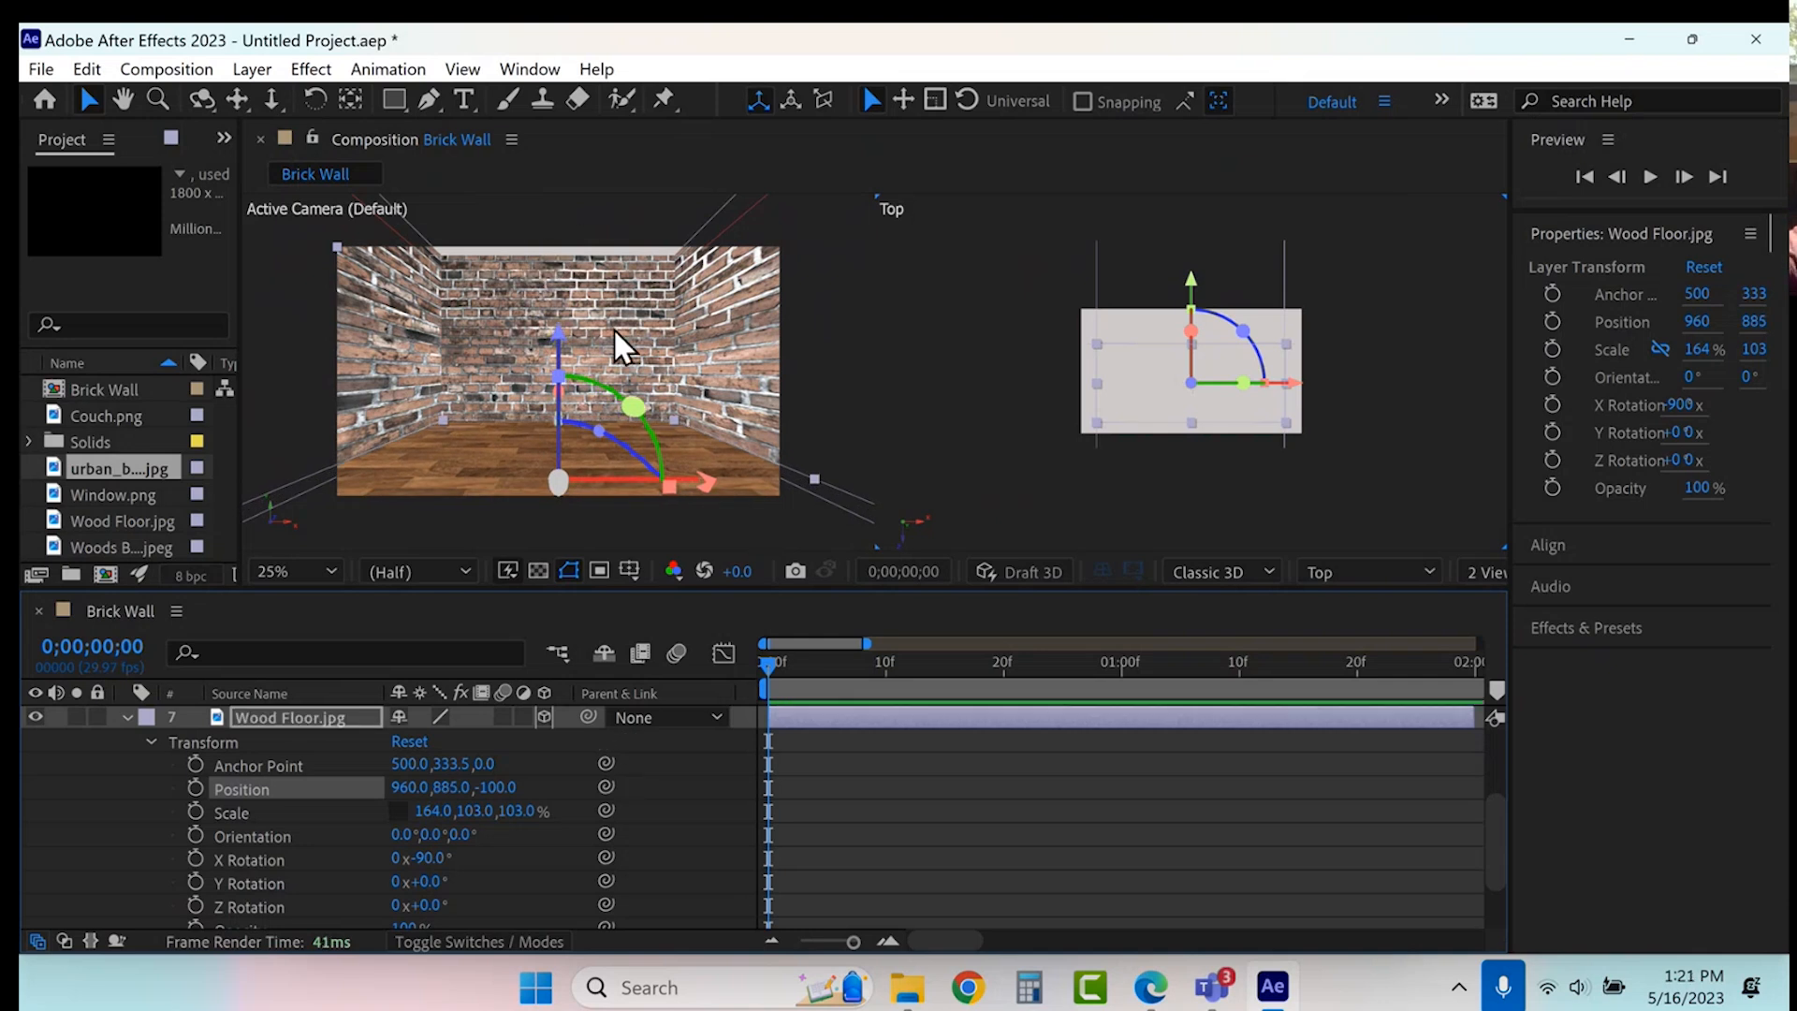
left_click(126, 716)
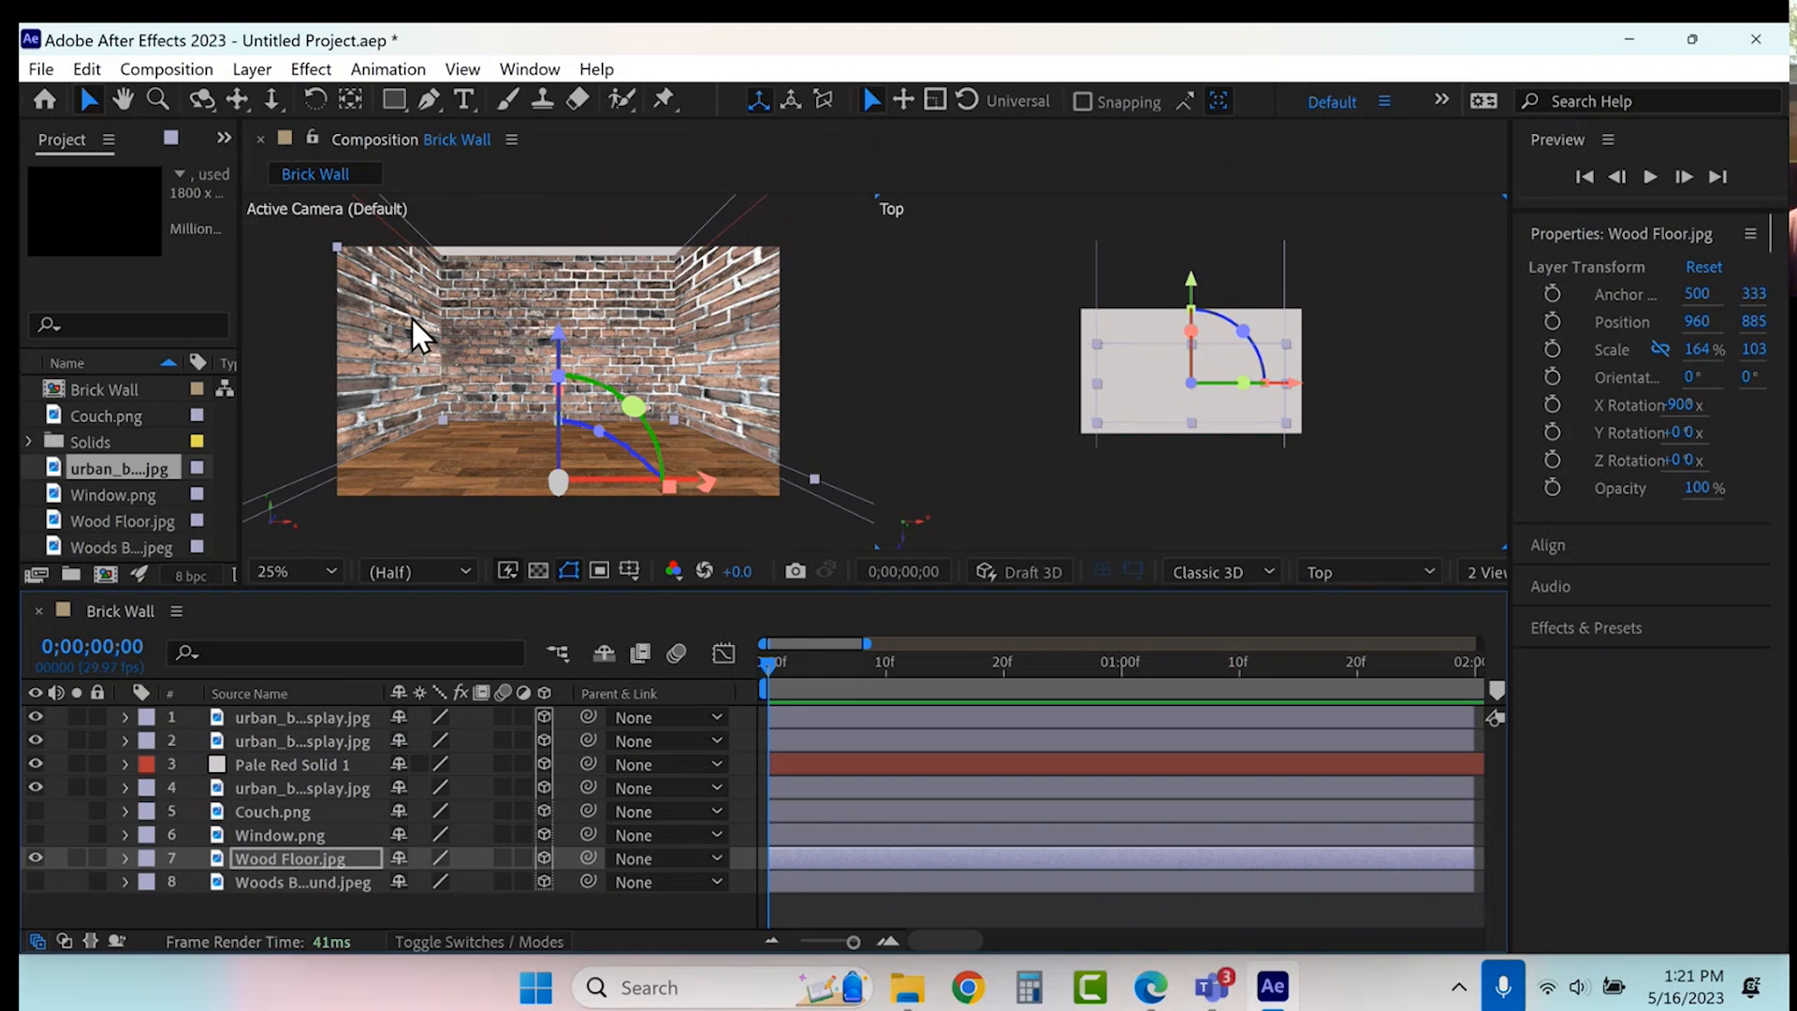
- Start a new Spot light layer and set its colour to the warm tone F7D0AA
left_click(262, 73)
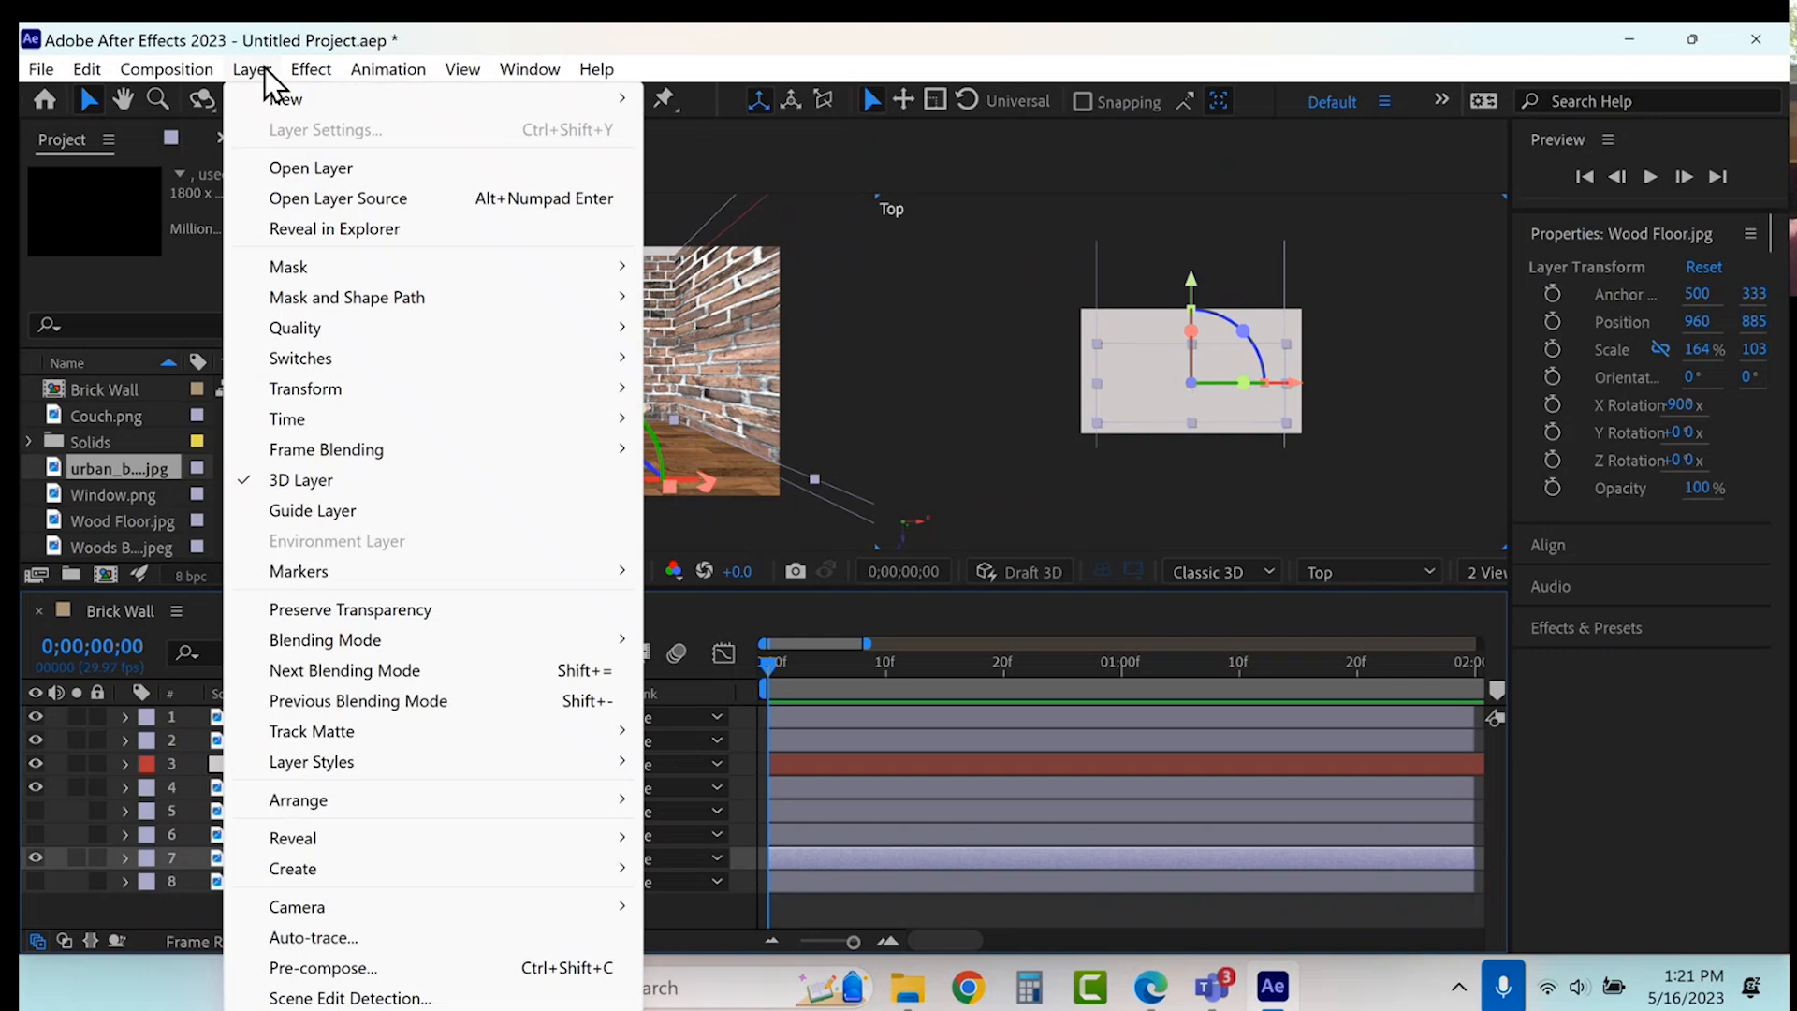
mouse_move(290, 101)
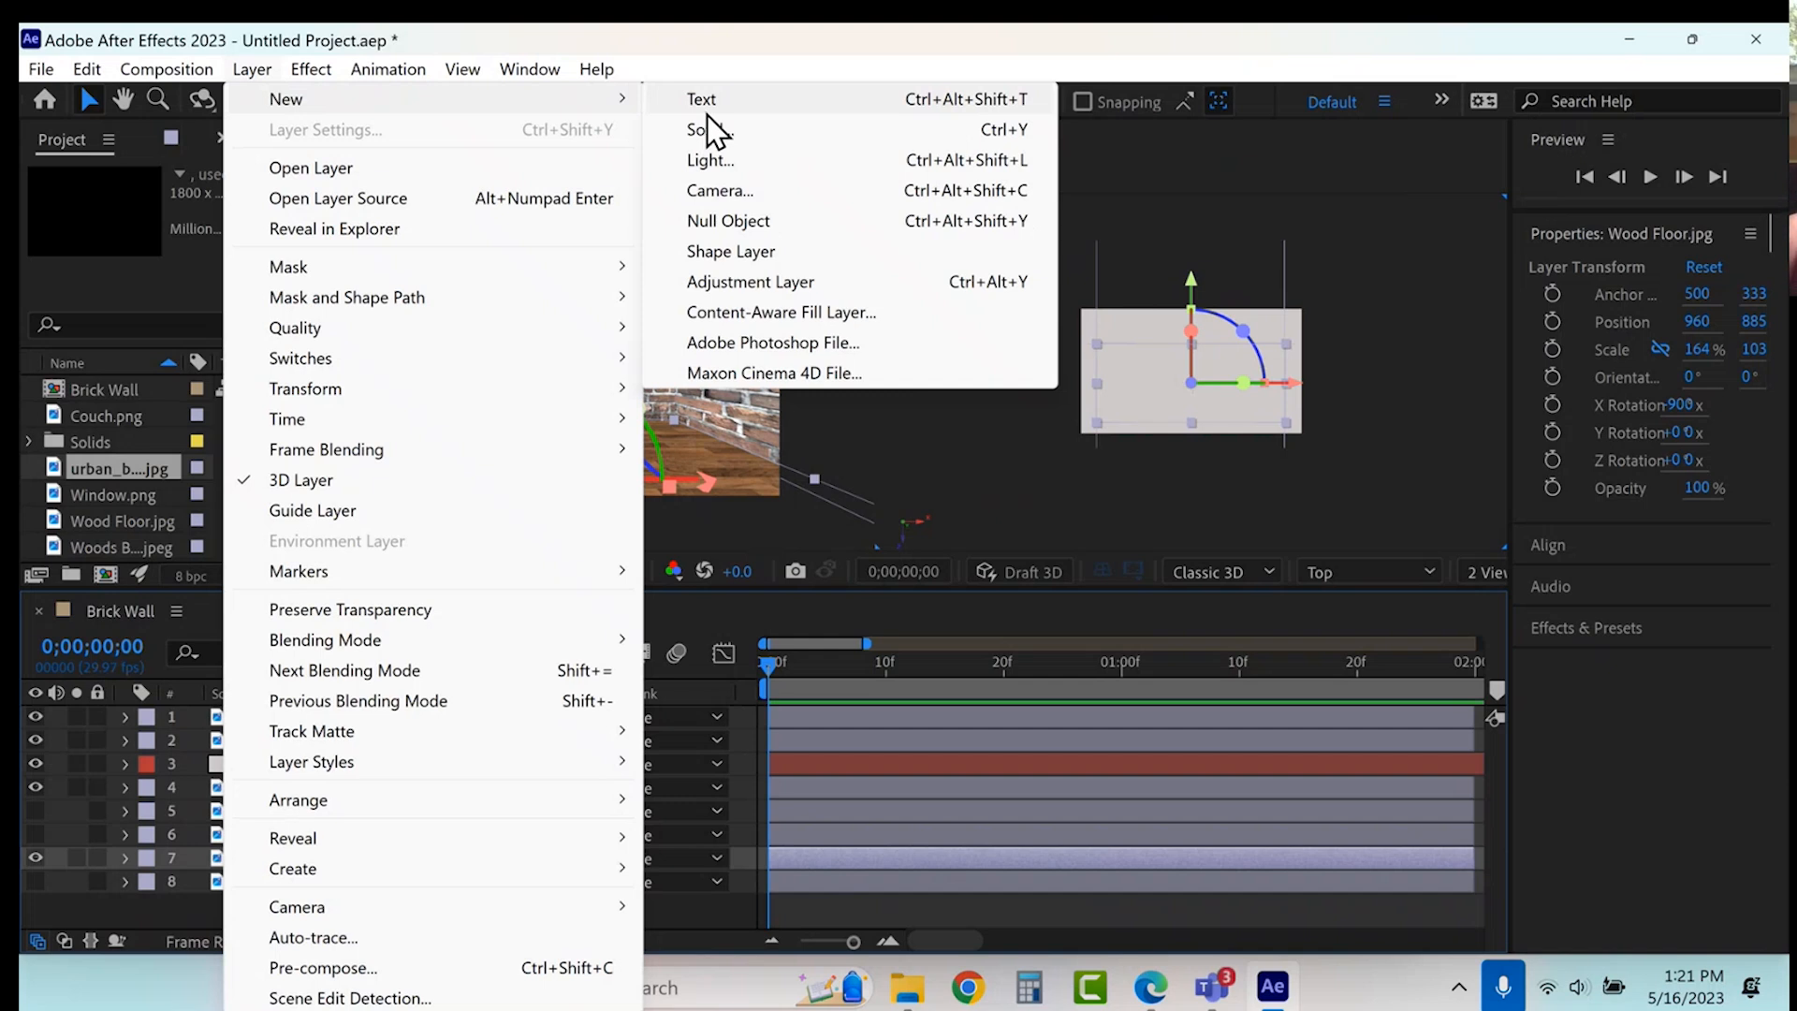
left_click(723, 165)
left_click(901, 294)
left_click_drag(946, 528, 952, 653)
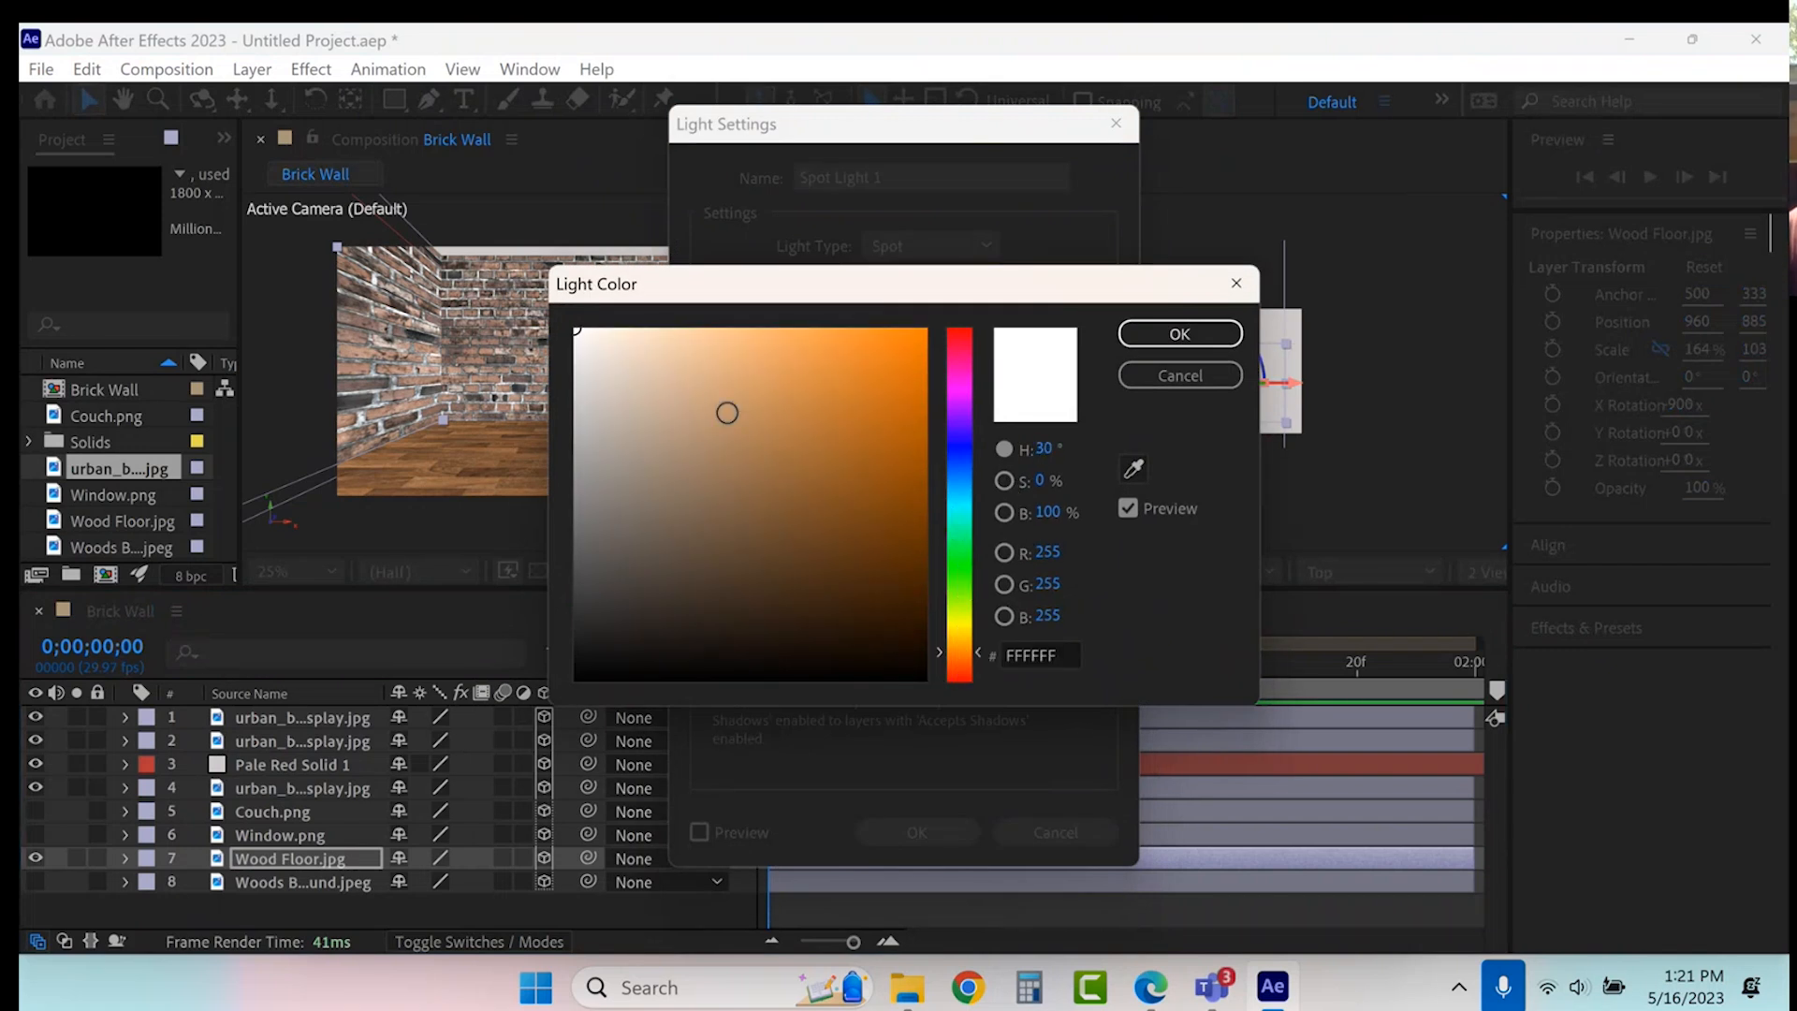
left_click(684, 338)
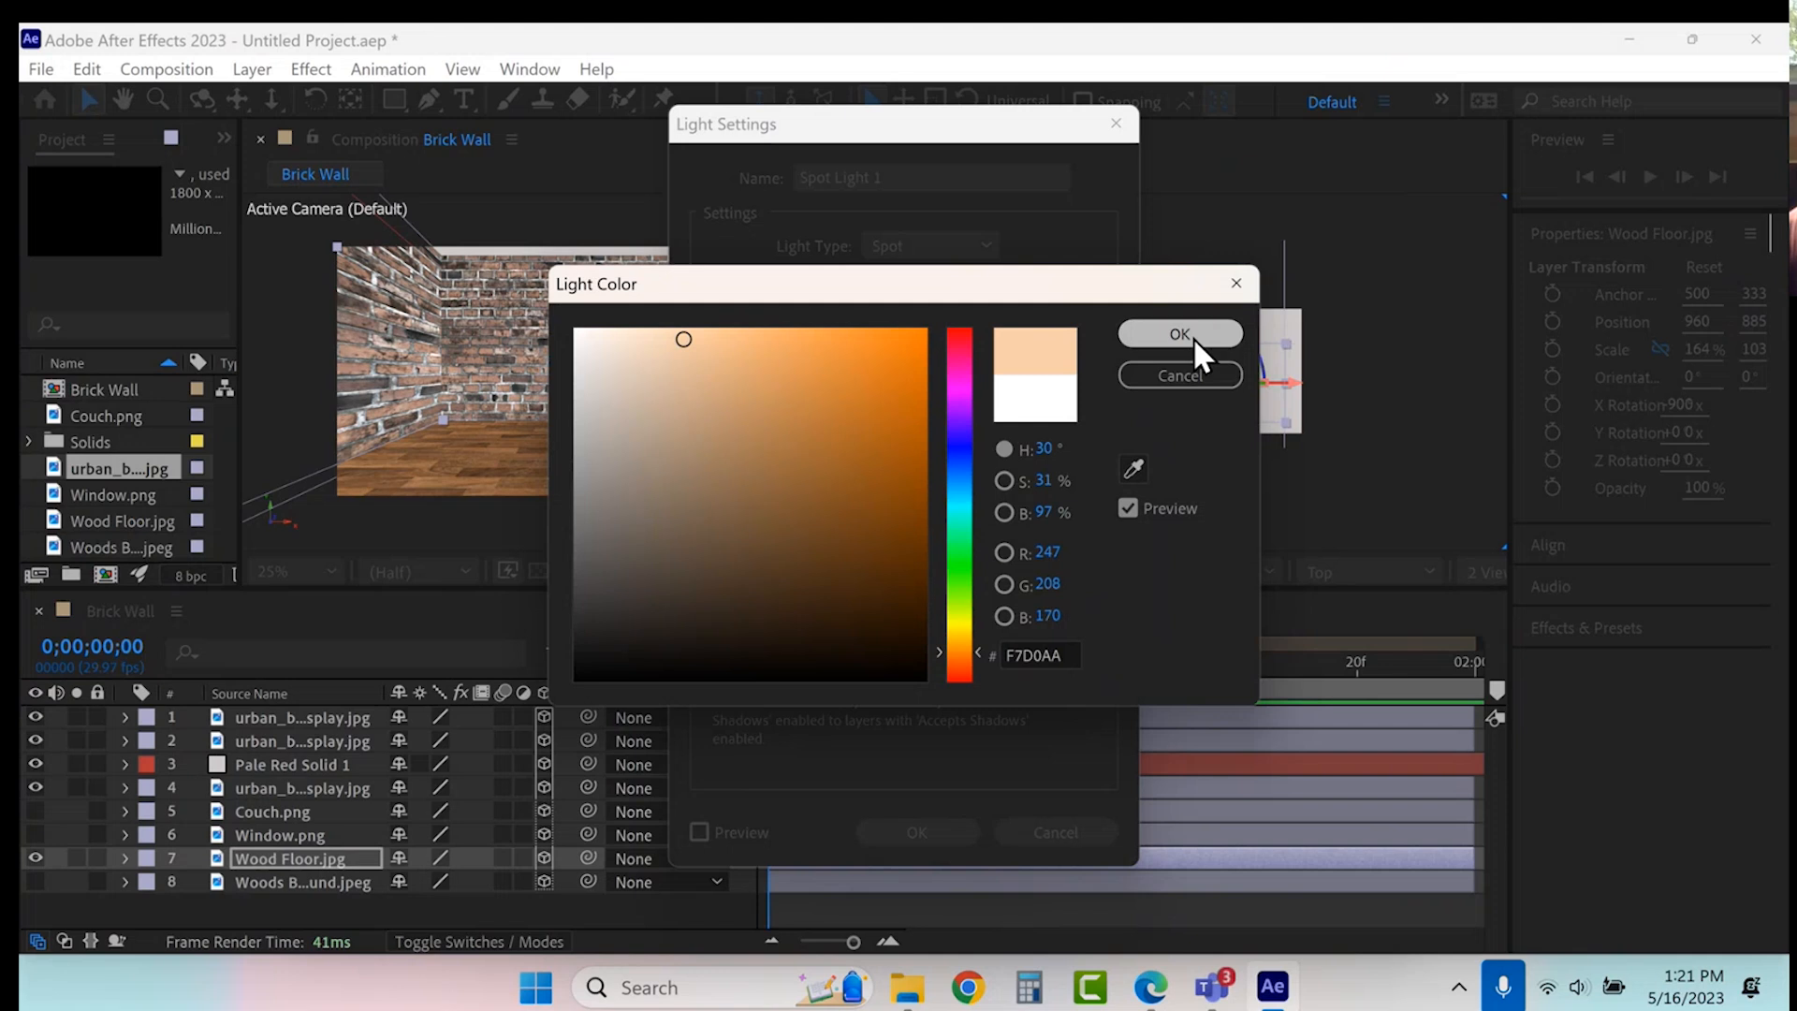
left_click(1180, 334)
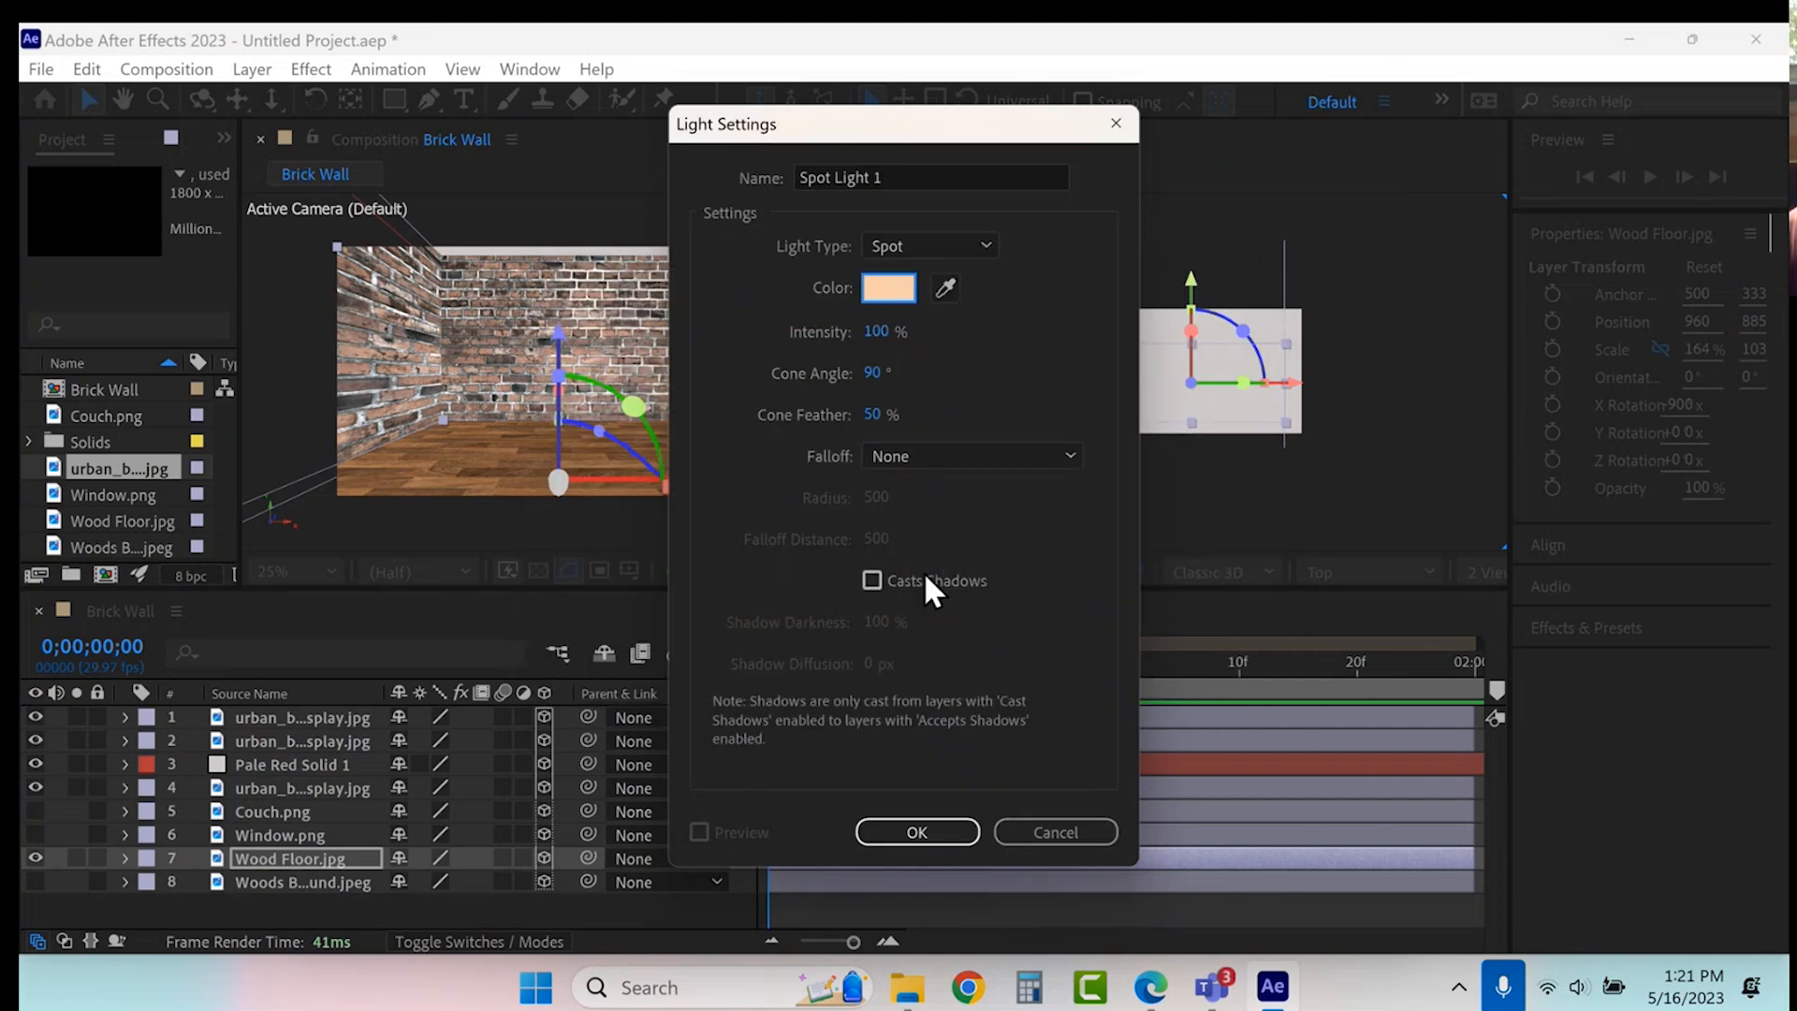
- Enable Casts Shadows with 90% Shadow Darkness and create the spot light
left_click(871, 581)
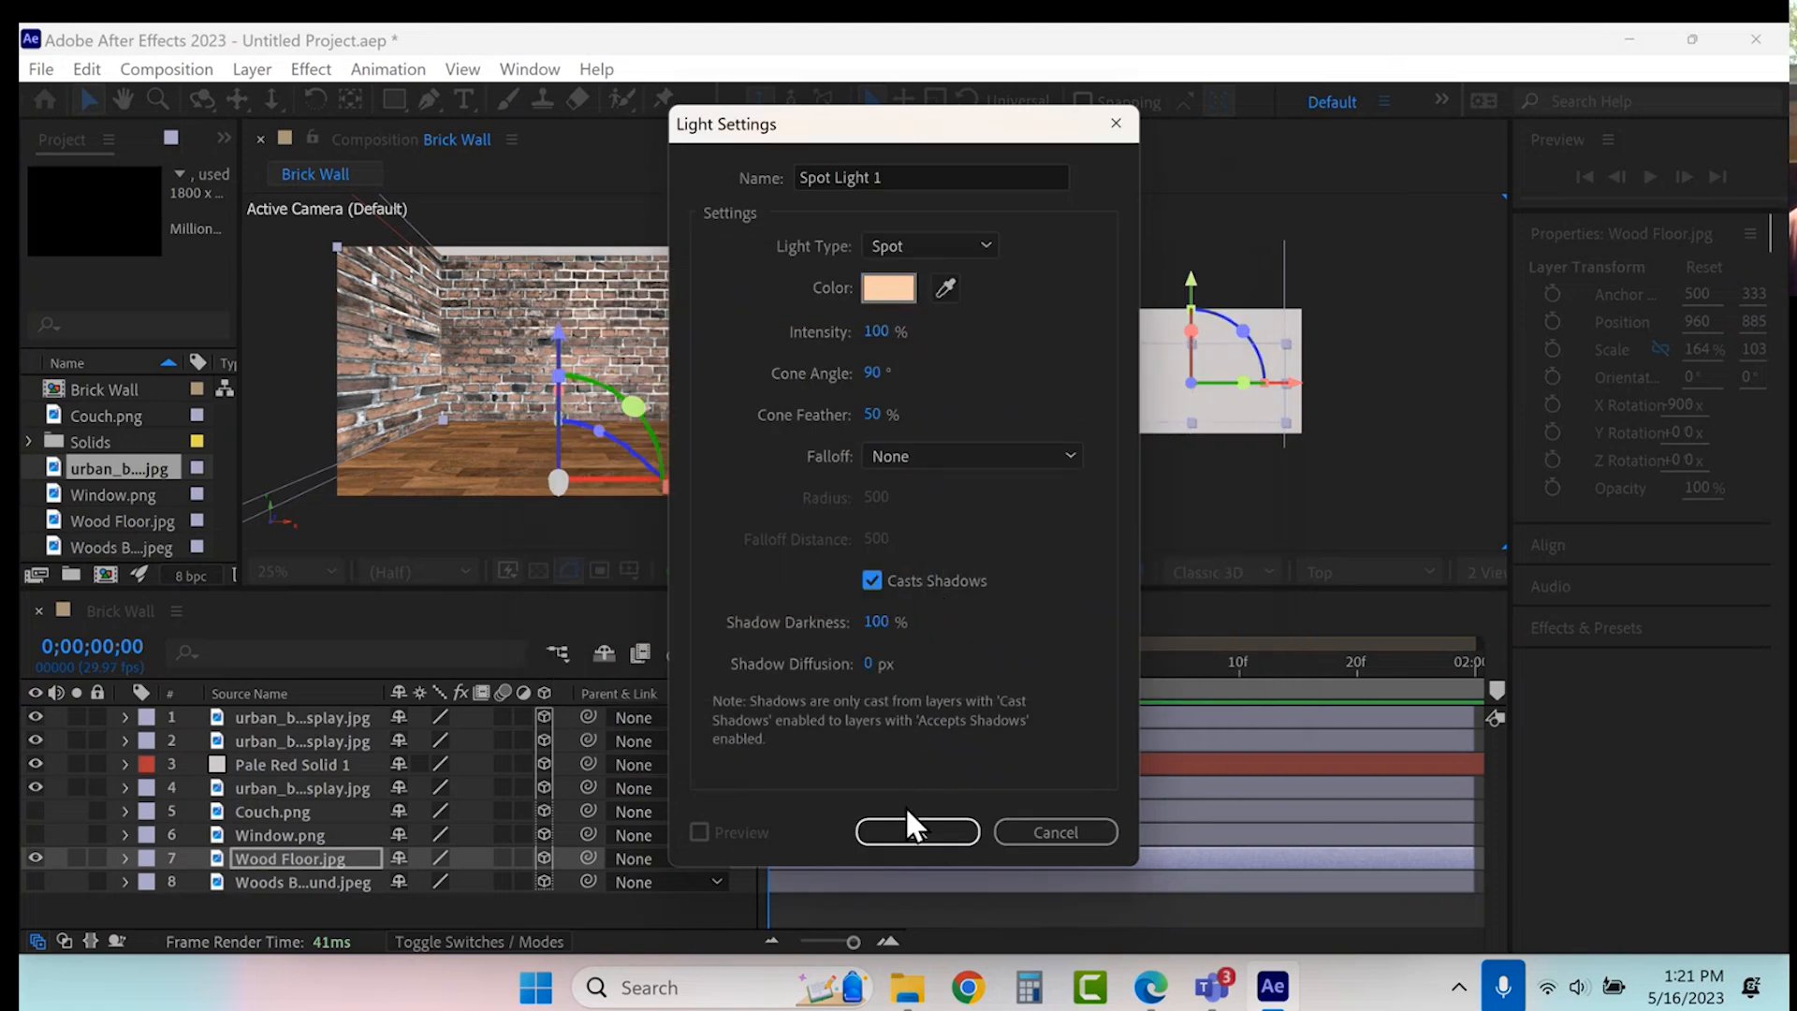
left_click(874, 621)
type("90")
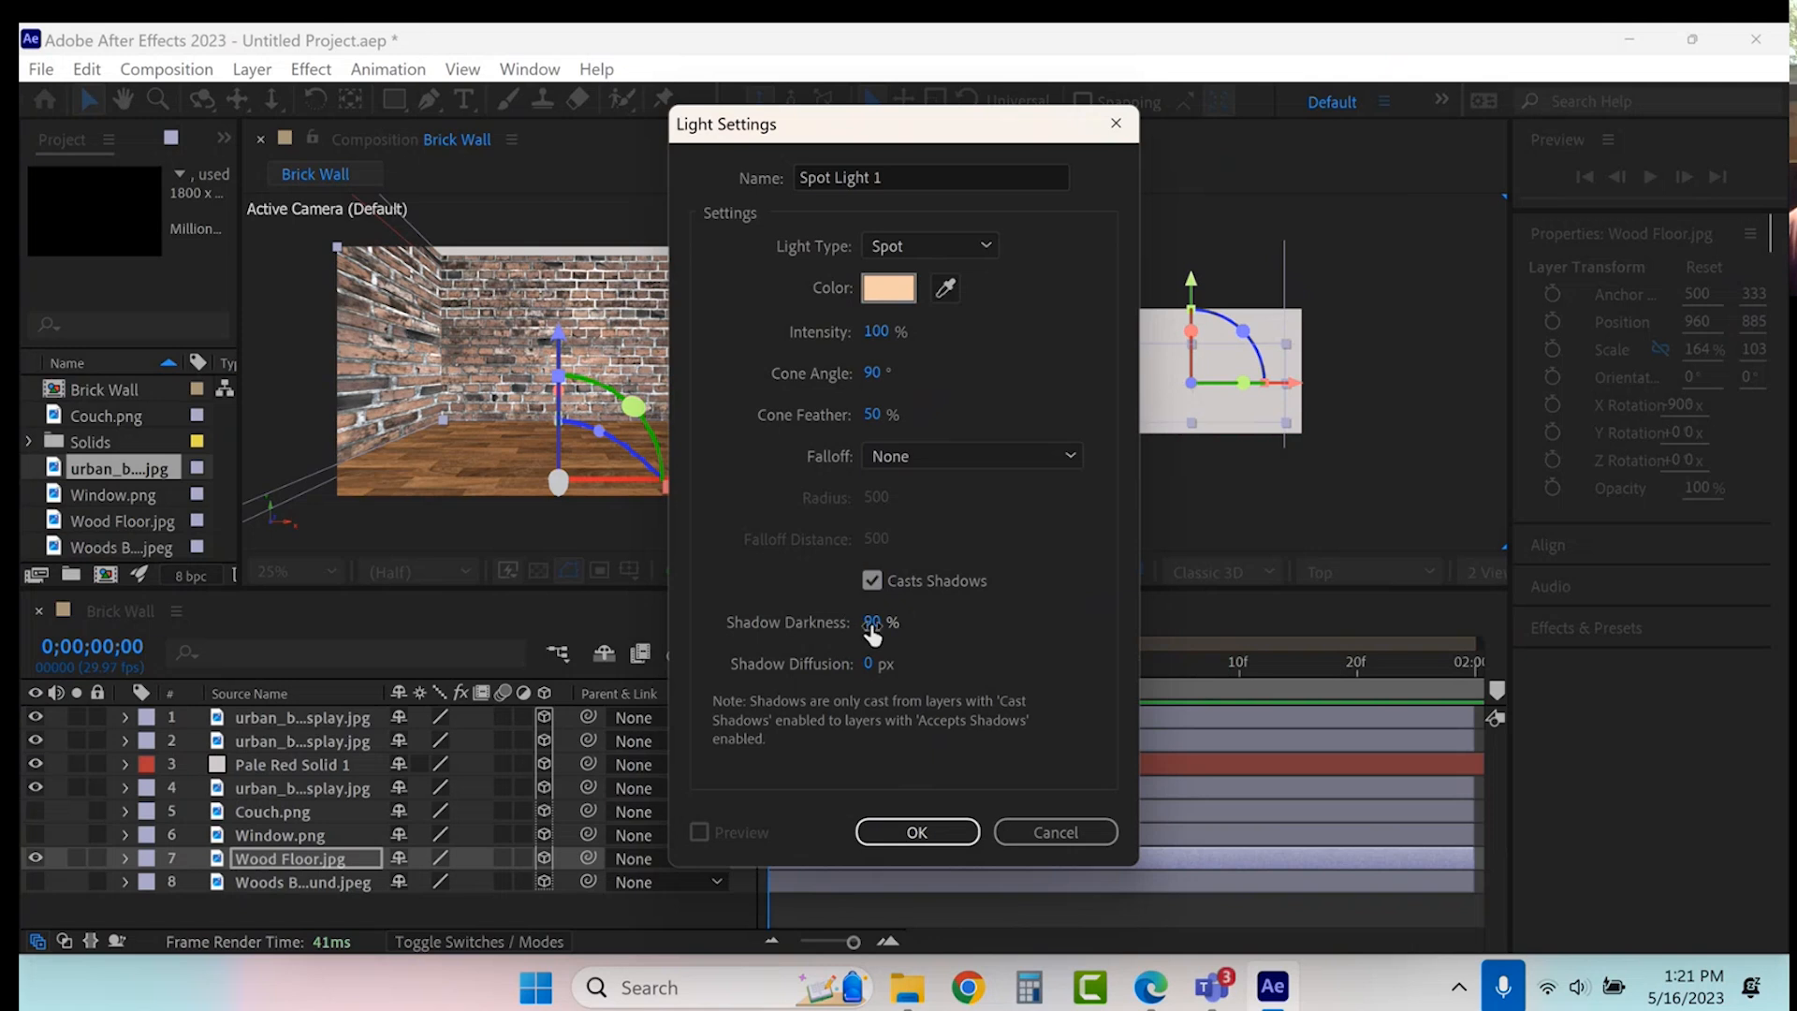
left_click(901, 833)
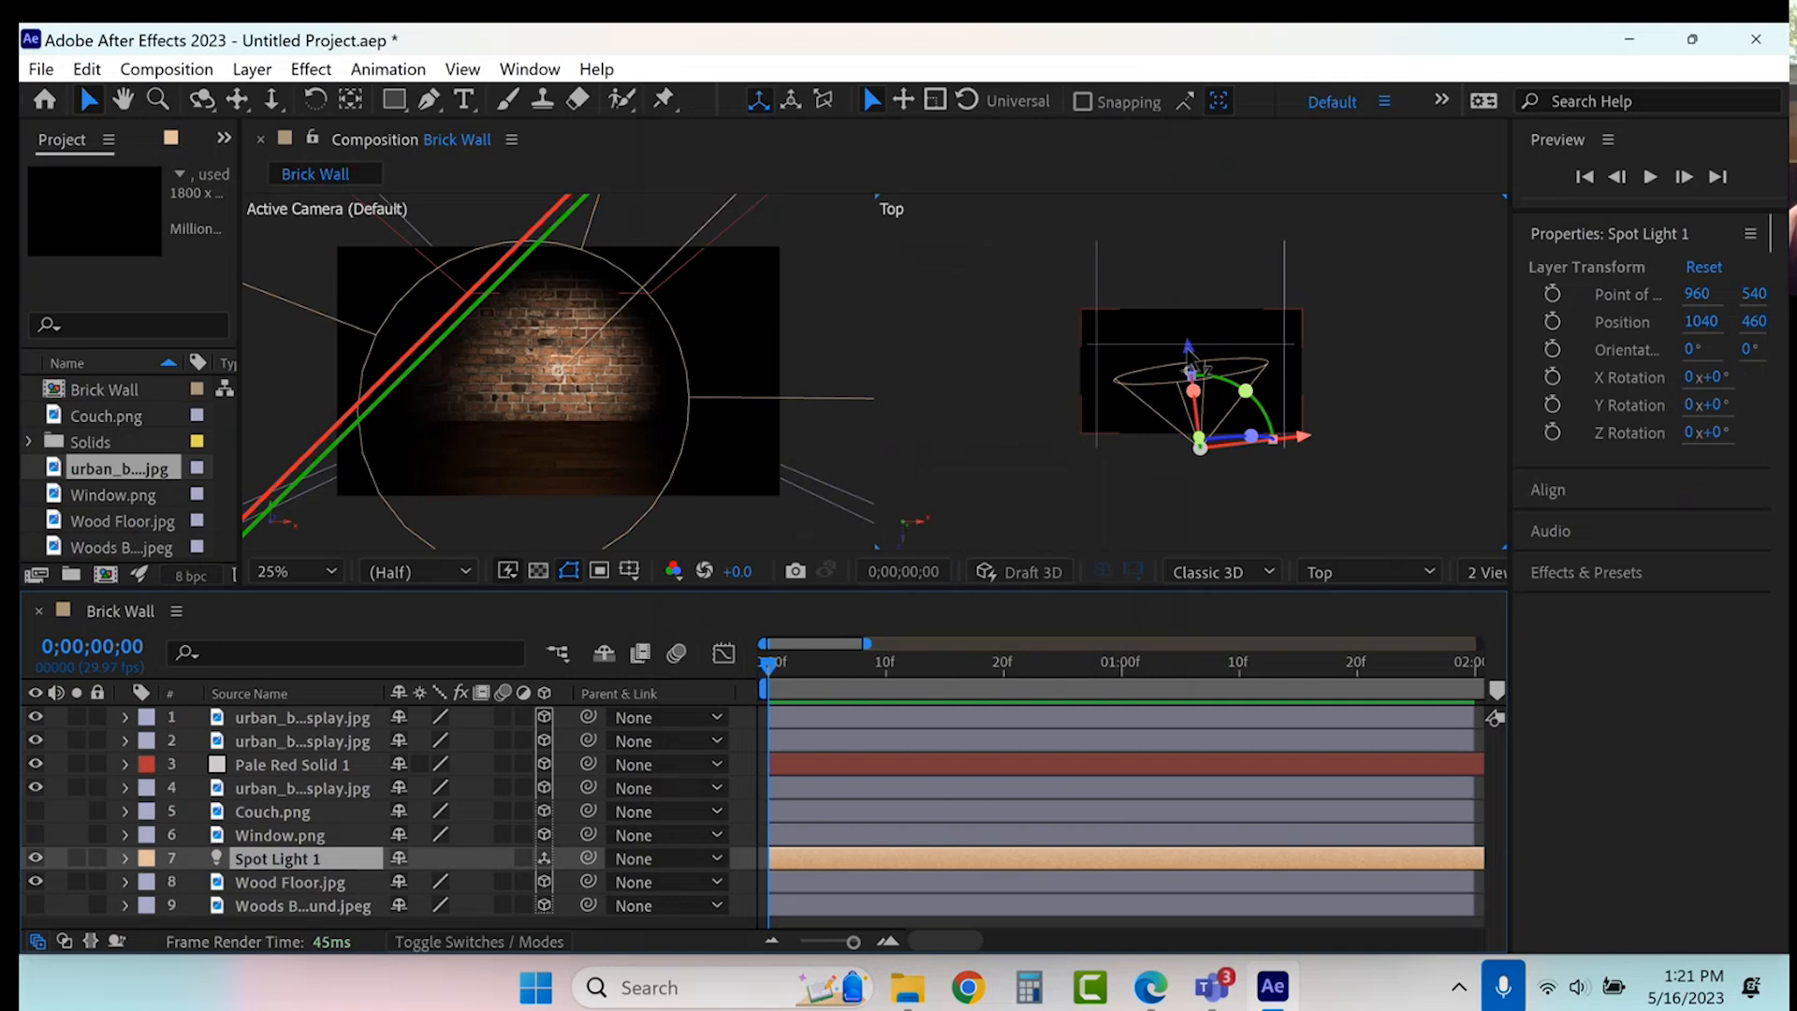
- Pull the spot light back out of the room in the Top view to about X 1149, Y 351, Z -1574
left_click_drag(1187, 353, 1223, 465)
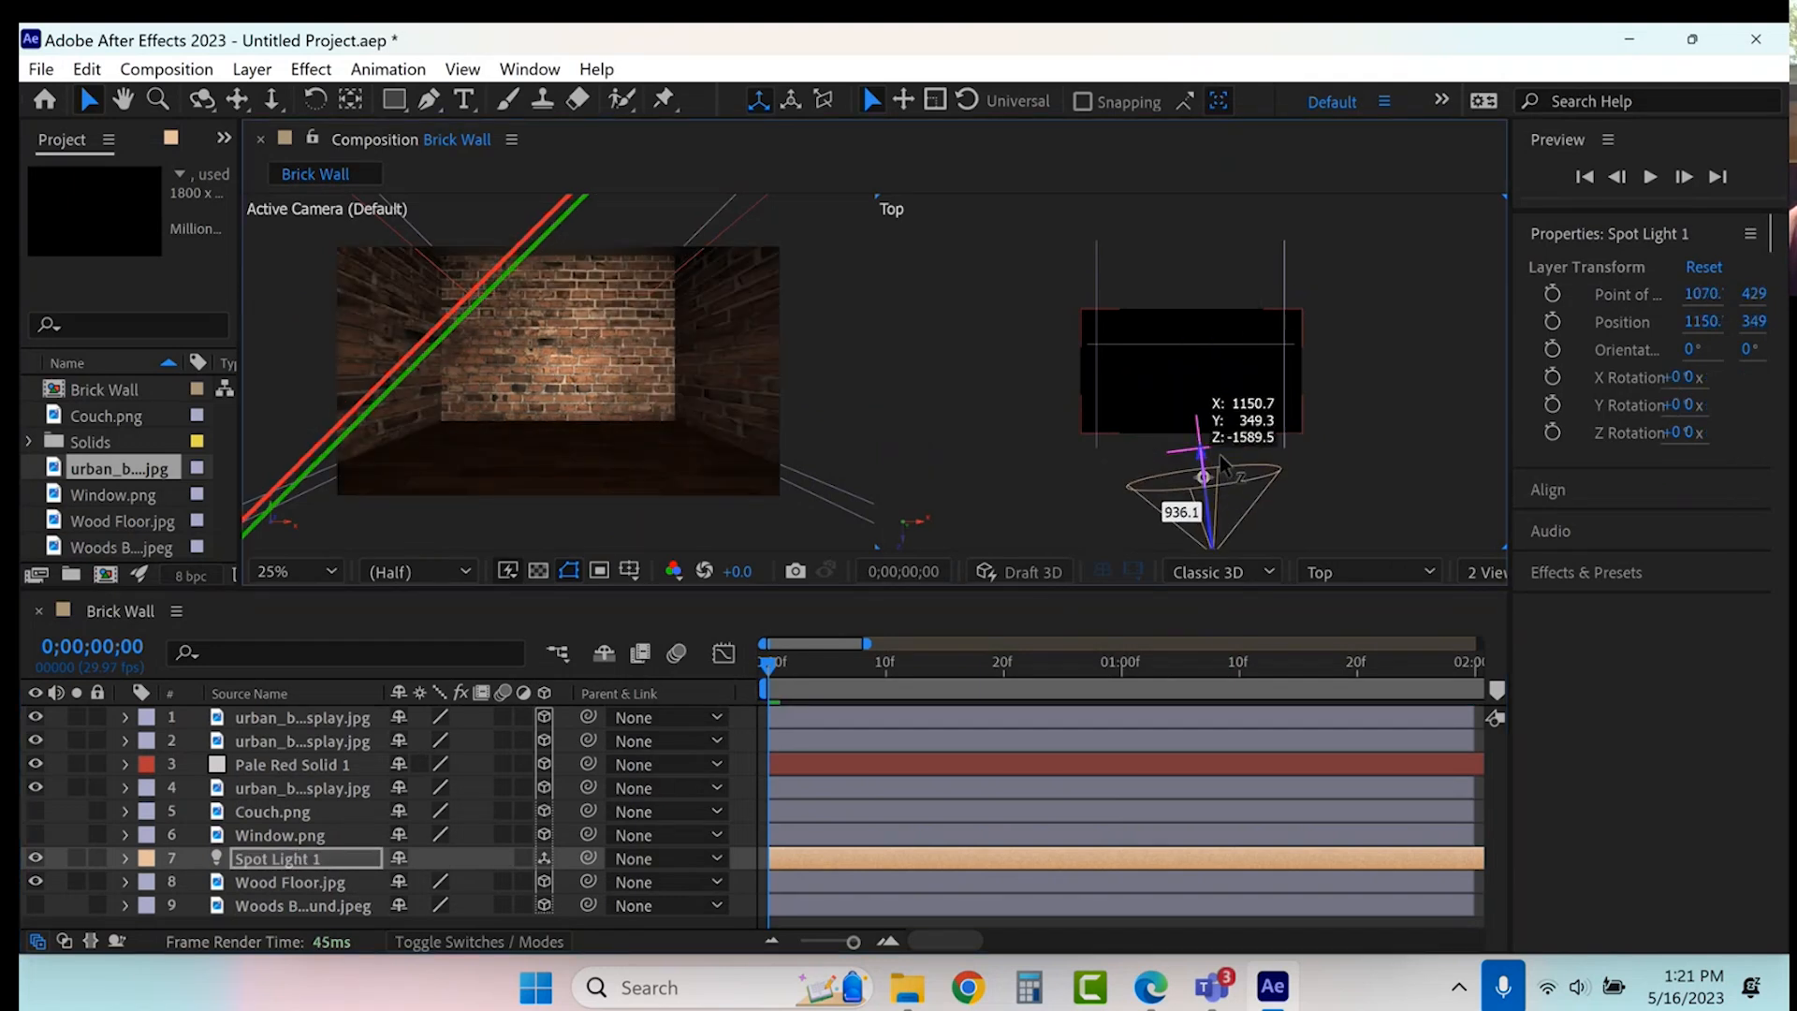
left_click(819, 373)
left_click(819, 372)
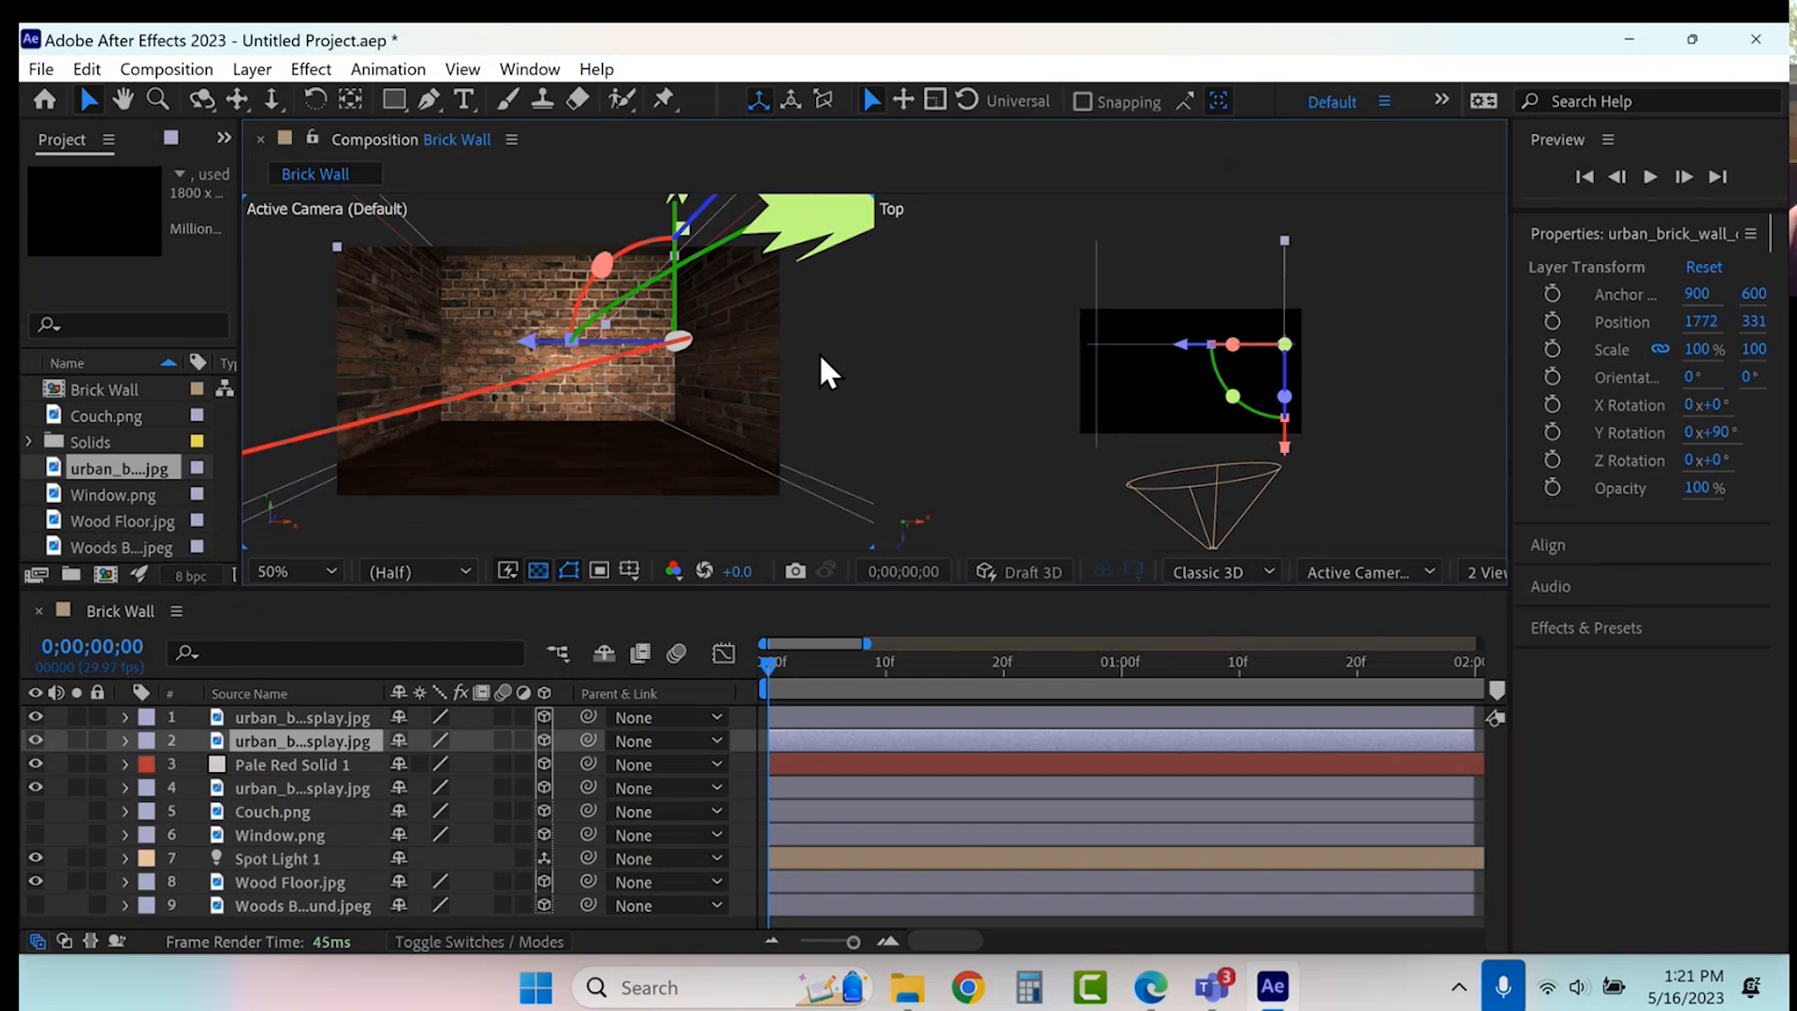
- Switch the composition to a single Active Camera view at 50% zoom
left_click(1482, 569)
left_click(1488, 599)
key("slash")
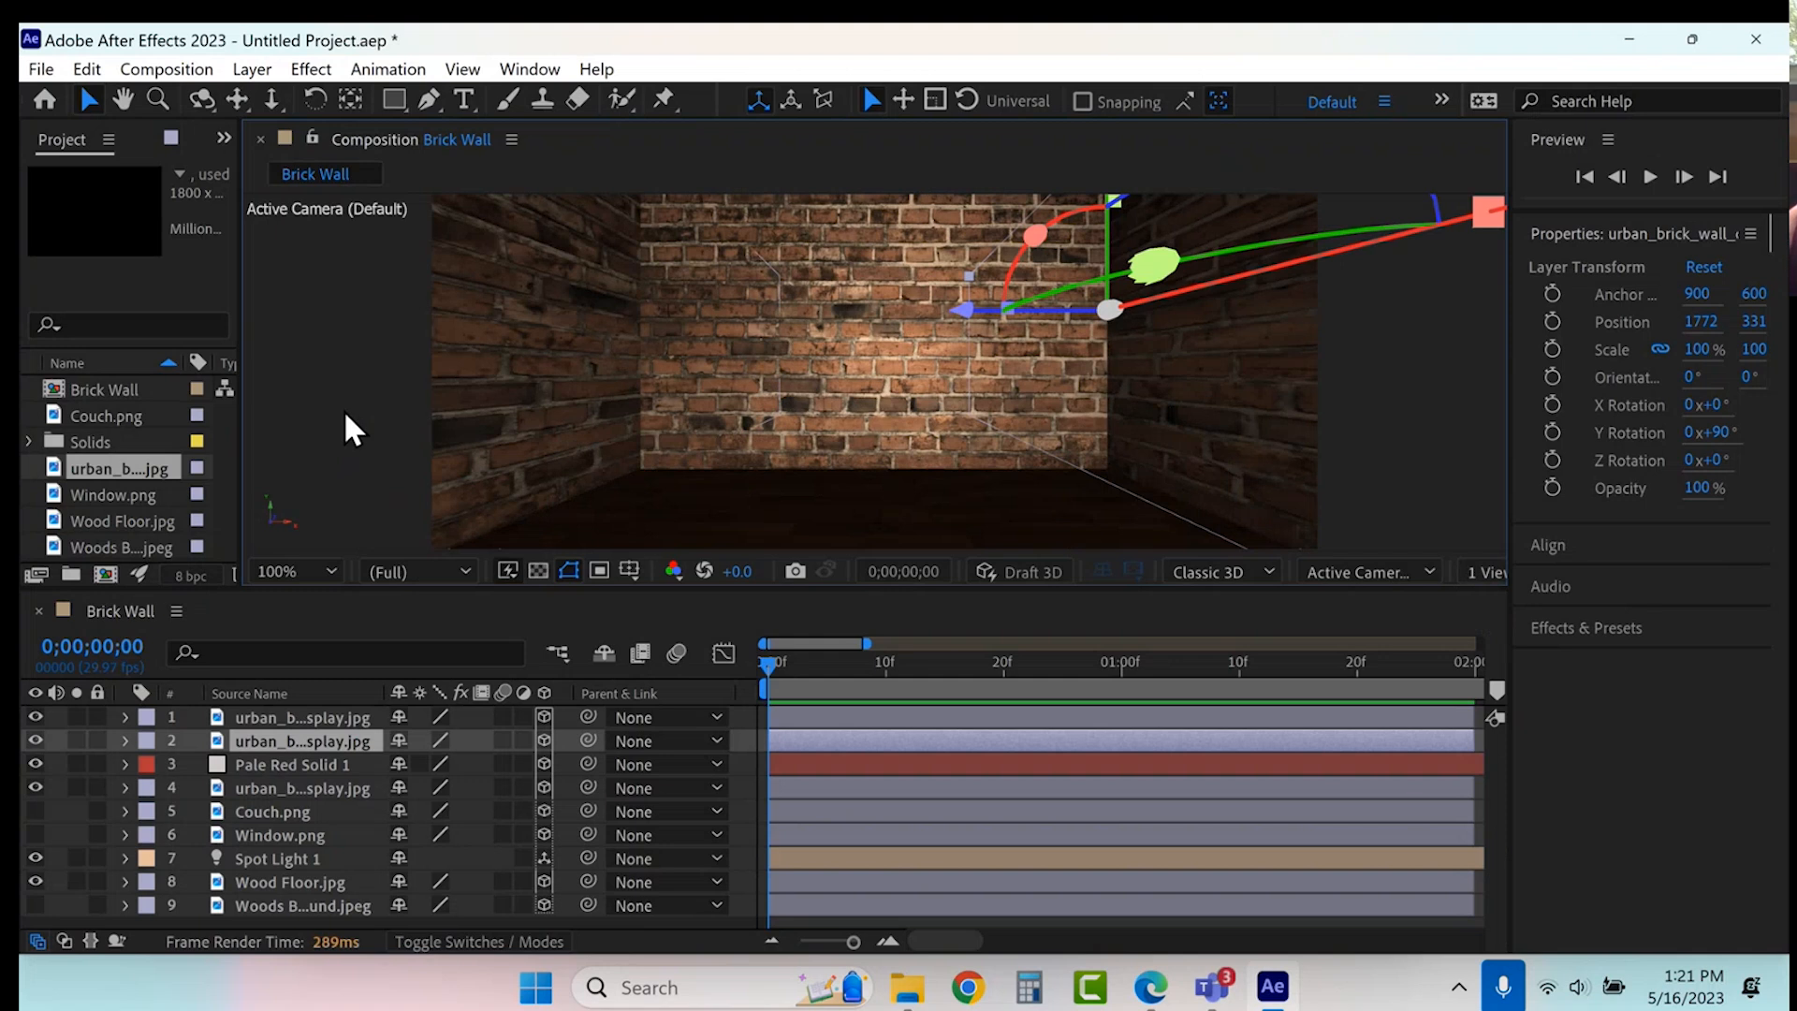
left_click(447, 412)
key("comma")
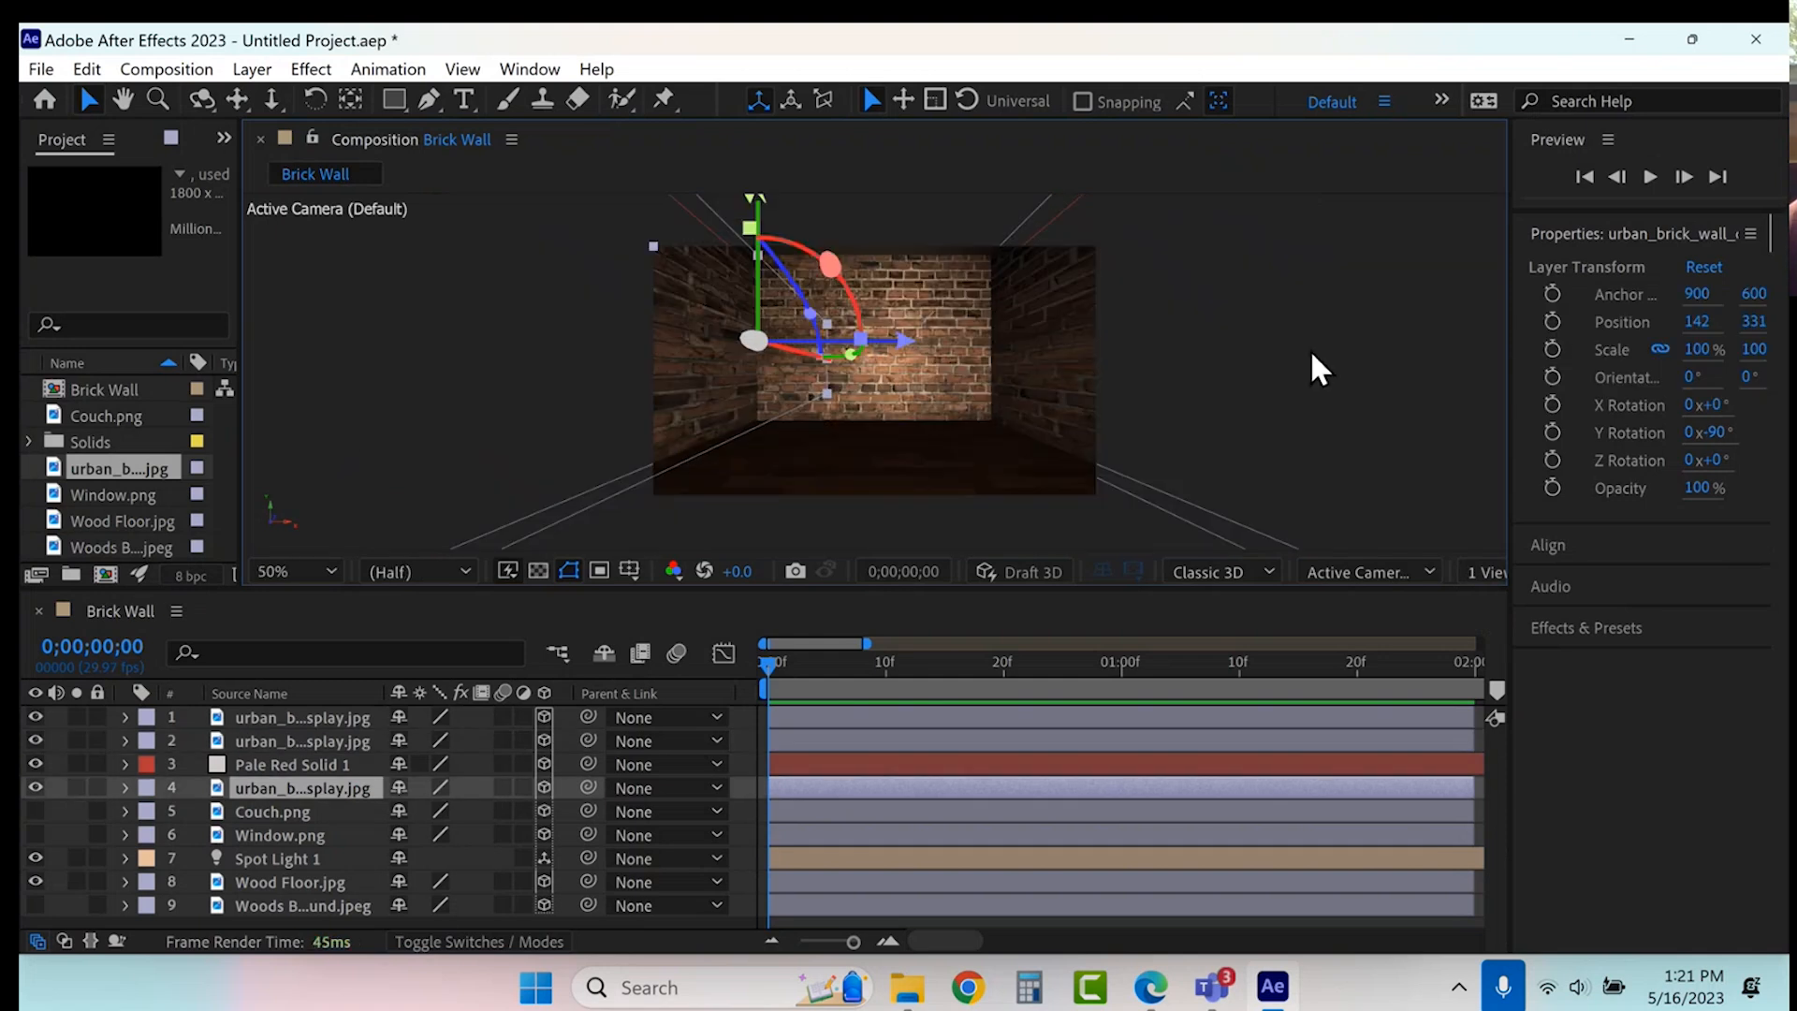
left_click(1361, 350)
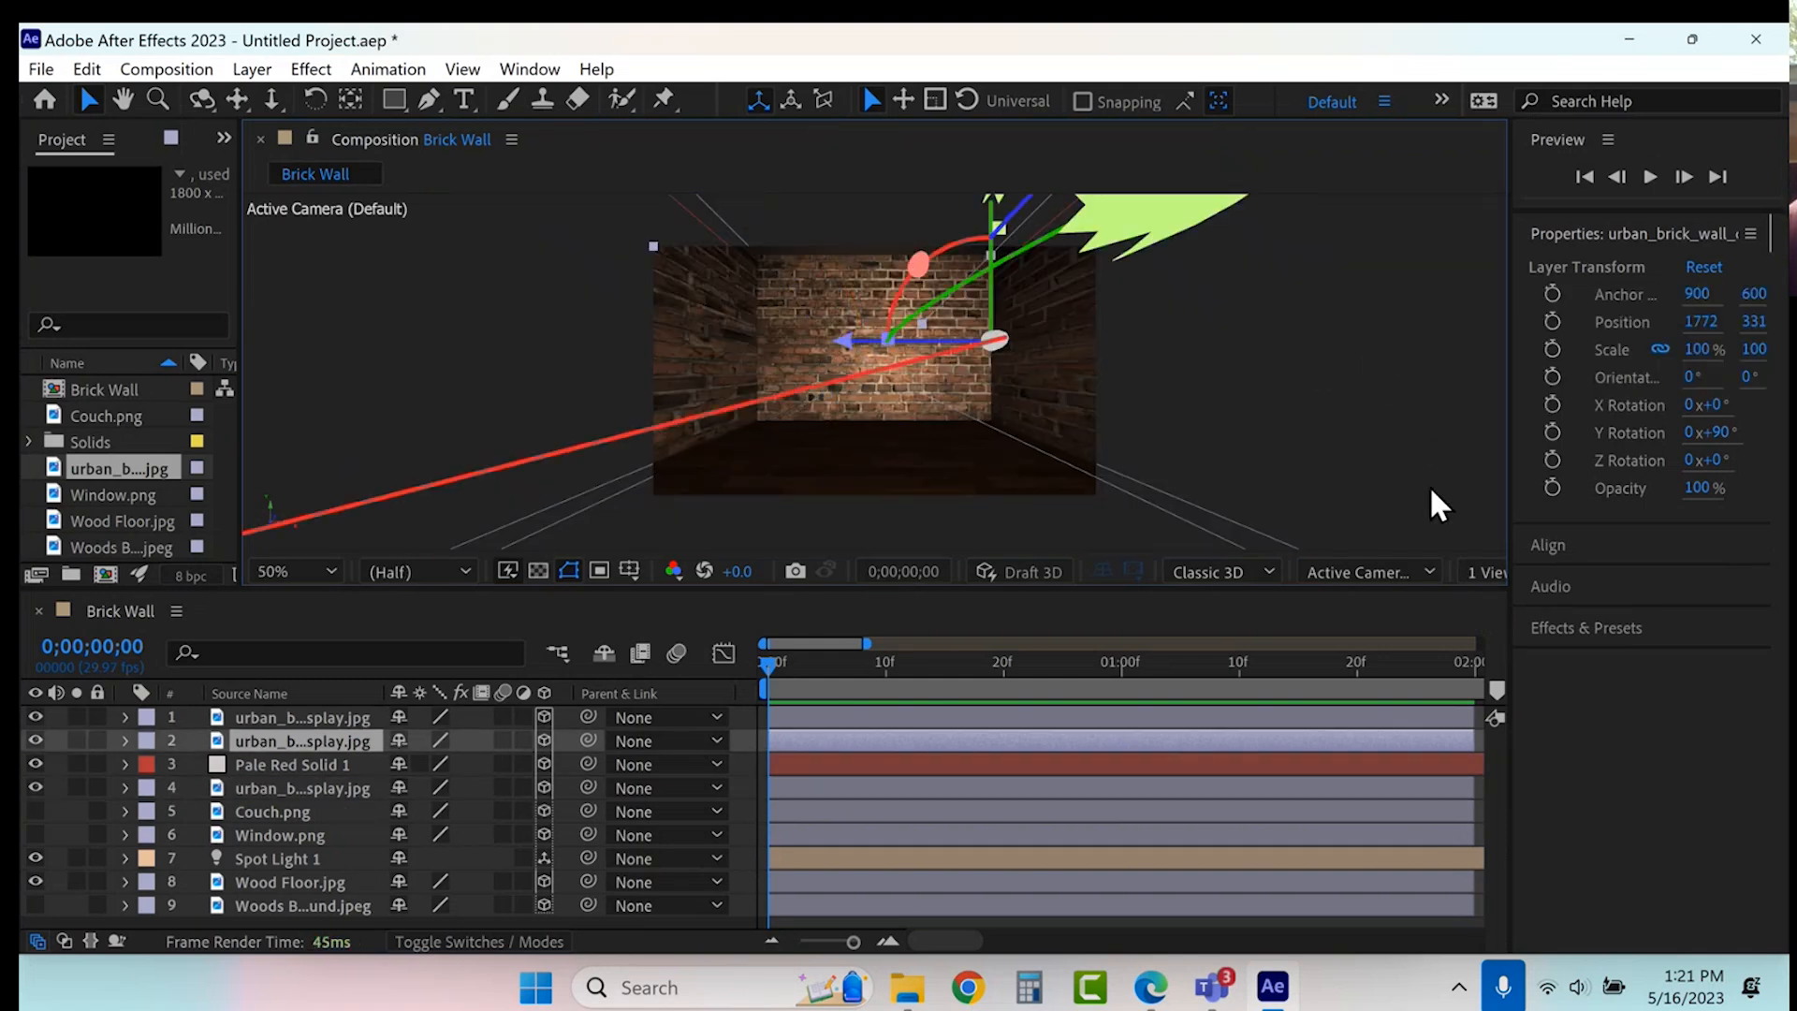
- Show the full composition duration in the timeline and extend every layer except the ceiling solid to its end
left_click_drag(866, 643, 1567, 540)
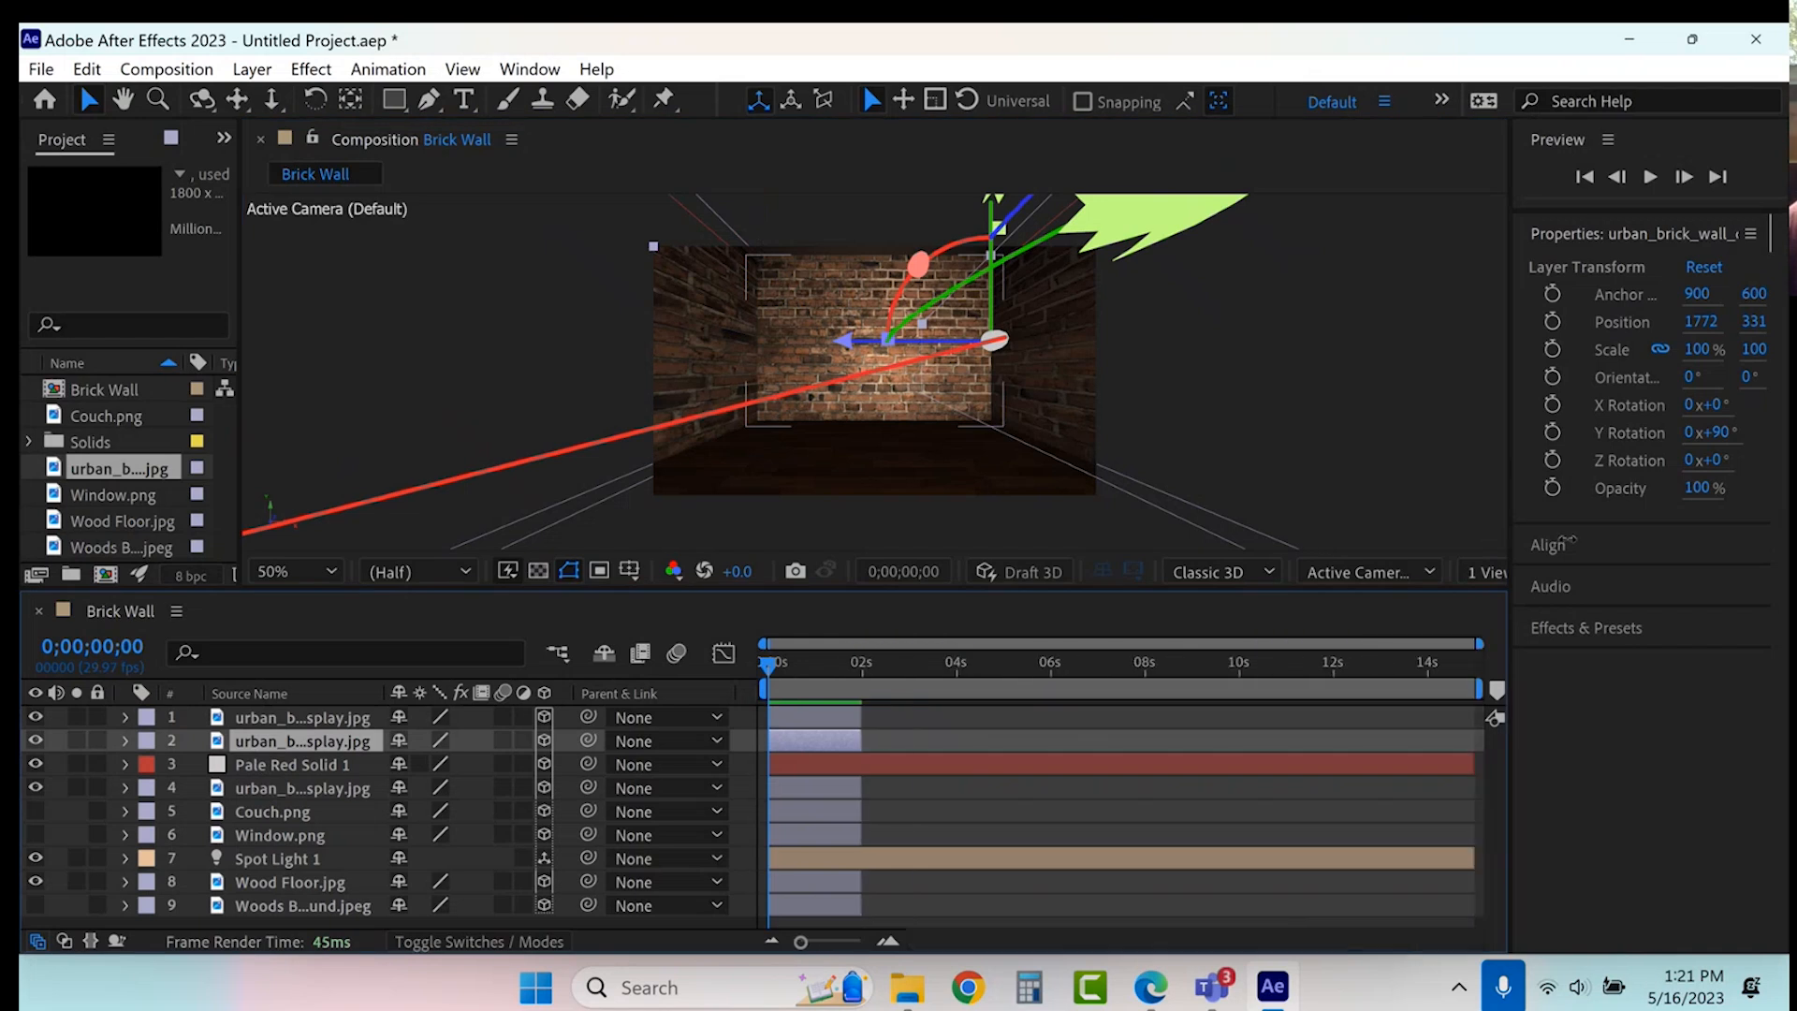
left_click(278, 717)
left_click(294, 908, "shift")
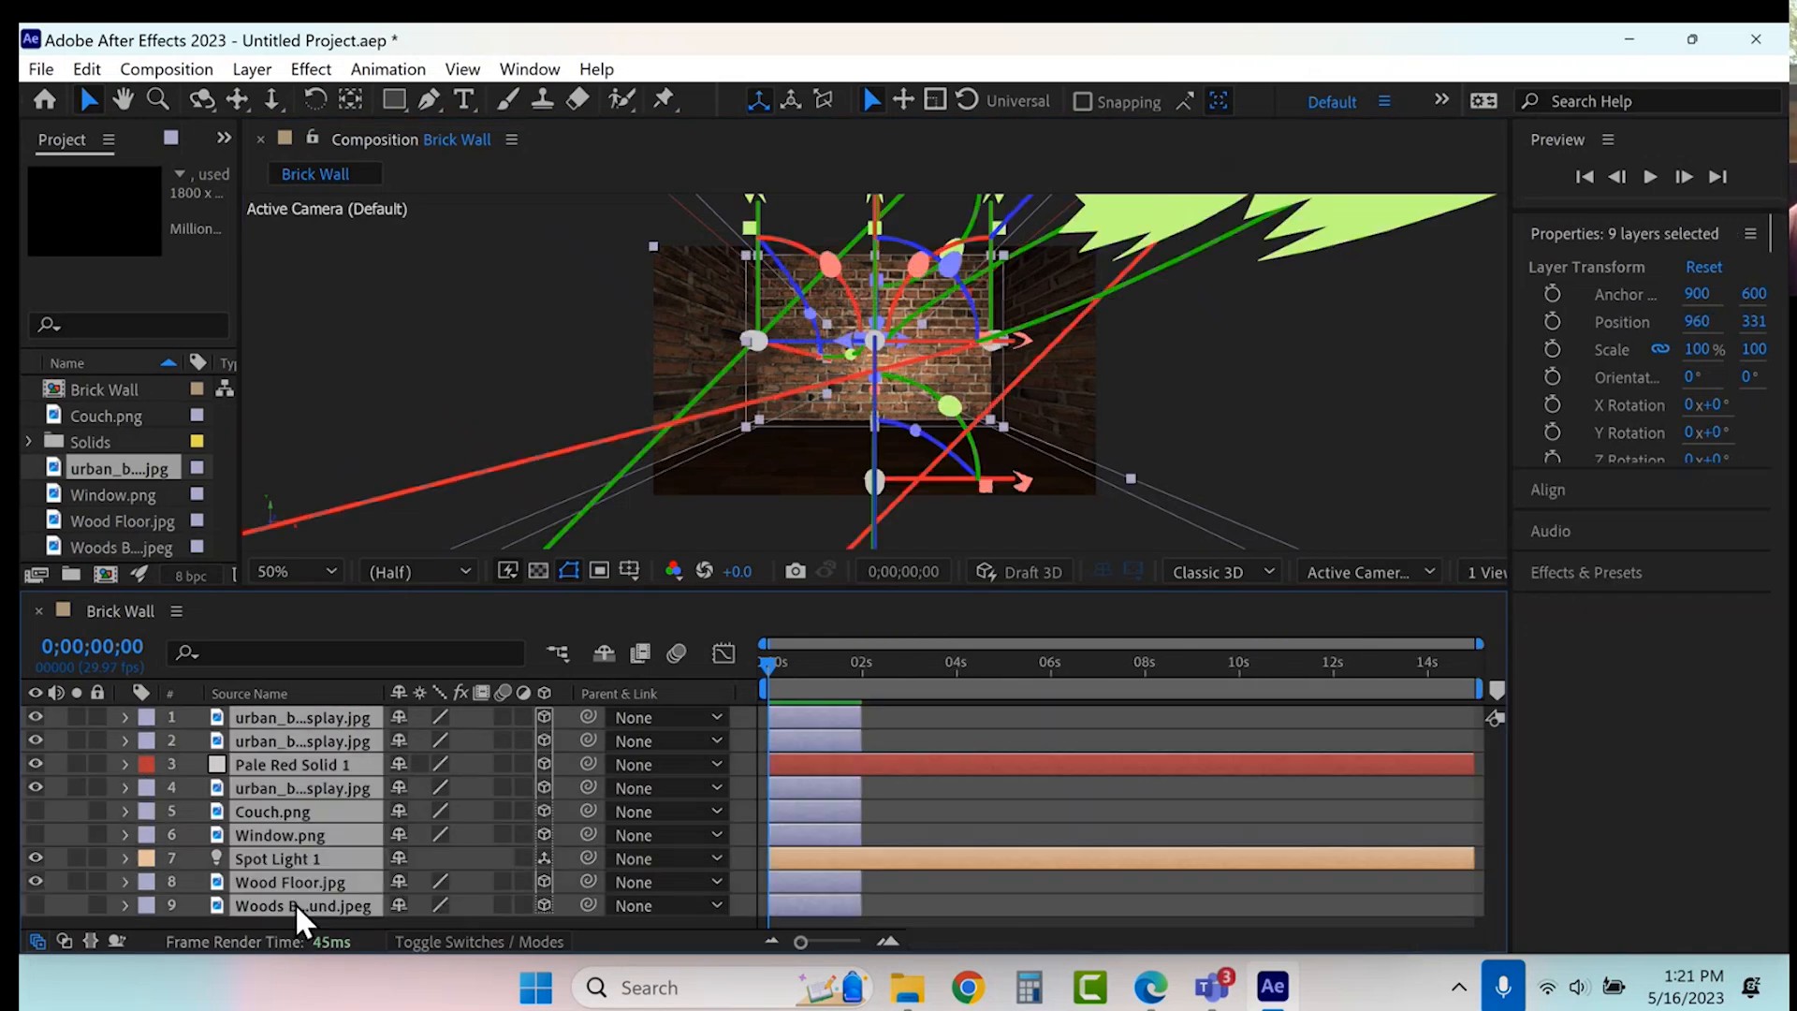
left_click(320, 767, "ctrl")
left_click_drag(855, 714, 1484, 638)
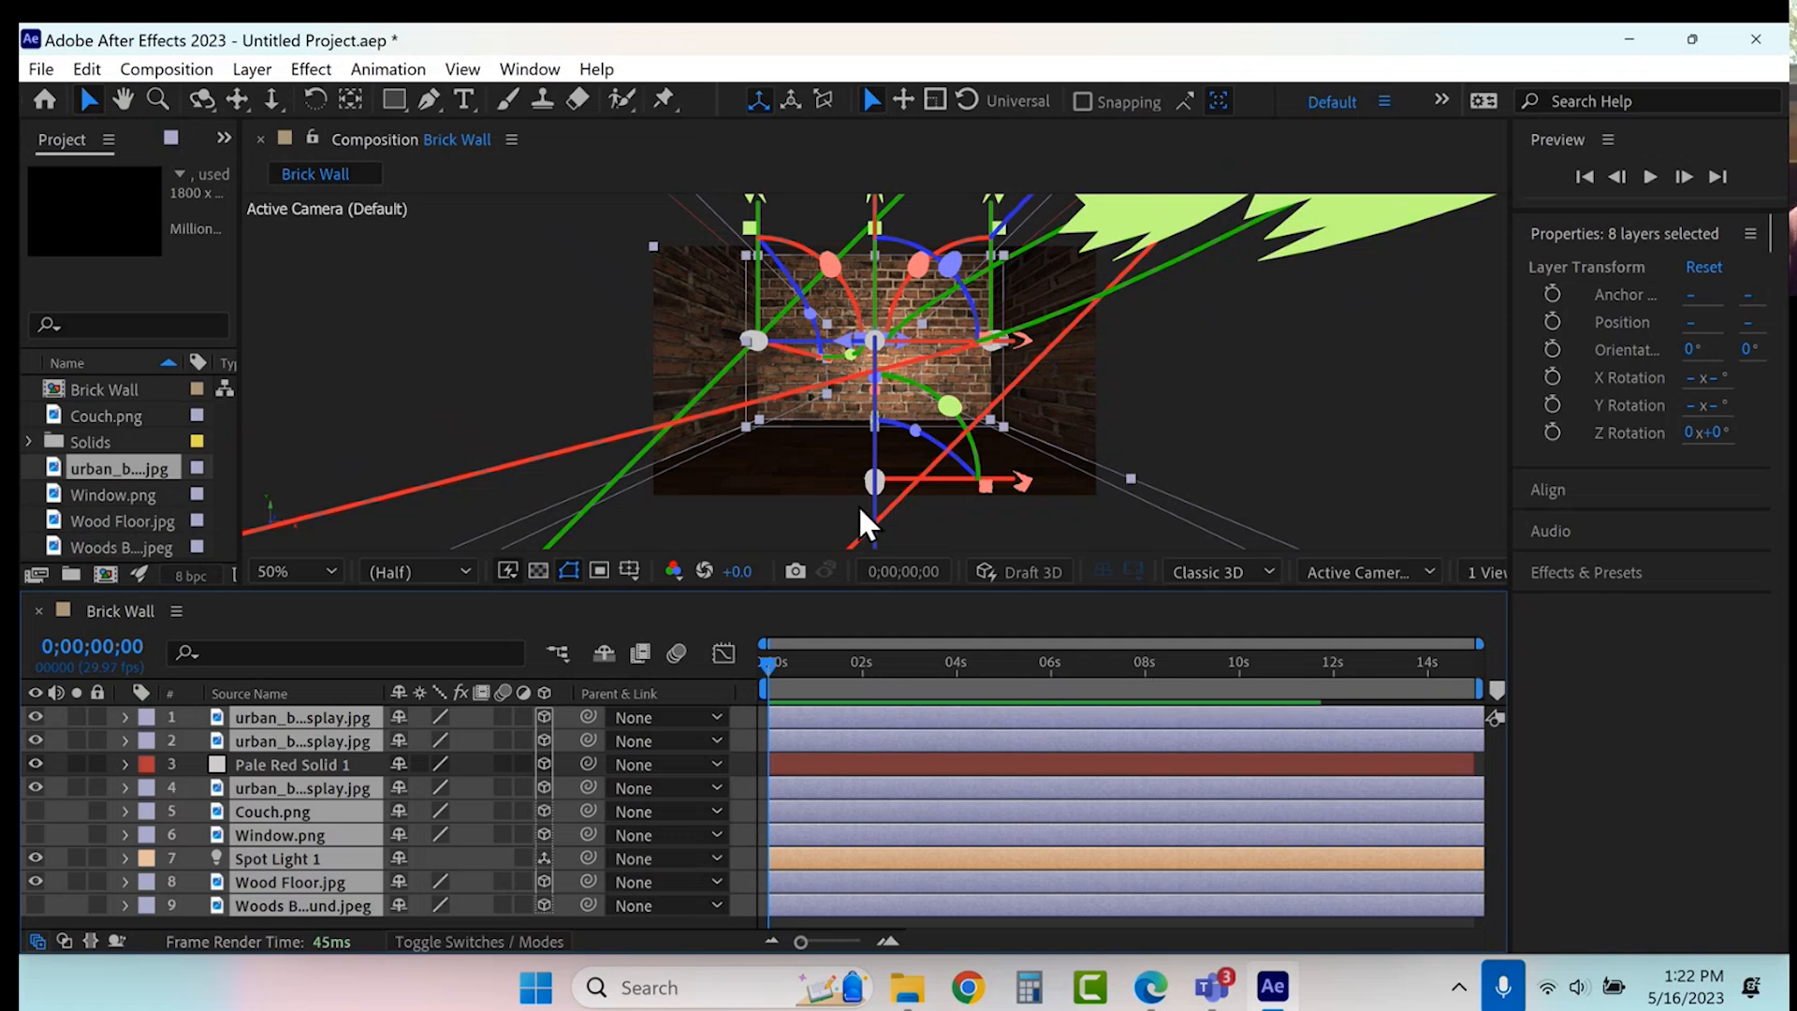
left_click(316, 764)
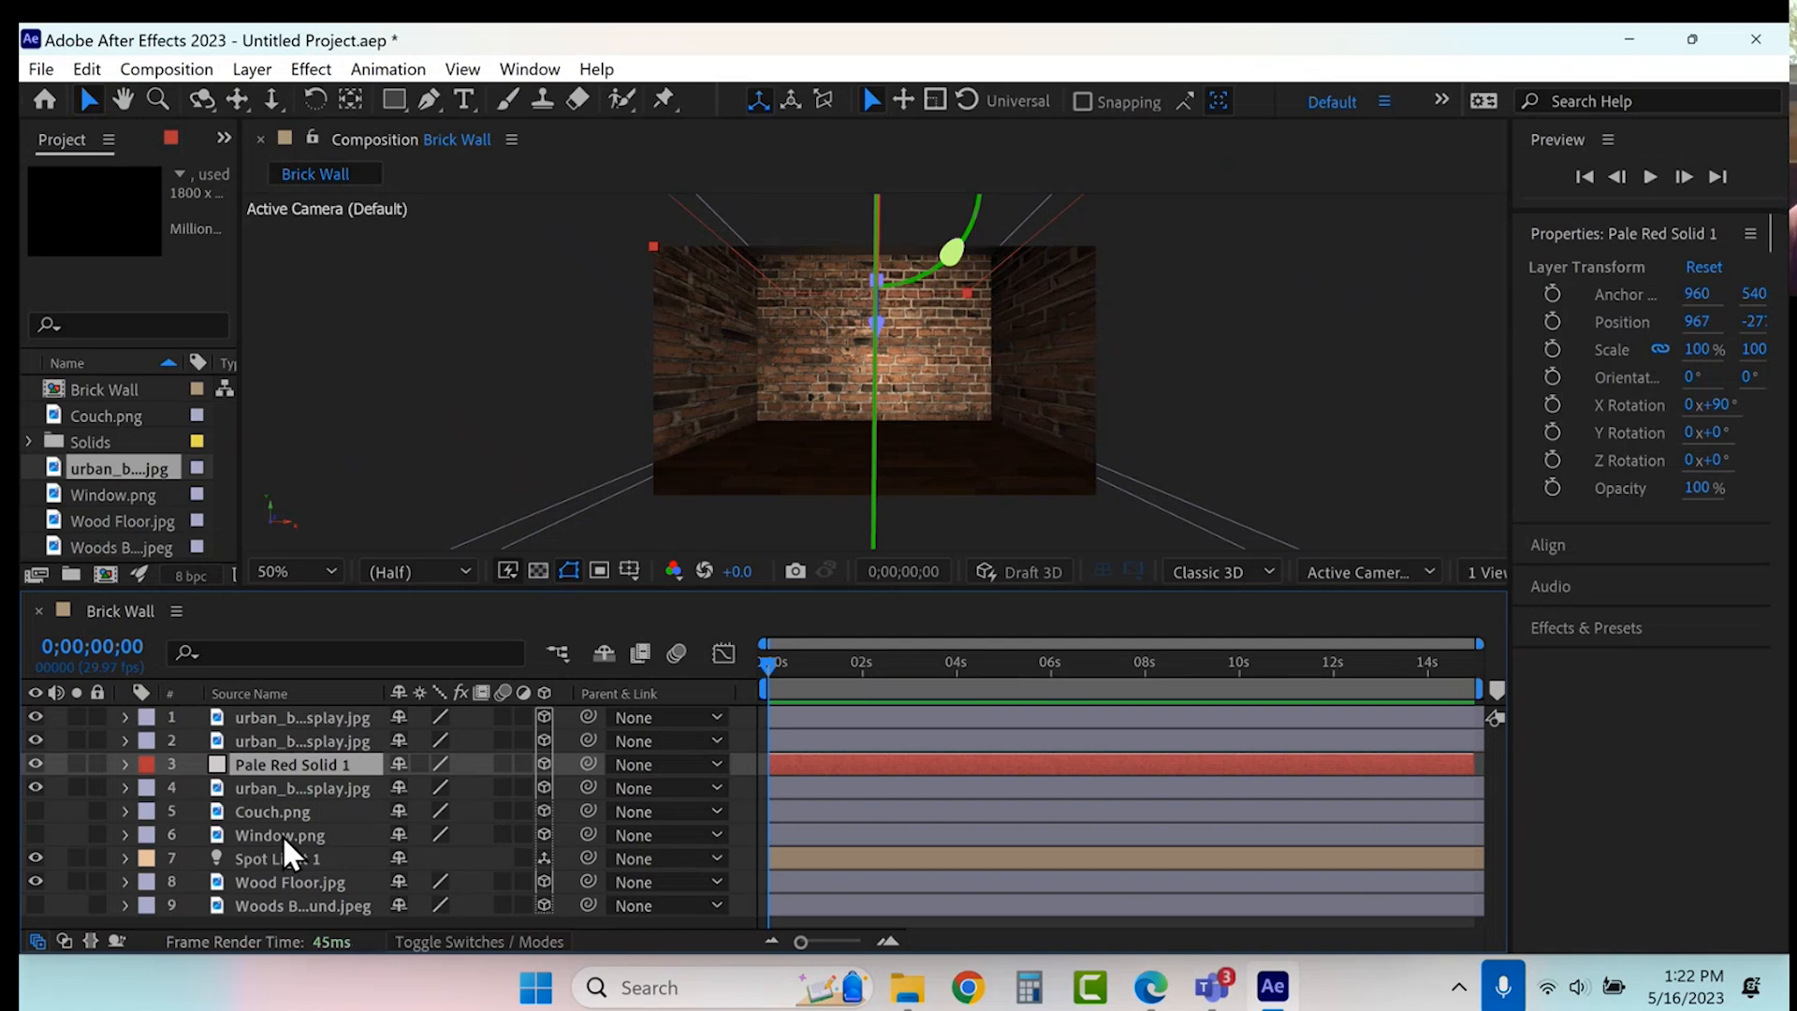
- Increase the intensity of Spot Light 1 in its light settings
double_click(277, 859)
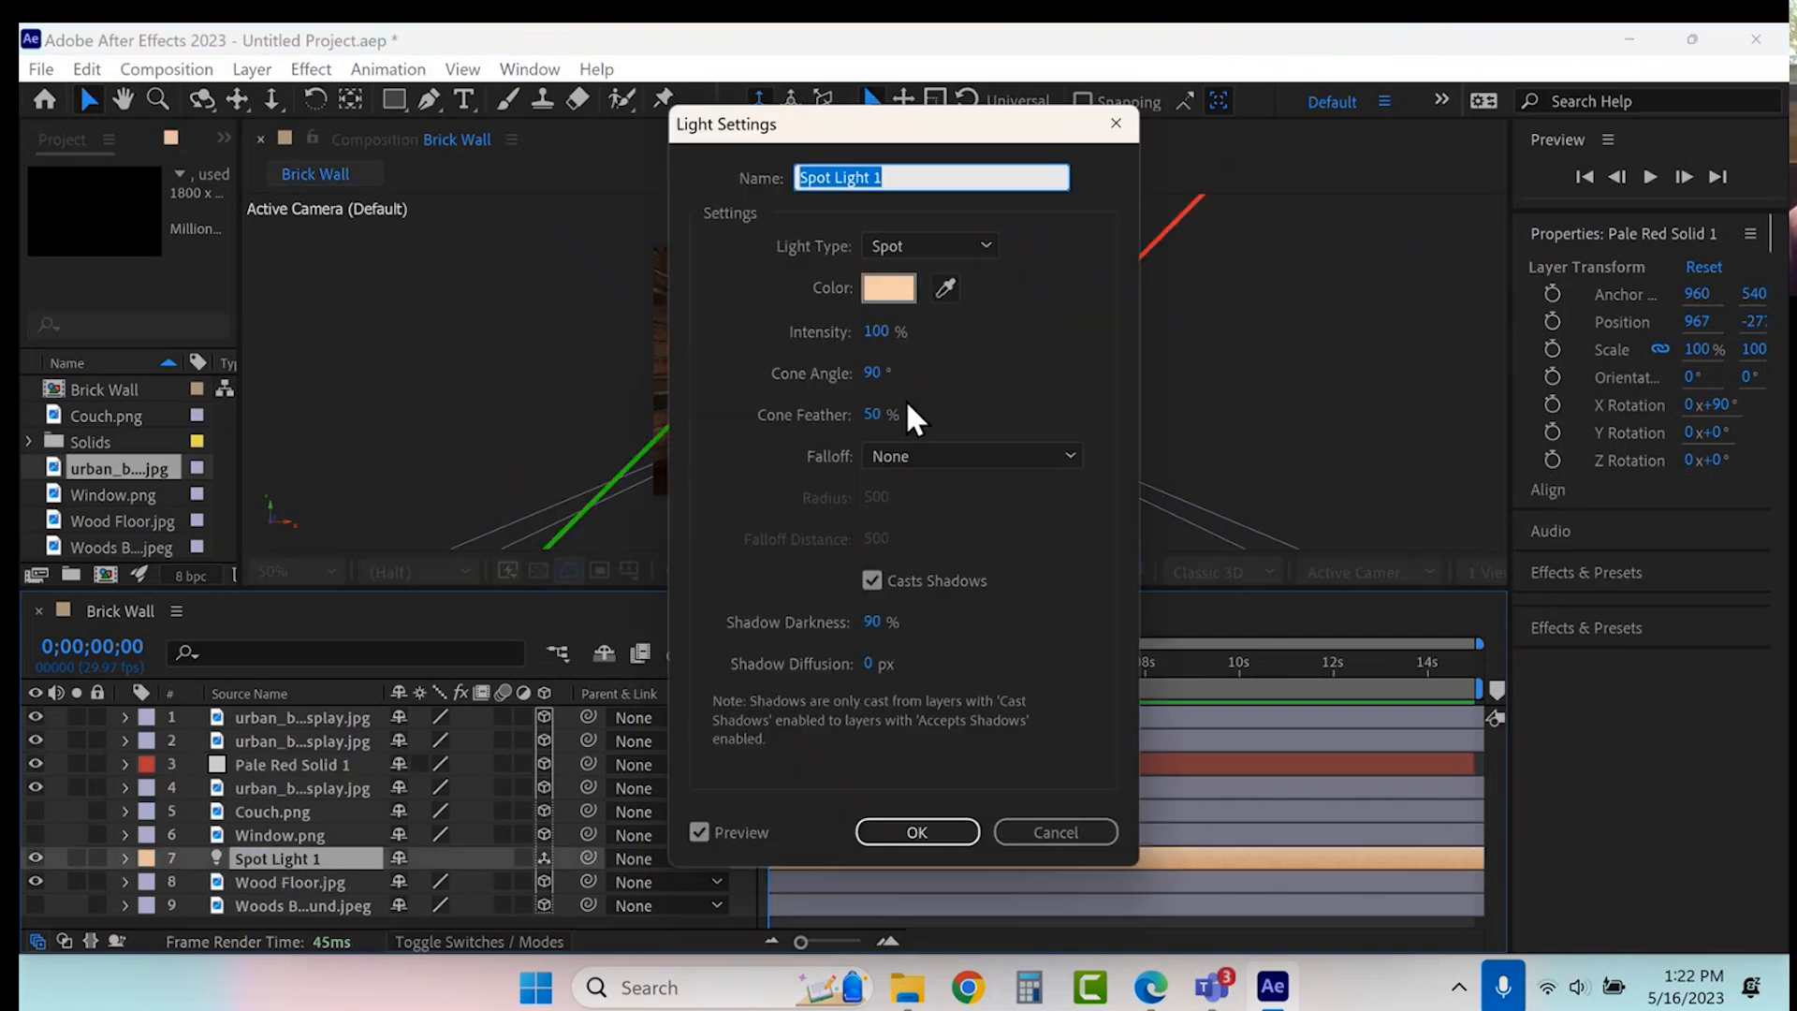
left_click_drag(886, 343, 983, 319)
left_click(919, 831)
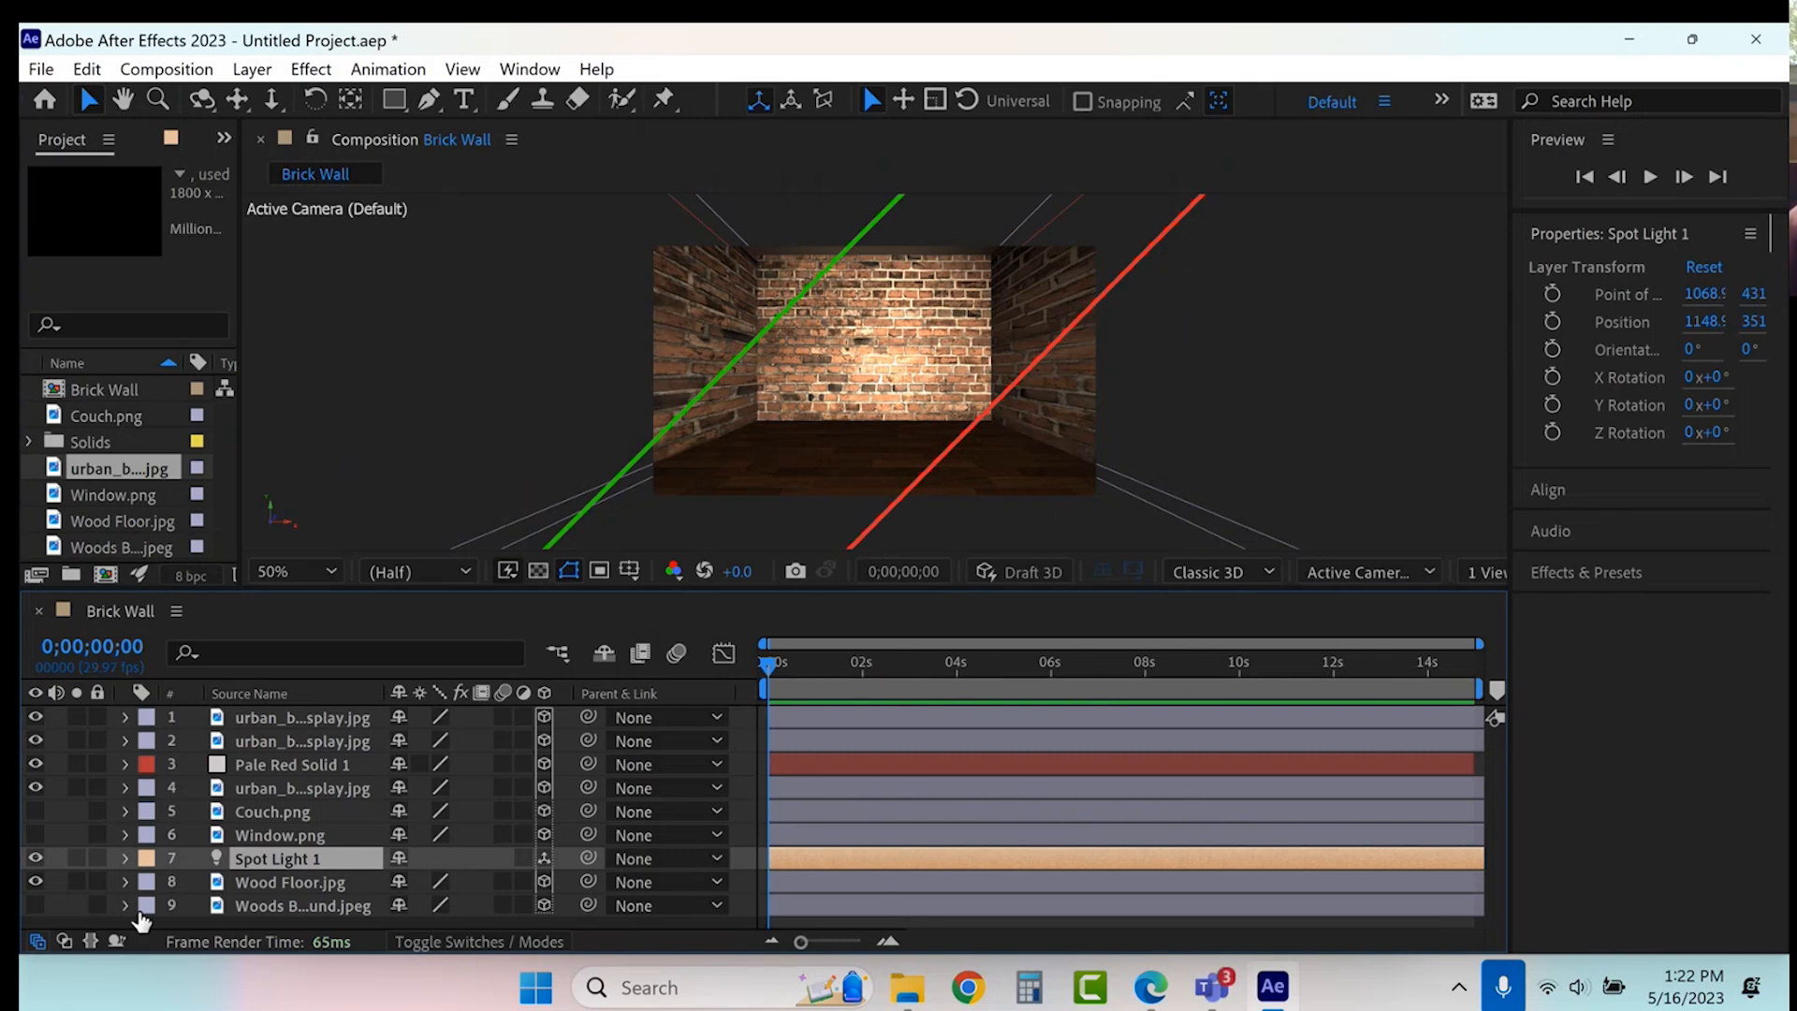
- Raise Spot Light 1 to a Y position of 295.1 and swing its Y rotation to about -31°
left_click(125, 857)
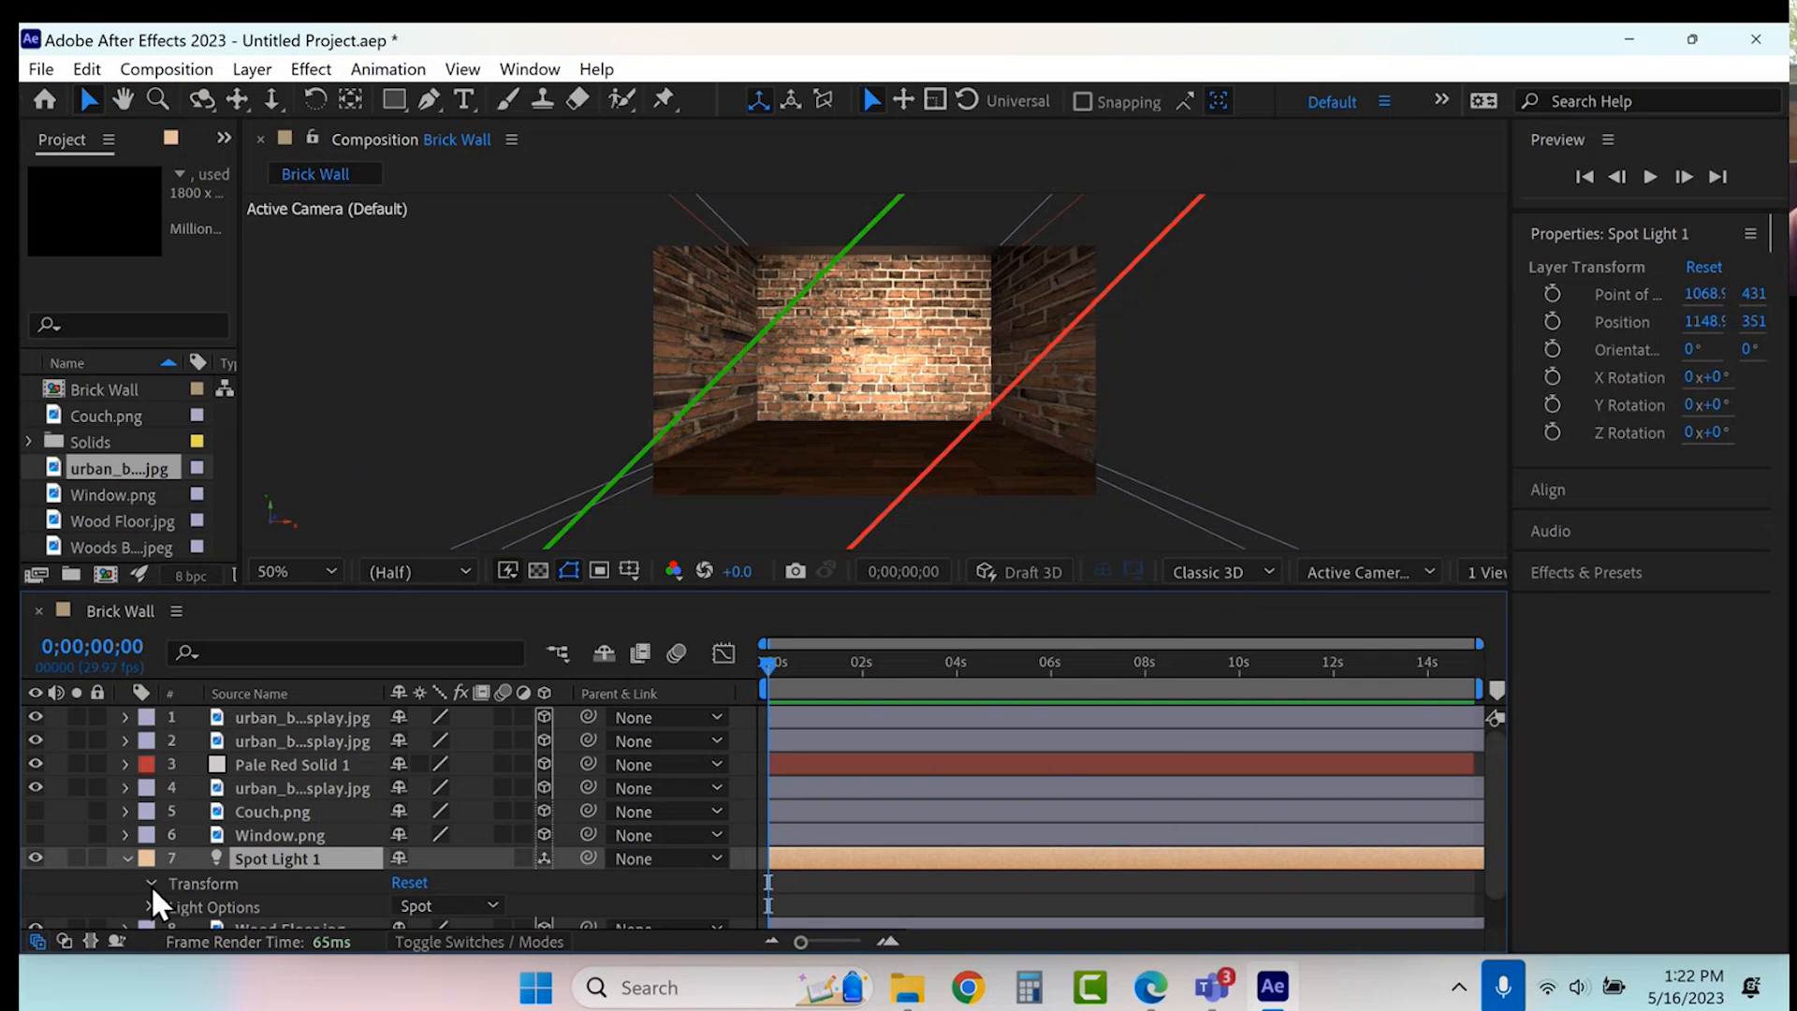
scroll(150, 884, "down", 2)
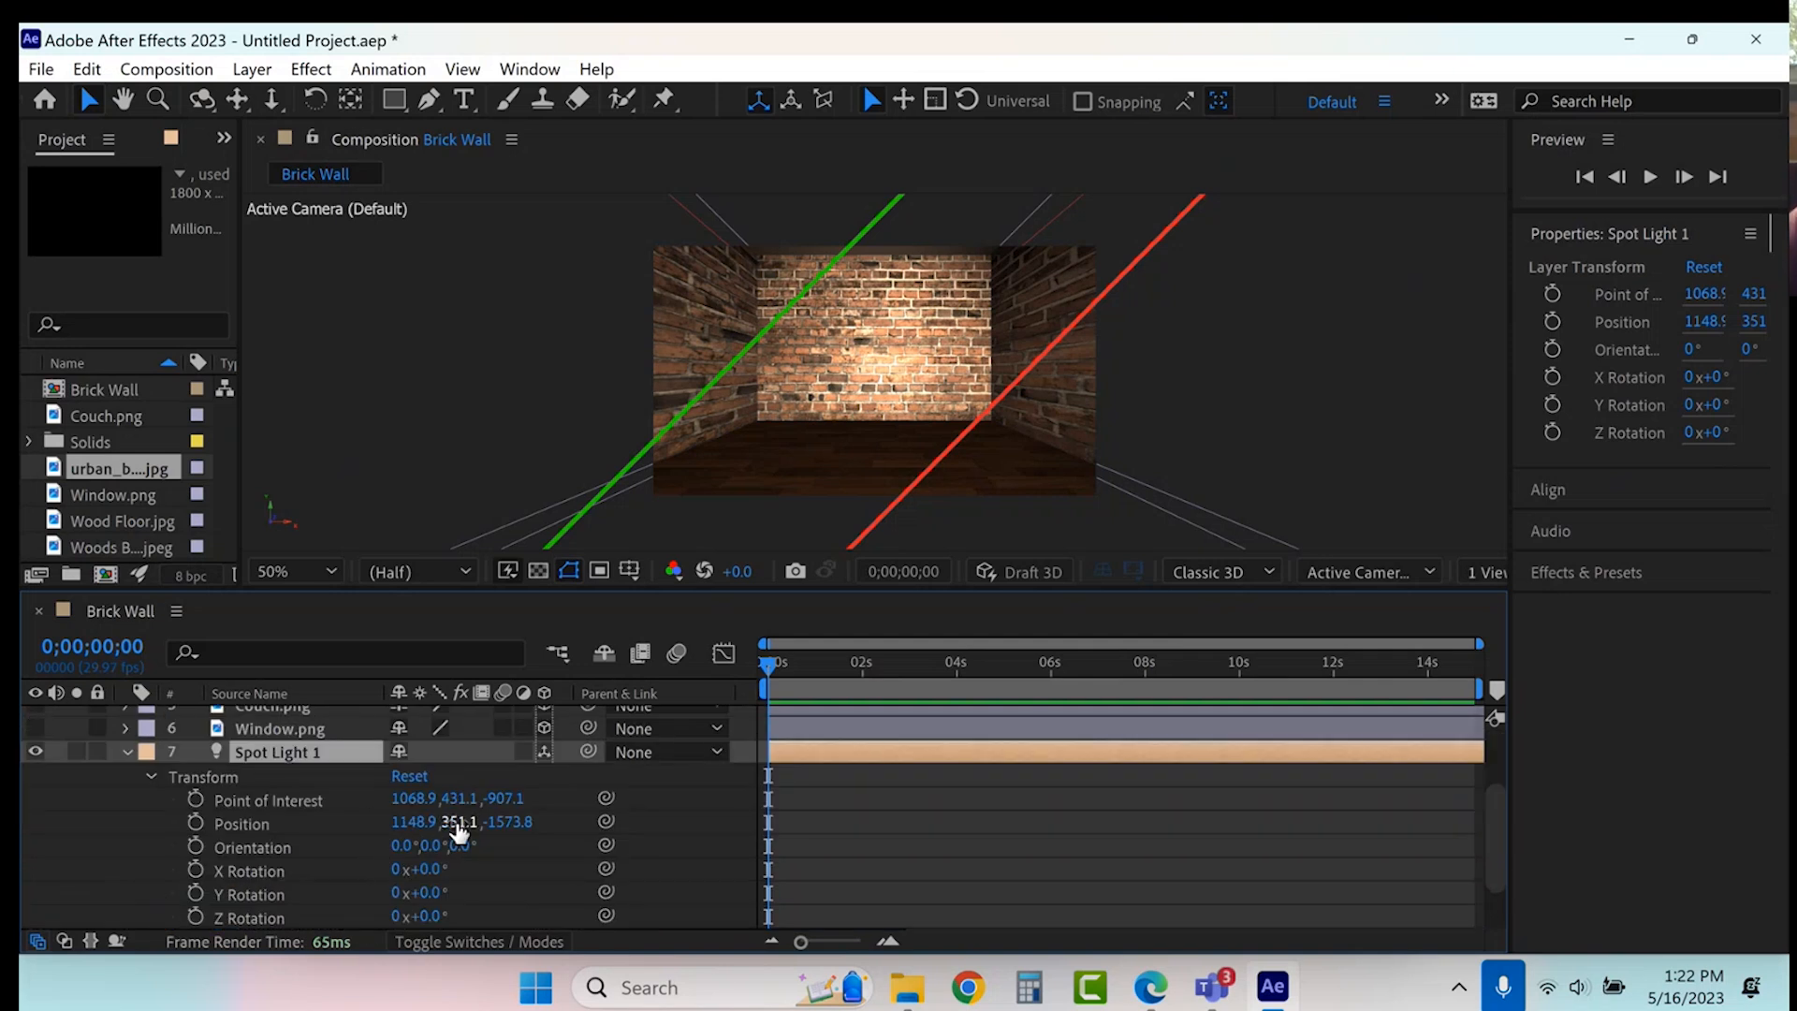
left_click_drag(459, 830, 348, 884)
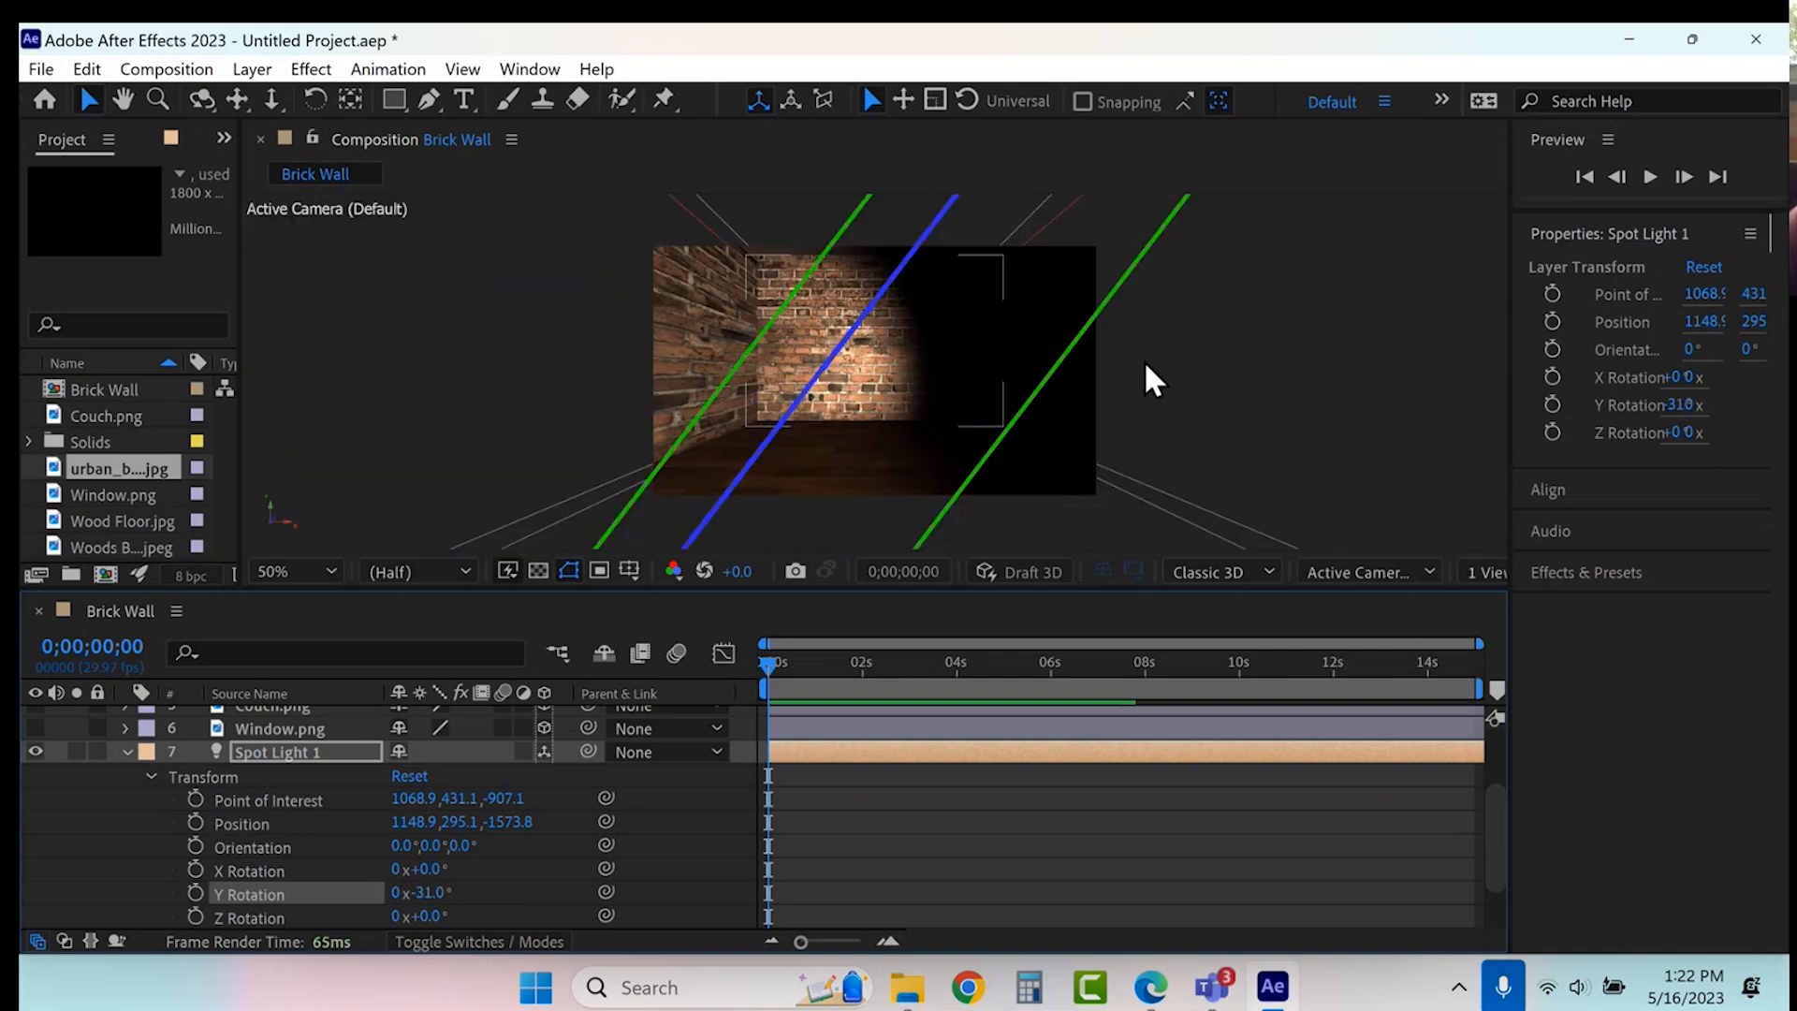
- Set Spot Light 1's X rotation to -4° and its Y rotation to 0°
mouse_move(423, 869)
left_mouse_down()
mouse_move(456, 874)
mouse_move(413, 868)
left_mouse_up()
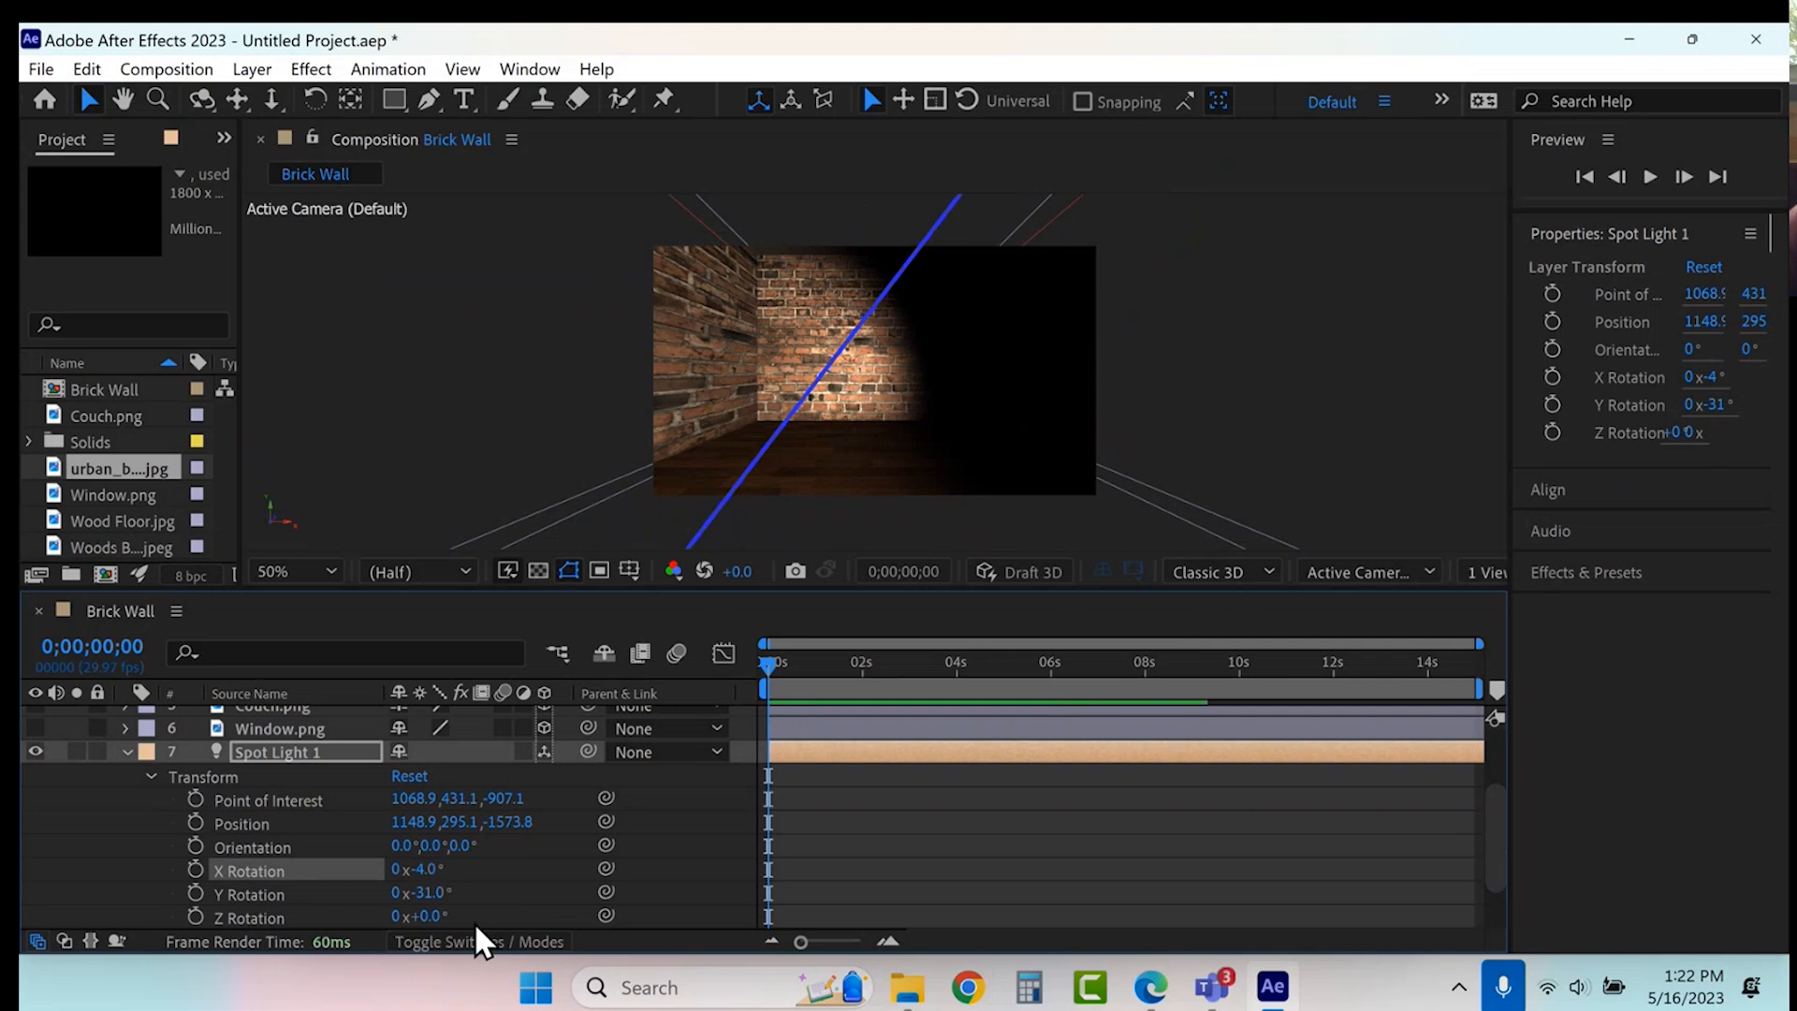
left_click(429, 893)
type("0")
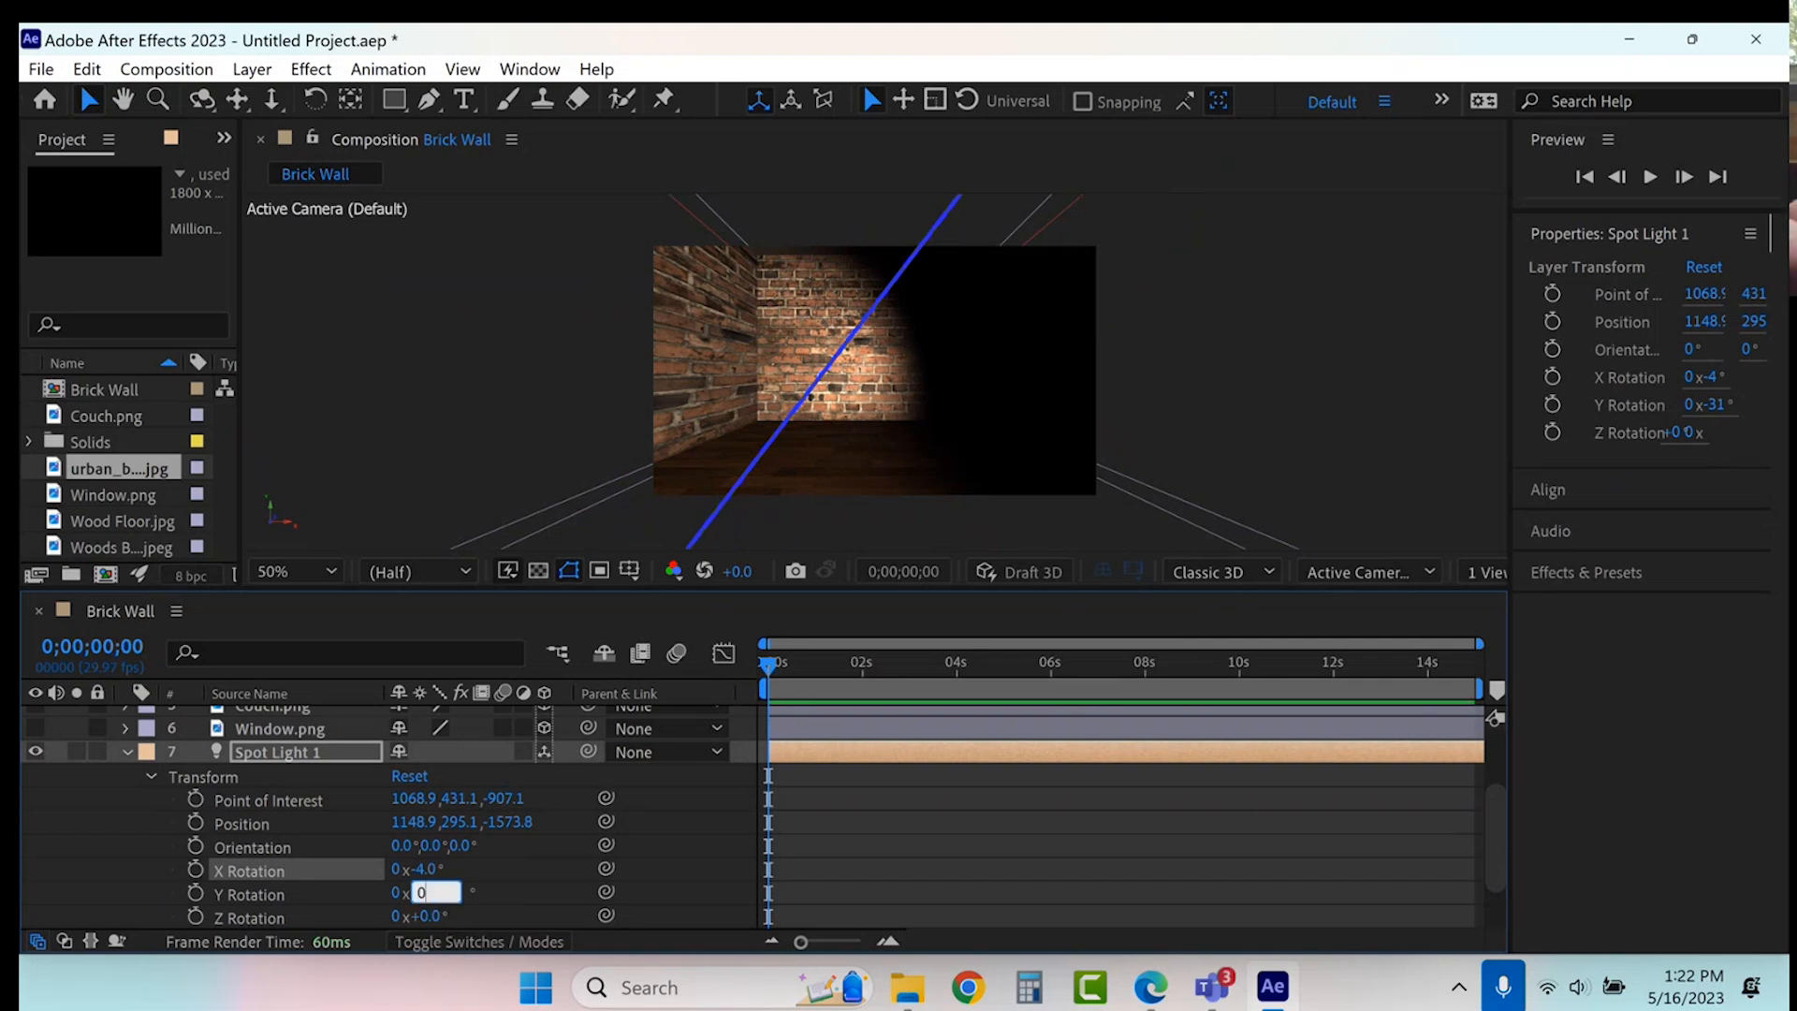
key("Return")
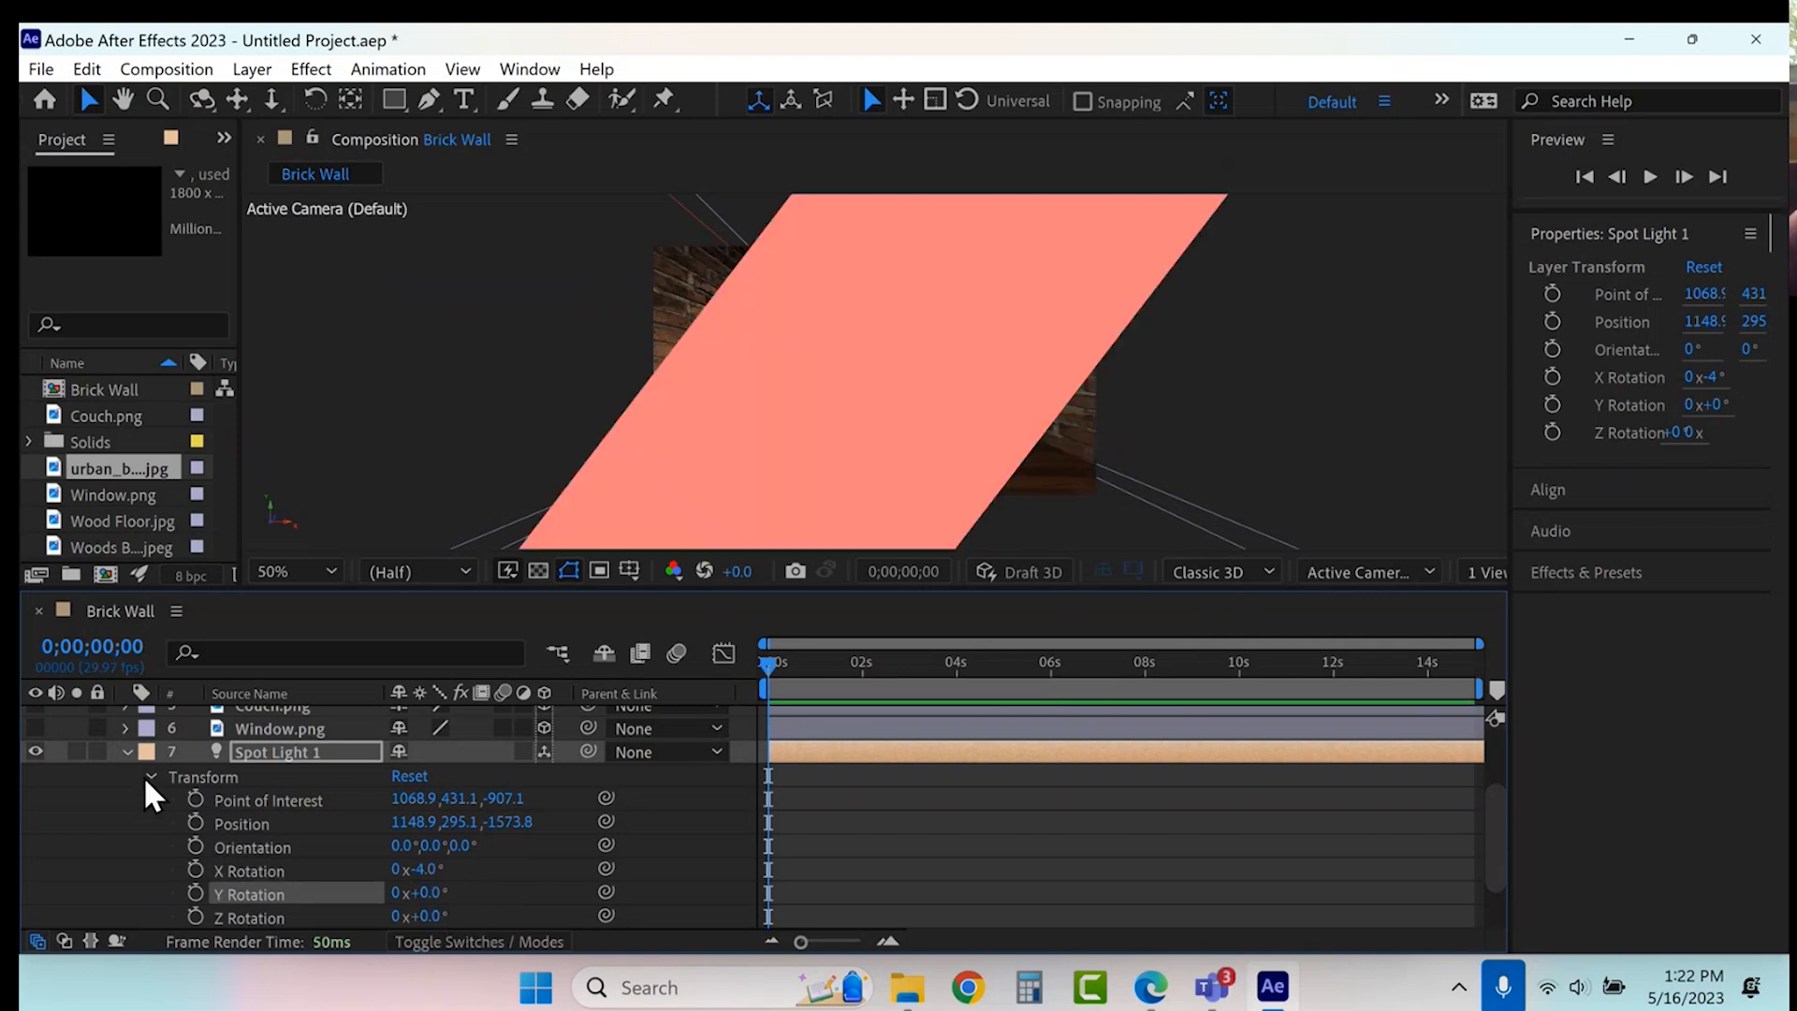
left_click(151, 776)
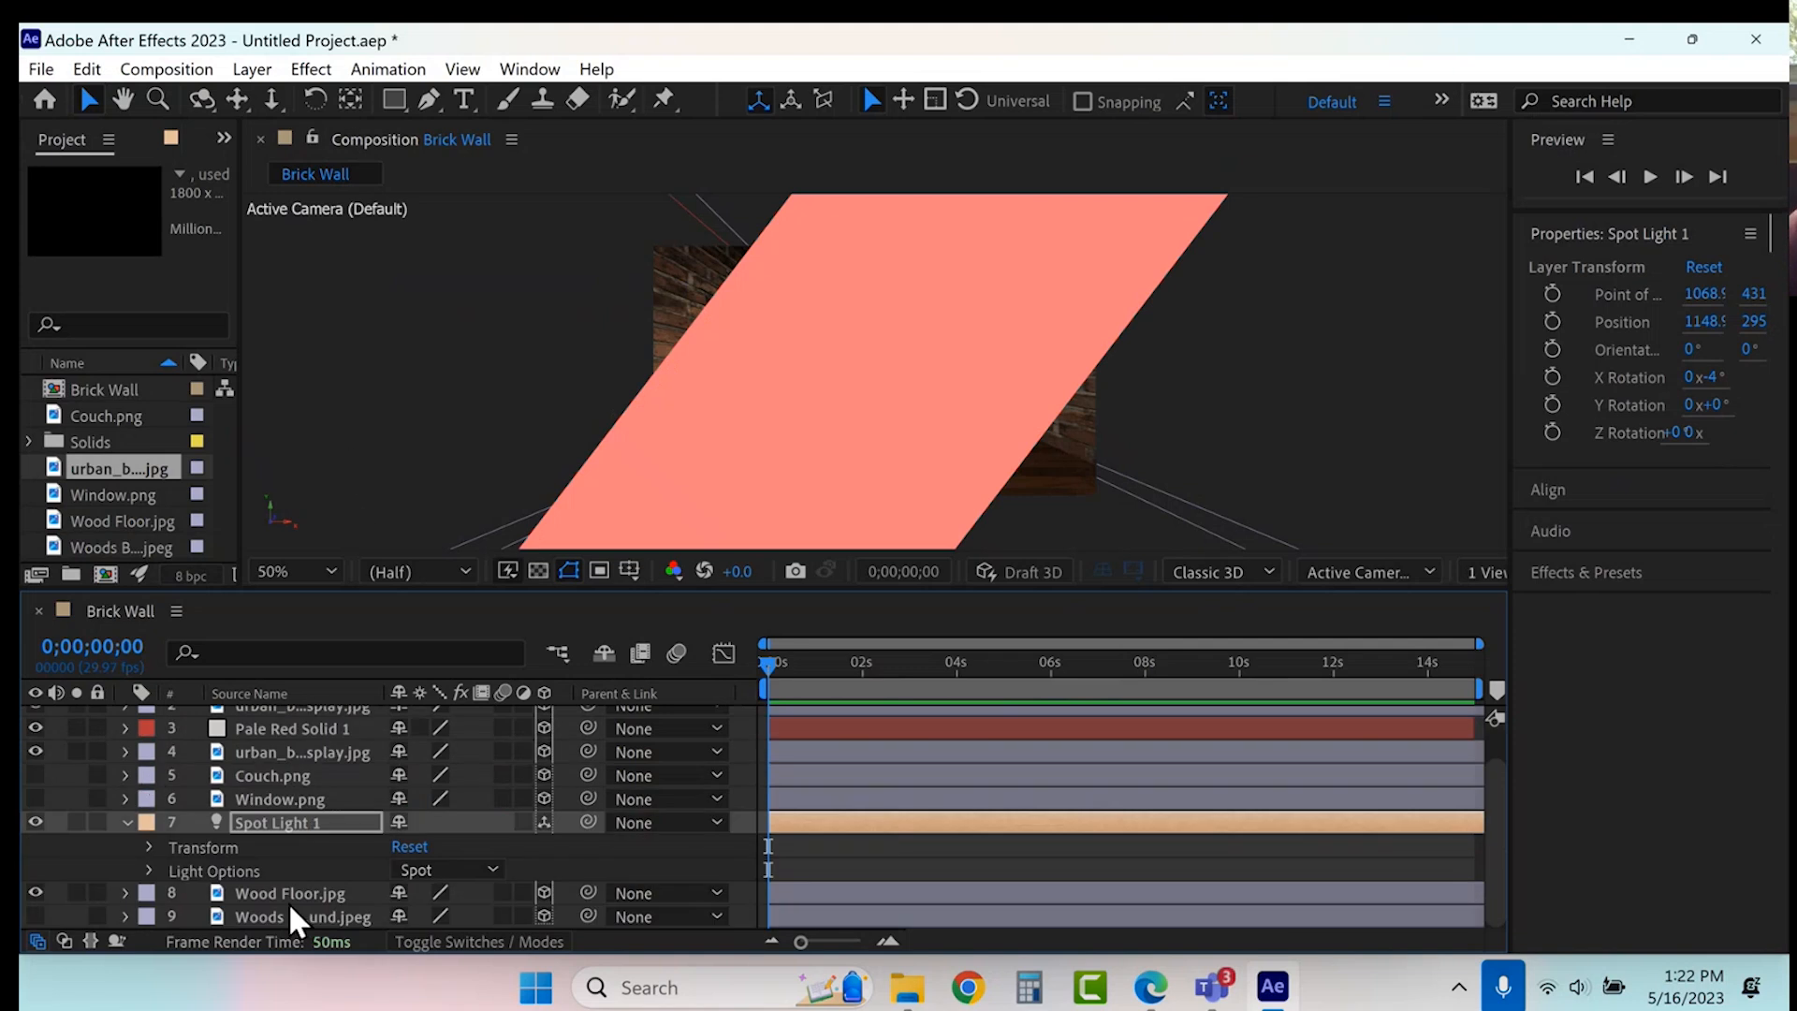
left_click(125, 821)
- Make the window layer visible and move it back against the rear brick wall, to Z 222, using a two-view layout with the Top view
left_click(286, 835)
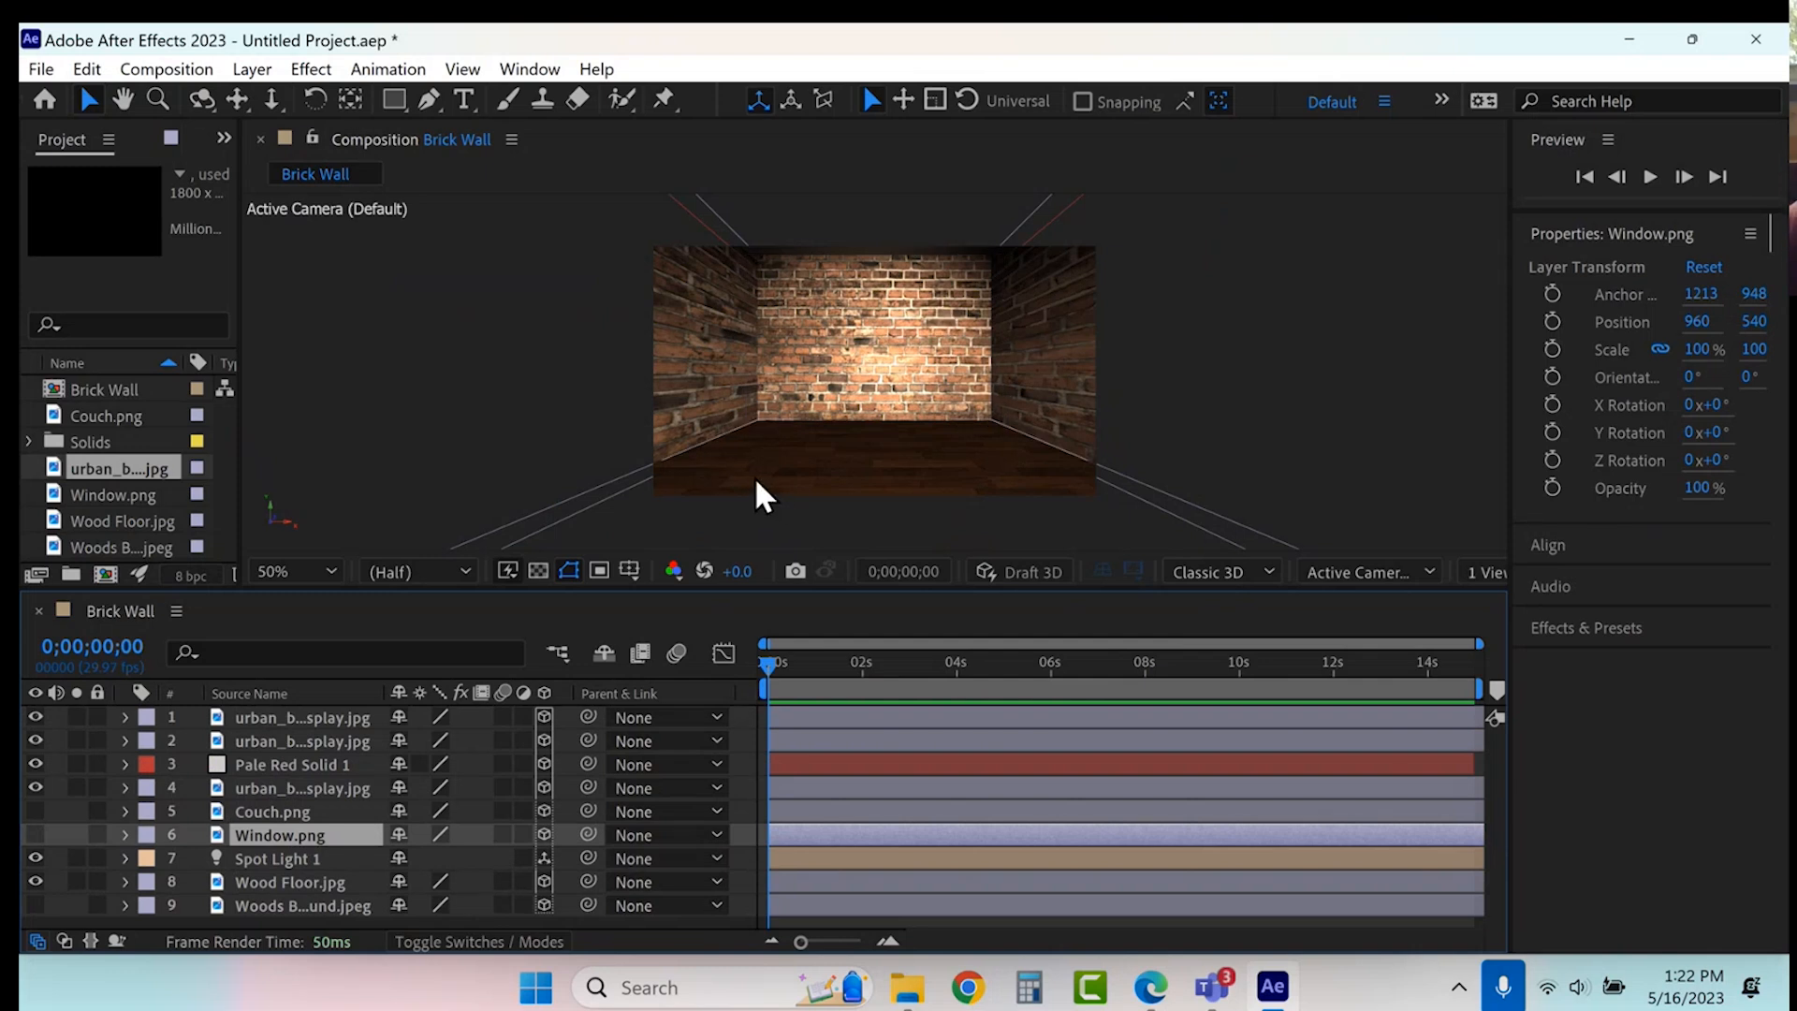
left_click(35, 834)
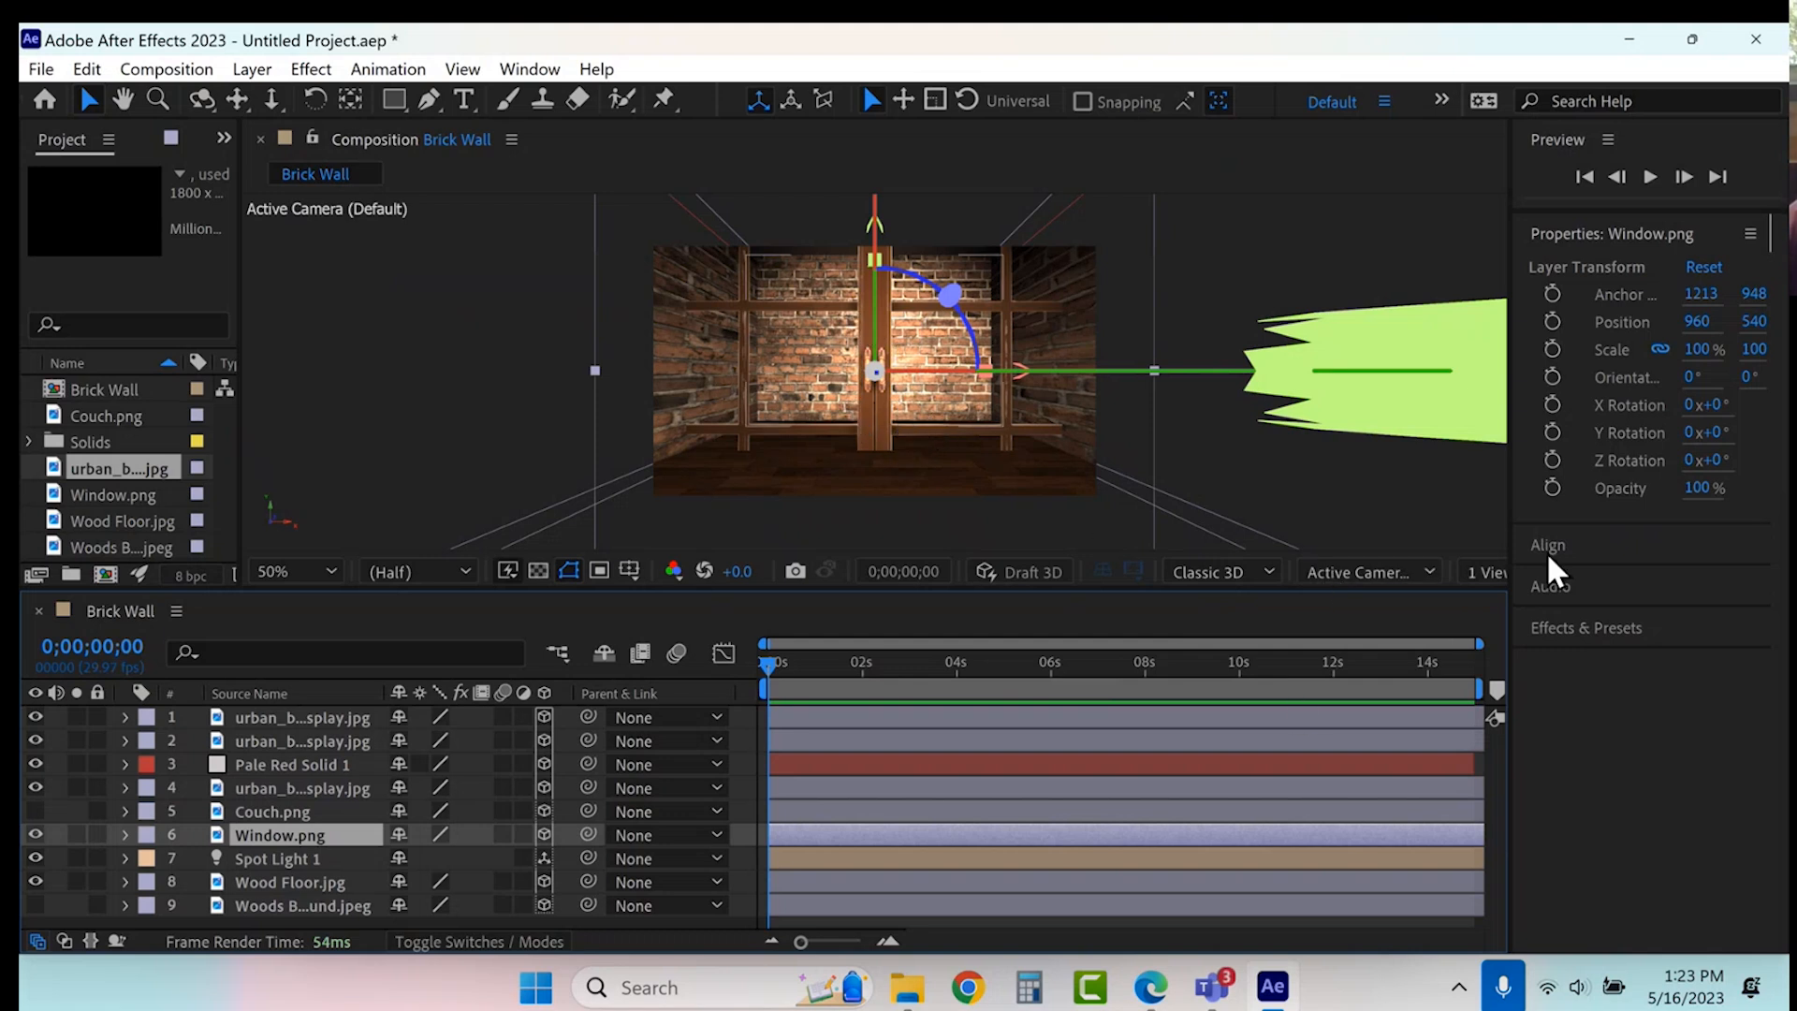
left_click(1485, 571)
left_click(1492, 631)
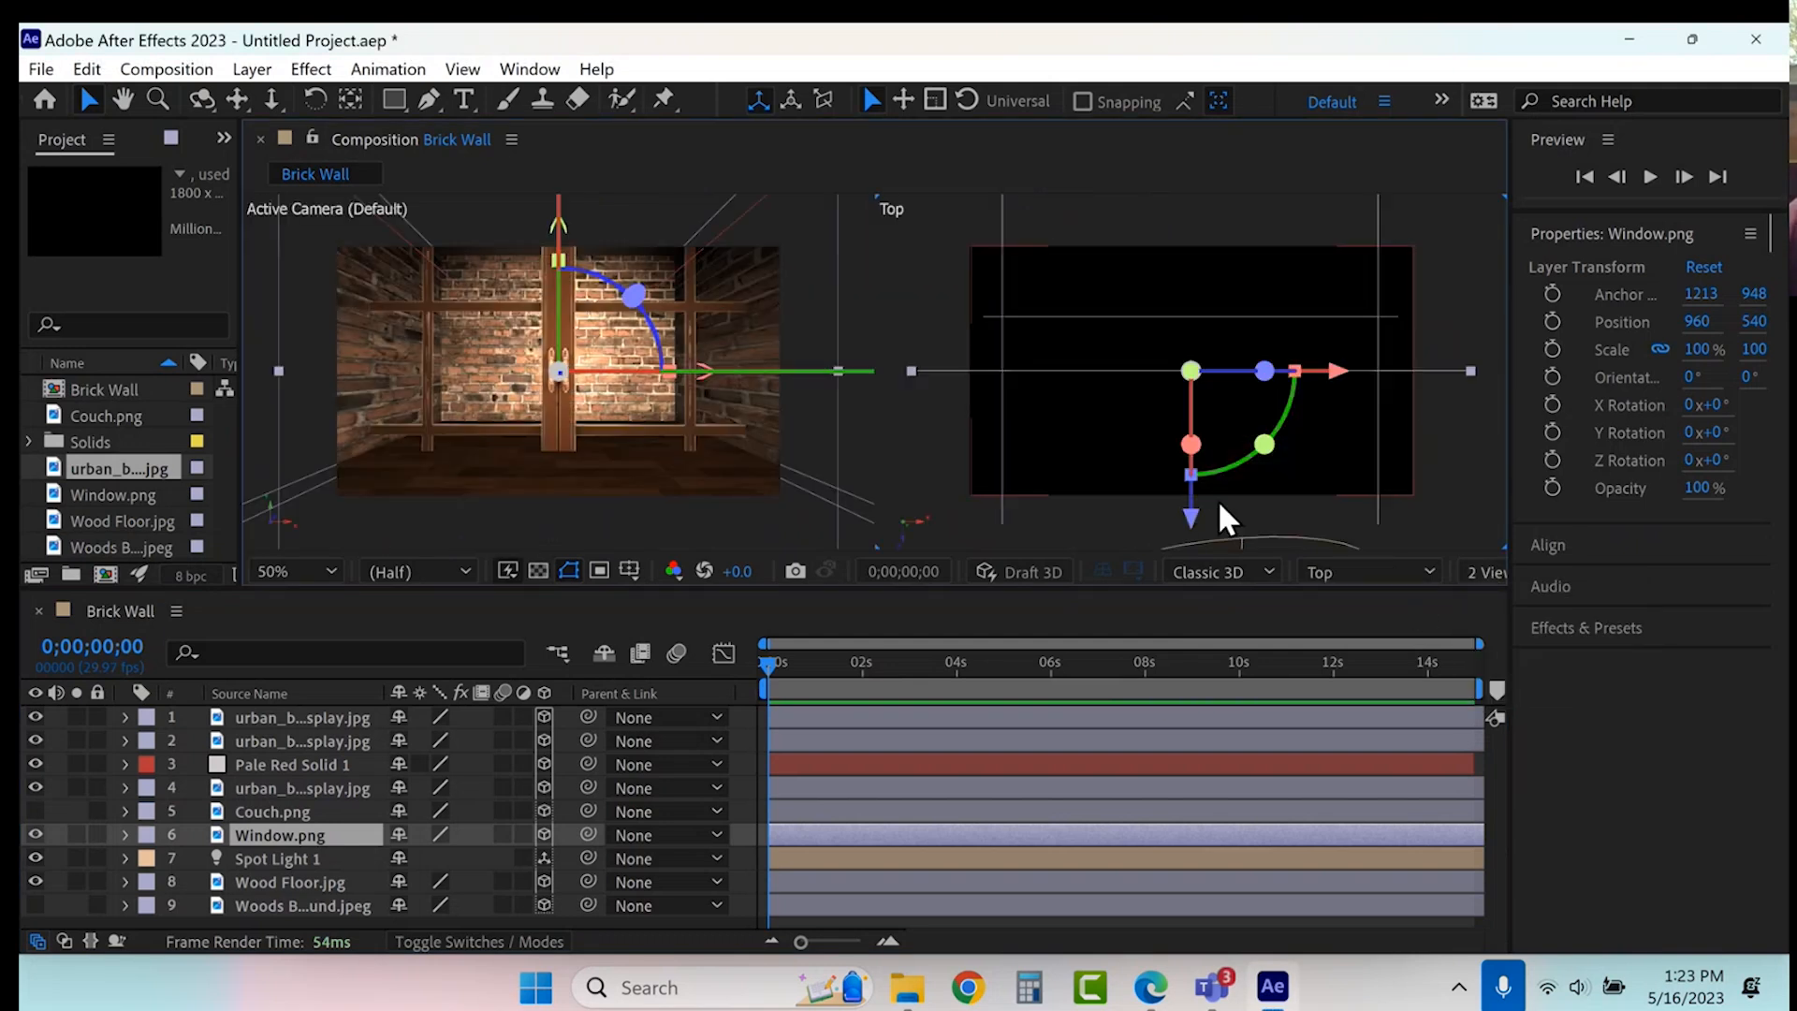
mouse_move(1198, 490)
left_mouse_down()
mouse_move(1198, 445)
mouse_move(1206, 473)
left_mouse_up()
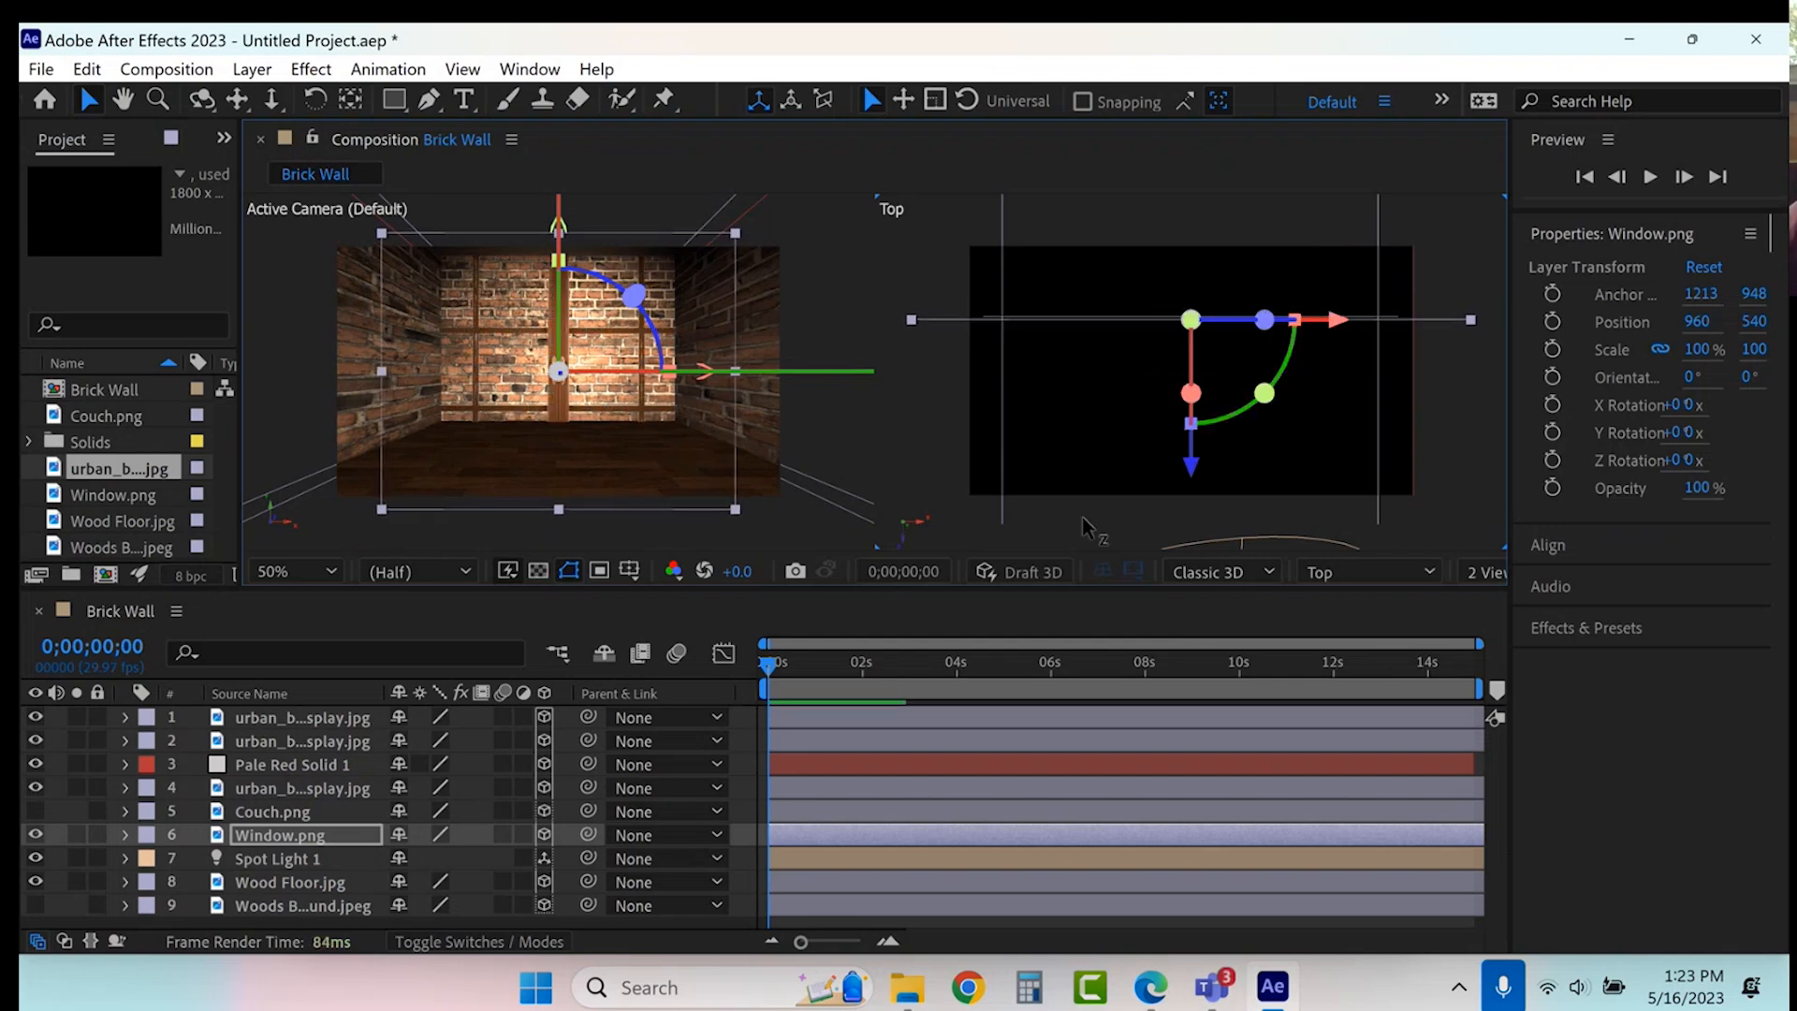
- Scale the window down to 26% and raise it on the back wall to a Y position of 313
left_click(126, 836)
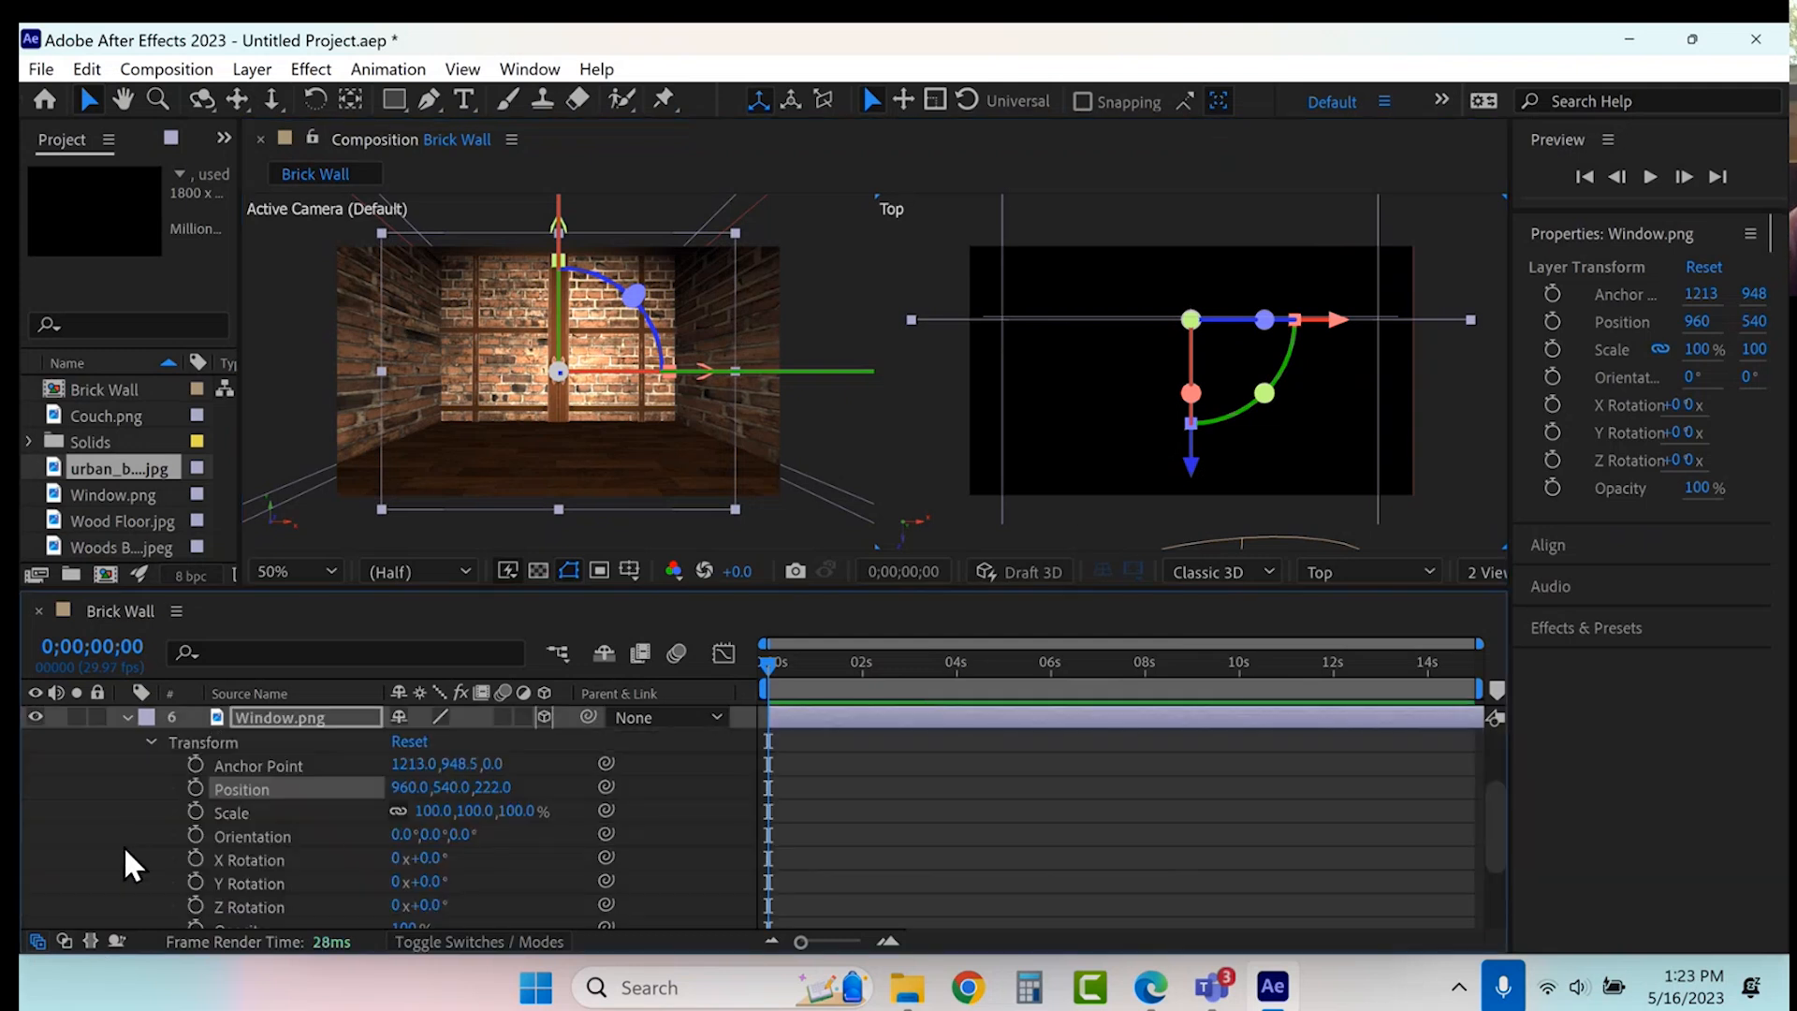
left_click_drag(428, 811, 67, 853)
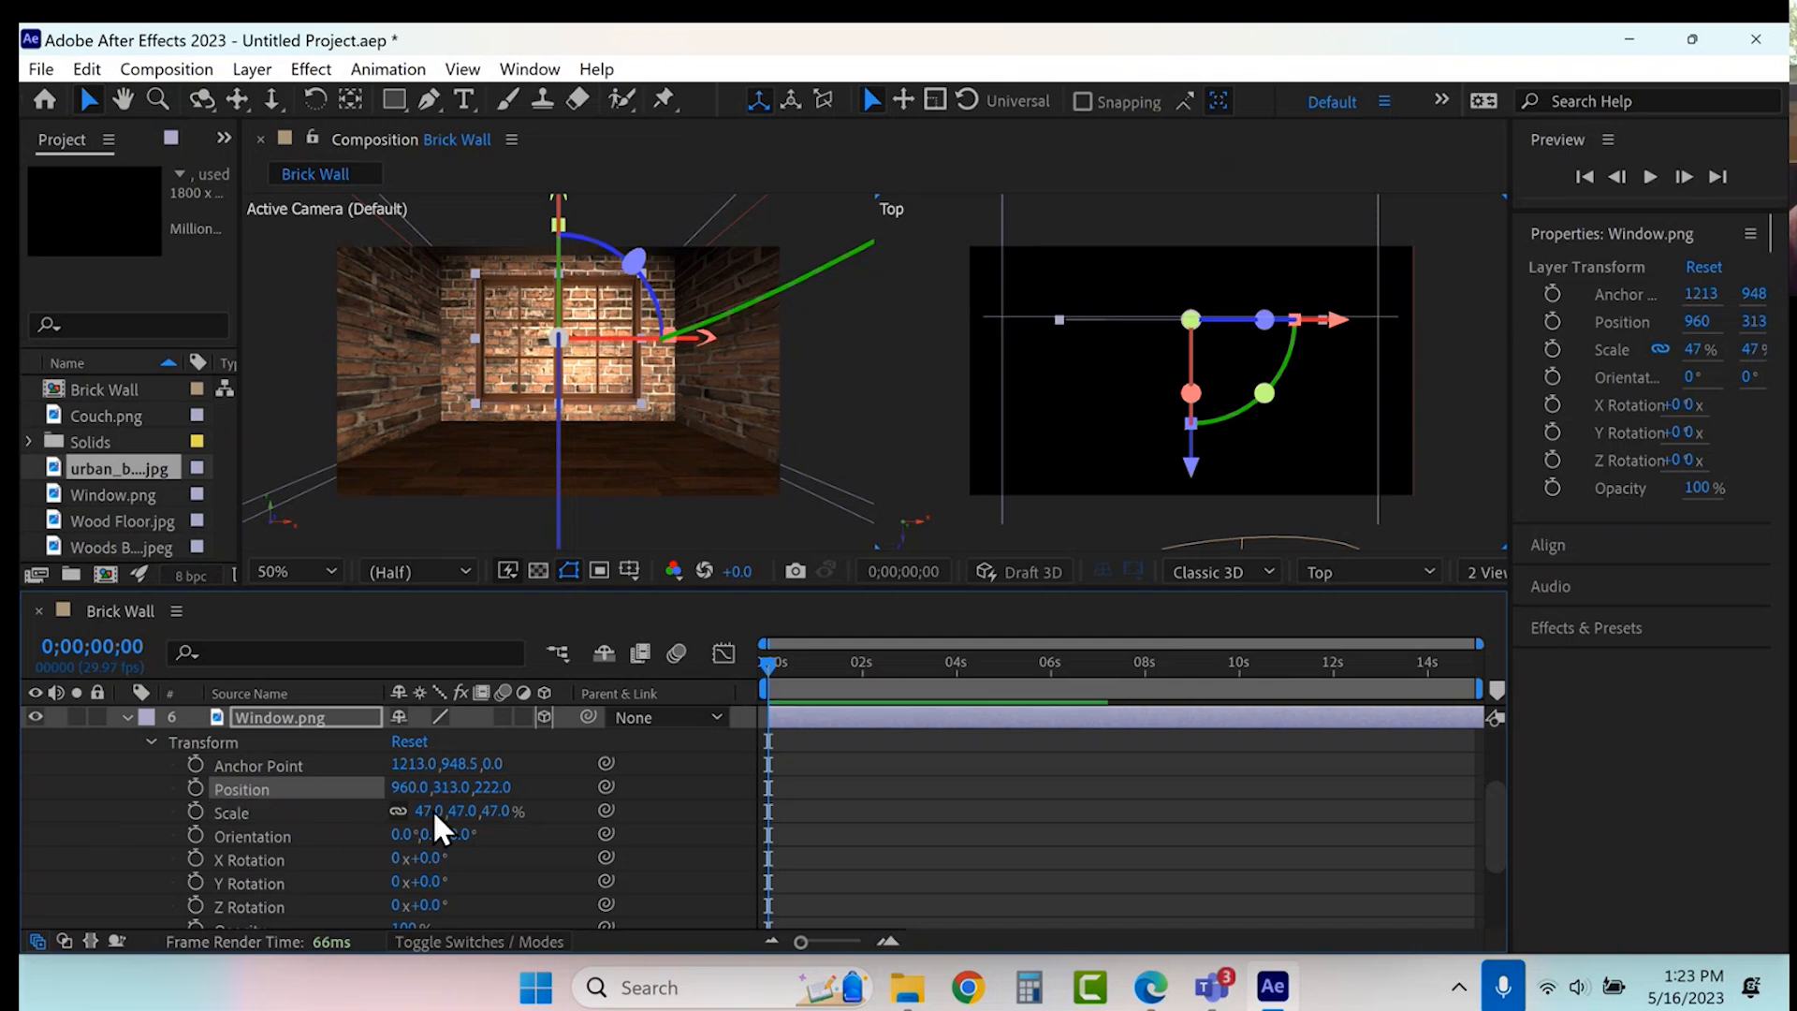
left_click_drag(432, 816, 403, 811)
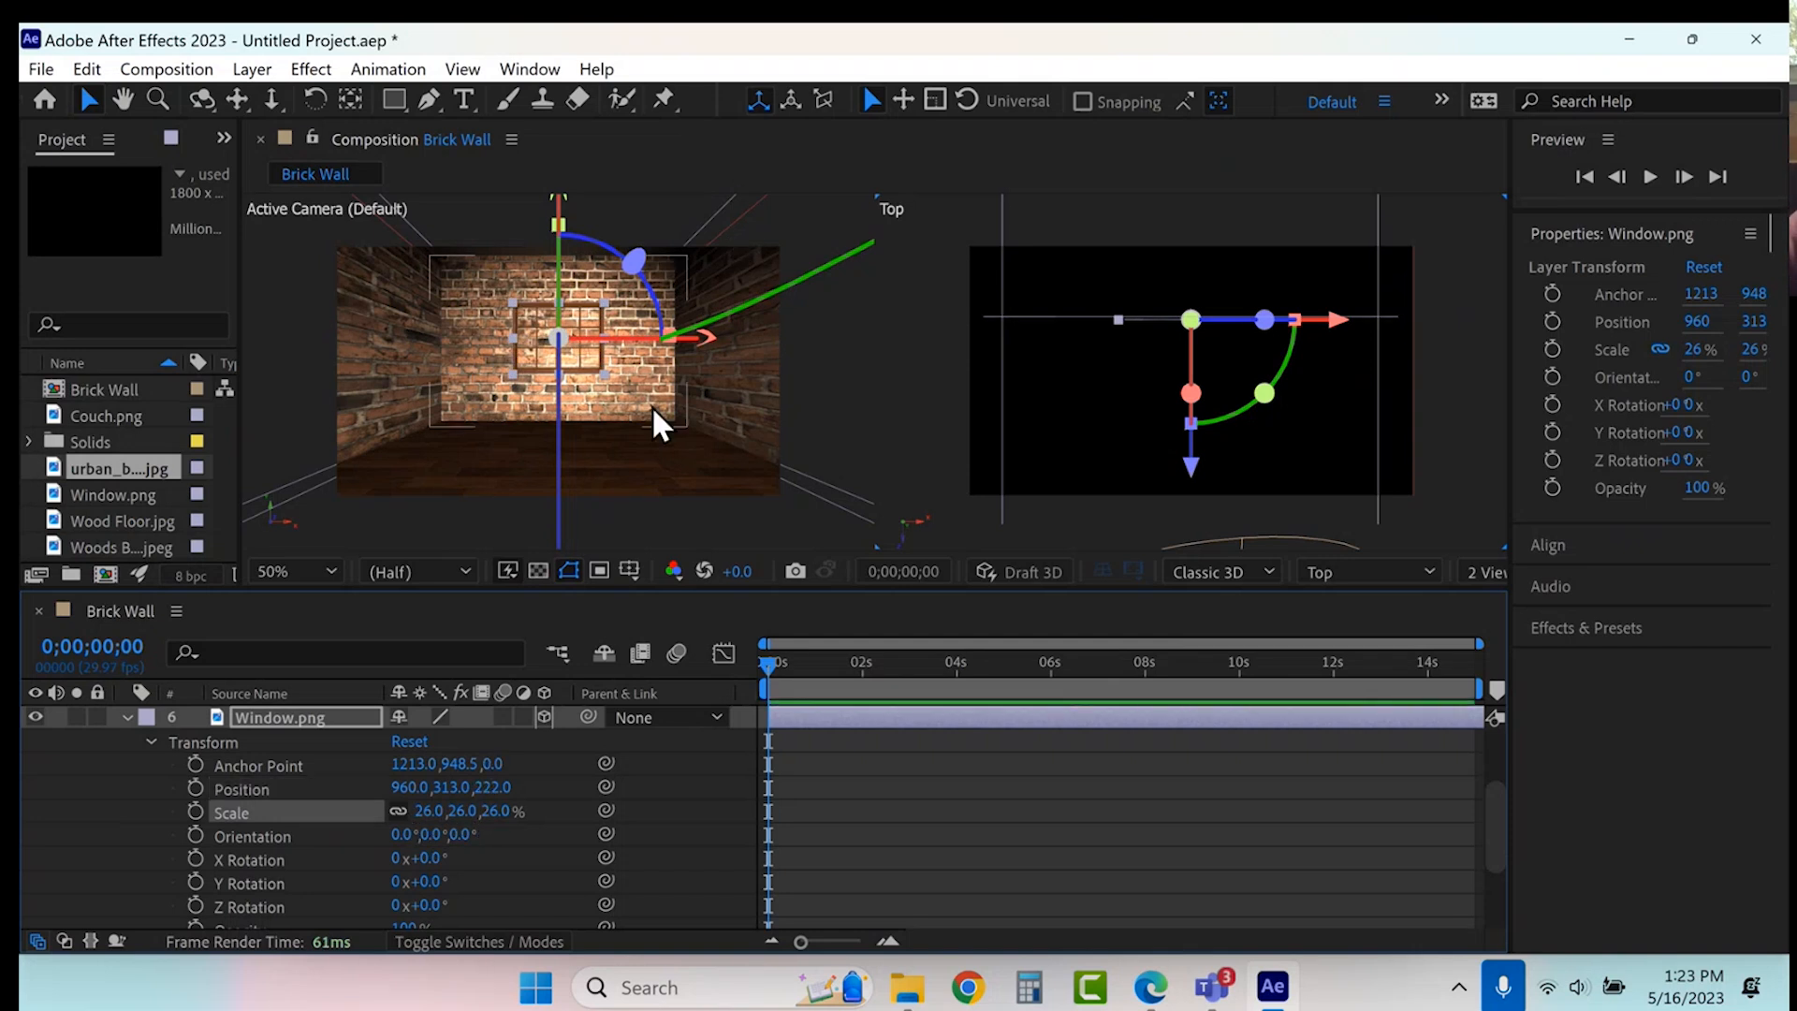
- Cut the window opening out of the back brick wall with an inverted rectangular mask drawn along the window frame
scroll(654, 421, "up", 5)
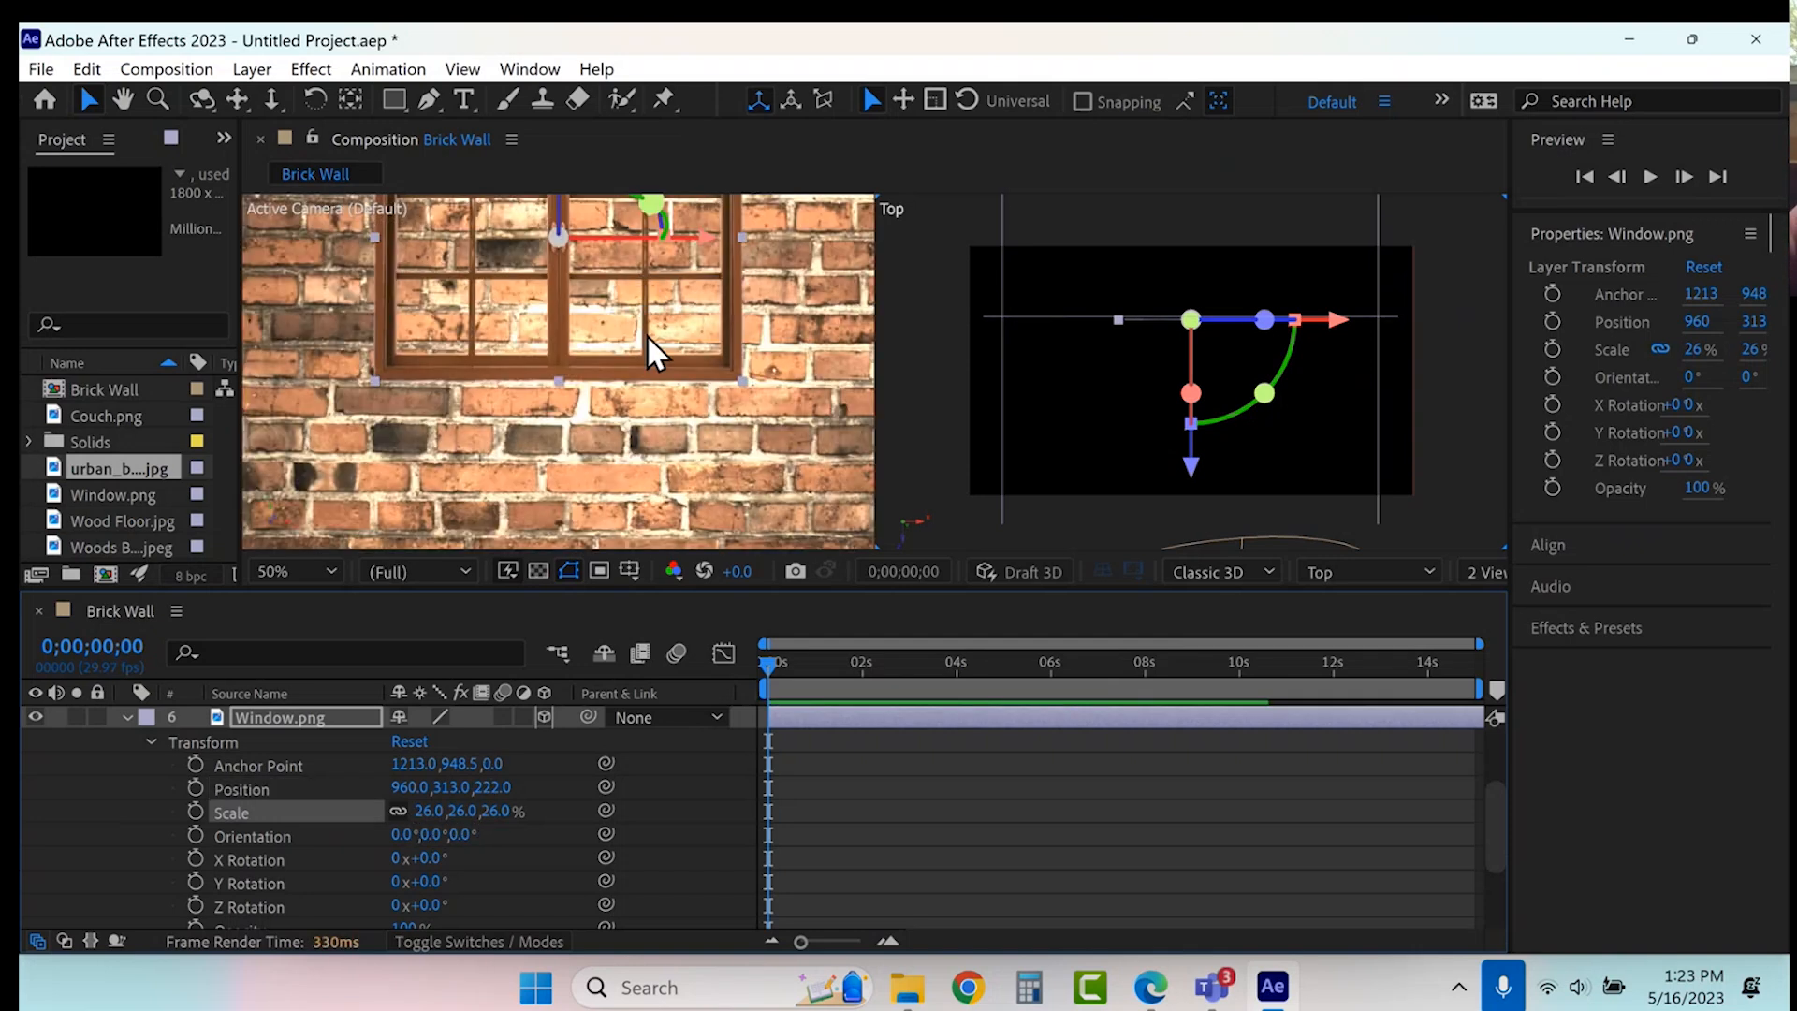
key("space")
left_click_drag(618, 367, 659, 499)
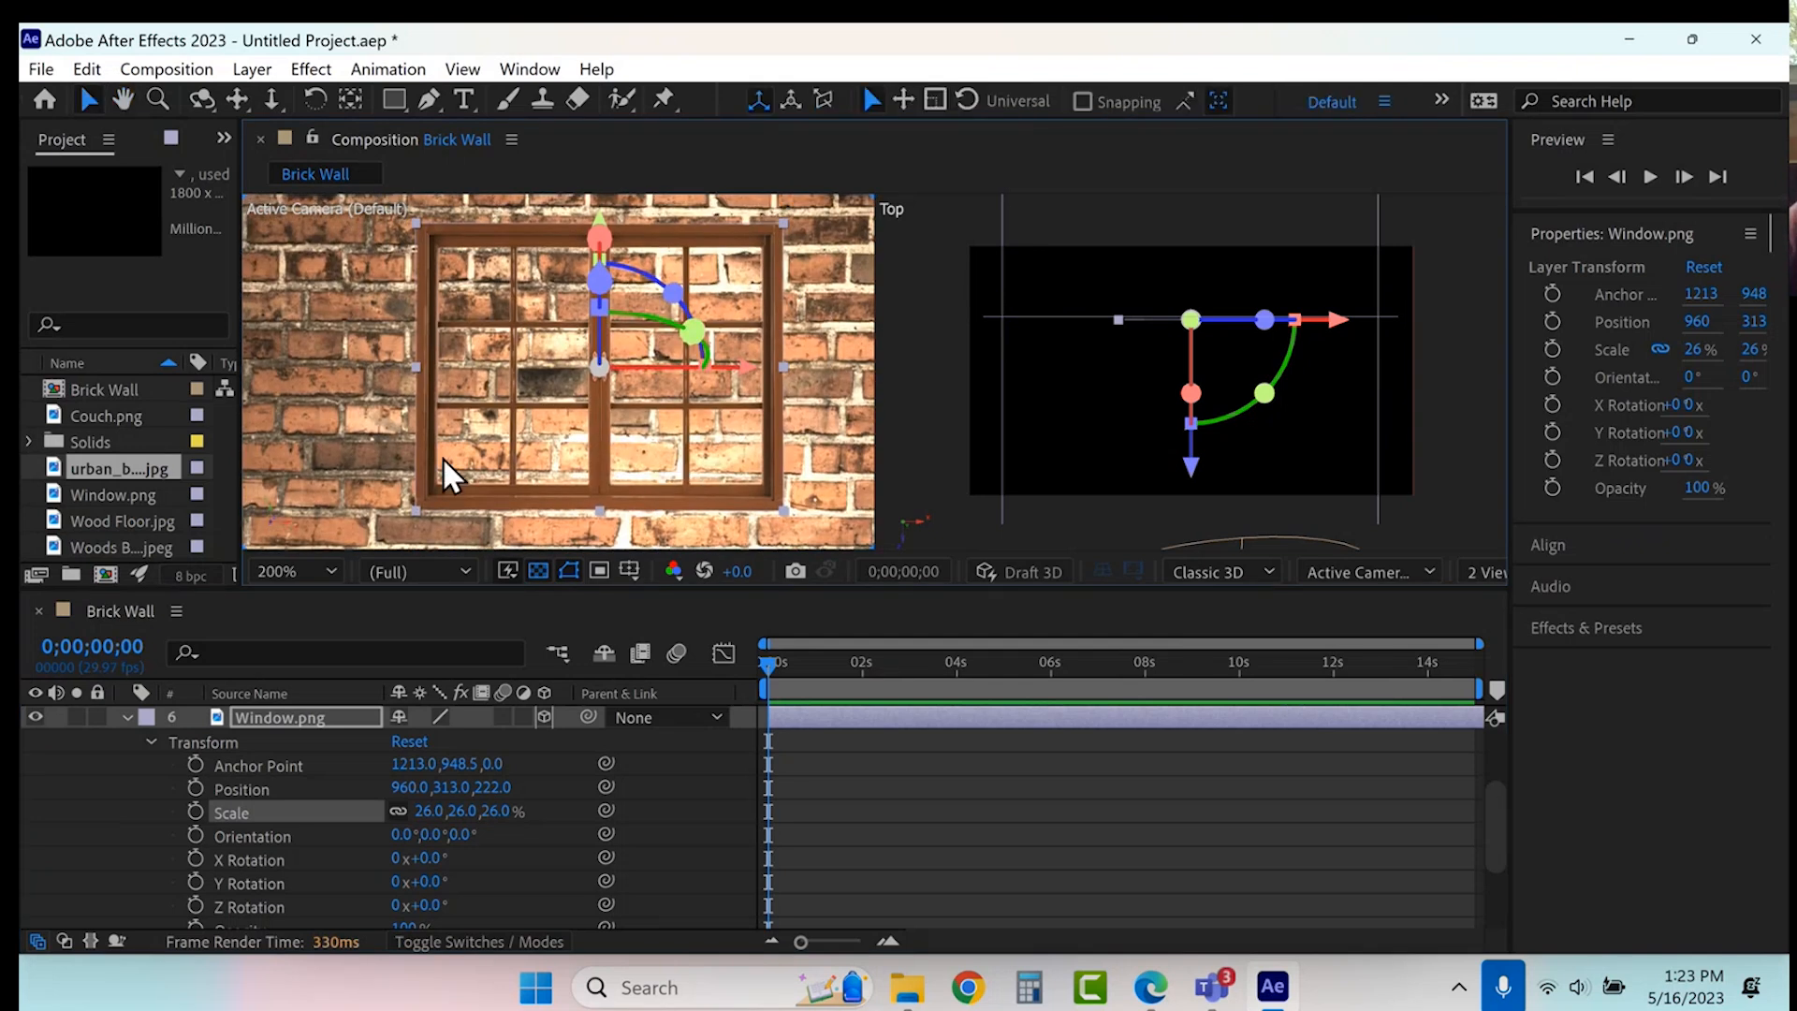
left_click(333, 402)
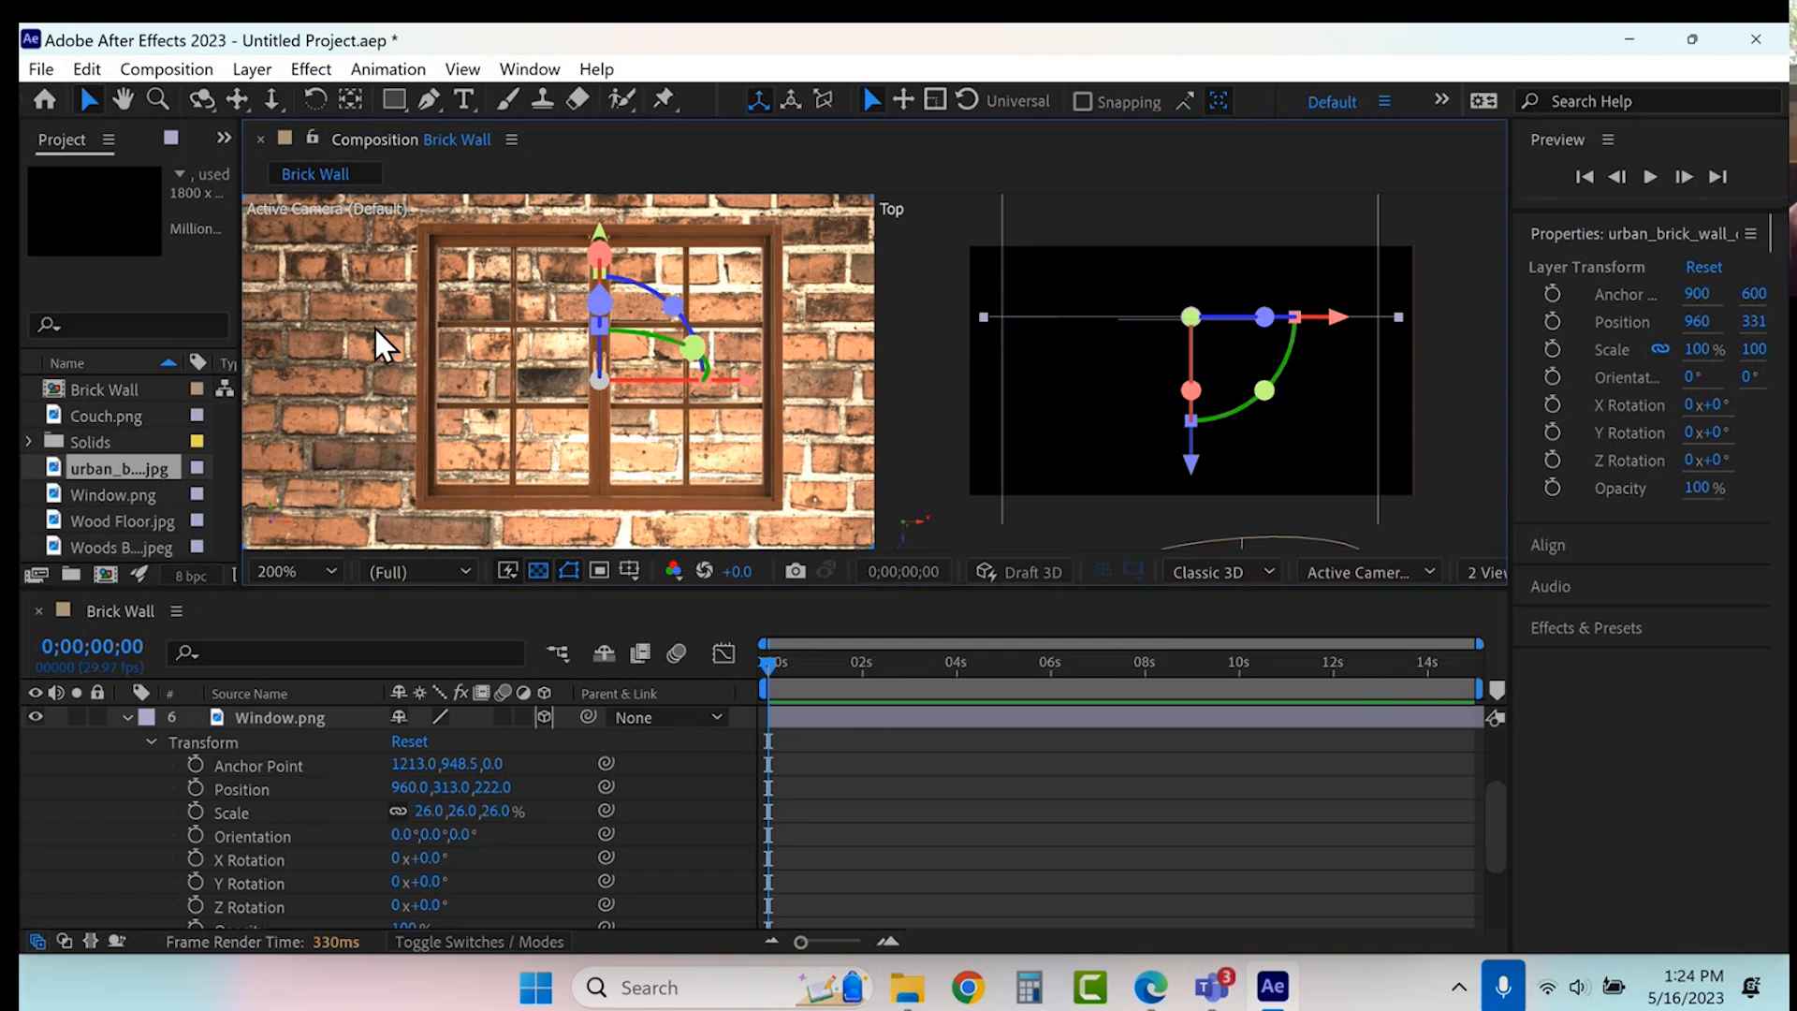
left_click(396, 101)
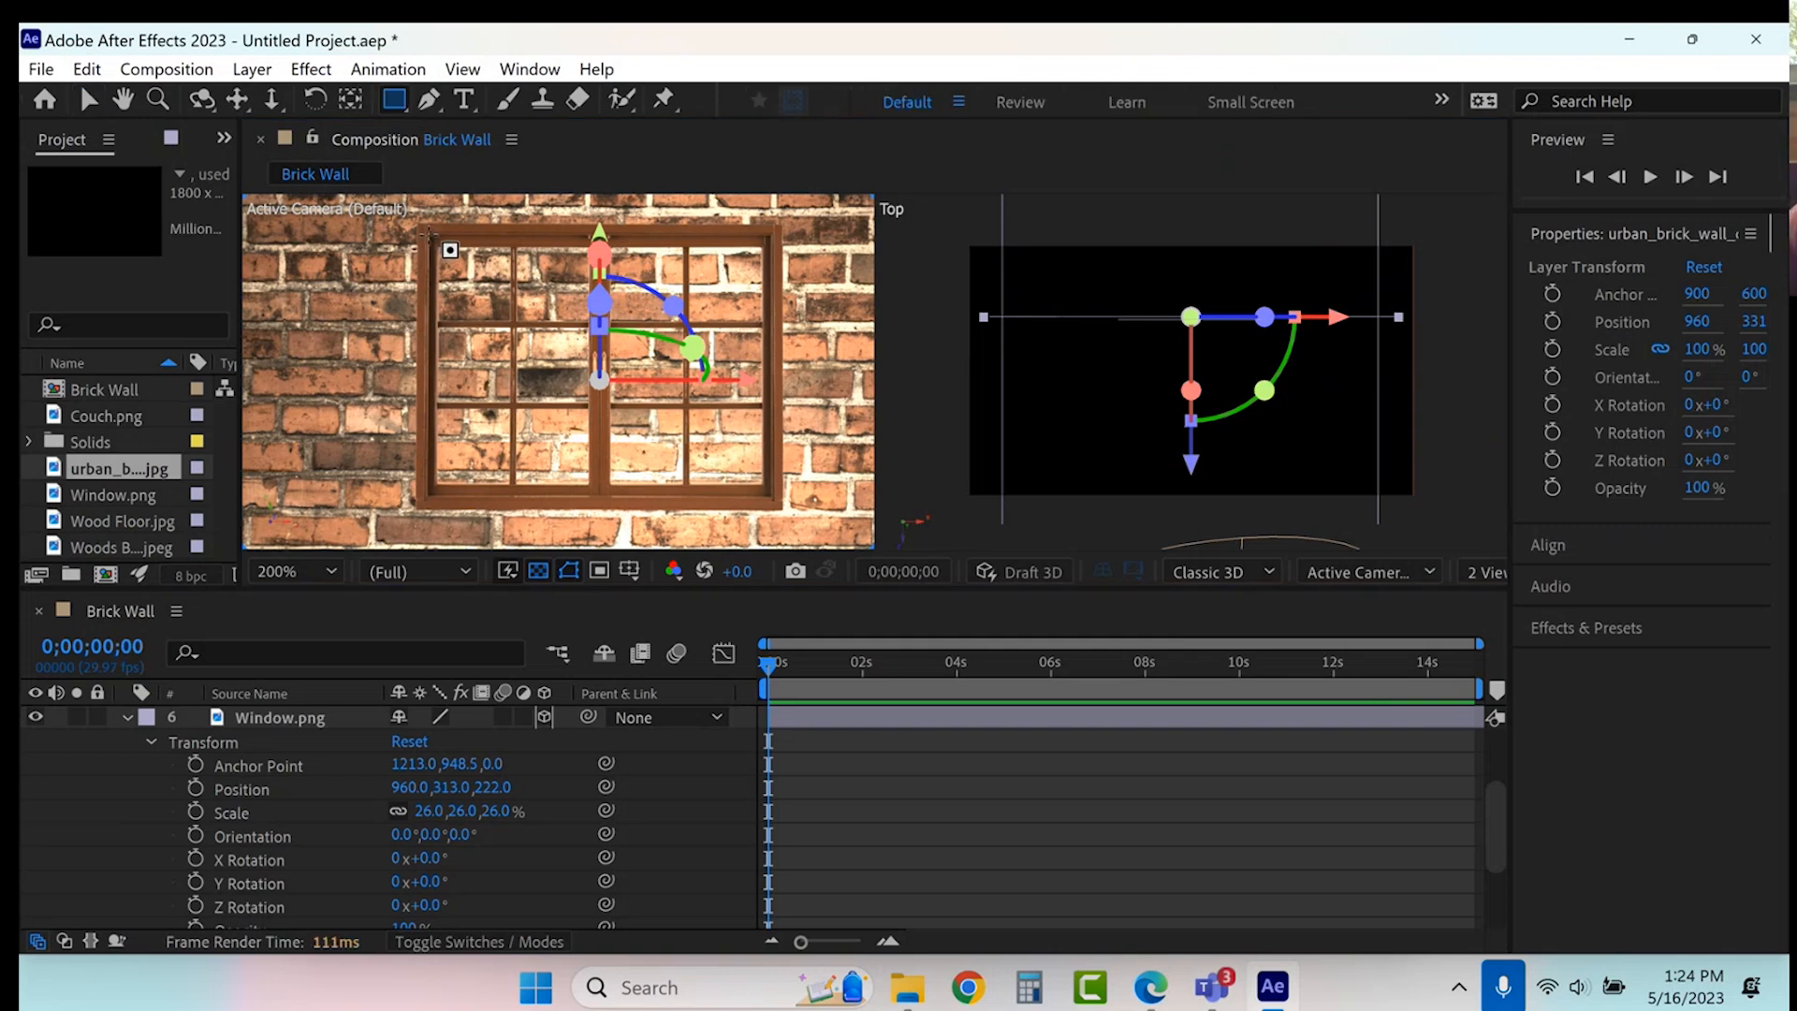
left_click_drag(430, 236, 770, 494)
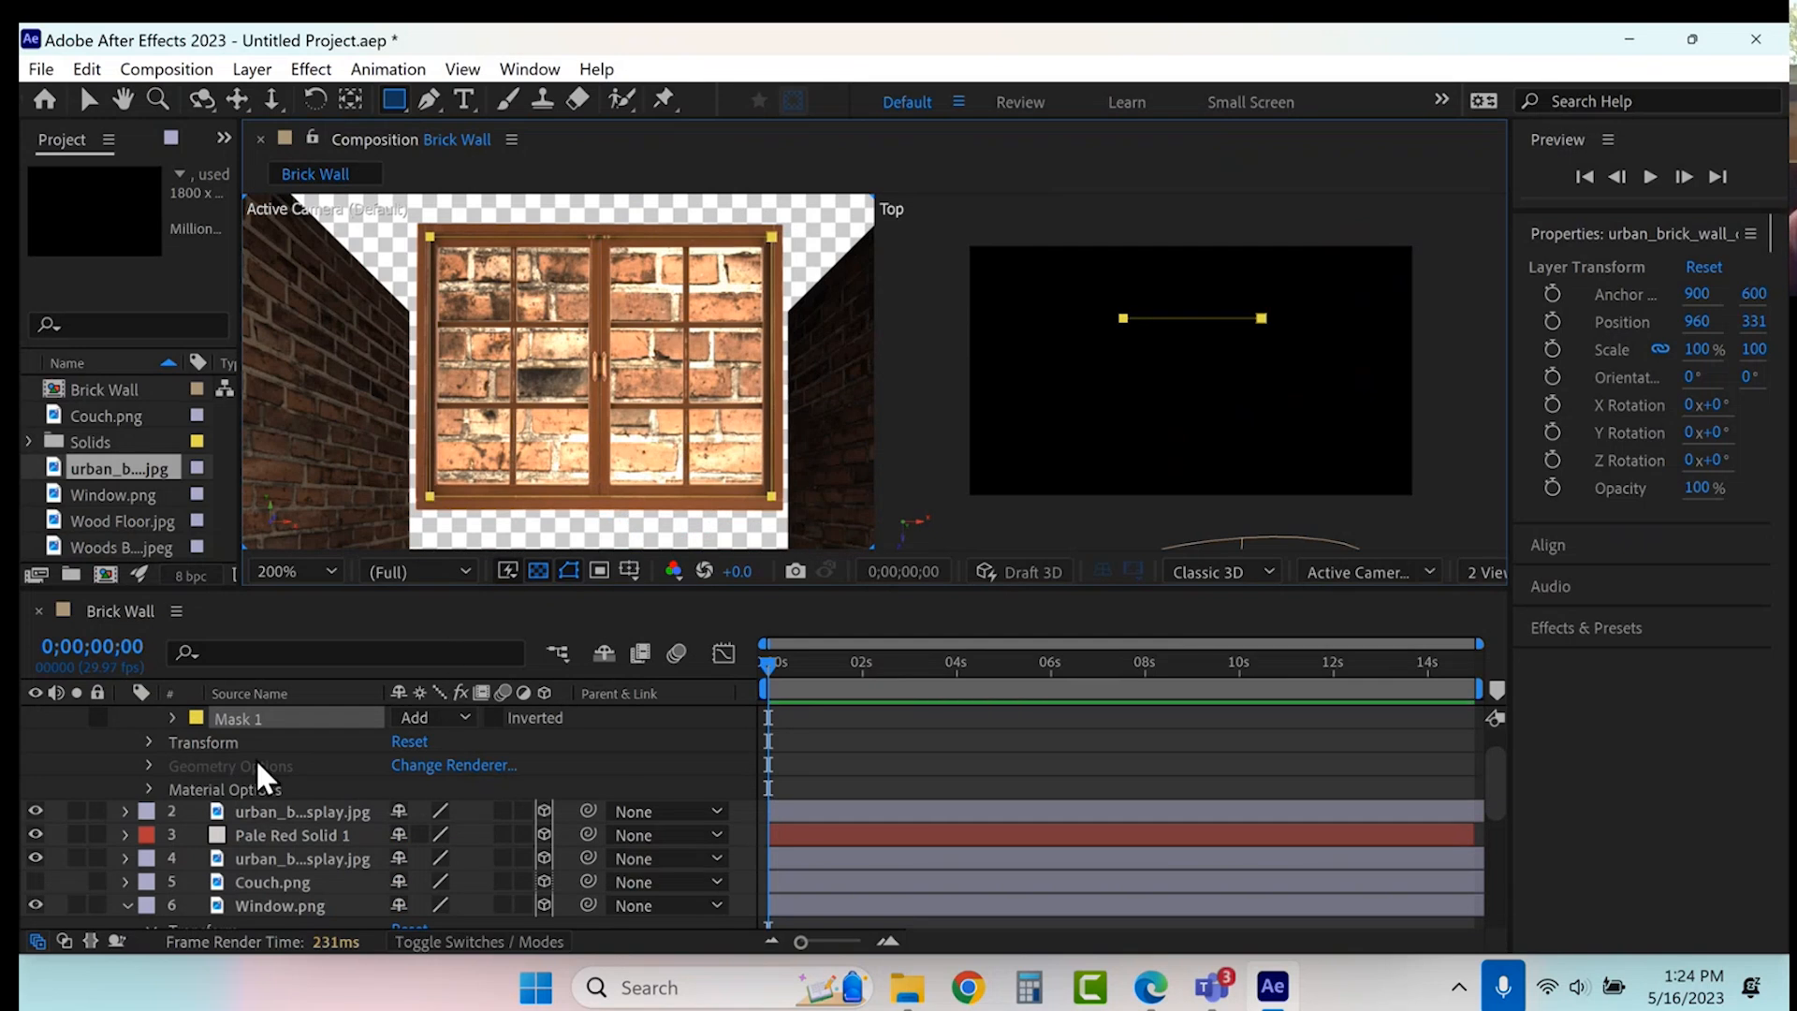
left_click(498, 719)
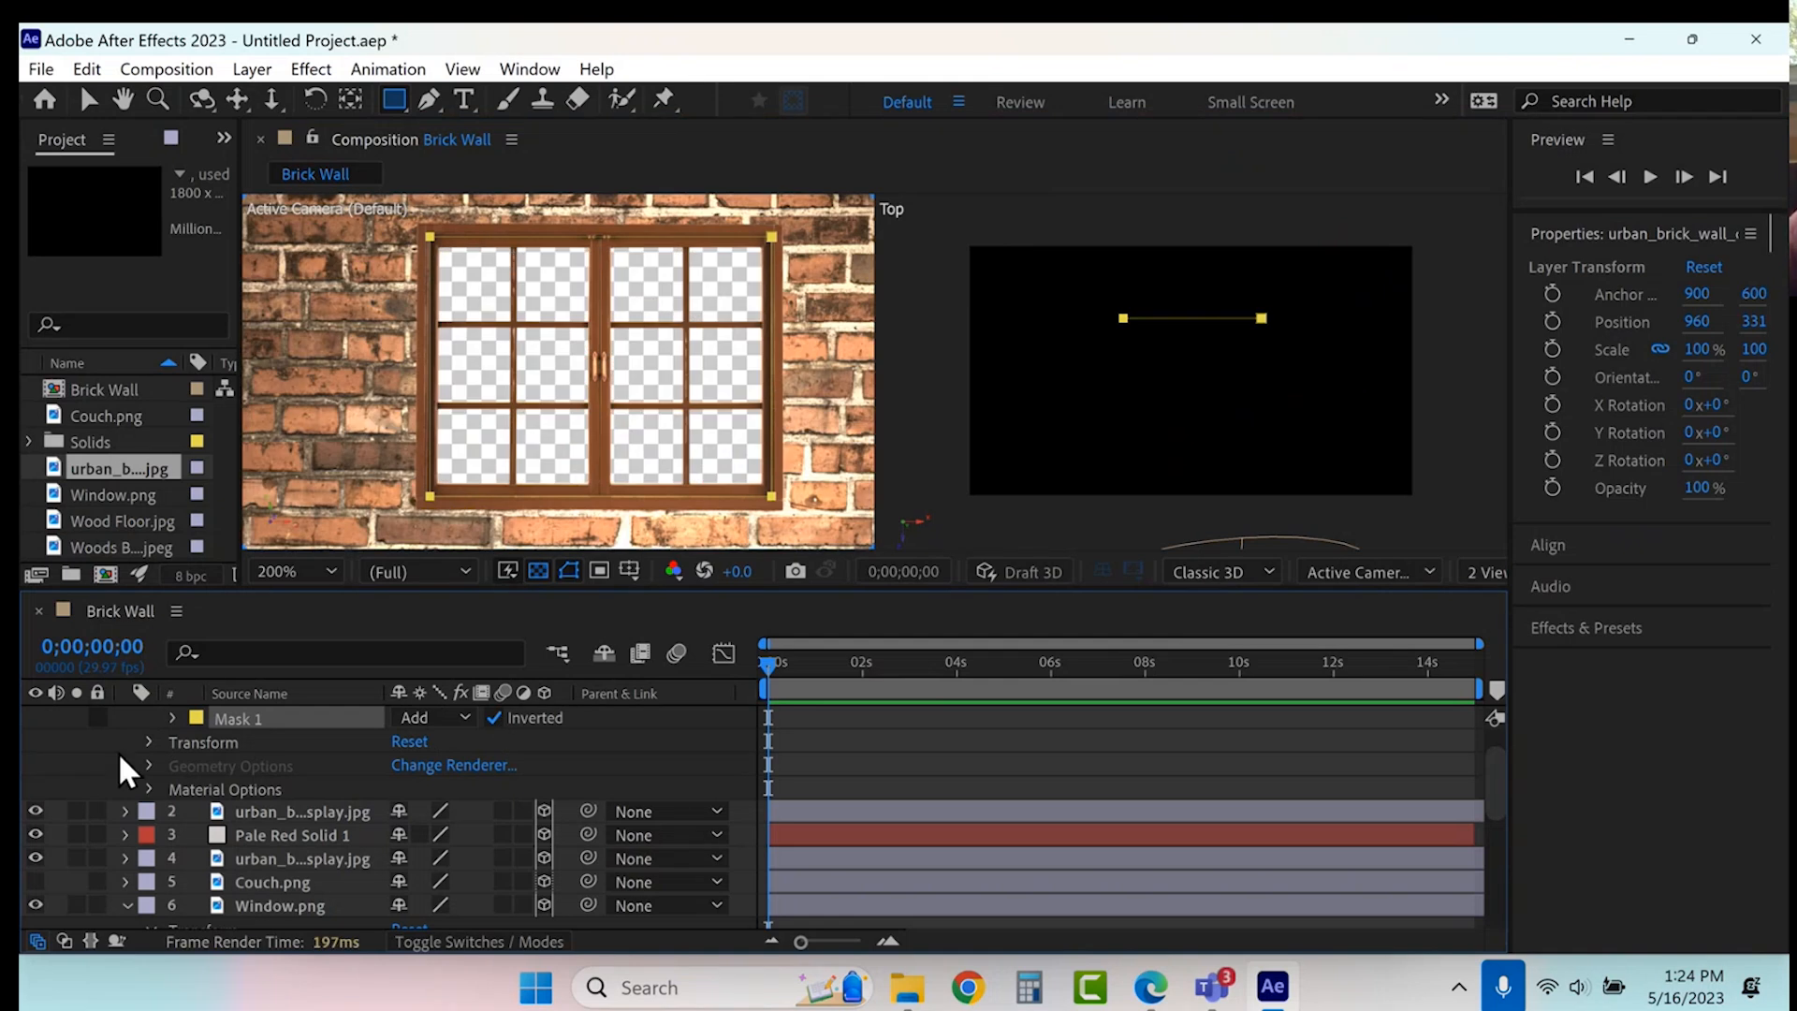
scroll(140, 749, "up", 1)
left_click(127, 720)
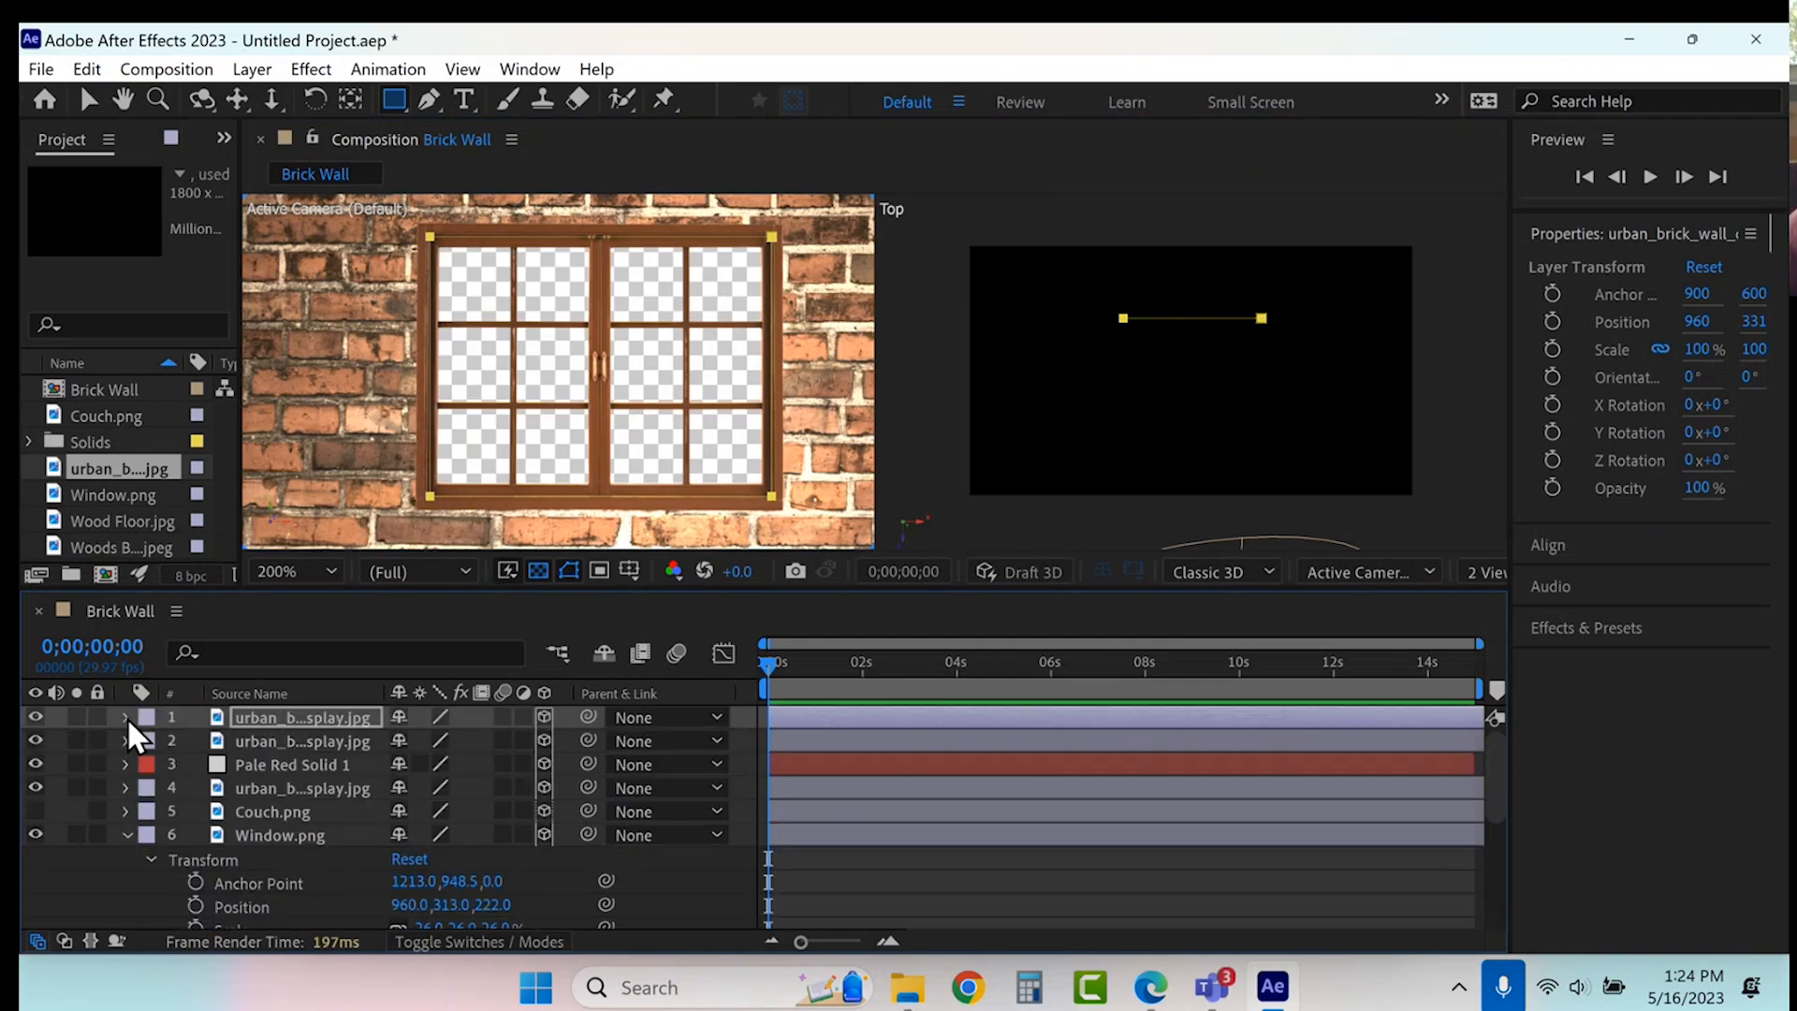
left_click(126, 834)
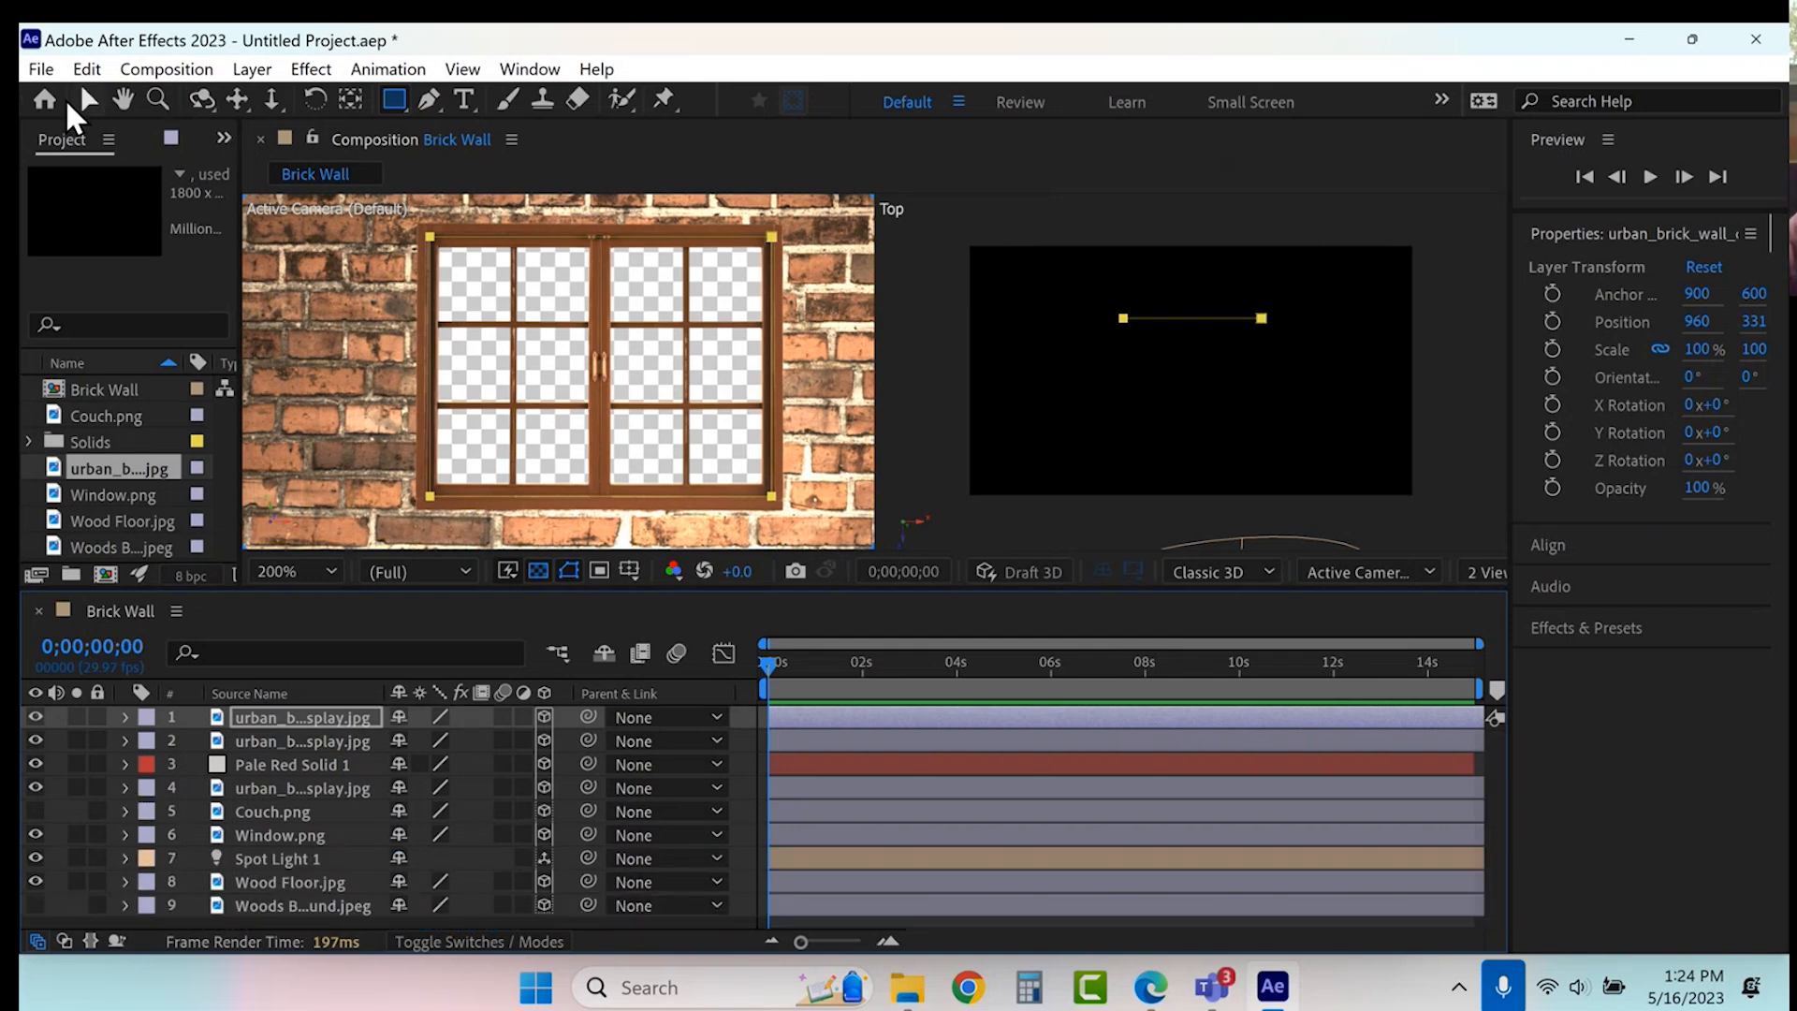
left_click(88, 99)
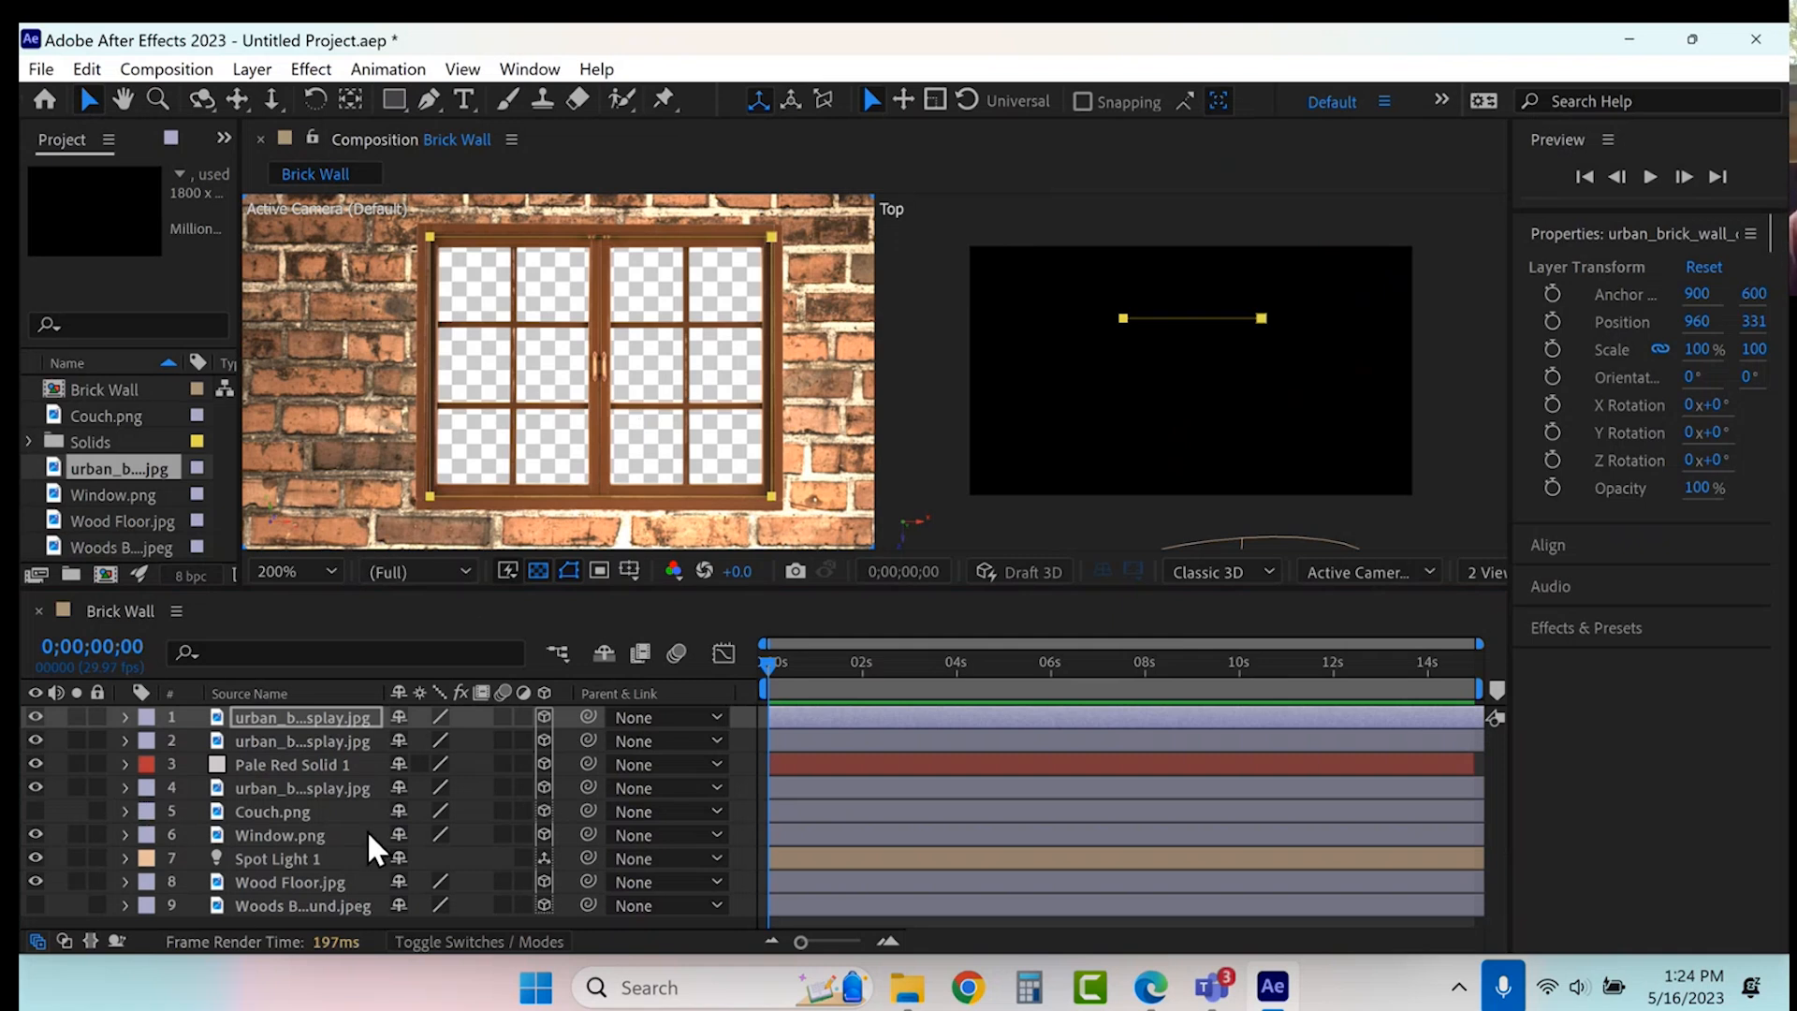
- Make the couch layer visible and scale it down to 27%
left_click(258, 812)
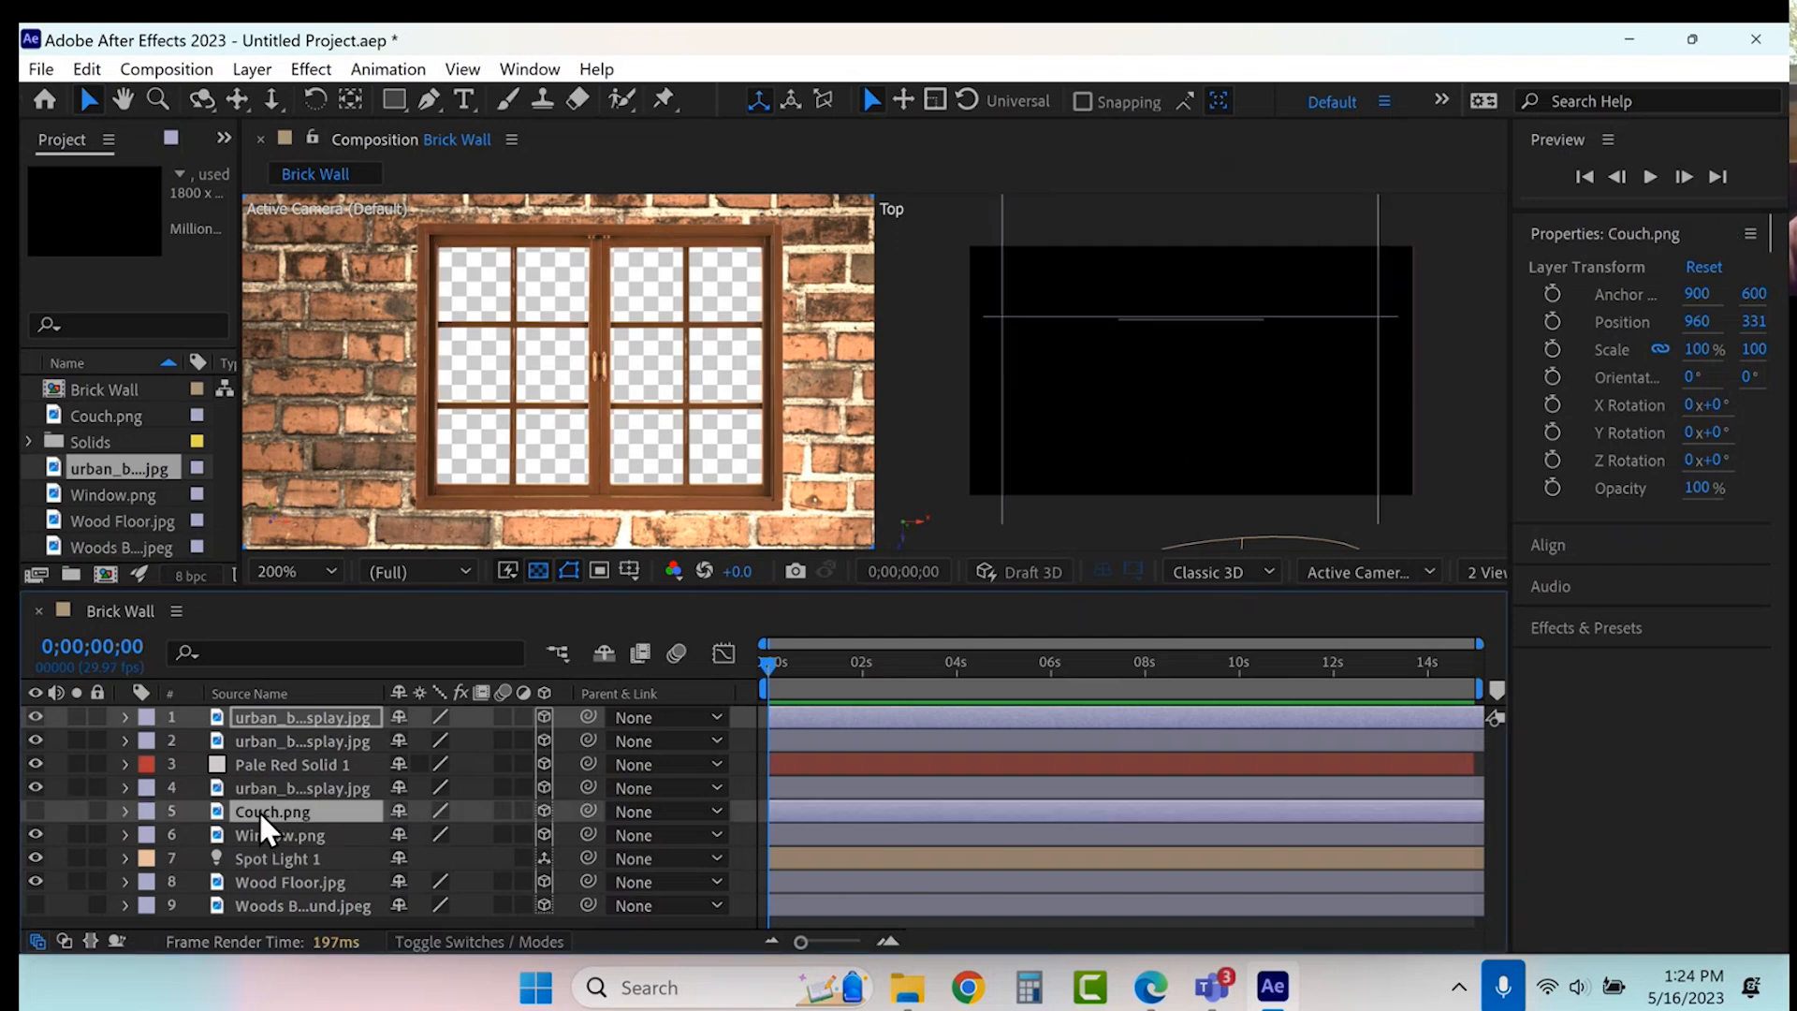
left_click(36, 810)
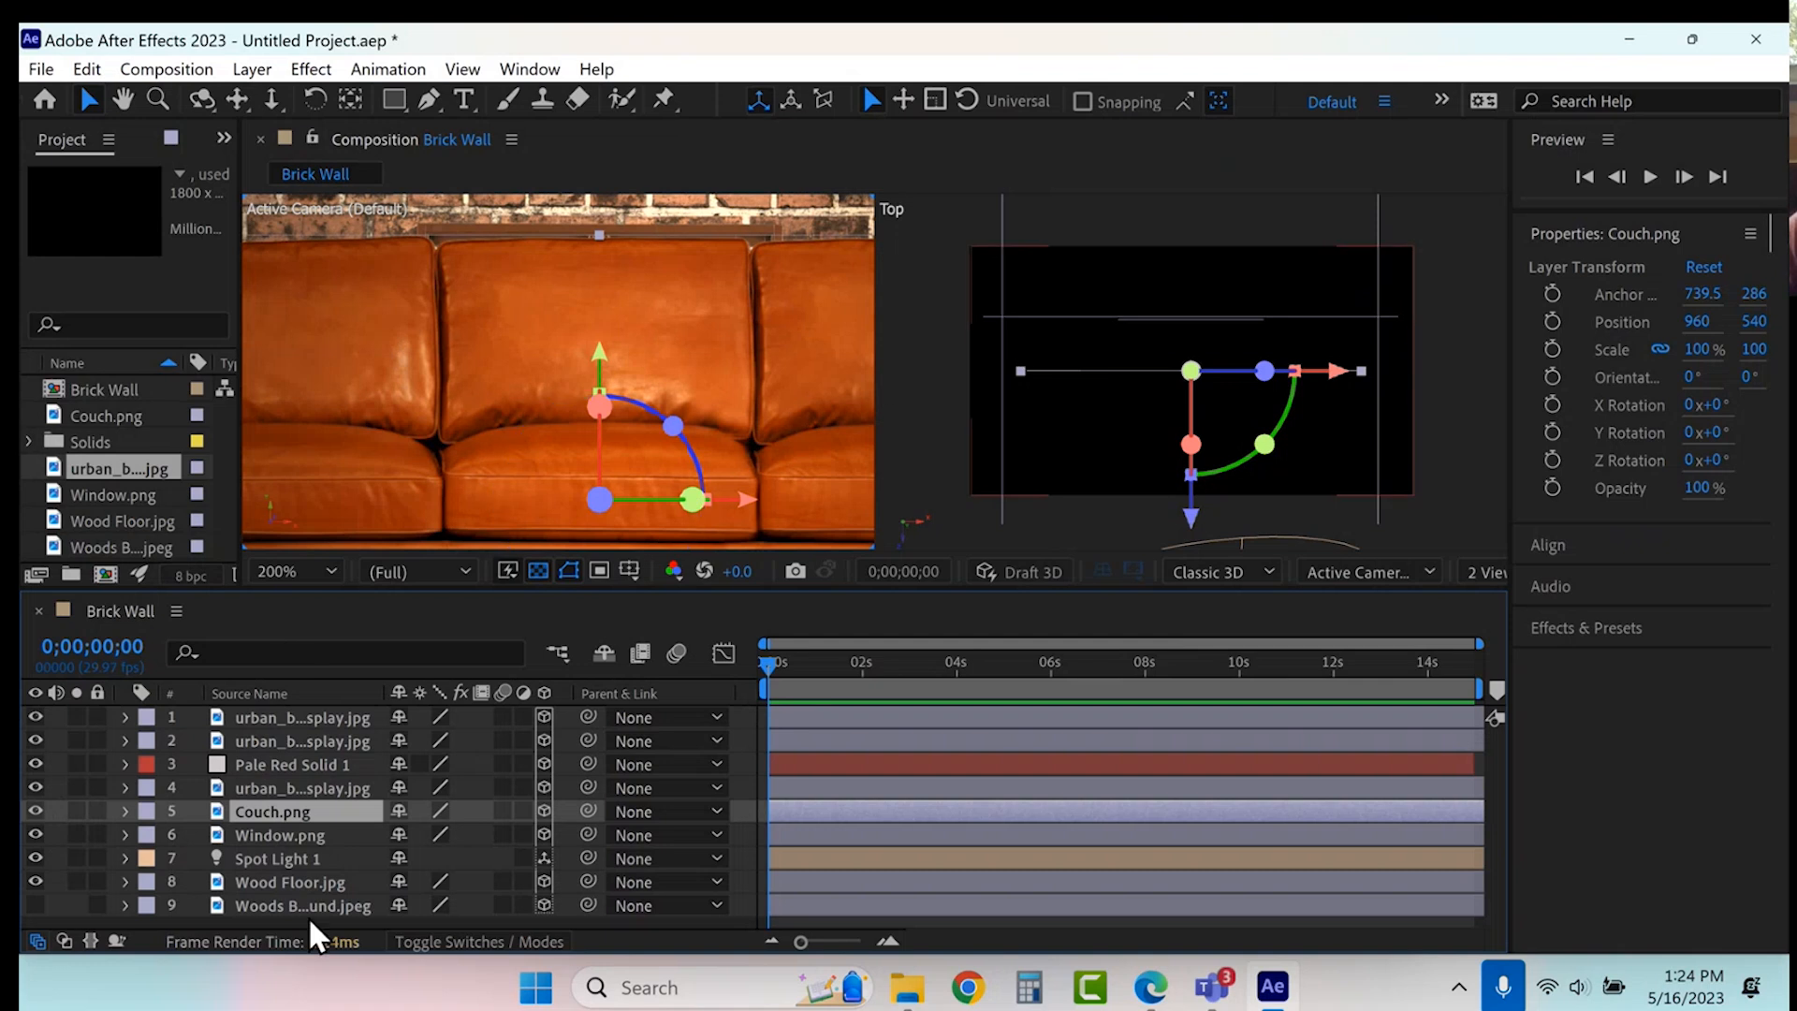
left_click(126, 808)
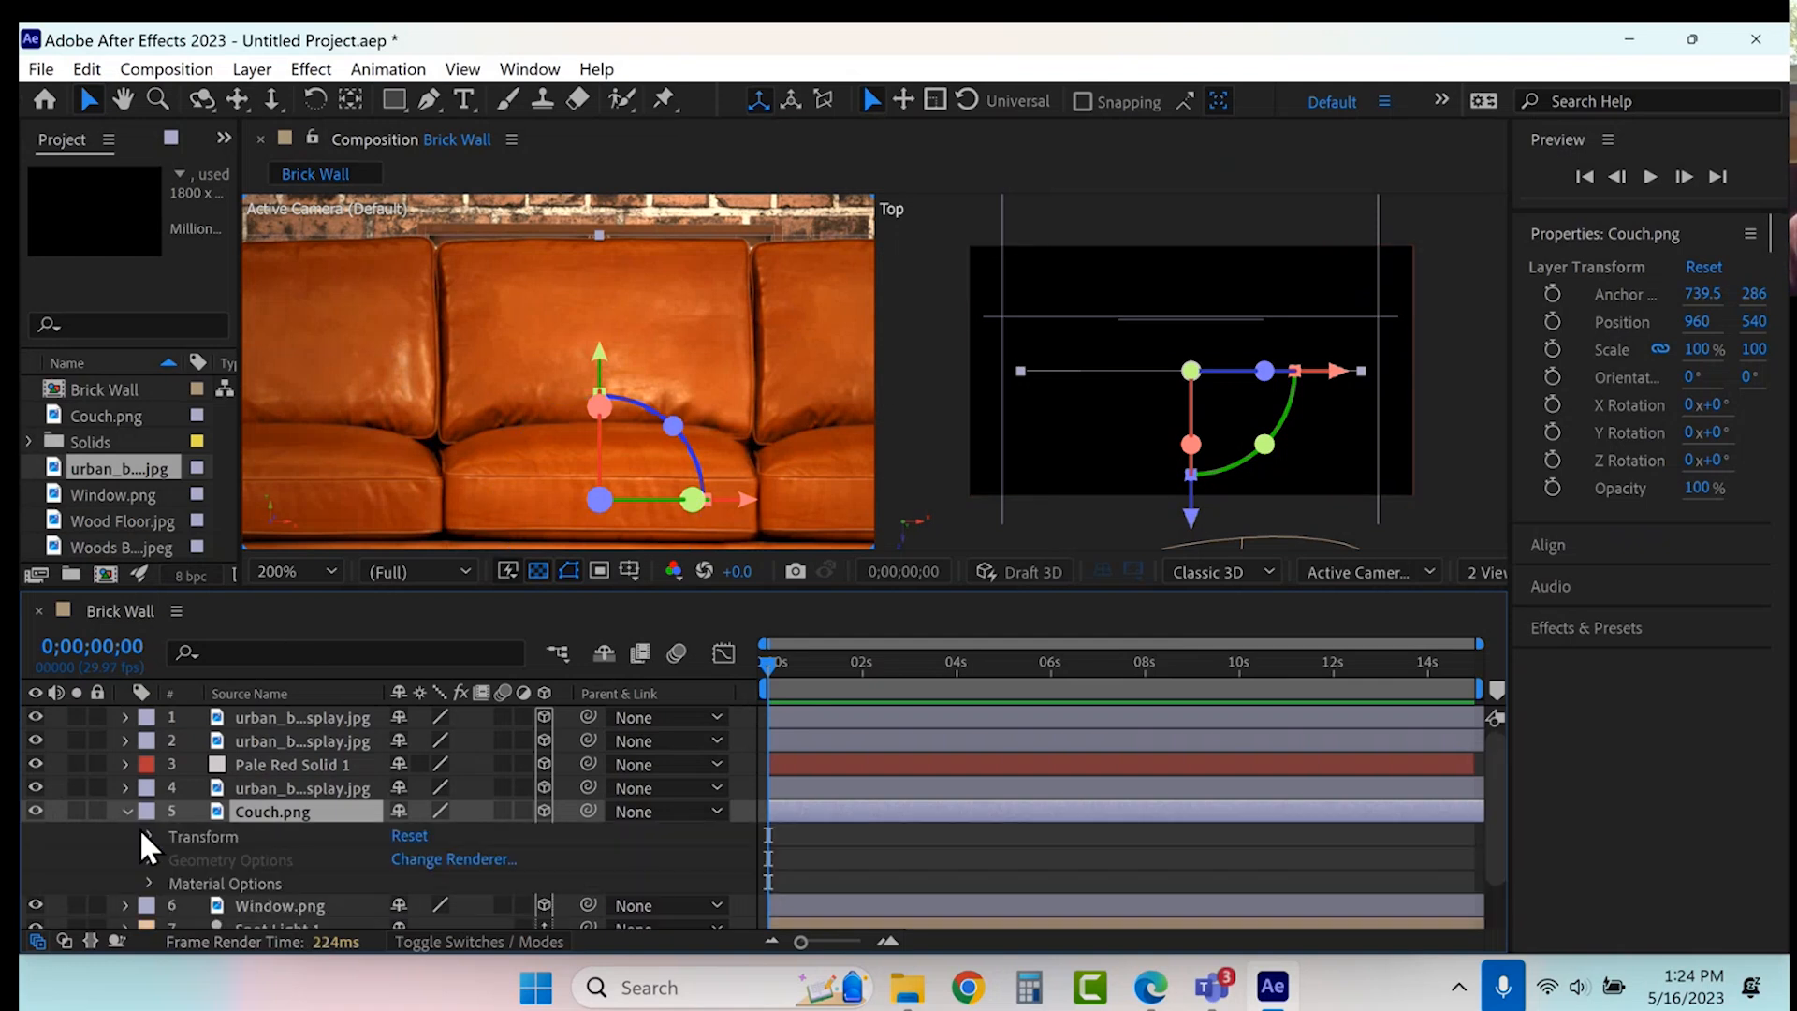
left_click(149, 835)
left_click_drag(423, 798, 225, 798)
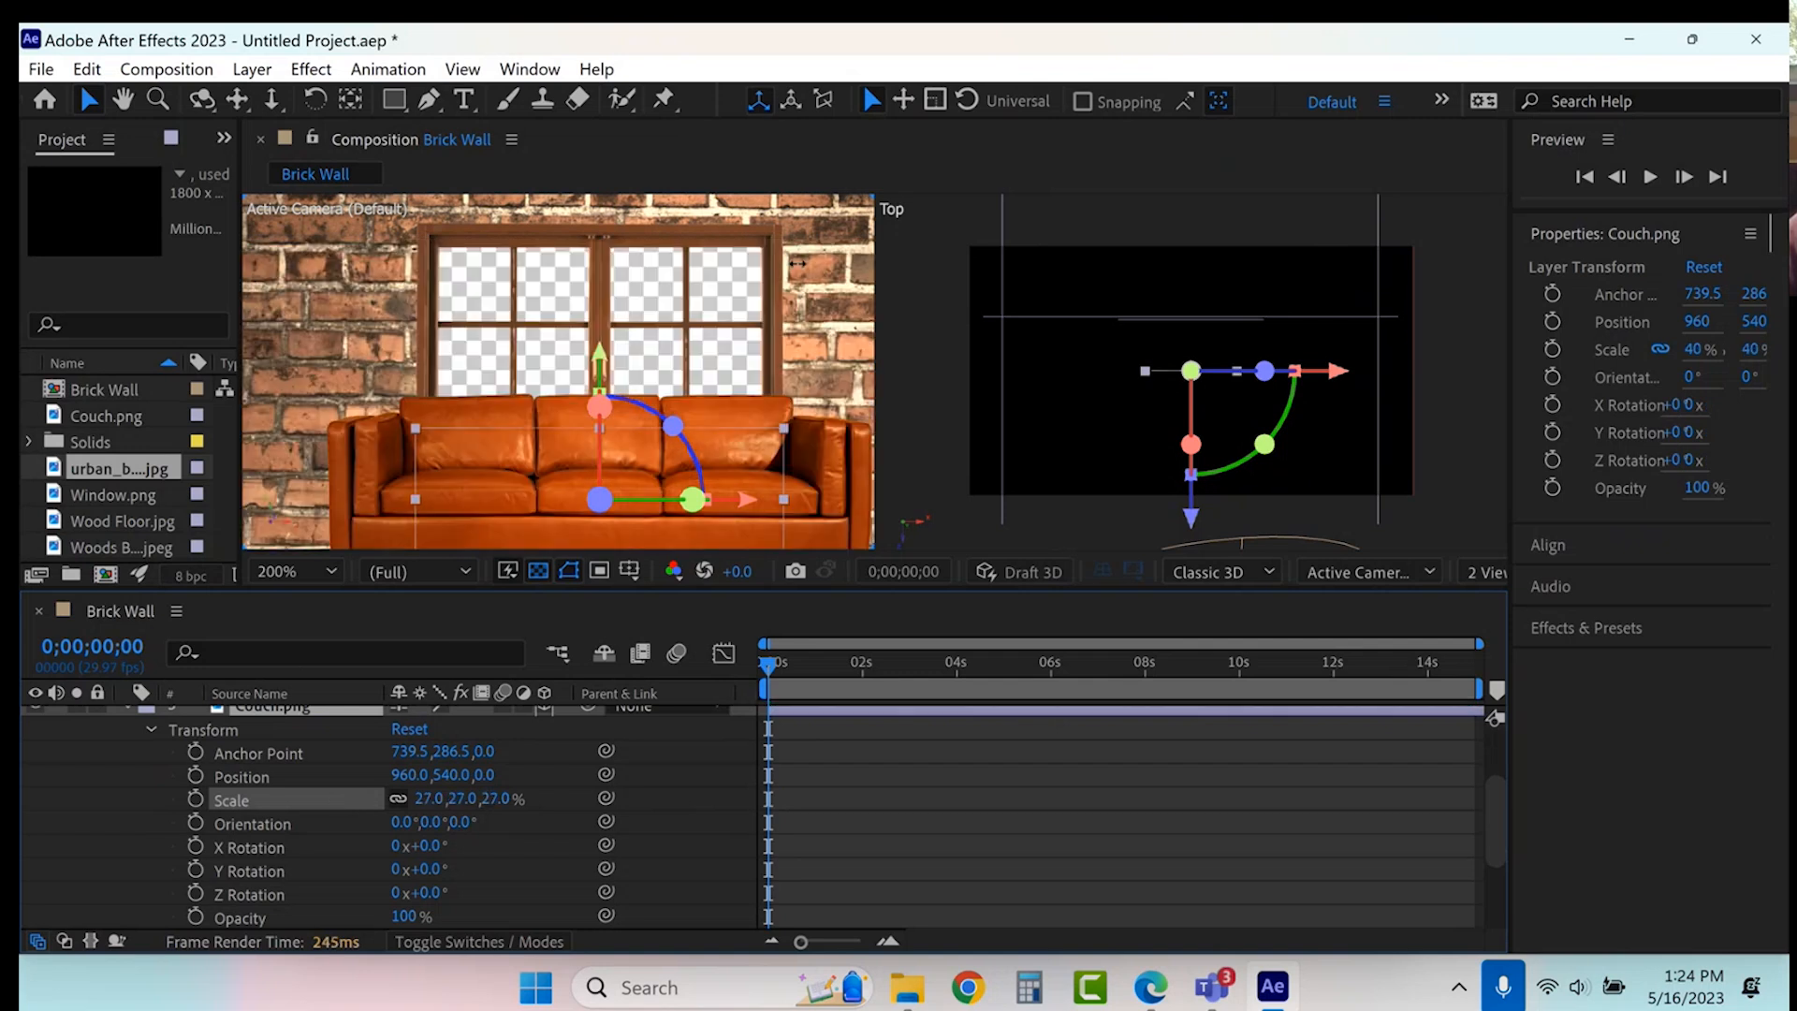
- Set the couch's scale to 35%, try enlarging it to 653%, and push it back to Z 76 in the Top view
key("comma")
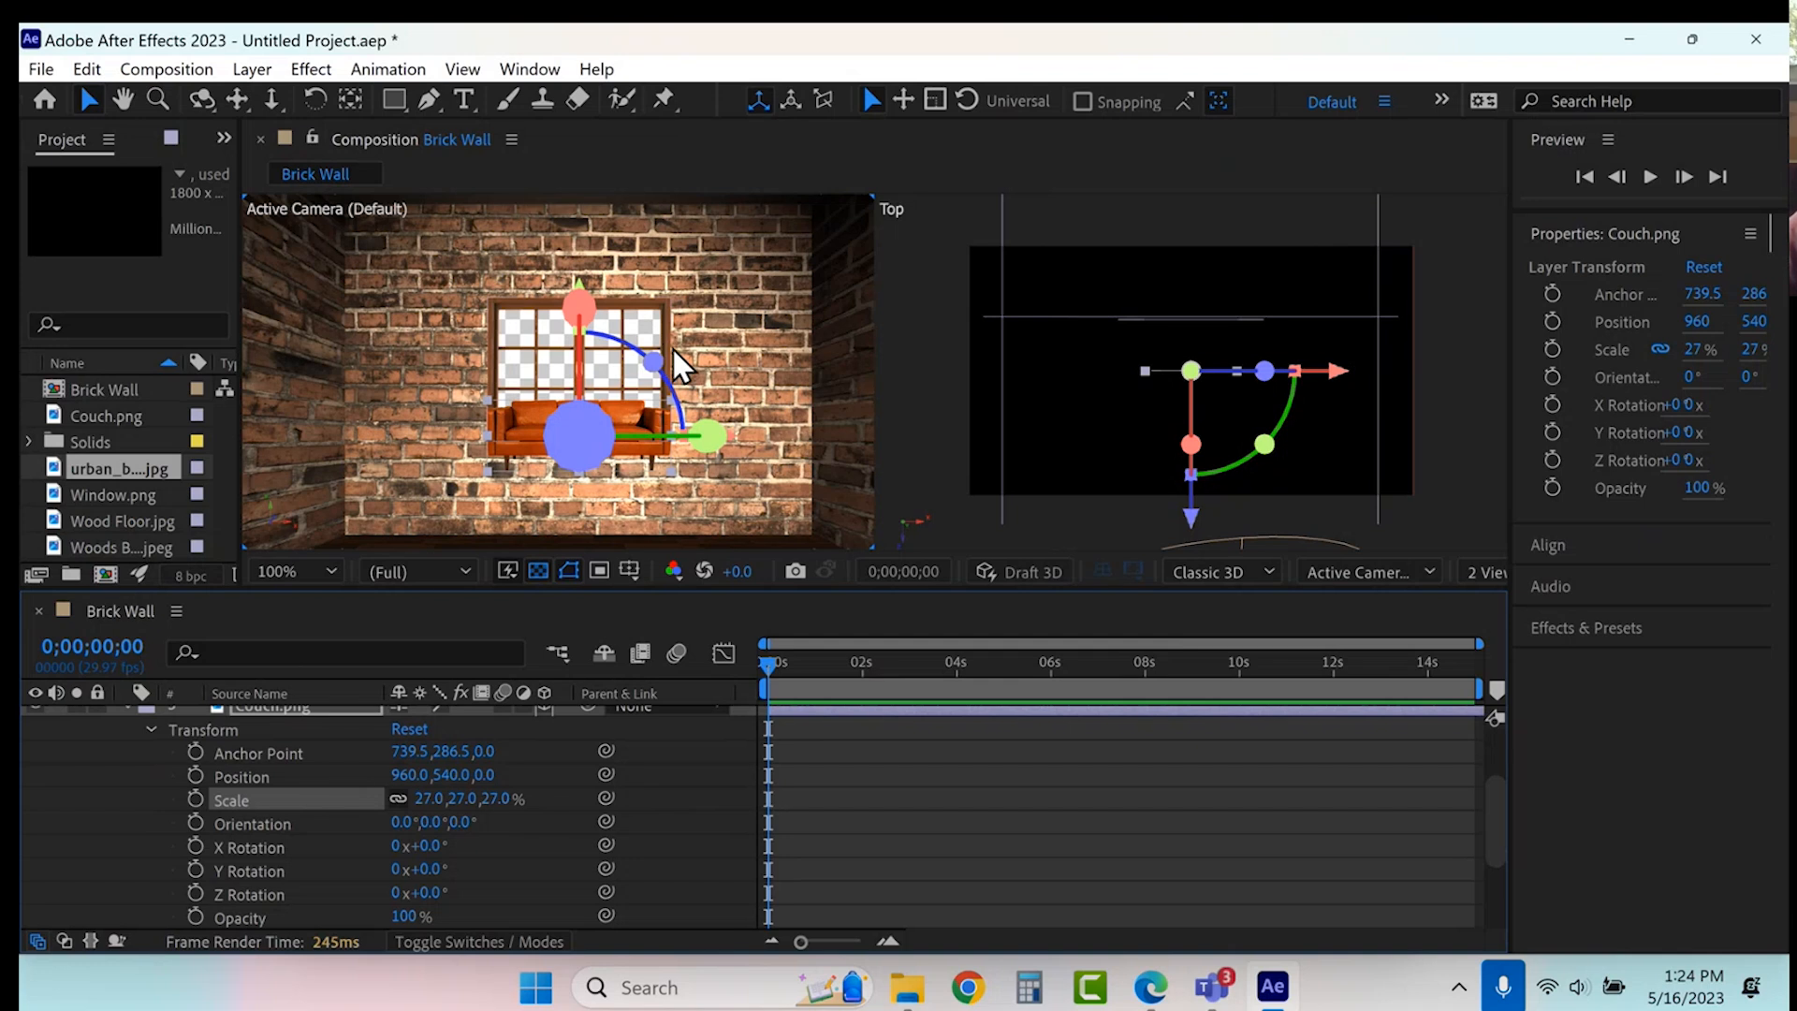
key("comma")
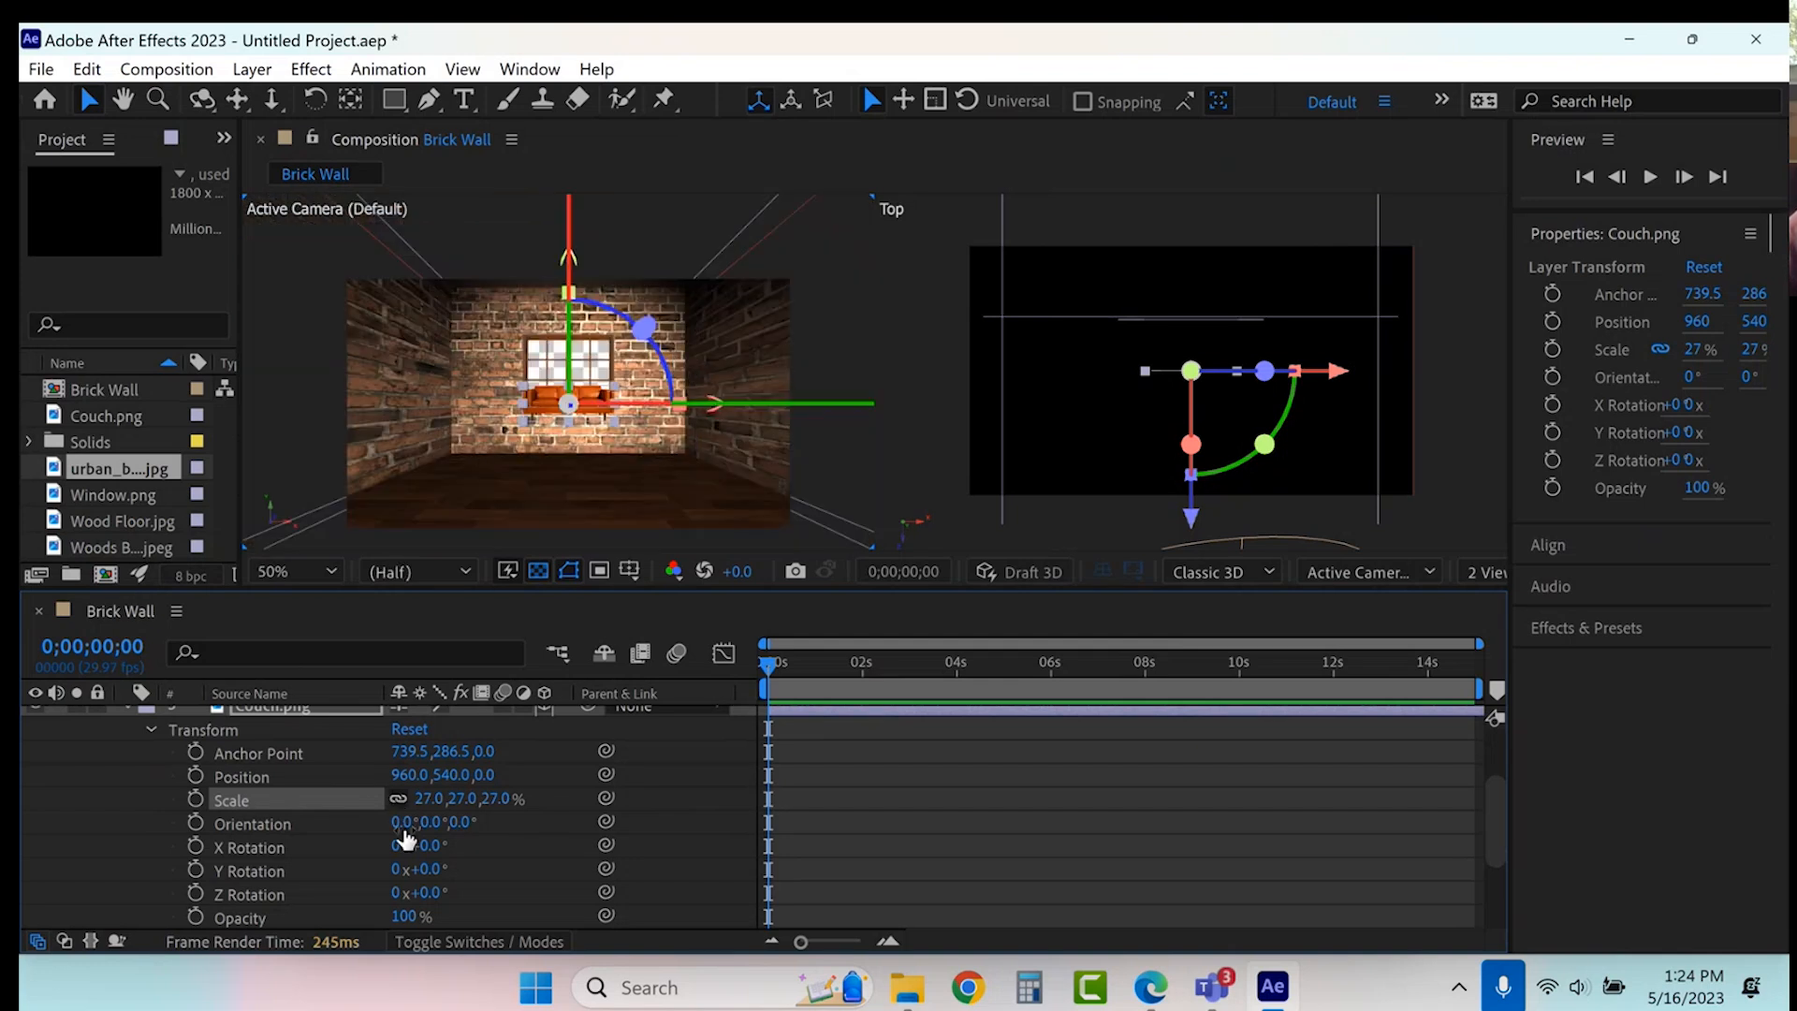
left_click(428, 798)
type("35")
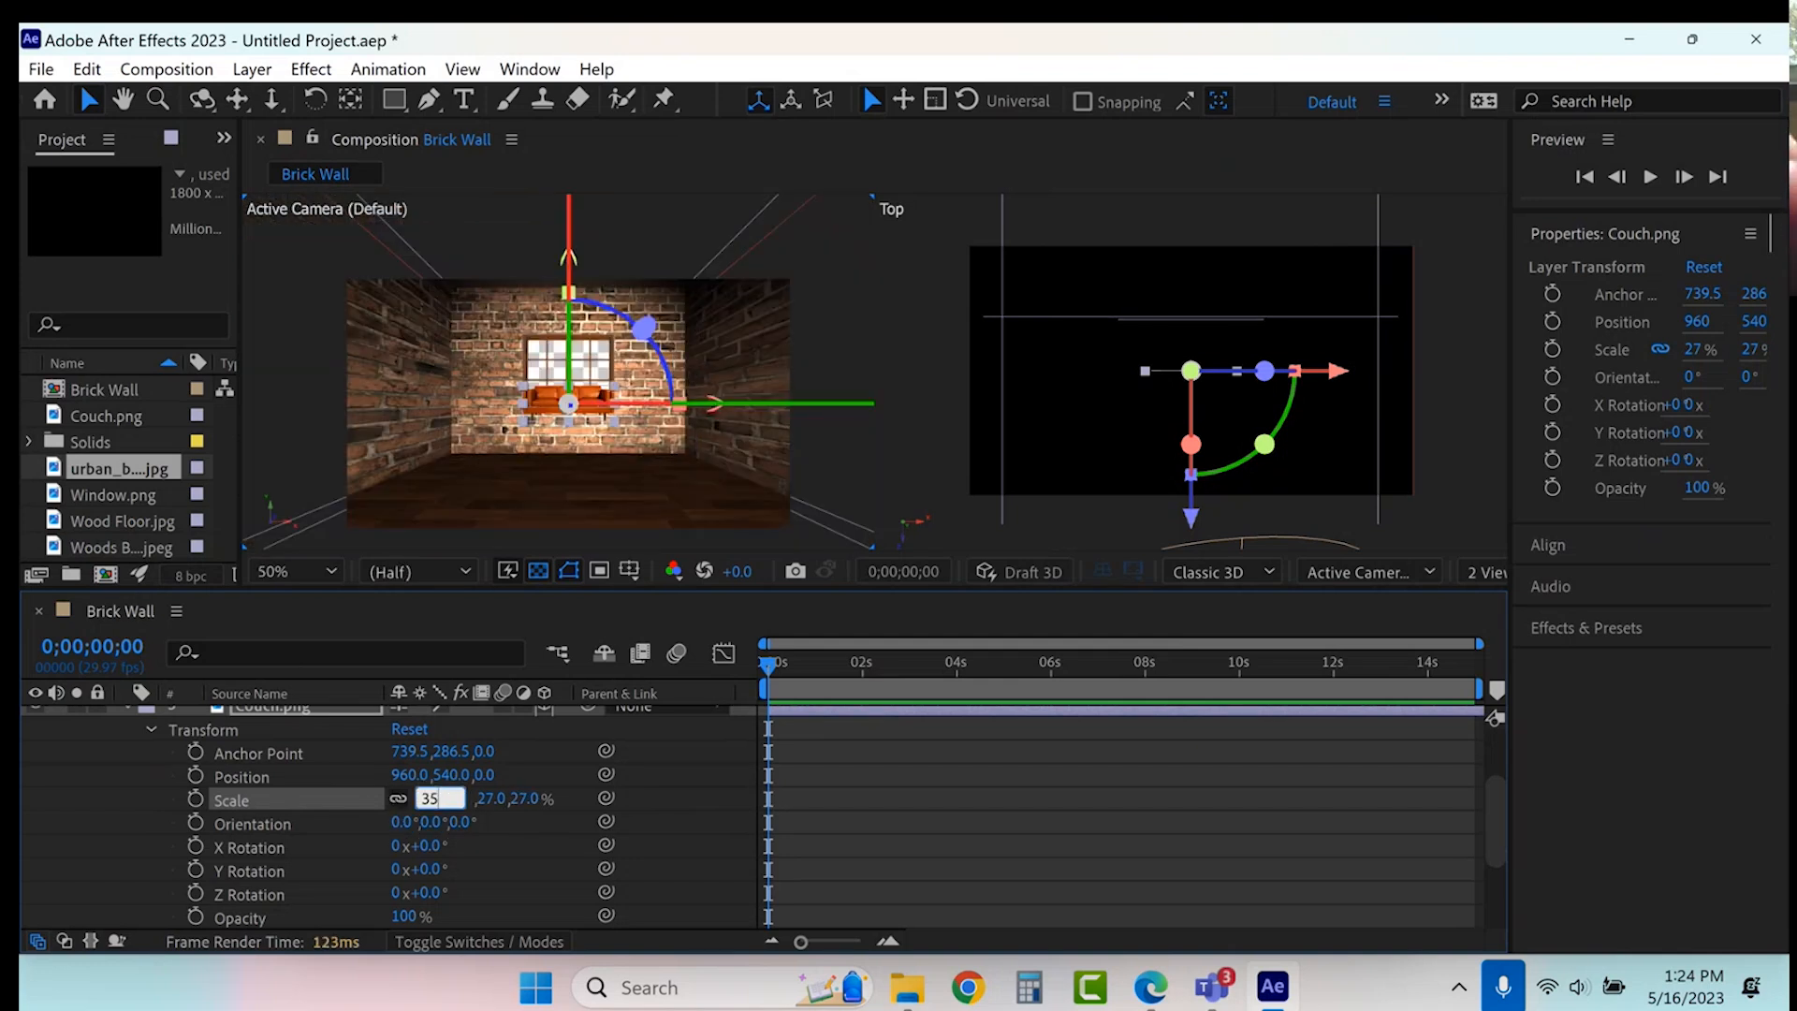
key("Return")
left_click_drag(427, 799, 1192, 504)
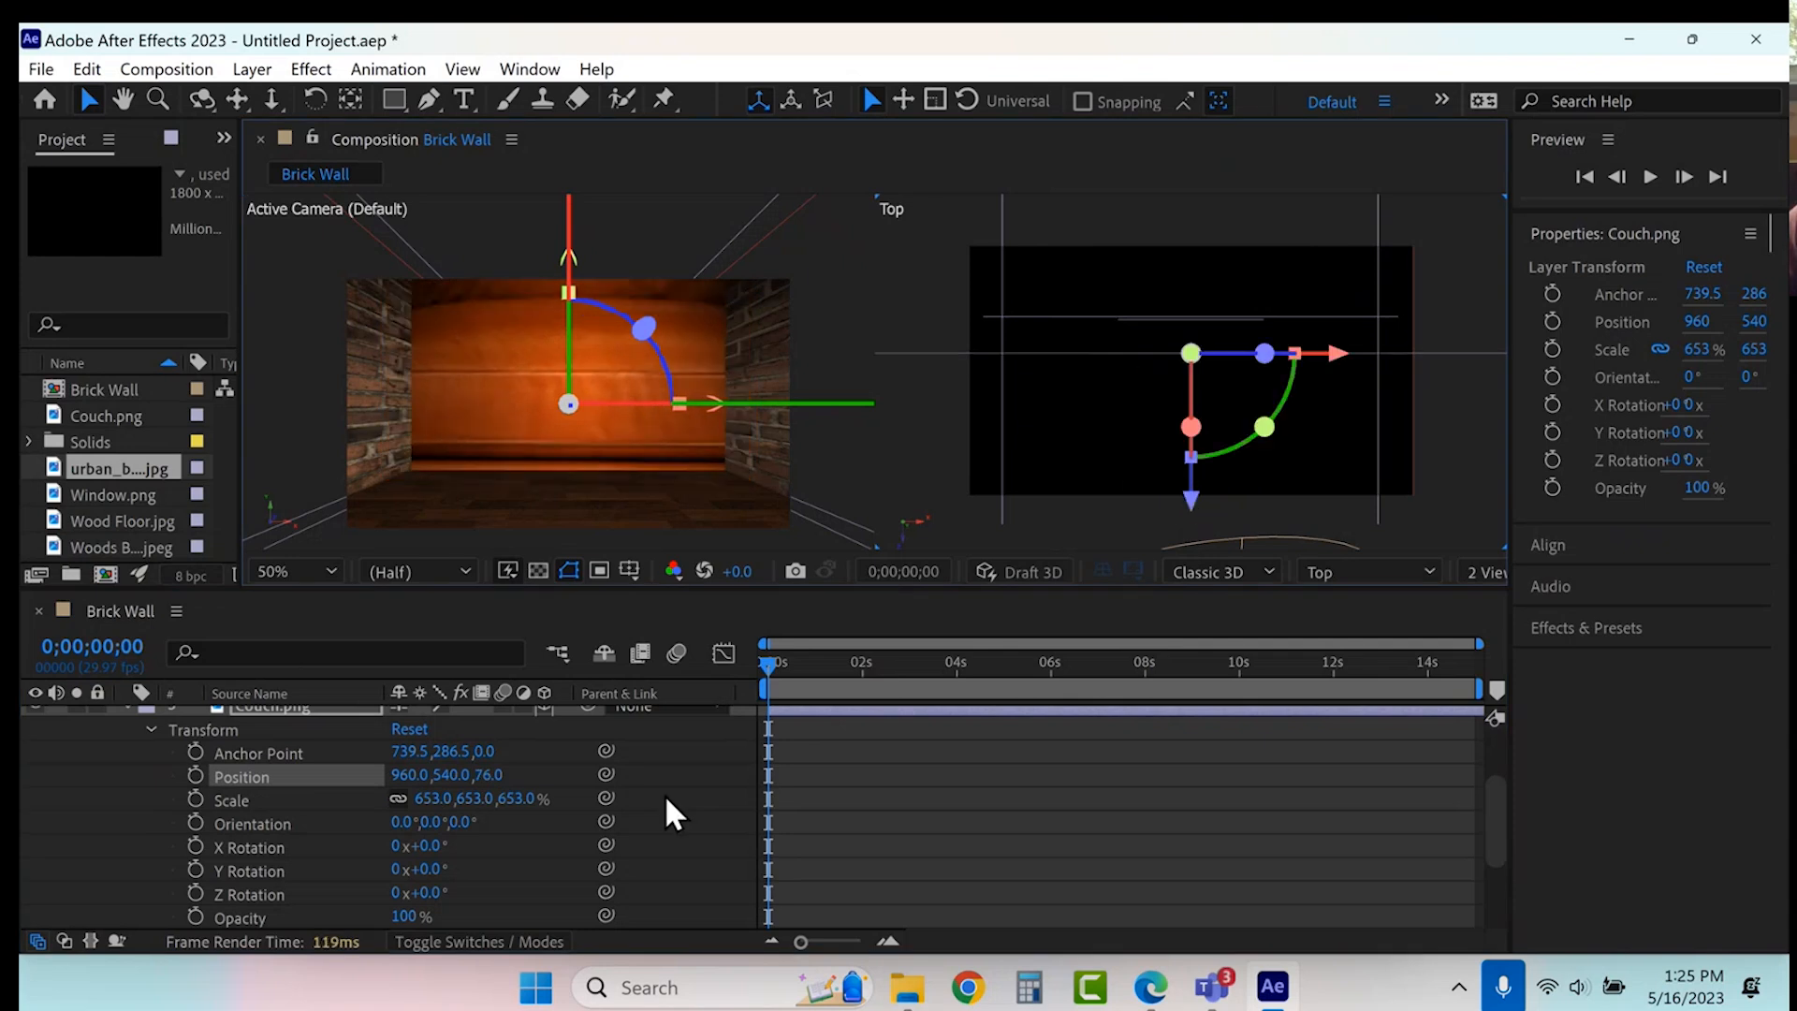
- Try a couch scale of 55%, and settle on 80%
left_click(433, 797)
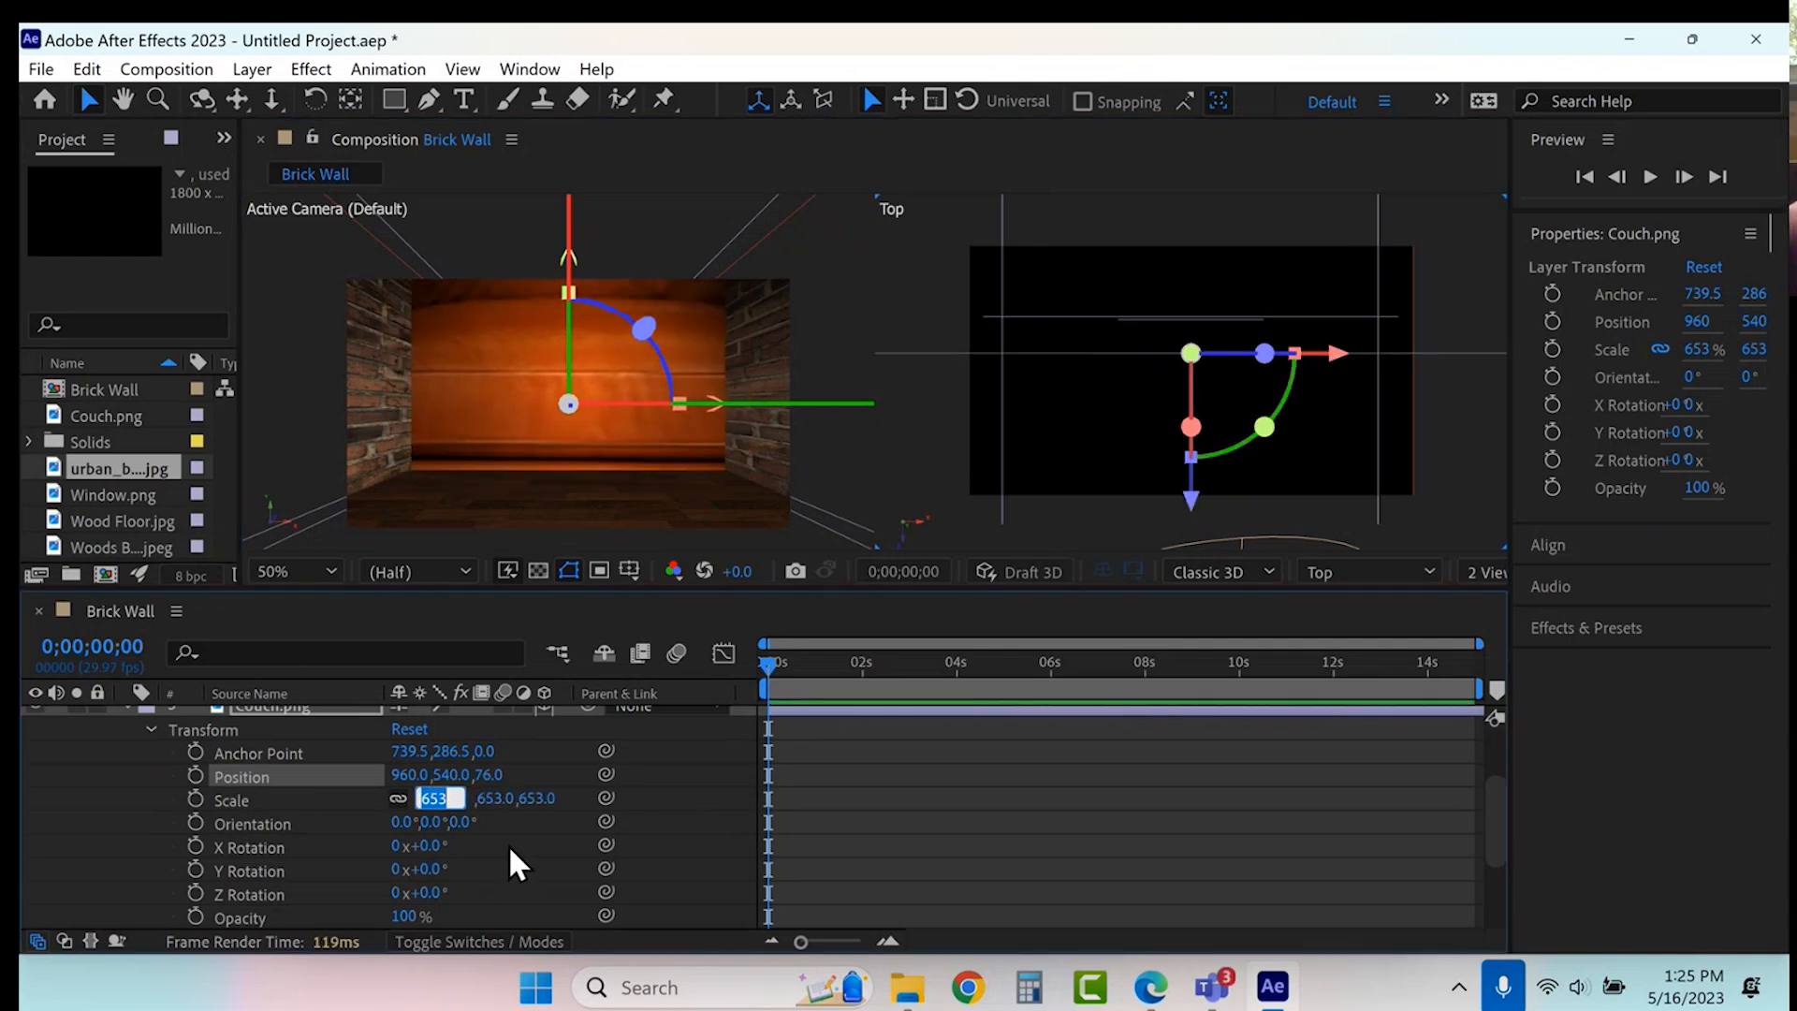
type("55")
key("Return")
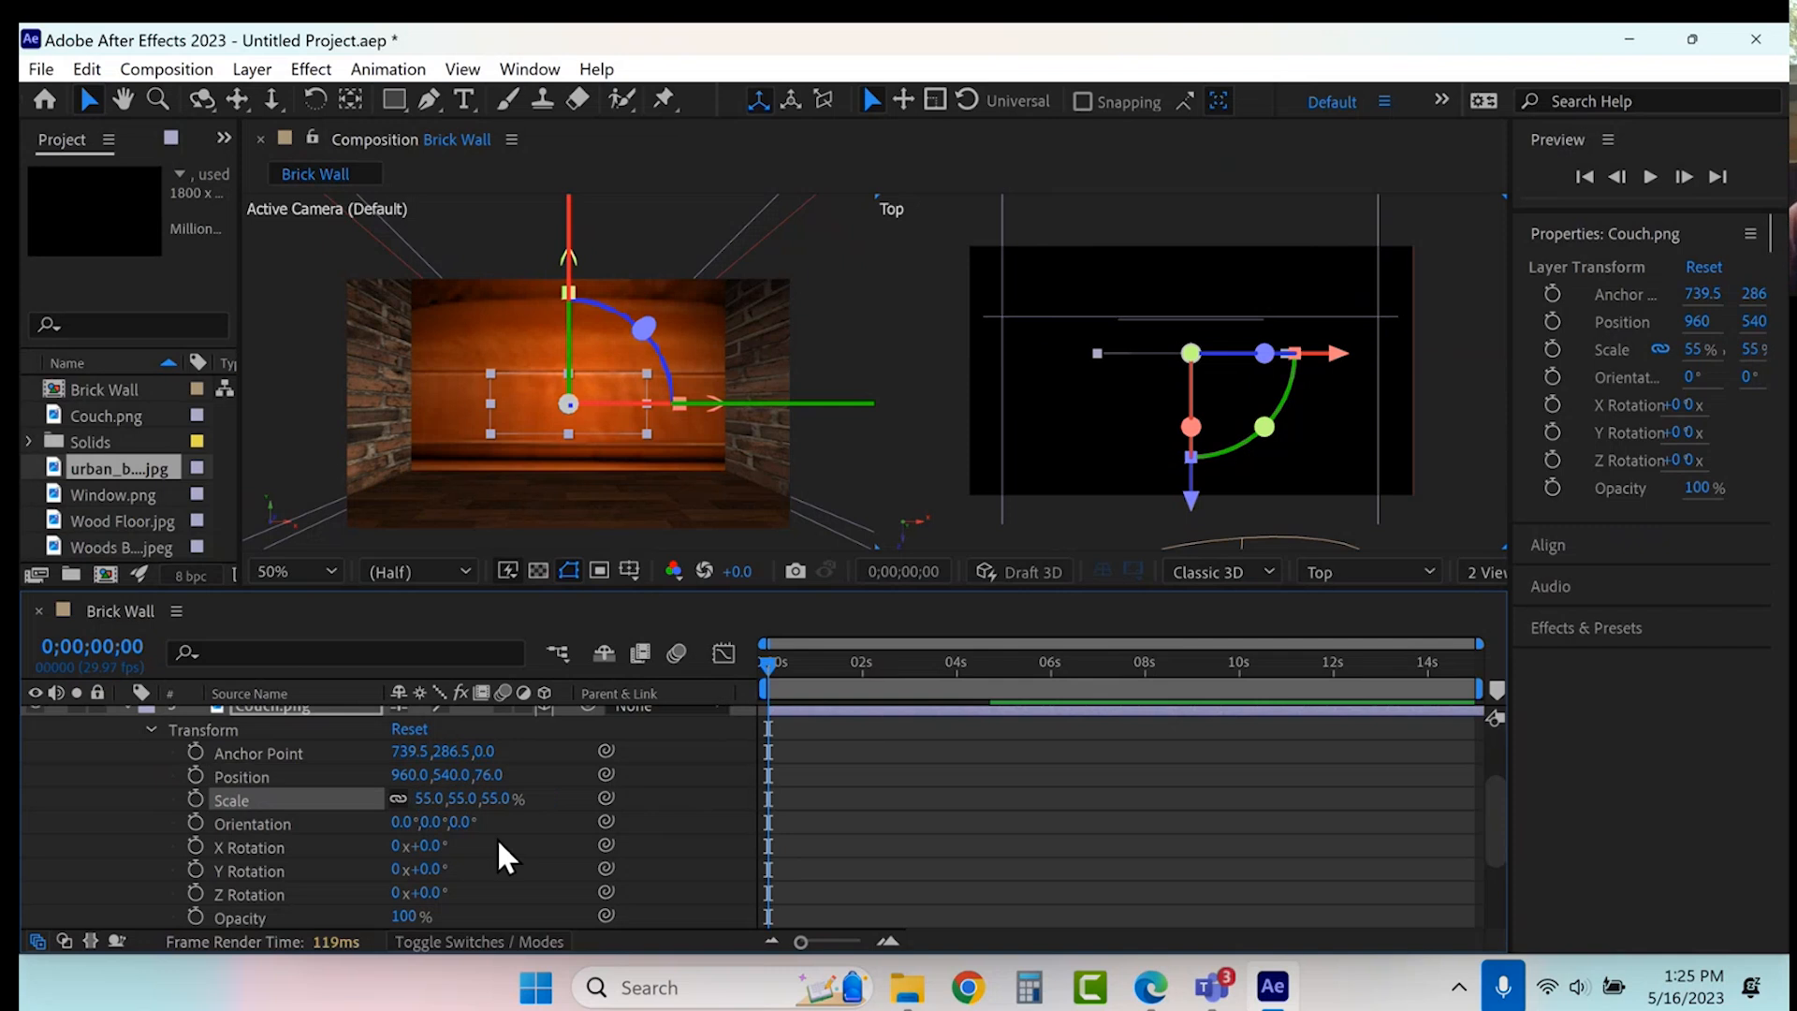
left_click(430, 800)
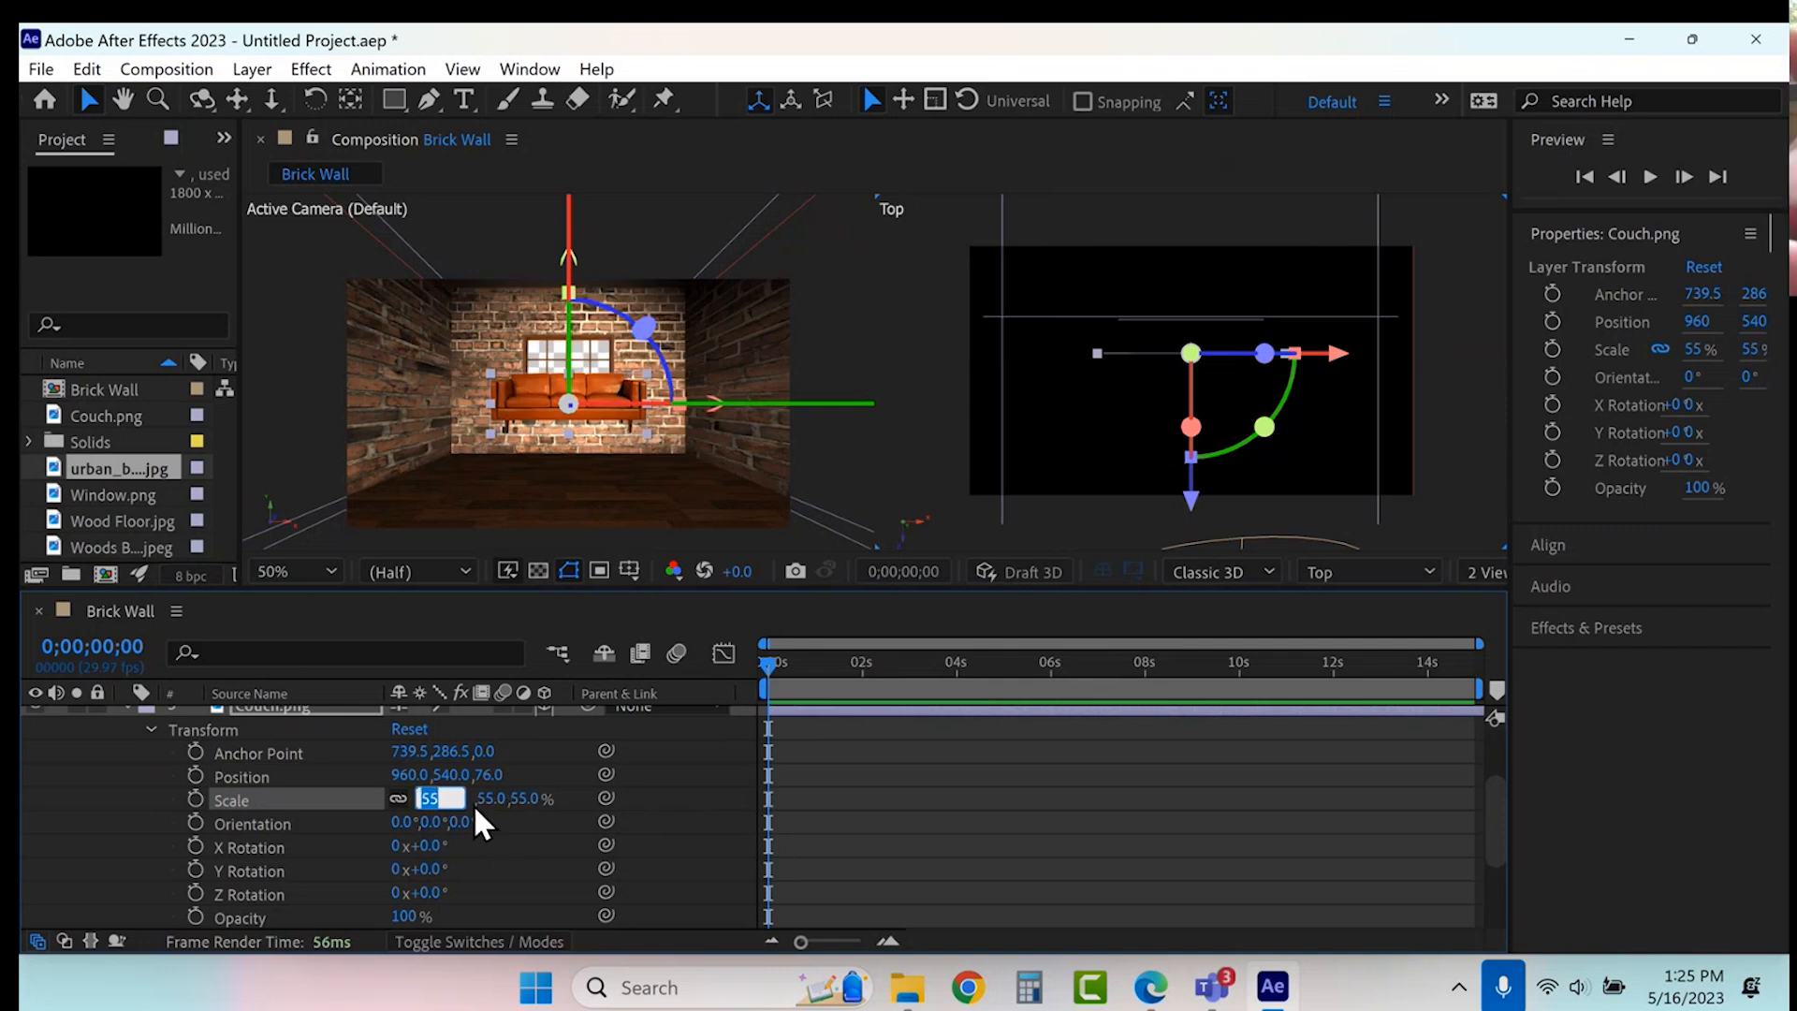
type("80")
key("Return")
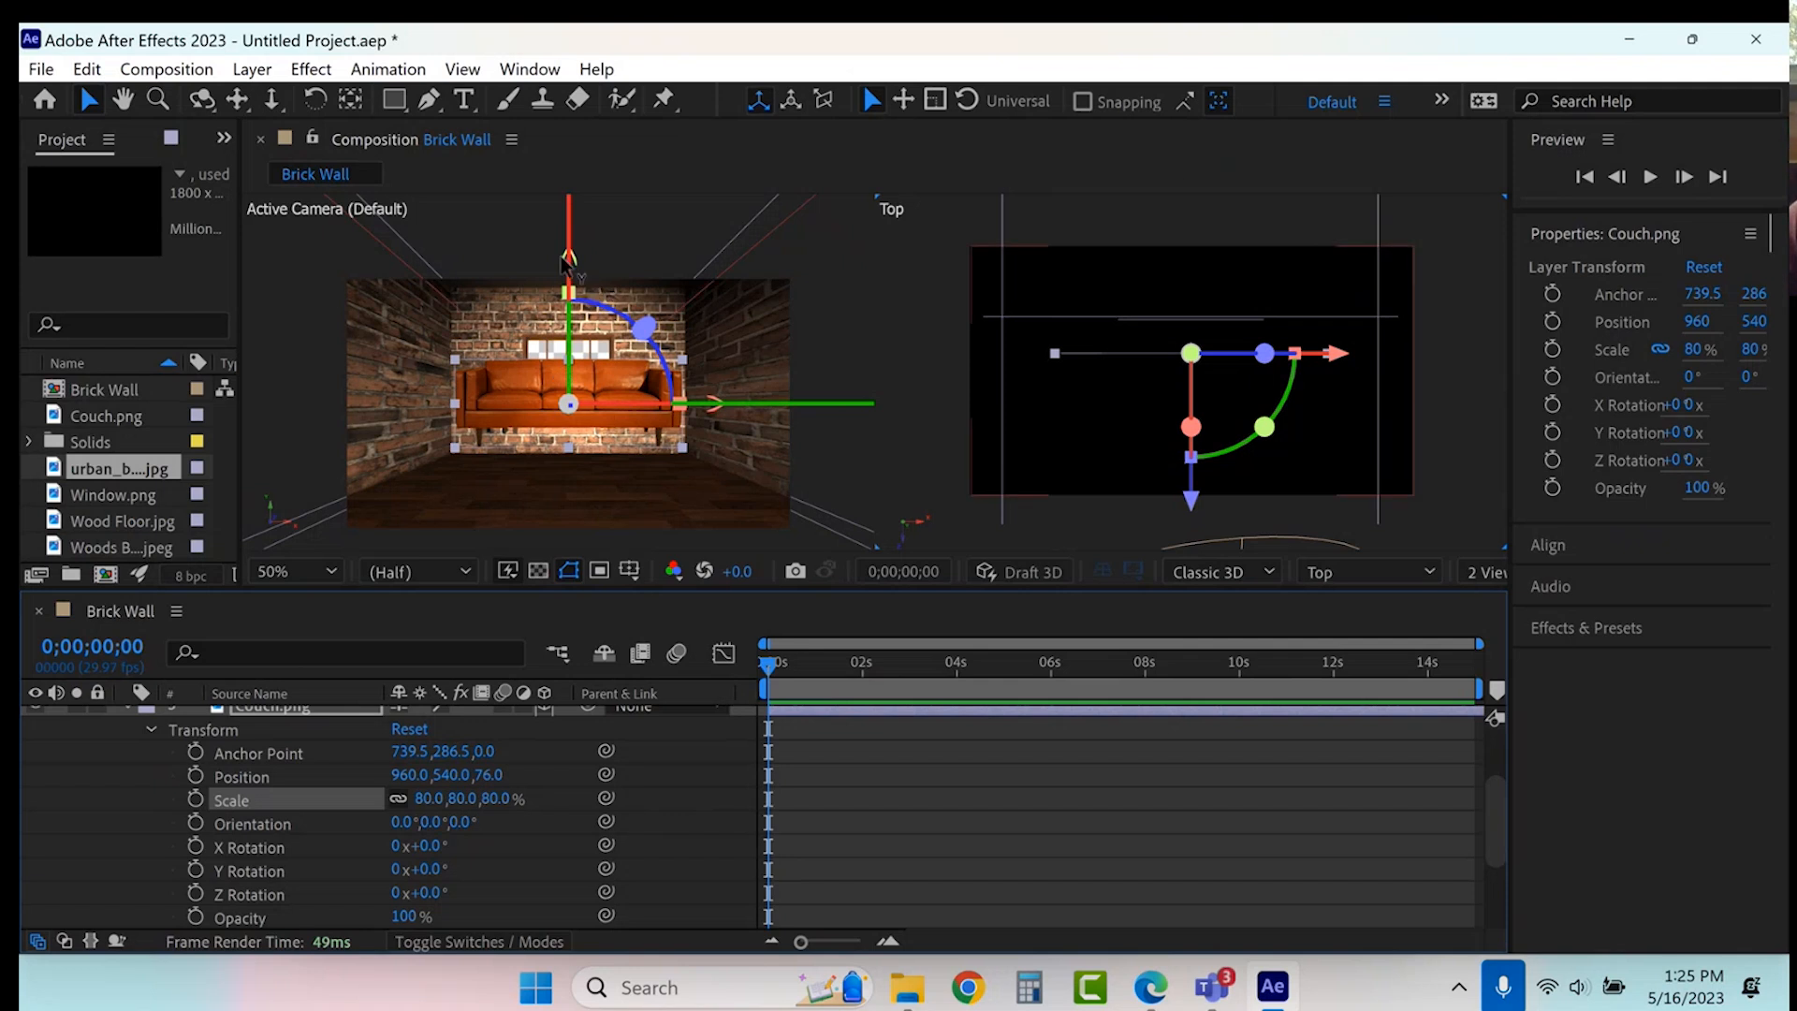
- Set the couch's Y position to 549 and switch the second view from Top to Left
left_click_drag(452, 782, 480, 765)
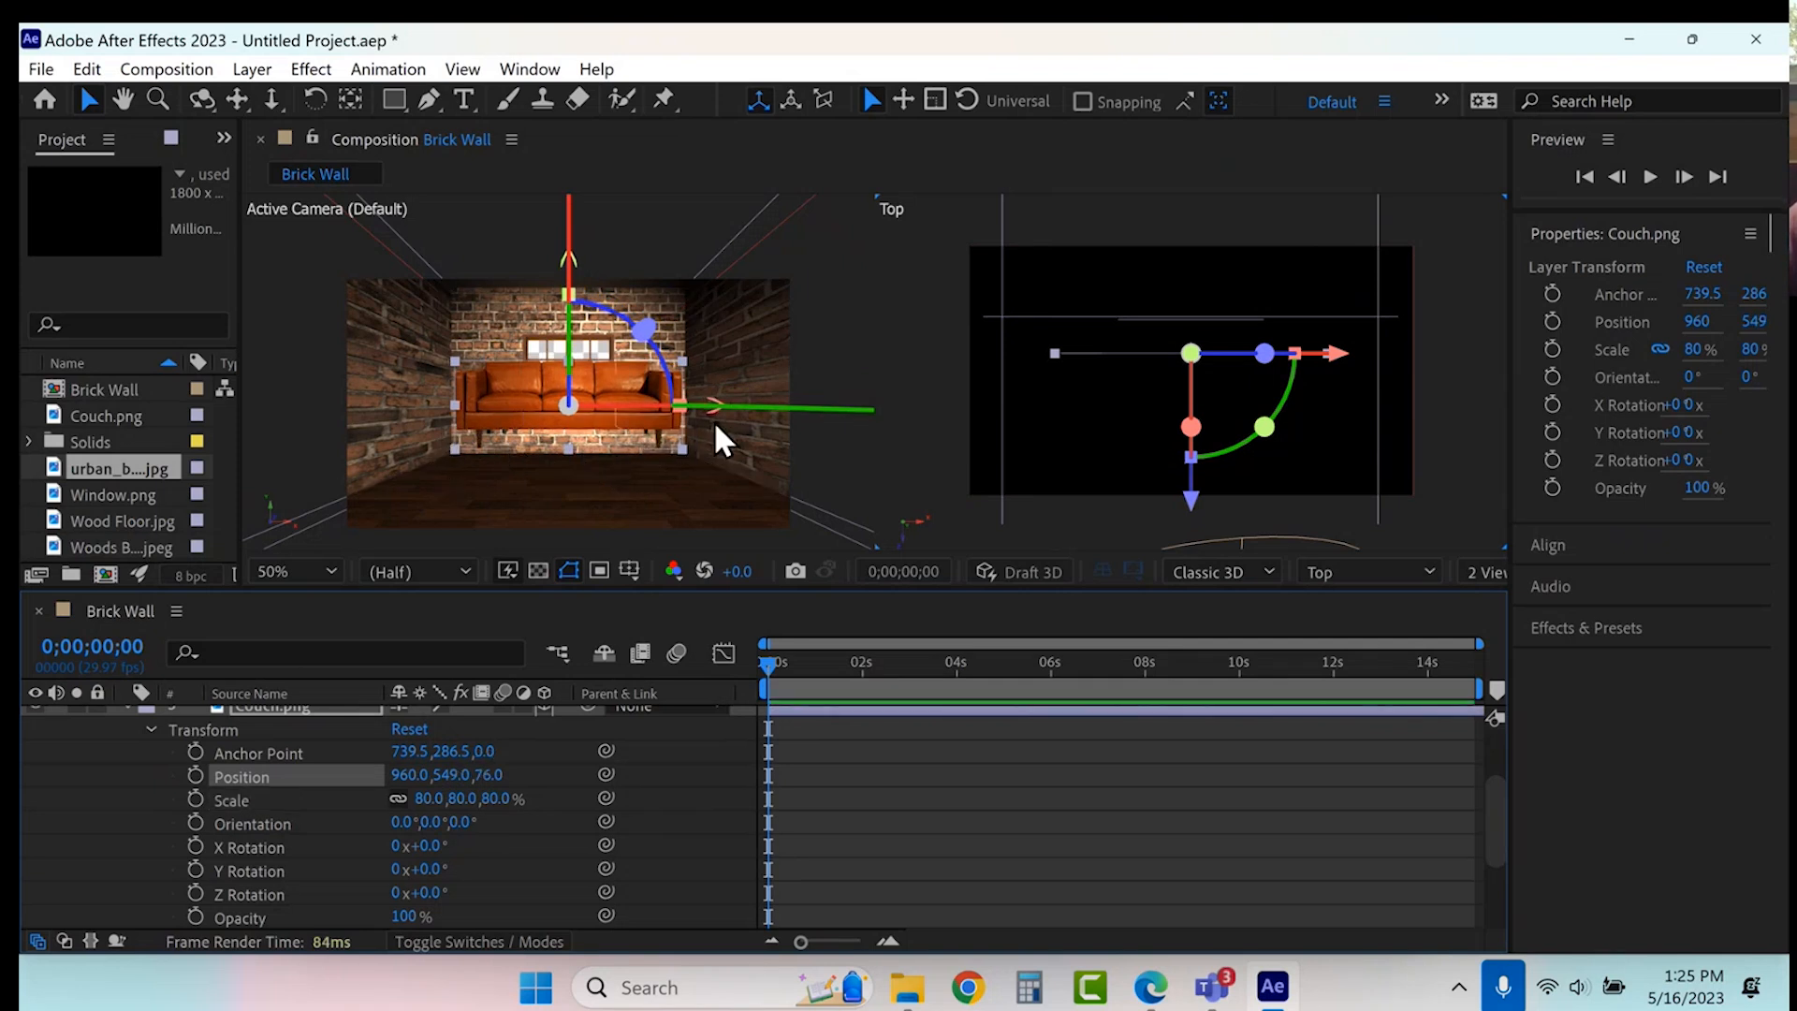
left_click(1406, 435)
left_click(1328, 570)
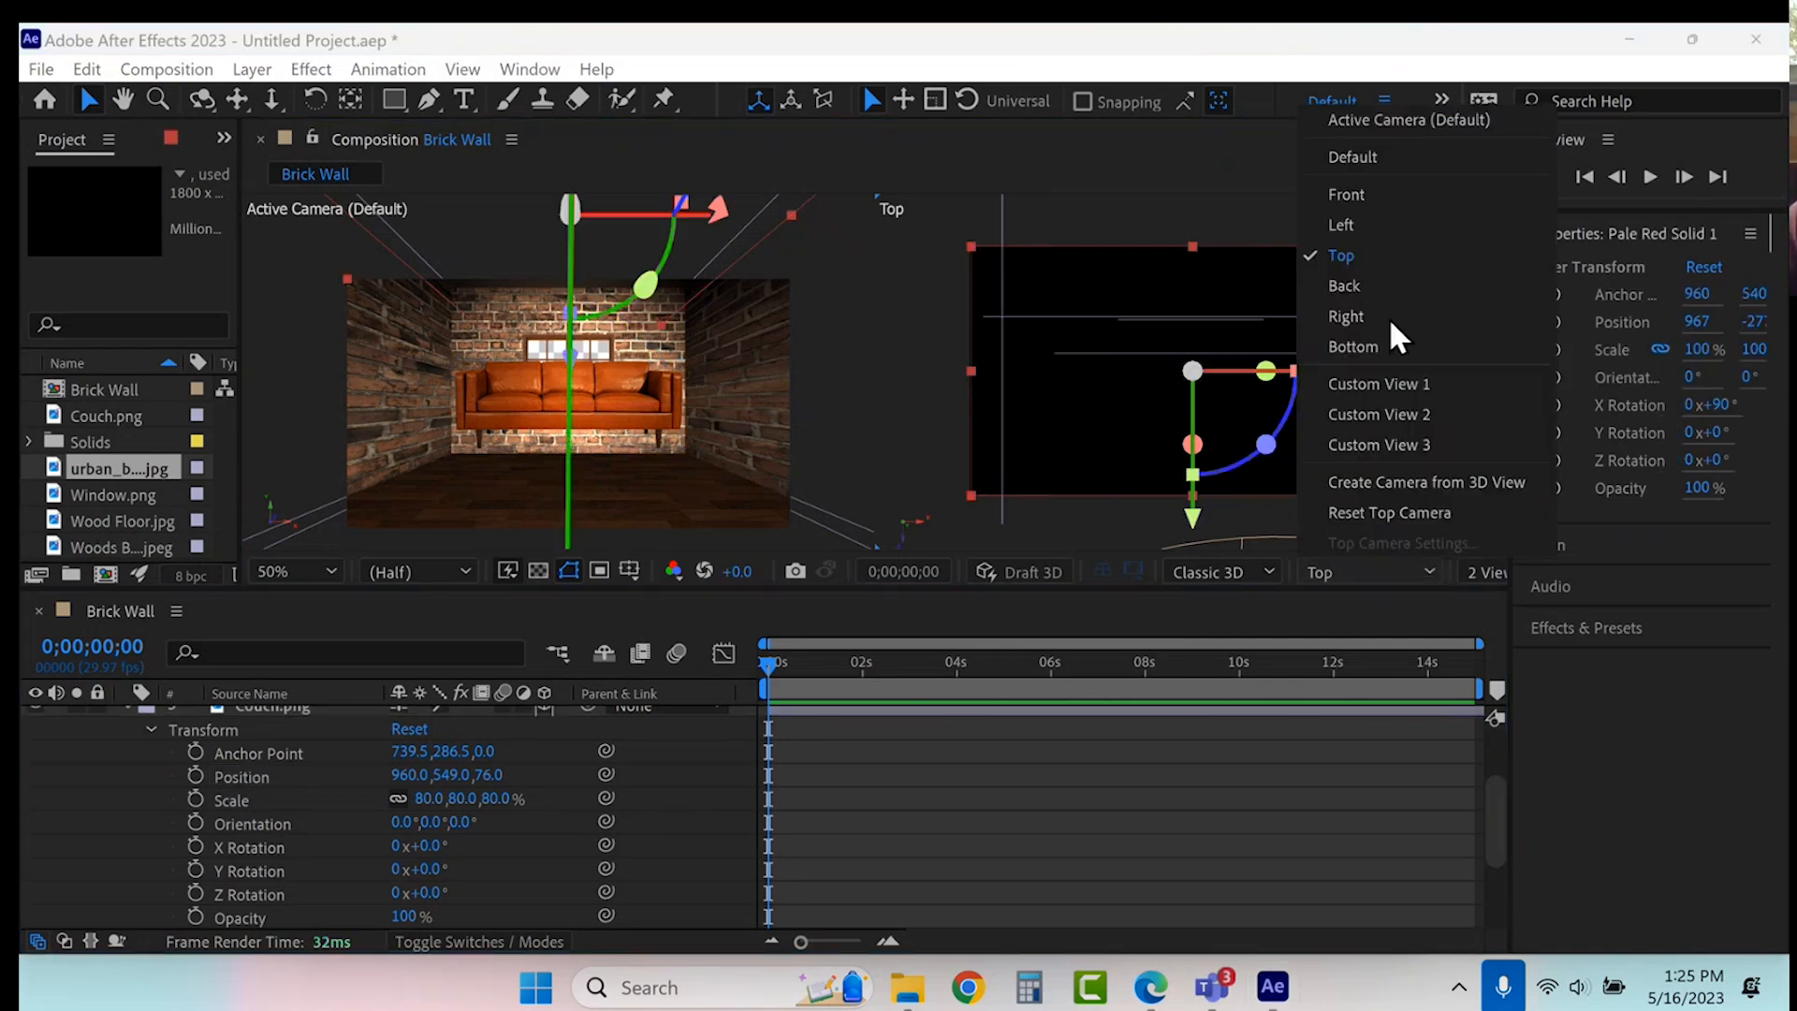
left_click(1400, 224)
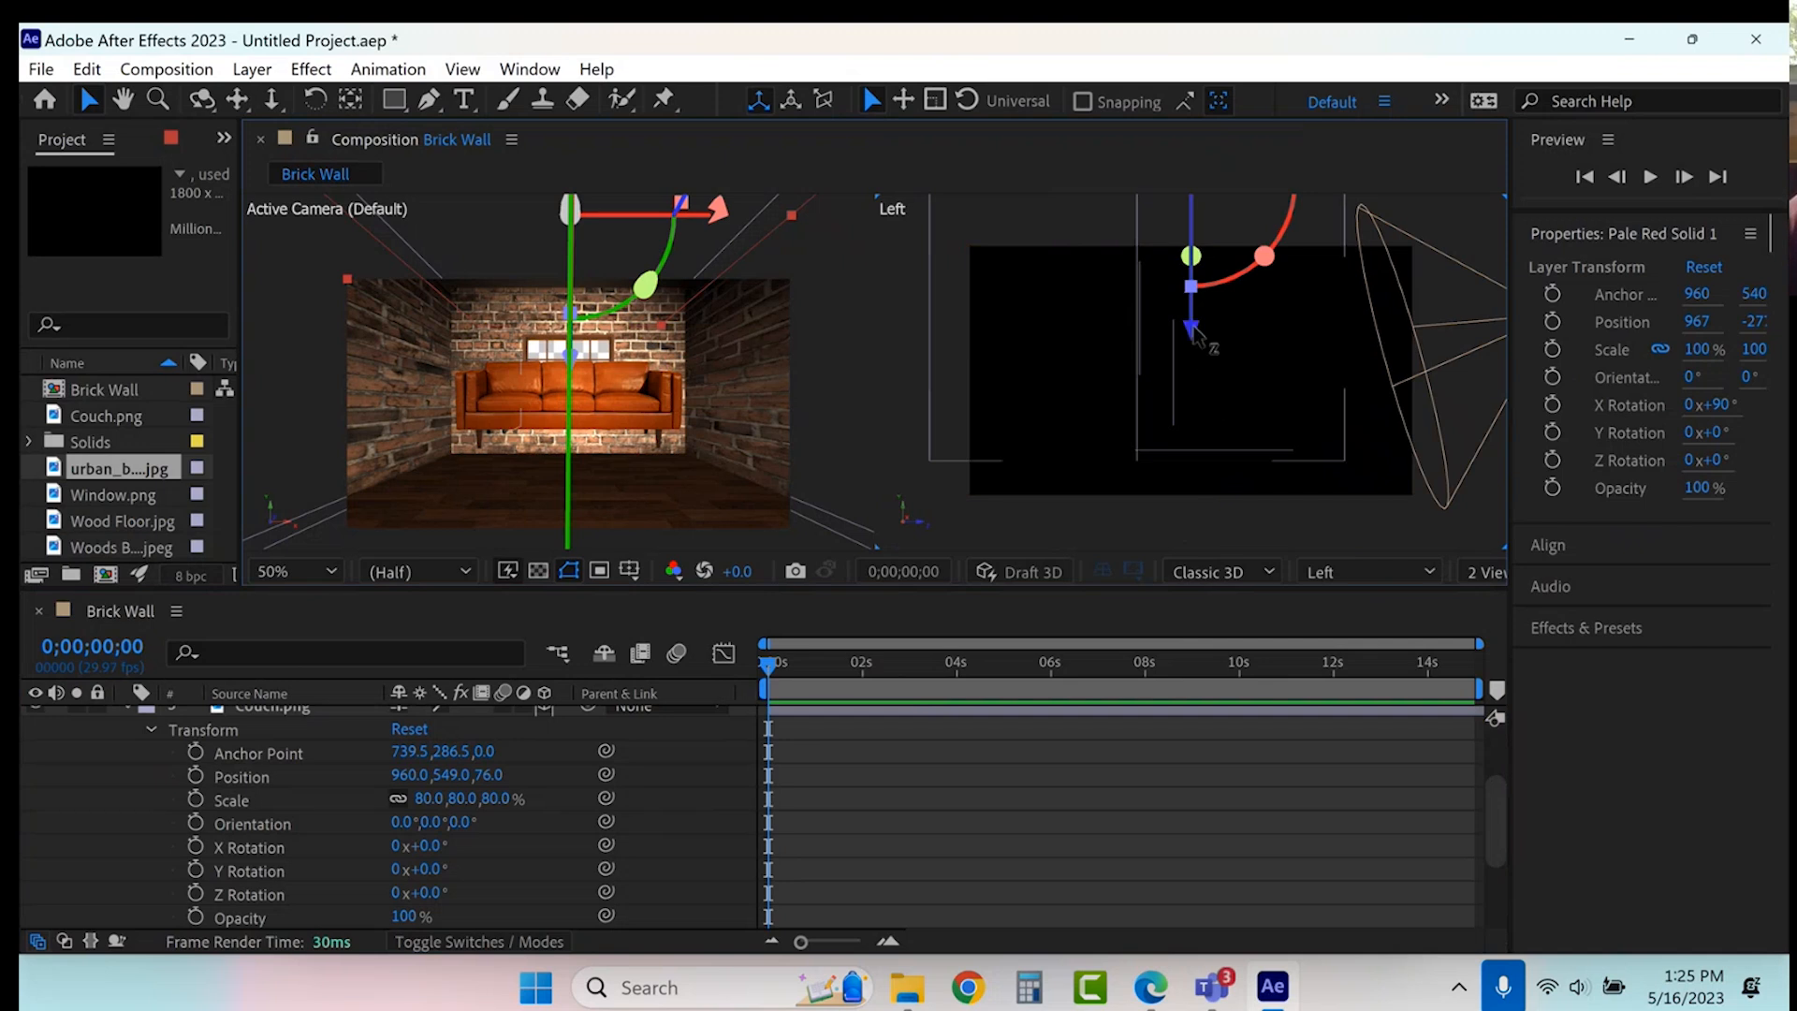
- Undo an accidental move of the ceiling solid and lower the couch to Y 683 so it stands on the floor
left_click_drag(1193, 330, 1194, 375)
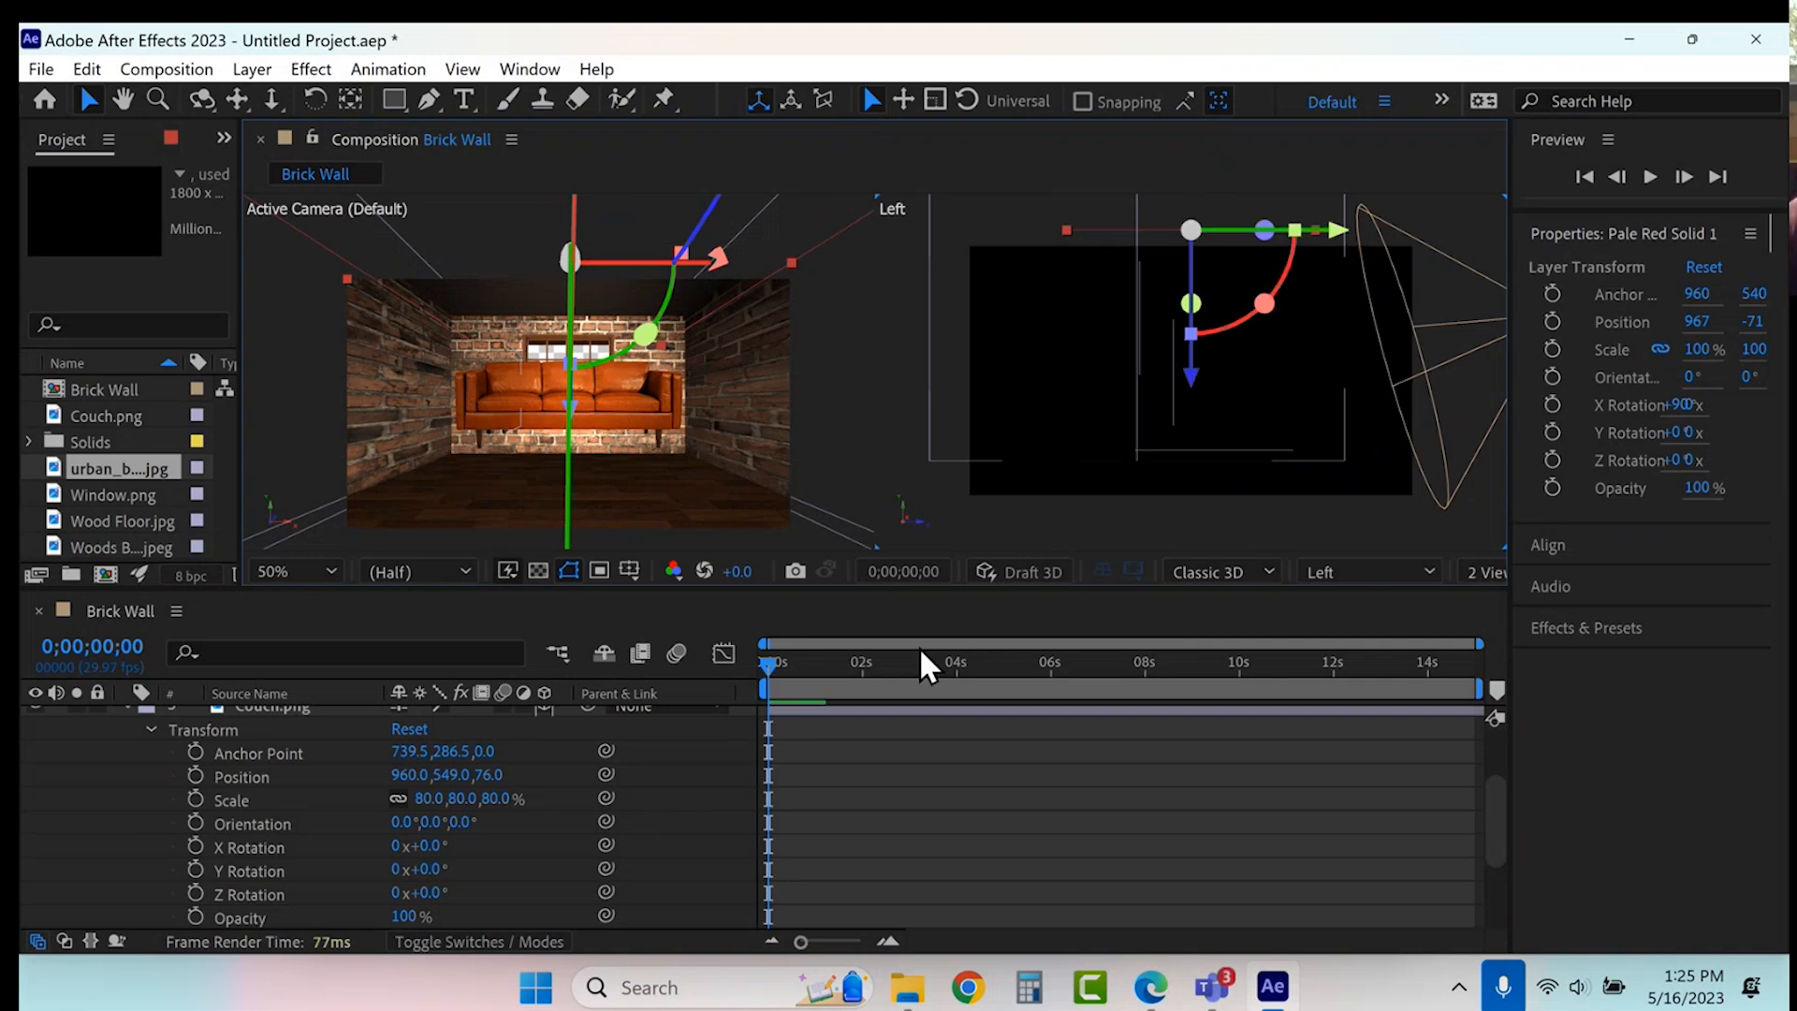
key("ctrl+z")
left_click(256, 777)
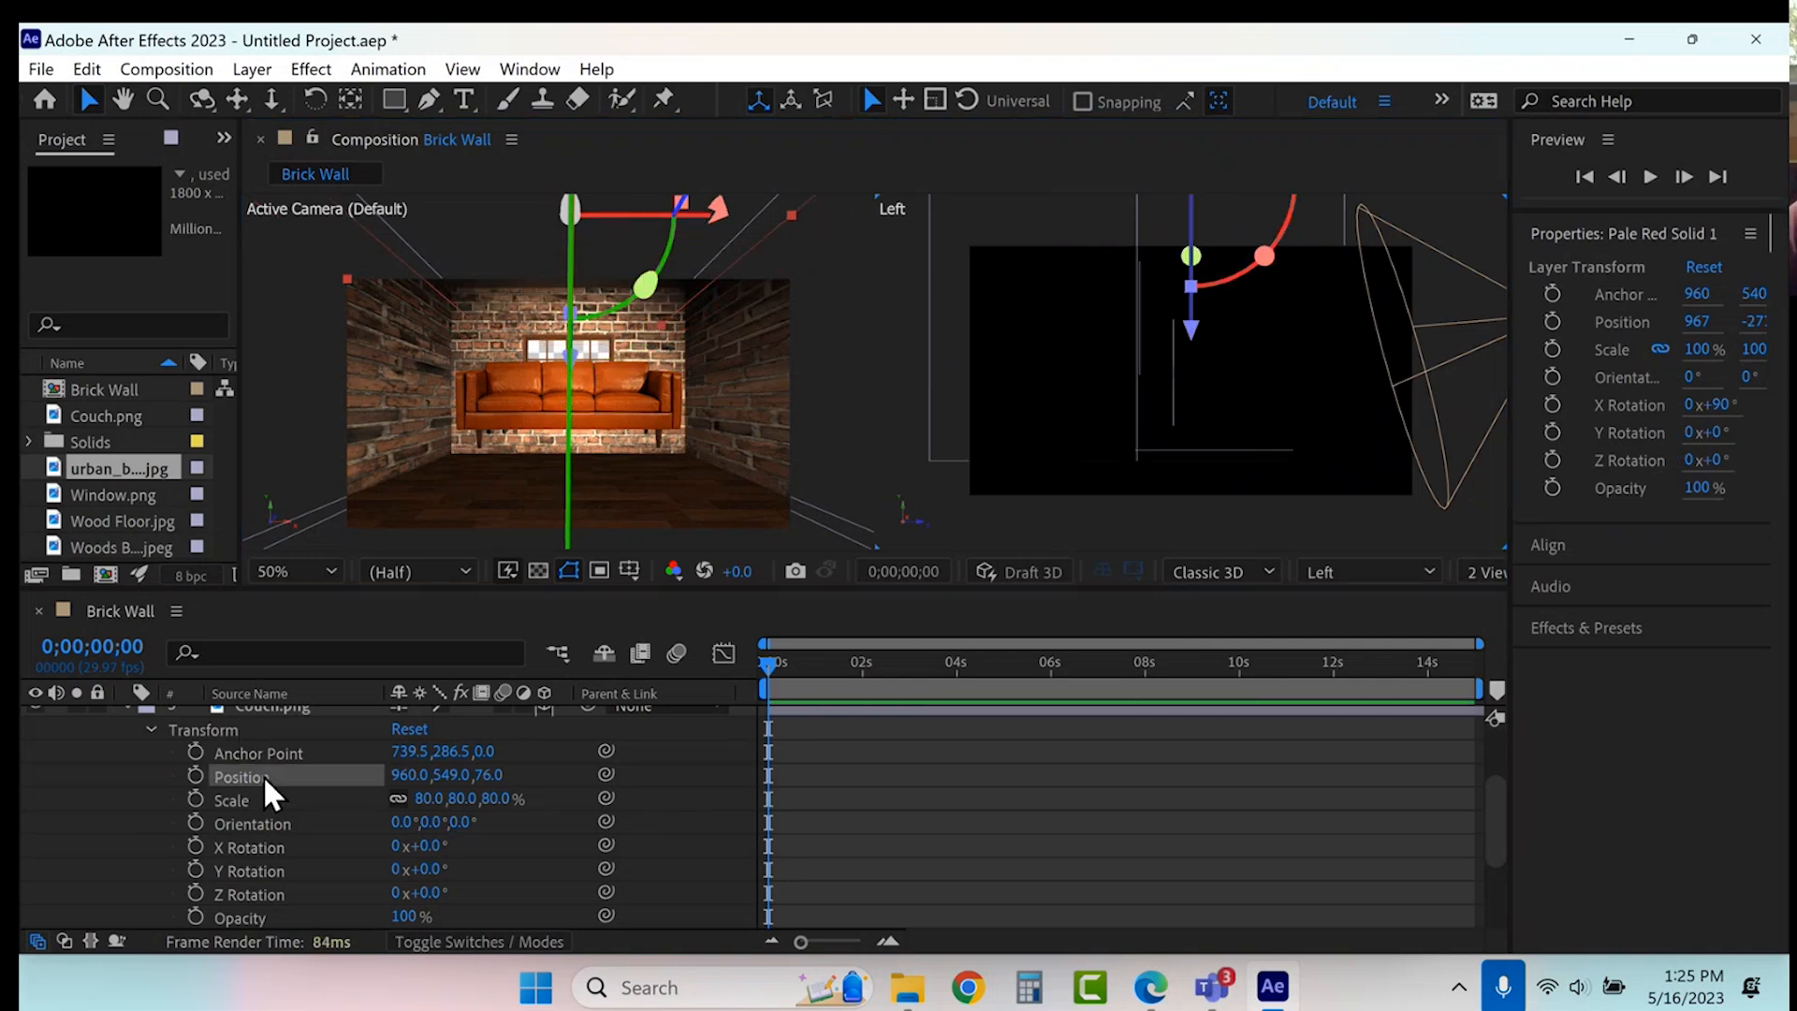
left_click_drag(450, 784, 449, 779)
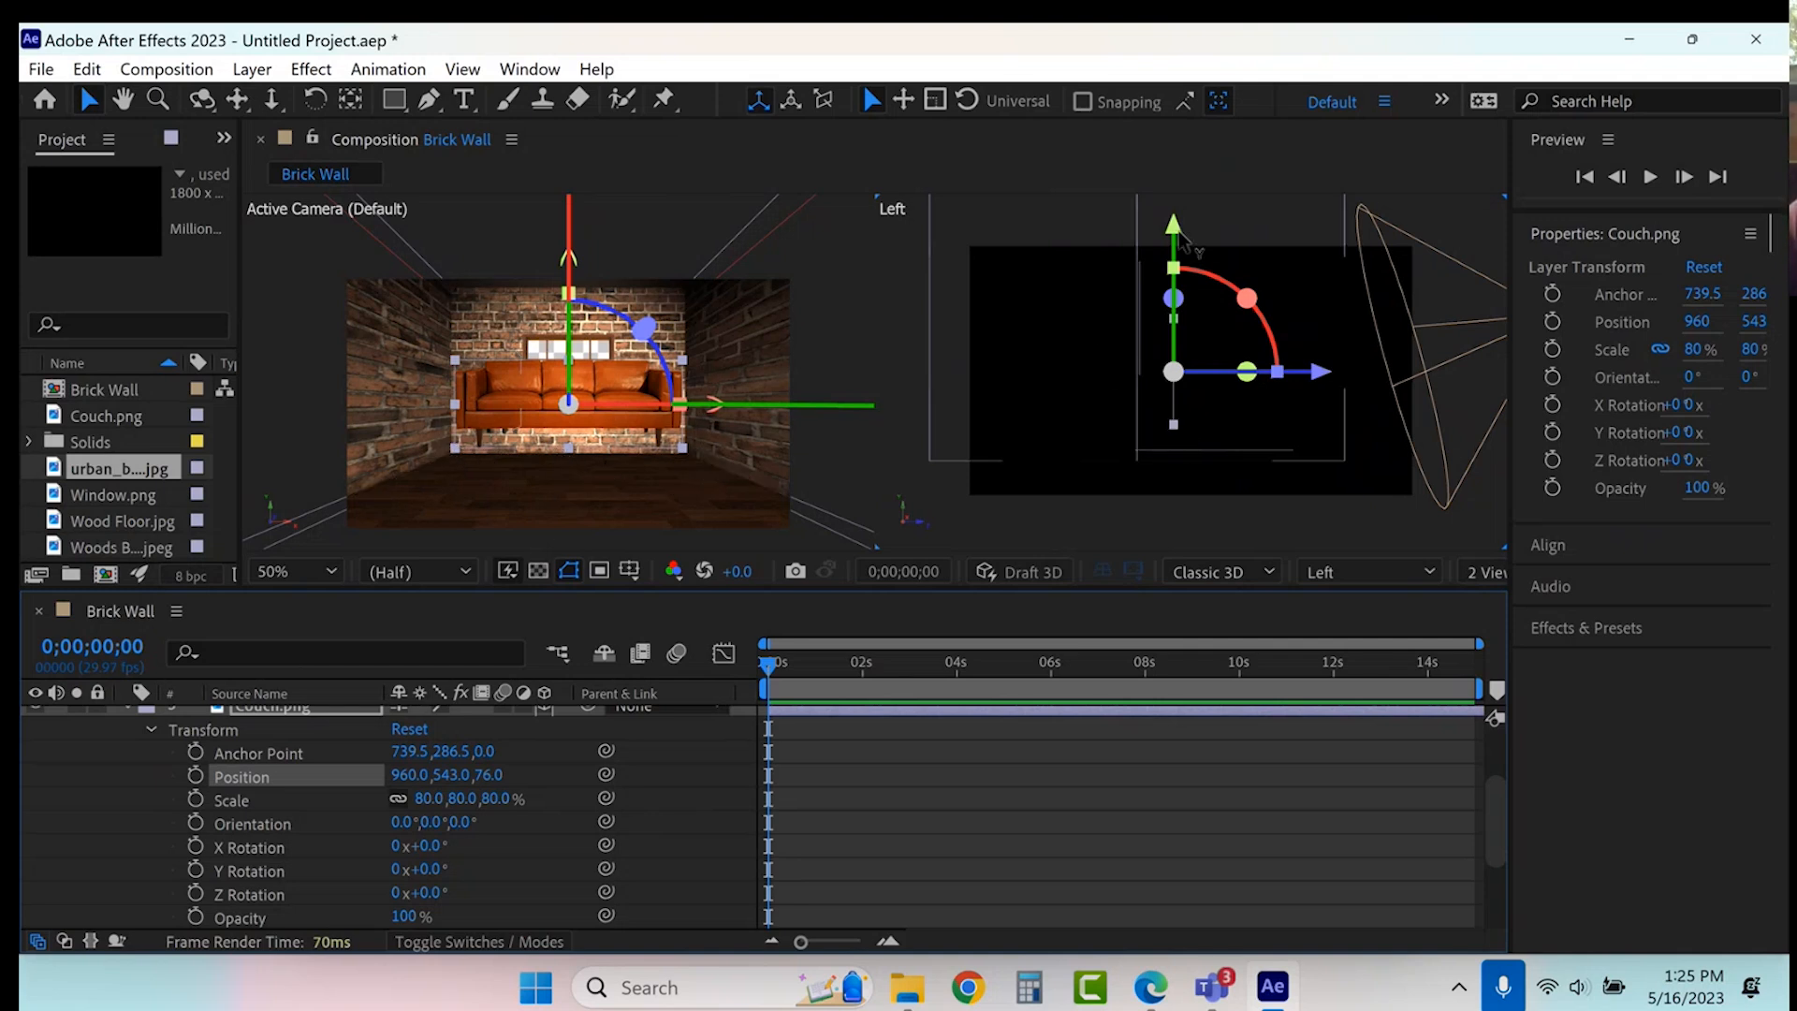
left_click_drag(1174, 240, 1174, 273)
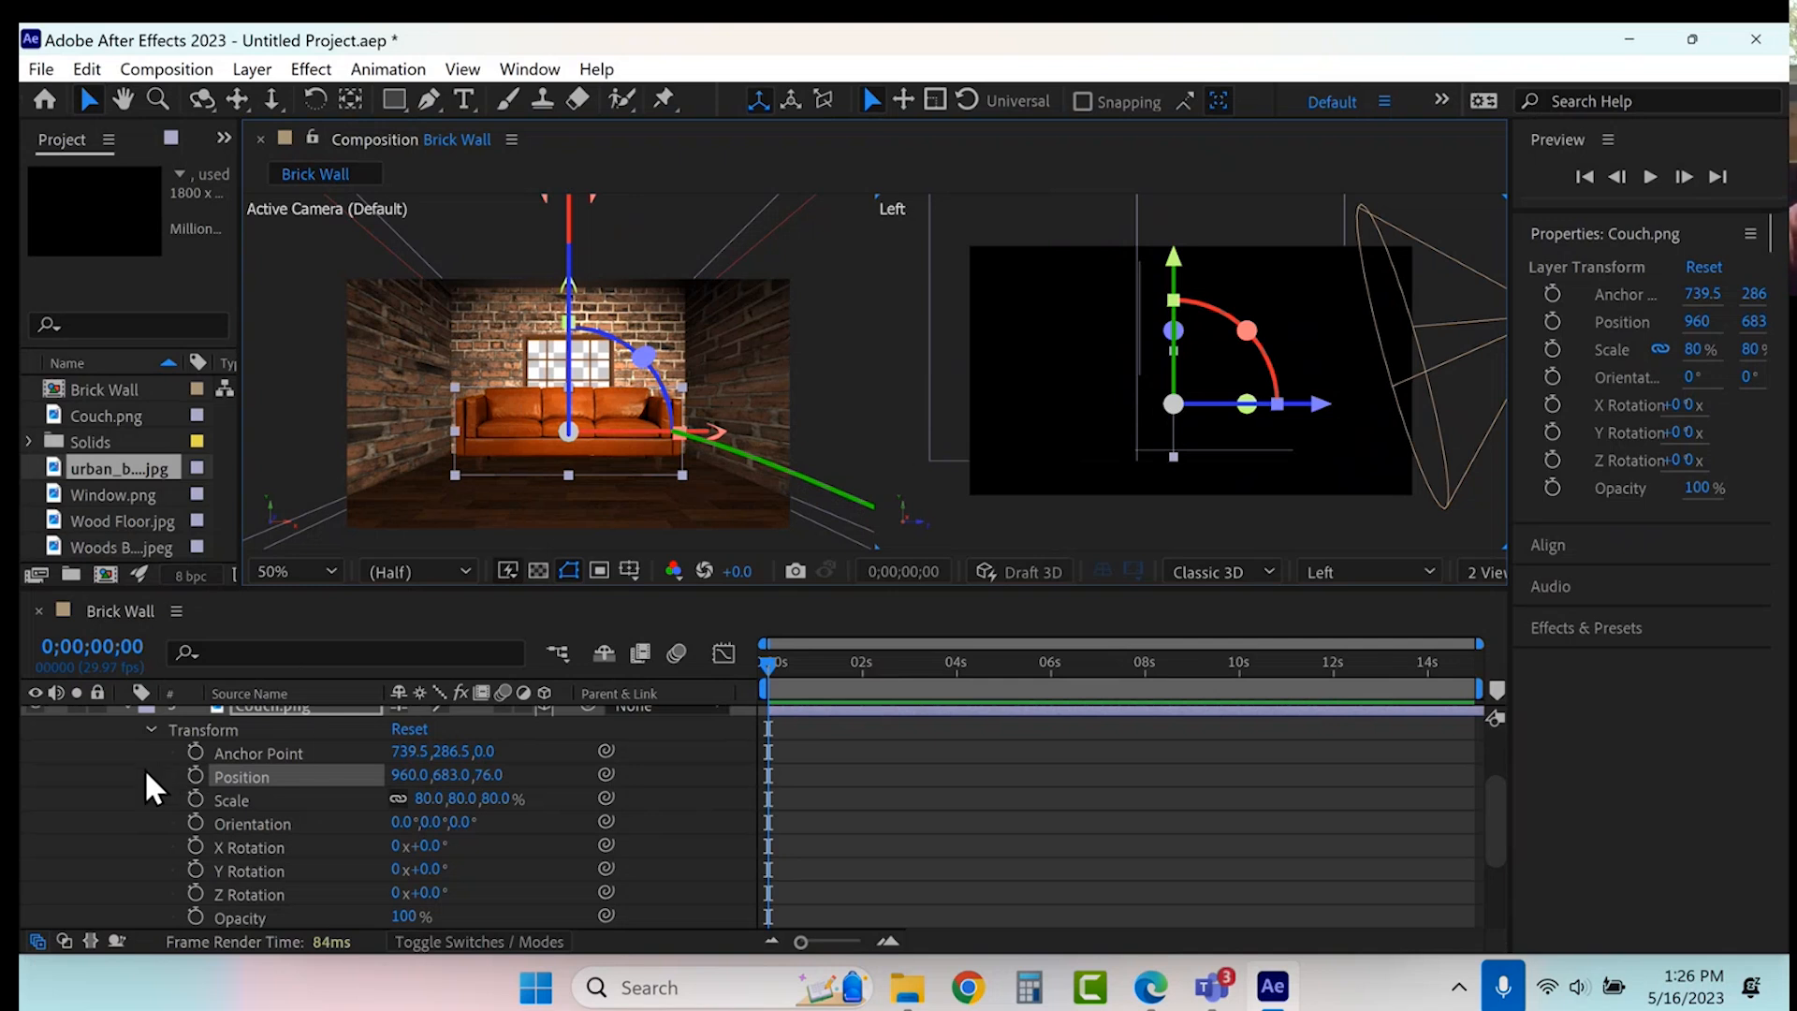
- Collapse the couch layer's properties, then make the Woods Background layer visible and select its source image in the project
scroll(144, 768, "up", 3)
left_click(126, 812)
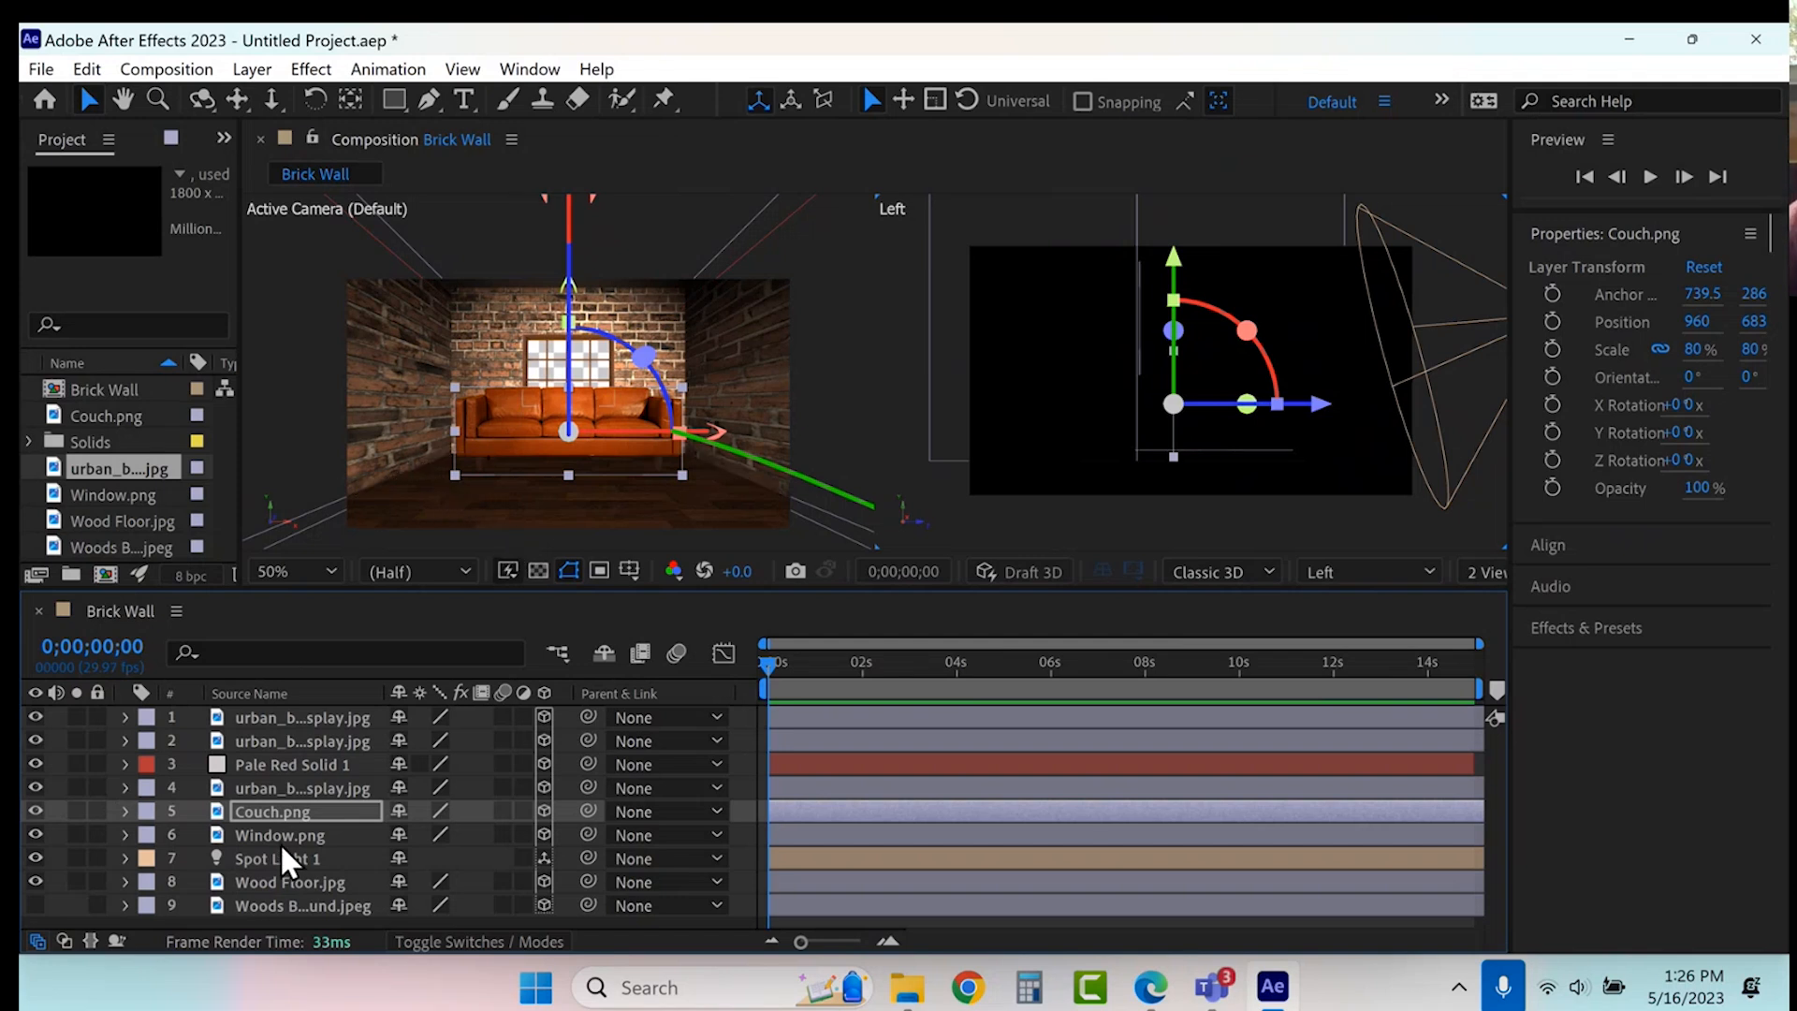
left_click(249, 904)
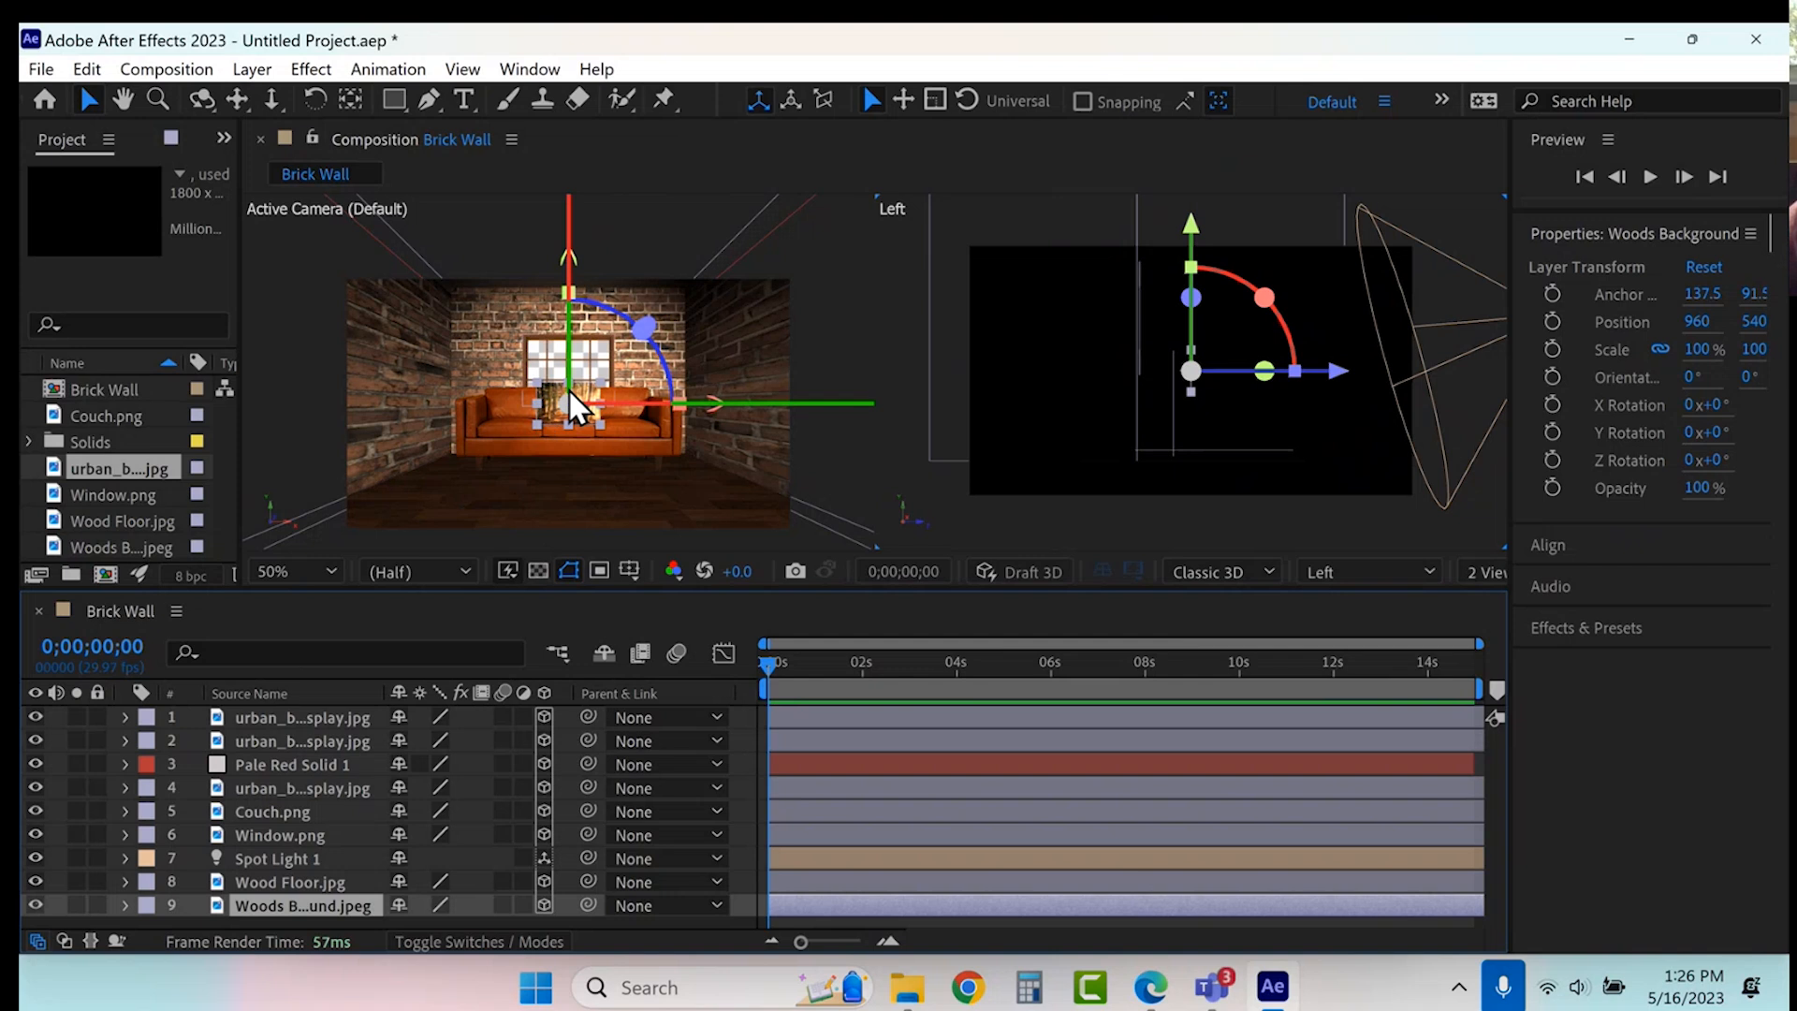
left_click(126, 547)
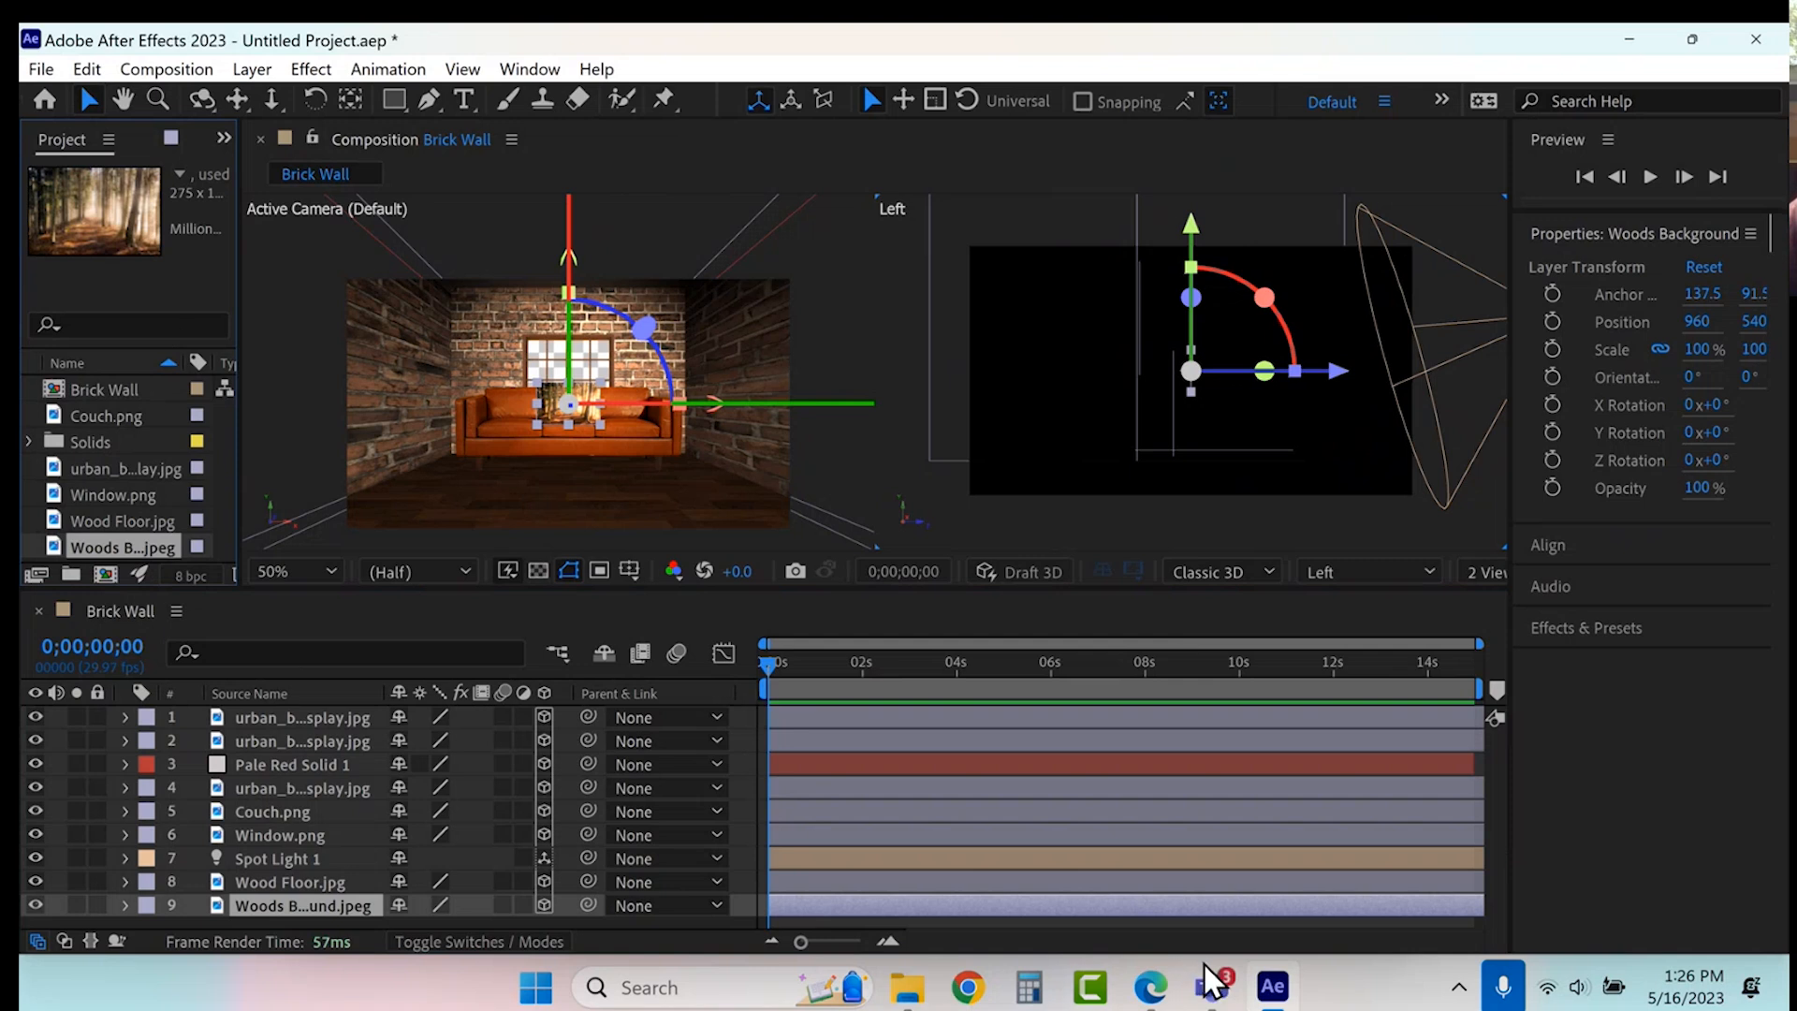
- Switch to the Edge browser, search Google Images for "woods" and limit the results to large images
left_click(1151, 988)
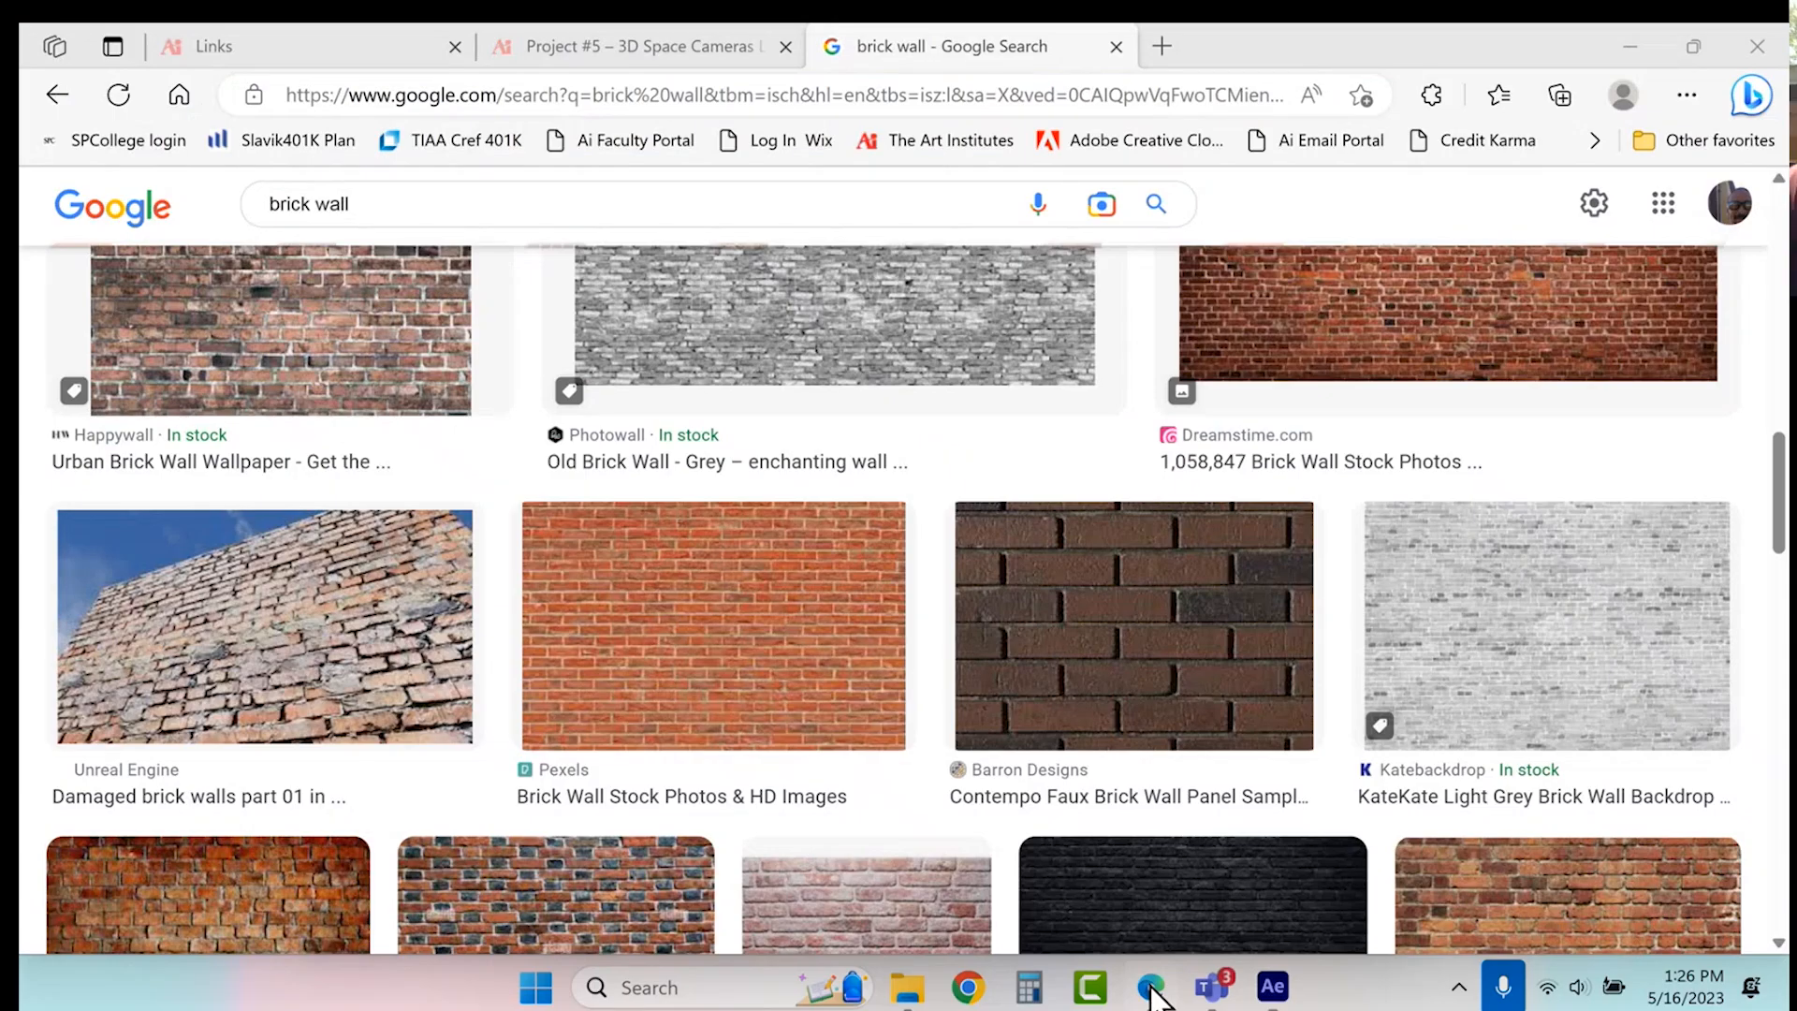
triple_click(281, 205)
type("woods")
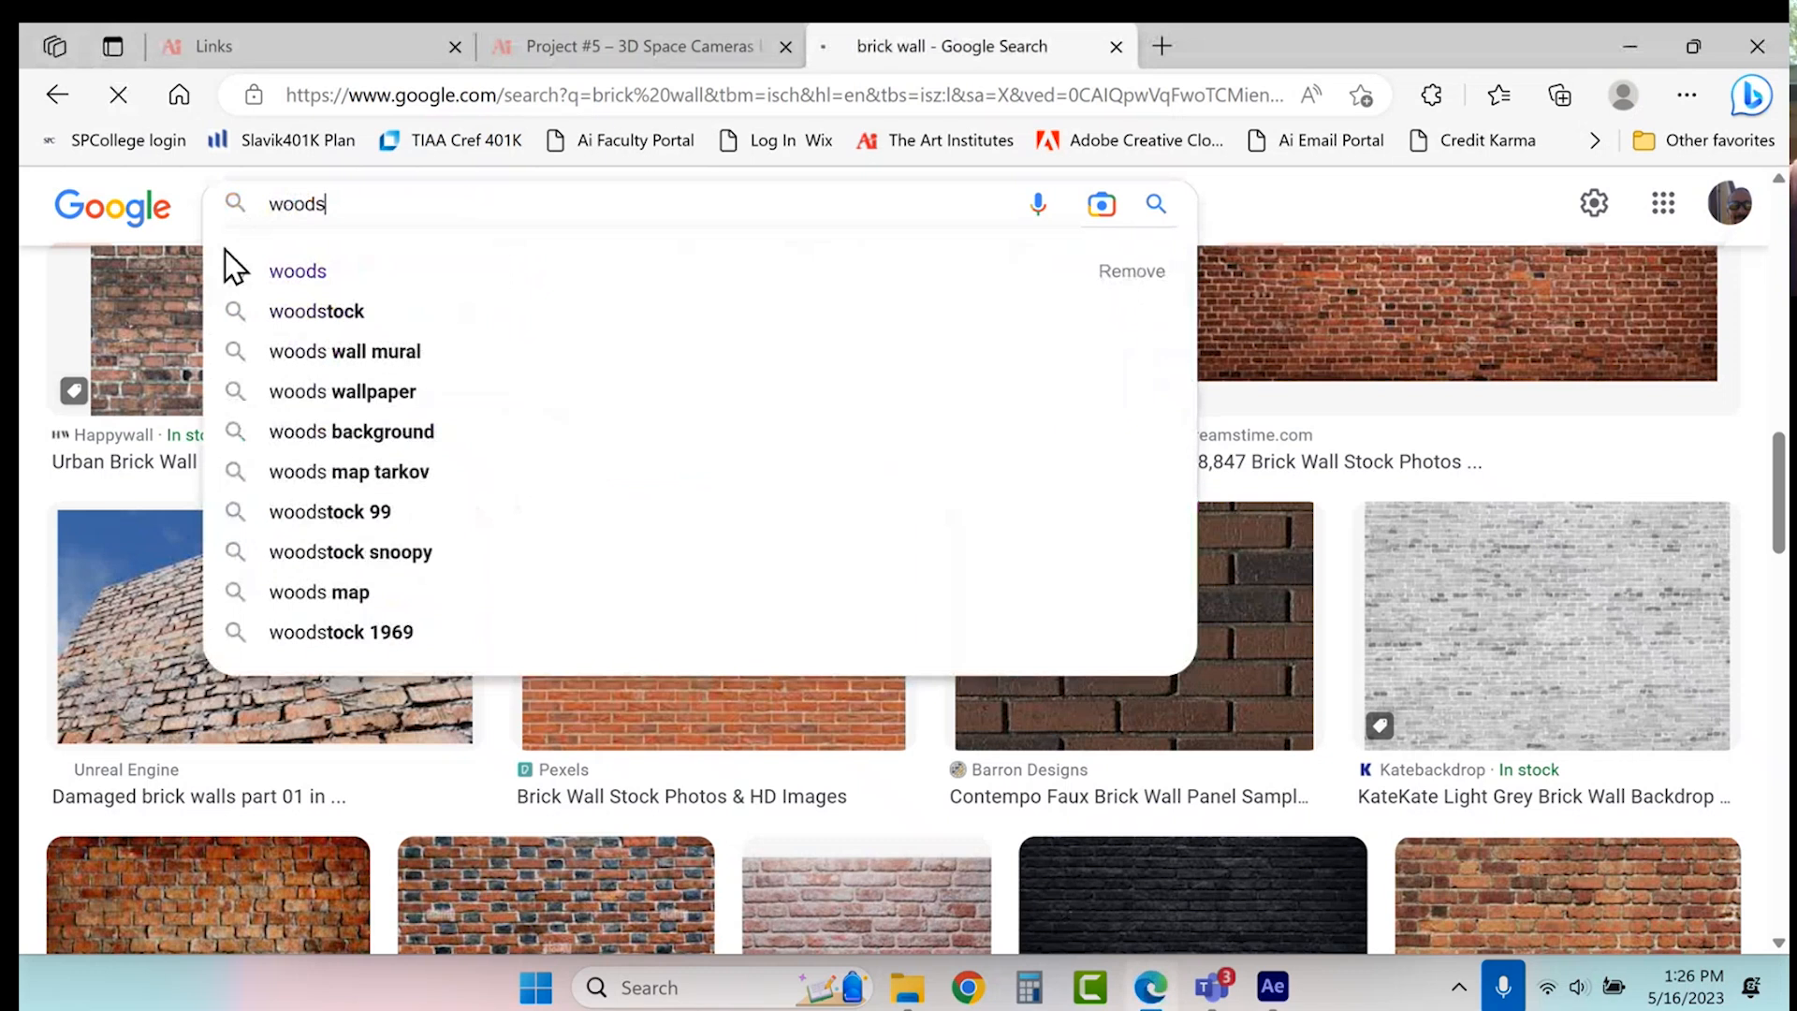
key("Return")
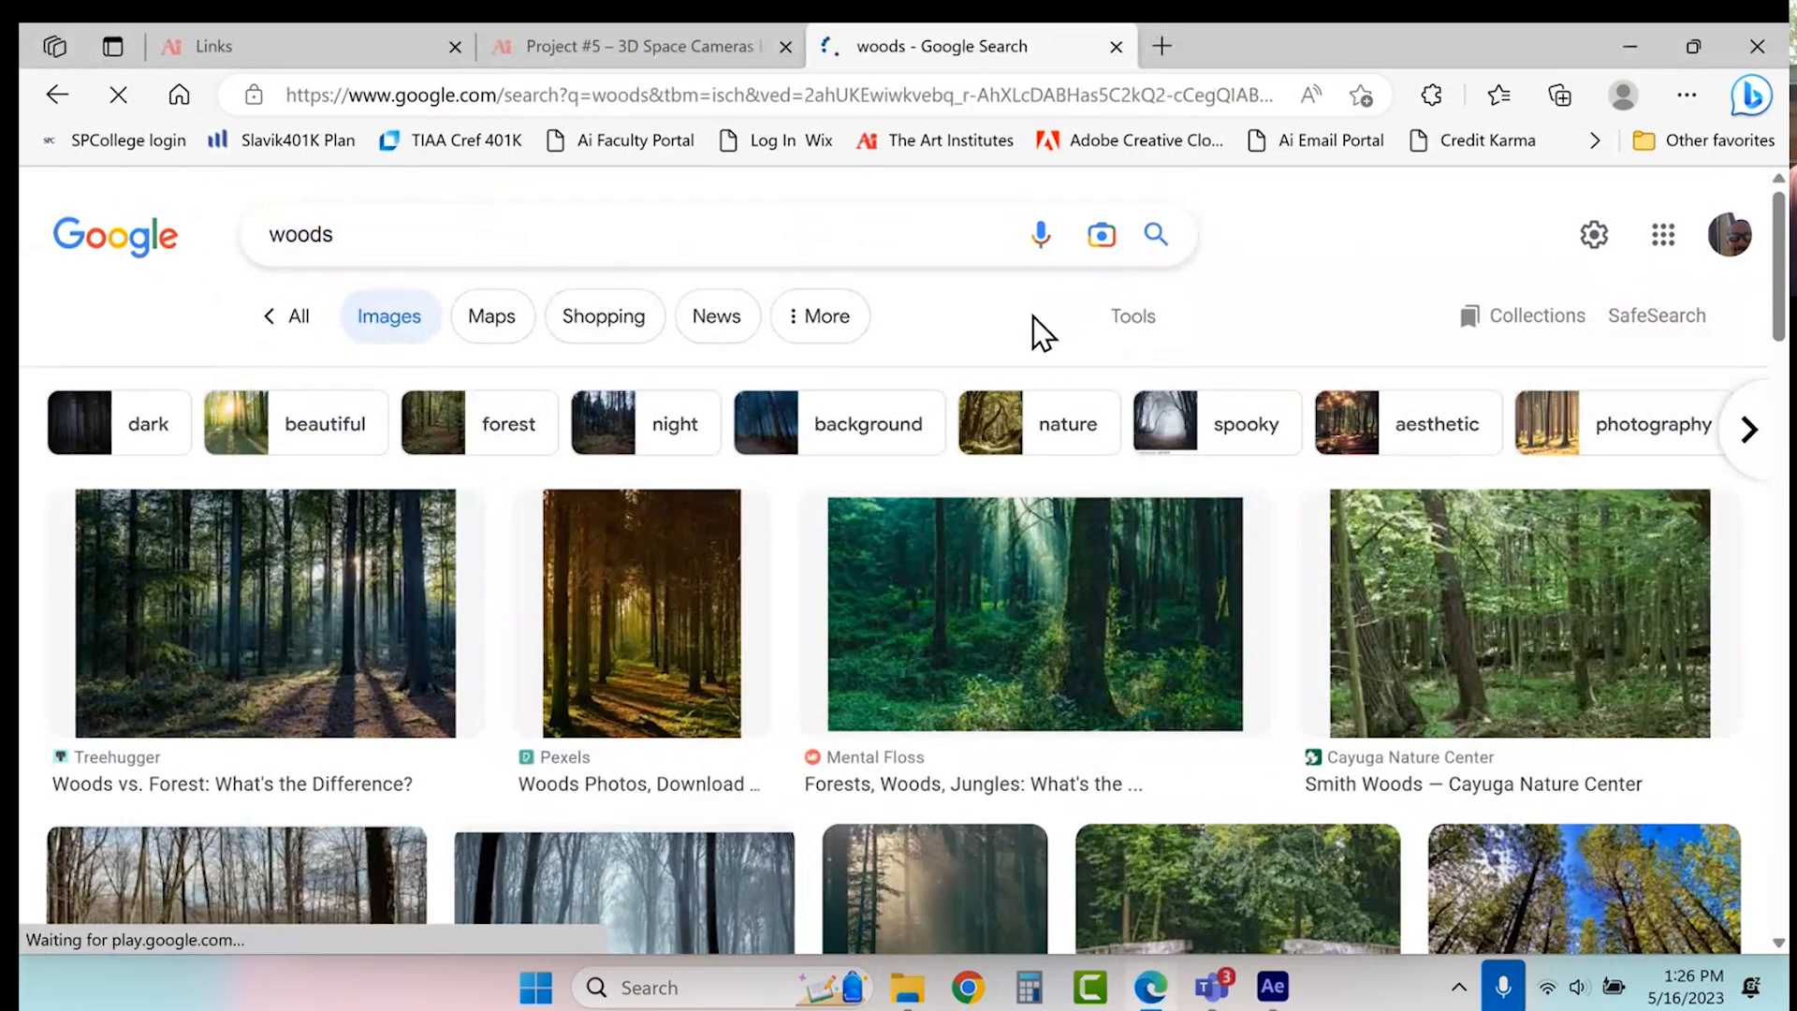
left_click(1134, 323)
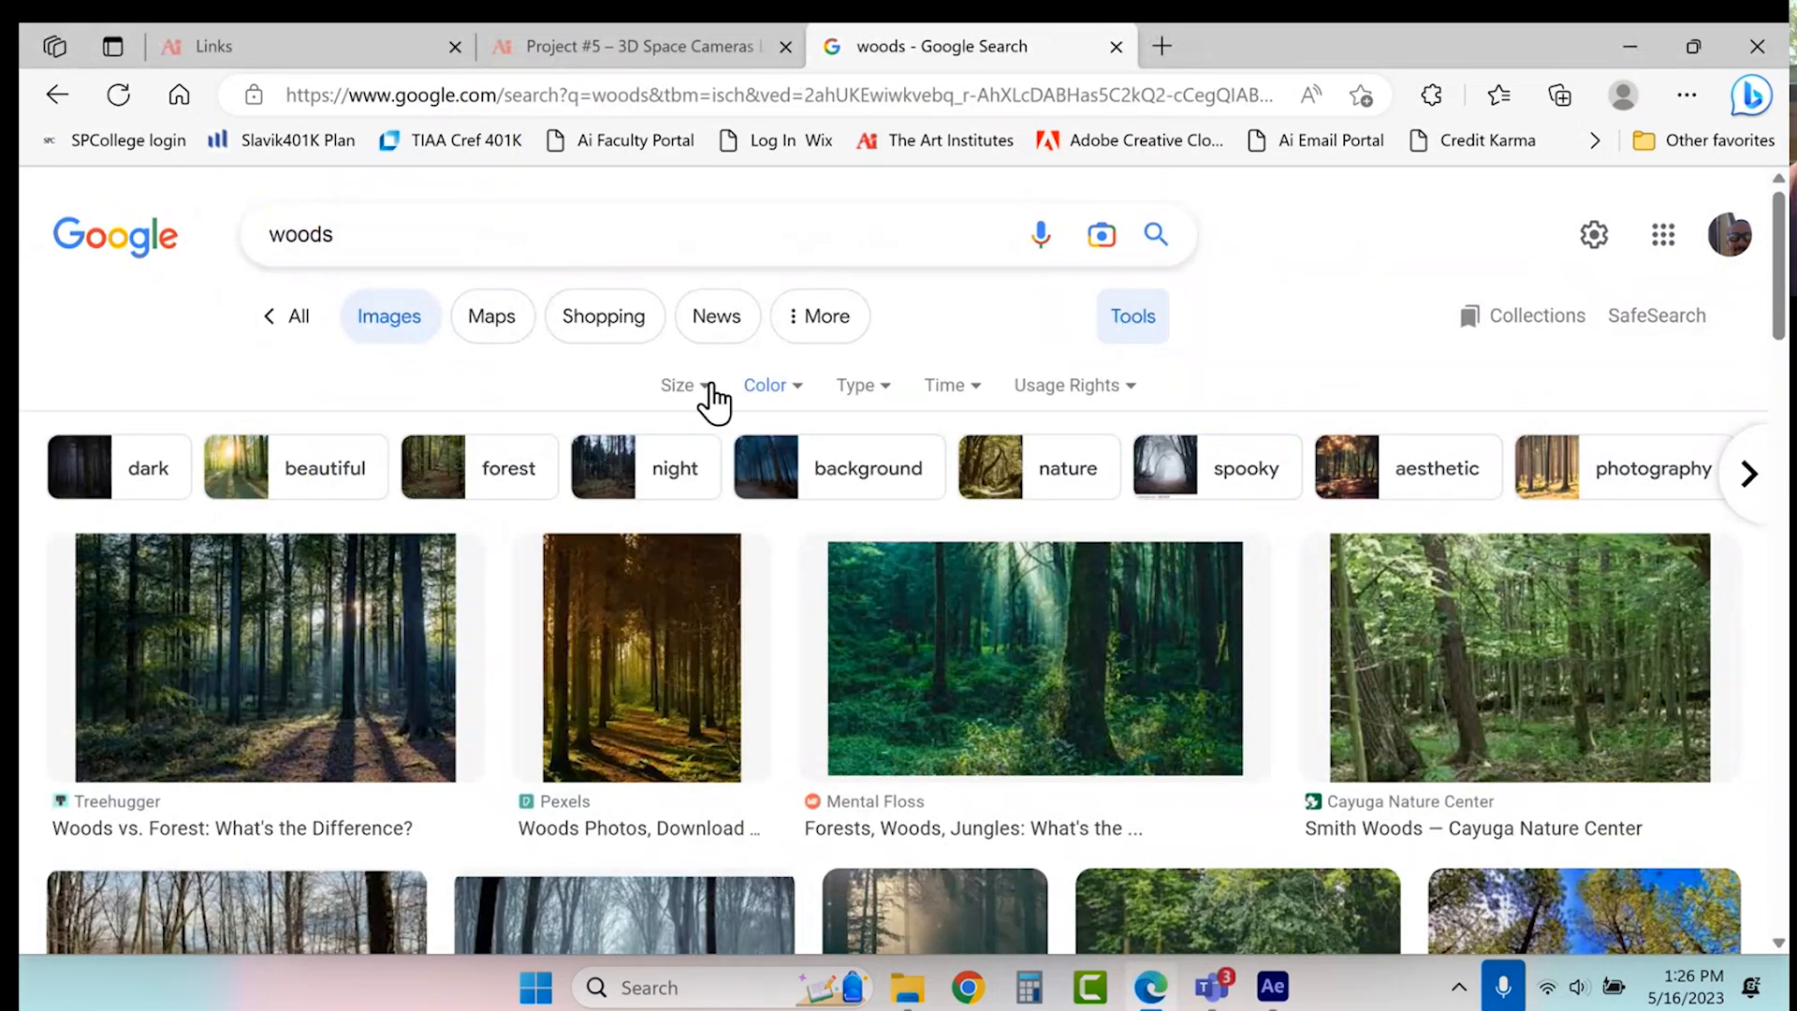
left_click(678, 388)
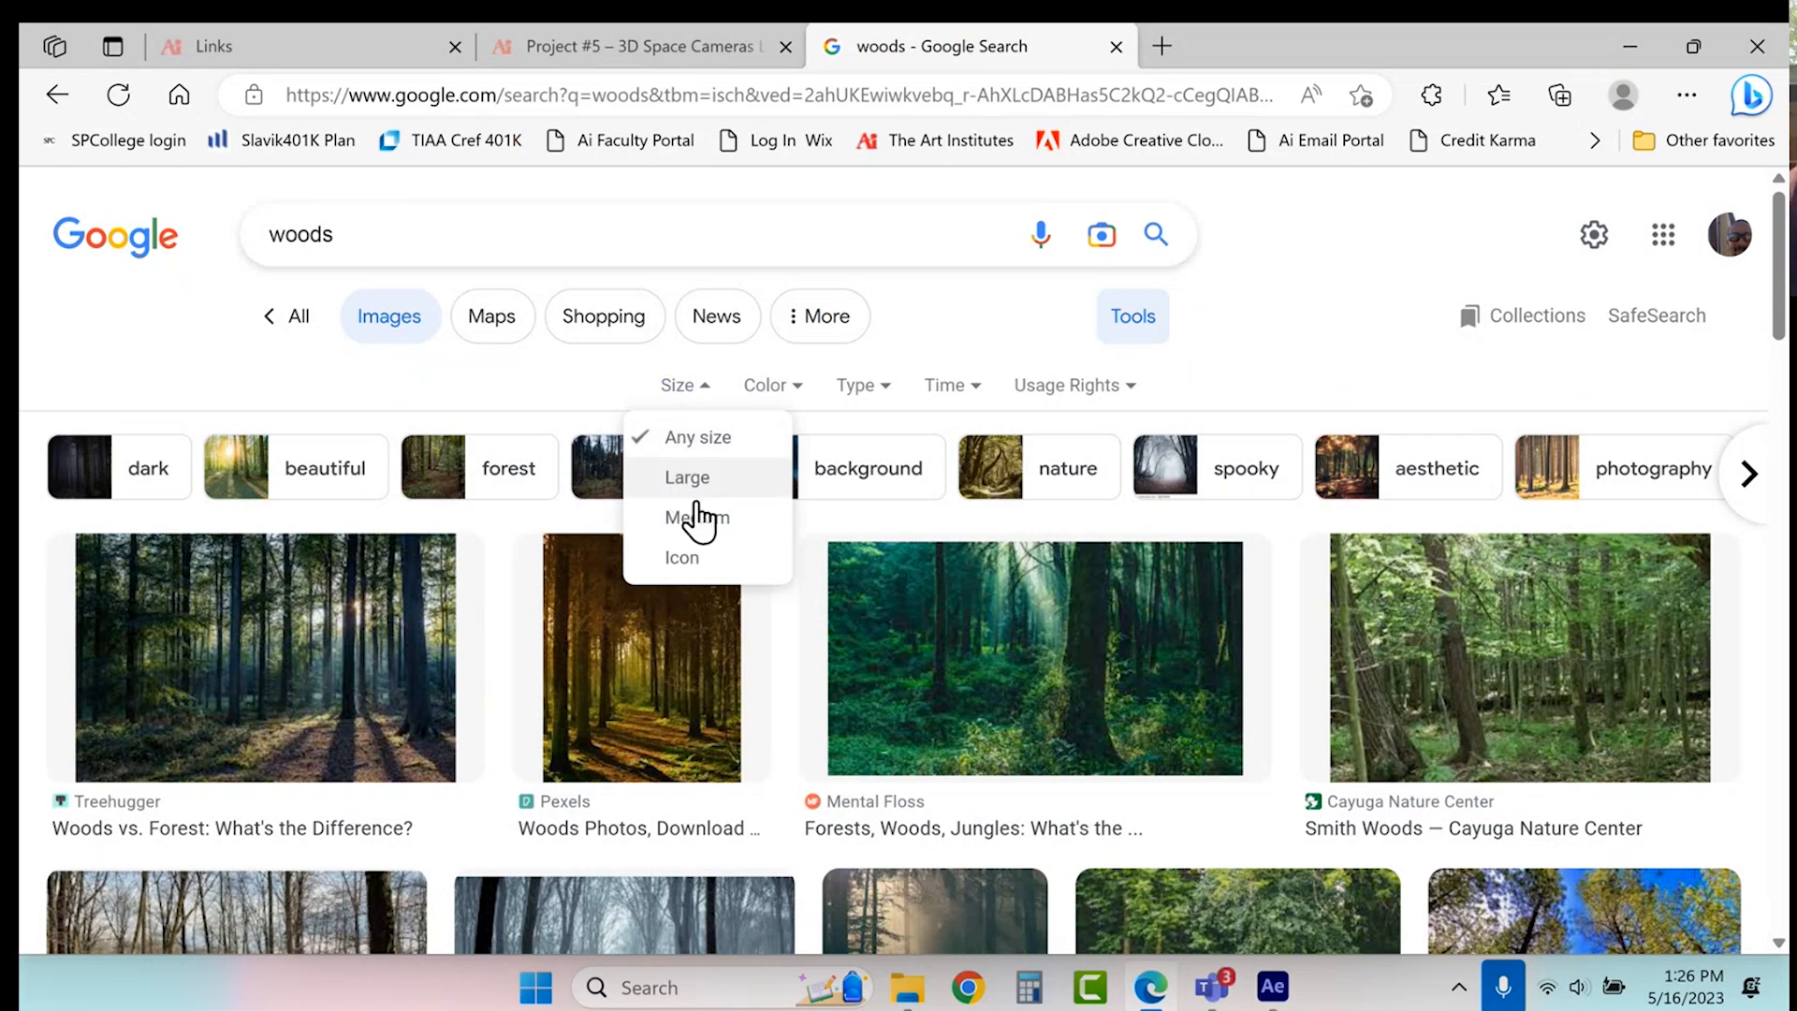
left_click(690, 479)
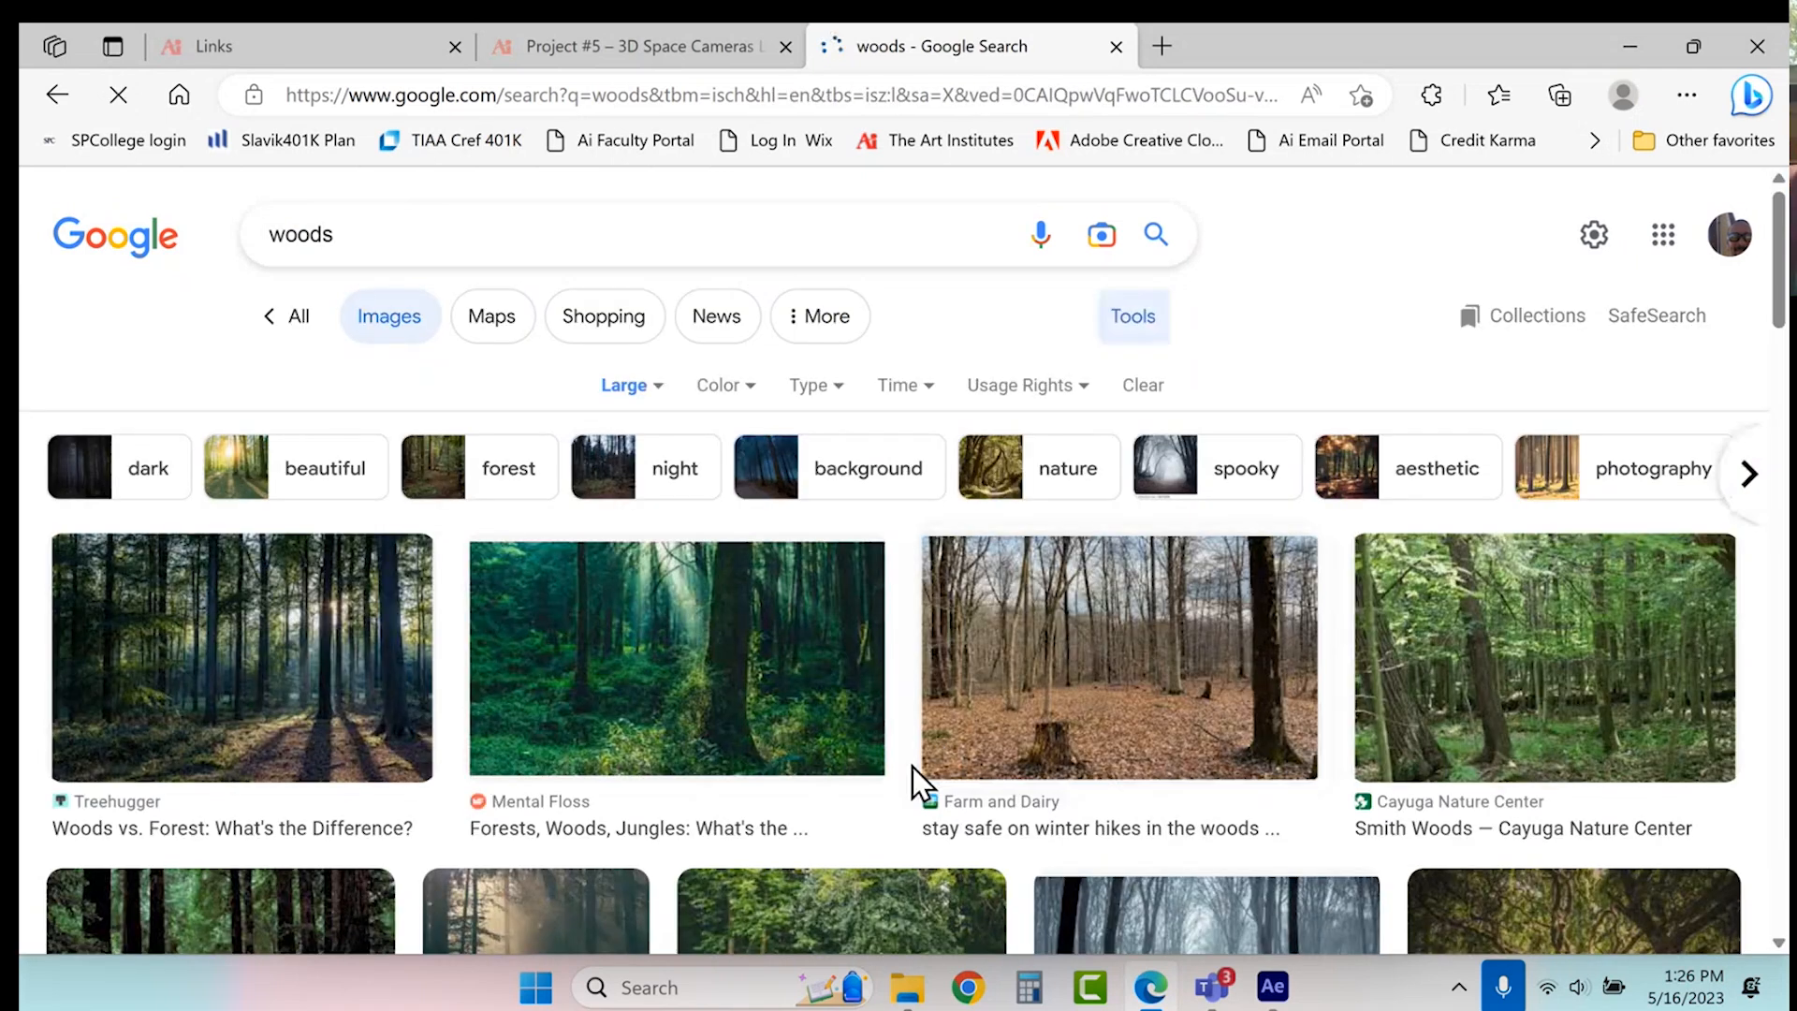
- Find the sunlit forest path image from The Official Microsoft Blog and open it full size in a new tab
scroll(915, 777, "down", 3)
scroll(914, 777, "down", 1)
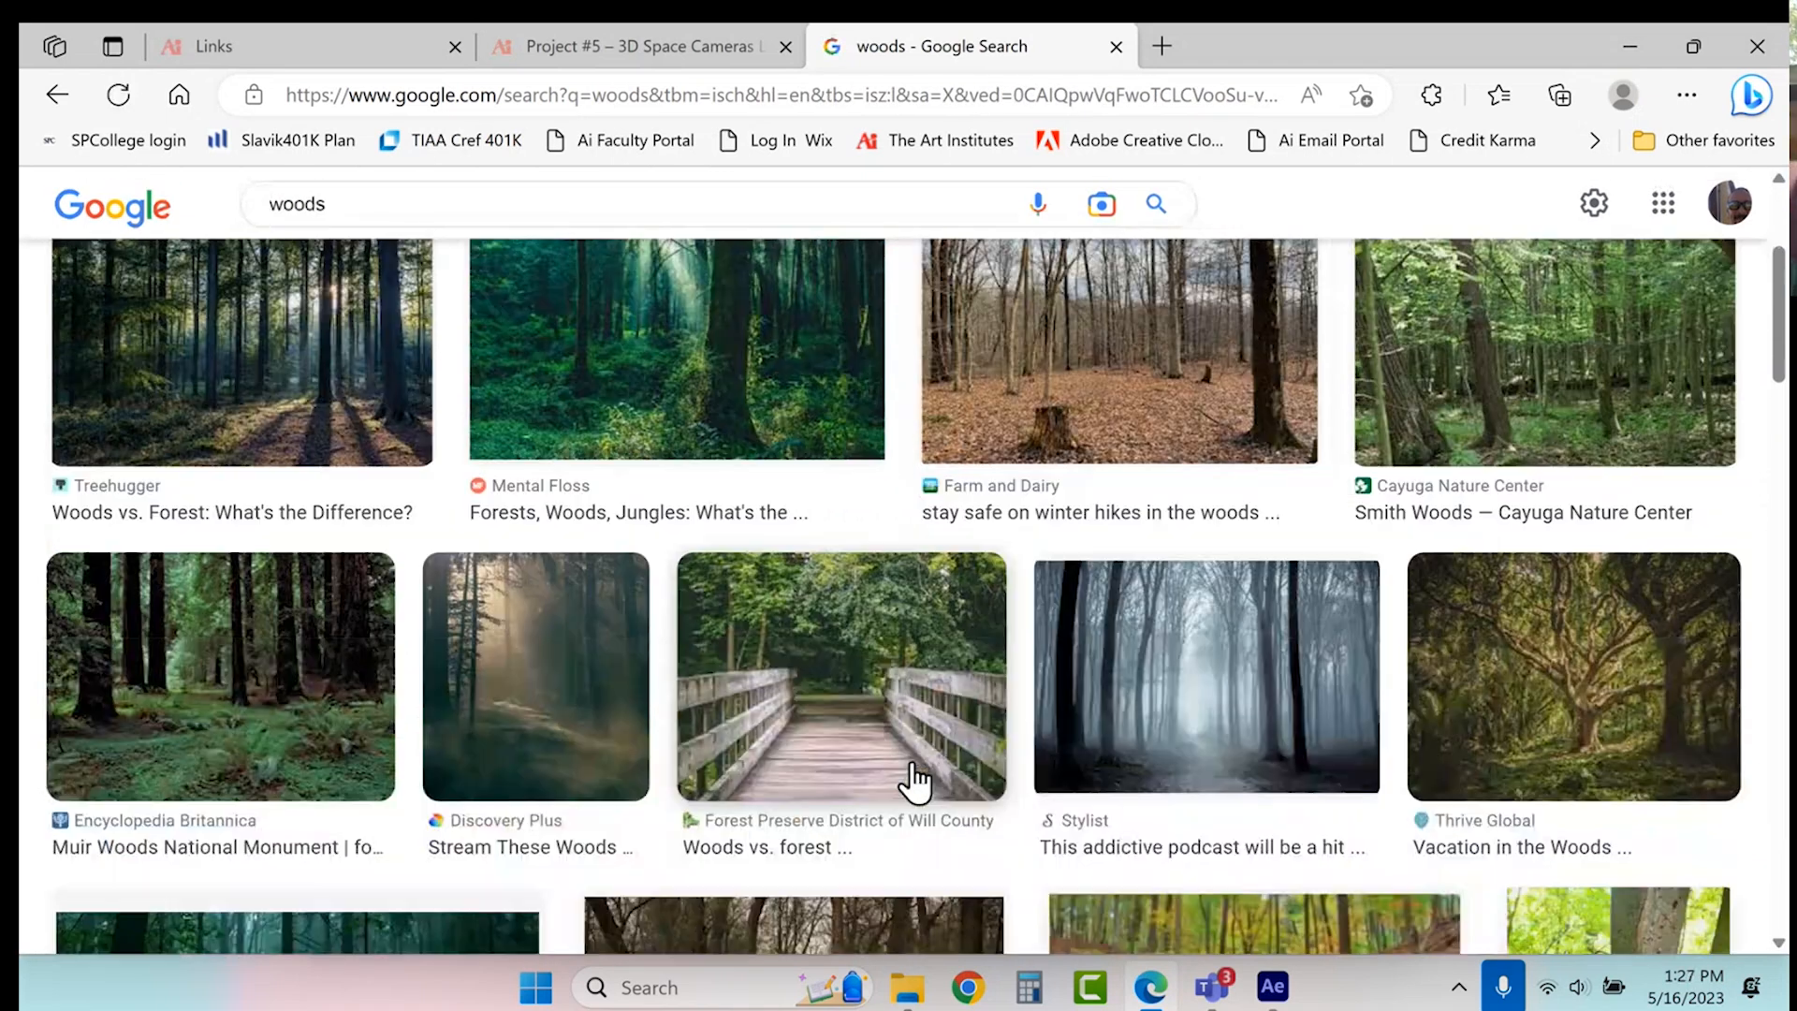
scroll(915, 776, "down", 3)
scroll(912, 756, "down", 6)
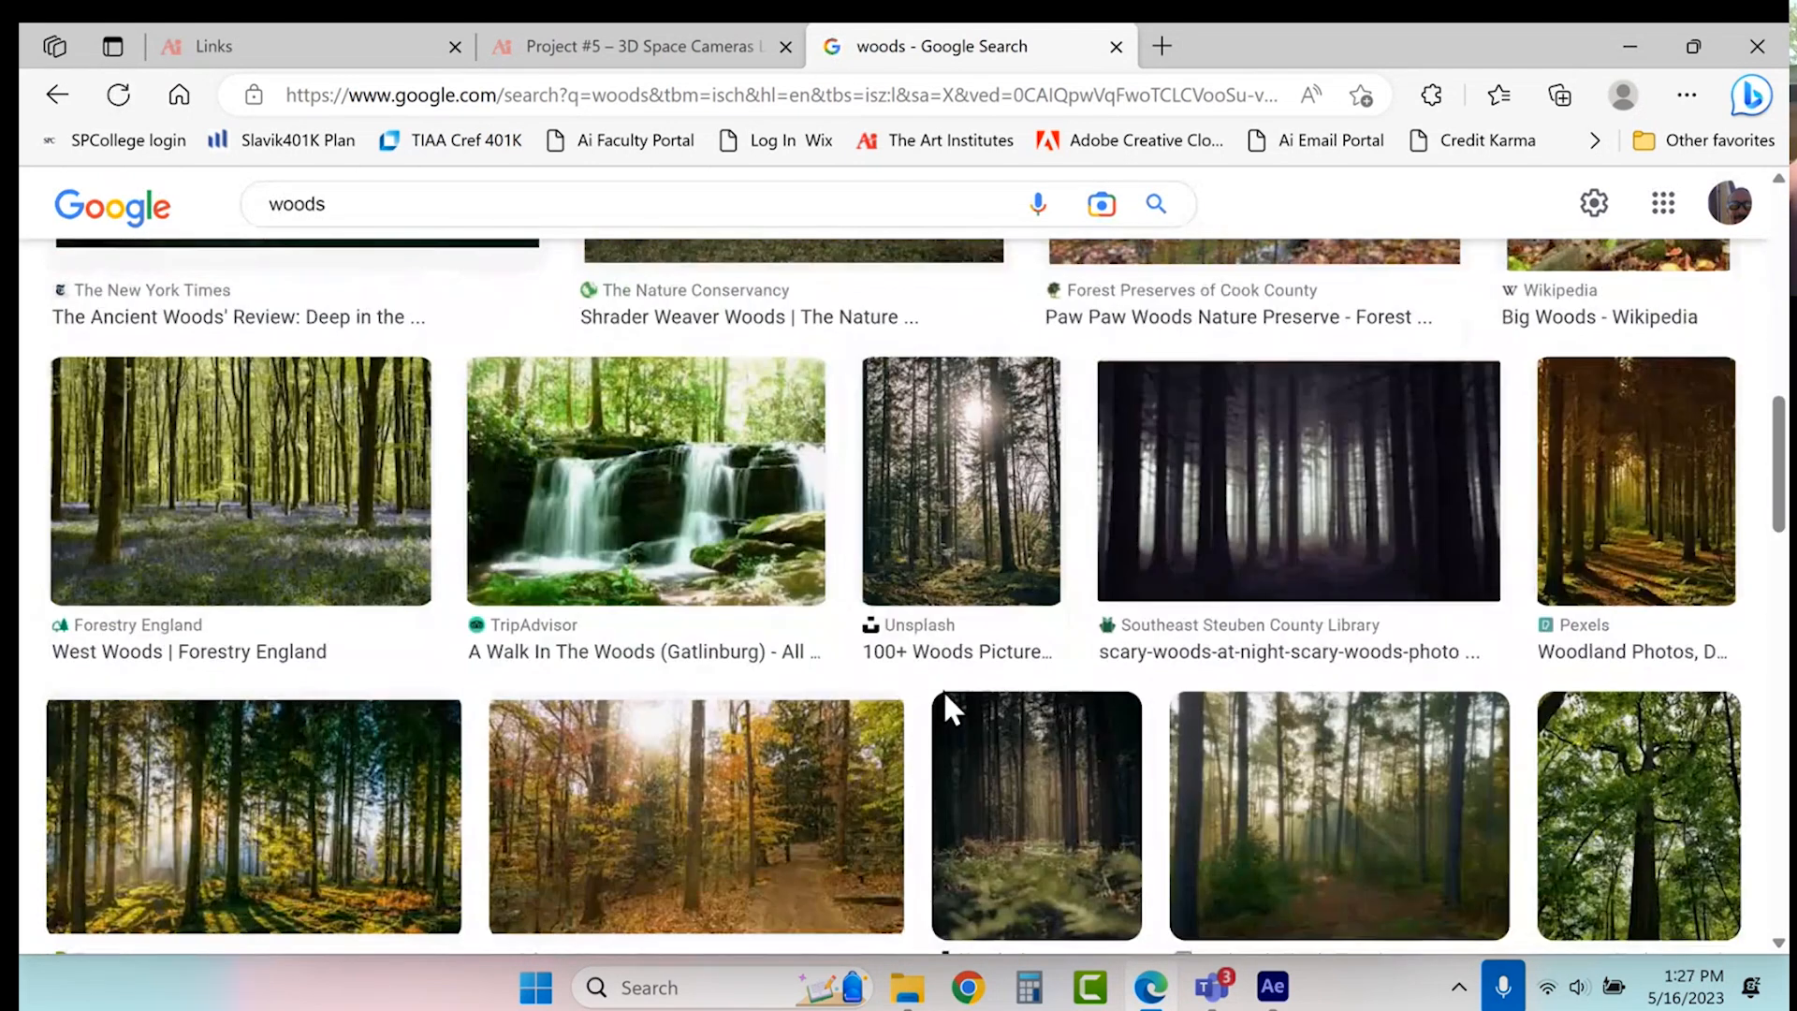
scroll(943, 698, "down", 4)
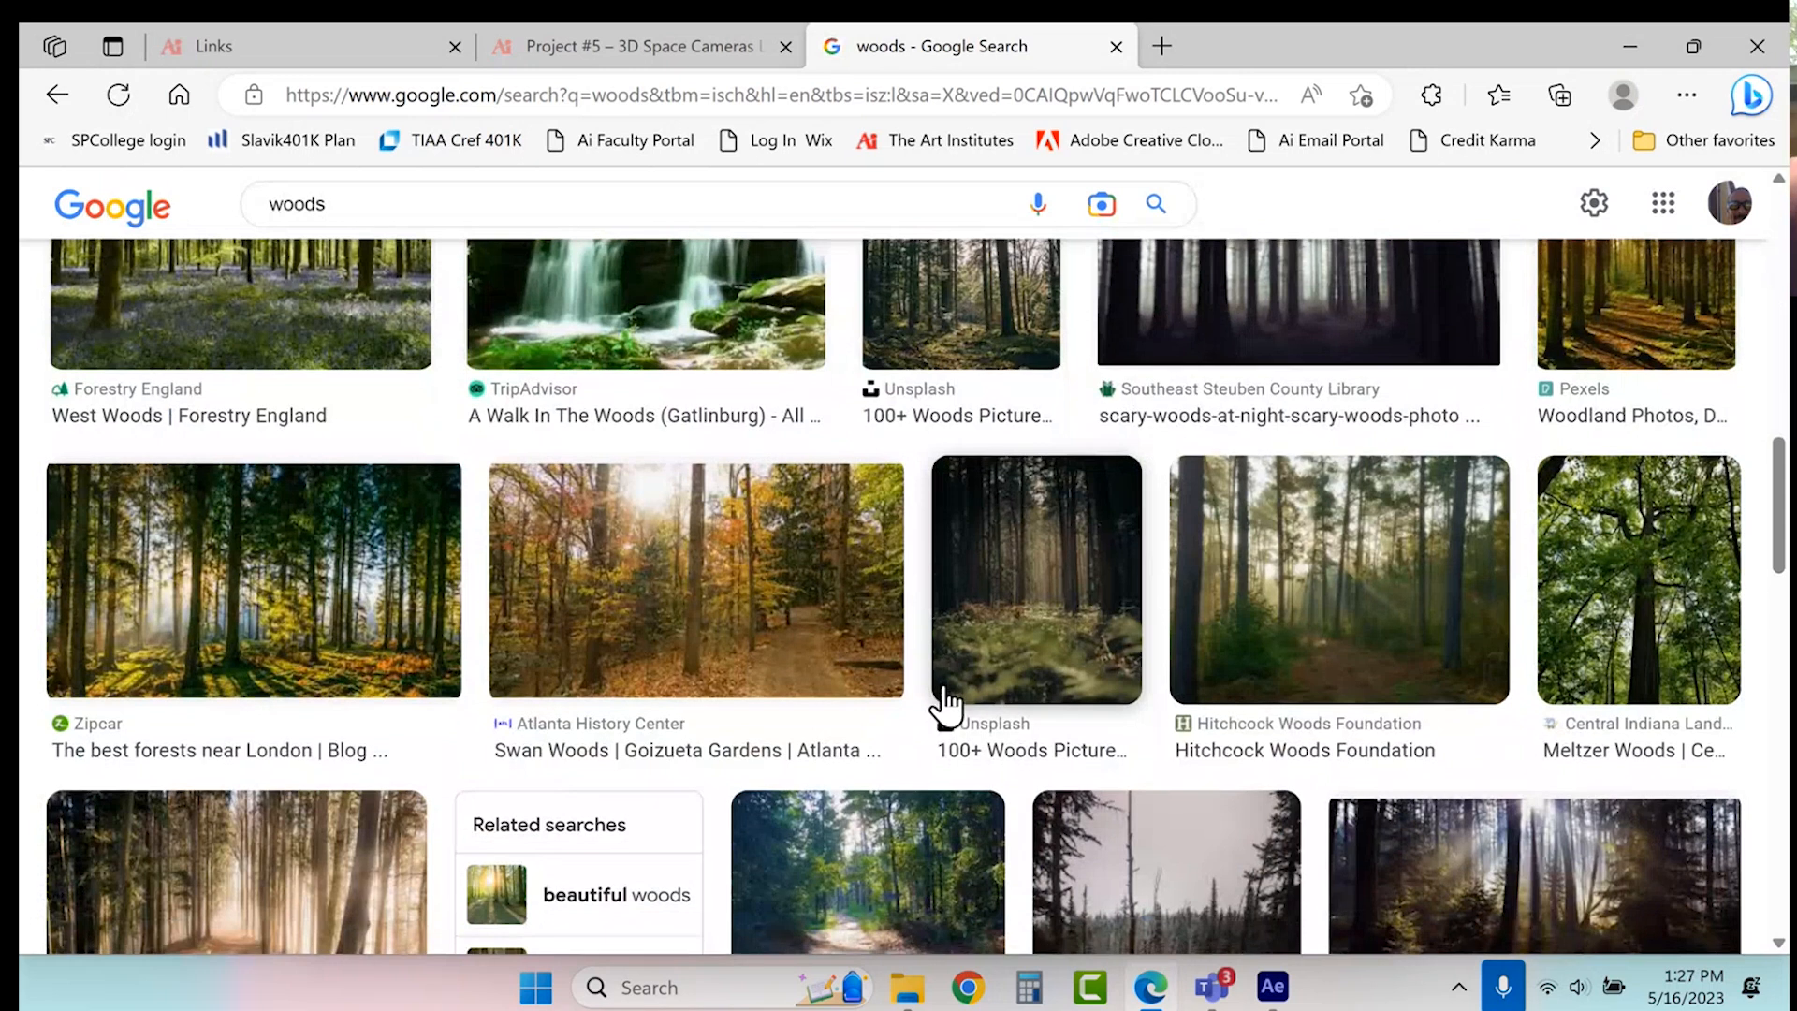
scroll(945, 704, "down", 2)
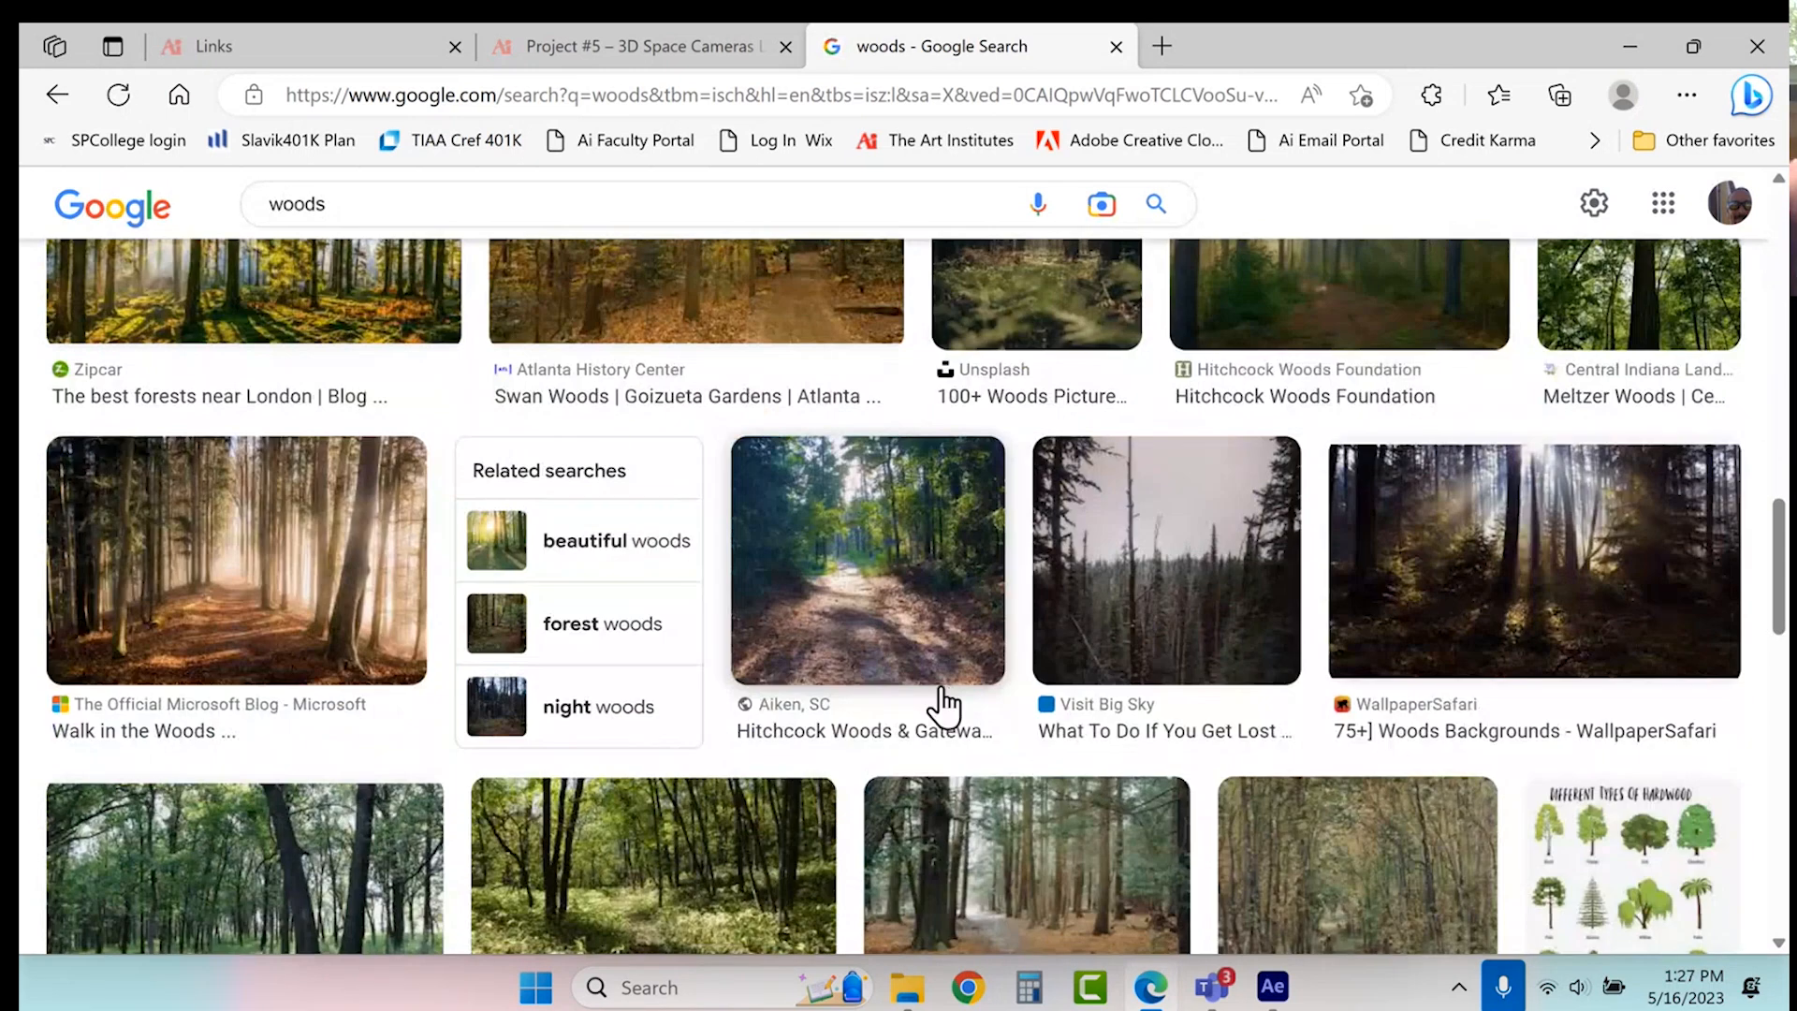
left_click(277, 588)
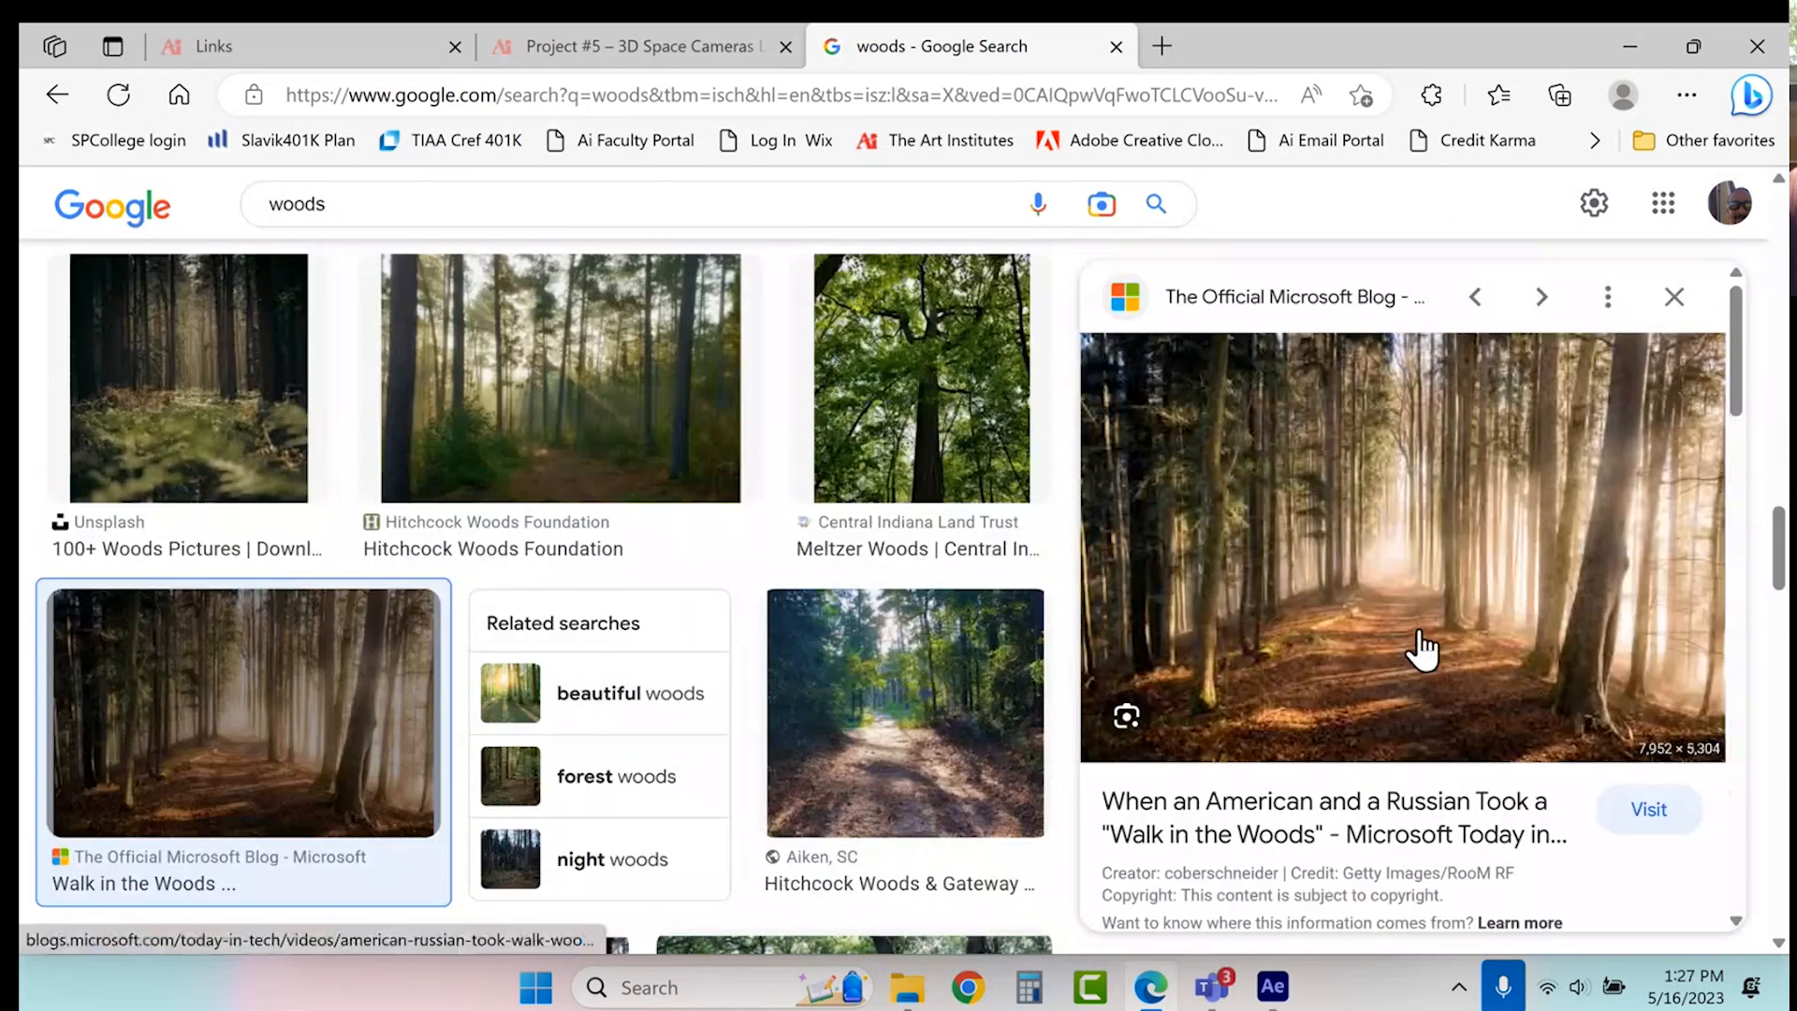
right_click(1389, 587)
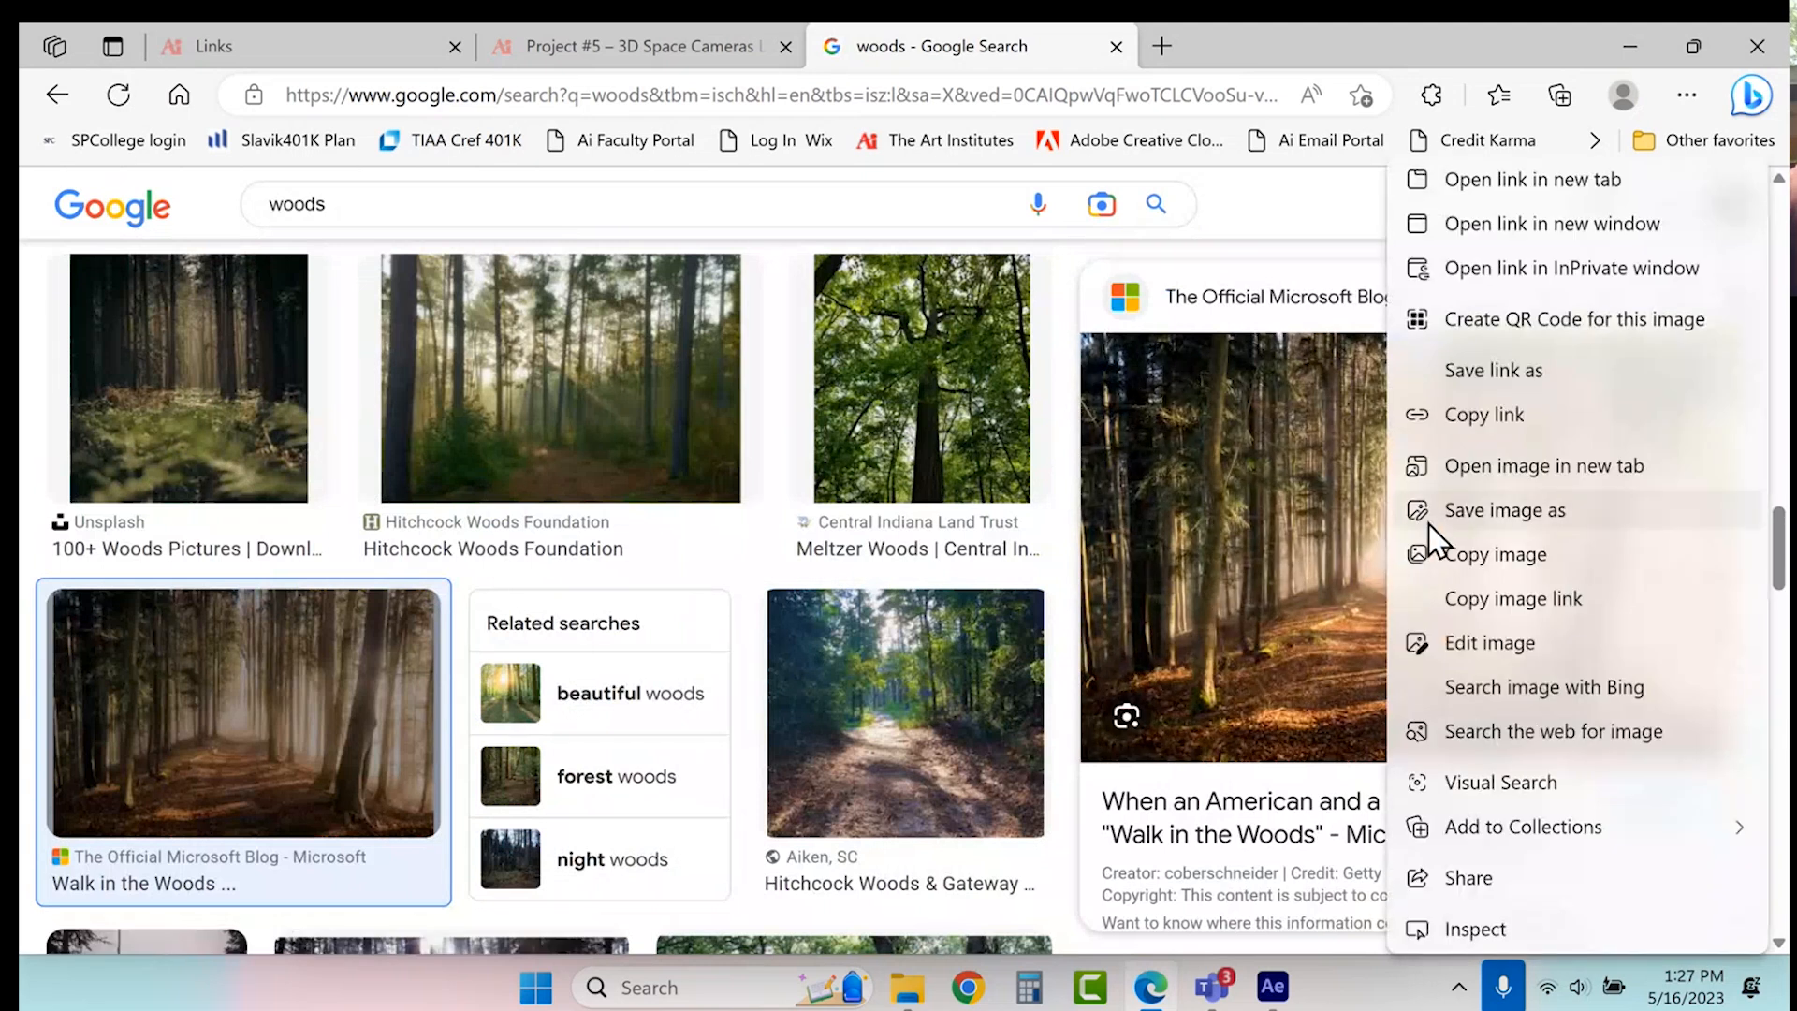
left_click(1501, 468)
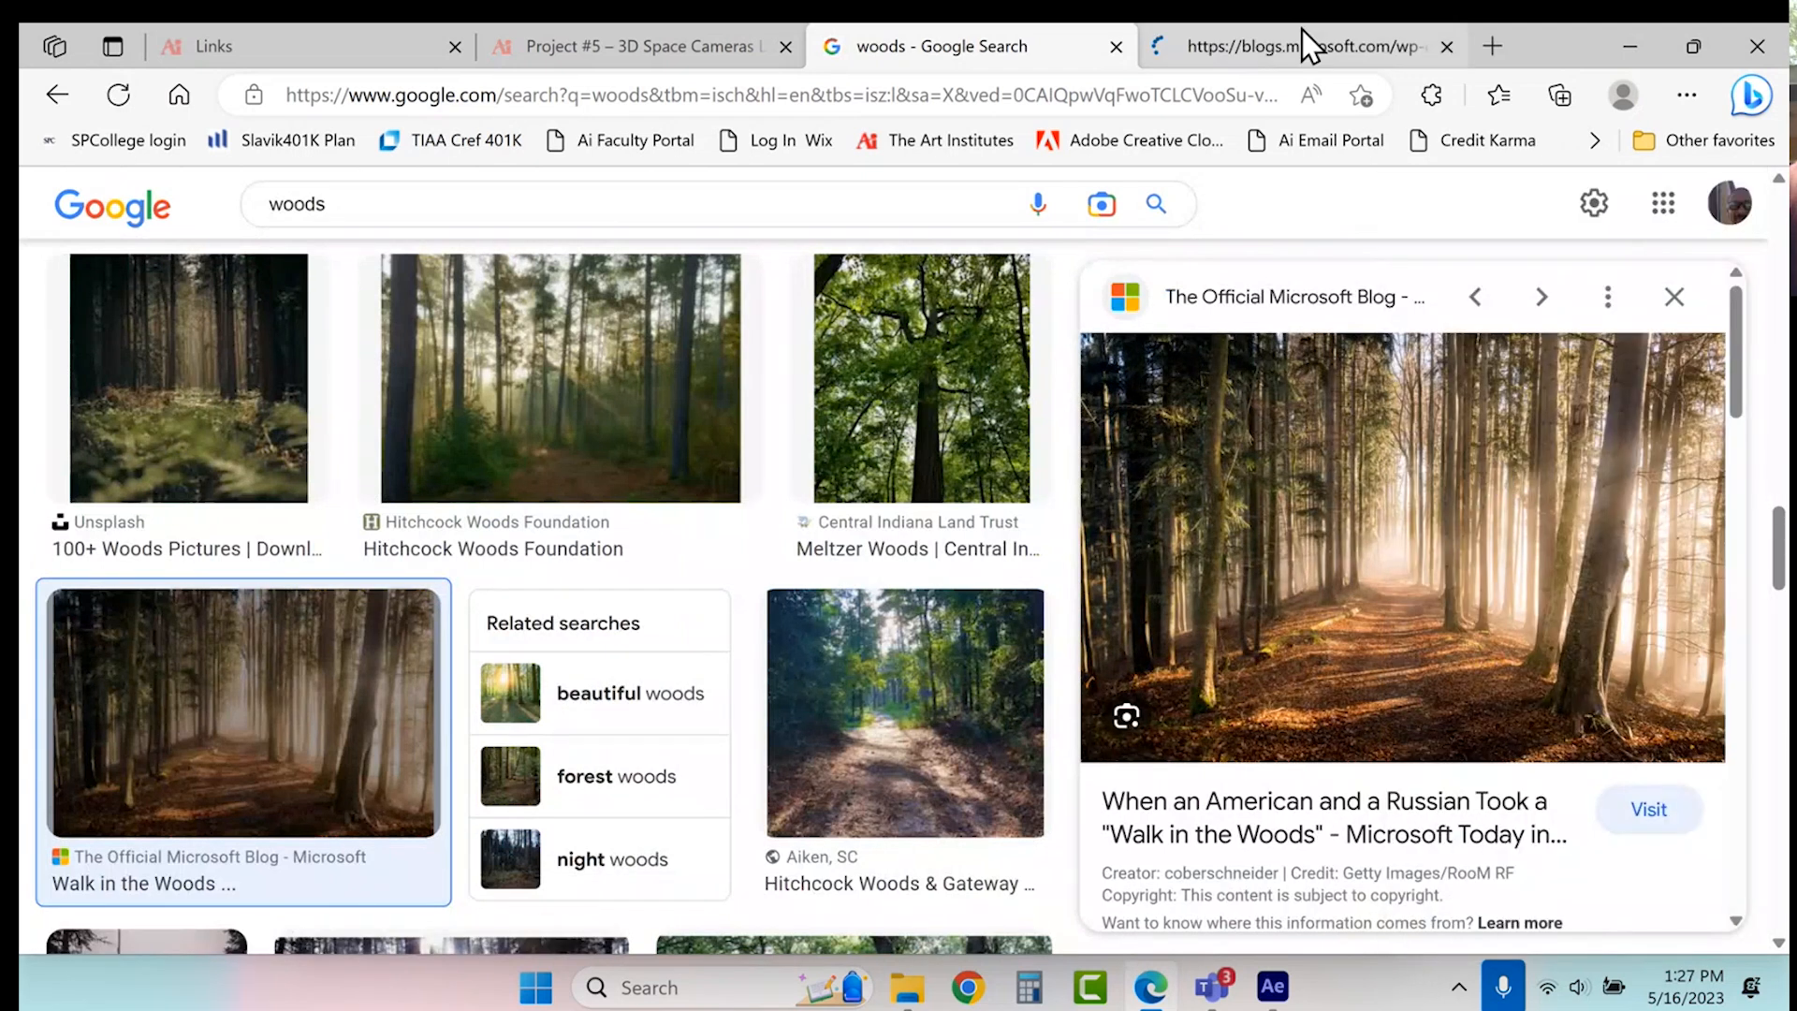
left_click(1301, 42)
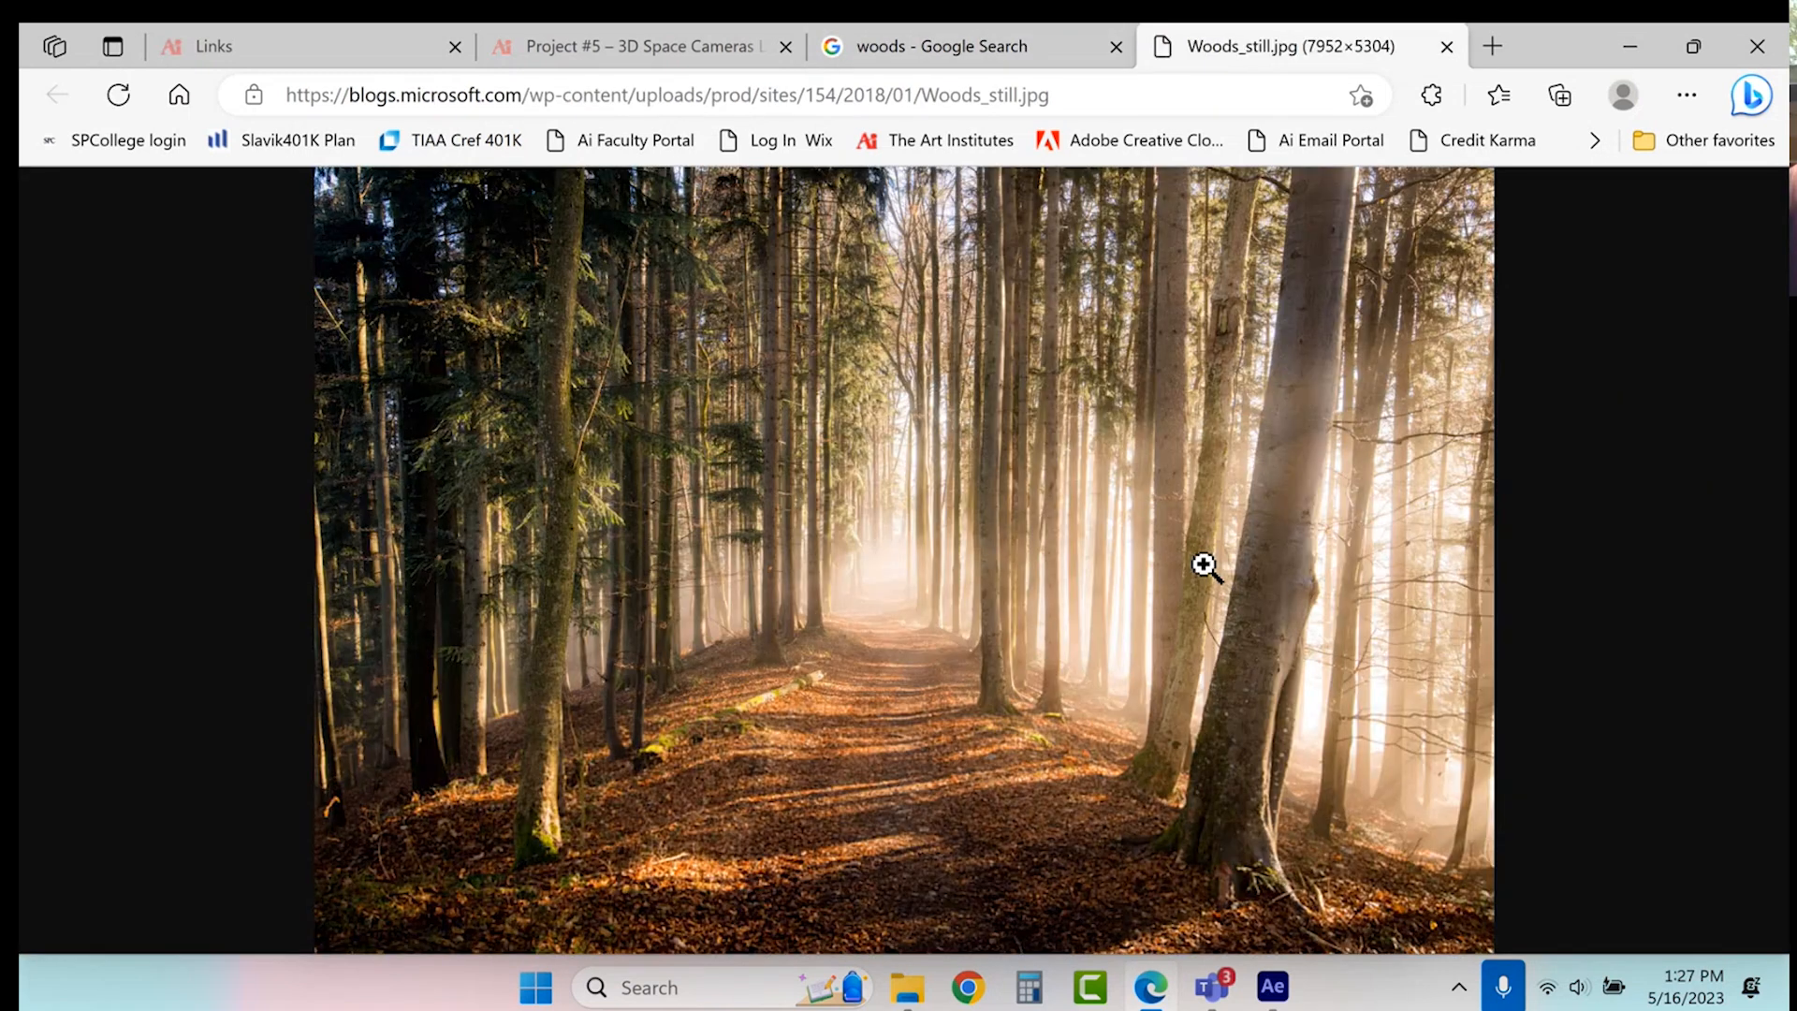
- Save the forest image as the JPEG Woods_still in the Project5 folder and close its tab
left_click(879, 625)
right_click(909, 569)
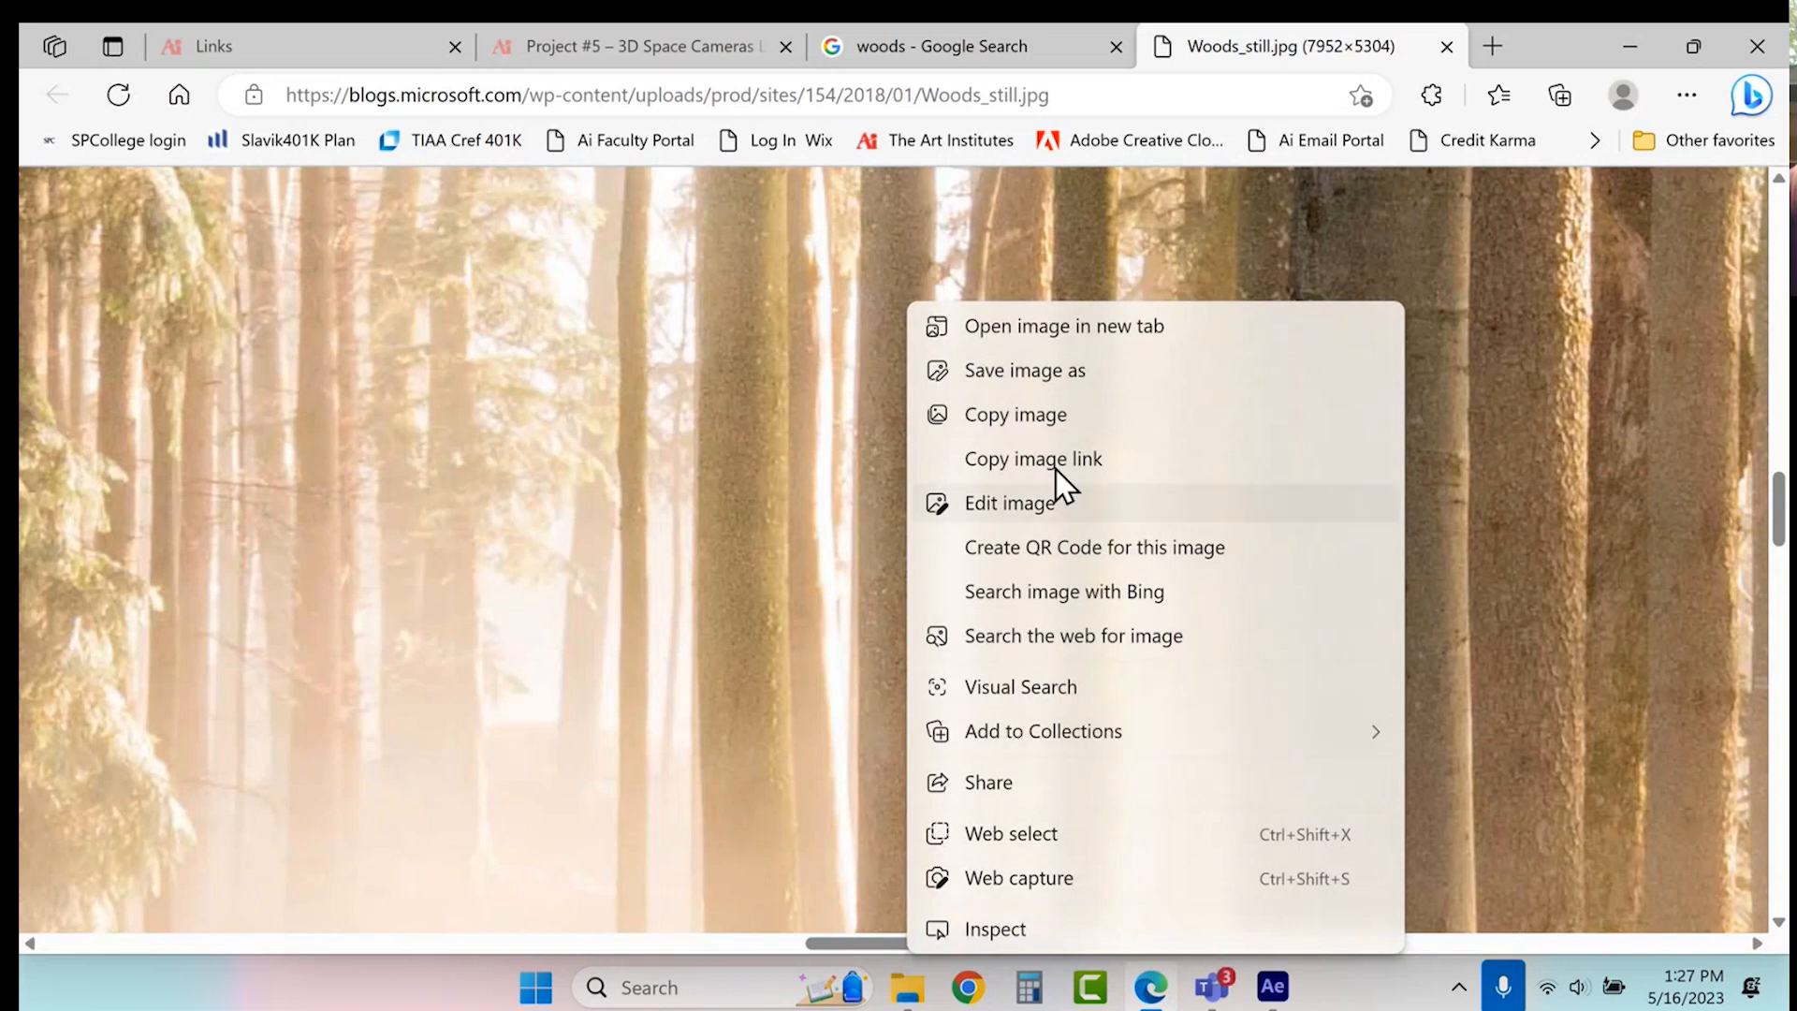
left_click(1080, 375)
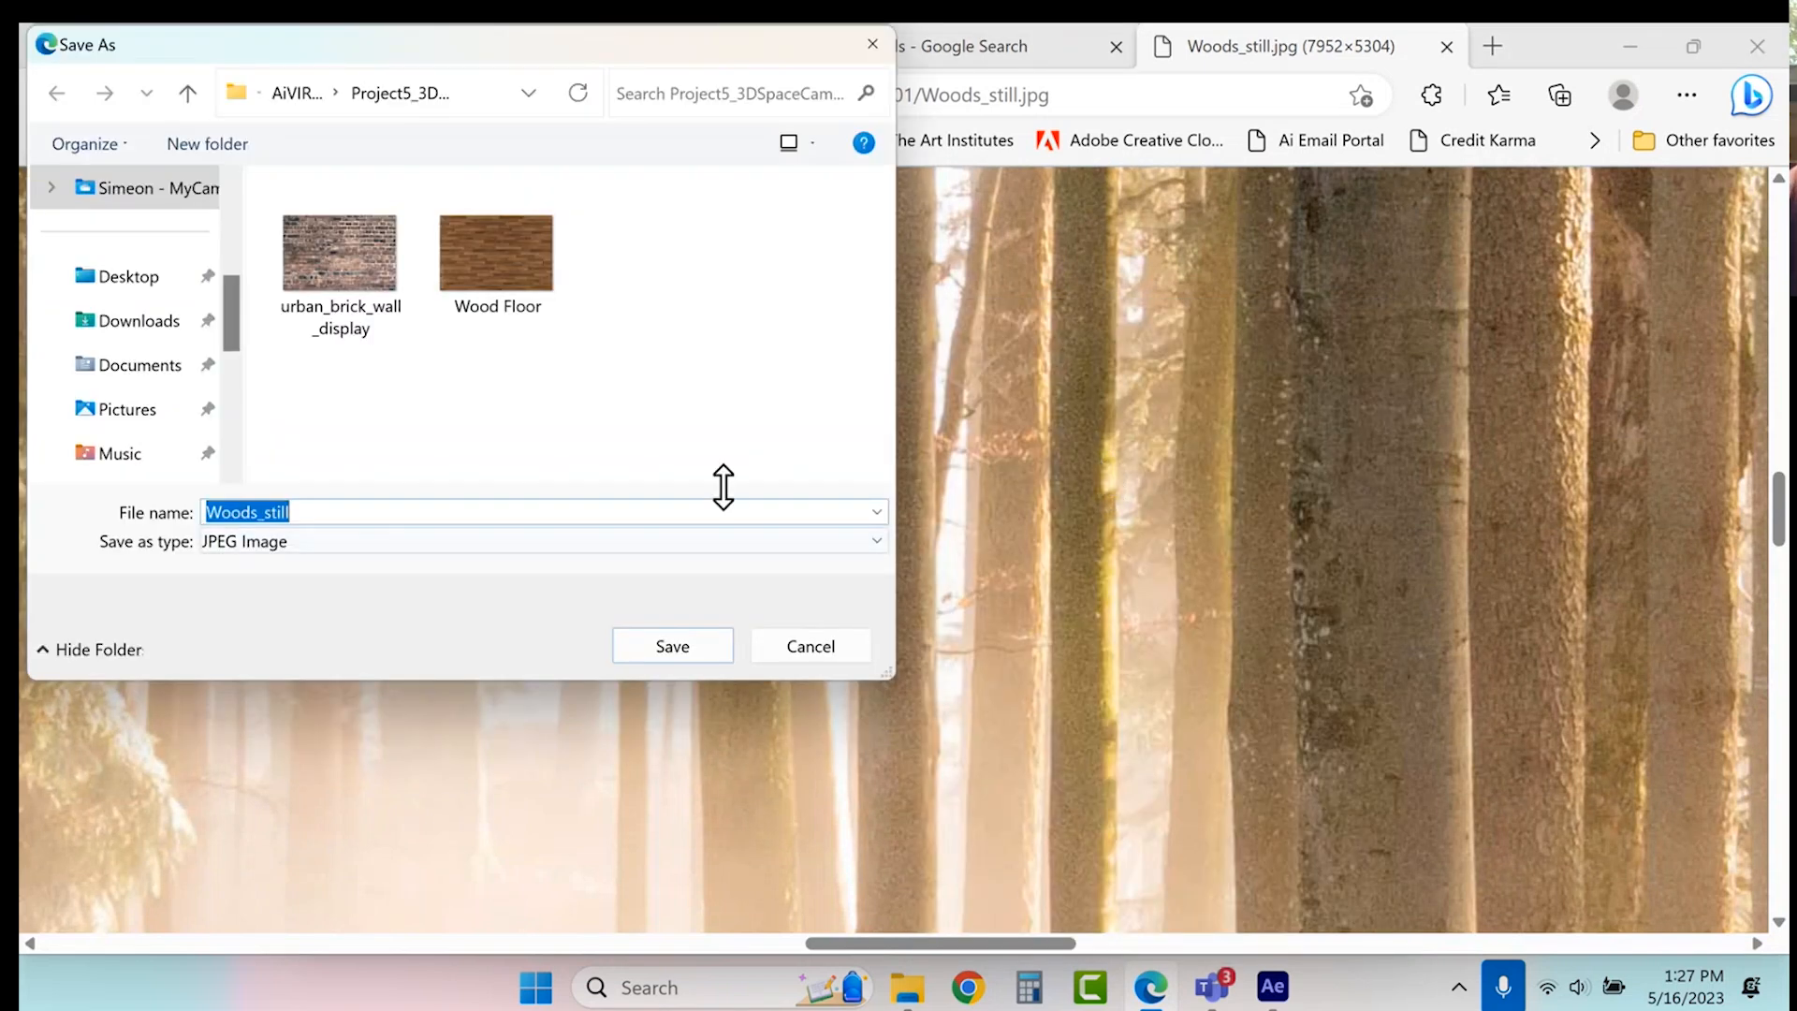
left_click(704, 645)
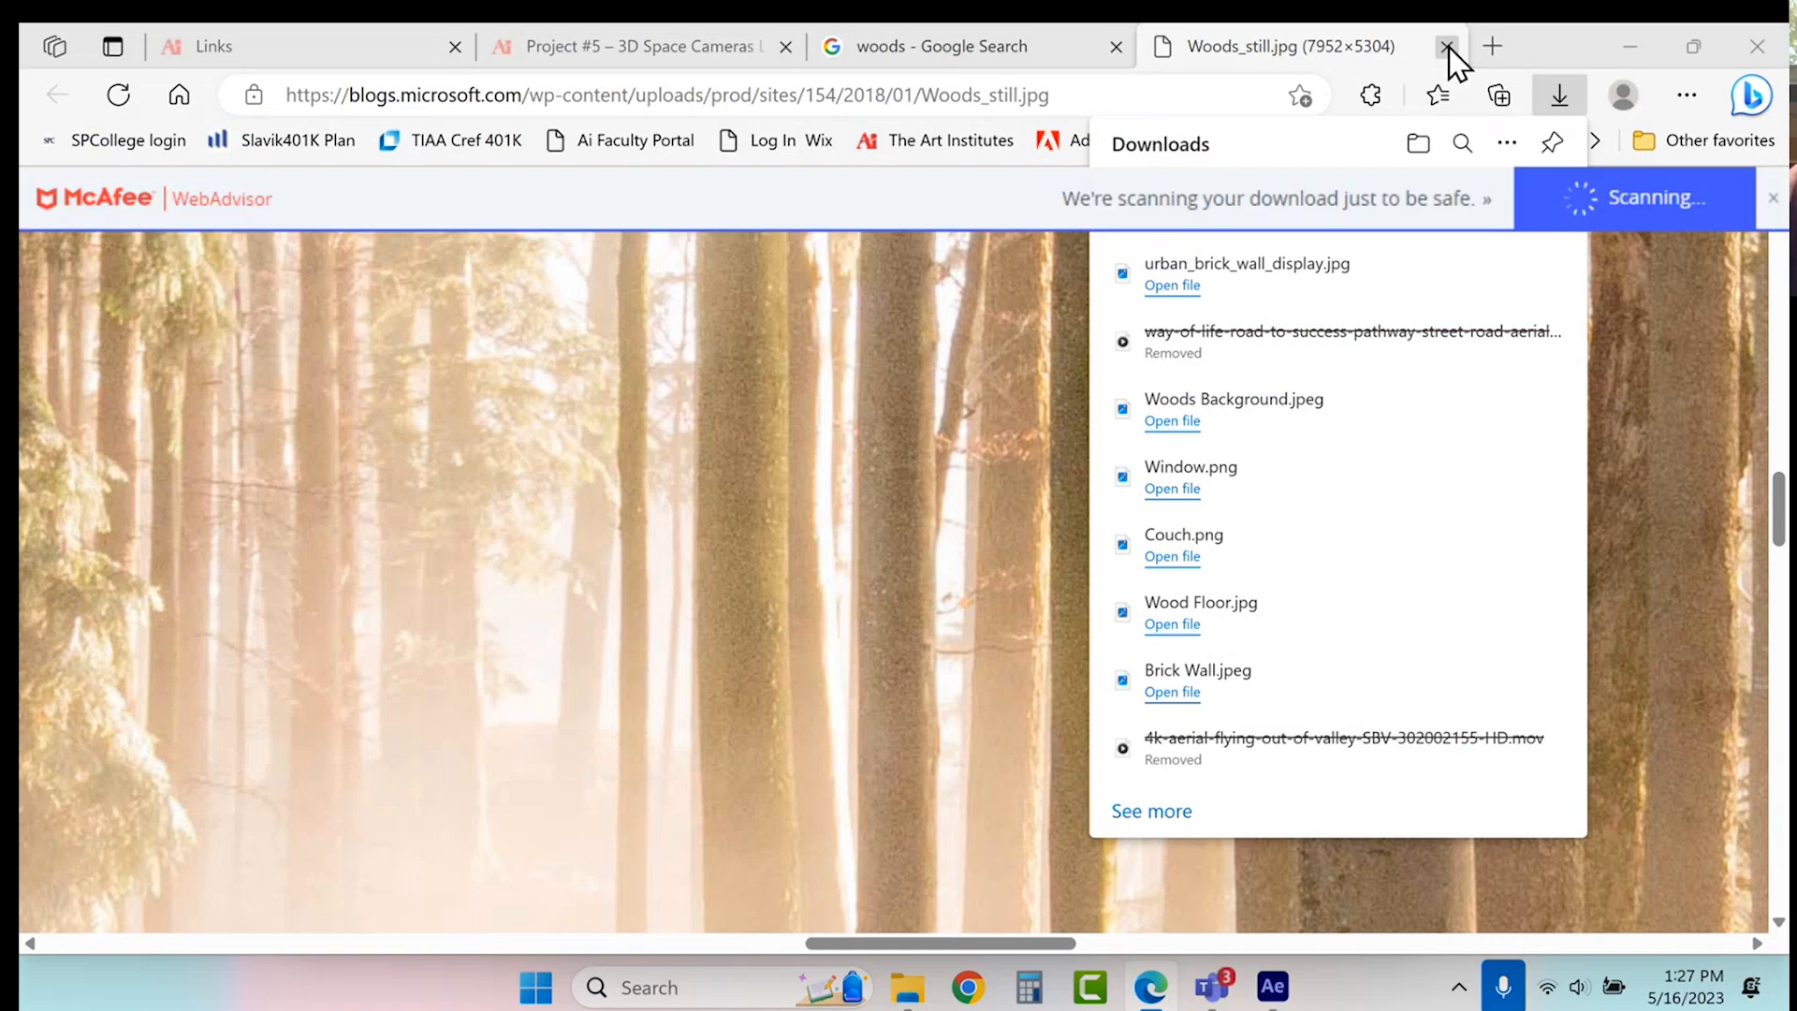
left_click(1447, 46)
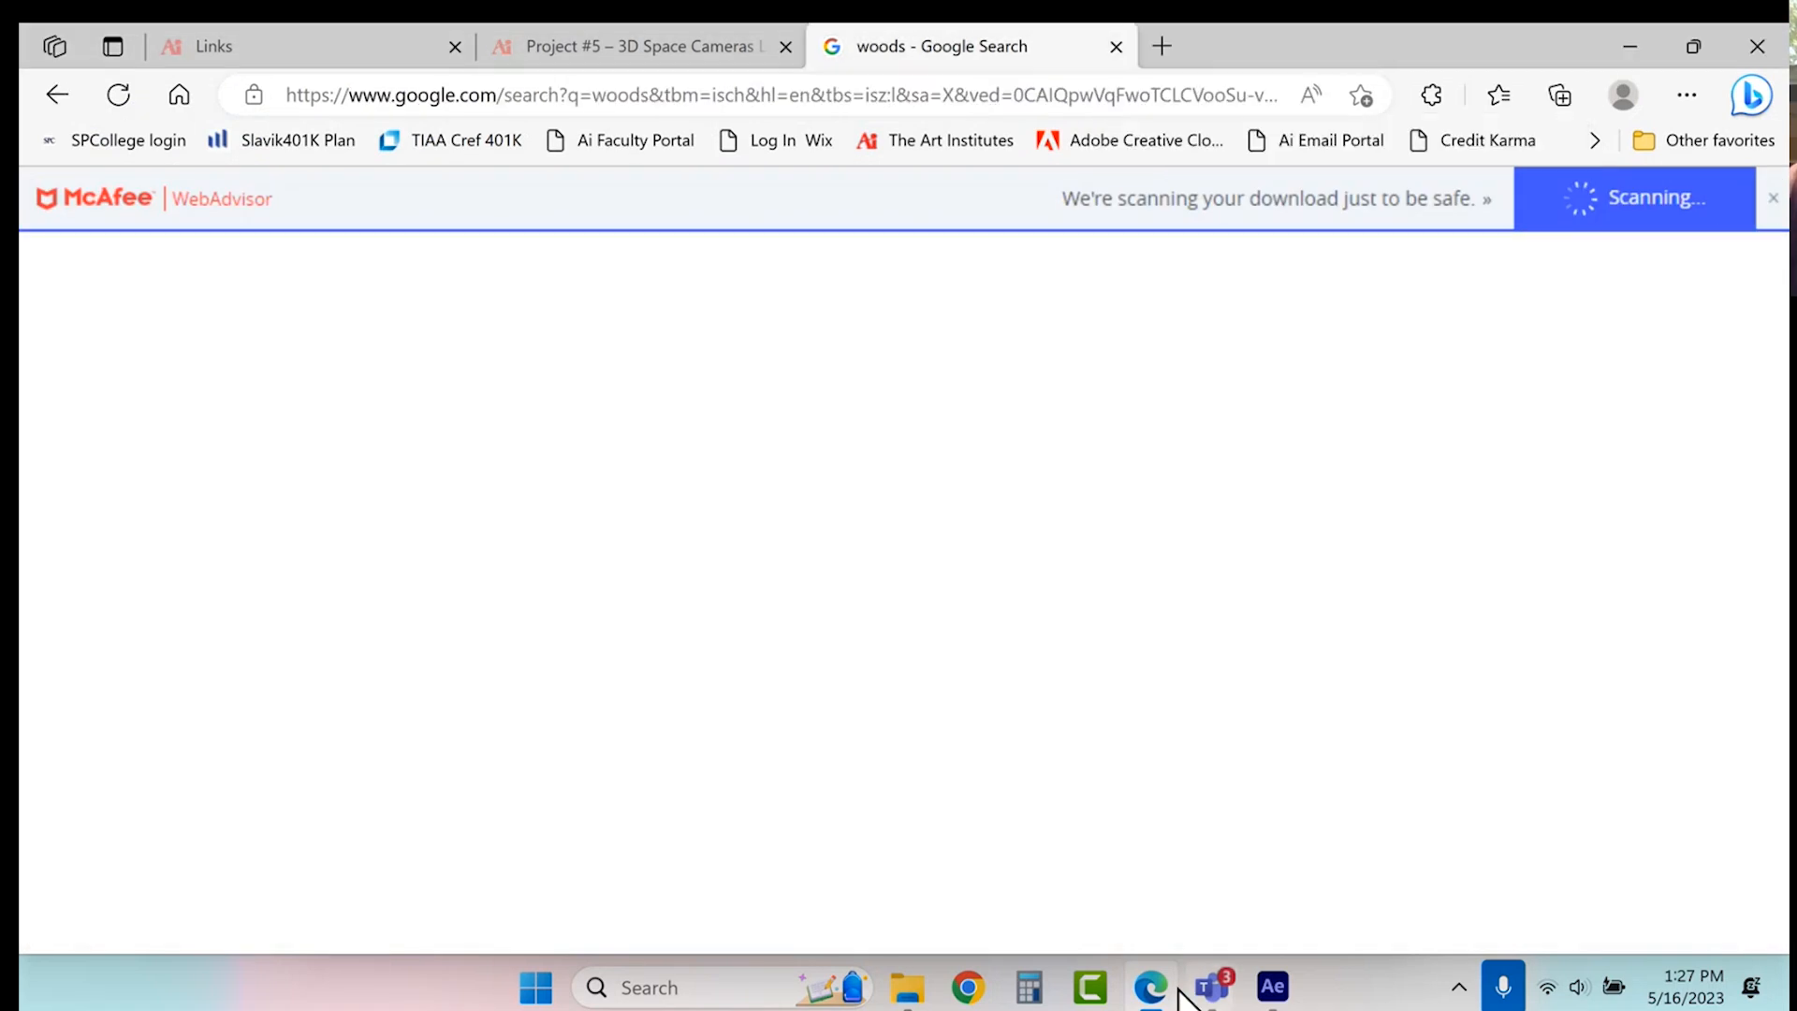
- Switch to After Effects and replace the Woods Background.jpeg footage with the Woods_still file
left_click(1274, 990)
left_click(116, 542)
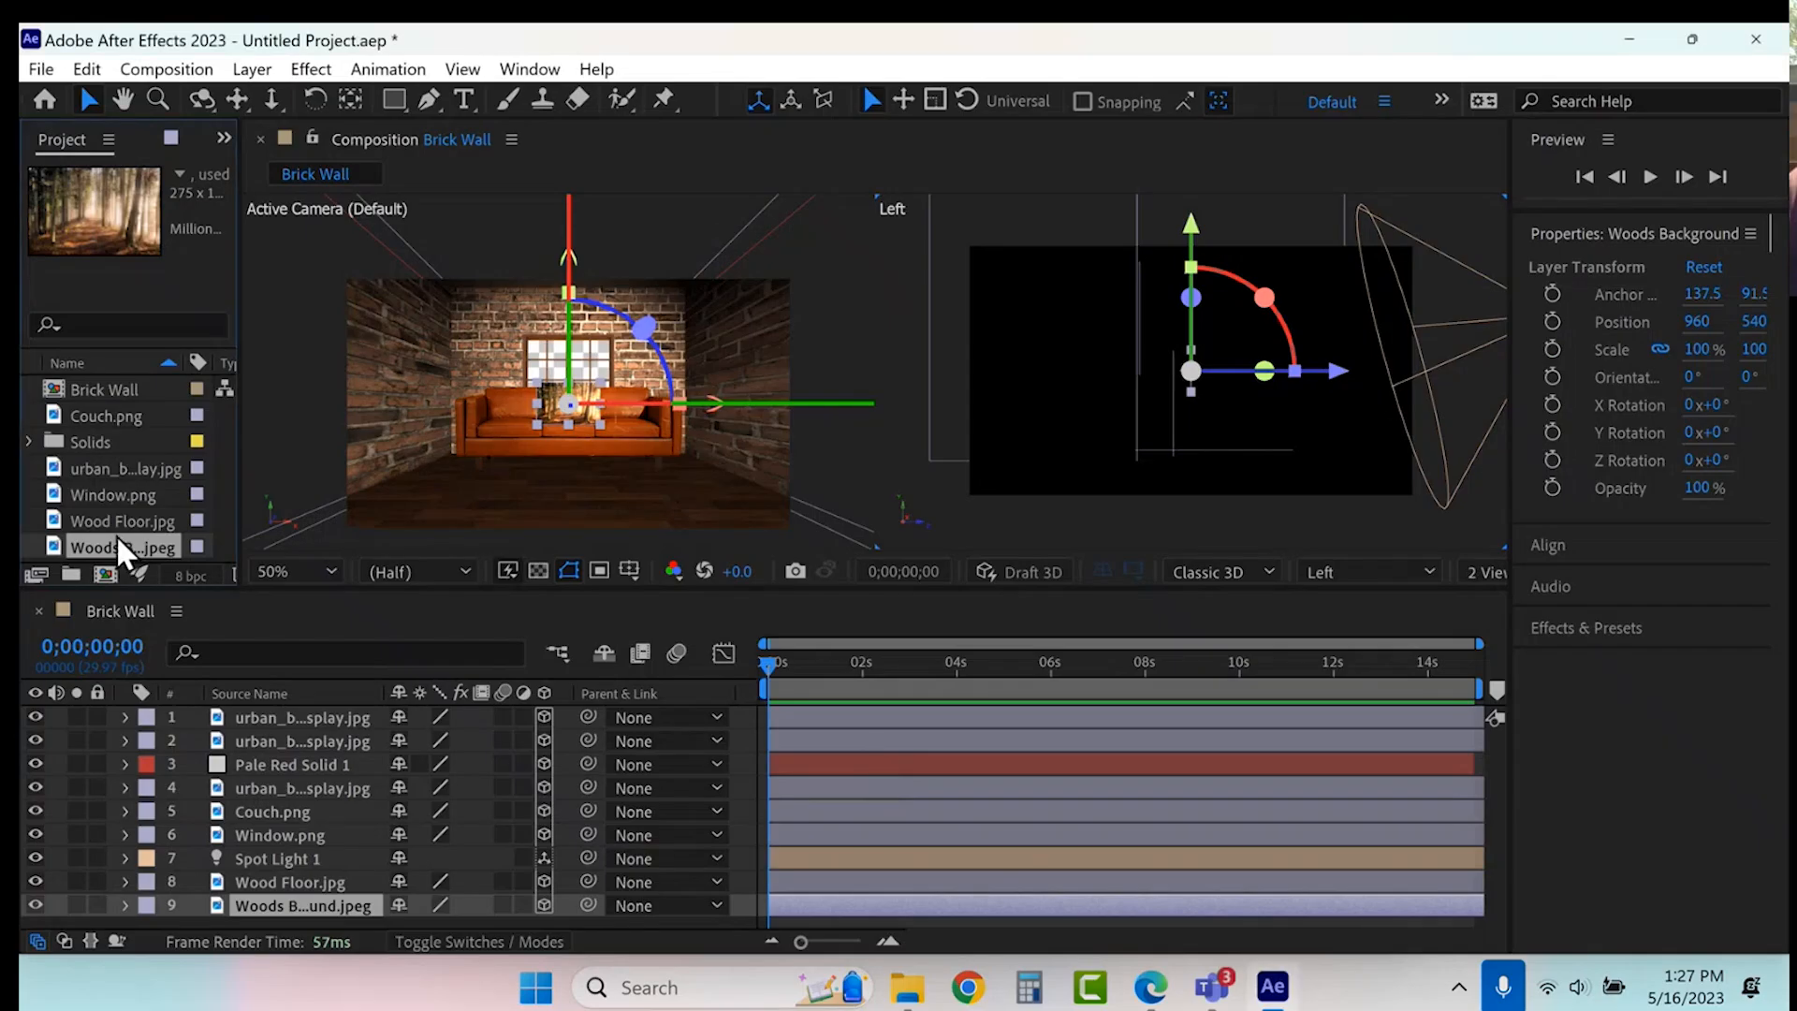
right_click(108, 549)
mouse_move(234, 318)
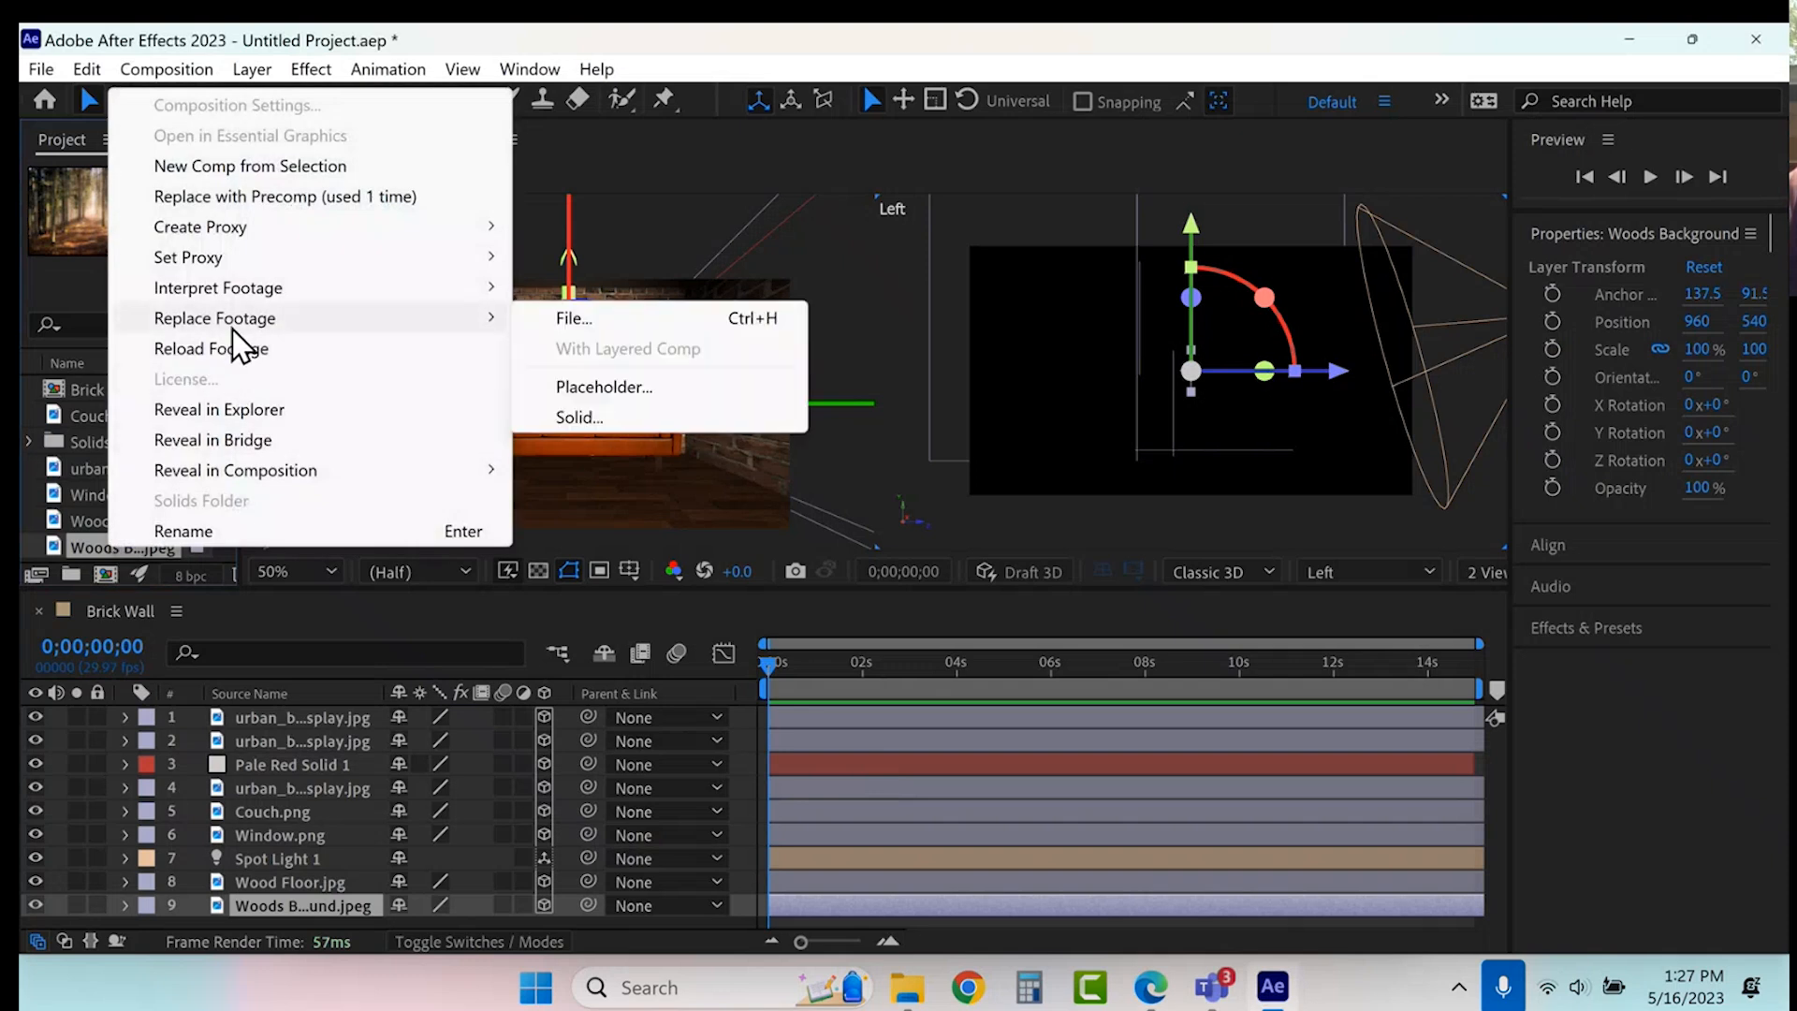
left_click(683, 319)
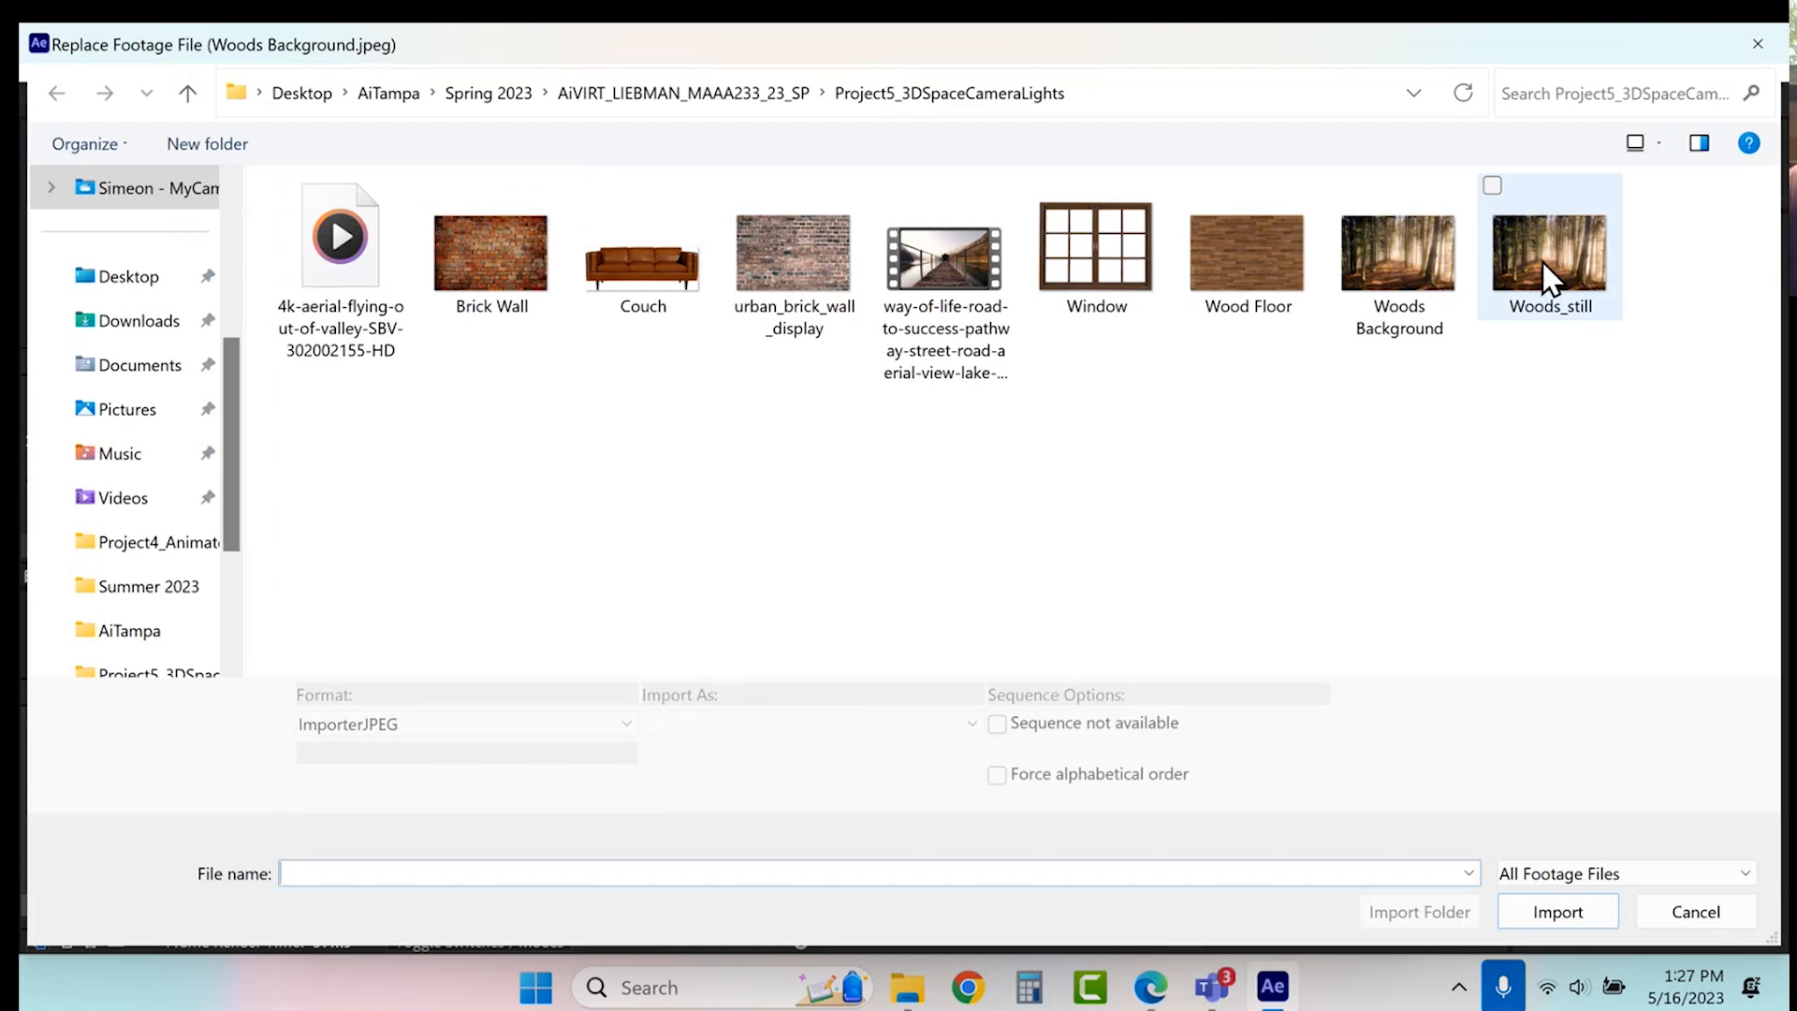
left_click(1544, 260)
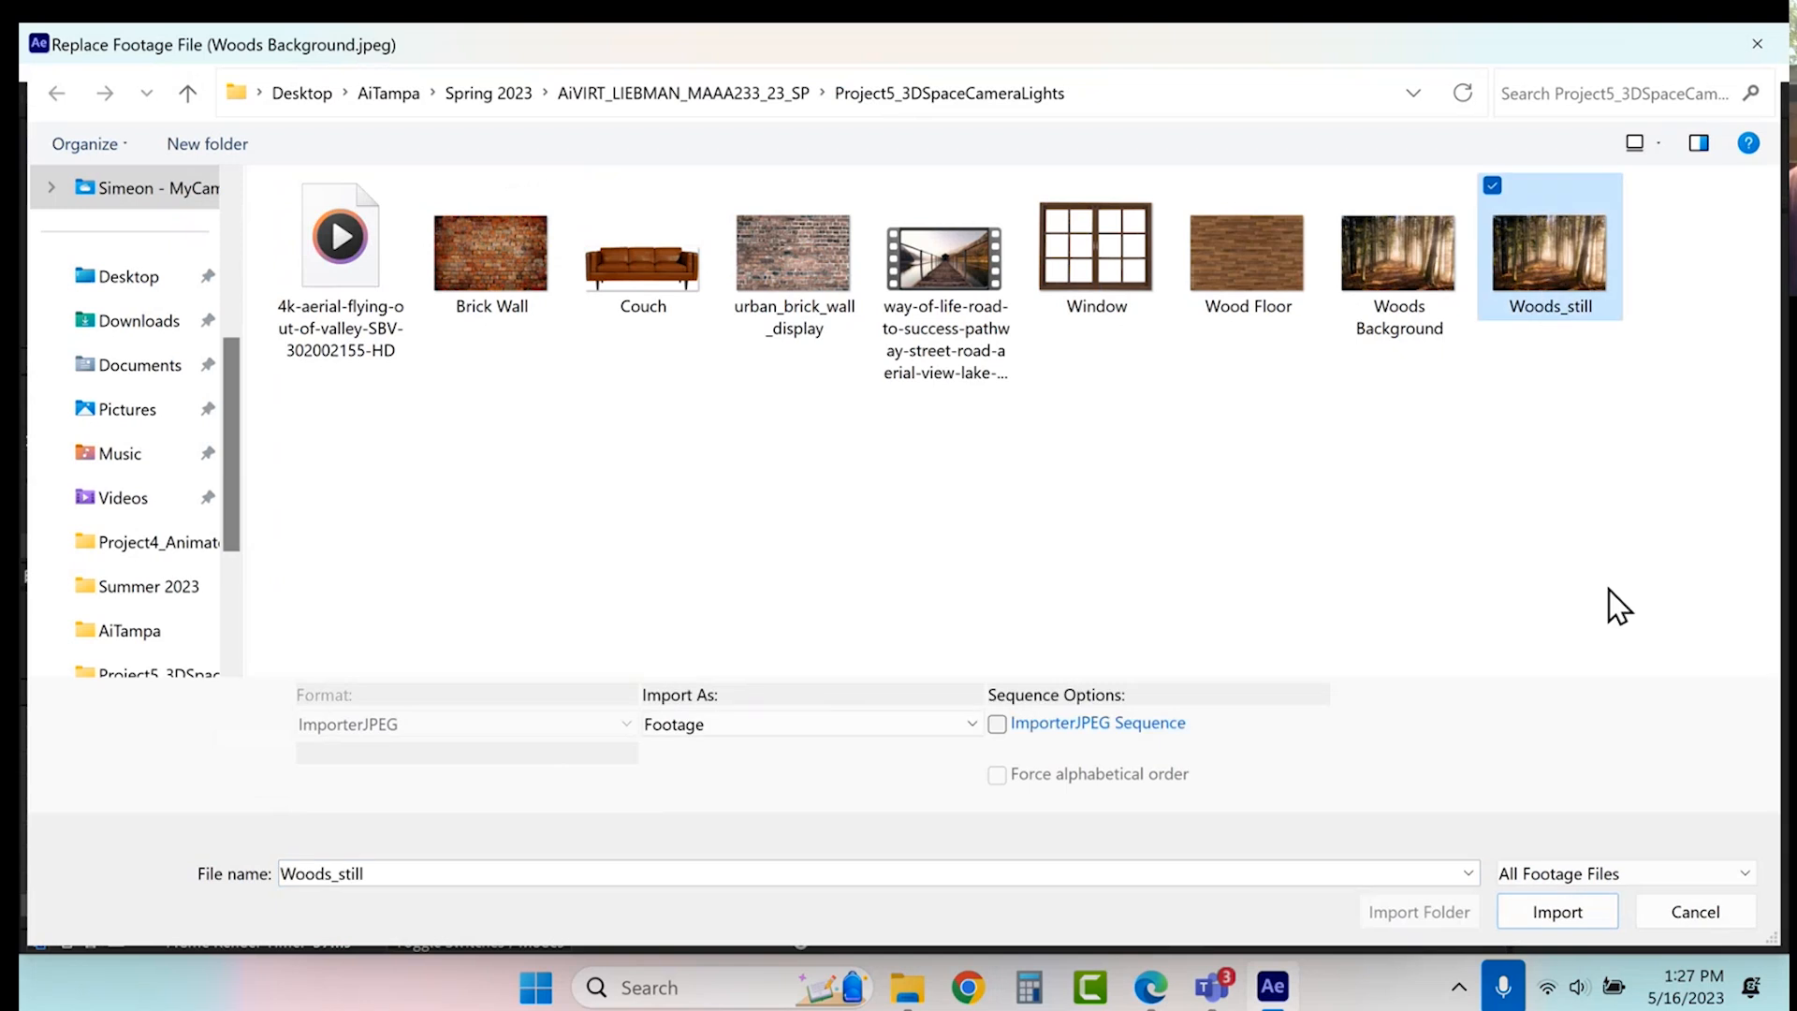
left_click(1555, 911)
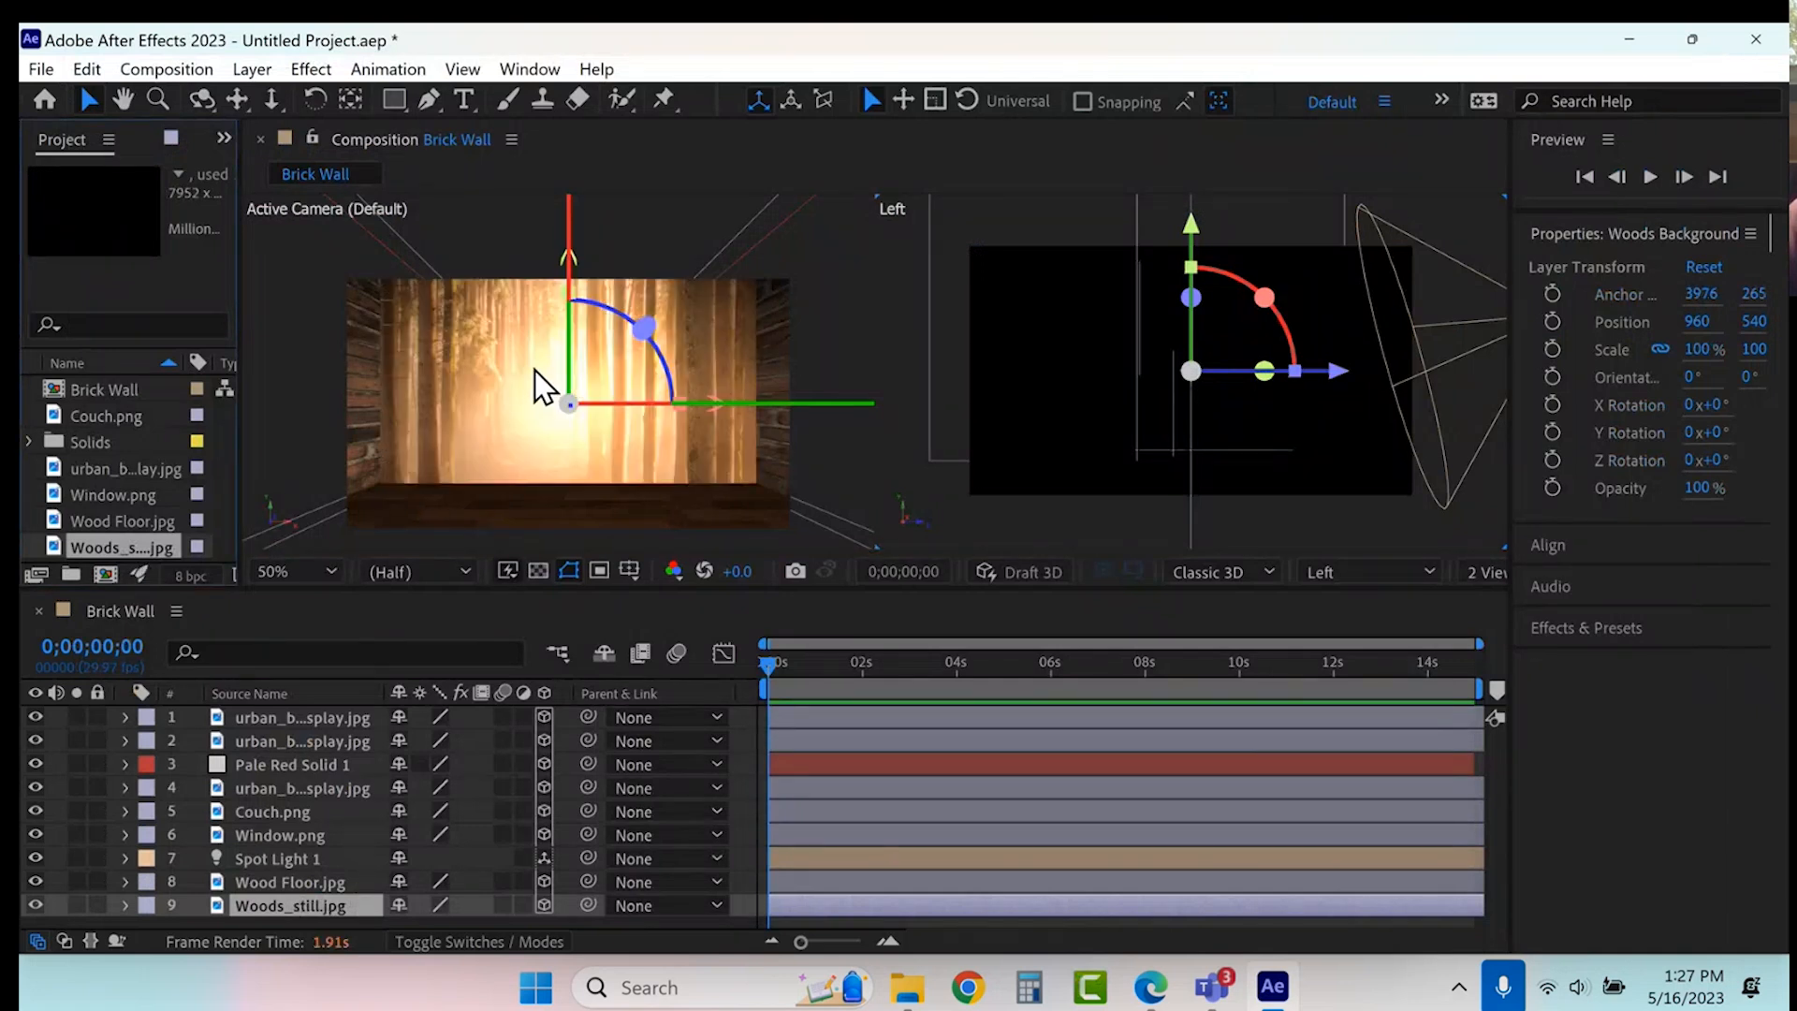
- Show the room from the Top view and move the Woods_still layer back behind the rear wall, to about Z 1394
left_click(1376, 575)
left_click(1367, 580)
left_click(1362, 580)
left_click(1389, 254)
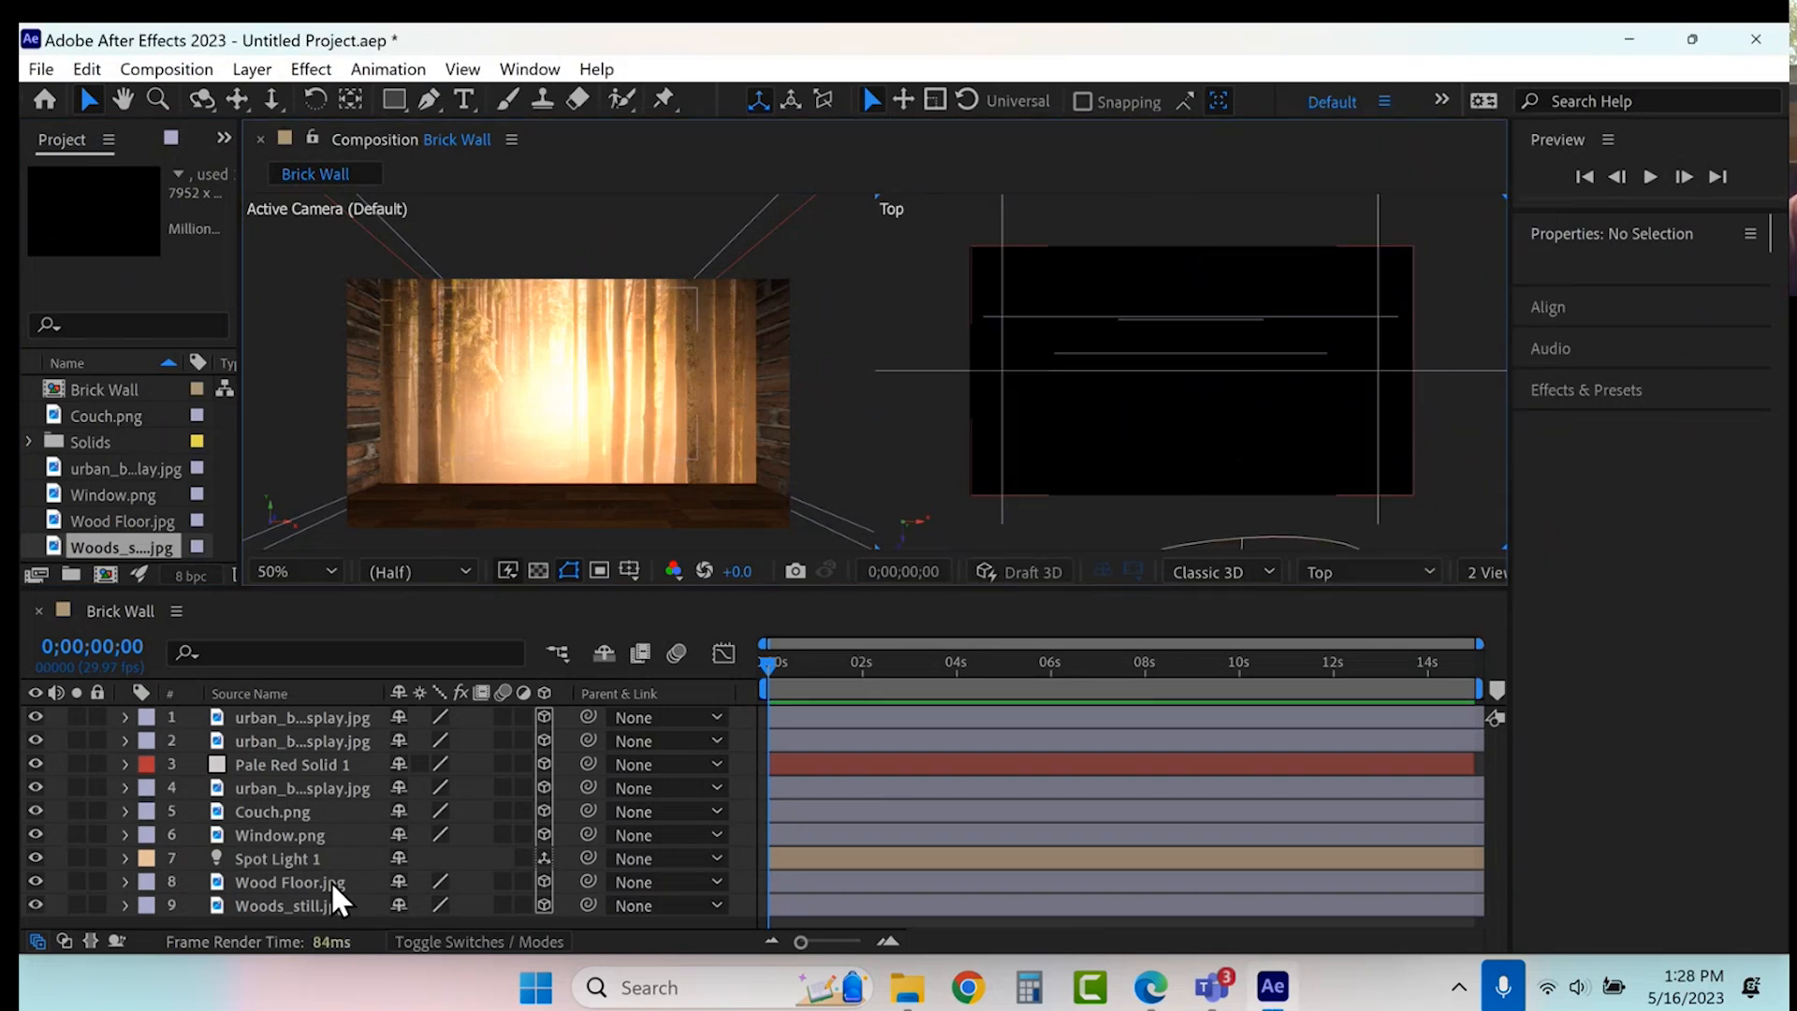
left_click(279, 906)
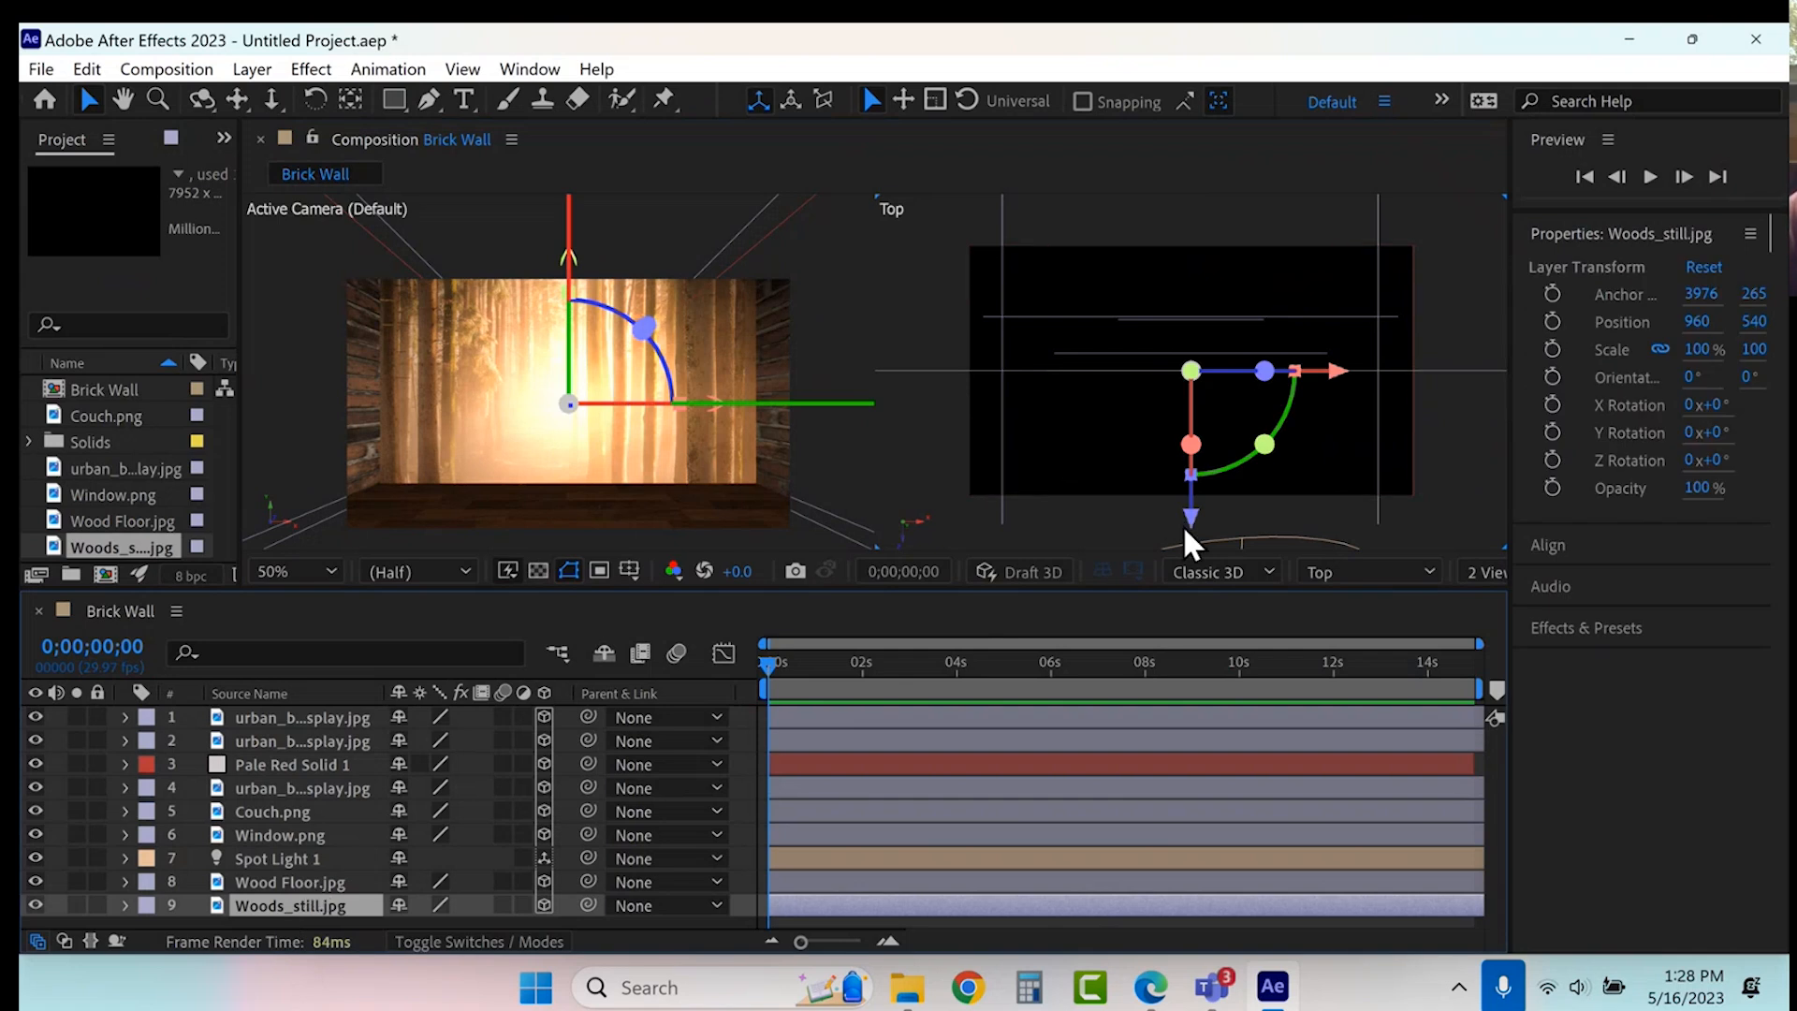
left_click_drag(1193, 526, 1202, 195)
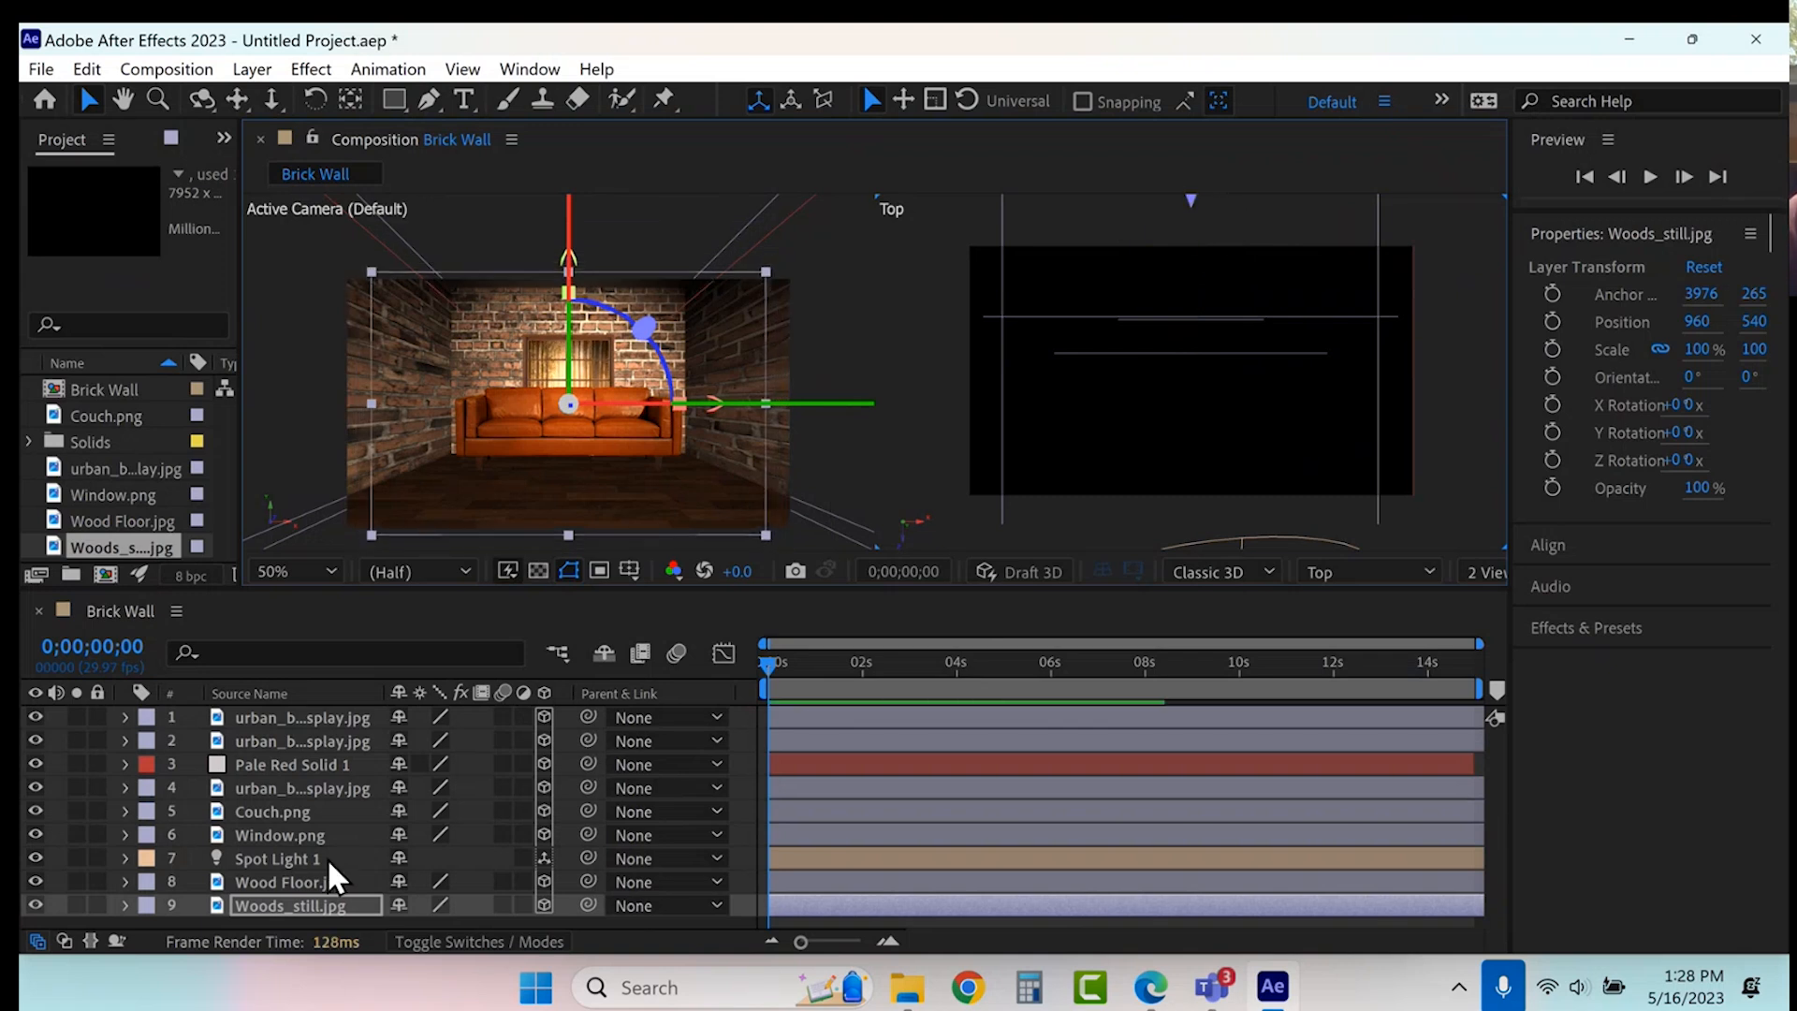
- Reveal the Woods_still layer's transform properties and raise the image by setting its Y position to 396
left_click(124, 905)
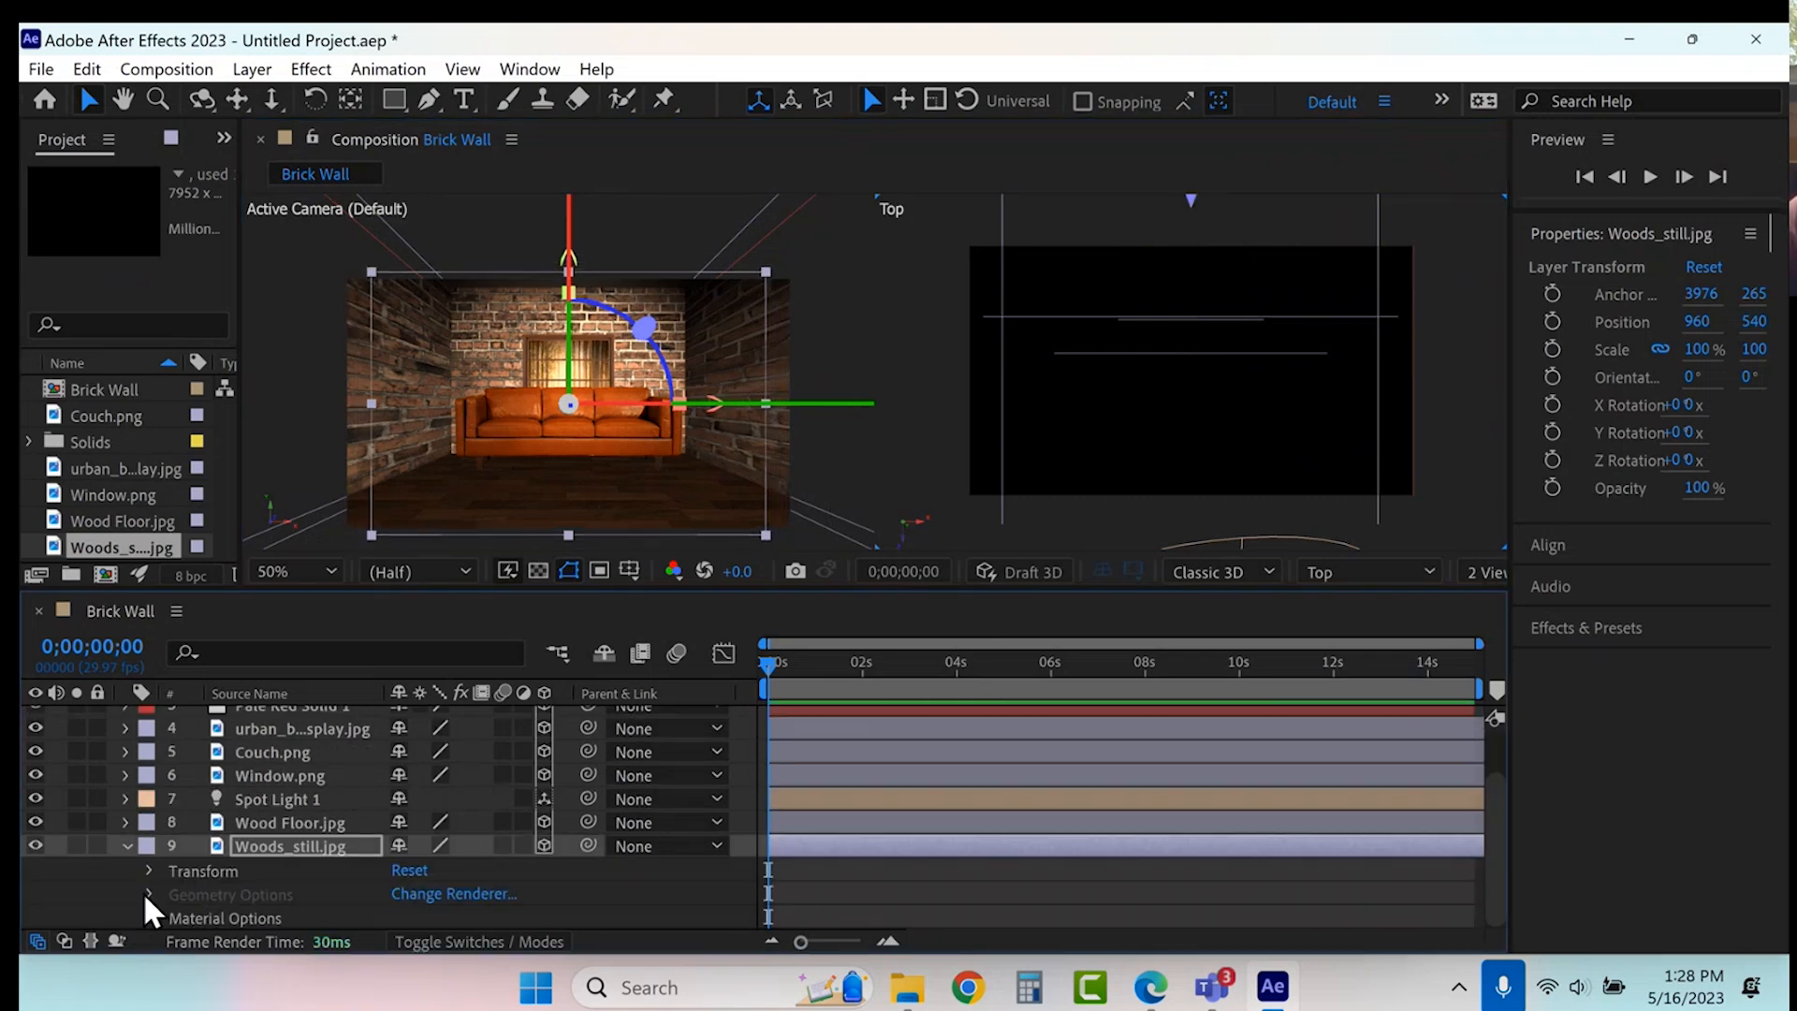
left_click(149, 872)
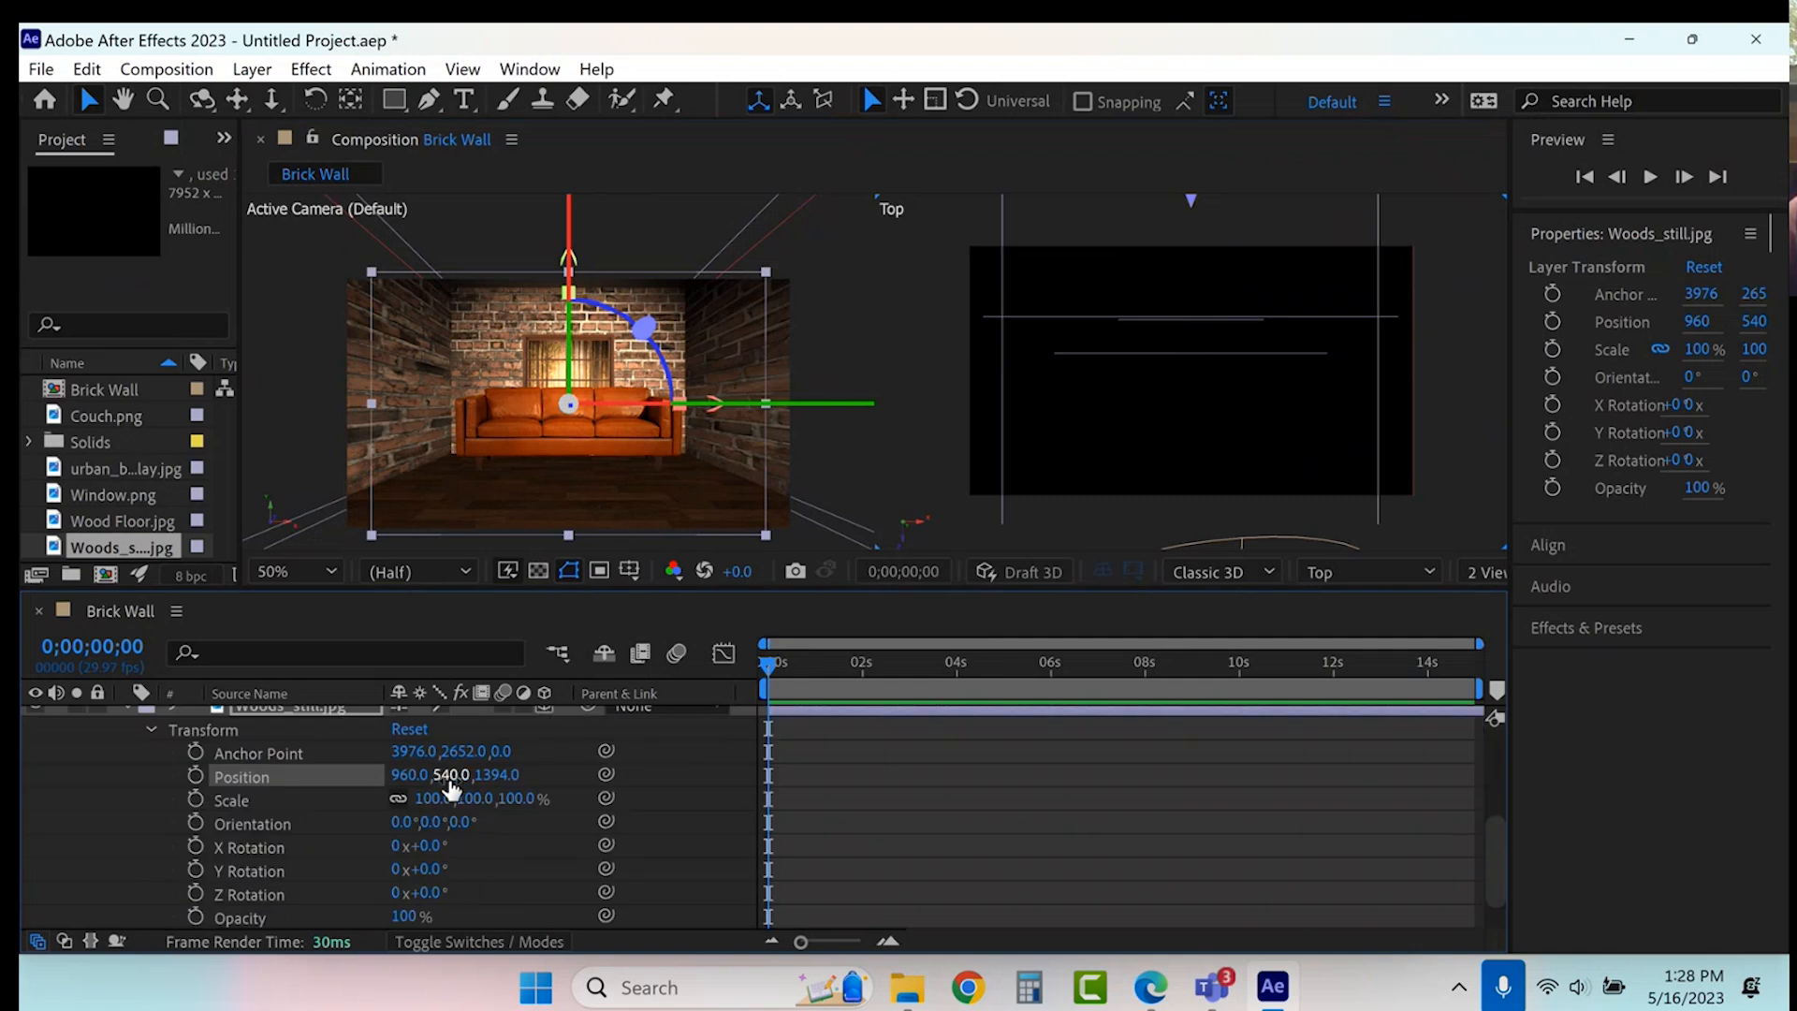
left_click_drag(451, 778, 23, 881)
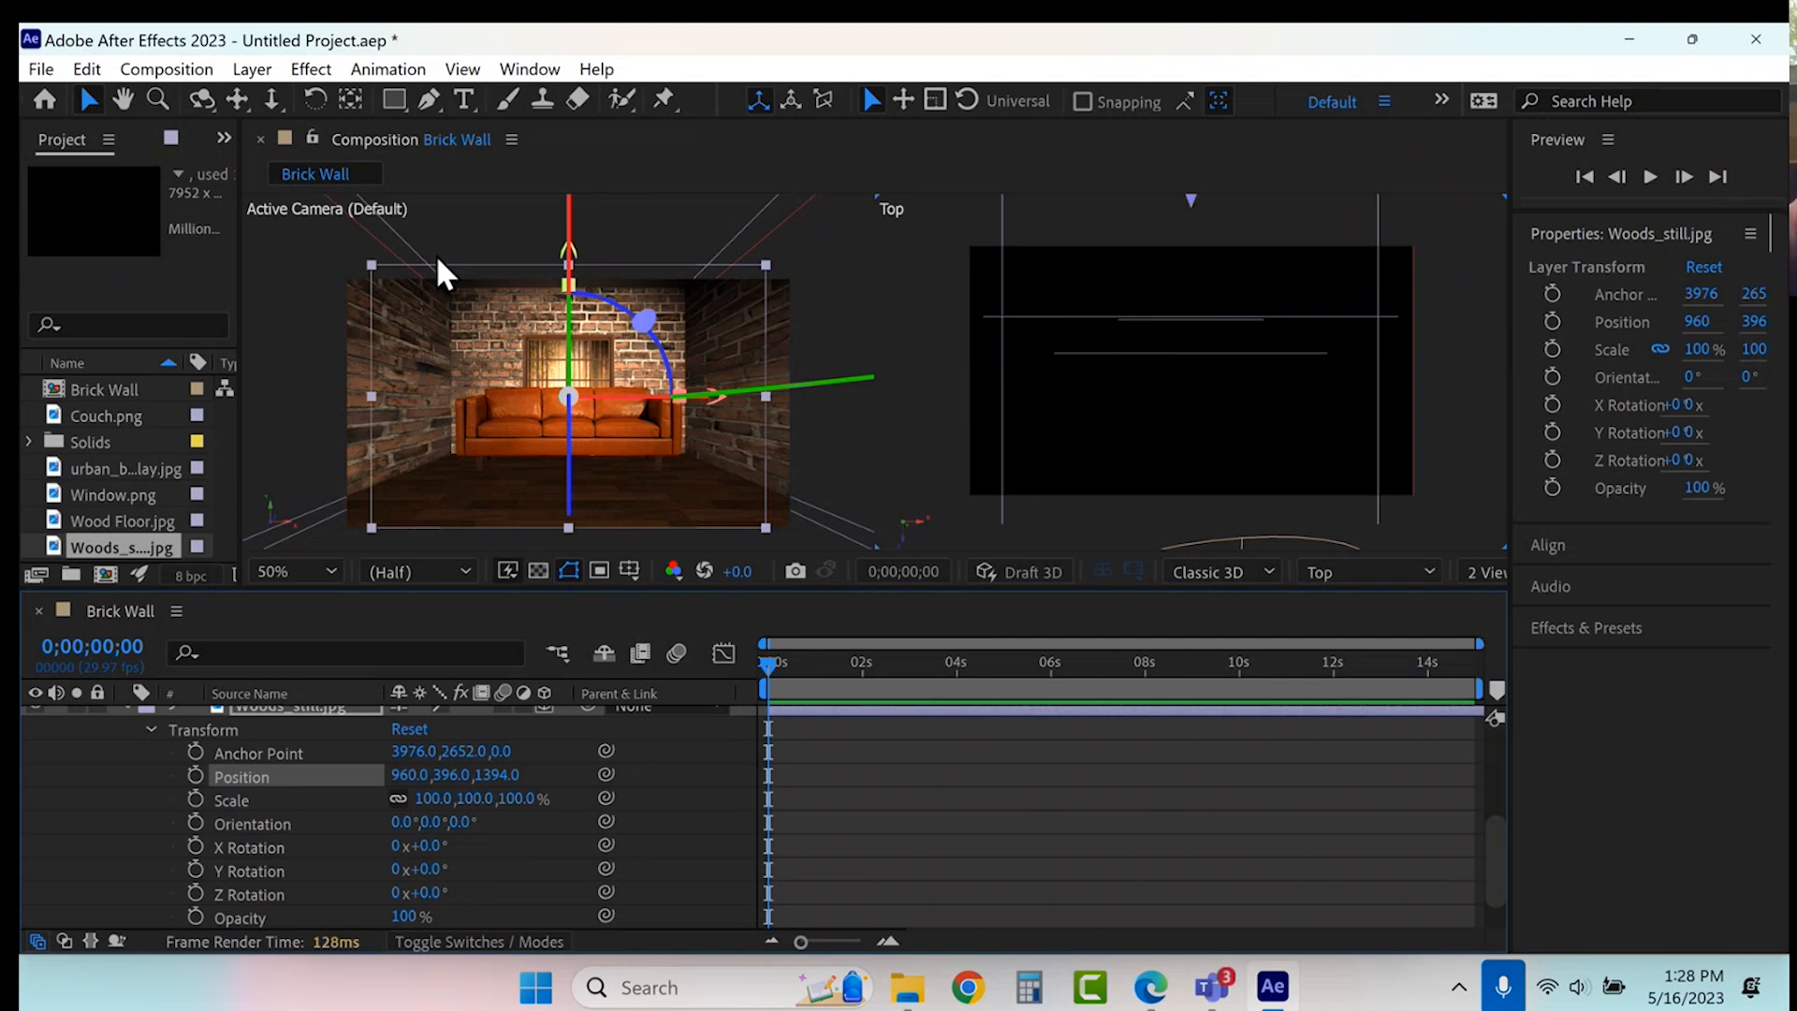
- Add a Point light with a light blue color, 95% intensity, and shadow casting on at 90% darkness
left_click(267, 76)
mouse_move(272, 103)
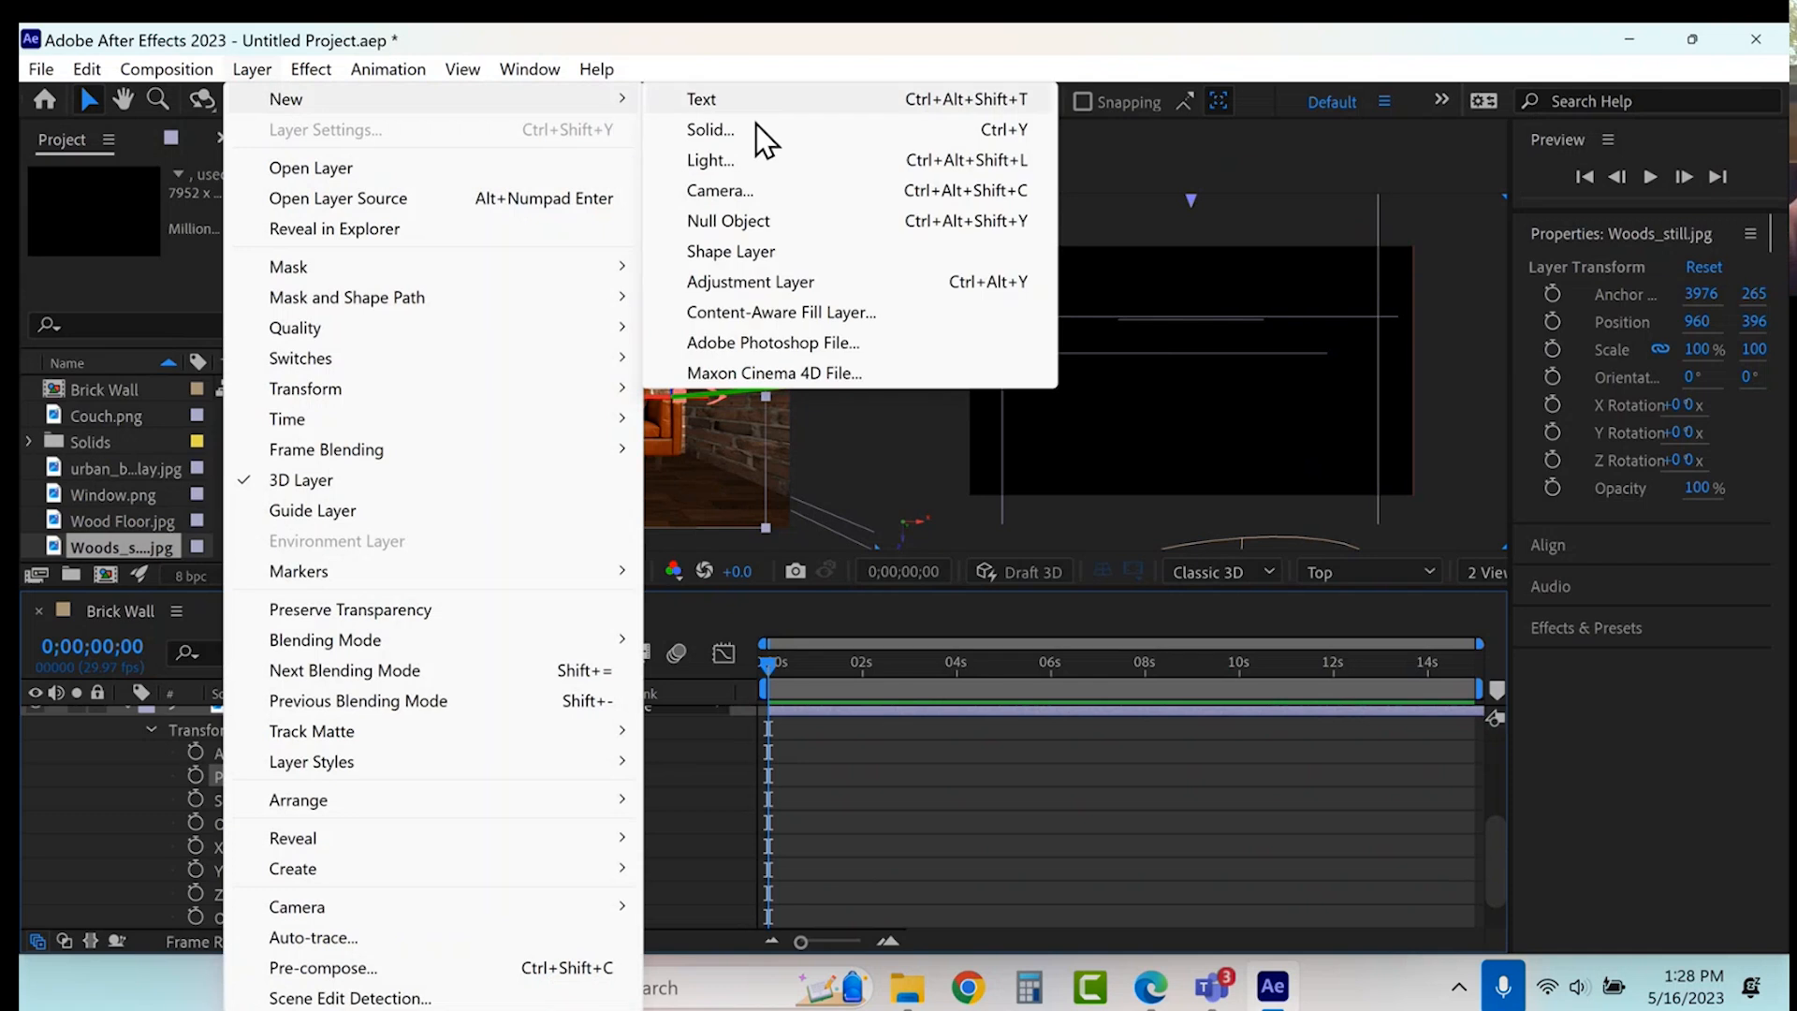
left_click(747, 160)
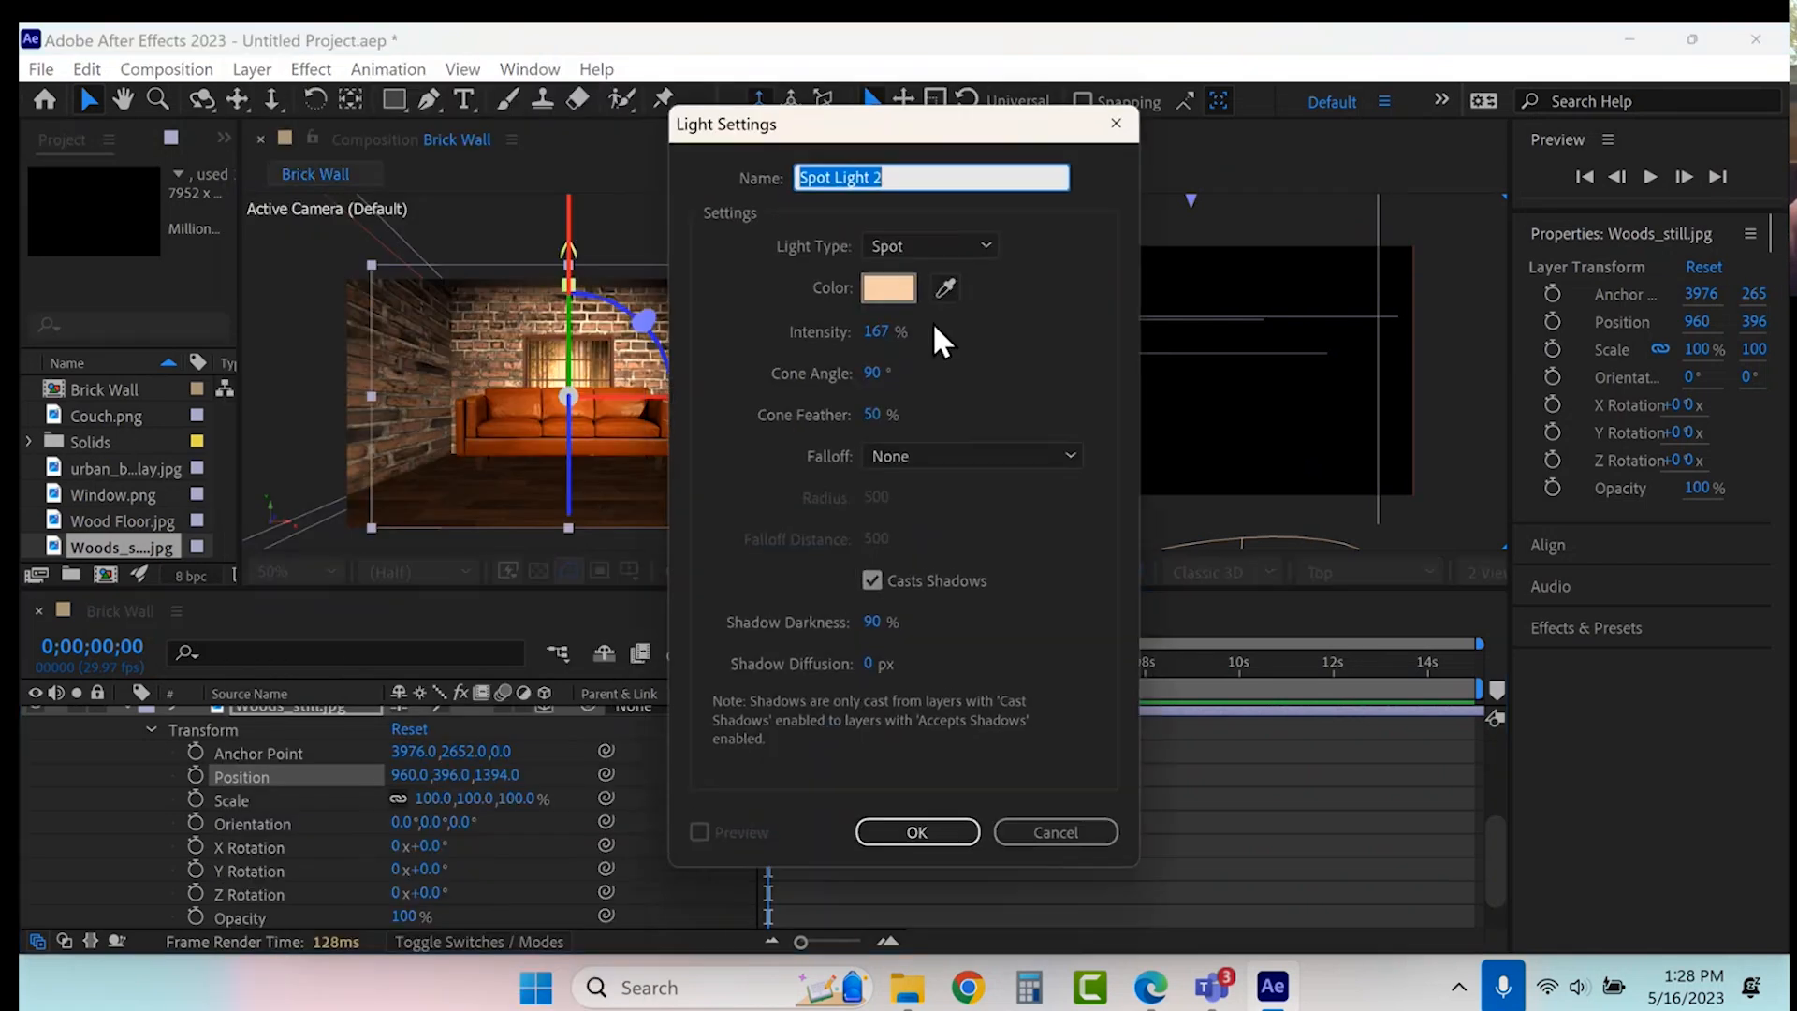
left_click(904, 250)
left_click(919, 330)
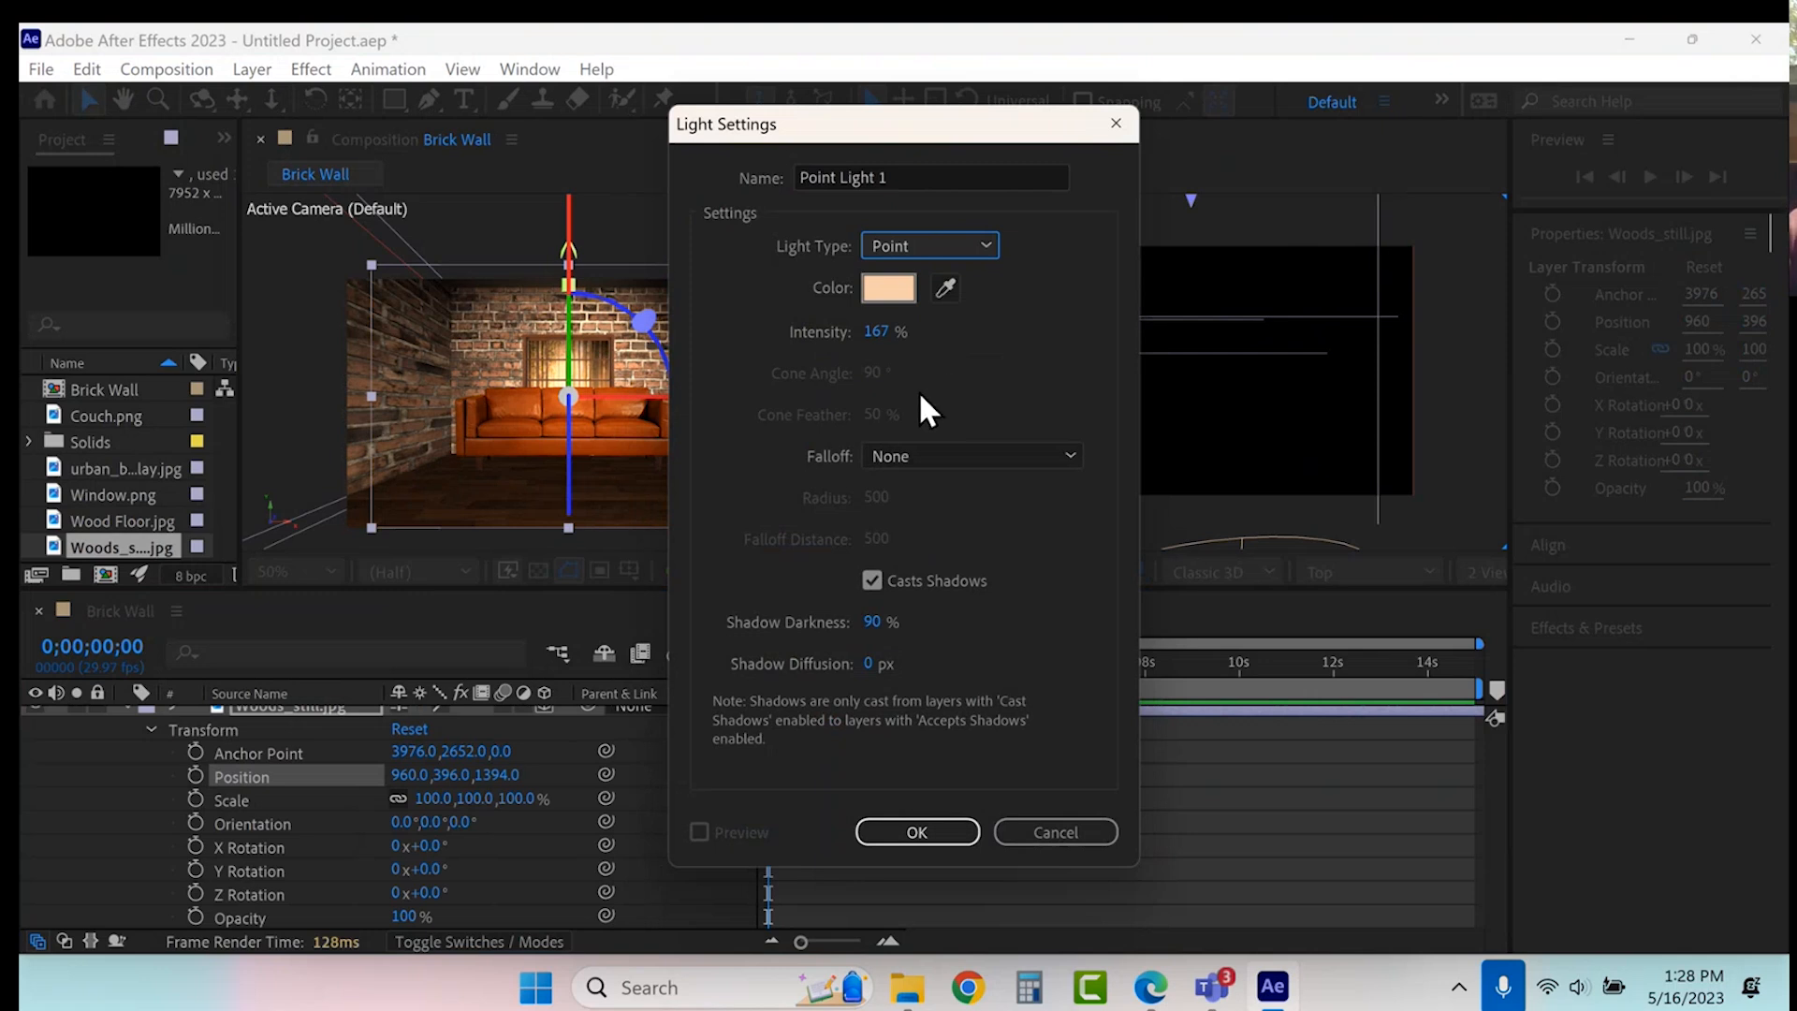
left_click(902, 296)
left_click(956, 498)
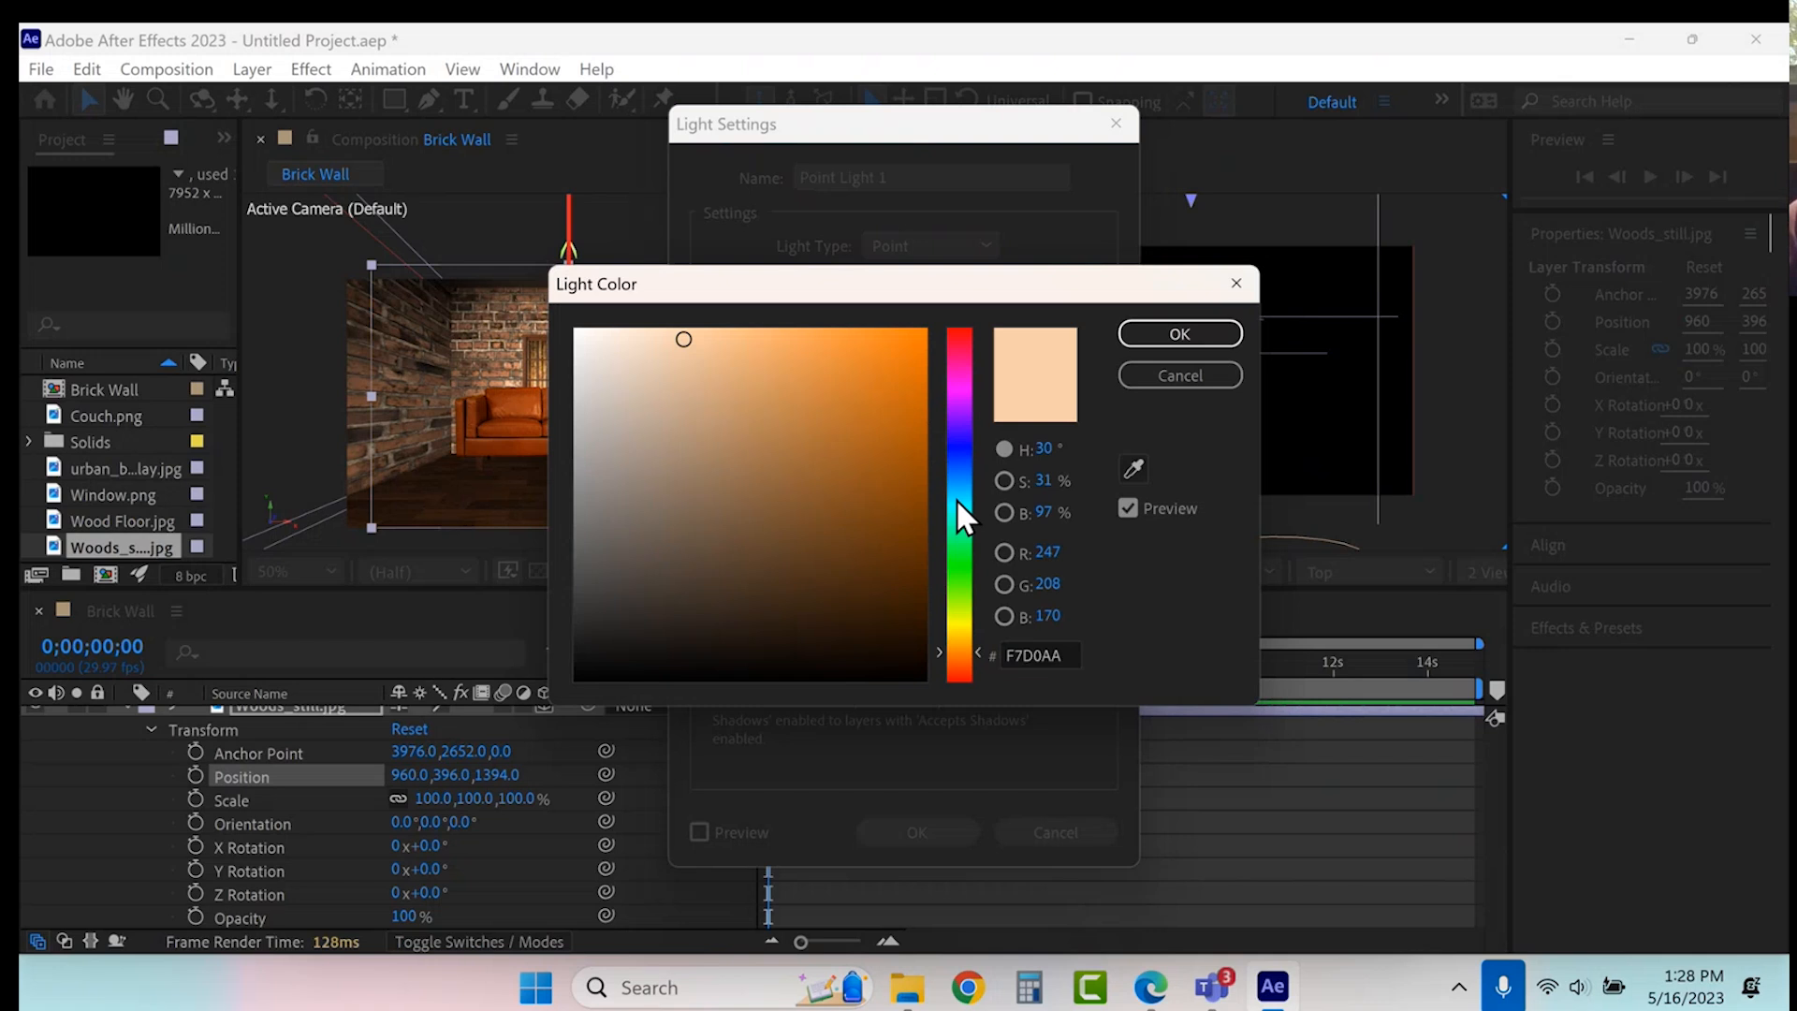
left_click(1152, 332)
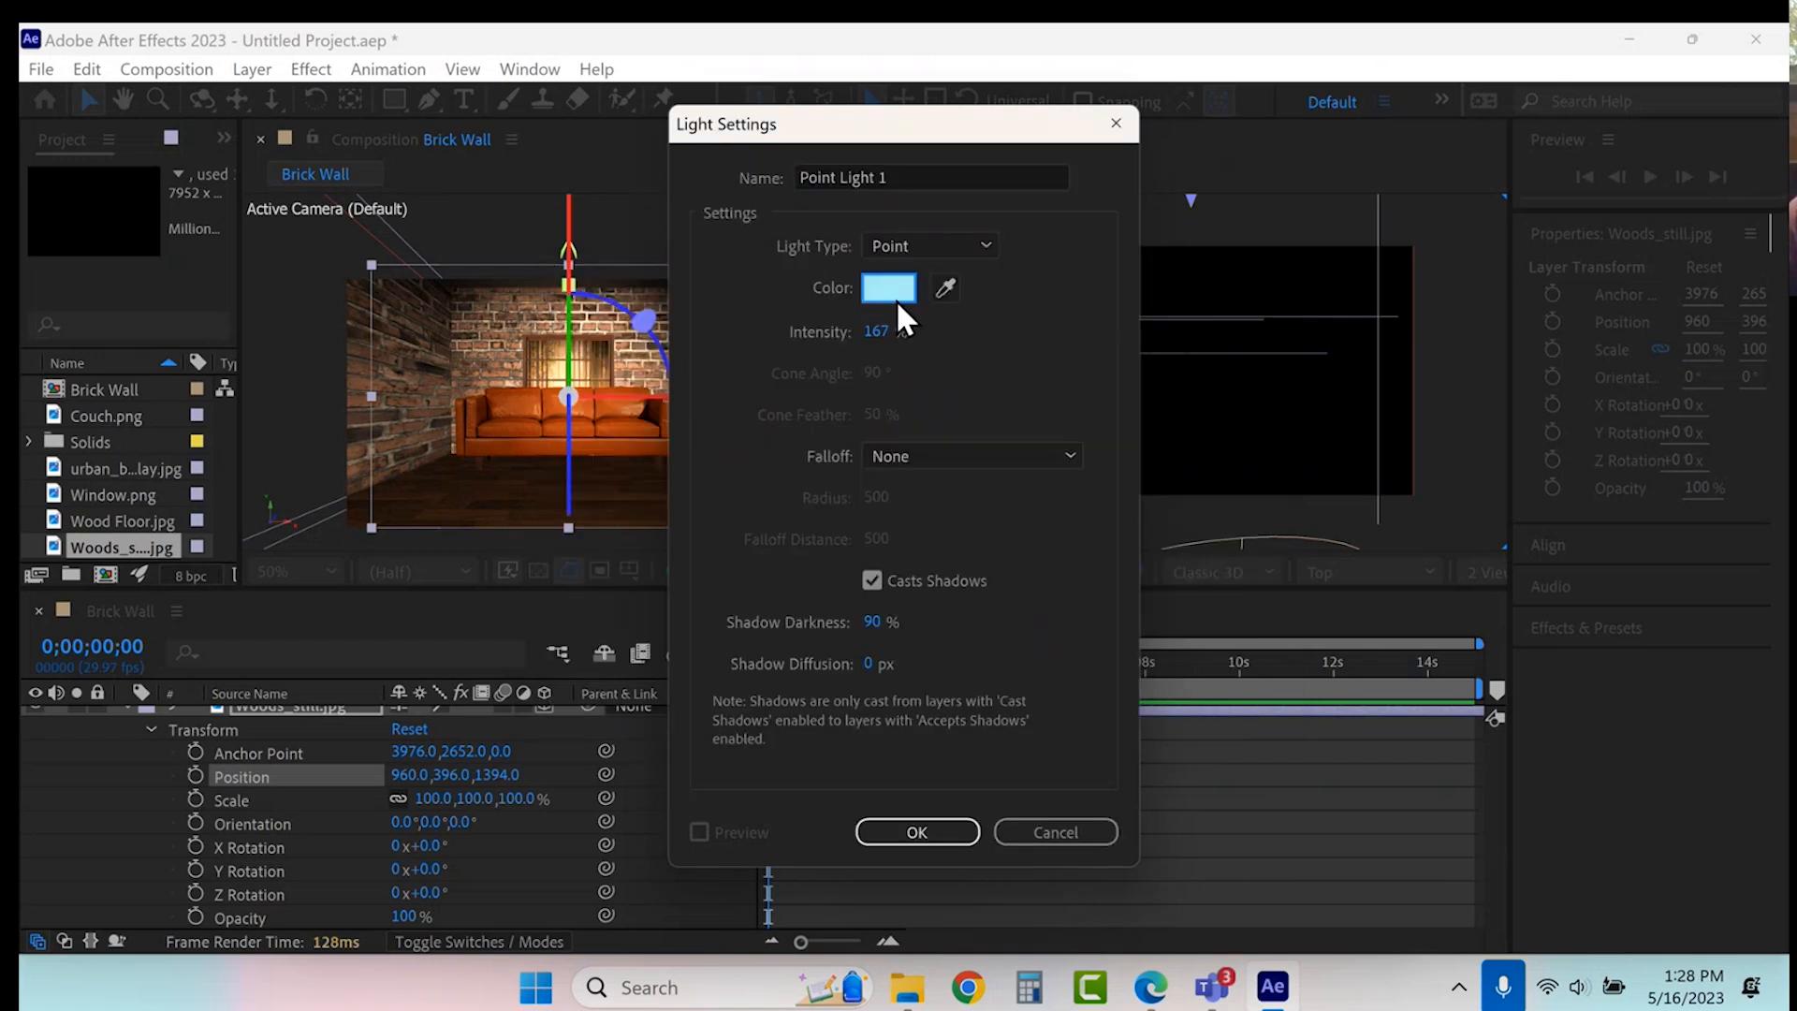
left_click_drag(876, 333, 790, 348)
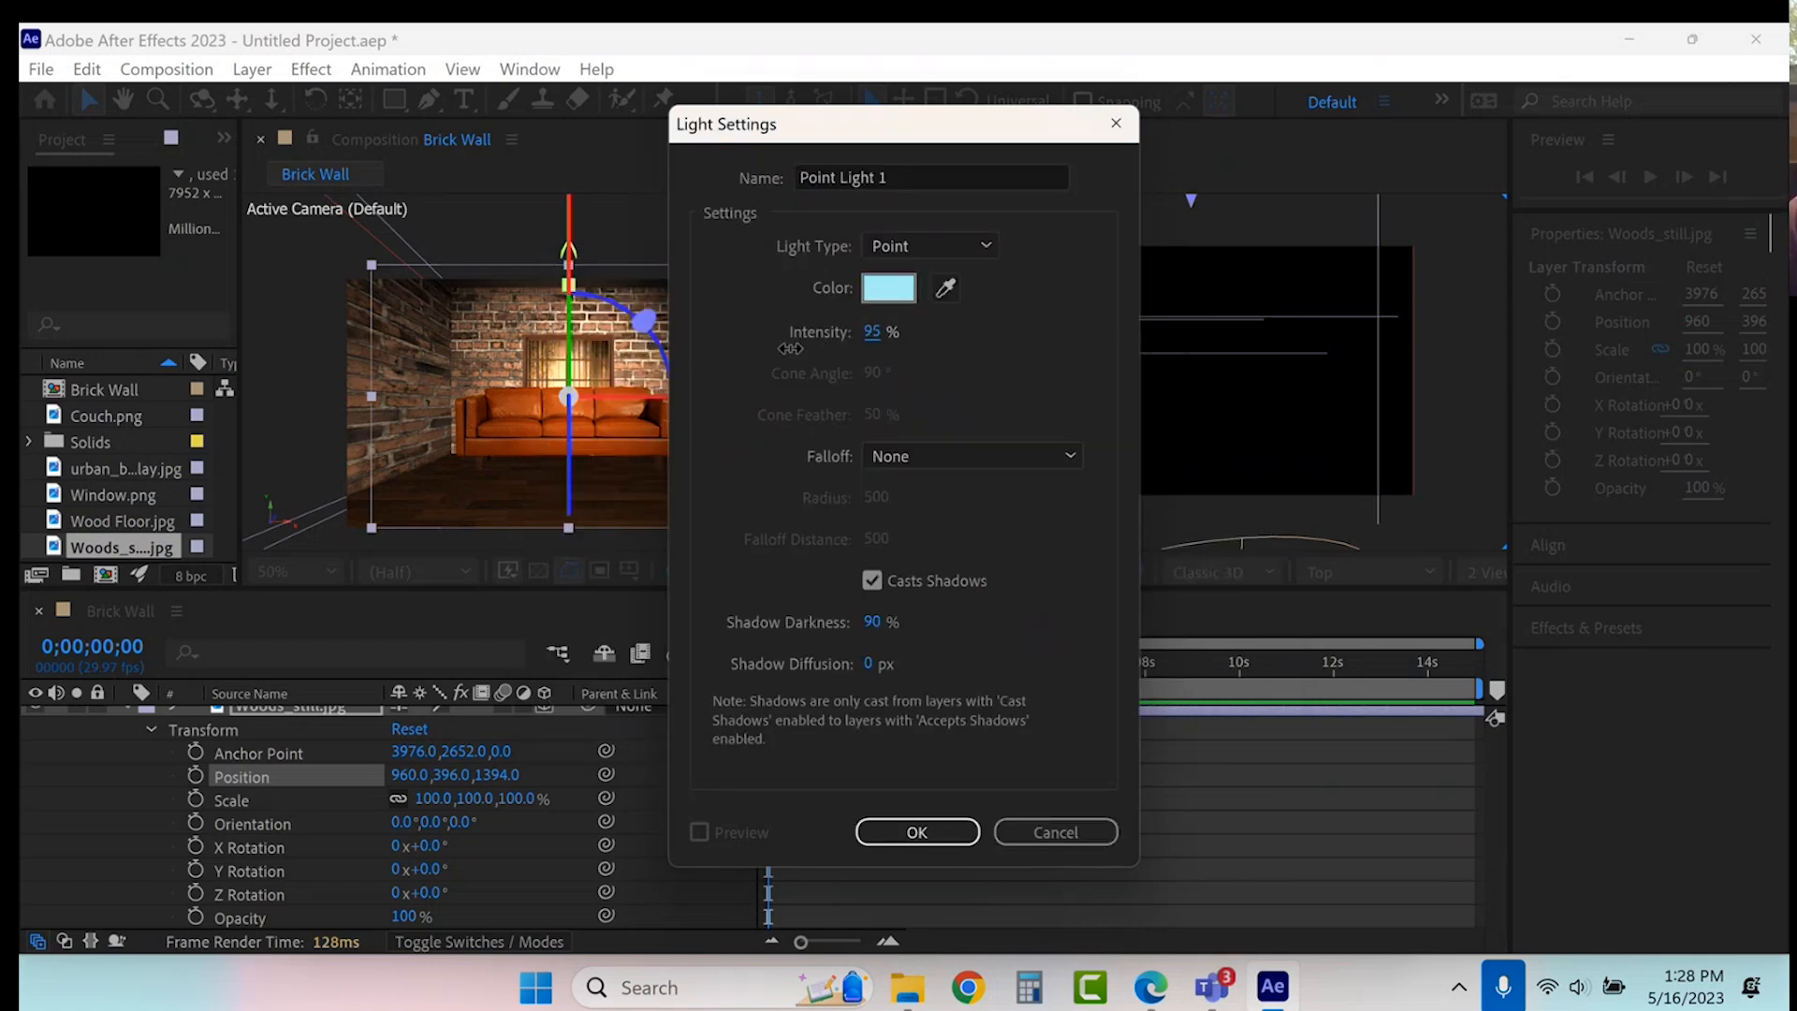
left_click(907, 833)
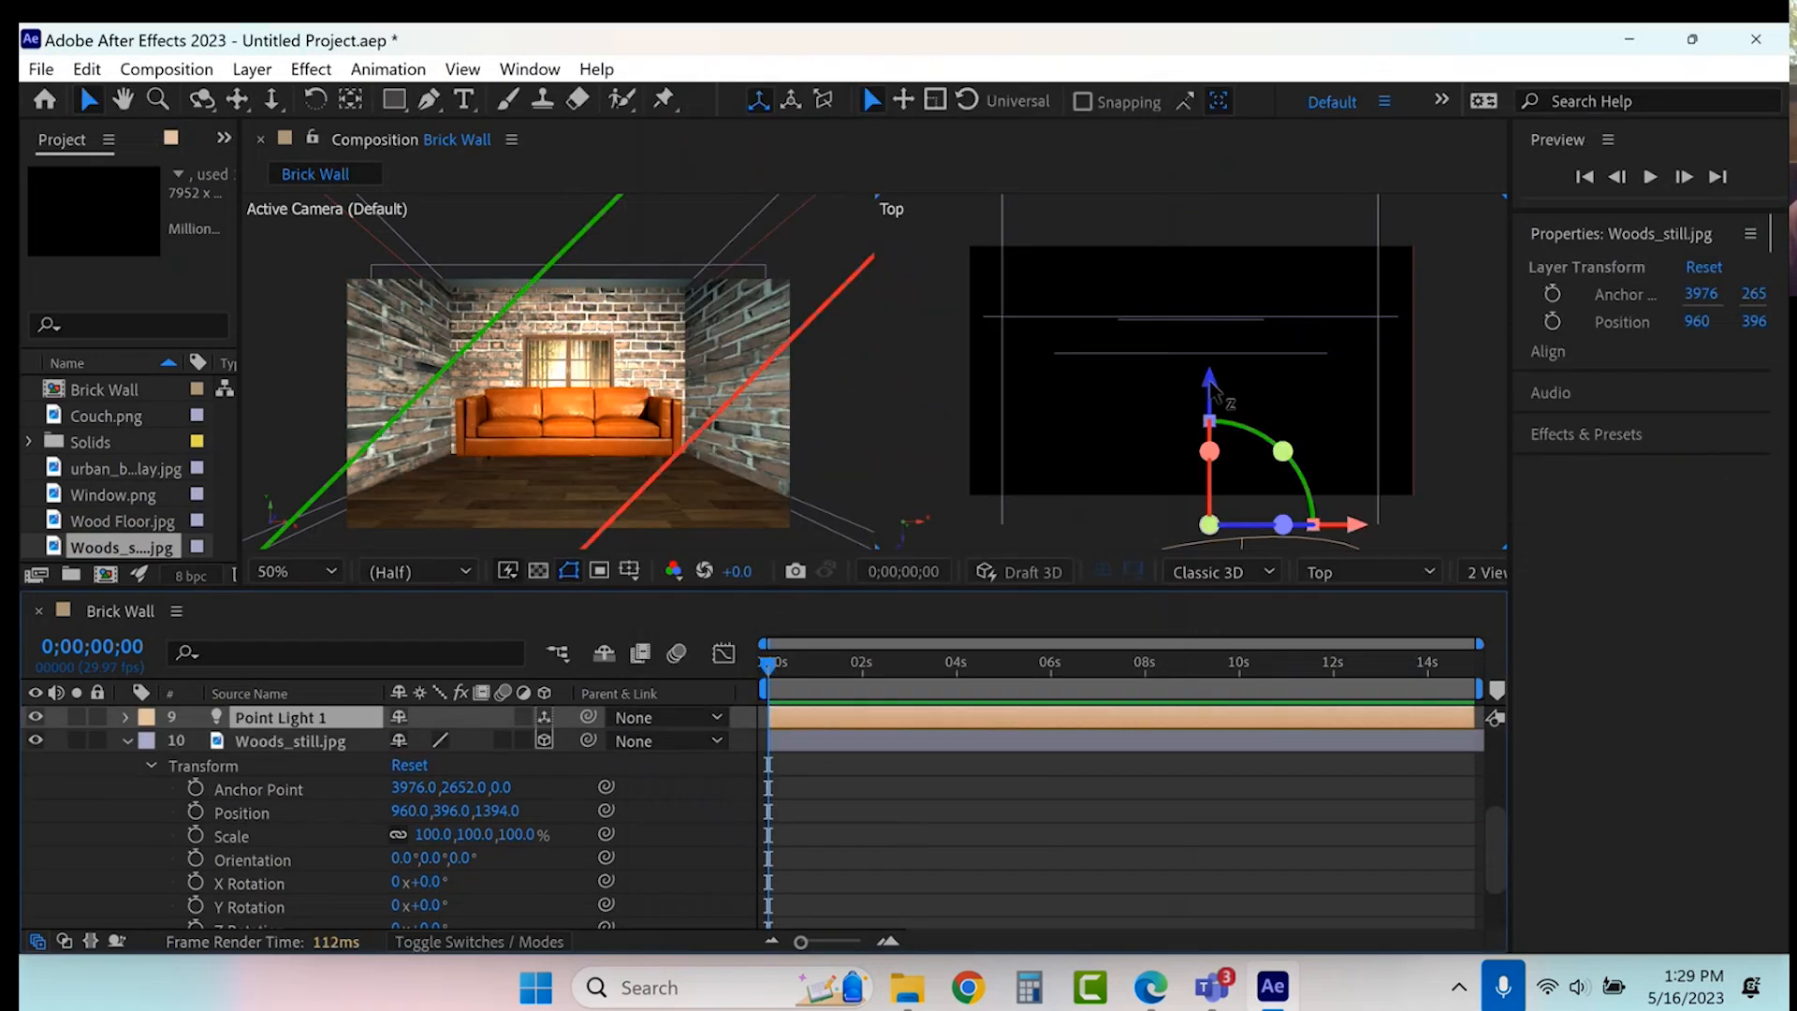
- Move the point light deeper into the room and close to the left wall, to about X 220, and deselect all layers
left_click_drag(1214, 389, 1214, 217)
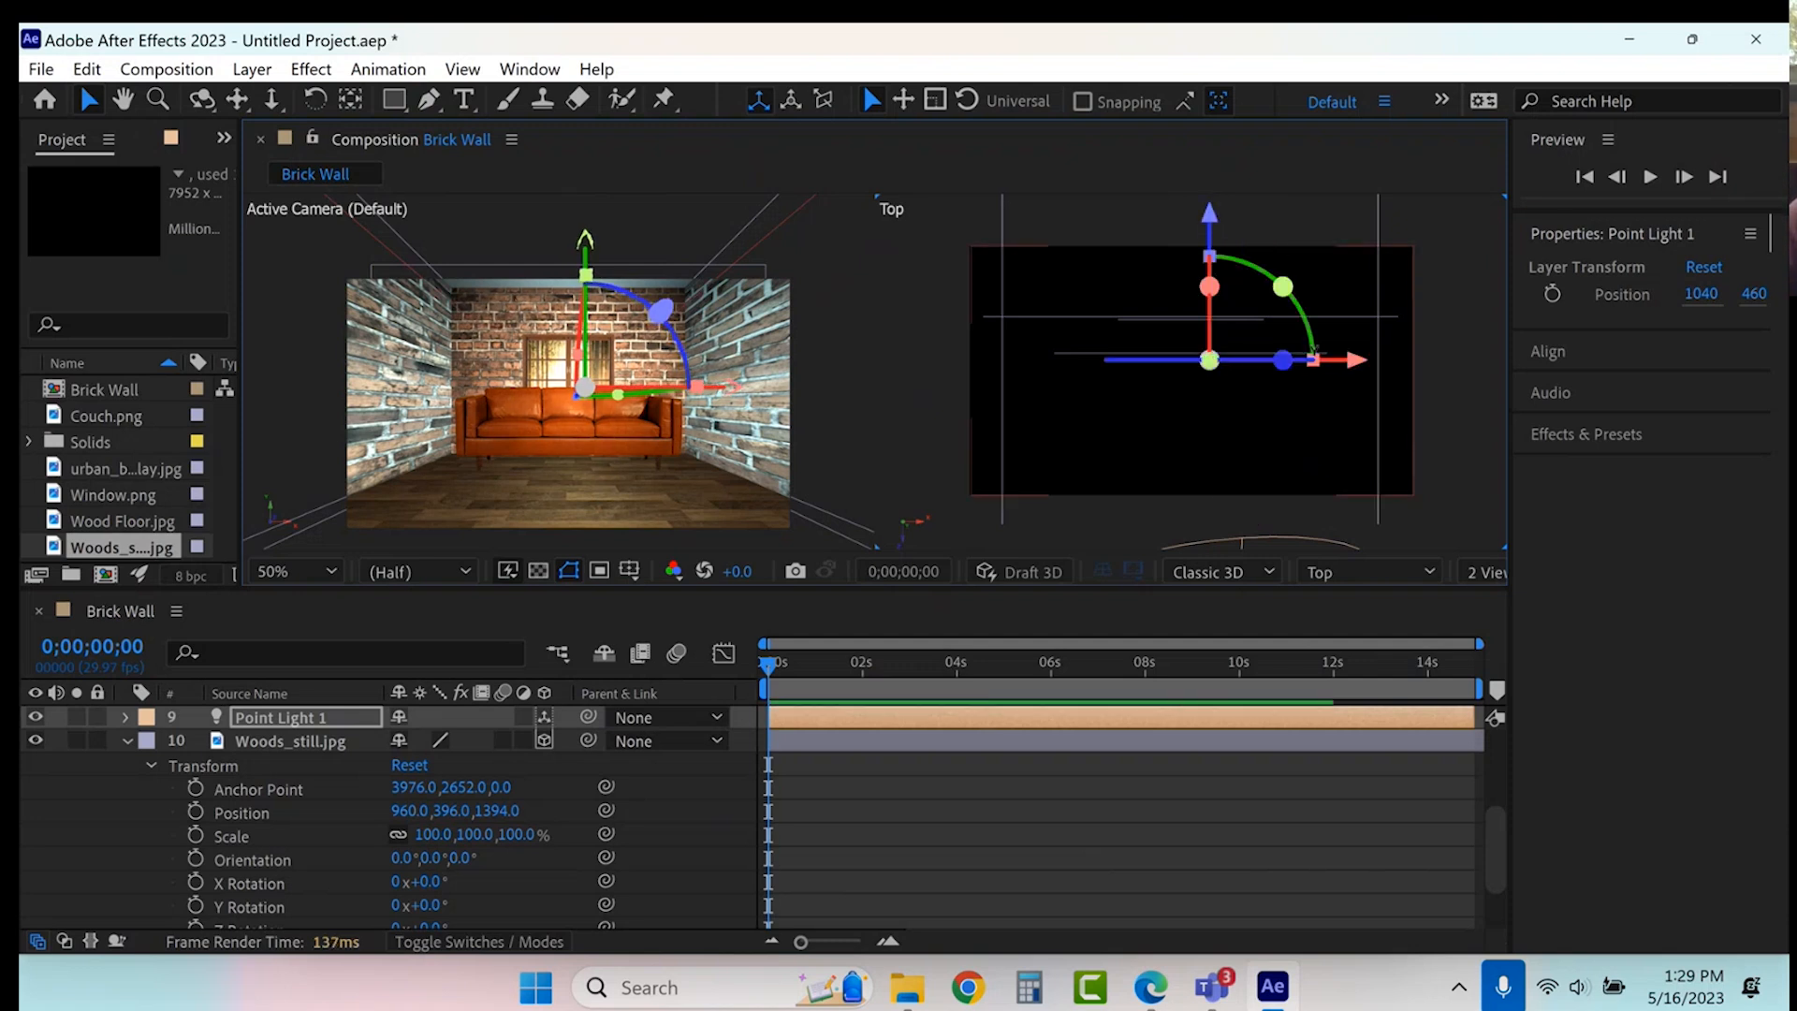
left_click_drag(1355, 361, 1163, 389)
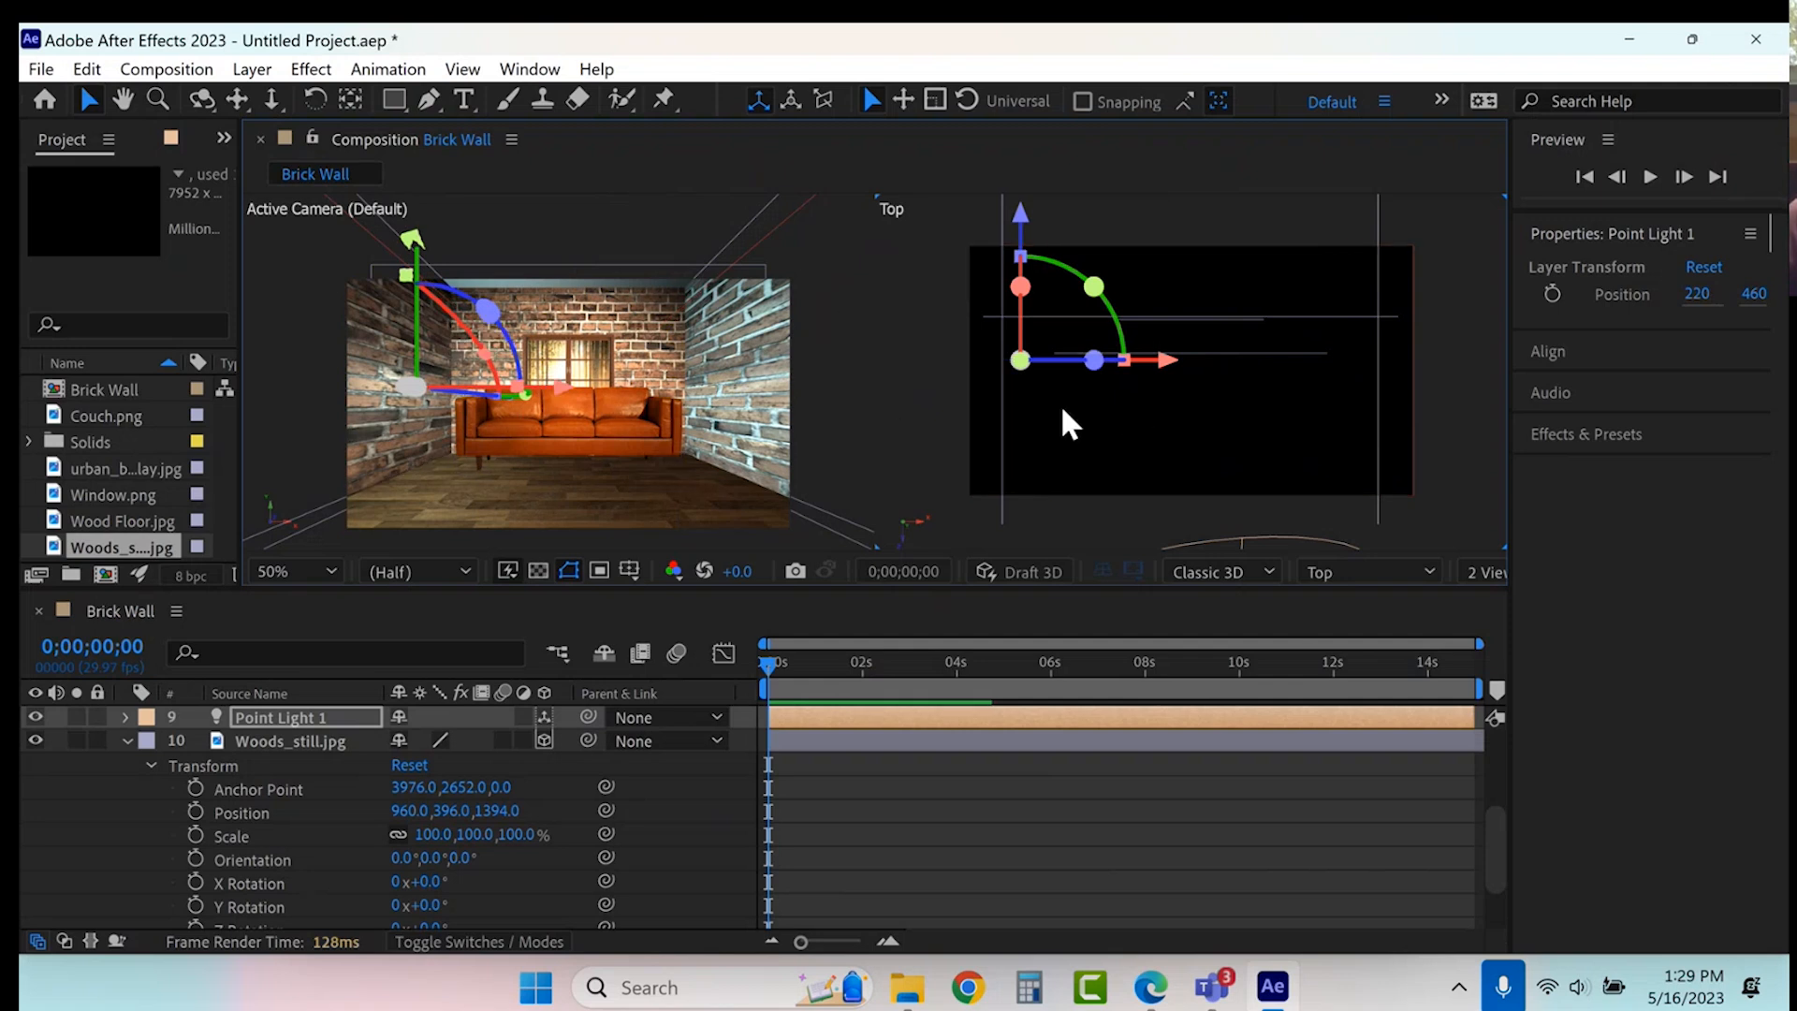
key("comma")
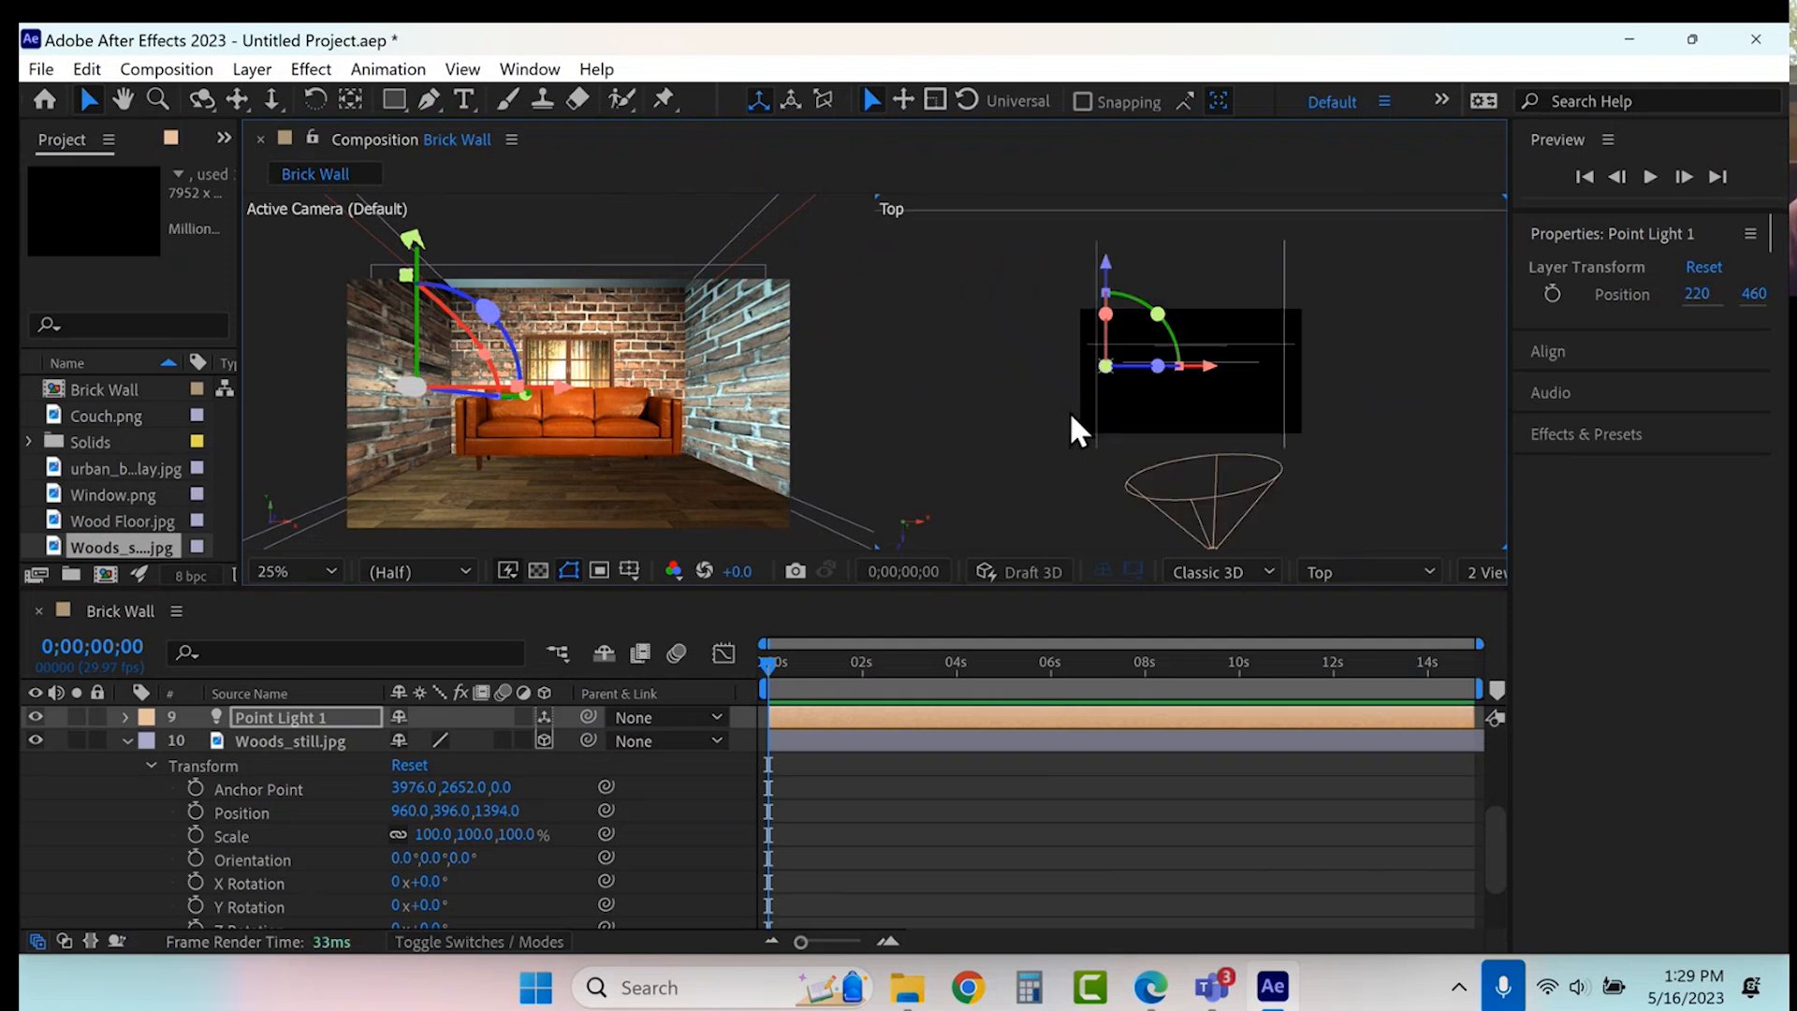
left_click(853, 329)
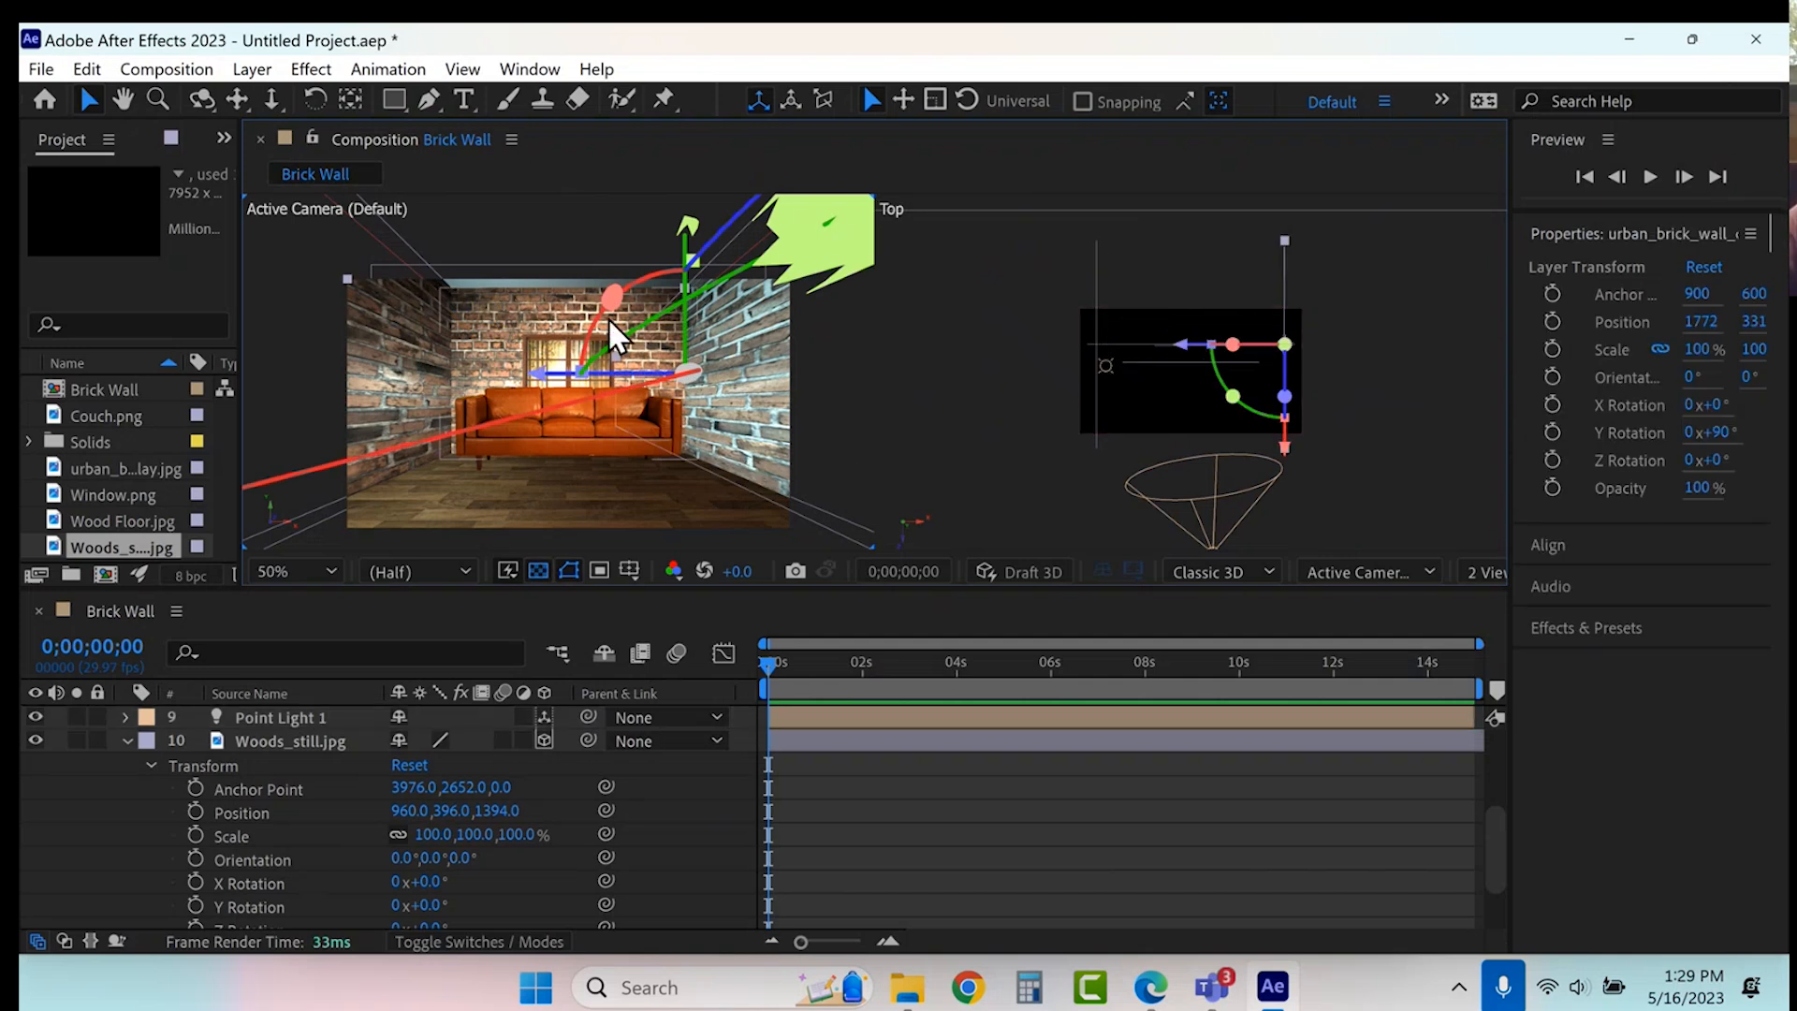
left_click(1426, 384)
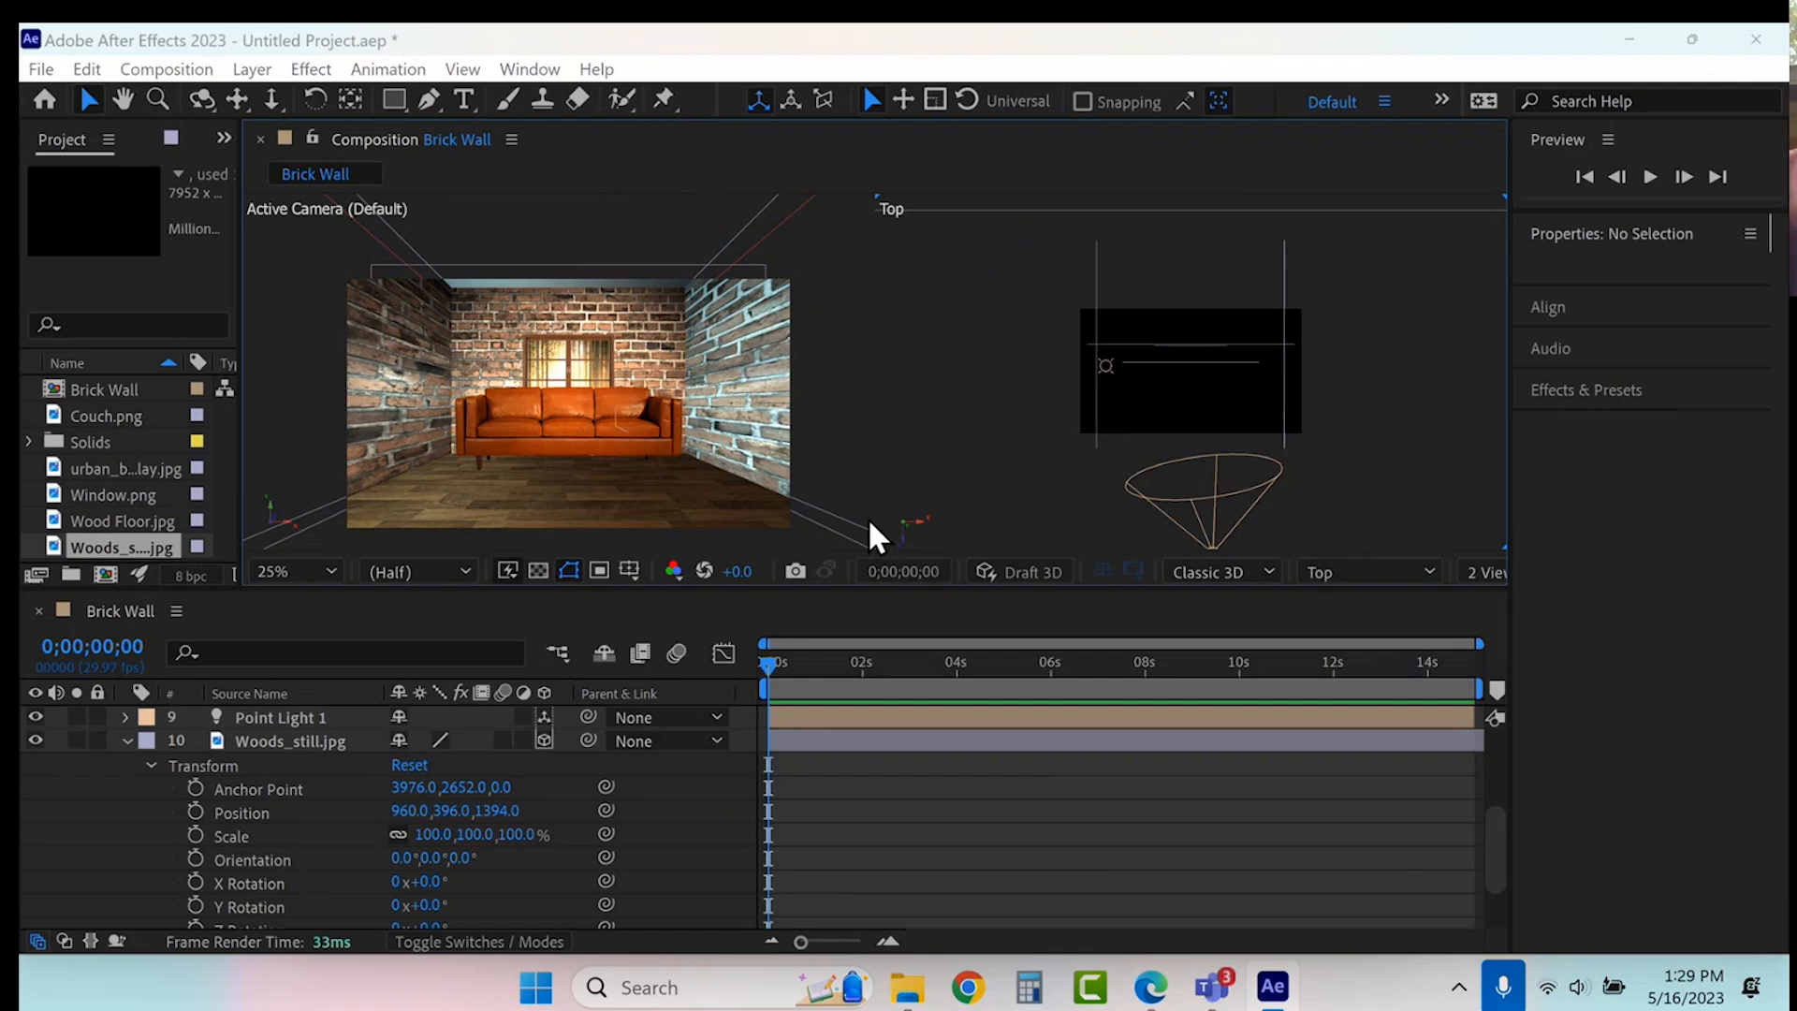
- Save the project as Lastname_3DSpace_01 in the Project5_3DSpaceCameraLights folder
key("ctrl+s")
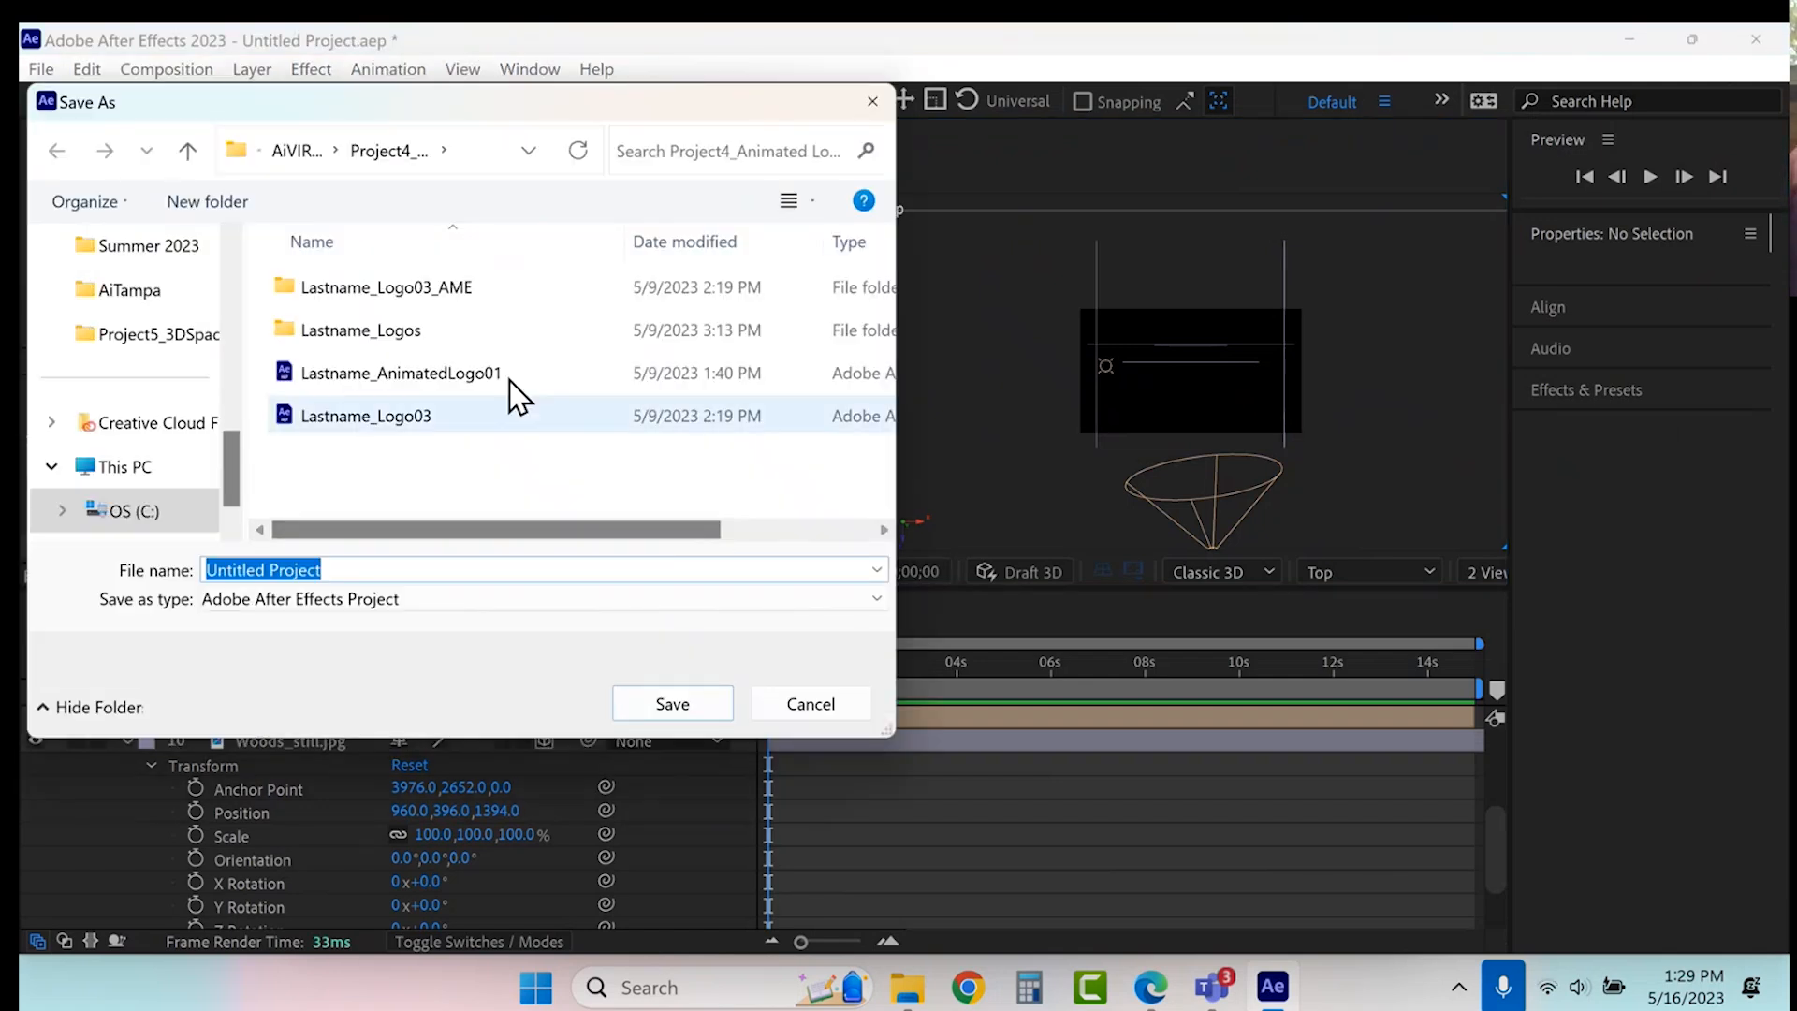
left_click(290, 153)
double_click(393, 461)
triple_click(388, 566)
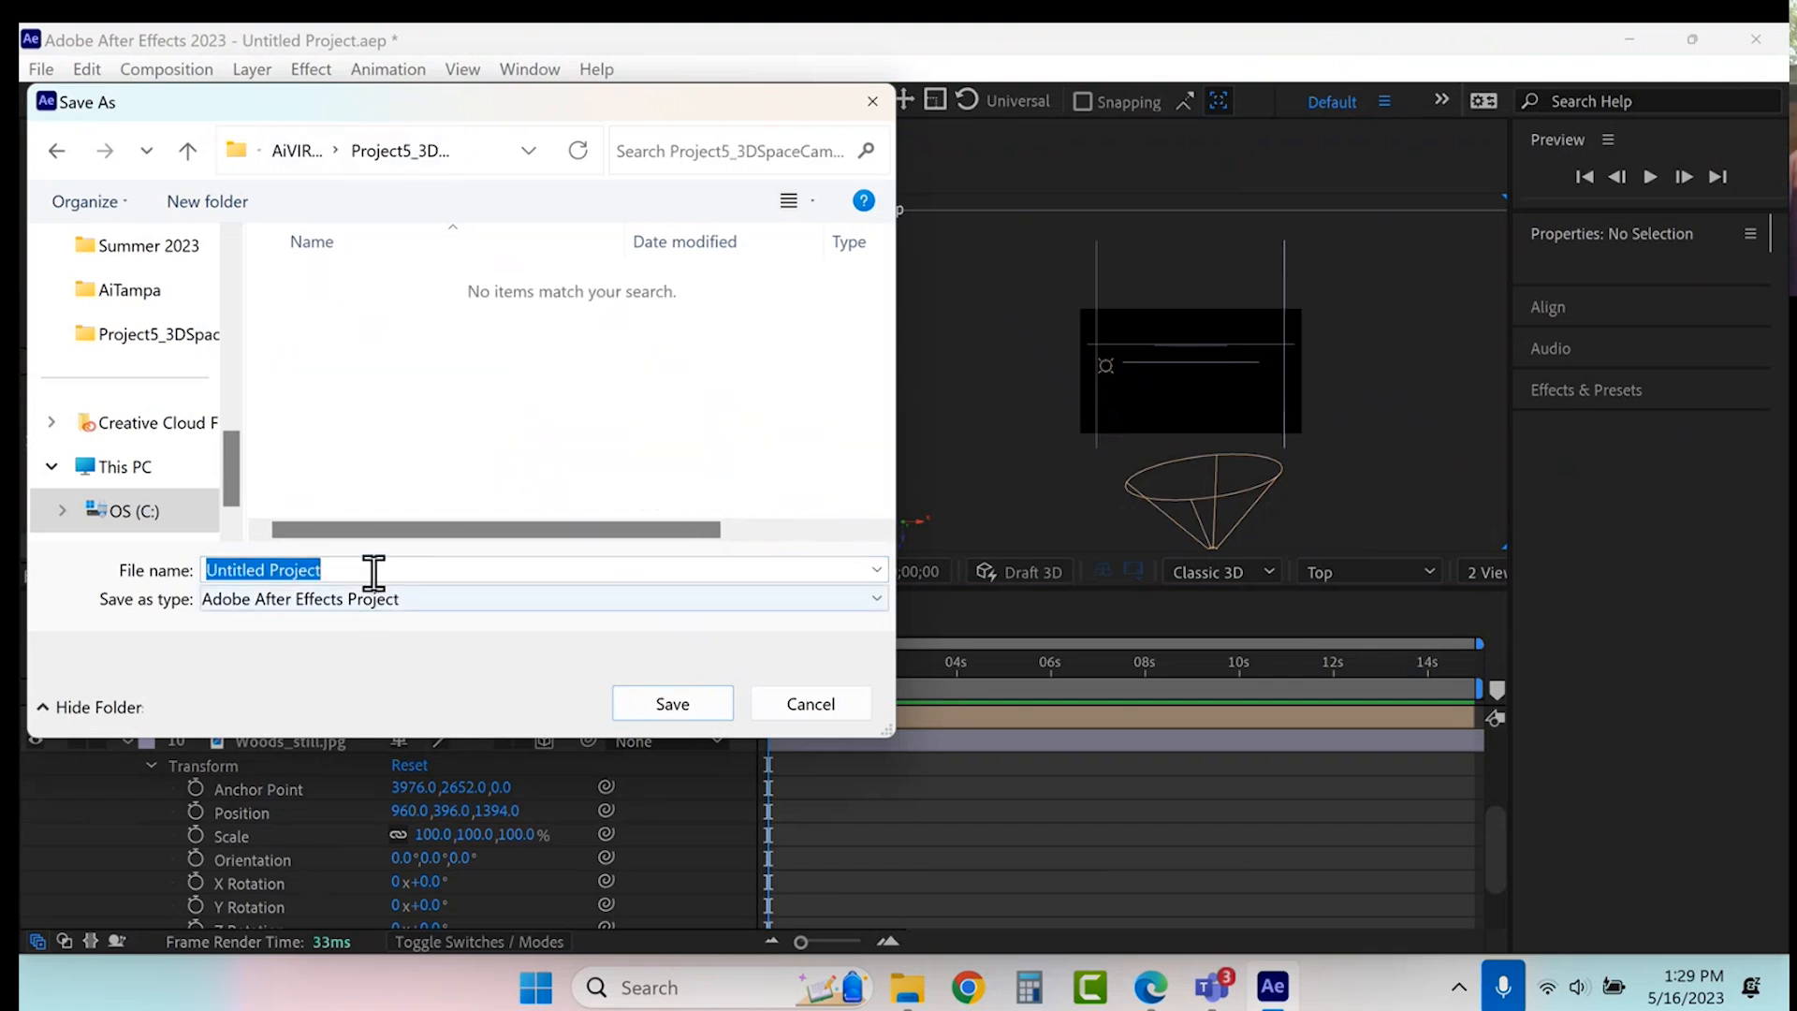
type("Lastname")
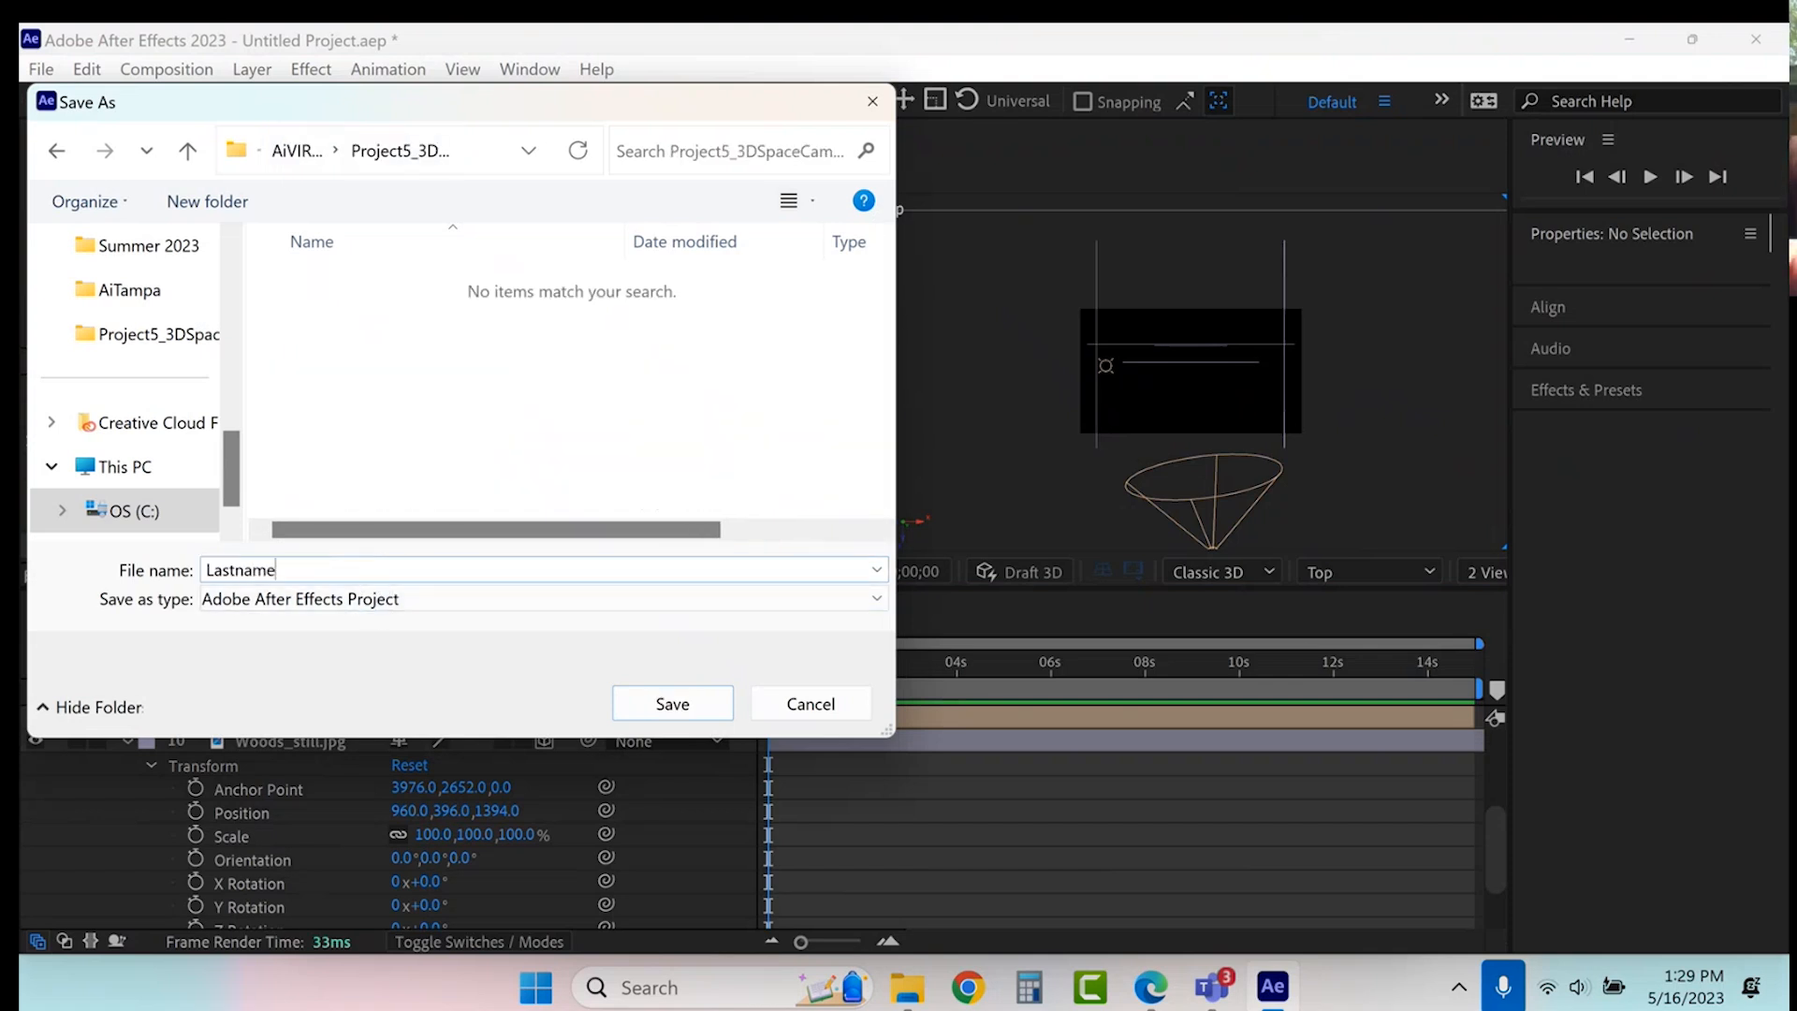
type("_3DSpace_01")
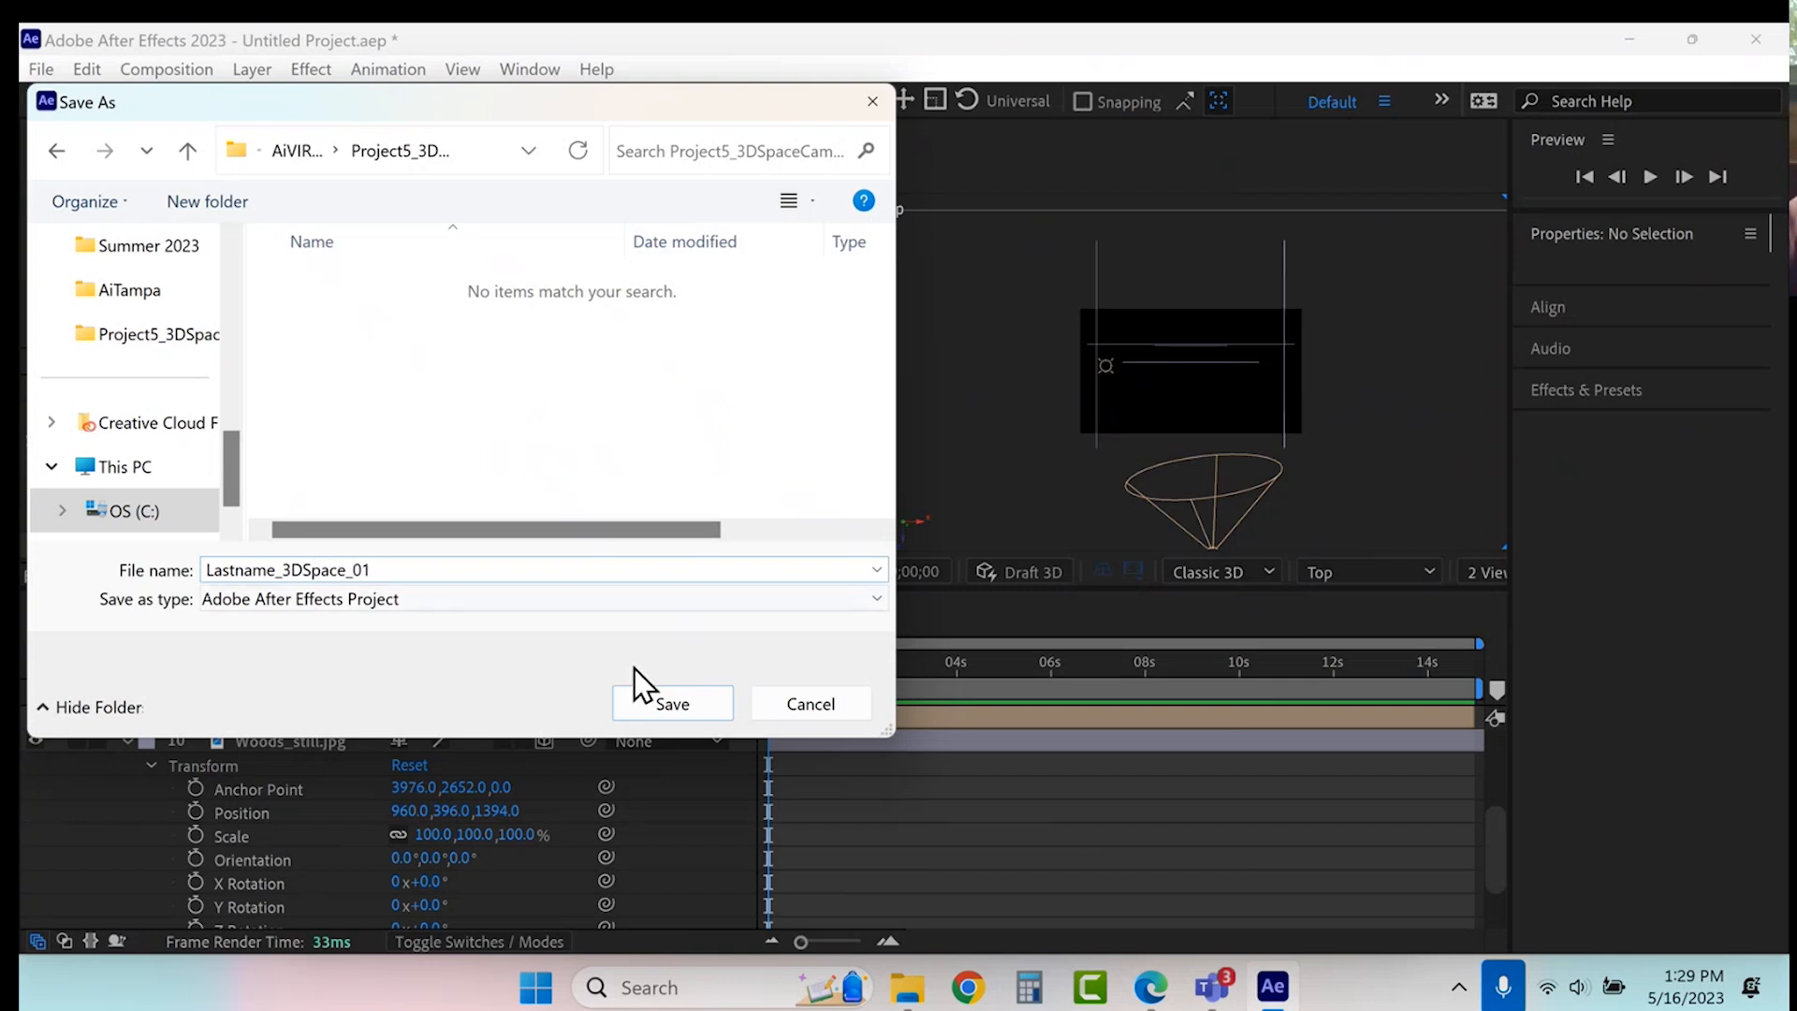
left_click(662, 710)
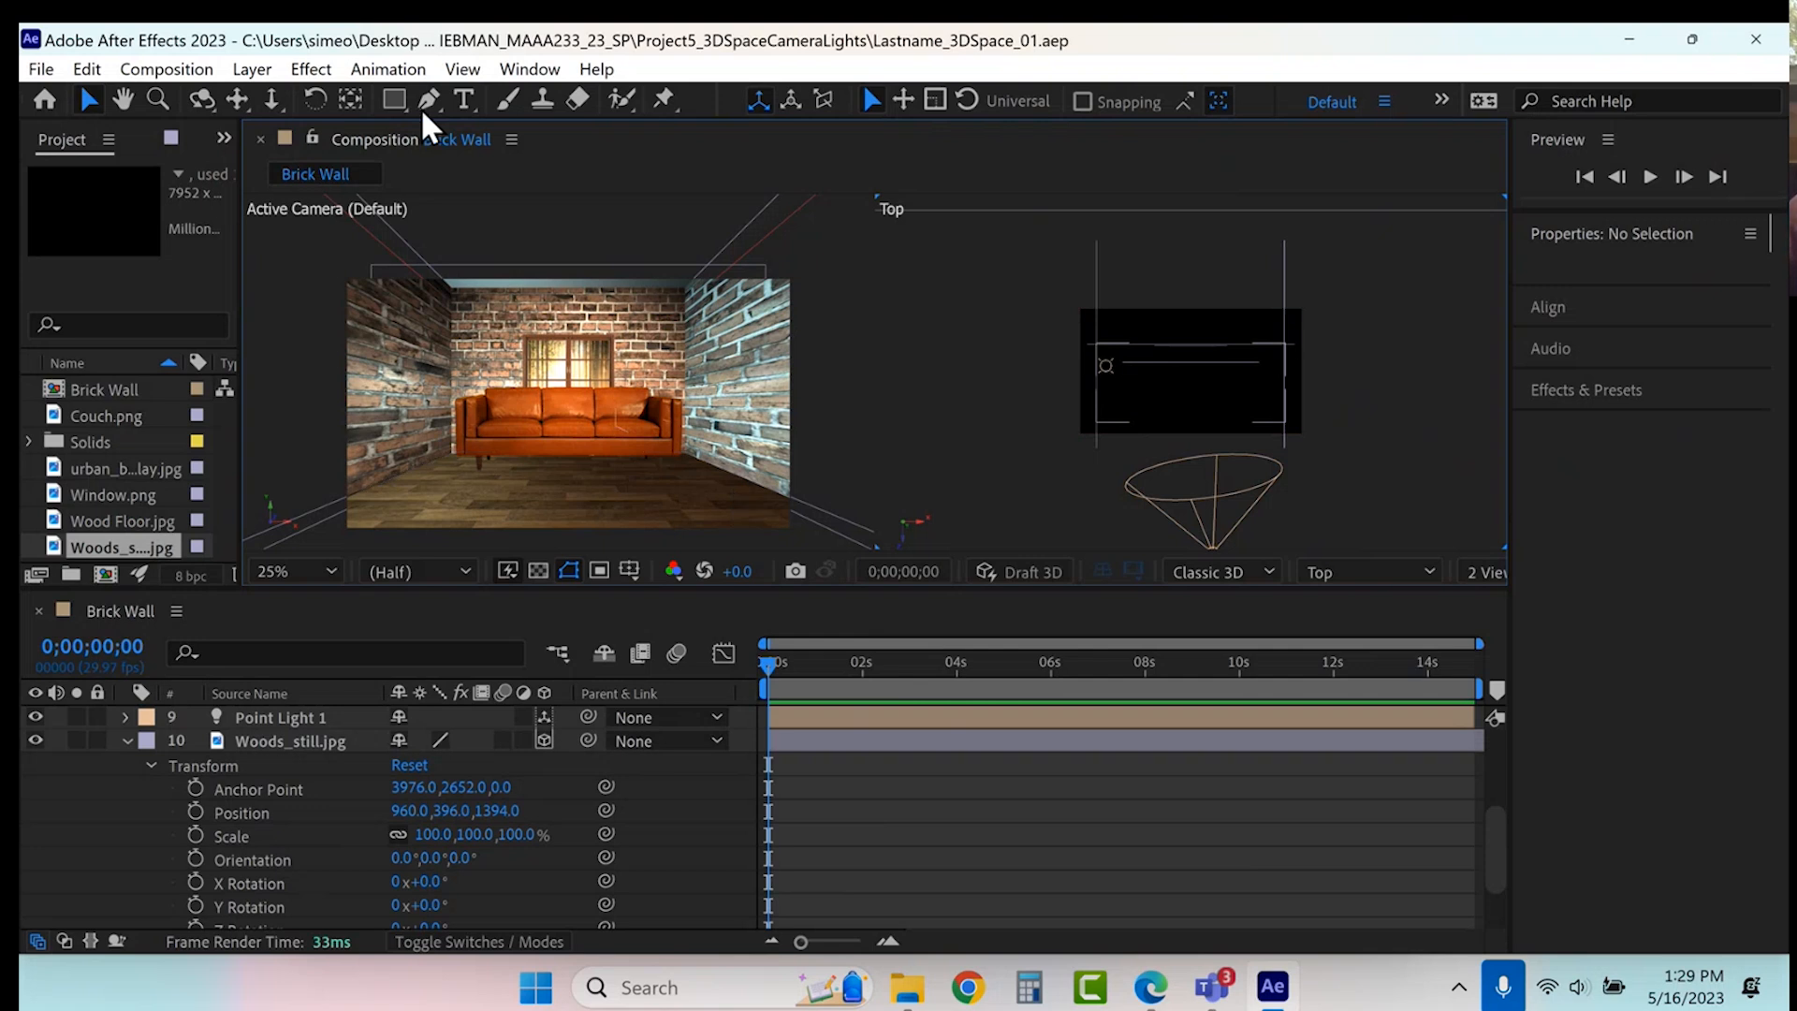
- Add a two-node camera named Camera 1 using the 24mm preset
left_click(252, 69)
mouse_move(285, 103)
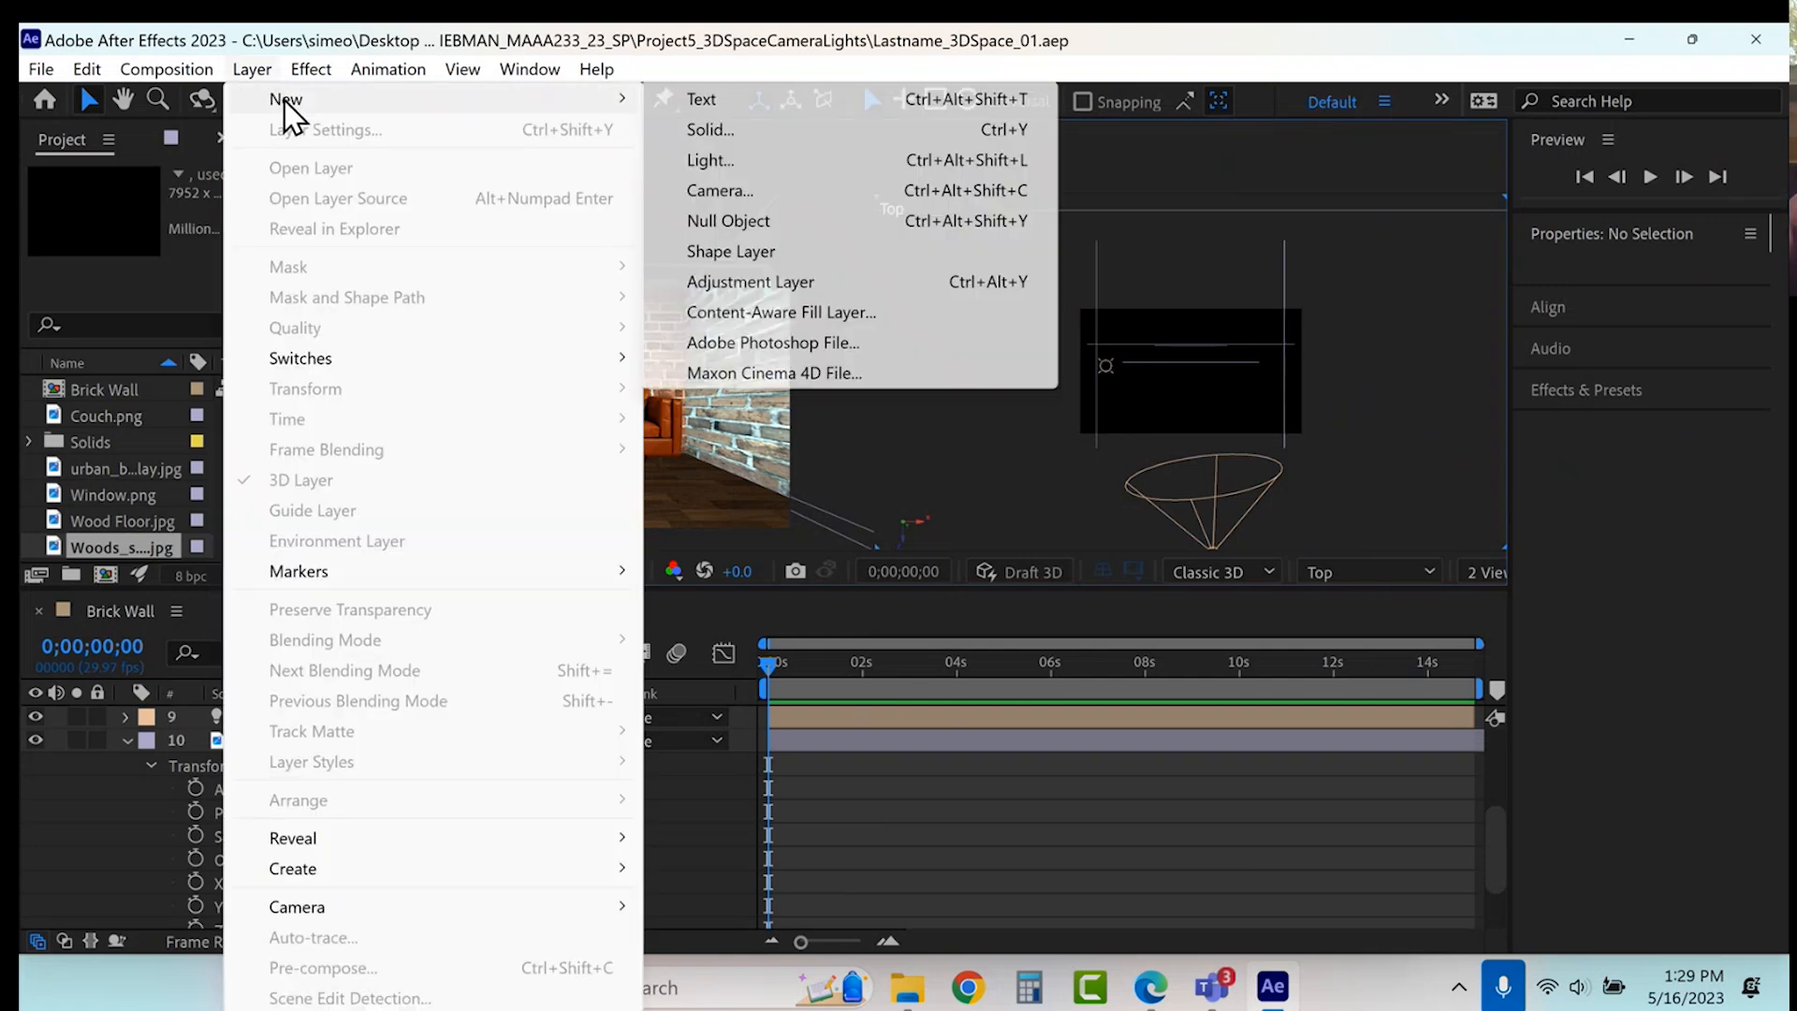
left_click(748, 194)
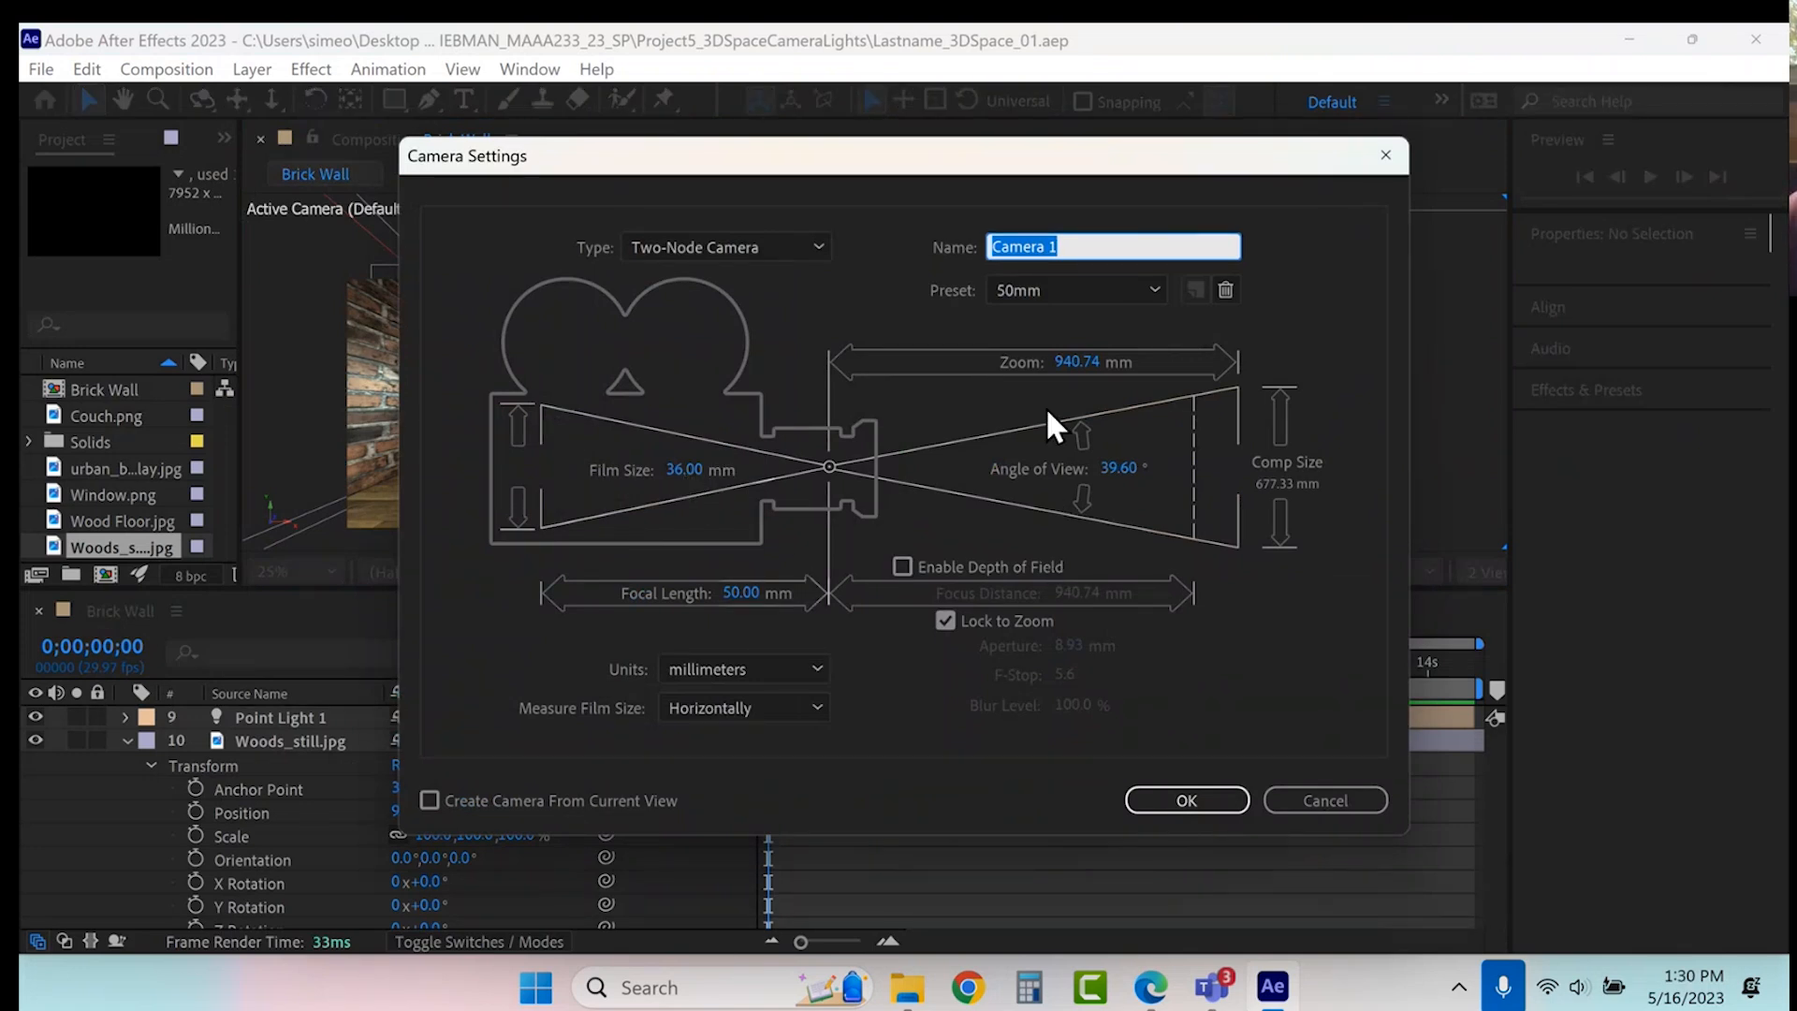
left_click(1024, 289)
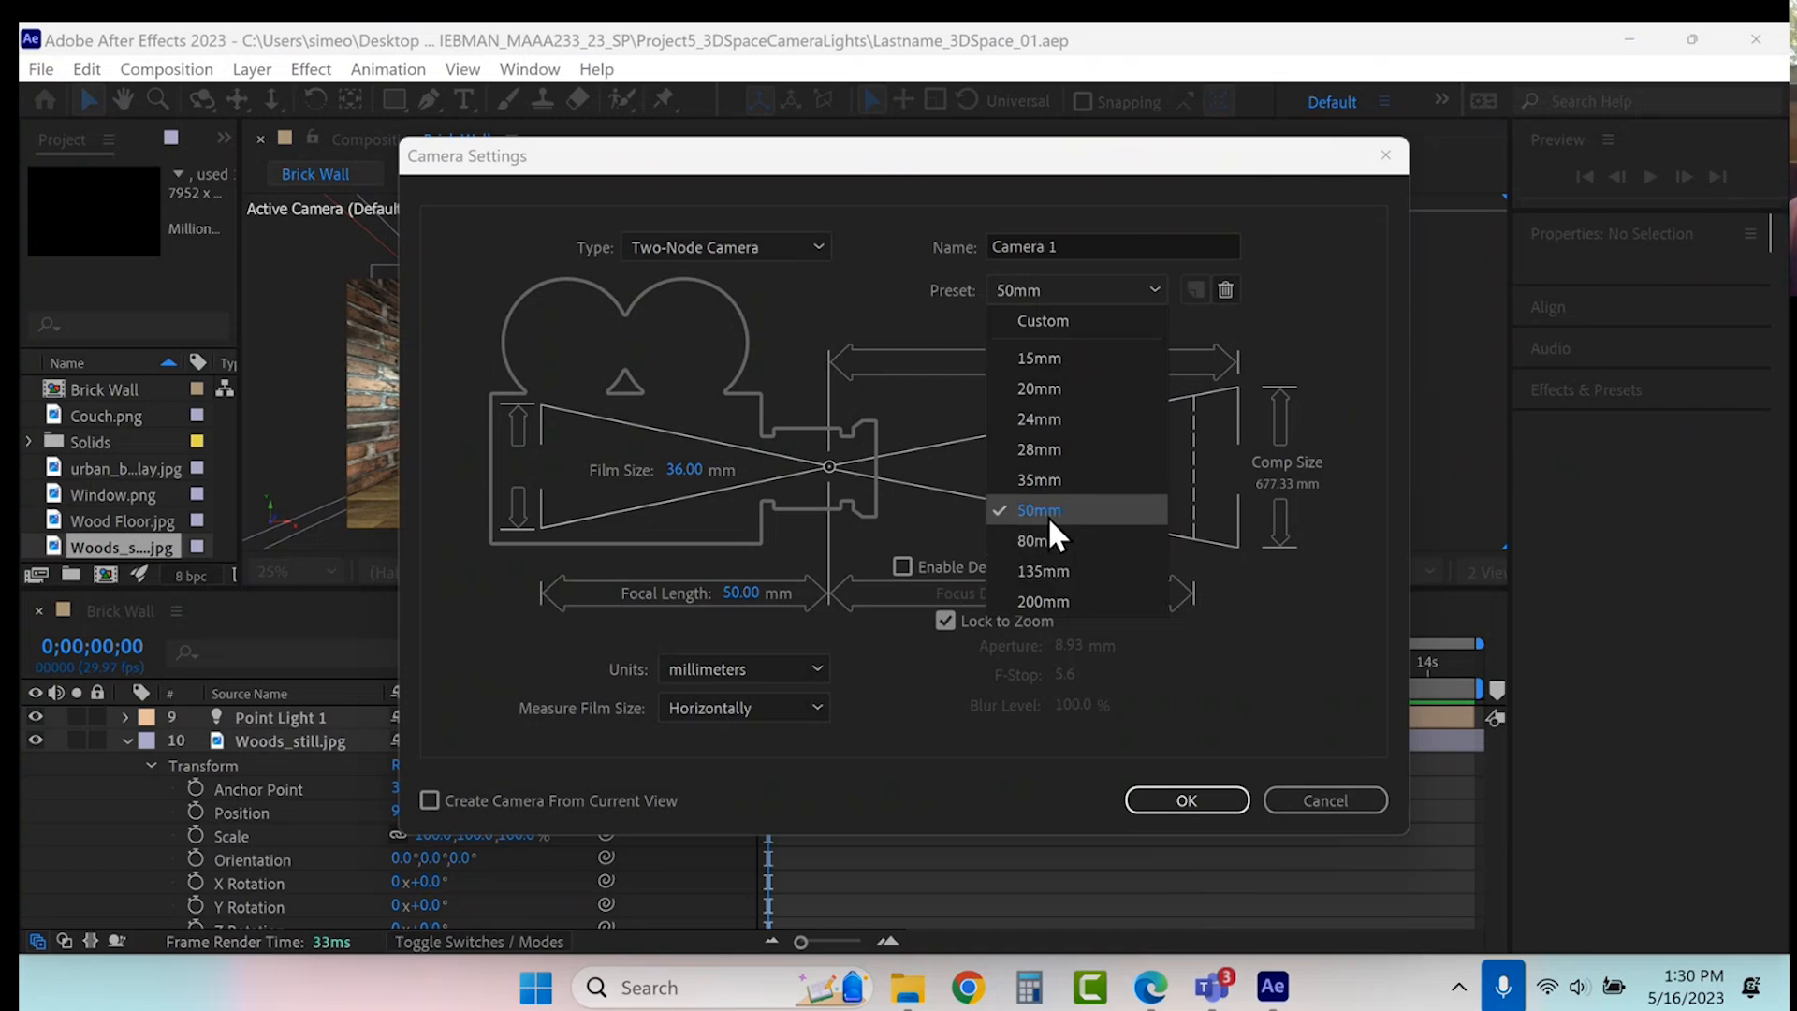
left_click(1063, 419)
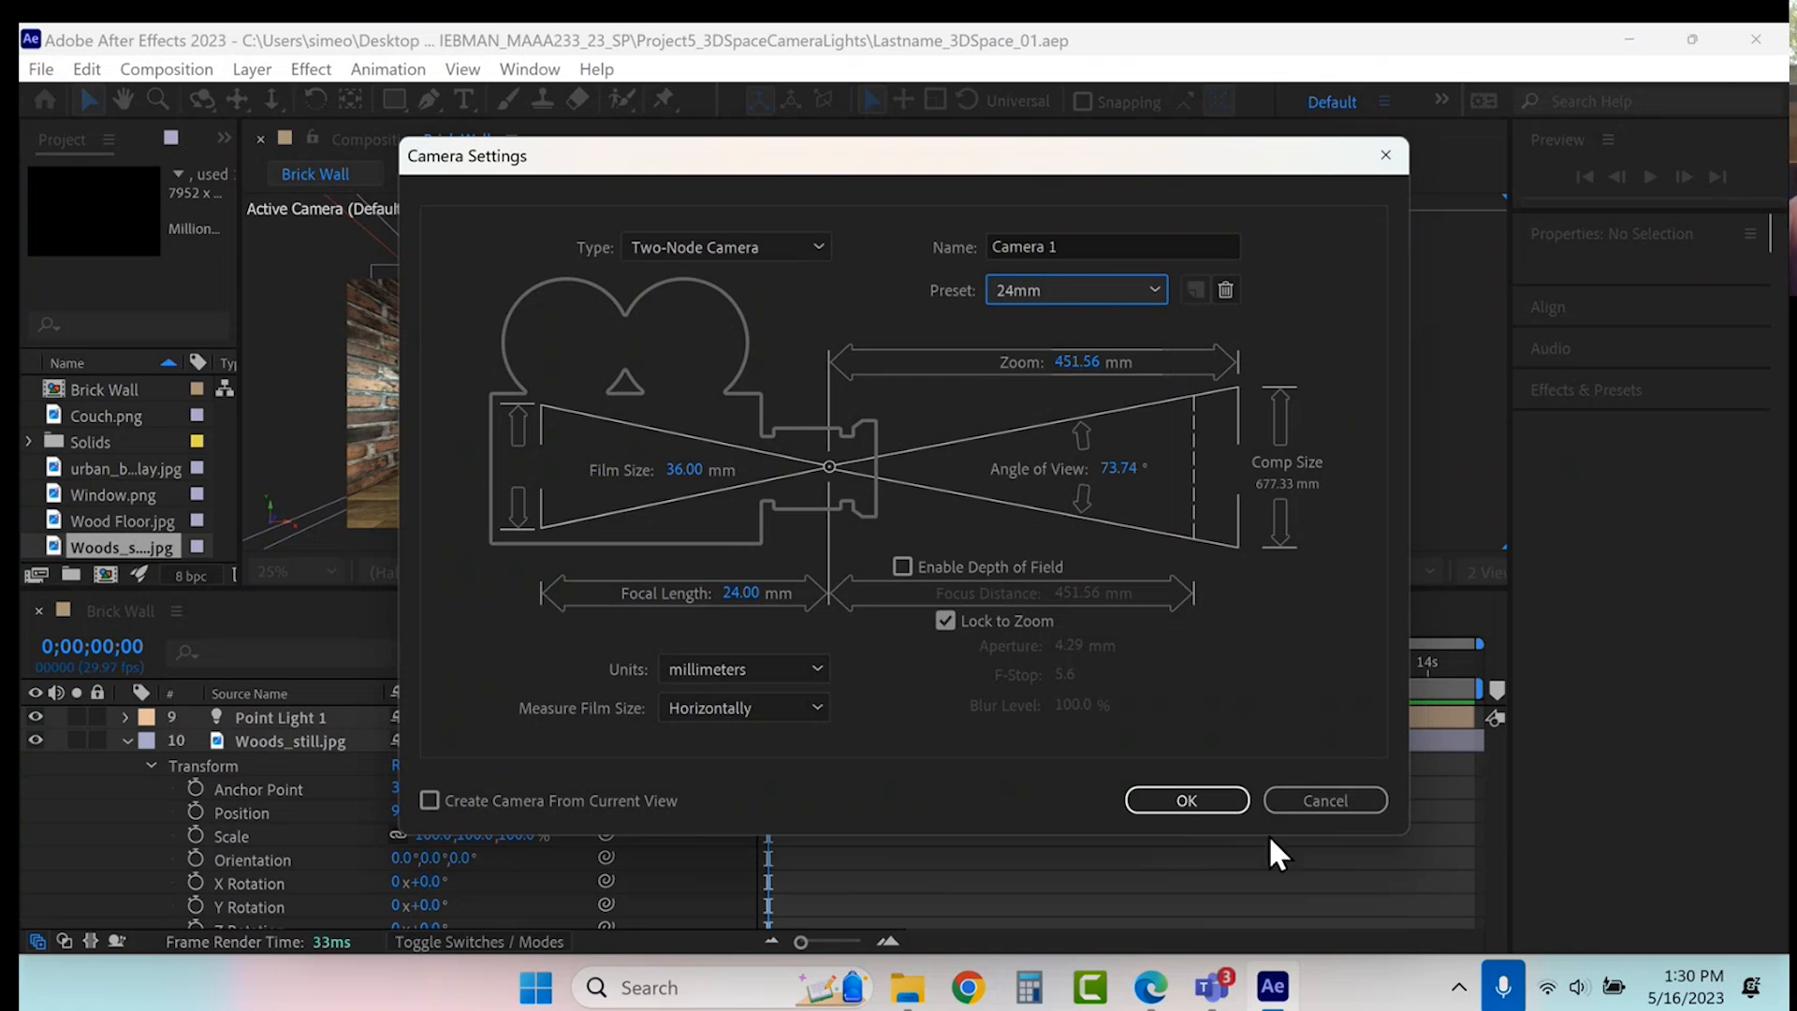
left_click(1185, 800)
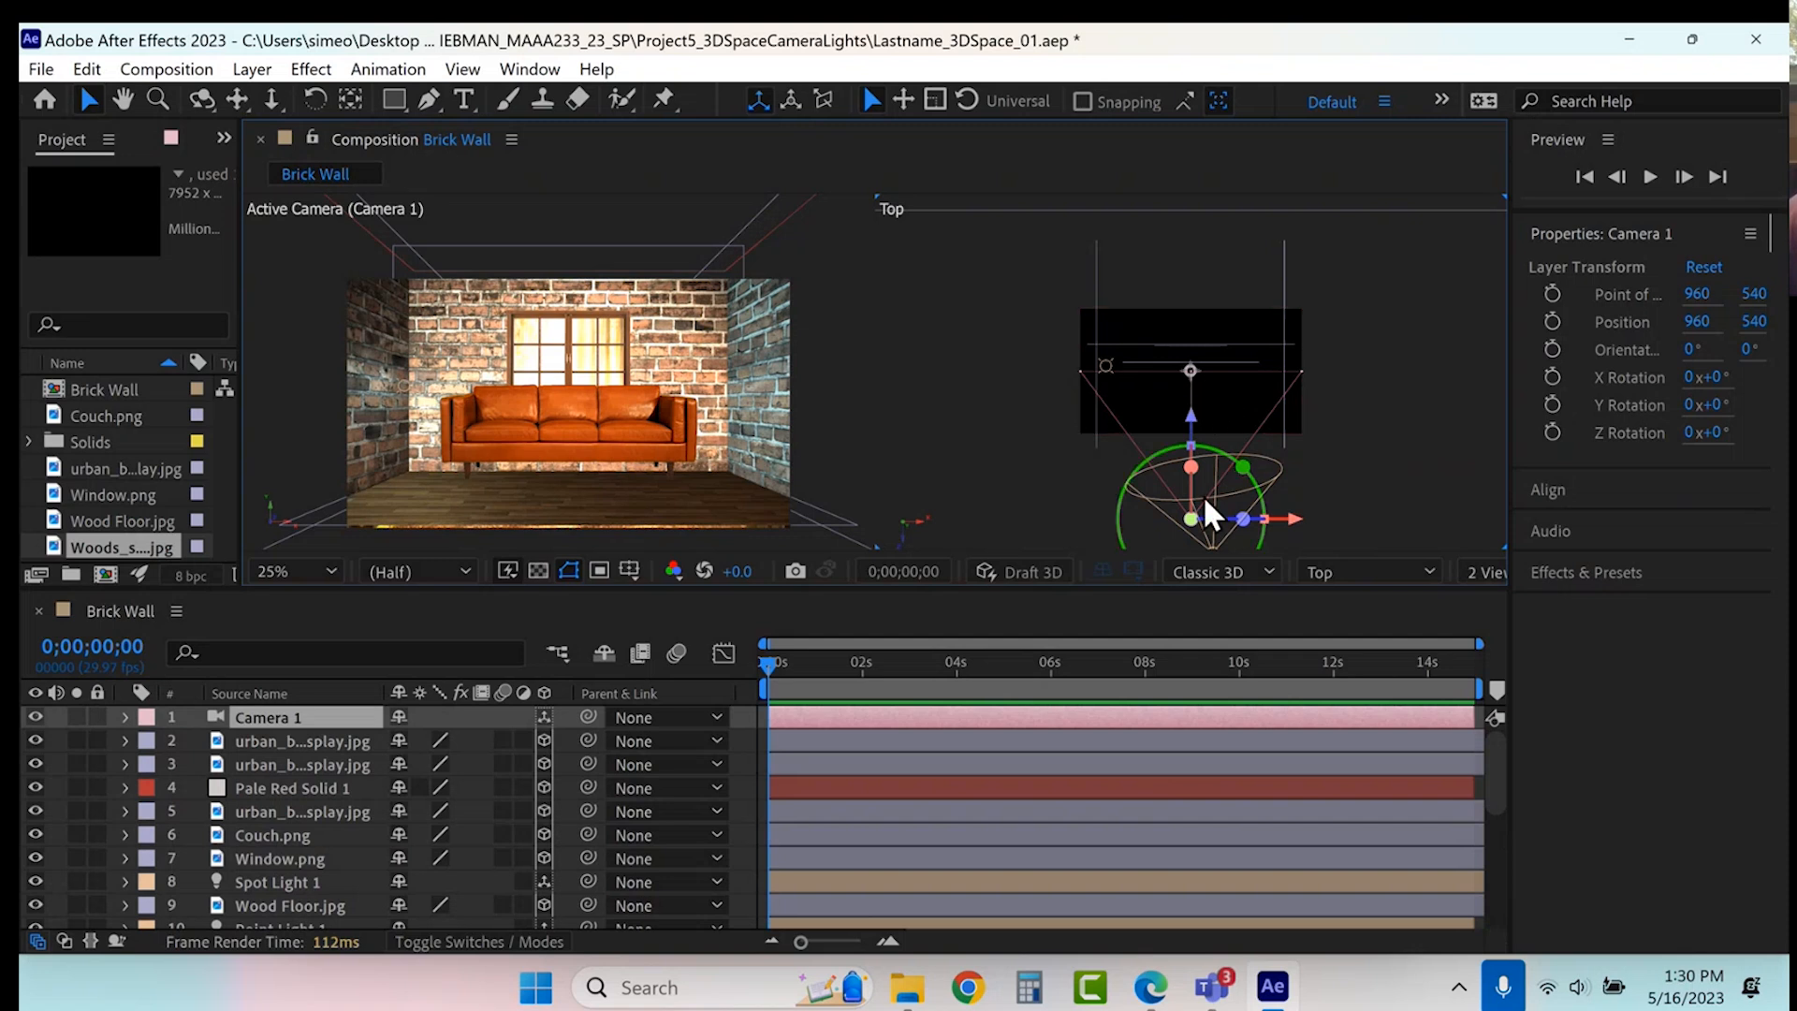
- Reposition Camera 1 to about 911.7, 540, -1669.5 and its point of interest to about 1087.7, 540, -249.5, with its transform properties revealed
scroll(1198, 493, "down", 2)
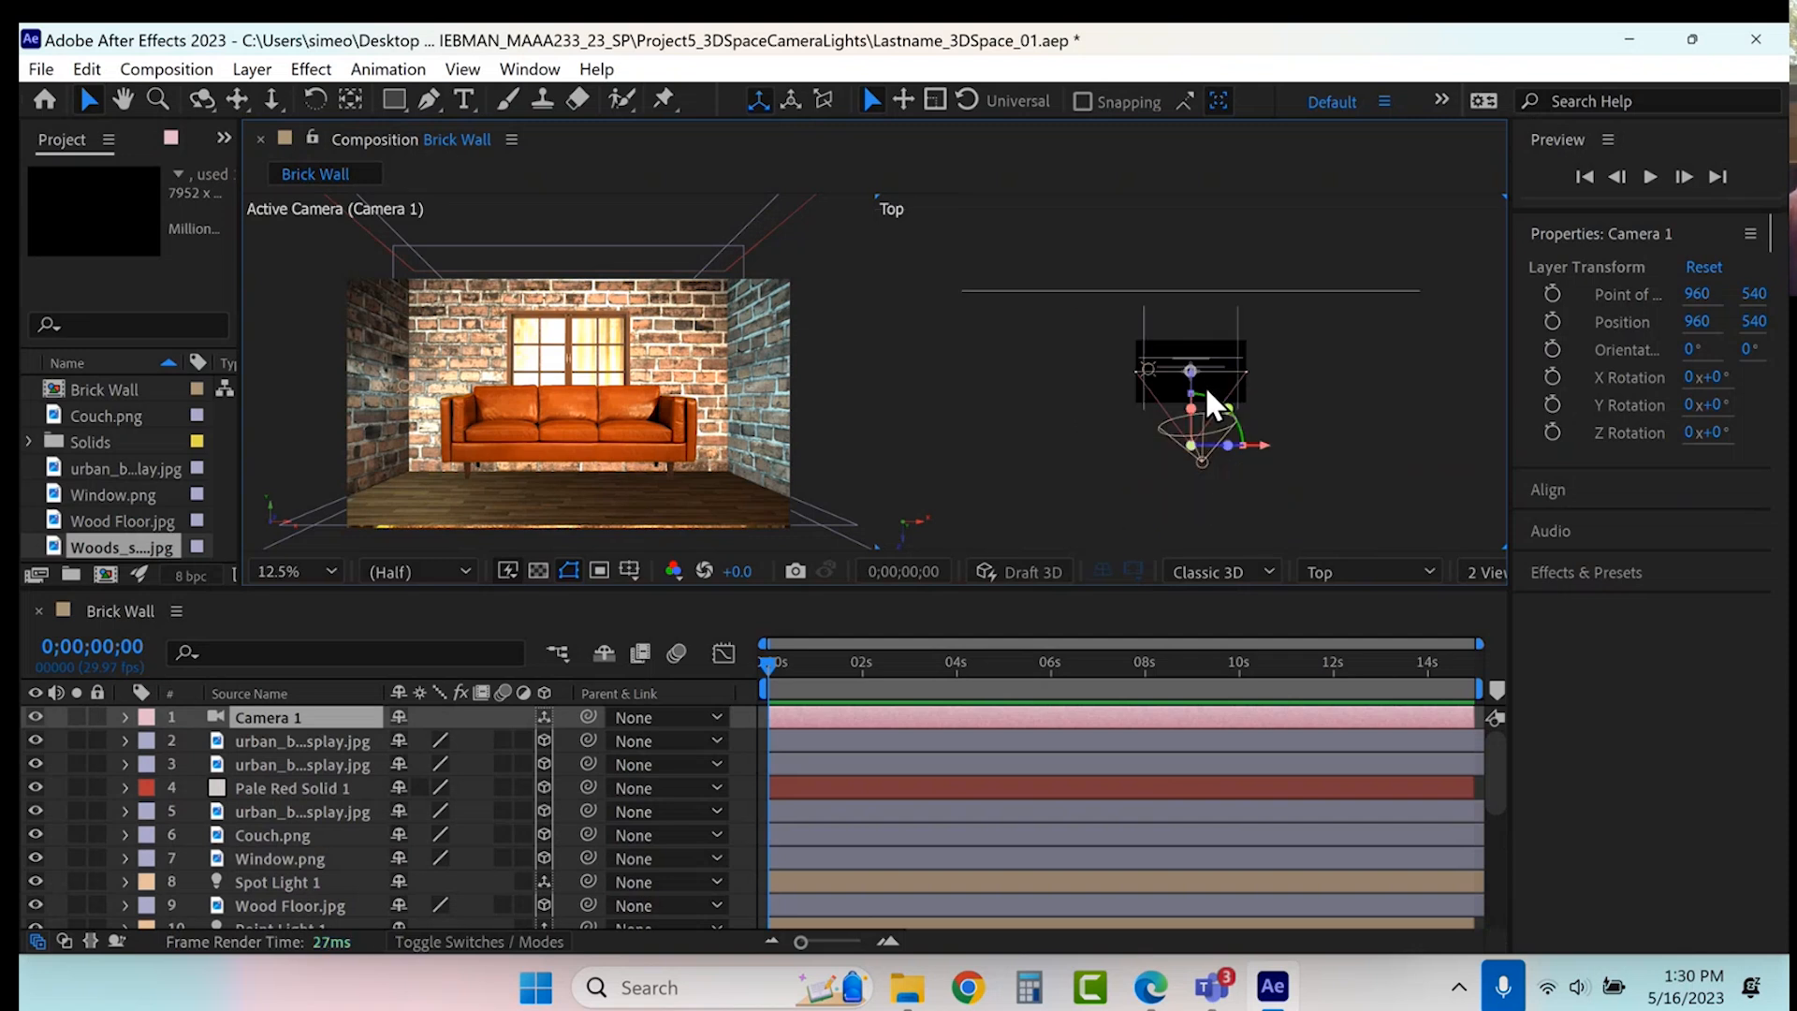
scroll(1192, 373, "up", 2)
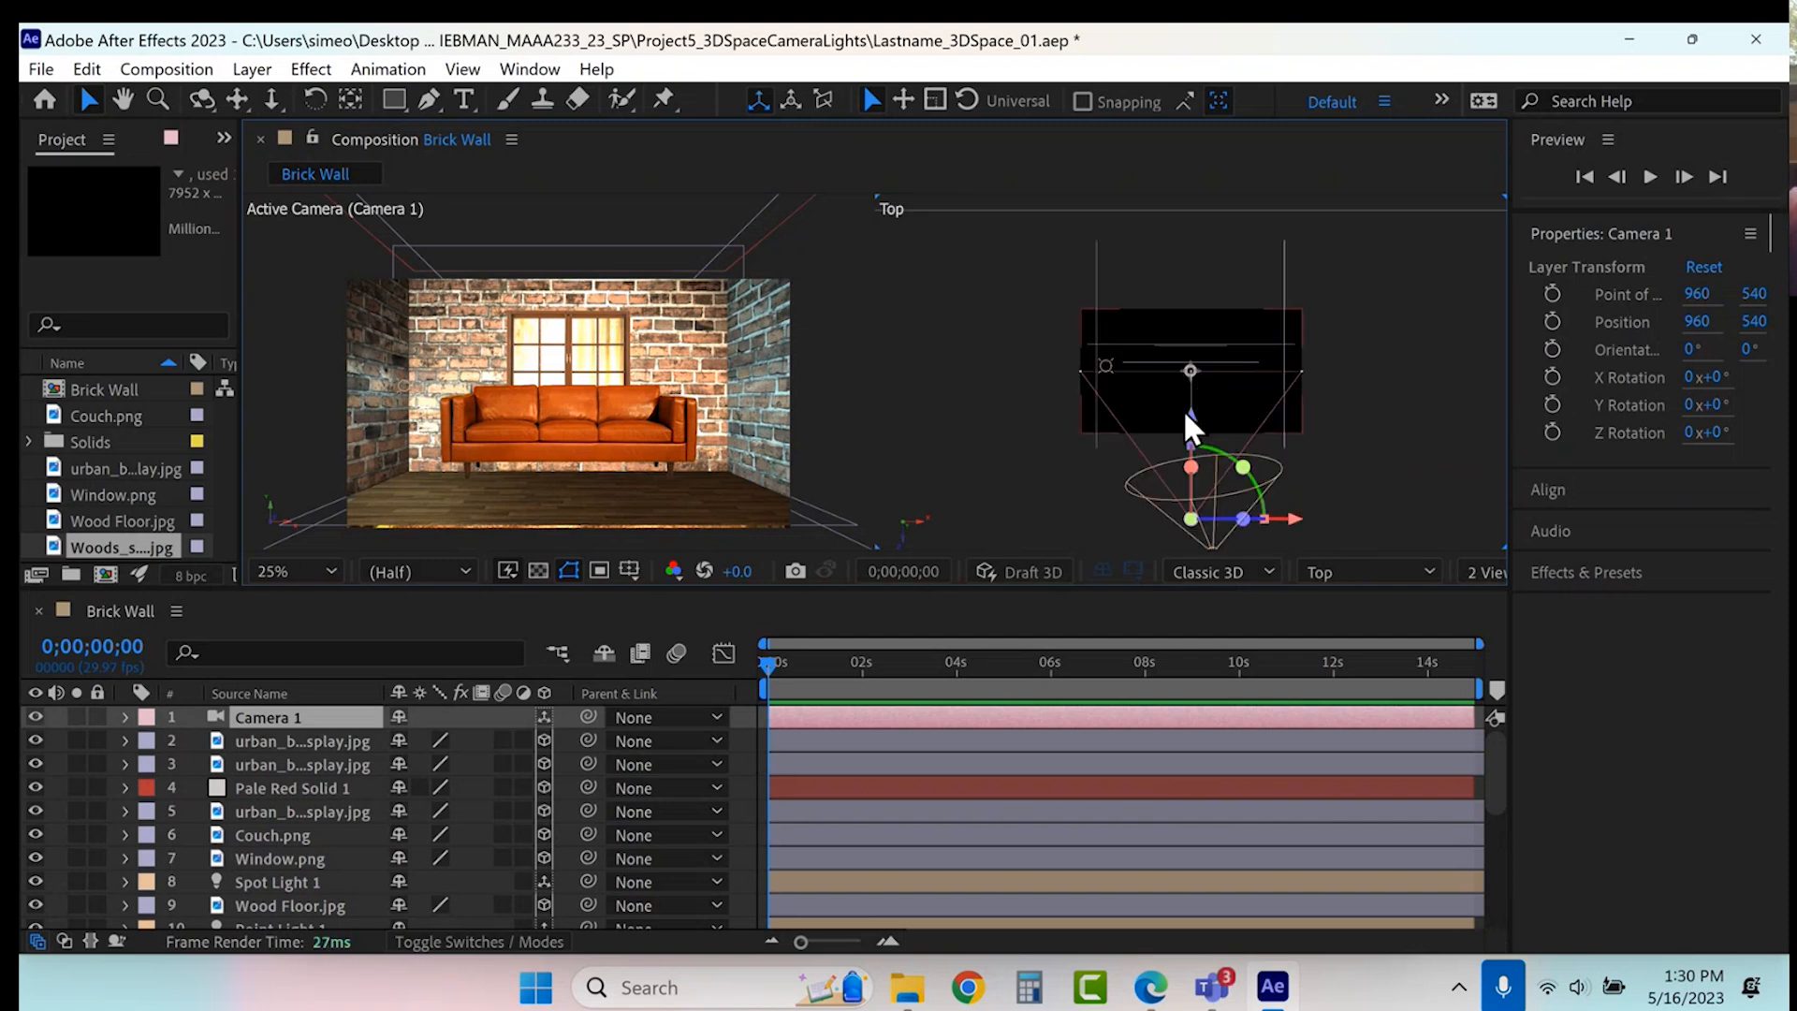
left_click(272, 717)
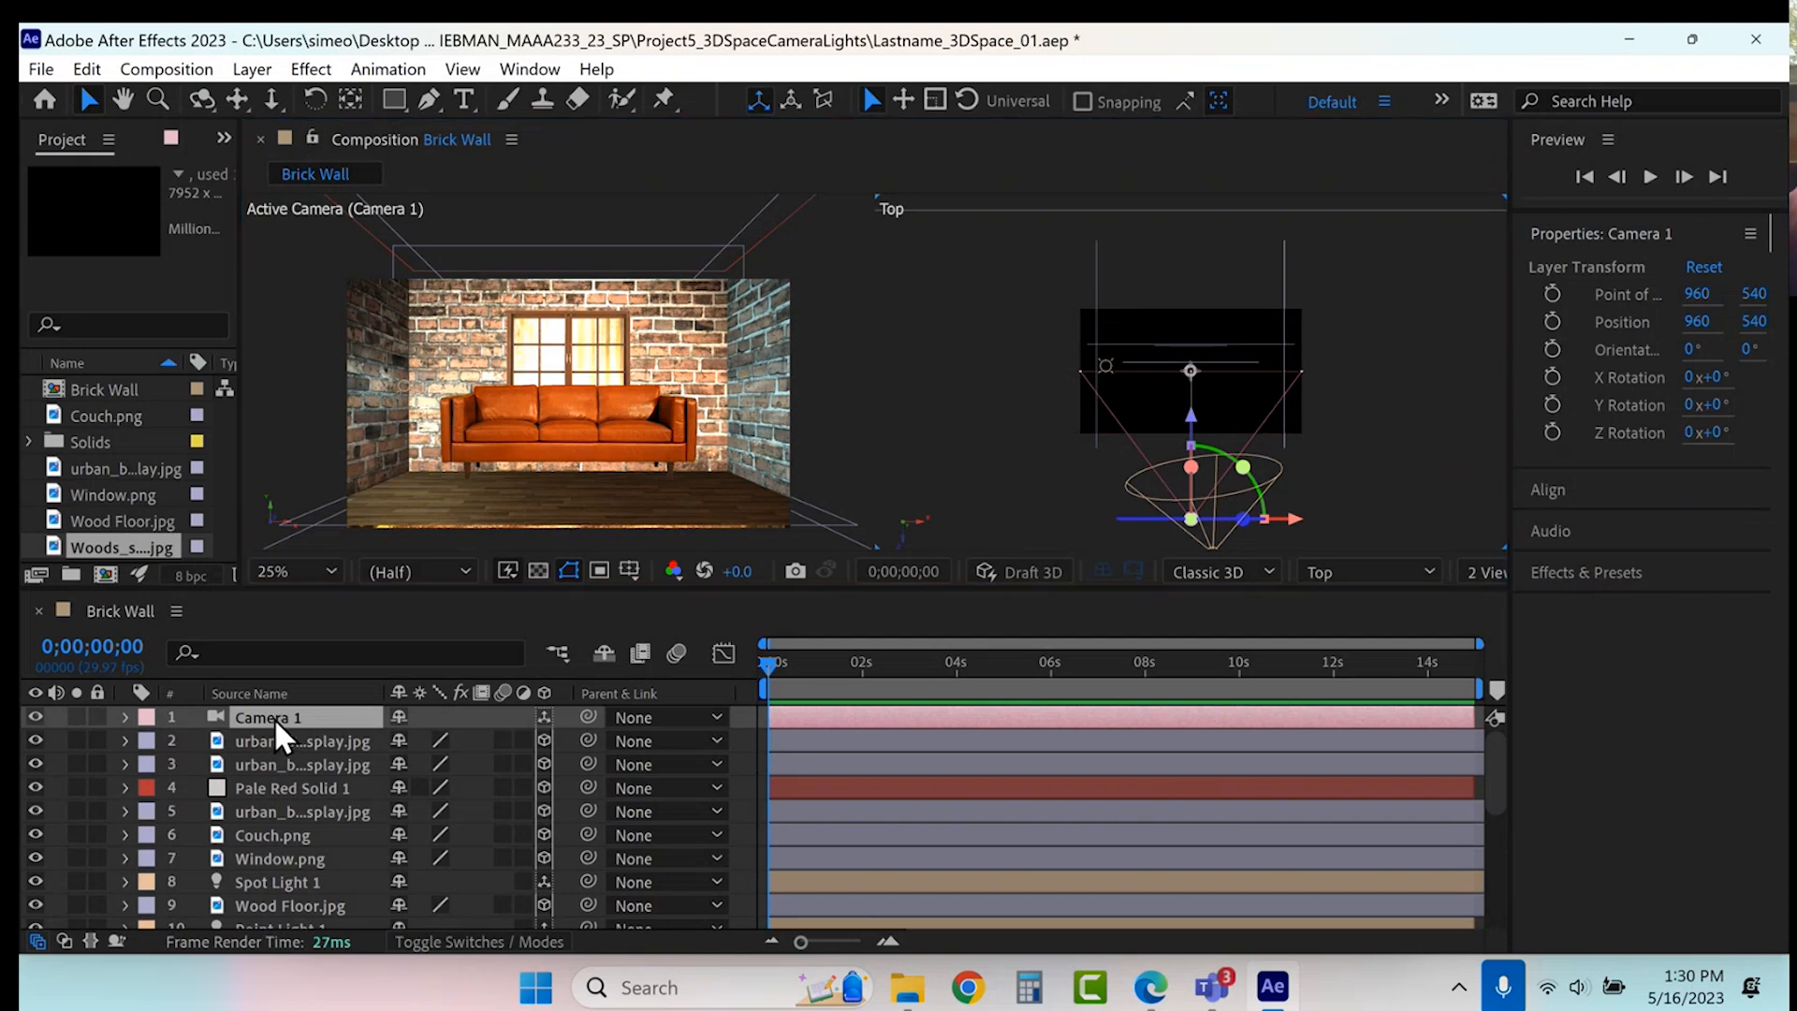
left_click_drag(1189, 368, 1155, 350)
left_click(125, 717)
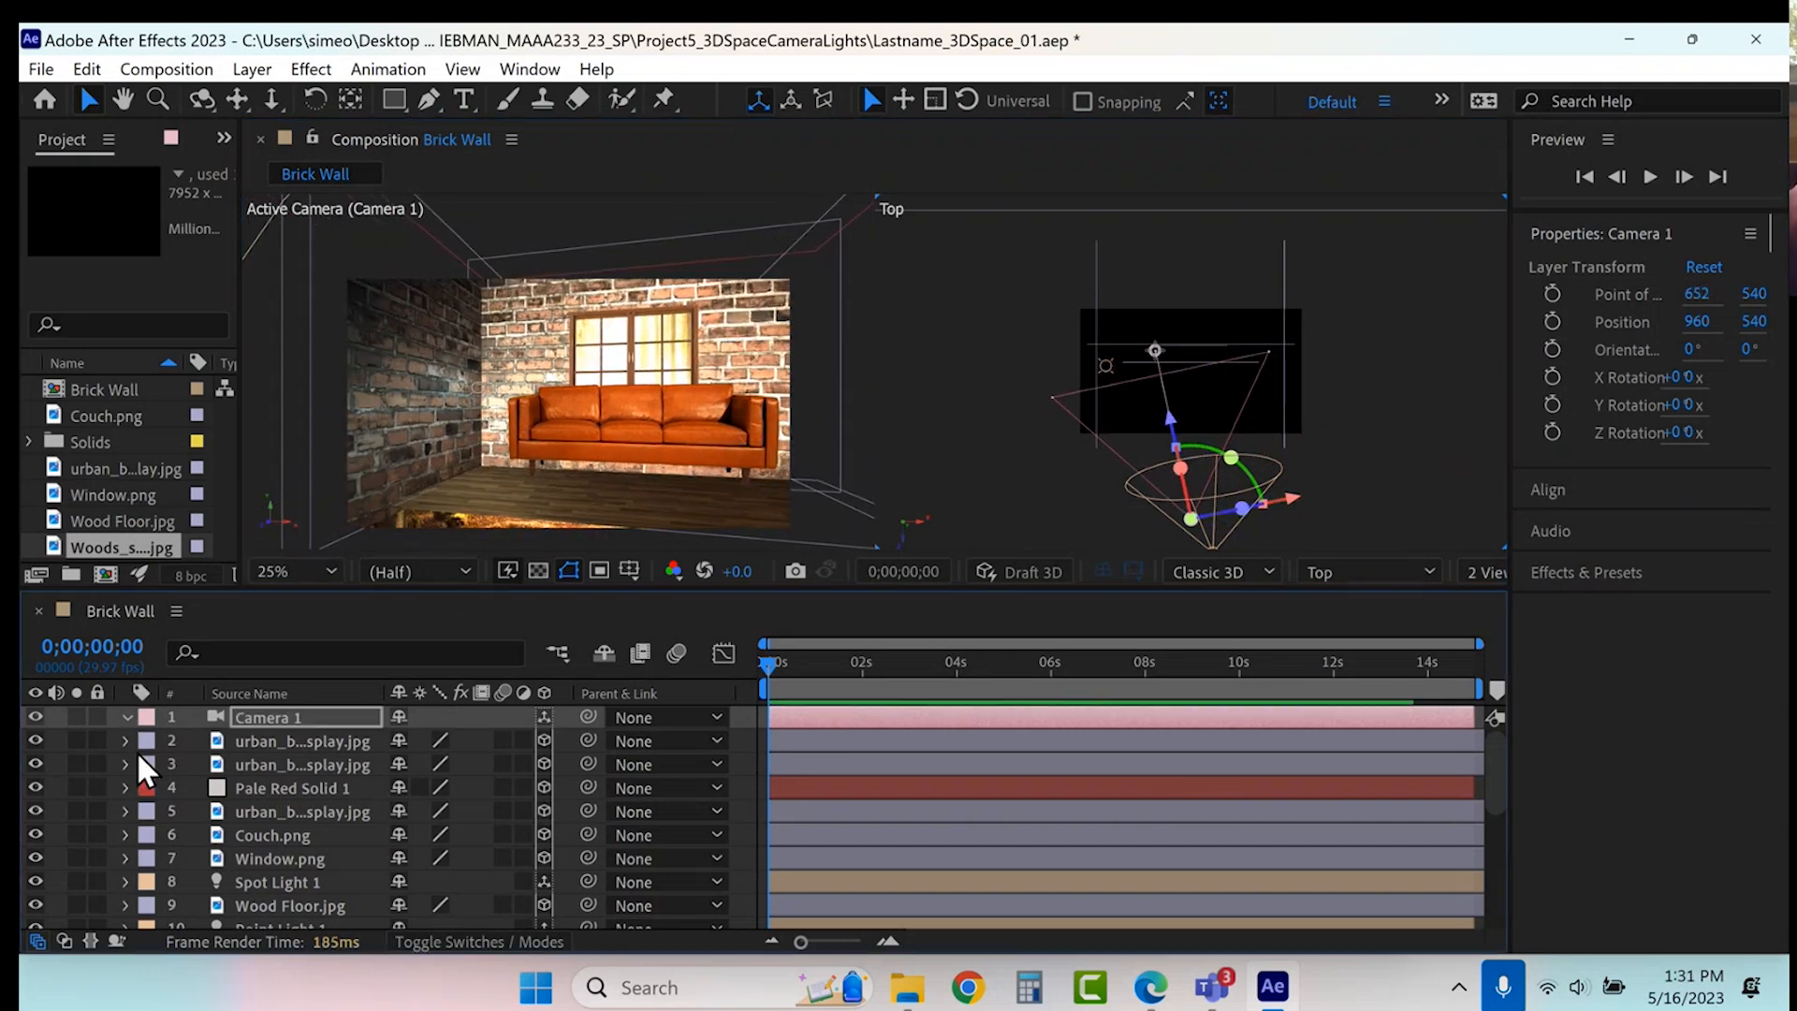
left_click(147, 744)
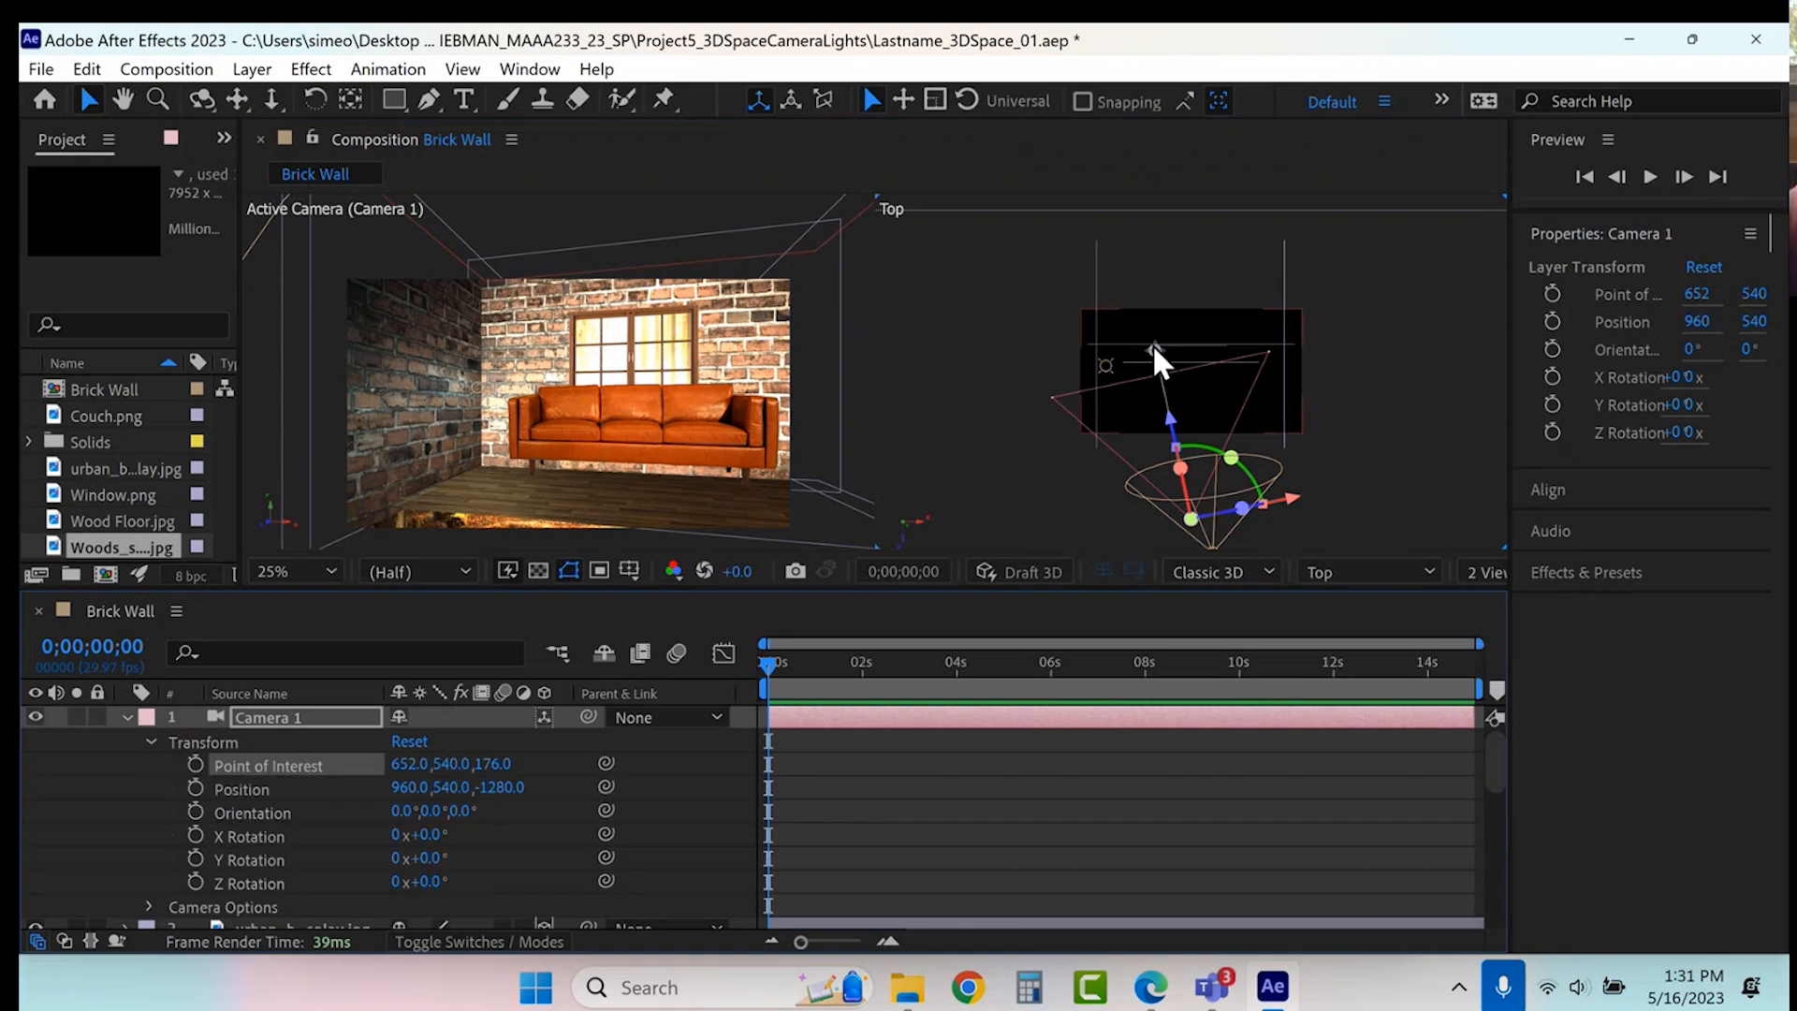
left_click_drag(1177, 350, 1205, 471)
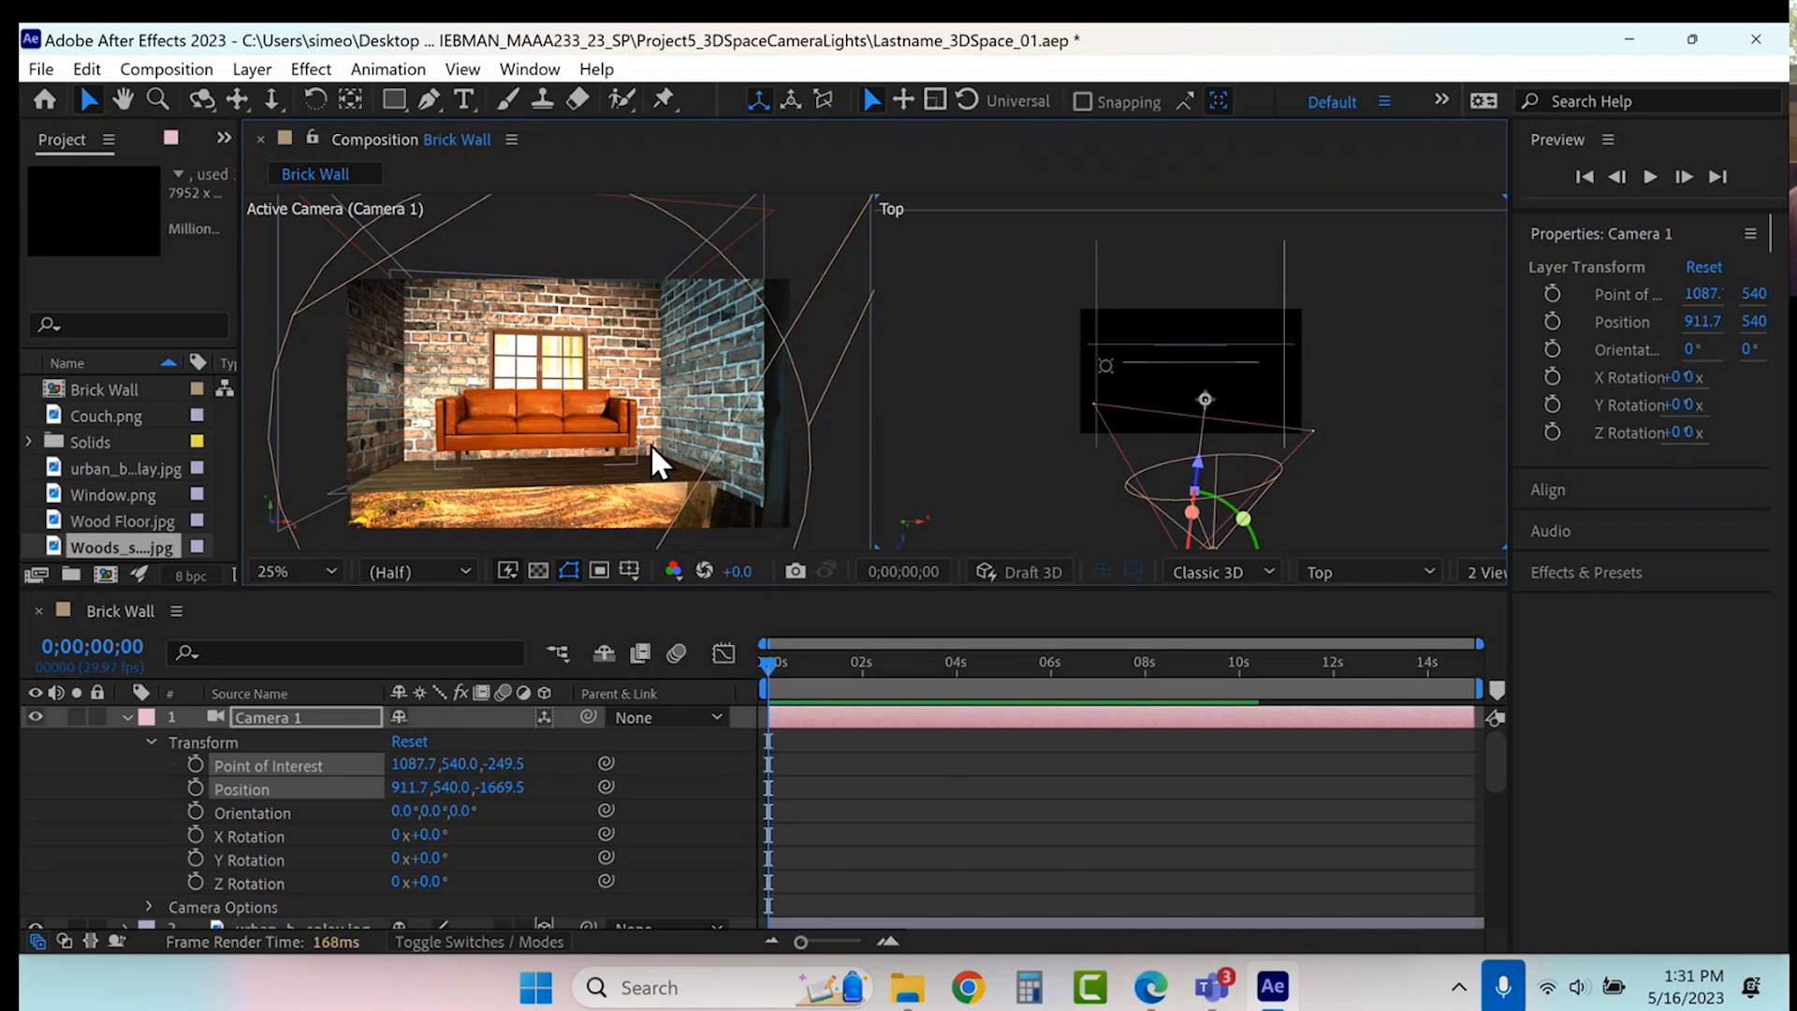
- Stretch the Wood Floor layer toward the camera by setting its Y scale to 273%
left_click(525, 482)
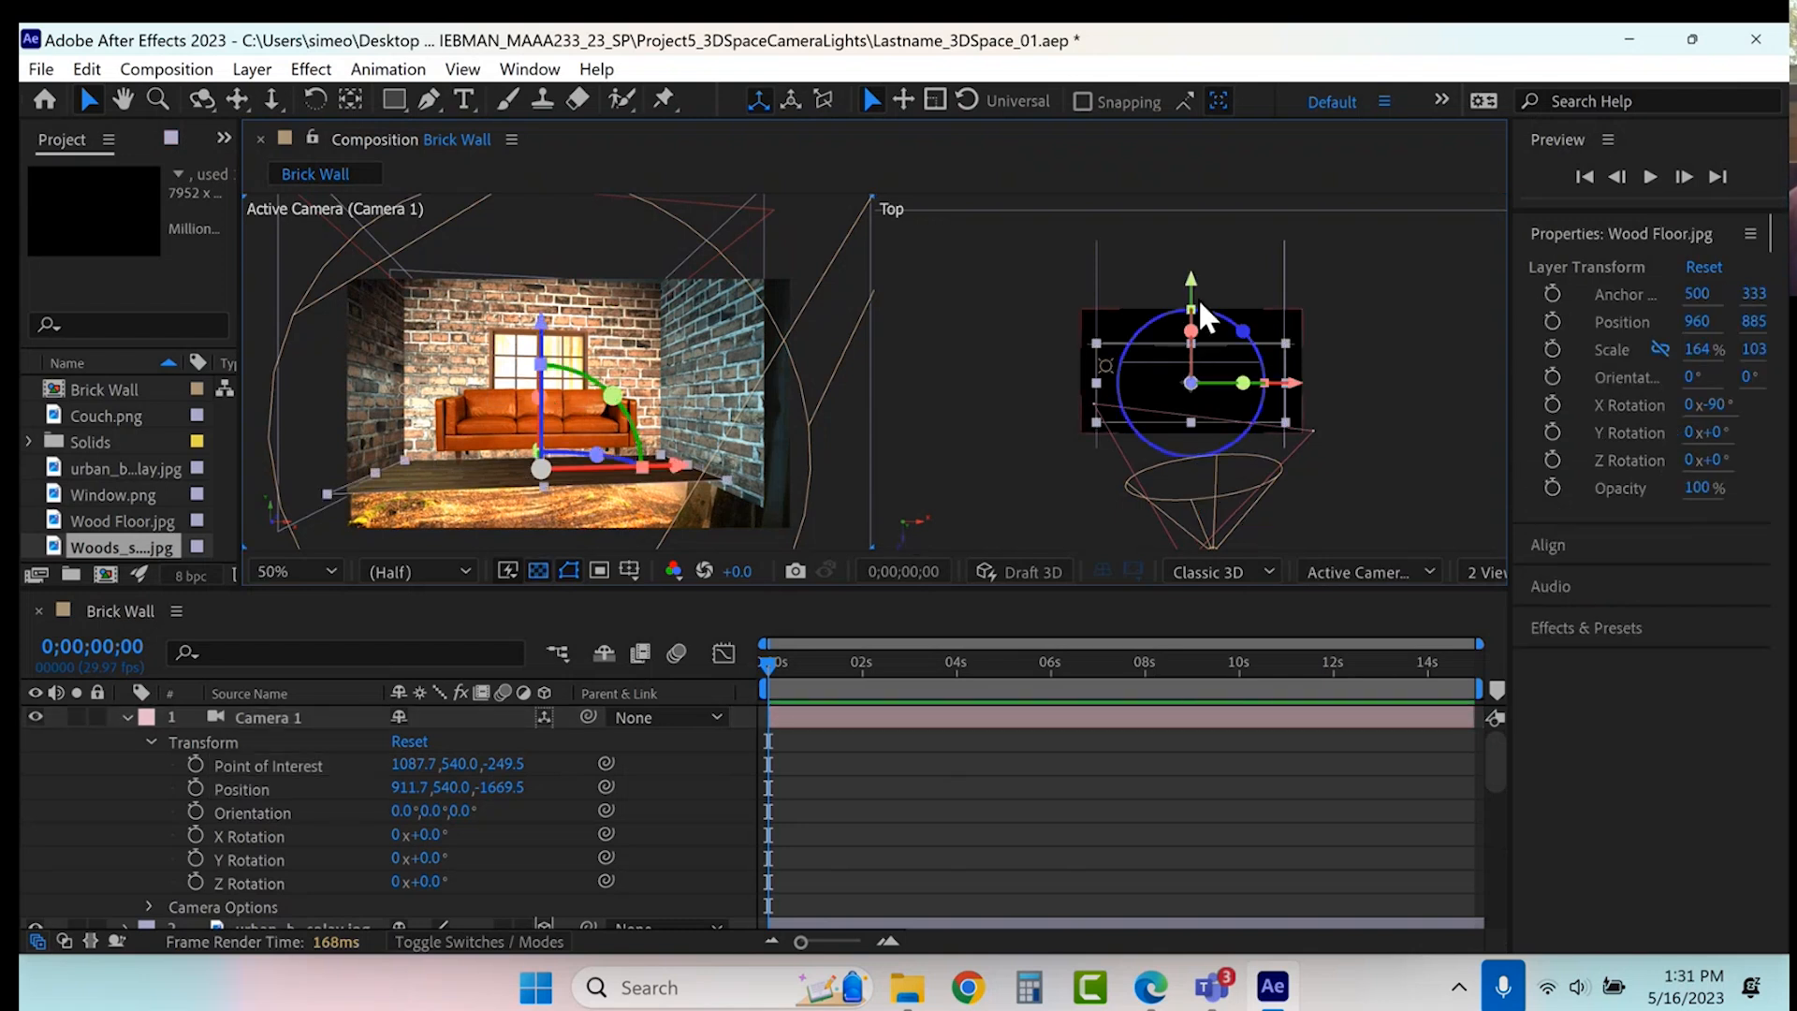
scroll(163, 782, "down", 6)
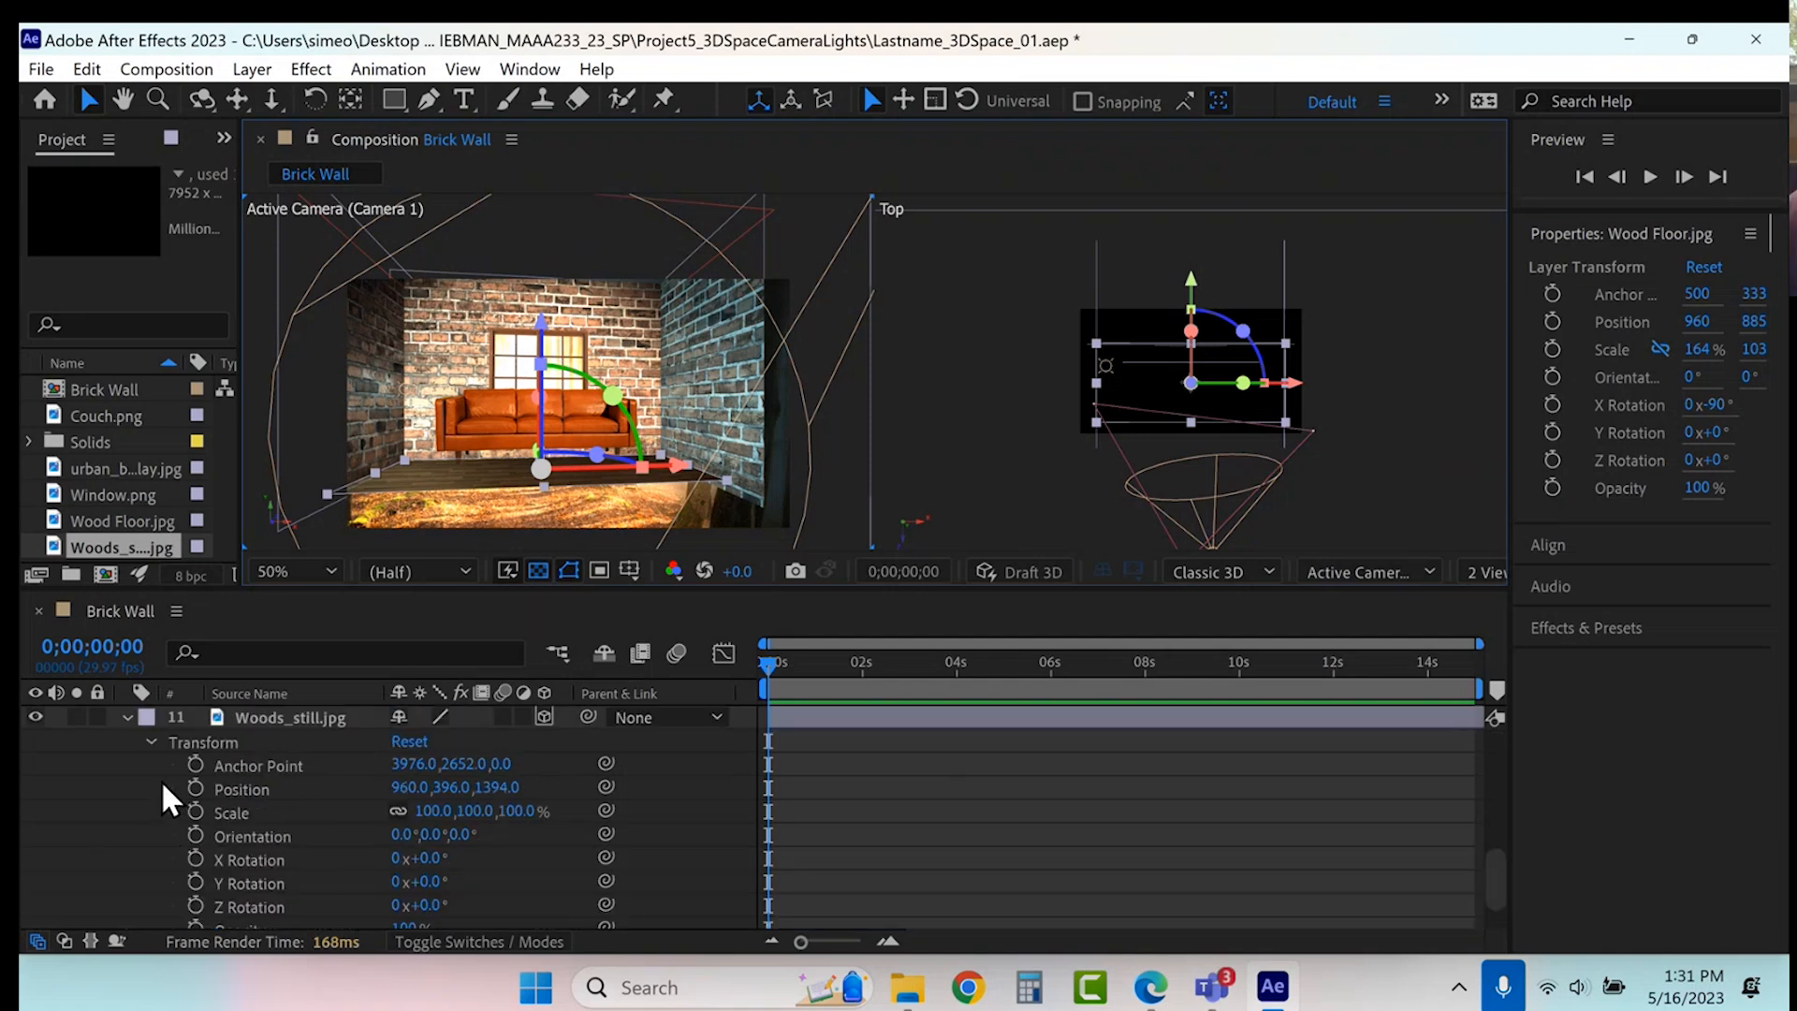
scroll(161, 779, "up", 1)
left_click(137, 741)
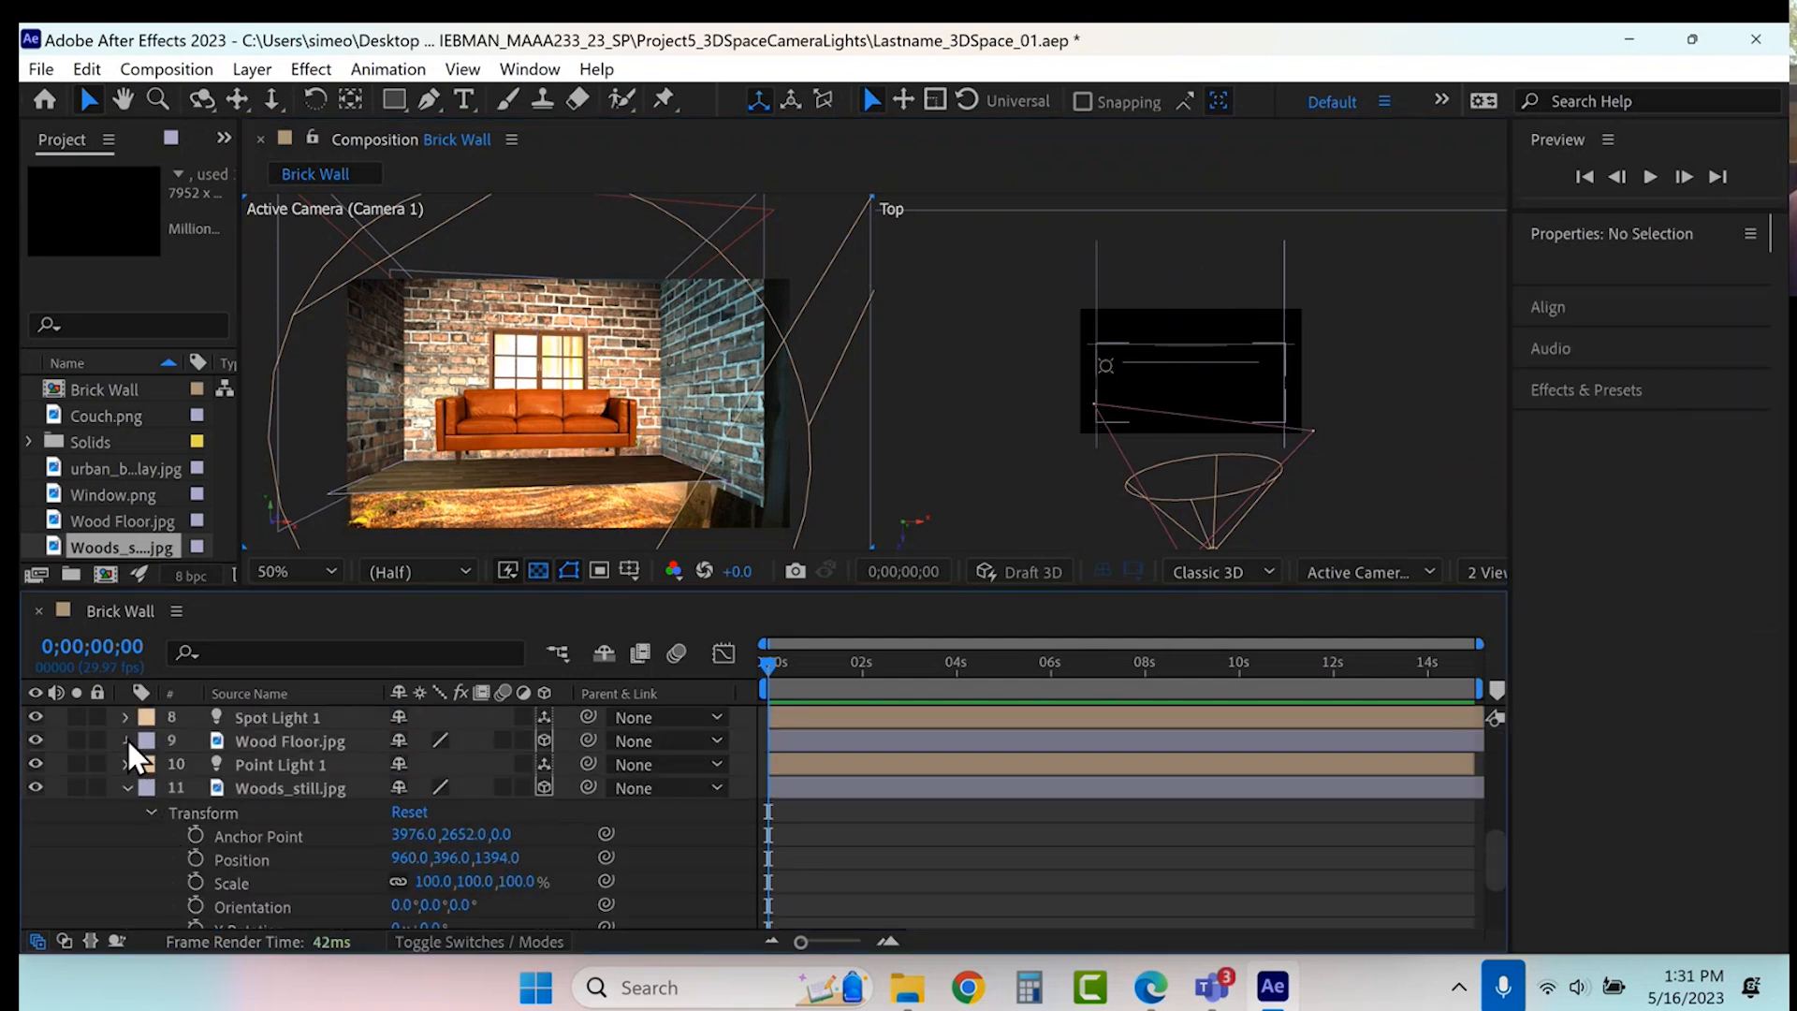
left_click(126, 739)
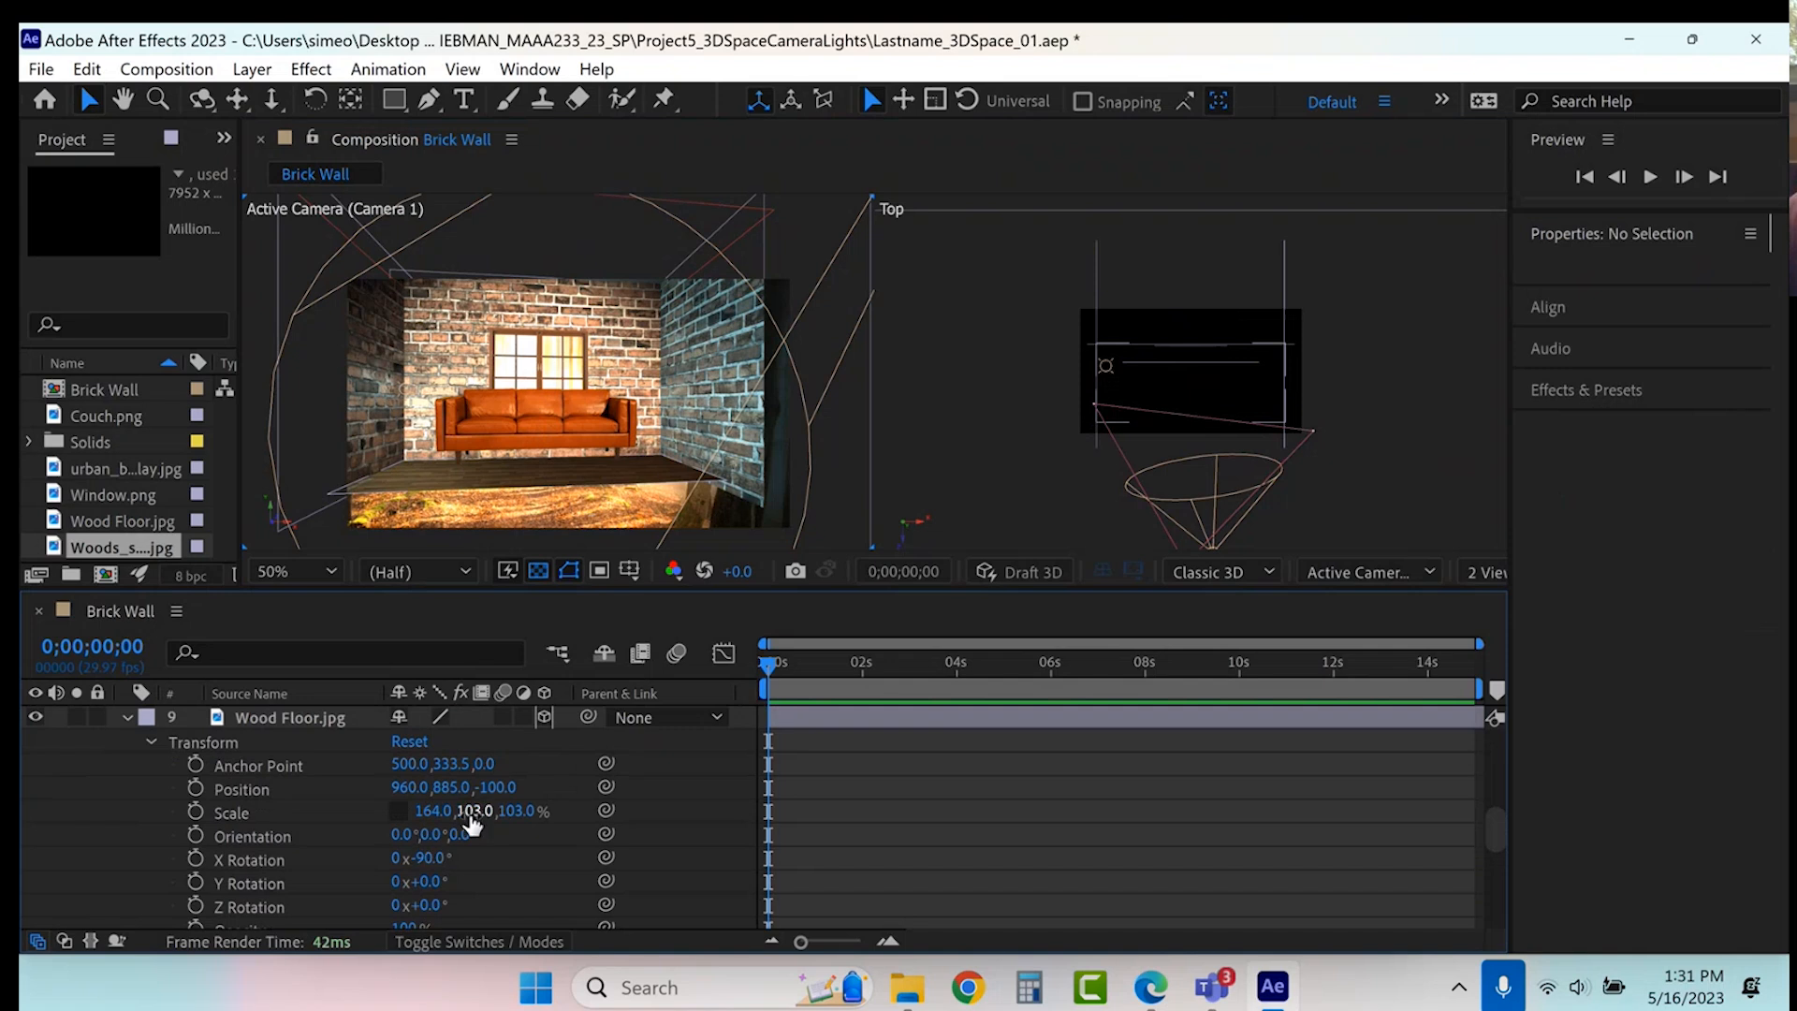
left_click_drag(473, 812, 653, 762)
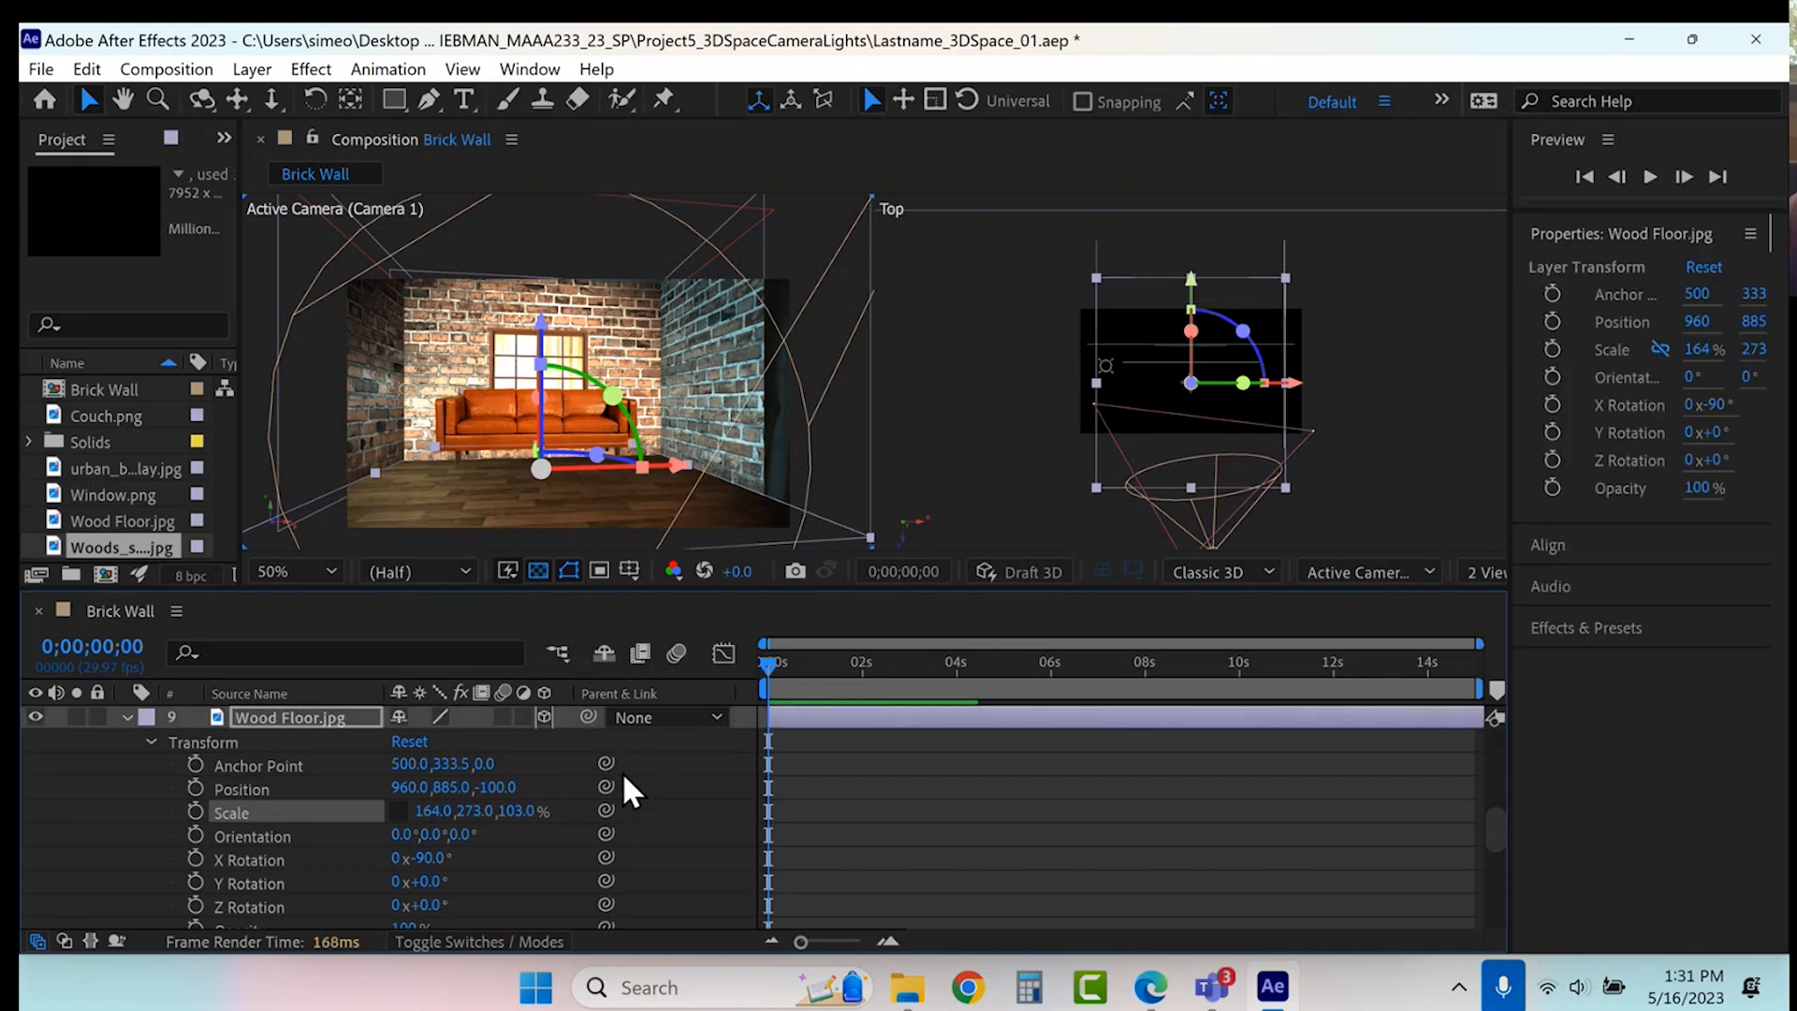
- Collapse the Wood Floor and Woods_still layer properties, and lower the couch to a Y position of about 734
left_click(126, 716)
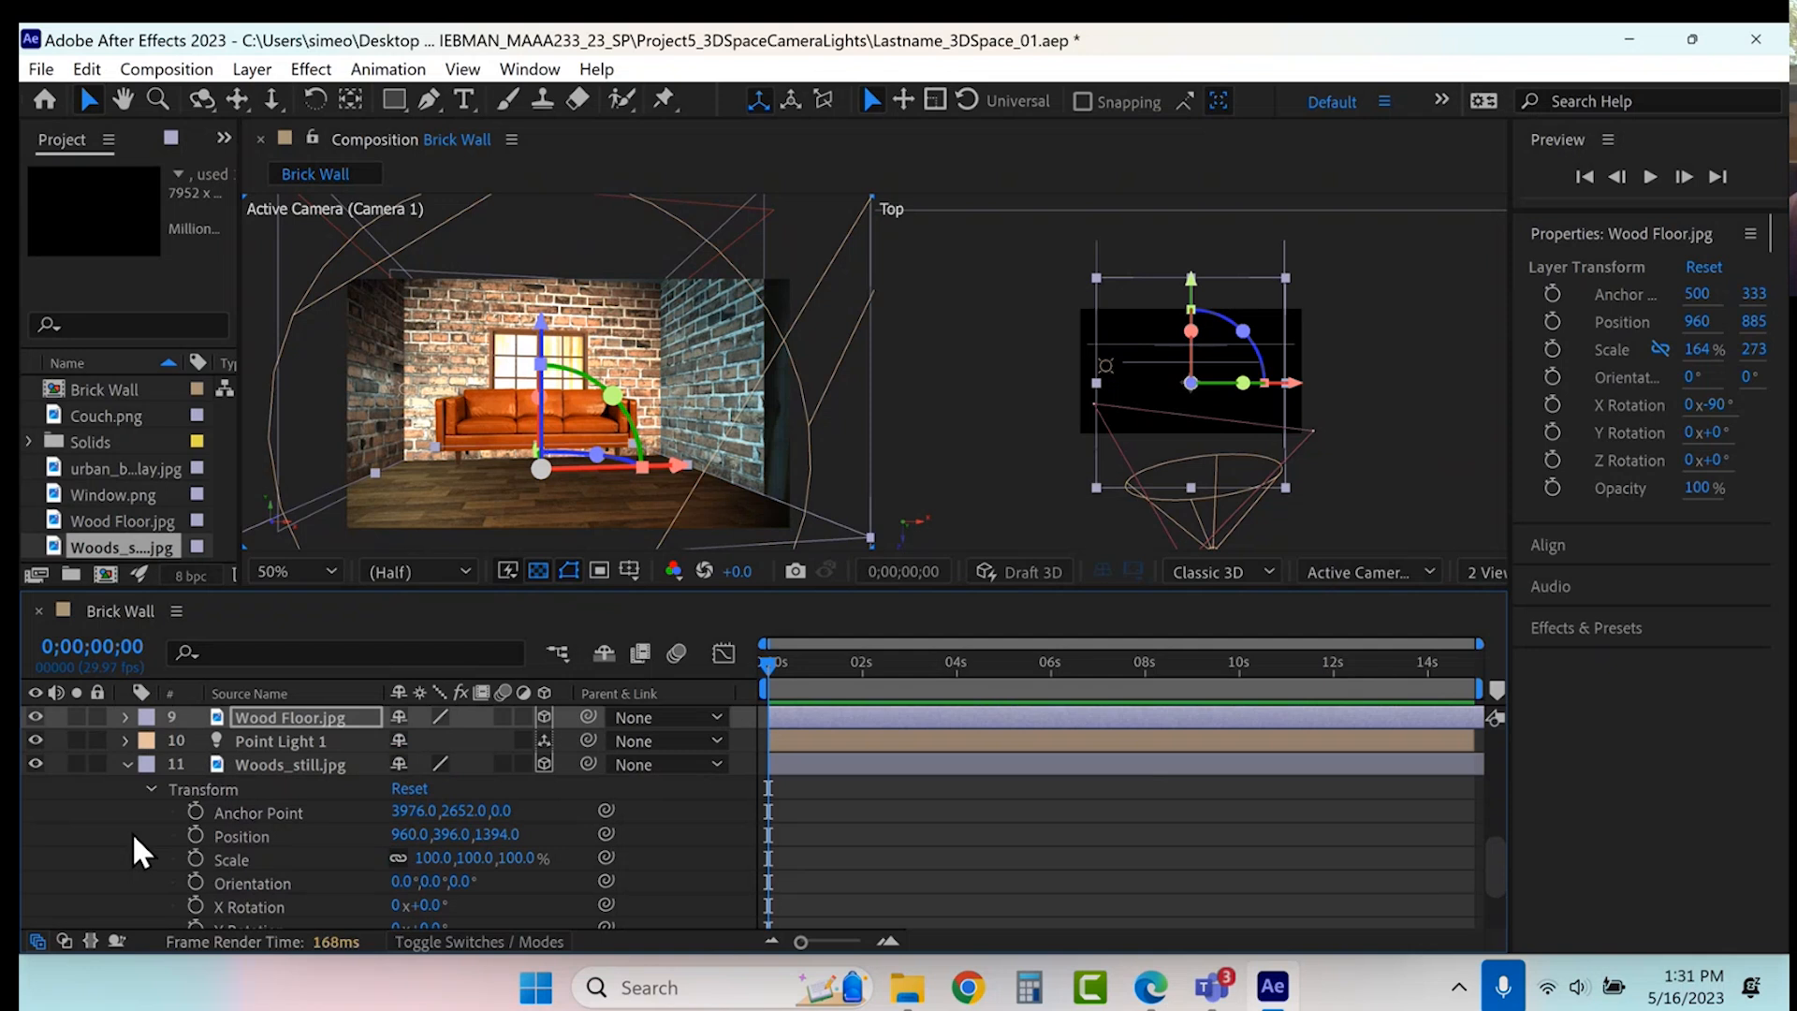
left_click(127, 763)
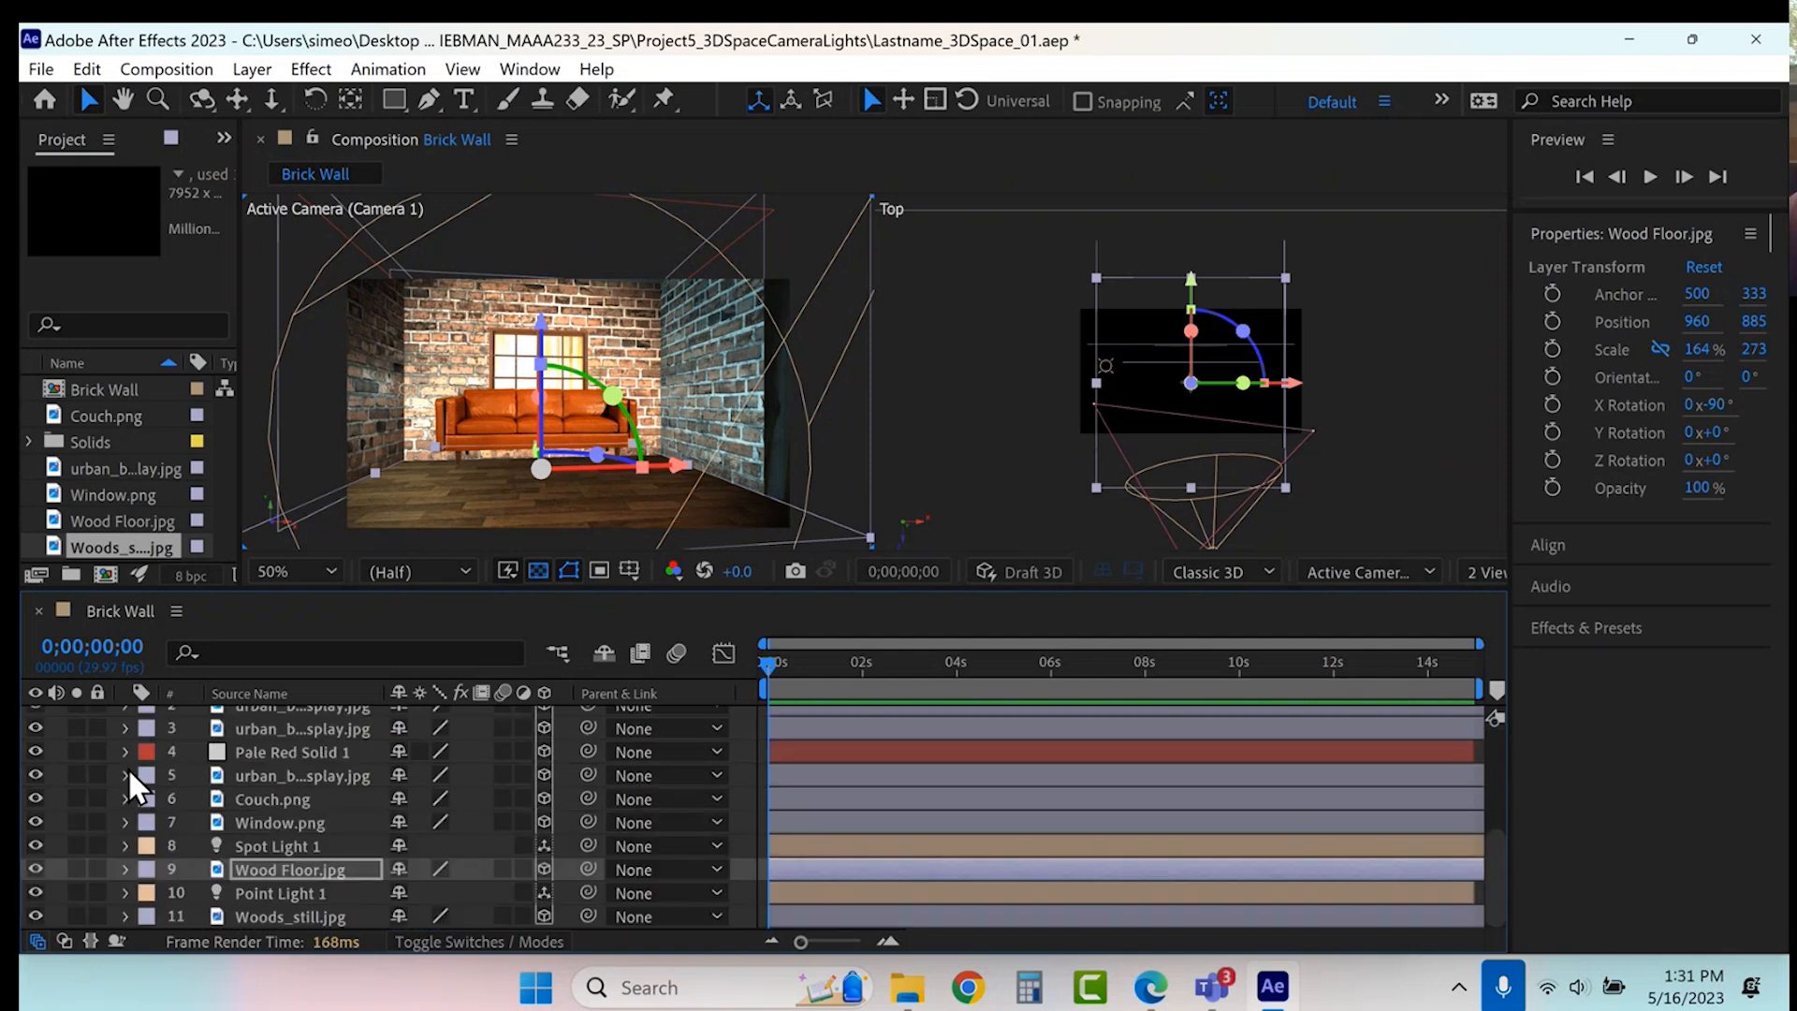
left_click(279, 800)
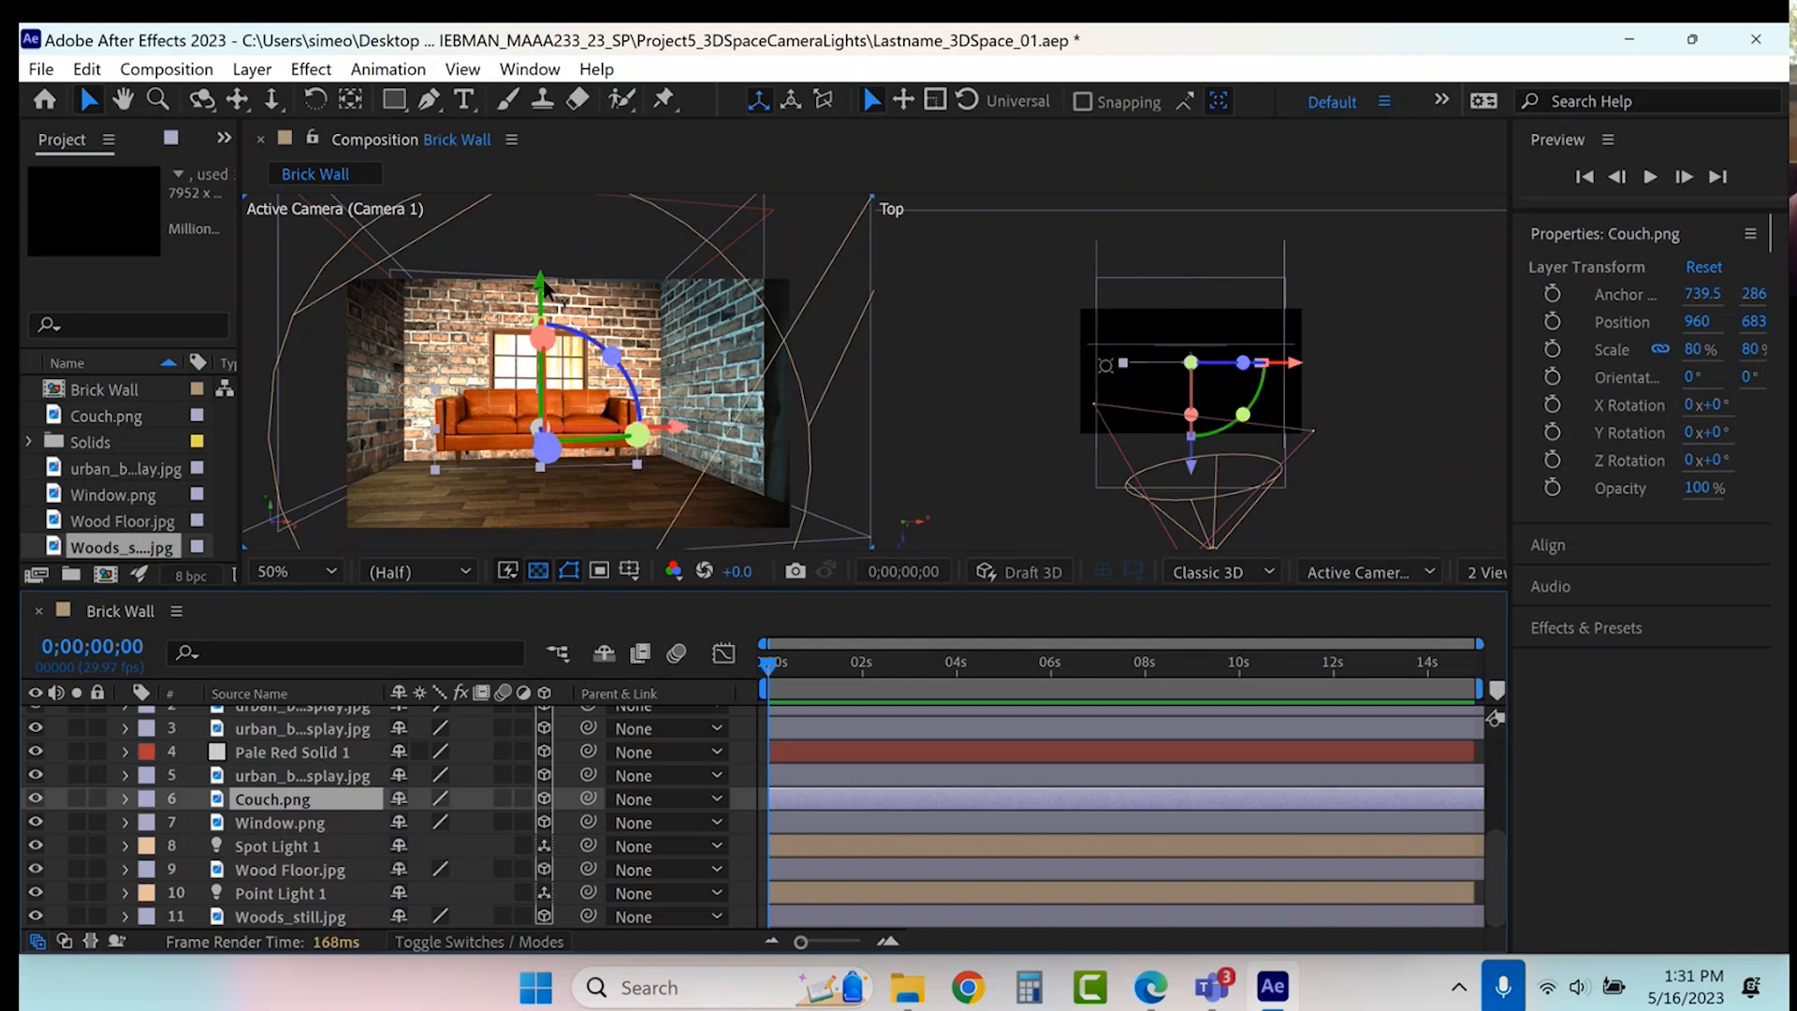
left_click_drag(542, 288, 546, 296)
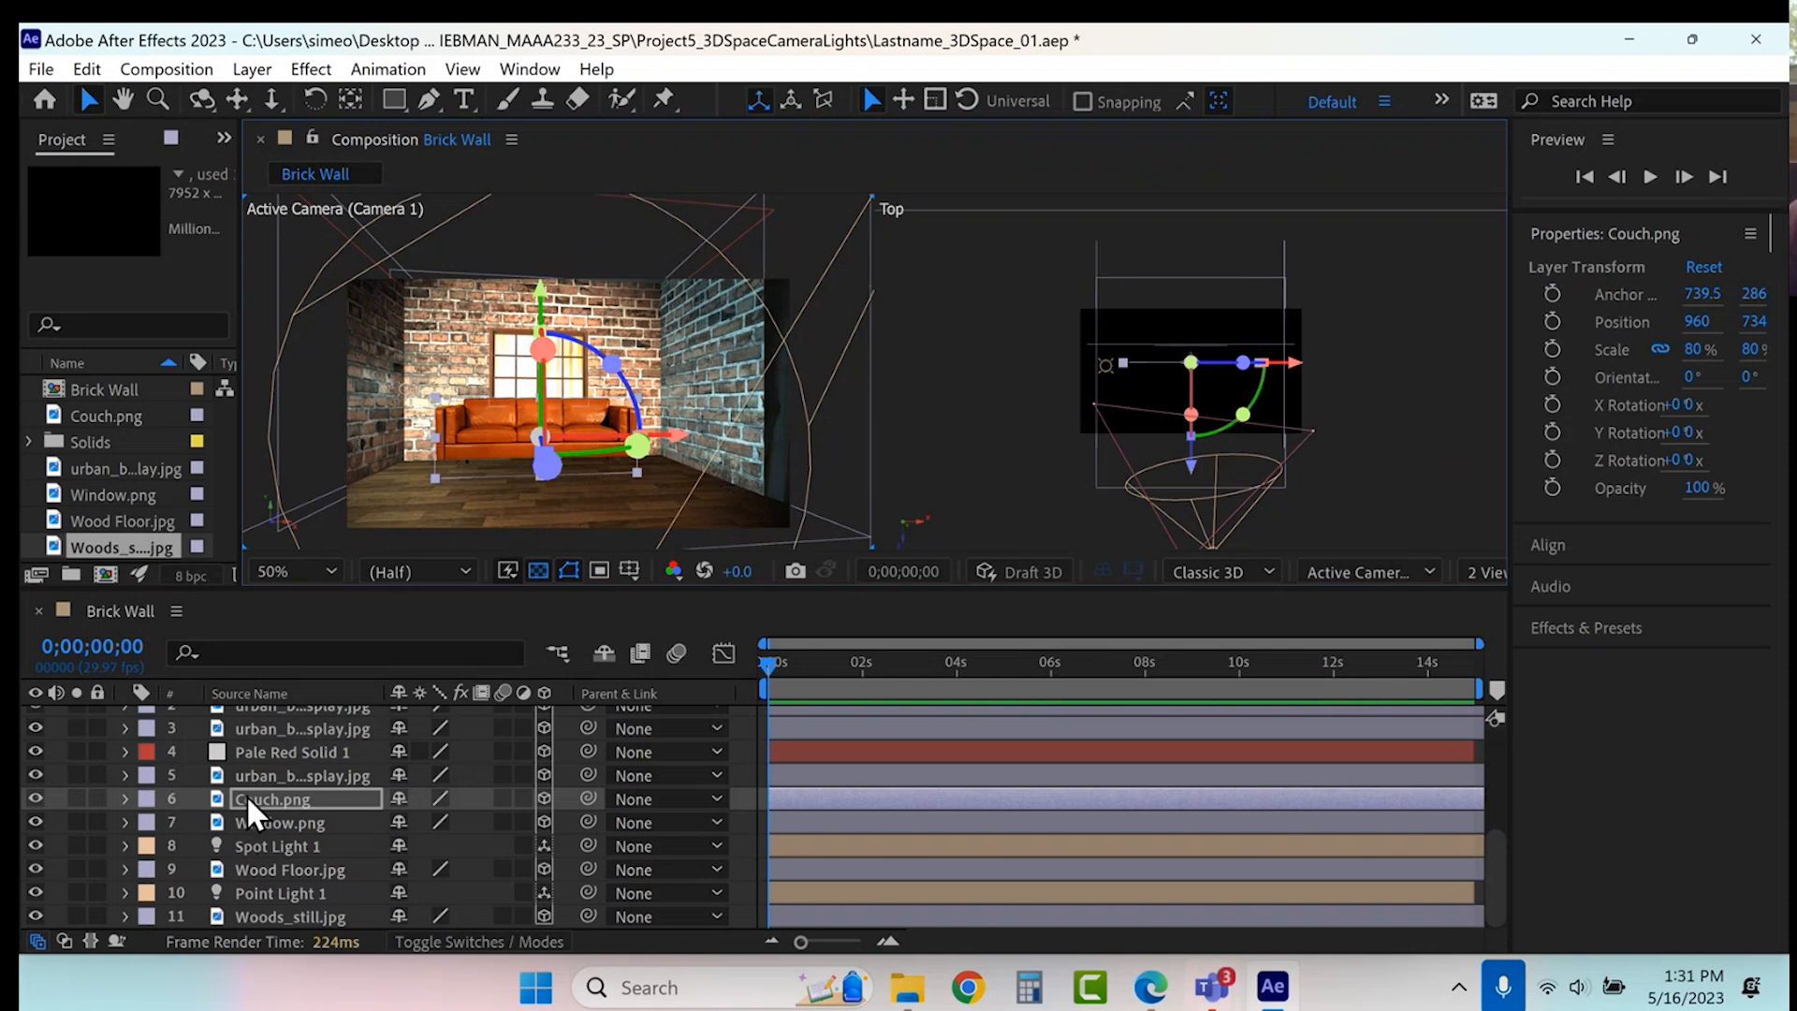
- Move Camera 1's point of interest straight ahead beyond the back wall, to about 947.7, 540, 1762.5
scroll(245, 795, "up", 5)
left_click(266, 714)
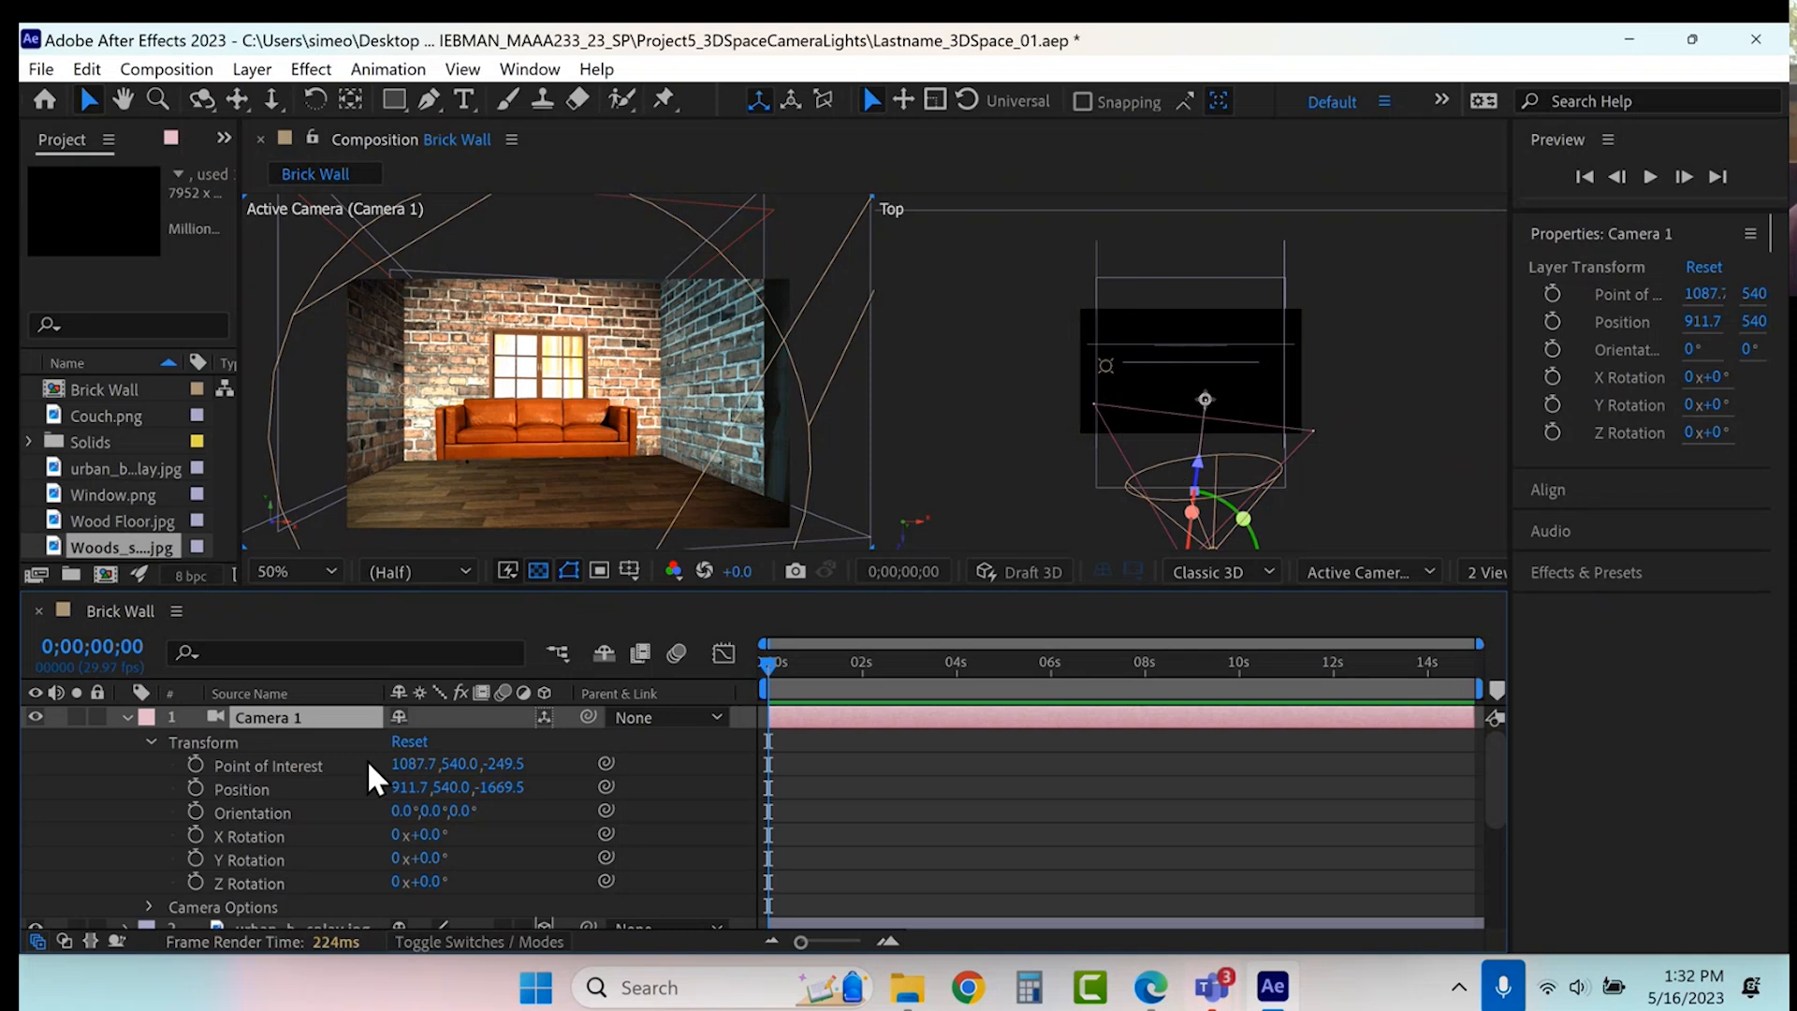
left_click_drag(1205, 399, 1188, 168)
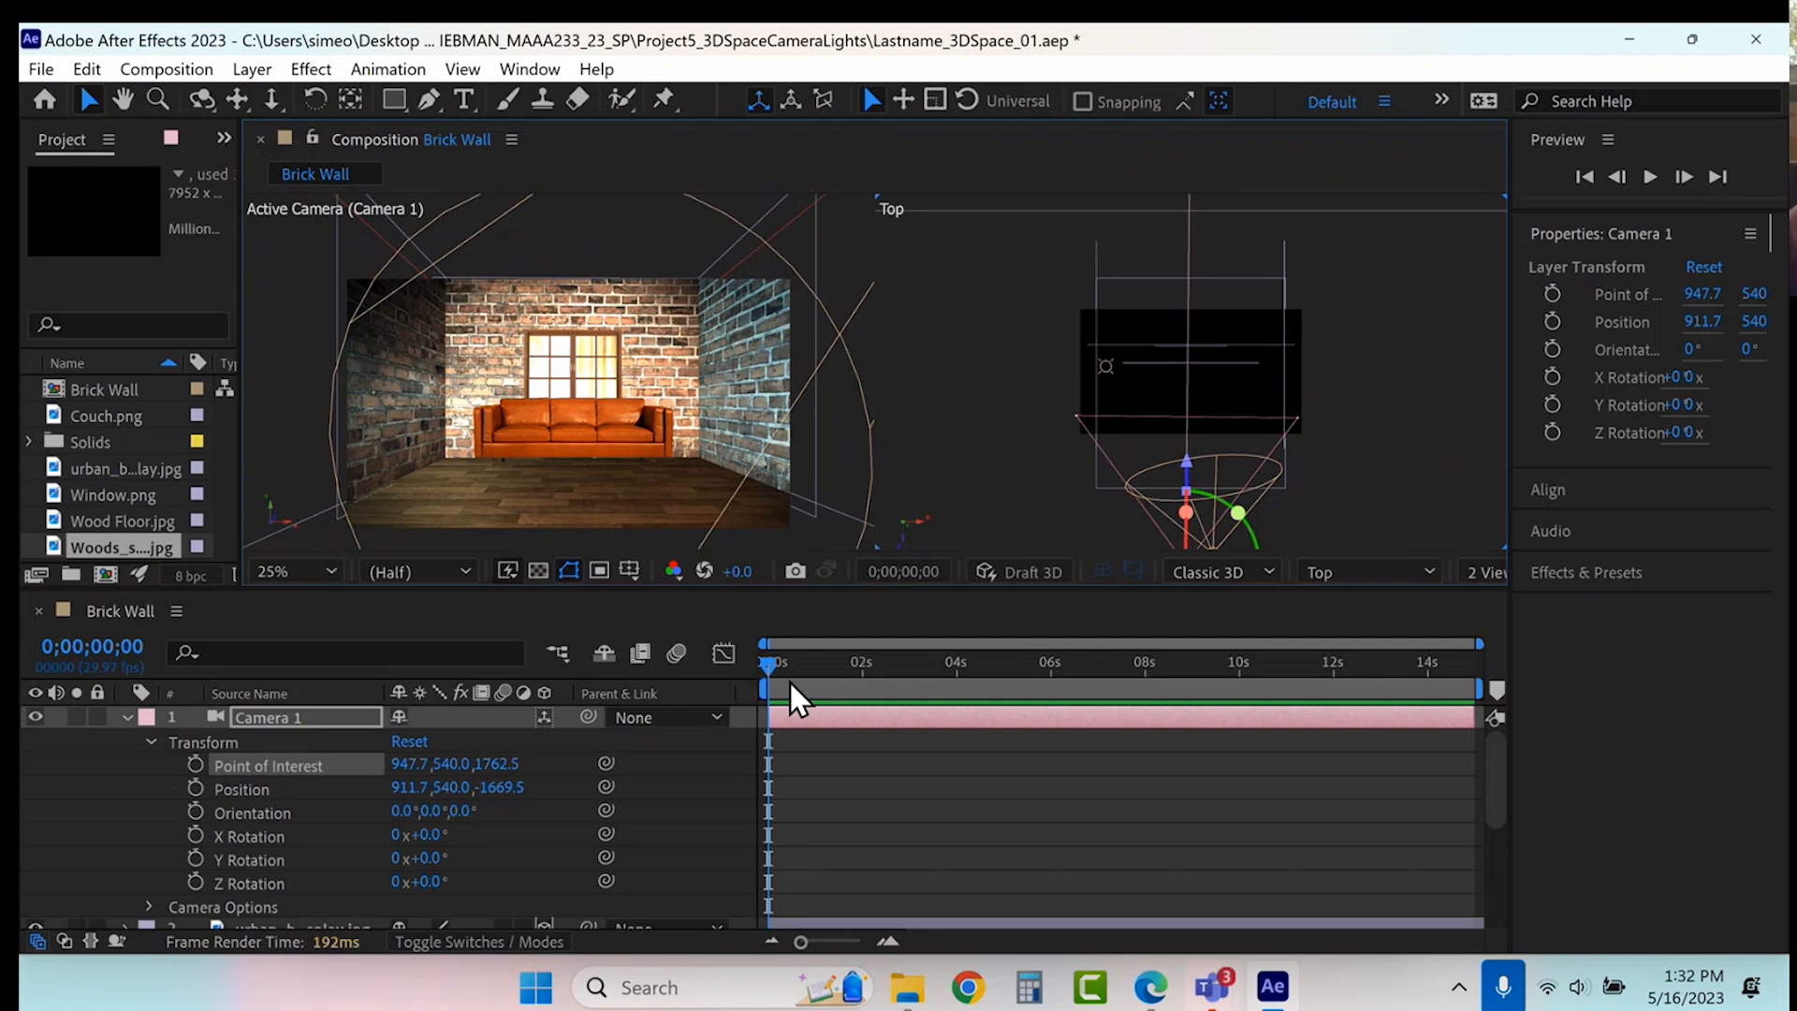
- Set starting keyframes at 0;00;00;00 for Camera 1's Position, Point of Interest and X, Y and Z Rotation
left_click(195, 788)
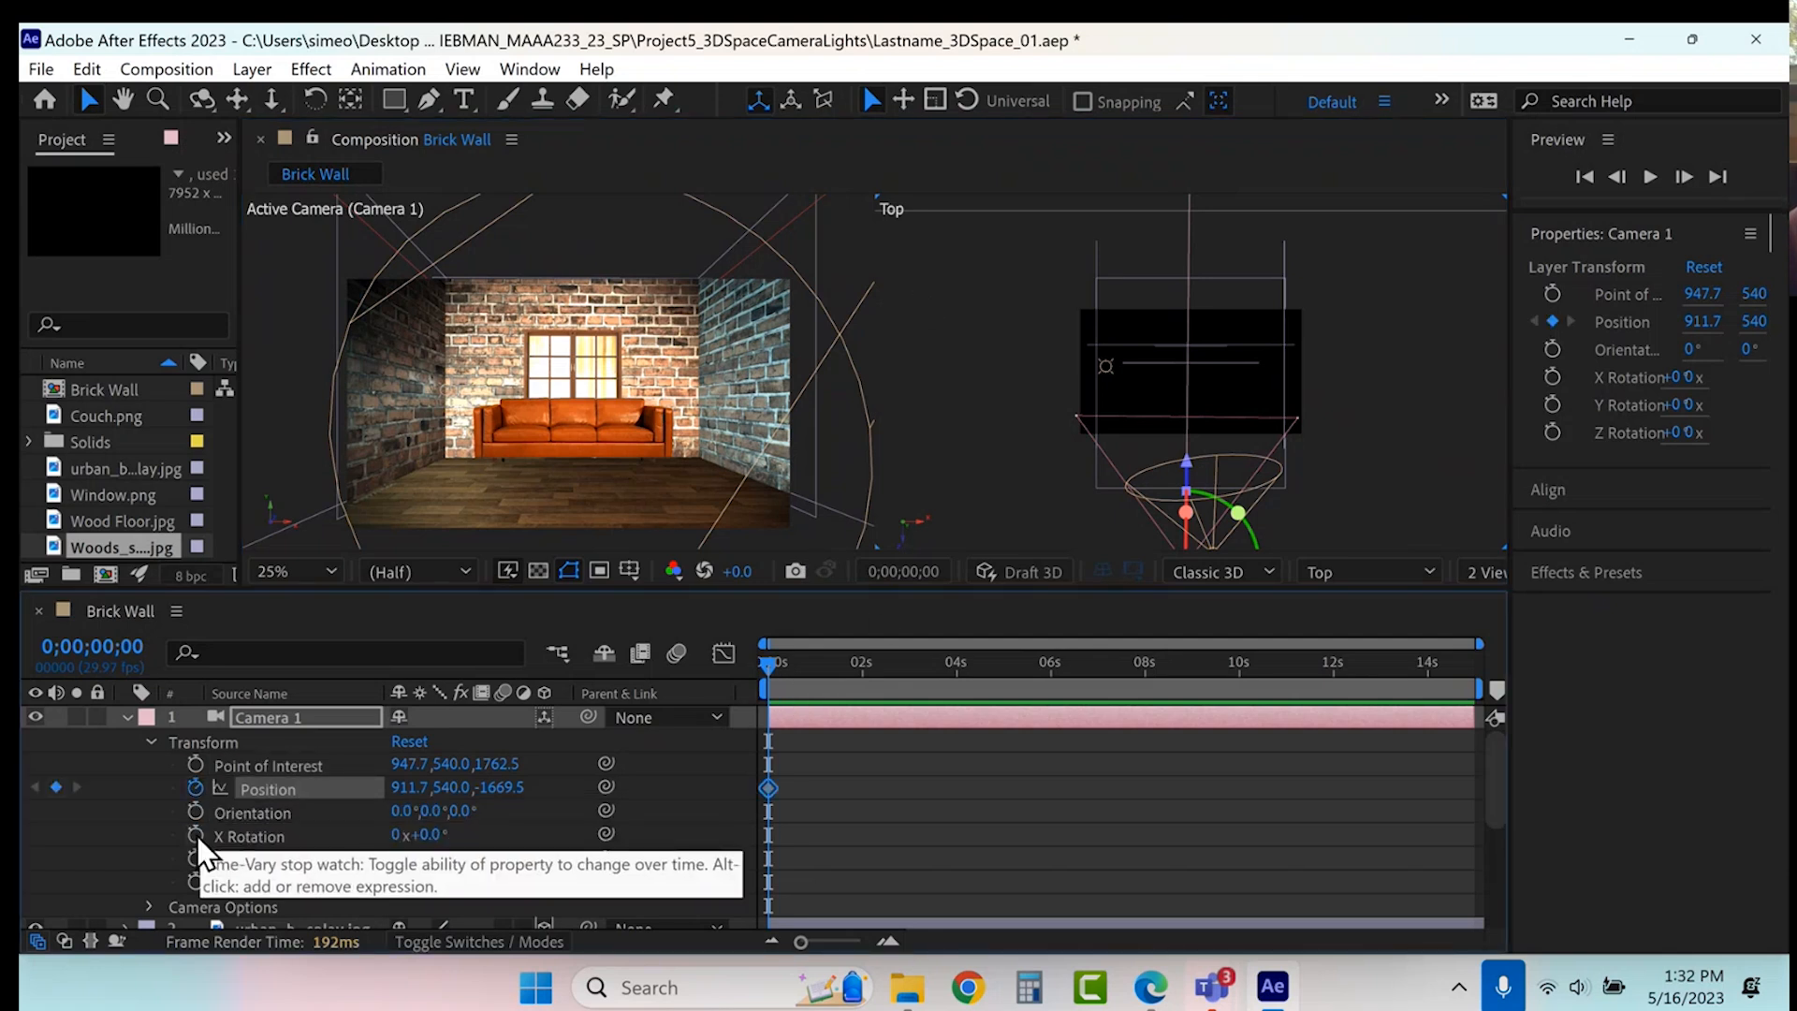
left_click(194, 763)
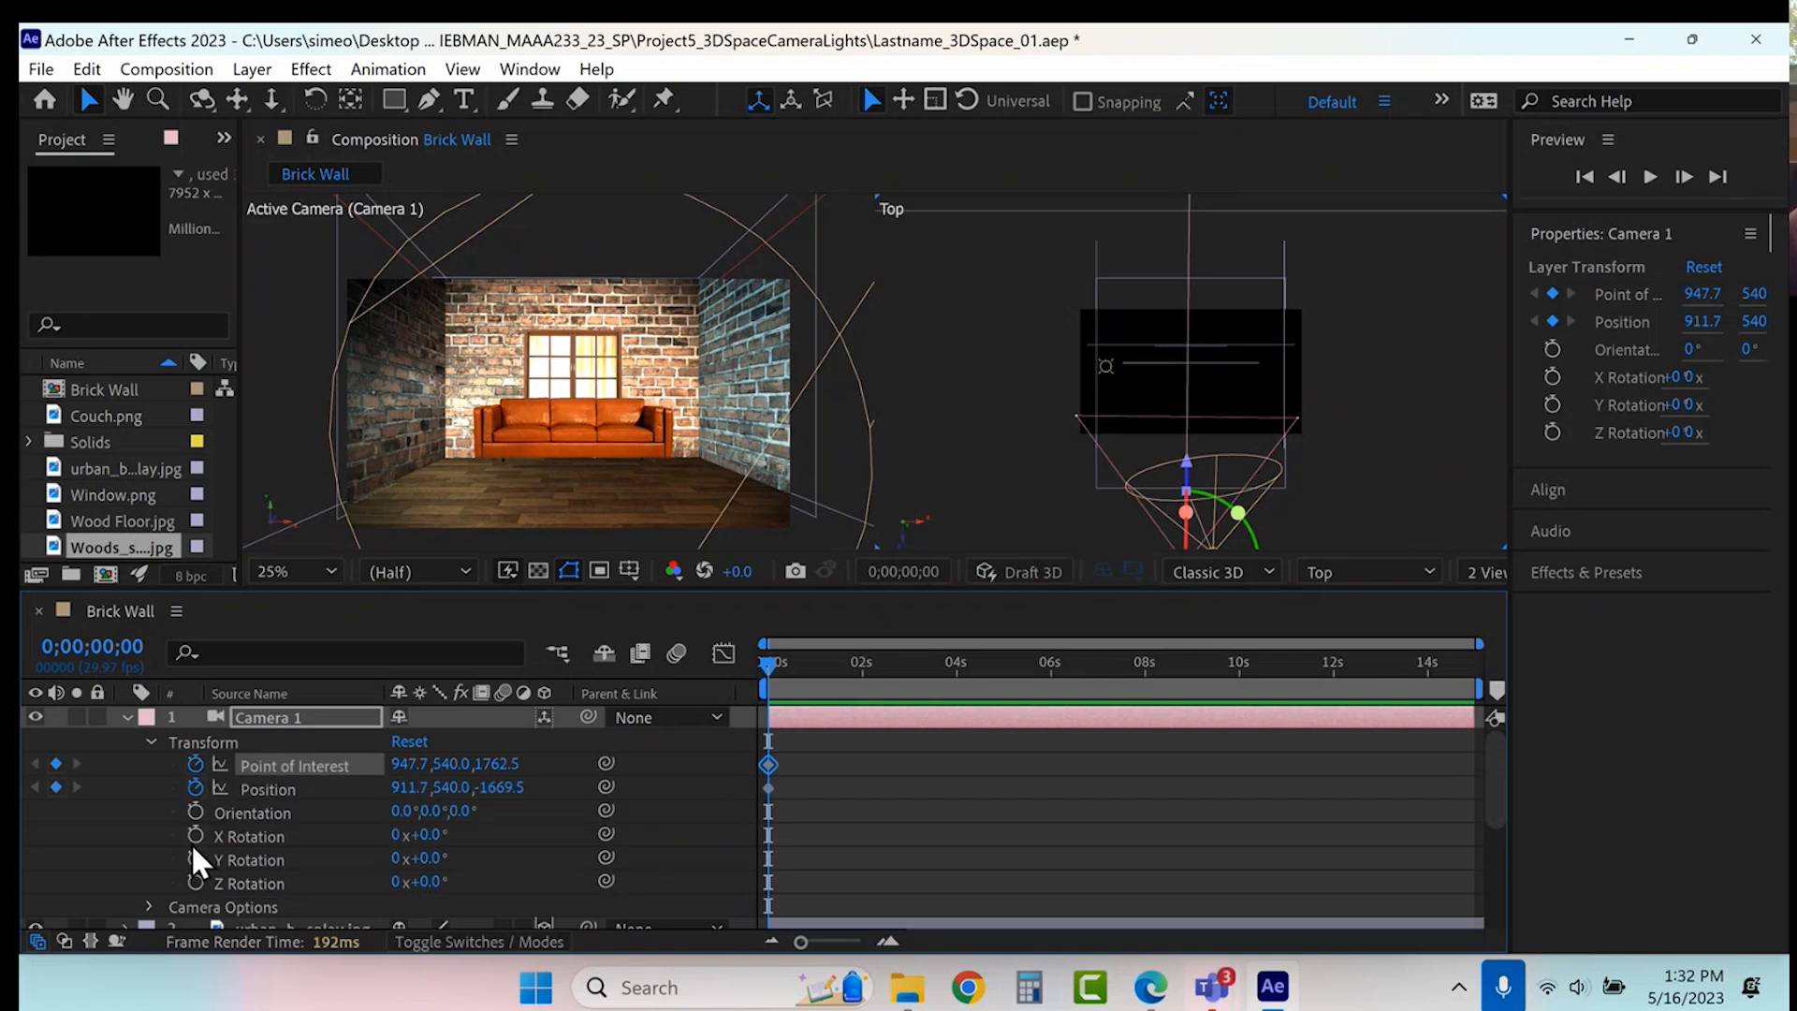
left_click(195, 833)
left_click(194, 858)
left_click(195, 881)
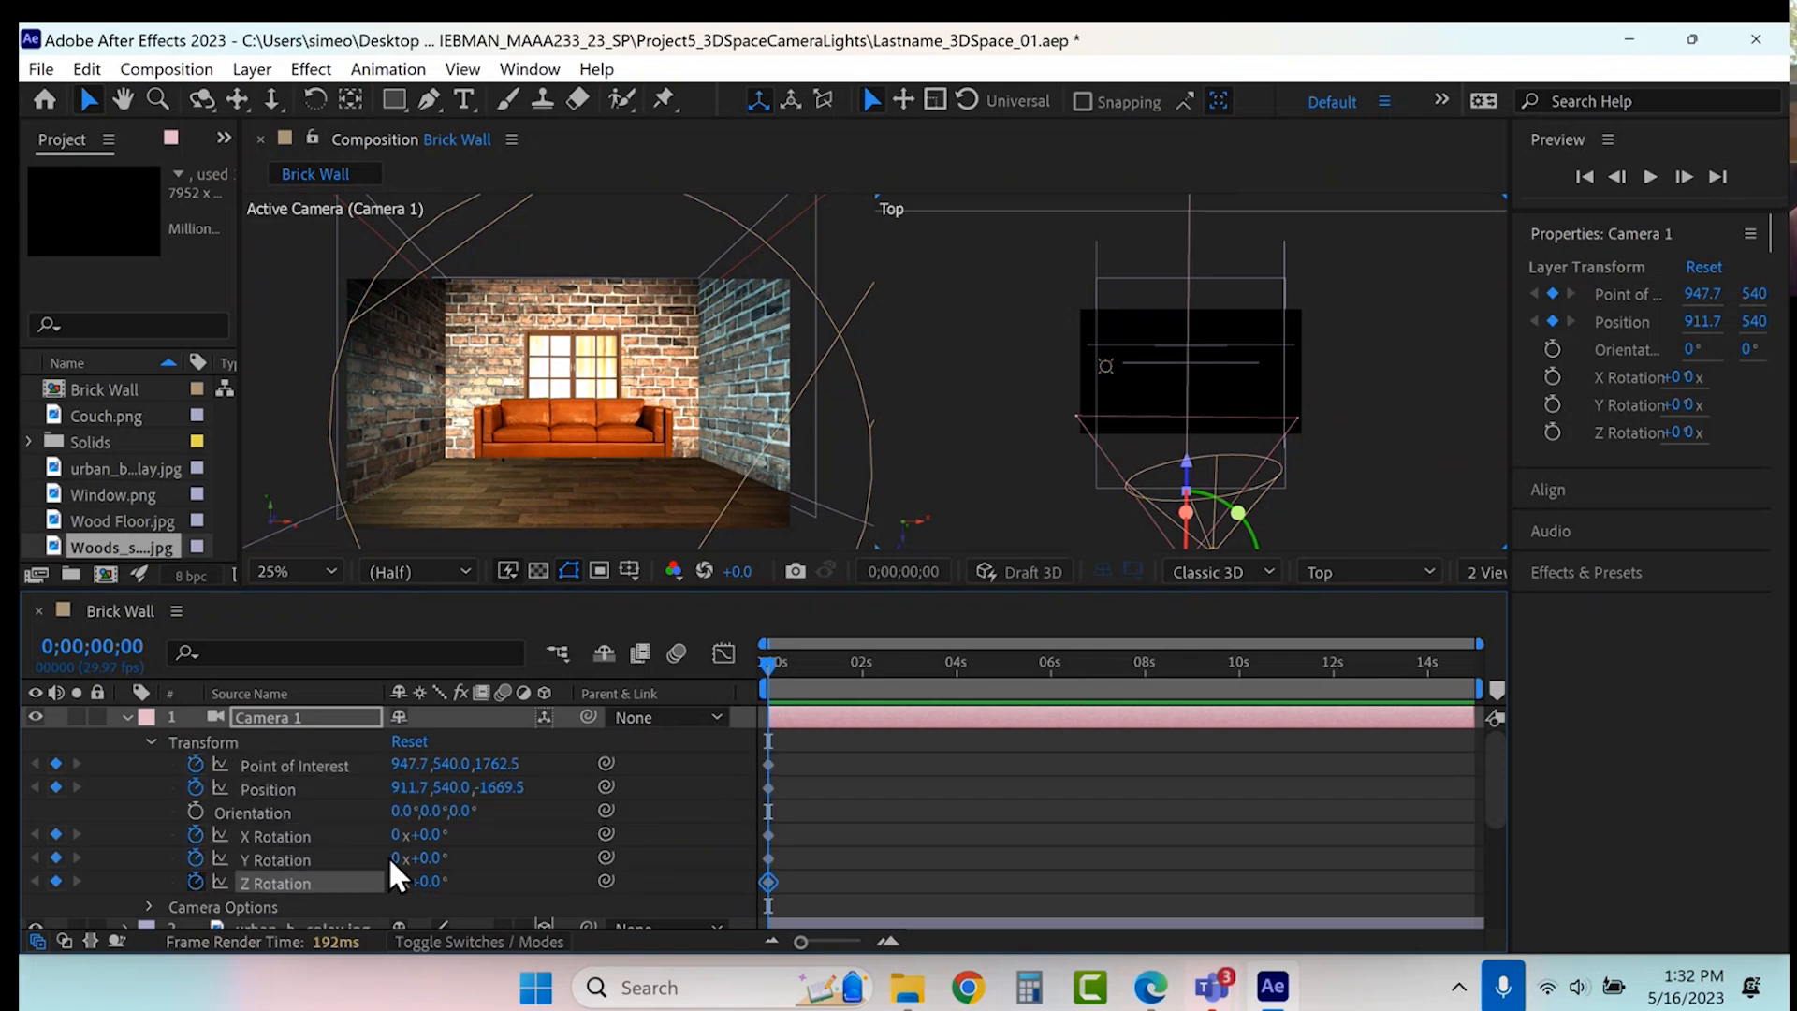
- At 0;00;14;29, move Camera 1 forward through the window to a position of about 932.6, 540, 321.5
left_click_drag(1379, 655, 1486, 650)
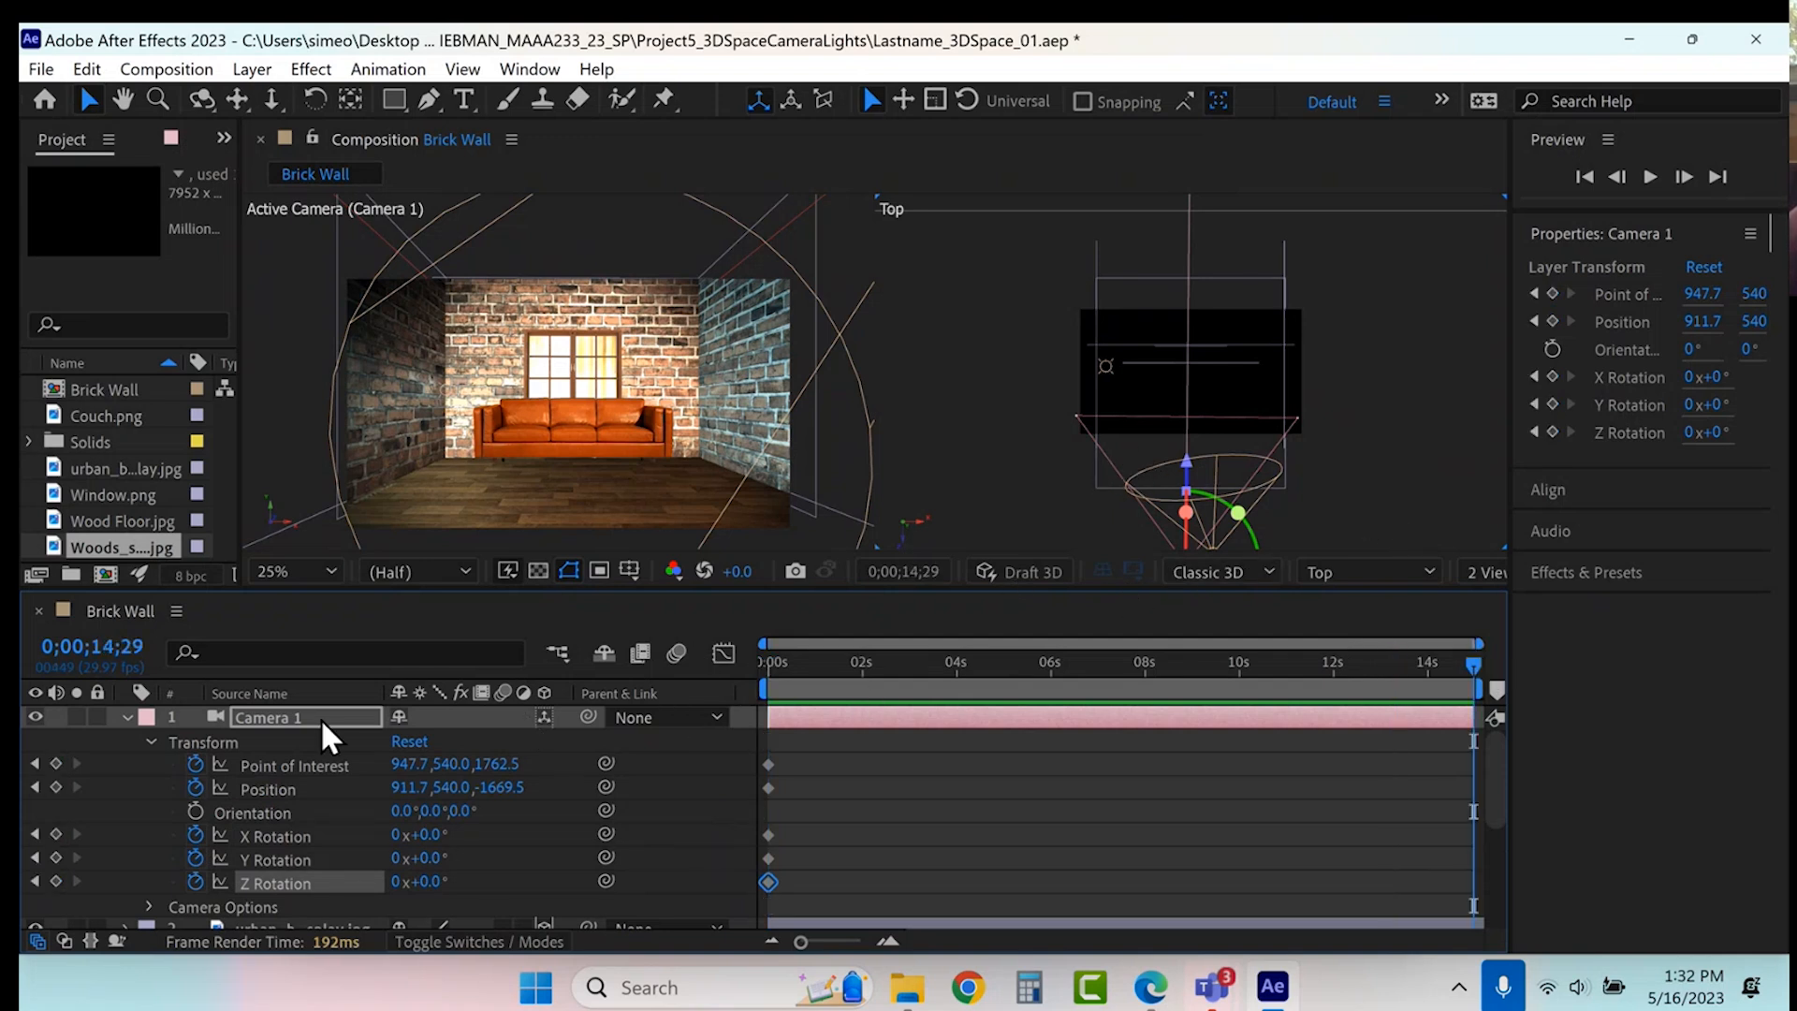
left_click(278, 792)
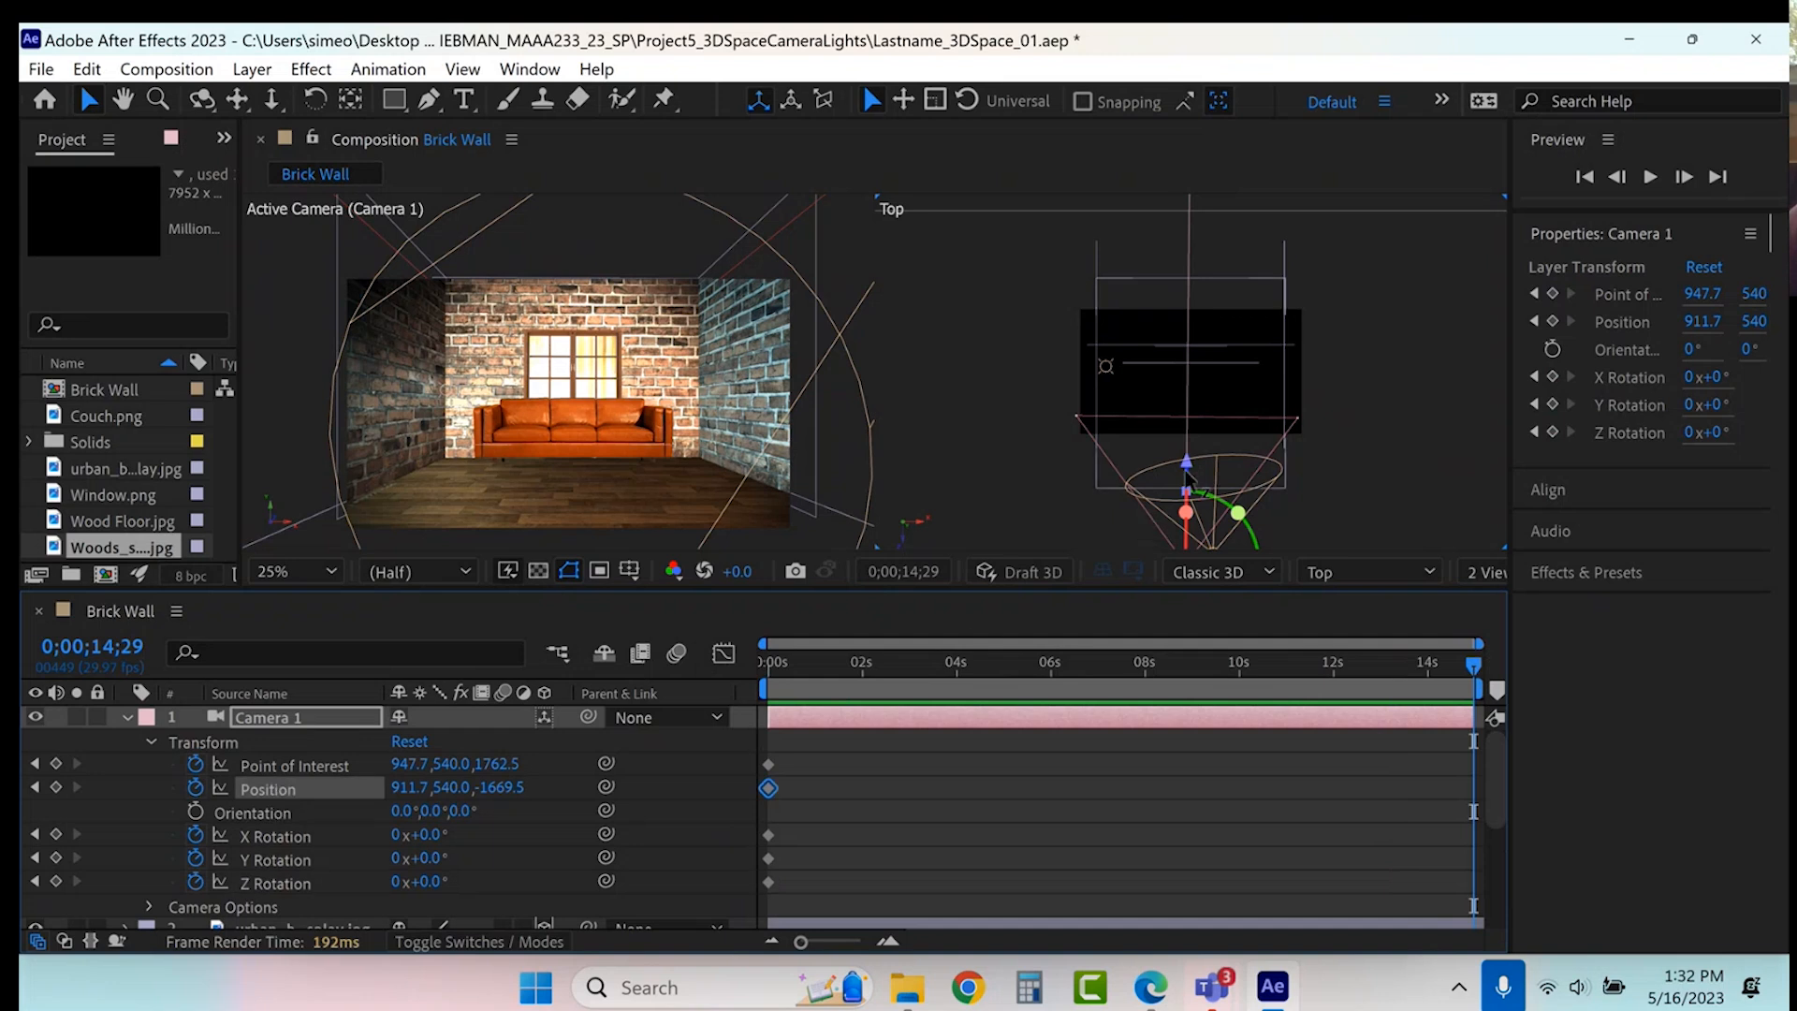
left_click_drag(1188, 468, 1181, 233)
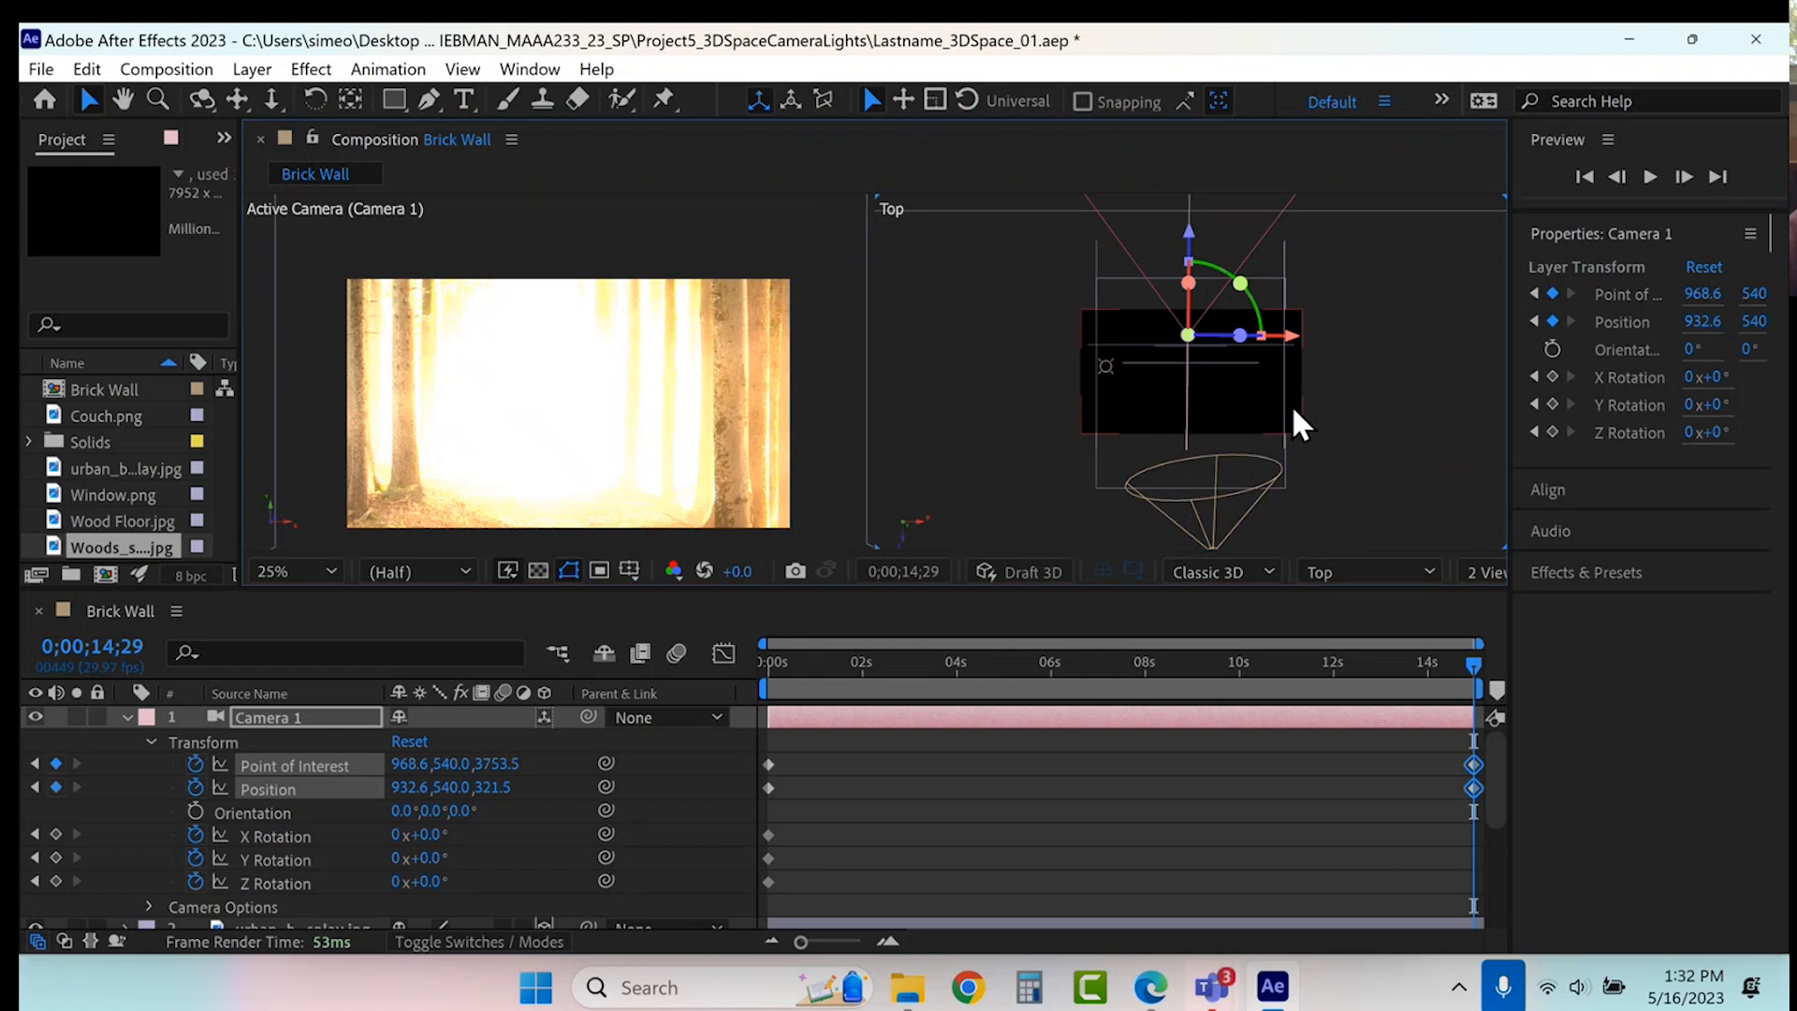
- At 0;00;07;12, set Camera 1's Y position to 286, and raise its first point-of-interest keyframe in the Left view
left_click(1118, 665)
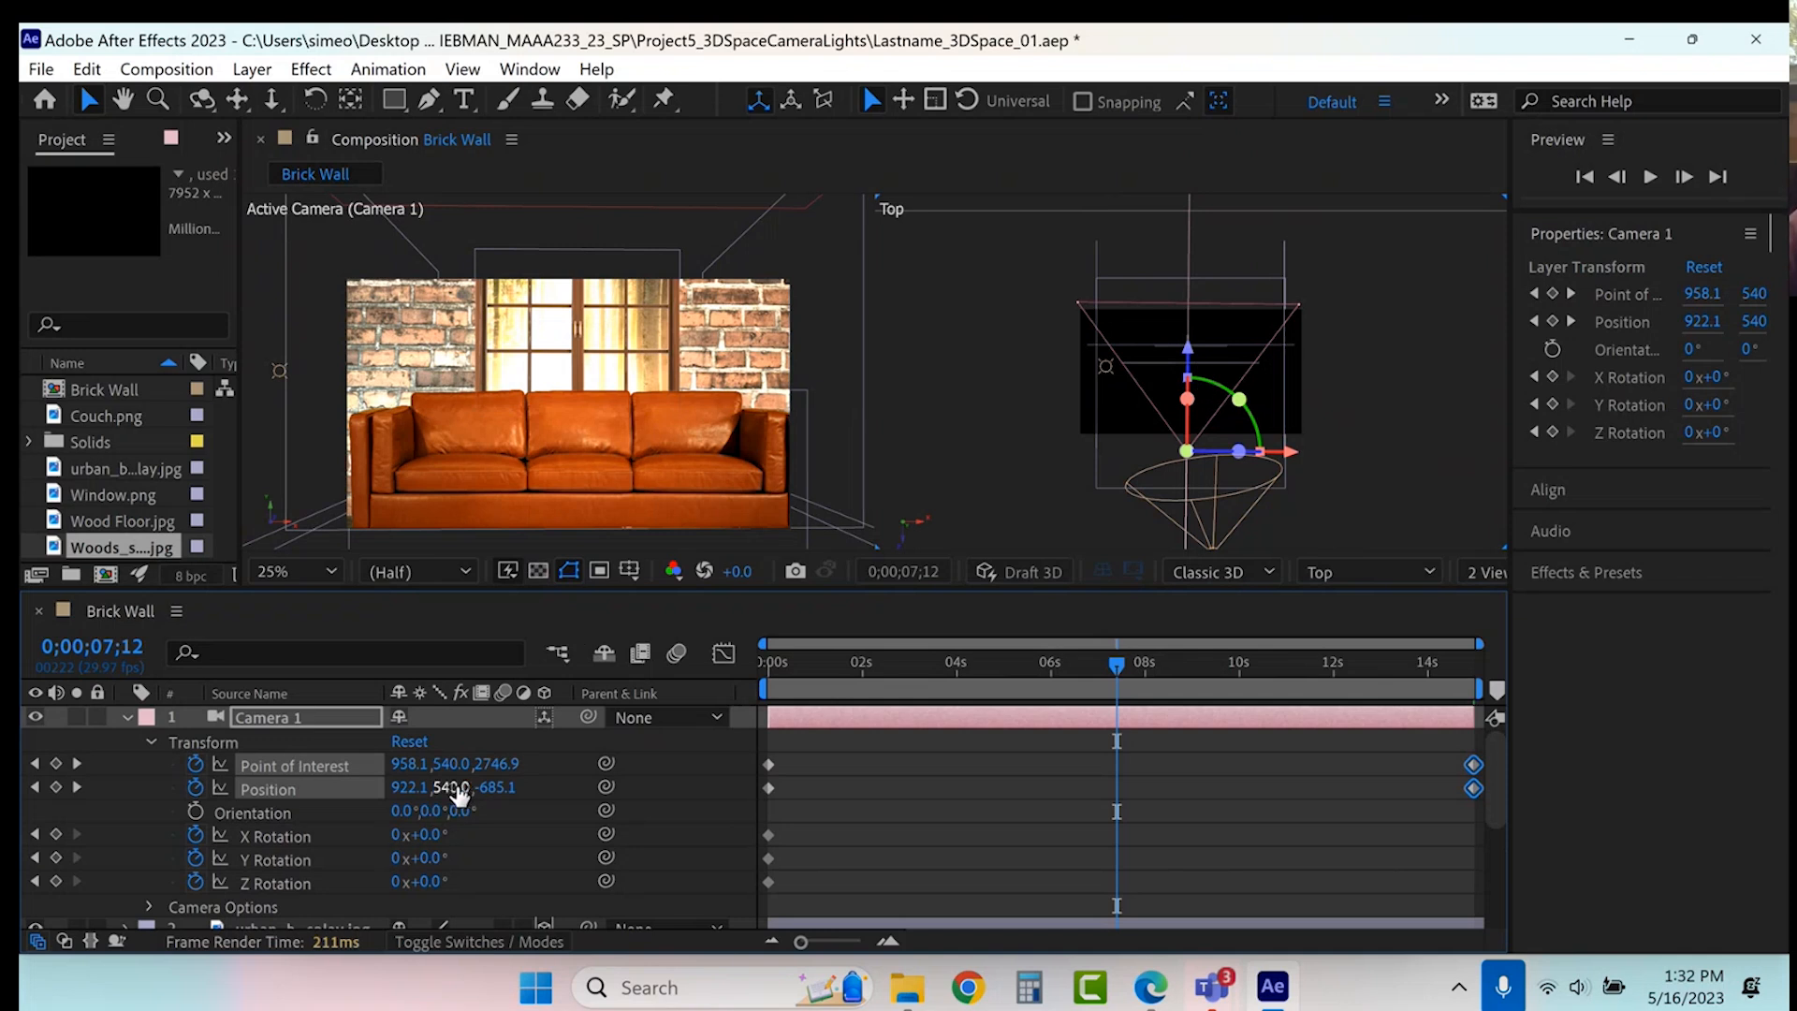
left_click_drag(458, 791, 62, 791)
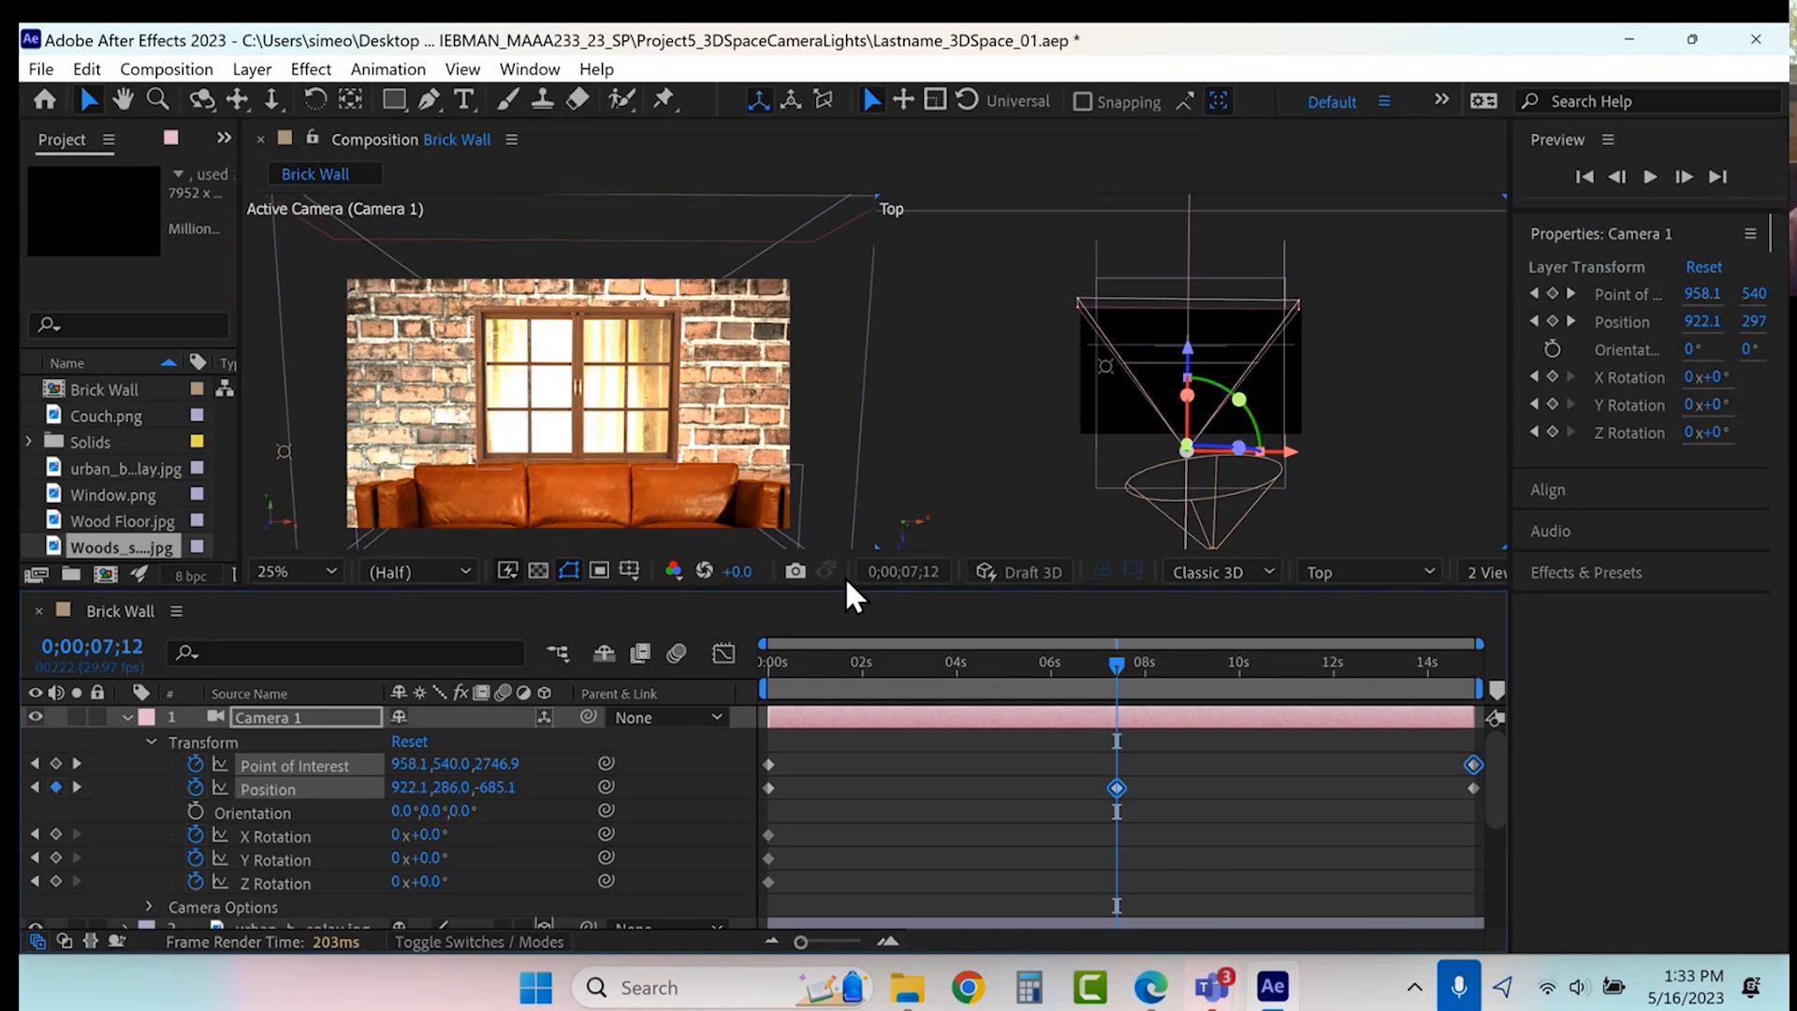
left_click(1349, 569)
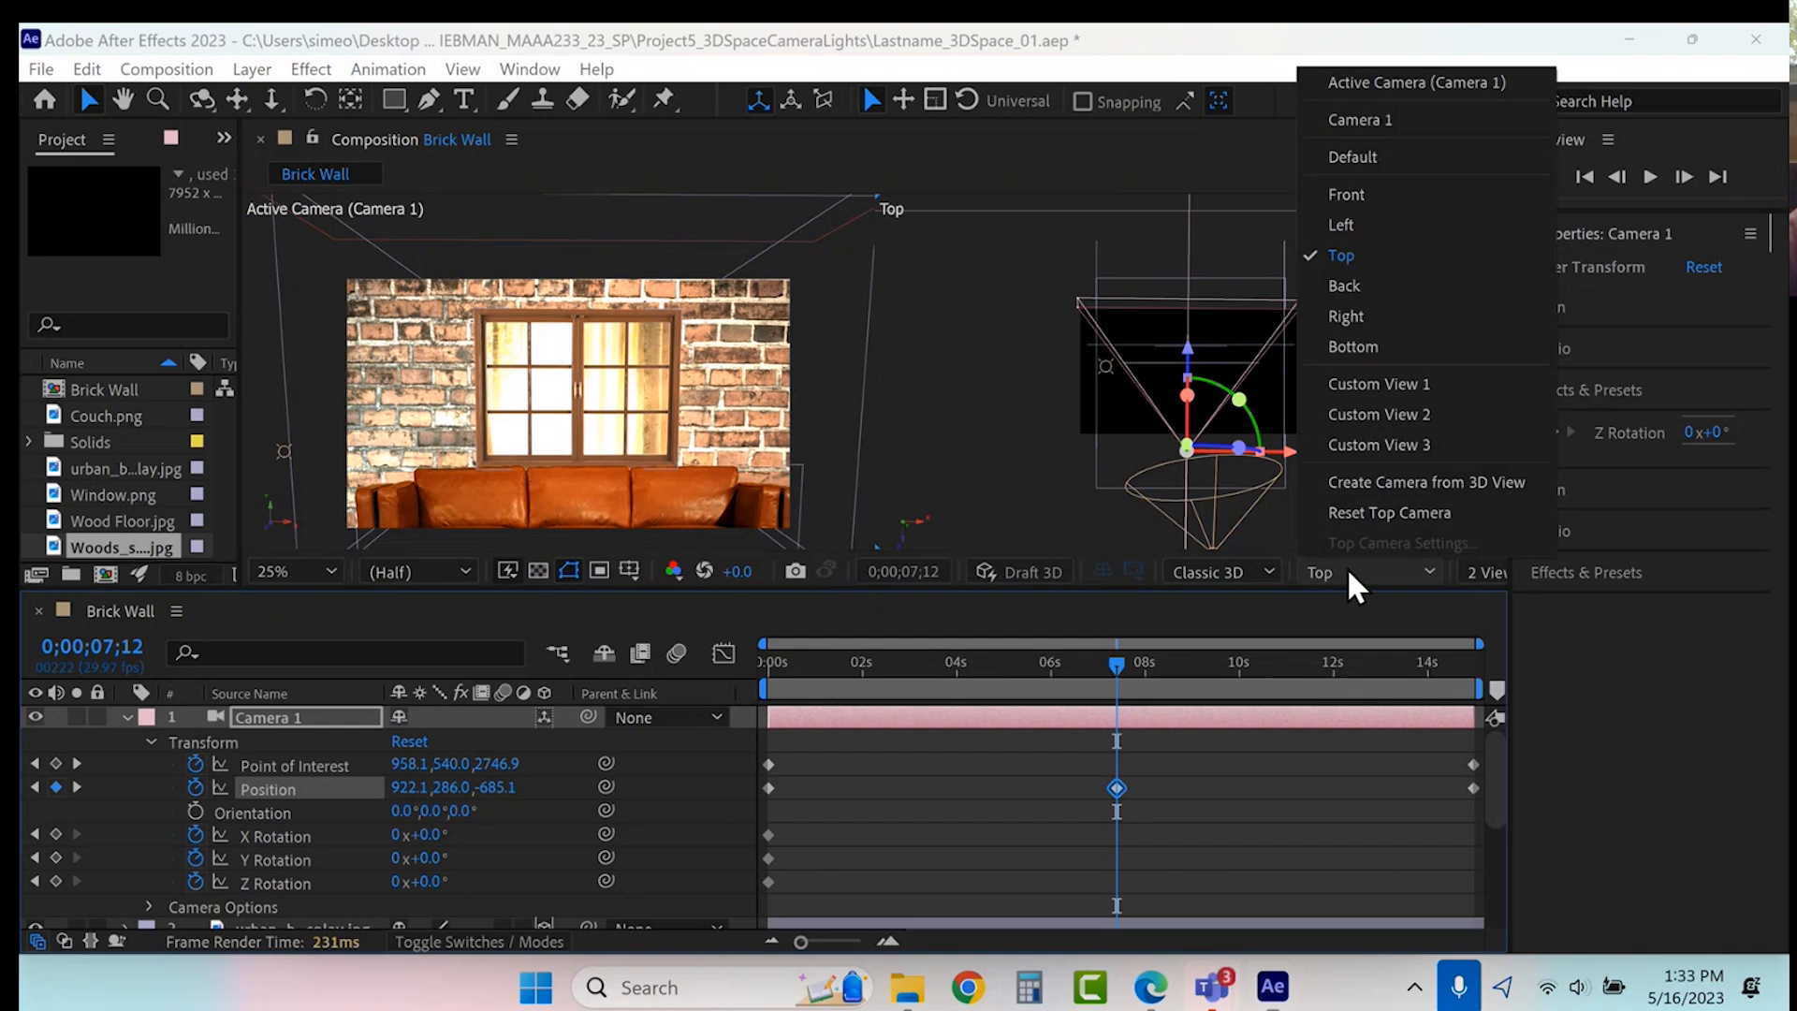
left_click(1383, 231)
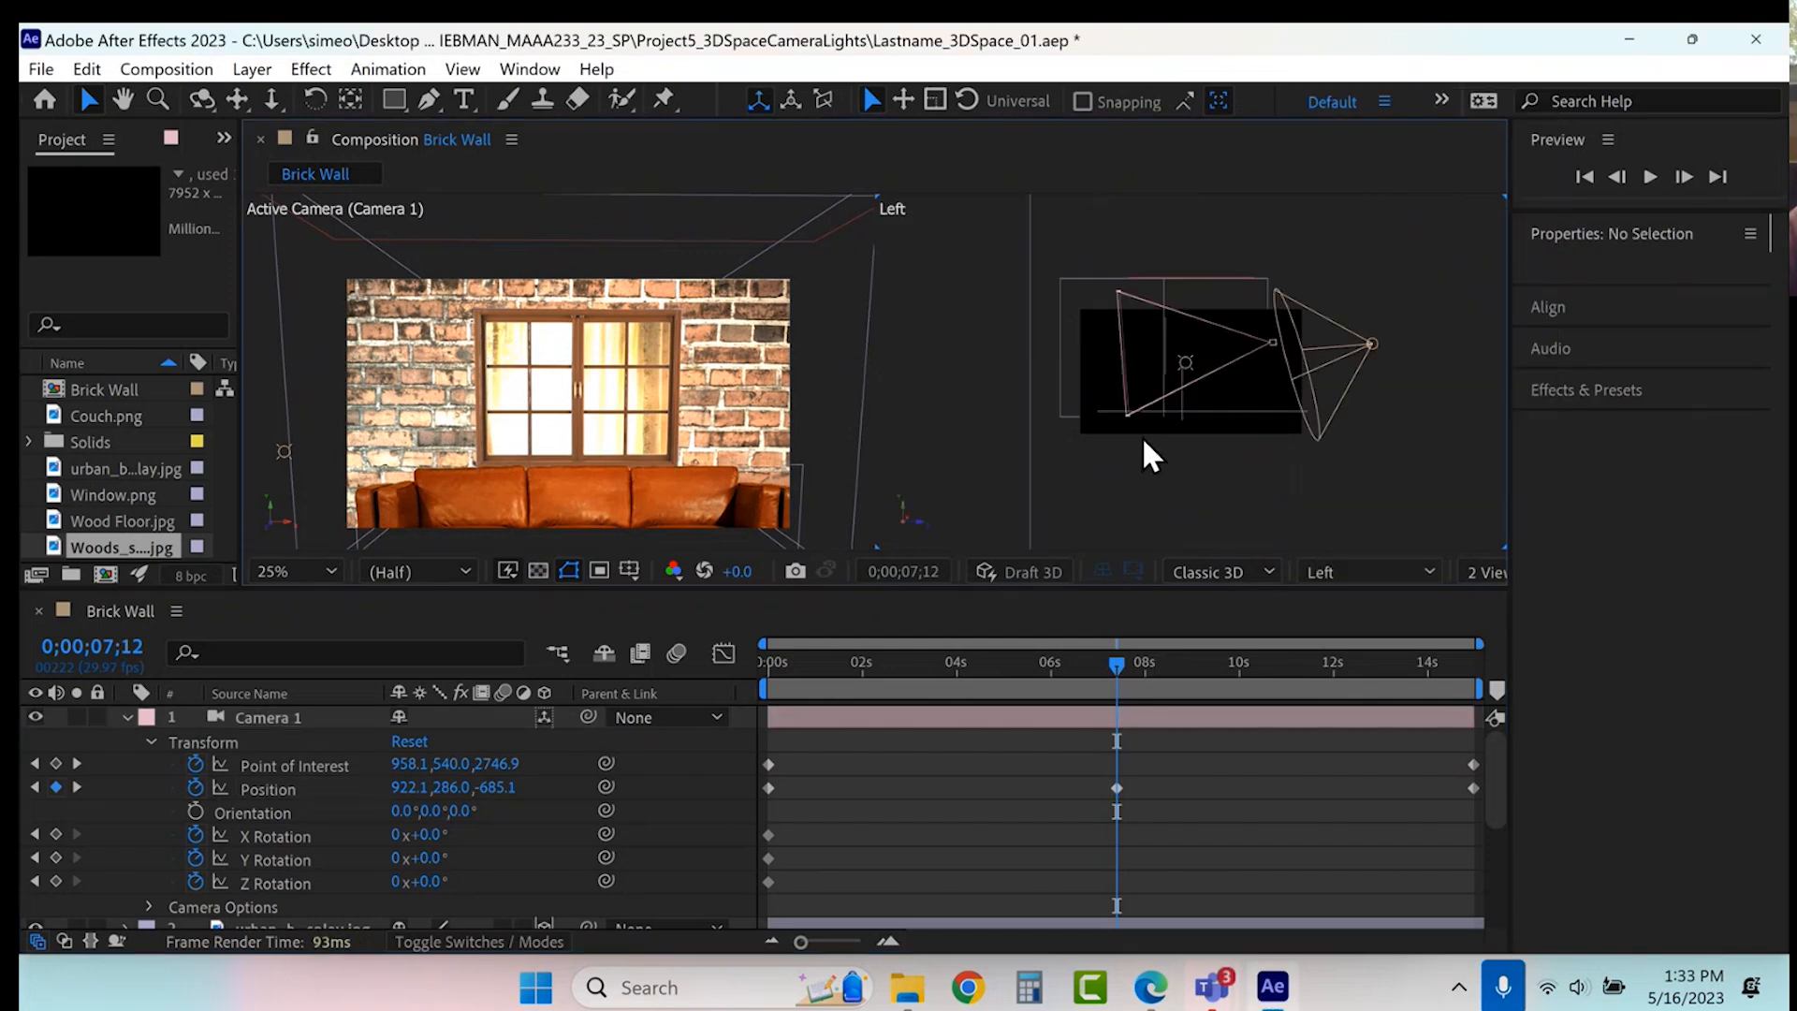
left_click(1270, 341)
left_click(1270, 342)
left_click_drag(988, 372, 990, 333)
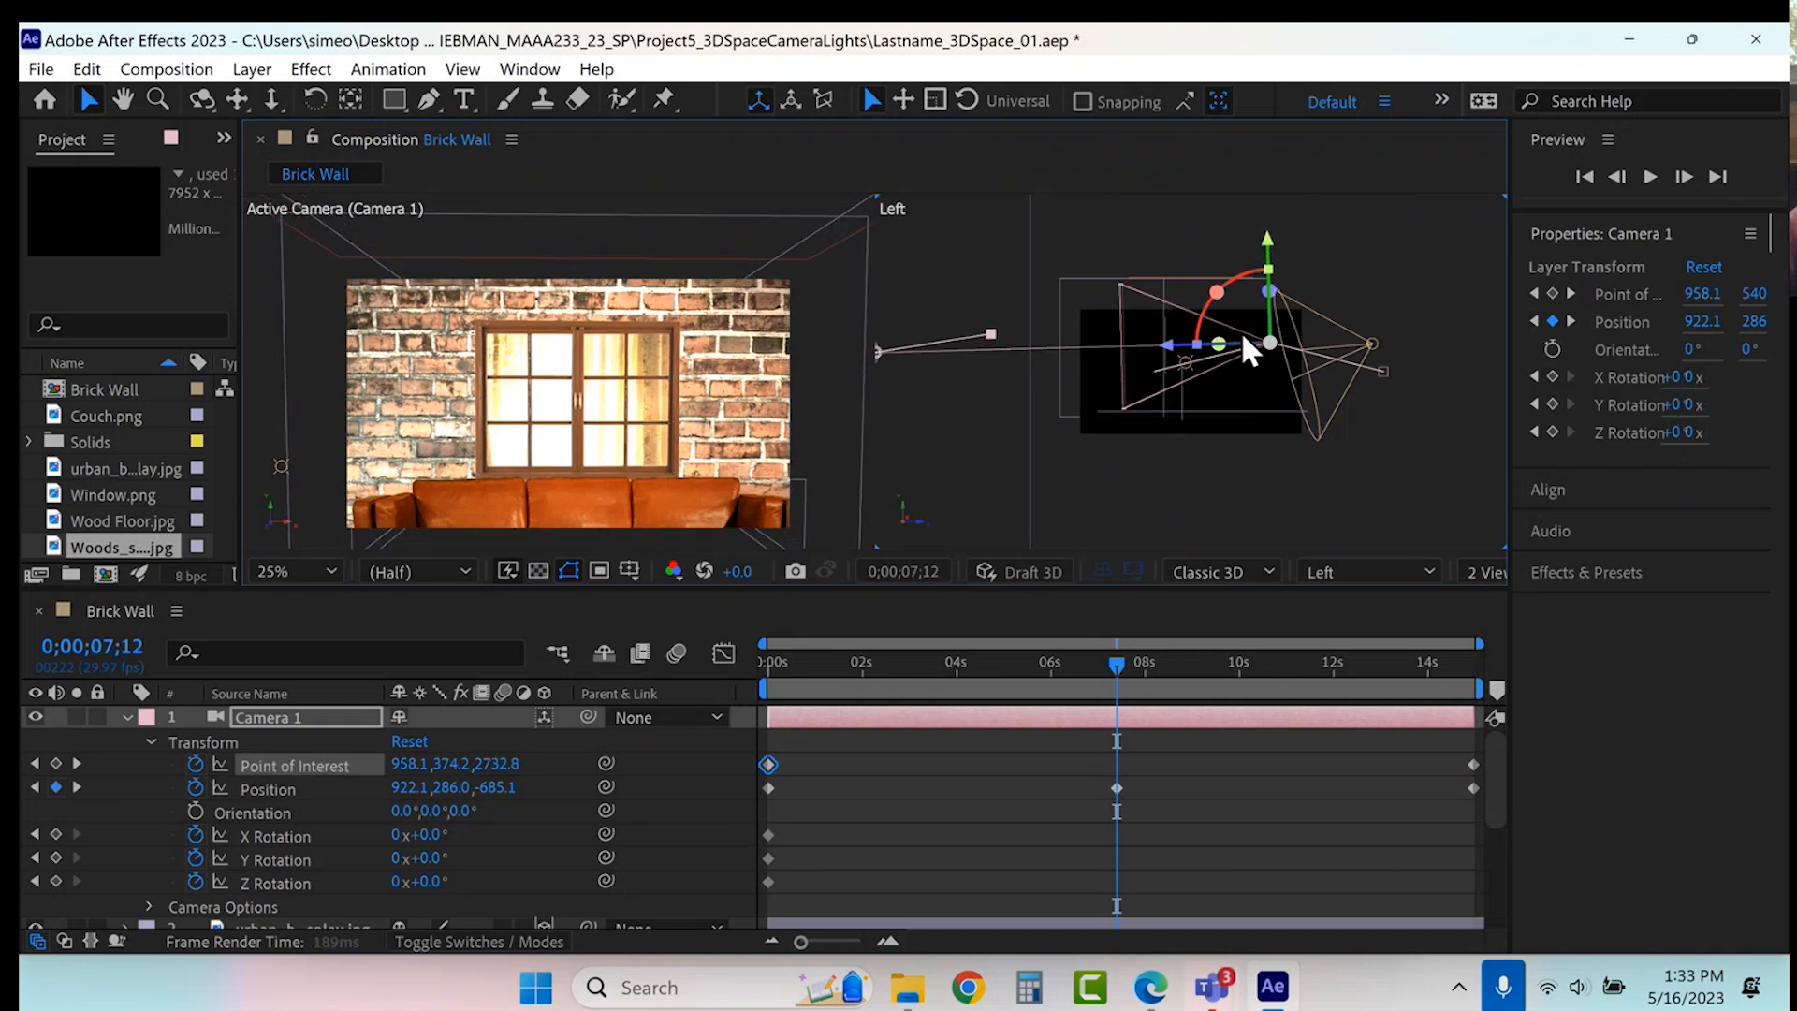
- At 0;00;10;21, raise Camera 1 to about Y 288.6 together with its point of interest
left_click(1384, 374)
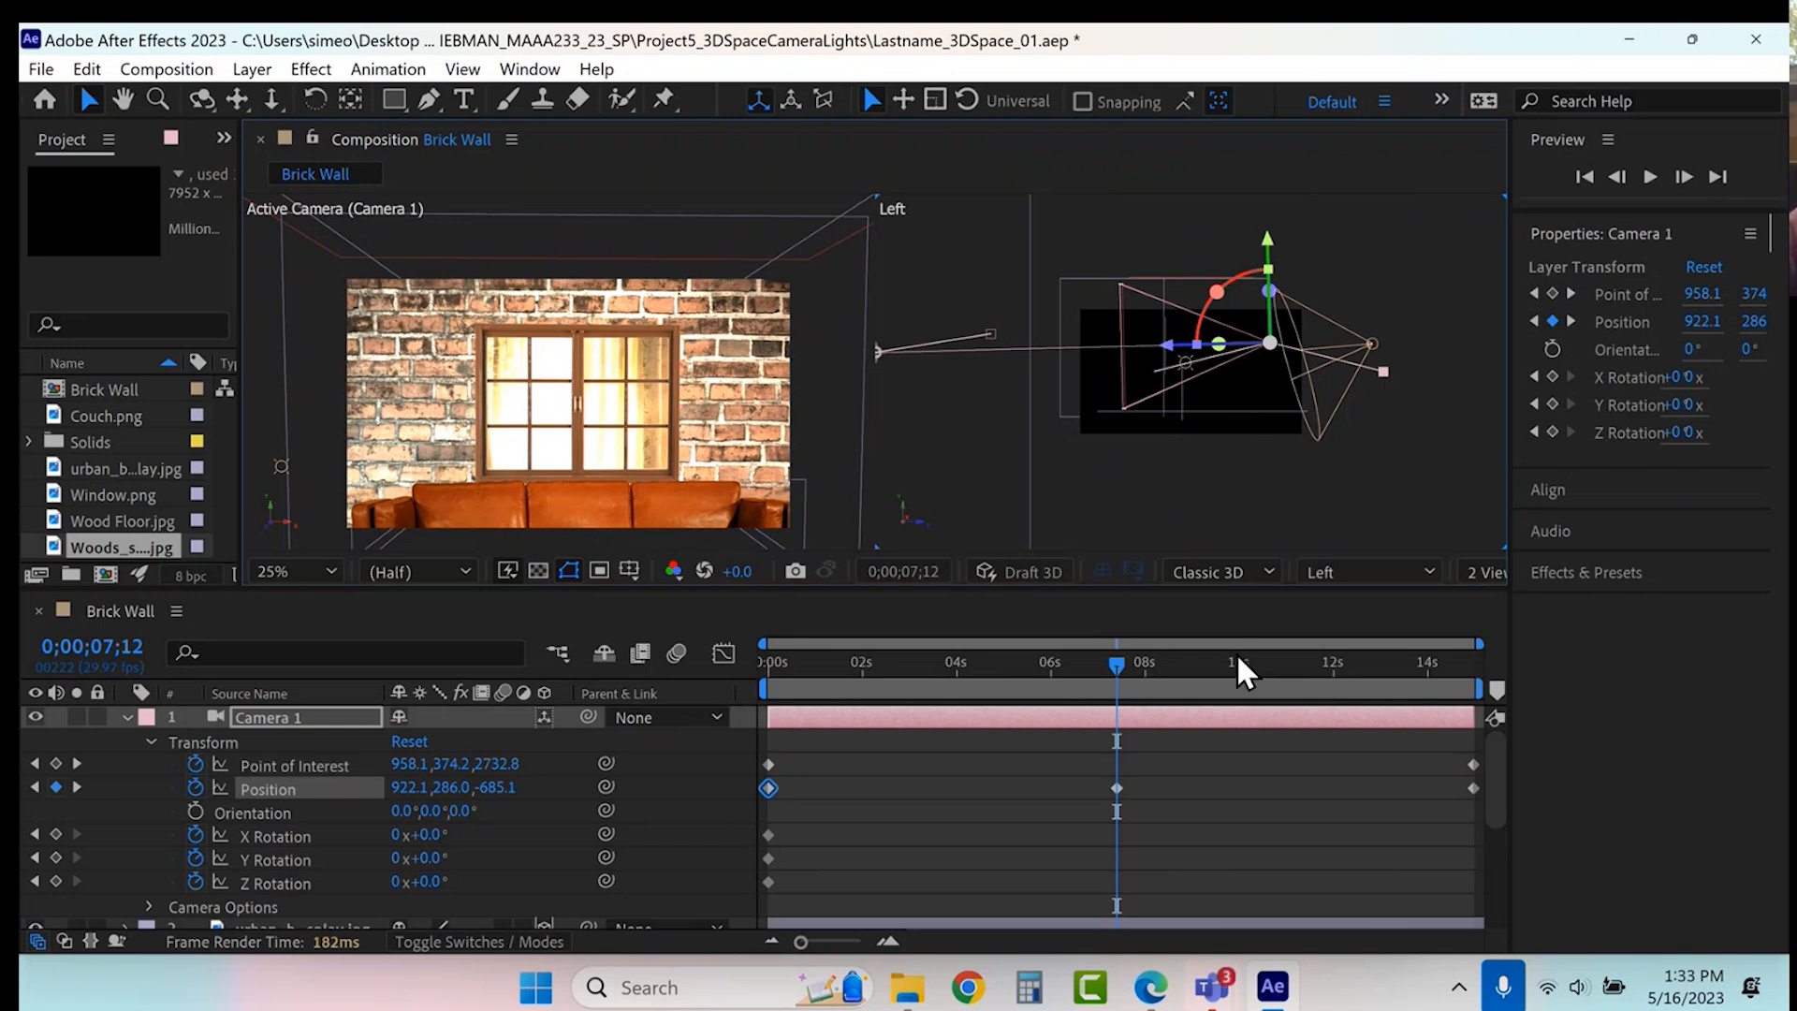
left_click(1272, 665)
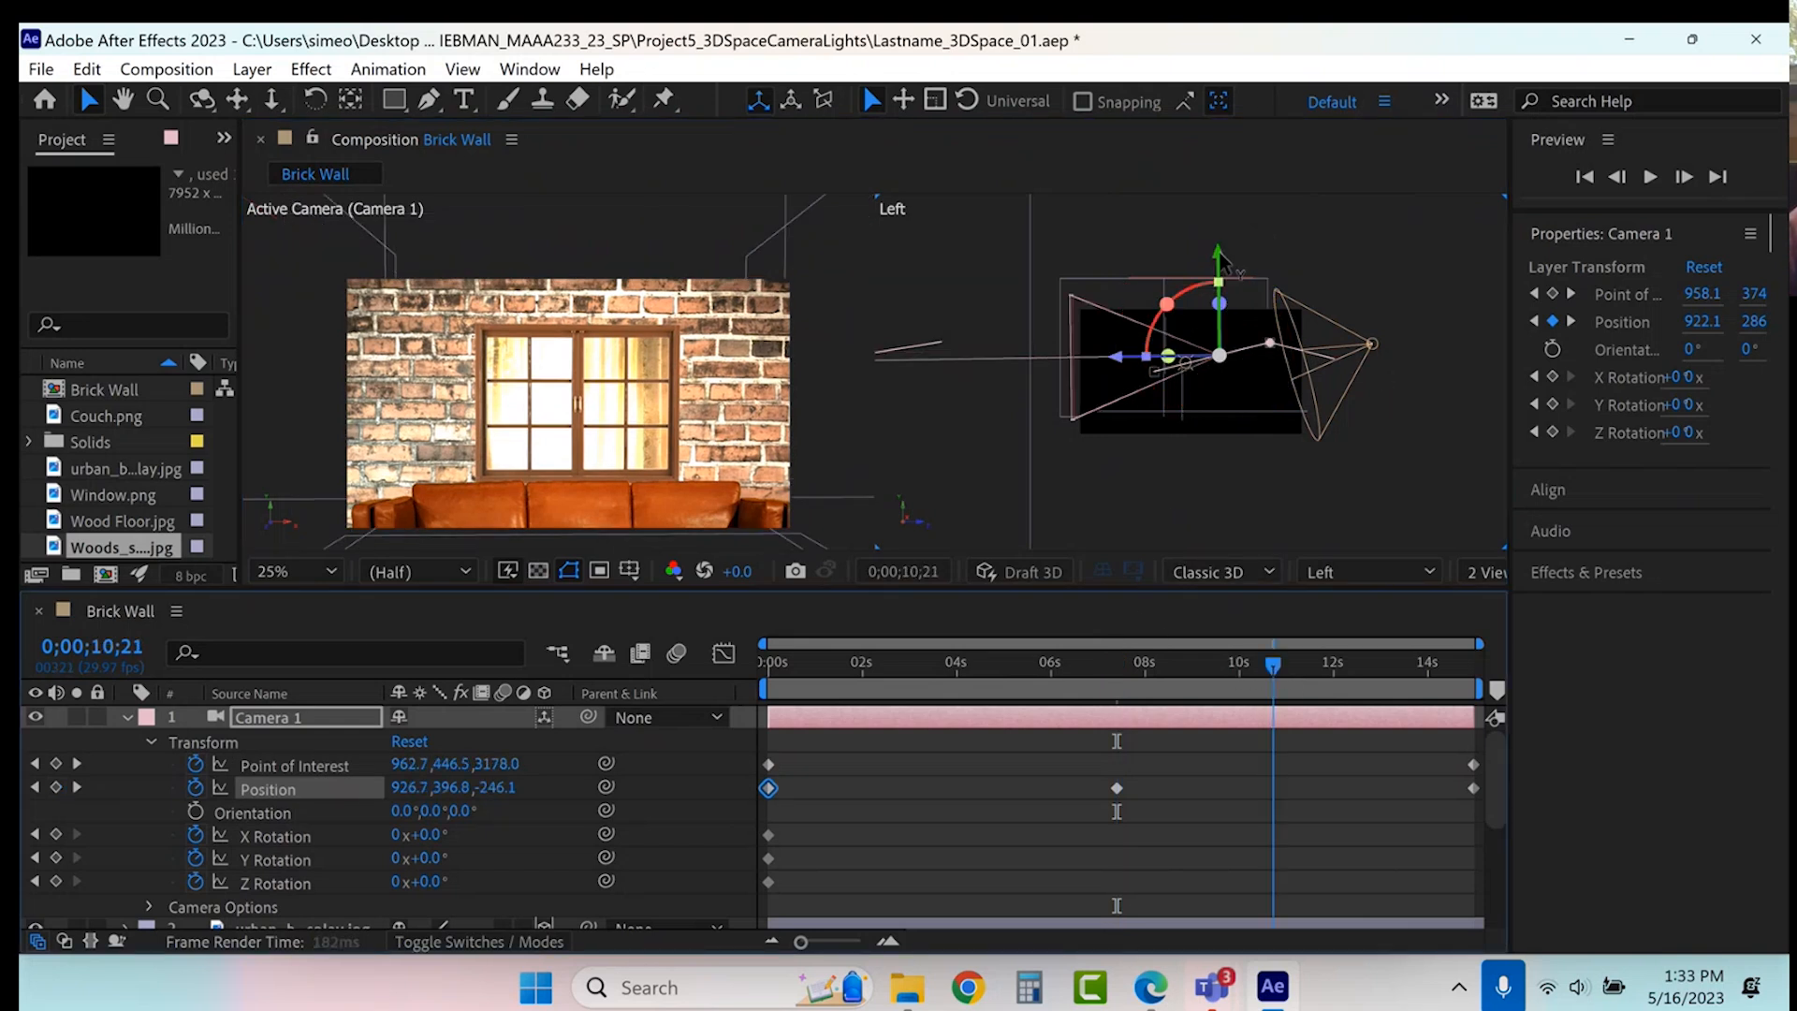
left_click_drag(1218, 254, 1218, 240)
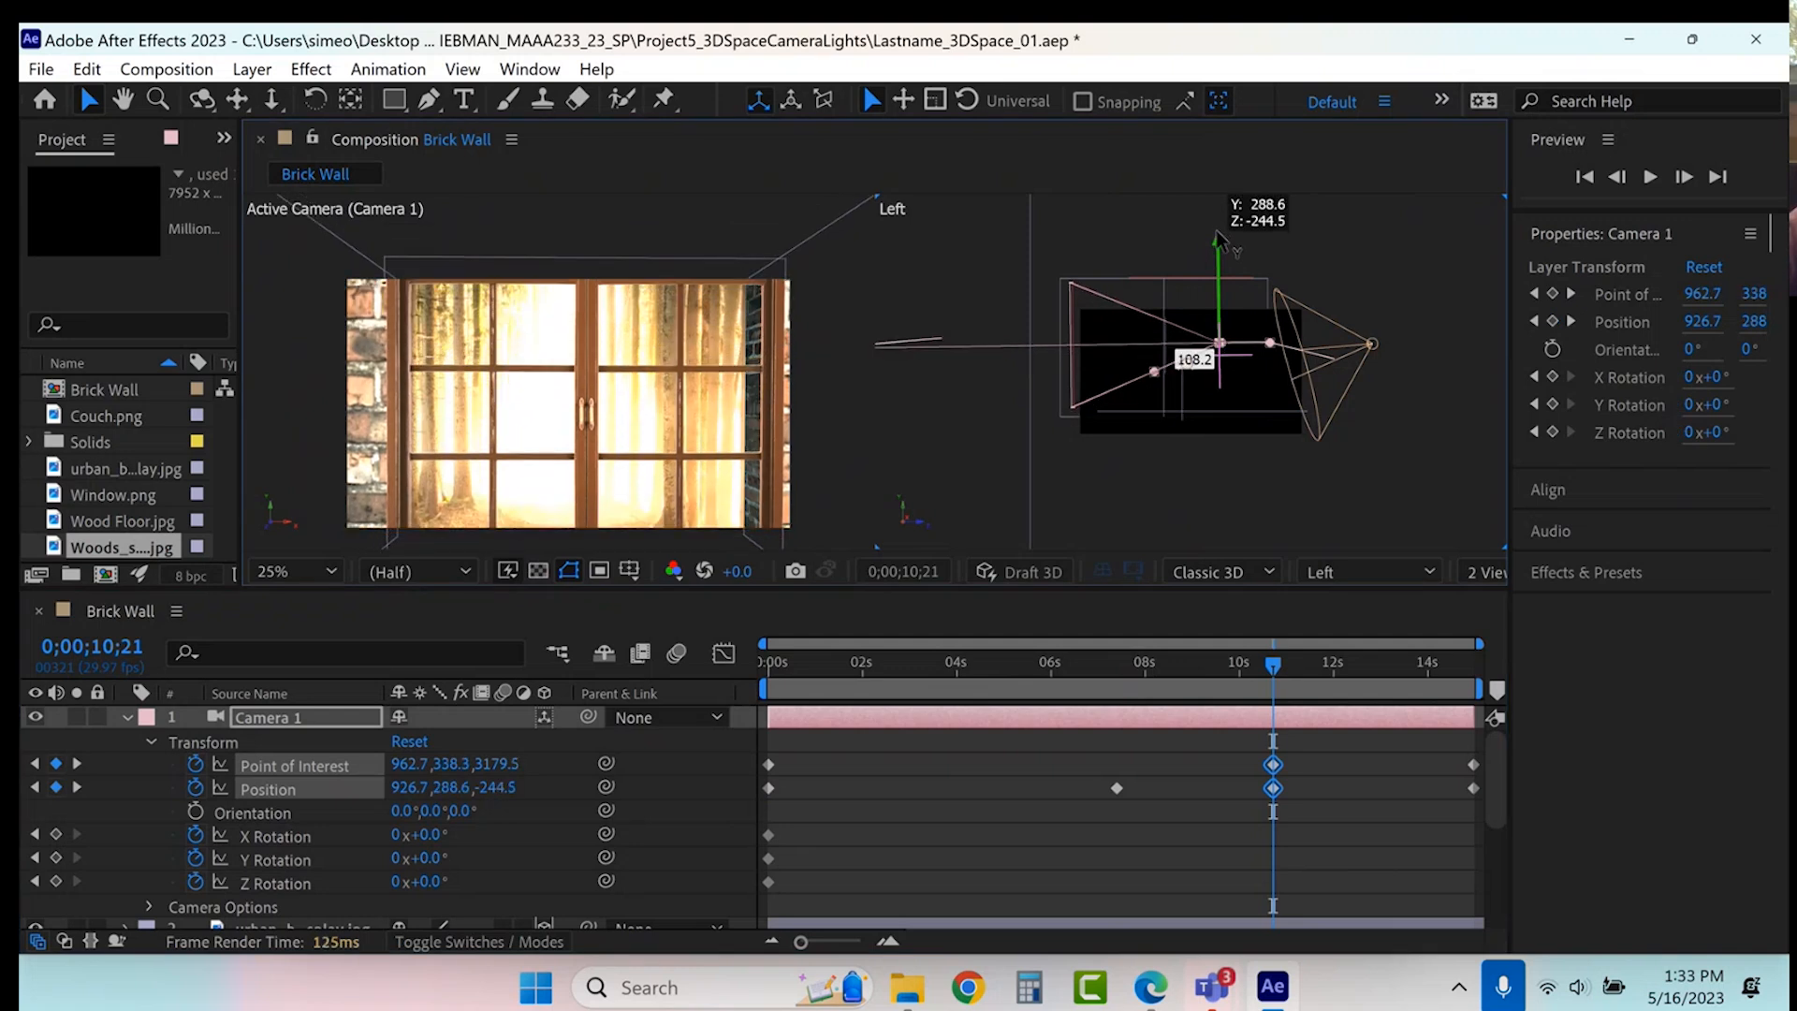
- At 0;00;02;28, shift Camera 1 sideways toward the right wall in the Top view, to about X 1410
left_click(946, 663)
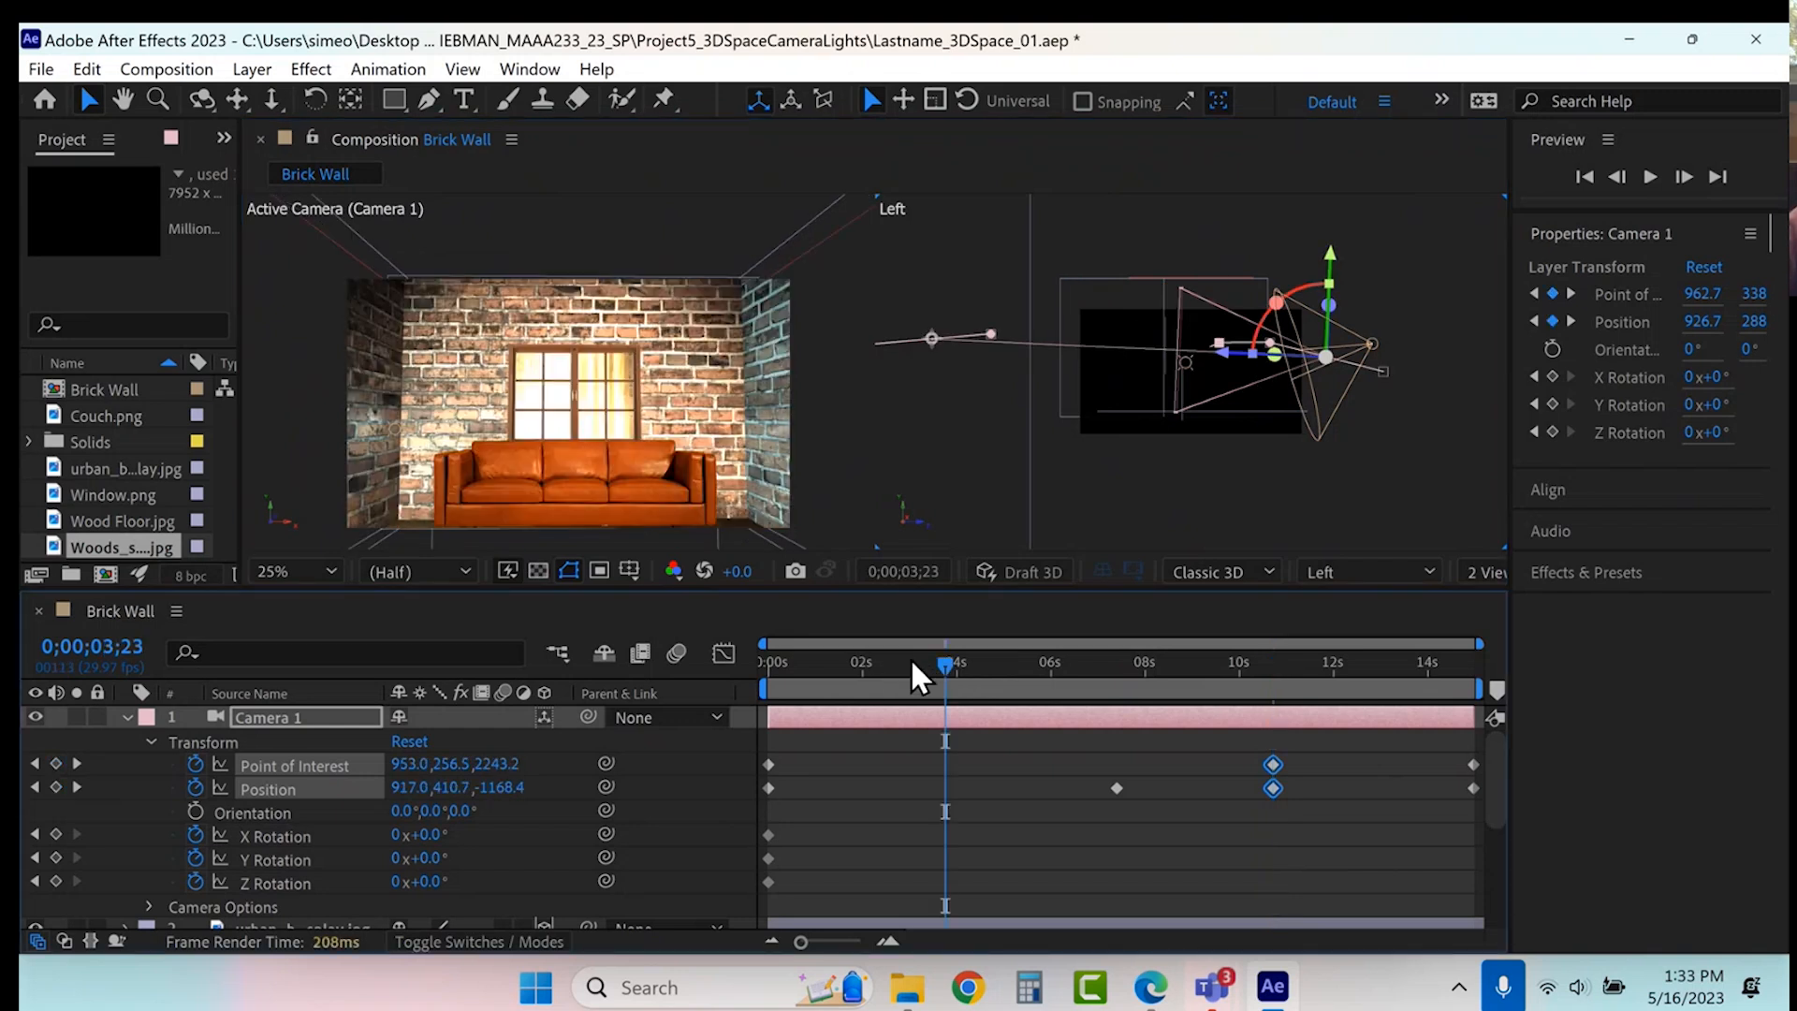
left_click(906, 660)
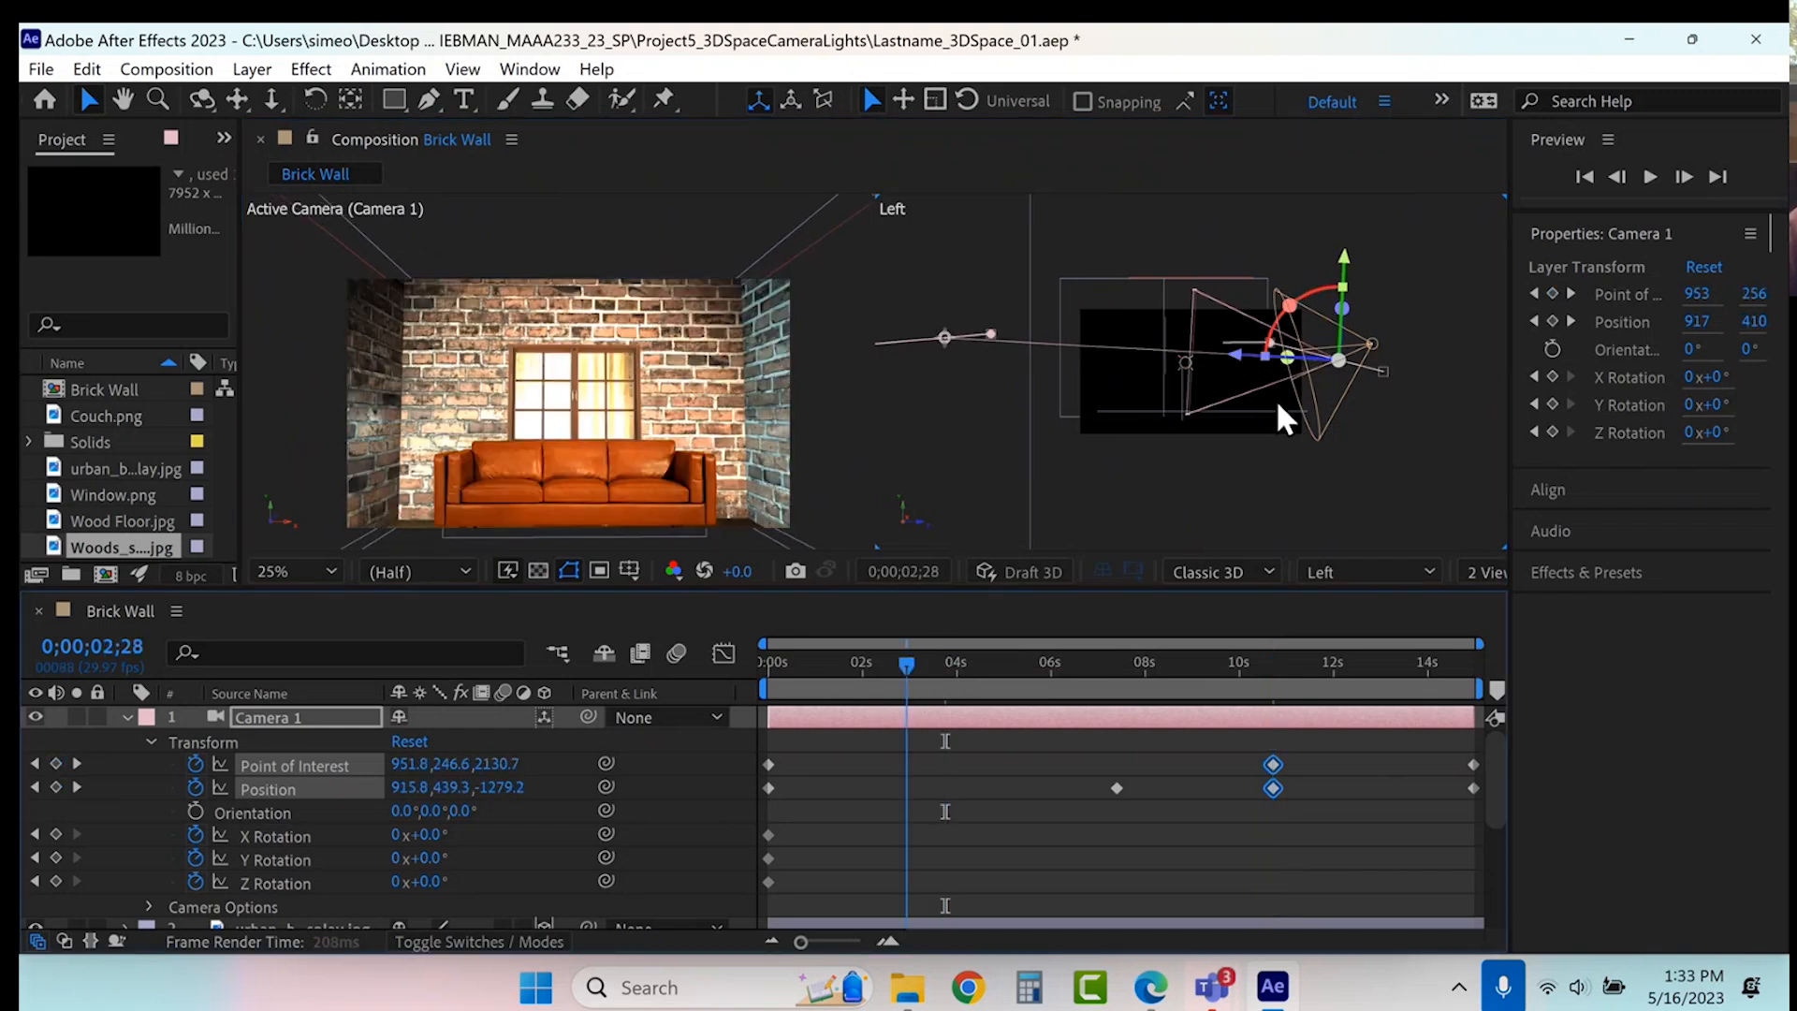
left_click(1352, 572)
left_click(1373, 261)
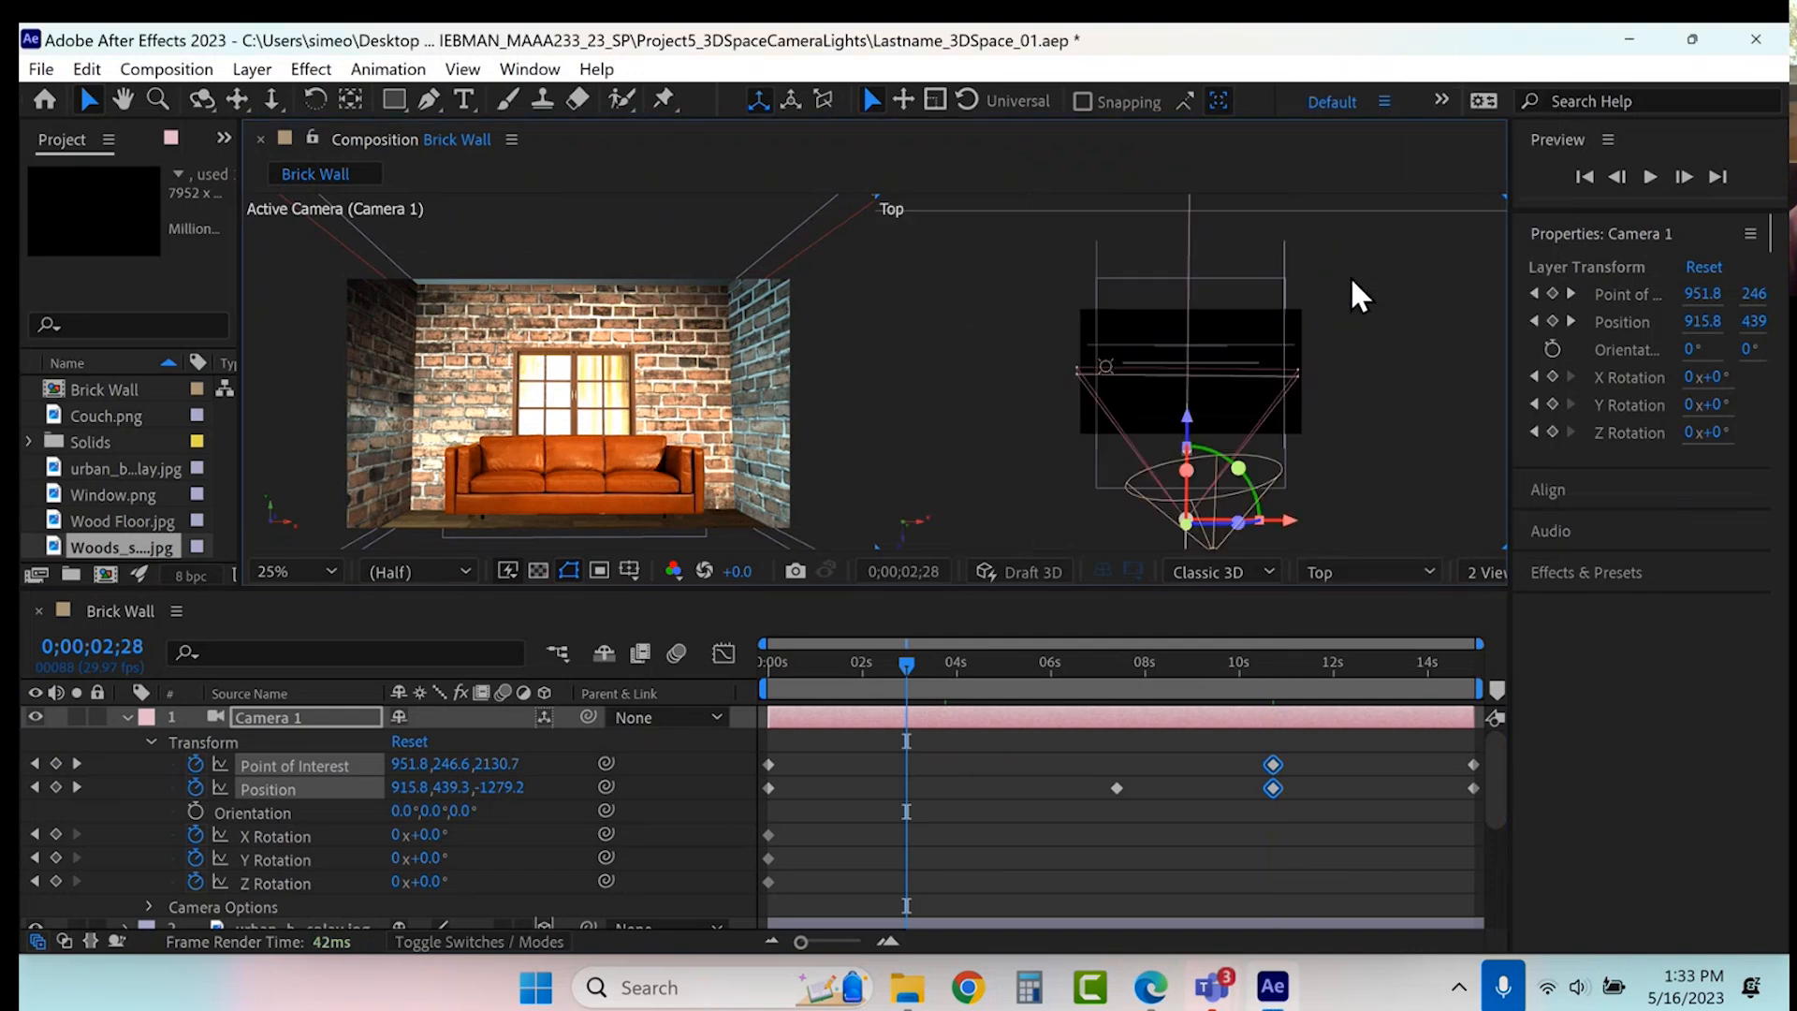
left_click(1289, 526)
left_click(1187, 520)
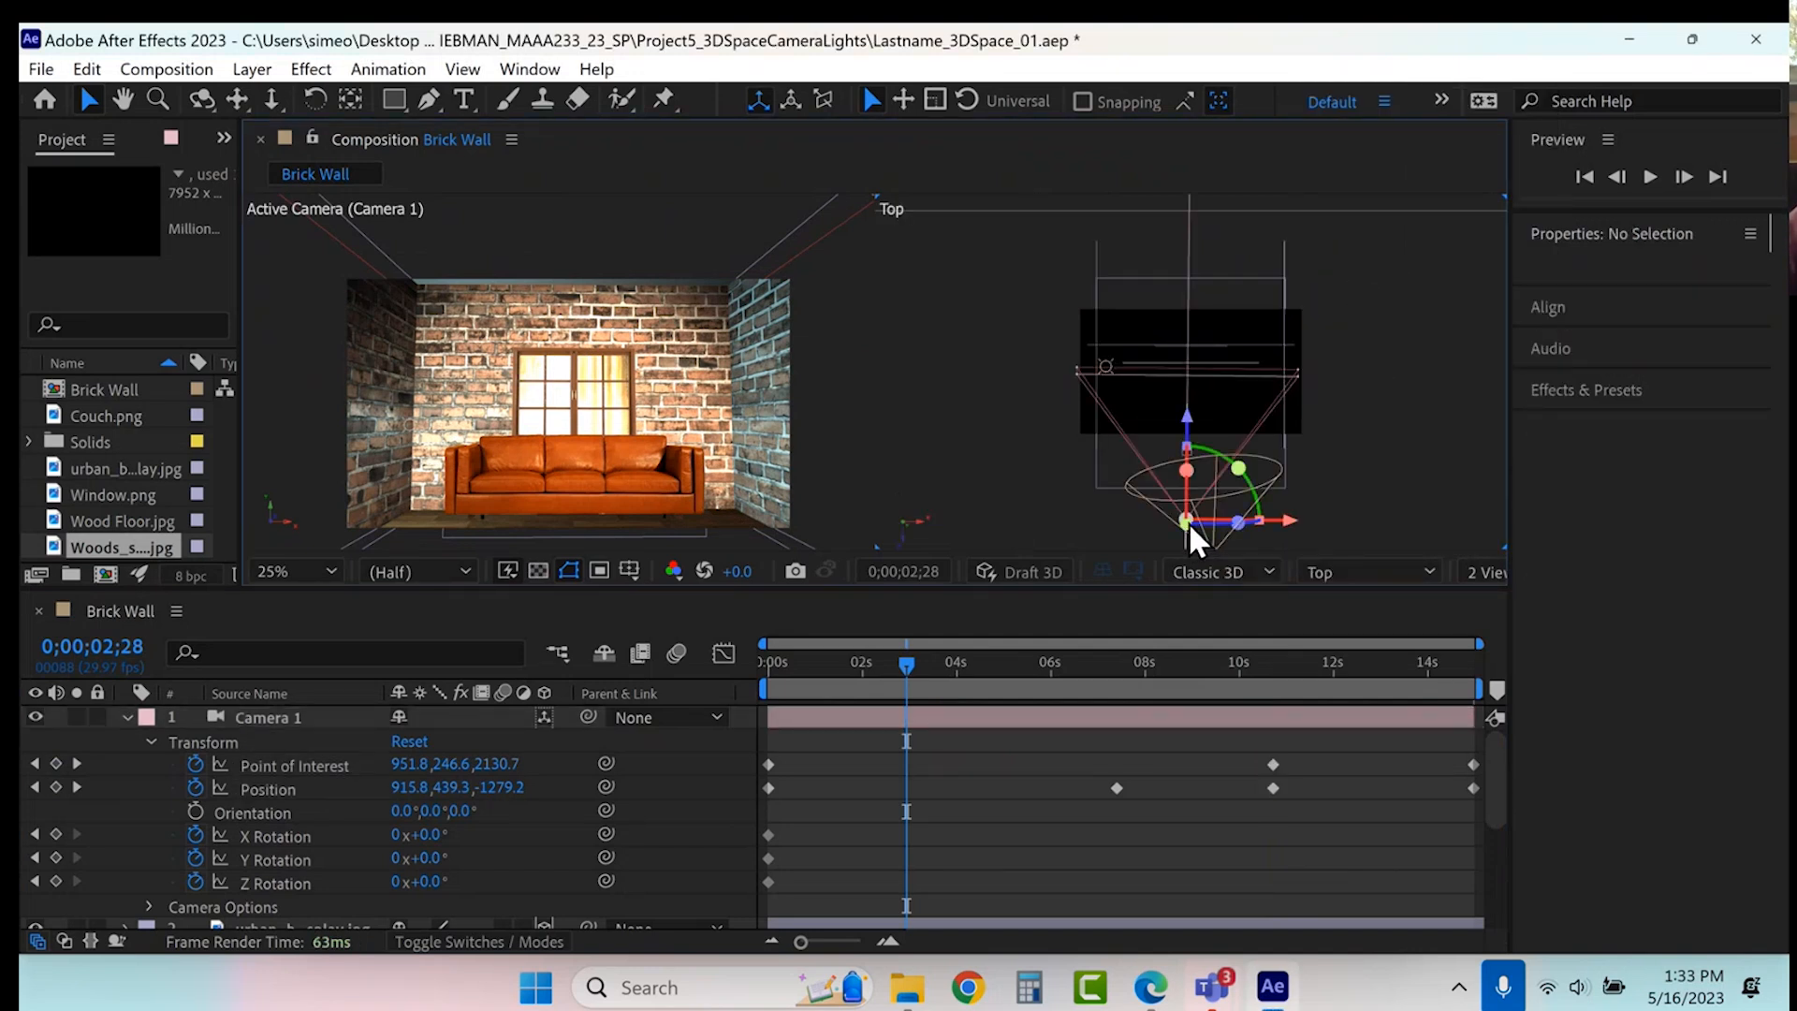
left_click(1295, 526)
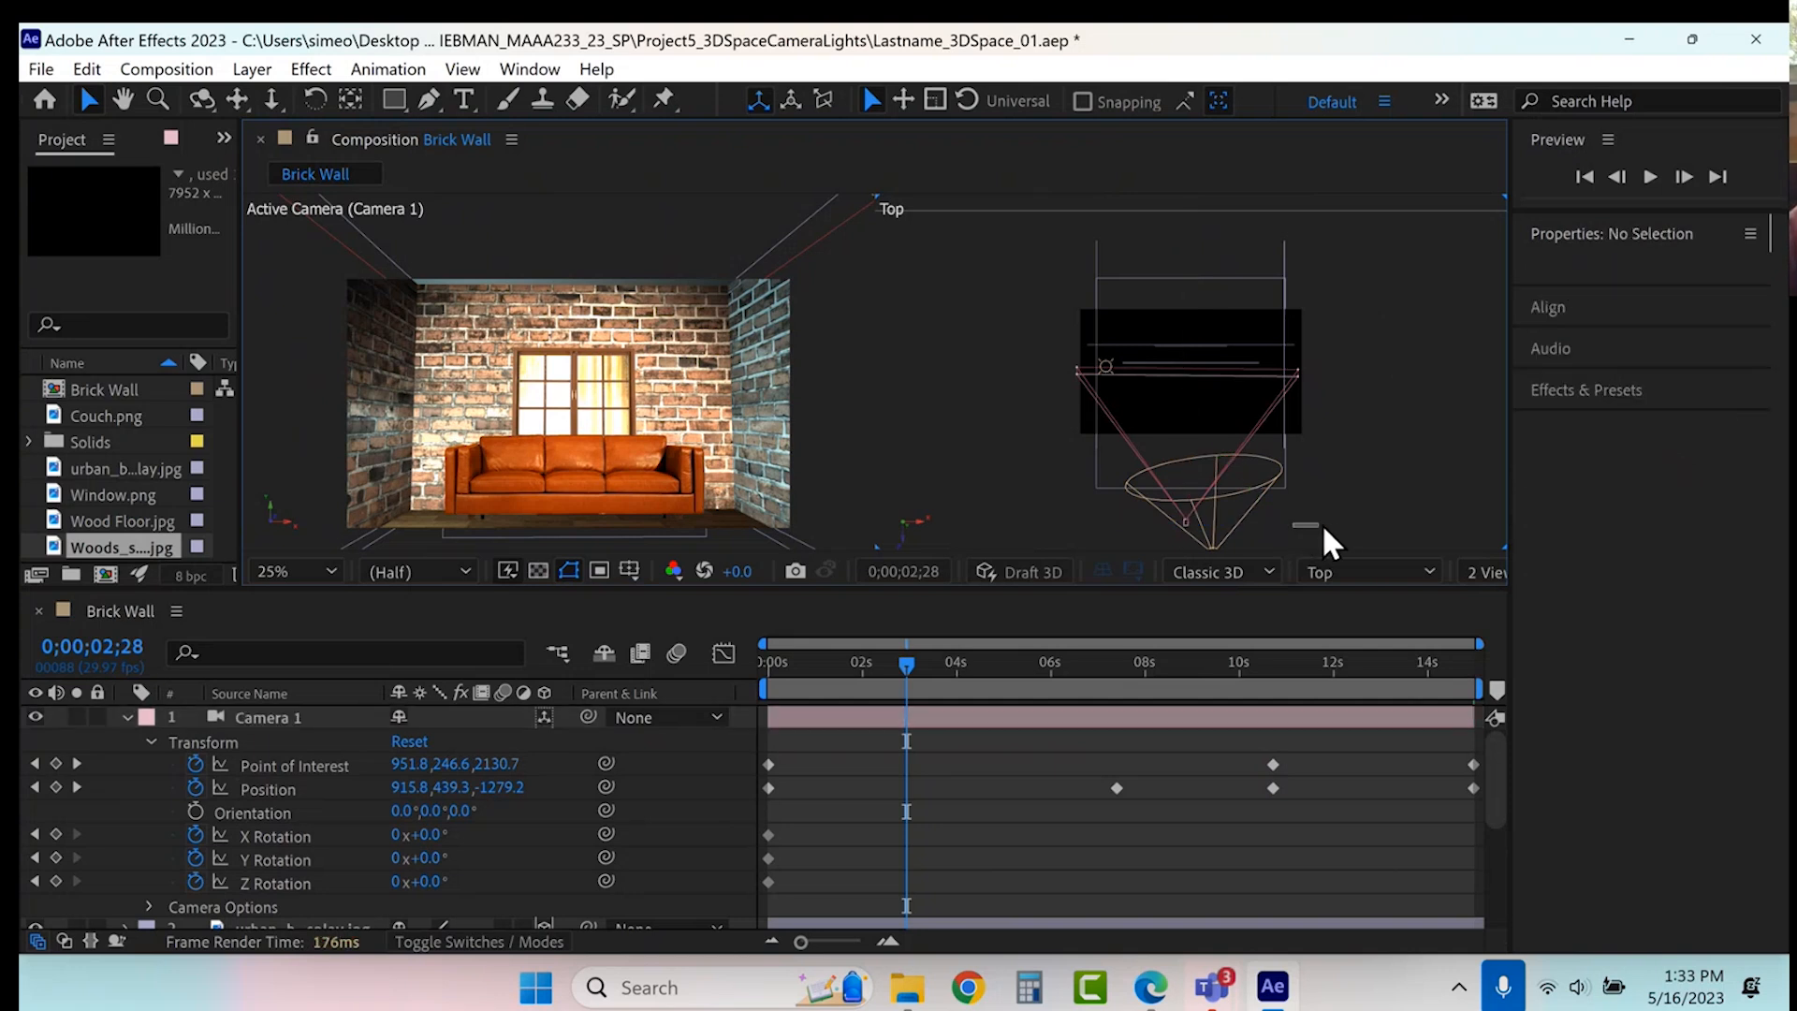
left_click(1185, 520)
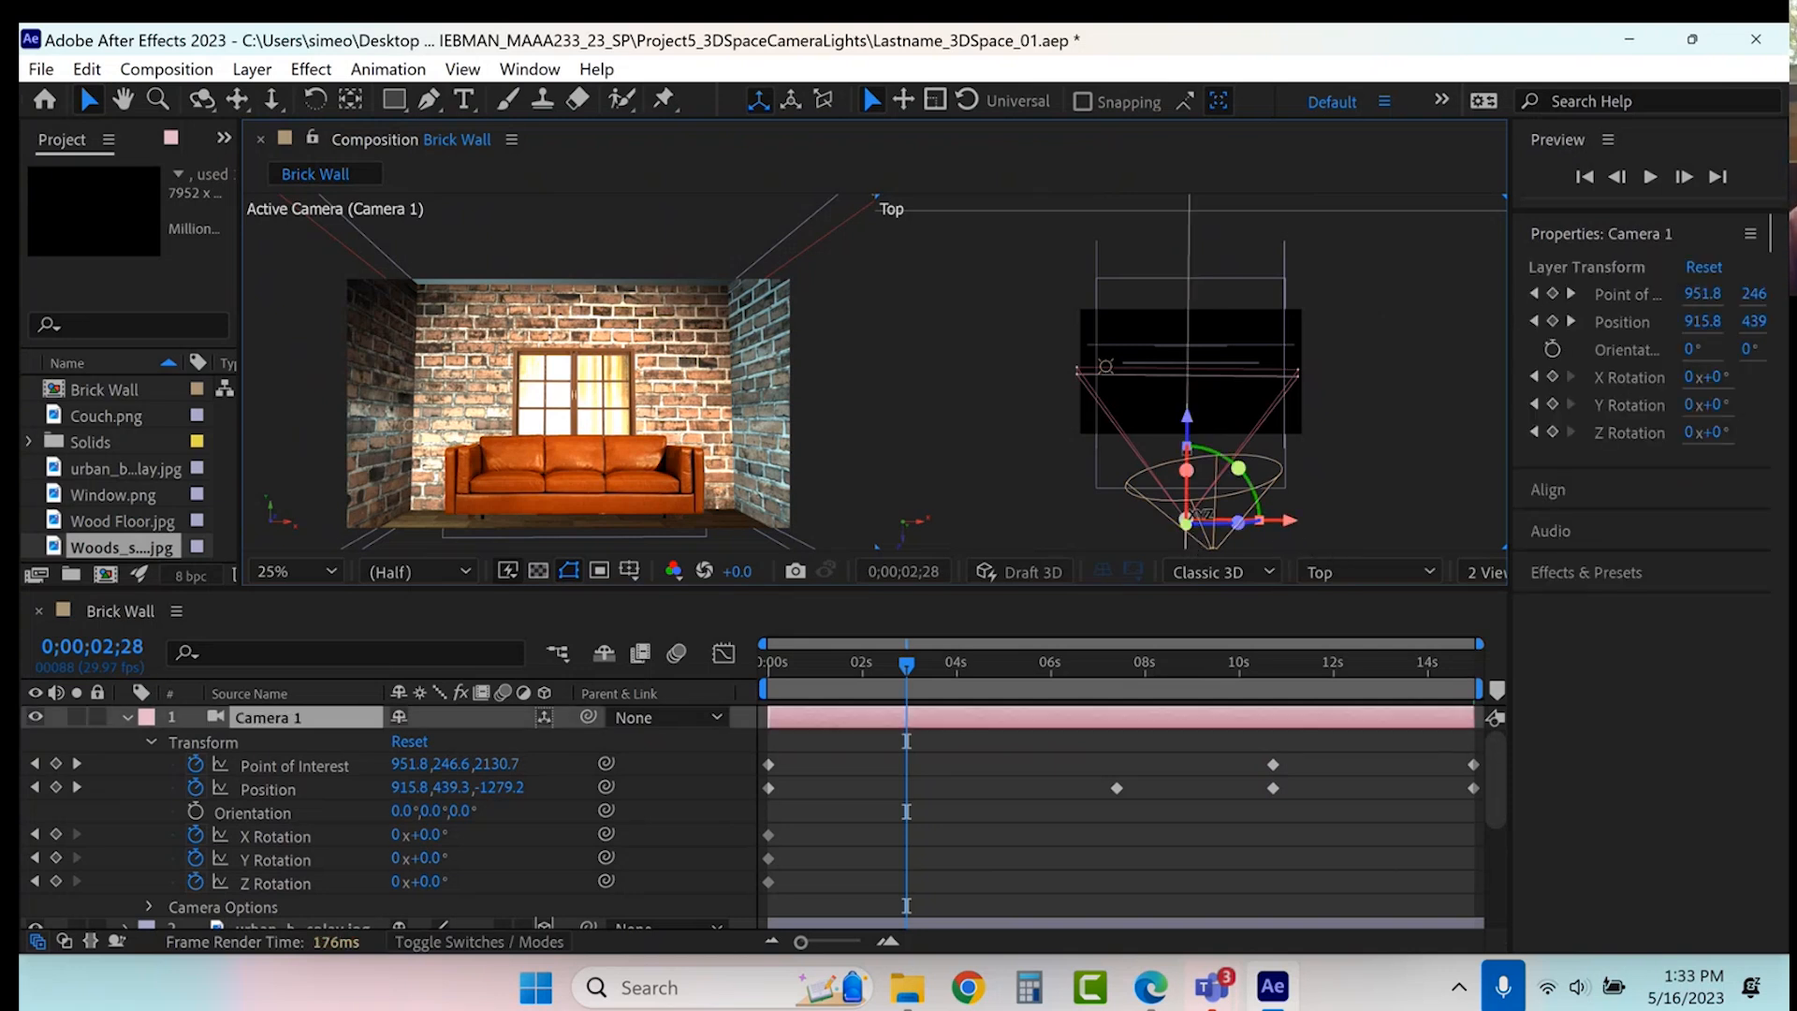
left_click_drag(1291, 519, 1353, 519)
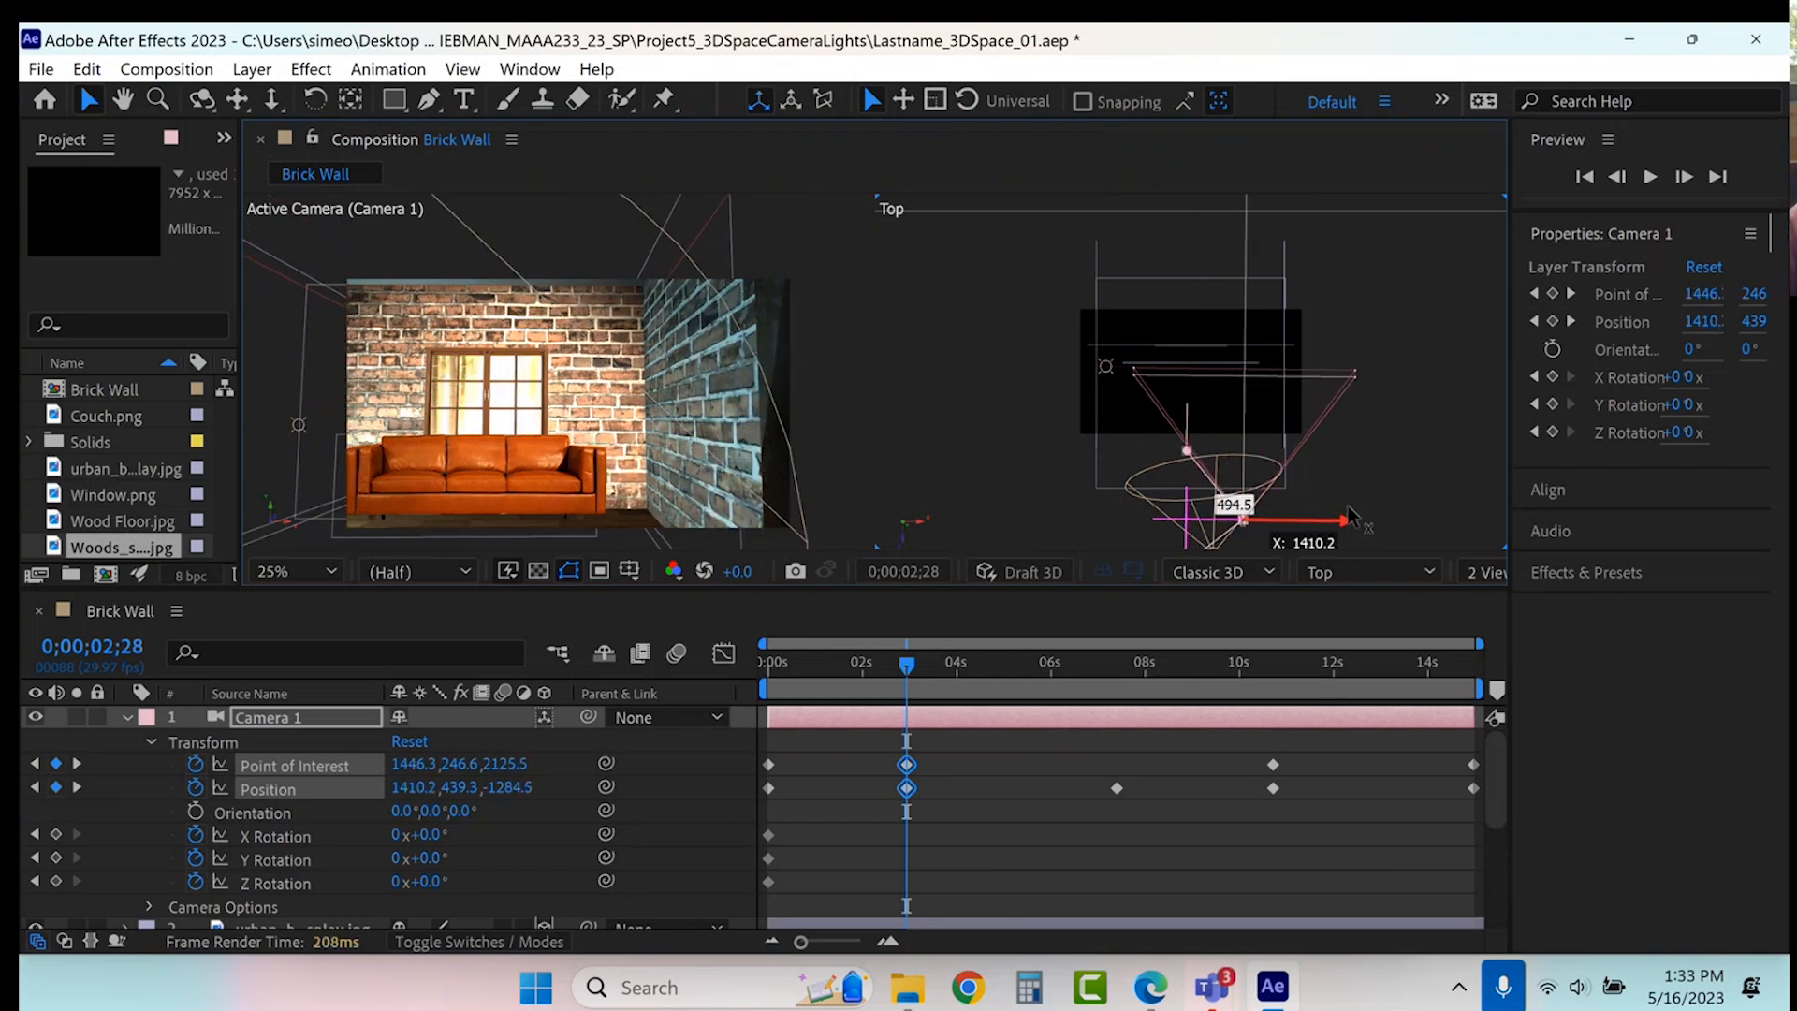
- At 0;00;05;21, shift Camera 1 back toward the left wall, to about X 825.5
left_click(1036, 665)
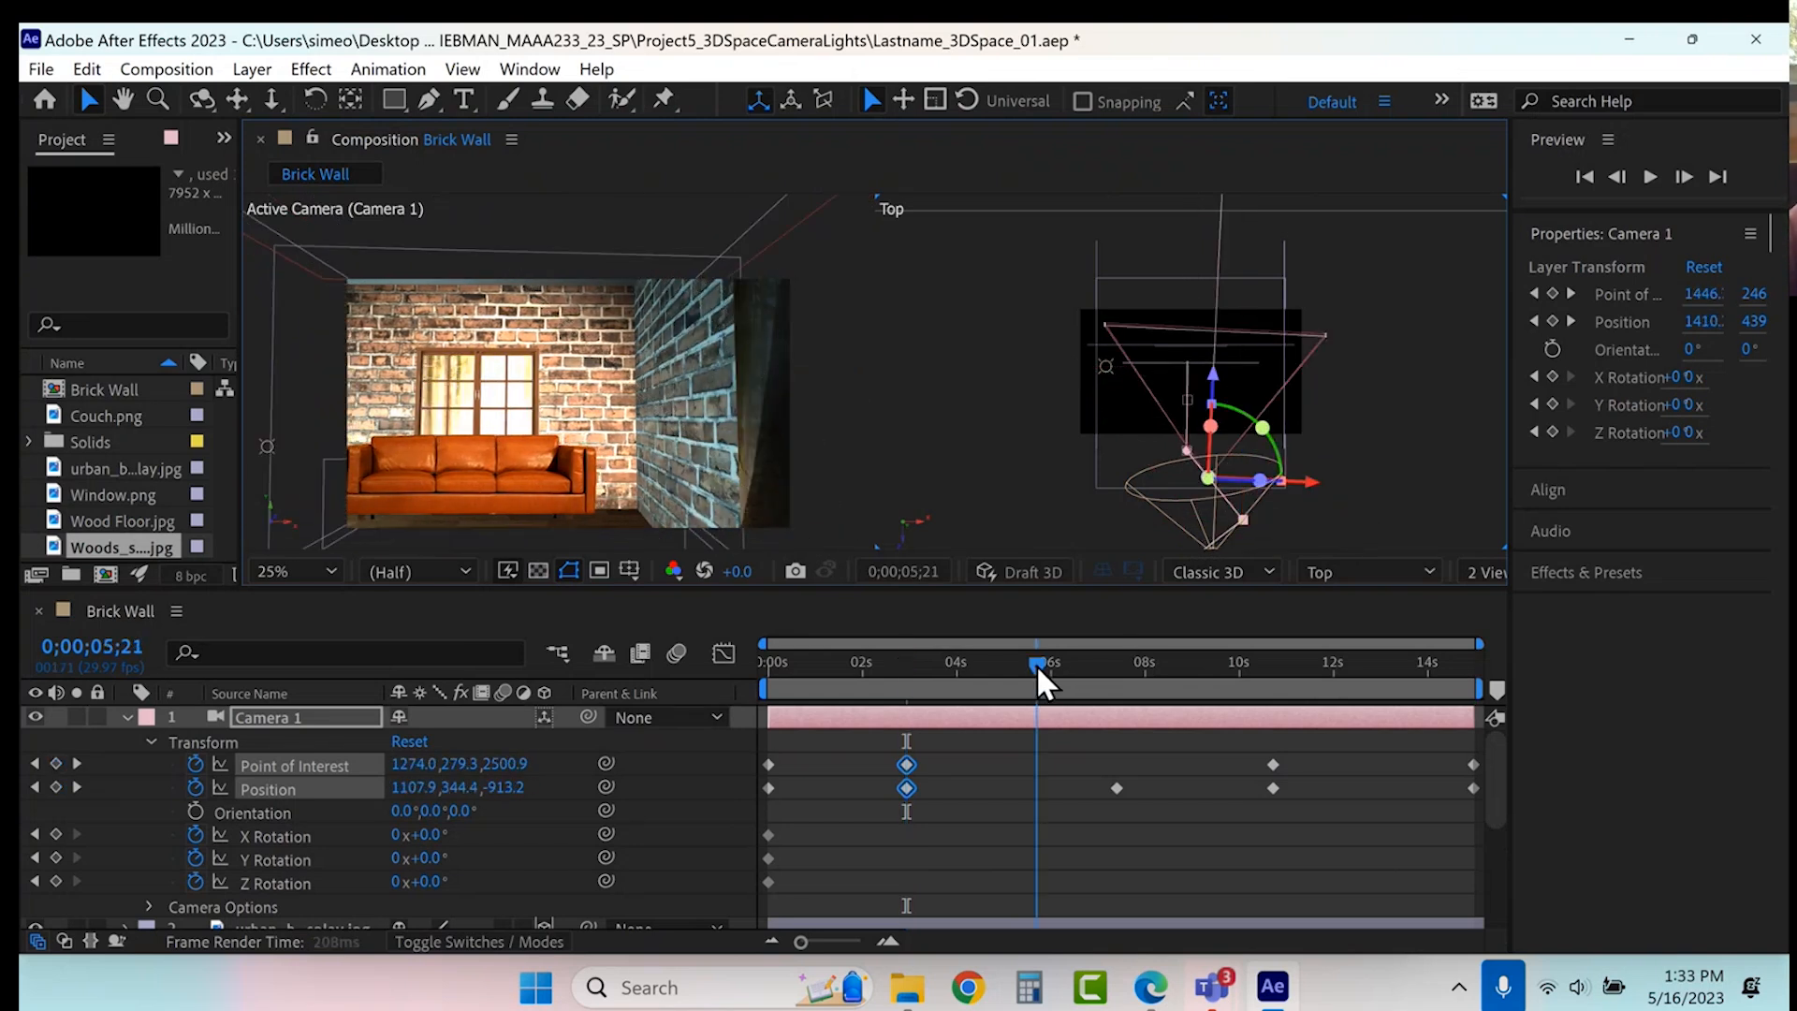
mouse_move(1313, 488)
left_mouse_down()
mouse_move(1256, 496)
mouse_move(1281, 482)
left_mouse_up()
- Apply Easy Ease to all of Camera 1's Point of Interest and Position keyframes
left_click_drag(1480, 744, 1446, 803)
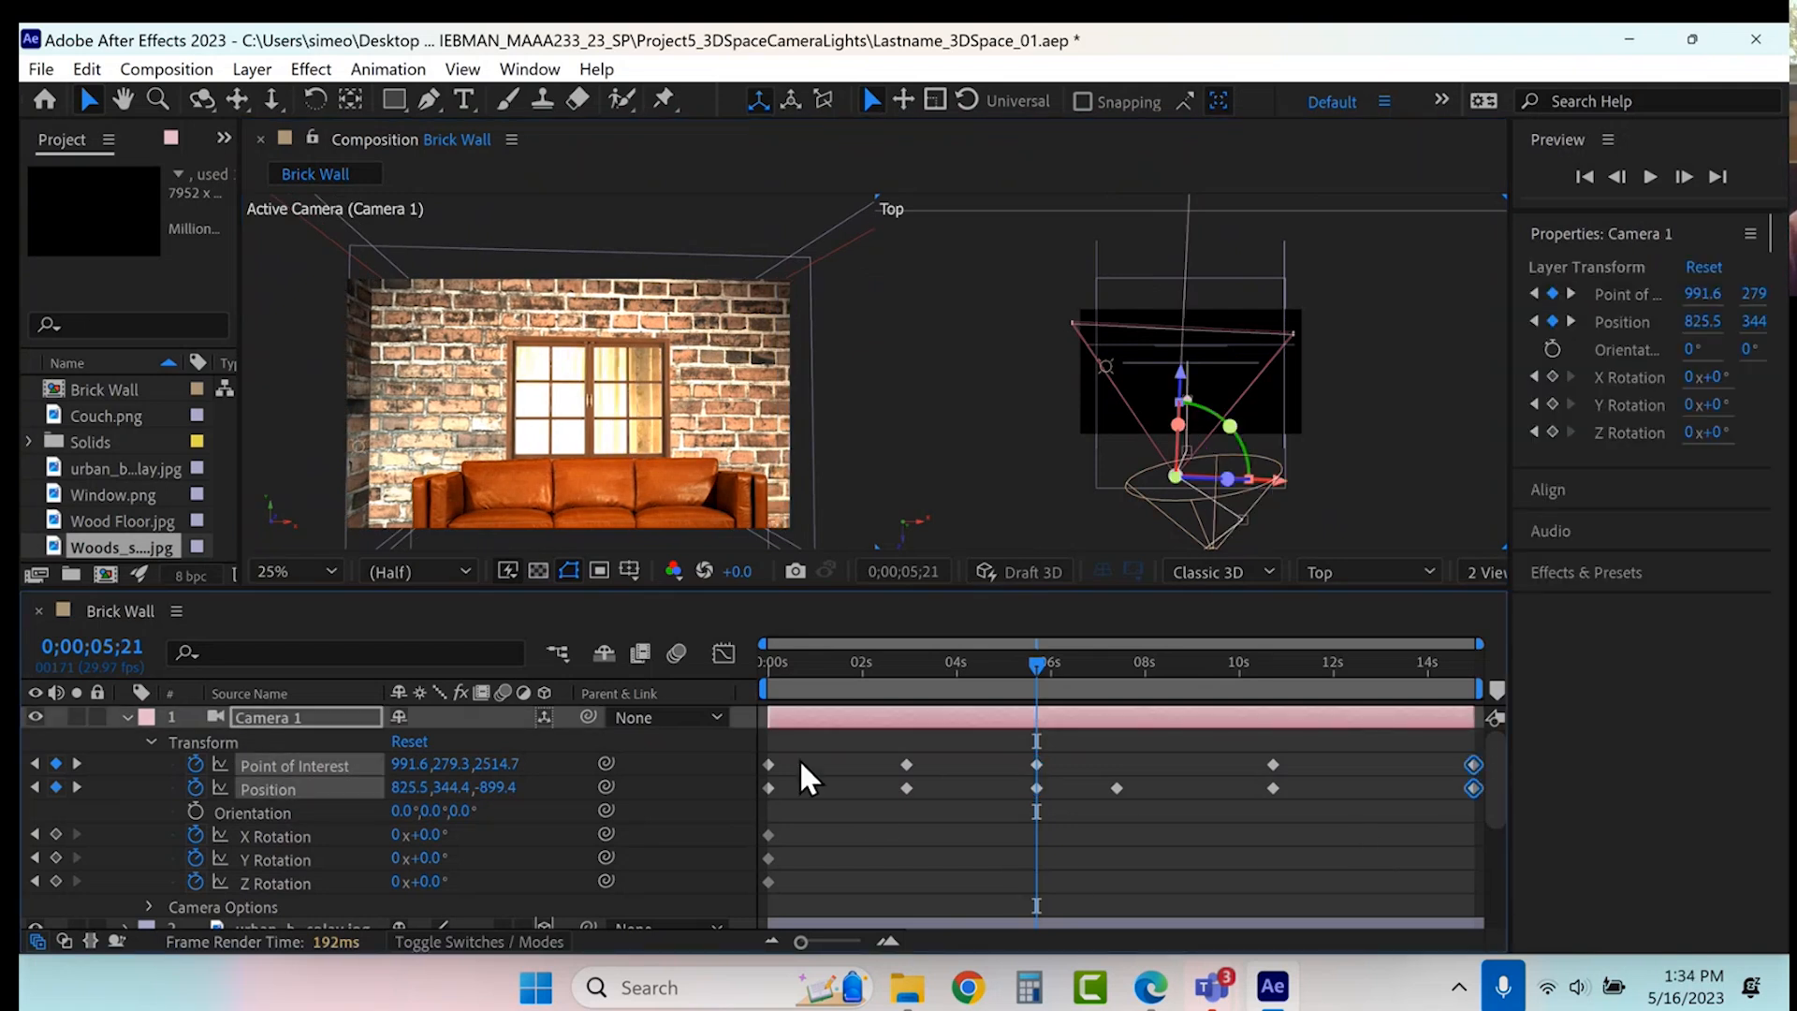
left_click_drag(764, 737, 1482, 804)
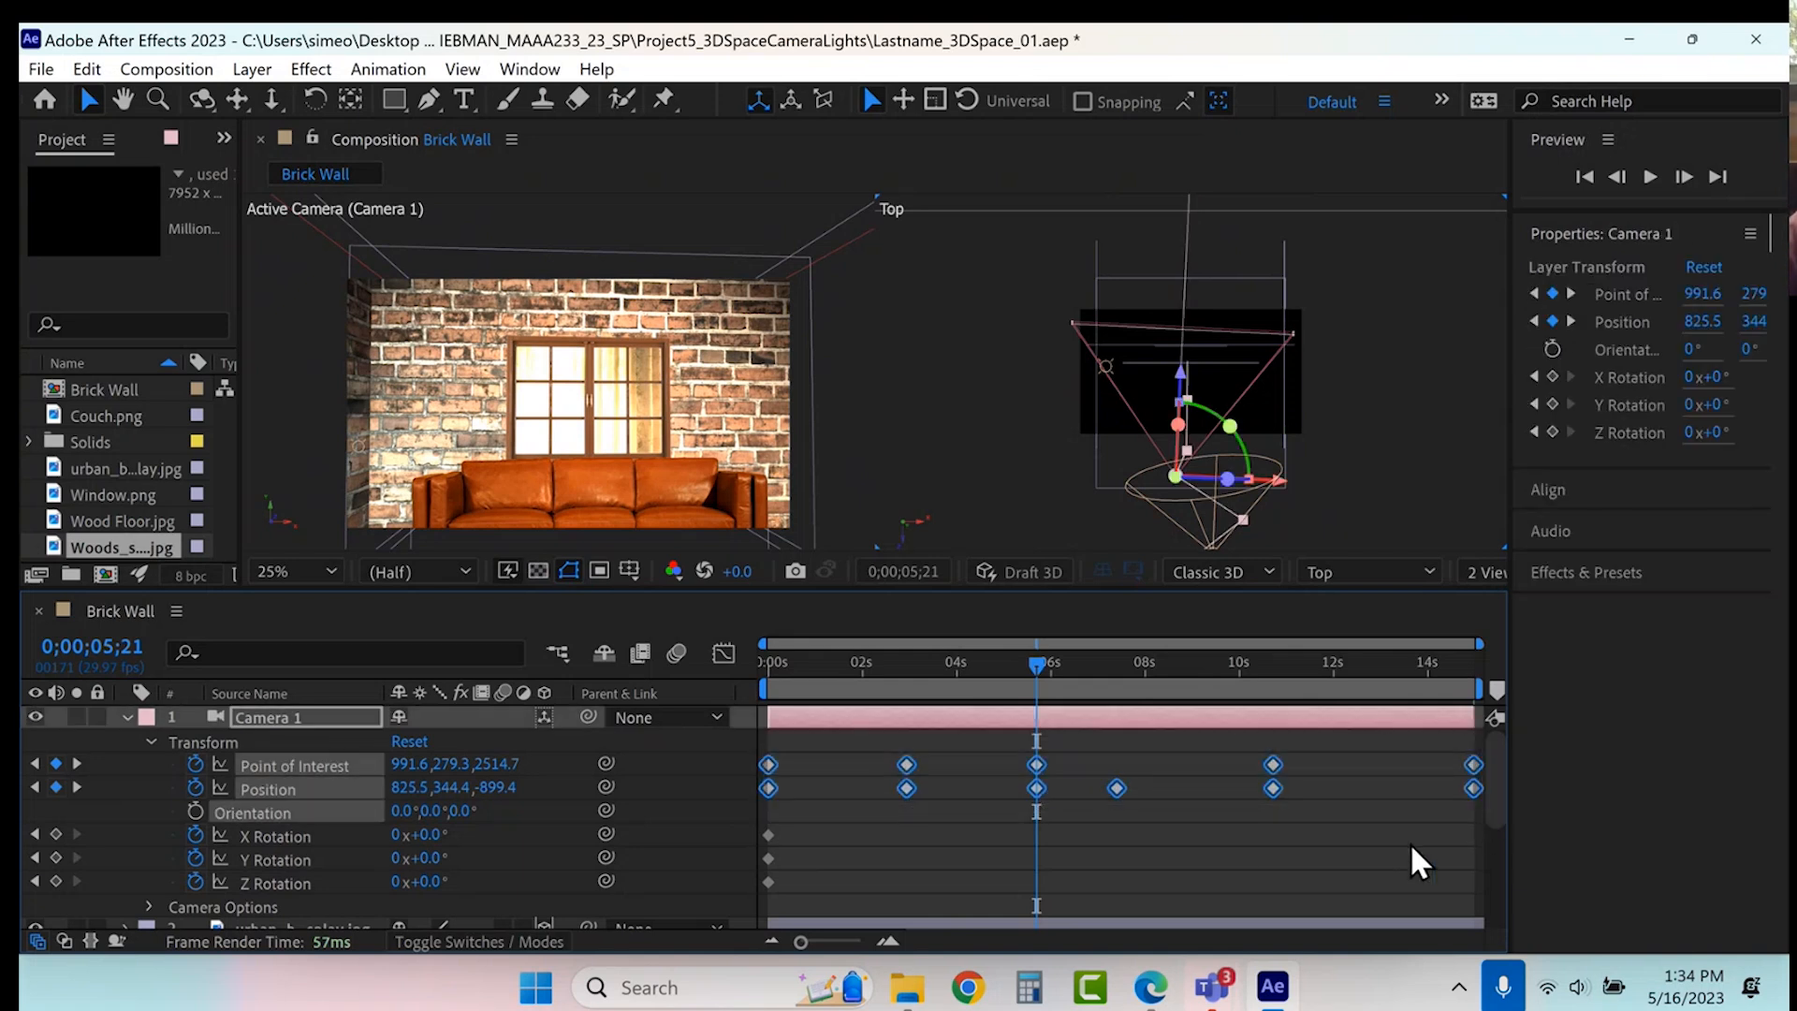
right_click(1272, 784)
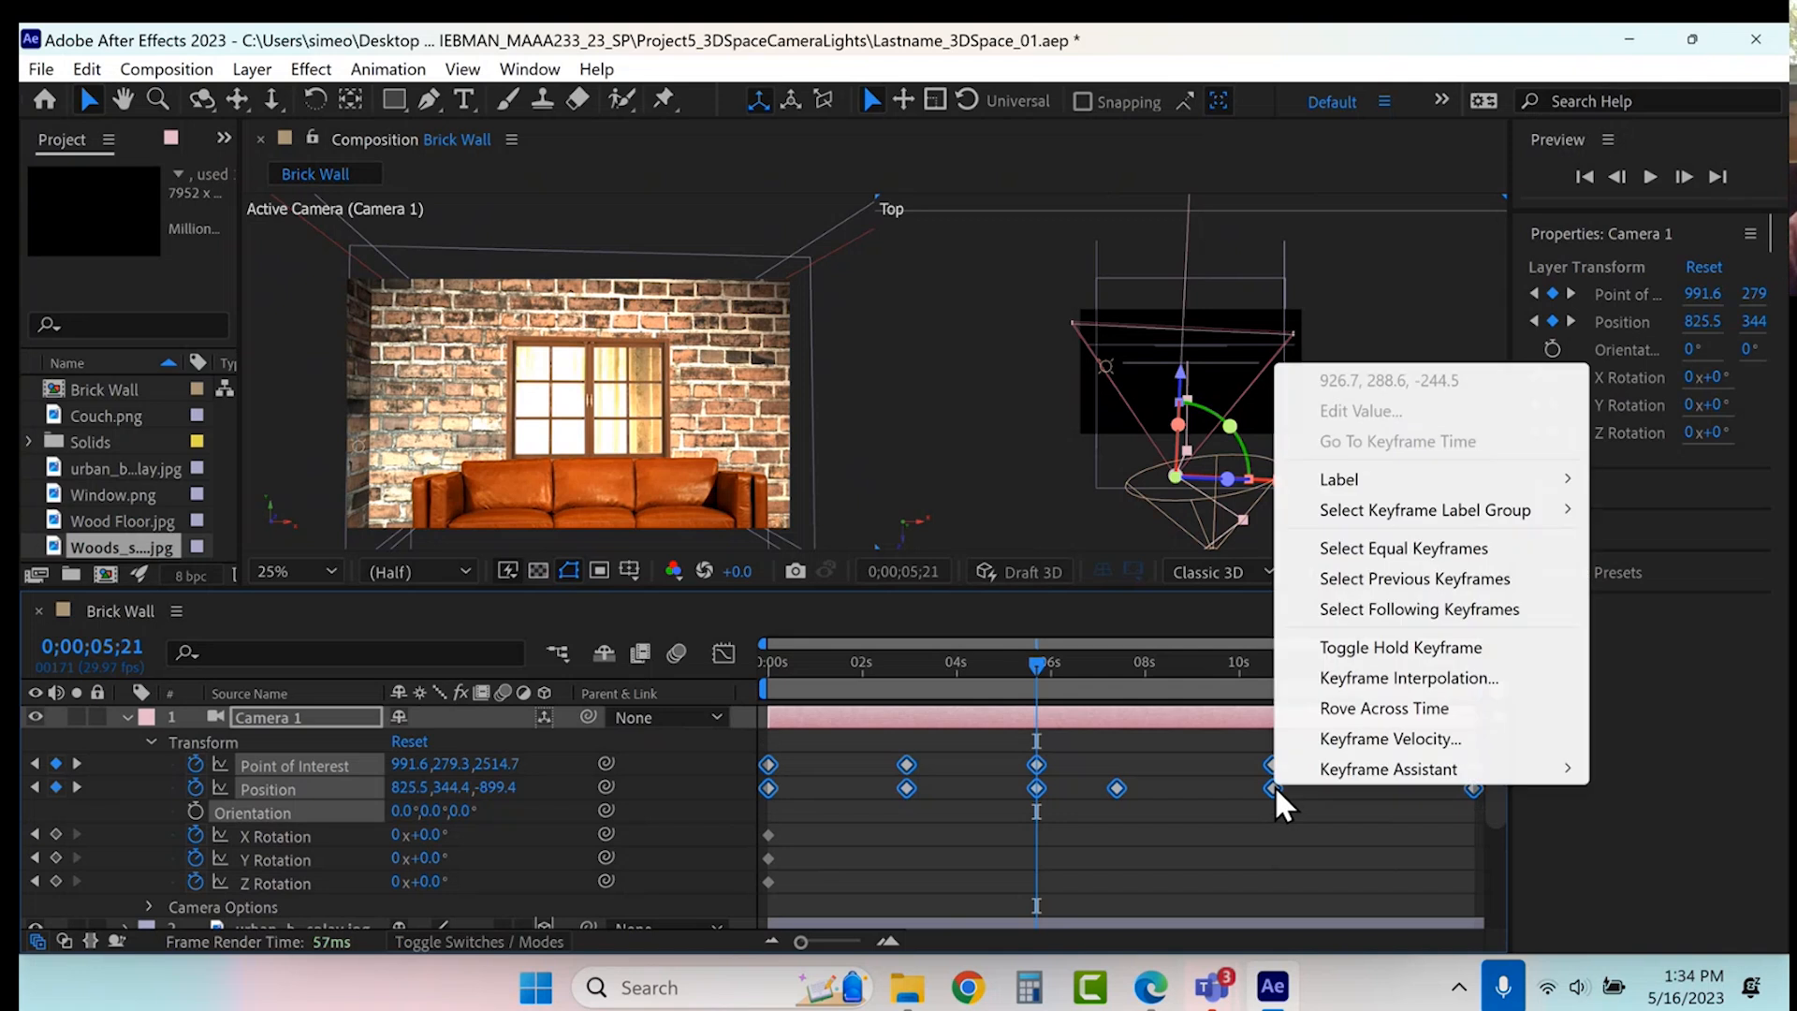
double_click(1273, 784)
left_click(1076, 596)
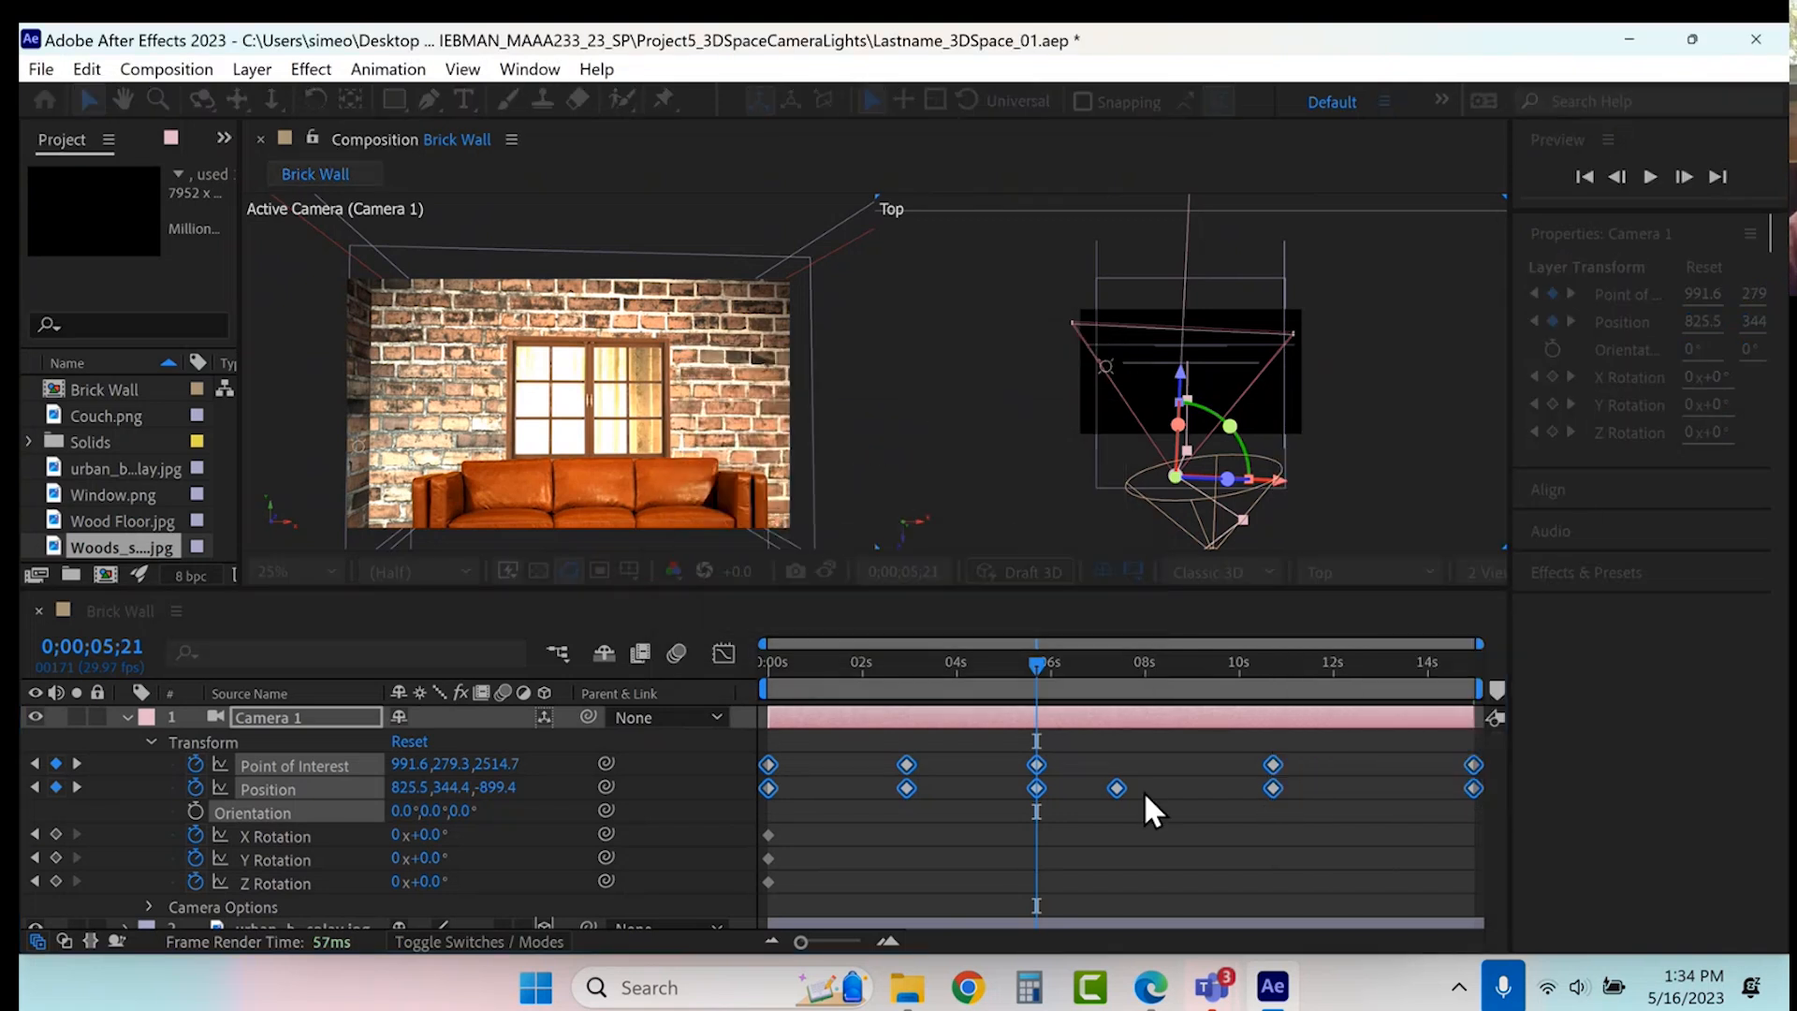
right_click(1110, 784)
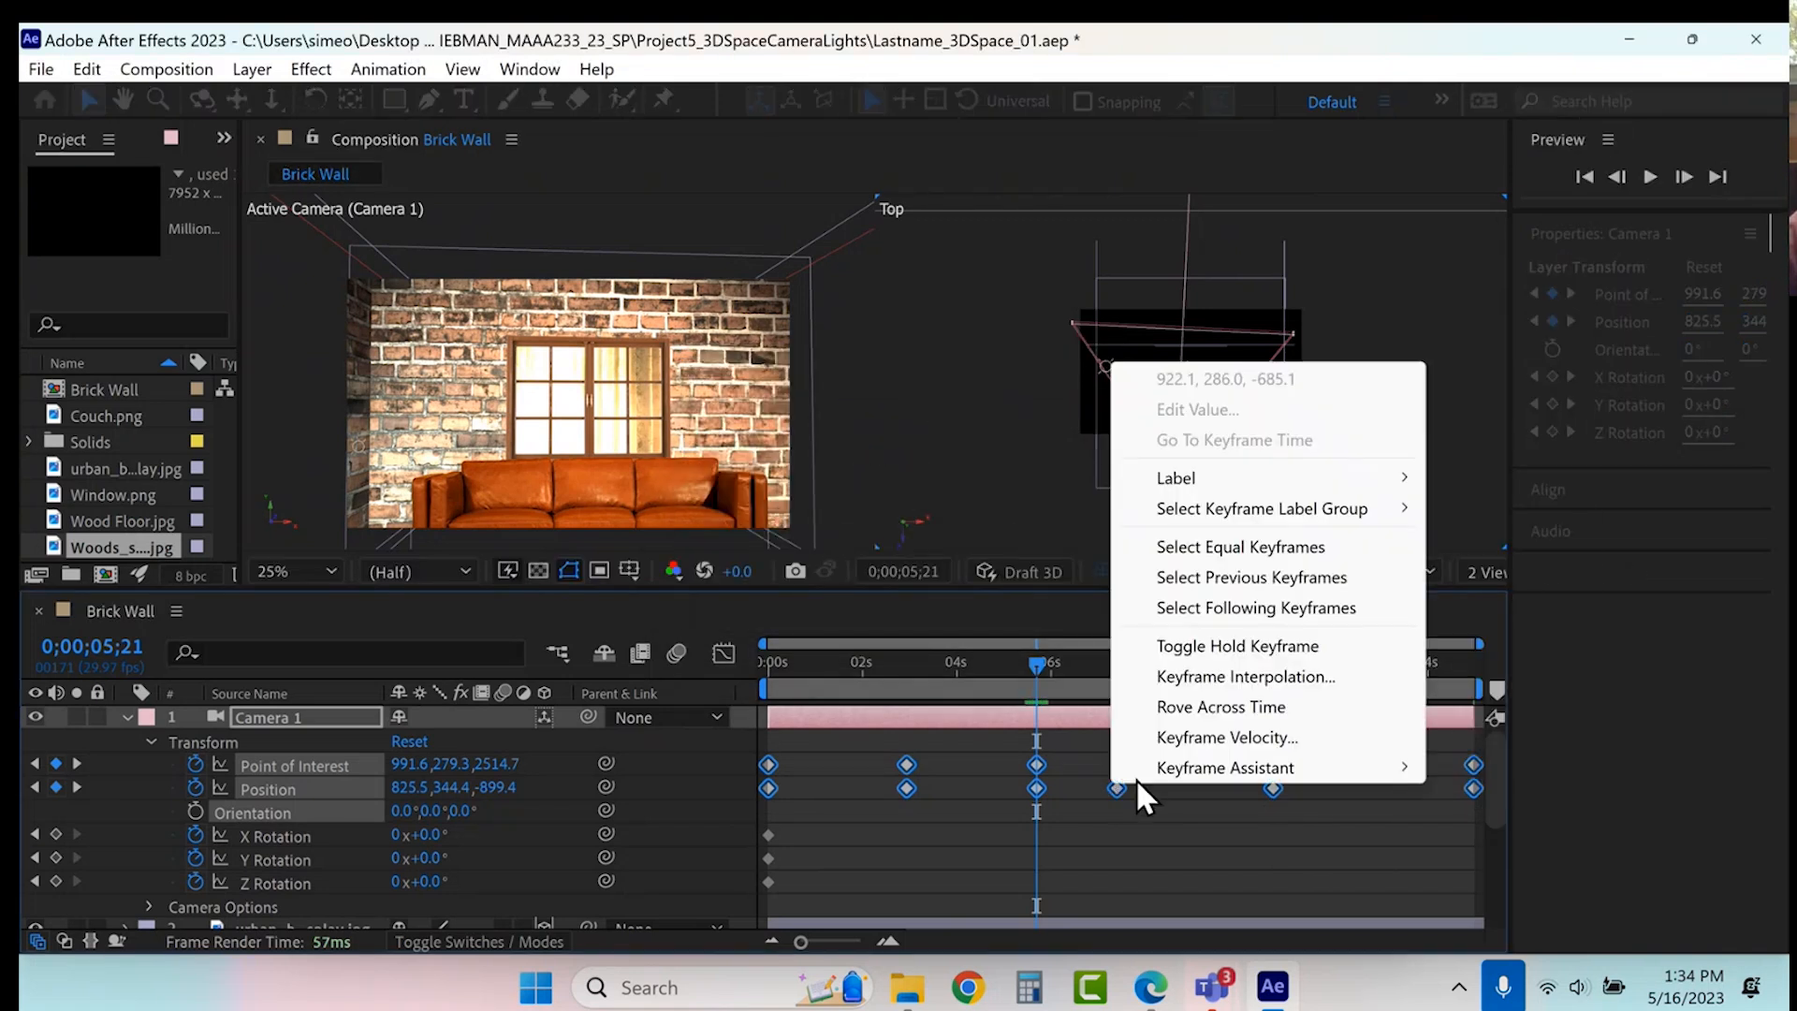
mouse_move(1170, 775)
left_click(861, 583)
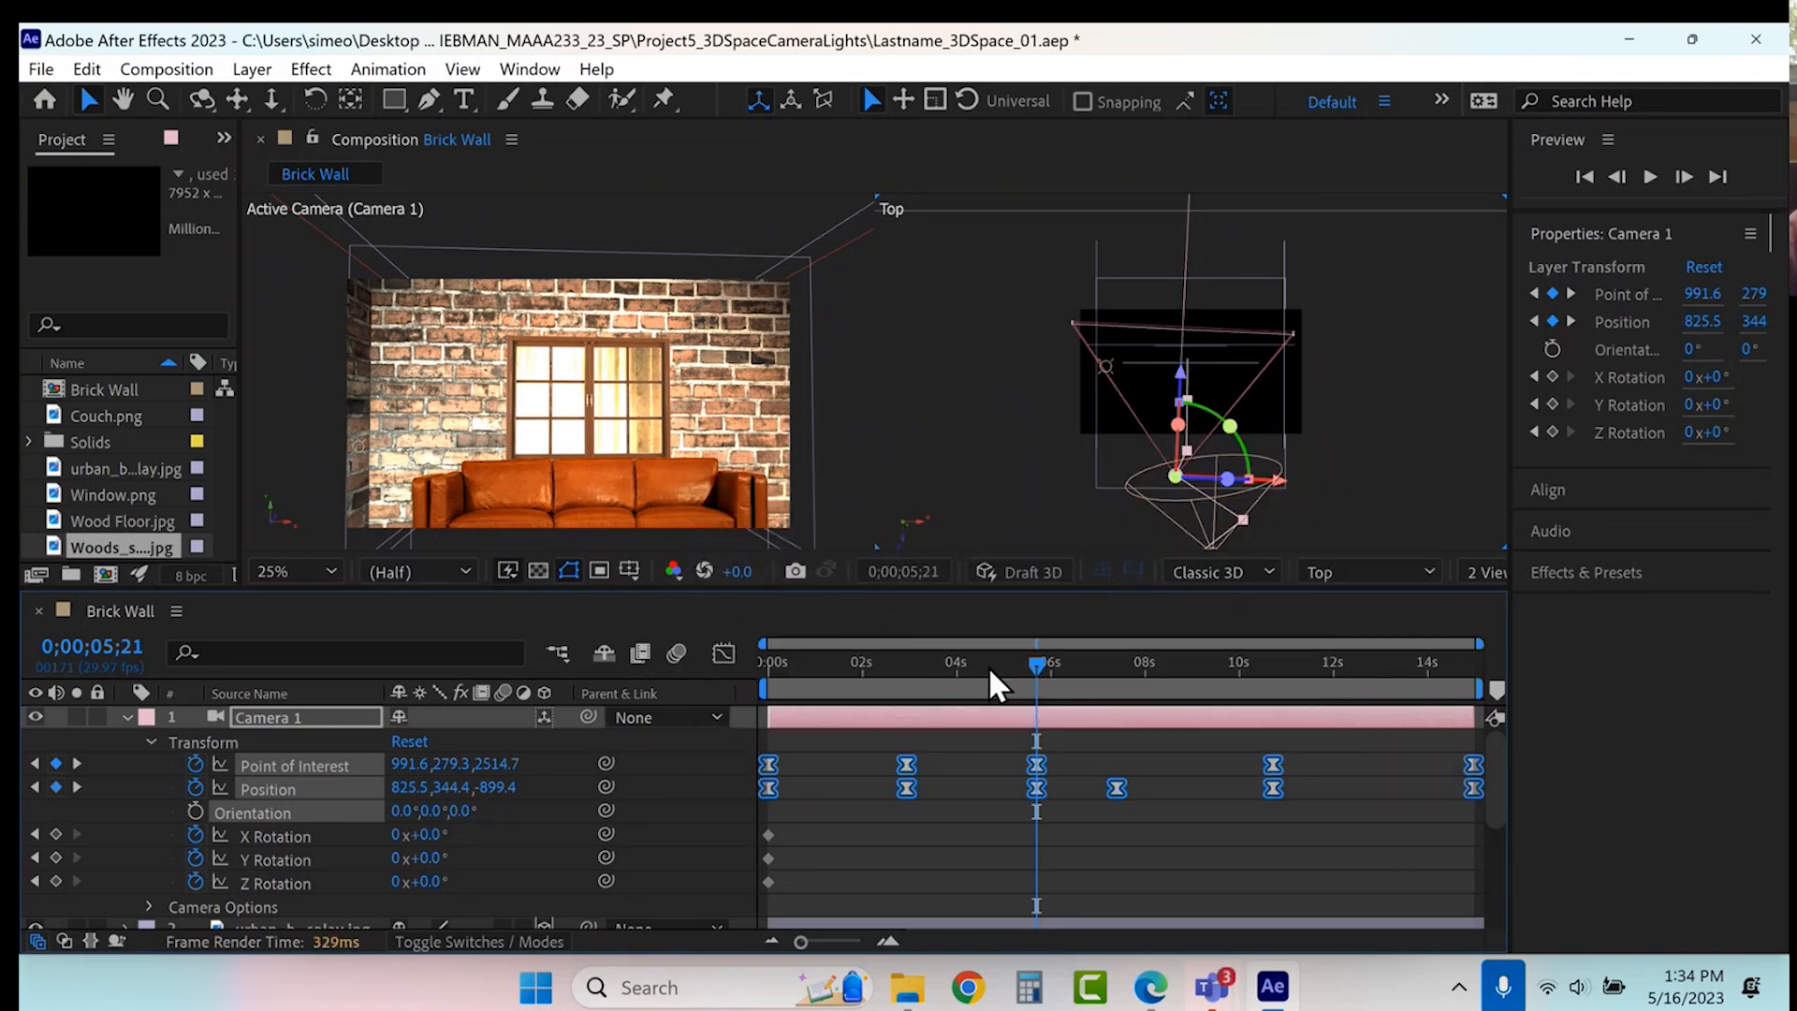
- Switch the composition to a single Active Camera view and return to the start of the timeline
left_click(700, 225)
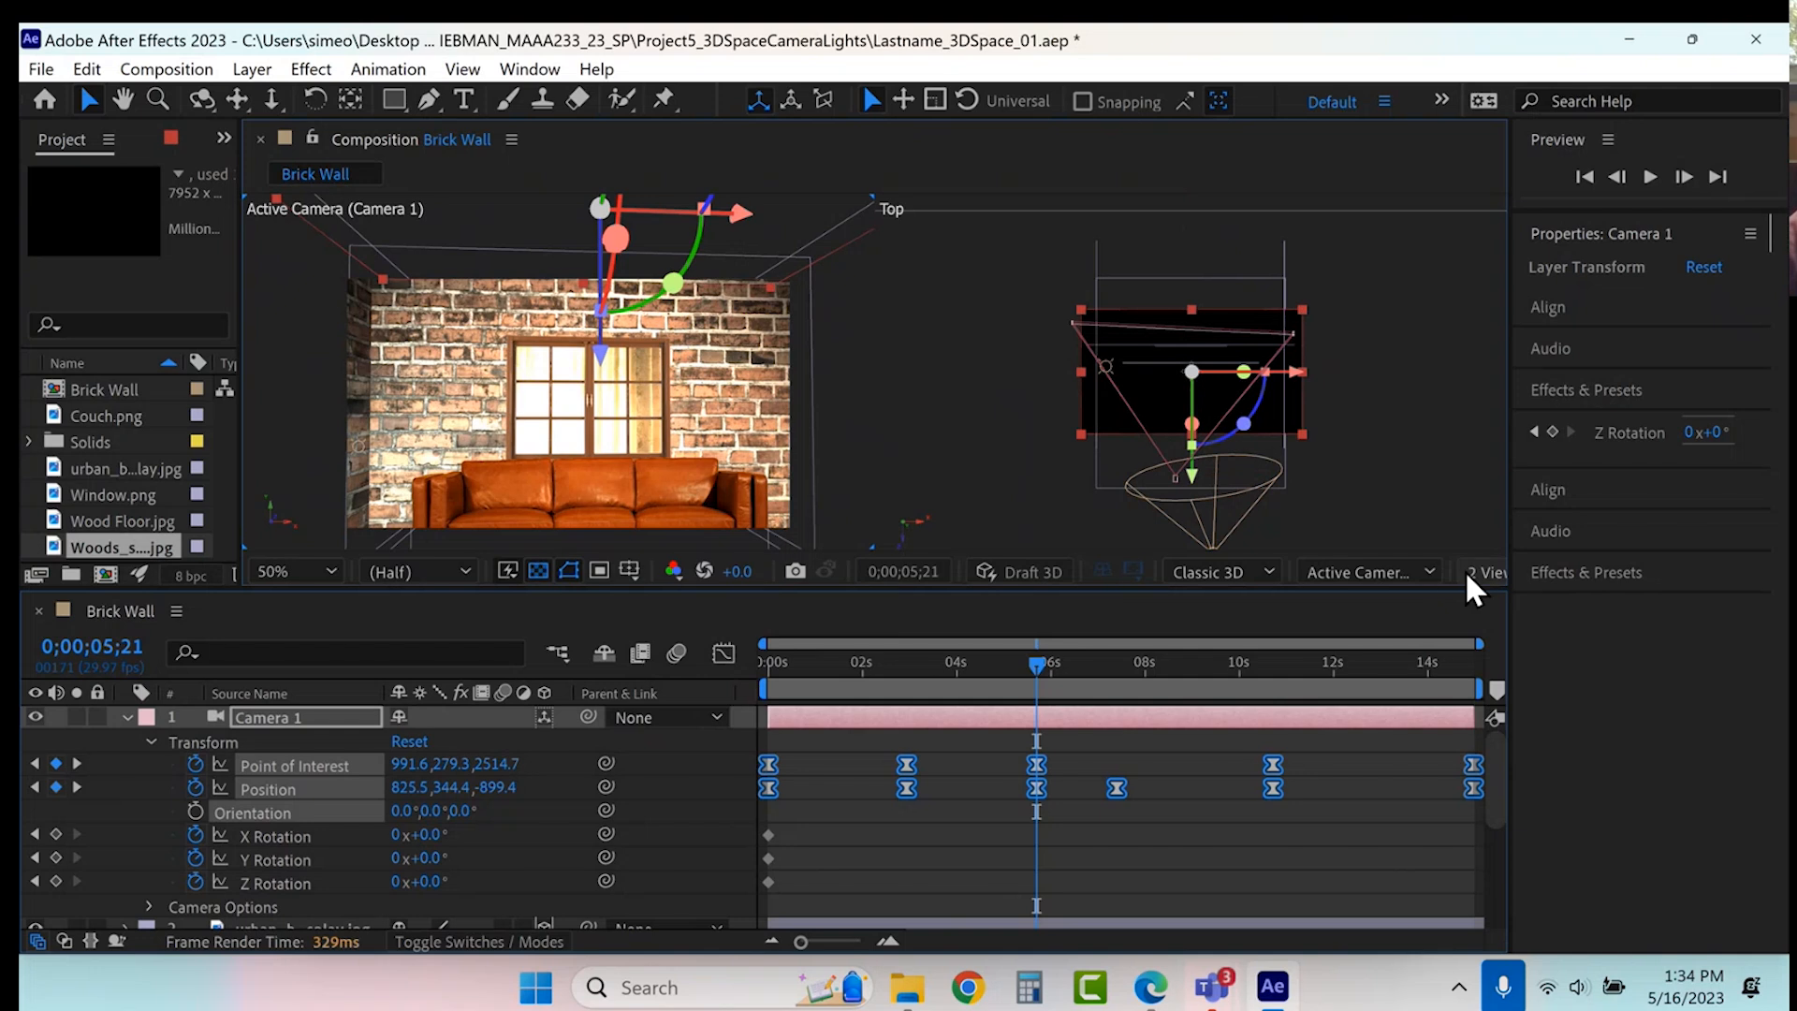
left_click(1473, 571)
left_click(1491, 603)
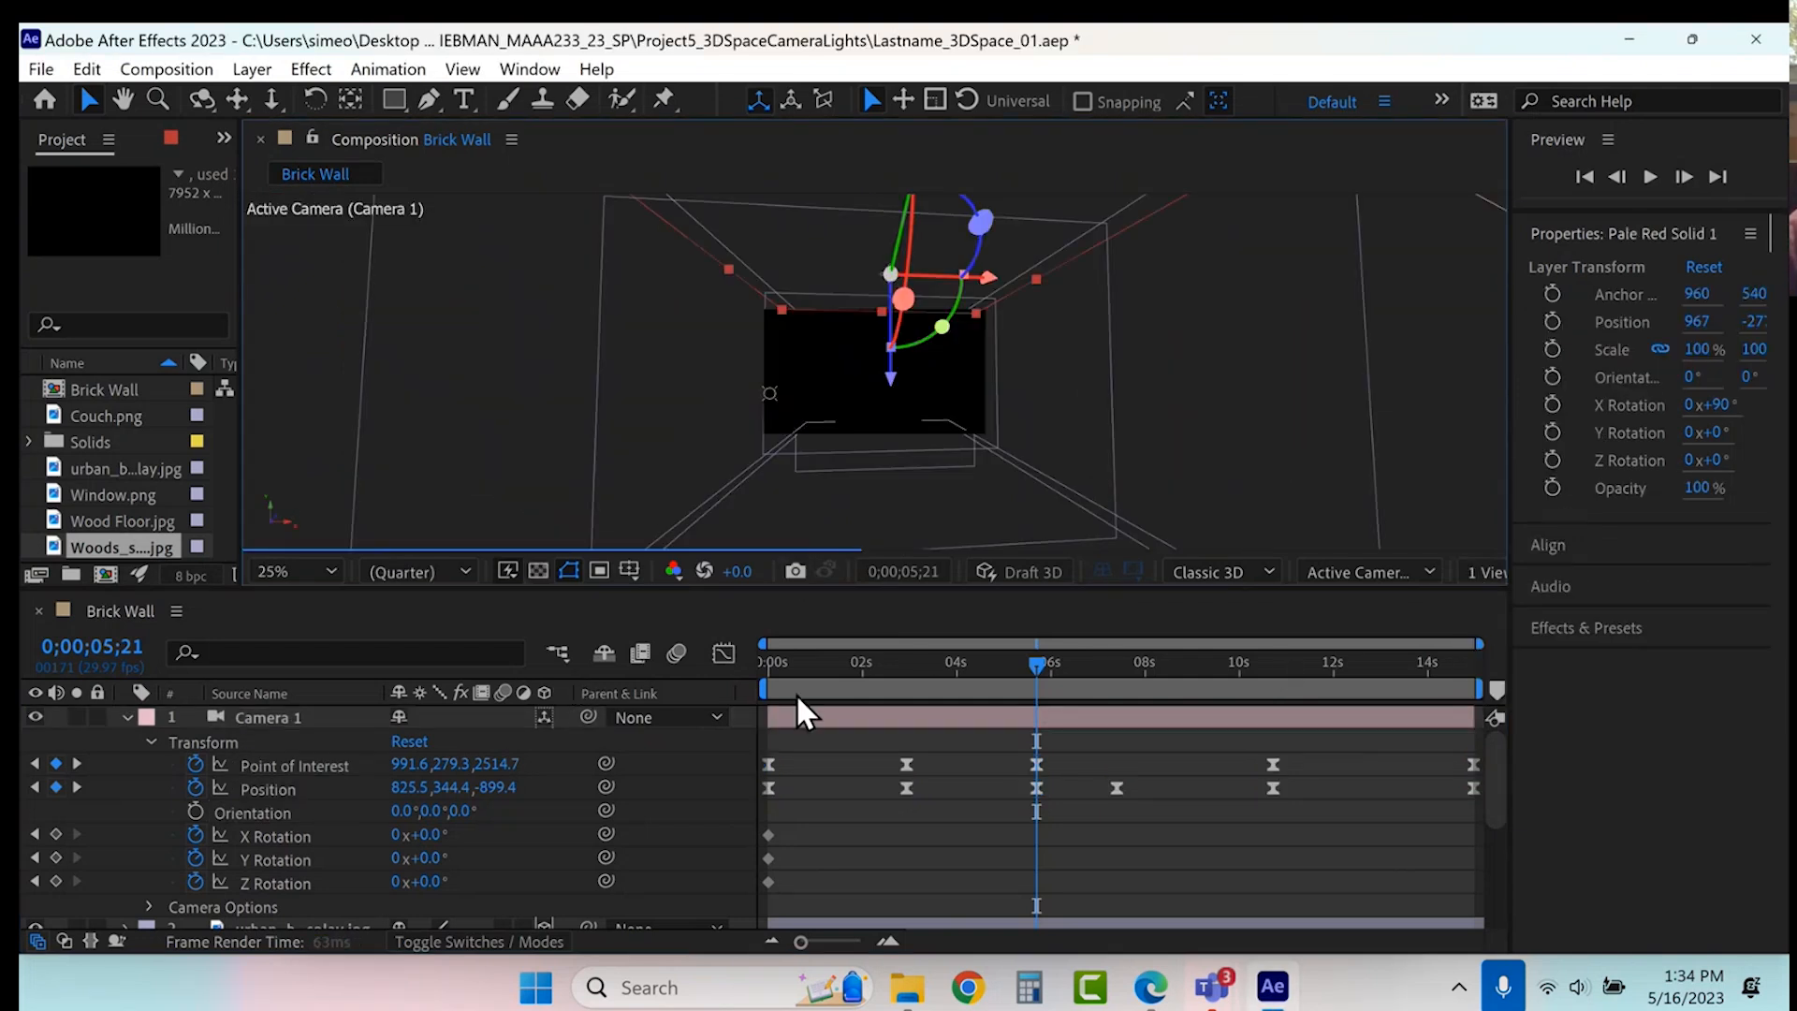
left_click(792, 665)
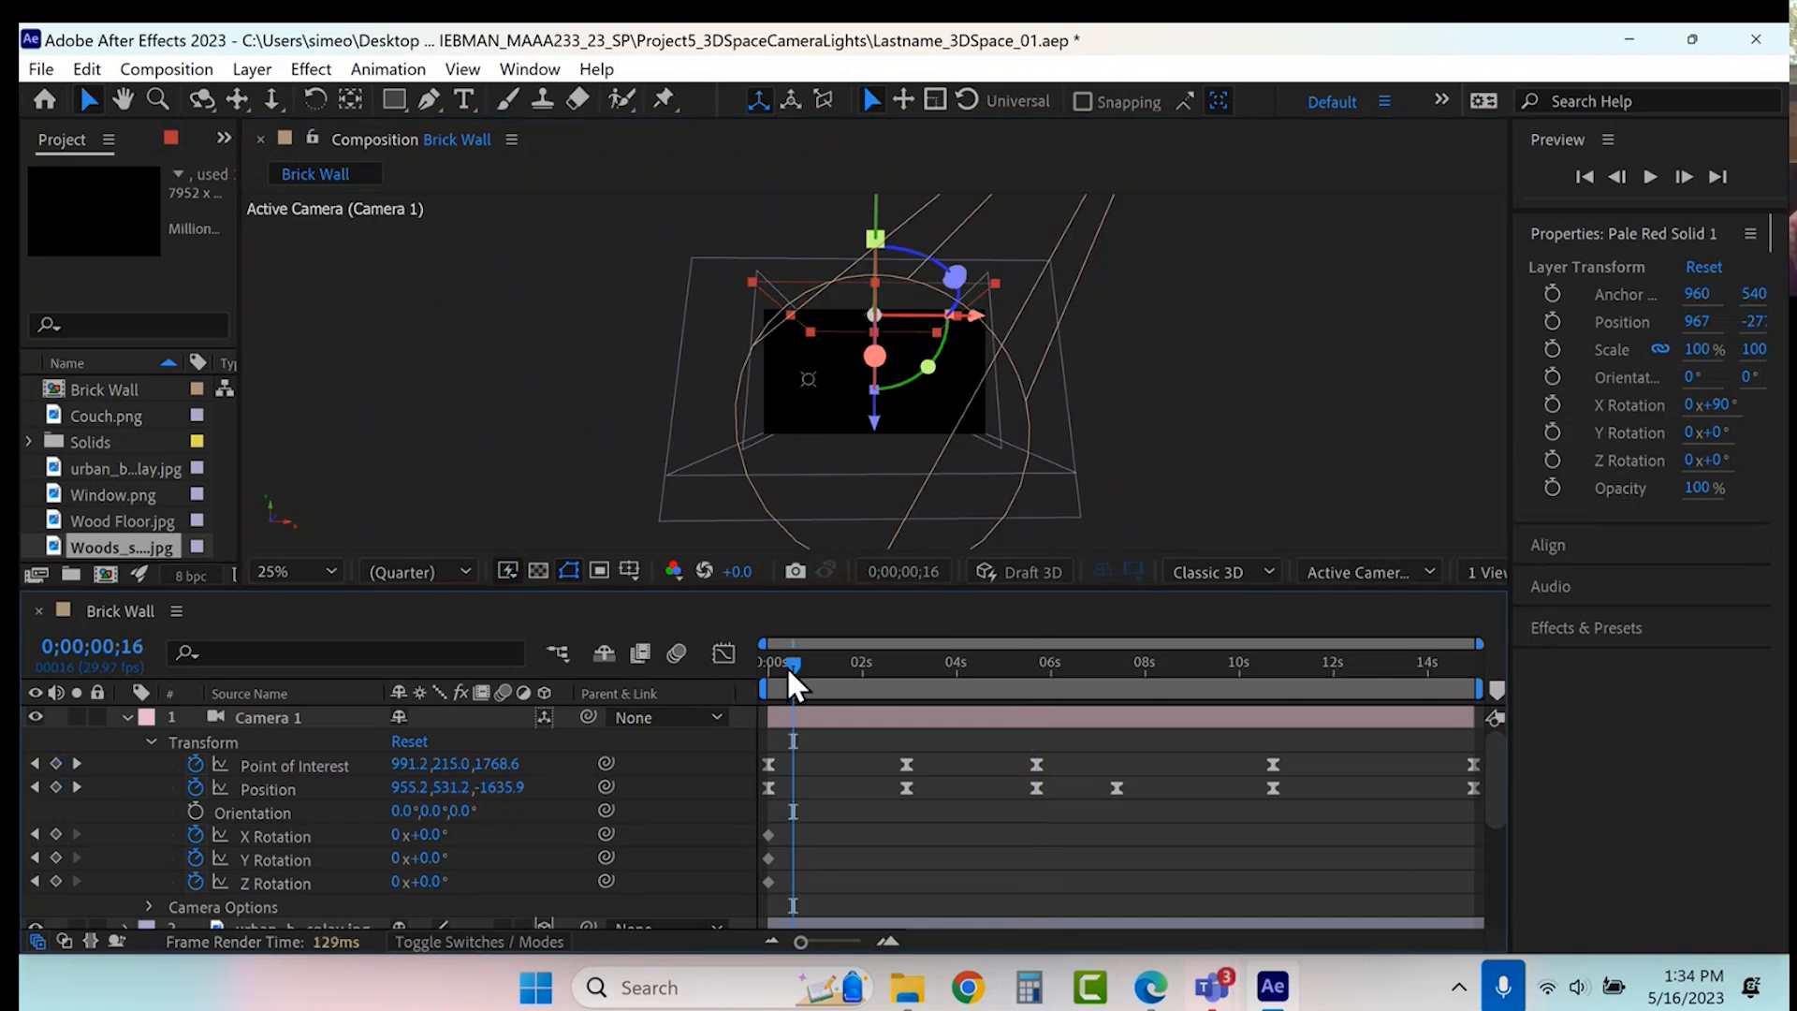
left_click_drag(779, 679, 719, 682)
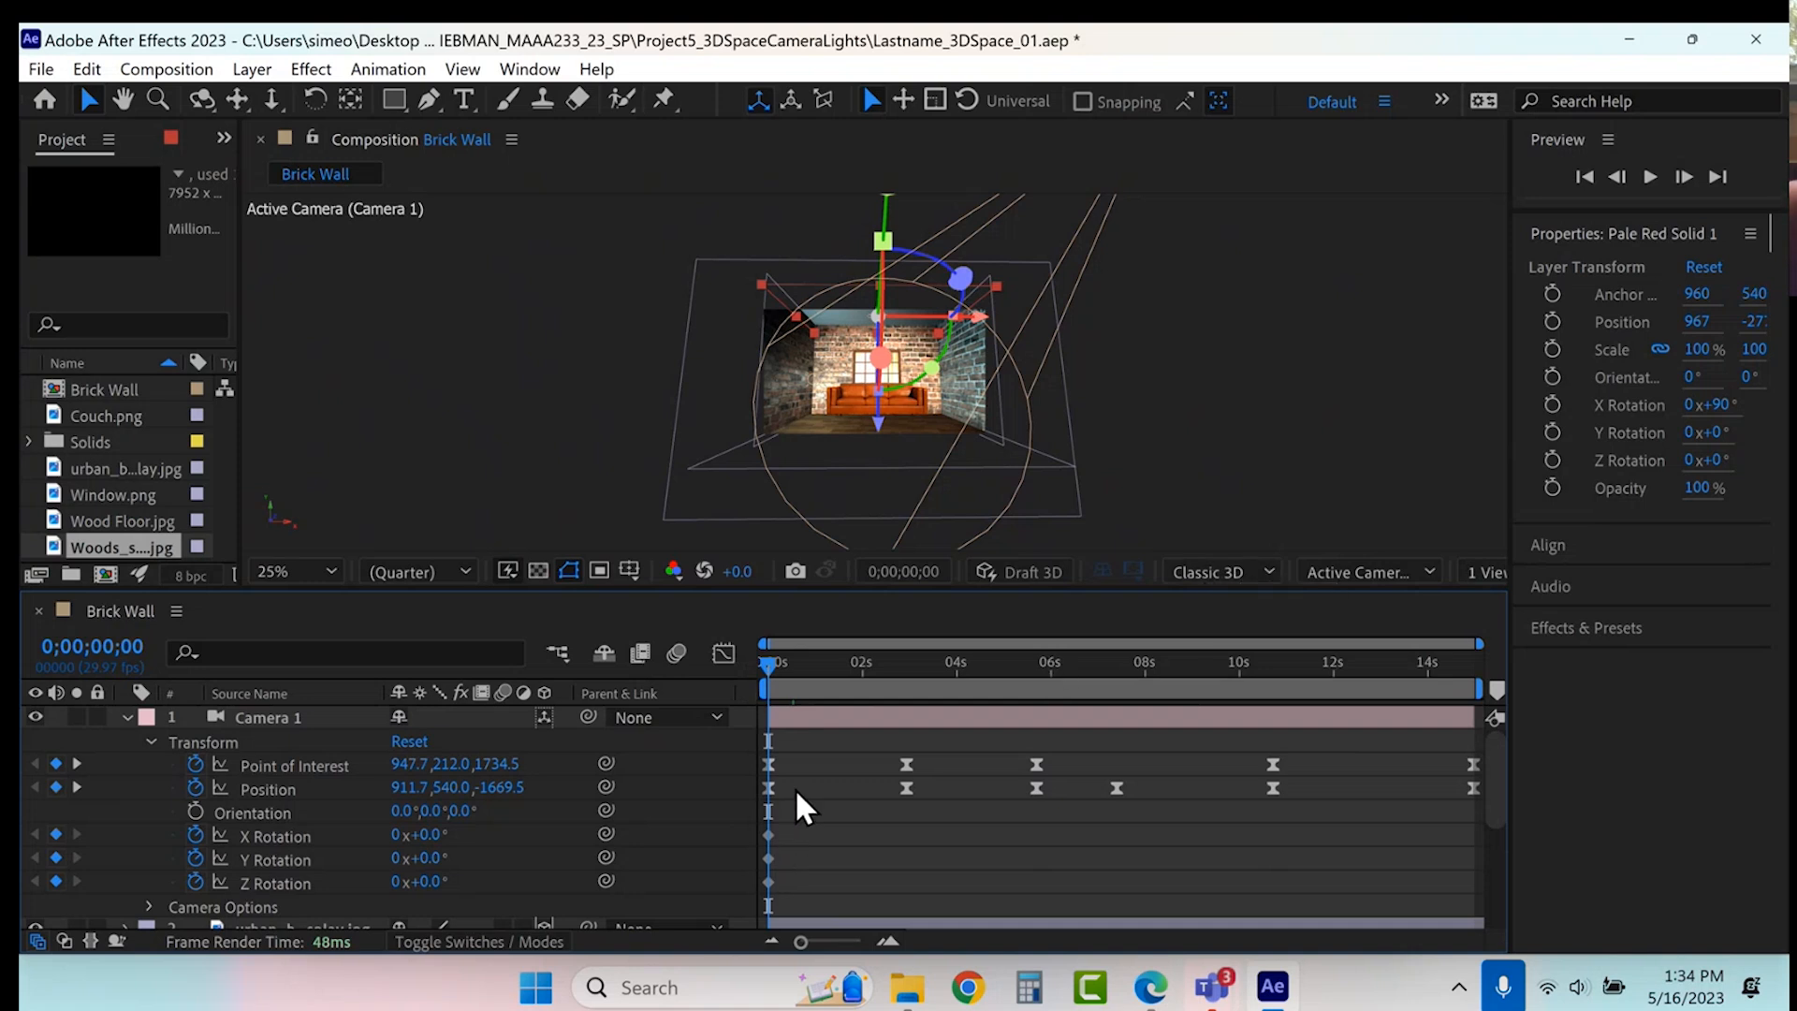
key("period")
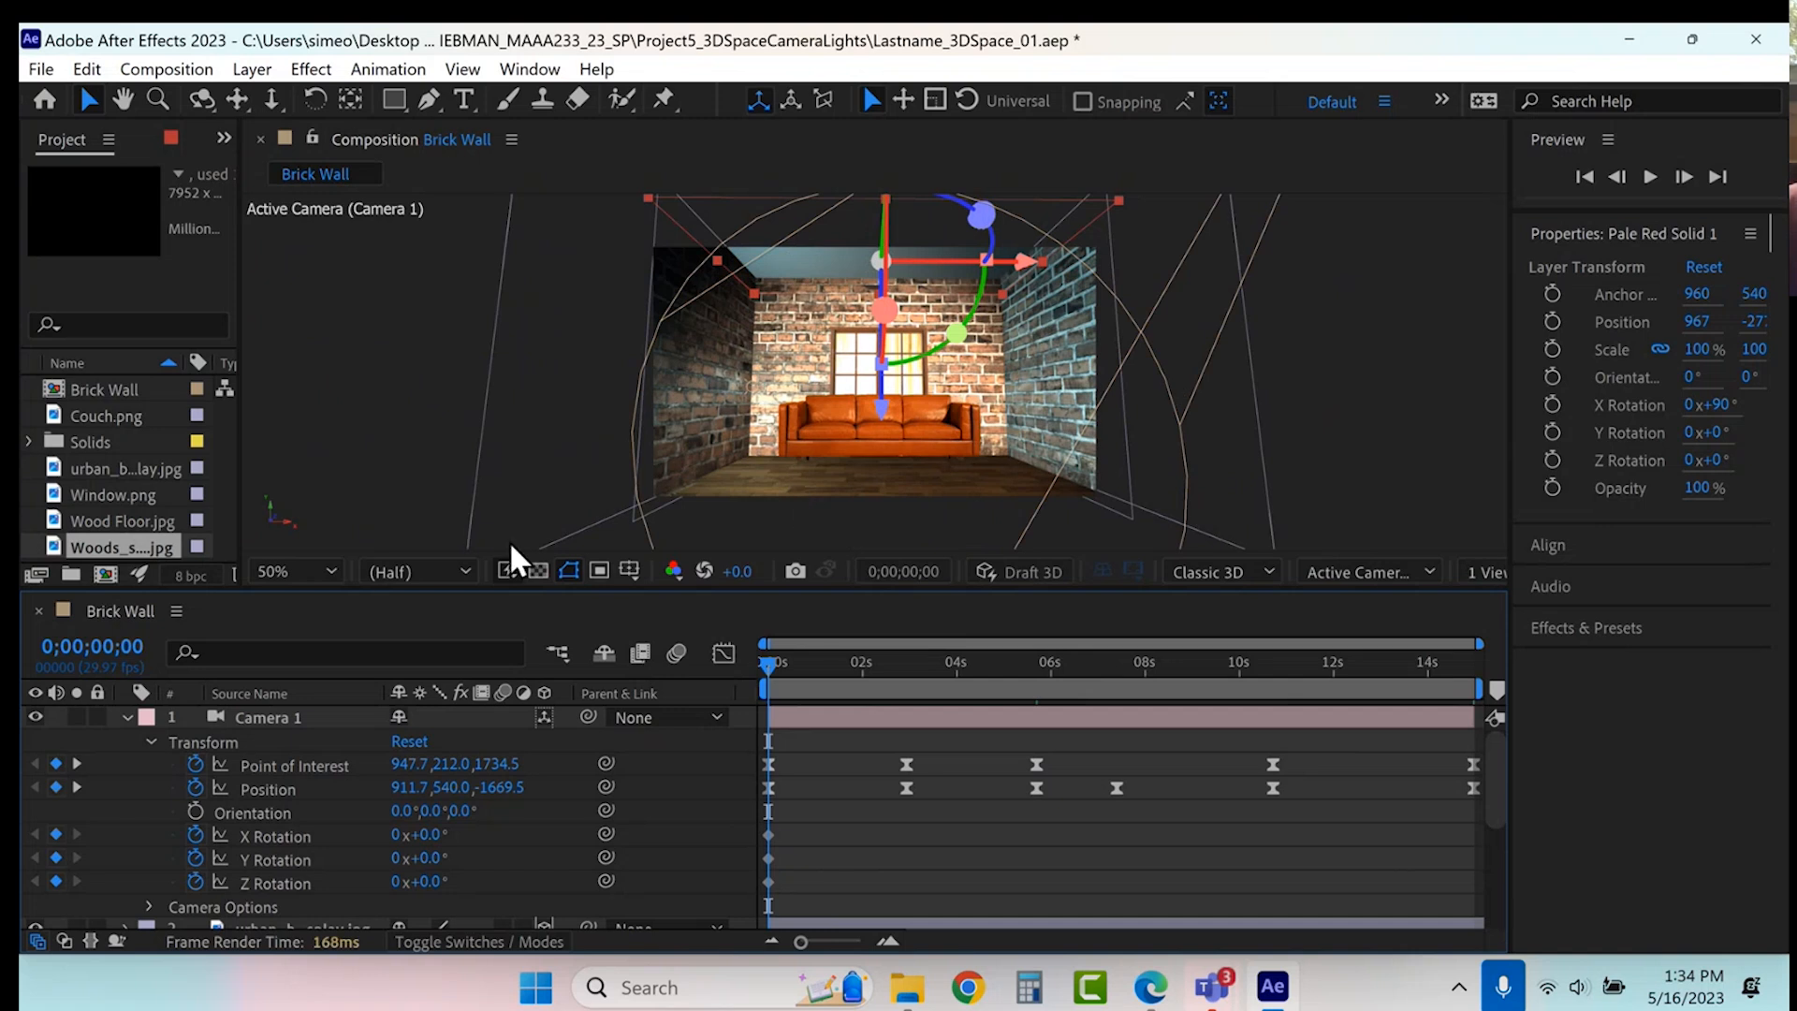
- Fit the composition in the viewer, set the resolution to Quarter, and preview the eased camera move
left_click(320, 569)
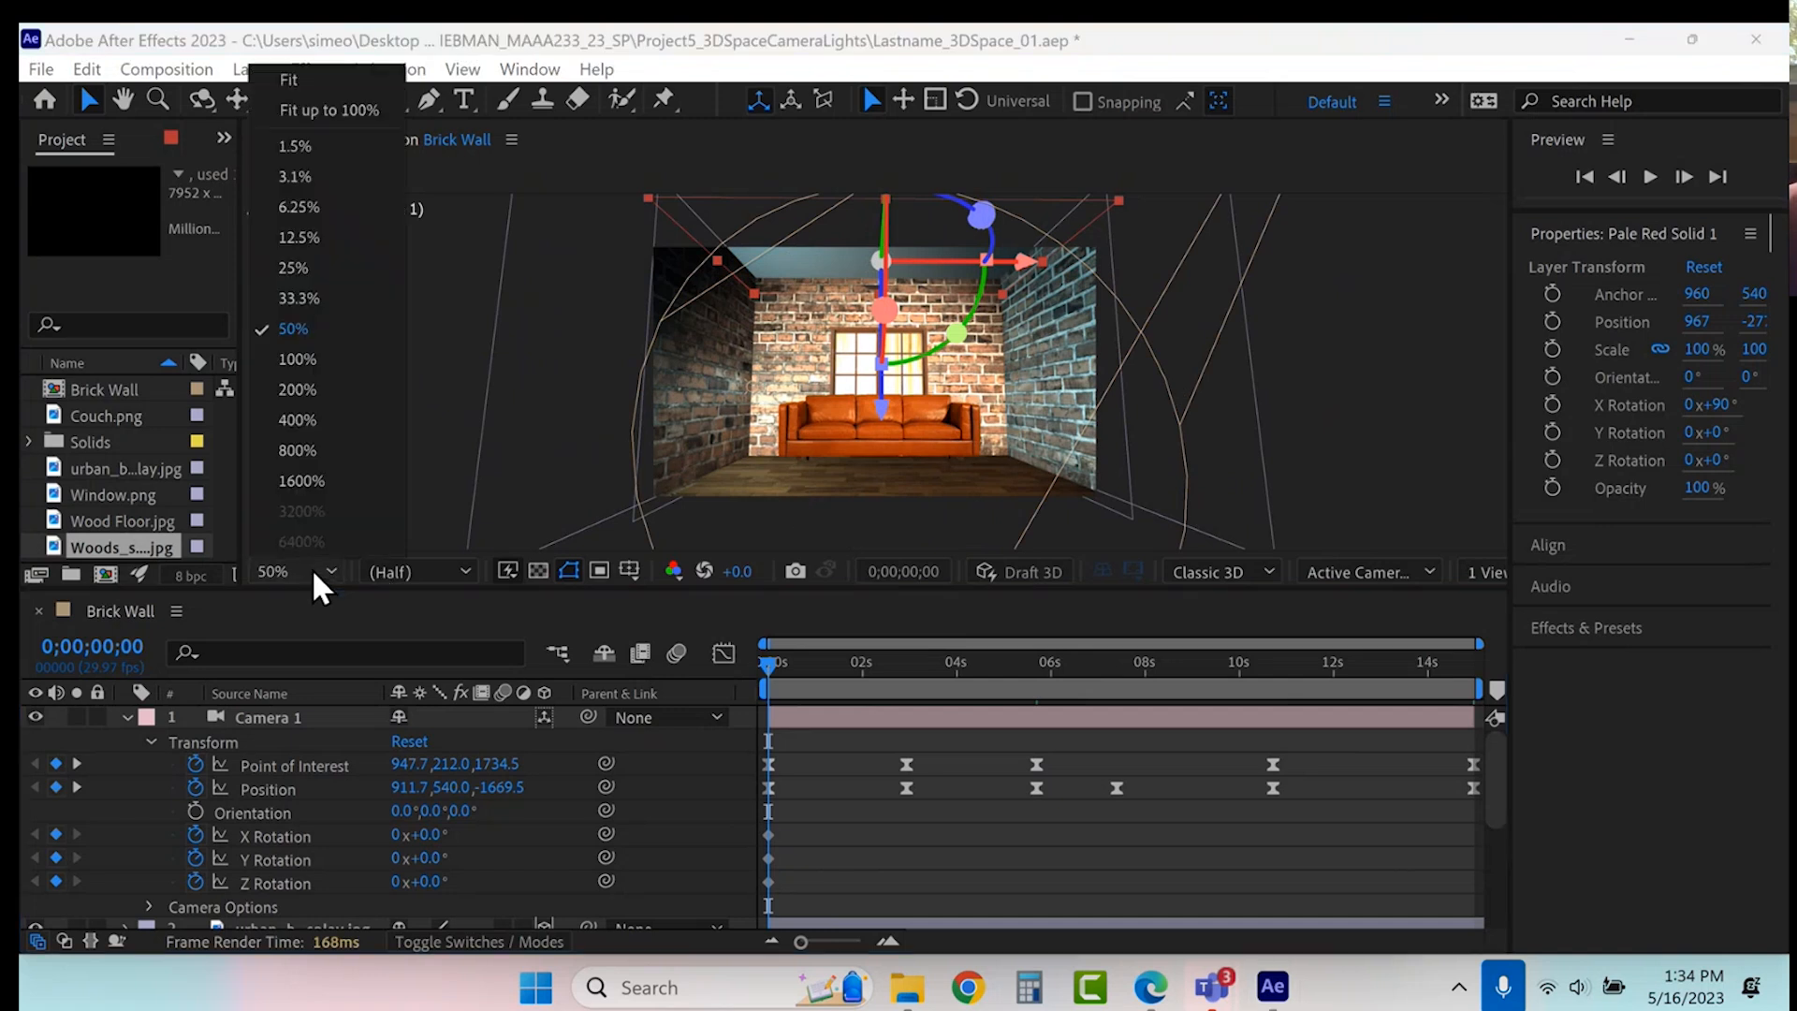
left_click(281, 77)
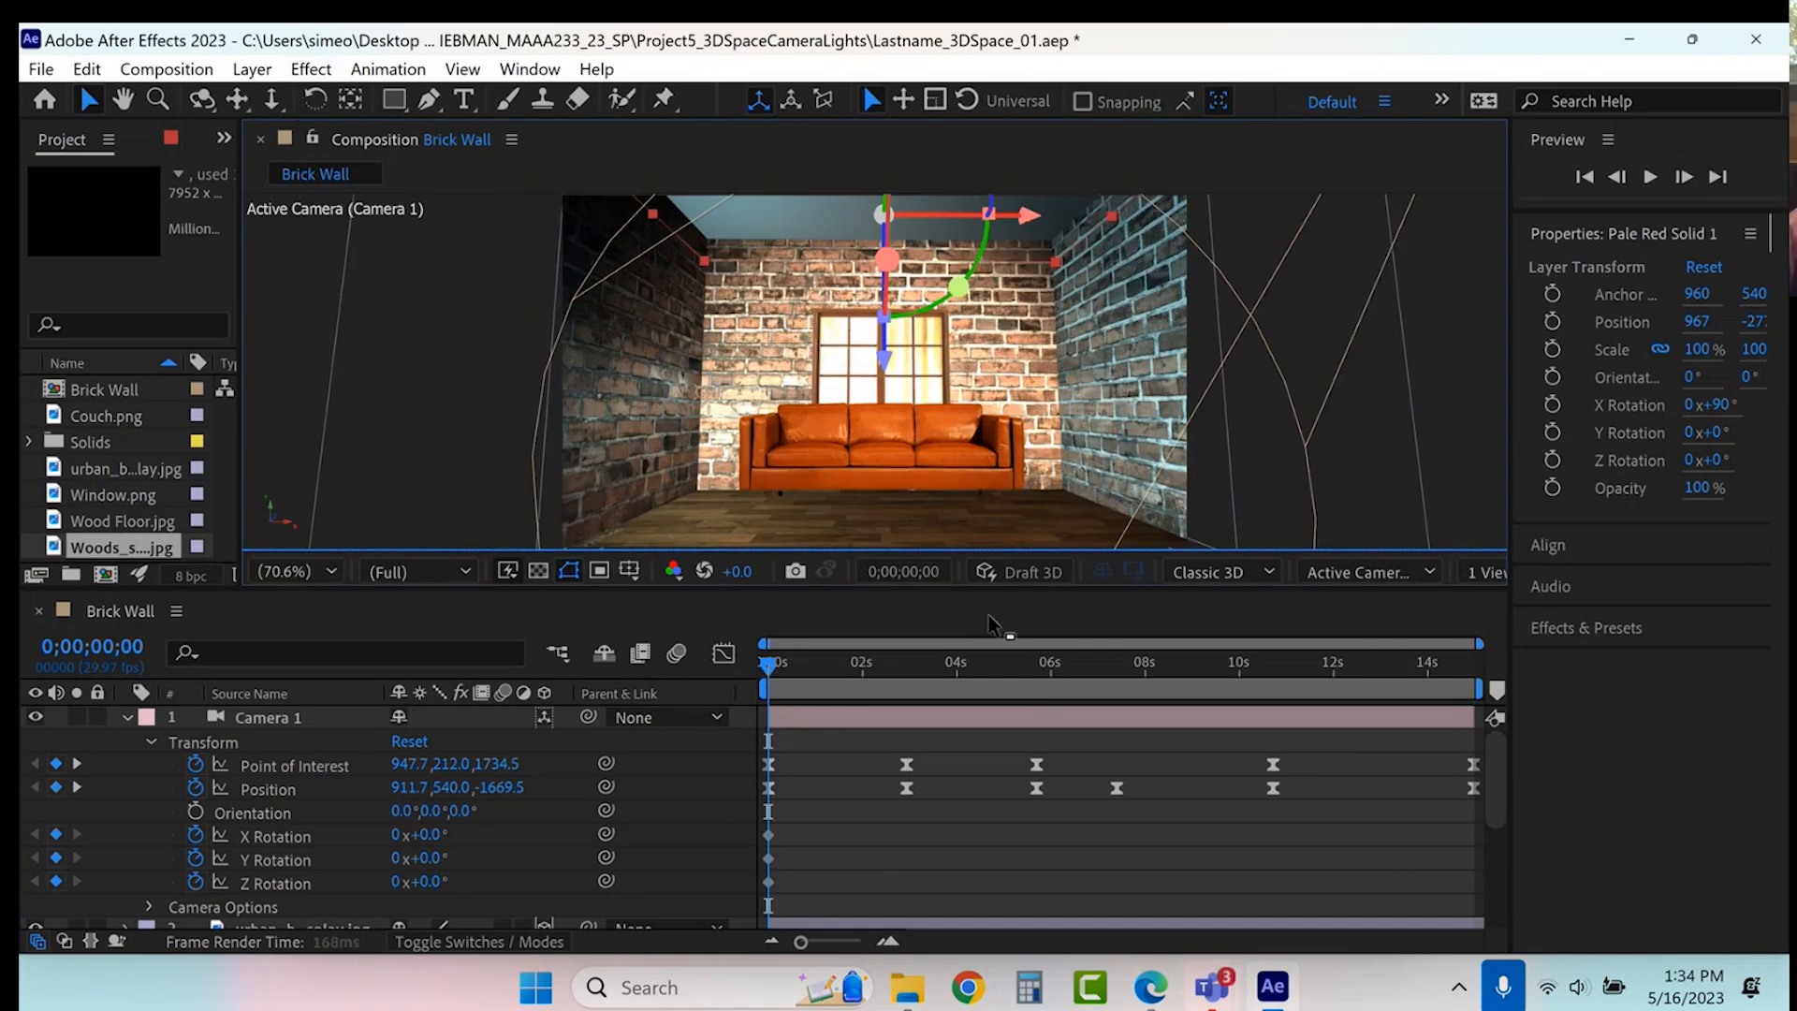
left_click(465, 573)
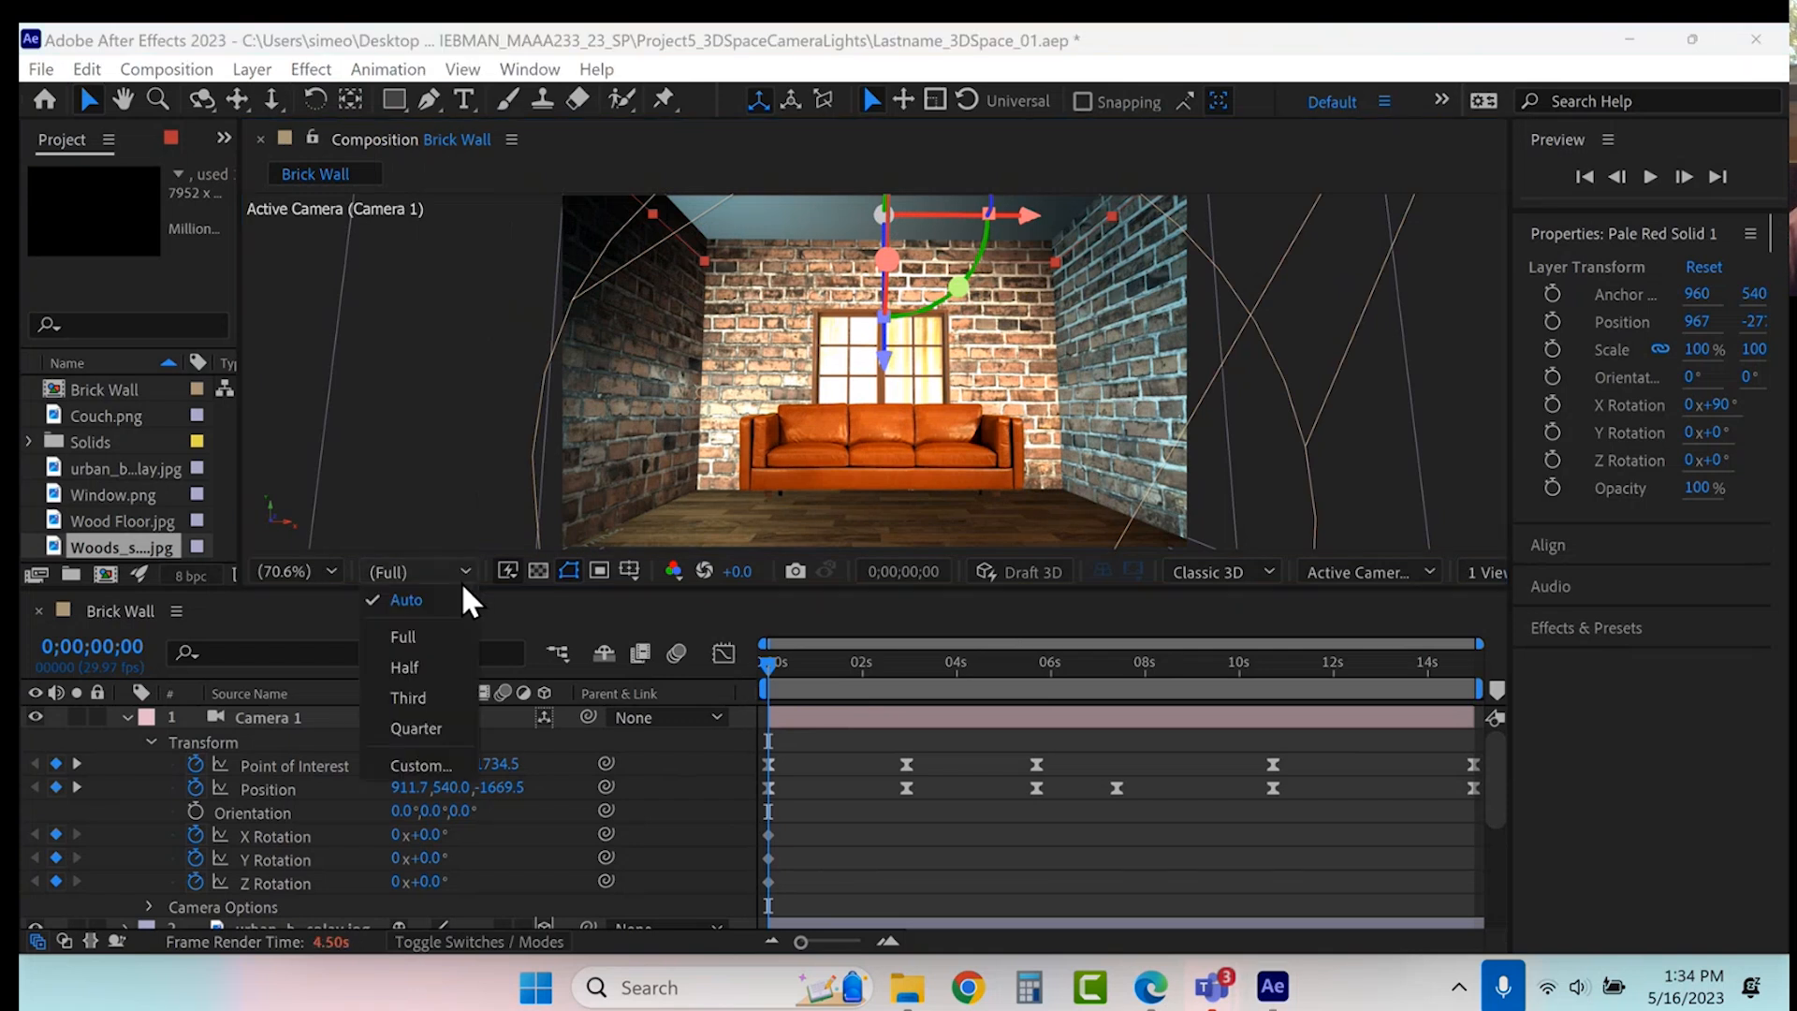
left_click(433, 727)
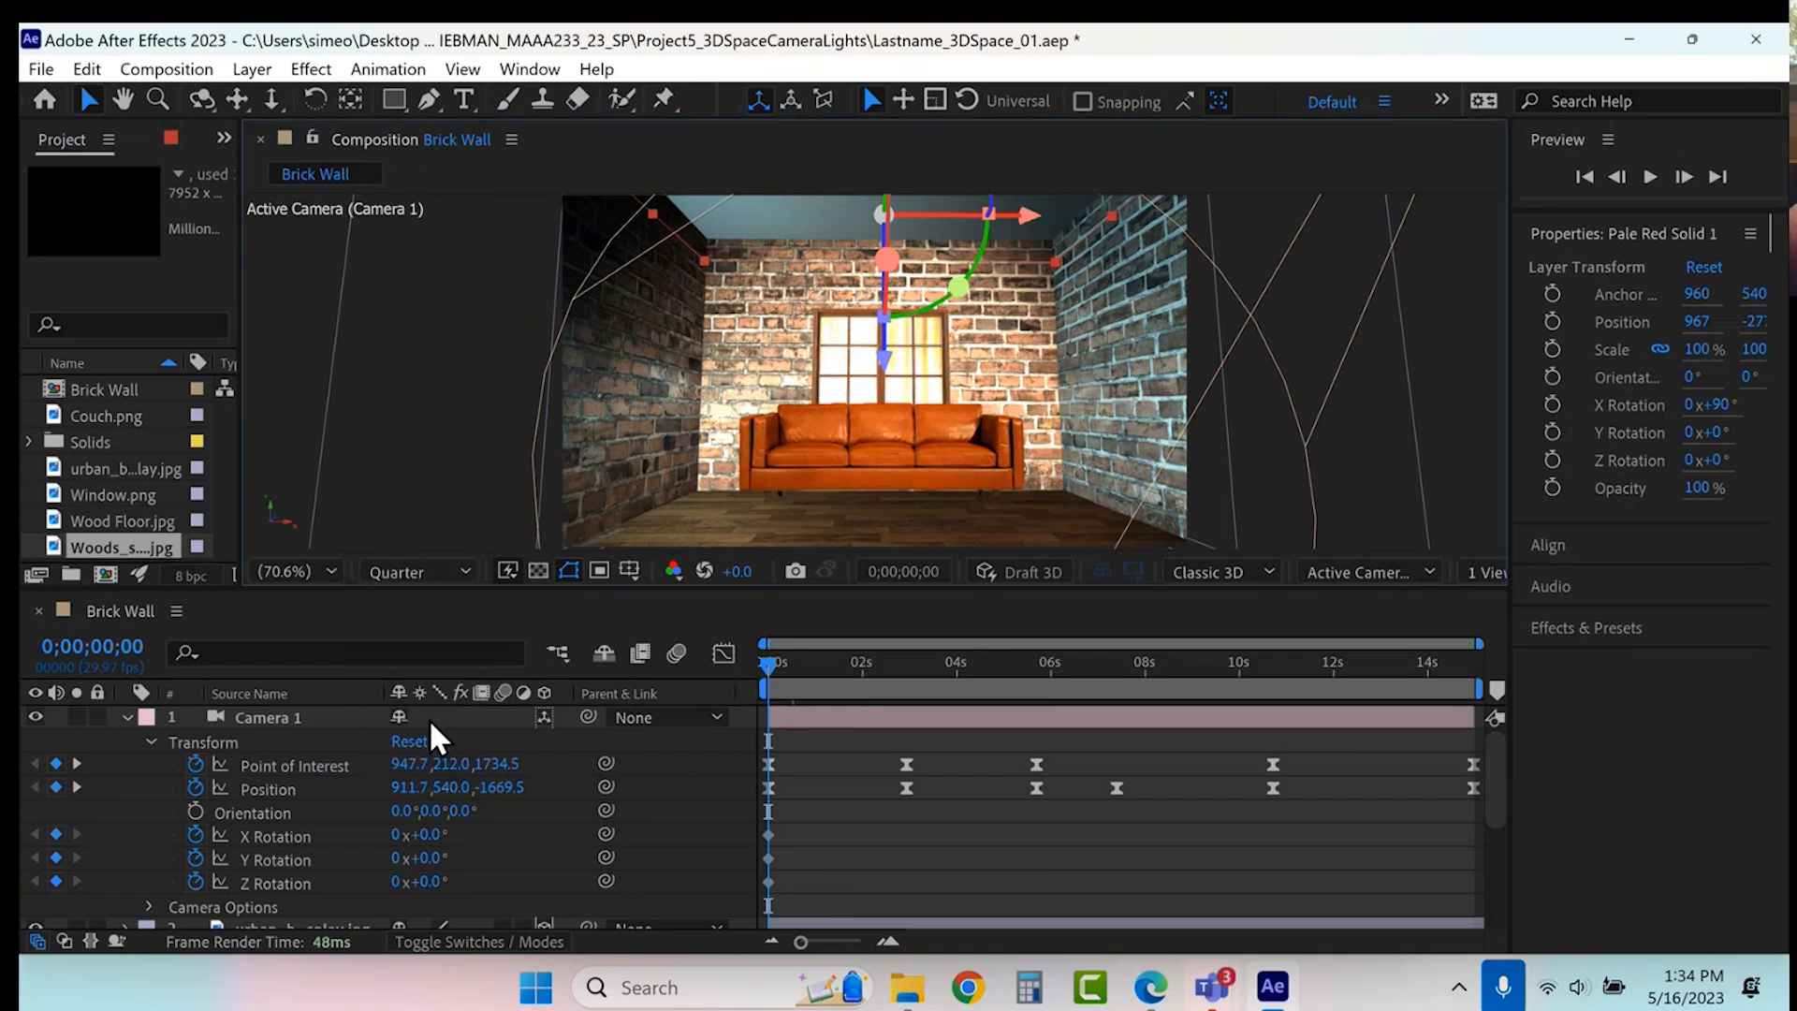
key("space")
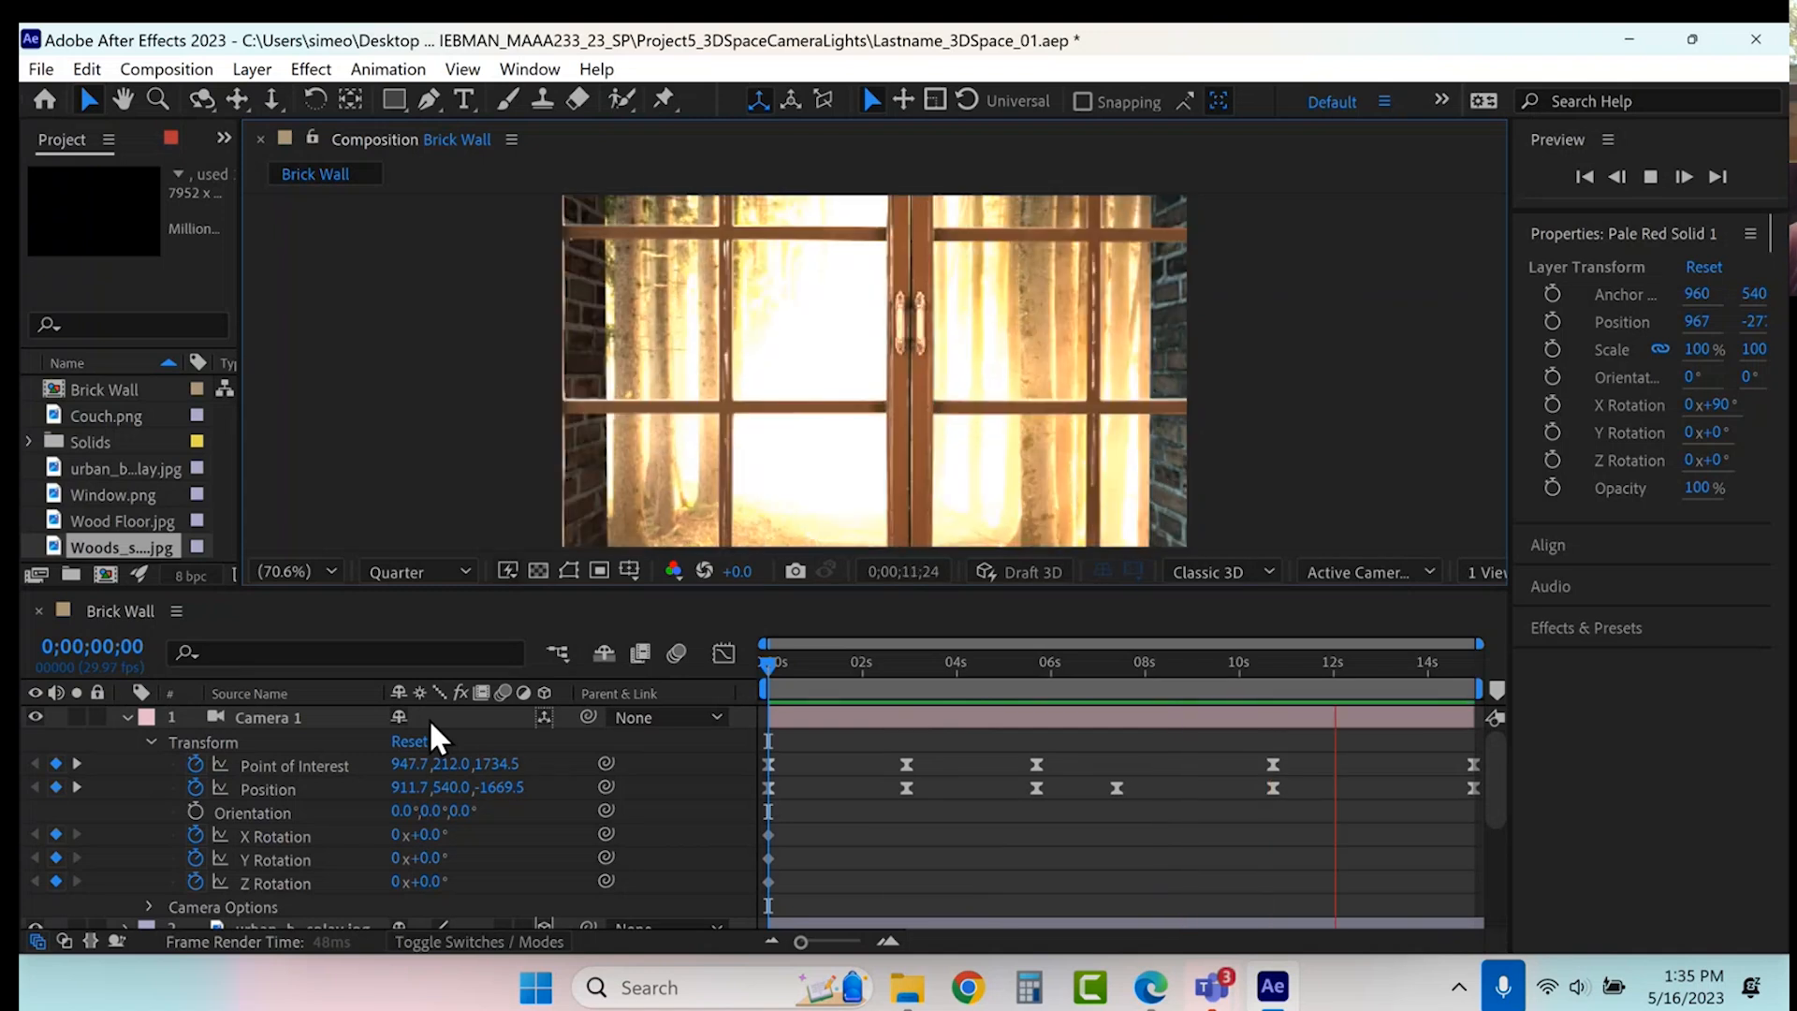
key("space")
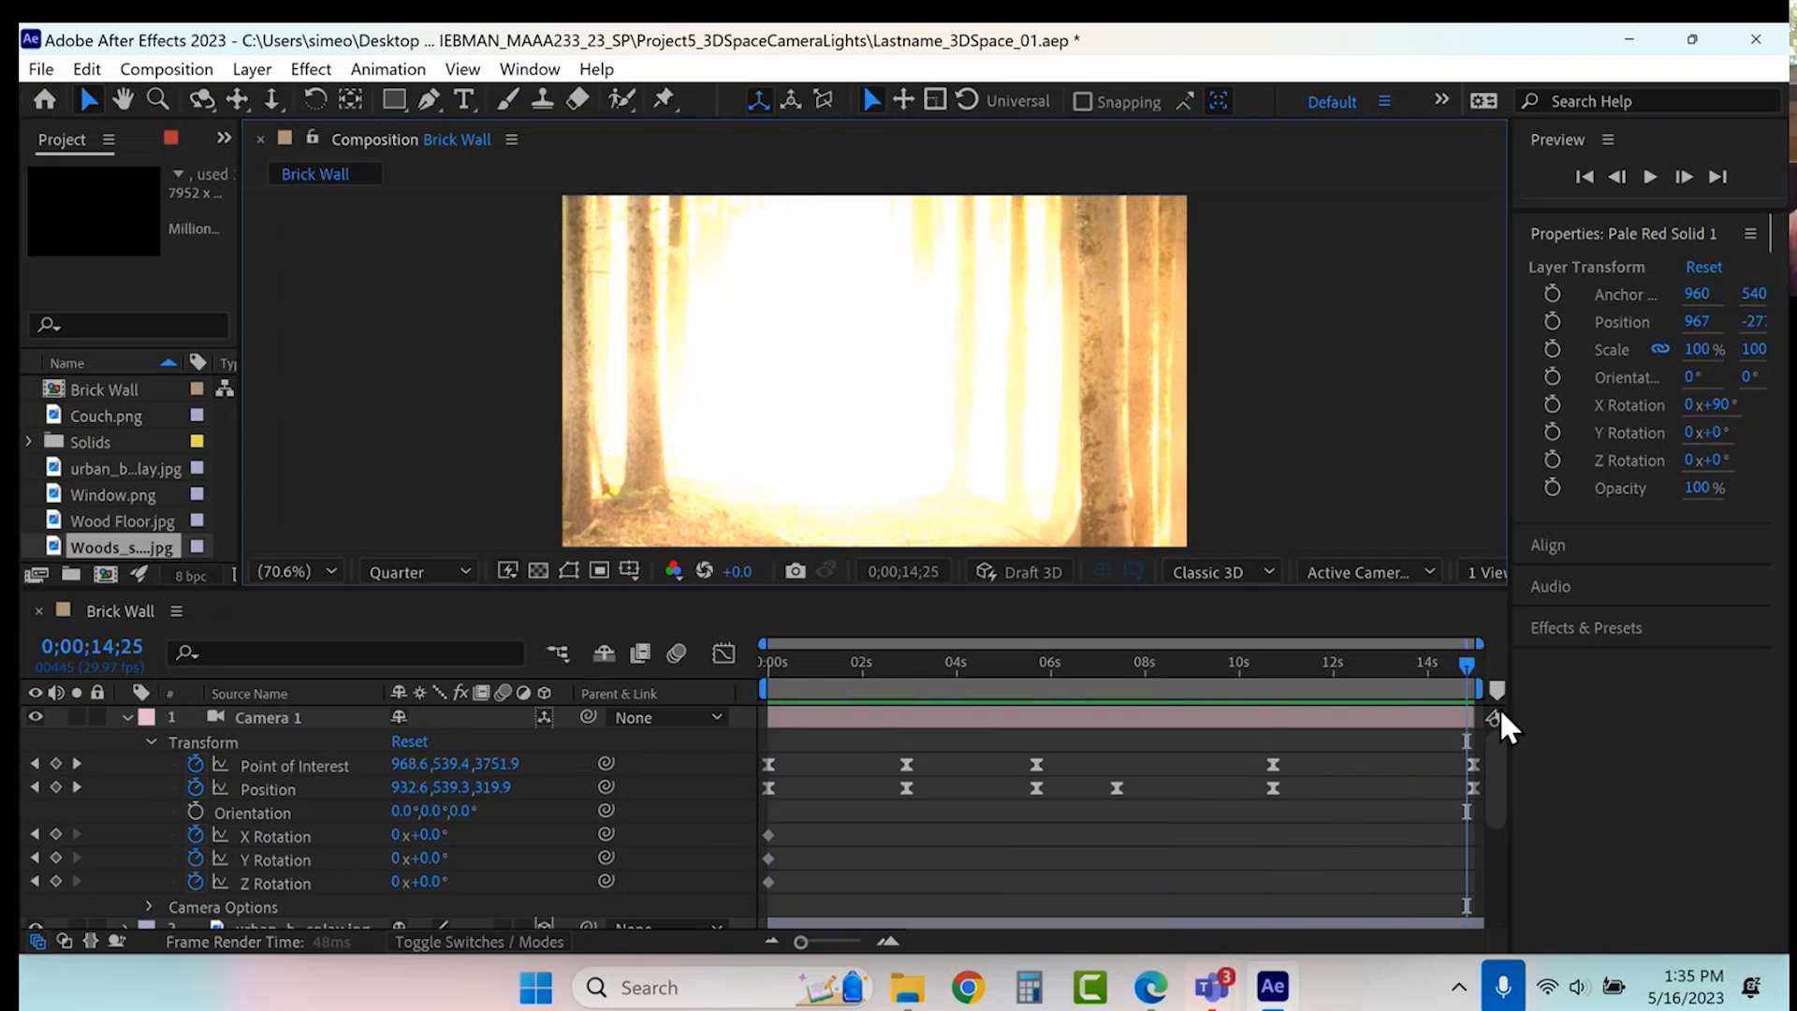
- At 0;00;14;29, set Camera 1's X position to about 646.6
left_click(1488, 663)
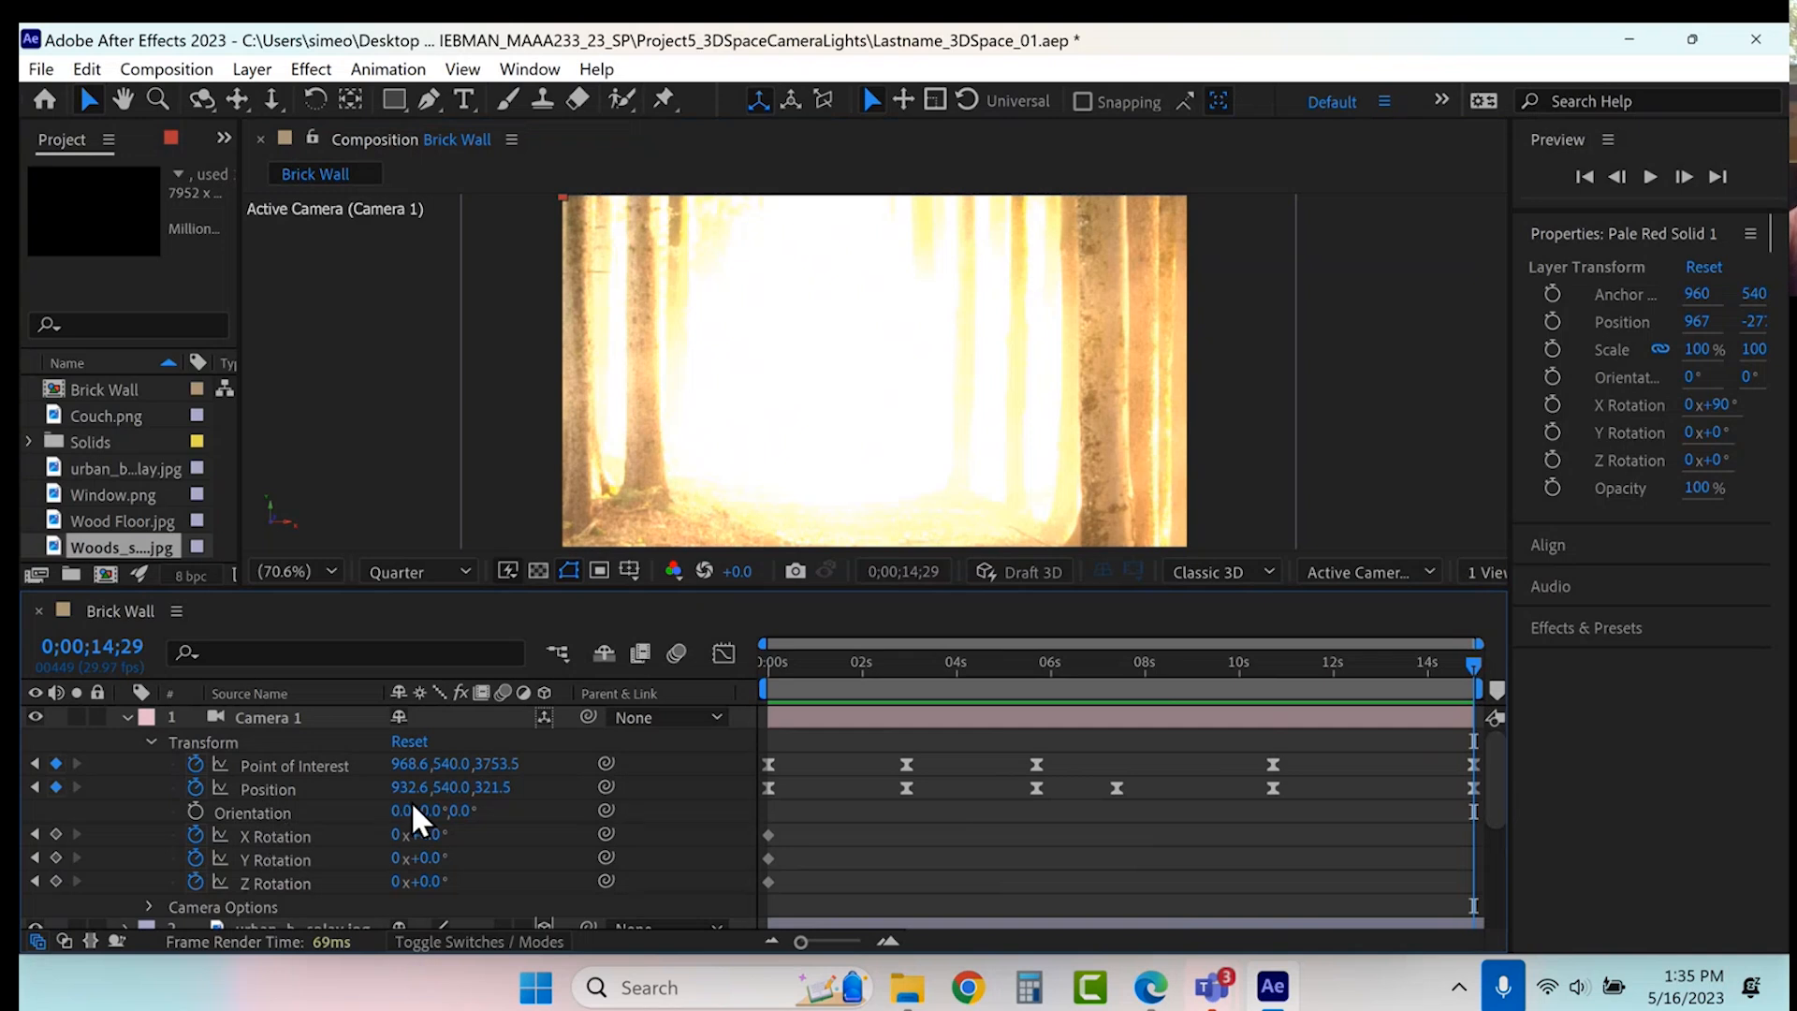
left_click_drag(408, 787, 19, 797)
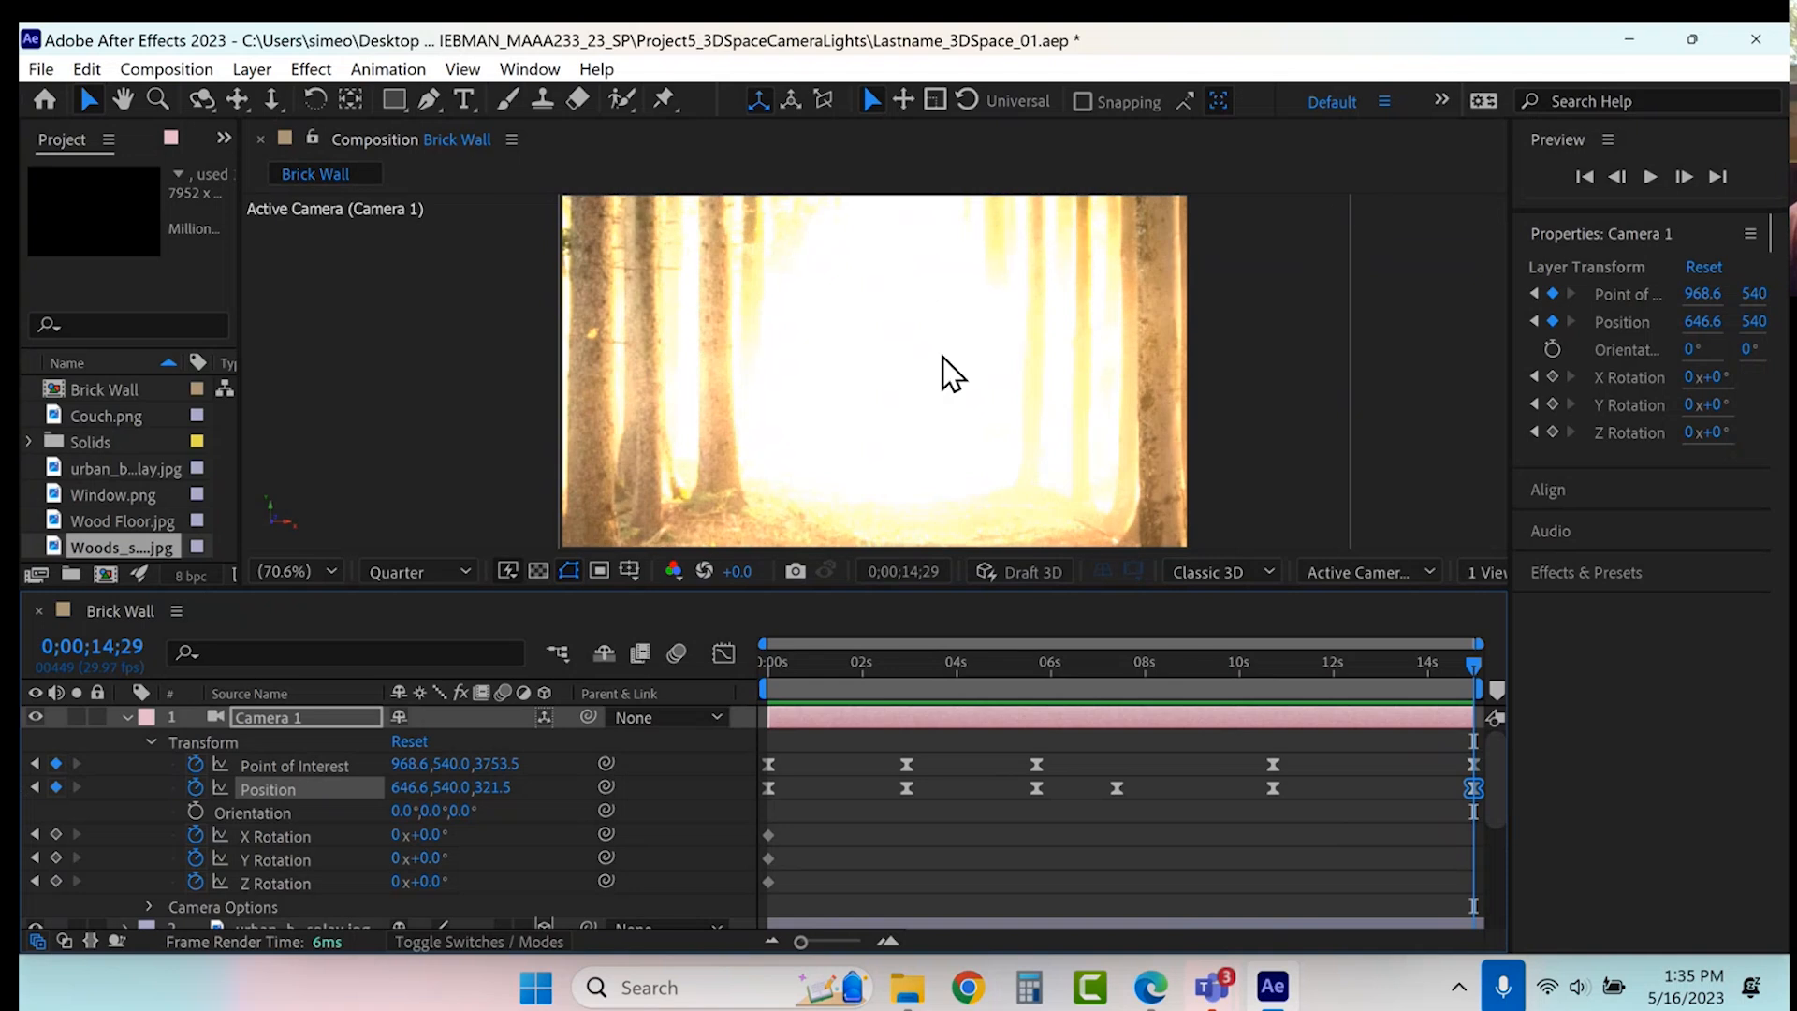
- Push the Woods_still.jpg layer farther behind the window by setting its Z position to about 3107
left_click(126, 716)
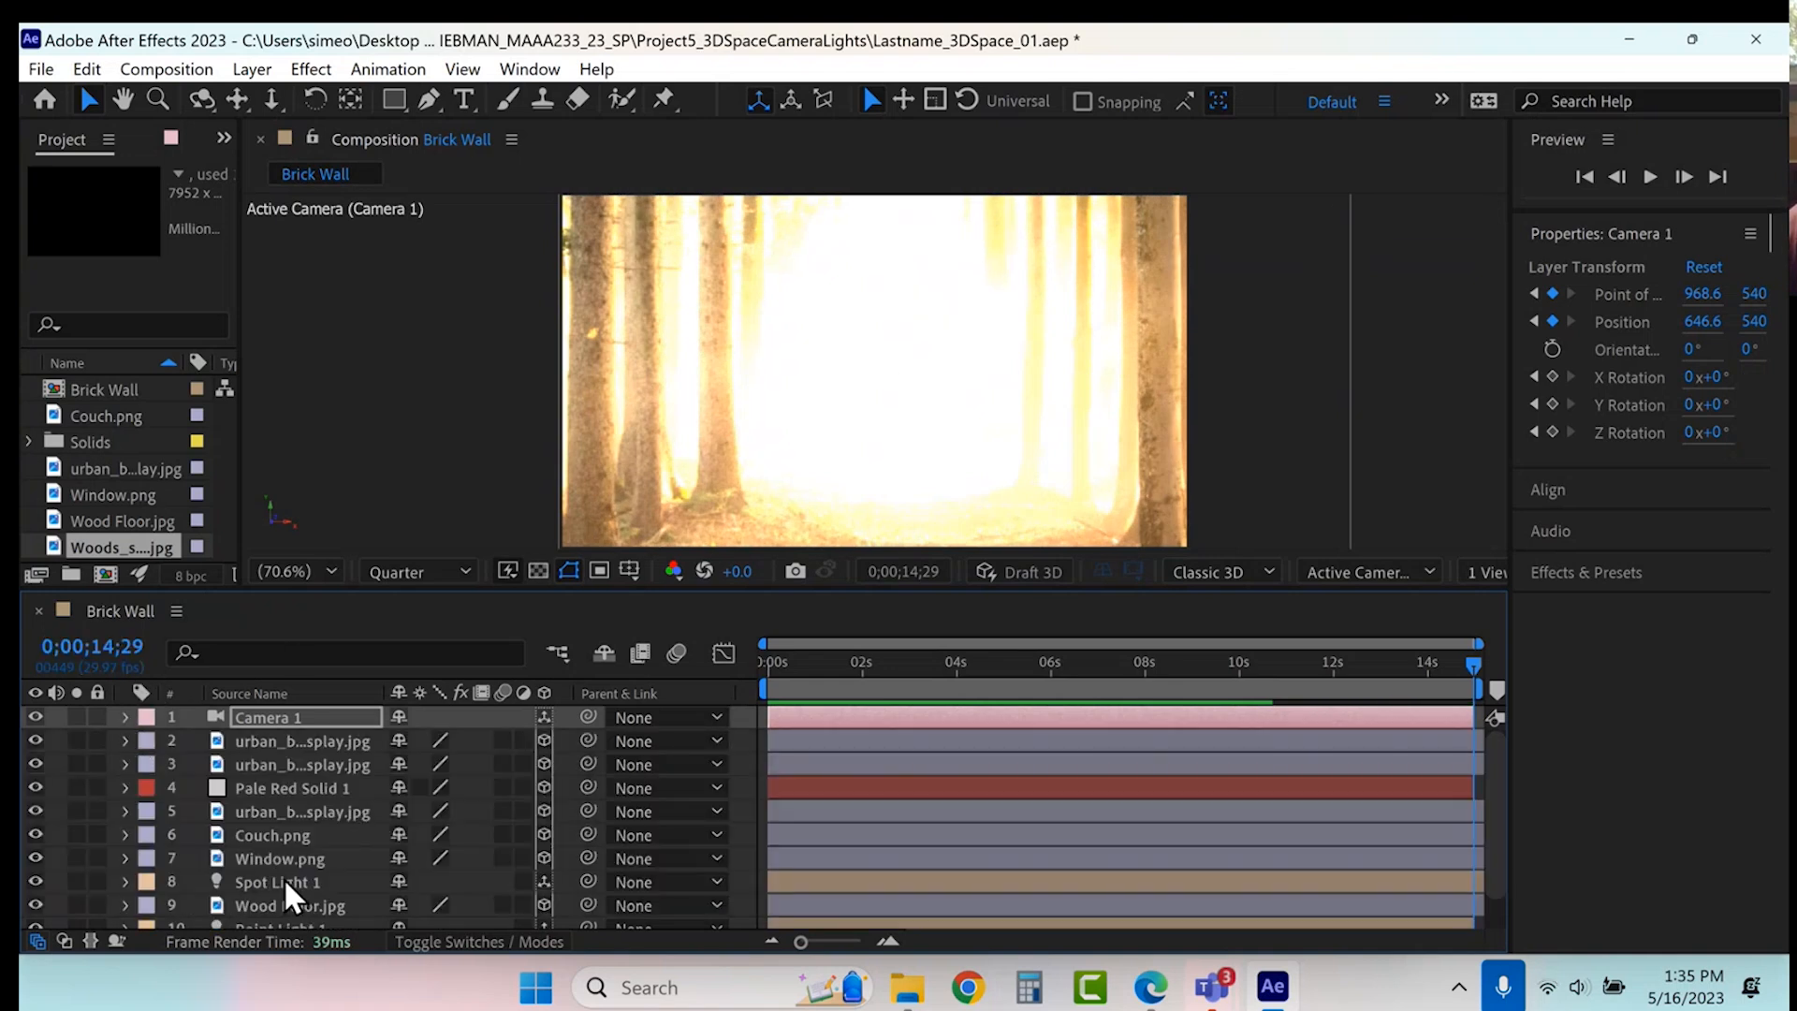
scroll(283, 878, "down", 2)
left_click(288, 912)
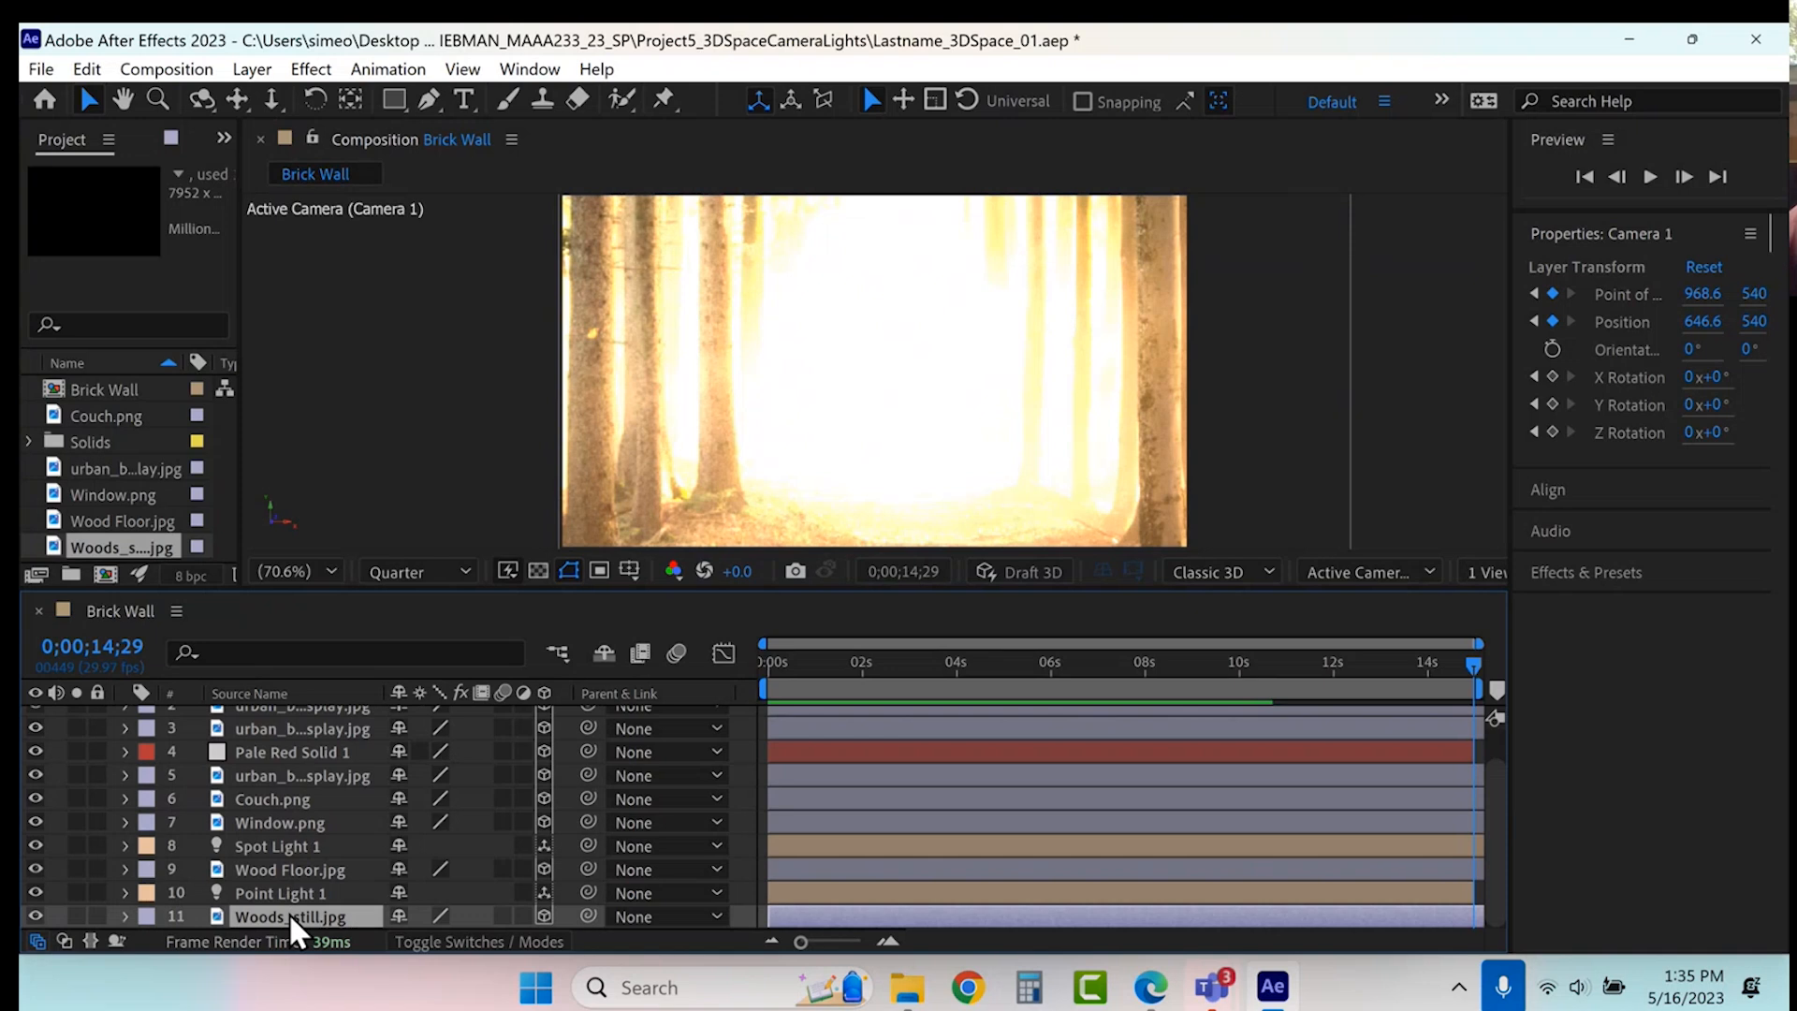
left_click(125, 916)
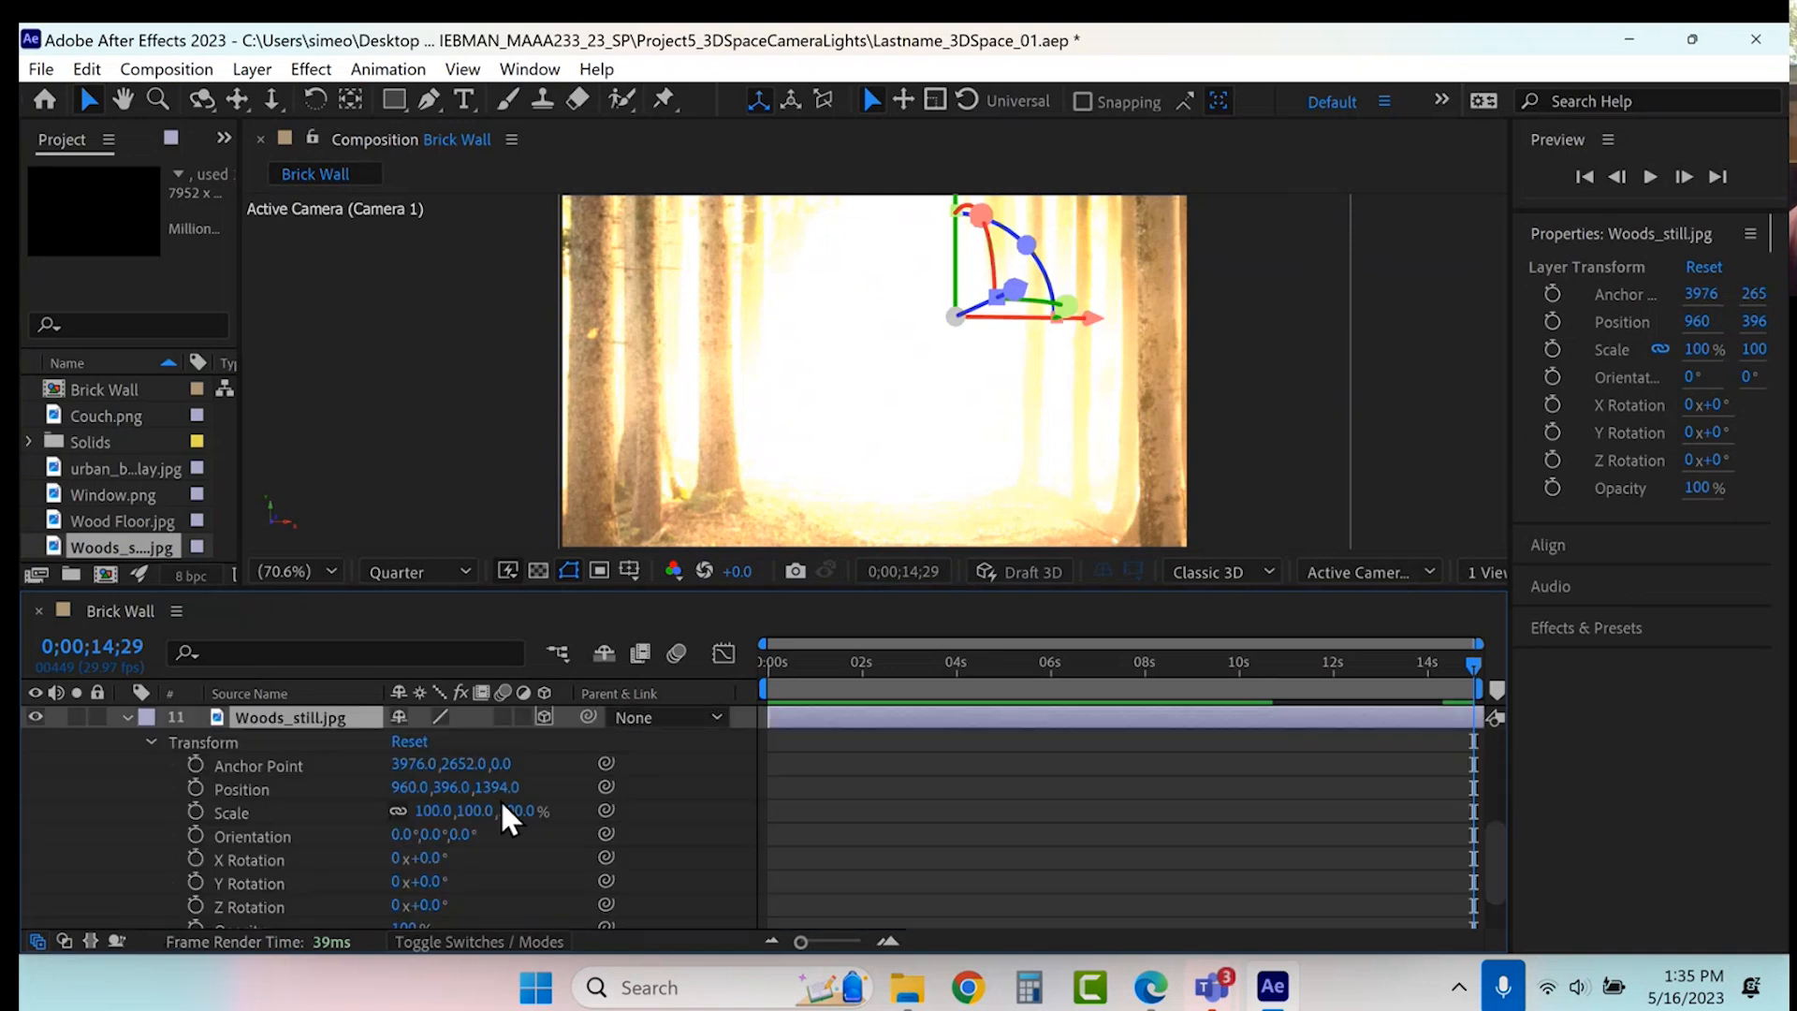
left_click_drag(500, 787, 1778, 445)
left_click_drag(510, 787, 517, 778)
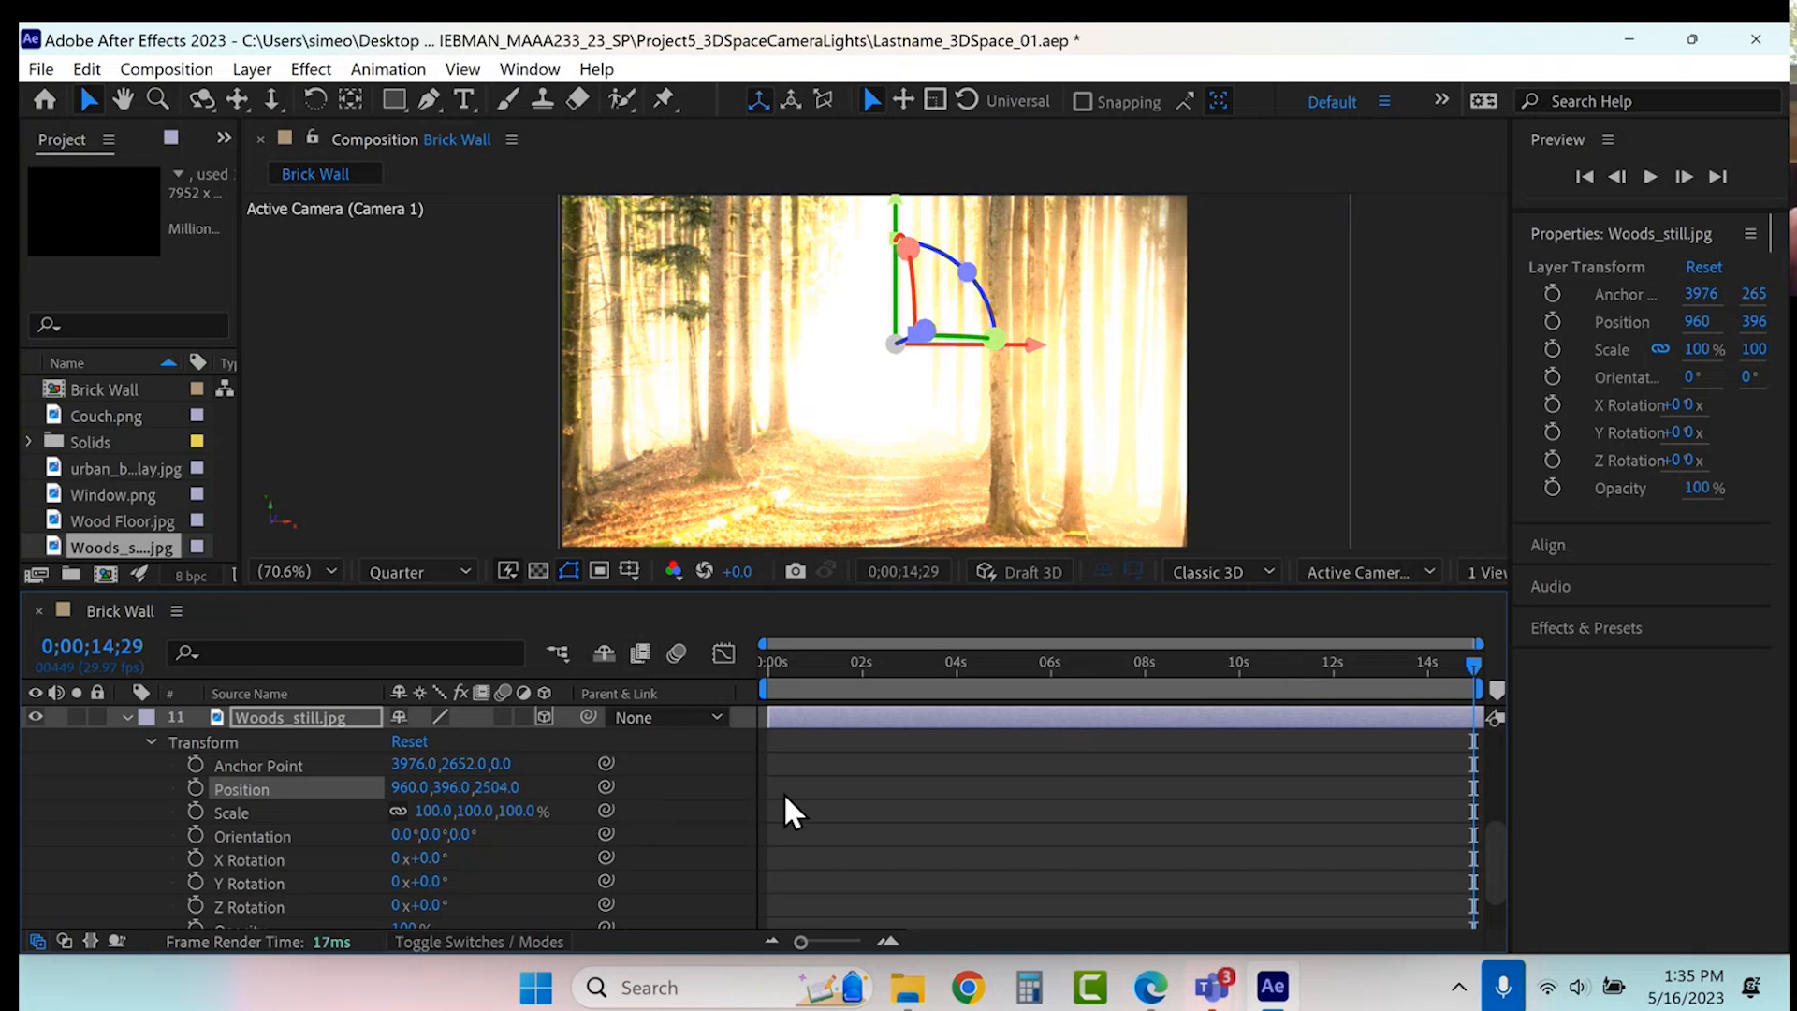
left_click_drag(501, 796, 728, 770)
left_click_drag(1019, 700, 1038, 666)
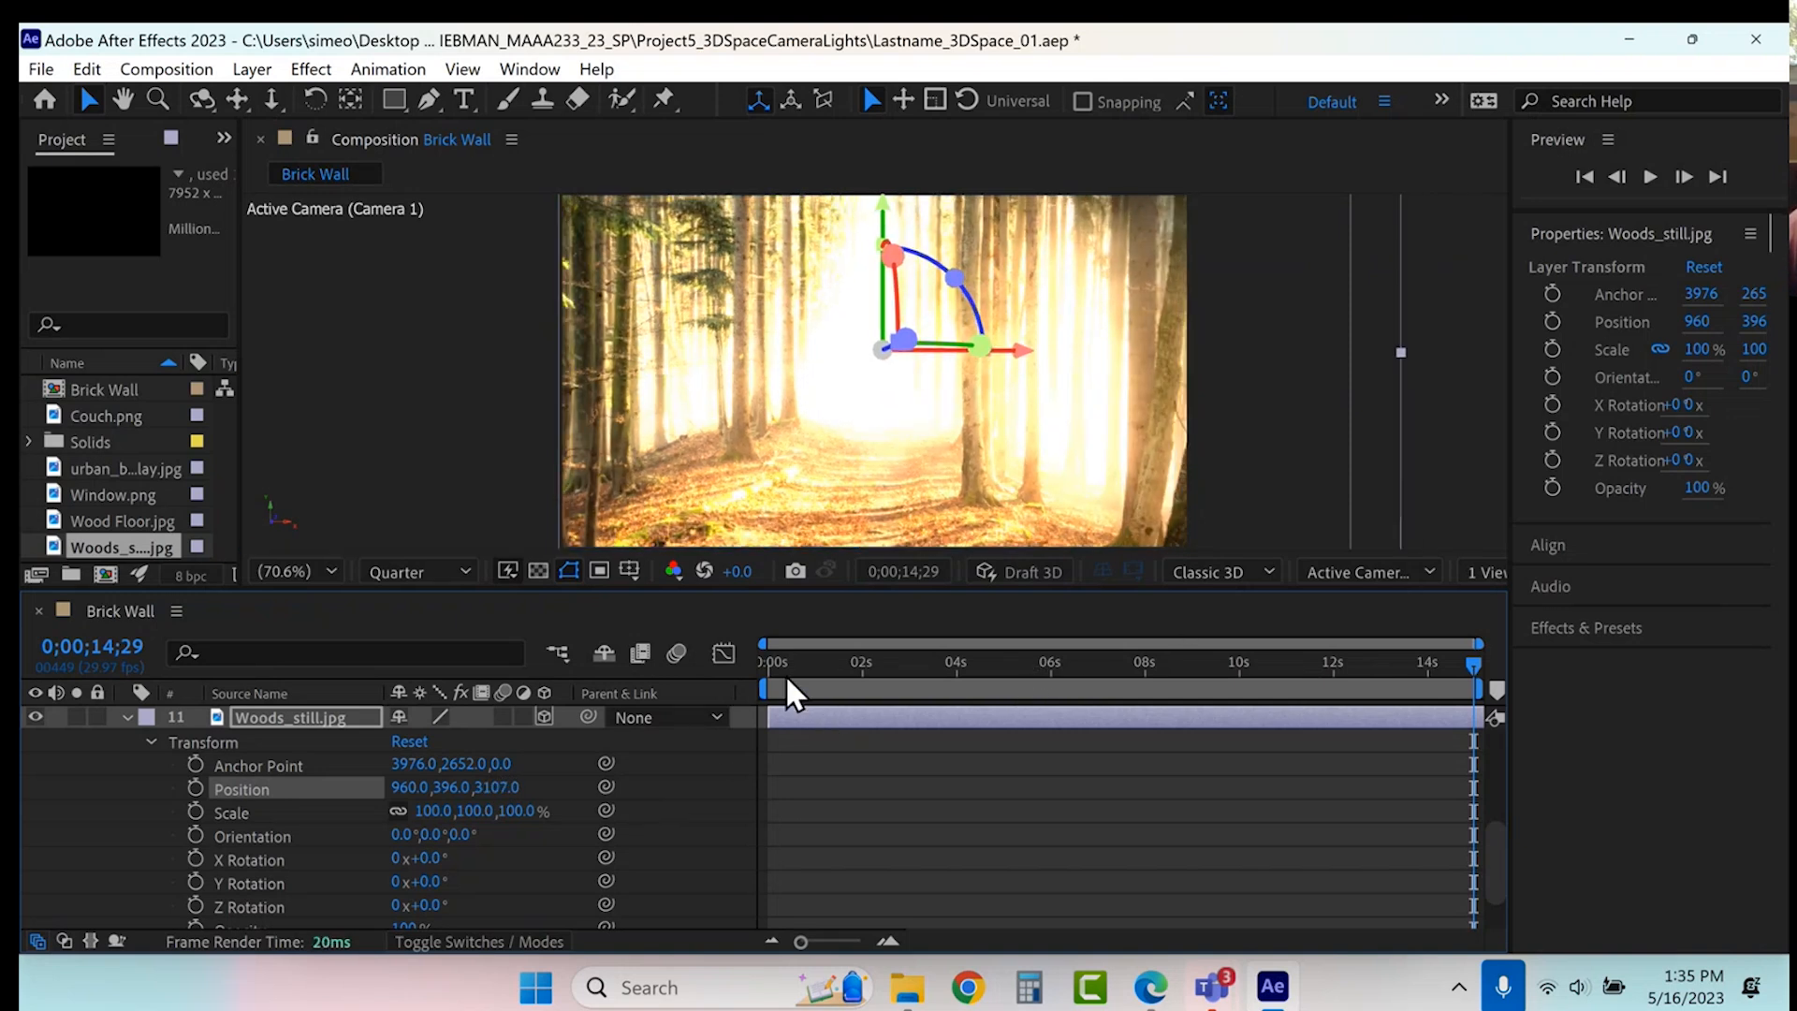
- Preview the camera animation from the start with the woods in their new position, and return to the first frame
left_click(763, 666)
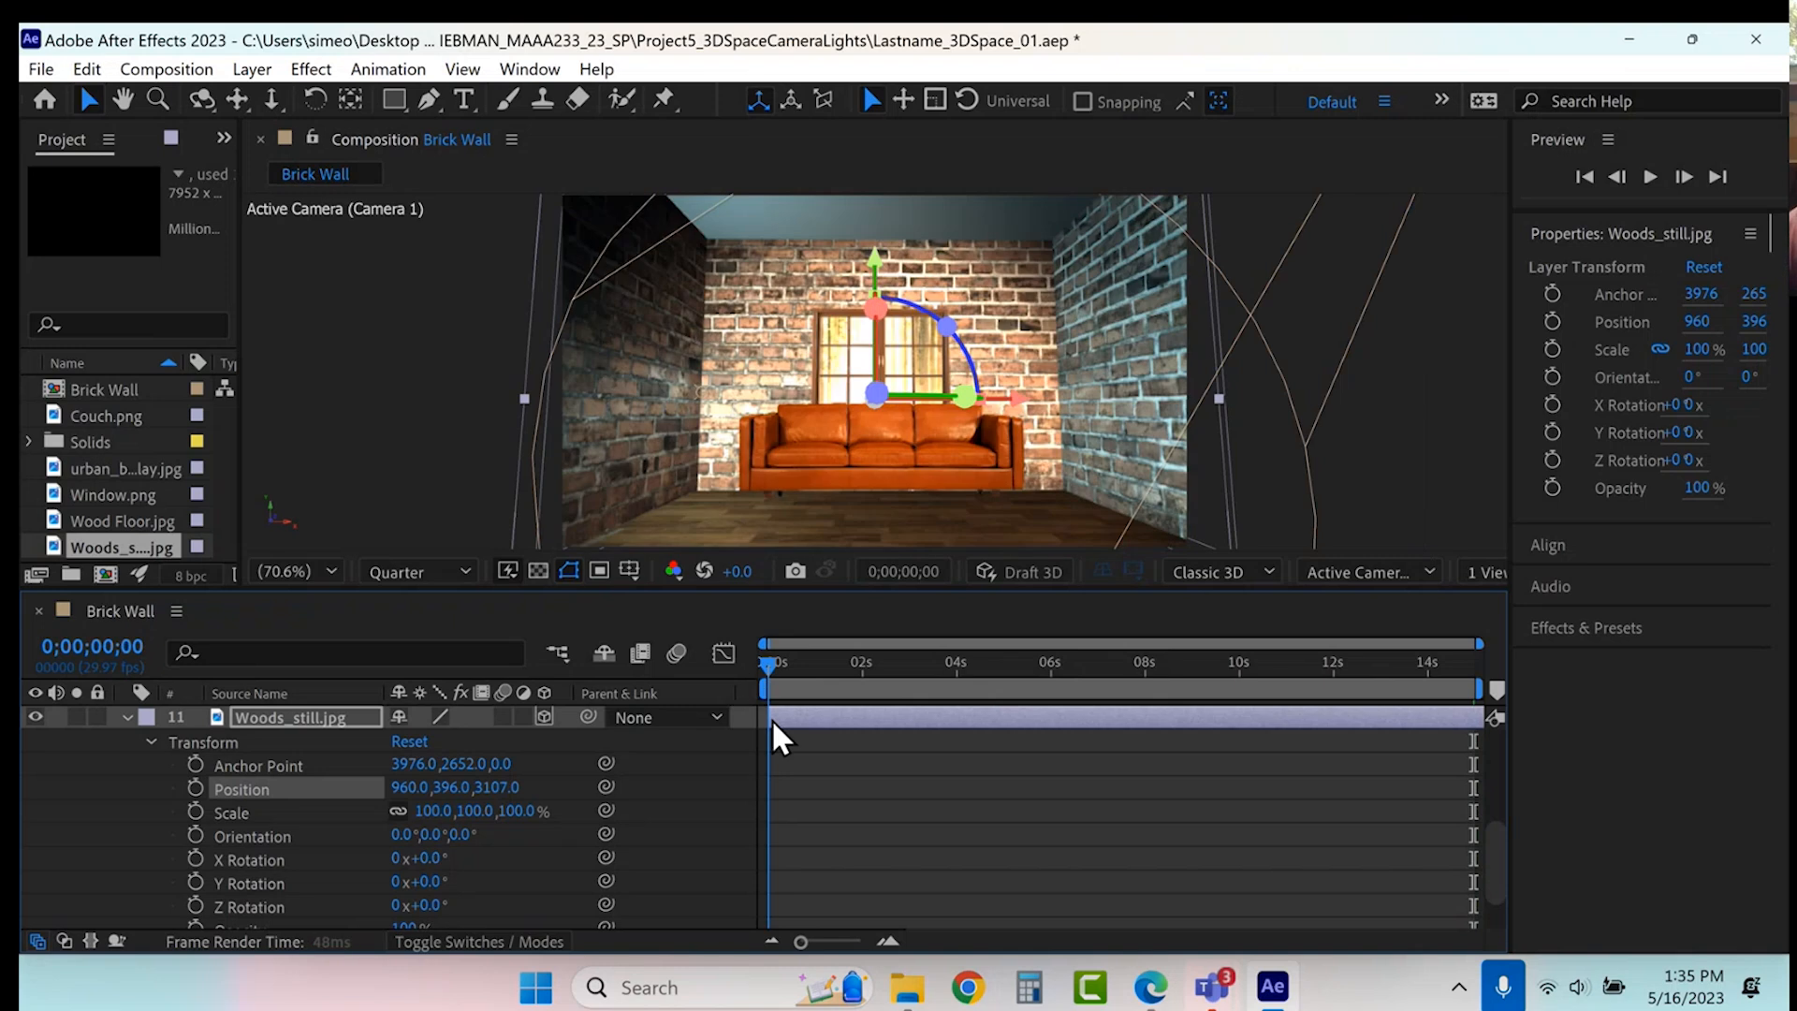
left_click(968, 767)
key("space")
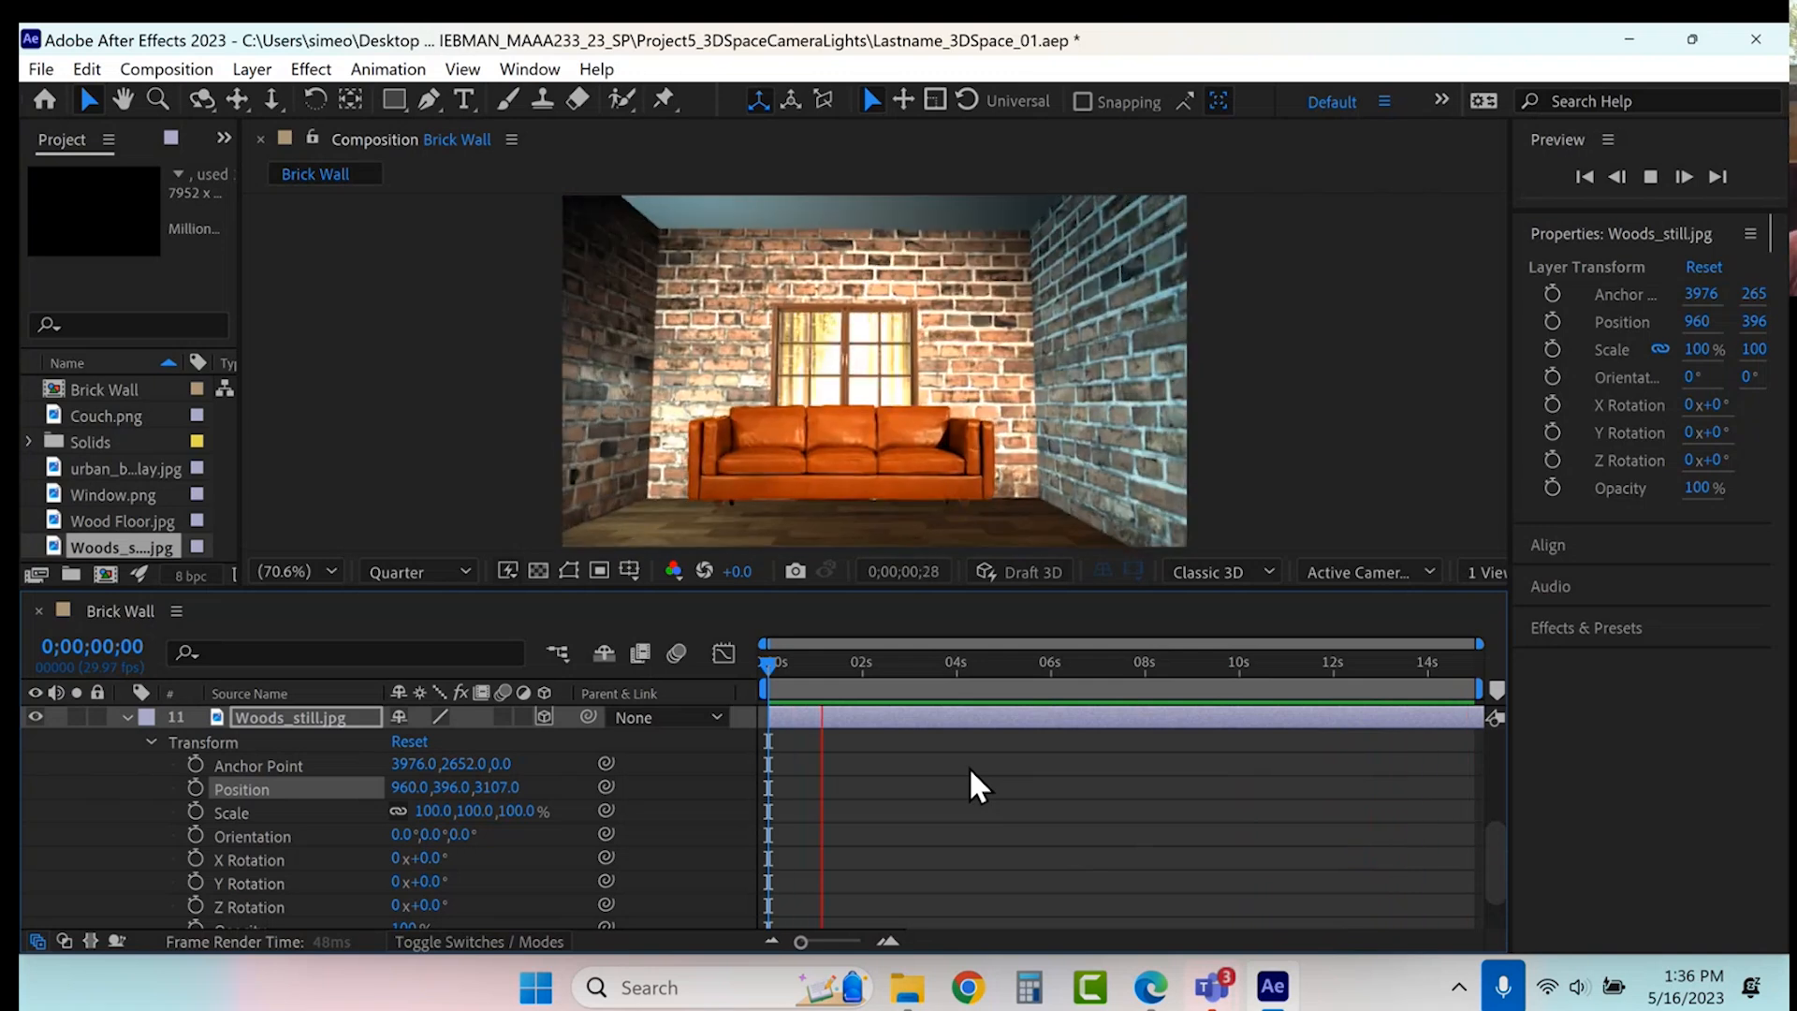
key("space")
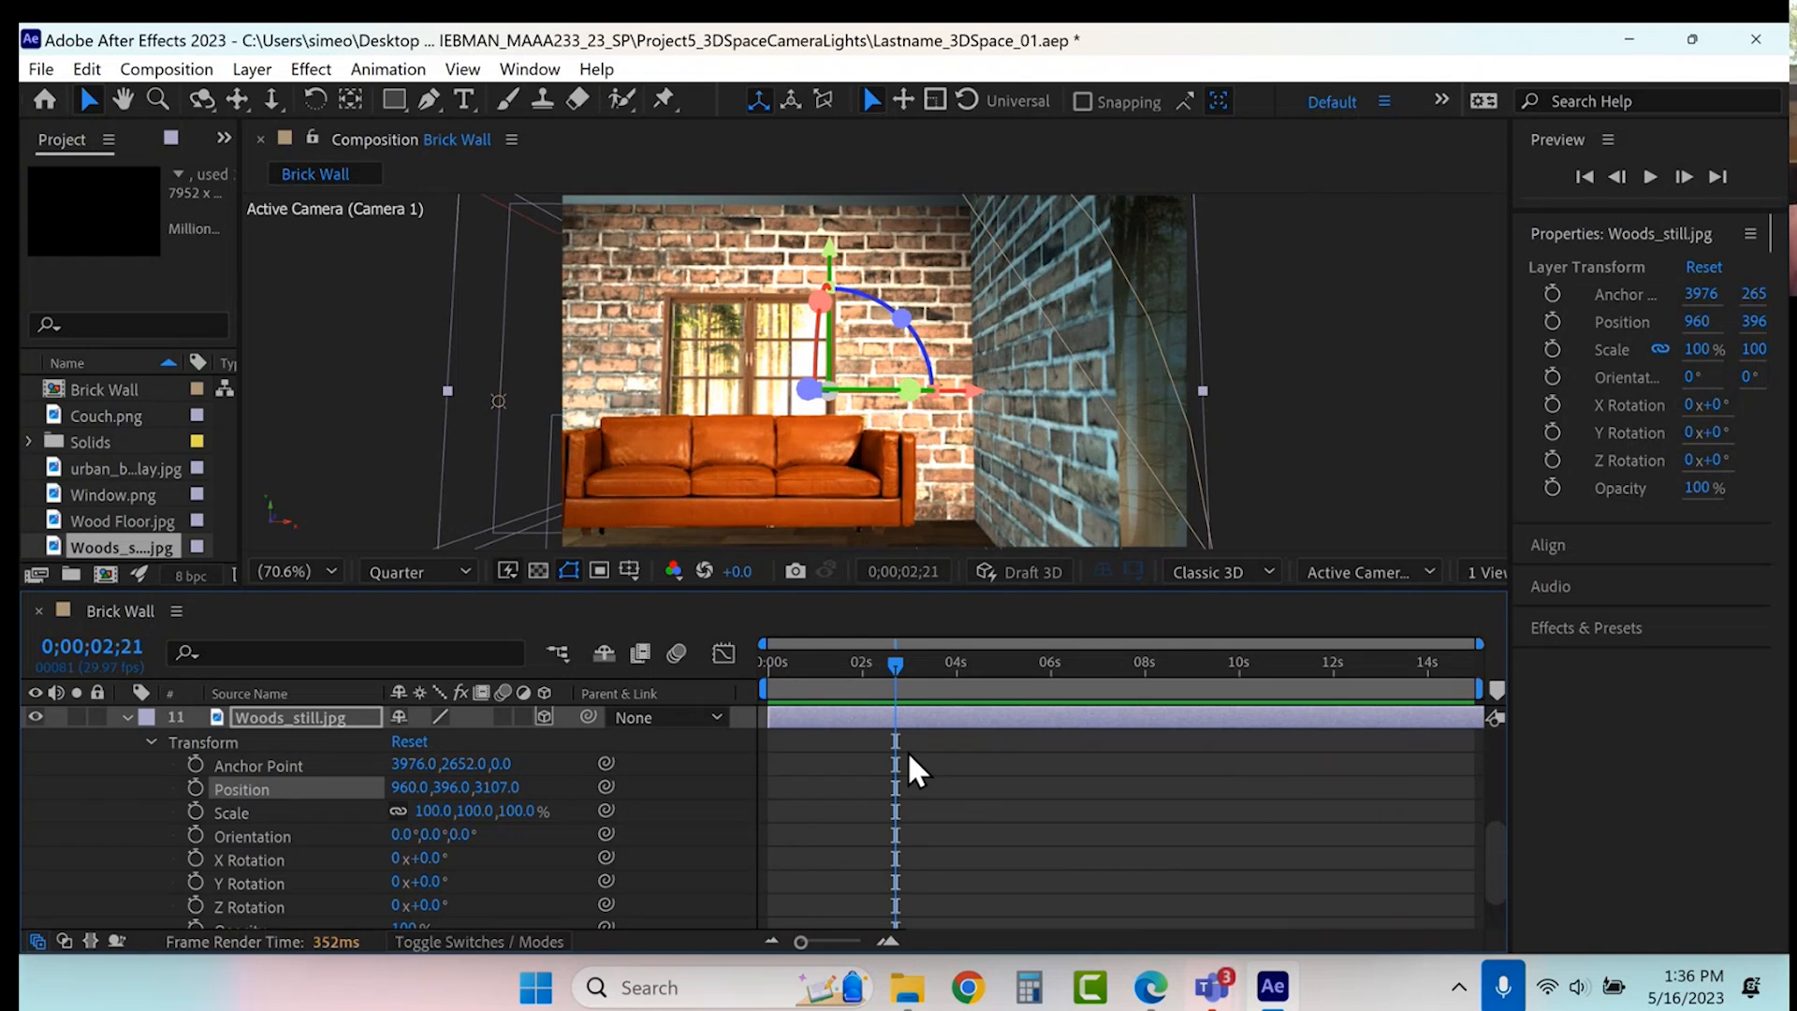
left_click_drag(842, 668, 728, 651)
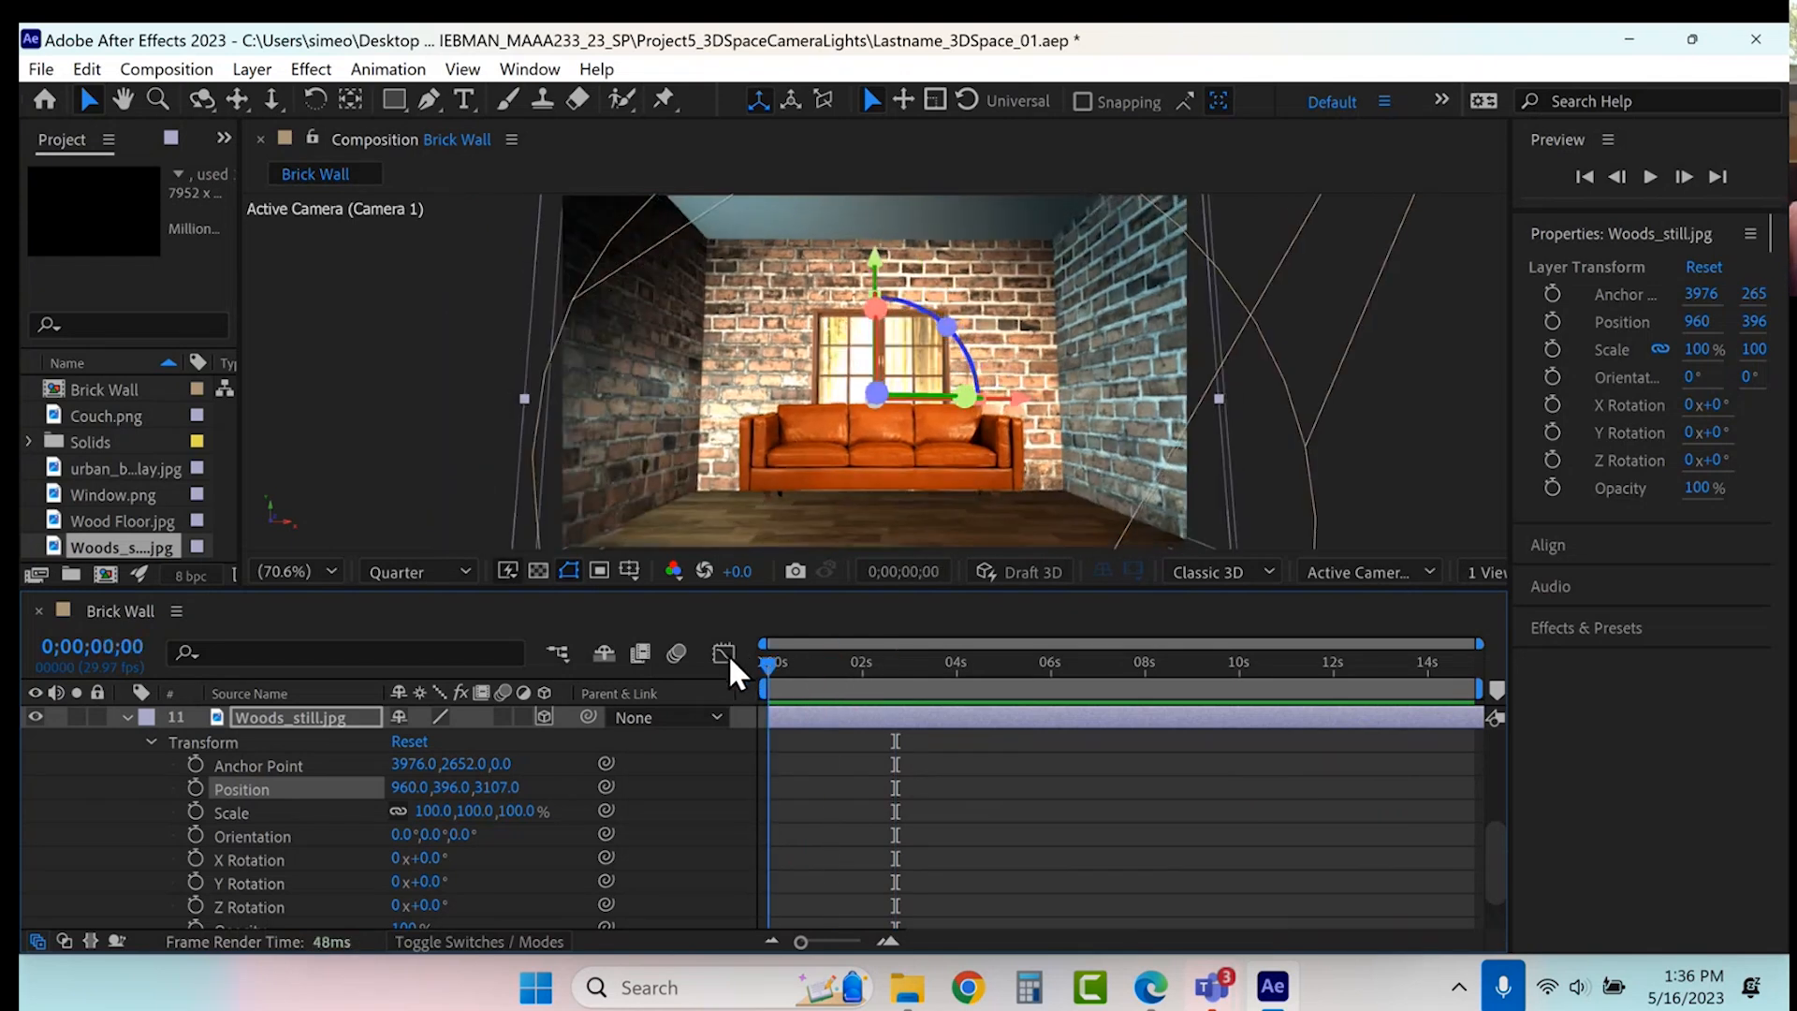
- Narrow Spot Light 1's cone by setting its cone angle to 70
left_click(128, 718)
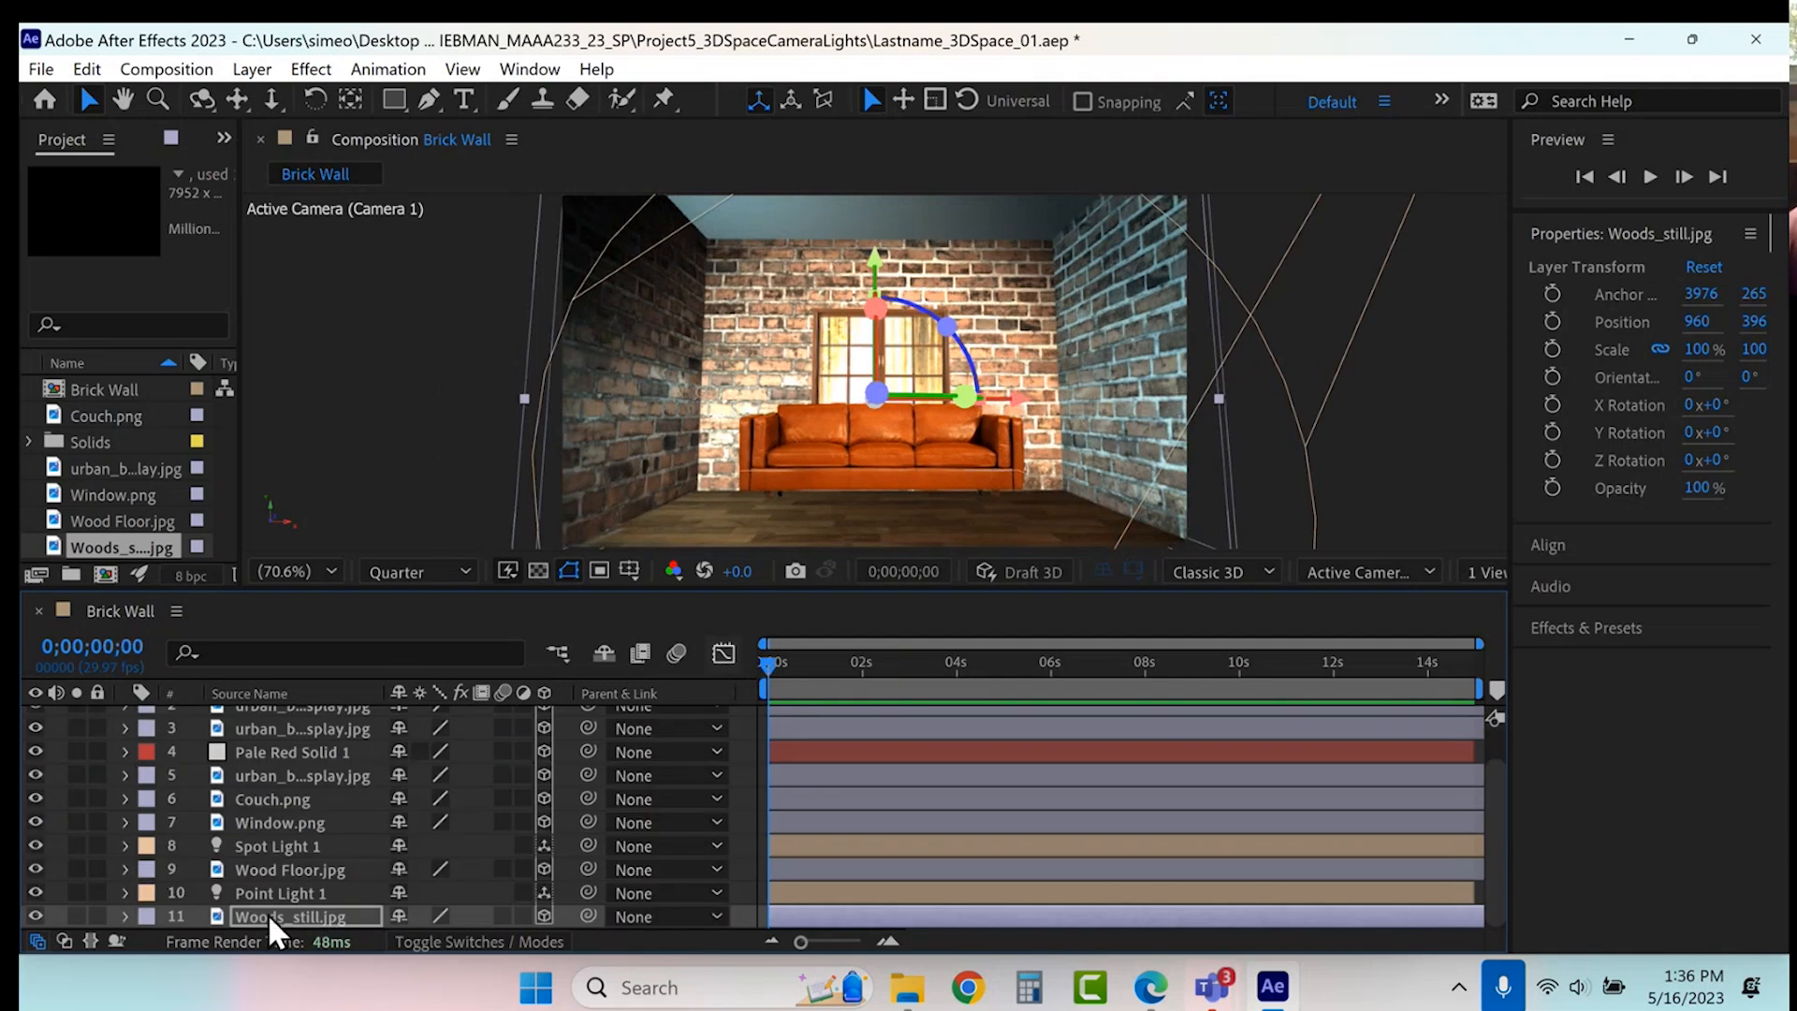
left_click(272, 845)
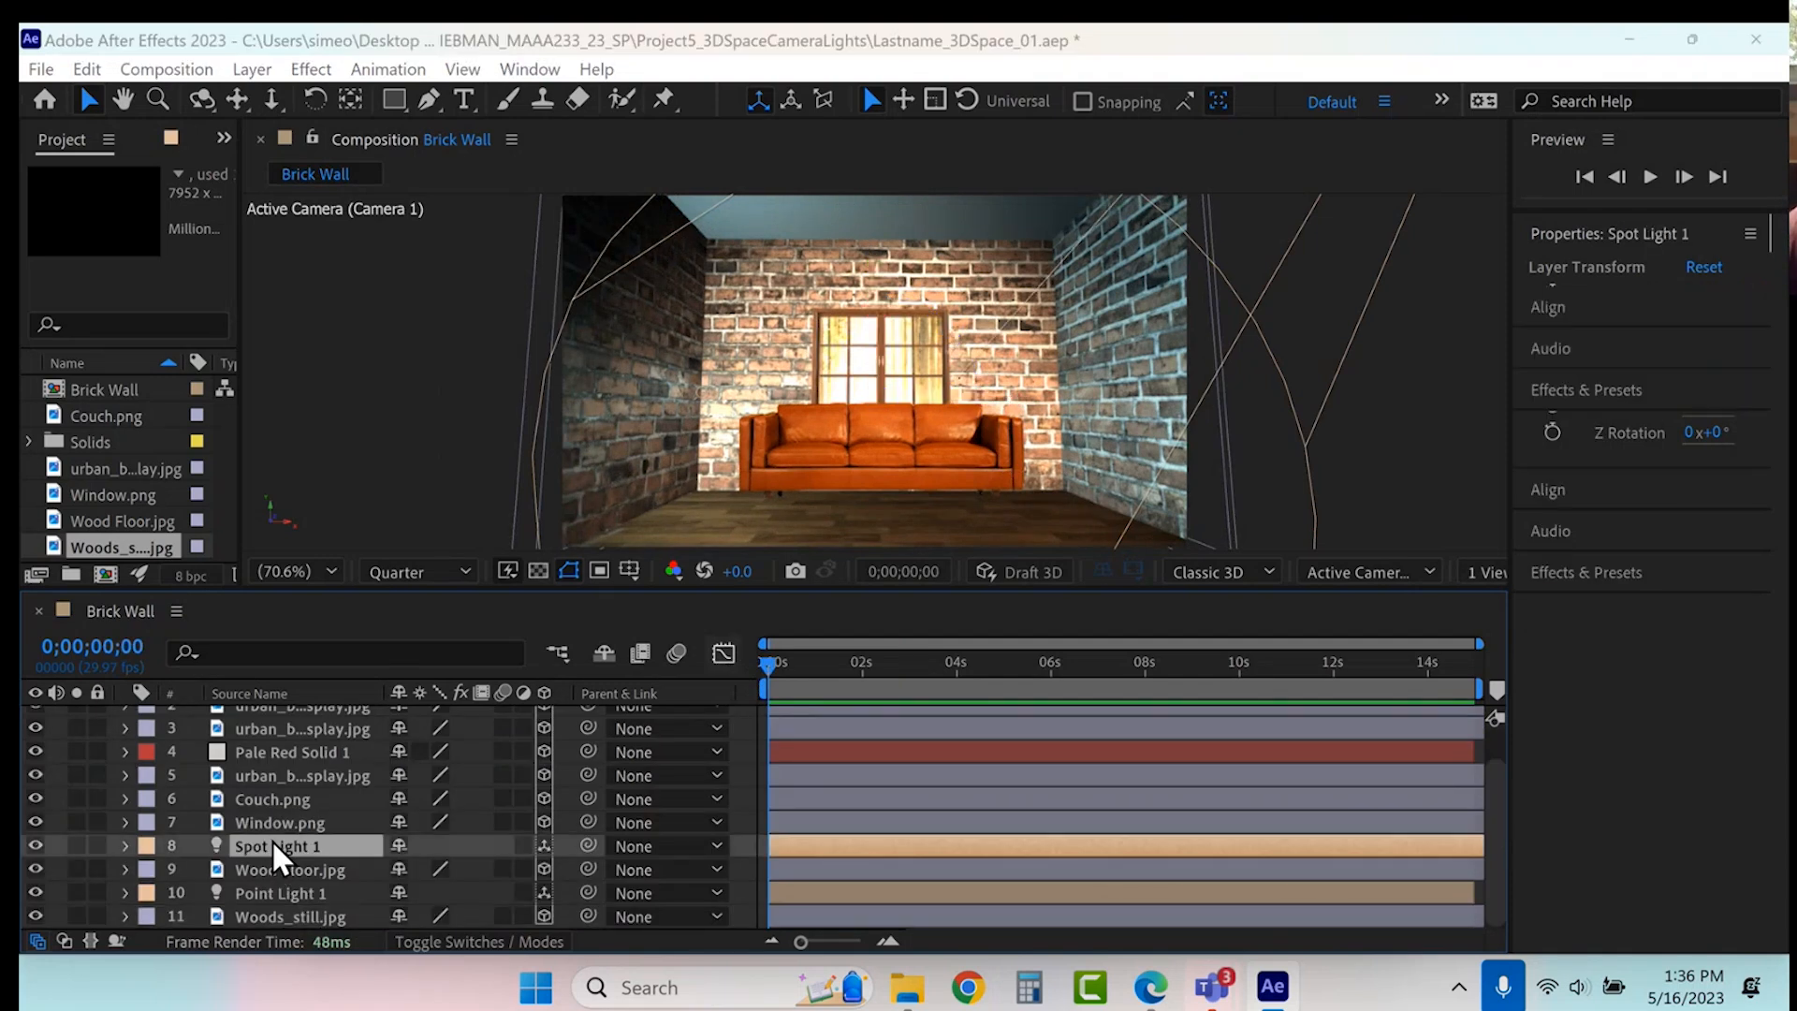
double_click(271, 842)
left_click(872, 373)
type("70")
key("Return")
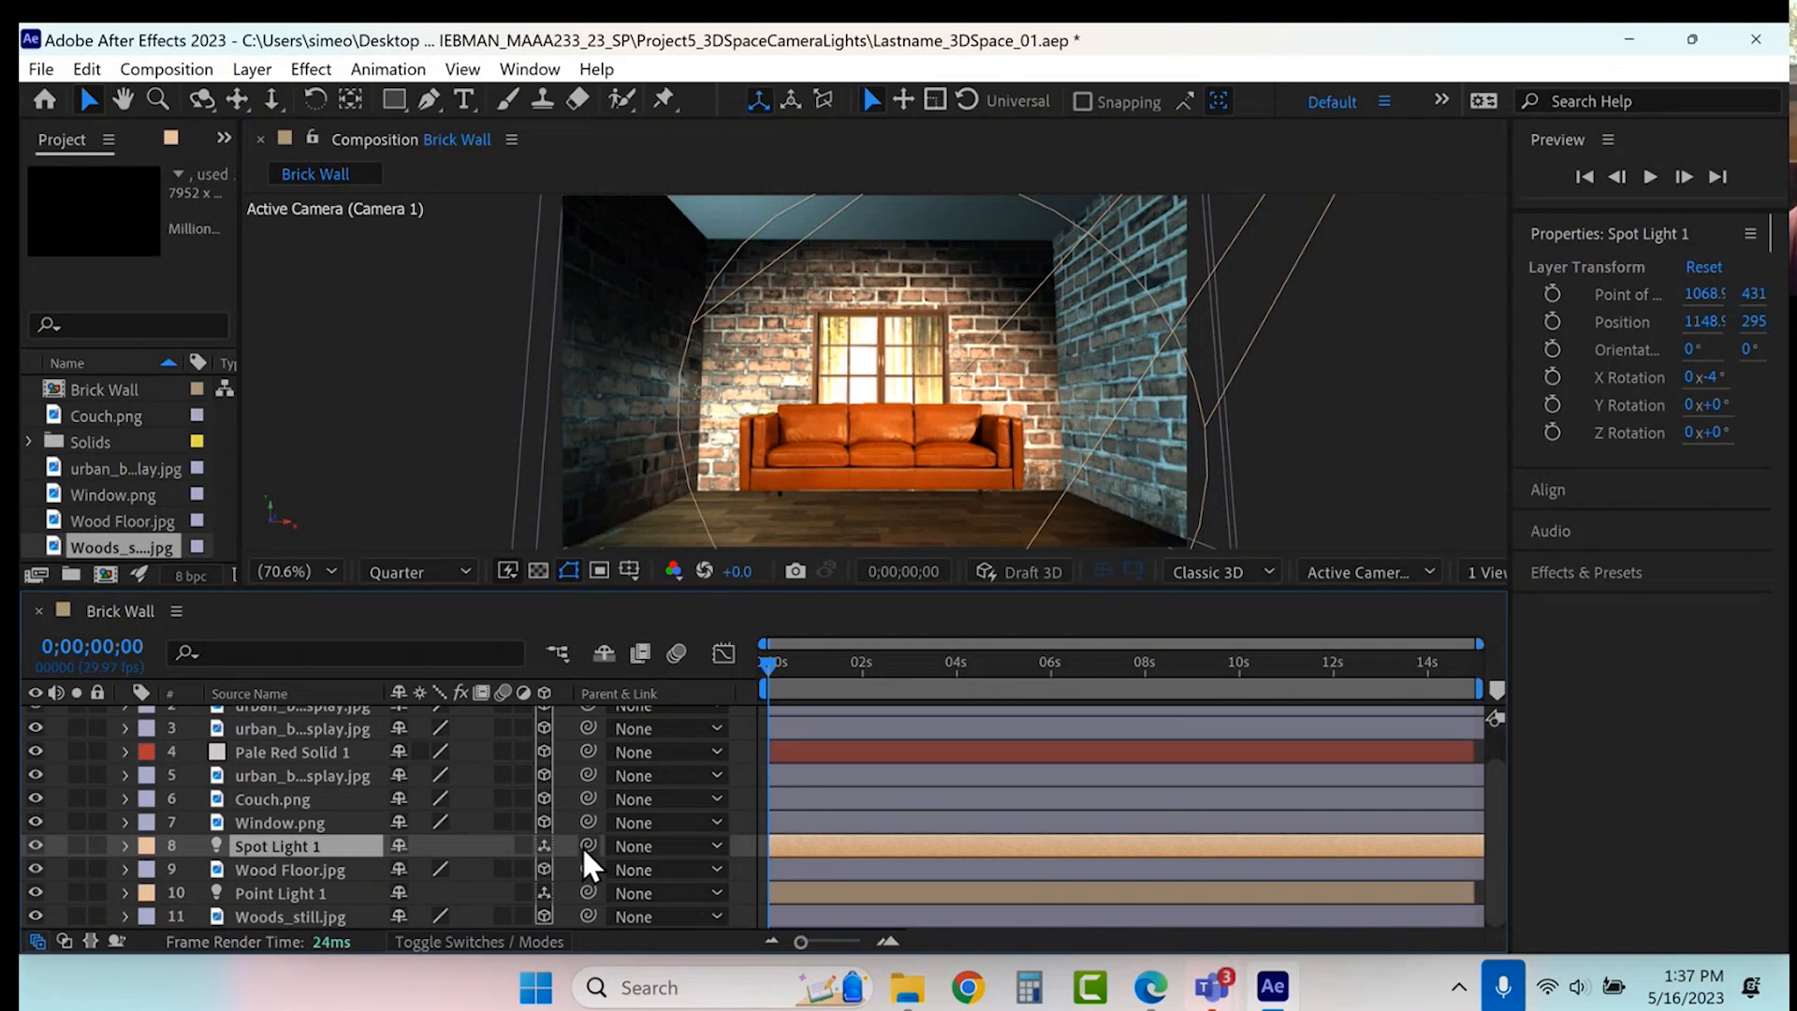
- Parent Spot Light 1 to Camera 1, preview the moving light, and return to the first frame
left_click_drag(590, 848, 282, 727)
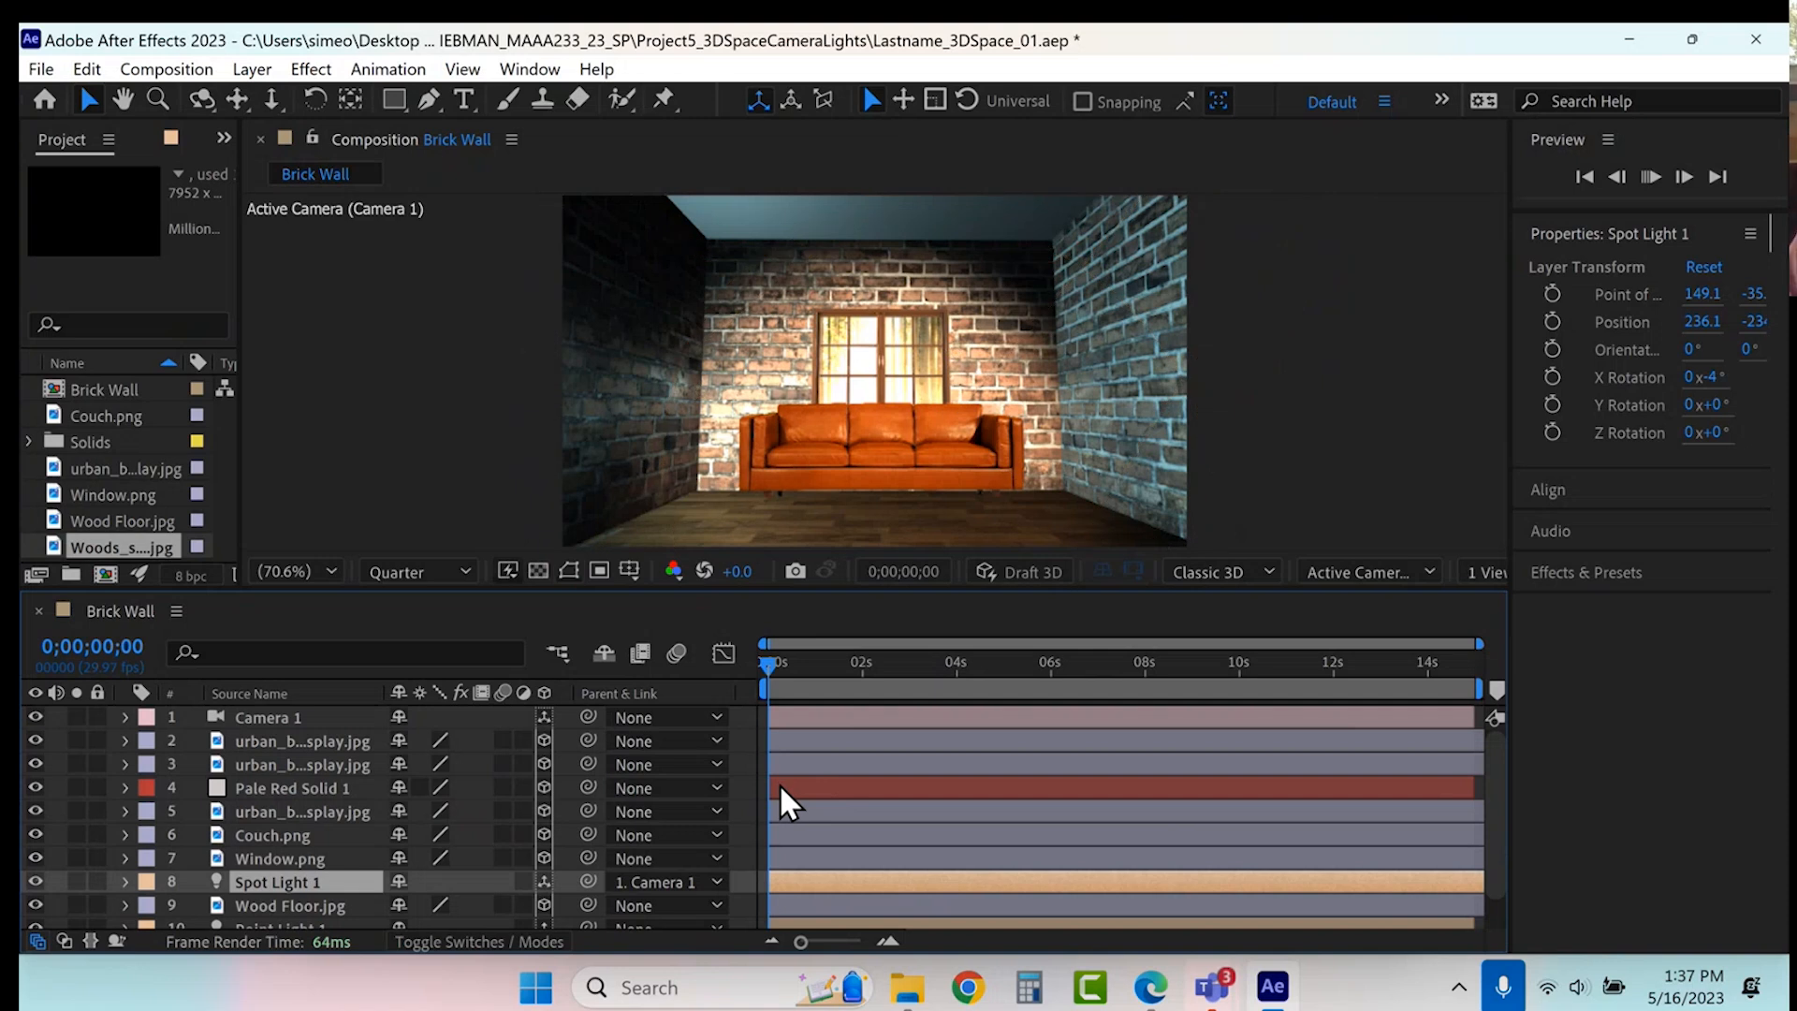
key("space")
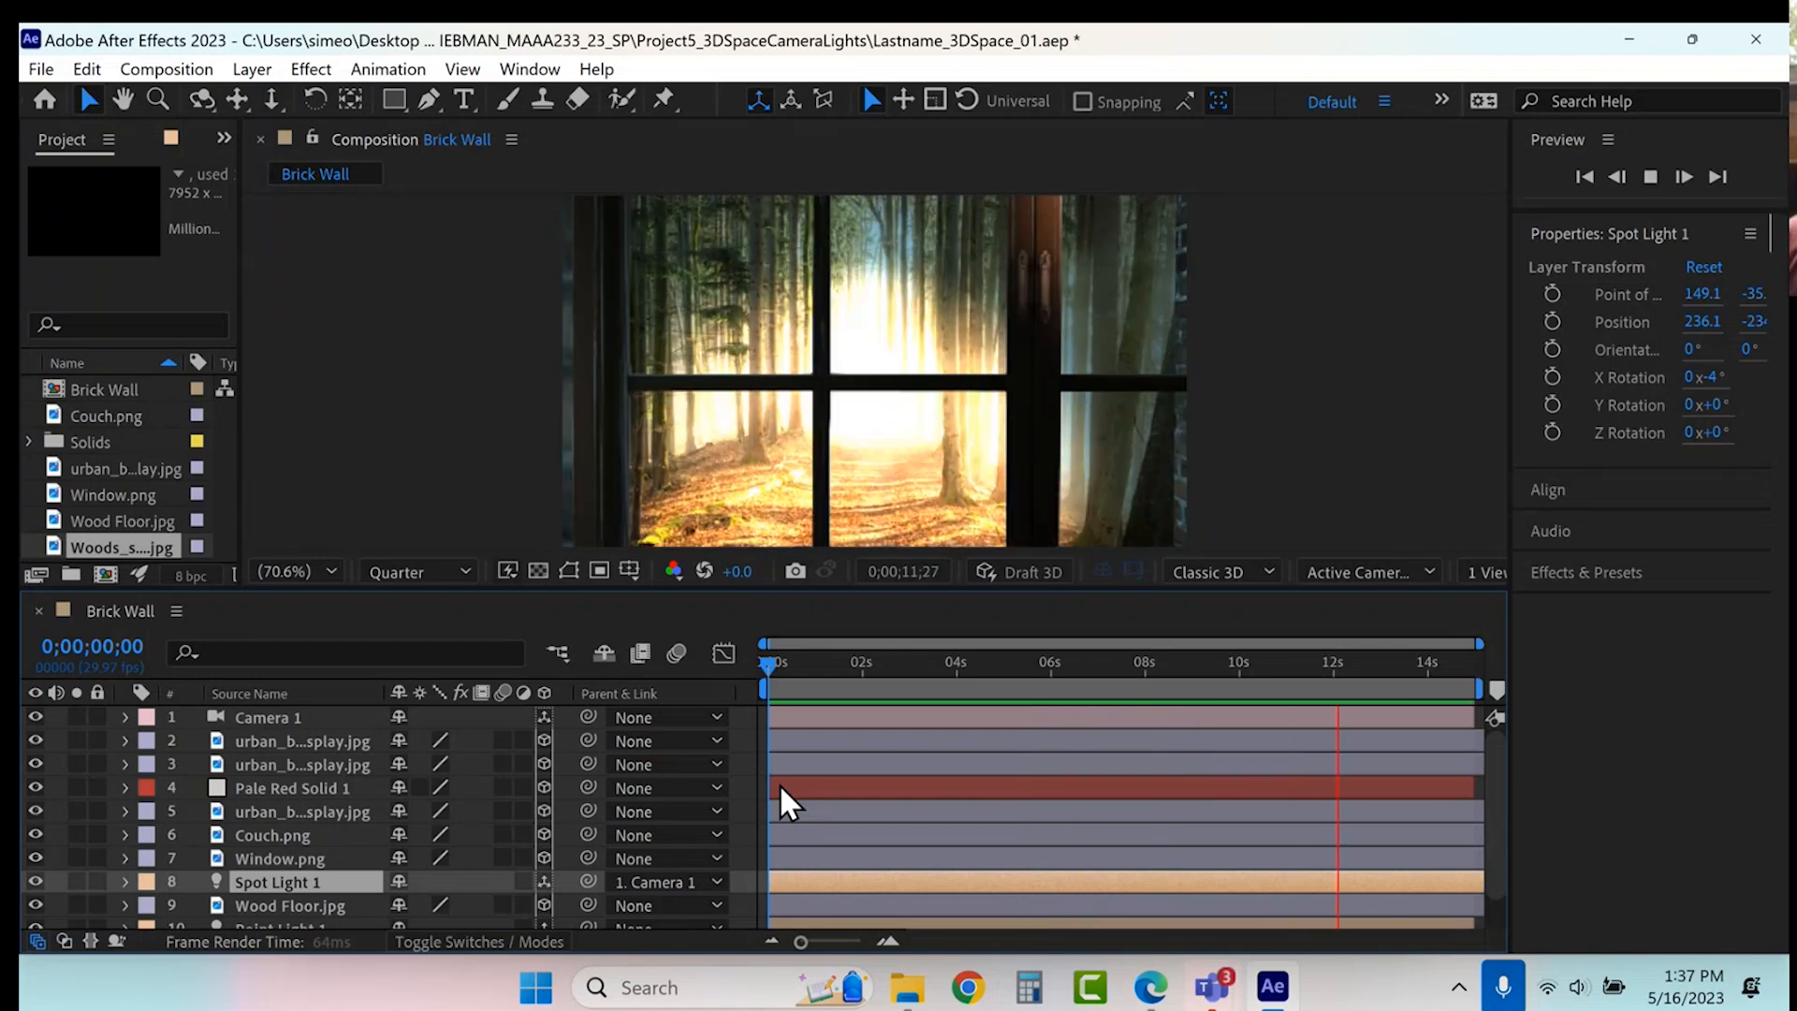
key("space")
left_click_drag(784, 670, 754, 672)
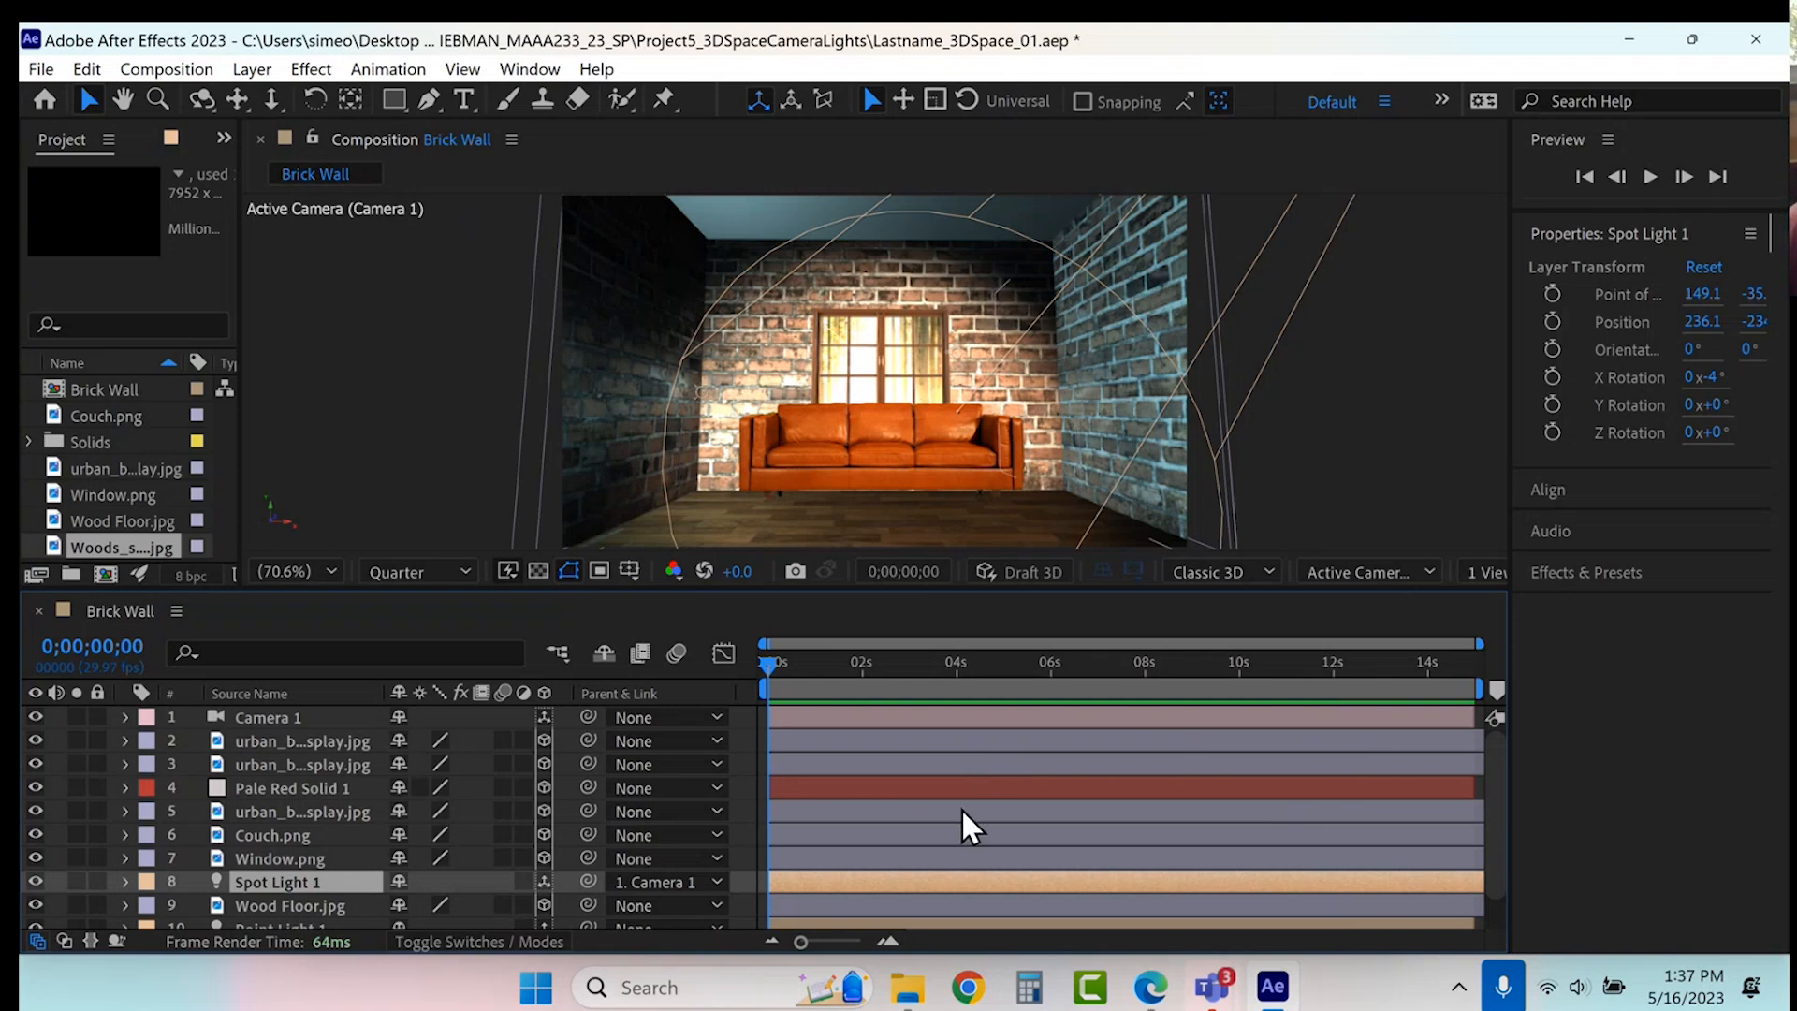
- Find and launch Adobe Photoshop 2023 from the Windows search
left_click(670, 984)
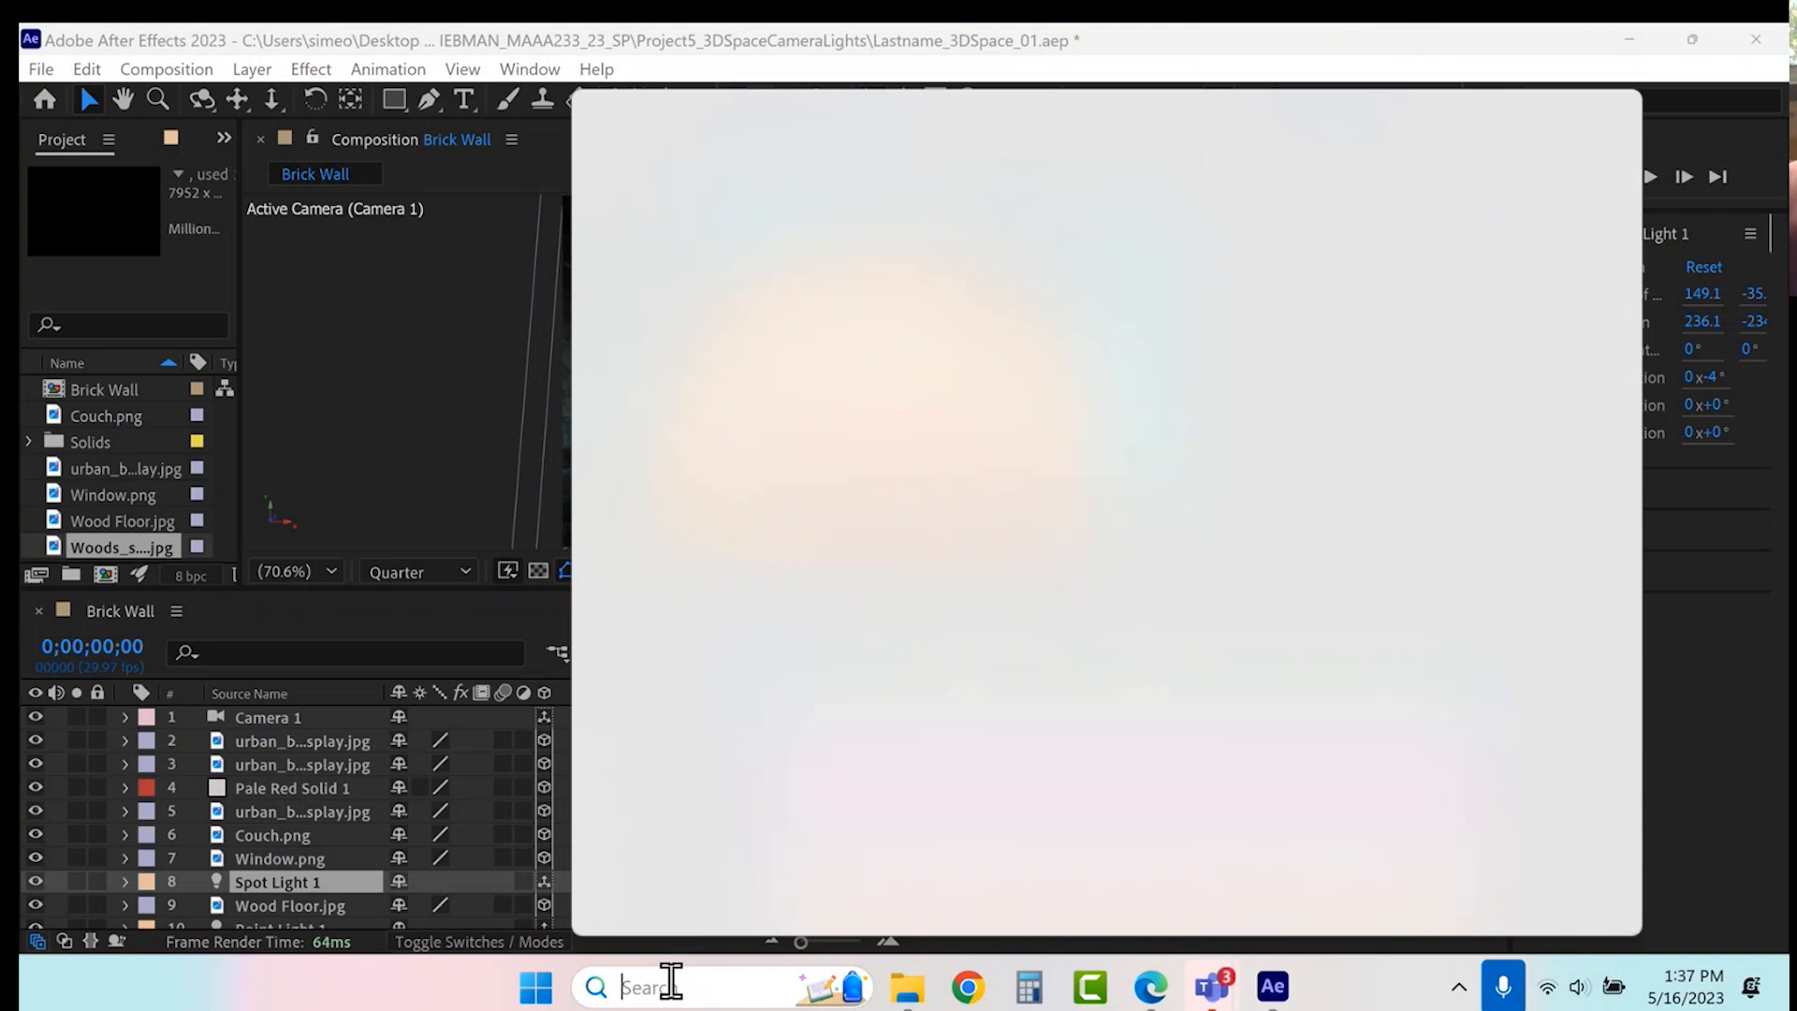
type("phot")
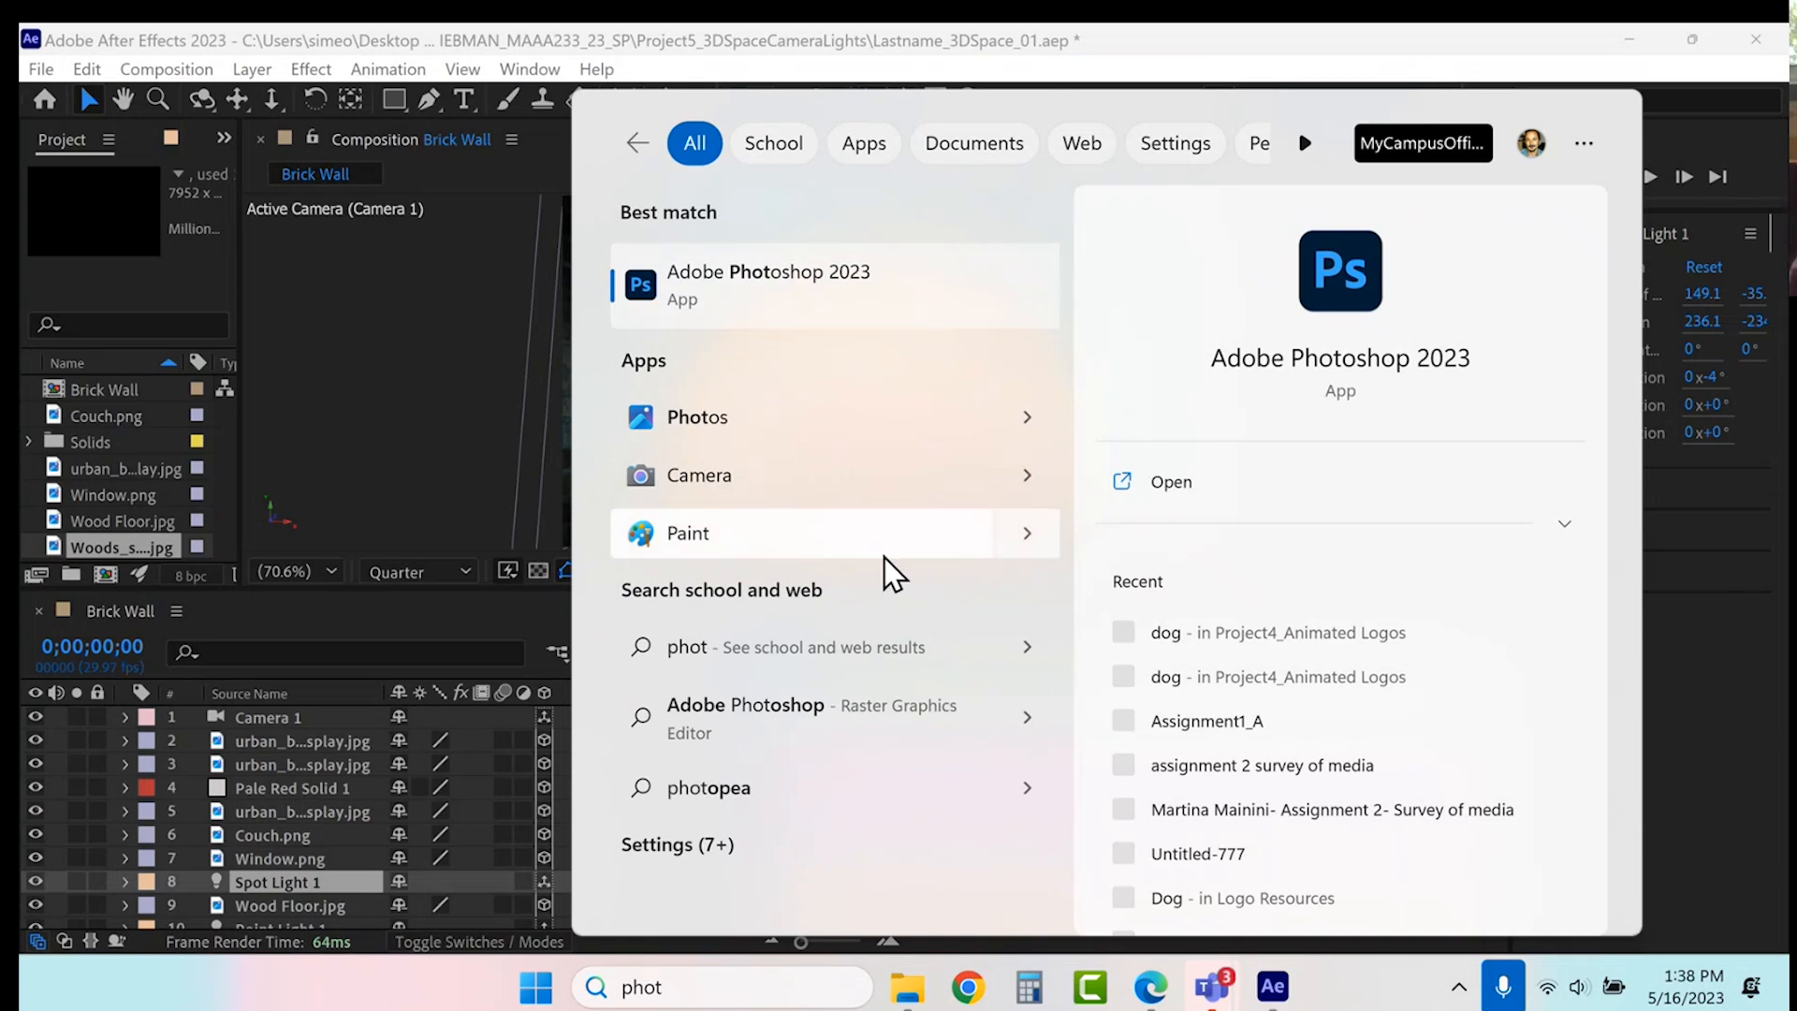
key("Return")
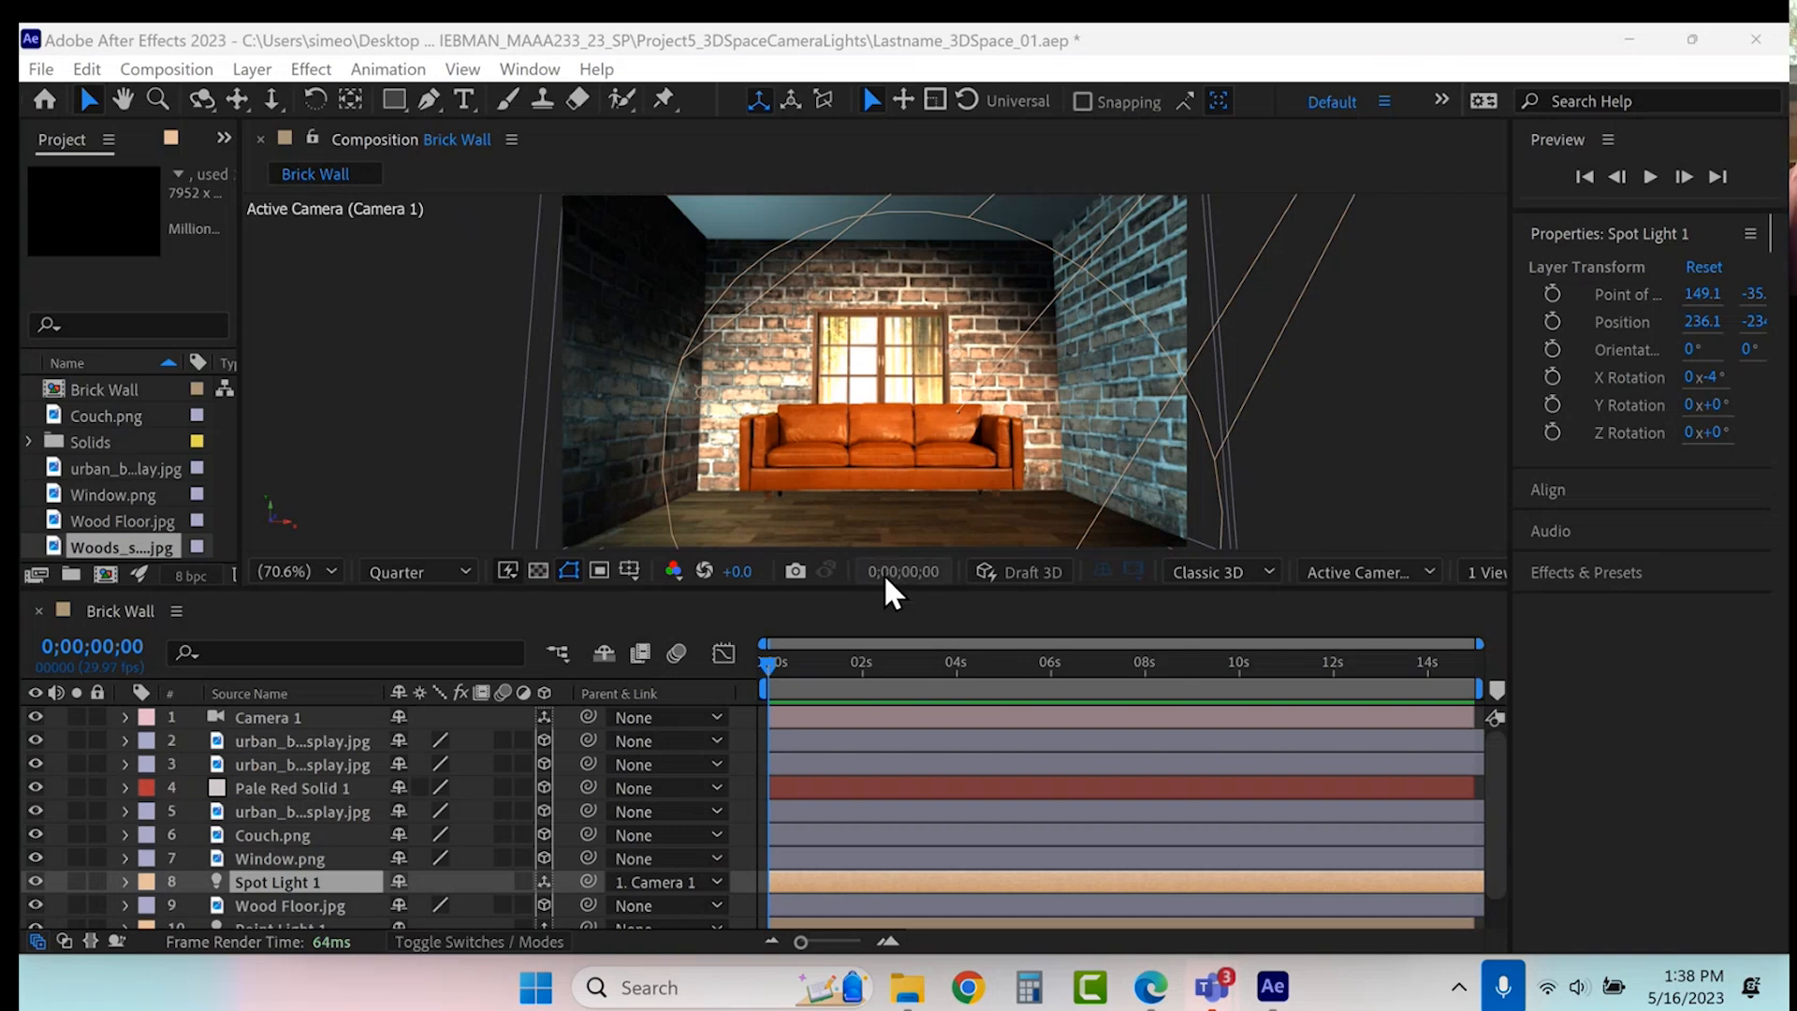
- Set the current time to 0;00;09;20, duplicate the Window.png layer, and hide the lower copy
left_click(1246, 666)
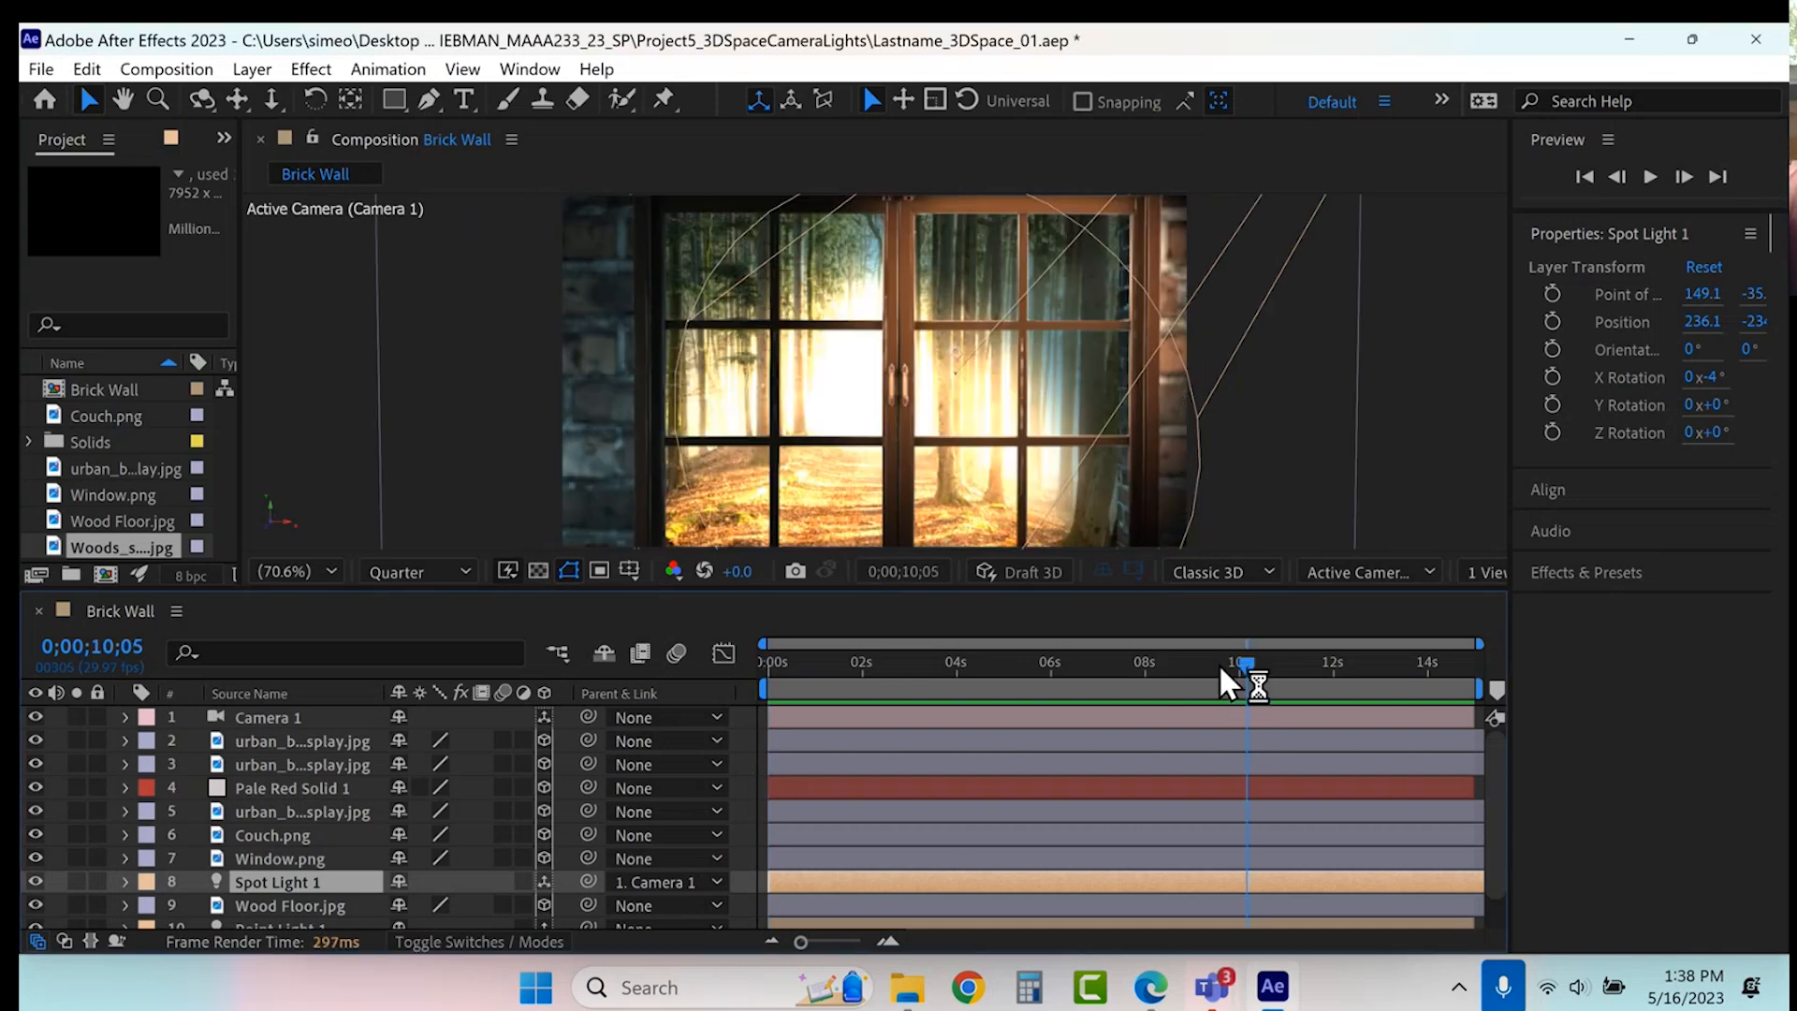
left_click(1226, 682)
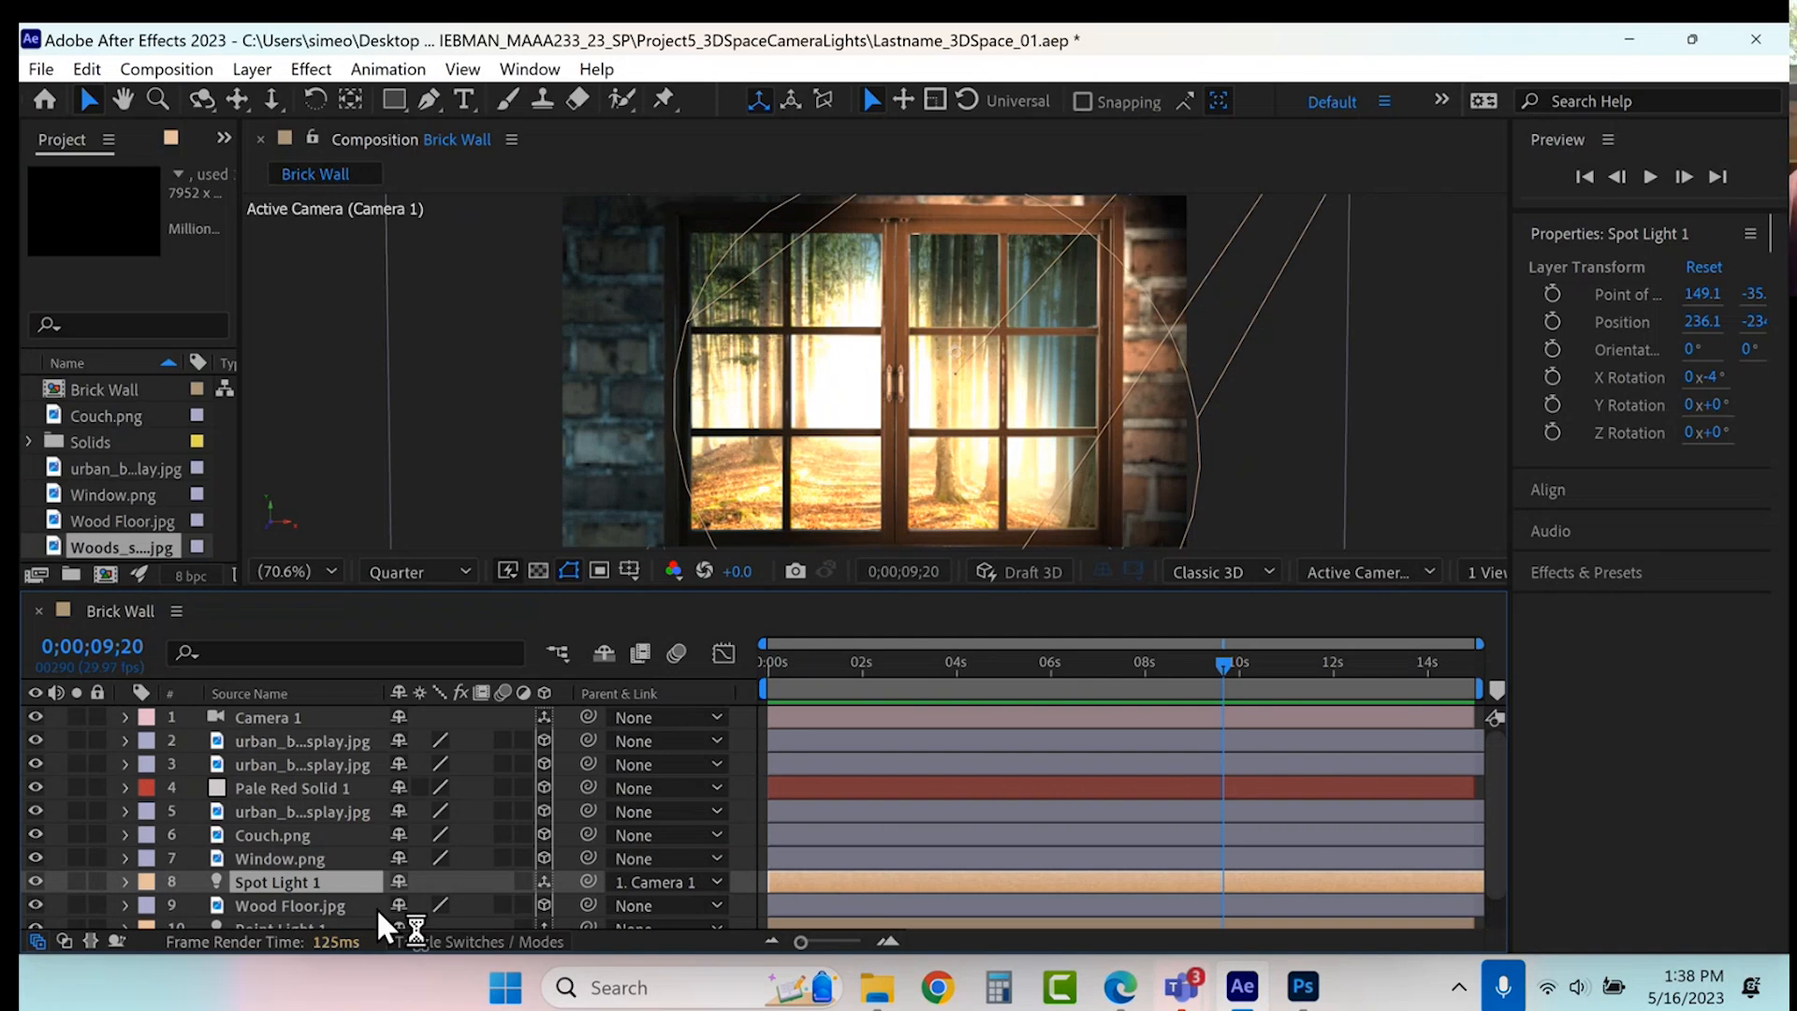
scroll(271, 866, "down", 1)
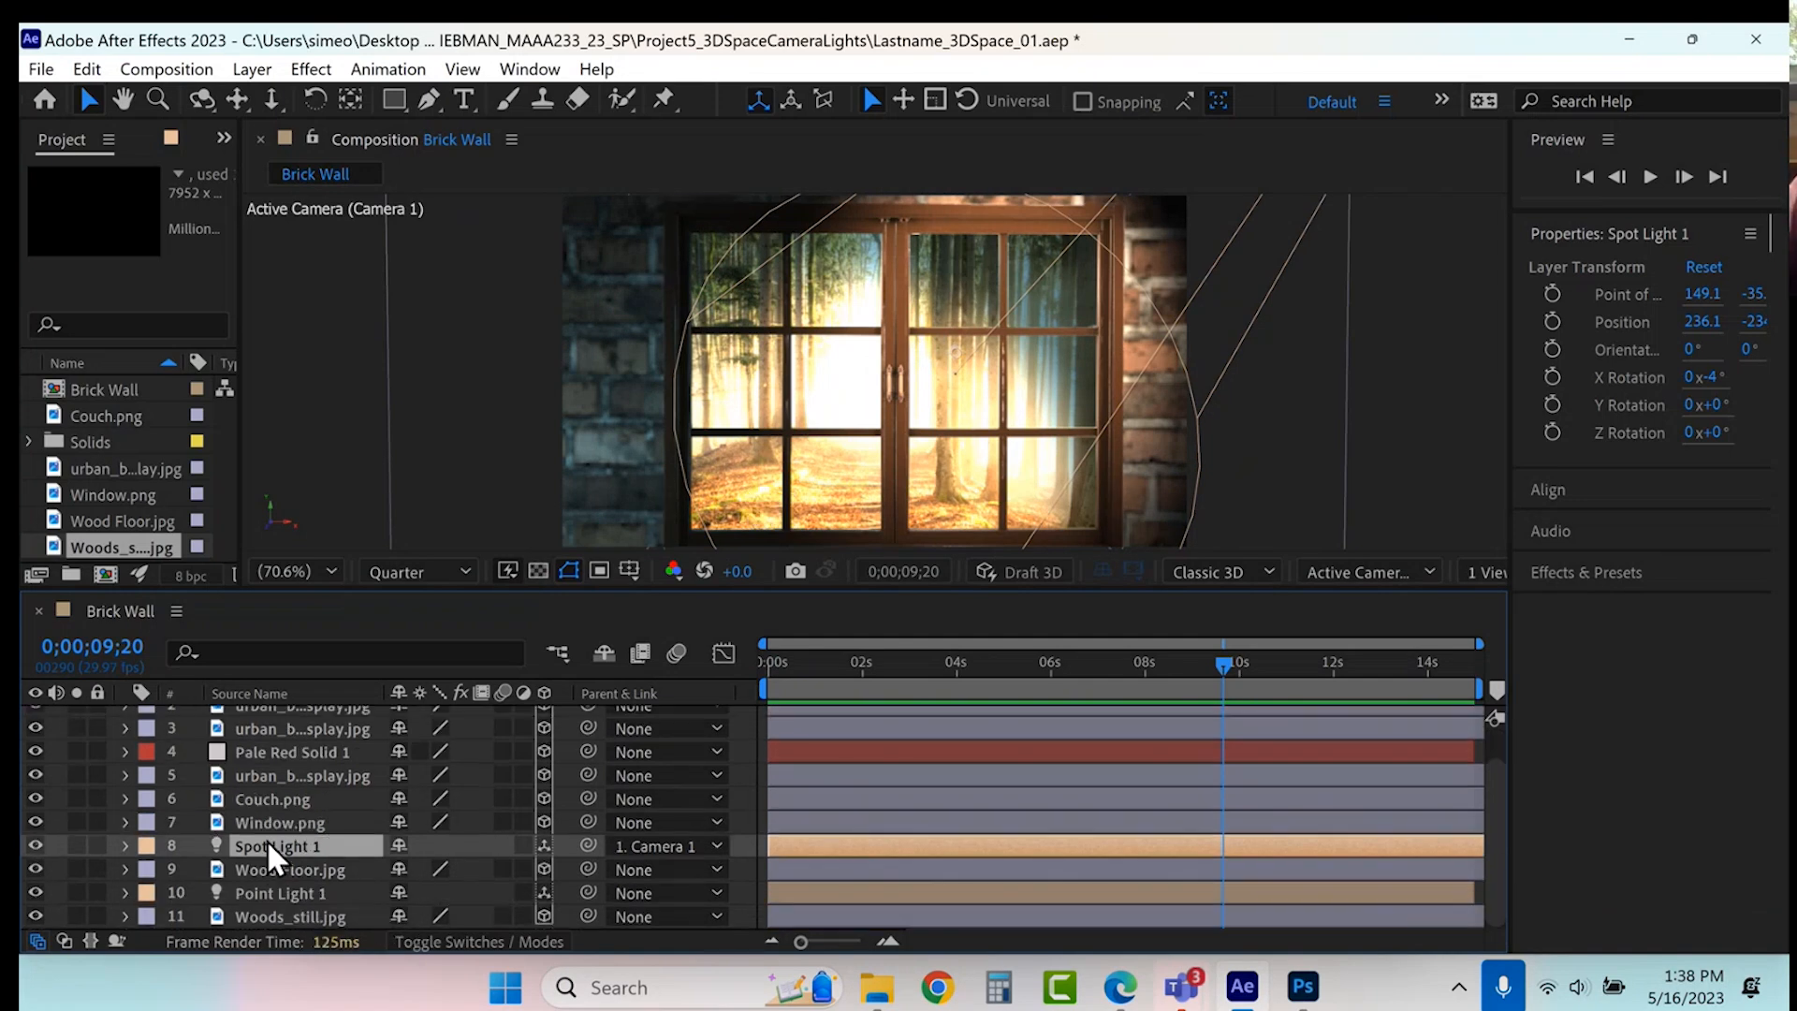
left_click(271, 825)
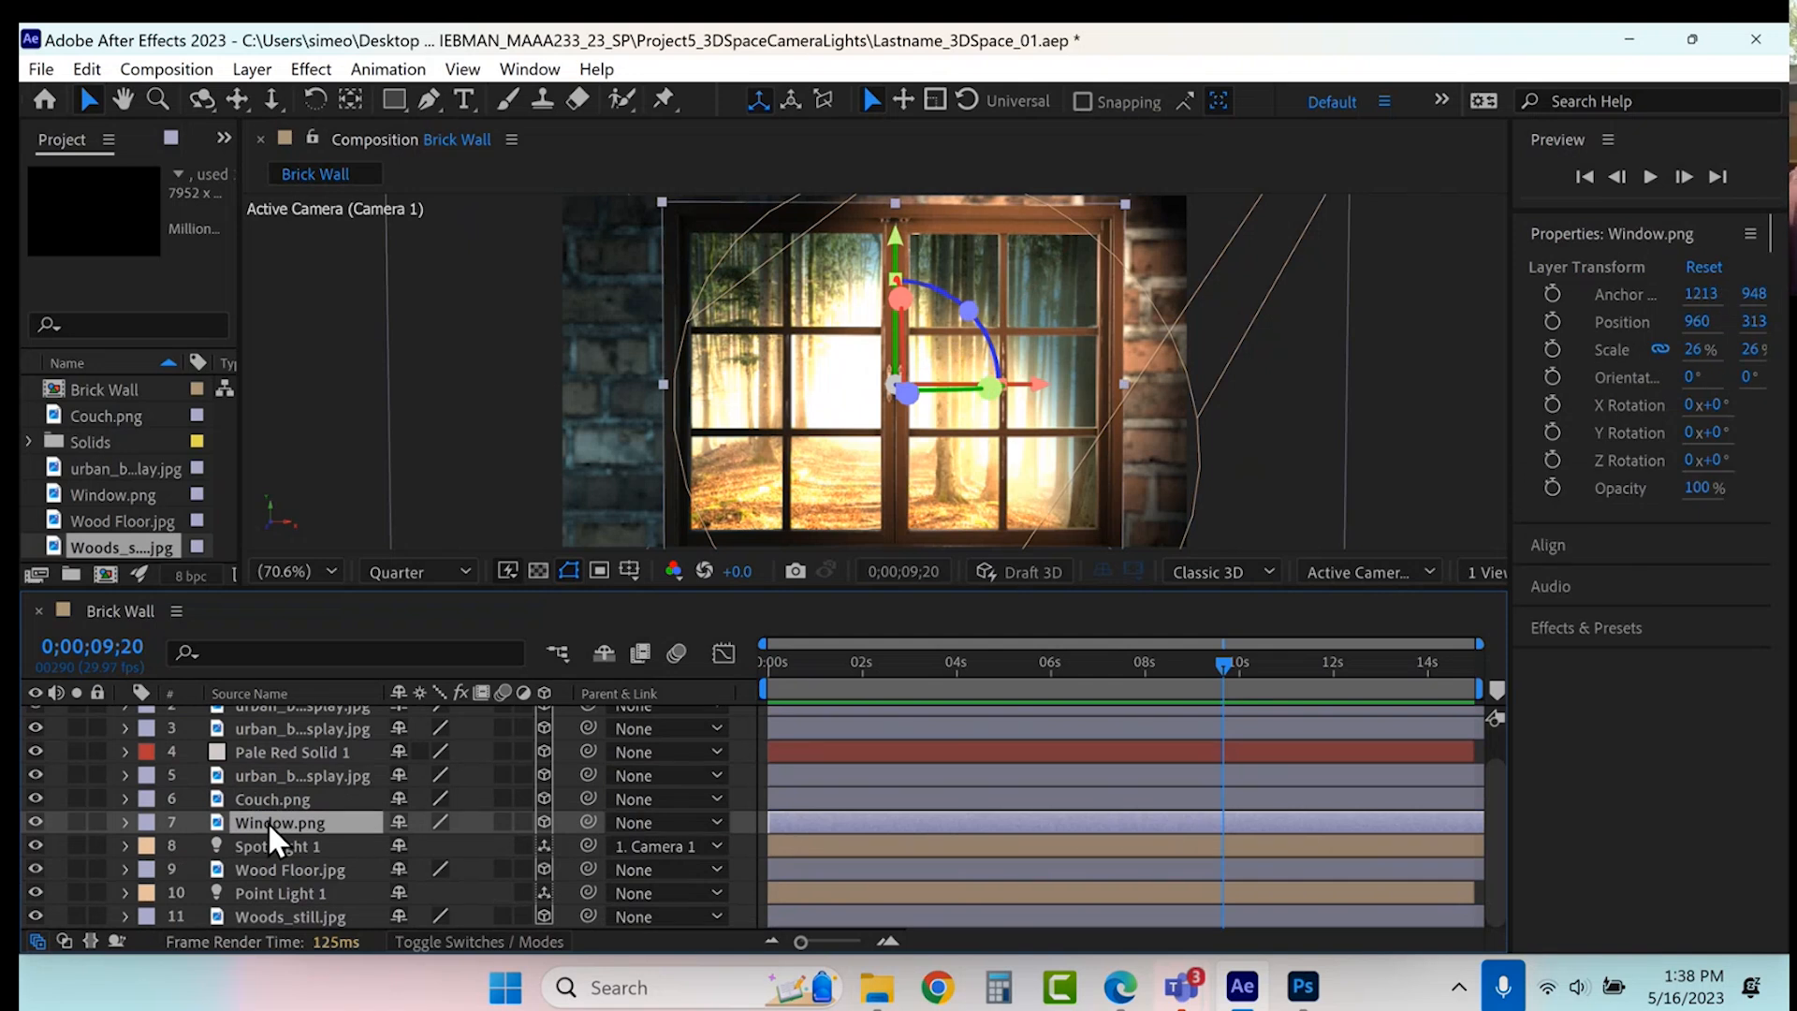
key("ctrl+d")
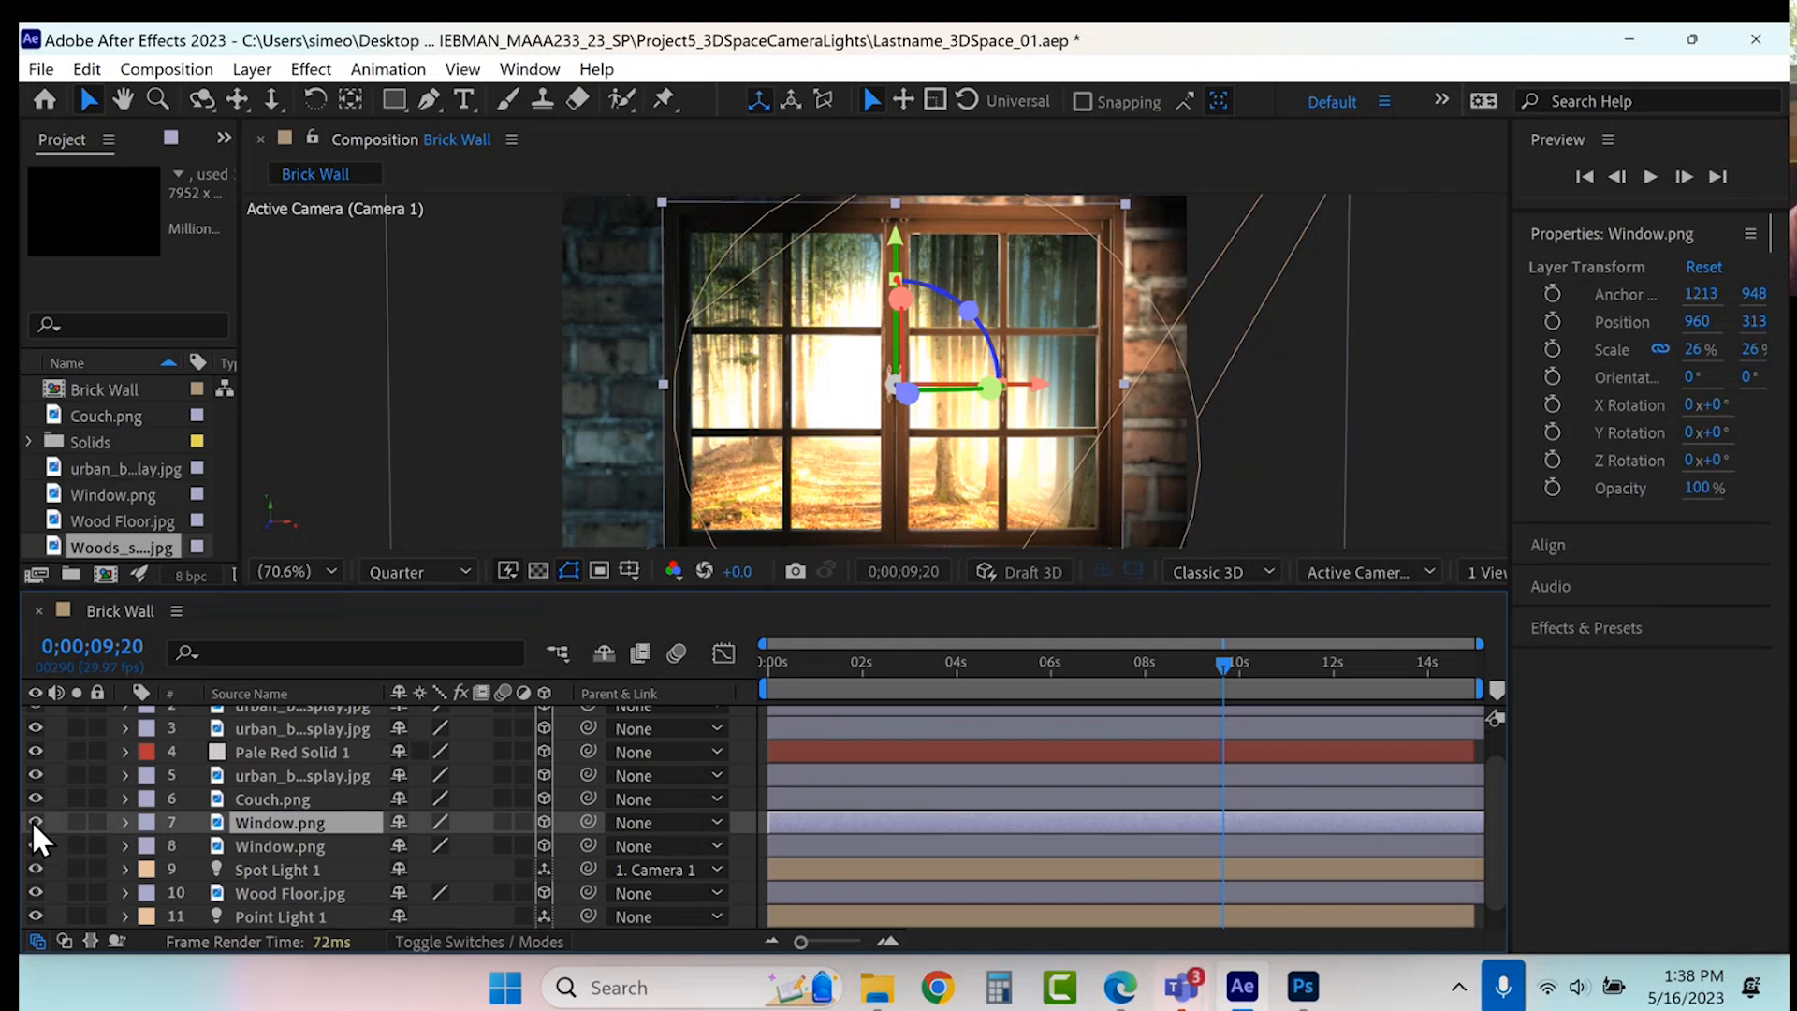
left_click(36, 845)
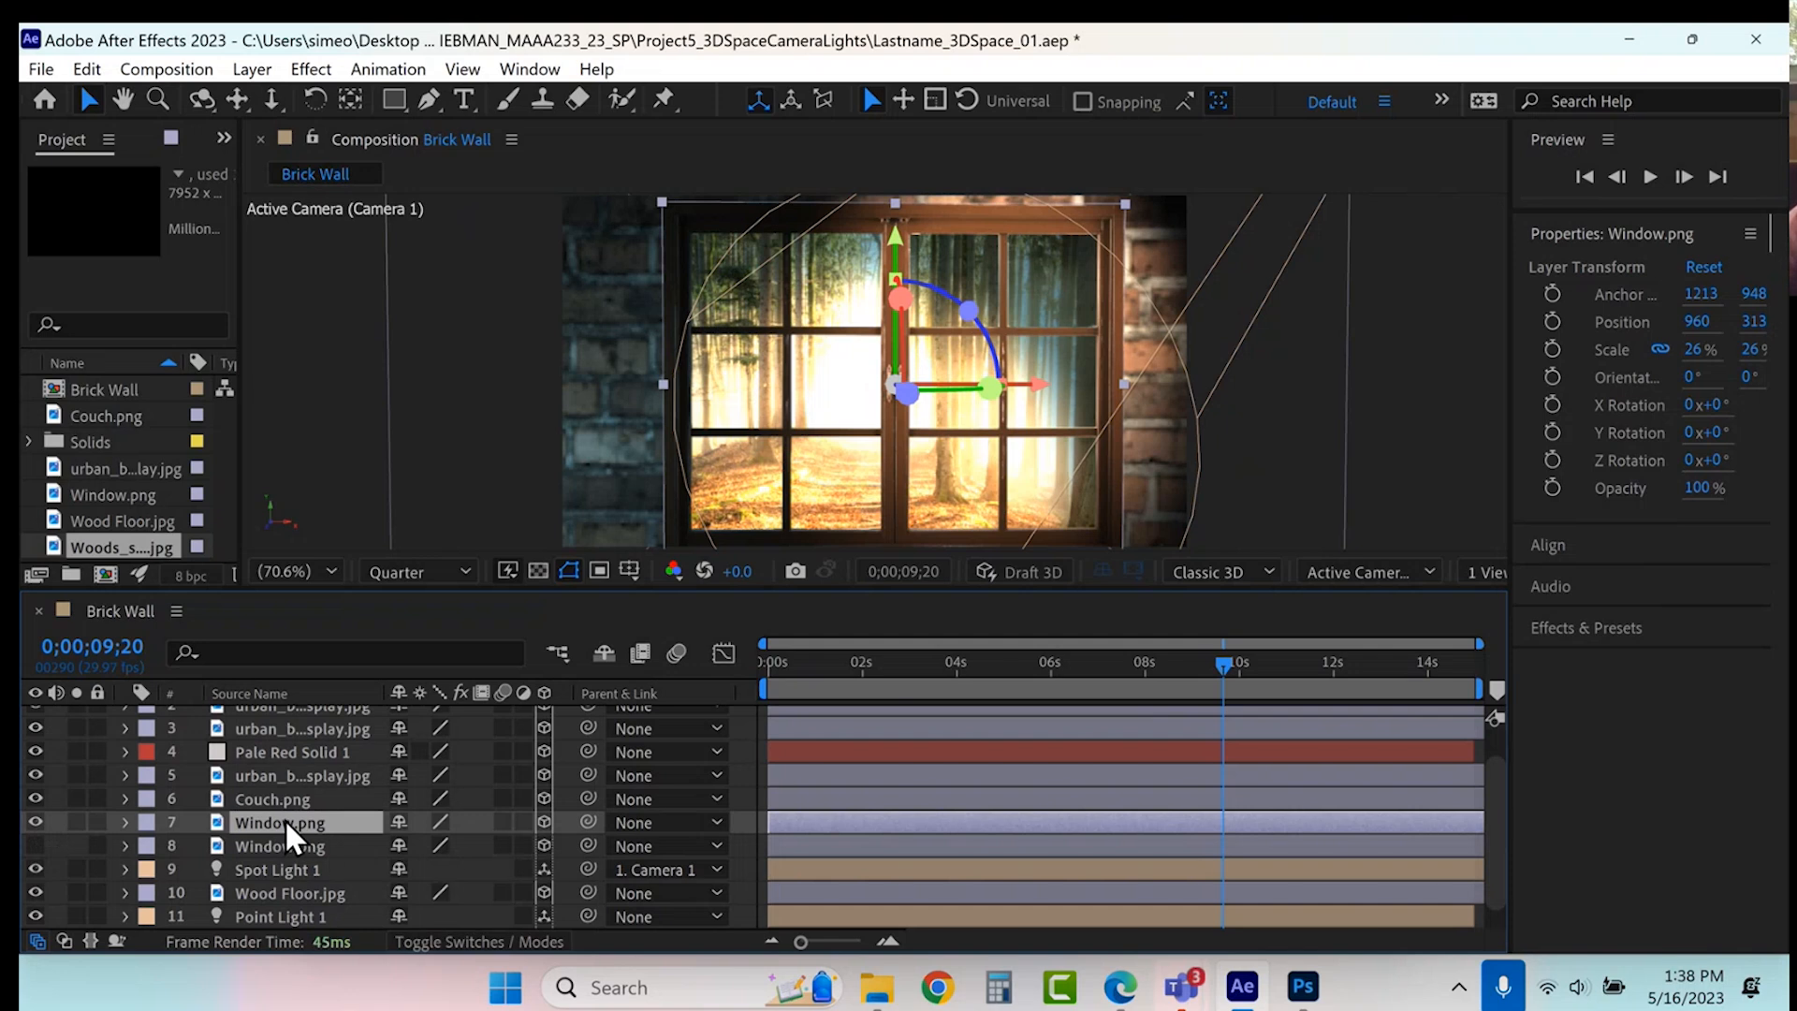
- Try a rectangular mask on the upper Window.png layer just inside the outer window frame, adjust its lower right corner, and collapse the layer
left_click(394, 99)
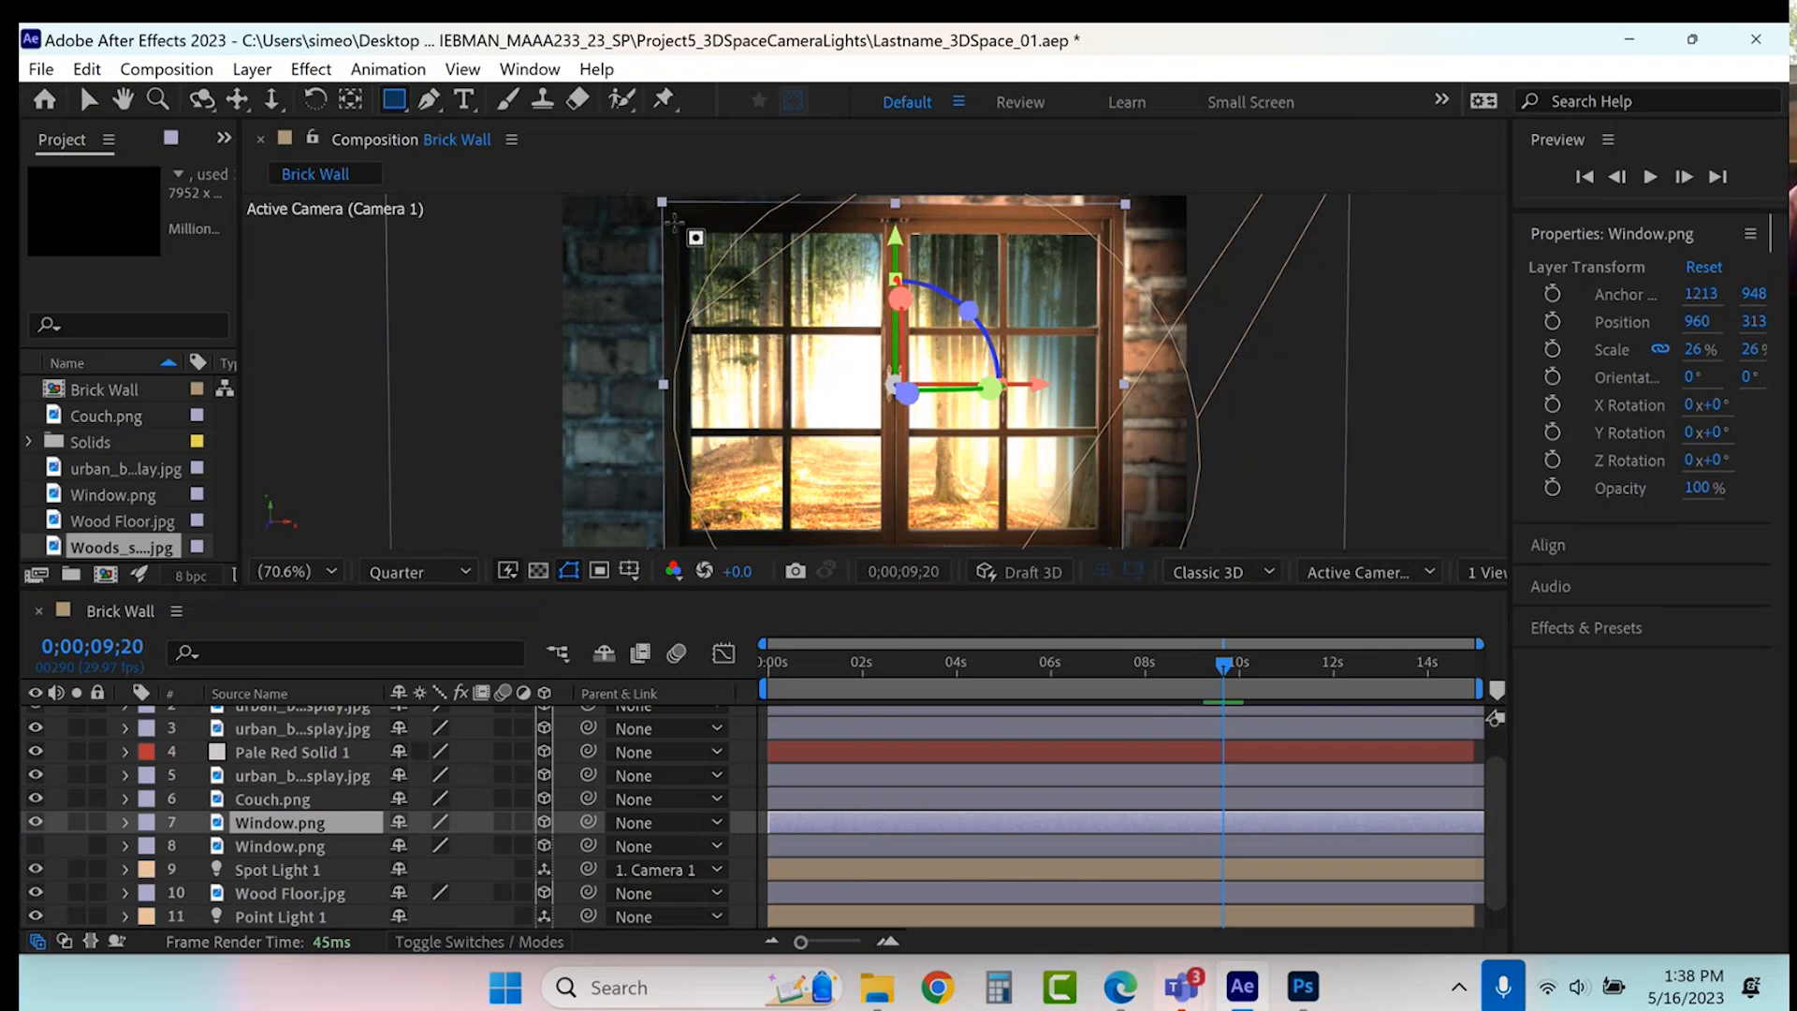
mouse_move(674, 221)
left_mouse_down()
mouse_move(815, 379)
mouse_move(929, 470)
mouse_move(939, 505)
mouse_move(1105, 541)
left_mouse_up()
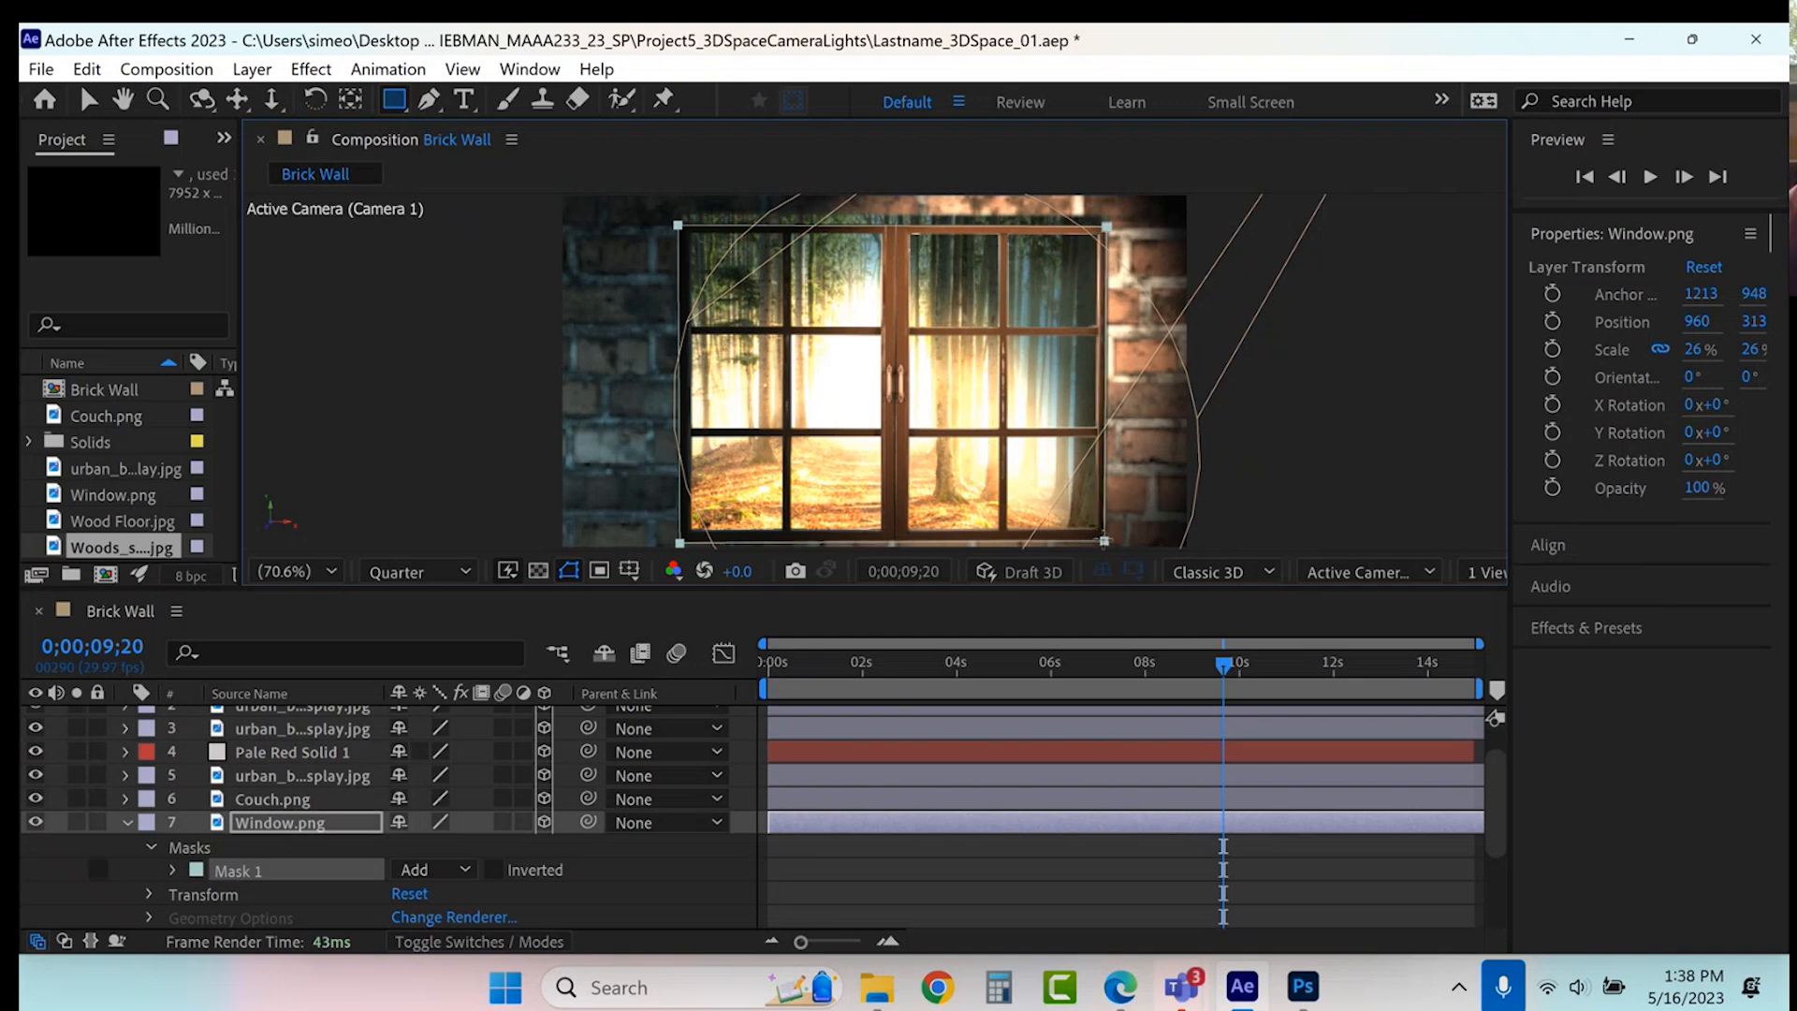
left_click_drag(1104, 541, 1107, 539)
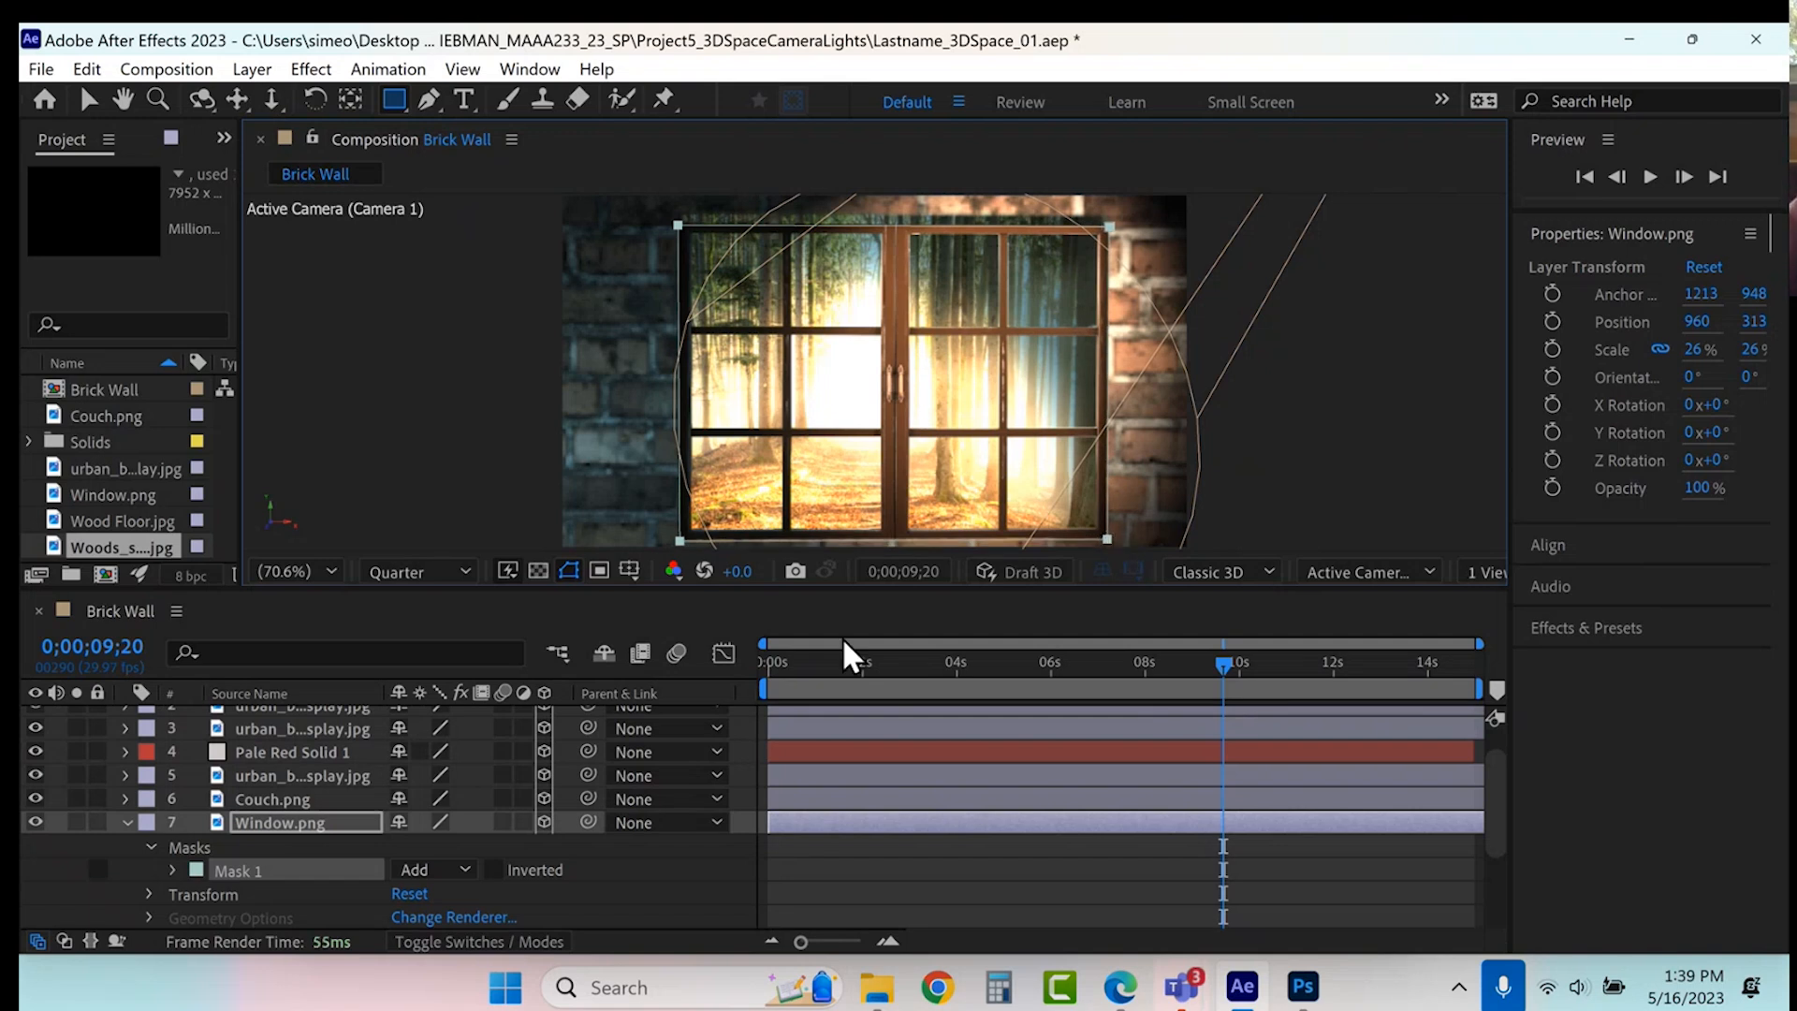
left_click(129, 821)
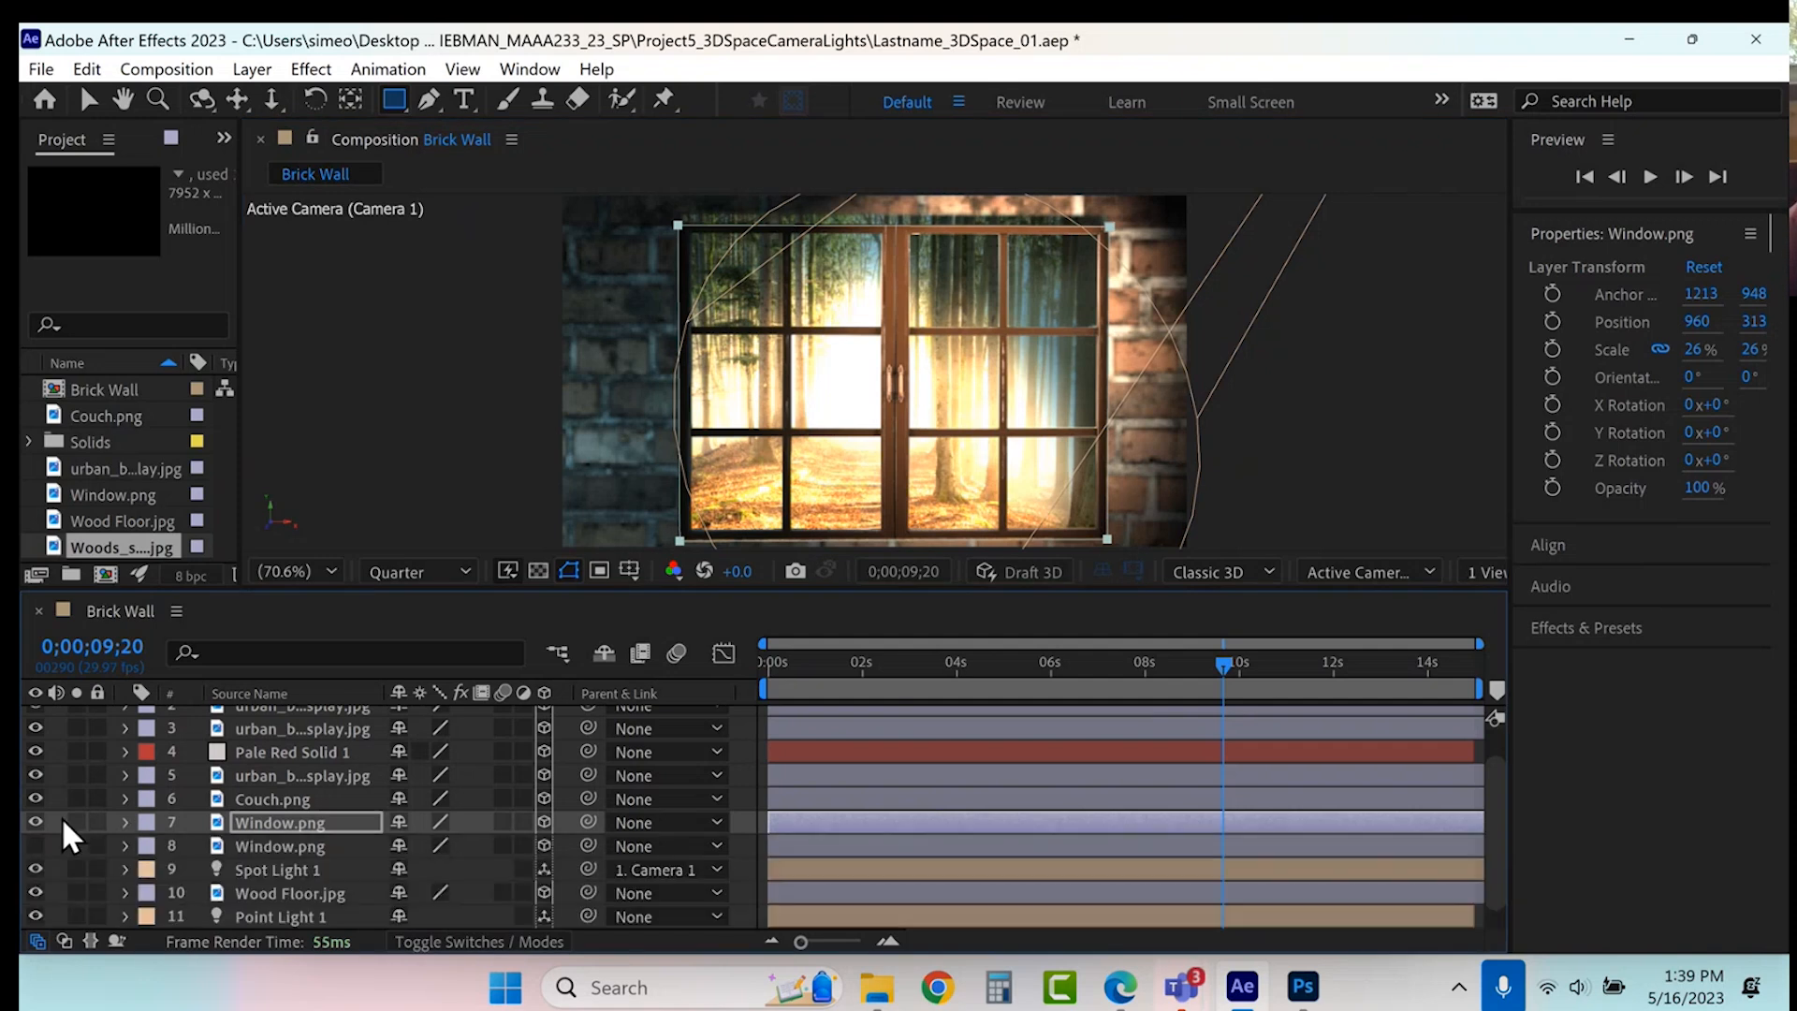
- Compare the masked and unmasked Window.png layers by selecting each and toggling their visibility
left_click(35, 845)
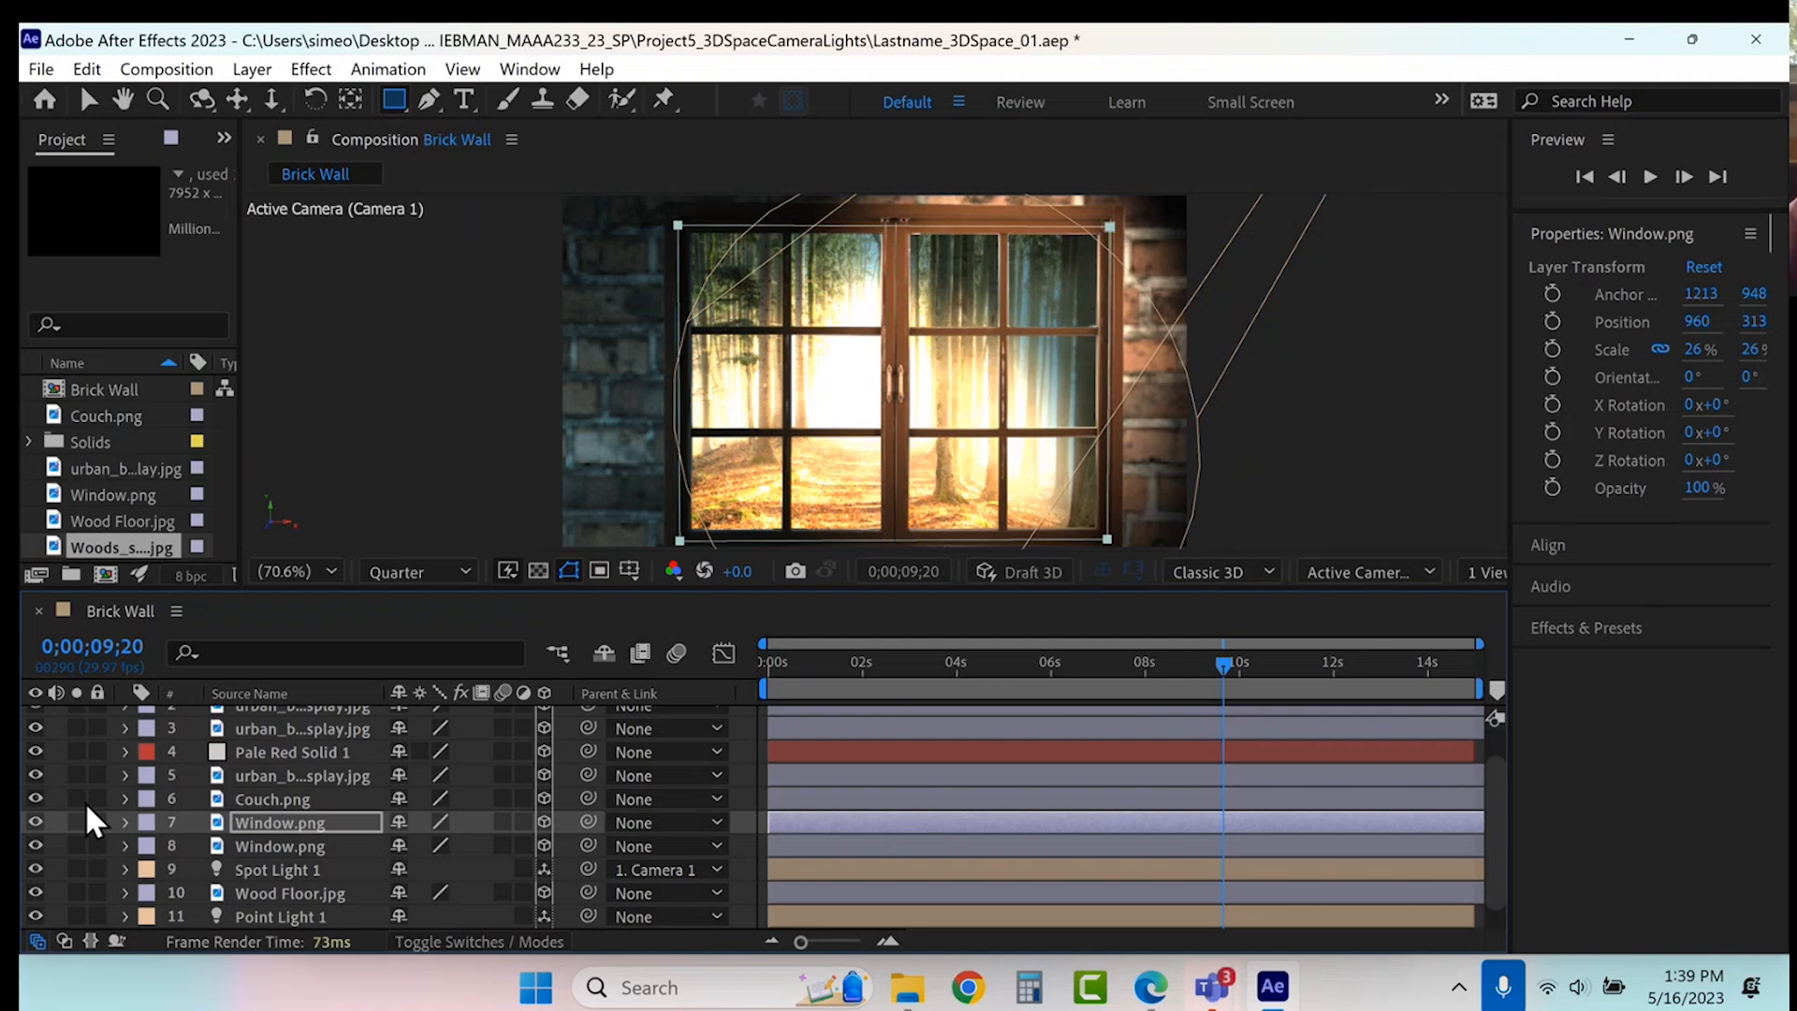
left_click(34, 821)
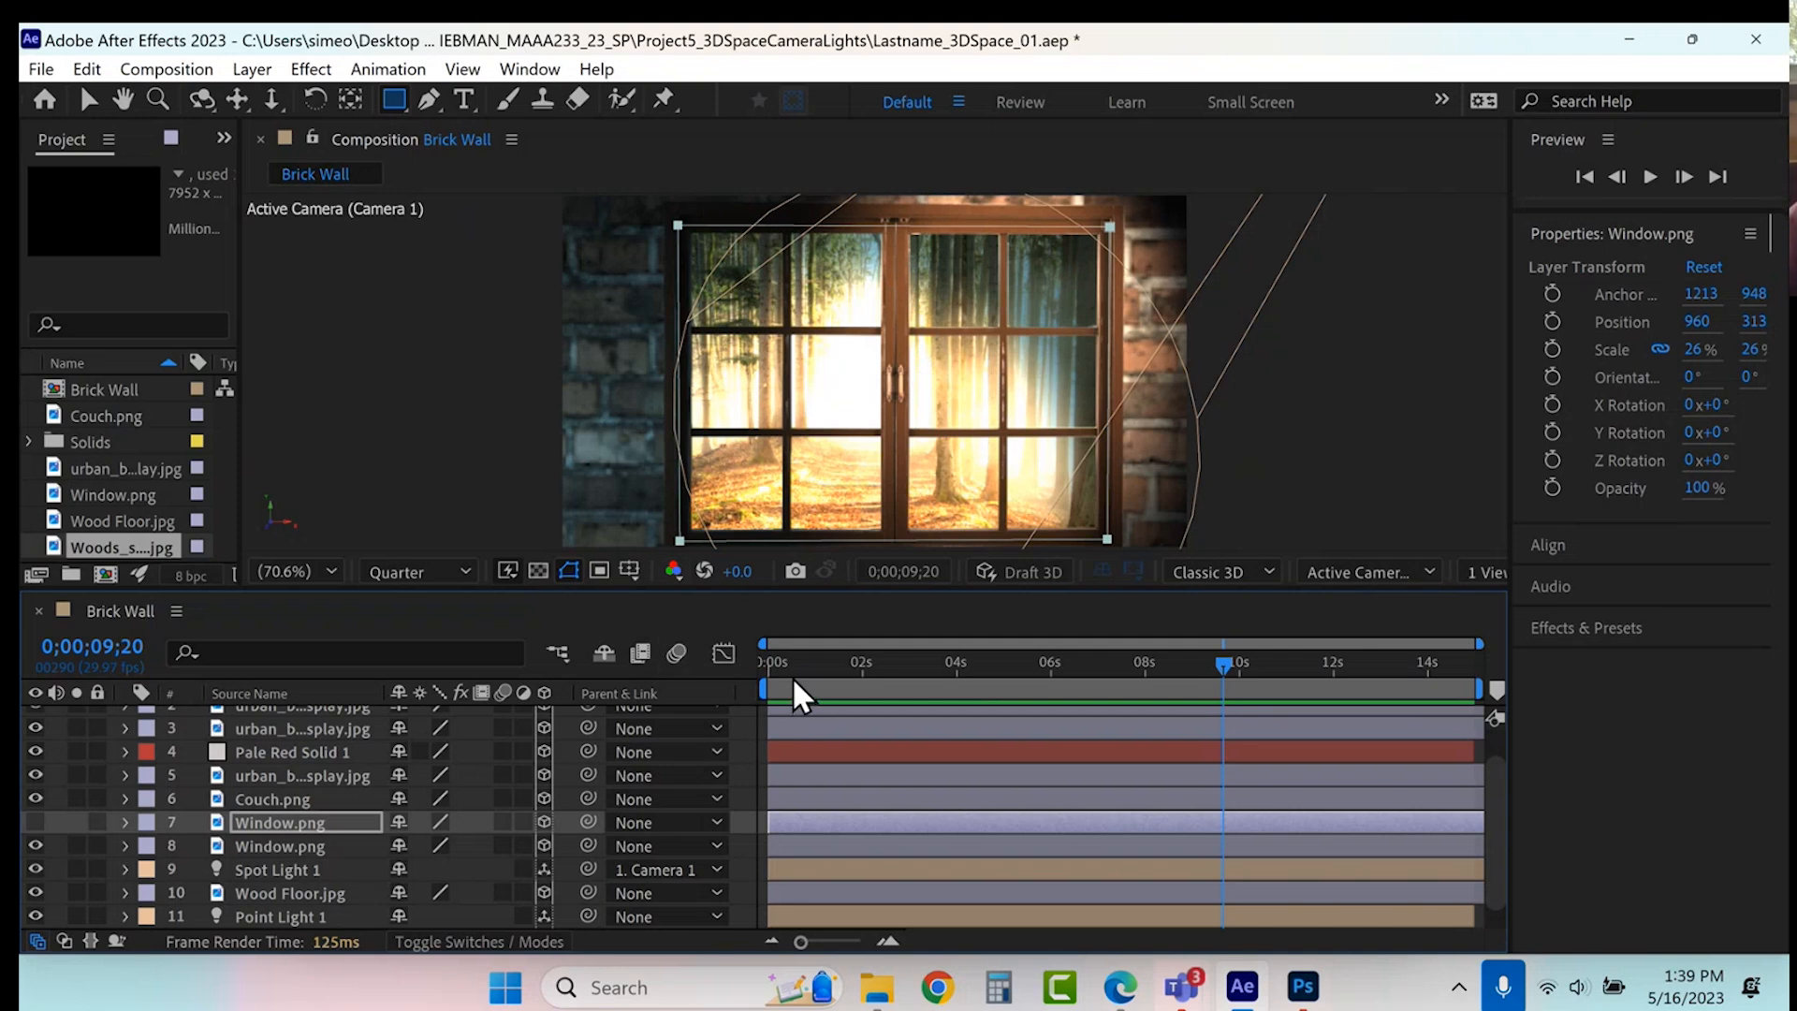
left_click(262, 842)
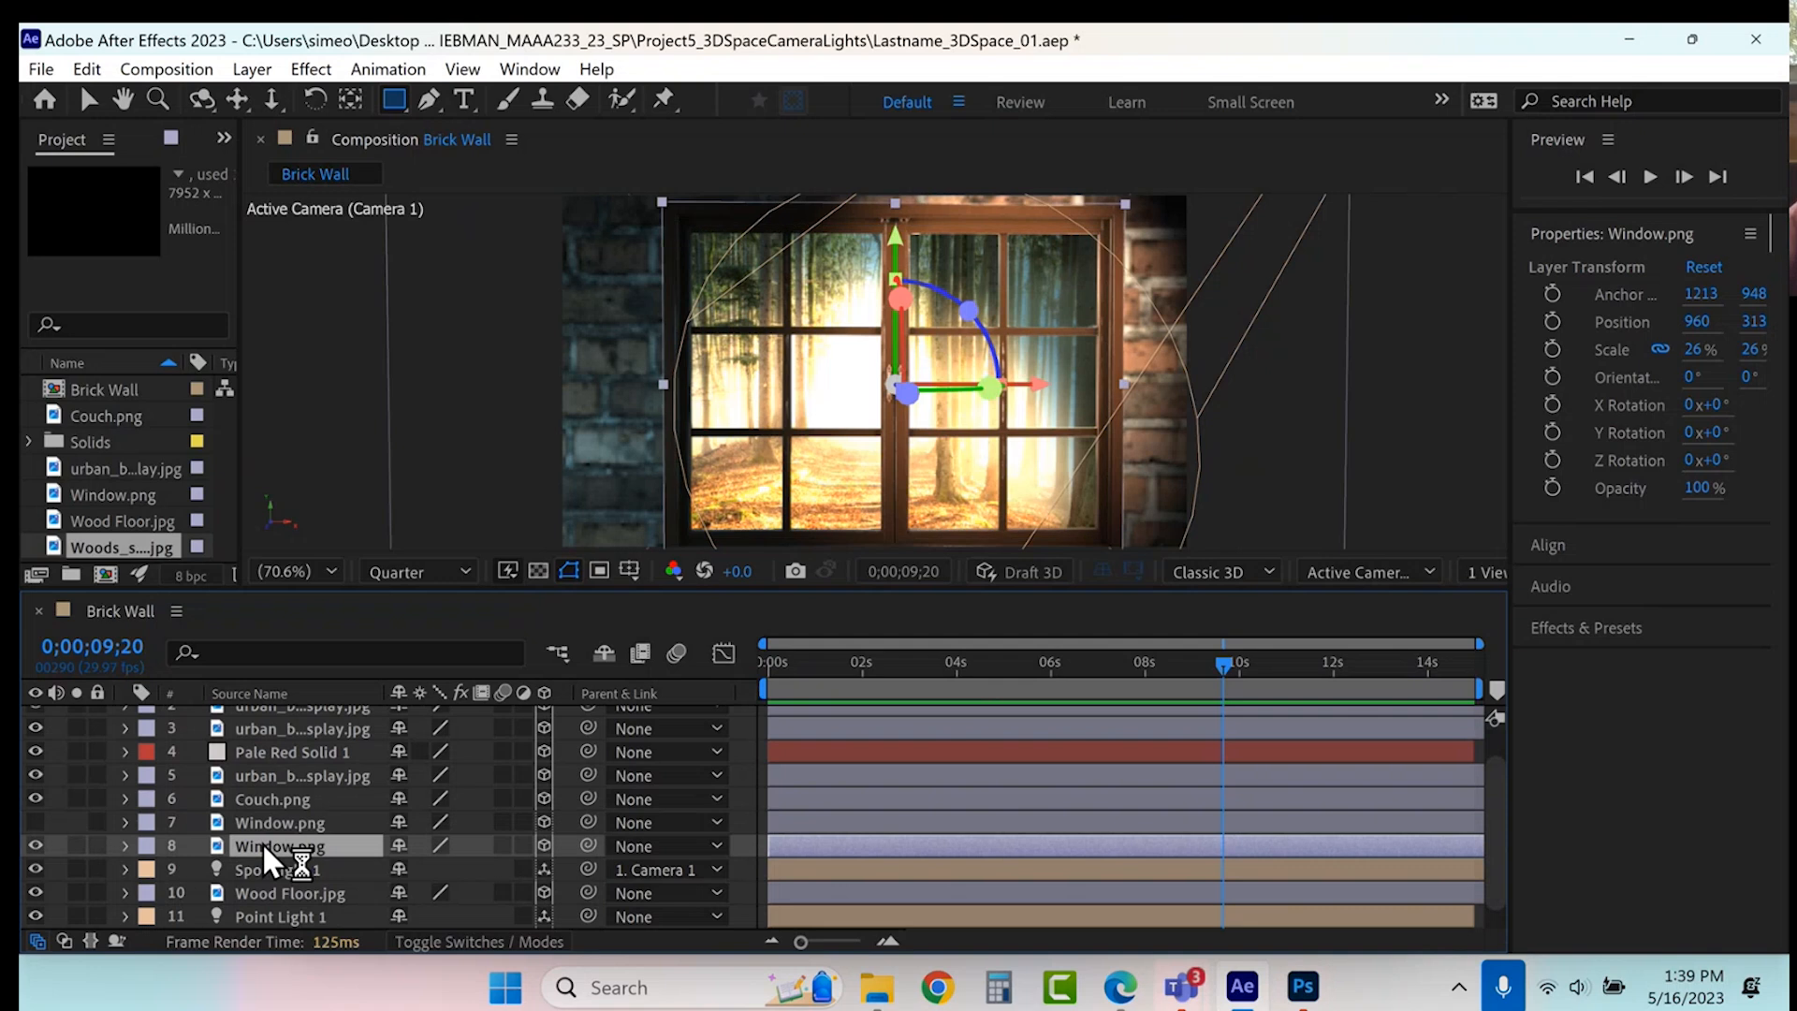
left_click(36, 820)
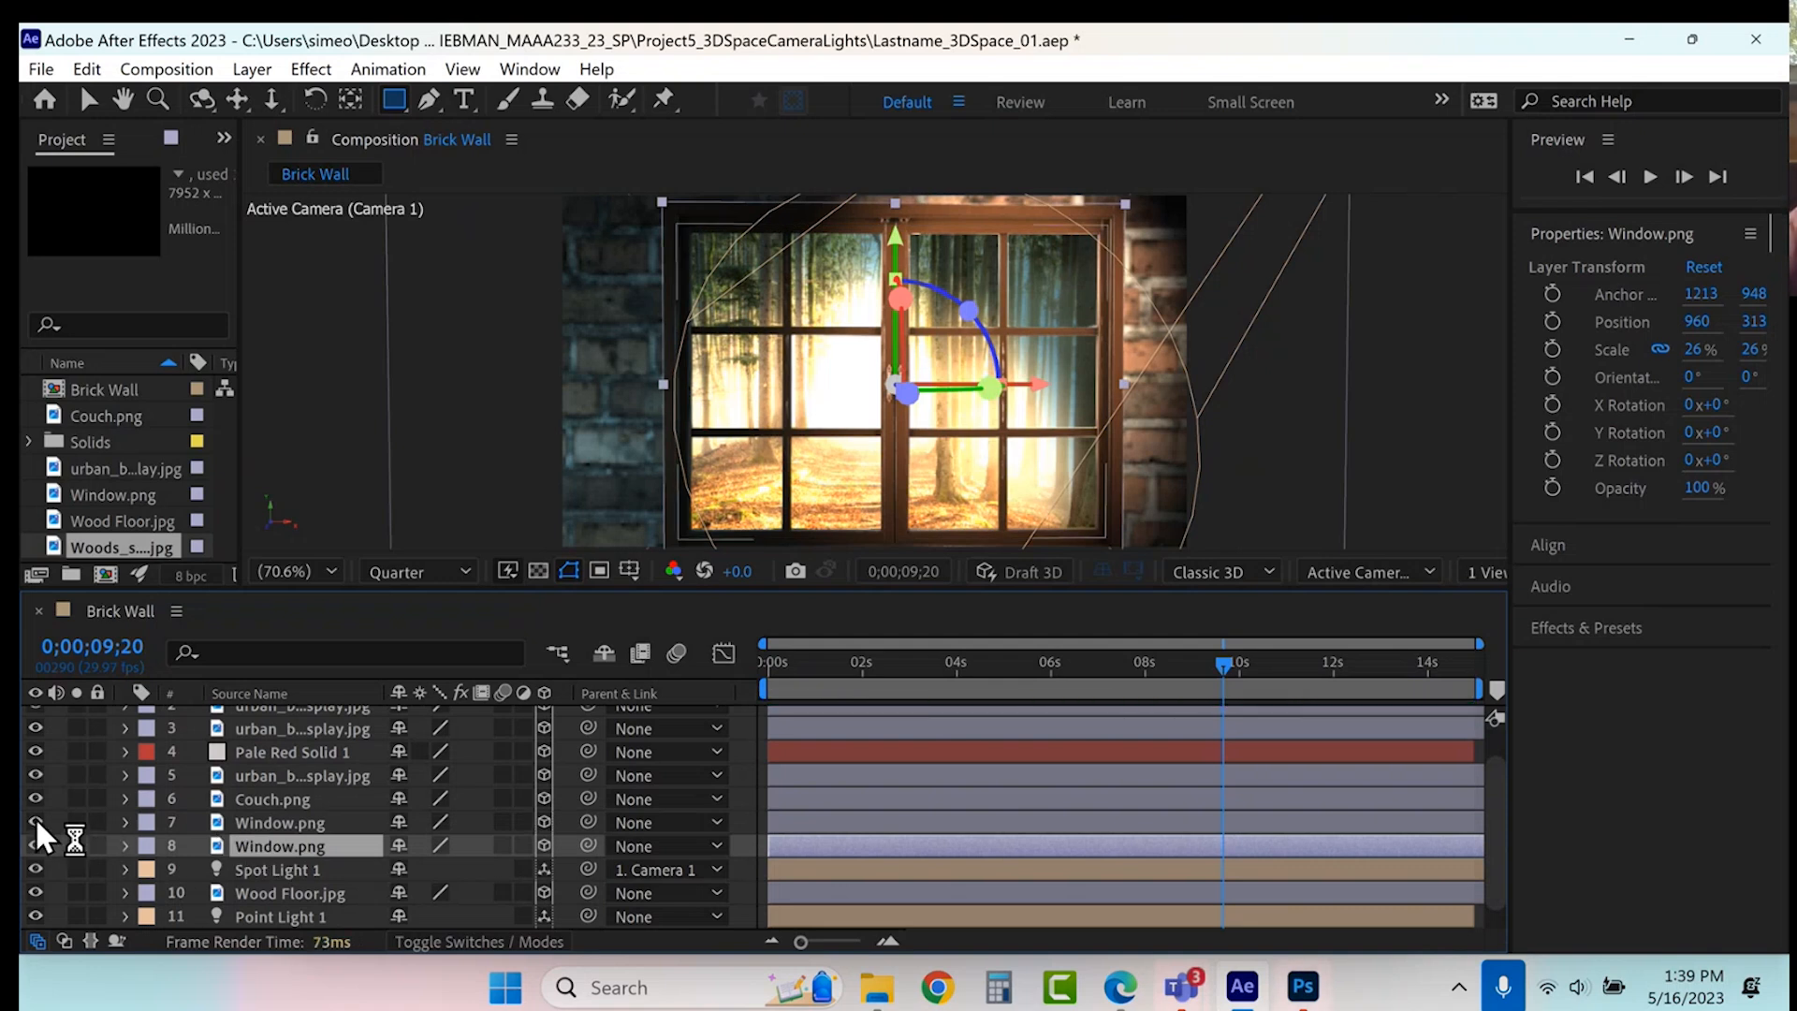
left_click(247, 821)
left_click(249, 847)
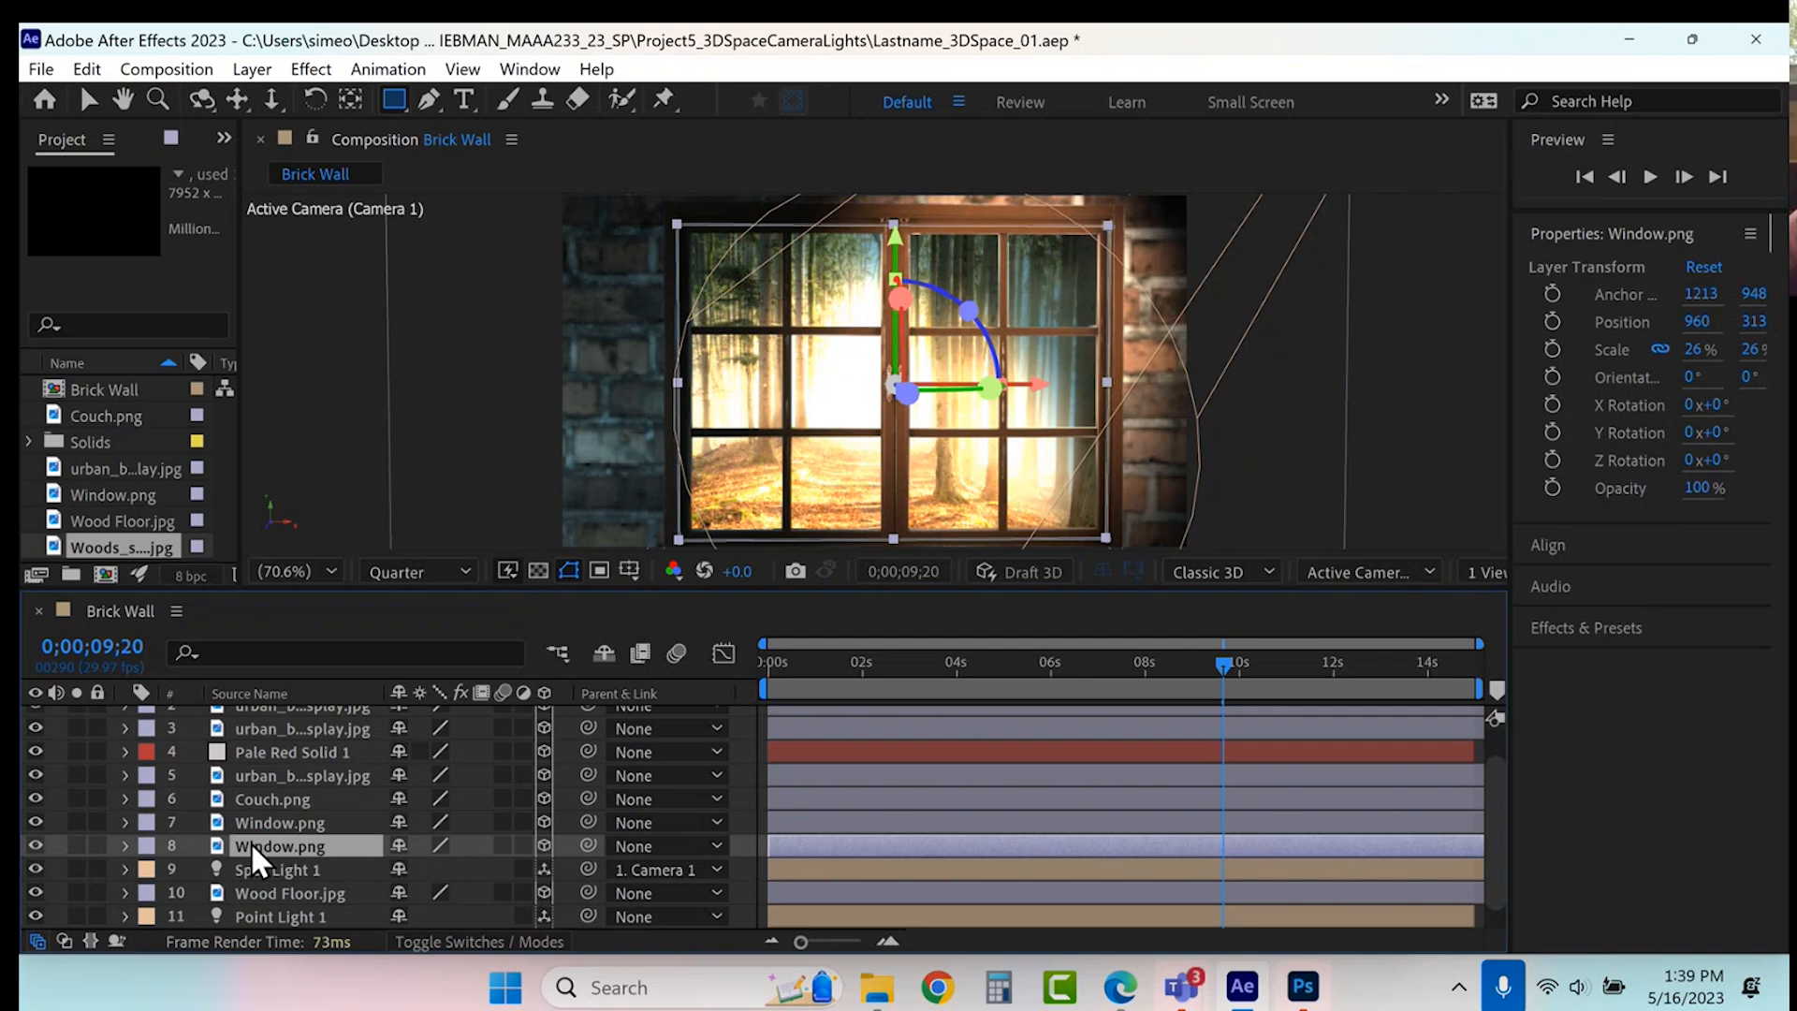
left_click(260, 826)
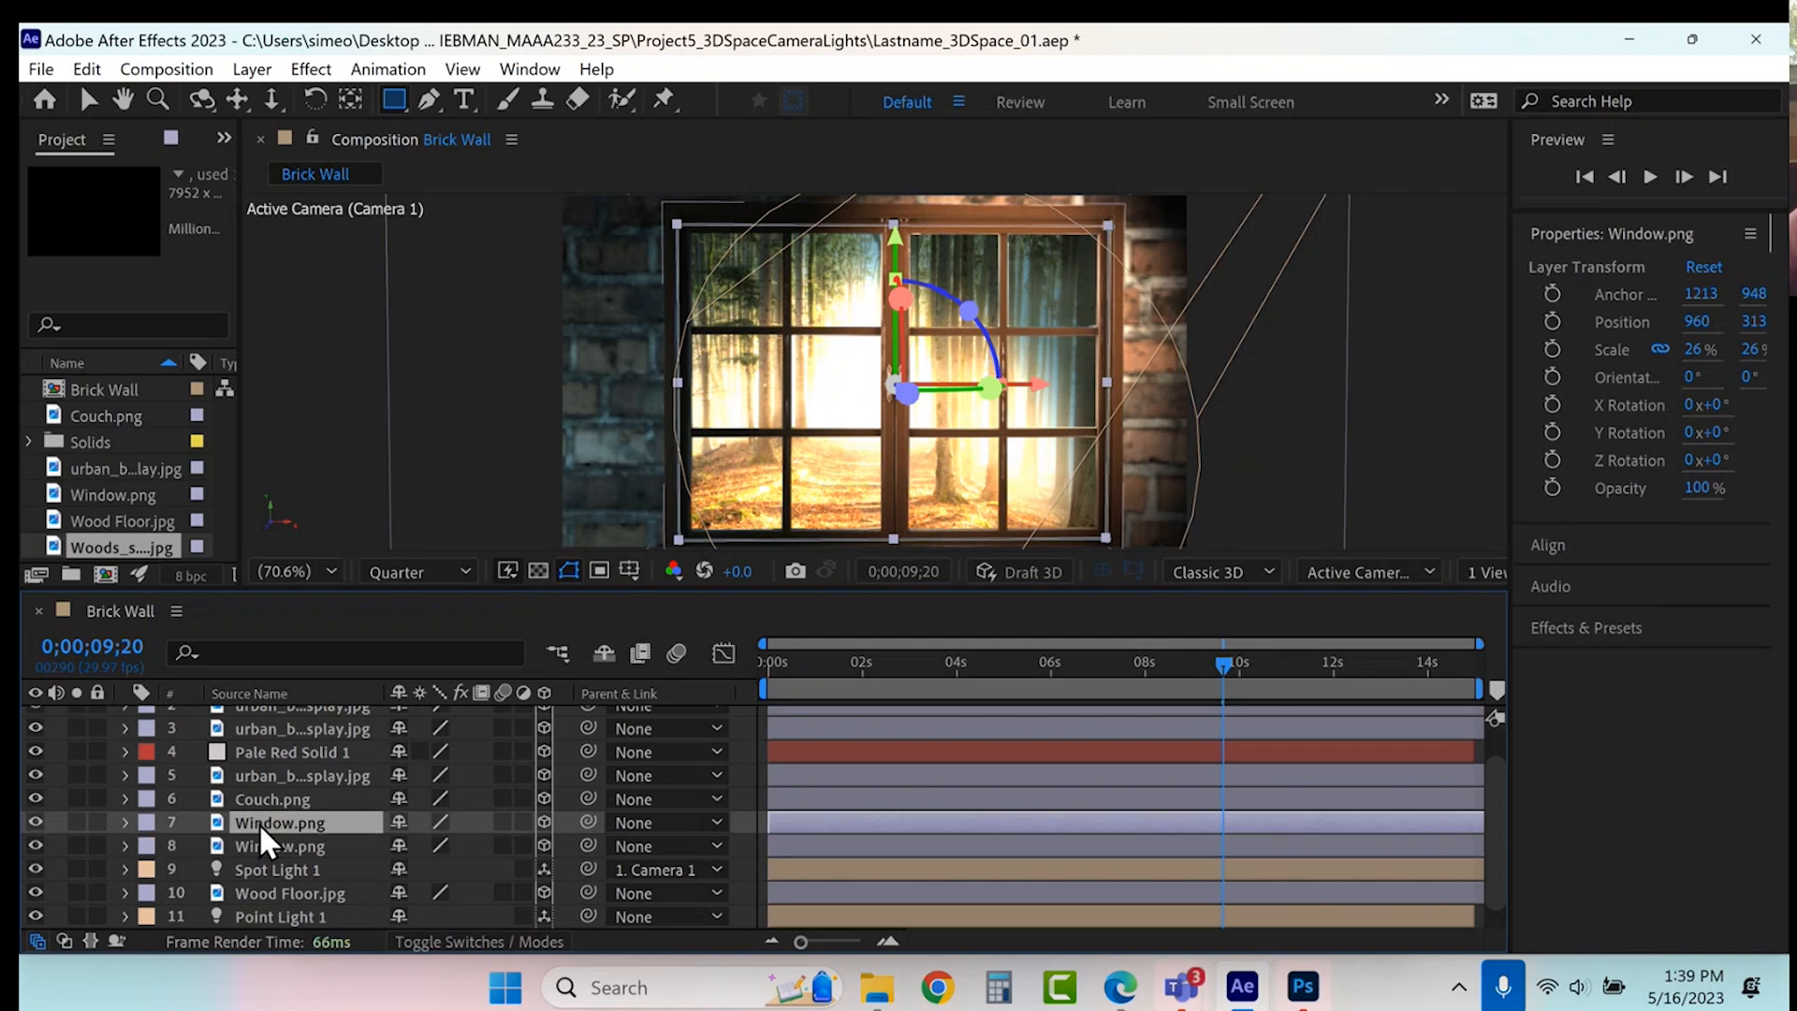
left_click(36, 818)
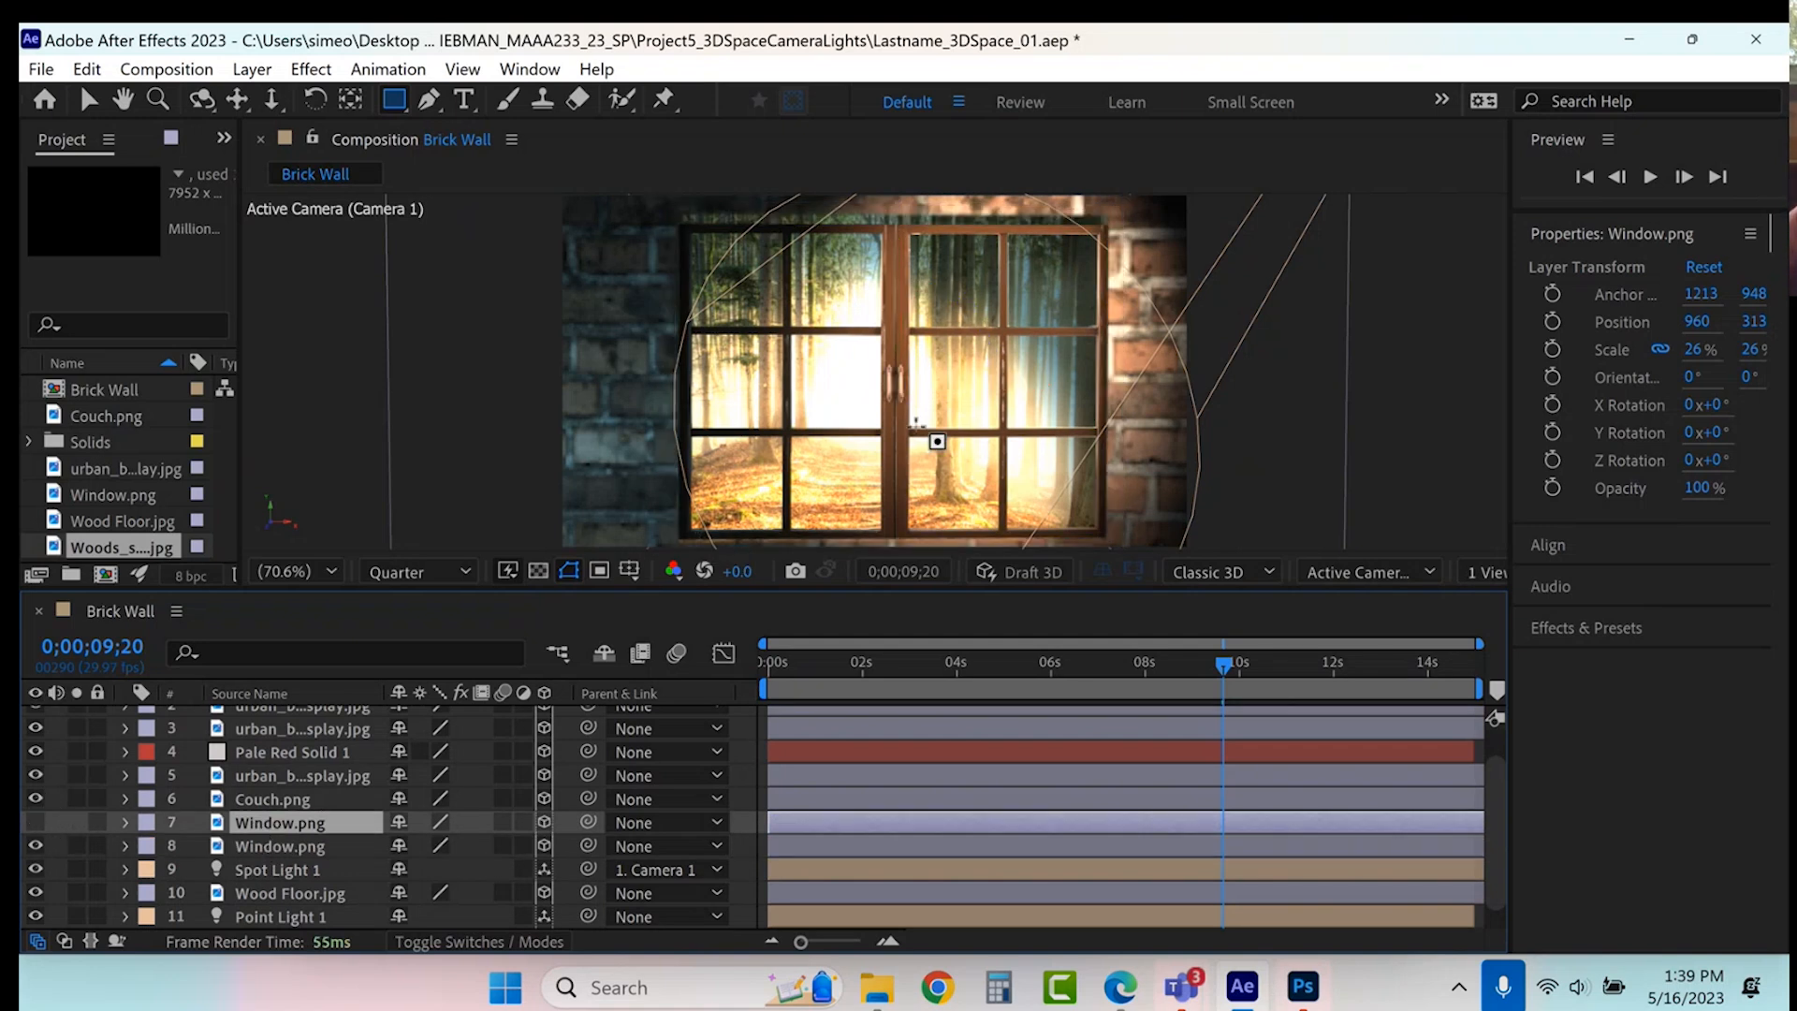
- Delete the lower Window.png layer and duplicate the remaining one
left_click(281, 844)
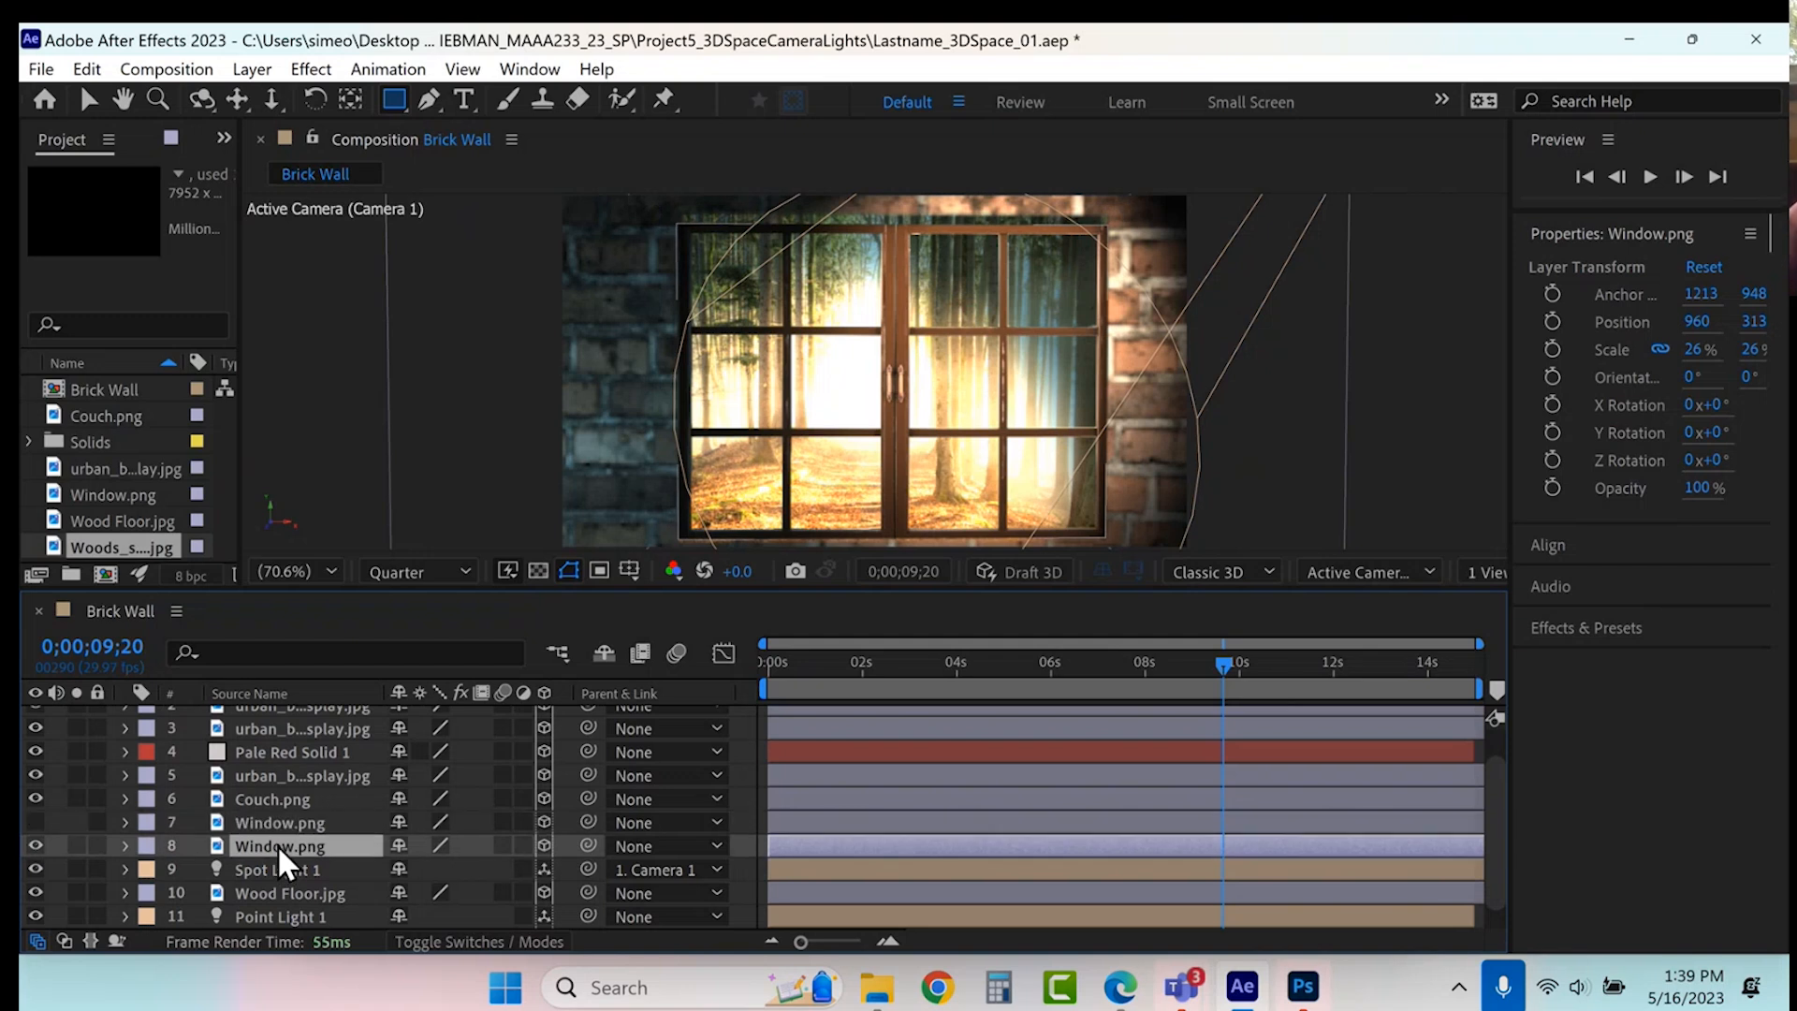
key("Delete")
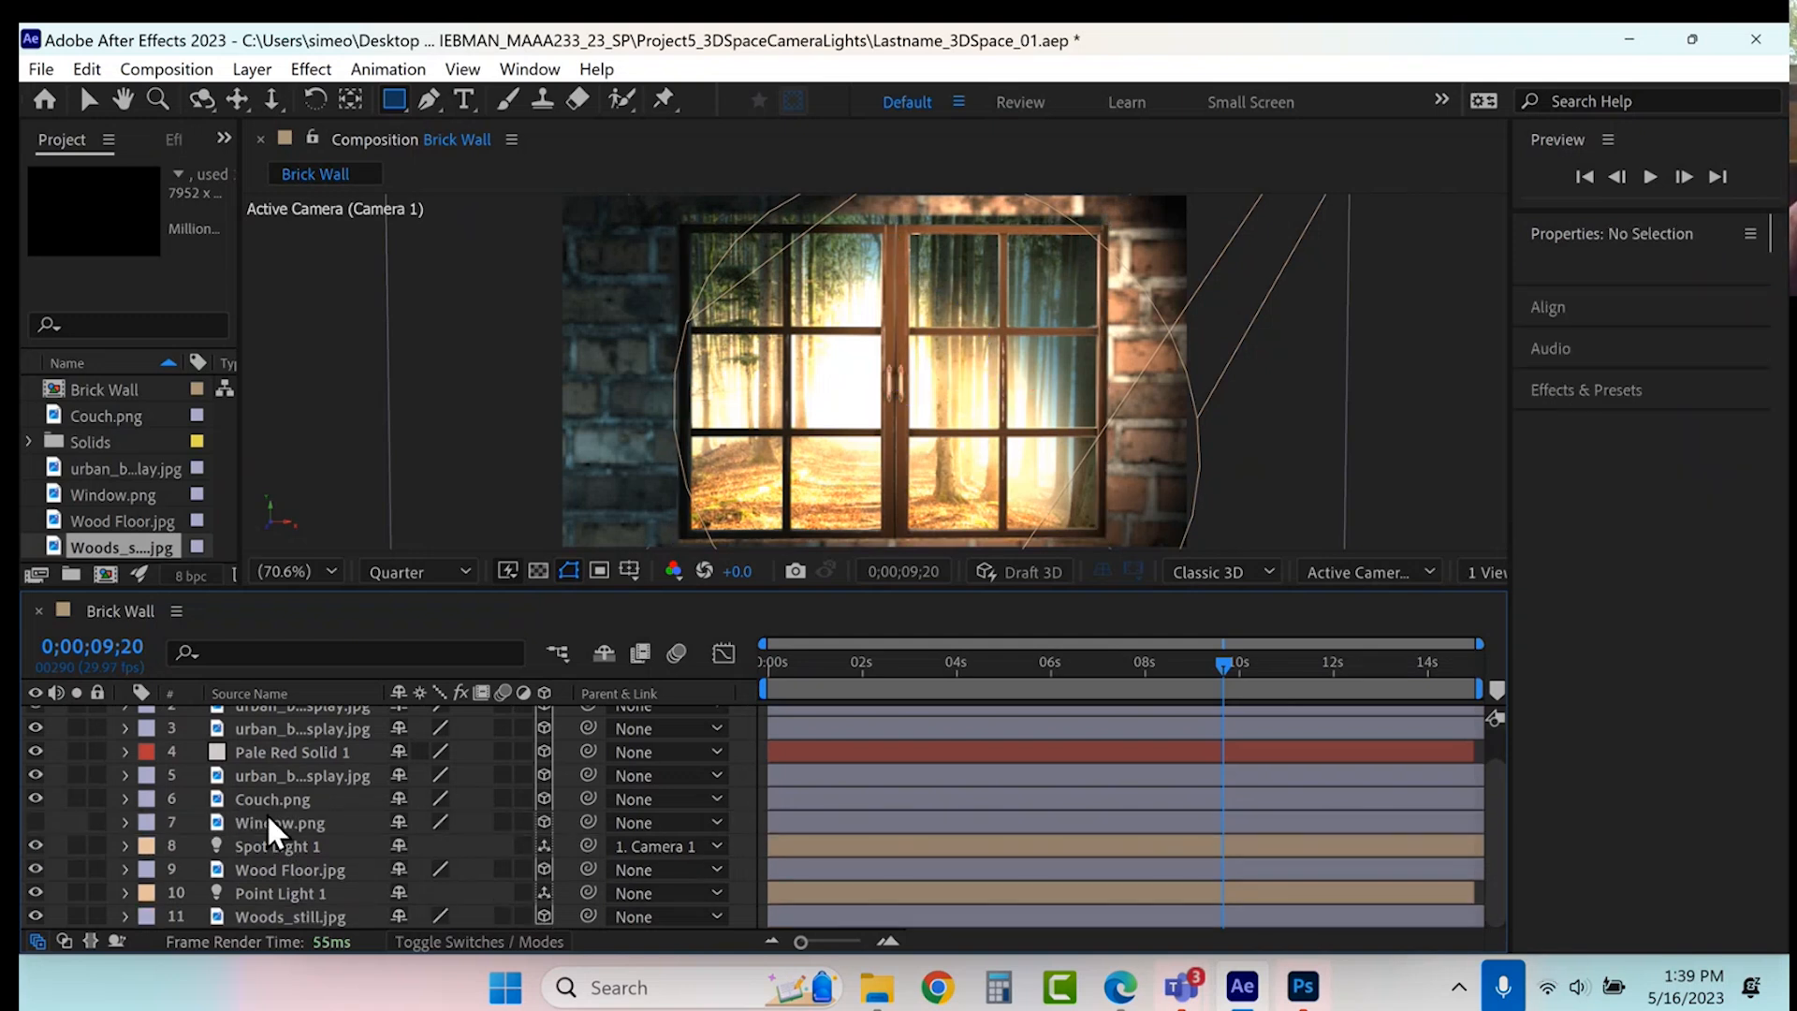
left_click(266, 814)
key("ctrl+d")
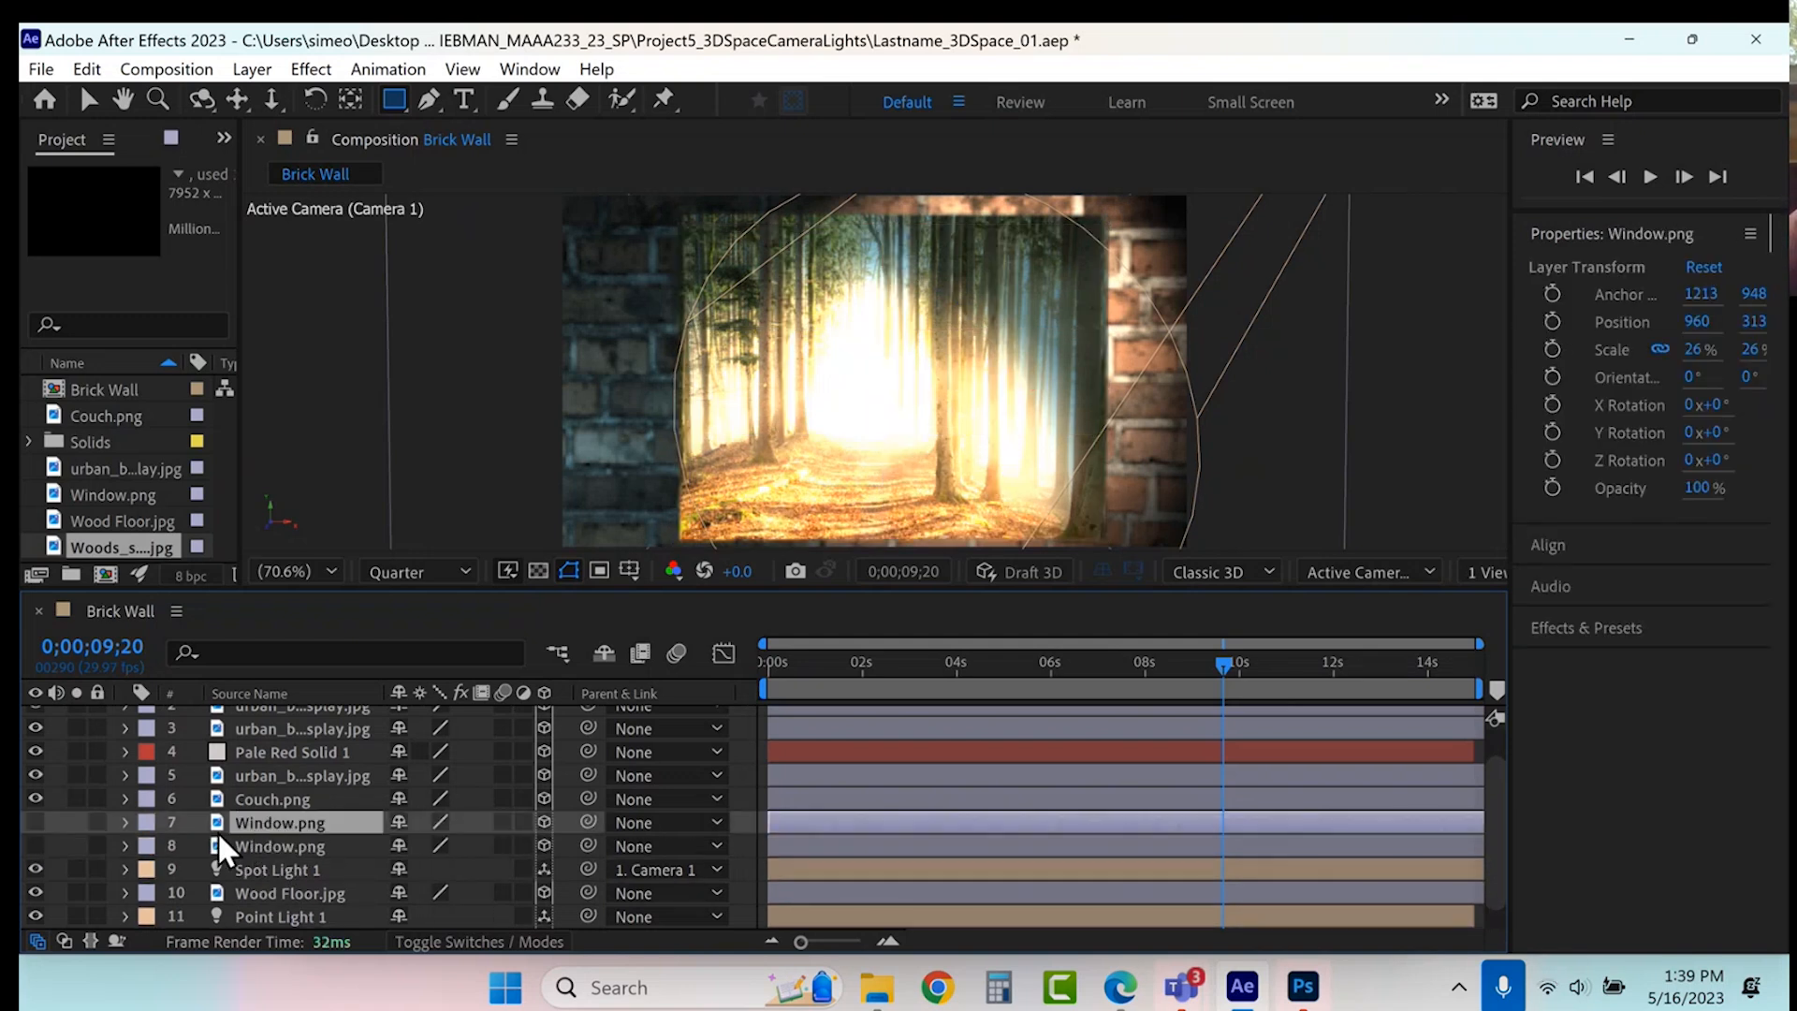
- Expand the lower Window.png layer and collapse its Transform group to reach its other property groups
left_click(125, 844)
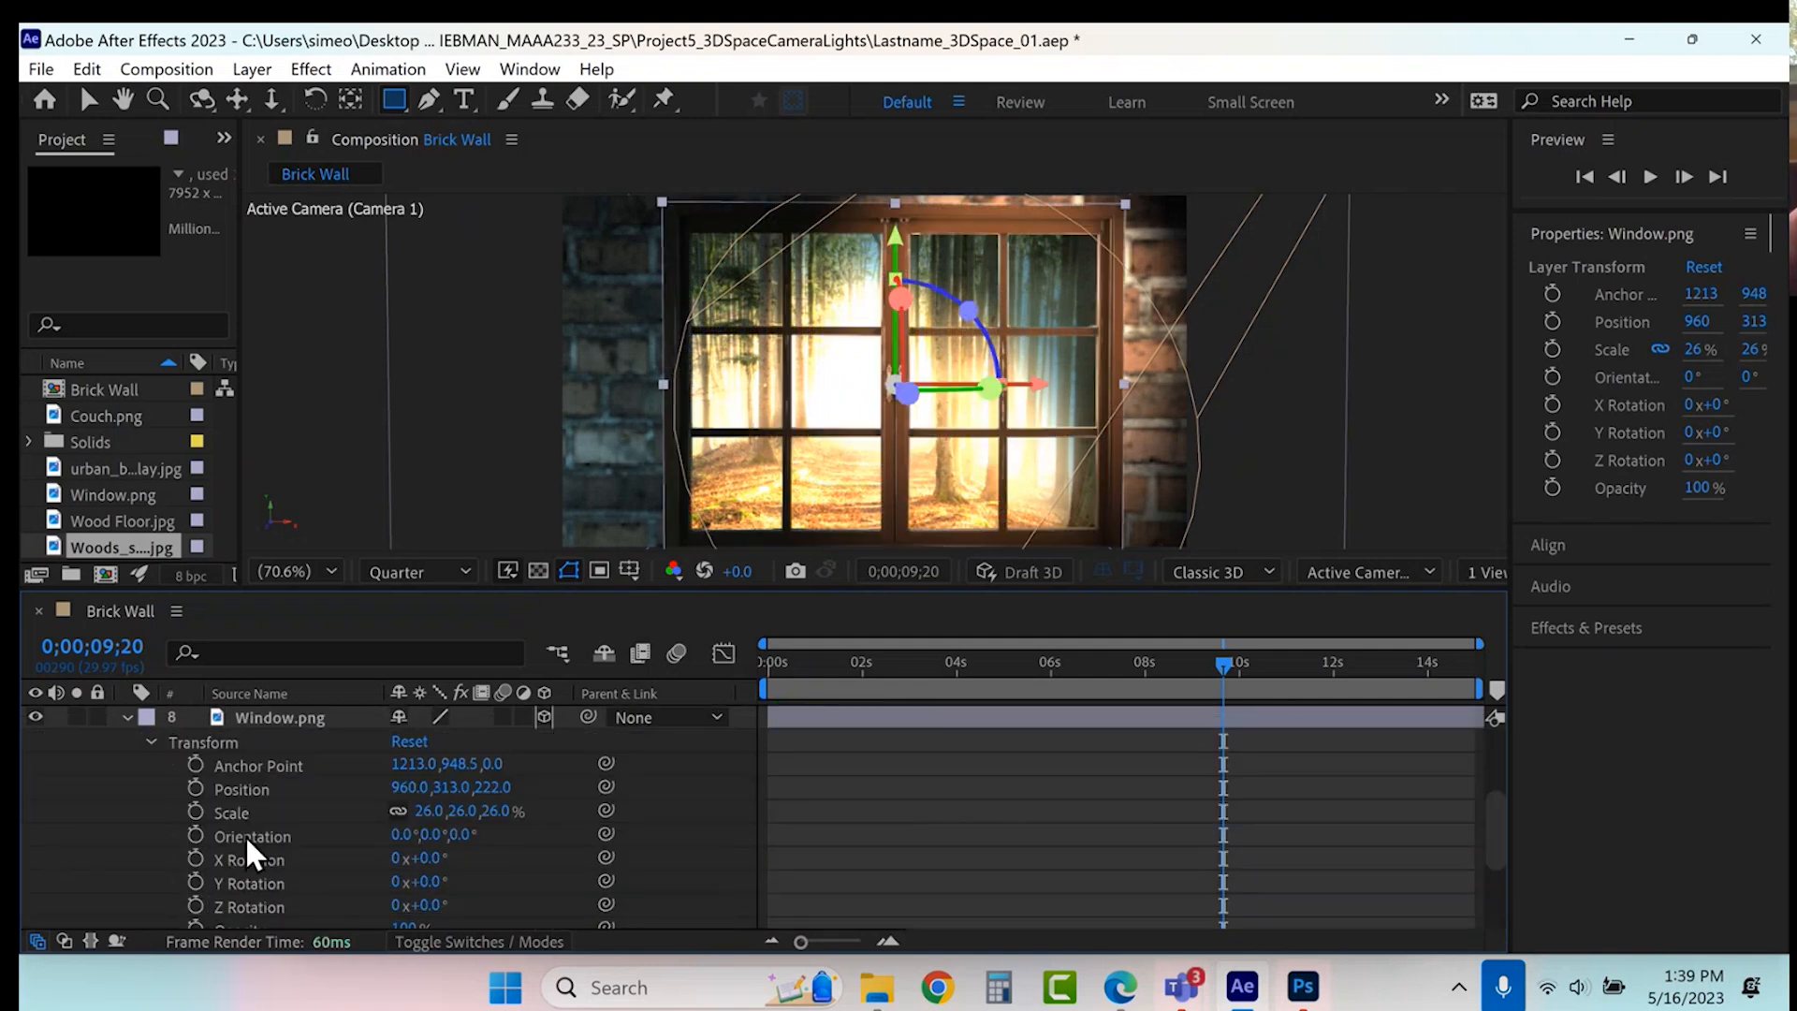
left_click(151, 742)
scroll(196, 796, "up", 1)
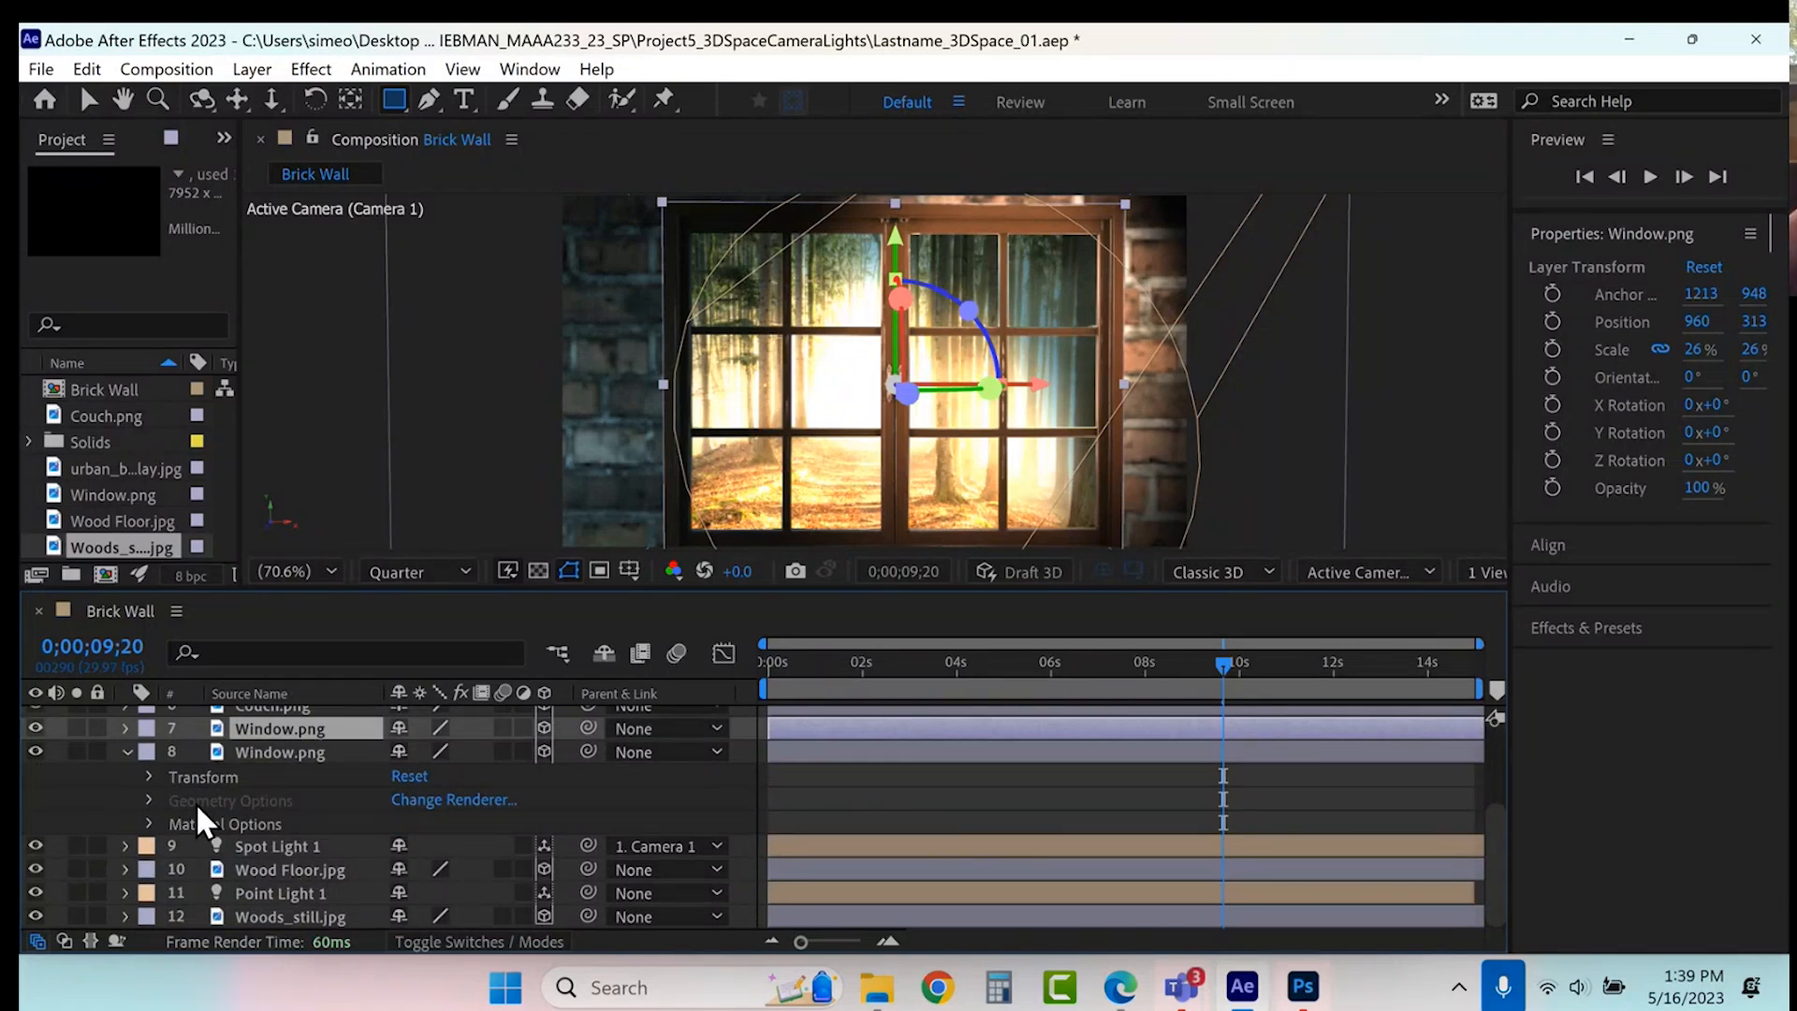
- Delete the lower Window.png layer and draw a rectangular mask around the inner sashes on the remaining Window.png layer
left_click(257, 748)
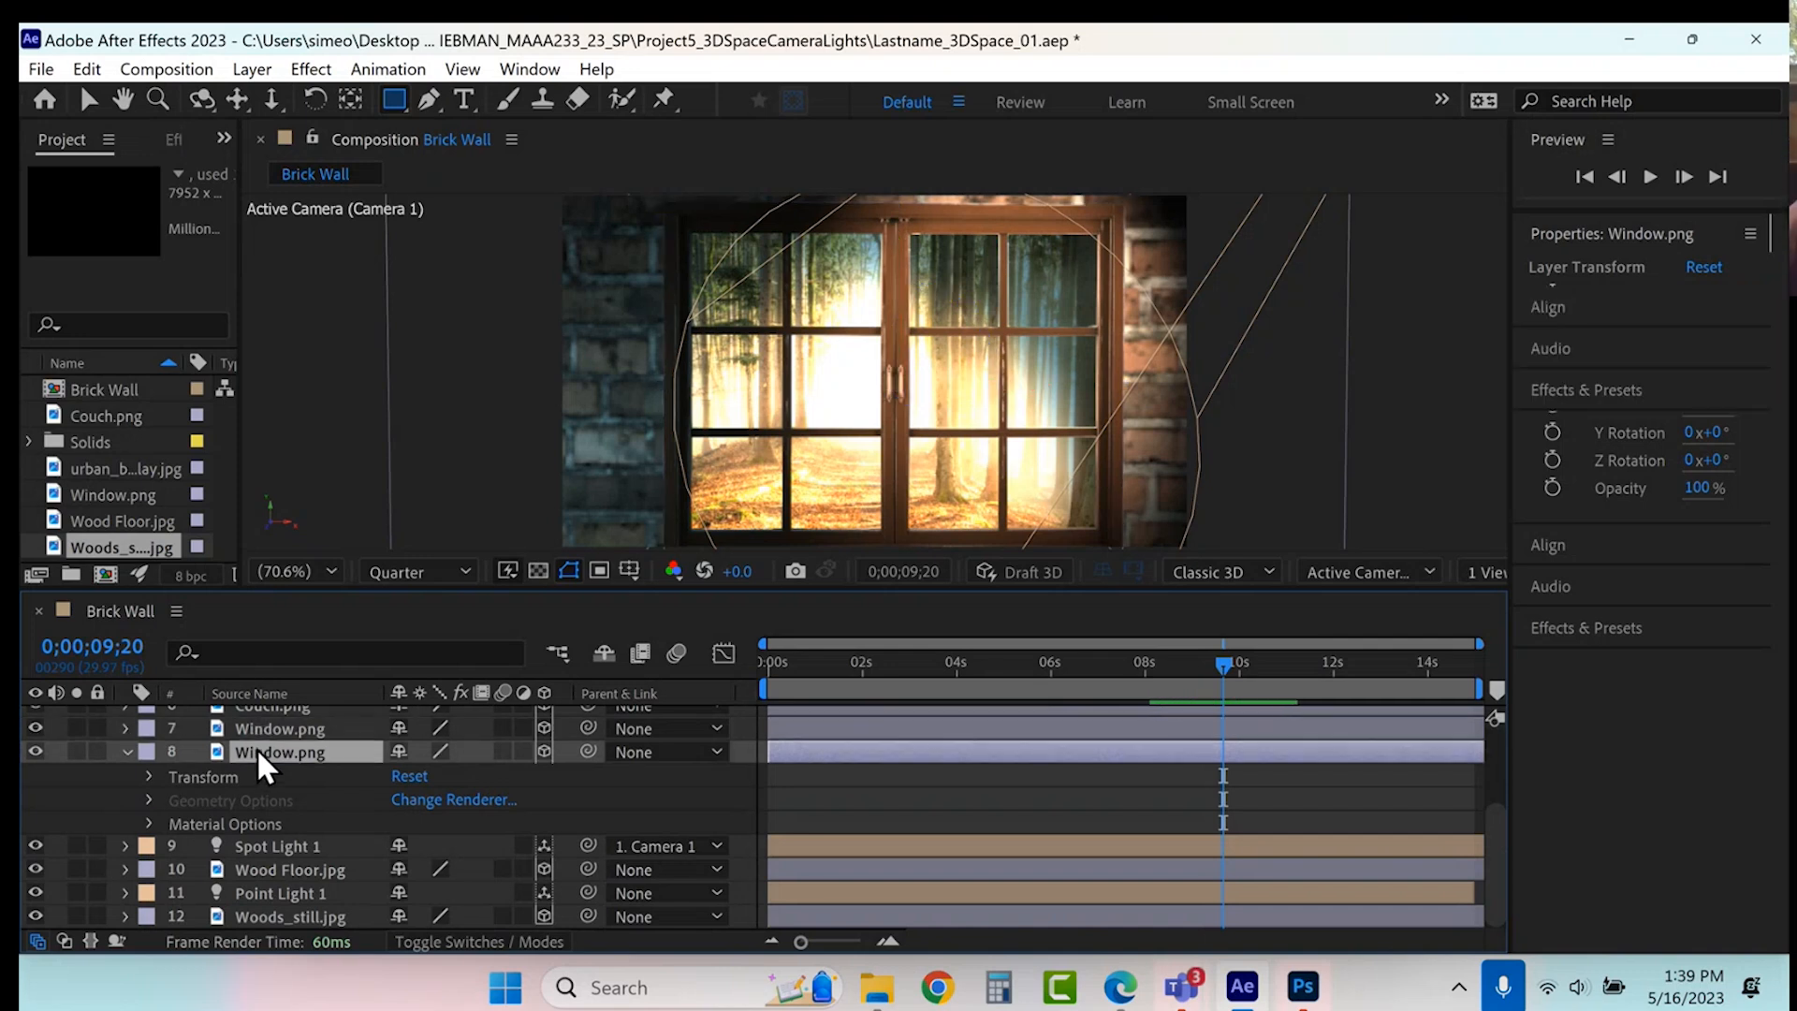
key("Delete")
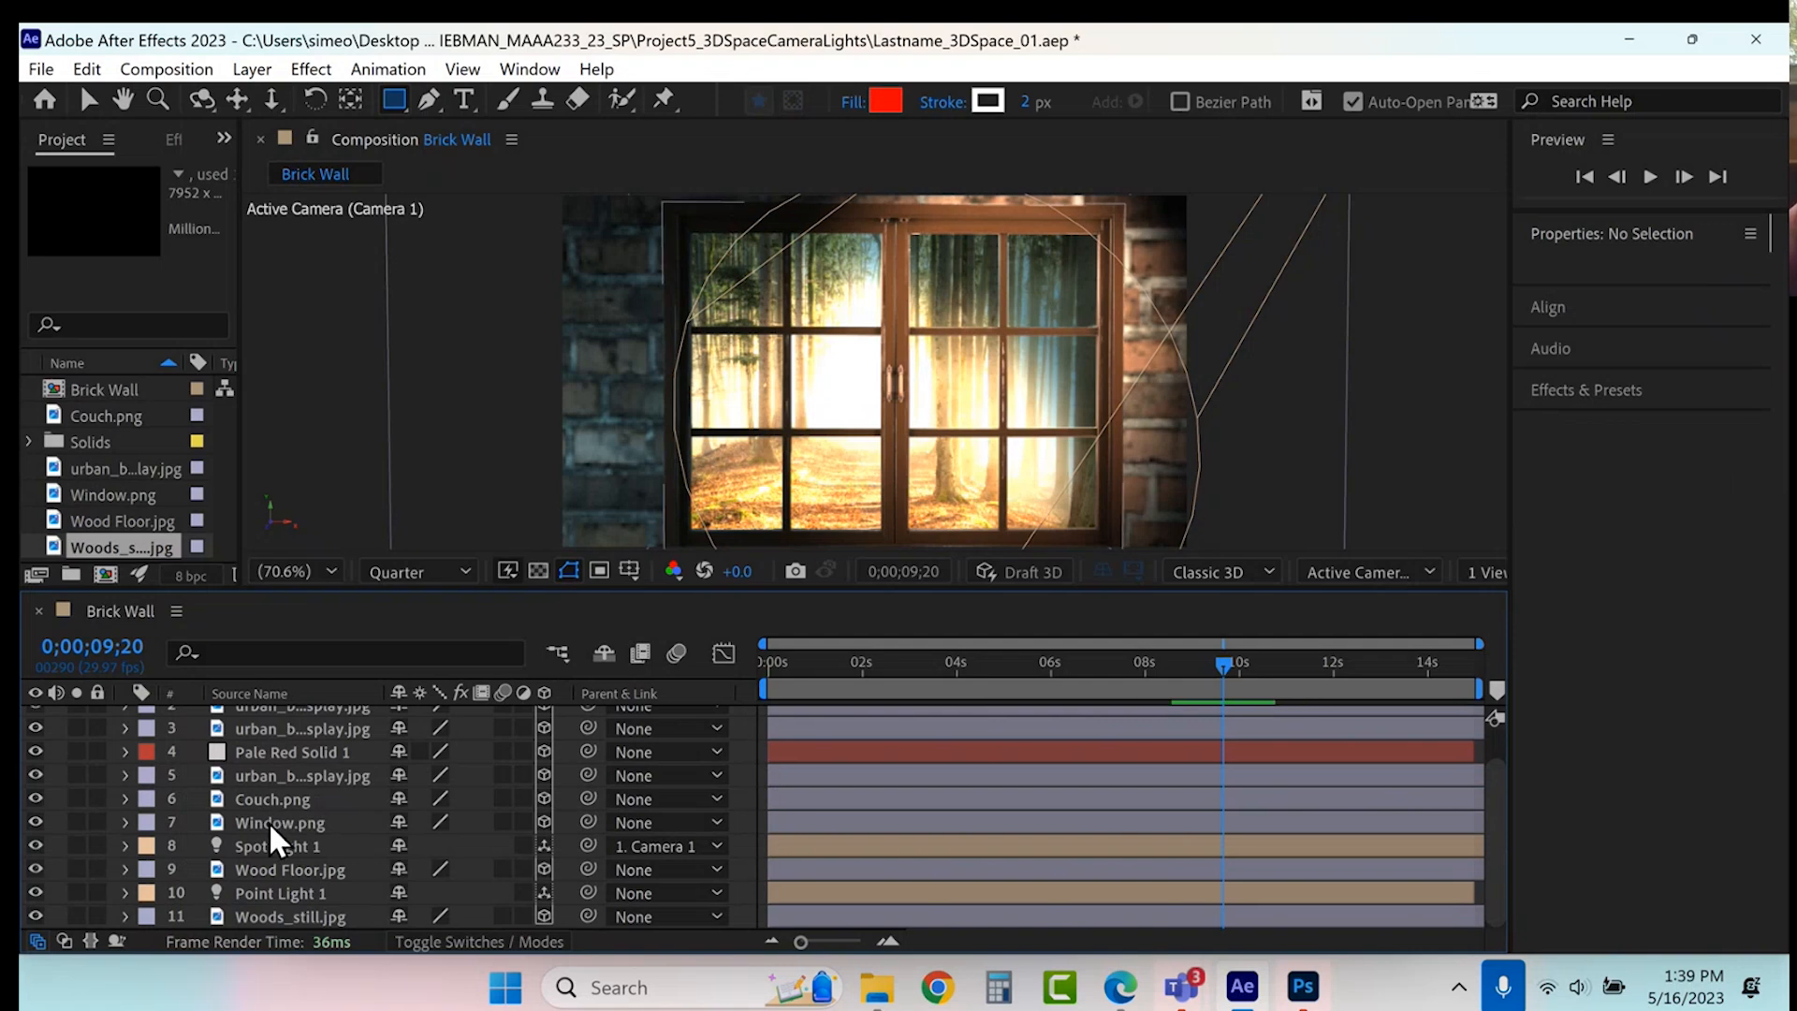
left_click(267, 822)
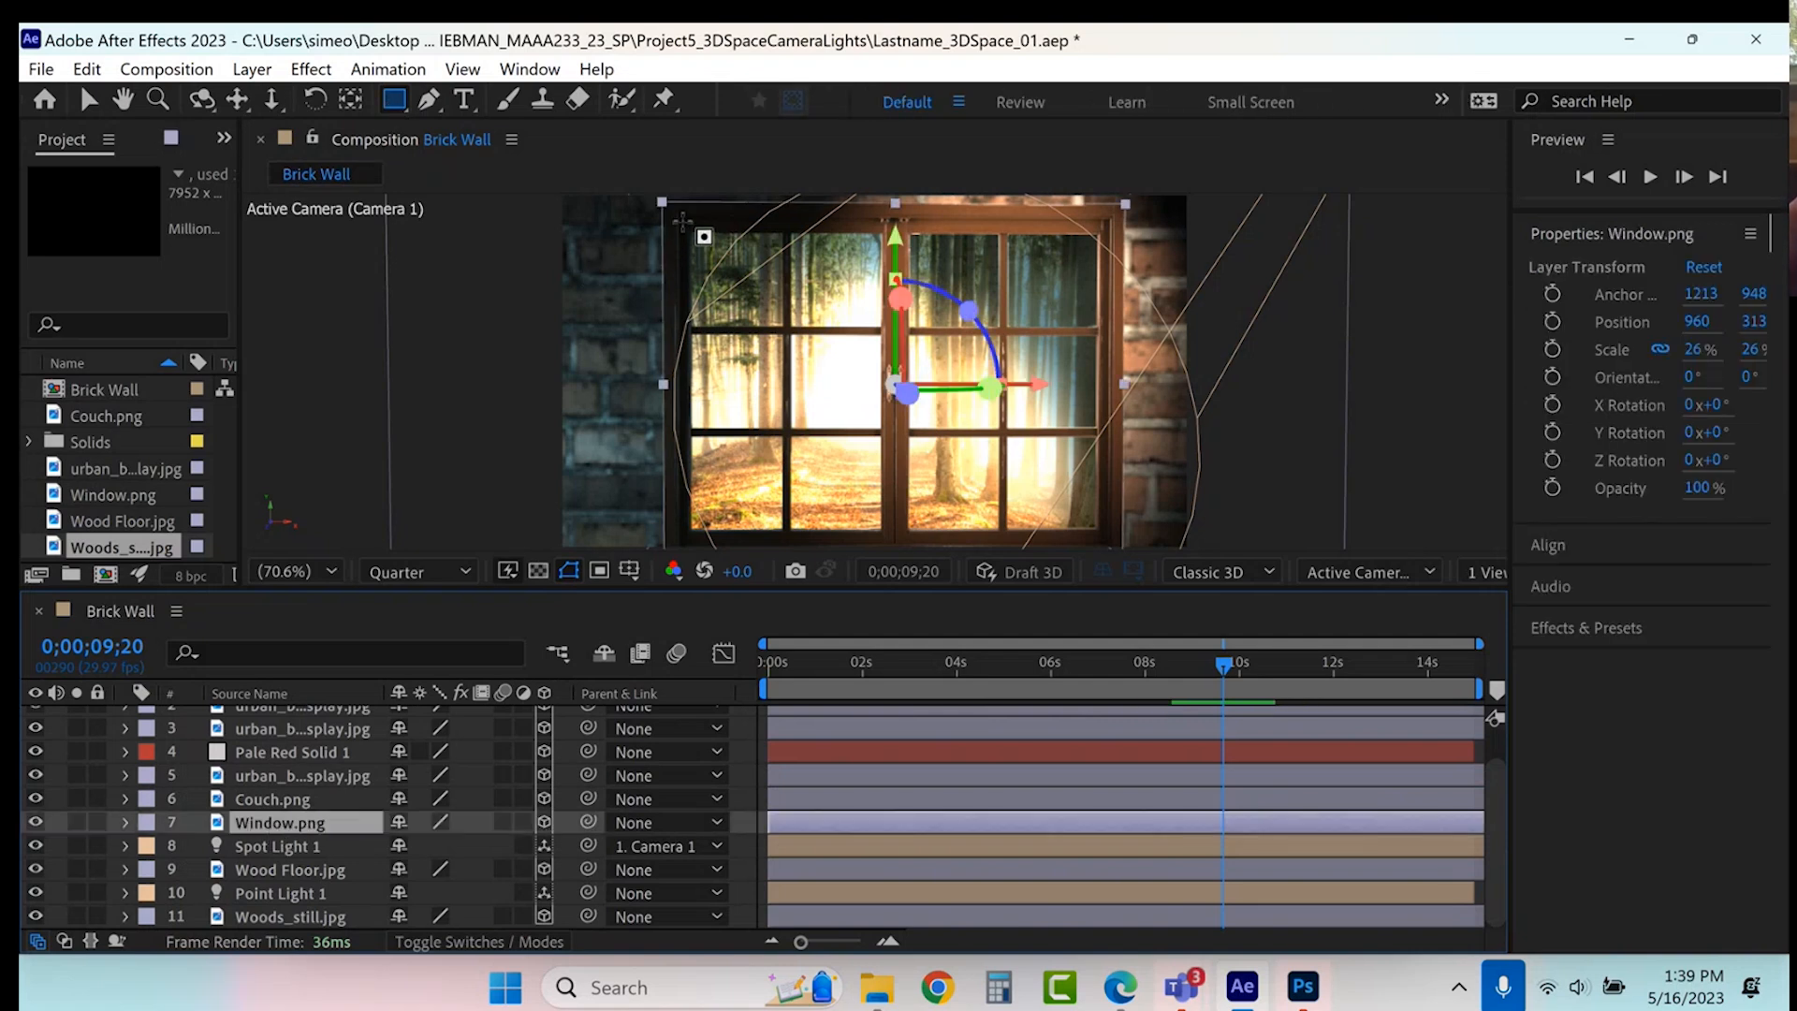
left_click_drag(684, 223, 1107, 538)
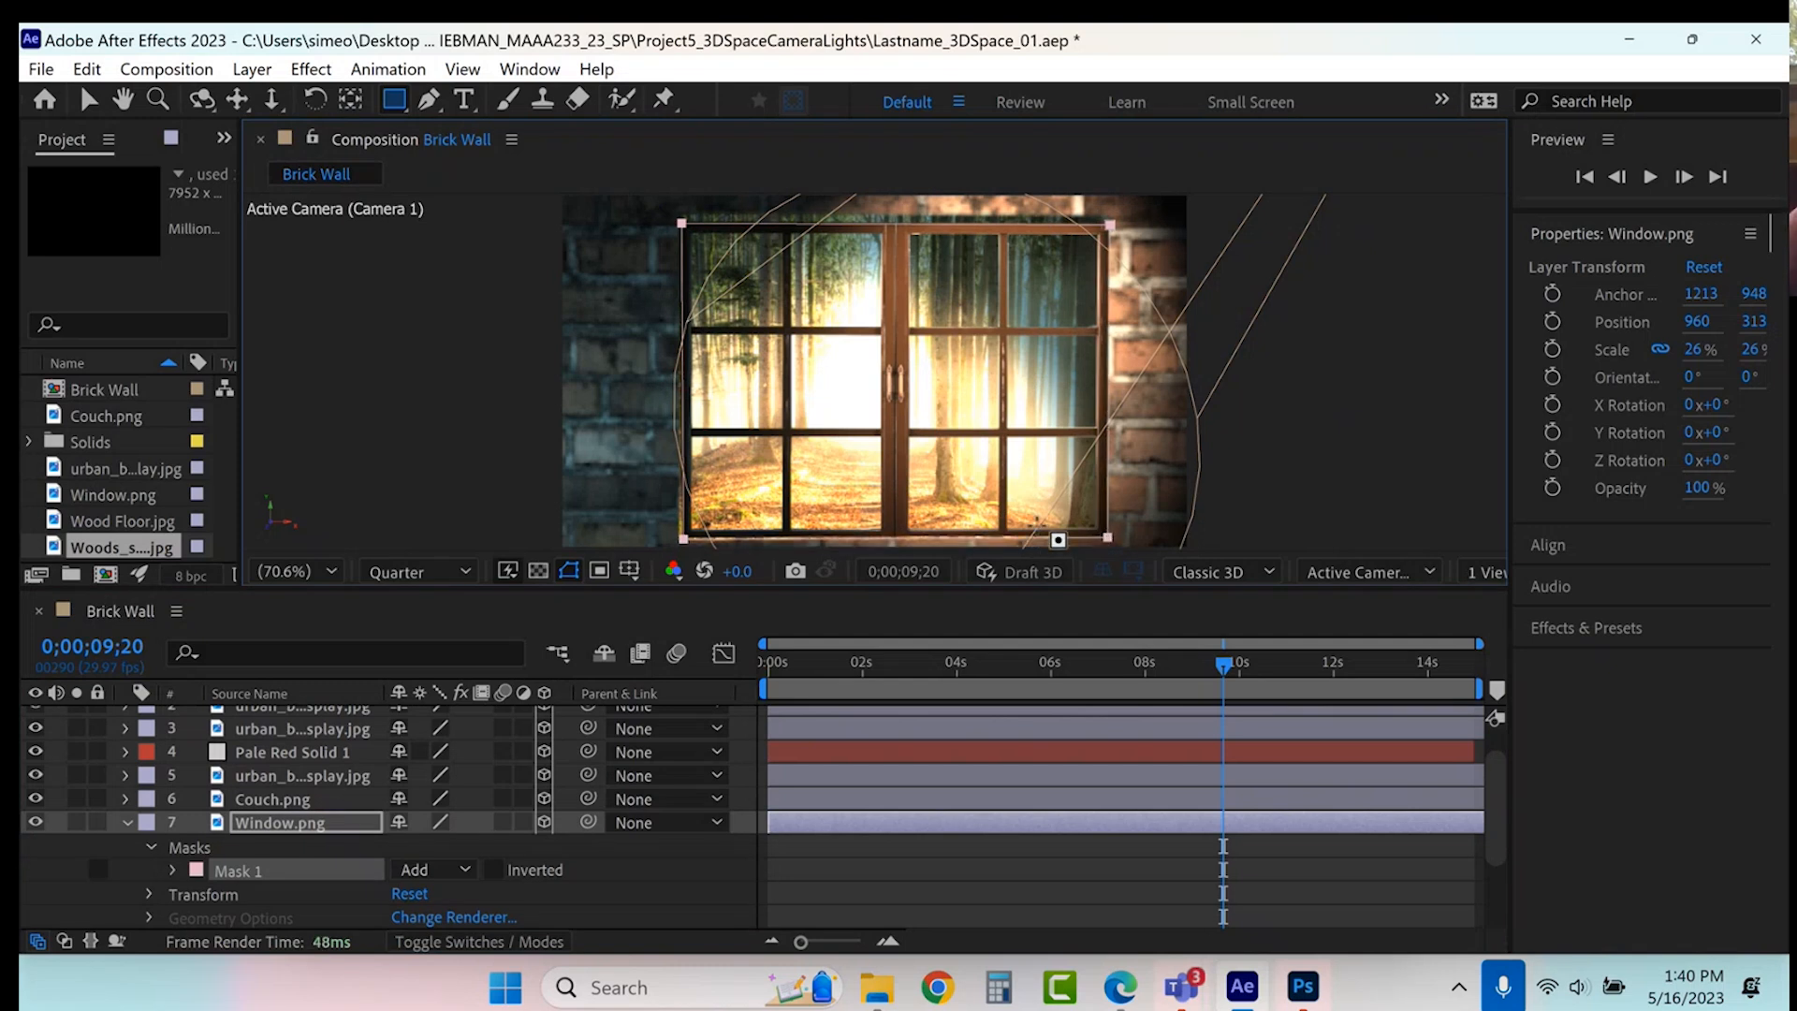
- Duplicate the masked Window.png layer, invert Mask 1 on the lower copy to keep the outer frame, and lock that layer
left_click(244, 823)
key("ctrl+d")
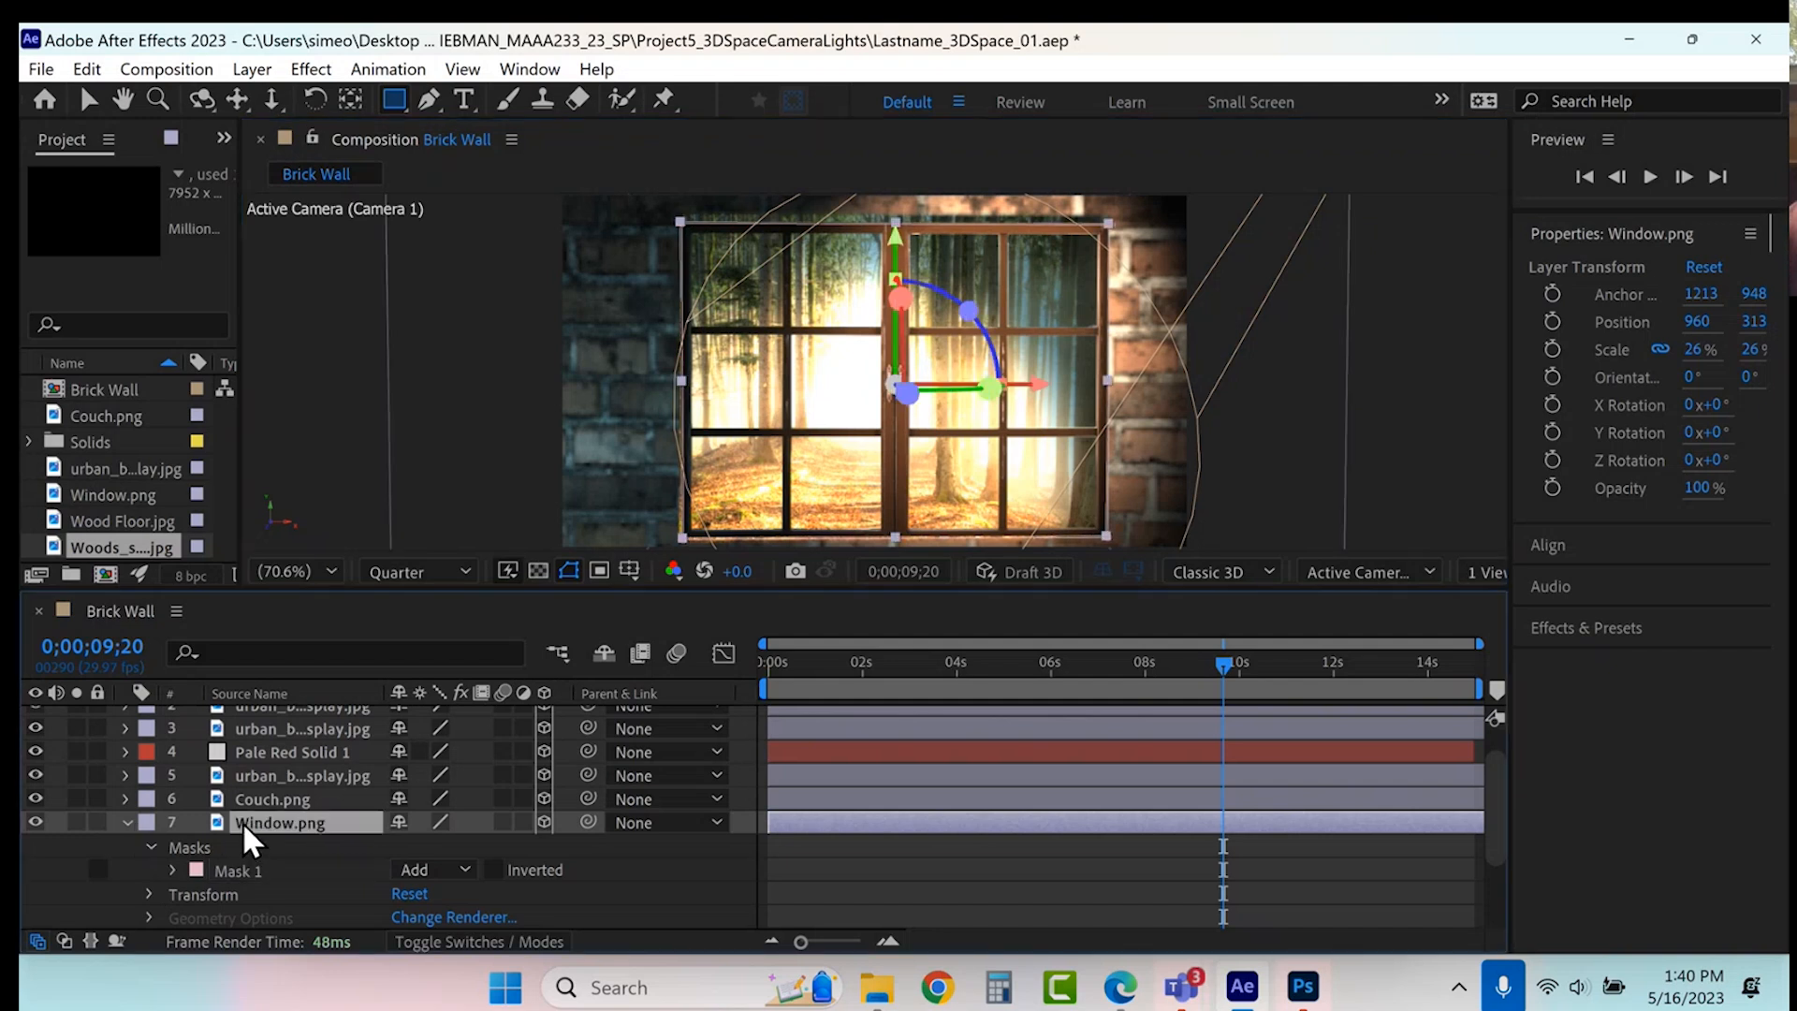
left_click(243, 838)
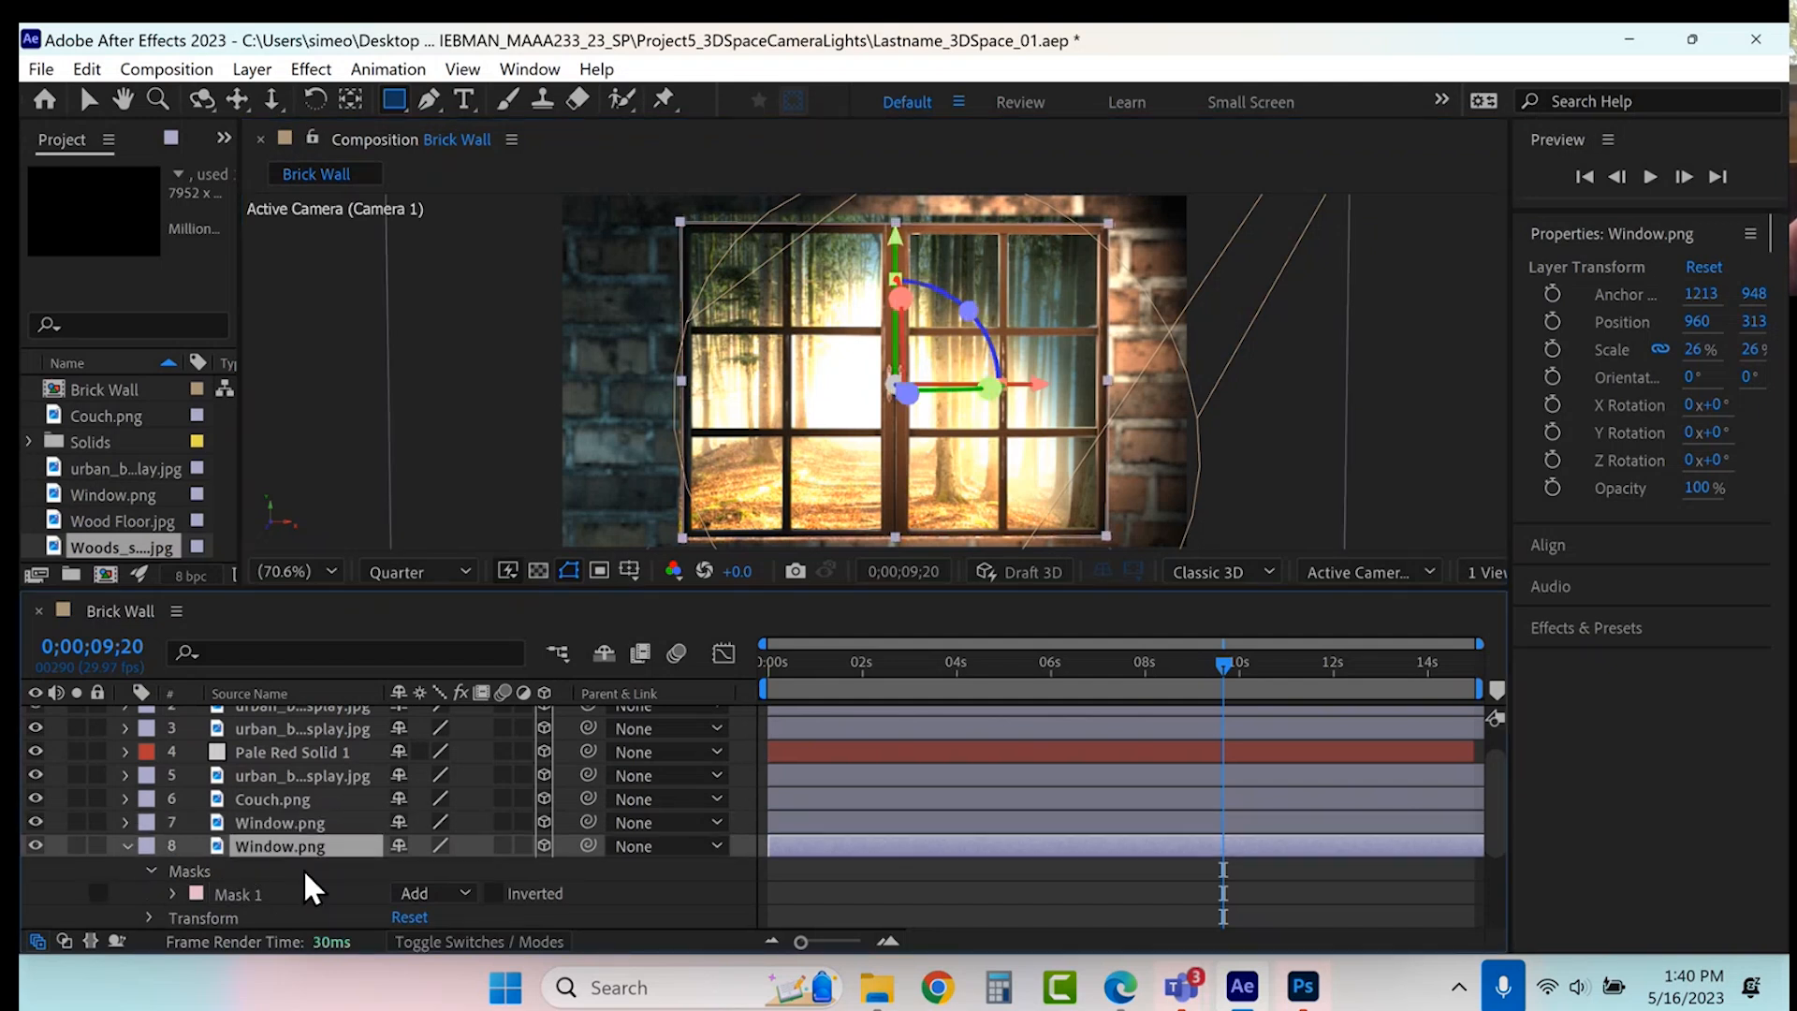
left_click(493, 894)
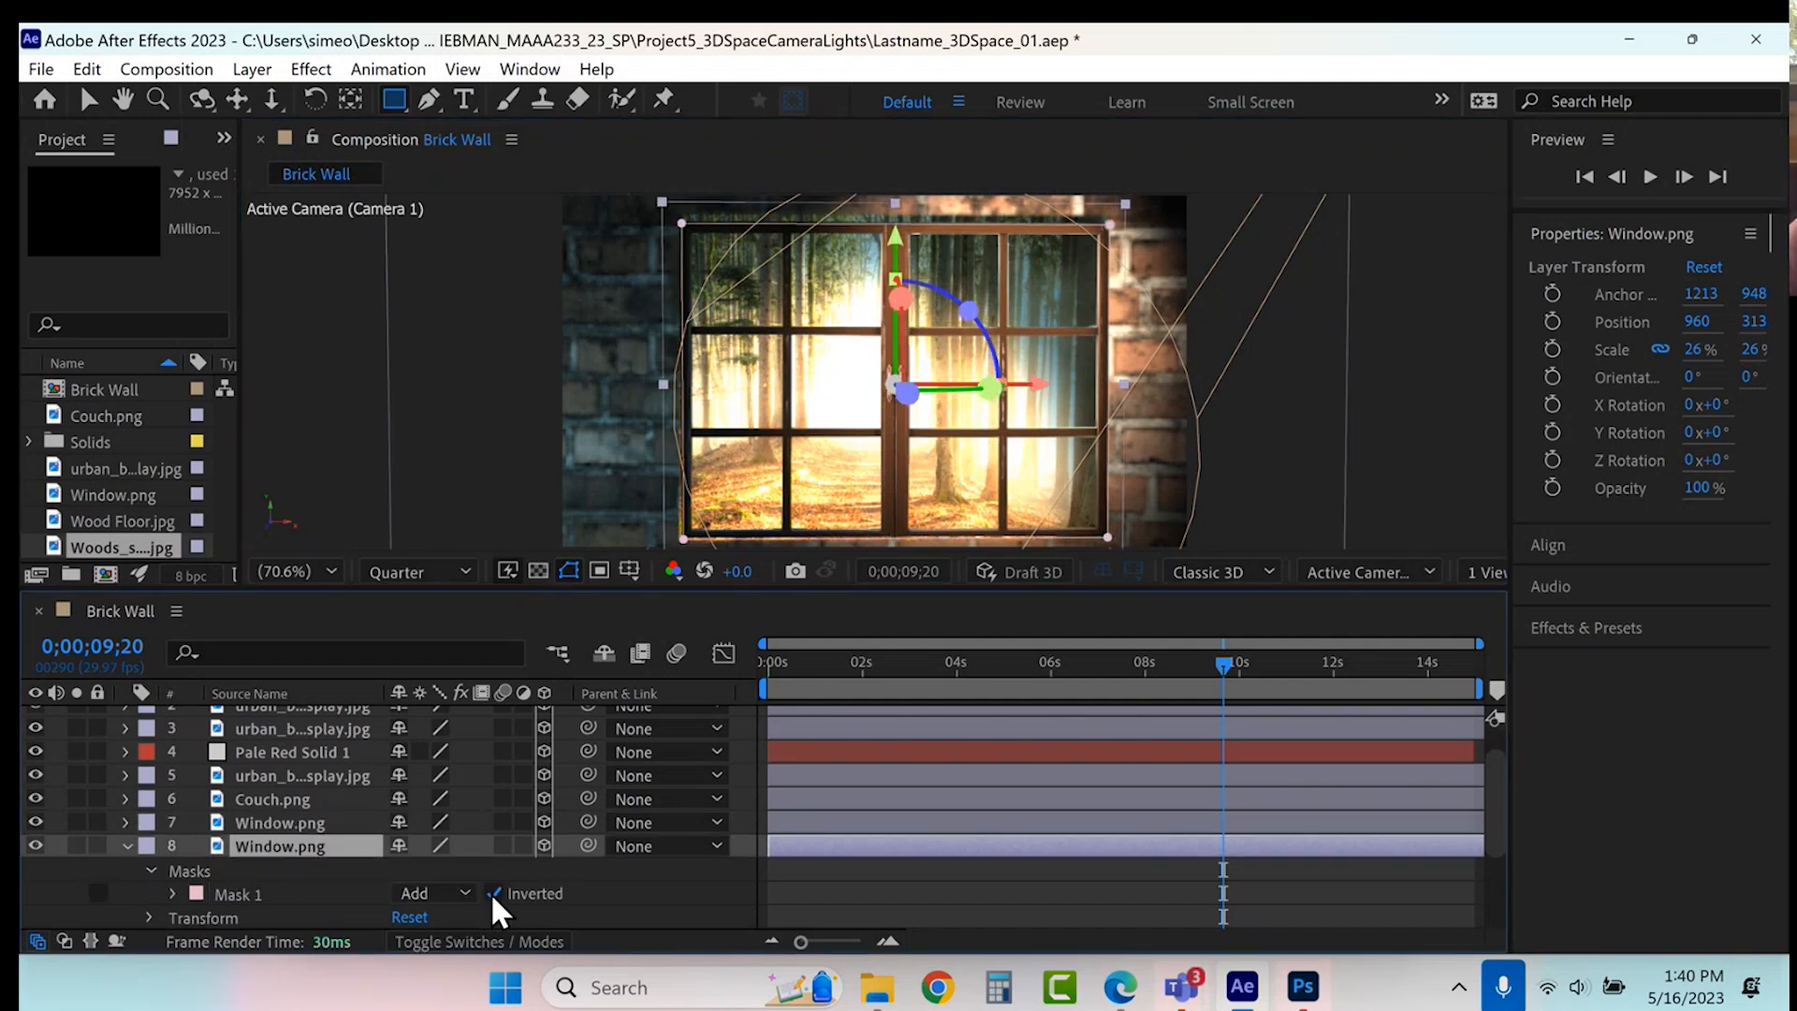
left_click(126, 845)
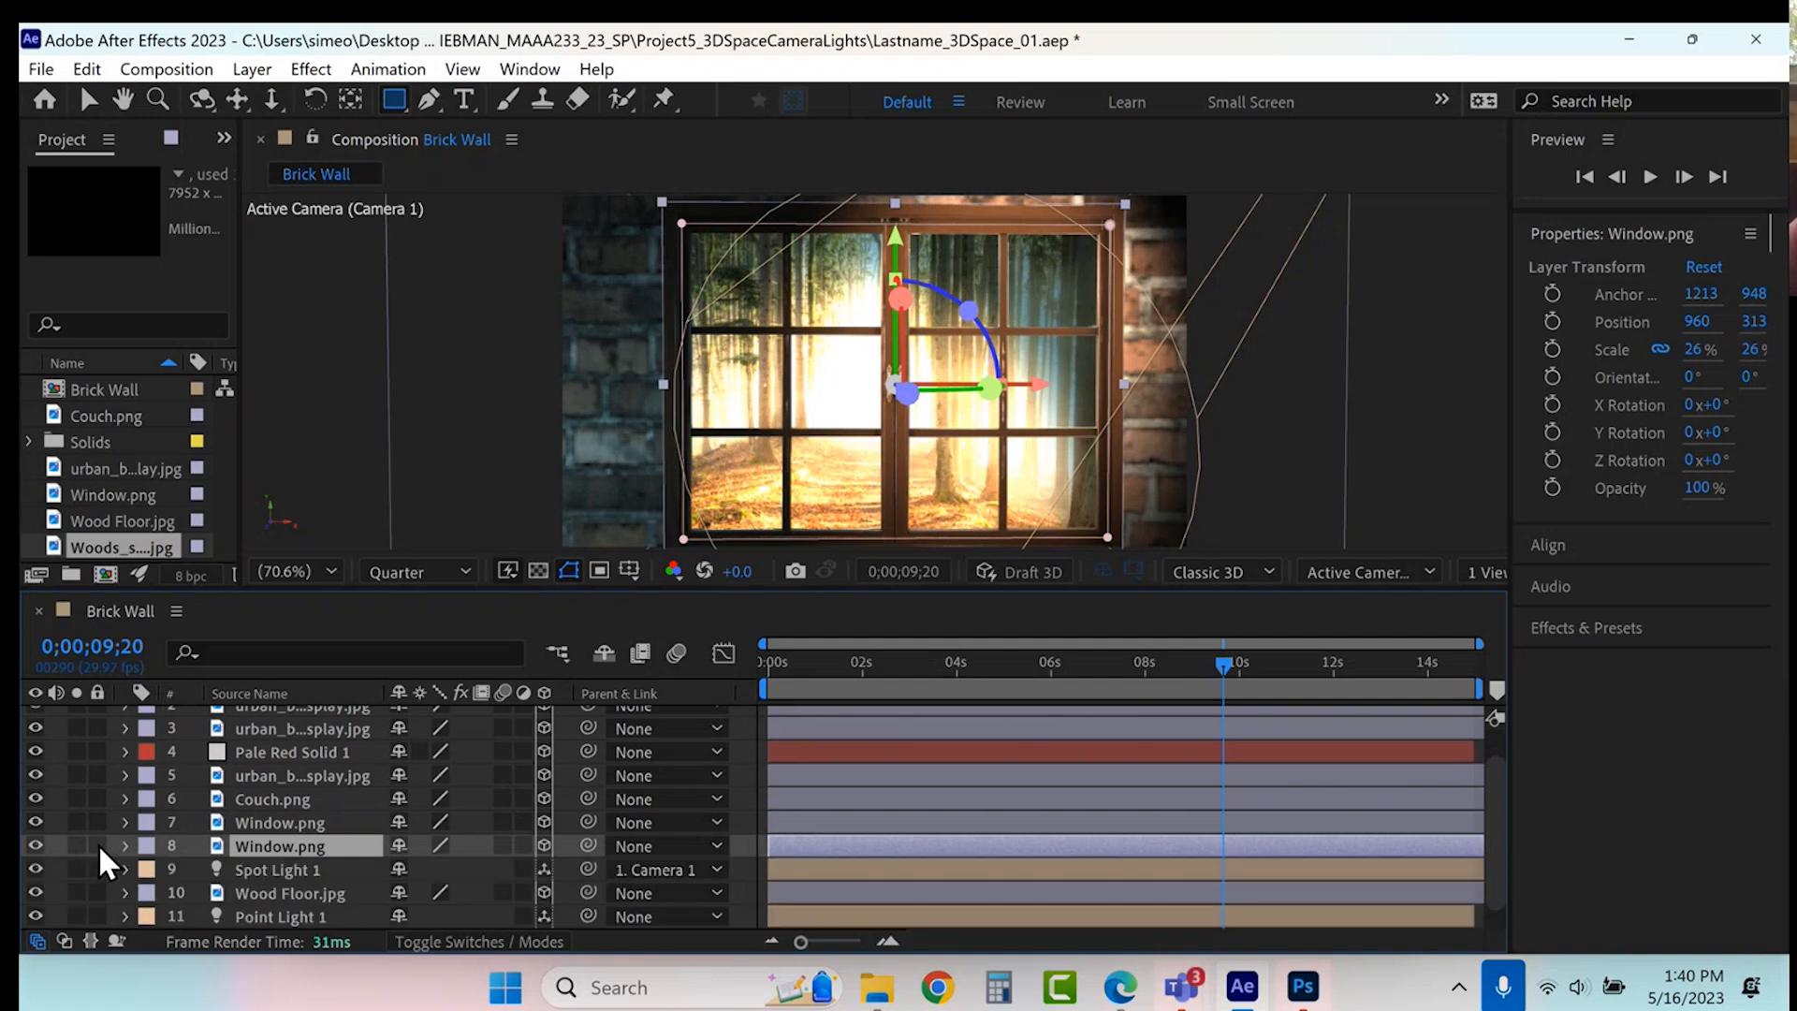
left_click(98, 844)
- Reveal and select Mask 1 on the unlocked Window.png layer and switch to the Selection tool
left_click(260, 821)
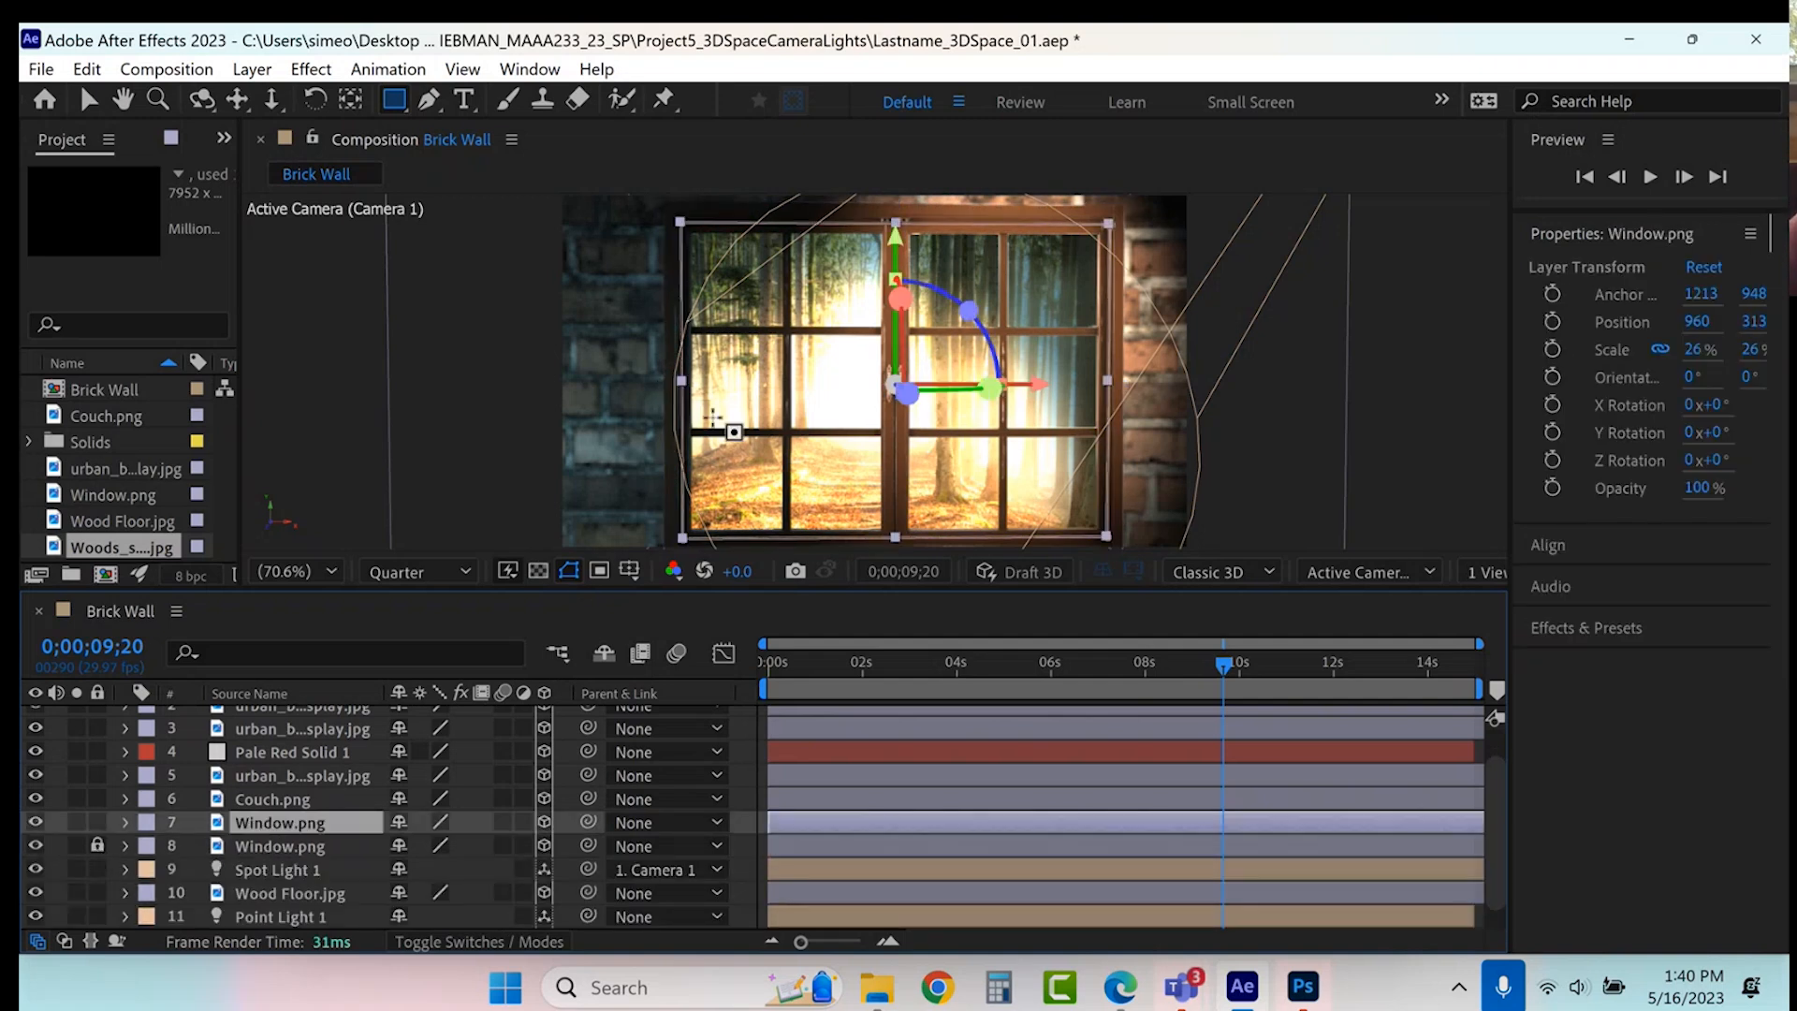
left_click(125, 821)
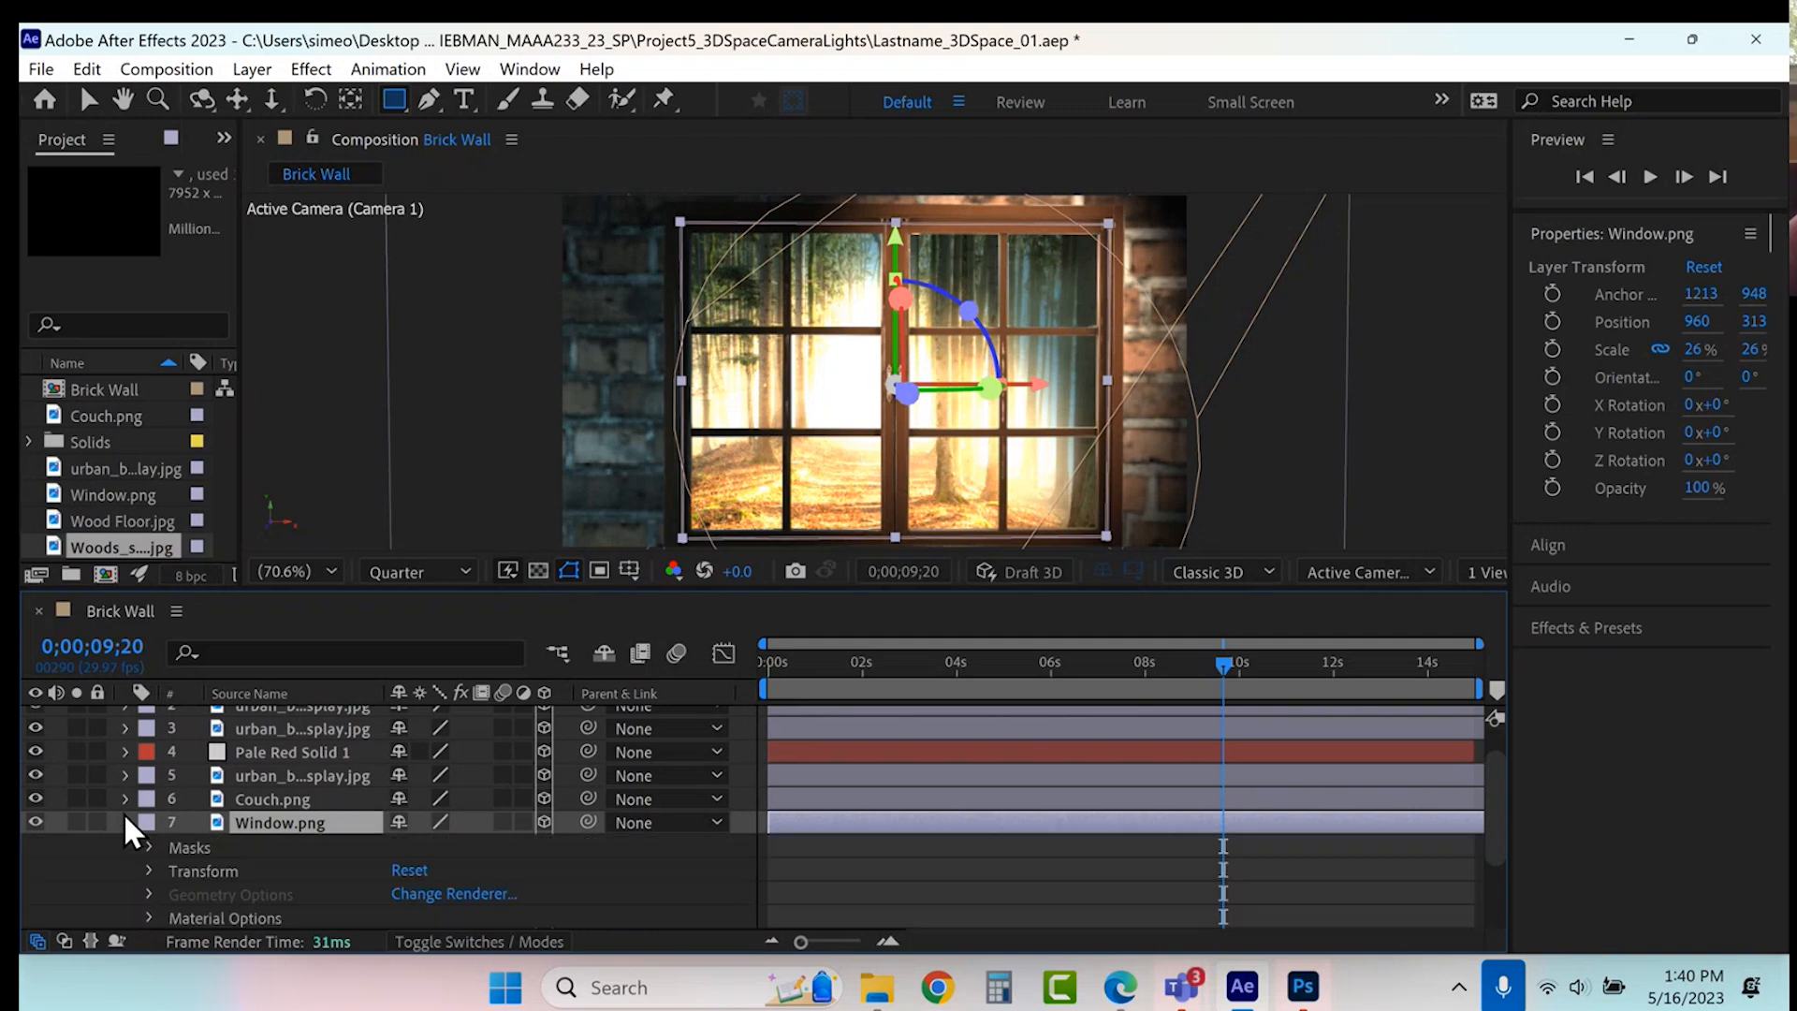
left_click(148, 845)
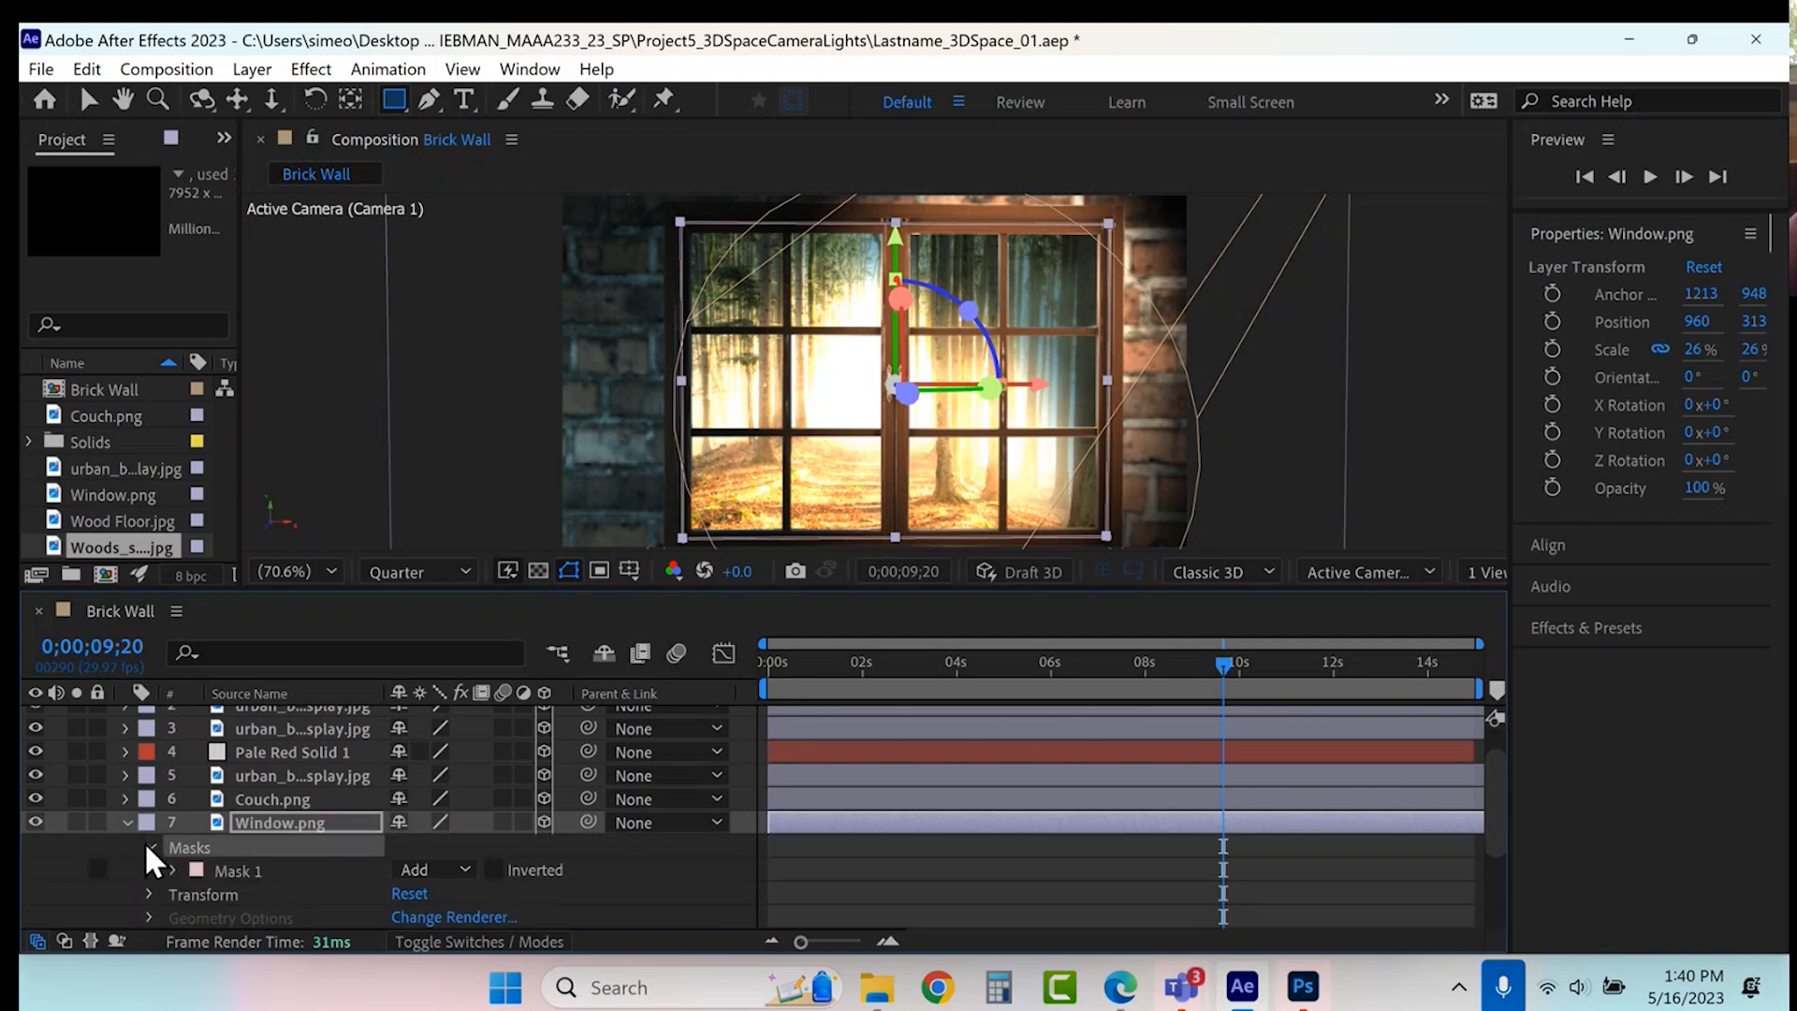
left_click(228, 867)
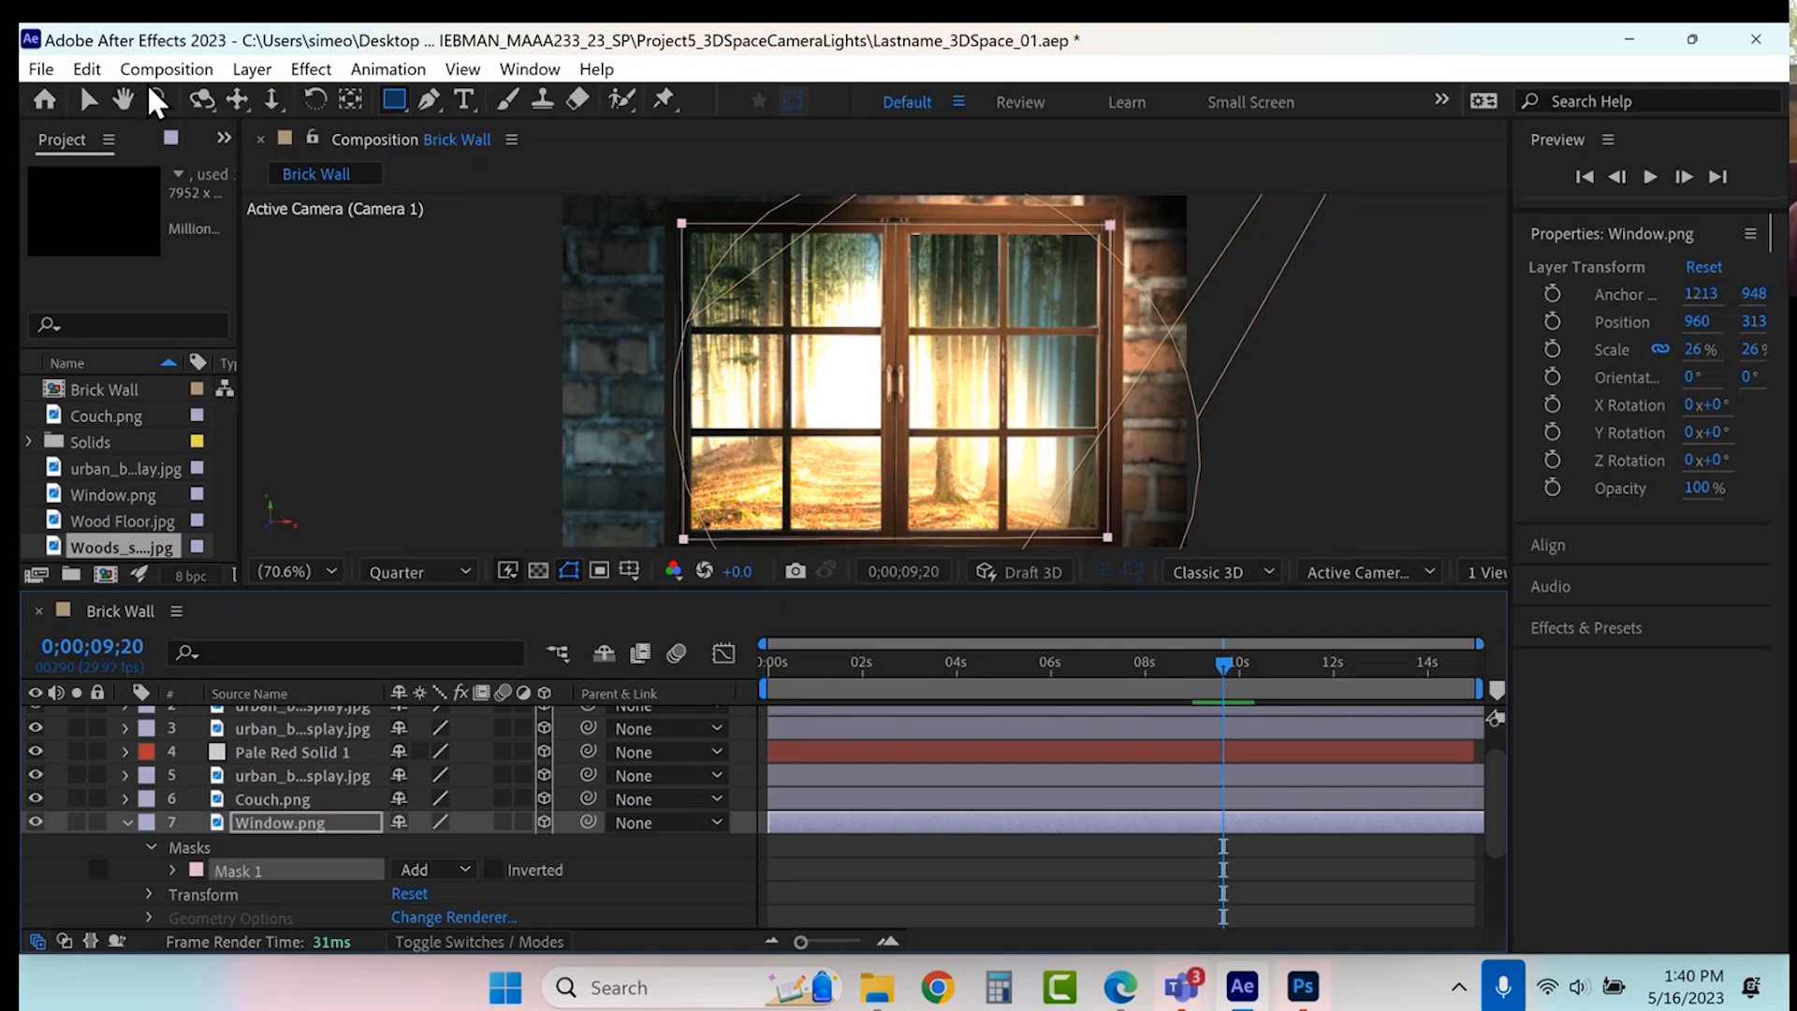
left_click(90, 101)
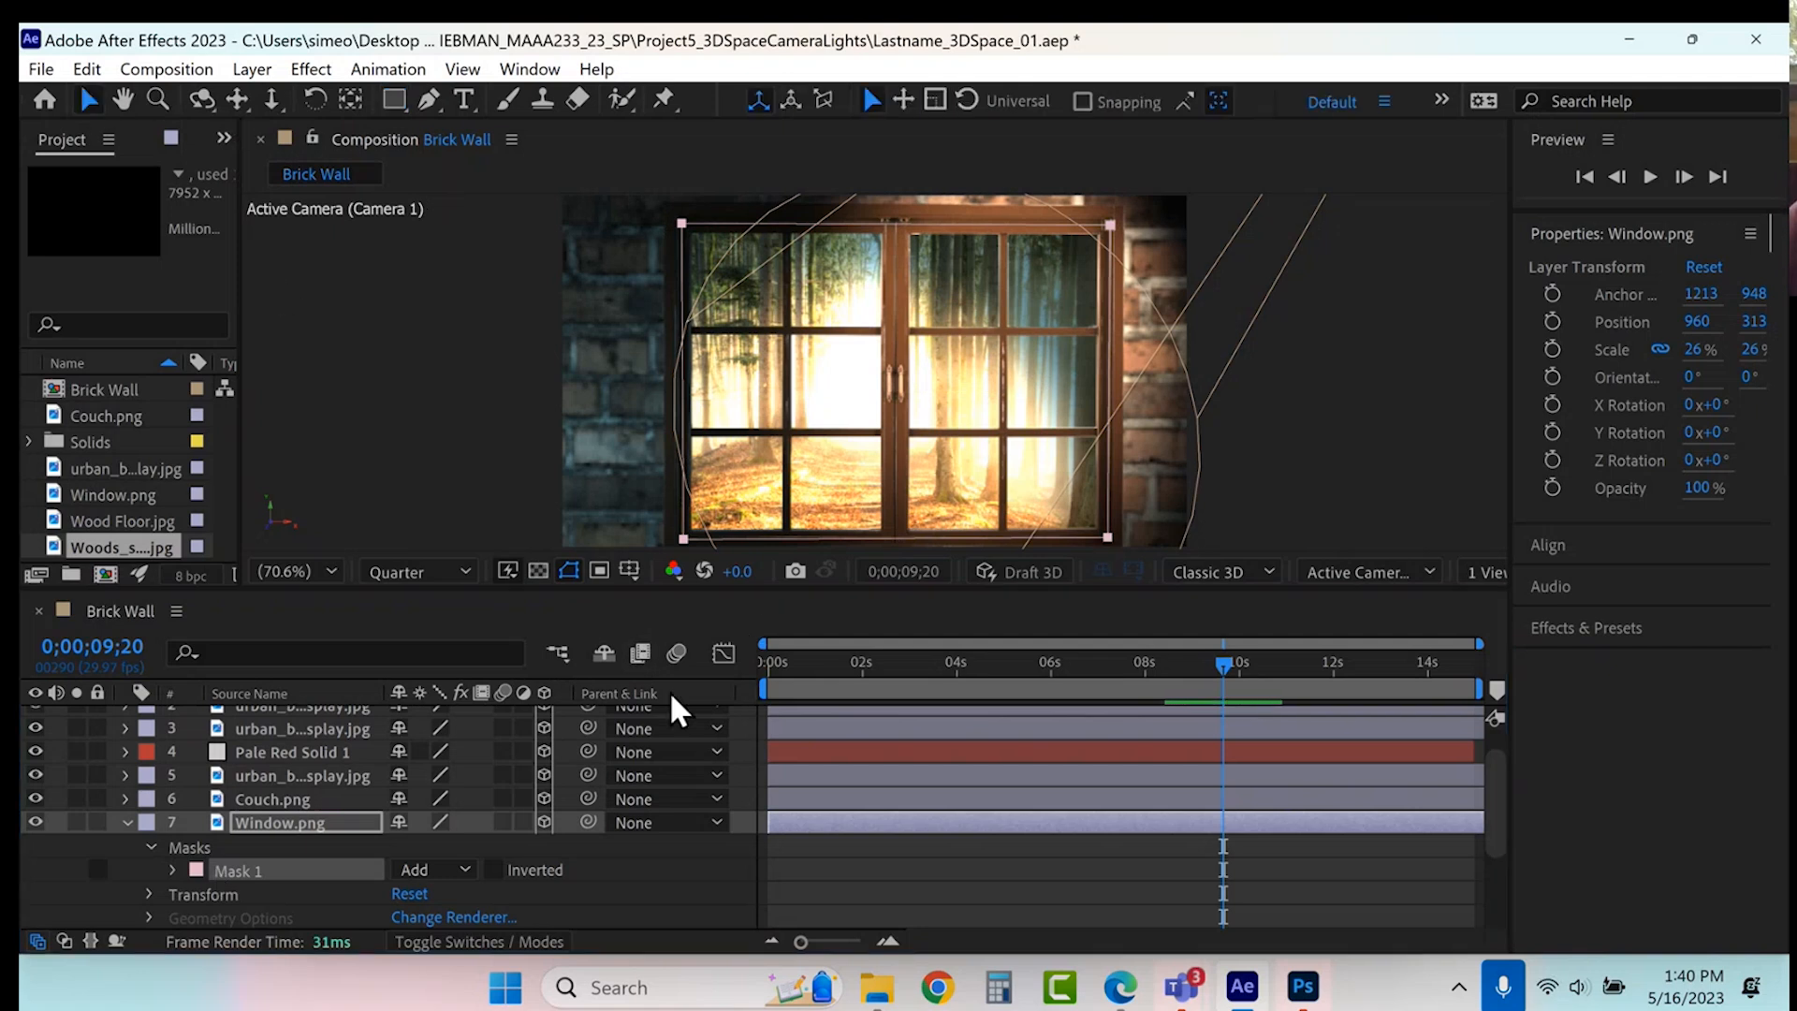
- Duplicate the unlocked Window.png layer together with its single mask and hide the upper copy
key("ctrl+d")
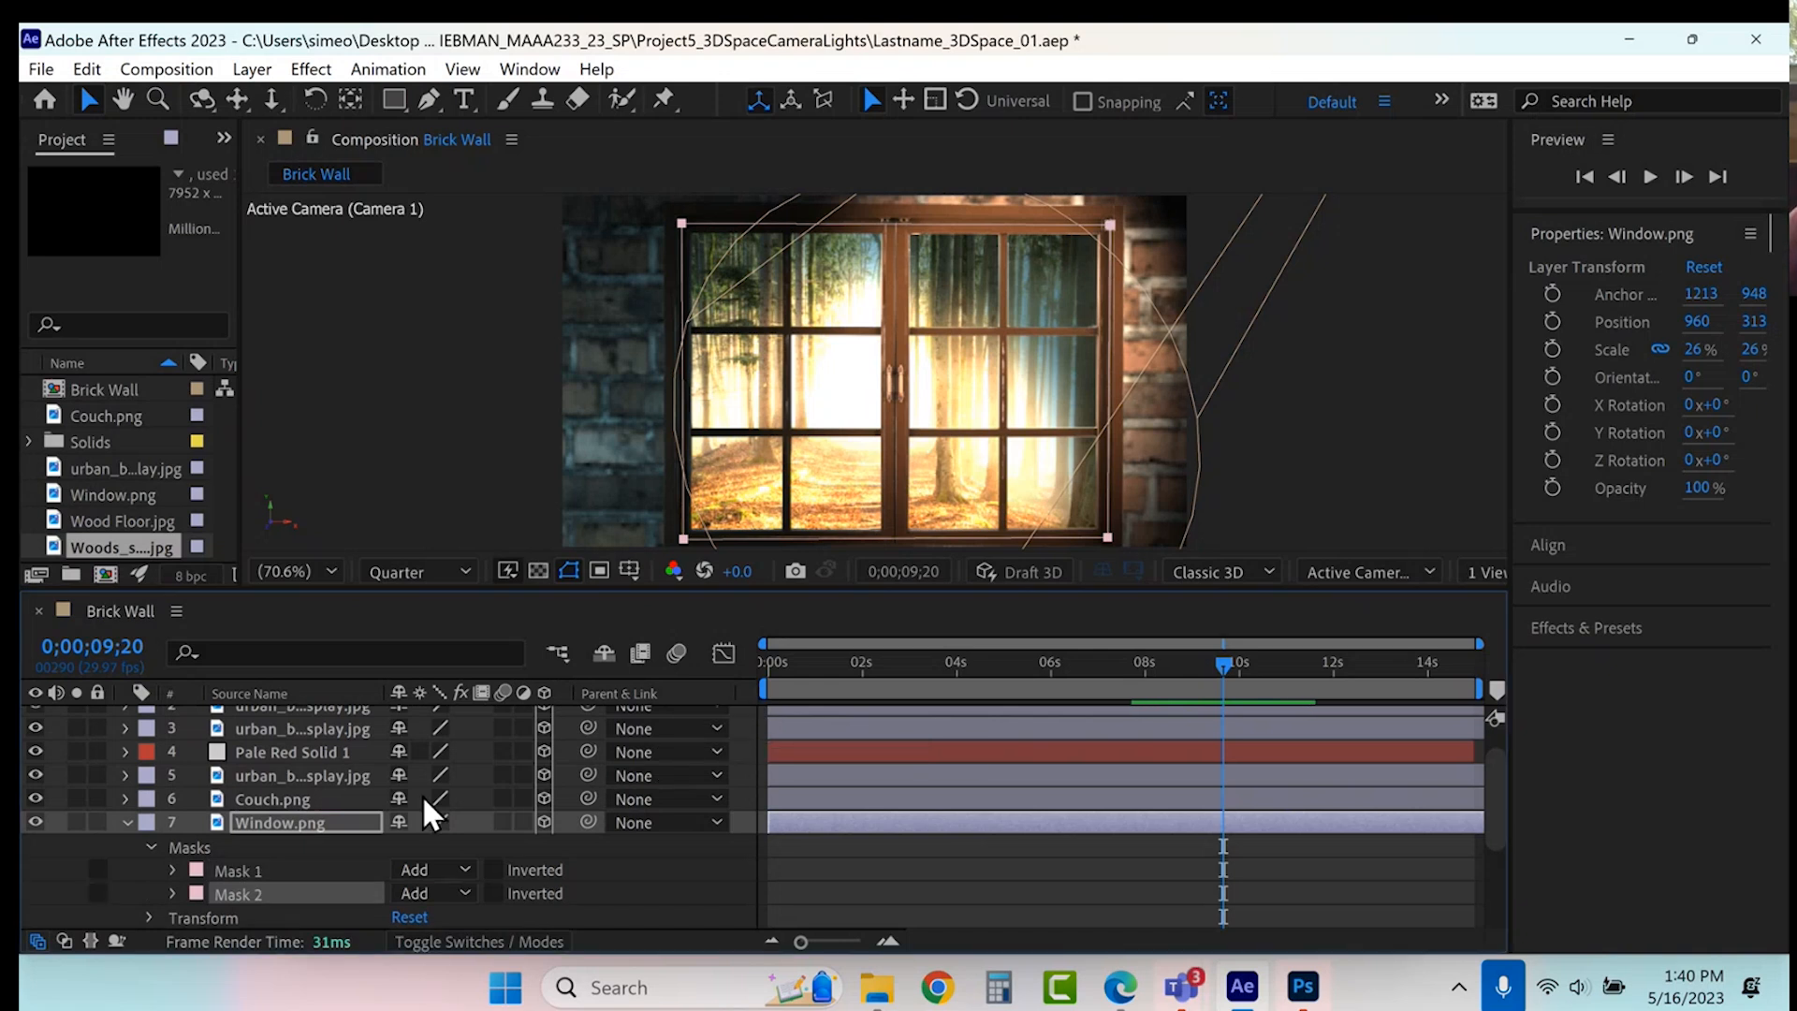
key("Delete")
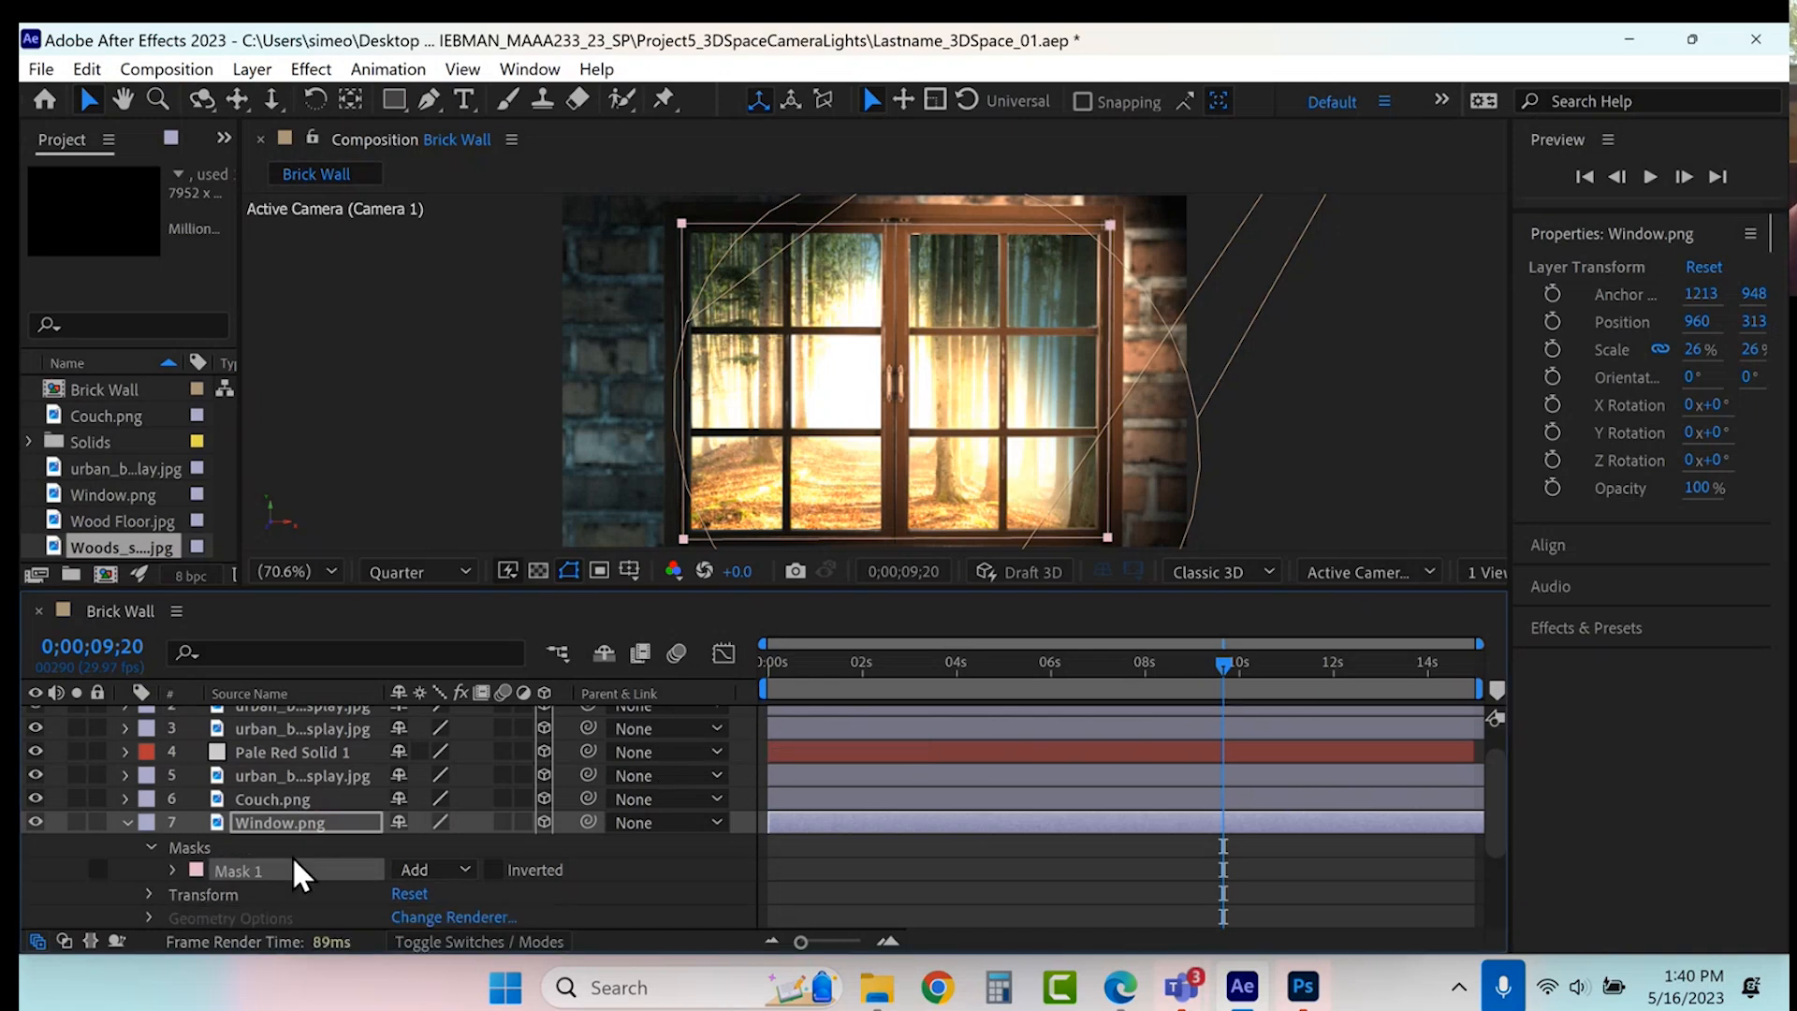
left_click(301, 797)
left_click(294, 821)
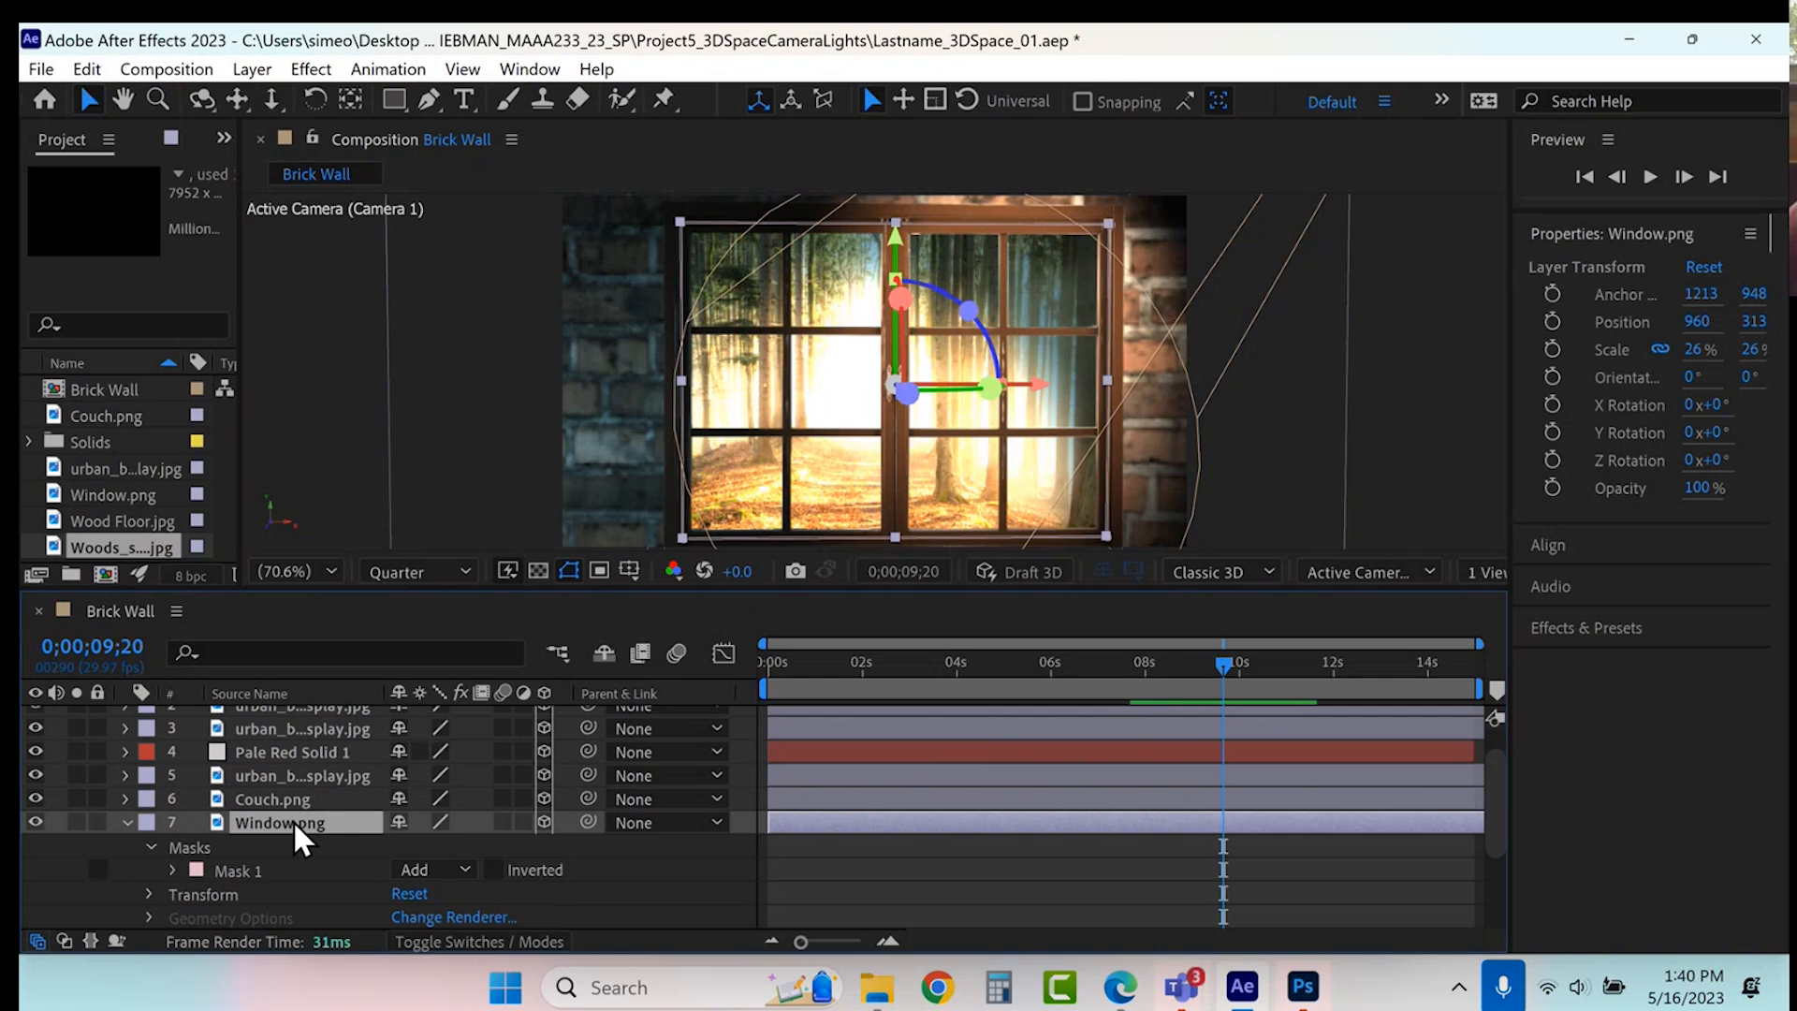
key("ctrl+d")
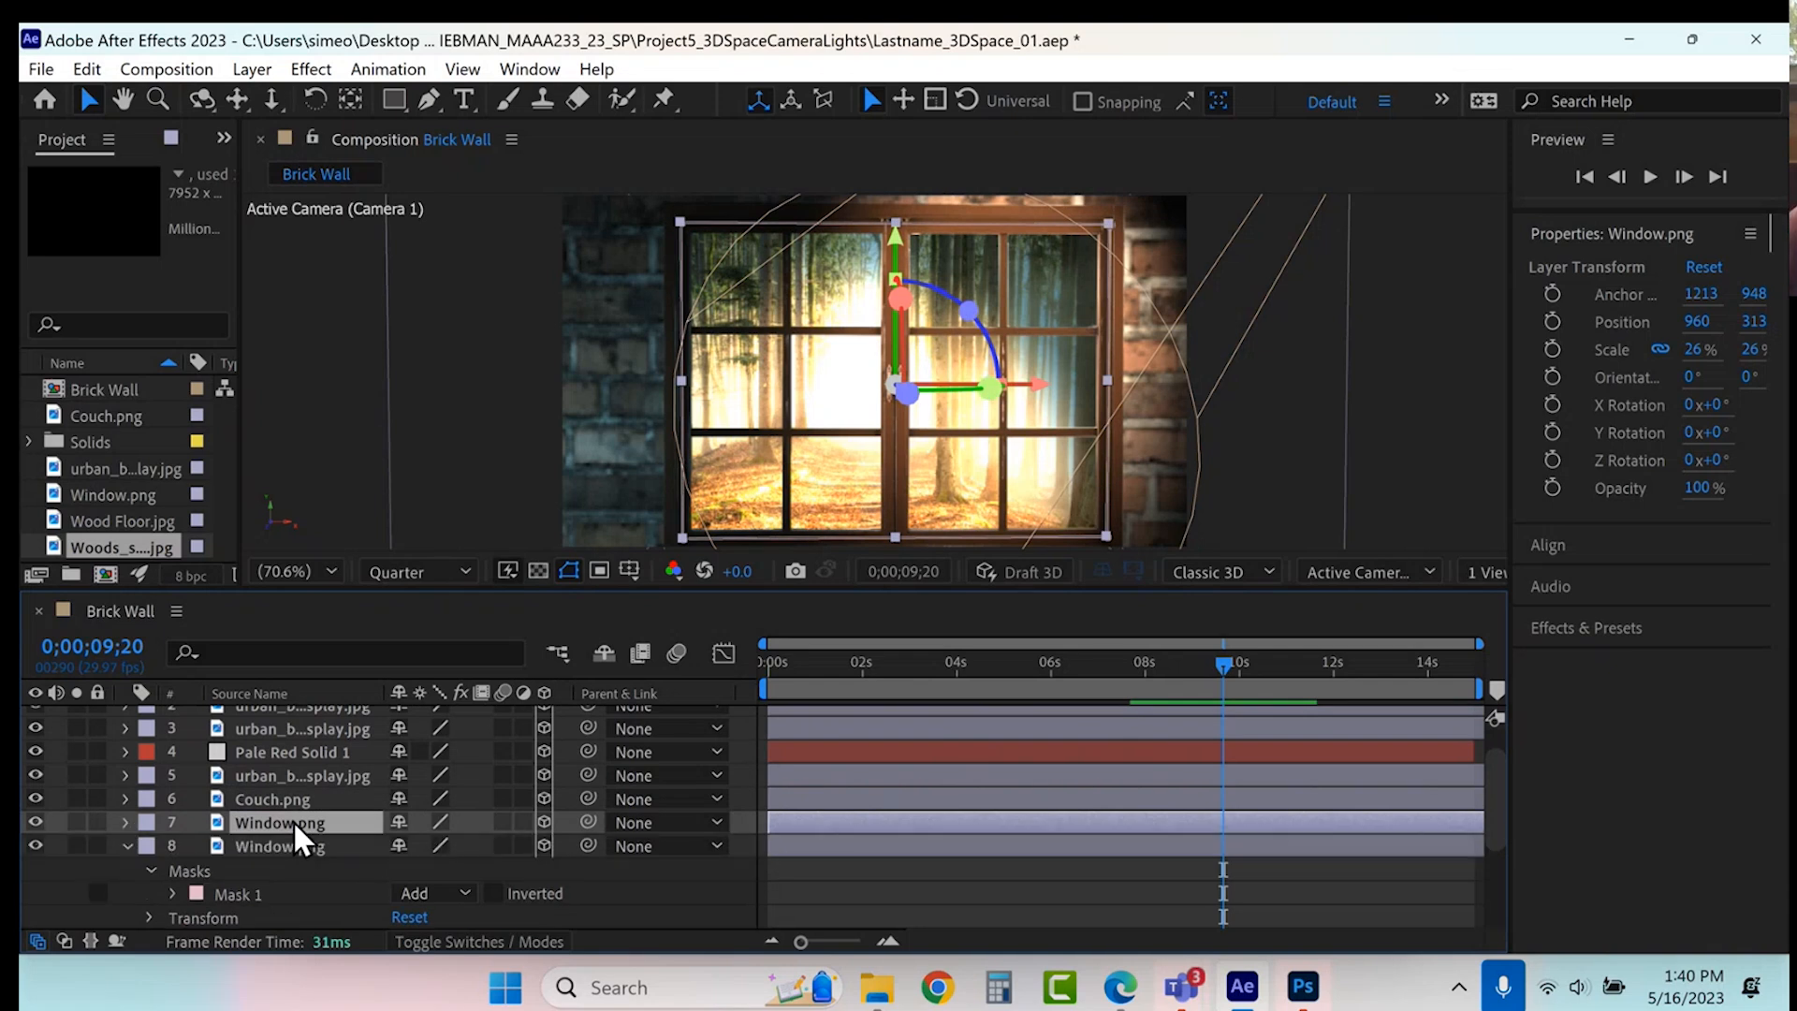
left_click(37, 819)
- Reshape Mask 1 on the visible sash layer so that it encloses only the left half of the window
left_click(254, 893)
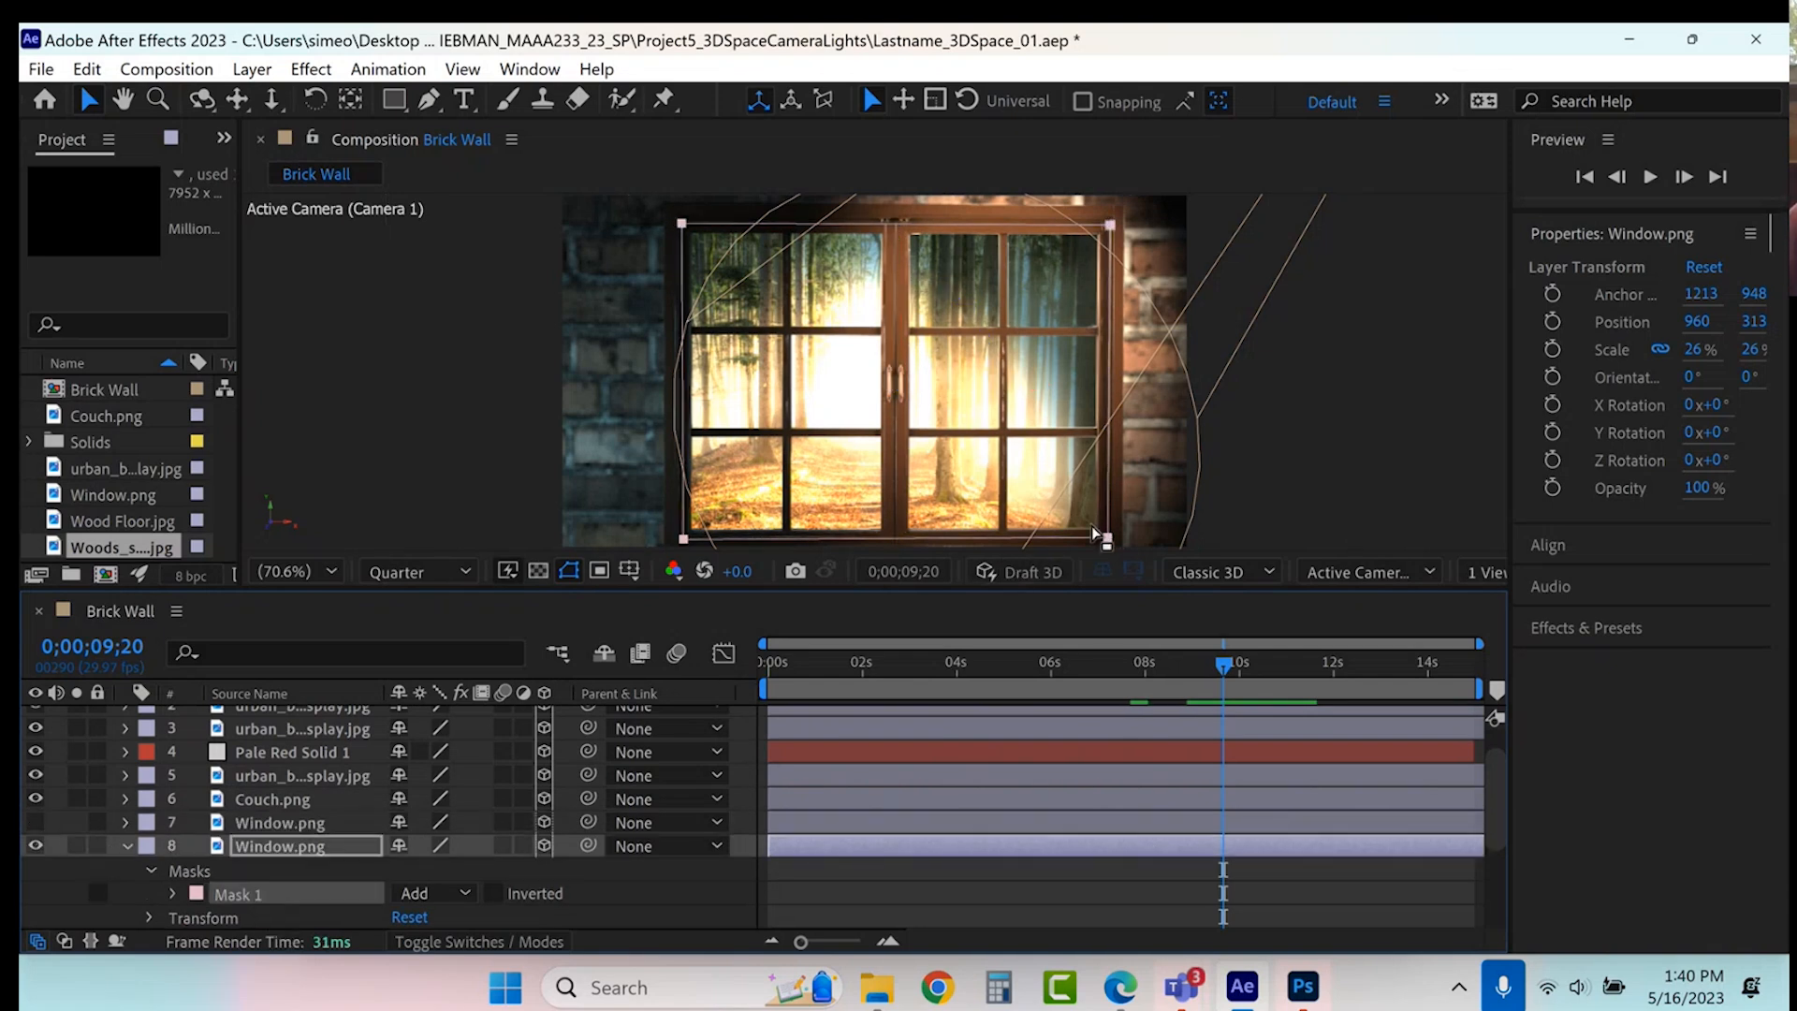
left_click_drag(1111, 539, 902, 531)
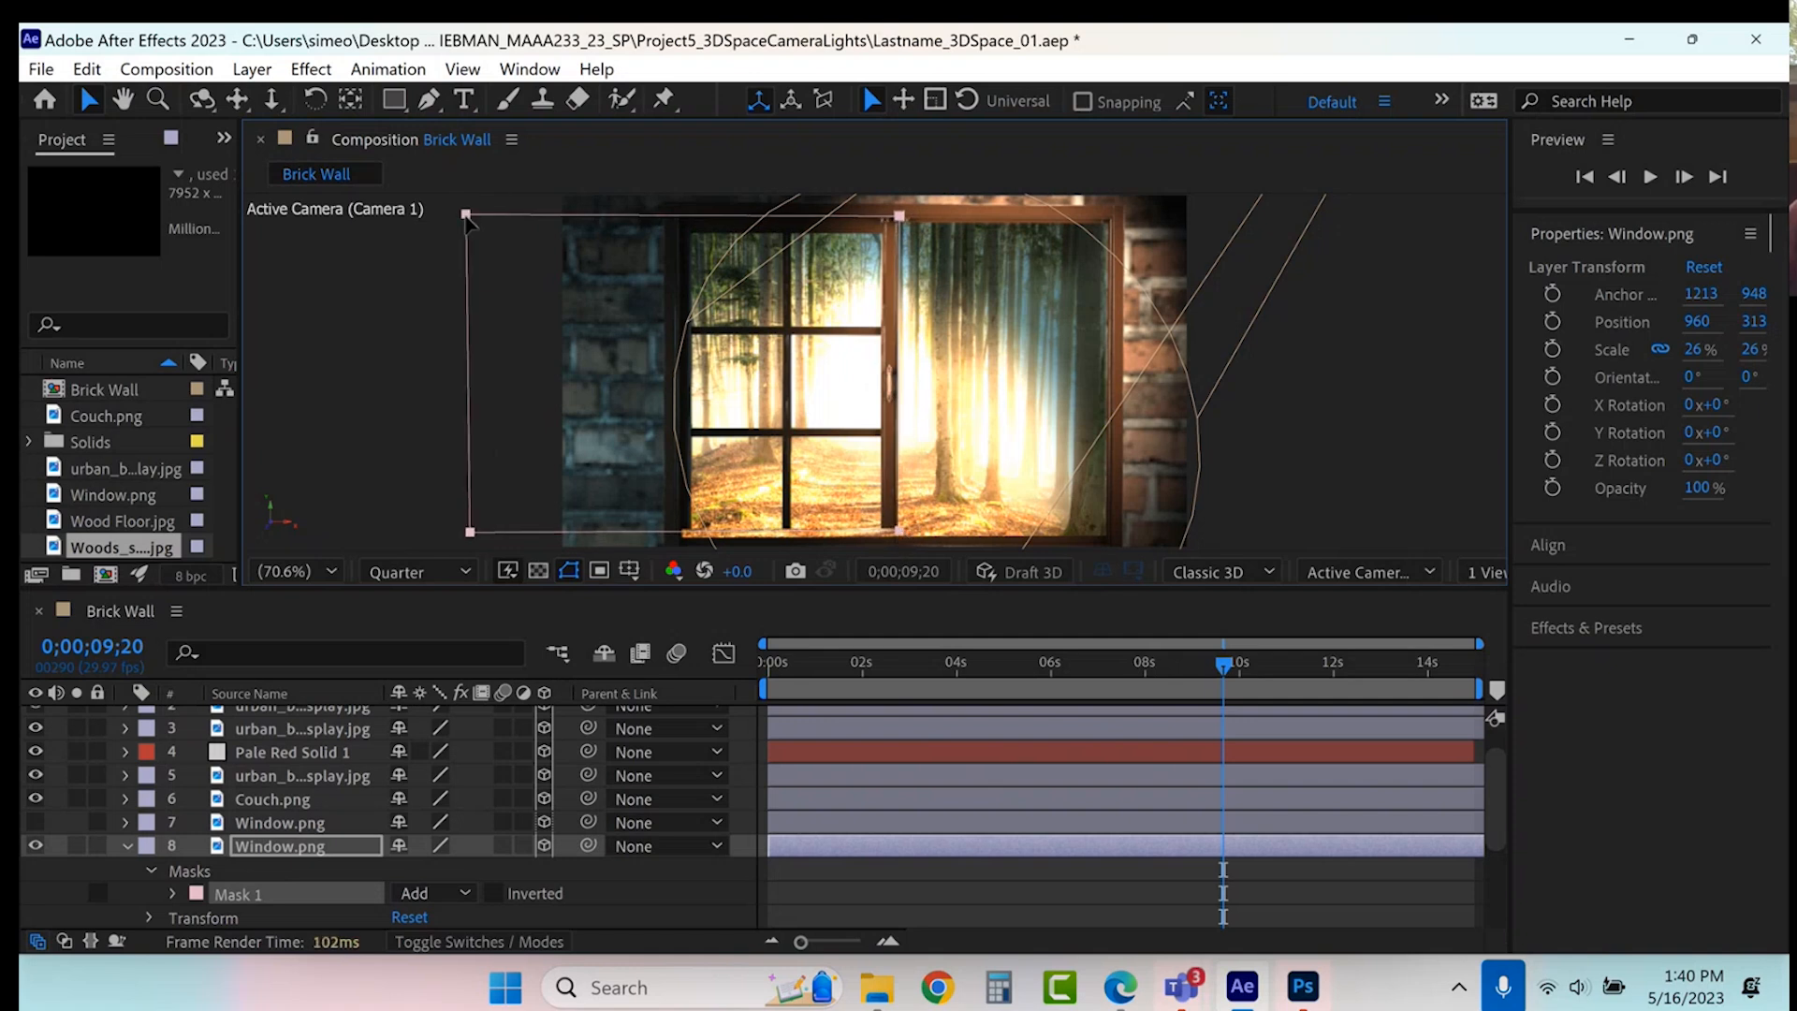
left_click_drag(450, 204, 701, 540)
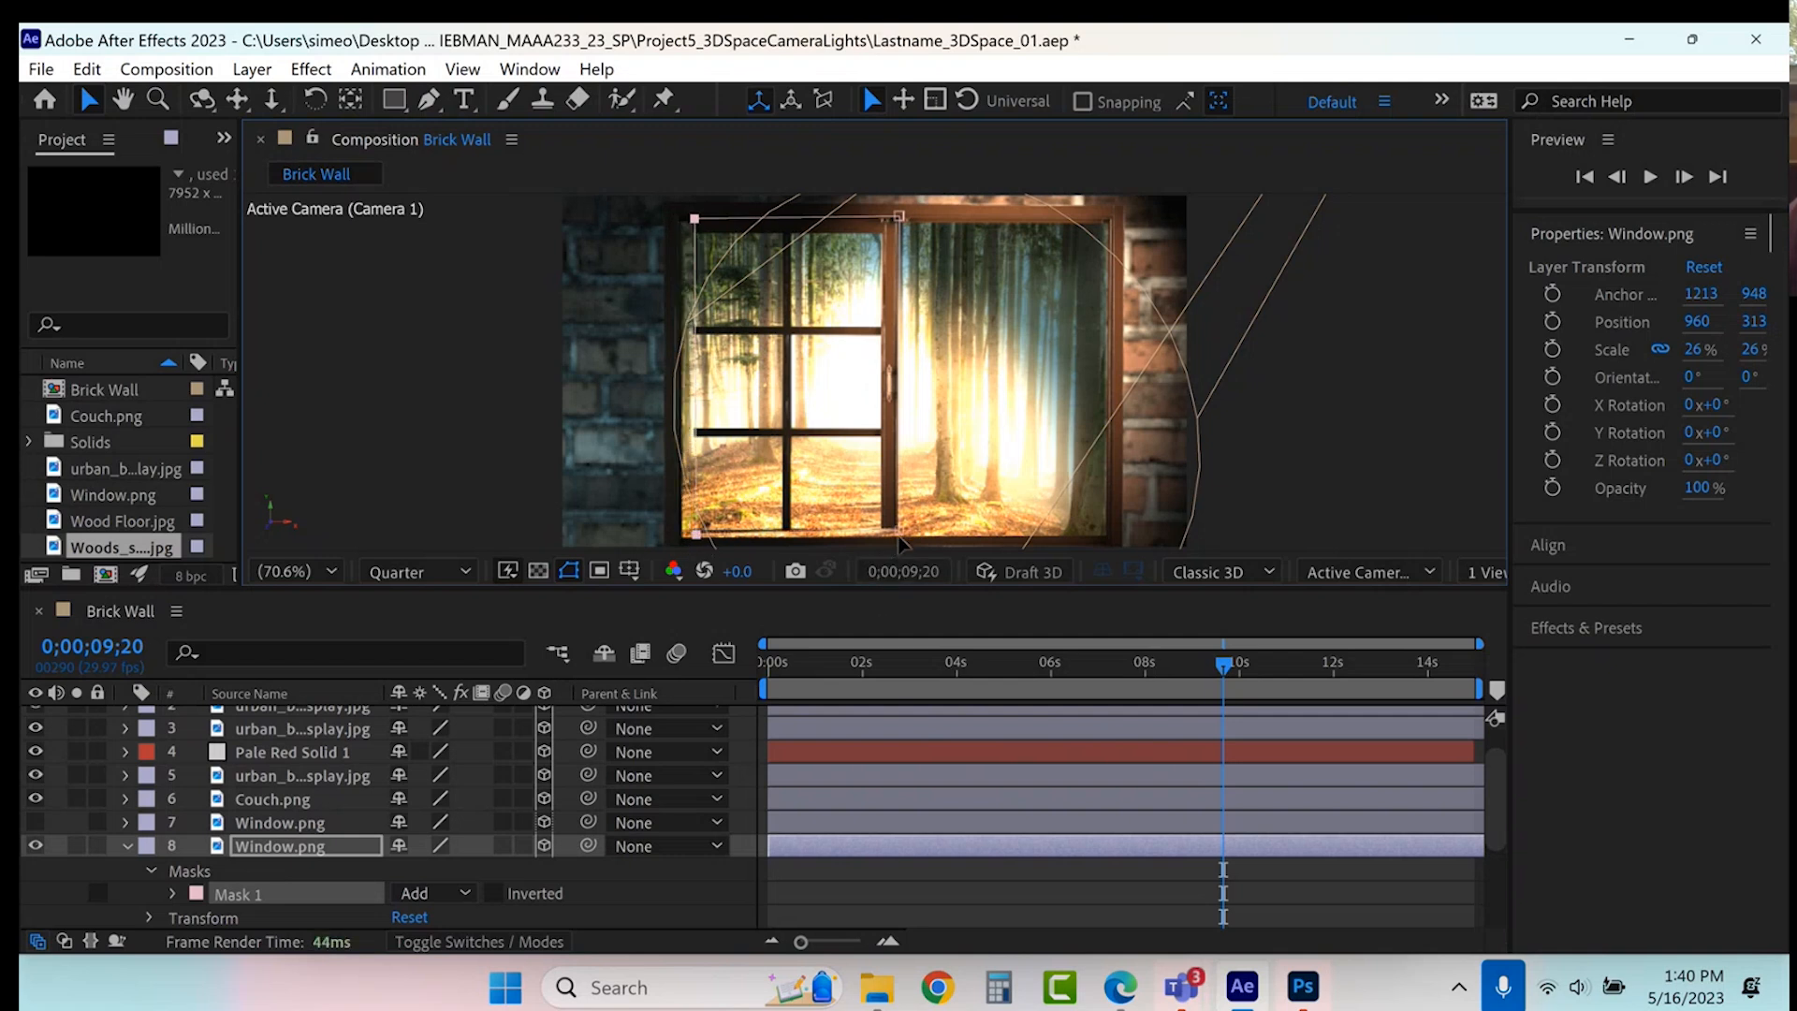
left_click(900, 217)
left_click(898, 535)
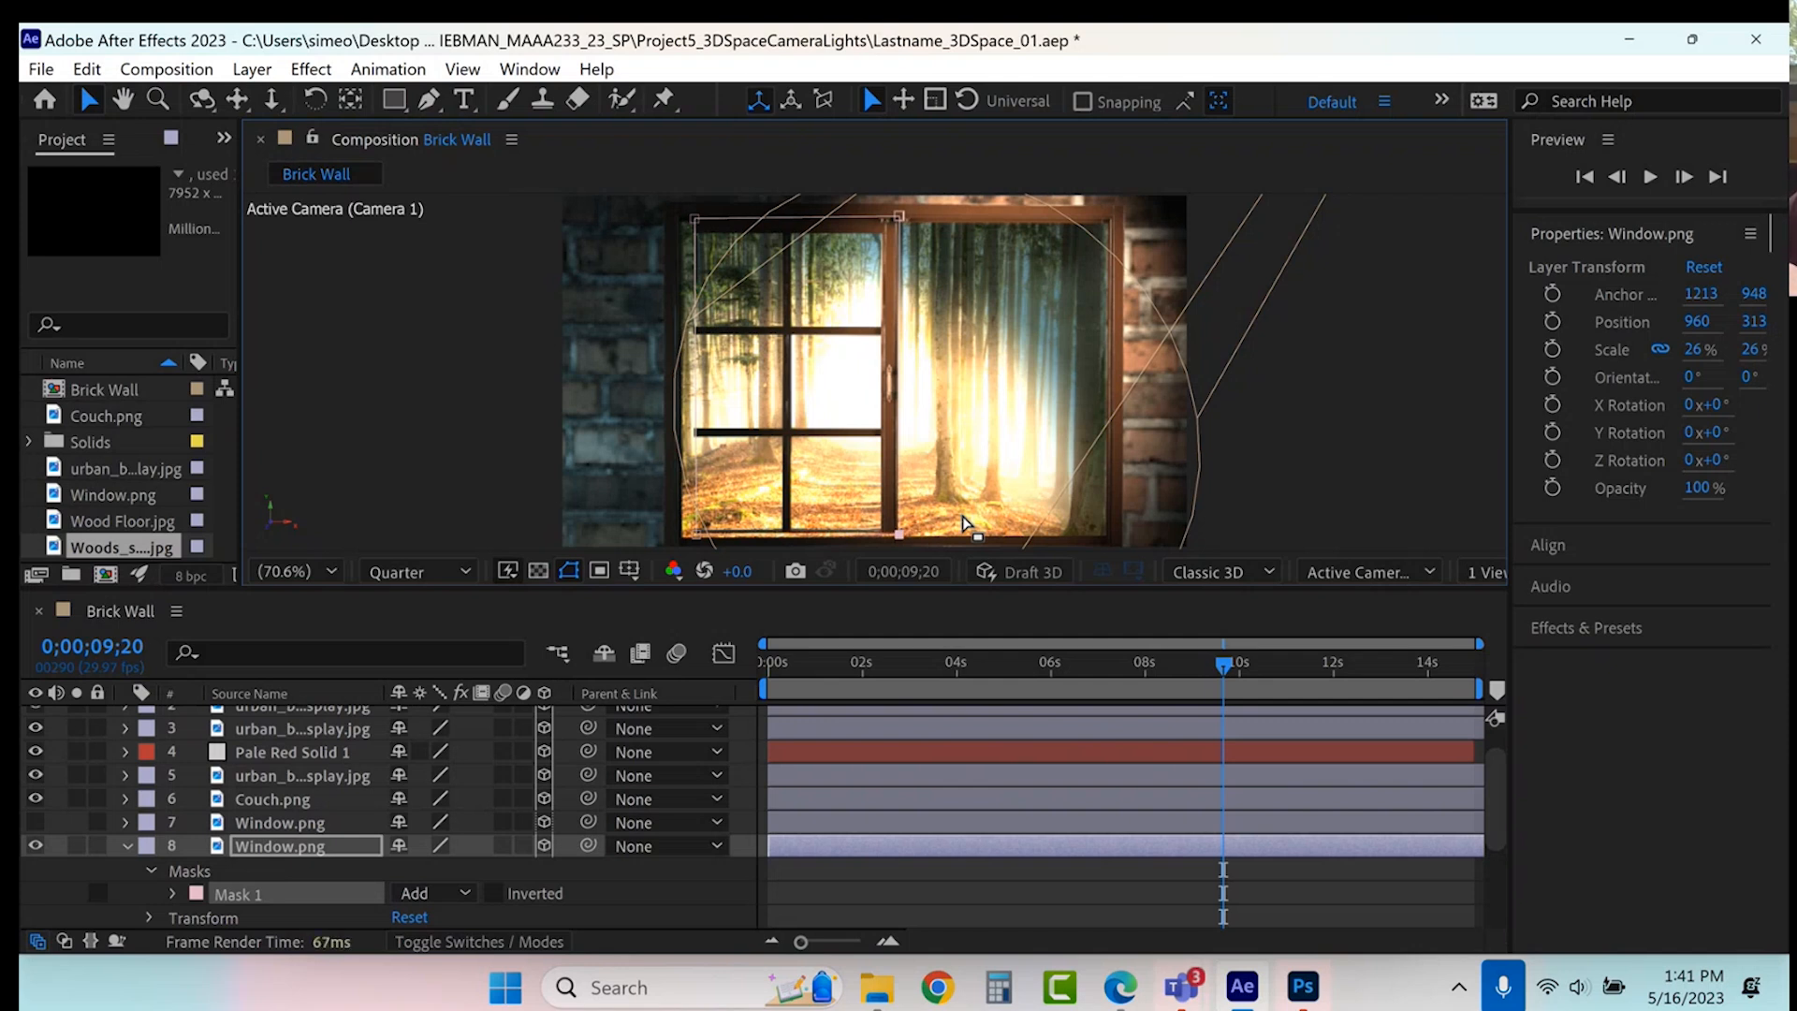
- Nudge the mask's lower-left corner outward to the outer edge of the left sash
left_click(696, 534)
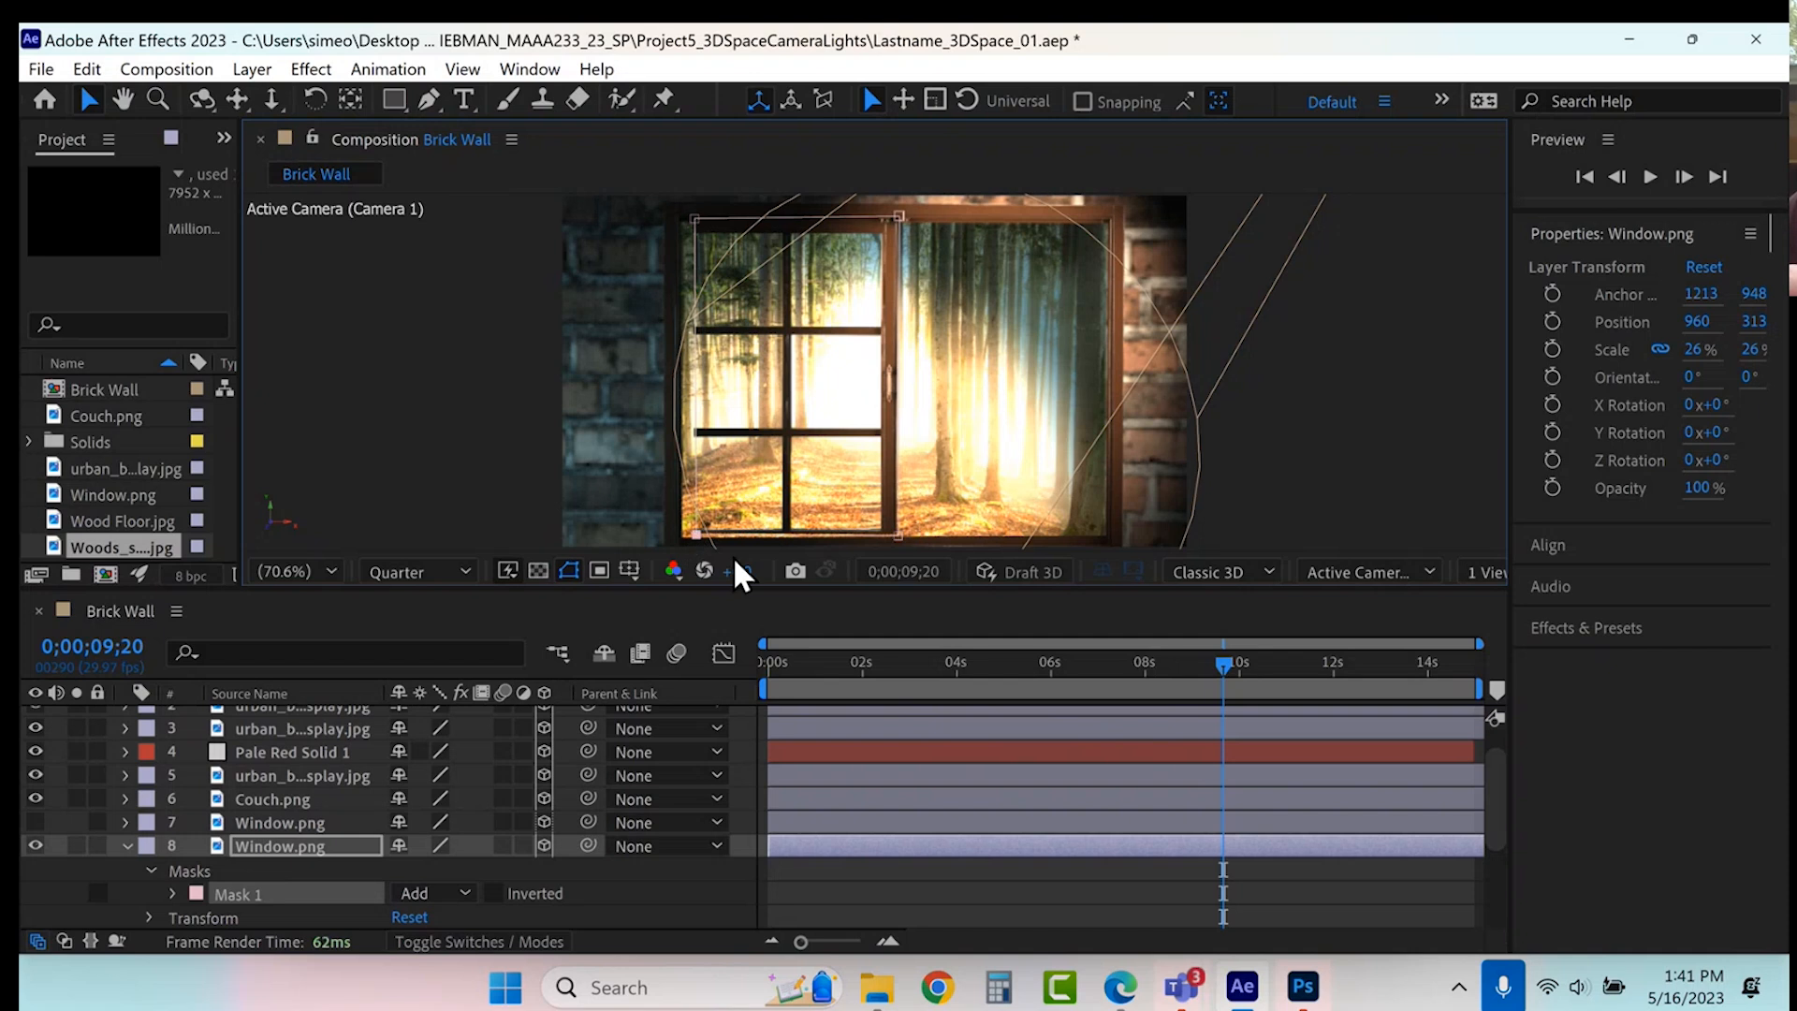
key("Left")
key("Left")
key("Left")
key("Left")
key("Left")
key("Left")
key("Left")
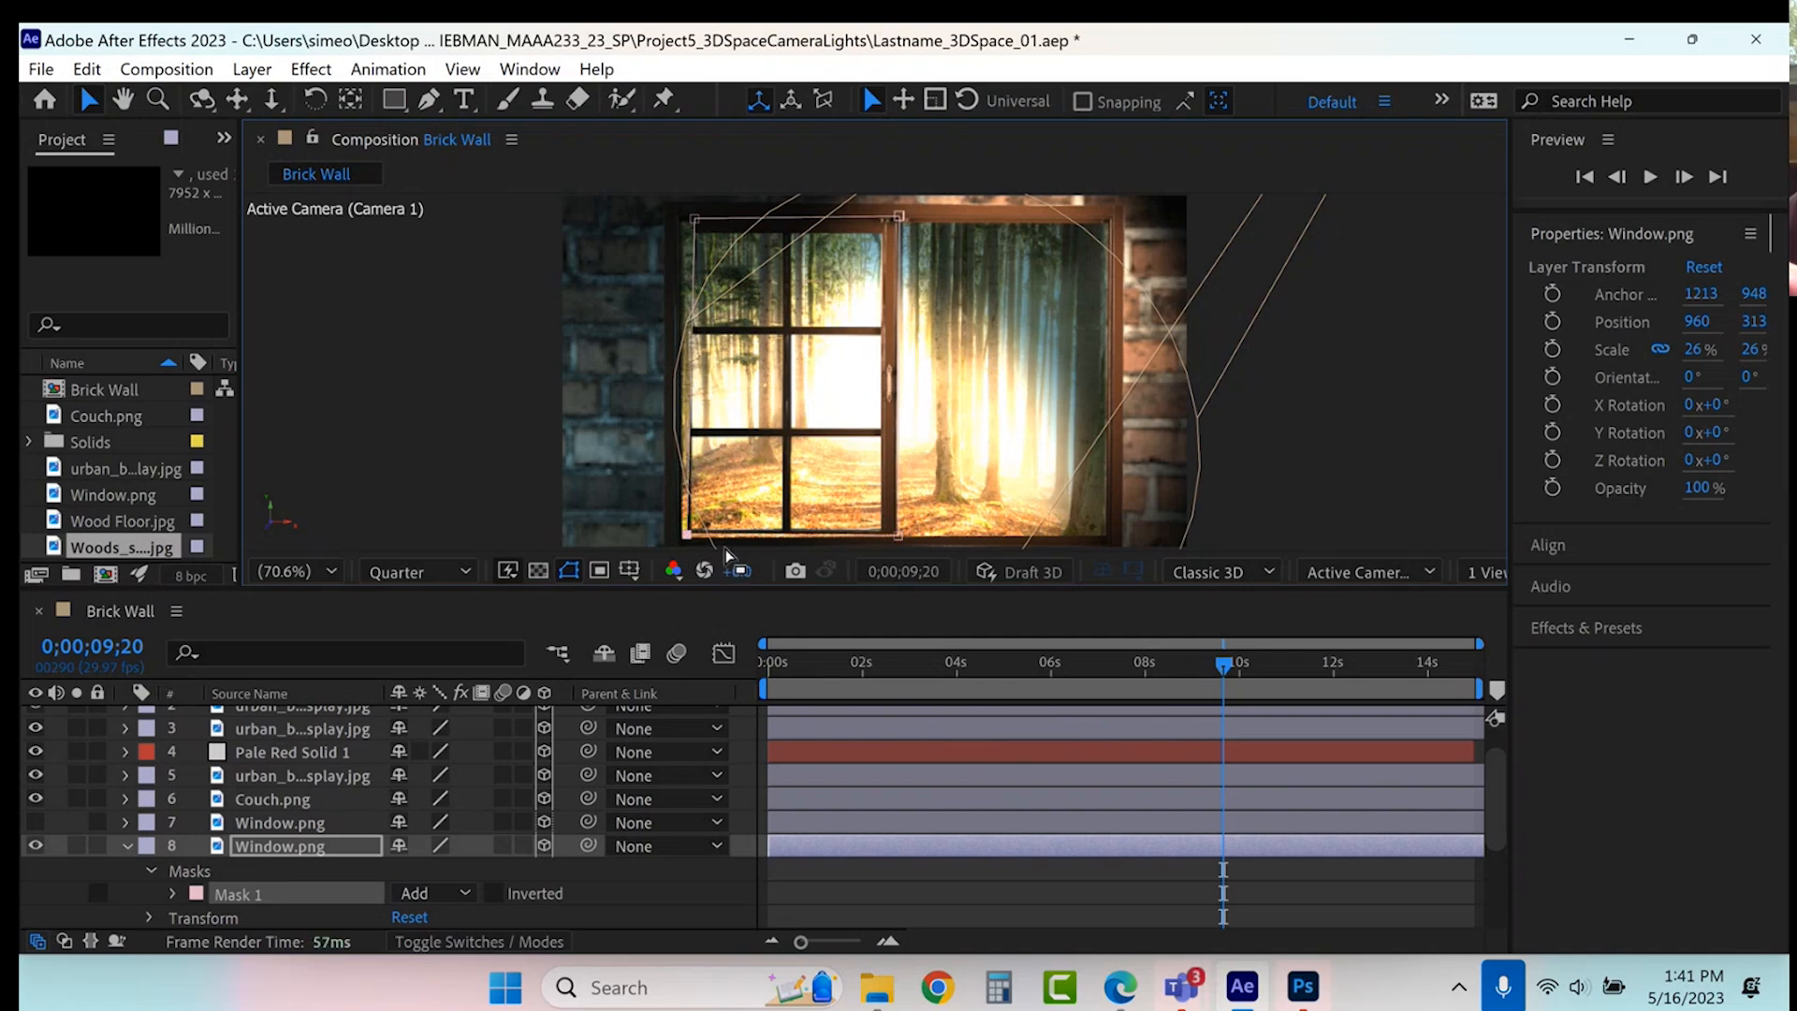
key("Left")
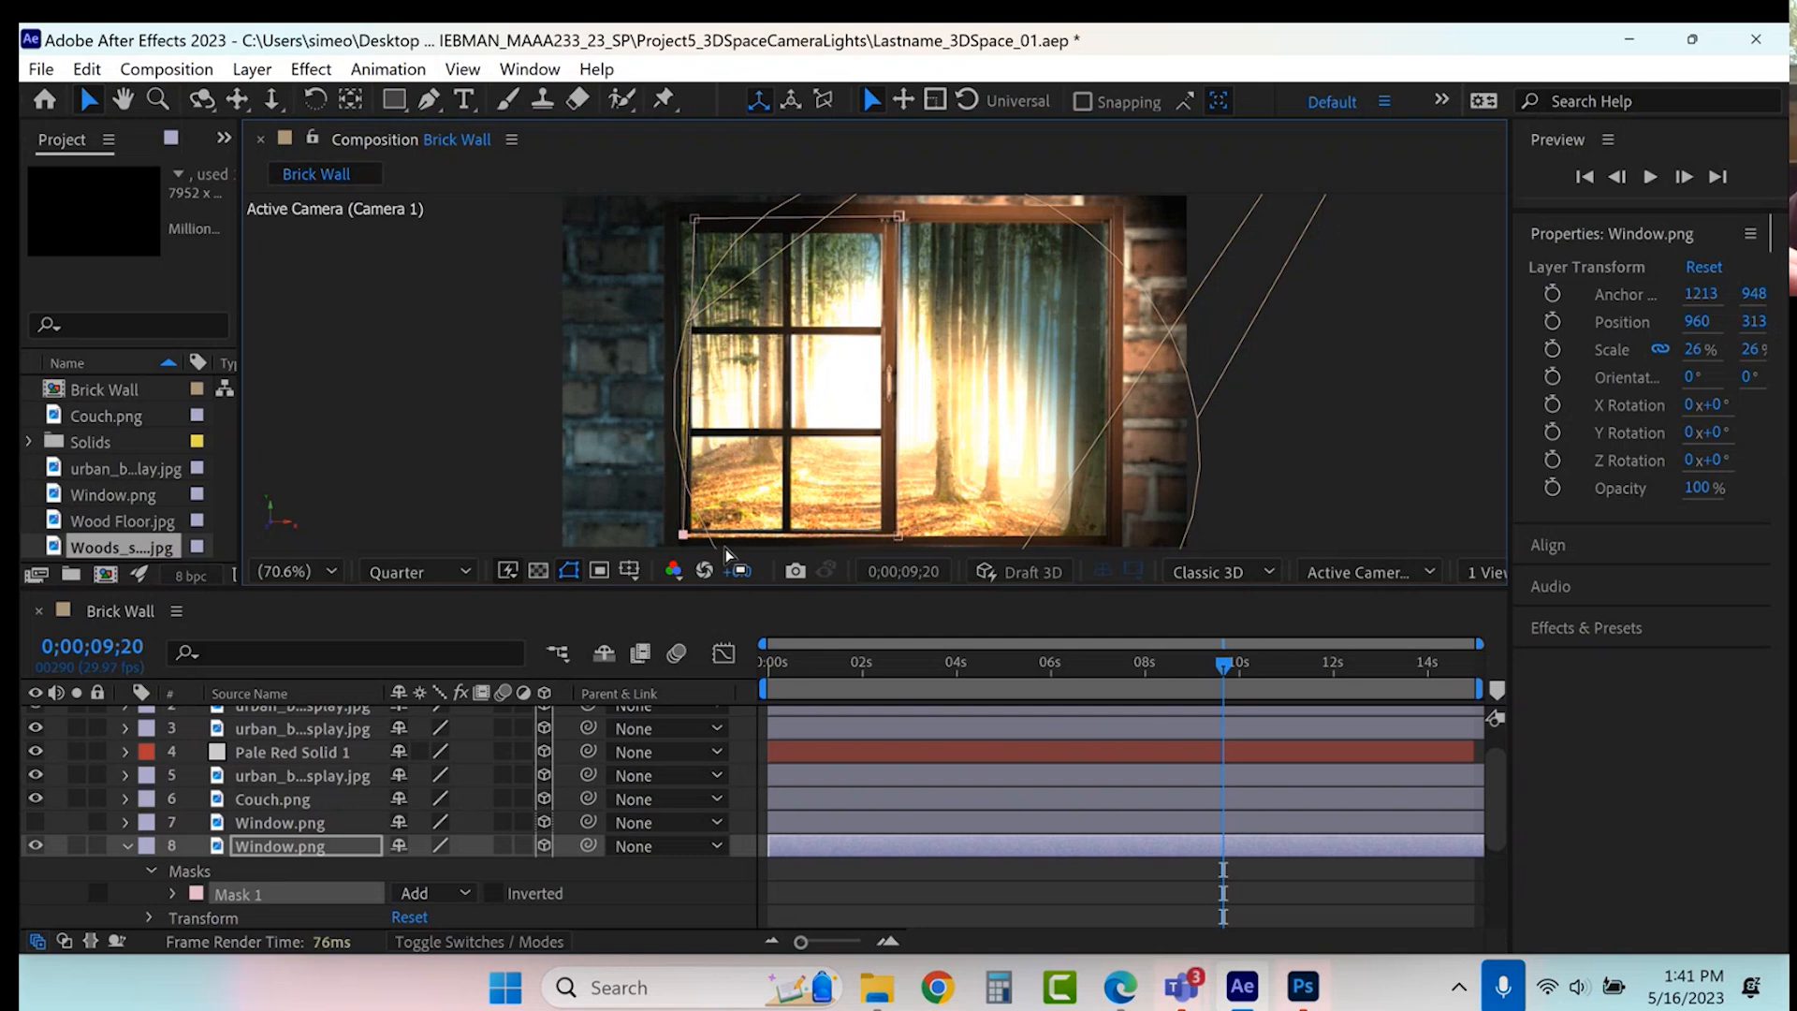
key("Left")
- Nudge the mask's upper-left corner outward to the left sash's edge and fine-tune the remaining mask corners
left_click(693, 218)
key("Left")
key("Left")
key("Left")
key("Left")
key("Left")
key("Left")
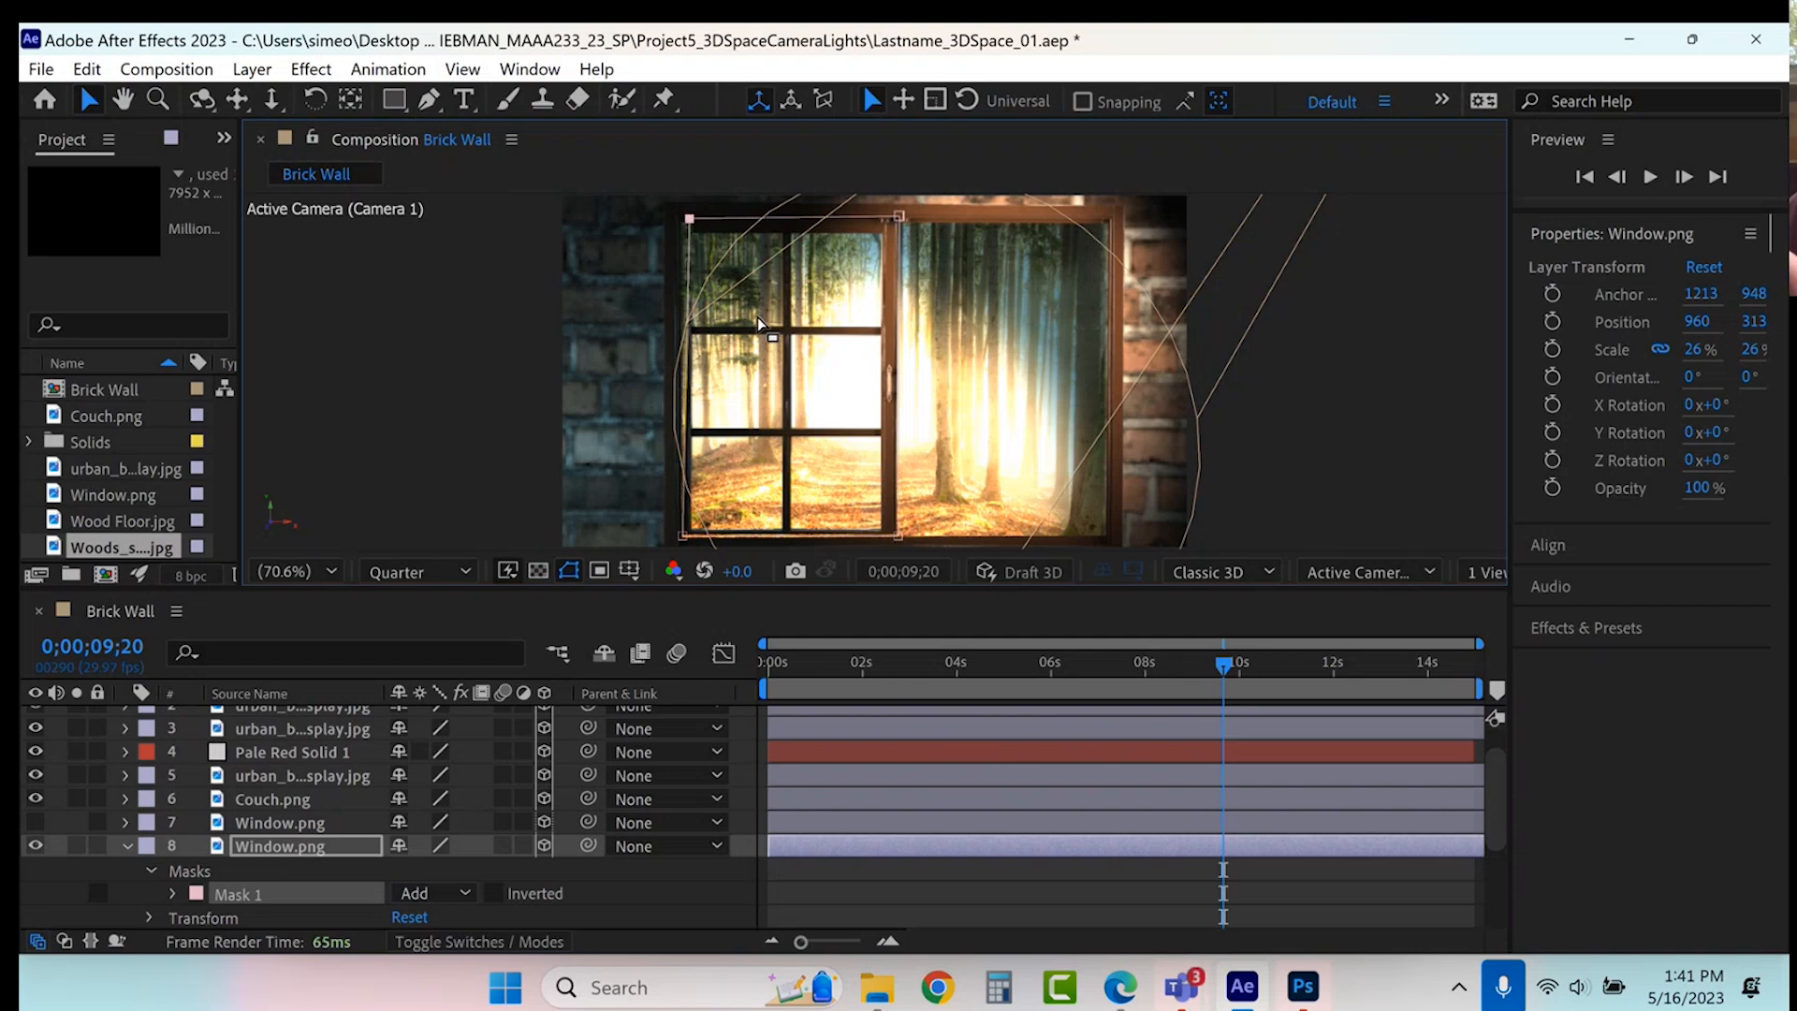
key("Left")
key("Left")
key("Left")
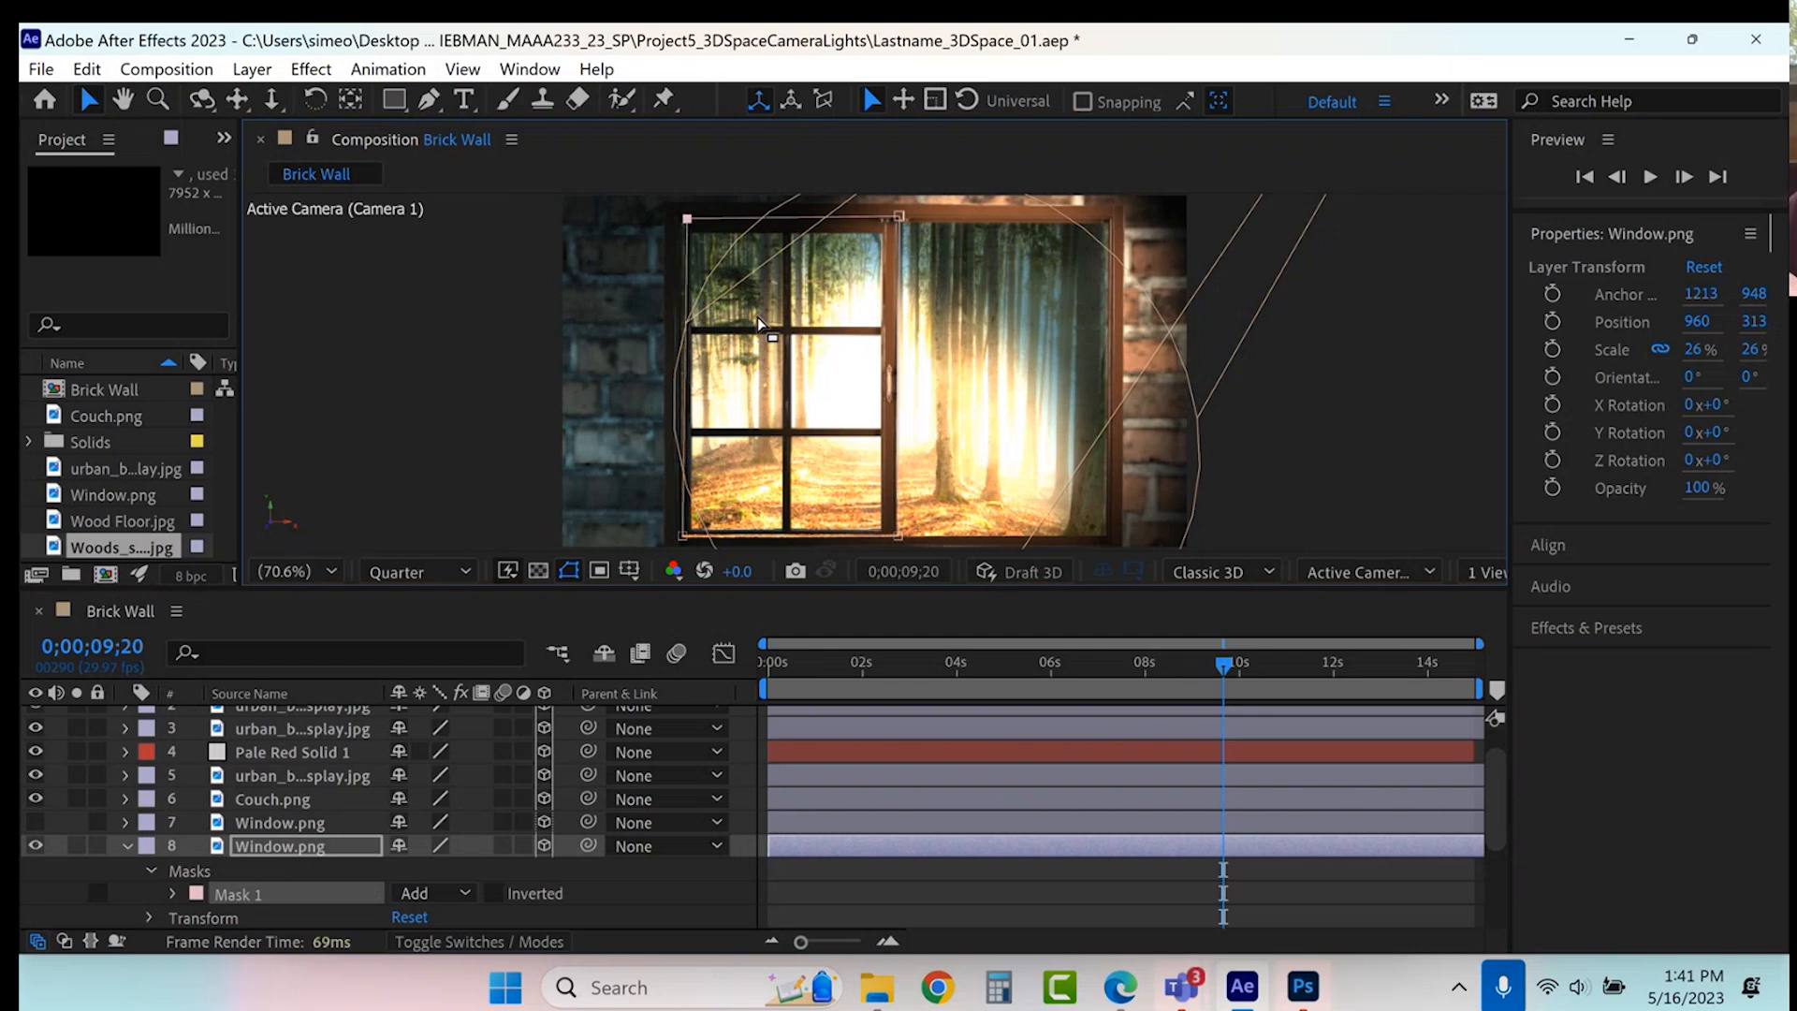
key("Left")
left_click(897, 538)
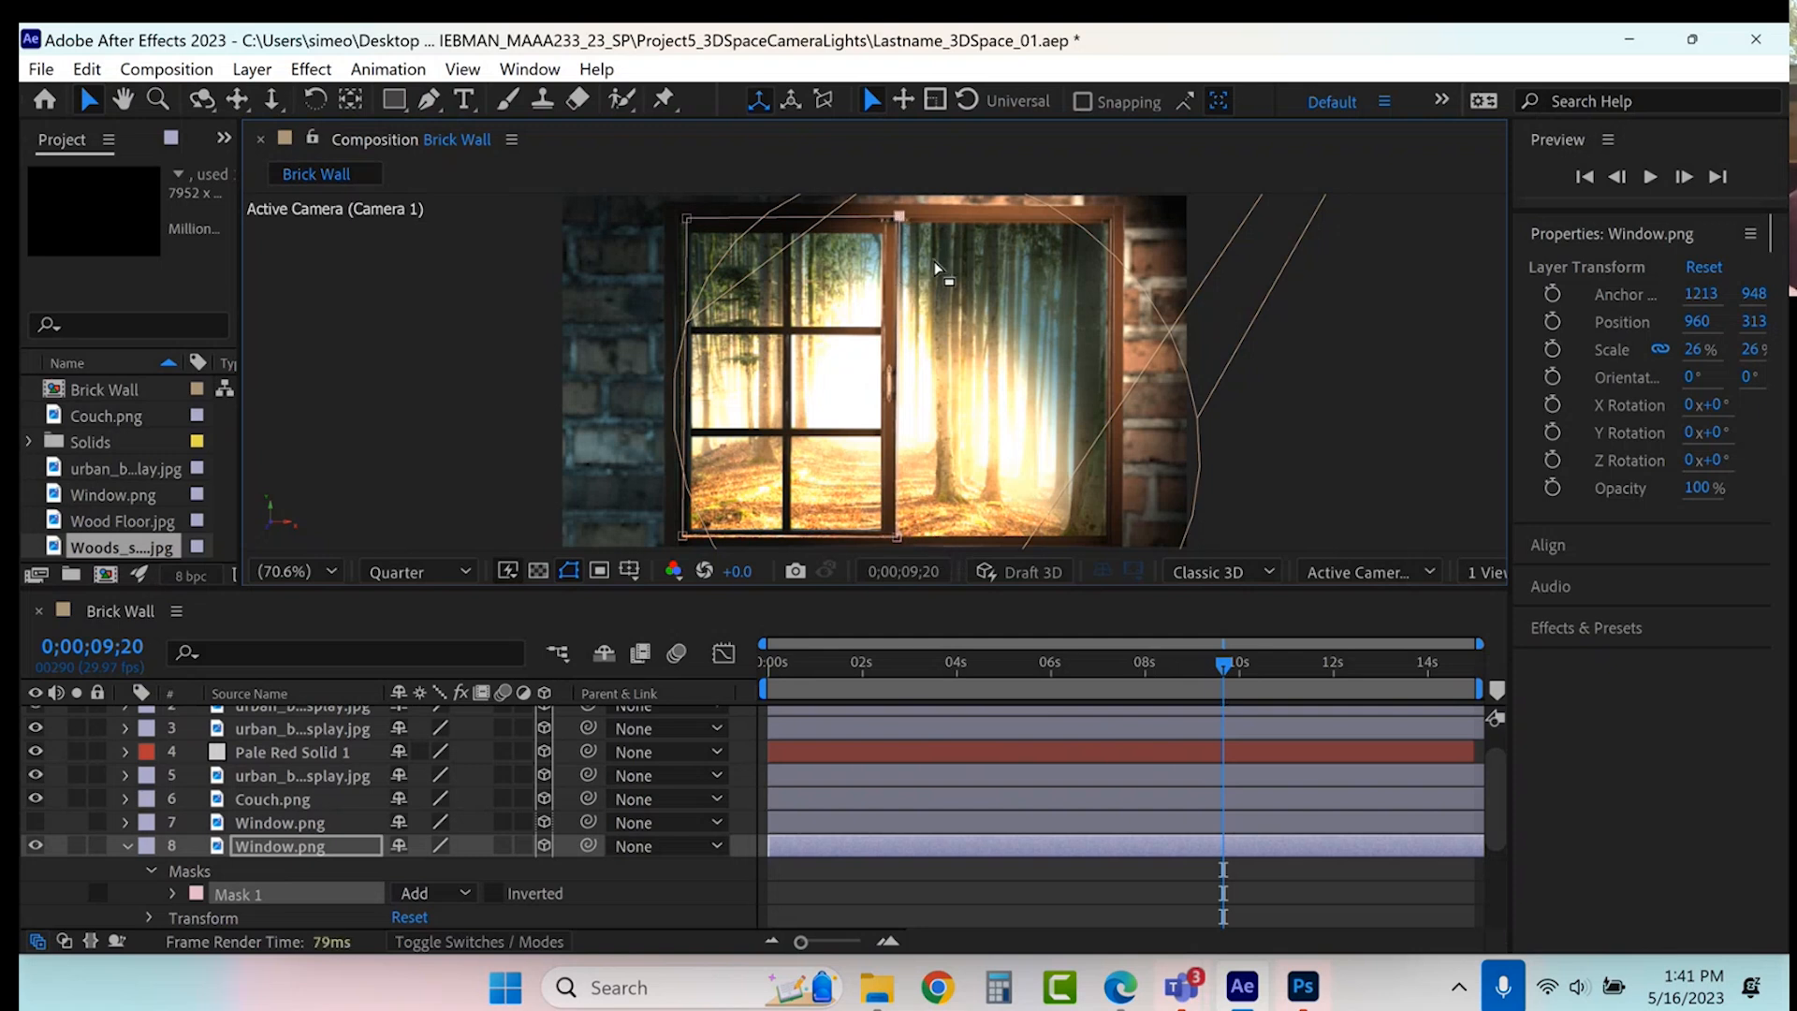
left_click(687, 219)
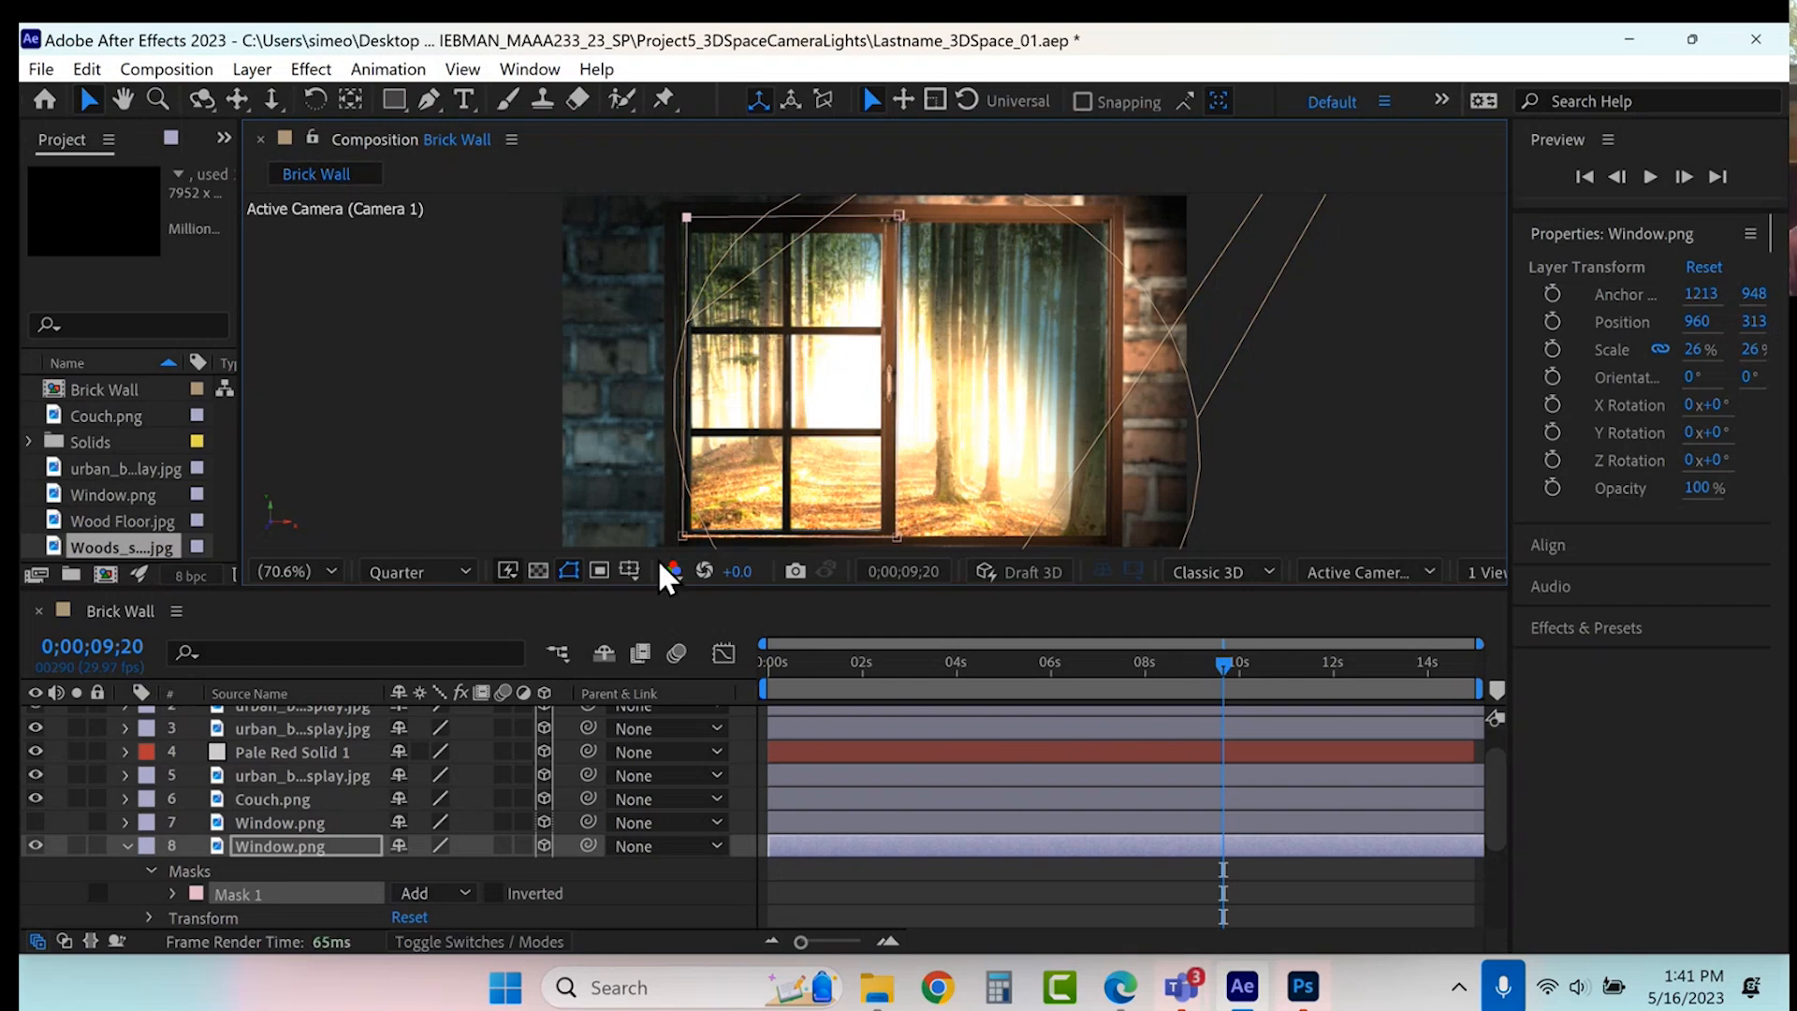
- Move the left sash layer's anchor point to its outer edge at X 122 and set its X position to 671
left_click(149, 869)
left_click(148, 894)
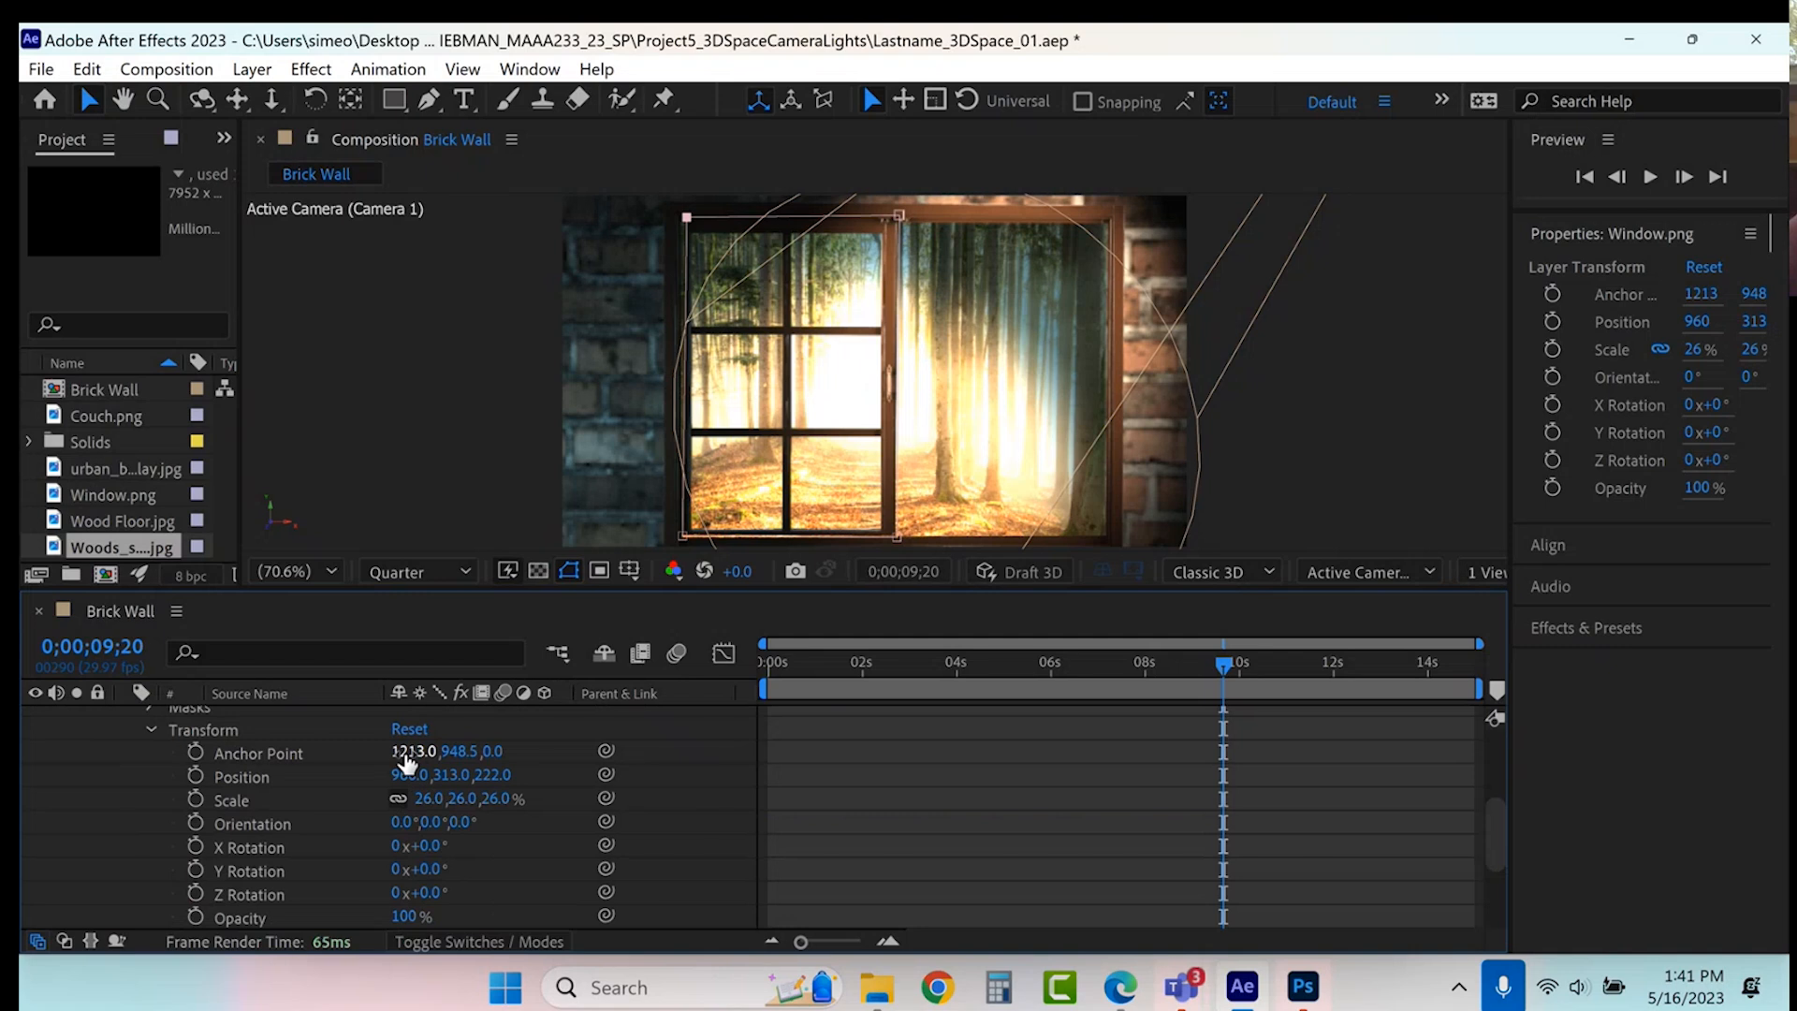
left_click_drag(407, 750, 25, 700)
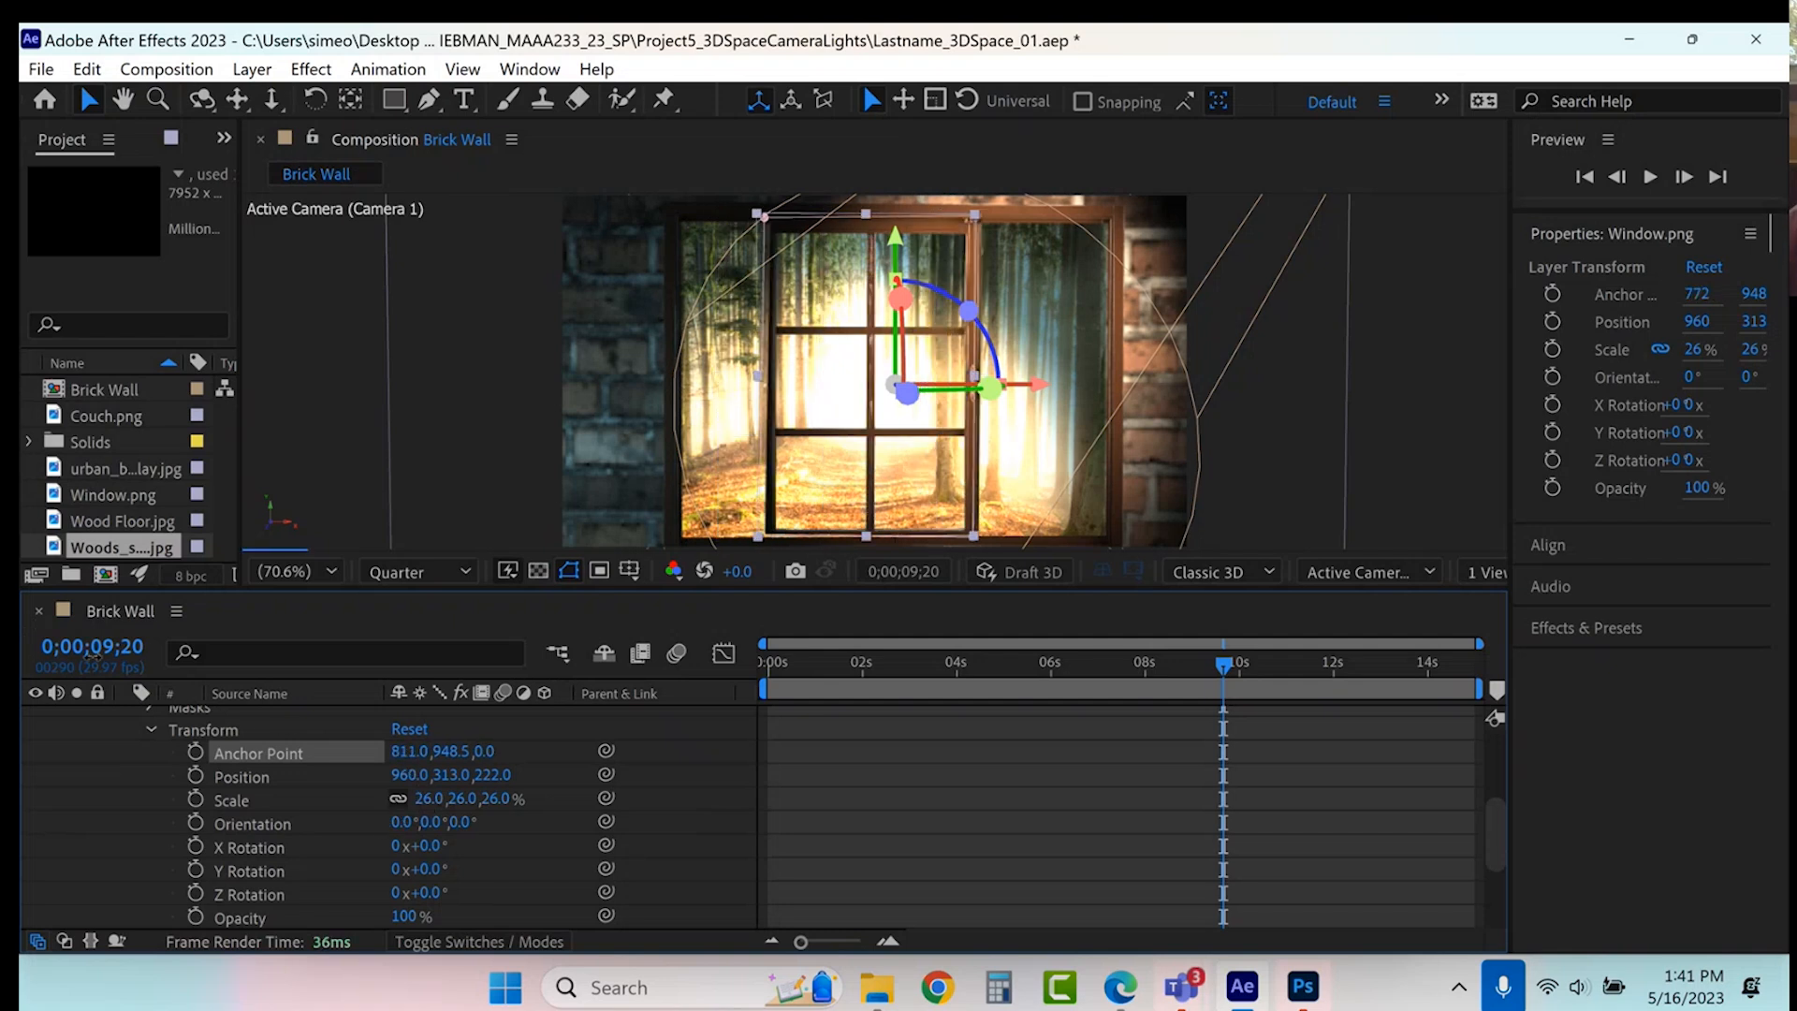
left_click_drag(398, 749, 20, 706)
left_click_drag(412, 751, 31, 698)
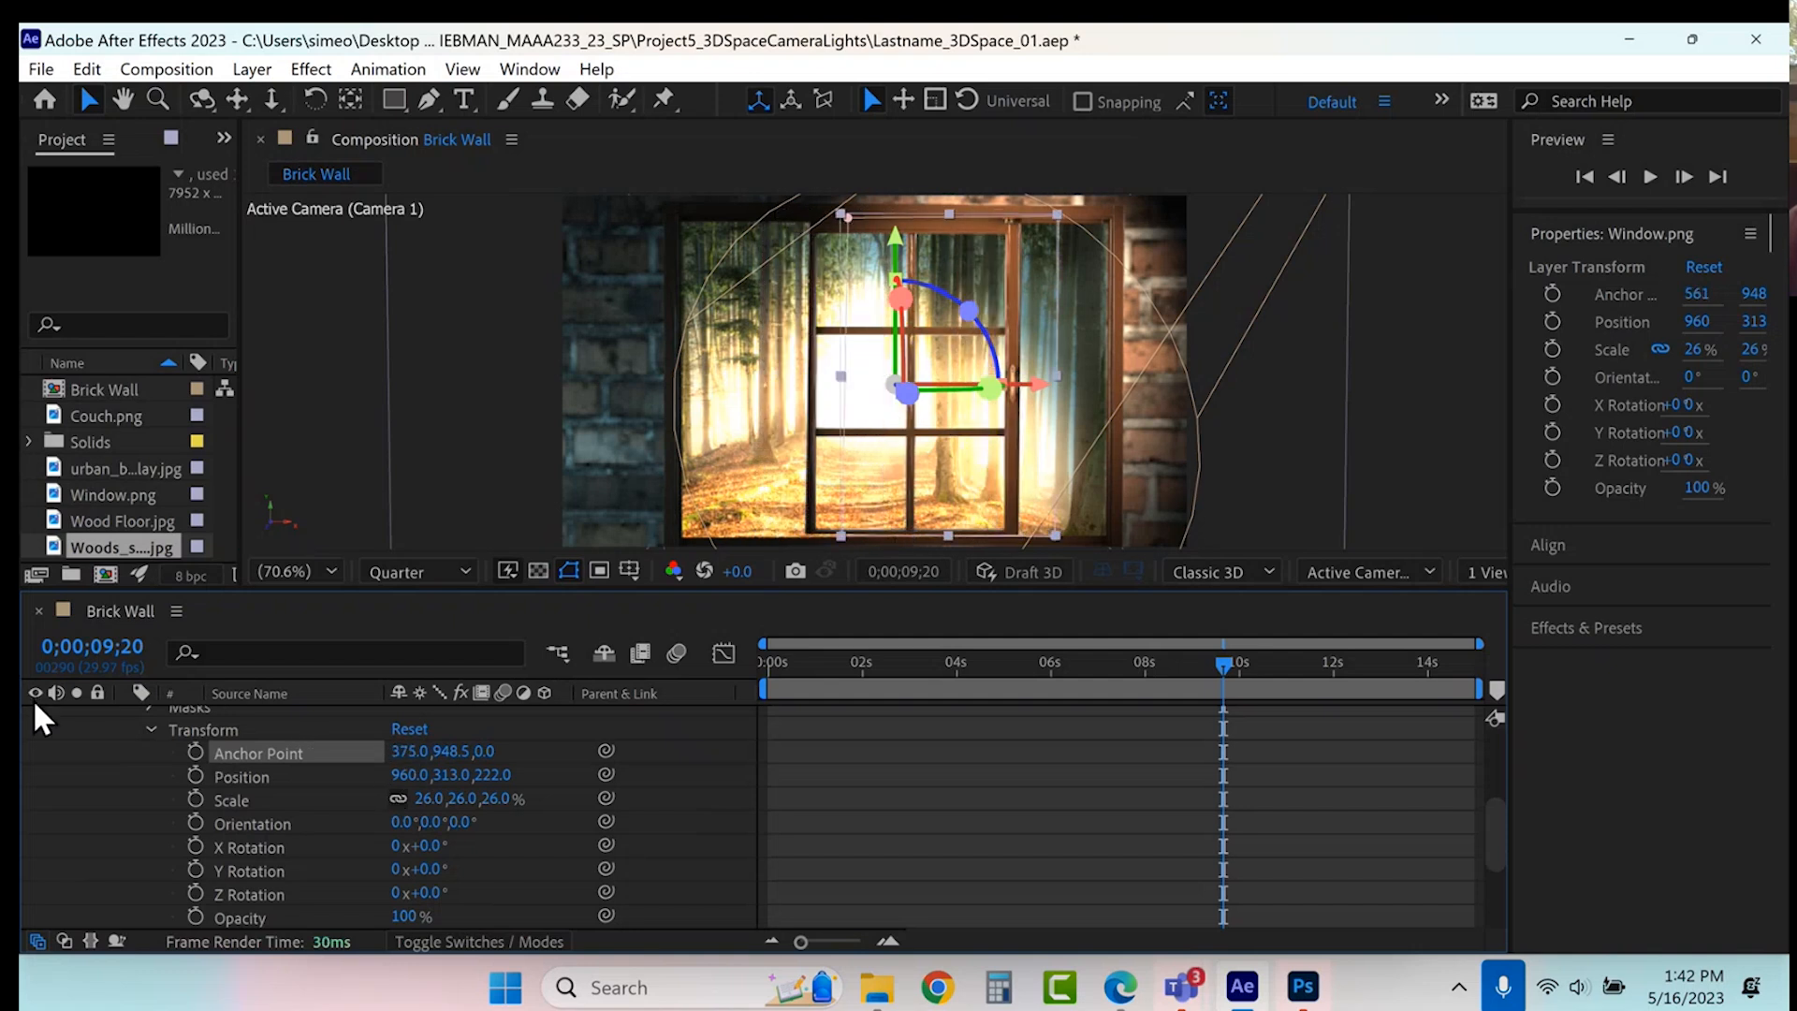
left_click_drag(404, 751, 300, 761)
left_click_drag(413, 760, 242, 760)
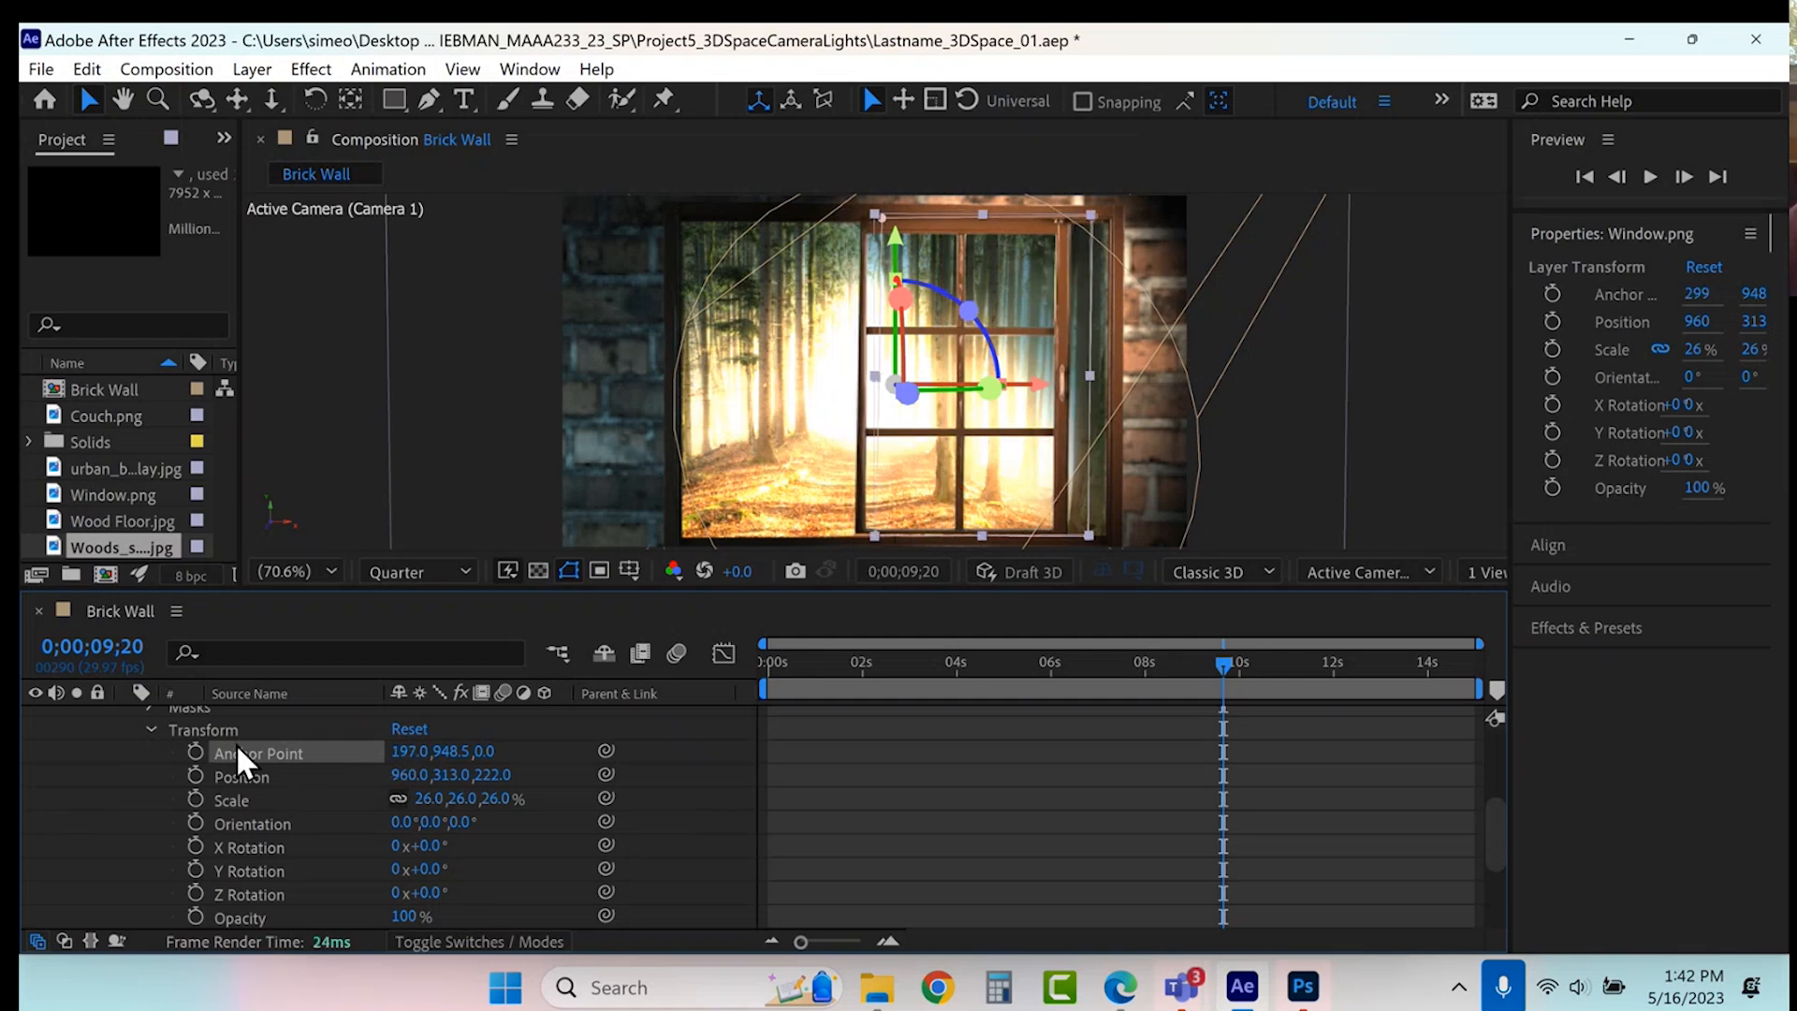
left_click_drag(392, 750, 283, 738)
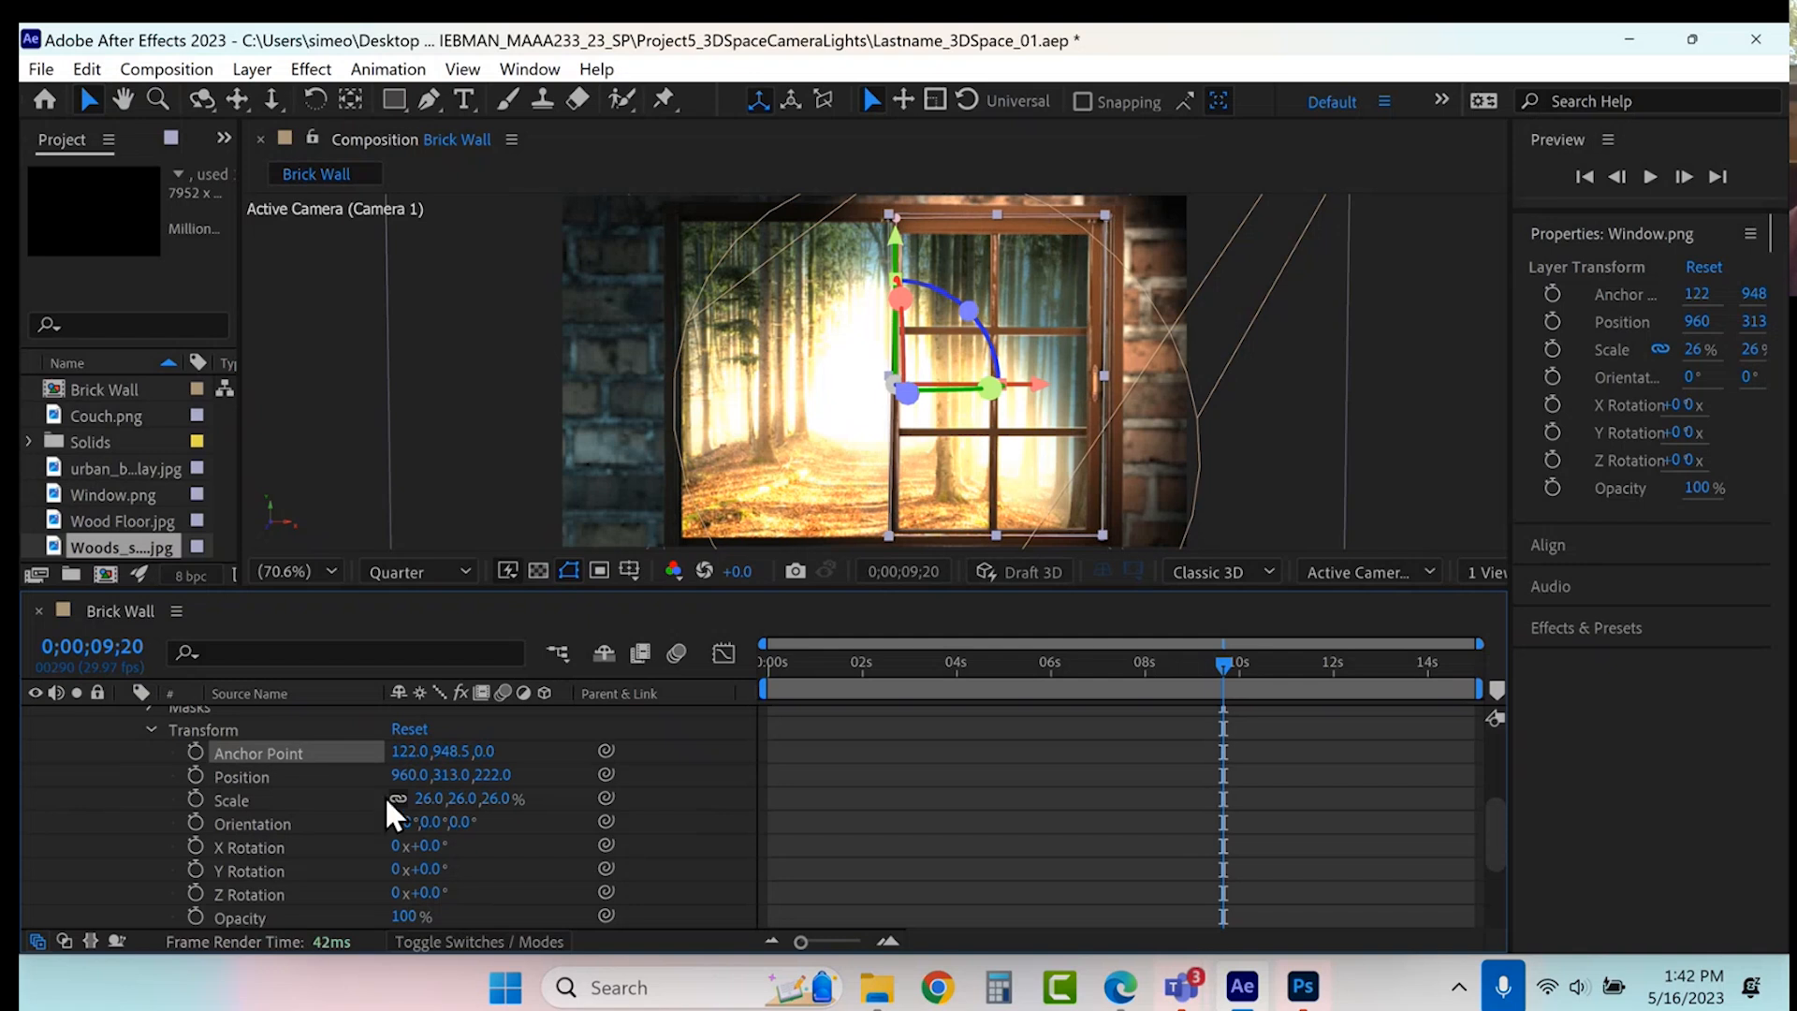
left_click_drag(405, 777, 135, 716)
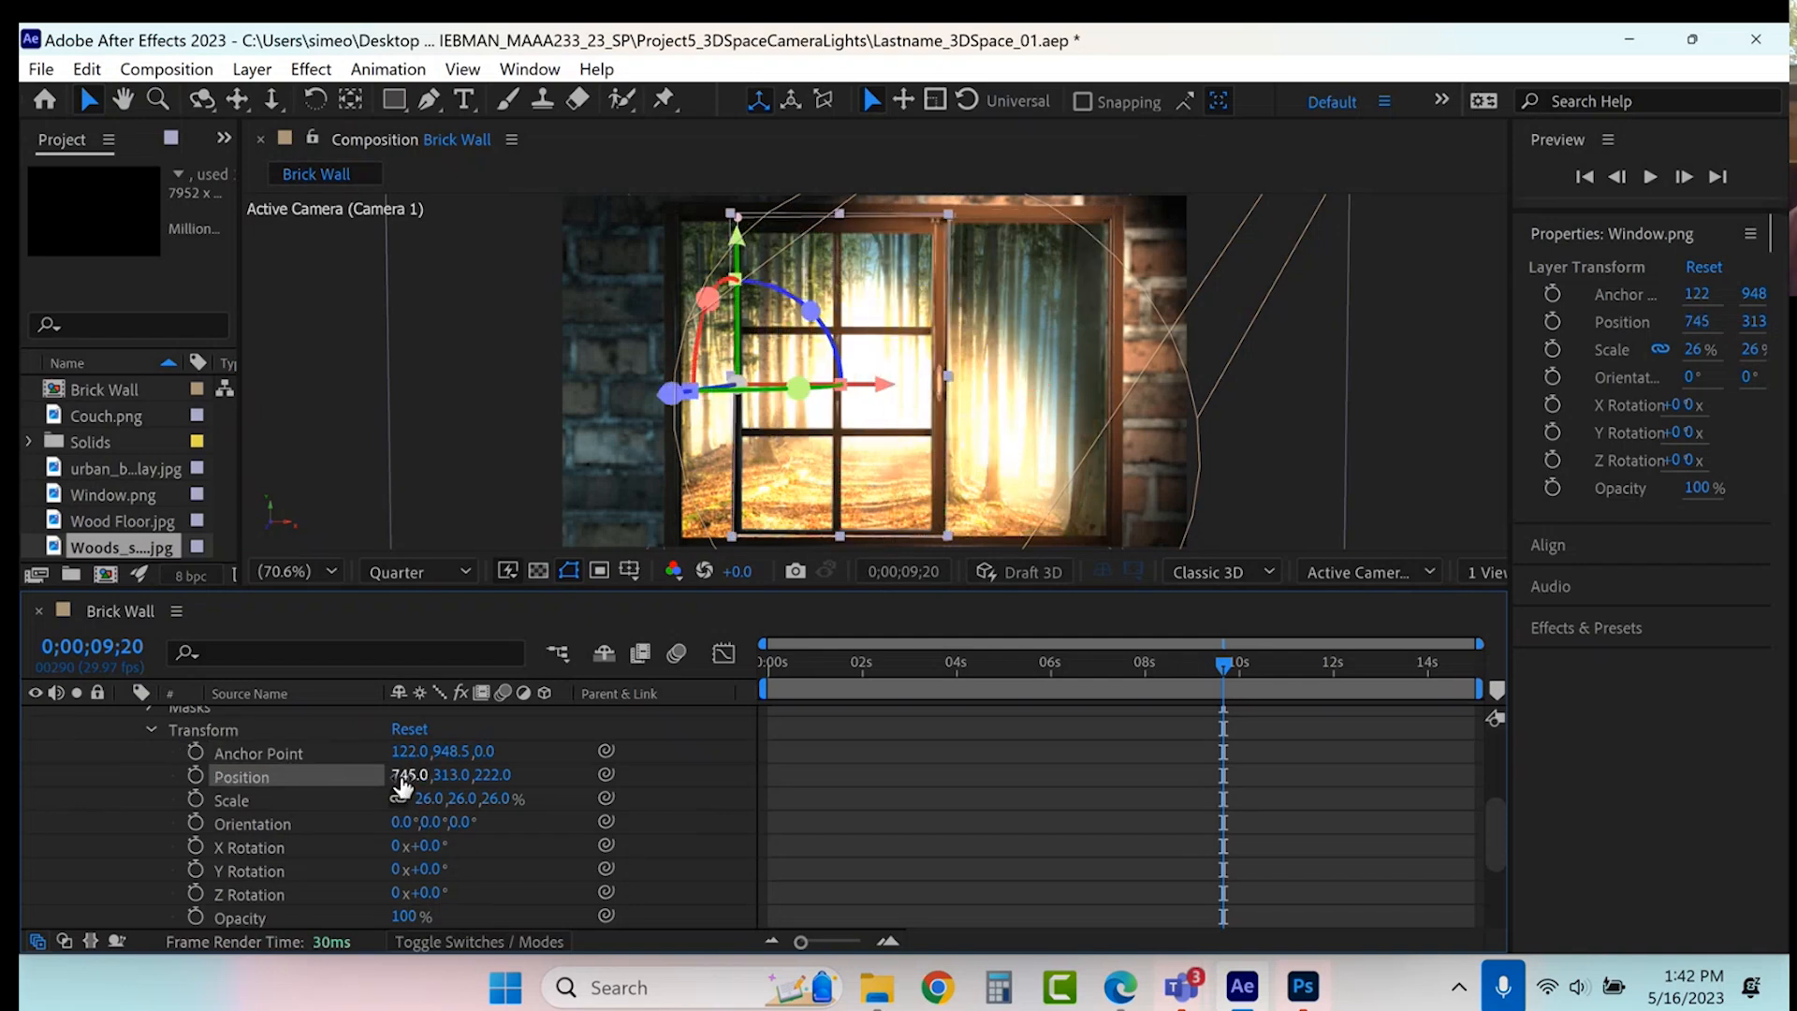
left_click_drag(402, 786, 271, 754)
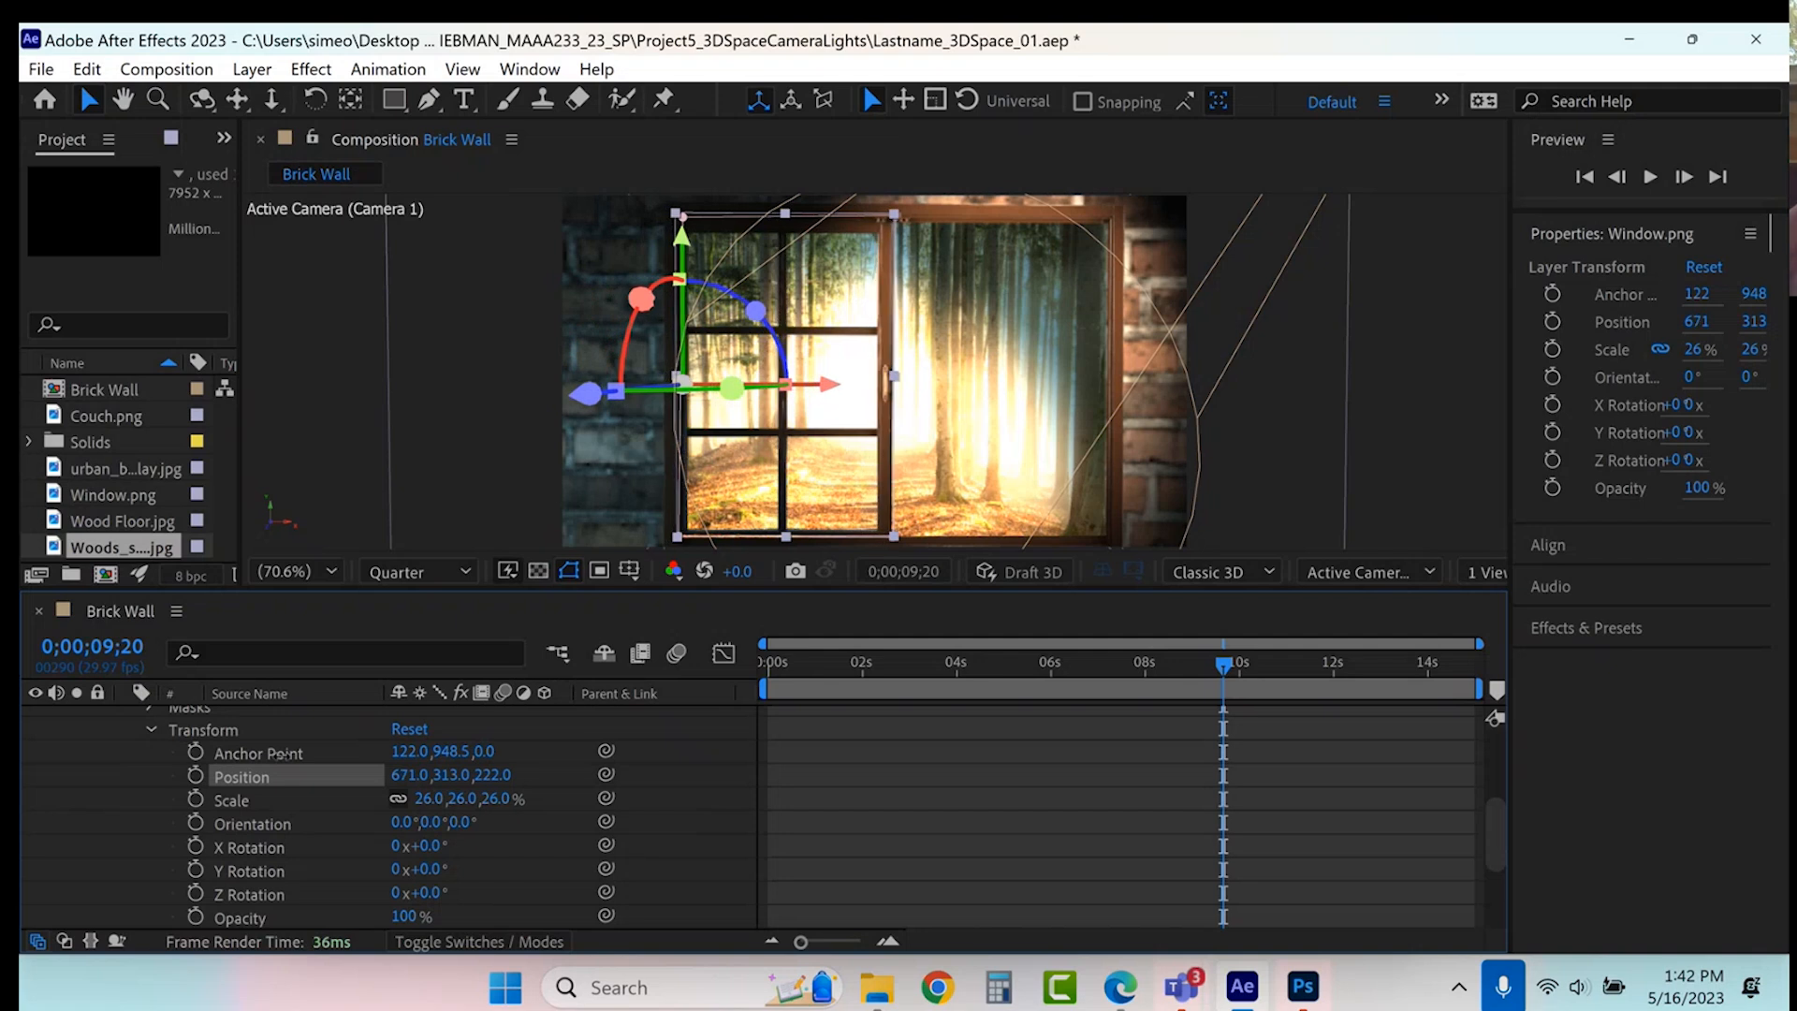
- Set the left sash layer's X position to 673 and collapse its properties
left_click_drag(276, 754, 286, 754)
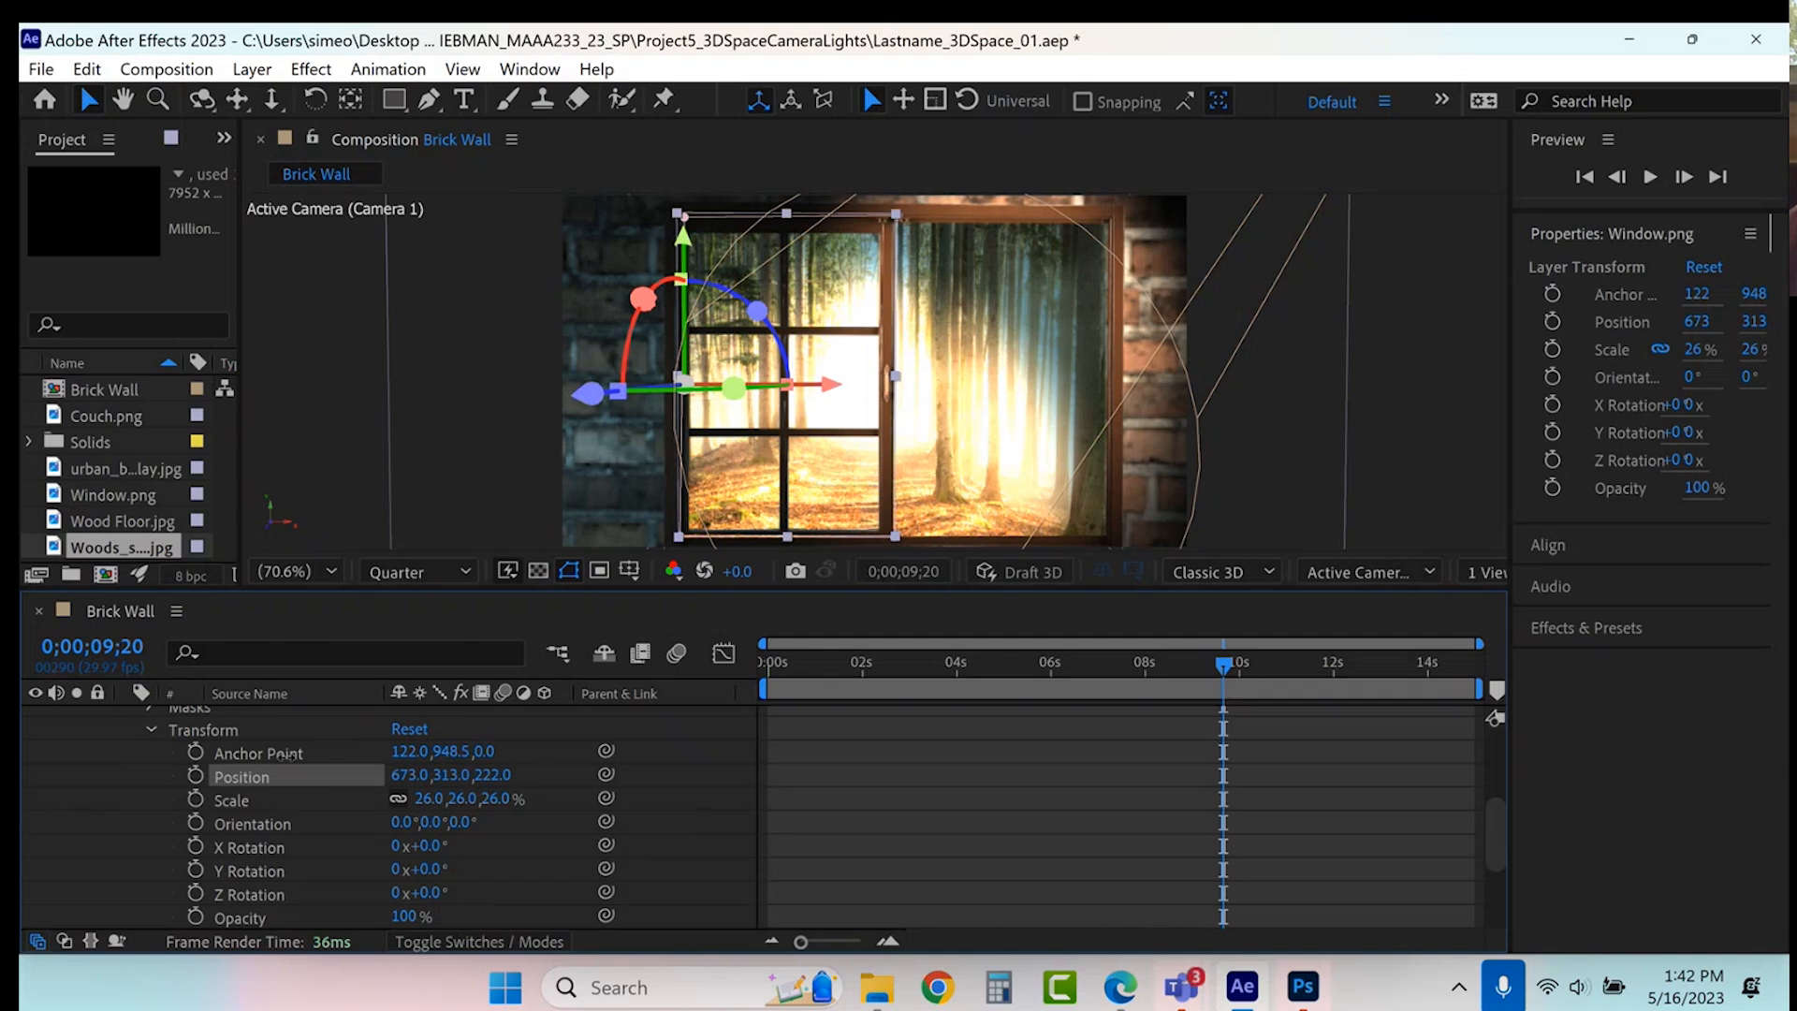
left_click(151, 729)
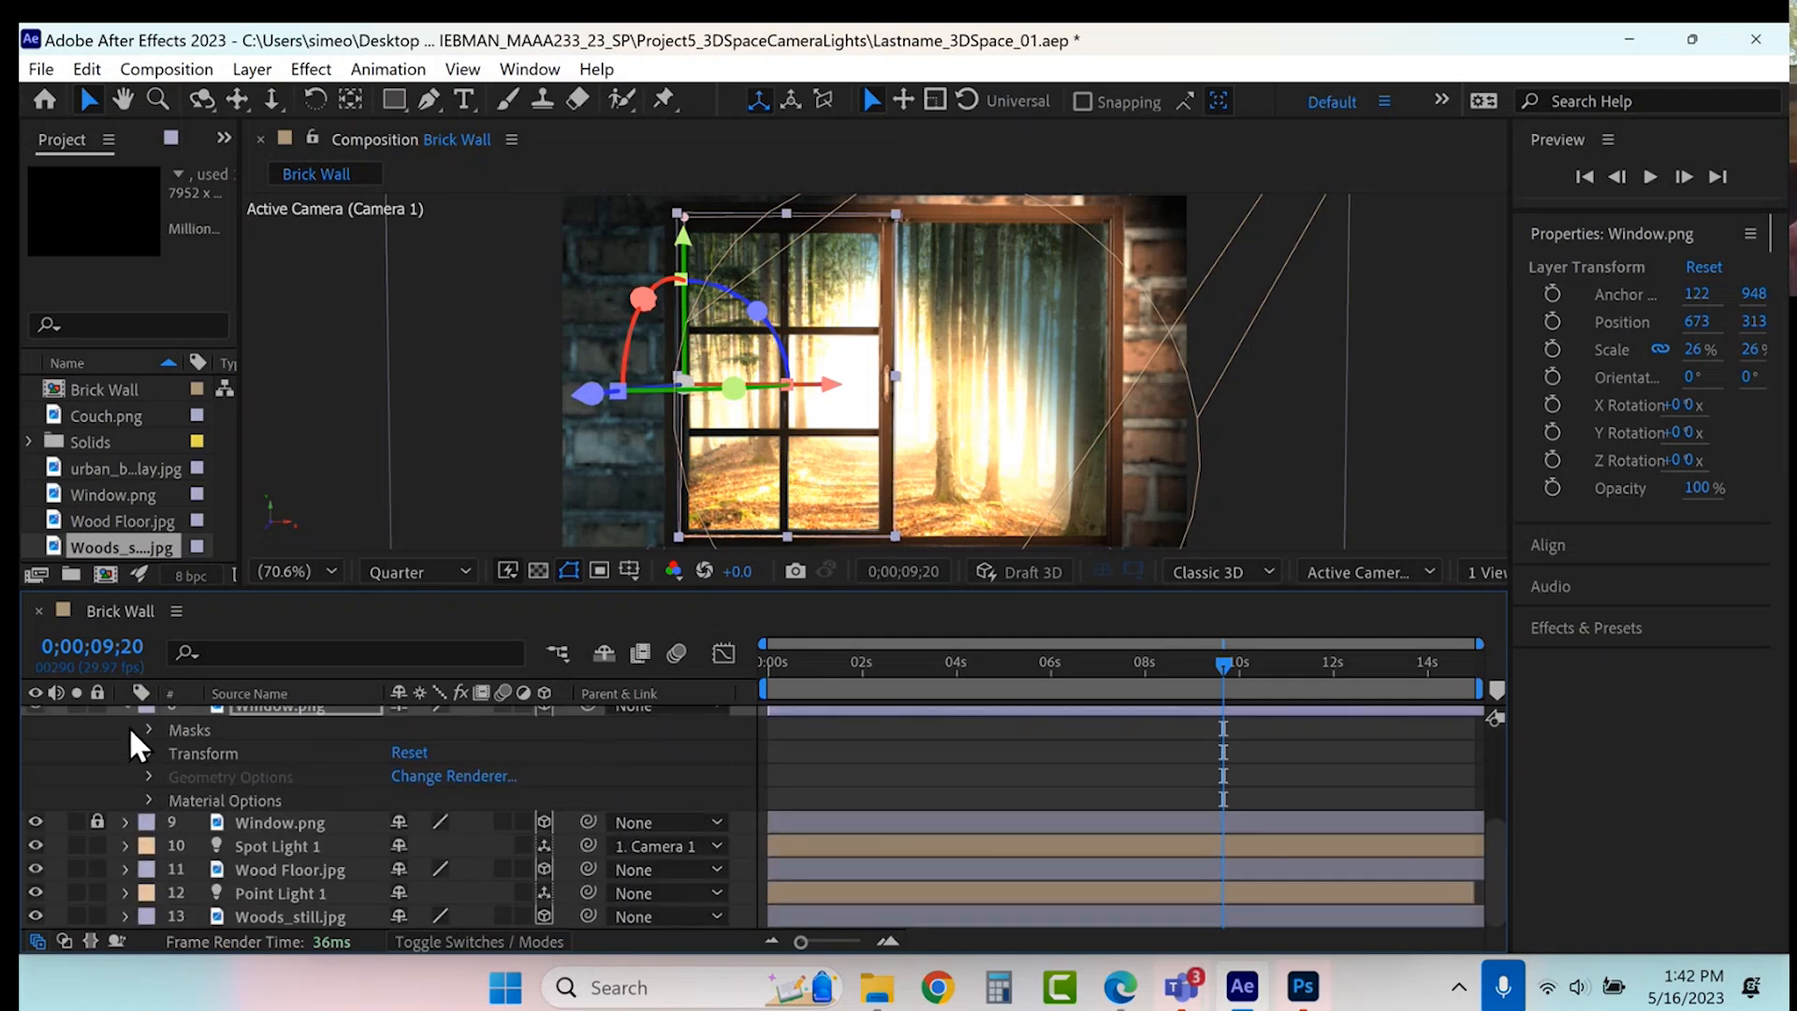
left_click(126, 708)
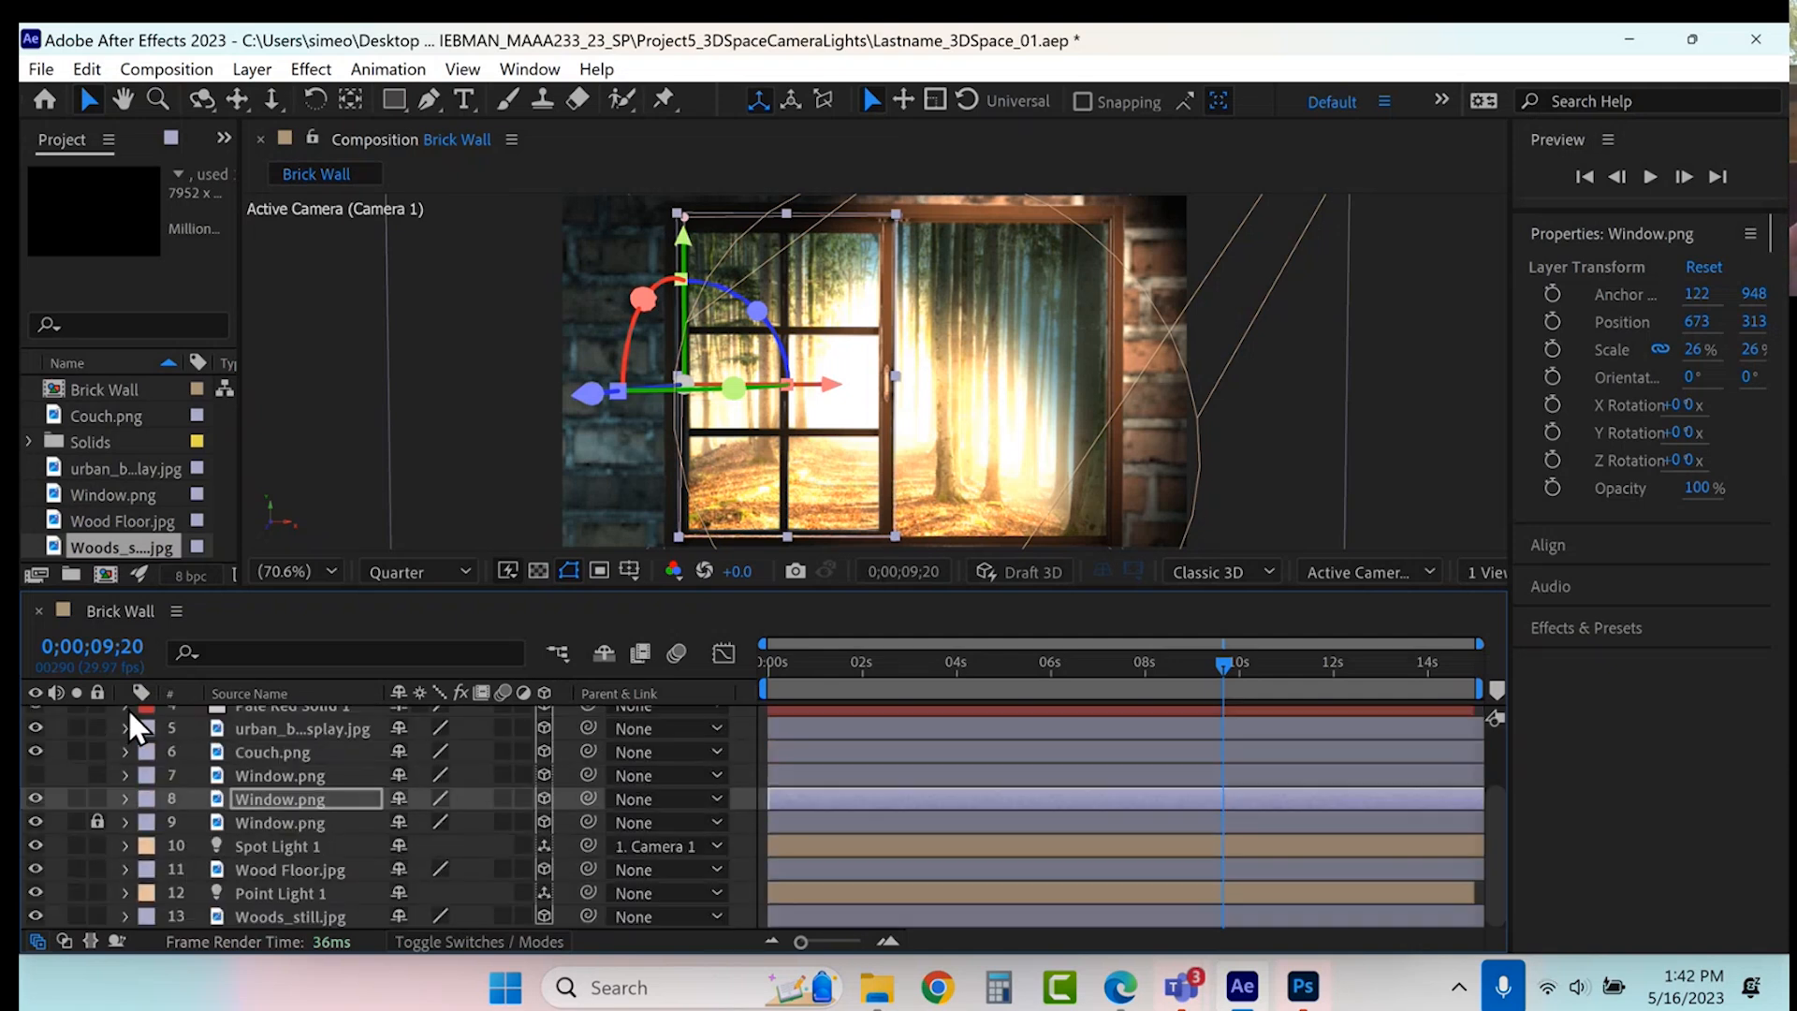
- Show the hidden Window.png layer 7 and move its mask's two left corners to the centre so it encloses only the right sash
left_click(266, 772)
left_click(34, 774)
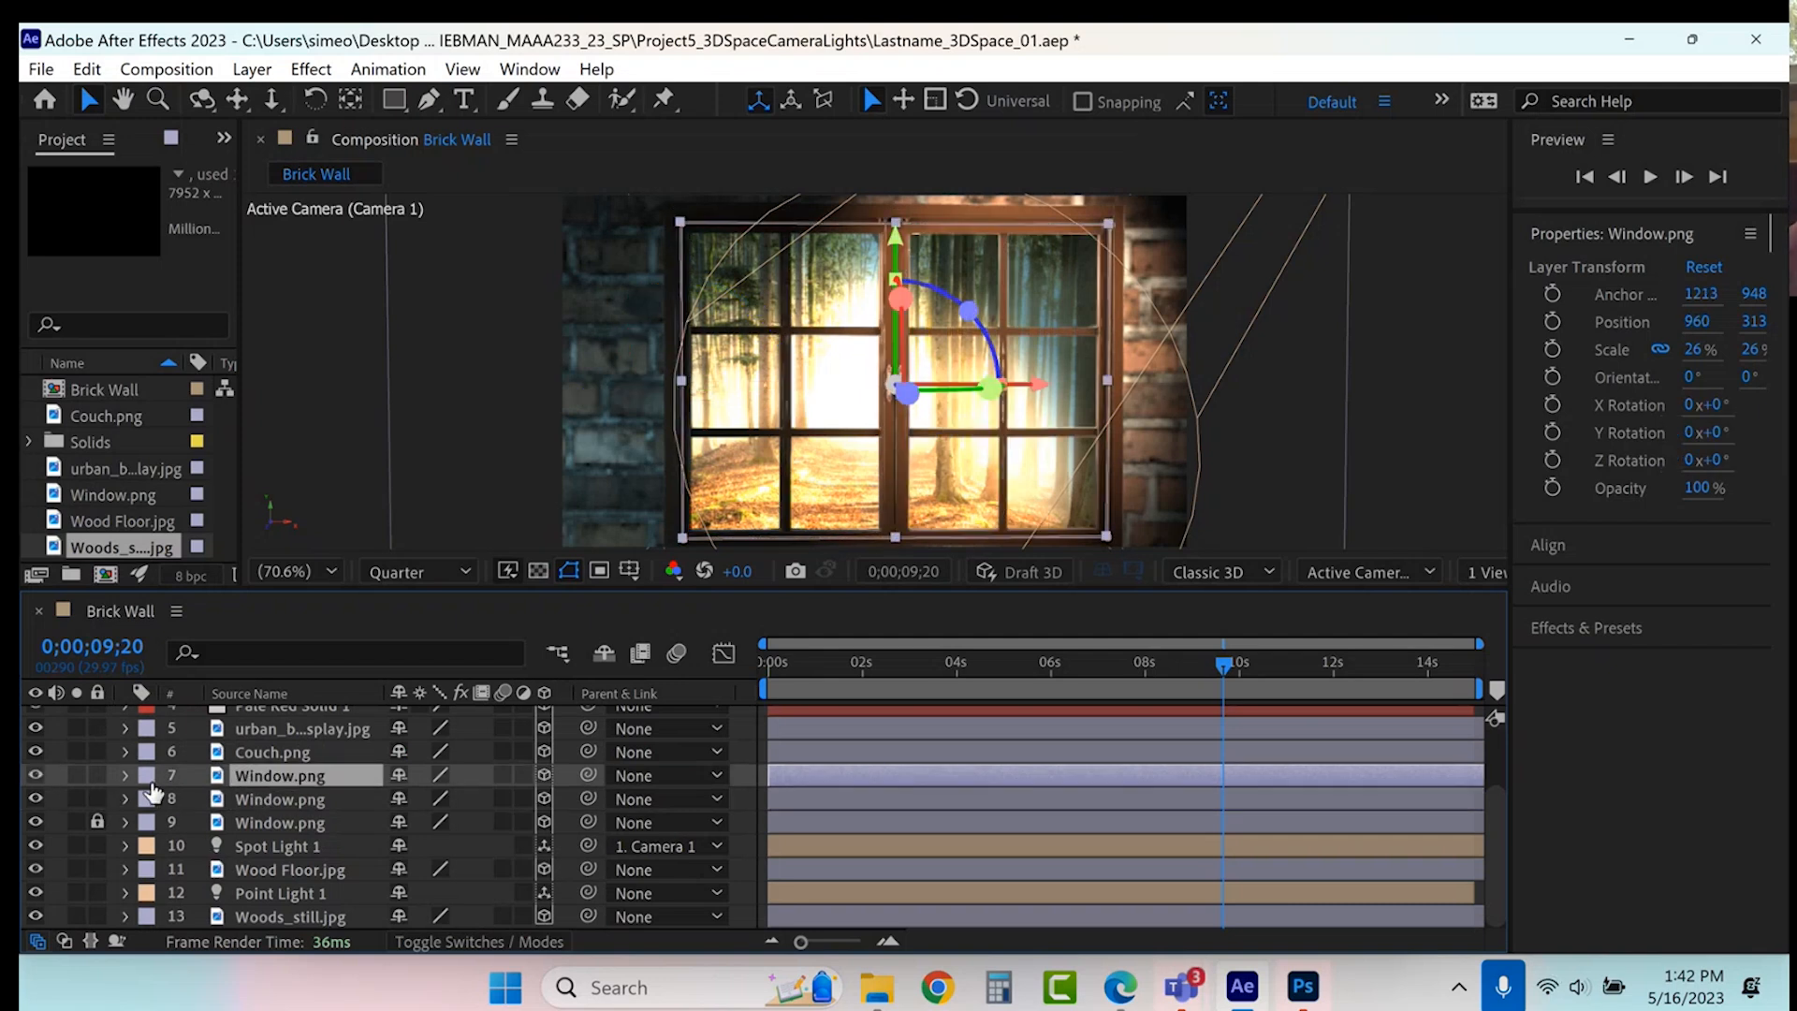
left_click(682, 223)
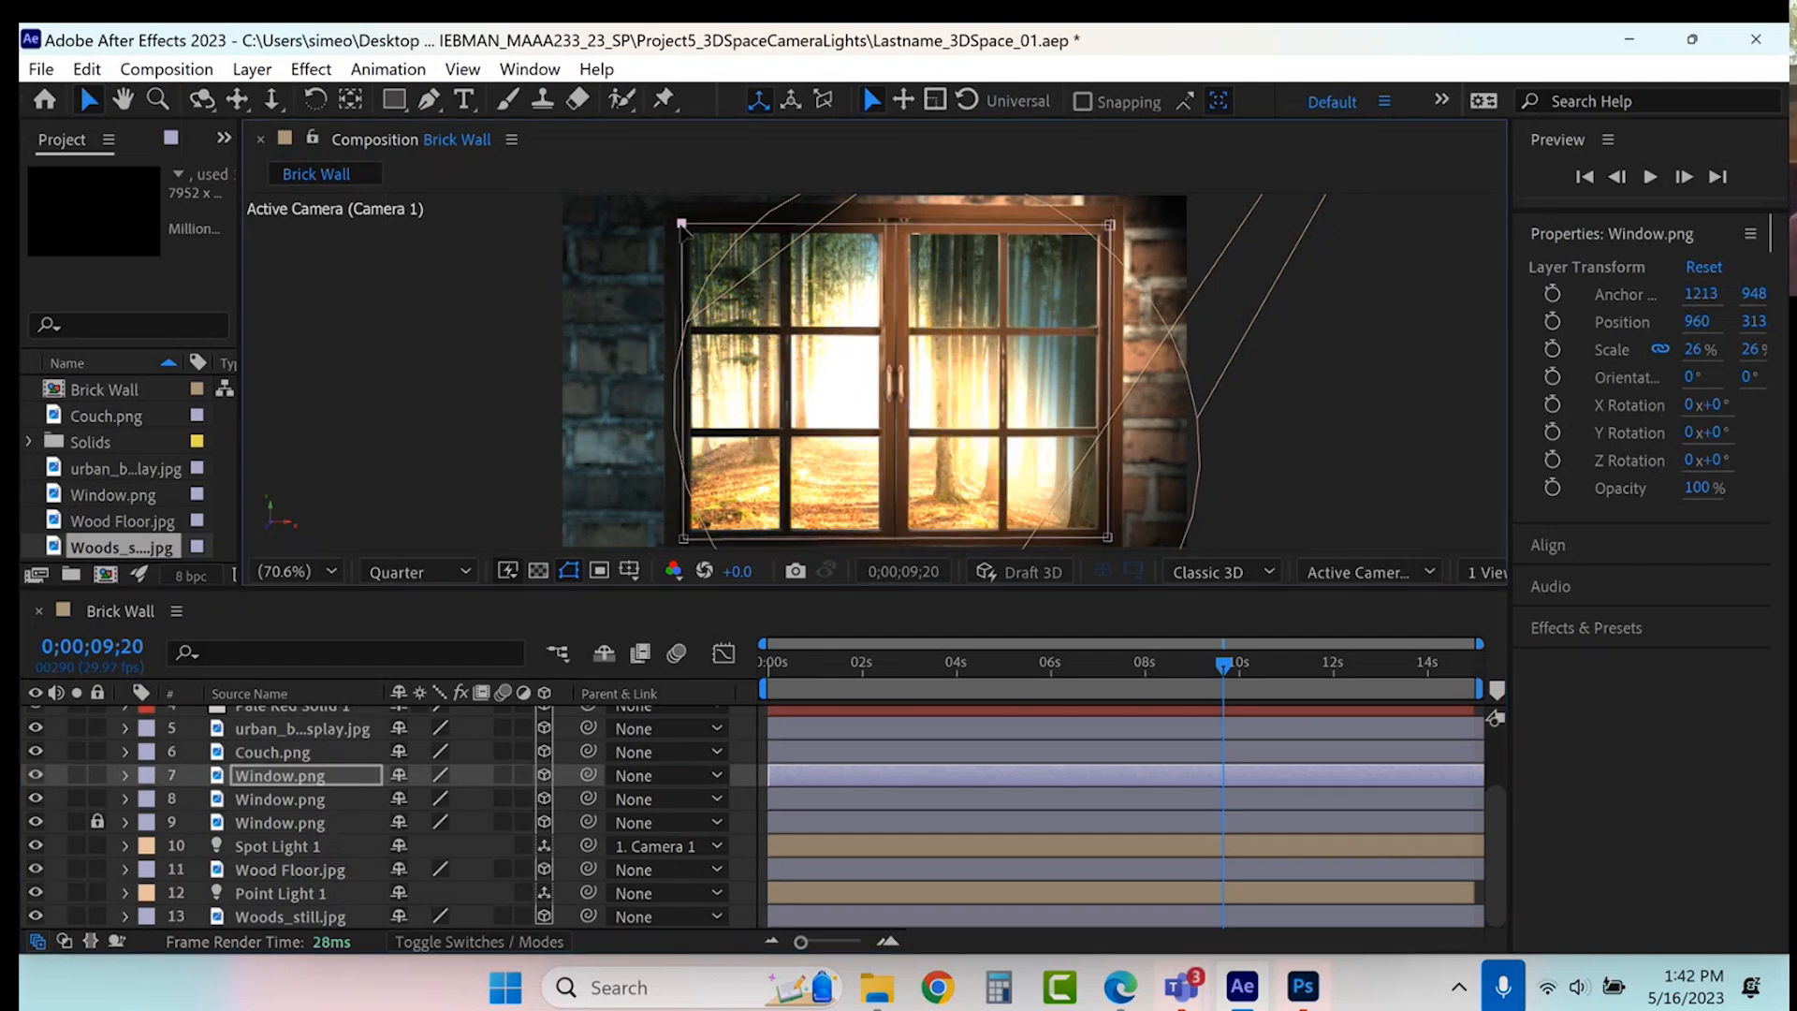
left_click(683, 539, "shift")
left_click_drag(684, 543, 896, 537)
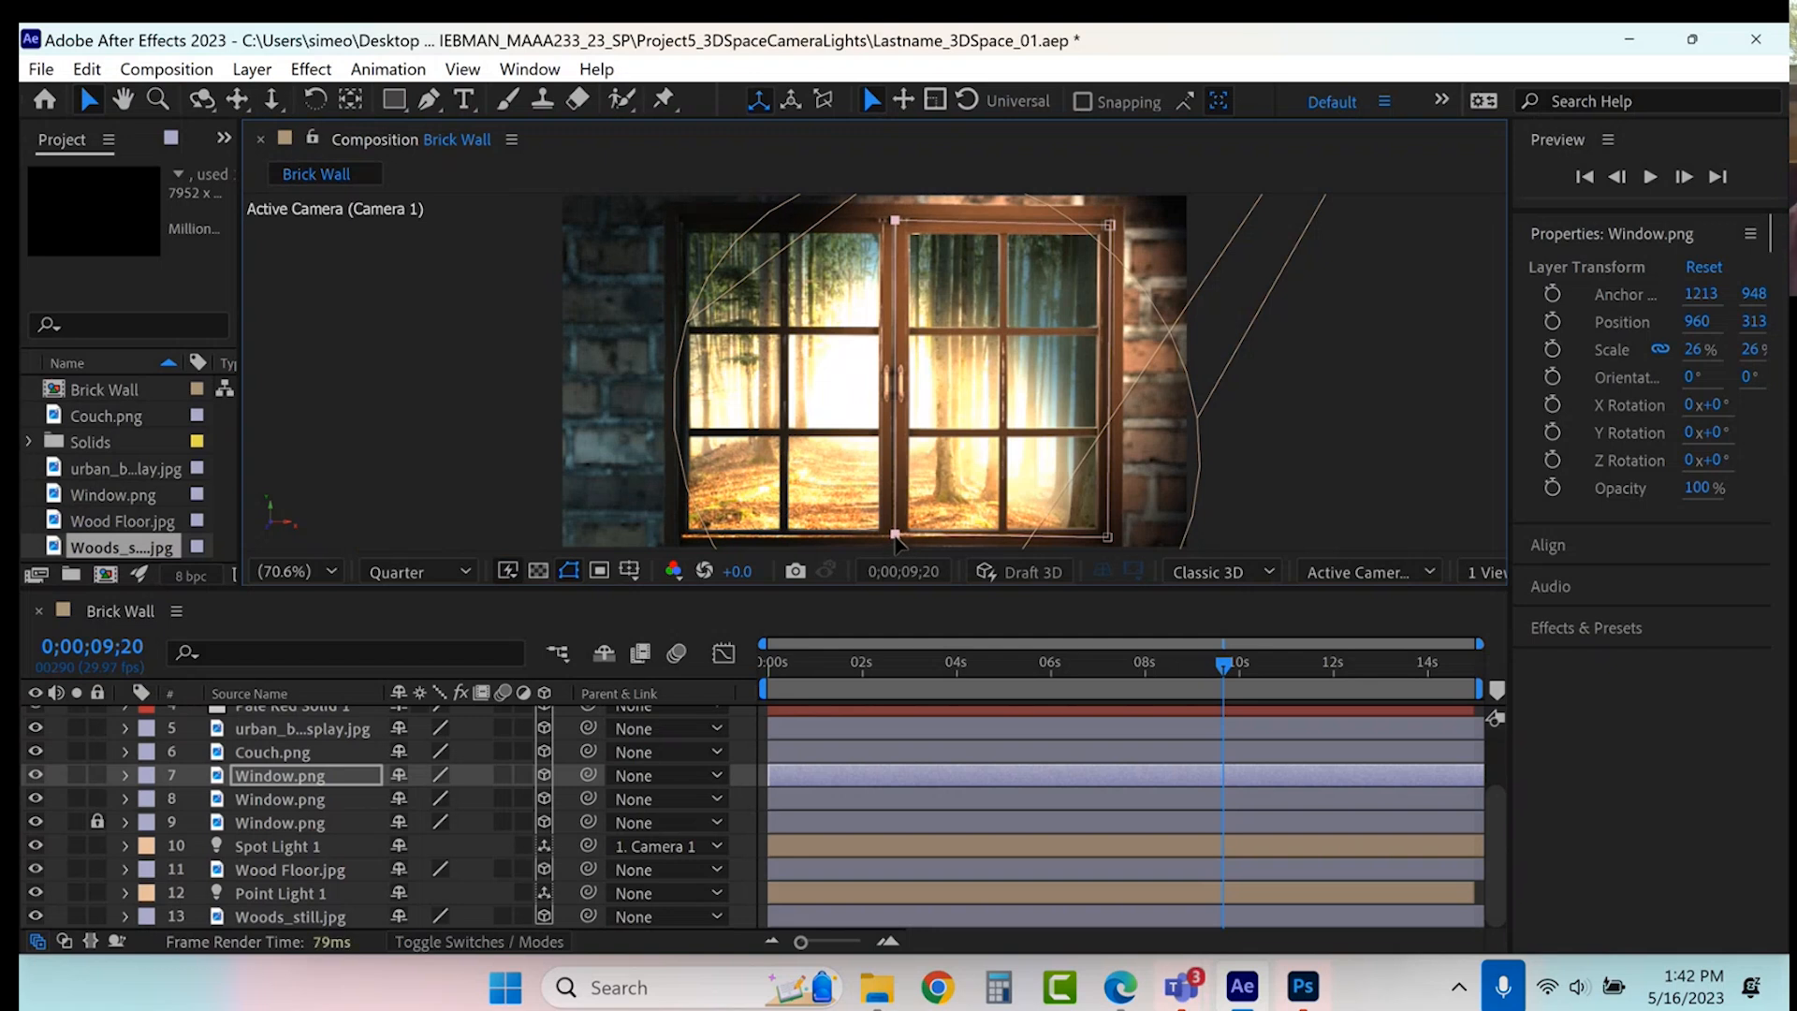
- Set the right sash layer's anchor point X to 2345, at the sash's outer hinge edge
left_click(128, 776)
left_click(147, 820)
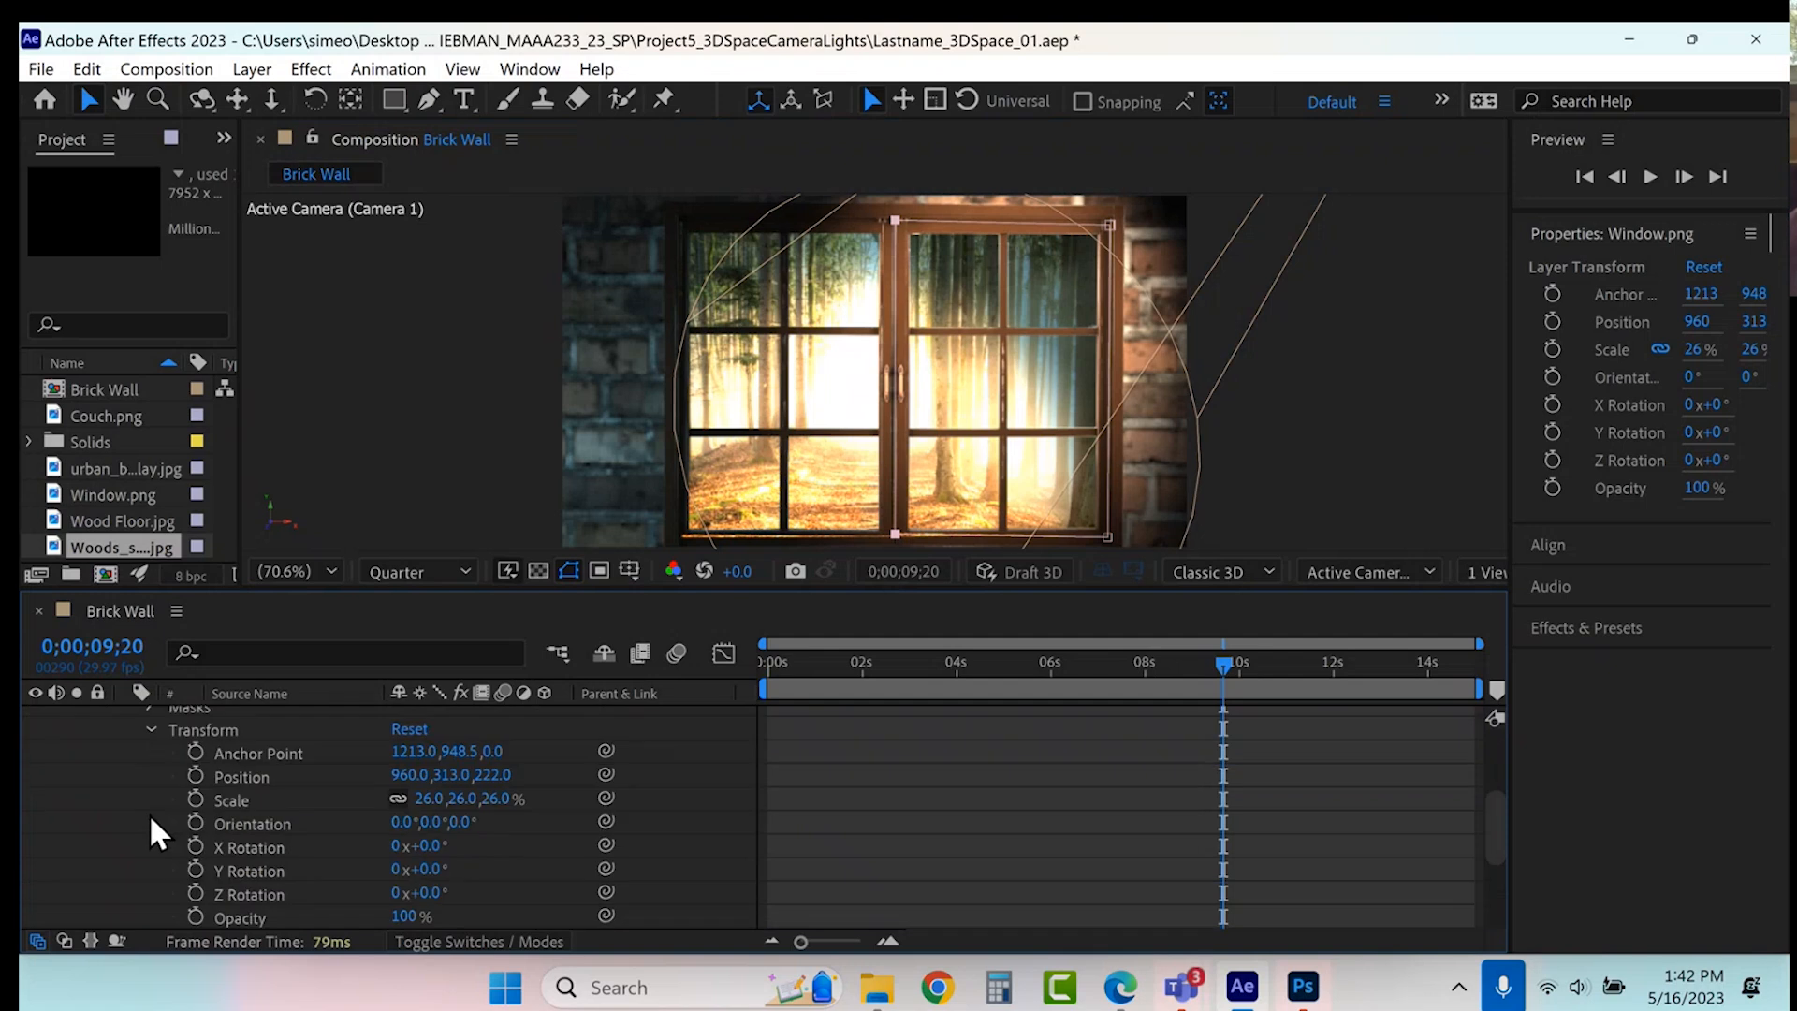
left_click_drag(406, 756, 618, 756)
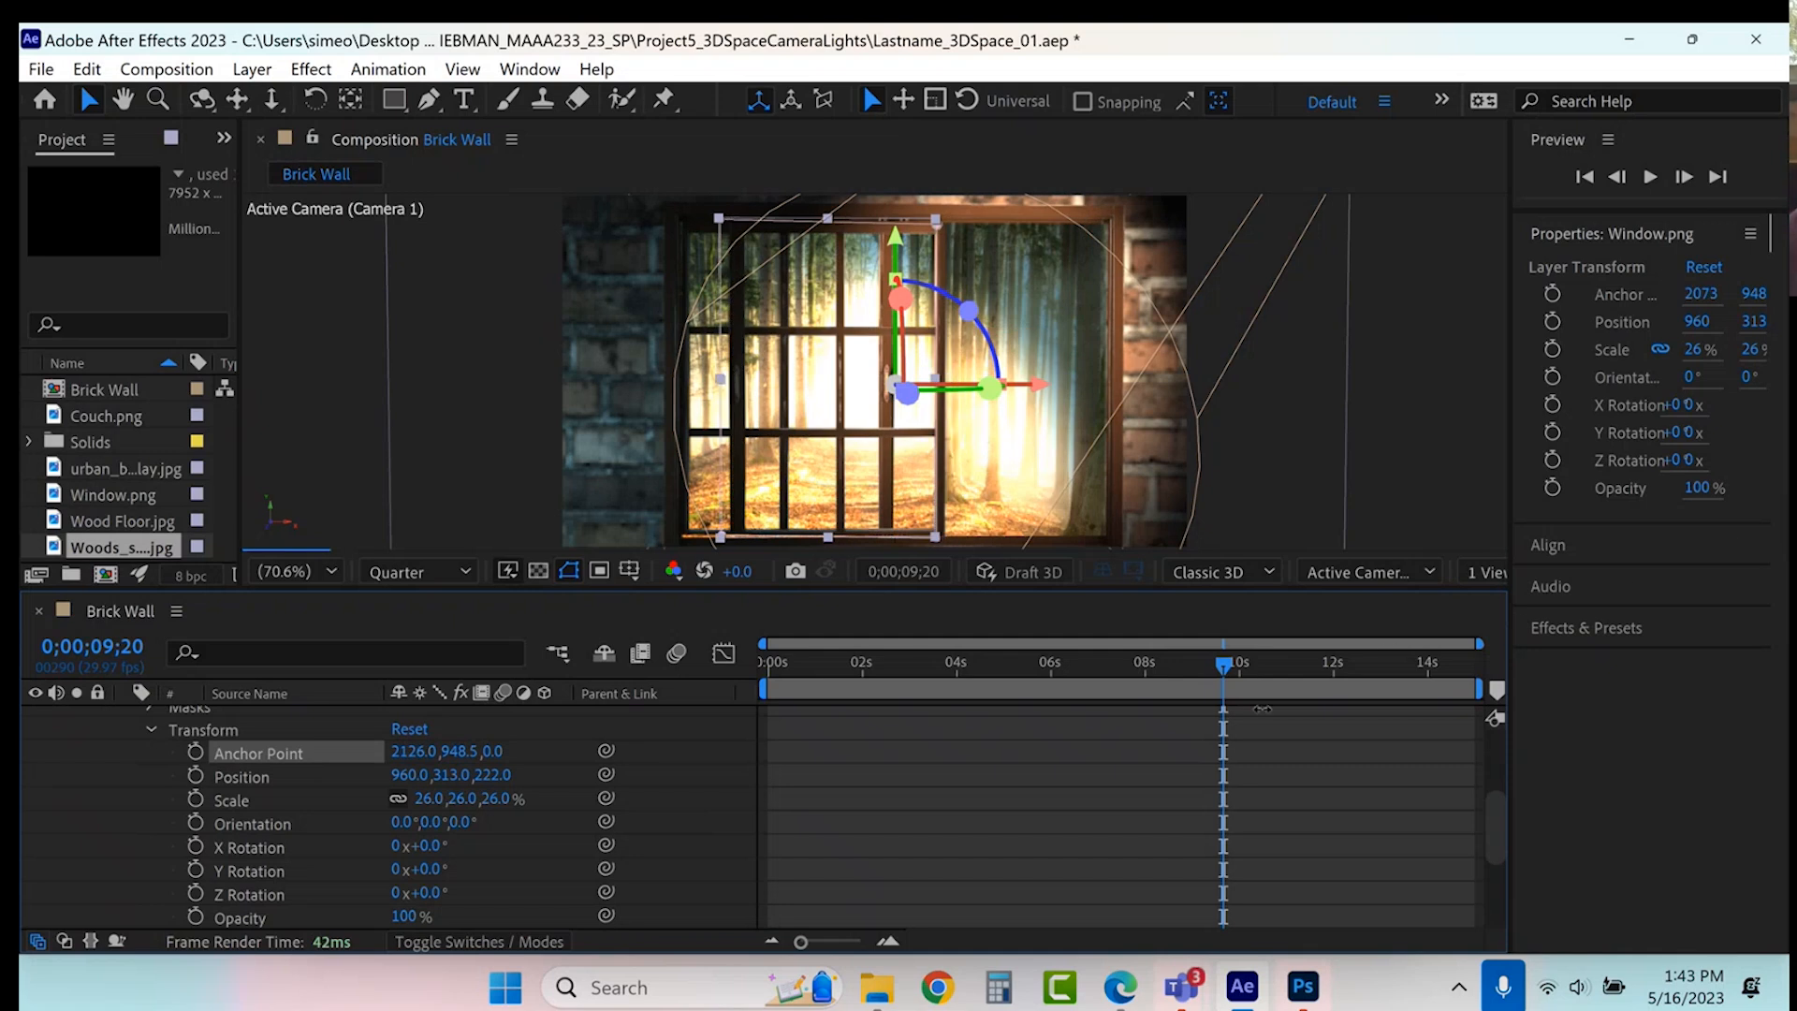
left_click_drag(406, 756, 449, 756)
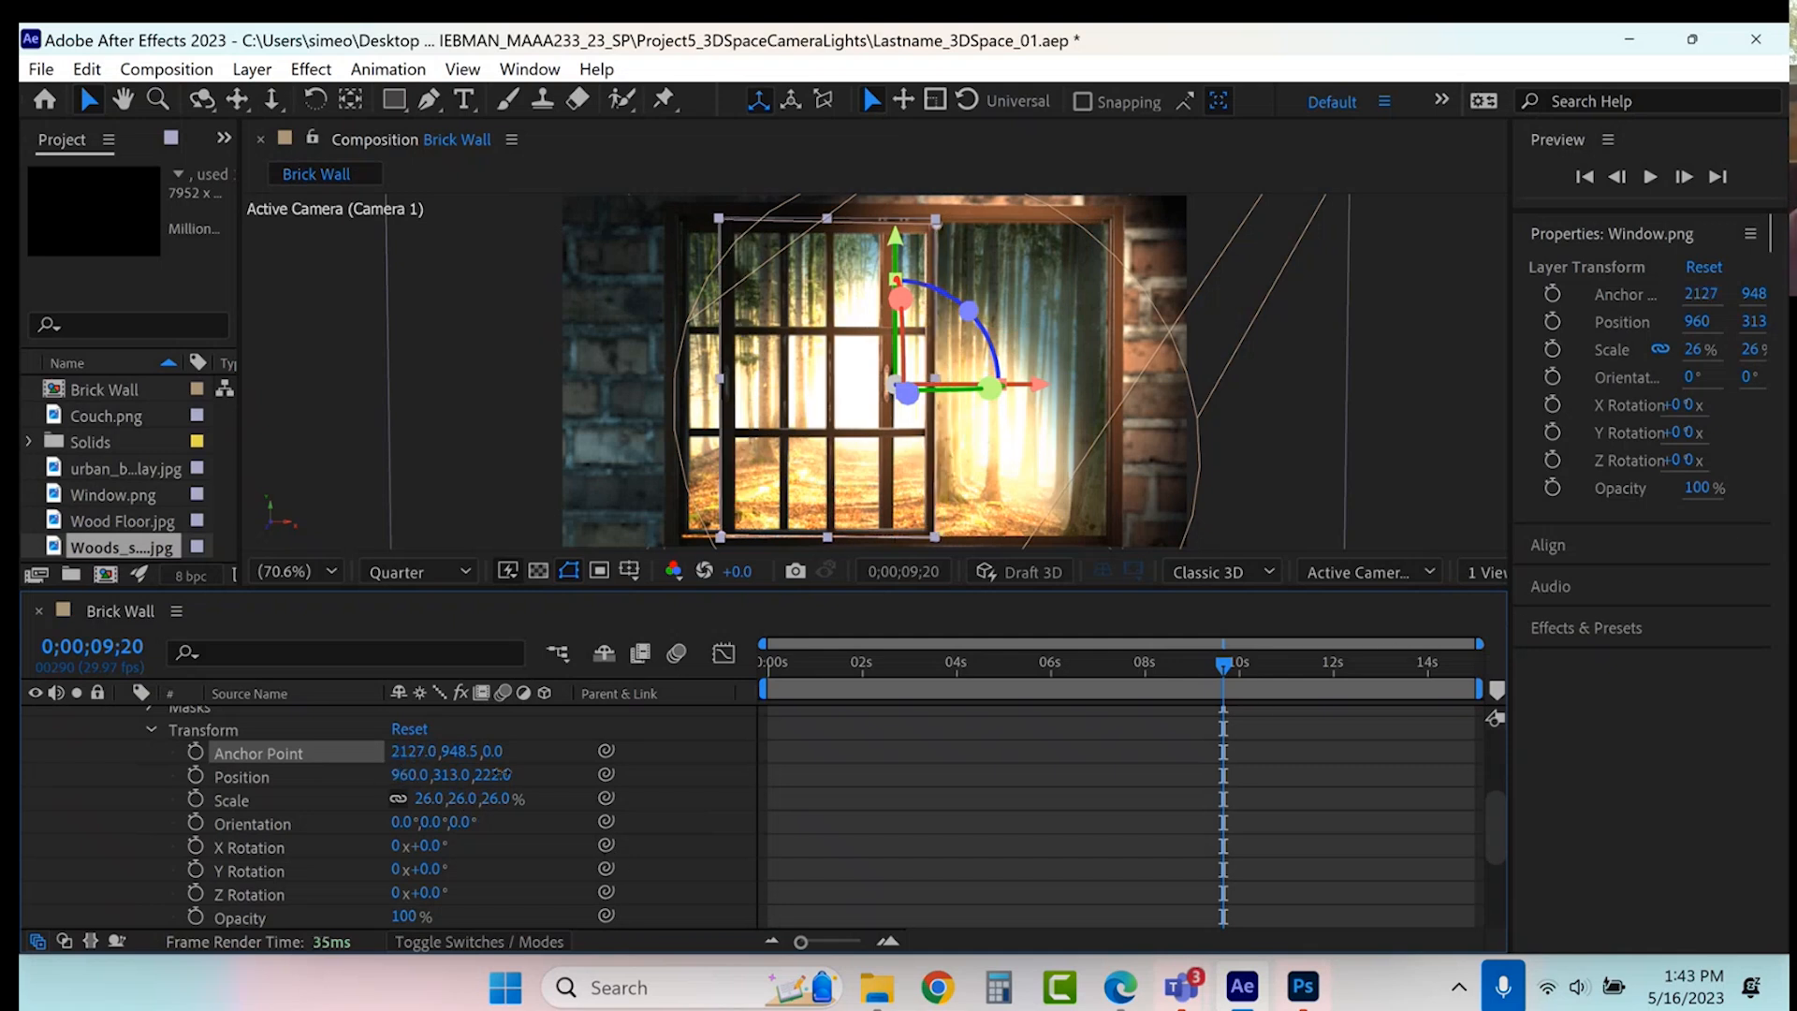
left_click_drag(582, 793, 746, 797)
left_click_drag(760, 798, 741, 801)
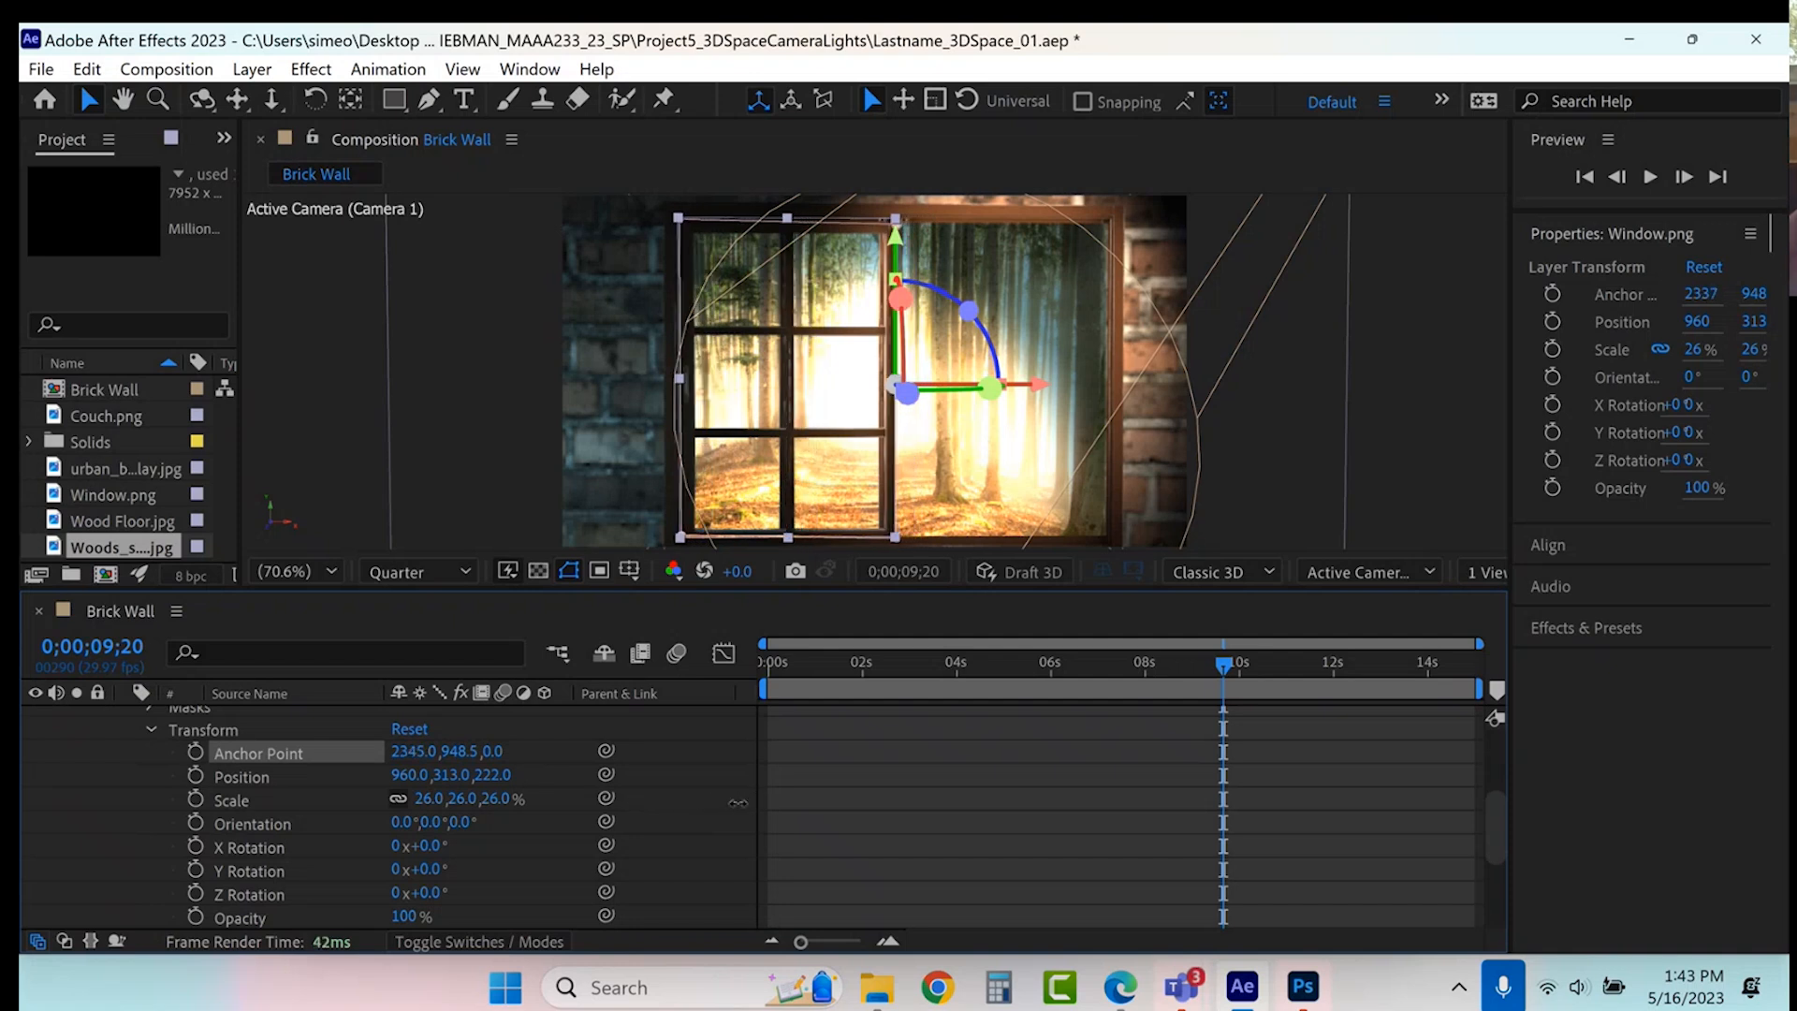
- Move the right sash layer along X to position 1256.6, fitting it into the right half of the frame
left_click_drag(406, 776, 26, 692)
left_click(406, 775)
type("0")
key("Return")
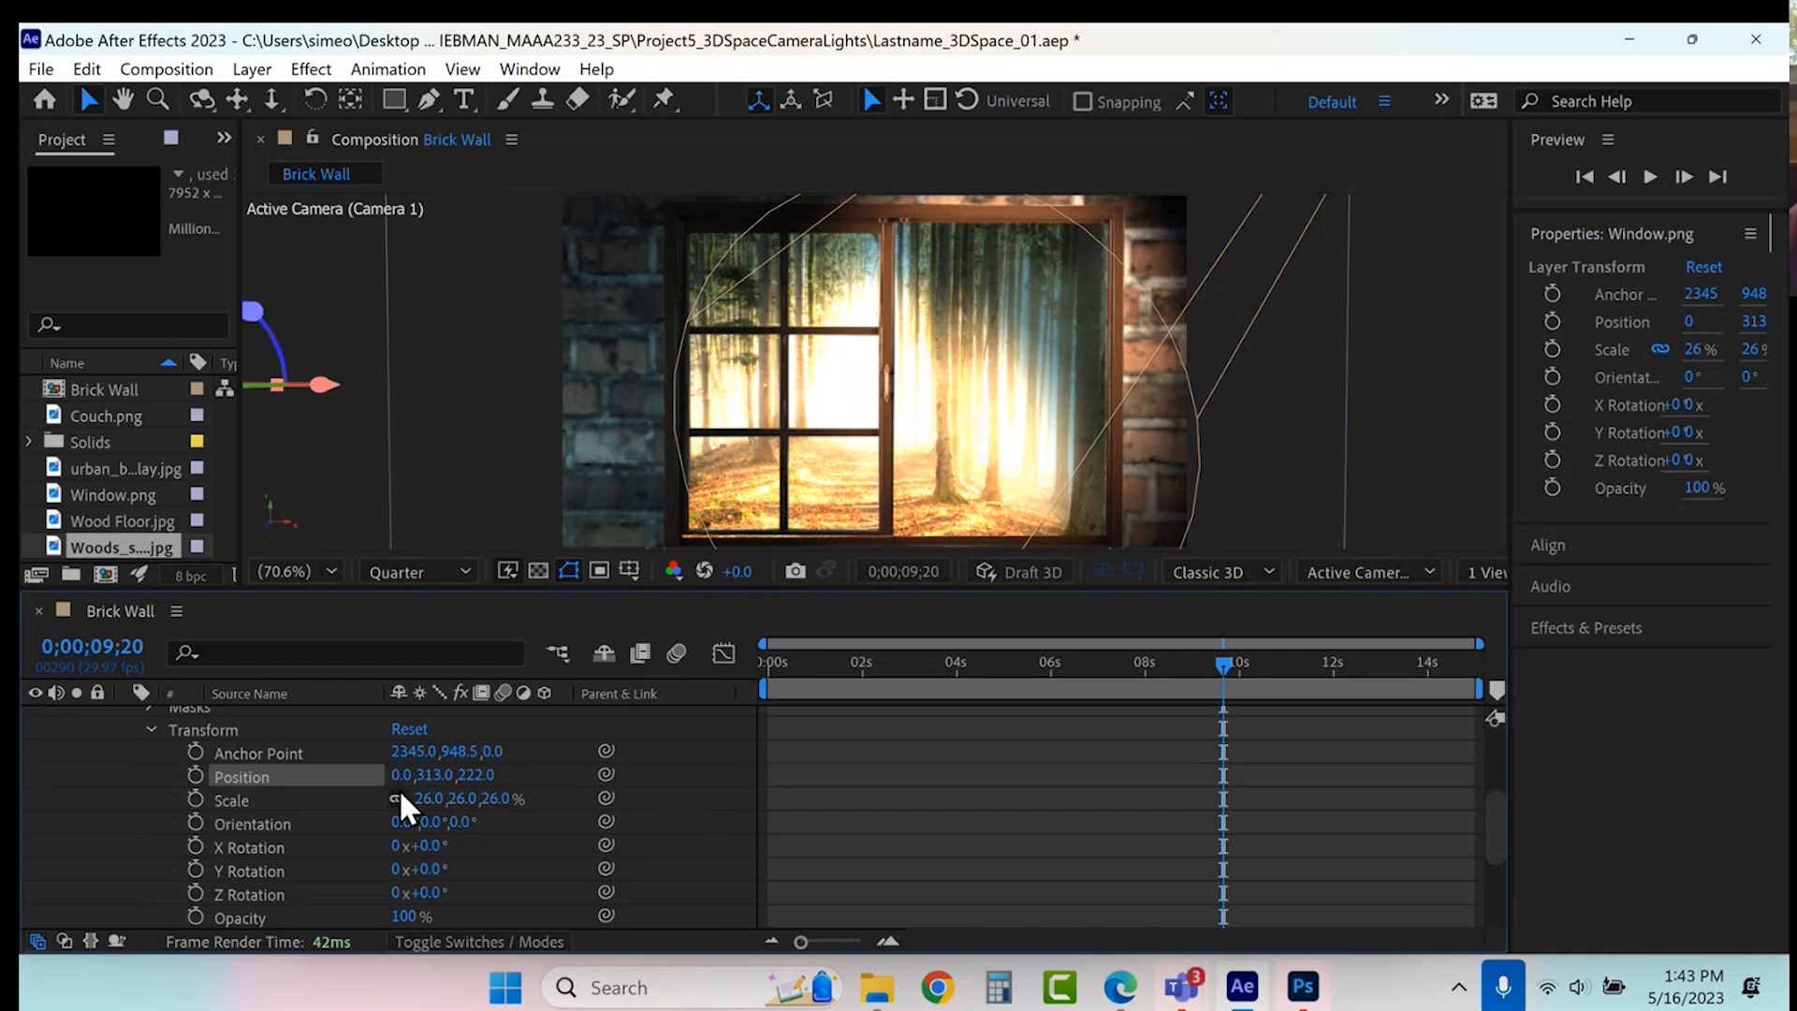
left_click(397, 775)
type("1000")
key("Return")
left_click_drag(1067, 391, 1261, 420)
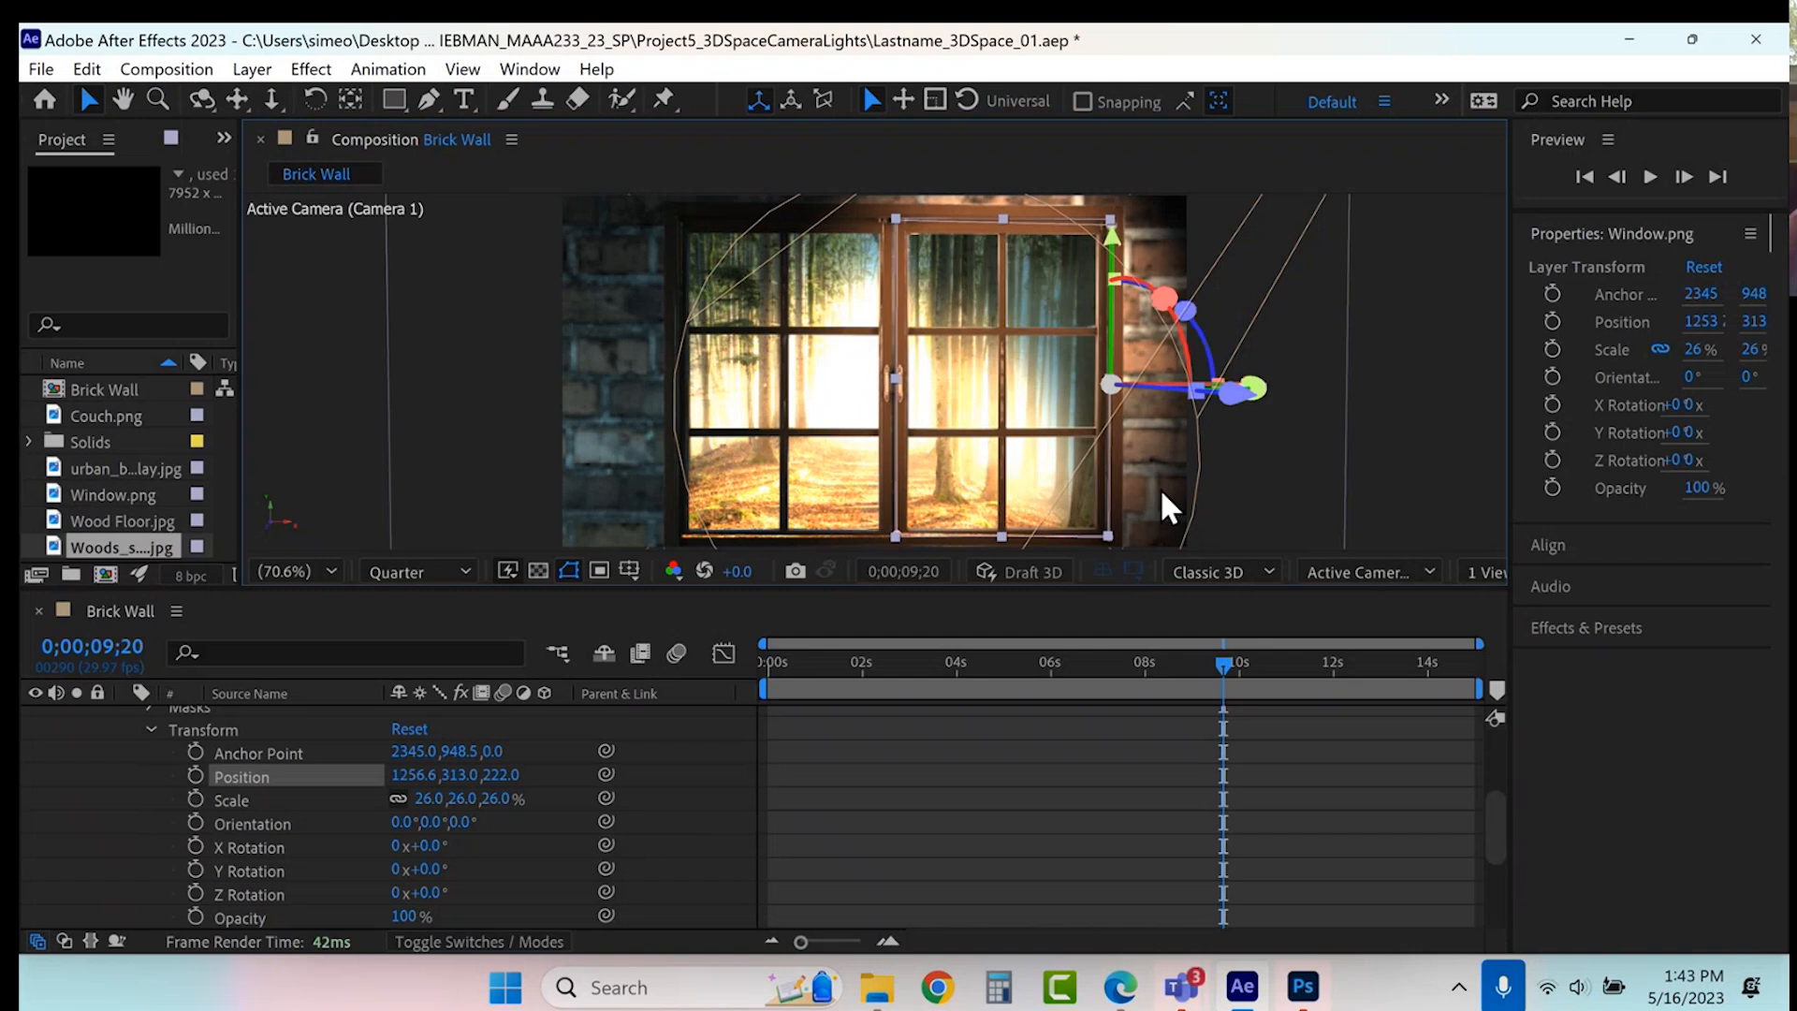
scroll(116, 803, "up", 3)
left_click(123, 818)
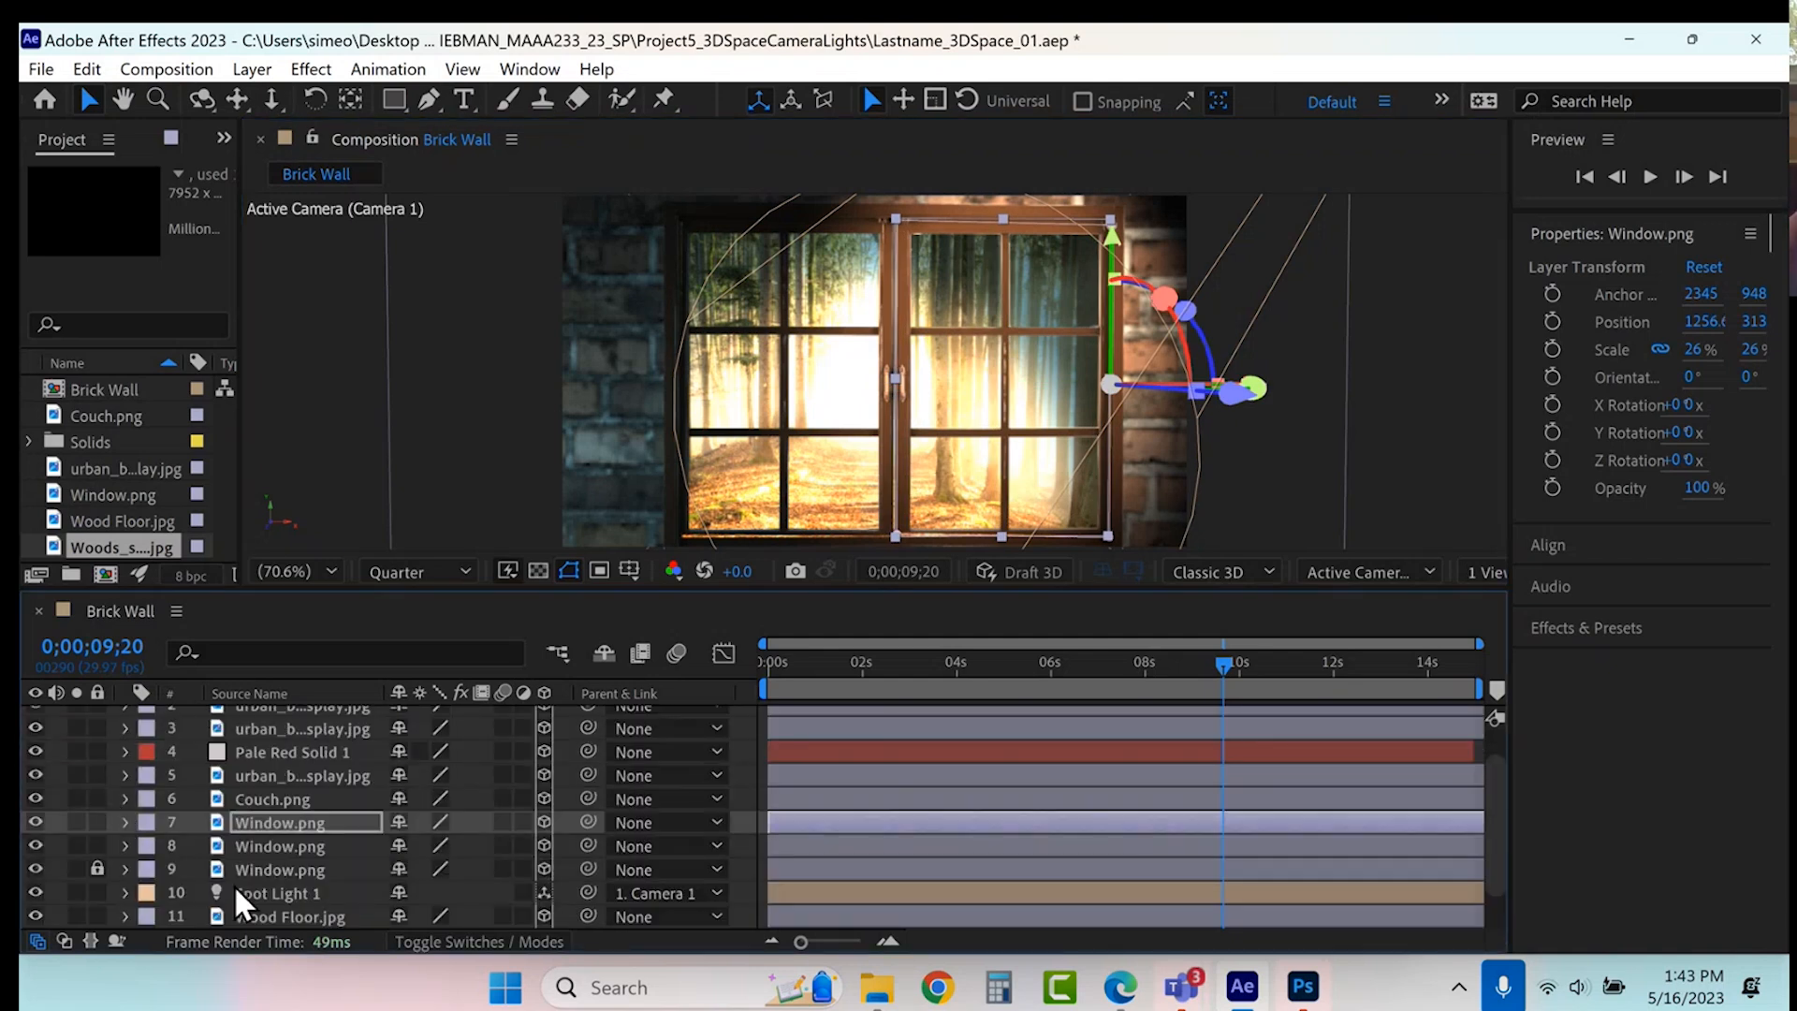
- Unlock the fixed frame's Window.png layer 9 and fine-tune the top, bottom, right and left edges of its inverted Mask 1
left_click(97, 868)
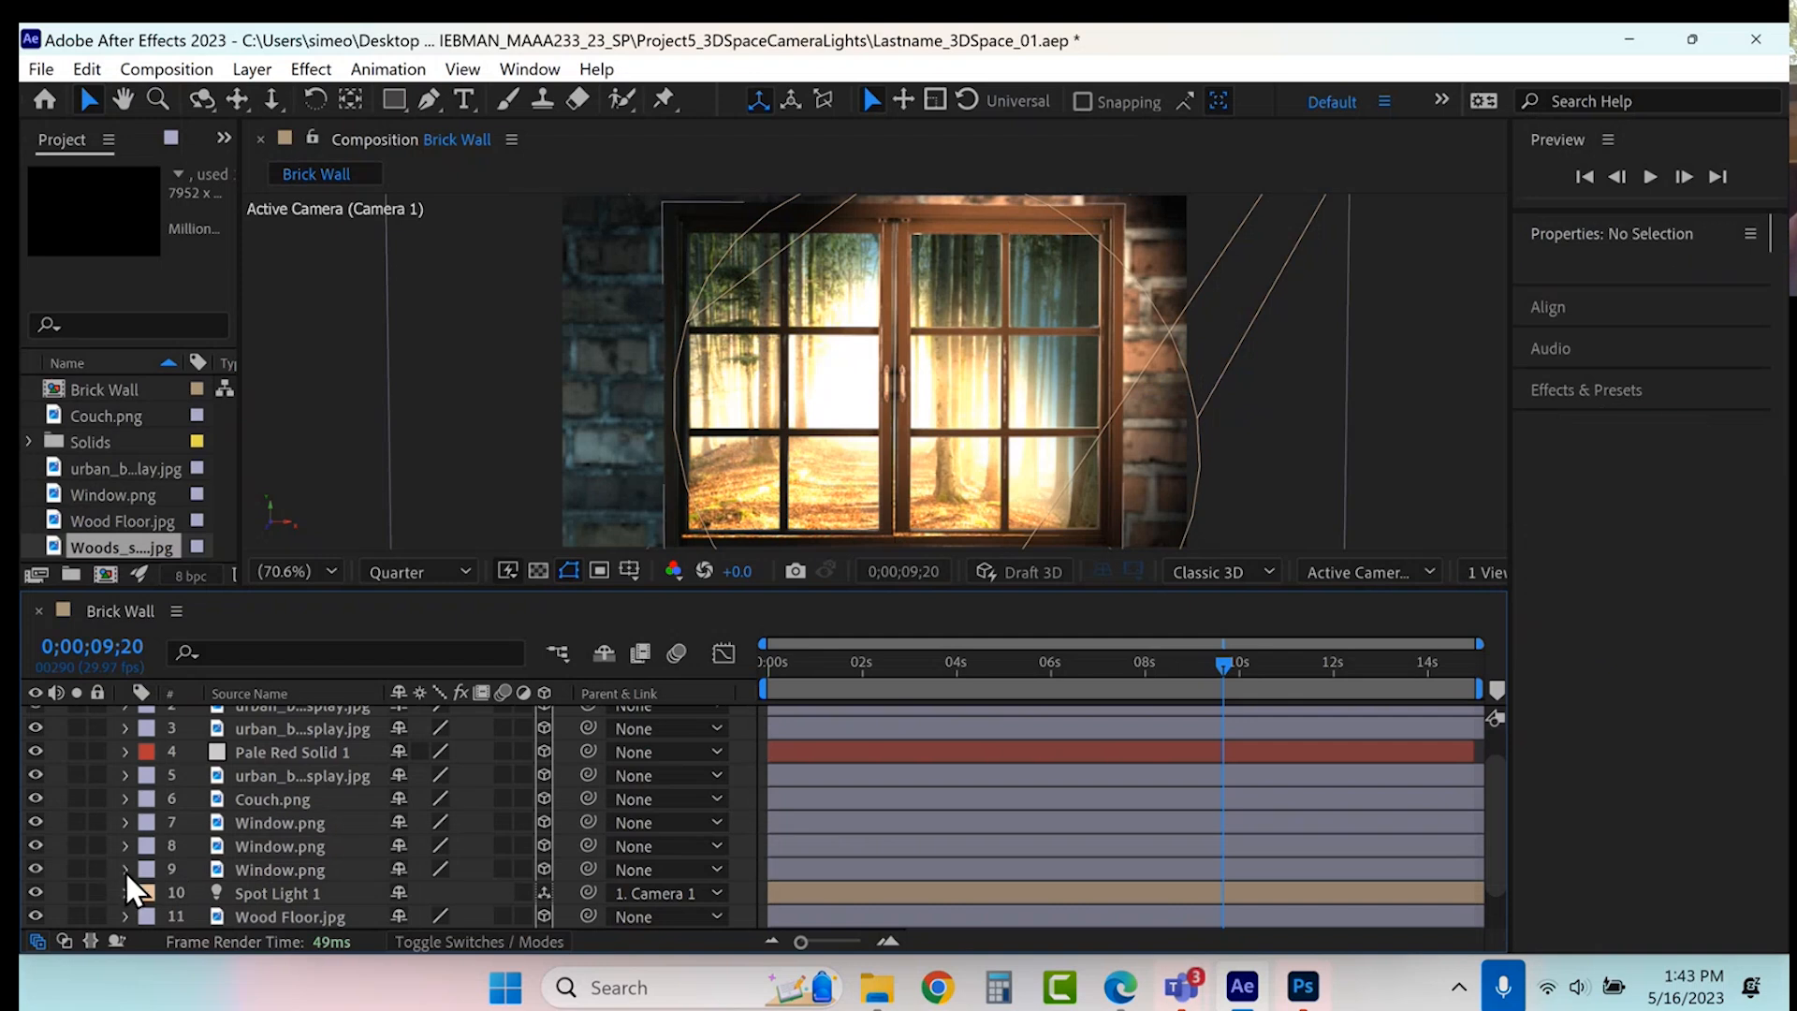
left_click(125, 869)
left_click(262, 847)
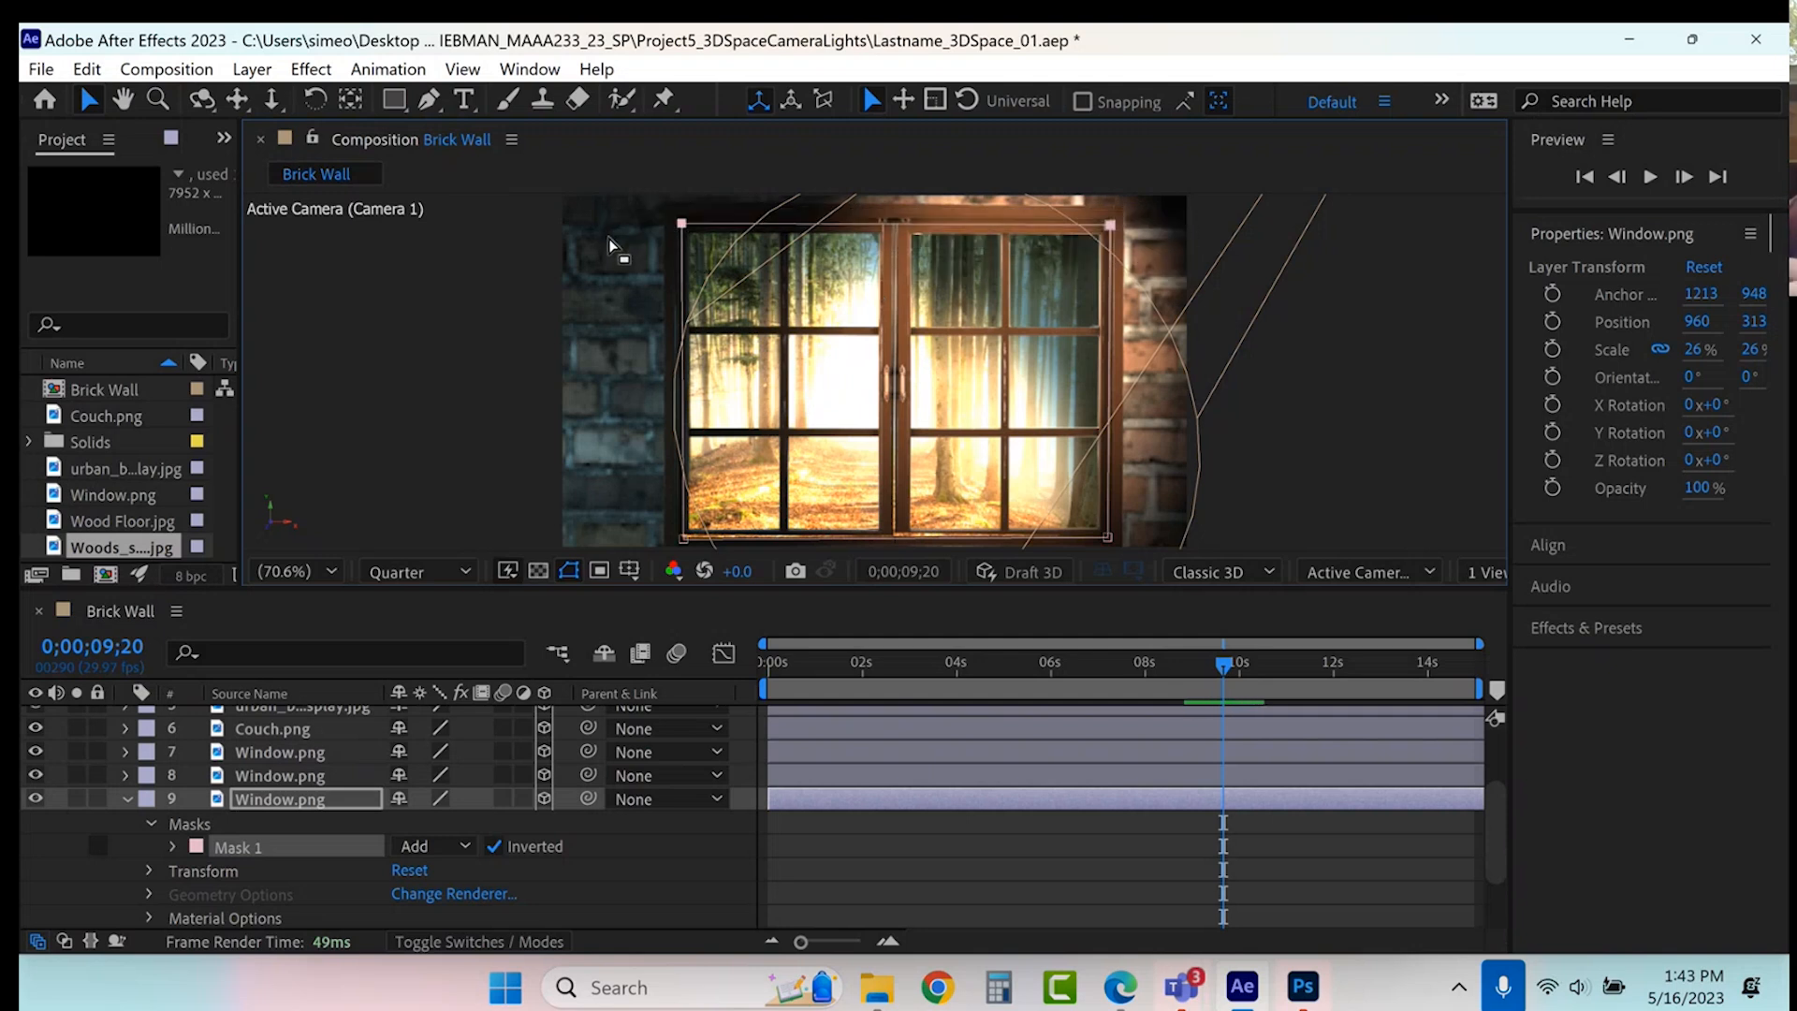
left_click_drag(652, 524, 1151, 585)
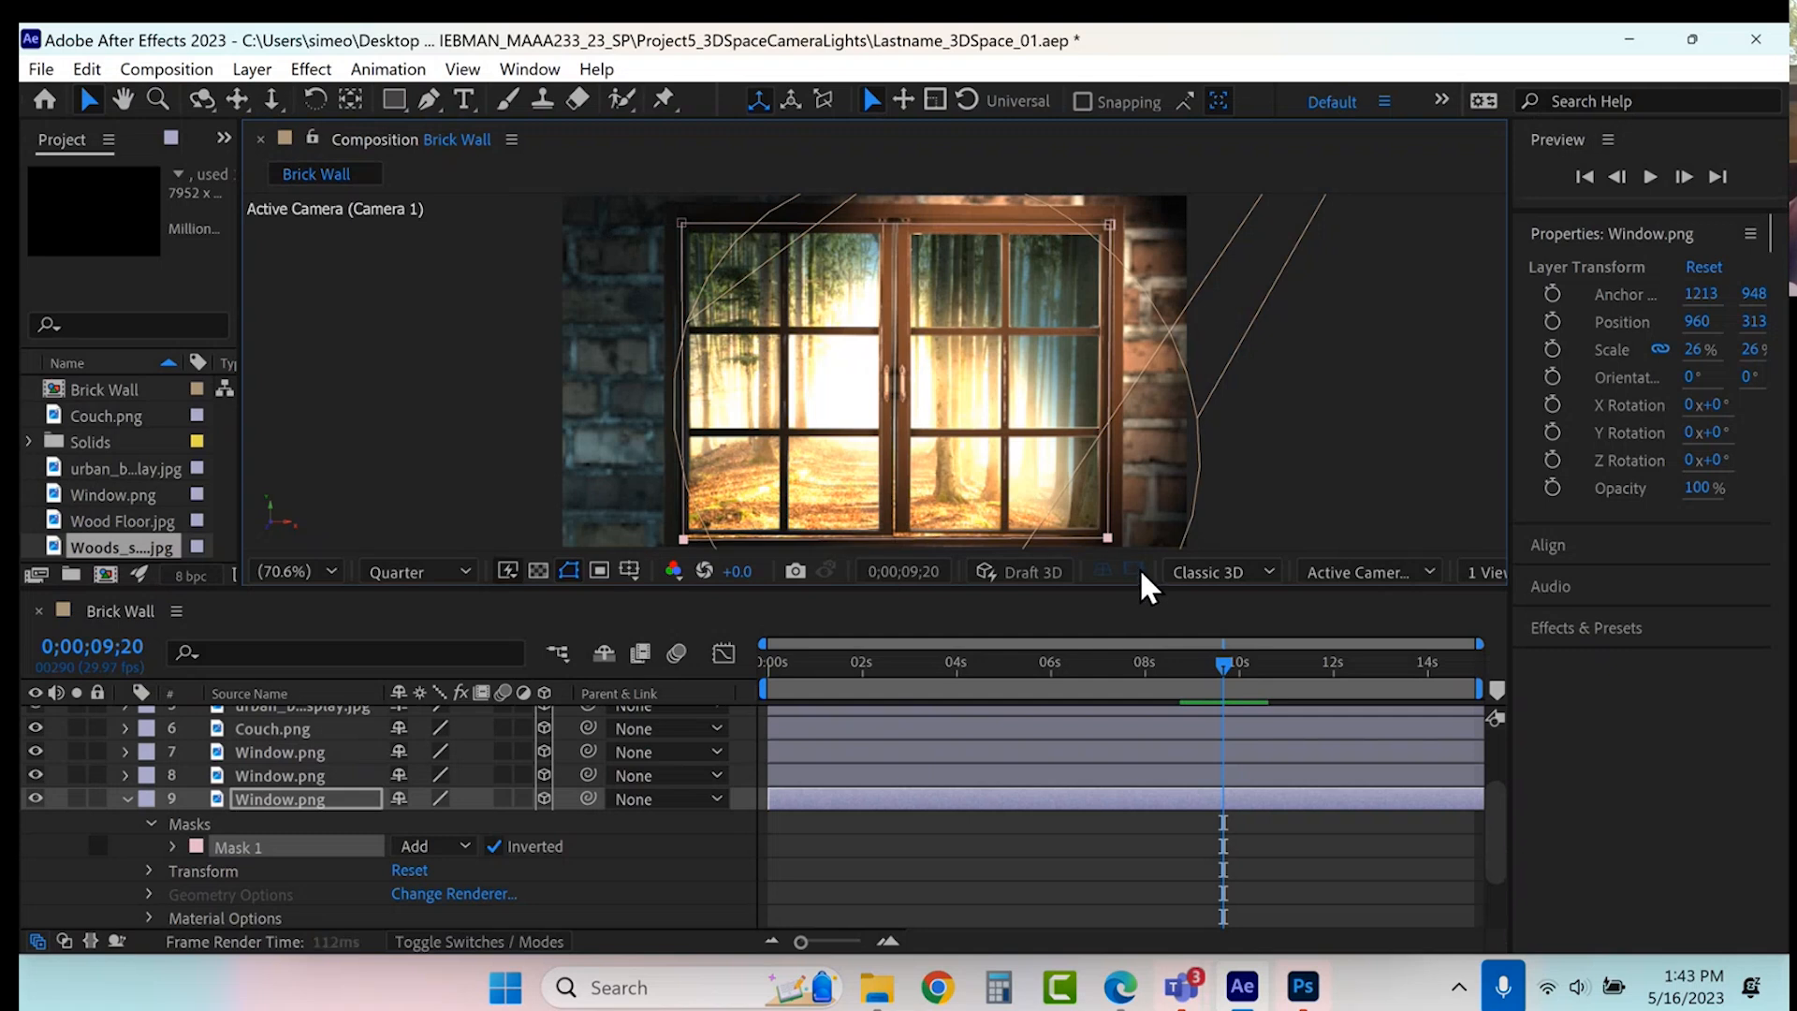
left_click_drag(1212, 213, 1103, 566)
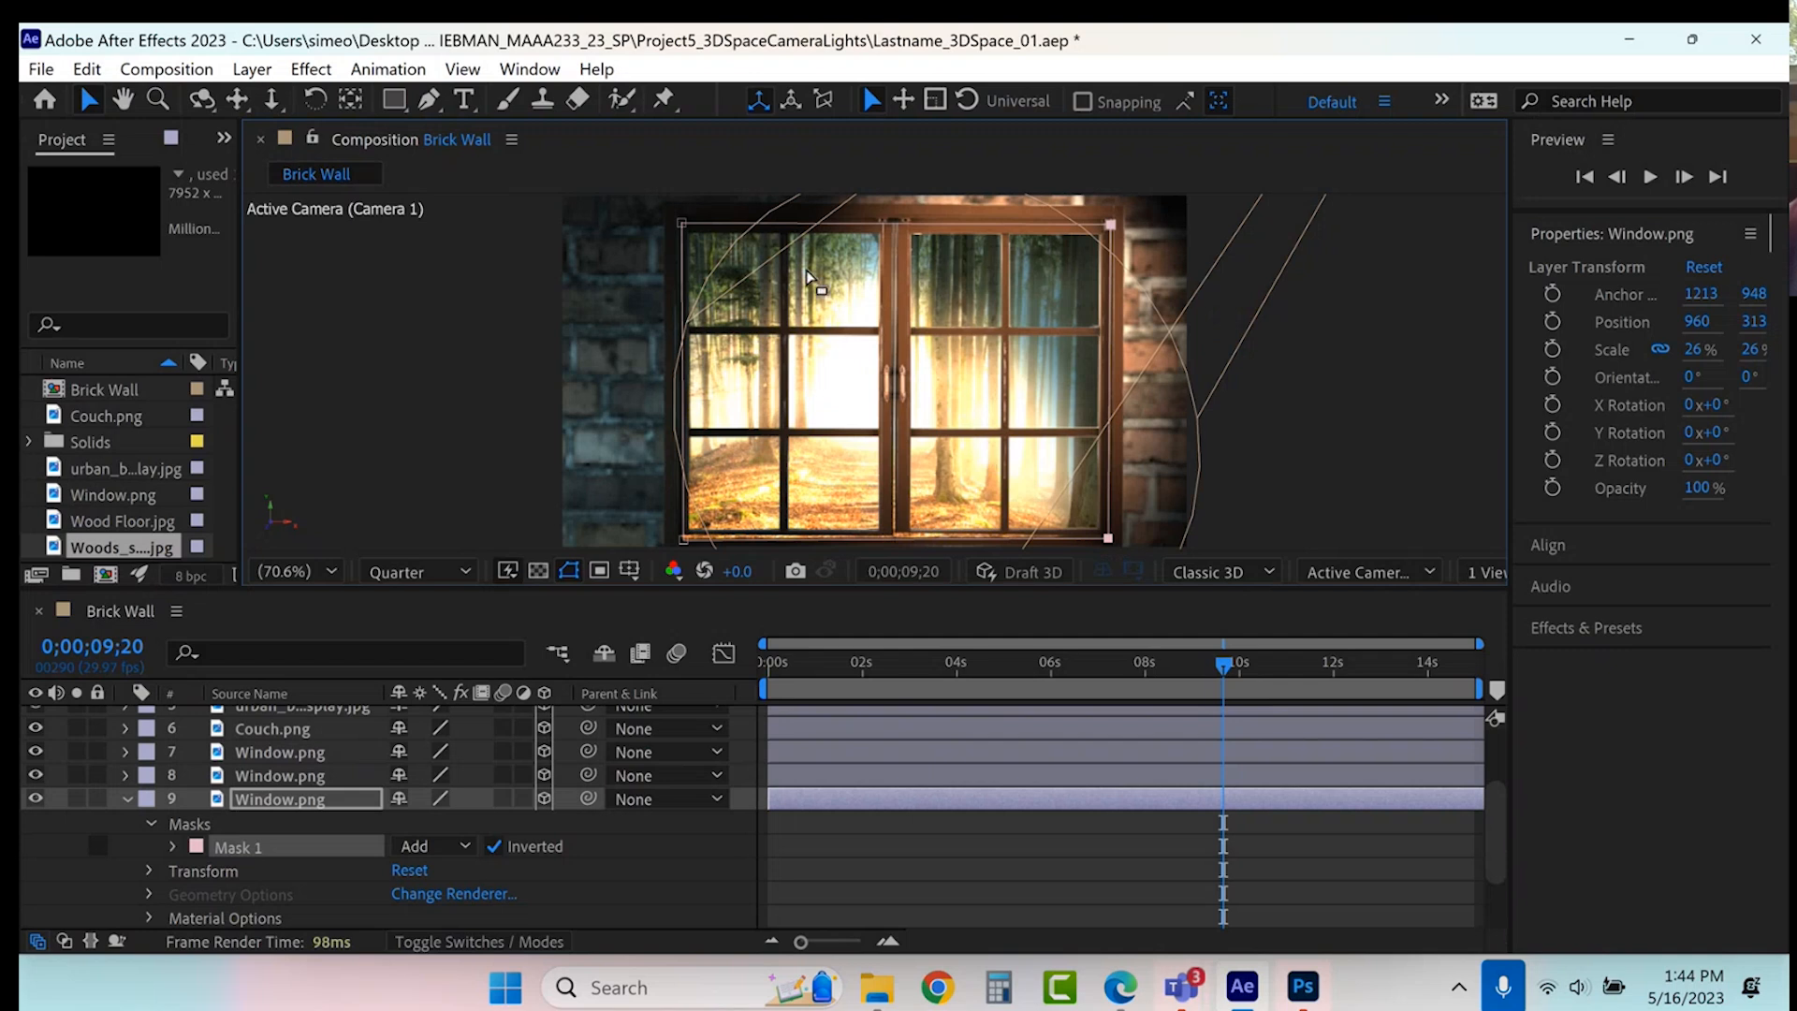
left_click_drag(634, 215, 707, 554)
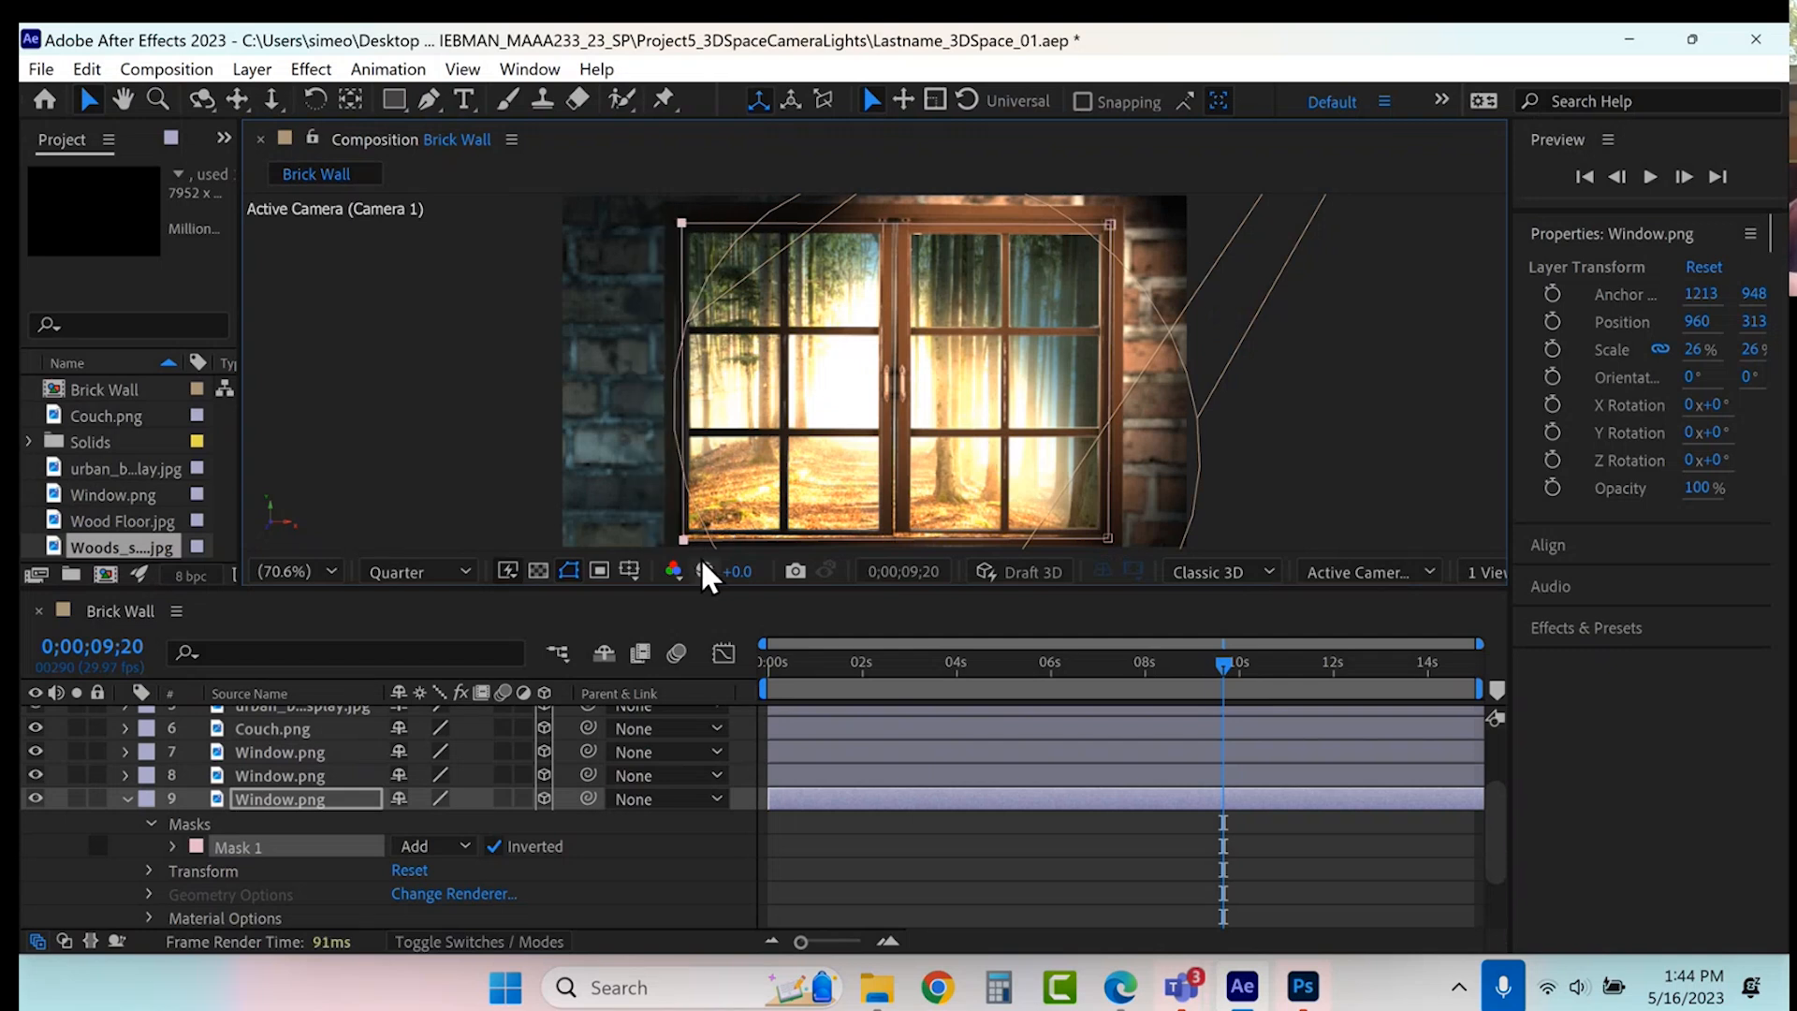
left_click(890, 862)
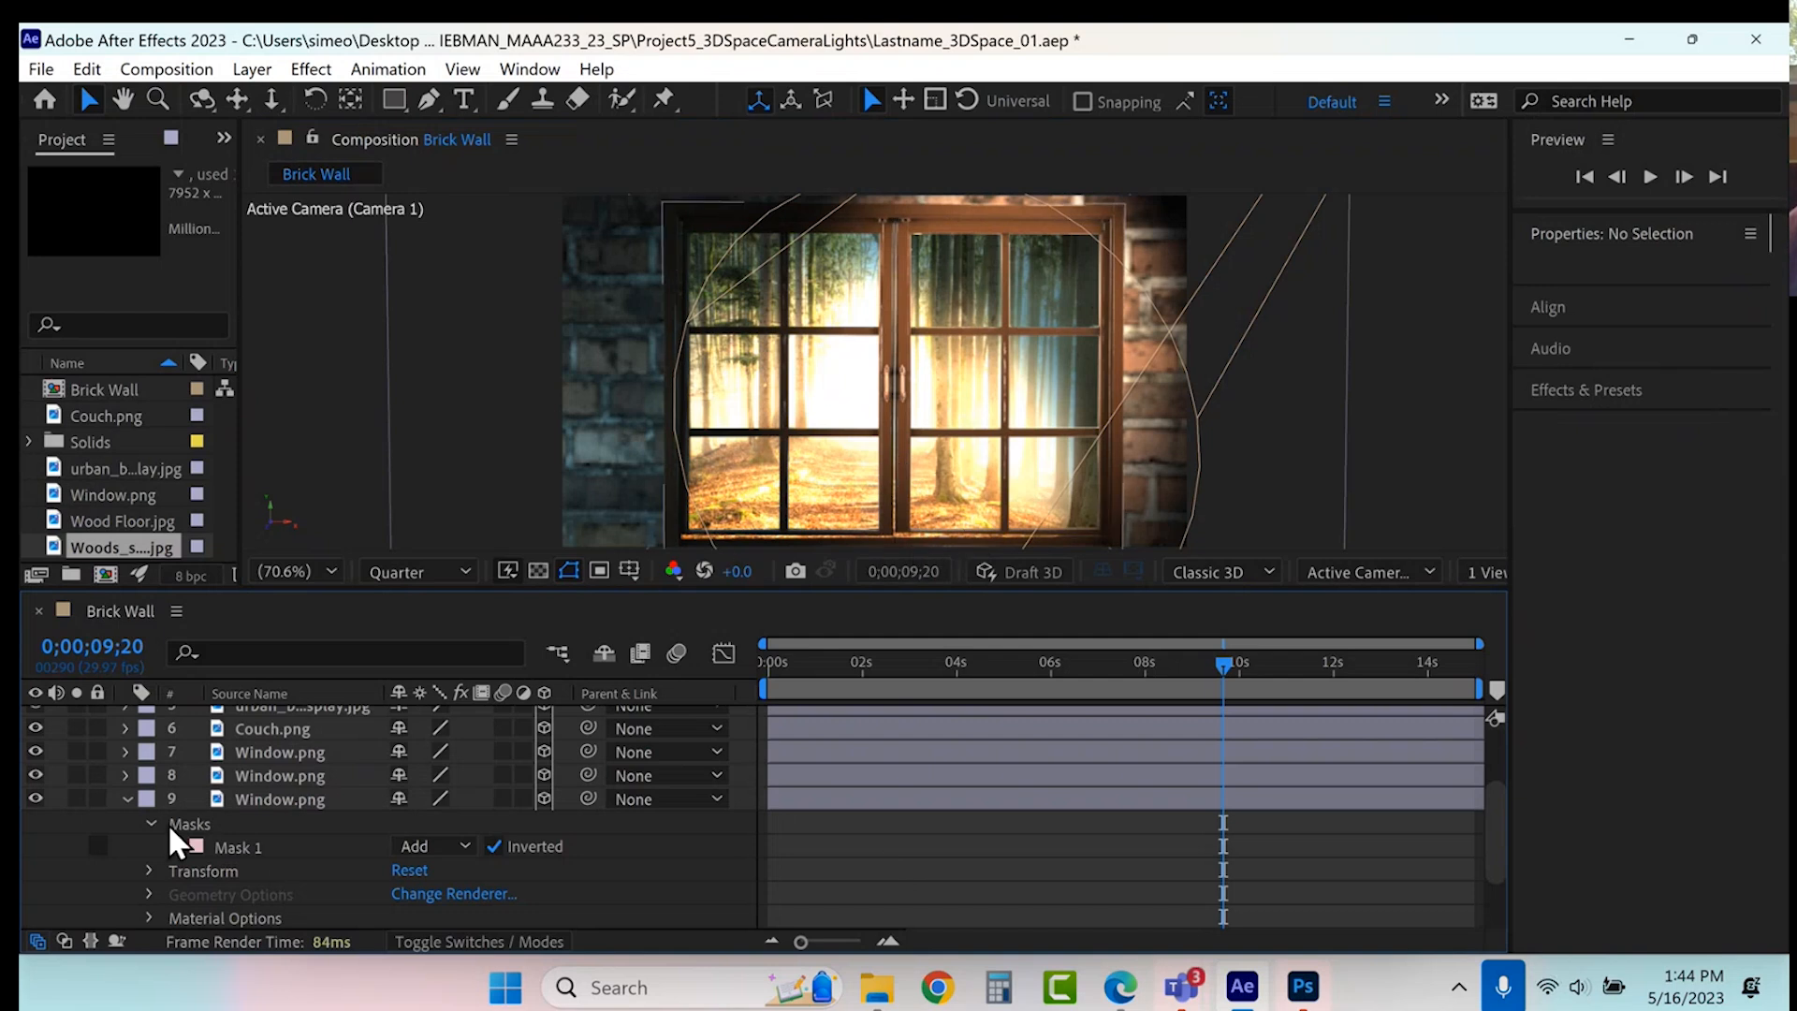
left_click(126, 799)
- Set the Mask Expansion of Mask 1 on the left sash layer to 2 pixels
scroll(122, 796, "up", 1)
left_click(130, 800)
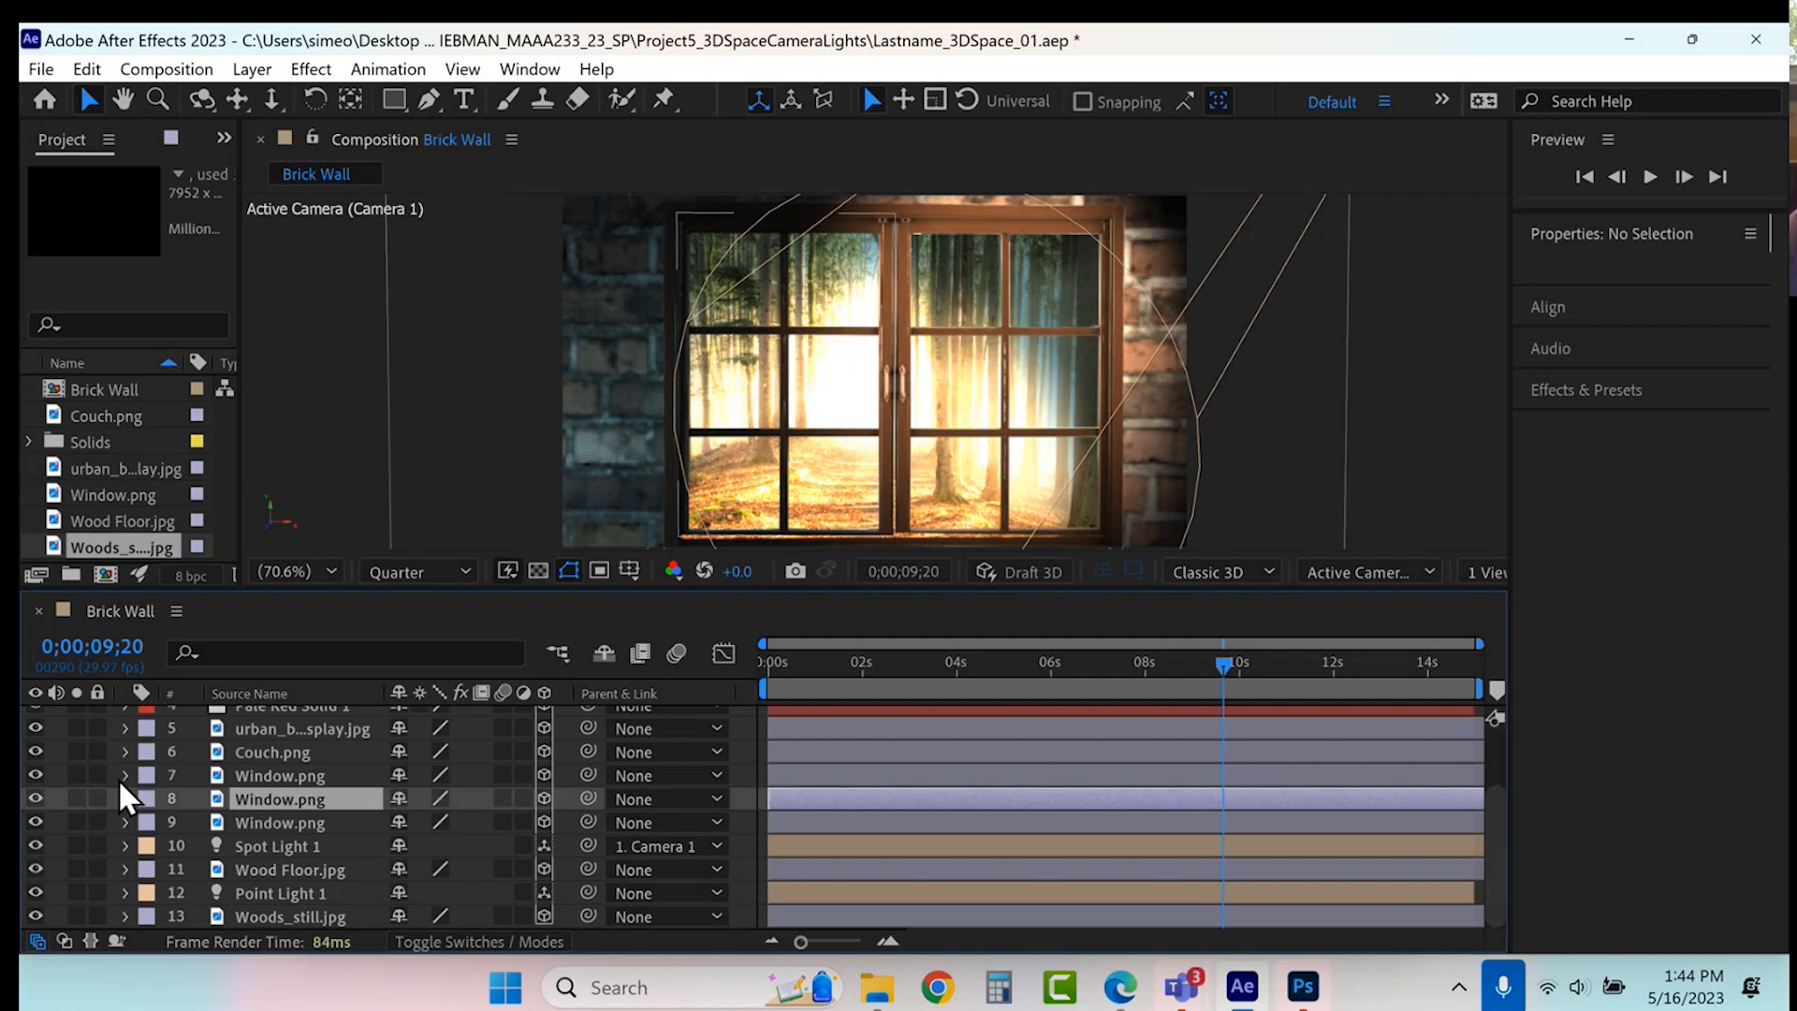
left_click(125, 798)
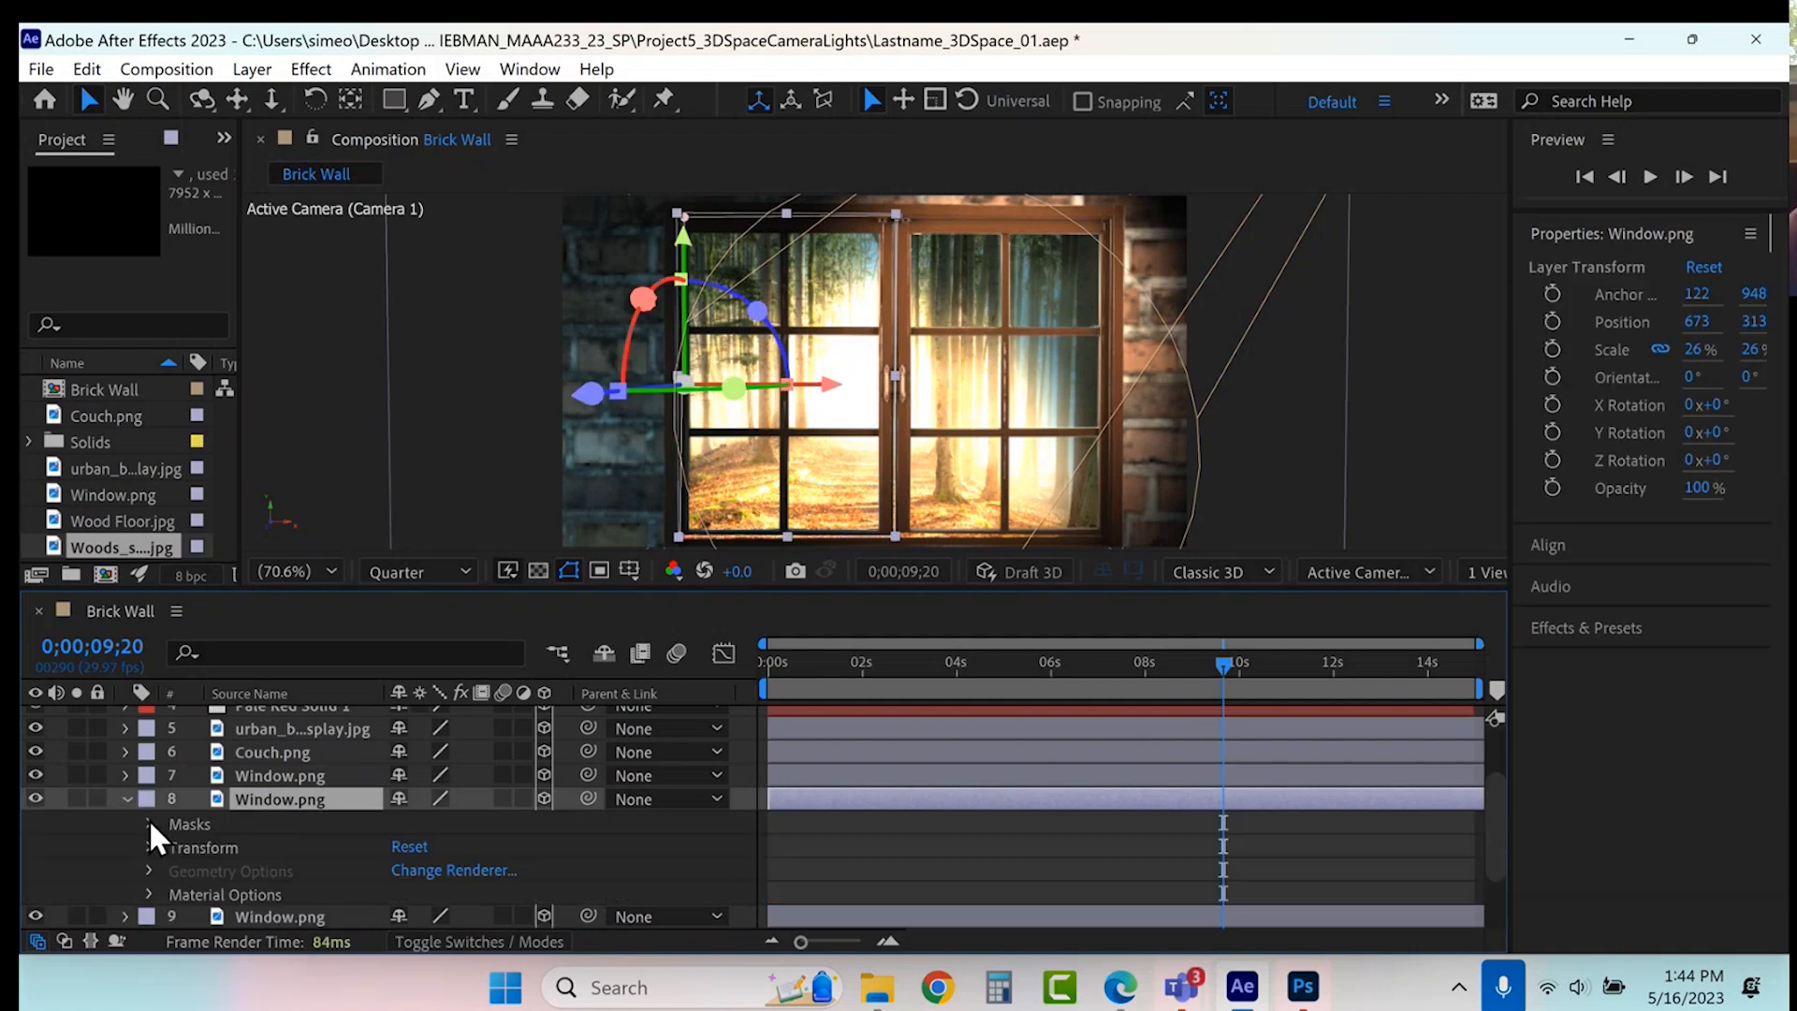
left_click(149, 824)
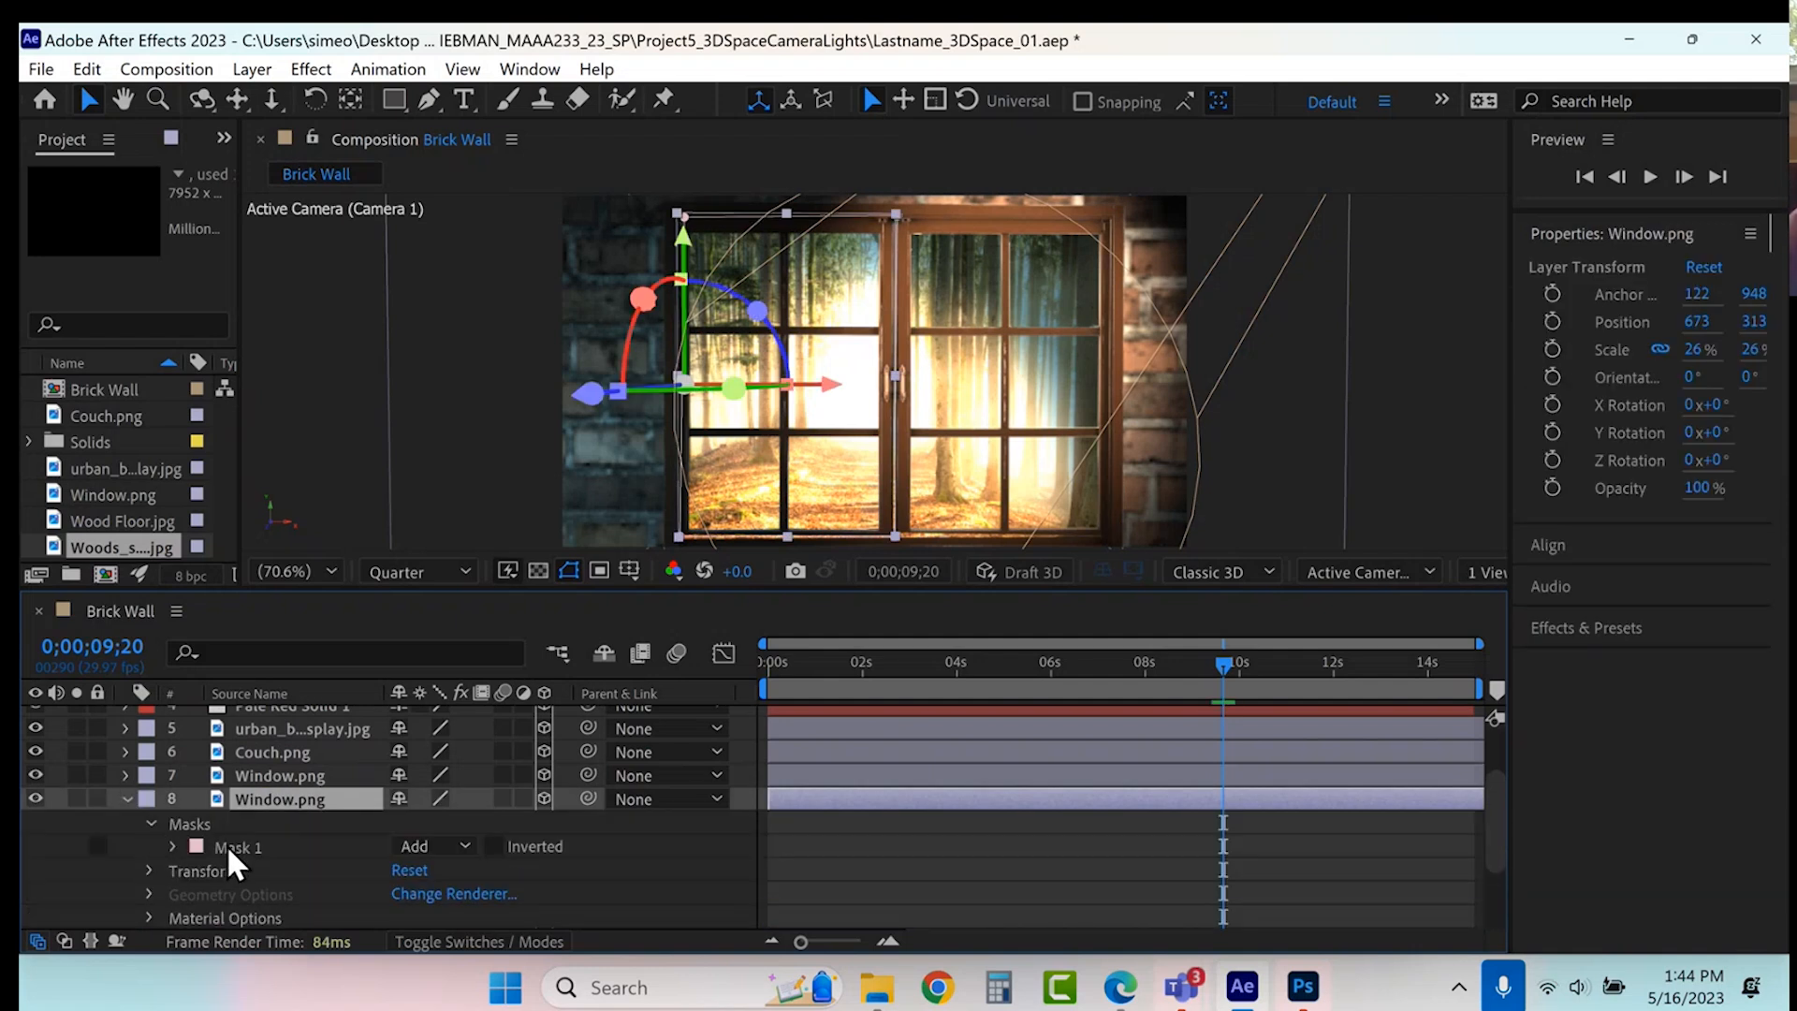
left_click(172, 846)
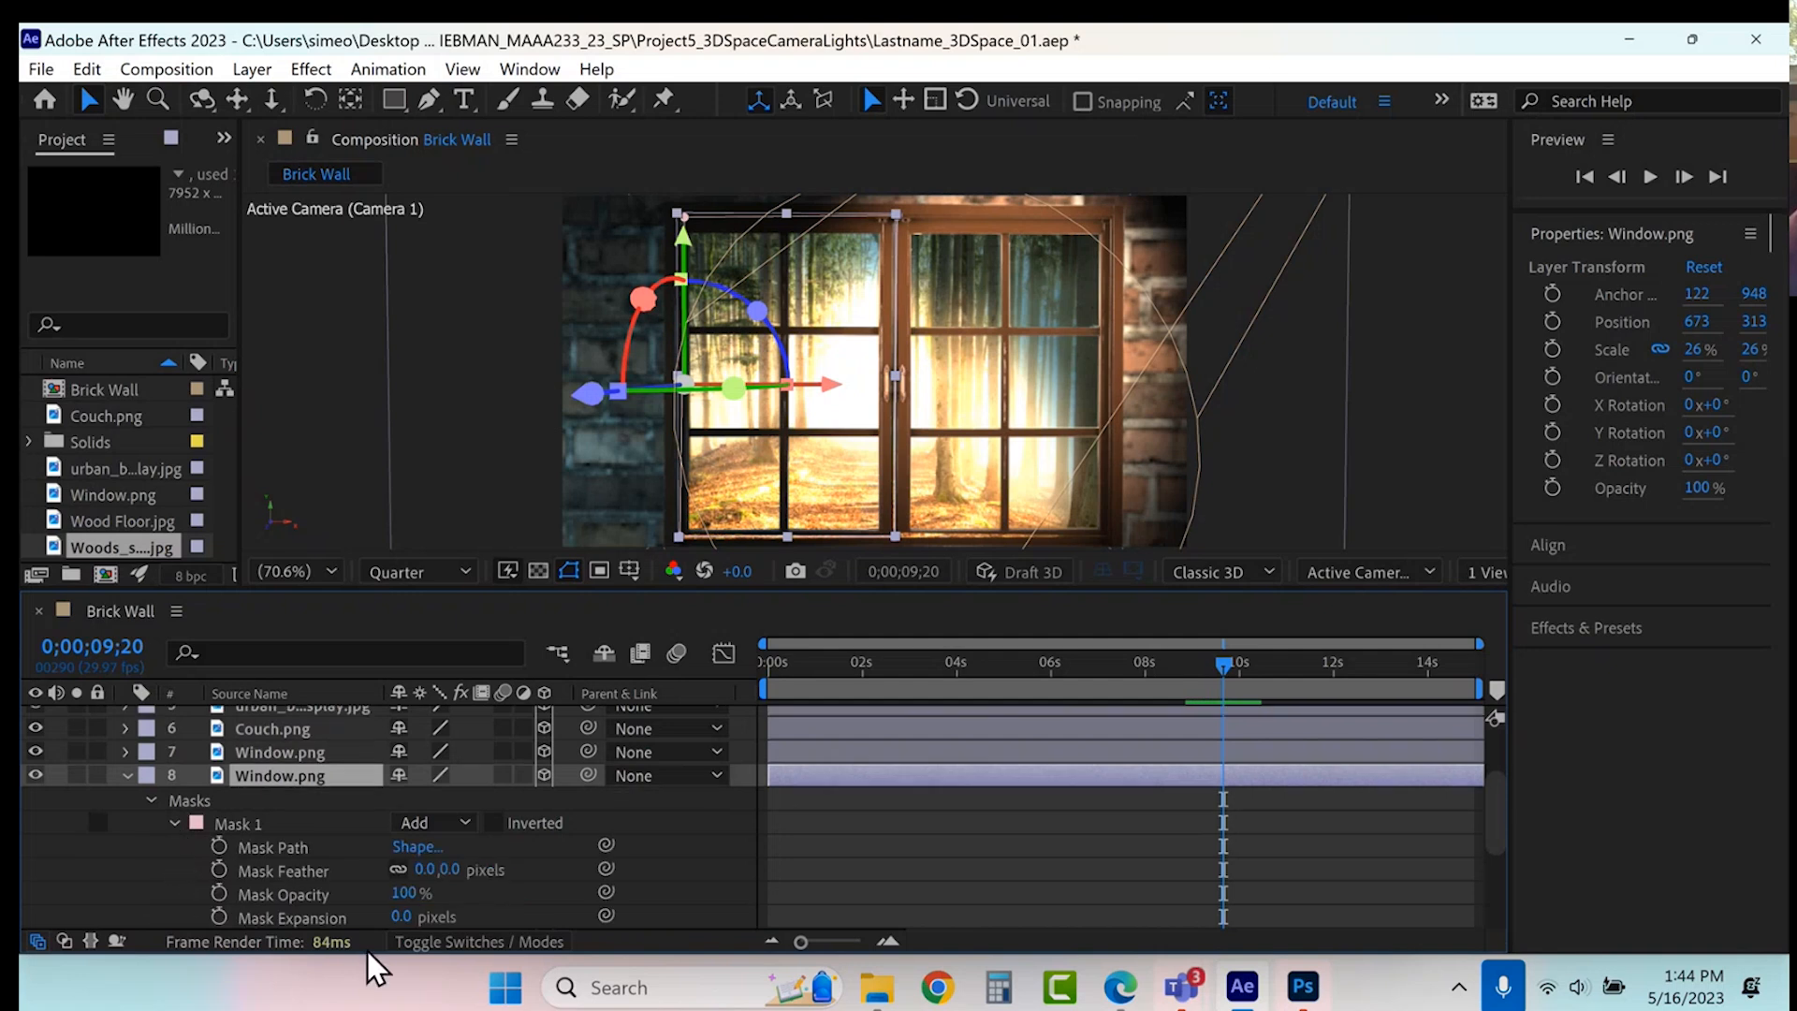
left_click_drag(400, 916, 519, 931)
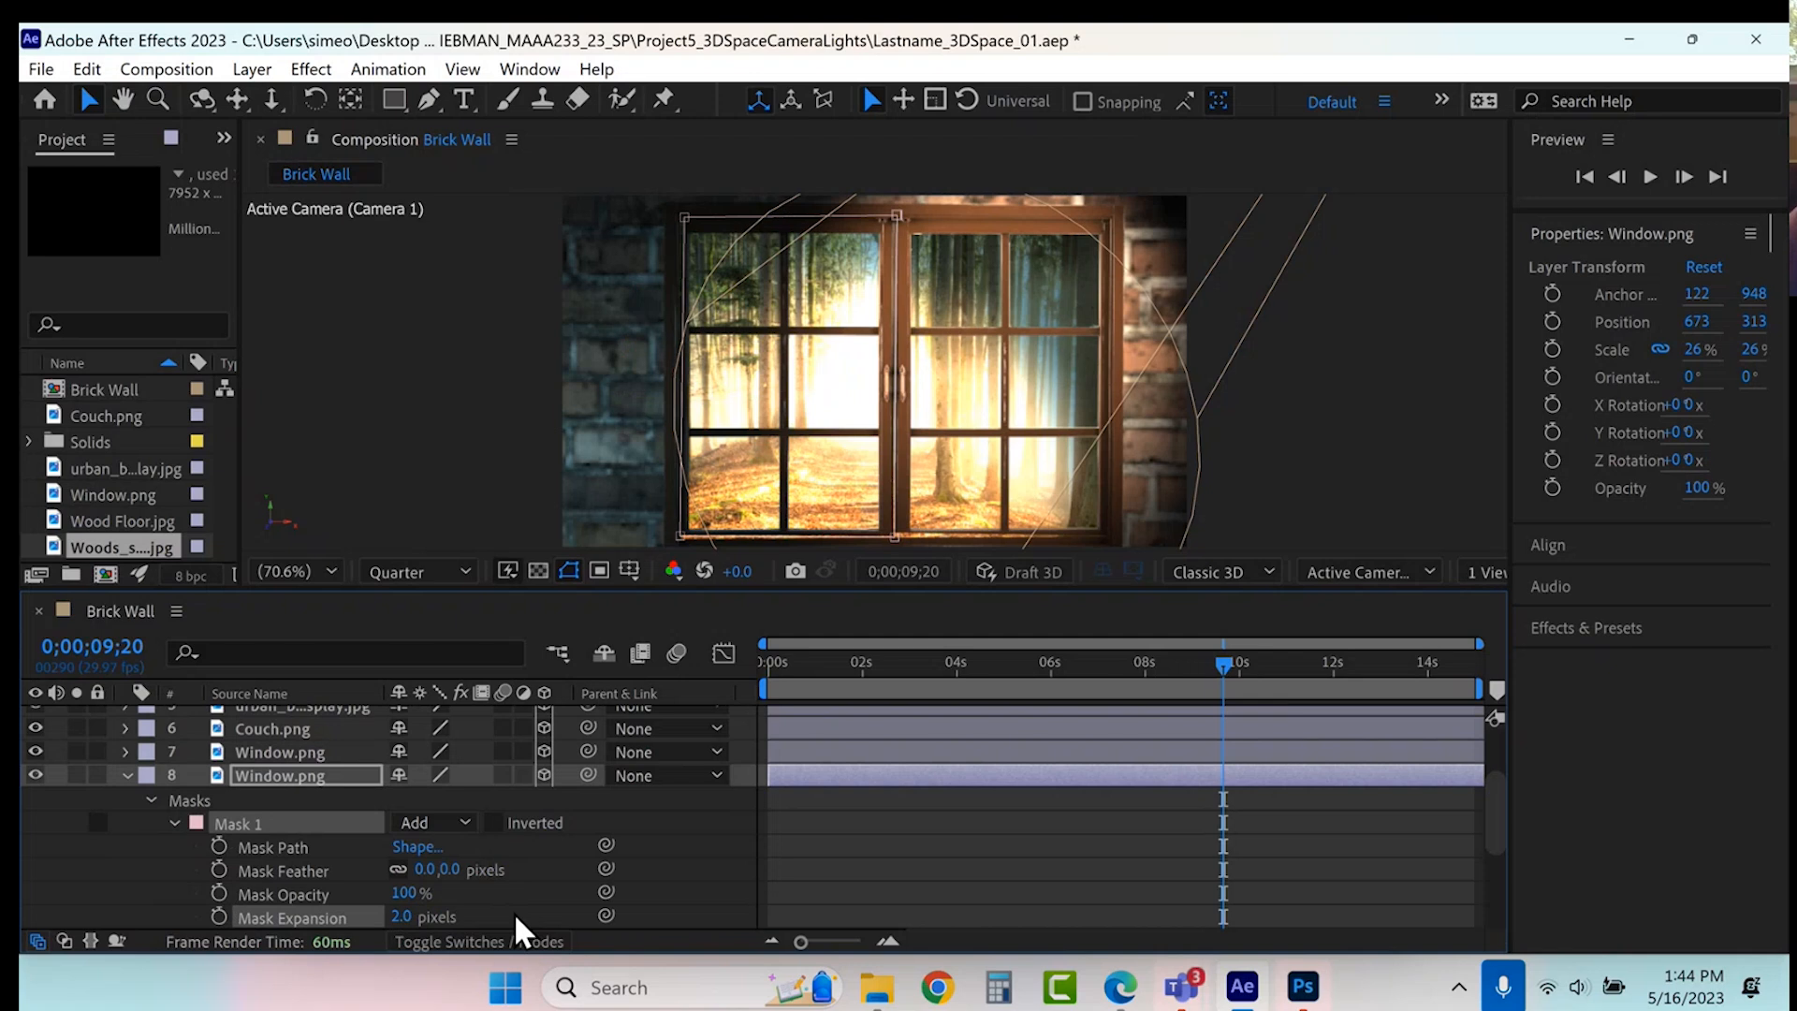
left_click(914, 822)
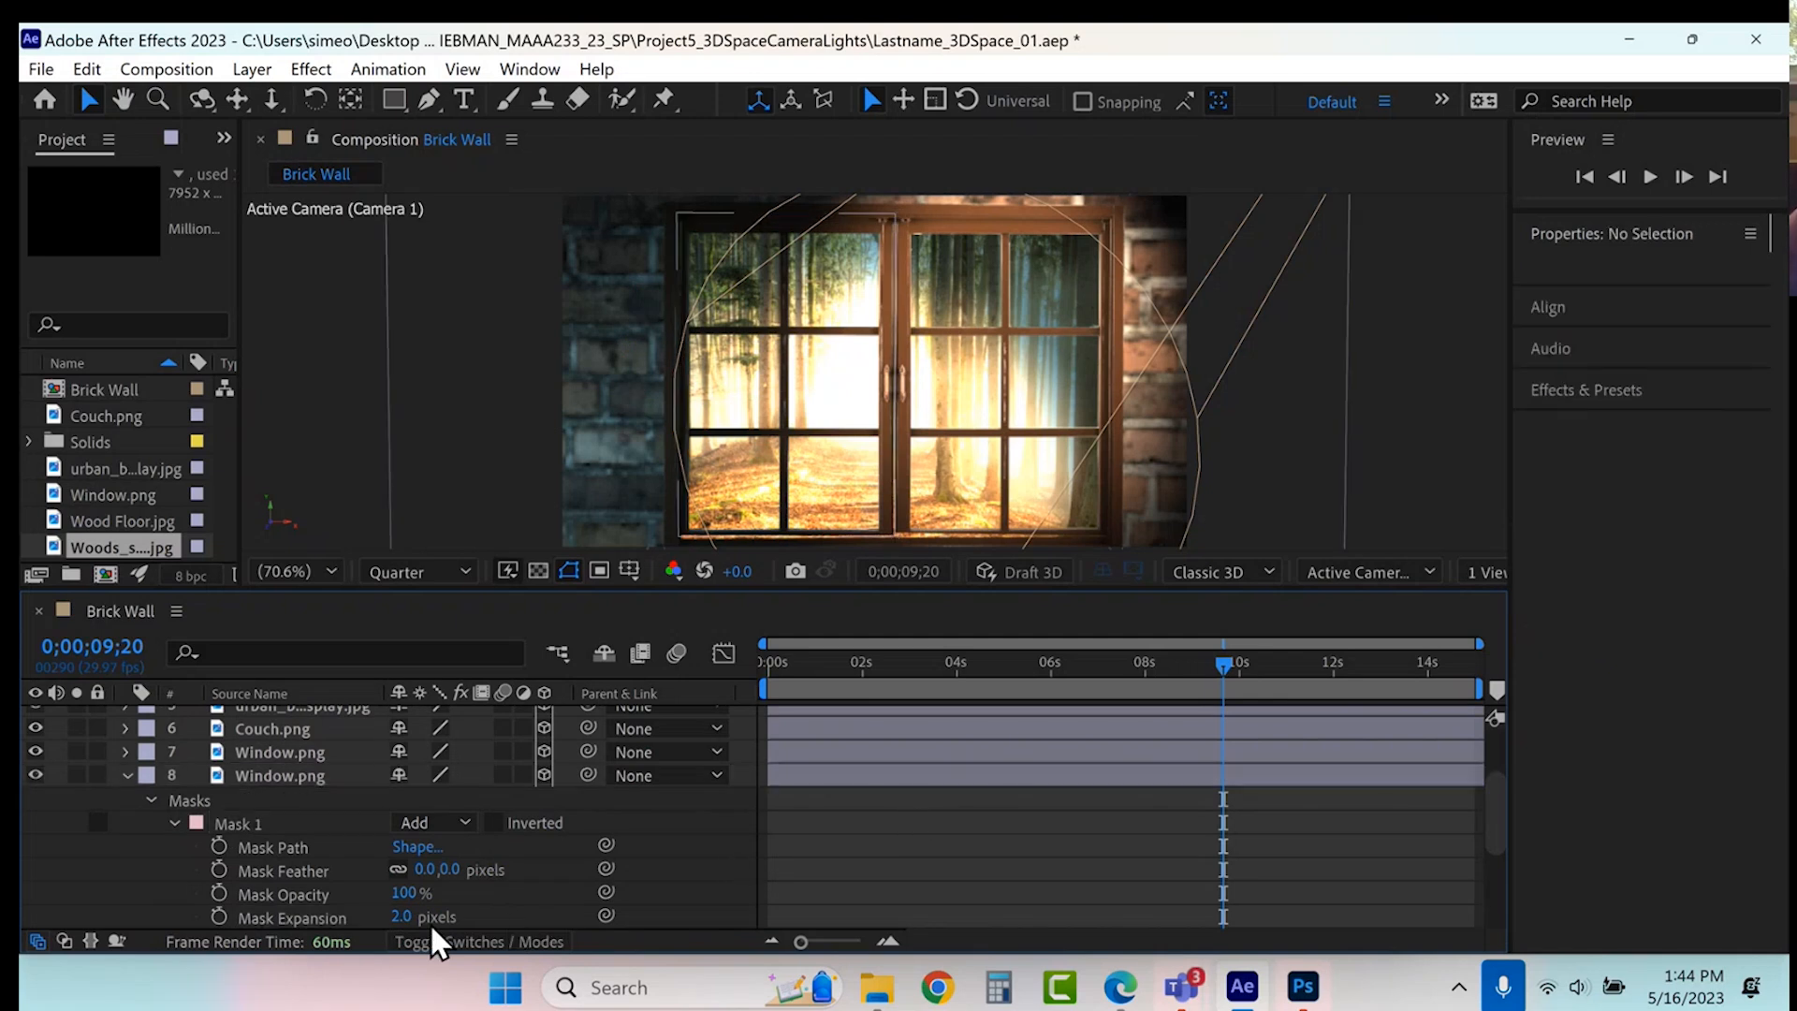
- Try Mask Expansion values of 4 and 7 pixels on the left sash's Mask 1
left_click(402, 916)
type("4")
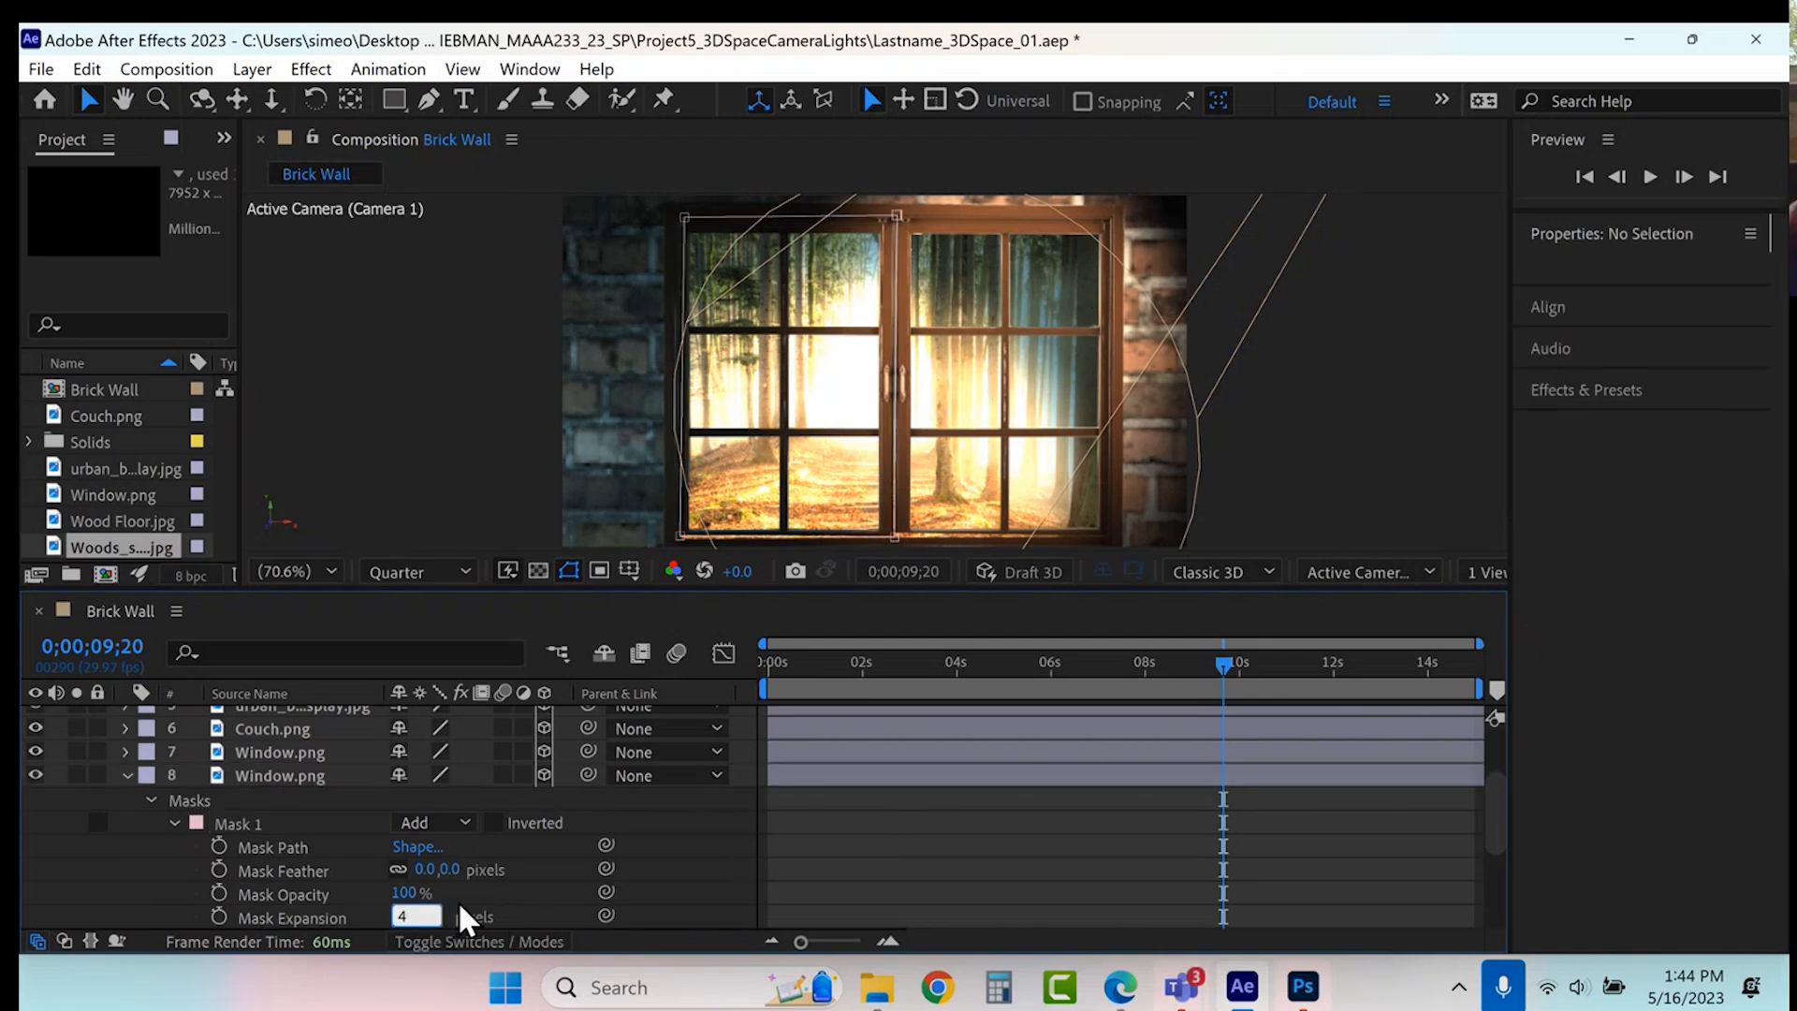
key("Return")
left_click(855, 854)
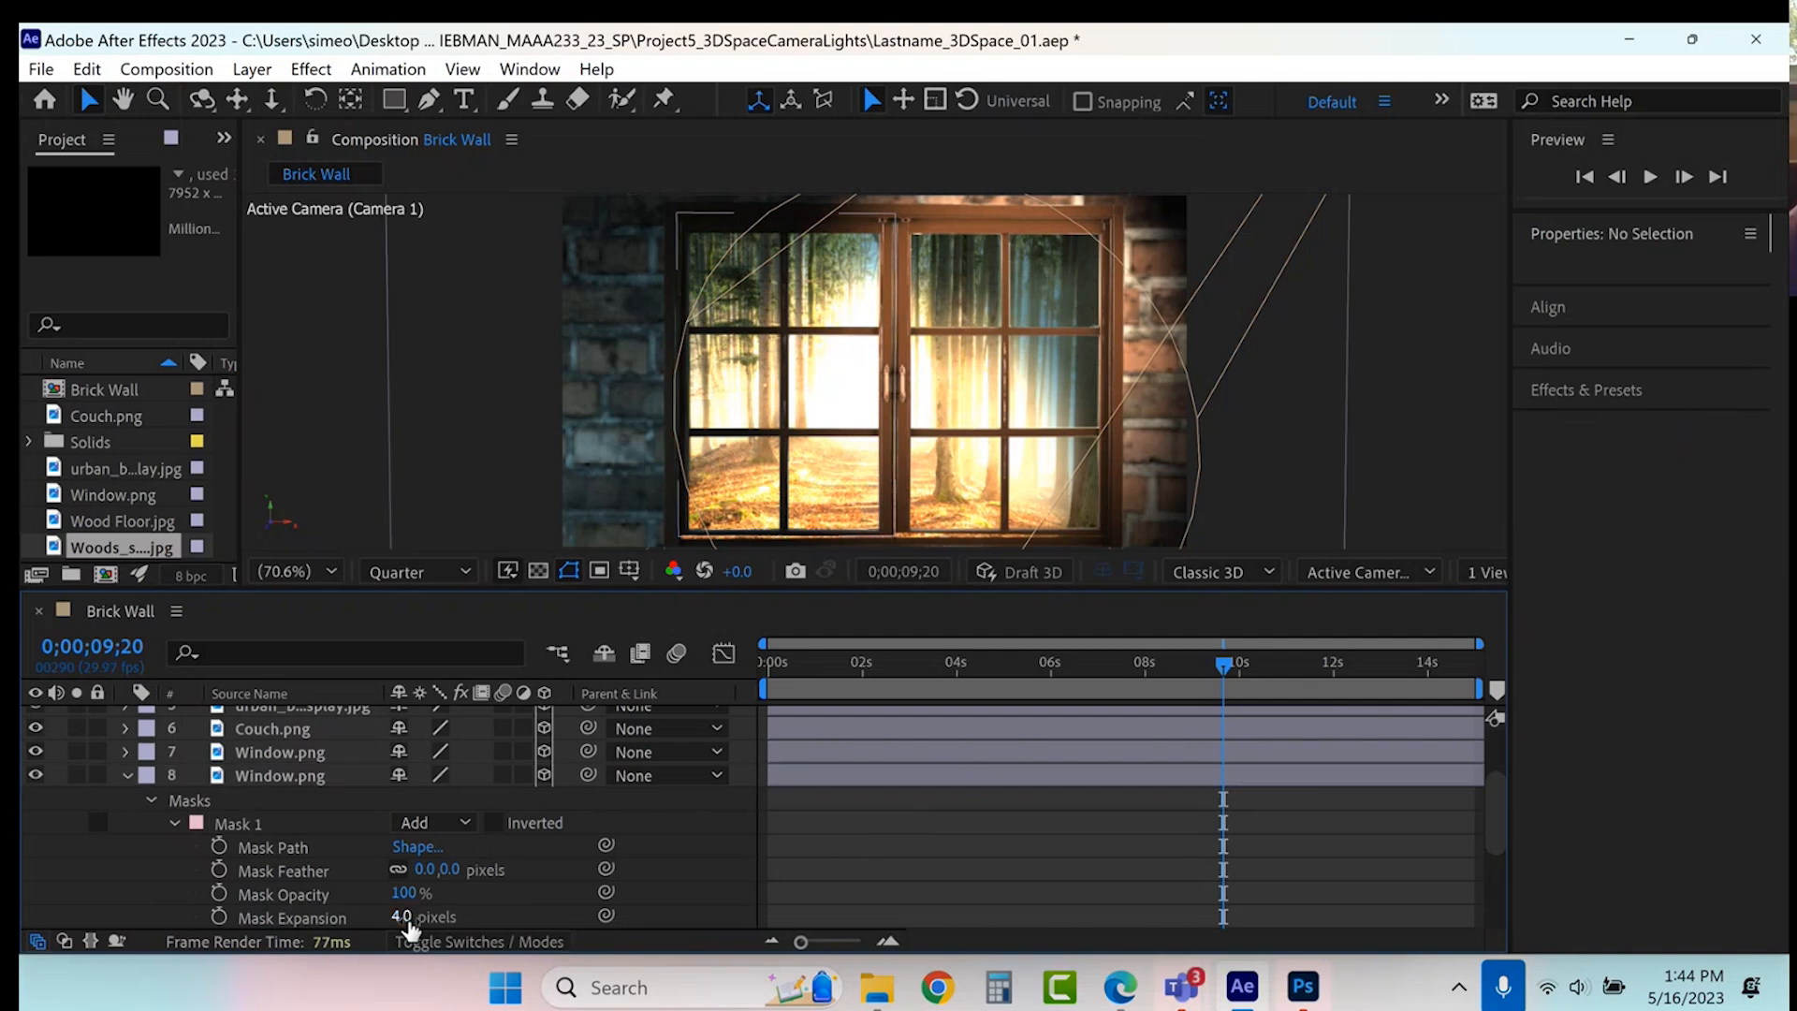
left_click(404, 917)
type("7")
key("Return")
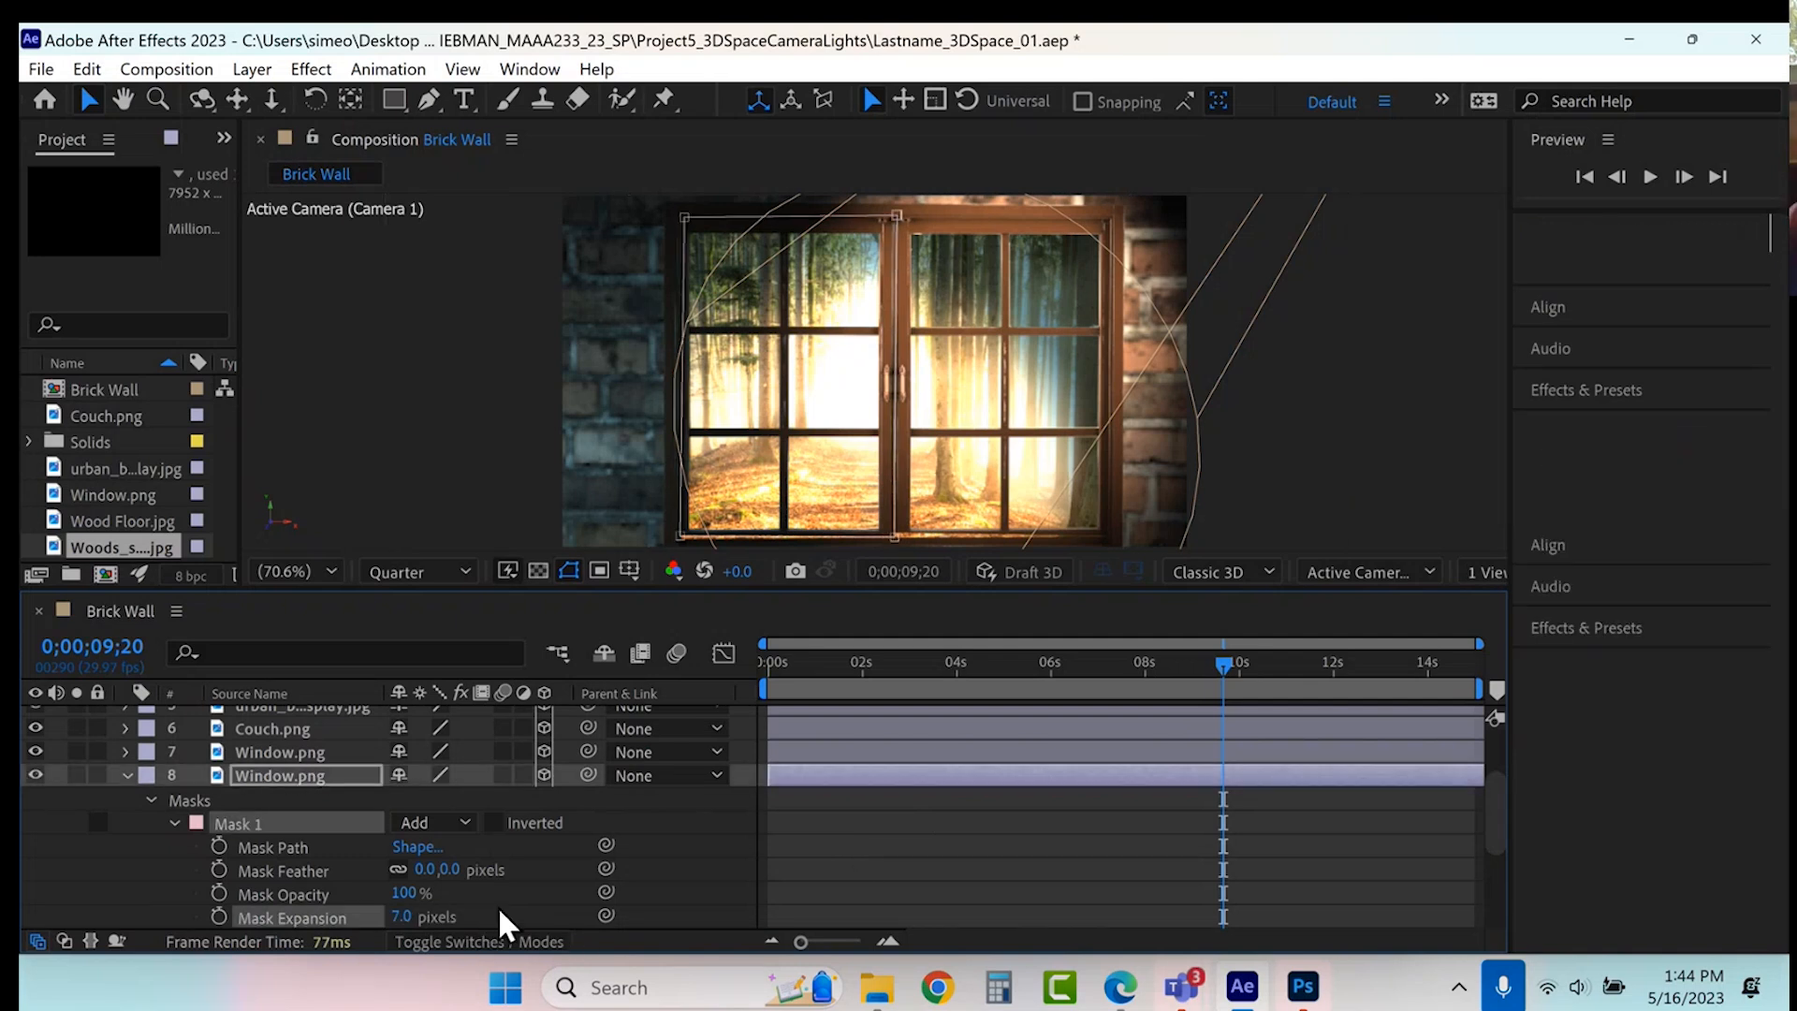
left_click(850, 874)
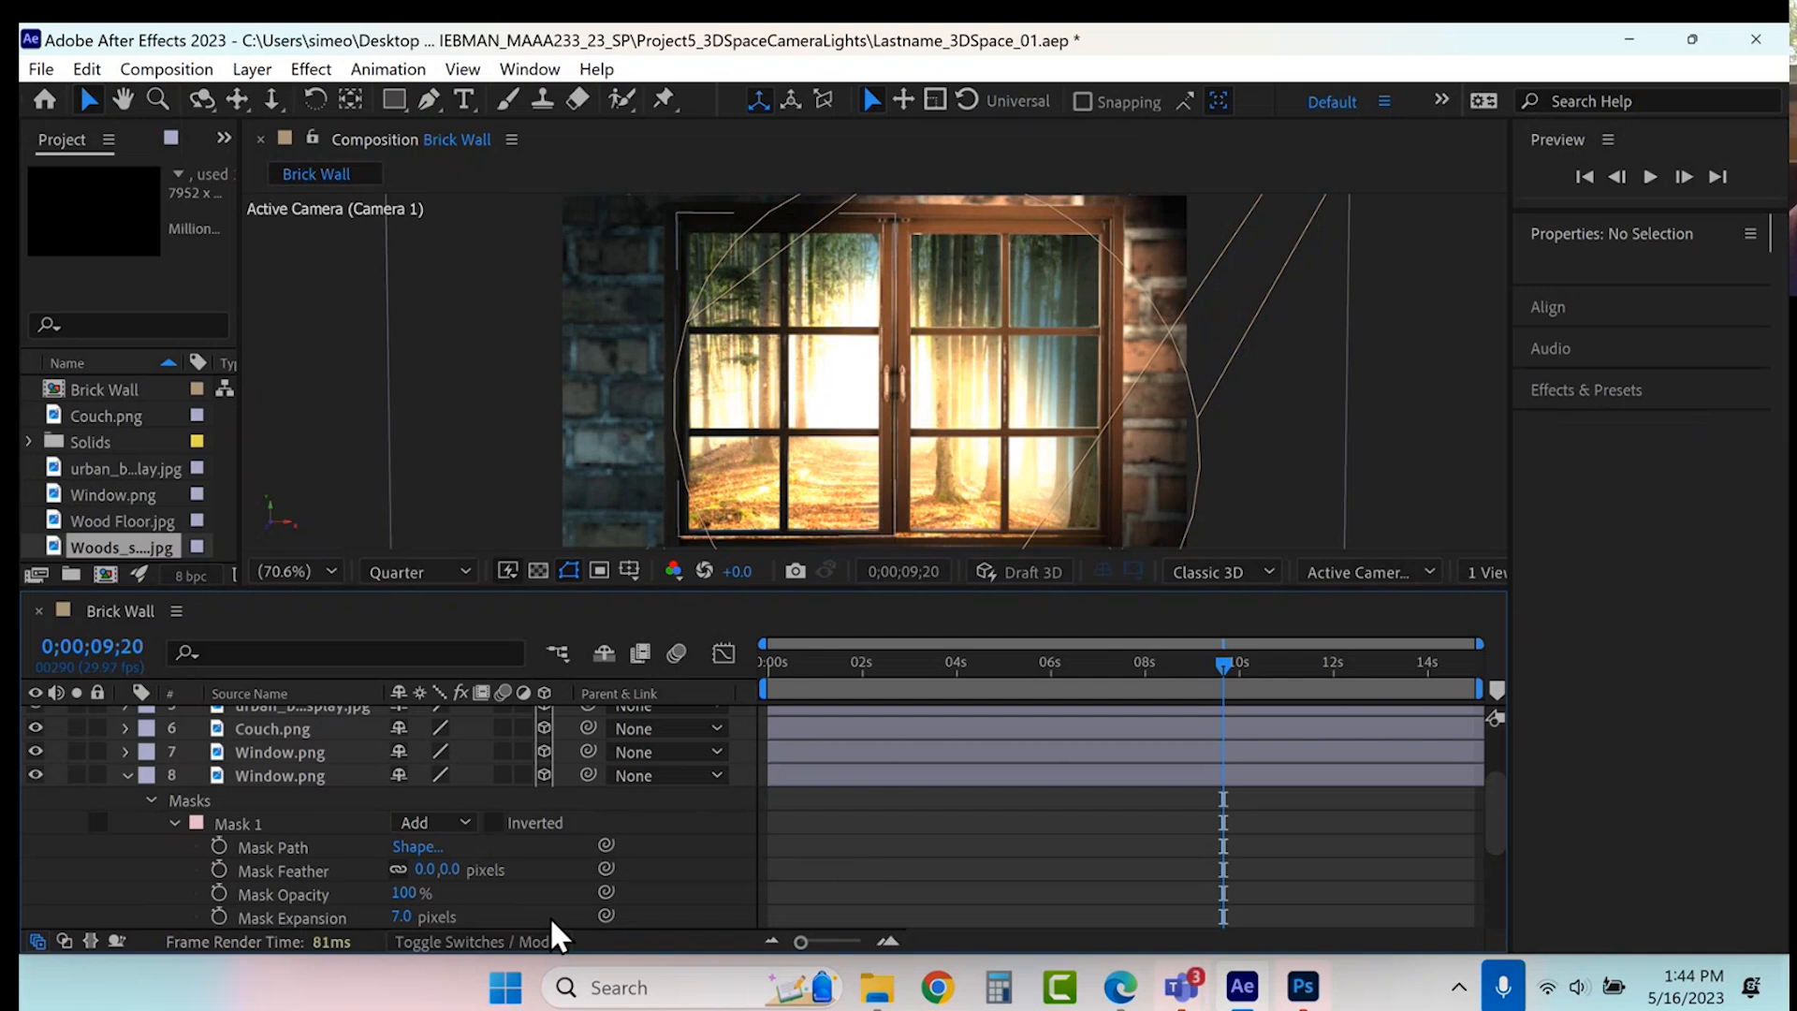
- Set the left sash's Mask Expansion to 9 pixels and fine-tune the mask's lower corners
left_click(404, 917)
type("9")
key("Return")
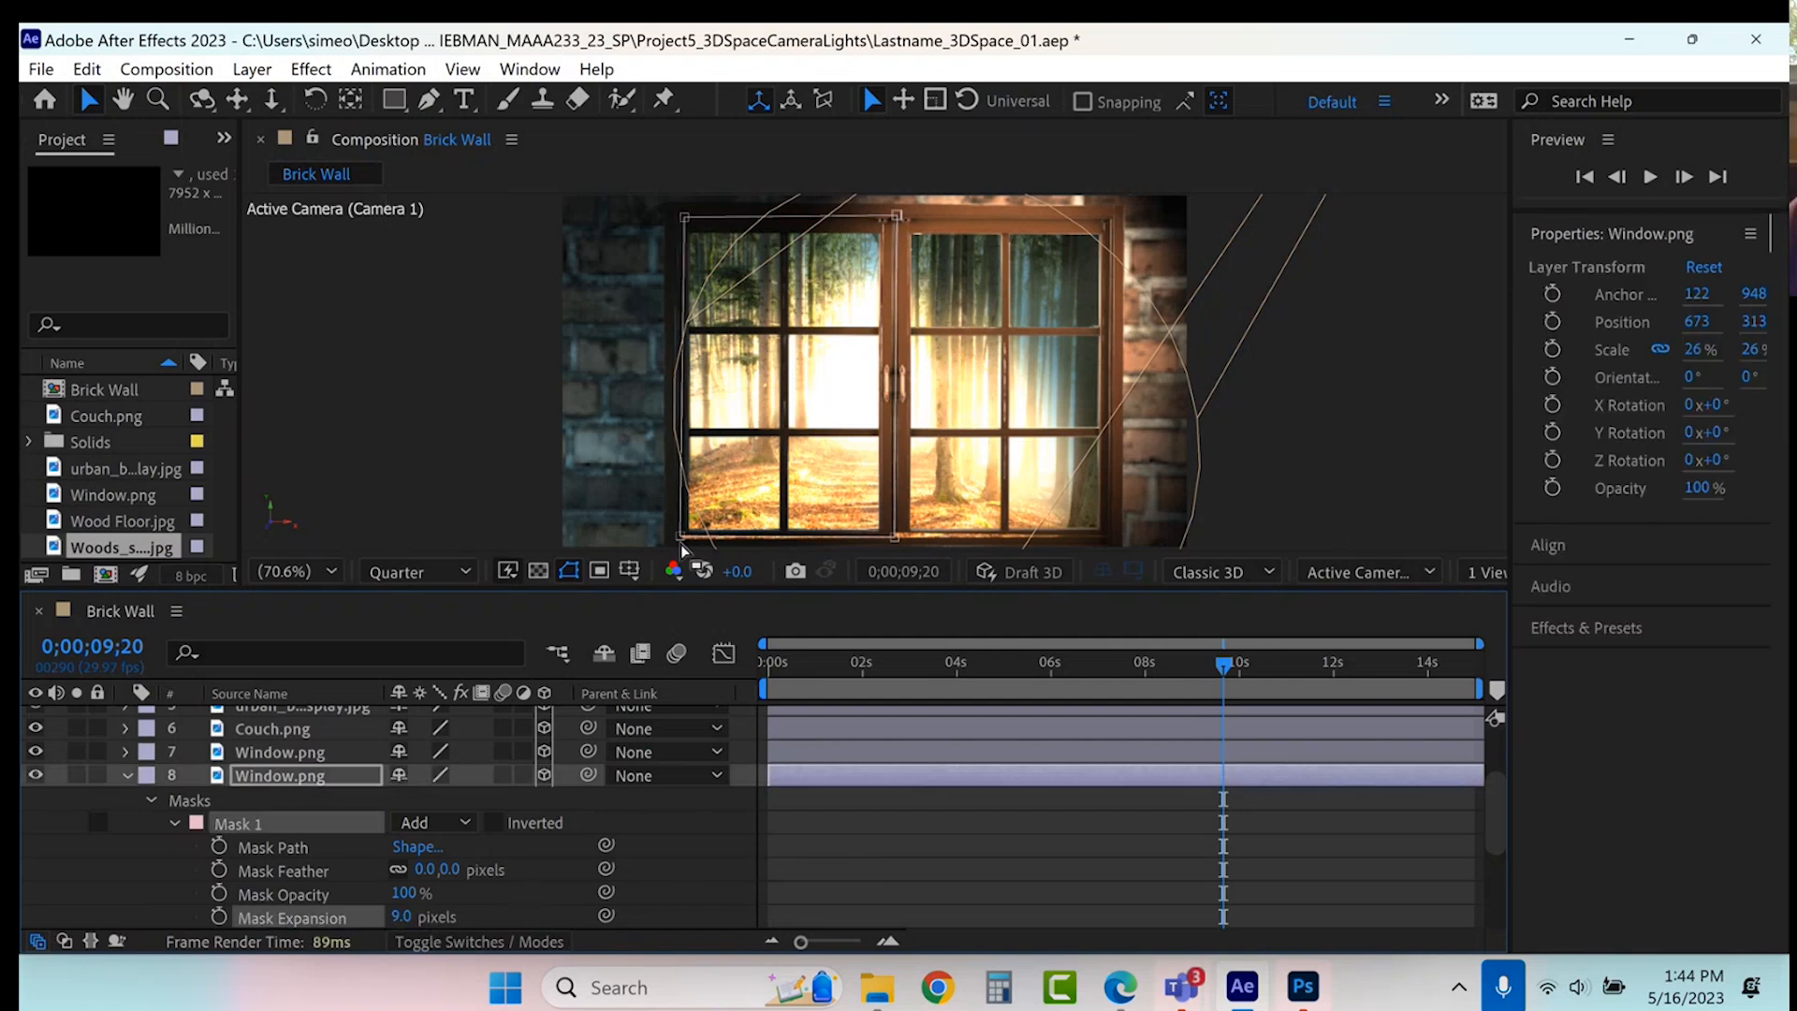
left_click(681, 539)
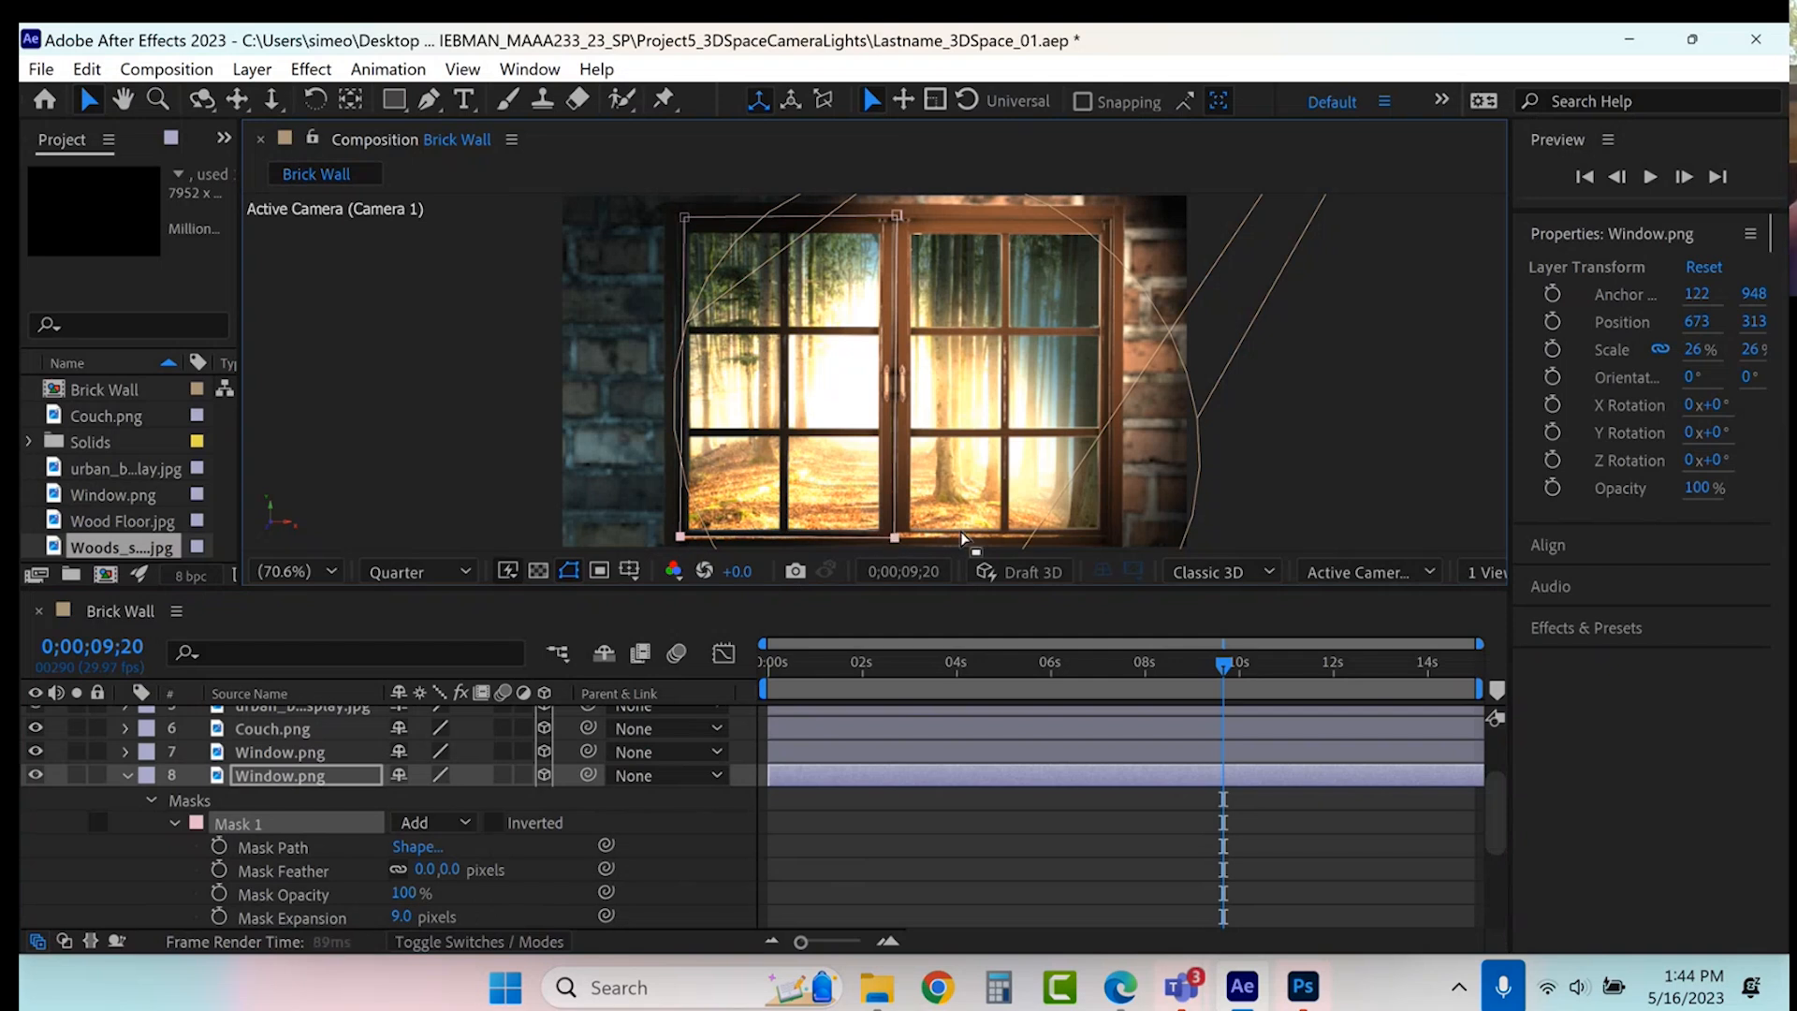
left_click(896, 859)
left_click(896, 859)
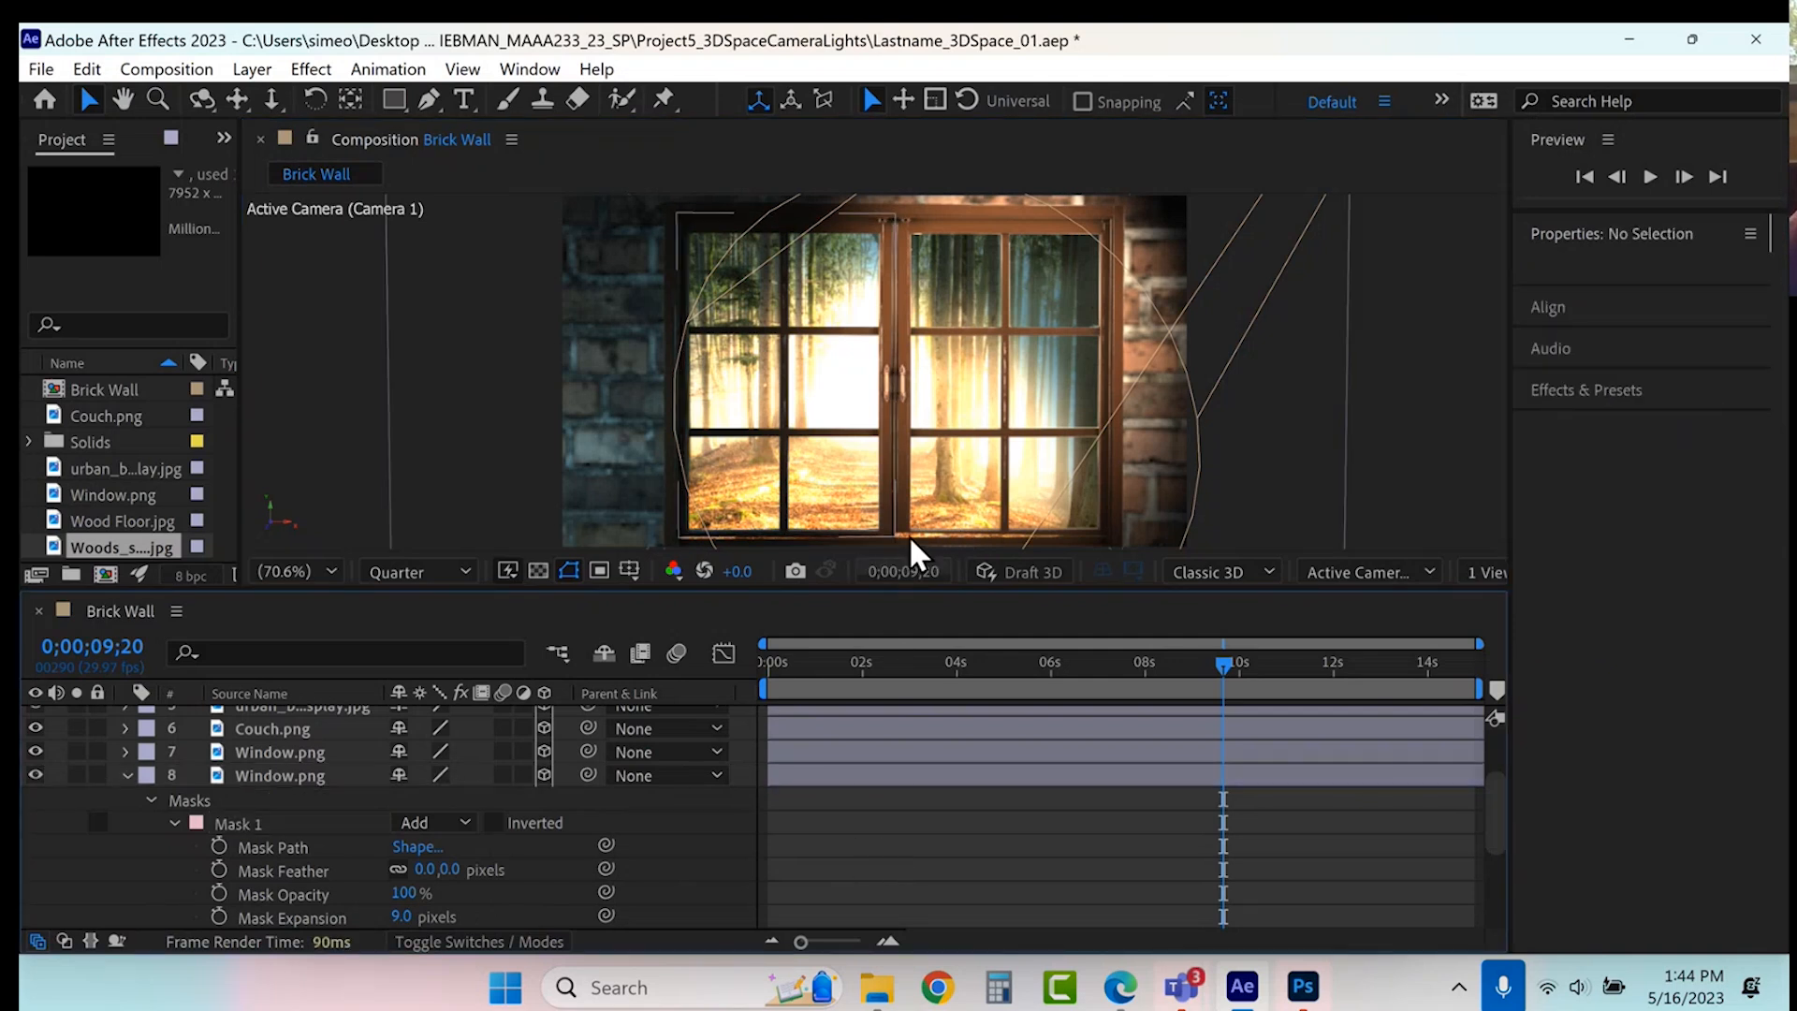
left_click(127, 775)
- Set the Mask Expansion of Mask 1 on the right sash, Window.png layer 7, to 9 pixels
left_click(282, 754)
left_click(270, 775)
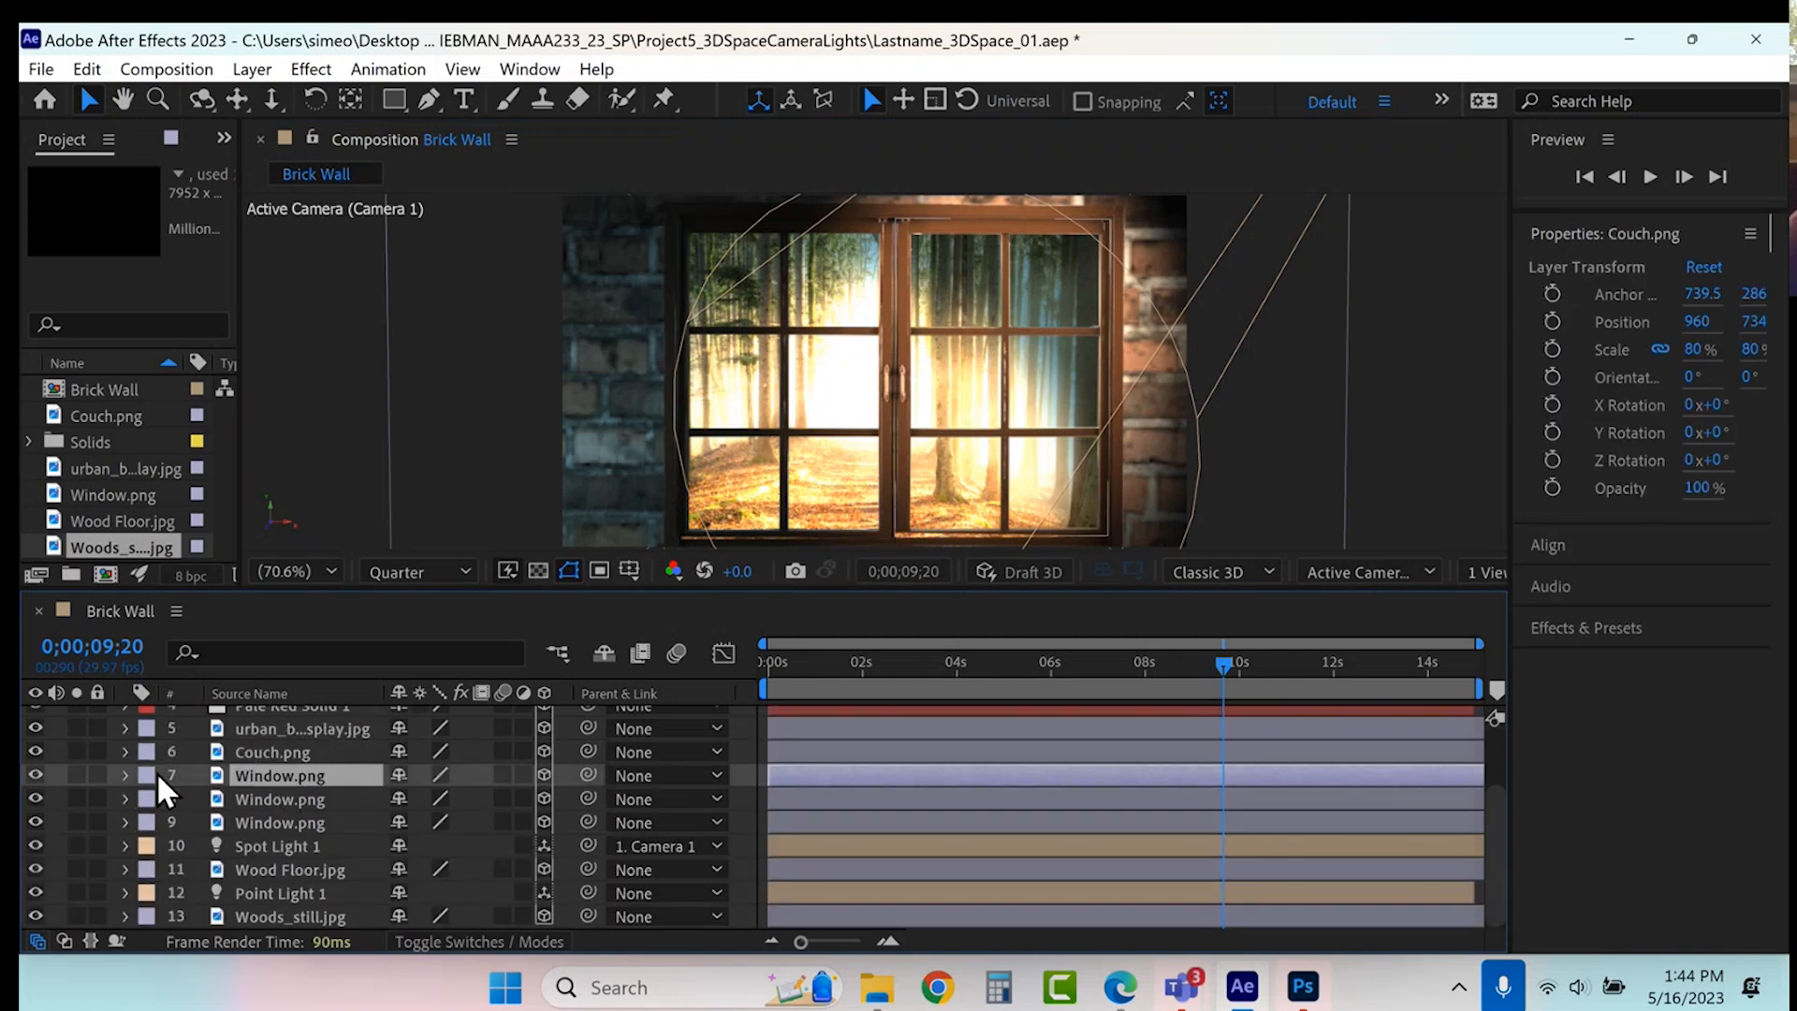
left_click(133, 776)
left_click(125, 774)
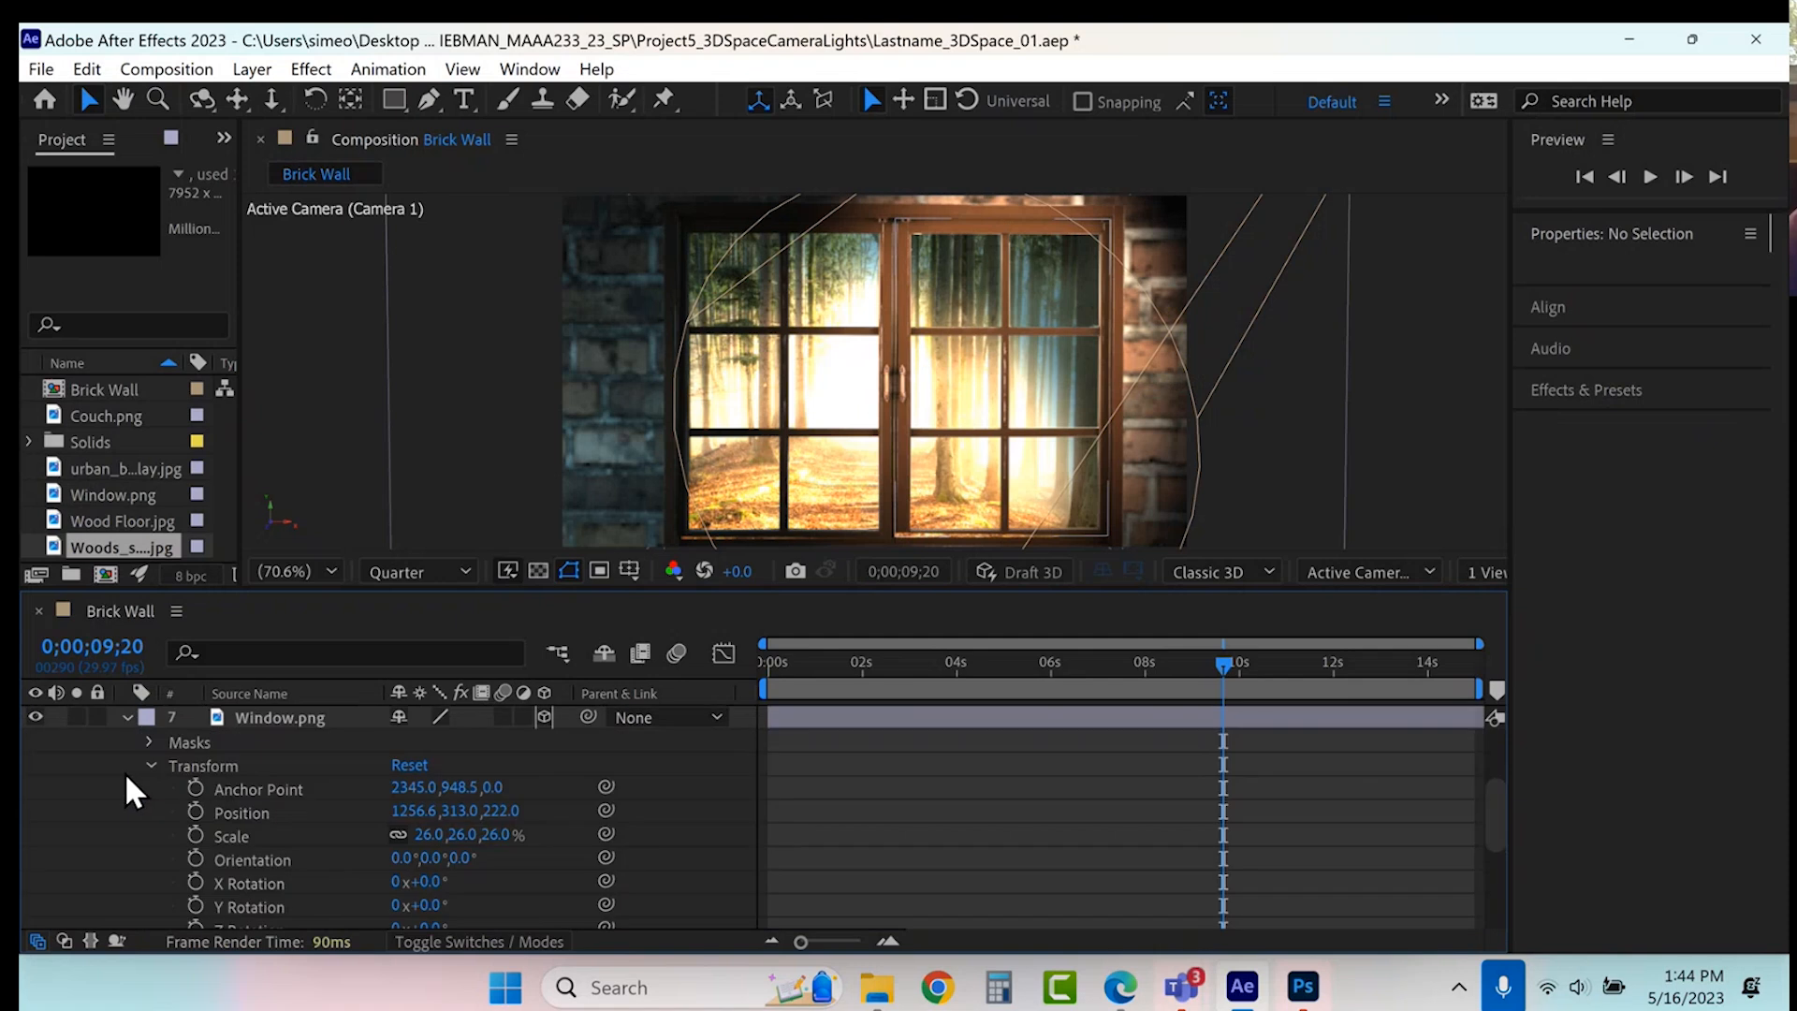
left_click(149, 761)
left_click(149, 743)
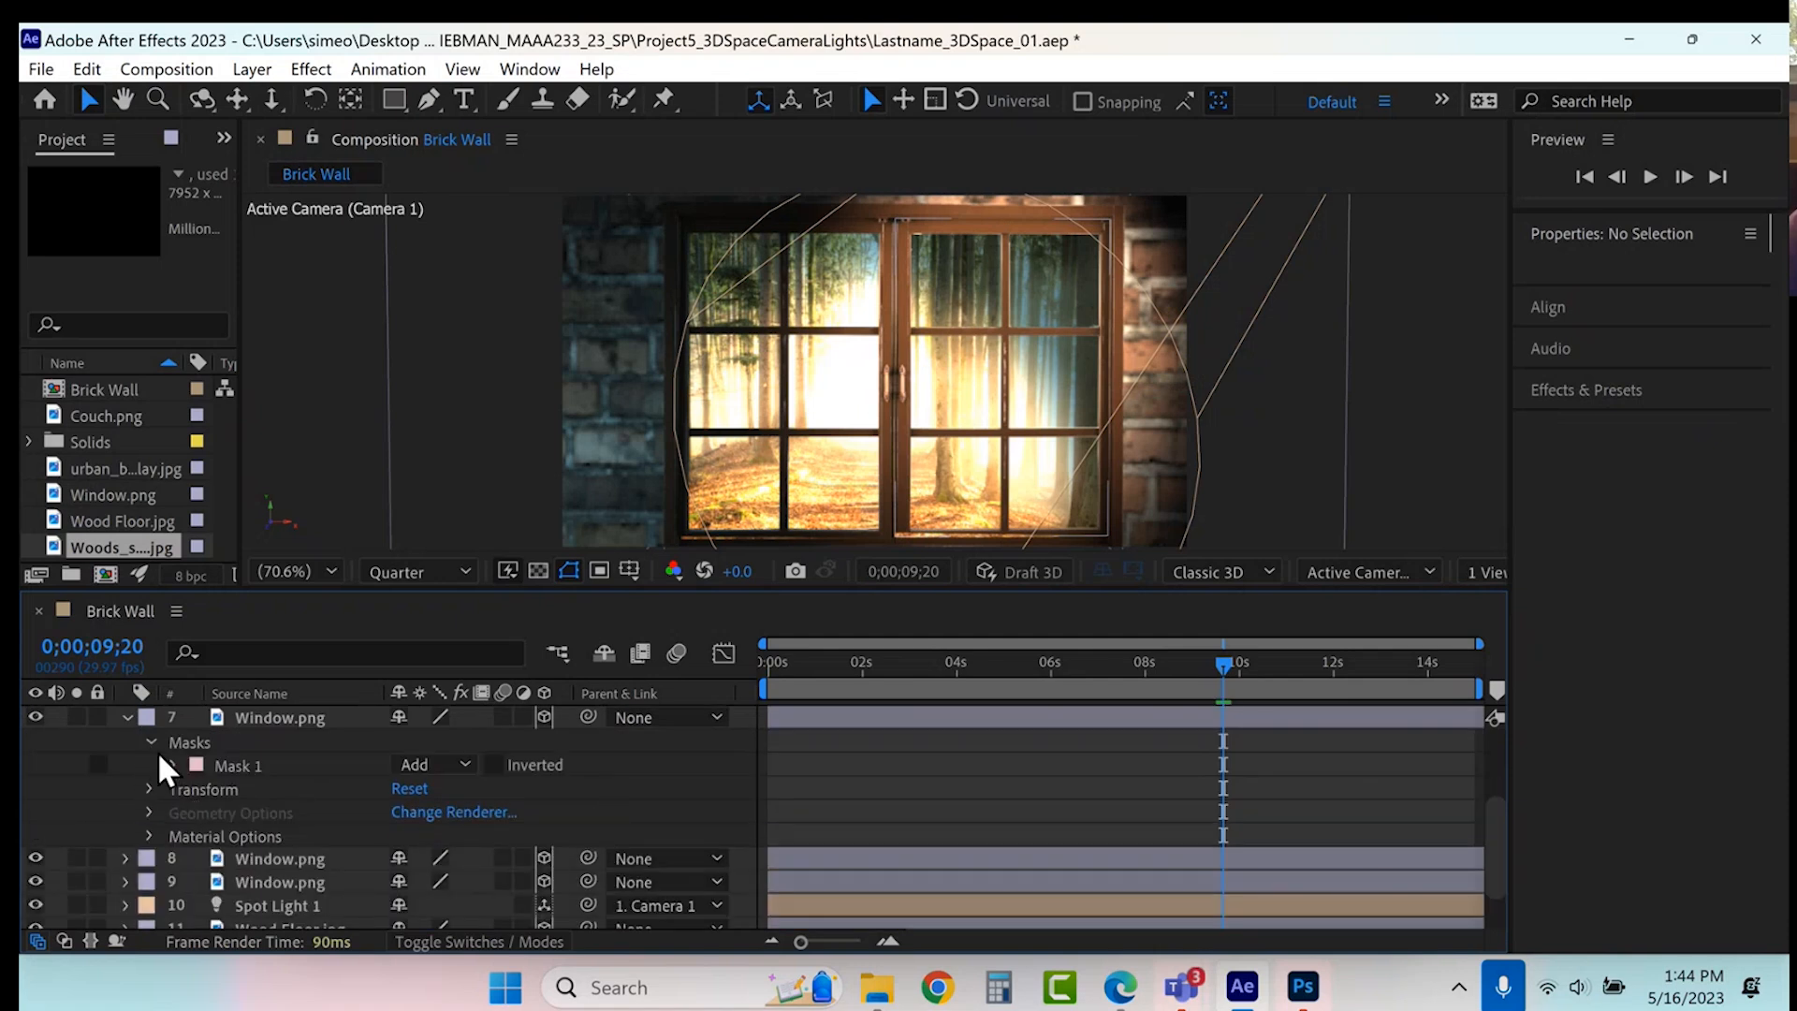
left_click(169, 763)
left_click(406, 861)
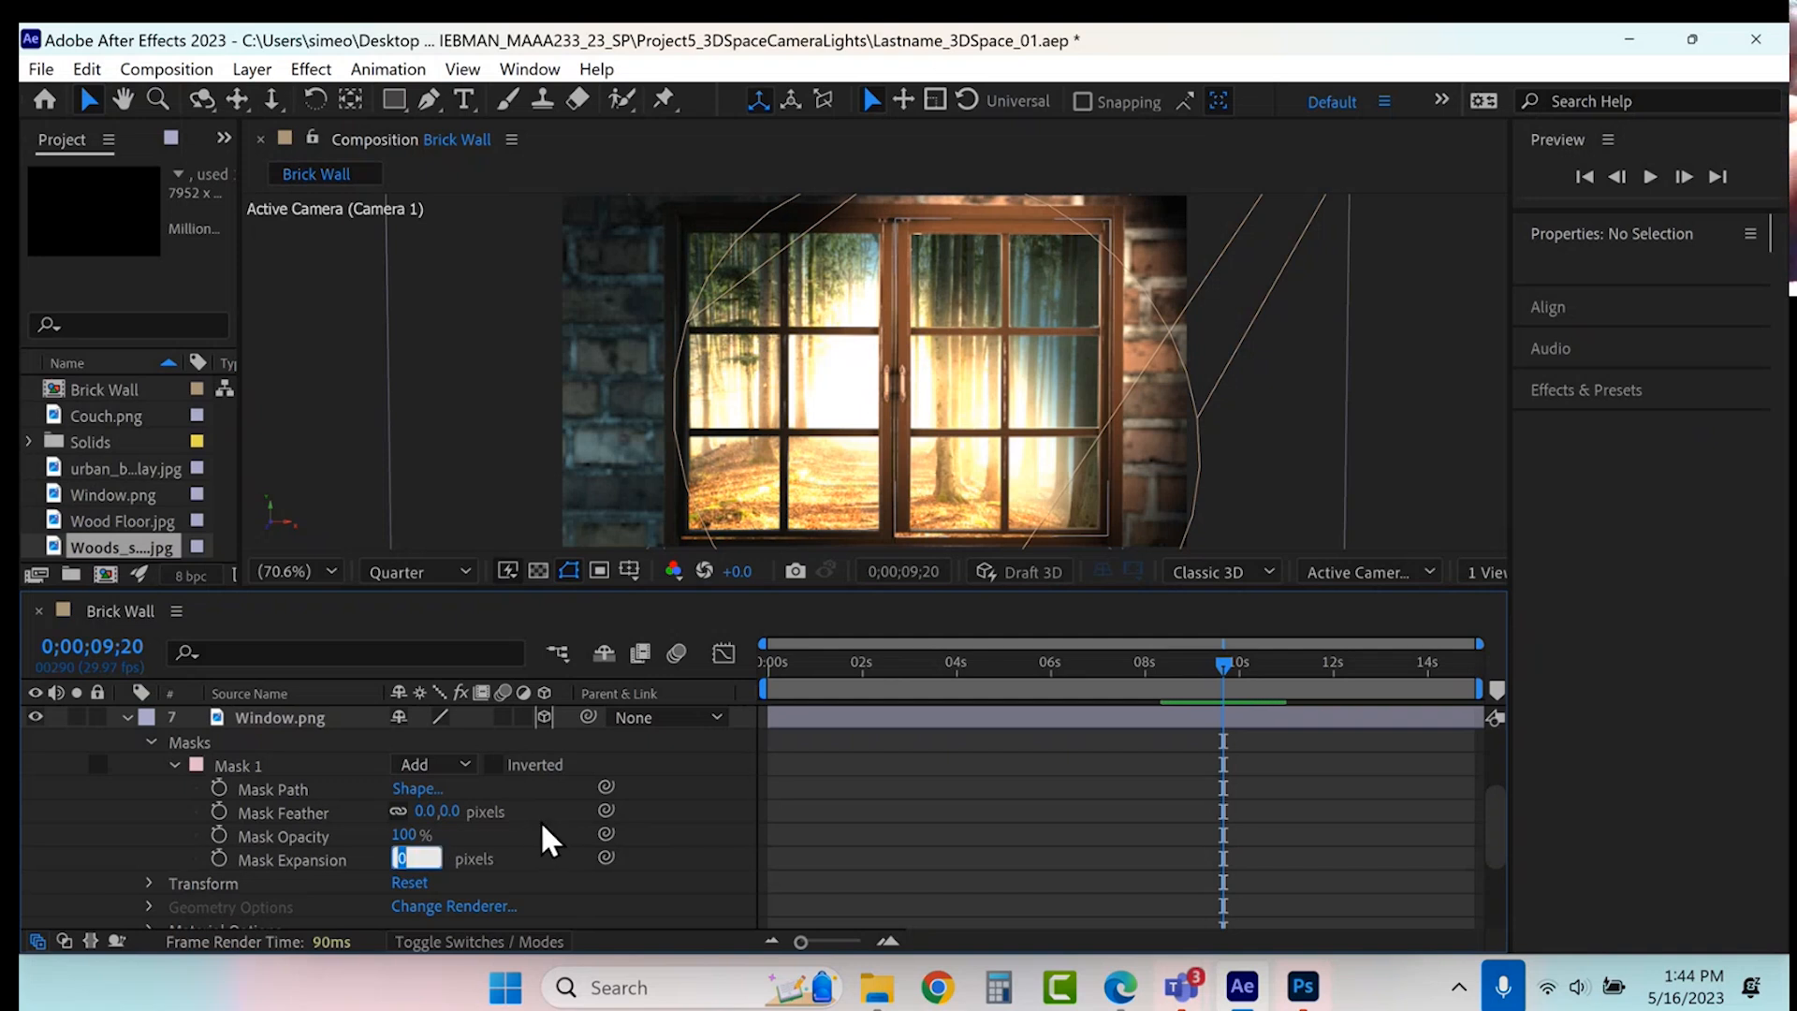
type("9")
key("Return")
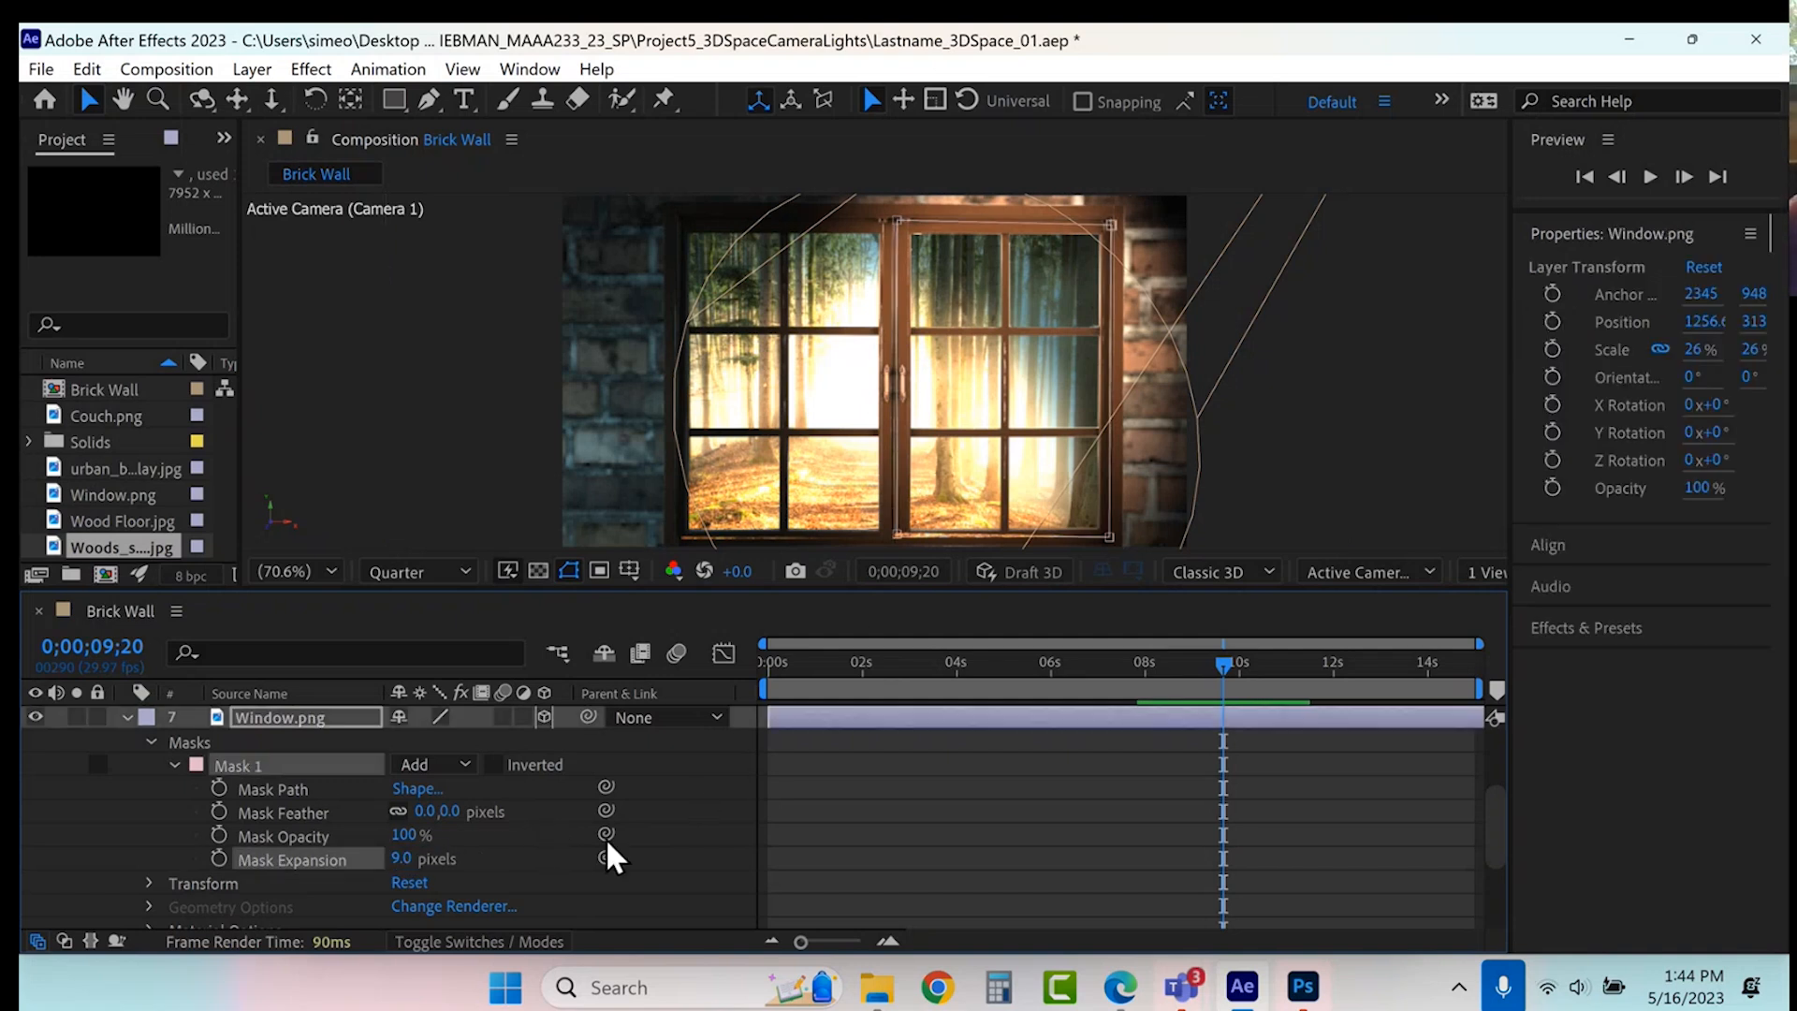
- Nudge the lower edge of the right sash's Mask 1 slightly downward and collapse its mask properties
left_click(896, 533)
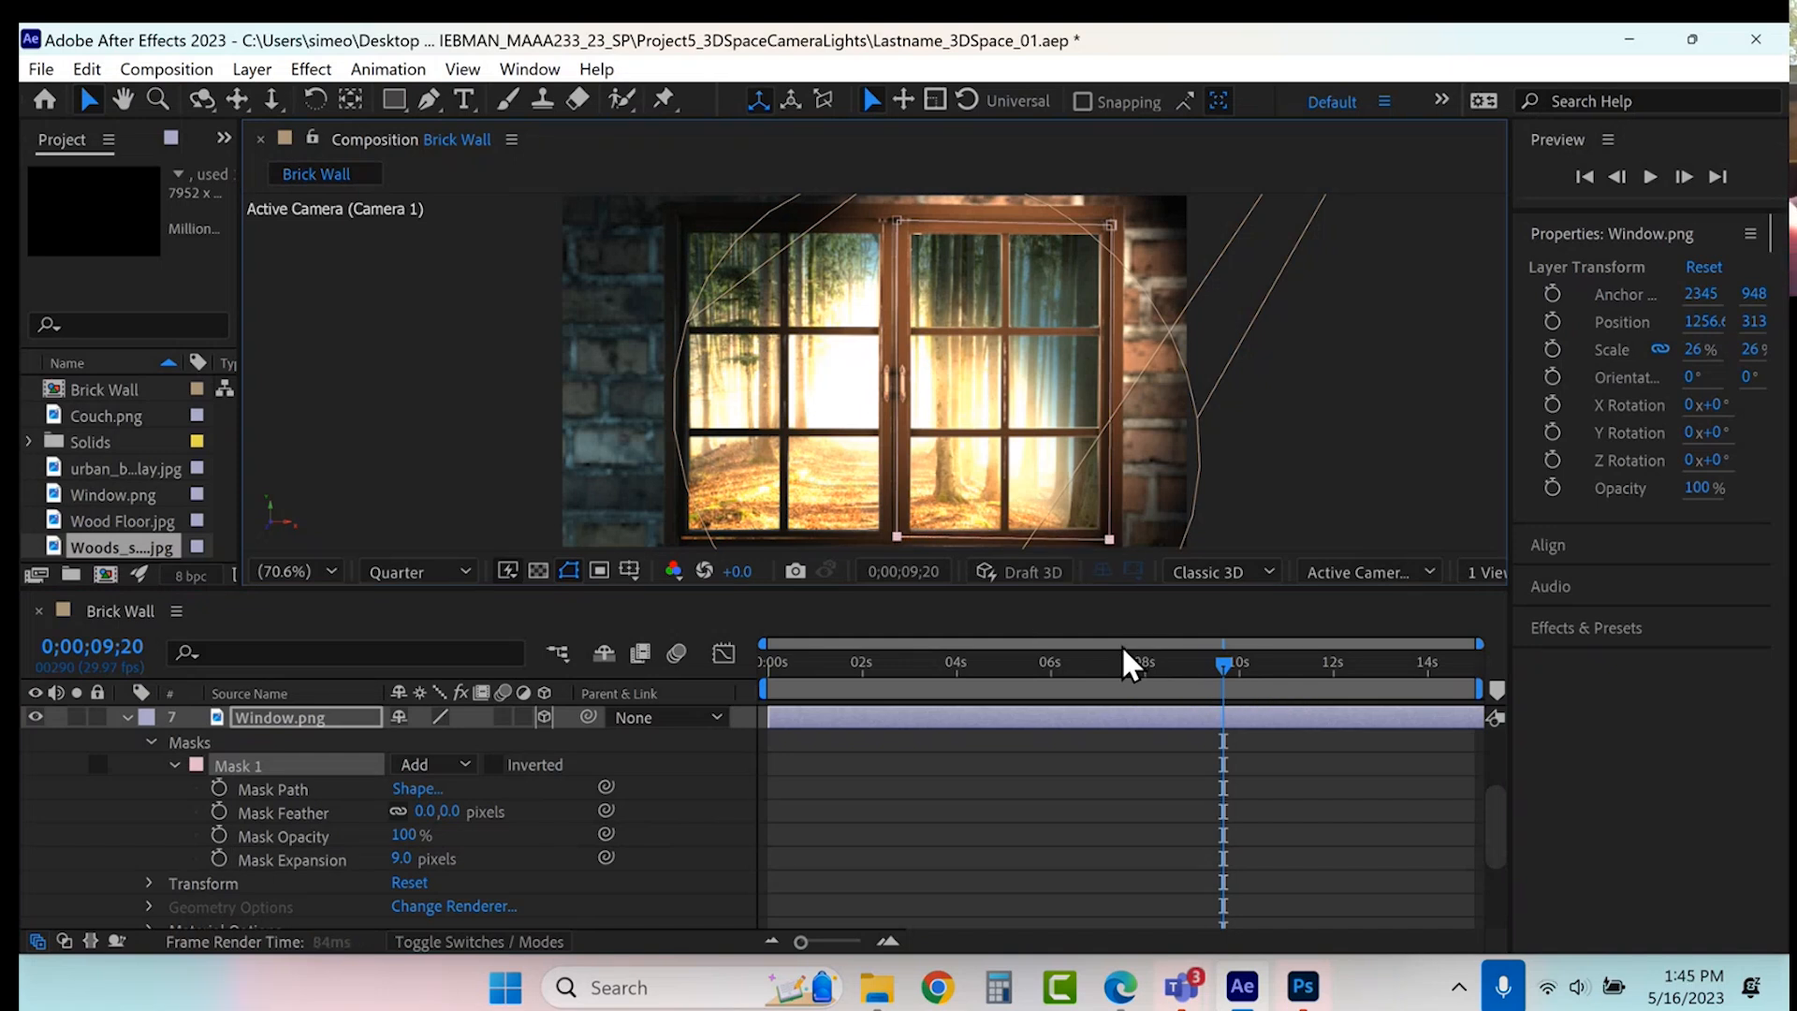
left_click(913, 870)
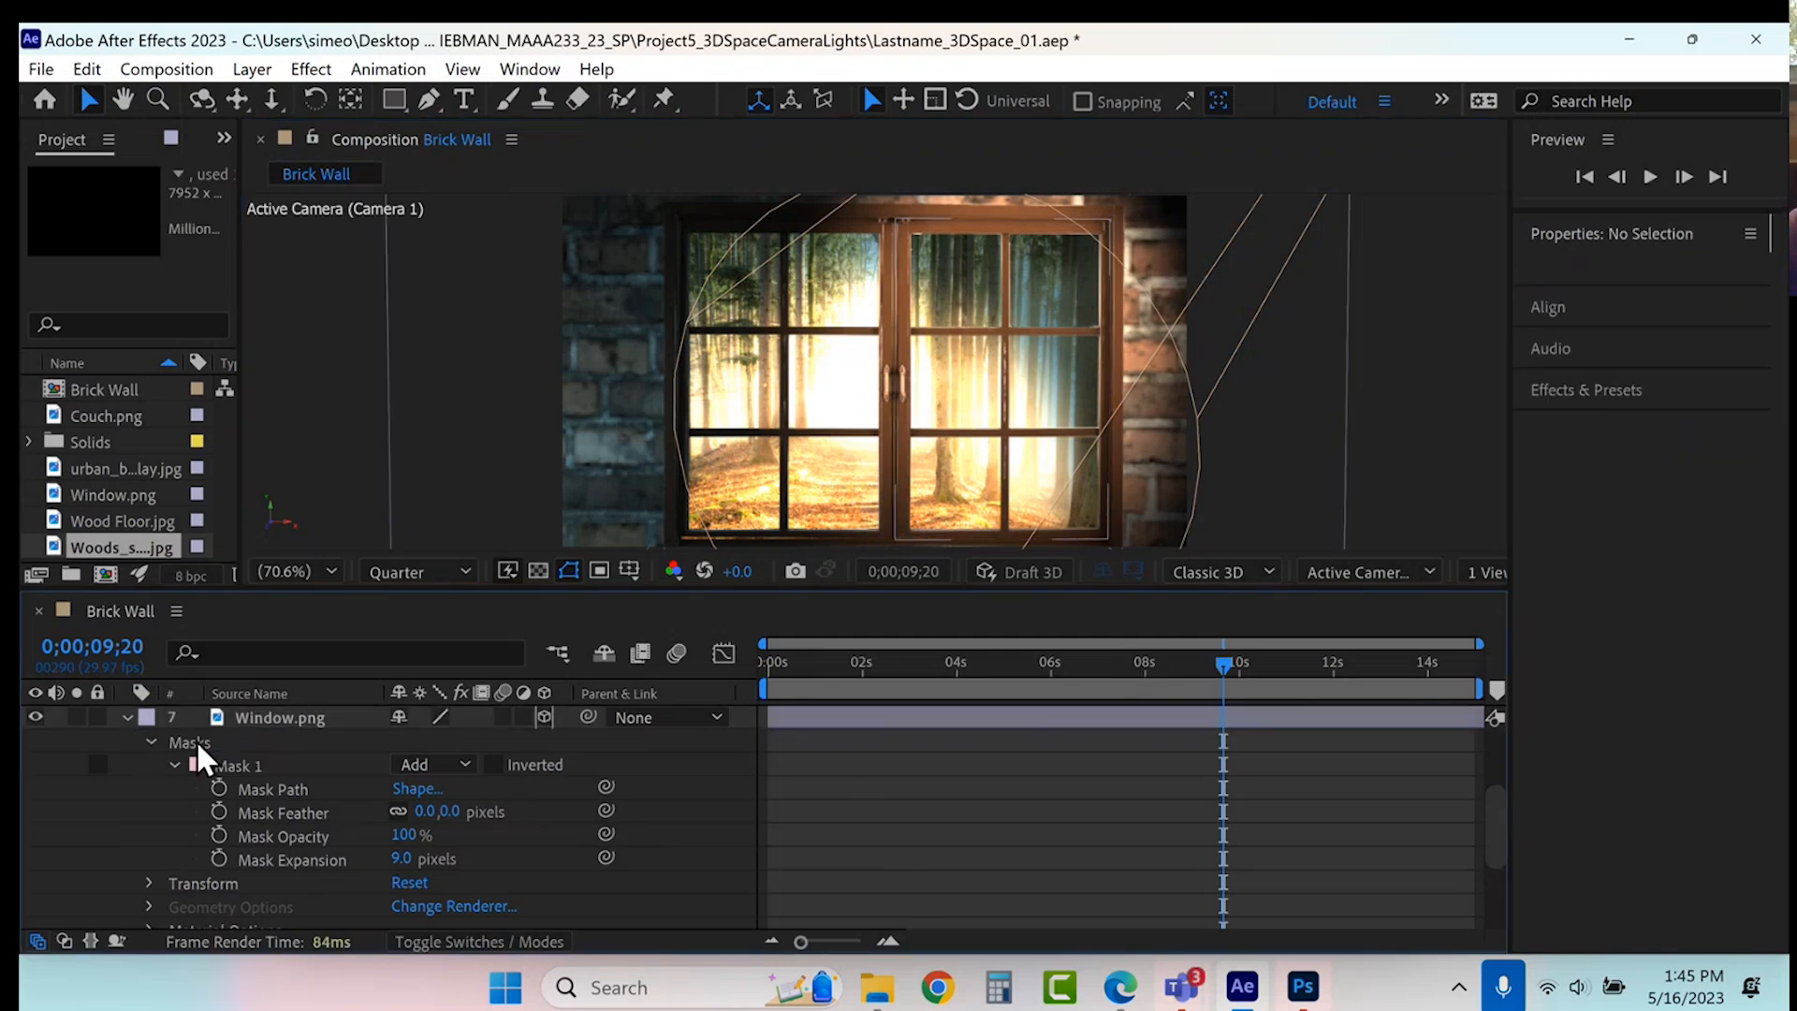
left_click(151, 742)
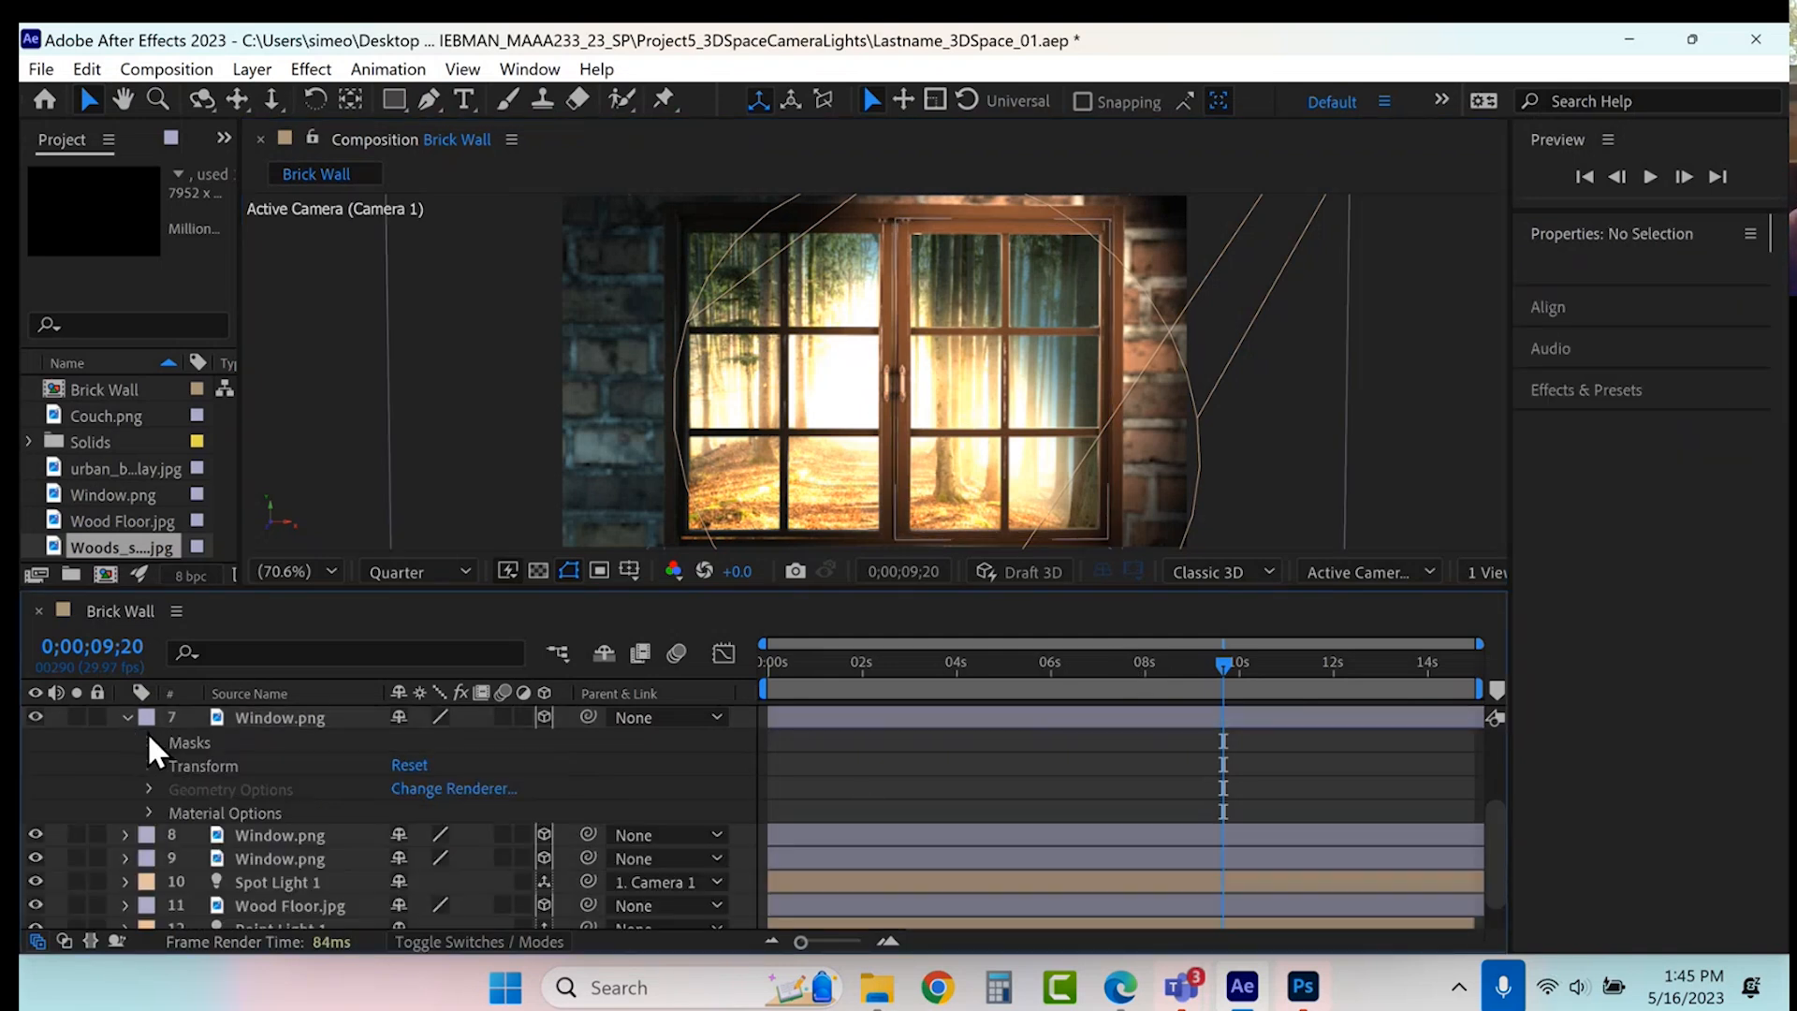
- Start Y Rotation keyframing on the right sash, Window.png layer 7, with a 0° keyframe at 0;00;10;05
left_click(1222, 653)
left_click_drag(1233, 653, 1245, 657)
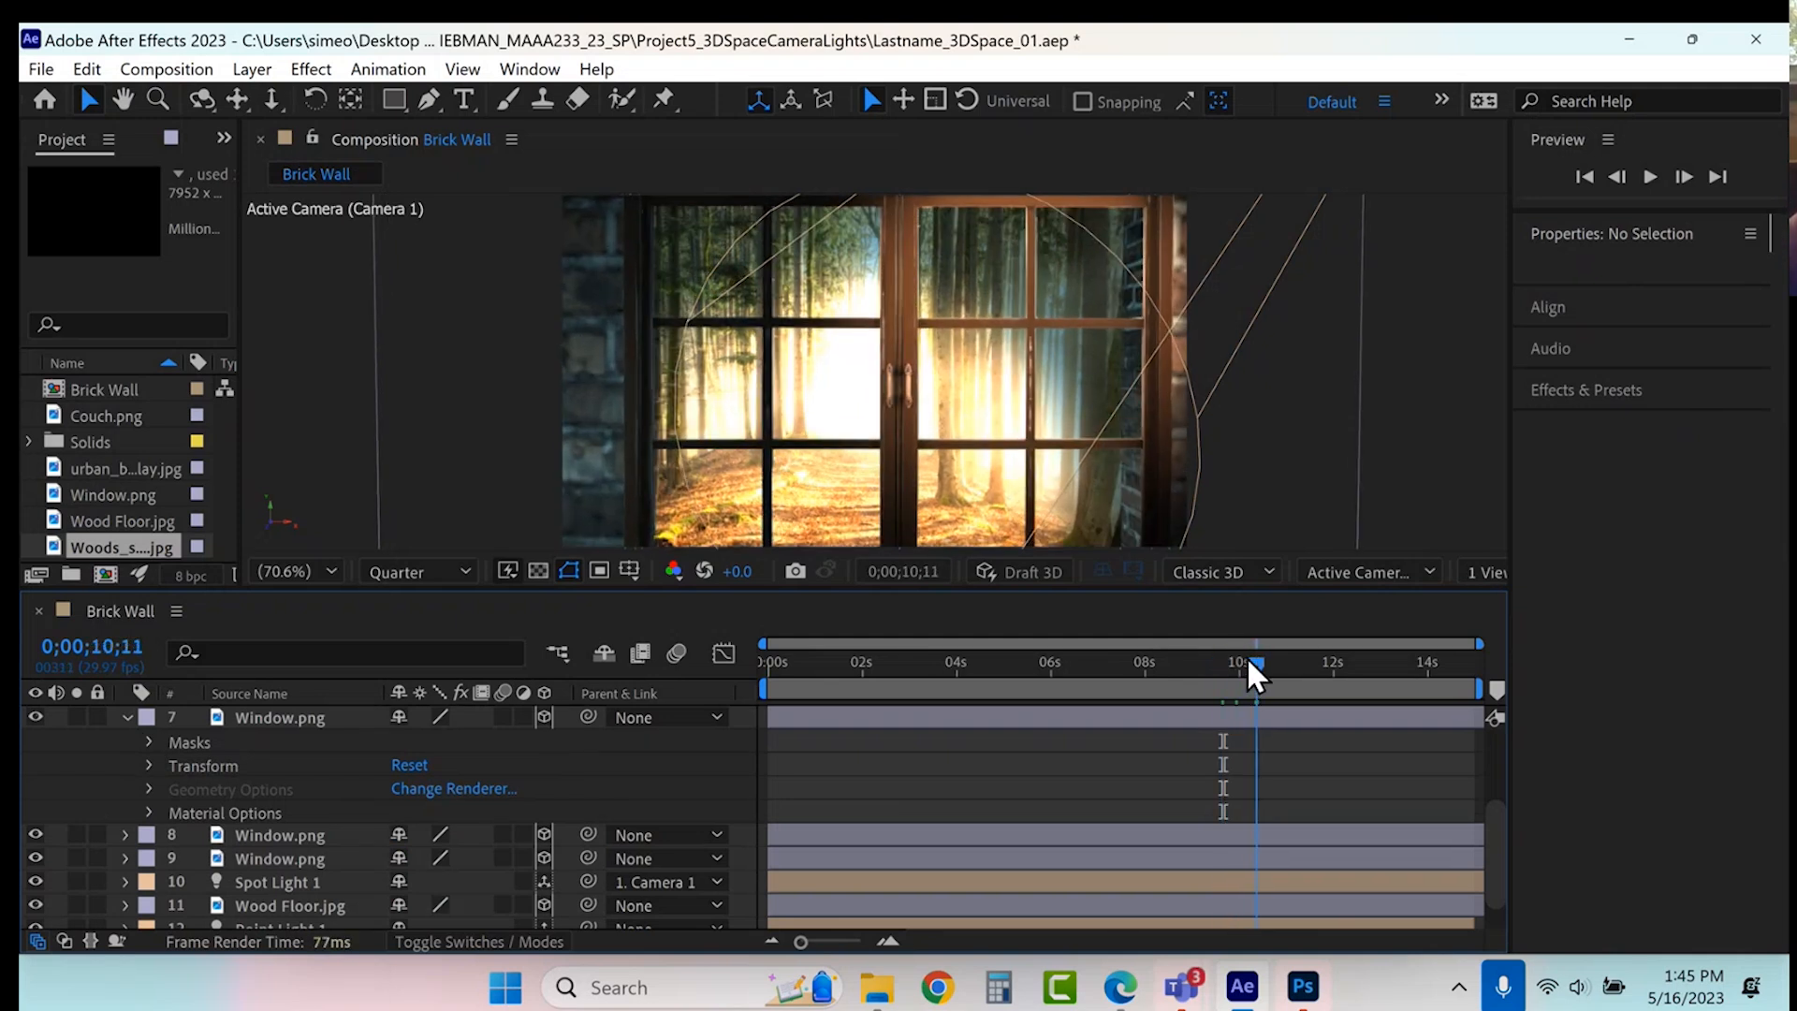
left_click(148, 766)
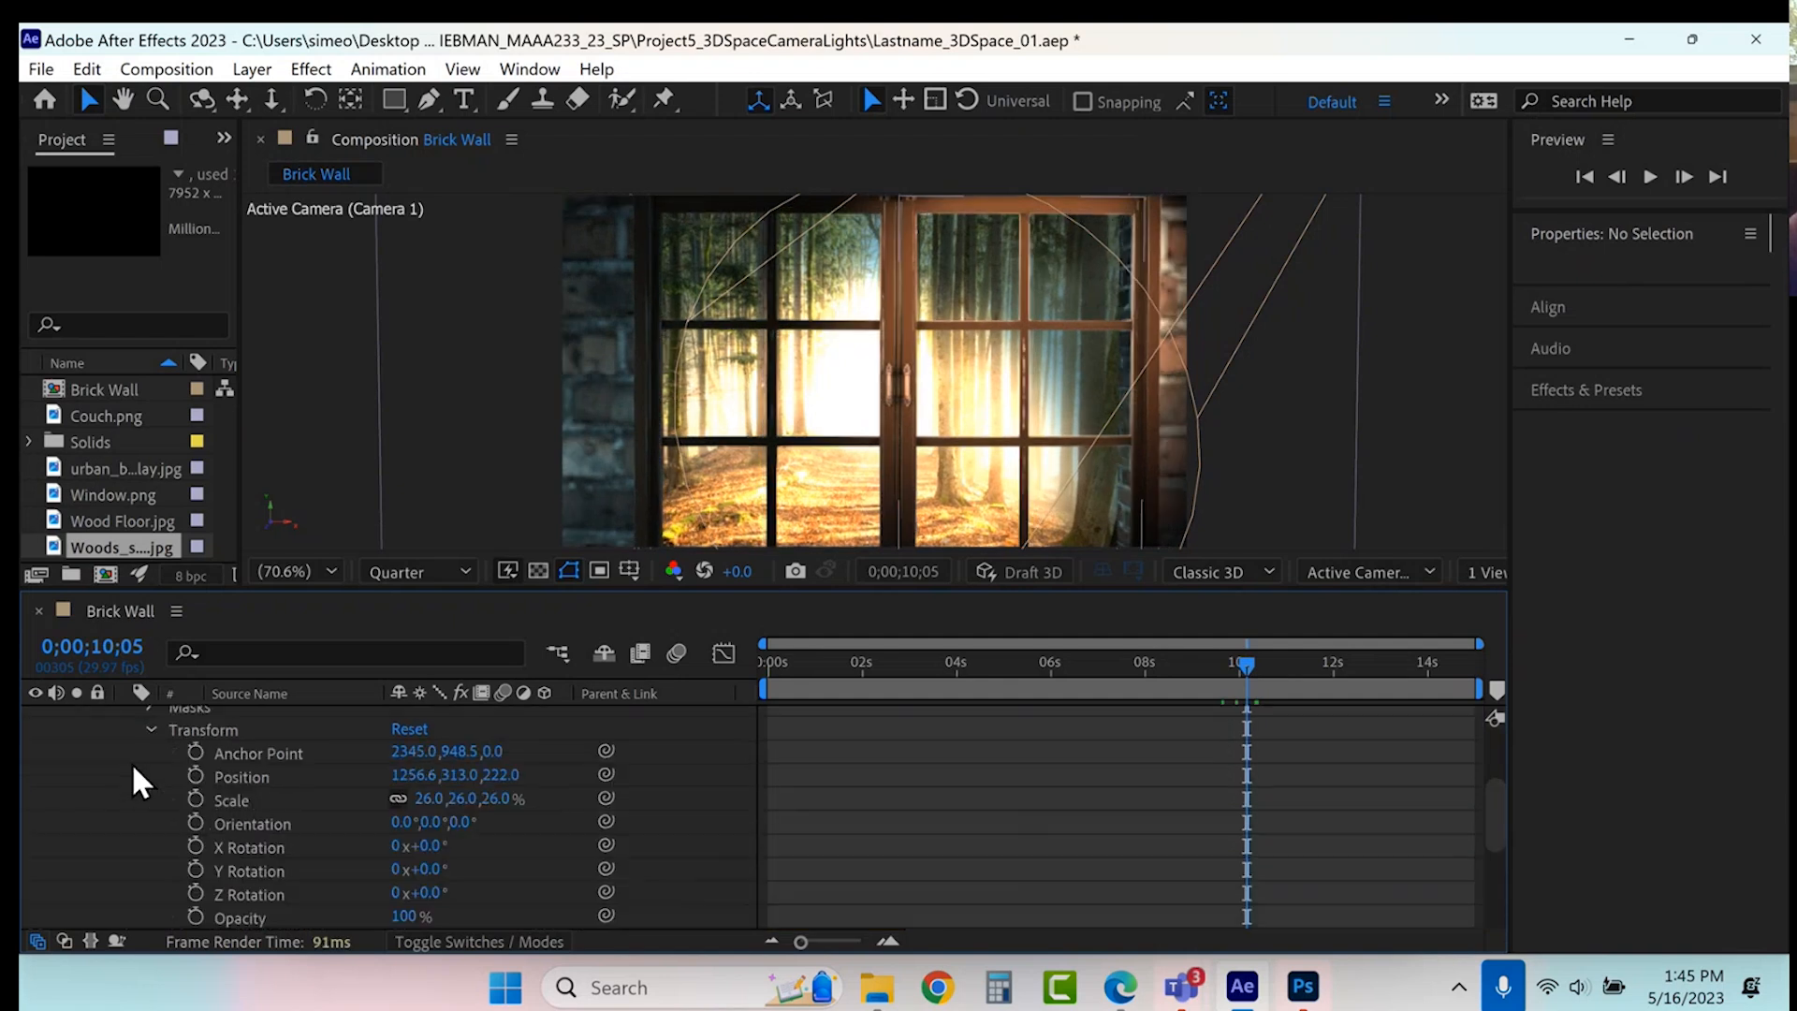
left_click(195, 869)
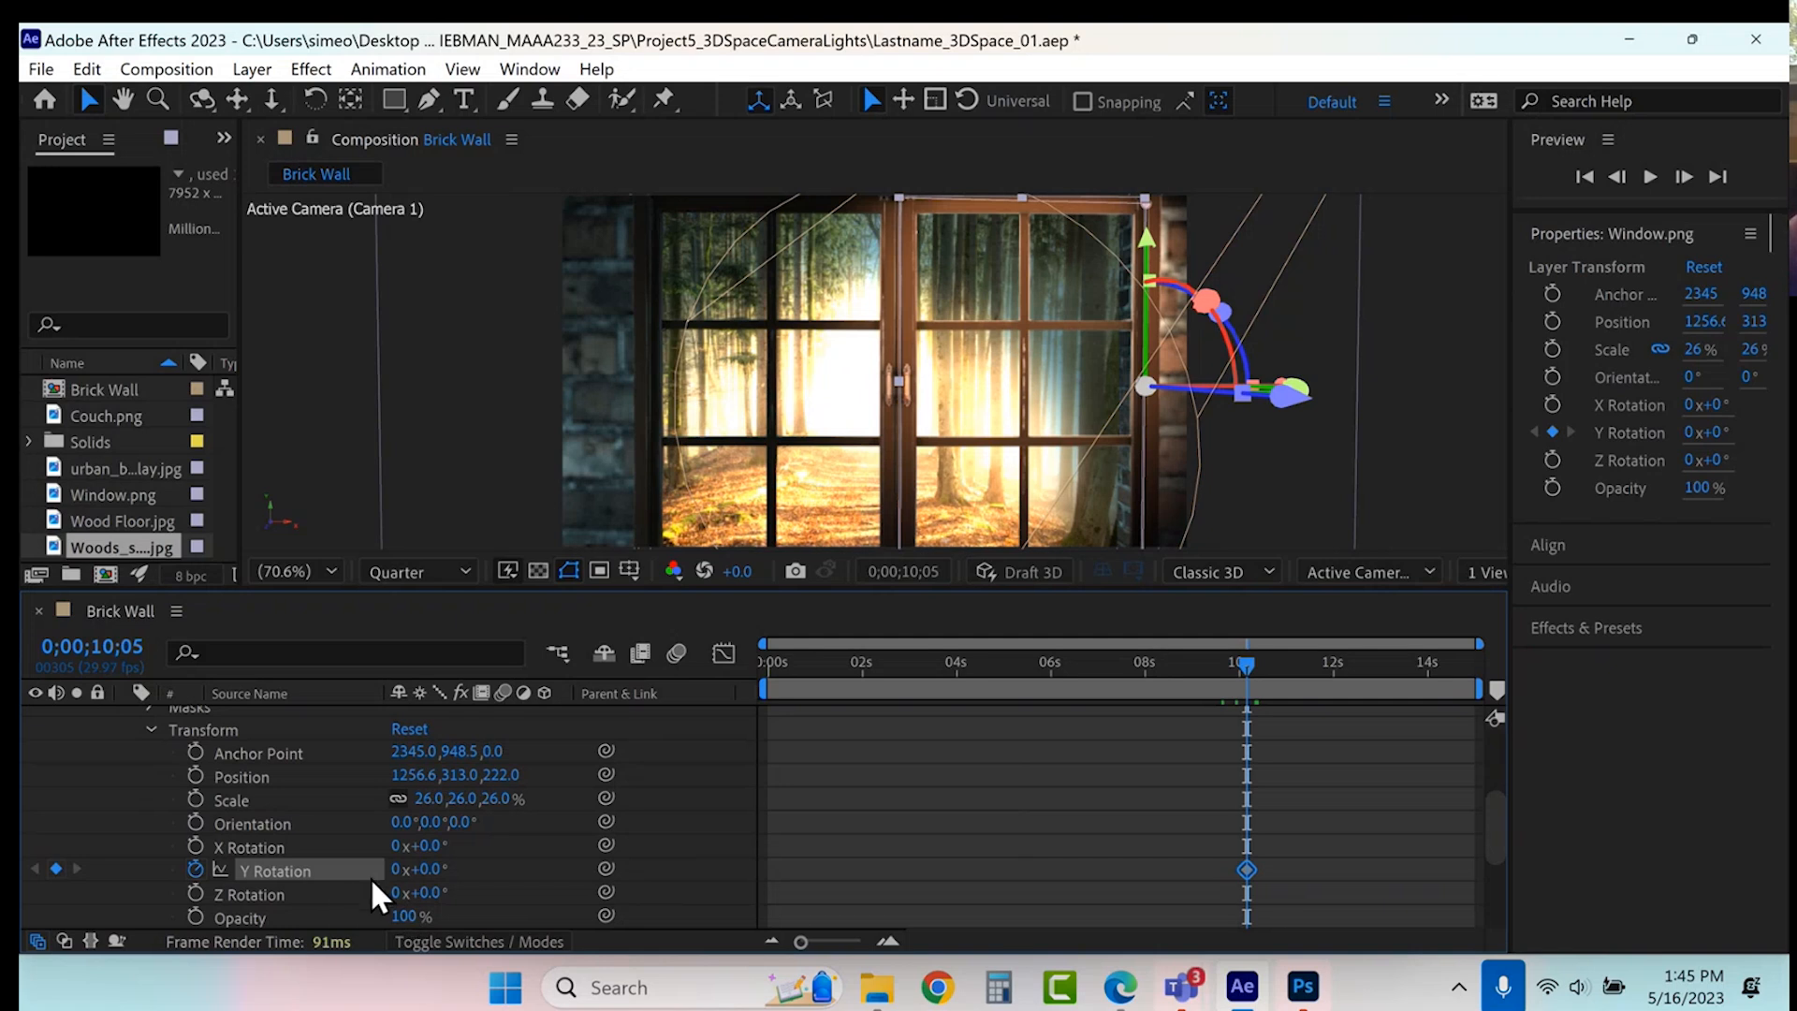
- Add a 0° Y Rotation keyframe to the left sash, Window.png layer 8, and offset it about half a second past 0;00;10;05
scroll(369, 876, "down", 3)
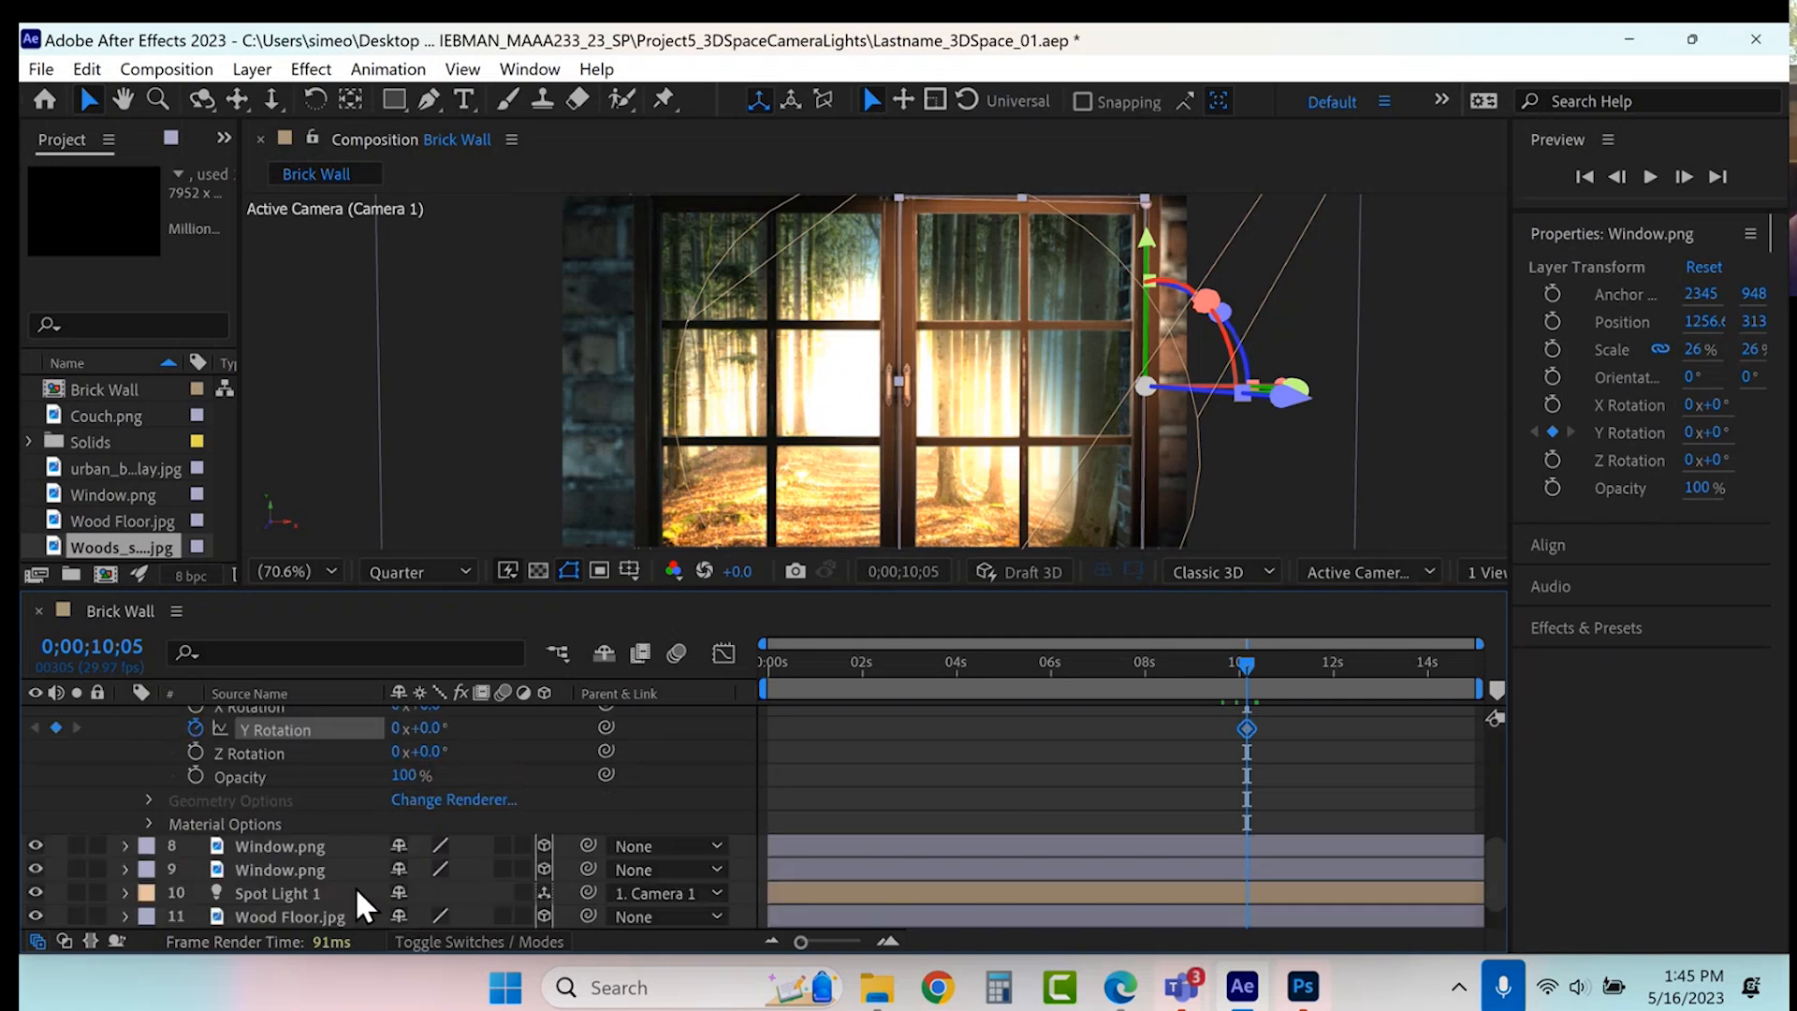
left_click(124, 842)
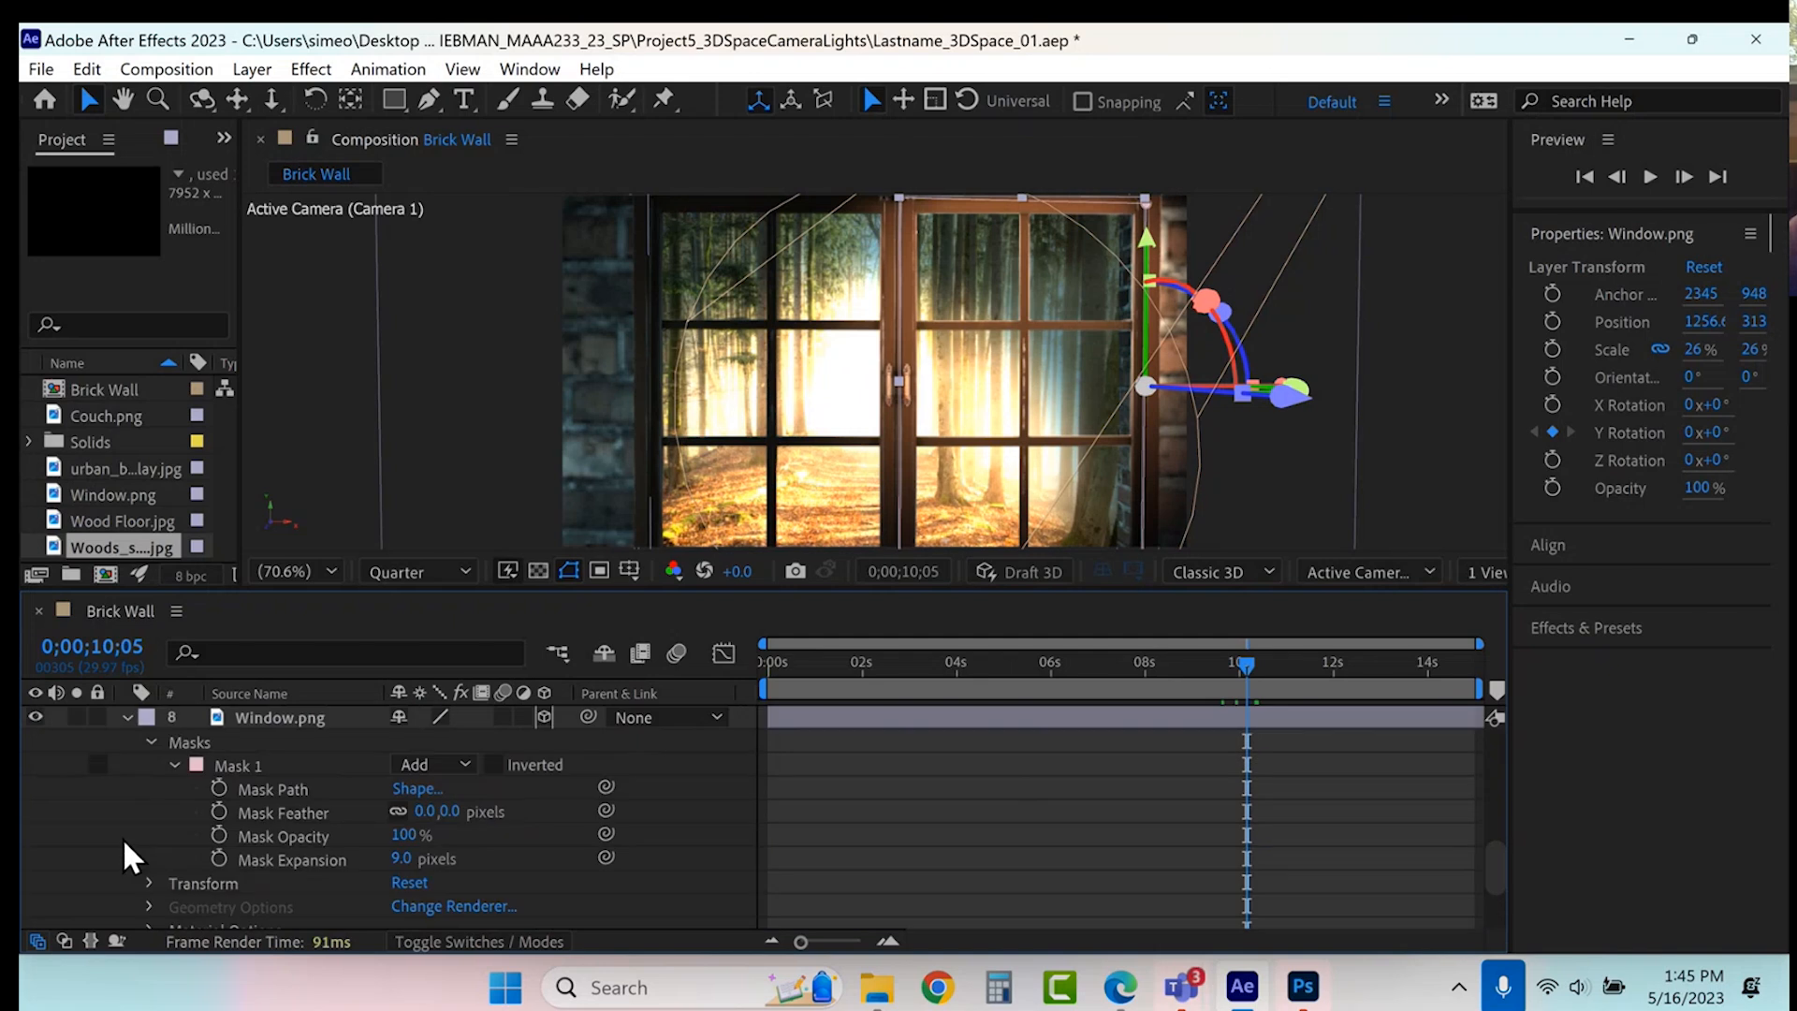
left_click(150, 739)
left_click(147, 765)
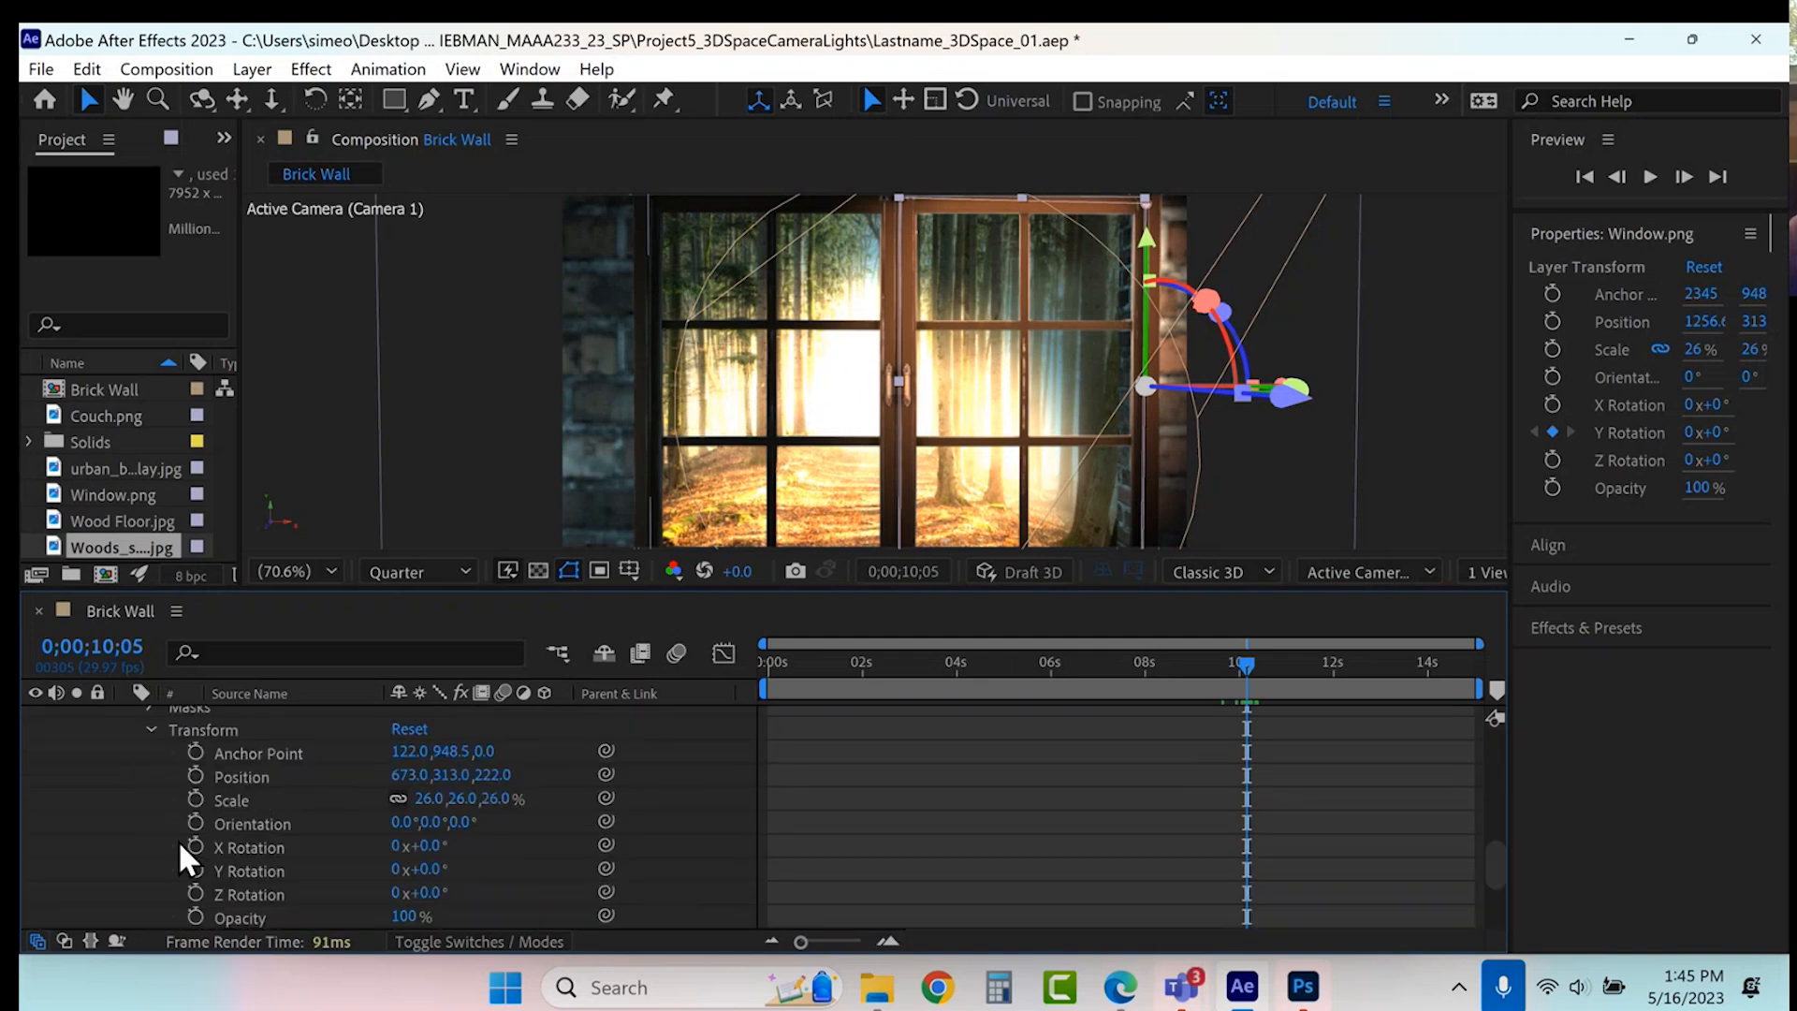
left_click(197, 870)
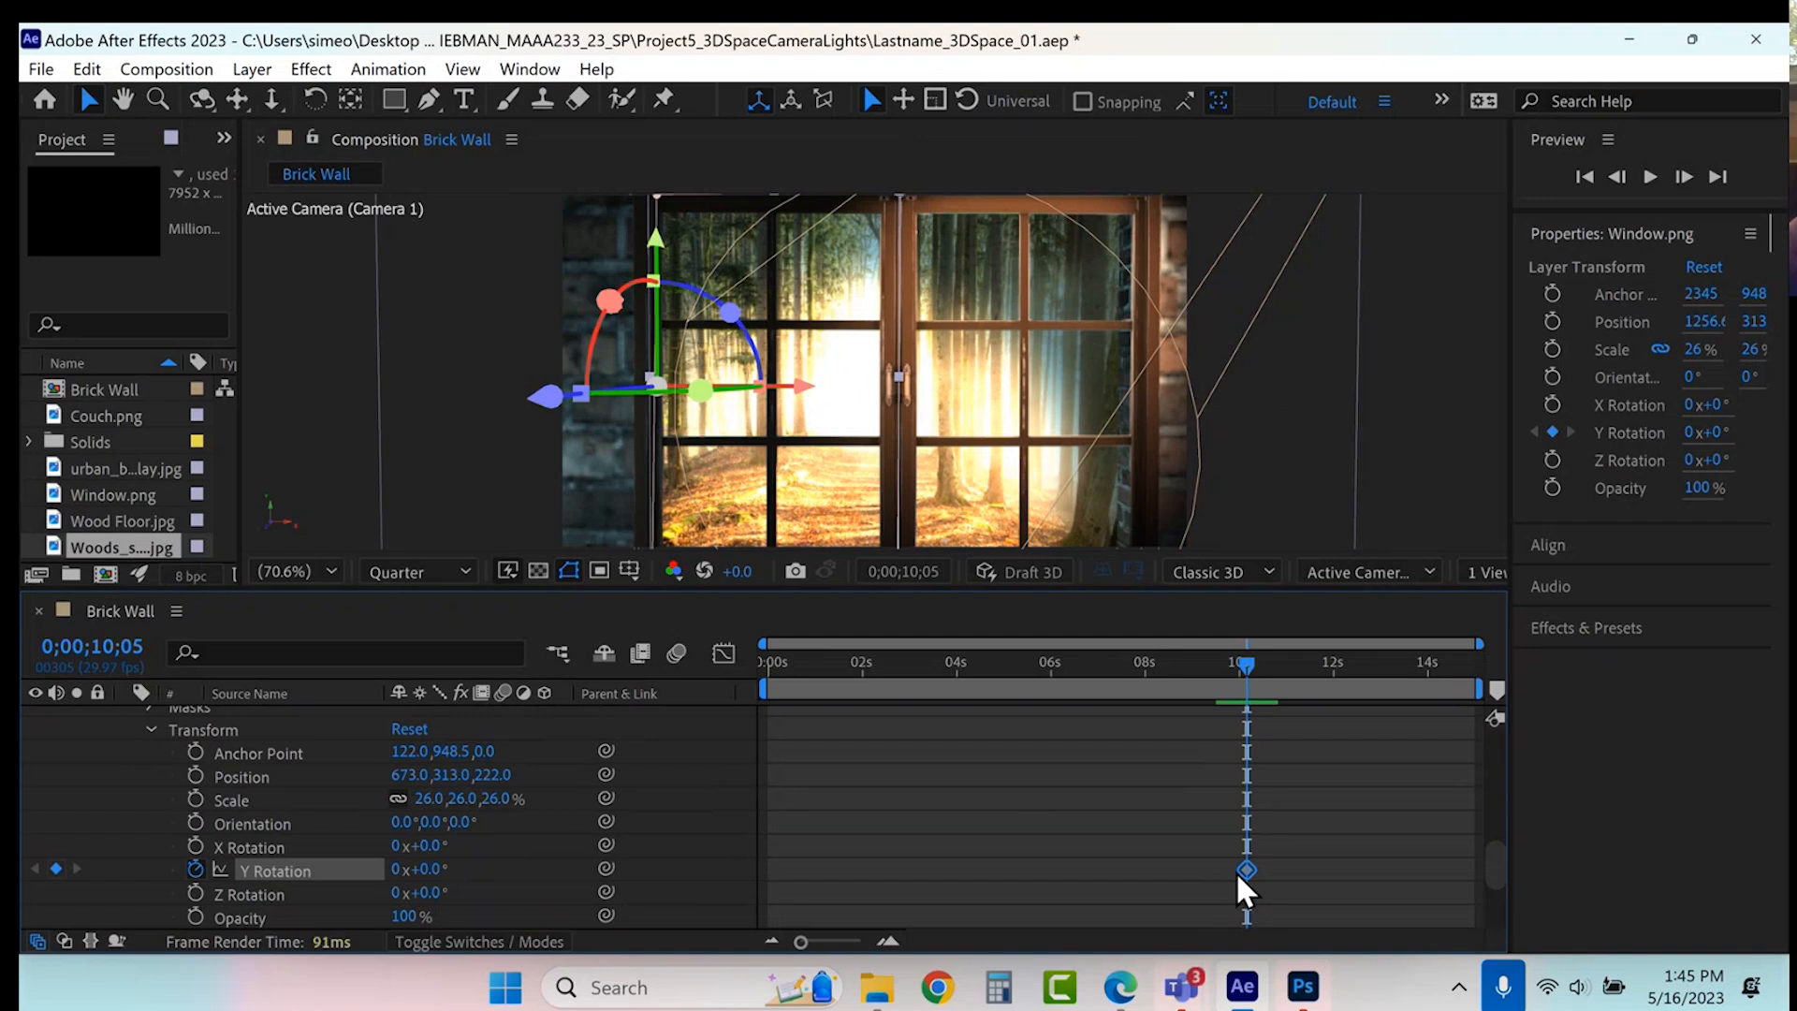
left_click_drag(1260, 871, 1284, 870)
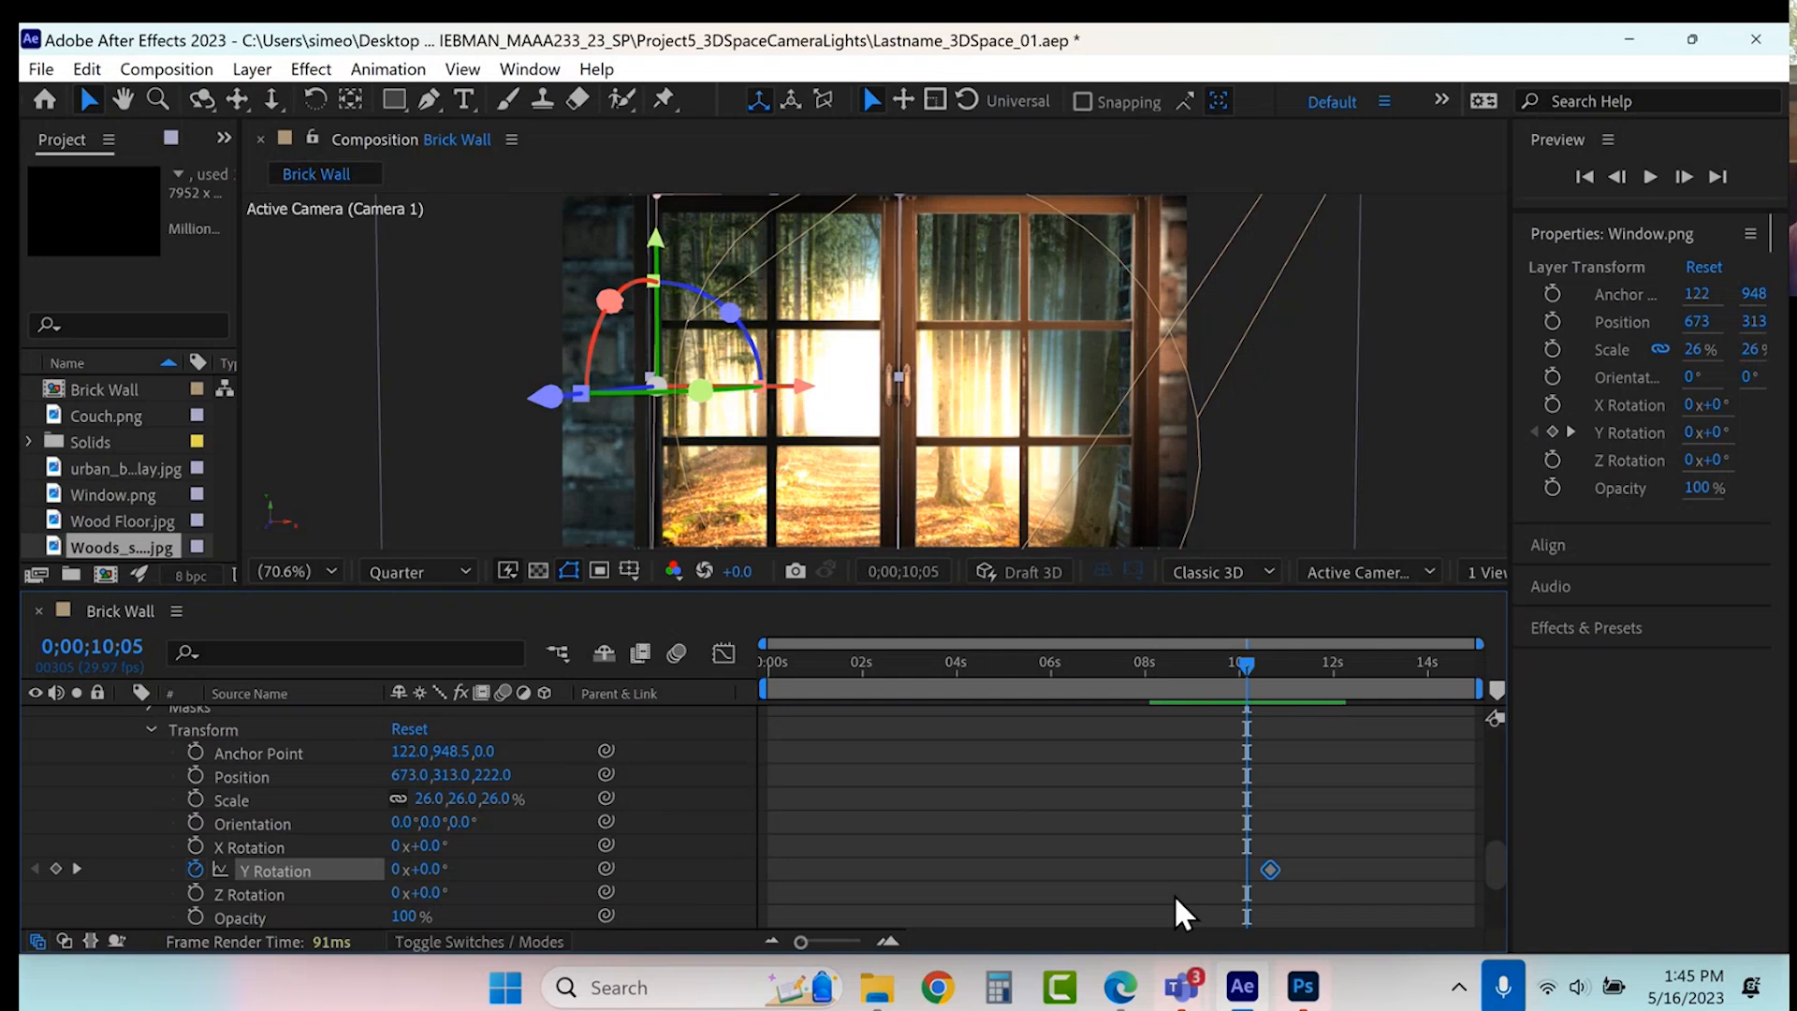
- Set the right sash's Y Rotation to 69° at 0;00;11;29 and apply Easy Ease to both of its rotation keyframes
left_click(1333, 660)
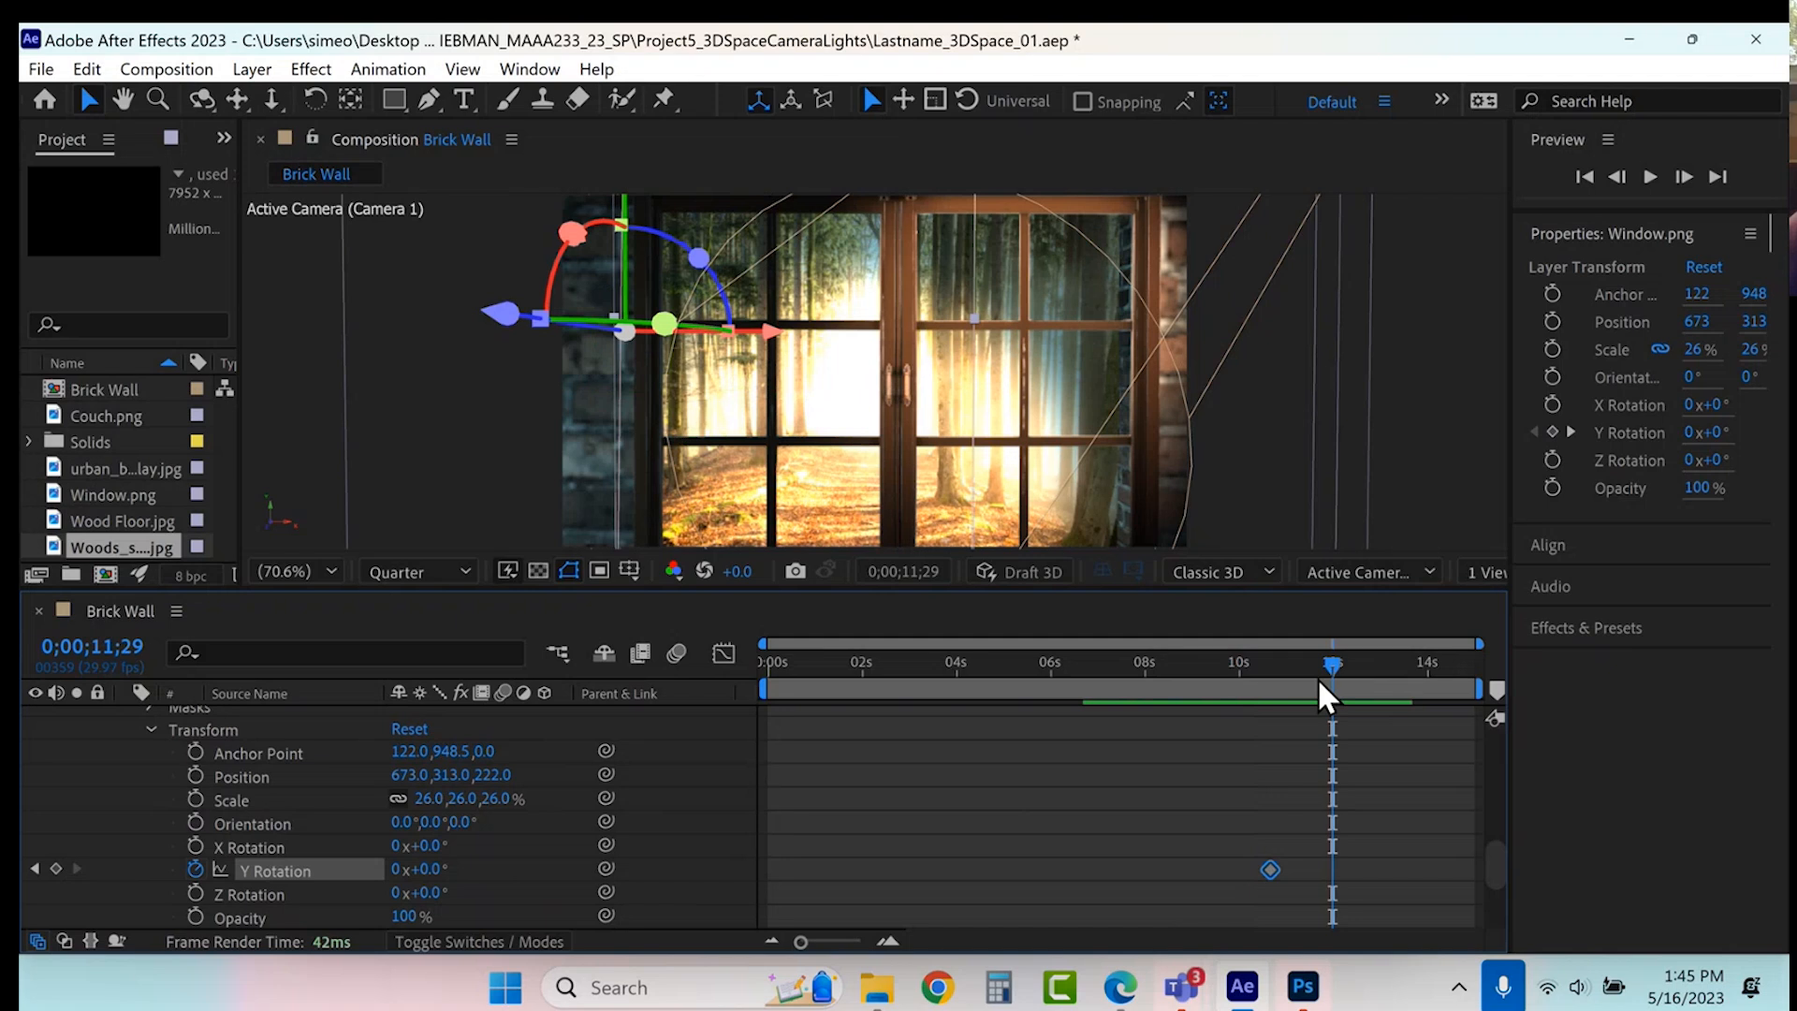
scroll(447, 868, "down", 5)
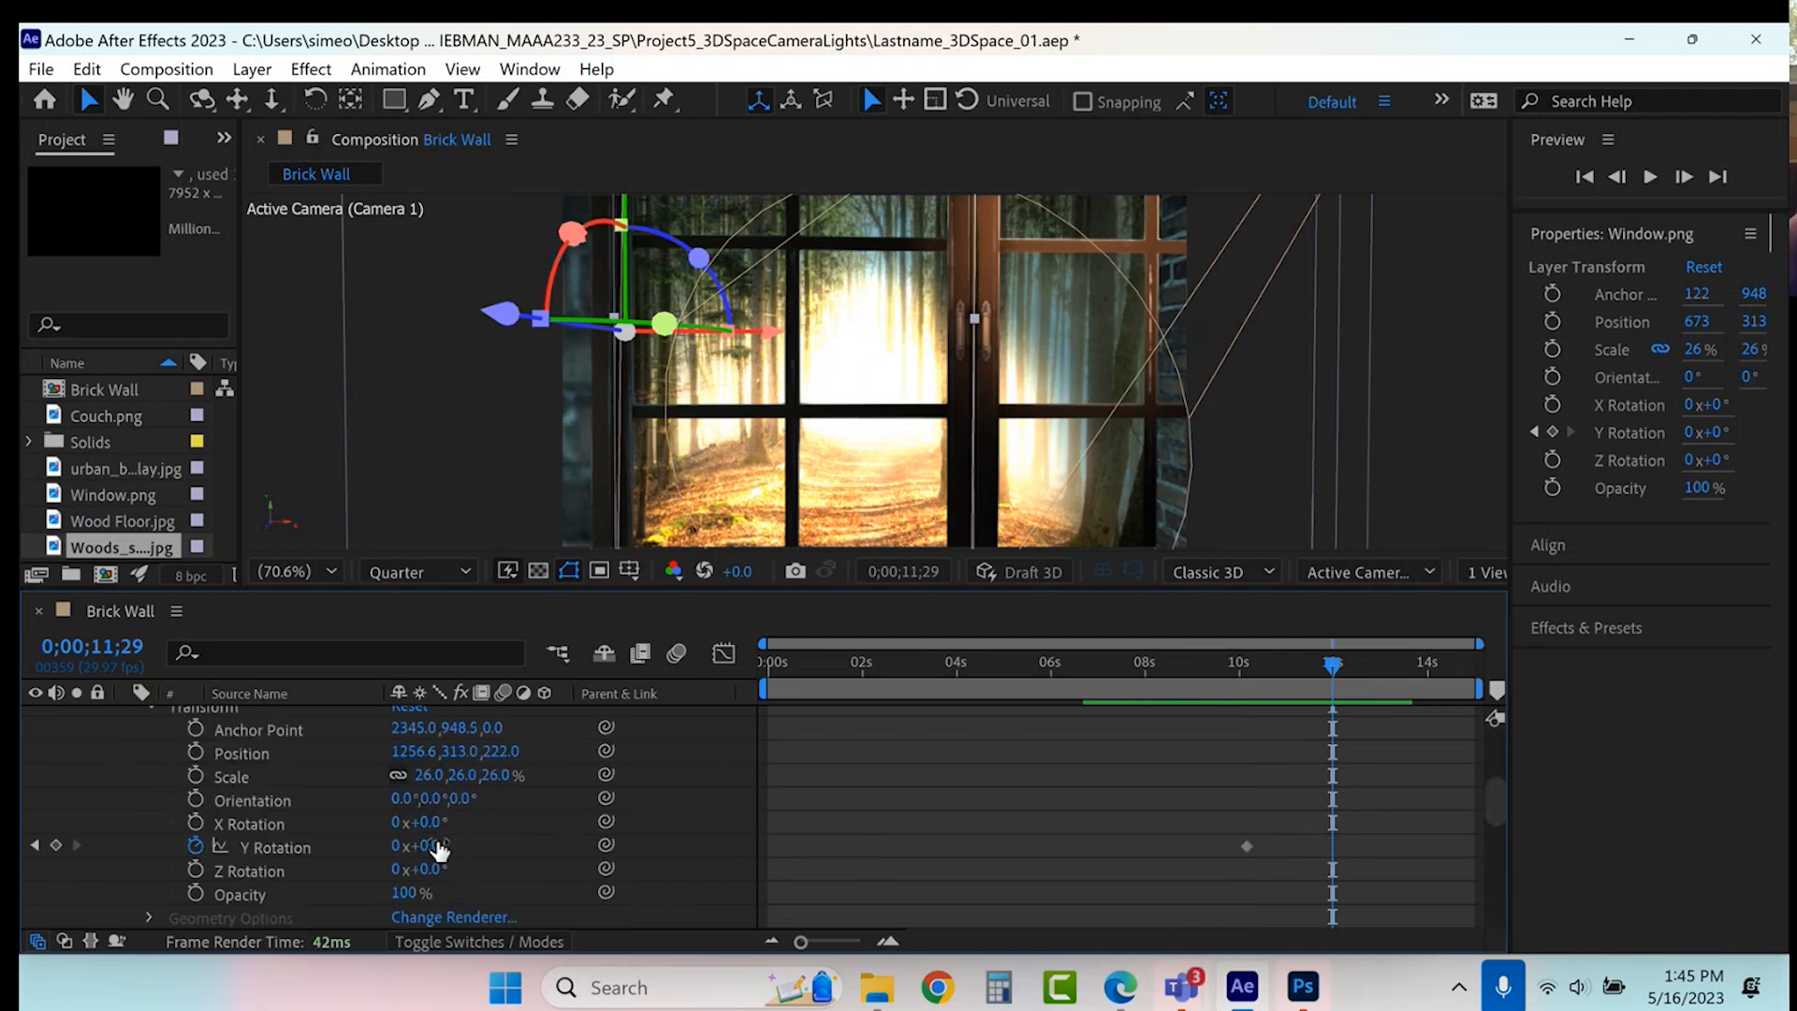
left_click_drag(425, 847, 527, 852)
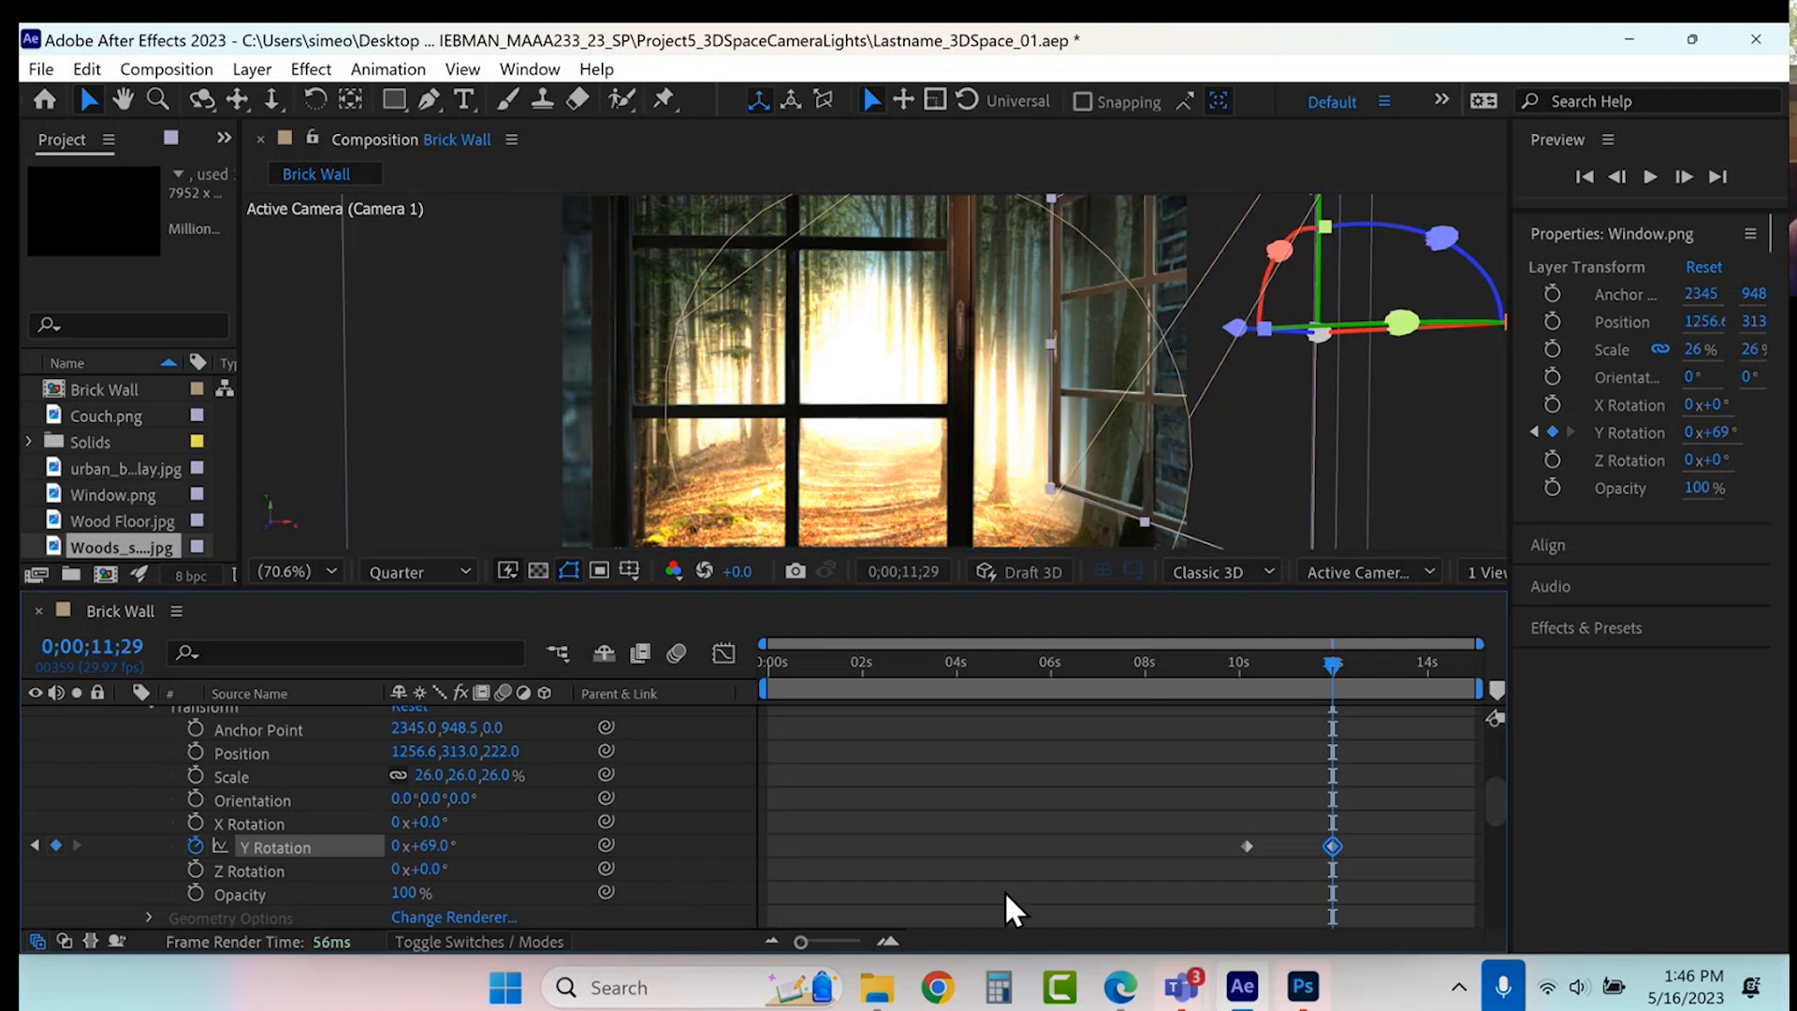
left_click(1319, 875)
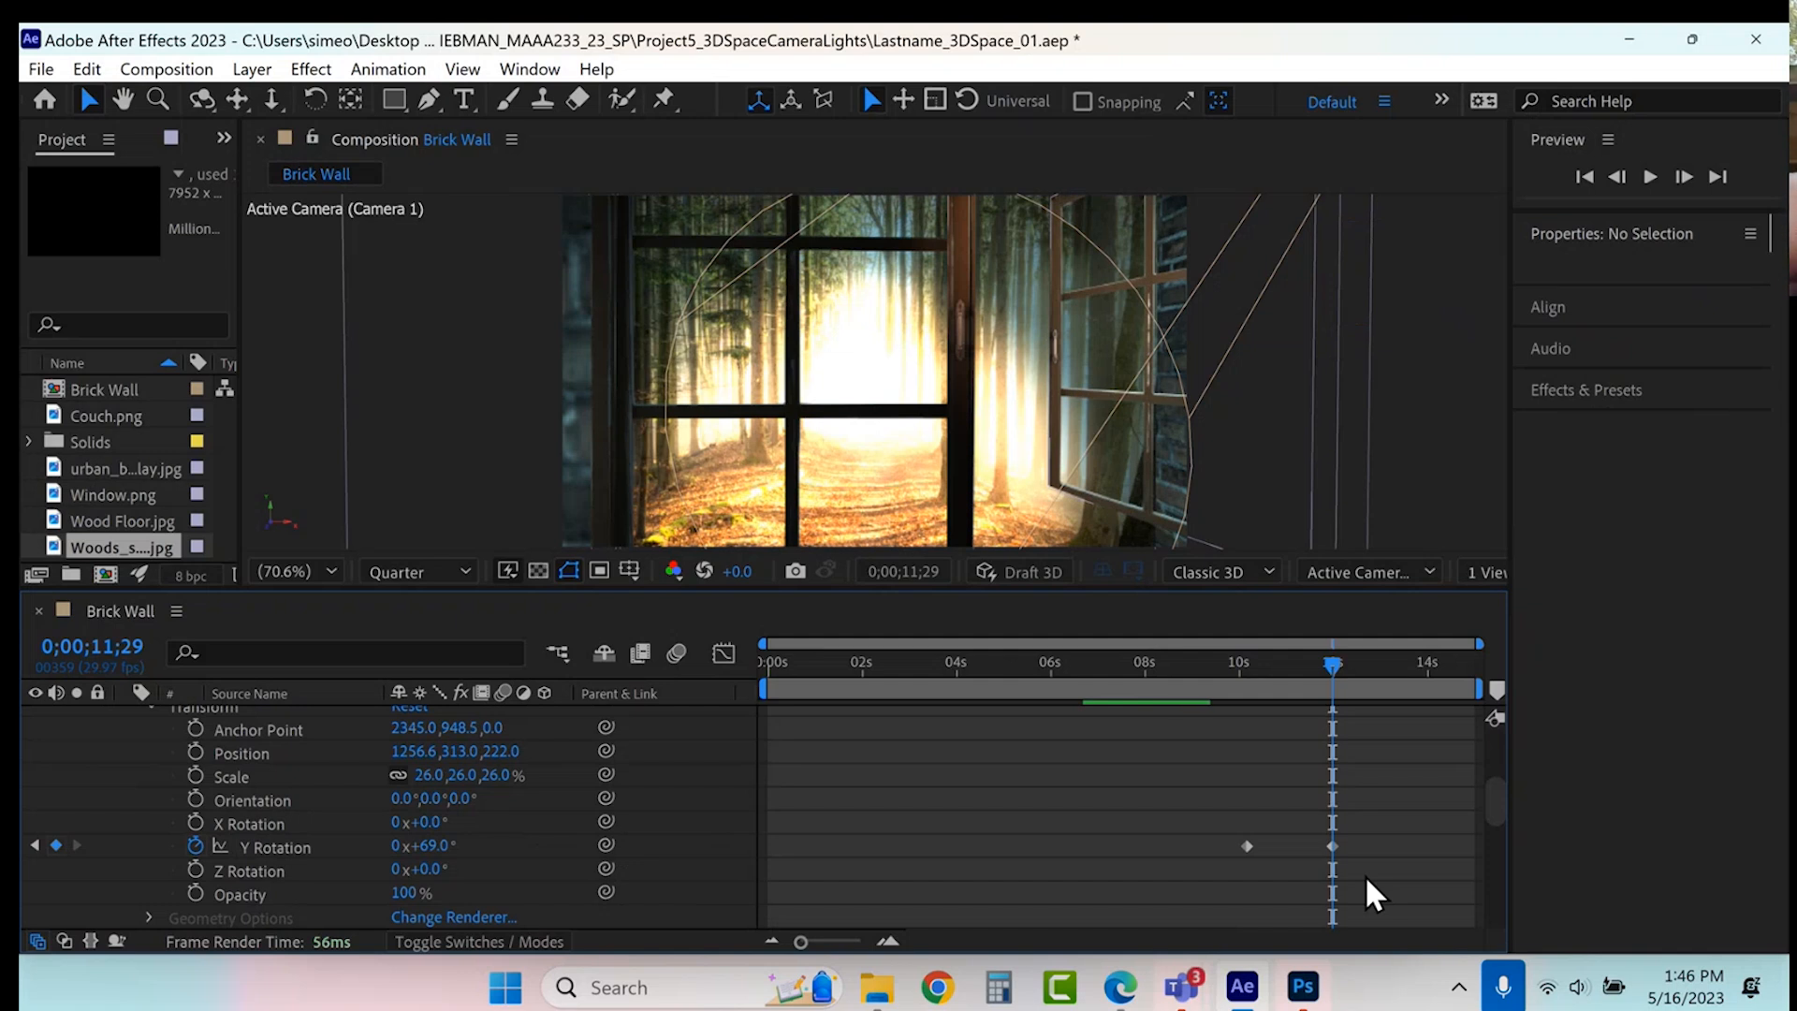
left_click_drag(1223, 871, 1199, 872)
key("F9")
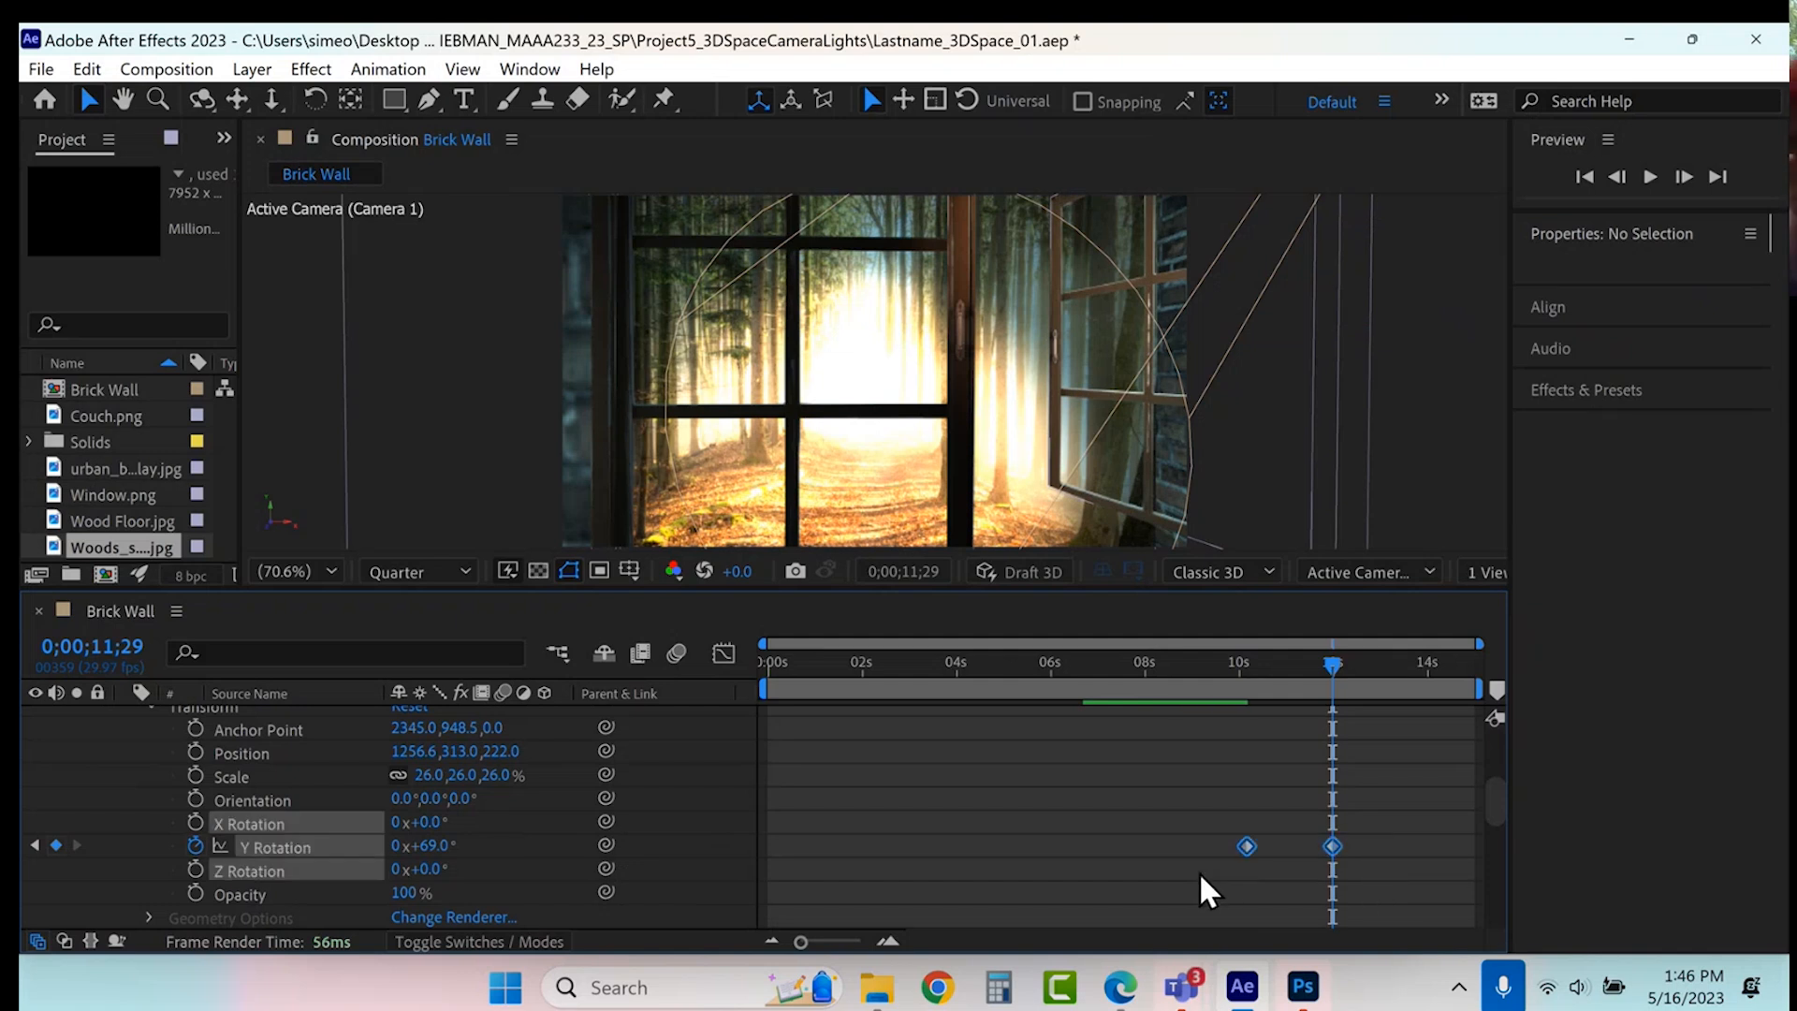
- Set the left sash's Y Rotation to -89° at 0;00;12;08 and apply Easy Ease to both of its rotation keyframes
scroll(681, 810, "down", 2)
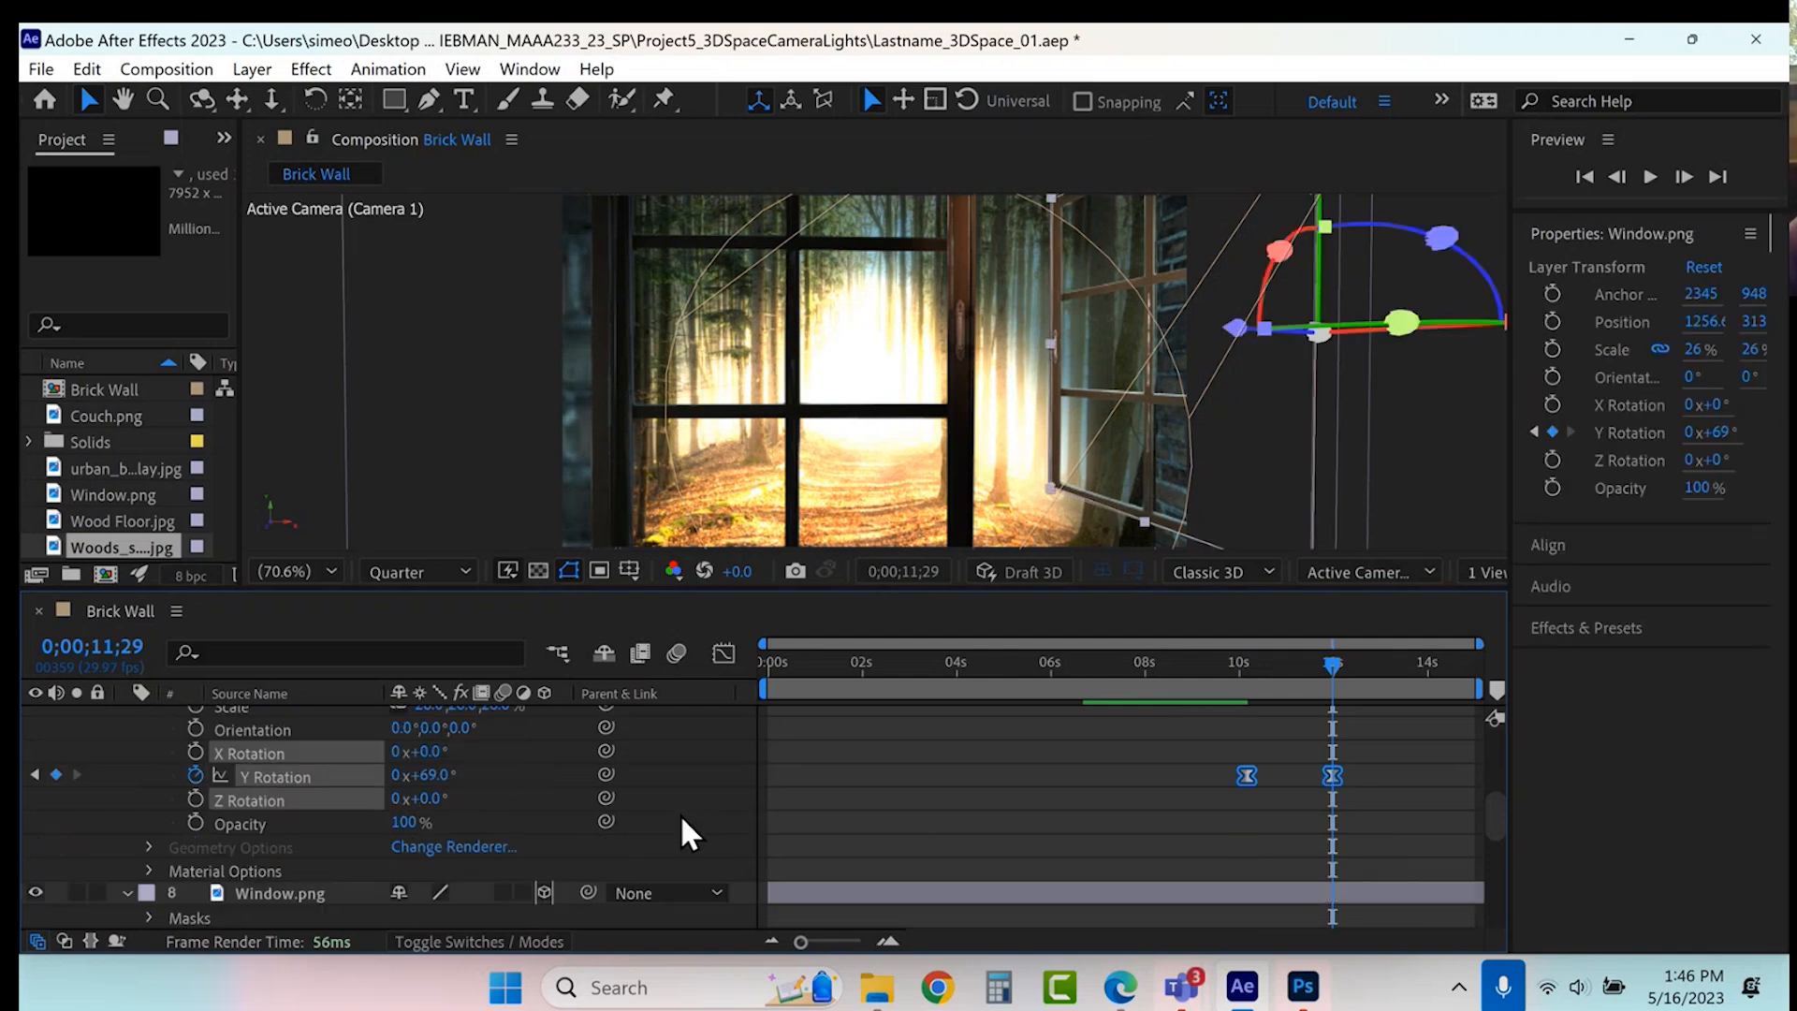
scroll(677, 813, "down", 3)
left_click(1345, 659)
scroll(627, 827, "down", 3)
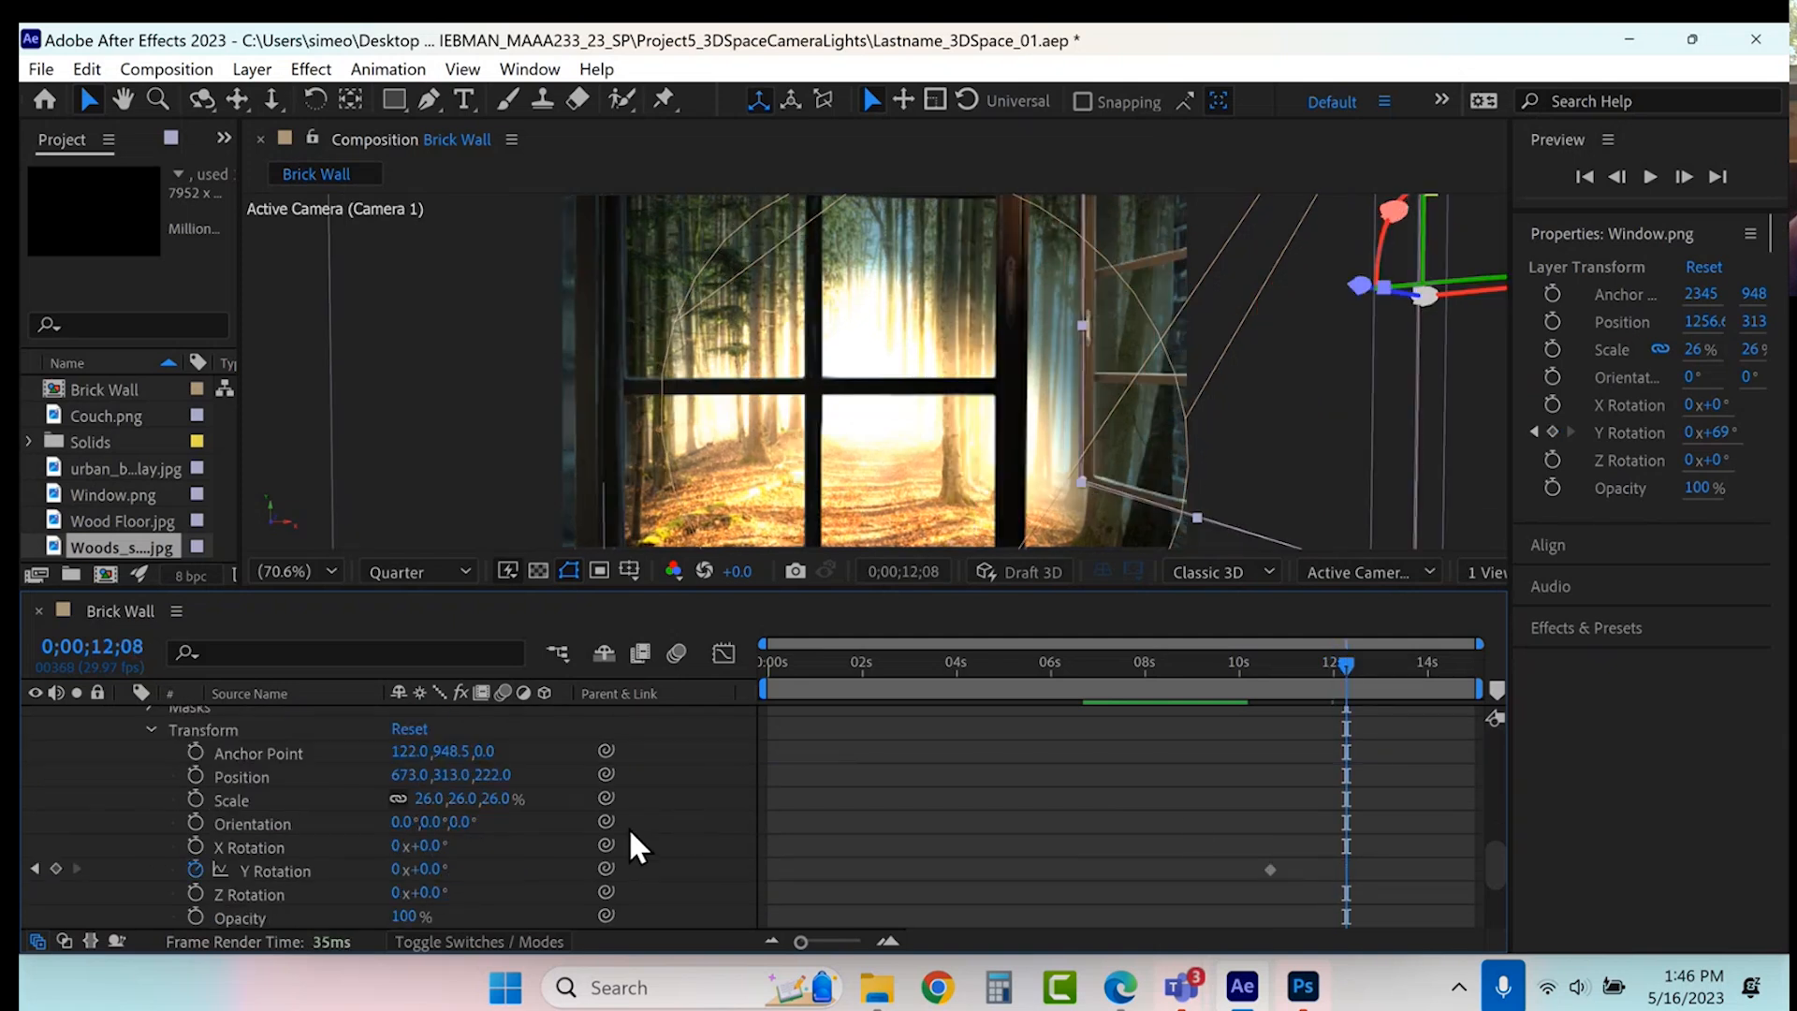
left_click_drag(426, 798, 276, 779)
left_click_drag(1205, 773, 1390, 839)
key("F9")
scroll(182, 793, "up", 1)
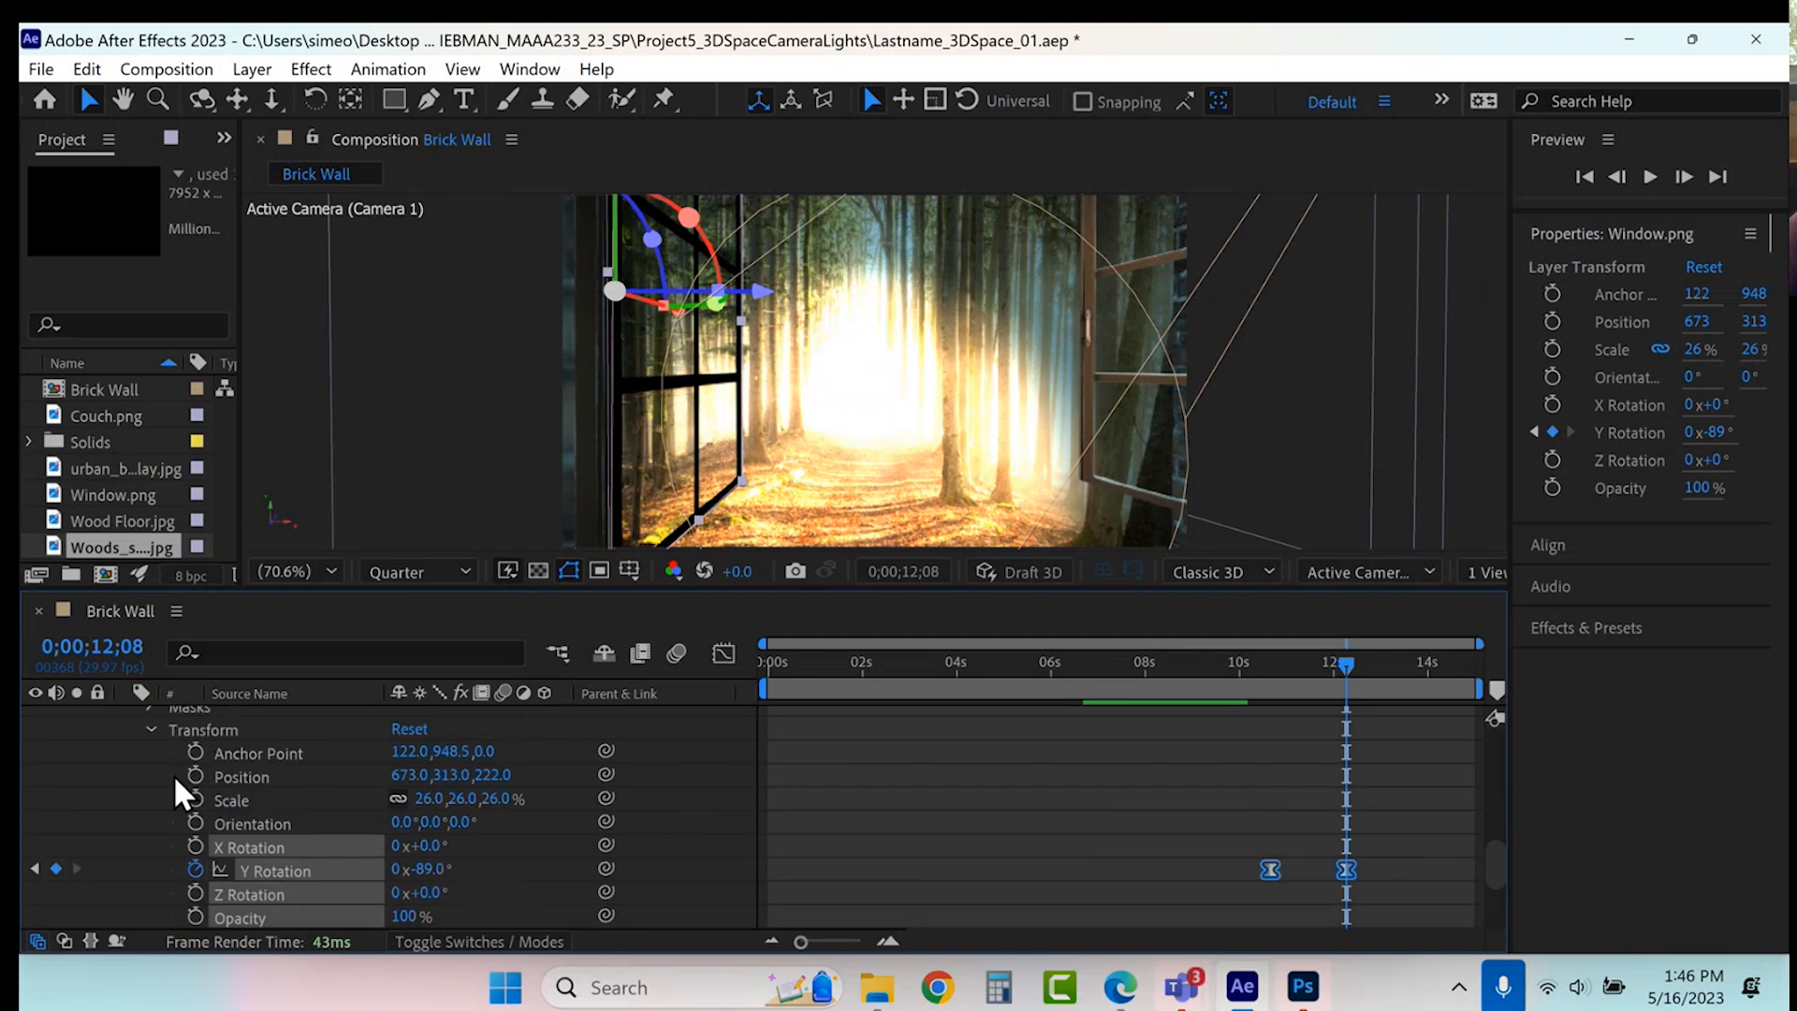
- Collapse the properties of both sash layers and enable motion blur on Window.png layers 8 and 9
left_click(151, 730)
scroll(126, 743, "up", 1)
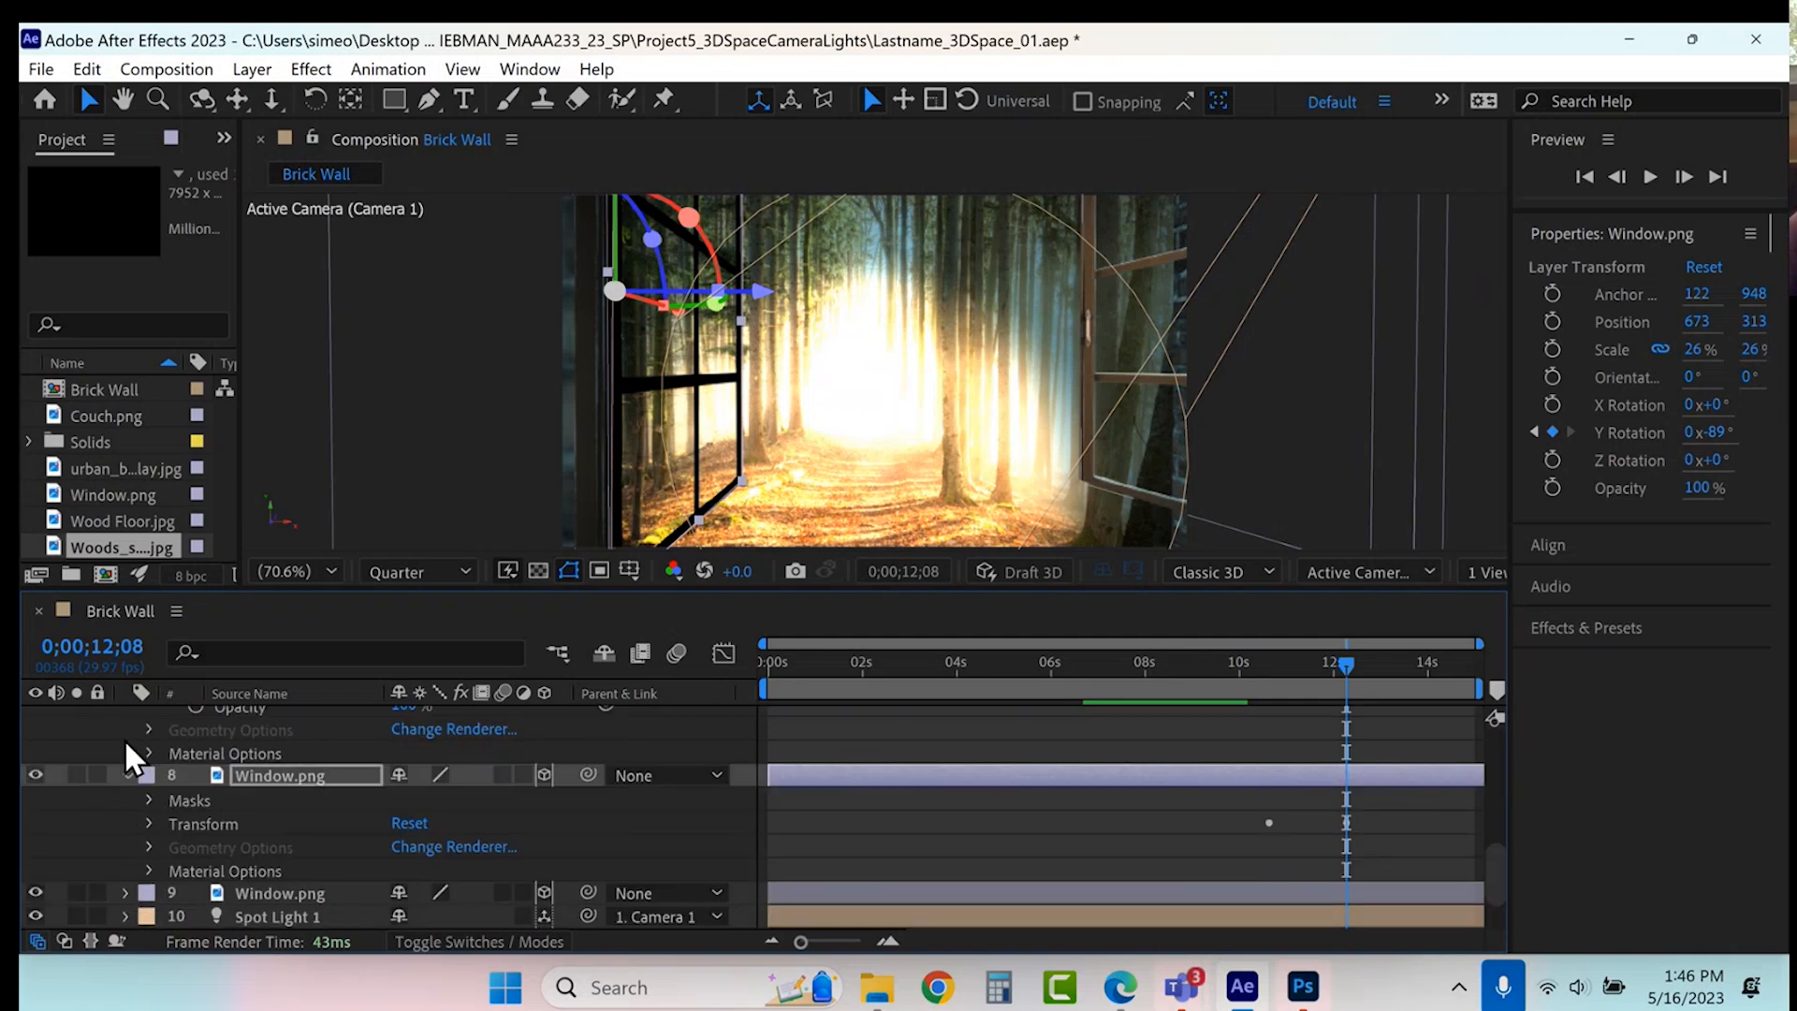
left_click(130, 775)
scroll(120, 750, "up", 3)
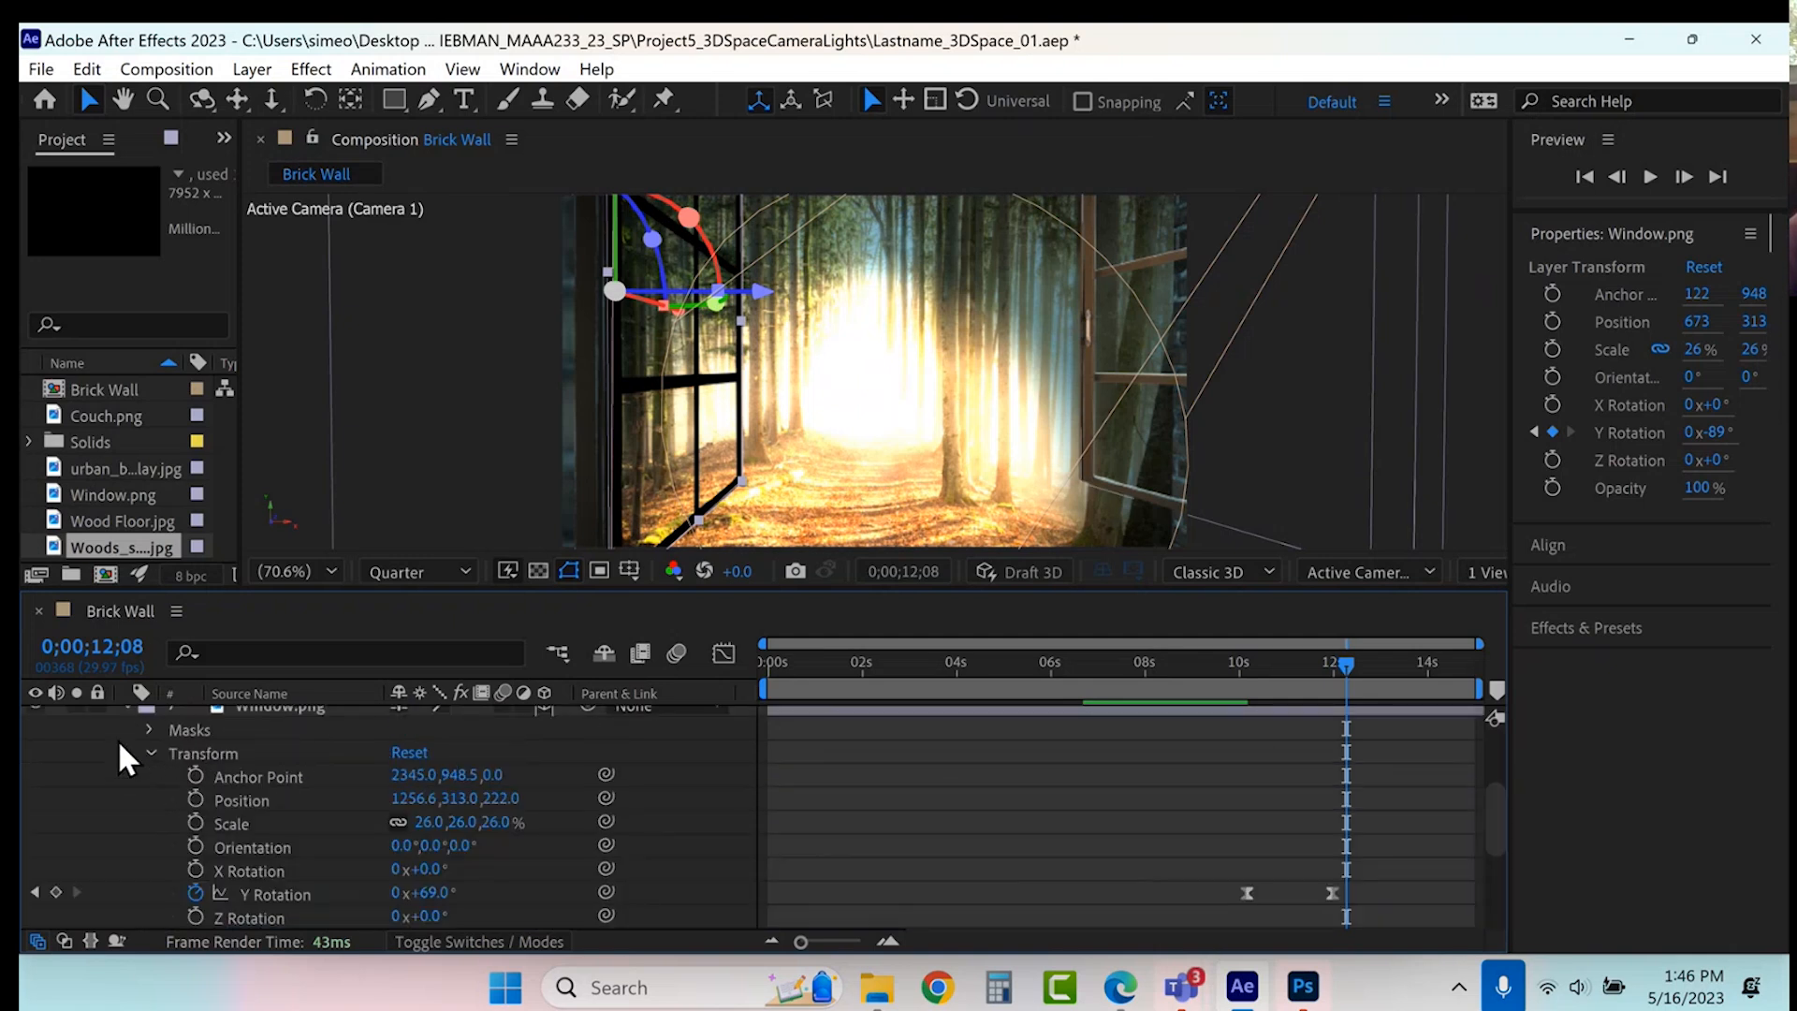
scroll(127, 760, "up", 1)
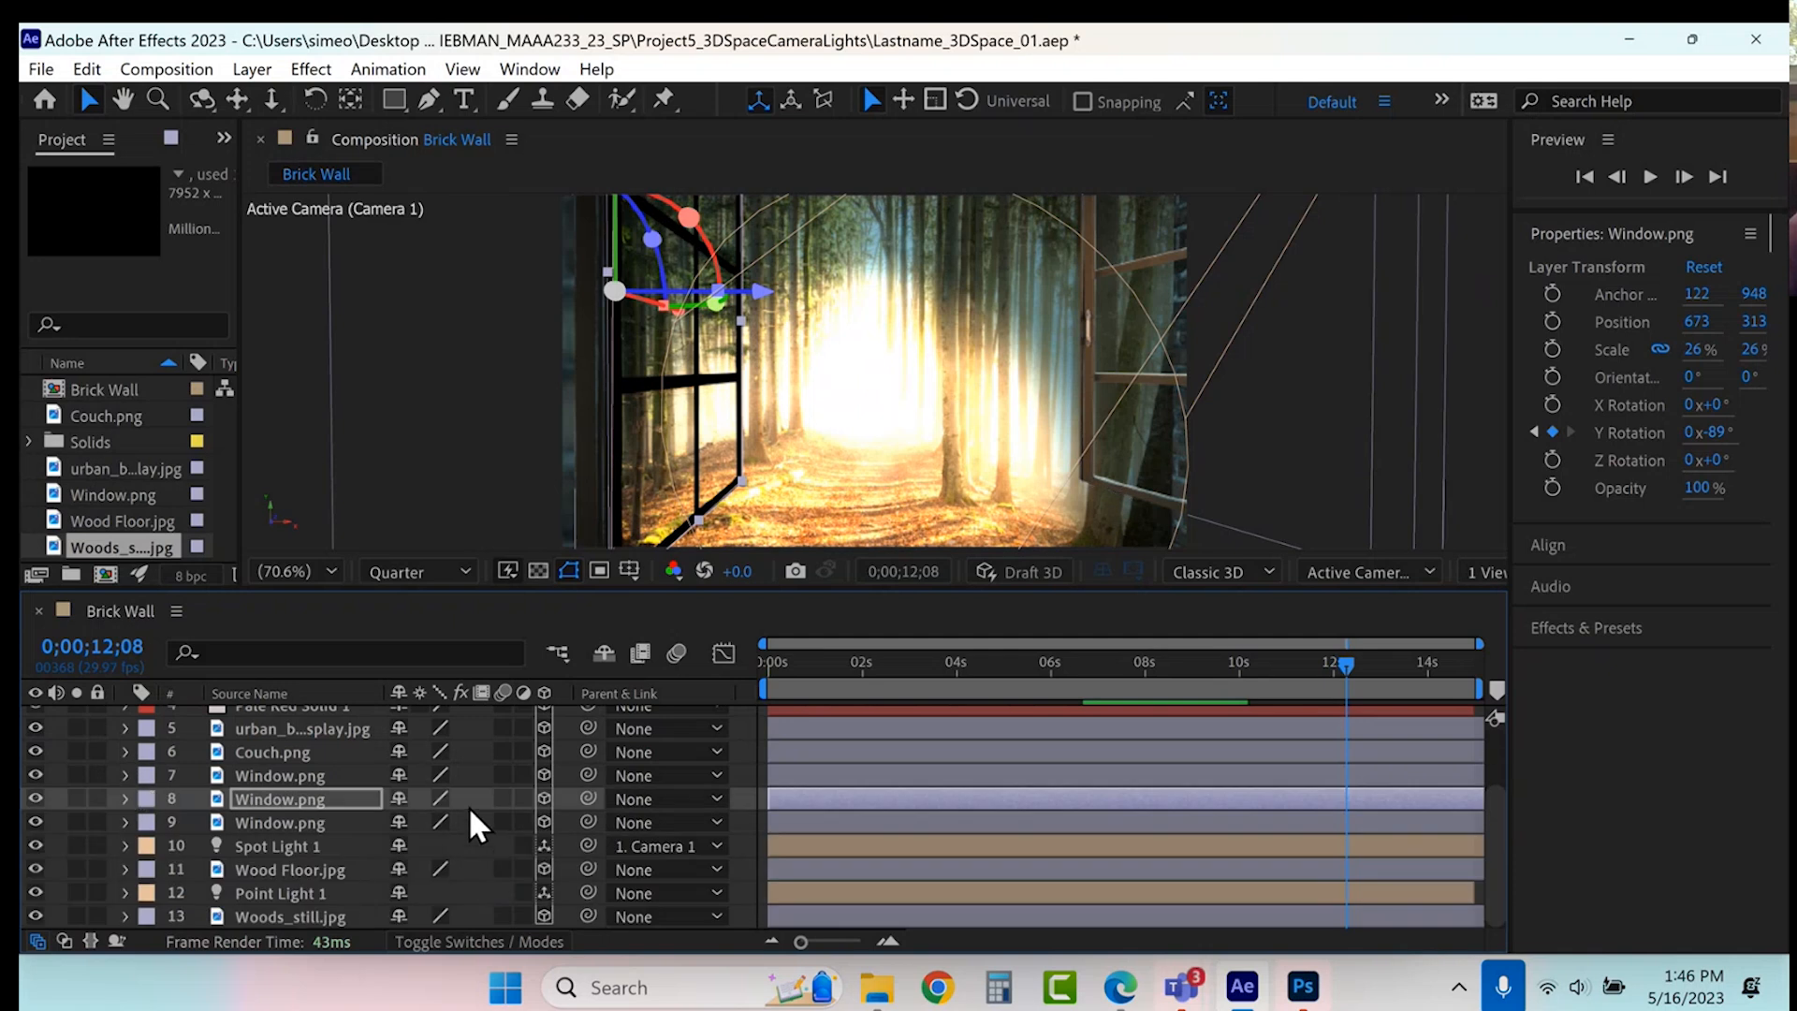
left_click(503, 797)
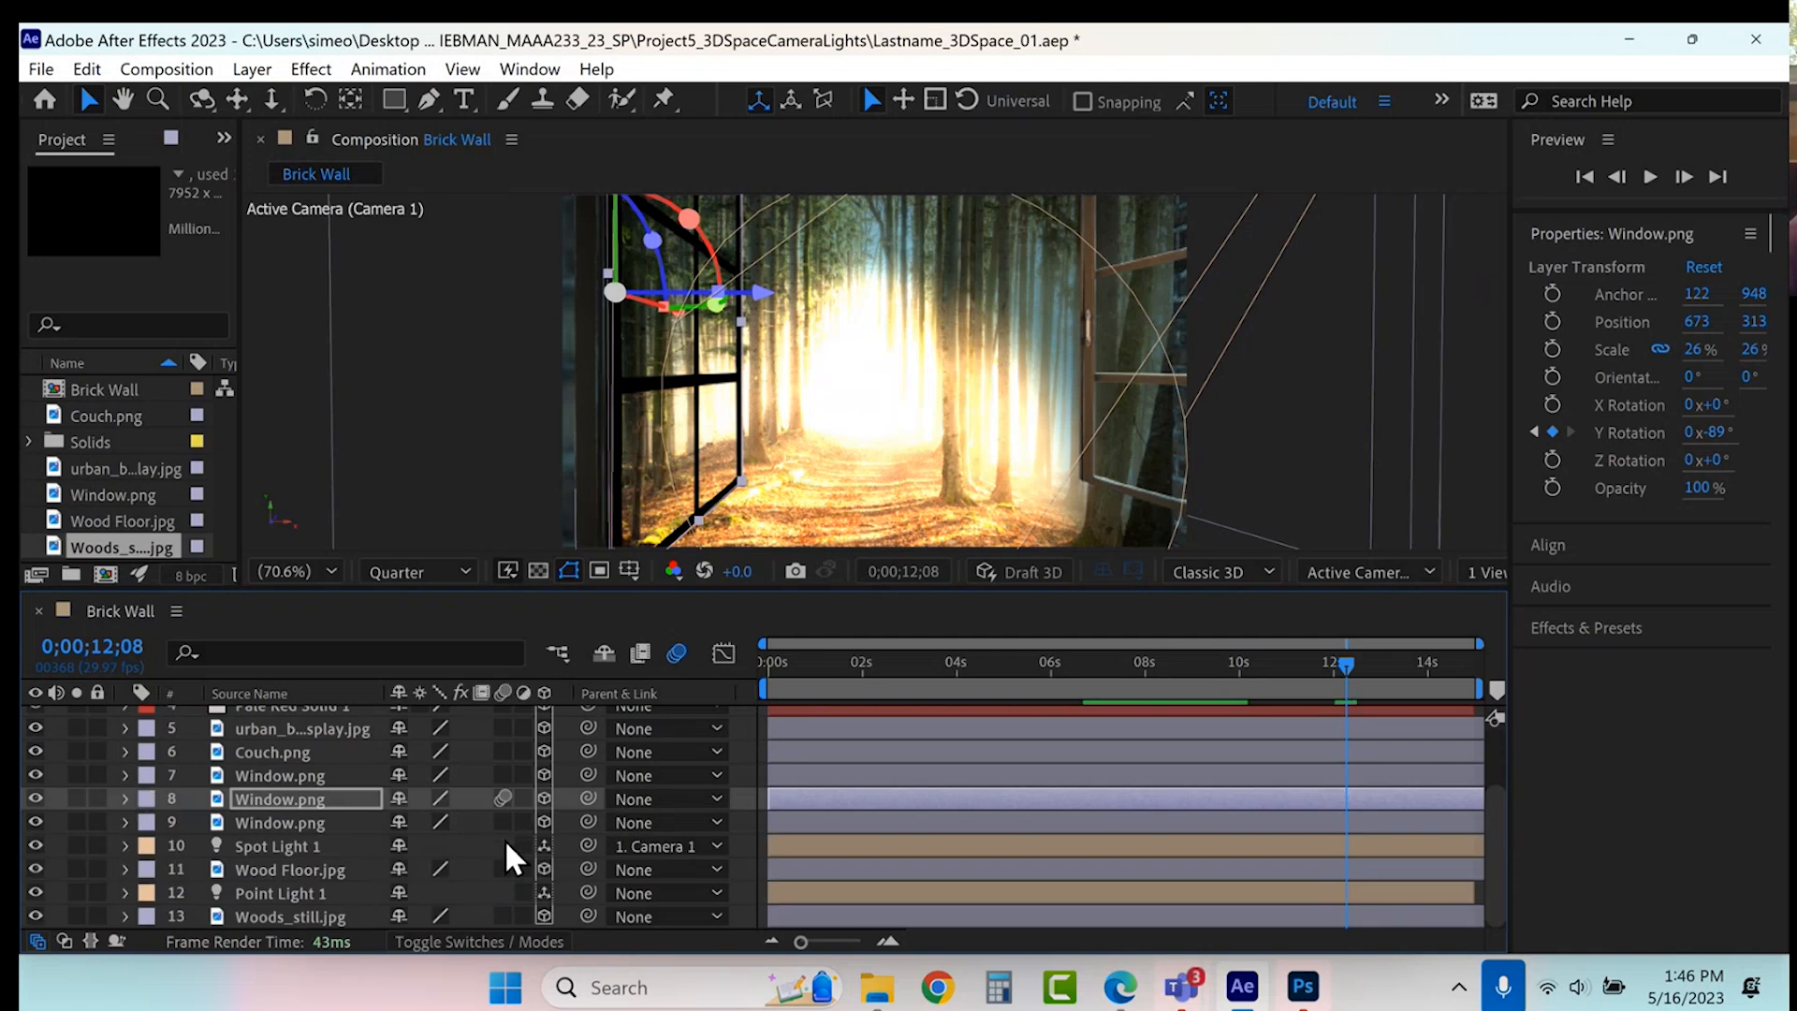
left_click(502, 821)
- Preview the window-opening animation from 0;00;09;14 and stop playback near the end of the composition
left_click(1213, 666)
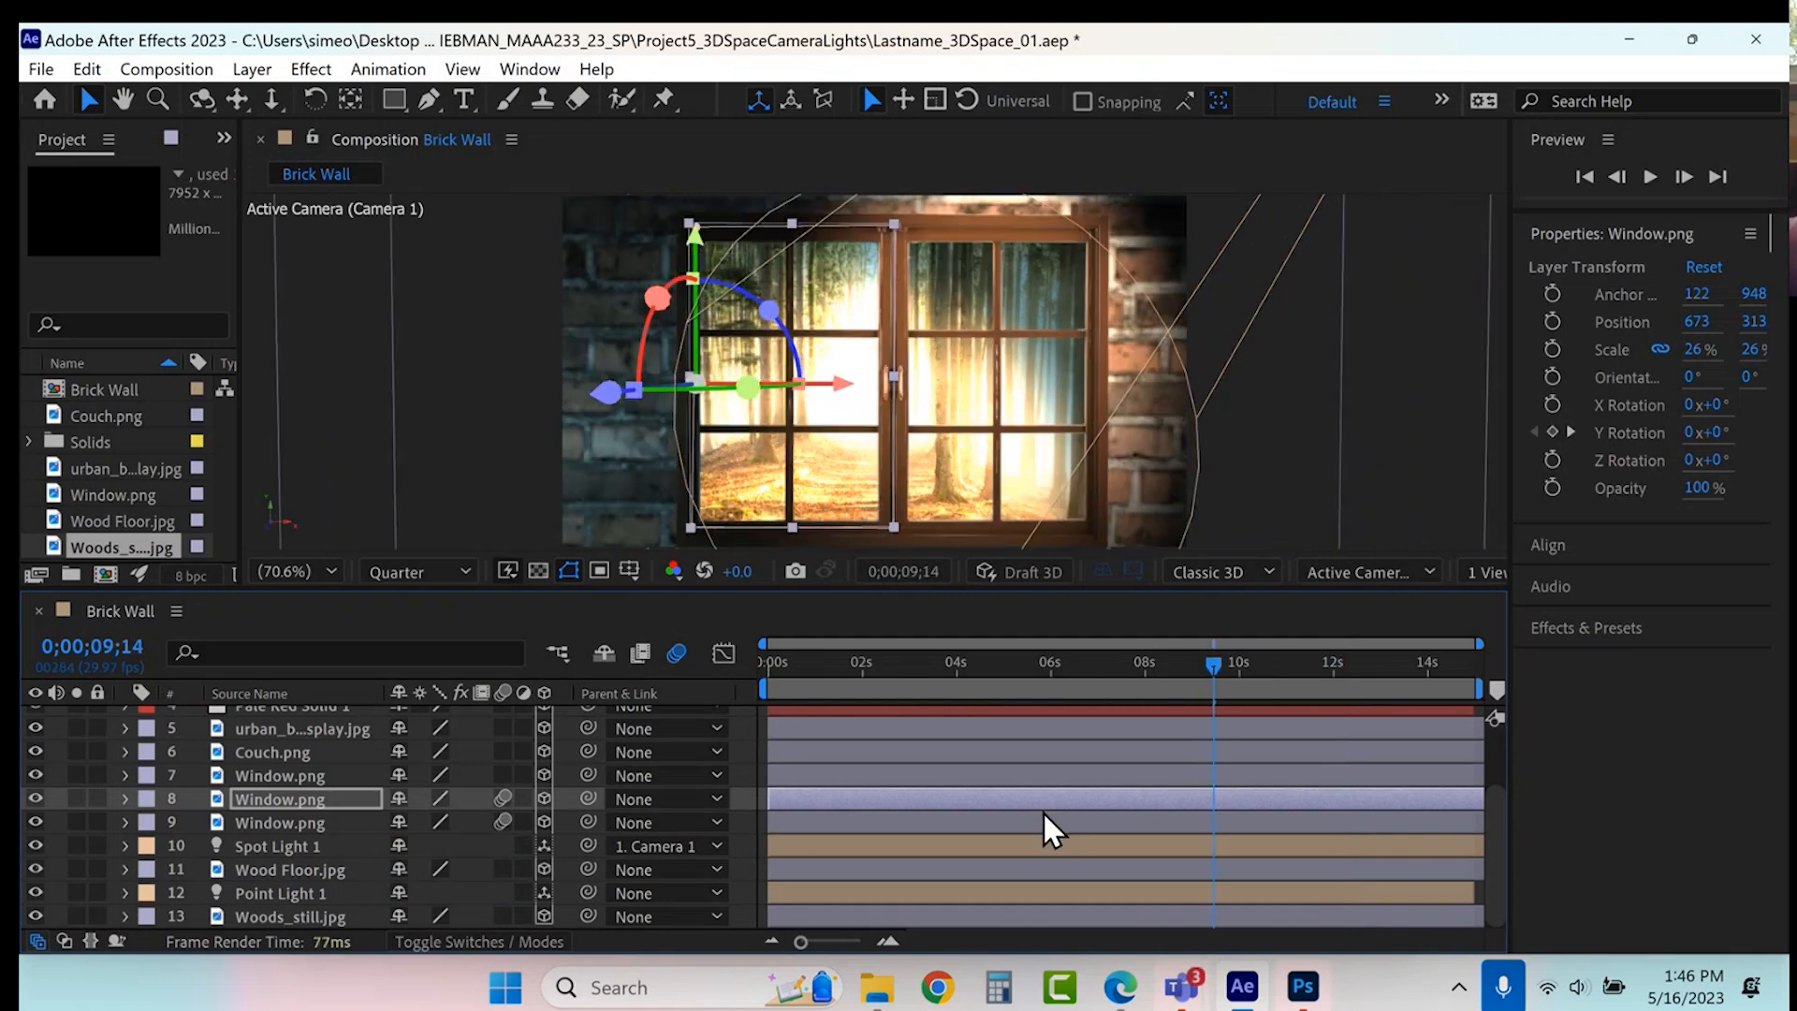
key("space")
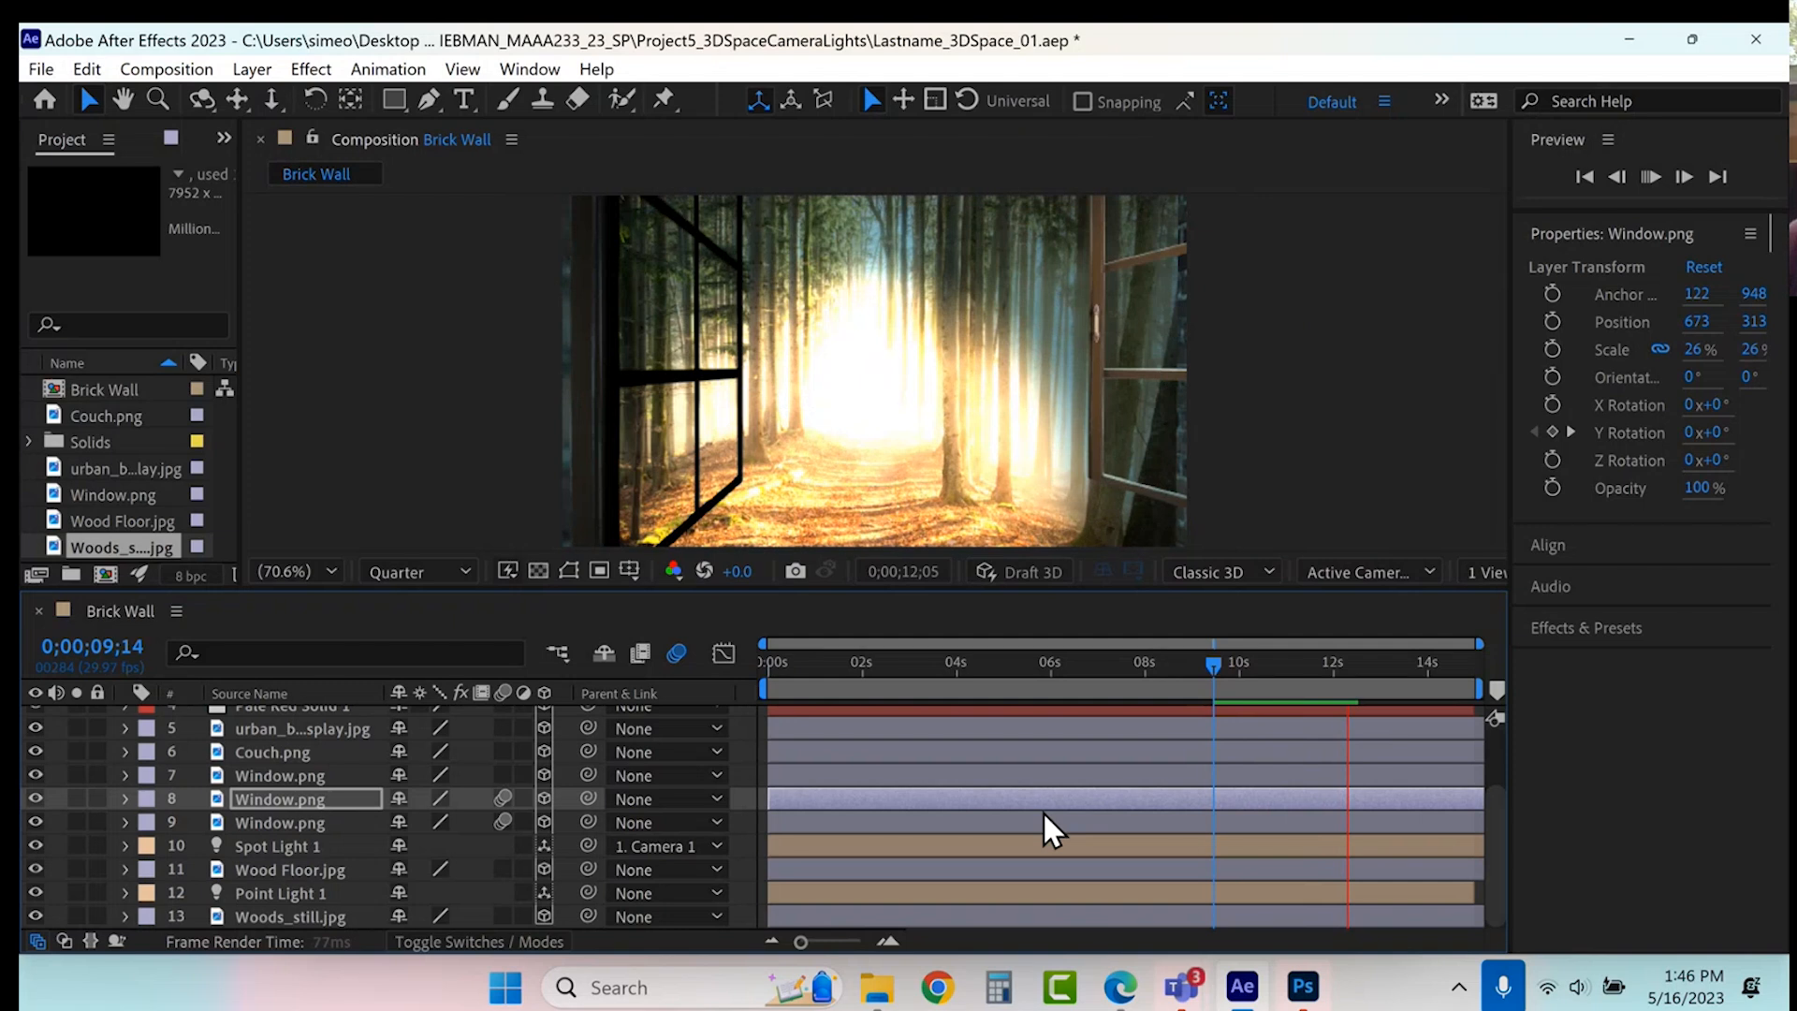
key("space")
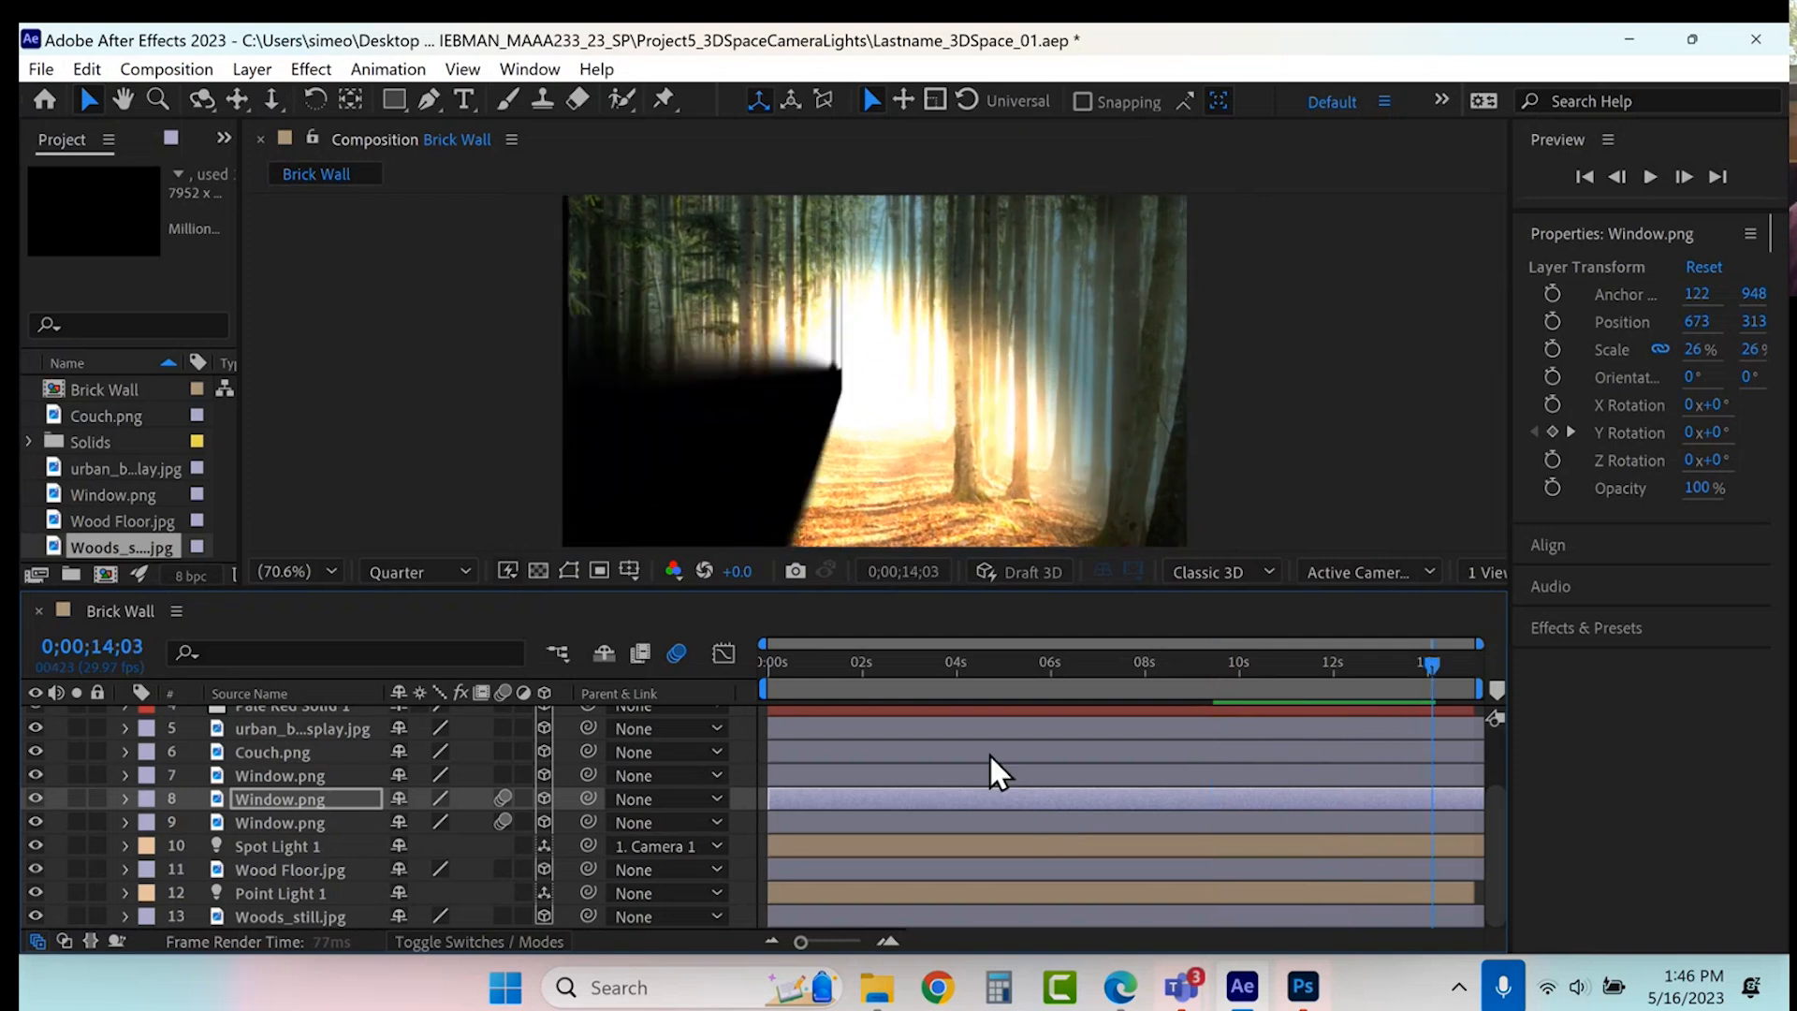
- Set Camera 1's Position to 745.6, 463.0, 321.5 on its final keyframe at 0;00;14;29
scroll(248, 764, "up", 3)
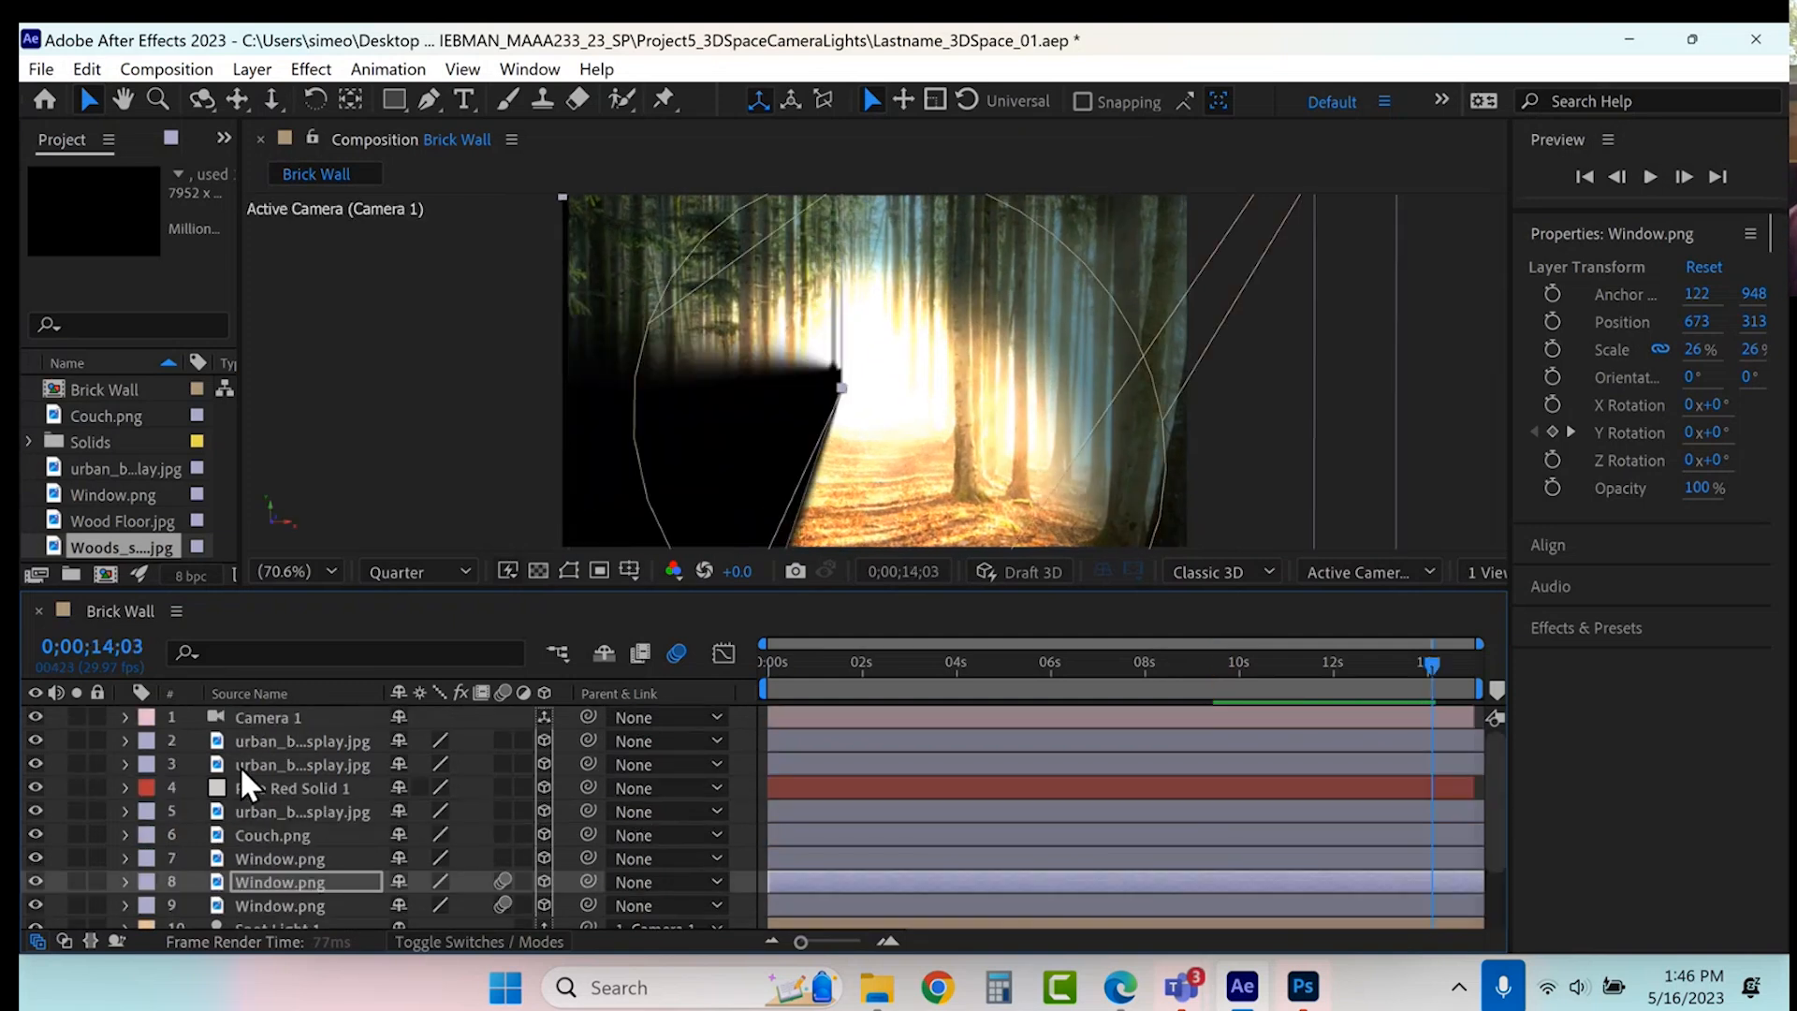
left_click(272, 715)
left_click(125, 718)
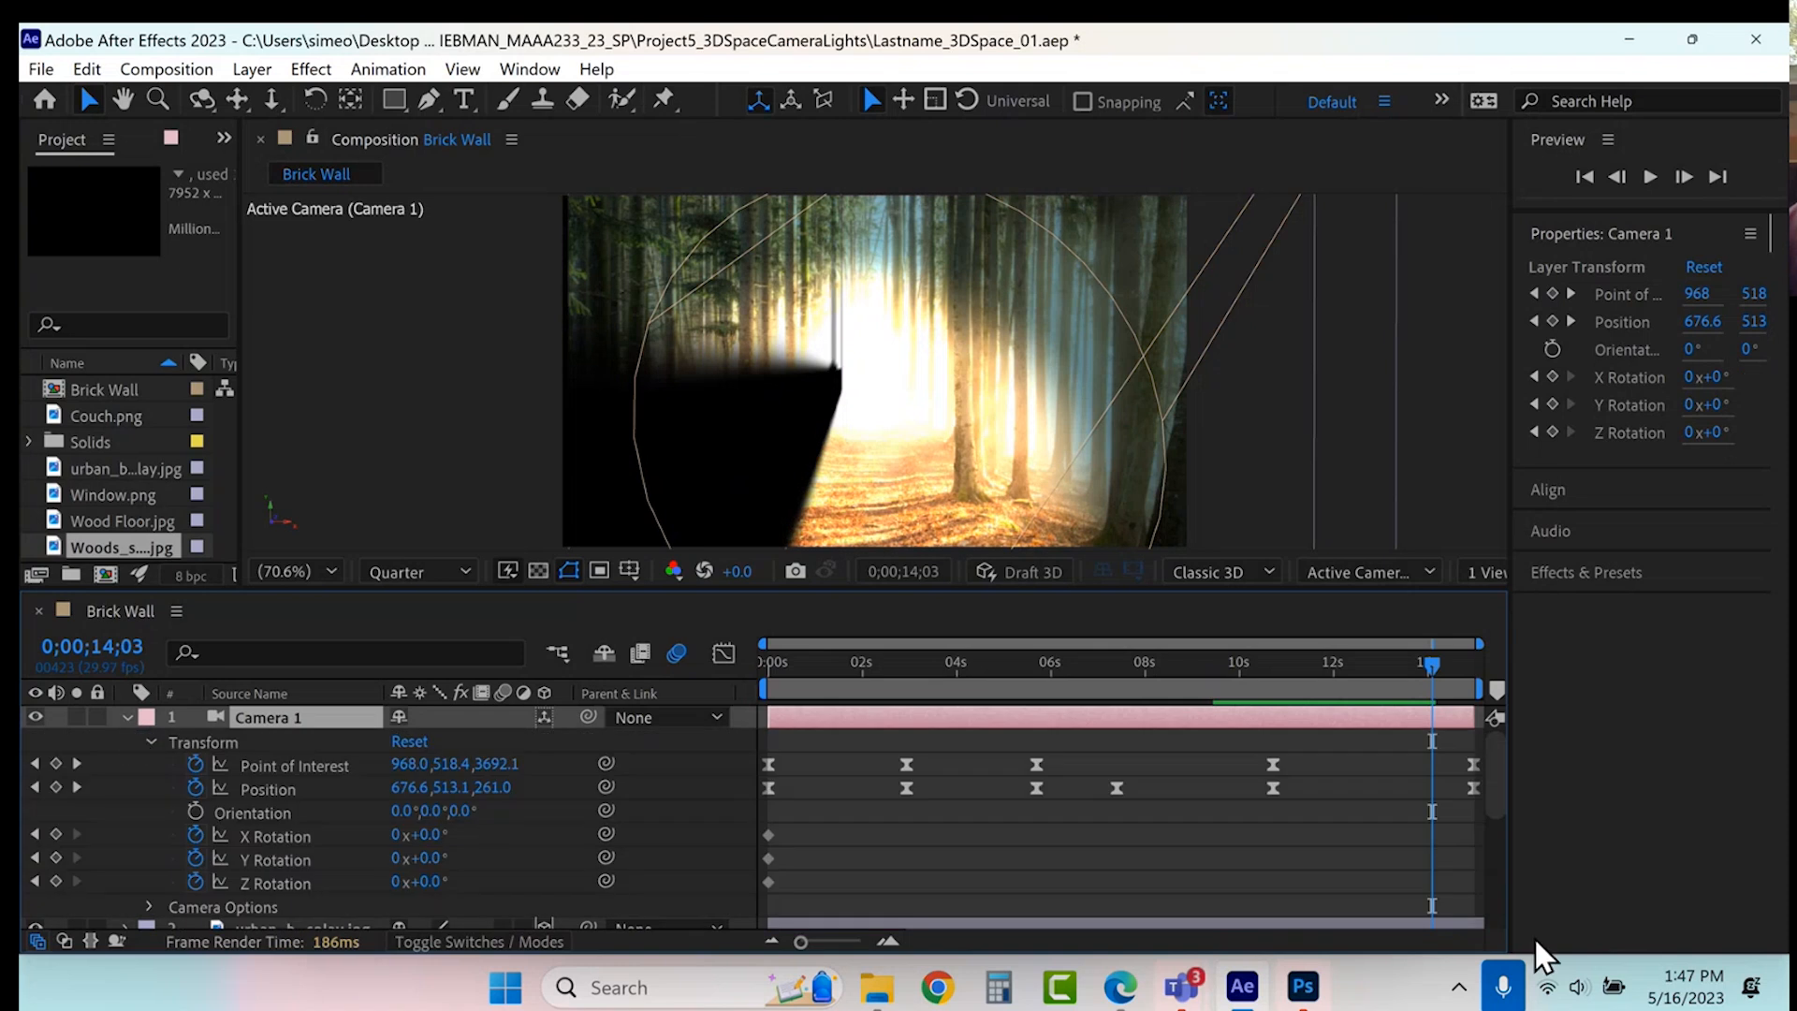
left_click(1475, 654)
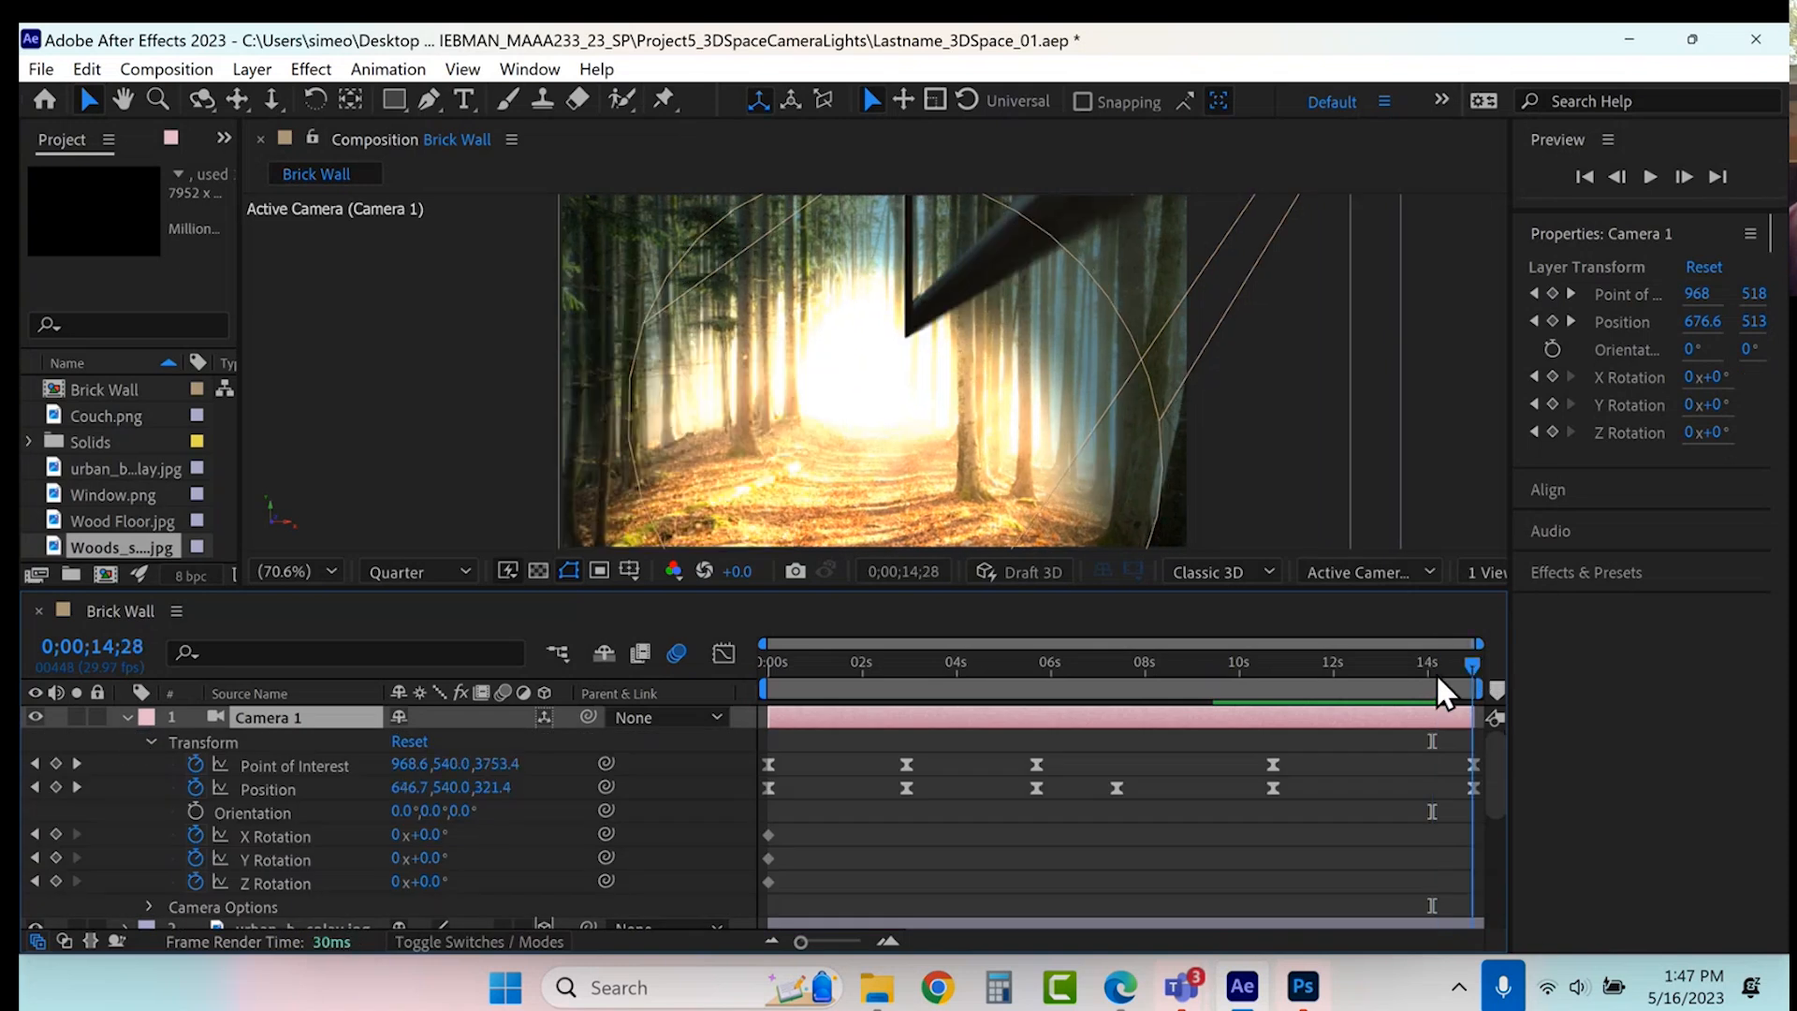
left_click(1469, 665)
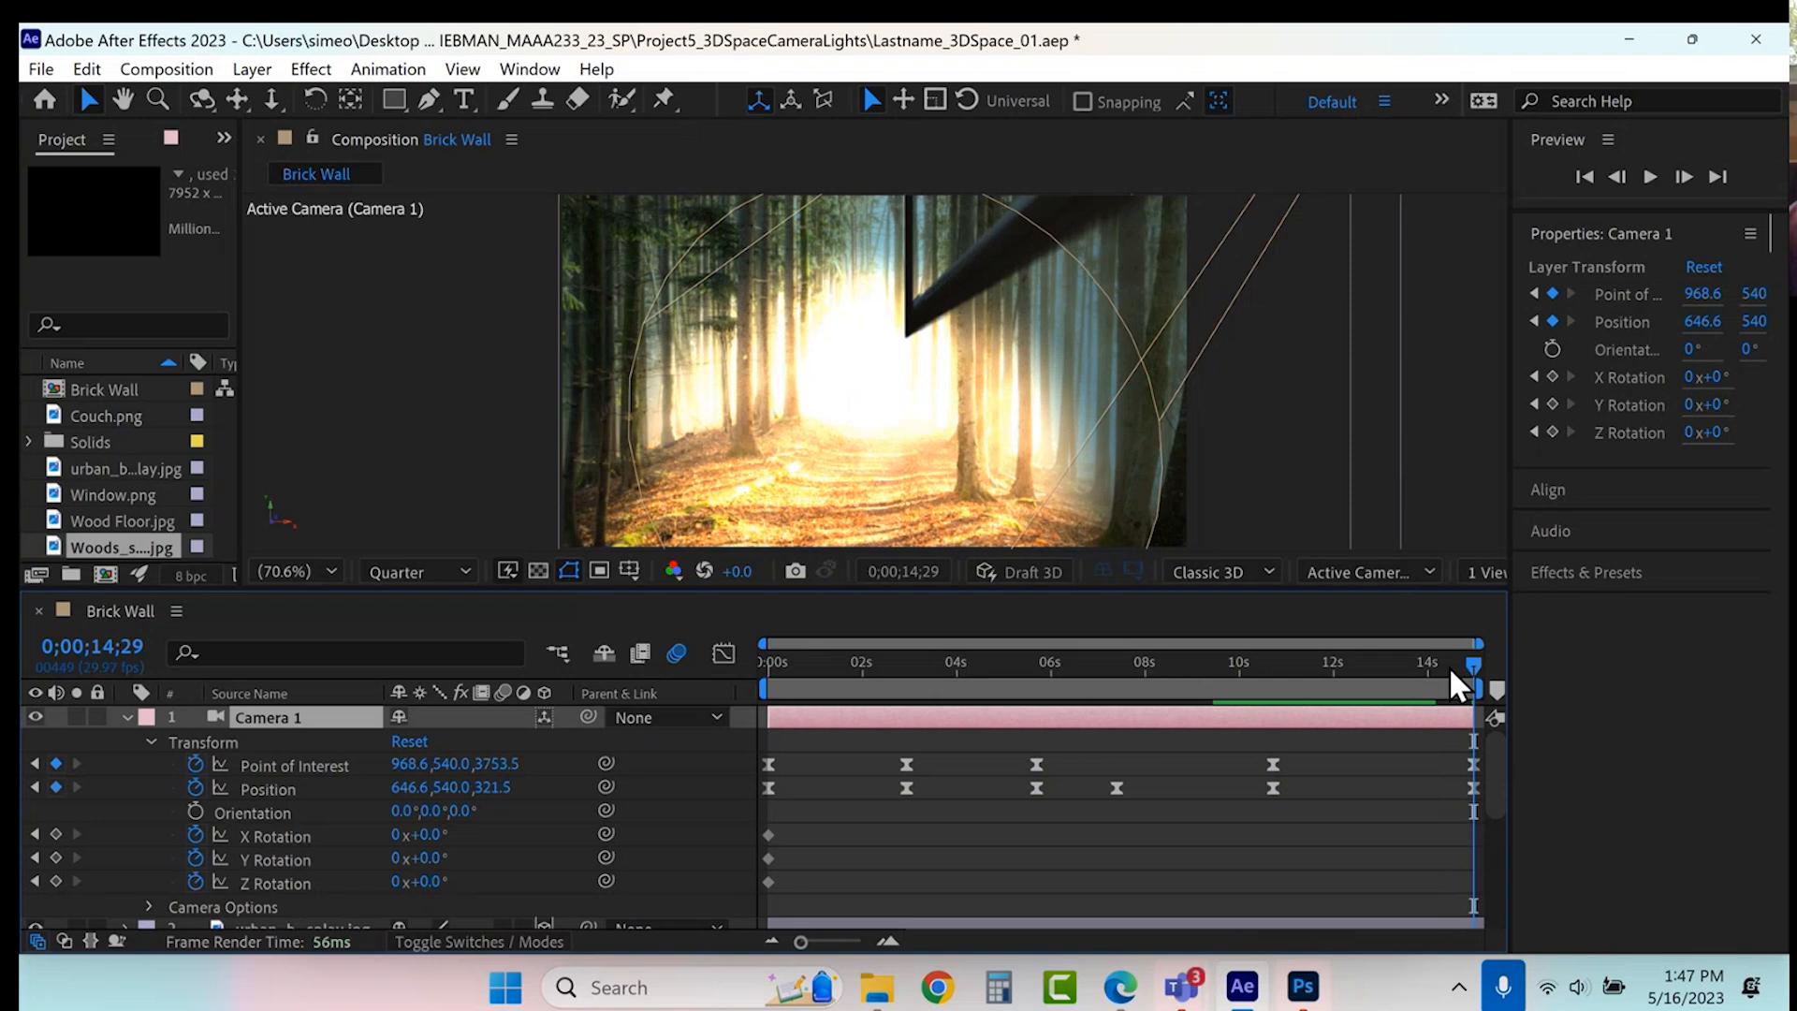
left_click_drag(1441, 668, 1490, 659)
left_click_drag(409, 793, 566, 810)
left_click_drag(452, 798, 1132, 820)
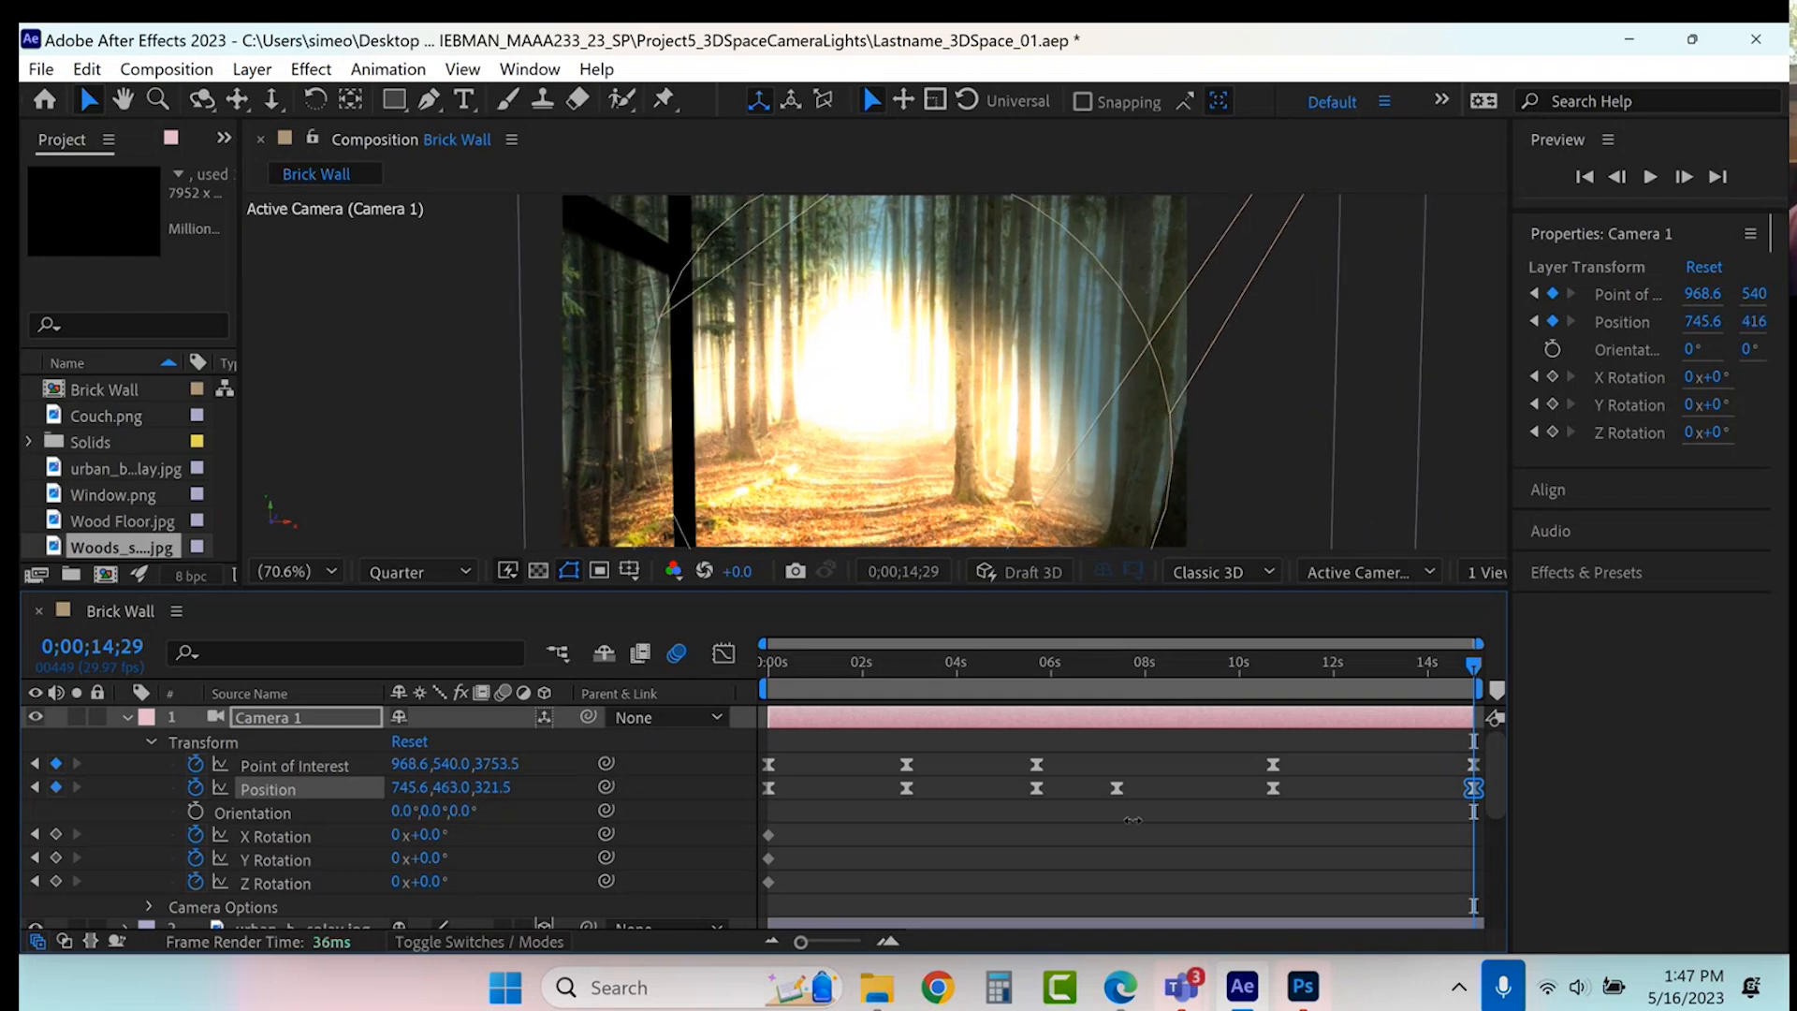
left_click(1148, 863)
- Preview the camera move from 0;00;08;14 and return the time indicator to 0;00;00;05
left_click(1166, 666)
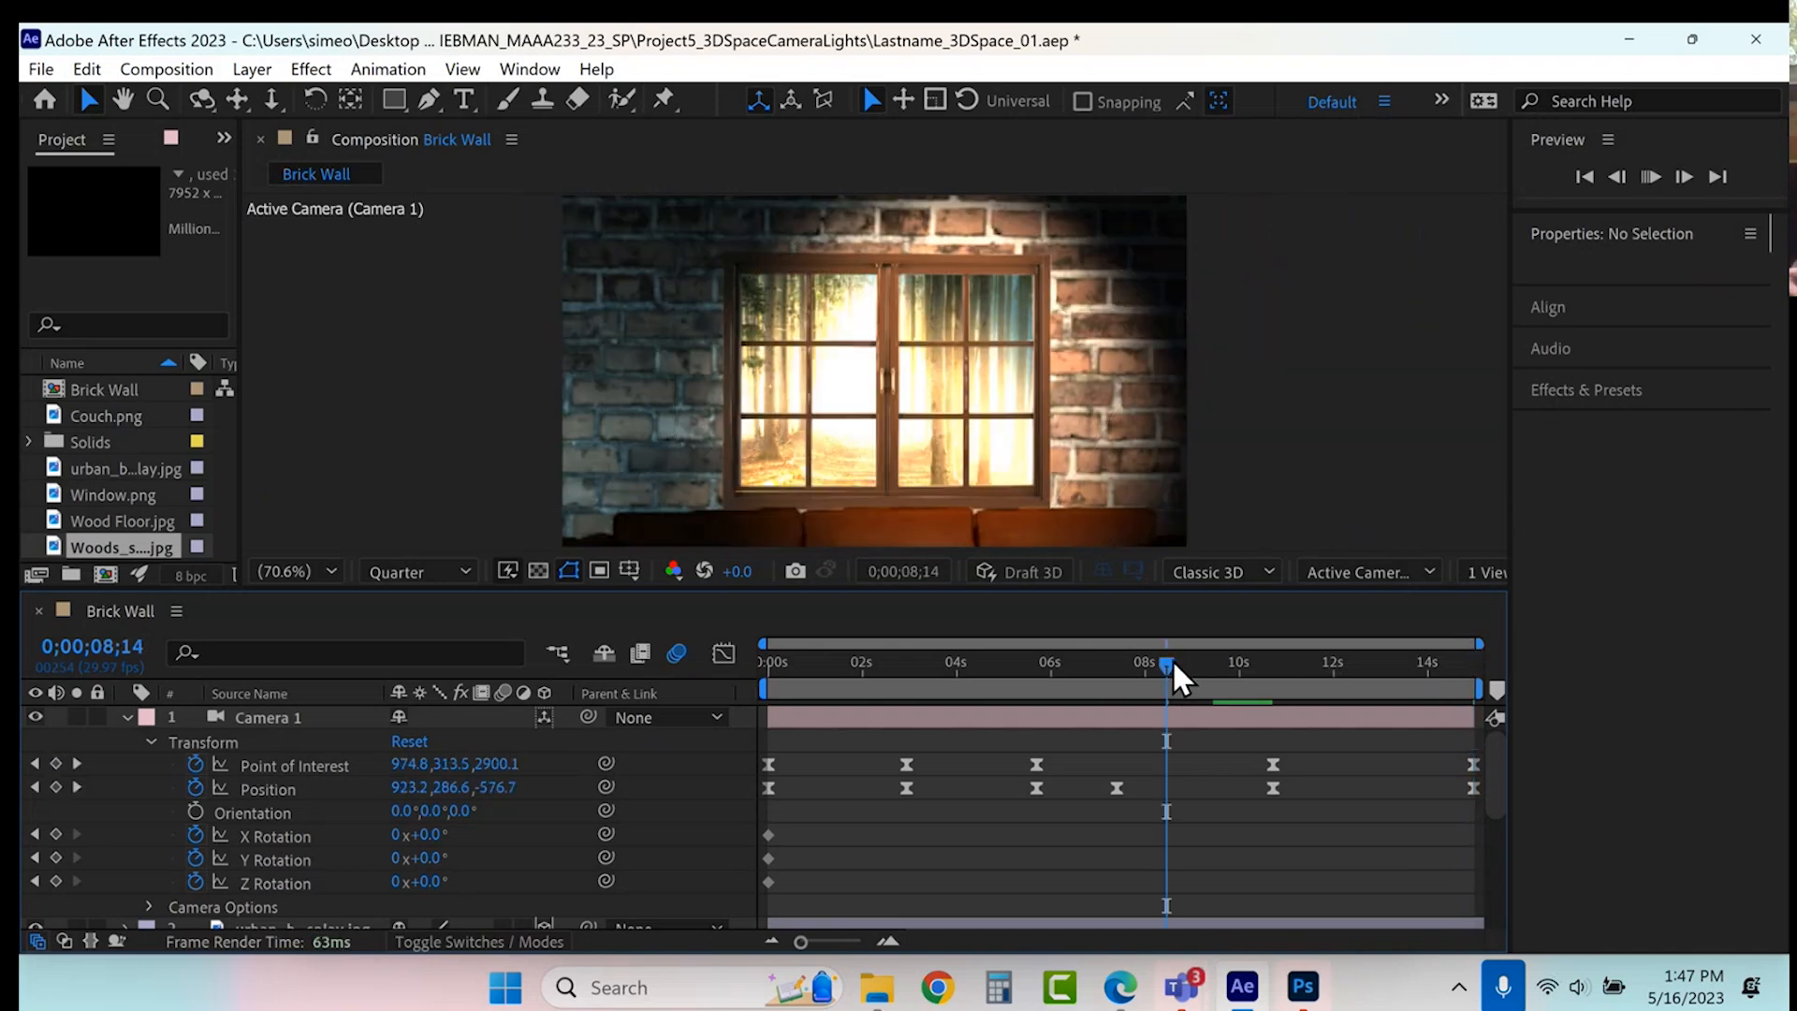
key("space")
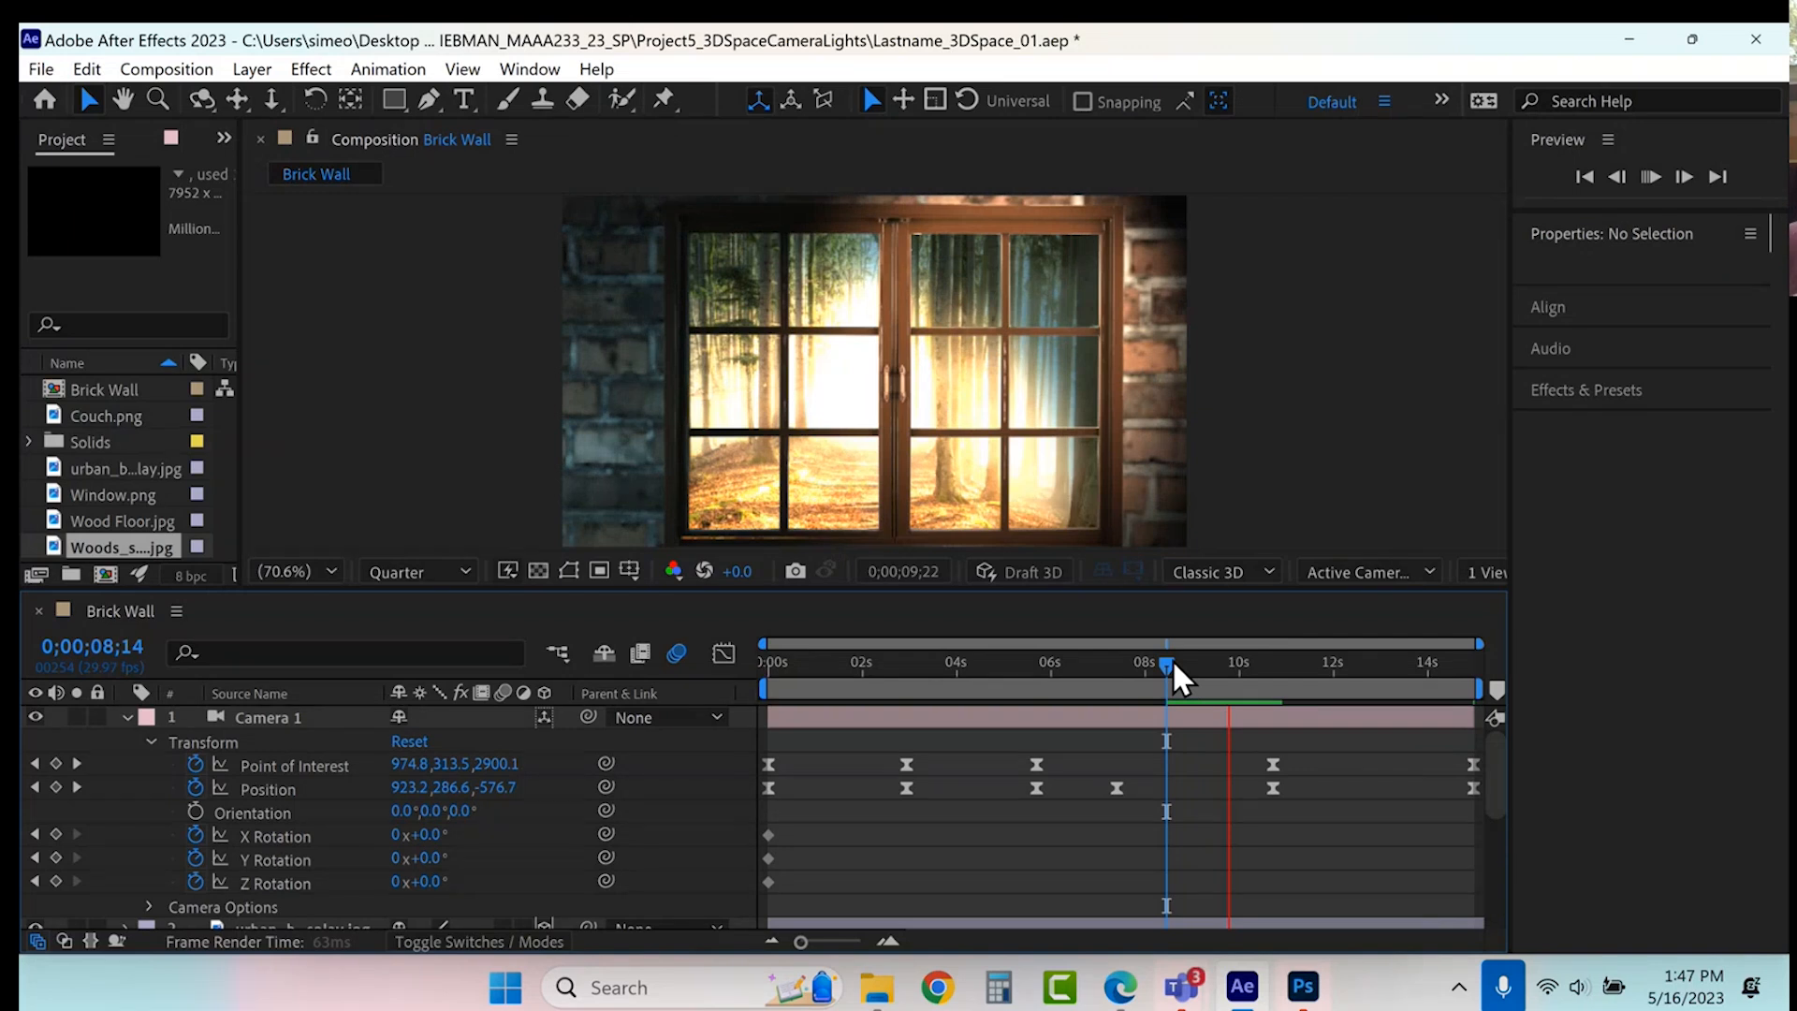
left_click_drag(1168, 662, 775, 662)
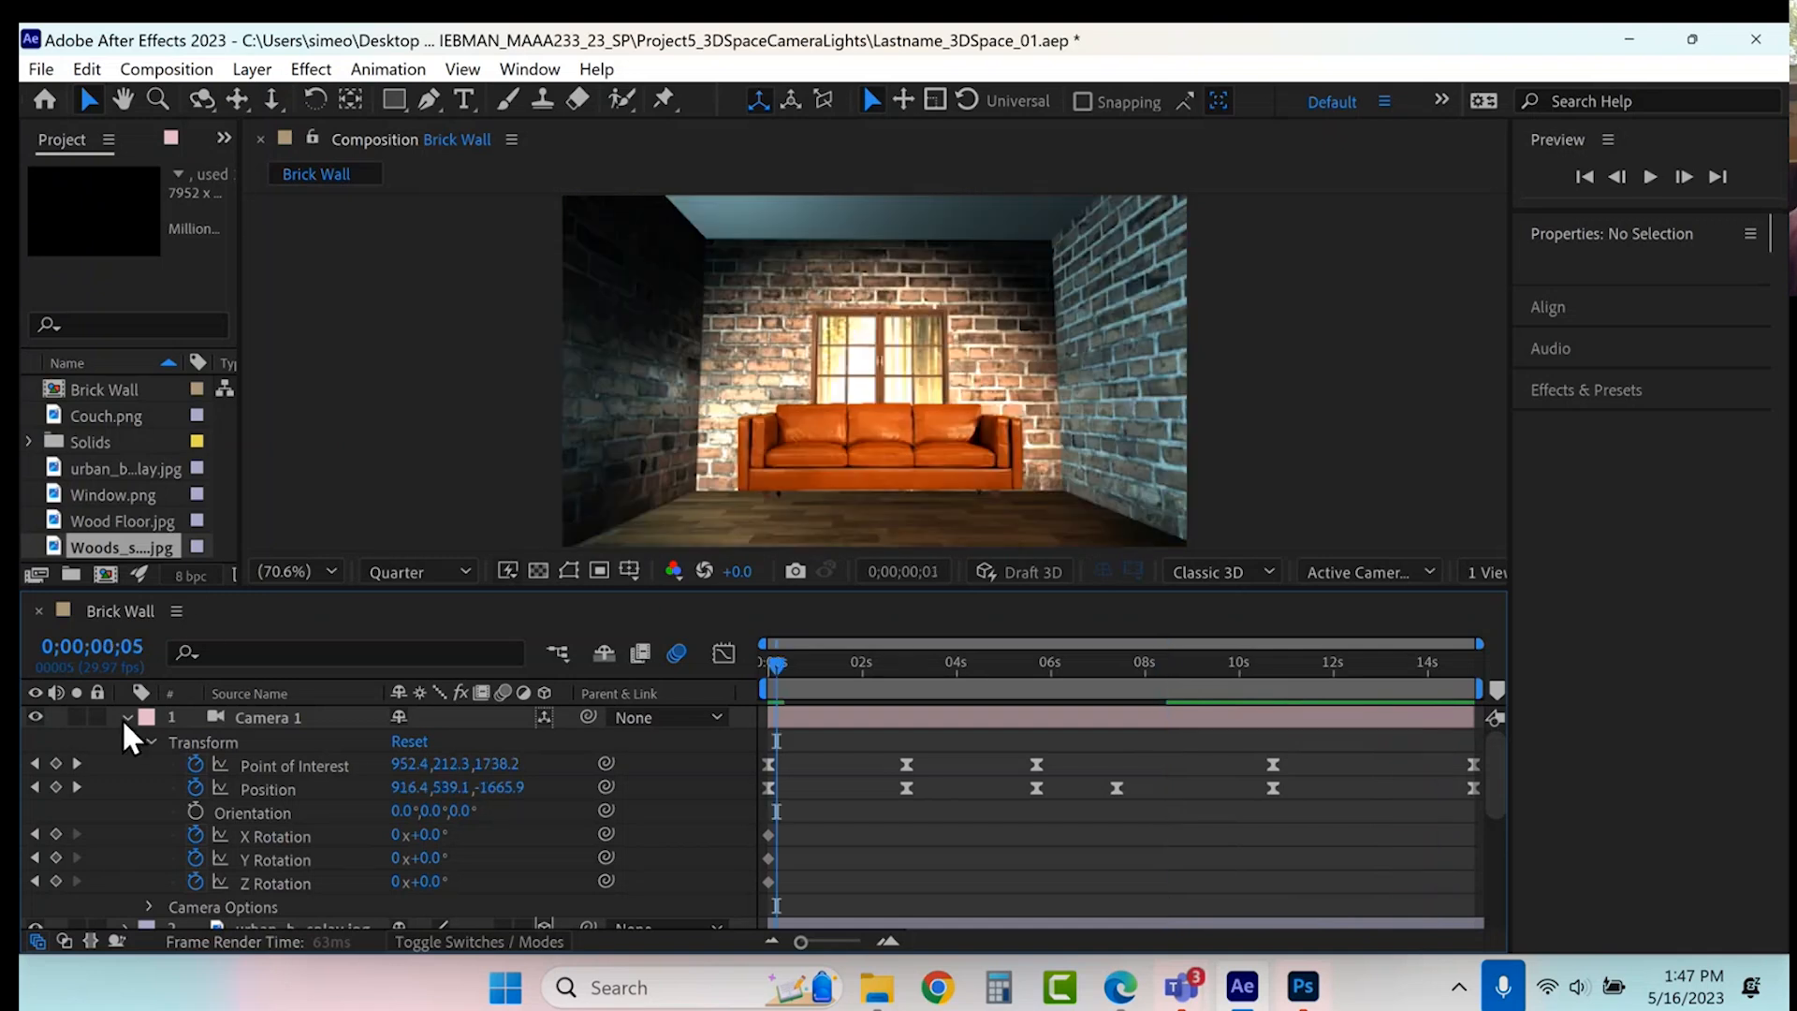
- Collapse Camera 1's properties, show the layer controls in the viewer and widen the Project panel
left_click(126, 717)
key("ctrl+shift+h")
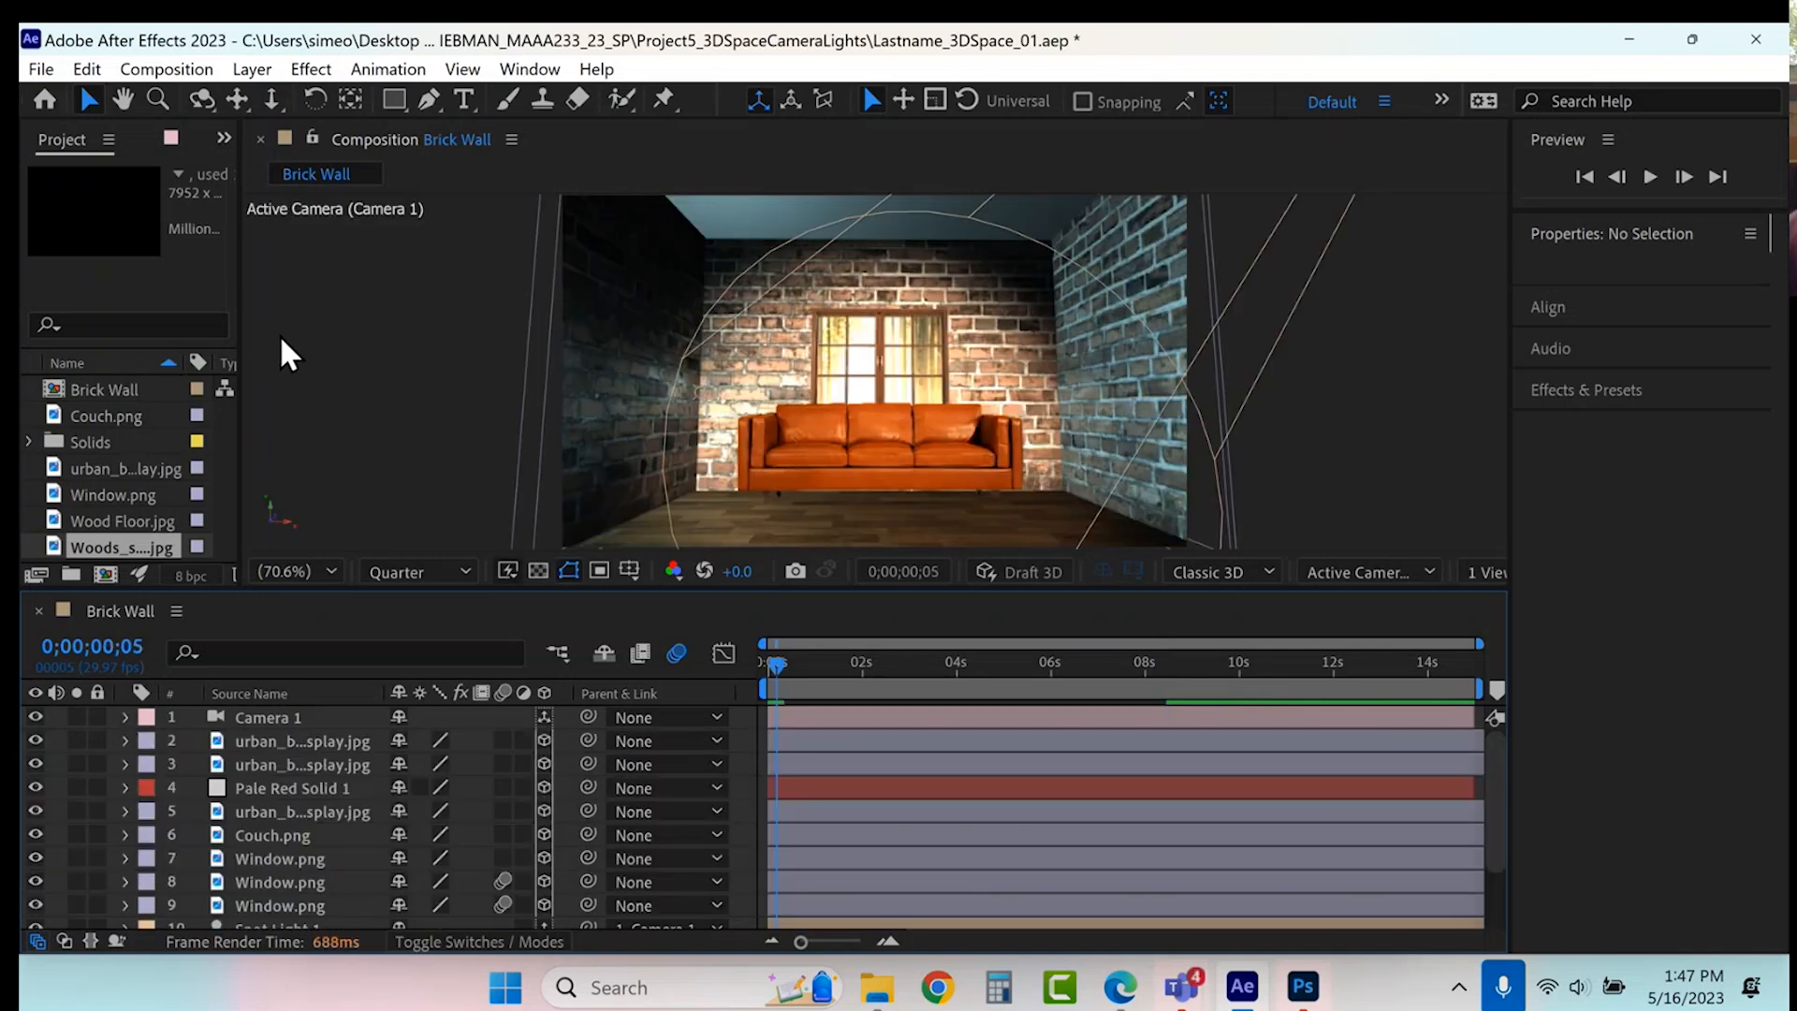
left_click_drag(240, 325, 346, 330)
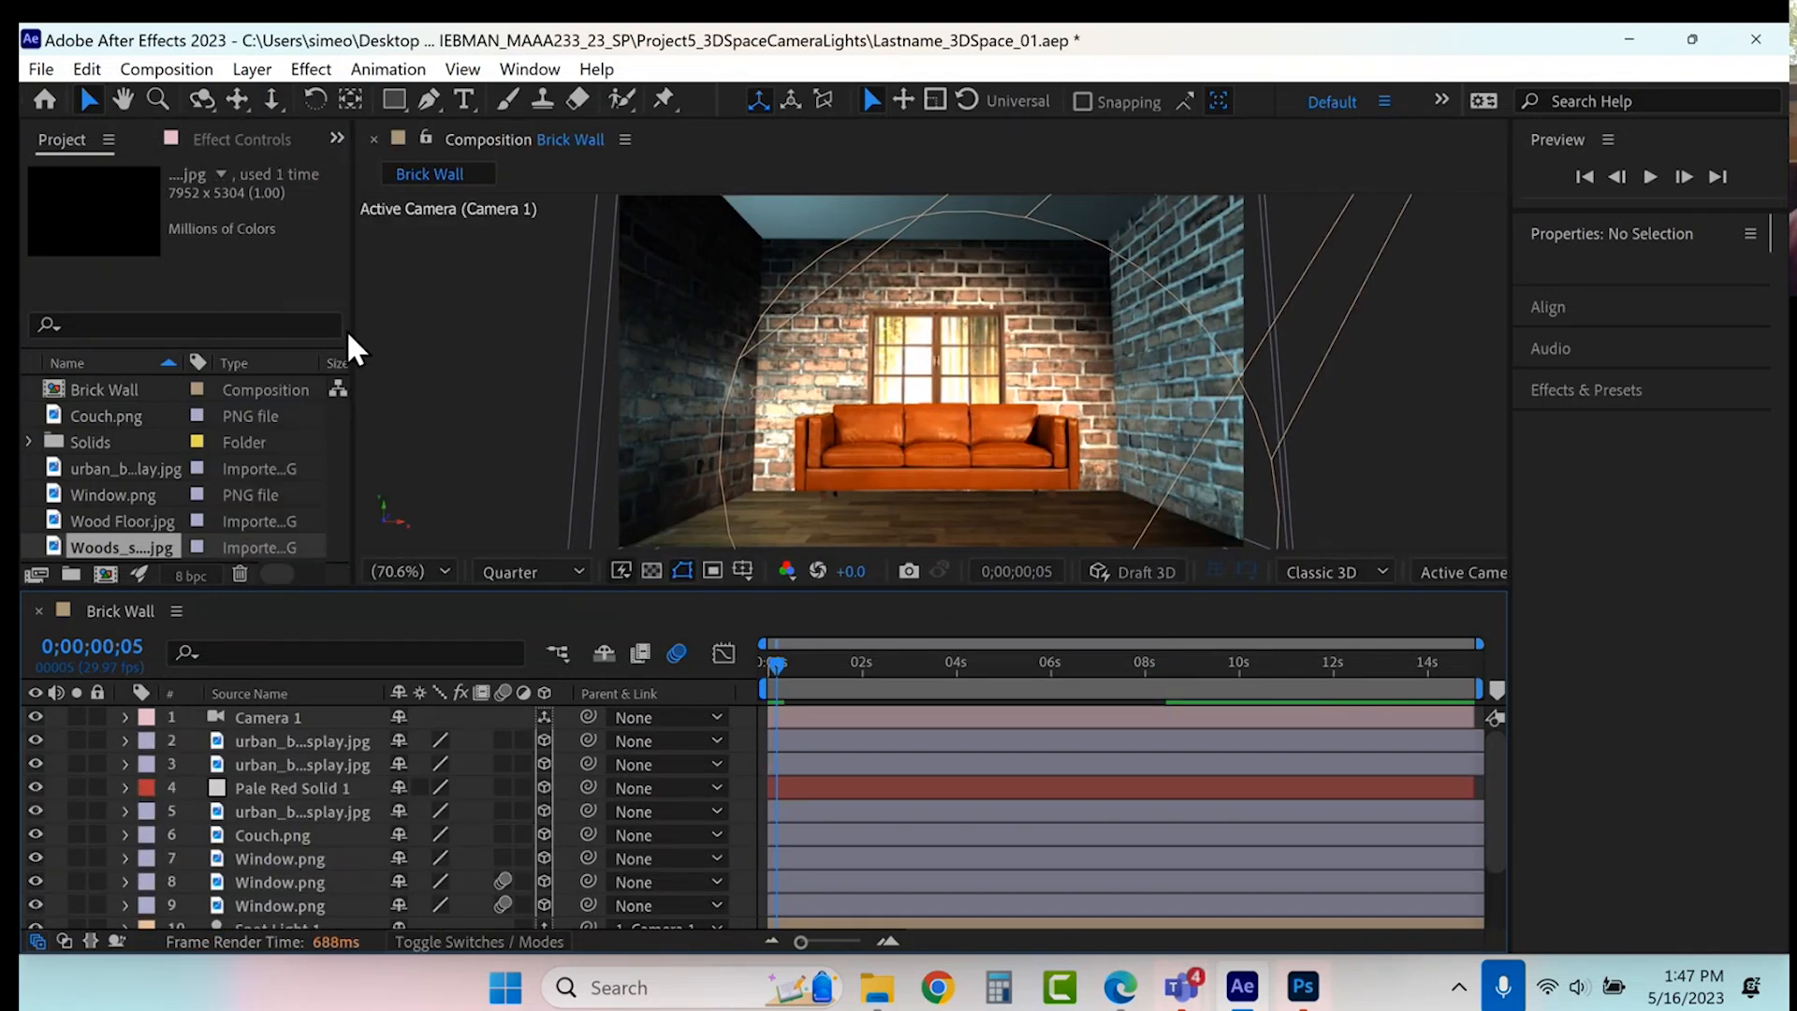
- Switch to File Explorer, browse to Pepsi Poster Ad in Project3_Broadcast Graphic and try to play the flamethrower fire clip
left_click(877, 993)
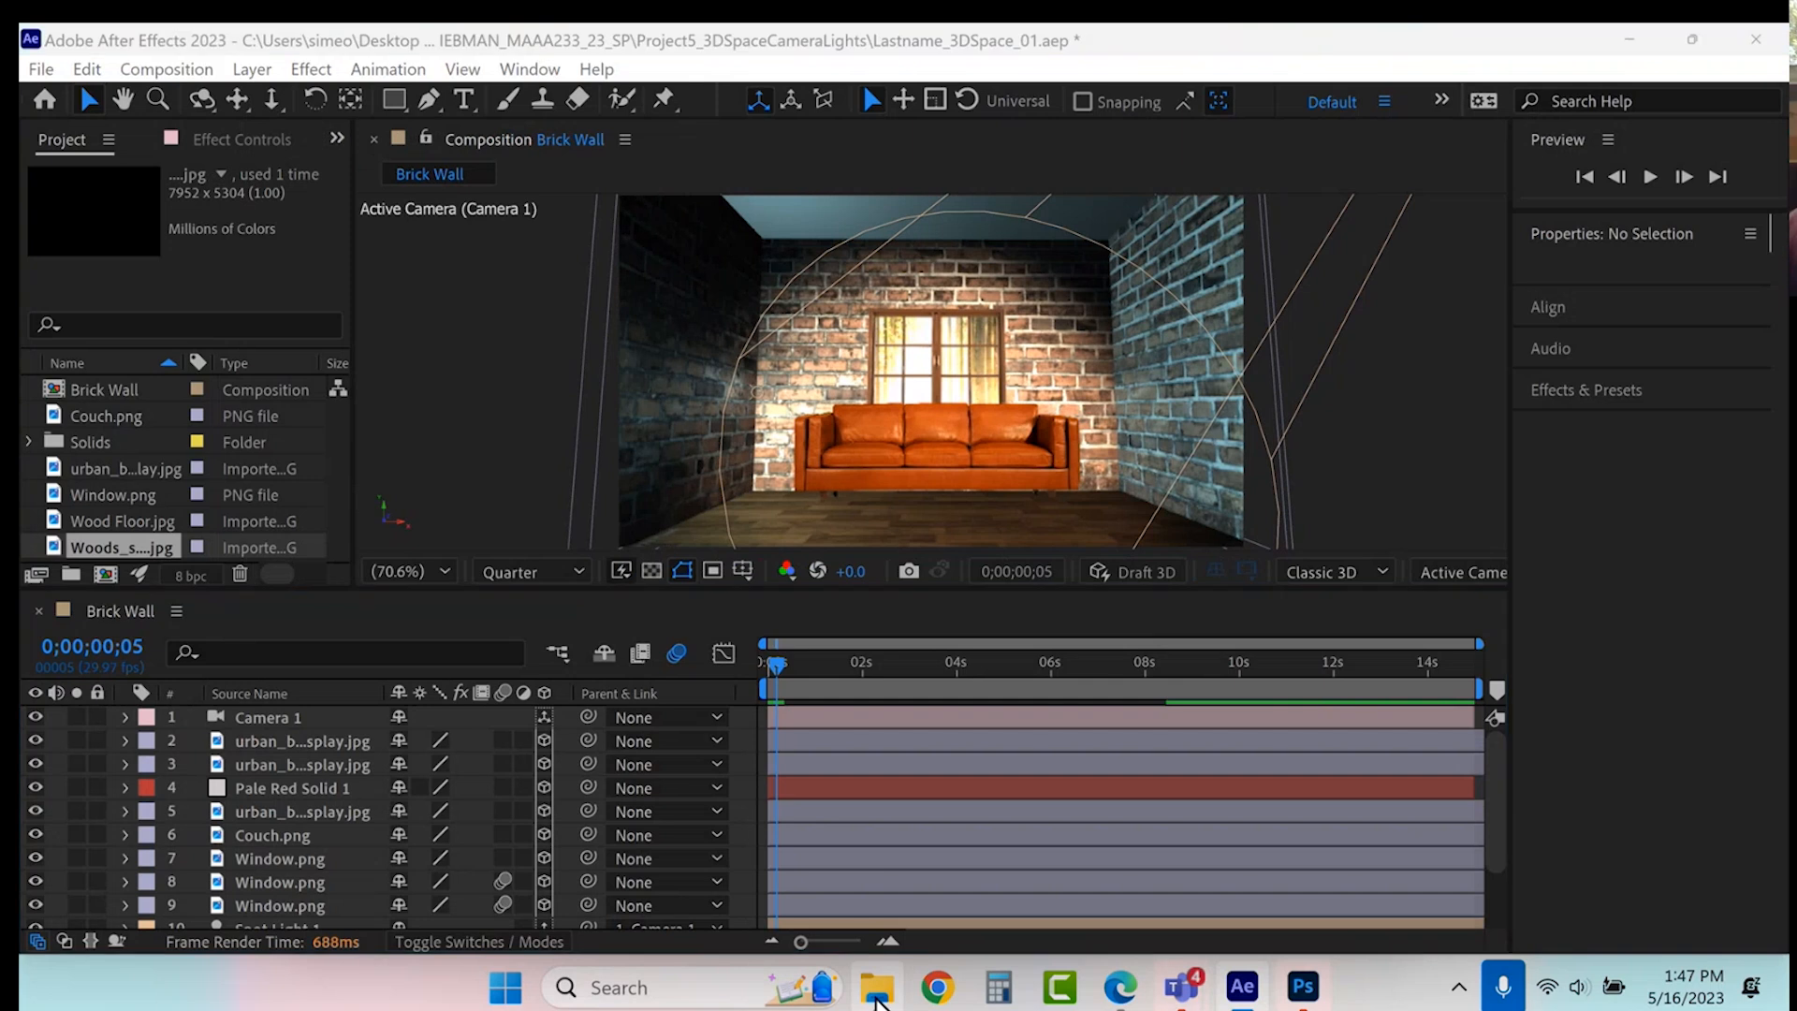
left_click(715, 248)
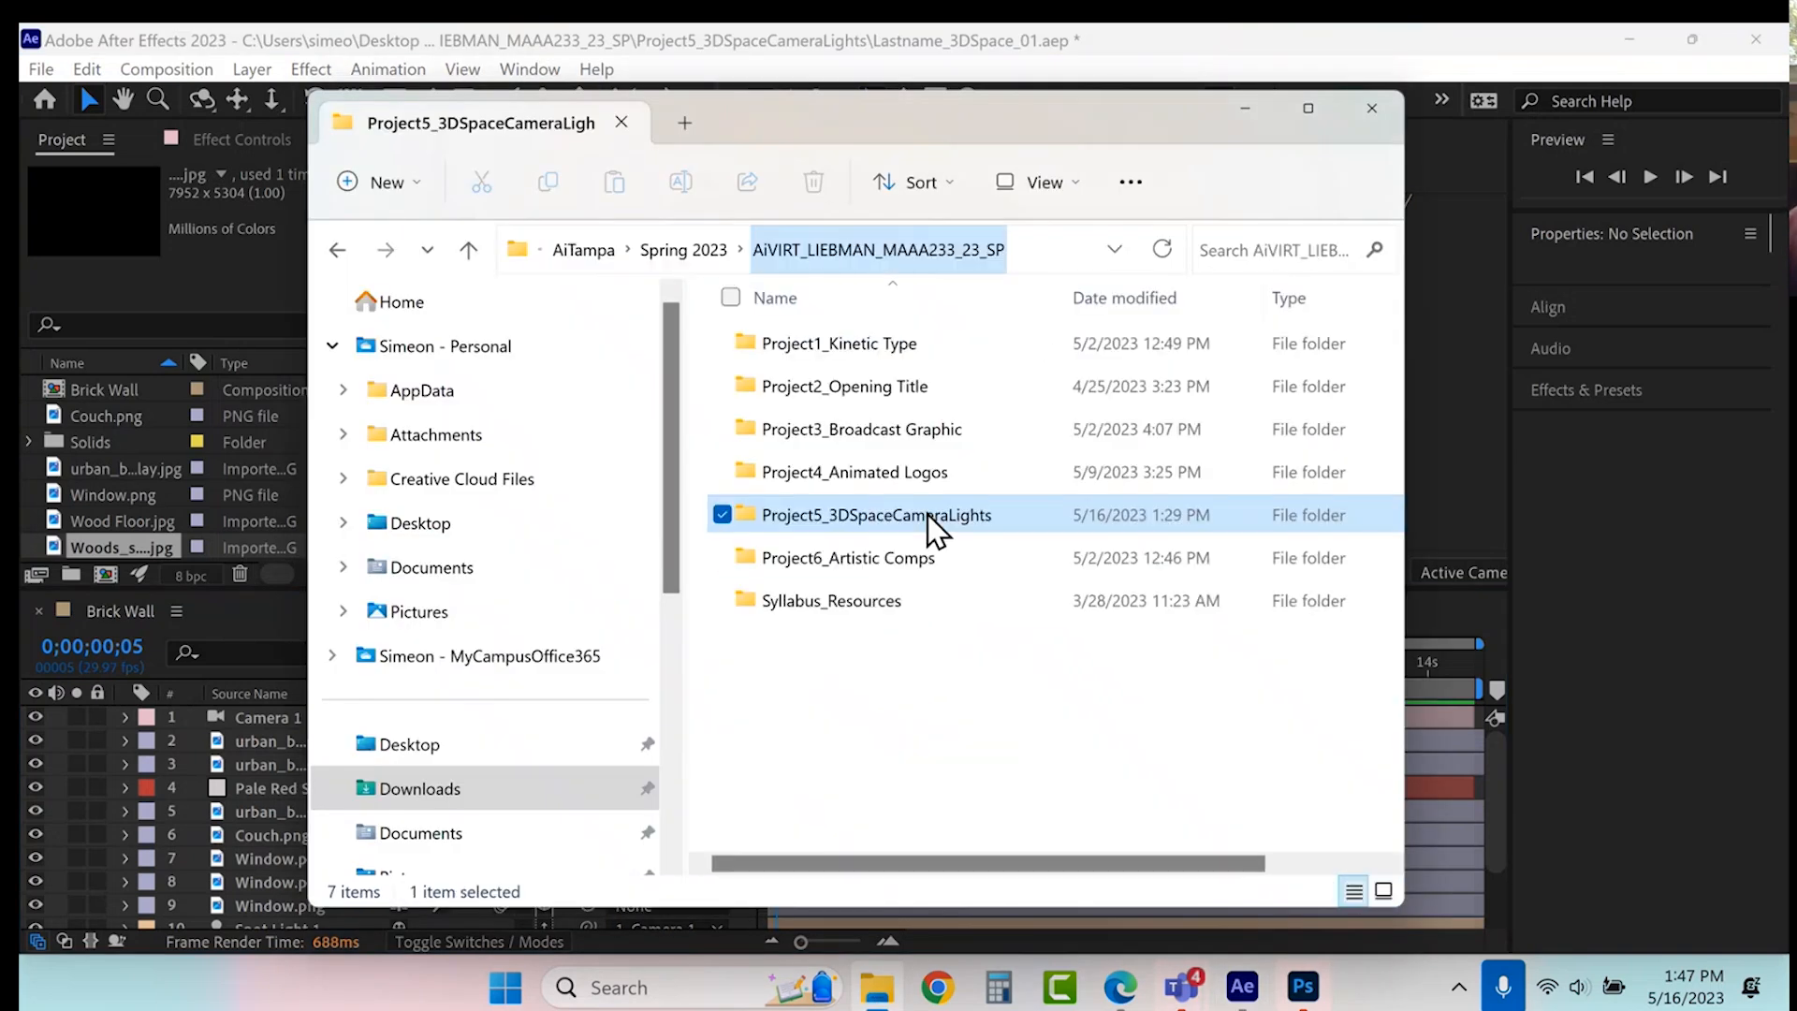
left_click(848, 477)
double_click(850, 438)
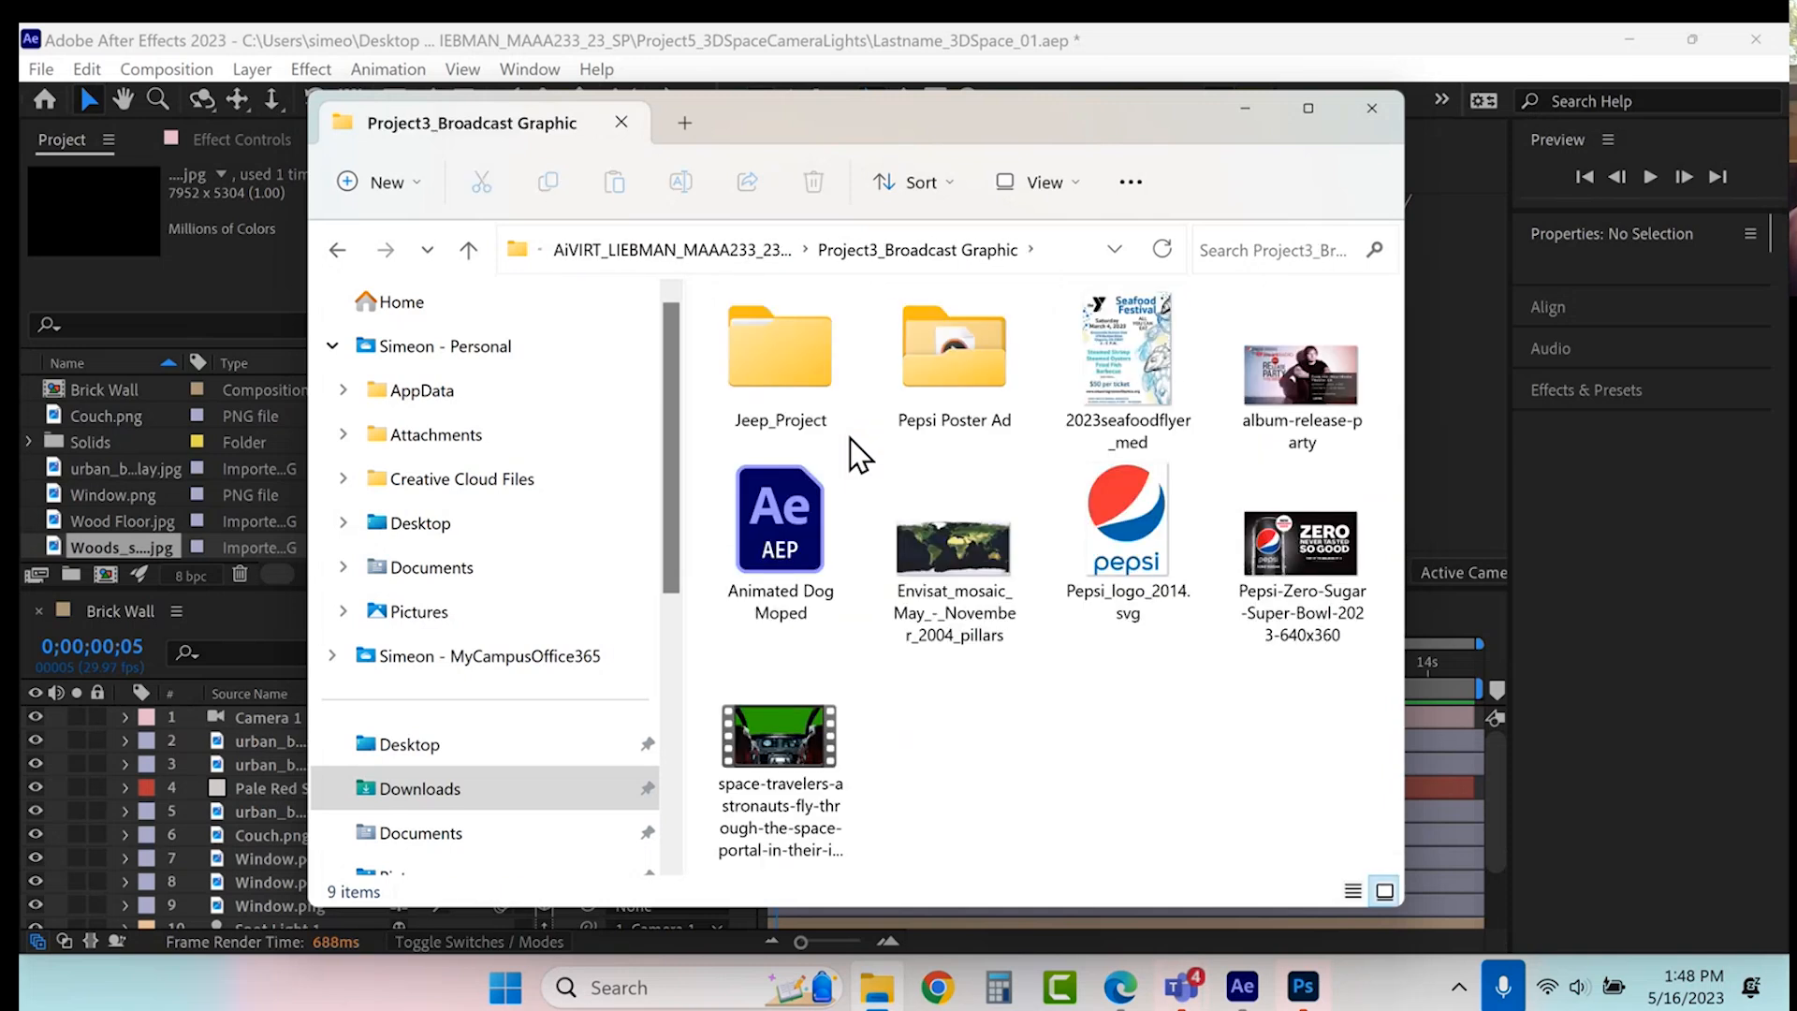
left_click(945, 350)
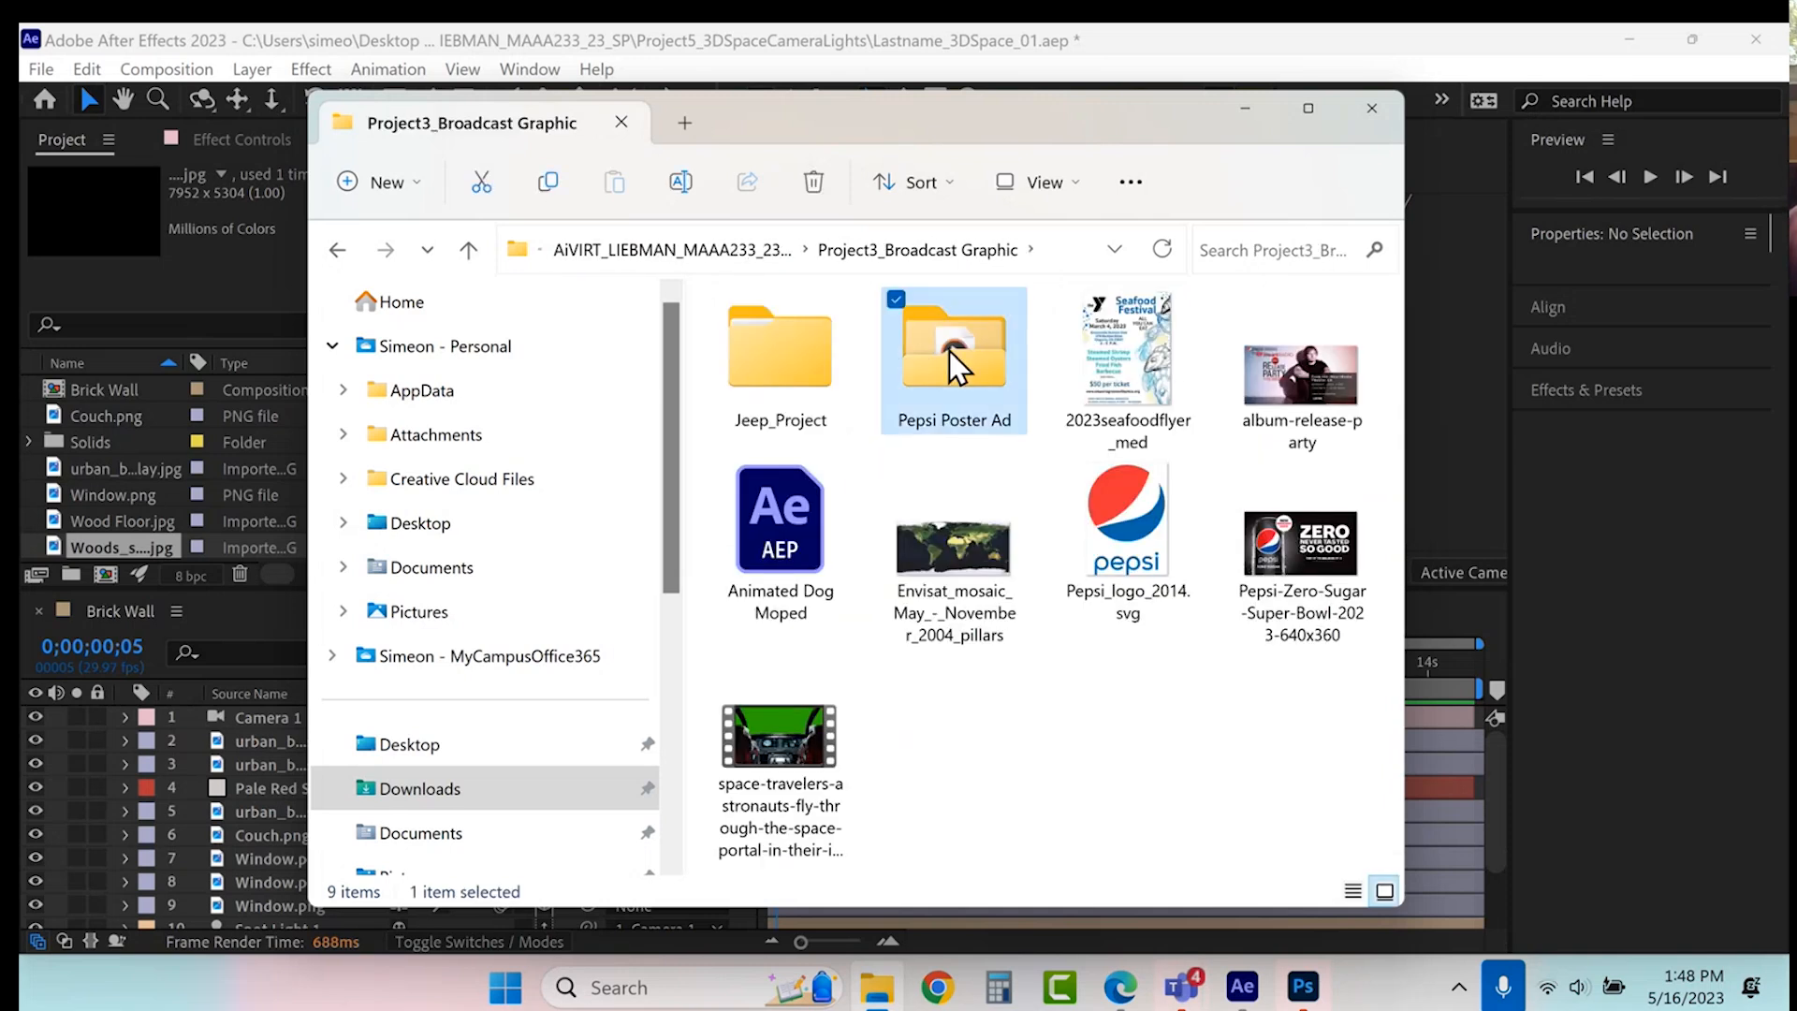
double_click(949, 350)
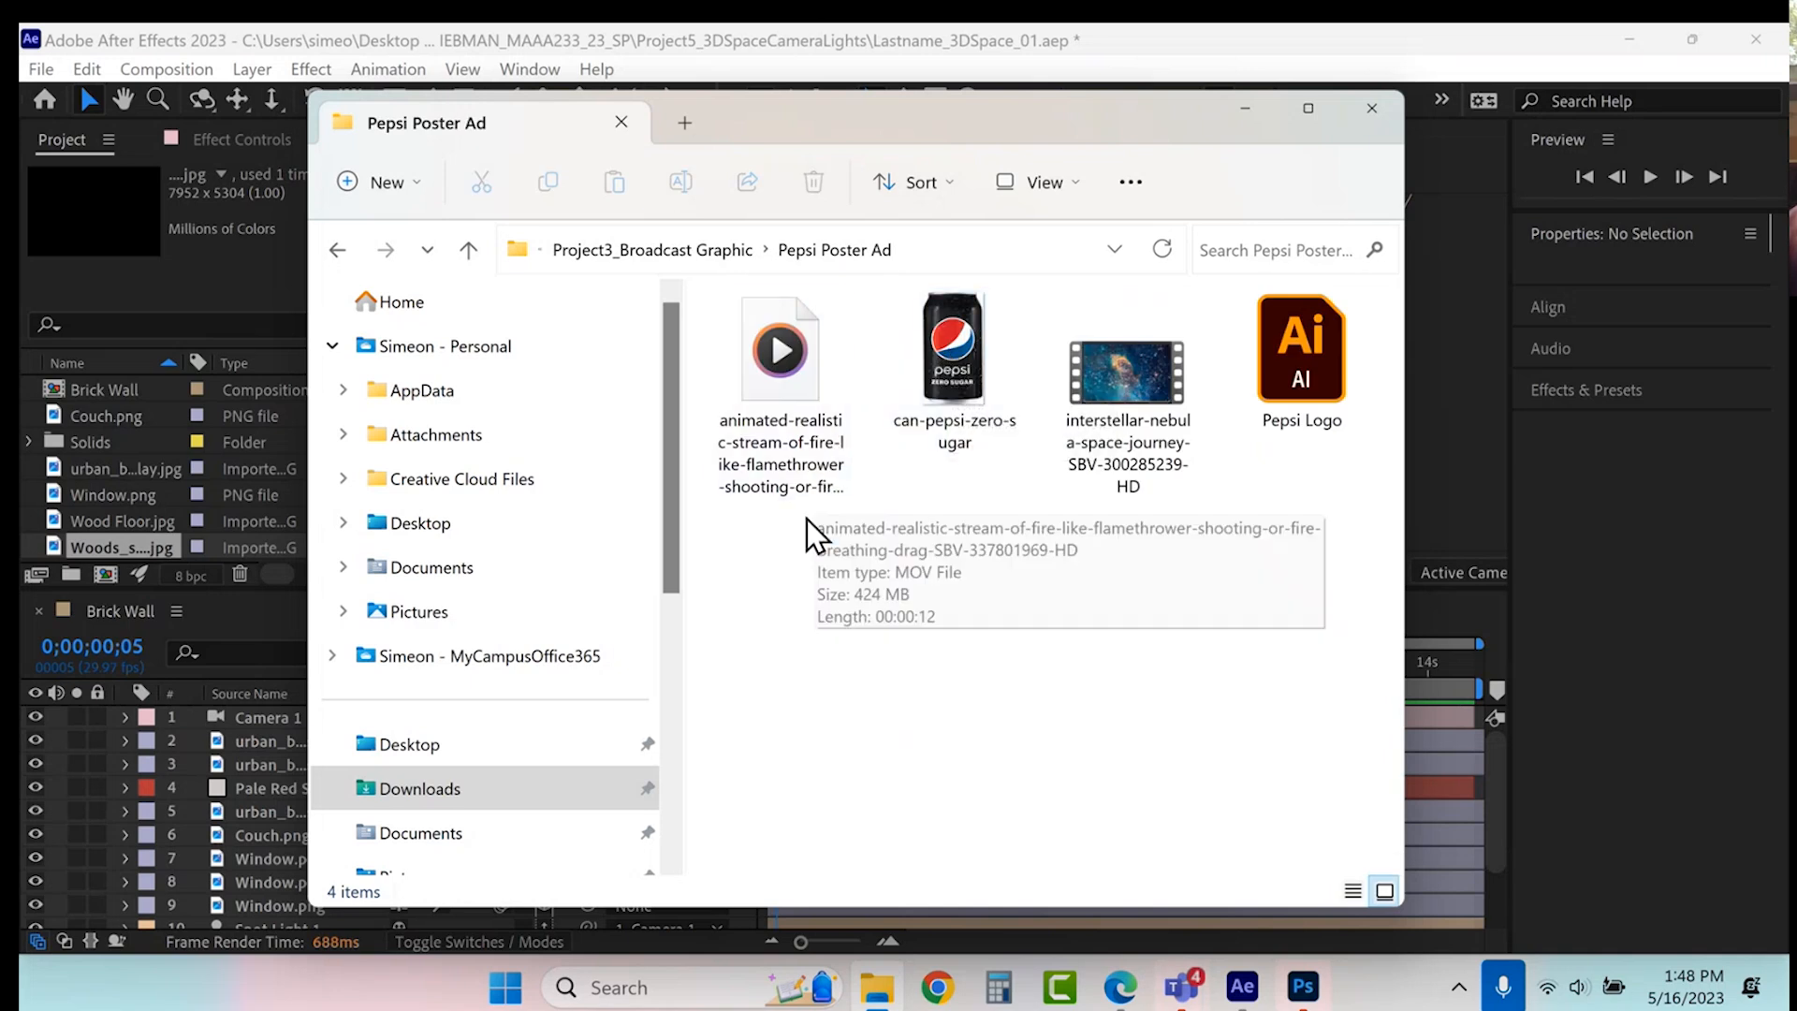
left_click(788, 423)
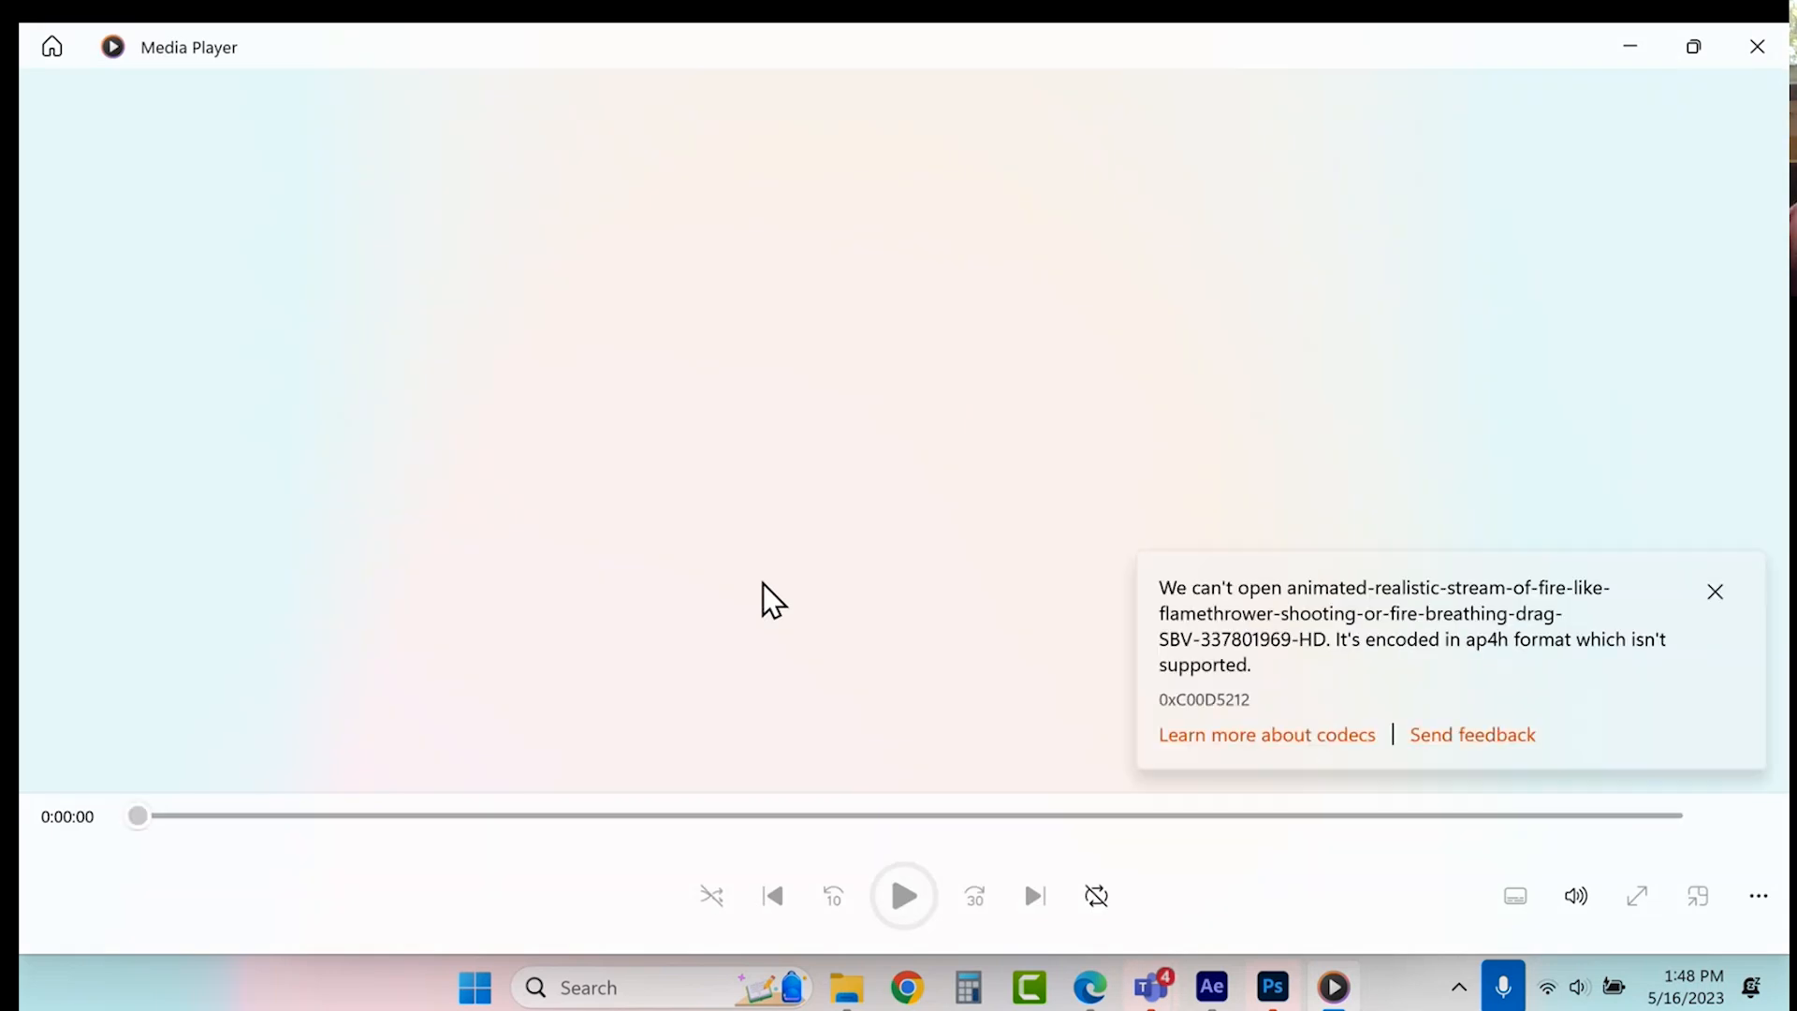
left_click(1716, 597)
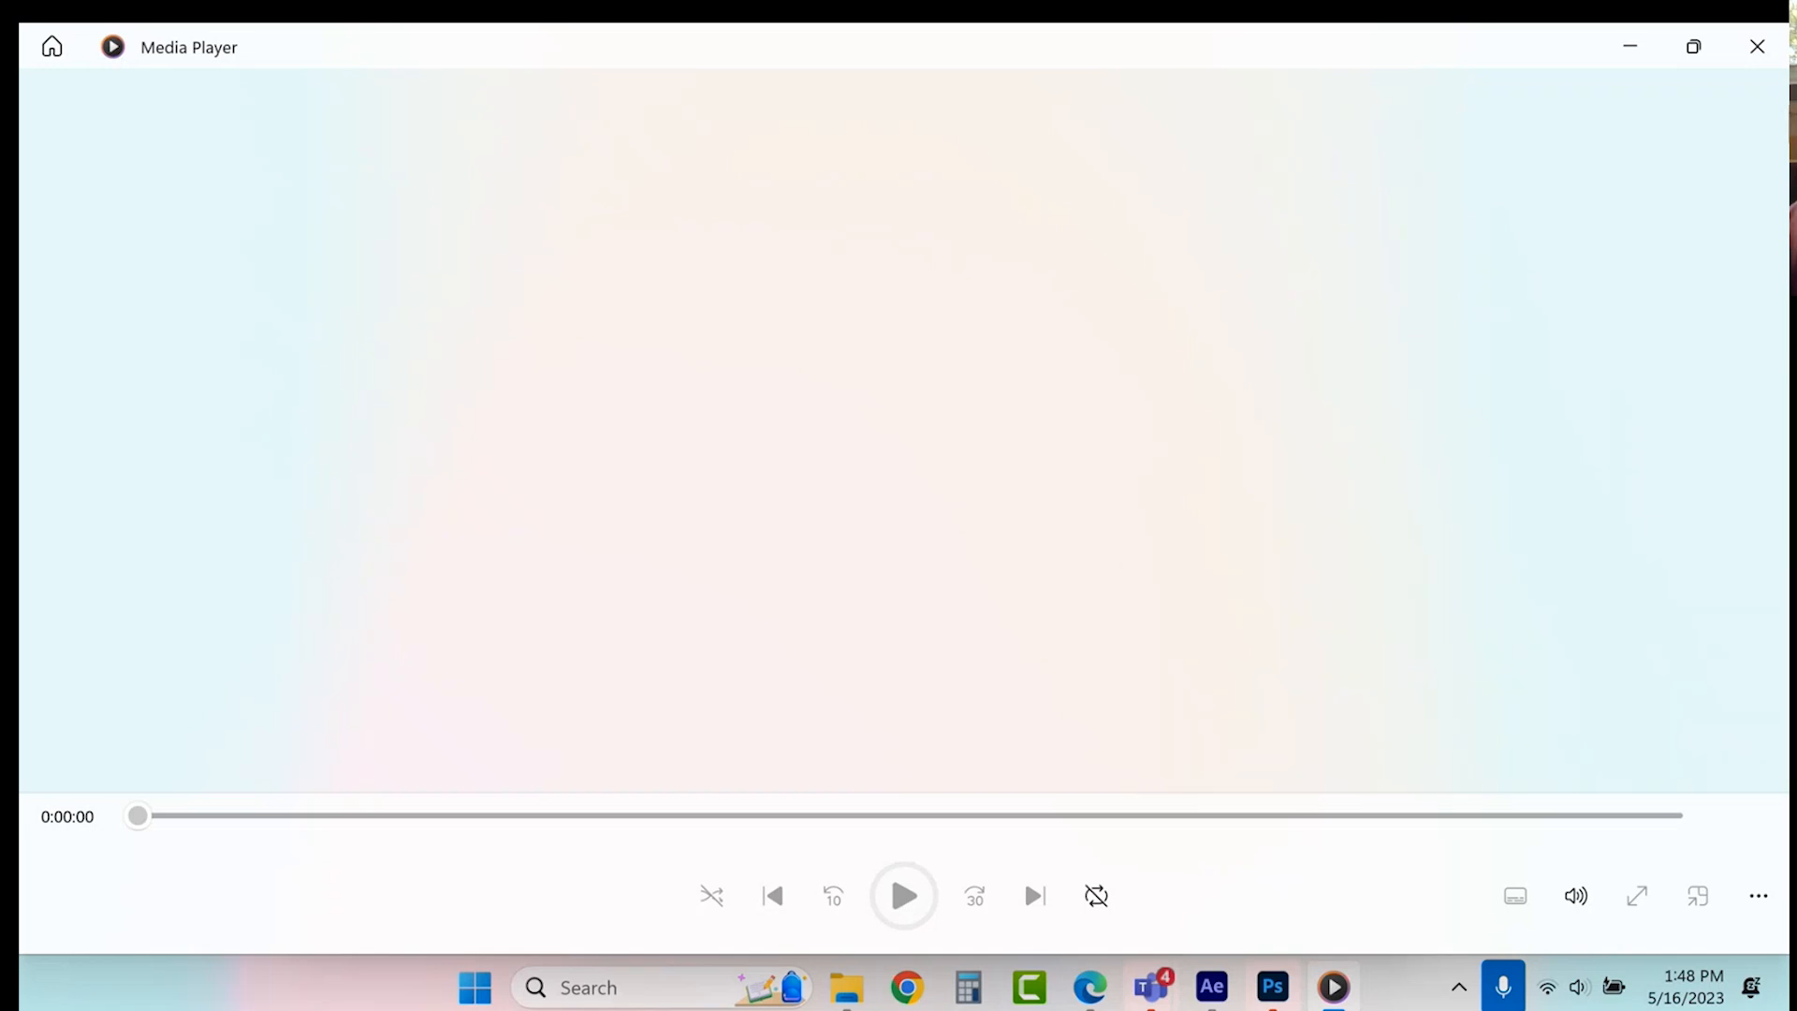
left_click(1771, 58)
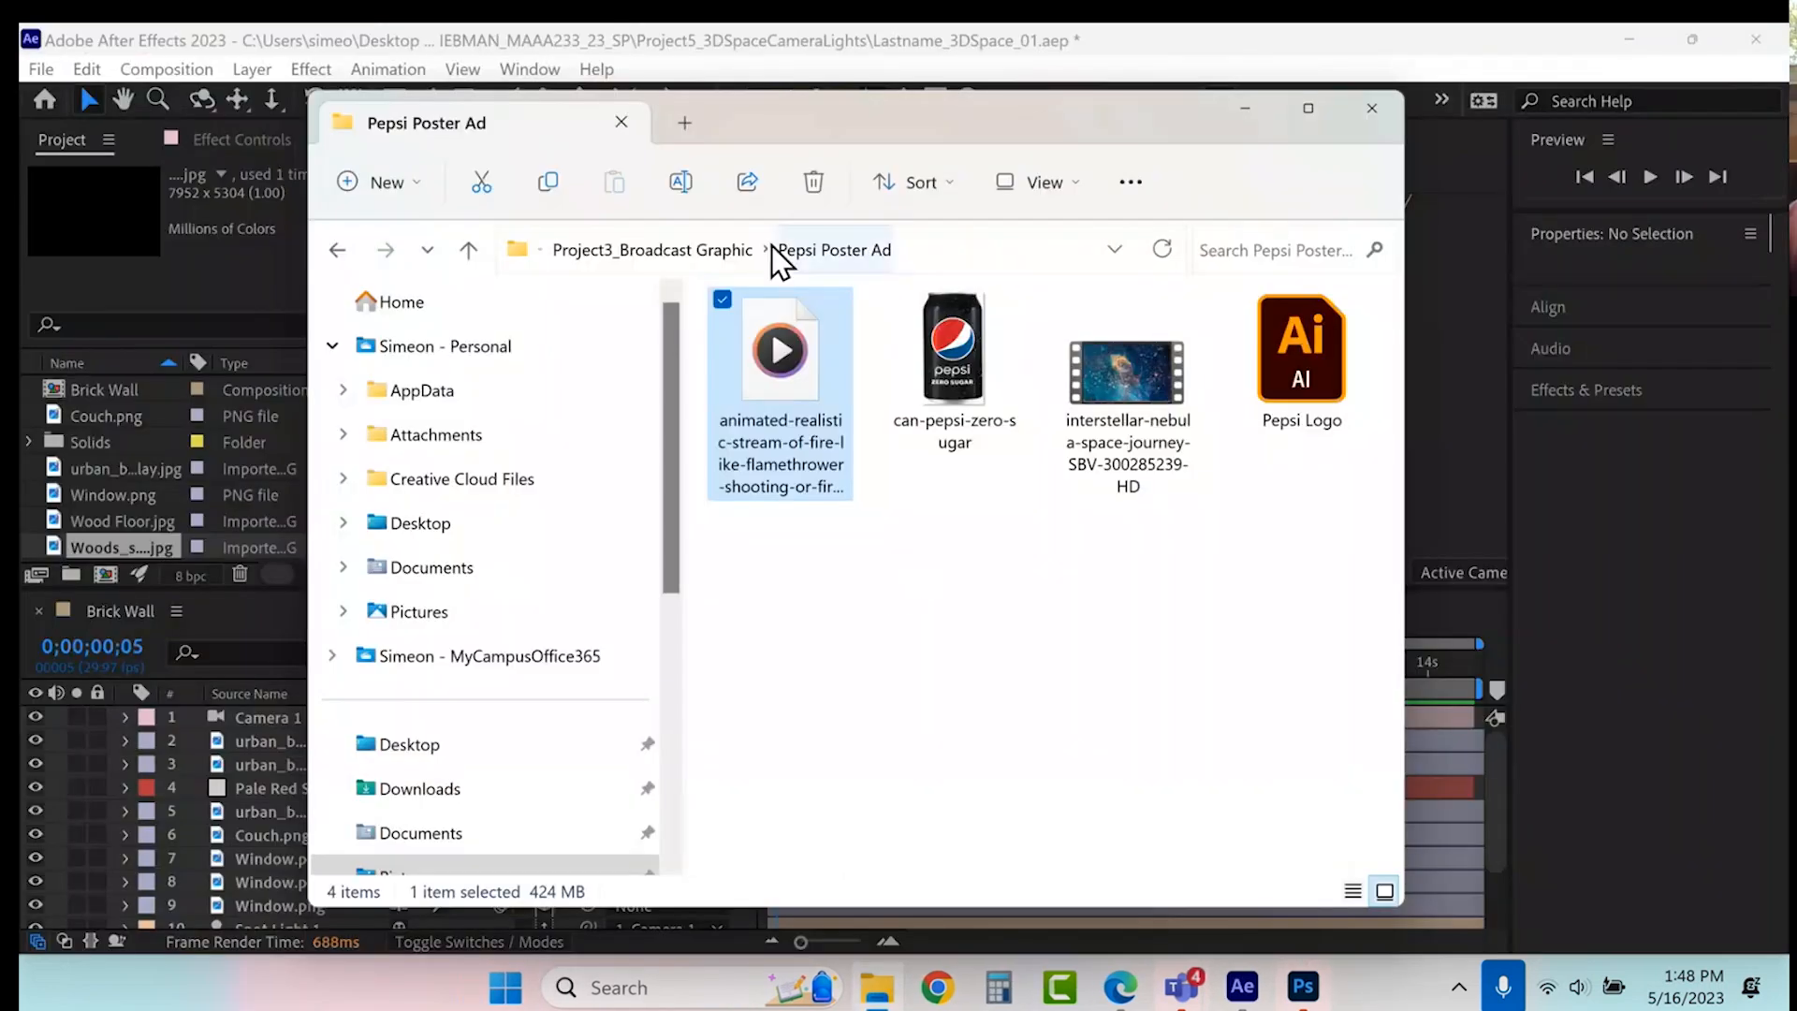
- Copy the dynamic-fog-on-a-dark-background clip from Project2_Opening Title into the Project5_3DSpaceCameraLights folder
left_click(693, 249)
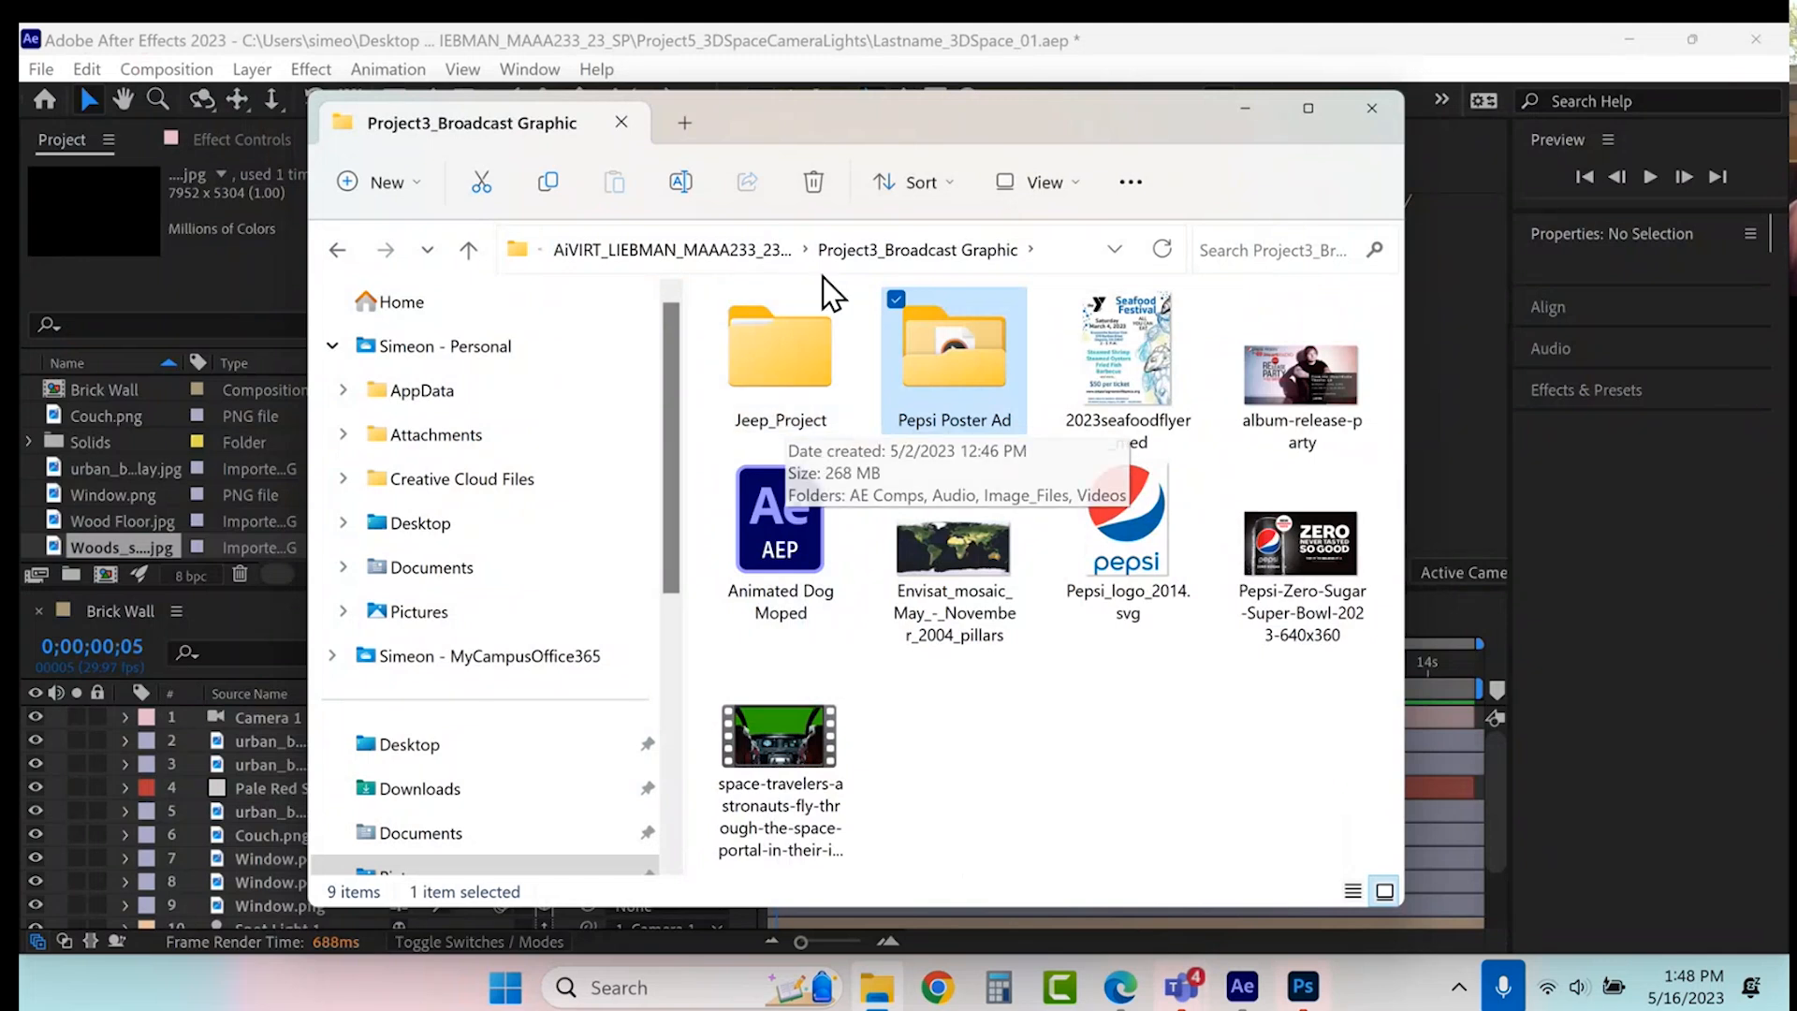
left_click(629, 251)
double_click(792, 394)
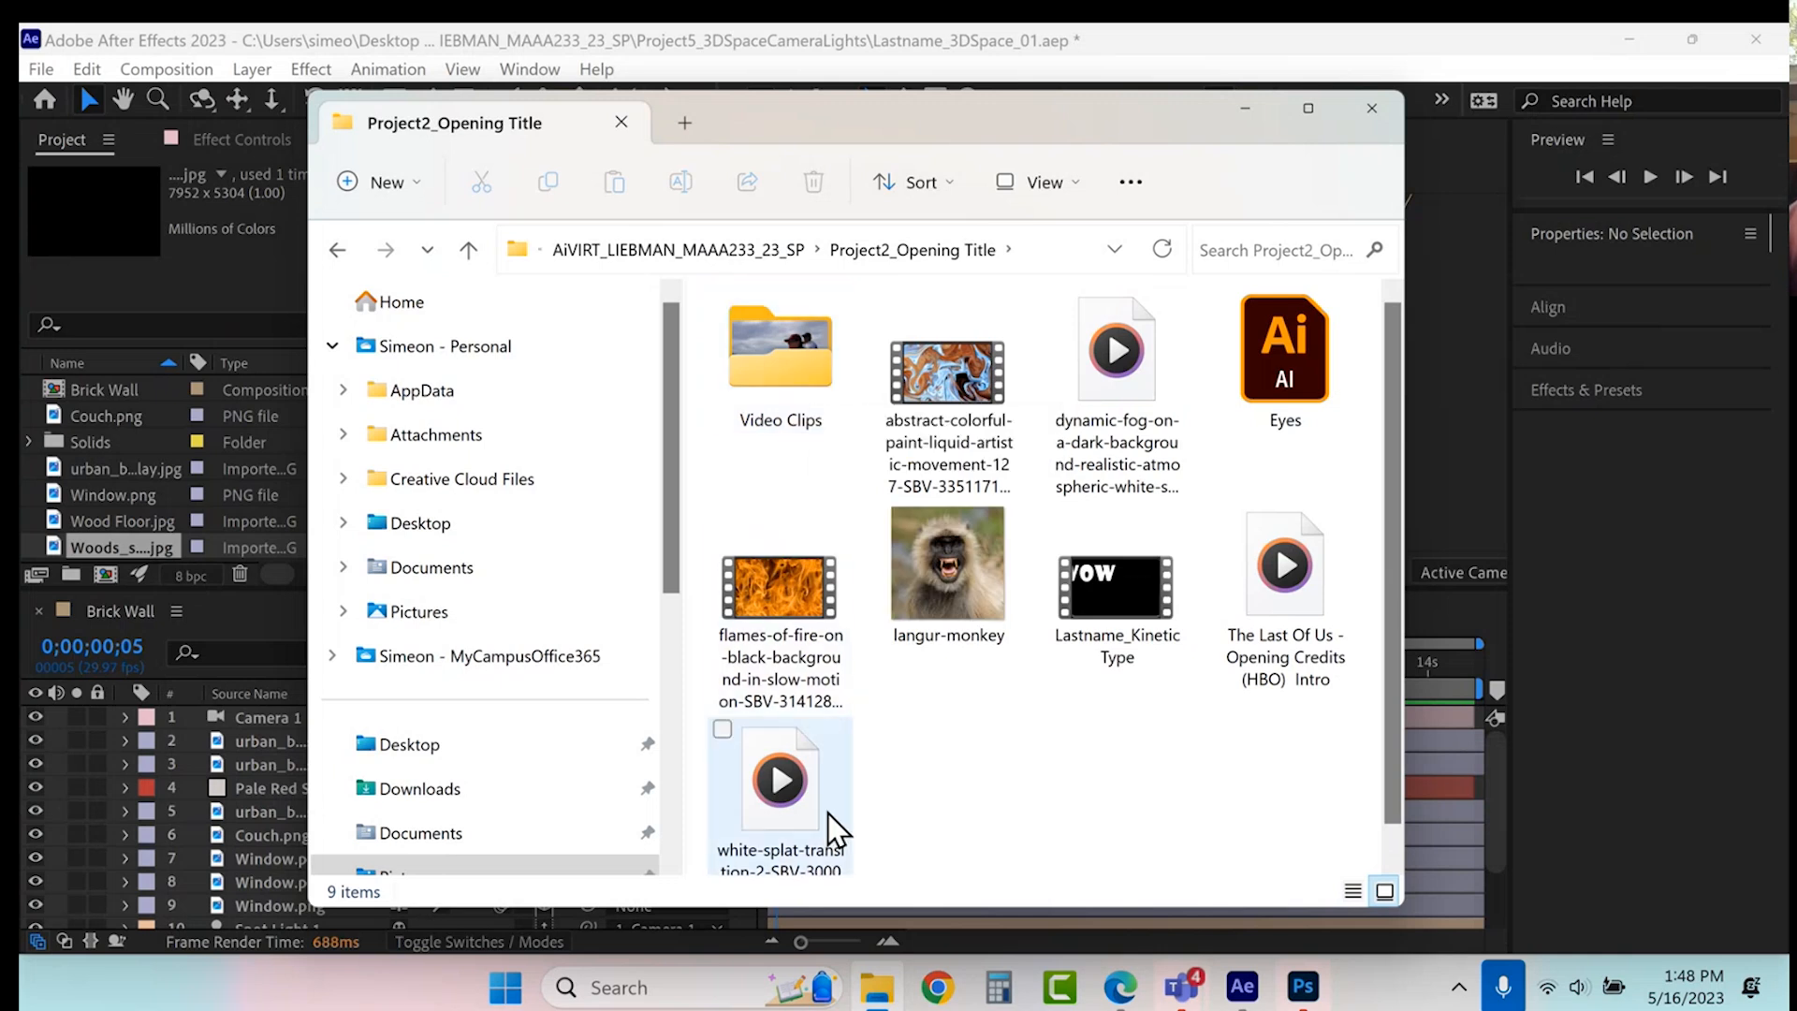
left_click(1132, 385)
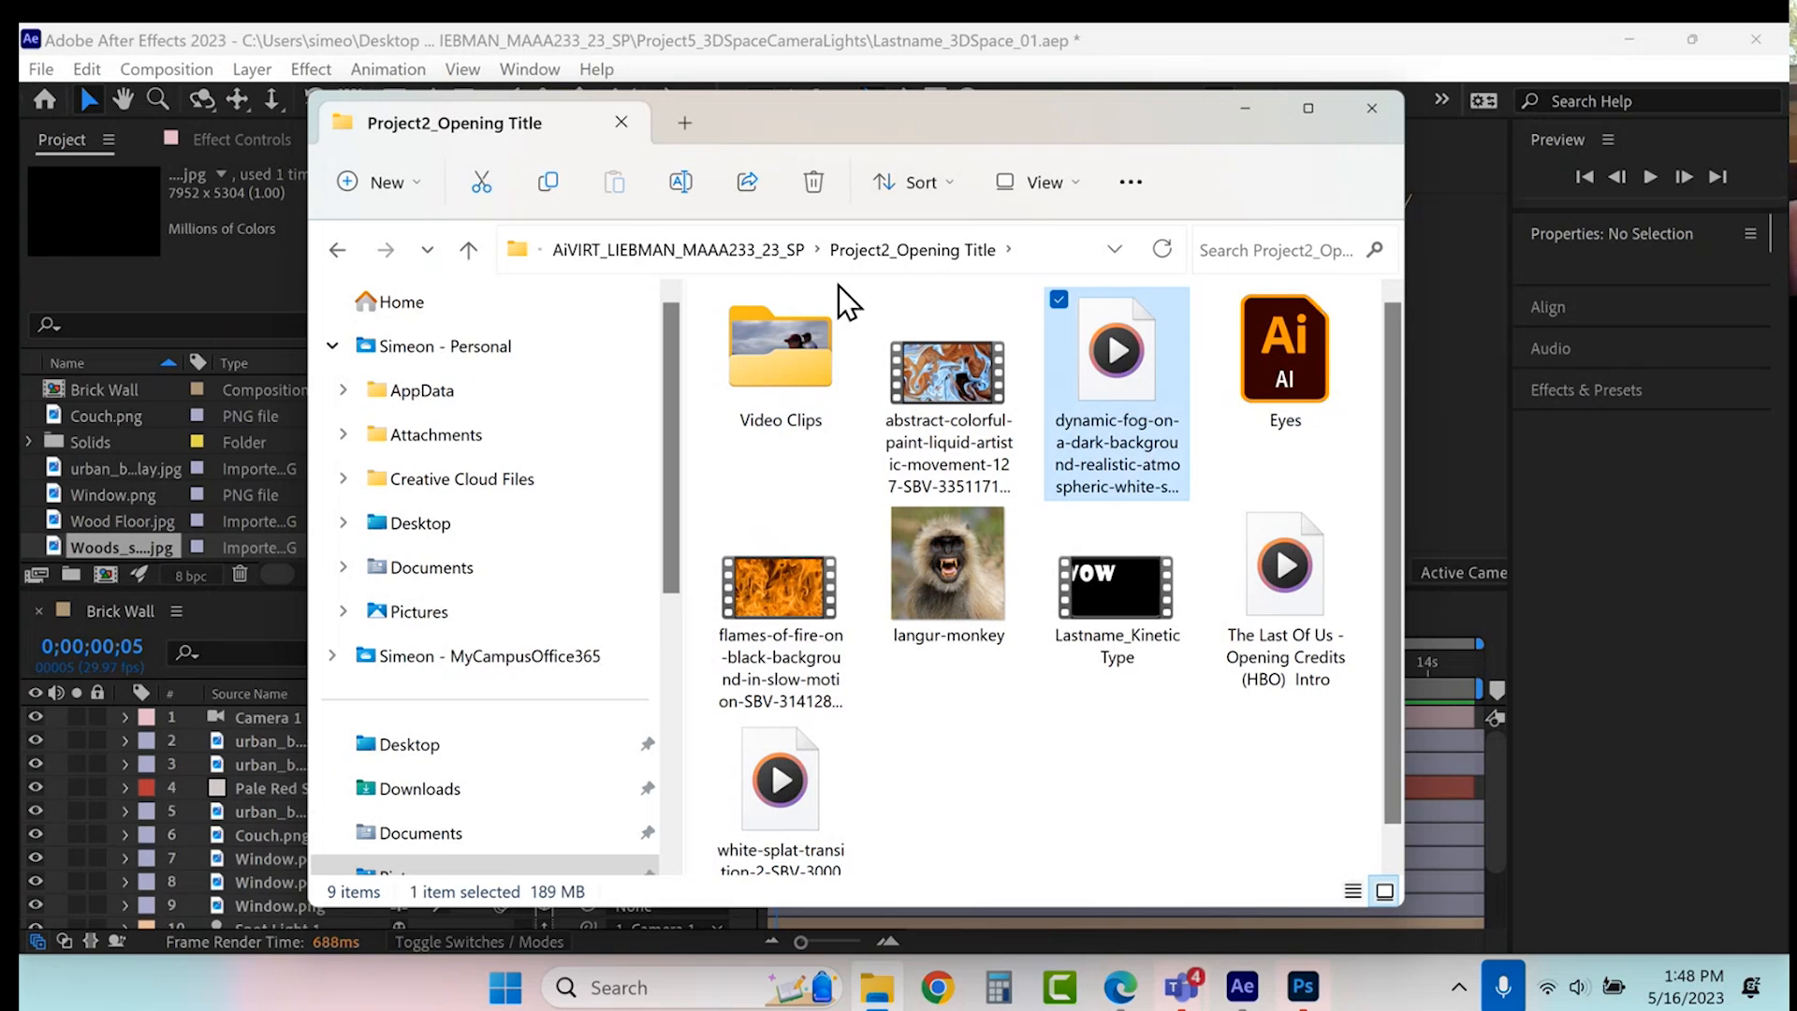
left_click(742, 253)
double_click(821, 516)
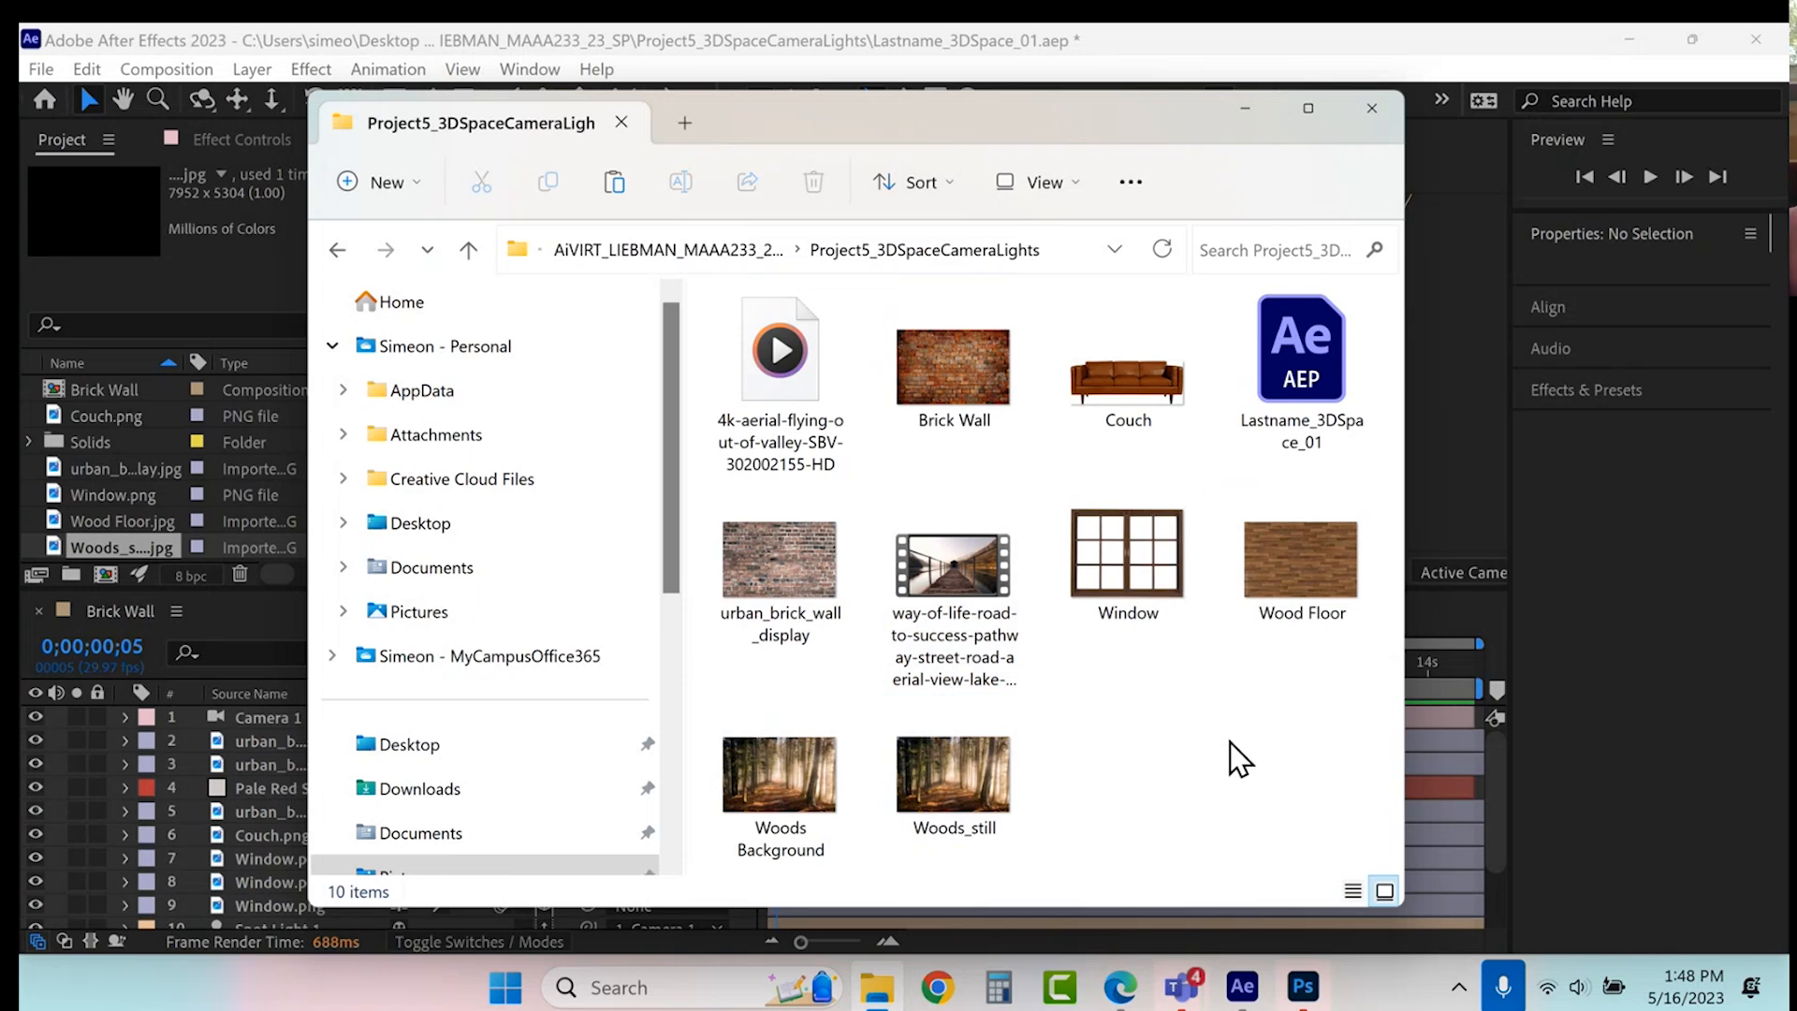
key("ctrl+v")
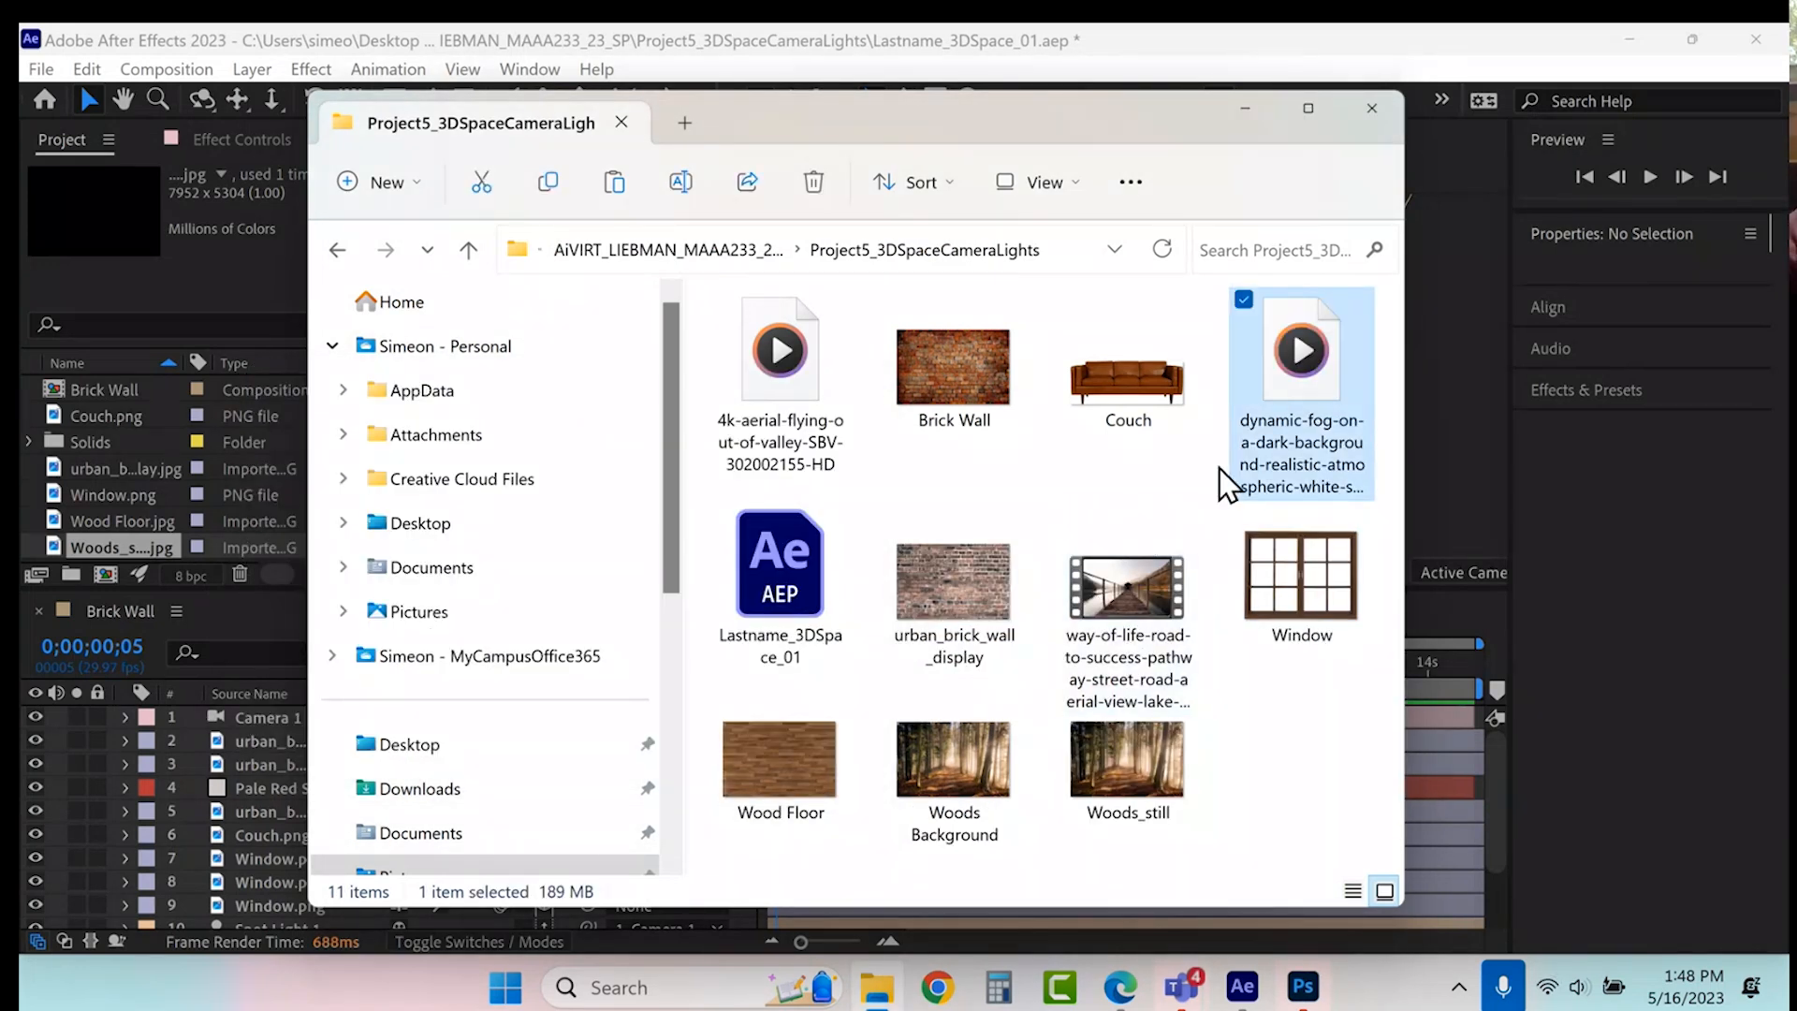
- Switch to After Effects with the dynamic-fog clip as Brick Wall's top layer and display the composition in two views, Active Camera and Top
left_click_drag(1145, 447, 169, 777)
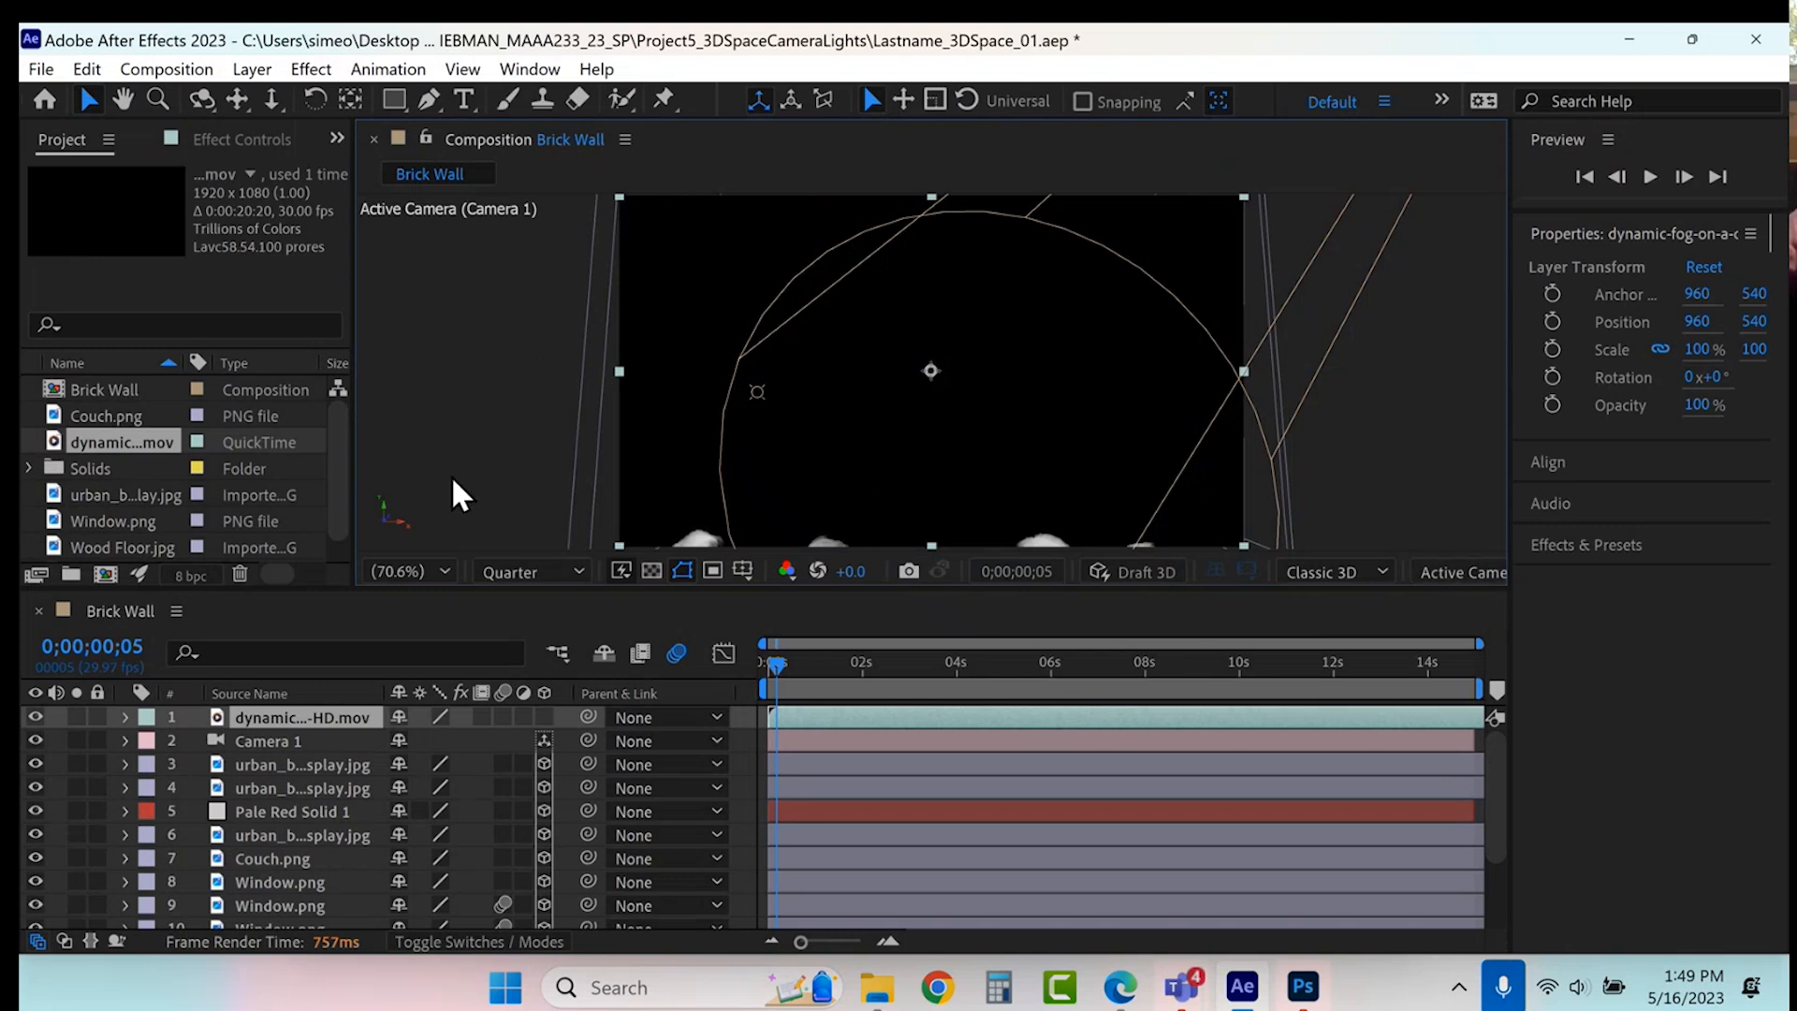
left_click_drag(353, 492, 262, 490)
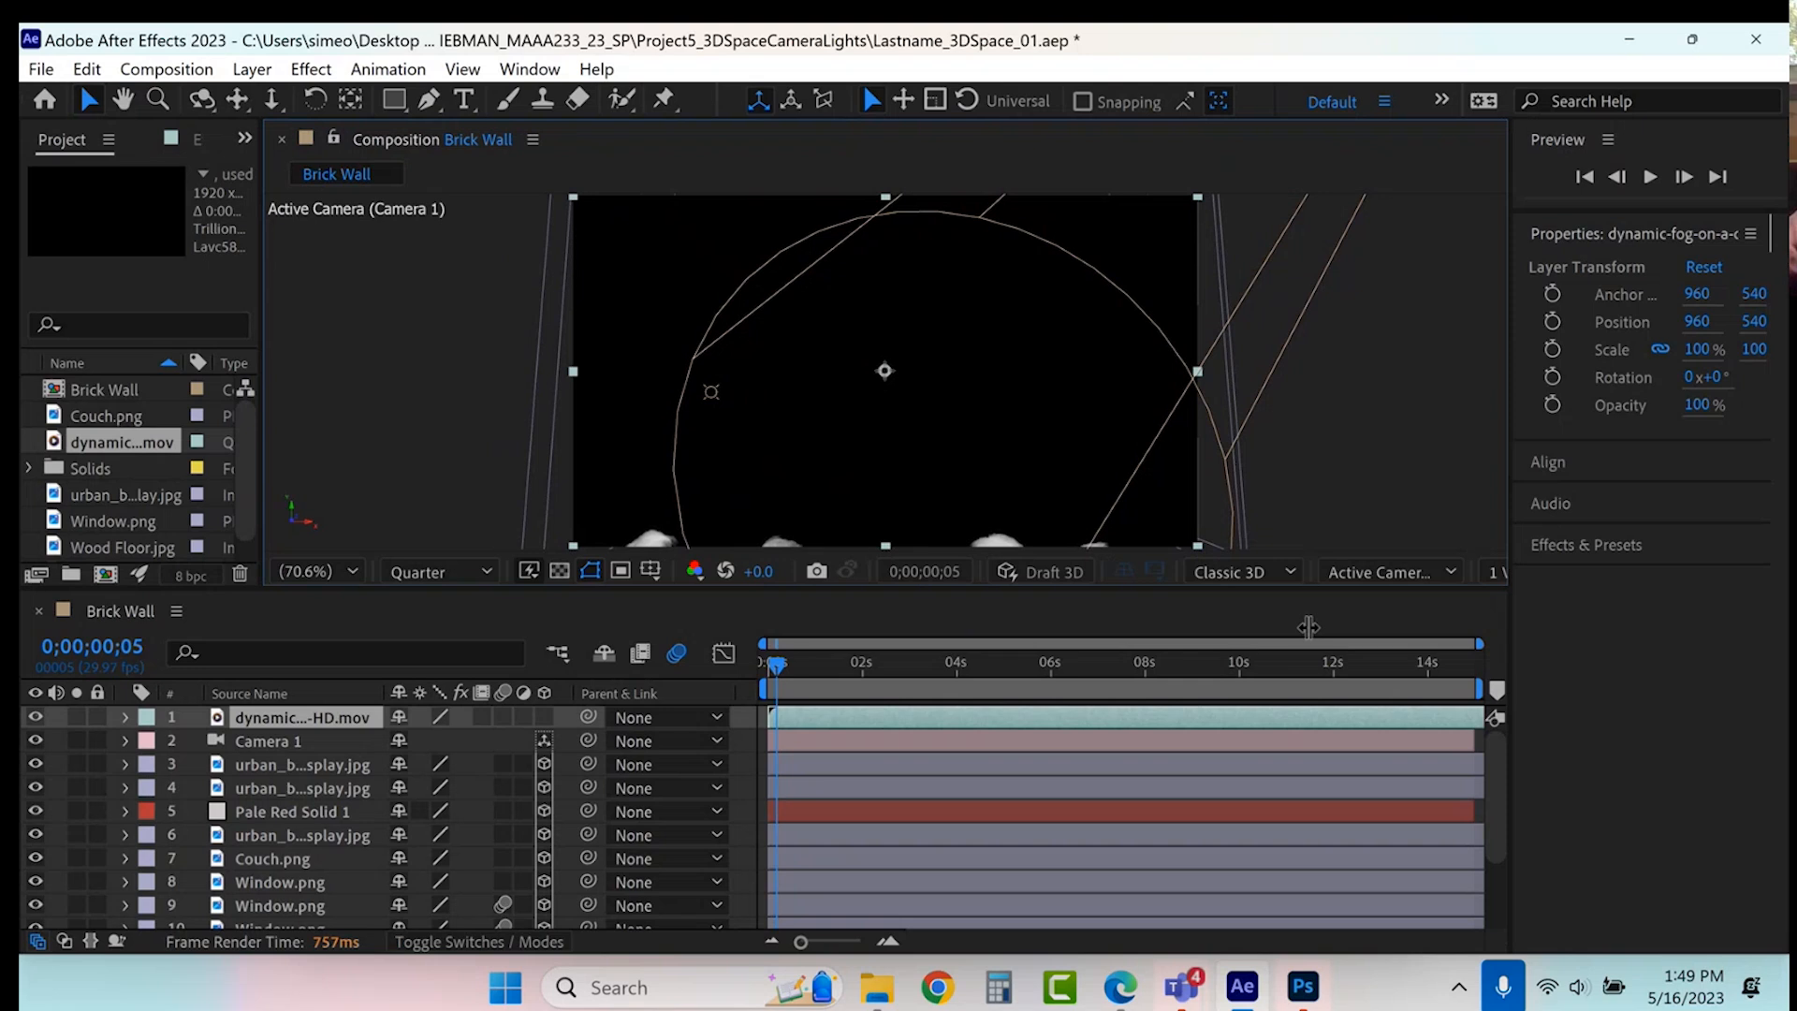
left_click(1494, 571)
left_click(1514, 629)
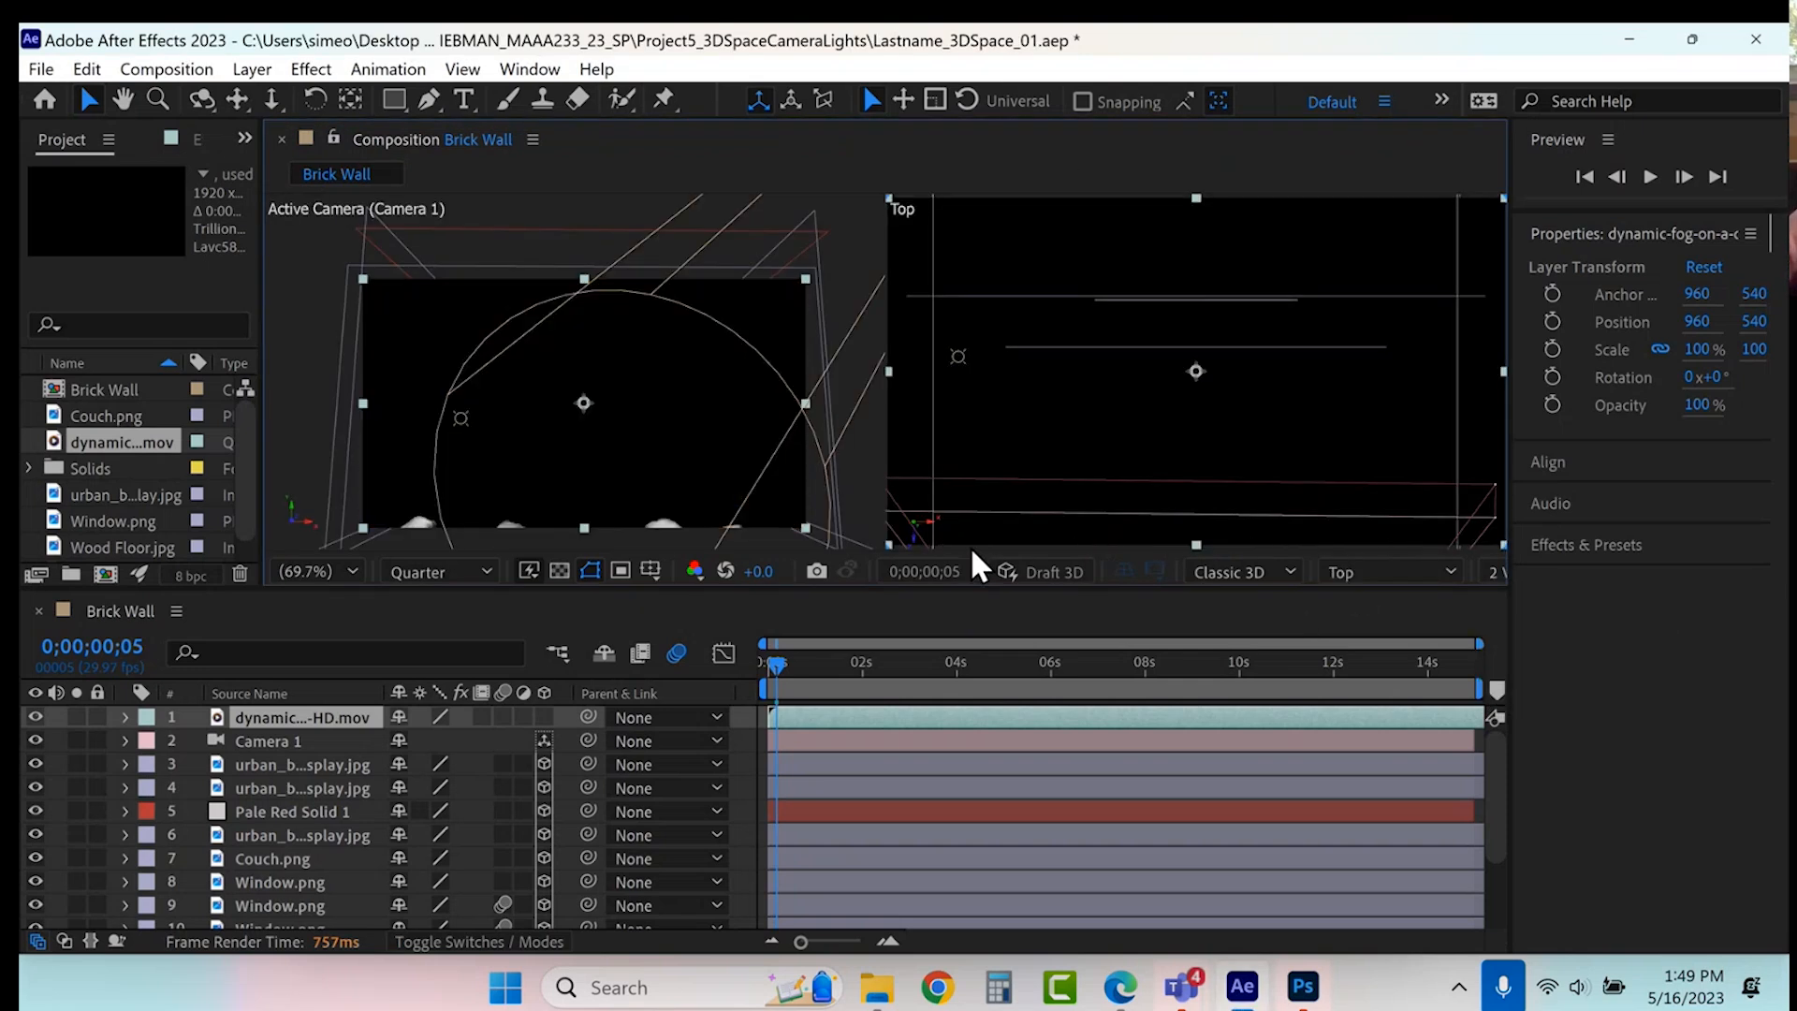
- Make the fog clip a 3D layer and move it back and up to about Y 149, Z 710
left_click(545, 717)
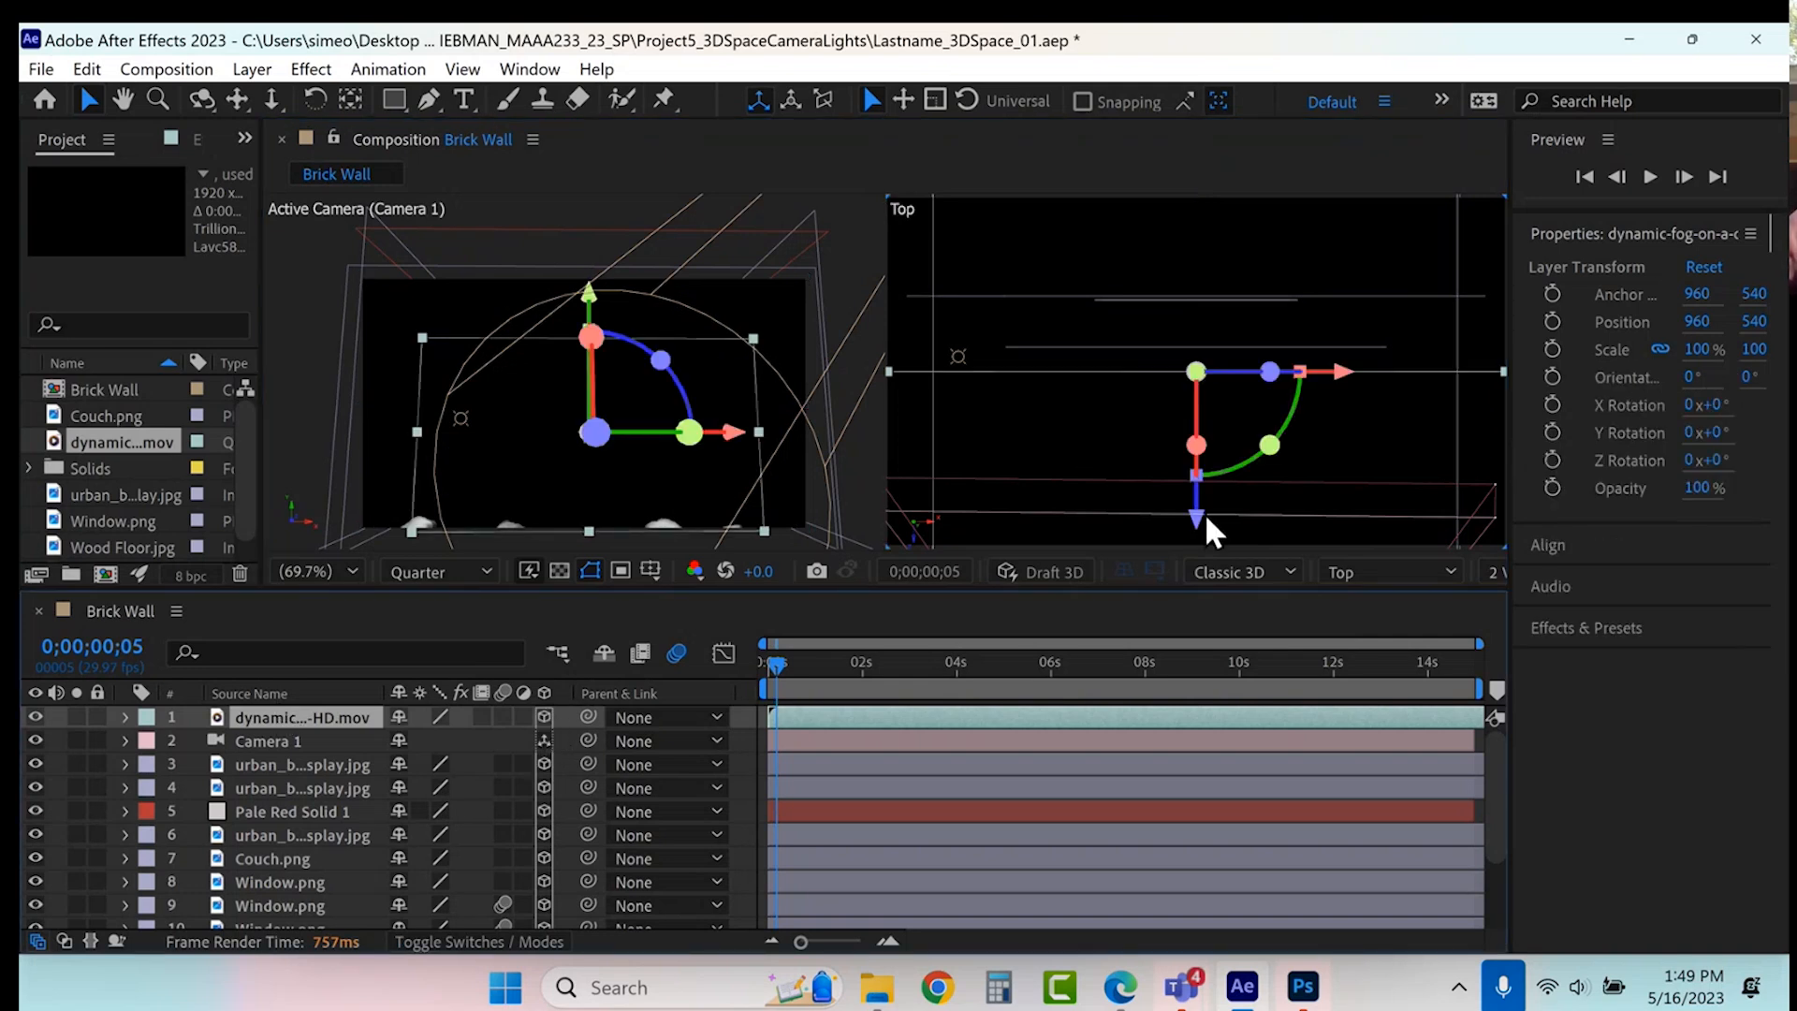
left_click_drag(1197, 518, 1212, 292)
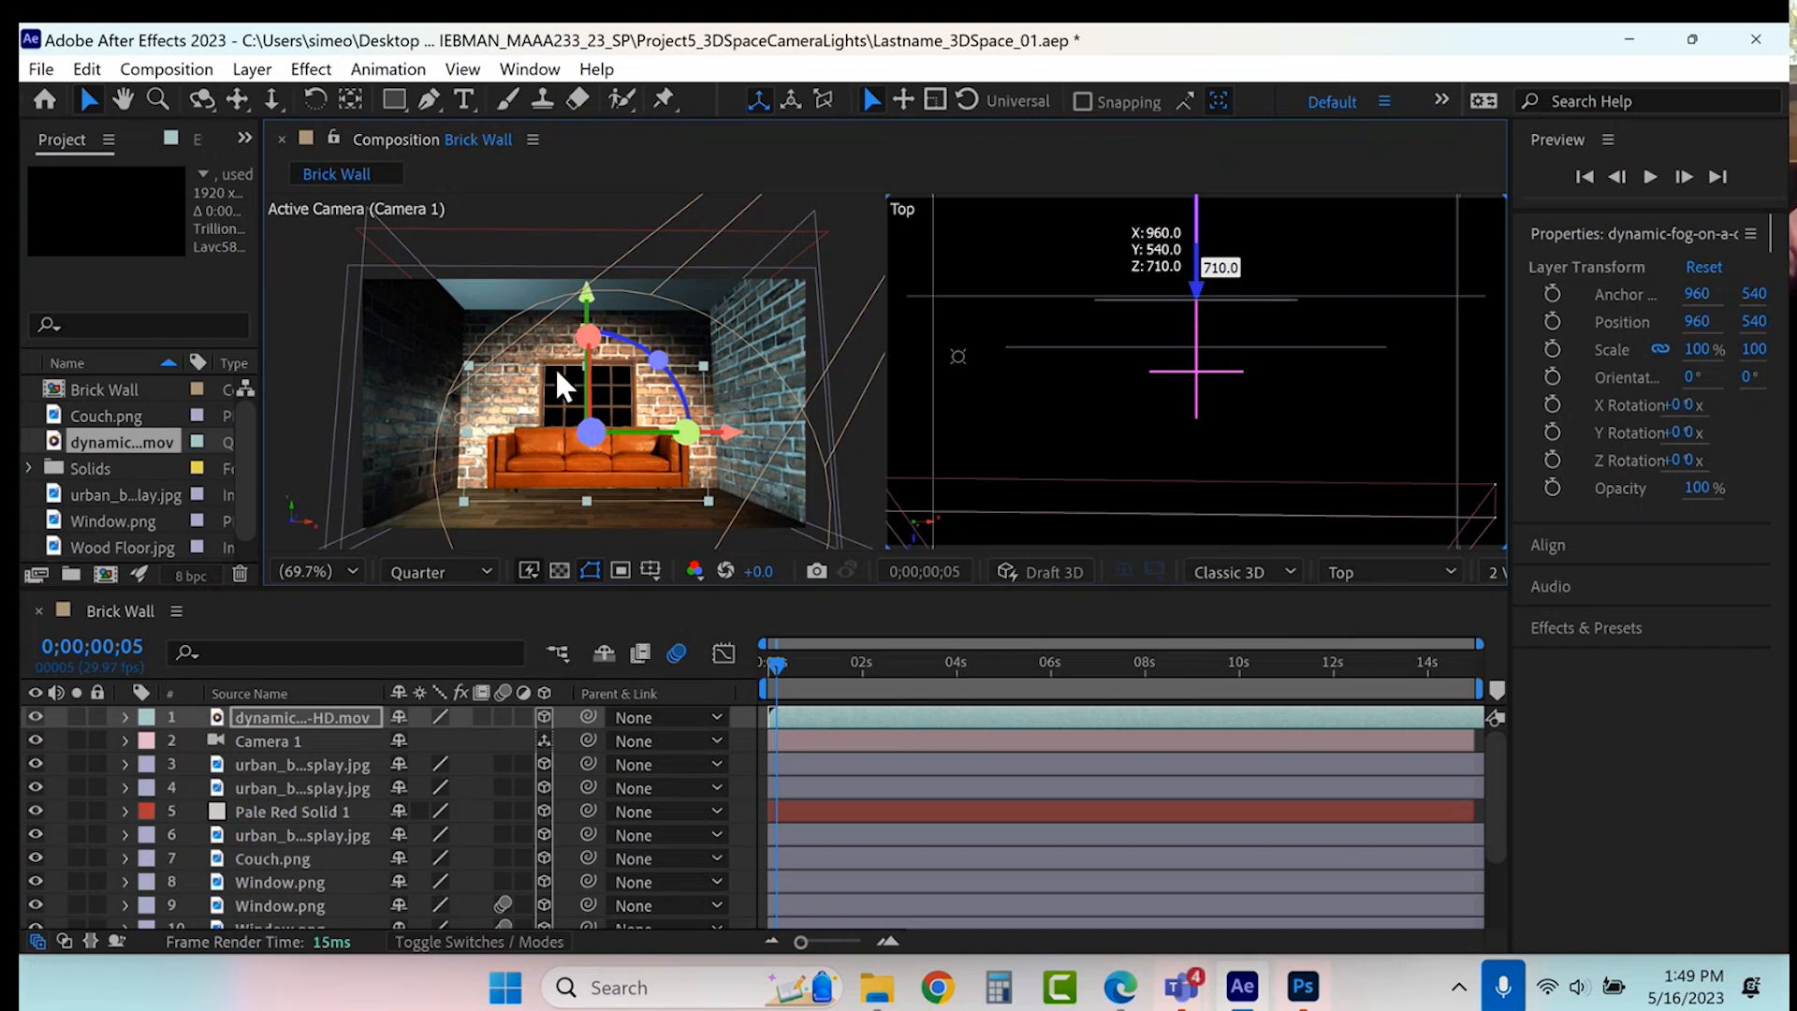
left_click_drag(582, 292, 589, 234)
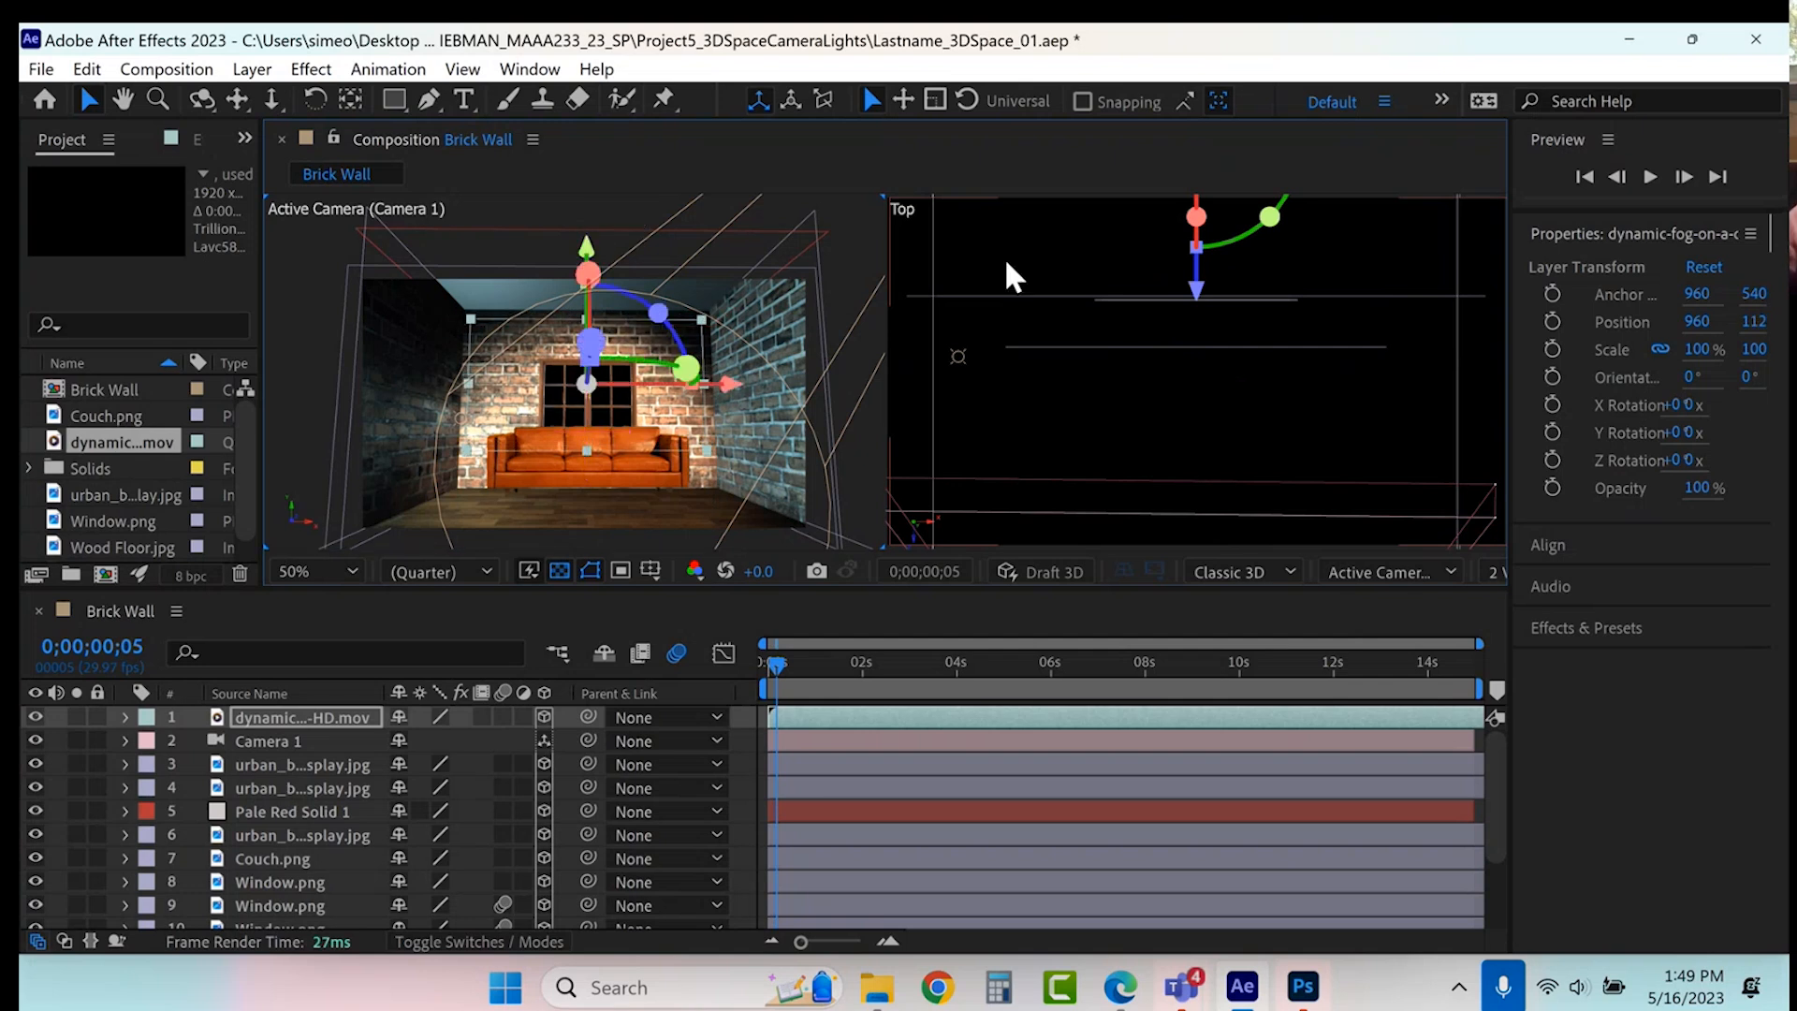
scroll(1119, 366, "down", 1)
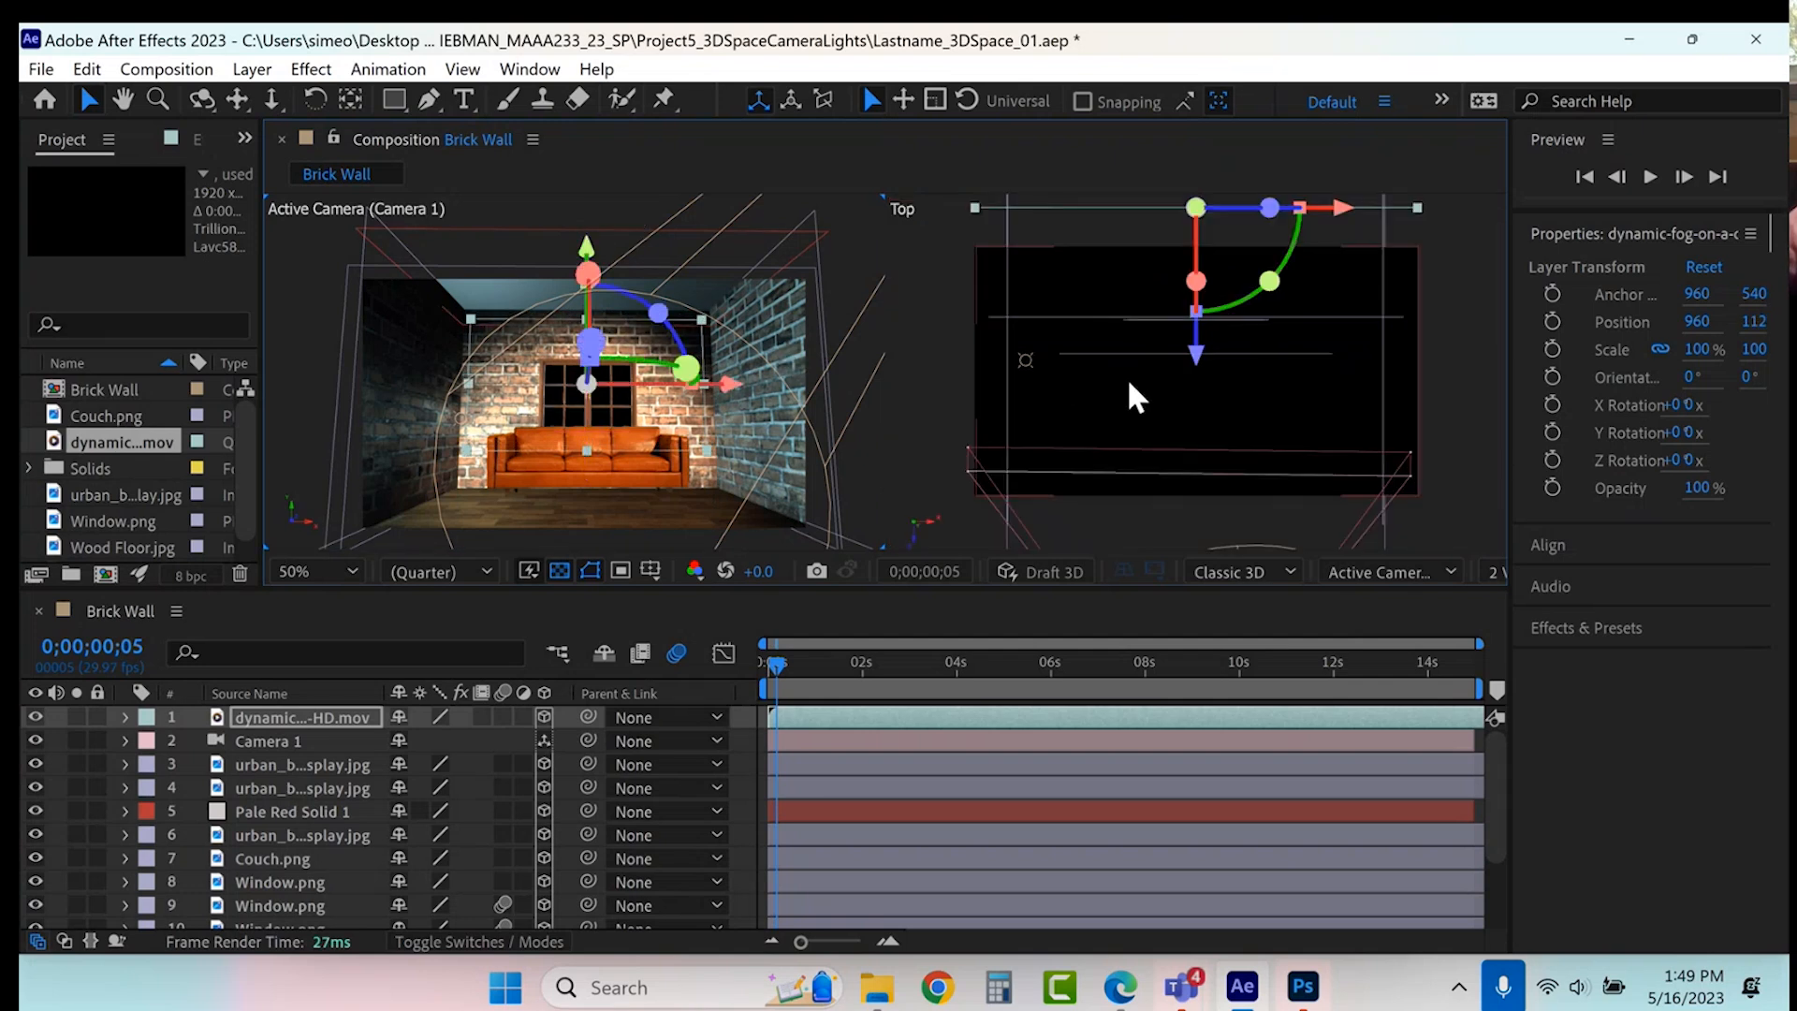
- Set the fog layer's blending mode to Linear Dodge and check the composite at 0;00;09;29 and 0;00;12;05
left_click(251, 67)
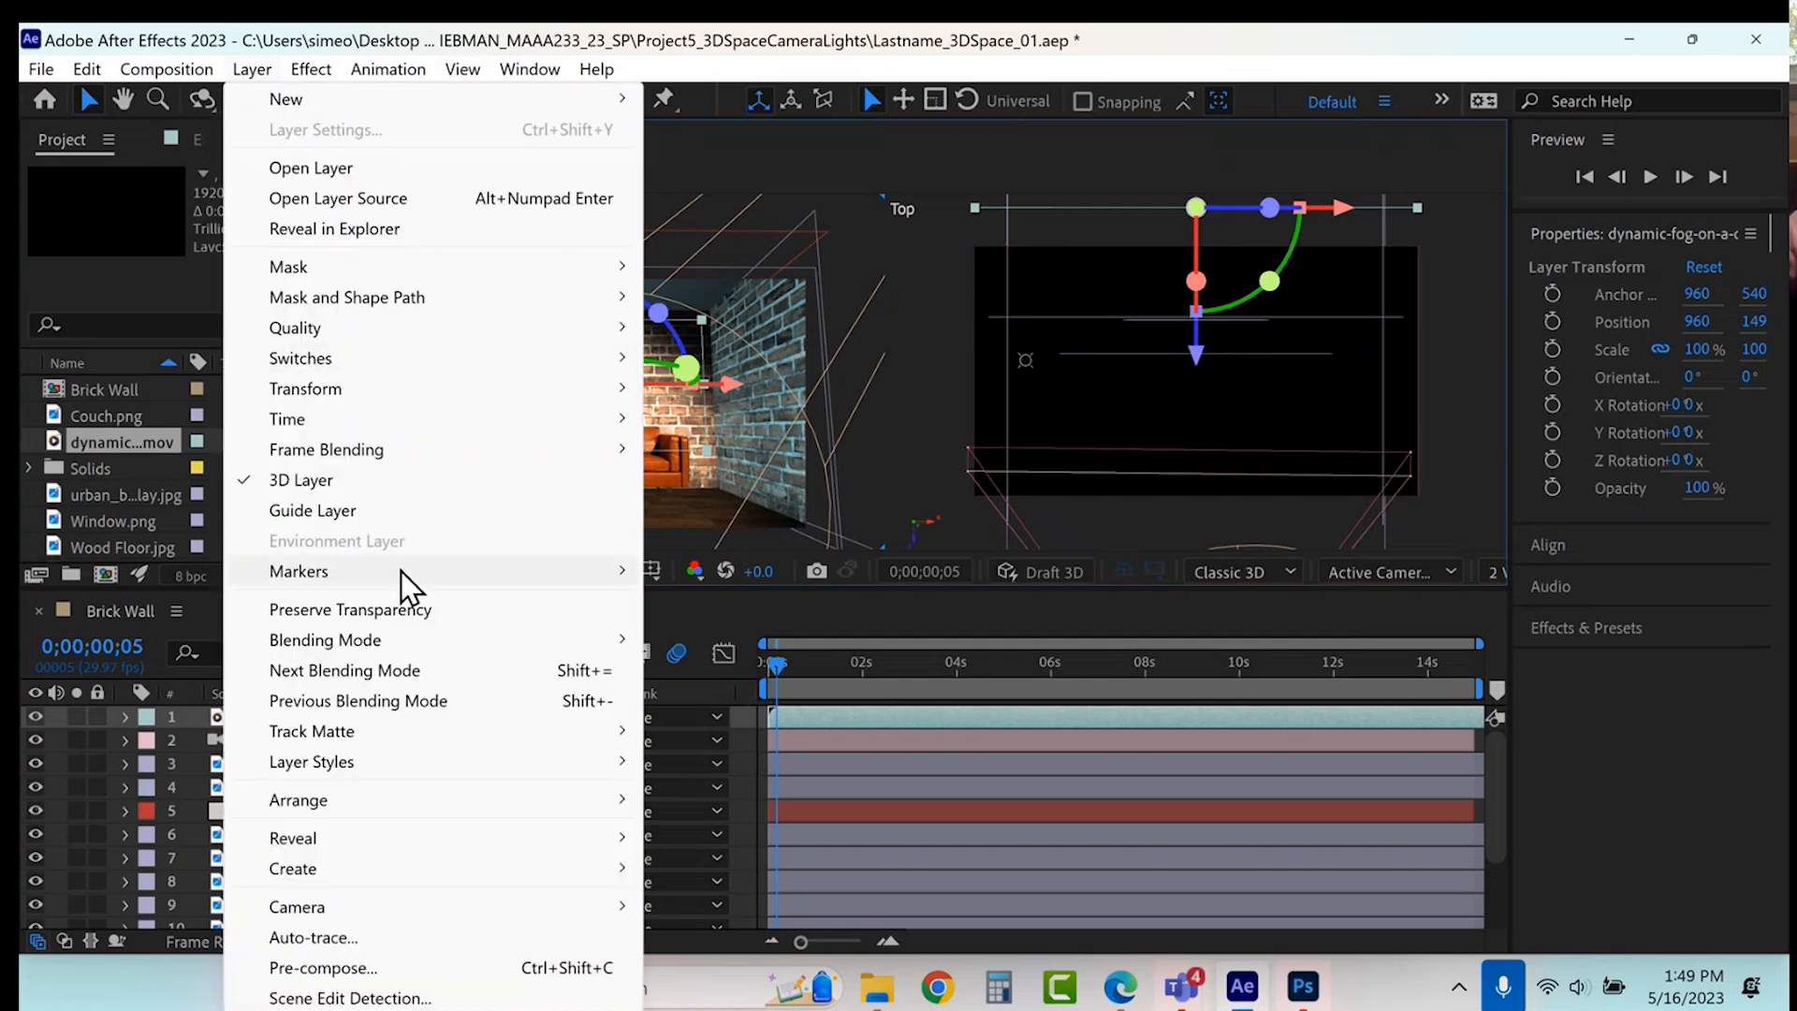
mouse_move(395, 642)
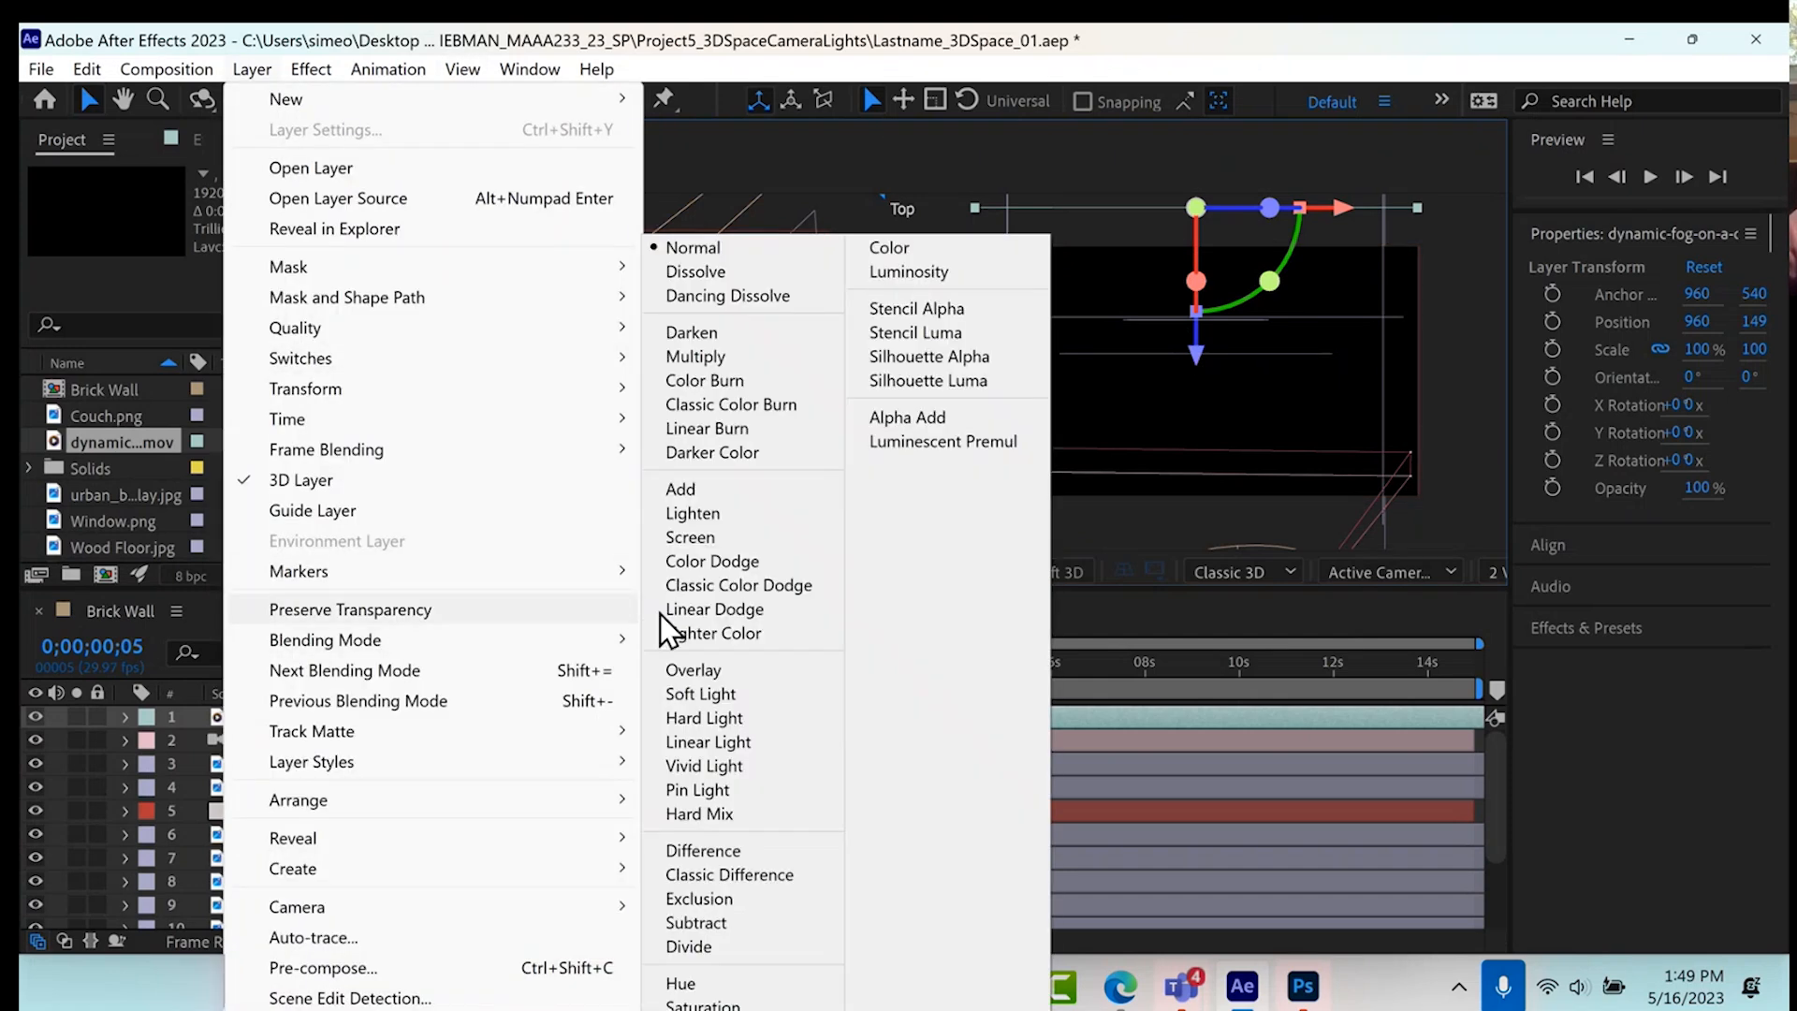
left_click(722, 606)
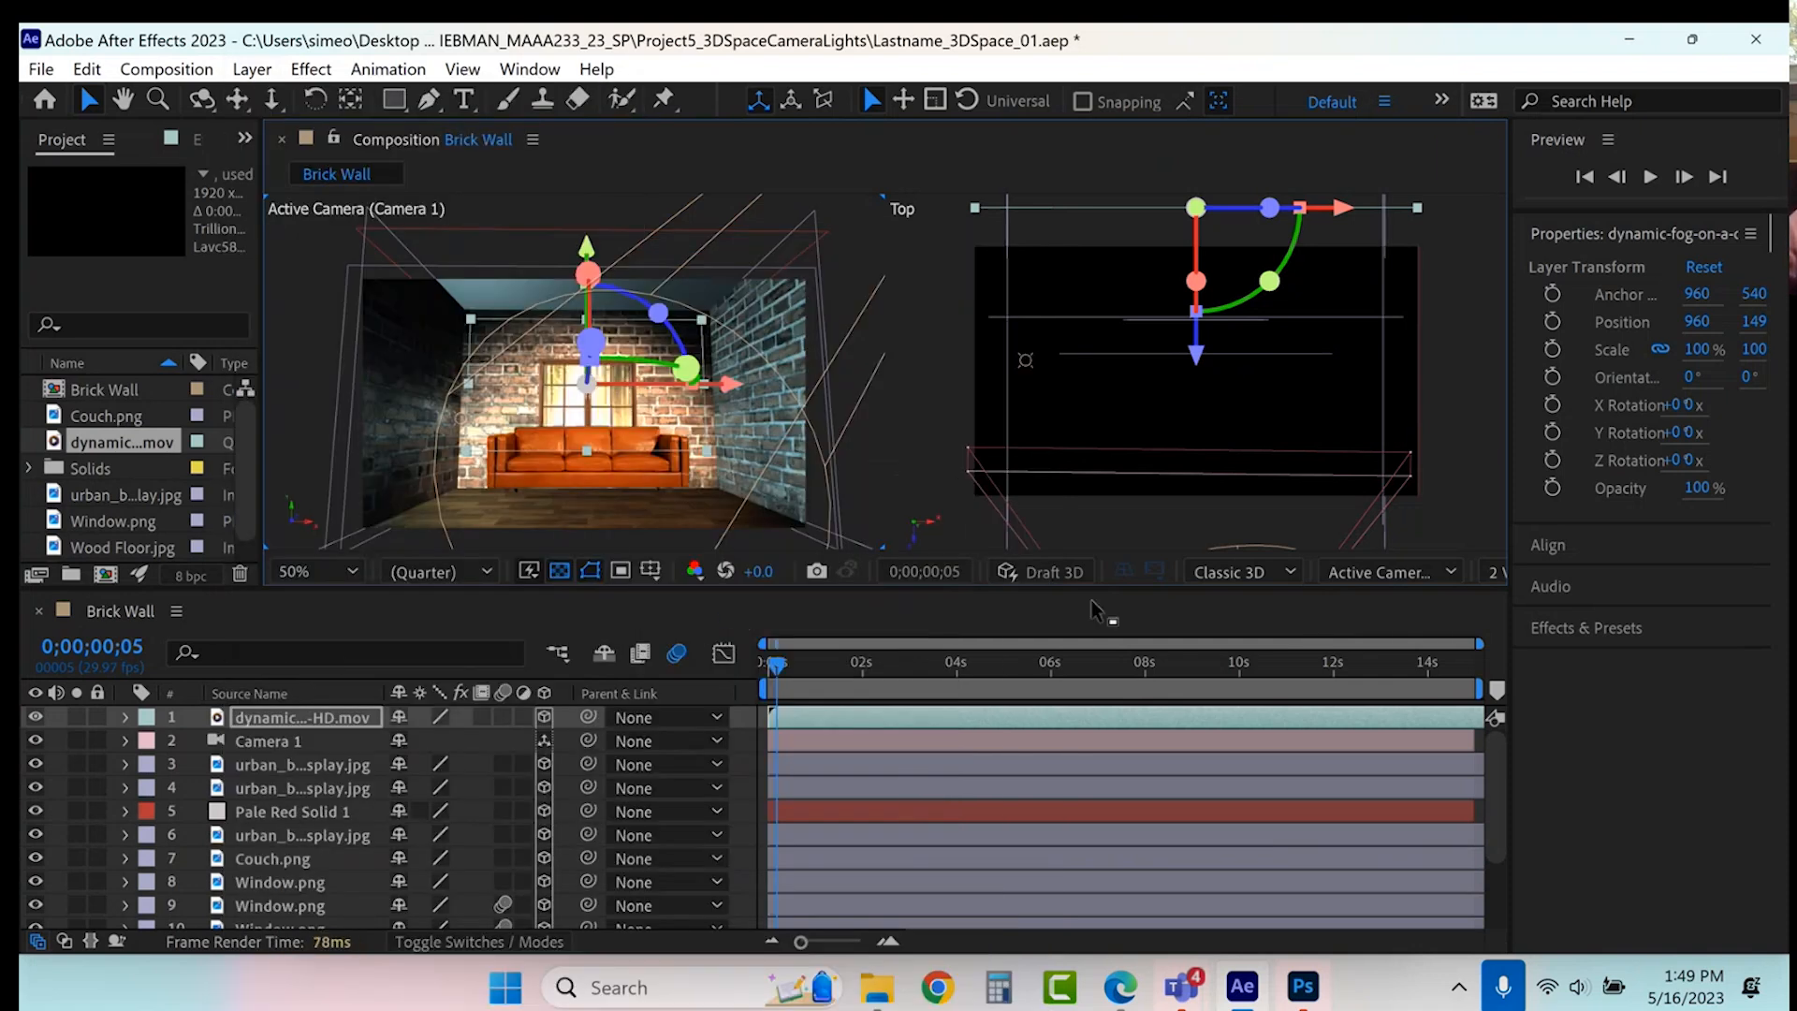
left_click(1237, 660)
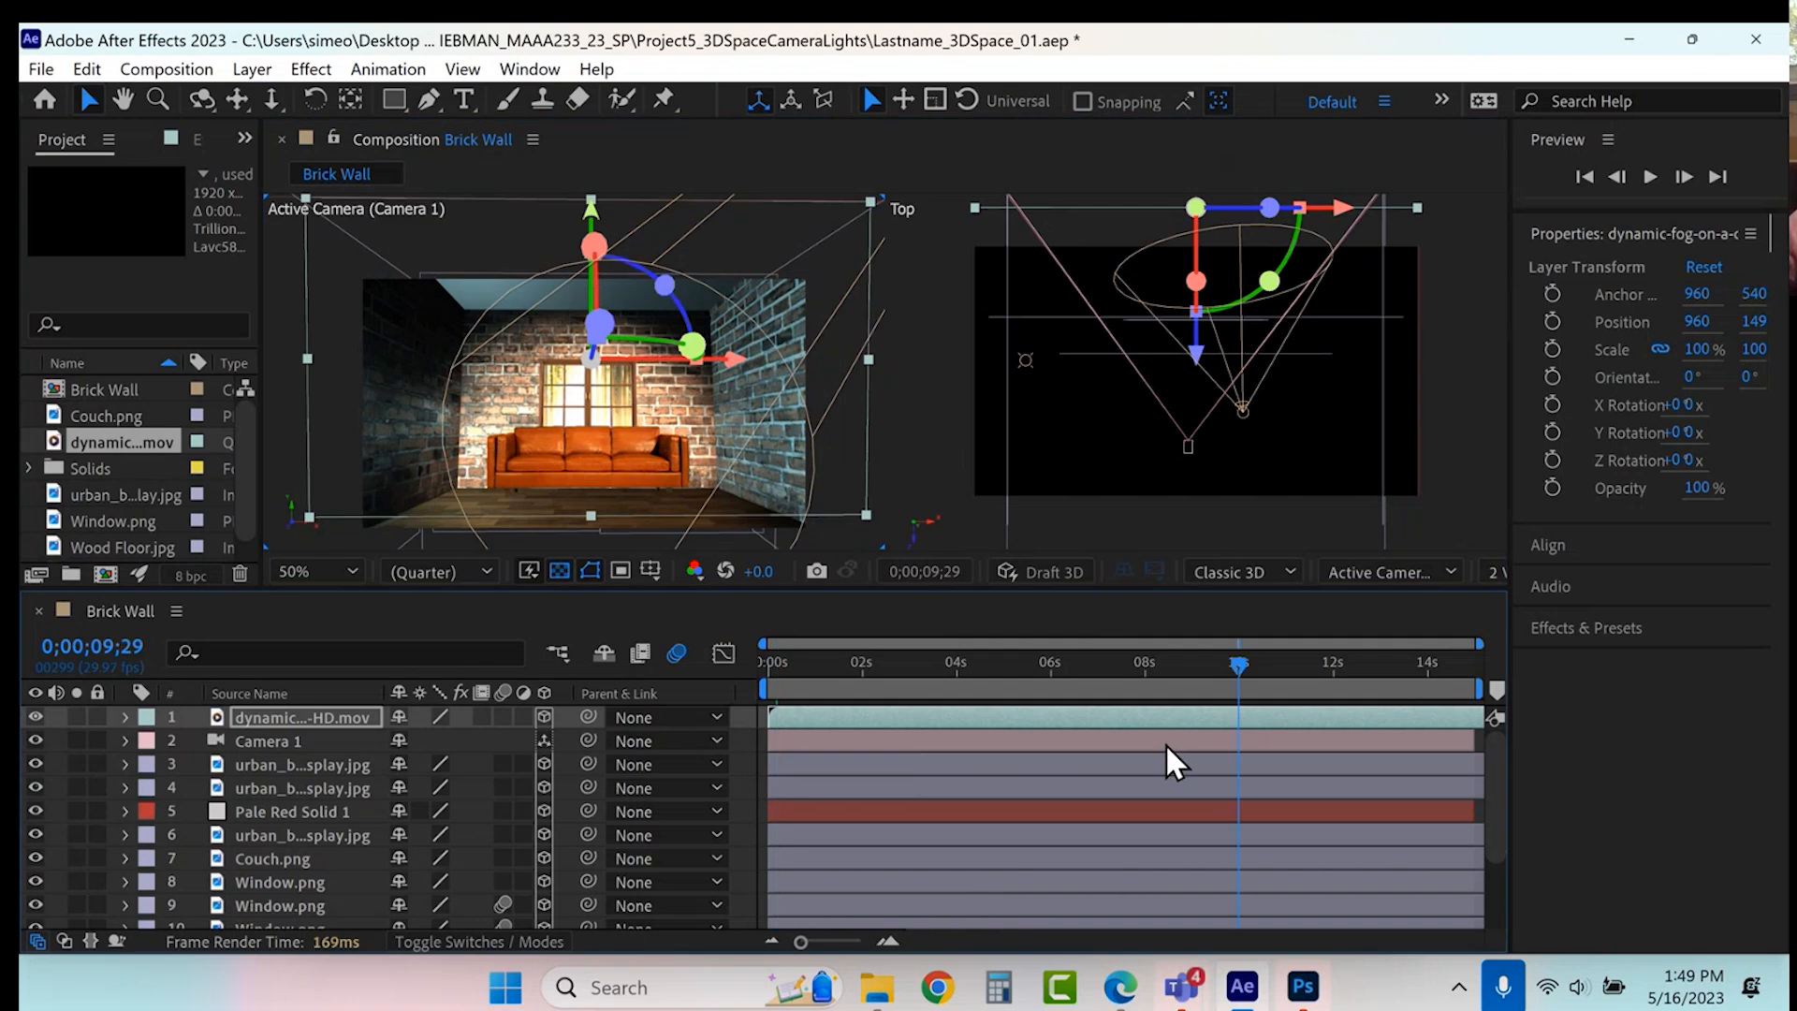
left_click(1340, 671)
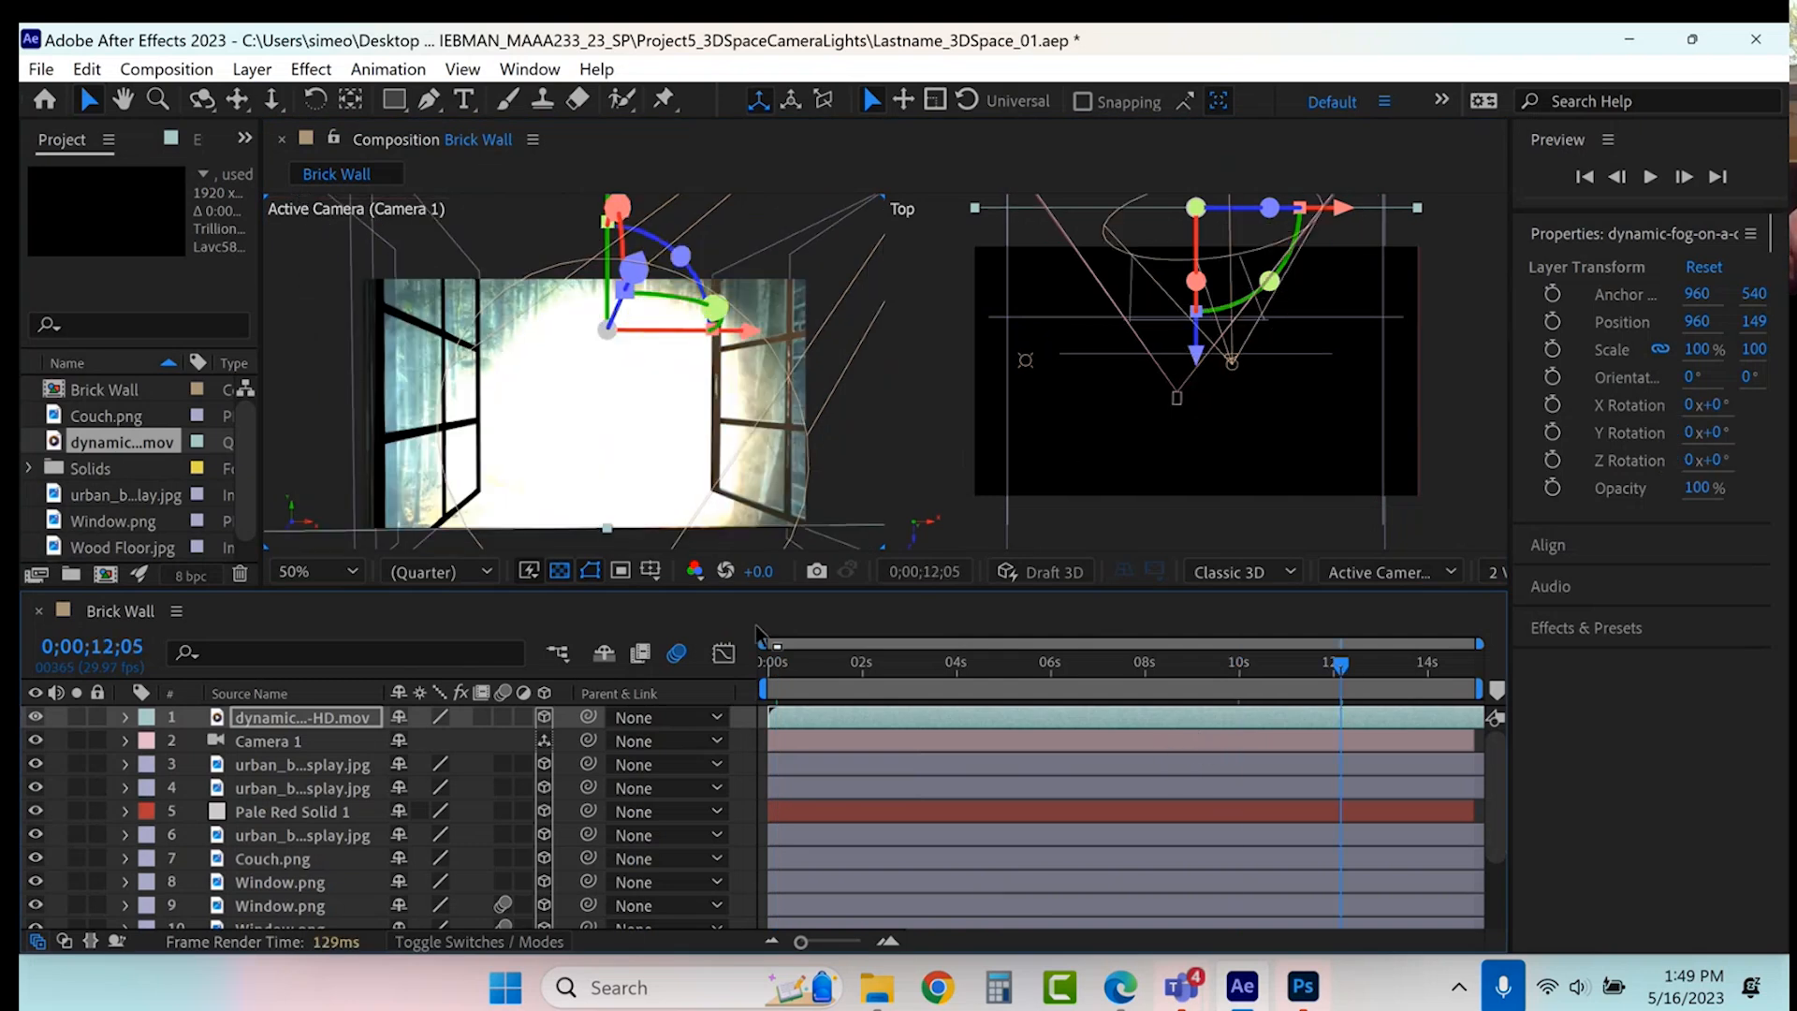
- At 0;00;08;22, lower the fog layer to about Y 301 and scale it down to 39%
left_click(1179, 670)
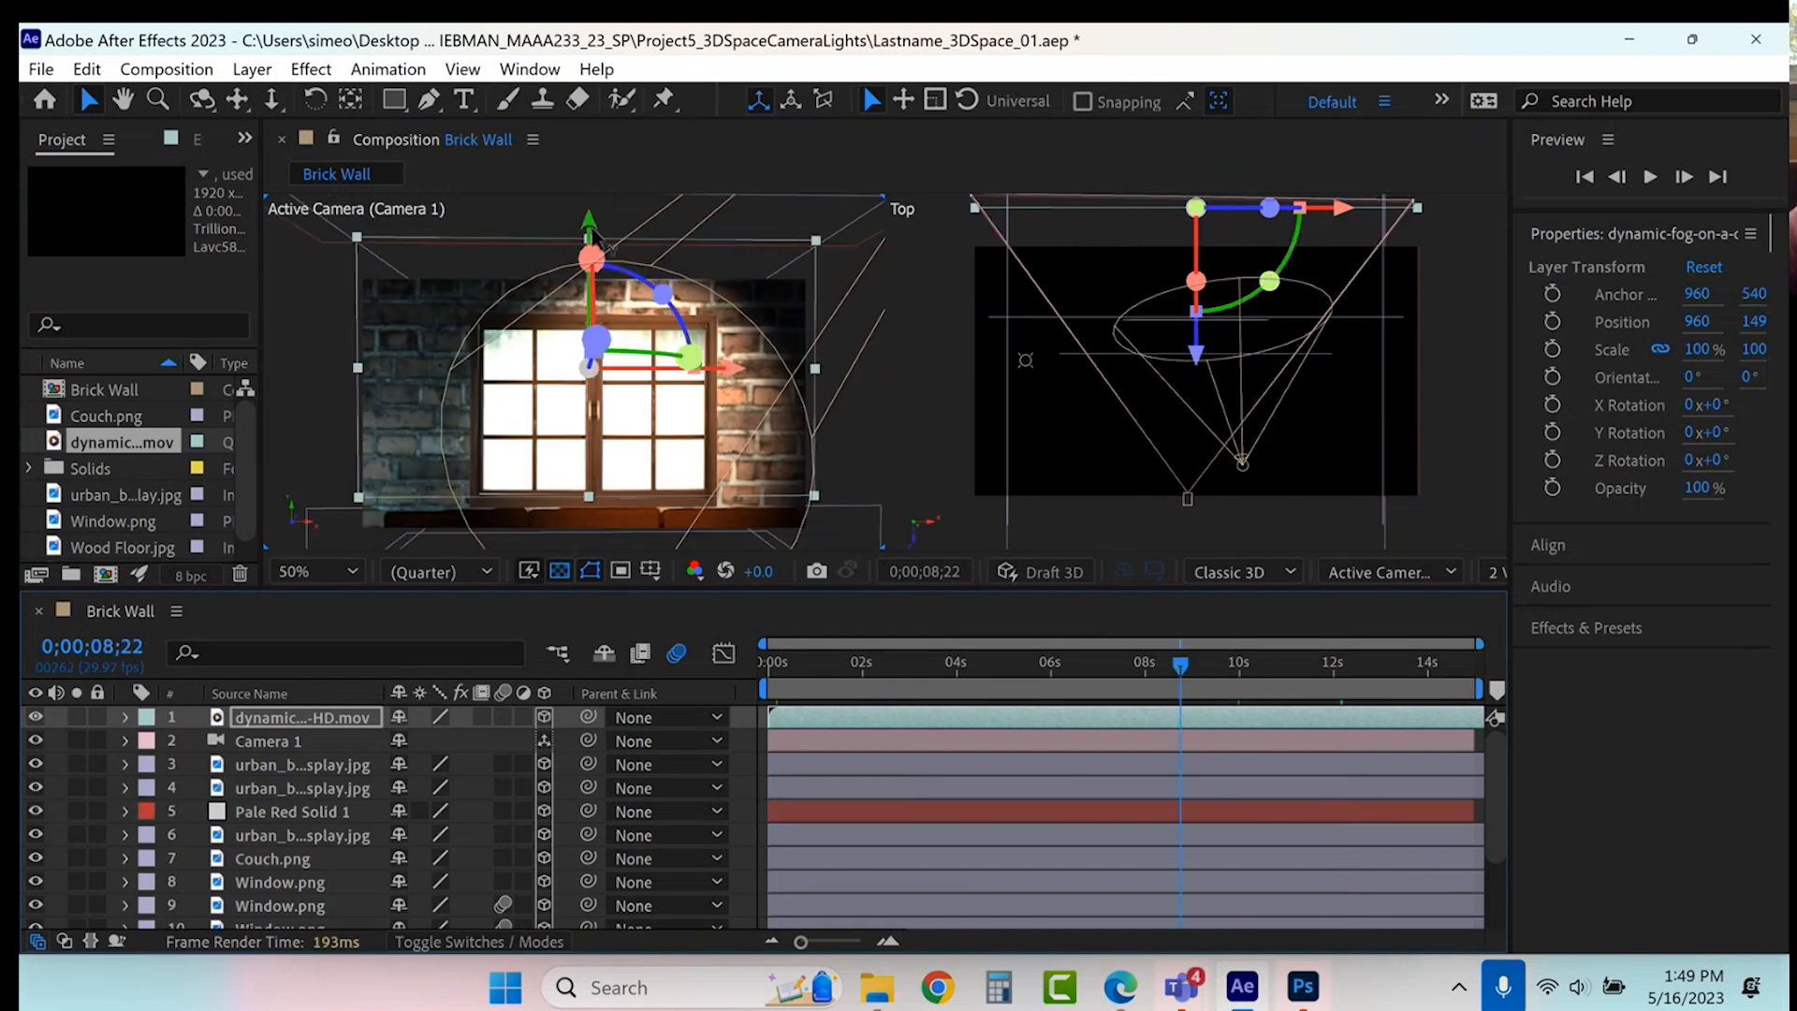
left_click_drag(589, 234, 593, 273)
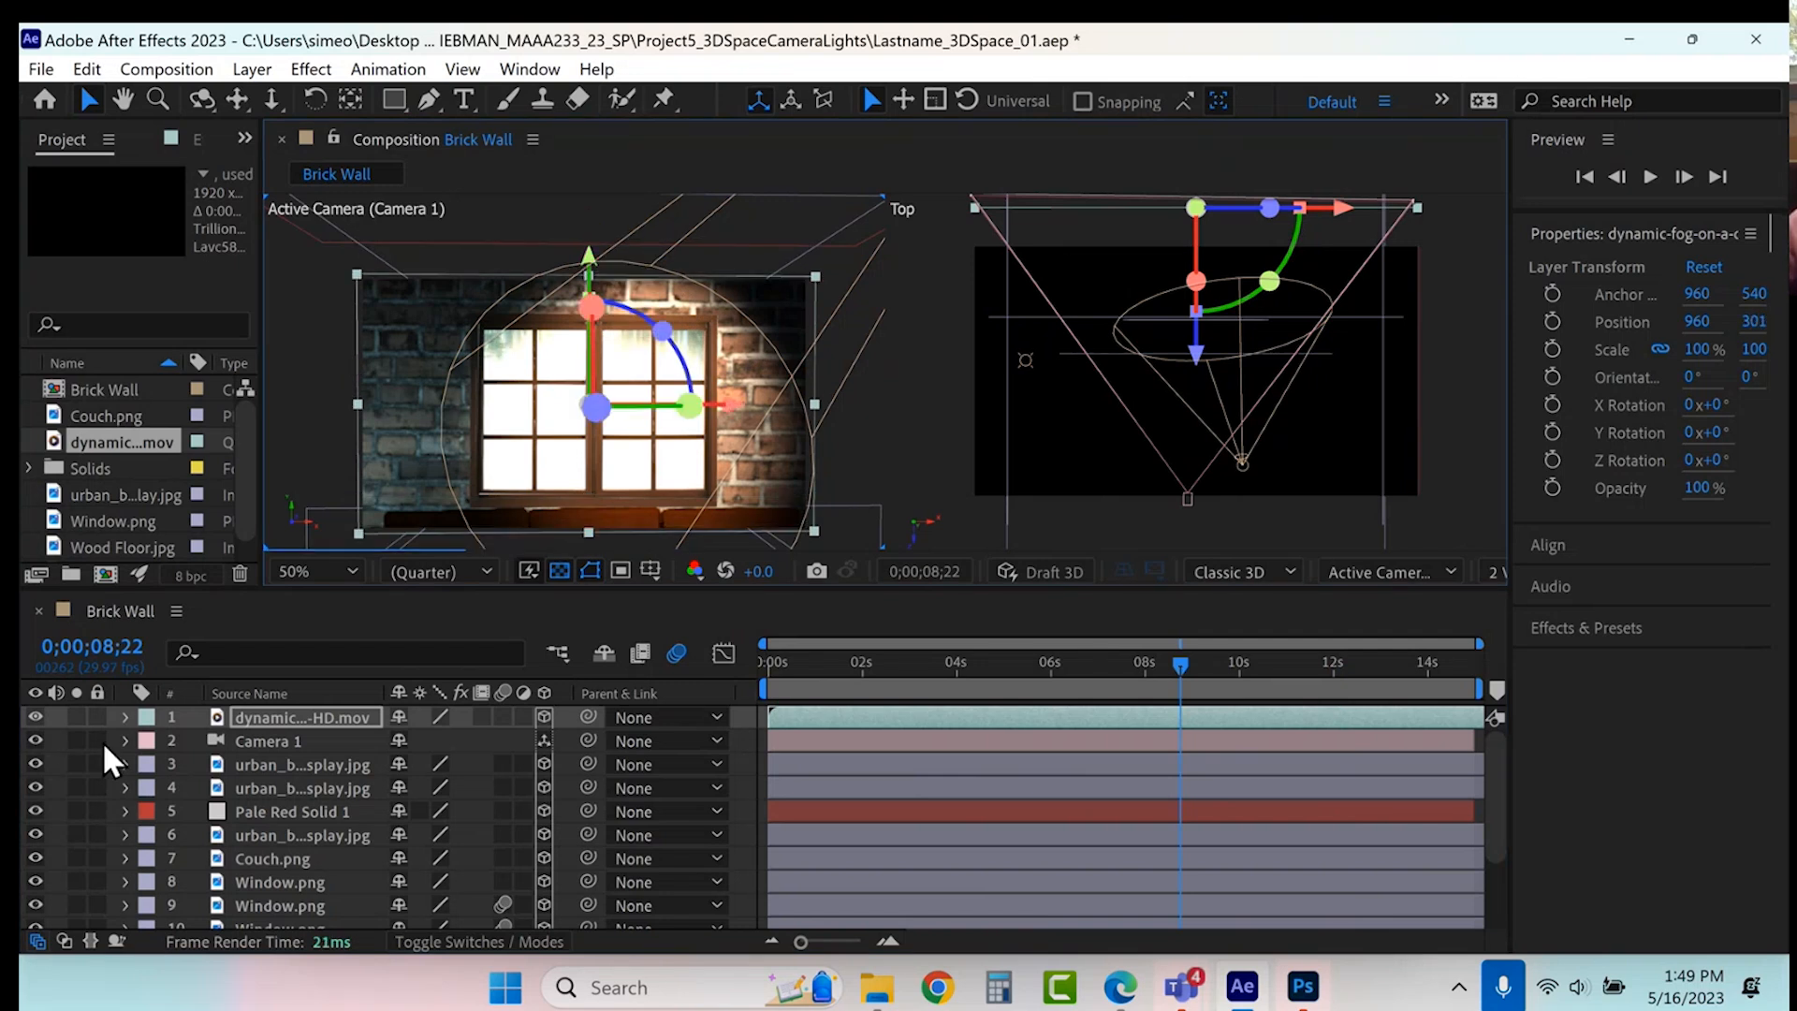
left_click(125, 720)
left_click(147, 736)
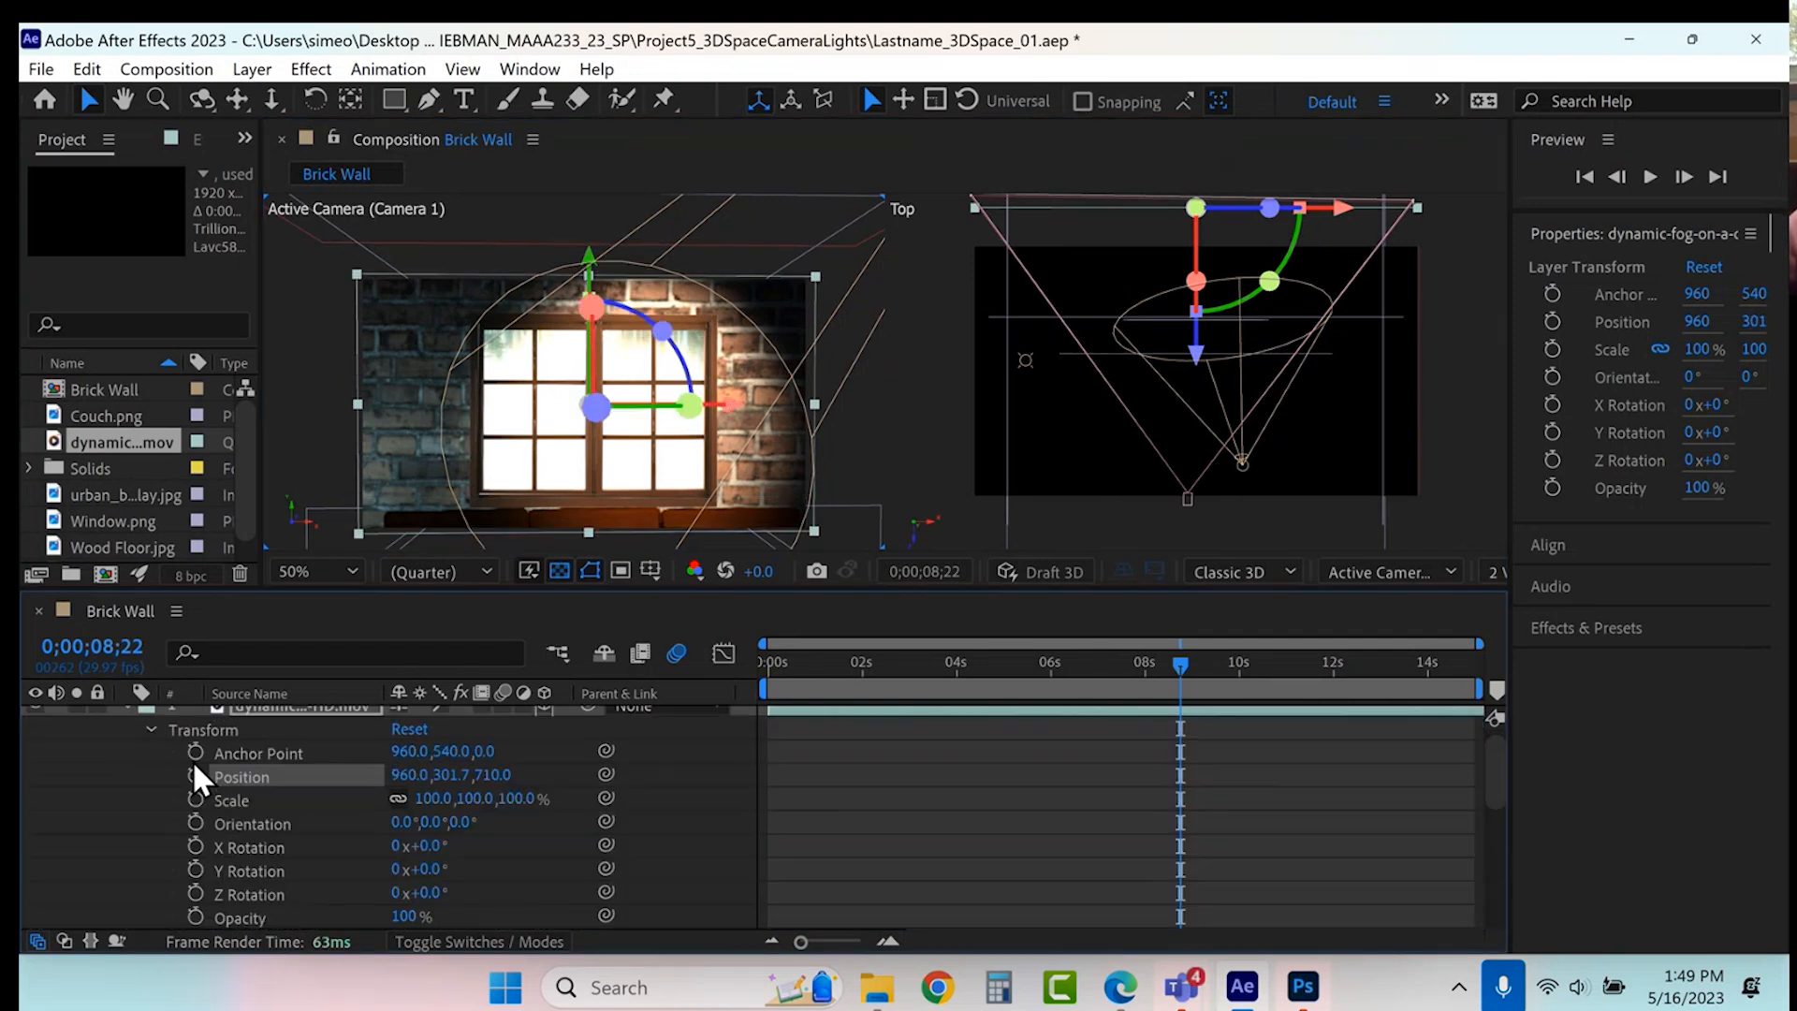
left_click_drag(433, 803, 151, 736)
left_click(150, 732)
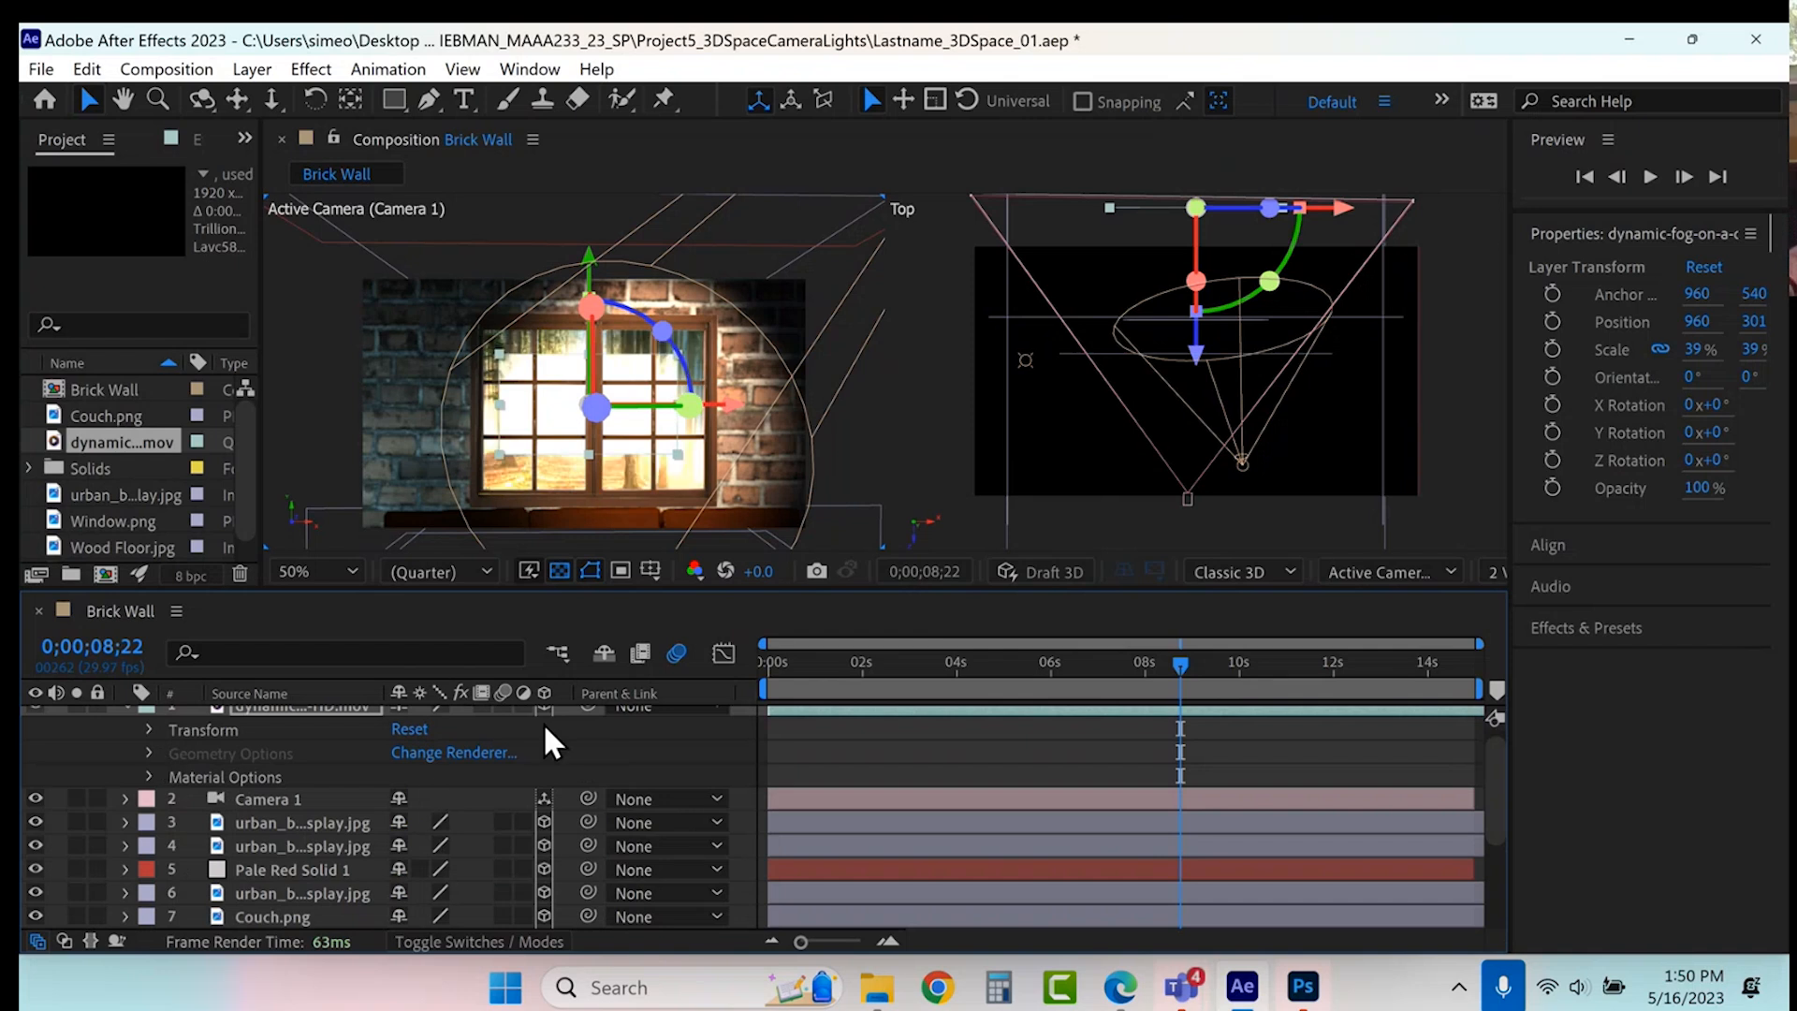
- Turn off Accepts Lights in the fog layer's material options
left_click(149, 776)
scroll(146, 773, "down", 1)
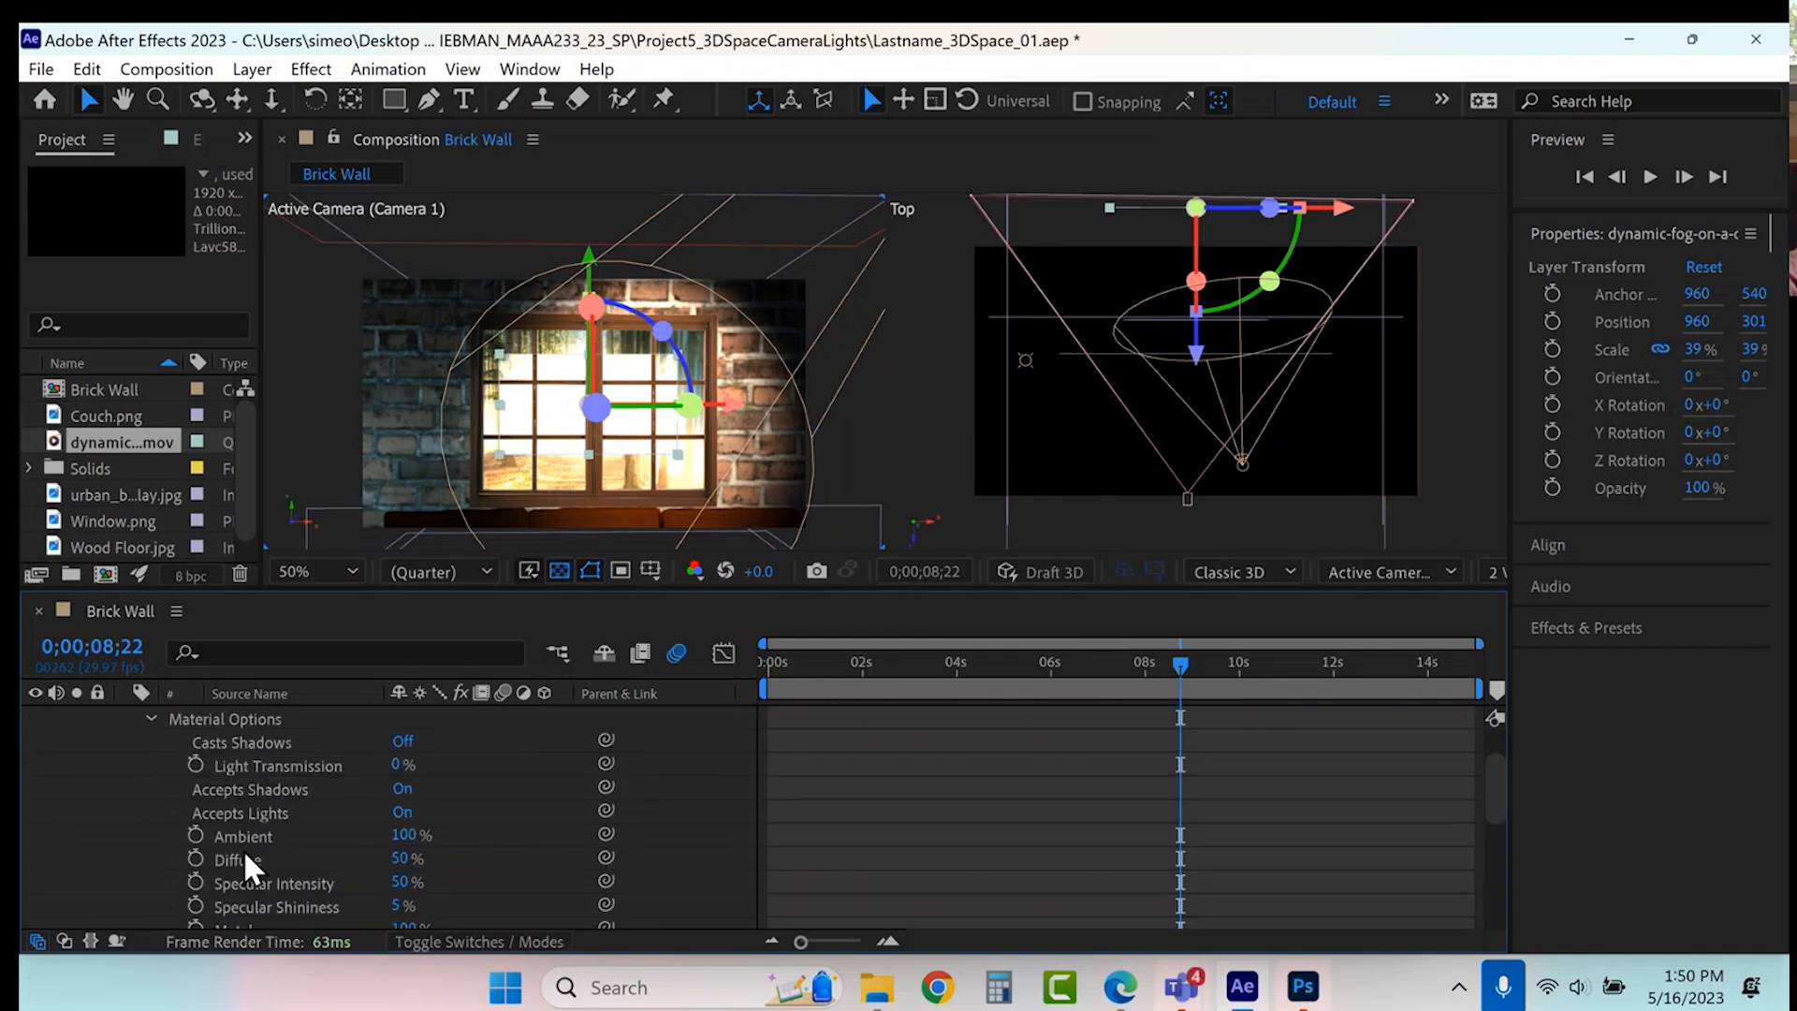
left_click(391, 813)
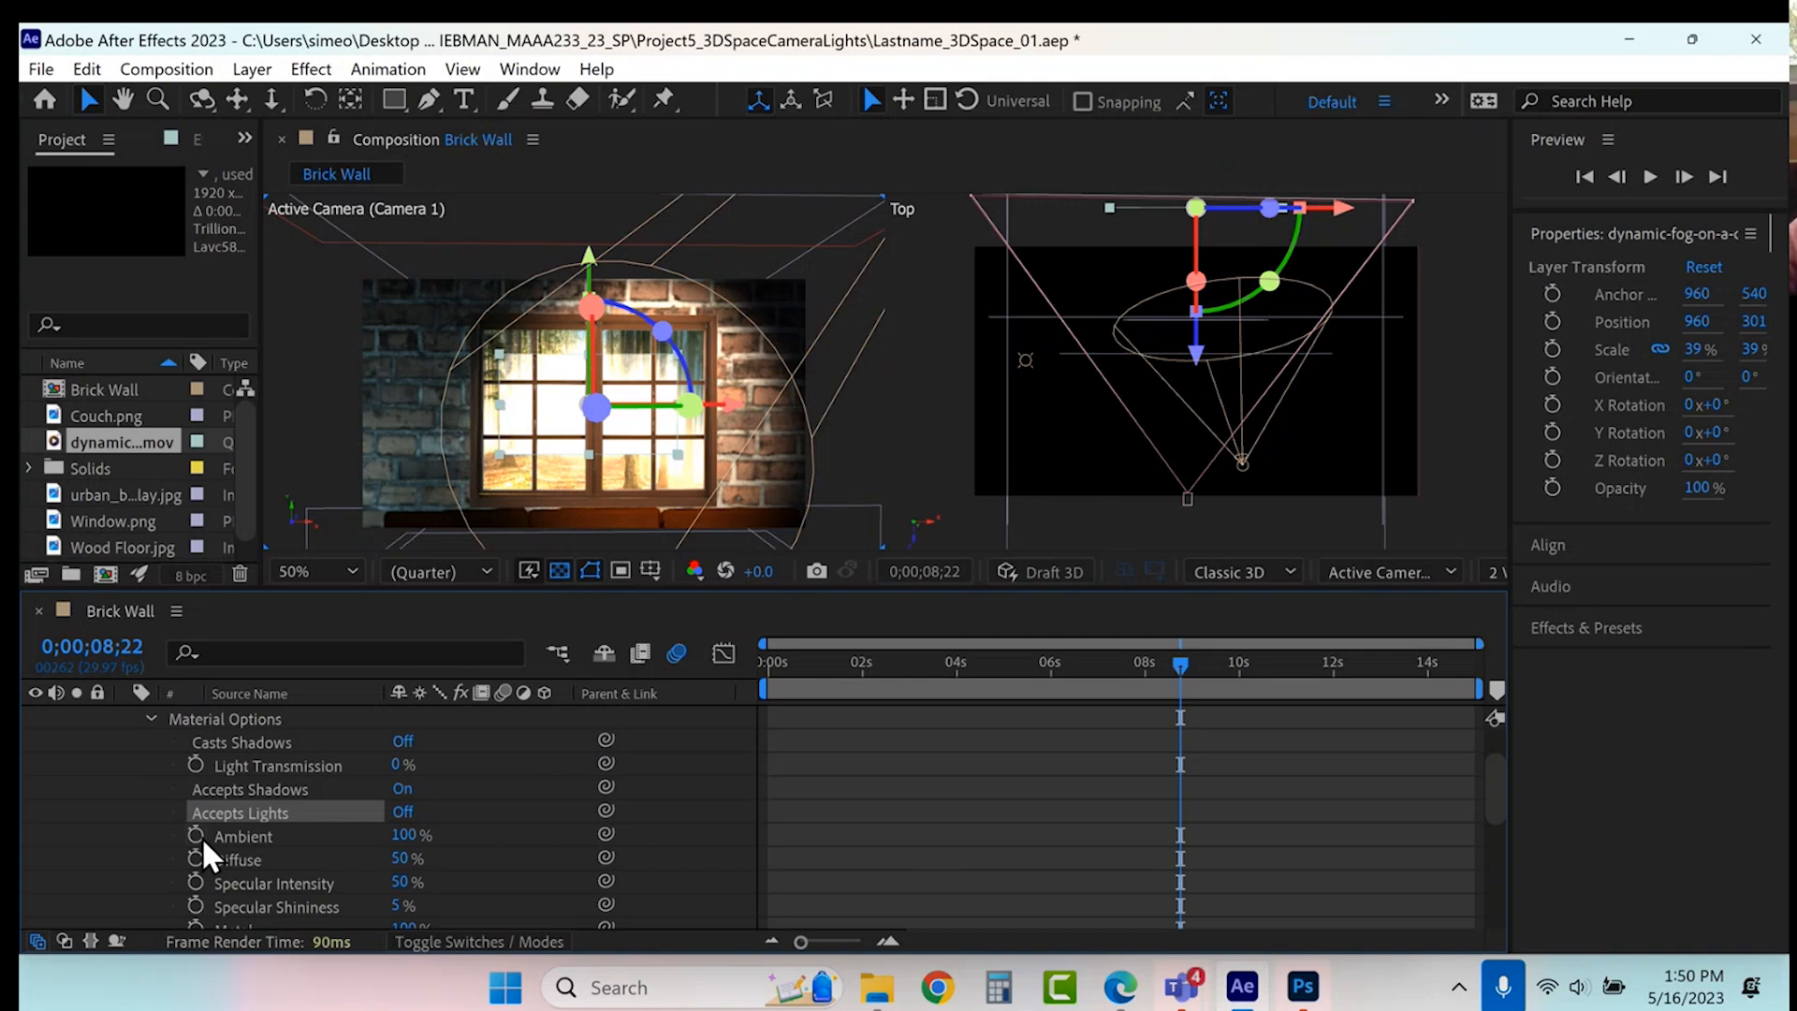
scroll(201, 835, "up", 1)
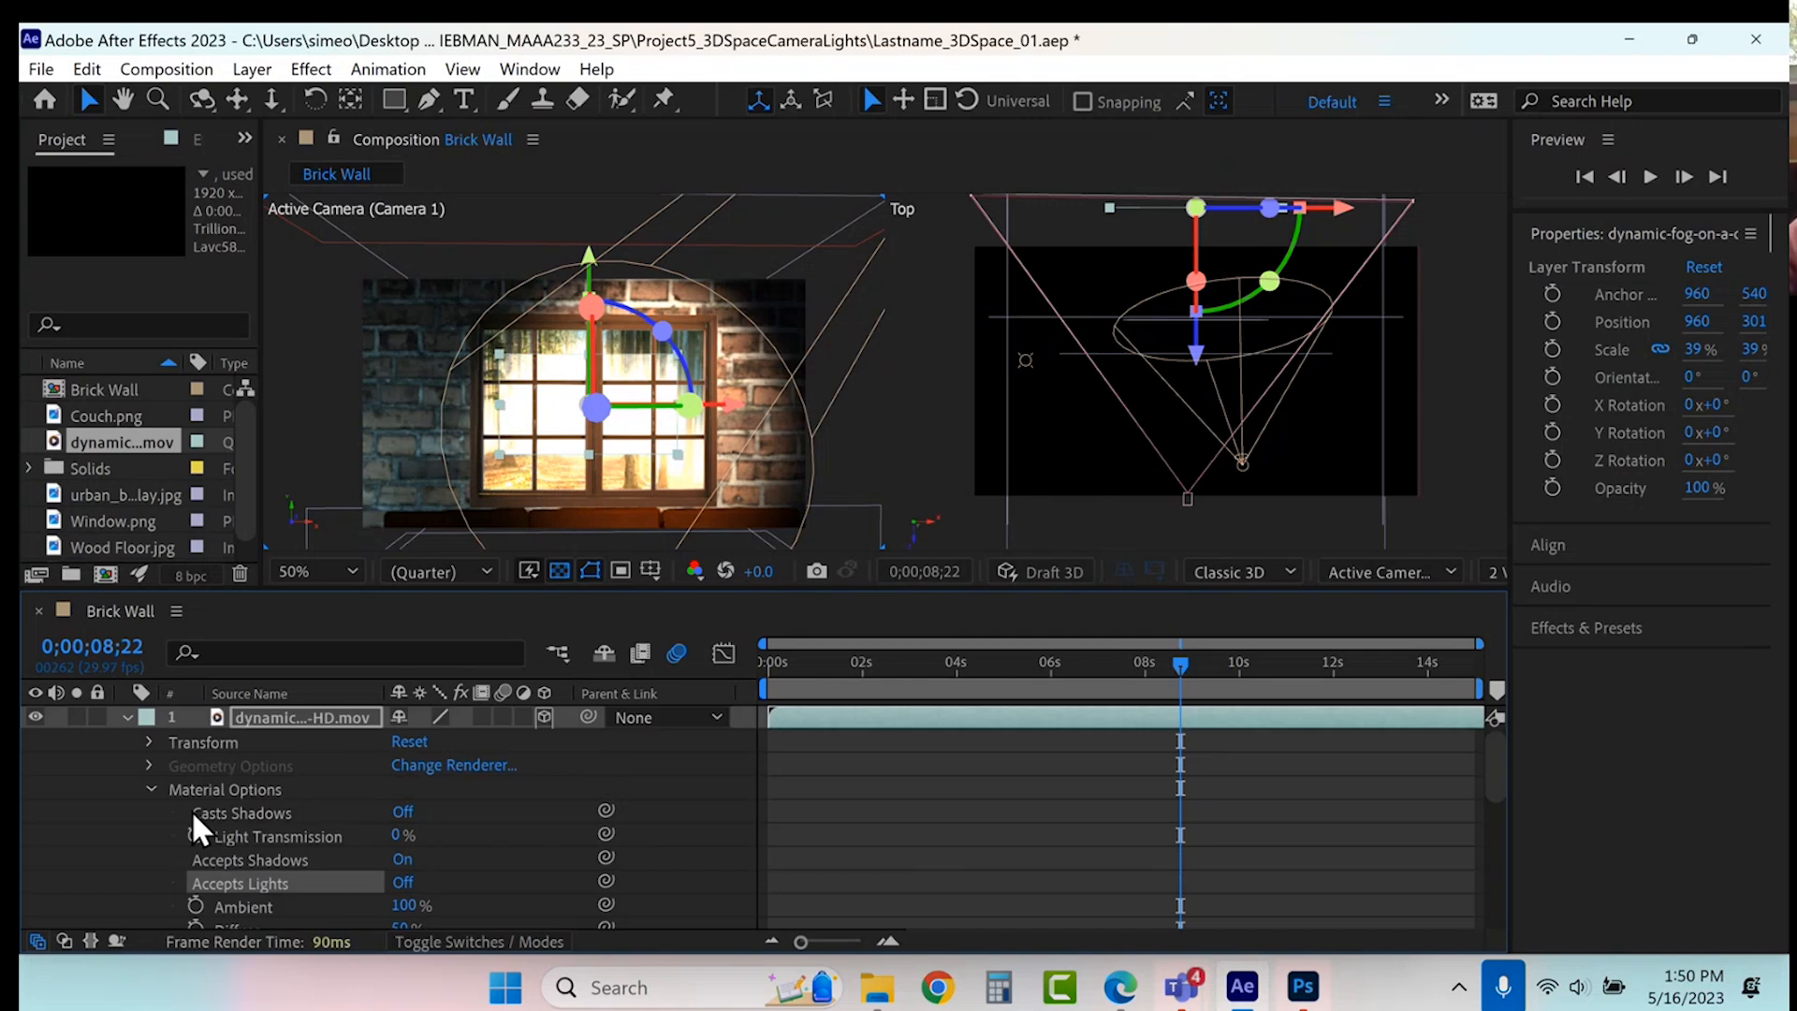
- Scale the fog layer up to 391% and reduce its opacity to 44%
left_click(147, 740)
left_click_drag(427, 799, 826, 708)
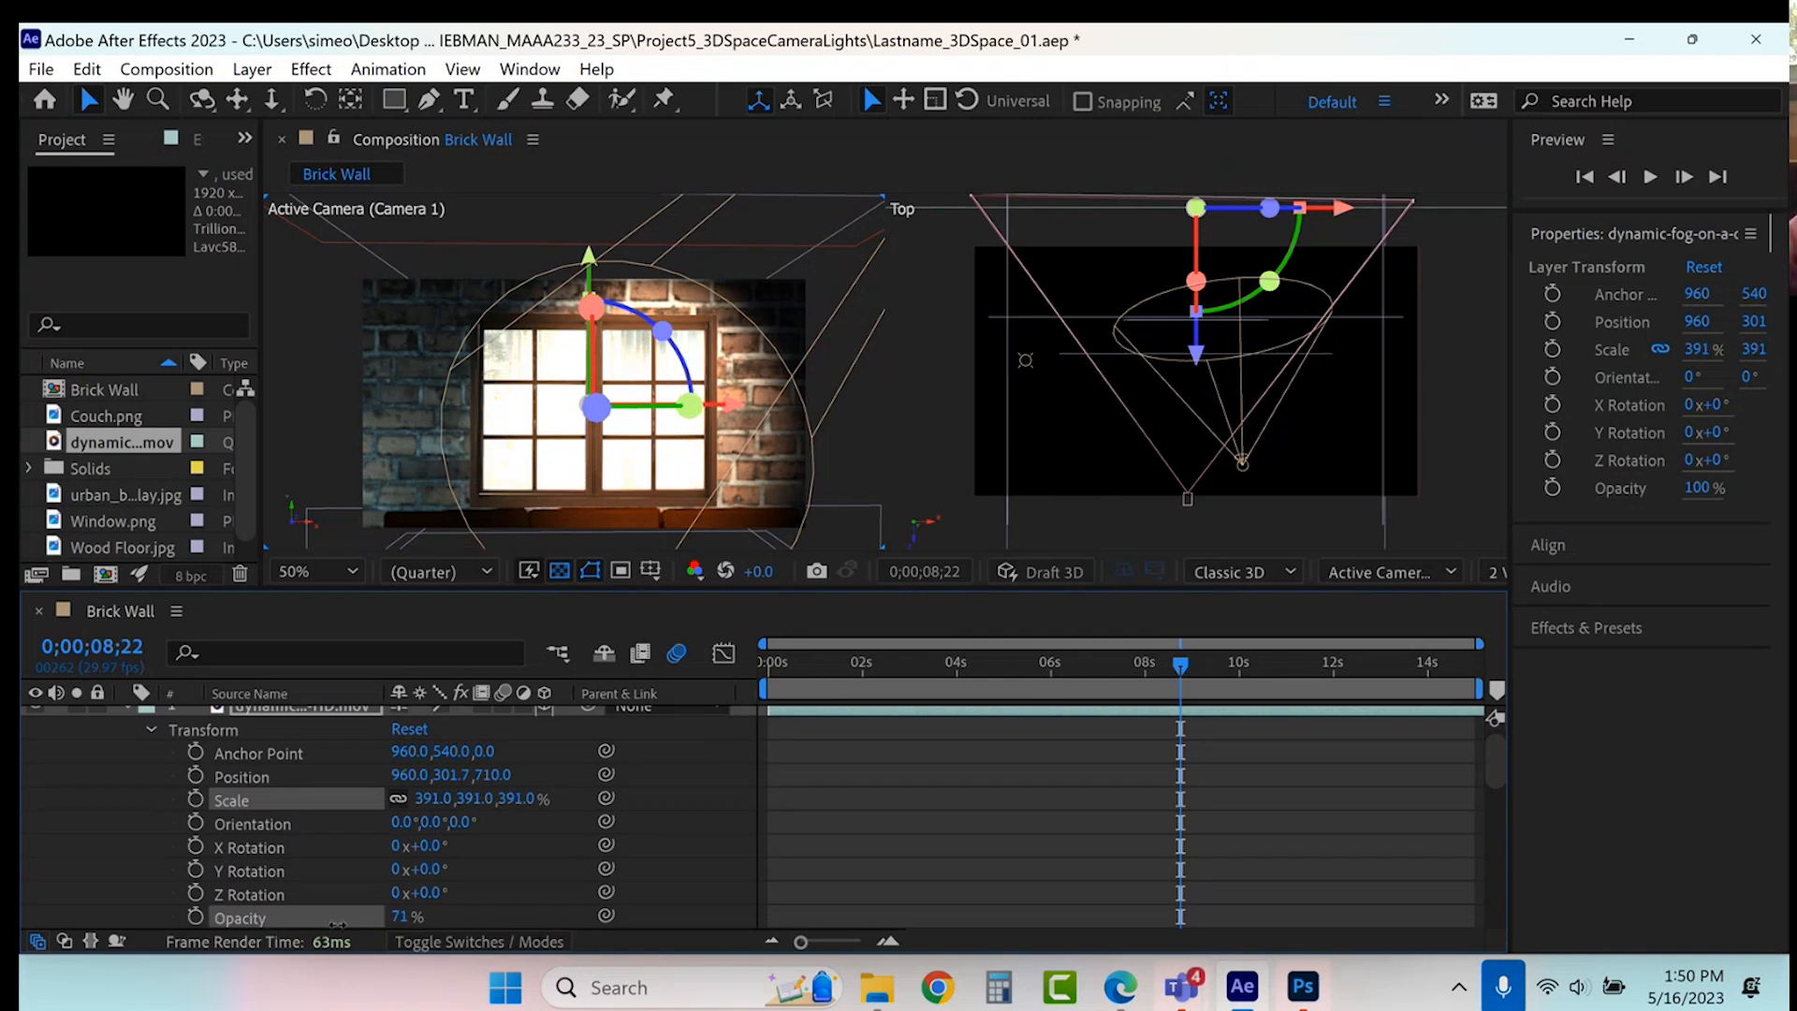
left_click_drag(337, 924, 312, 924)
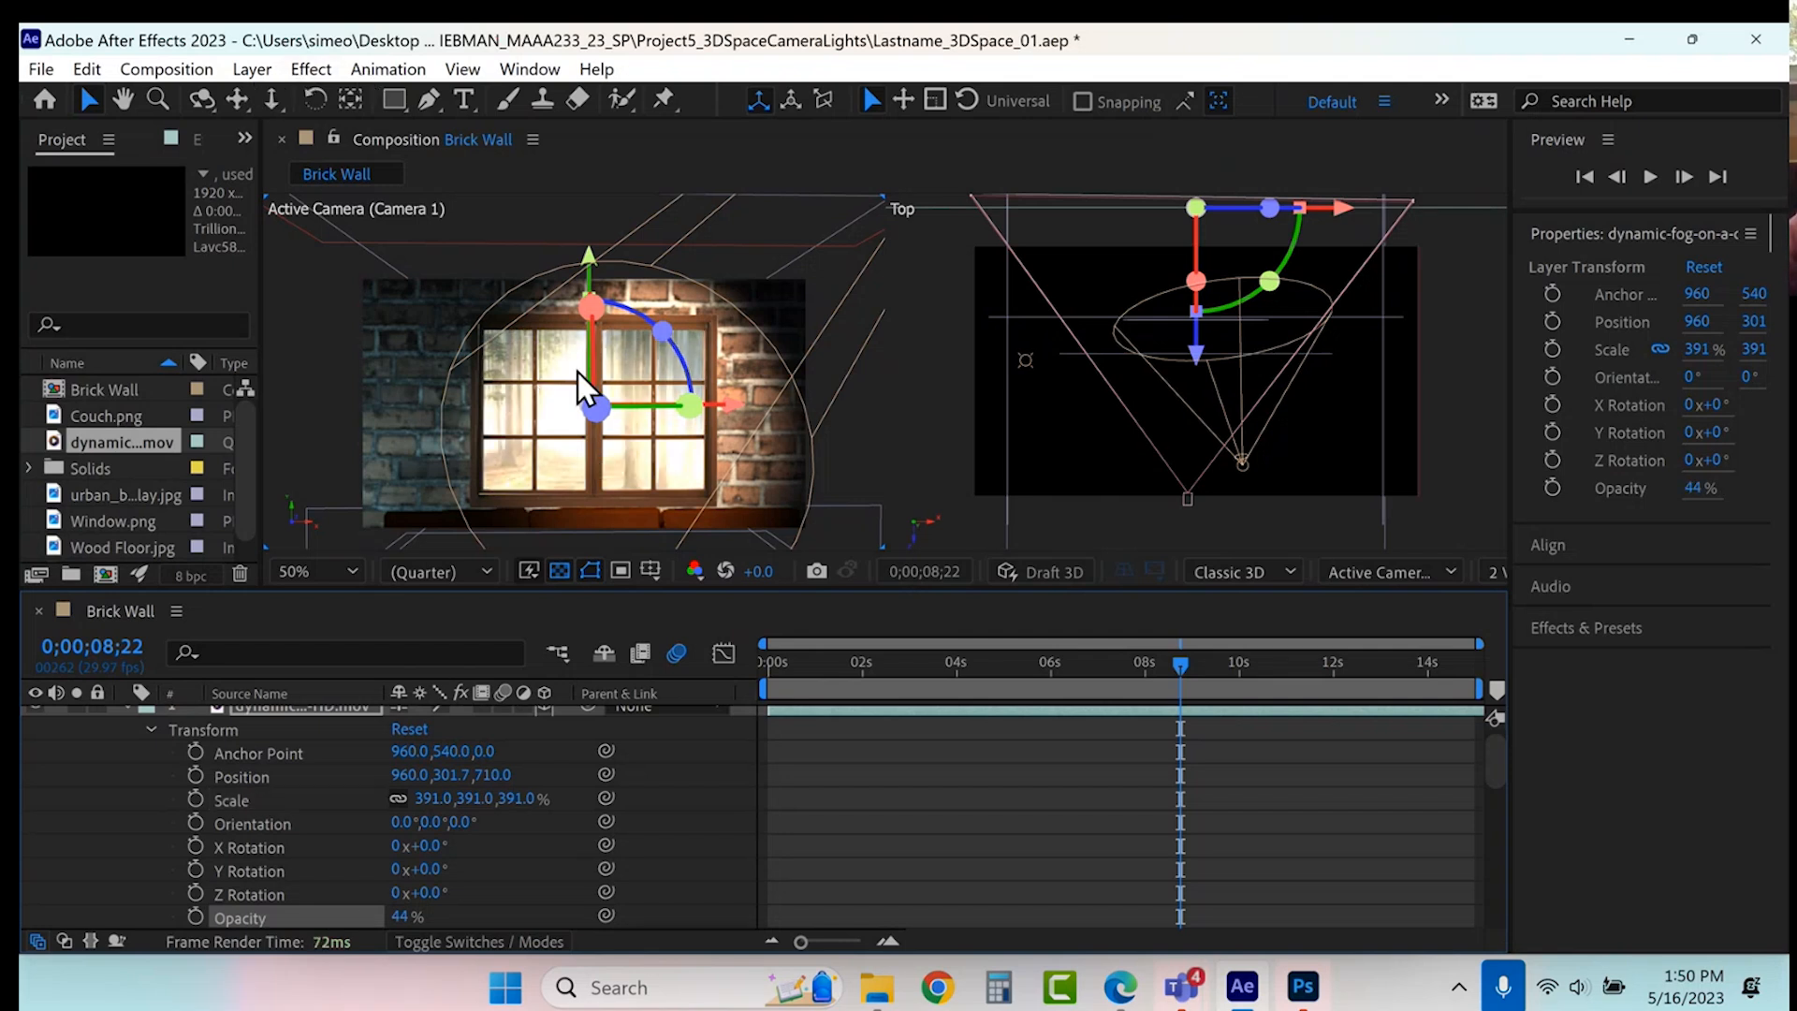
- Try the Multiply blending mode on the fog layer, checking it closely at the window
scroll(683, 419, "up", 2)
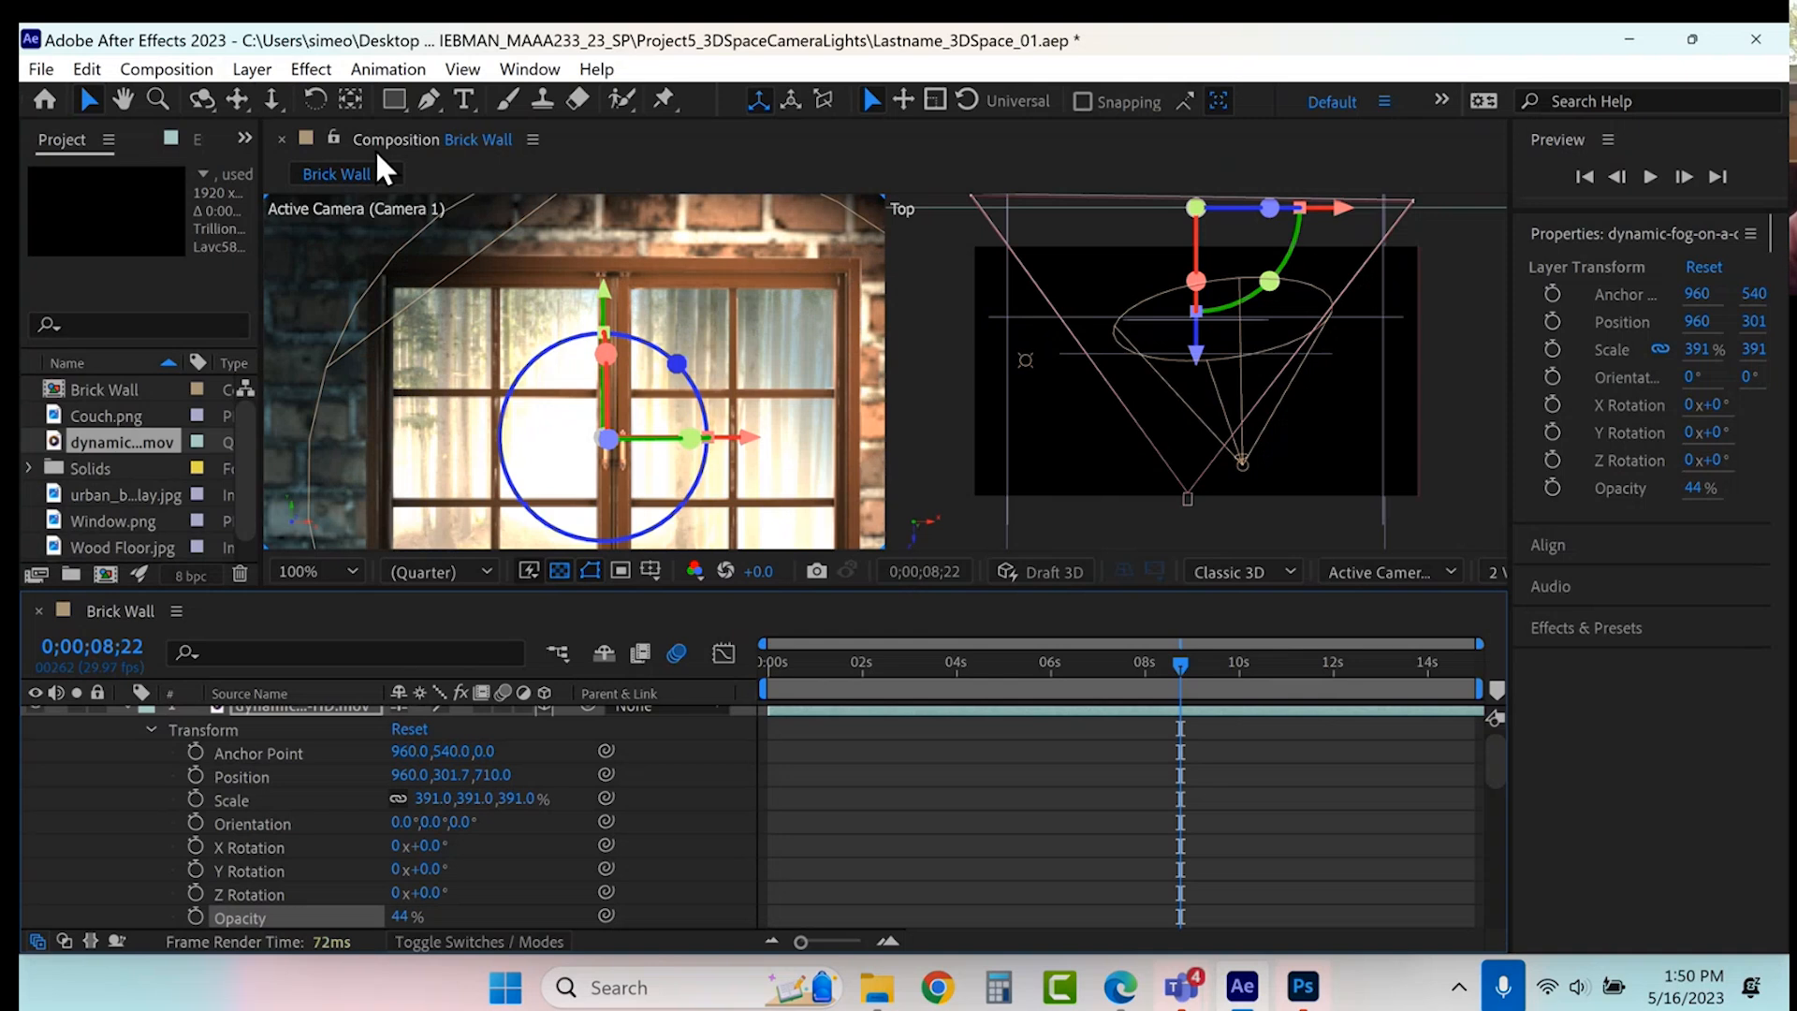
left_click(251, 68)
mouse_move(352, 636)
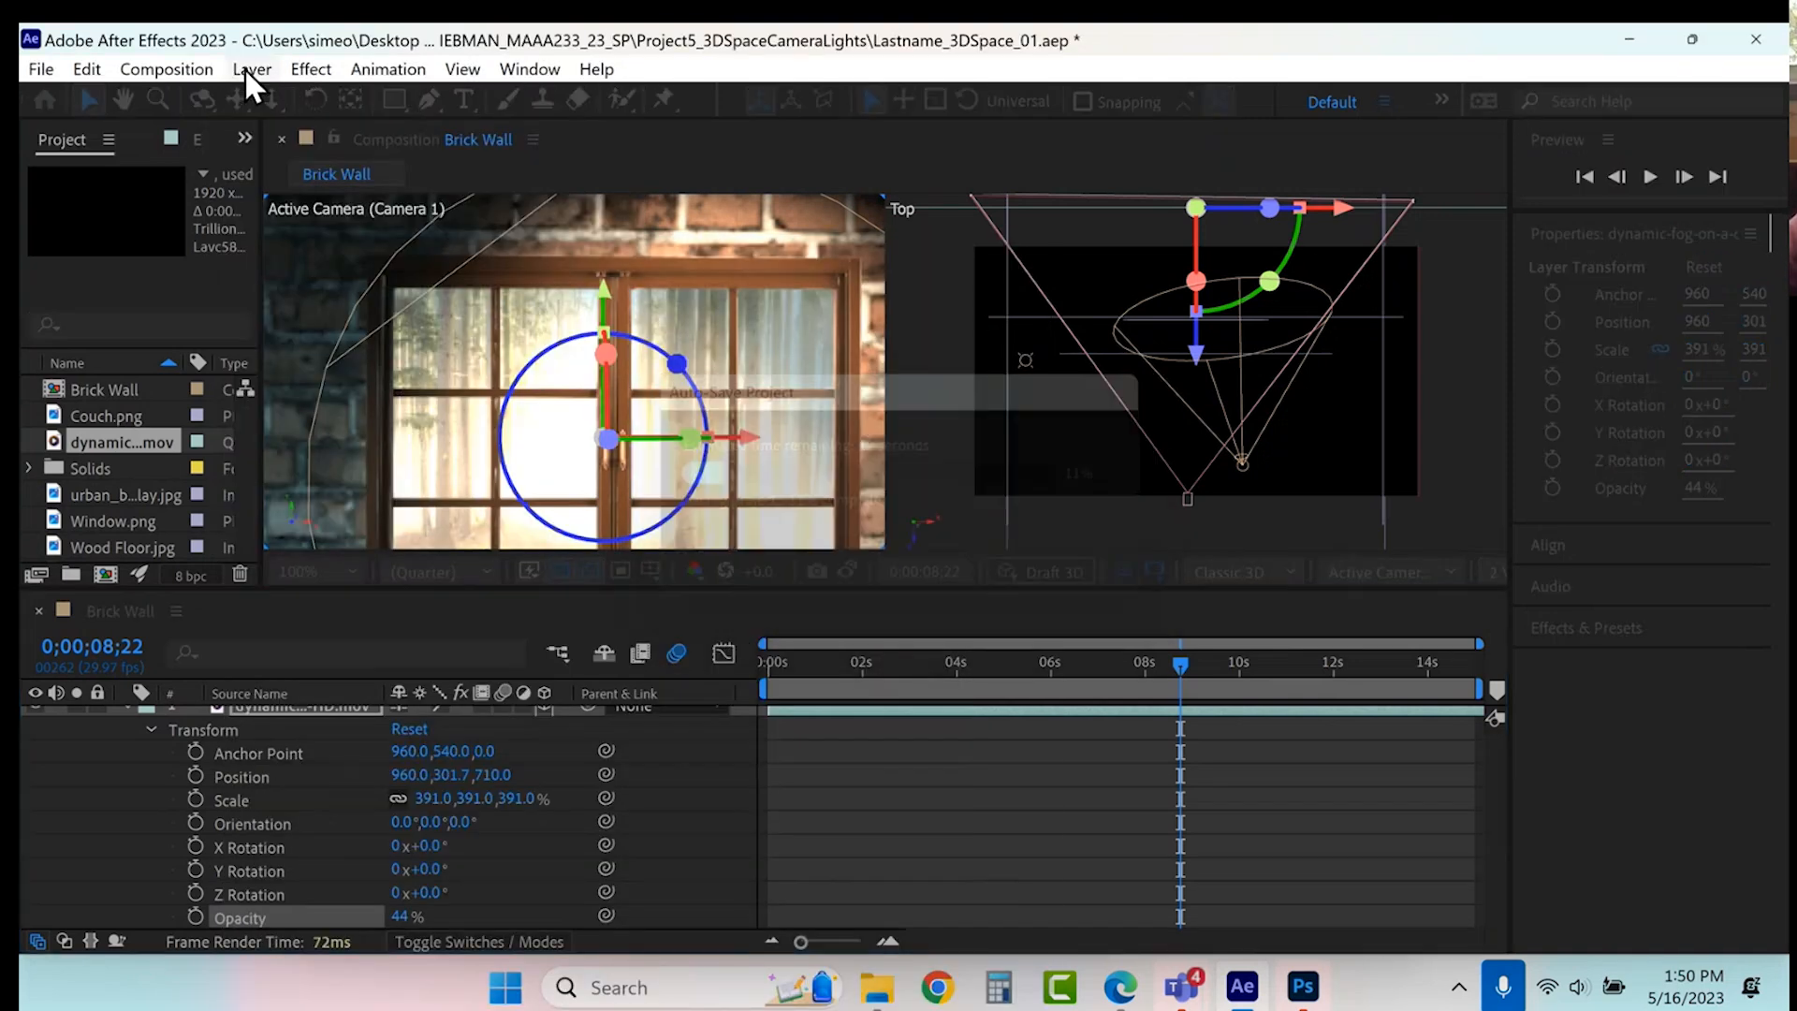
left_click(245, 68)
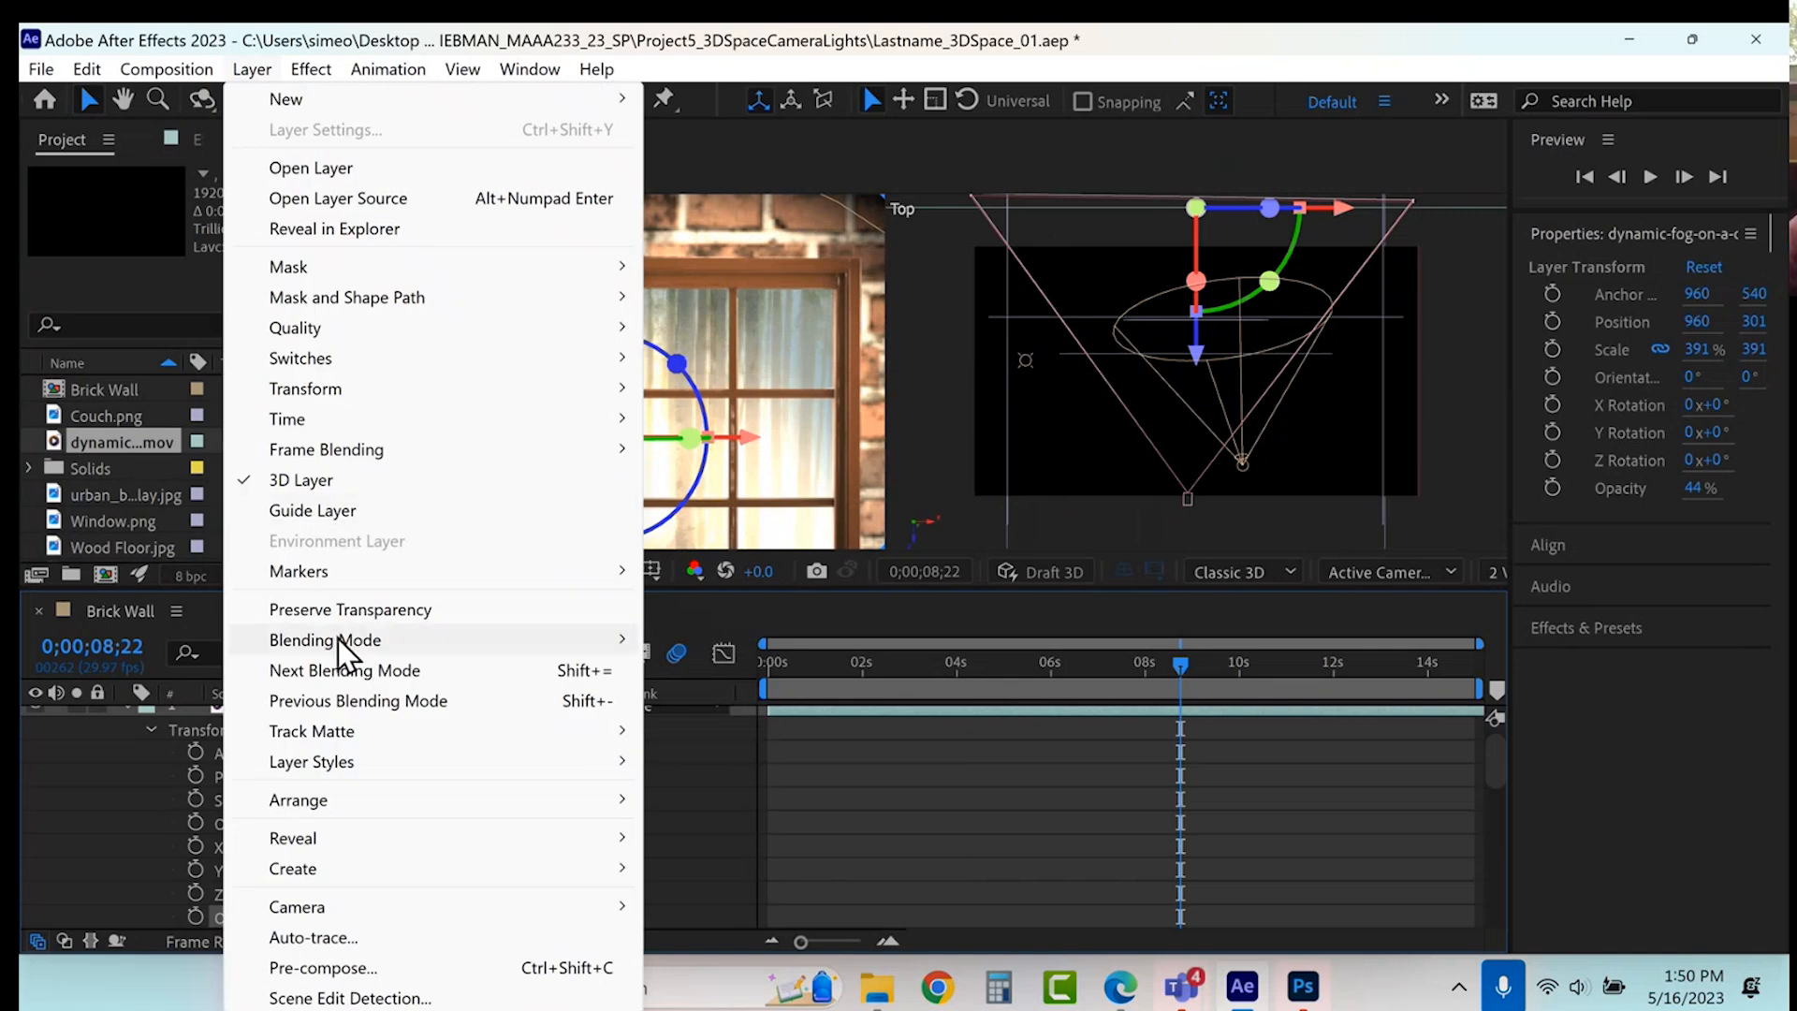
mouse_move(347, 646)
left_click(701, 349)
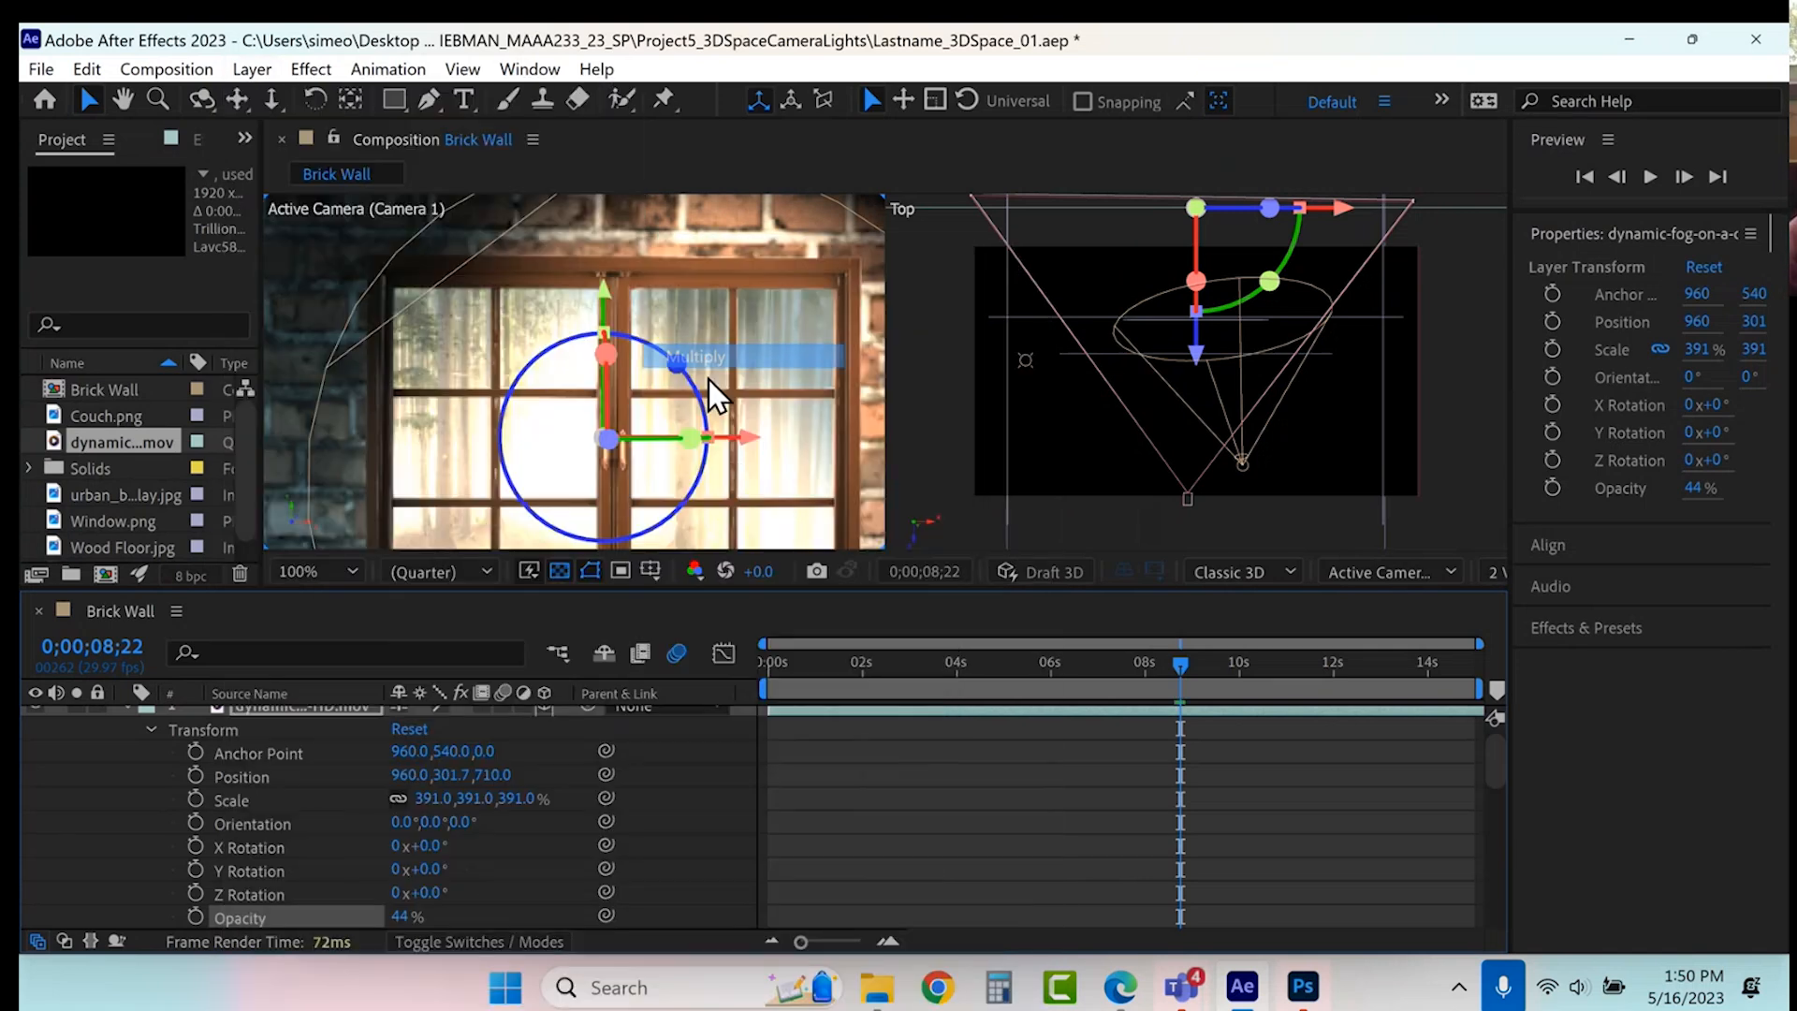
- Set the fog layer's blending mode to Add and preview the camera move from 0;00;08;22
left_click(245, 70)
mouse_move(354, 655)
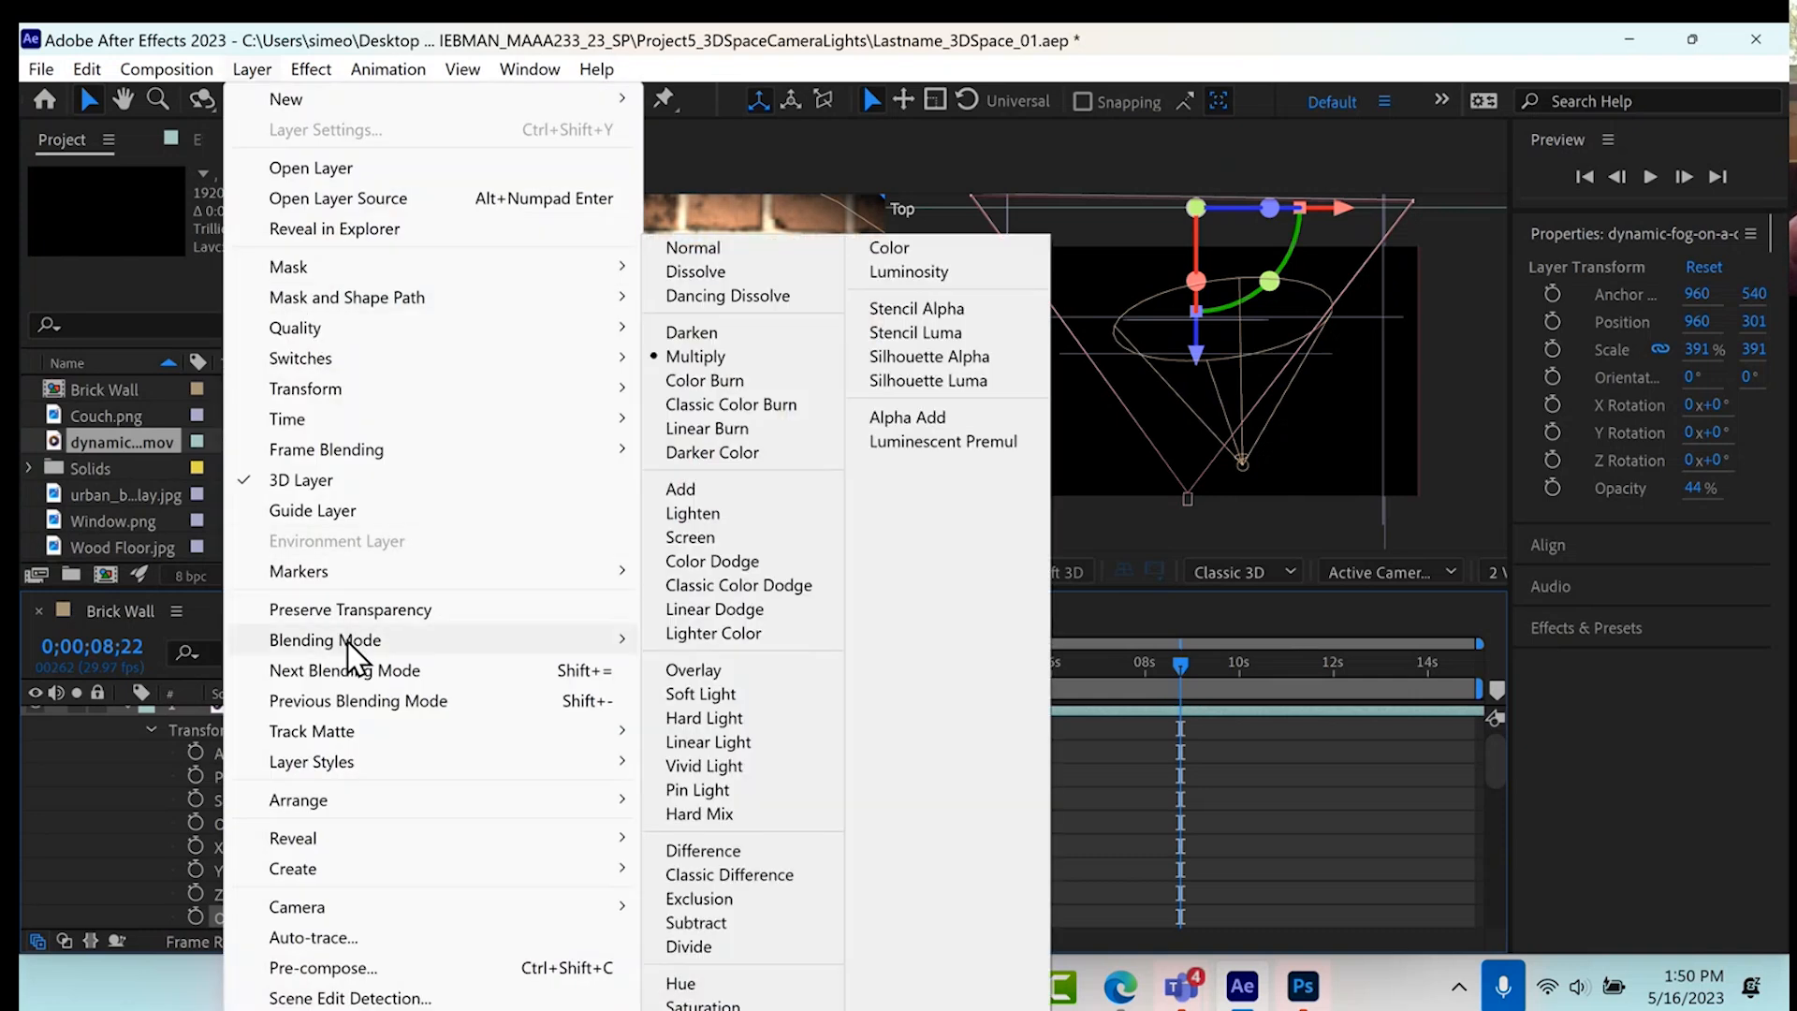
left_click(735, 494)
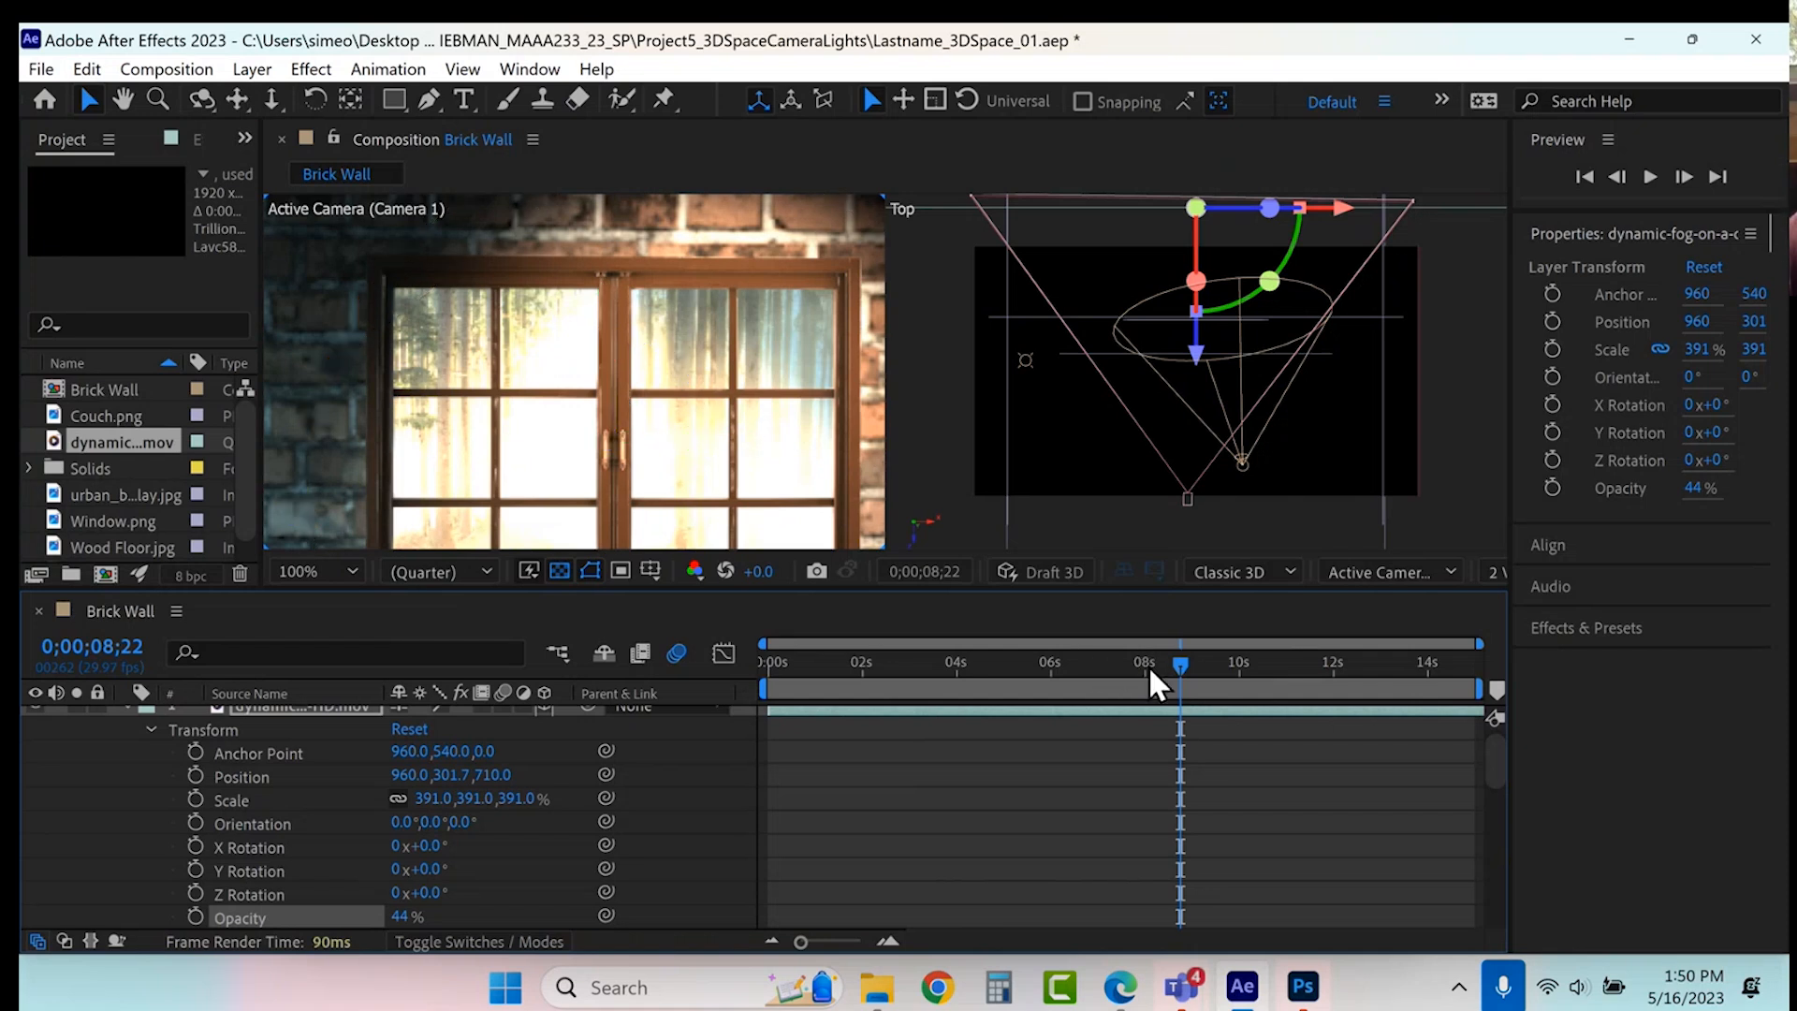
key("space")
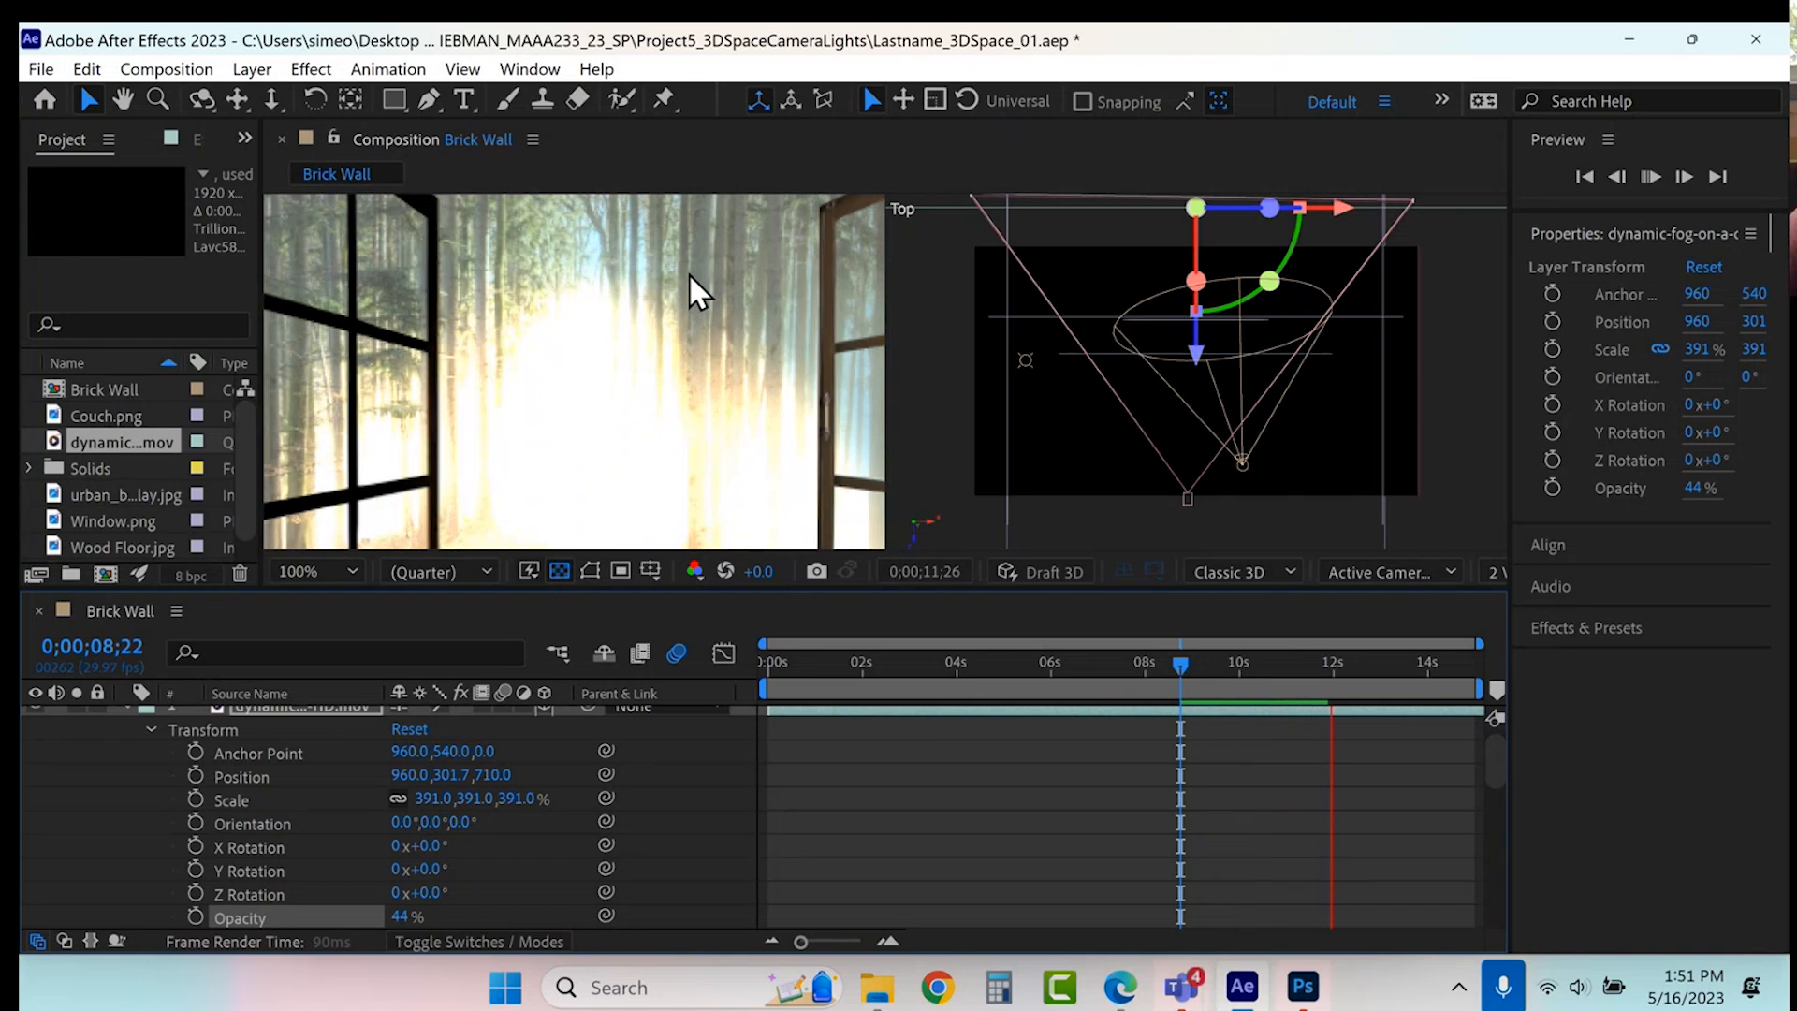
key("space")
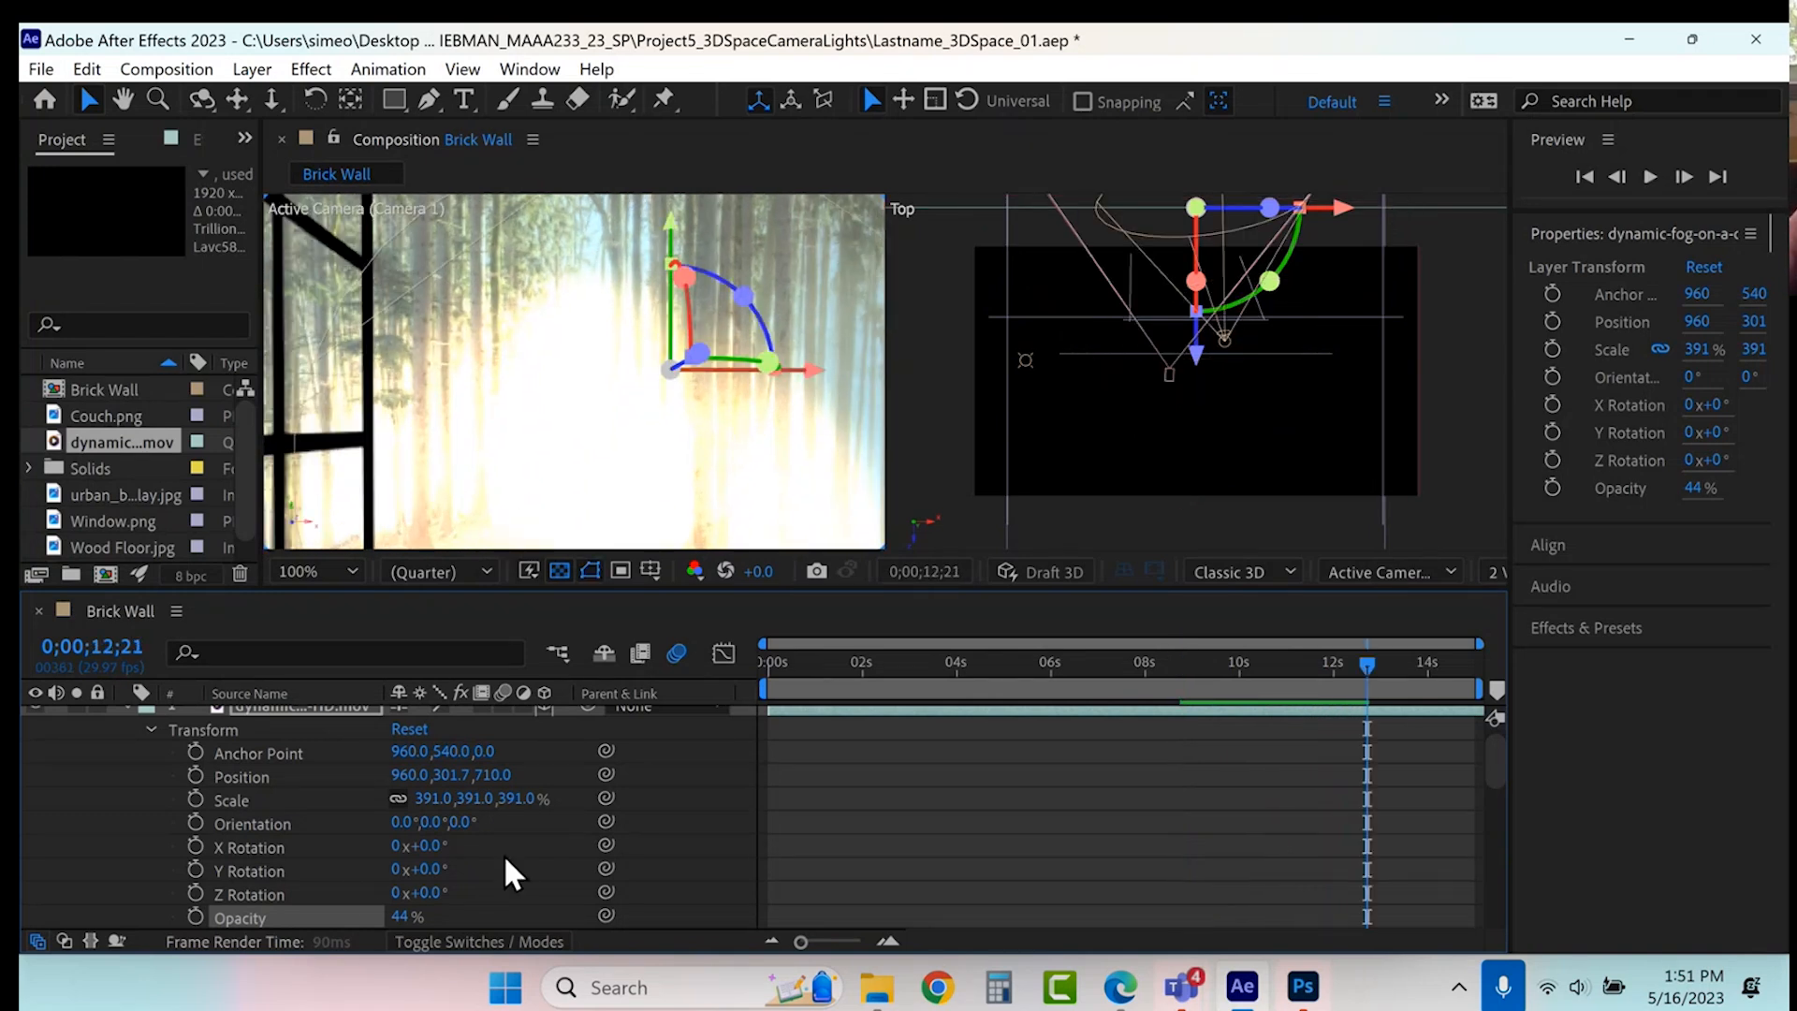
- Turn off Accepts Lights in the material options of the Woods_still.jpg layer
scroll(313, 830, "down", 9)
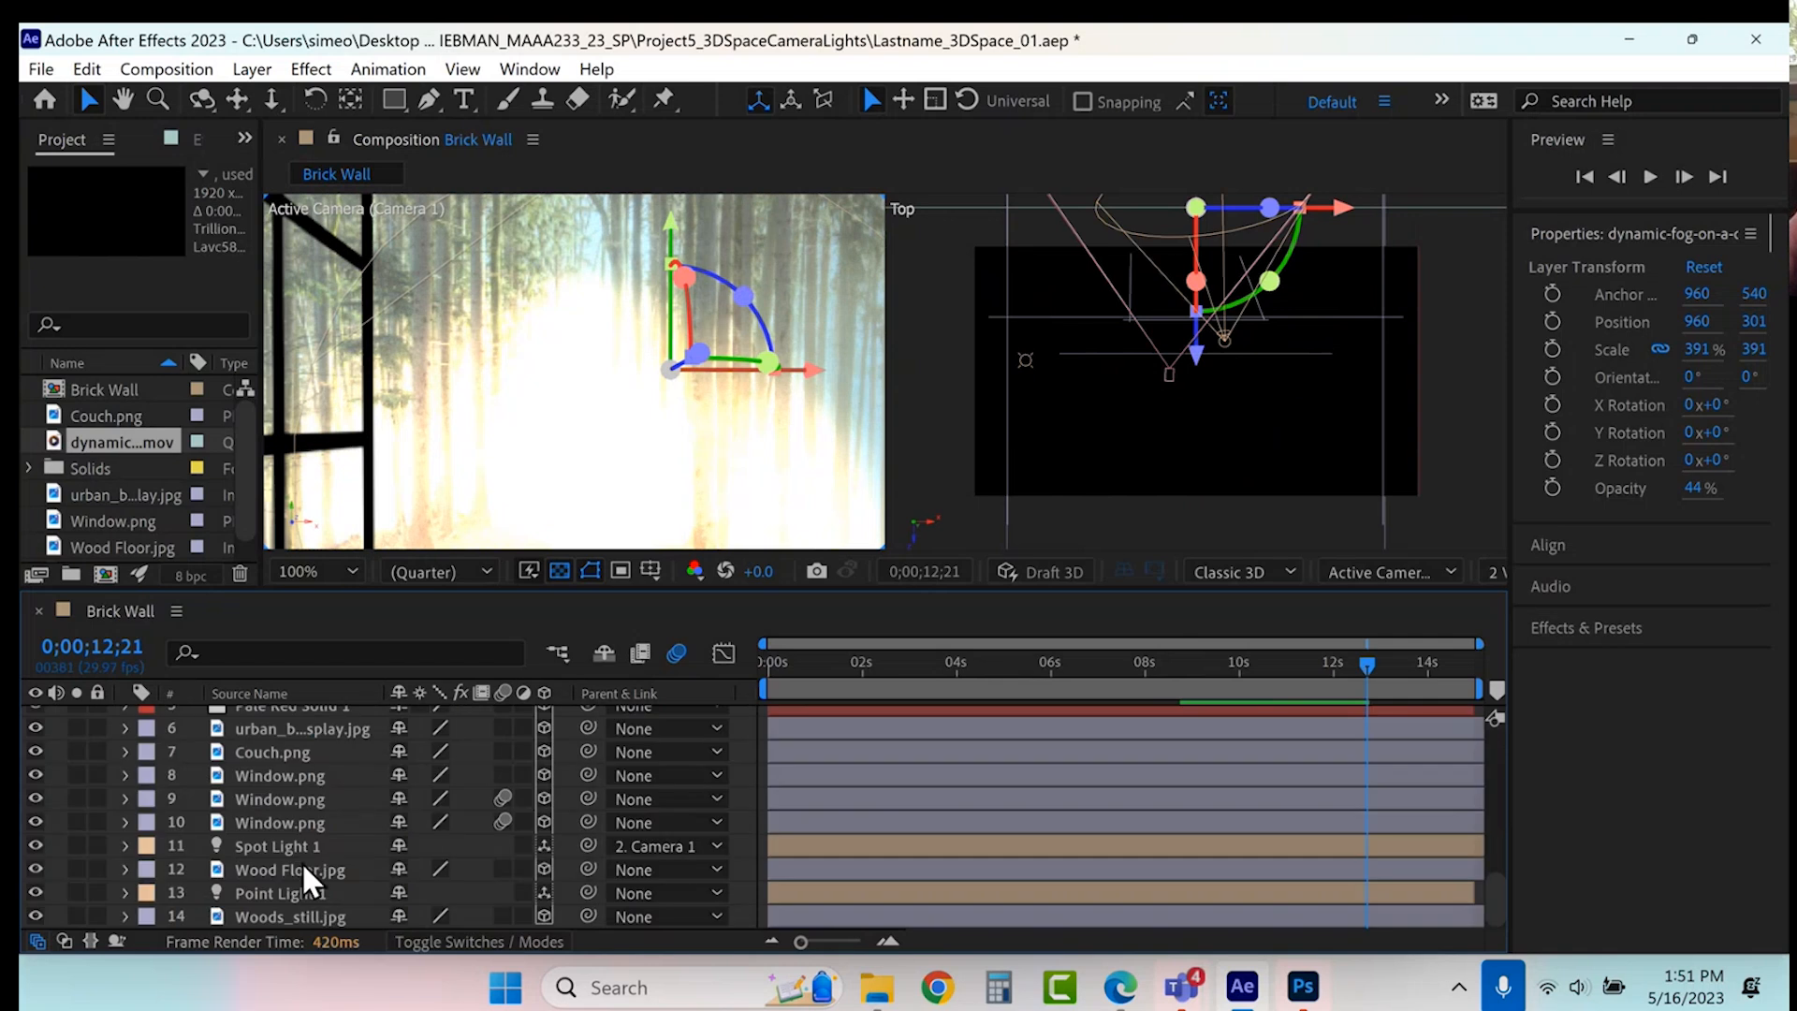
left_click(274, 915)
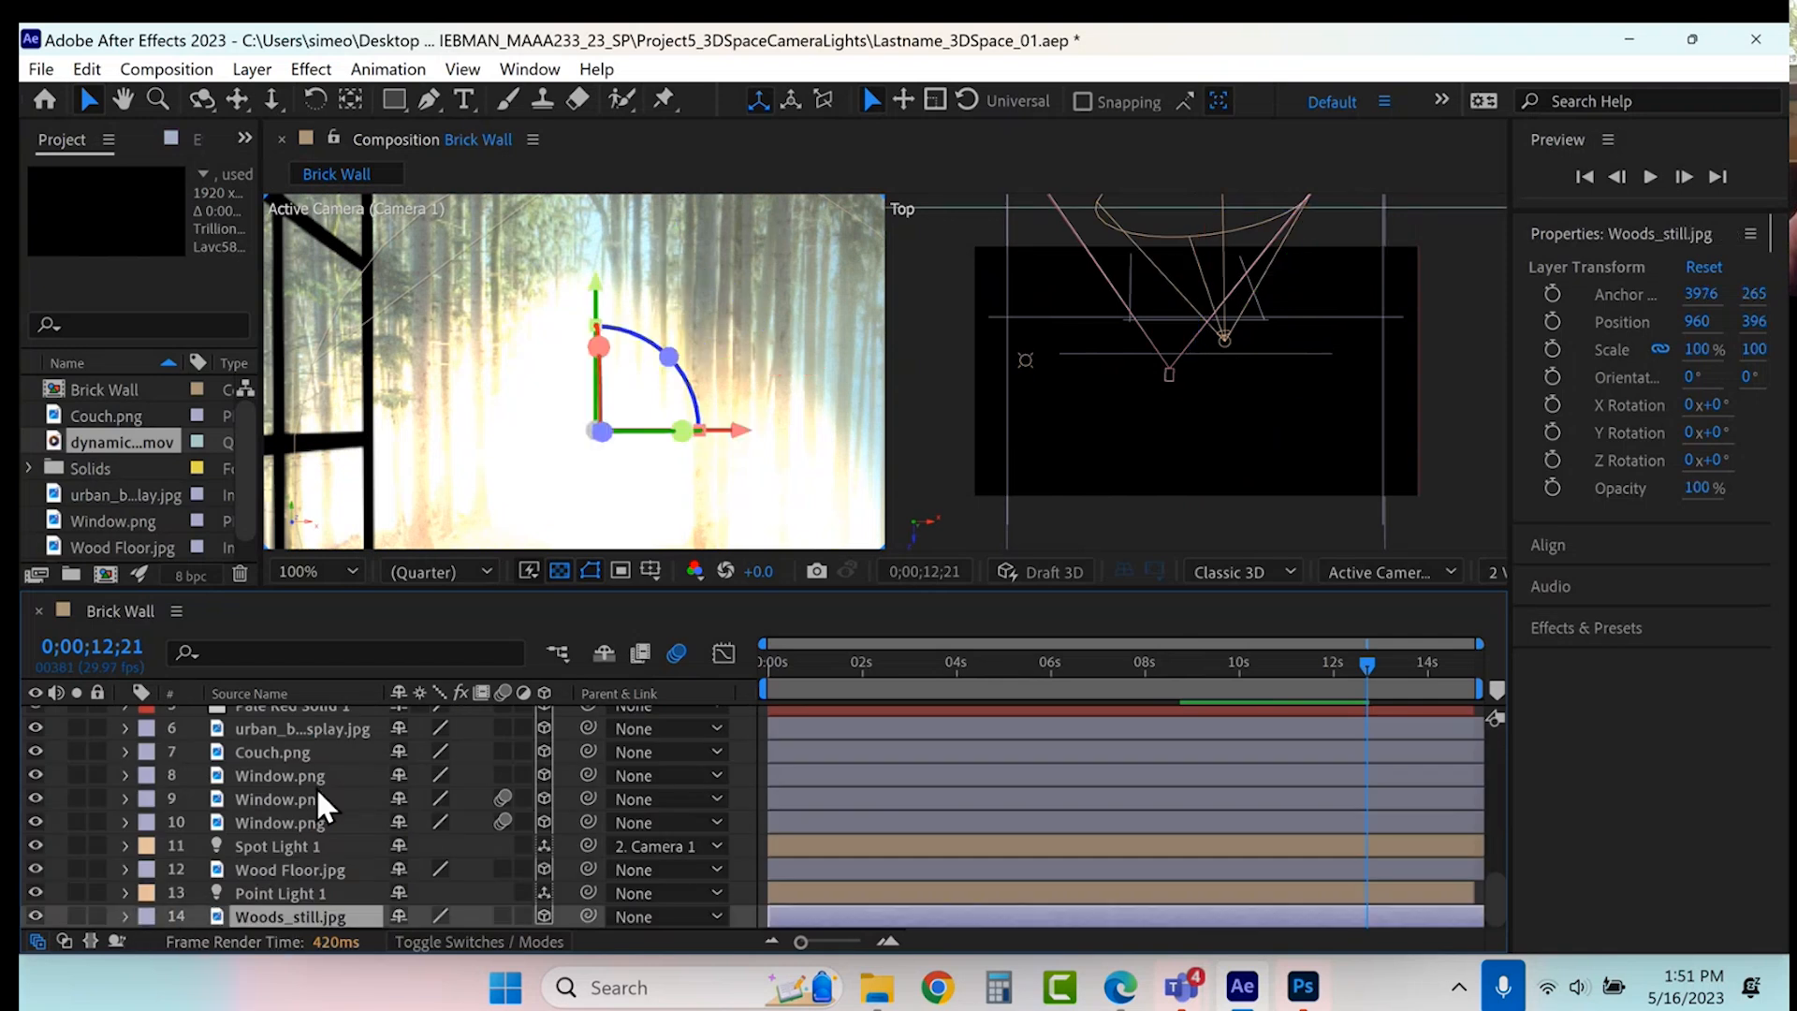
left_click(126, 916)
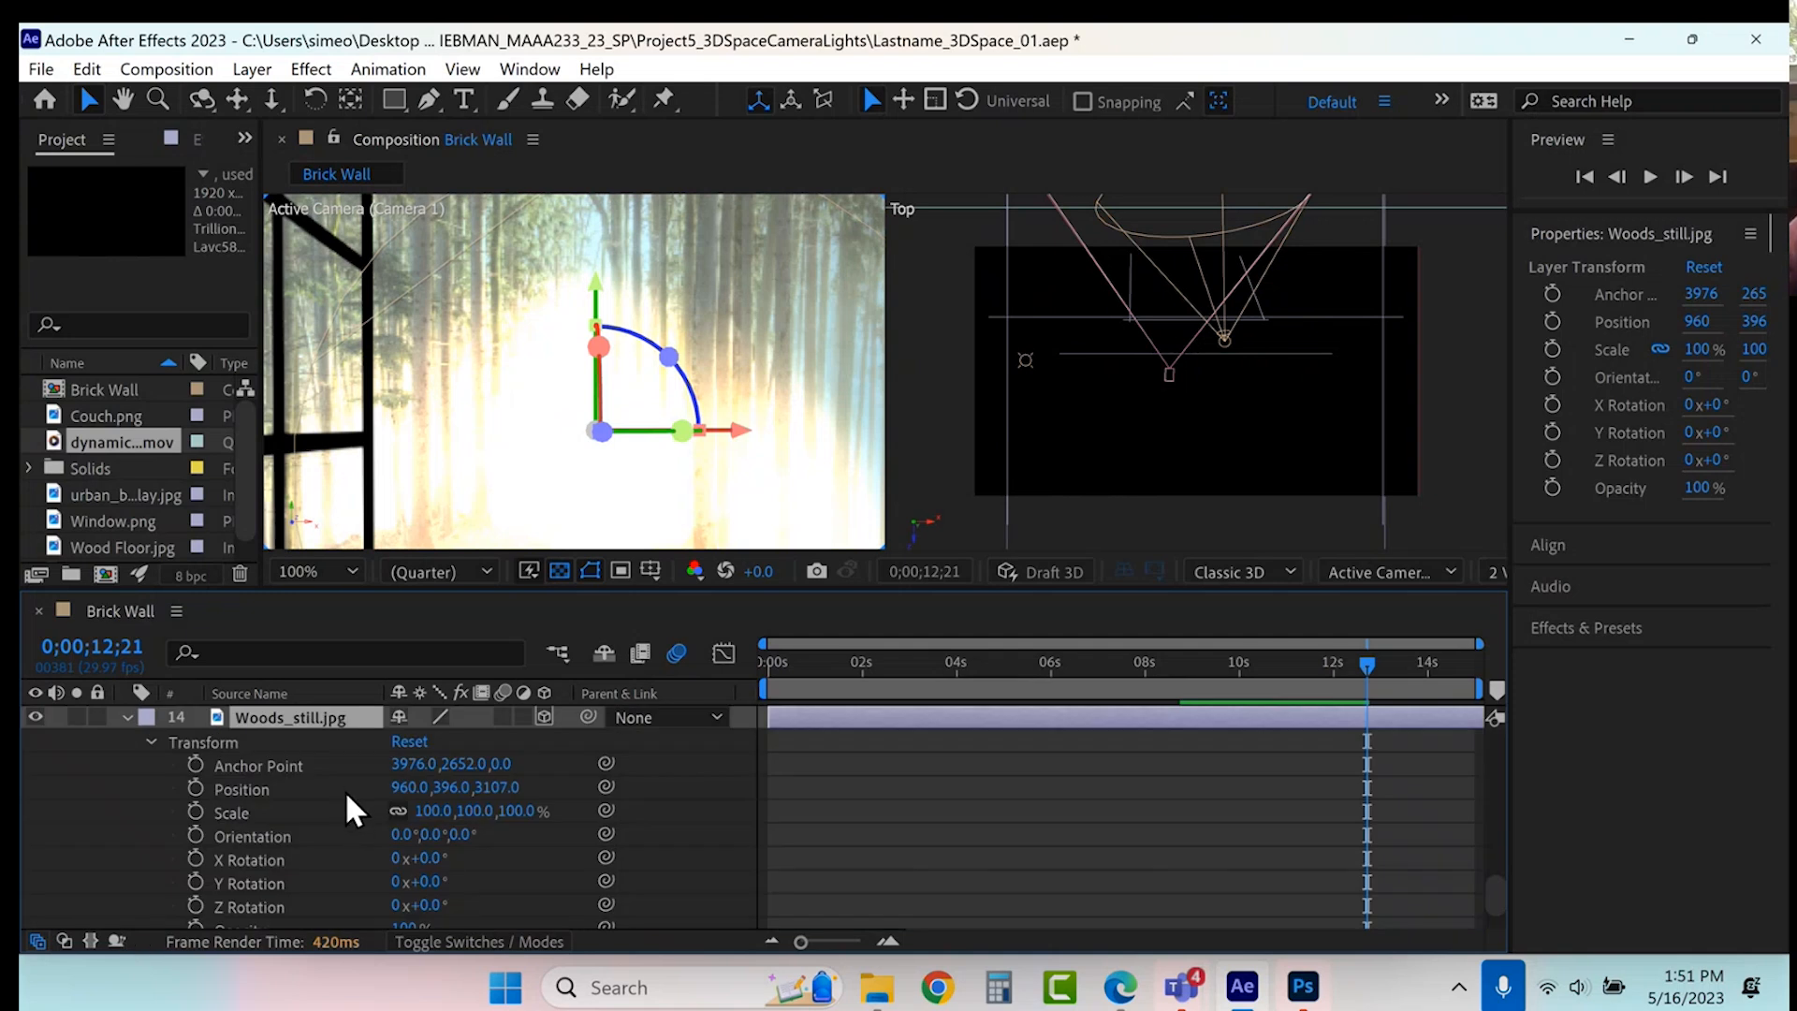
scroll(345, 790, "down", 2)
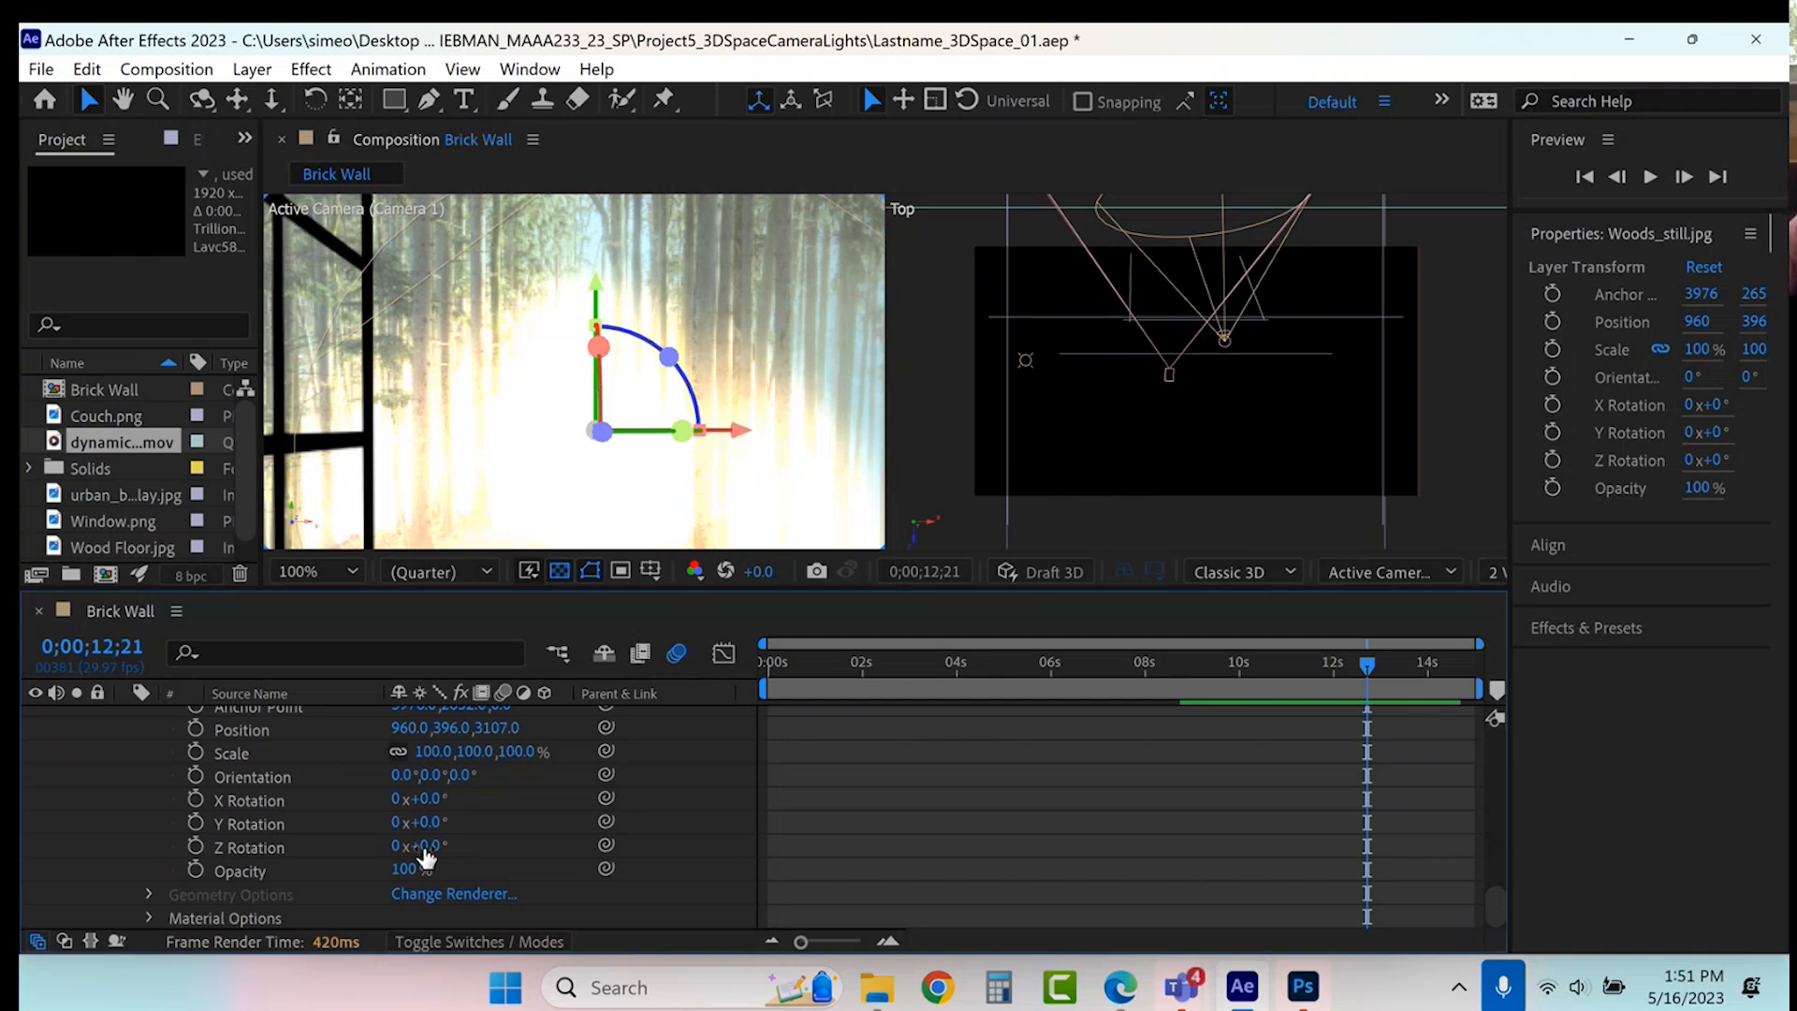
left_click(148, 917)
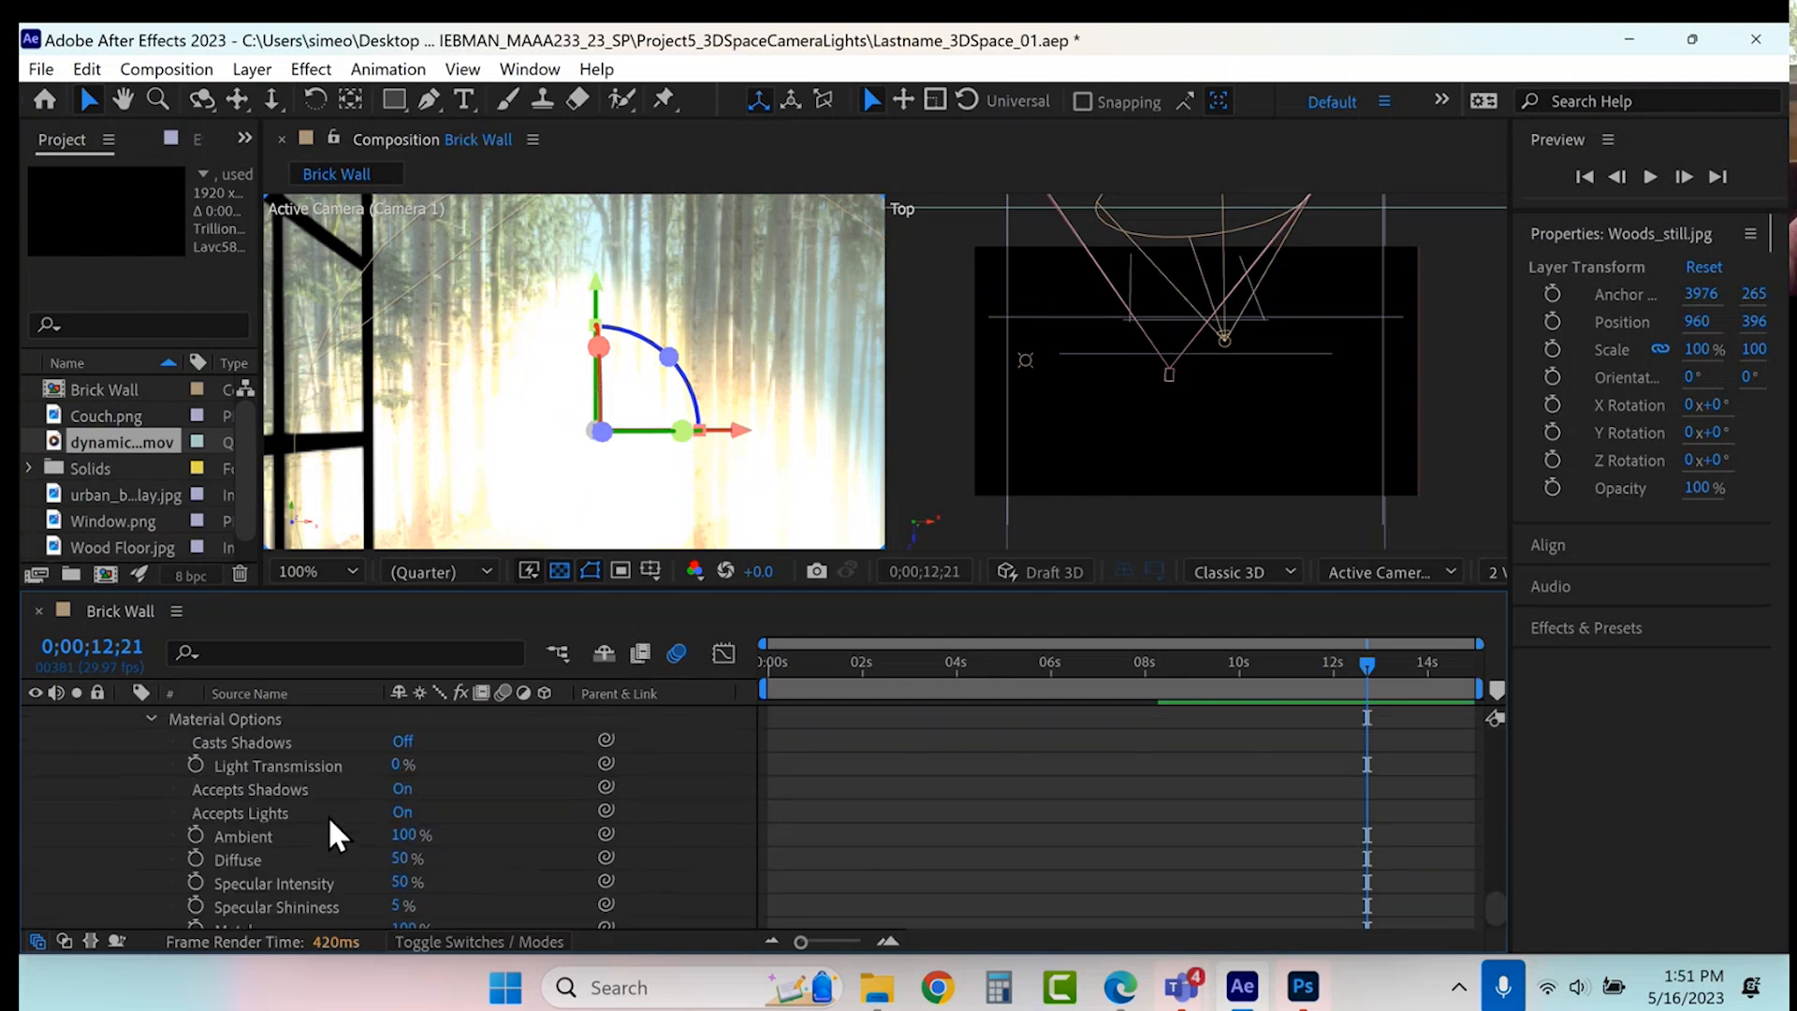
left_click(397, 813)
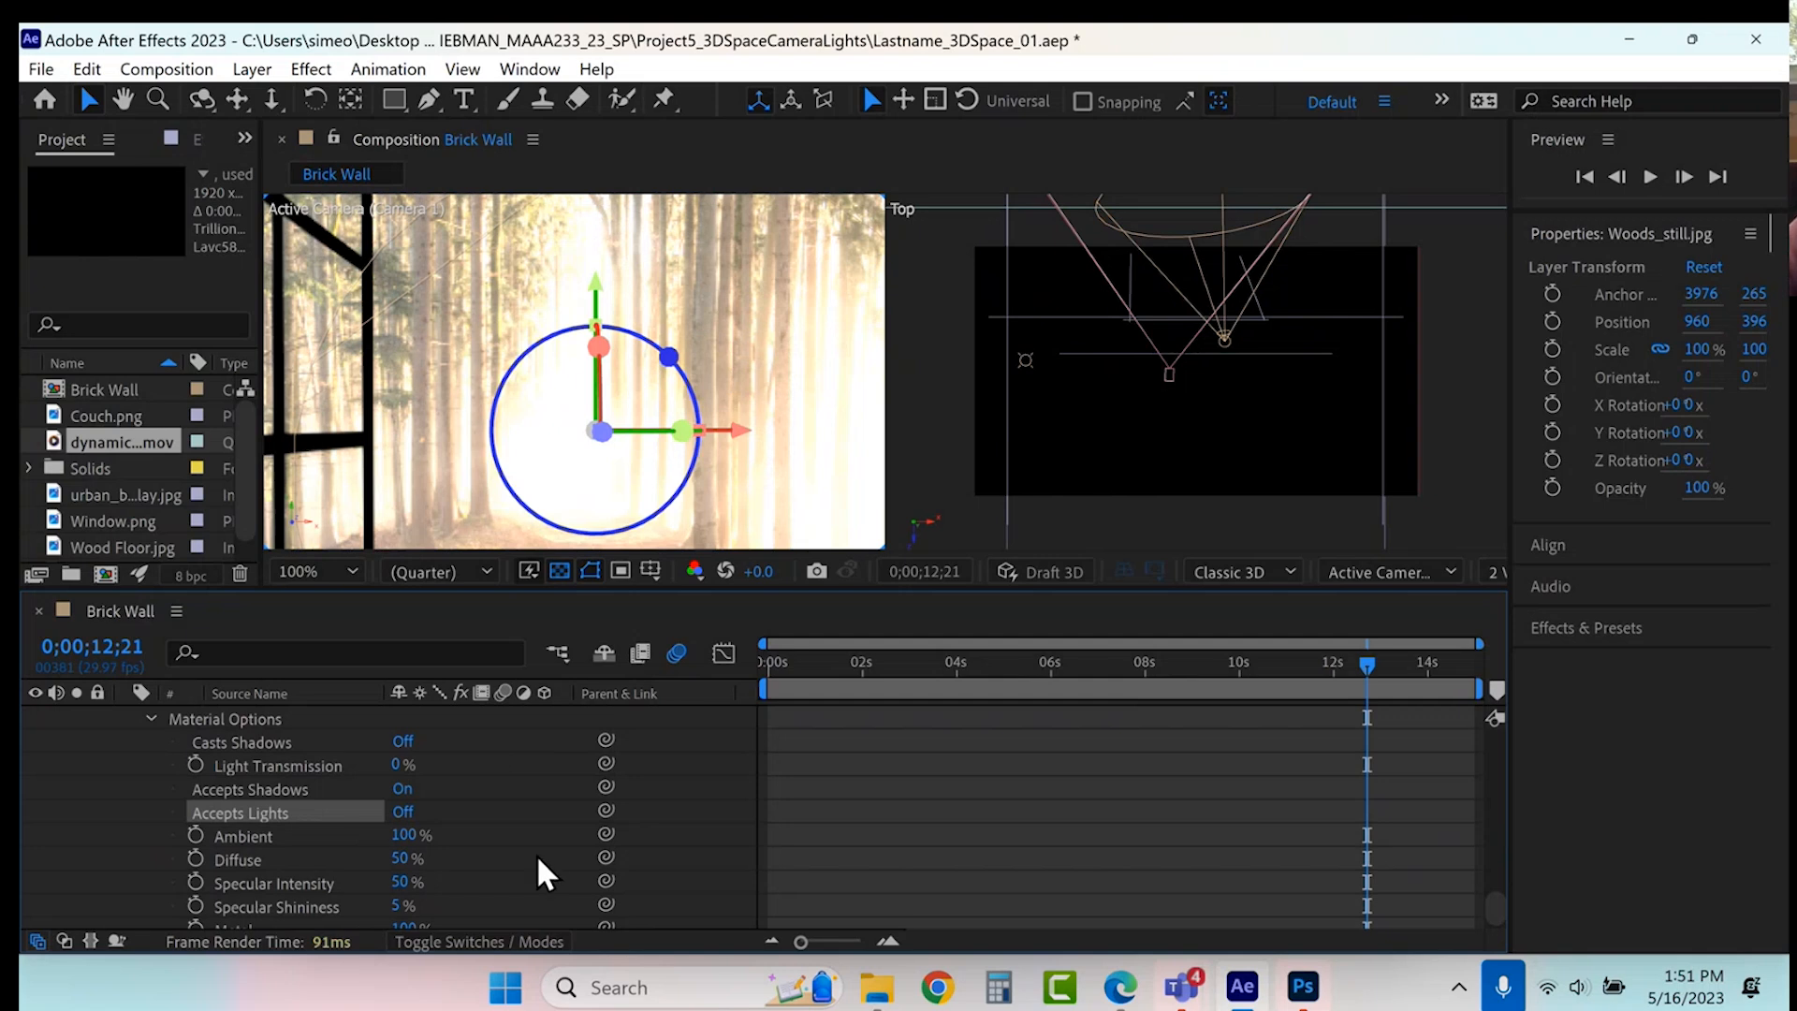
left_click(148, 718)
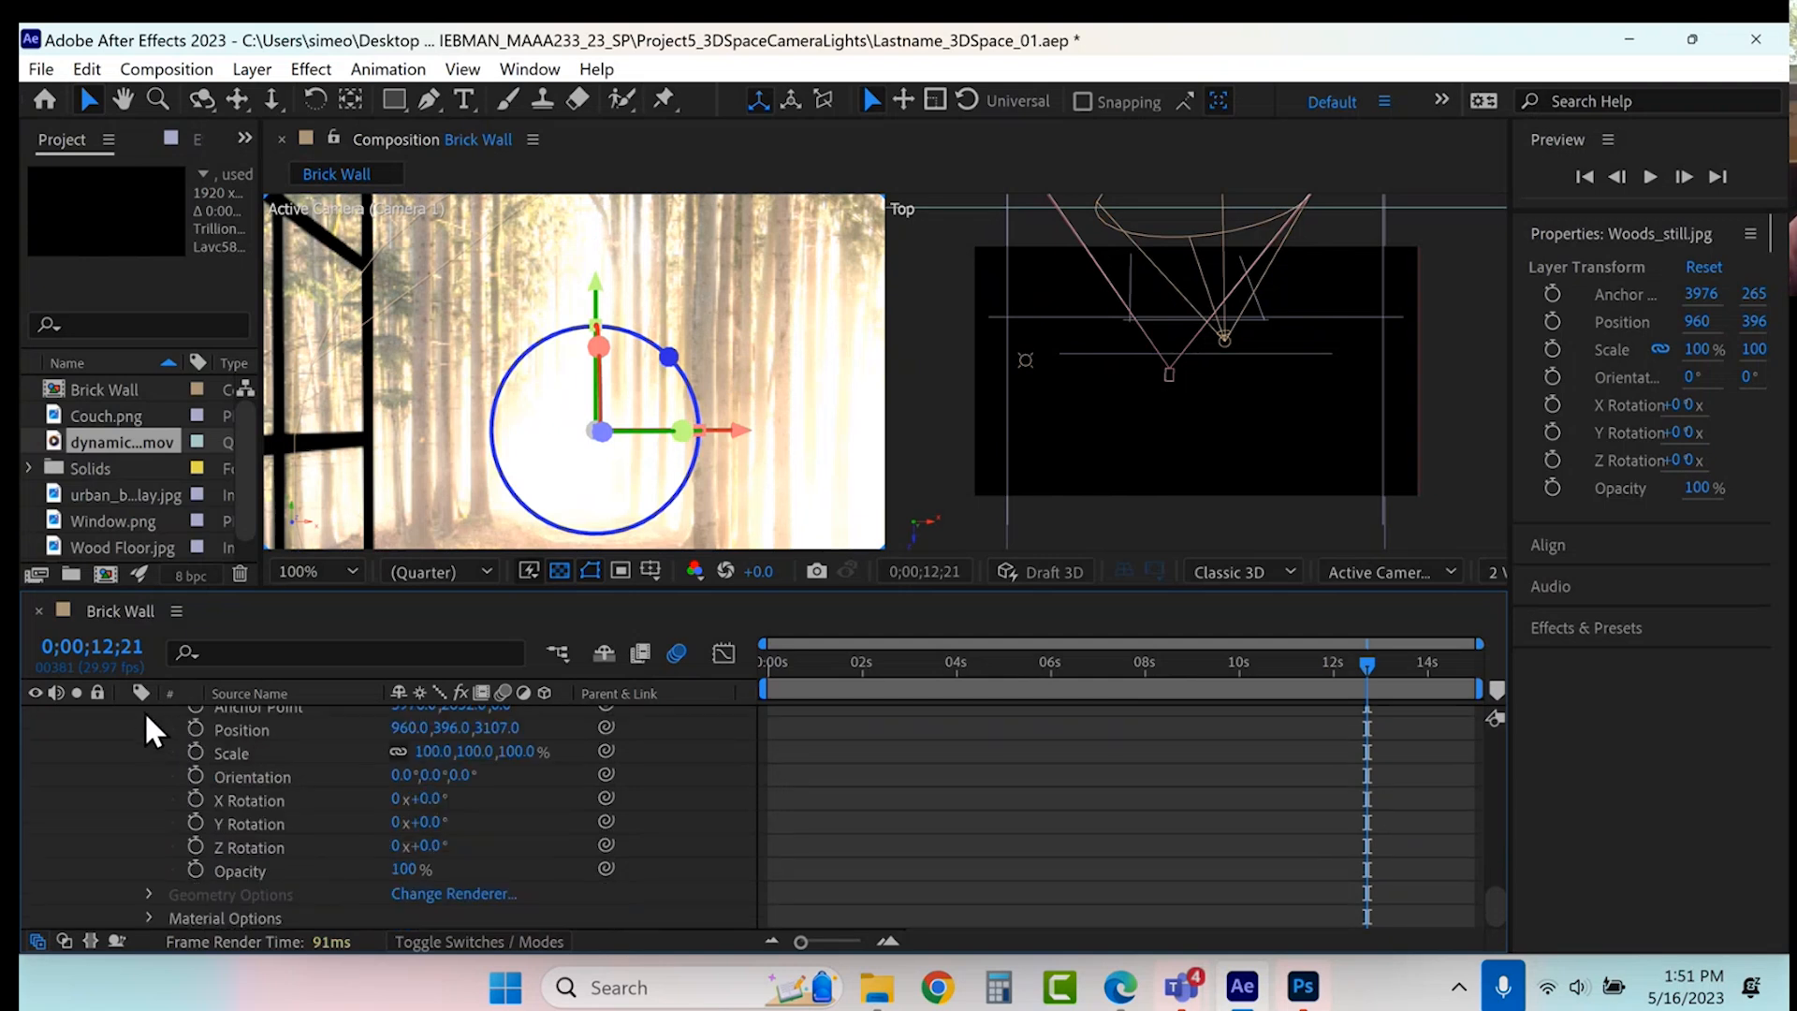
- Preview the animation from 0;00;11;00, then return the composition to a single Active Camera view
left_click(1287, 668)
key("space")
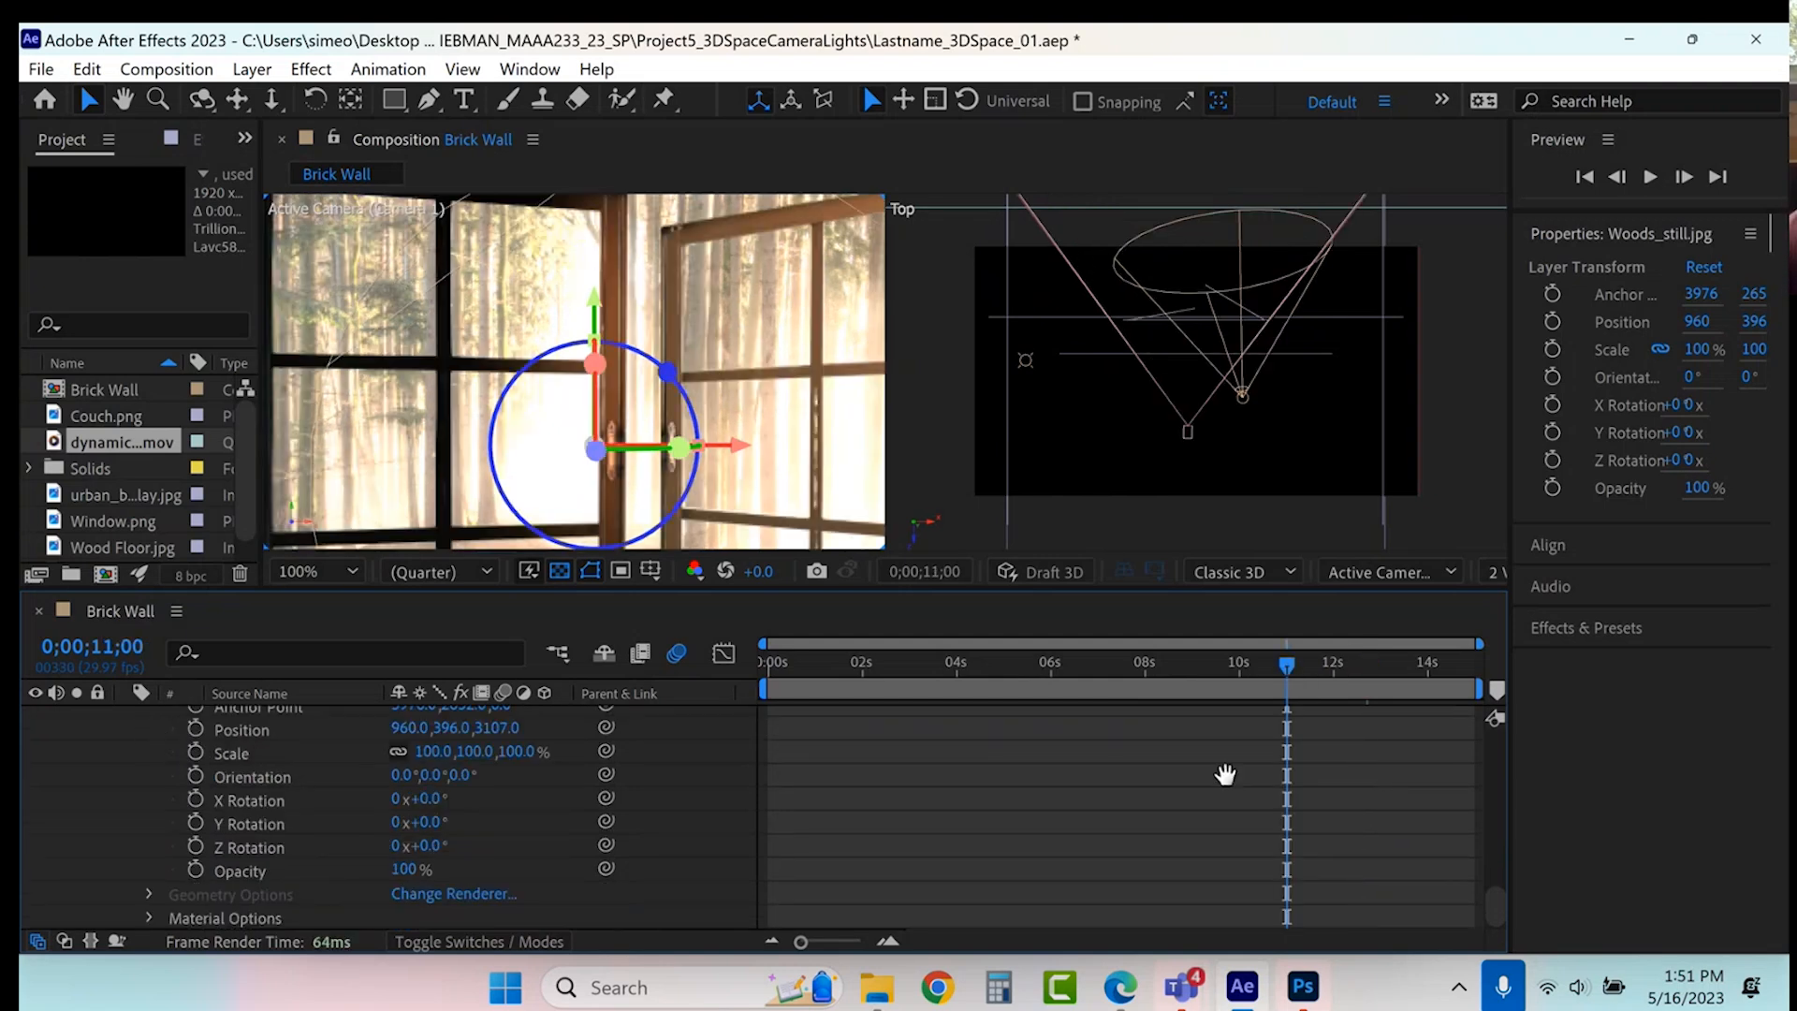
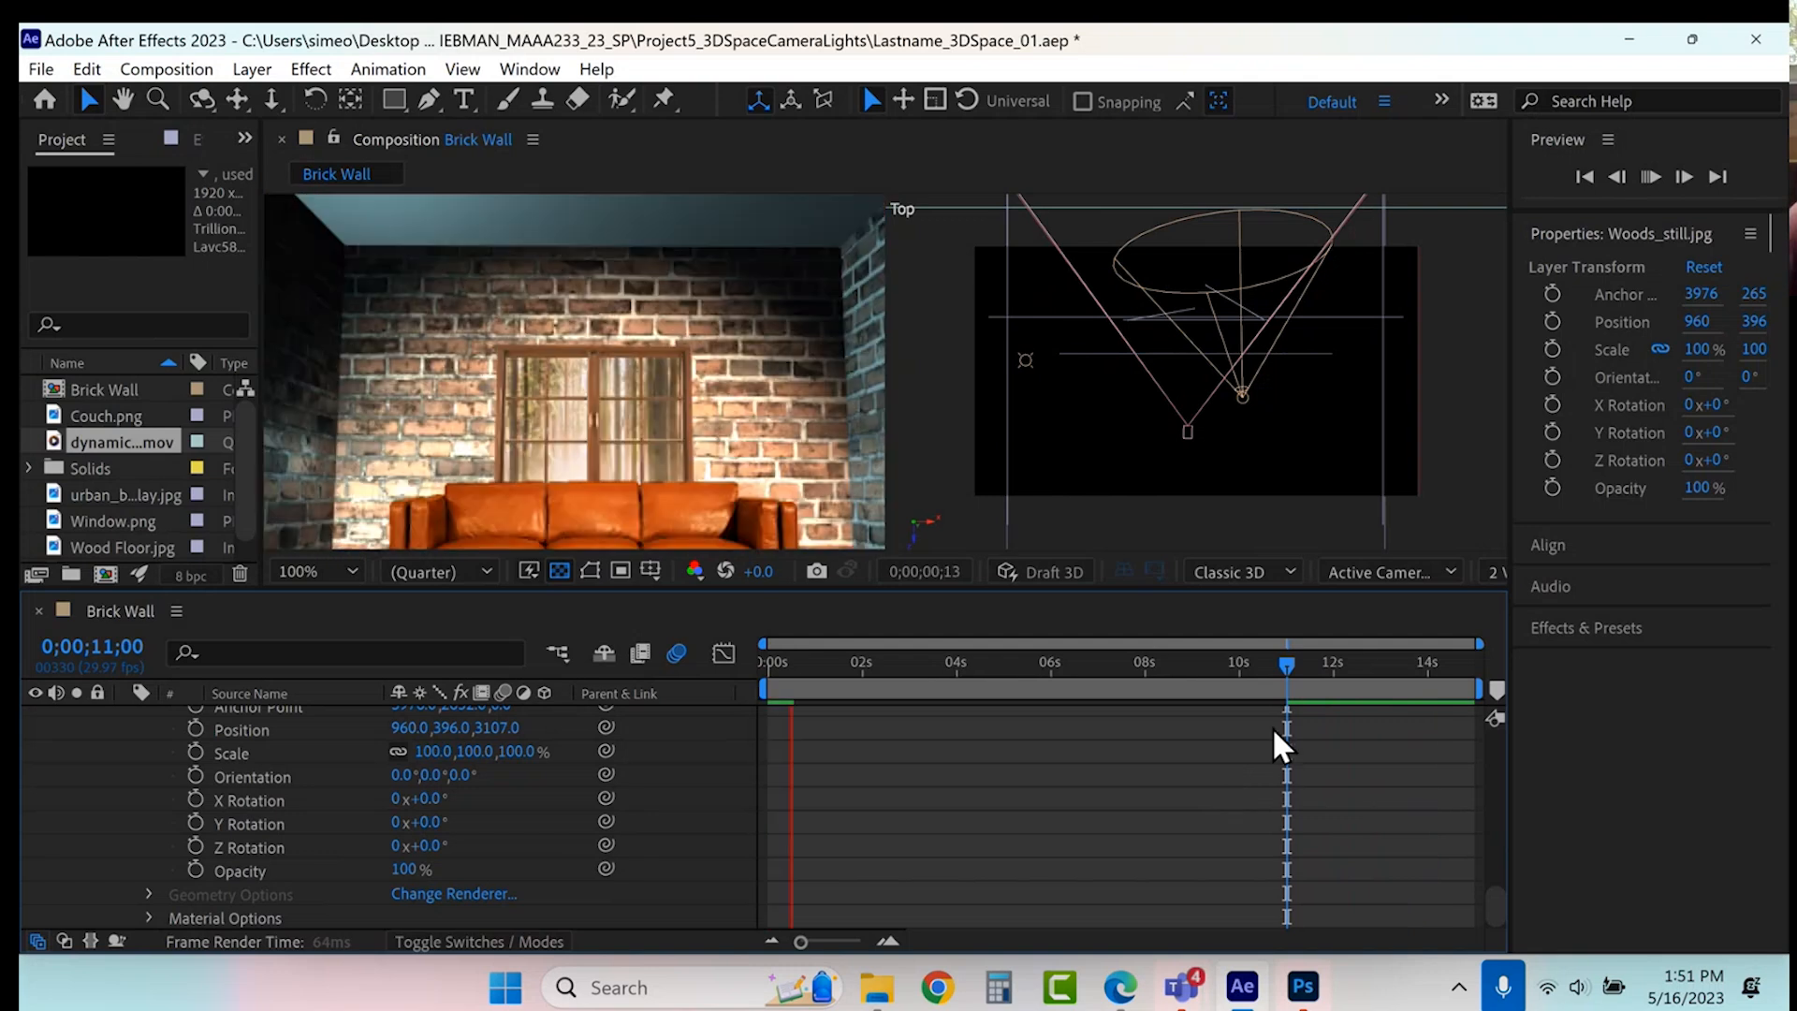
left_click(1490, 569)
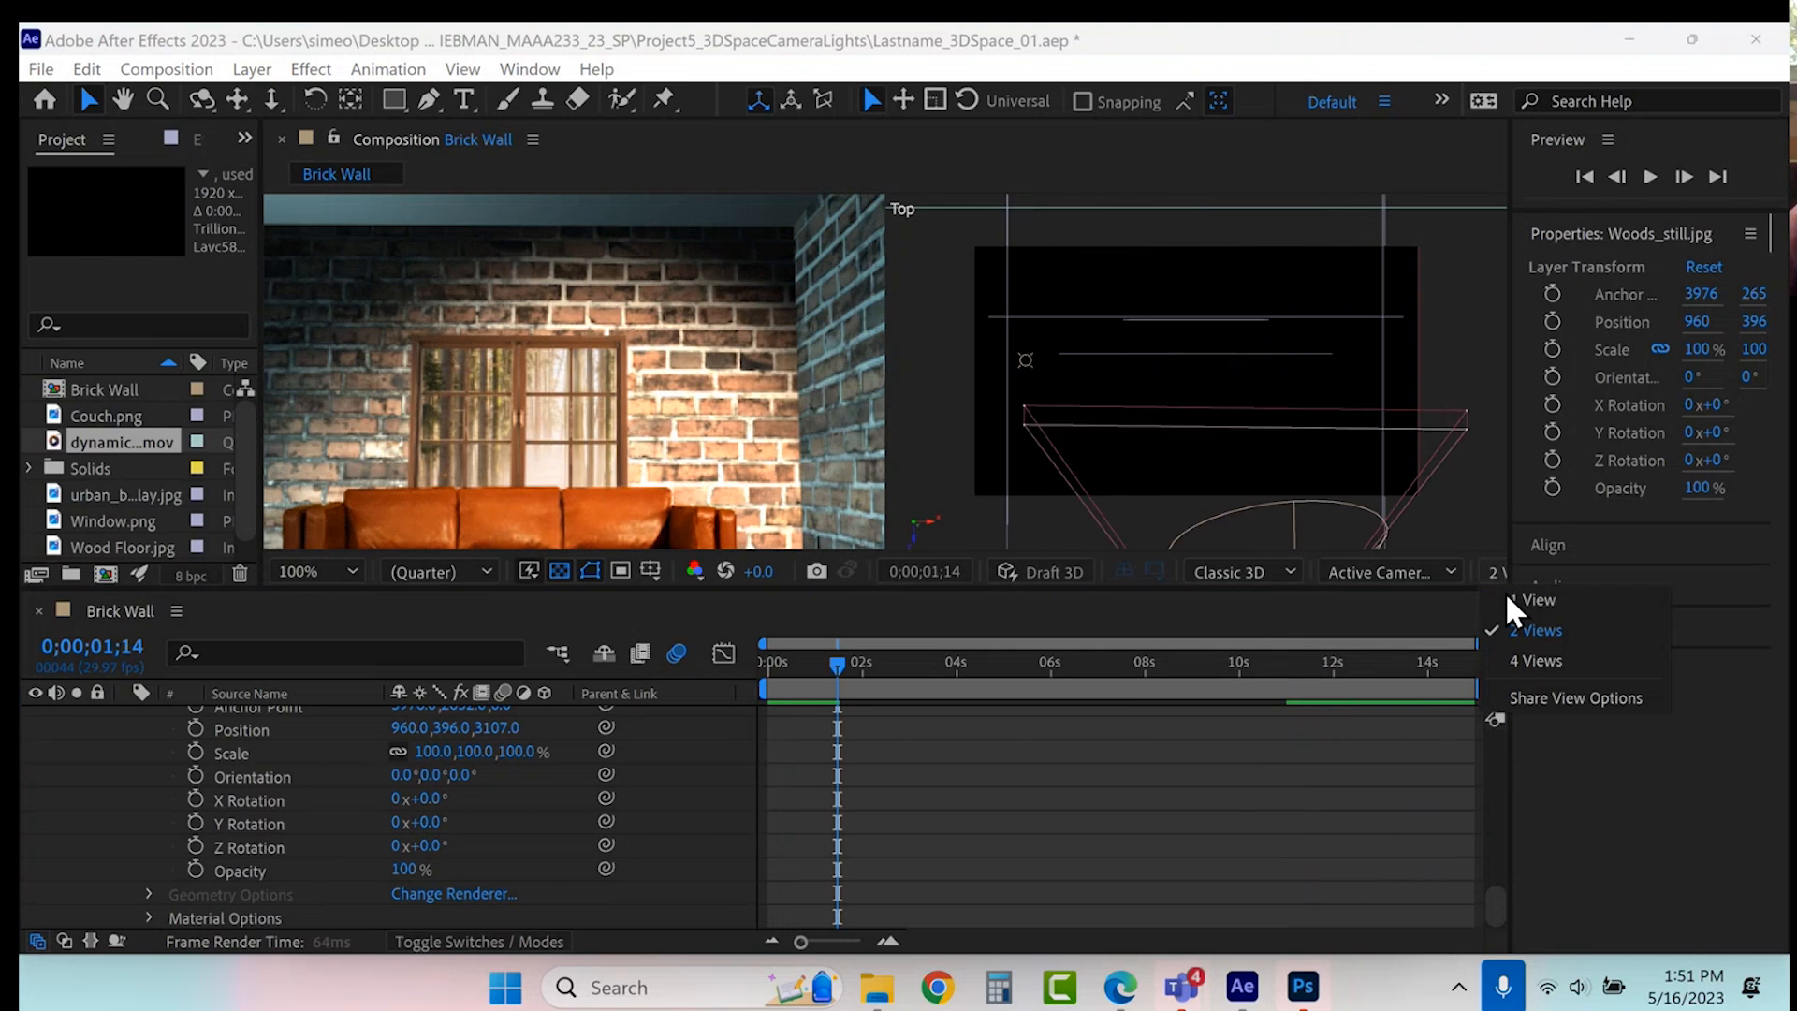
left_click(1533, 600)
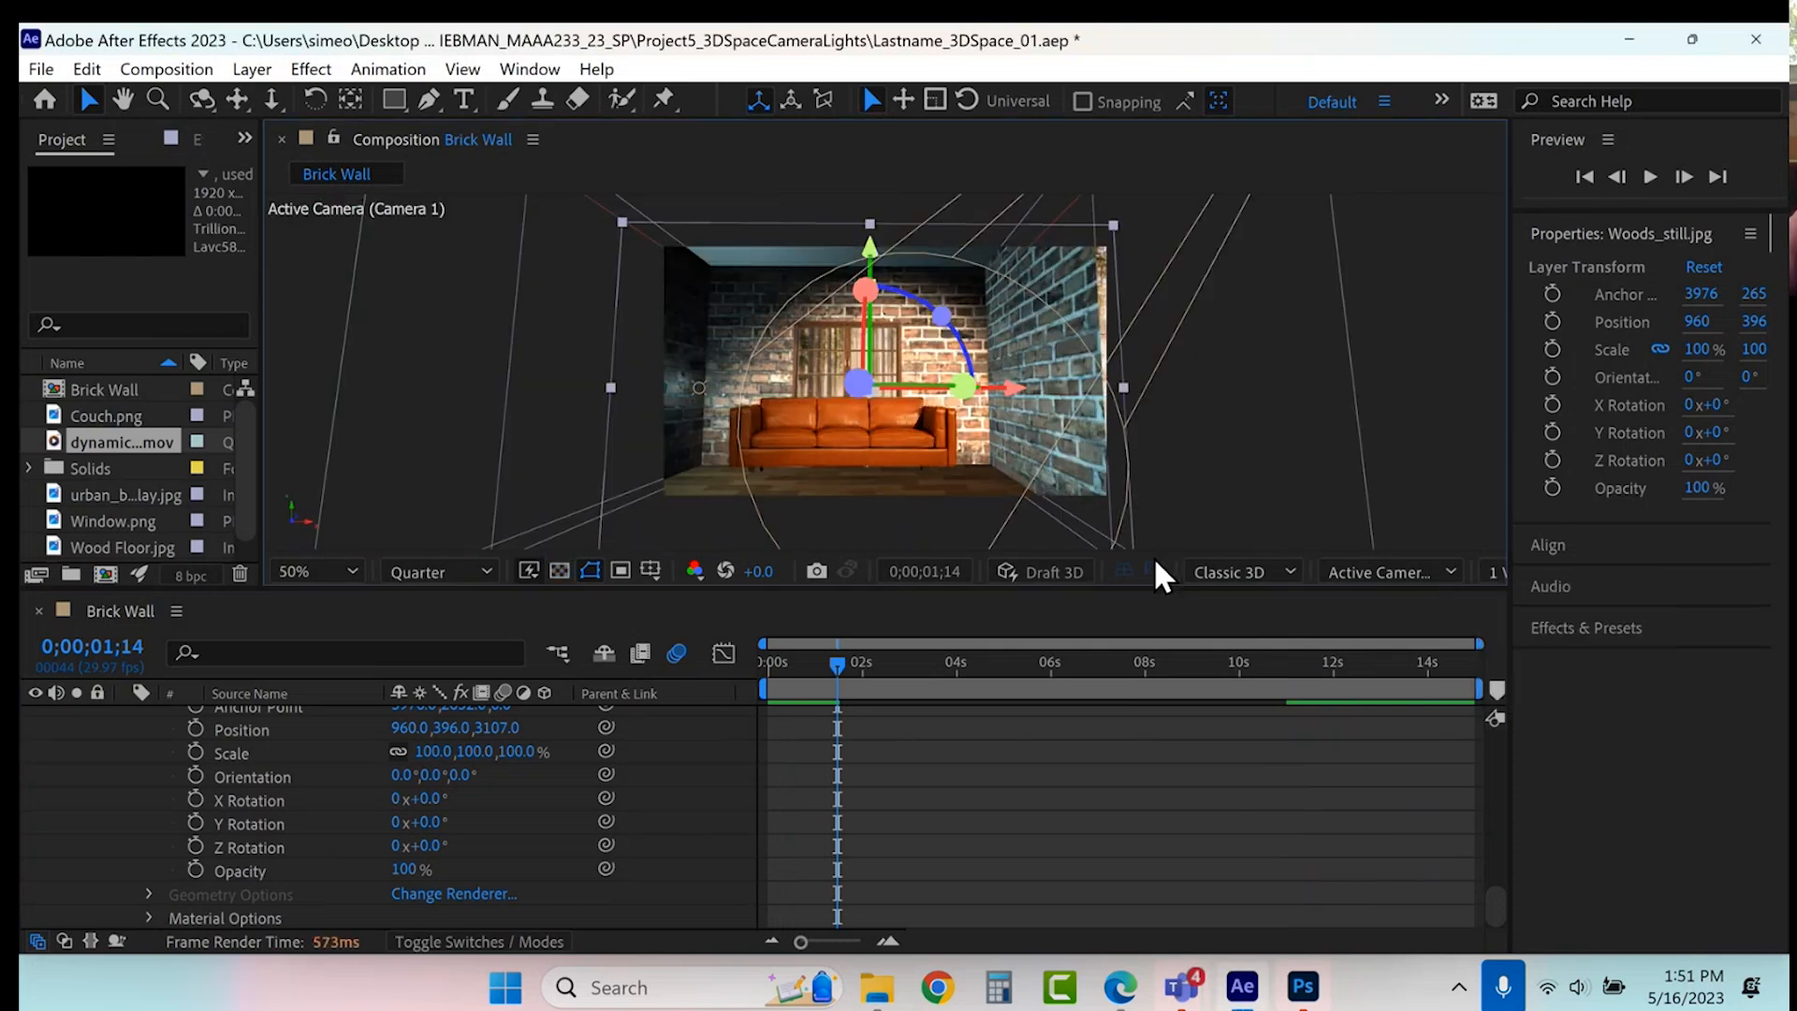
left_click(1268, 471)
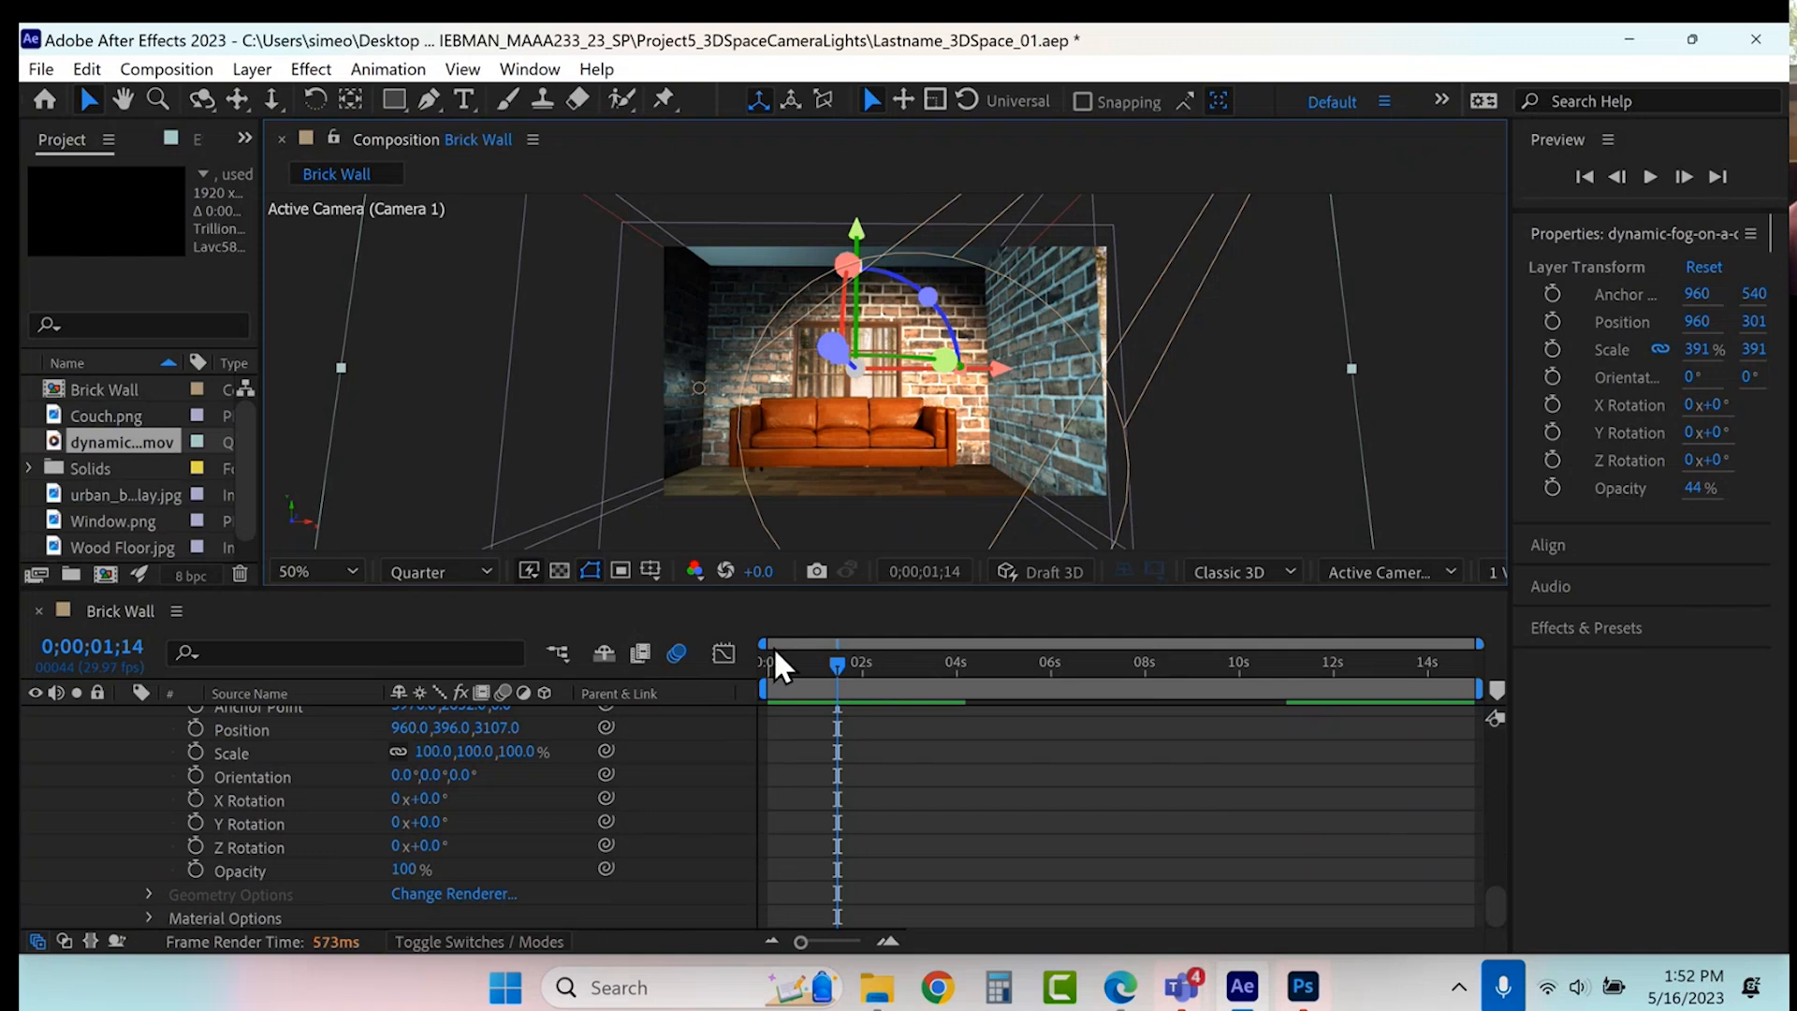
- Add a text layer reading FIND over the couch and locate it at the top of the layer stack
left_click(465, 98)
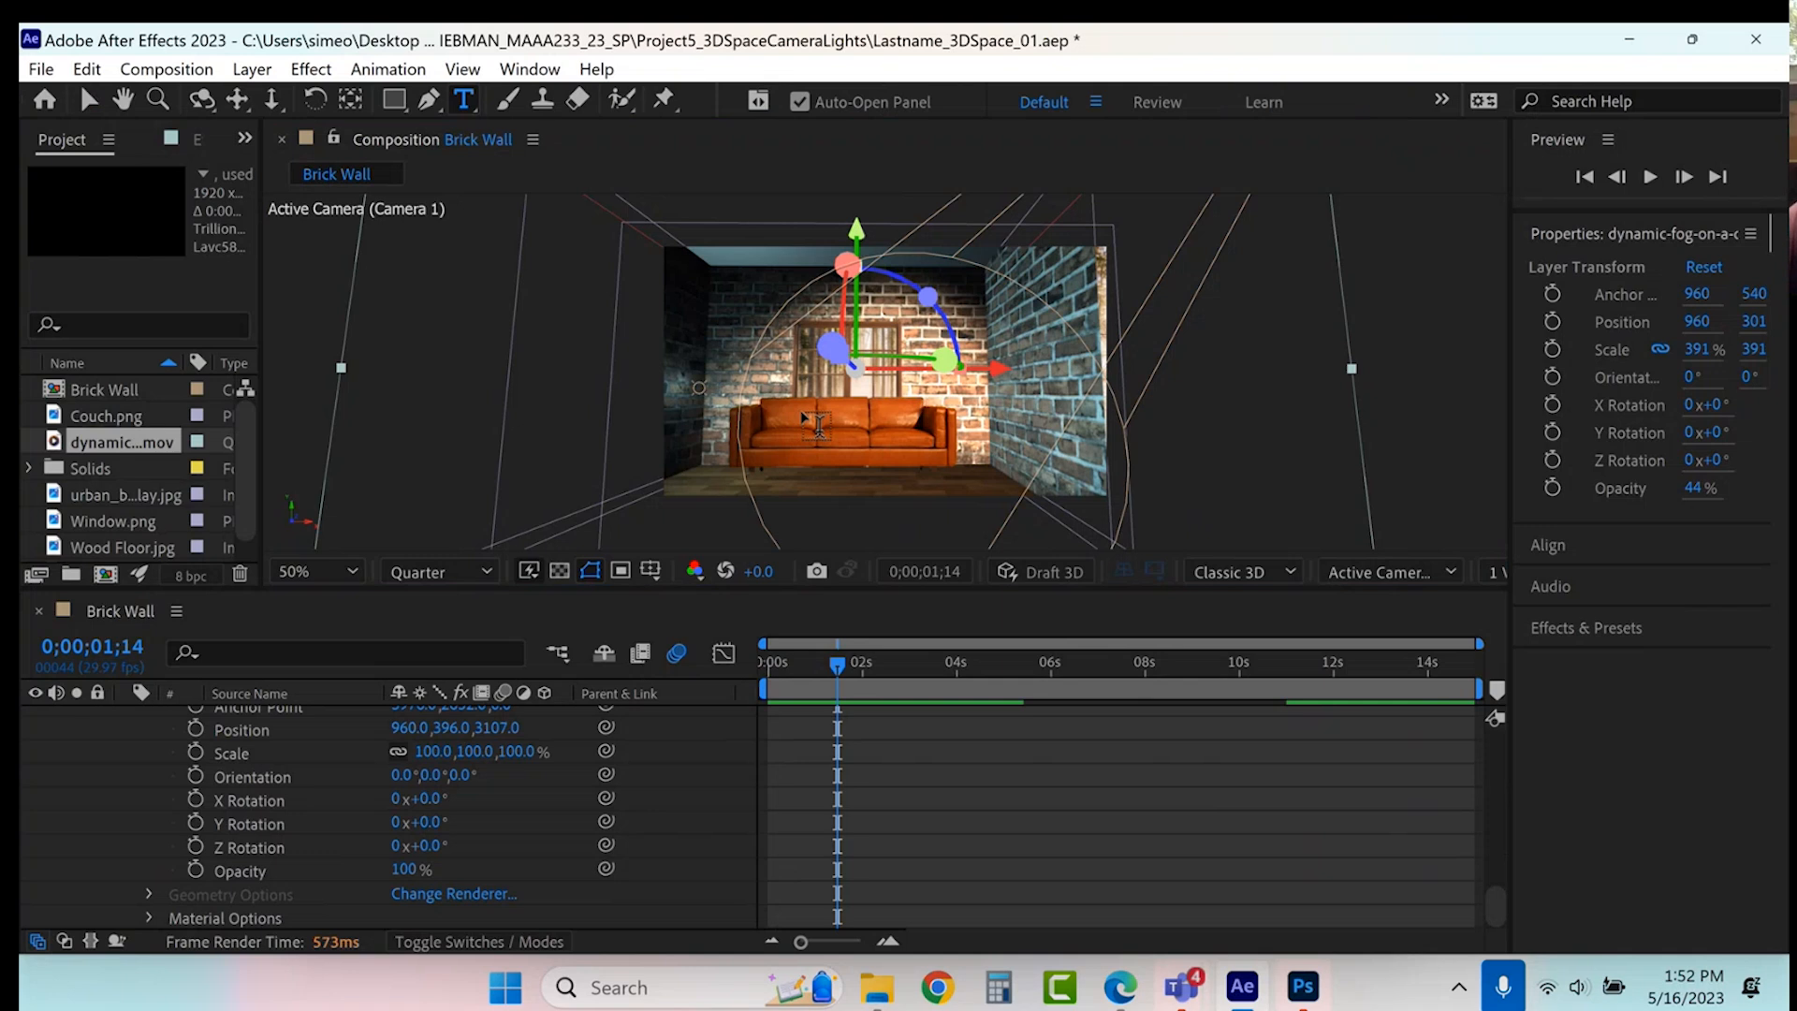
left_click(819, 424)
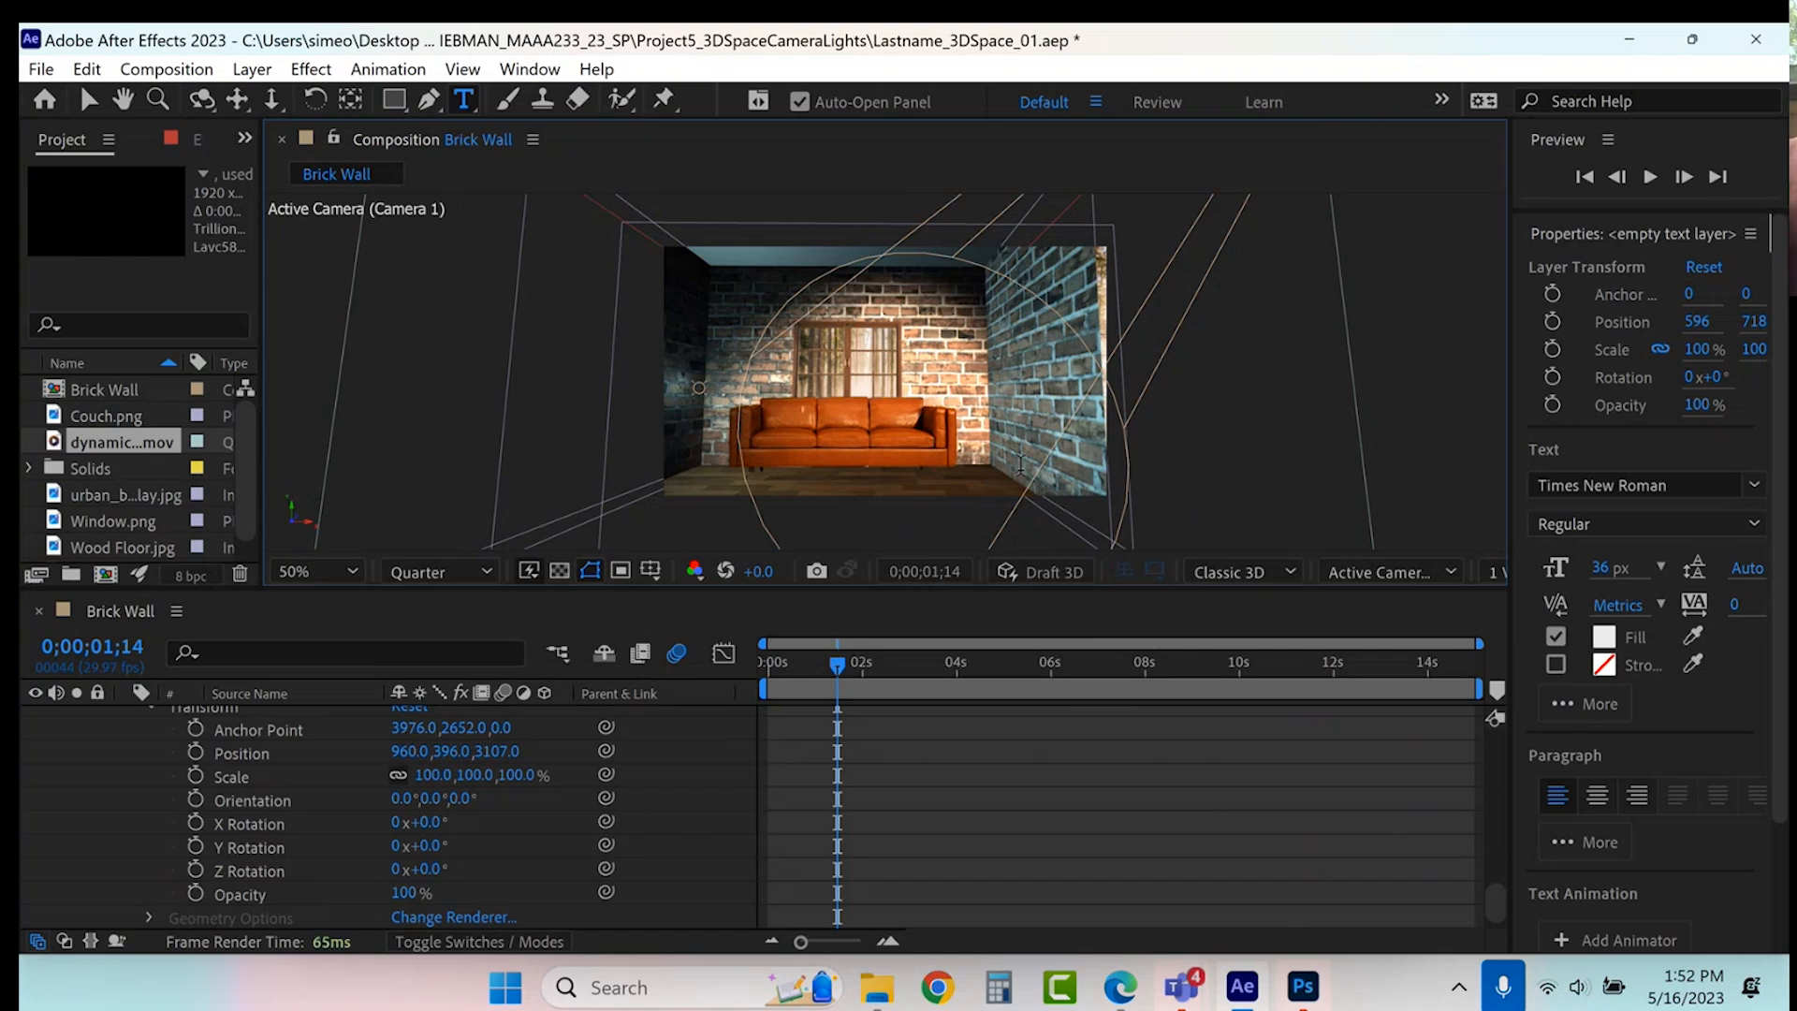
scroll(344, 789, "up", 5)
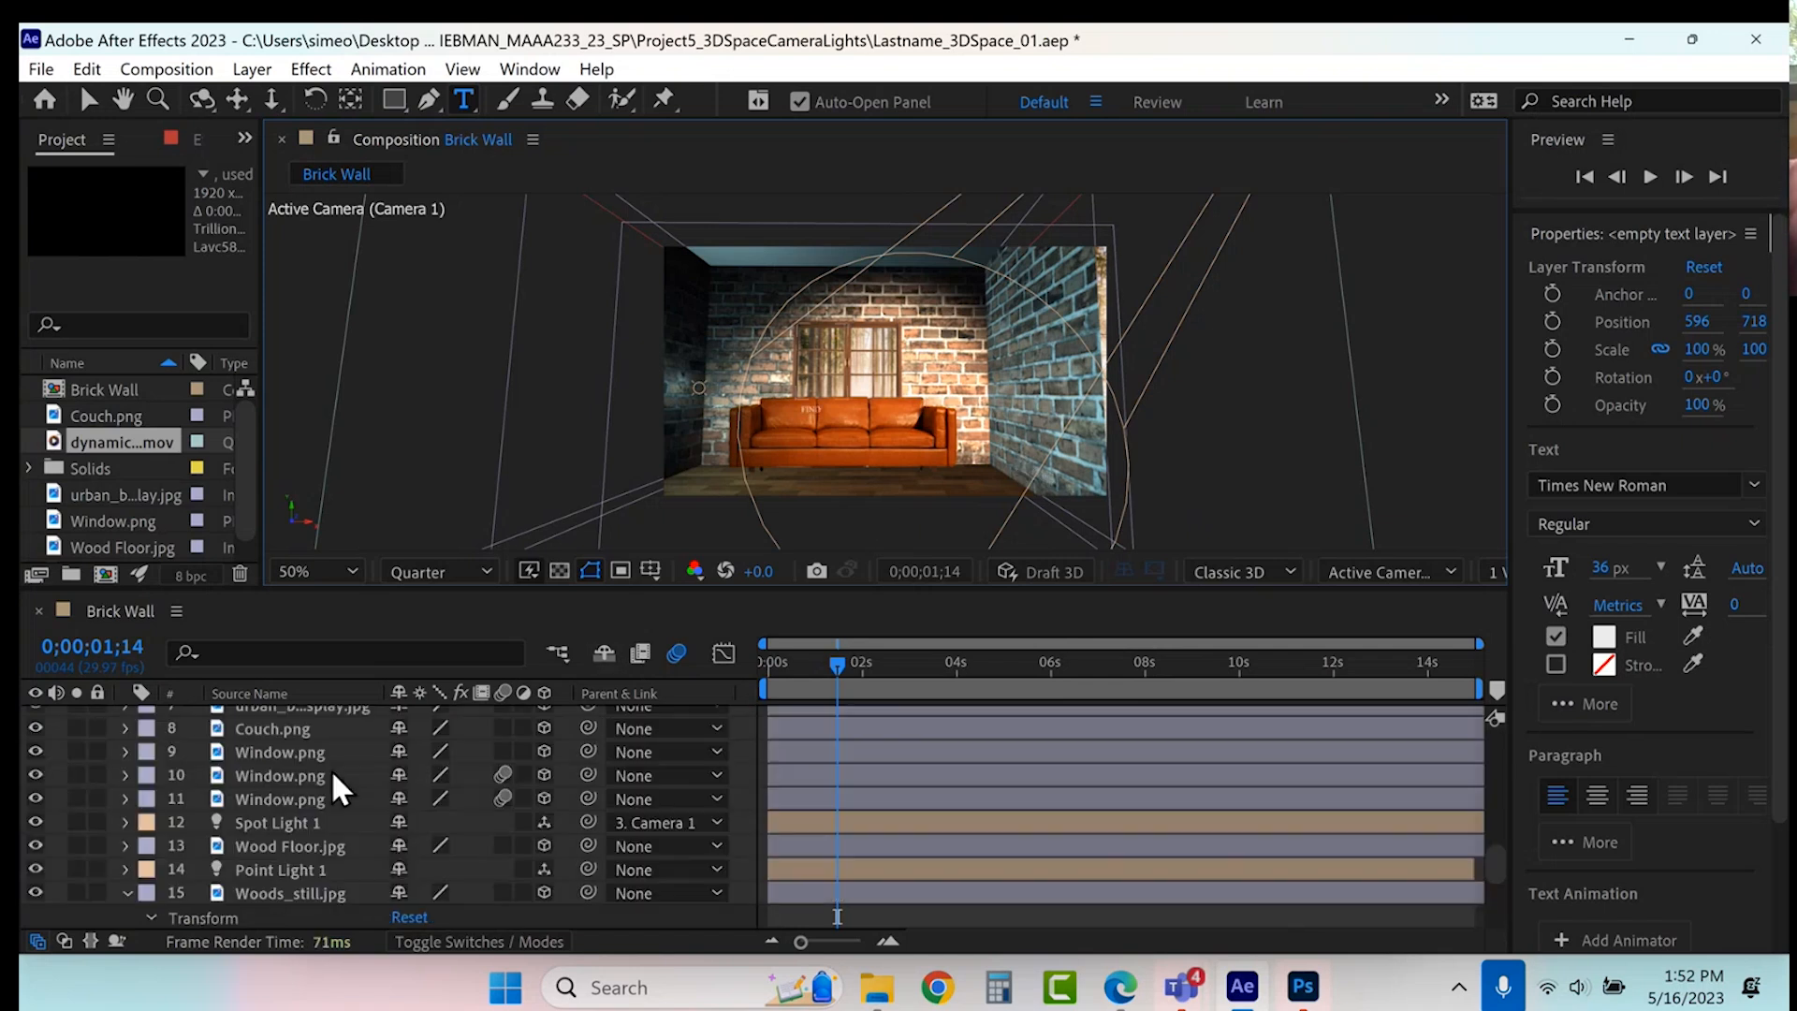
scroll(228, 862, "down", 3)
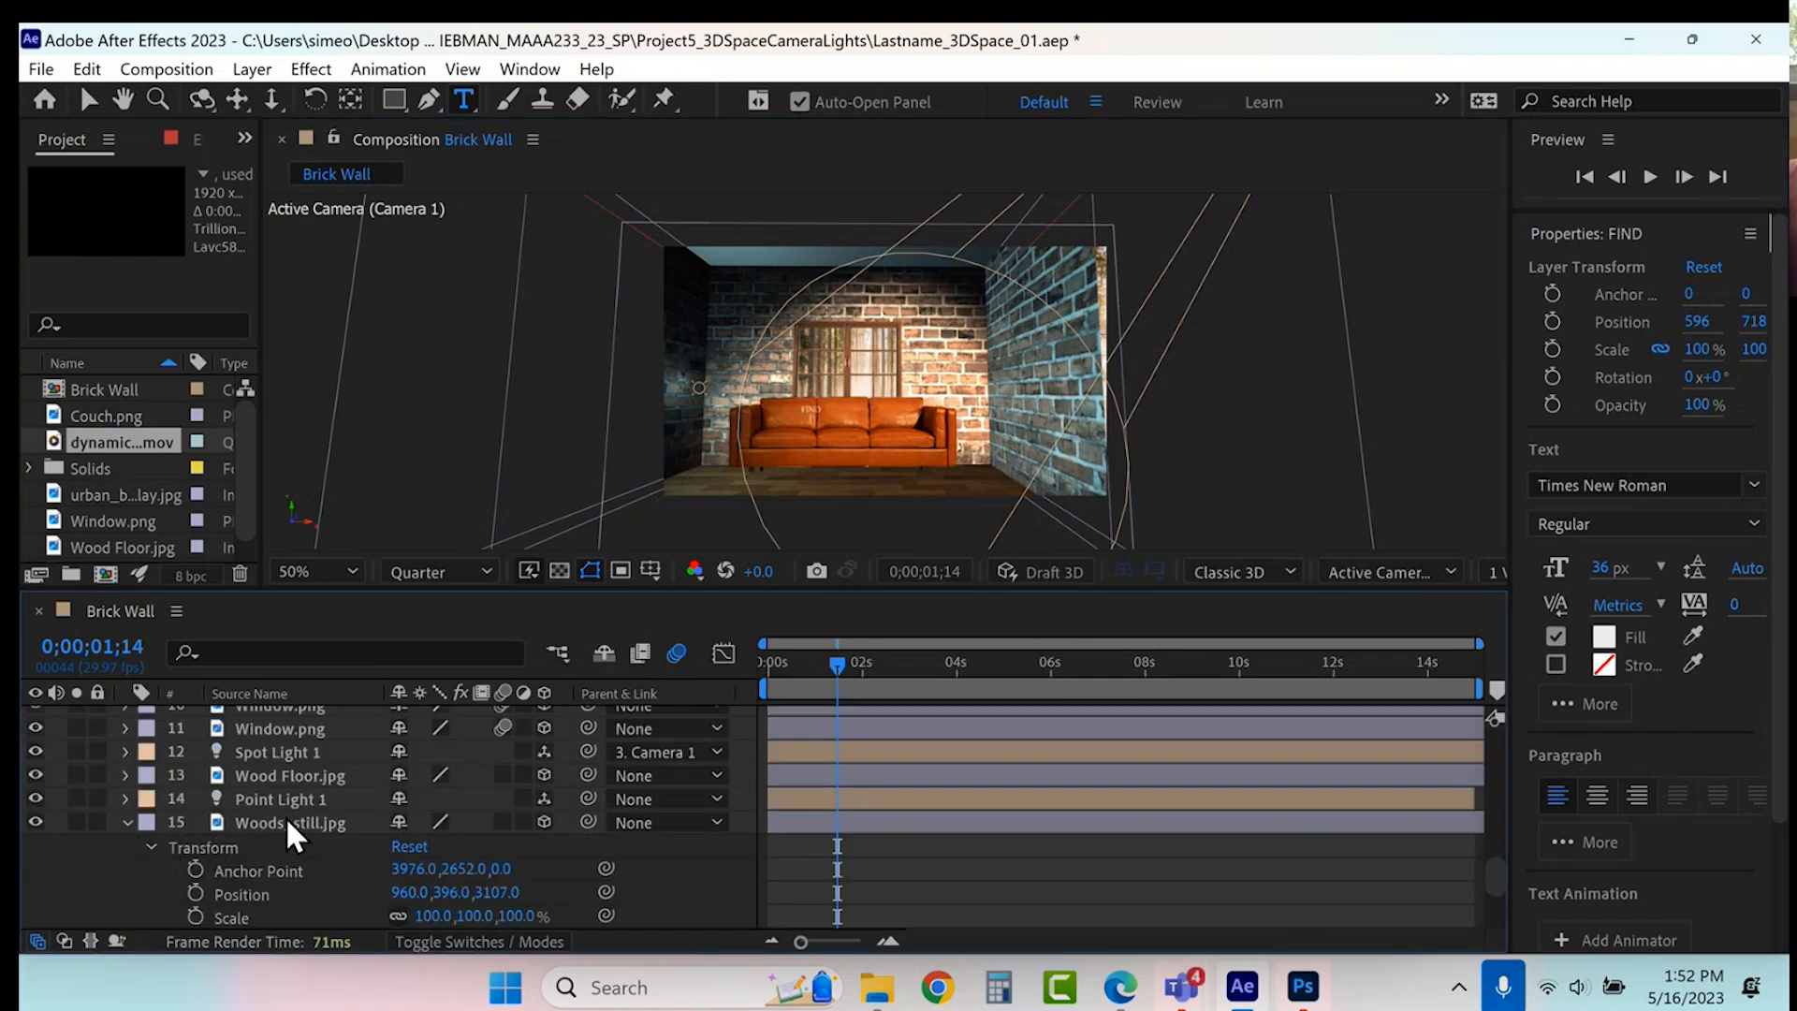
scroll(360, 856, "up", 7)
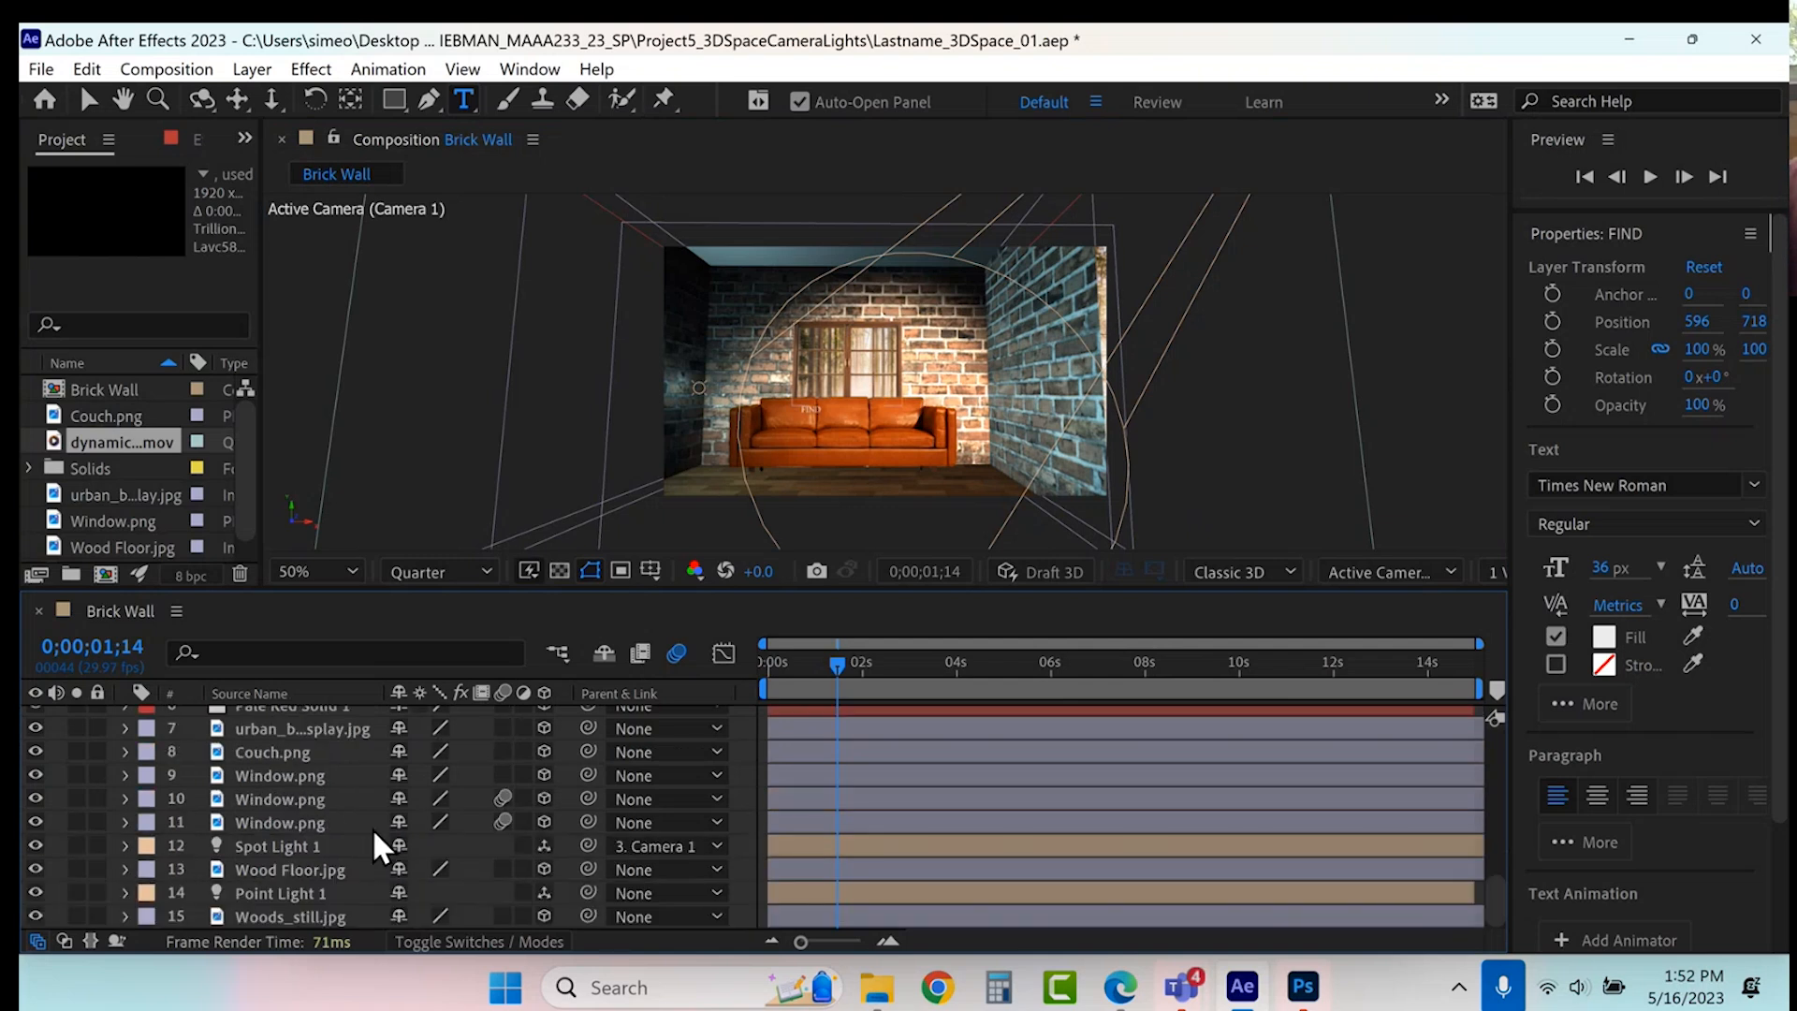
scroll(377, 841, "up", 10)
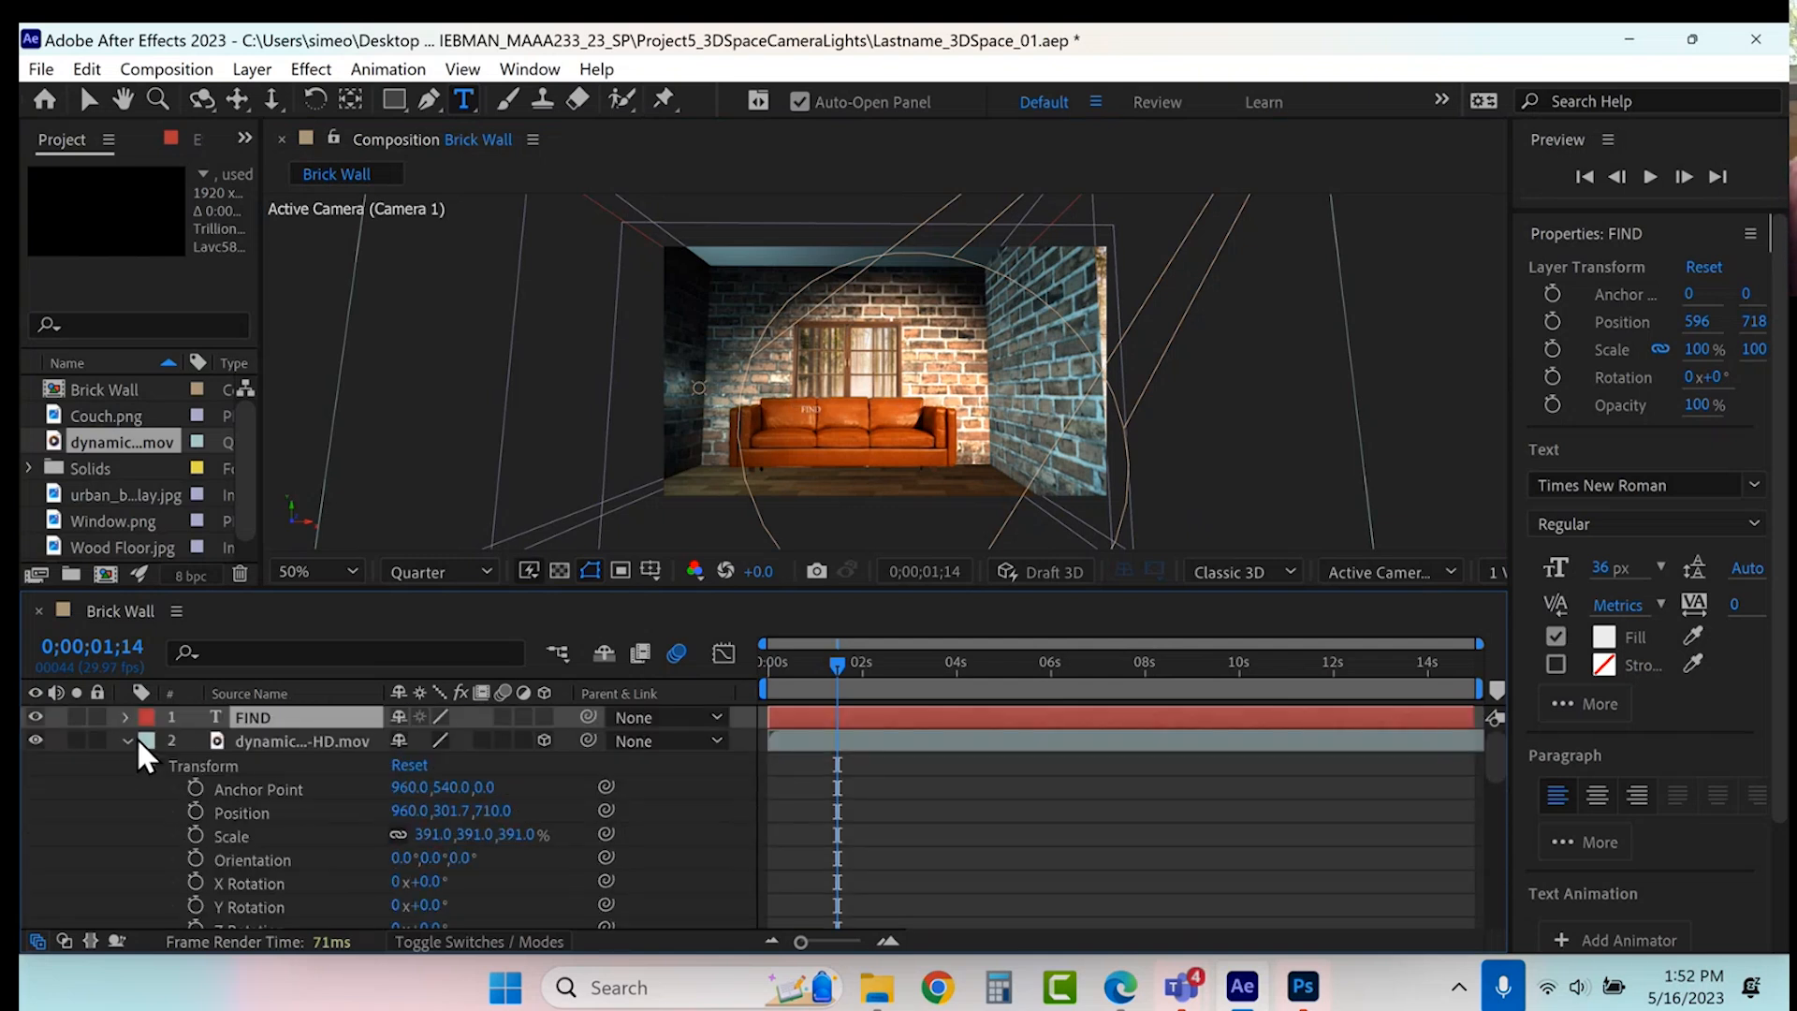
- Make the FIND text layer 3D and show the composition in two views, Active Camera and Top
left_click(127, 741)
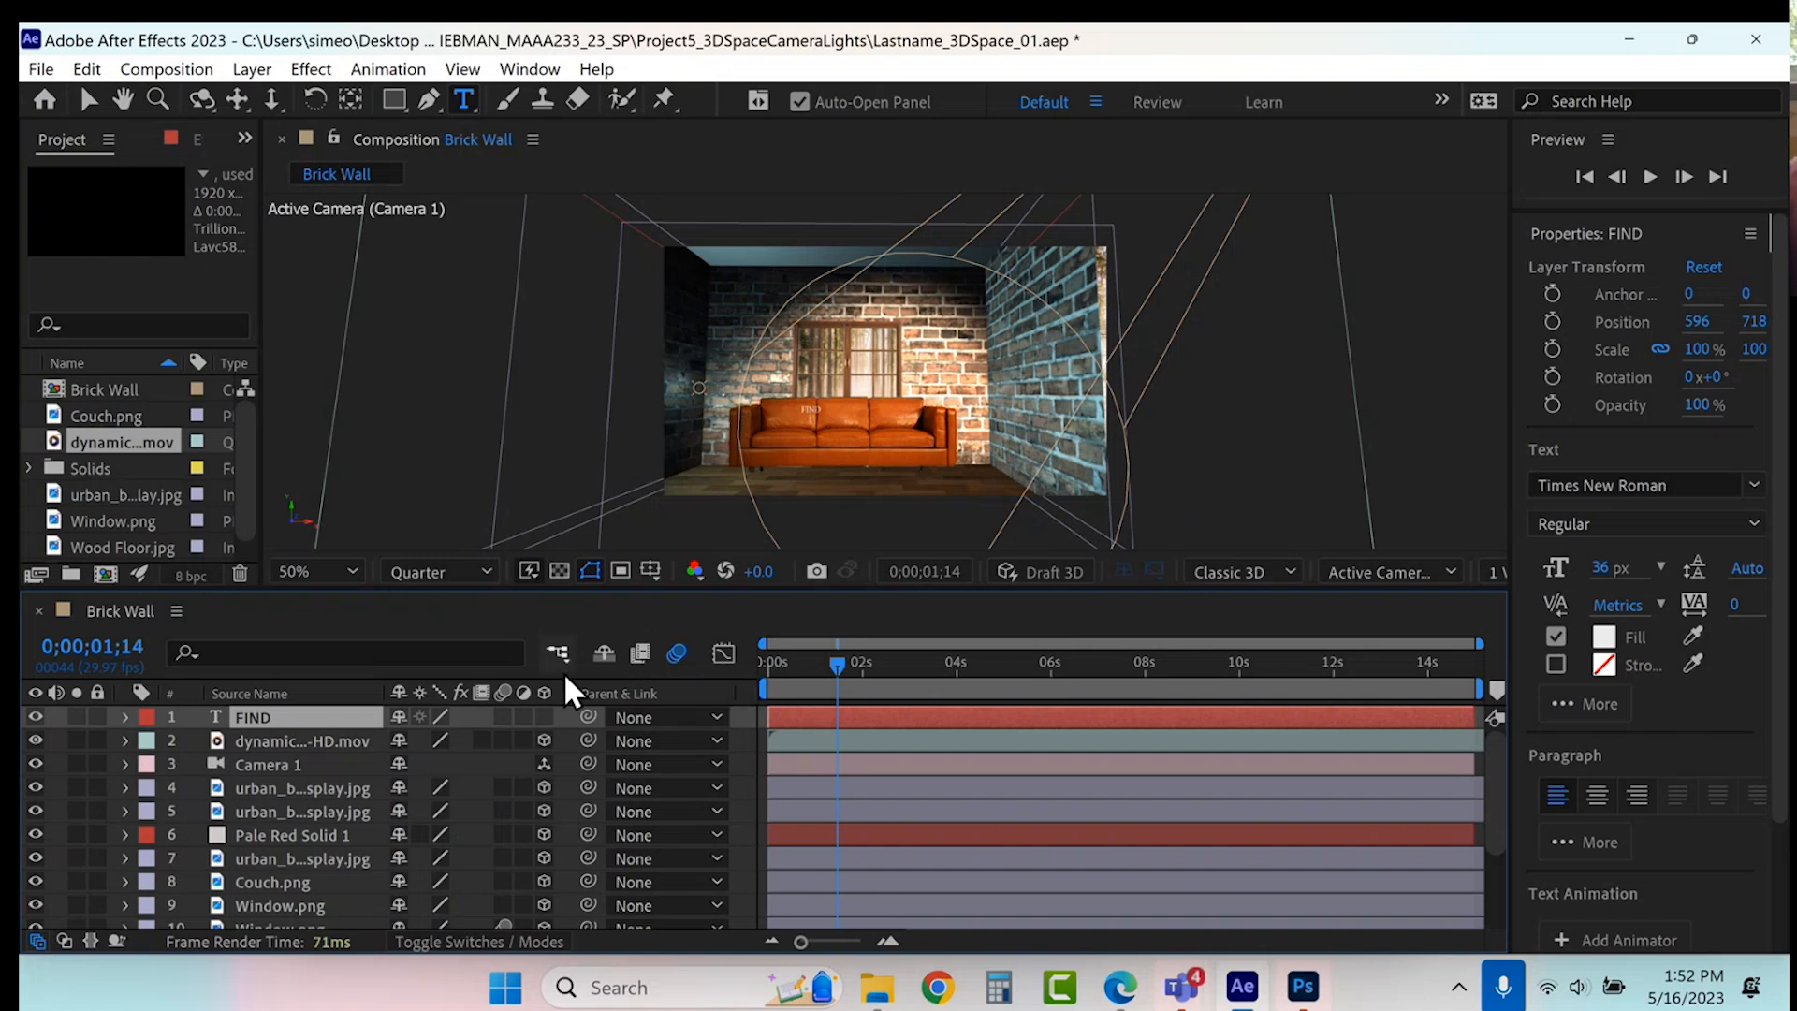
left_click(544, 717)
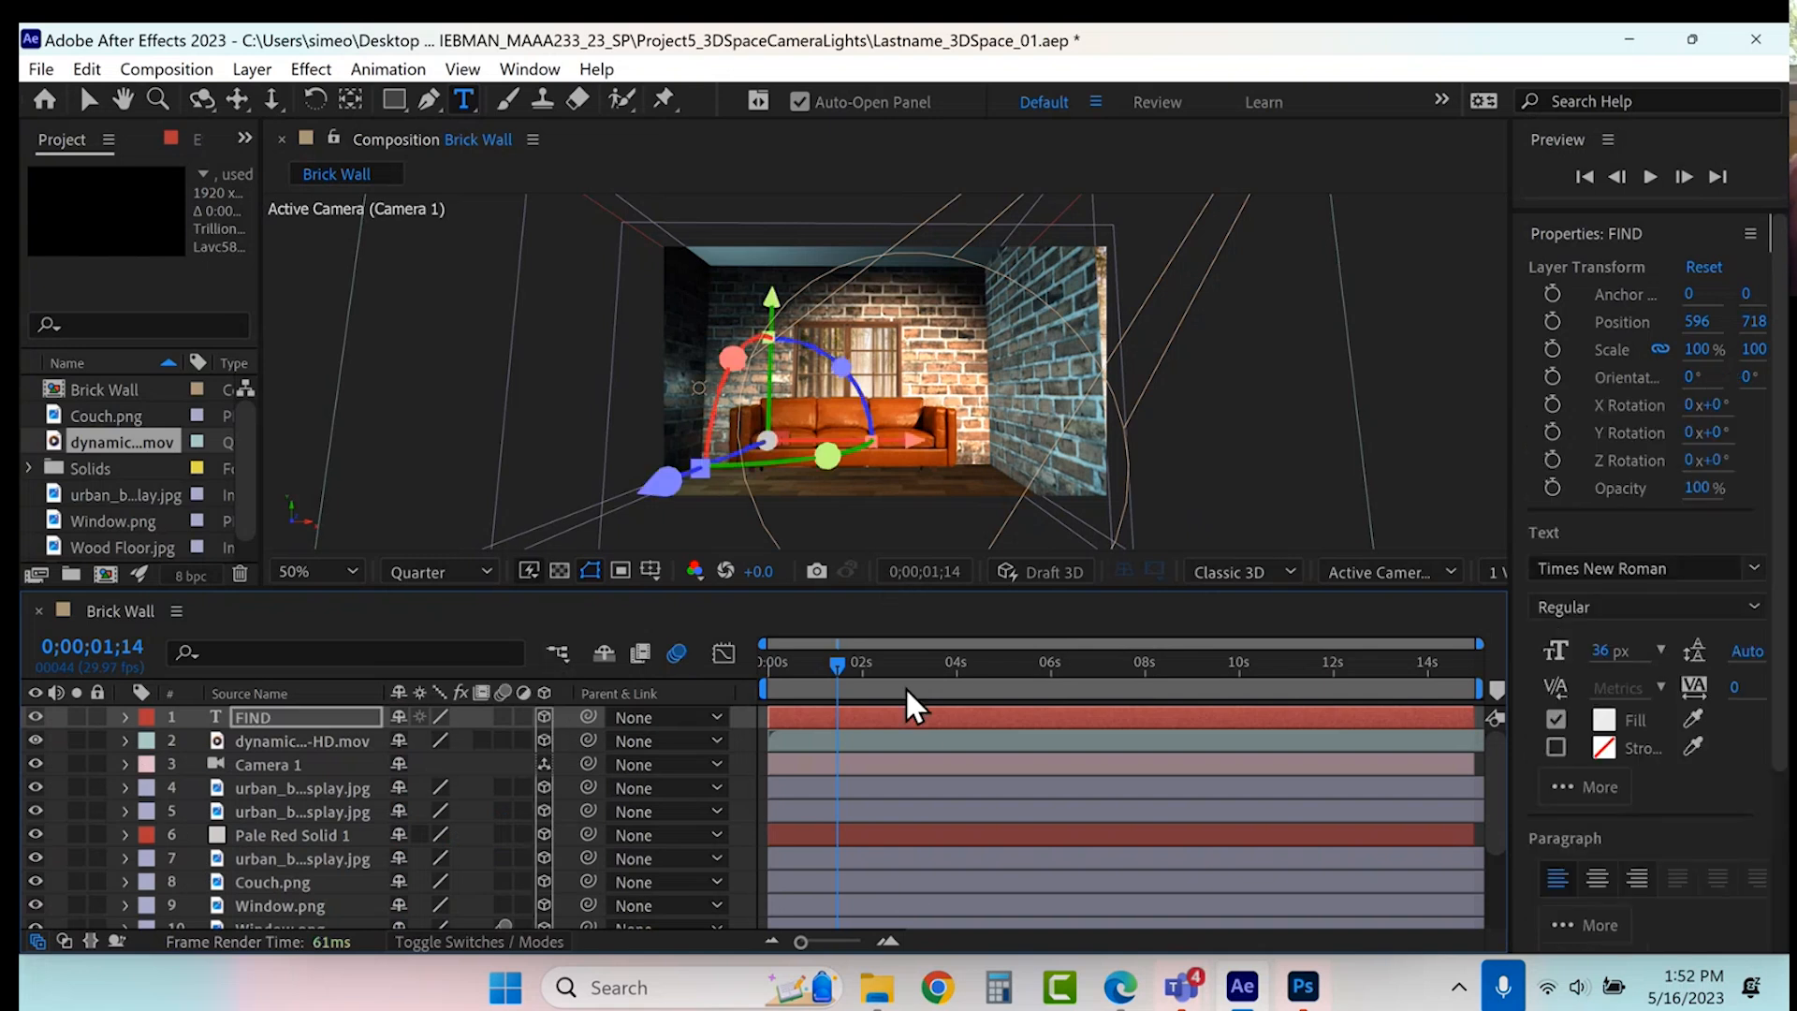
double_click(901, 719)
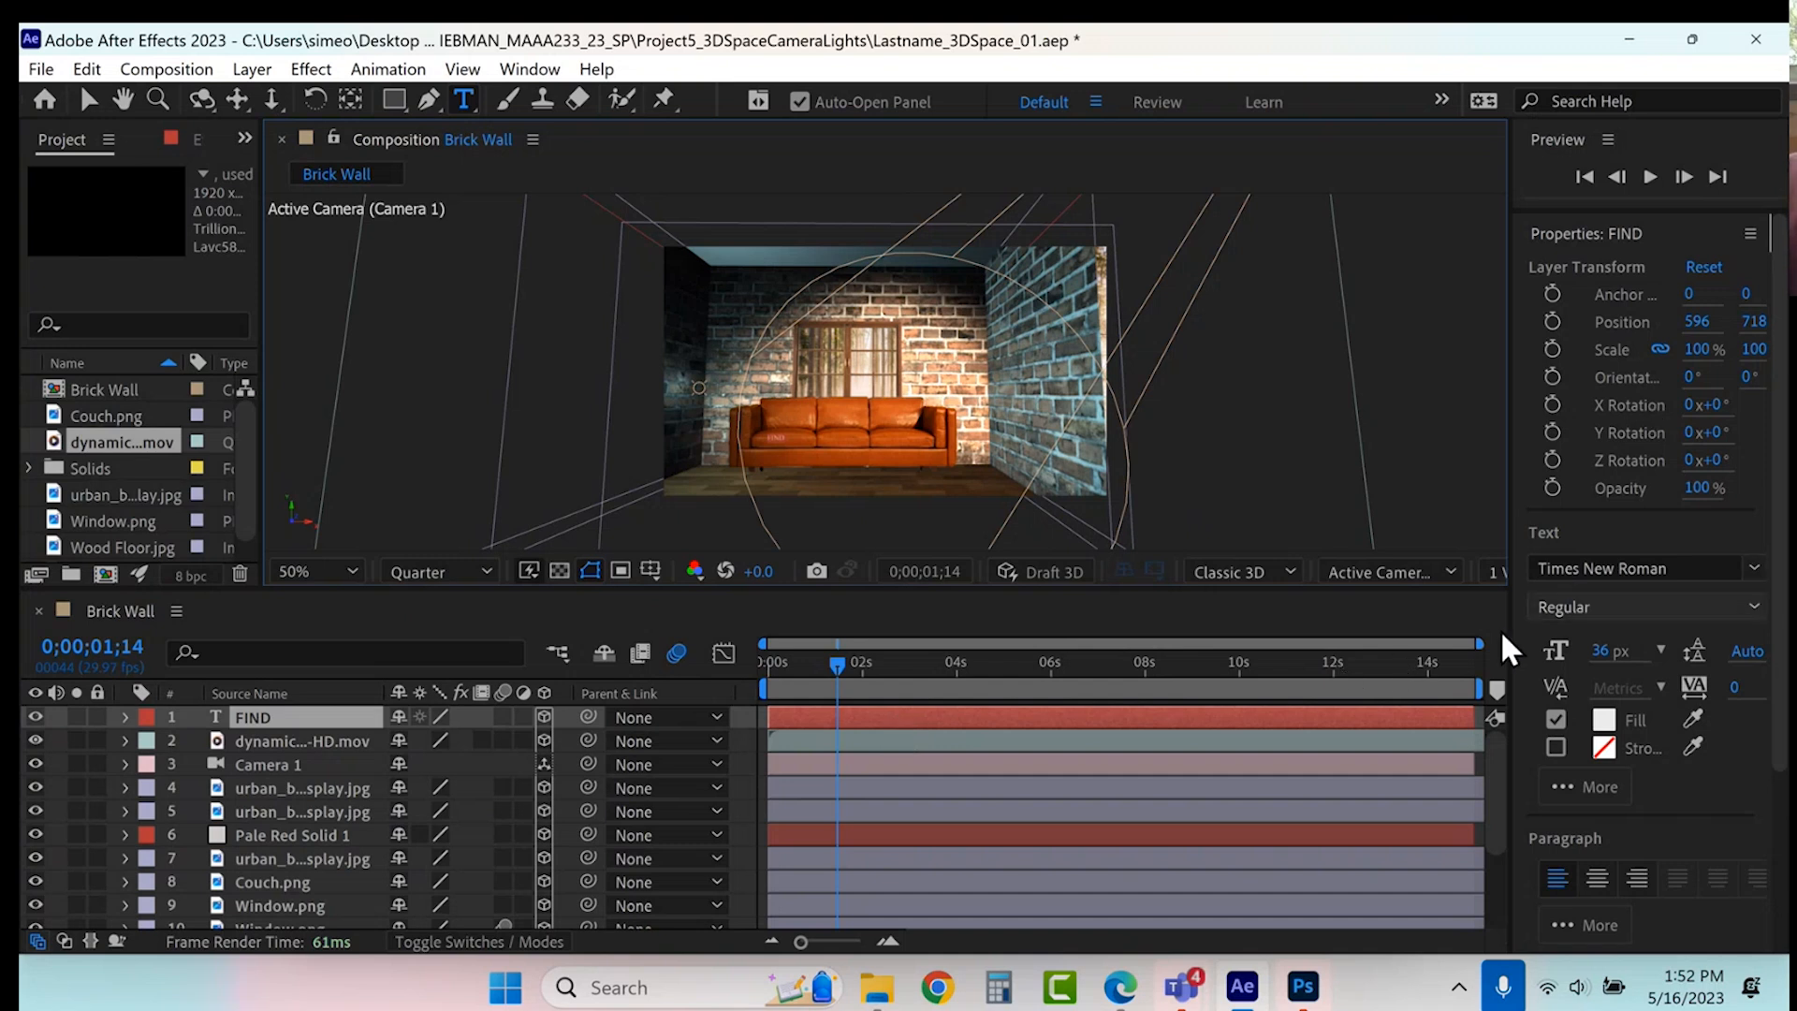
left_click(1498, 578)
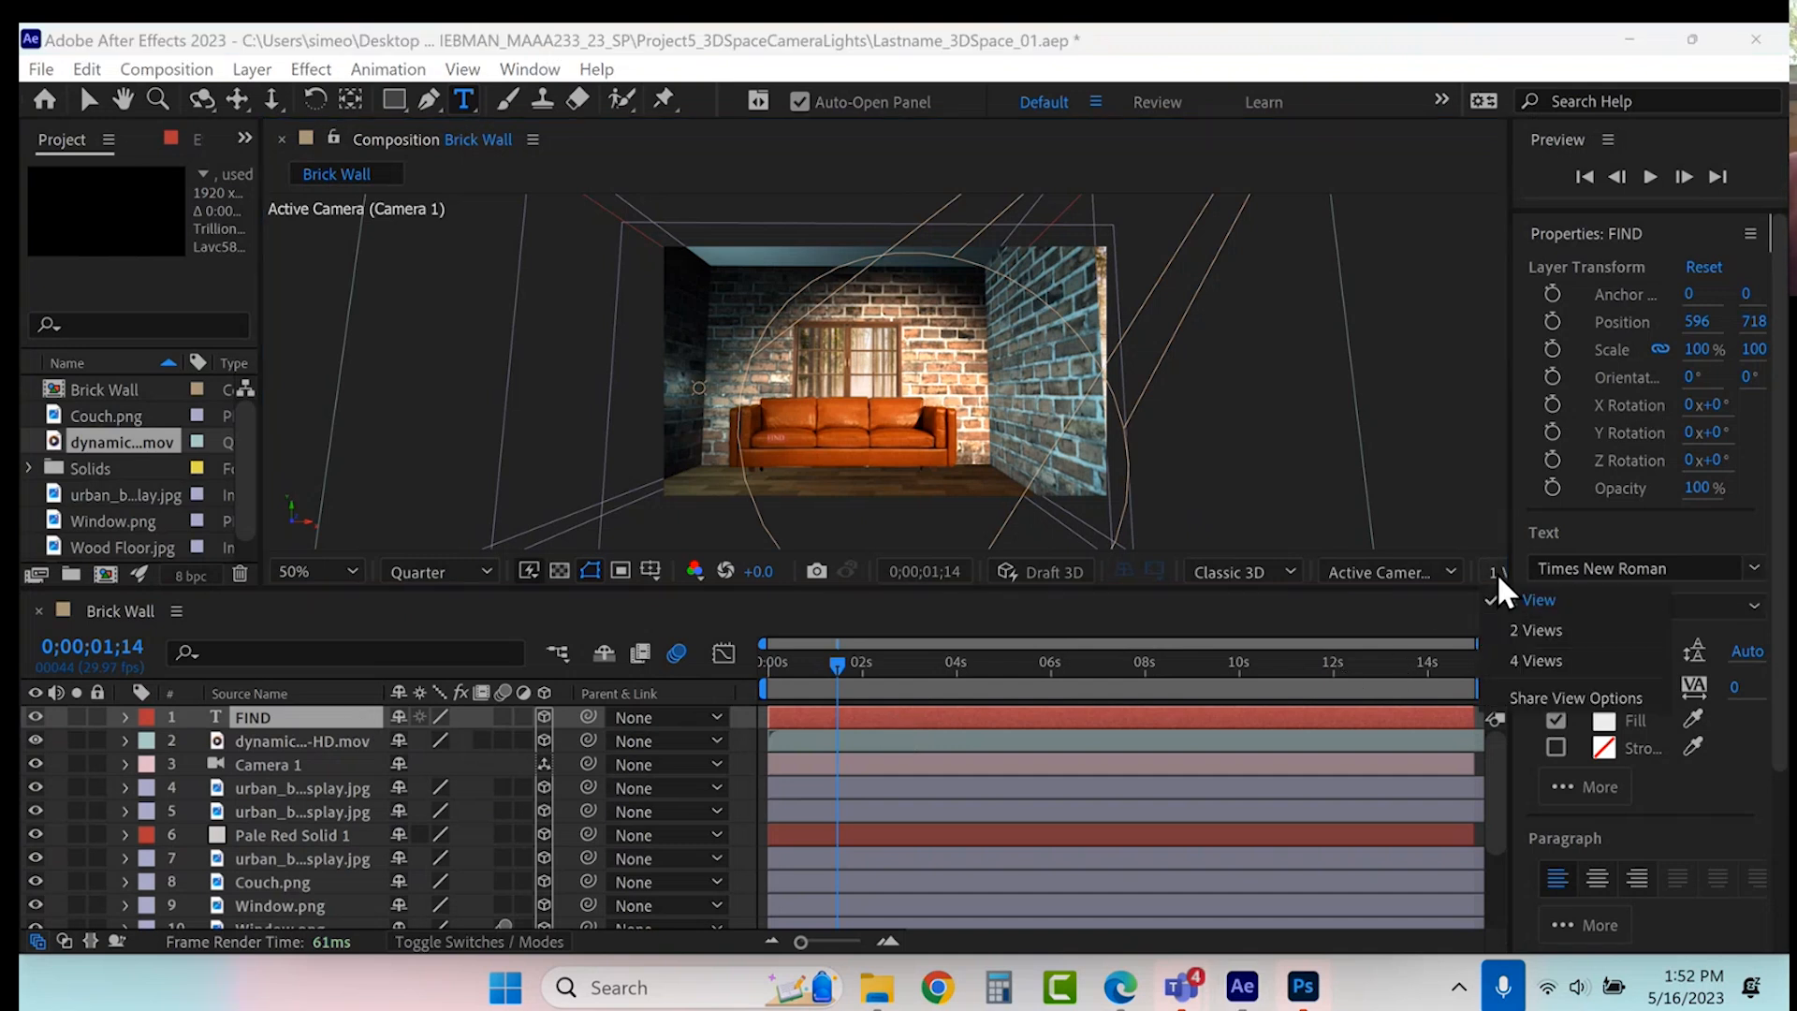
left_click(1516, 630)
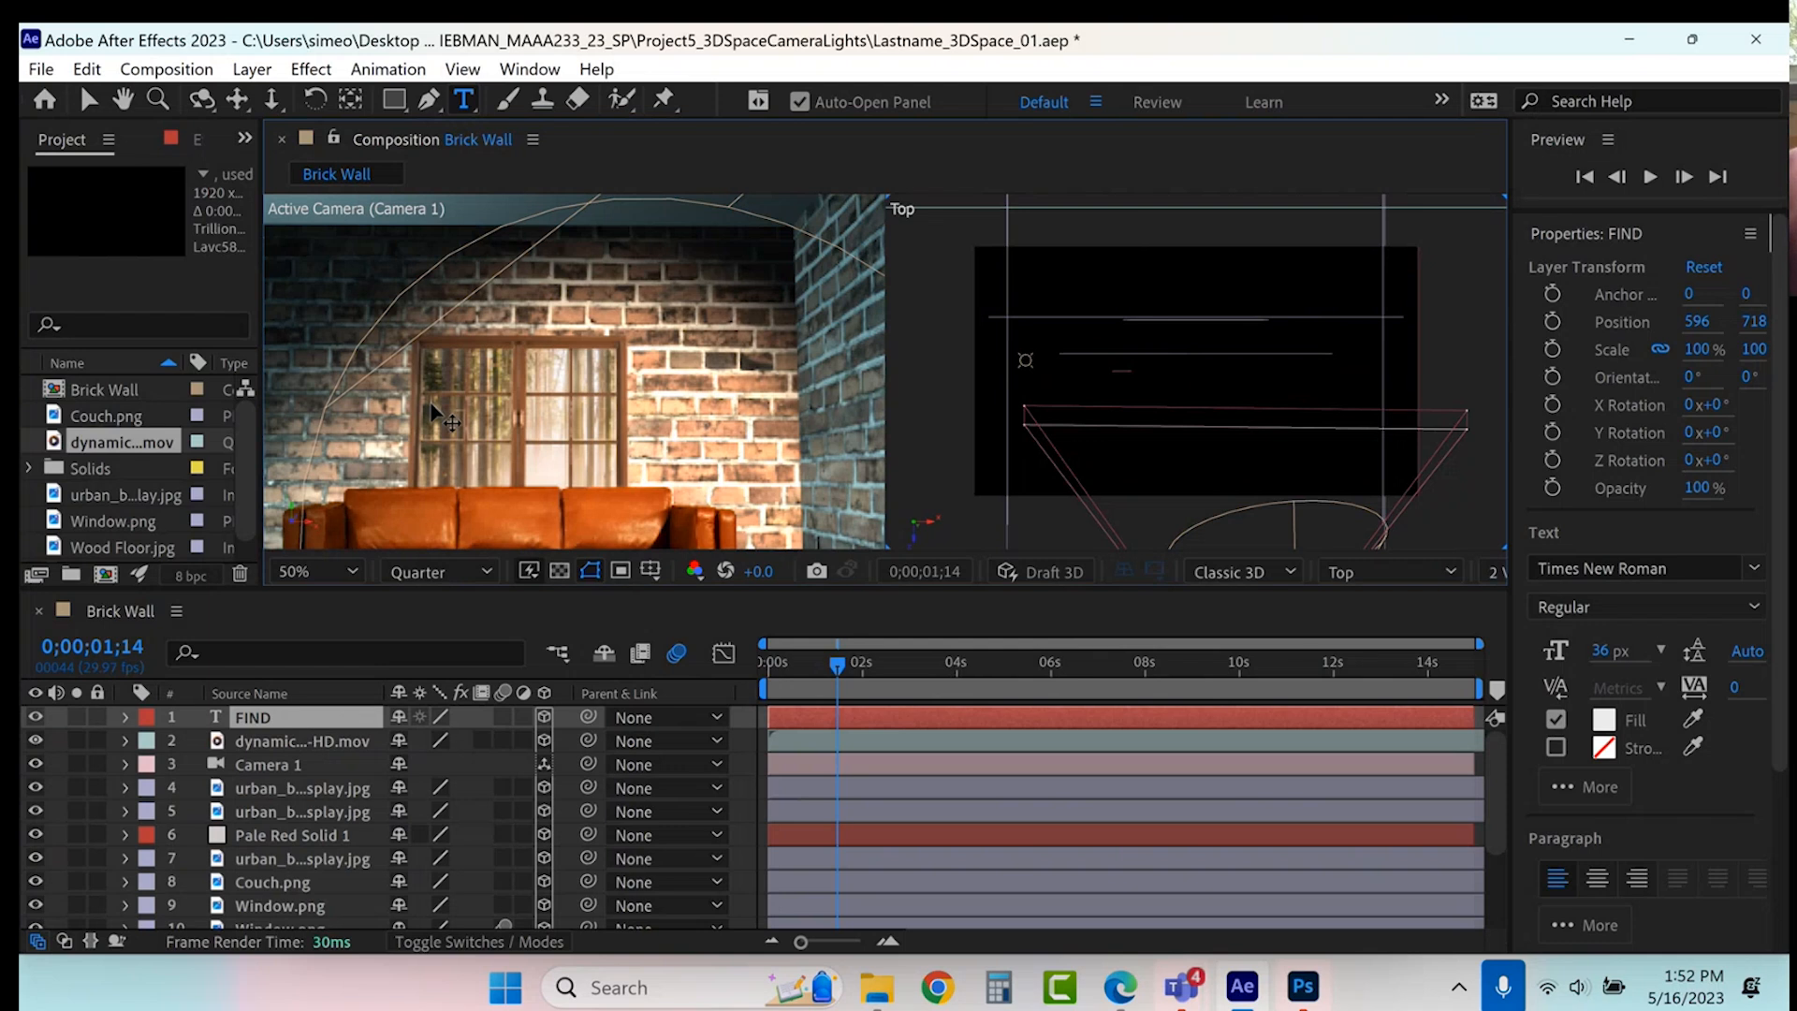
scroll(474, 432, "down", 1)
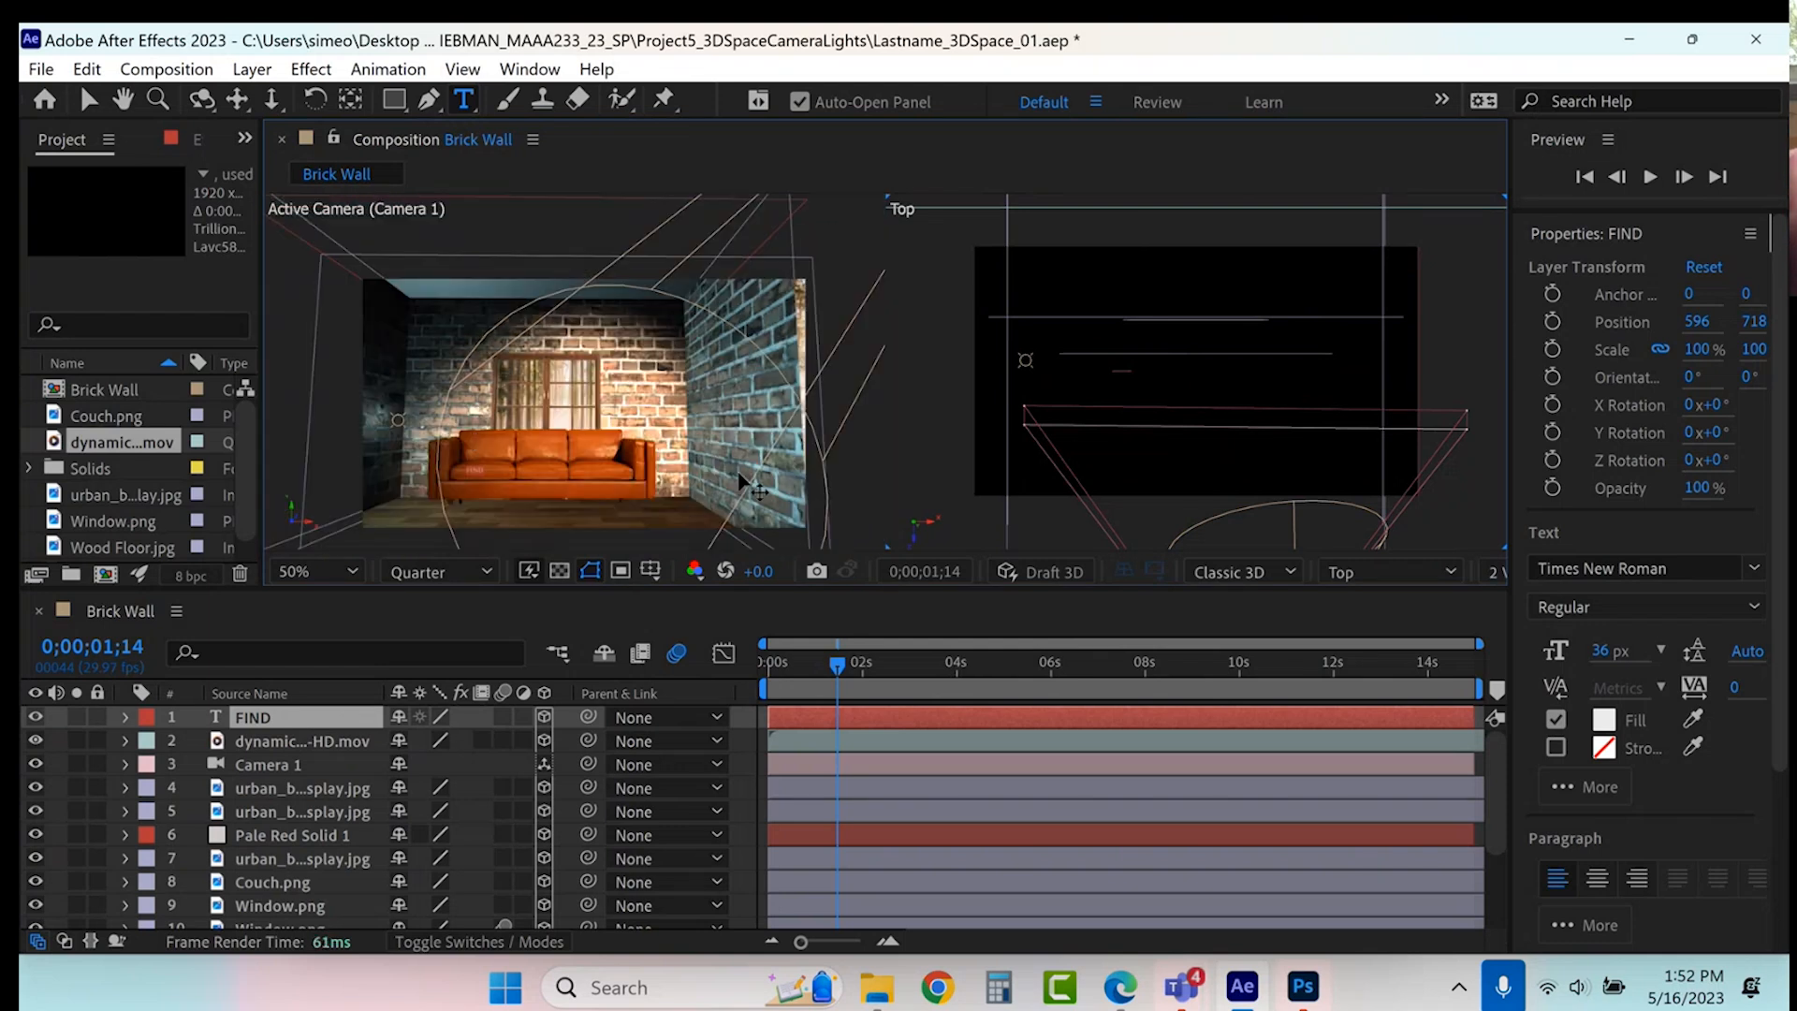
scroll(744, 482, "down", 1)
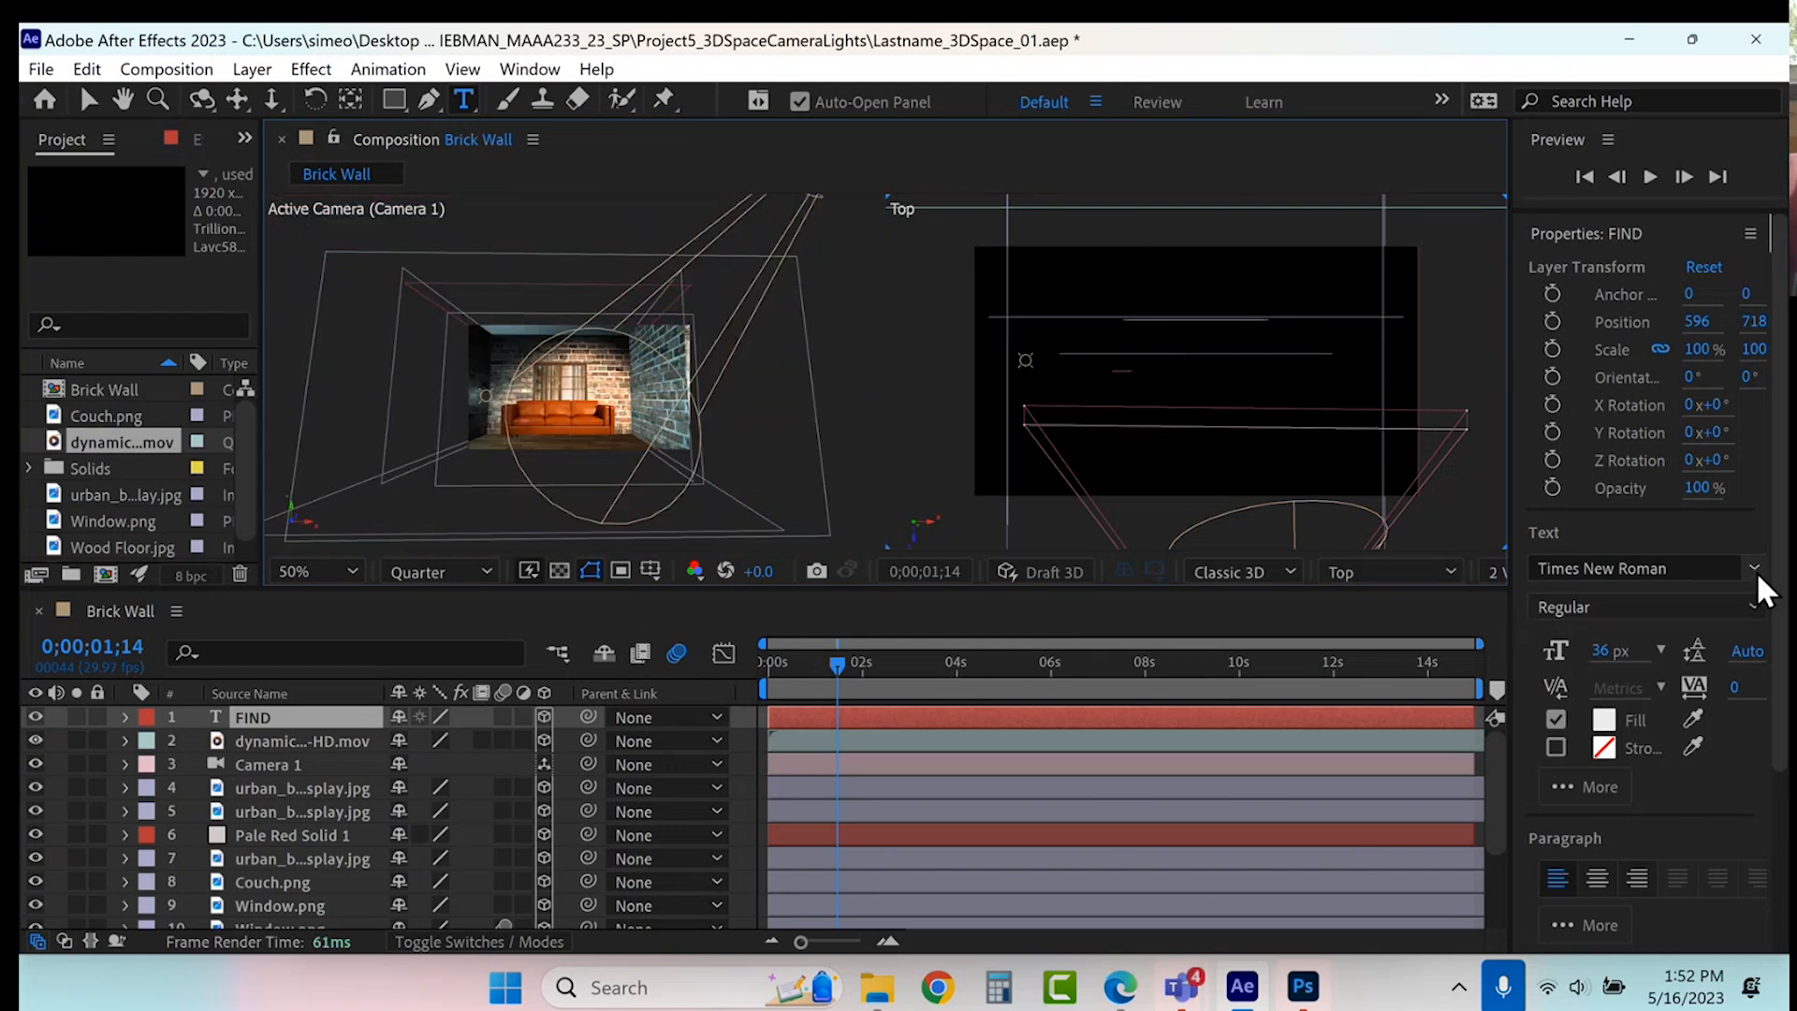
- Format the FIND text in the Strenuous font, centre-aligned, at a size of 266 px
left_click(1741, 568)
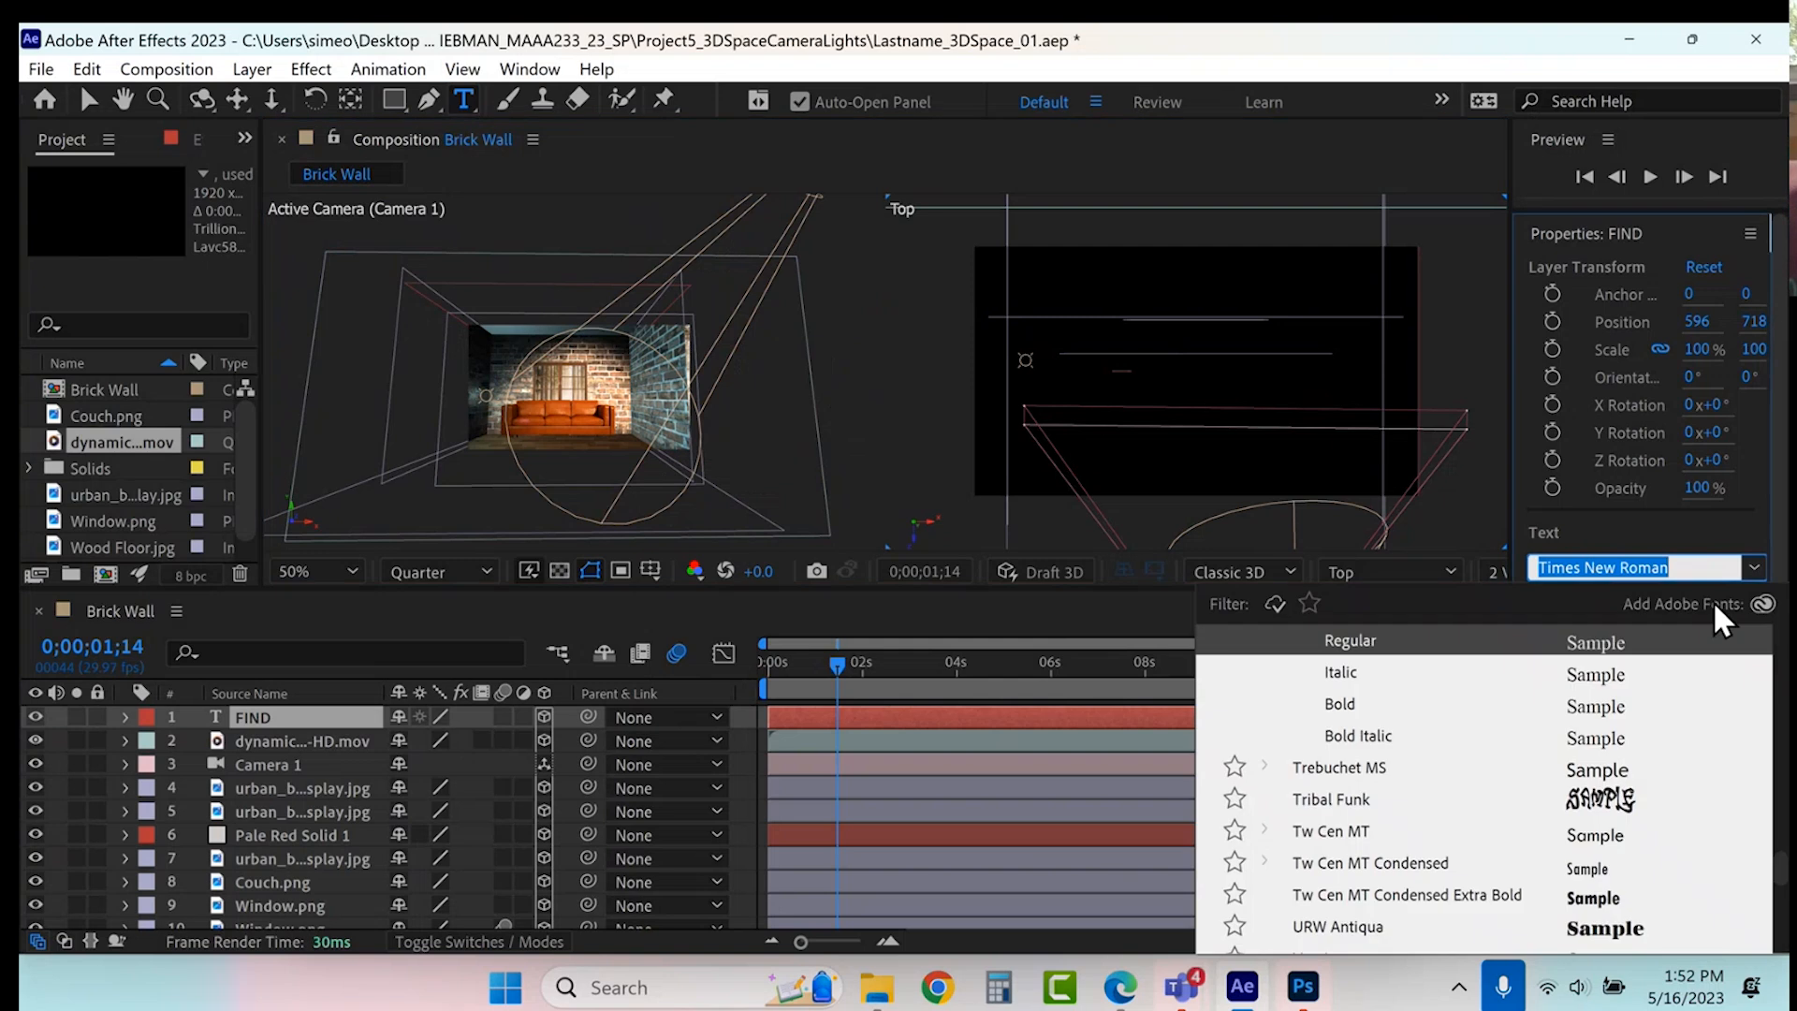
scroll(1425, 899, "up", 5)
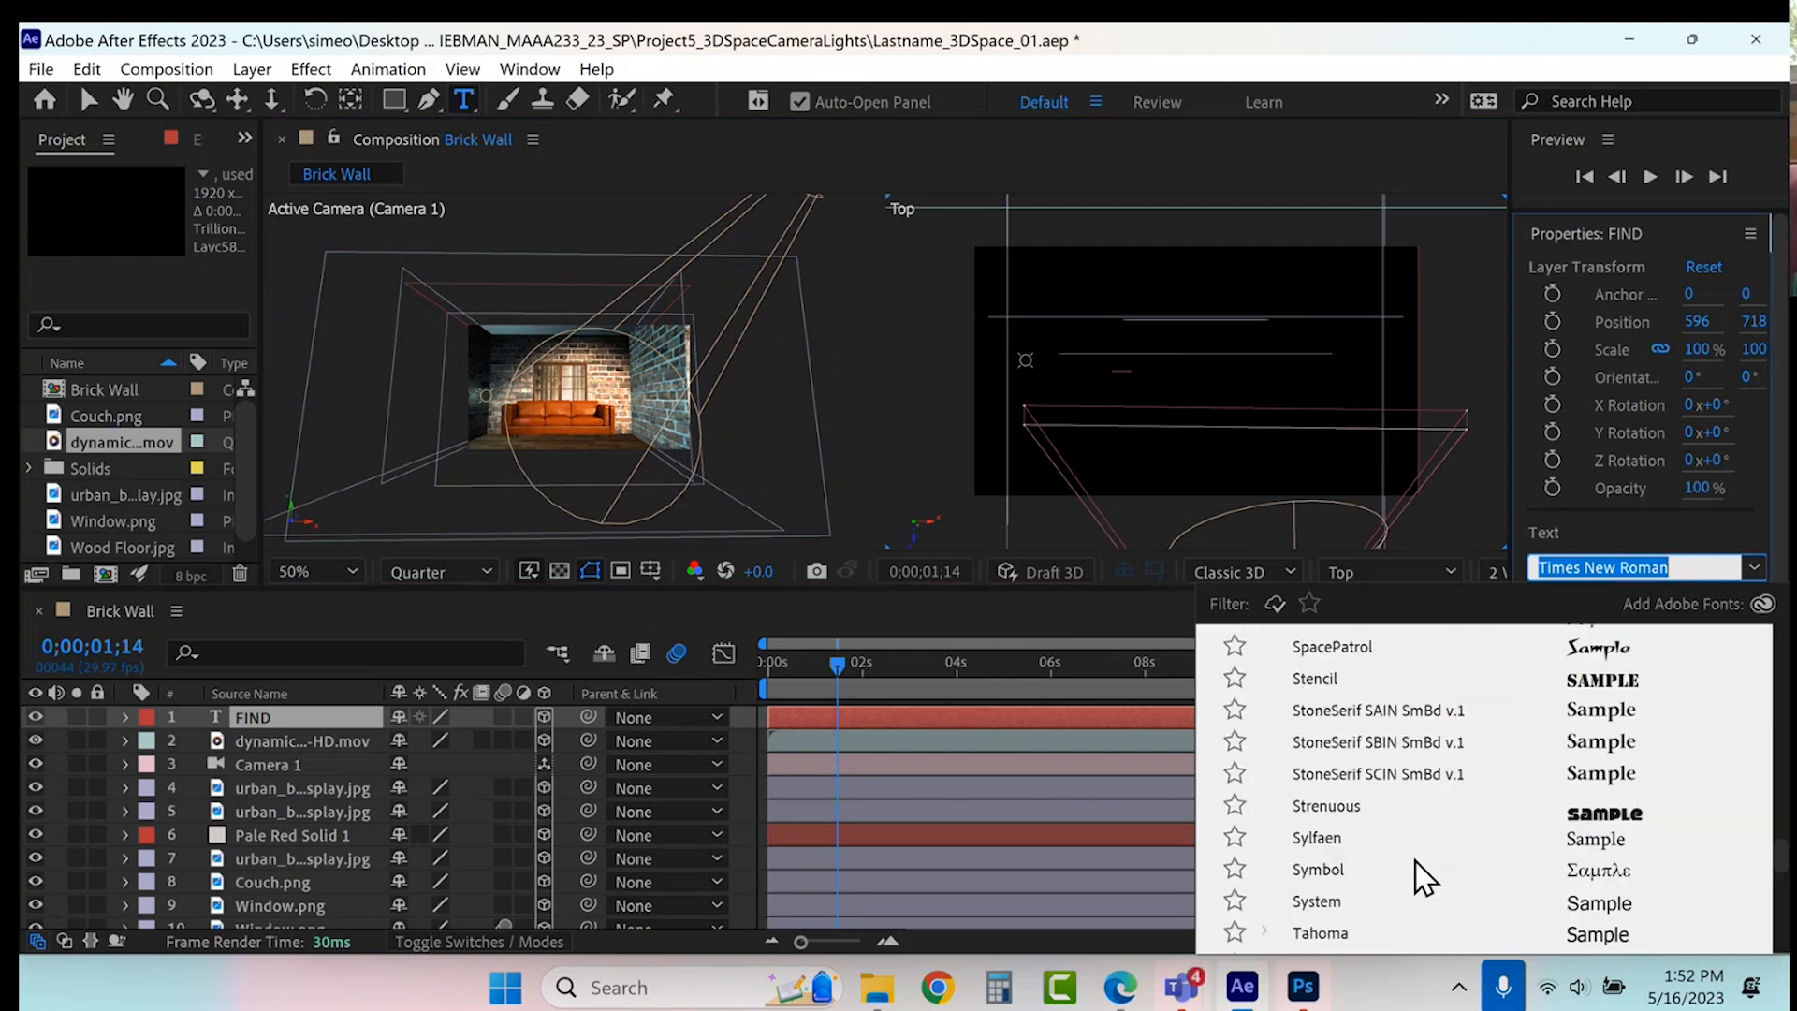
left_click(1363, 816)
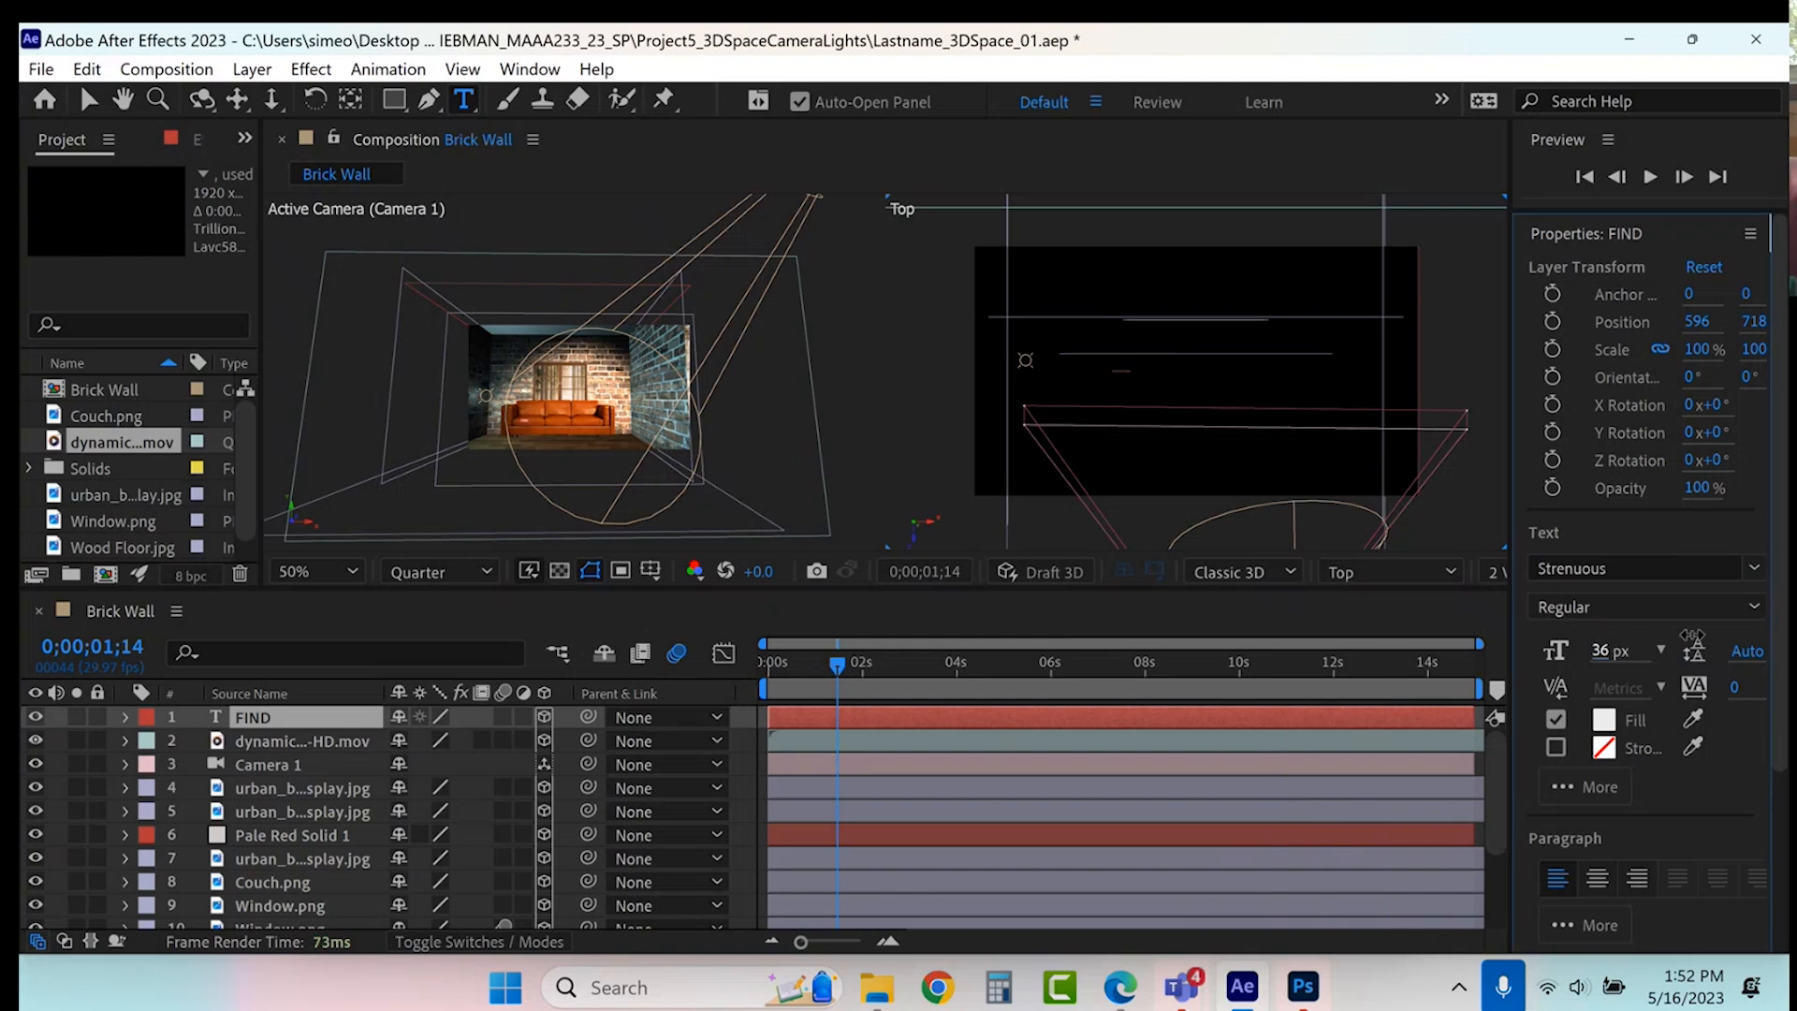
left_click_drag(1603, 651, 1632, 650)
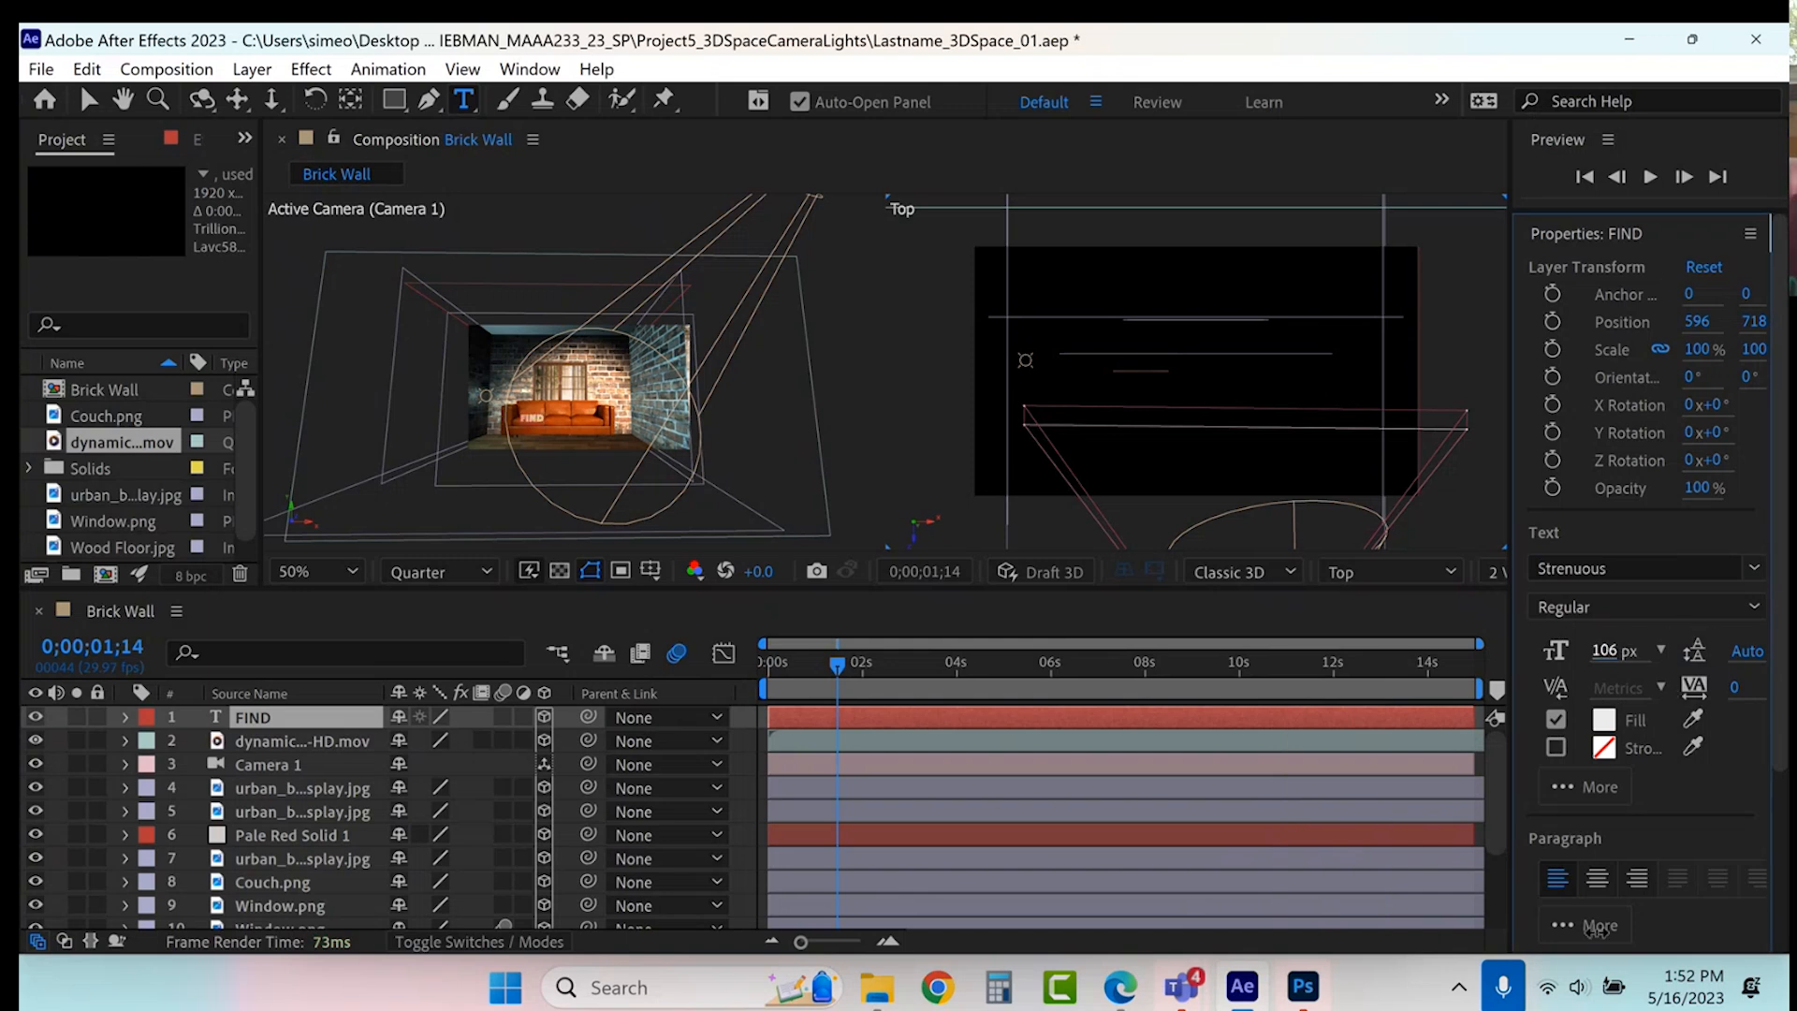
left_click(1598, 881)
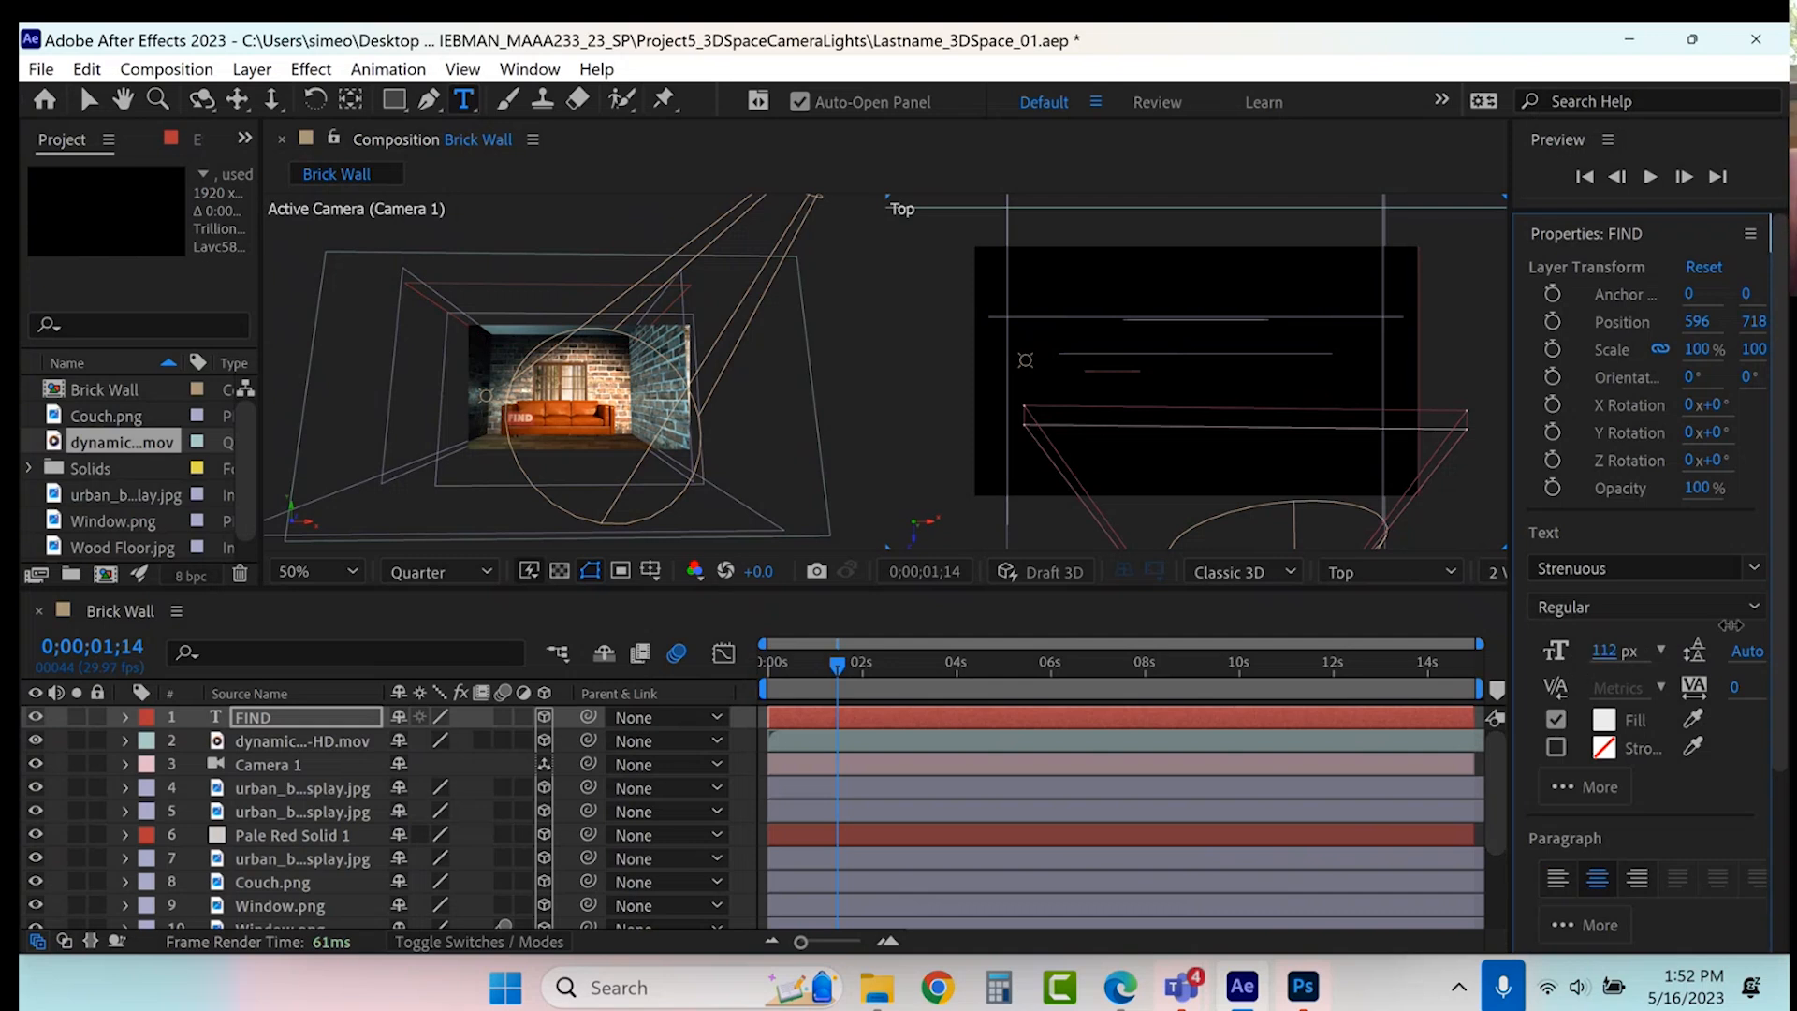
left_click_drag(1782, 556, 1782, 552)
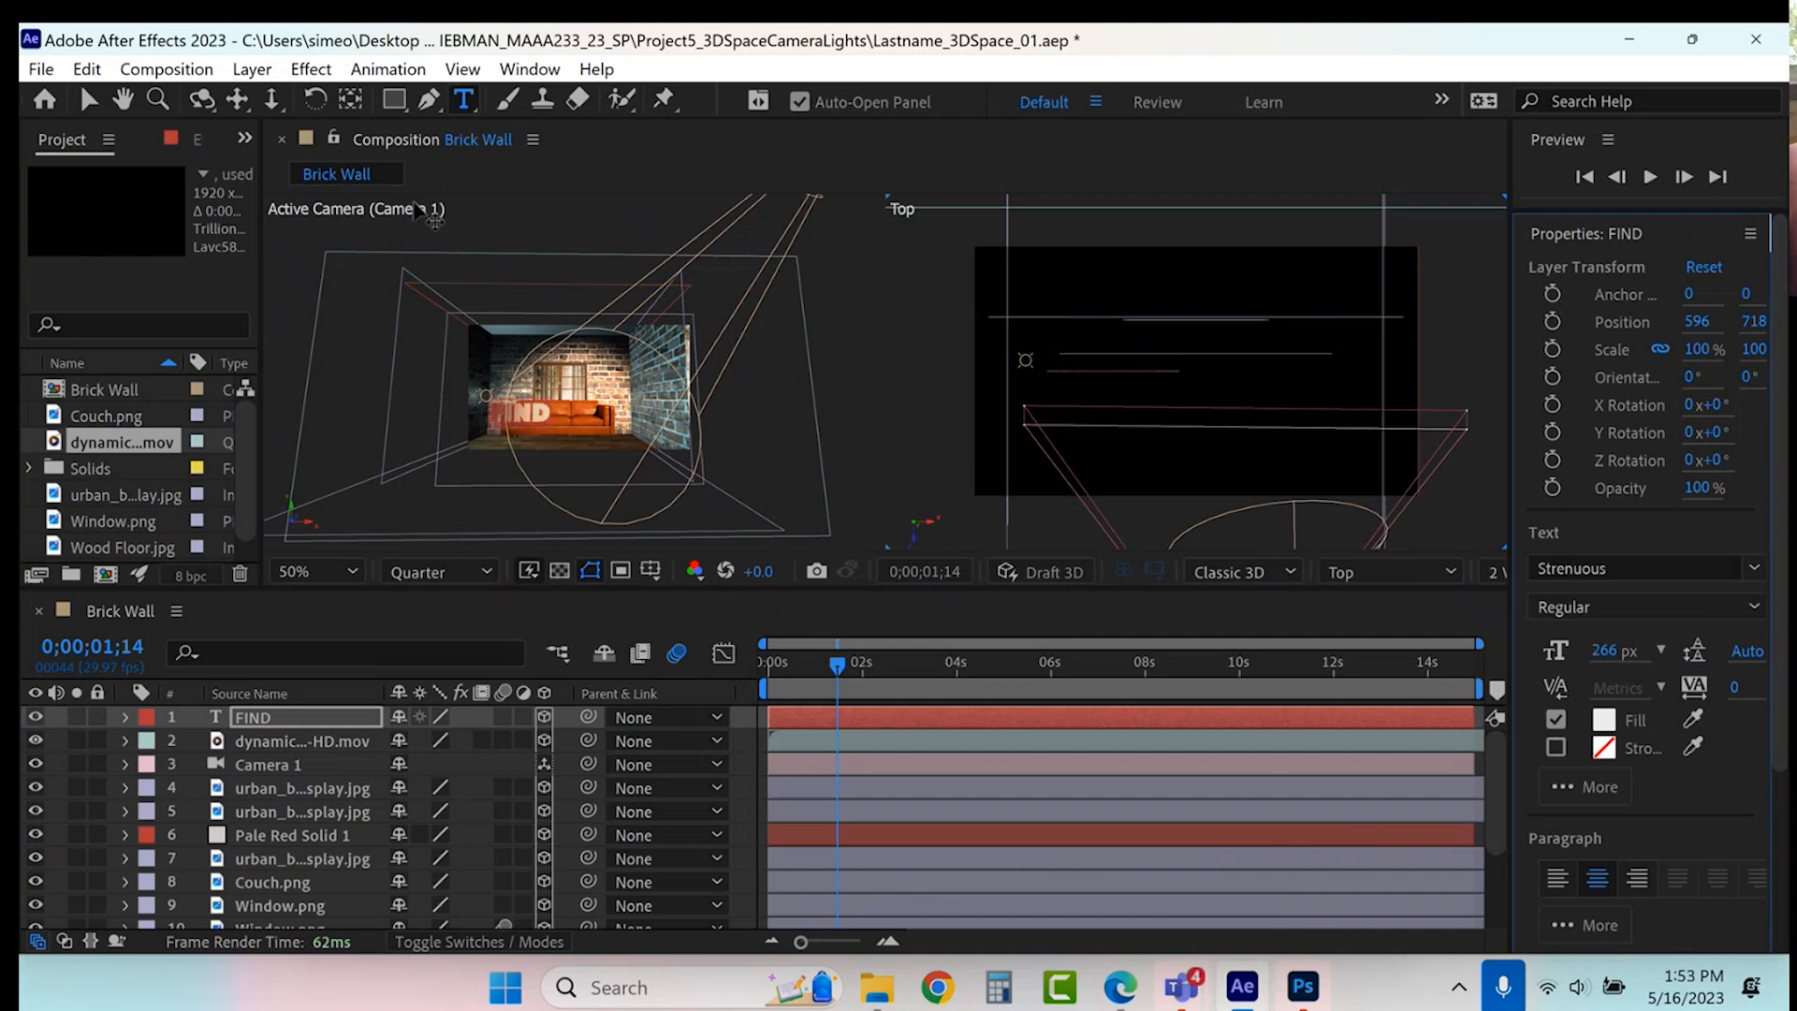
- Move the FIND layer sideways to X 1030 and forward toward the camera to Z -580
left_click(89, 98)
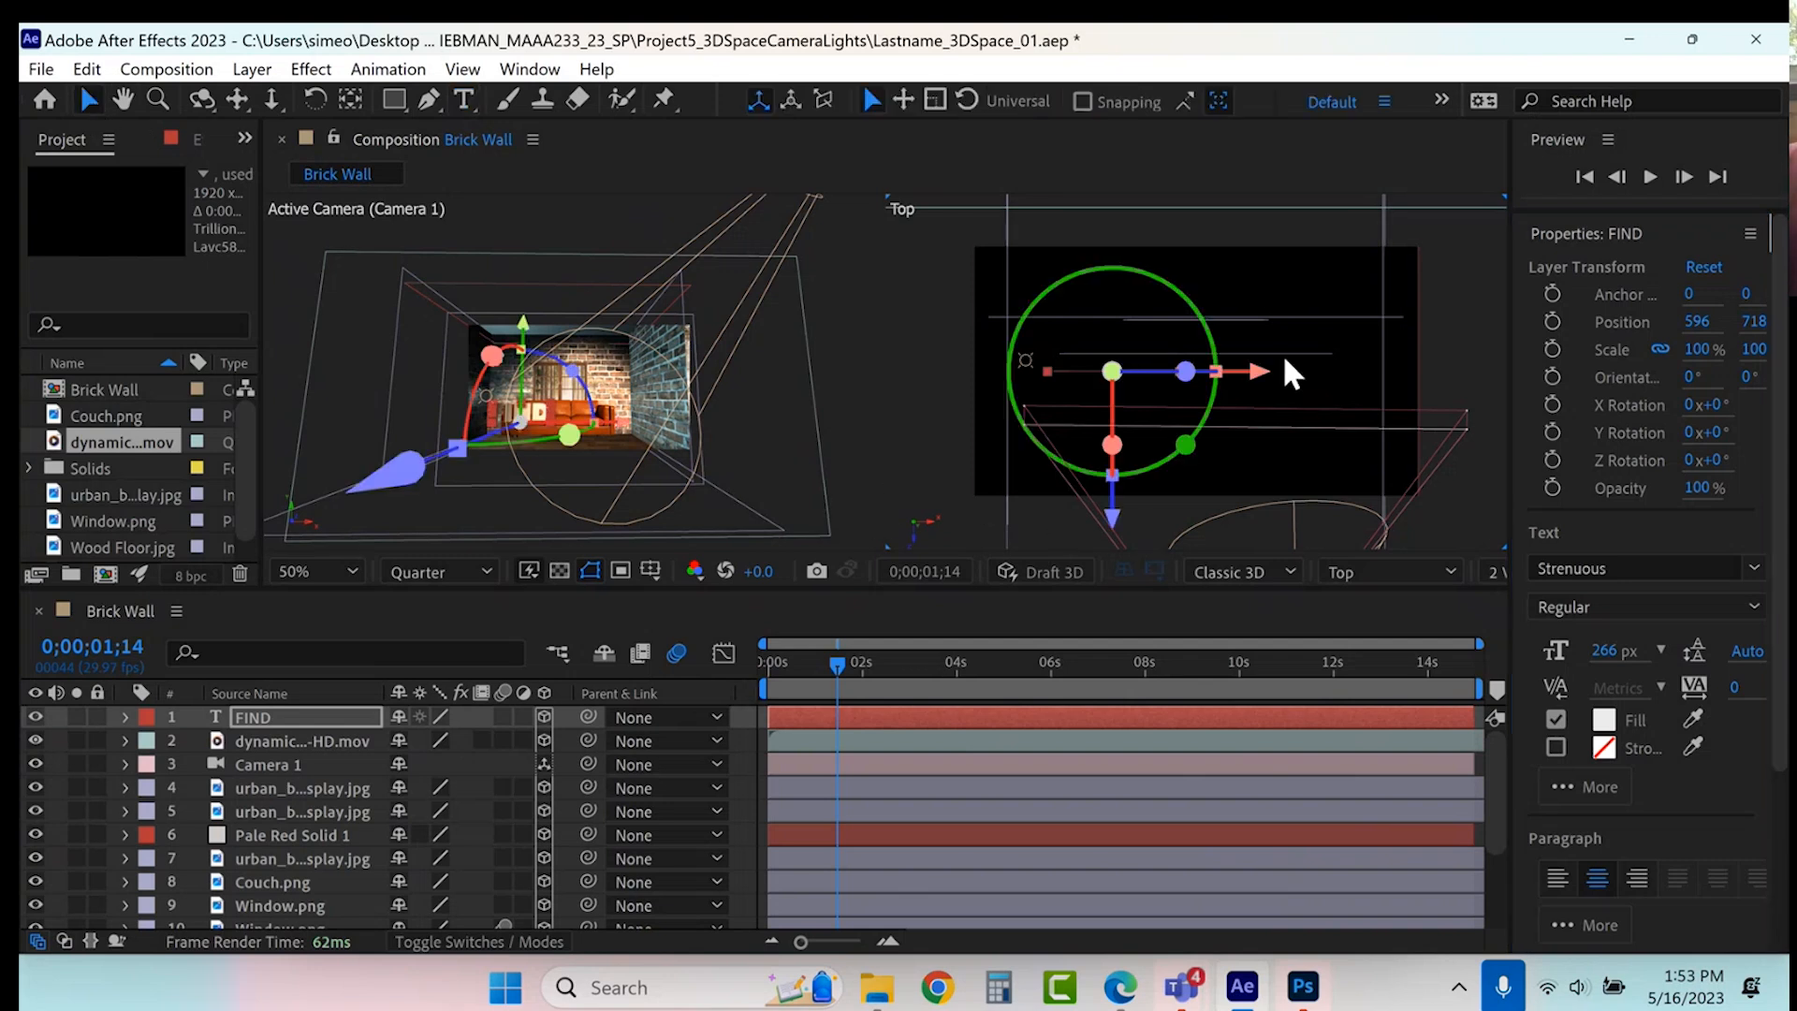
left_click_drag(1279, 361, 1369, 355)
left_click_drag(1369, 370, 1363, 360)
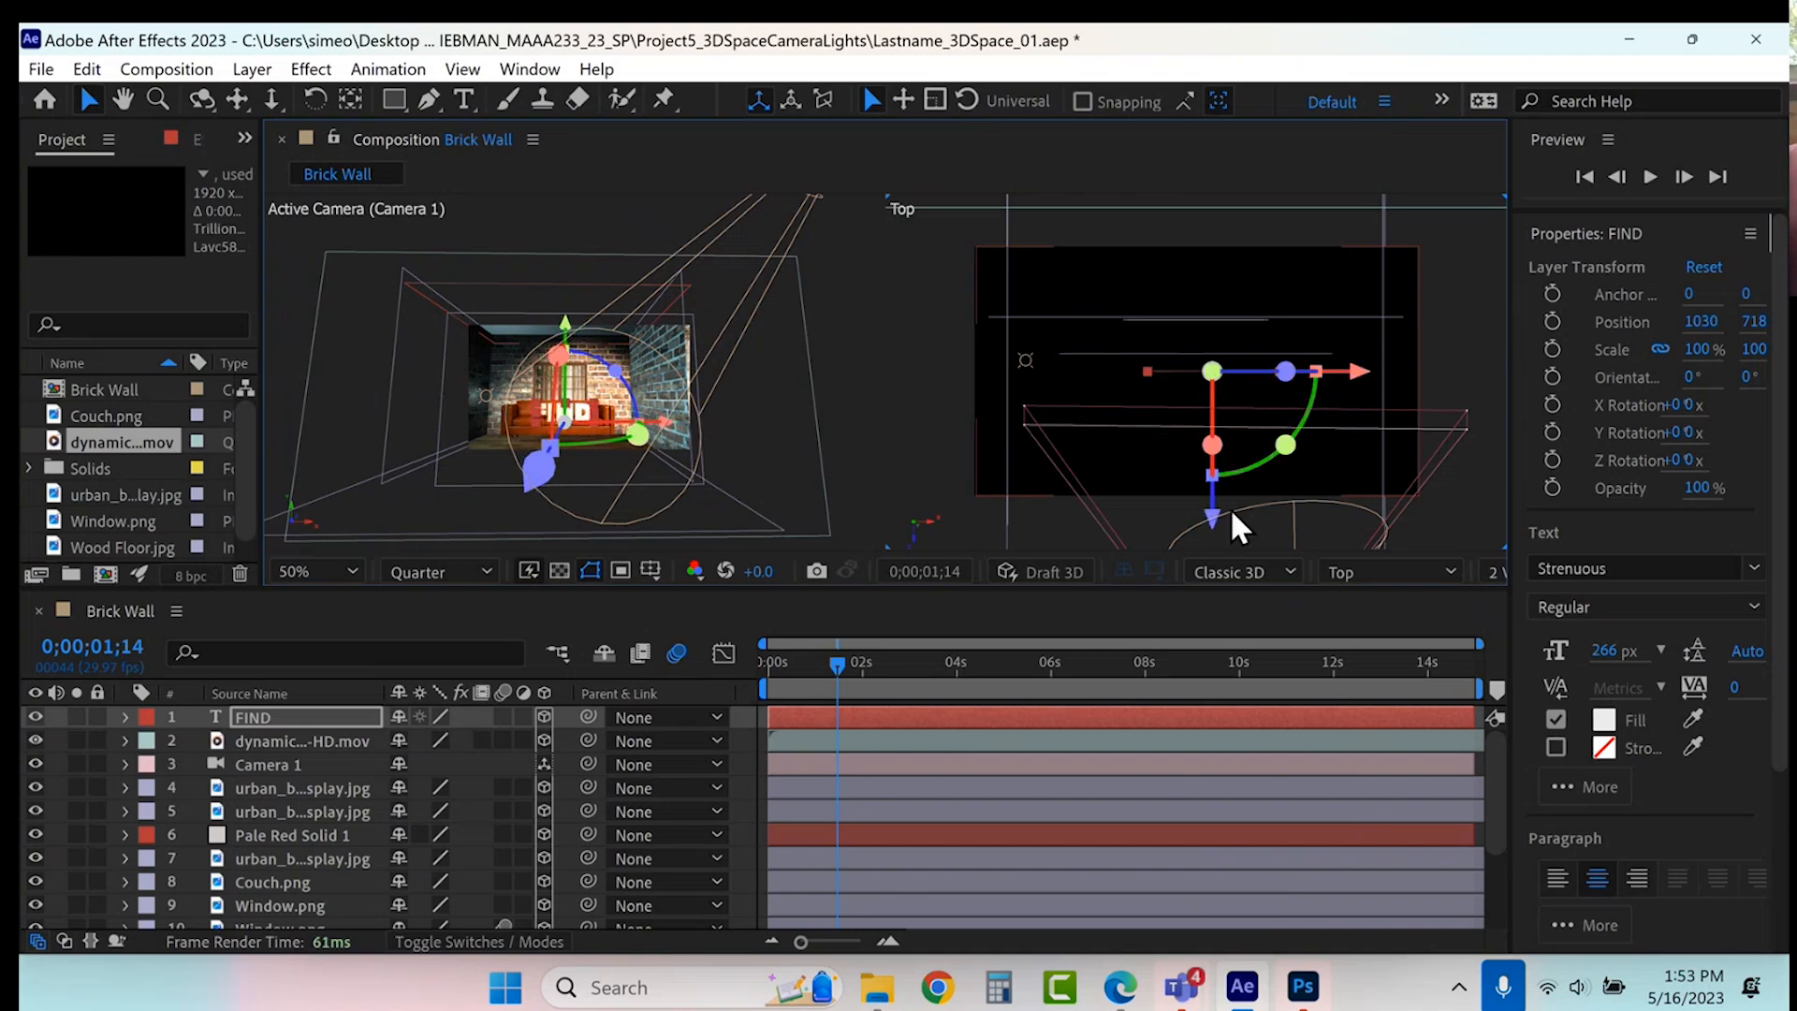
left_click_drag(1212, 525, 1247, 694)
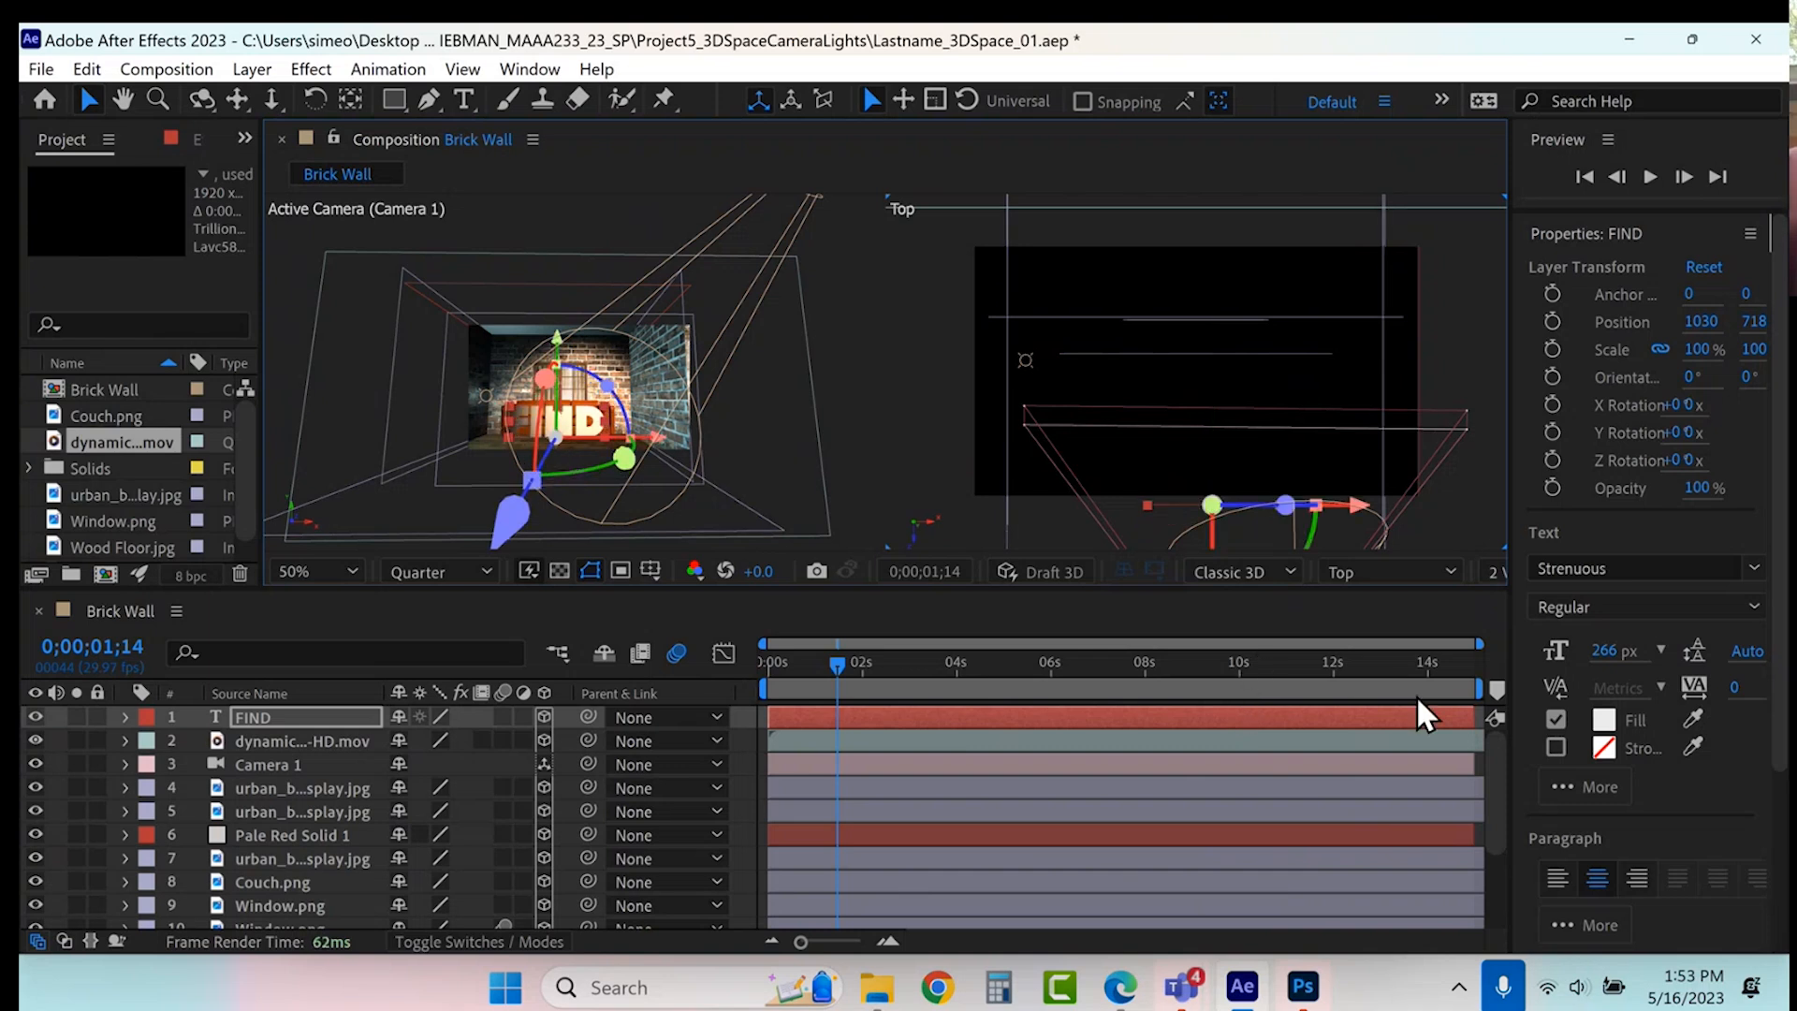
- Trim the FIND layer to run from just before 1 second to just before 4 seconds, and turn off its Accepts Lights option
left_click_drag(1477, 717, 942, 741)
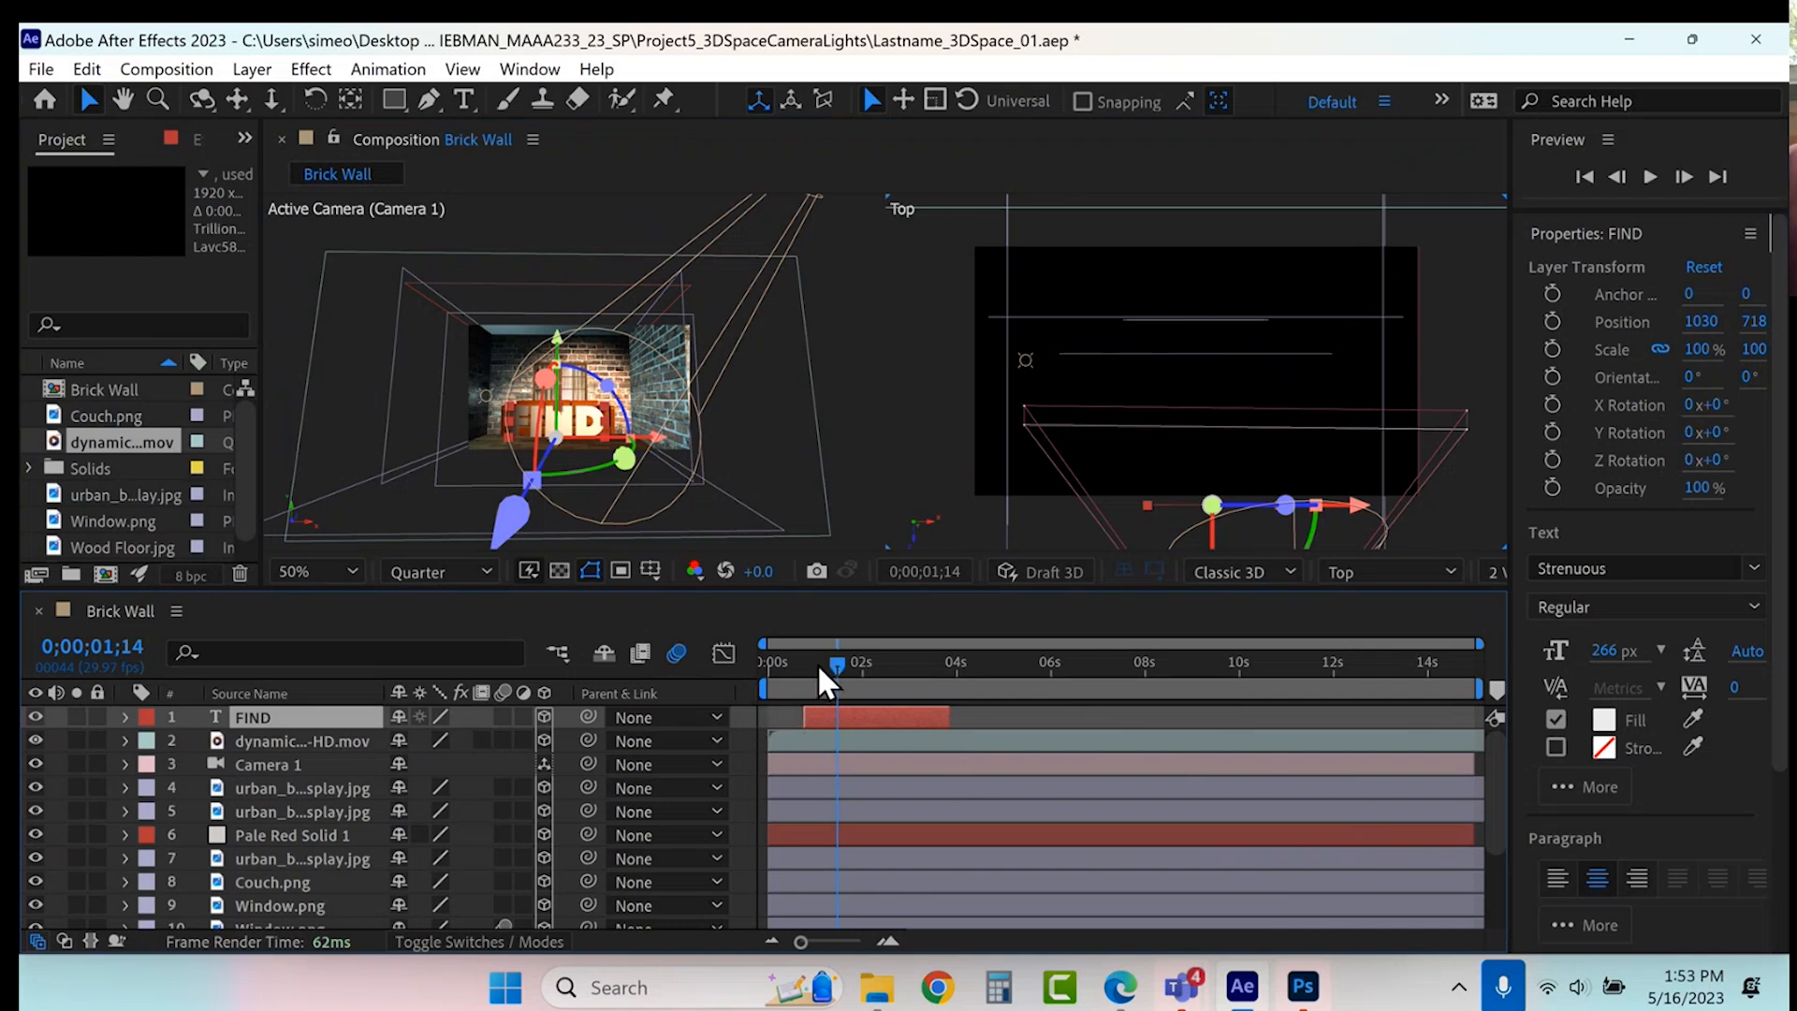
left_click_drag(821, 669, 831, 684)
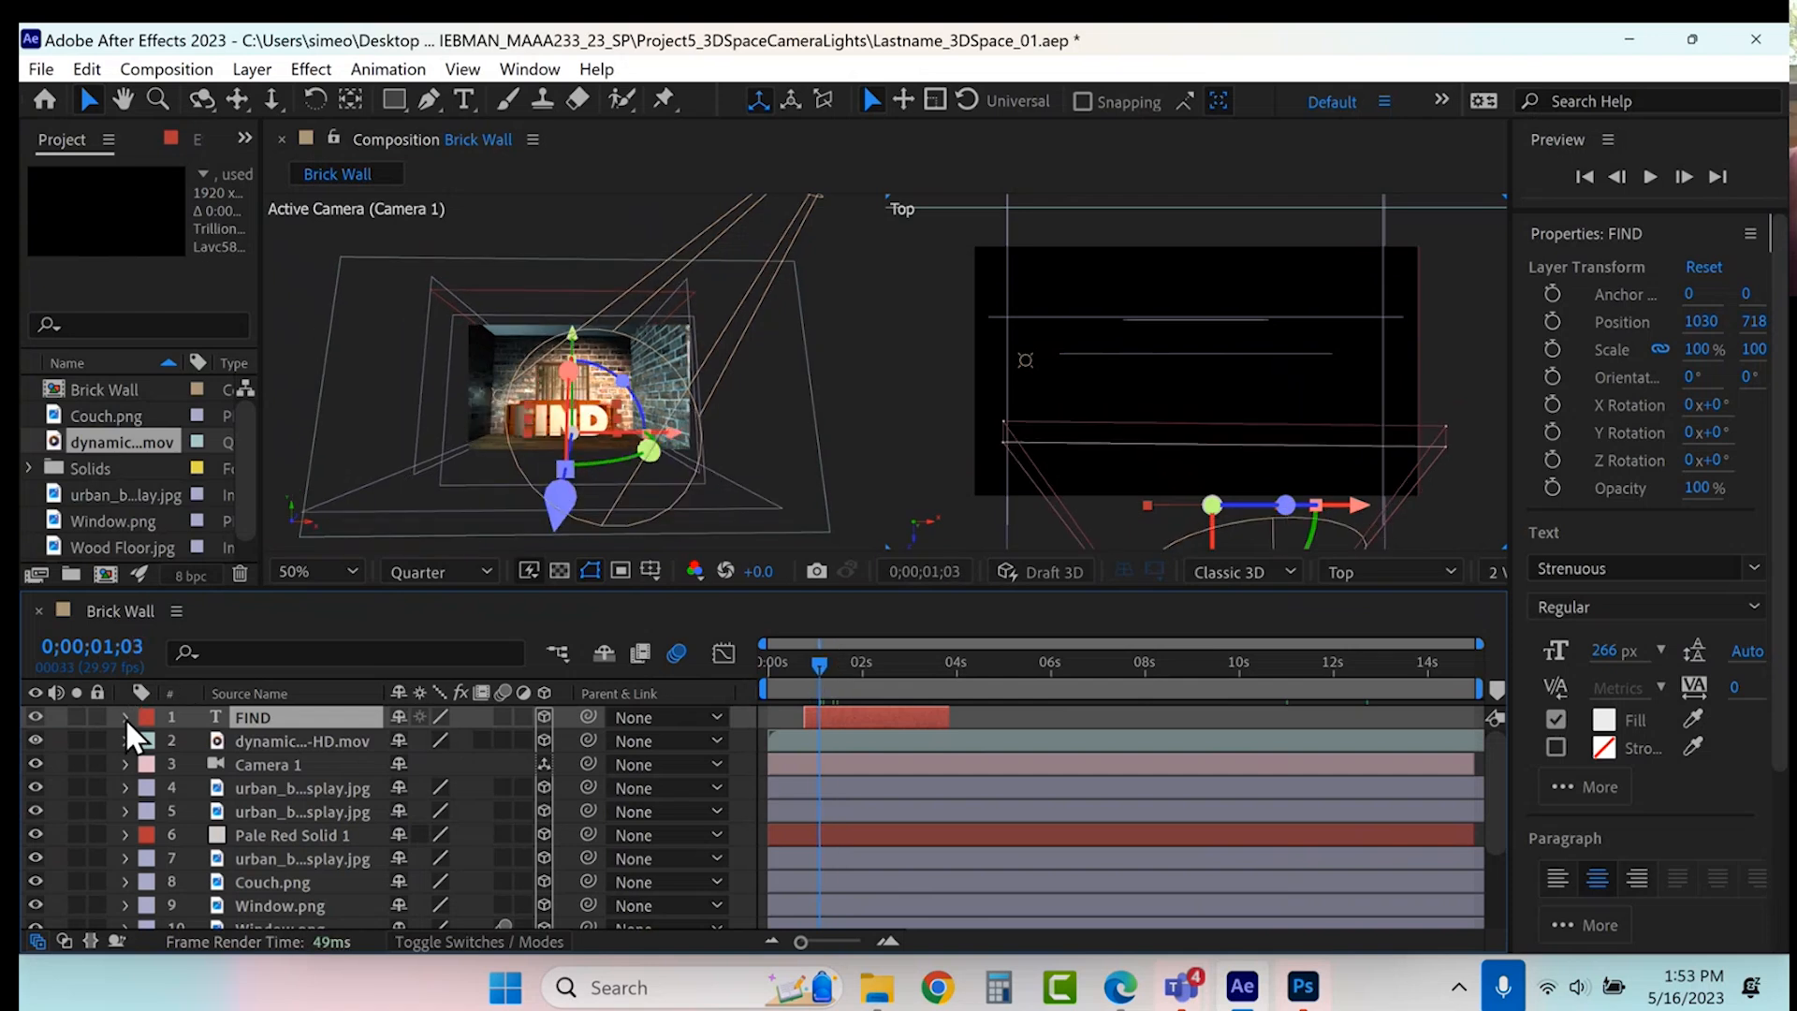
left_click(126, 717)
left_click(154, 806)
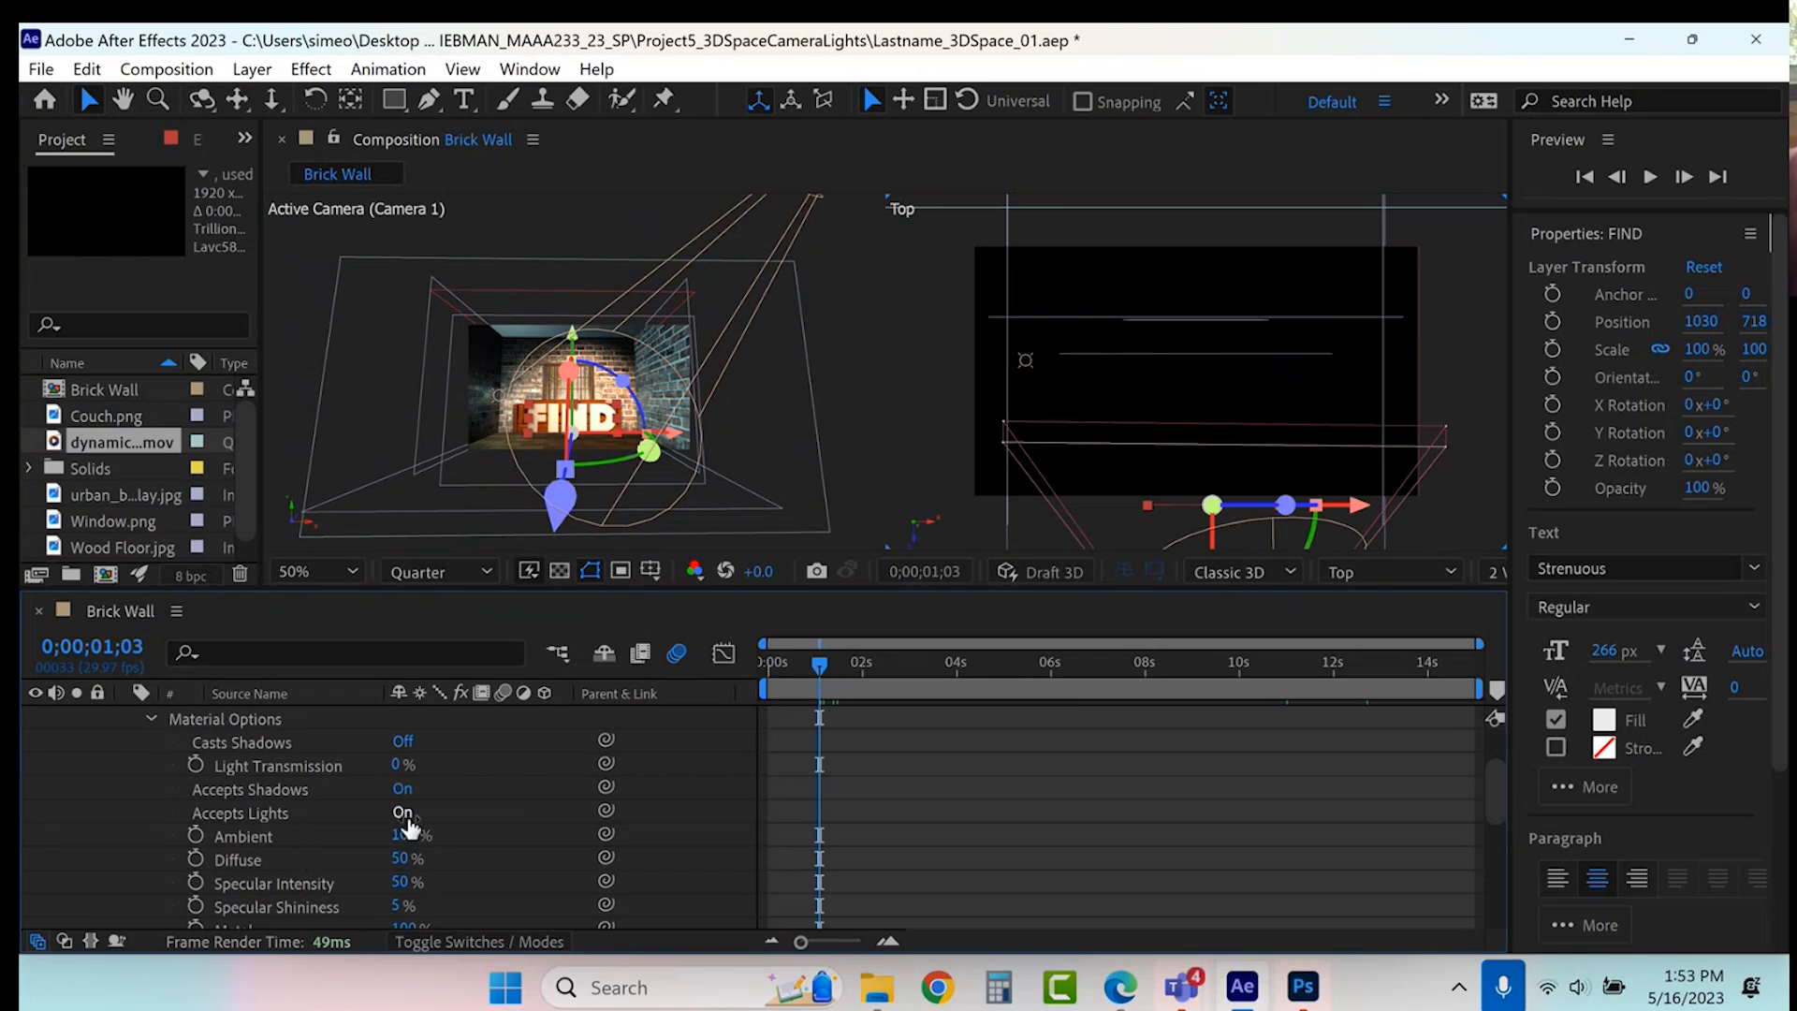
left_click(403, 812)
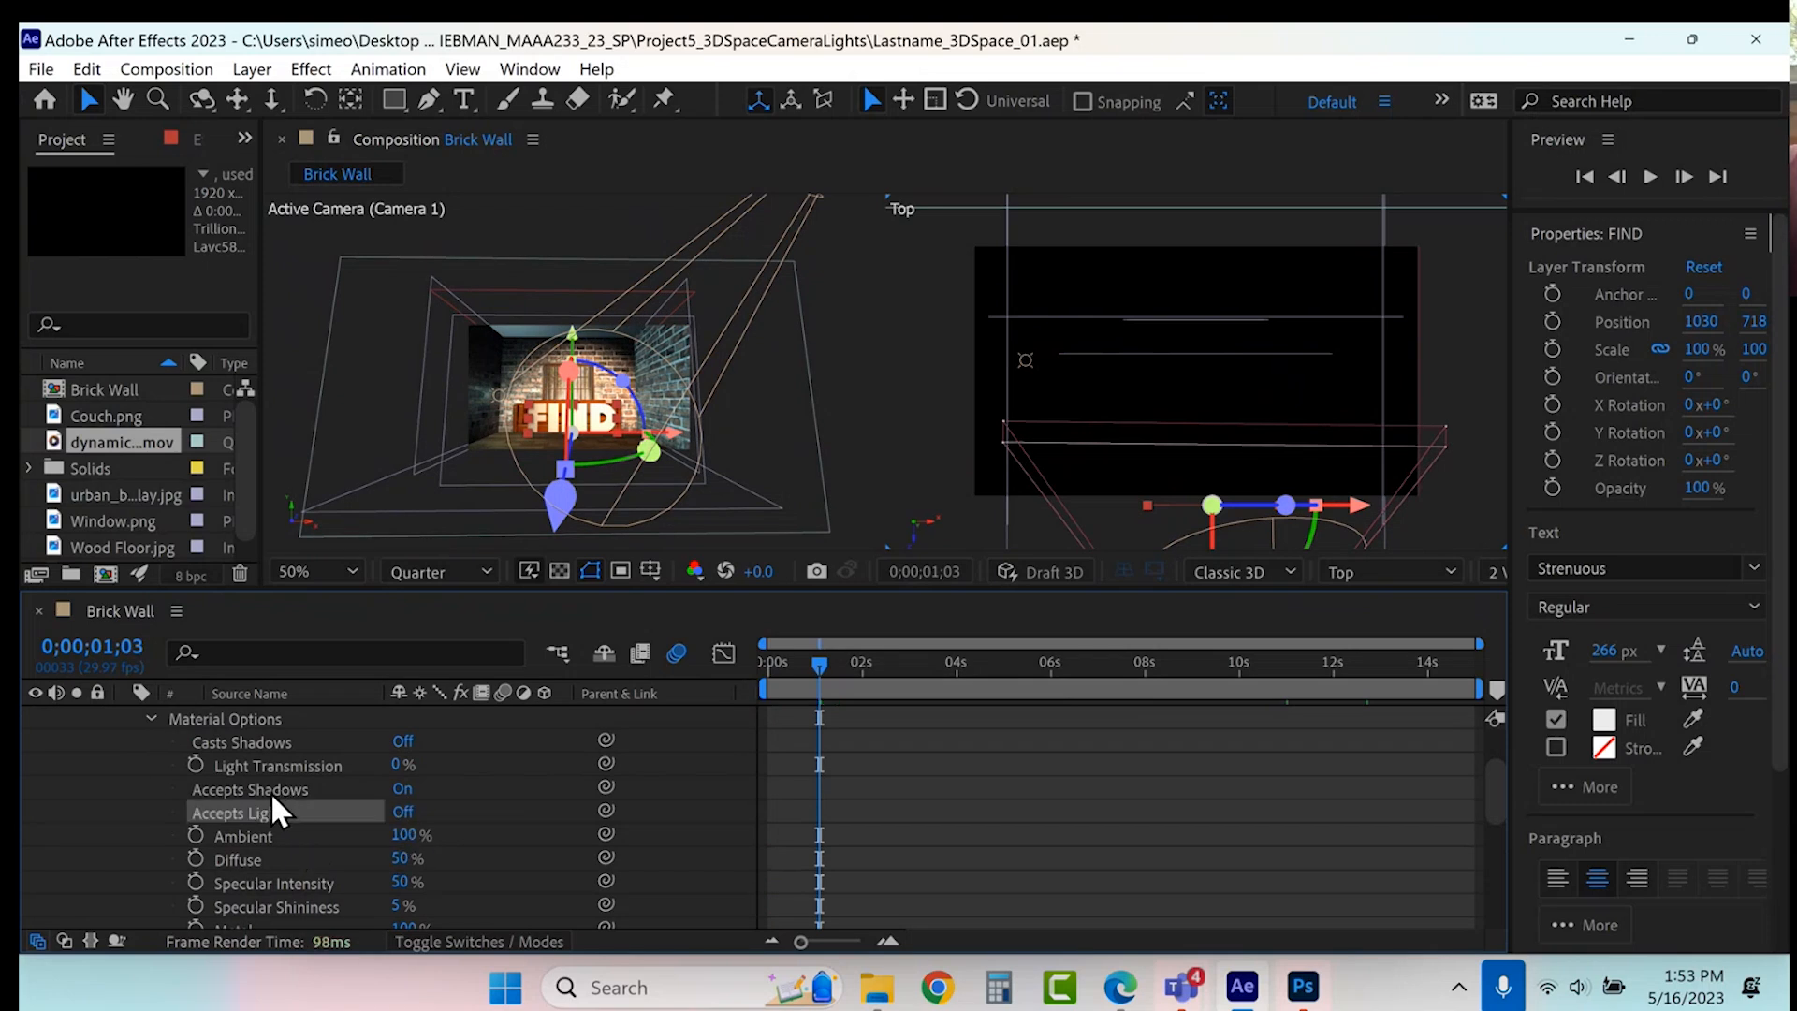
left_click(152, 720)
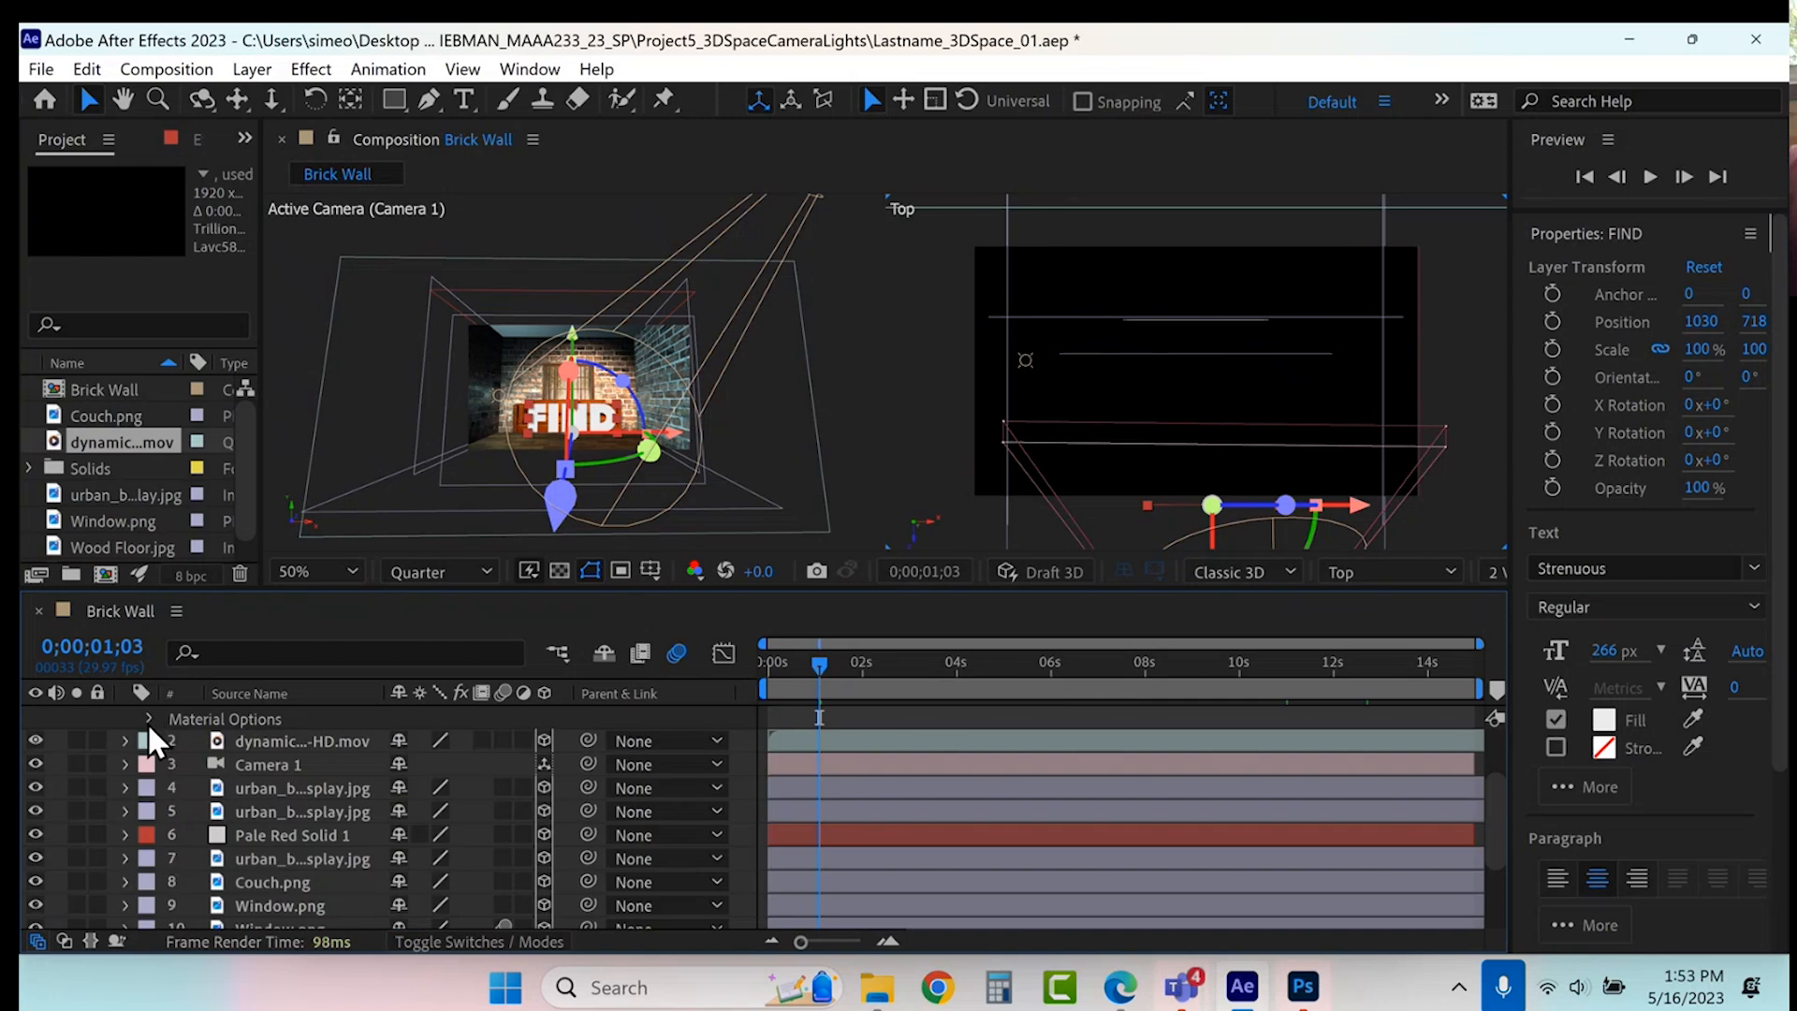
- Fade in the FIND layer with opacity keyframes of 0% at 0;00;00;22 and 100% at 0;00;01;03
scroll(145, 775, "up", 2)
left_click(150, 766)
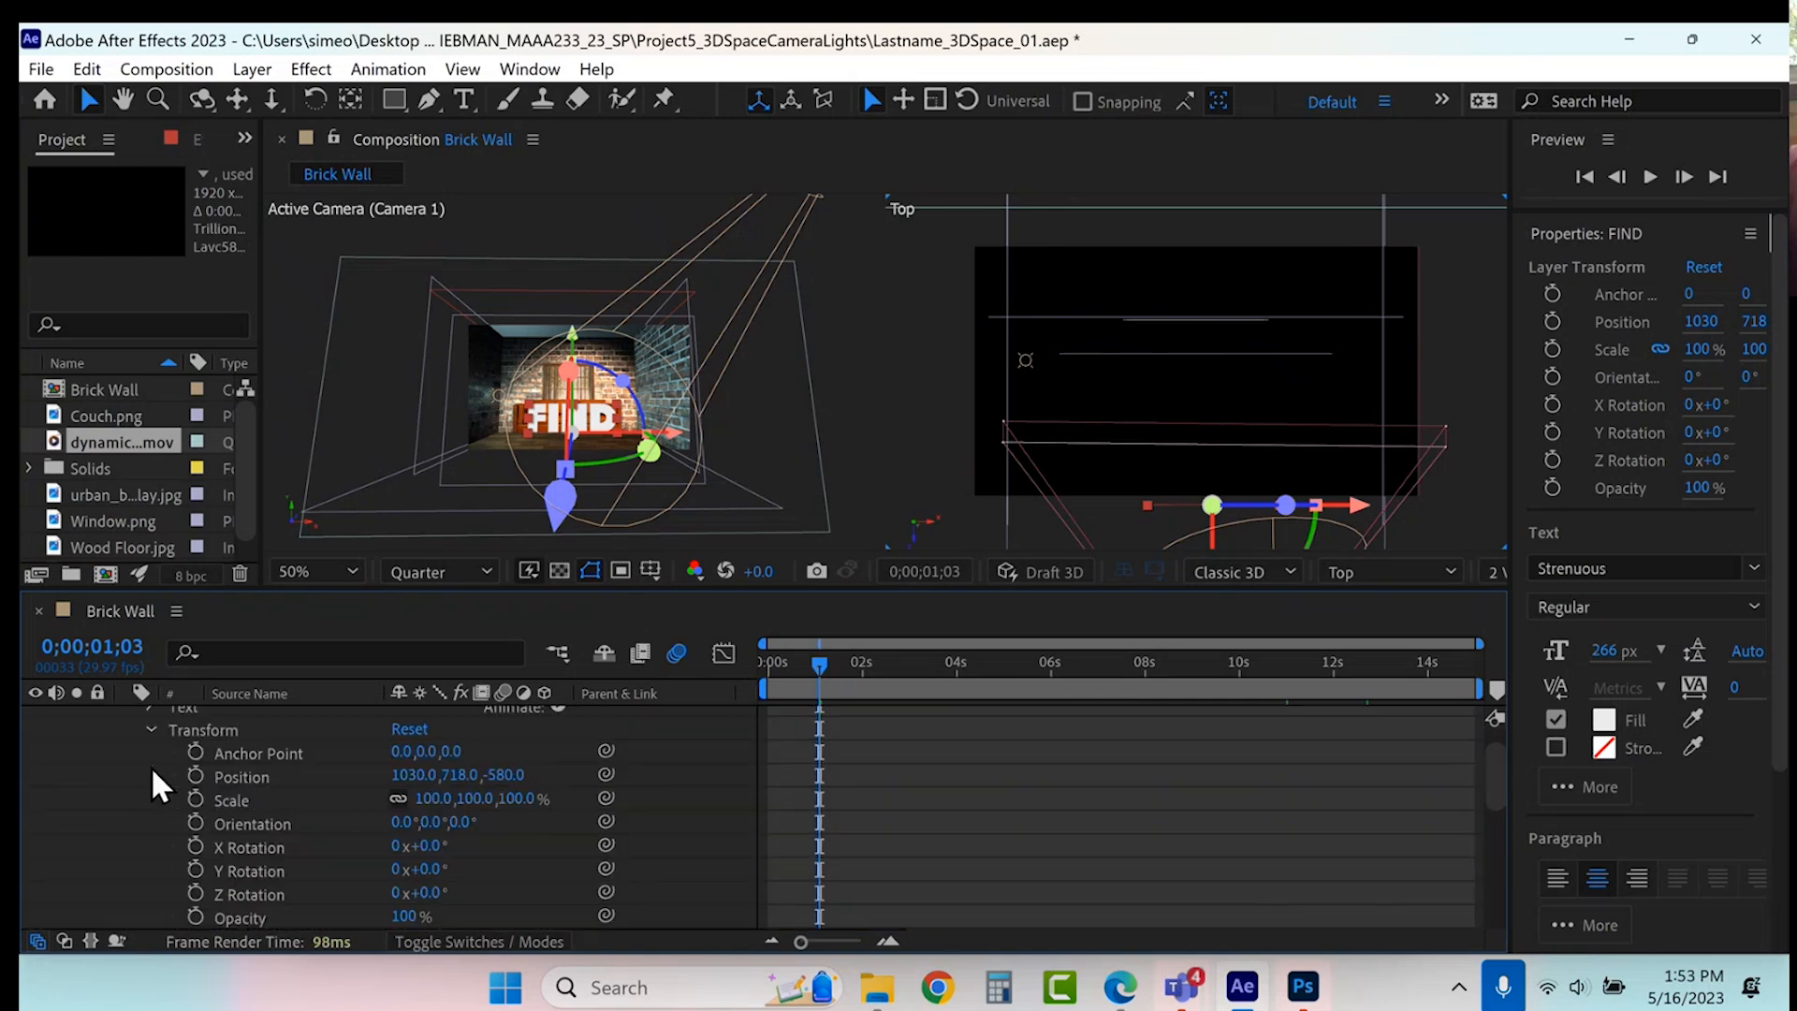
left_click(195, 917)
mouse_move(816, 671)
left_mouse_down()
mouse_move(797, 673)
mouse_move(807, 663)
left_mouse_up()
scroll(912, 777, "up", 1)
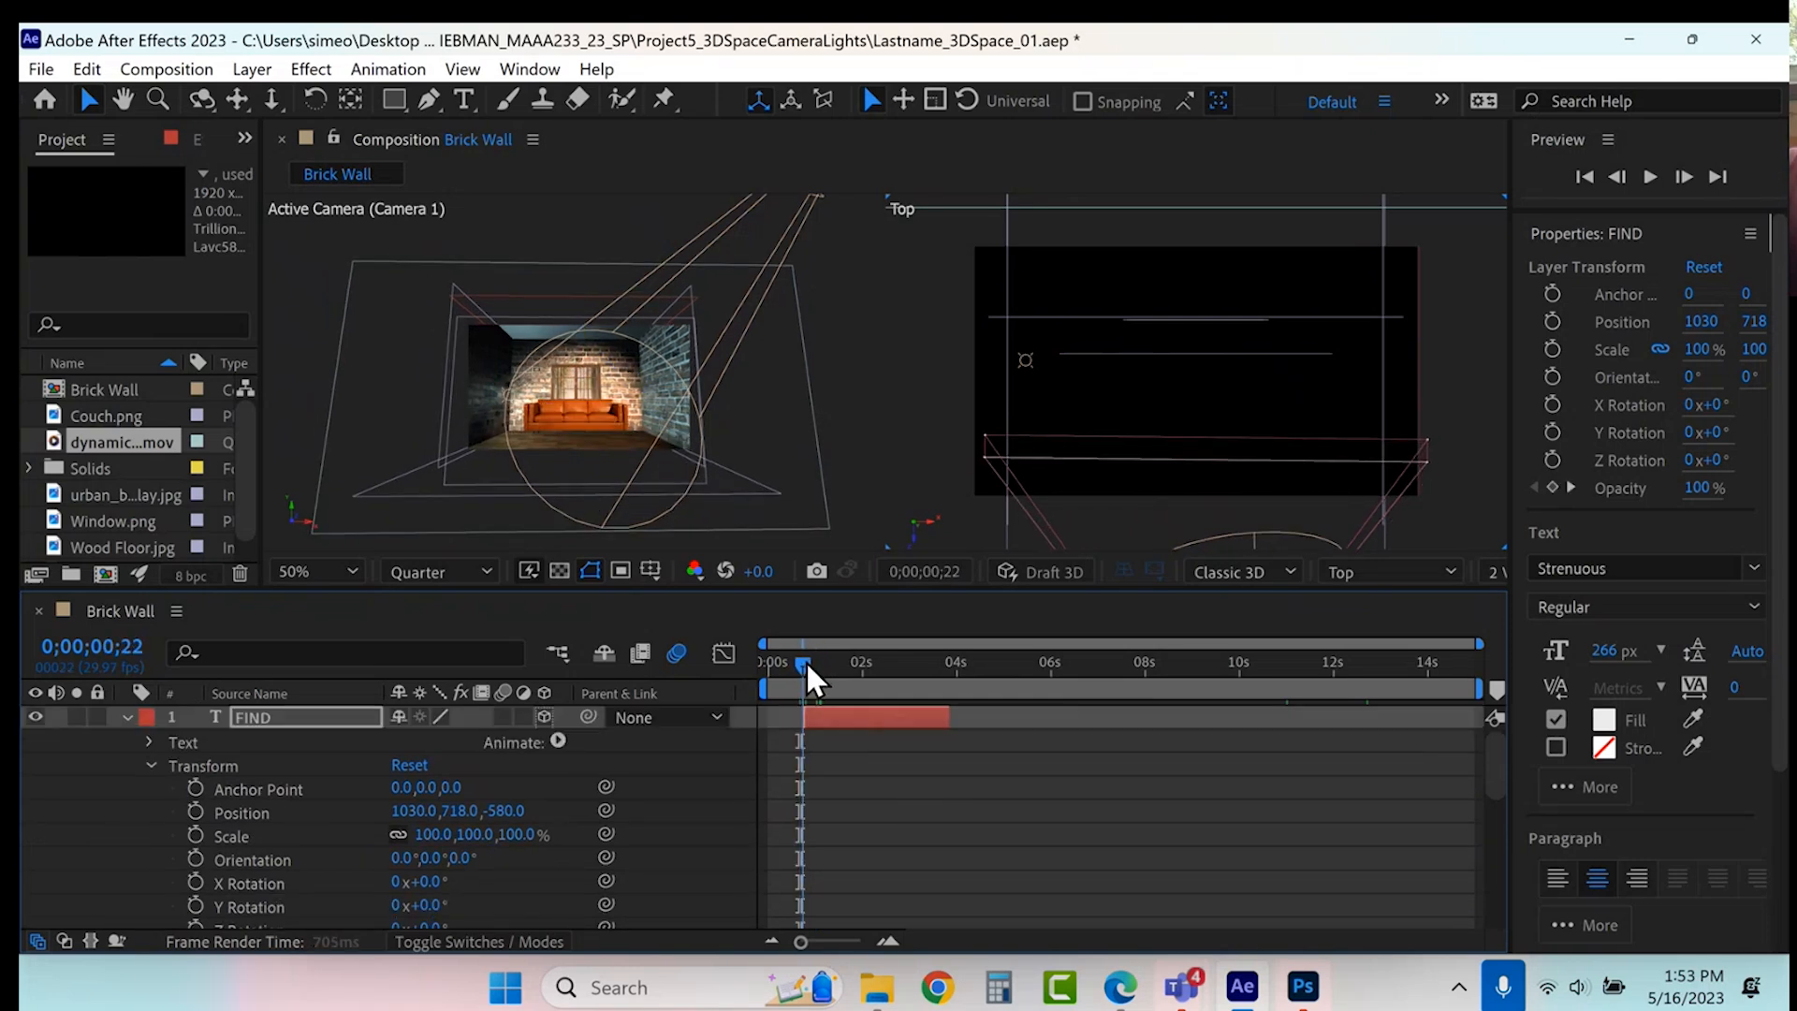
scroll(445, 903, "down", 4)
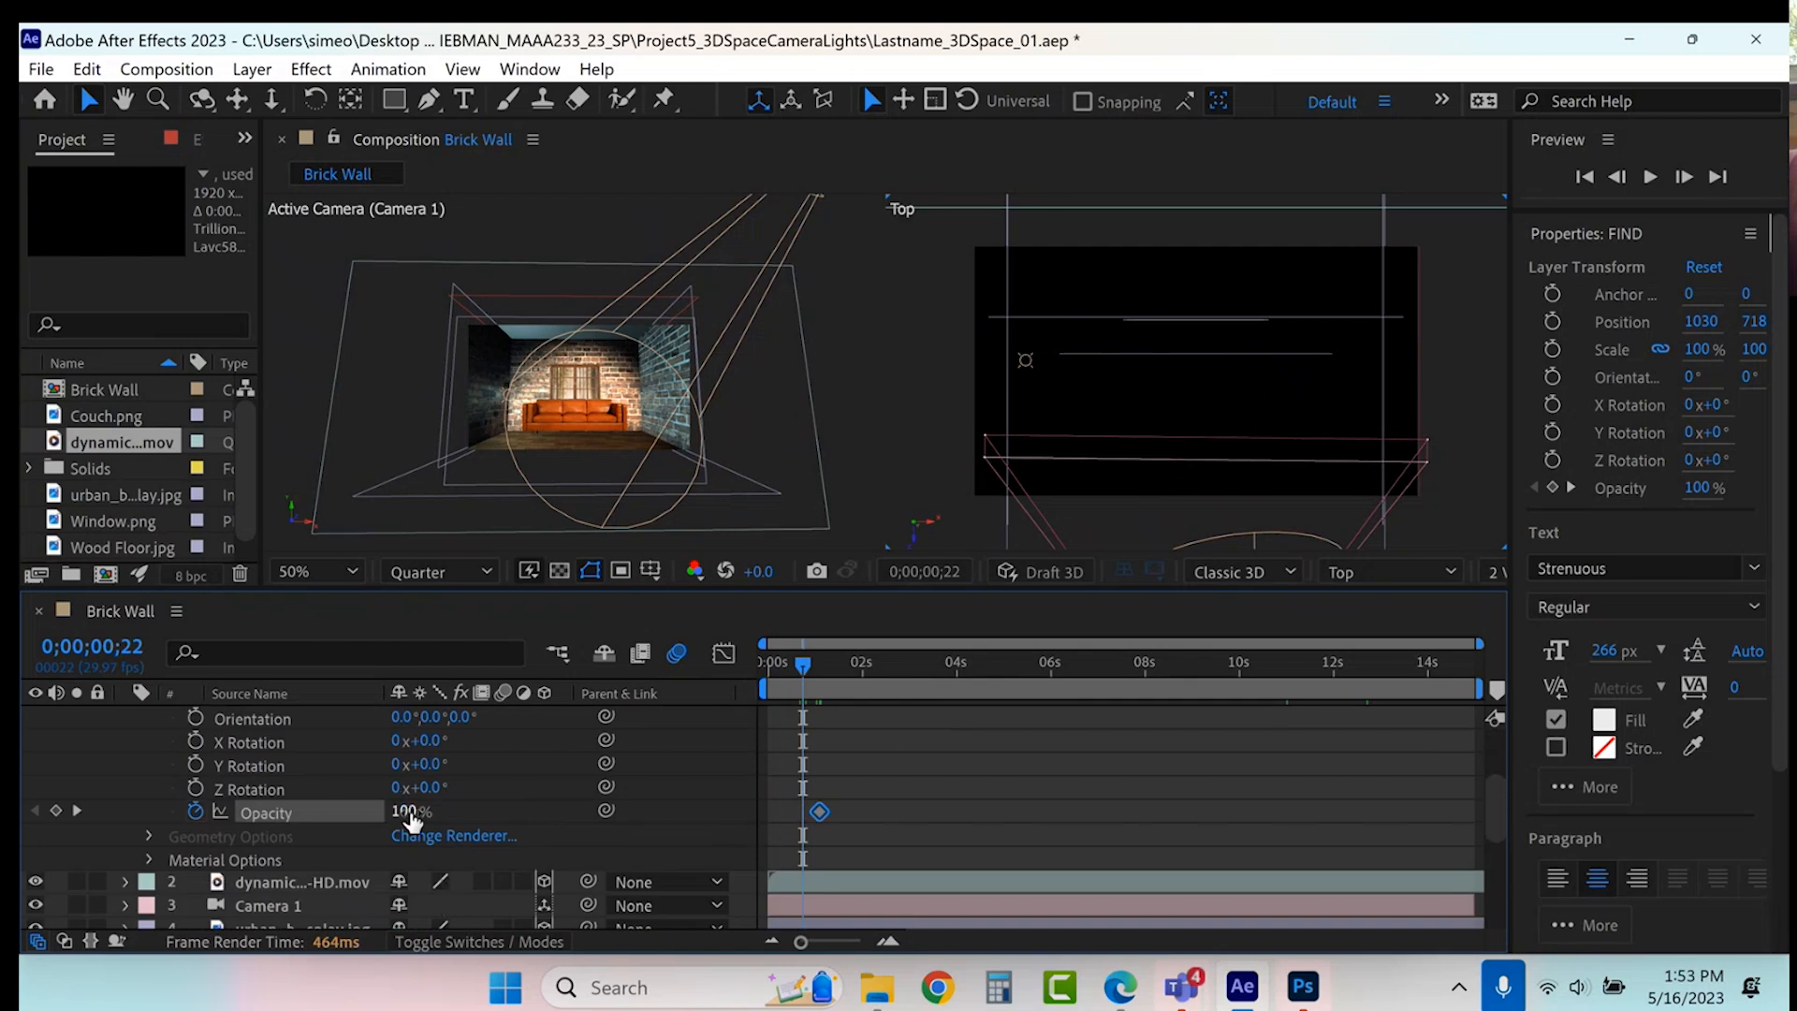
left_click(404, 815)
type("0")
key("Return")
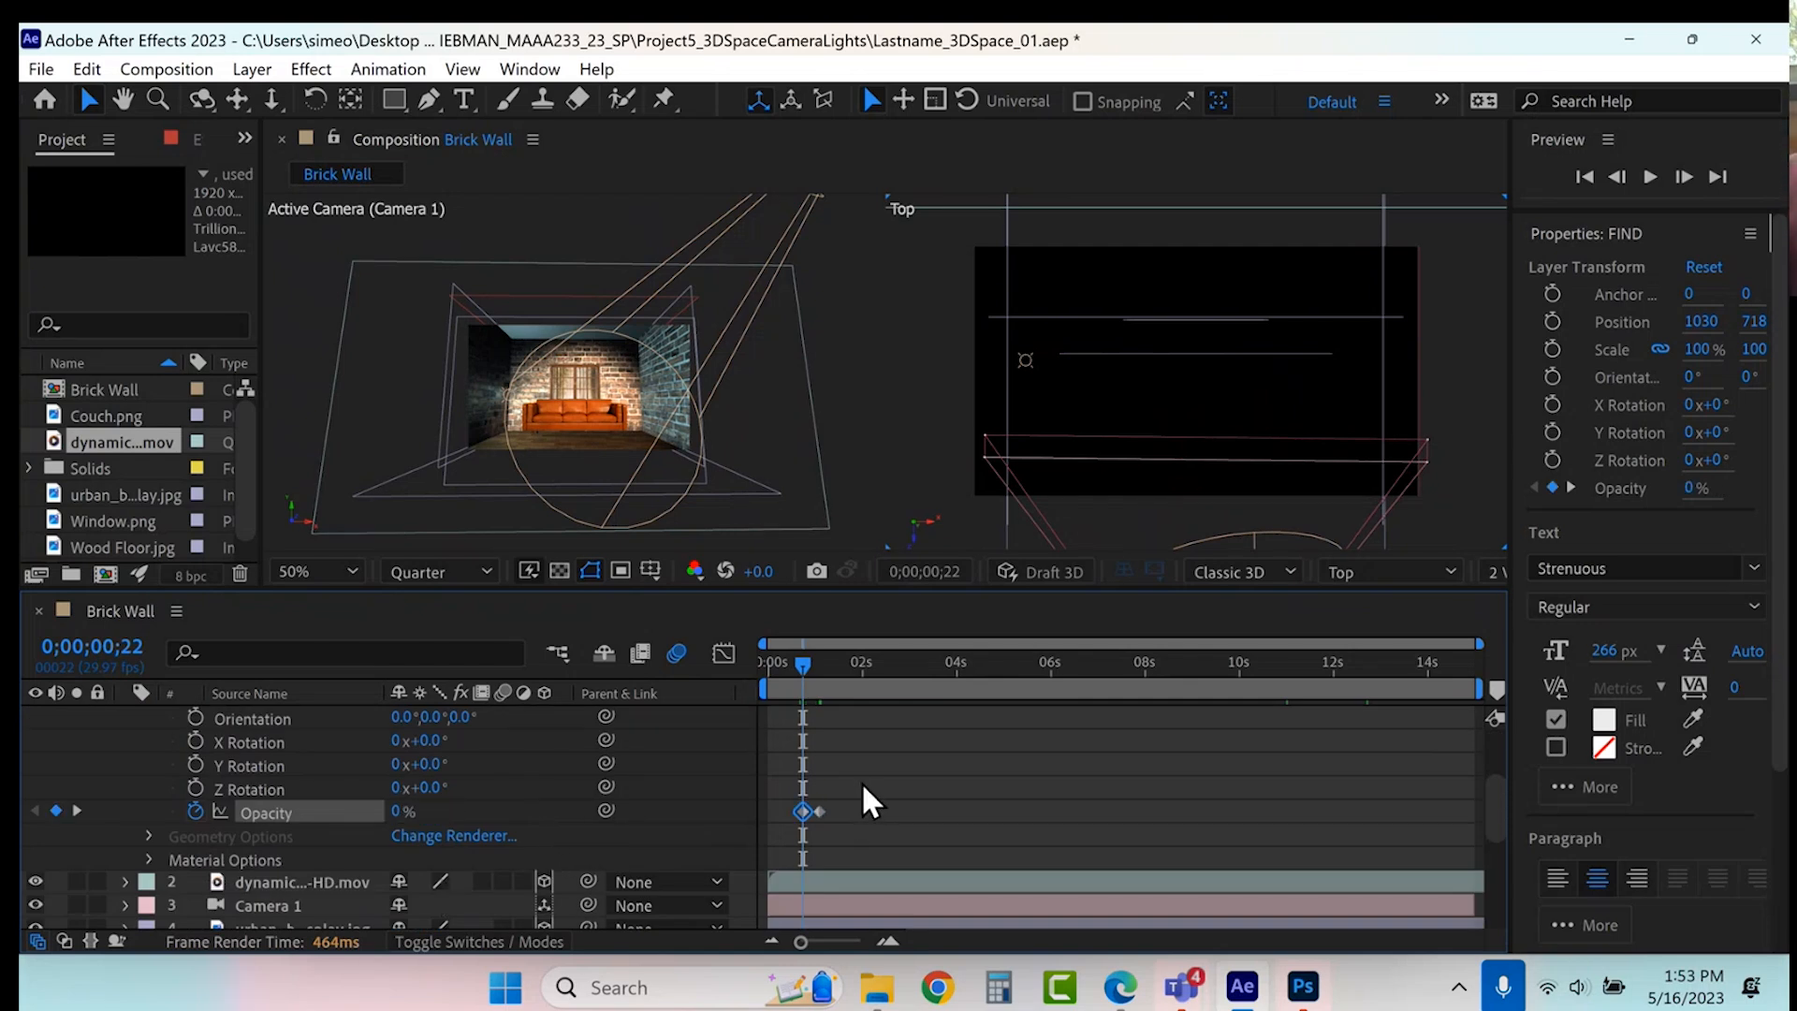
- Fade out the FIND layer with opacity keyframes of 100% at 0;00;03;07 and 0% at 0;00;03;22
scroll(861, 782, "up", 4)
left_click(943, 661)
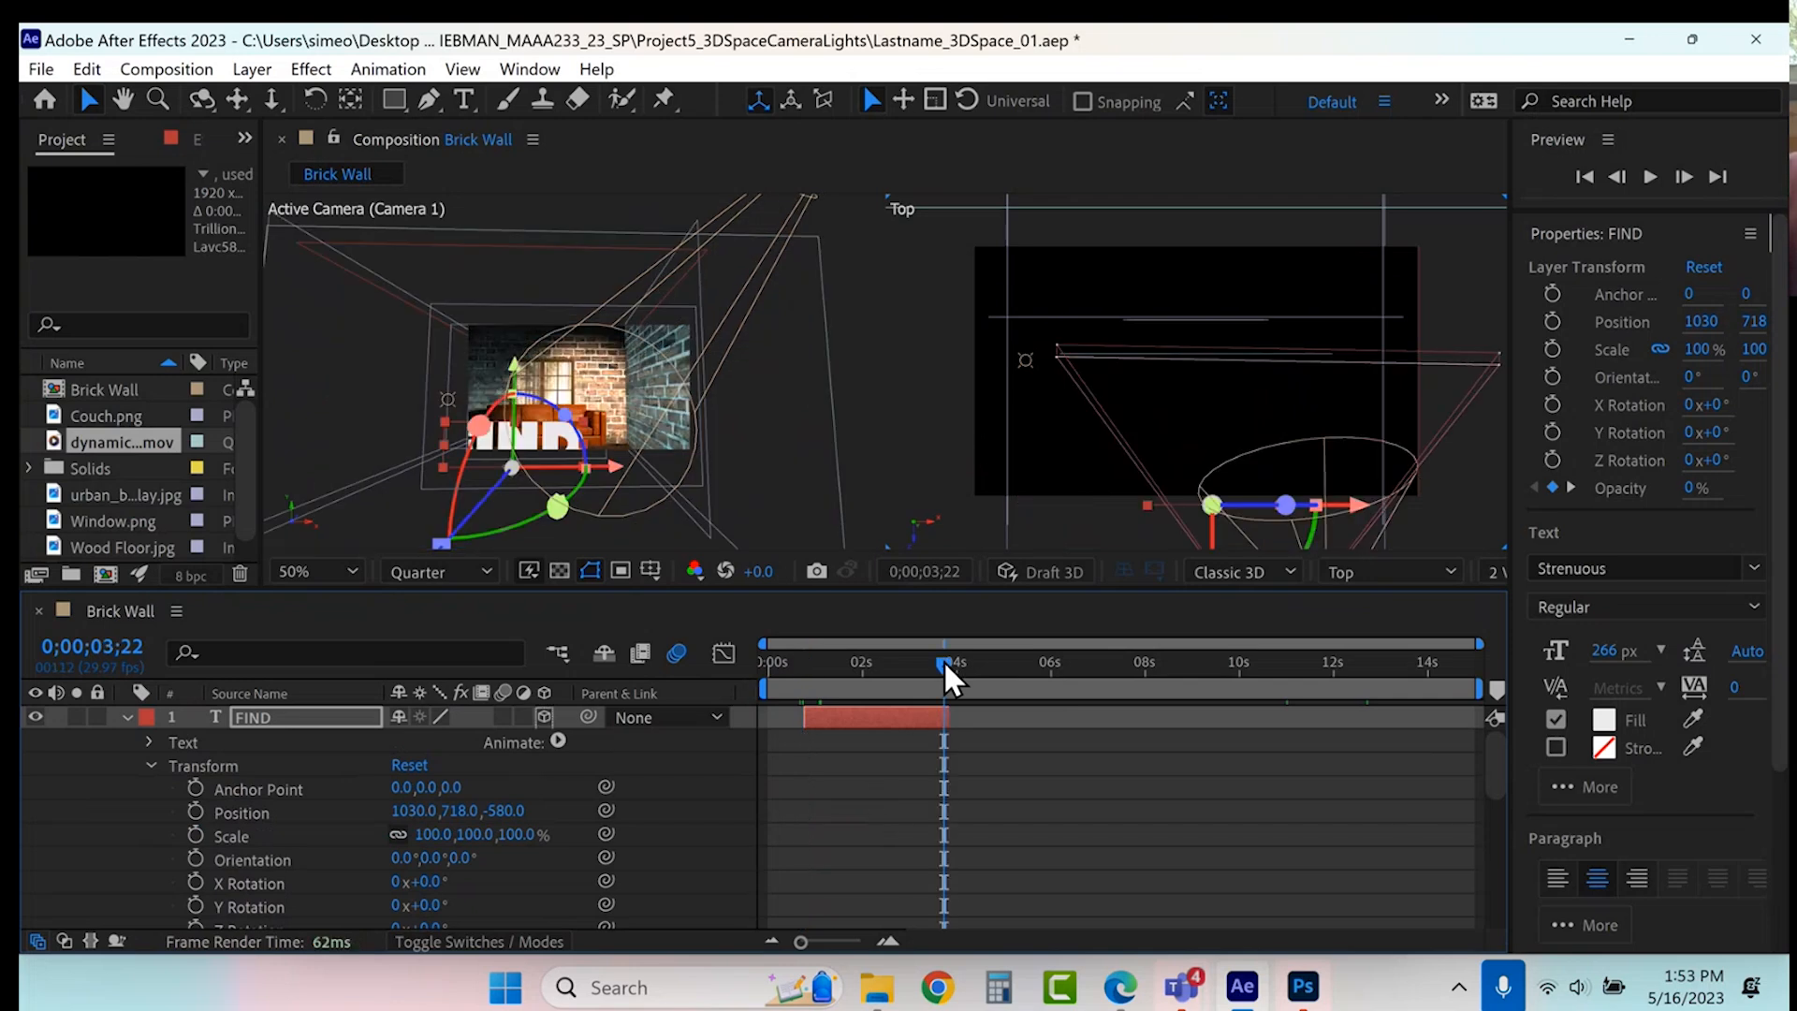
left_click(922, 665)
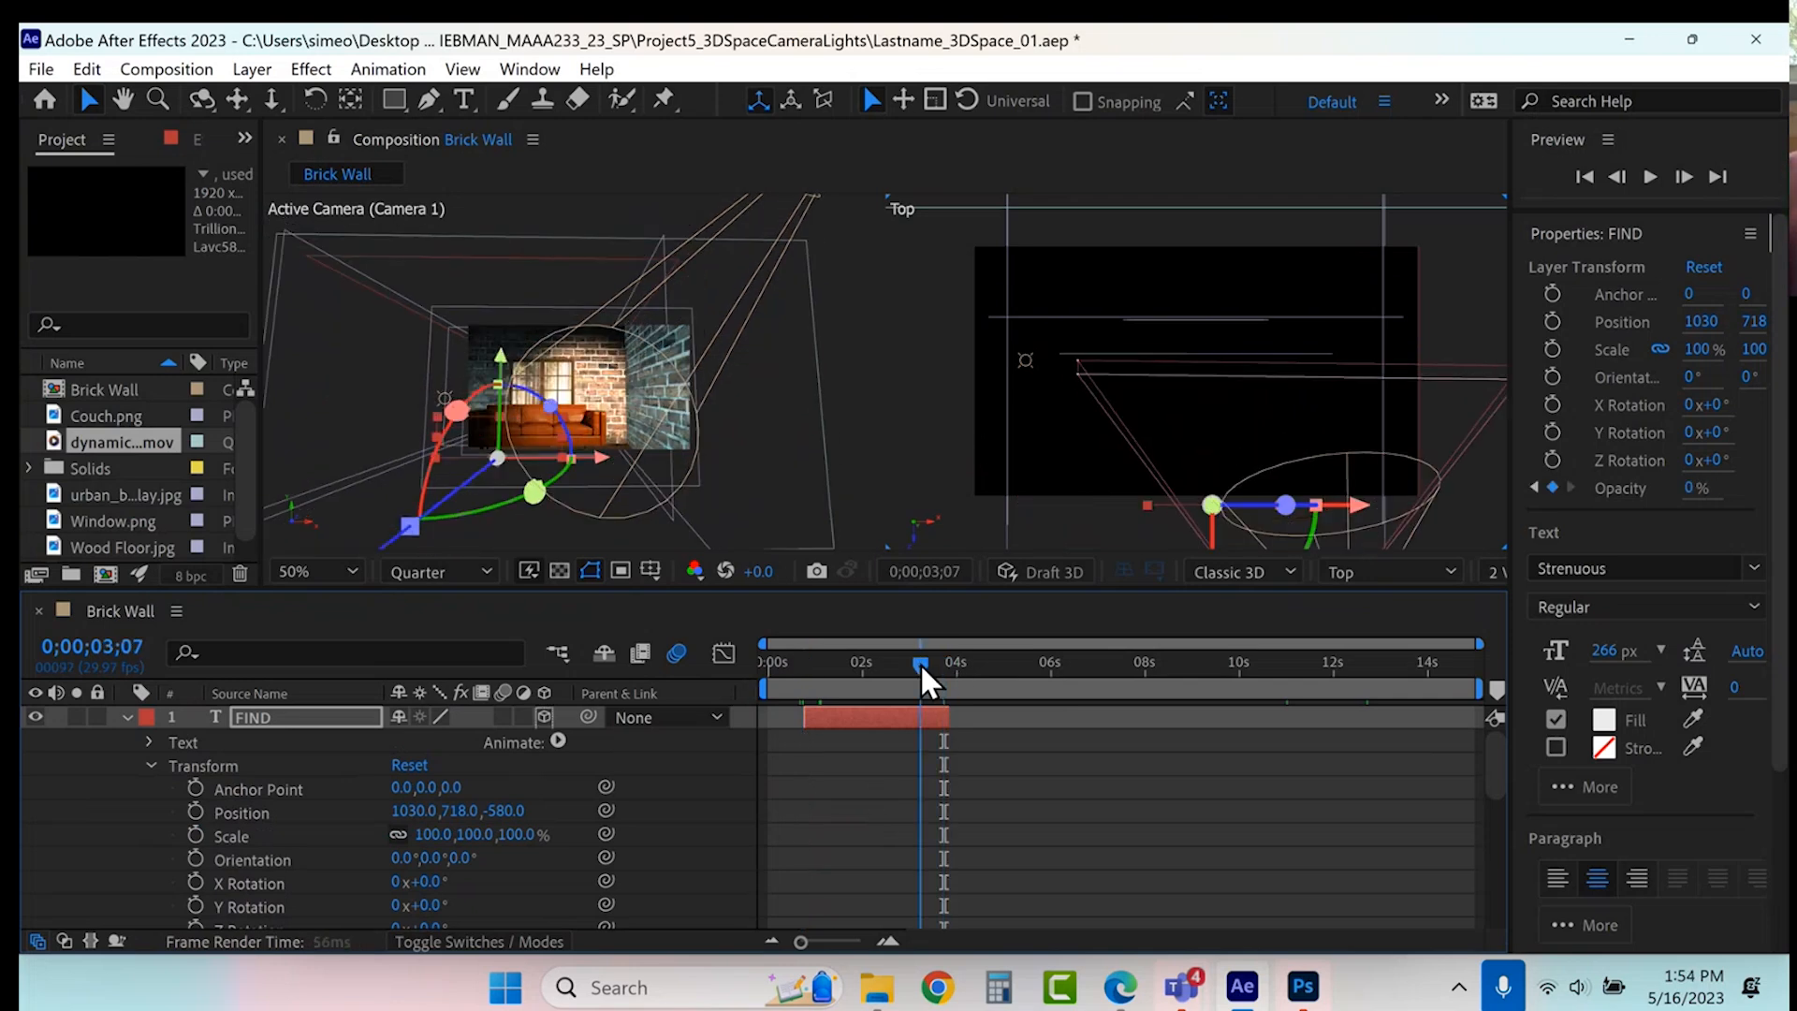
scroll(456, 868, "down", 2)
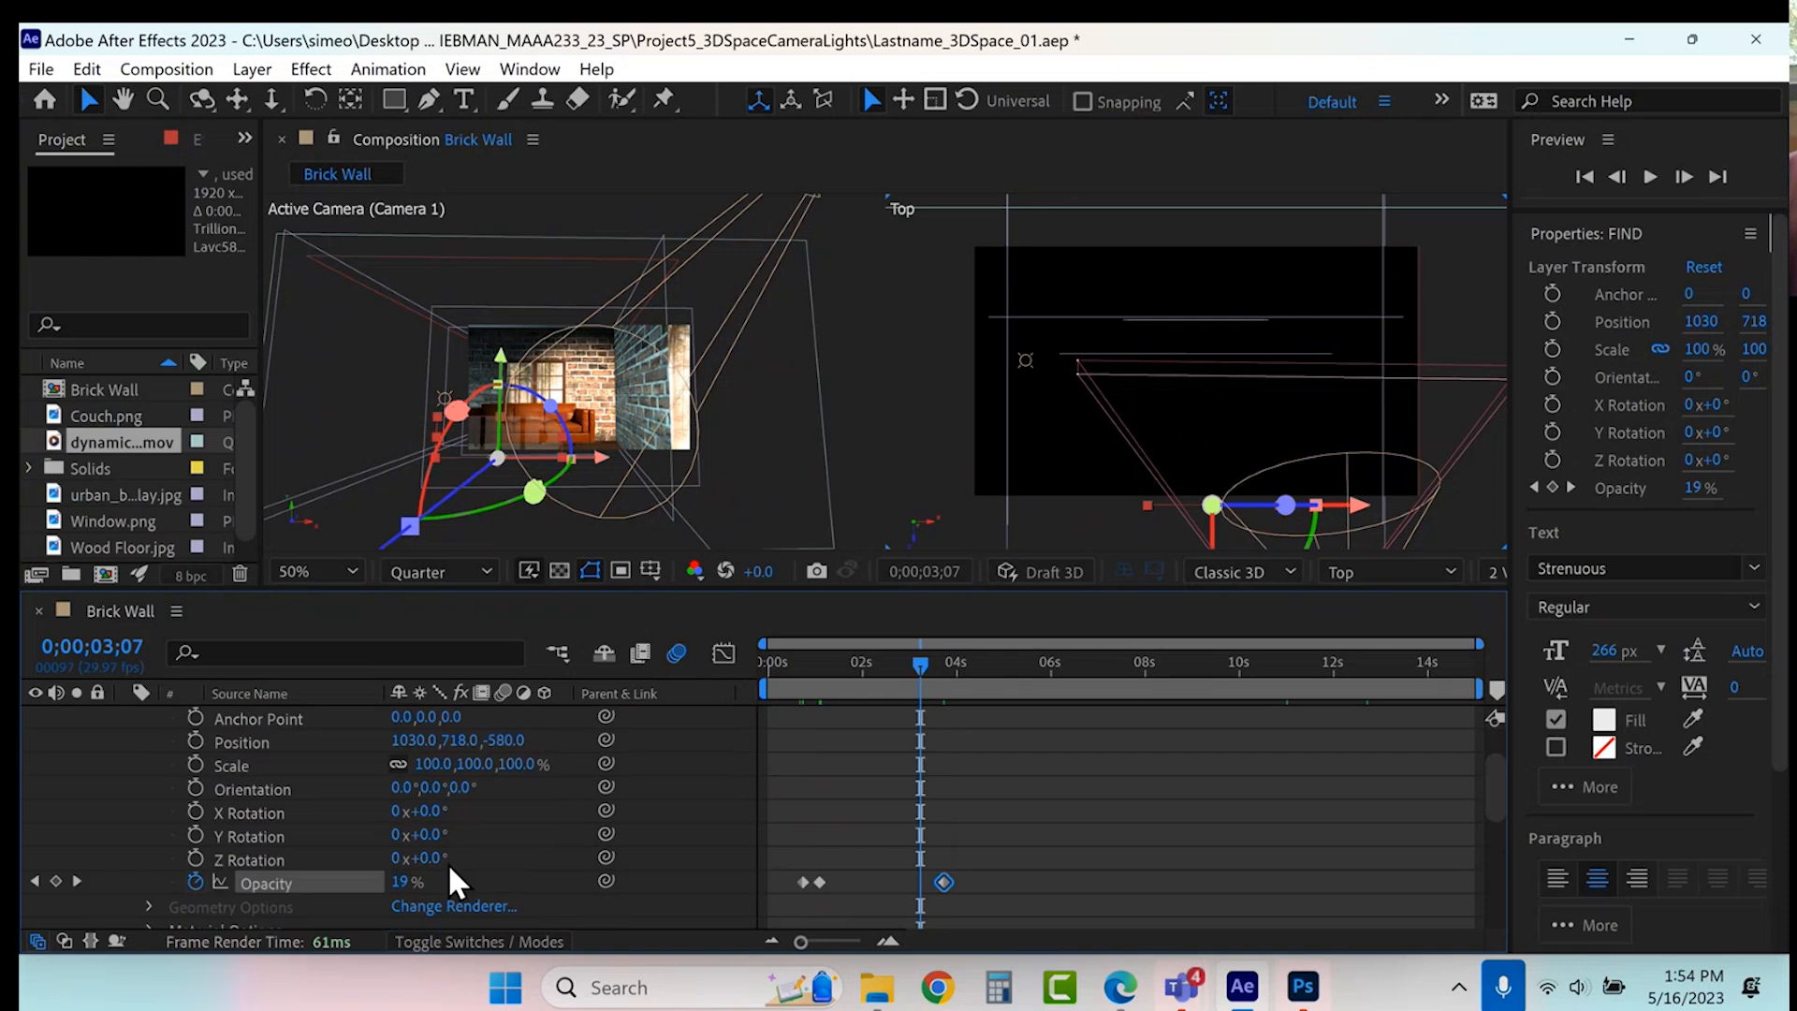
left_click_drag(592, 865, 952, 798)
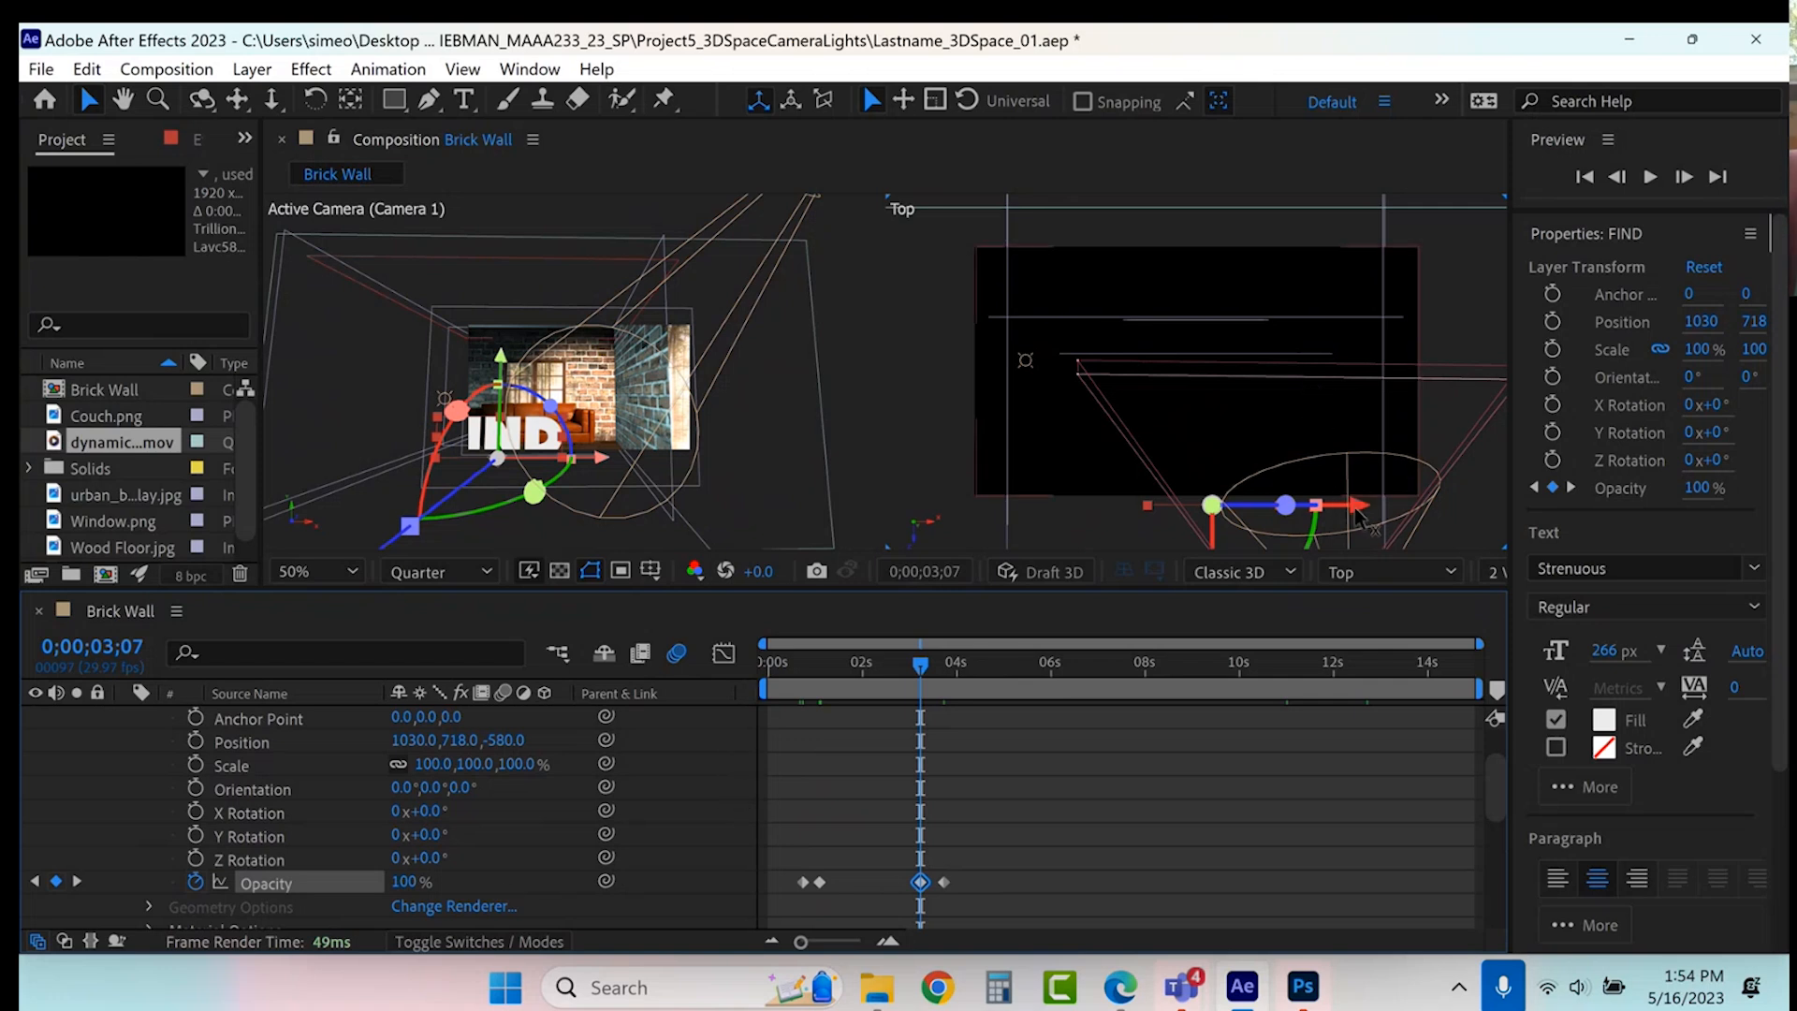
- Reposition the FIND text at 0;00;03;07 to X 1074 and Z -456 so the whole word fits the camera frame
left_click_drag(1362, 513, 1369, 513)
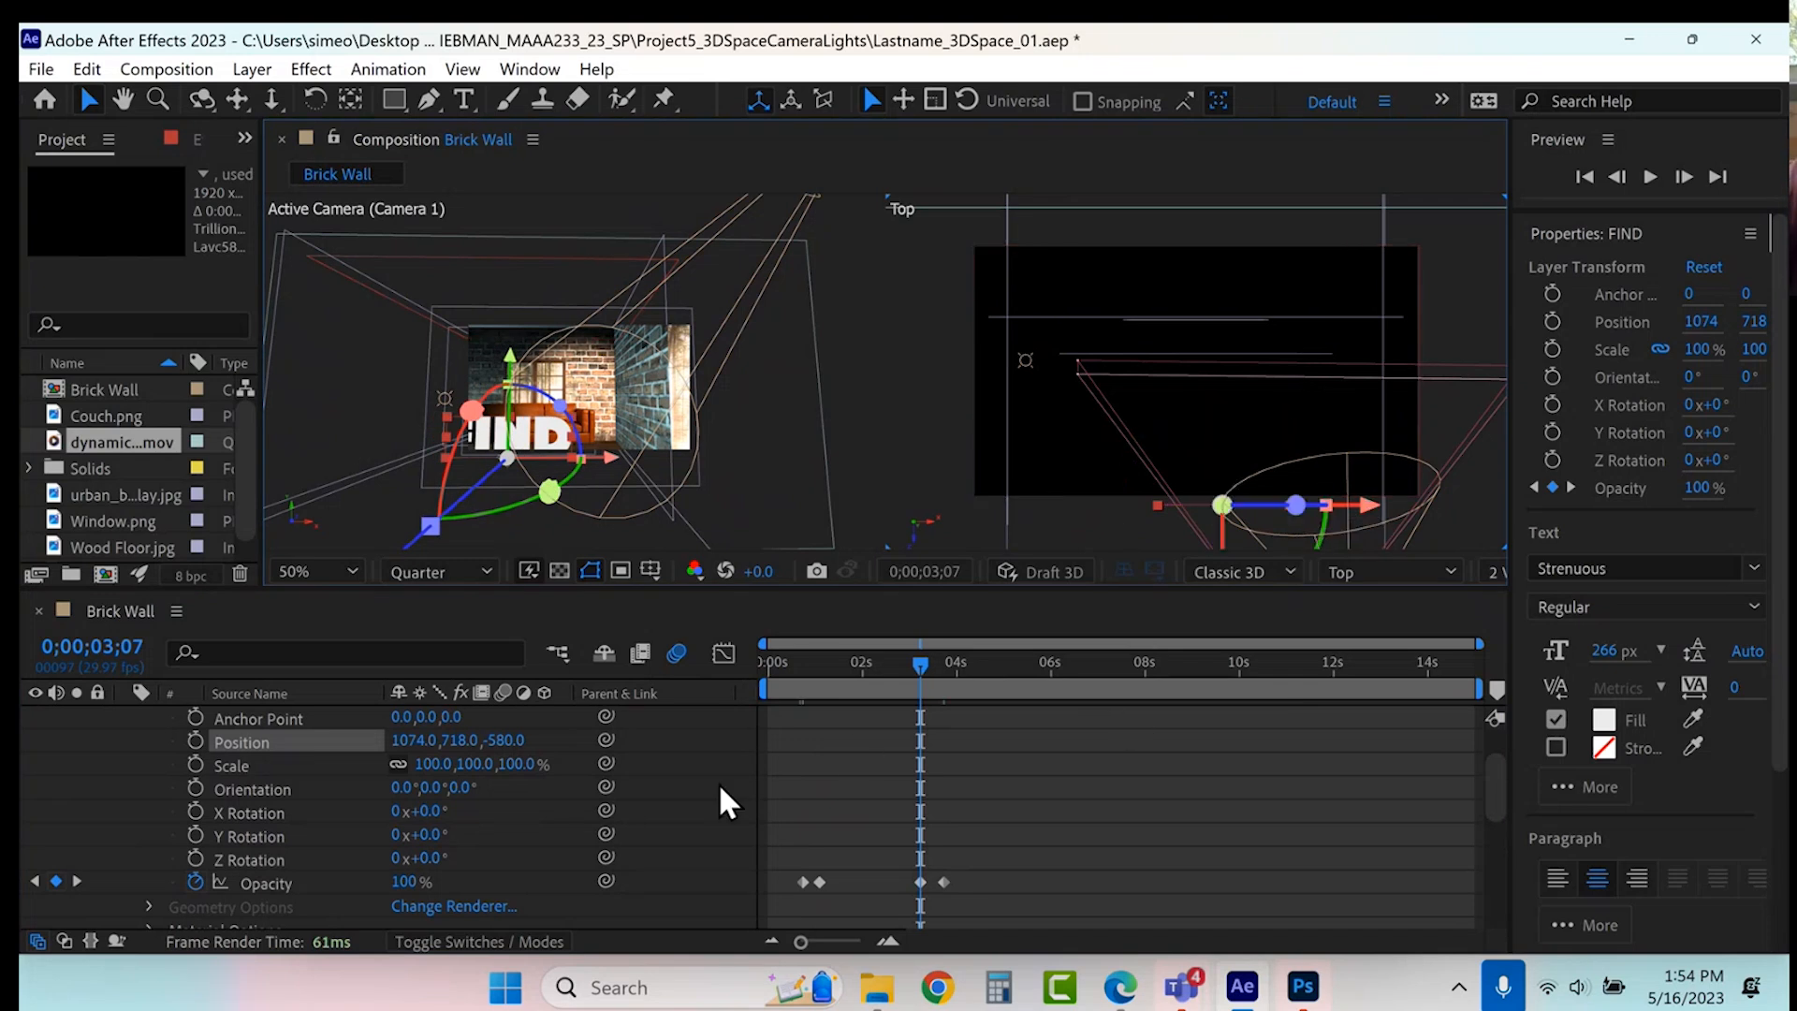
scroll(159, 783, "up", 1)
left_click(150, 765)
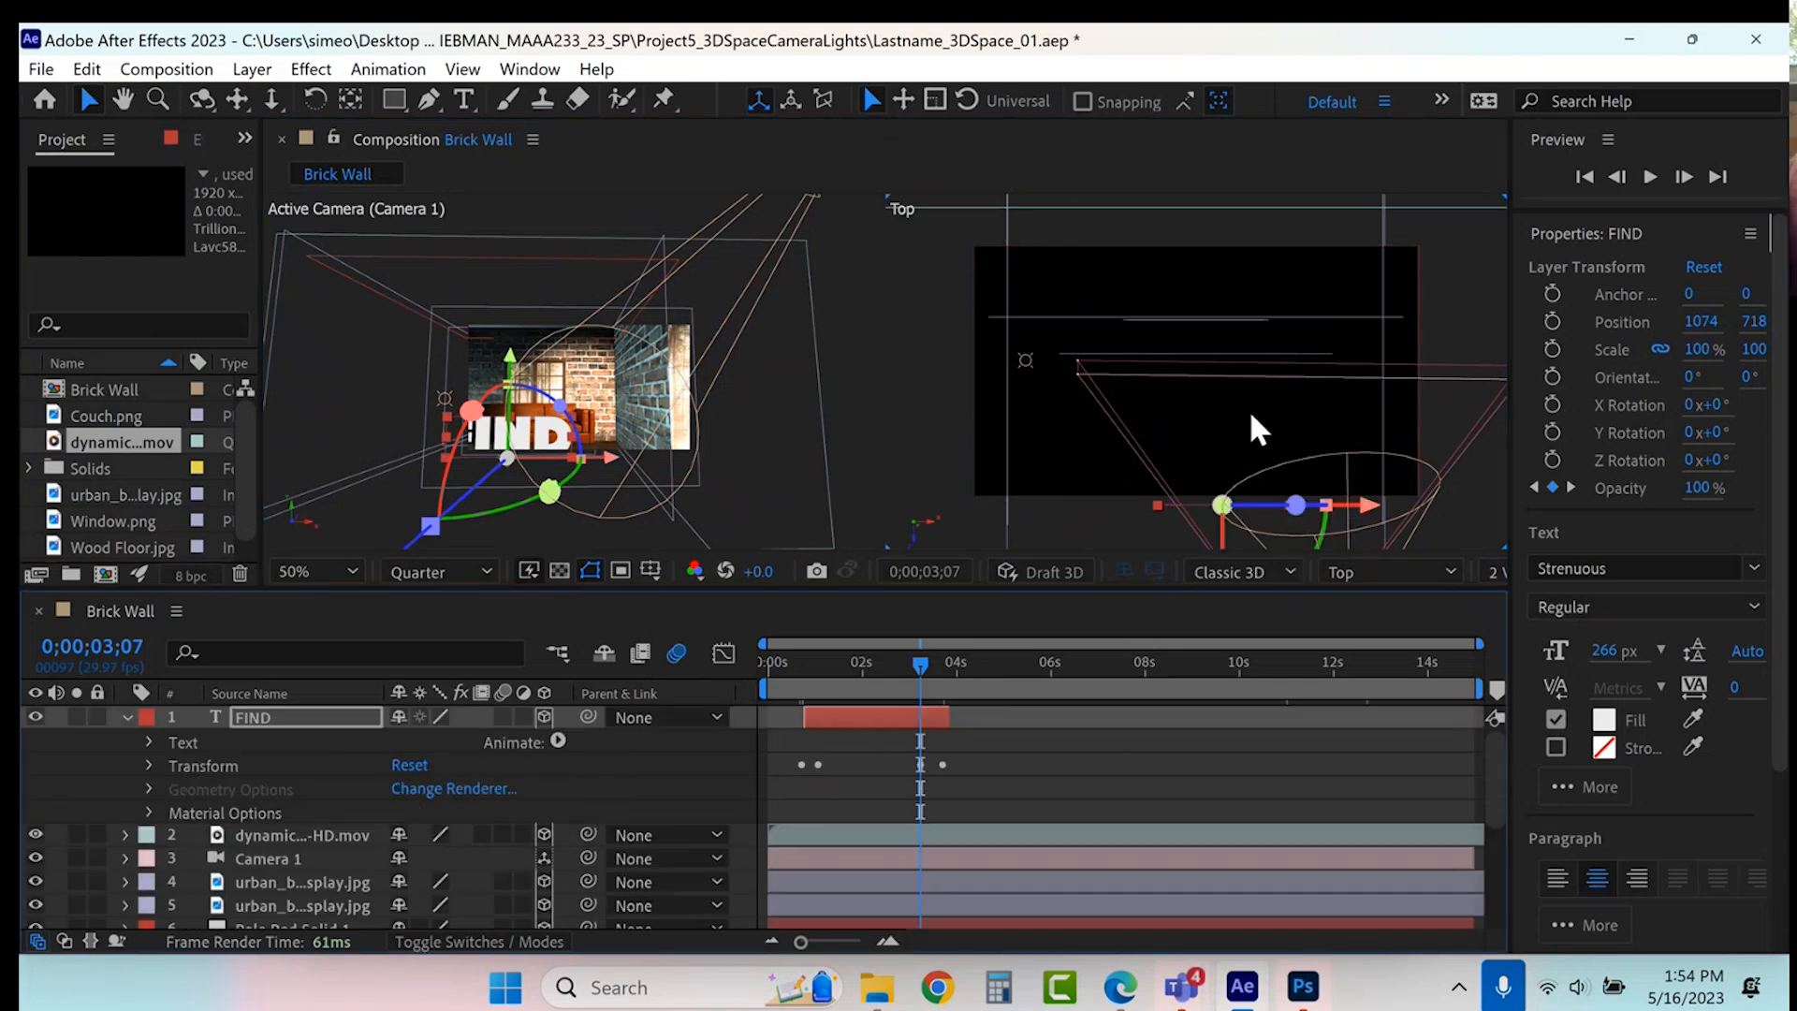
scroll(1259, 441, "down", 3)
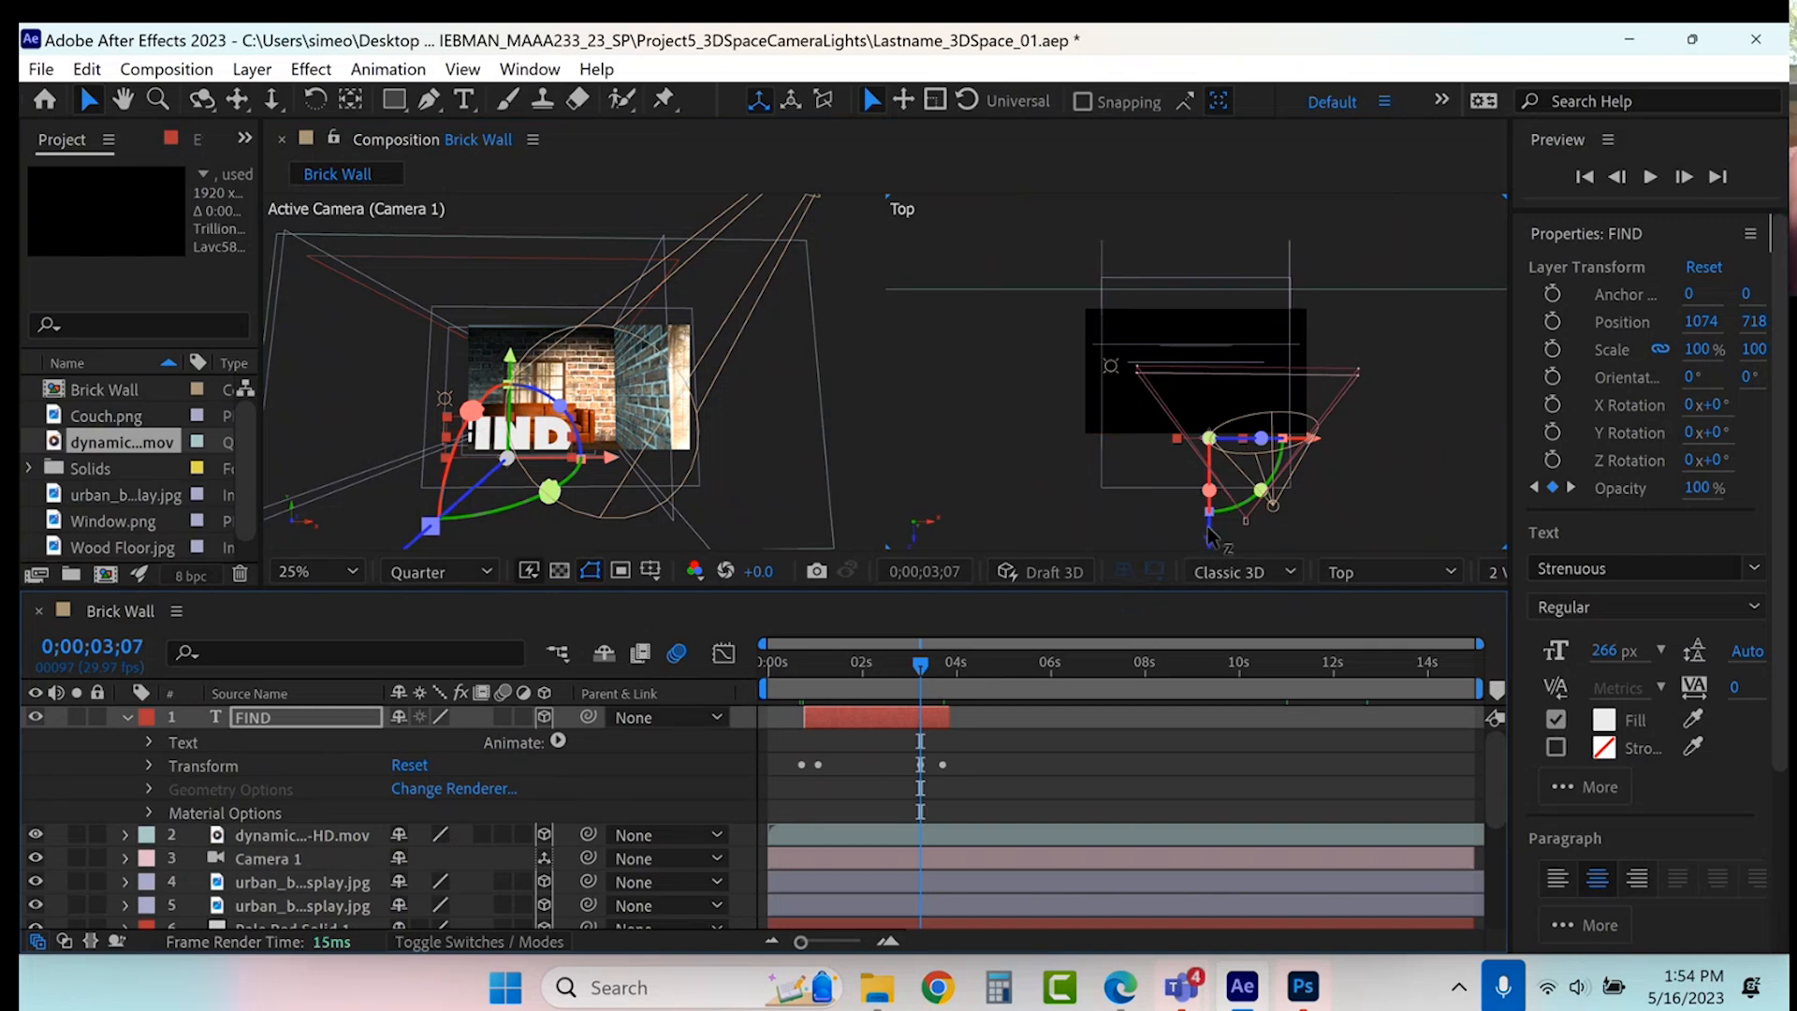
left_click_drag(1212, 536, 1208, 529)
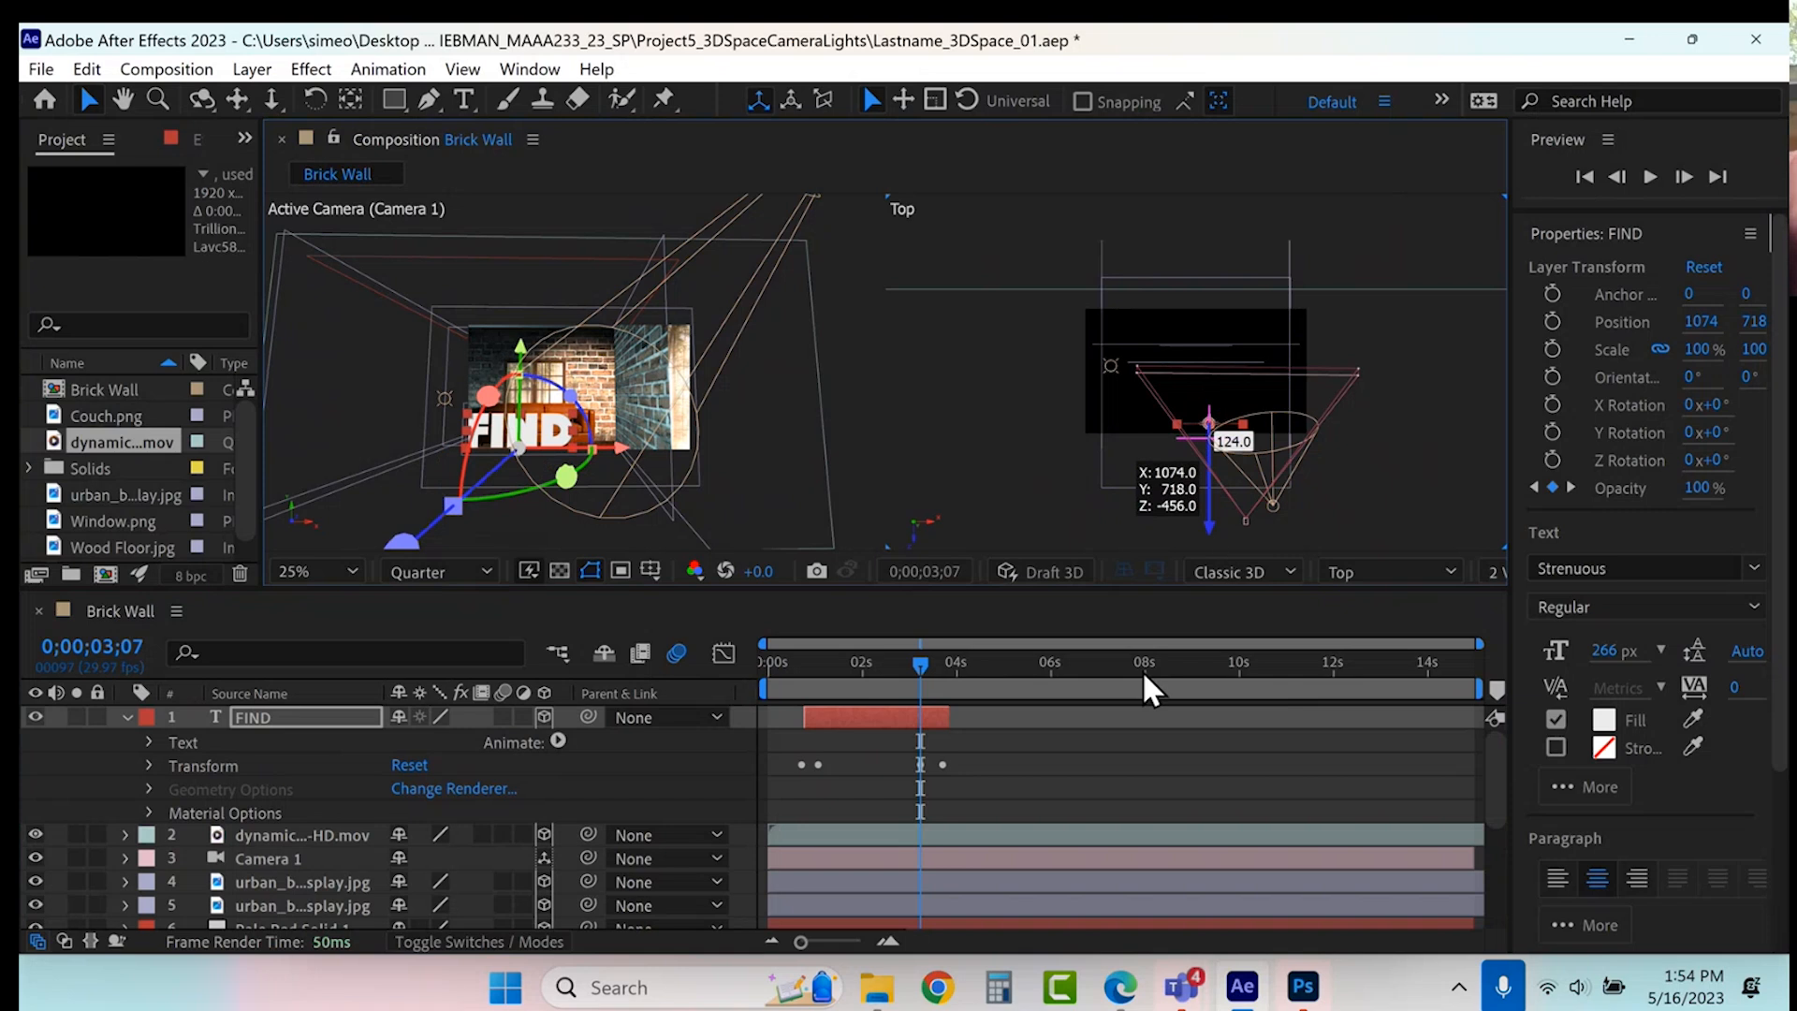
left_click(1103, 771)
- Duplicate the FIND text layer
left_click(861, 715)
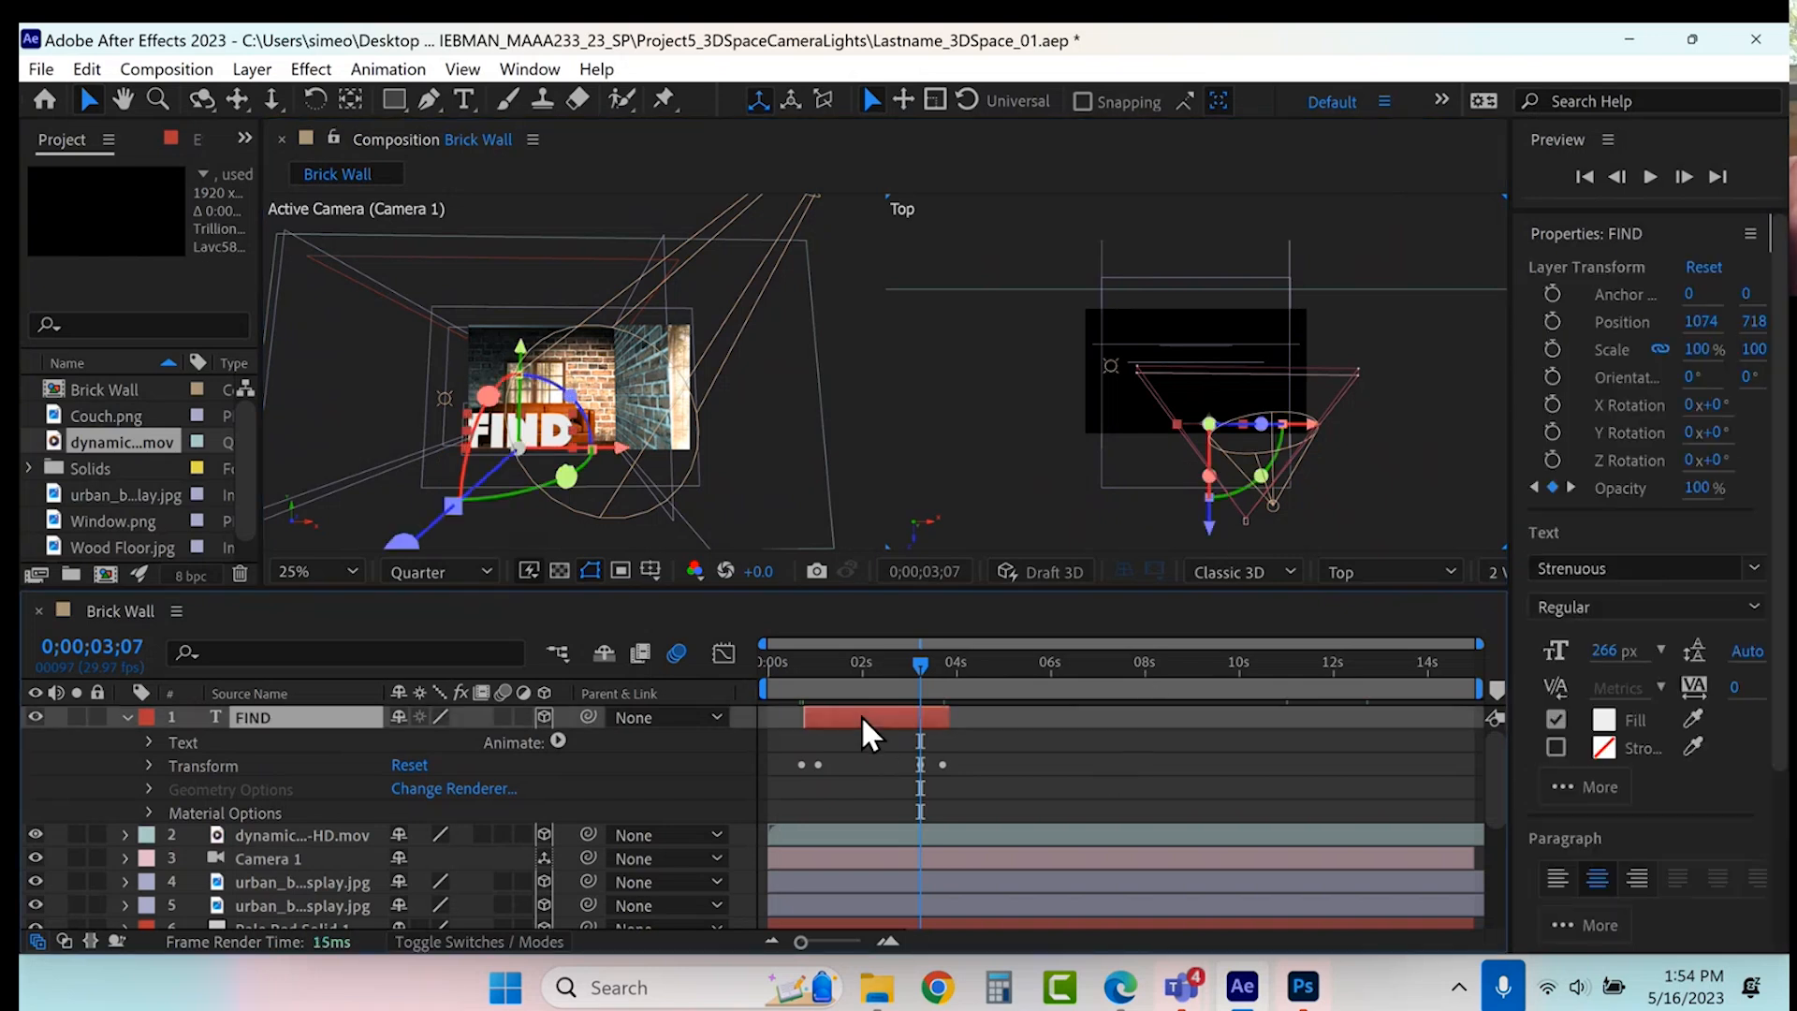
key("ctrl+d")
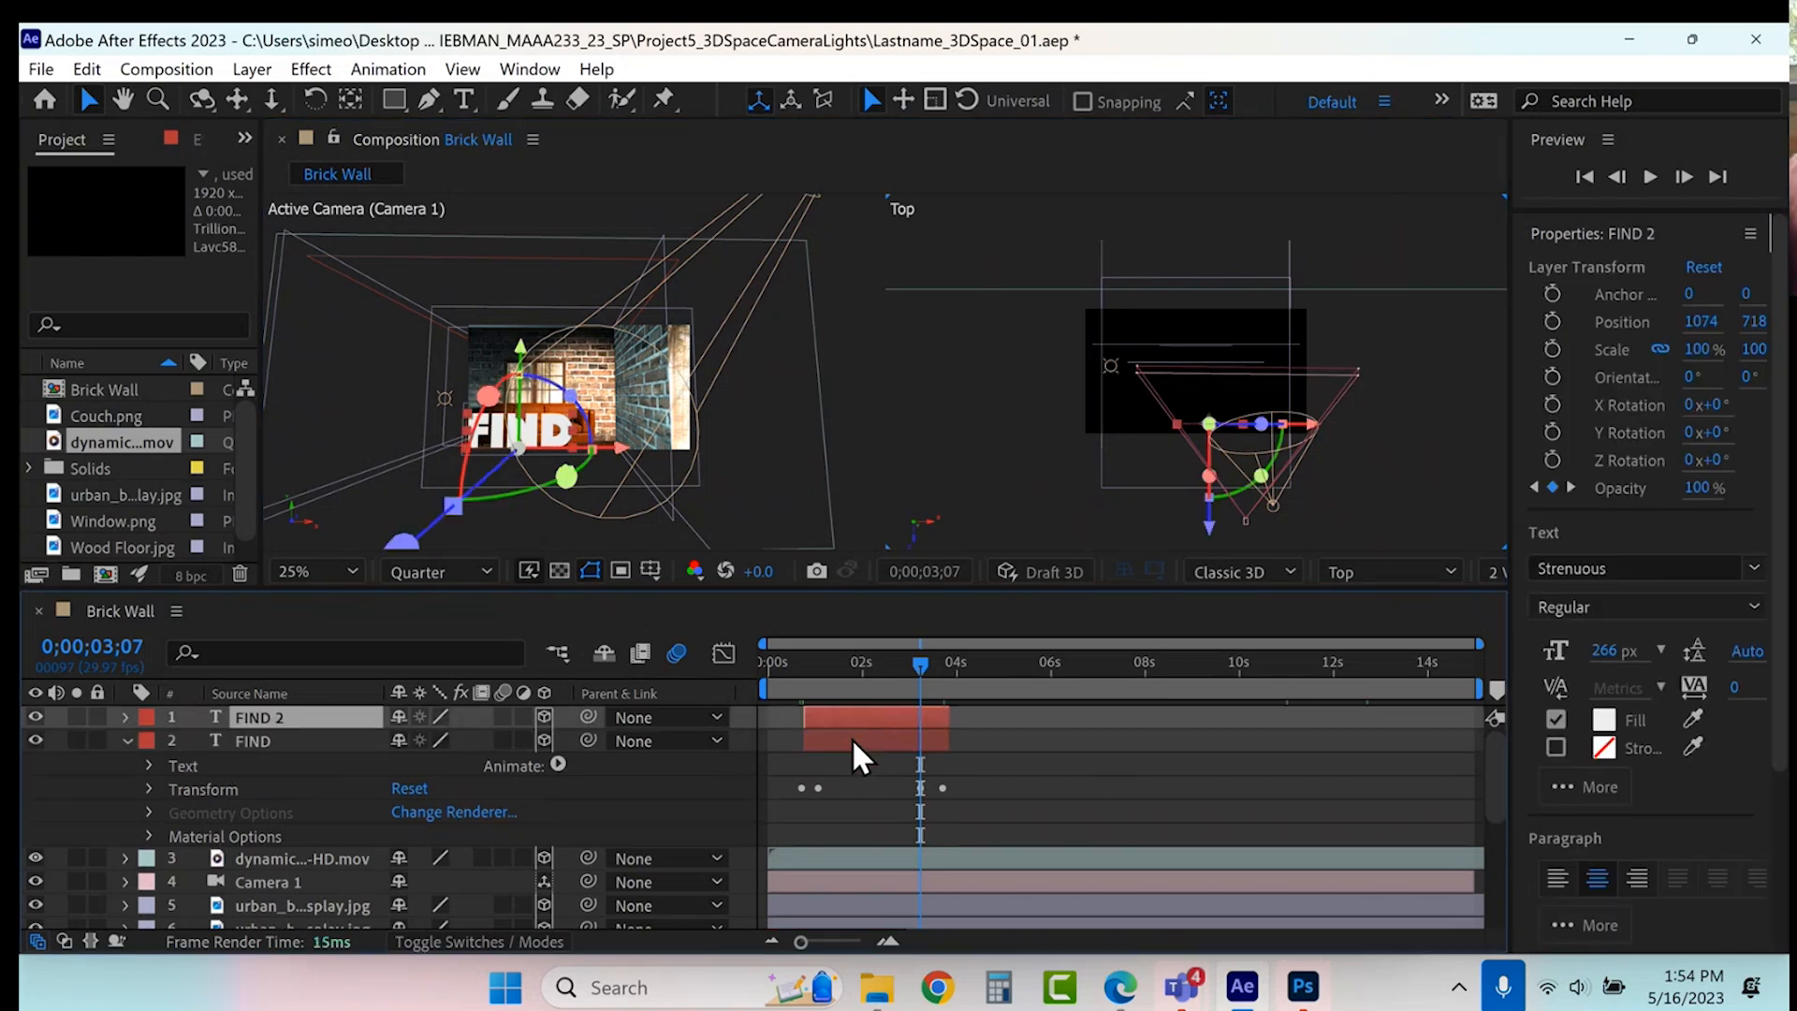
- Shift the original FIND layer to start as FIND 2 ends, and at 0;00;05;00 reposition its text over the window at Y 353
left_click(919, 739)
left_click_drag(919, 738, 984, 745)
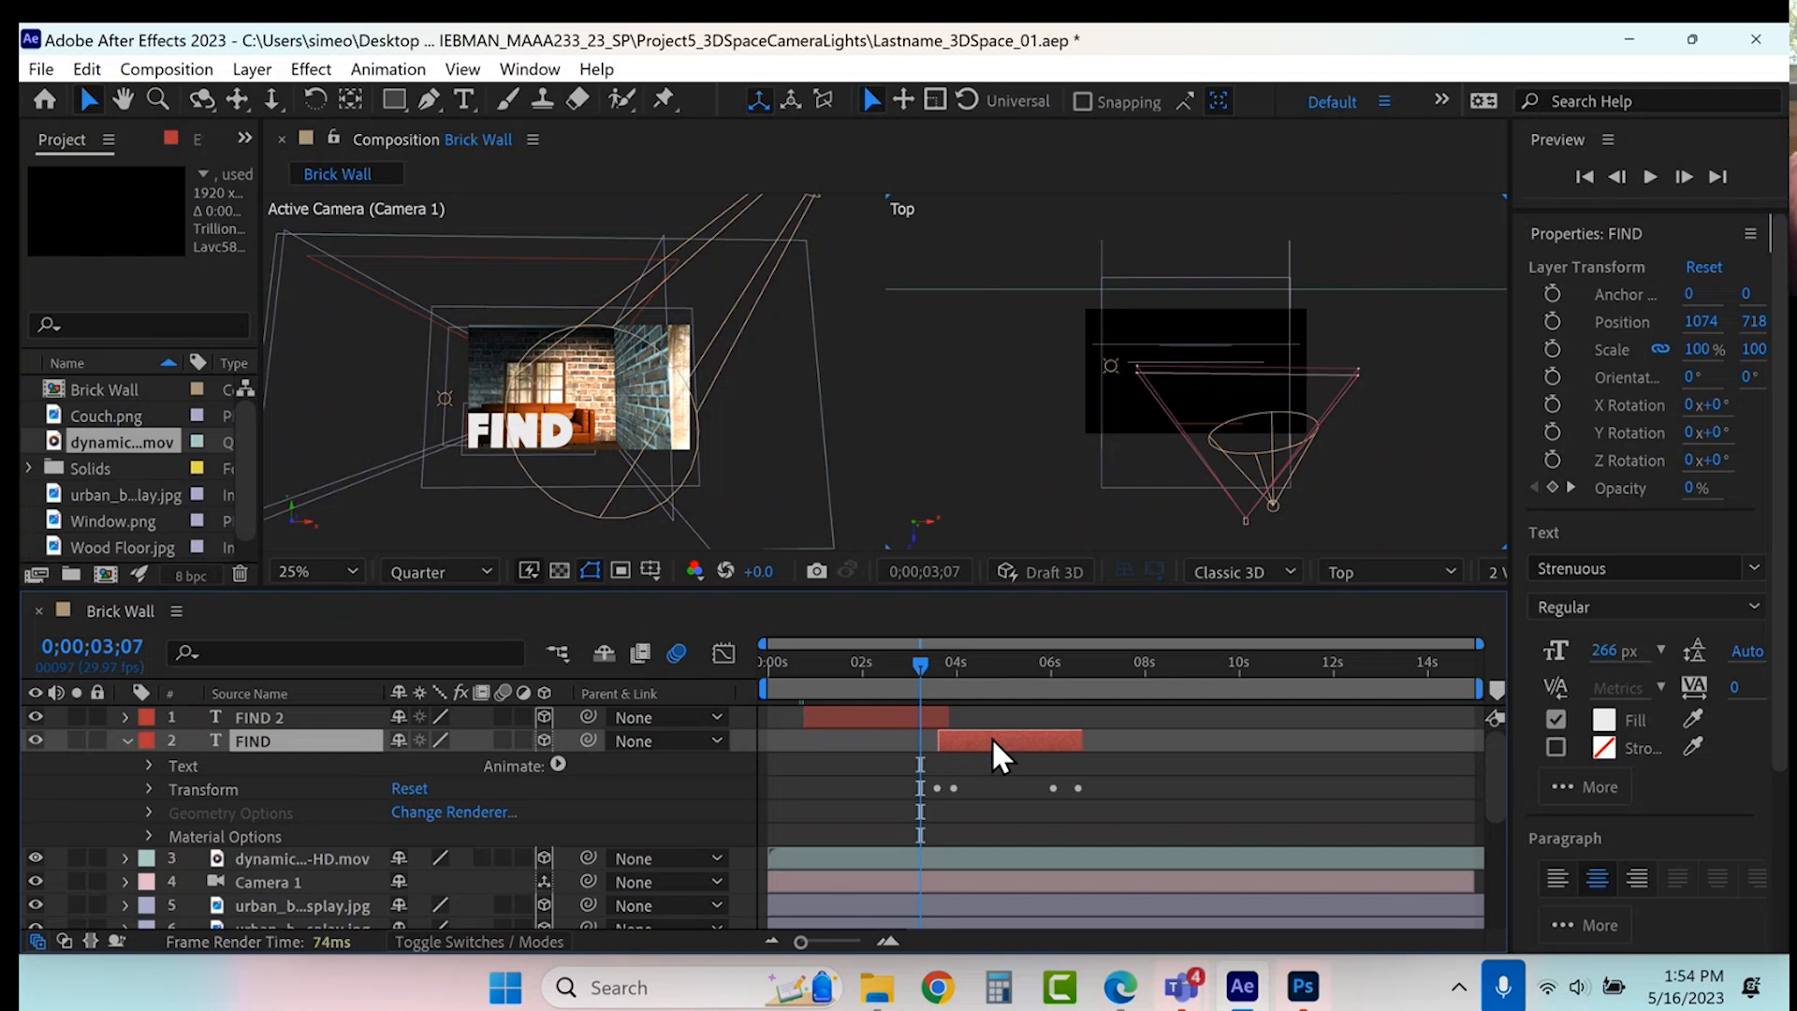
left_click(1002, 660)
left_click_drag(1212, 547, 1221, 421)
left_click(591, 301)
mouse_move(591, 301)
left_mouse_down()
mouse_move(591, 316)
mouse_move(592, 286)
left_mouse_up()
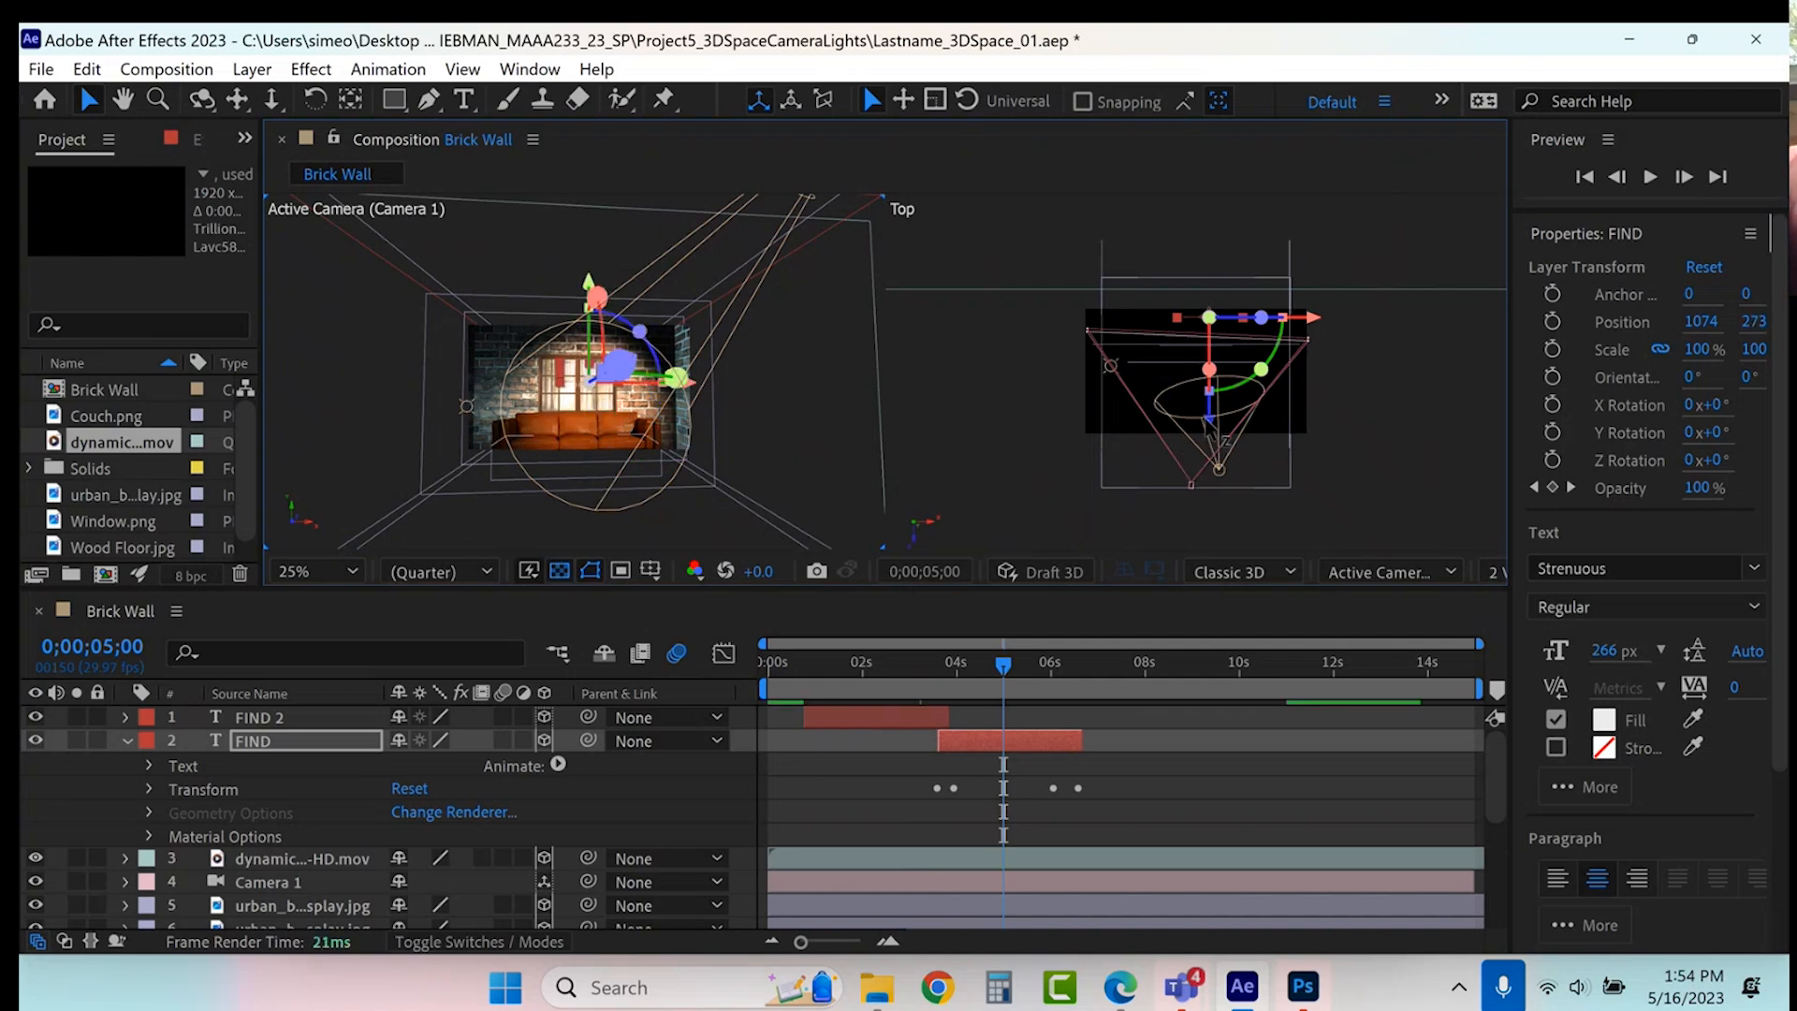
left_click_drag(1213, 431, 1219, 482)
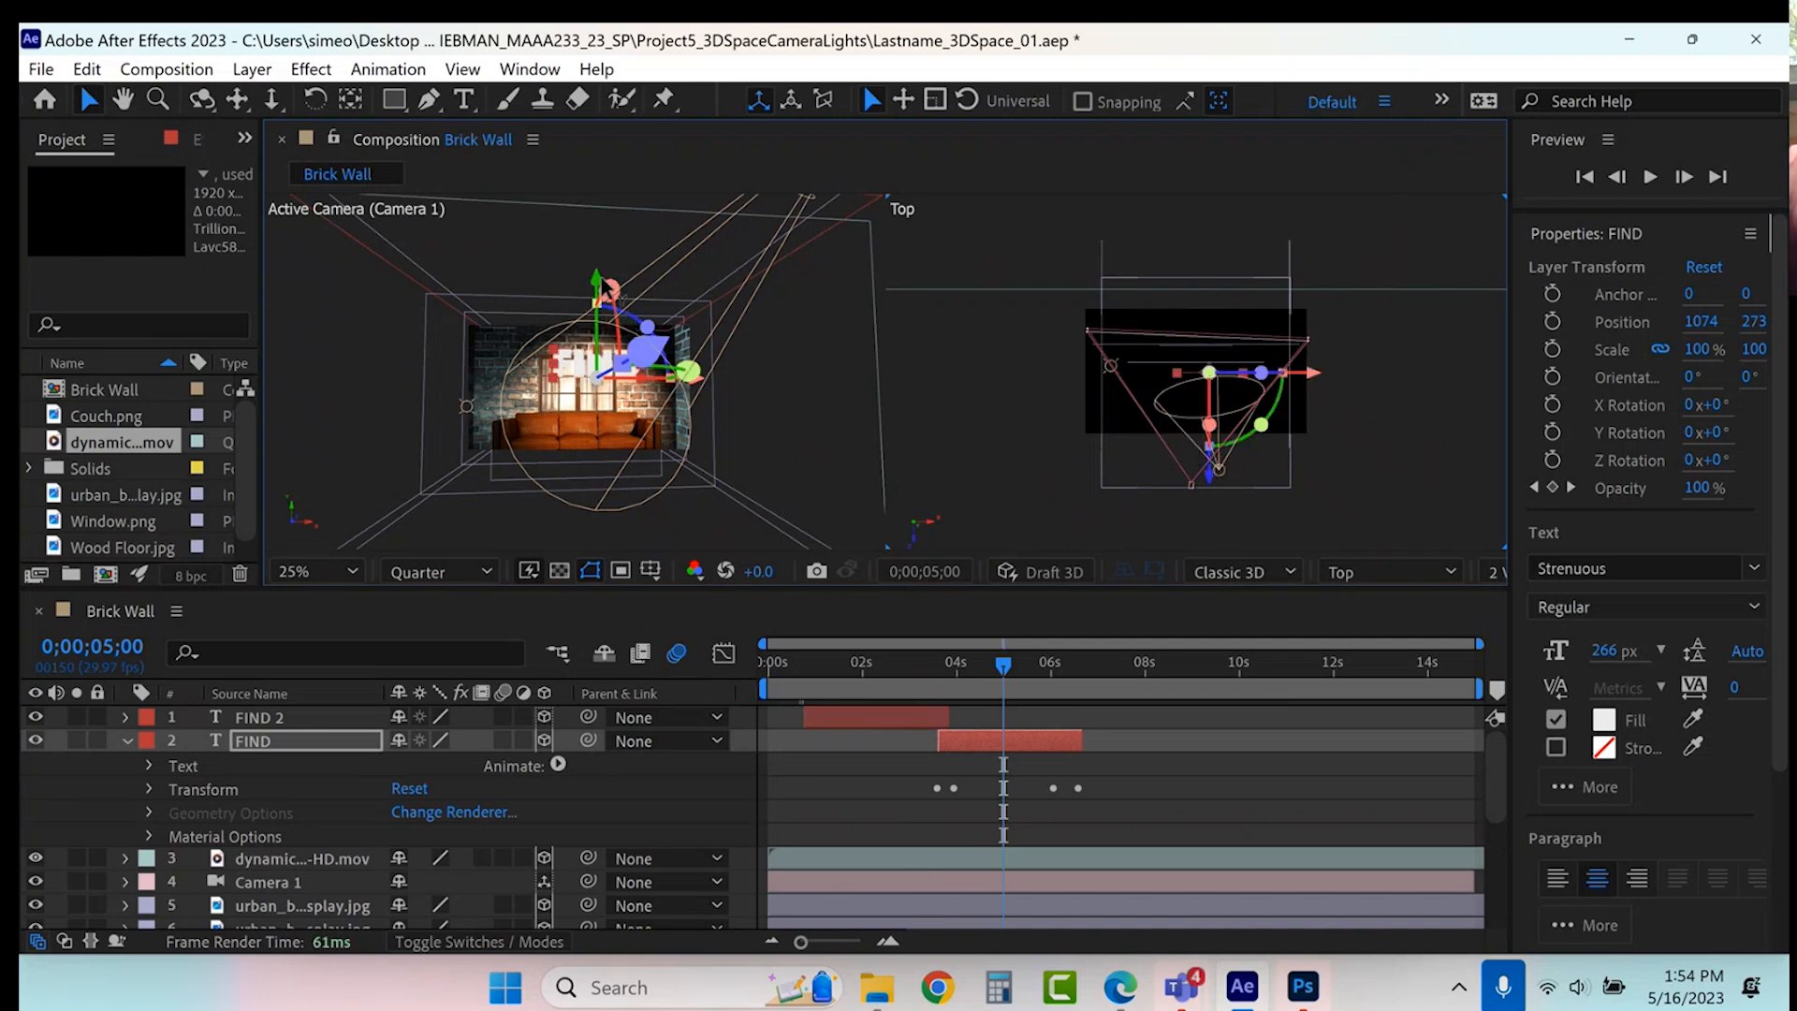
left_click_drag(596, 289, 596, 305)
- Replace the shifted FIND layer's text with the word YOUR
left_click(1003, 747)
key("ctrl+t")
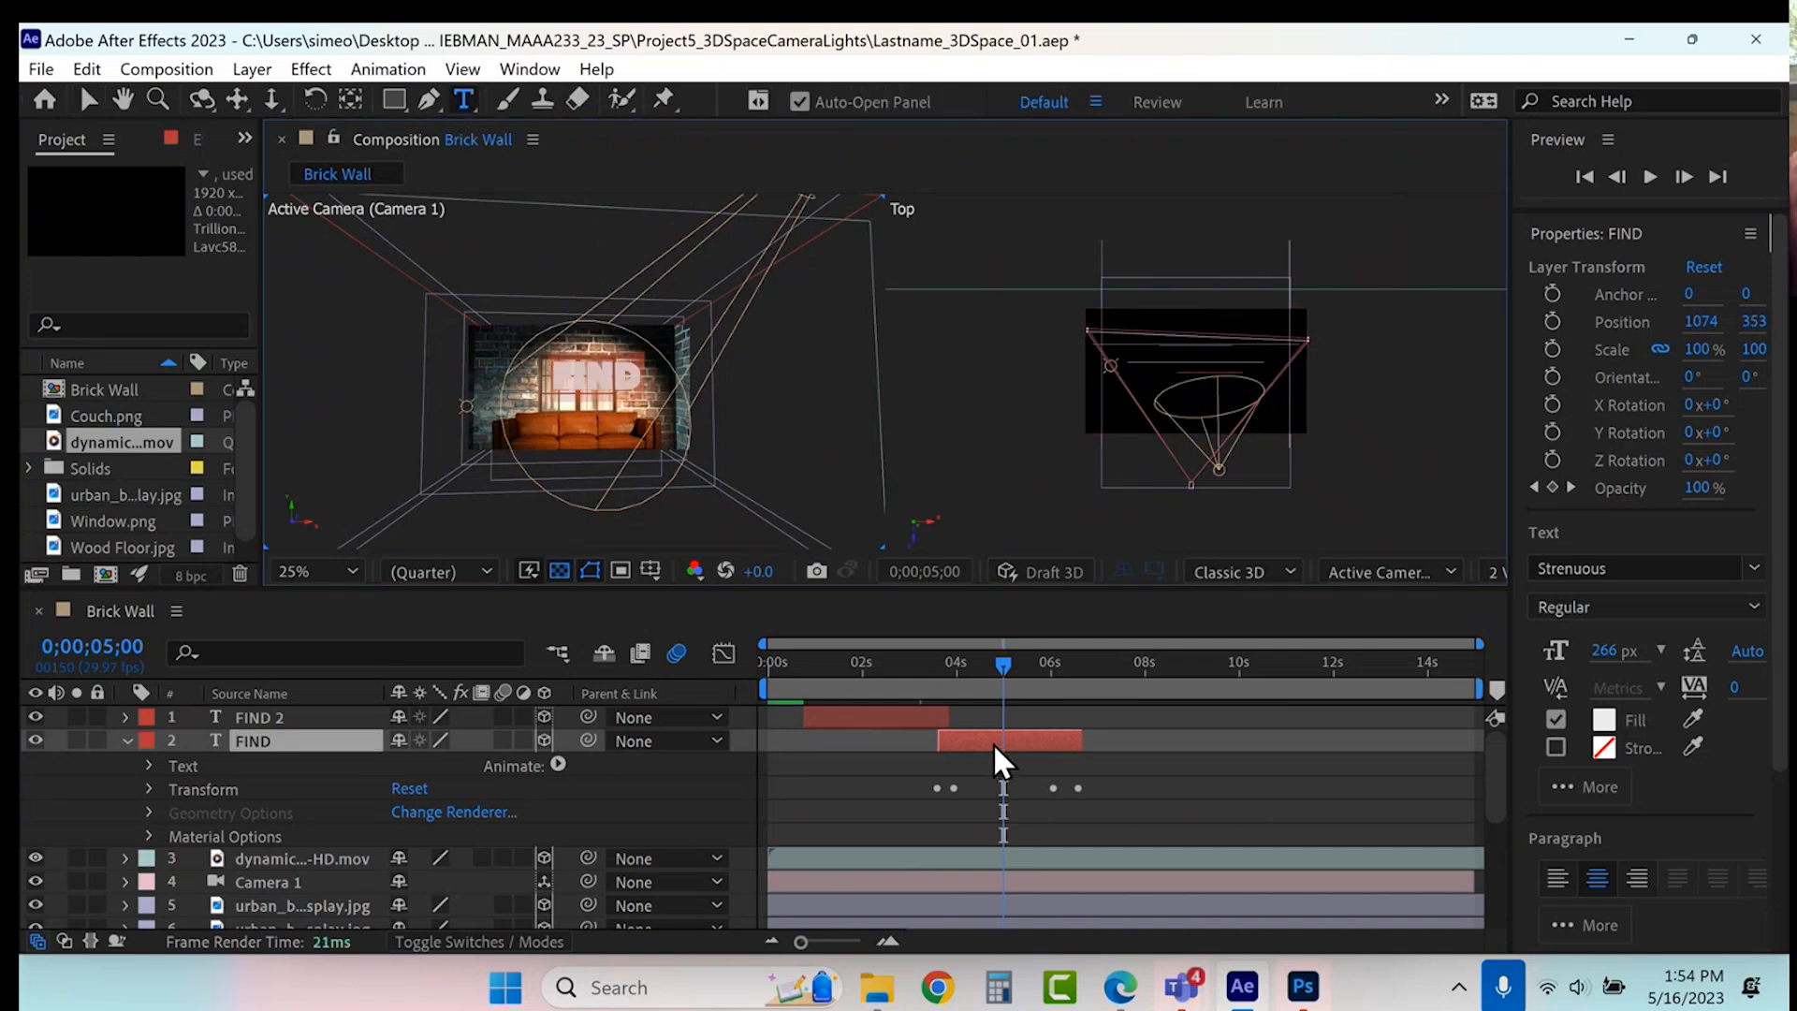
type("YOUR")
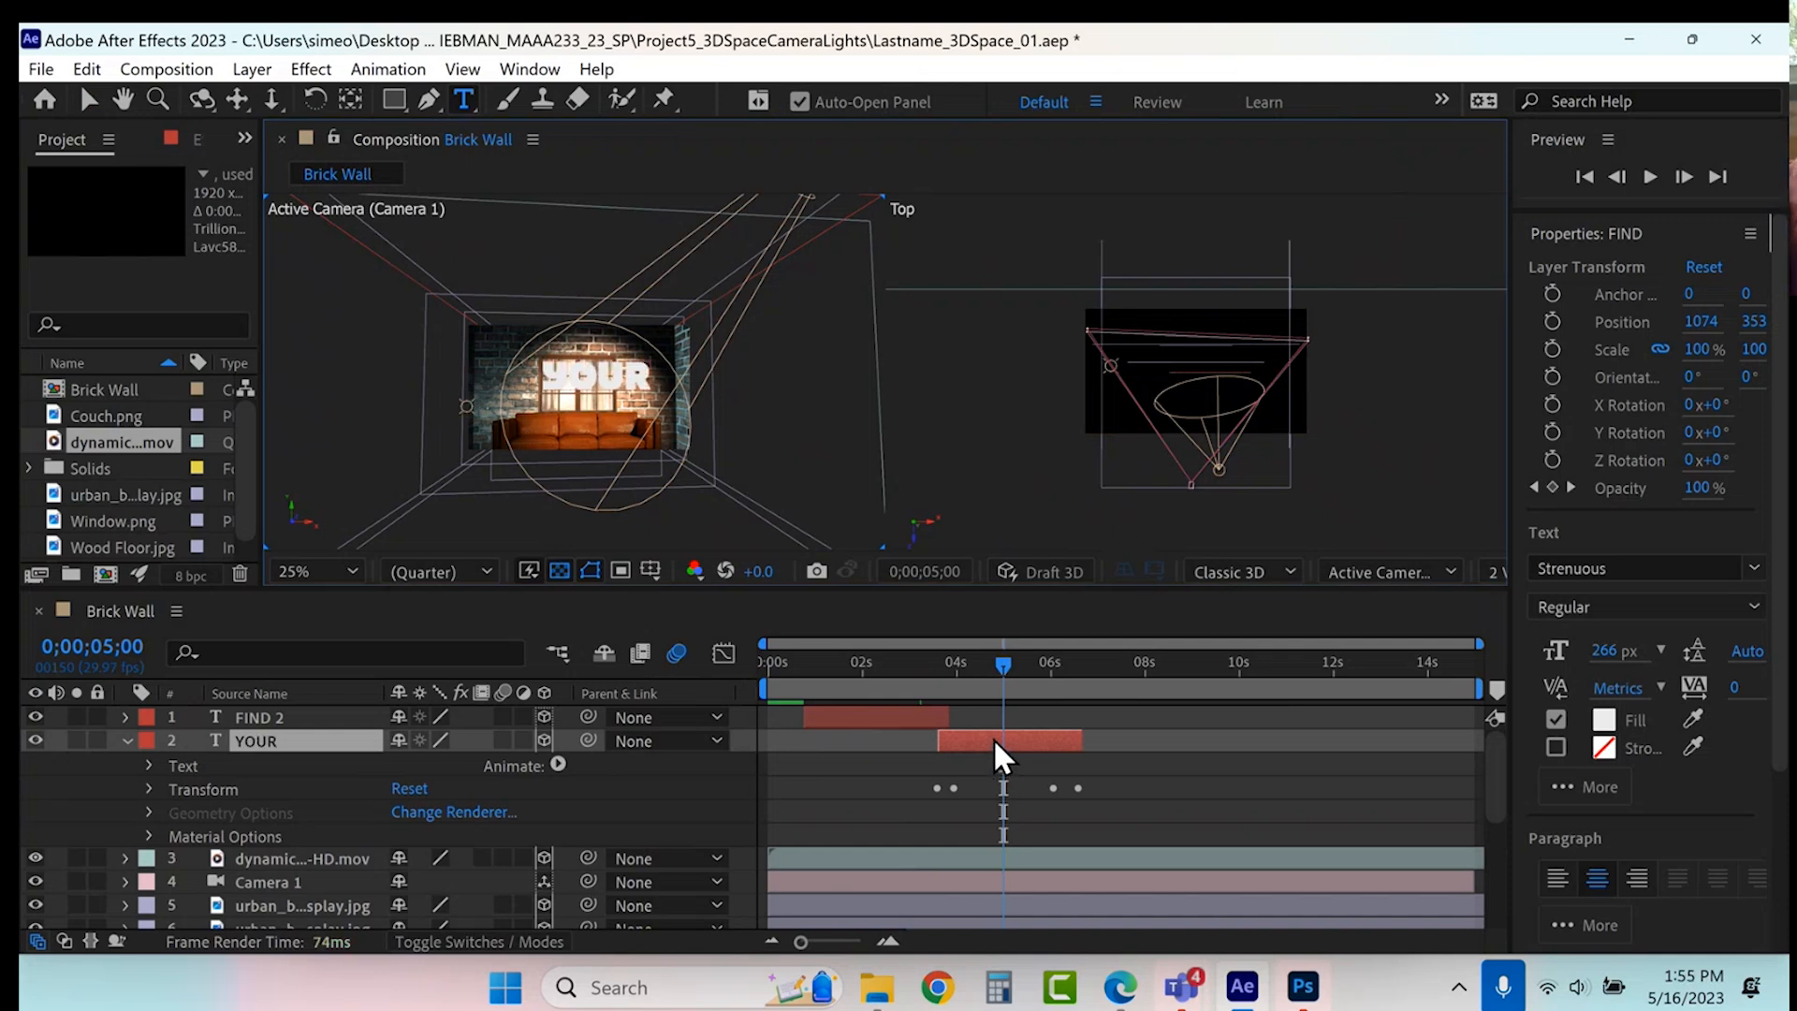
- Try to set the font size of the YOUR and FIND 2 text layers to 200 px
left_click(1606, 650)
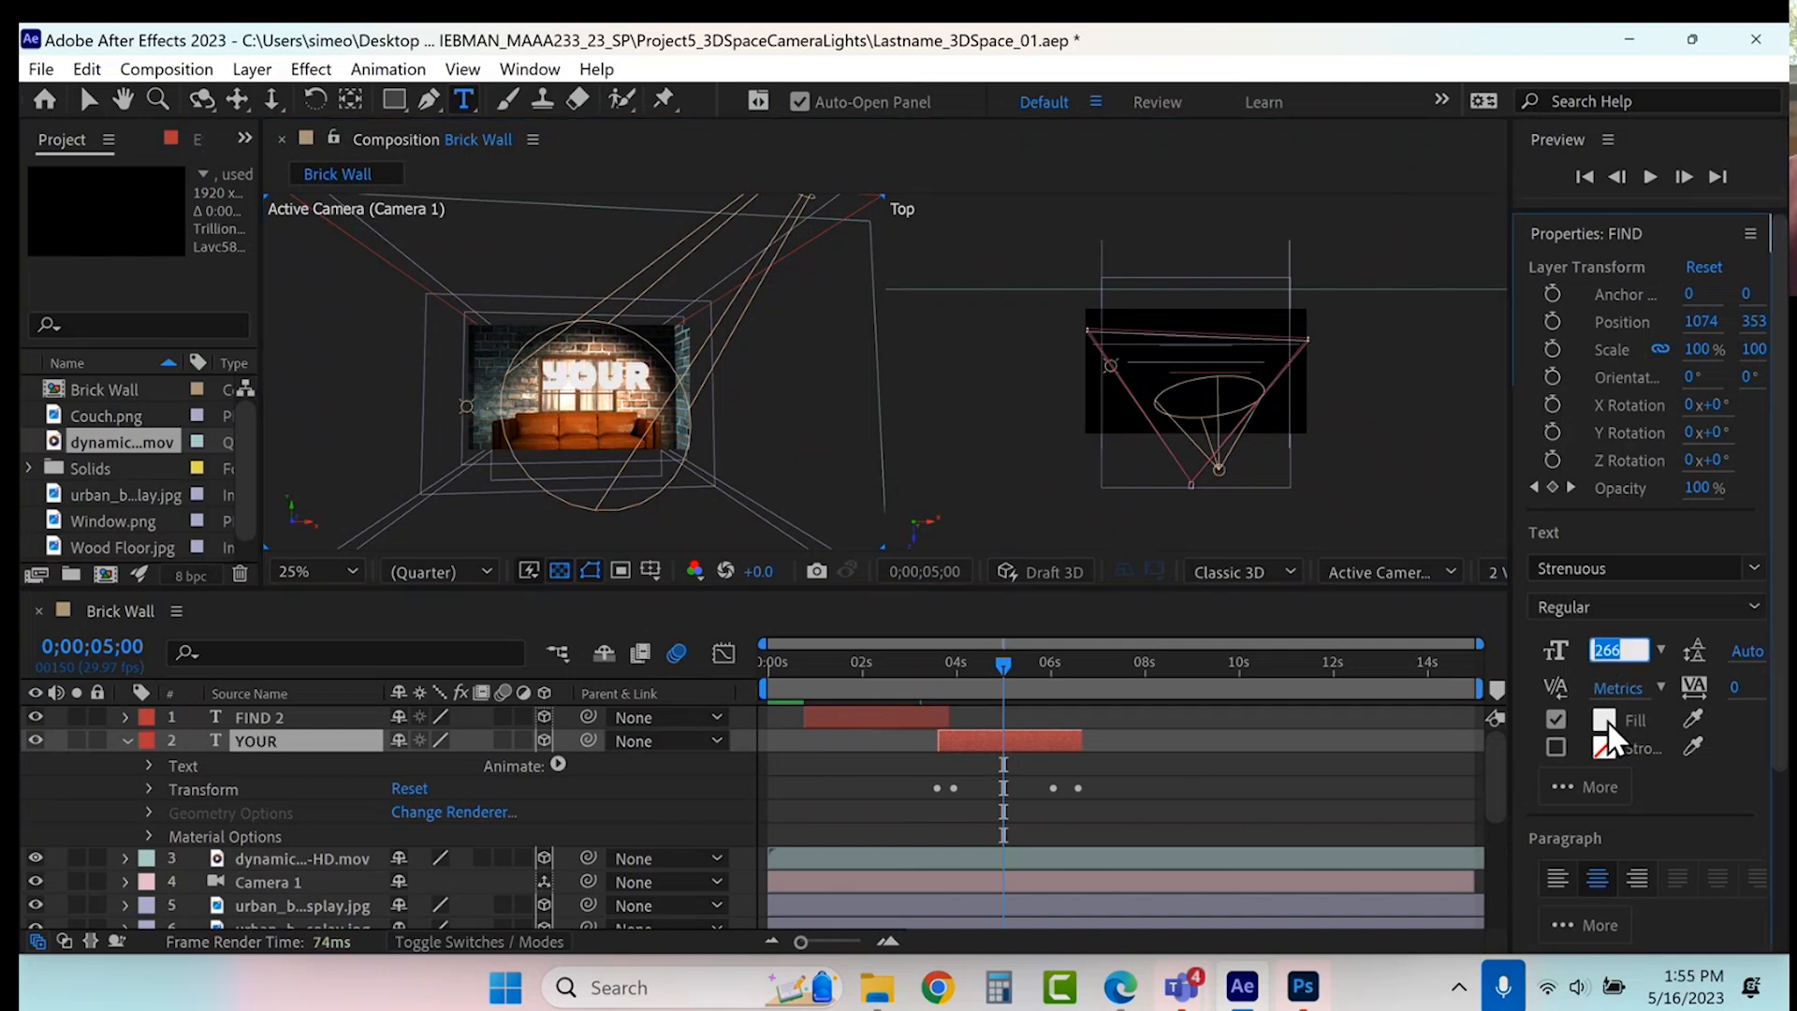
type("200")
key("Return")
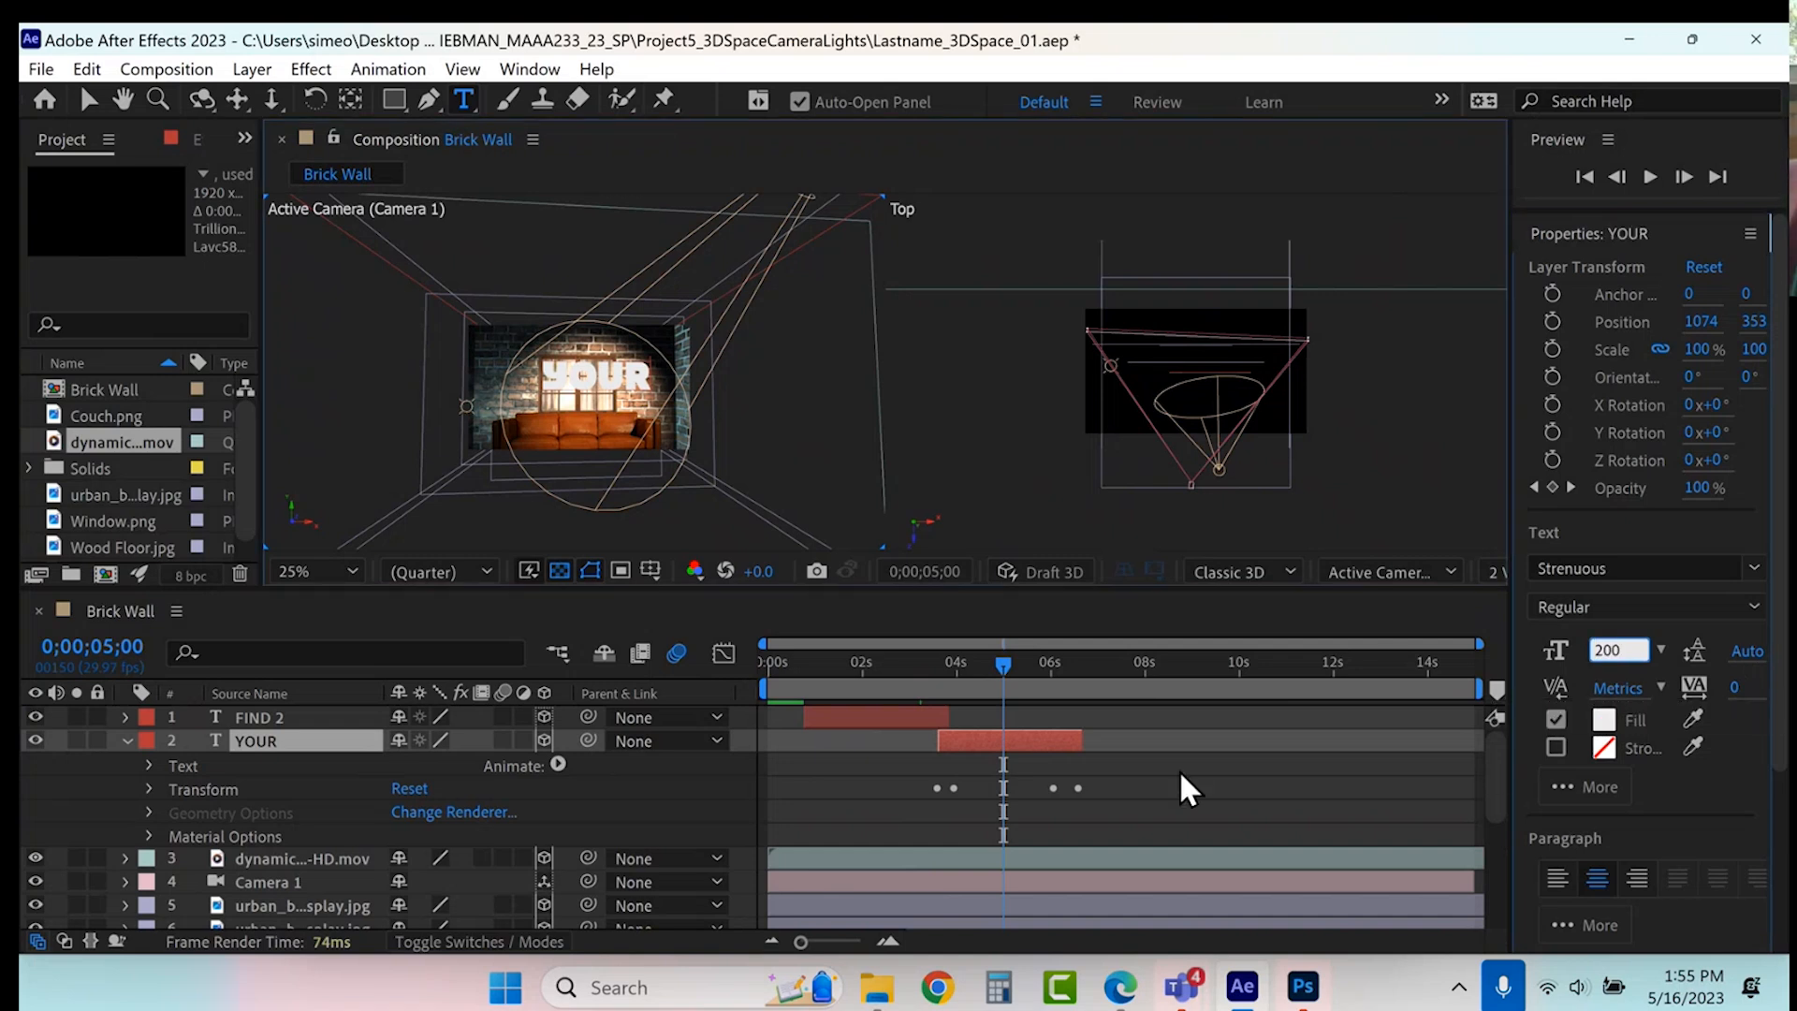
left_click(857, 718)
left_click(1618, 650)
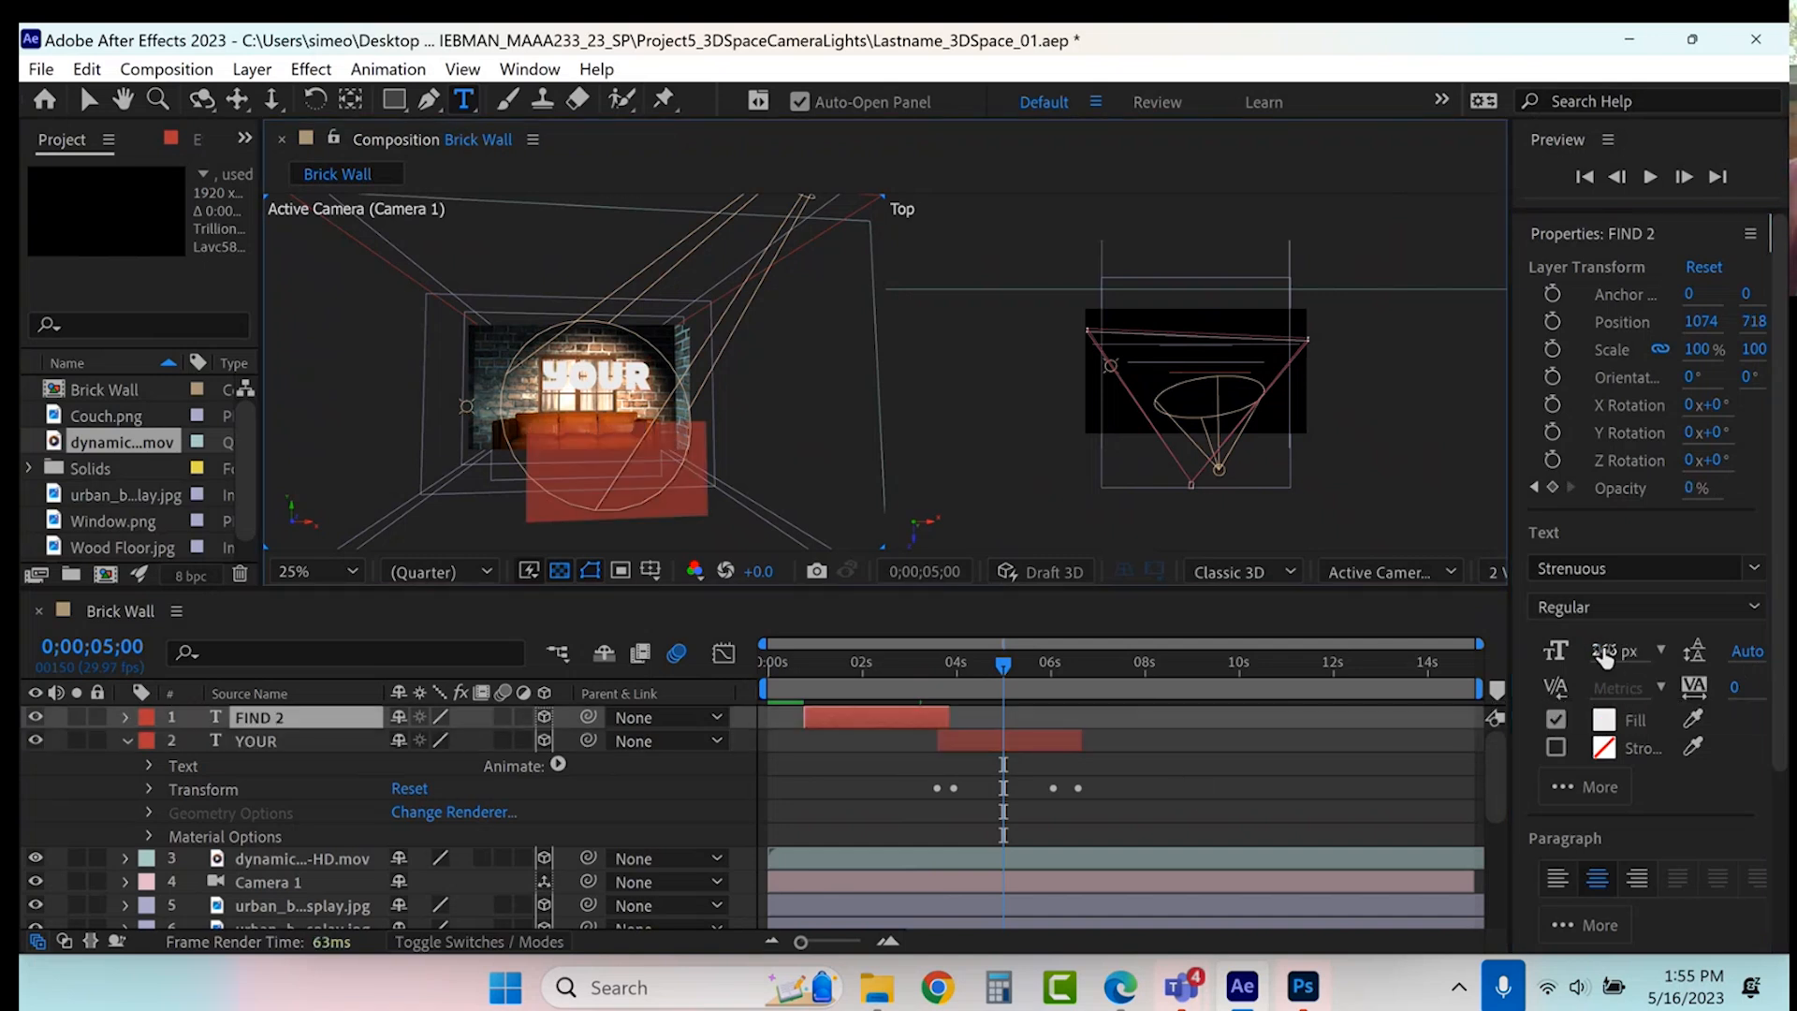
type("200")
key("Return")
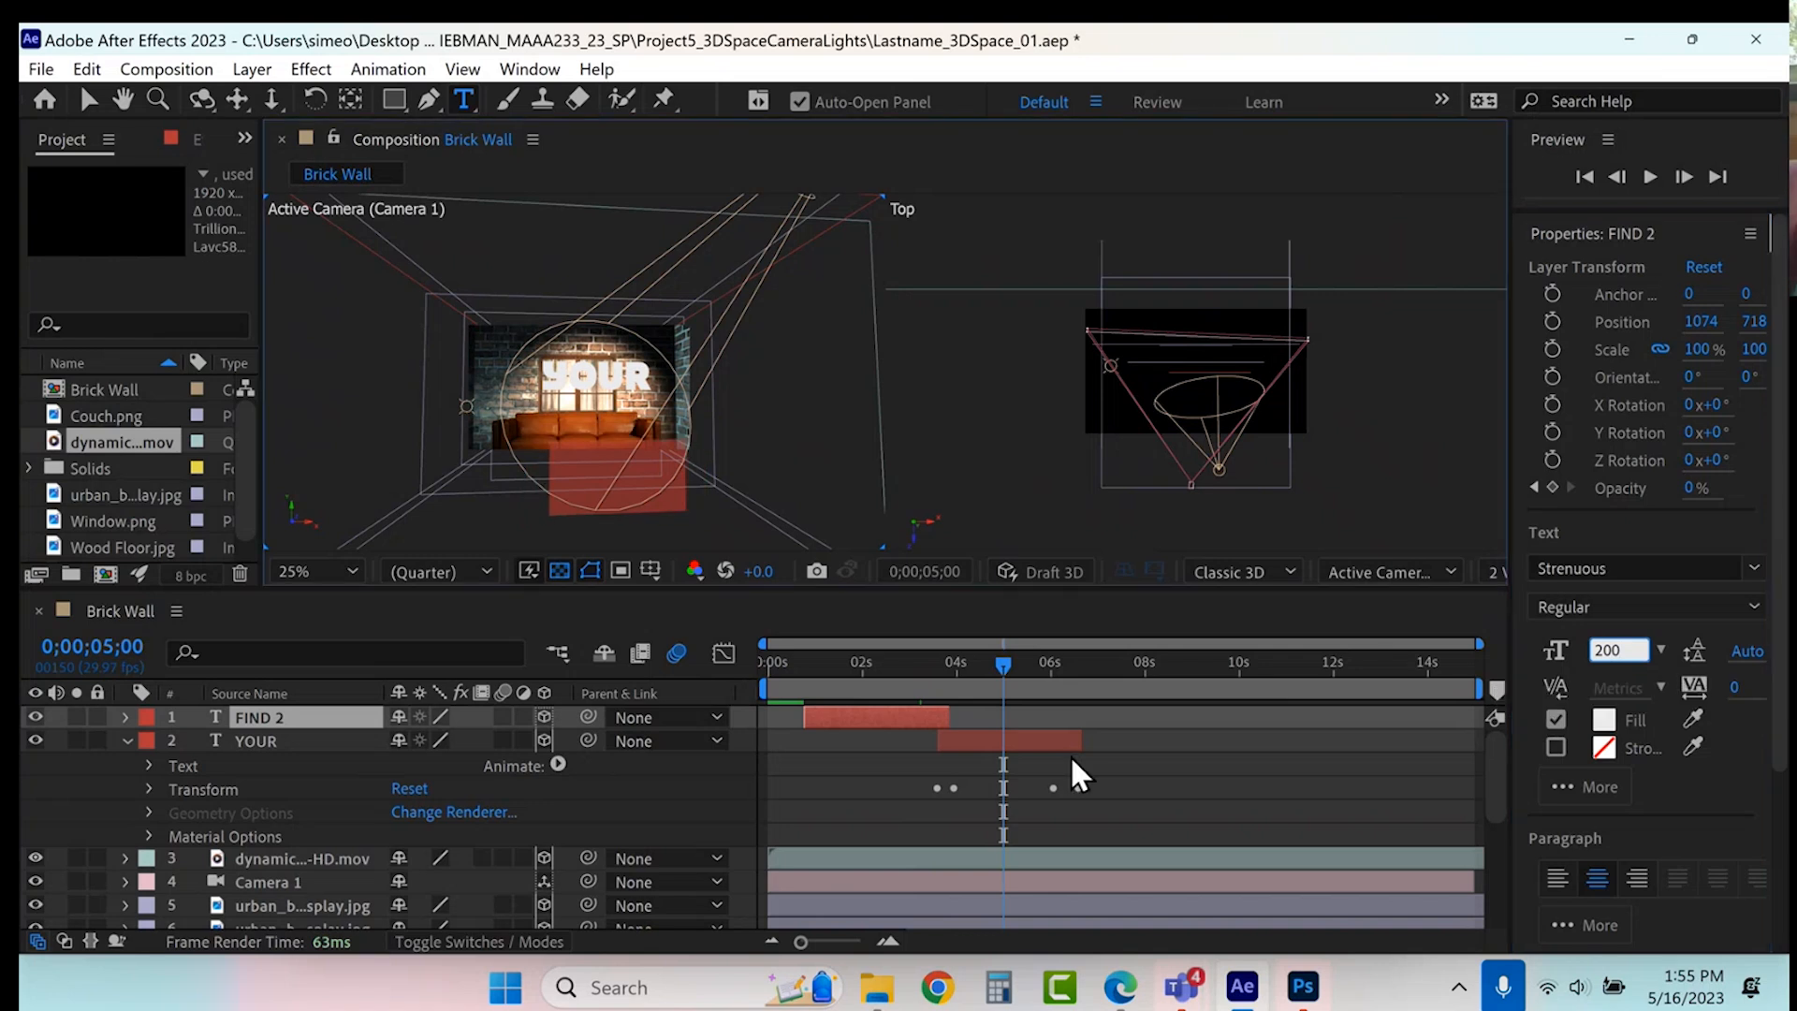
- Duplicate the YOUR layer and shift the original so it starts in the timeline as the YOUR 2 layer ends
left_click(971, 741)
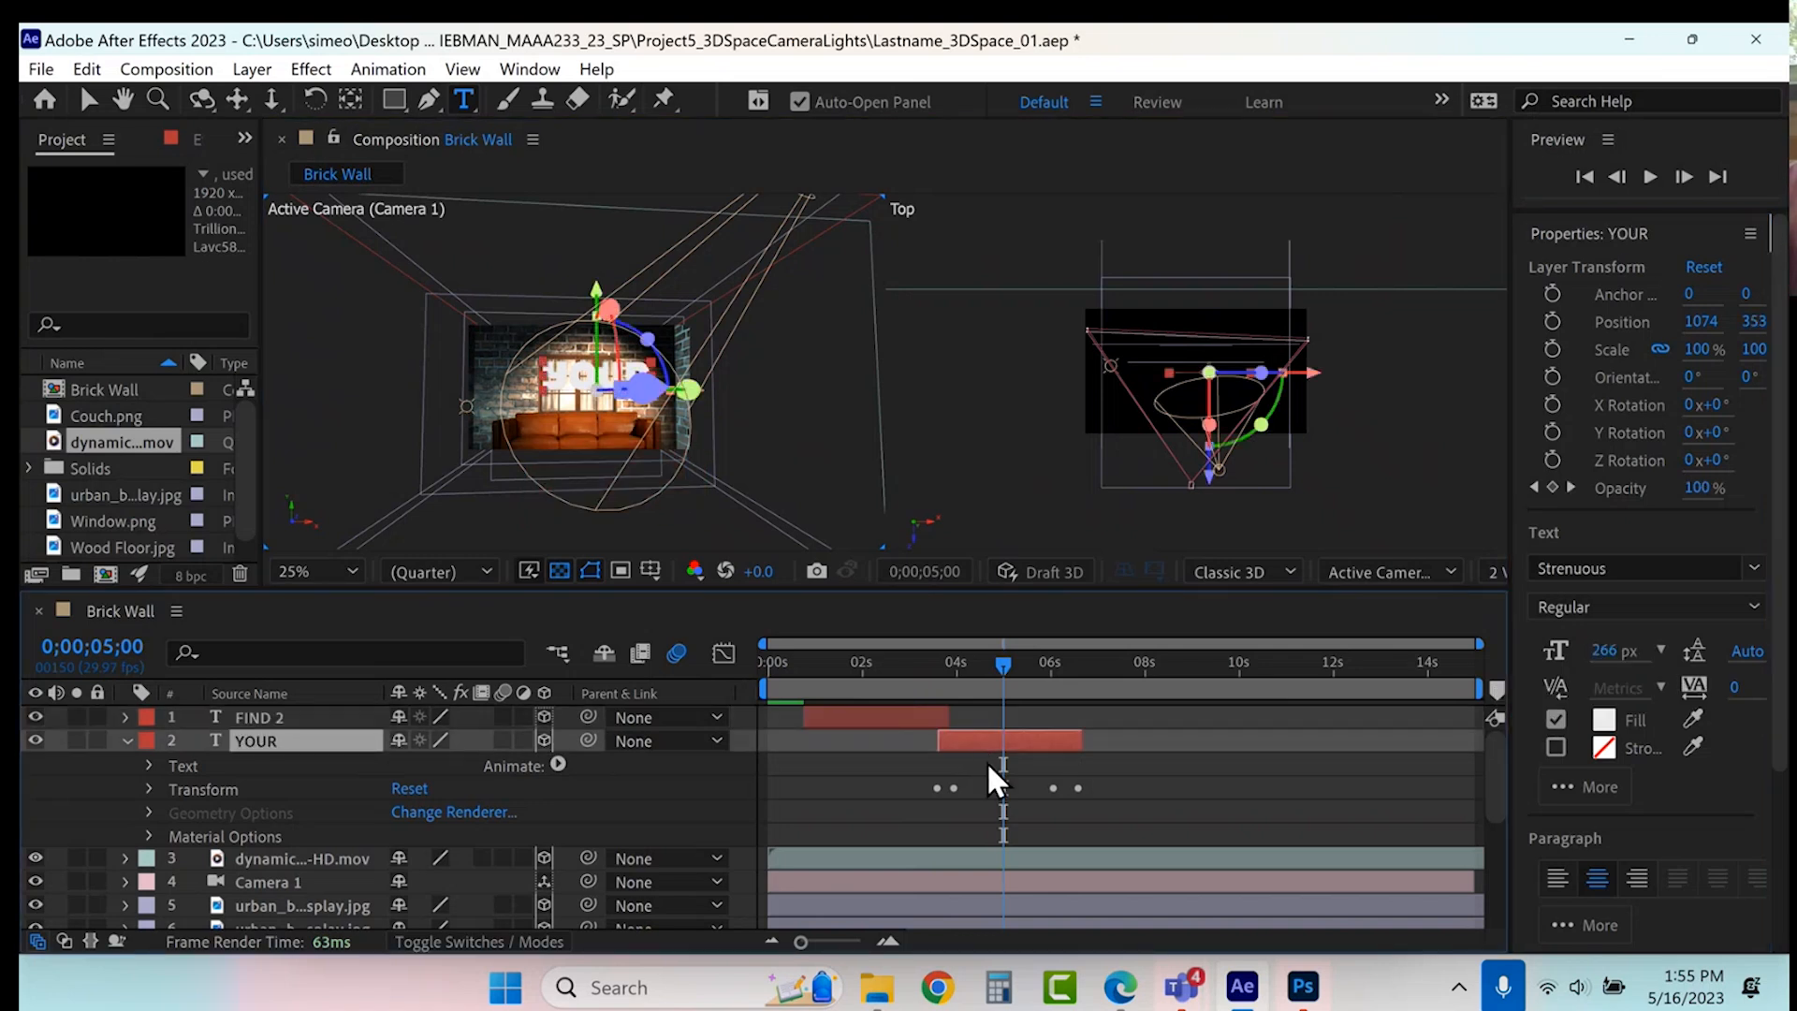
key("ctrl+d")
left_click(978, 763)
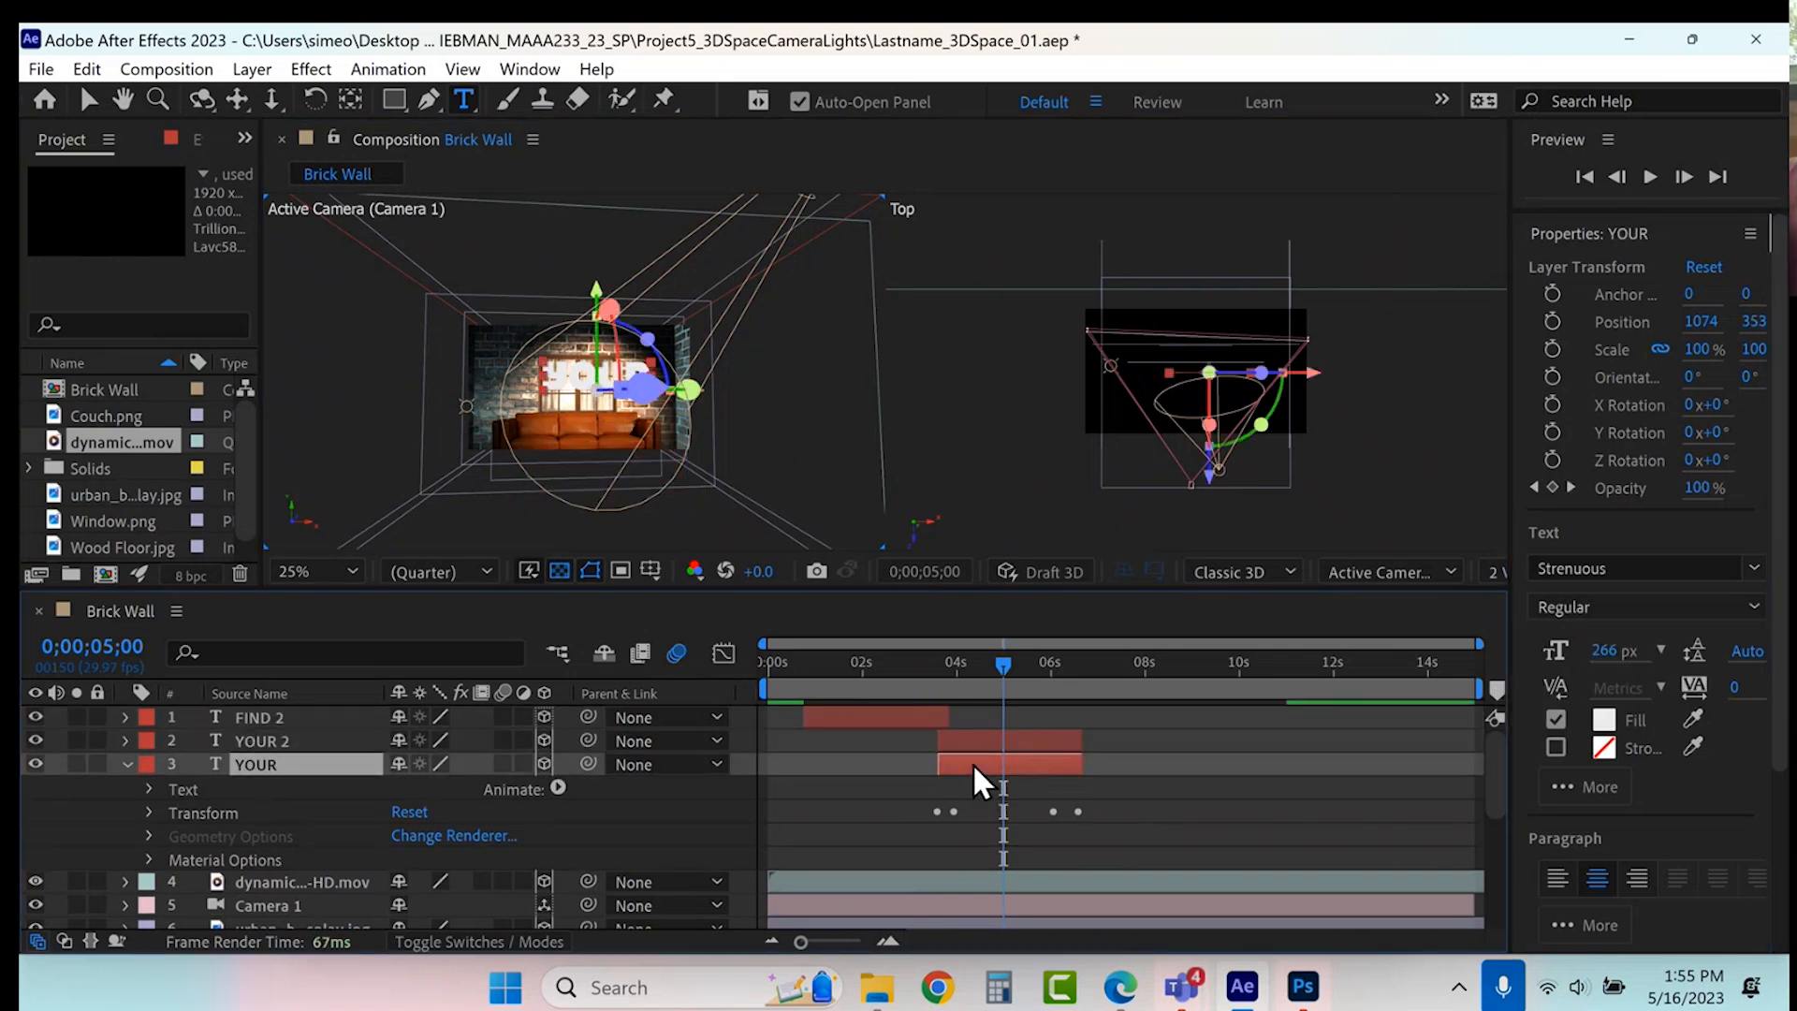
left_click_drag(1071, 767, 1110, 766)
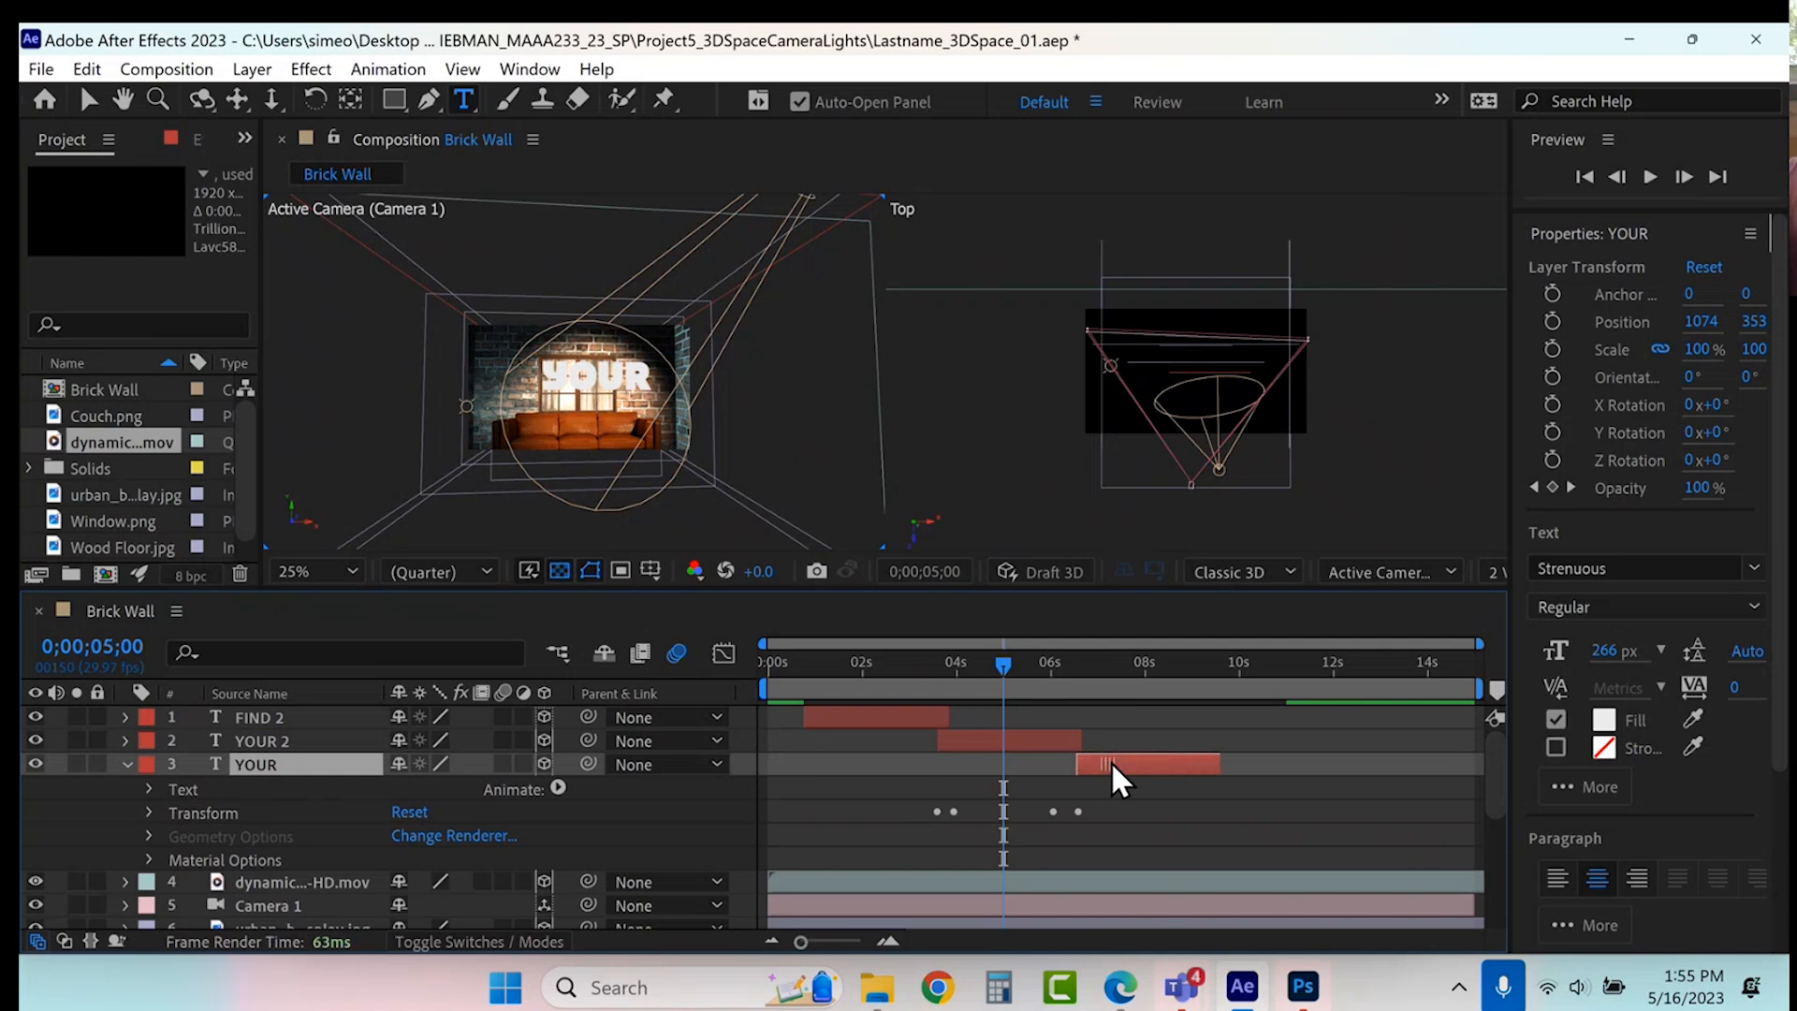
- At 0;00;08;03, replace the text of the last title layer with the word GETAWAY
left_click(1149, 665)
double_click(1158, 768)
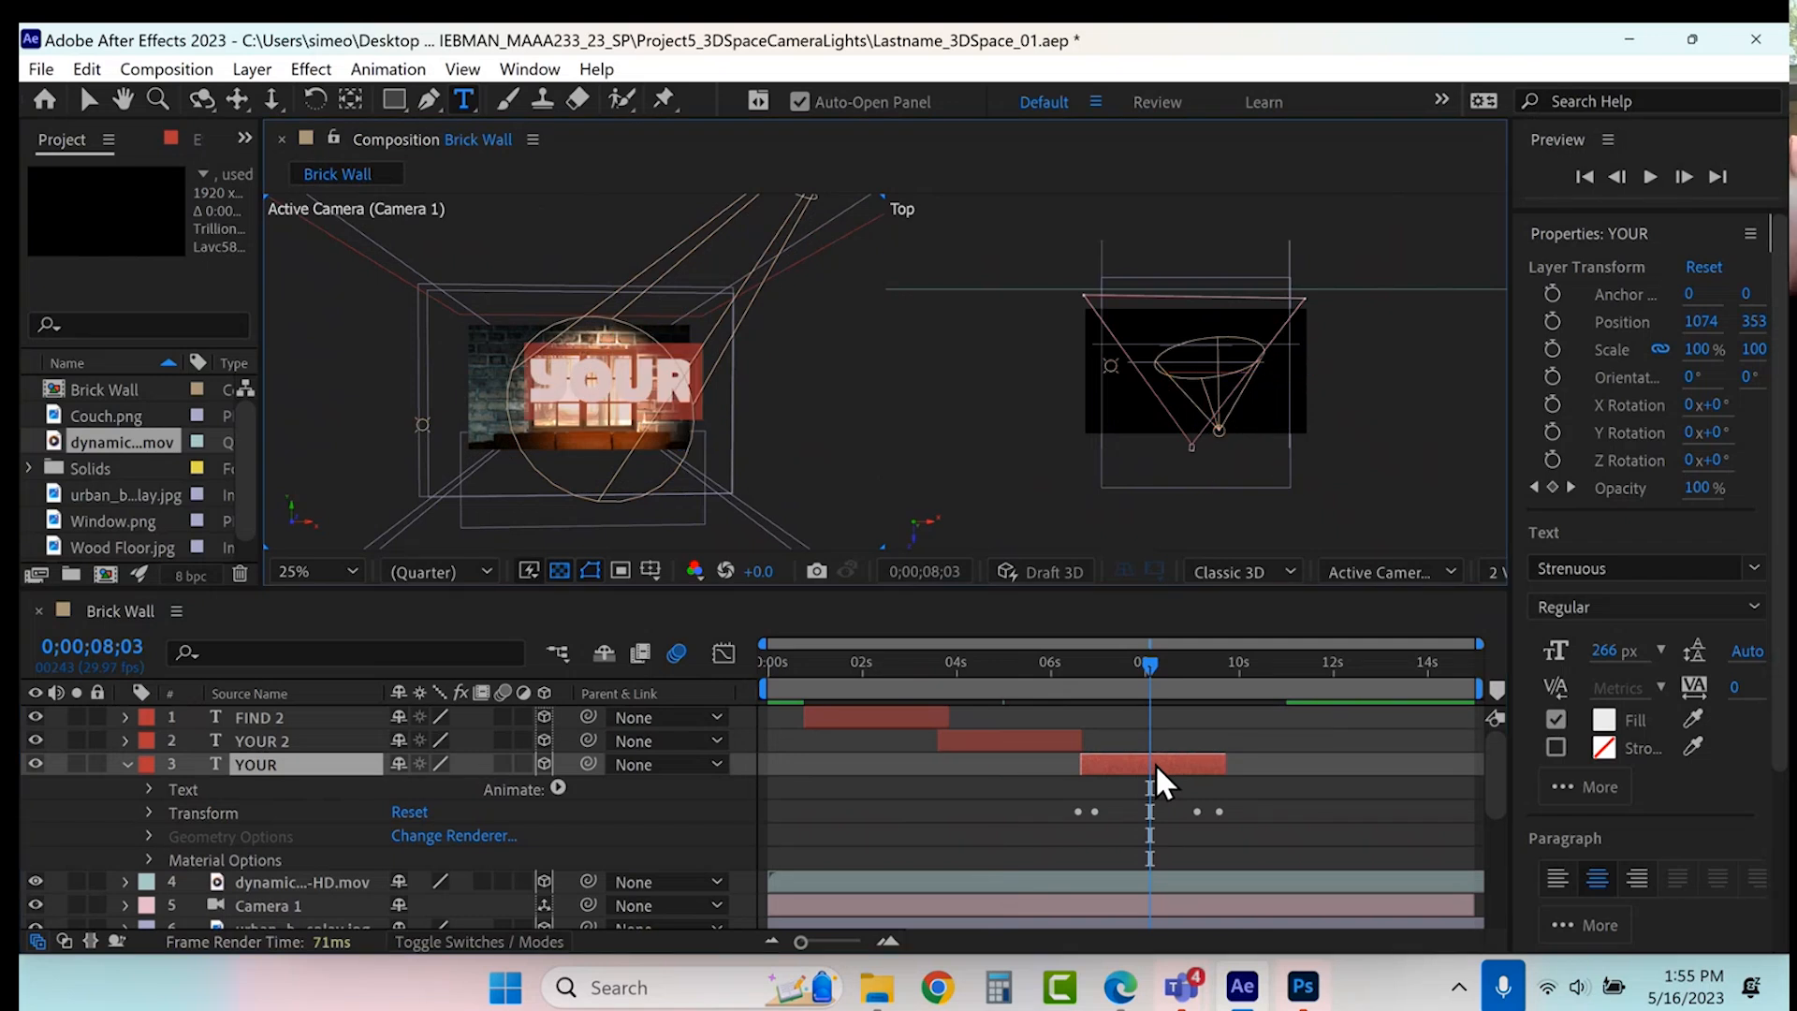
type("GETAWAY")
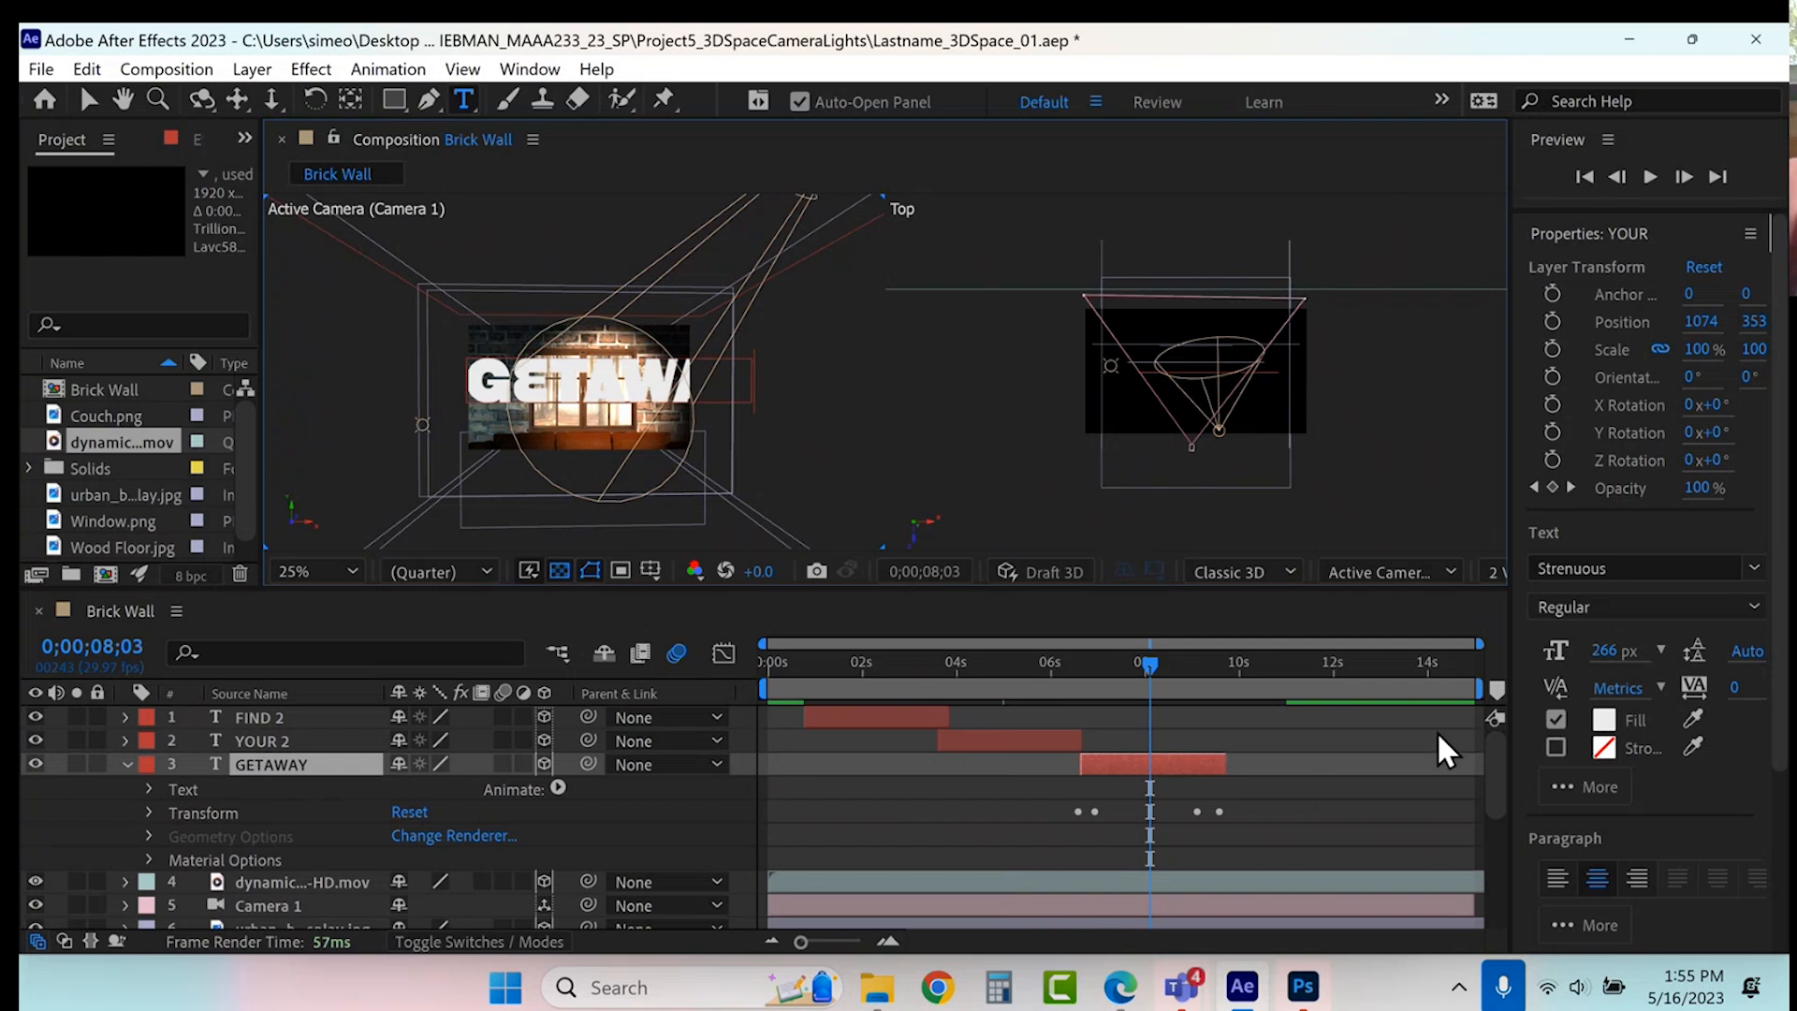
- Try to set the font size of the GETAWAY text to 150 px
left_click(1604, 650)
type("150")
key("Return")
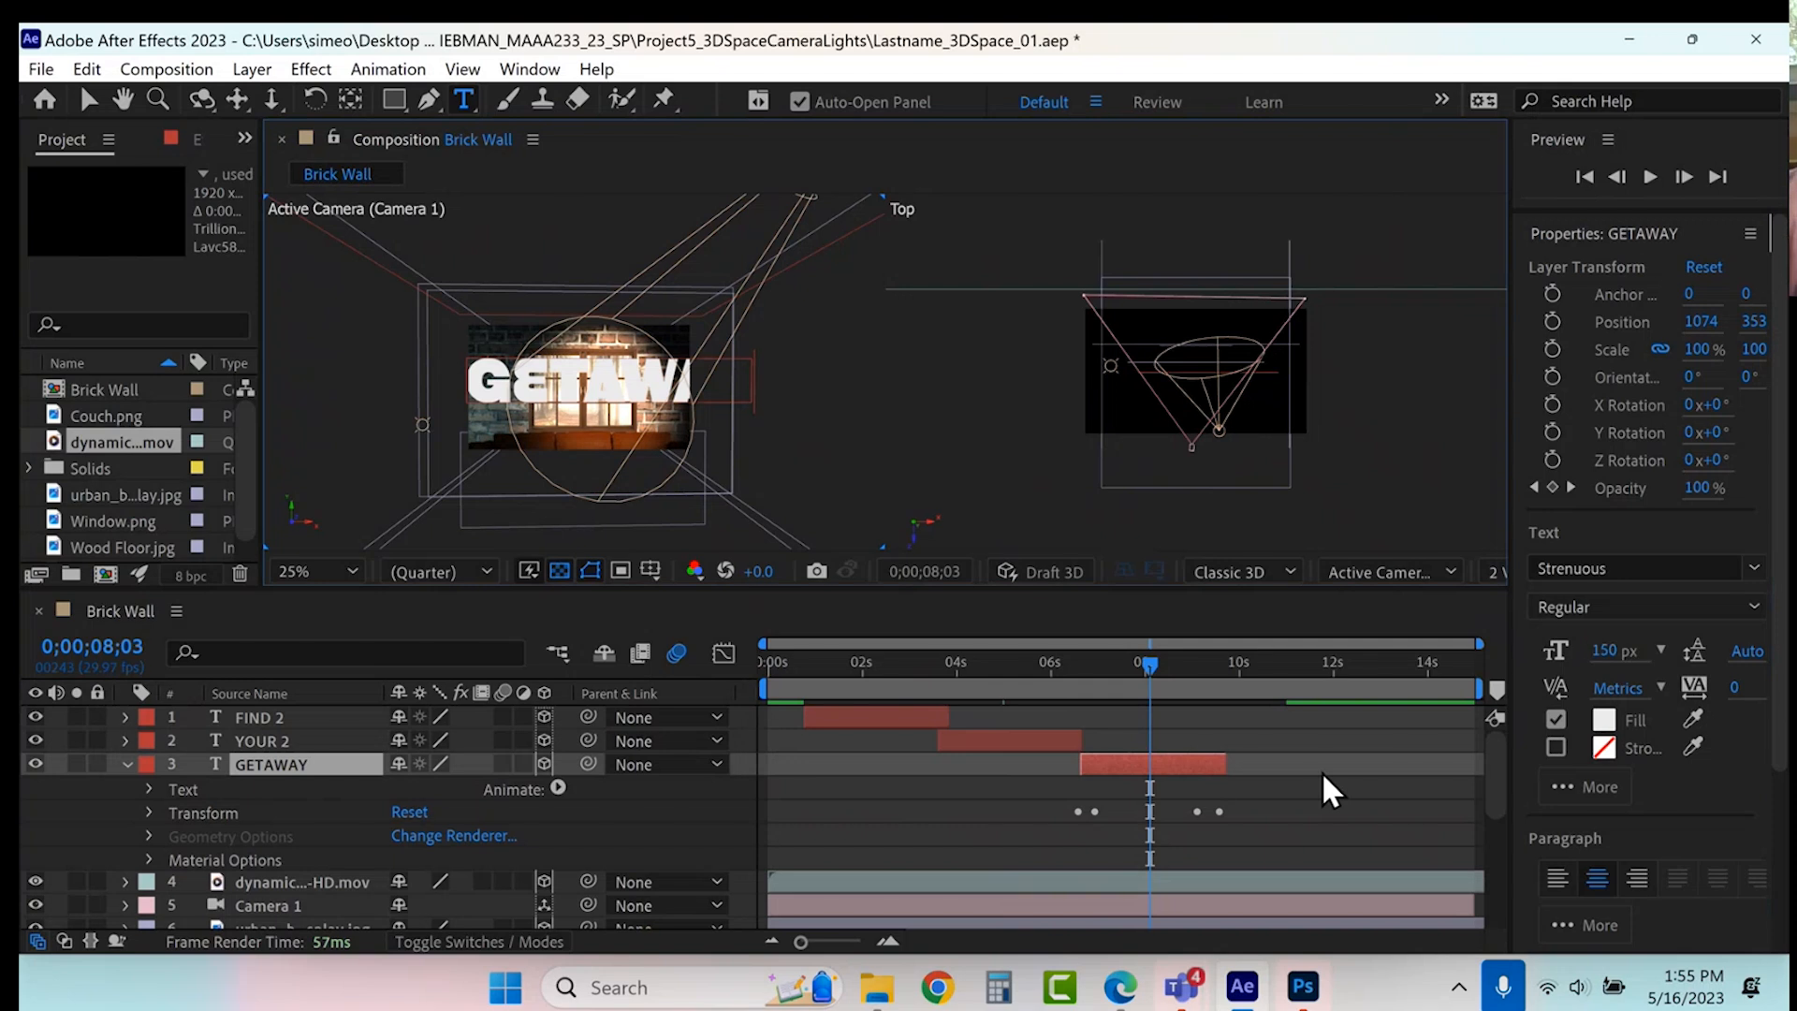
- Move the GETAWAY text farther away from the camera along its Z axis in the Top view
left_click(1130, 744)
scroll(1198, 403, "down", 2)
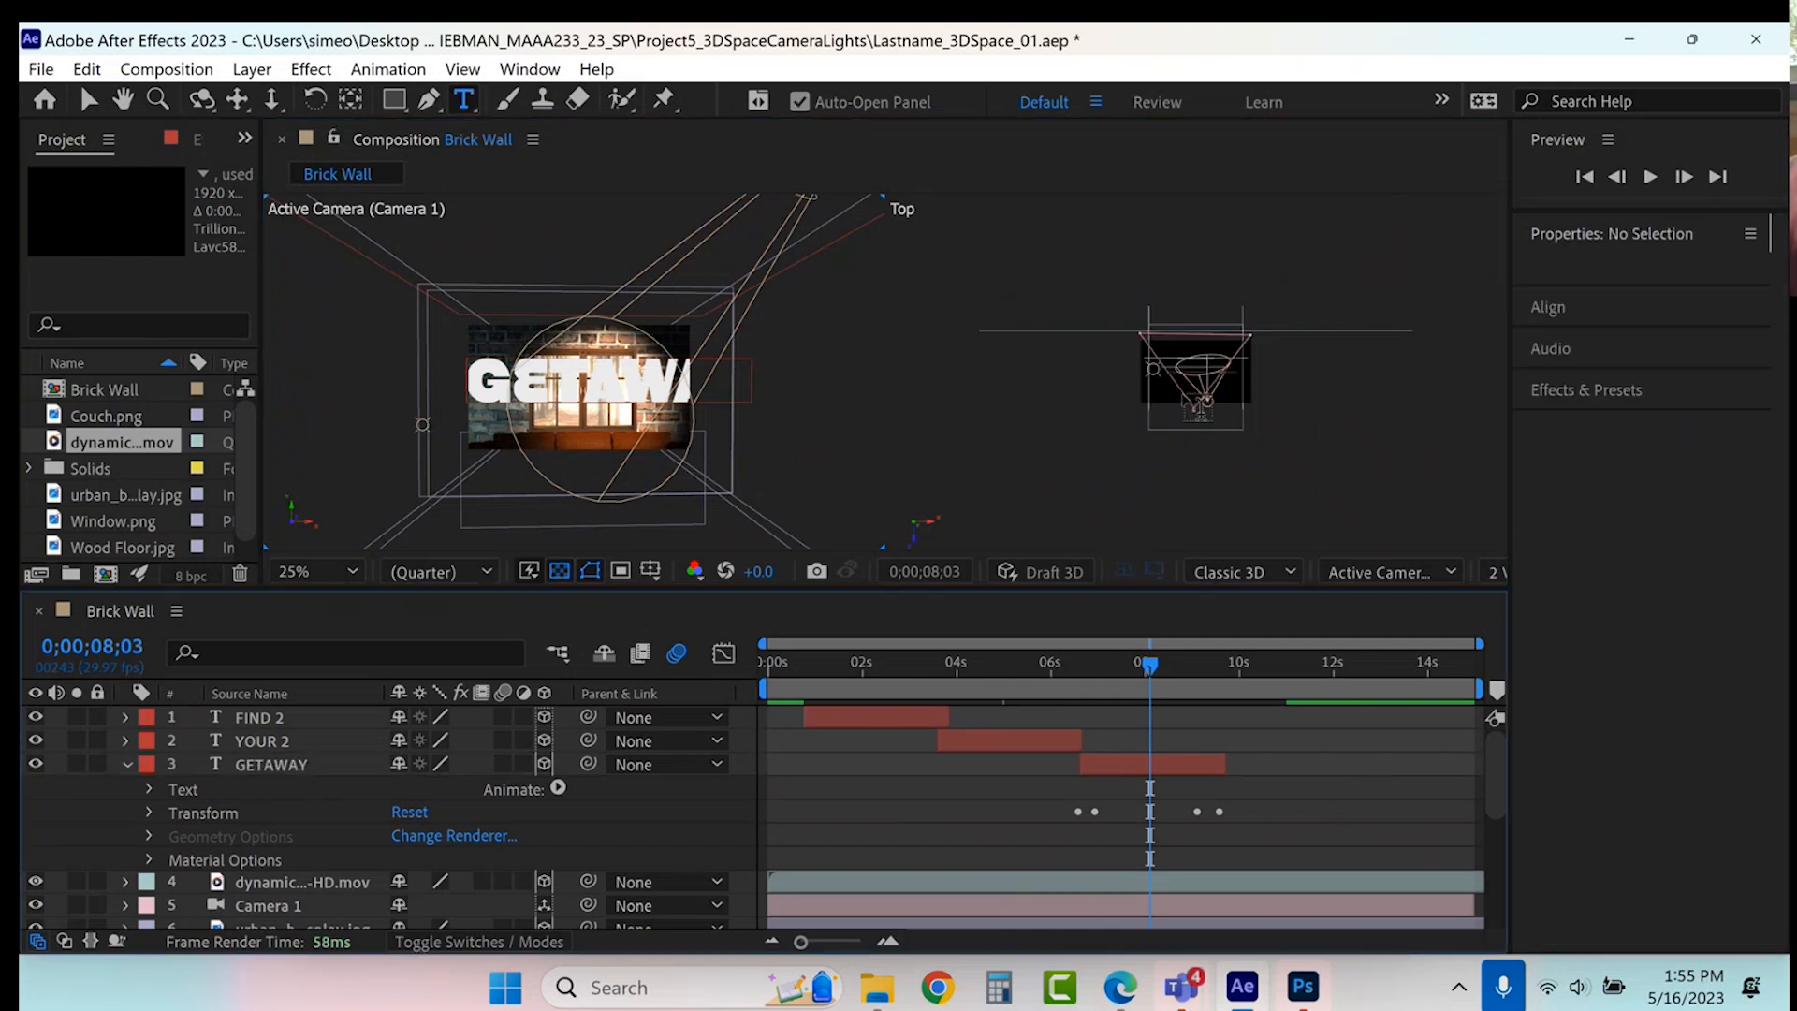
left_click(1135, 765)
key("v")
left_click_drag(1207, 449, 1208, 388)
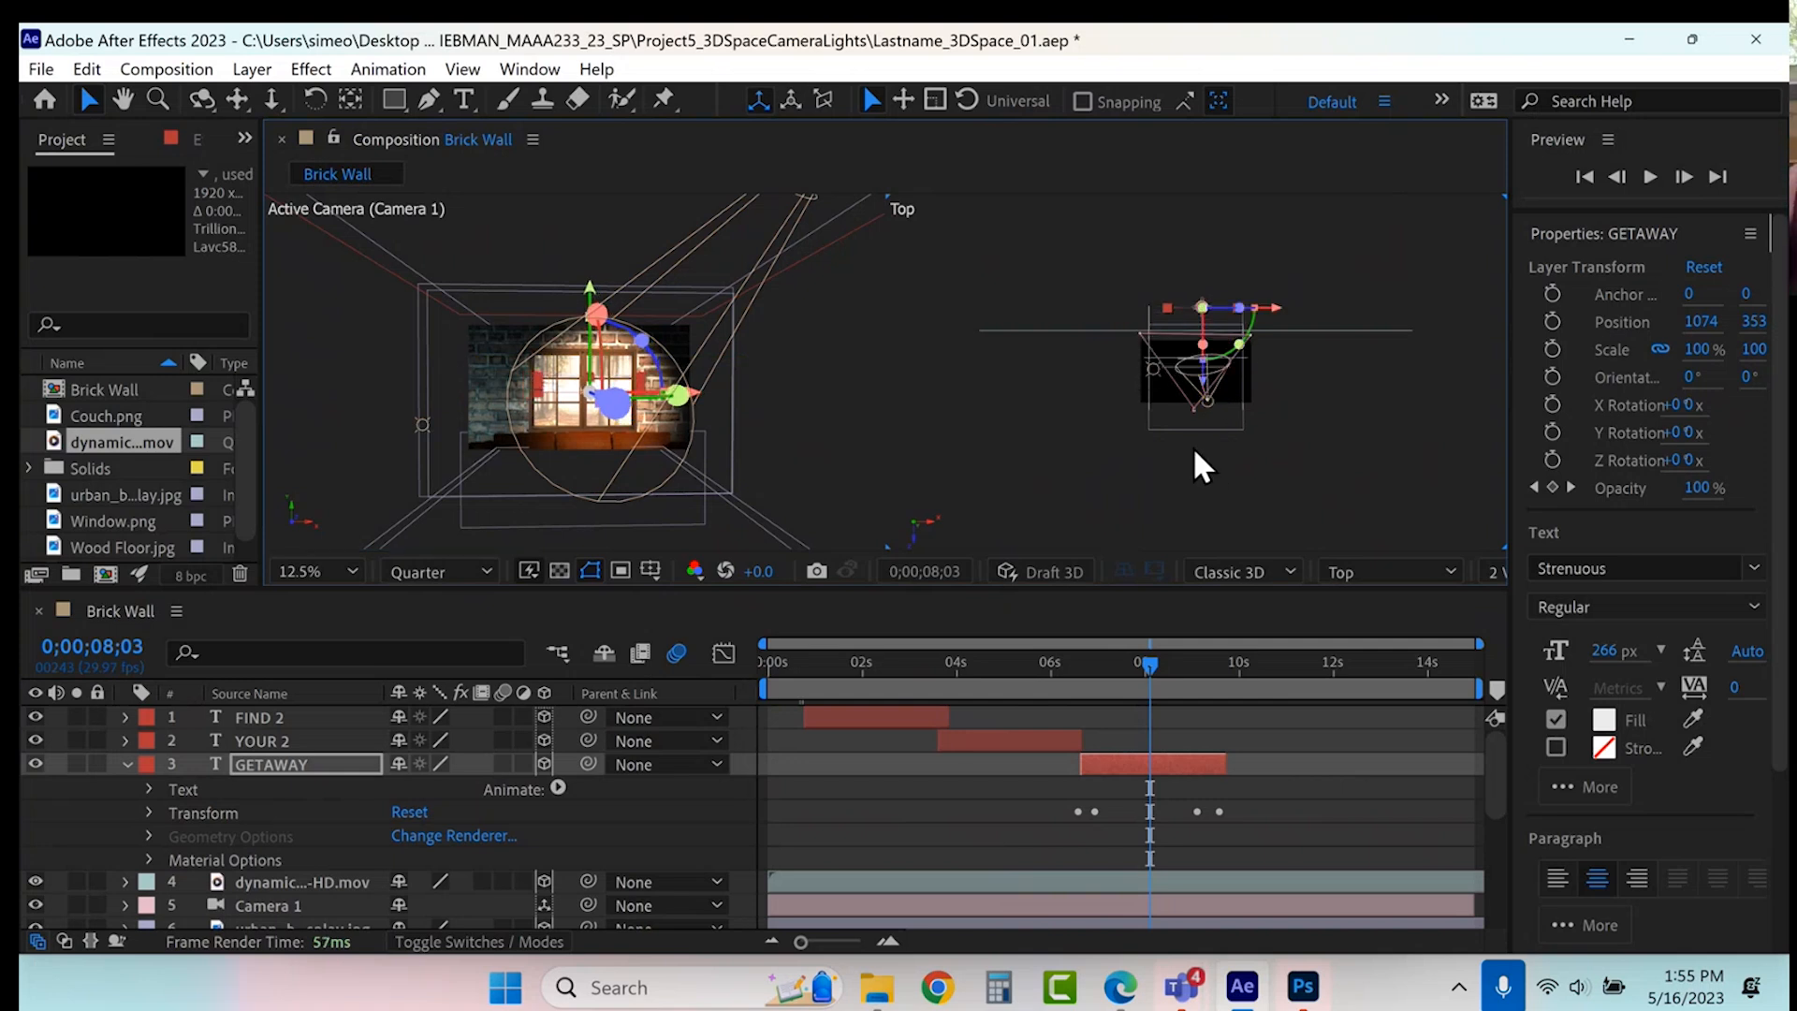
- Set the font size of the GETAWAY, YOUR 2 and FIND 2 text layers to 150 px each
double_click(1186, 764)
left_click(1609, 653)
type("150")
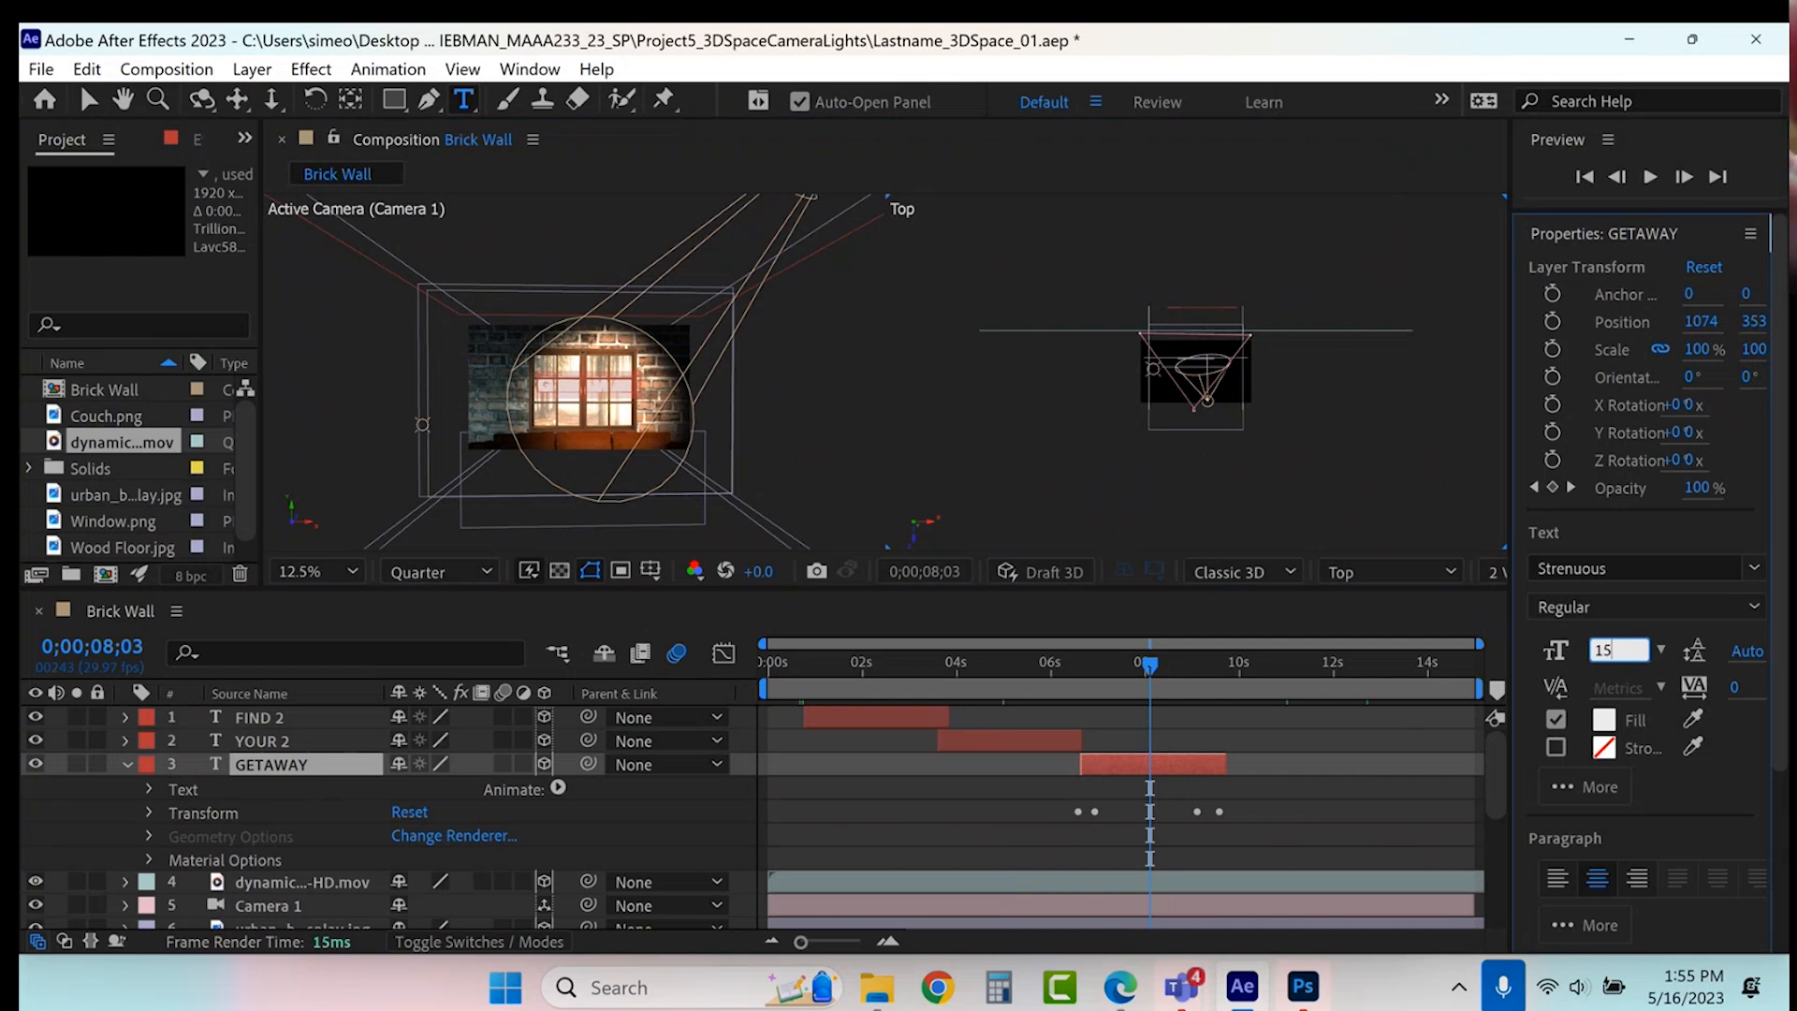
left_click(1007, 744)
left_click(1611, 650)
type("150")
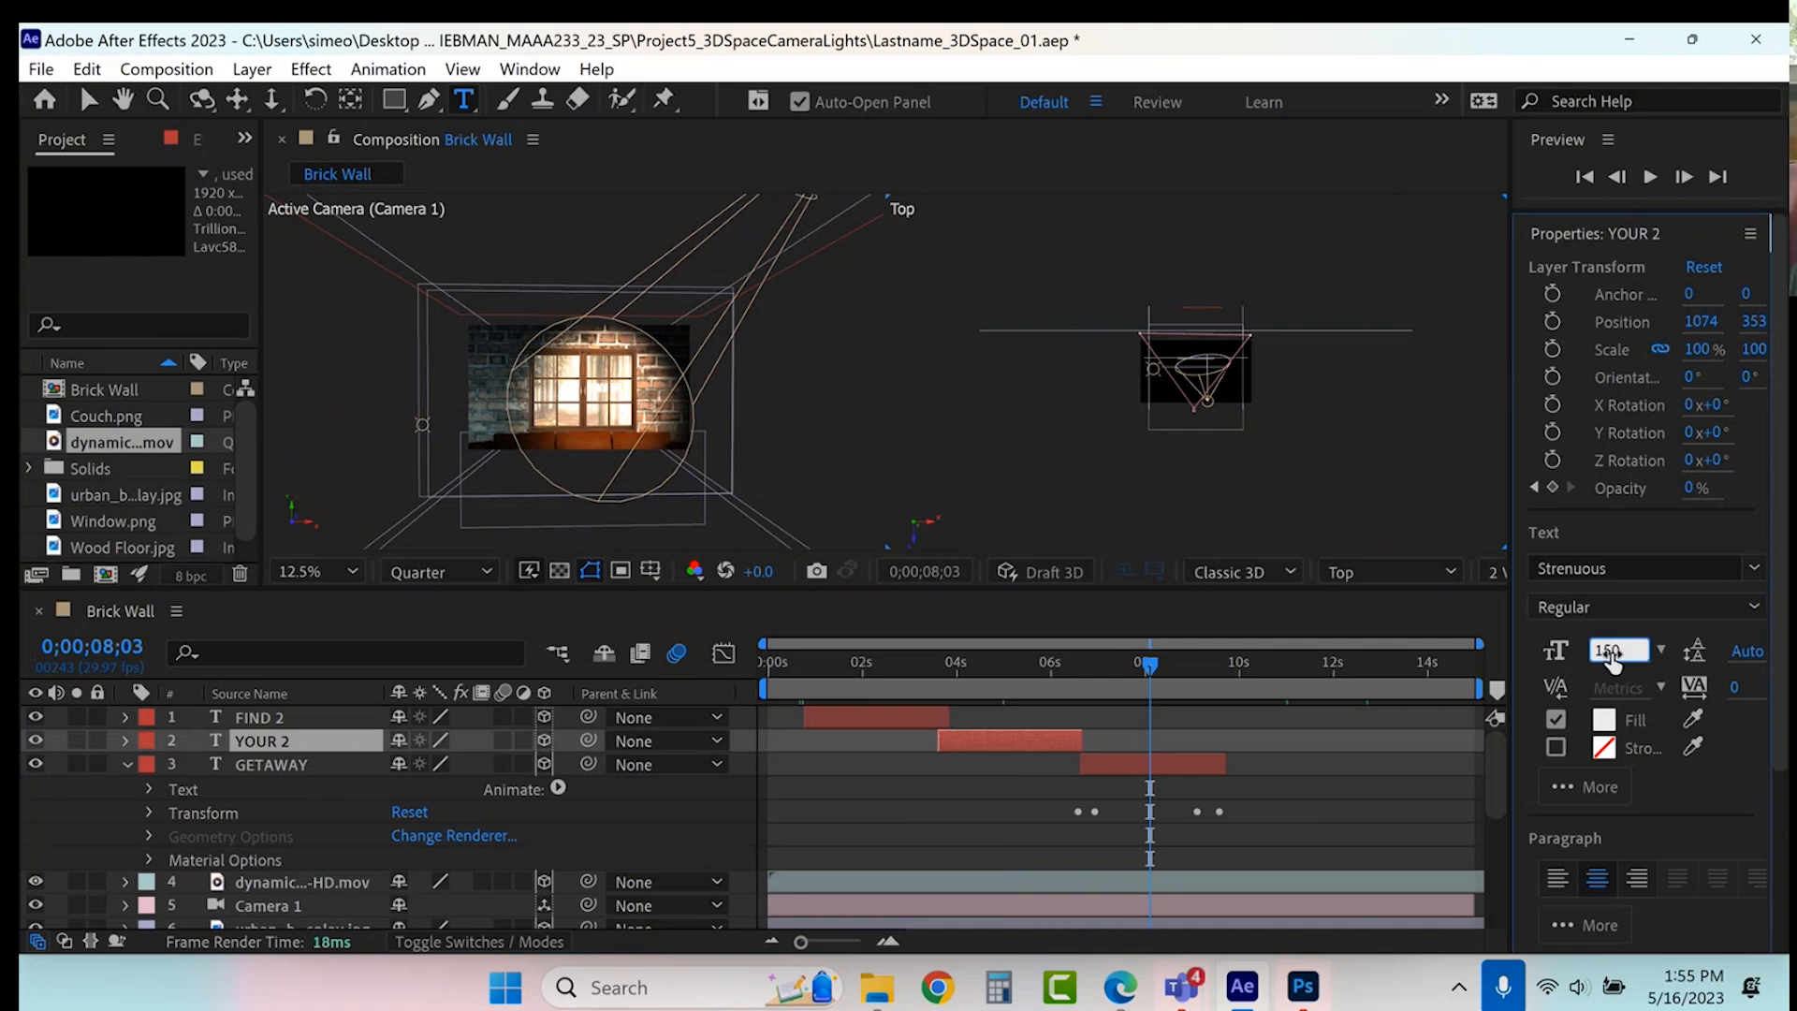
key("Return")
left_click(885, 718)
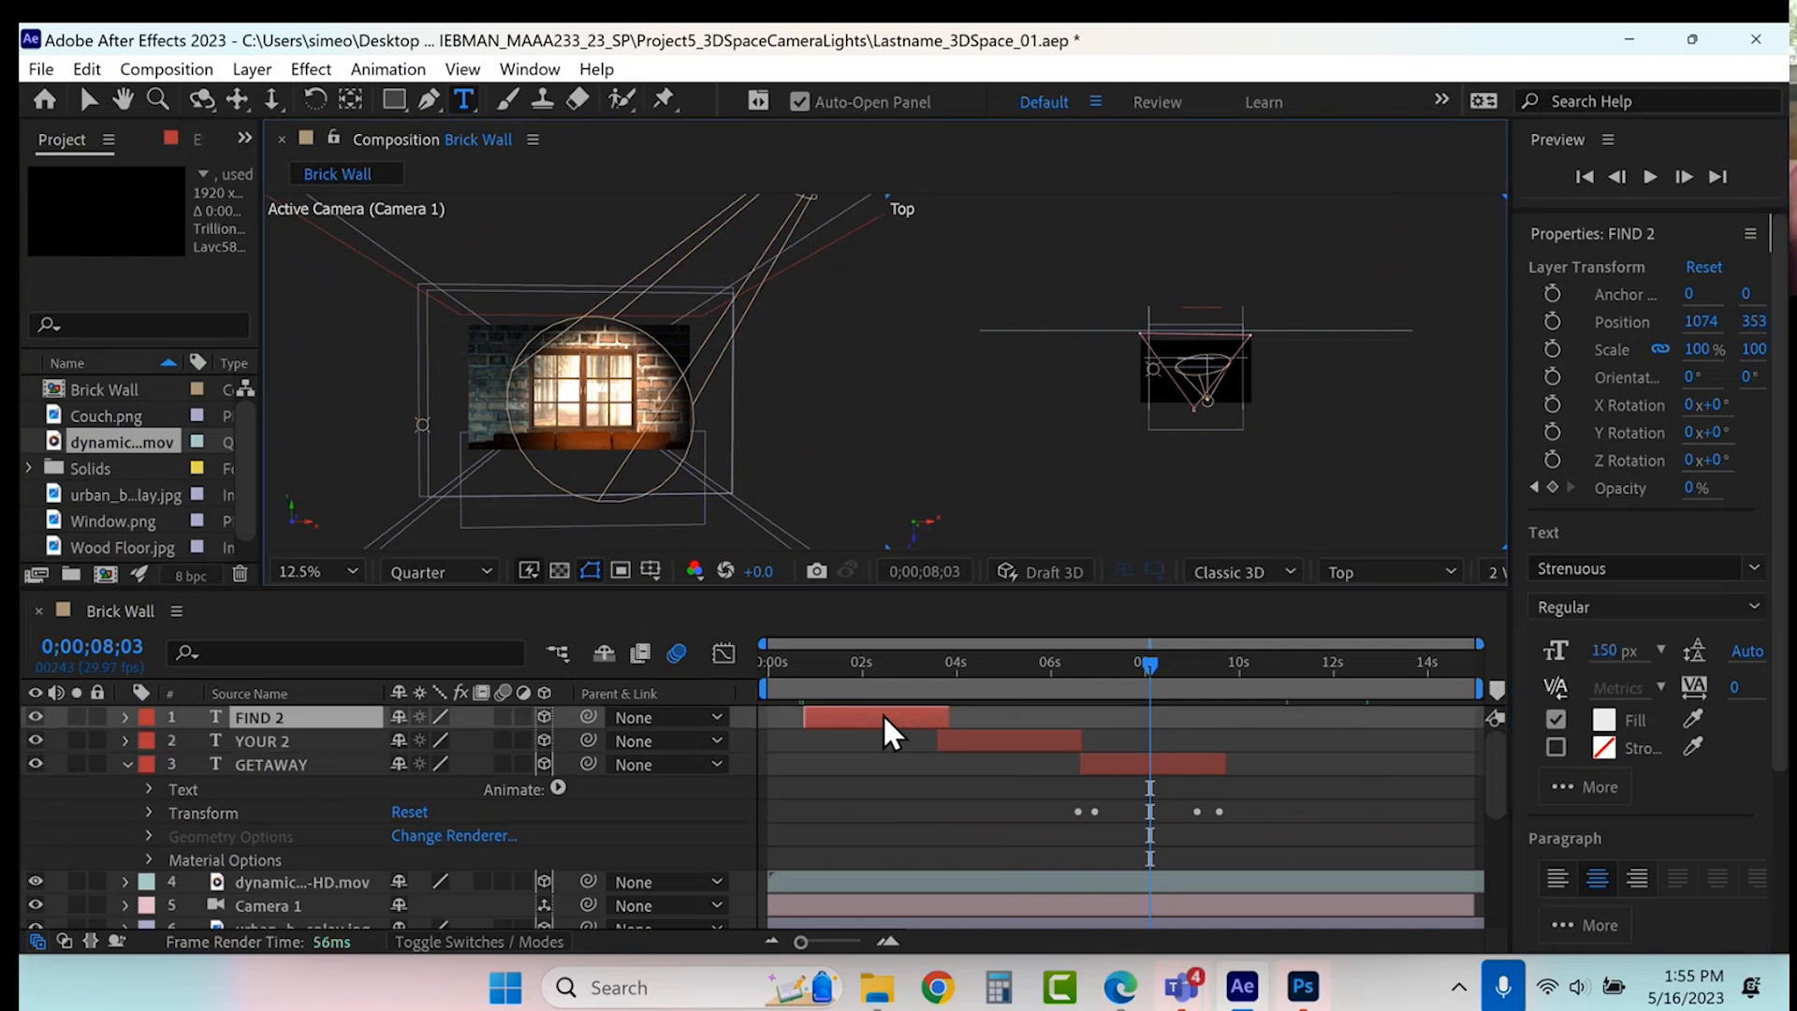
left_click(1609, 650)
type("150")
key("Return")
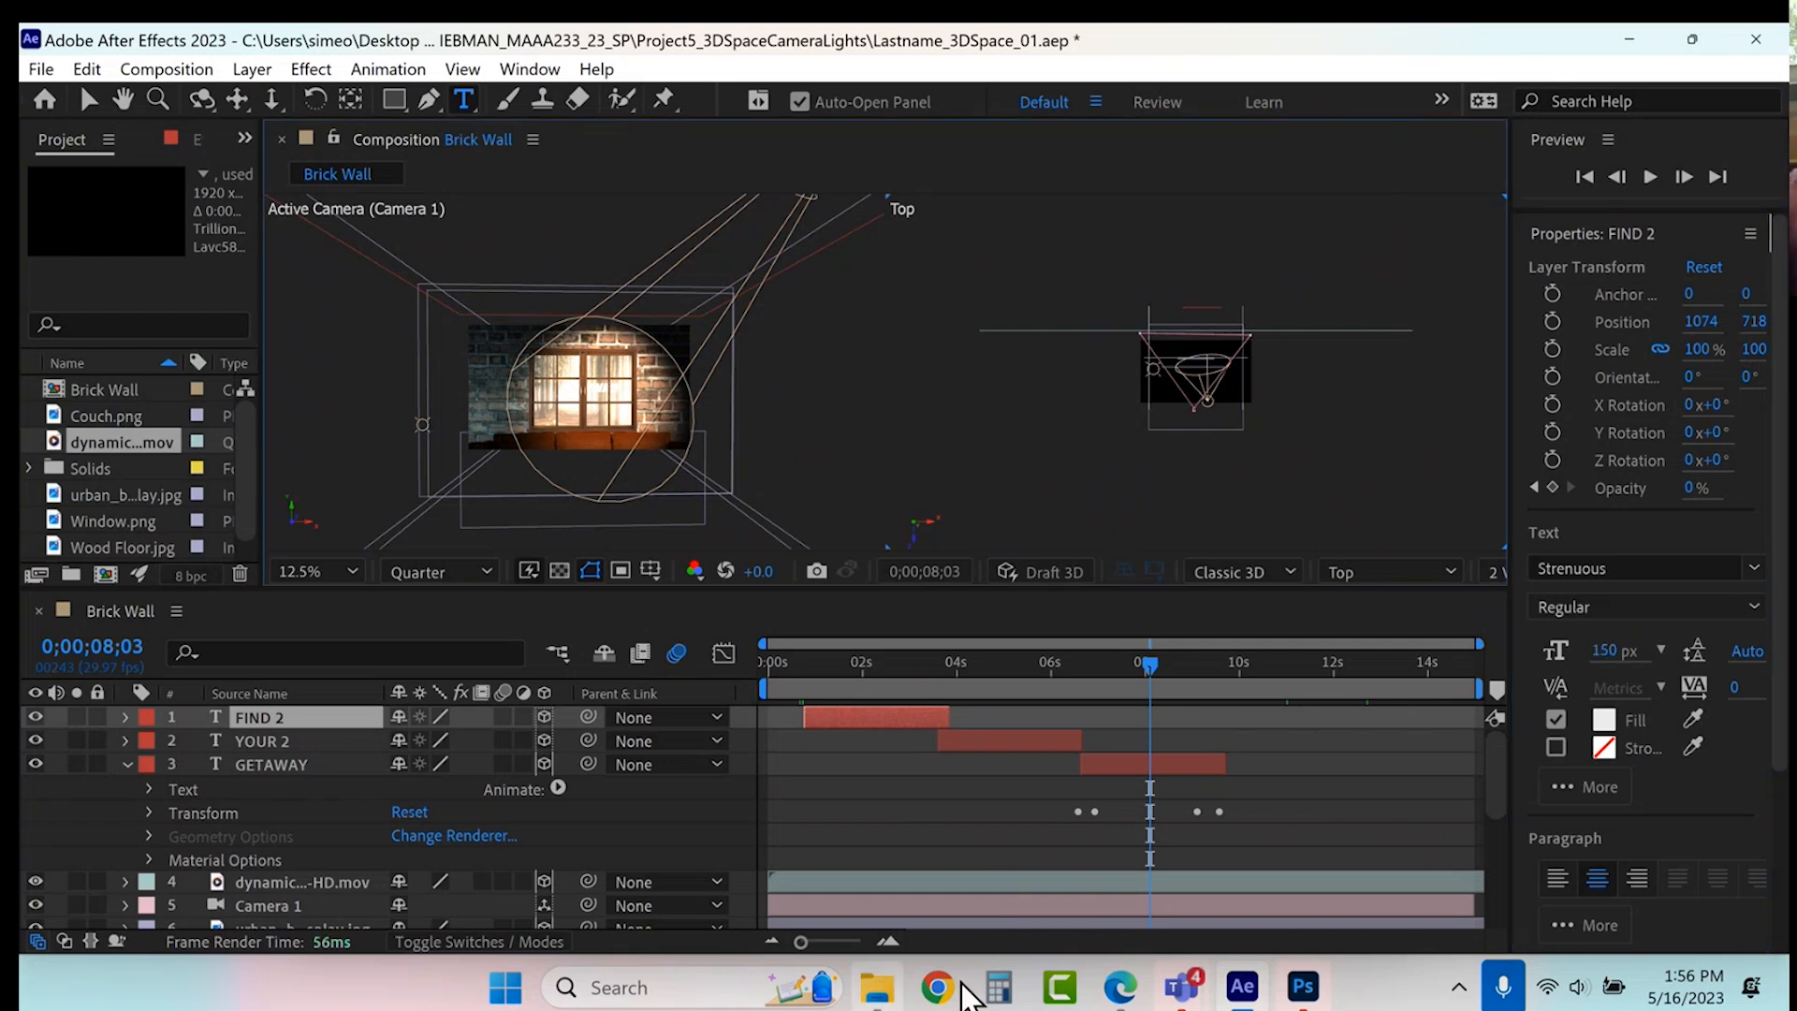
- Switch to the Edge browser and search Google Images for "AIrBNB logo png"
left_click(1120, 986)
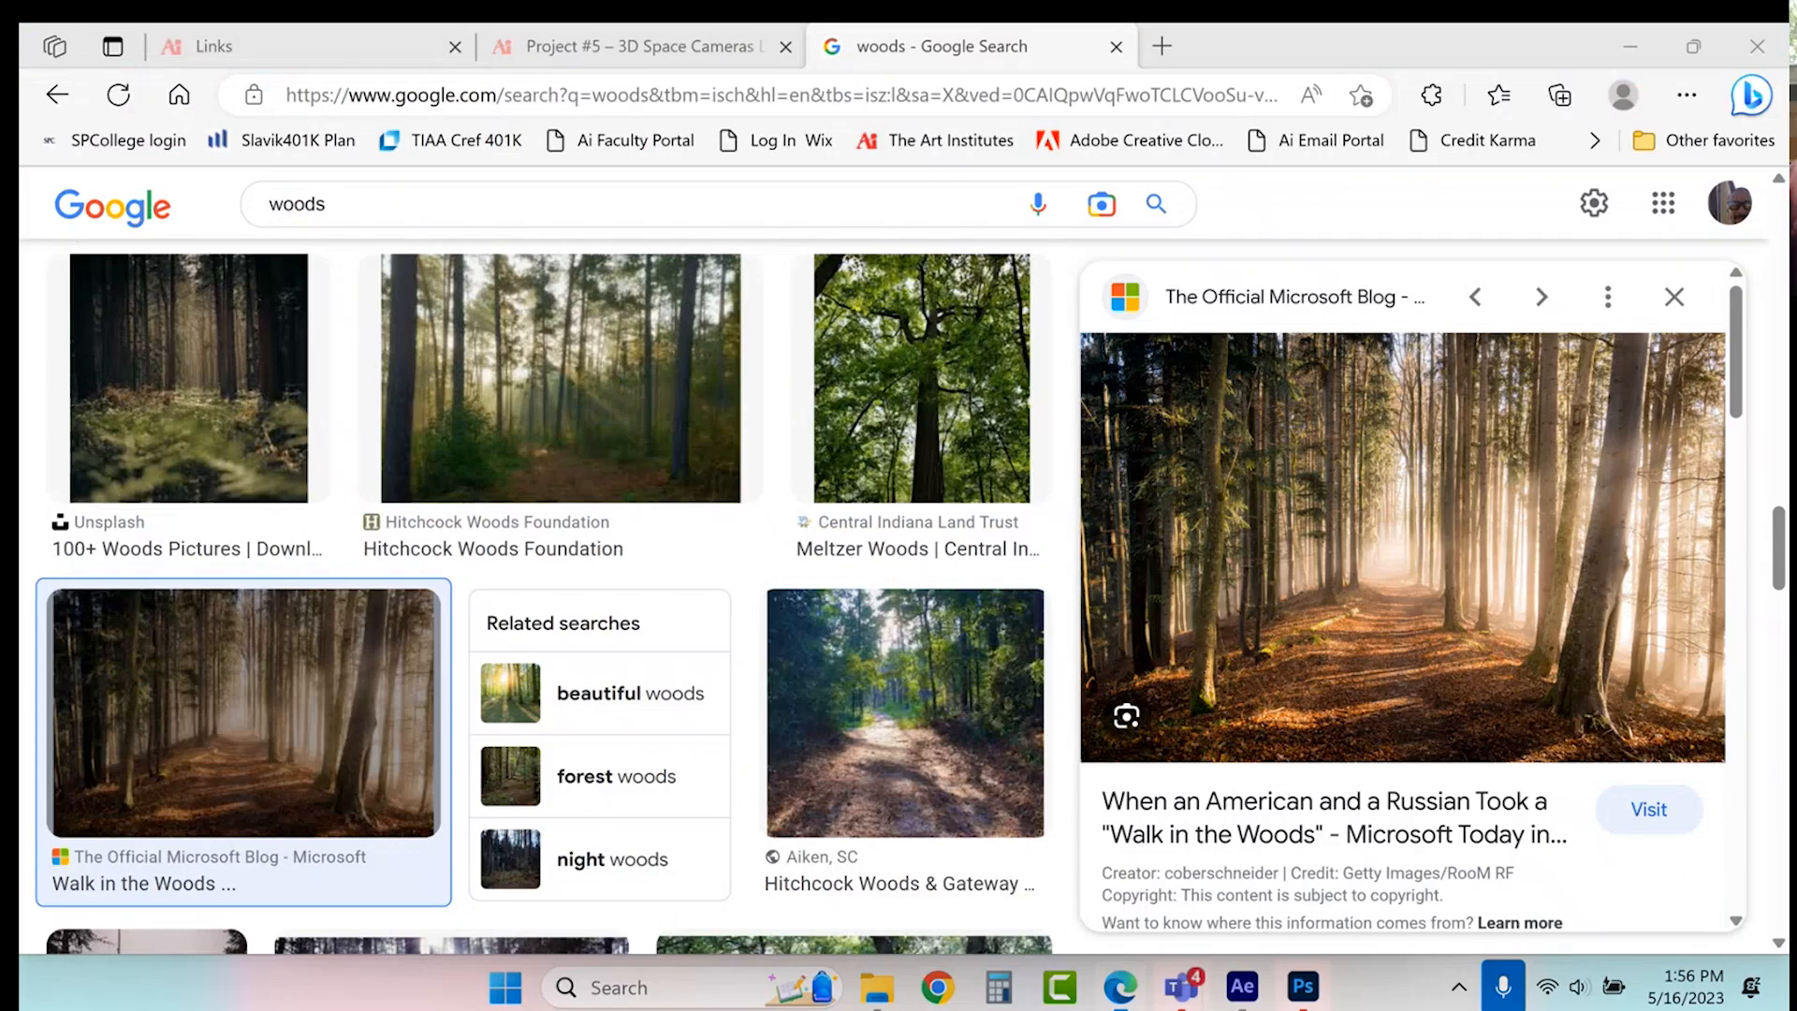
left_click_drag(342, 205, 86, 170)
type("AI")
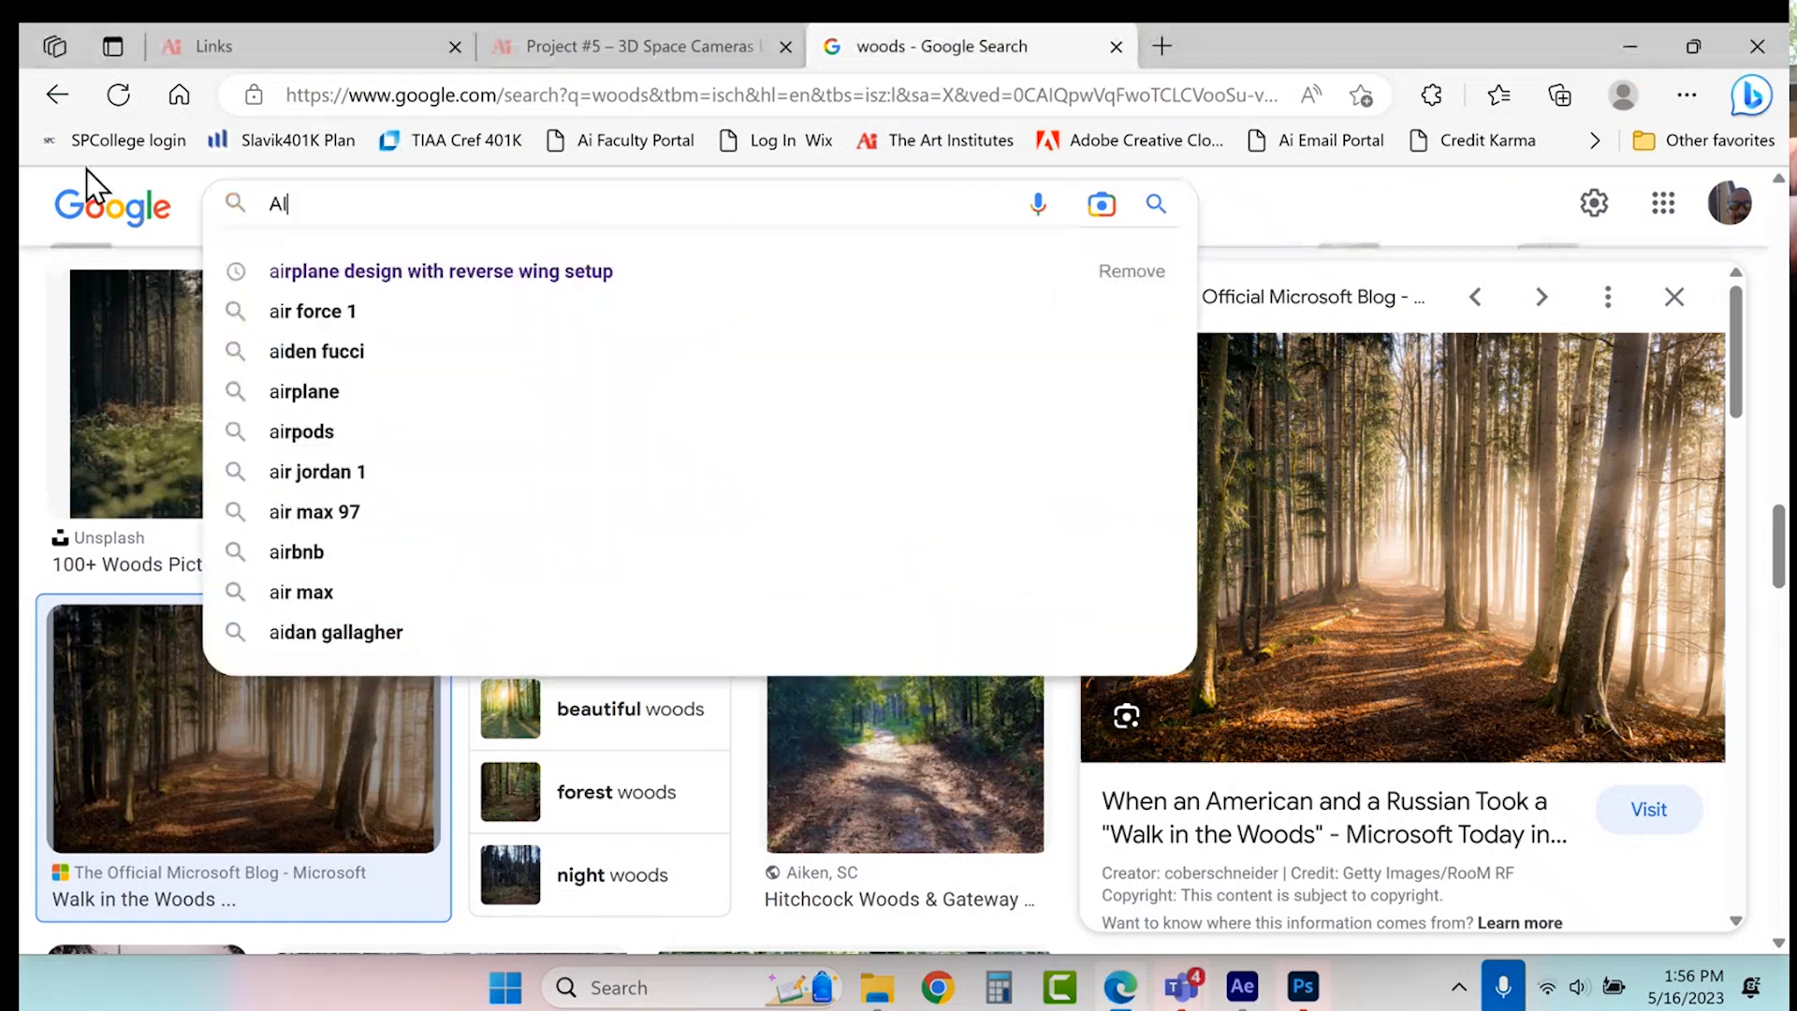
type("rBNB logo png")
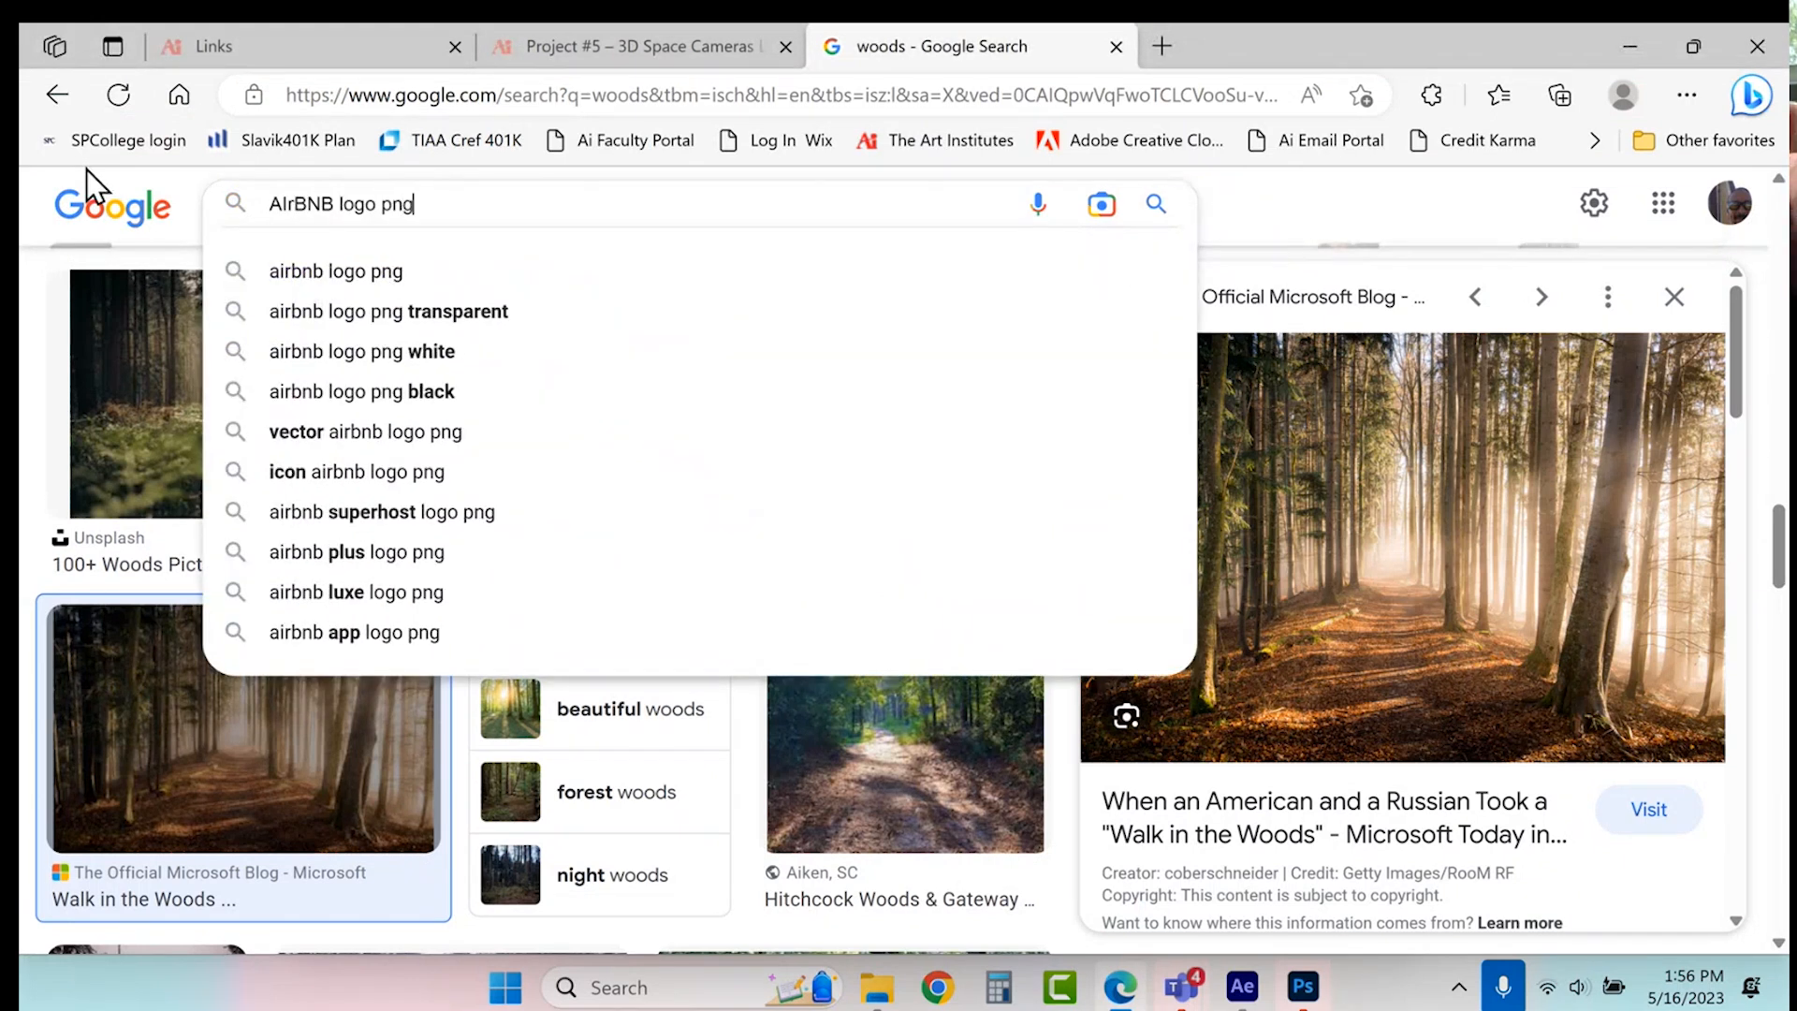
key("Return")
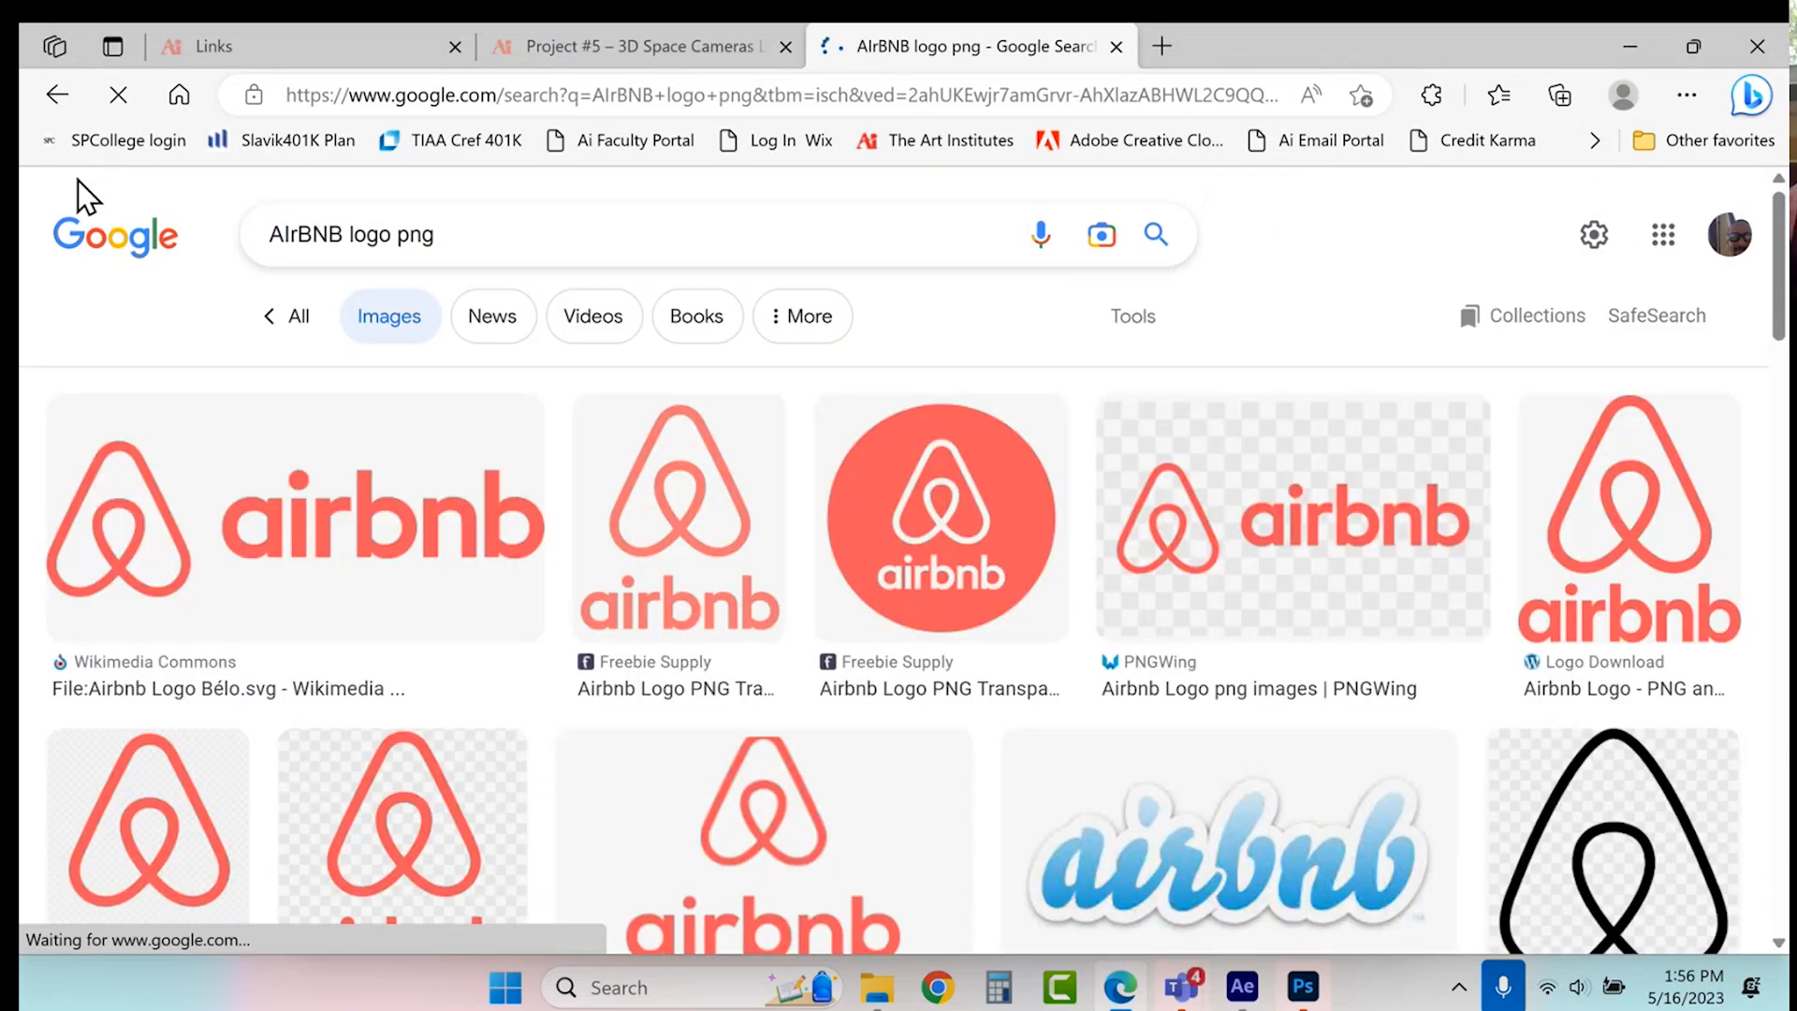
- Save the transparent Airbnb logo from Freebie Supply as airbnb-2-logo-png-transparent in the Project5_3DSpaceCameraLights folder
scroll(348, 525, "down", 2)
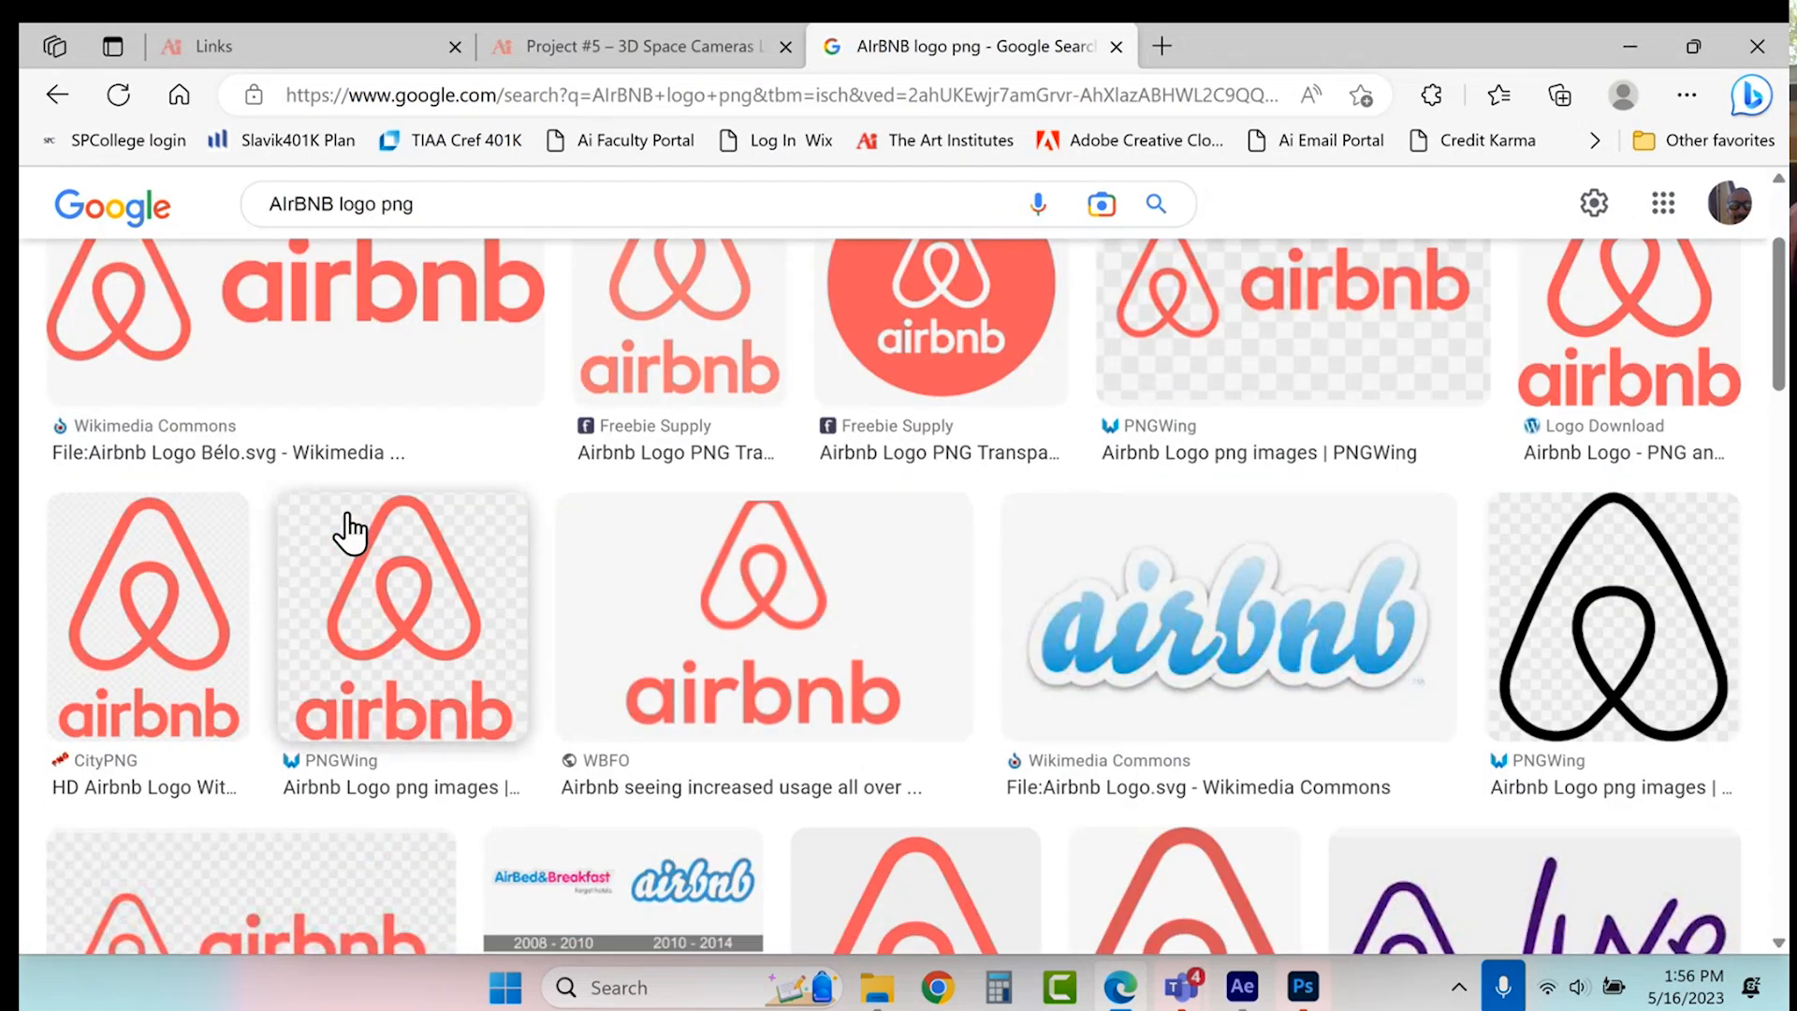
scroll(760, 650, "down", 3)
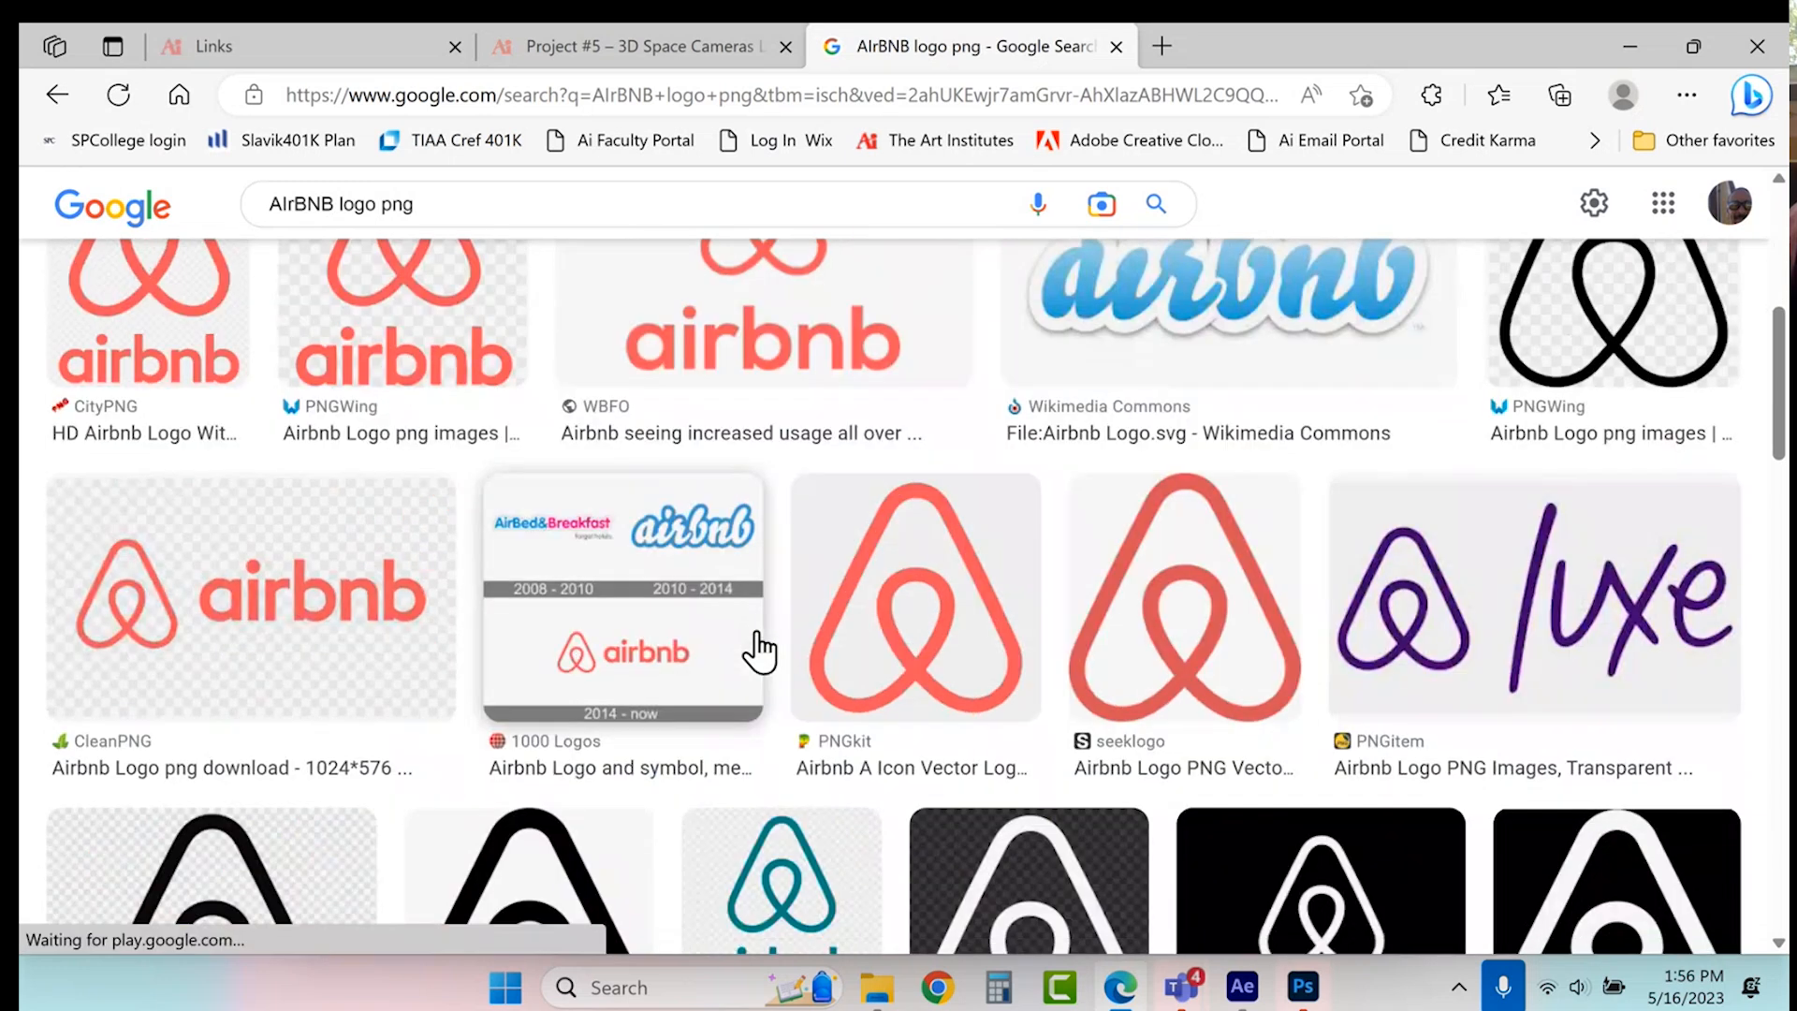
scroll(760, 649, "down", 5)
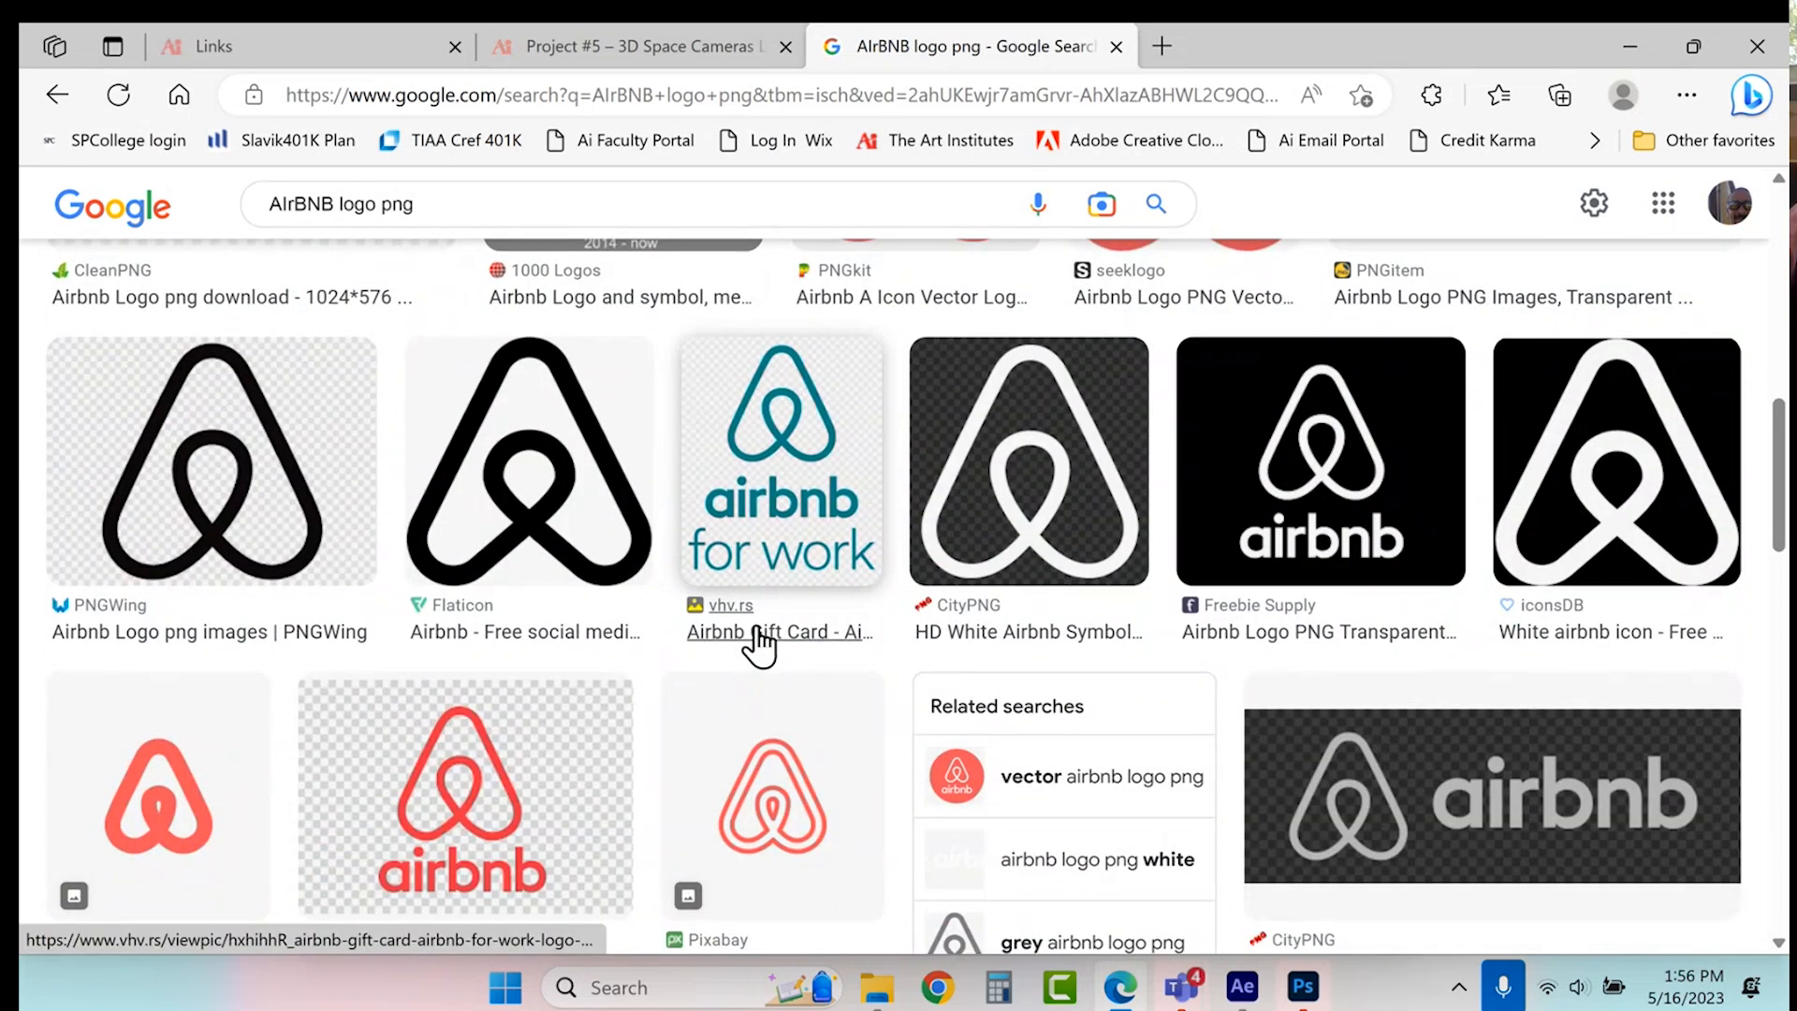
scroll(758, 640, "up", 10)
left_click(678, 365)
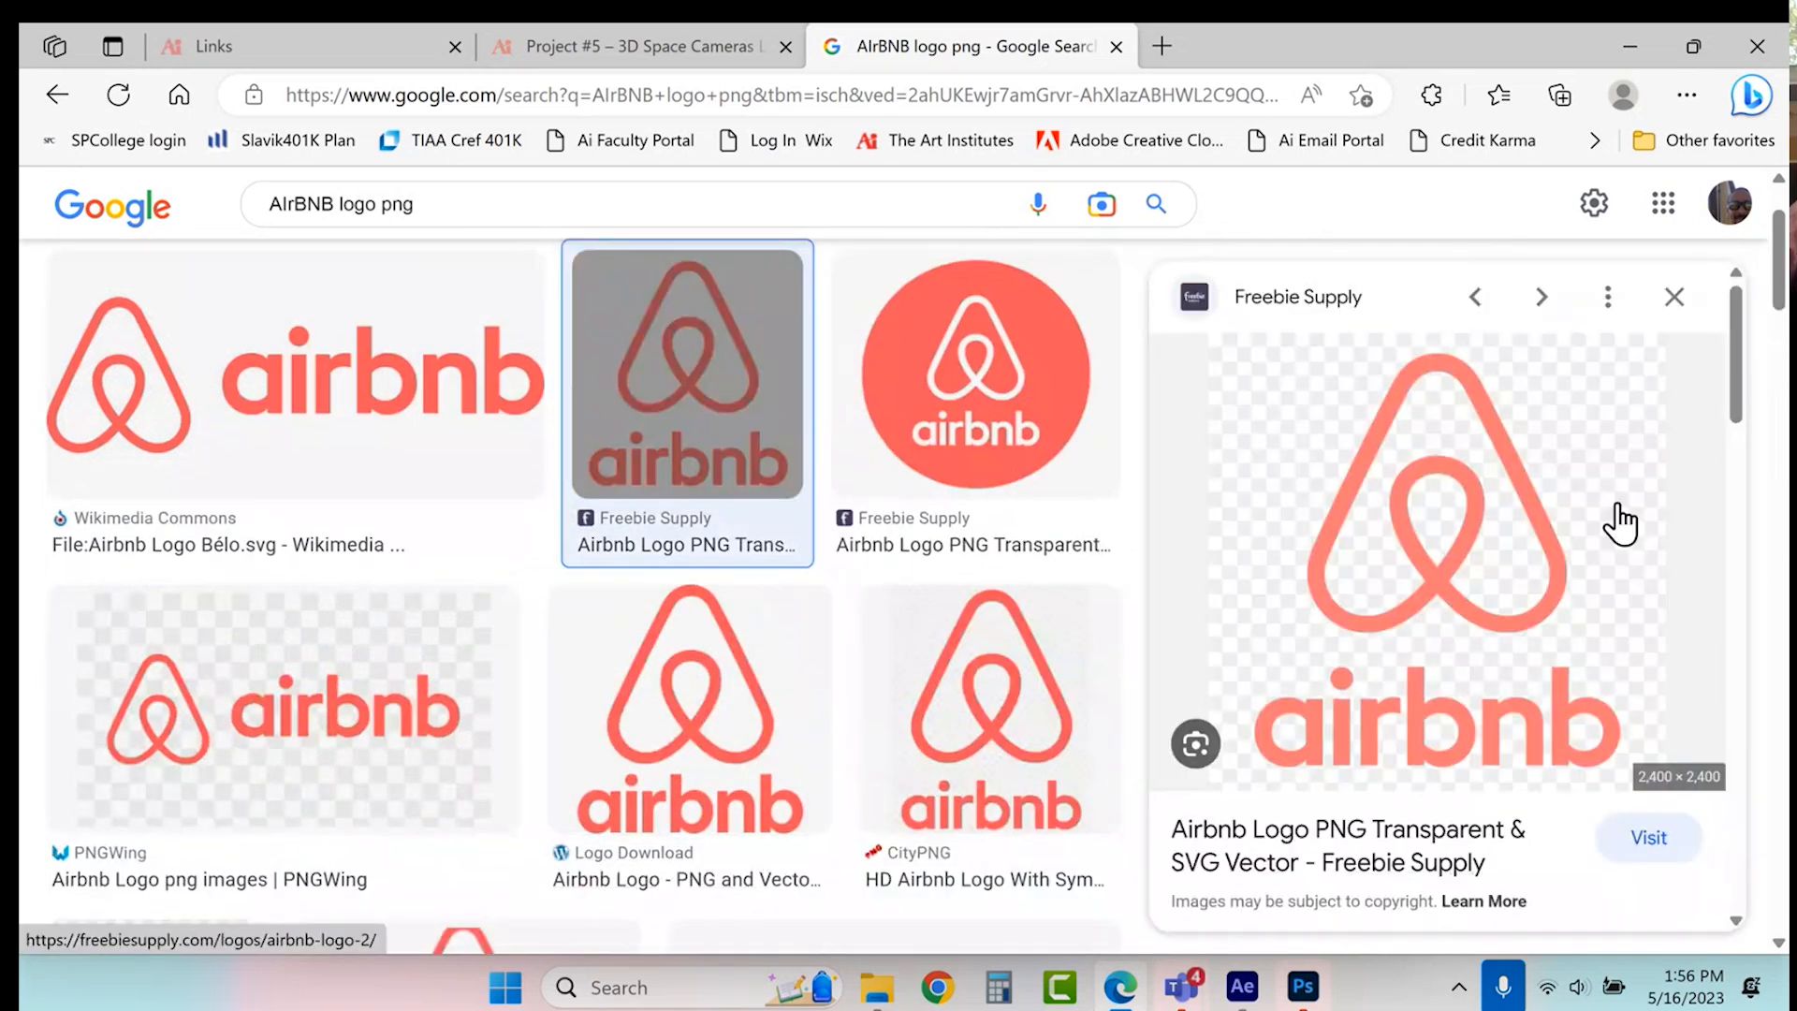
left_click(473, 340)
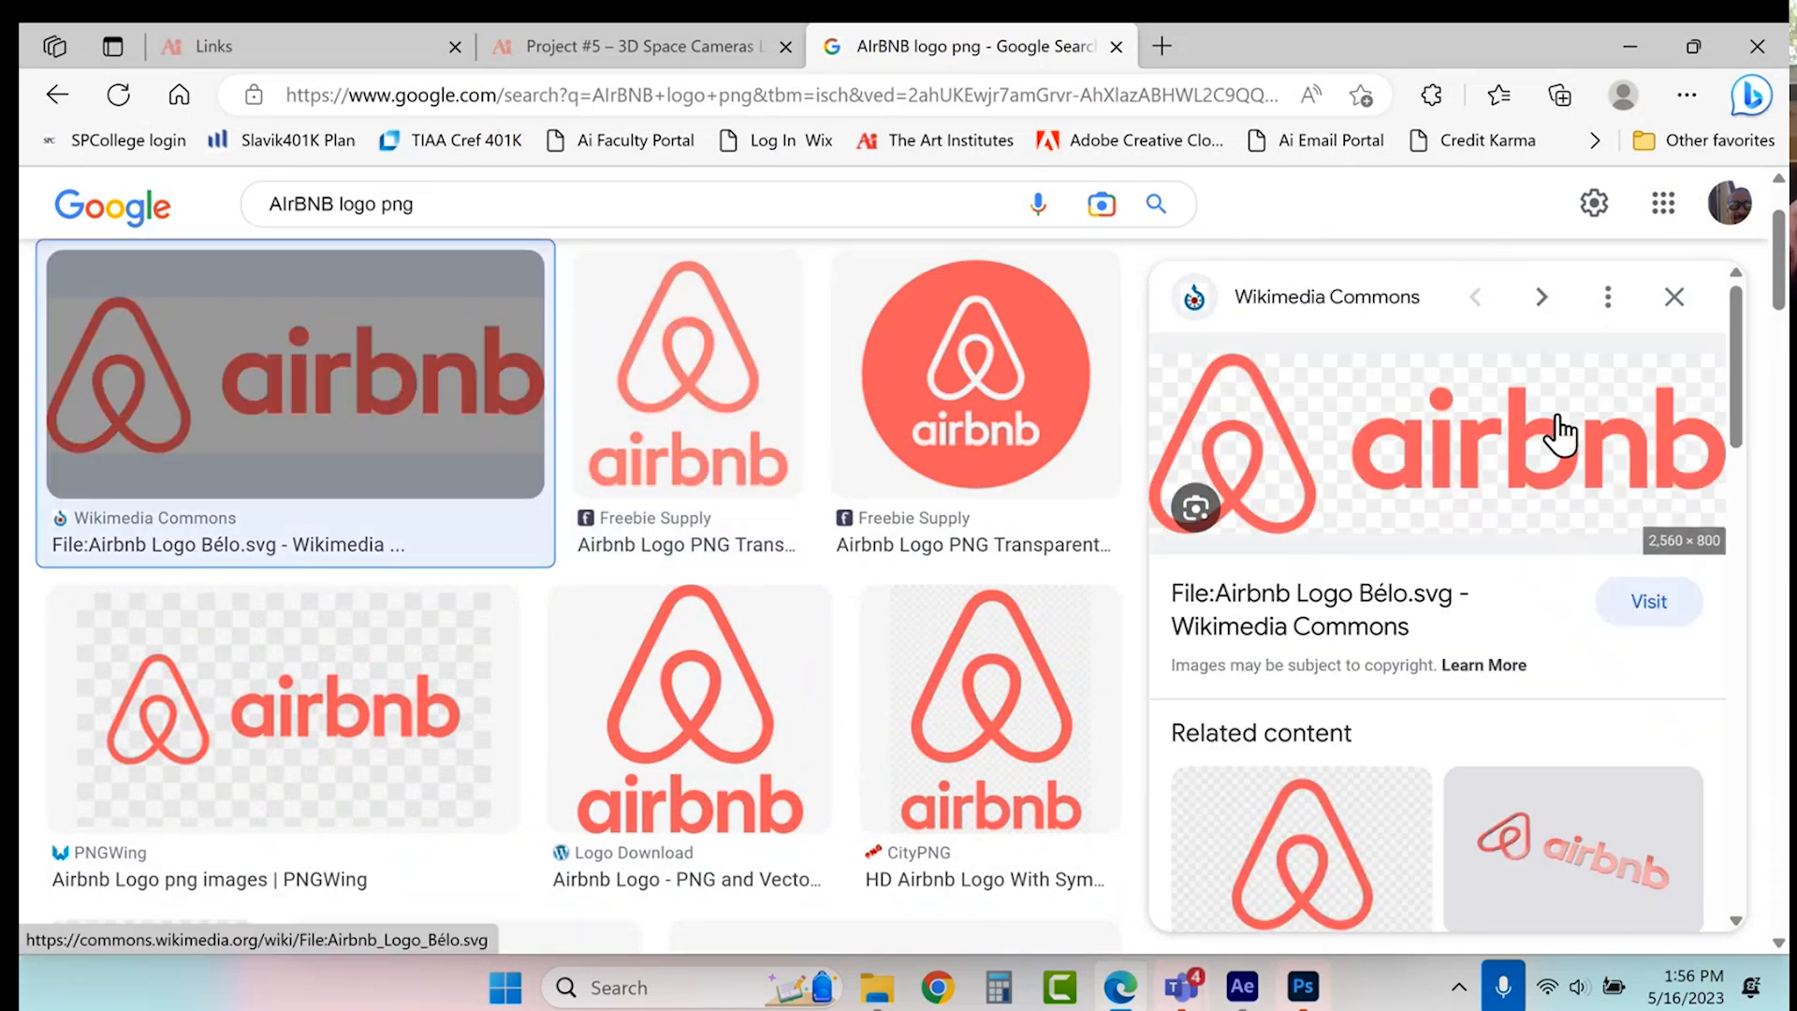
left_click(717, 370)
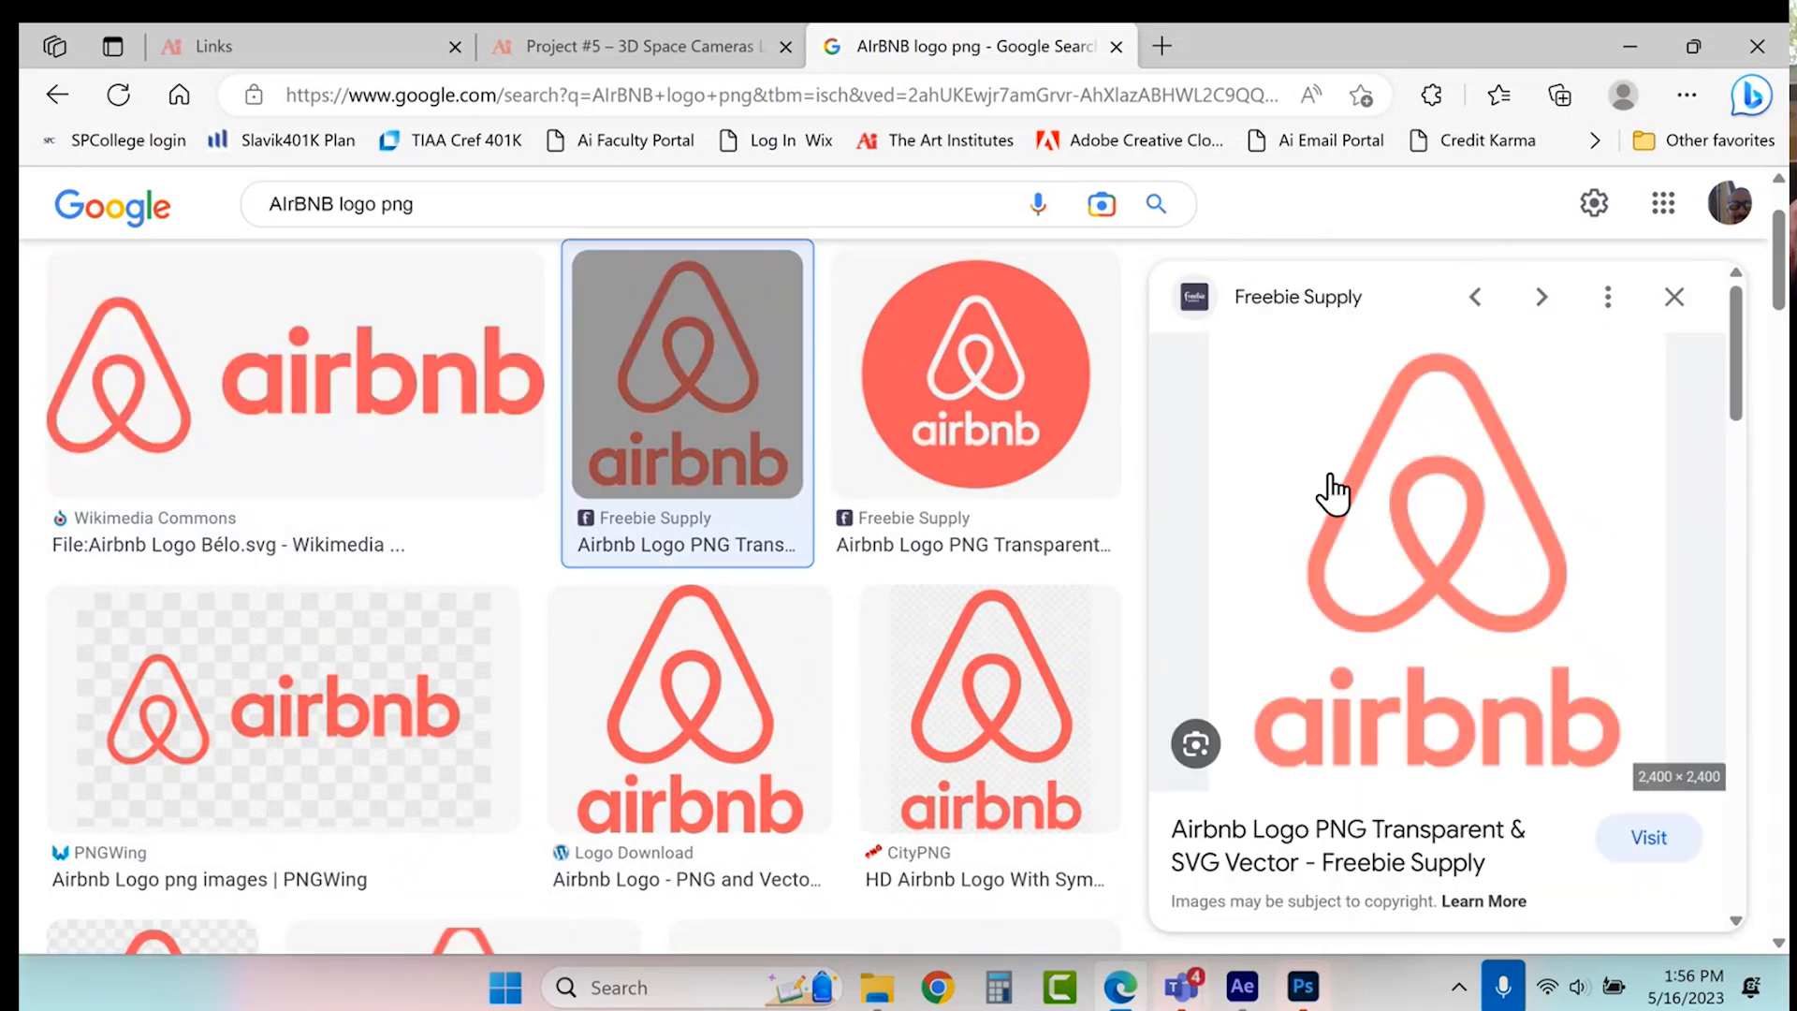
right_click(1413, 552)
left_click(1249, 533)
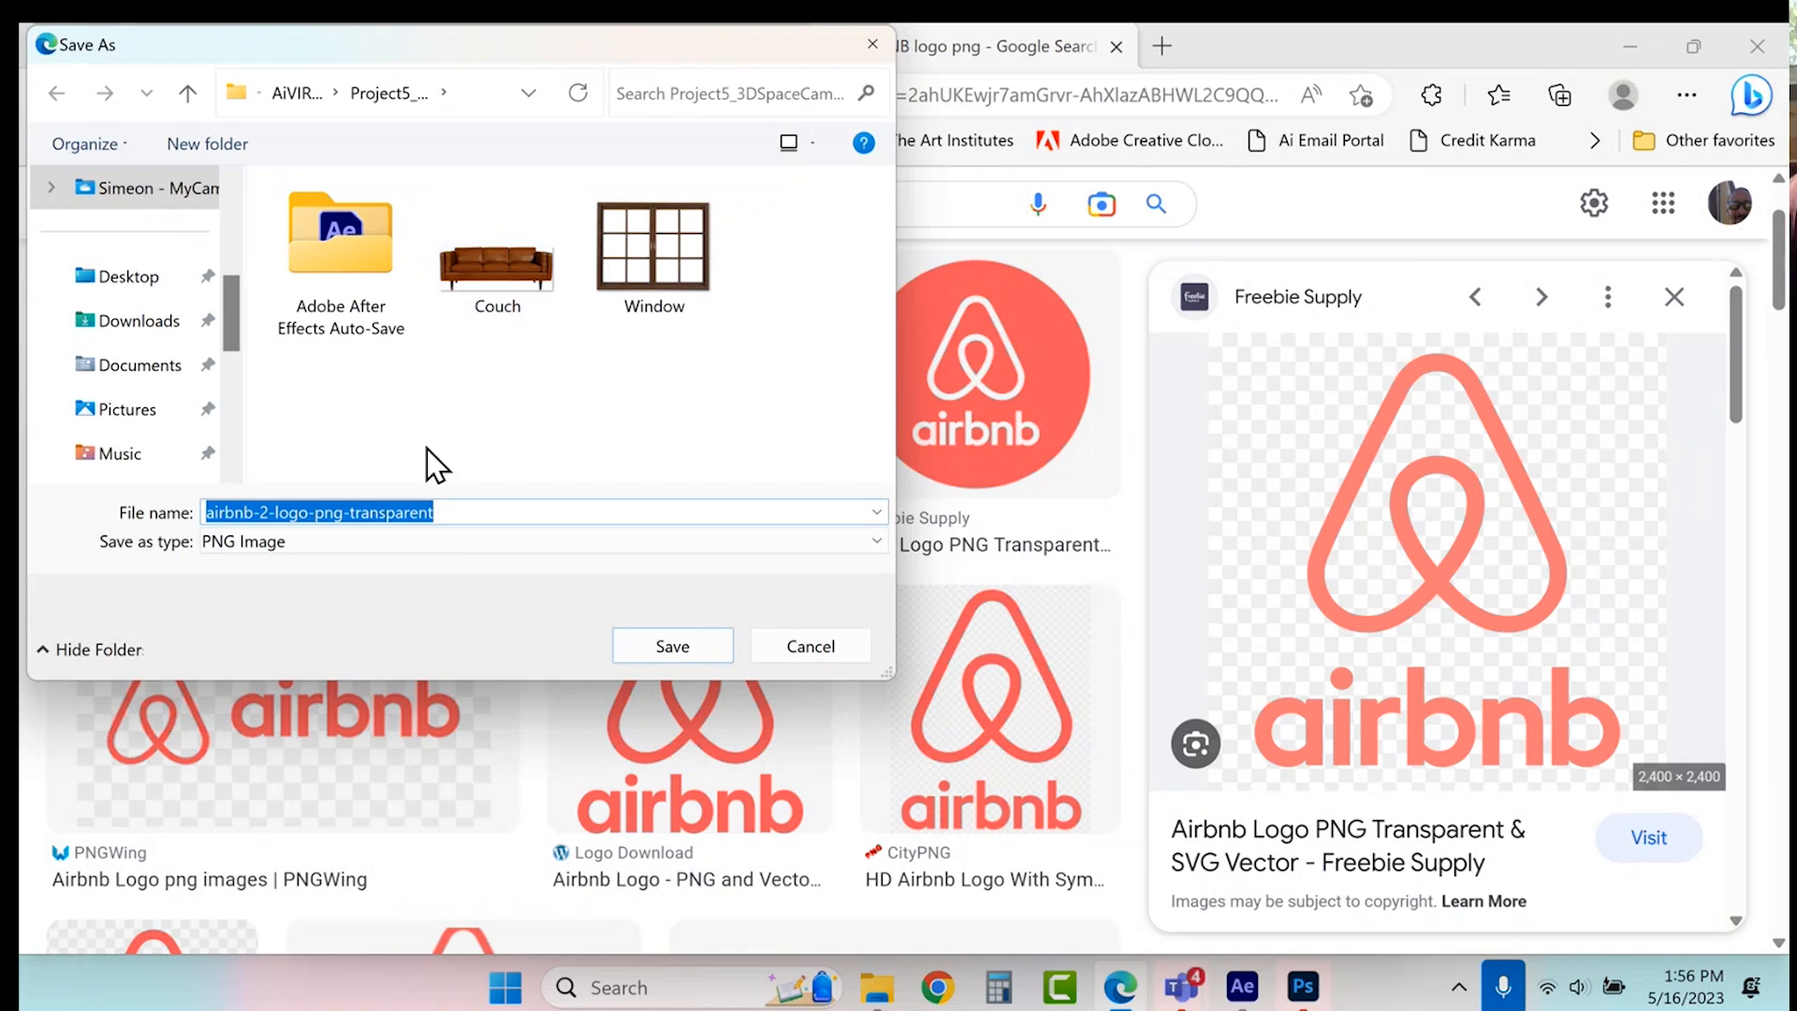
left_click(697, 654)
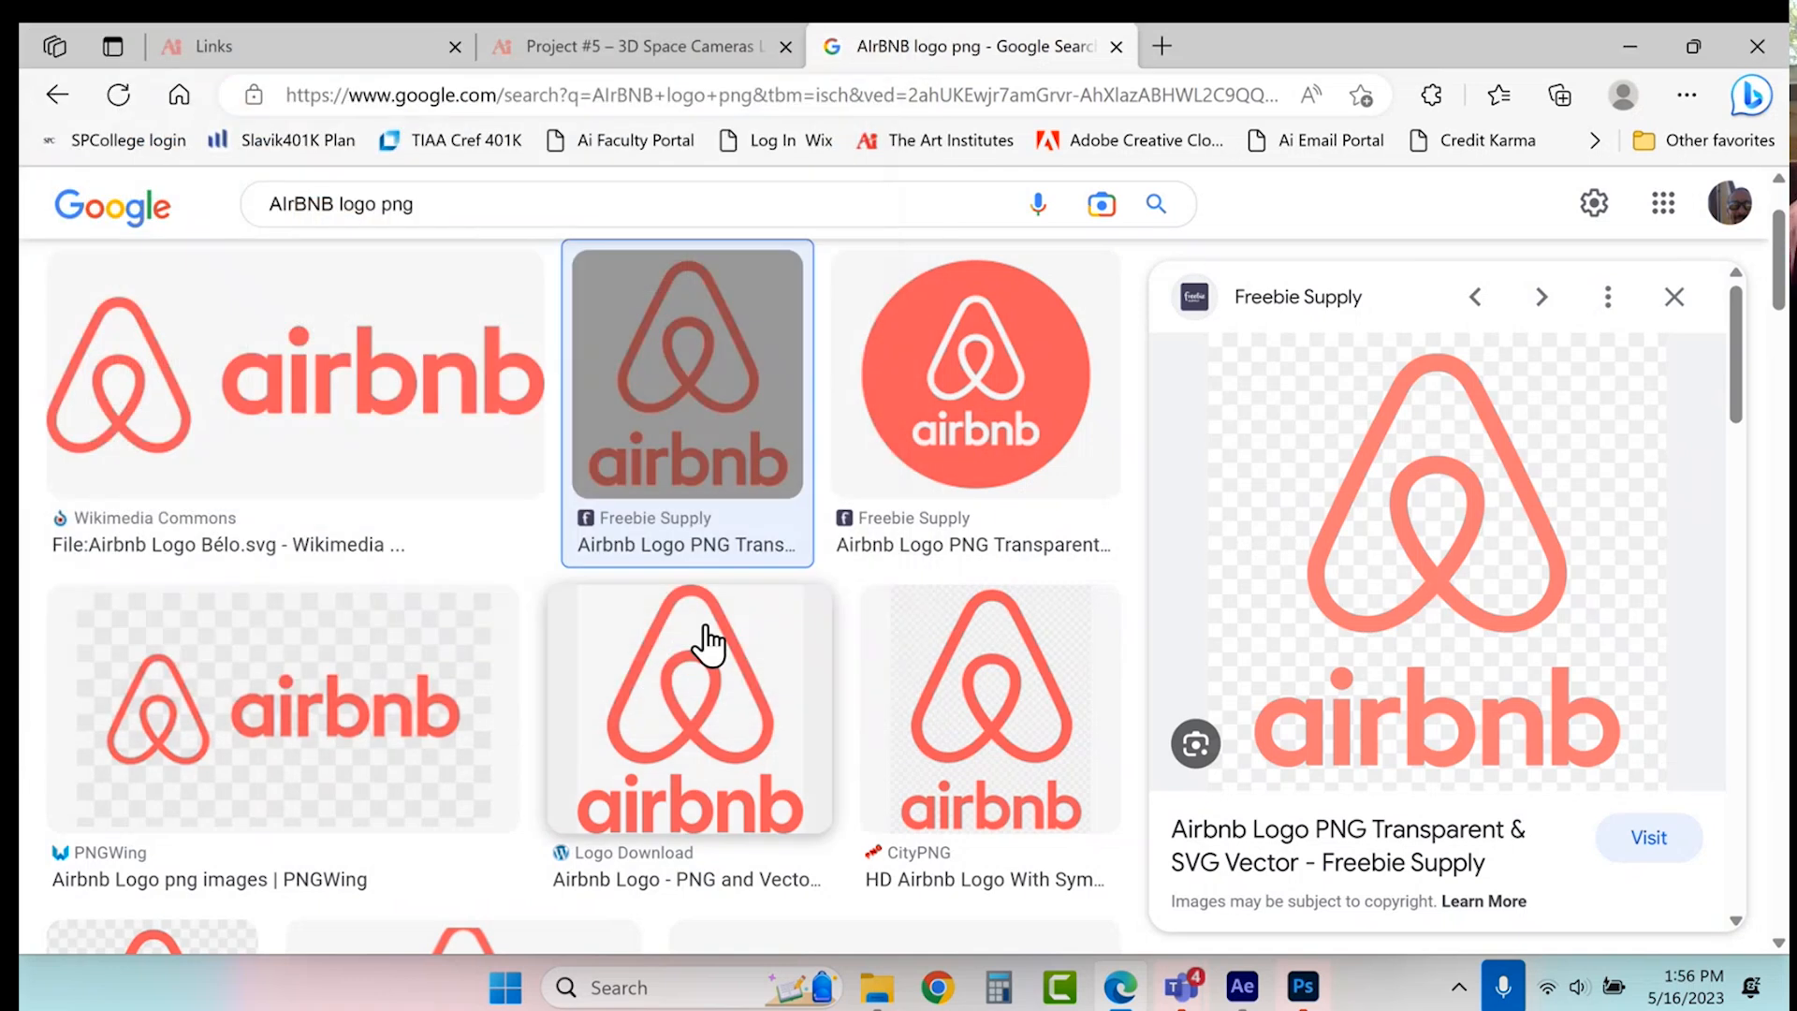
- Switch back to After Effects and import the airbnb-2-logo-png-transparent image into the project
left_click(1245, 987)
left_click(42, 69)
mouse_move(142, 388)
left_click(544, 390)
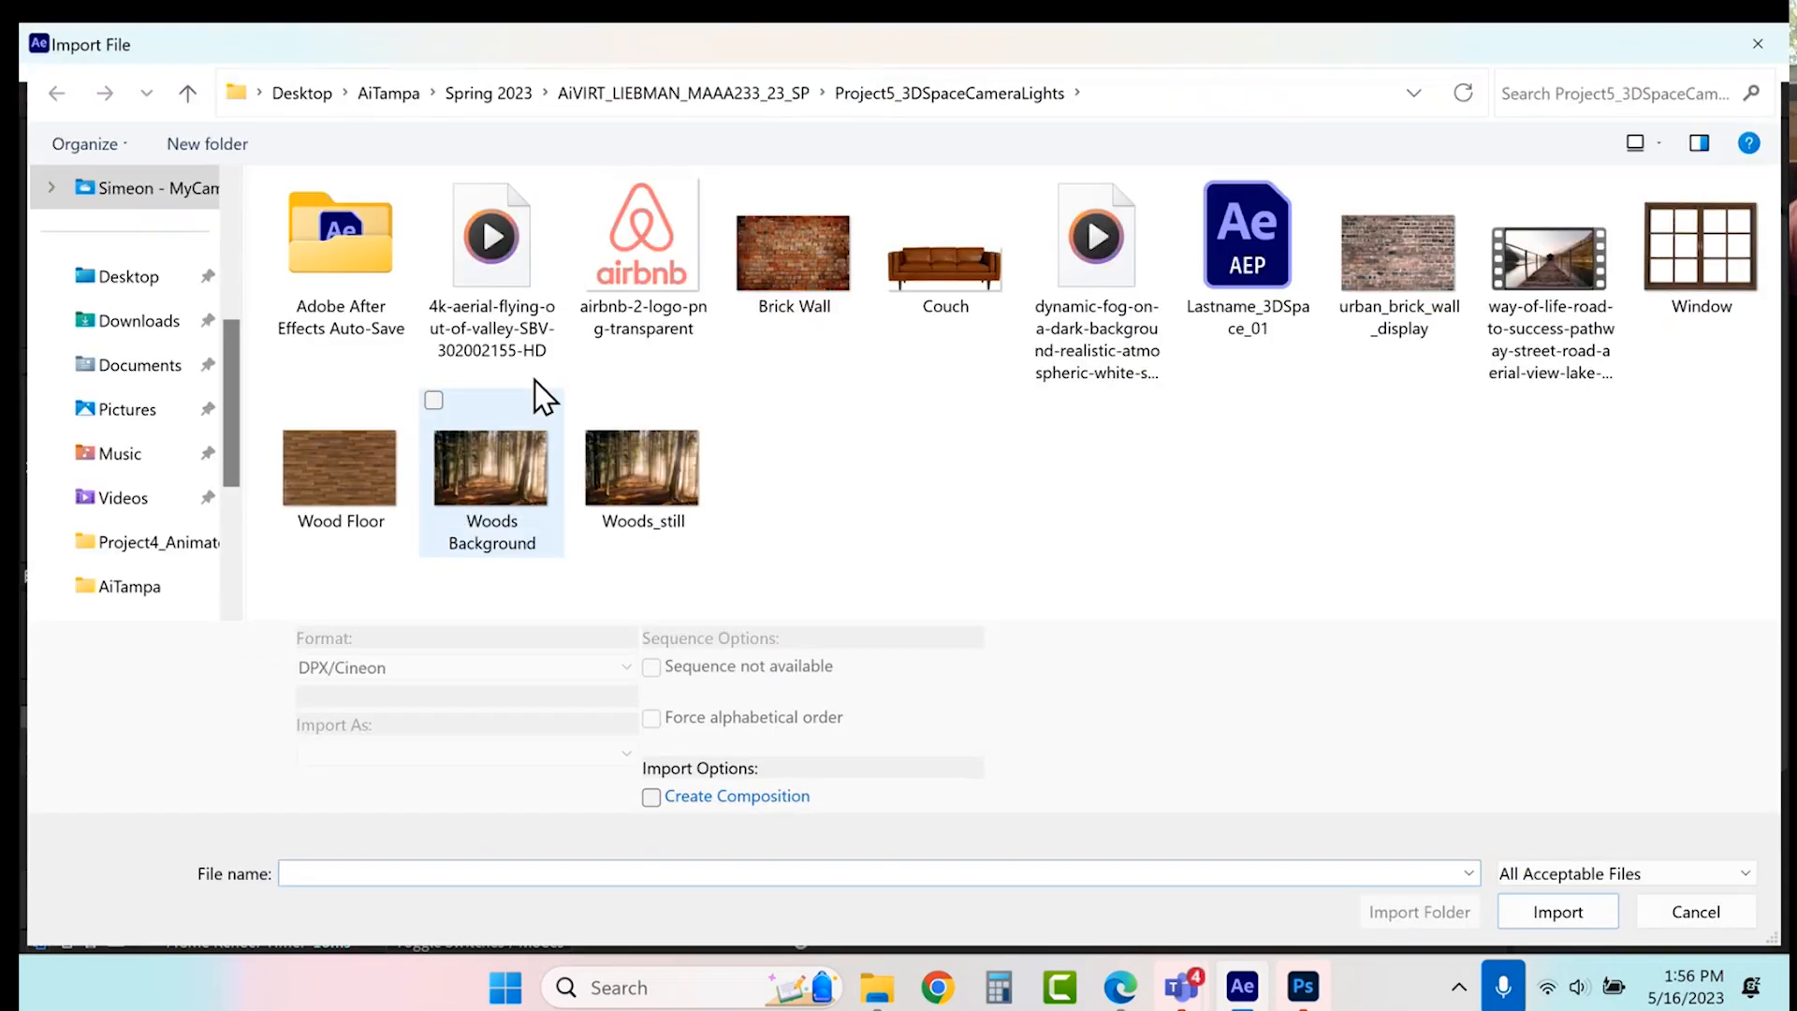
left_click(624, 260)
left_click(1558, 913)
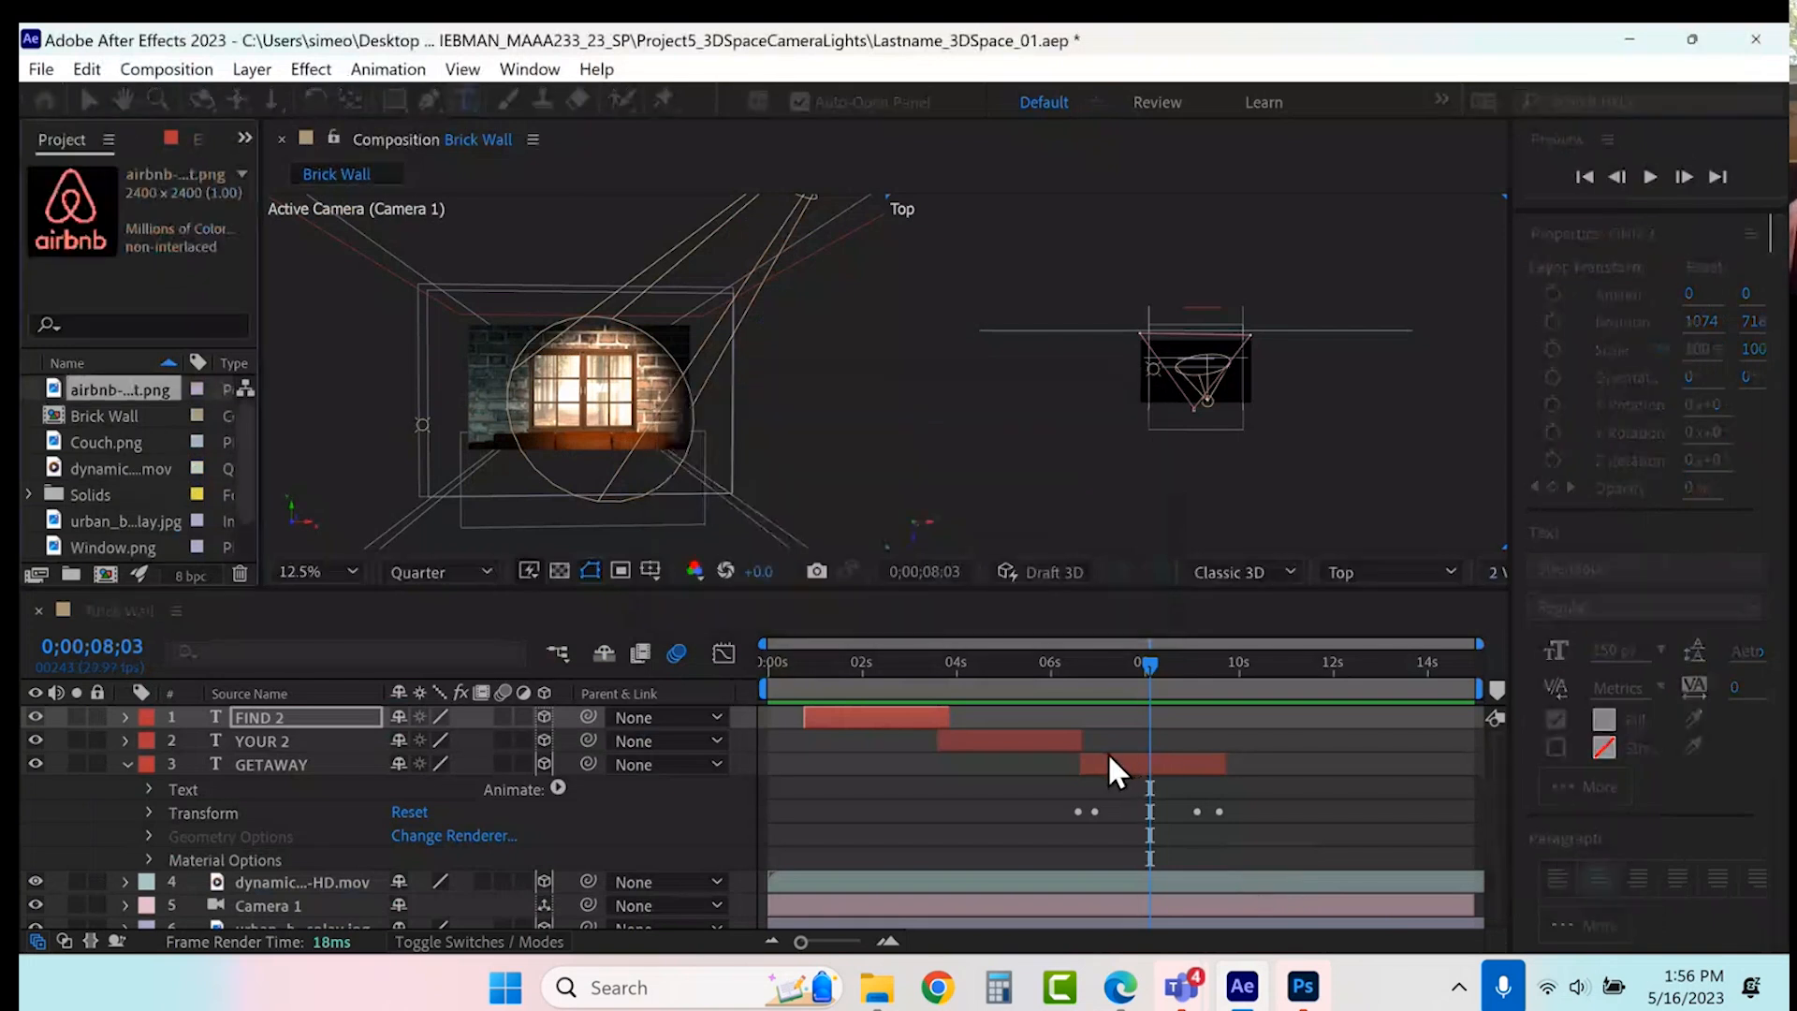
- Add the Airbnb logo to the Brick Wall composition below FIND 2 as a 3D layer starting at about 10 seconds
left_click_drag(90, 388, 211, 727)
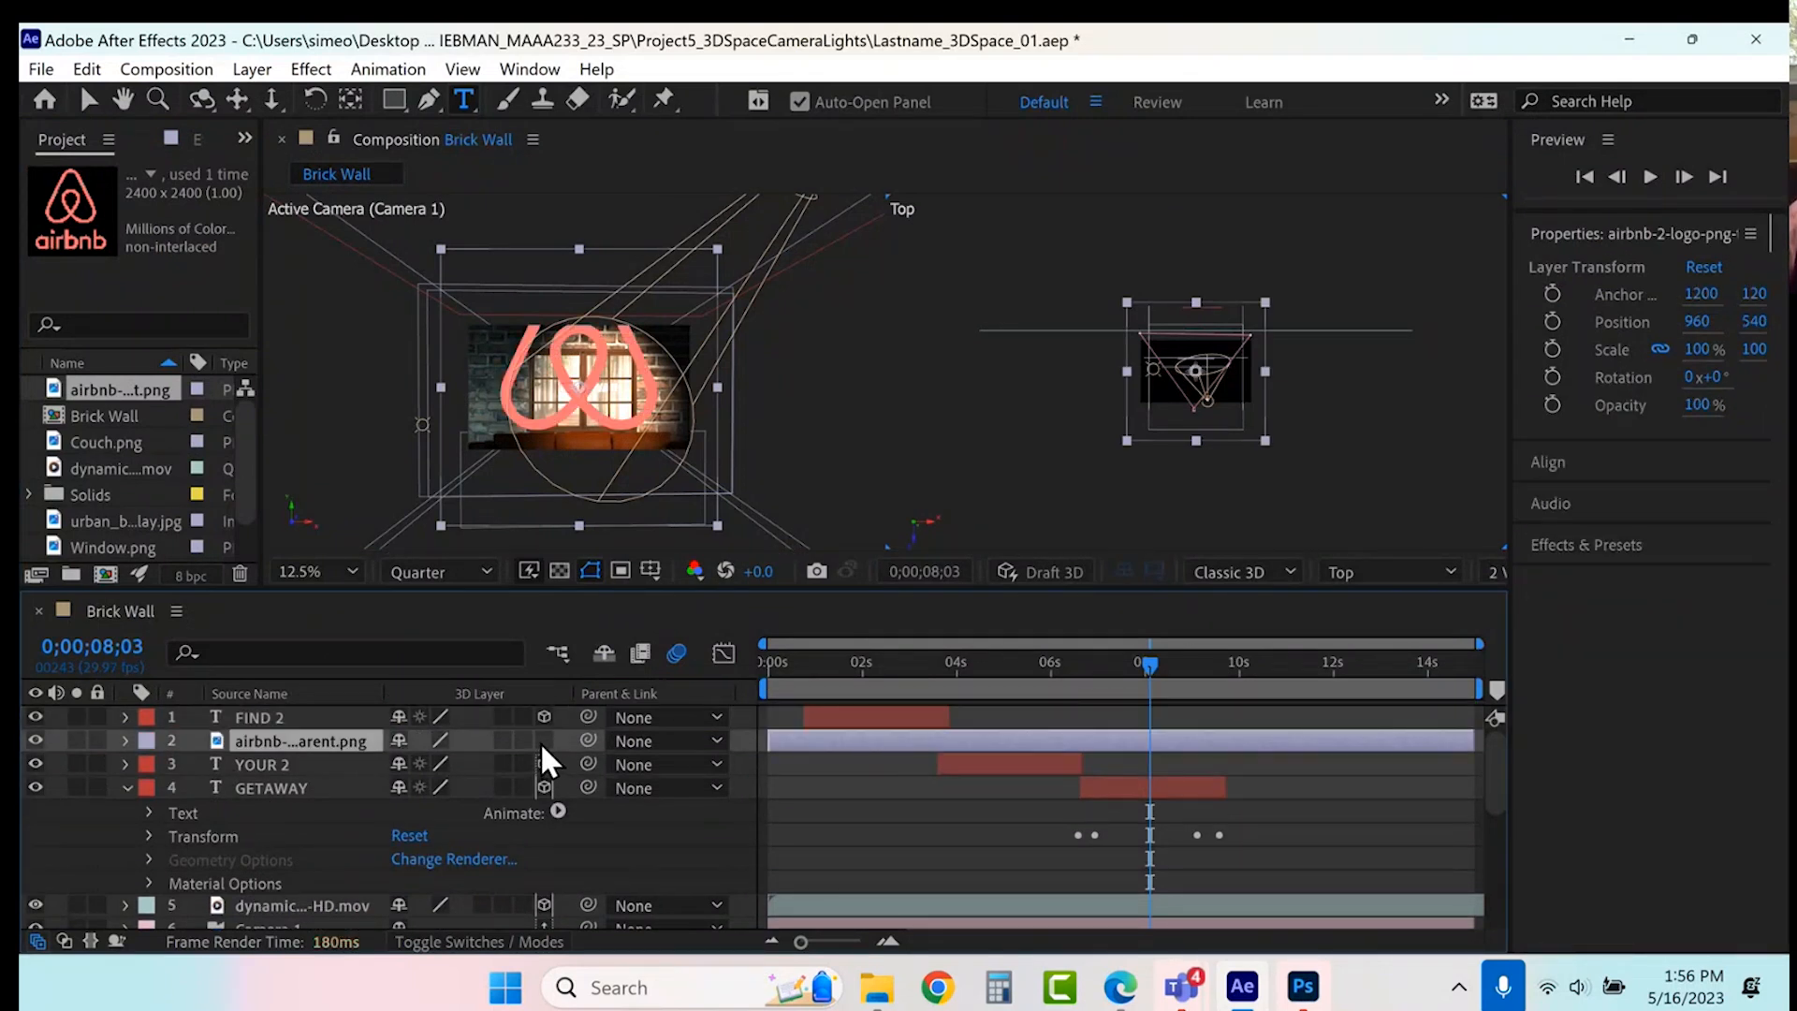
left_click(543, 740)
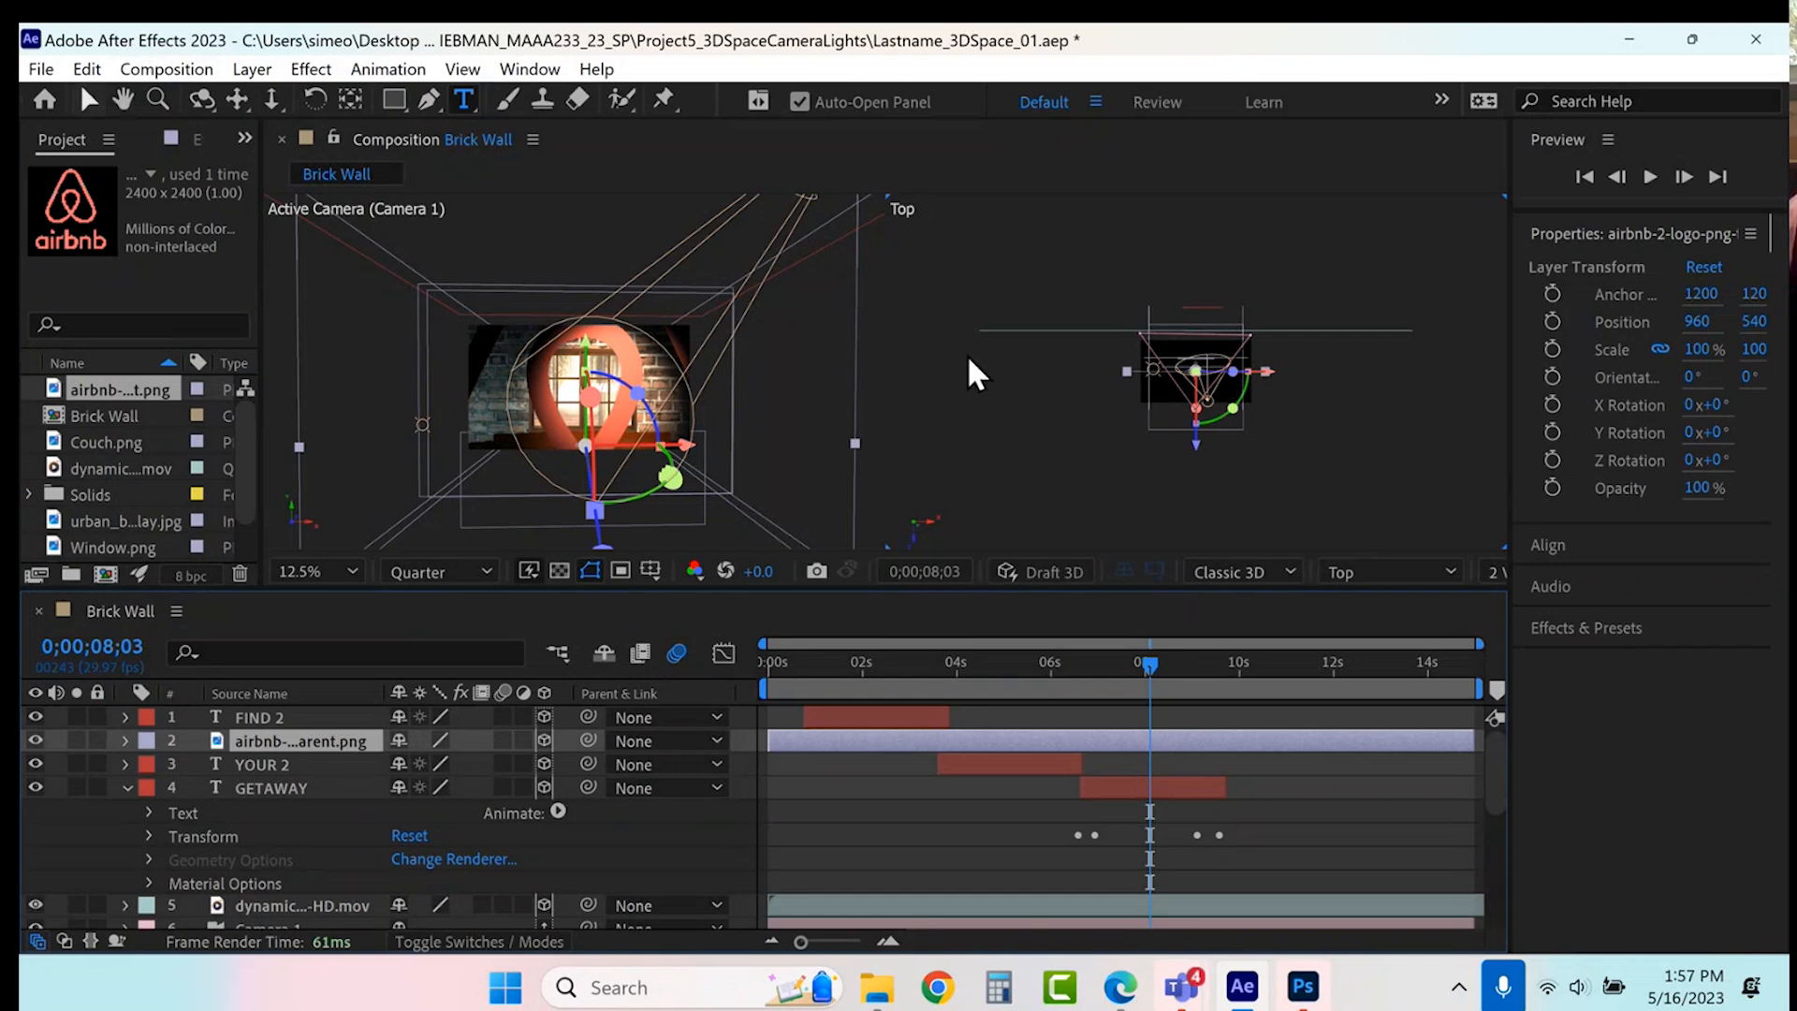
key("v")
left_click_drag(1197, 439, 1258, 739)
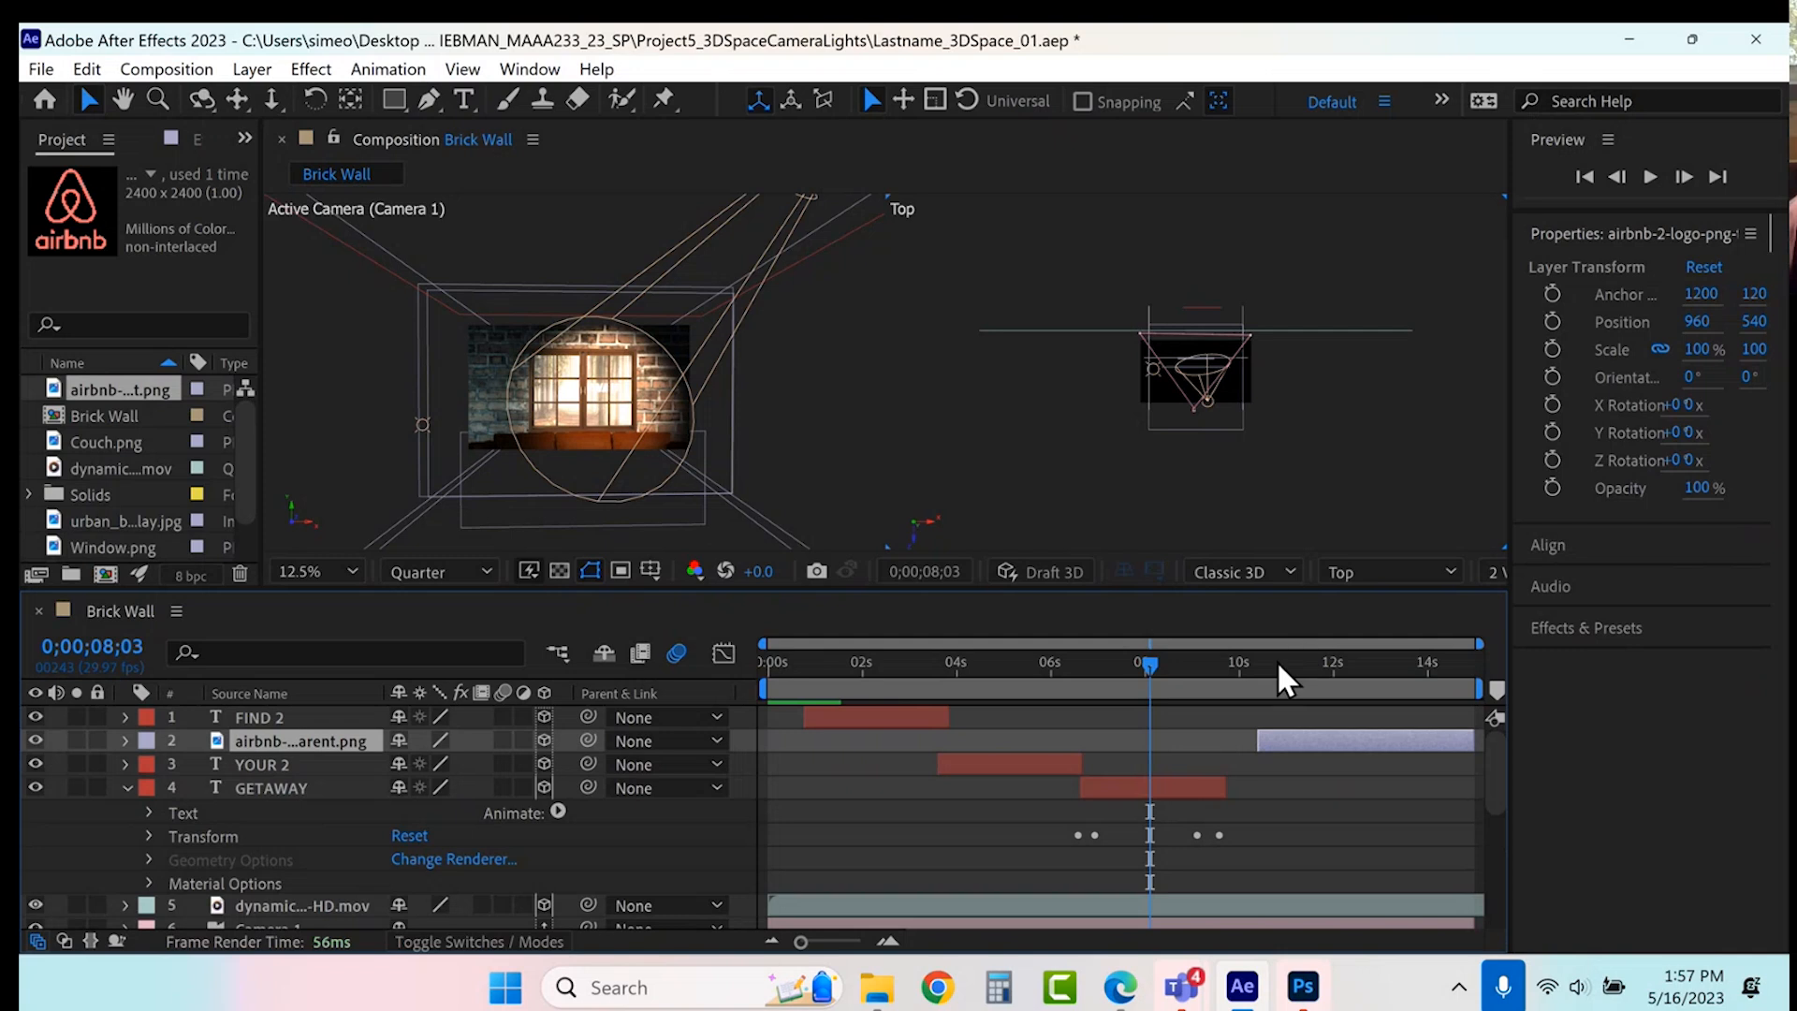
- Fade in the Airbnb logo with opacity keyframes of 0% at 0;00;10;14 and 100% at 0;00;10;24
left_click(1277, 660)
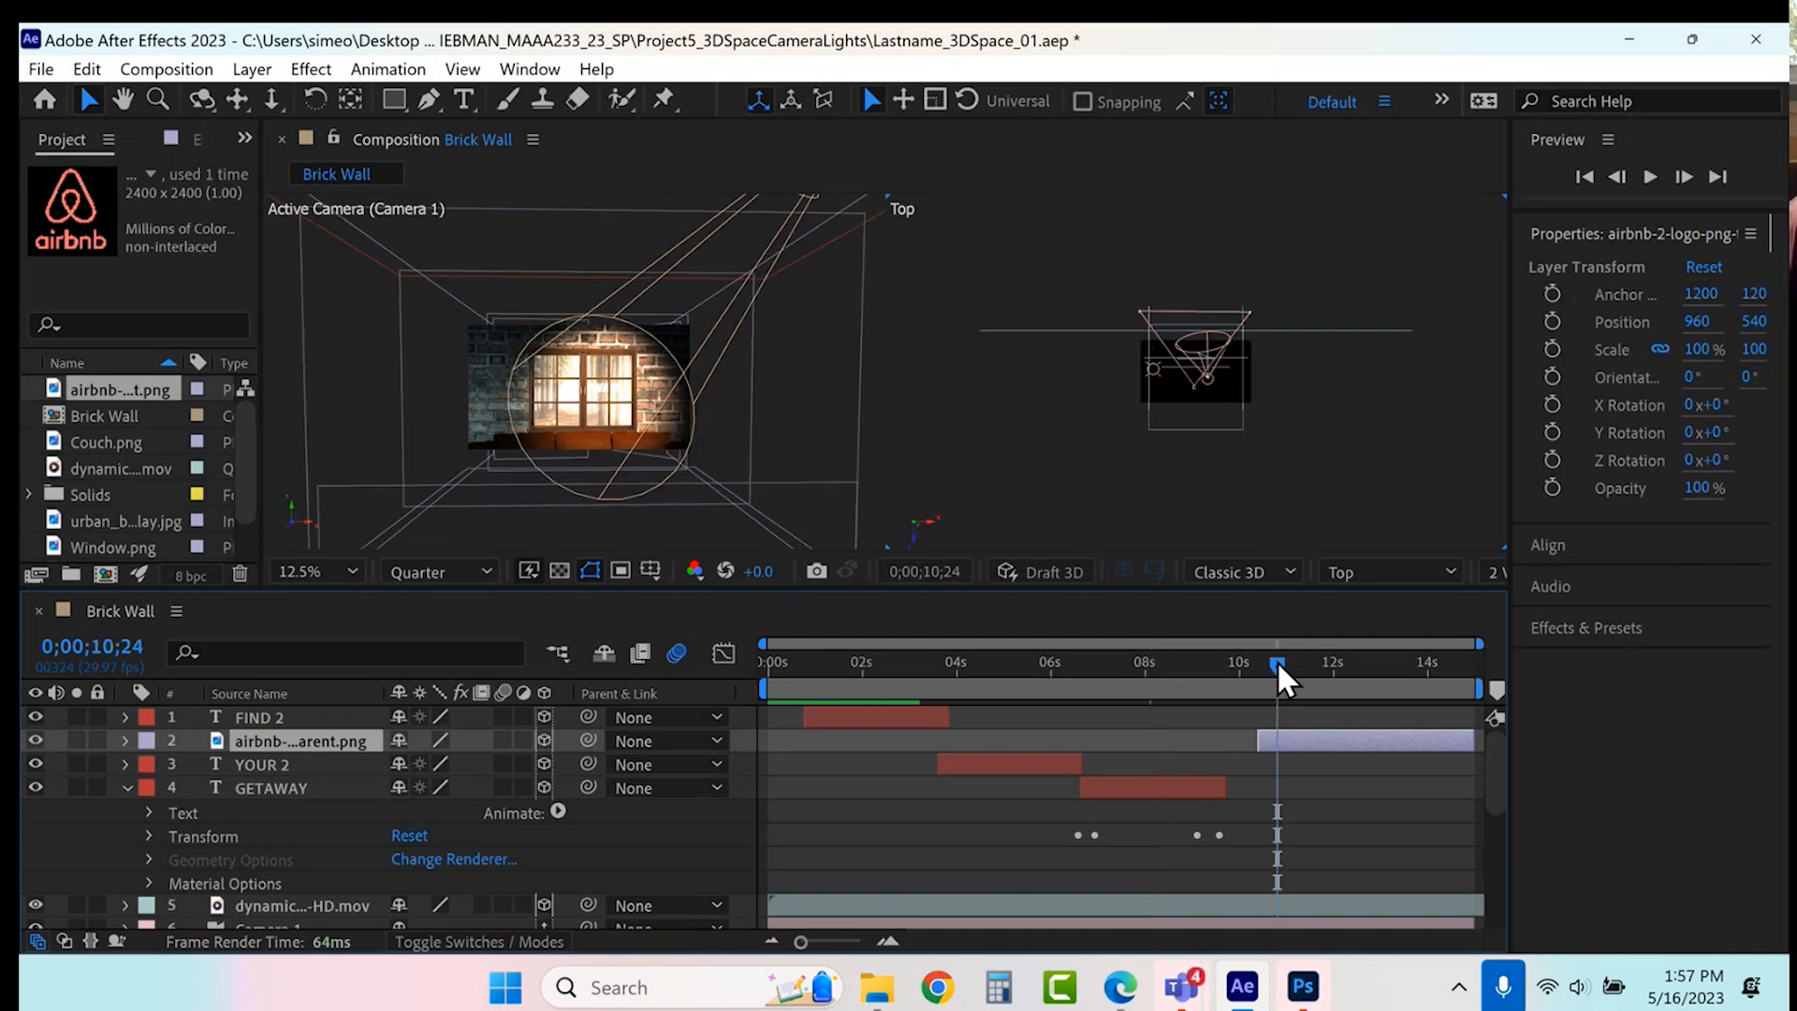
left_click(128, 739)
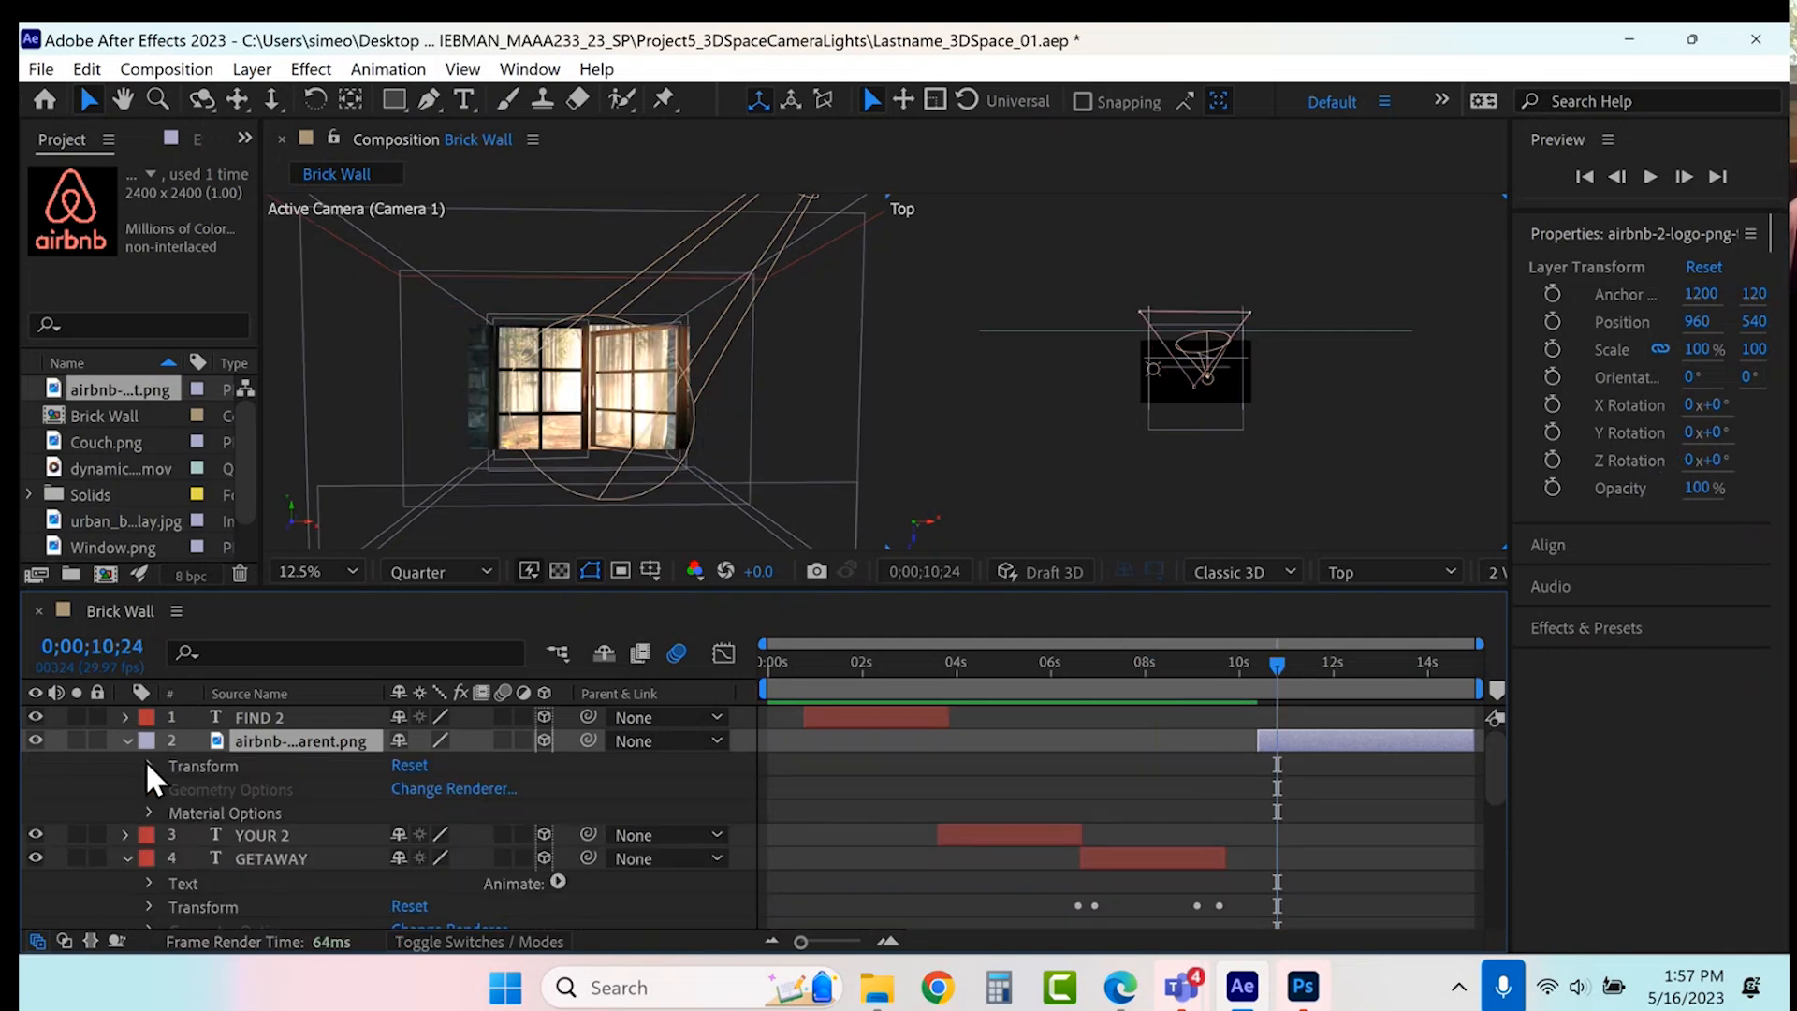
left_click(149, 765)
scroll(136, 873, "down", 2)
left_click(195, 915)
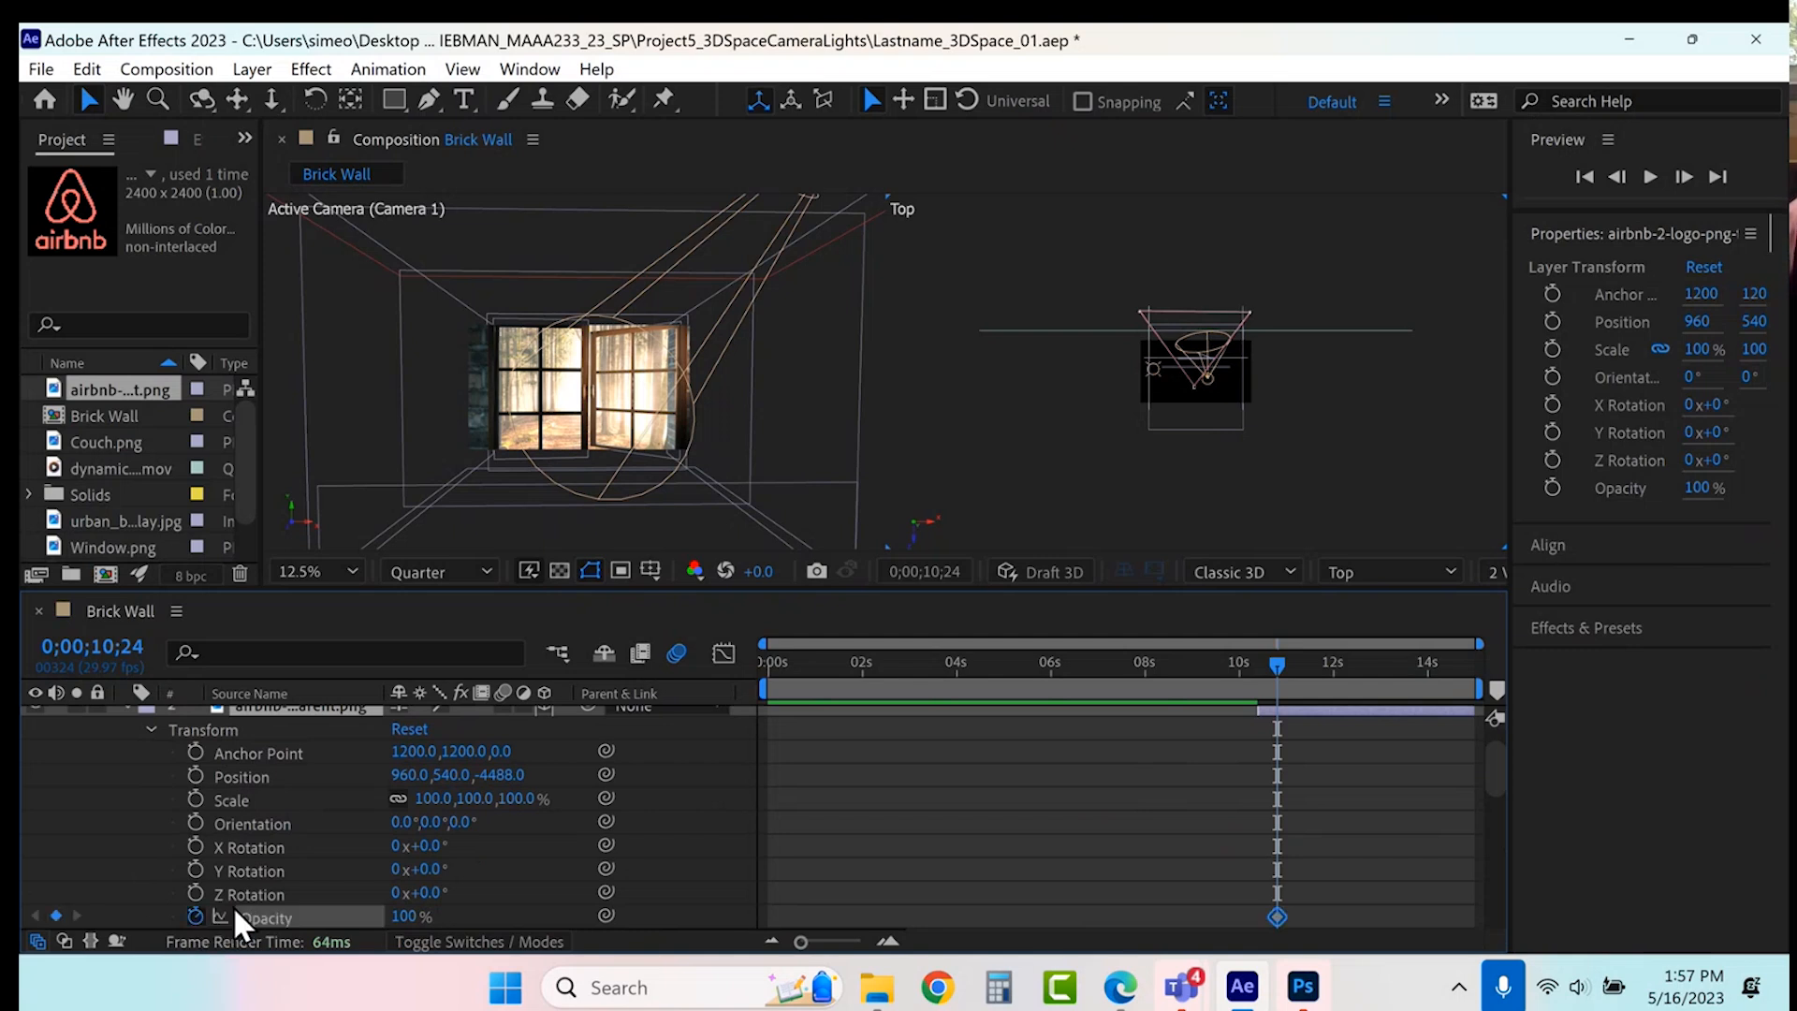
left_click_drag(1276, 661, 1261, 668)
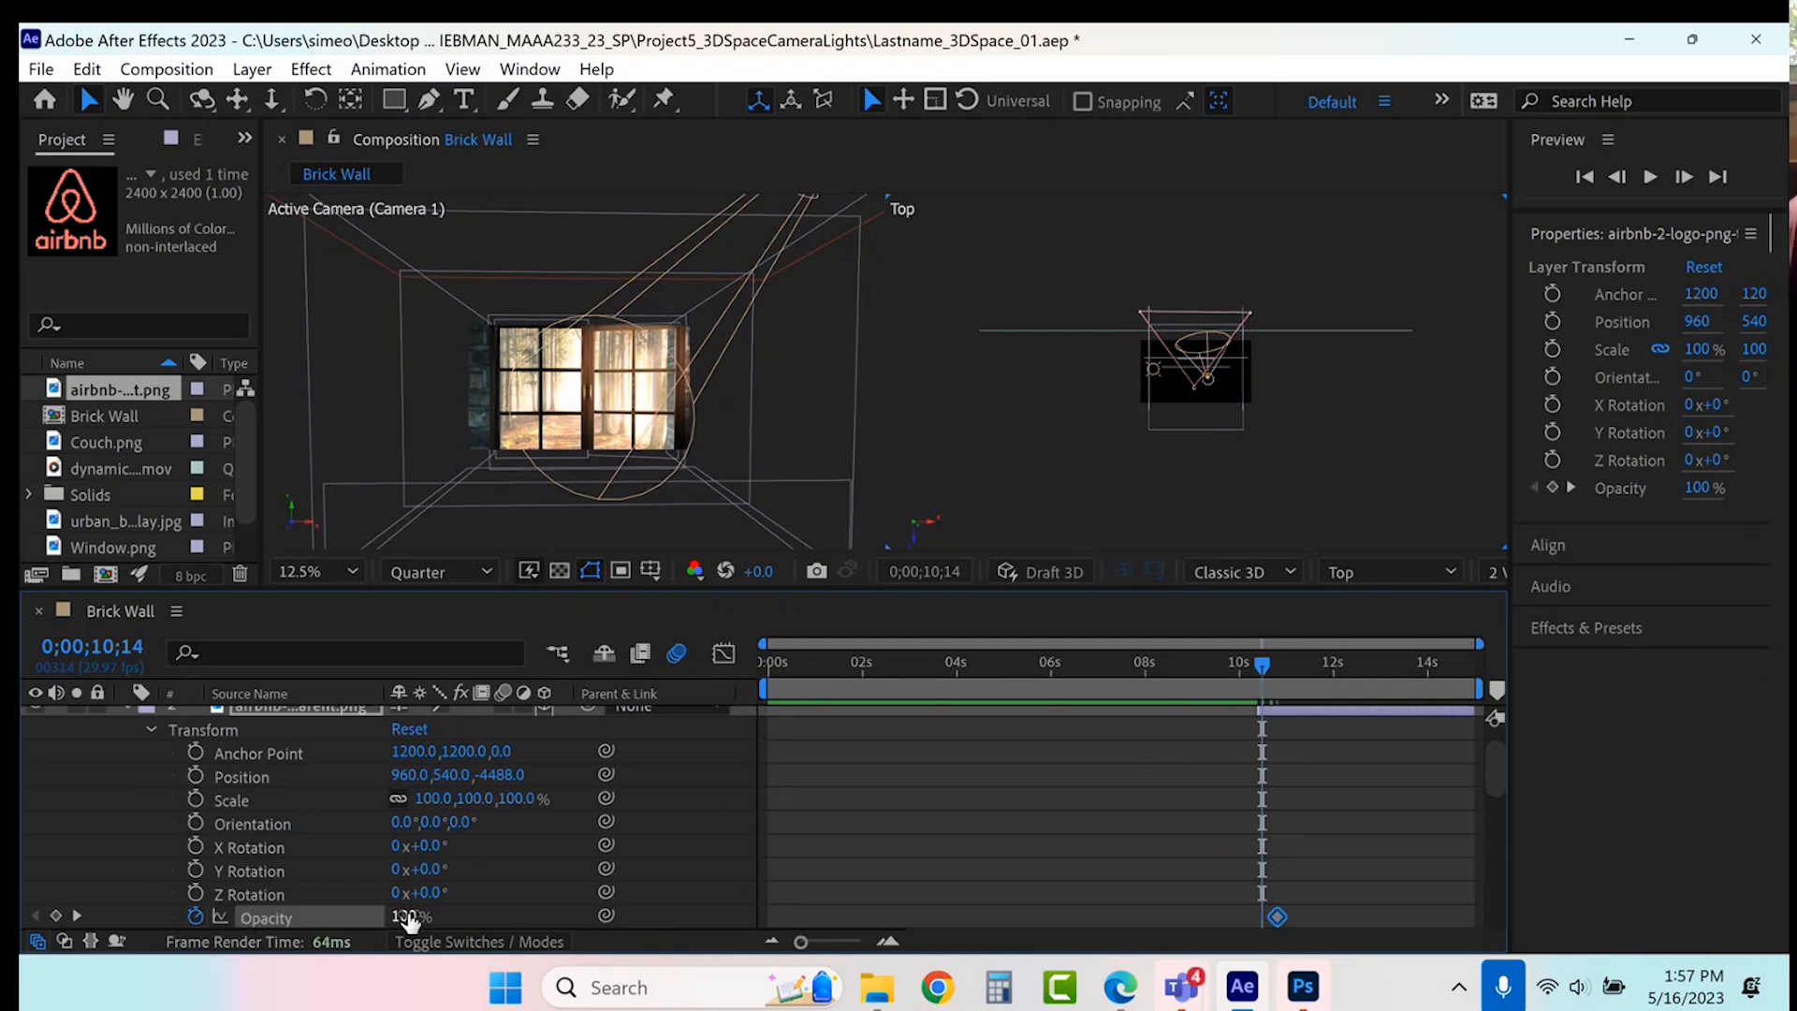
left_click_drag(402, 917, 397, 918)
left_click_drag(263, 900, 129, 880)
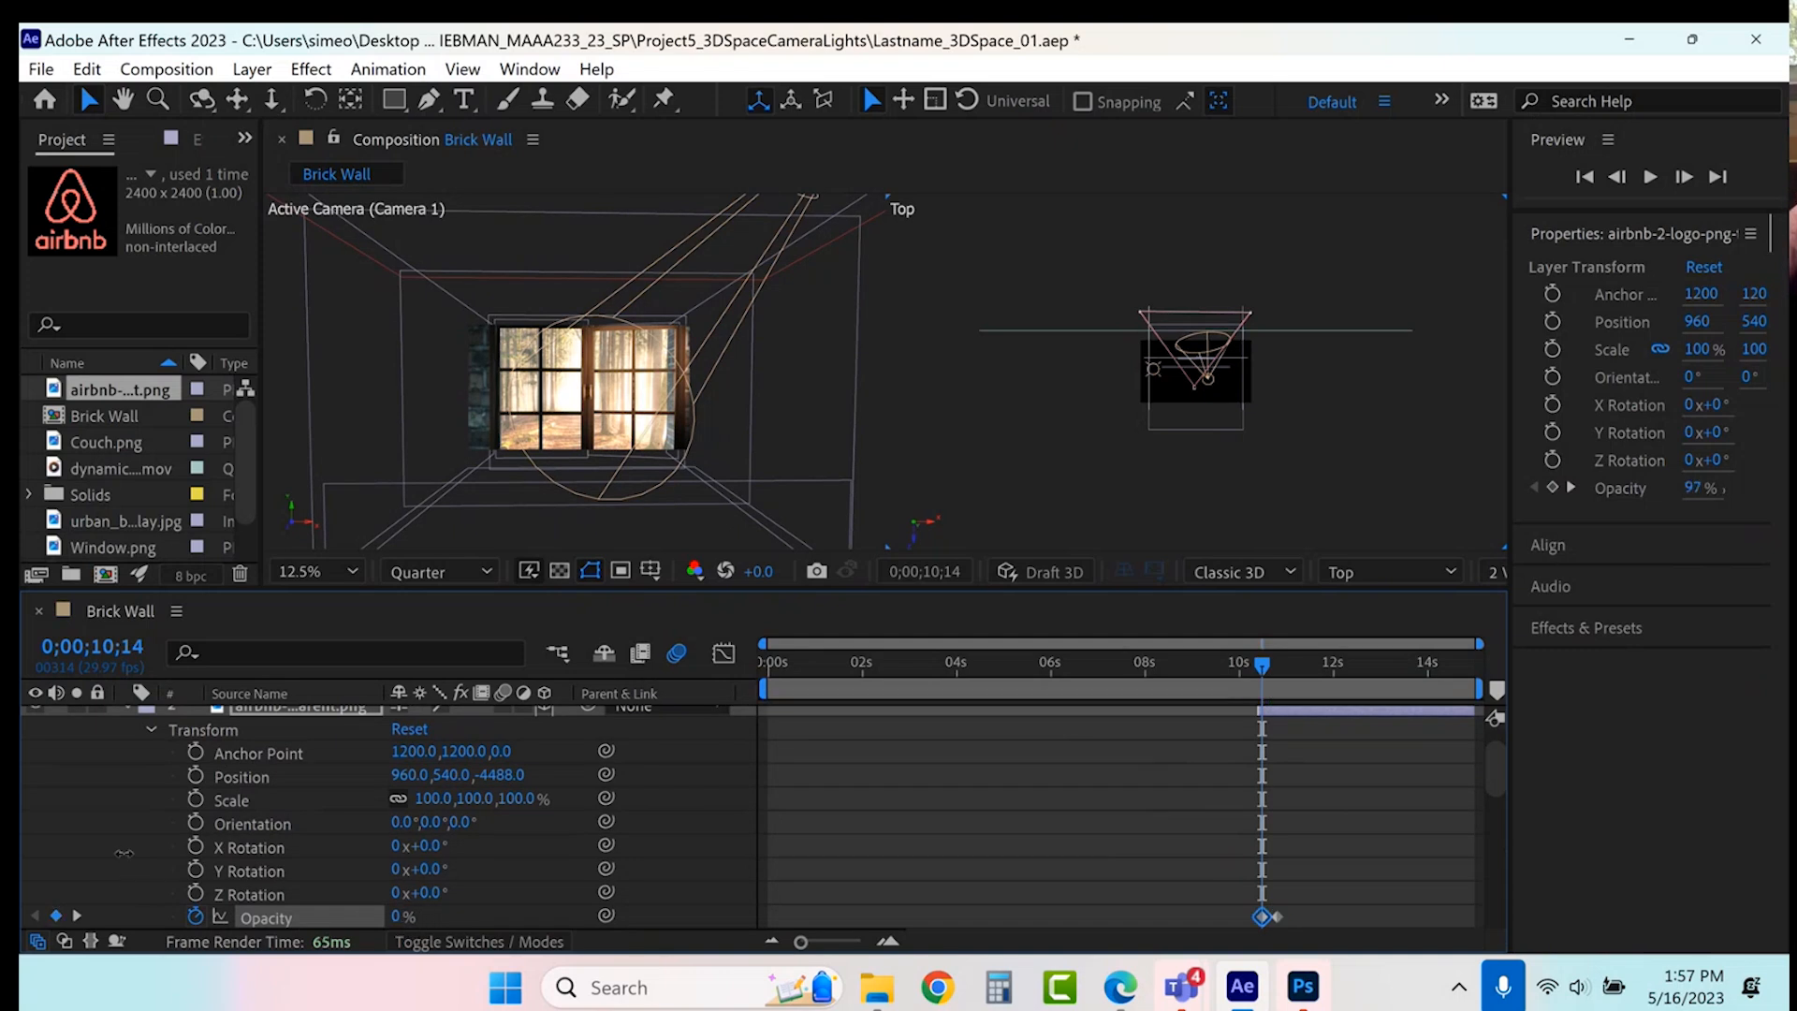
- Fade out the Airbnb logo with opacity keyframes of 100% at 0;00;13;16 and 0% at 0;00;13;28, and collapse the expanded layers
left_click(1405, 661)
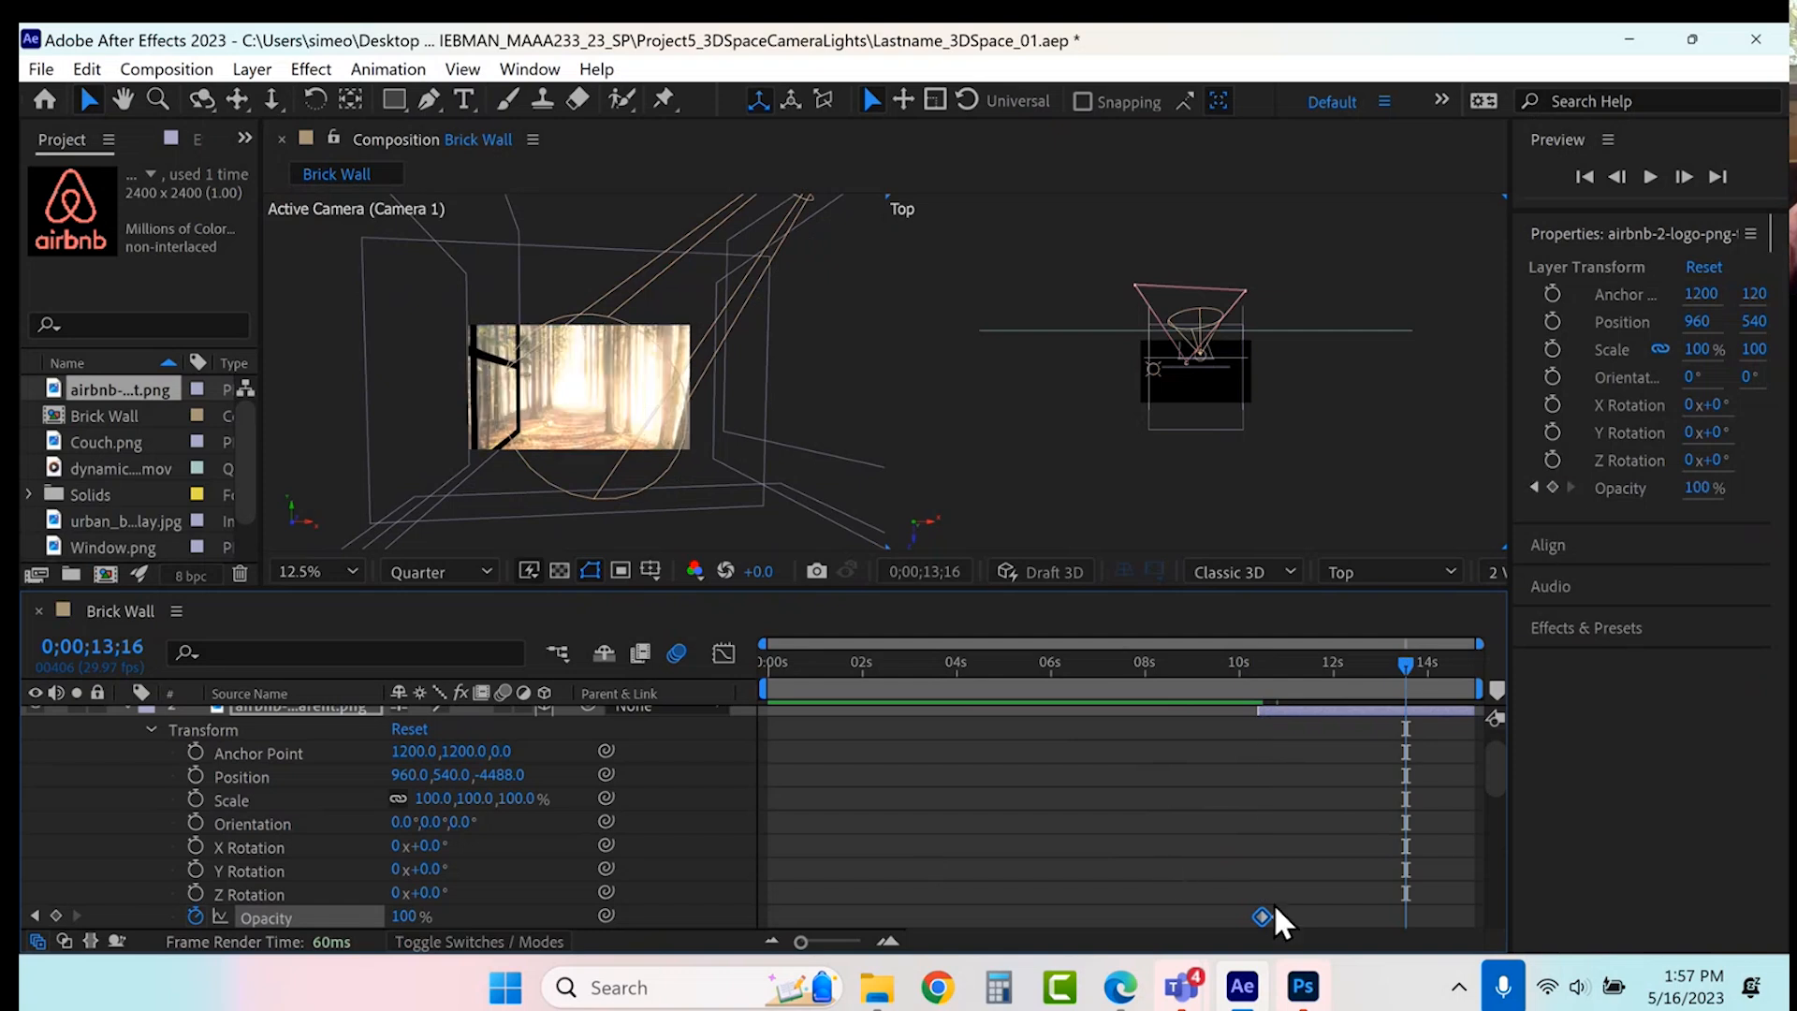
left_click_drag(1287, 915, 1276, 915)
left_click(57, 915)
left_click(1426, 663)
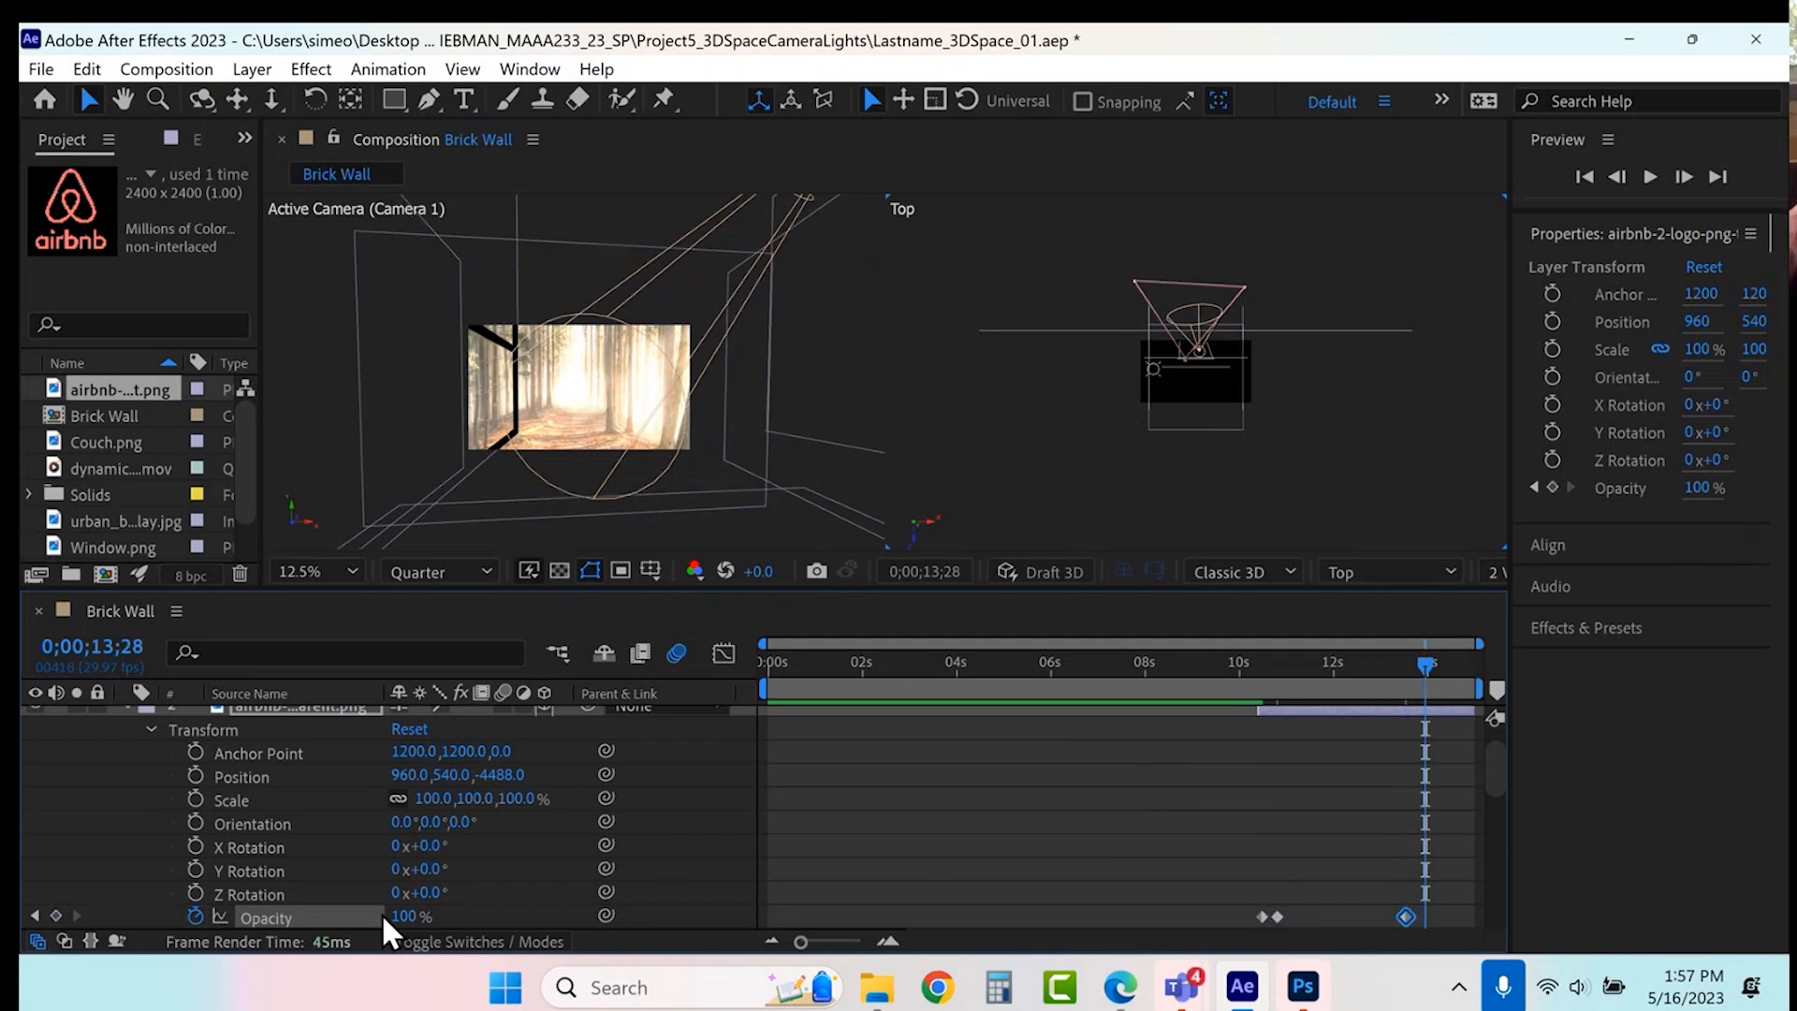
left_click_drag(404, 922, 99, 906)
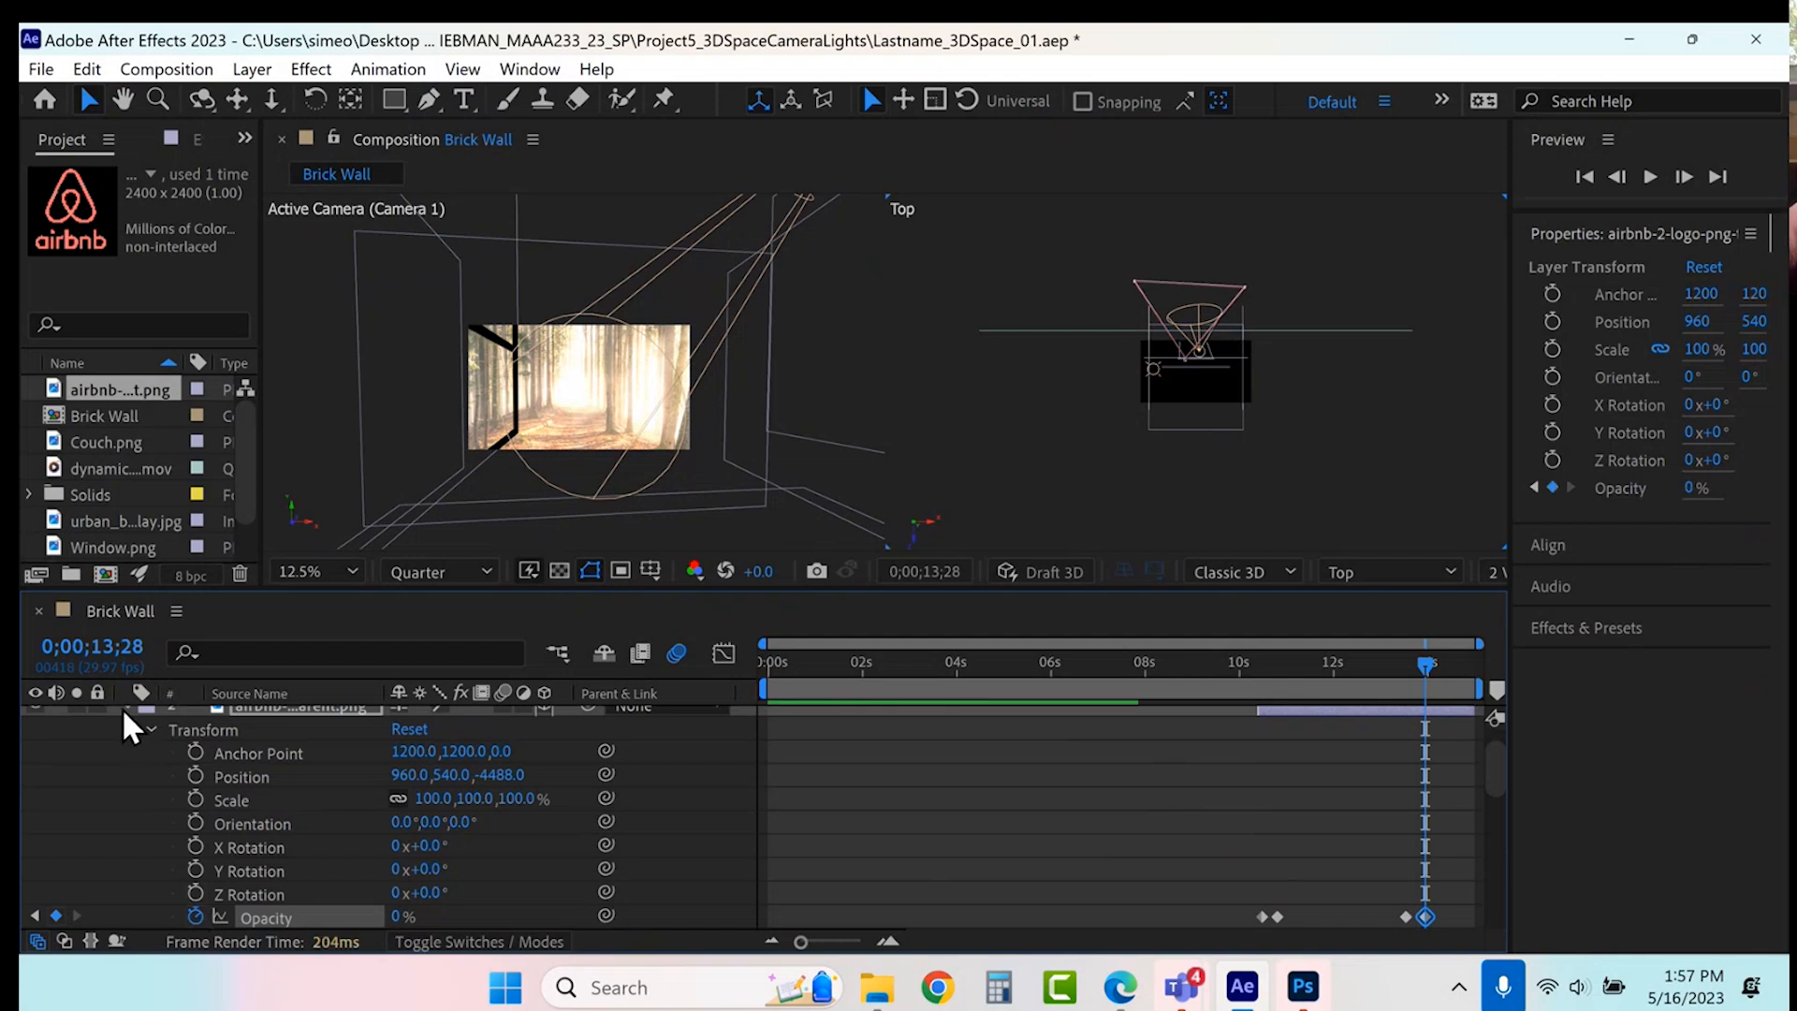
left_click(138, 735)
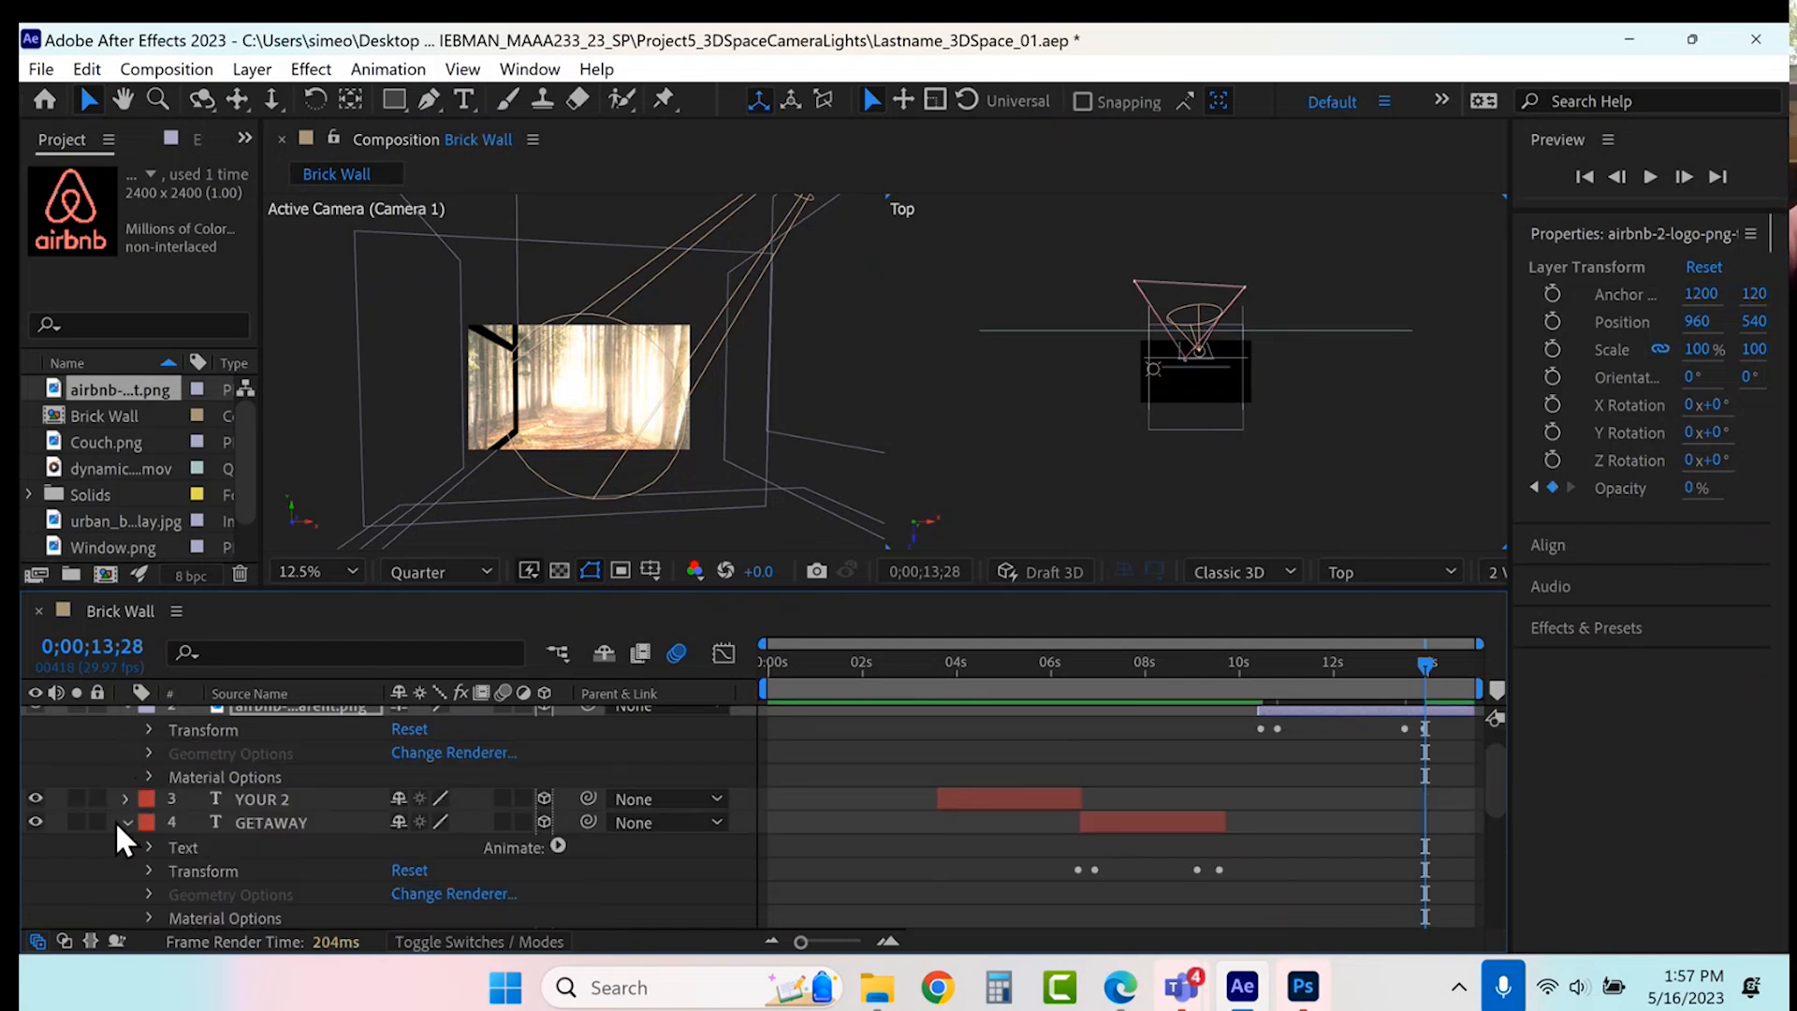
left_click(123, 822)
scroll(125, 807, "up", 1)
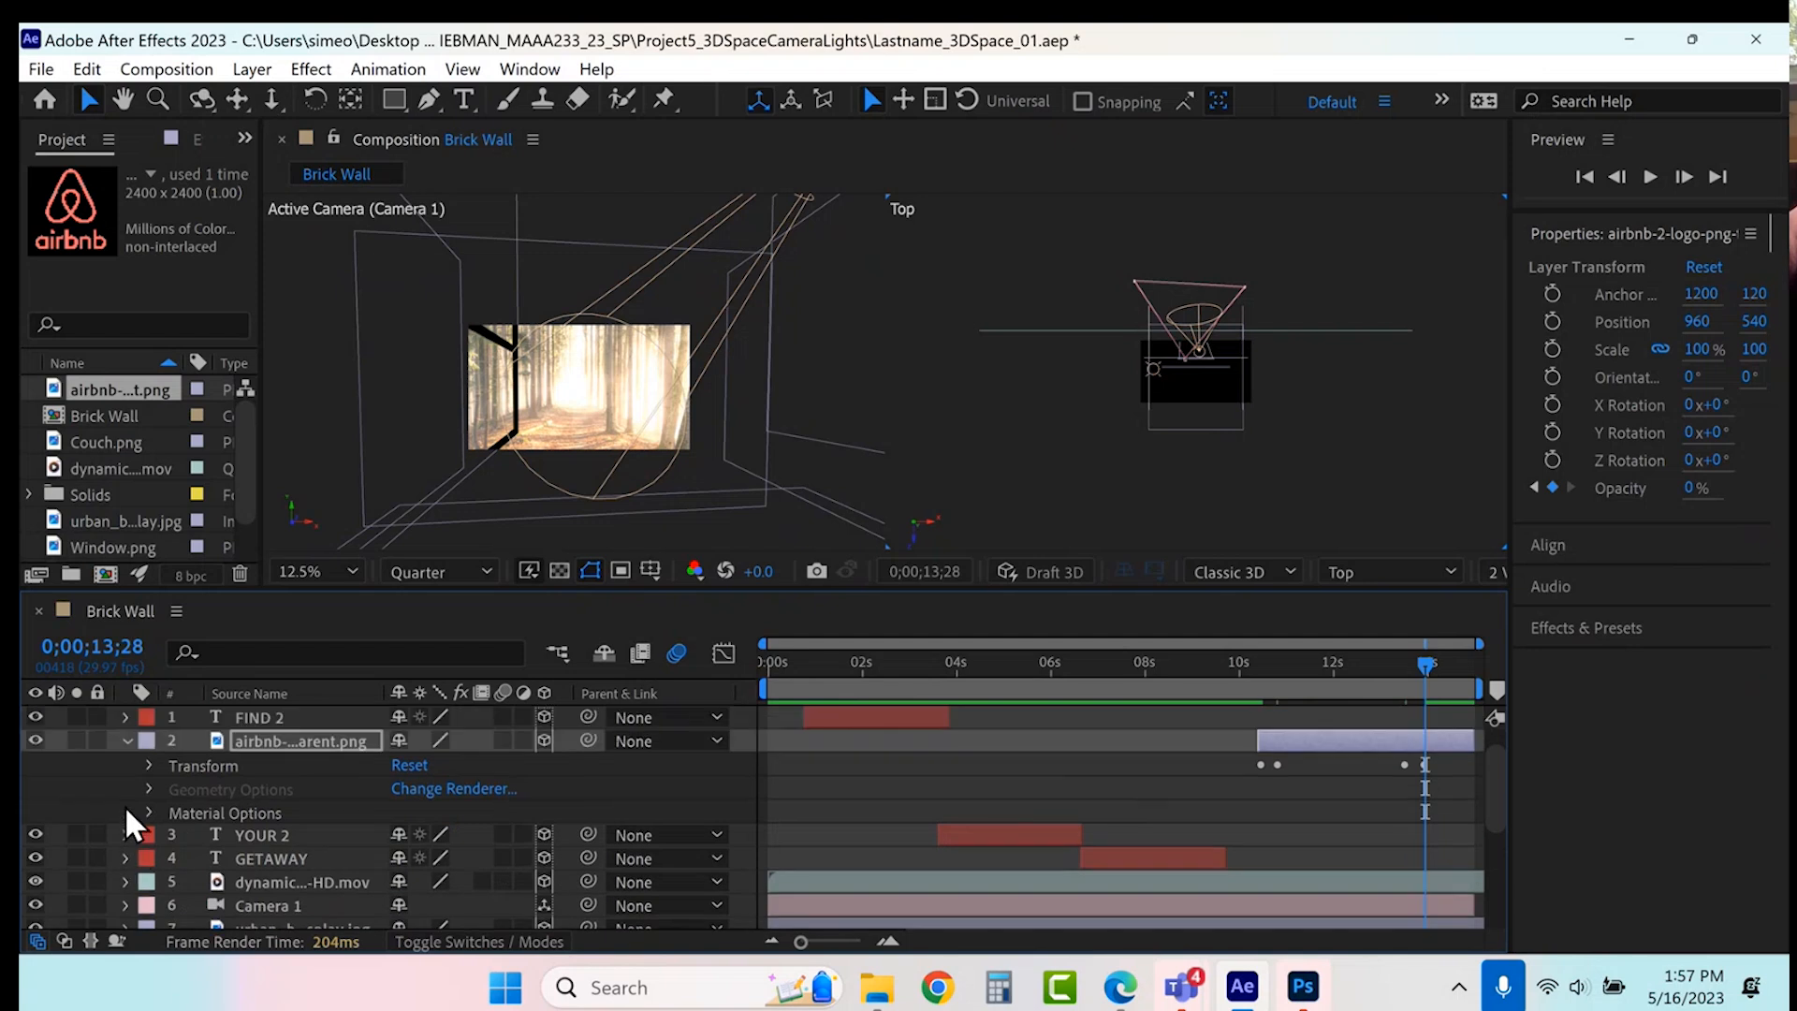
left_click(128, 740)
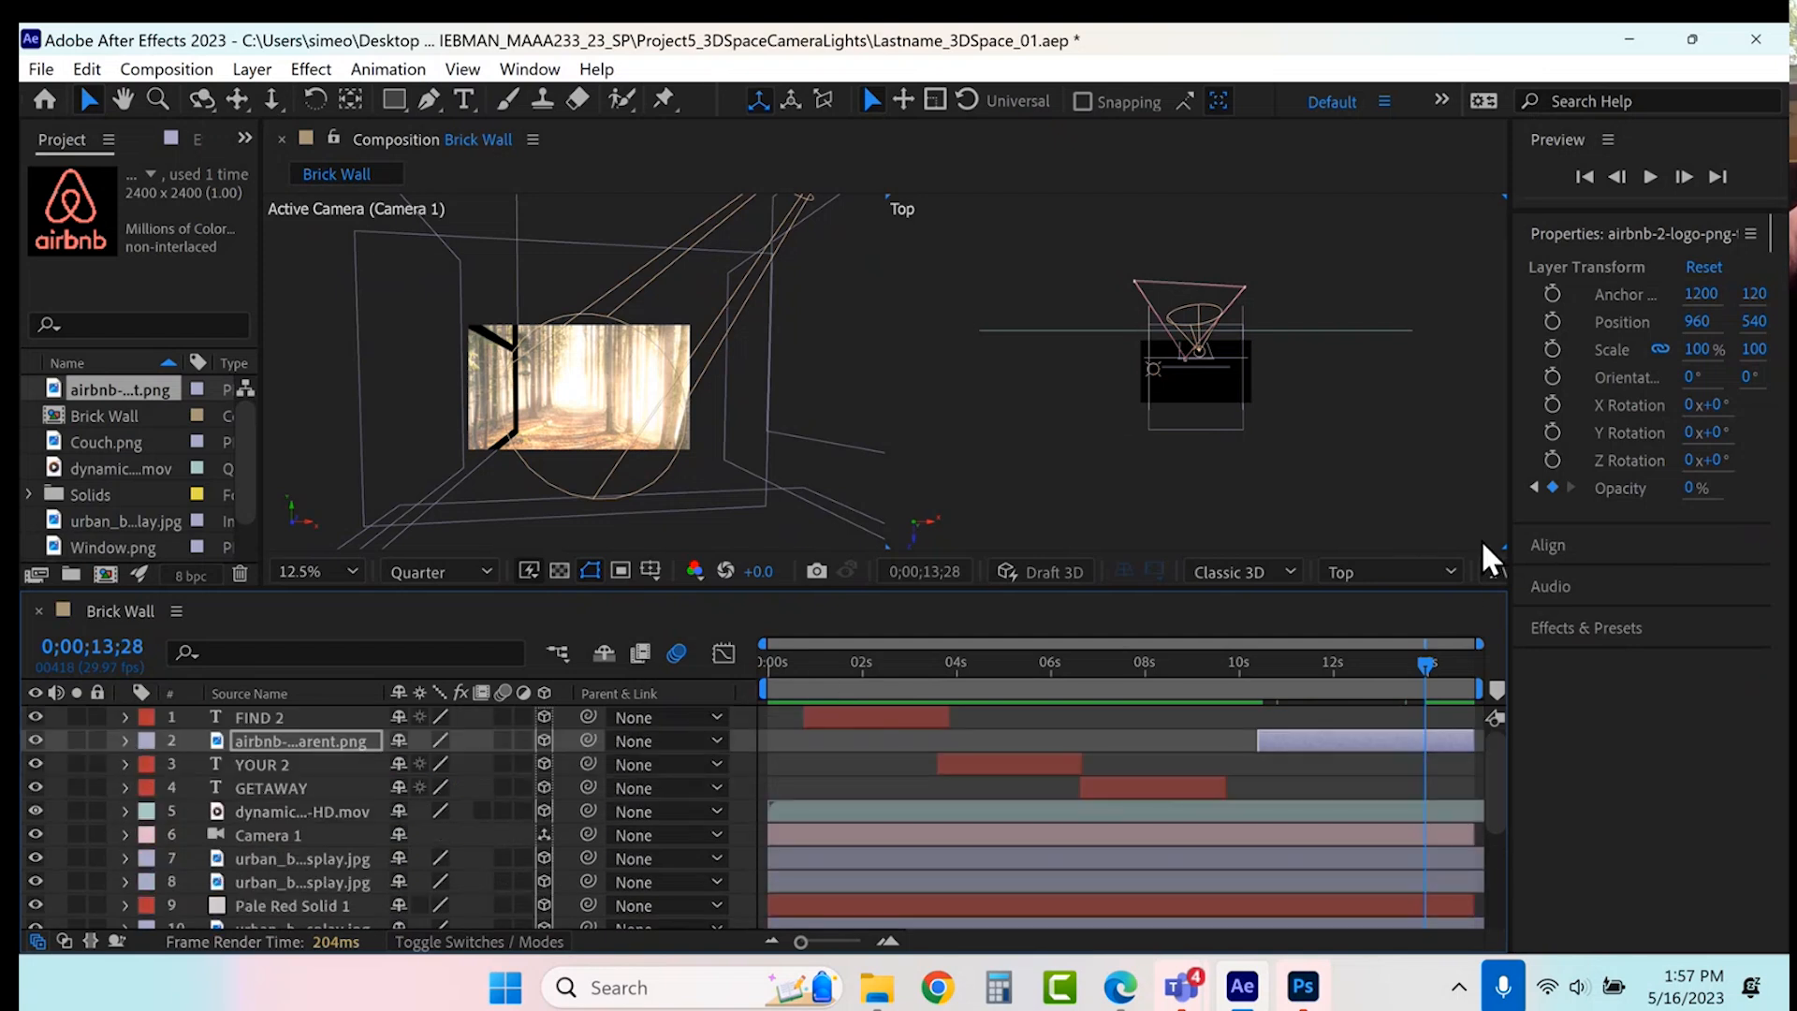
- Show only the active camera view and move the current time to 0;00;12;05
left_click(1485, 570)
left_click(1503, 595)
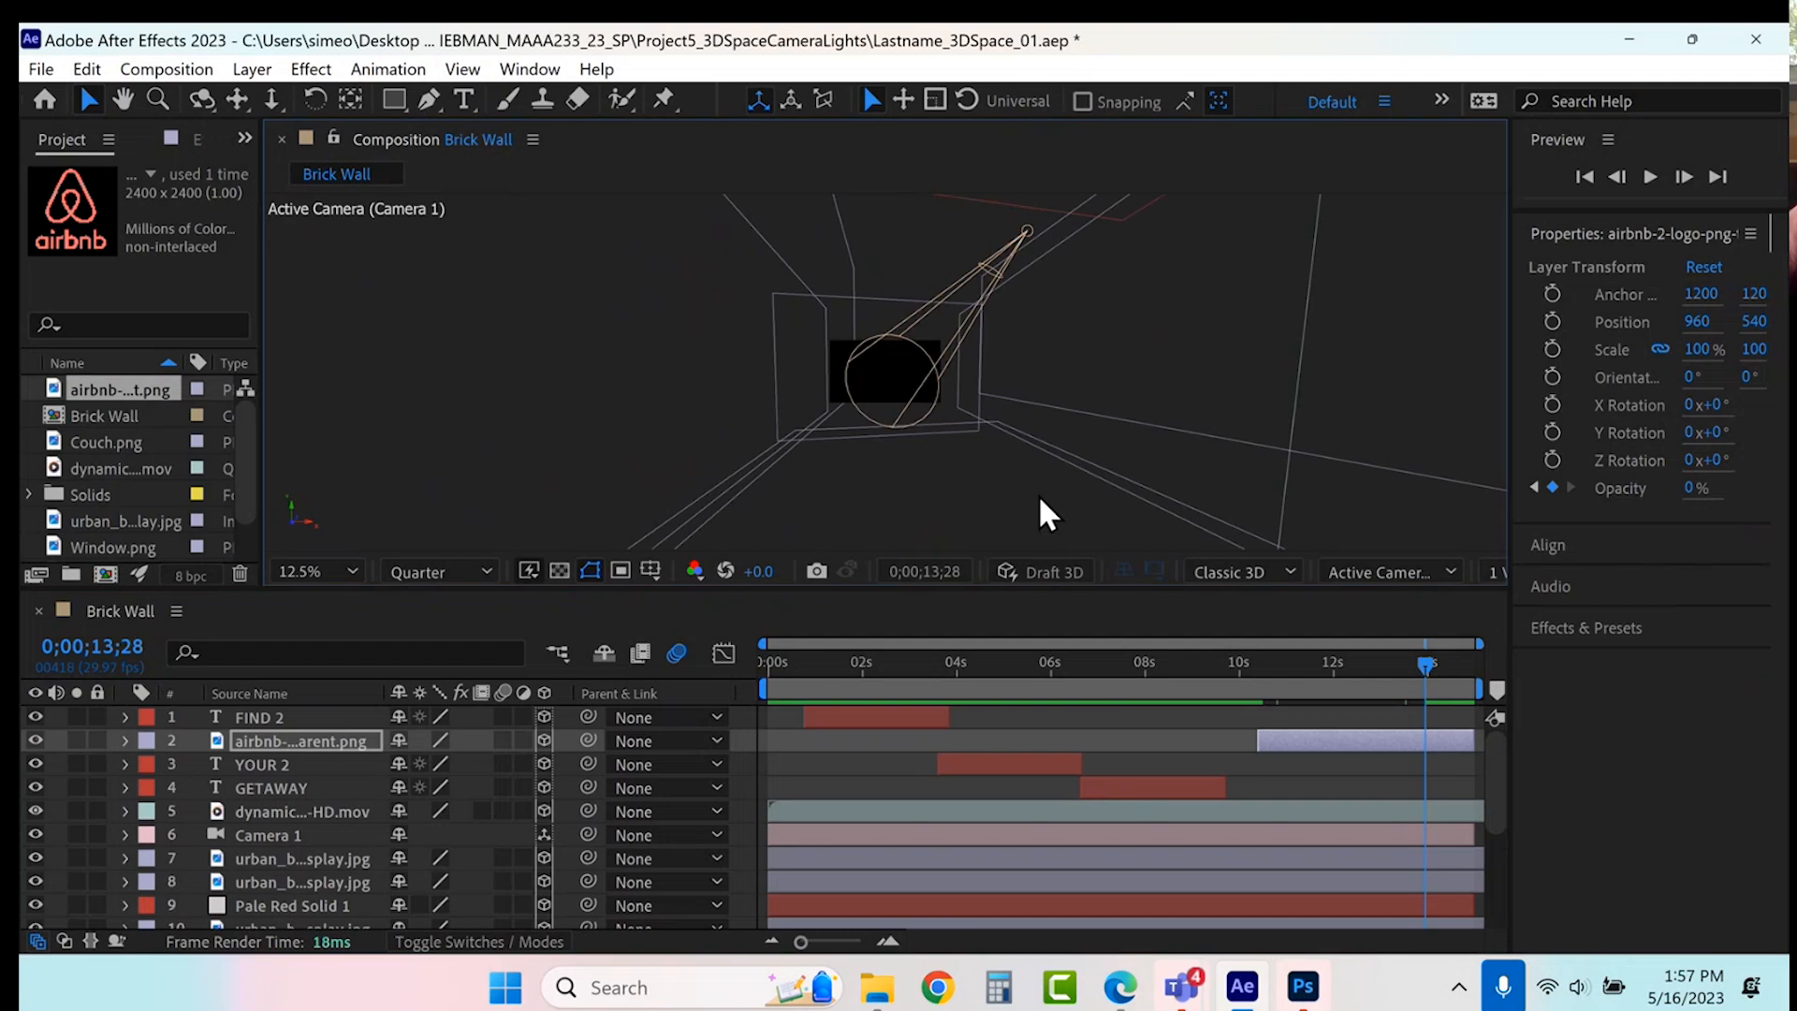
left_click(565, 407)
scroll(962, 474, "up", 1)
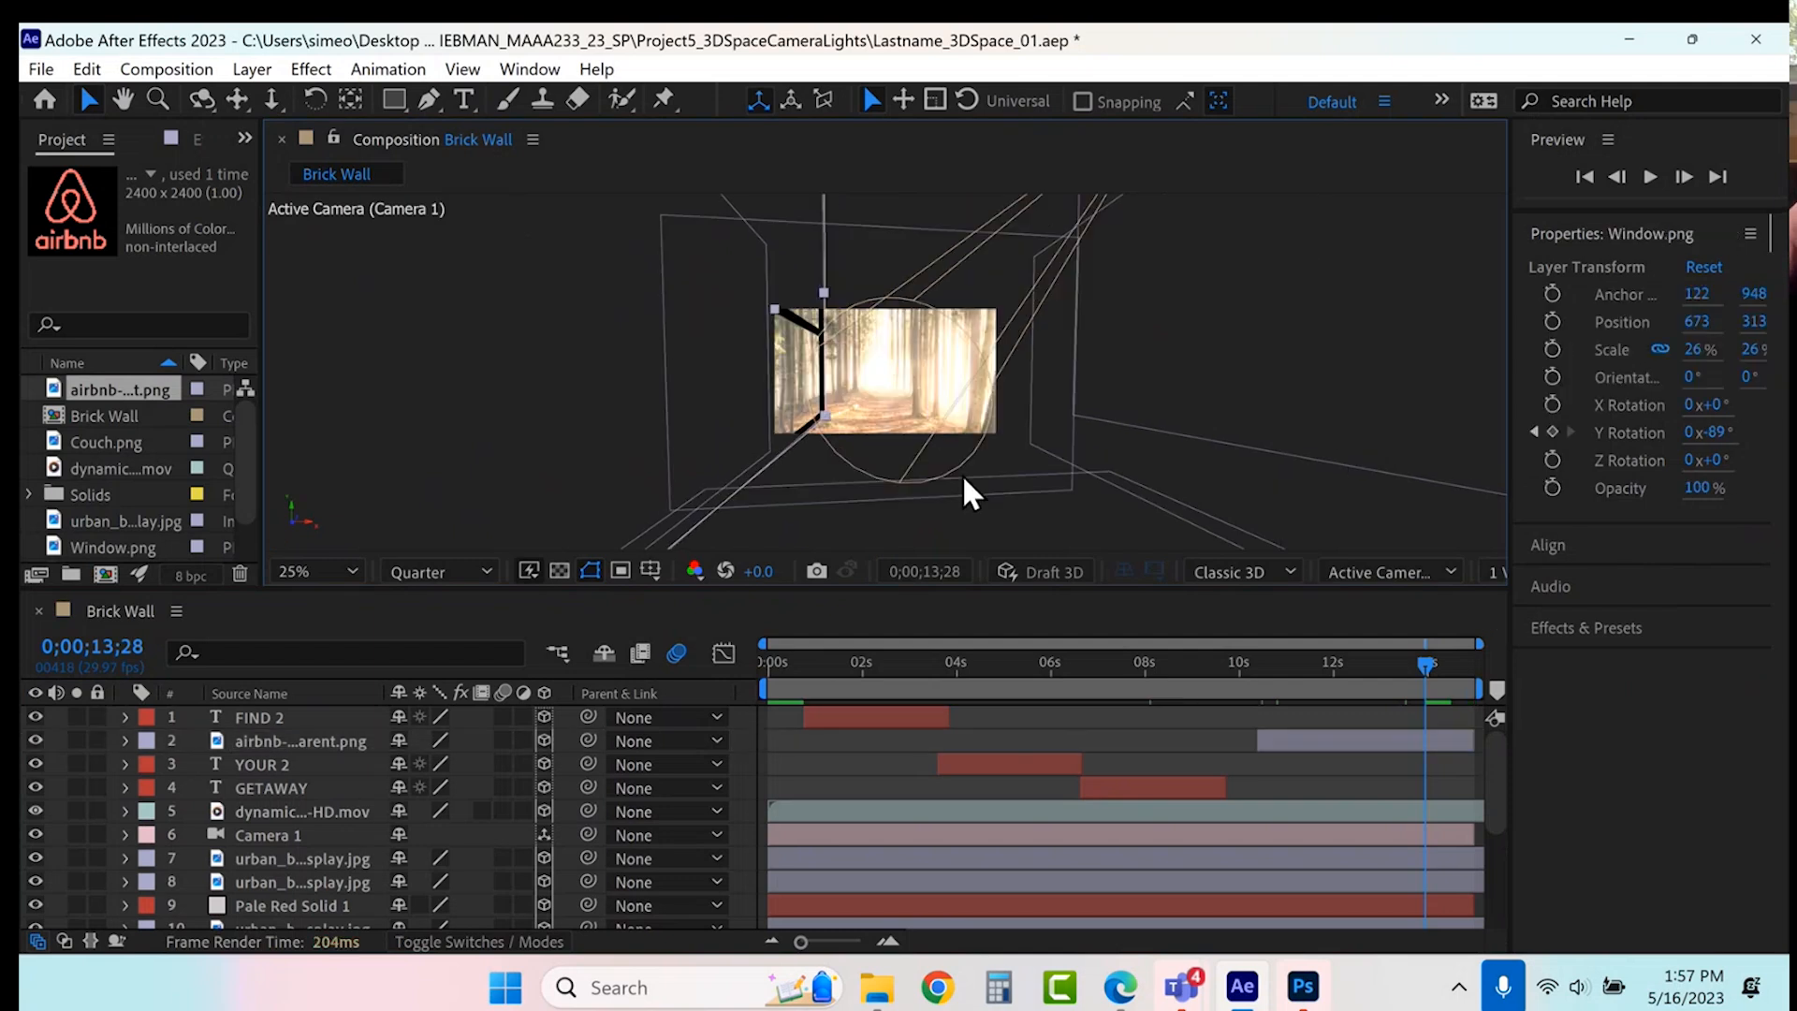
left_click(1362, 663)
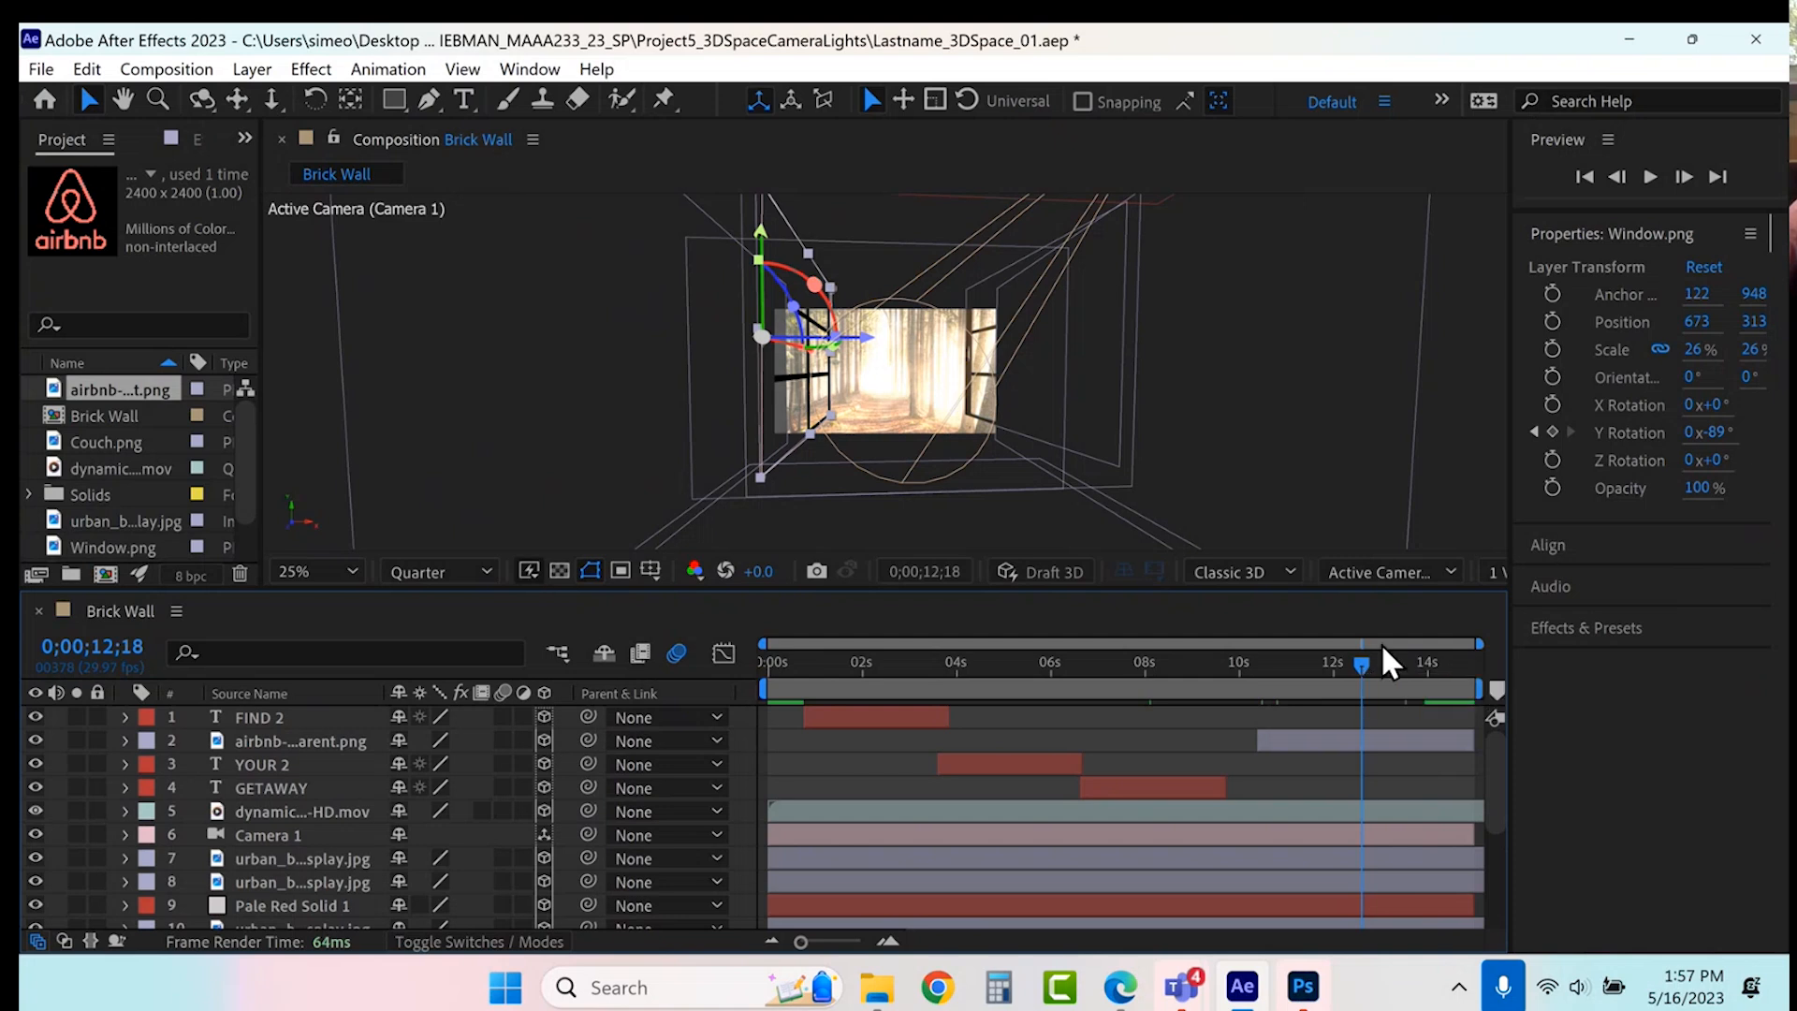
left_click(1340, 660)
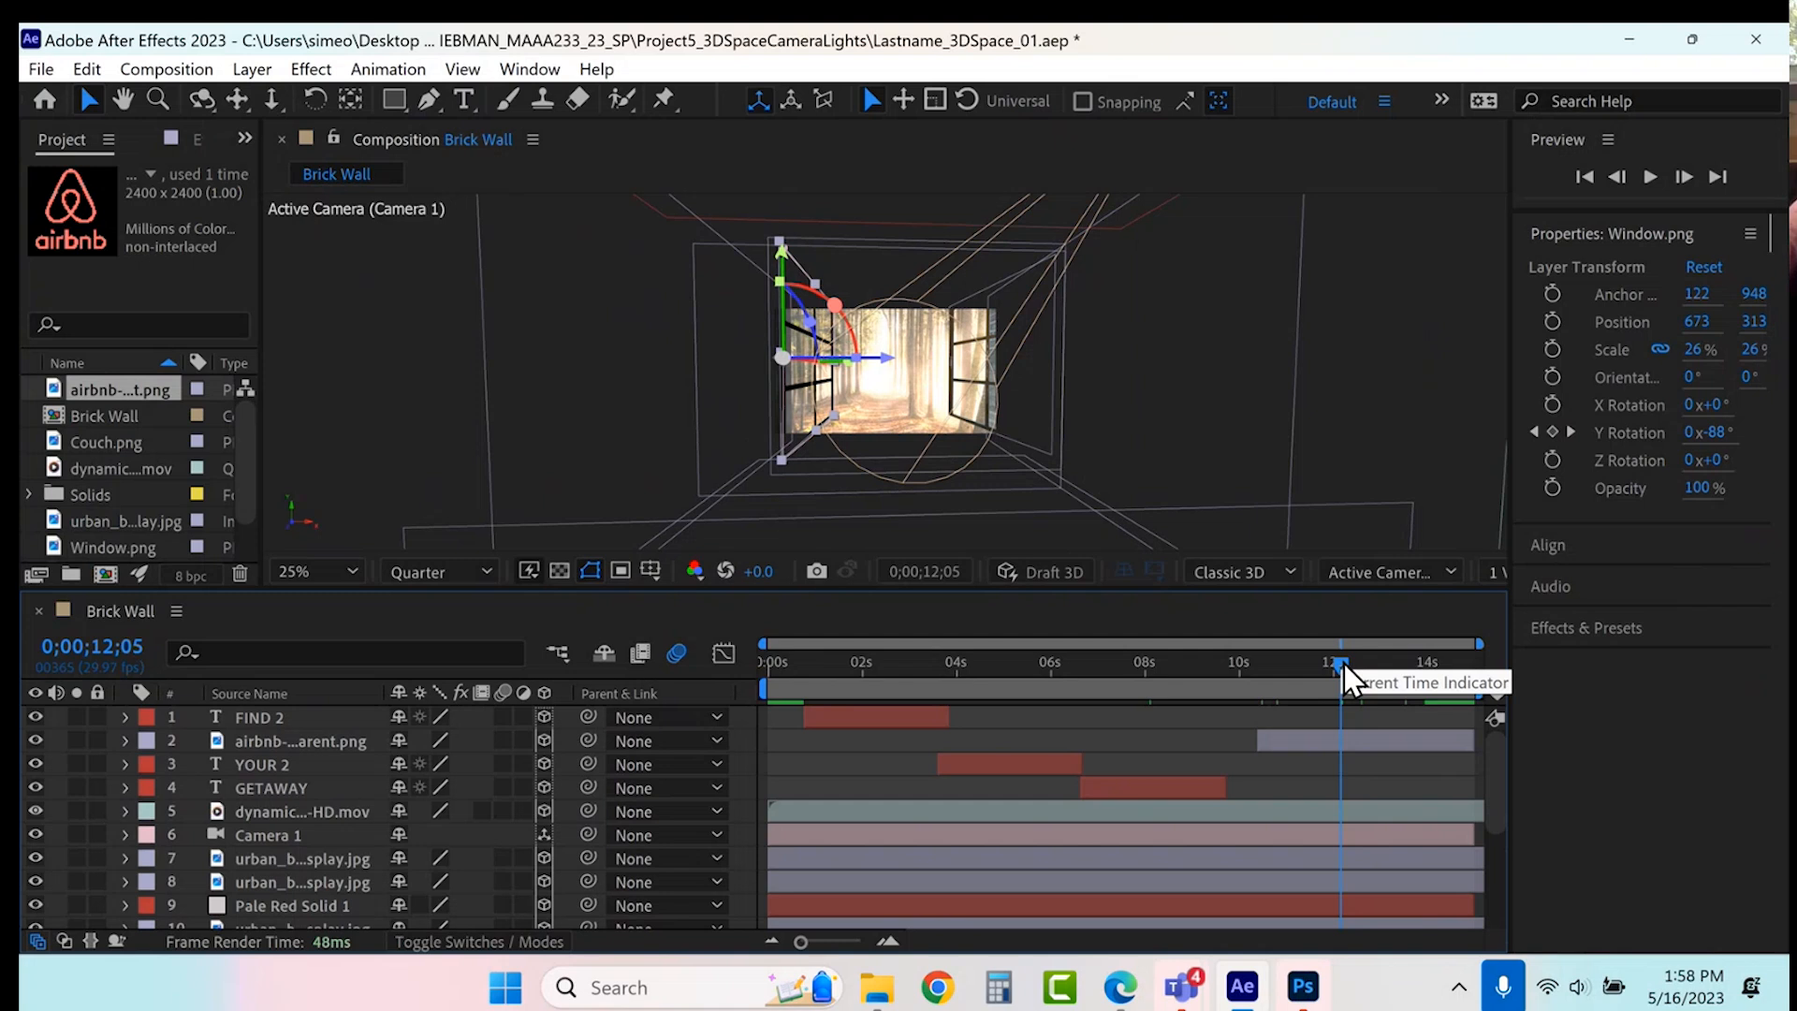
- Set the Airbnb logo layer's scale to 187%
left_click(1398, 739)
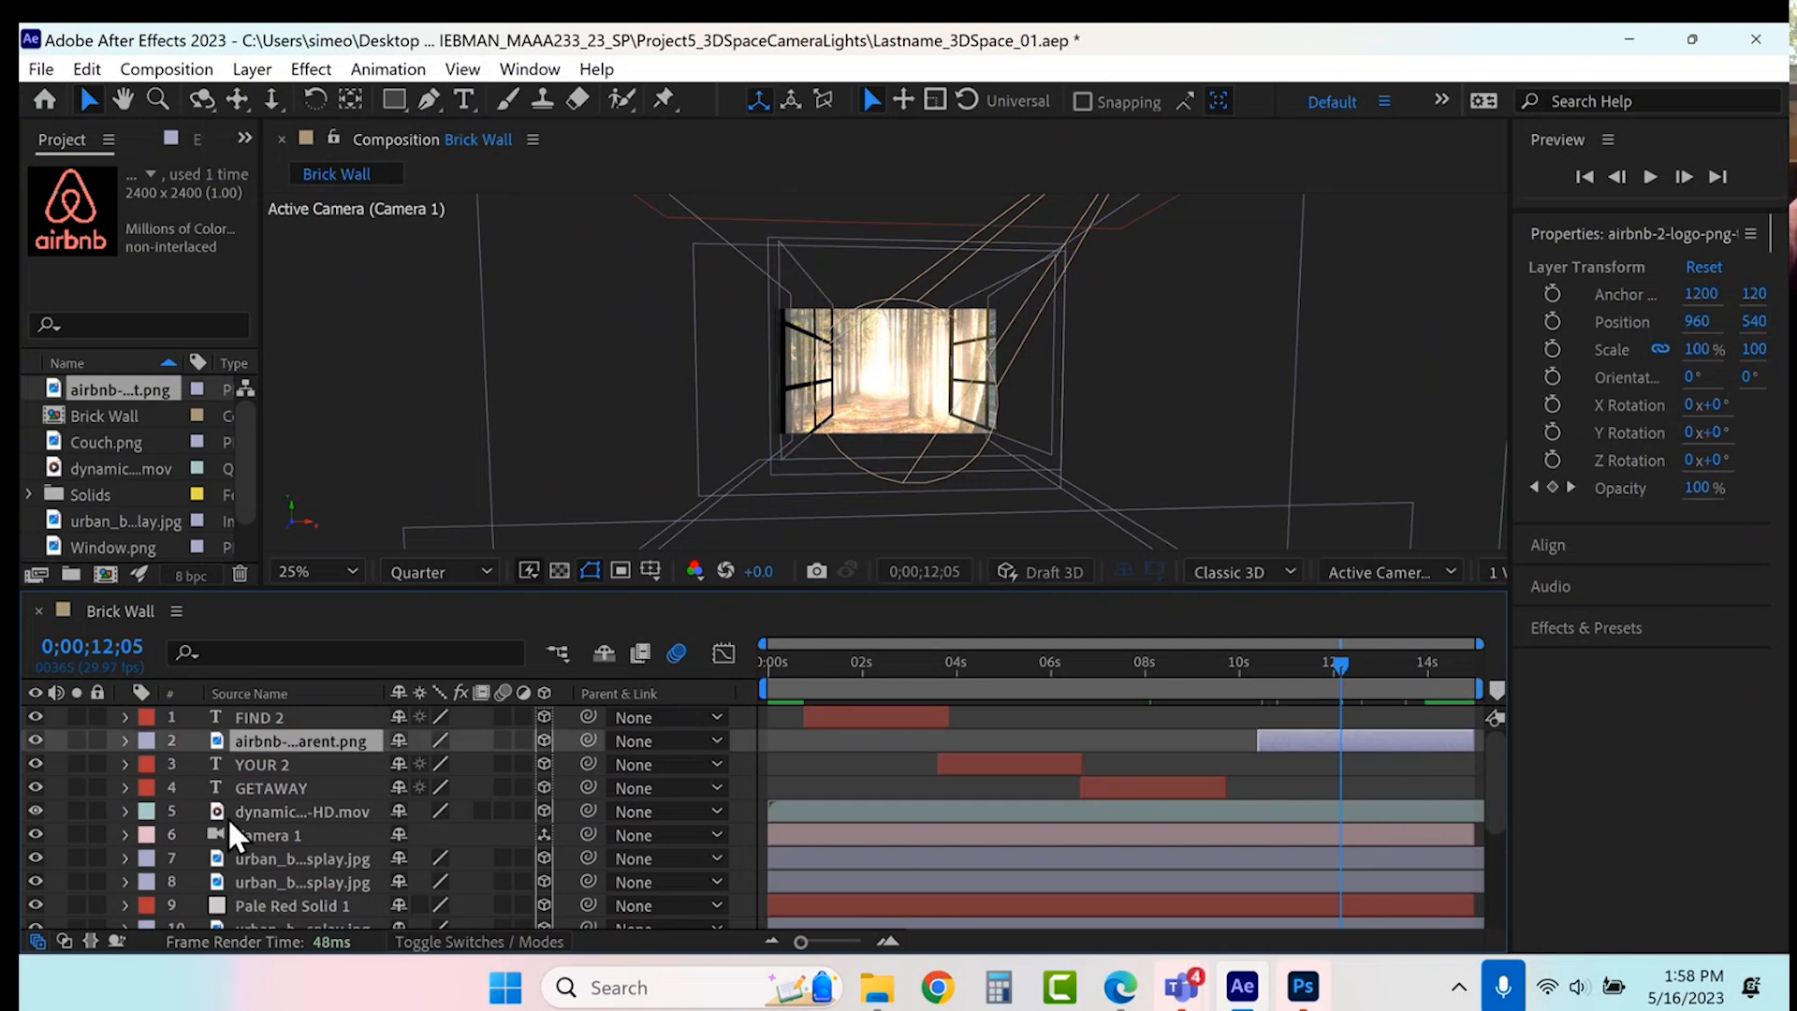
left_click(125, 740)
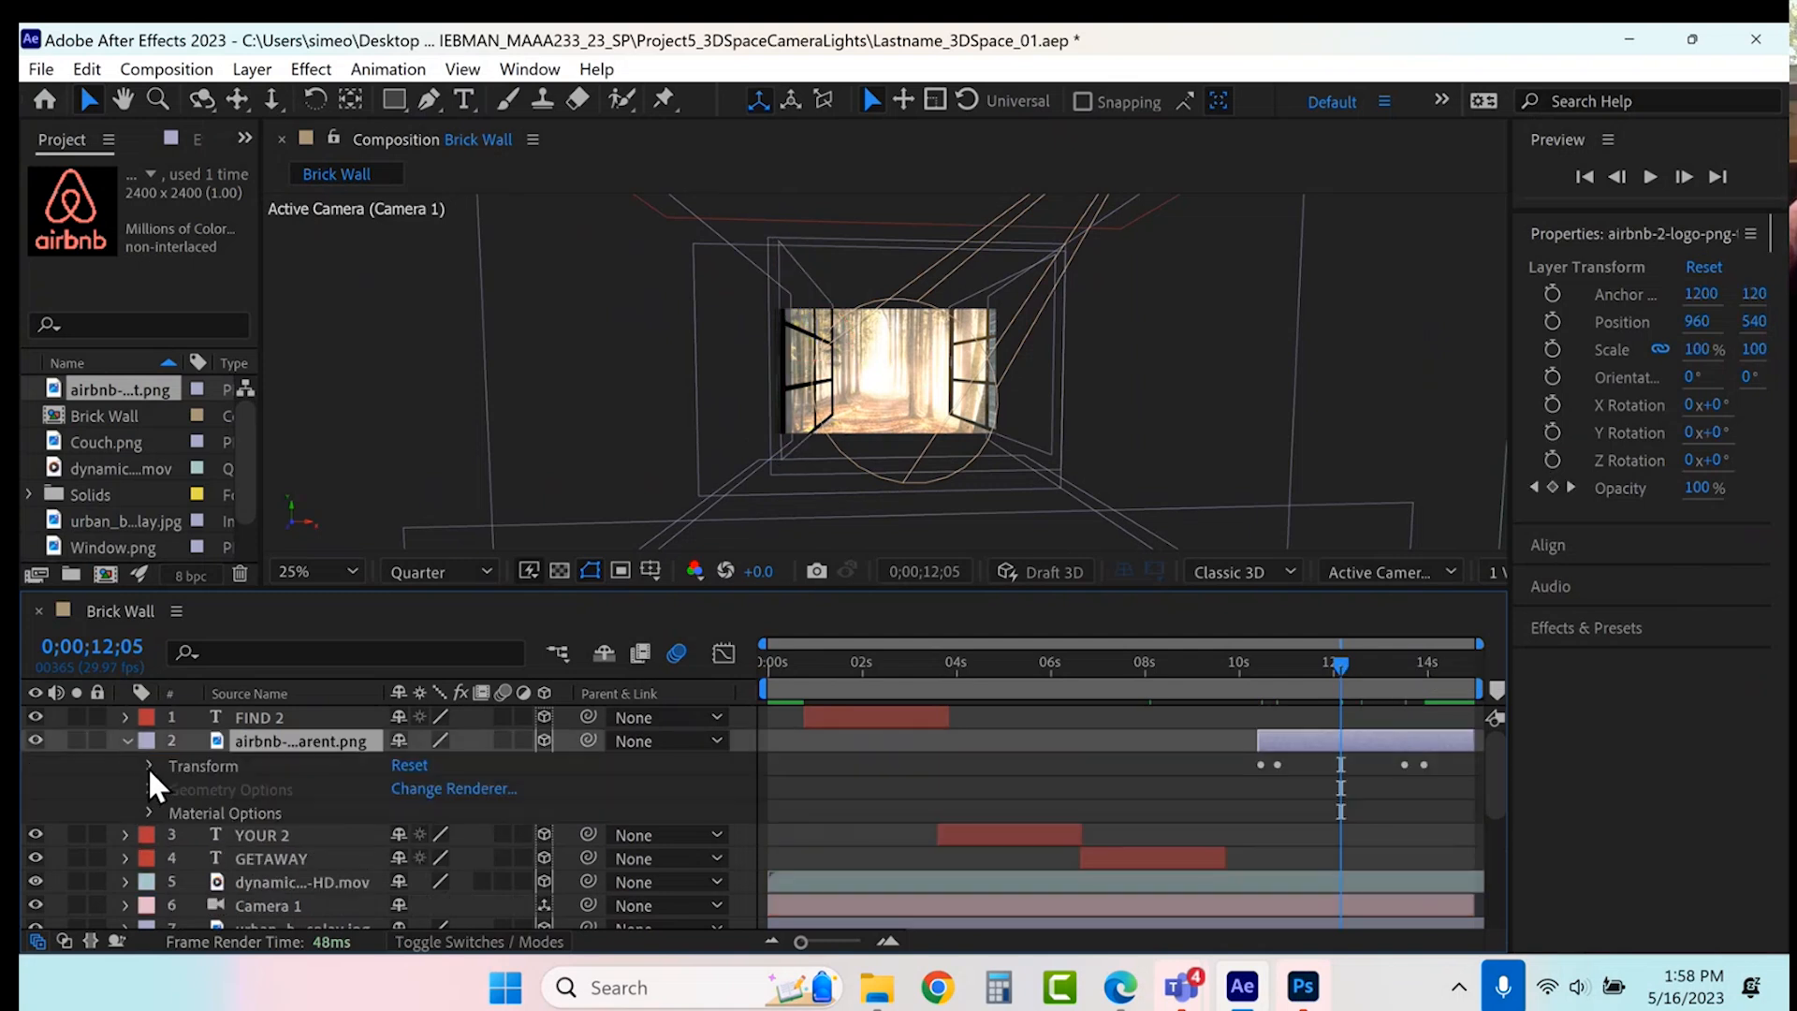
left_click(148, 765)
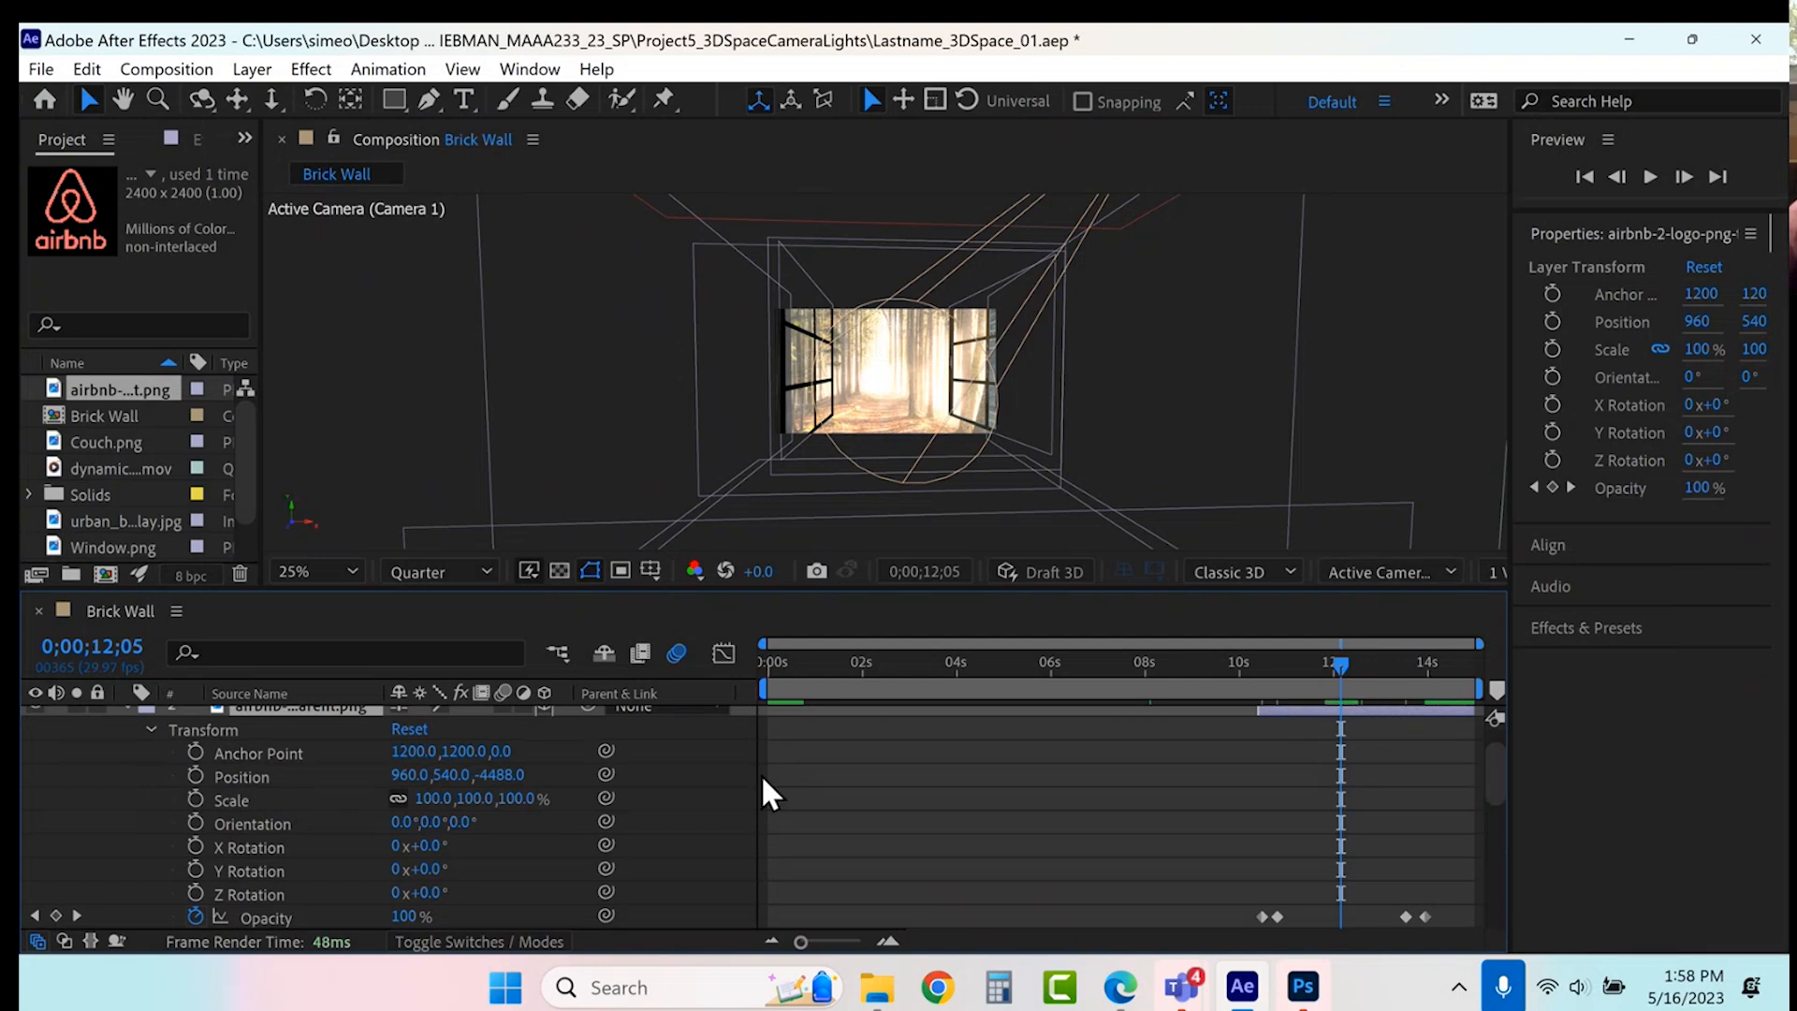
scroll(760, 777, "up", 2)
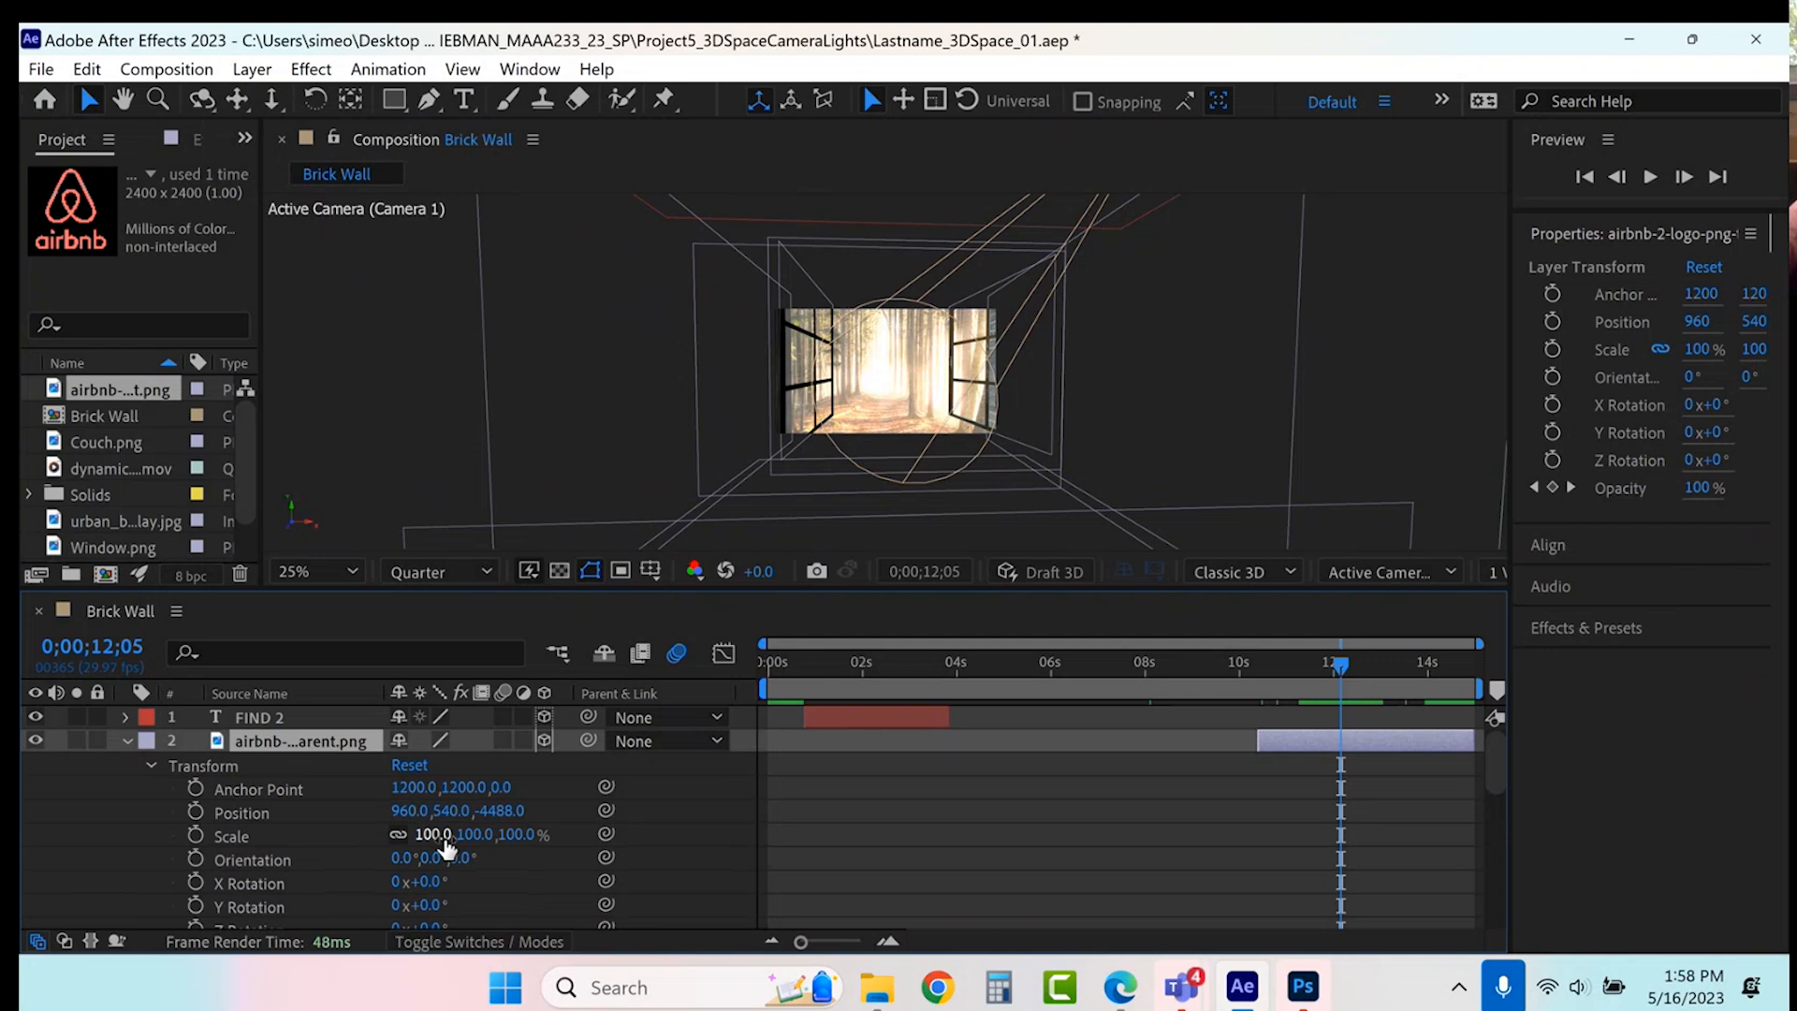
left_click_drag(433, 834, 544, 833)
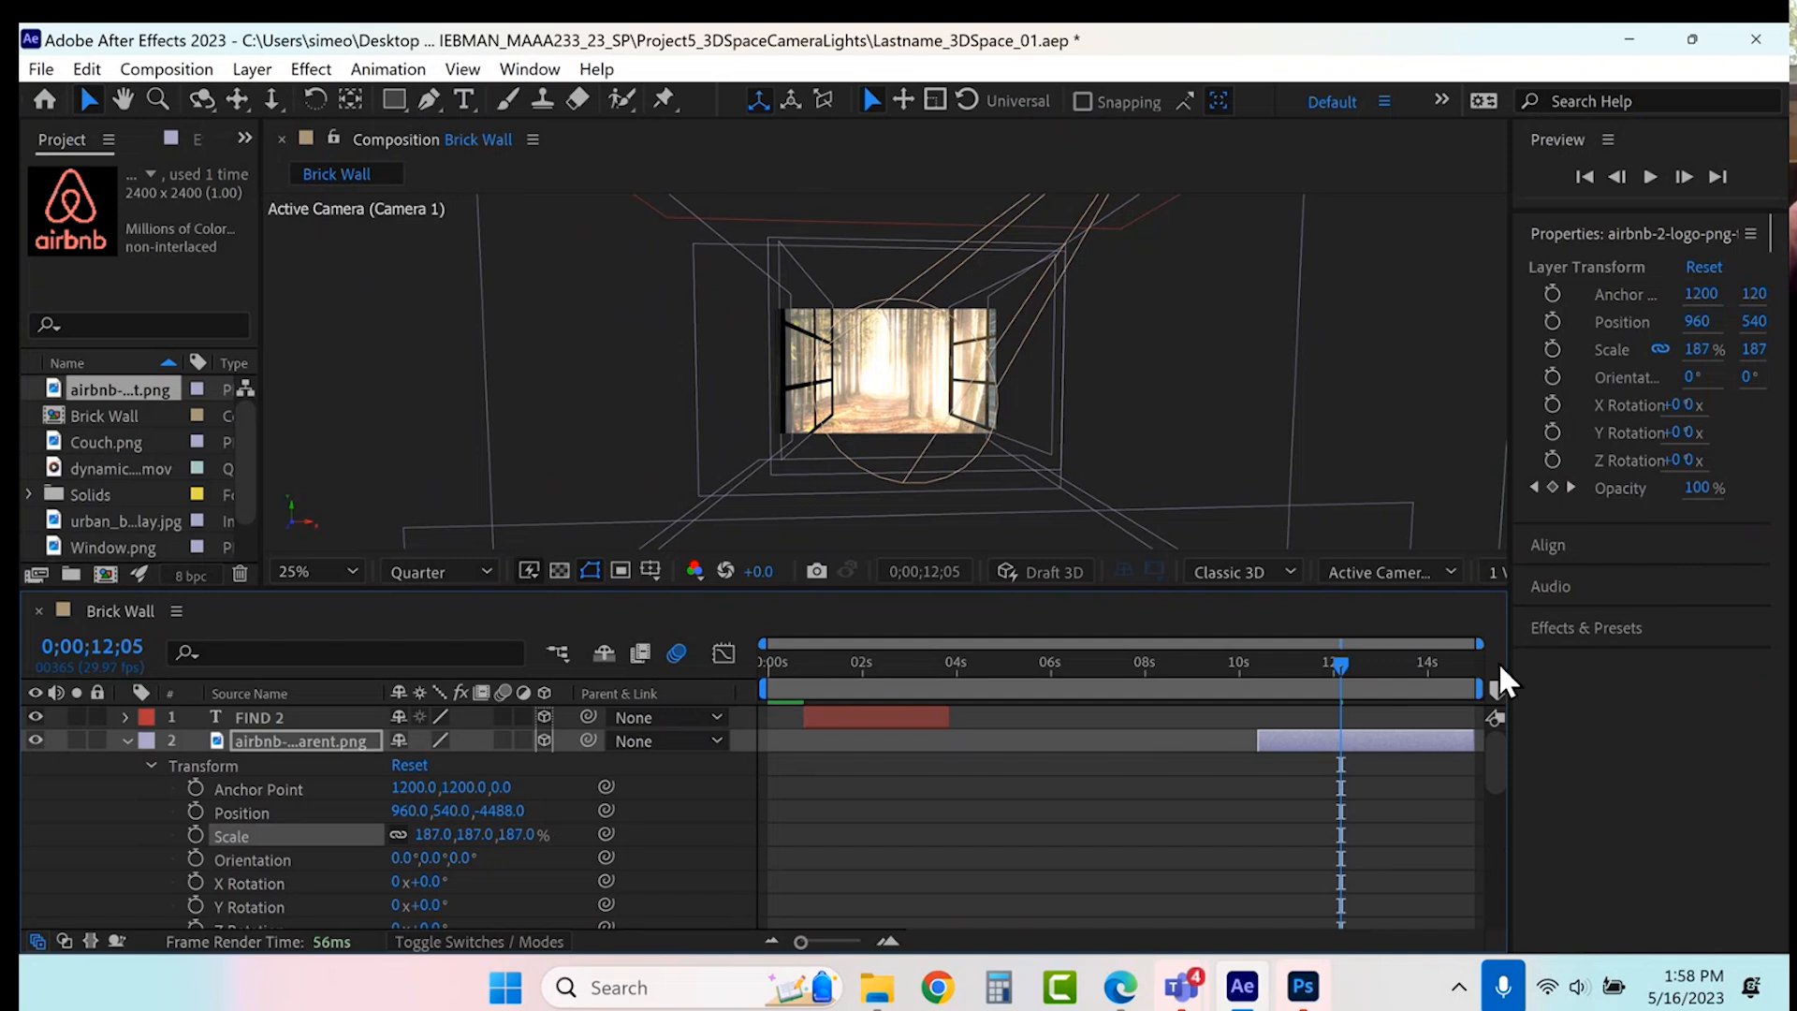
- Return to the two-view layout, move the Airbnb logo to Z position 2568 and set its scale to 65%
left_click(1497, 575)
left_click(1512, 632)
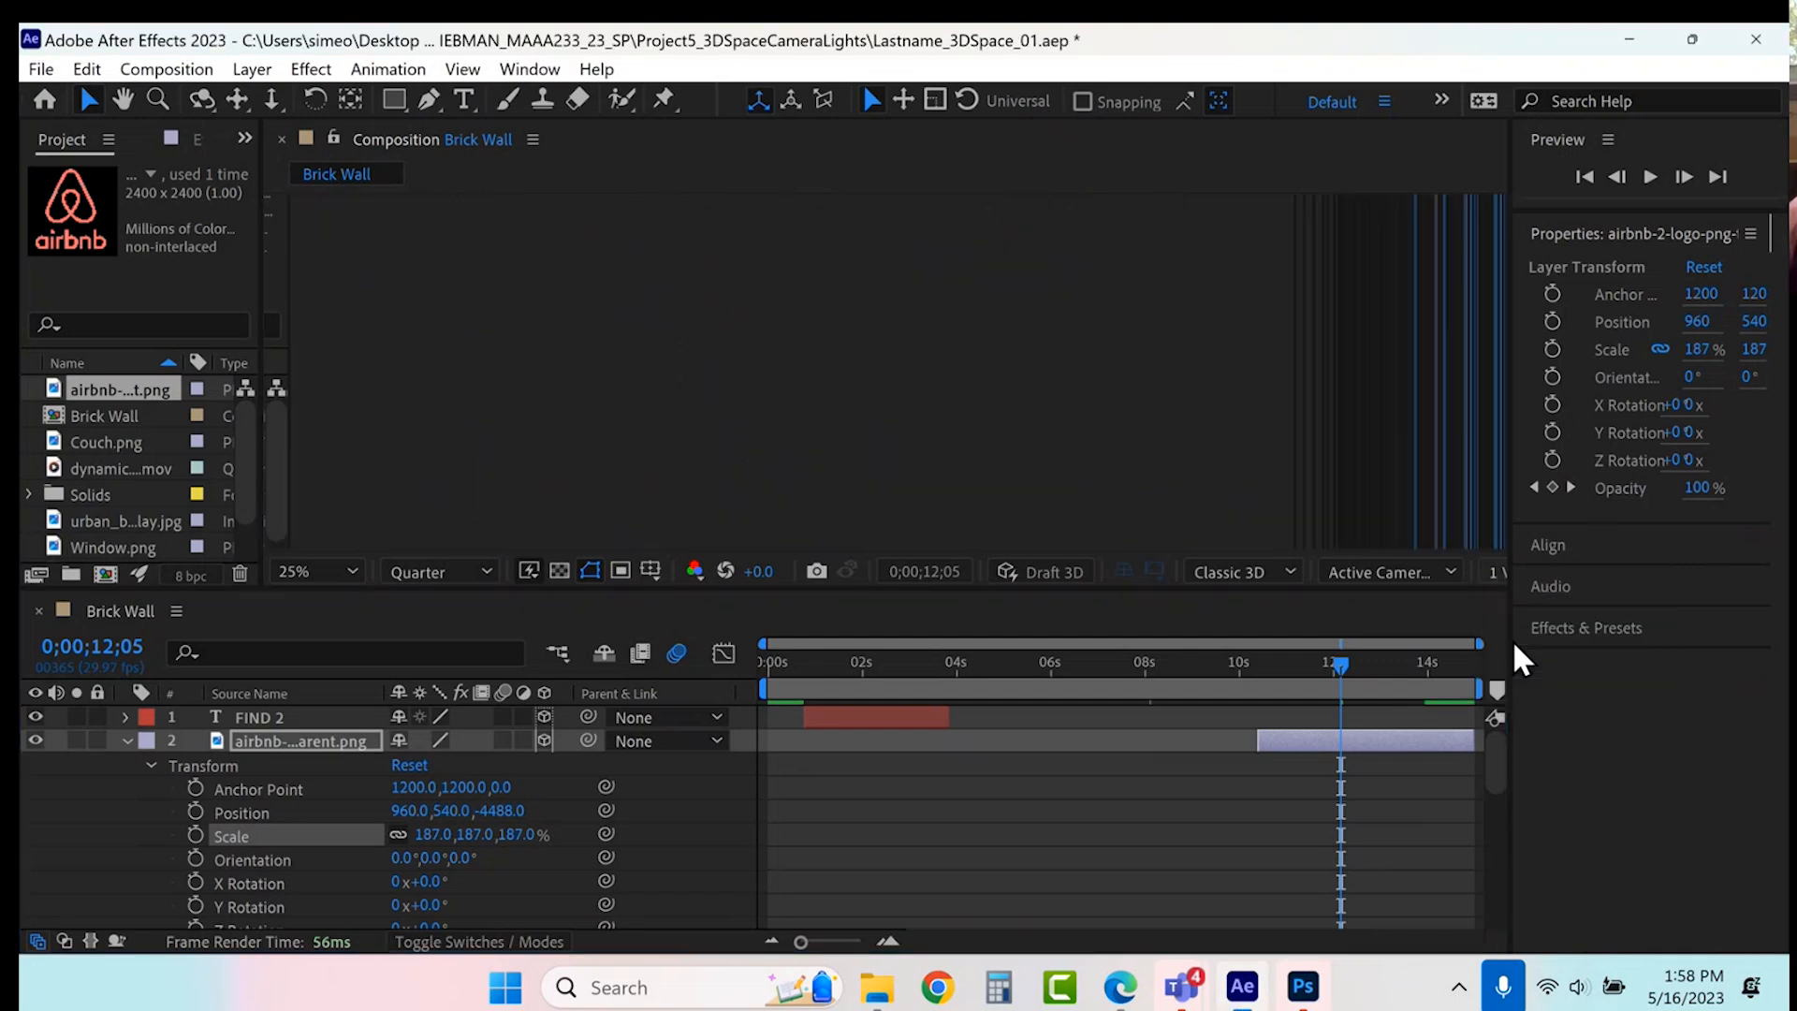
left_click(1299, 738)
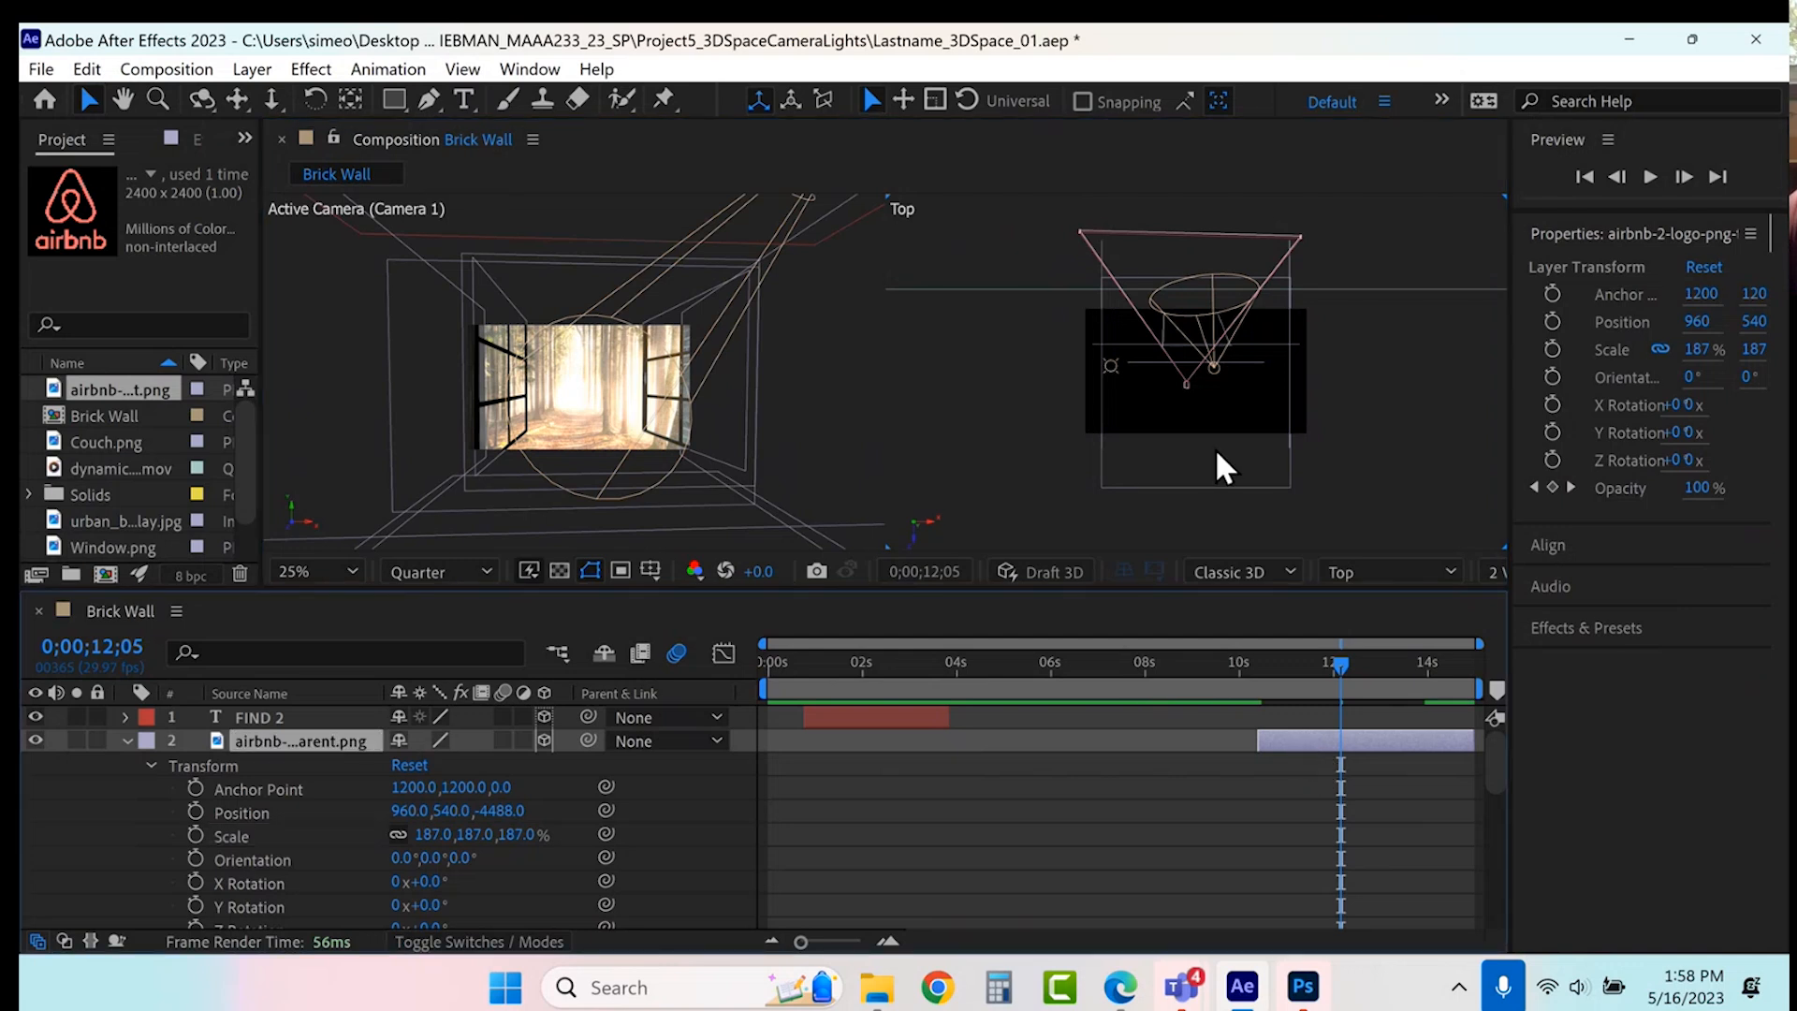
scroll(1211, 441, "down", 3)
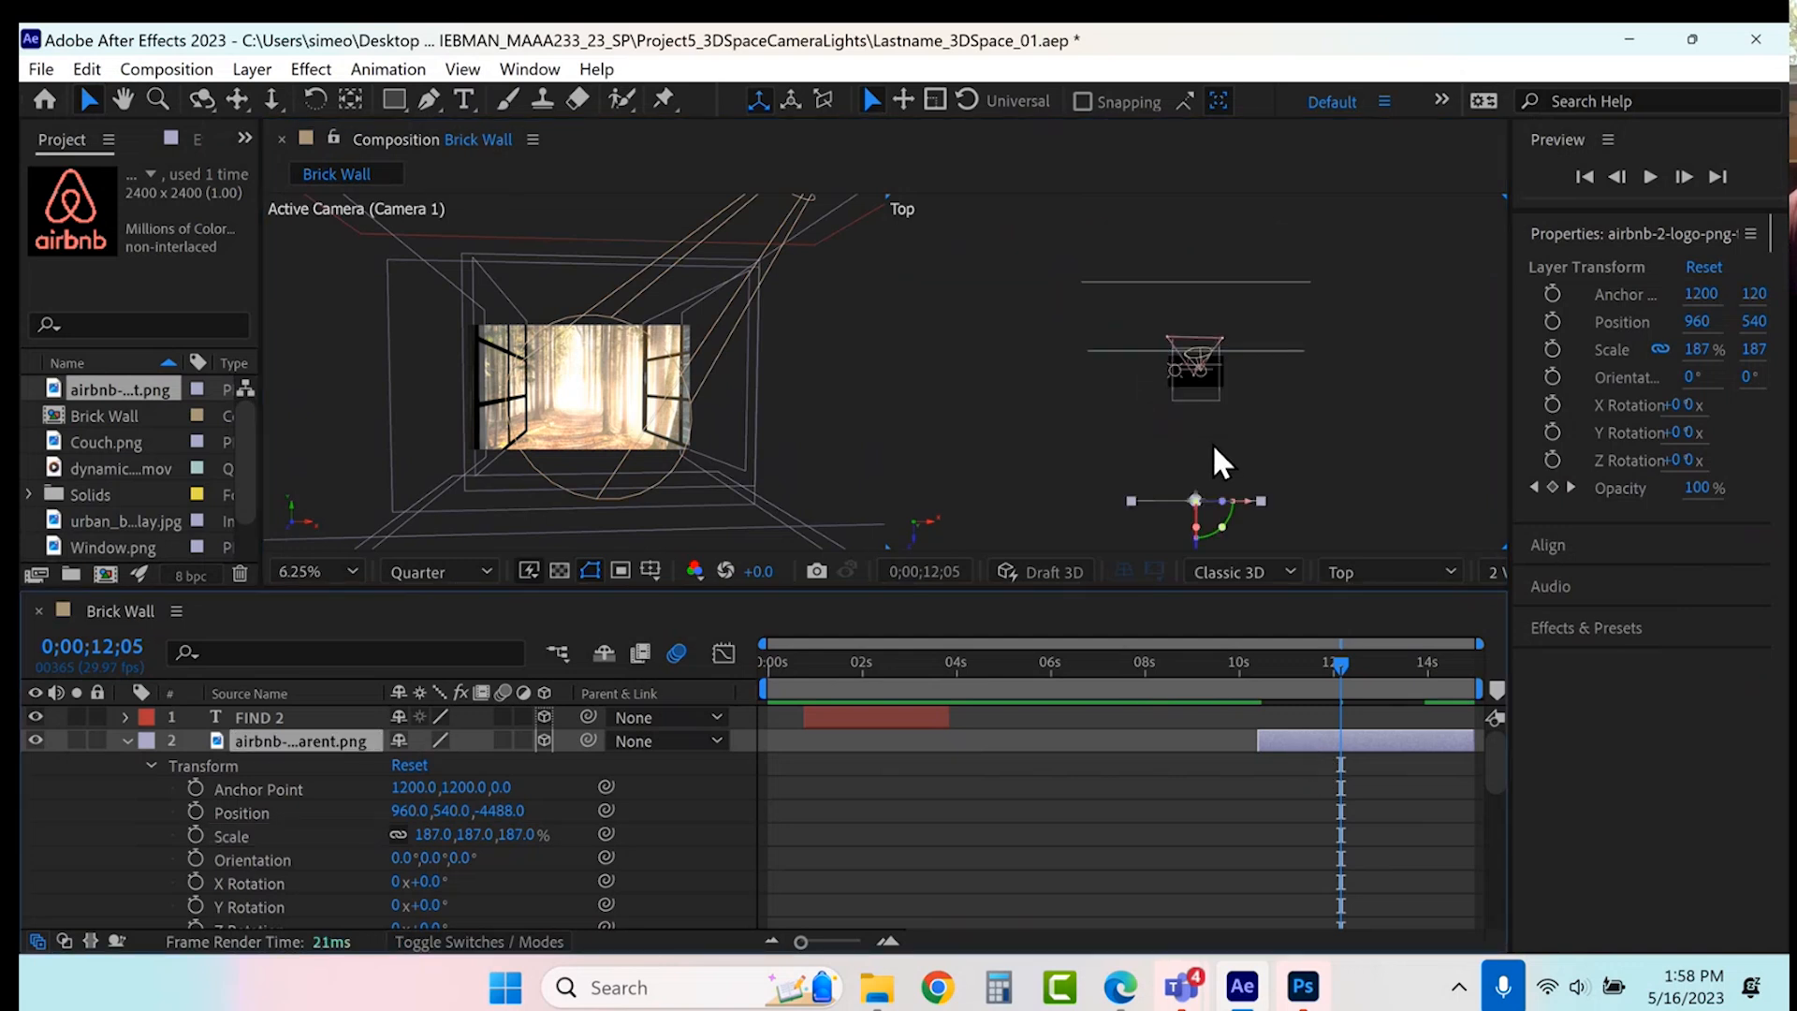
scroll(1211, 444, "up", 4)
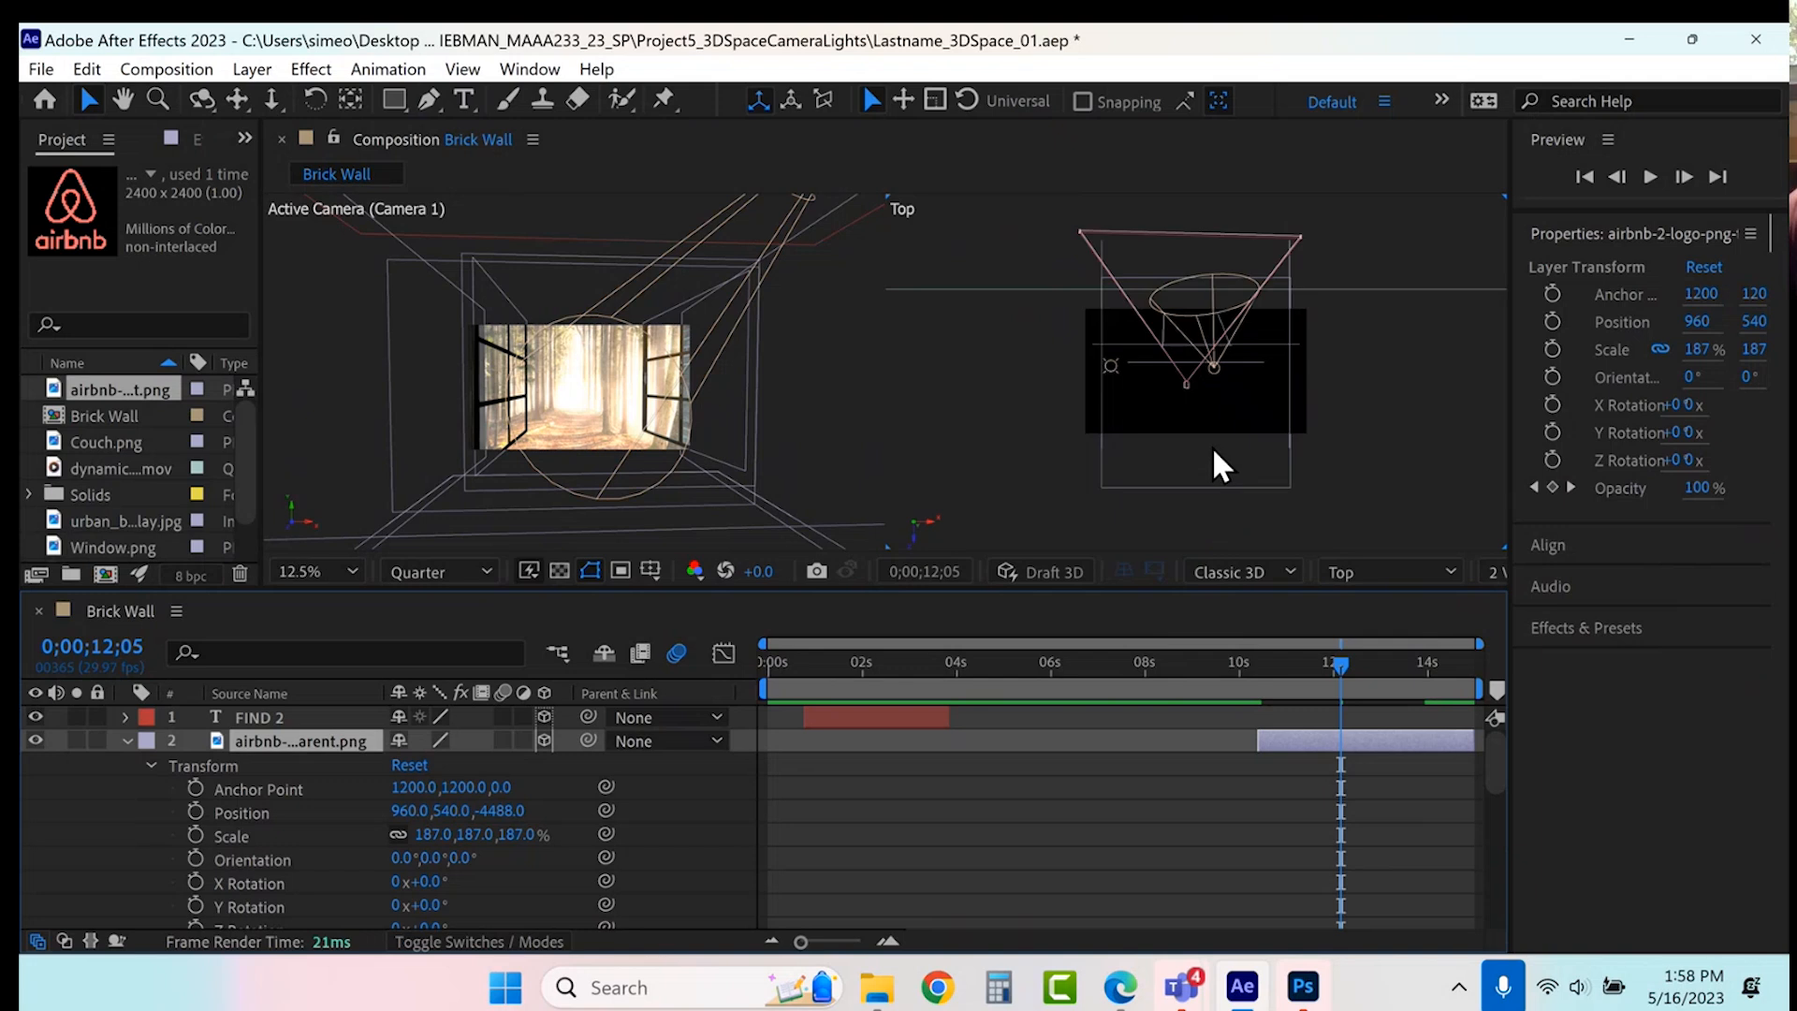
scroll(1211, 447, "down", 4)
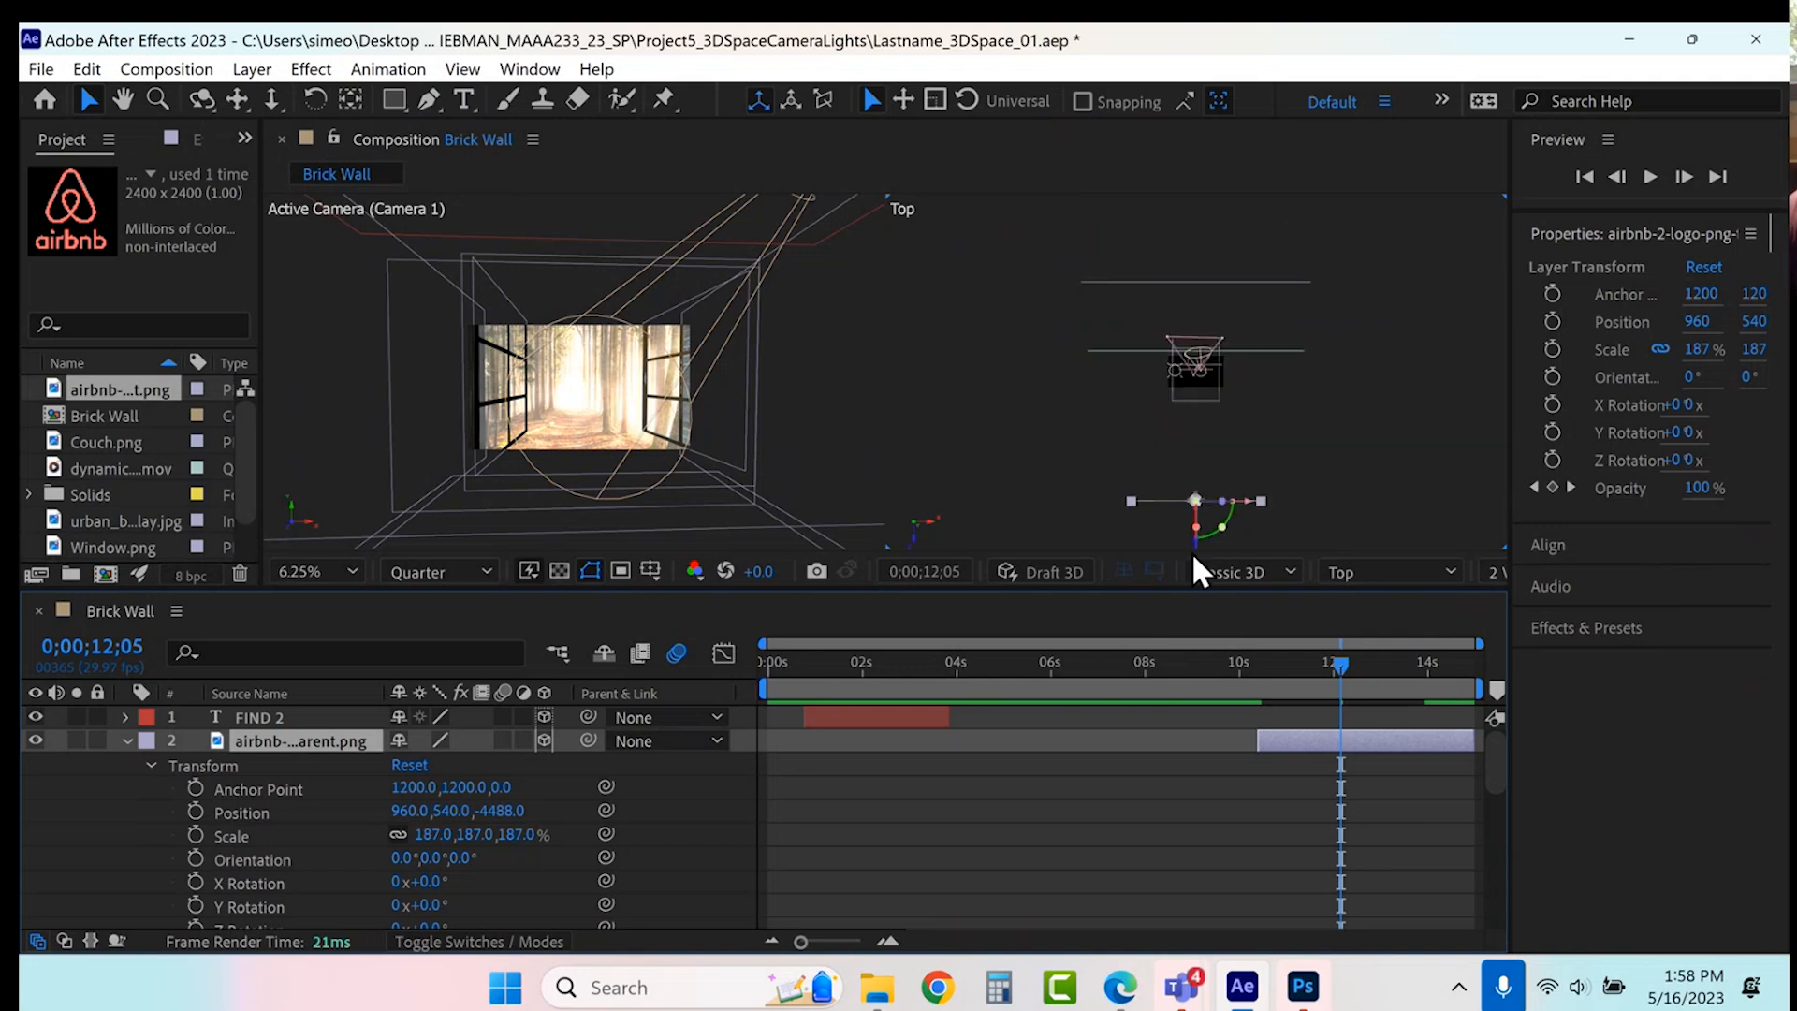
left_click_drag(1198, 549, 1197, 350)
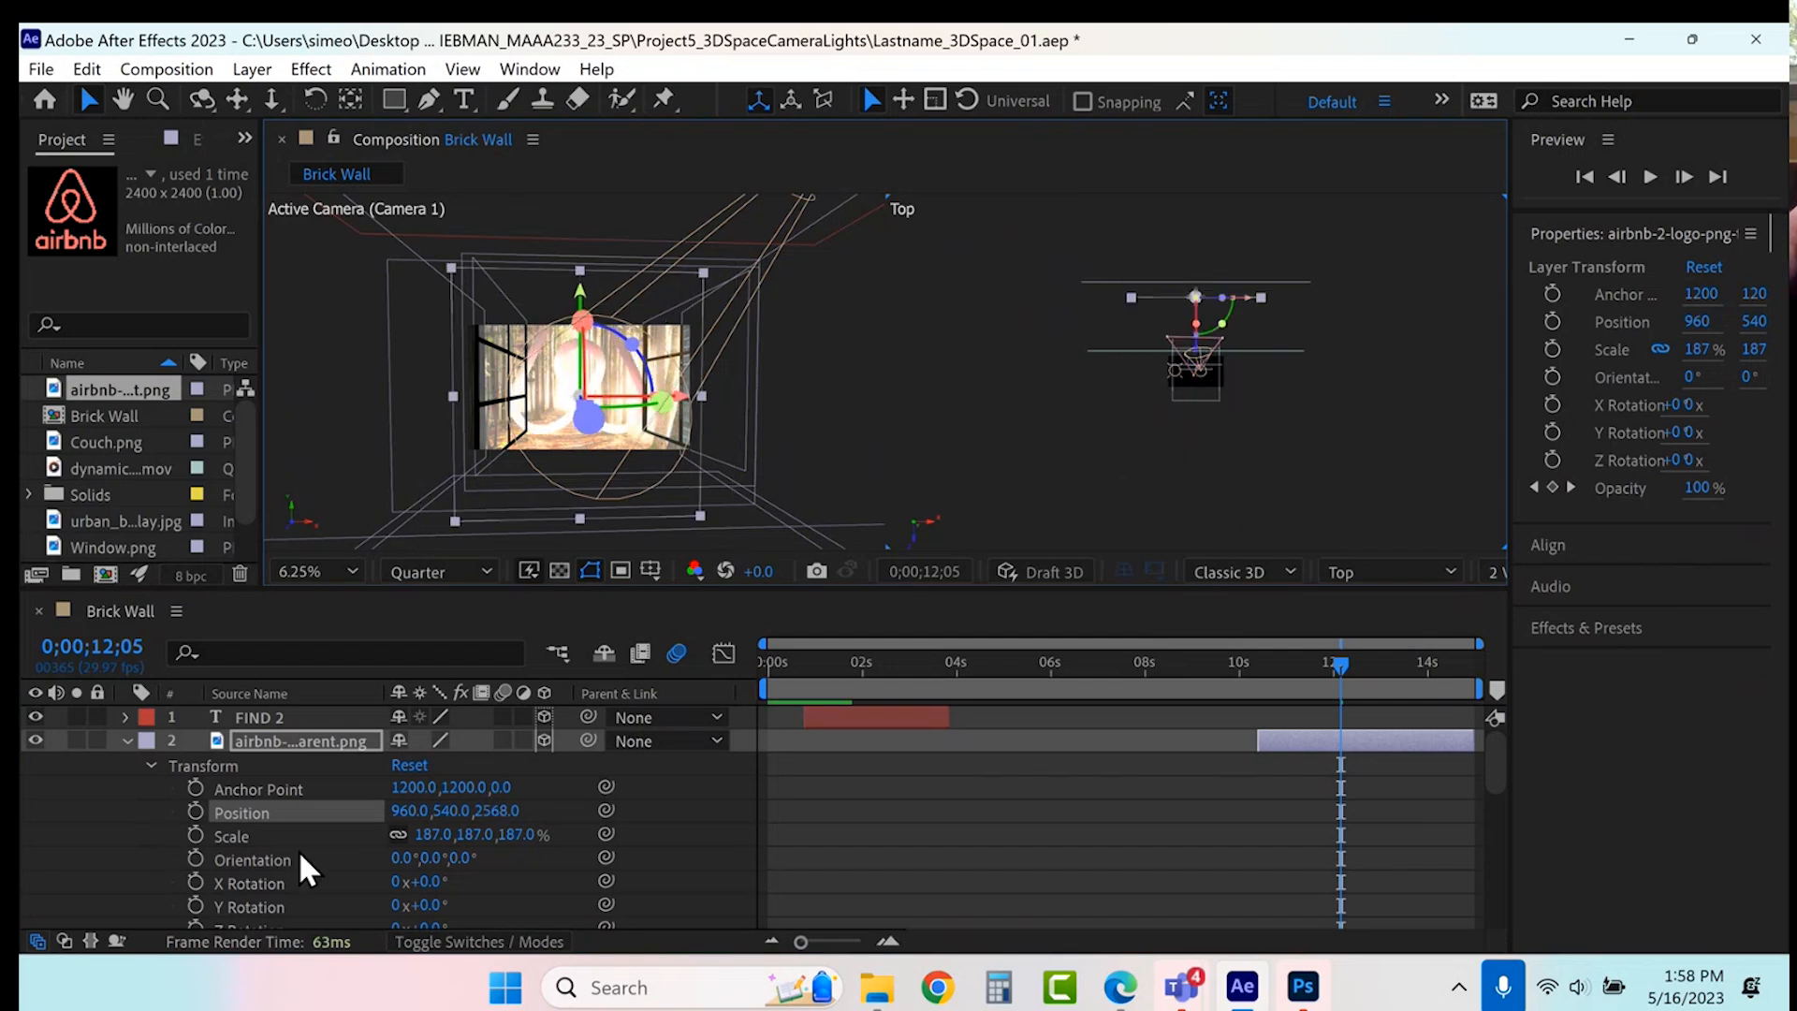
left_click_drag(418, 833, 282, 859)
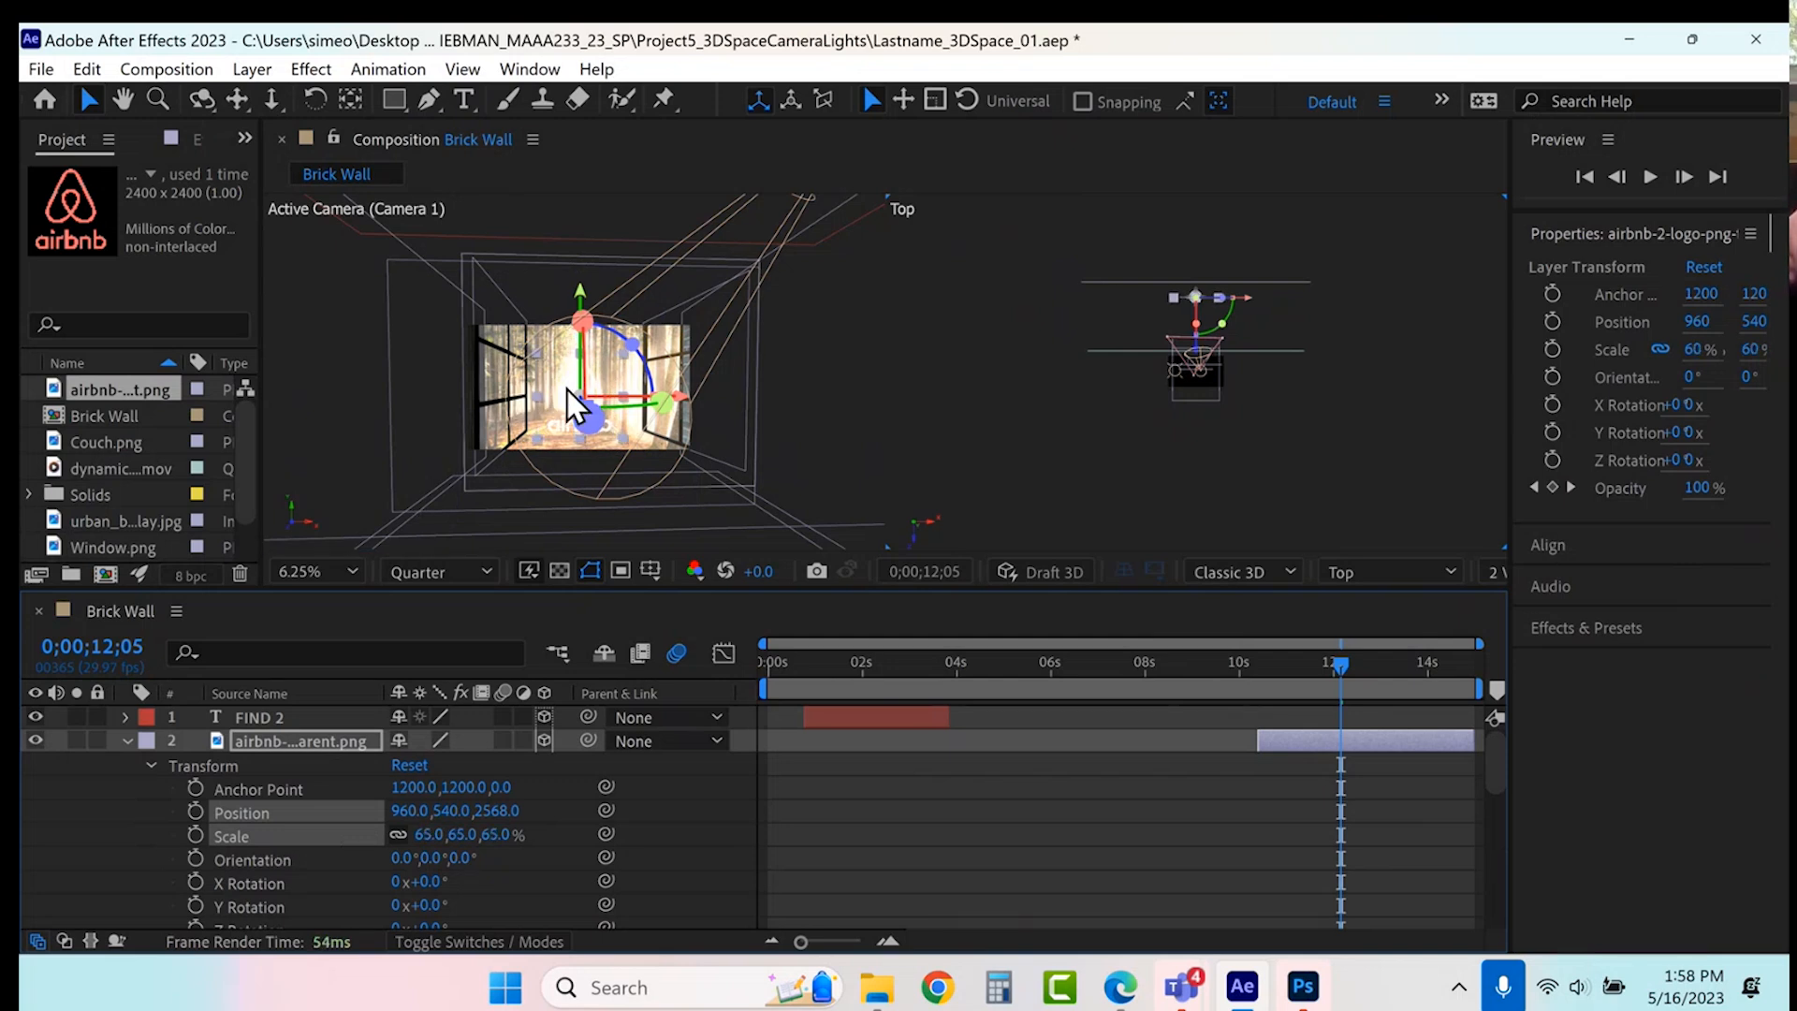
- Turn off Accepts Lights in the Airbnb logo's material options
scroll(178, 843, "down", 3)
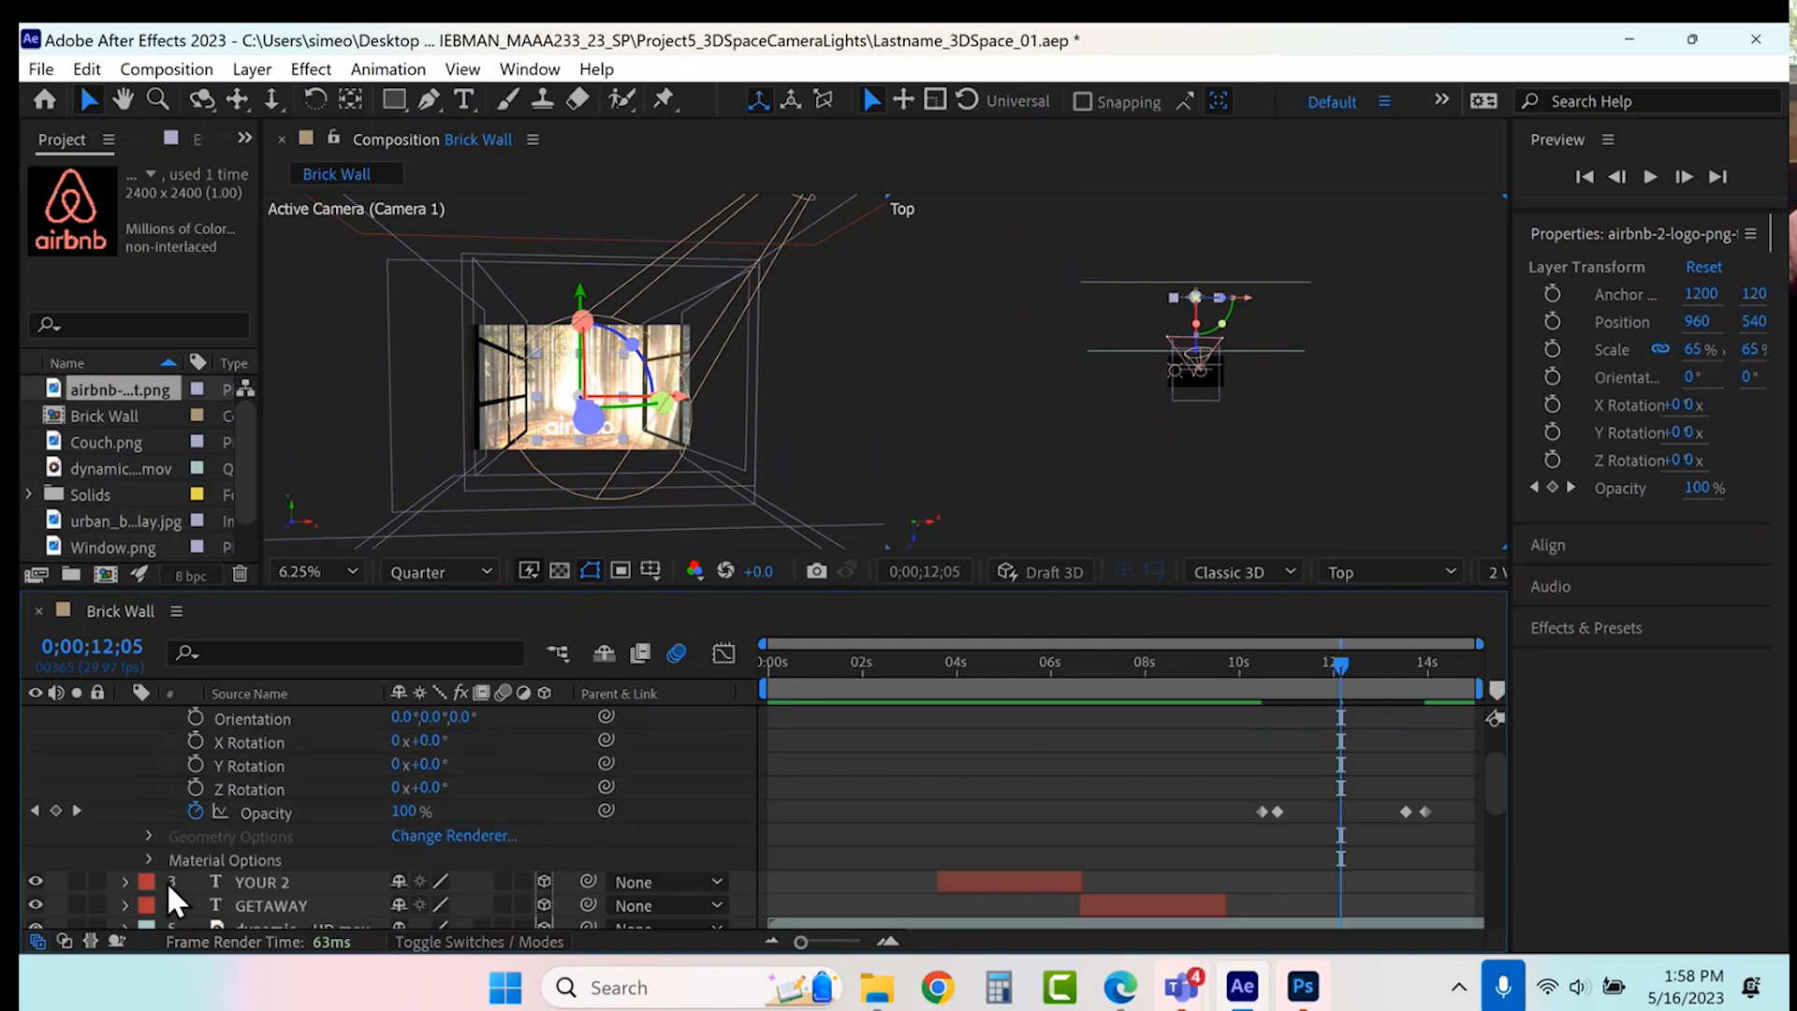
scroll(166, 880, "down", 3)
scroll(170, 867, "up", 2)
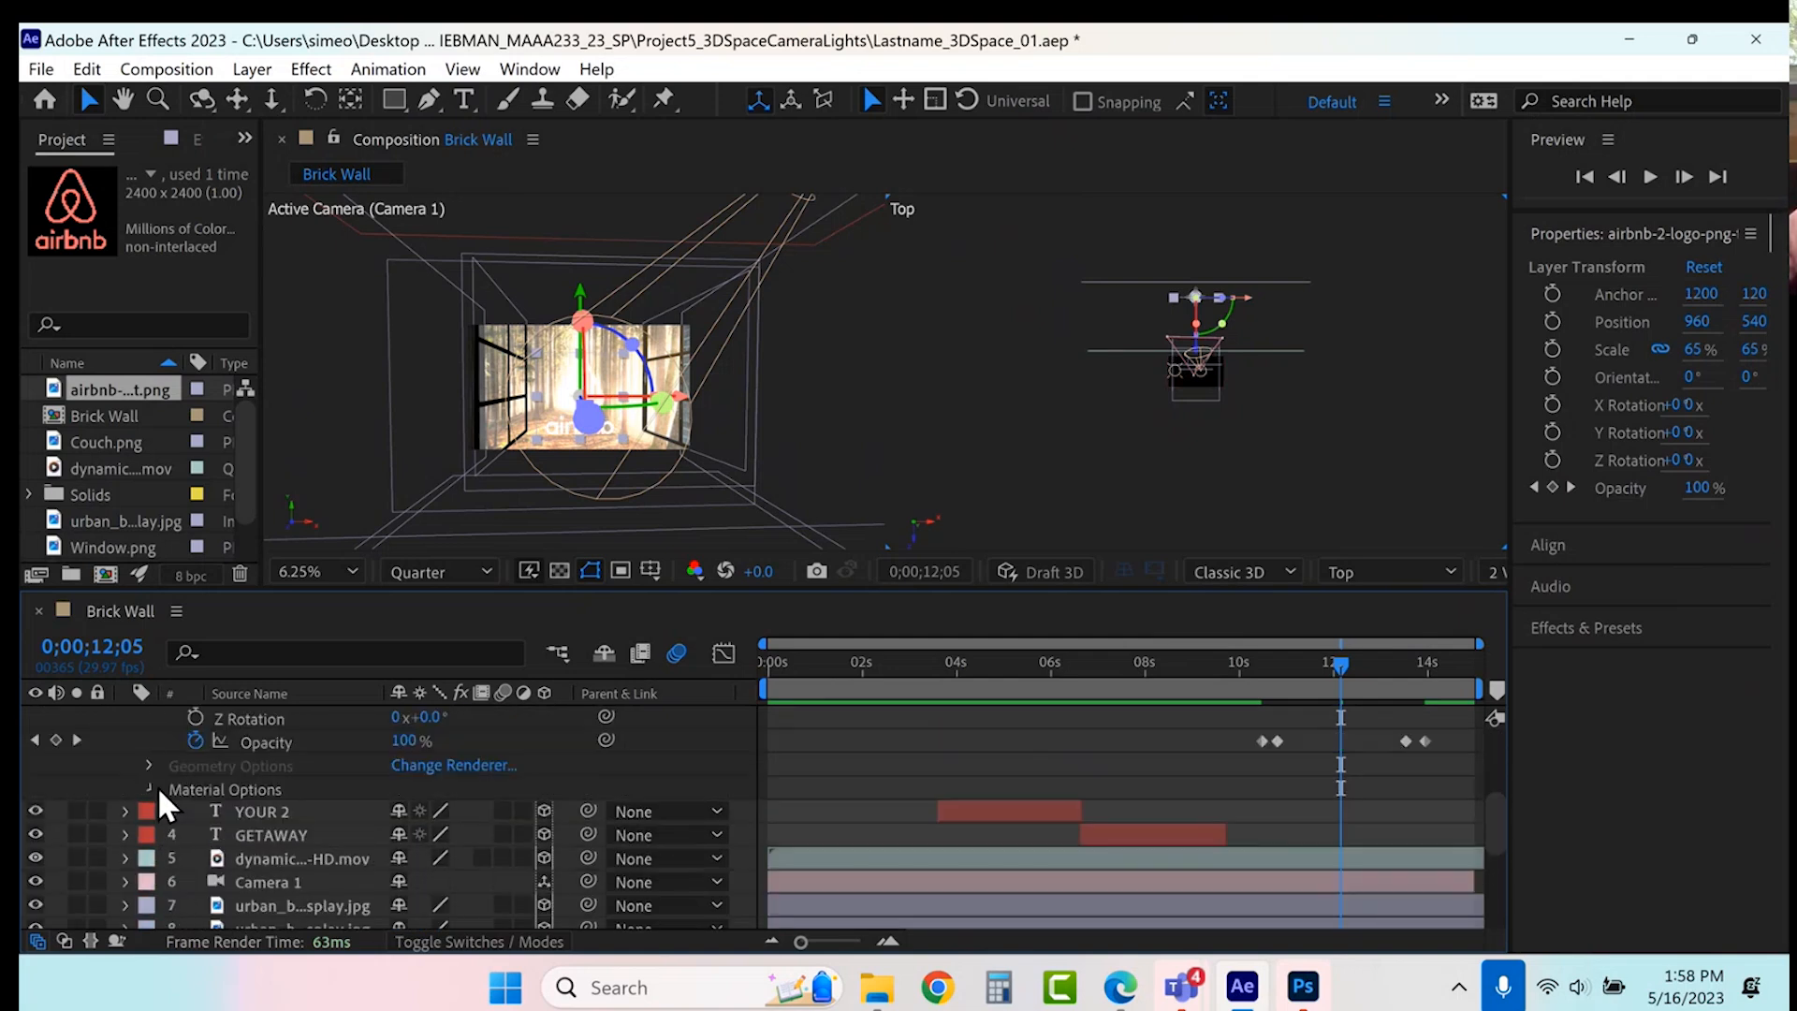
left_click(152, 790)
left_click(402, 812)
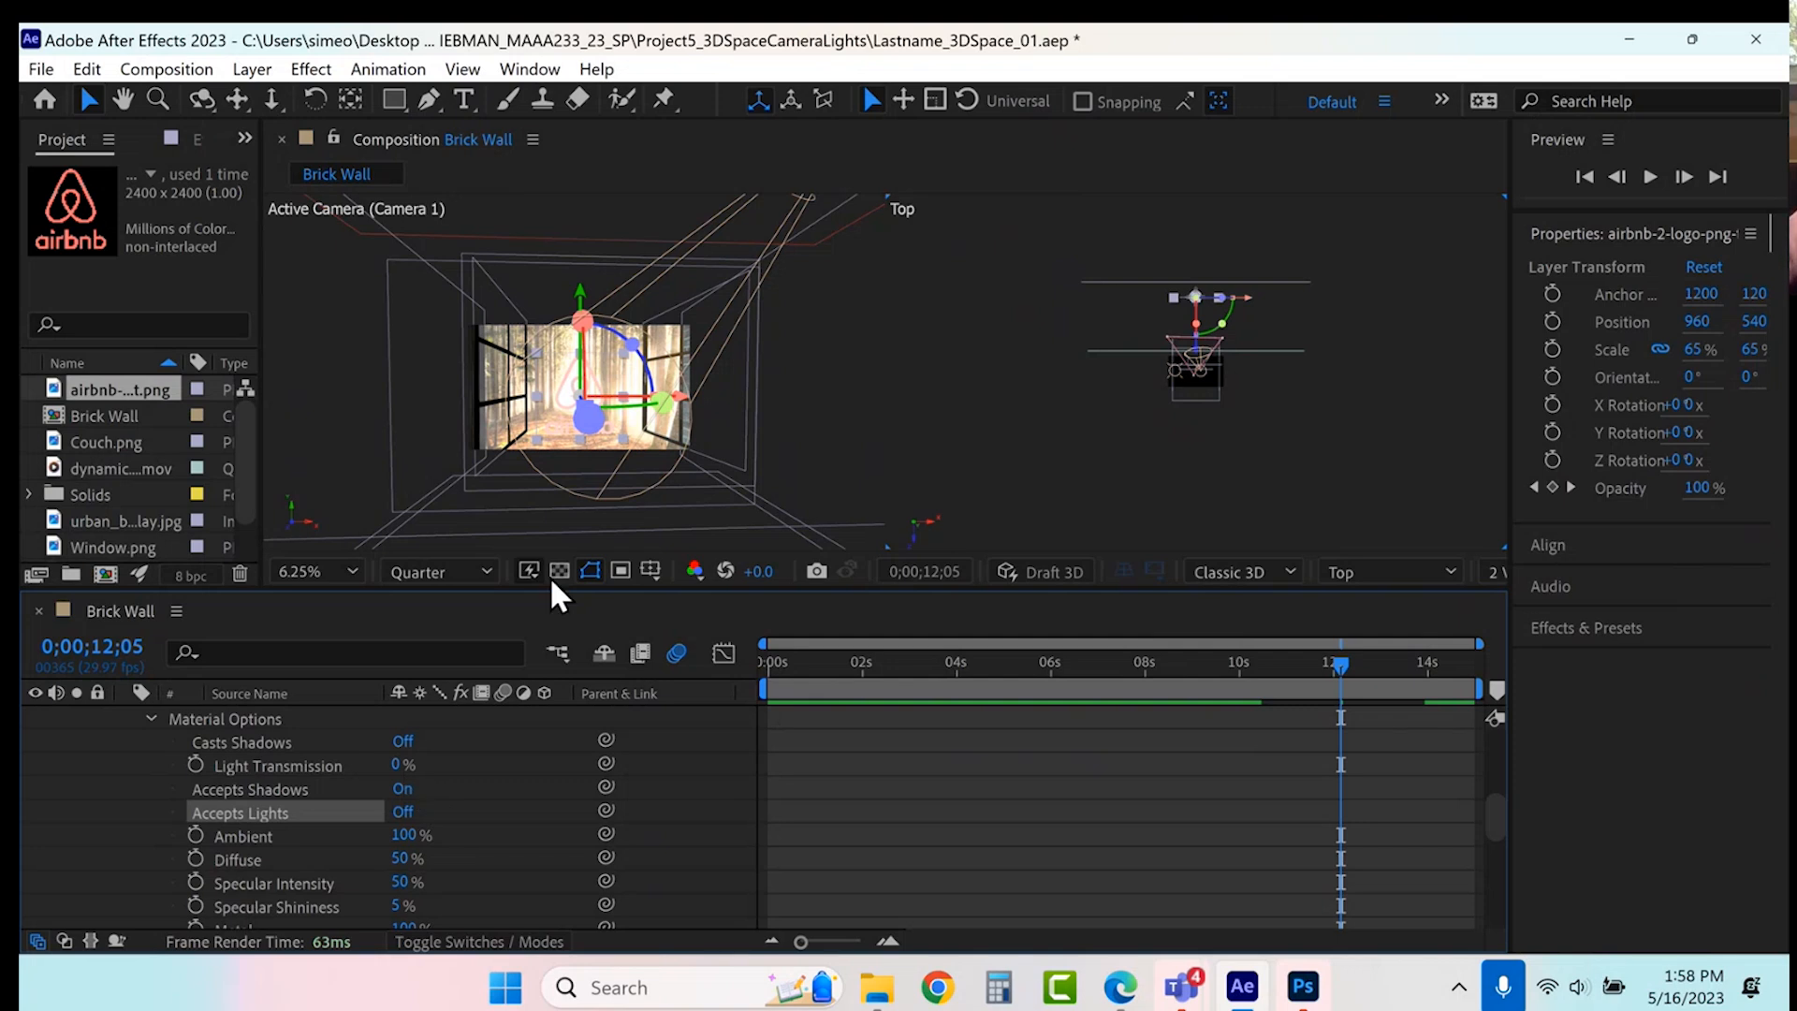
- Try a light transmission of 100% on the Airbnb logo and lower it again
left_click_drag(397, 764, 568, 742)
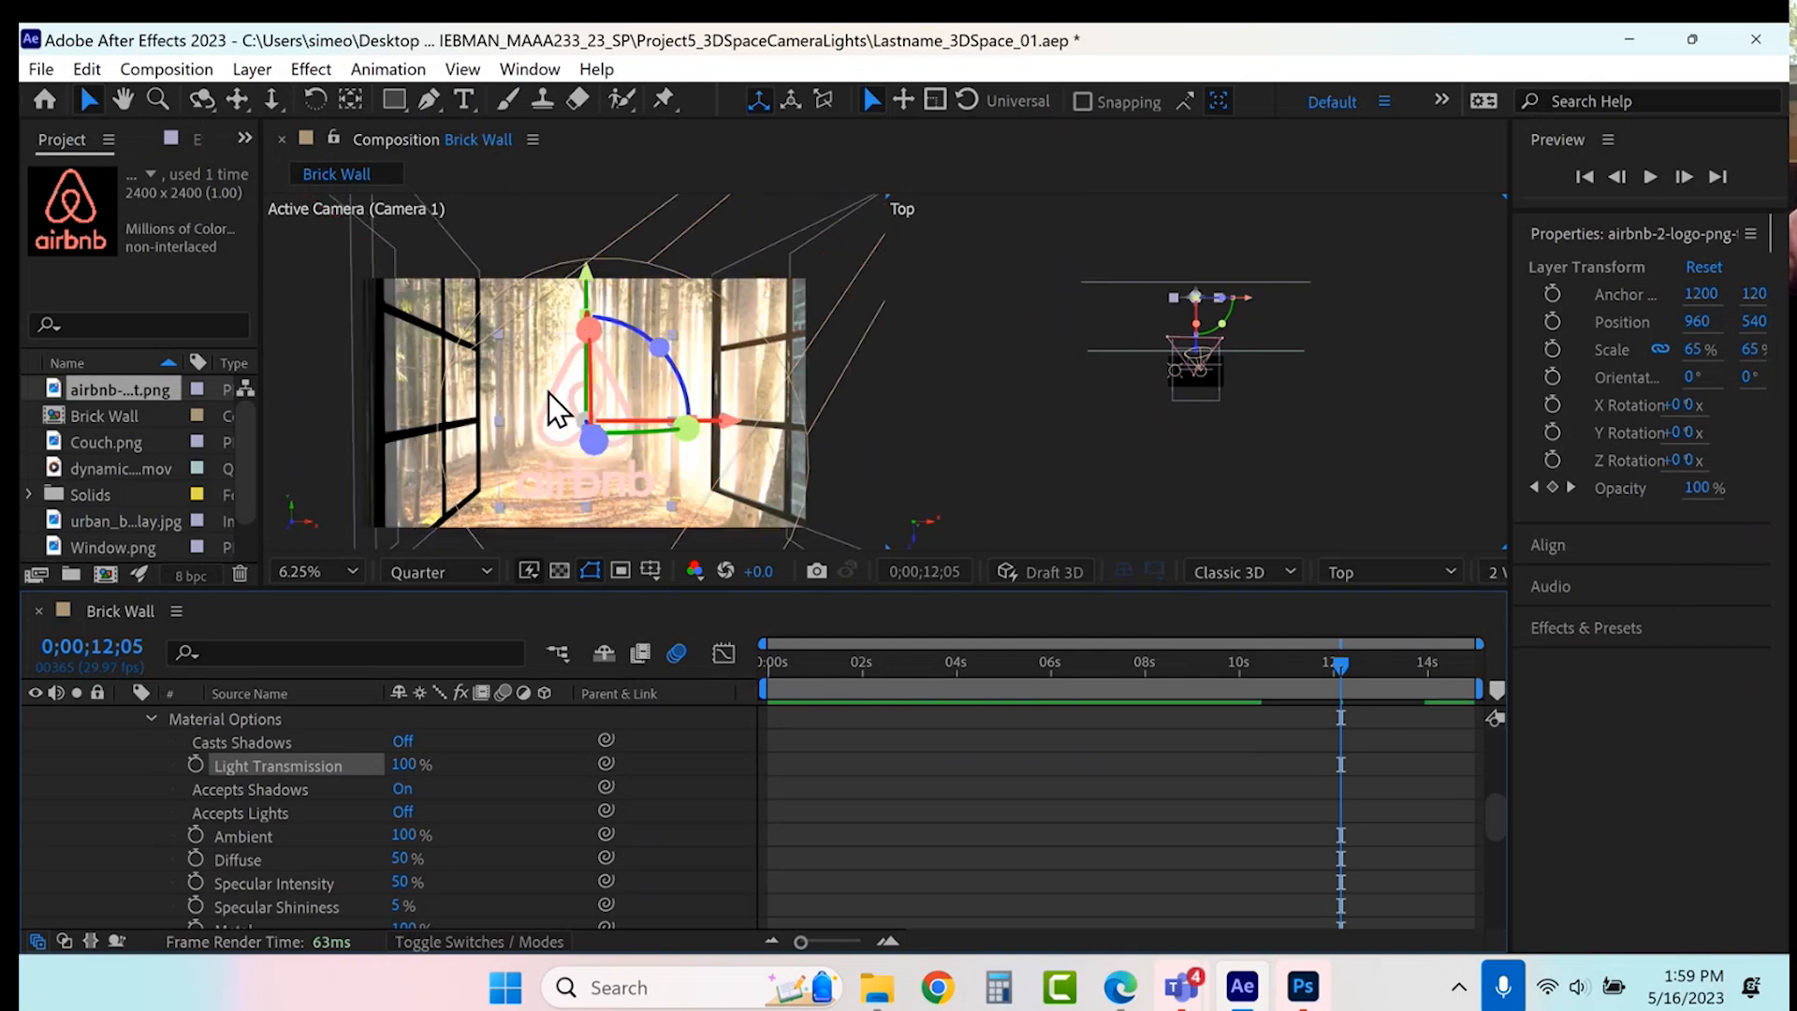
scroll(548, 399, "down", 2)
left_click_drag(403, 765, 101, 761)
- Try the Overlay blending mode on the Airbnb logo layer and return it to Normal
left_click(267, 75)
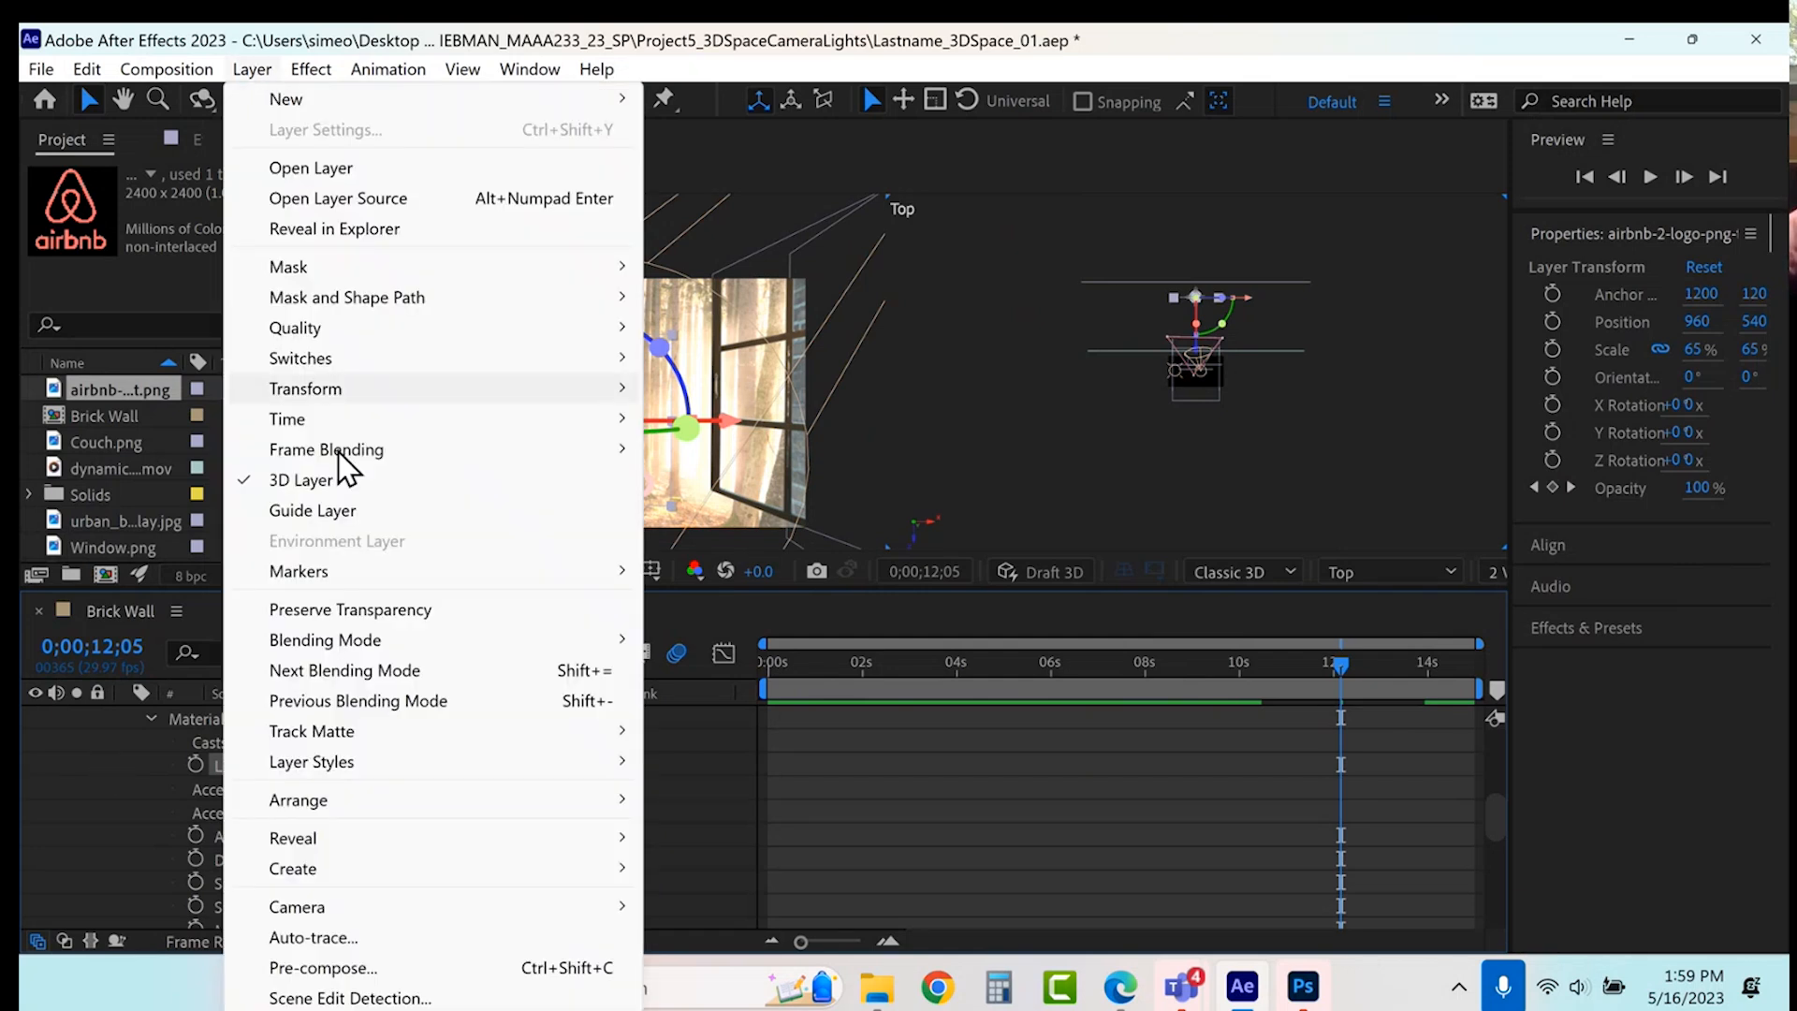
mouse_move(346, 642)
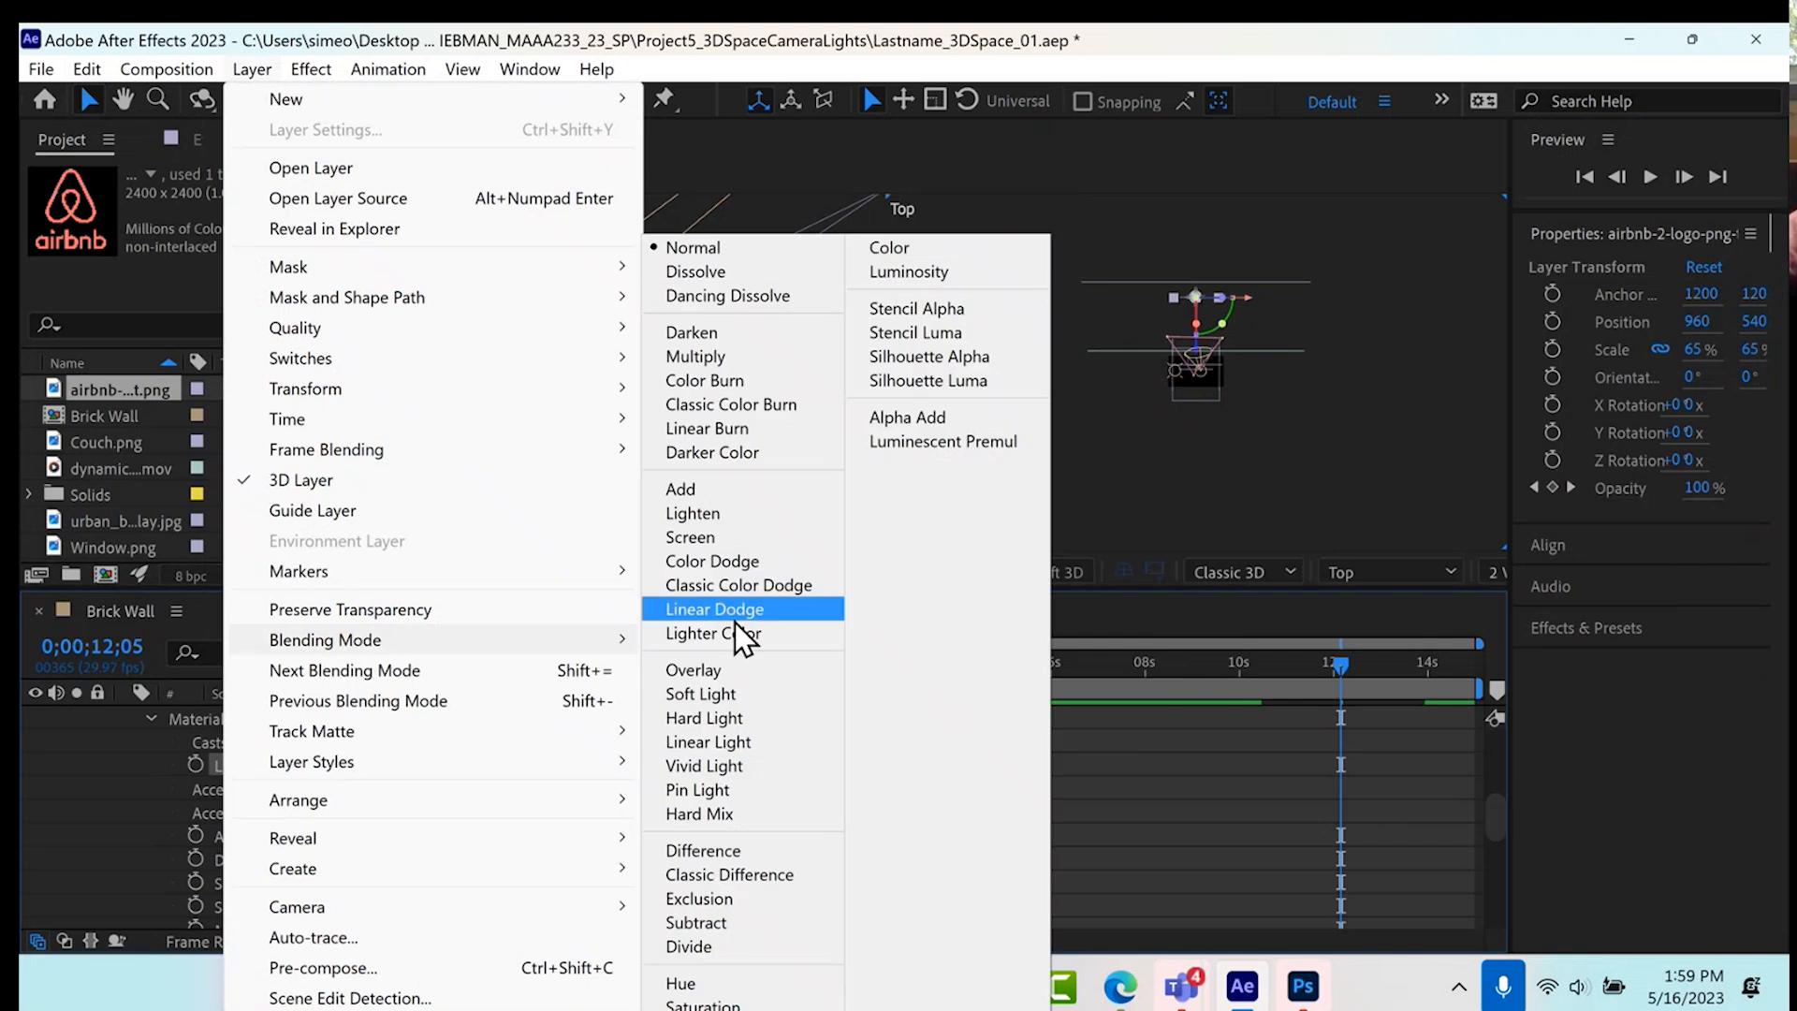
left_click(711, 670)
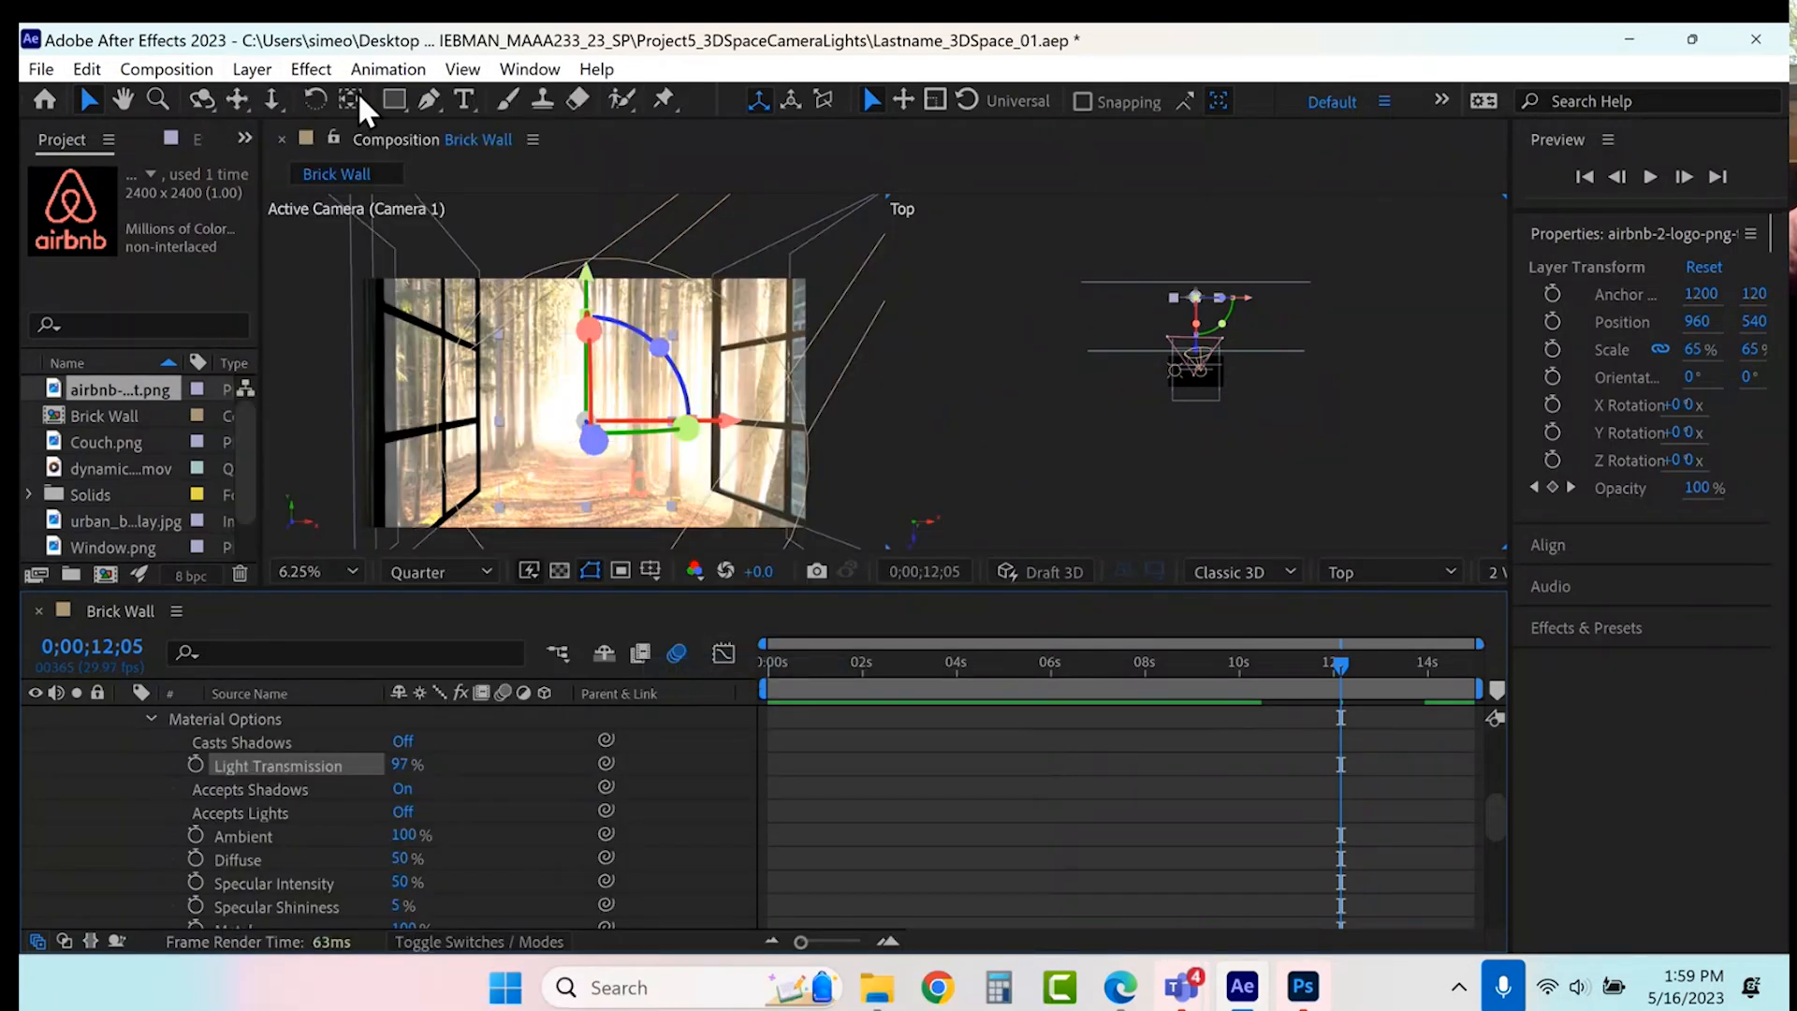
left_click(257, 69)
mouse_move(365, 642)
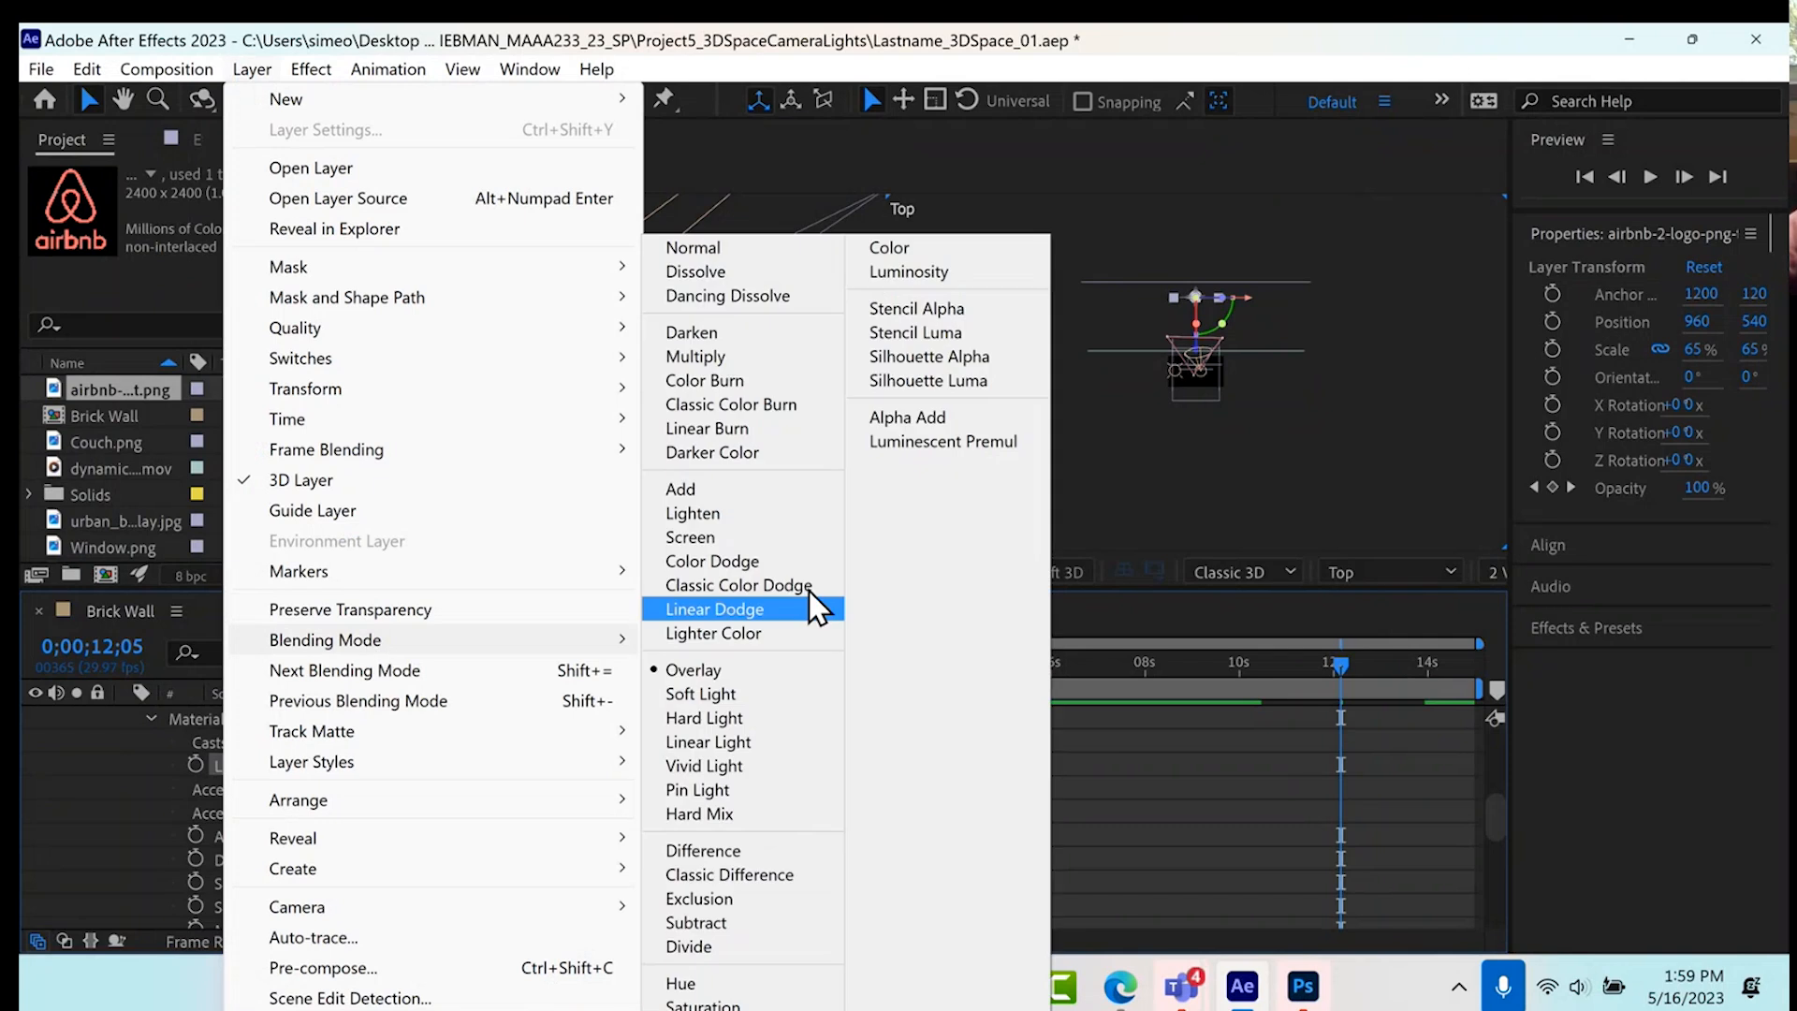
left_click(754, 249)
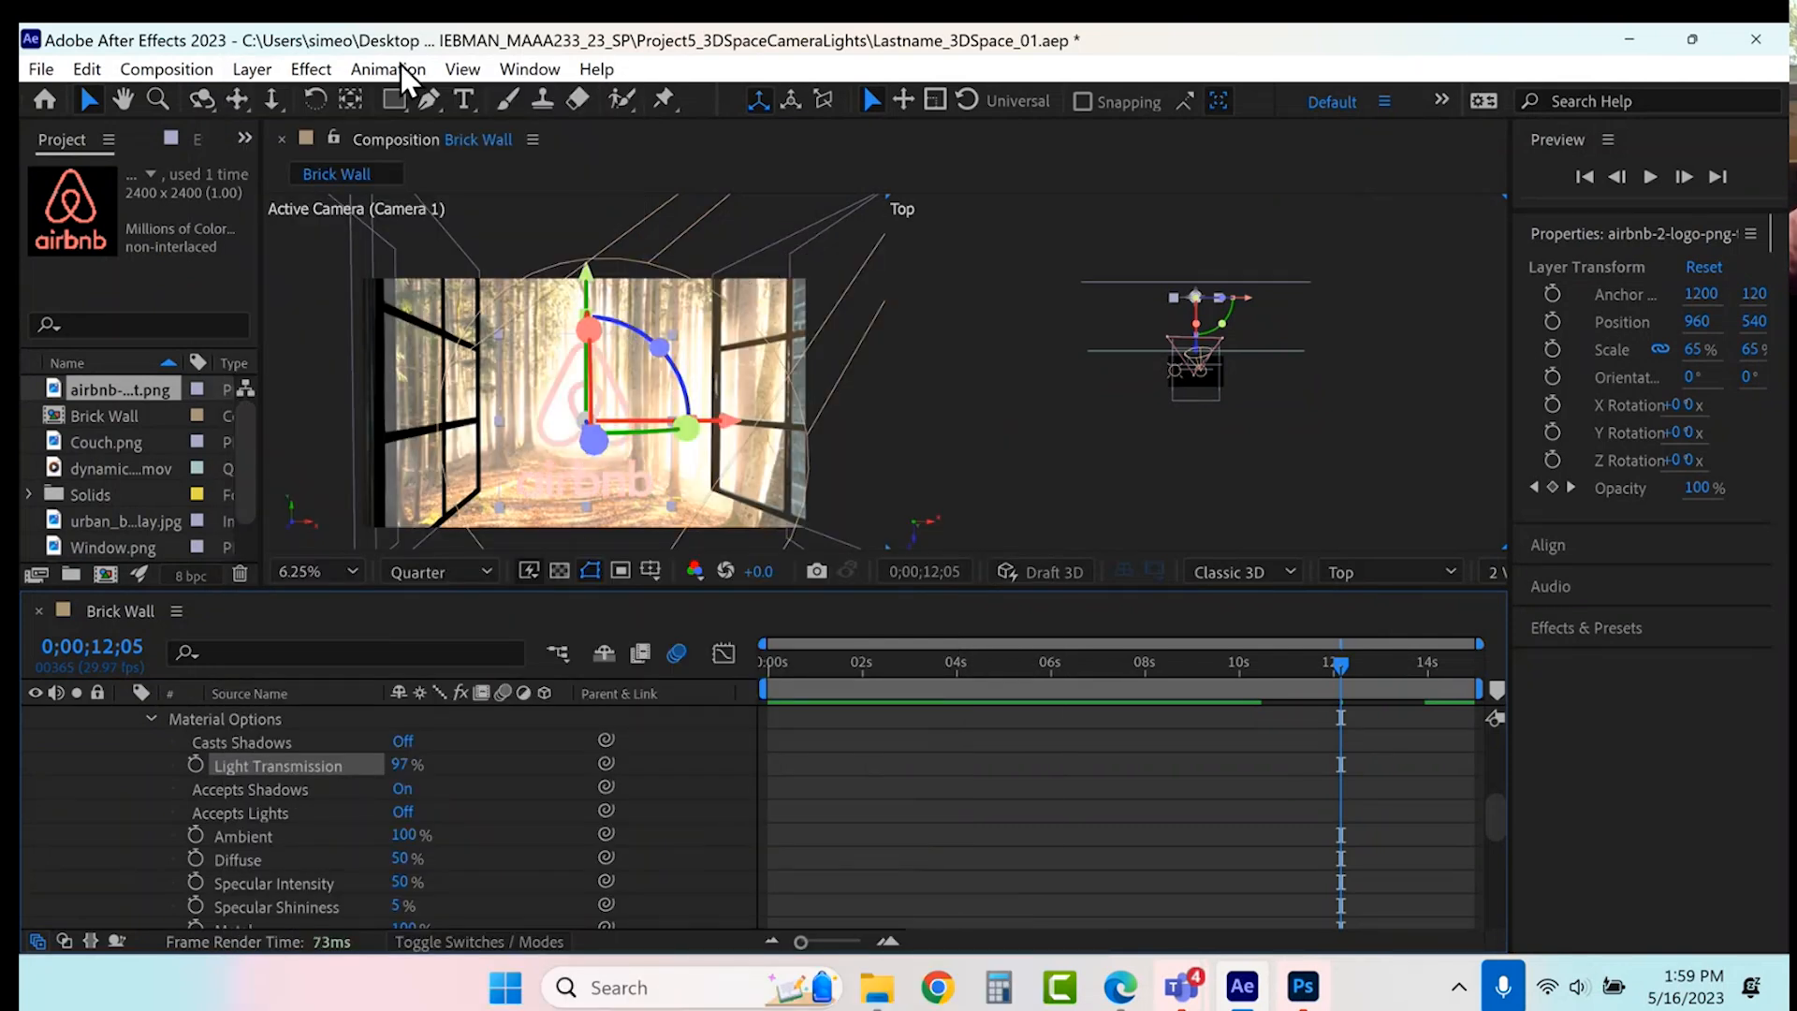
- Apply a Hue/Saturation effect to the Airbnb logo with master lightness -70 and master saturation 100
left_click(311, 69)
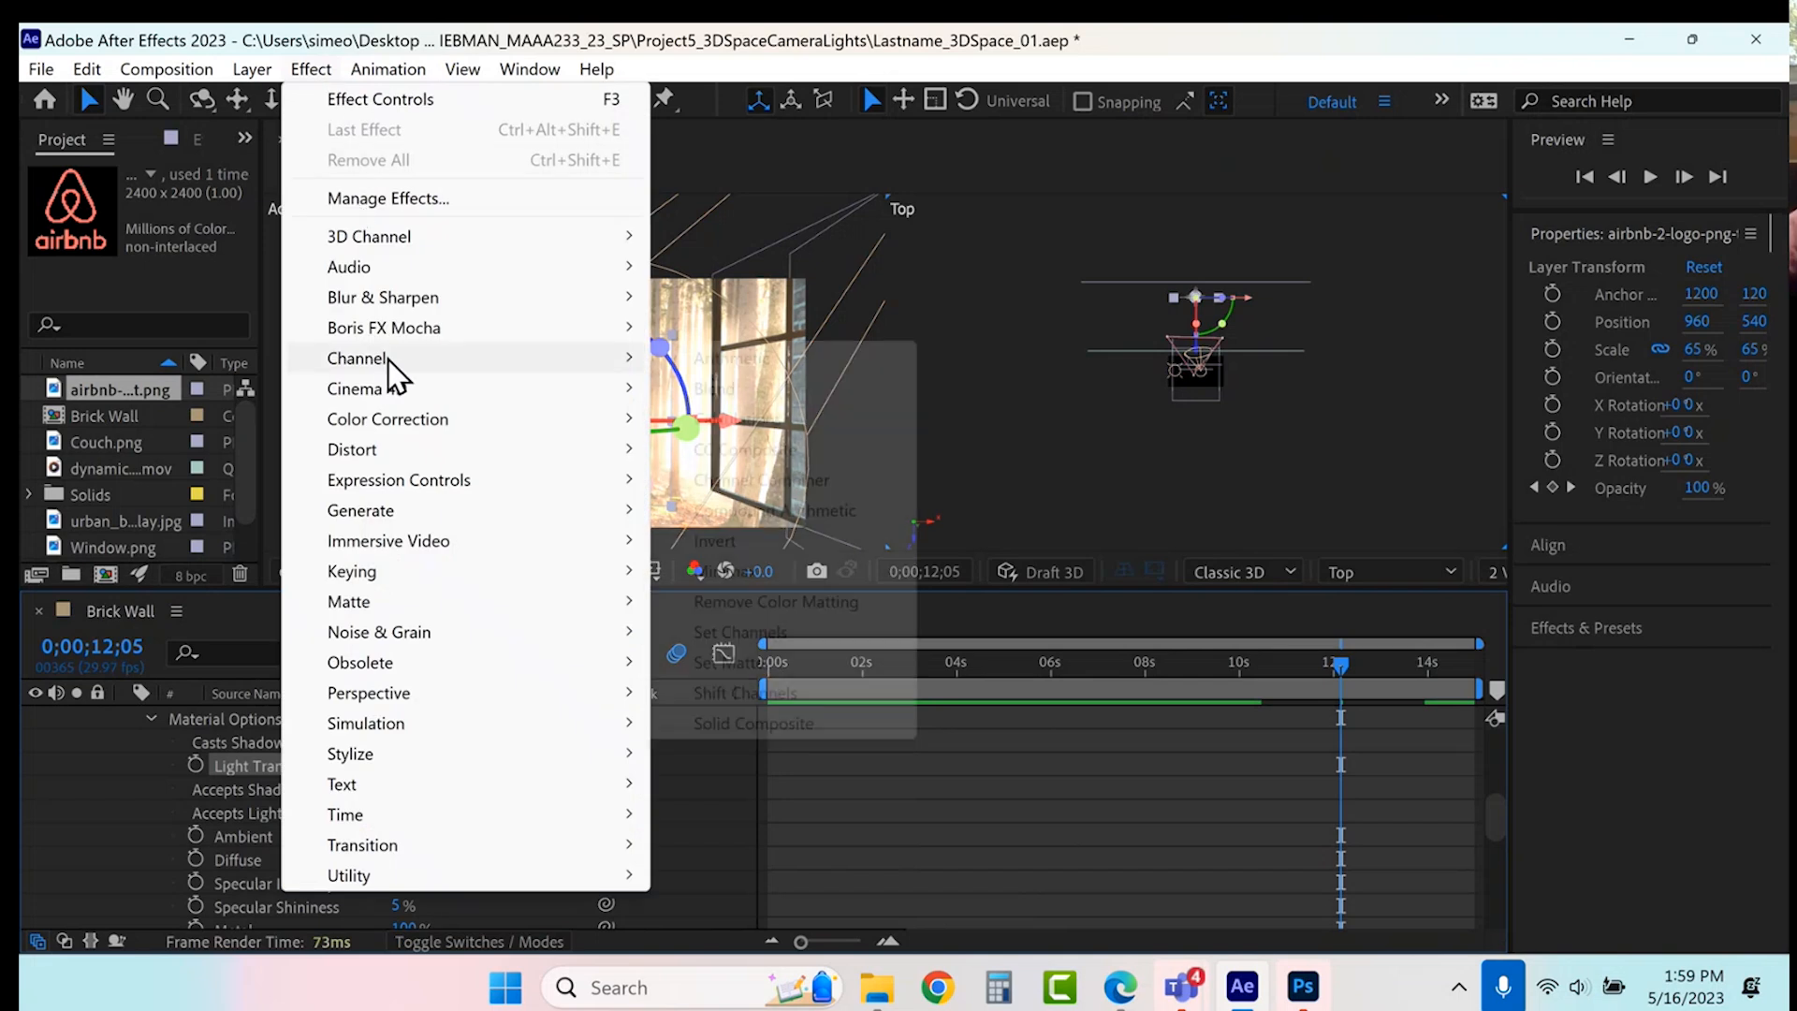
mouse_move(408, 419)
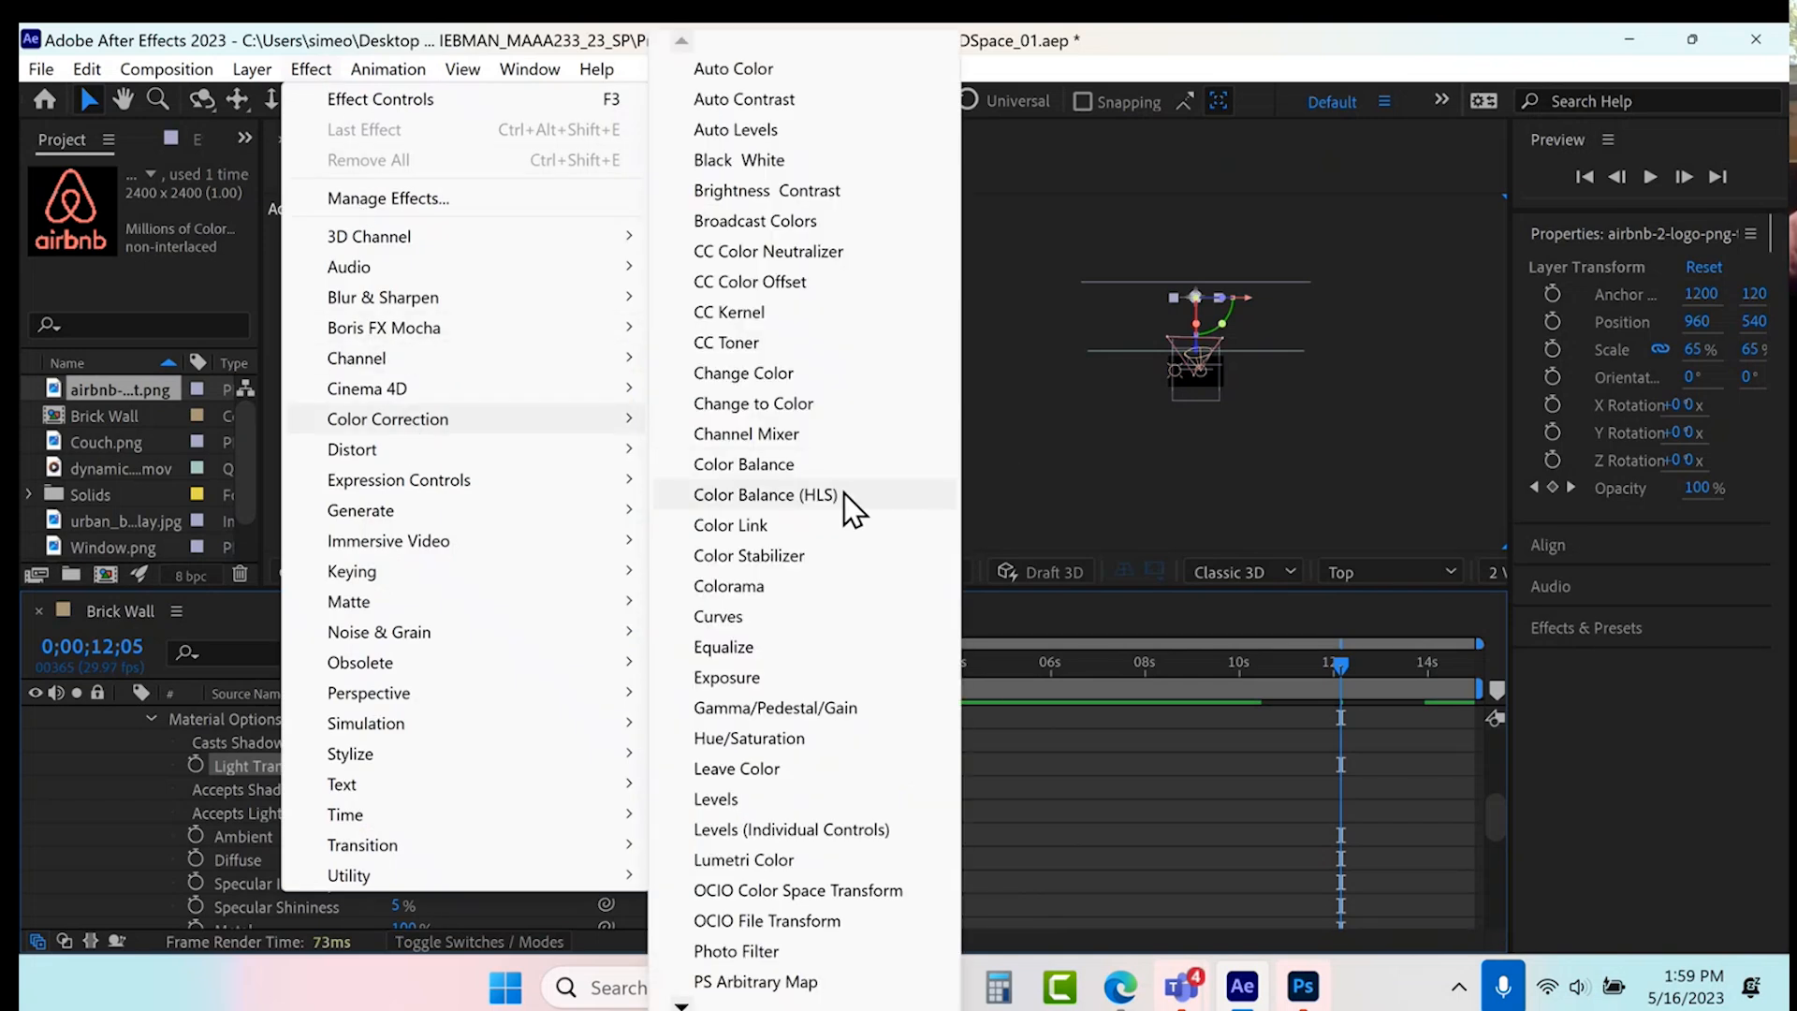
left_click(784, 740)
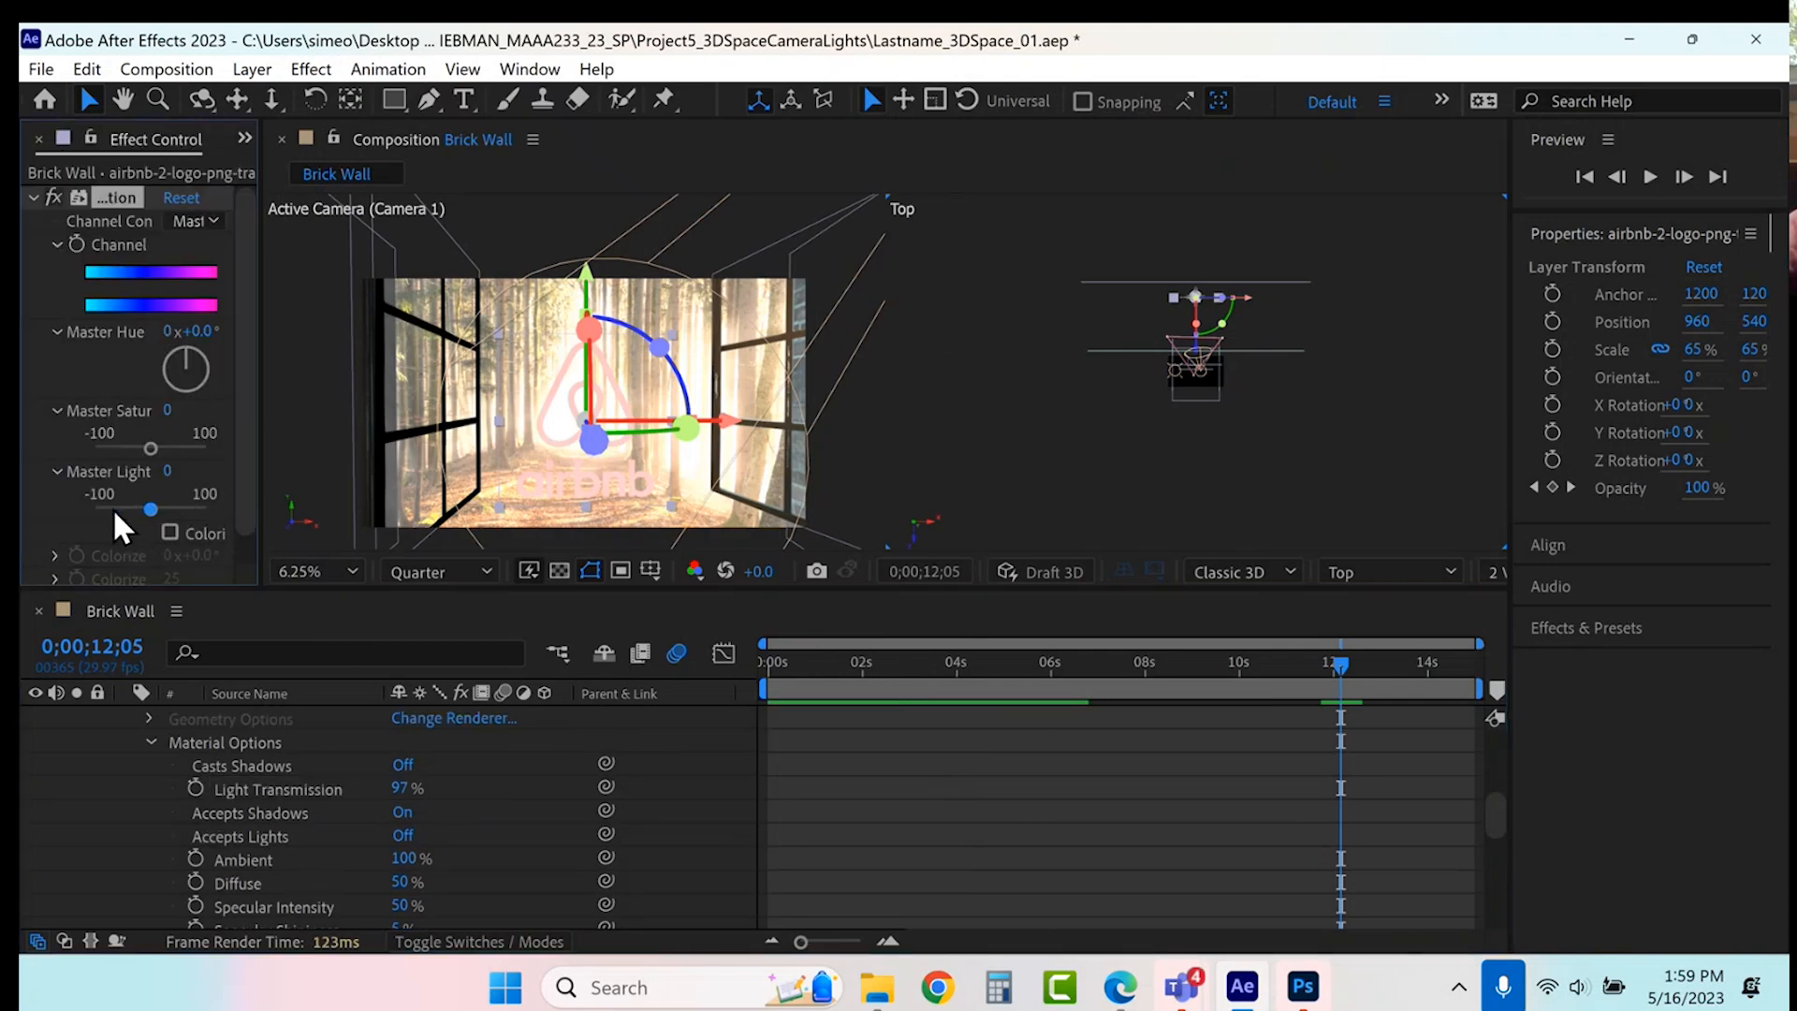
left_click(112, 509)
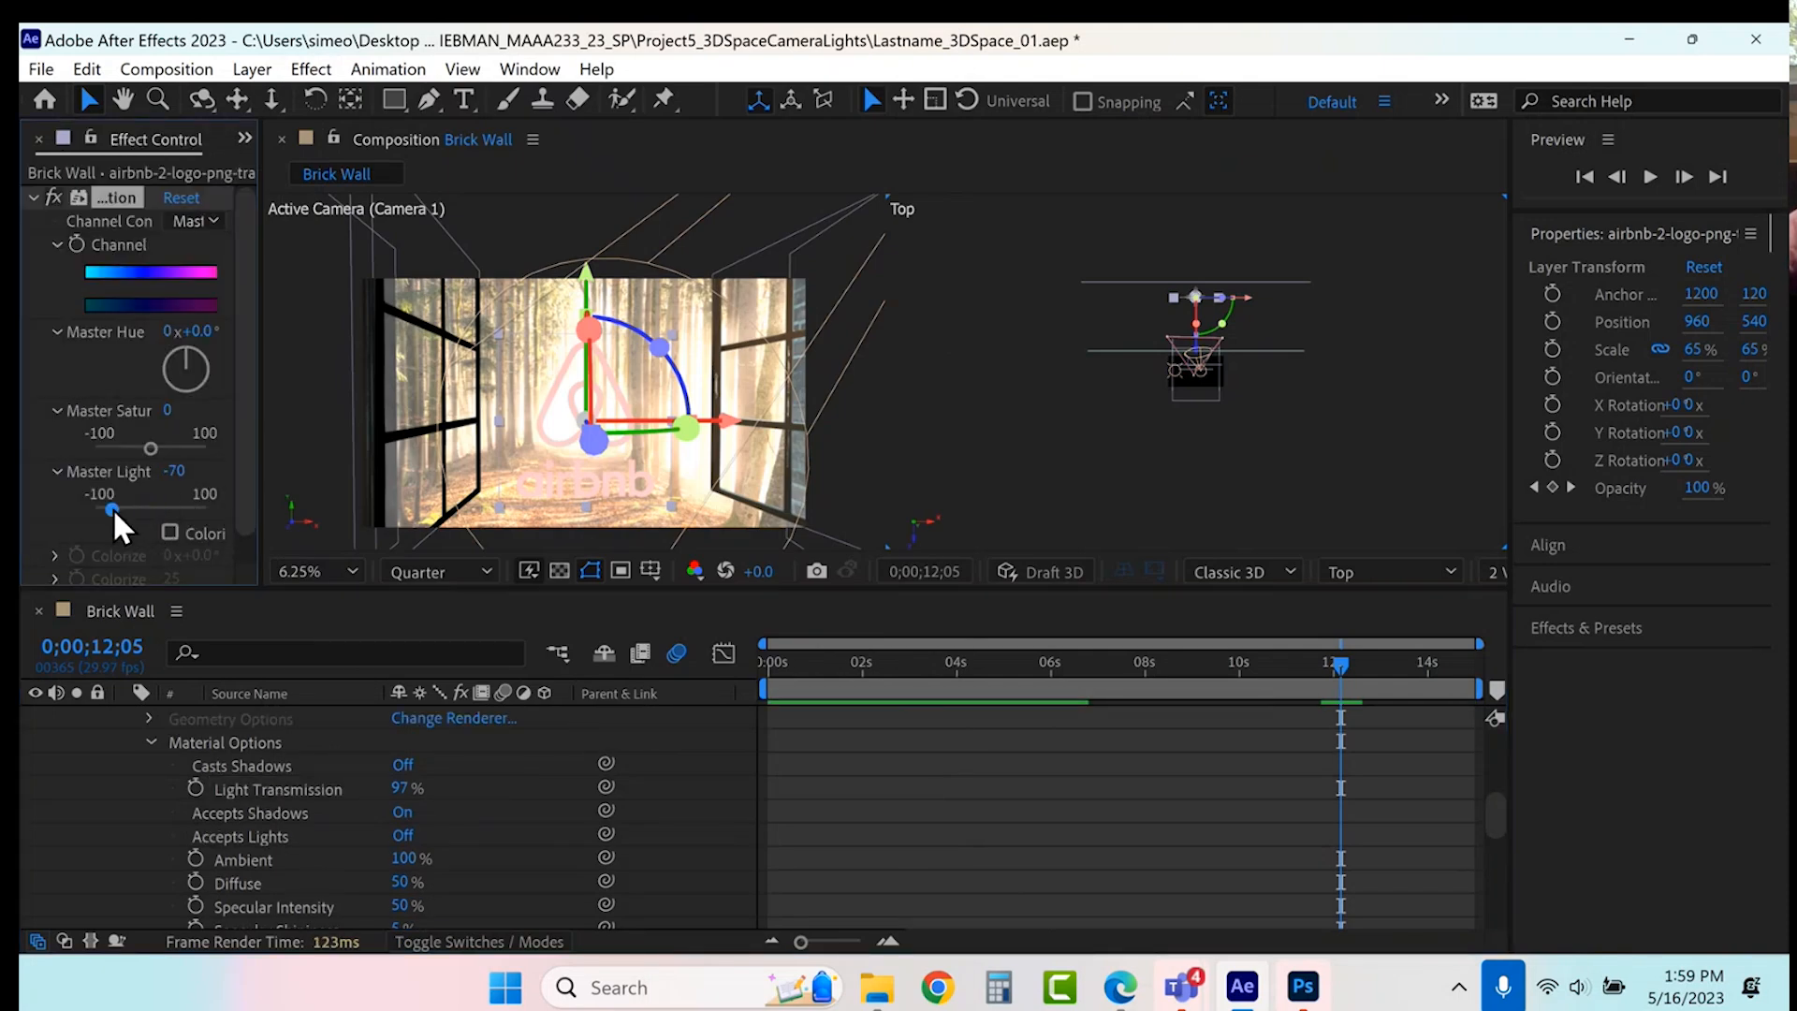
left_click(163, 448)
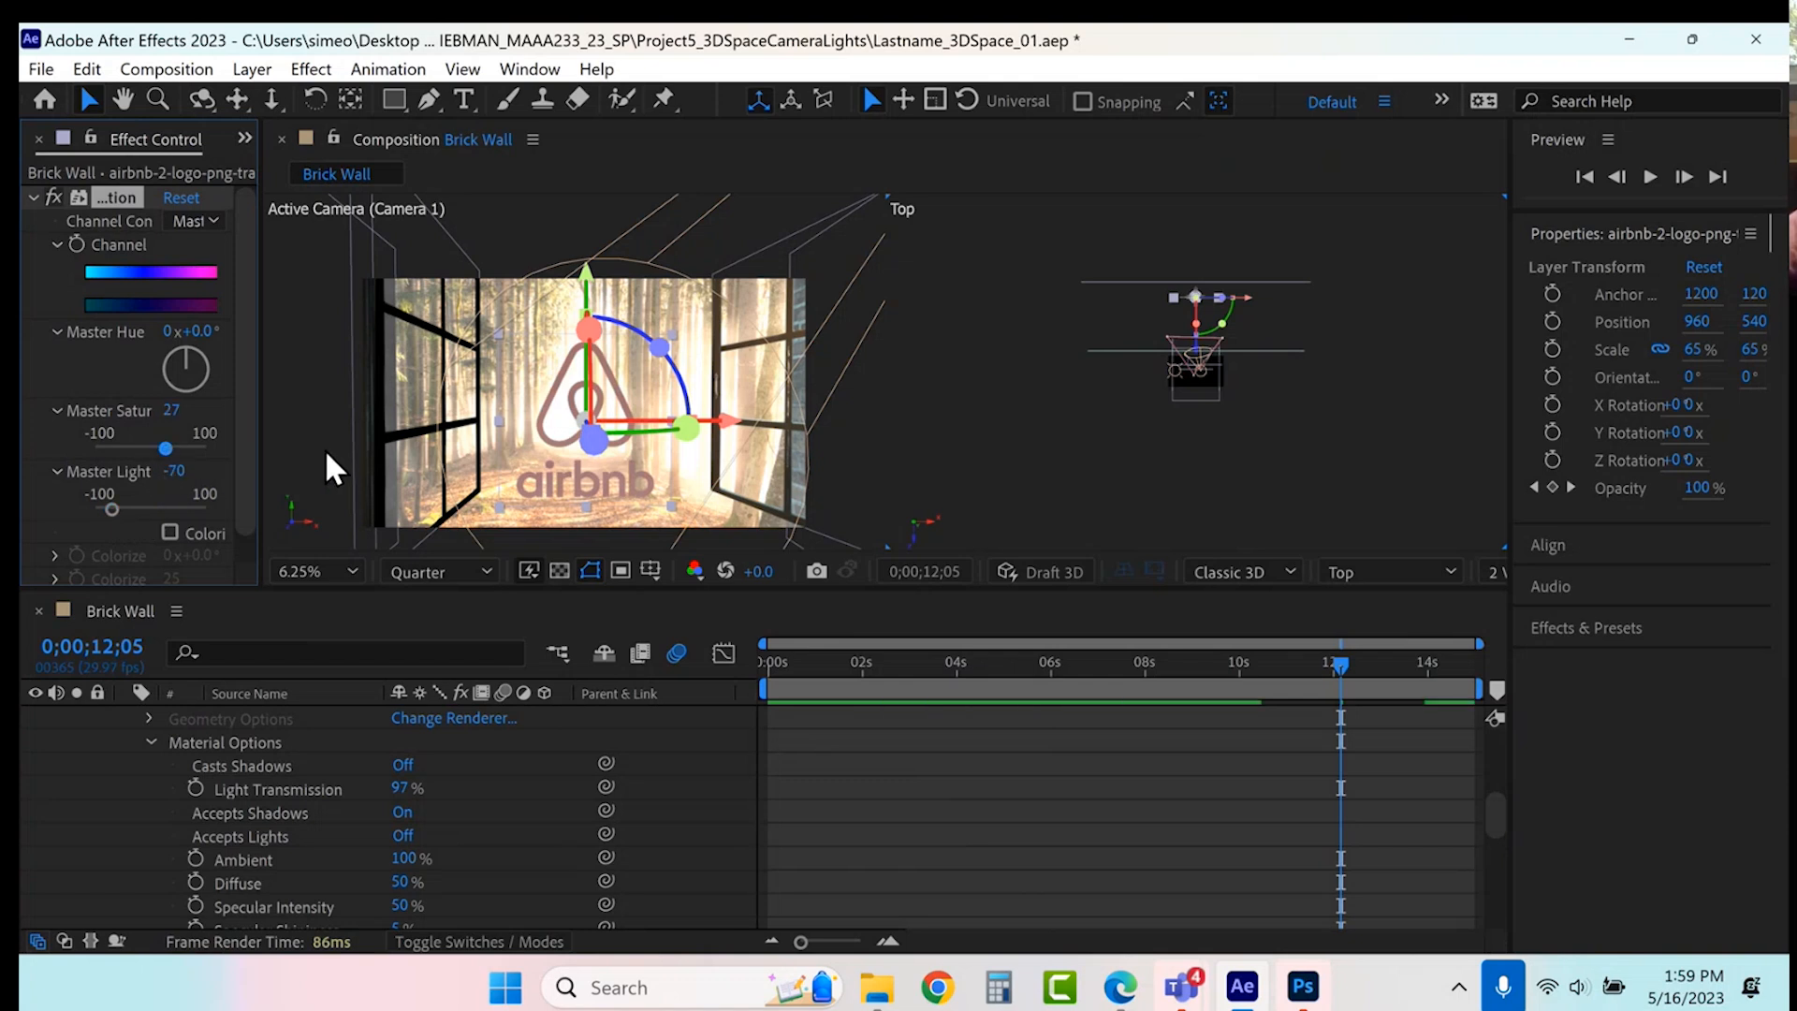
left_click_drag(165, 449, 326, 447)
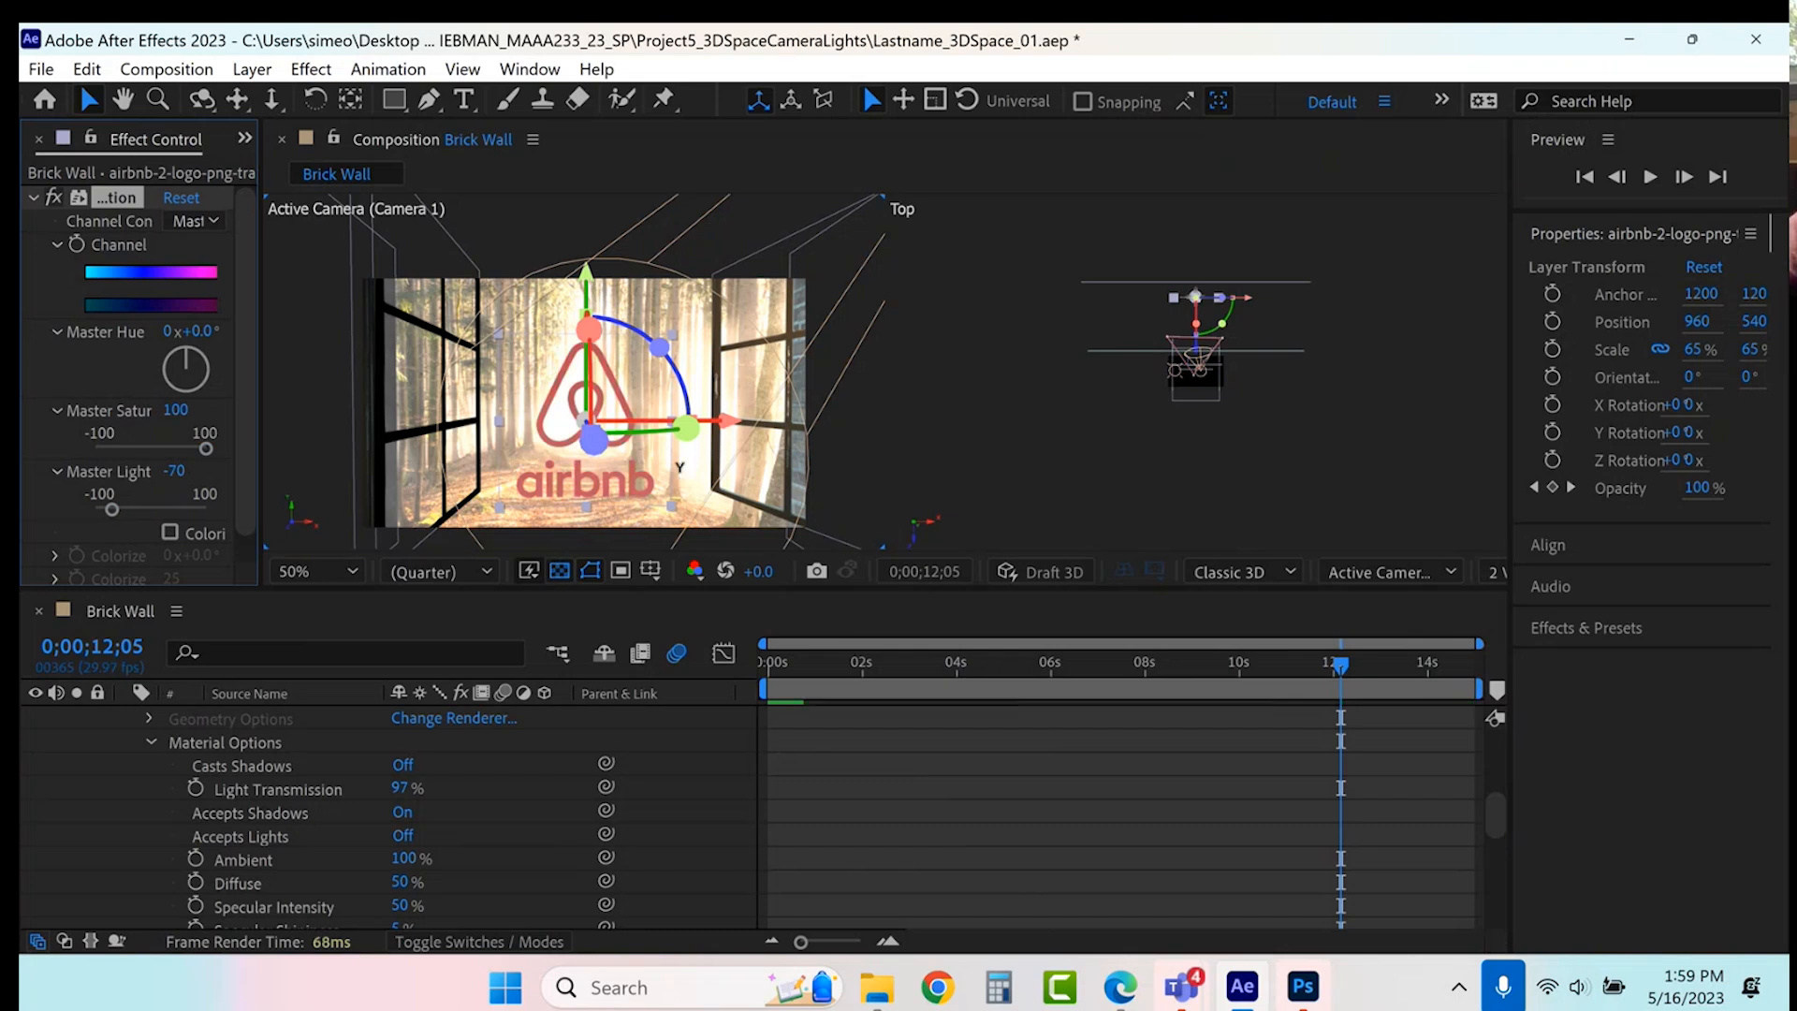
left_click(976, 805)
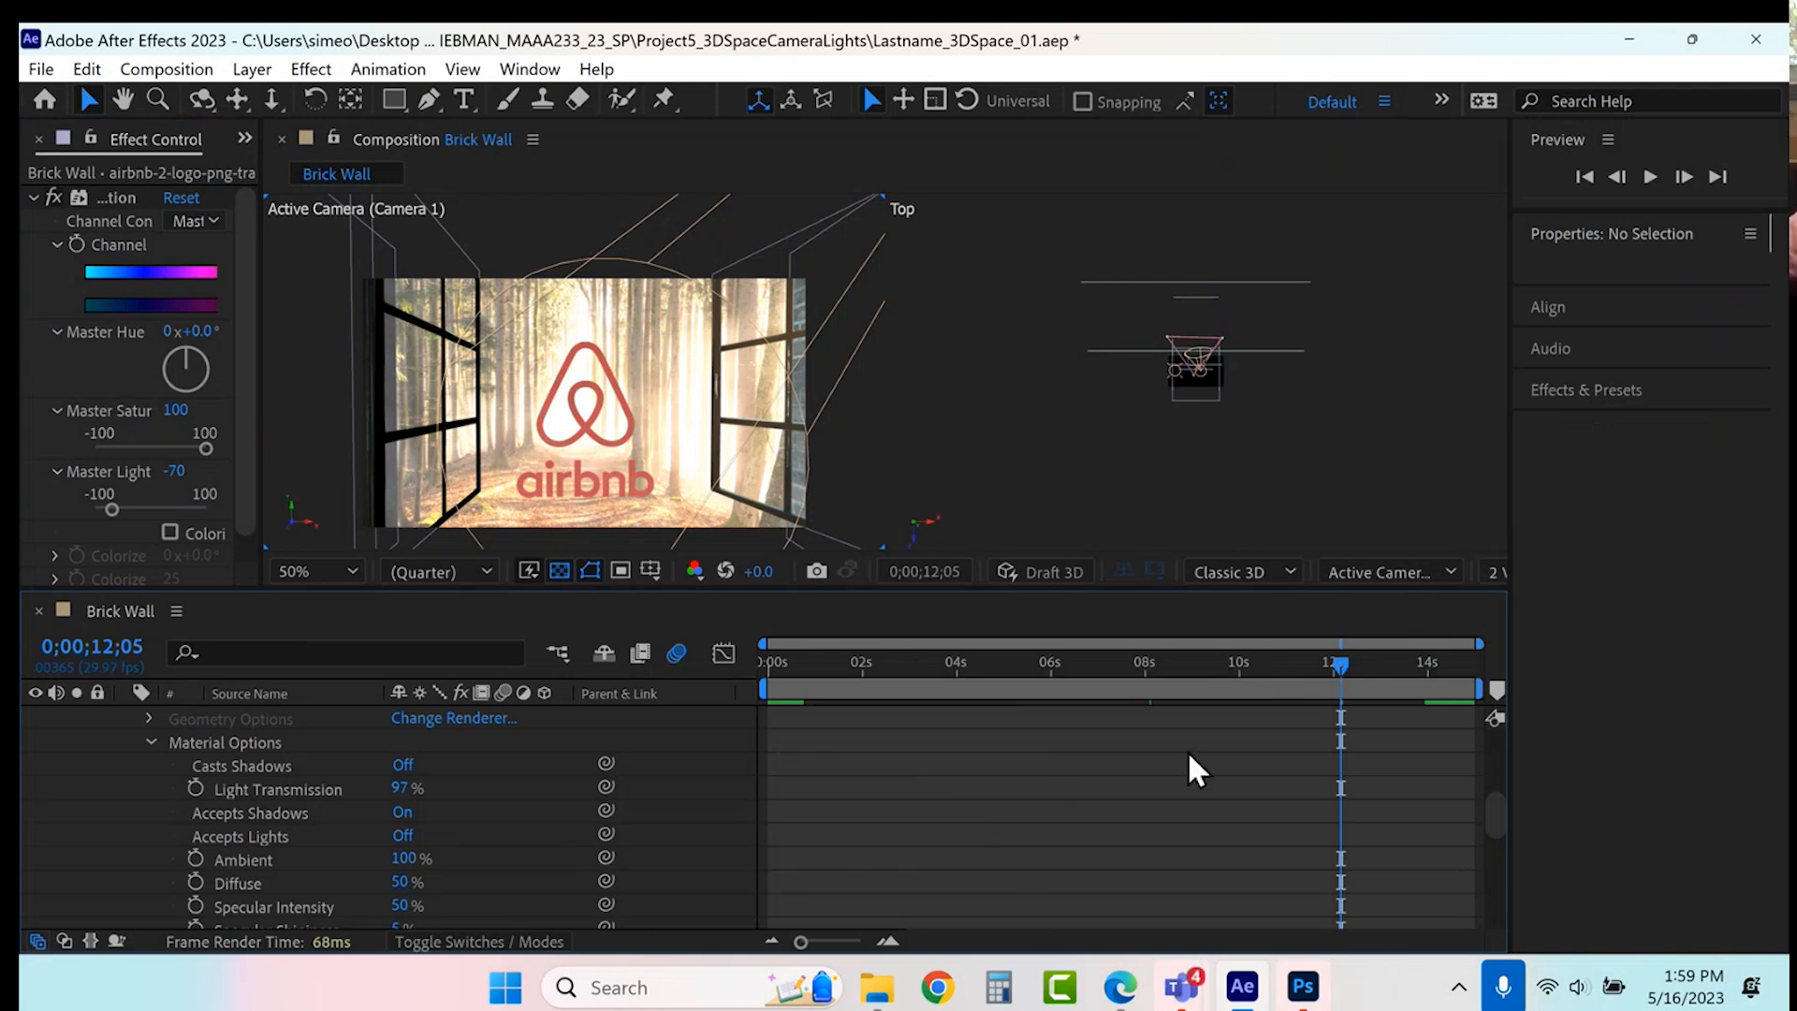
- Keyframe the Airbnb logo's position at 0;00;12;11, and at 0;00;10;19 move it up out of frame to Y about -1786
left_click(152, 743)
scroll(1055, 749, "up", 3)
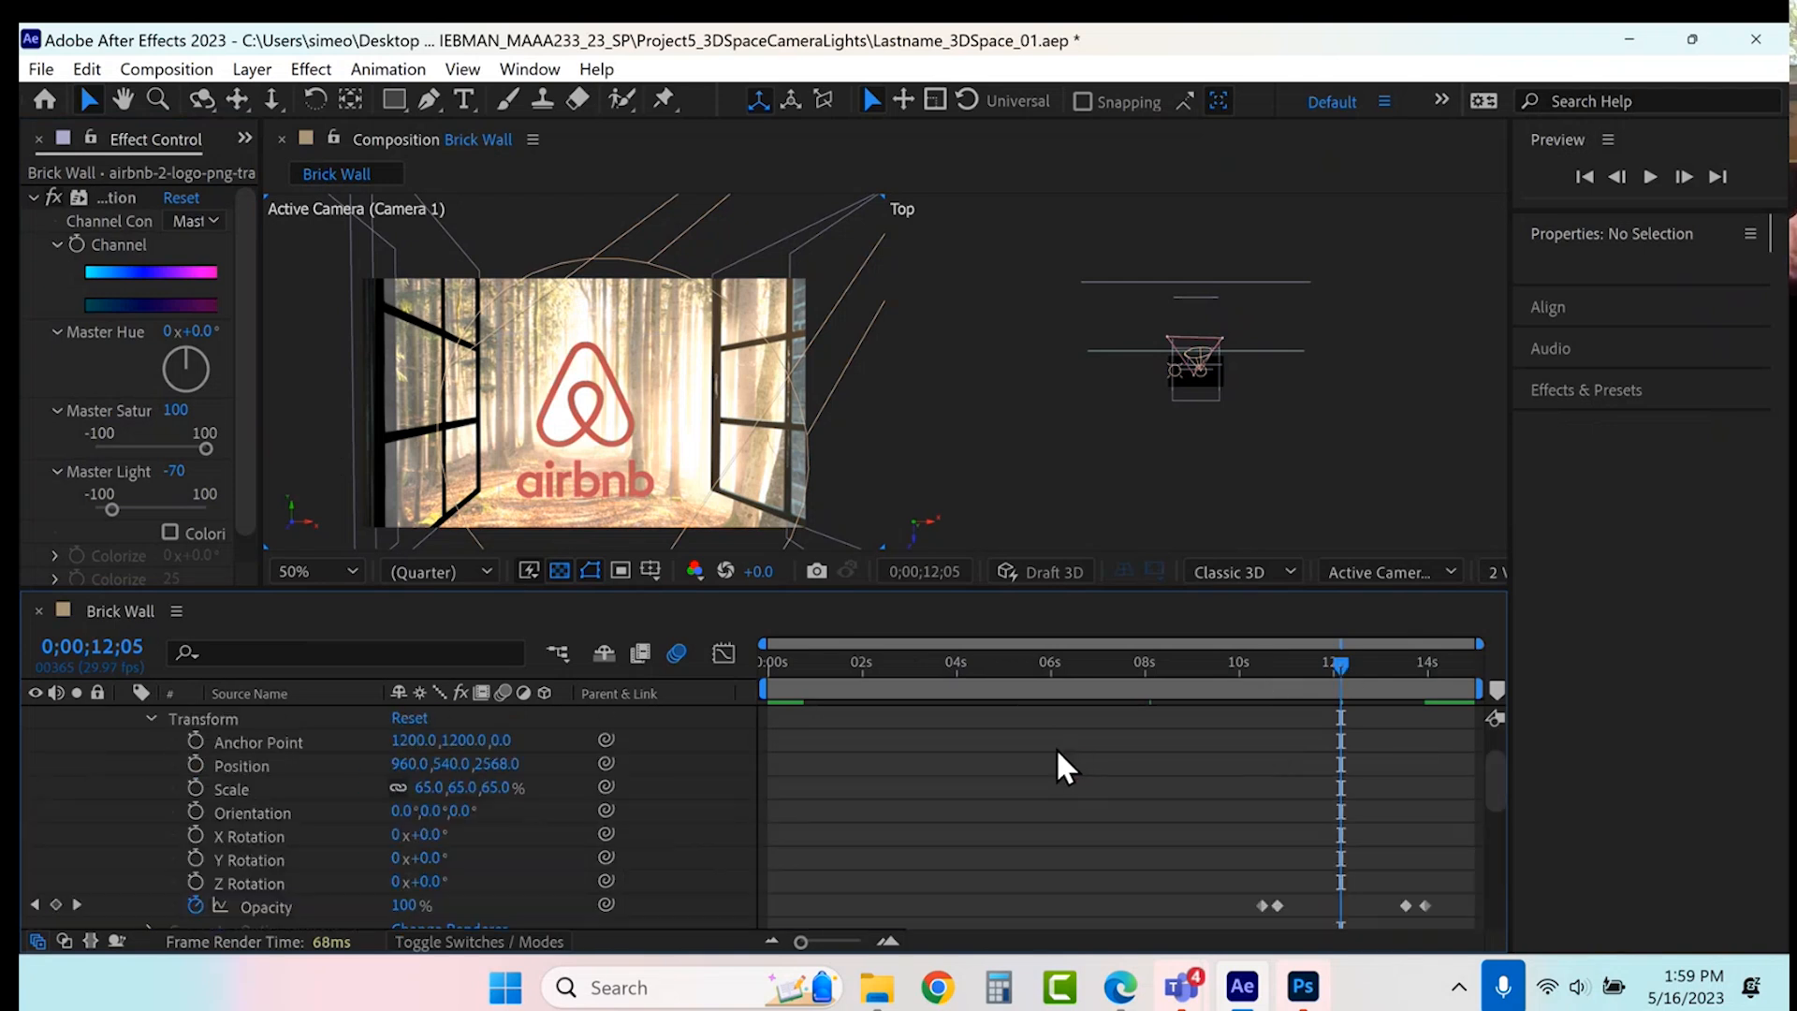
scroll(1067, 743, "up", 2)
mouse_move(1339, 661)
left_mouse_down()
mouse_move(1315, 672)
mouse_move(1349, 665)
left_mouse_up()
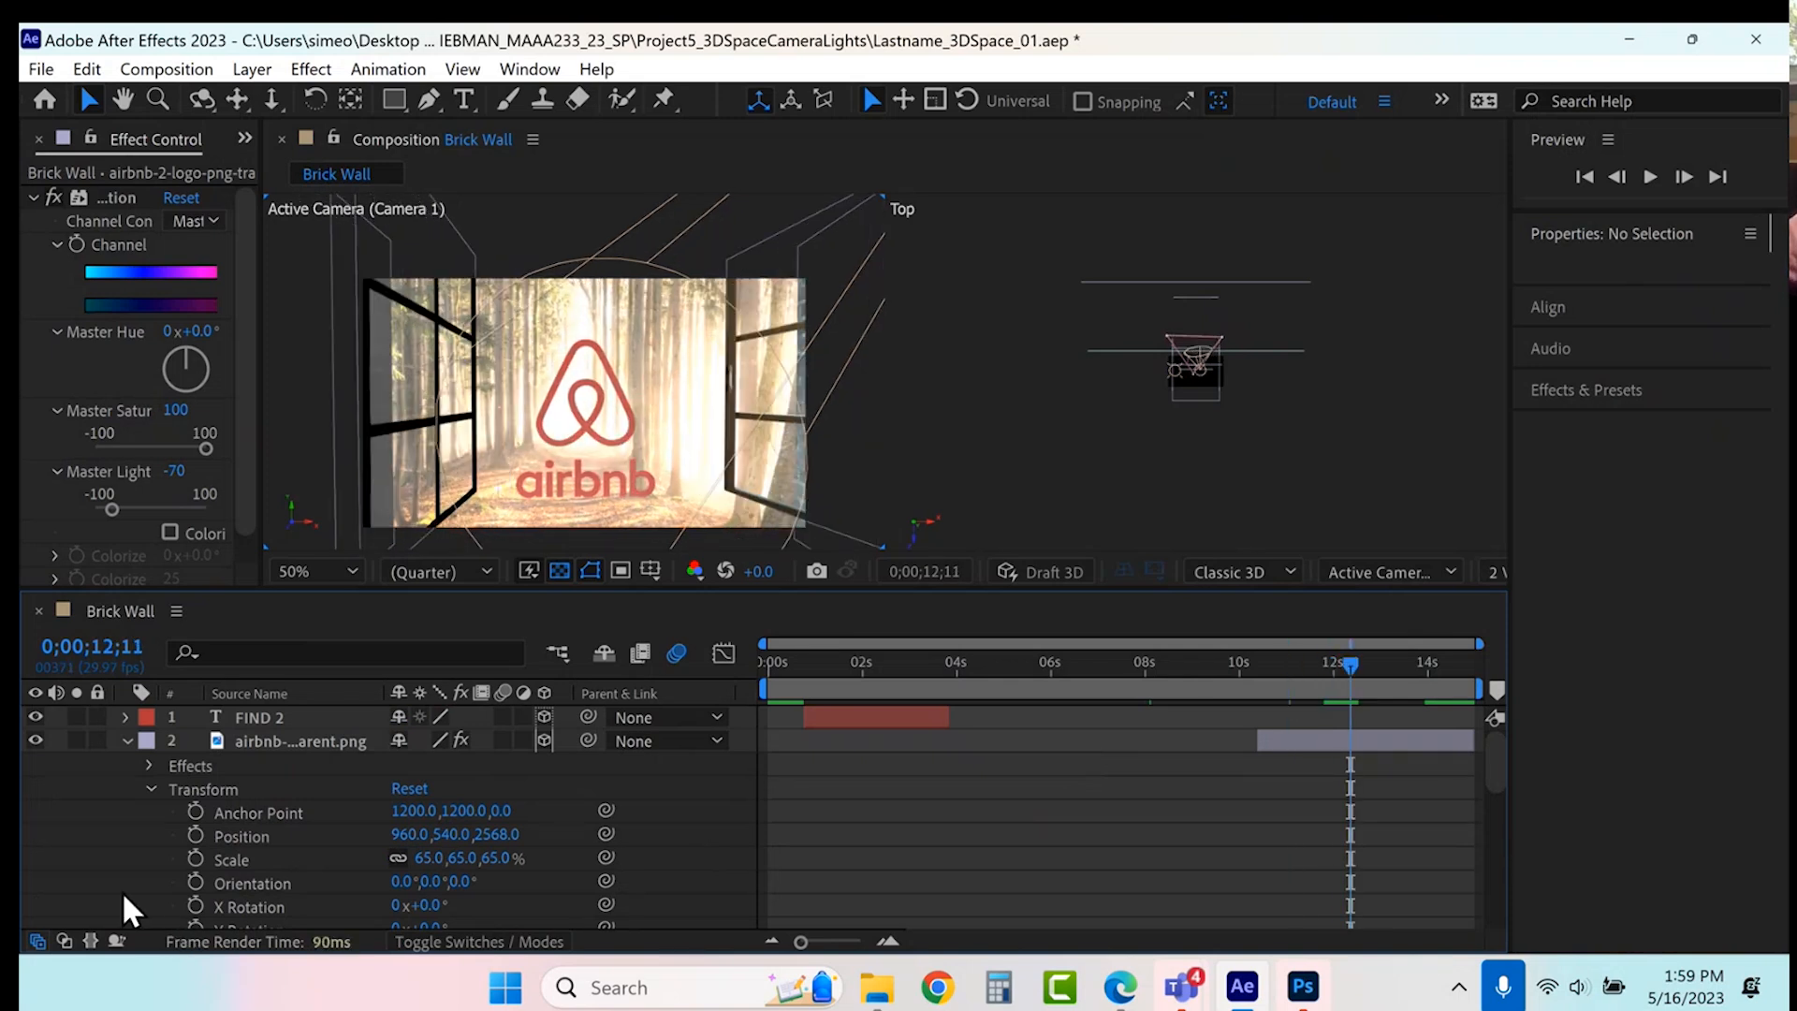
scroll(178, 856, "down", 3)
left_click(195, 764)
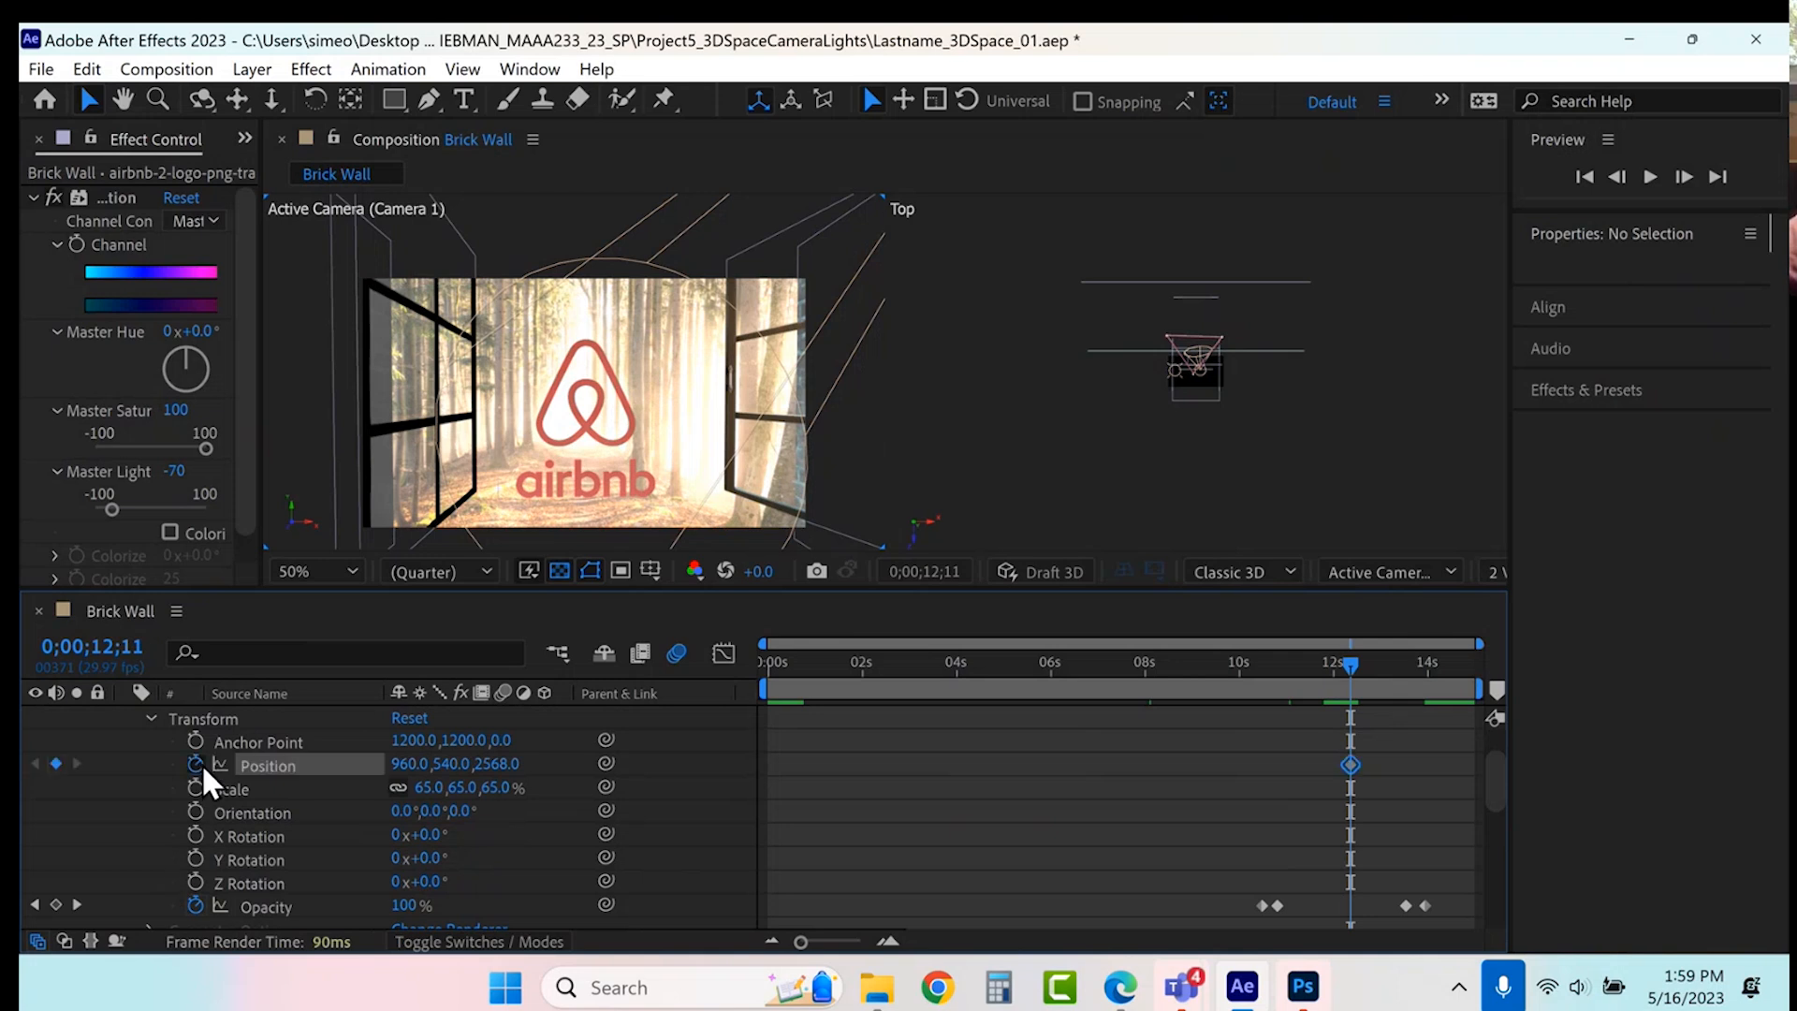
left_click(1285, 670)
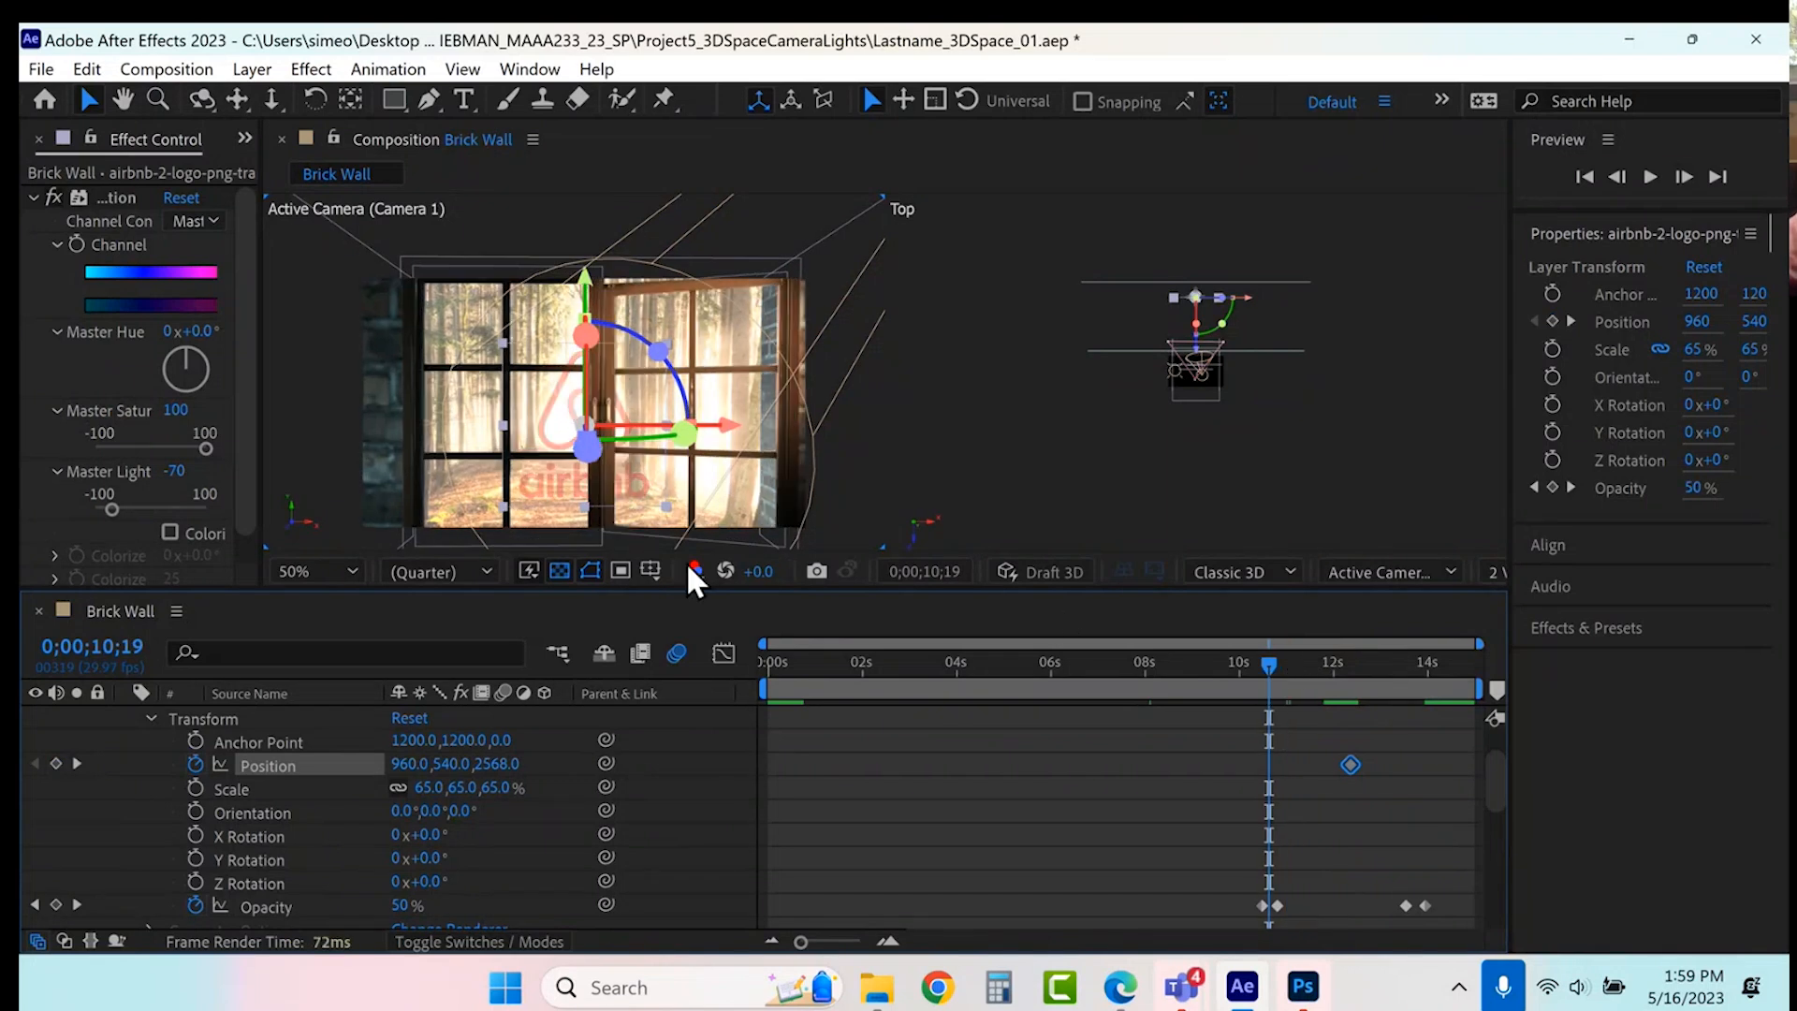
left_click_drag(588, 281, 603, 36)
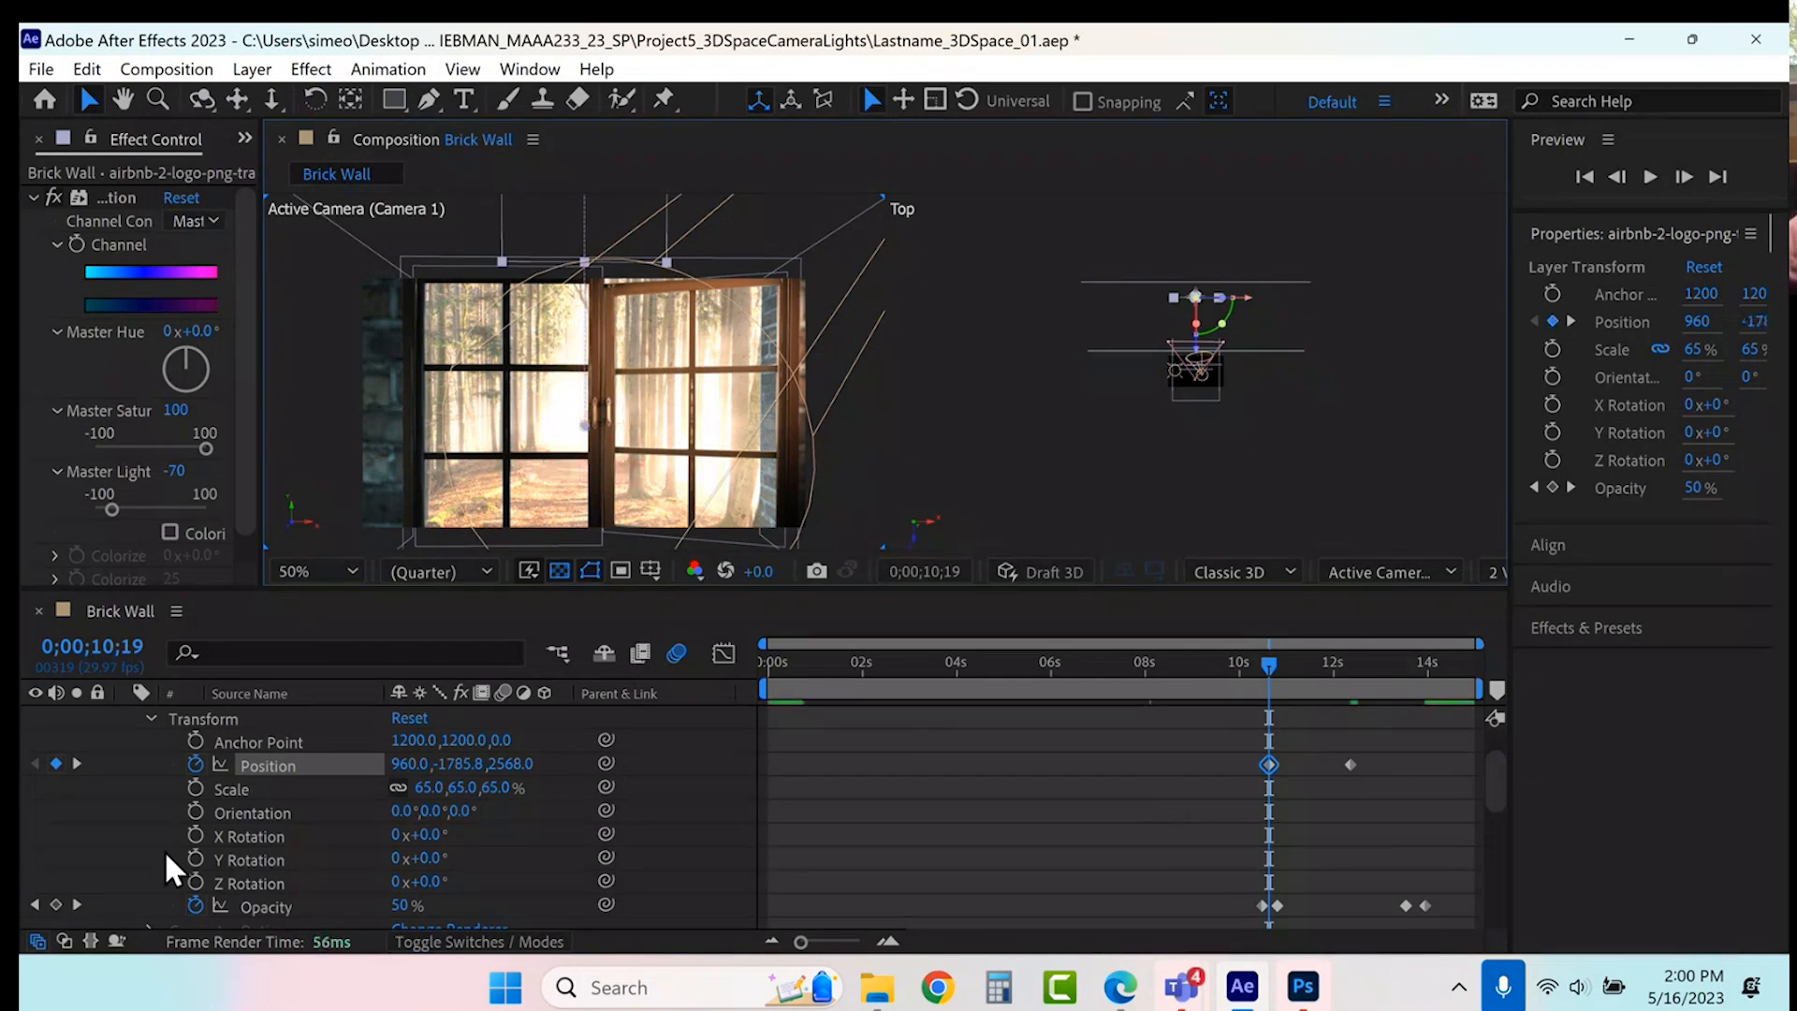
- Keyframe the logo's Y Rotation from 0 at 0;00;10;19 to 3 turns at 0;00;12;20, and Easy Ease its position and rotation keyframes
left_click(195, 858)
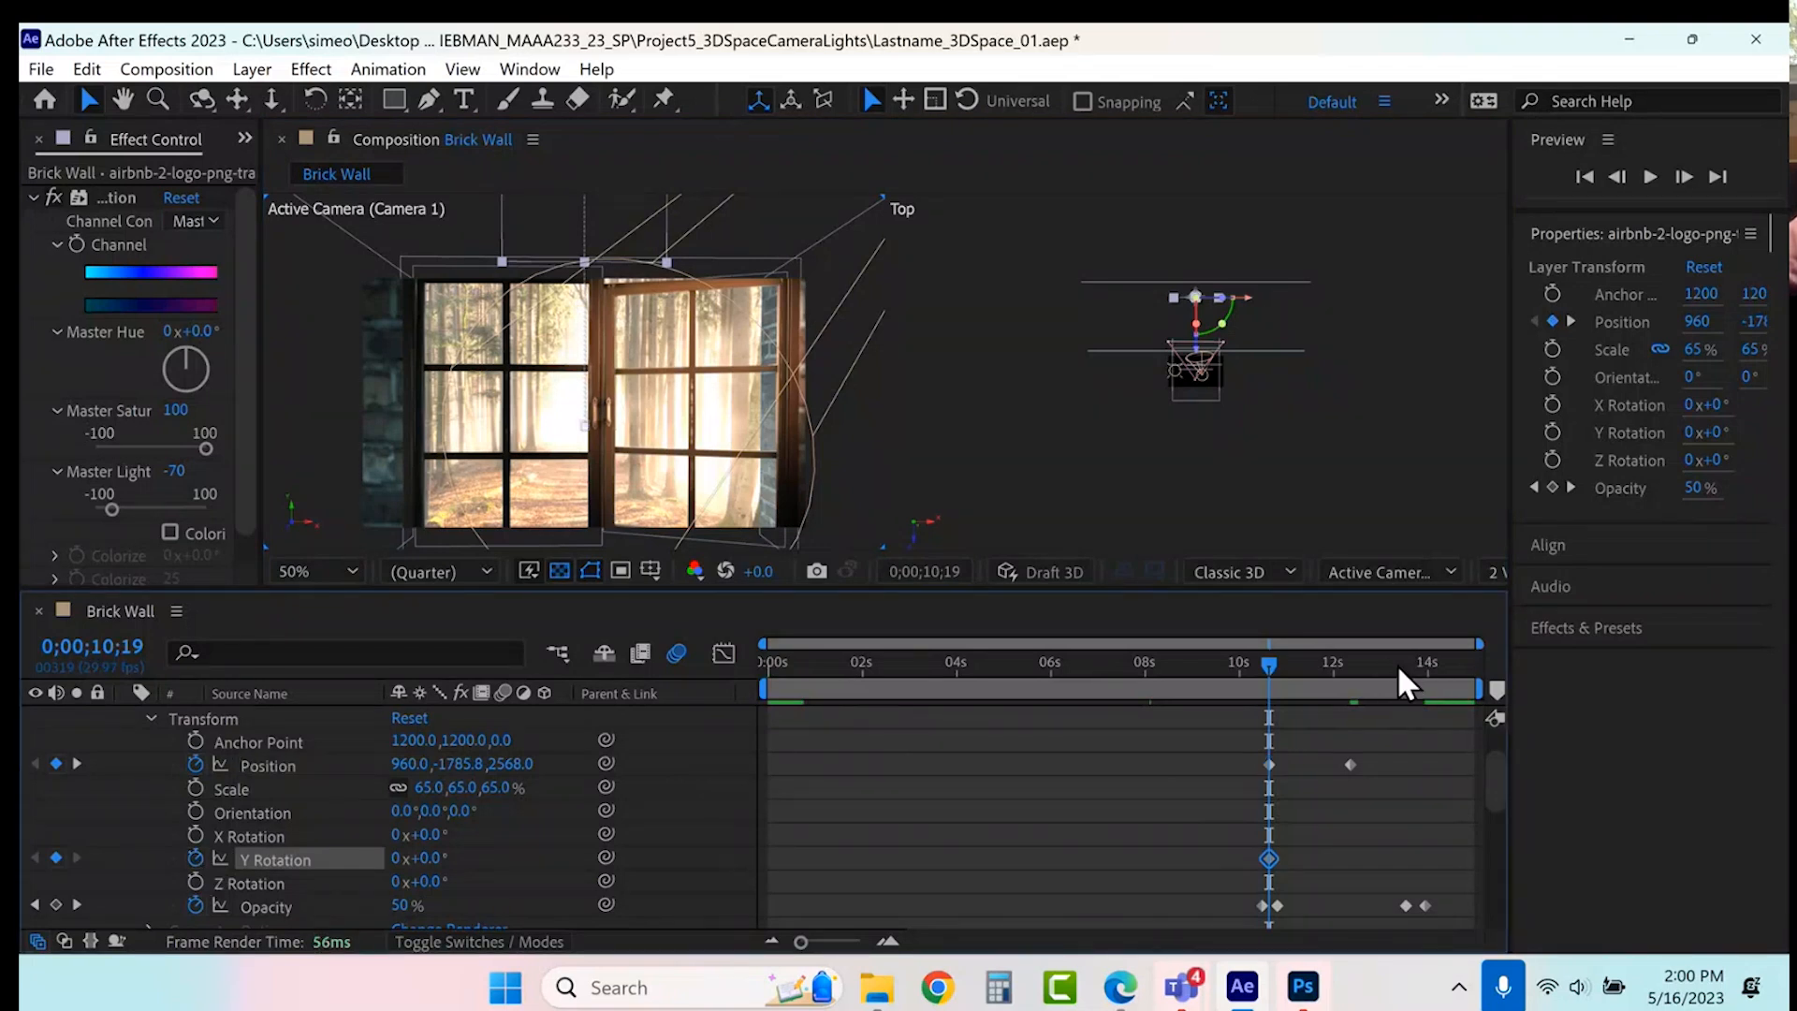
left_click(1364, 691)
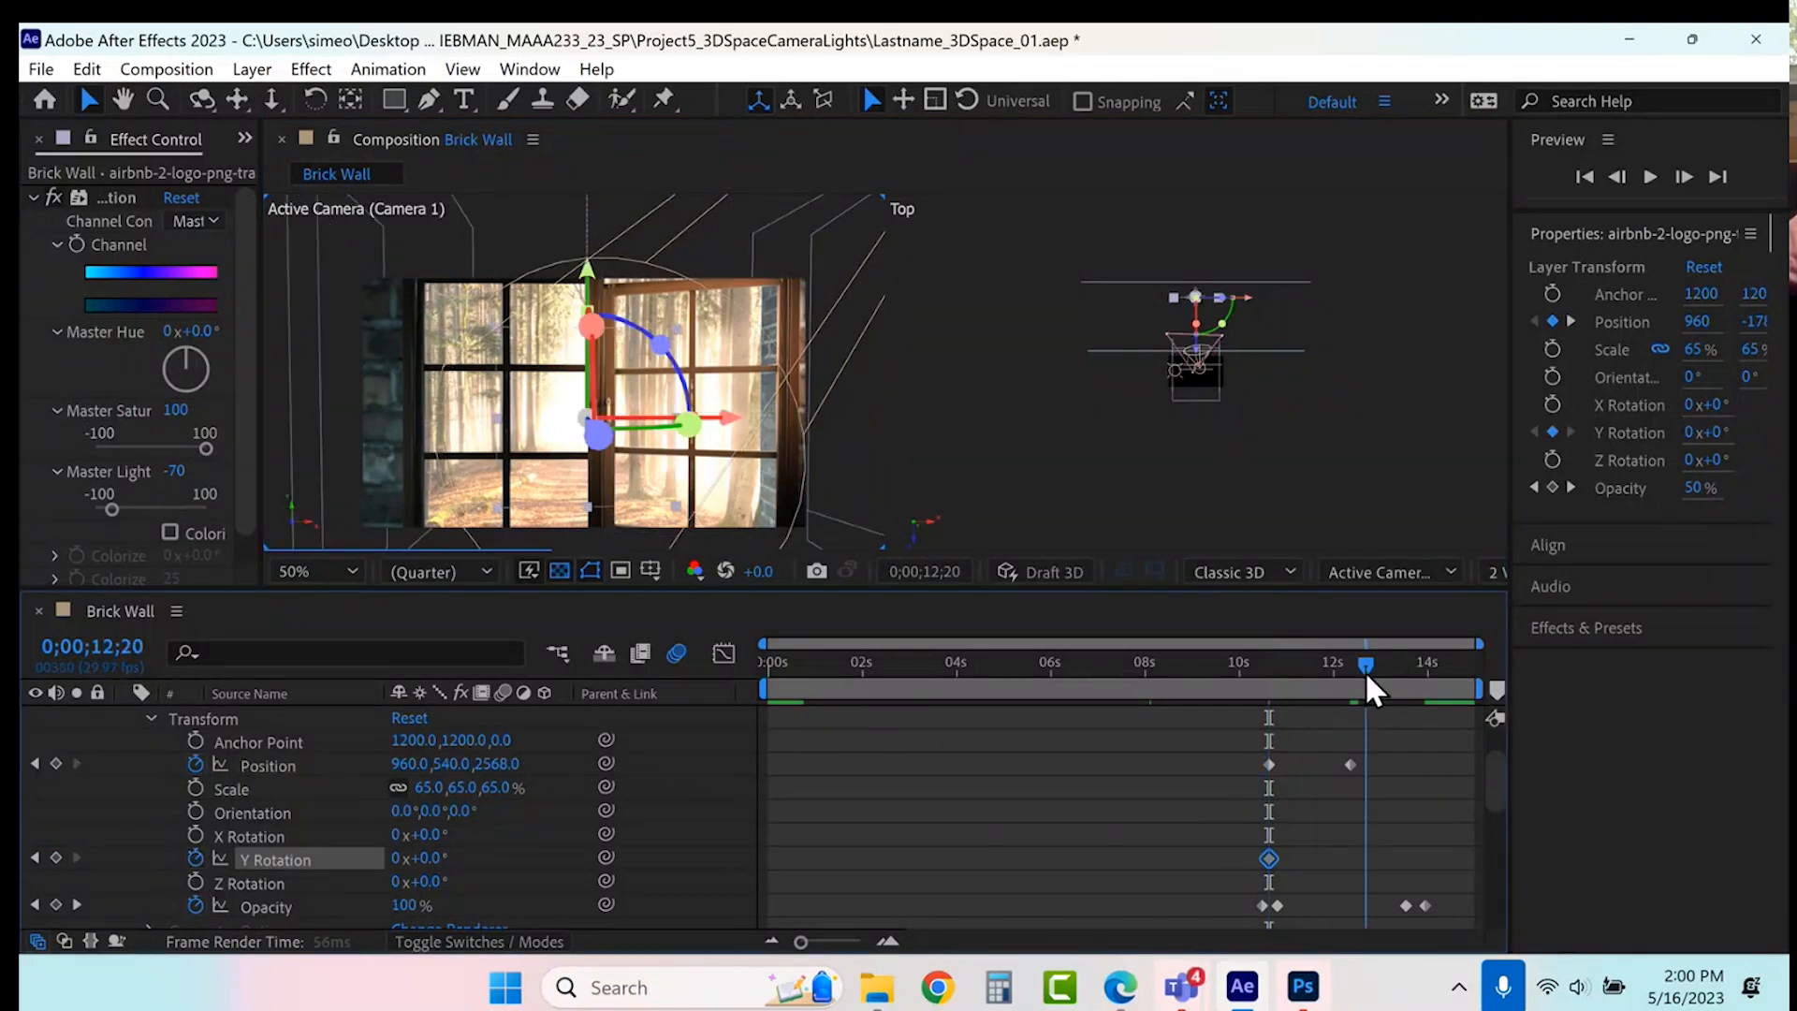
left_click(397, 857)
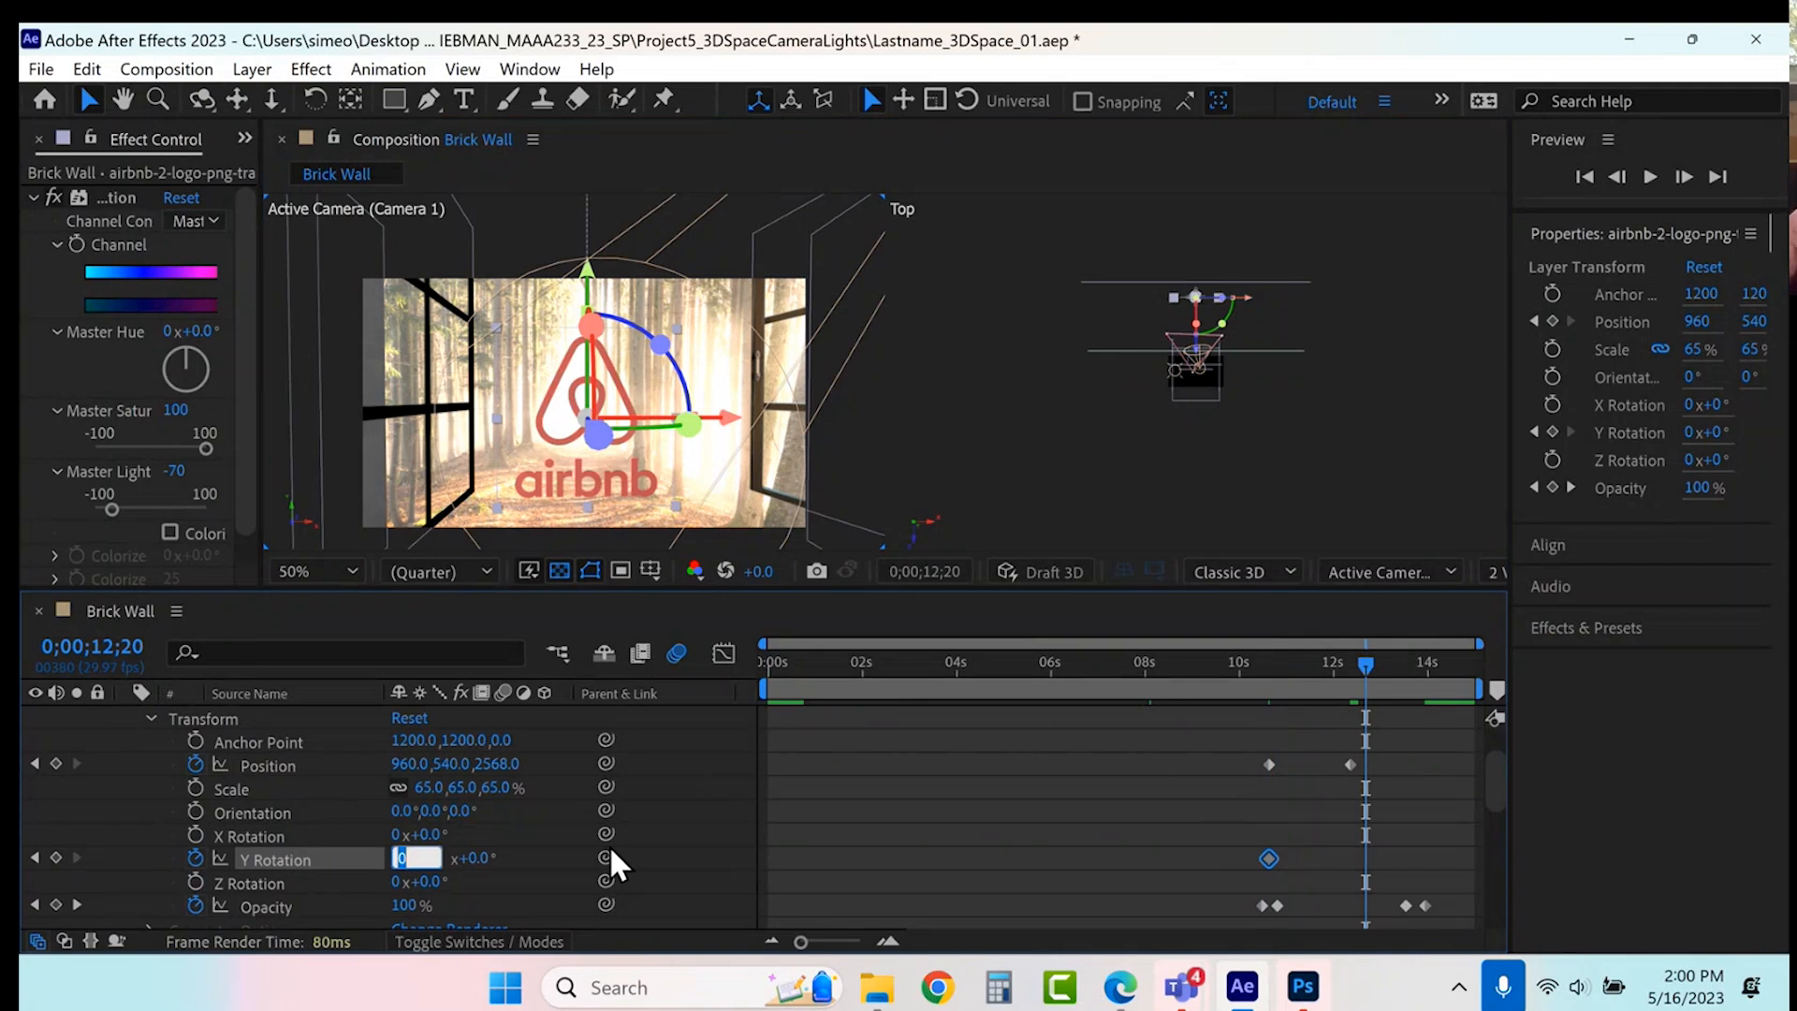
type("3")
key("Return")
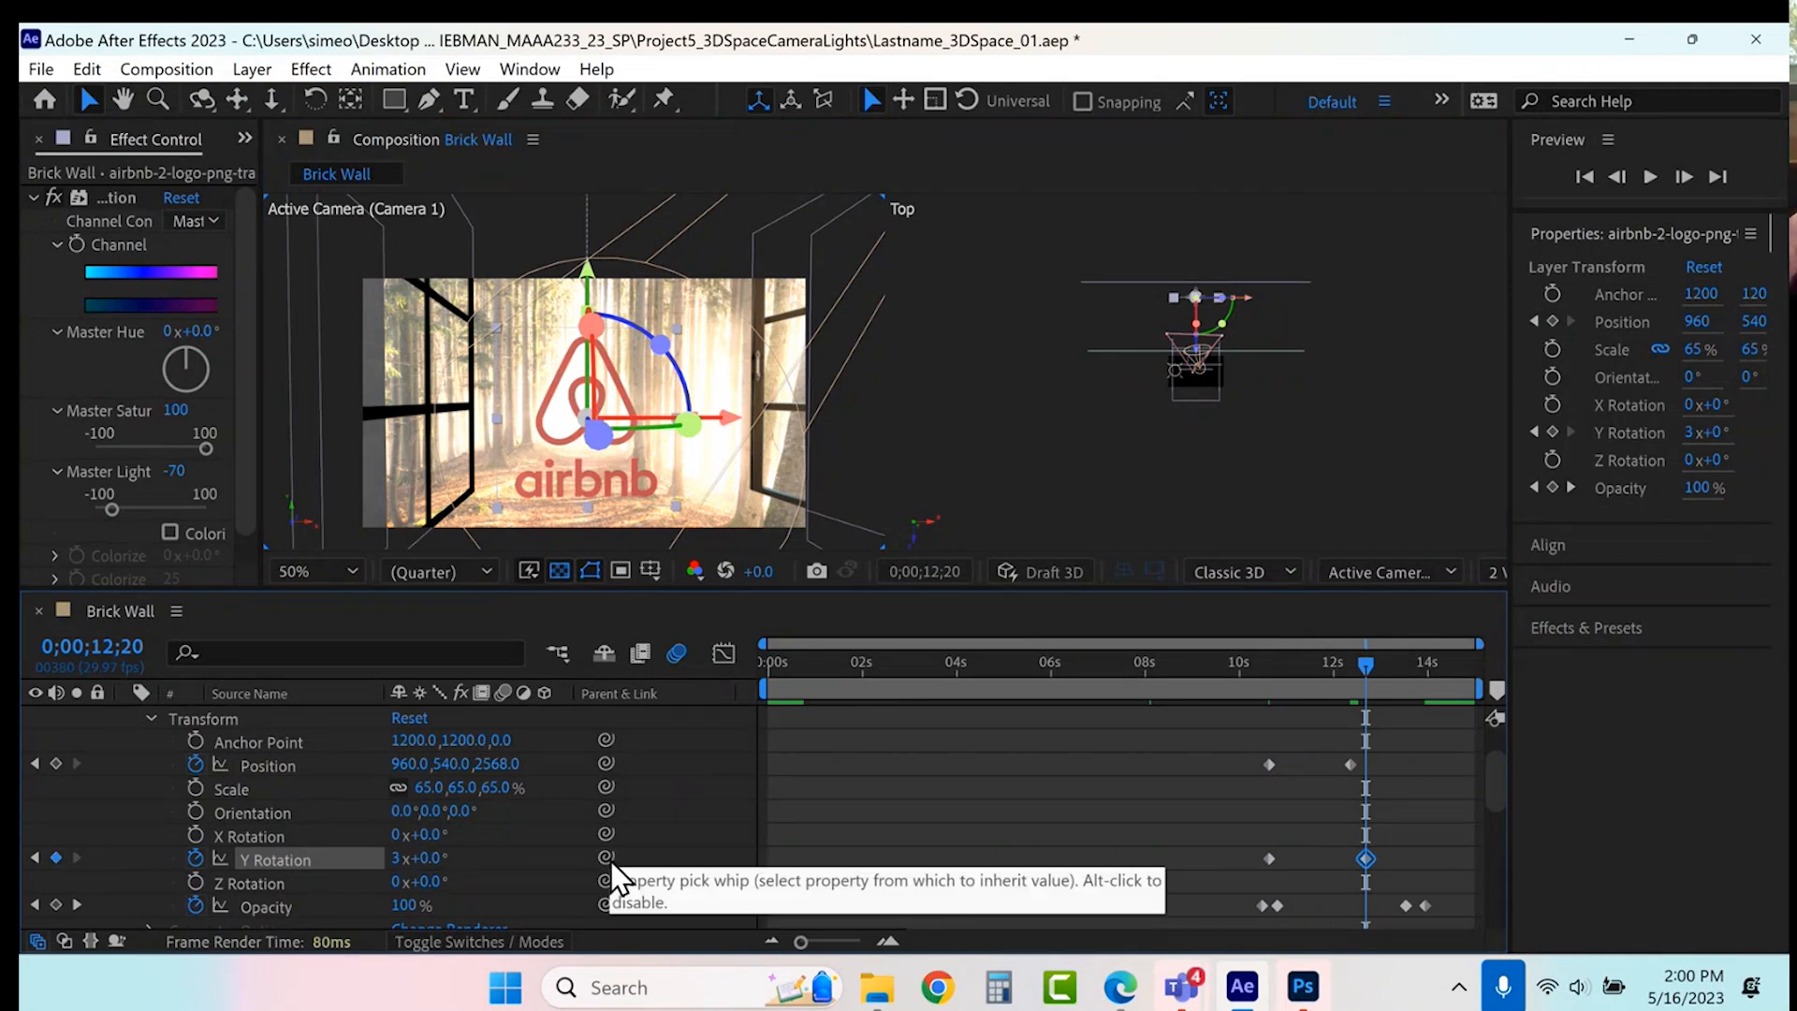
left_click_drag(1226, 742, 1437, 893)
key("F9")
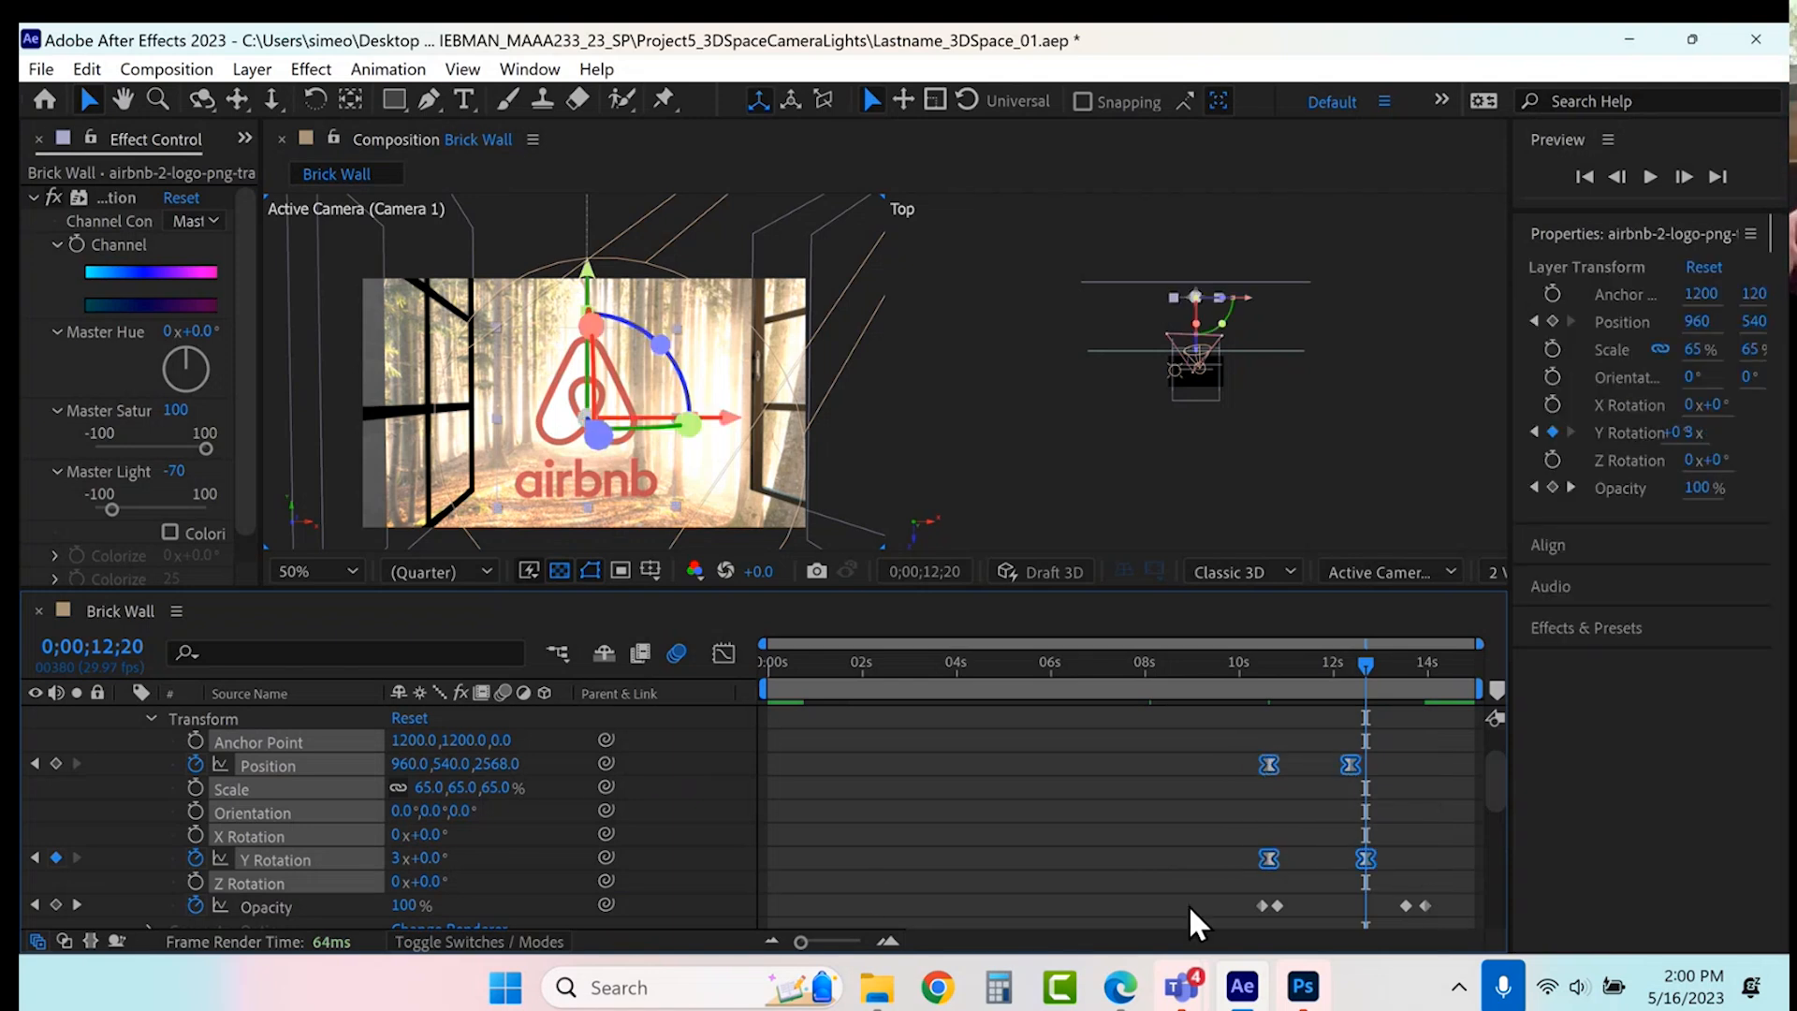
- Collapse the Airbnb logo layer's properties, enable motion blur on the layer and save the project
left_click(148, 719)
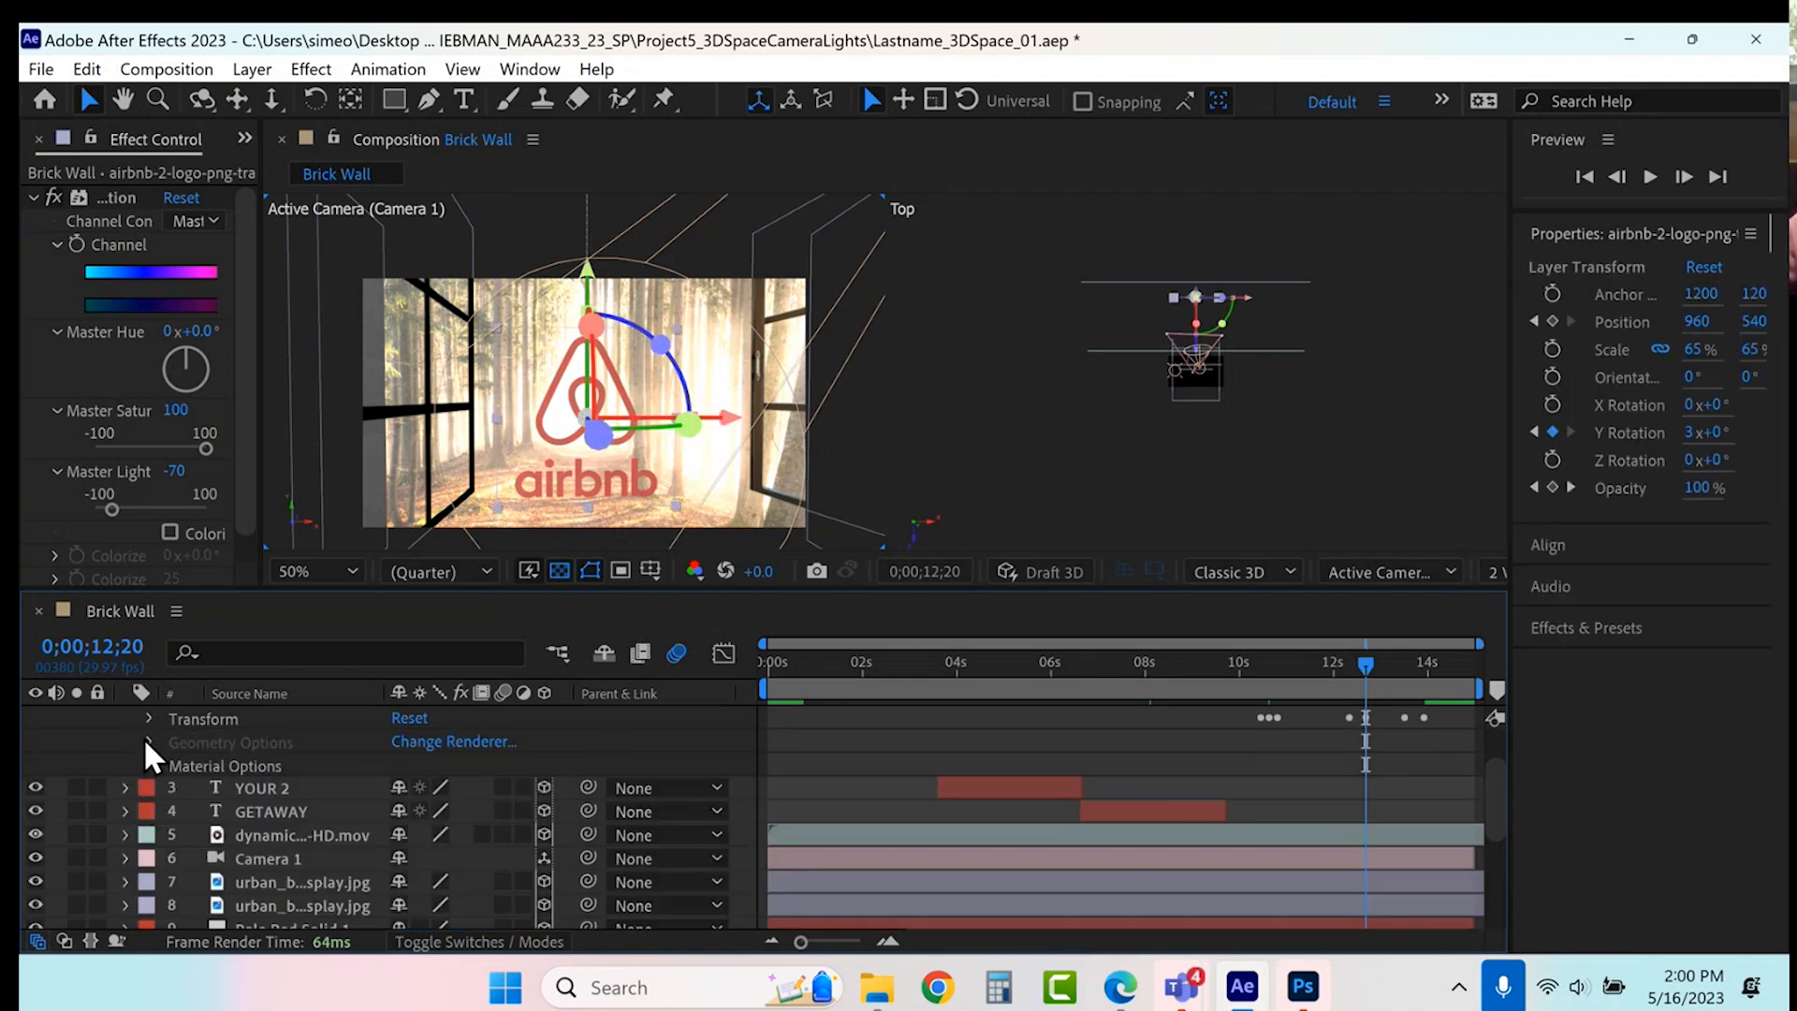
scroll(147, 748, "up", 2)
left_click(126, 741)
left_click(504, 740)
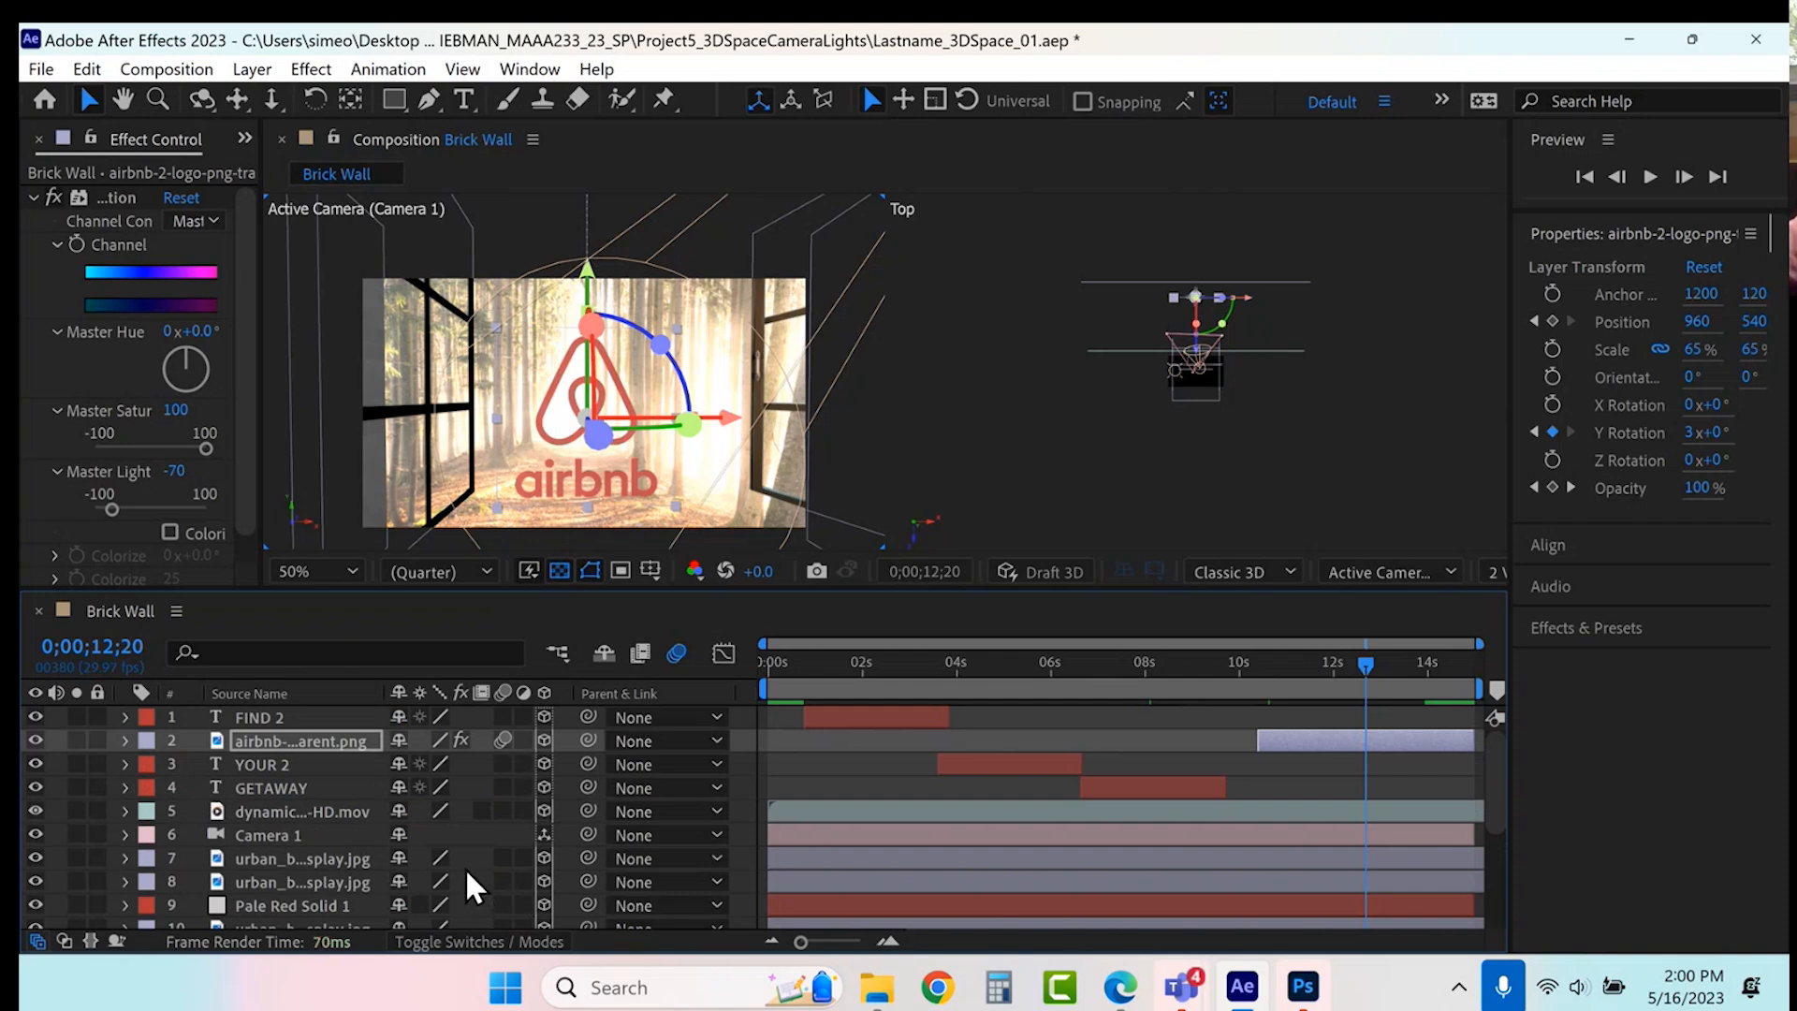
key("ctrl+s")
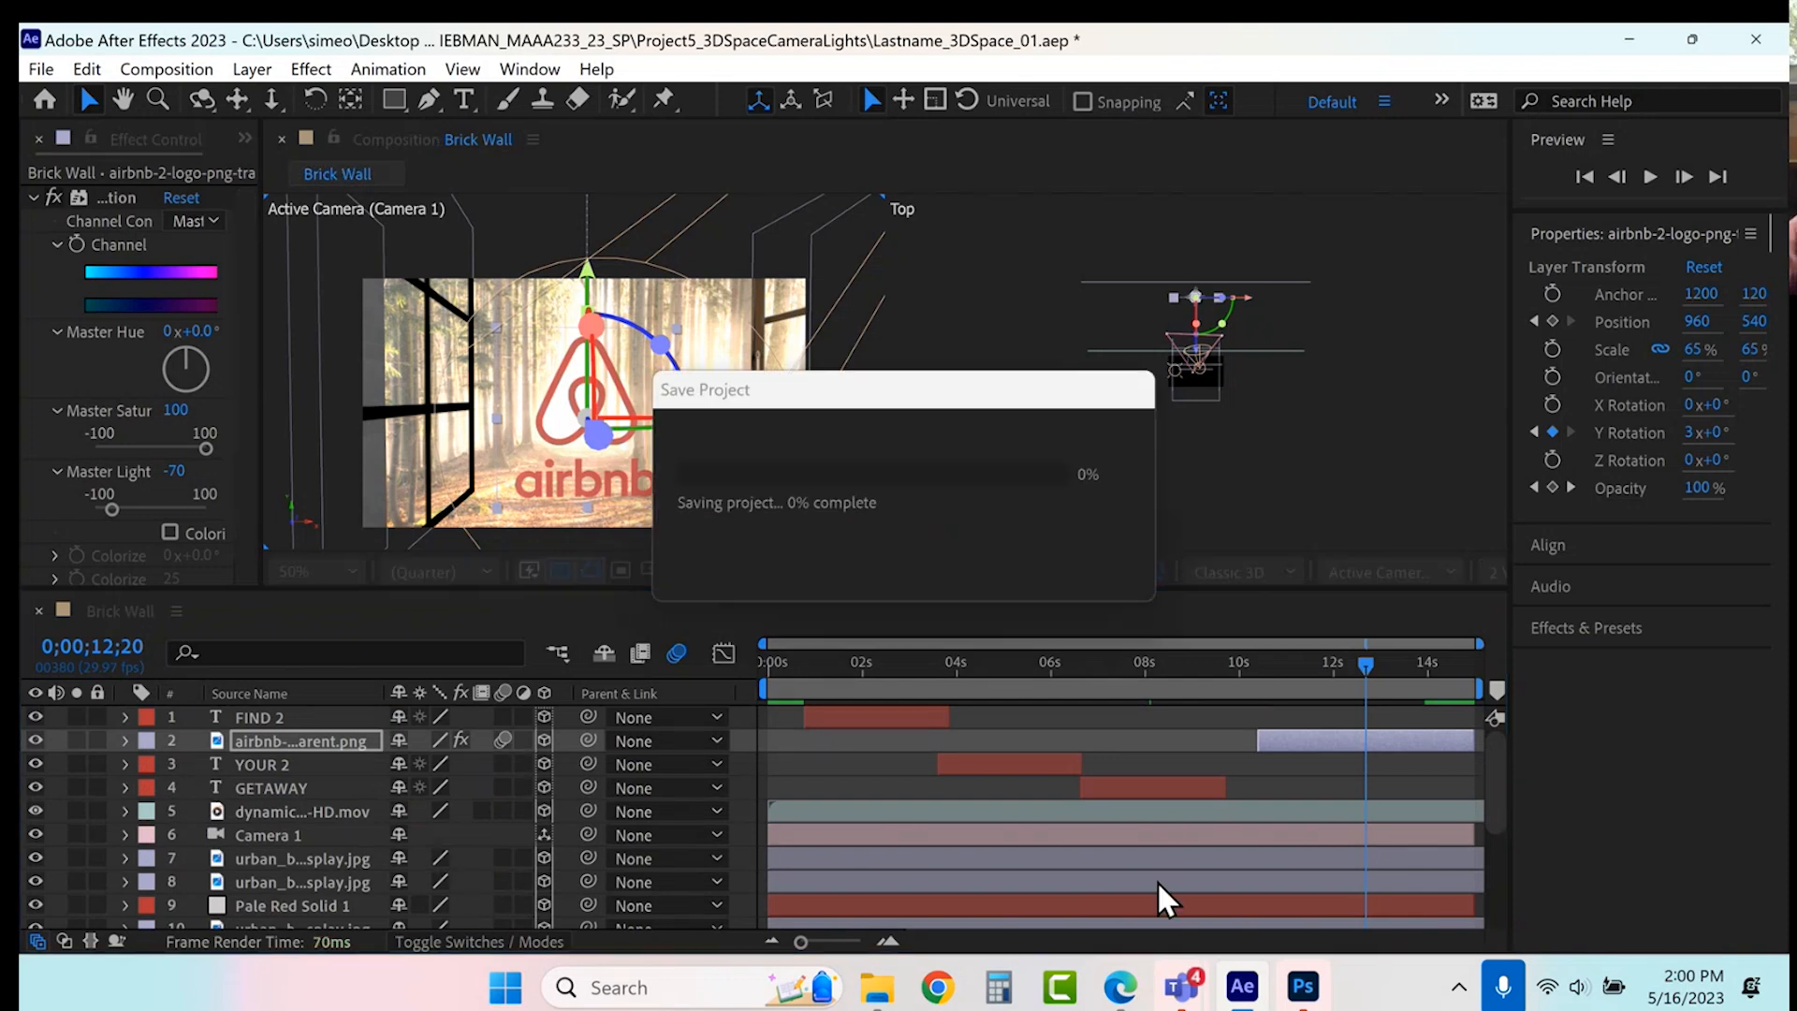
- Check the Microsoft Teams meeting window and return to After Effects
mouse_move(1198, 996)
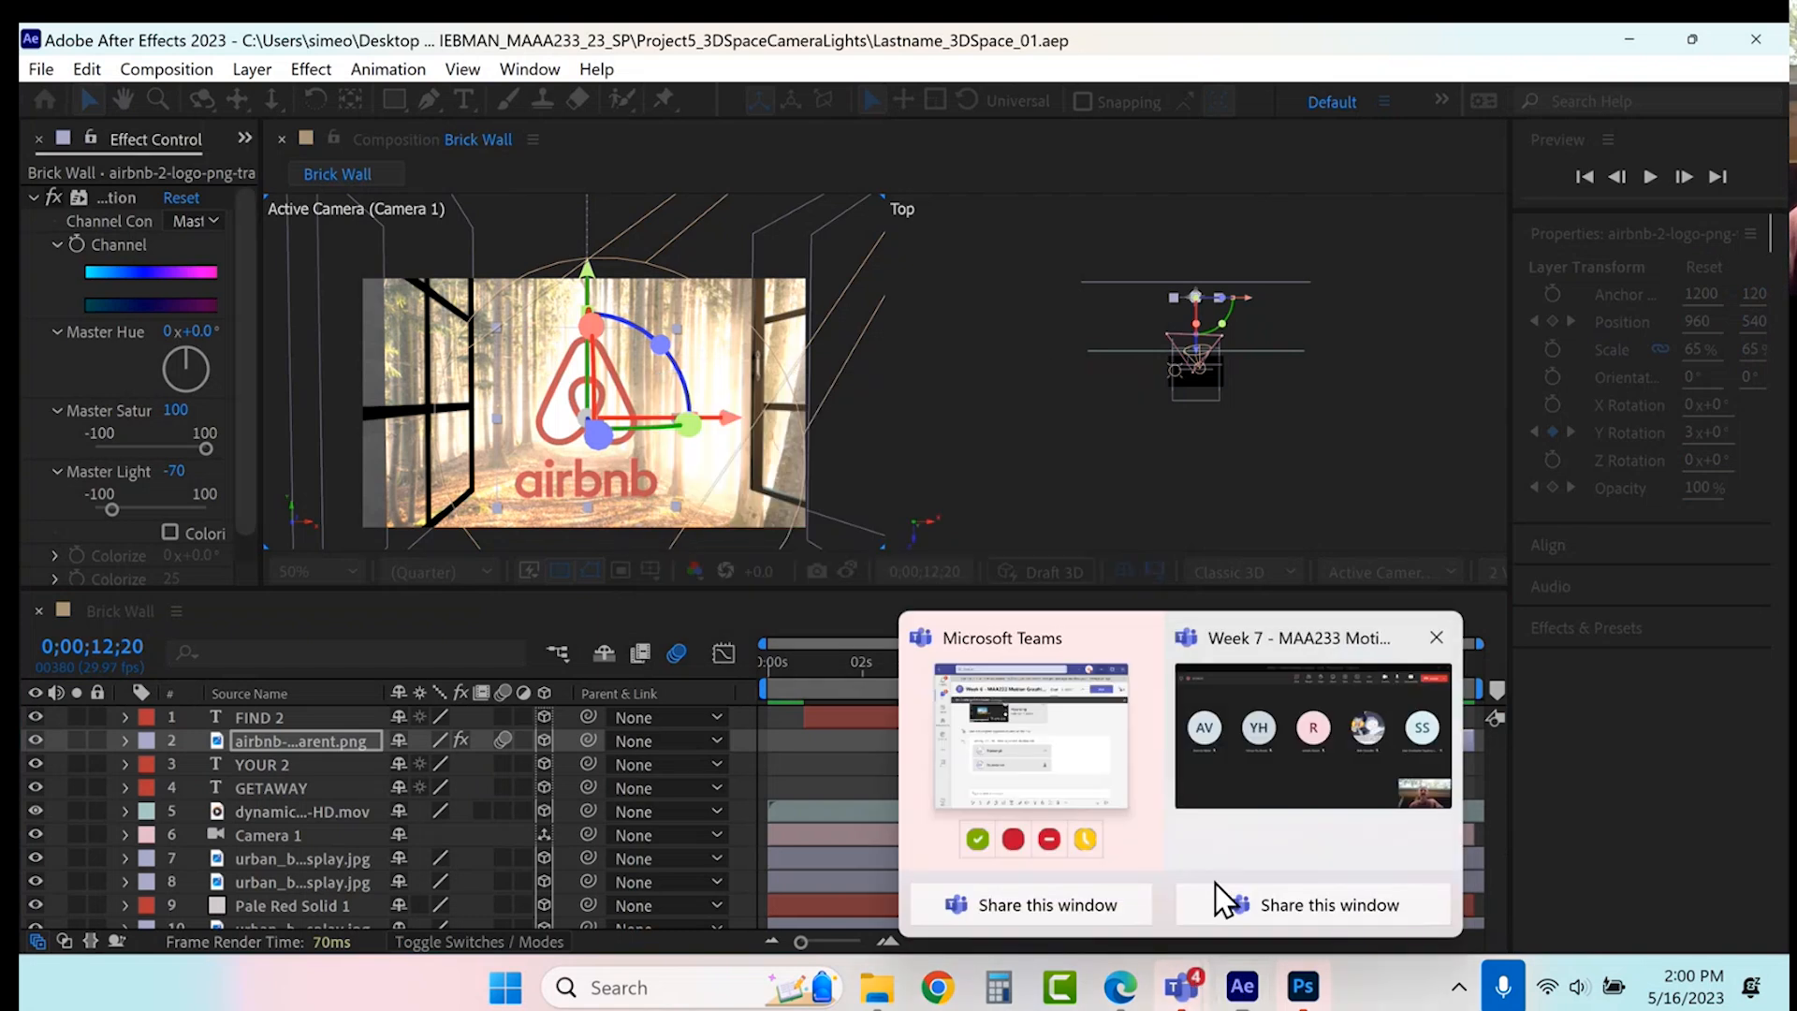
left_click(1289, 660)
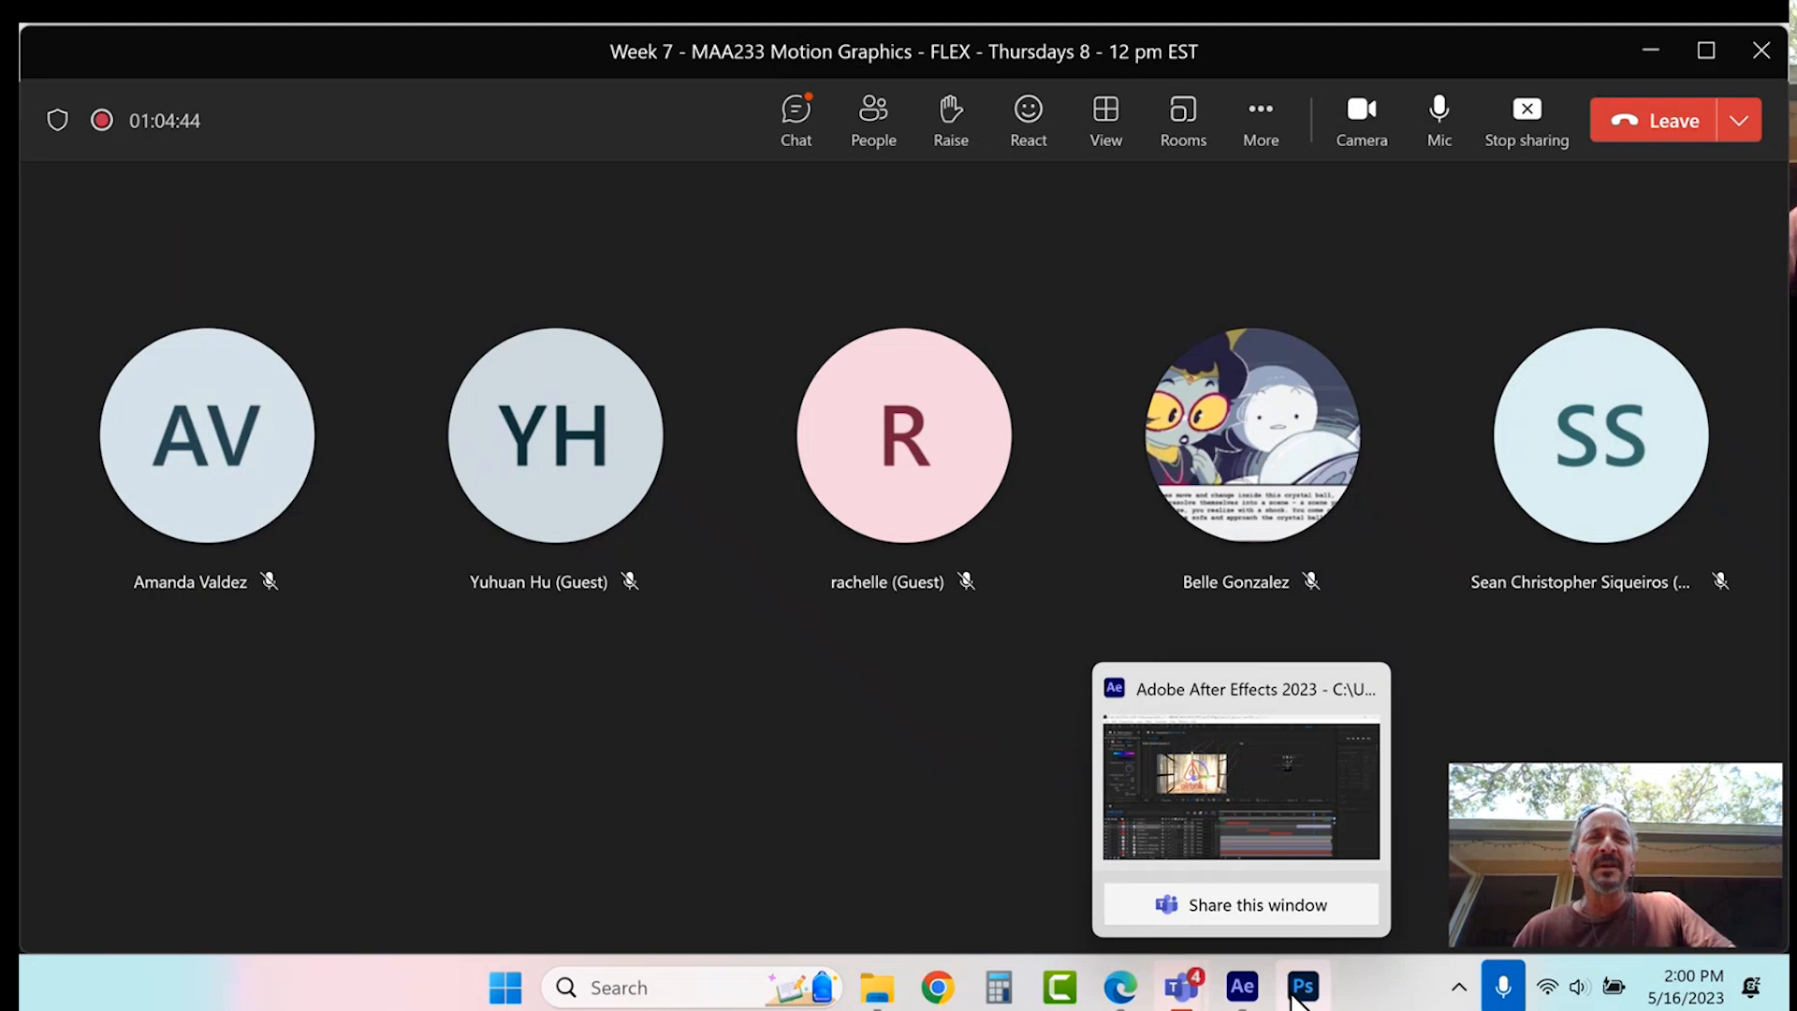
left_click(1242, 985)
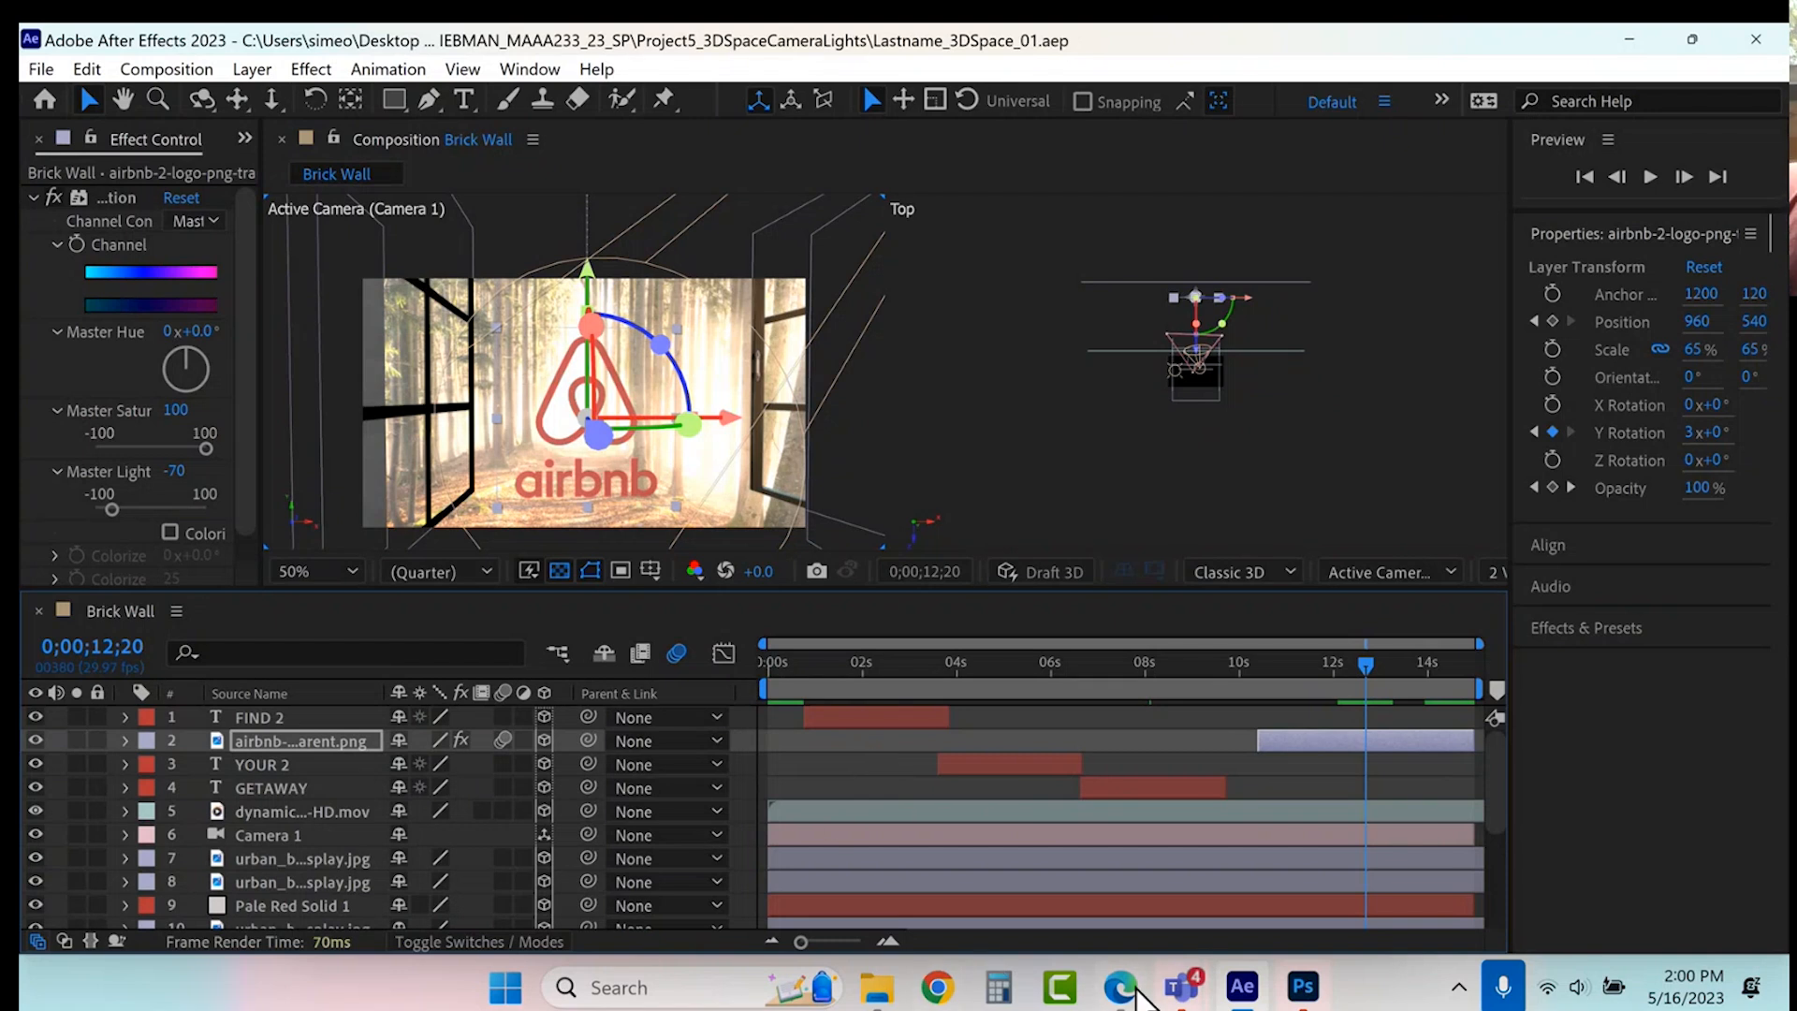
- Switch to the Edge browser, filter the Art Institutes library's A-Z resources by Video Footage and open Storyblocks
left_click(1137, 990)
left_click(340, 53)
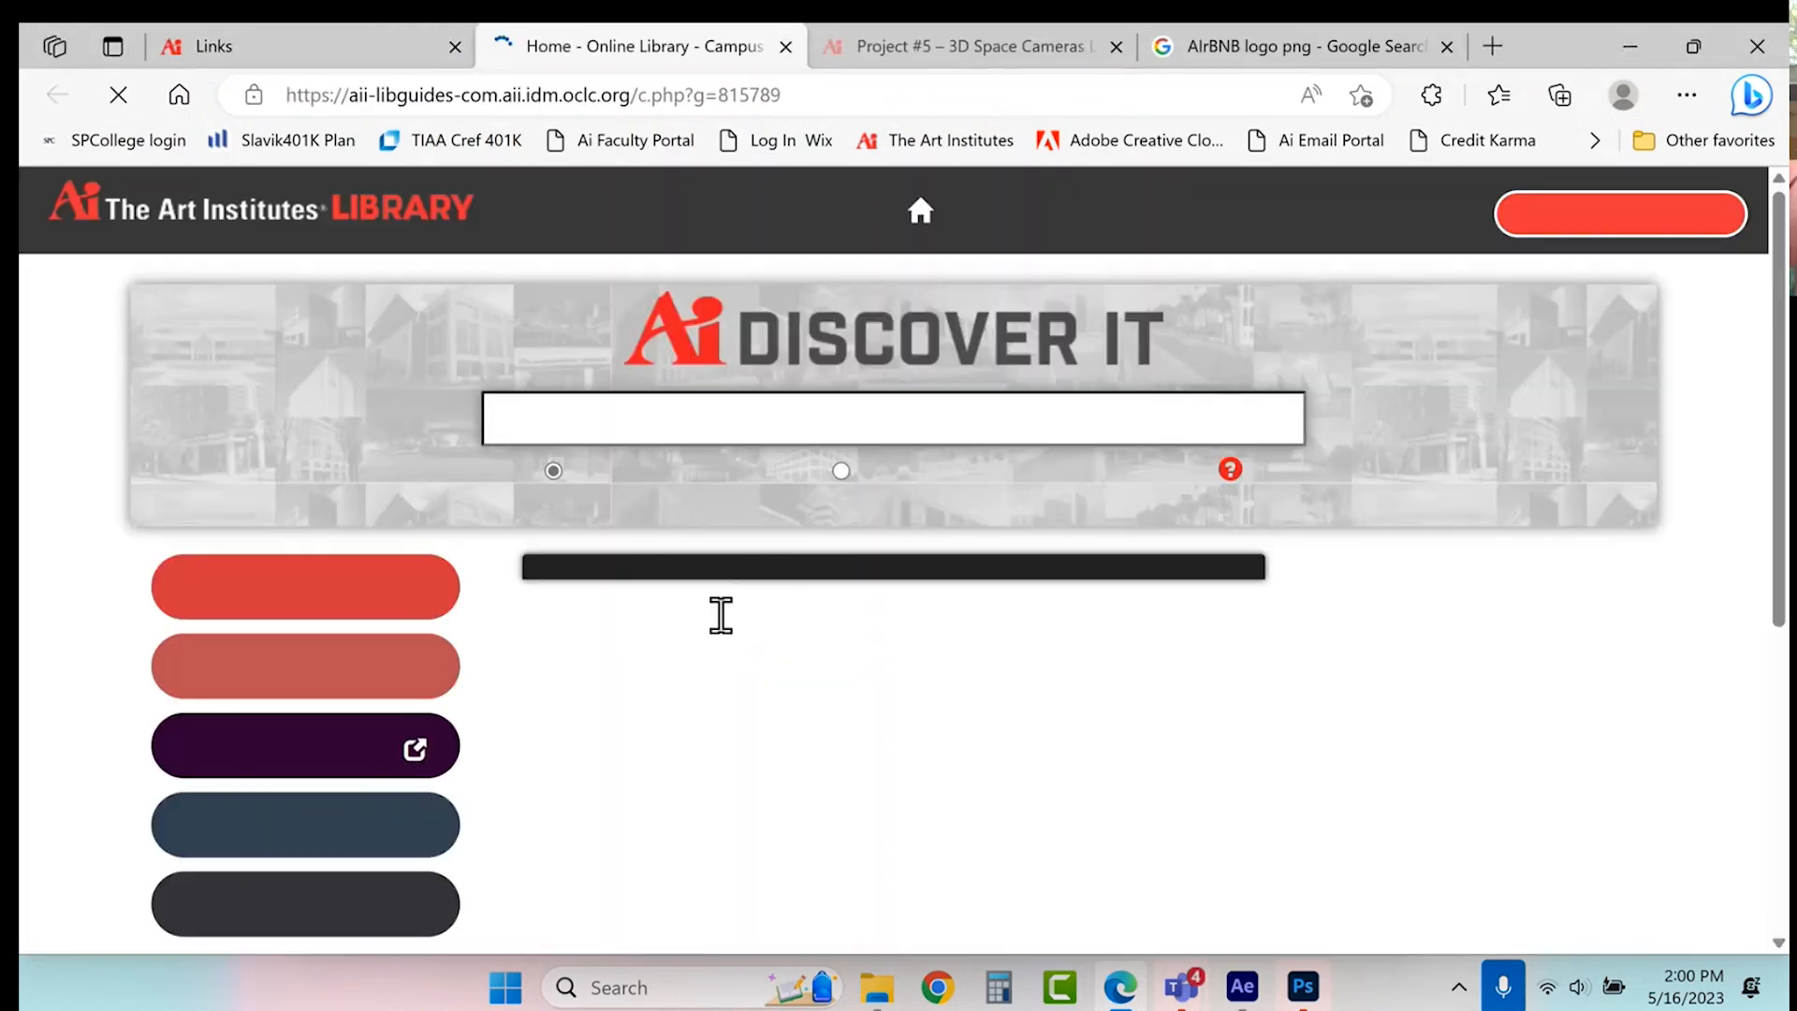
left_click(426, 604)
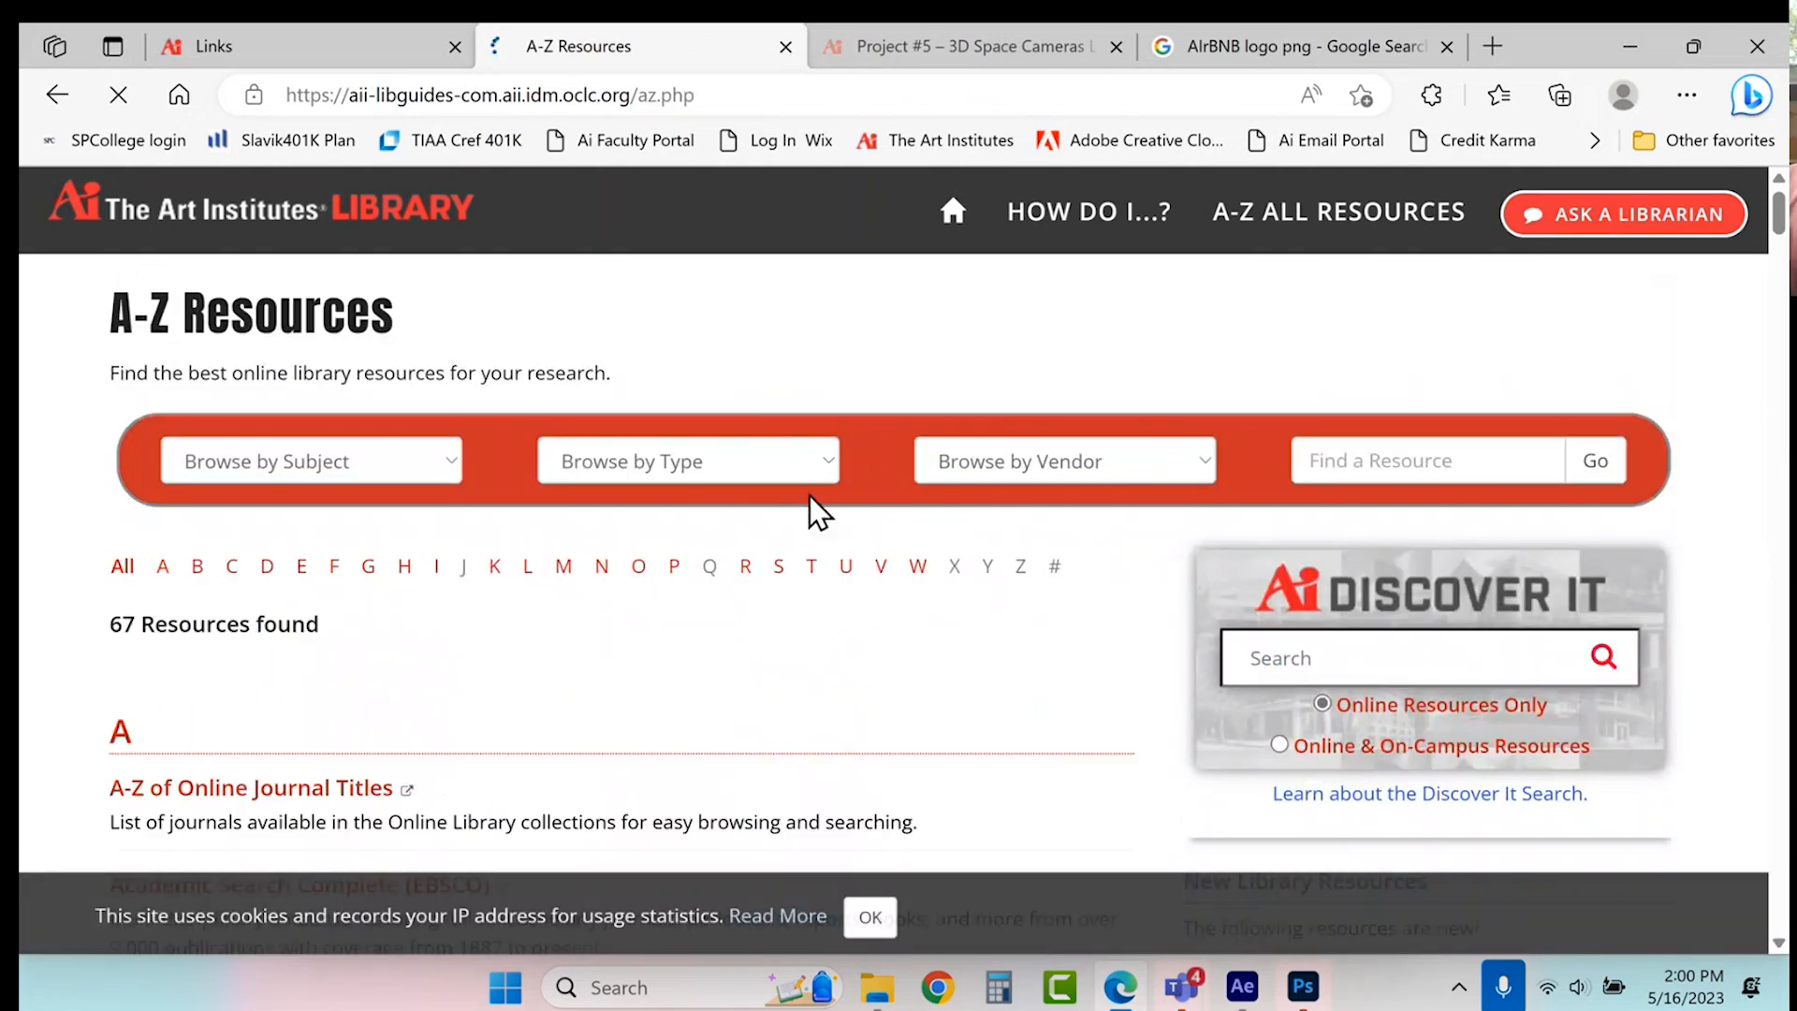
left_click(820, 462)
left_click(672, 929)
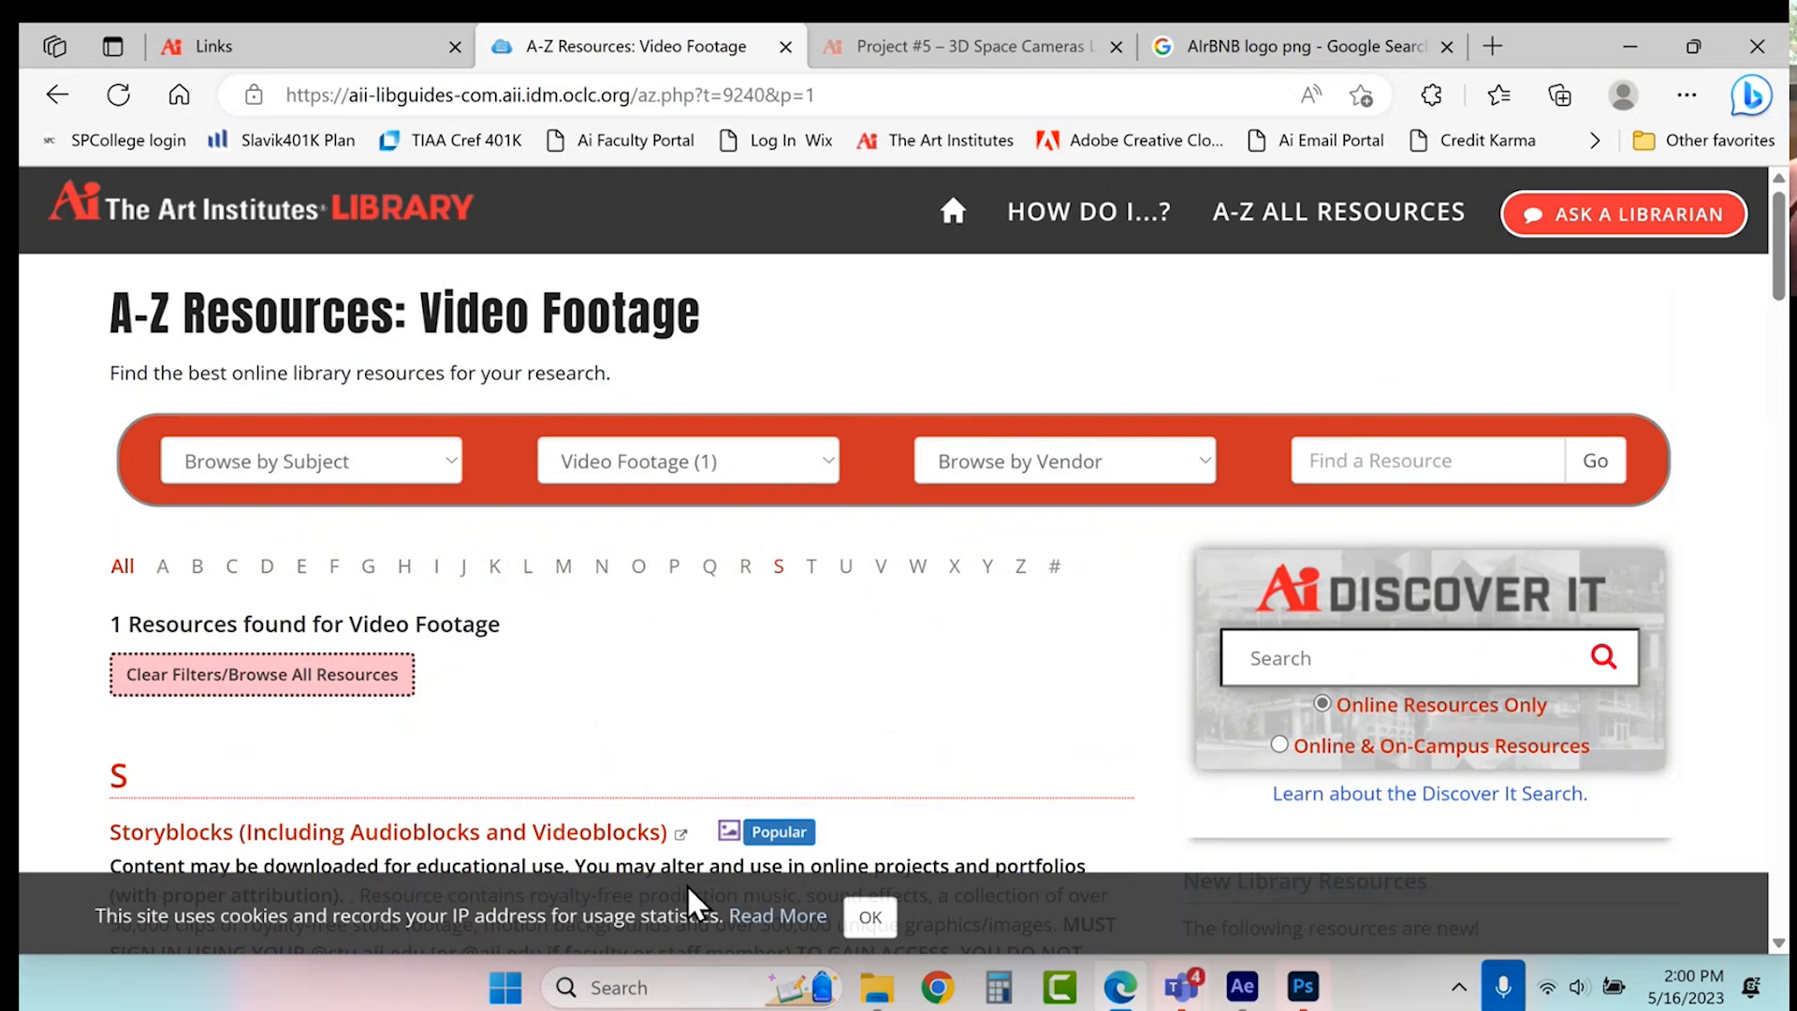
left_click(543, 835)
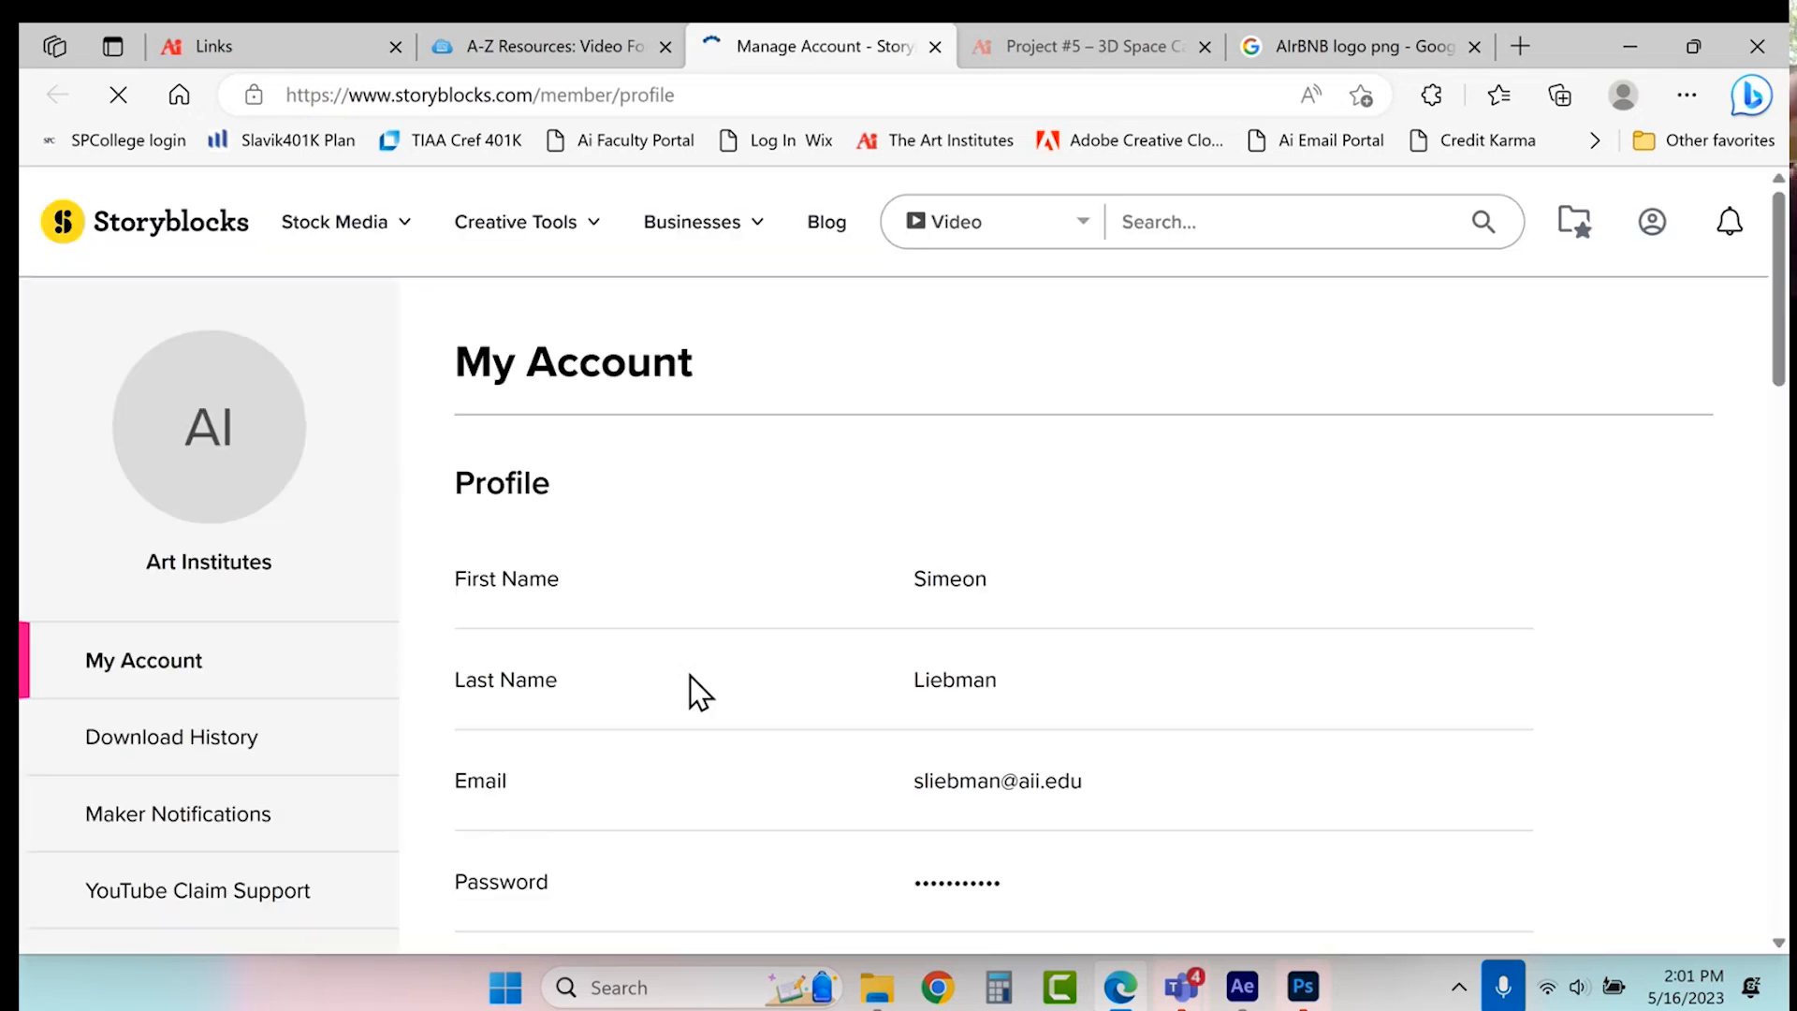
- Search the Storyblocks video library for "alpha channel birds flying"
left_click(1138, 216)
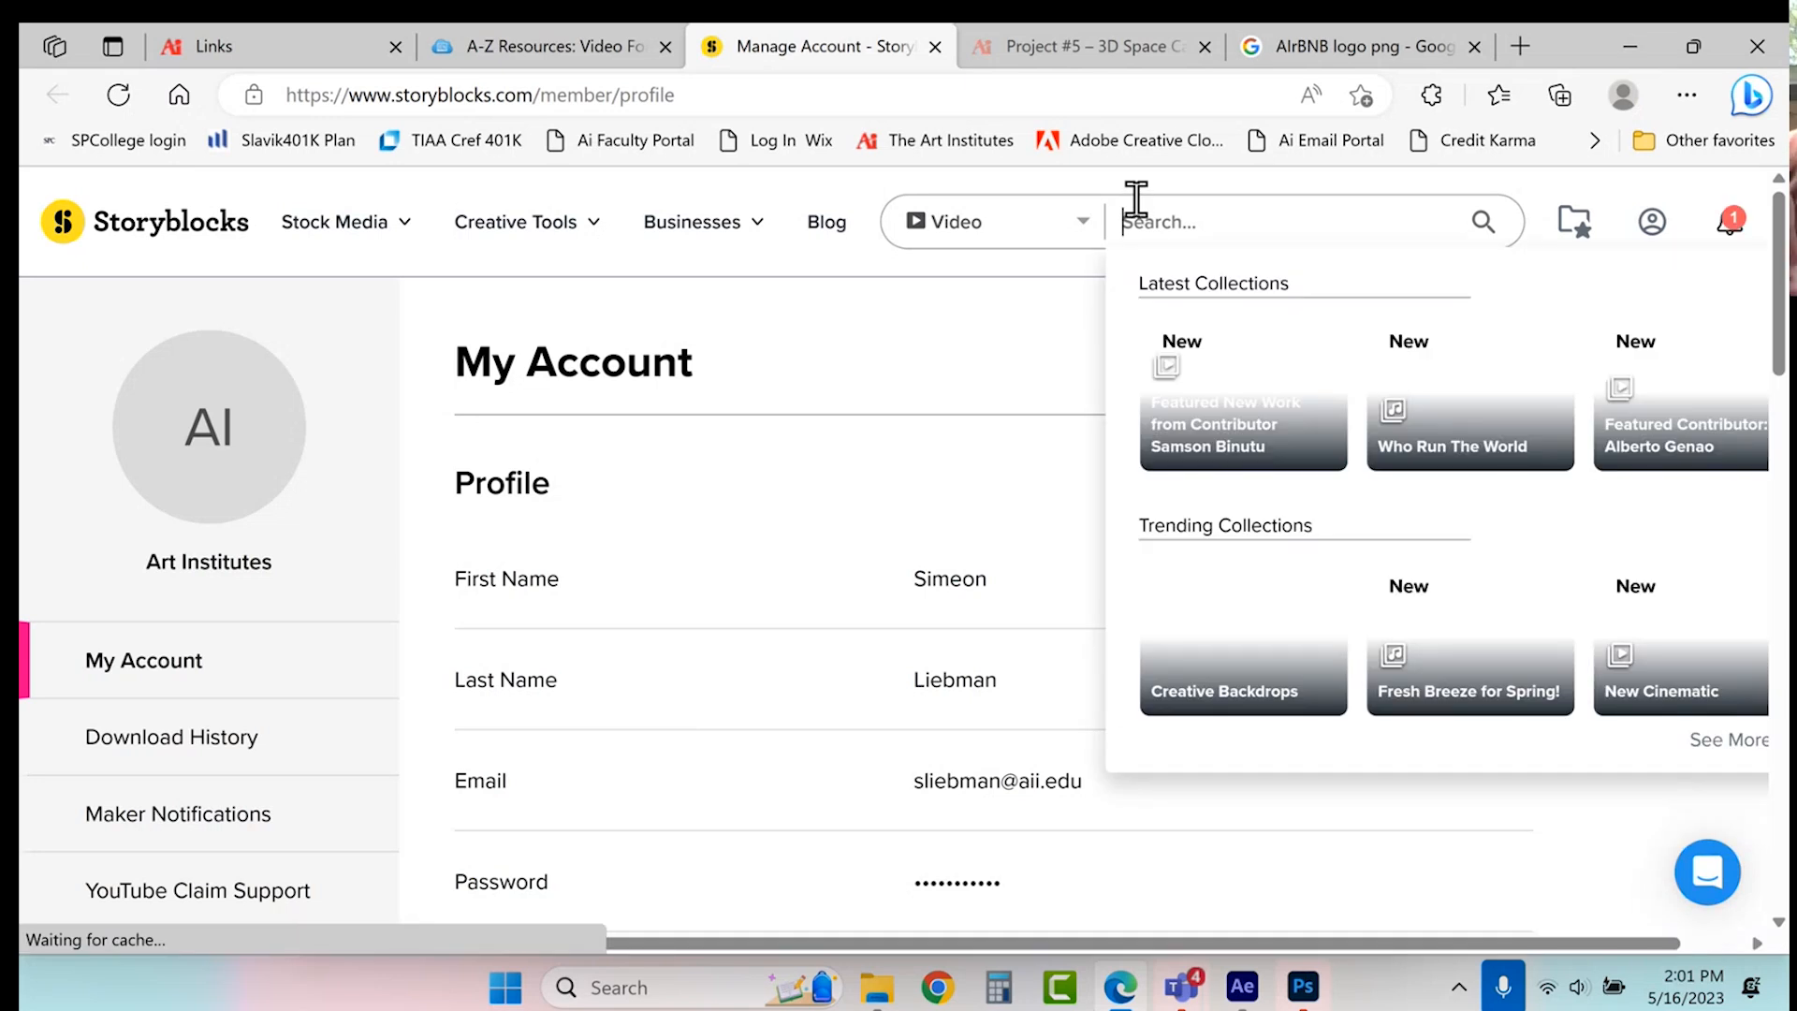
type("alpha channel birds flying")
key("Return")
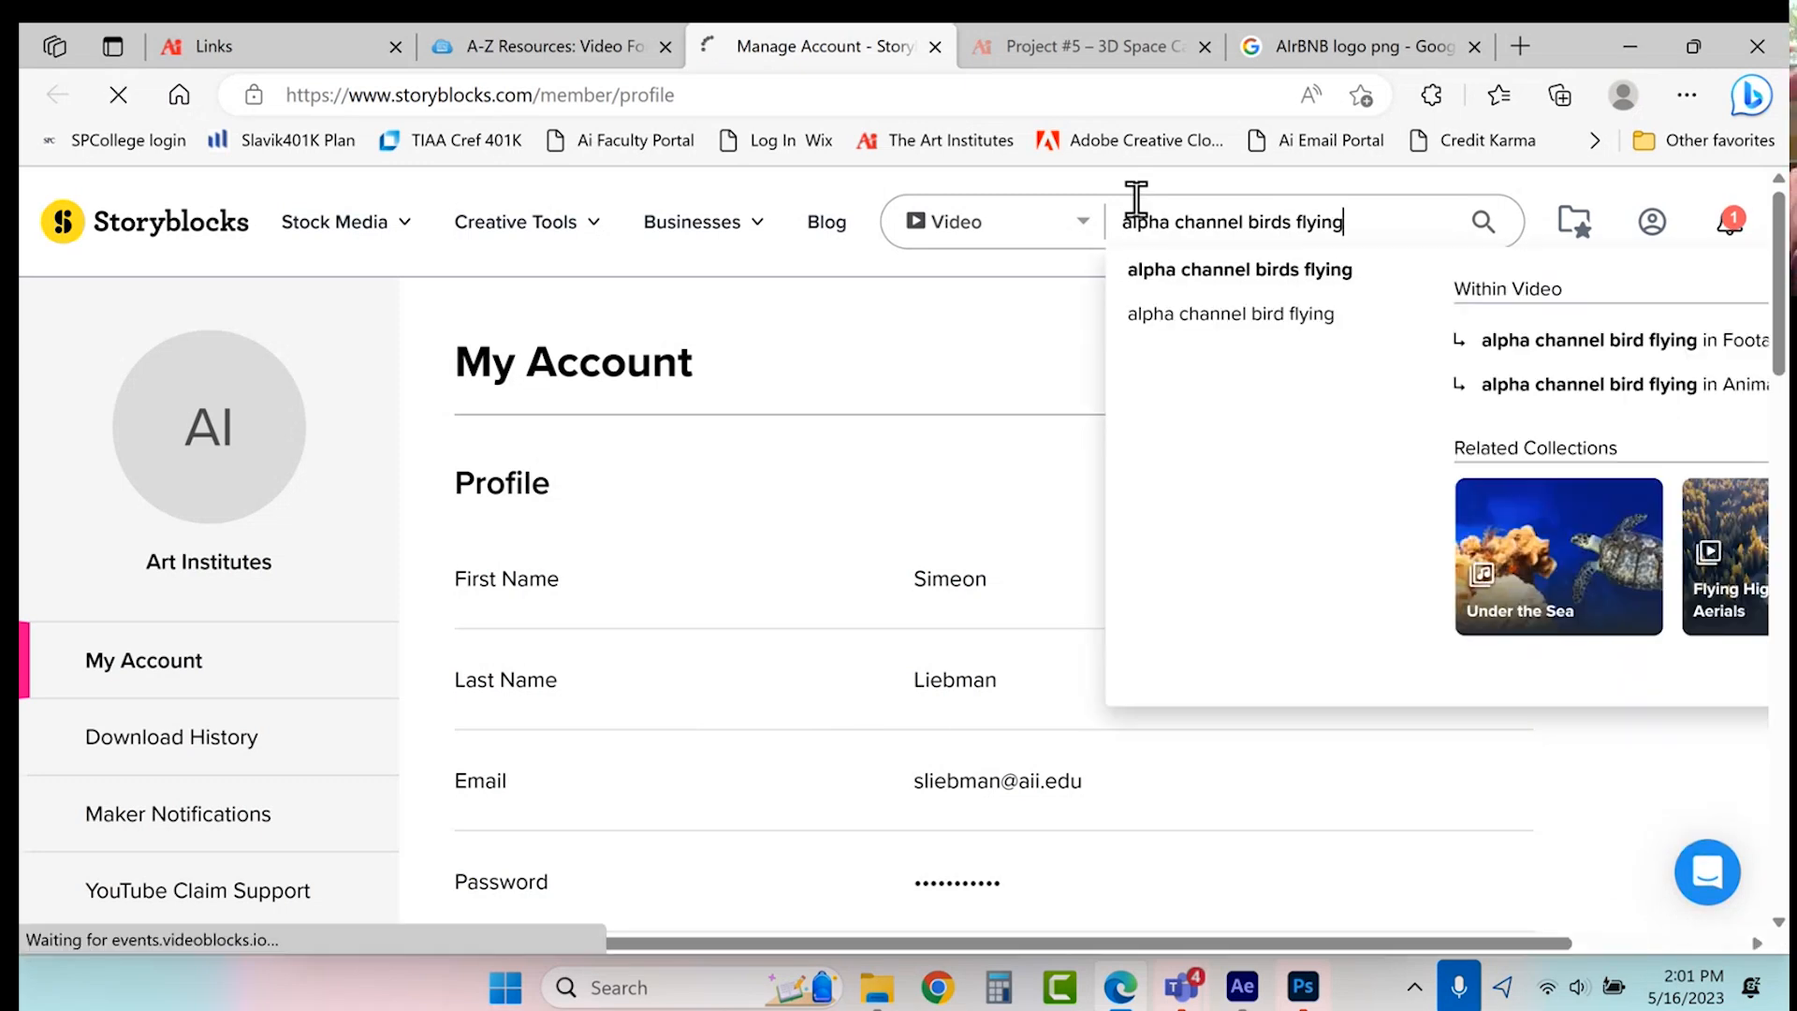
left_click(1246, 281)
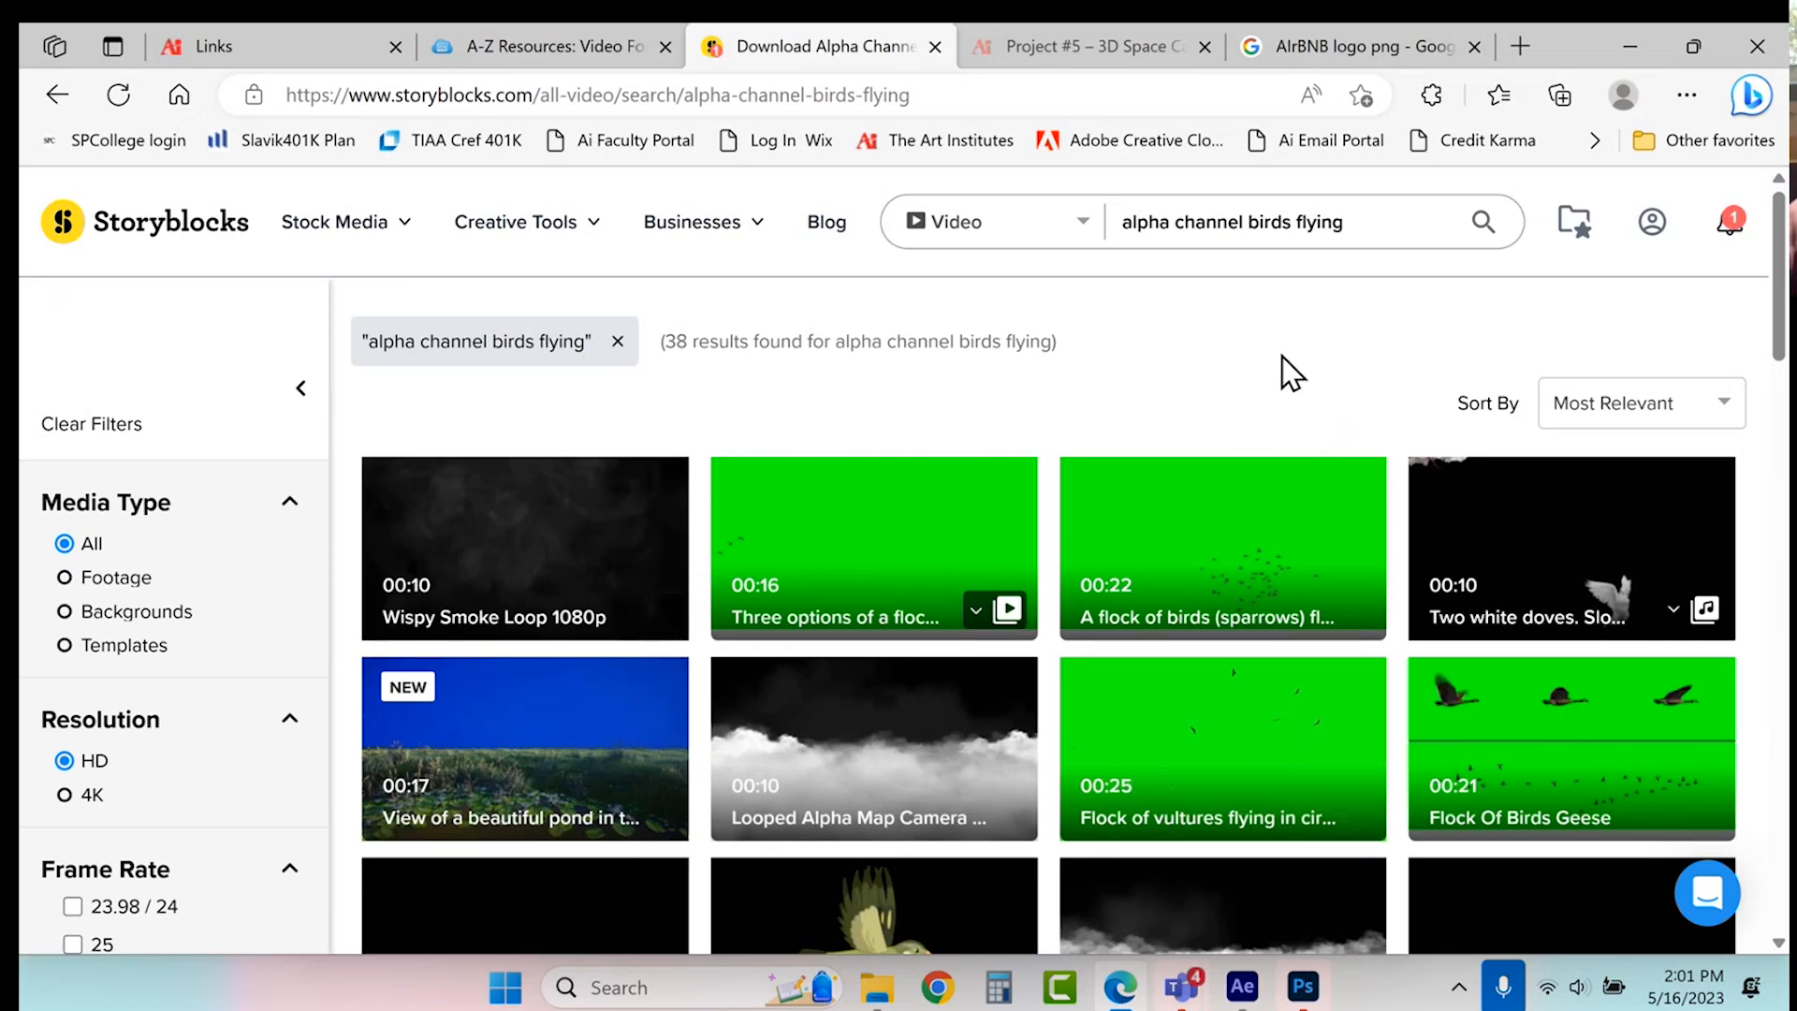
- Preview the flying-bird clips in the Storyblocks results to compare the flocks on green-screen and black backgrounds
mouse_move(1481, 526)
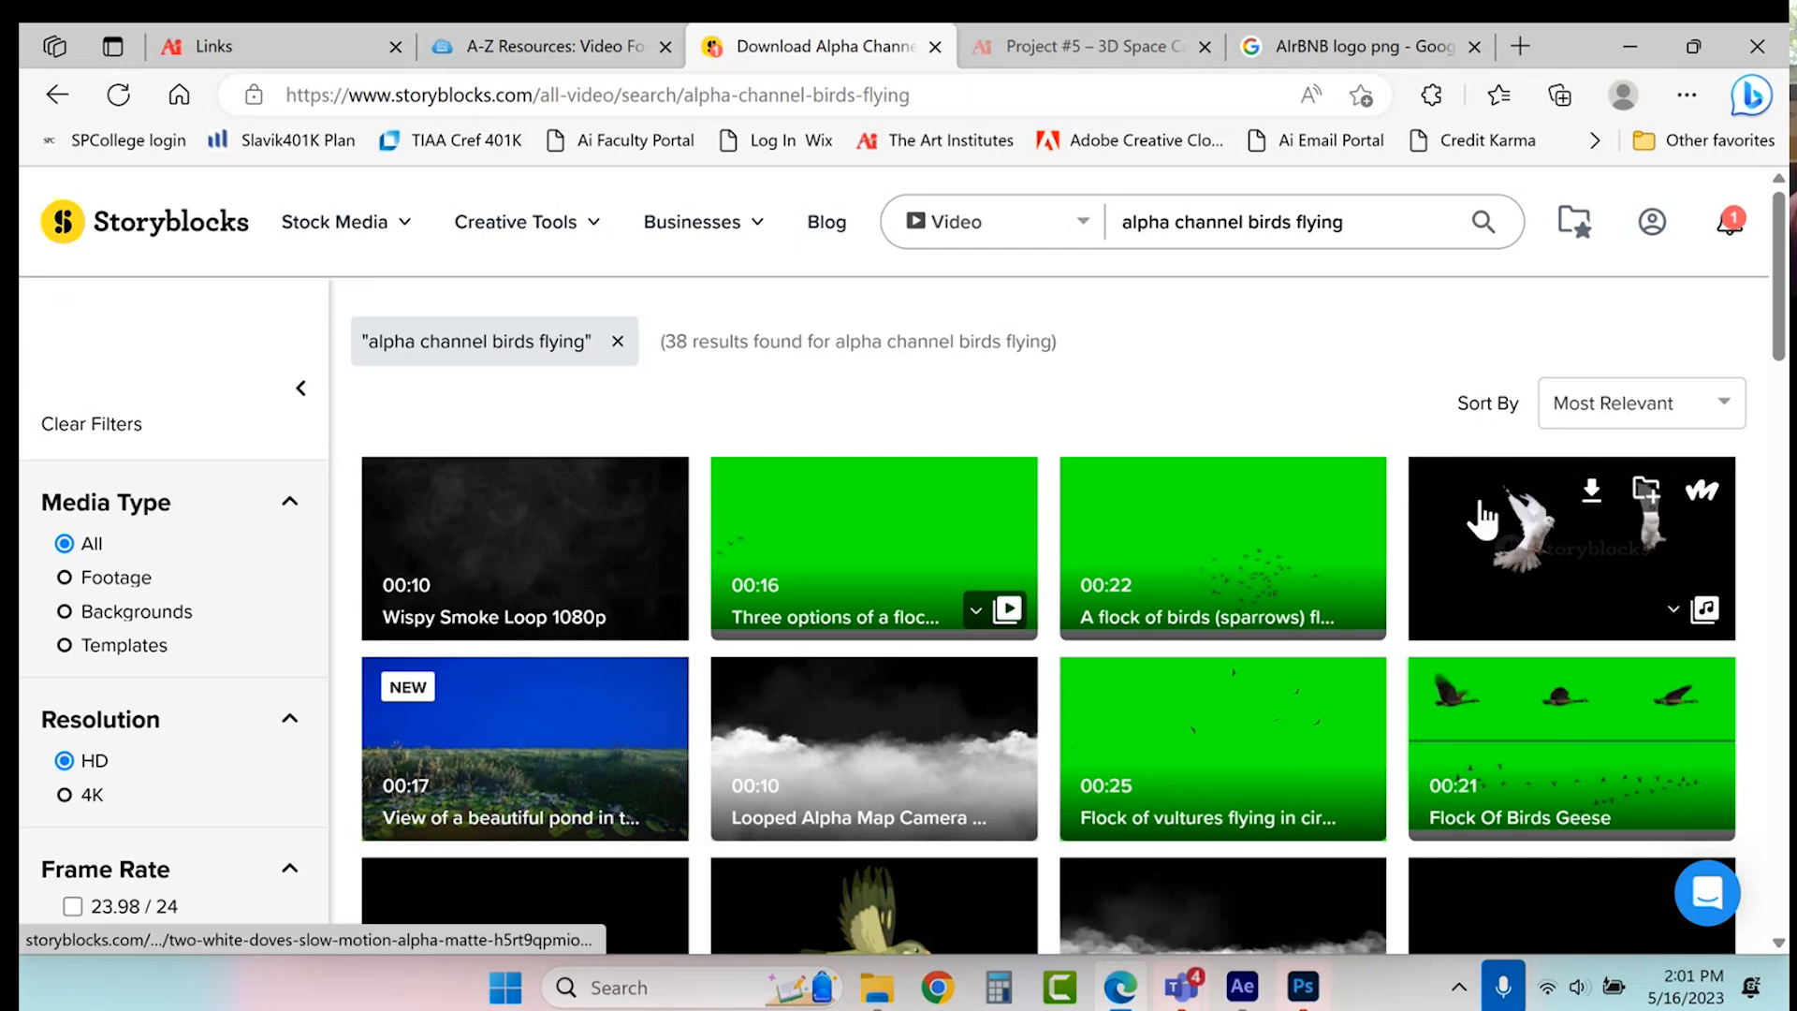
mouse_move(1243, 573)
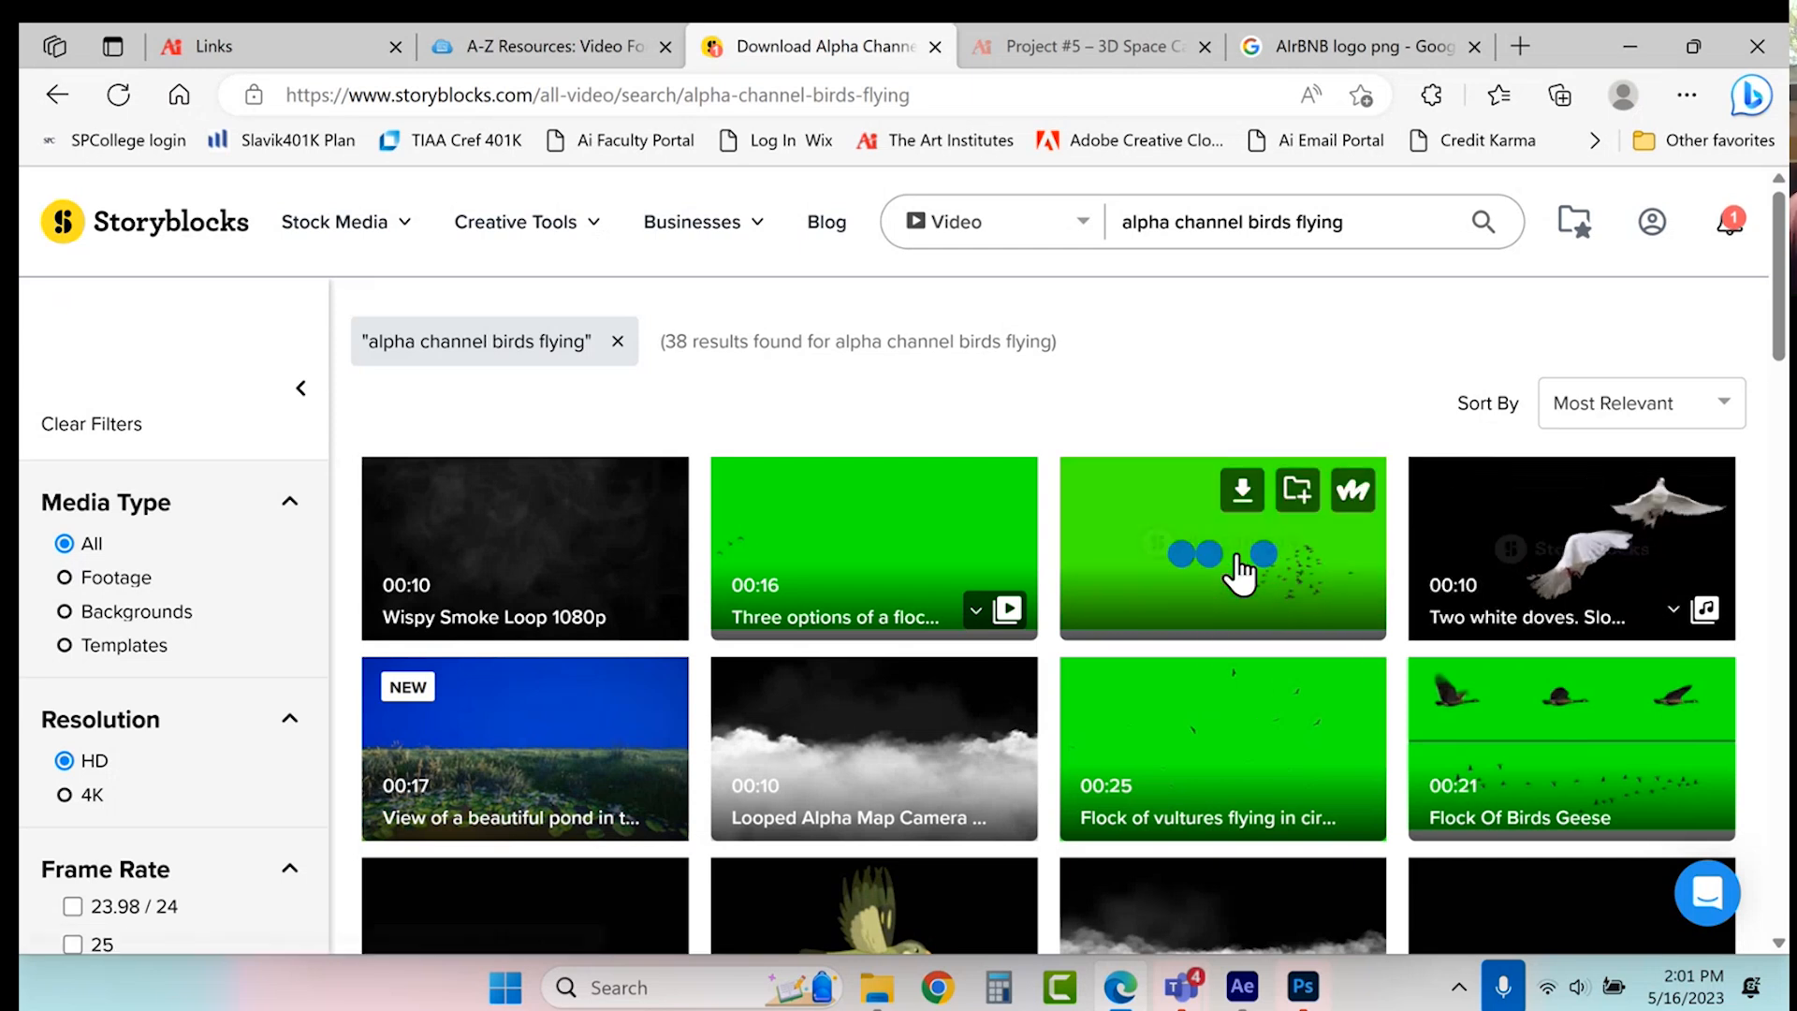
mouse_move(908, 561)
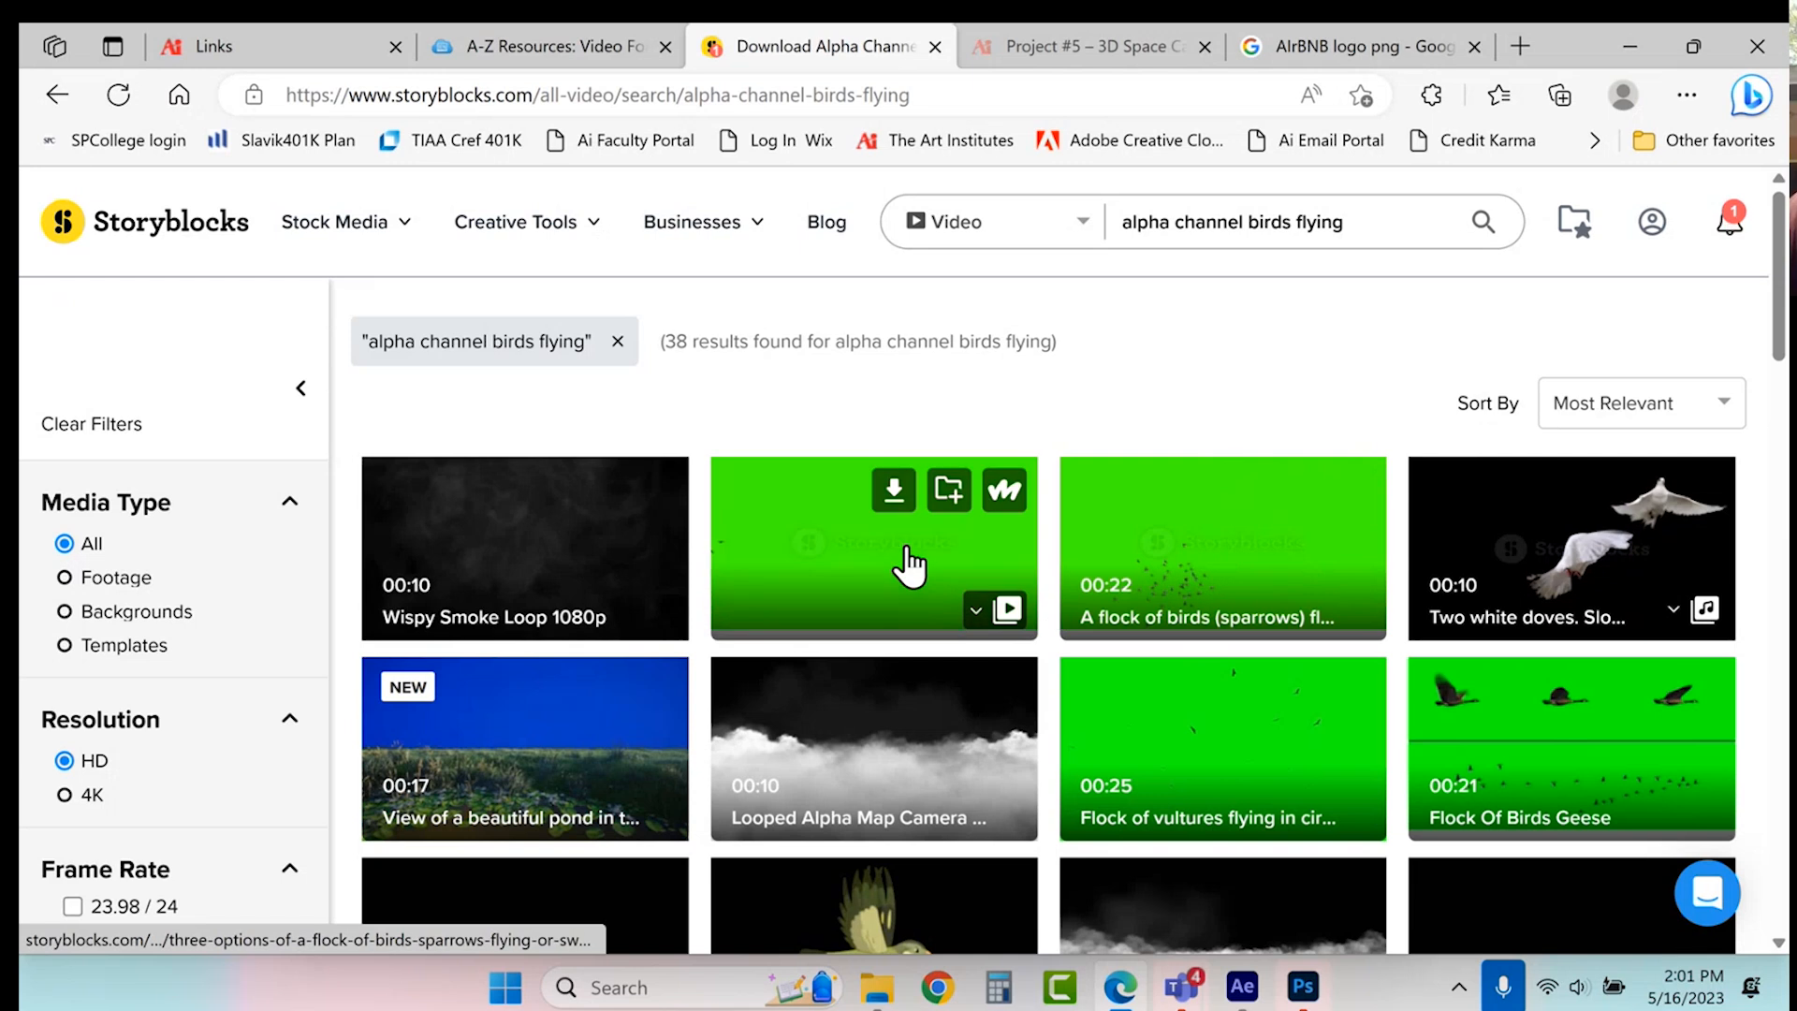
mouse_move(1151, 737)
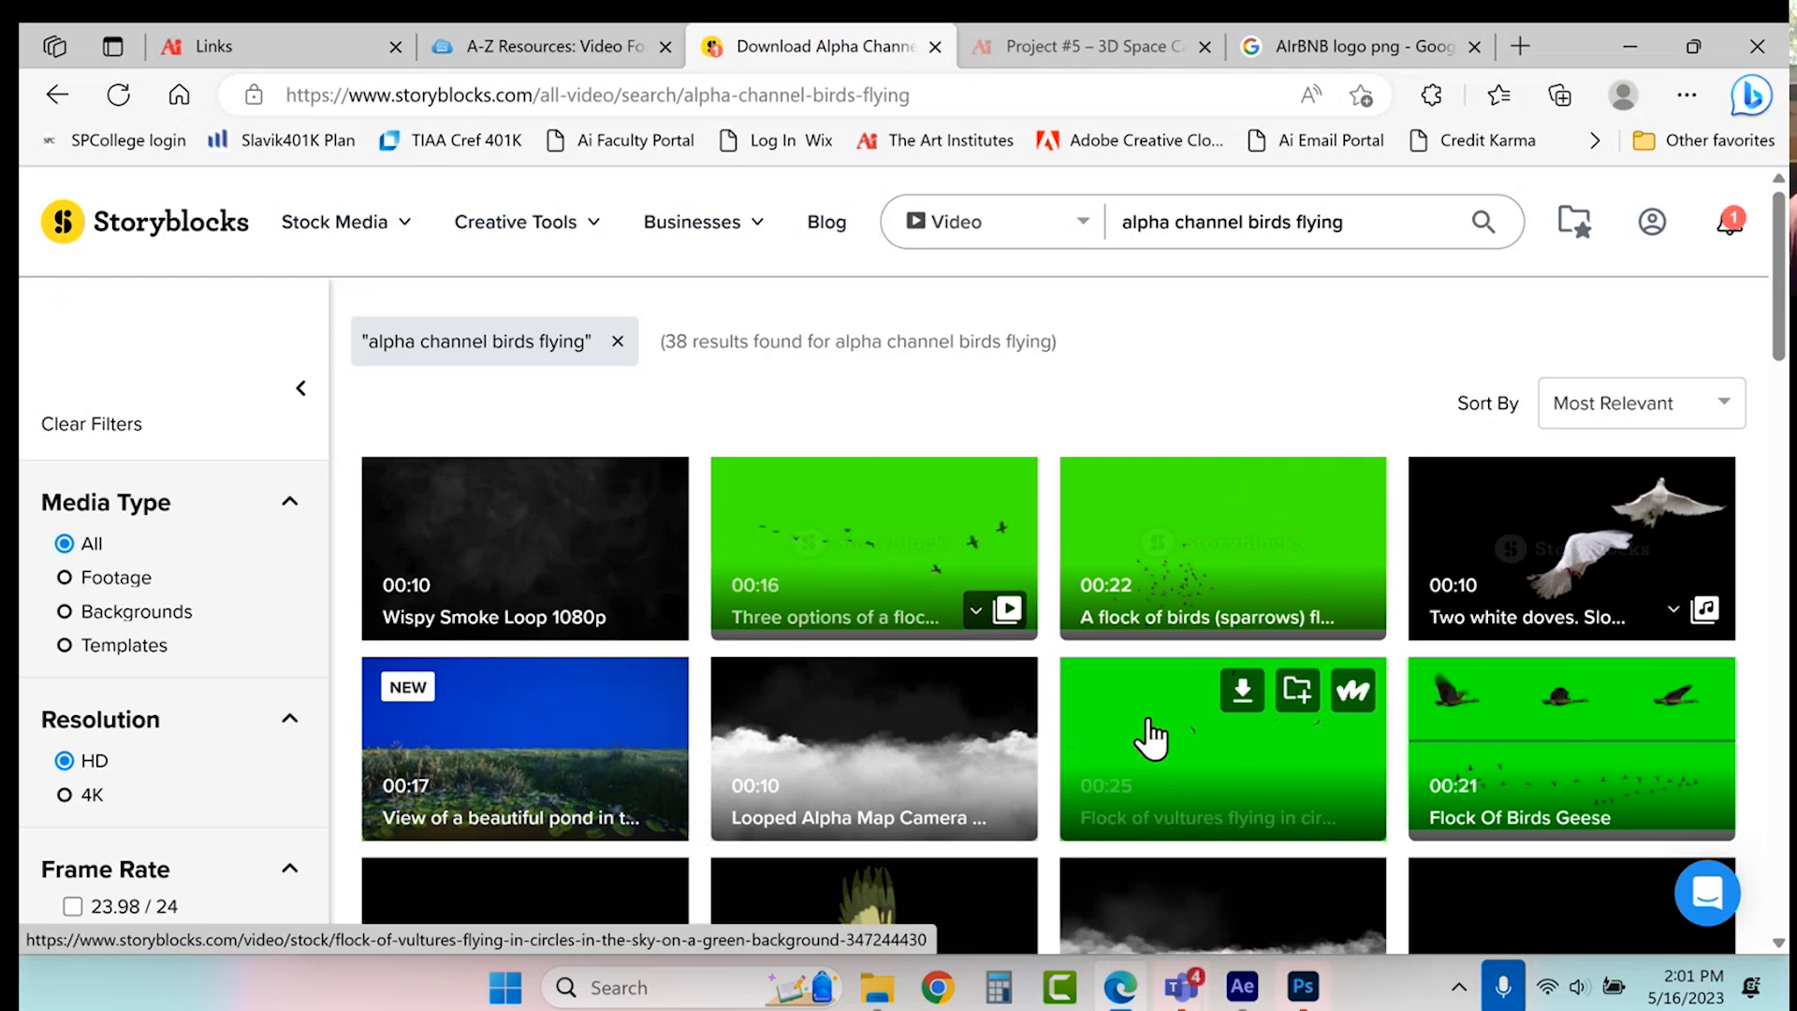
scroll(1151, 737, "down", 4)
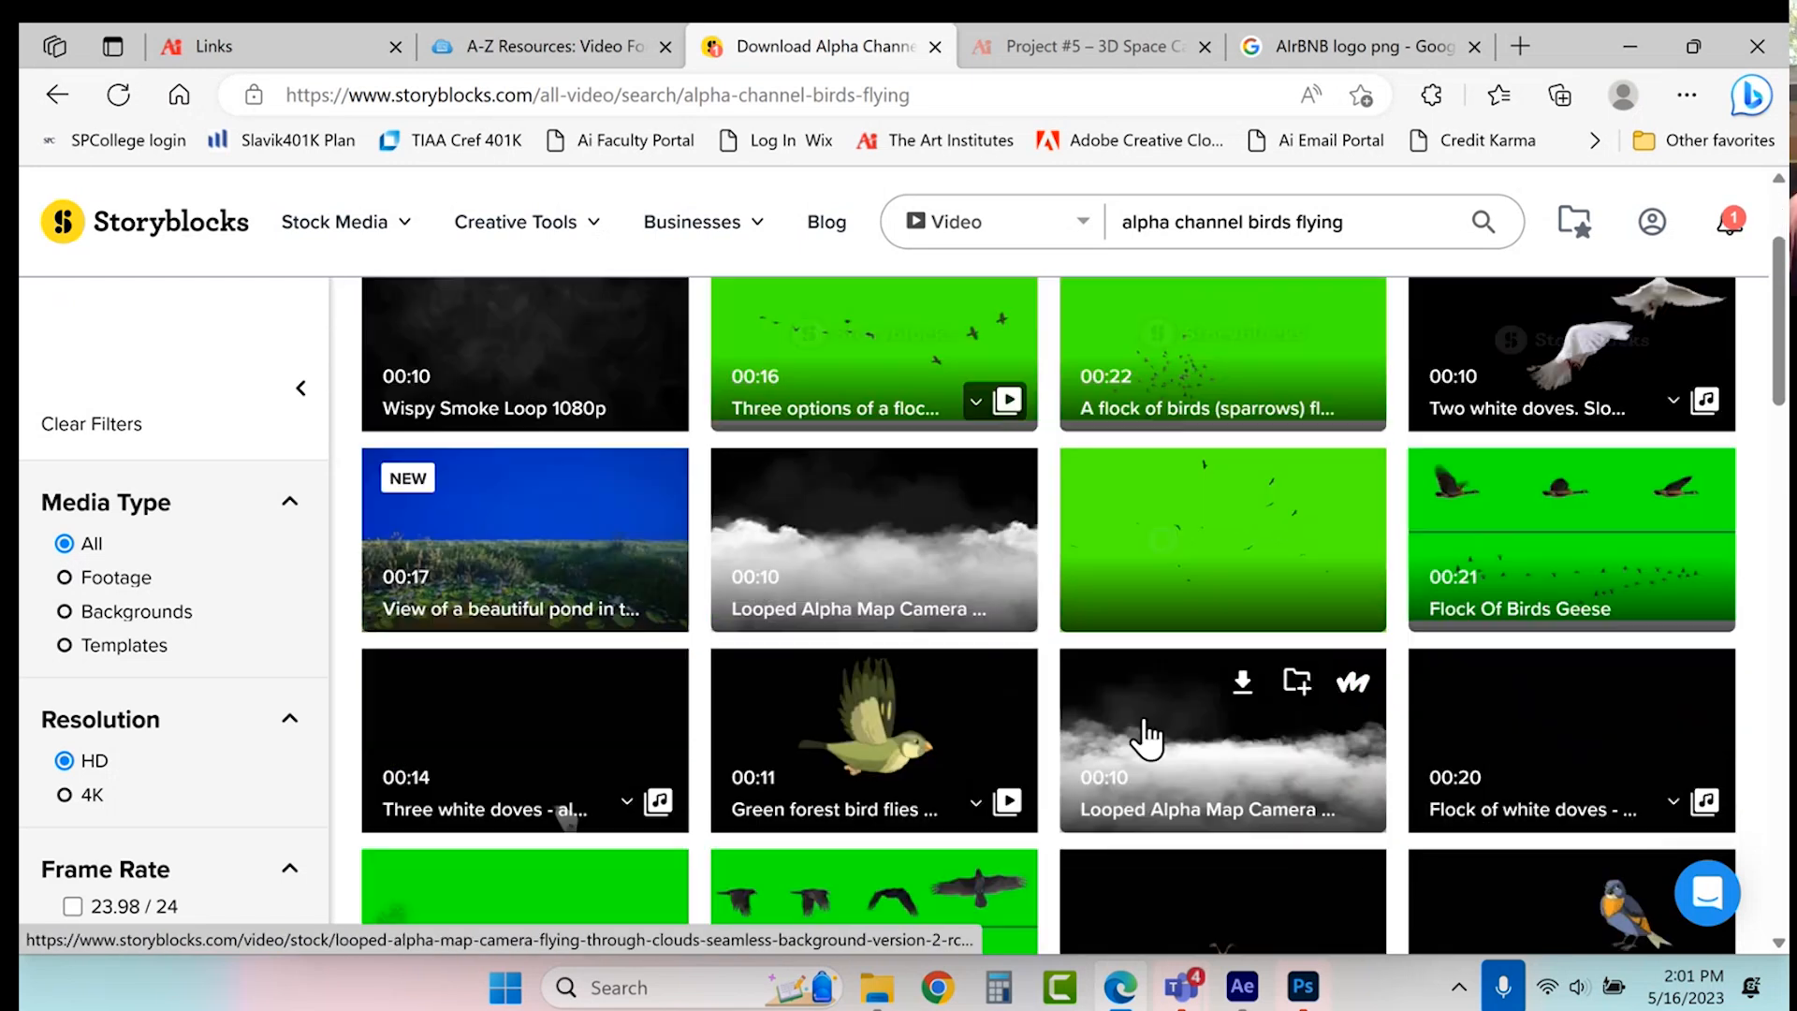
scroll(1146, 739, "down", 4)
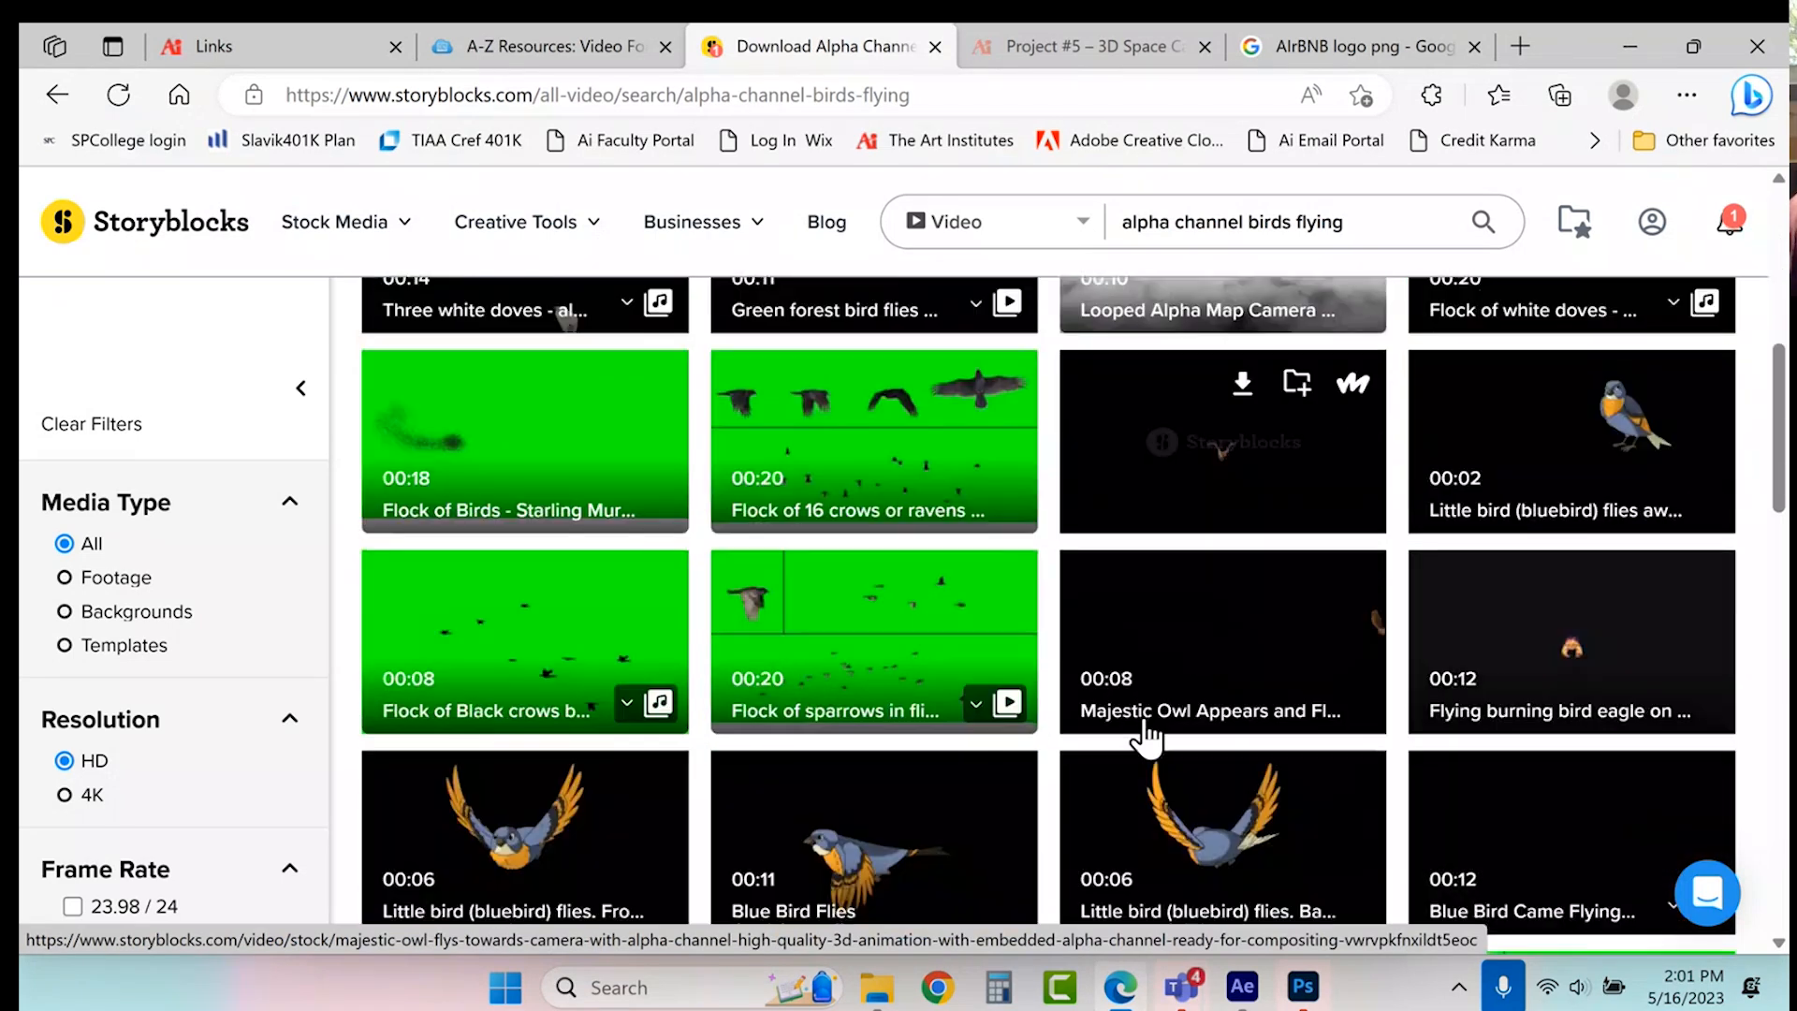
mouse_move(557, 662)
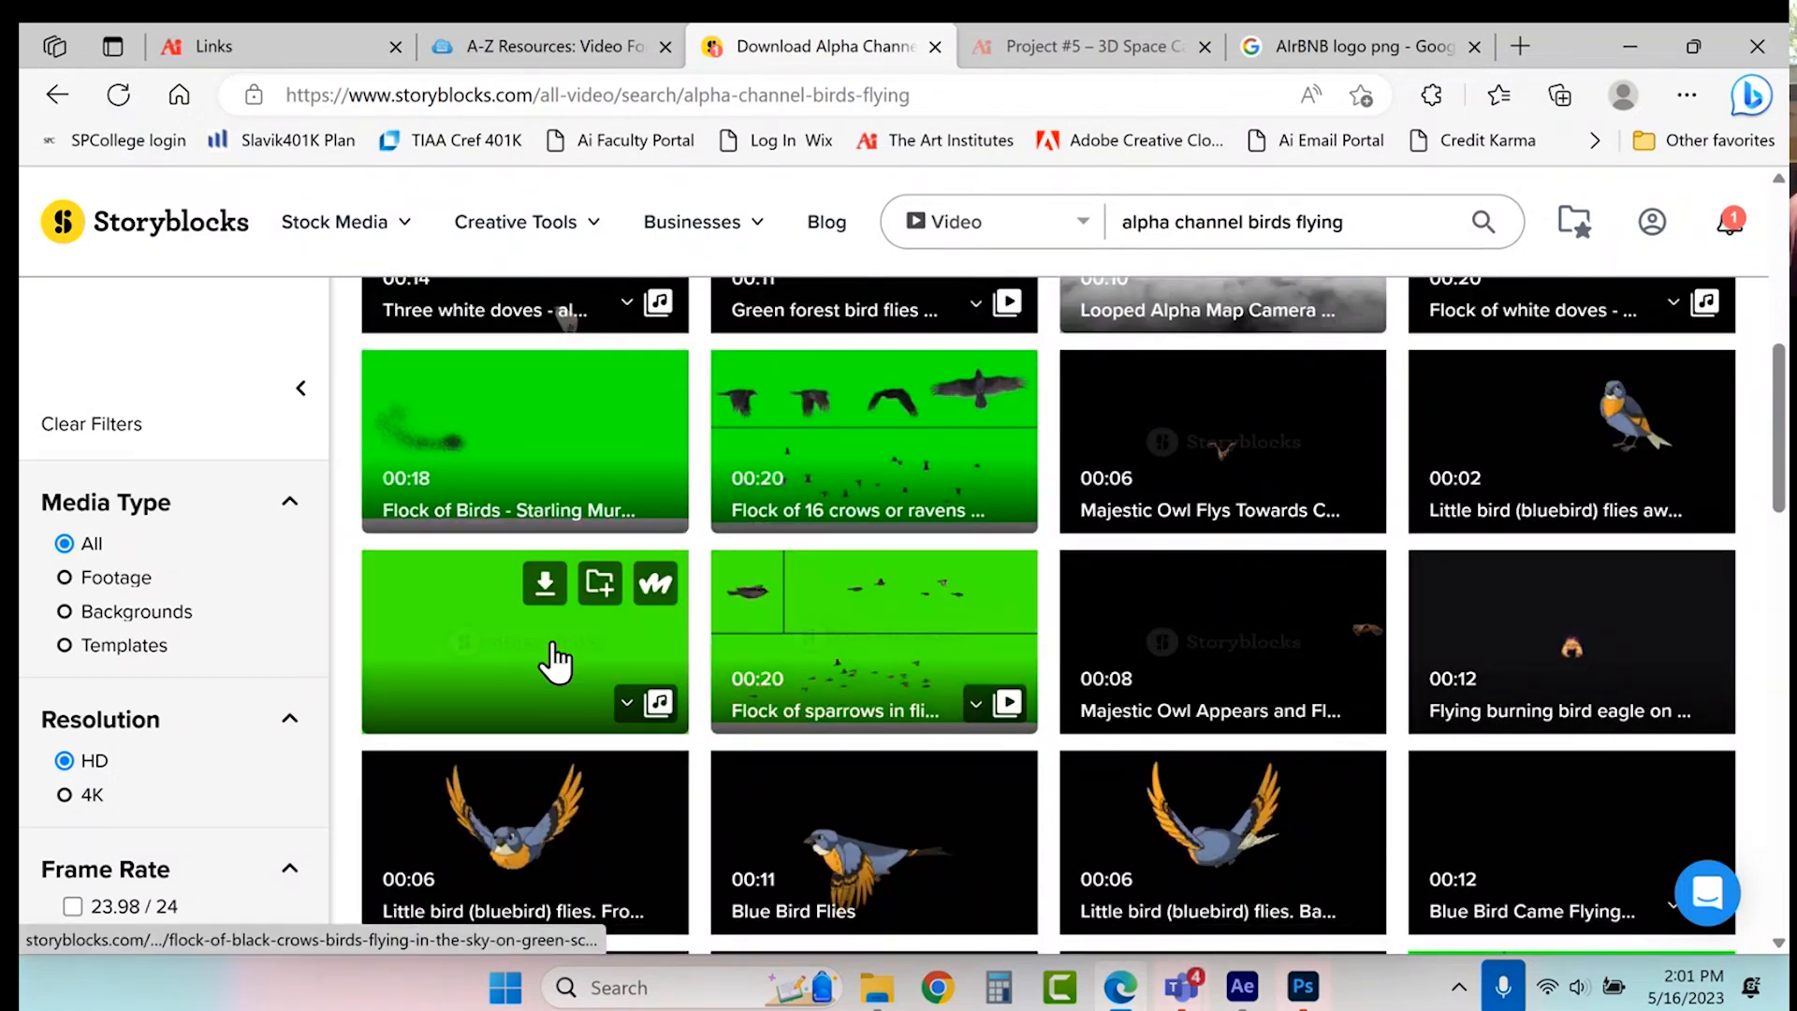
mouse_move(852, 700)
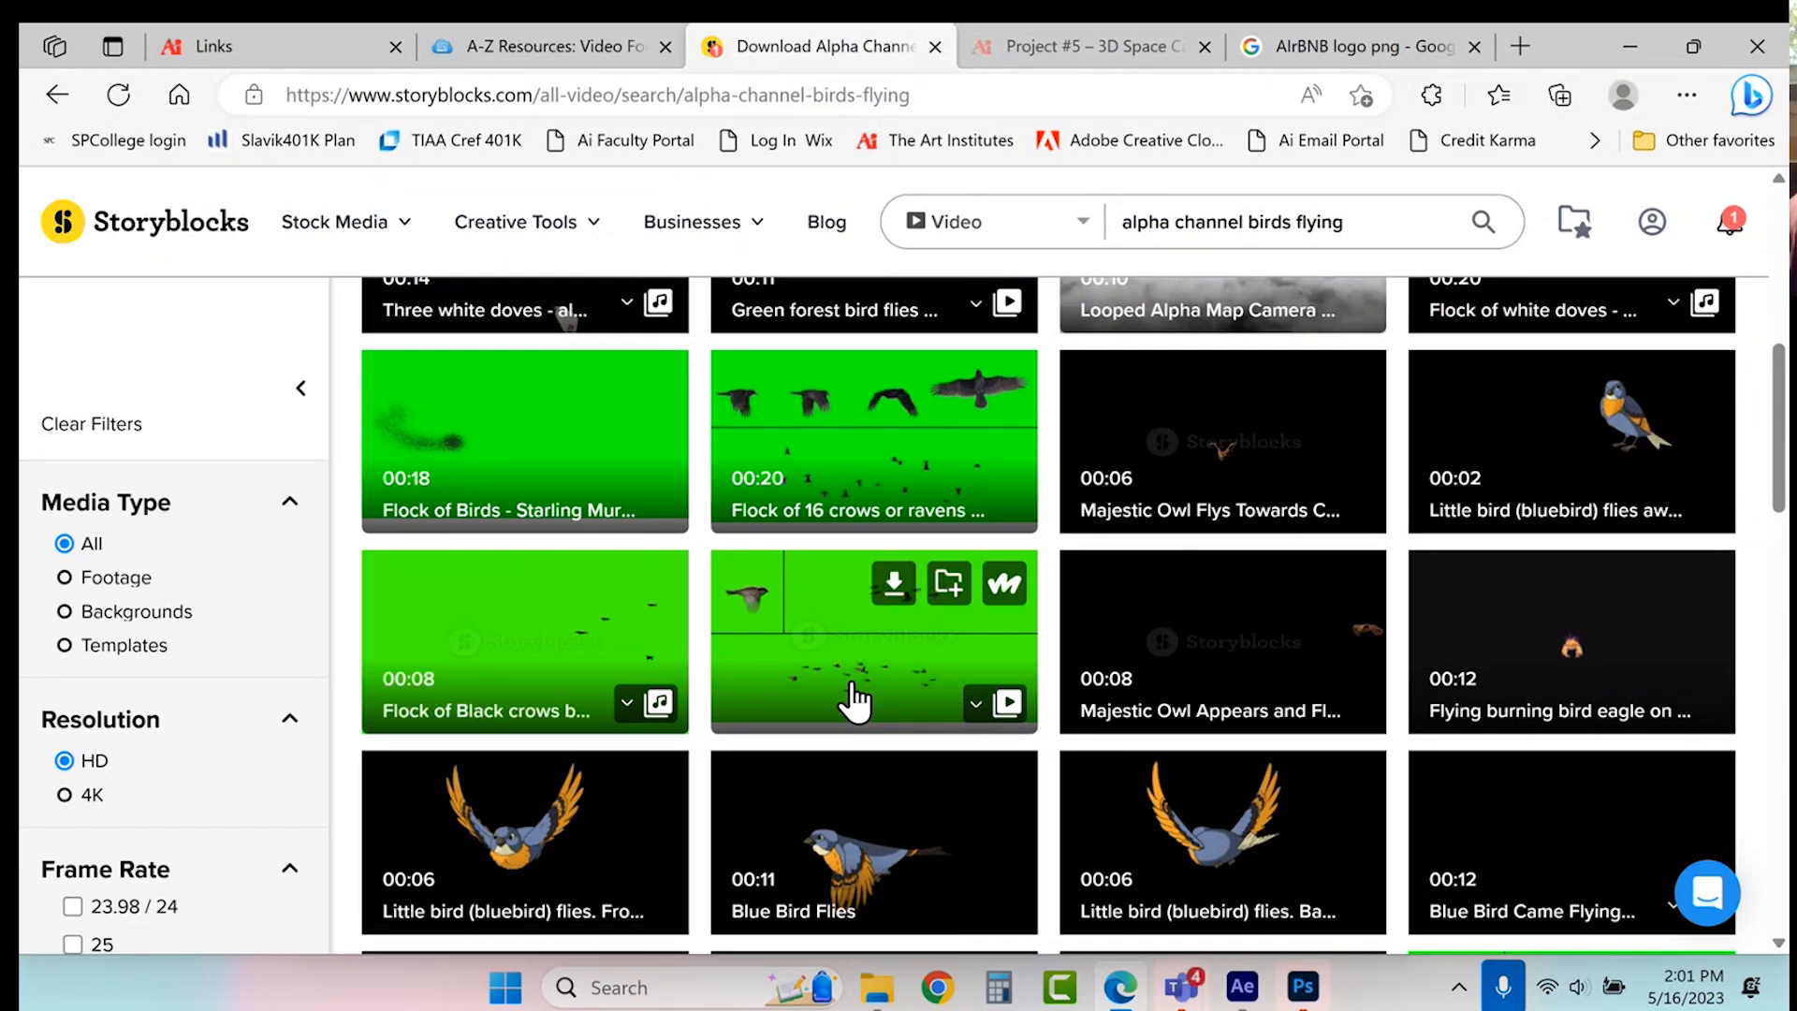
scroll(851, 700, "down", 6)
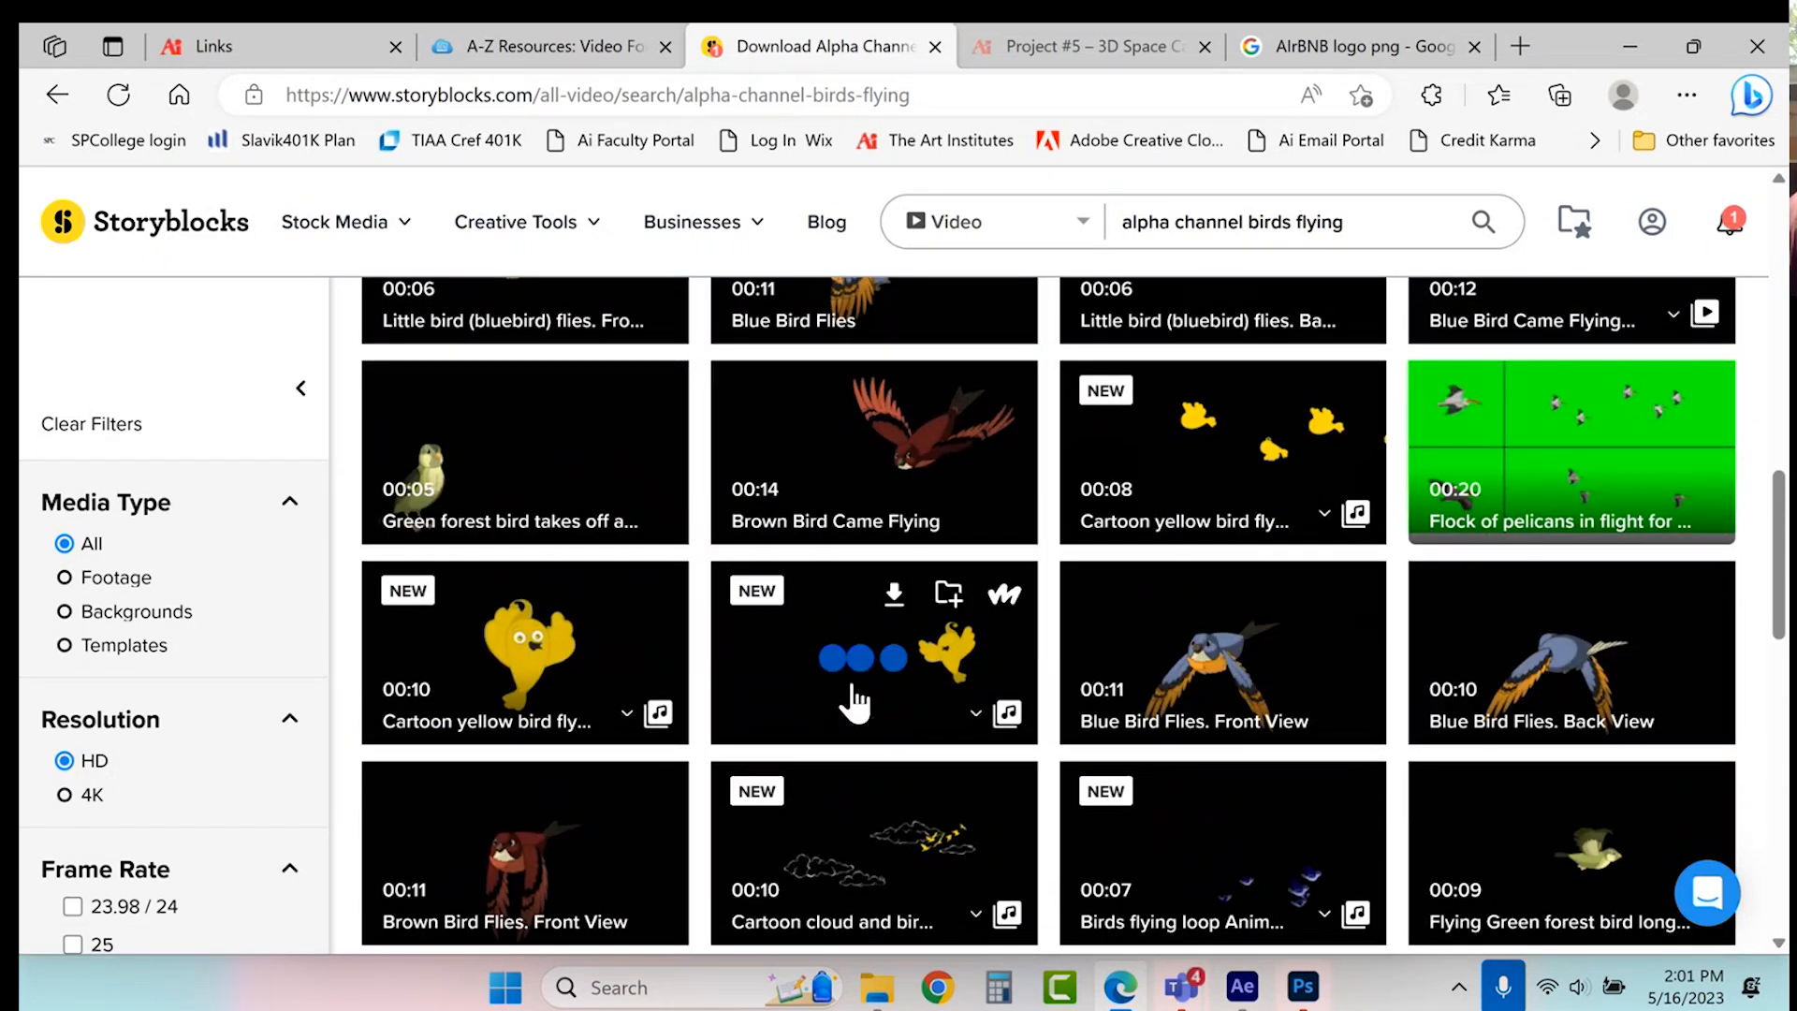
scroll(852, 700, "down", 3)
scroll(852, 700, "down", 3)
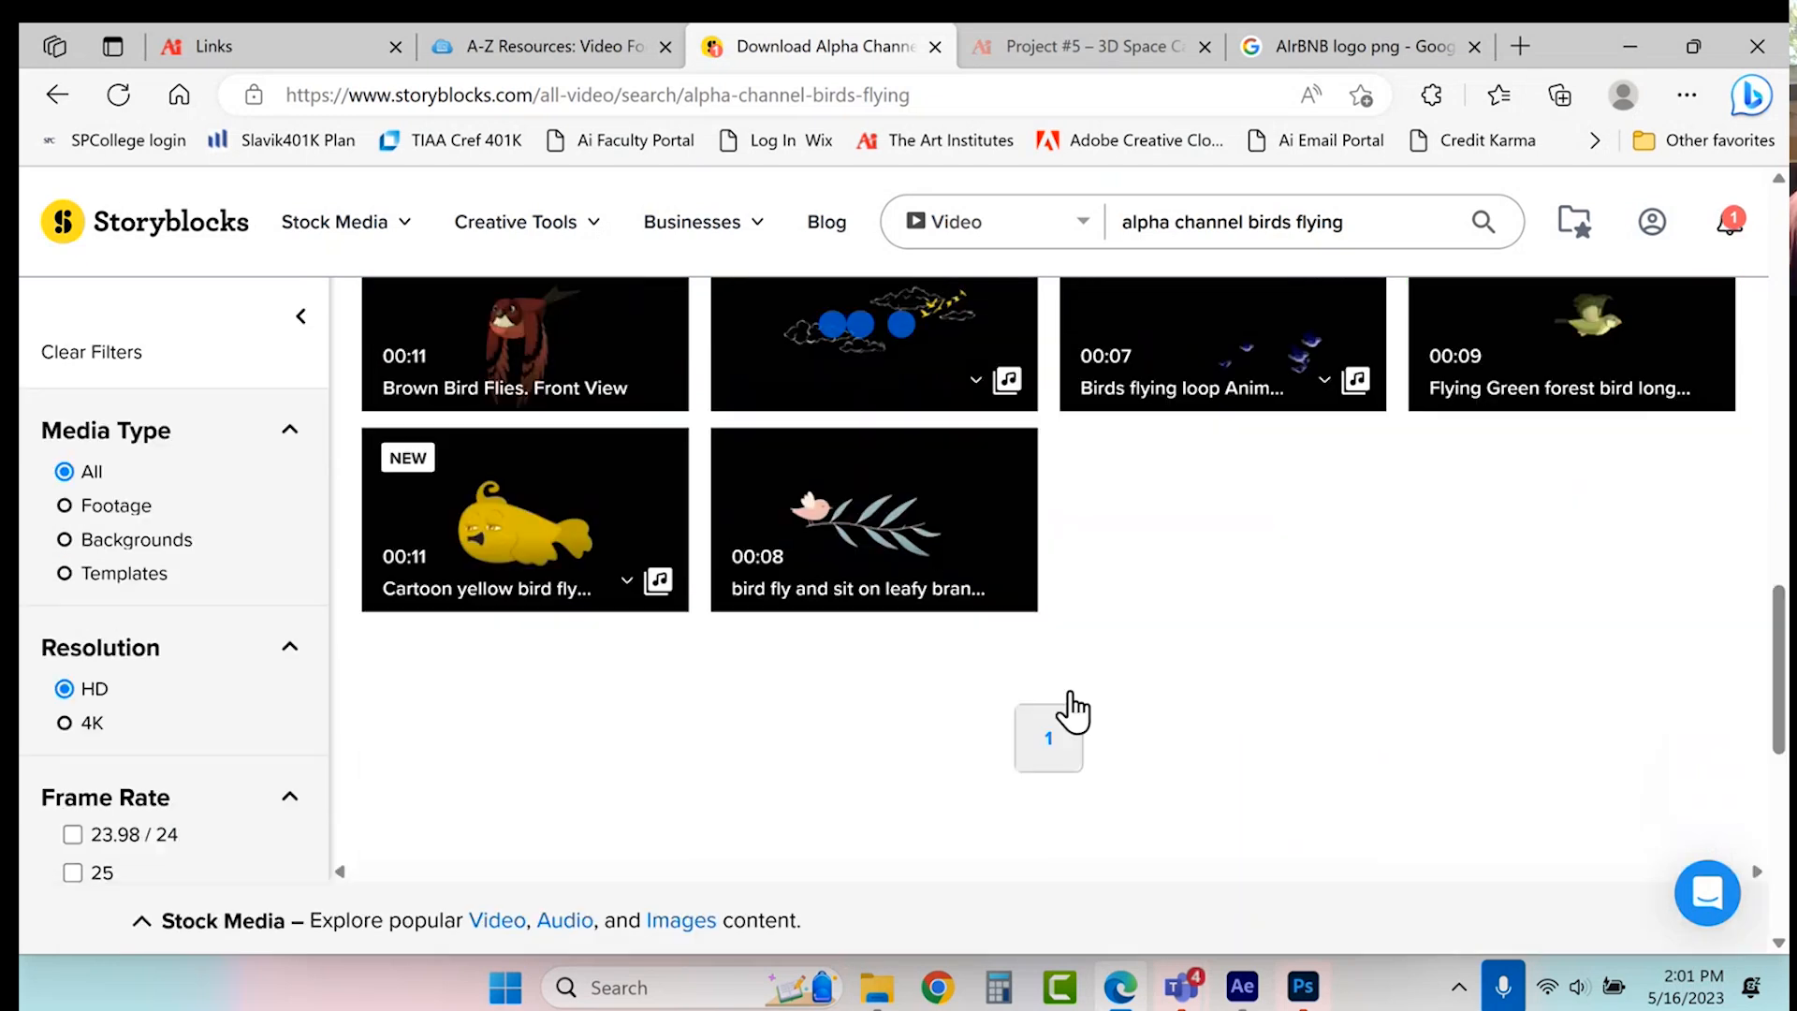
scroll(1311, 674, "up", 20)
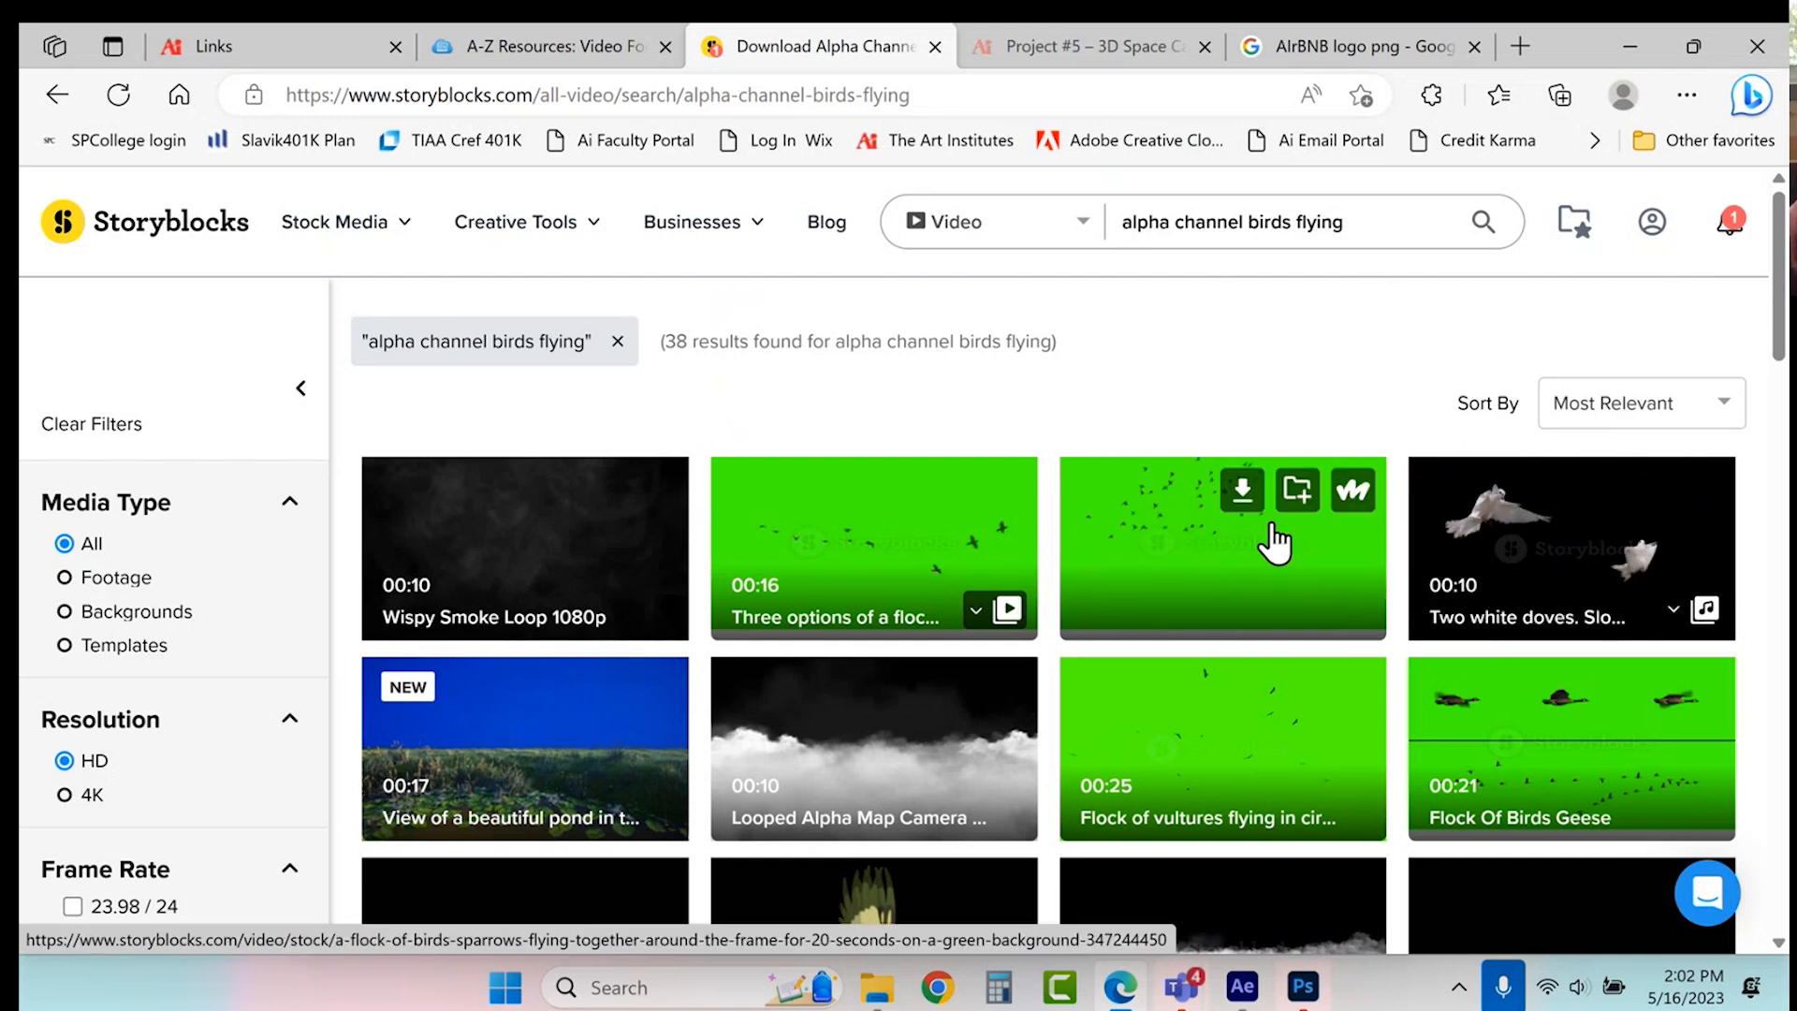
- Download the green-screen clip of sparrows flying around the frame in the HDMOV (prores) and HDMP4 (h264) formats
left_click(1243, 494)
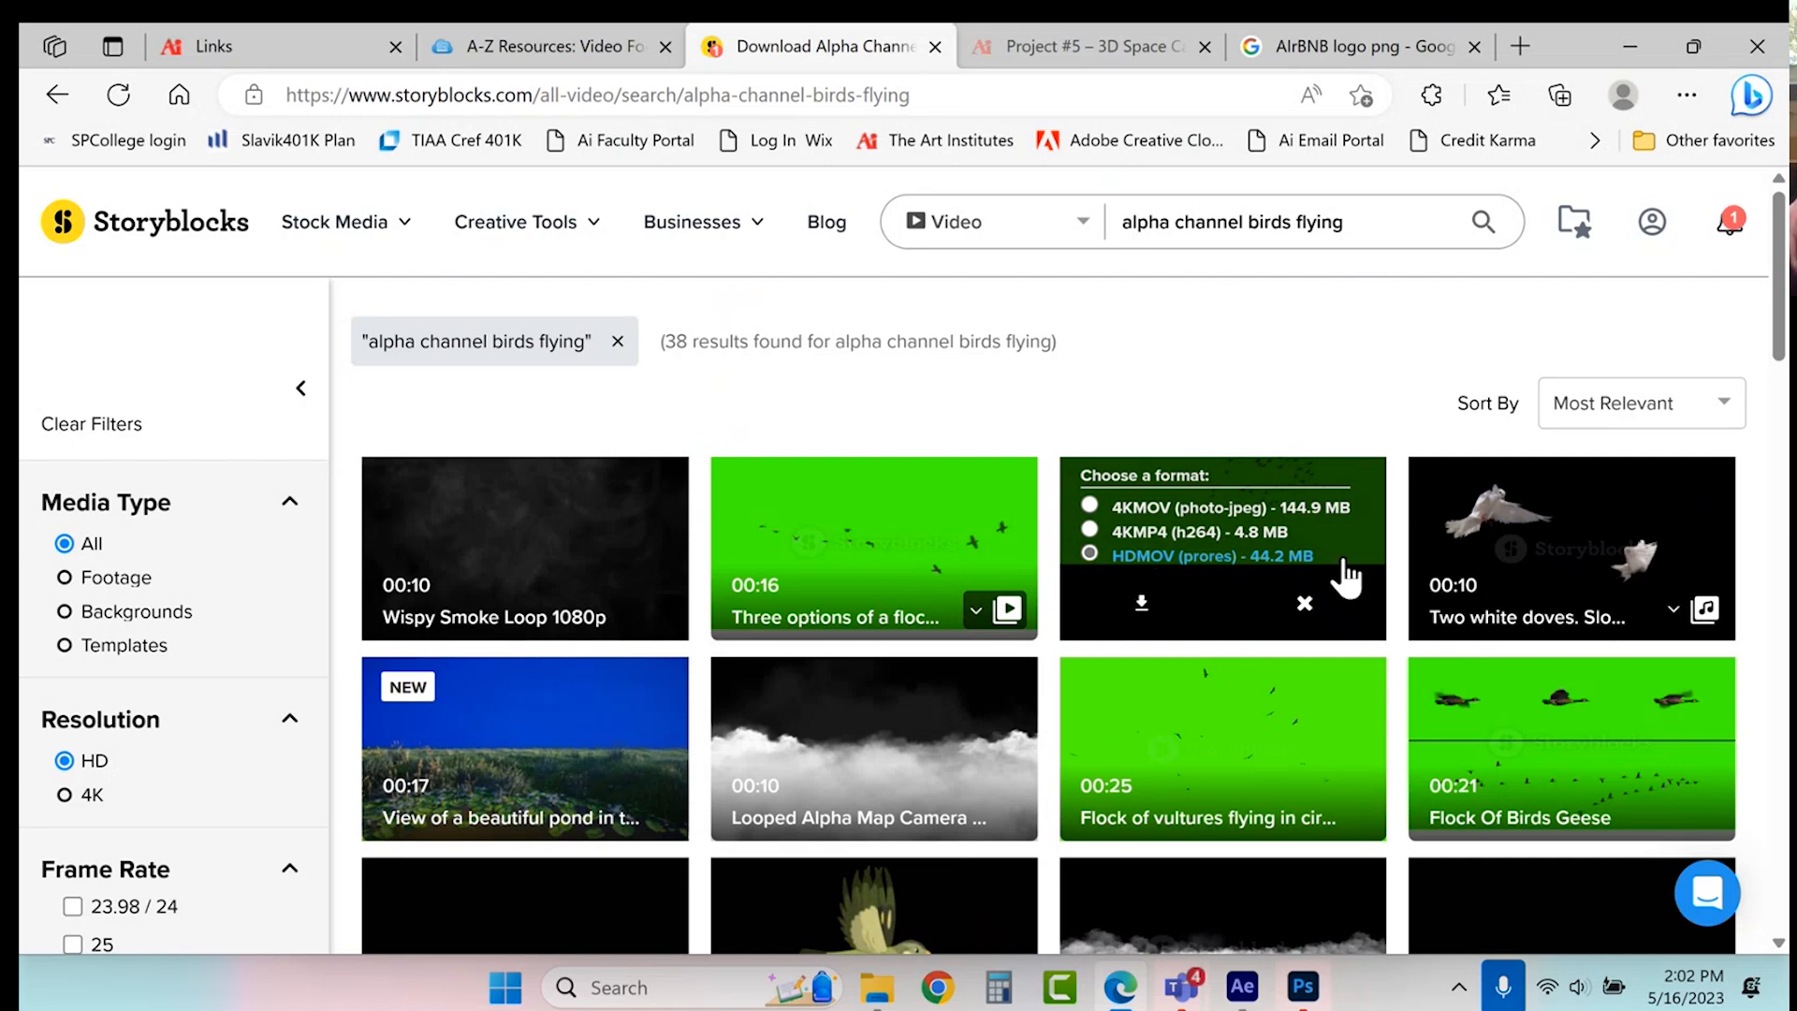
left_click(1355, 594)
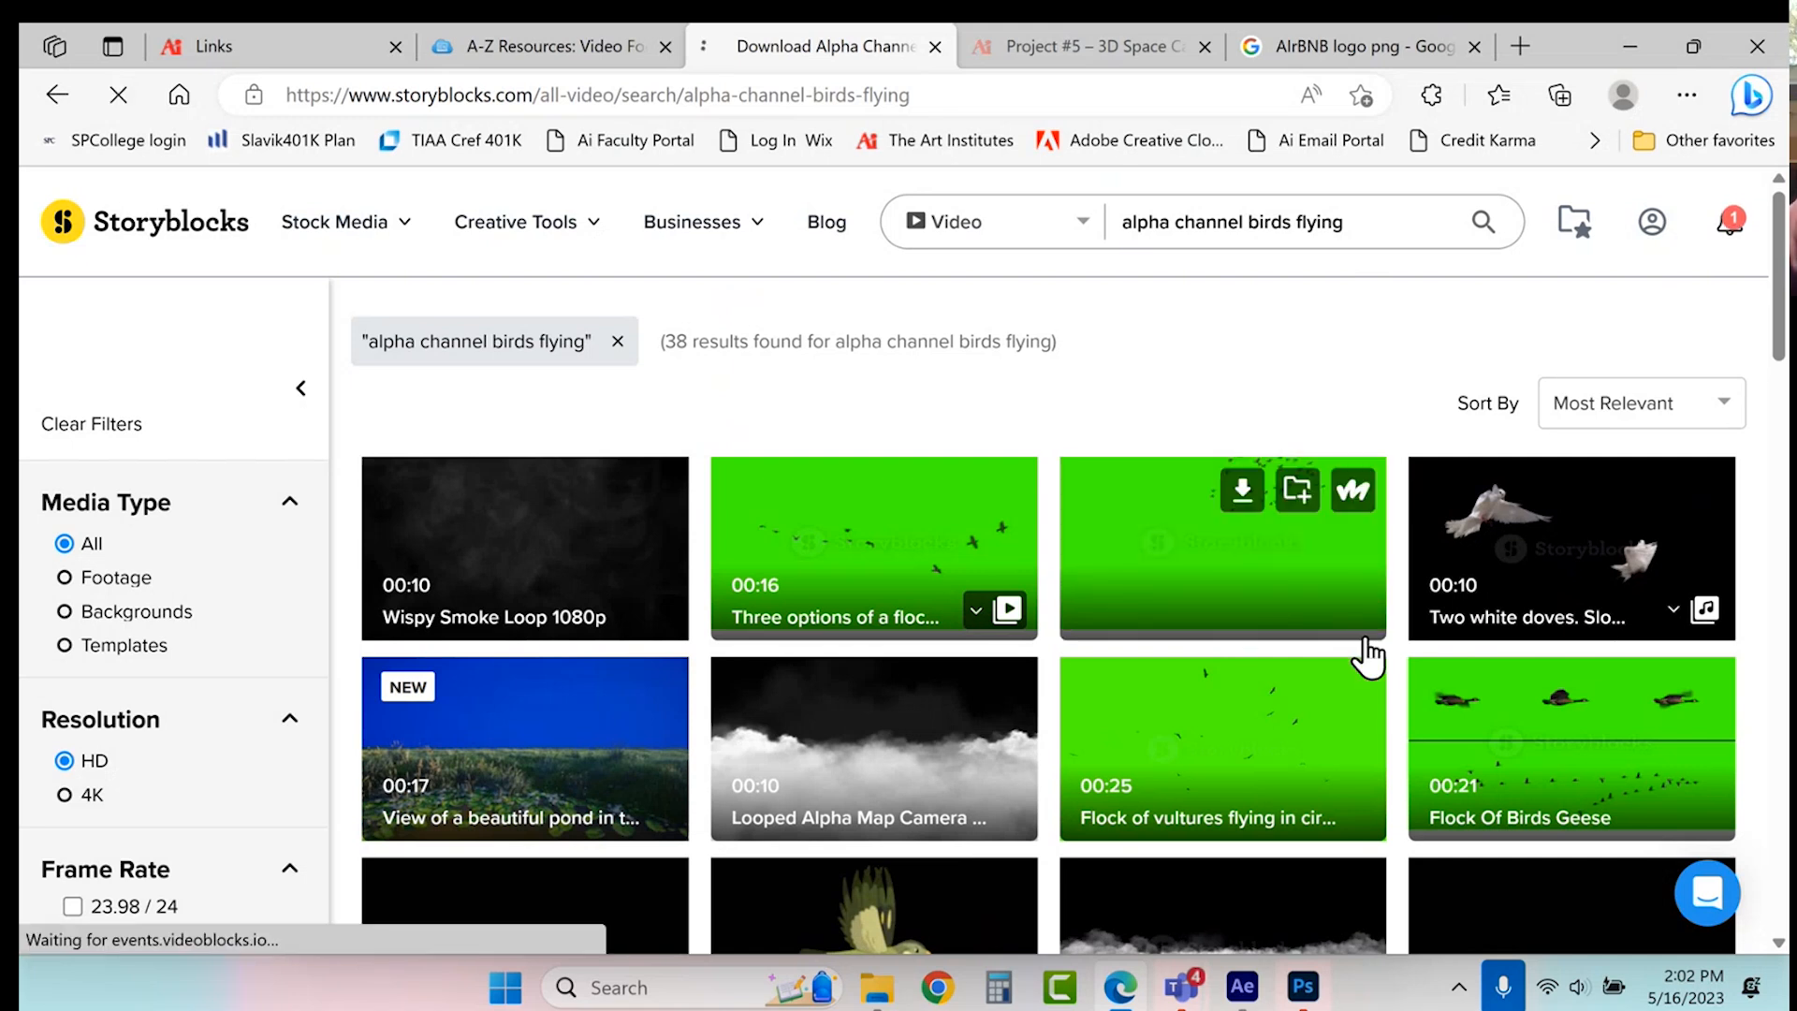
left_click(1207, 568)
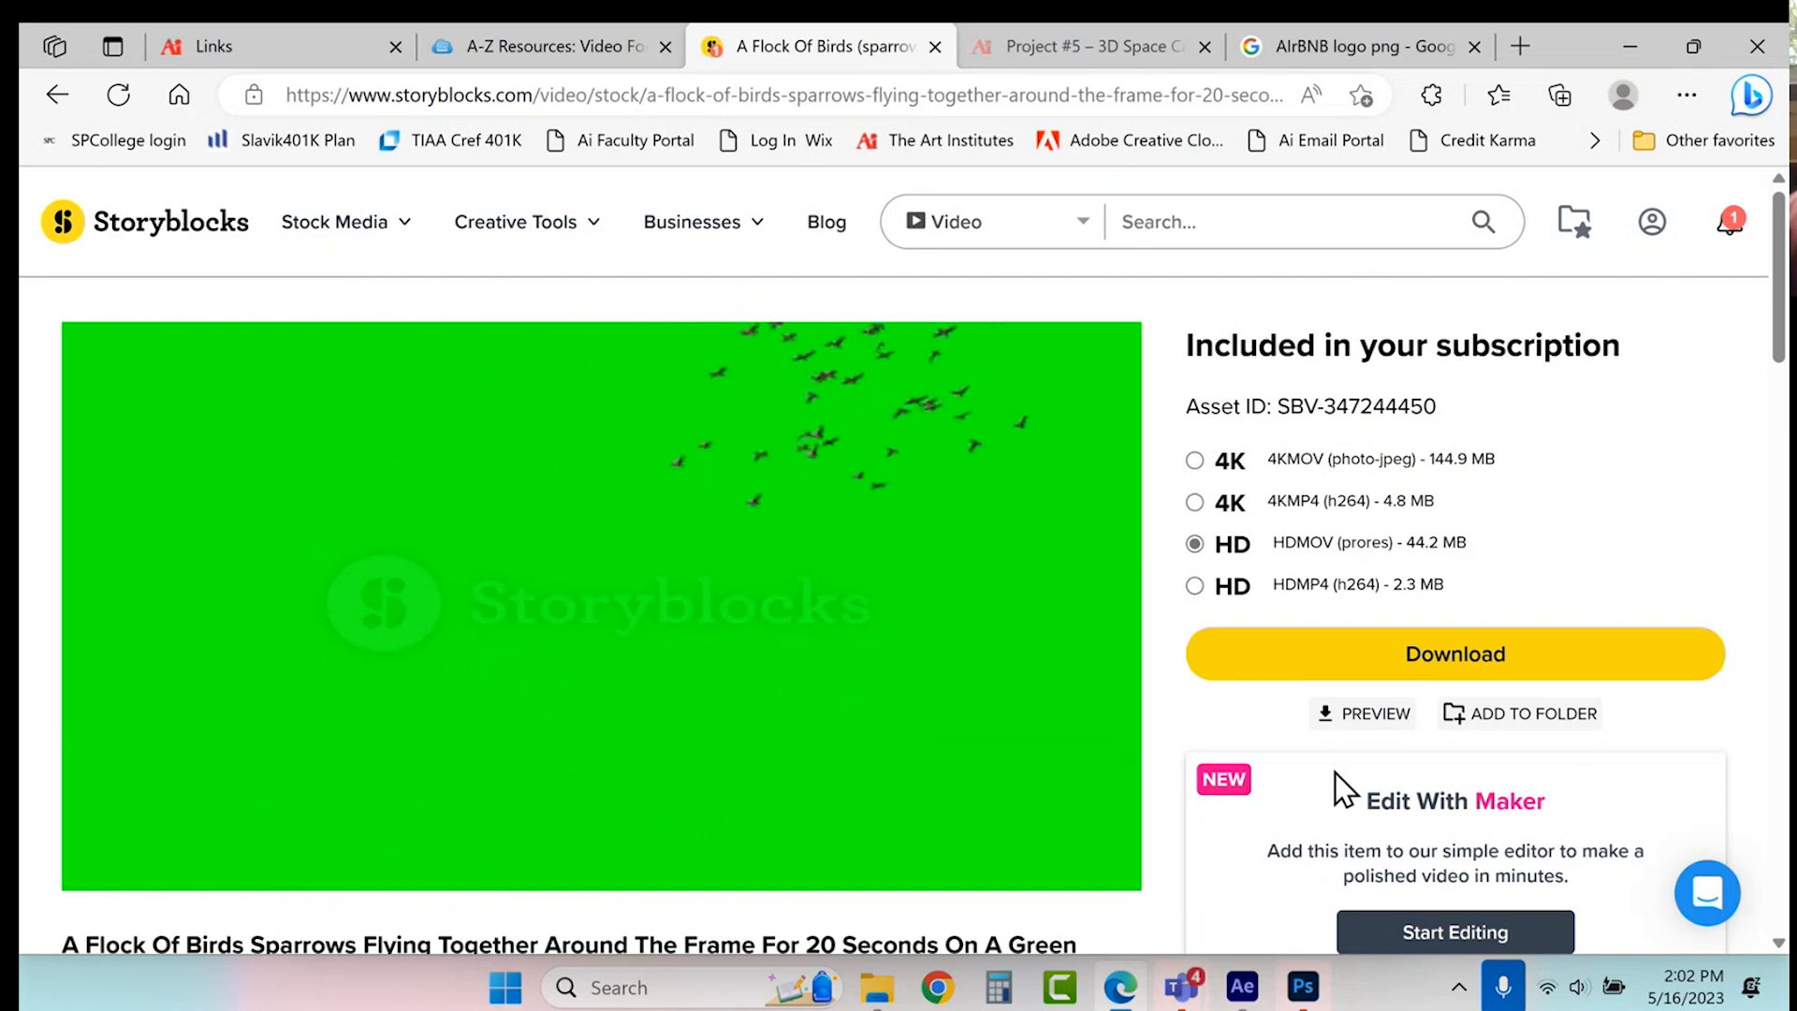
left_click(1198, 588)
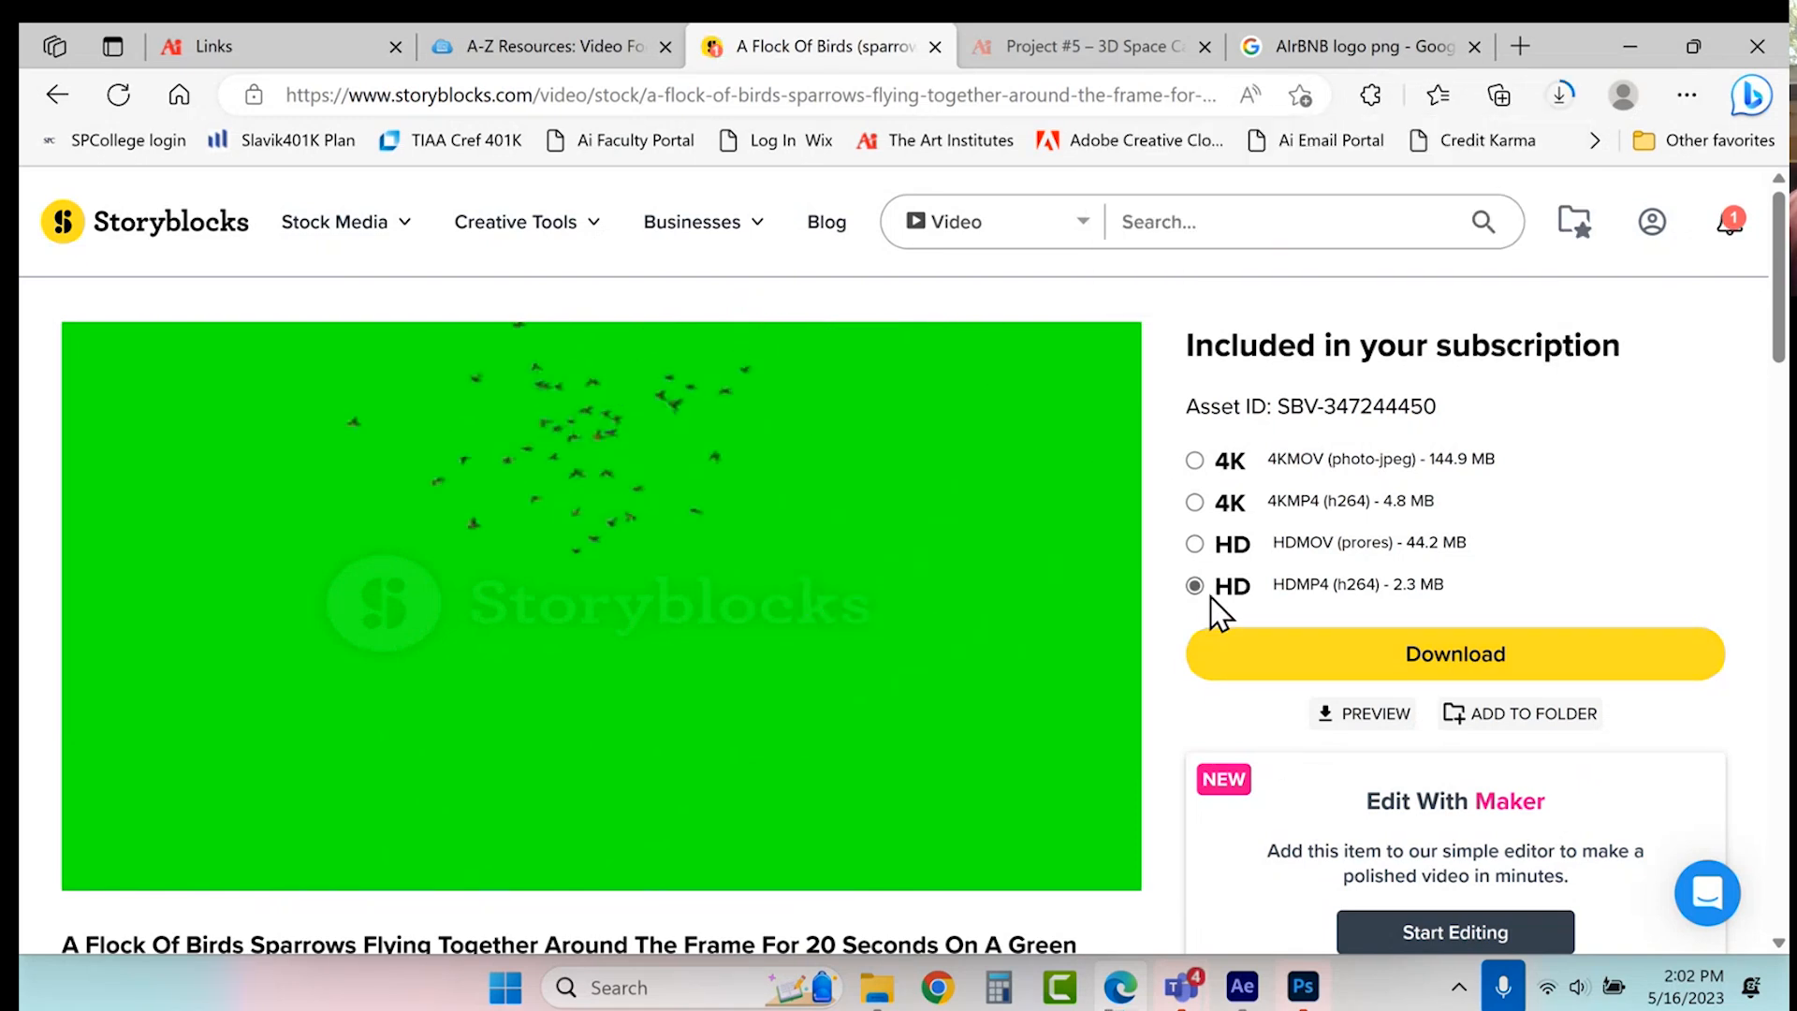
left_click(1338, 666)
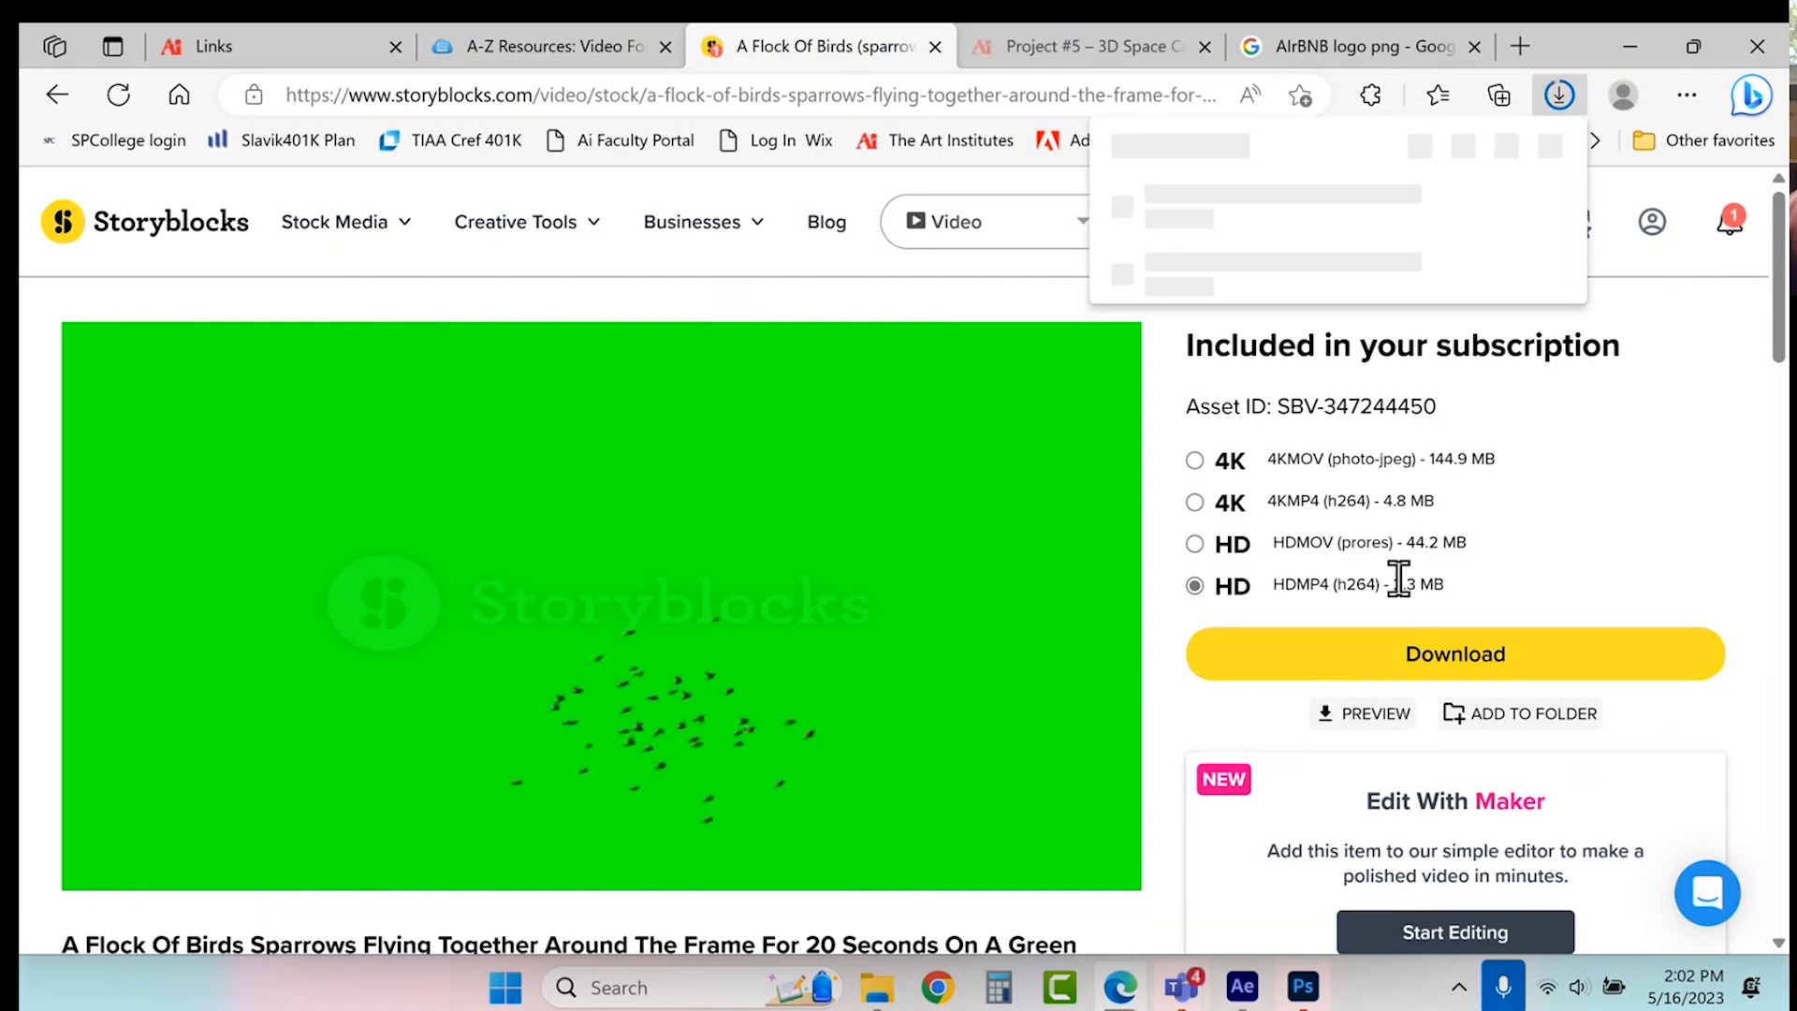
- In File Explorer, move the downloaded sparrow flock MOV file from Downloads into the Project5_3DSpaceCameraLights folder
left_click(878, 989)
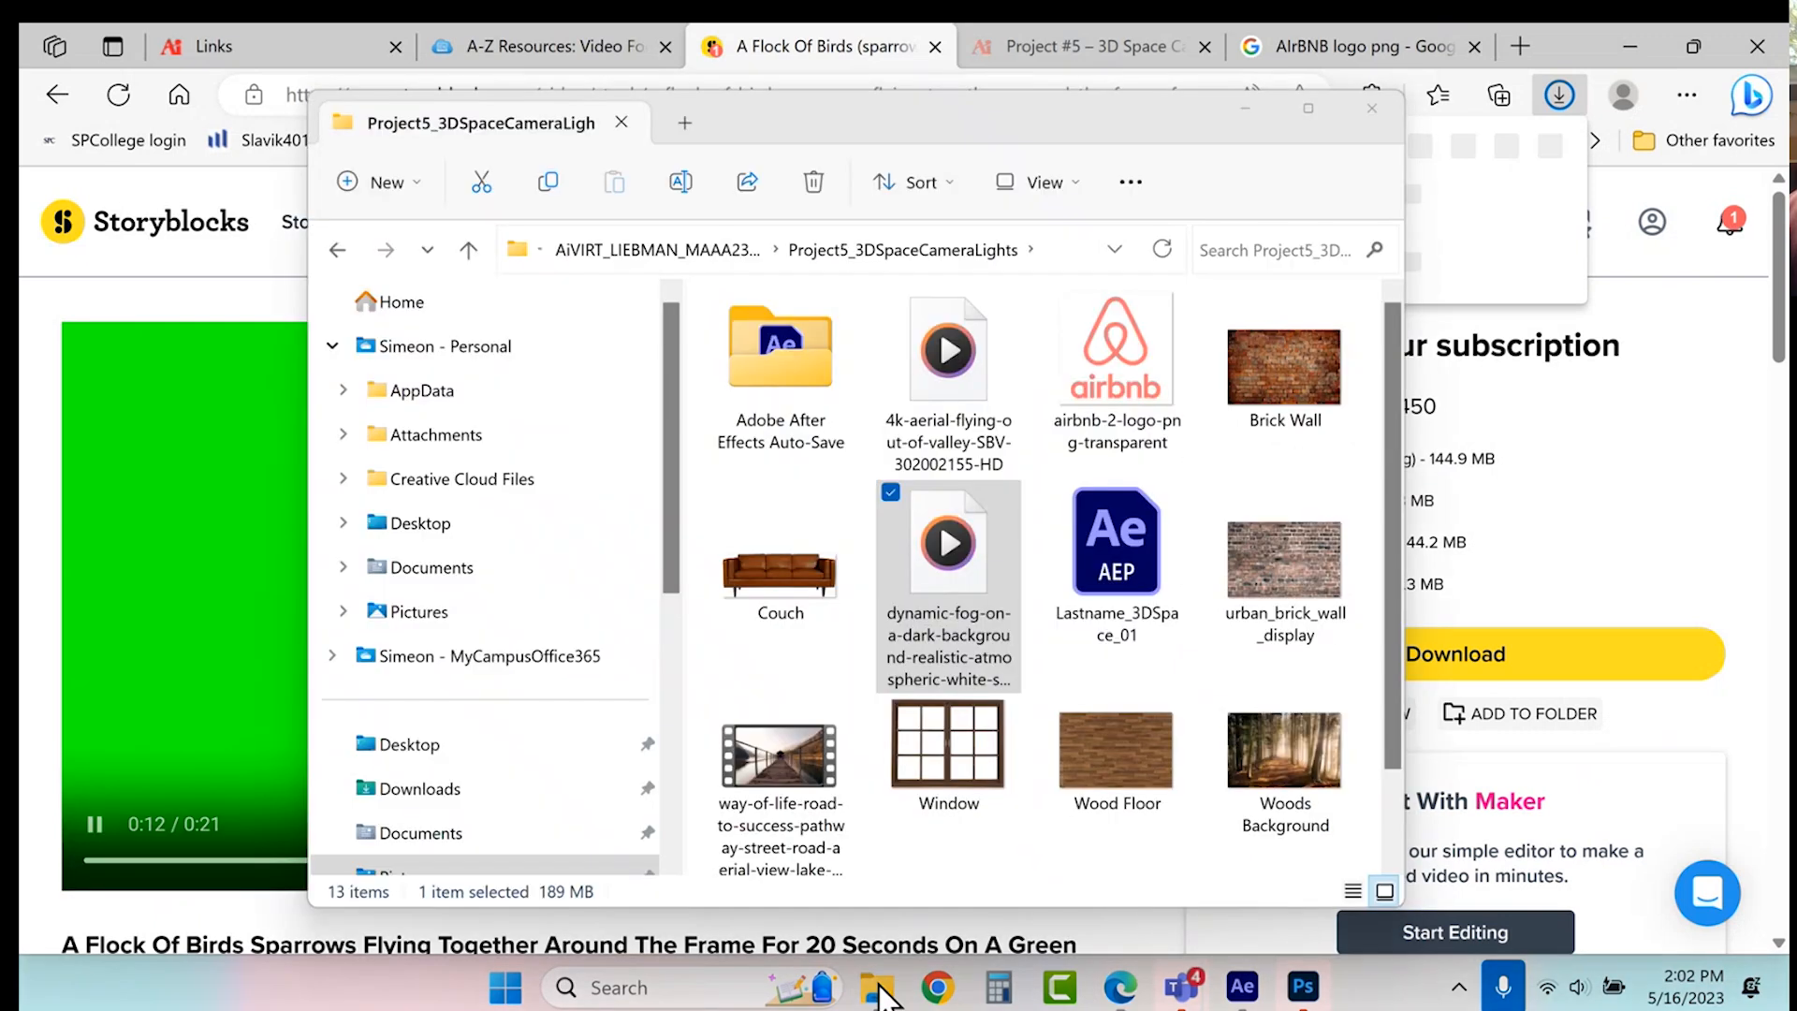
left_click(55, 100)
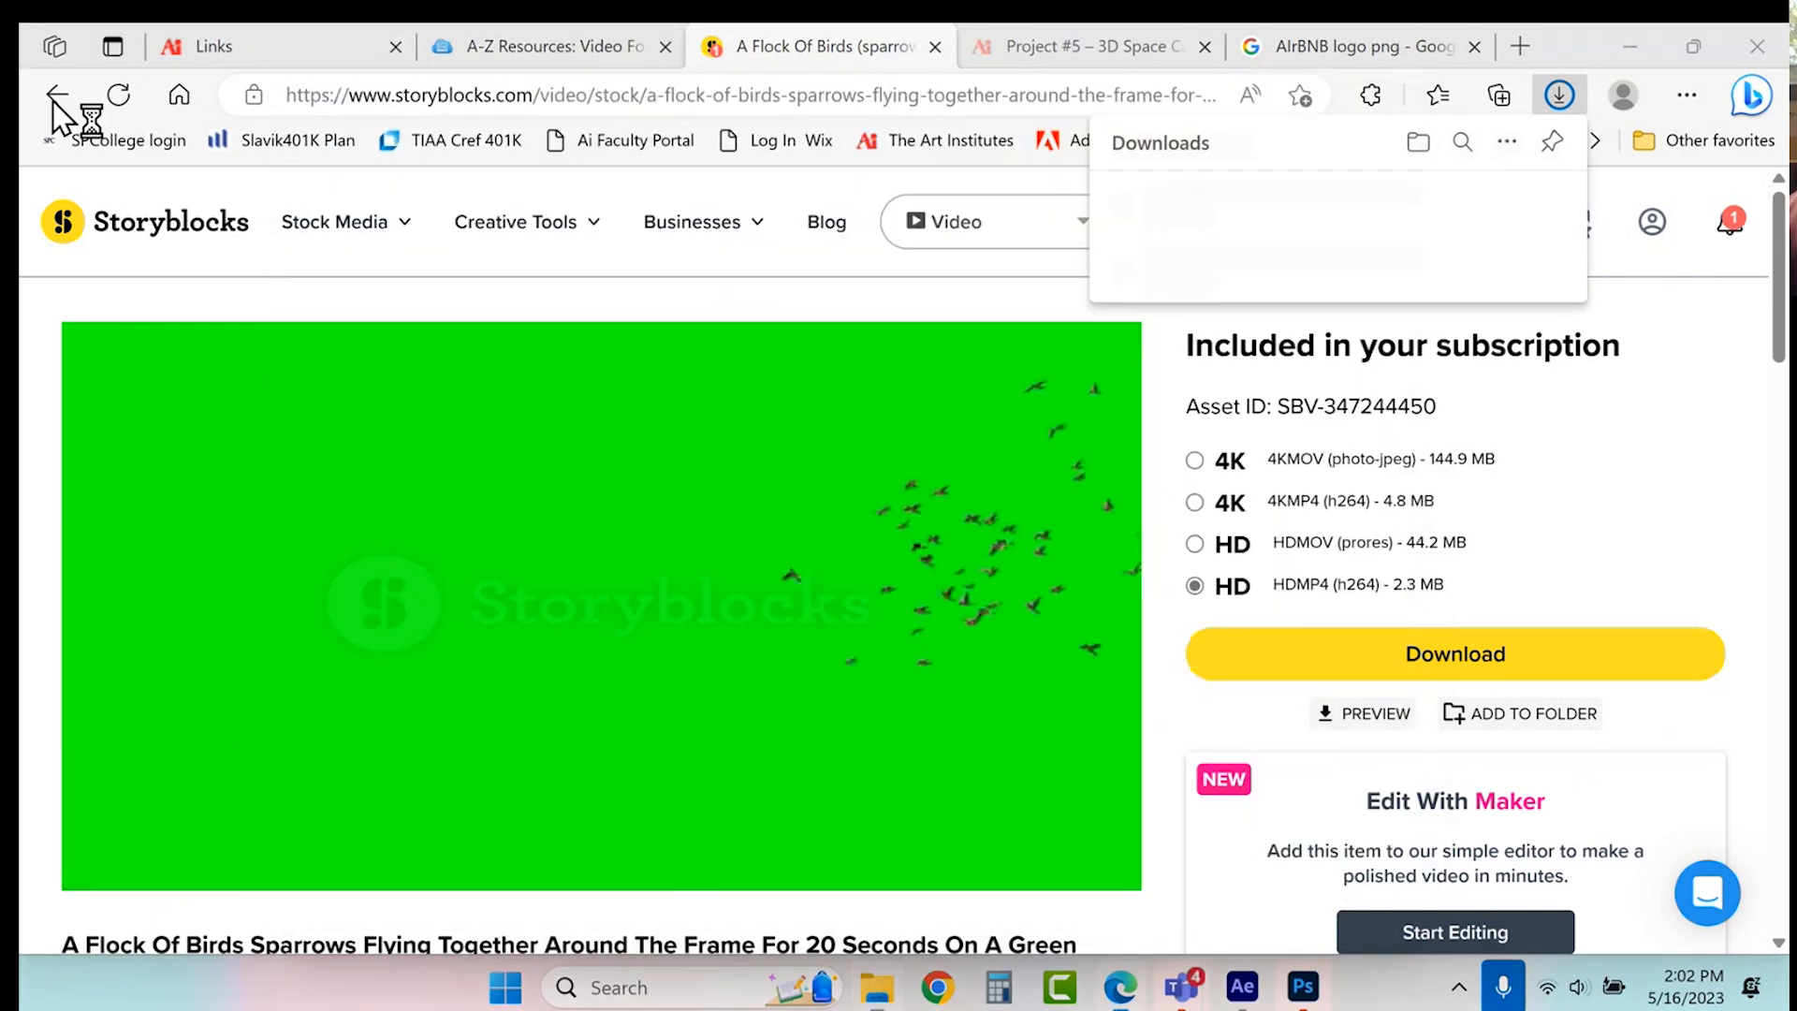
left_click(878, 989)
left_click(435, 791)
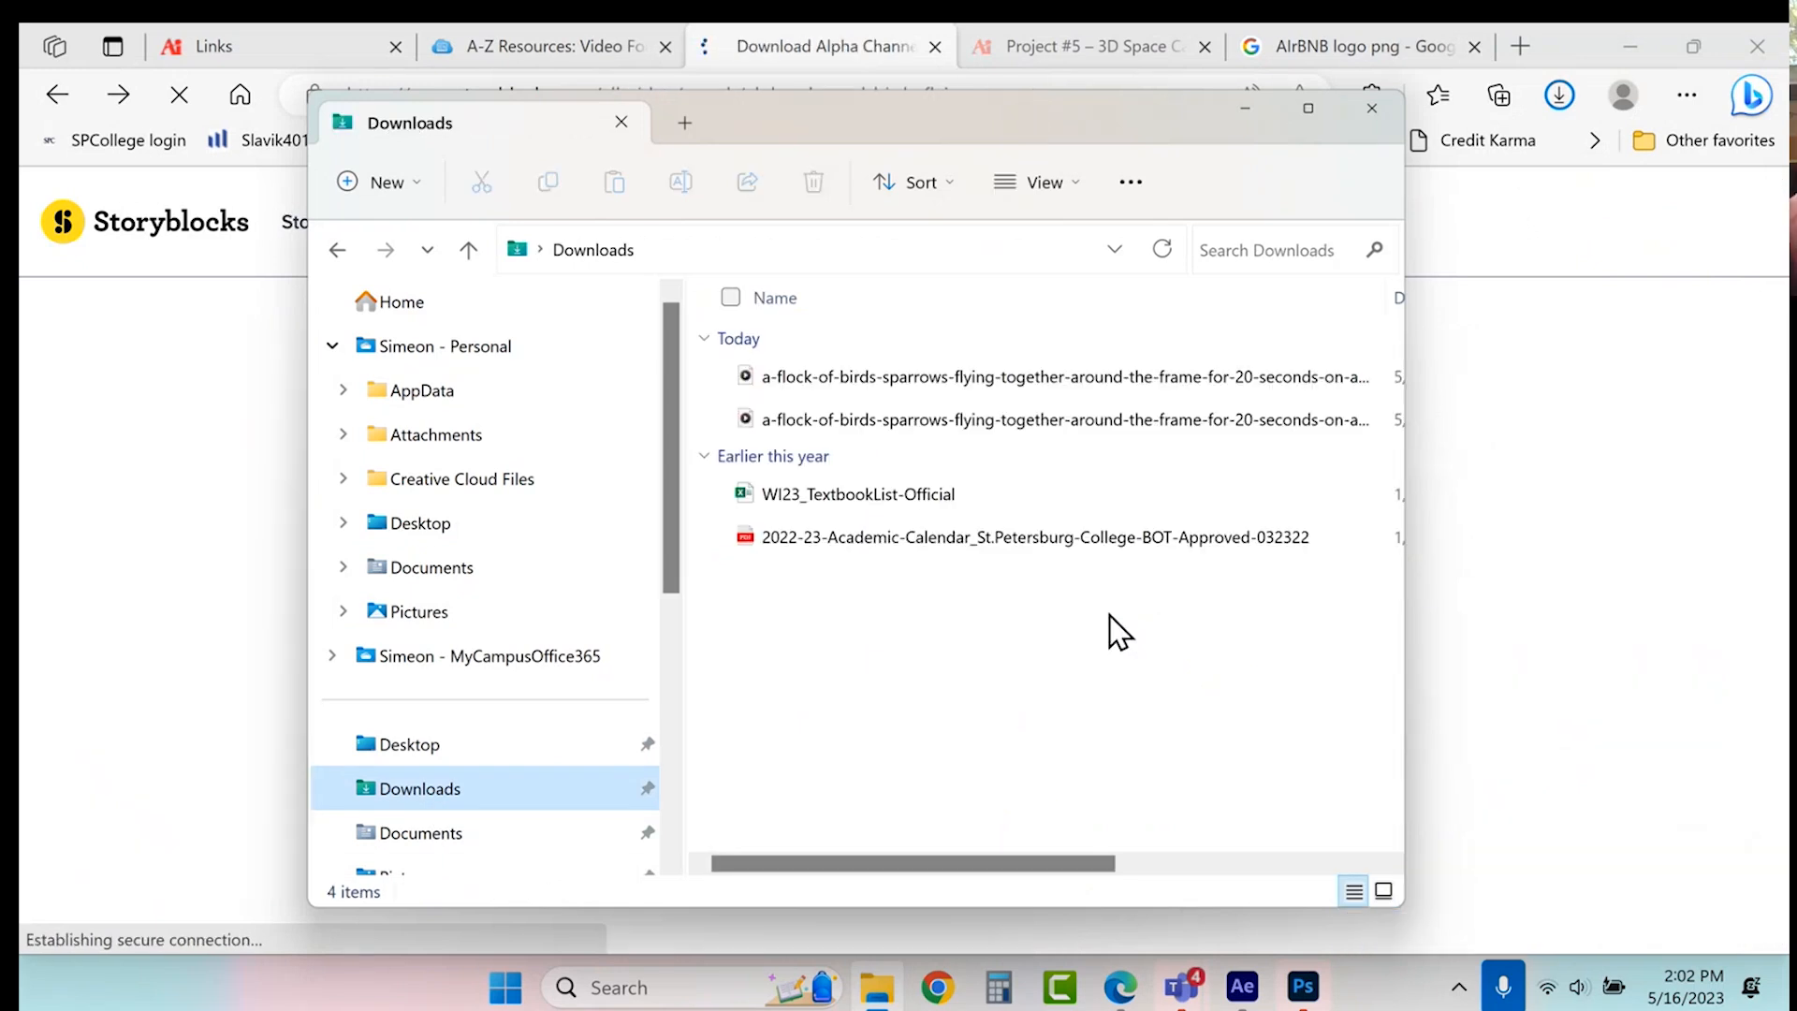
left_click_drag(1400, 441, 1618, 412)
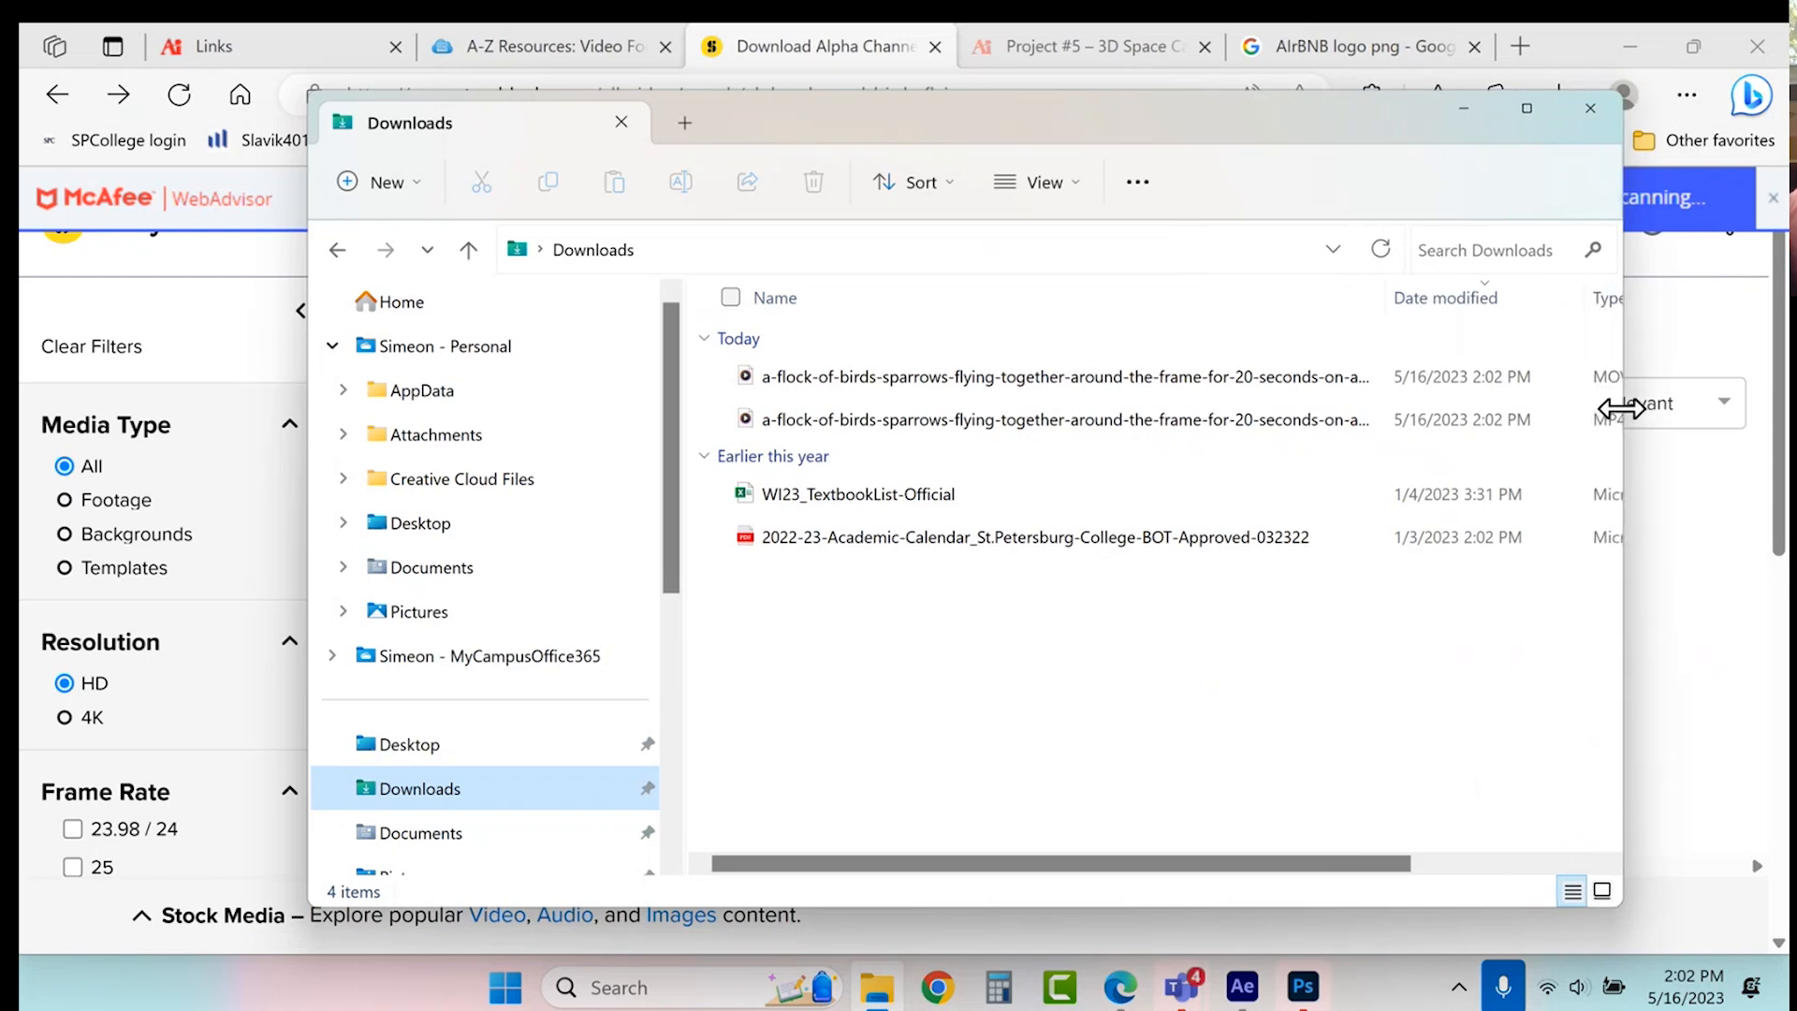
left_click(954, 382)
key("ctrl+x")
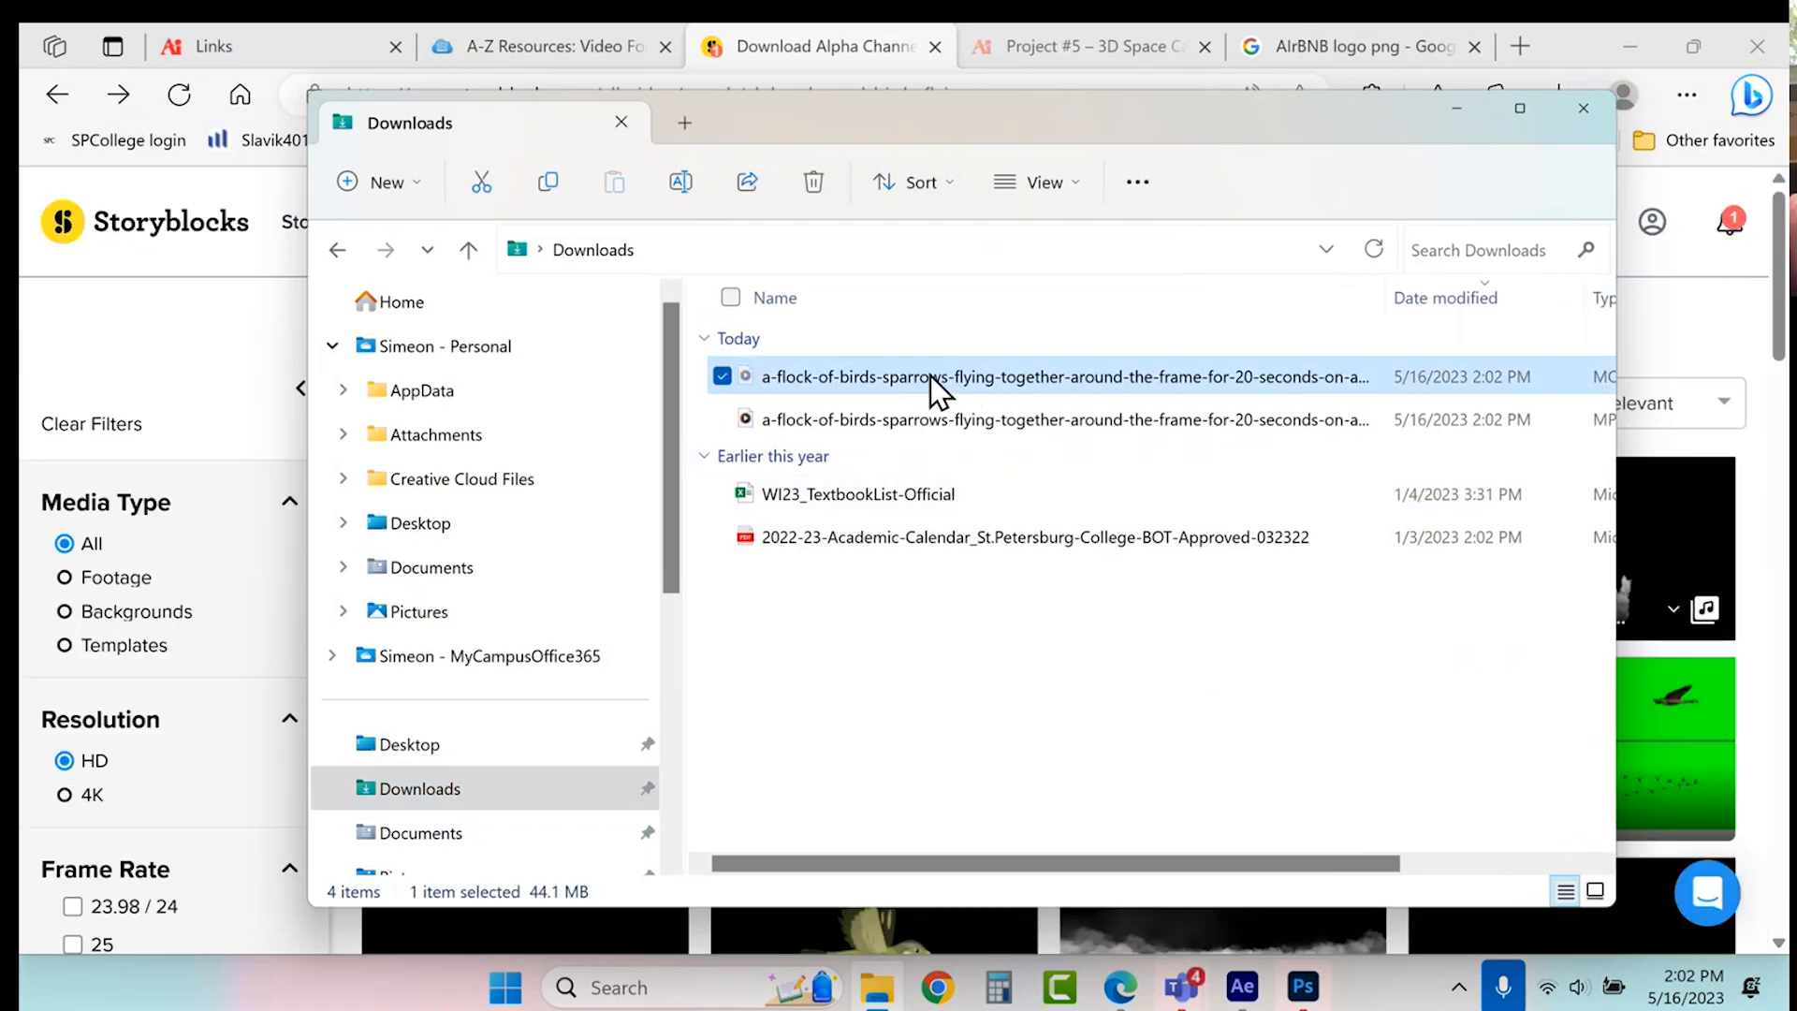
left_click(336, 249)
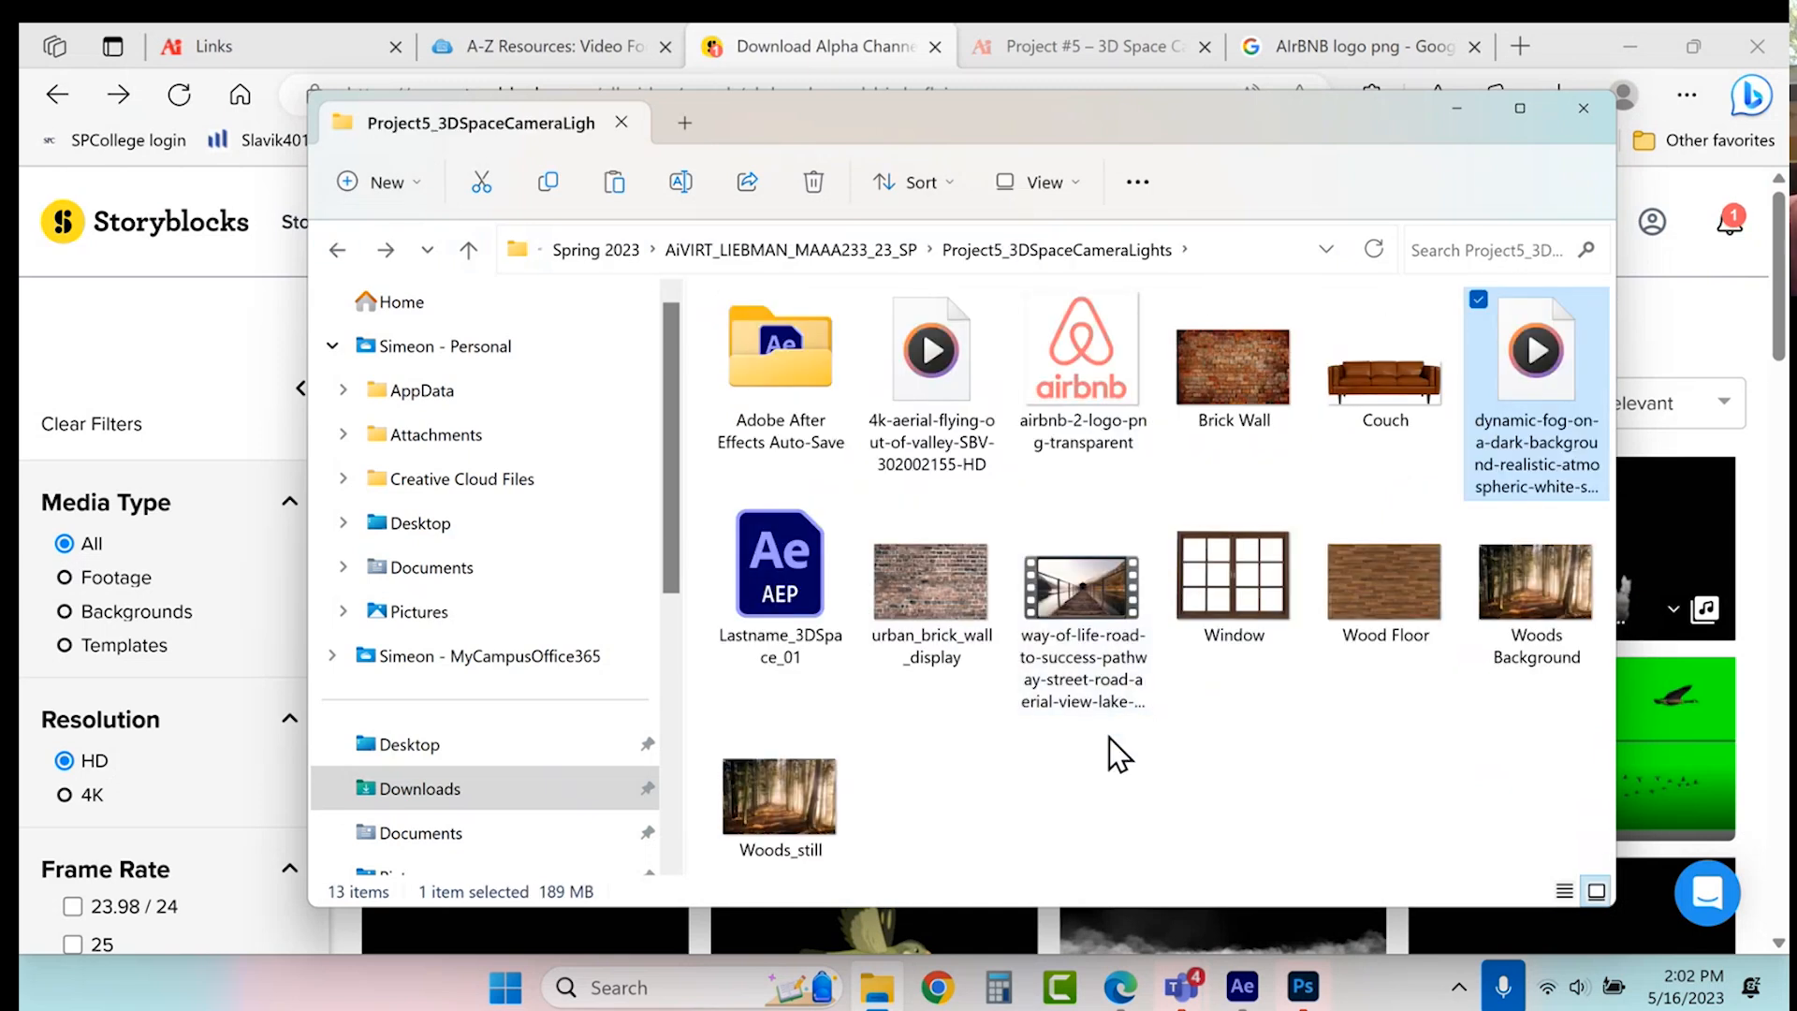
key("ctrl+v")
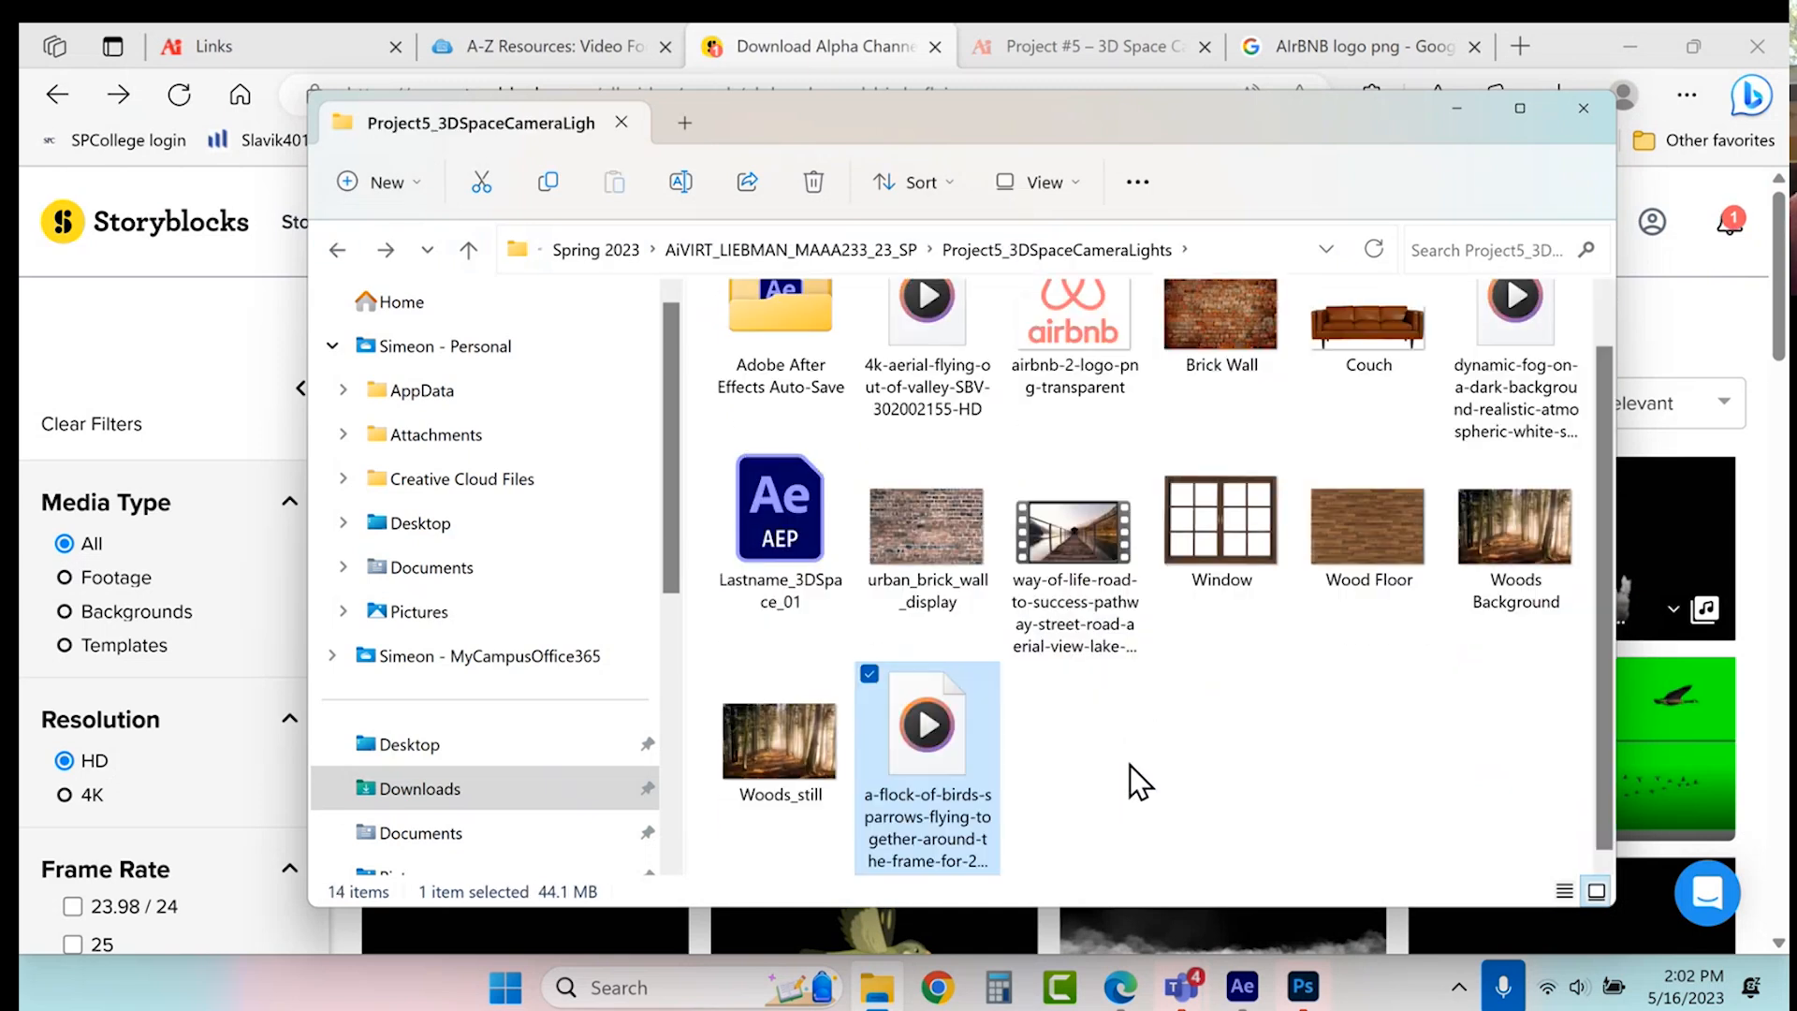
- Bring the sparrow flock MOV from the project folder into After Effects as the top layer of the Brick Wall composition
left_click(1242, 987)
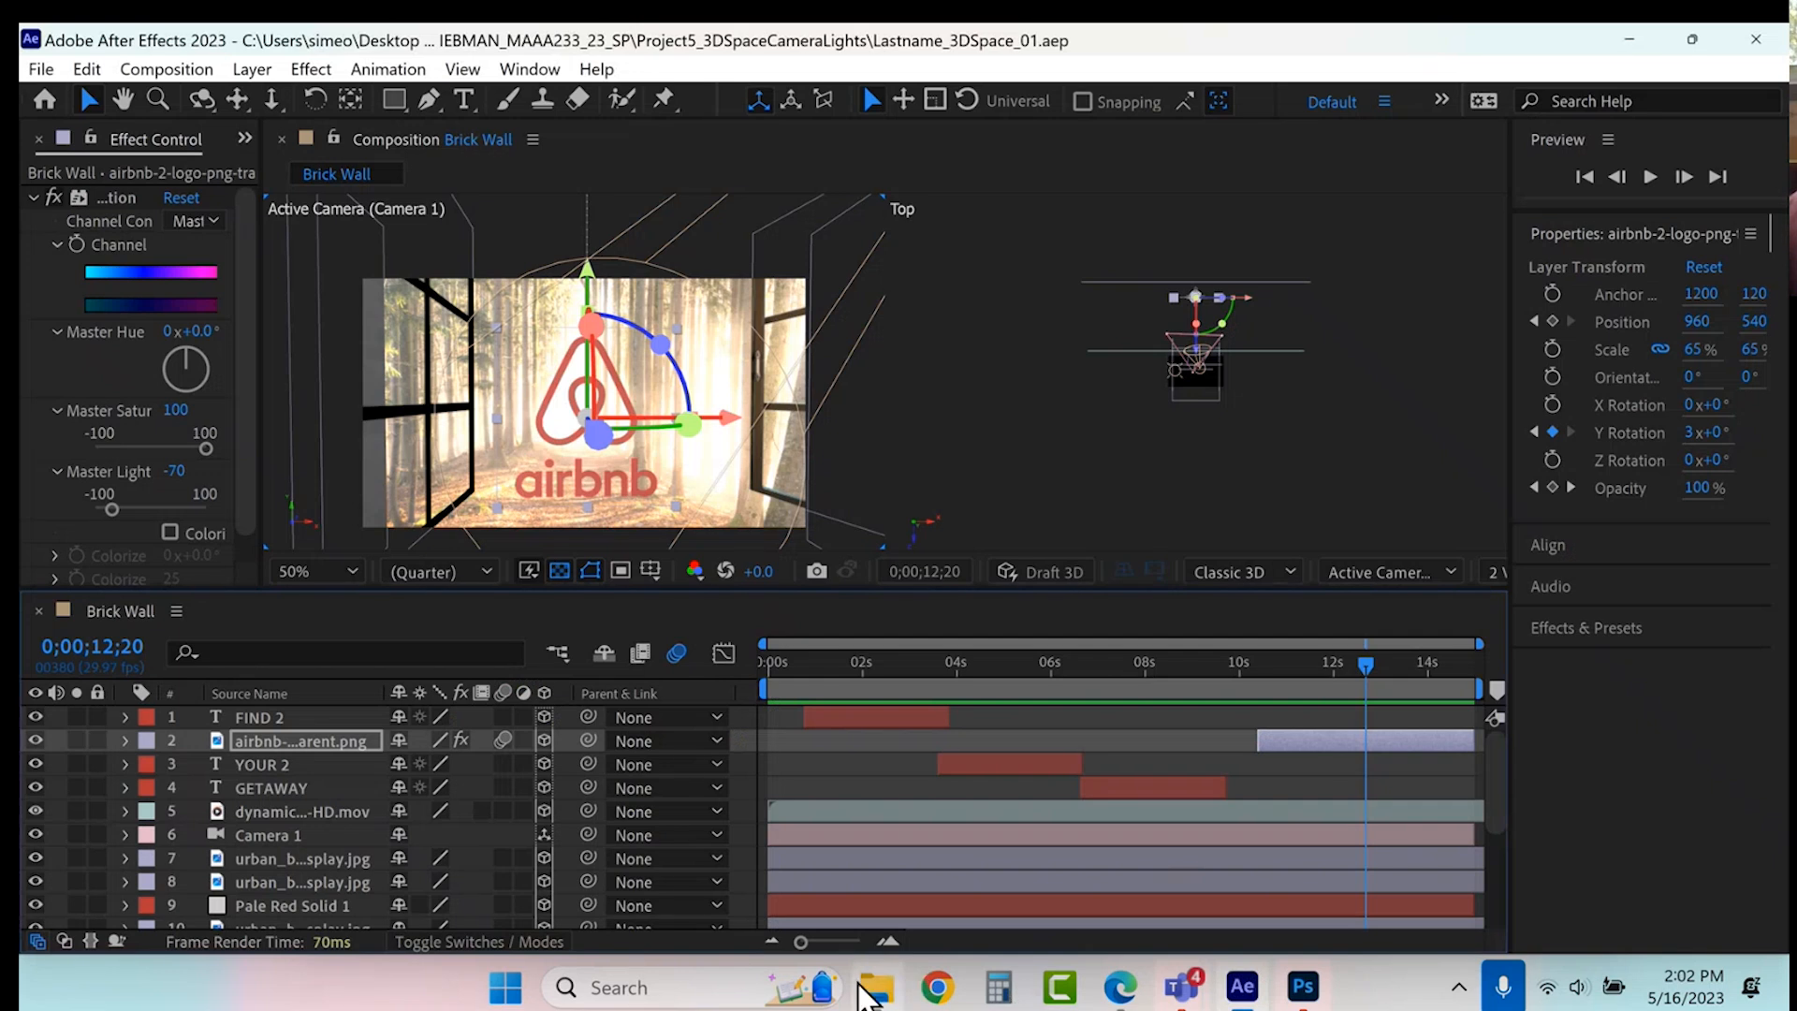
left_click(876, 987)
left_click_drag(994, 773, 232, 725)
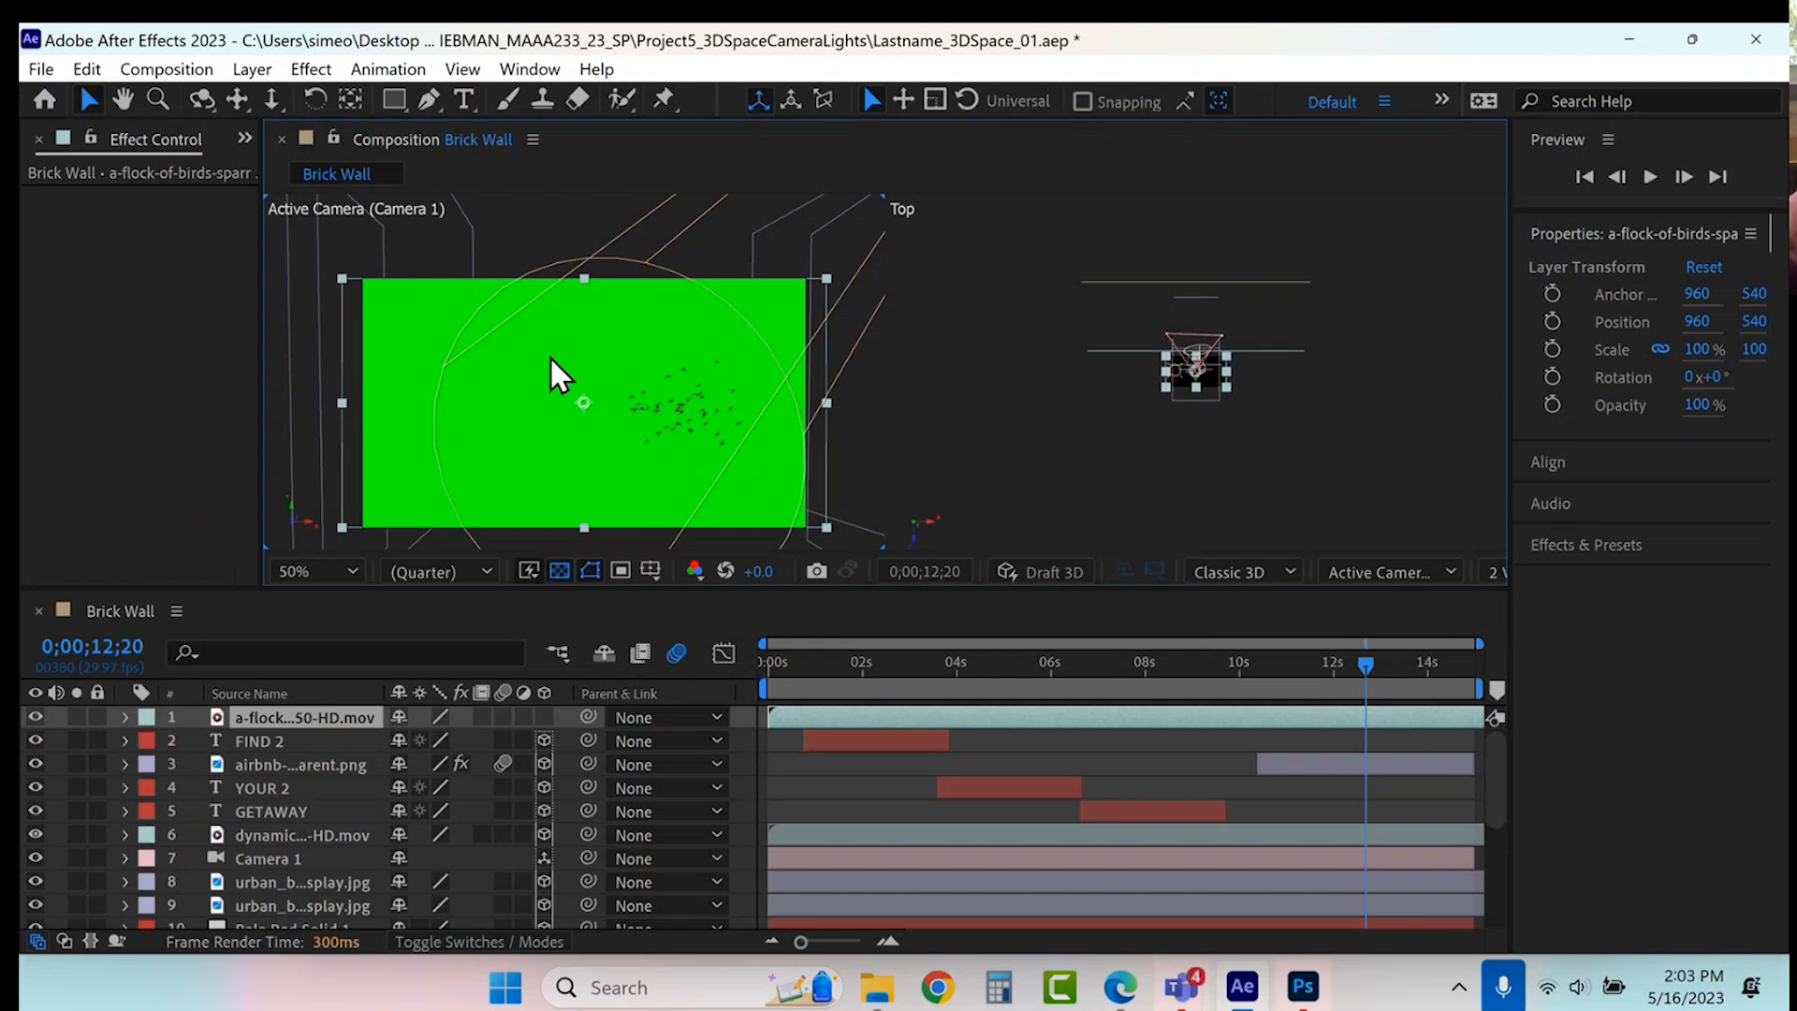
- Apply Keylight (1.2) to the birds layer and sample its green background as the screen colour
left_click(311, 69)
mouse_move(486, 582)
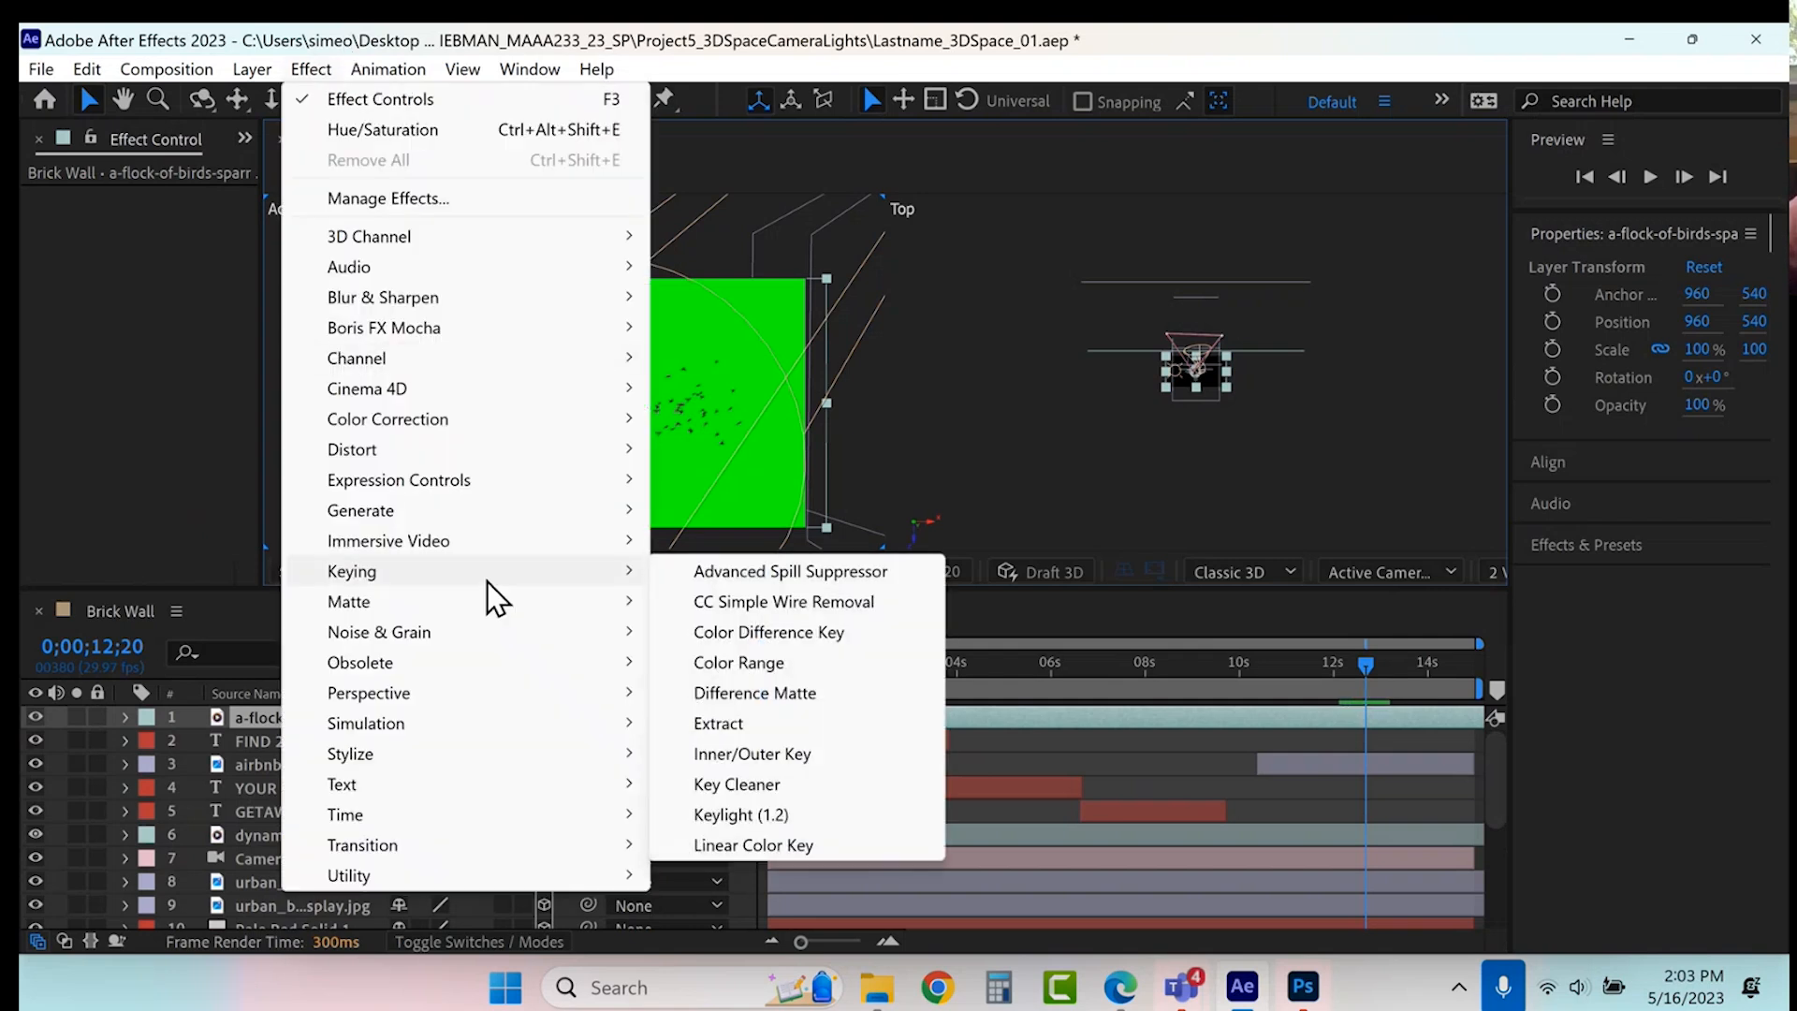
left_click(730, 818)
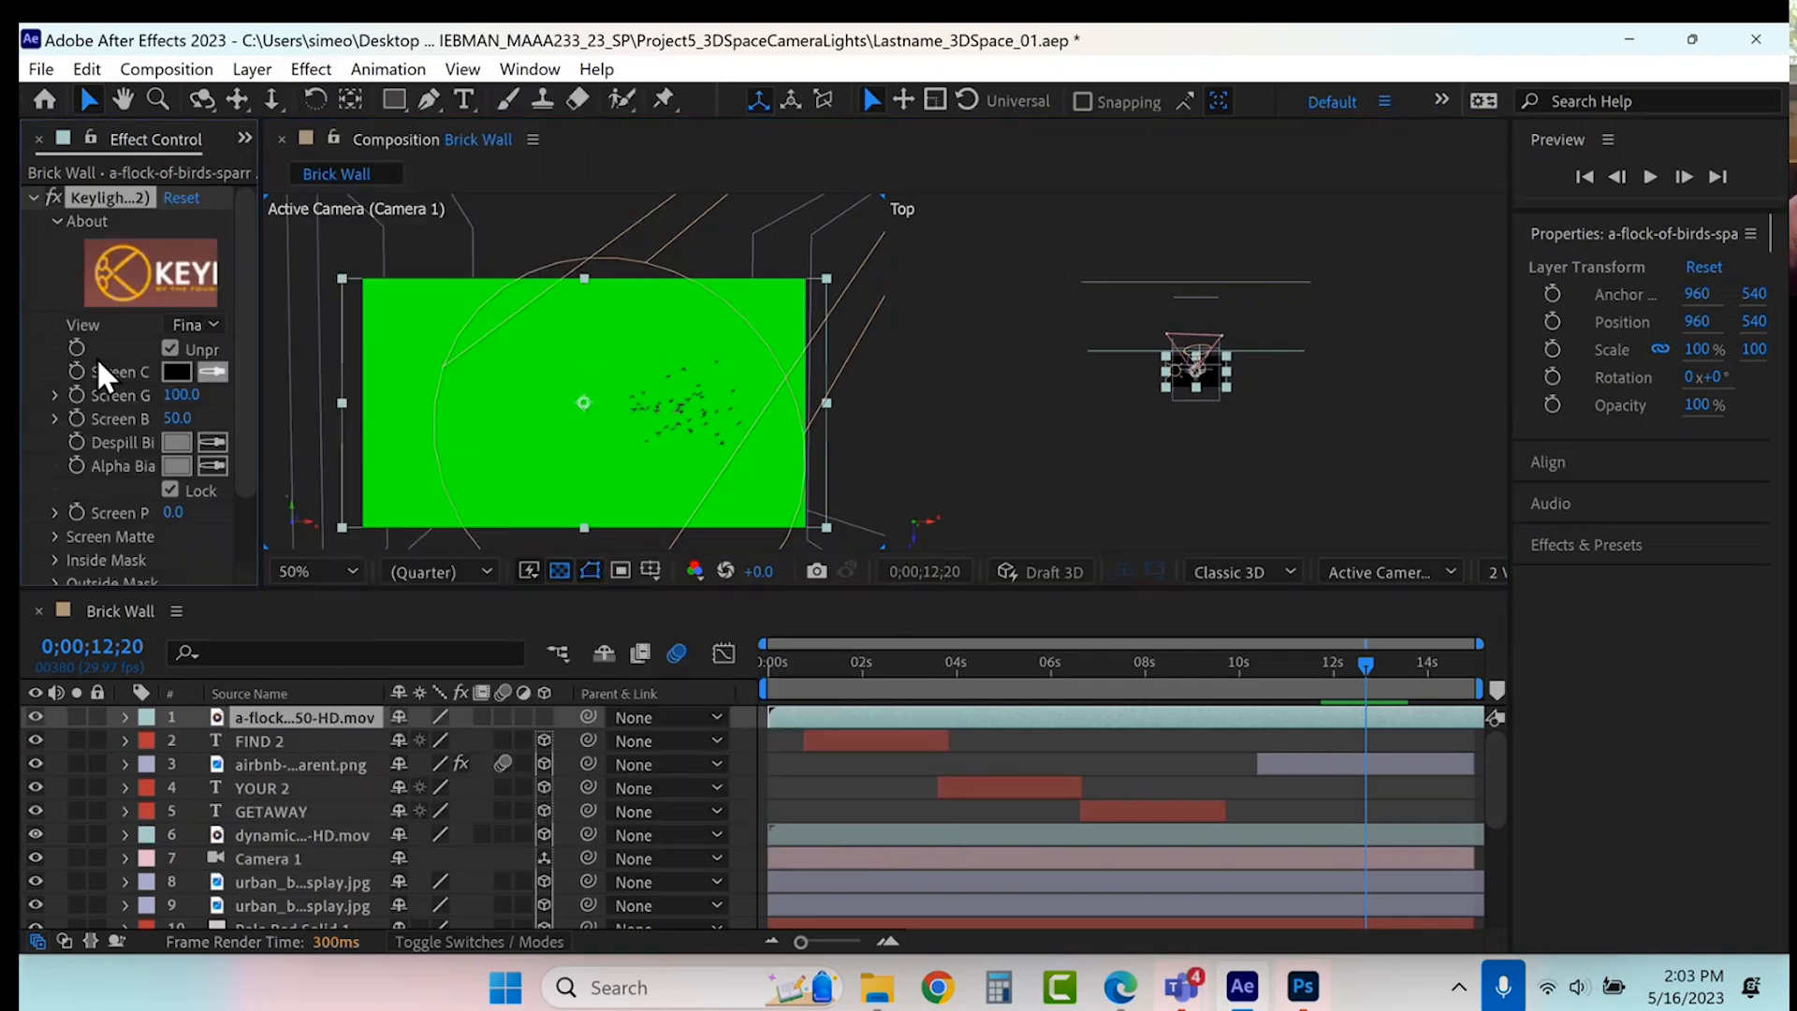
left_click(214, 369)
left_click(505, 371)
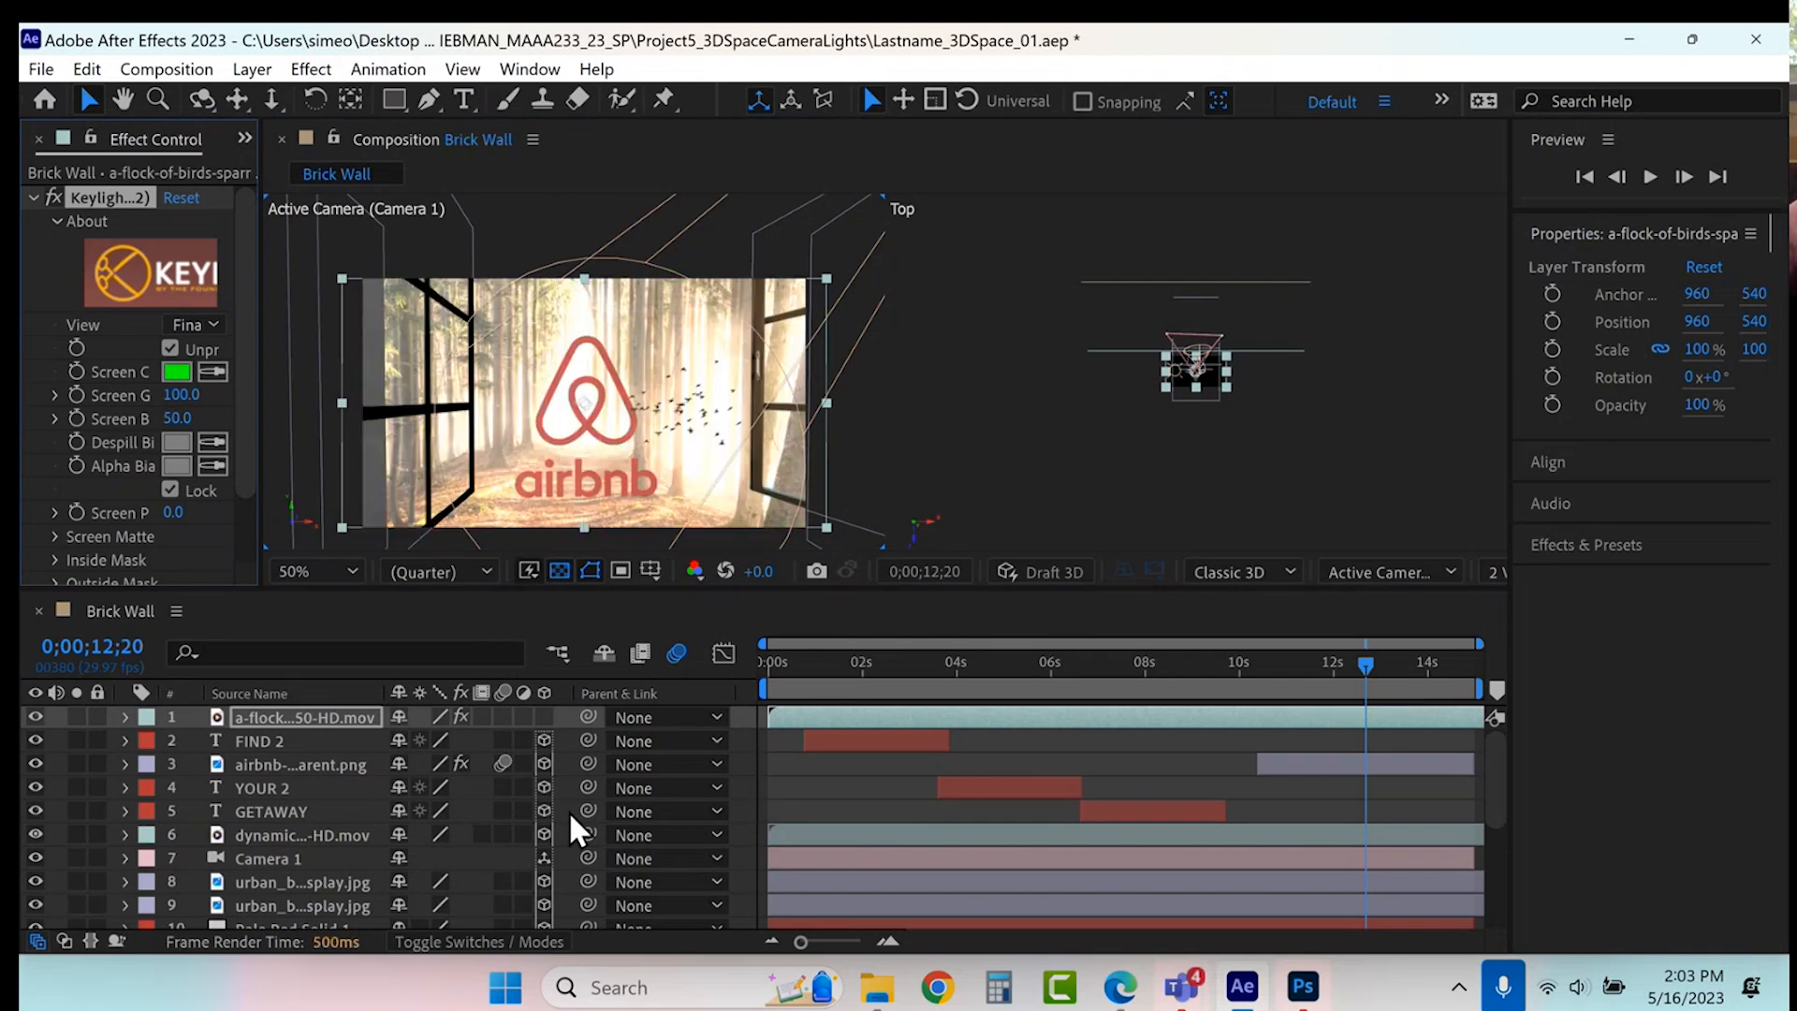
- Make the birds layer 3D and move it back behind the Airbnb logo to a Z position of about 3264
left_click(546, 716)
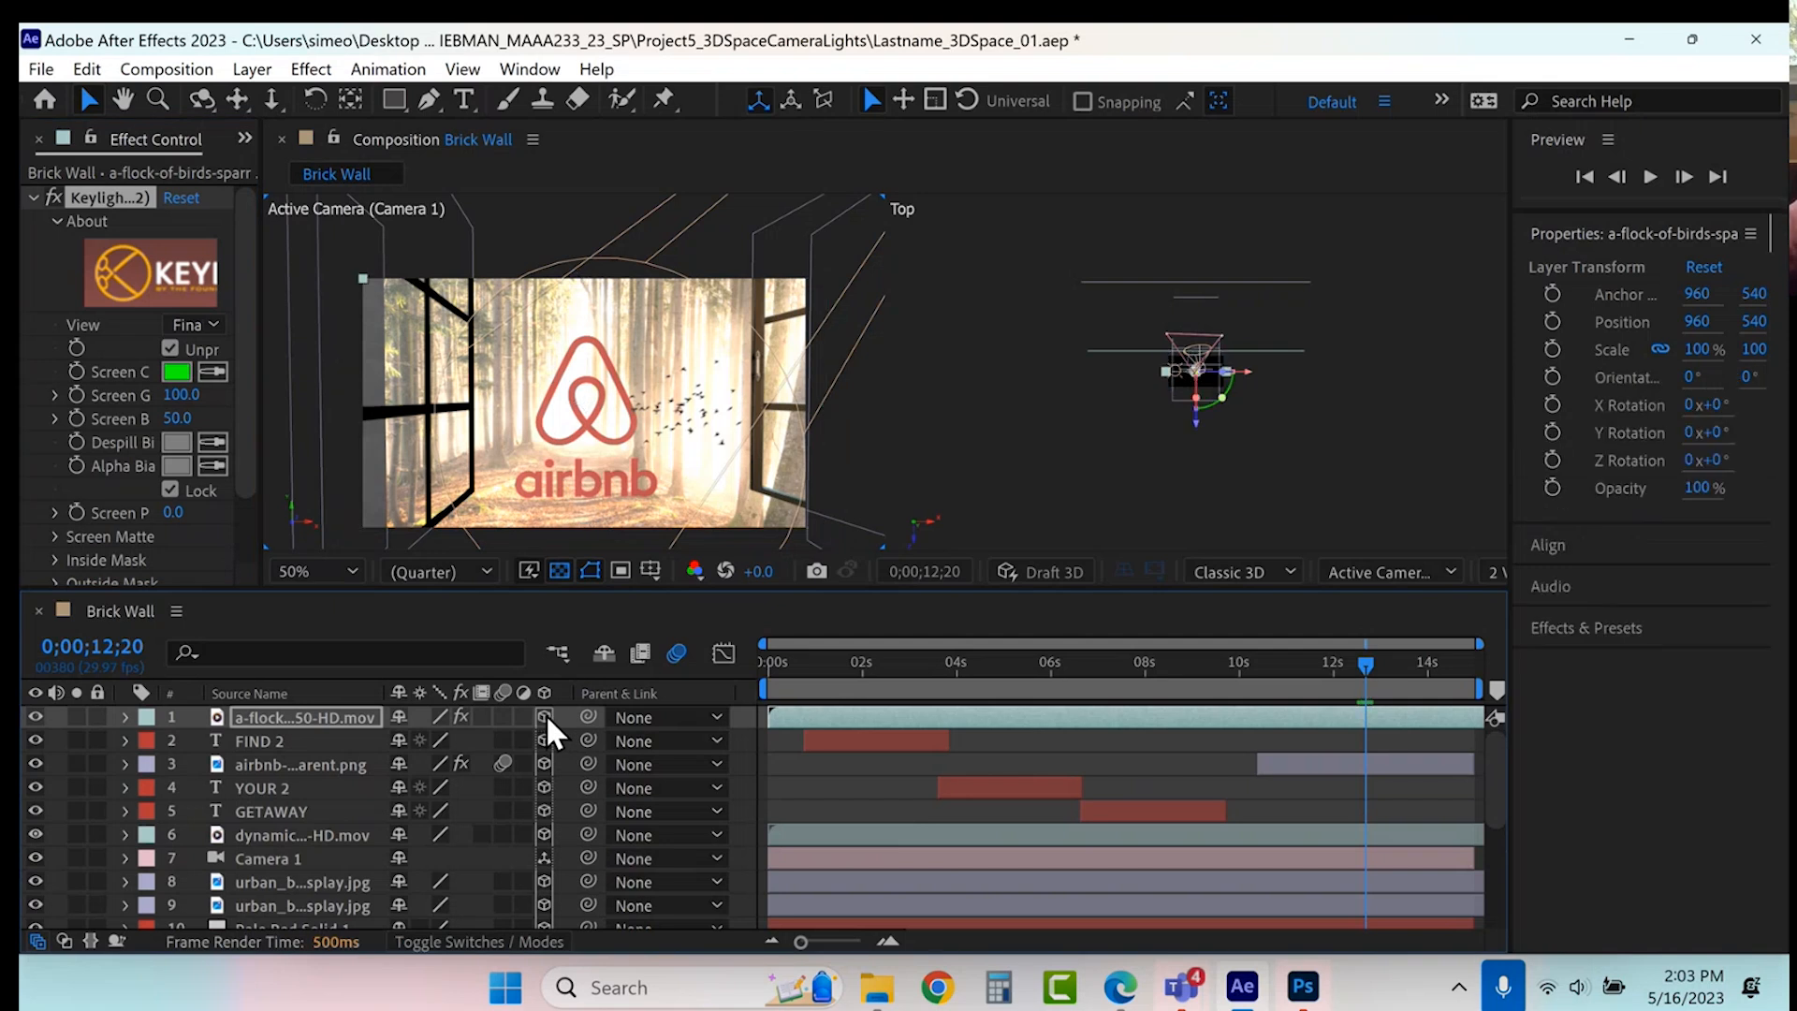
left_click_drag(1195, 424, 1195, 303)
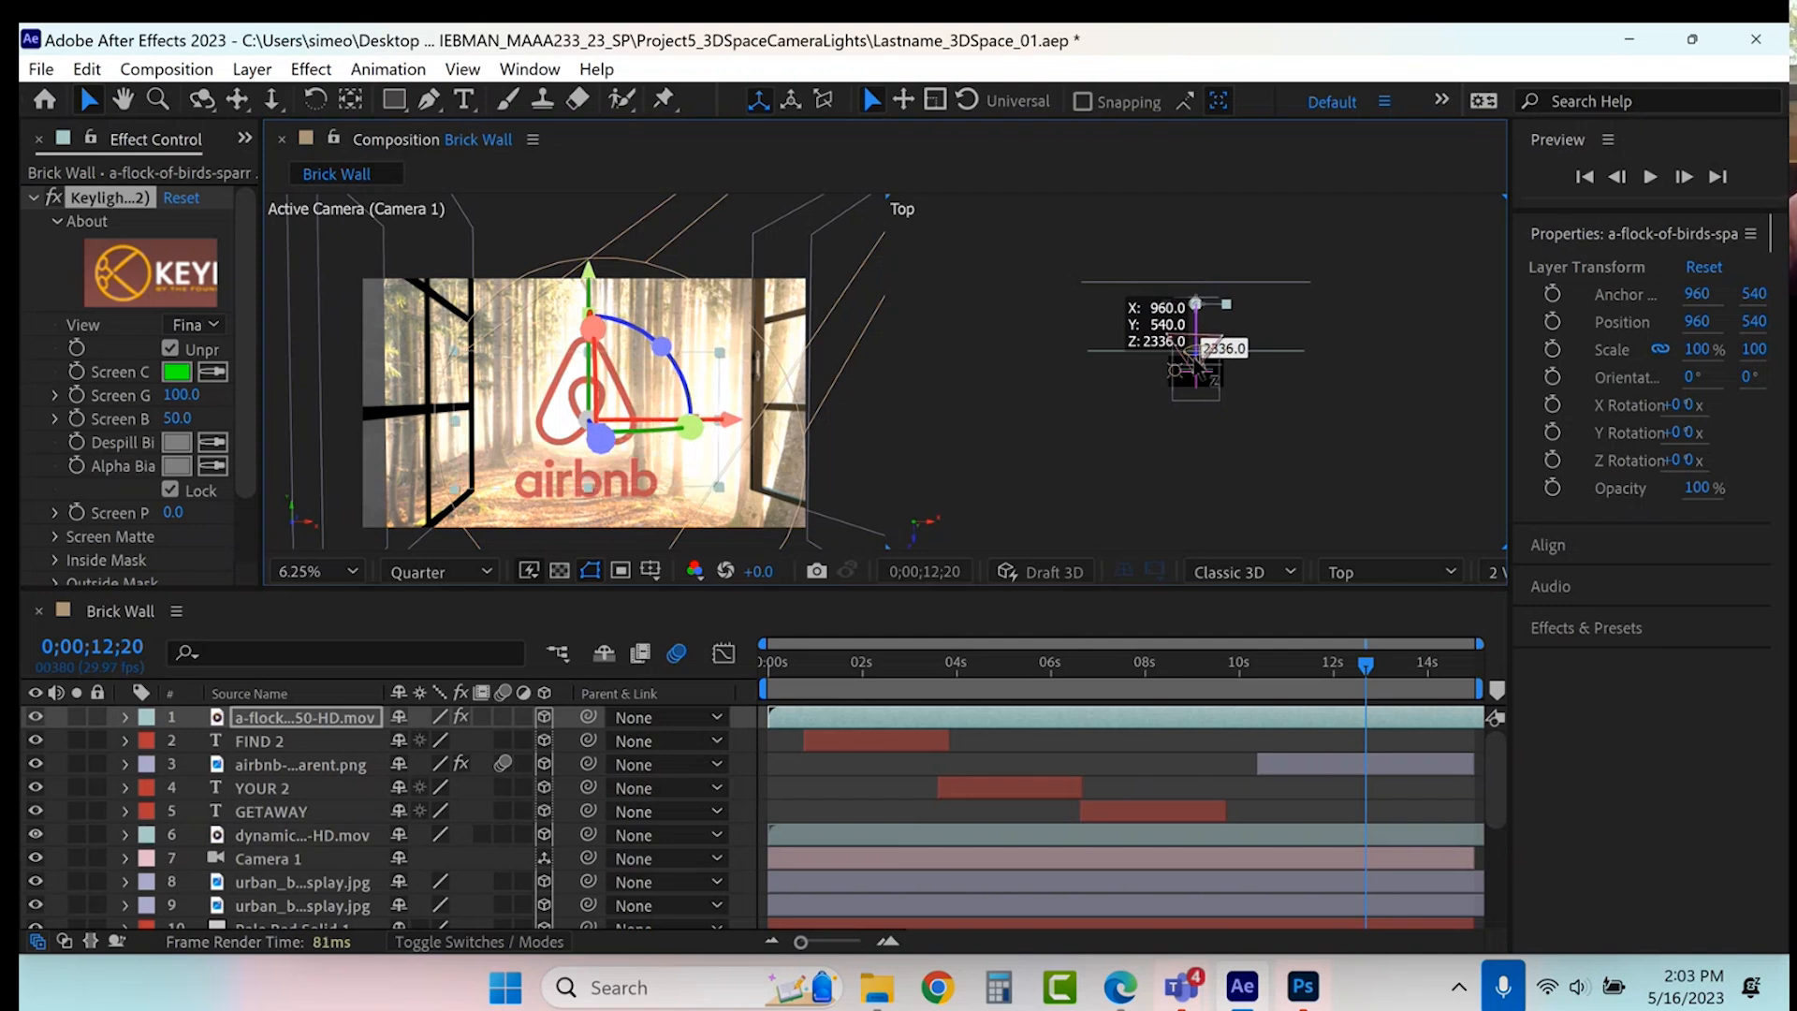
left_click_drag(1195, 303, 1195, 286)
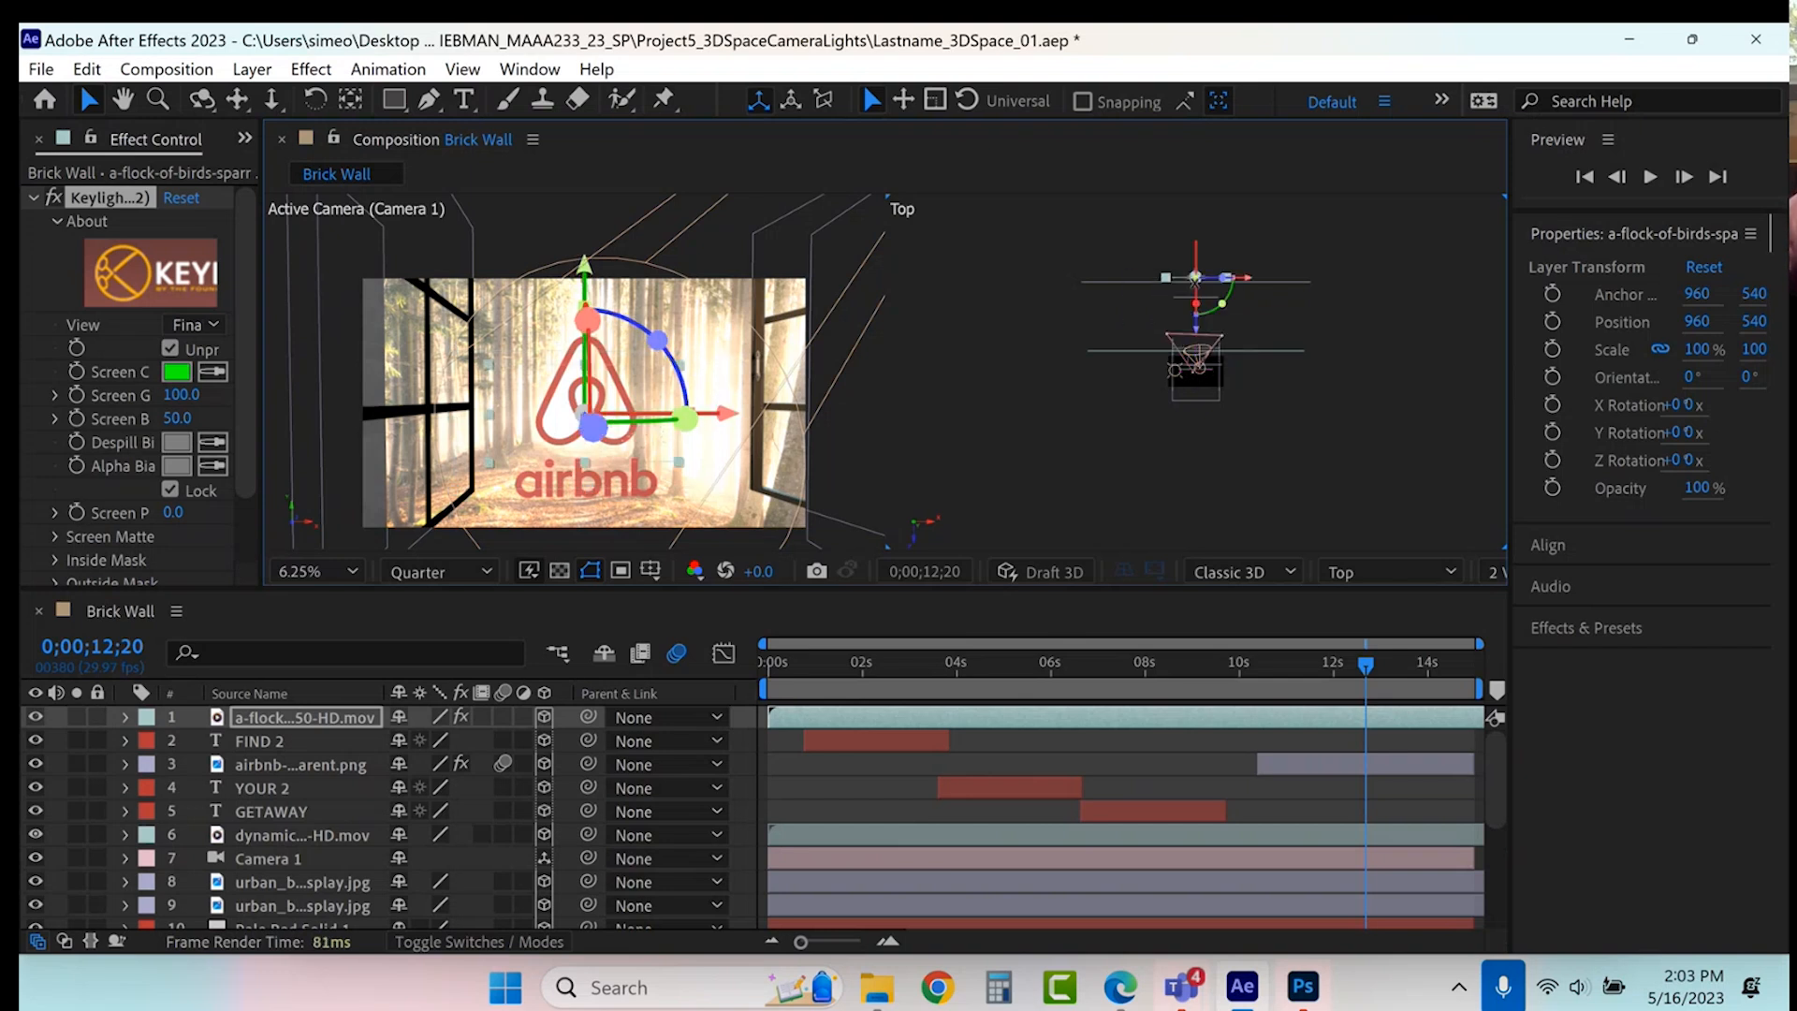
- Scale the birds layer to 296% and collapse its transform properties
left_click(126, 717)
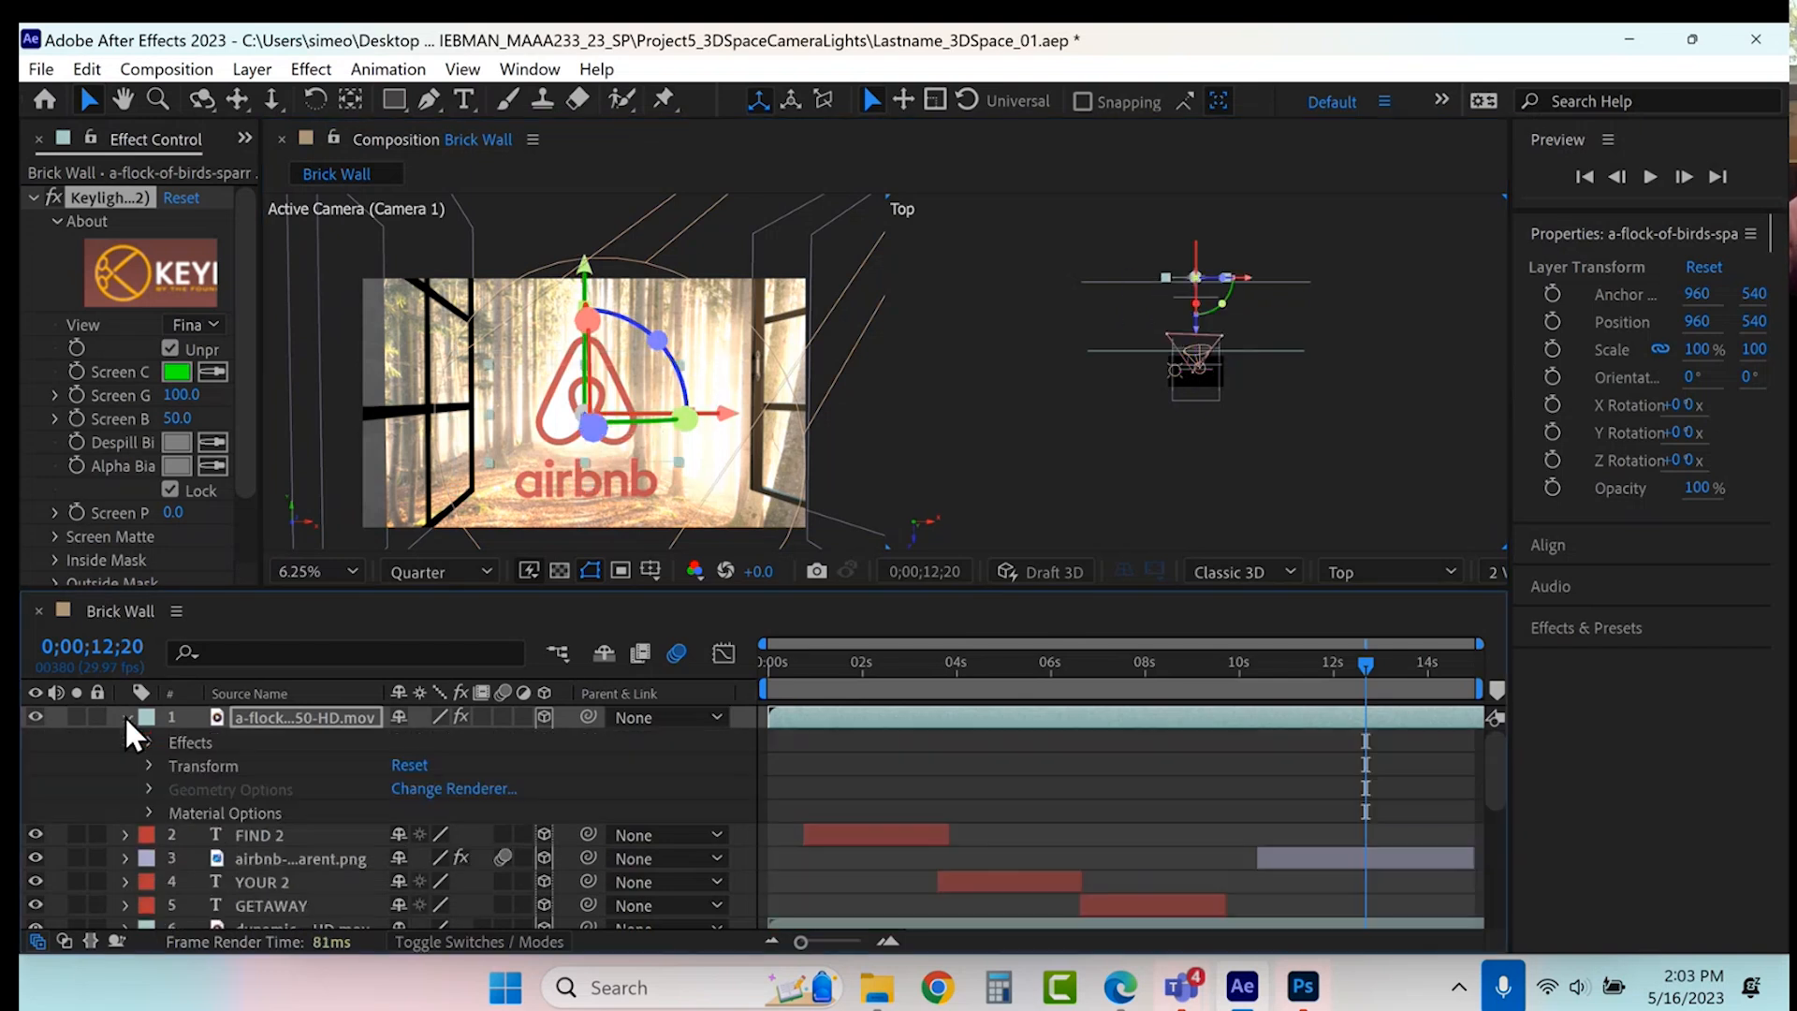
left_click(149, 766)
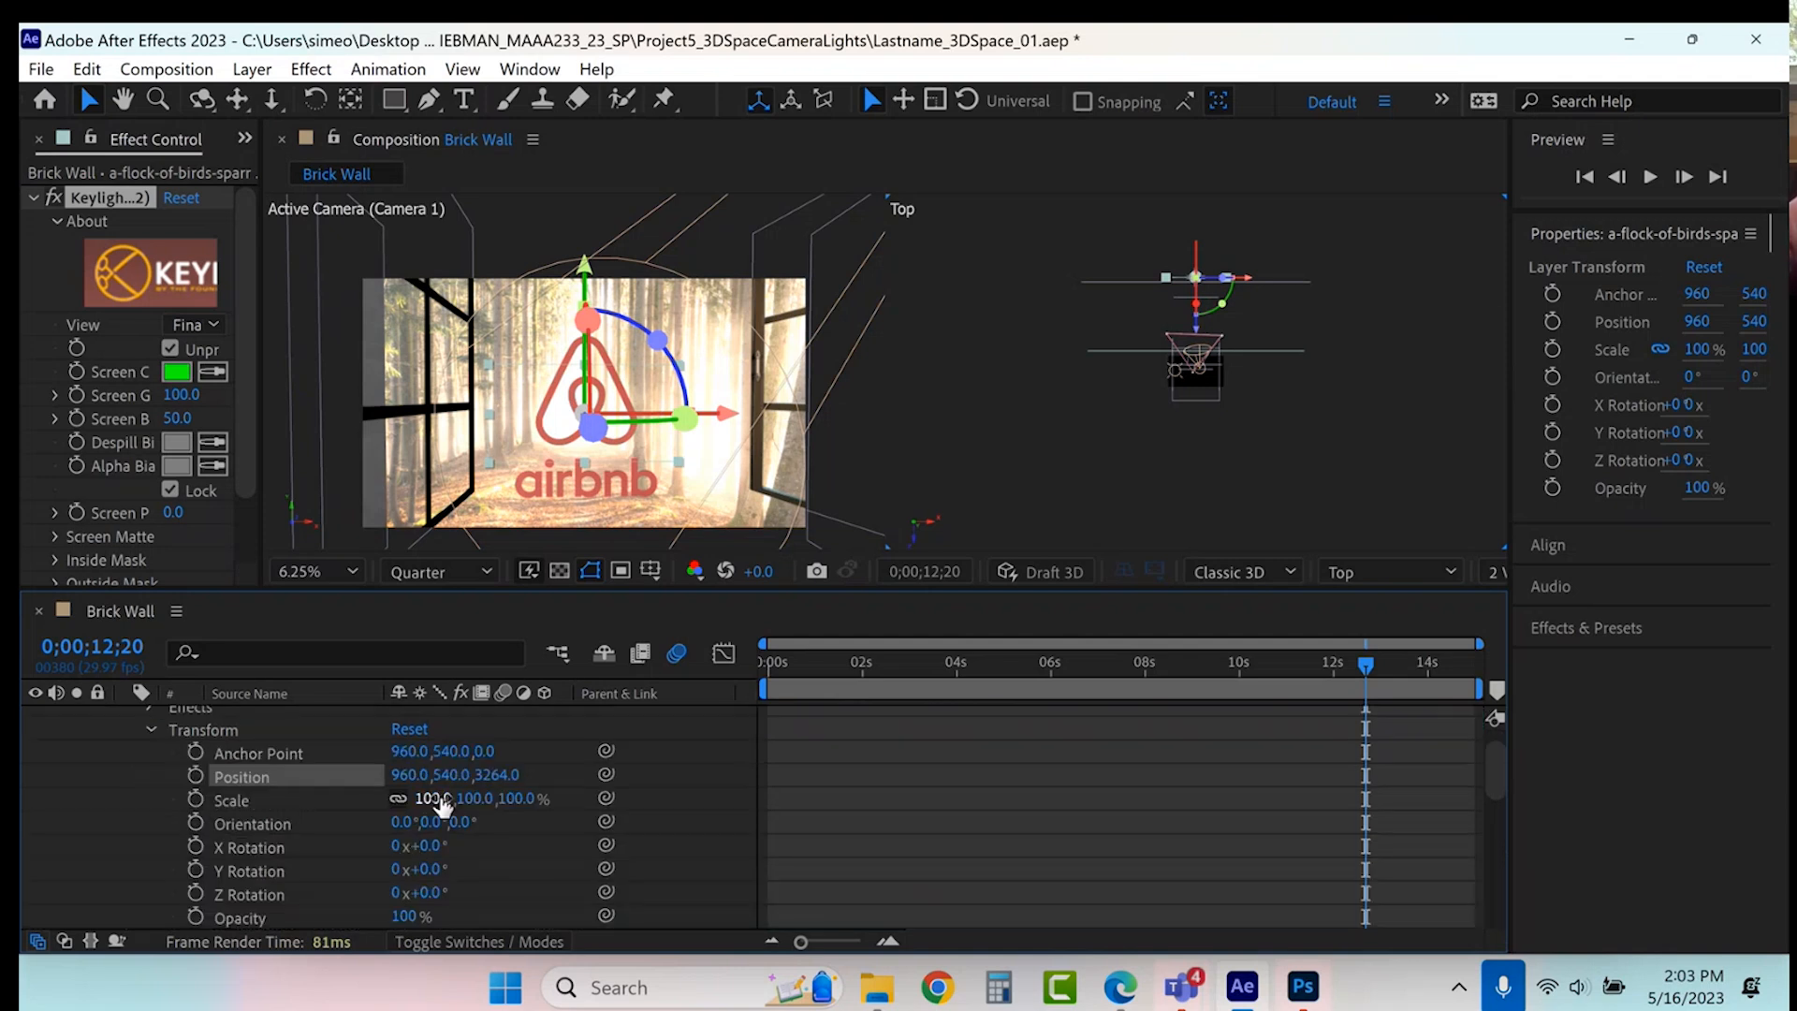
left_click_drag(436, 803, 674, 726)
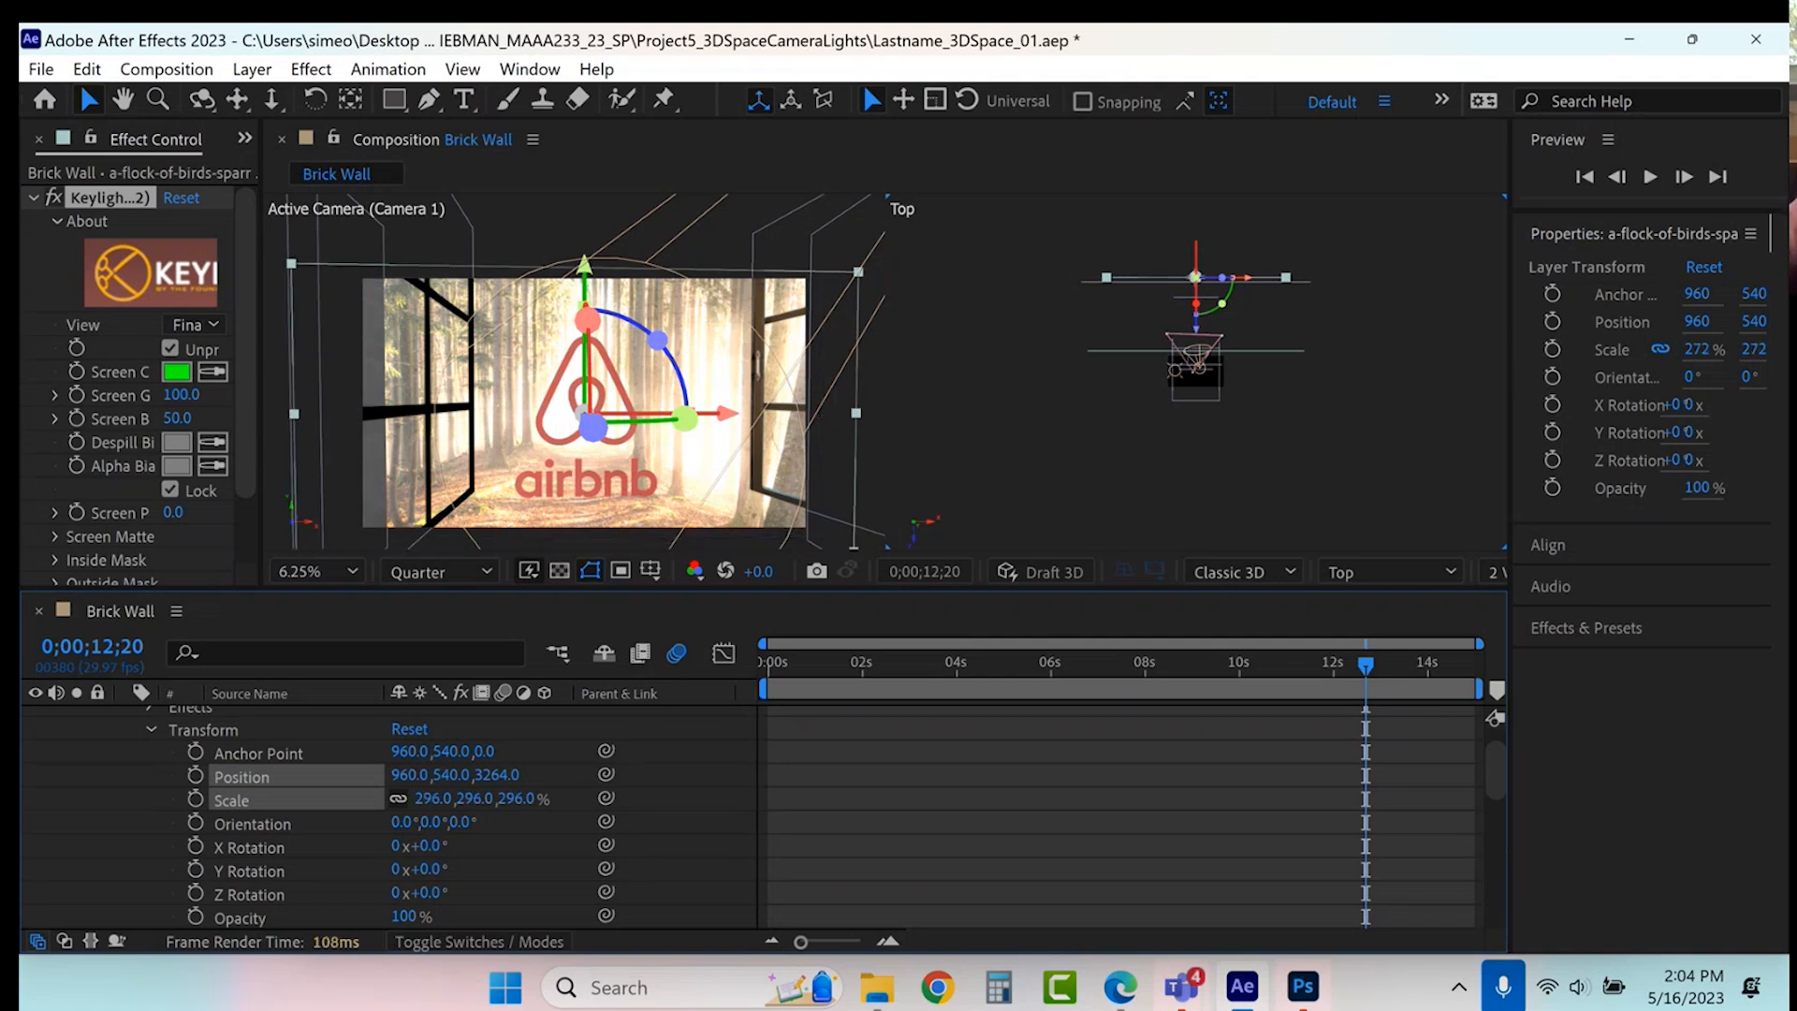
left_click(150, 730)
scroll(126, 739, "up", 1)
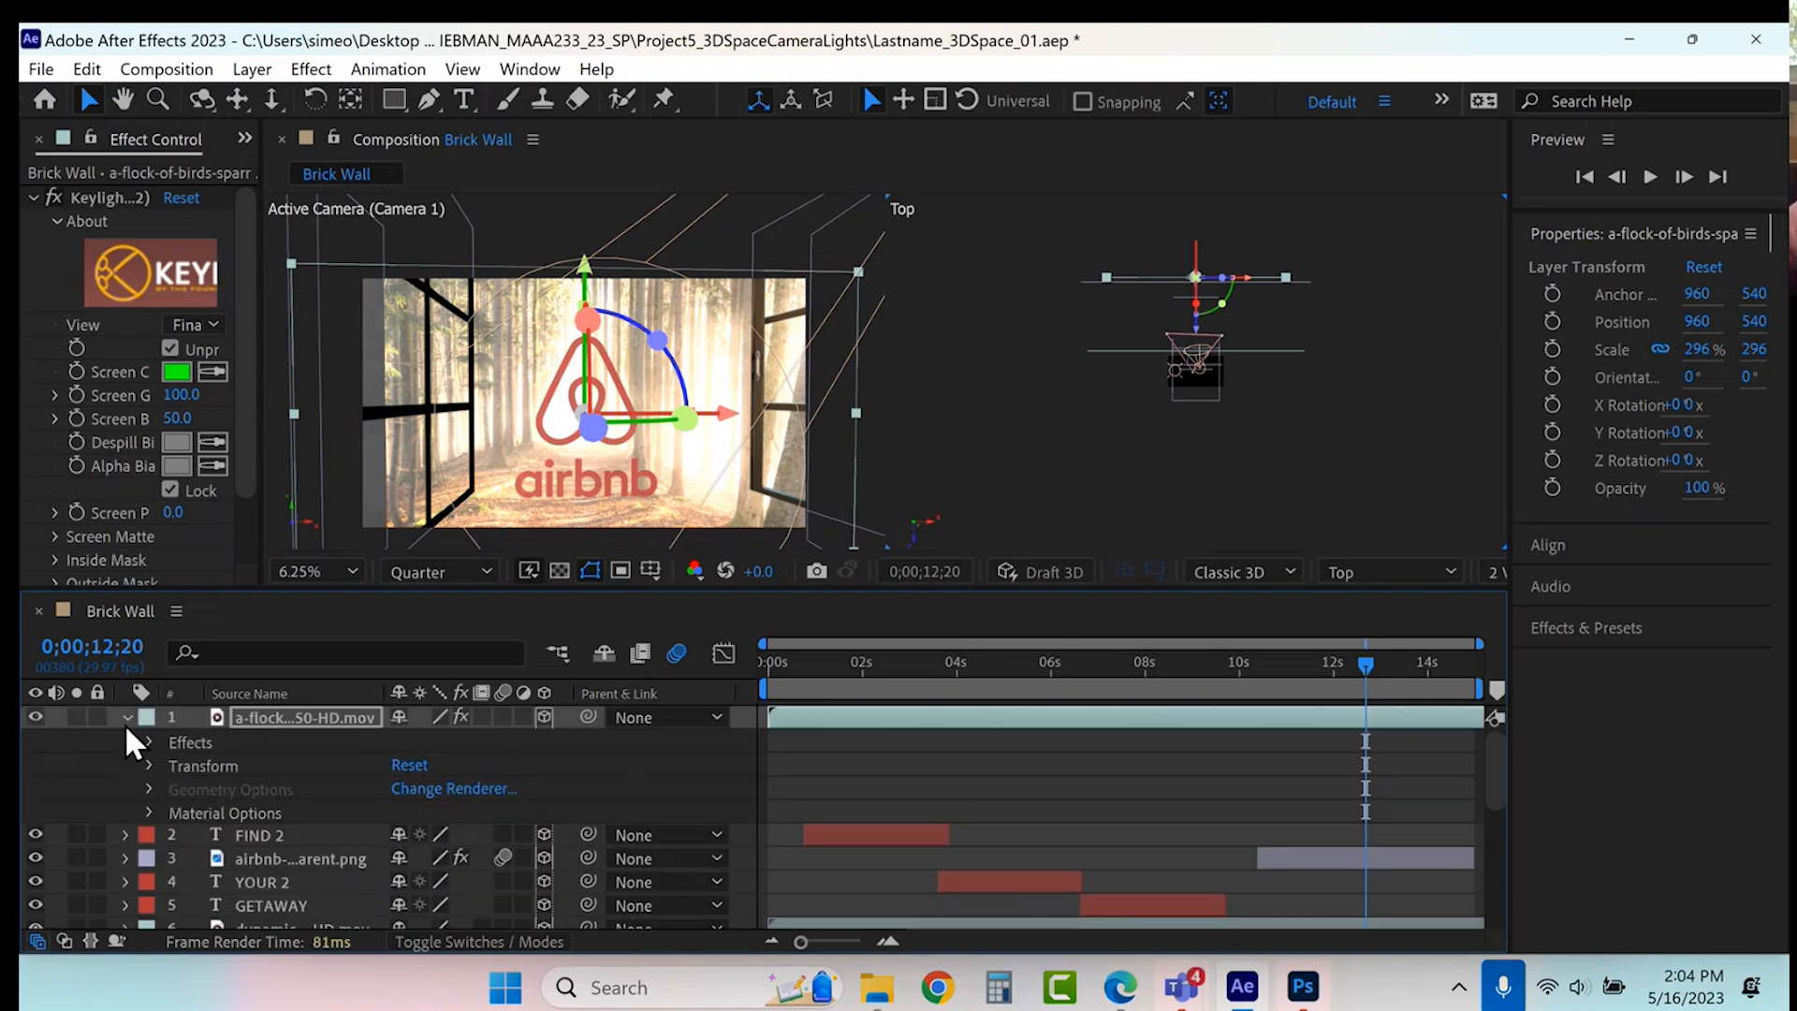
- Try to play the sparrow flock MOV from the project folder in Media Player, and return to After Effects
left_click(125, 720)
left_click_drag(785, 672, 736, 677)
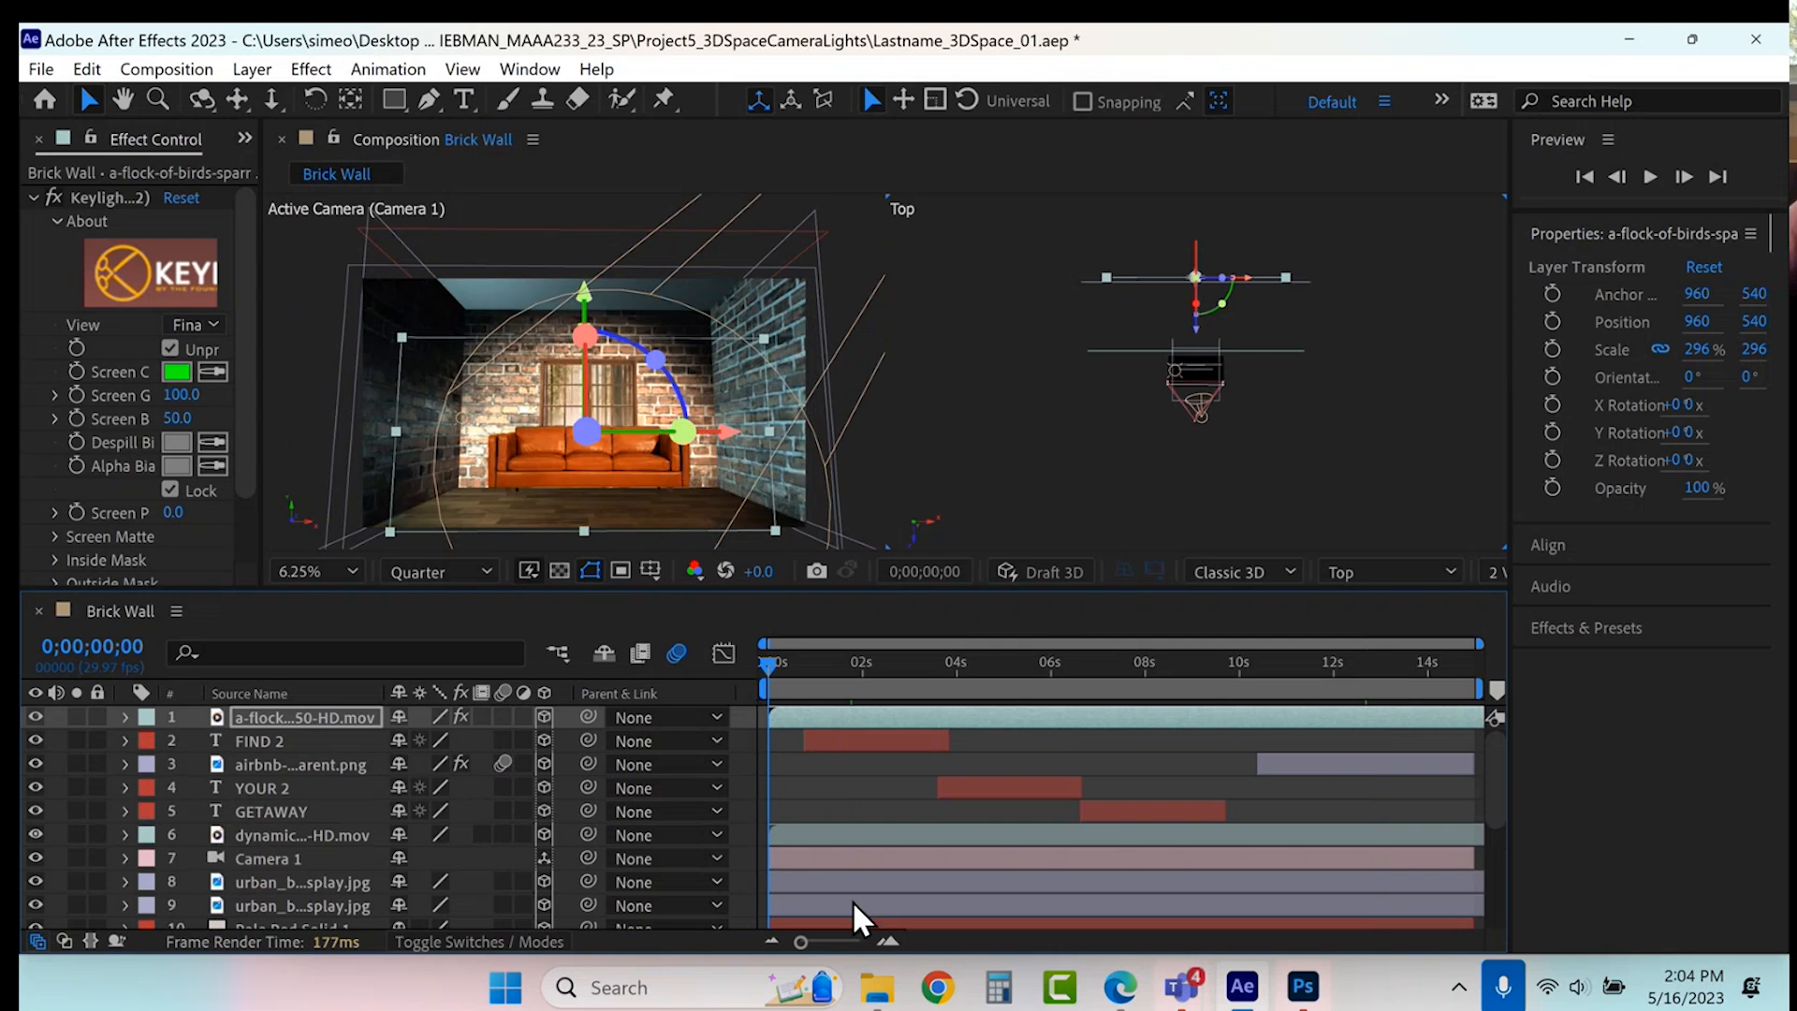
left_click(876, 987)
double_click(933, 776)
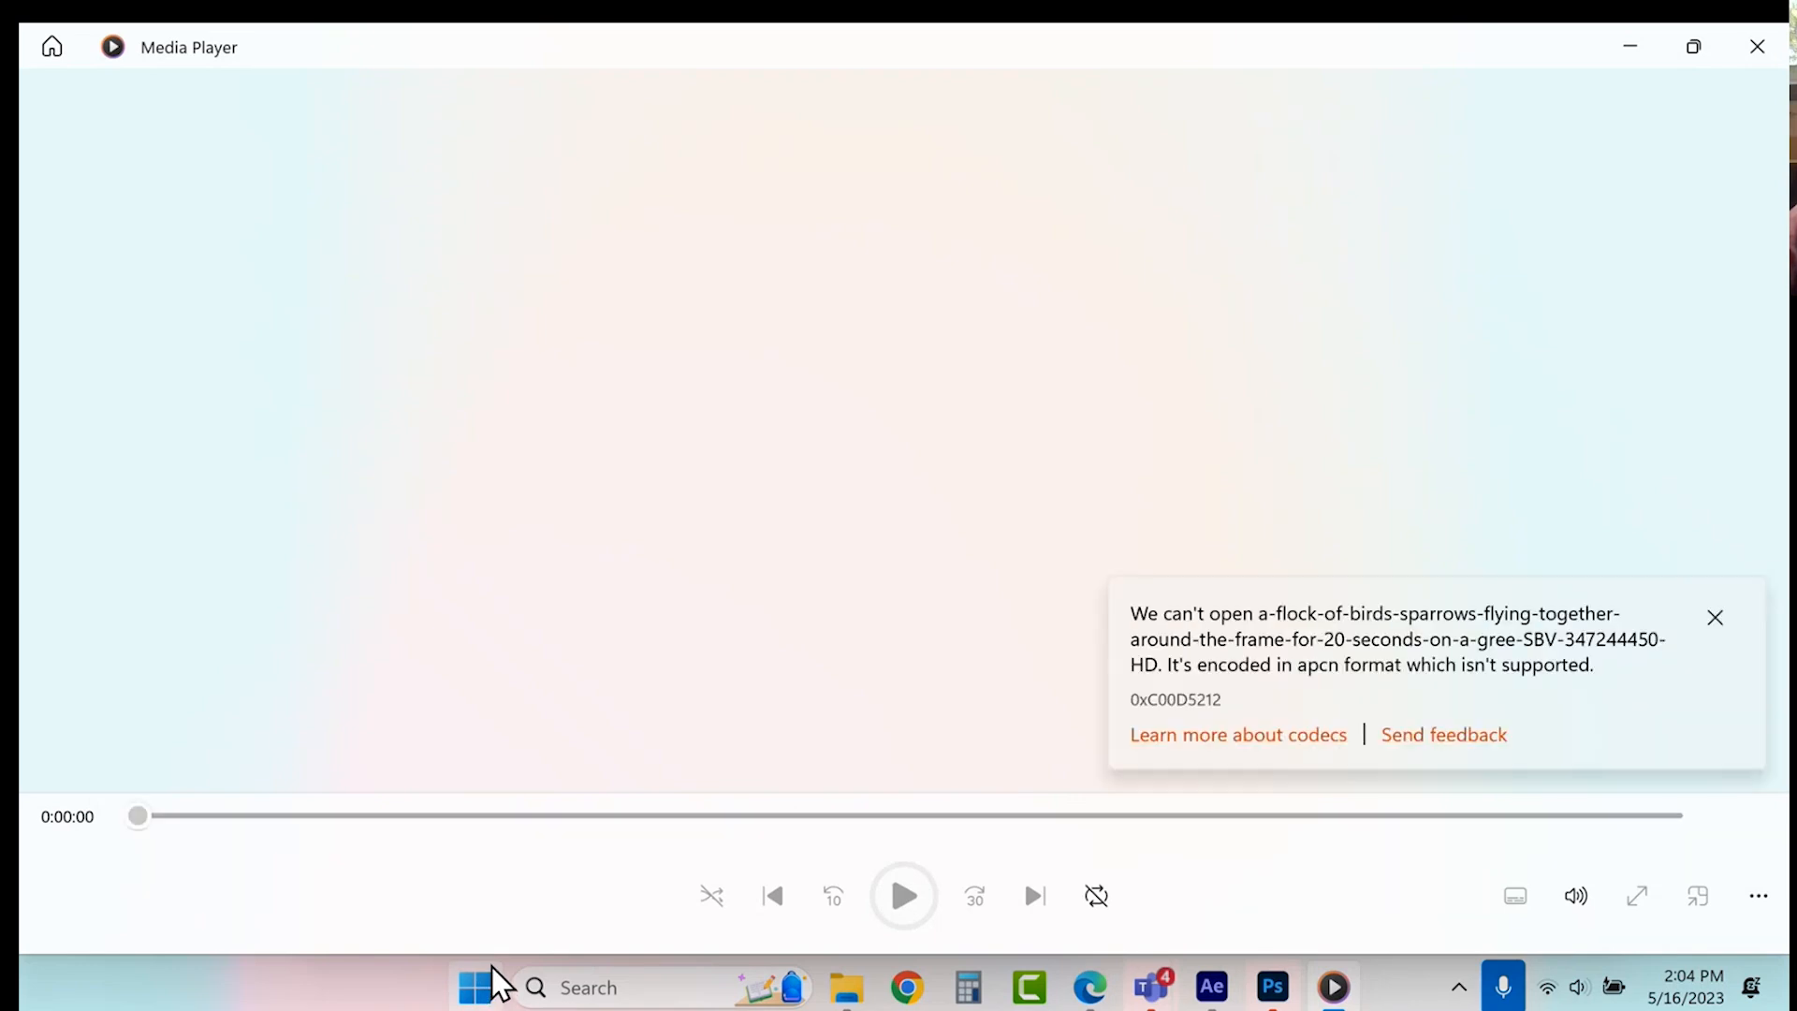
left_click(1756, 47)
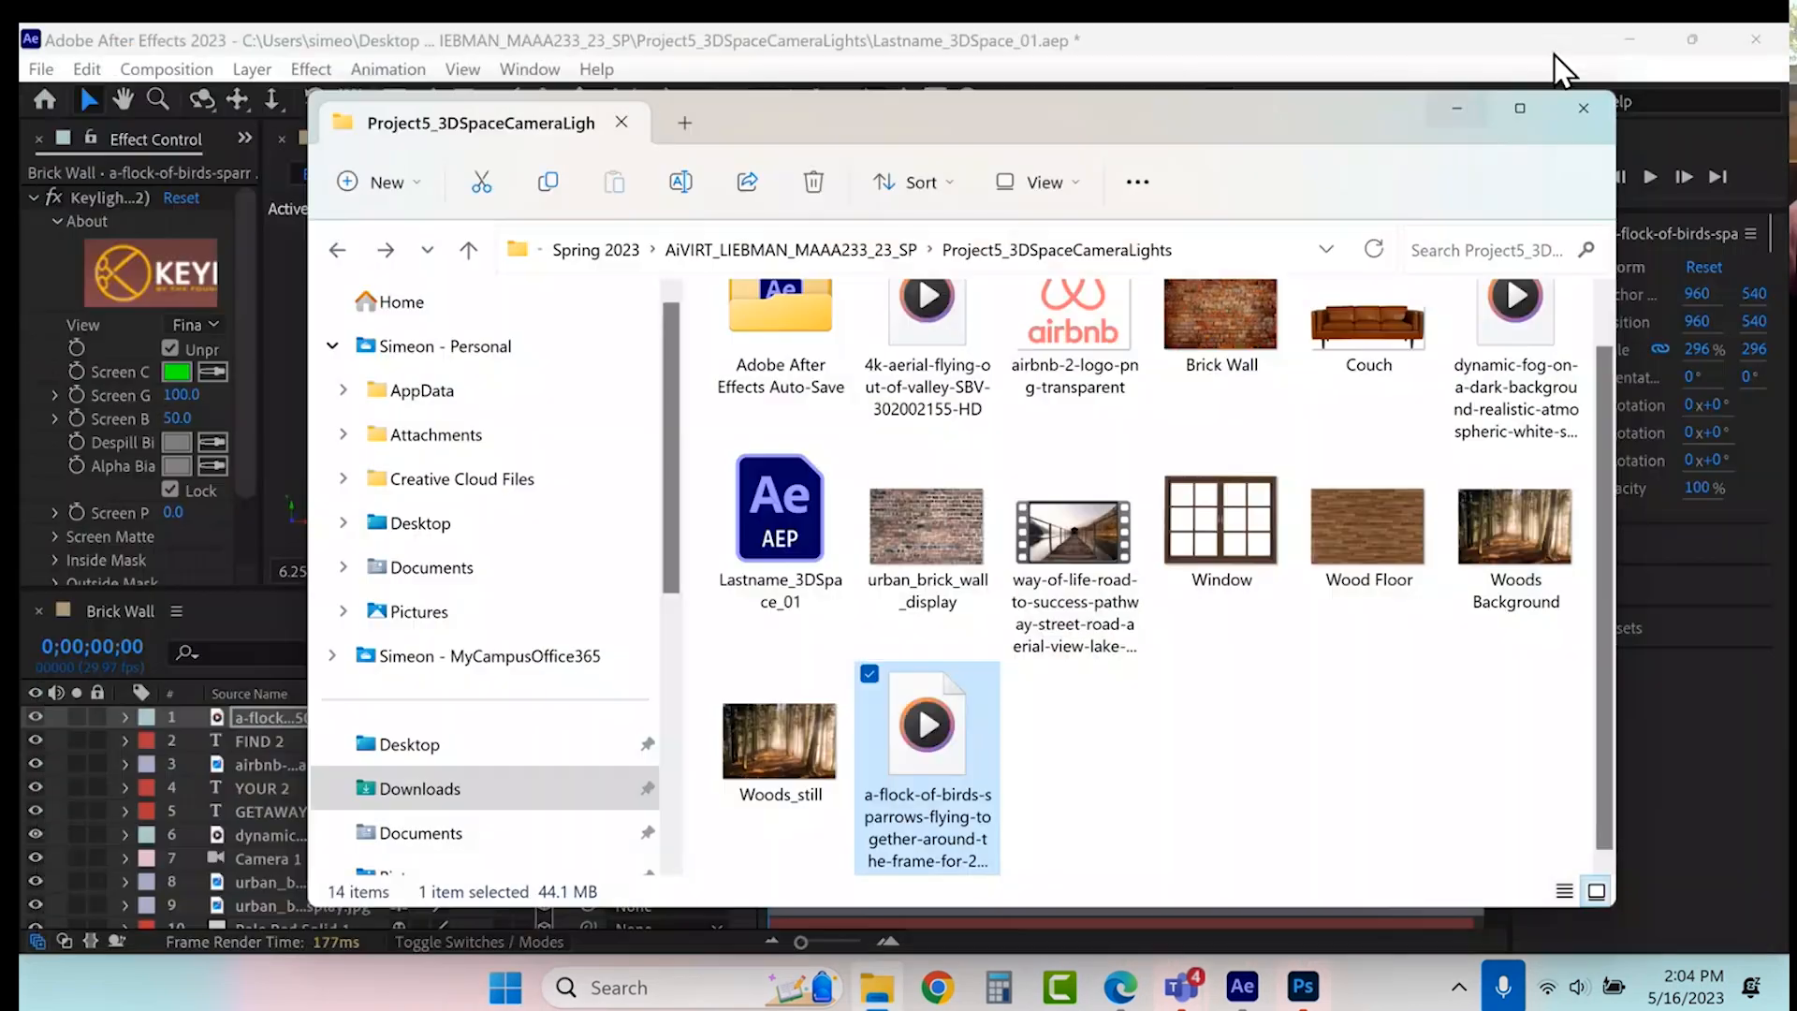
left_click(1462, 107)
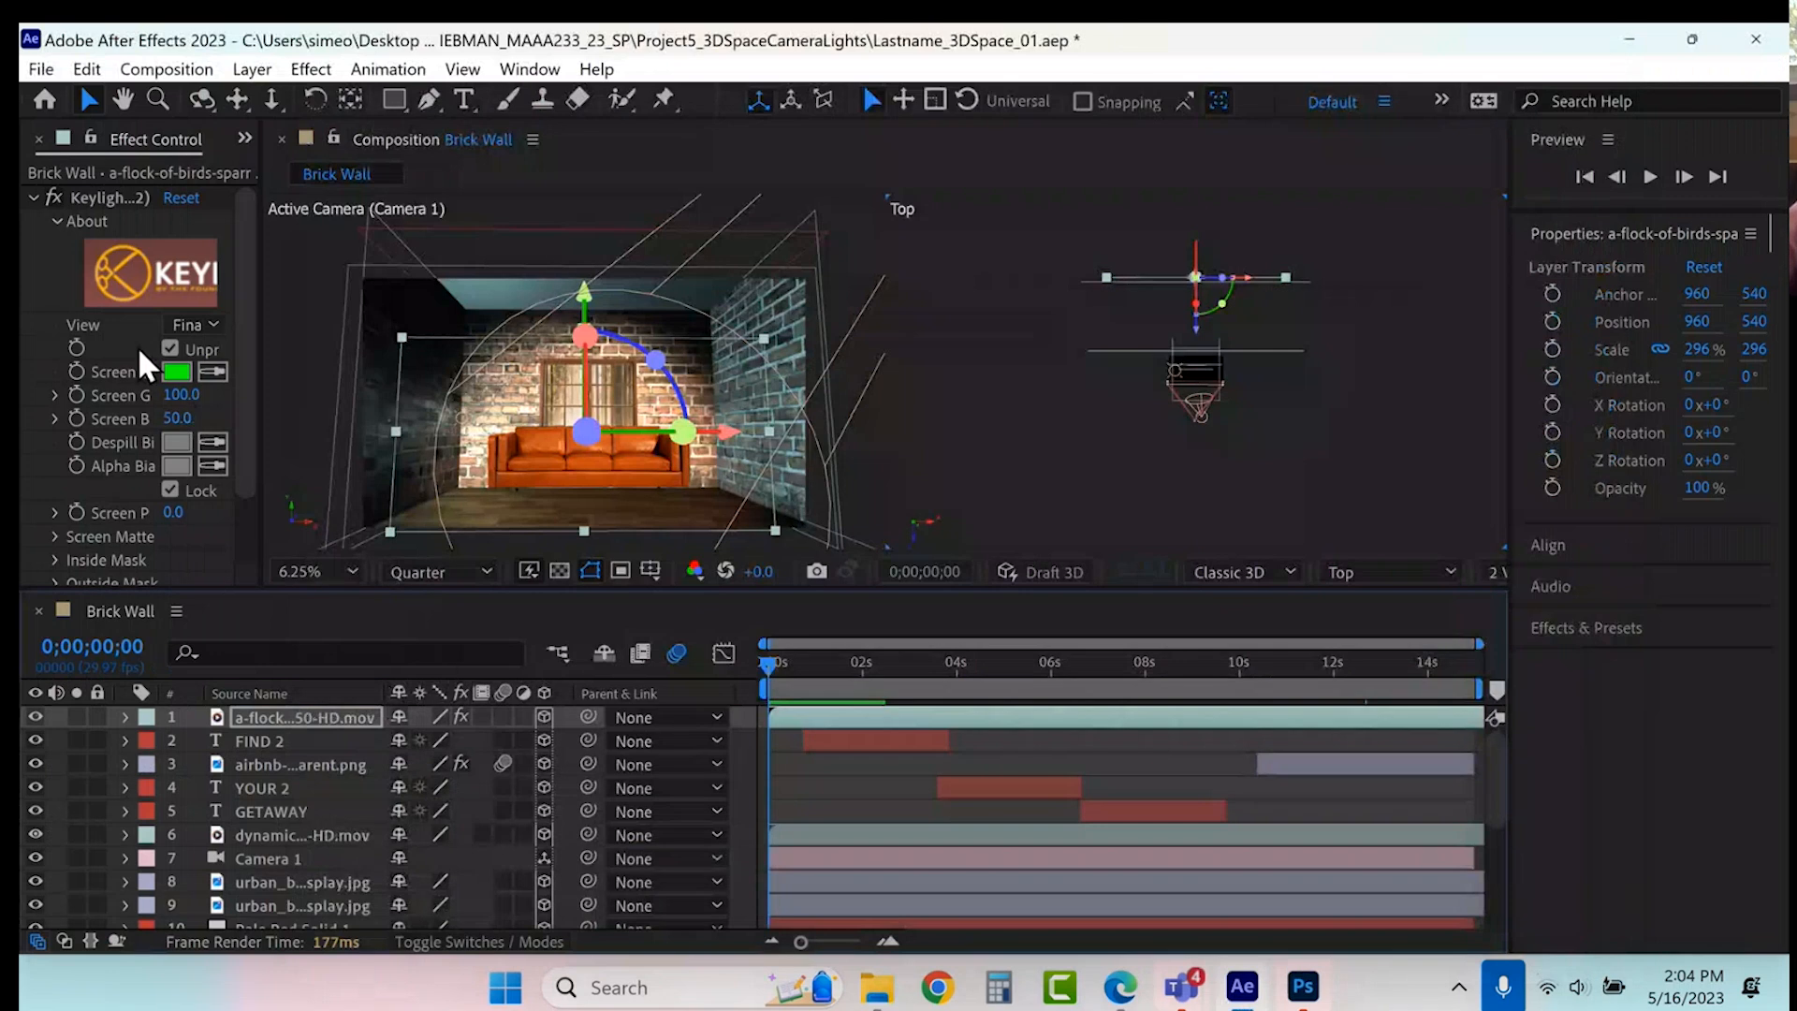
- Open the sparrow flock clip from the project assets in the Footage viewer, scrub to about 0;00;05;11, and close the viewer
left_click(247, 137)
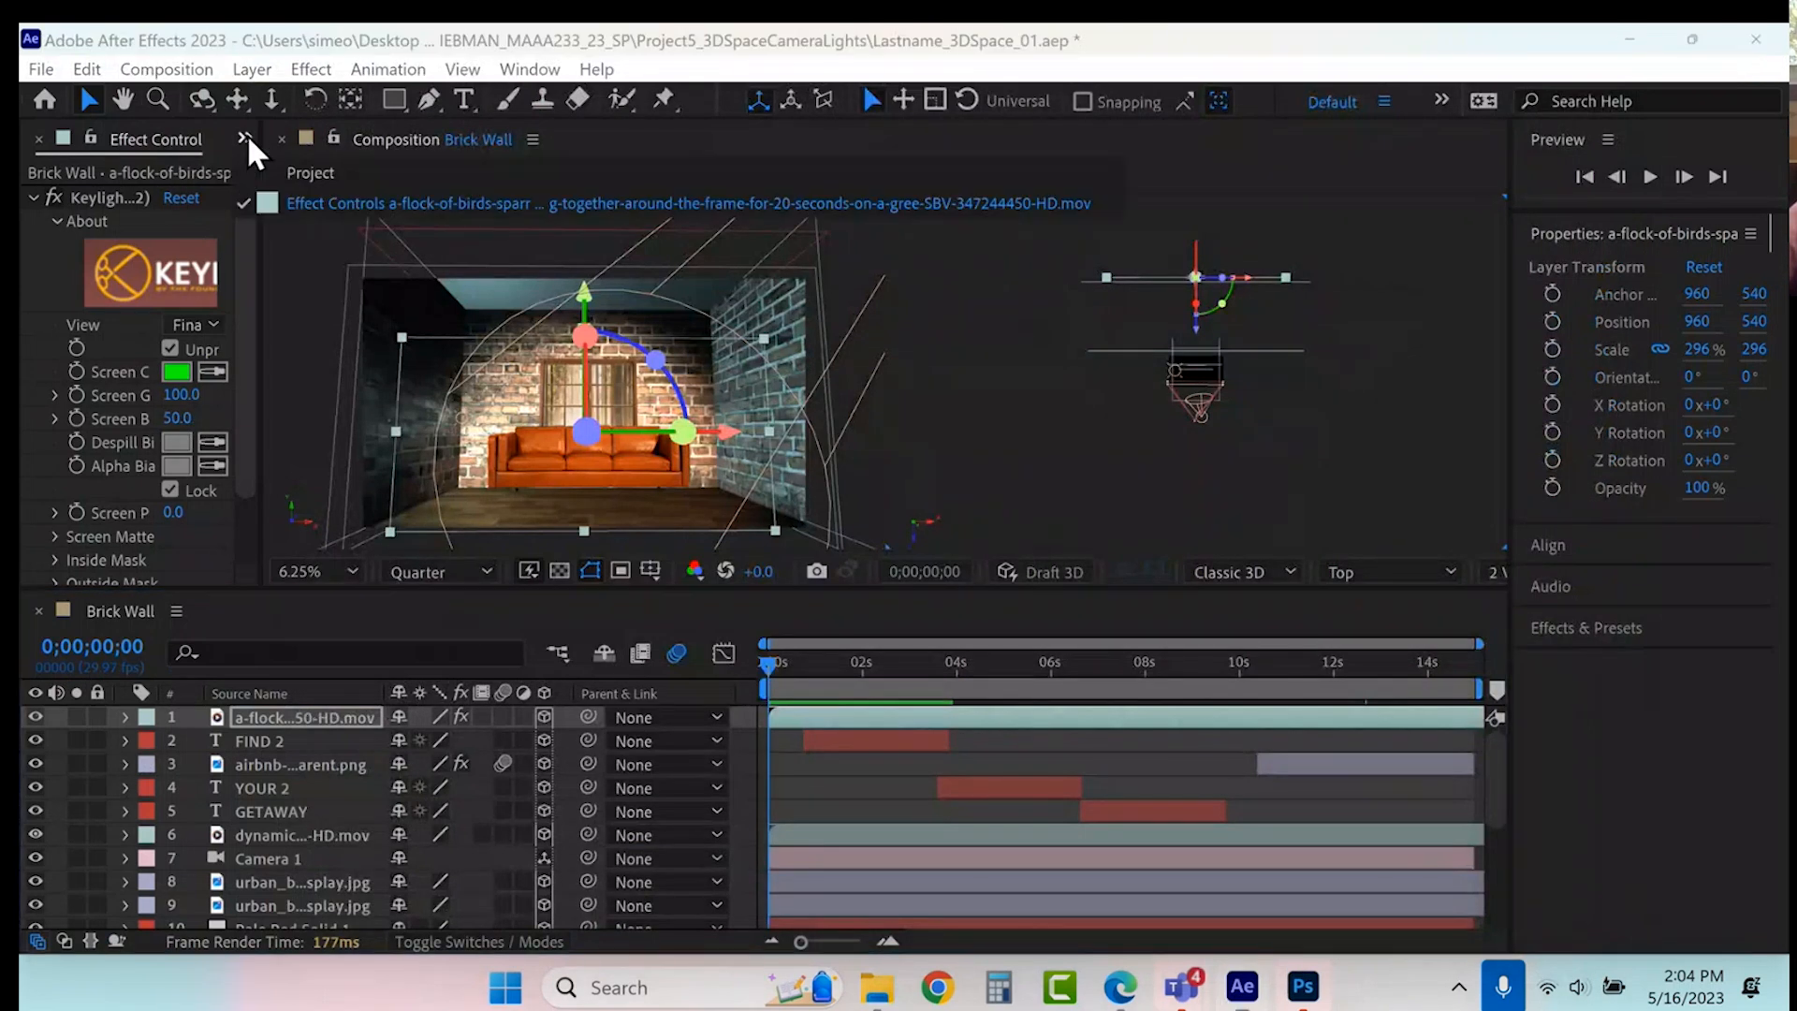
left_click(292, 172)
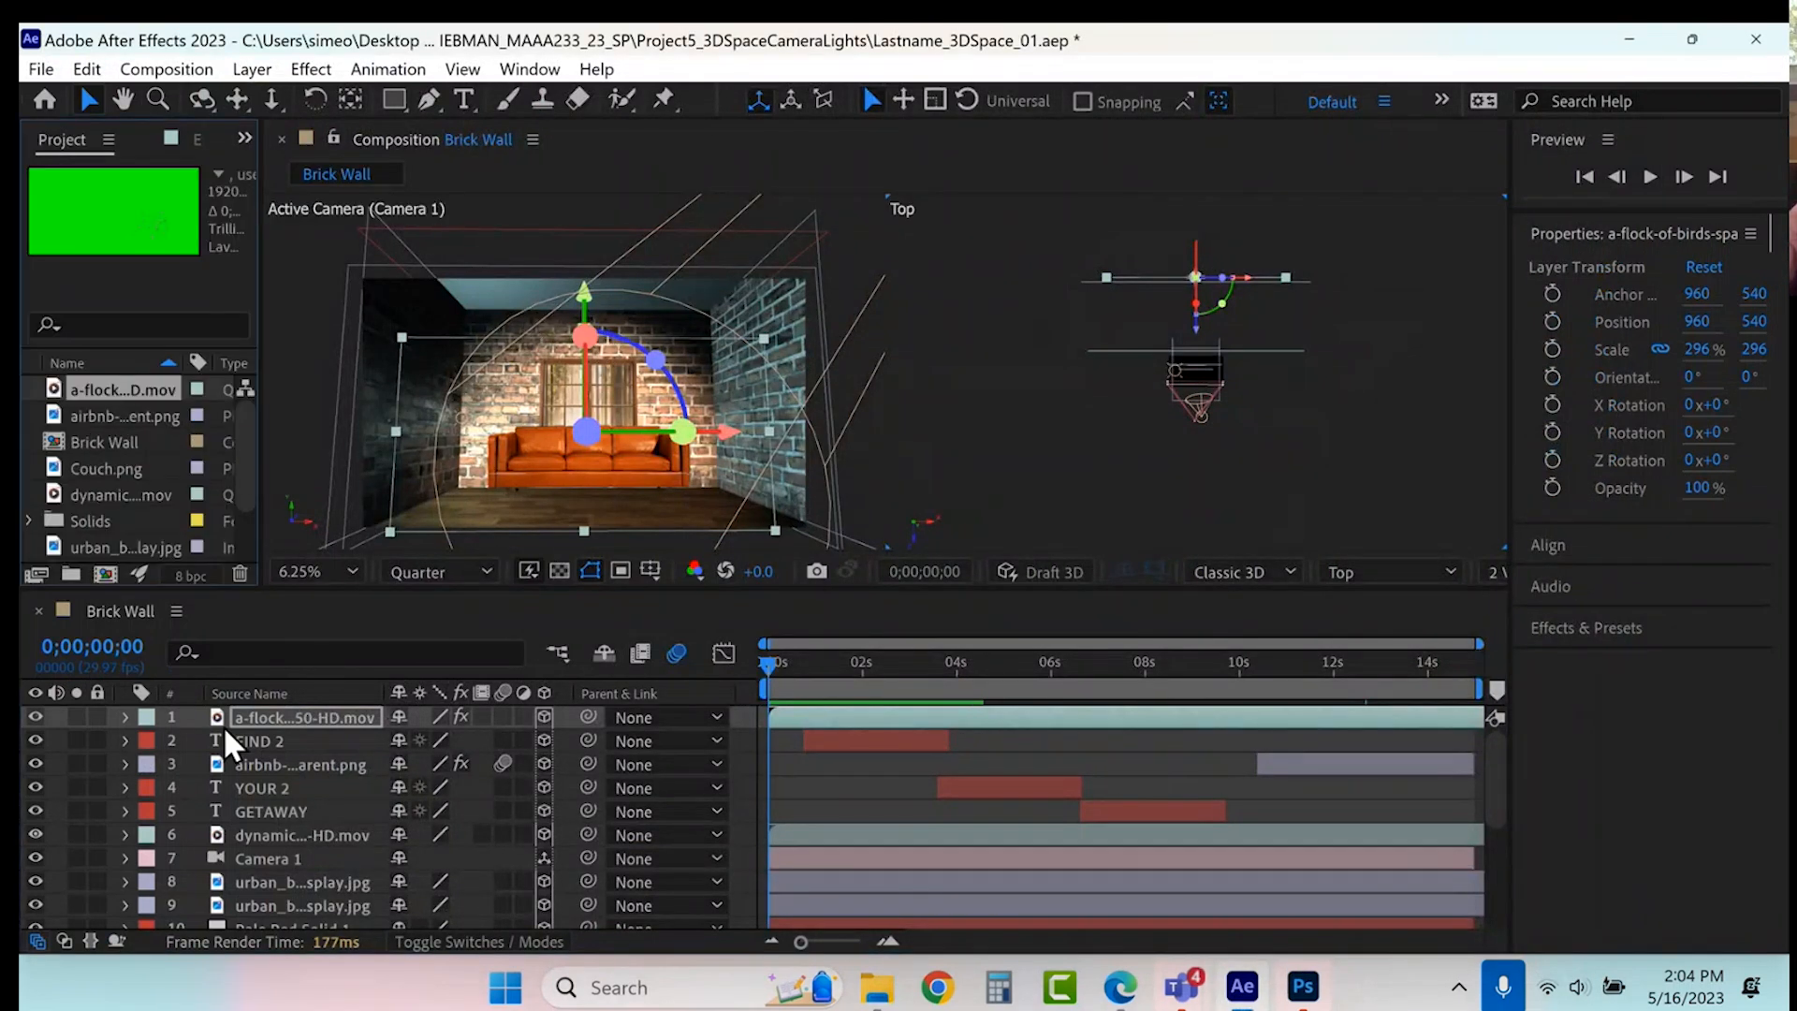
double_click(123, 387)
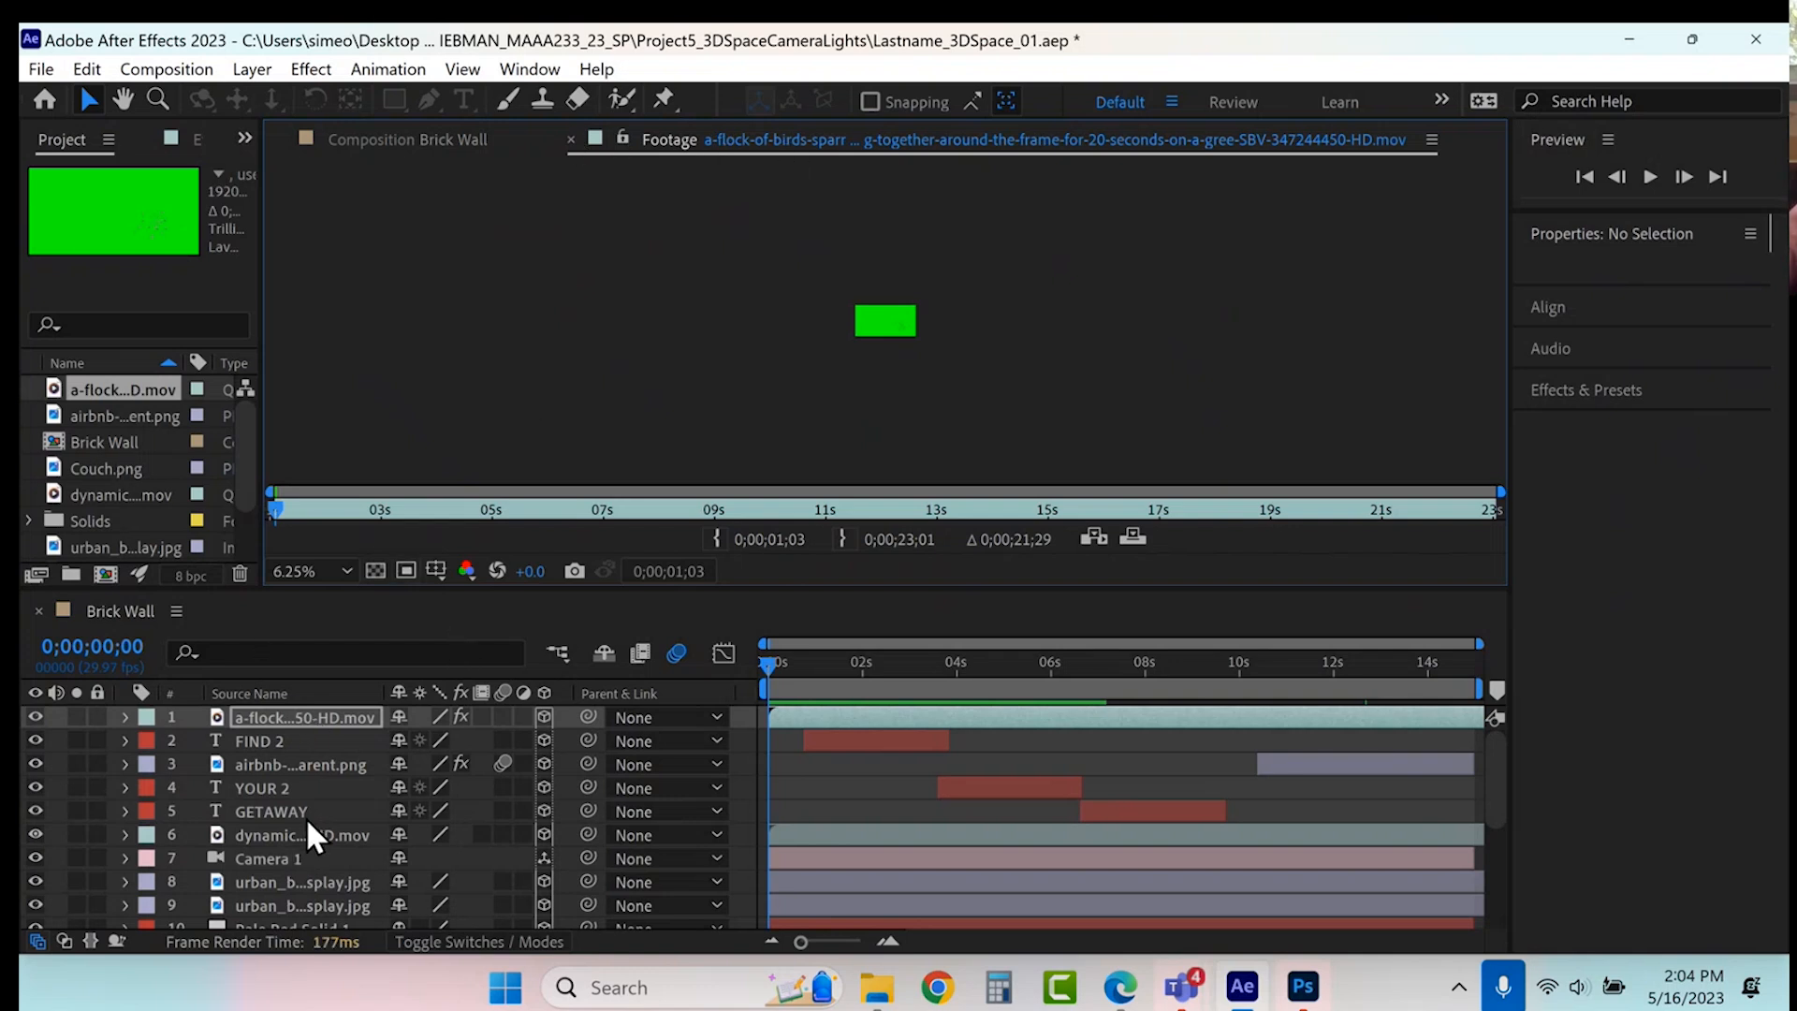
scroll(919, 378, "up", 4)
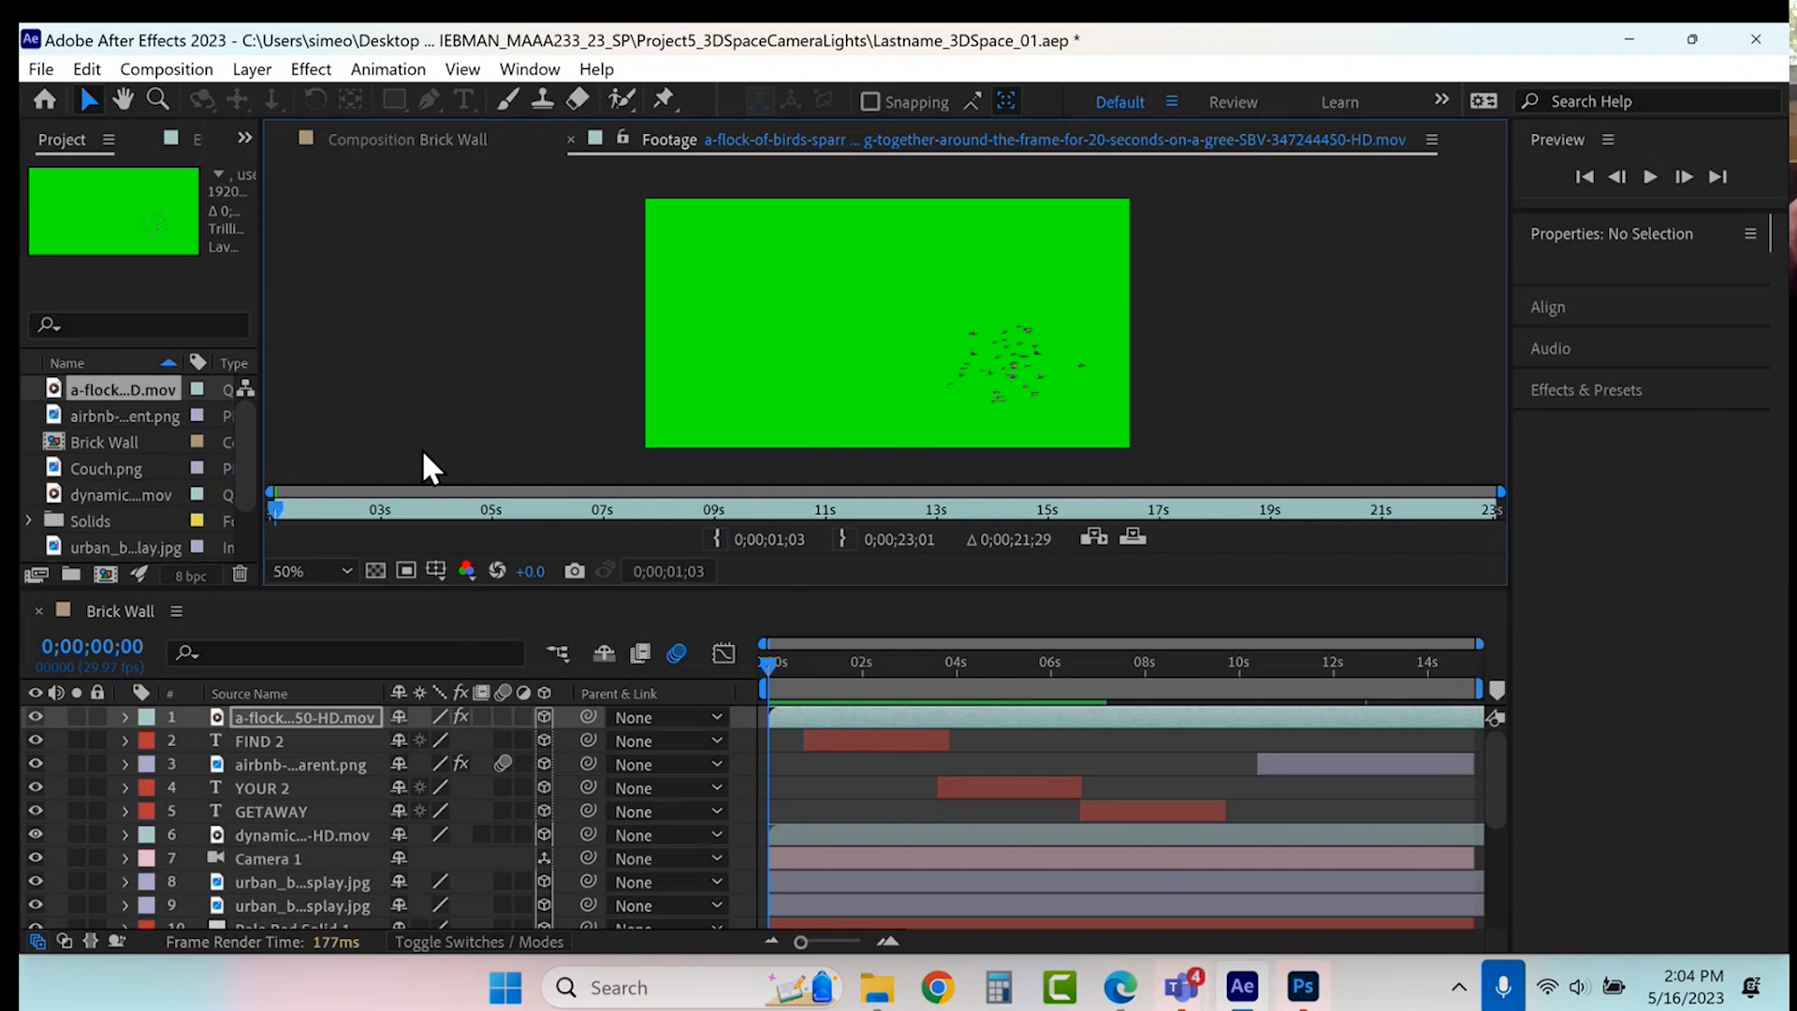
left_click_drag(282, 513, 511, 548)
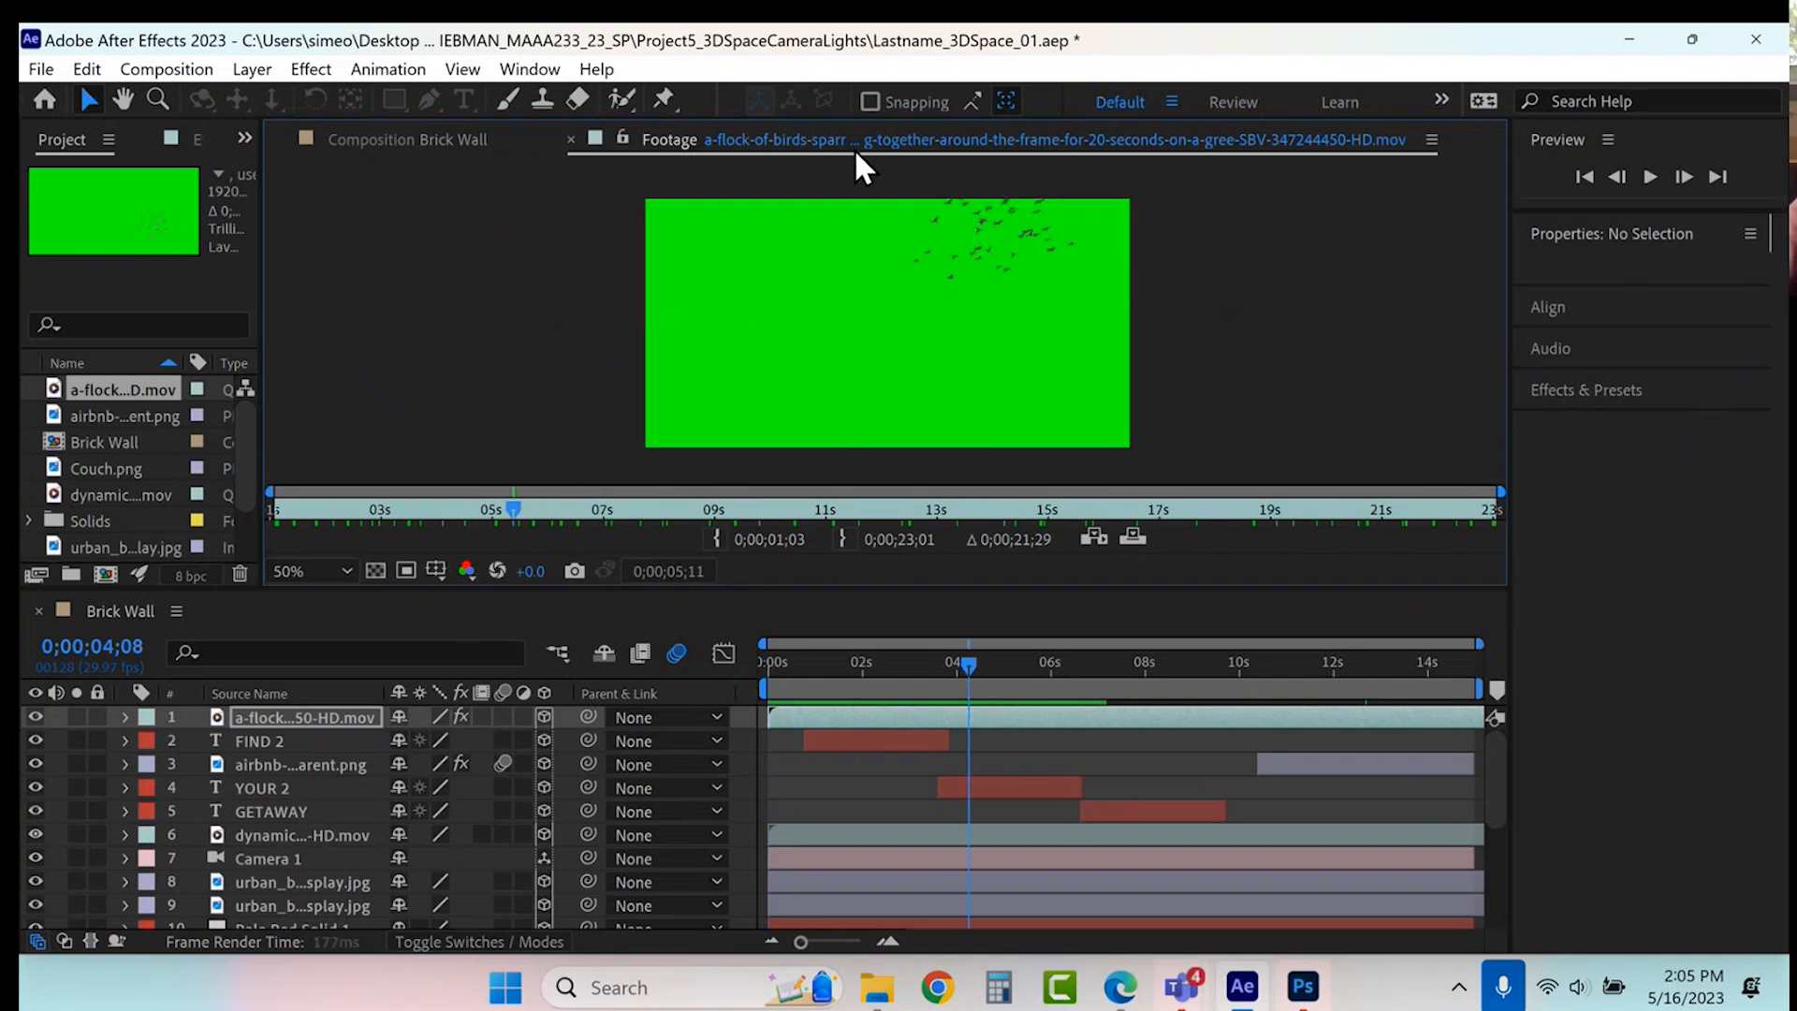
left_click(361, 142)
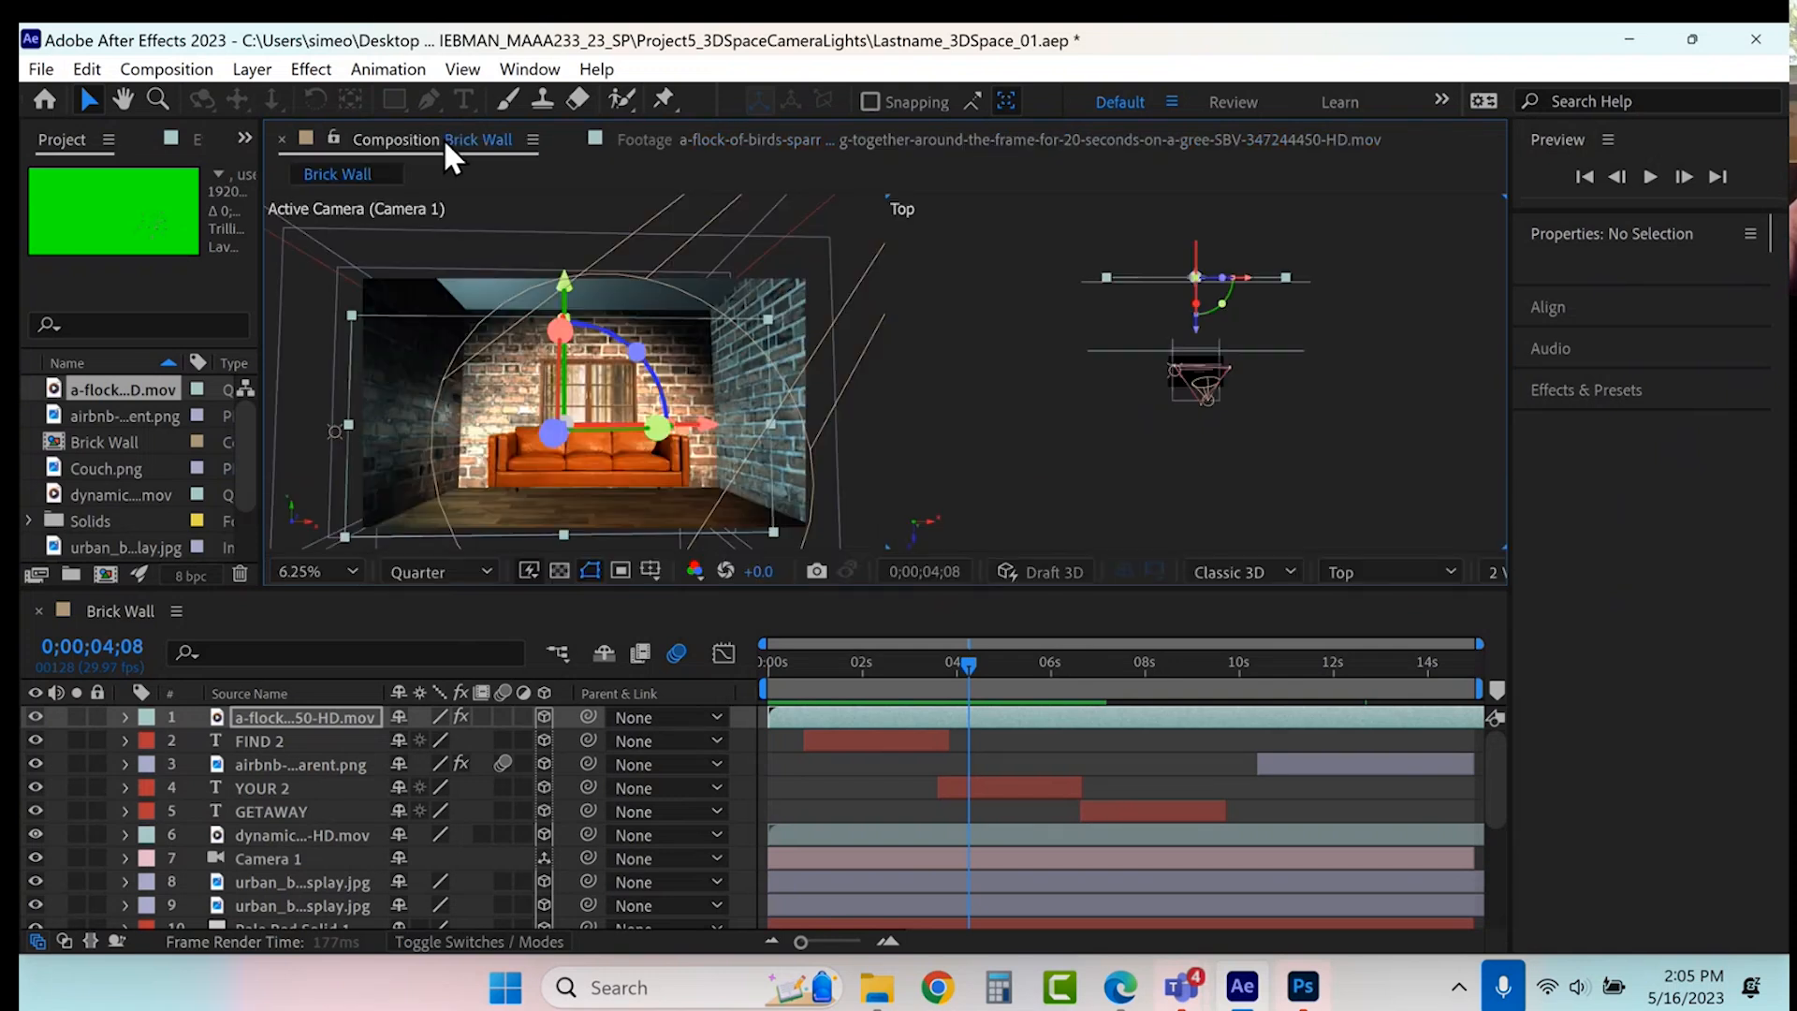
left_click(675, 142)
left_click(570, 139)
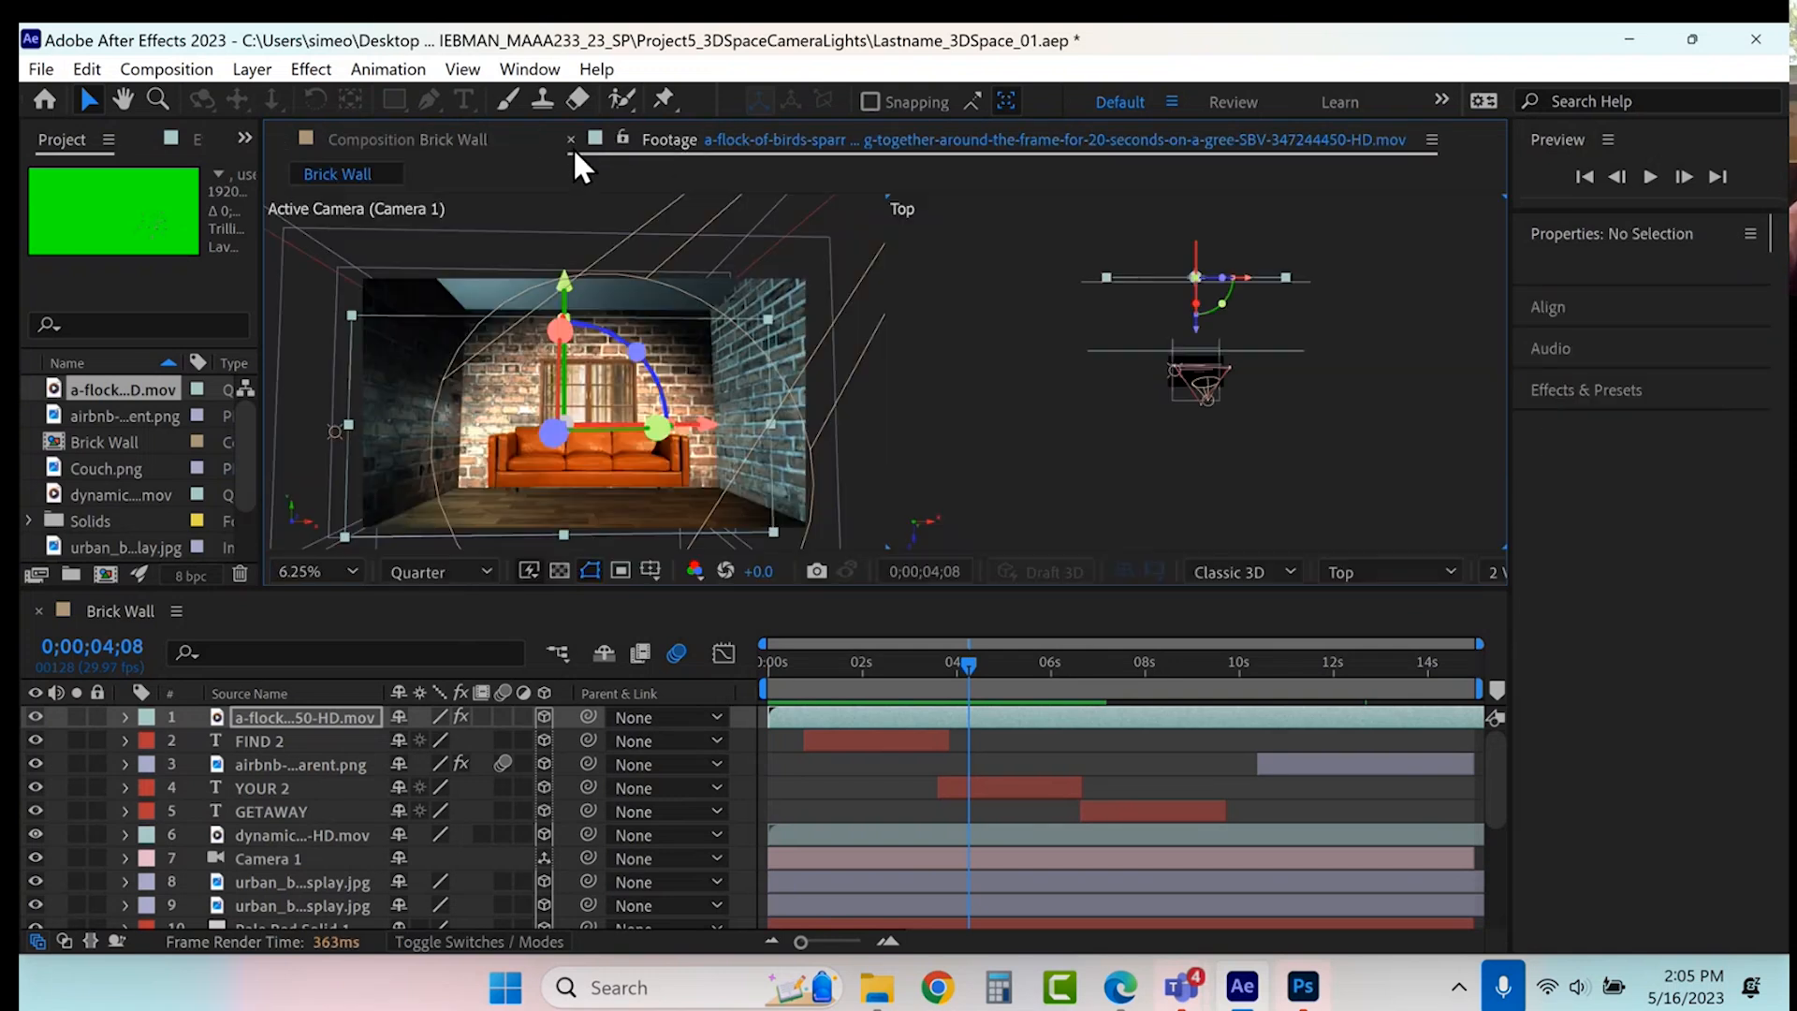
- Switch the Brick Wall composition from two views to a single Active Camera view
left_click(1492, 572)
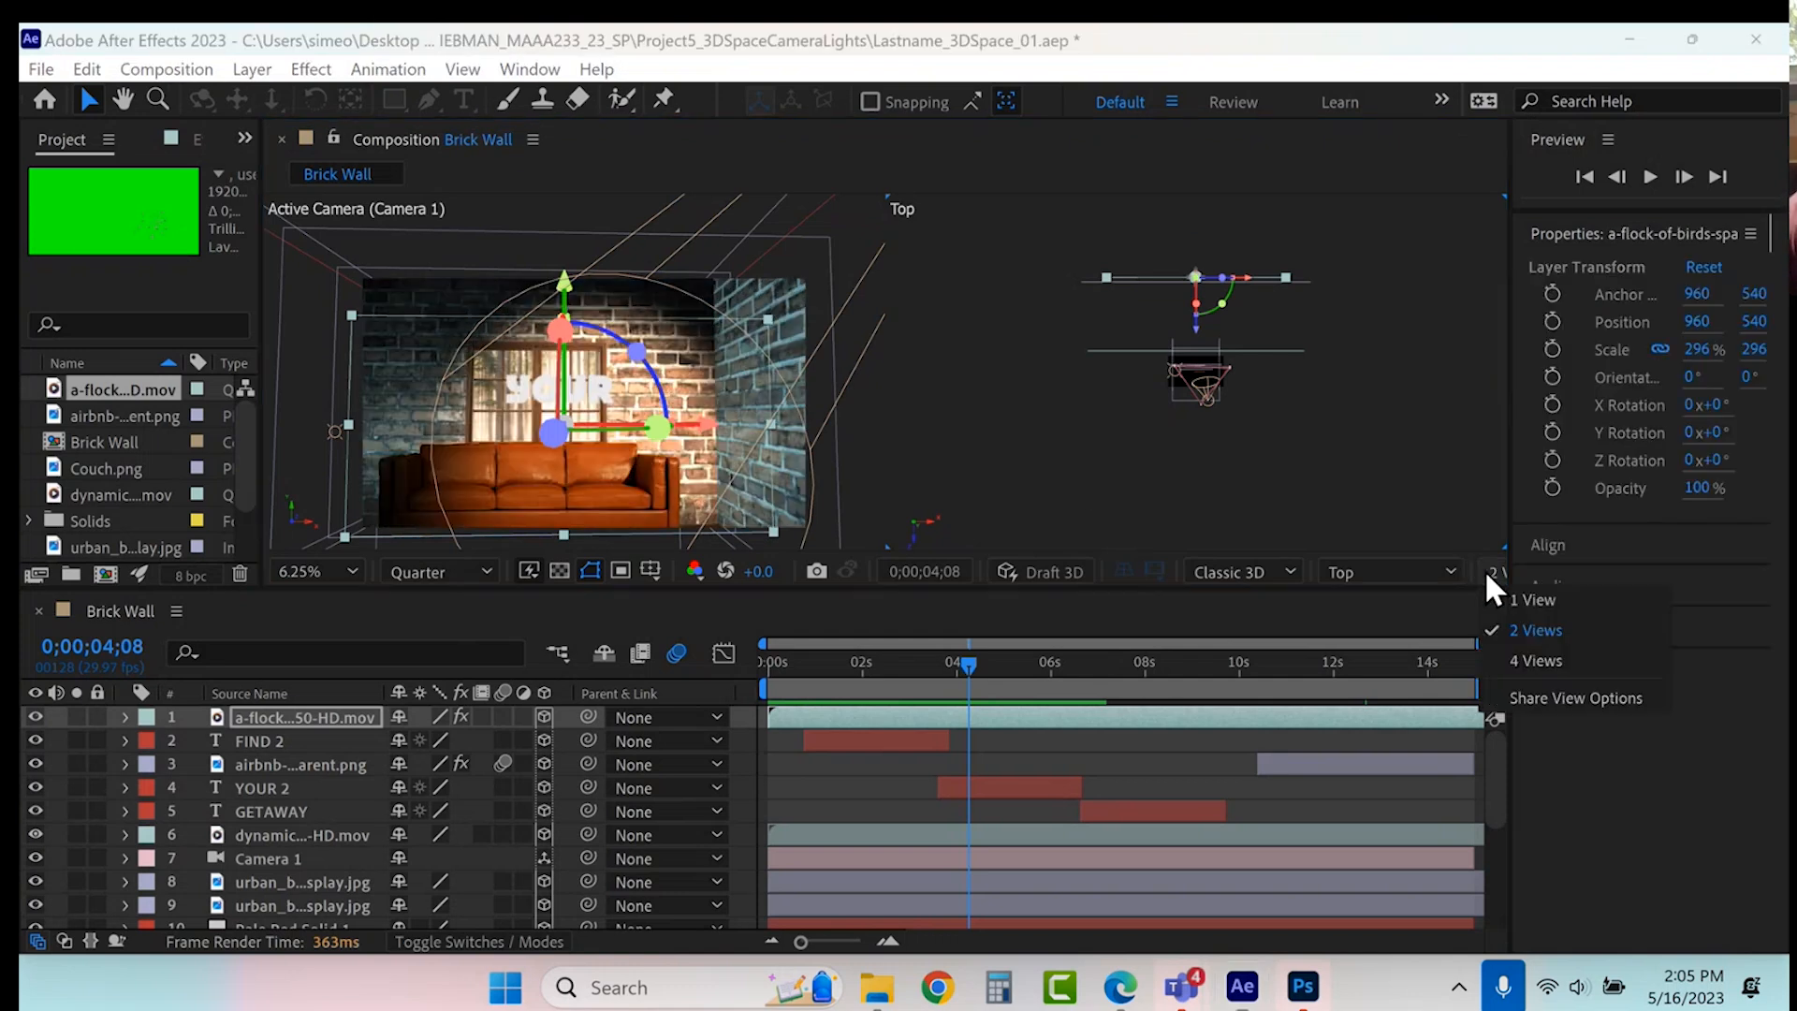
left_click(1509, 599)
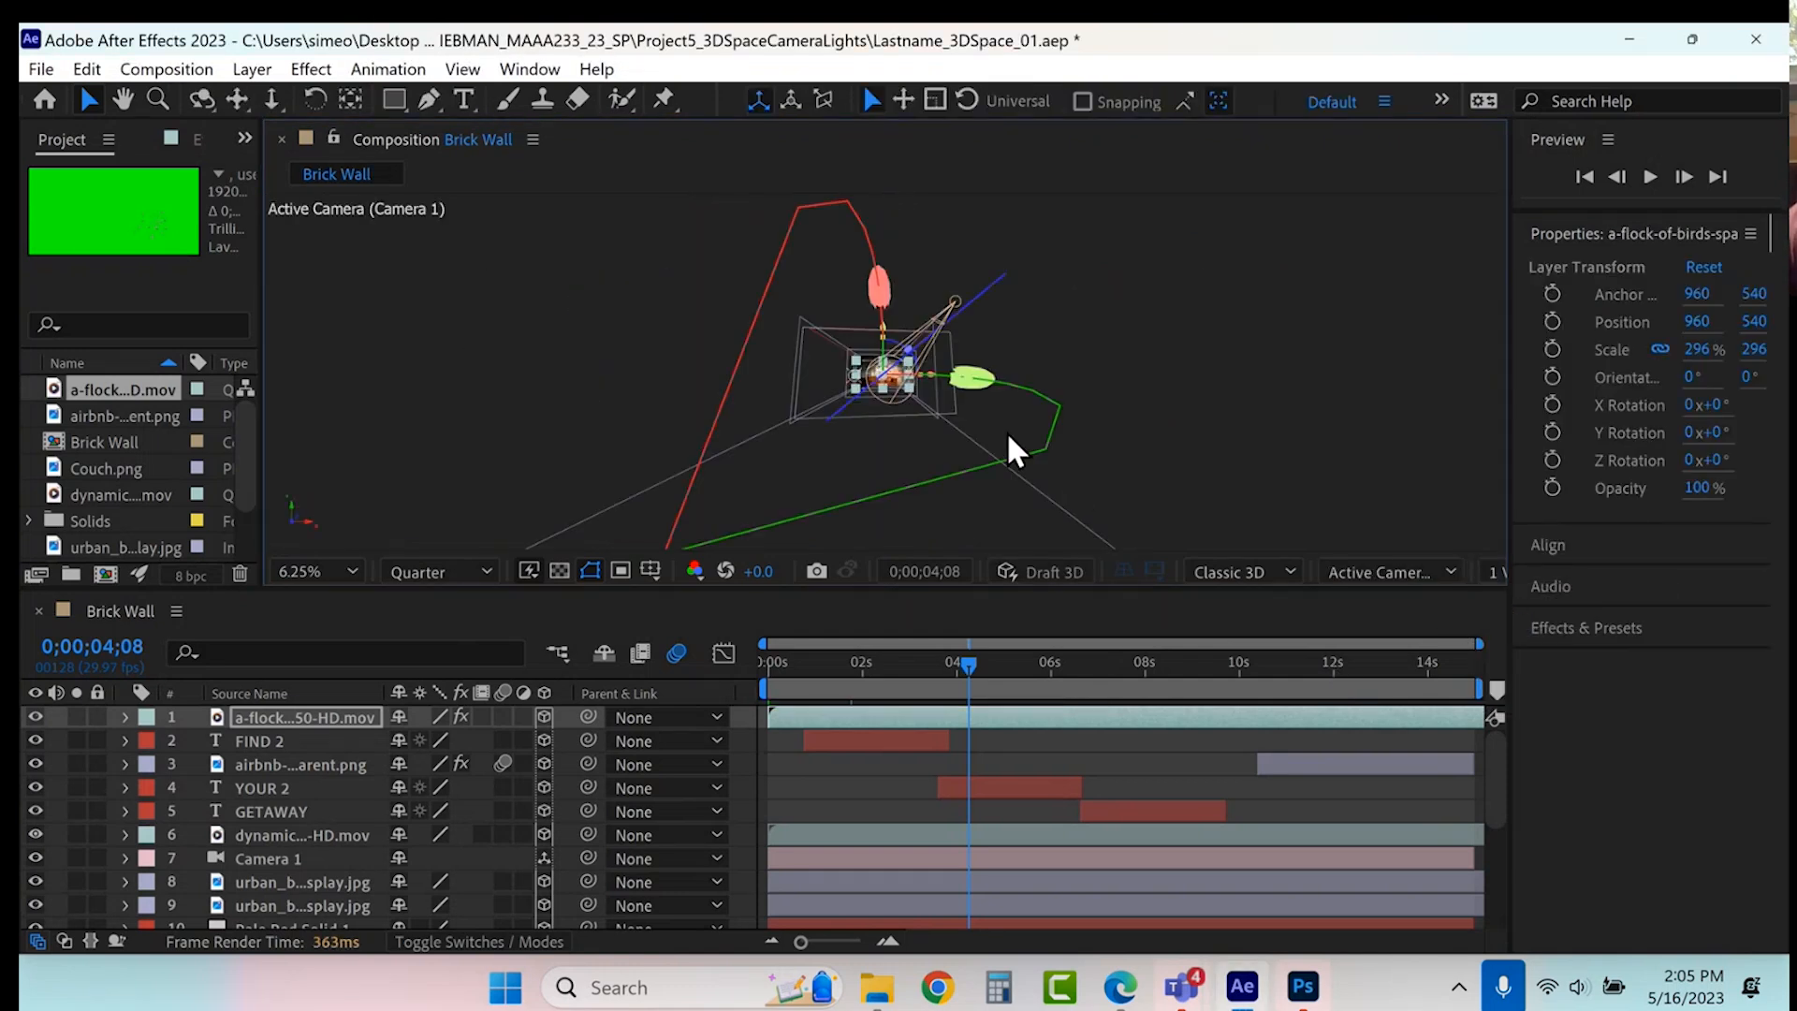
key("slash")
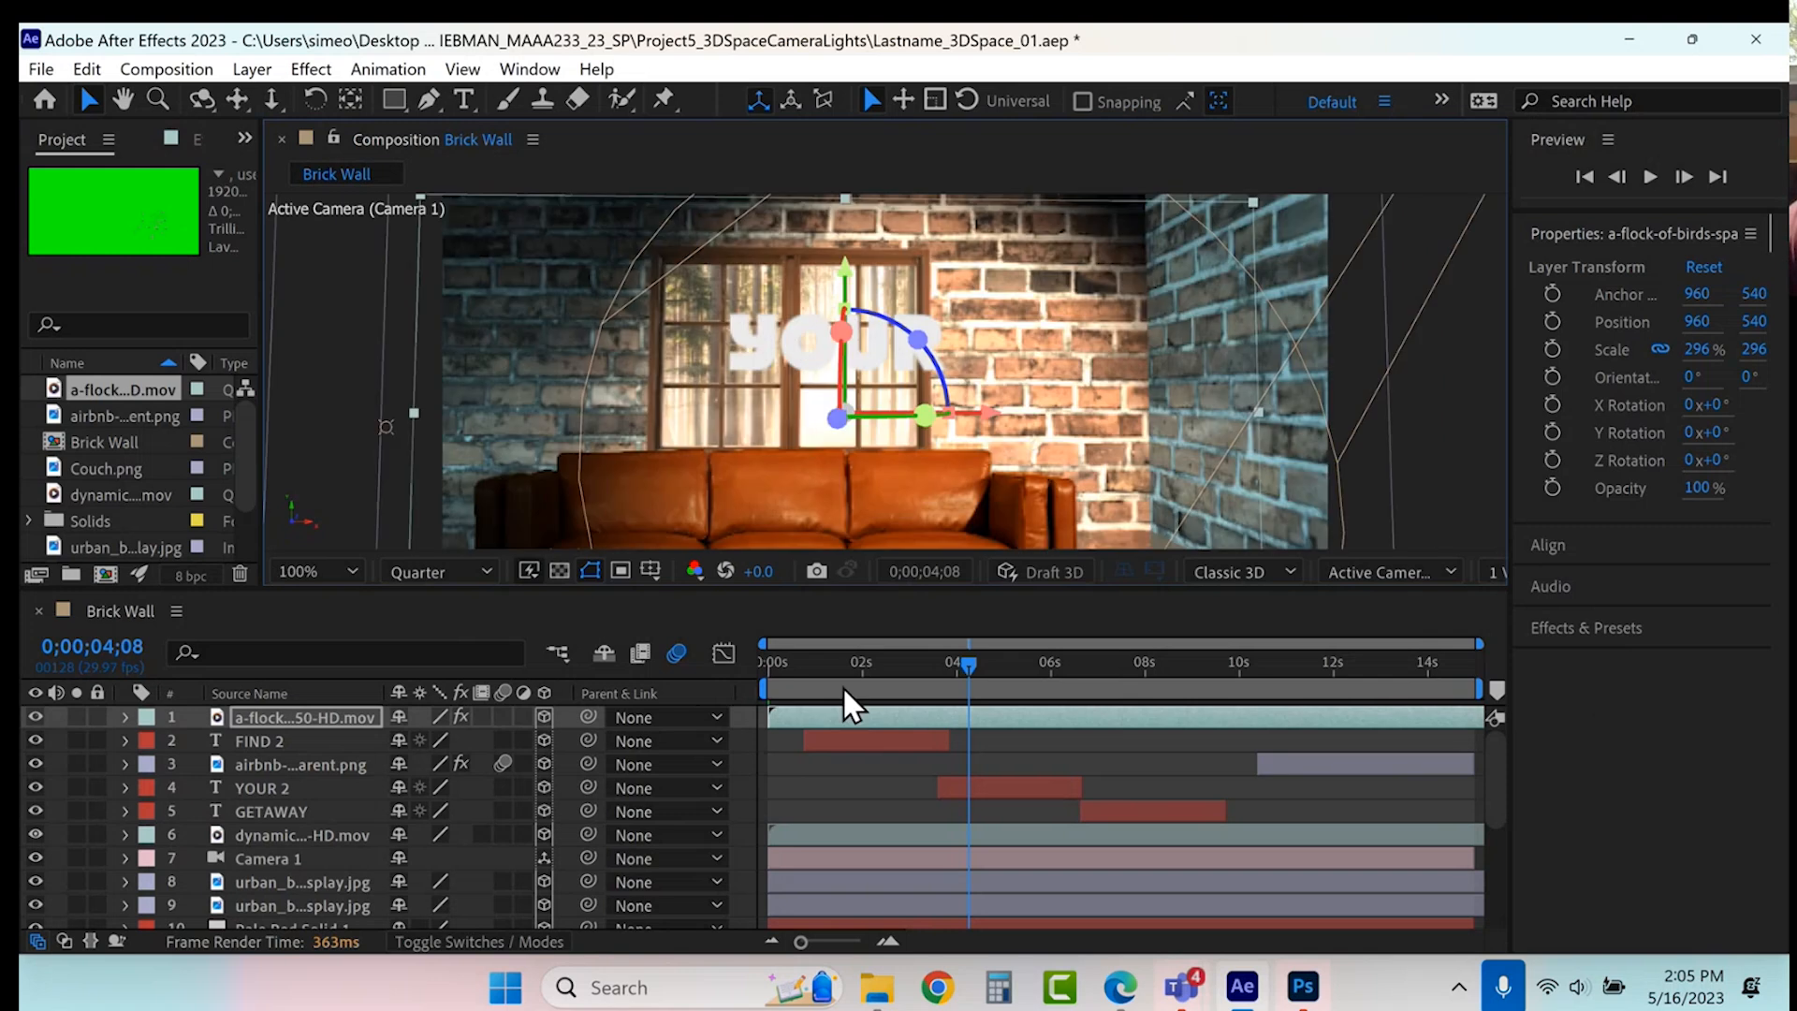
- Turn off Accepts Lights in the birds layer's material options and save the project
left_click(125, 717)
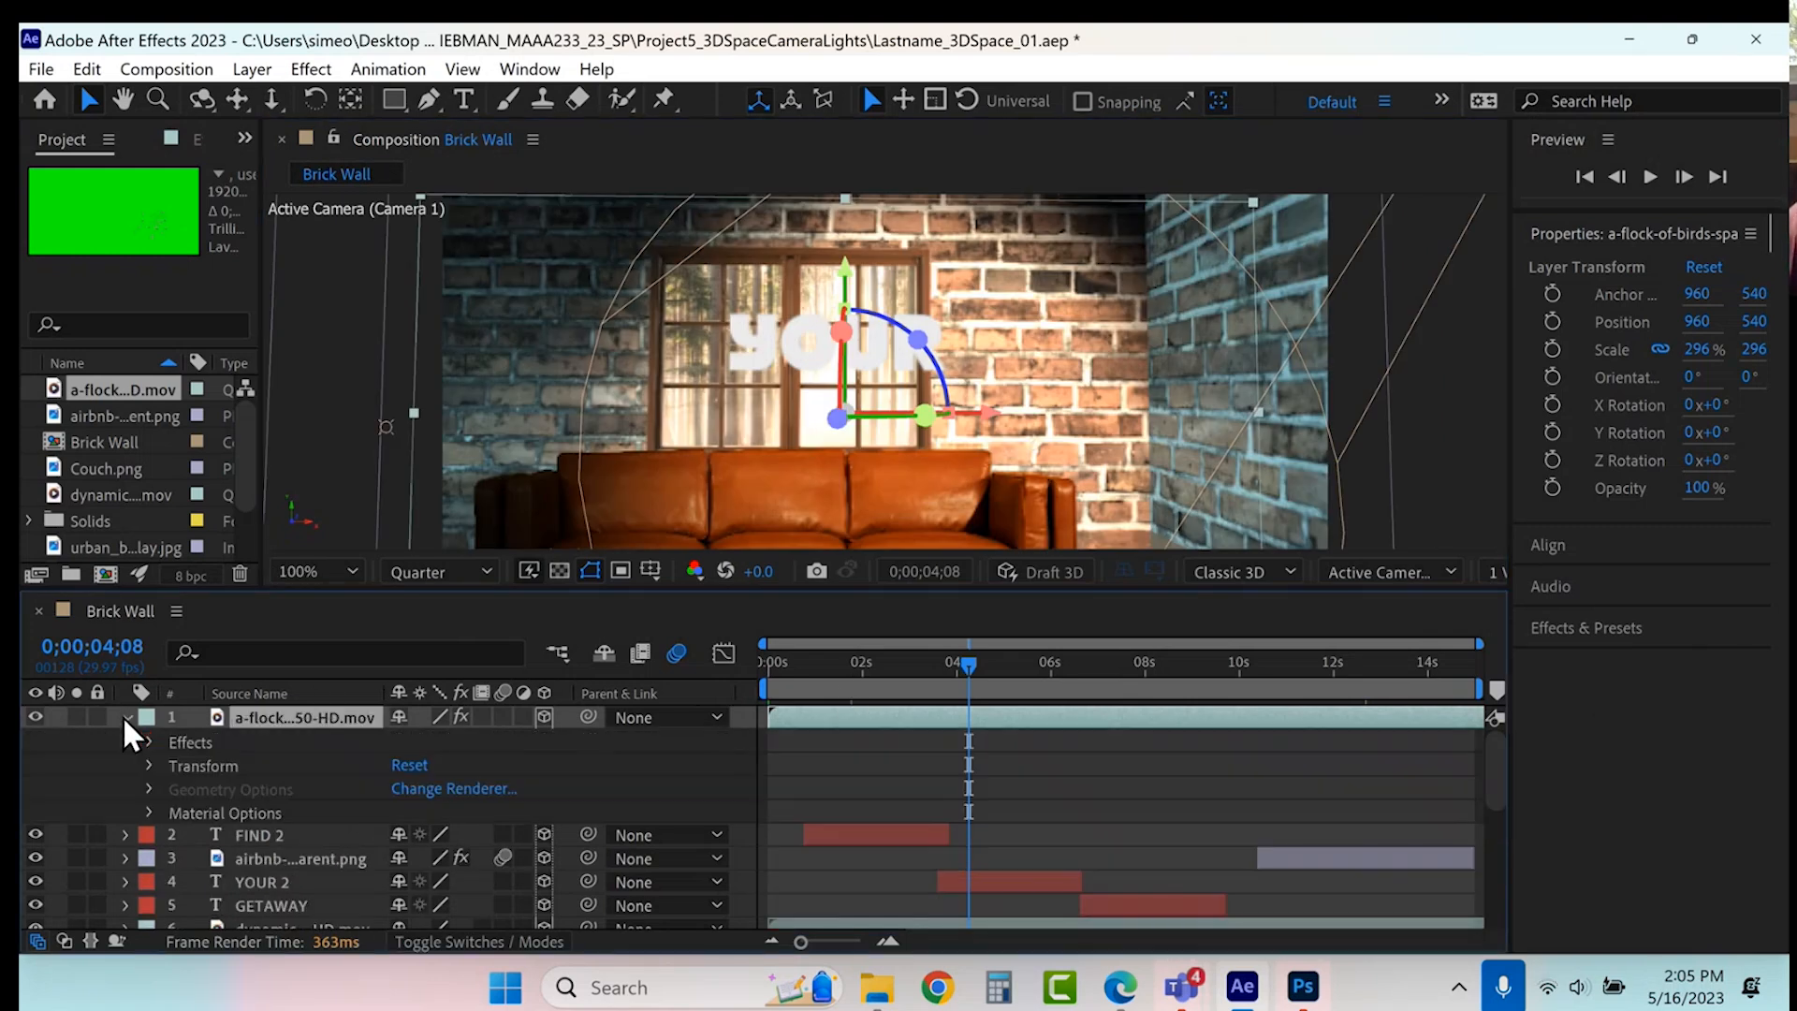
left_click(148, 811)
left_click(402, 812)
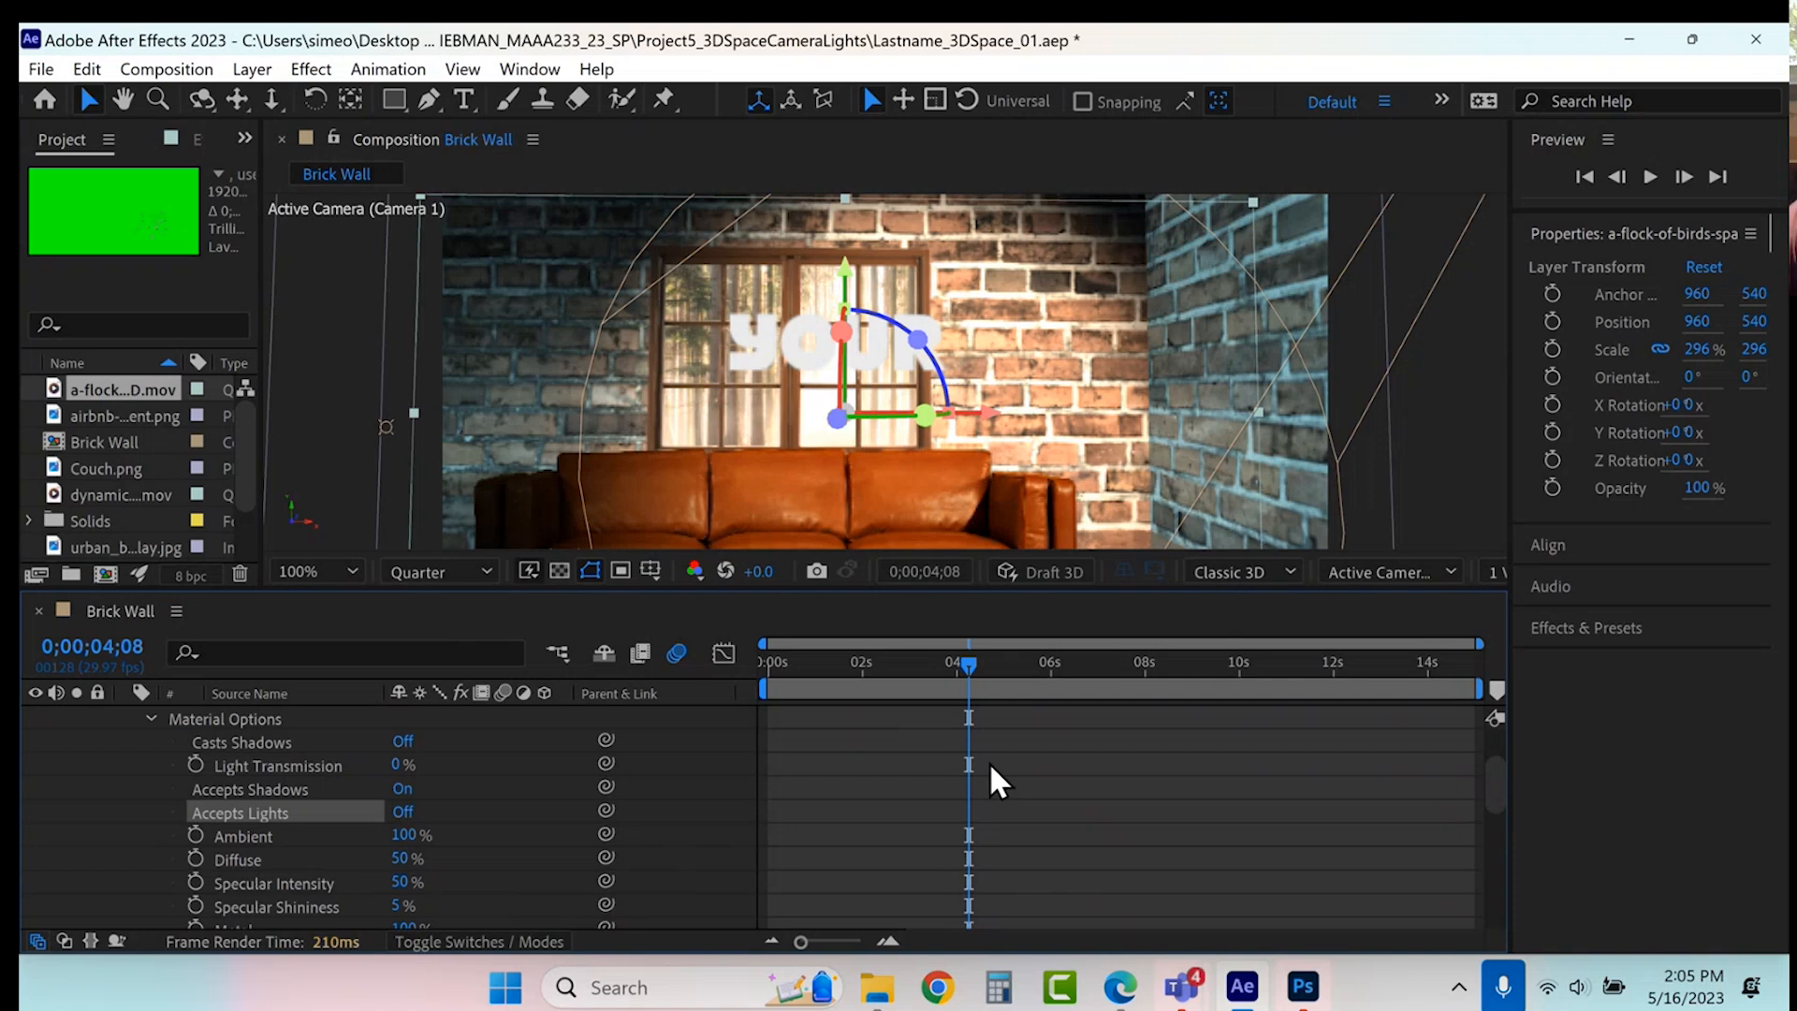
key("ctrl+s")
- Fit the Brick Wall composition to the viewer, hide the layer controls, and preview the animation from the start
left_click_drag(777, 667, 739, 663)
left_click(318, 570)
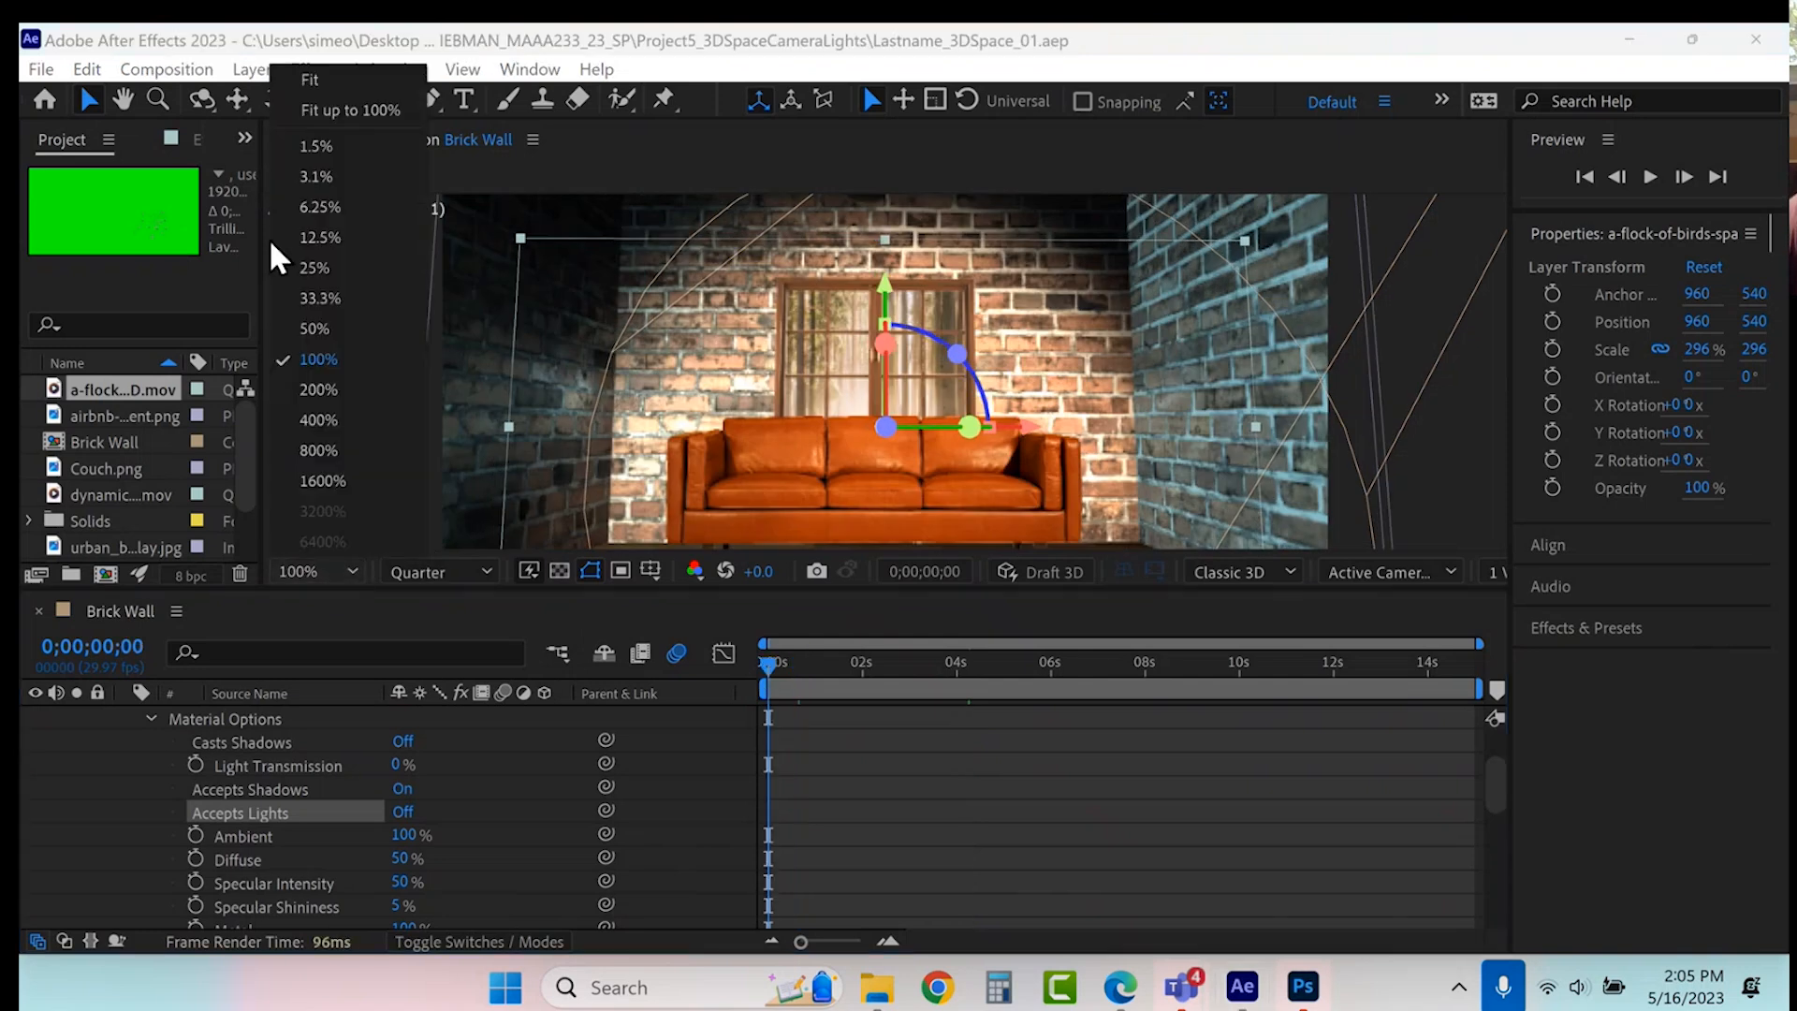
left_click(310, 80)
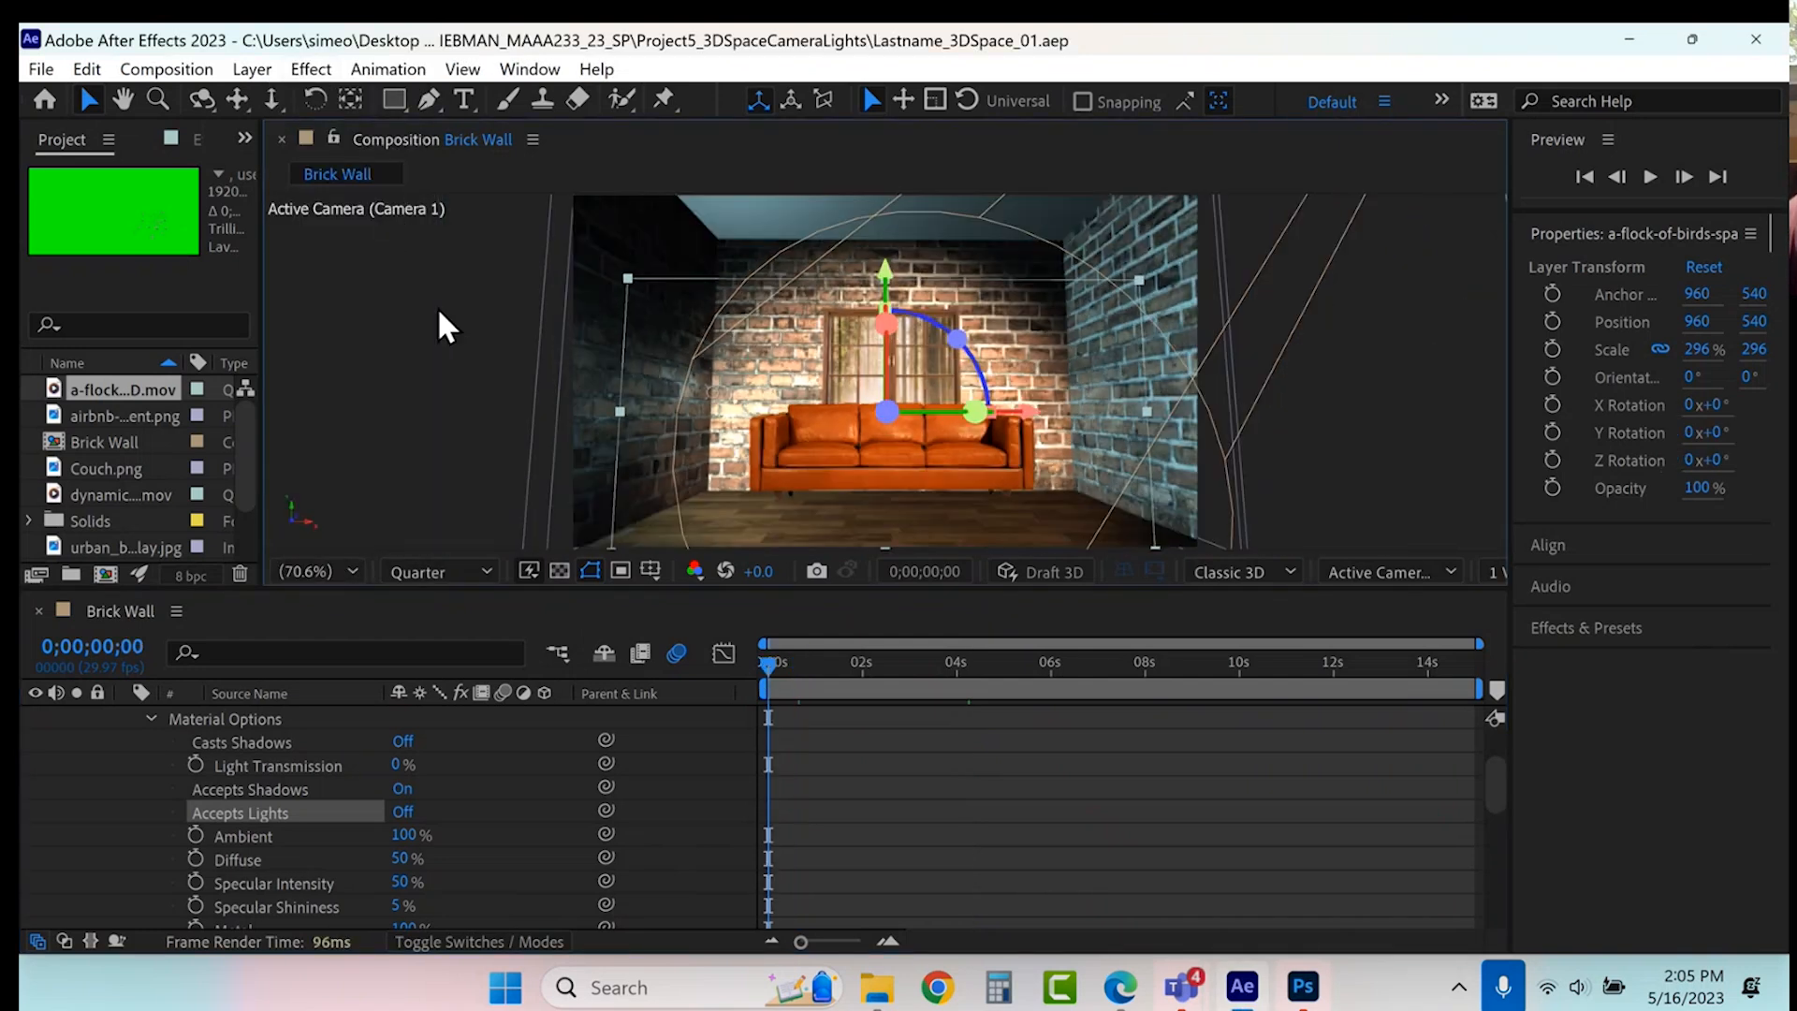
left_click(443, 363)
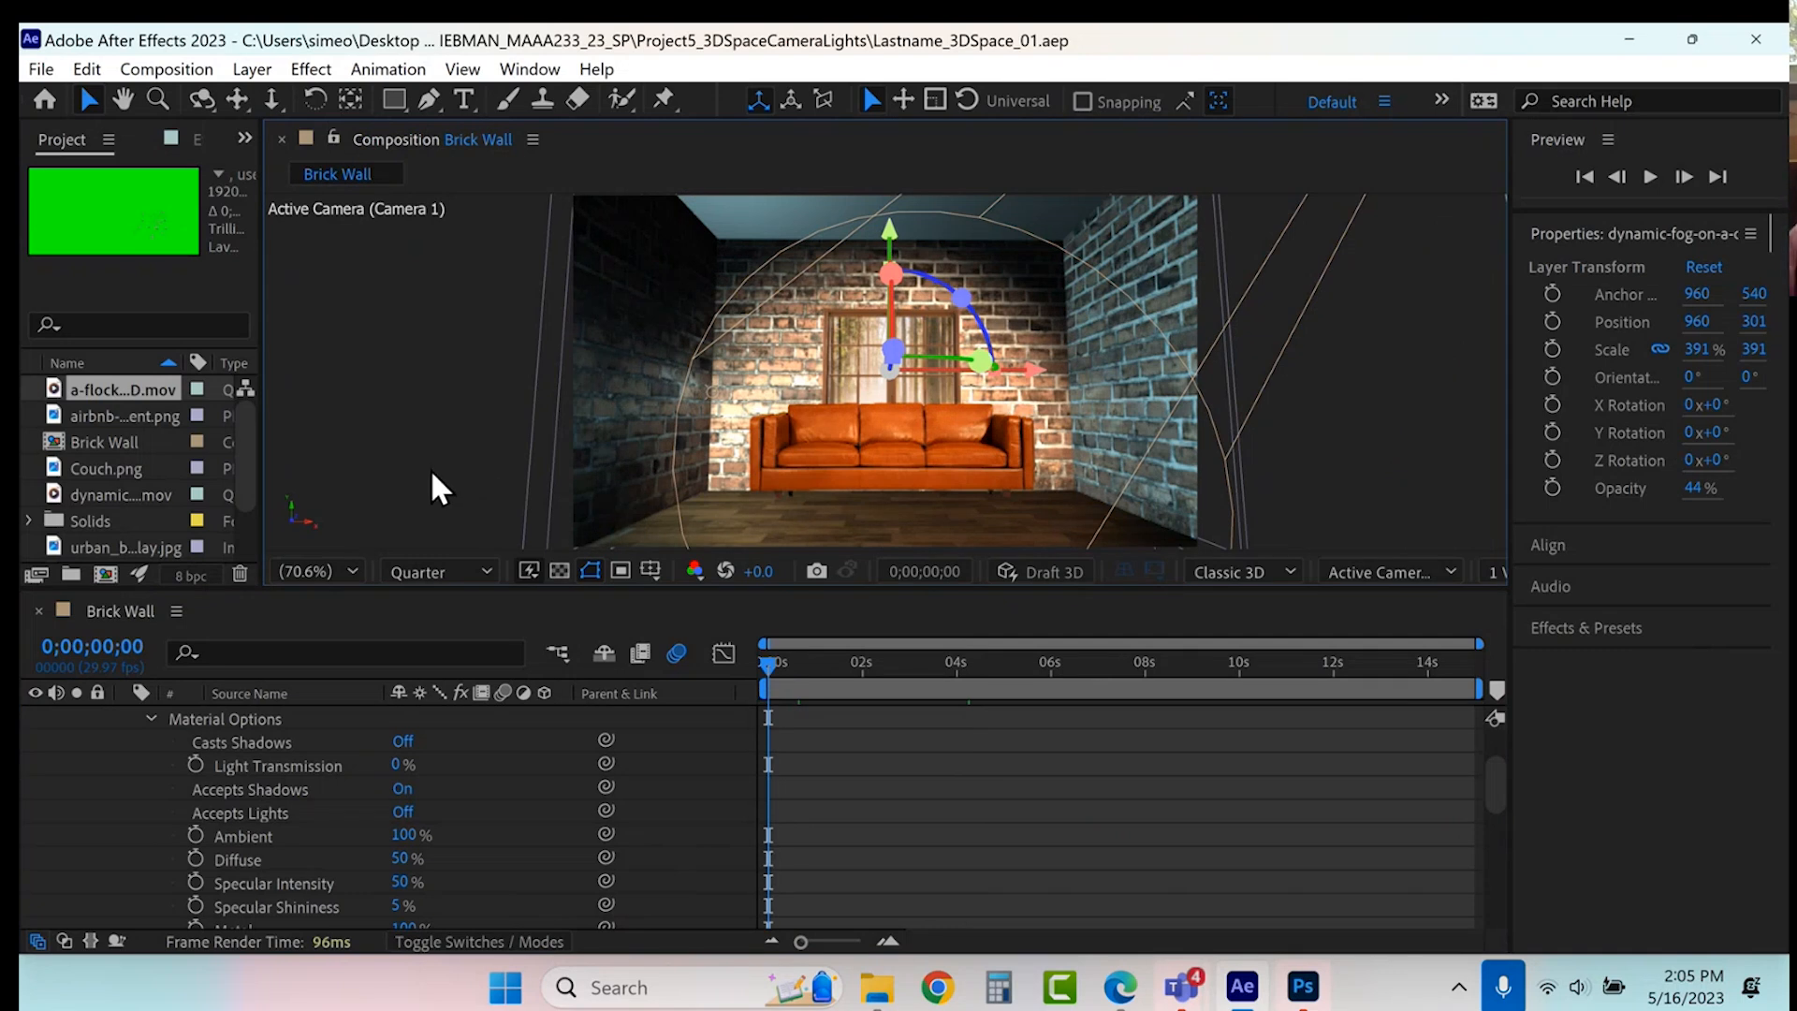
key("ctrl+shift+h")
key("space")
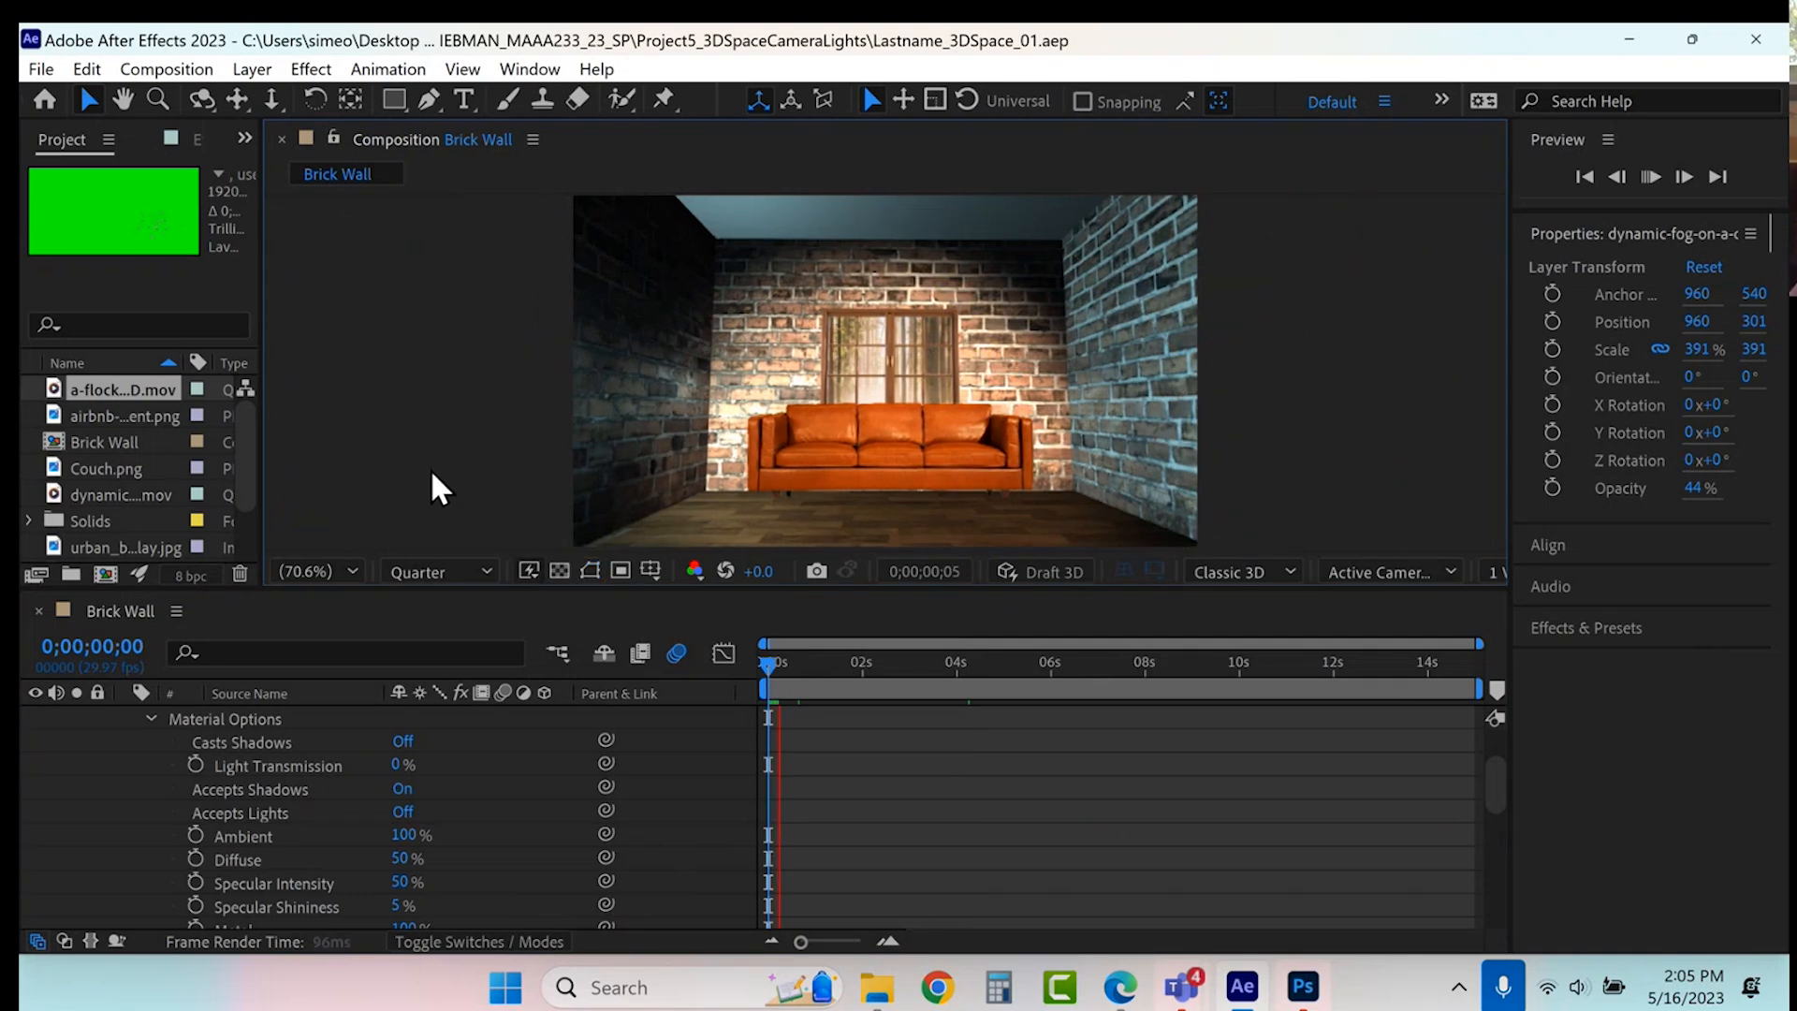